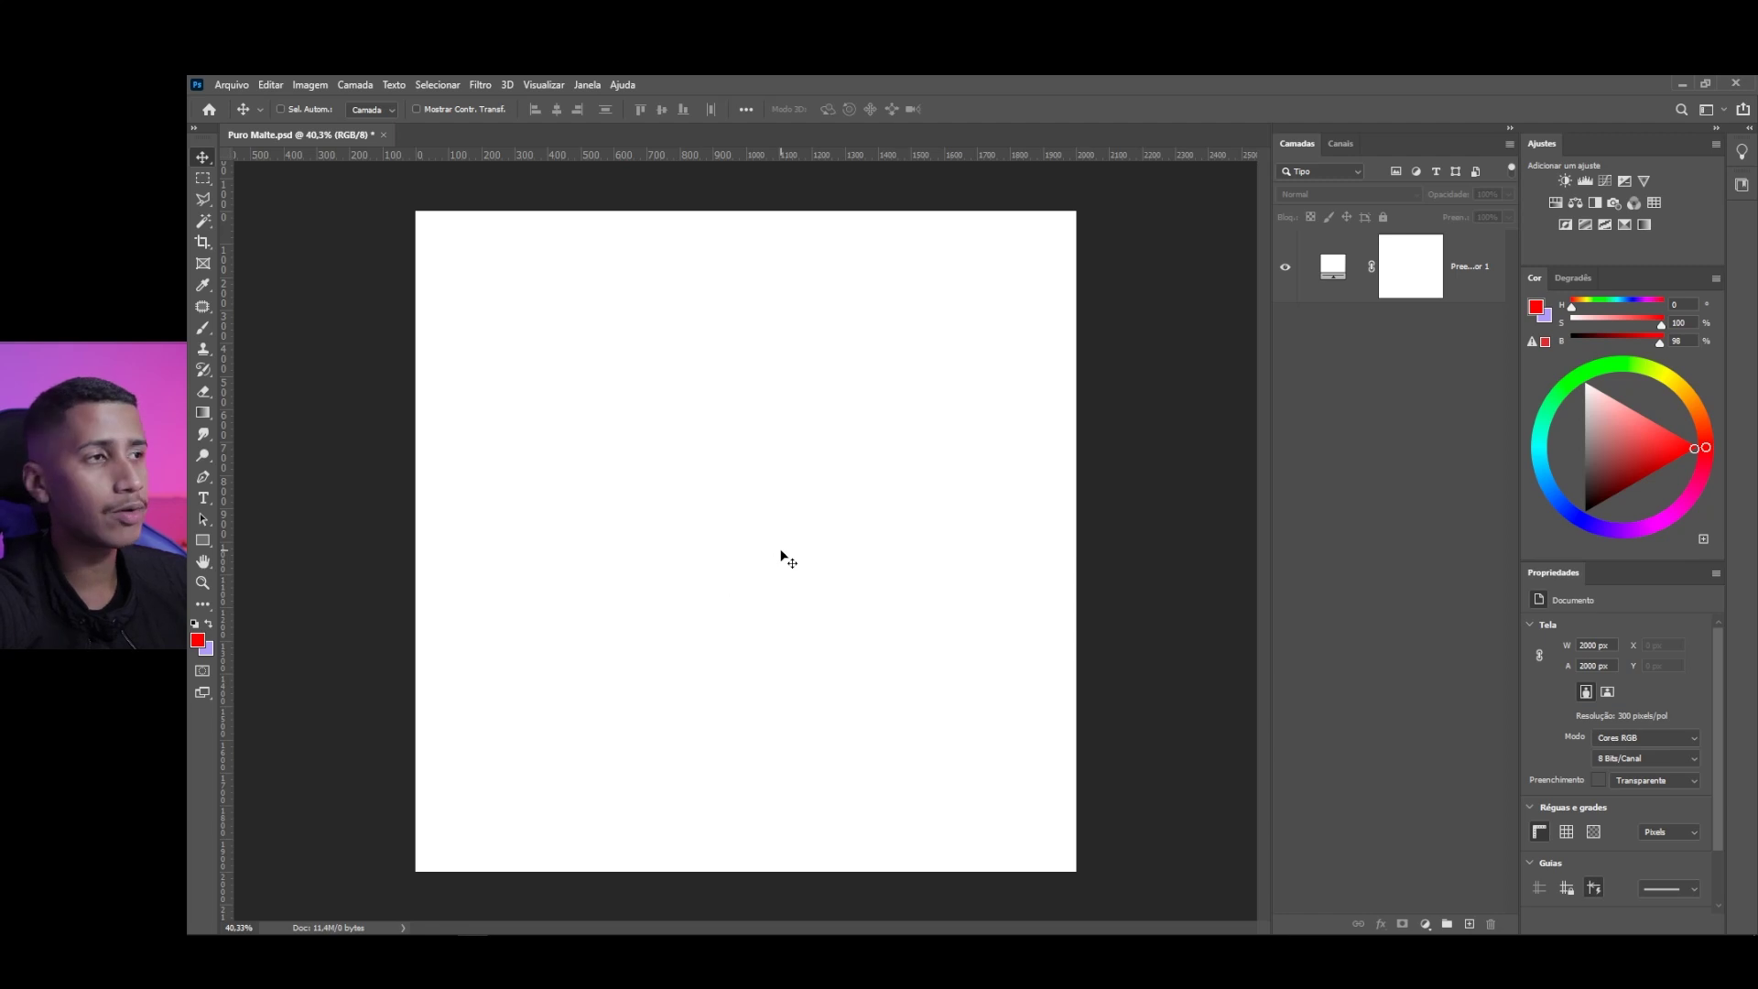
left_click(231, 84)
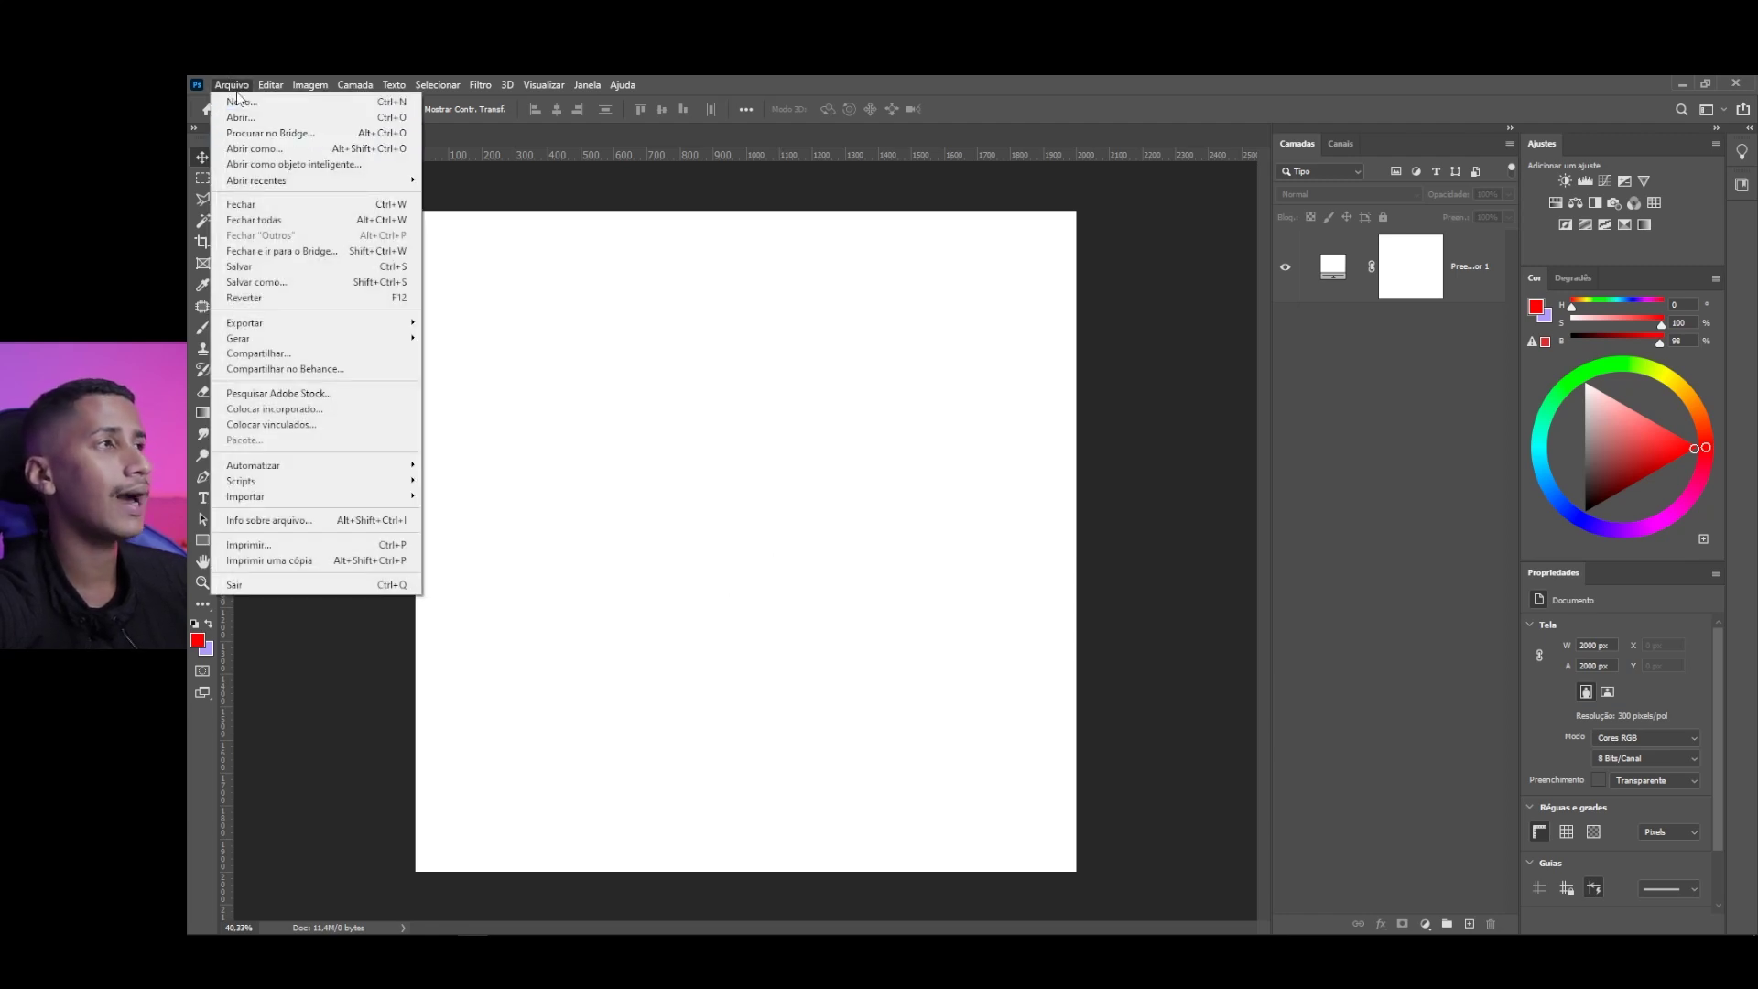
left_click(230, 102)
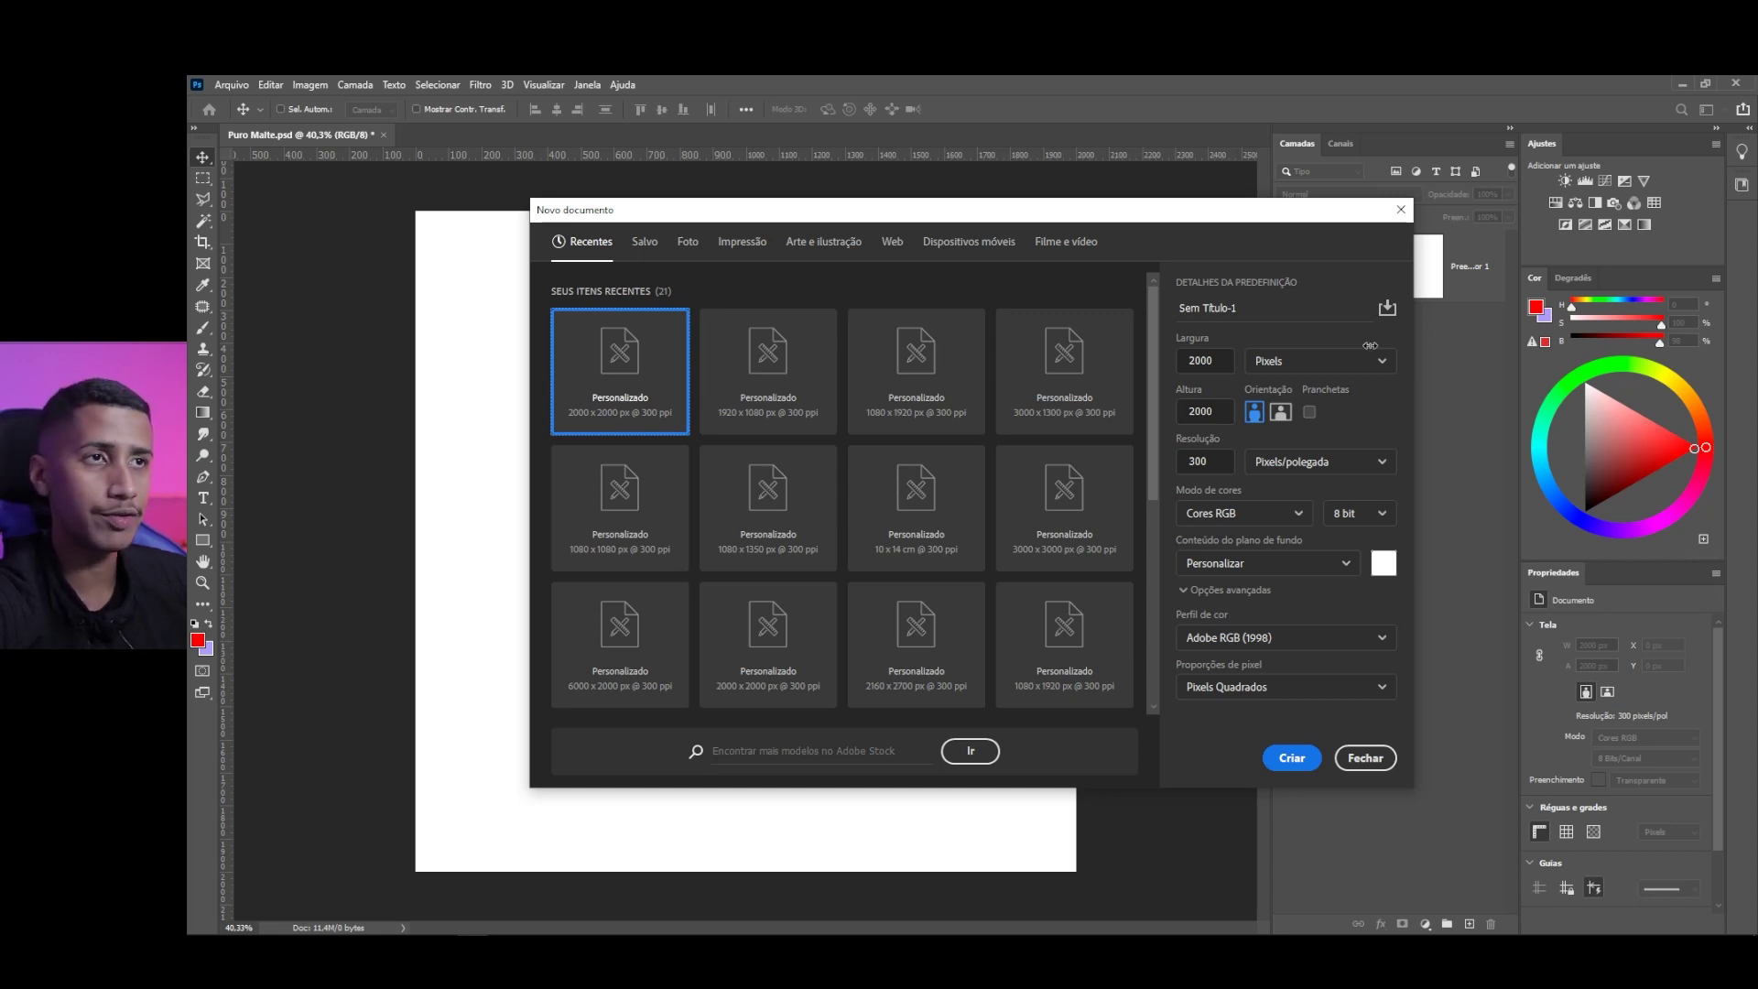
left_click(1227, 359)
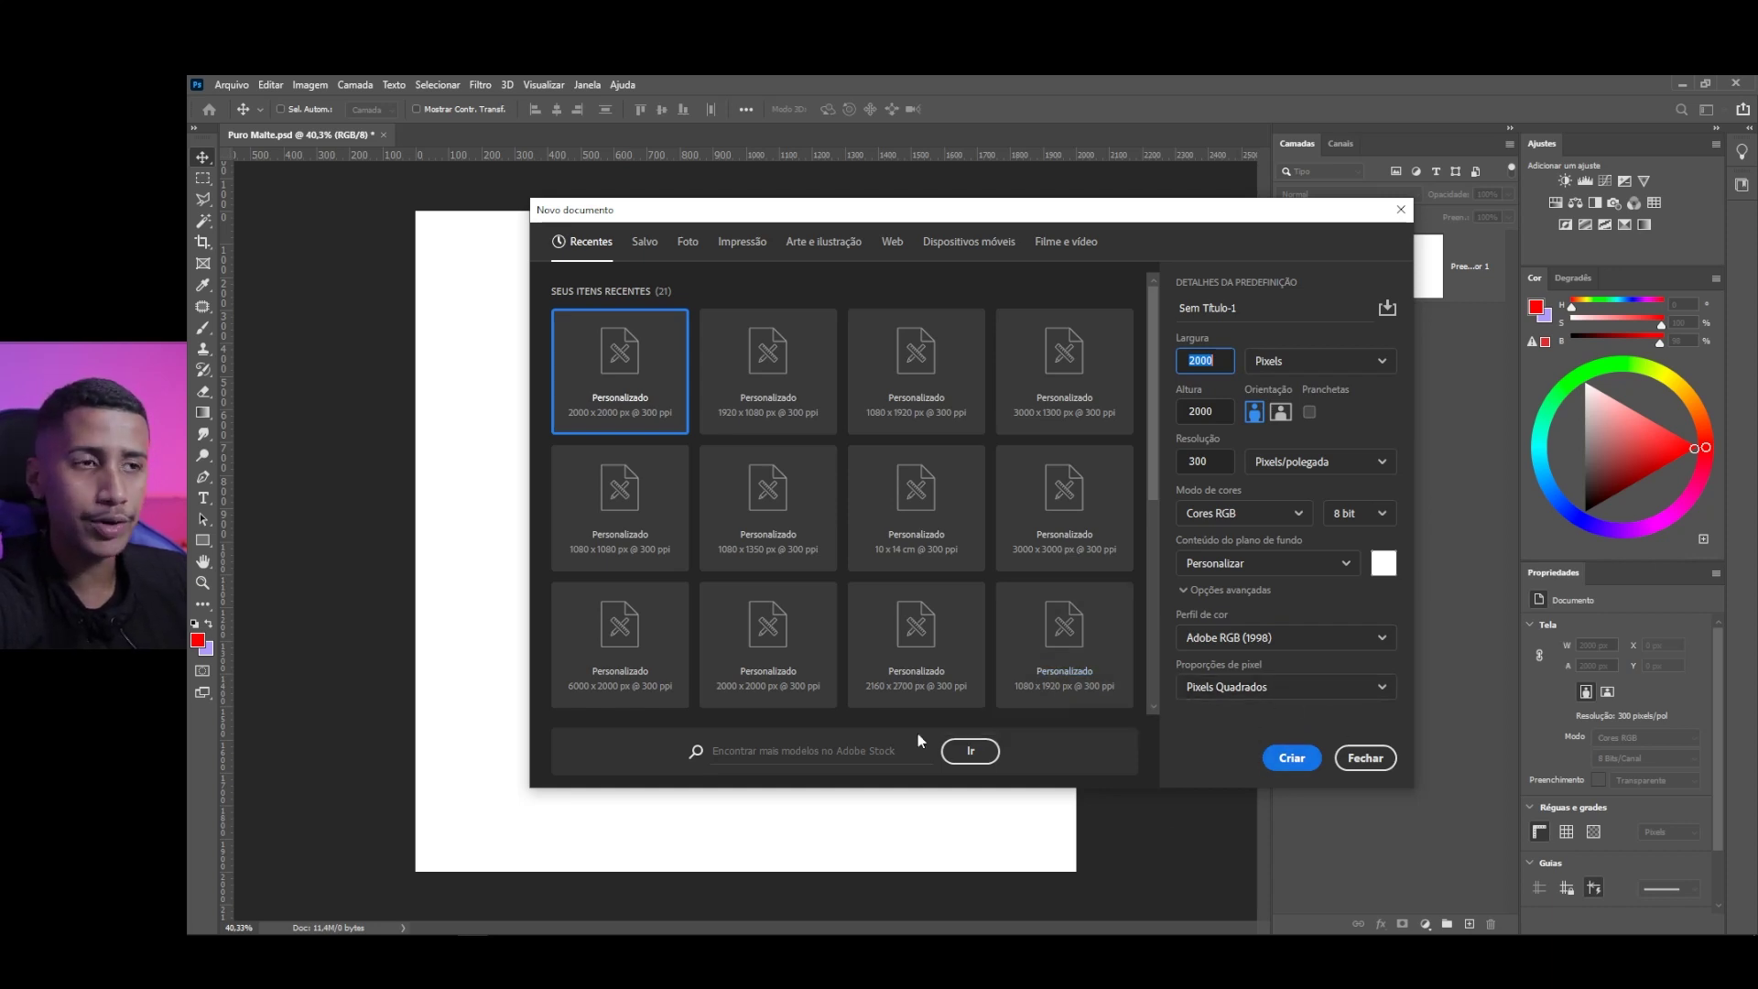
key("Escape")
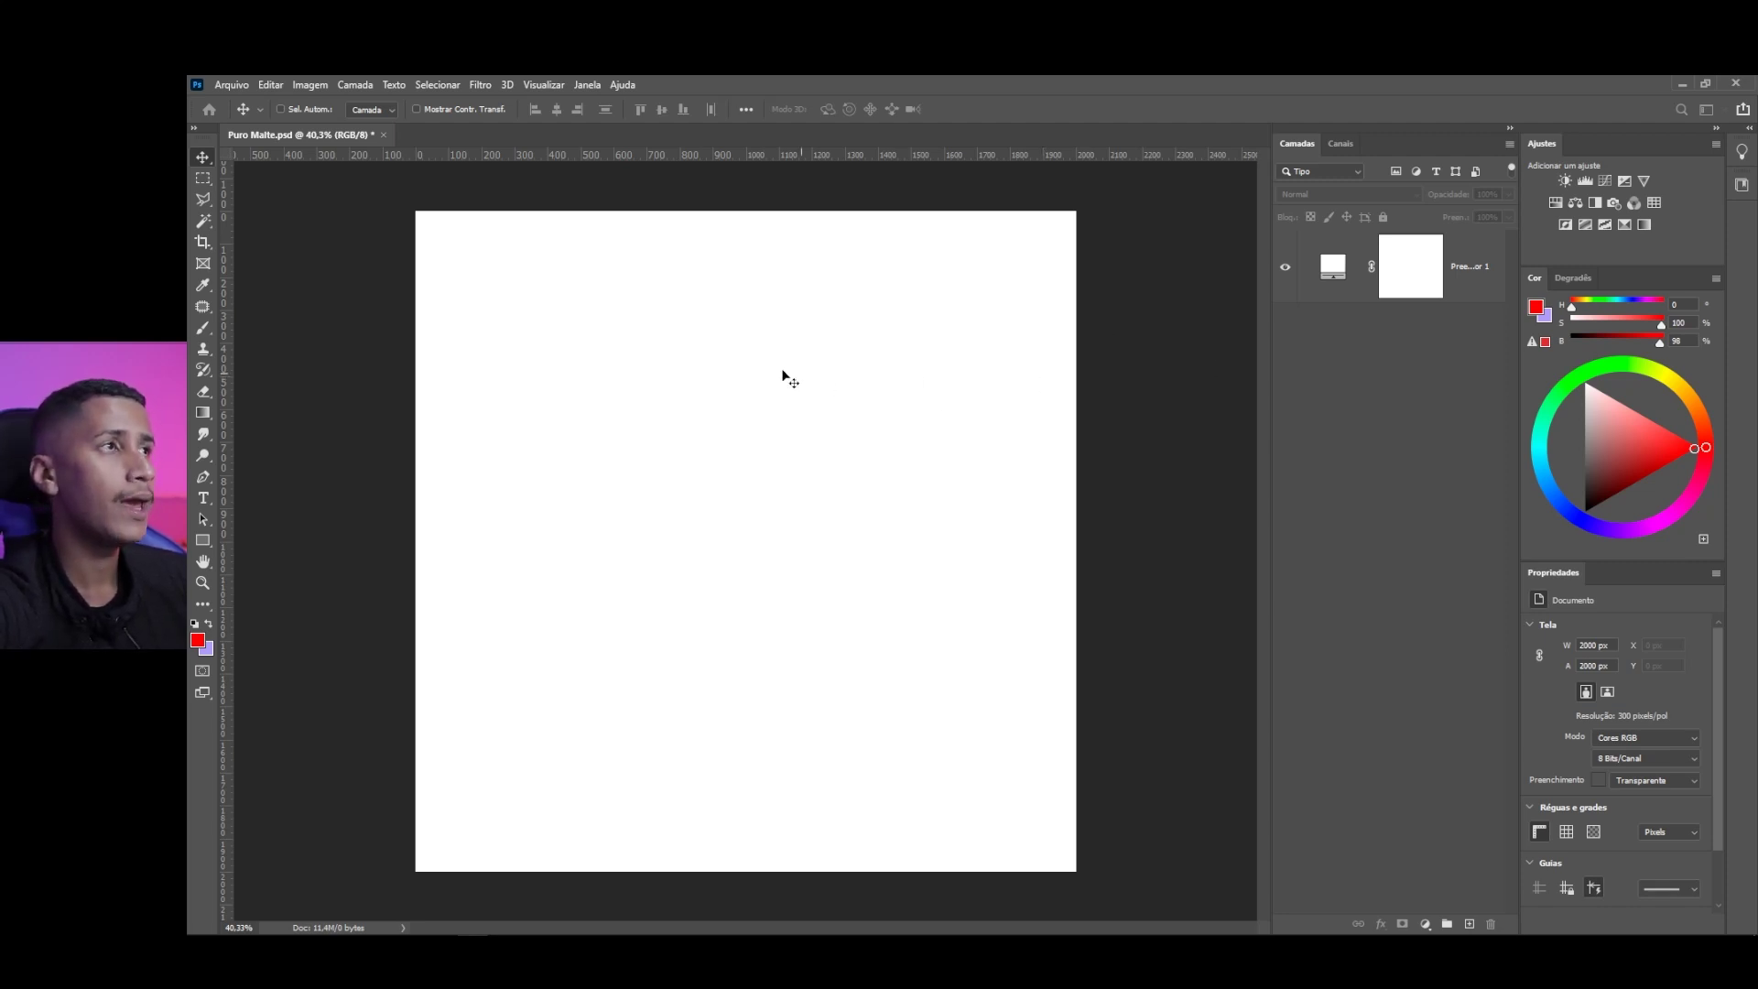
Start a new guide layout with rows turned off, one column and a 20 px column gutter
left_click(550, 85)
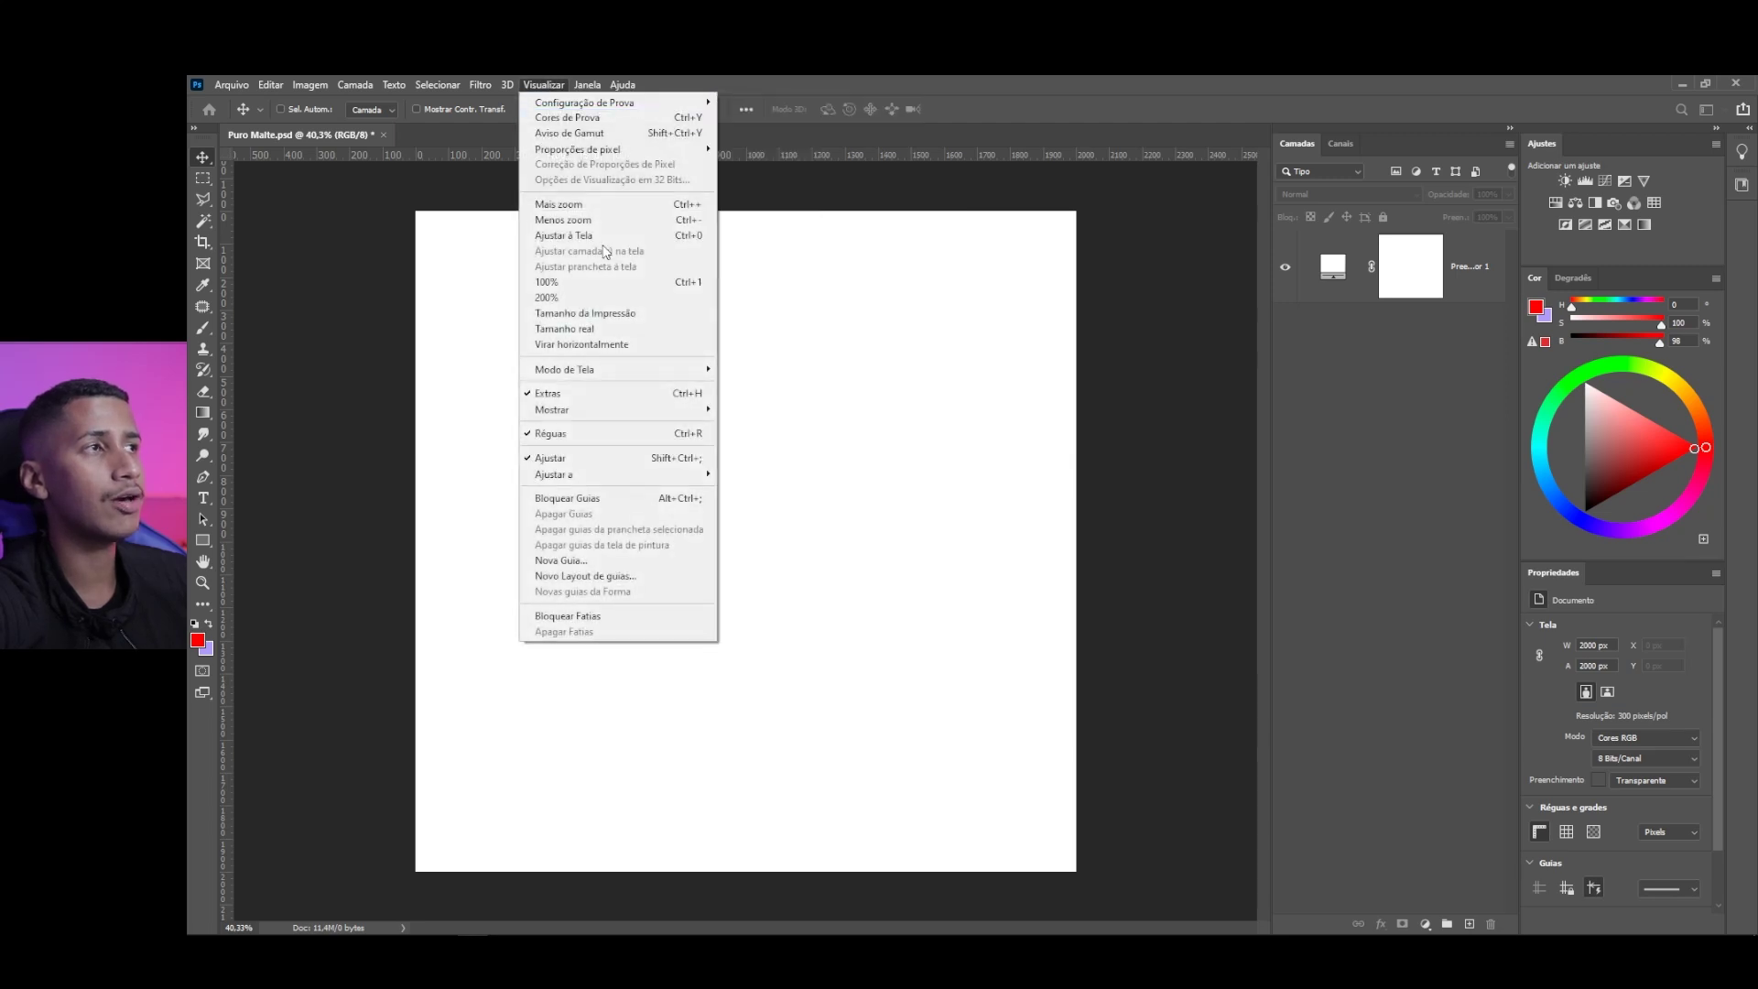
left_click(566, 577)
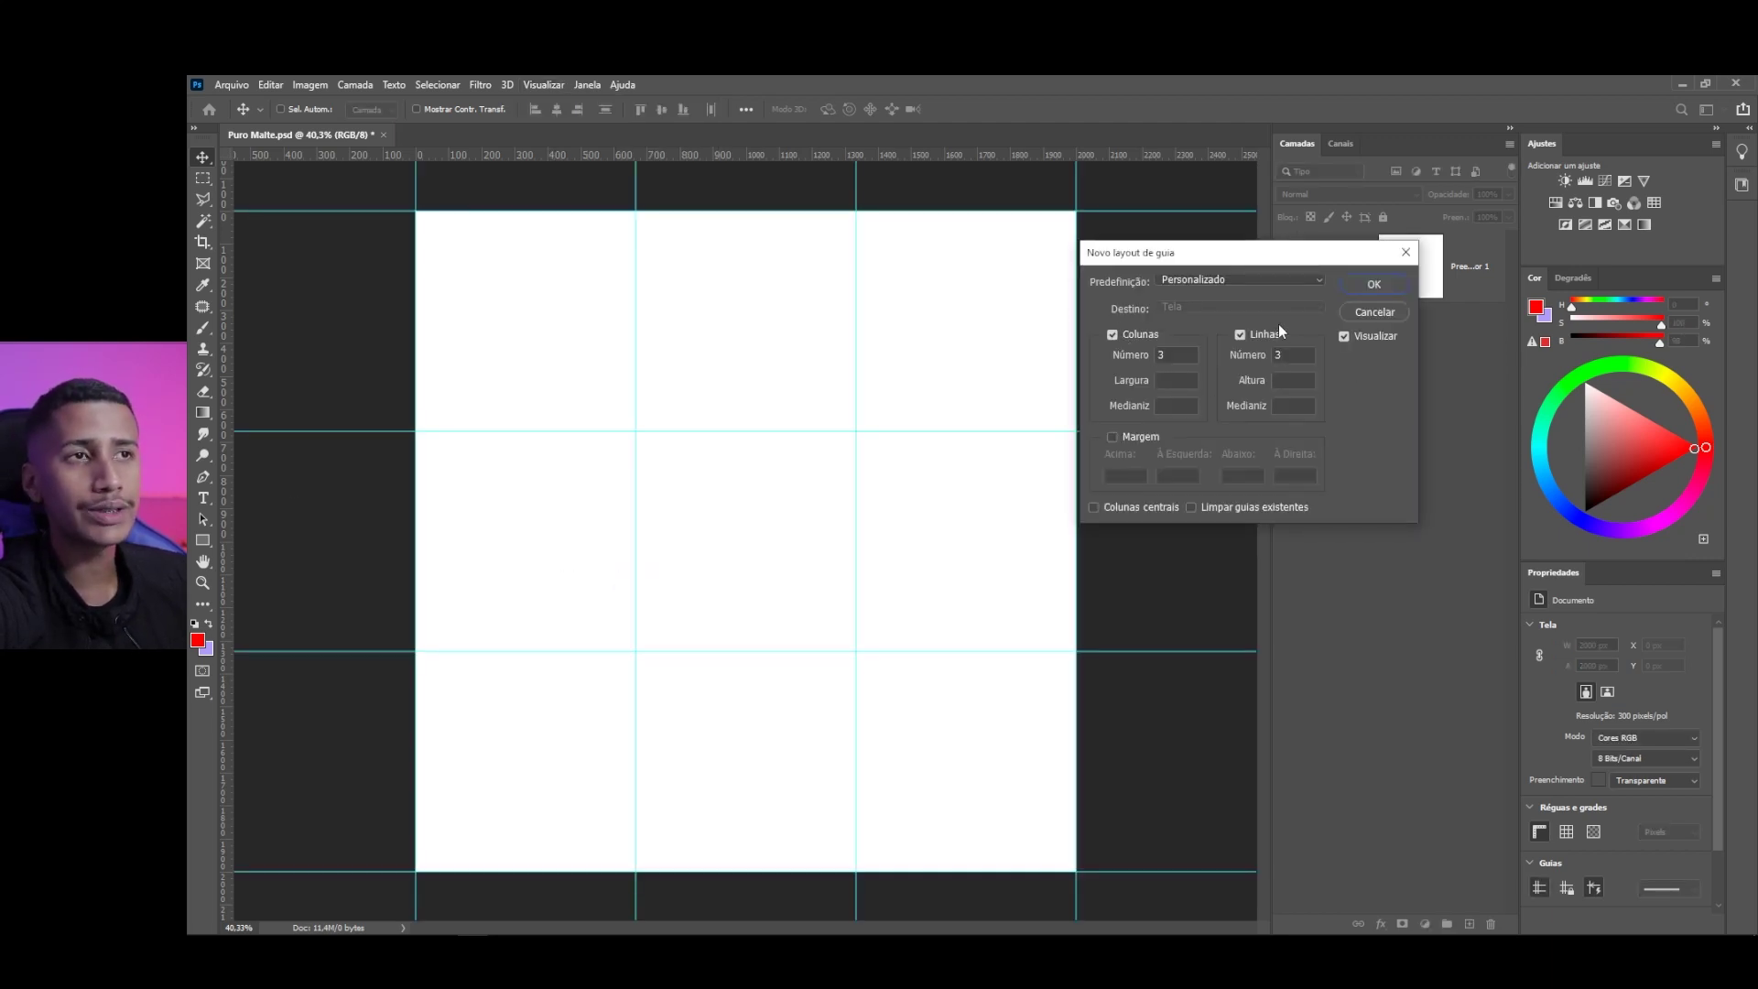
left_click(1240, 335)
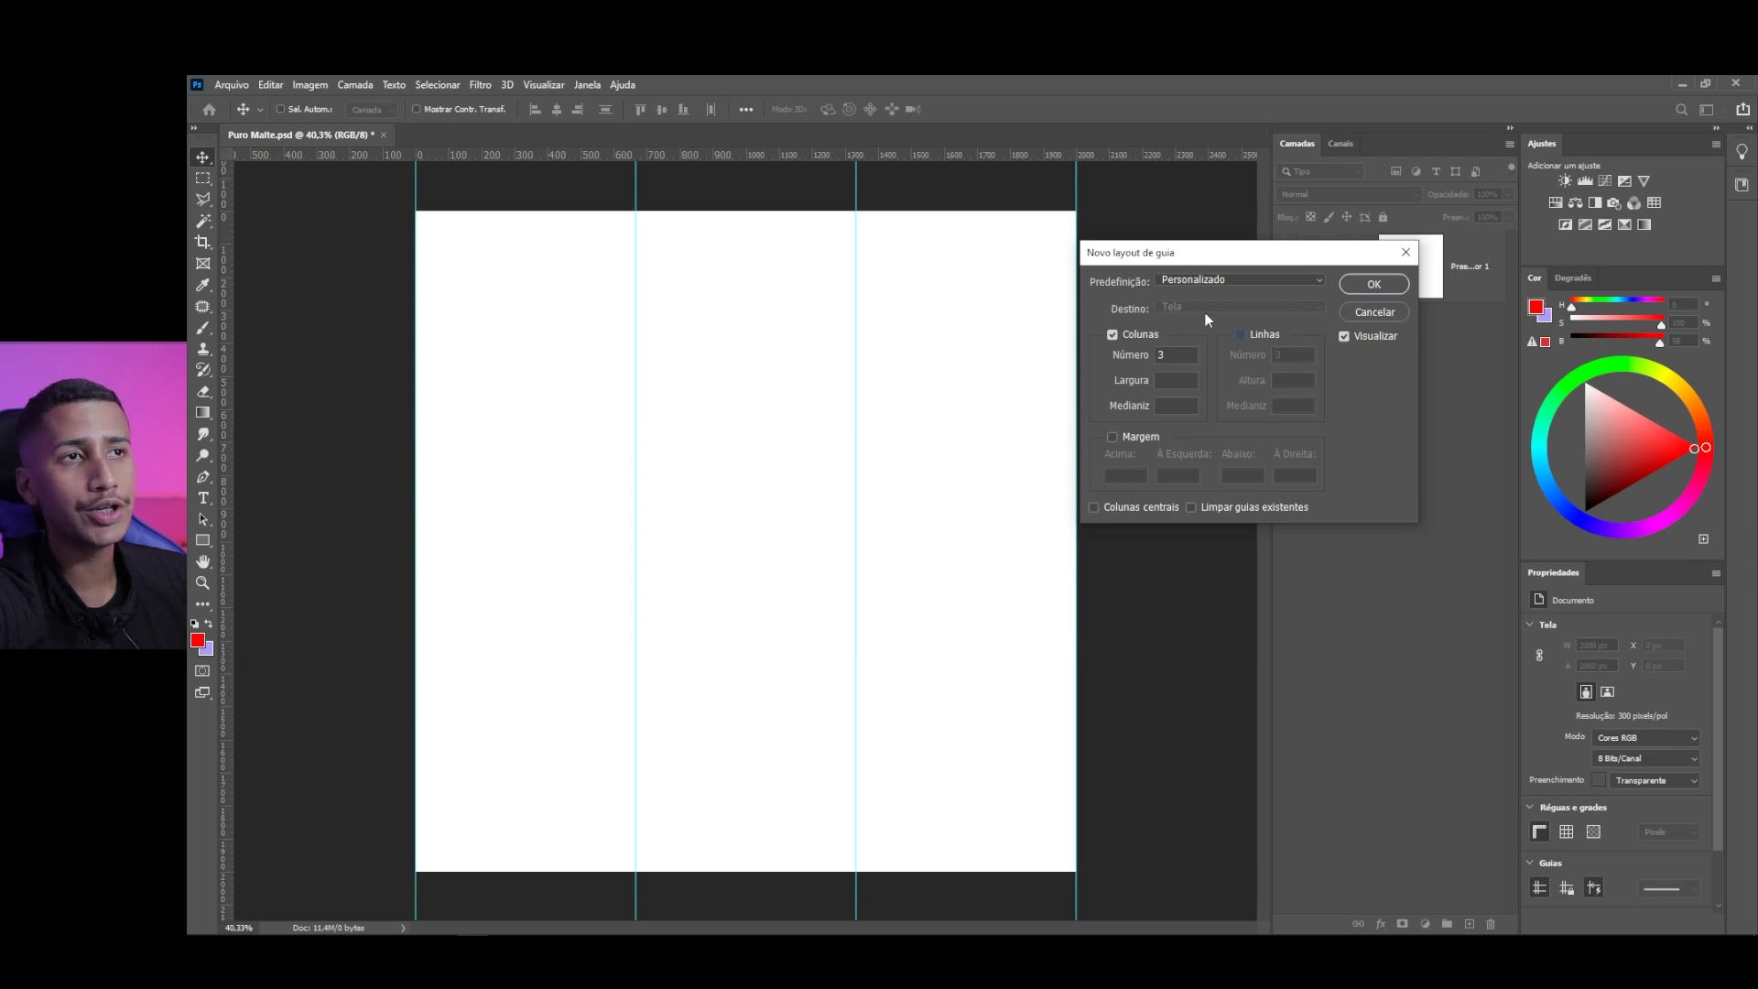
double_click(1166, 357)
type("1")
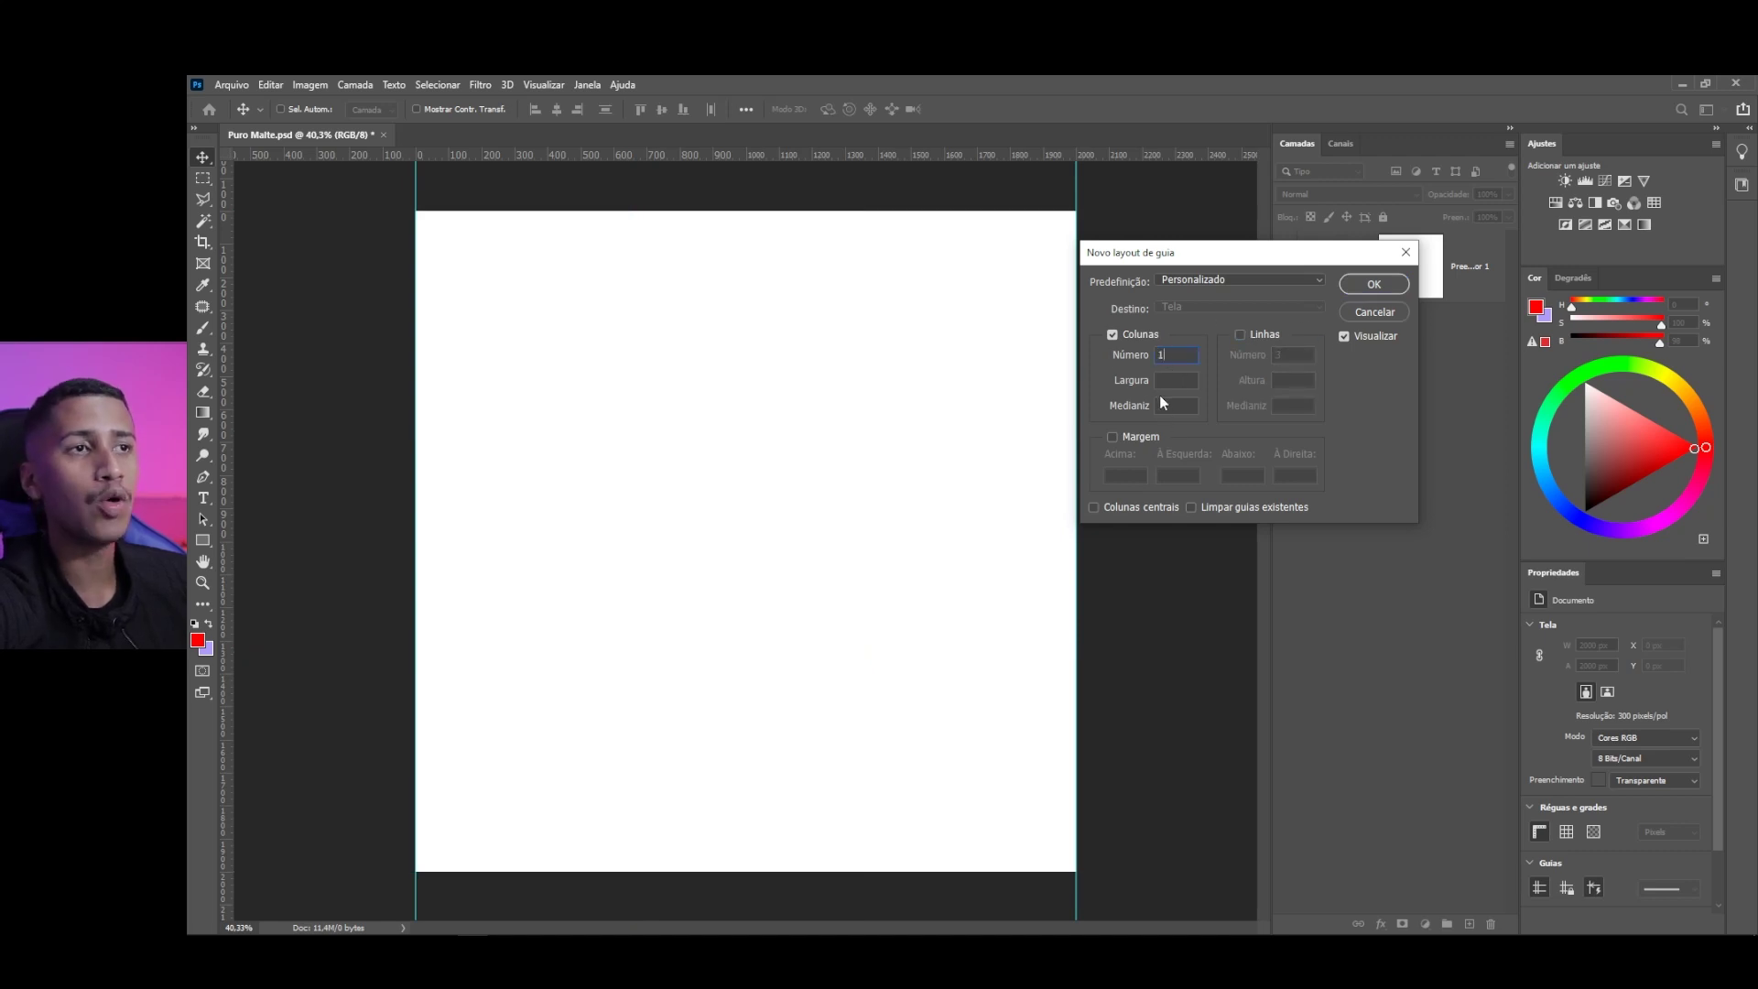
type("20")
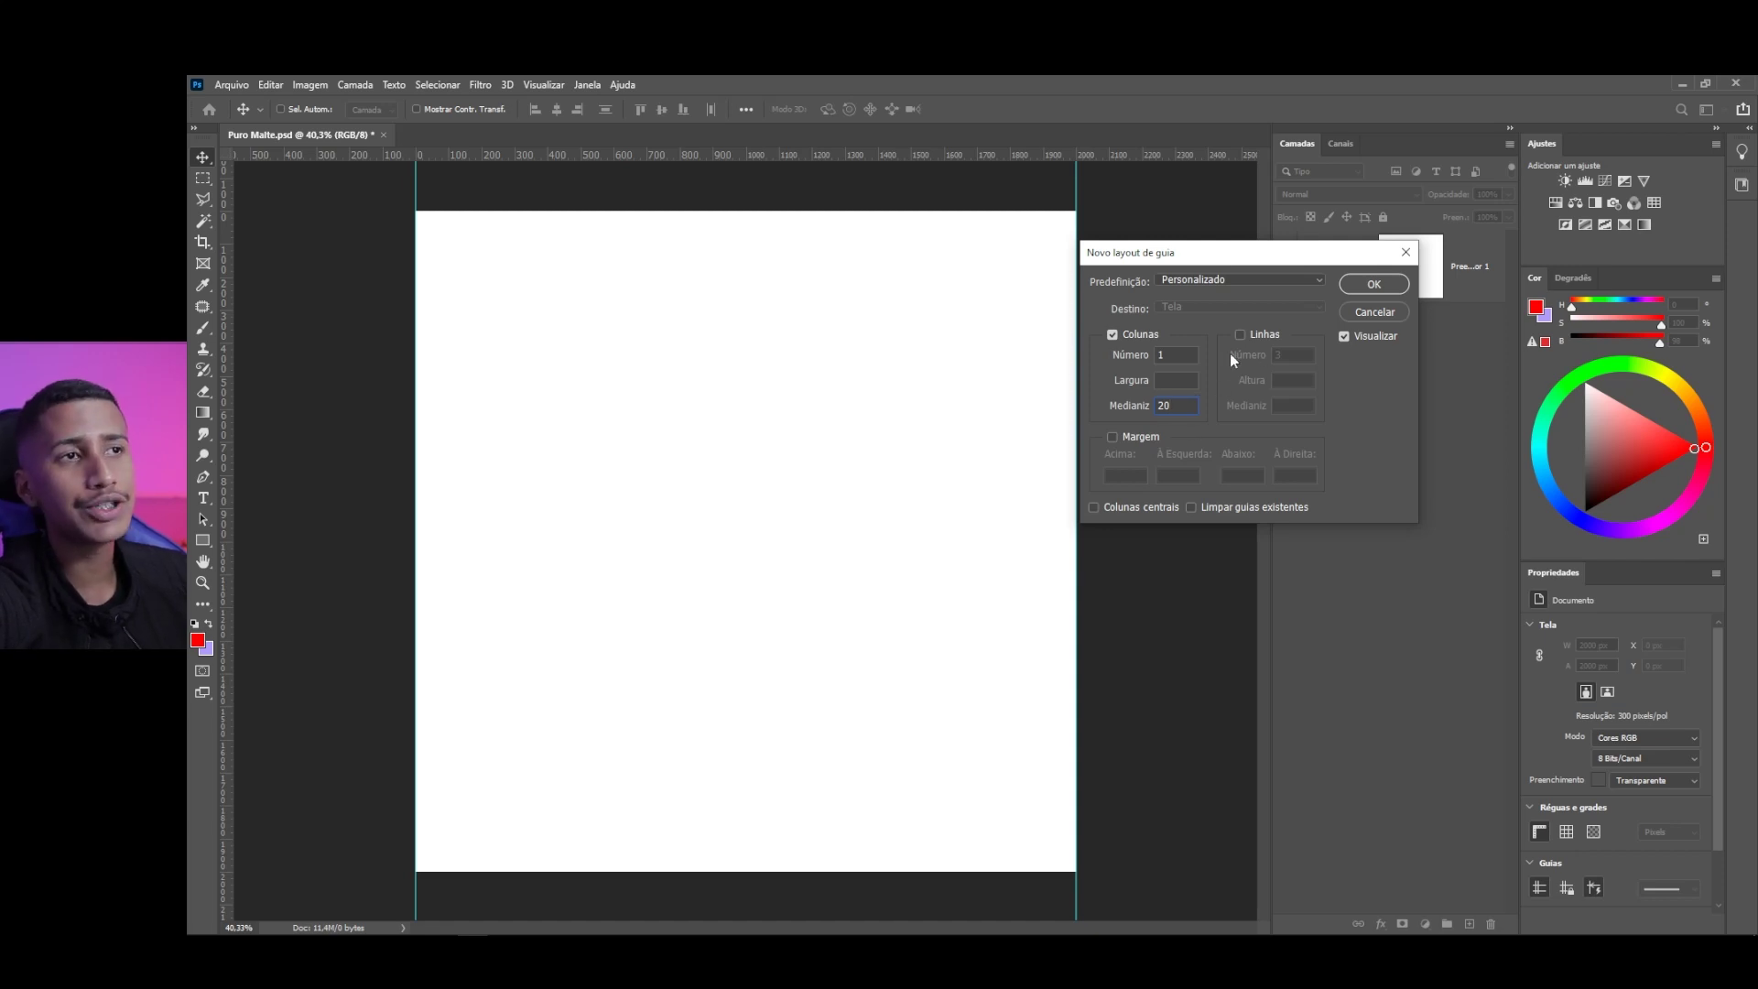
key("Tab")
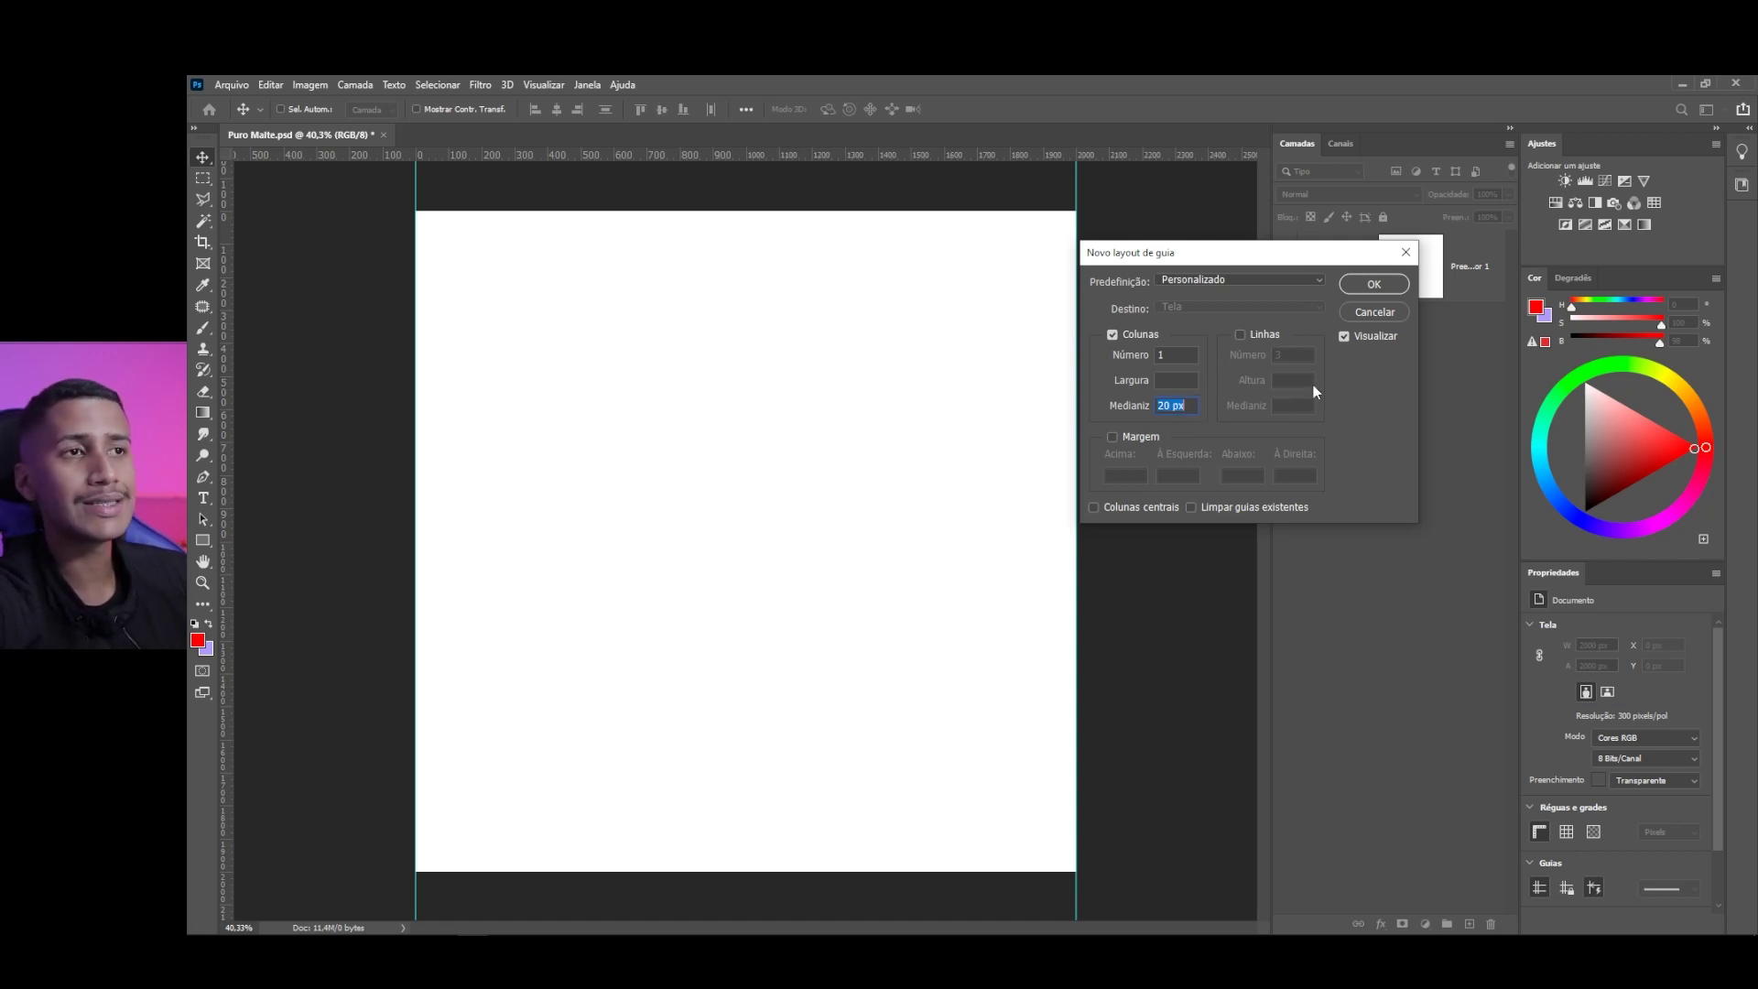
Try two guide columns, remove the gutter by setting it to 0 px, and set the column count to 3
left_click(1186, 354)
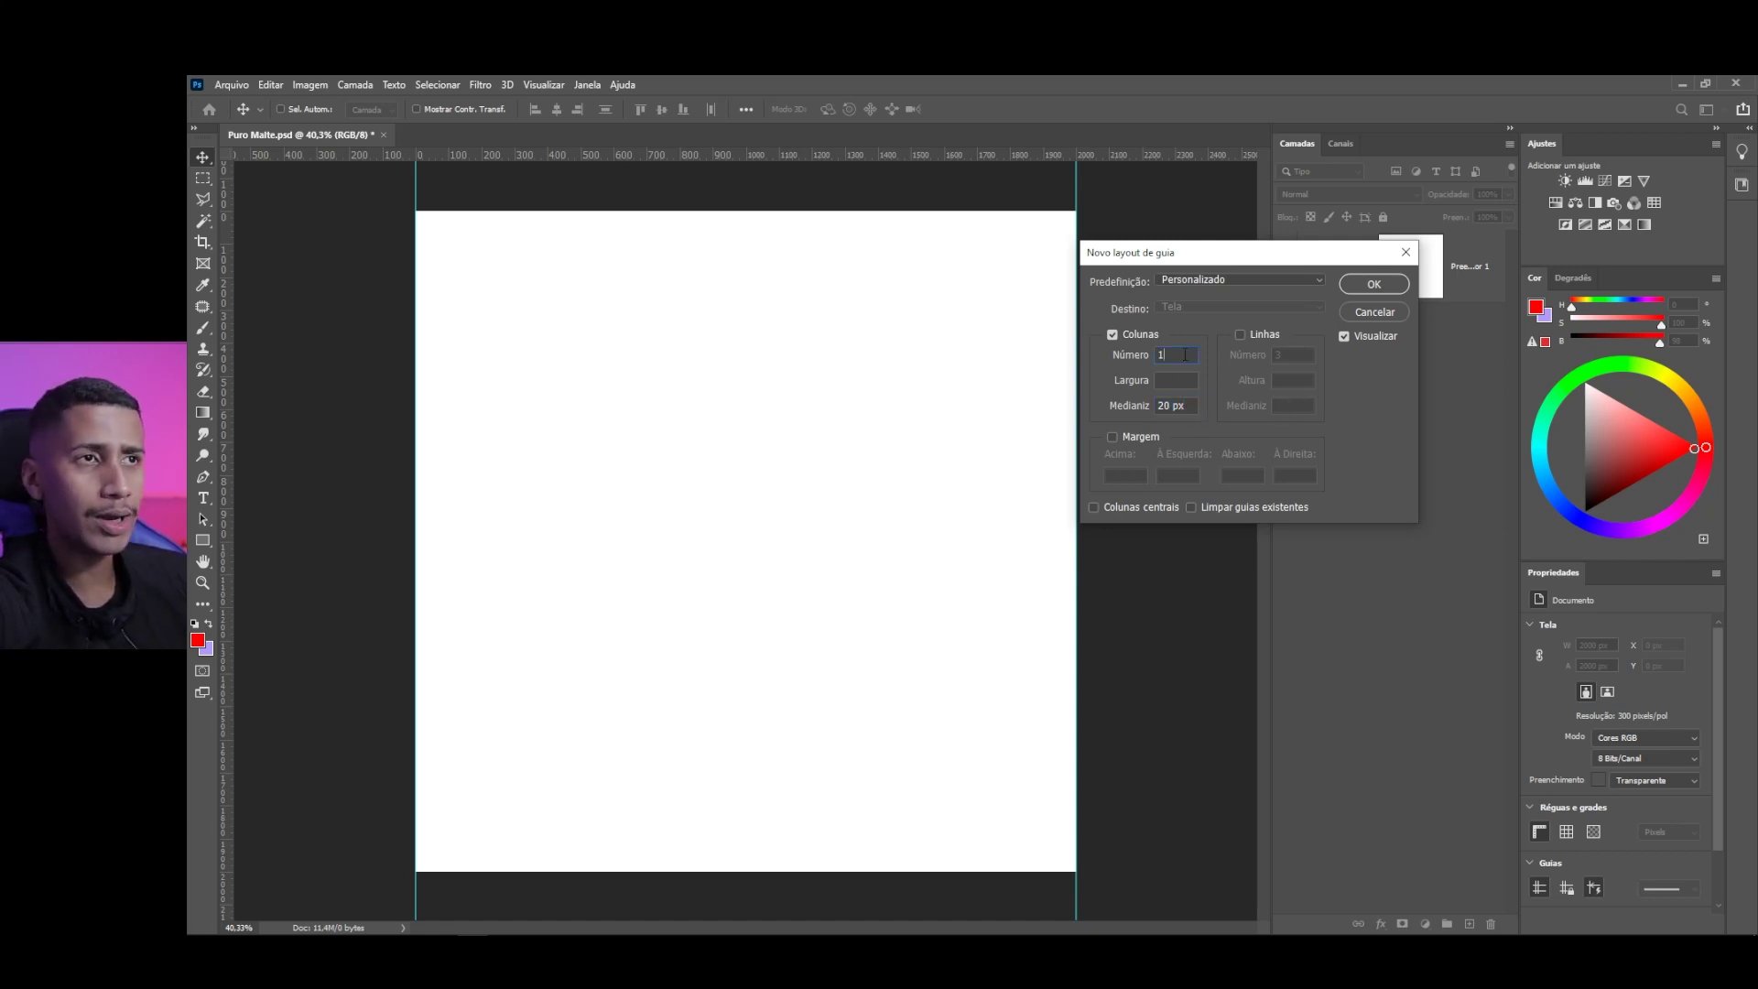
key("BackSpace")
type("2")
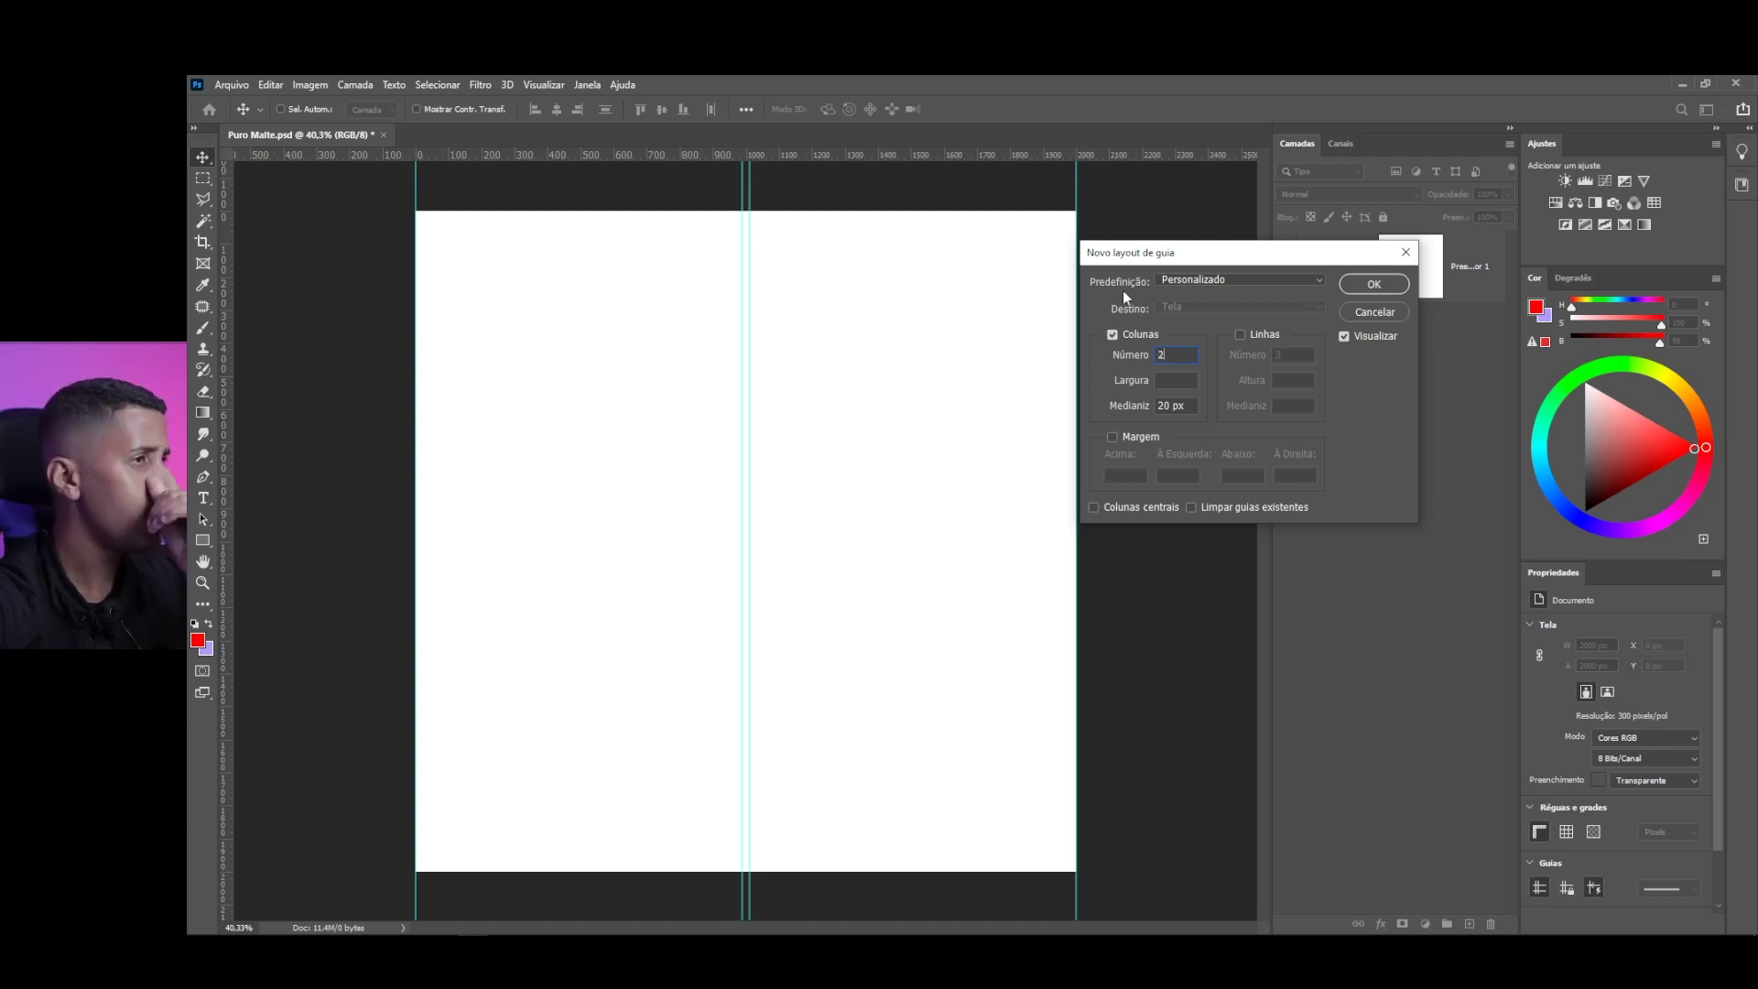
double_click(1191, 407)
type("0")
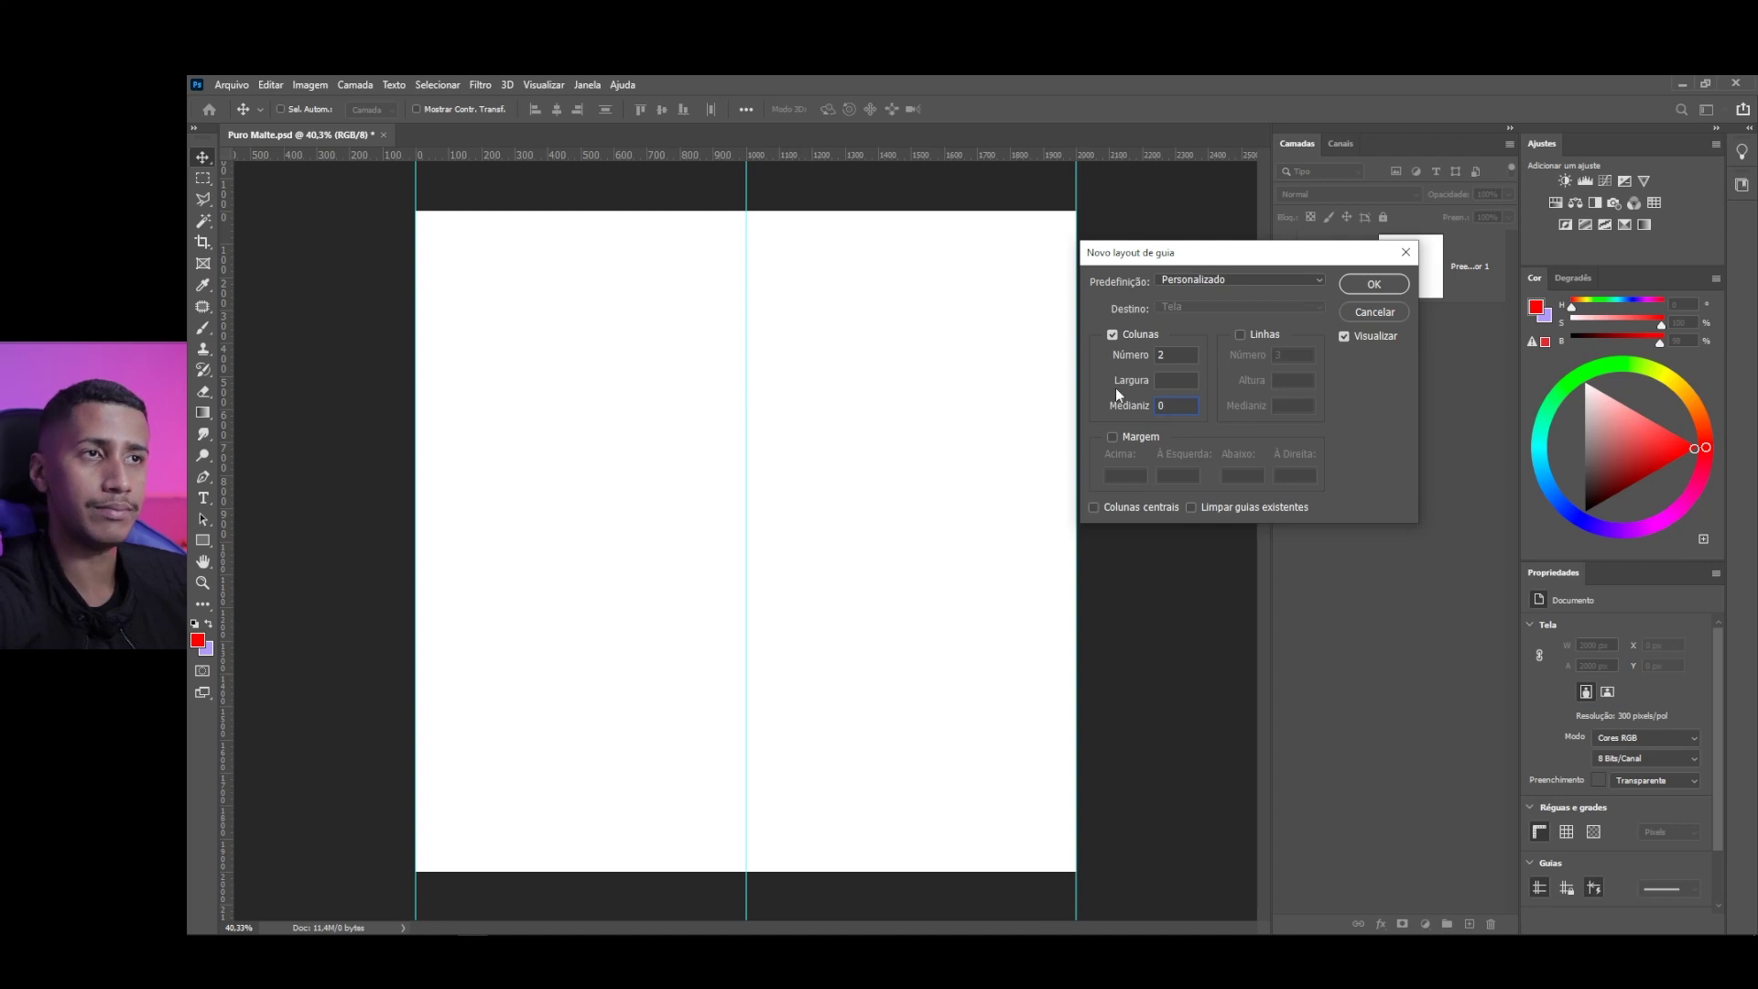
key("BackSpace")
type("3")
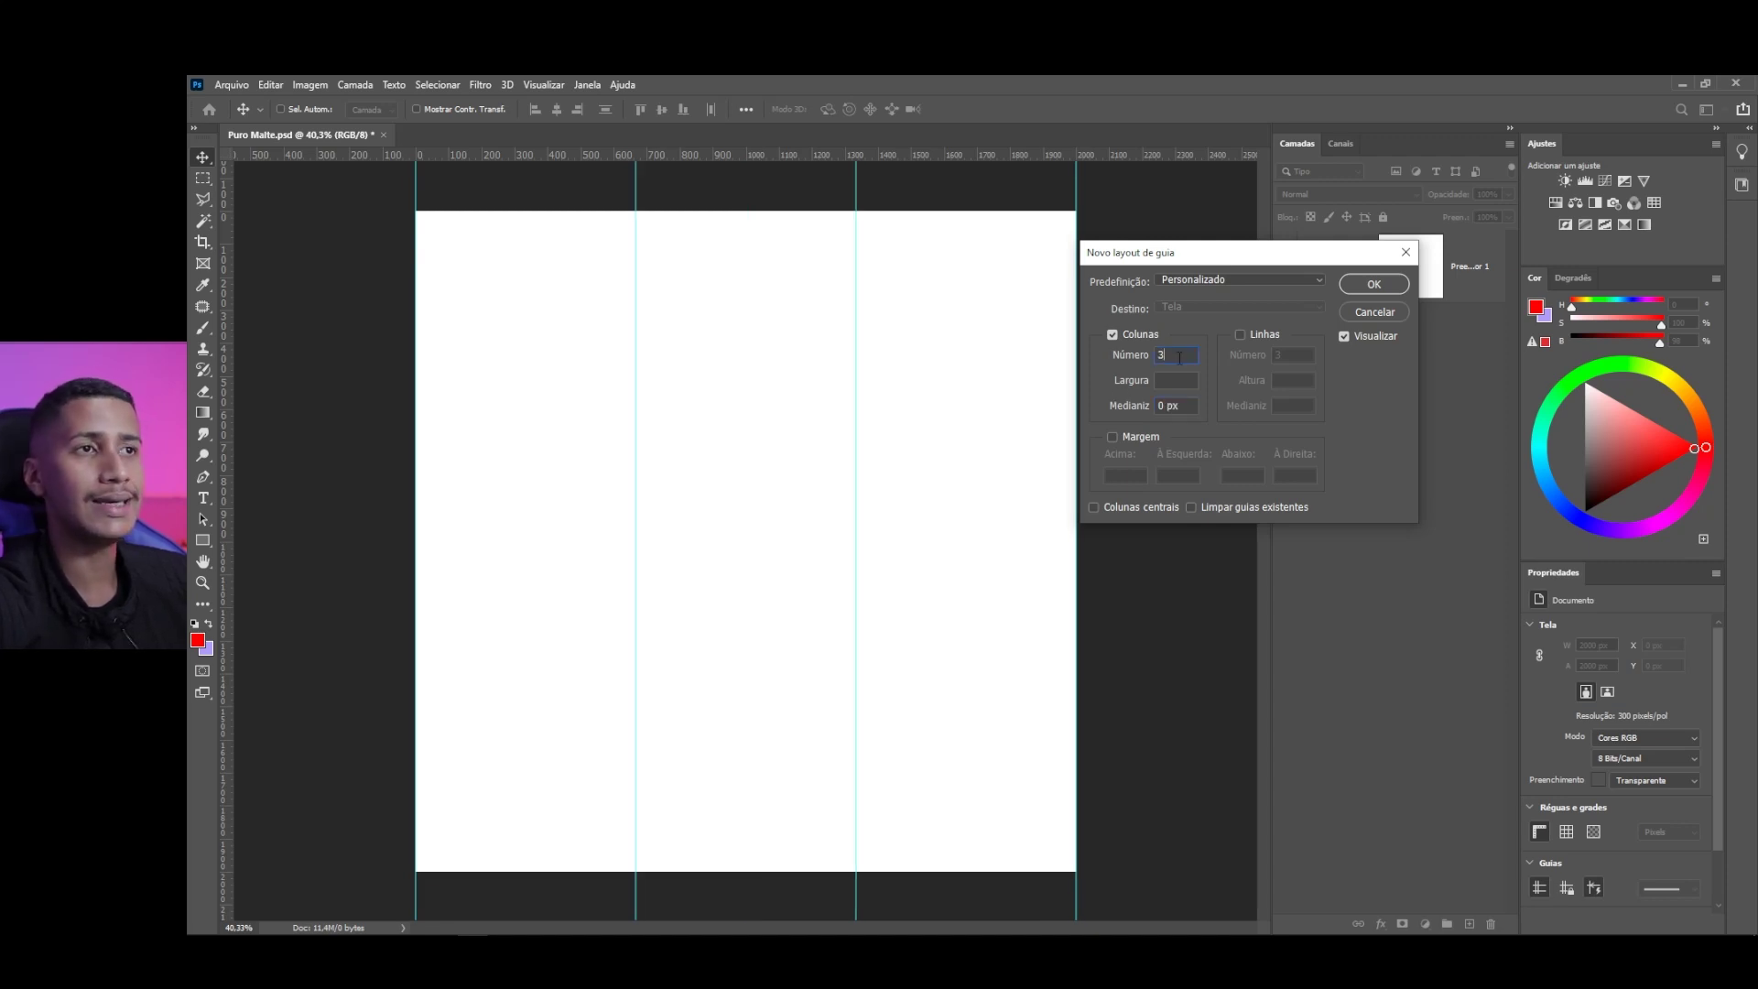
Turn the guide rows back on with a count of 3
left_click(1240, 335)
left_click(1299, 361)
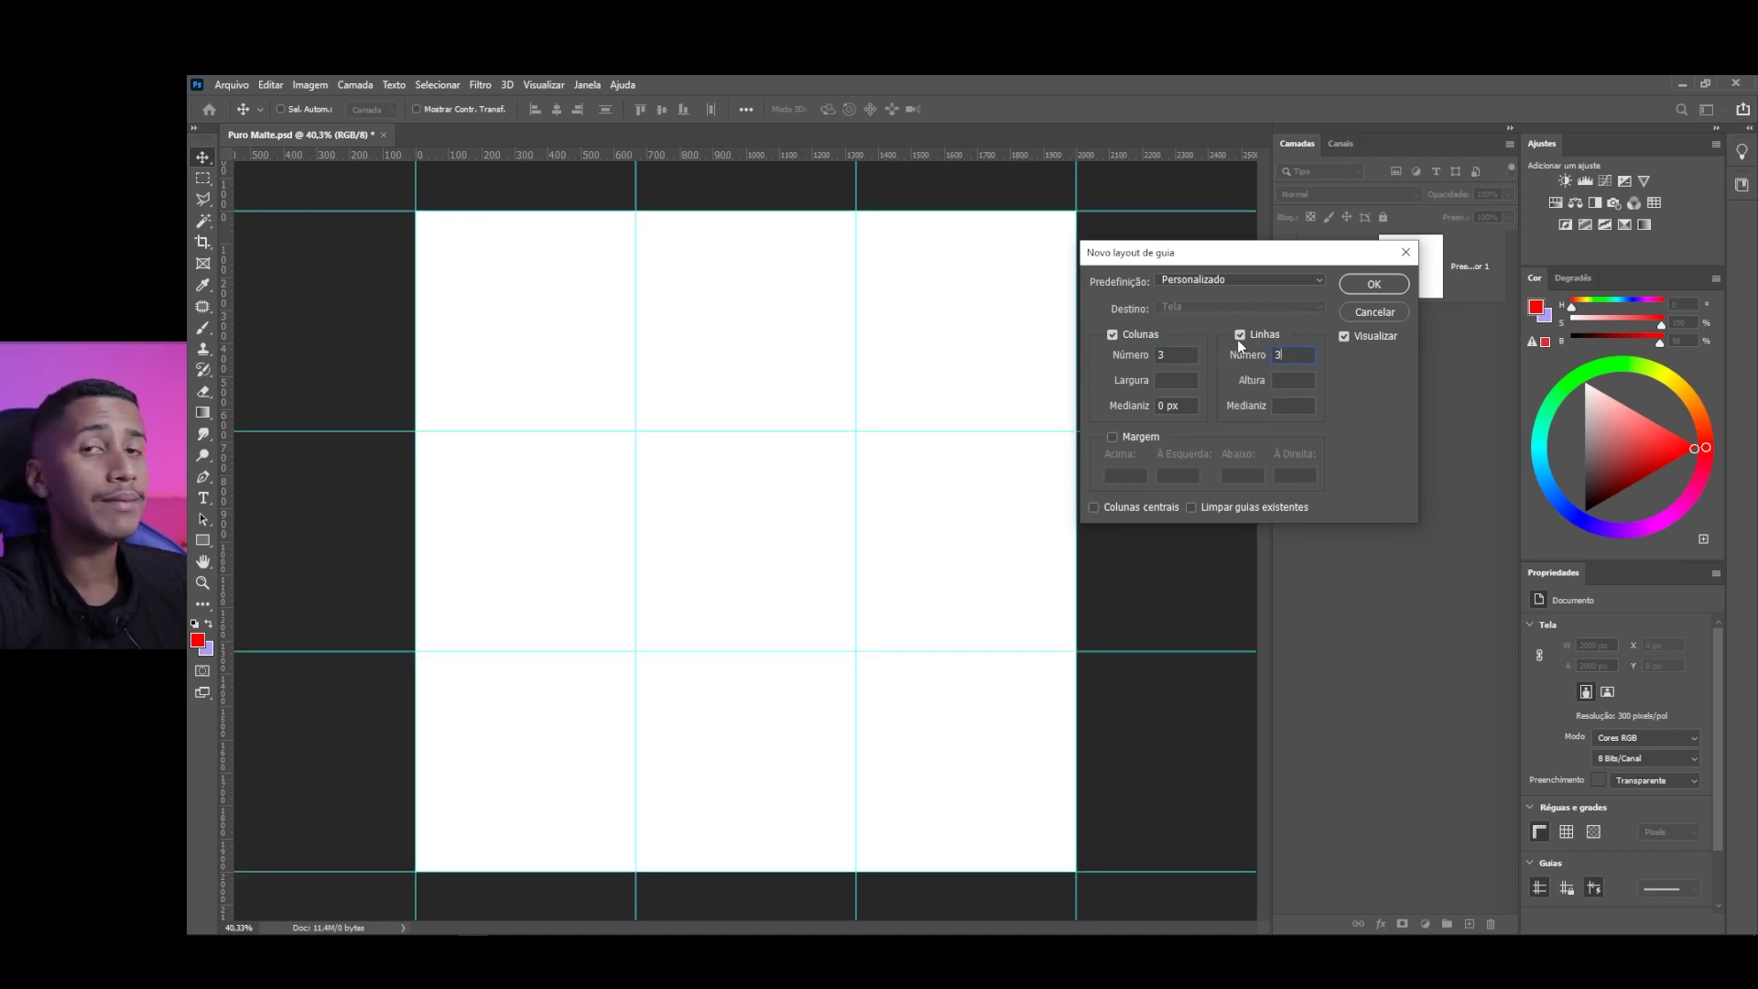
key("Tab")
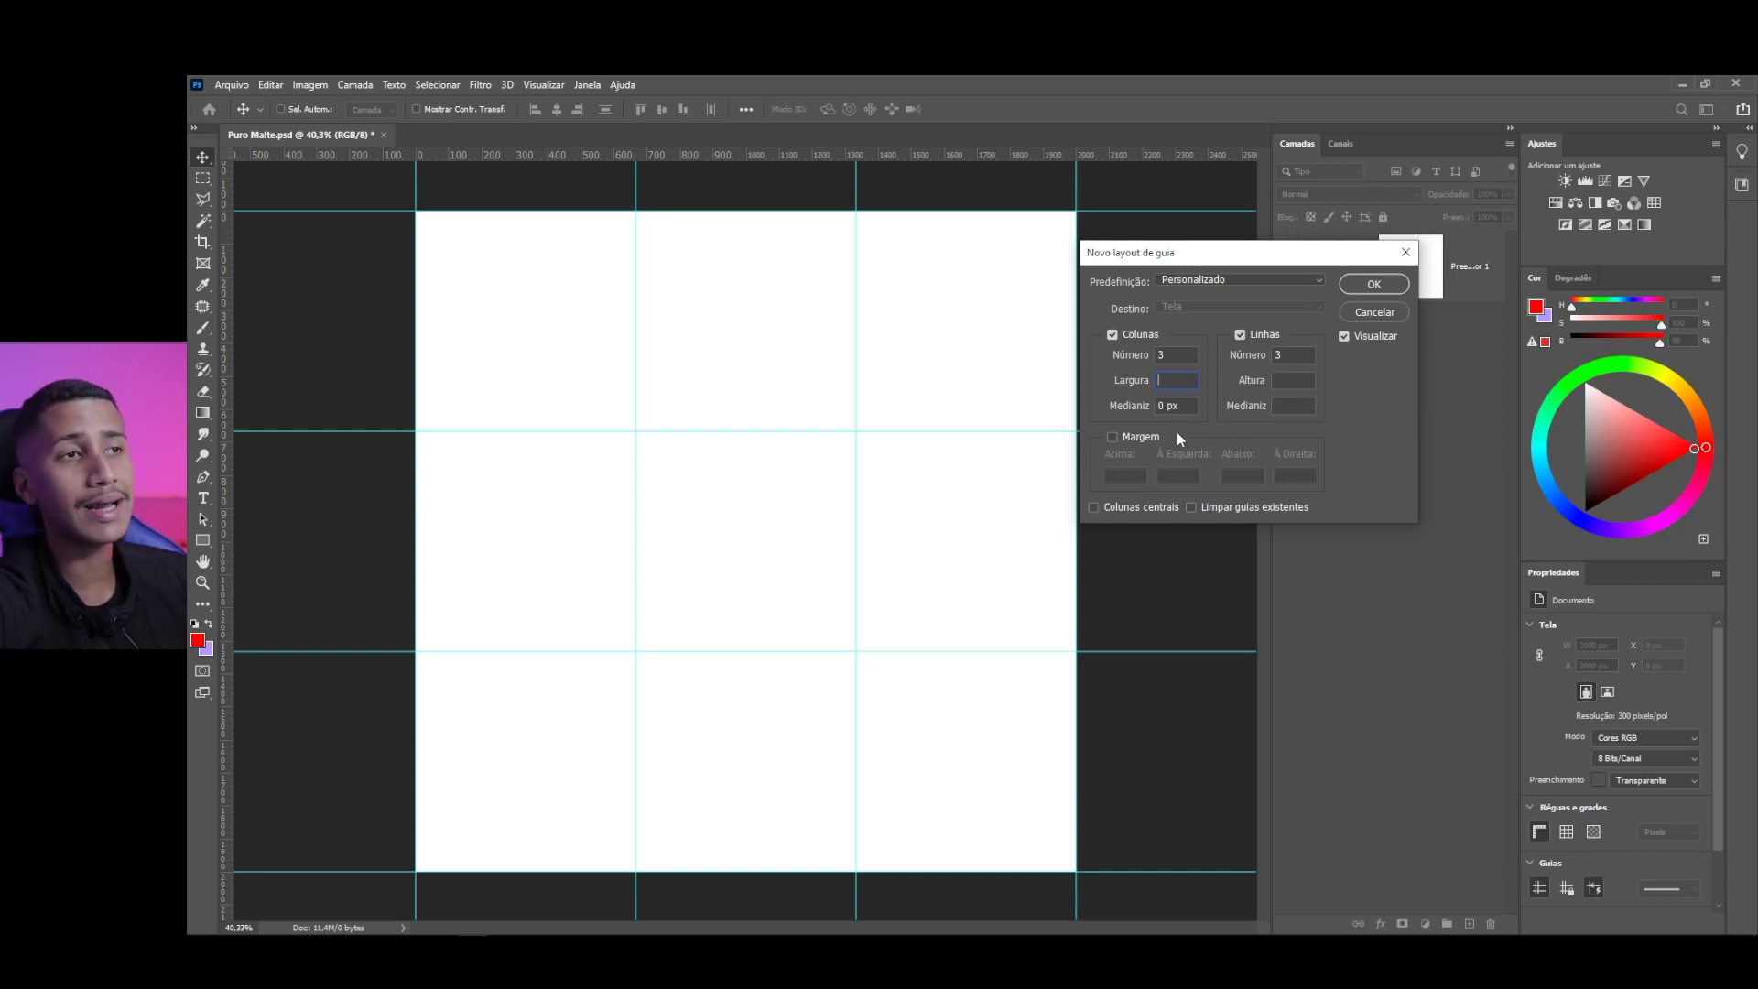
Preview 100 px margins on all sides of the guide layout, turn them off again and apply the 3 x 3 layout
left_click(1112, 437)
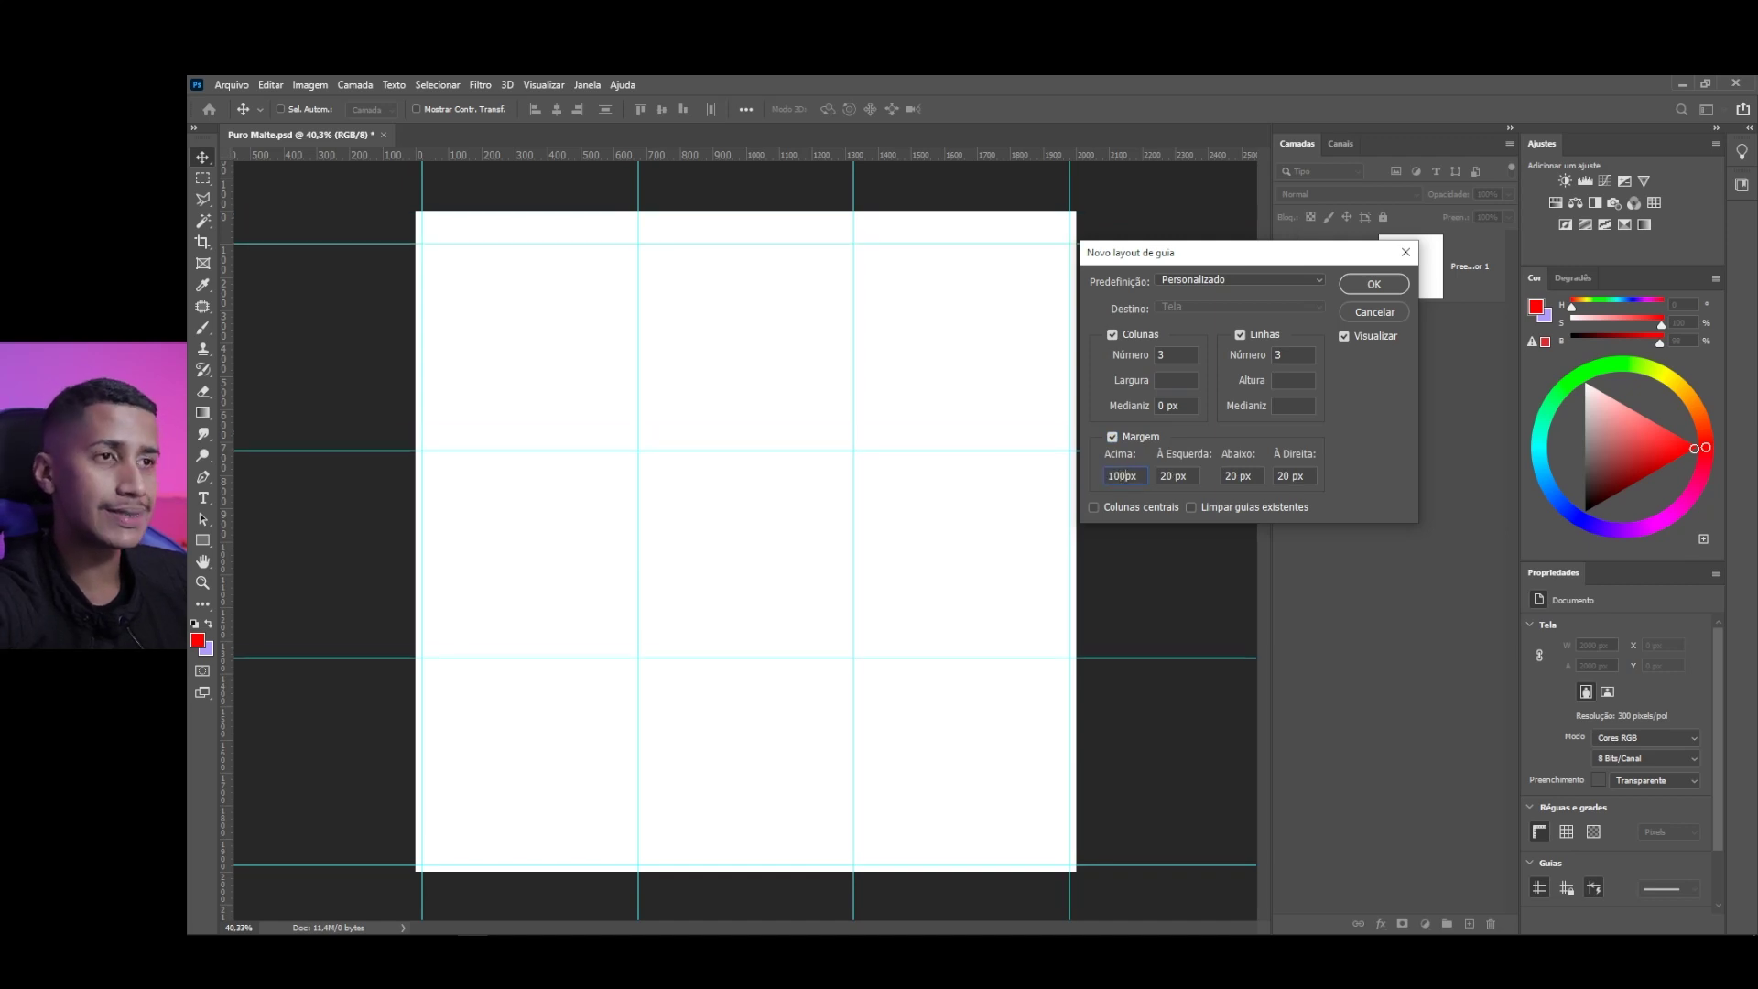
left_click(1113, 436)
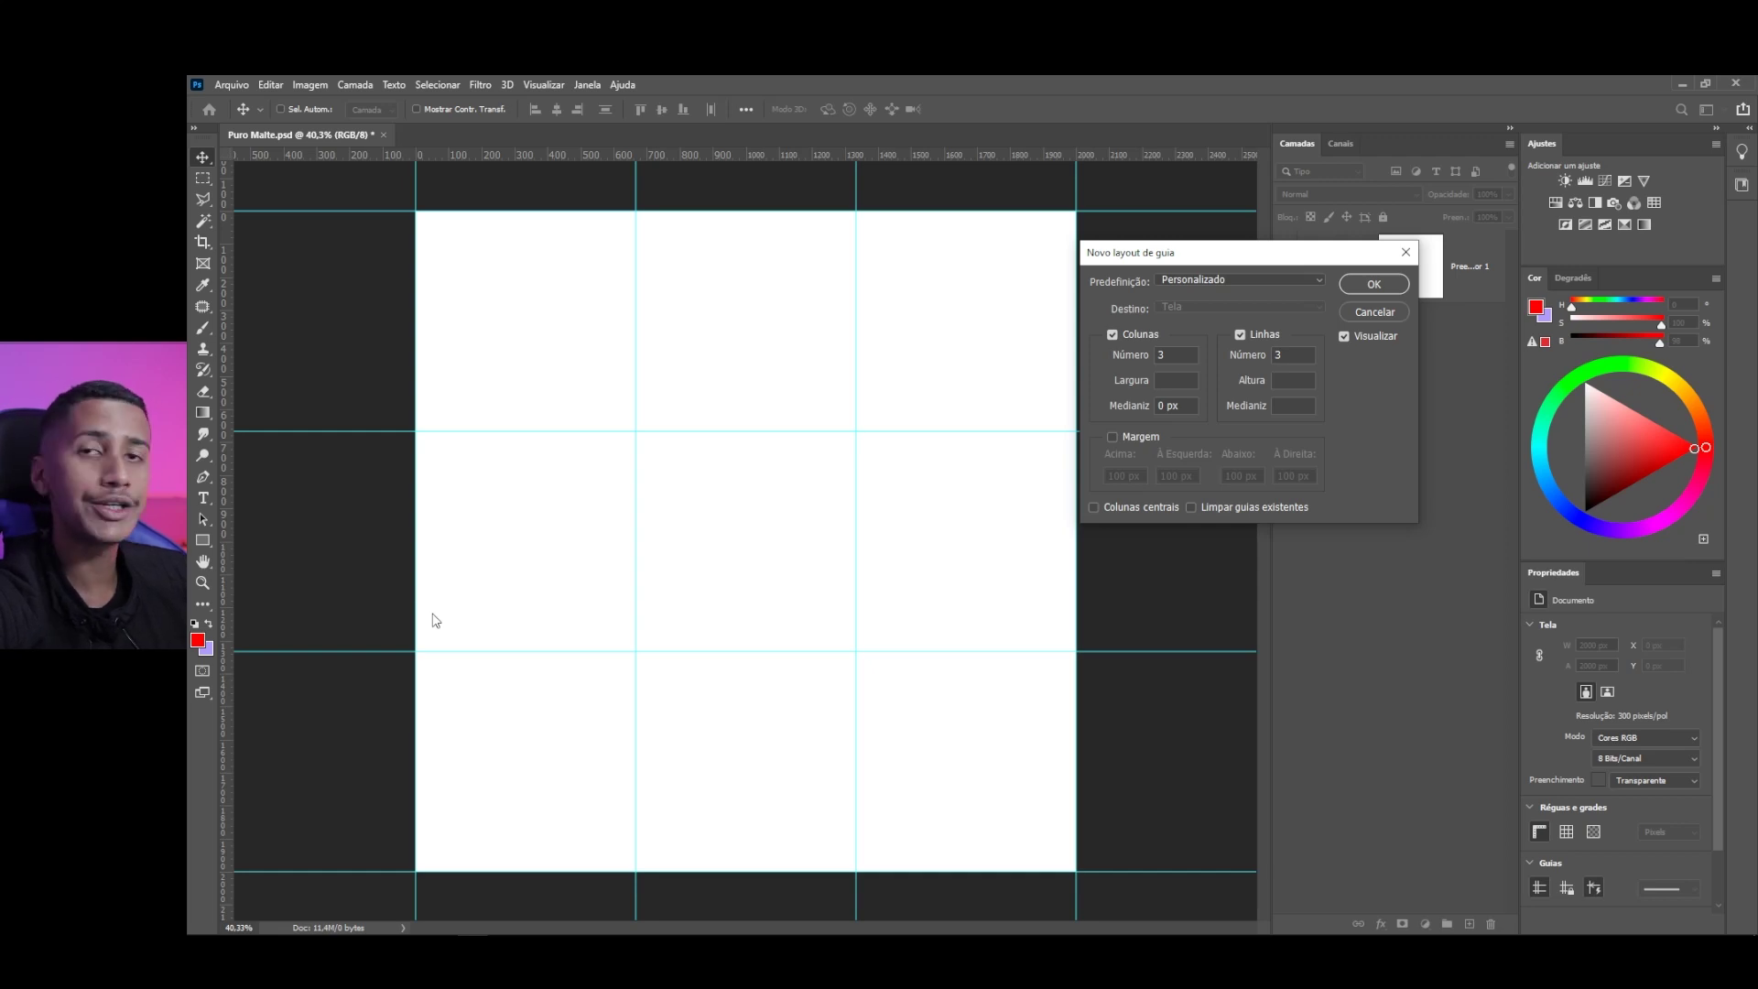
left_click(1113, 438)
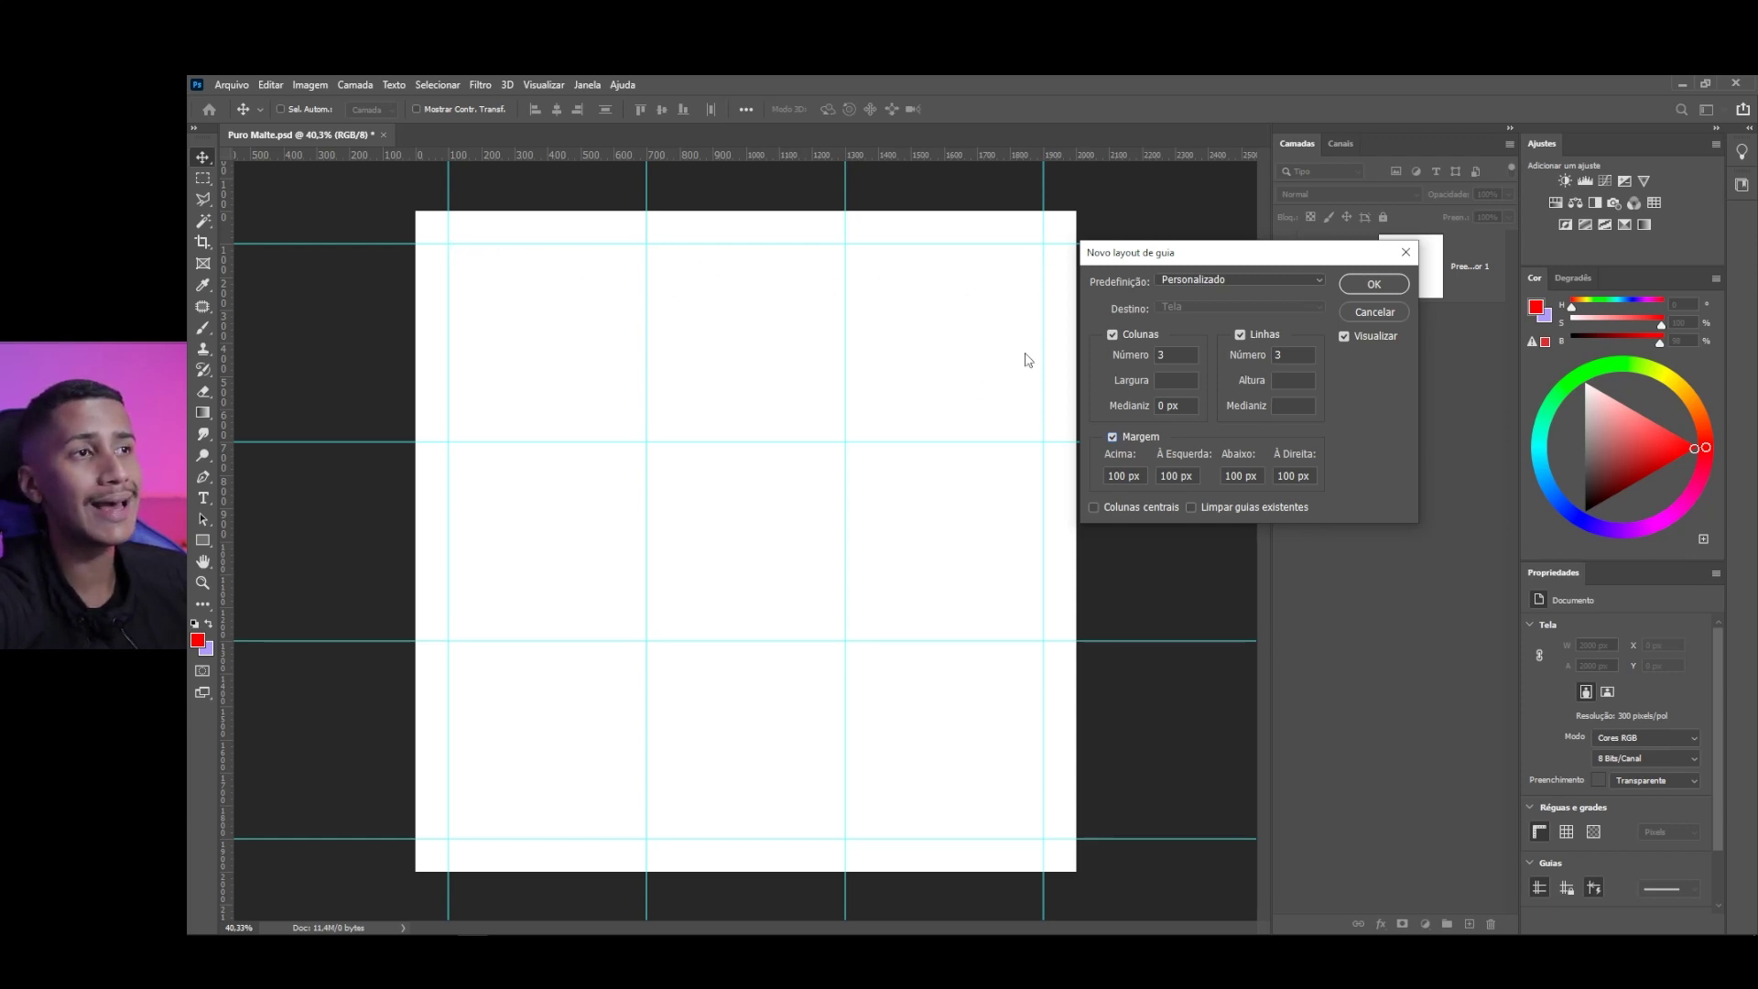
left_click(1110, 436)
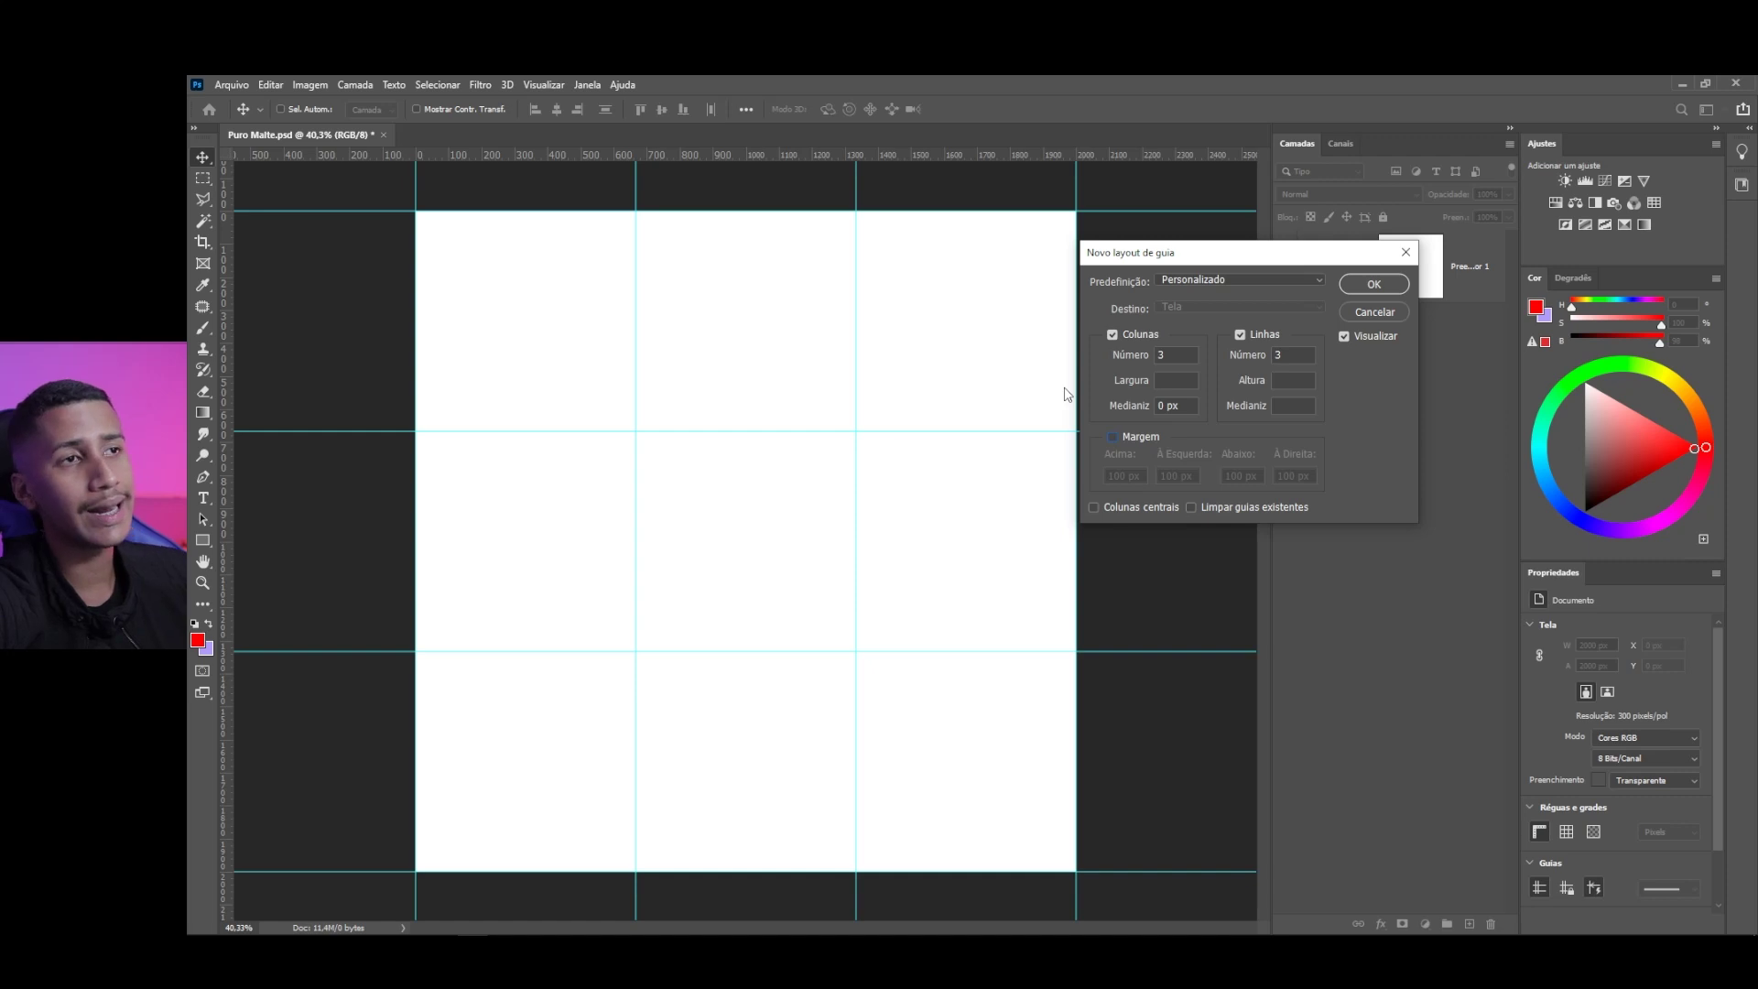
left_click(1374, 284)
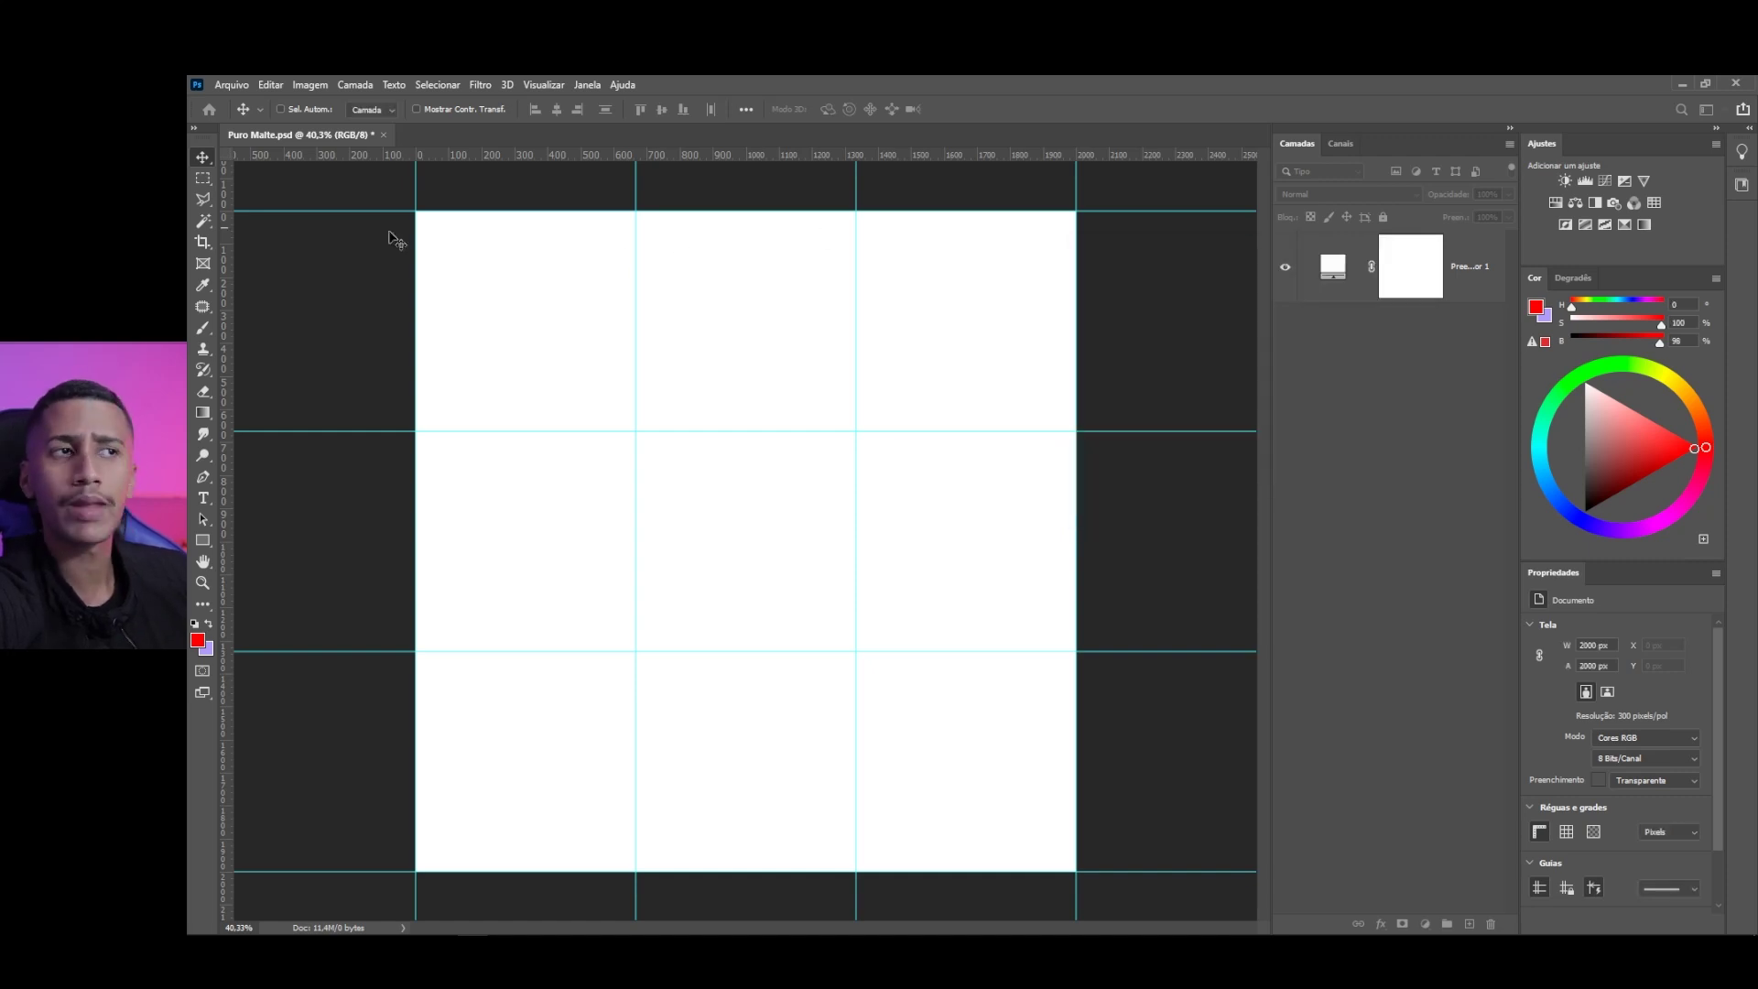
Try a second guide layout without columns or rows, using only 20 px margins on all sides
left_click(543, 85)
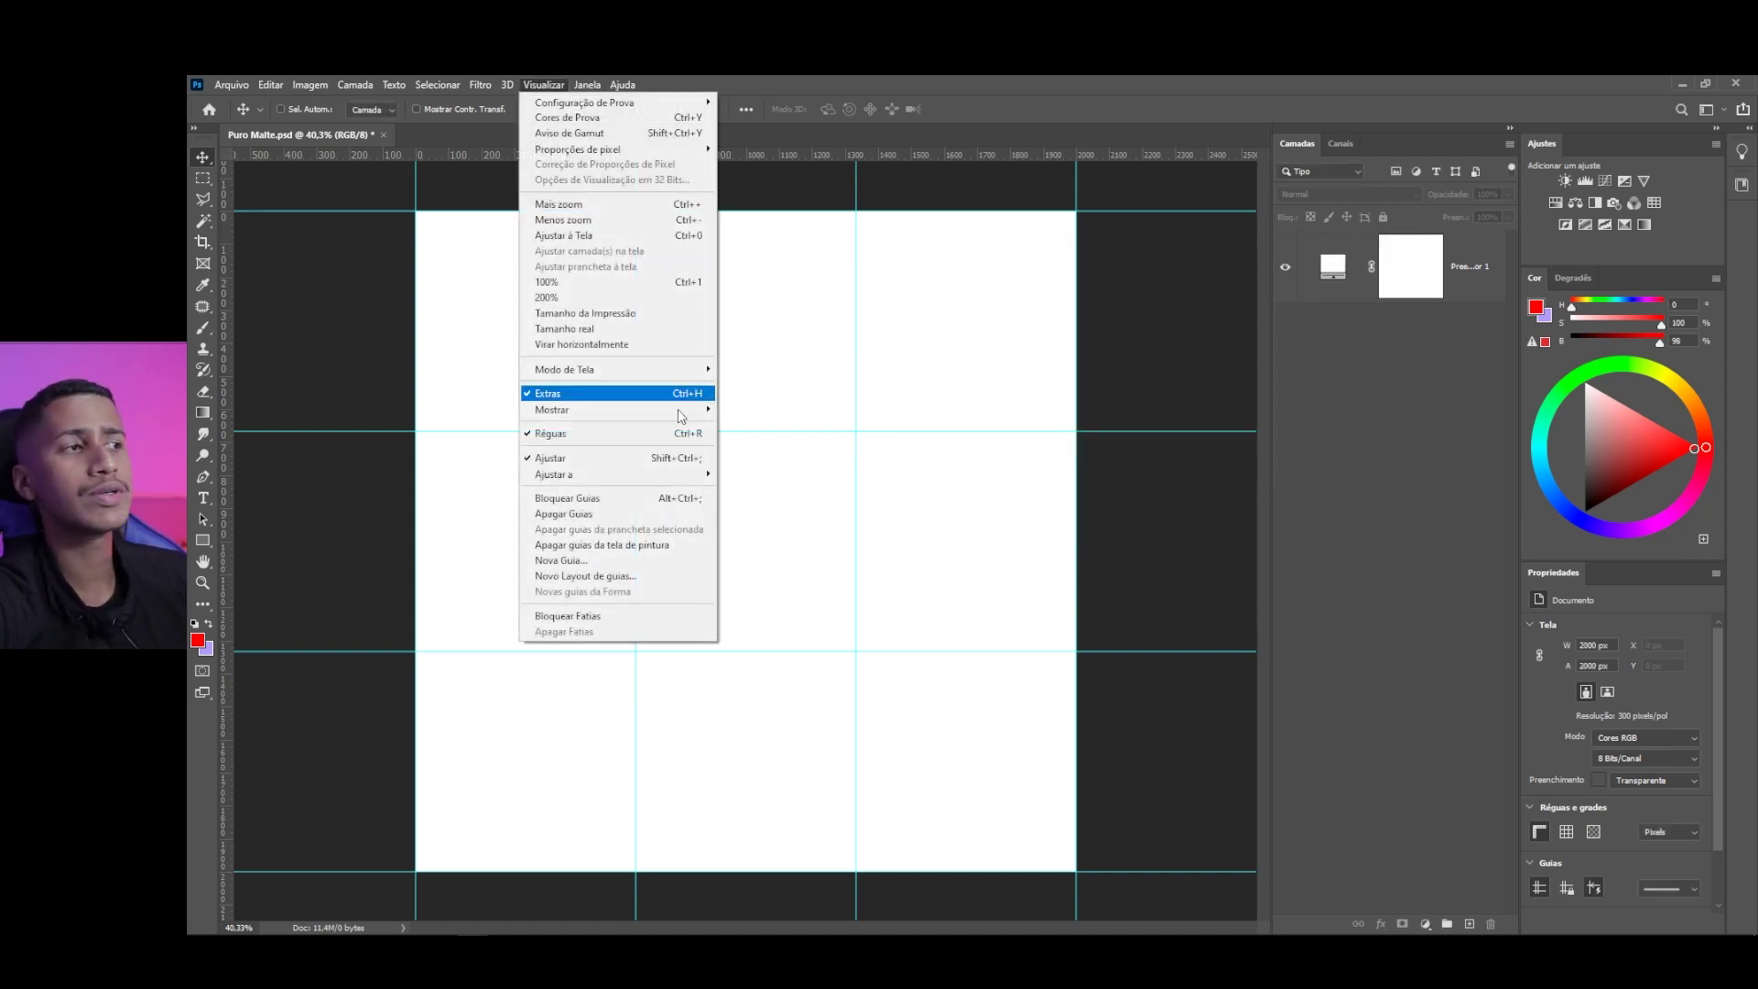
left_click(581, 576)
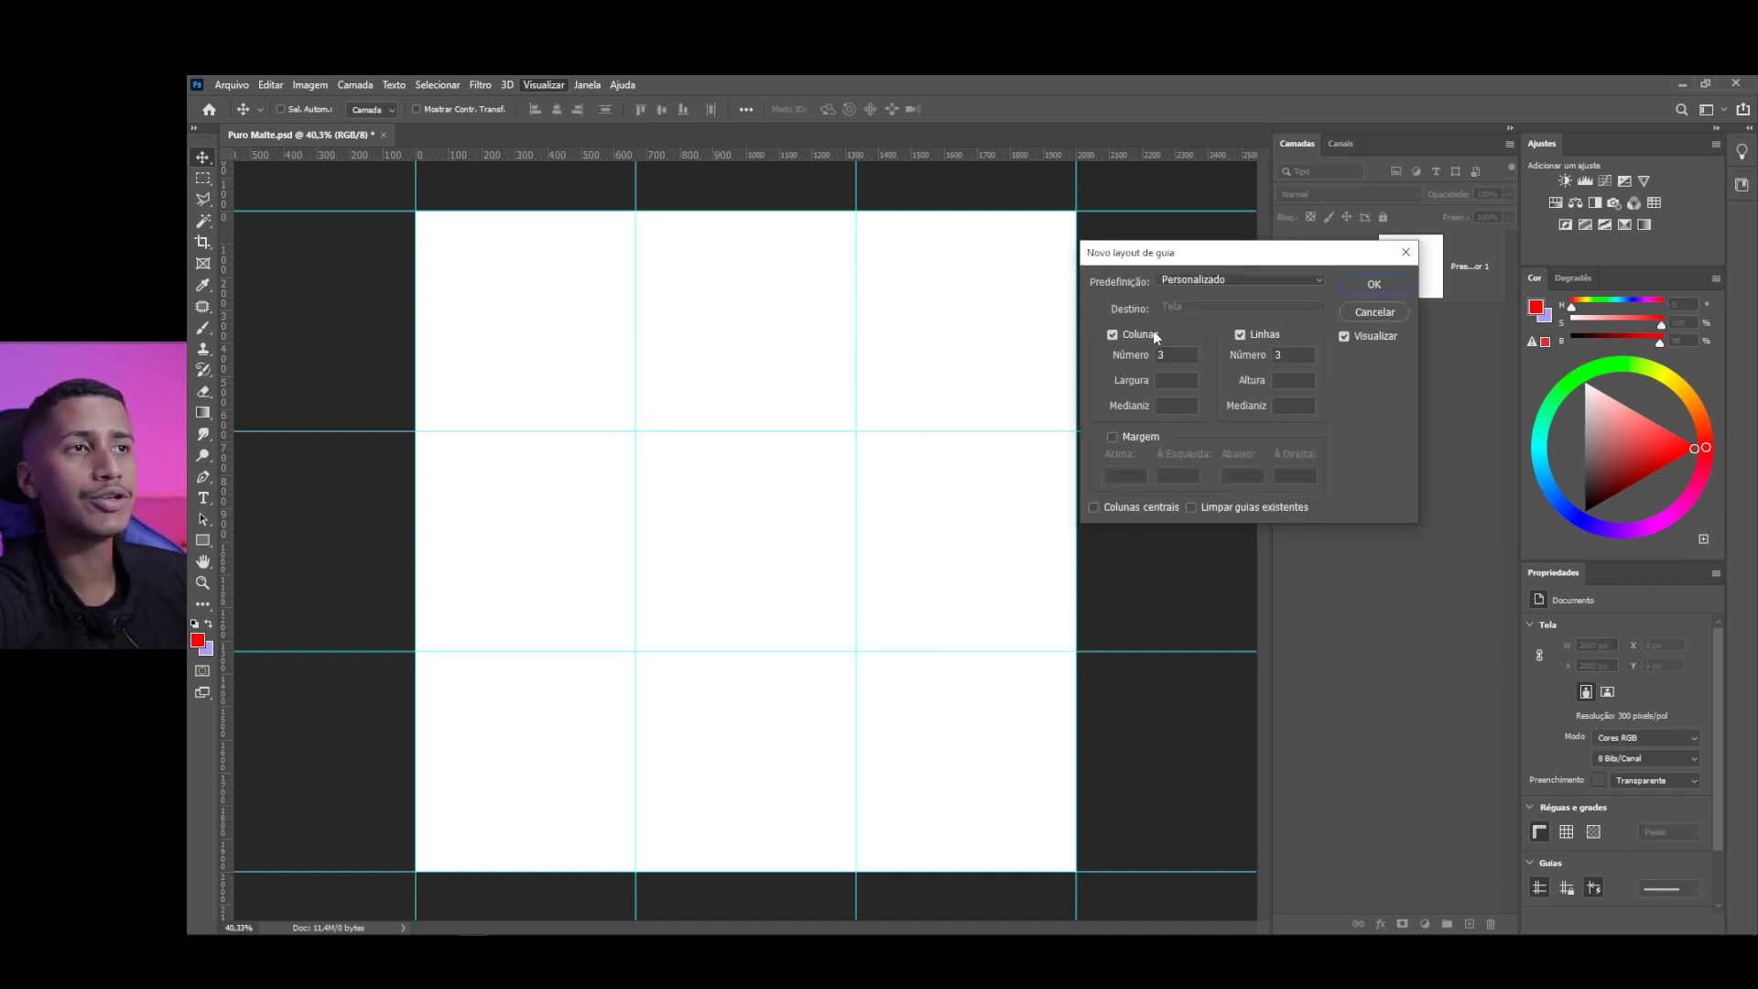
left_click(1112, 335)
left_click(1241, 336)
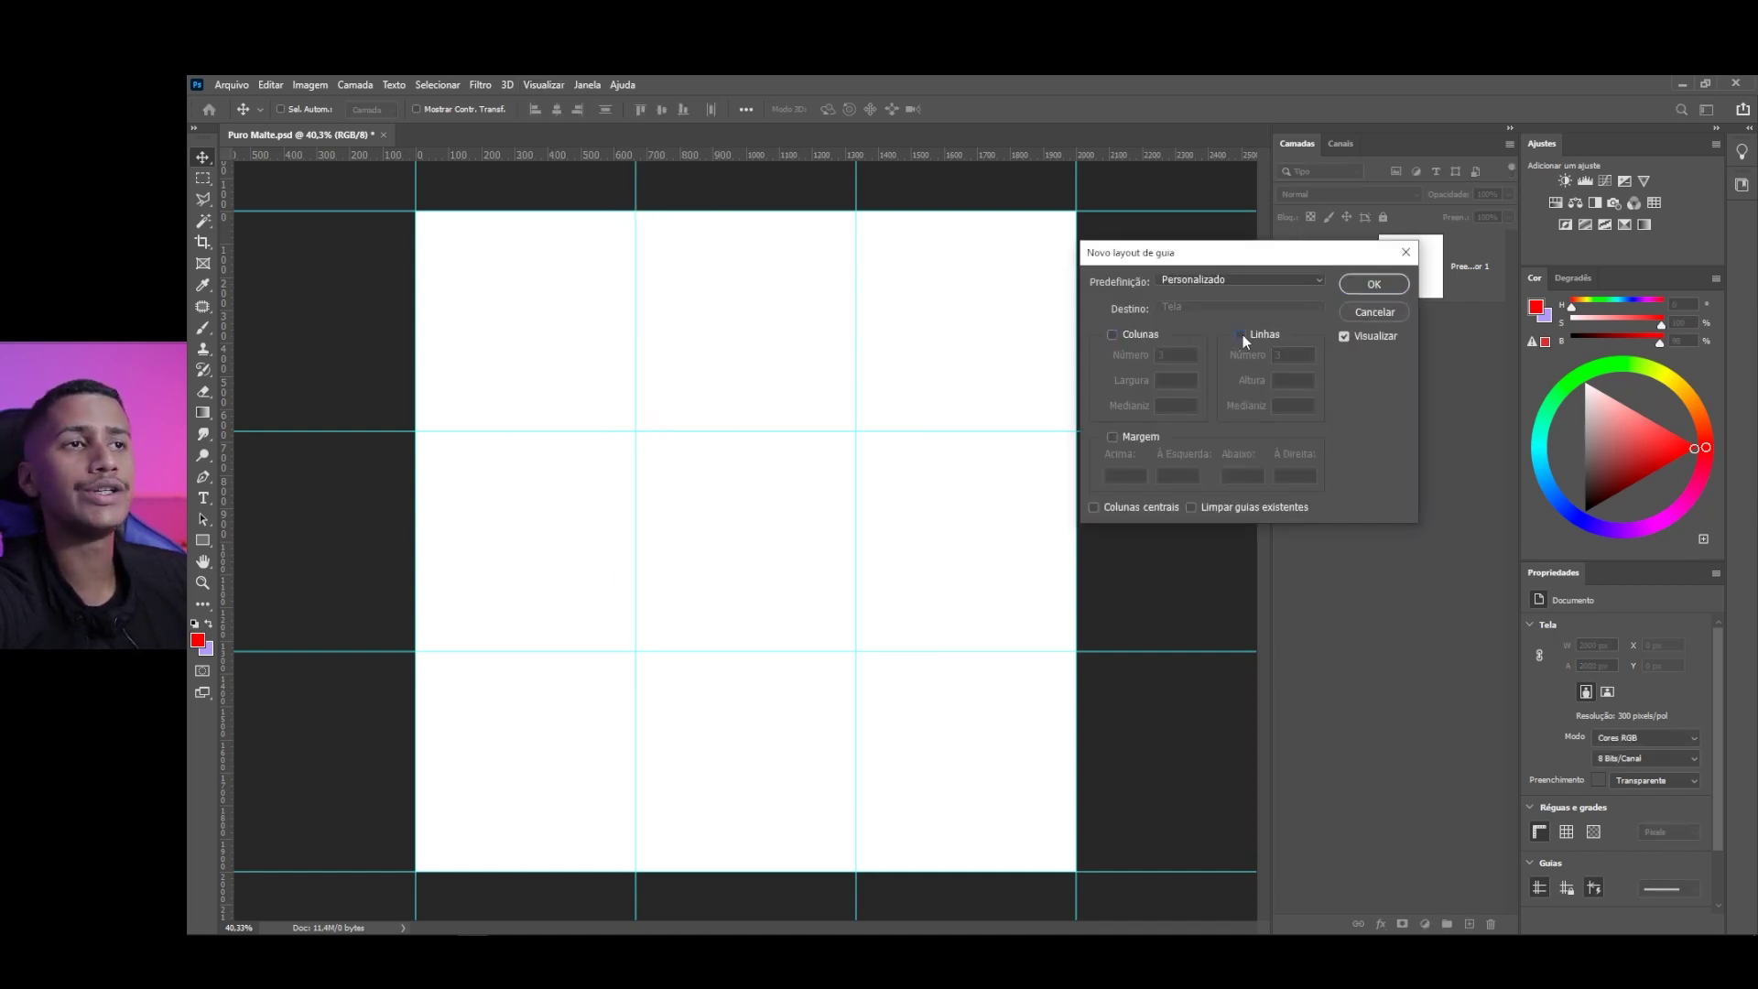
left_click(1125, 439)
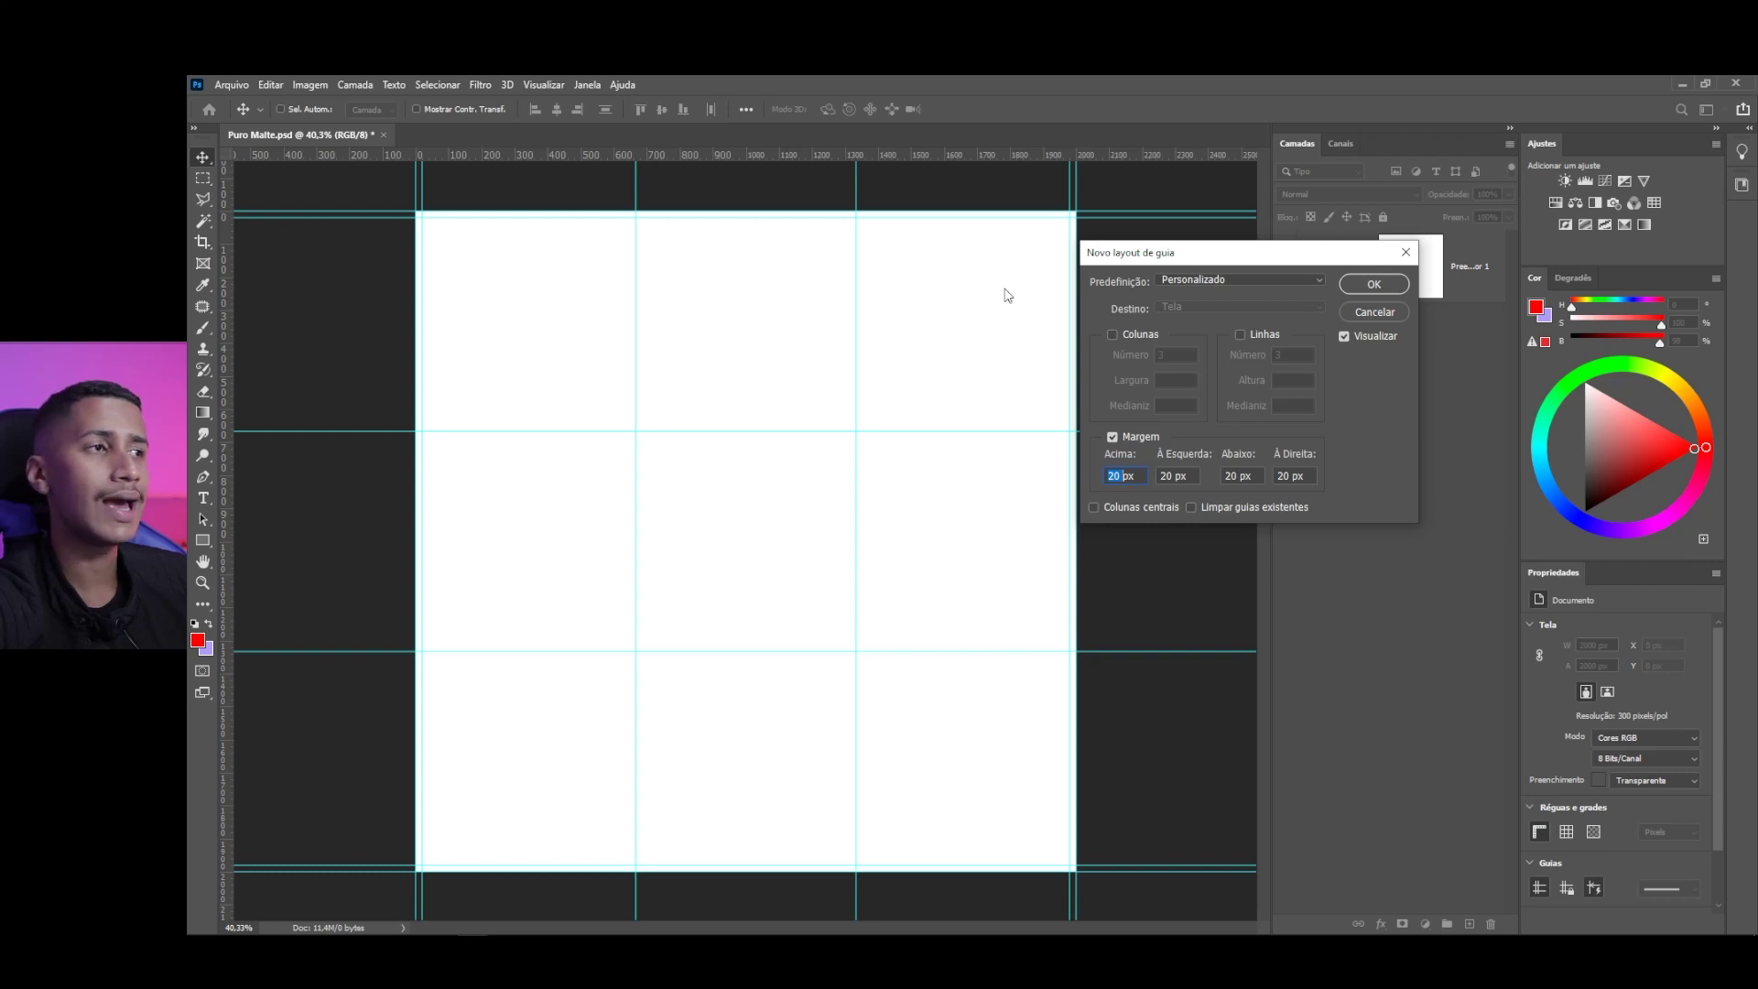
key("Return")
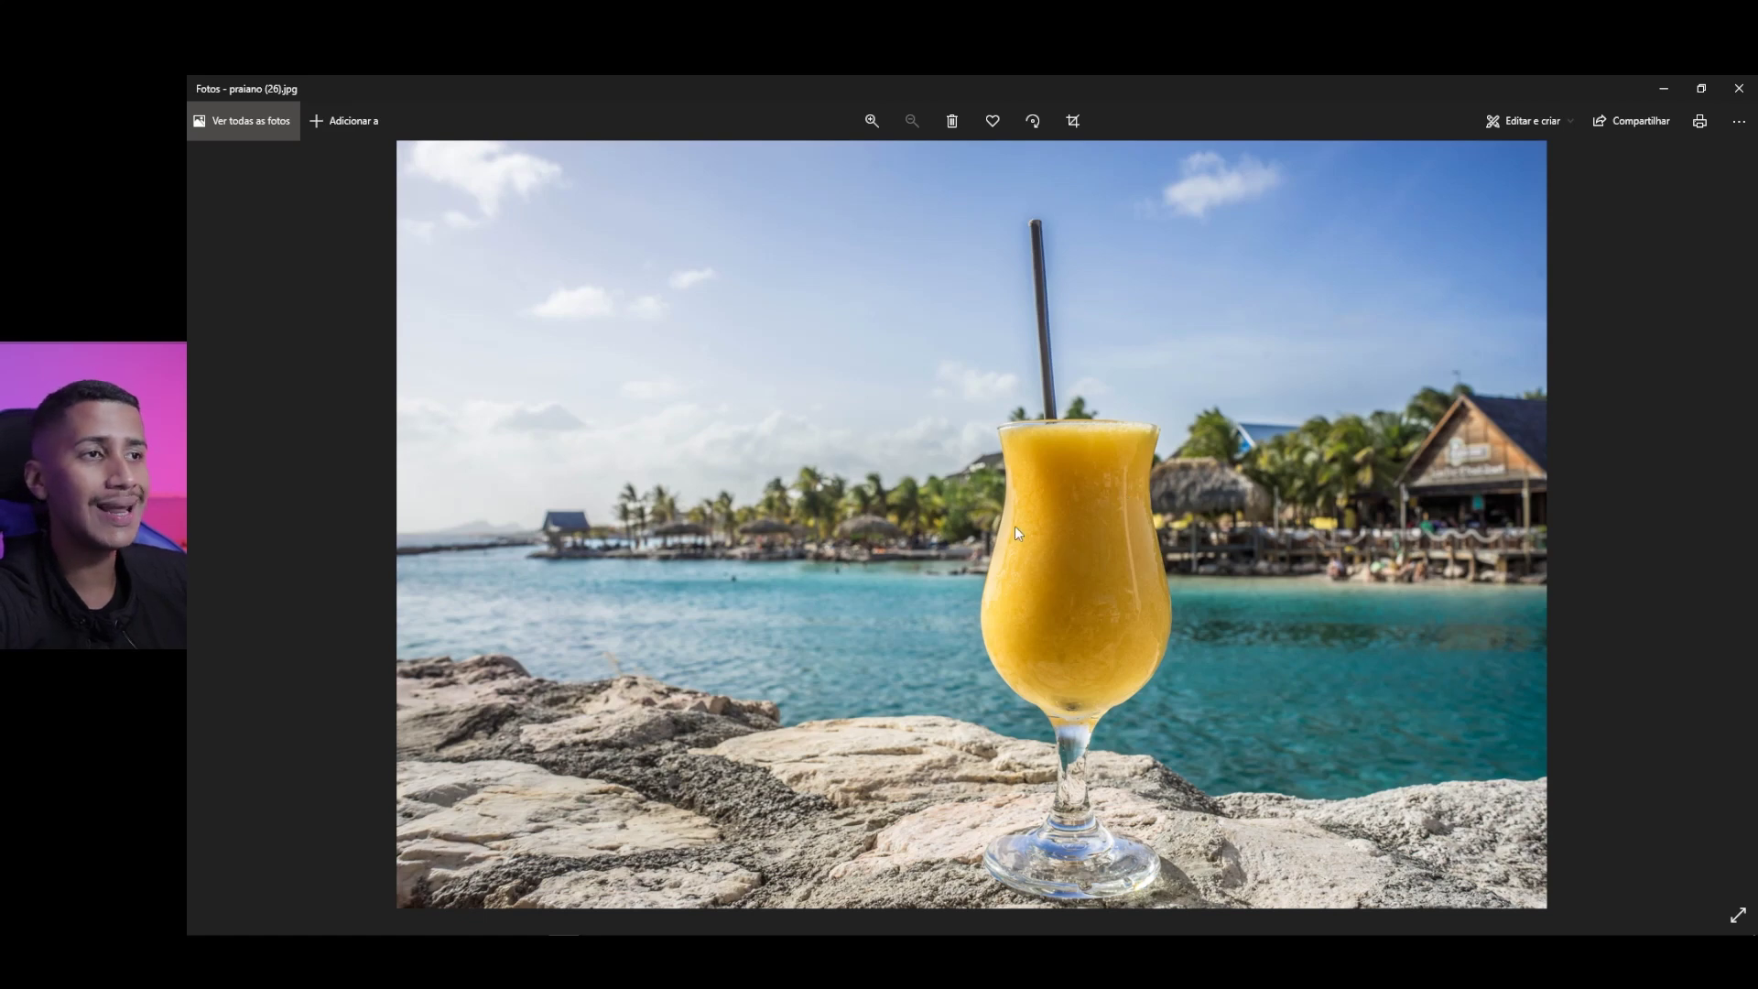
Inspect the beach drink photo praiano (26), place it in the Photoshop document and enlarge it to about 12.43% to cover the canvas
scroll(1015, 526, "up", 2)
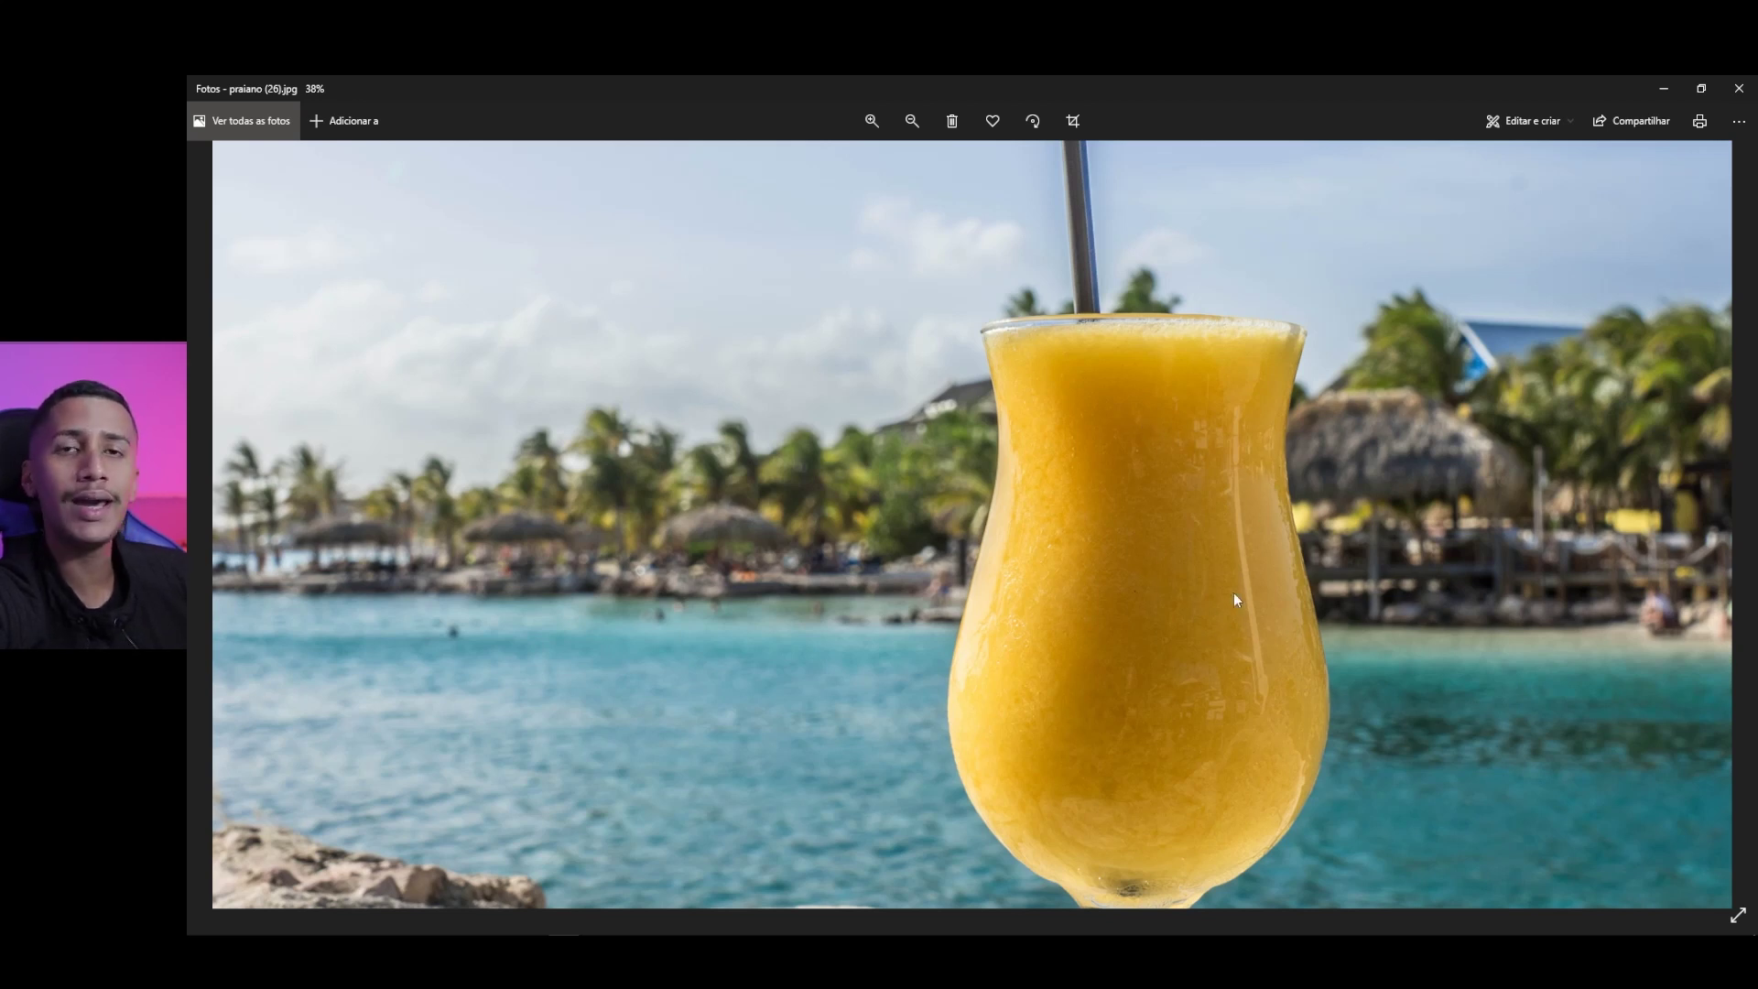
scroll(976, 586, "down", 2)
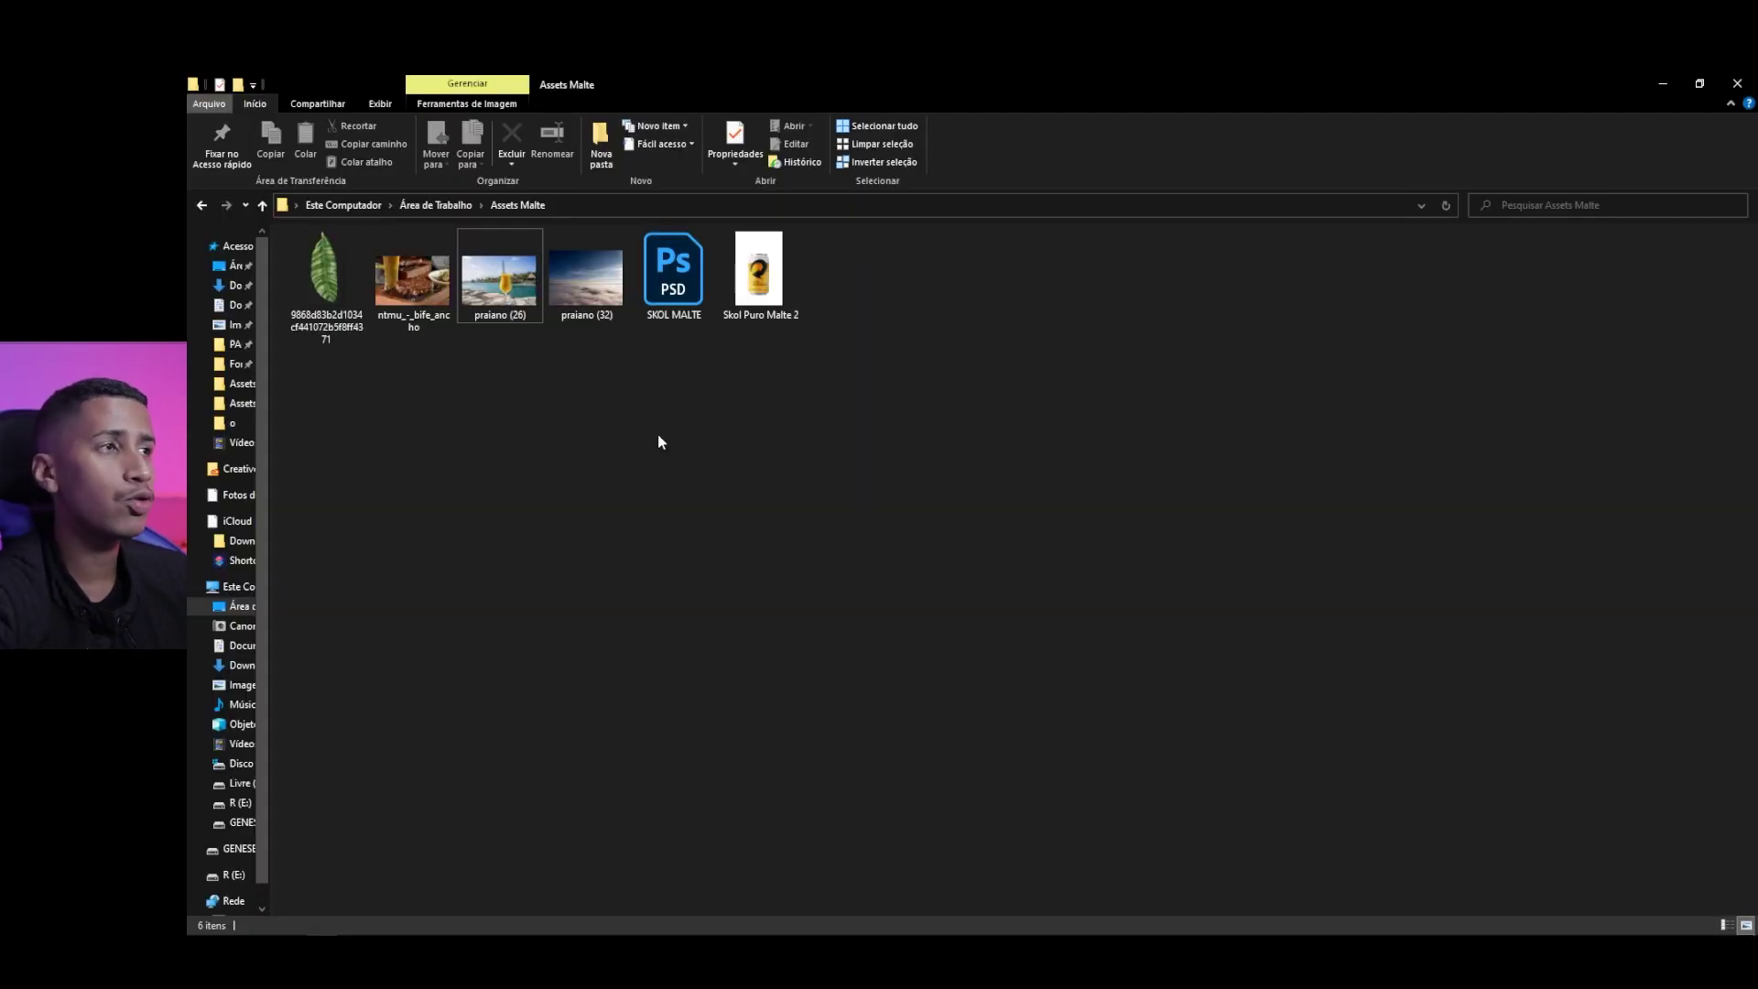
left_click_drag(500, 275, 568, 545)
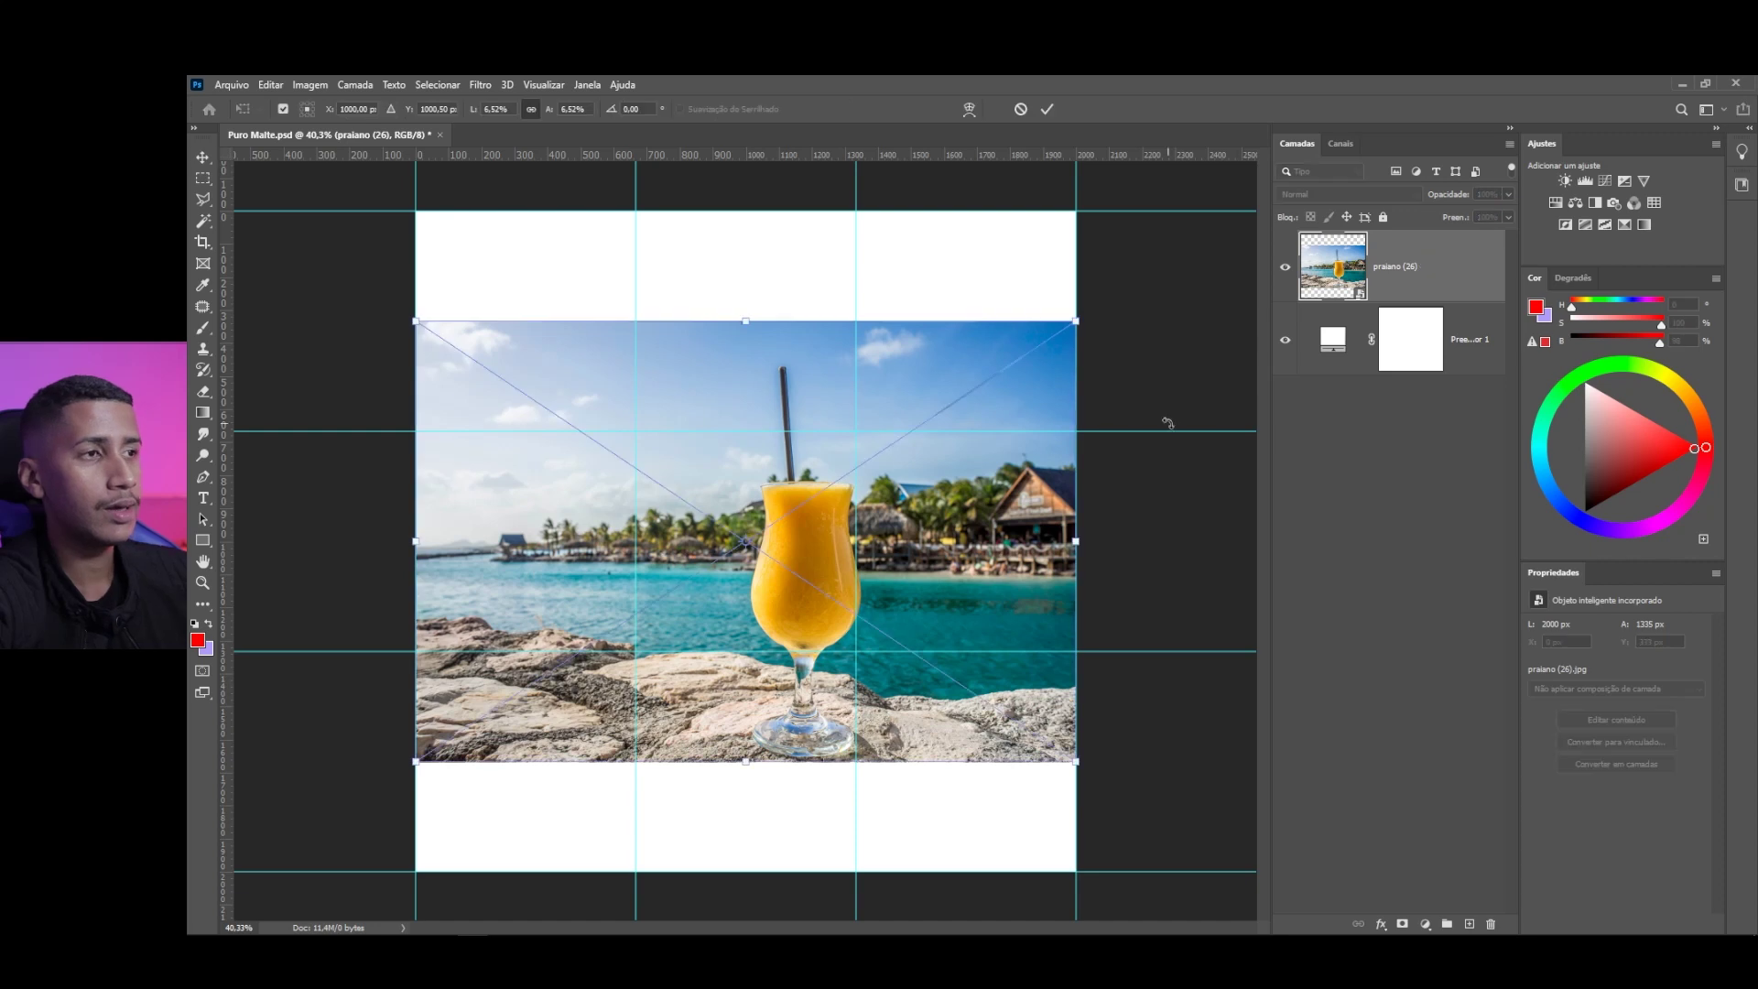
key("ctrl+minus")
left_click_drag(997, 374, 1228, 220)
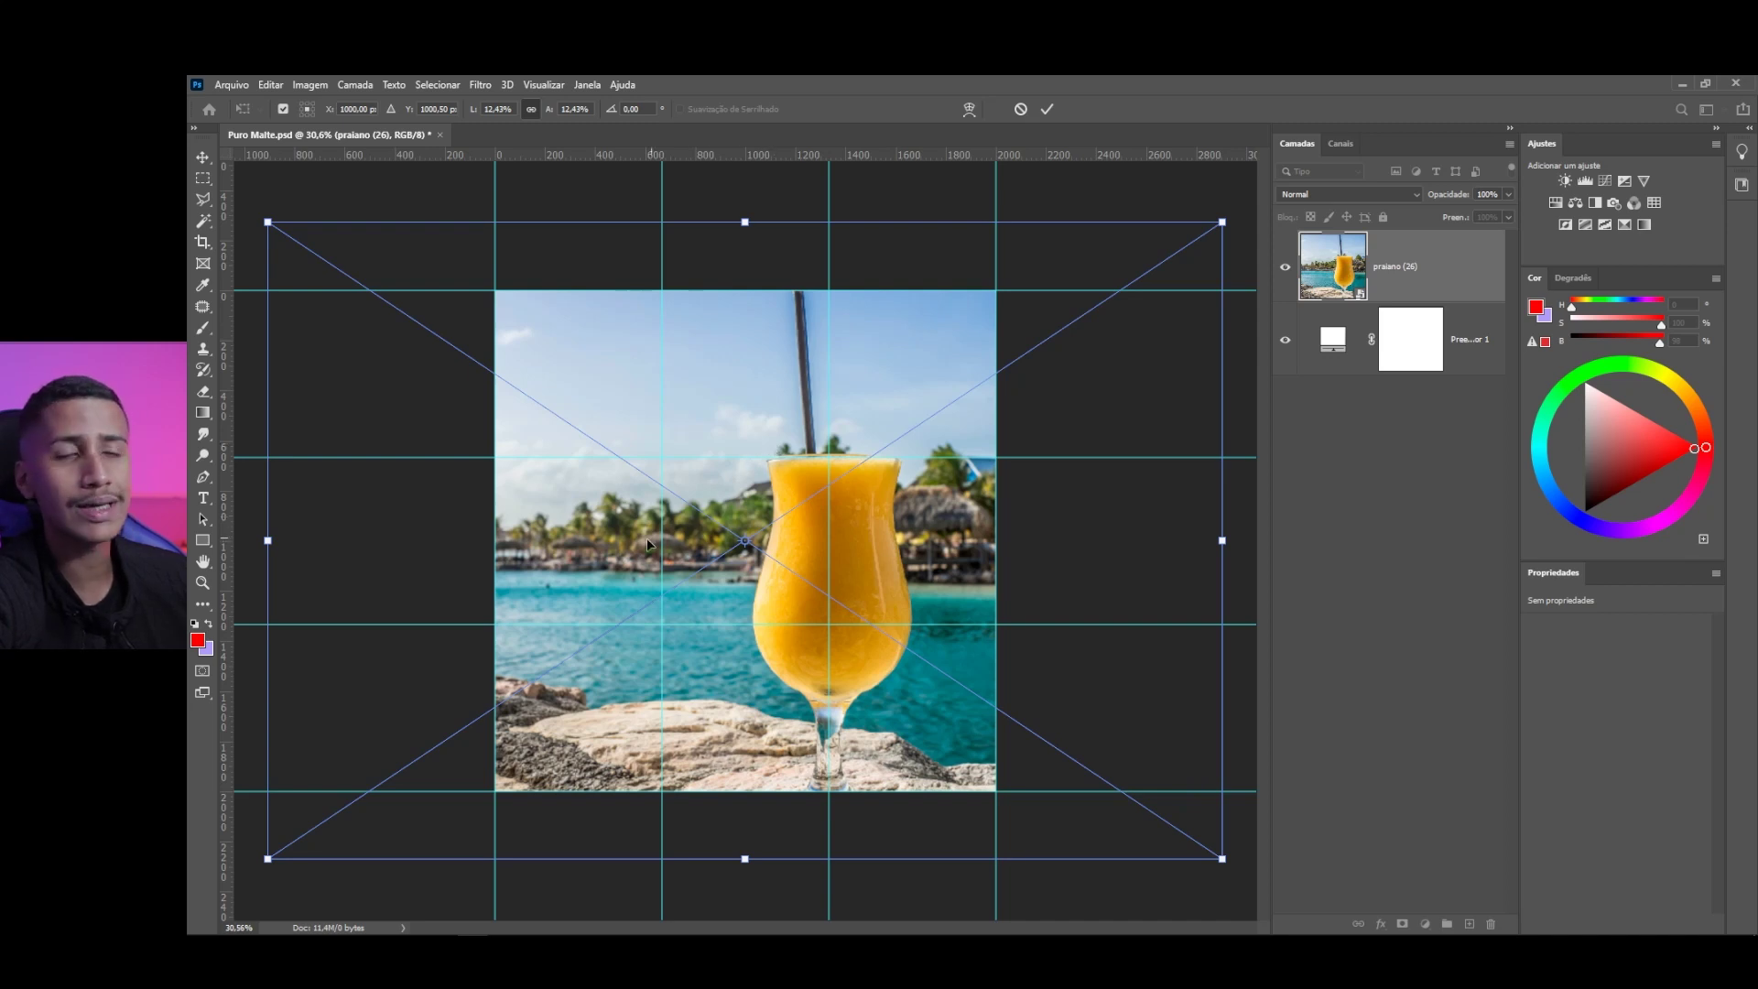
Scale the beach photo to about 3994 px wide, position it at about X -12, Y -383 px with the glass off-canvas, and hide the guides
left_click_drag(596, 559, 770, 574)
left_click_drag(496, 222, 471, 209)
left_click_drag(580, 546, 598, 546)
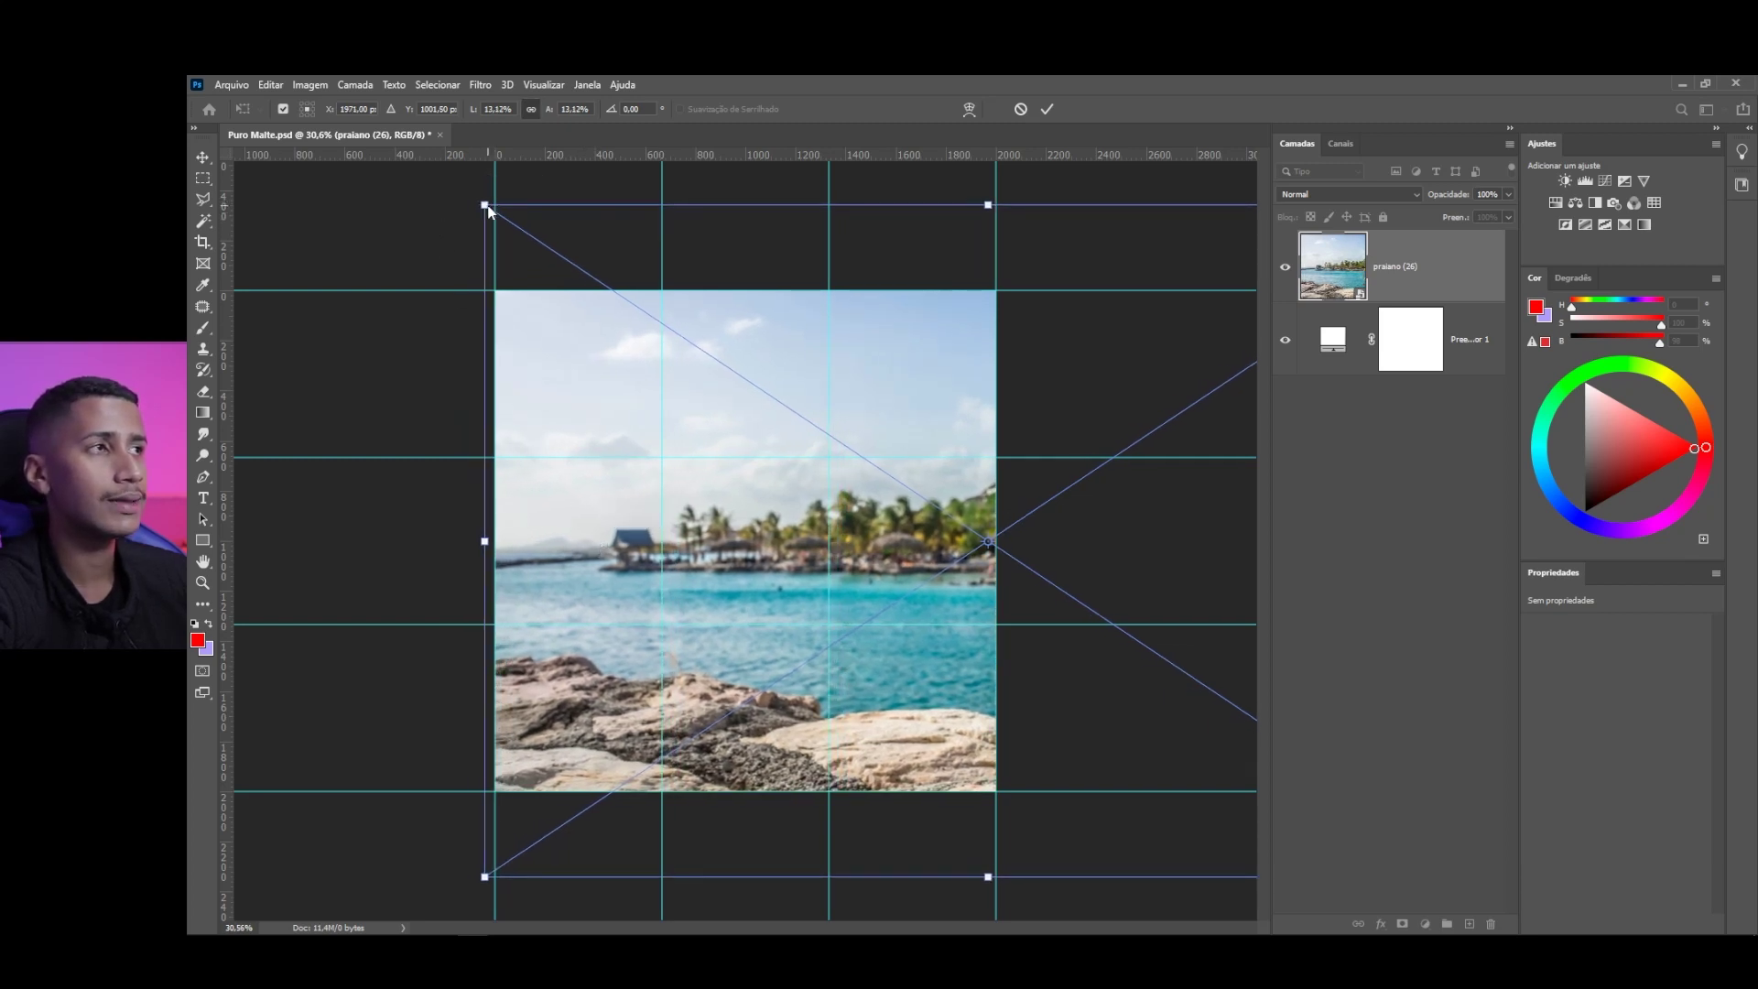
left_click_drag(479, 197, 488, 203)
key("Return")
scroll(706, 549, "up", 2)
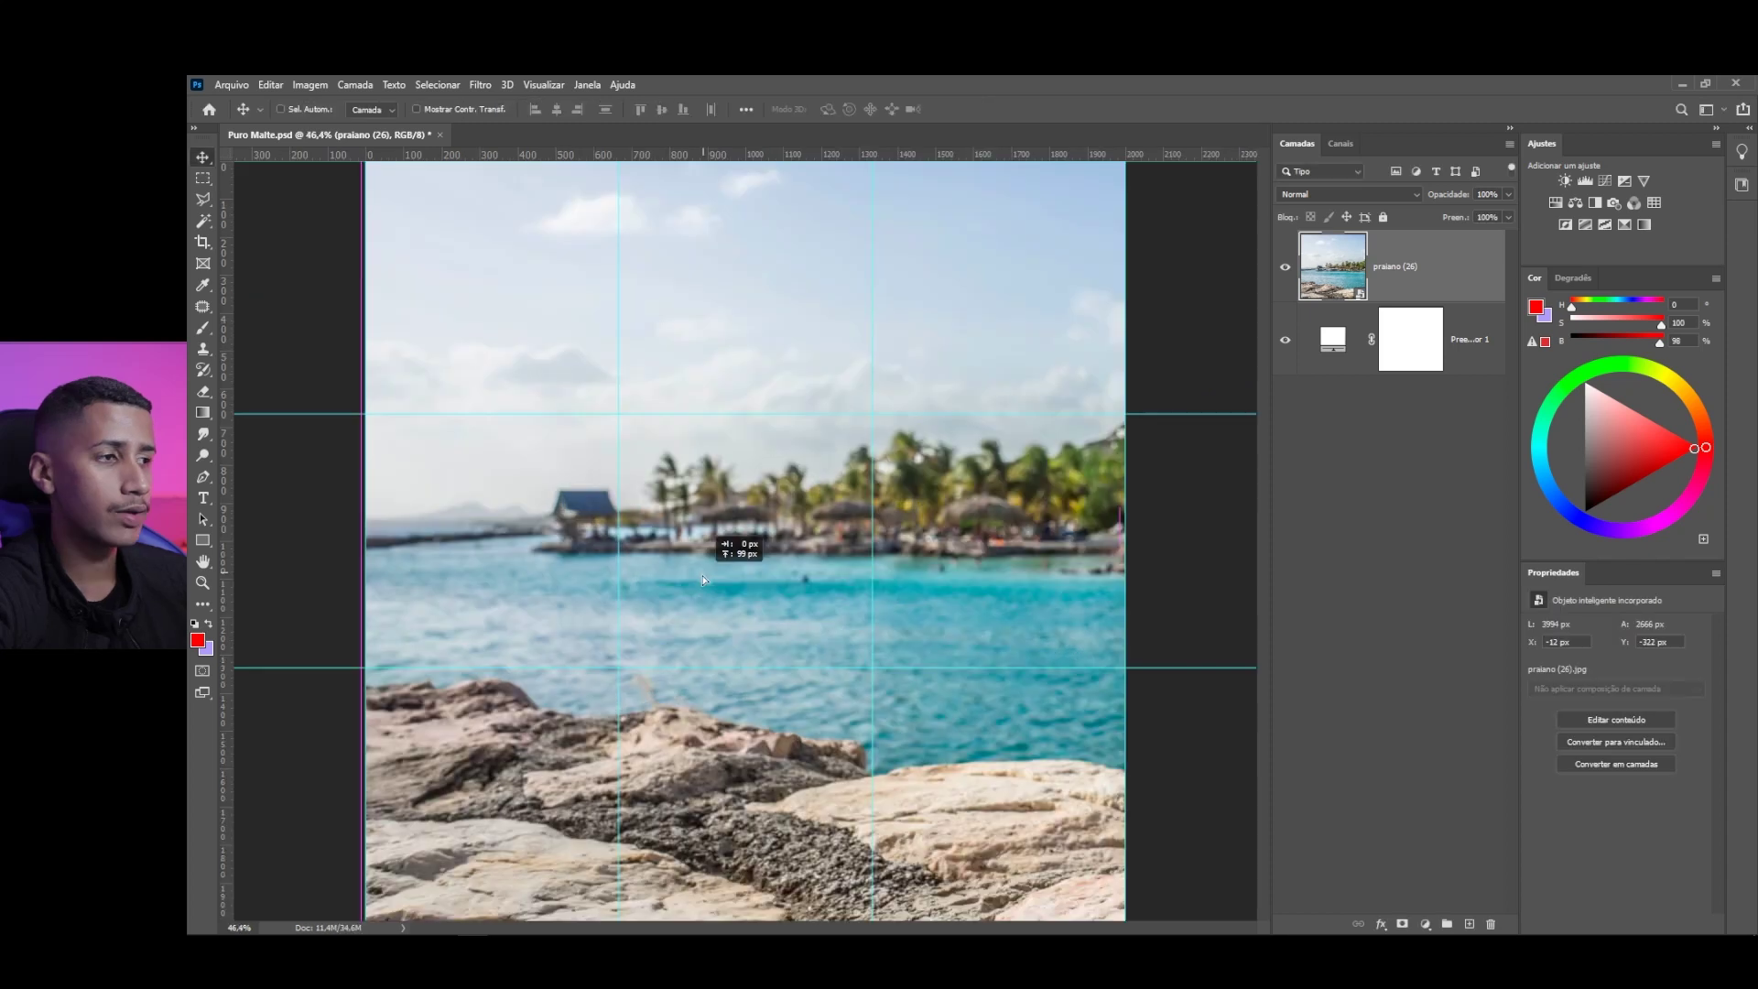
left_click_drag(706, 544, 700, 555)
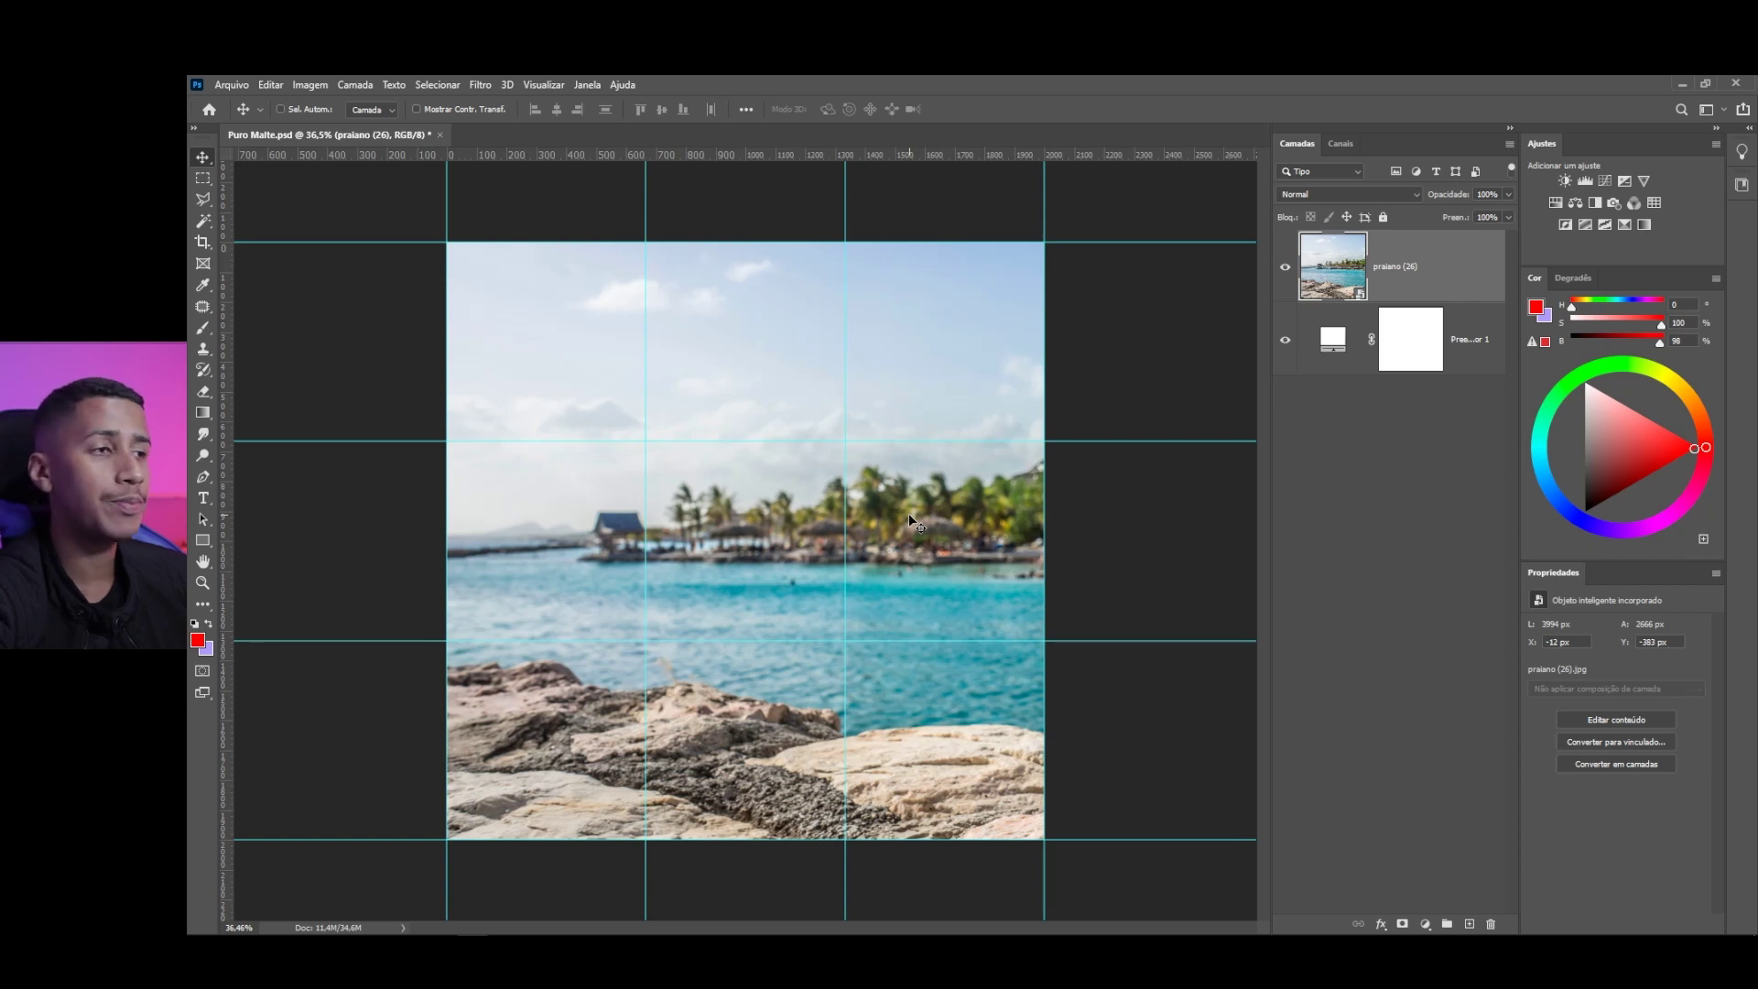
key("ctrl+semicolon")
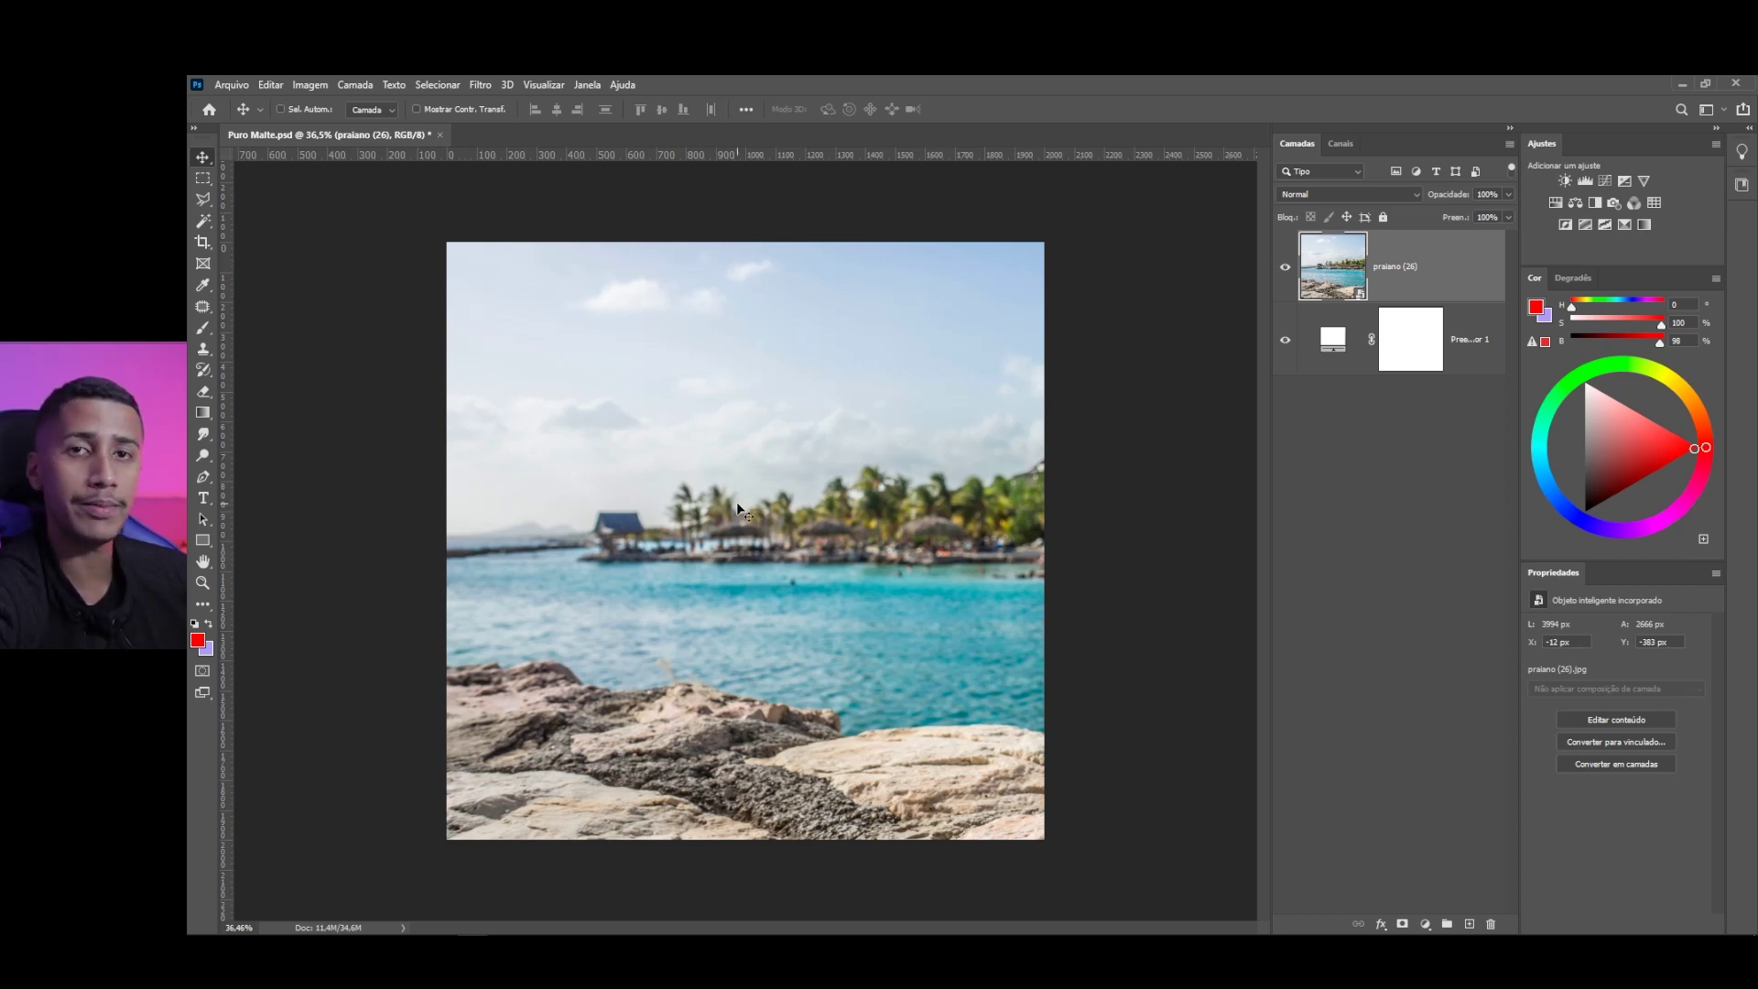
Place the Skol Puro Malte can image in the document, enlarge it to about 175.76% and move it onto the rocks left of center
key("alt+Tab")
left_click_drag(765, 275, 714, 573)
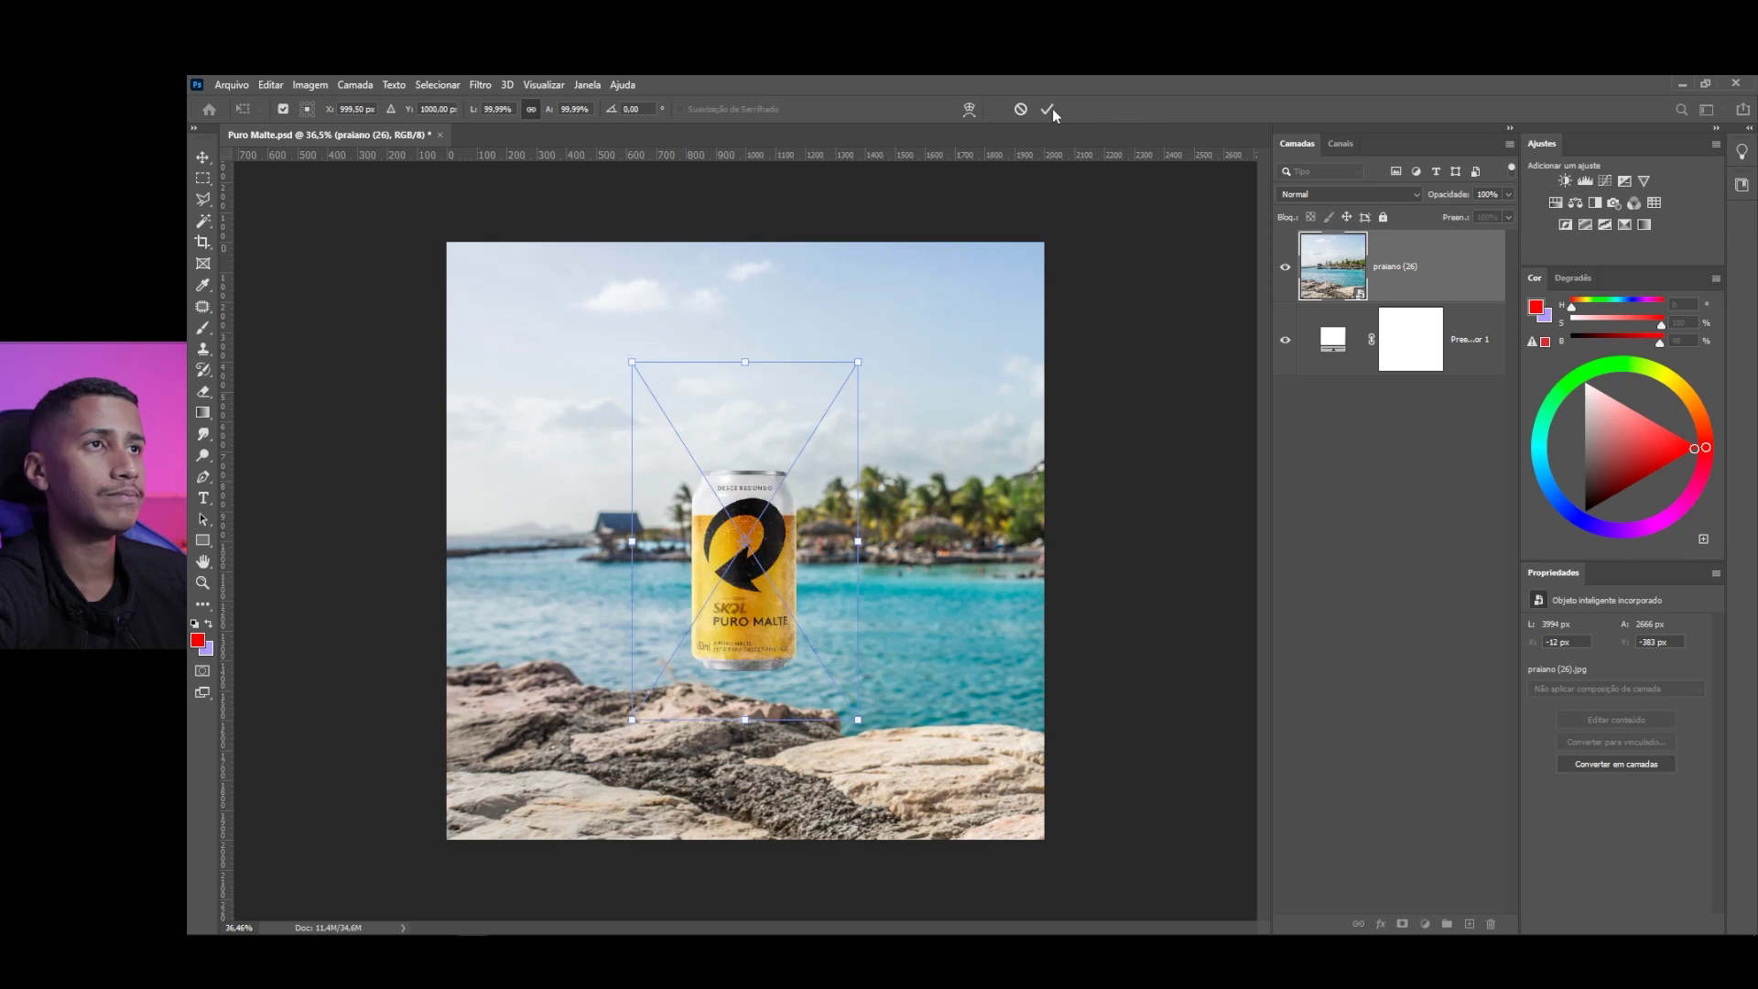
left_click(1052, 109)
key("ctrl+t")
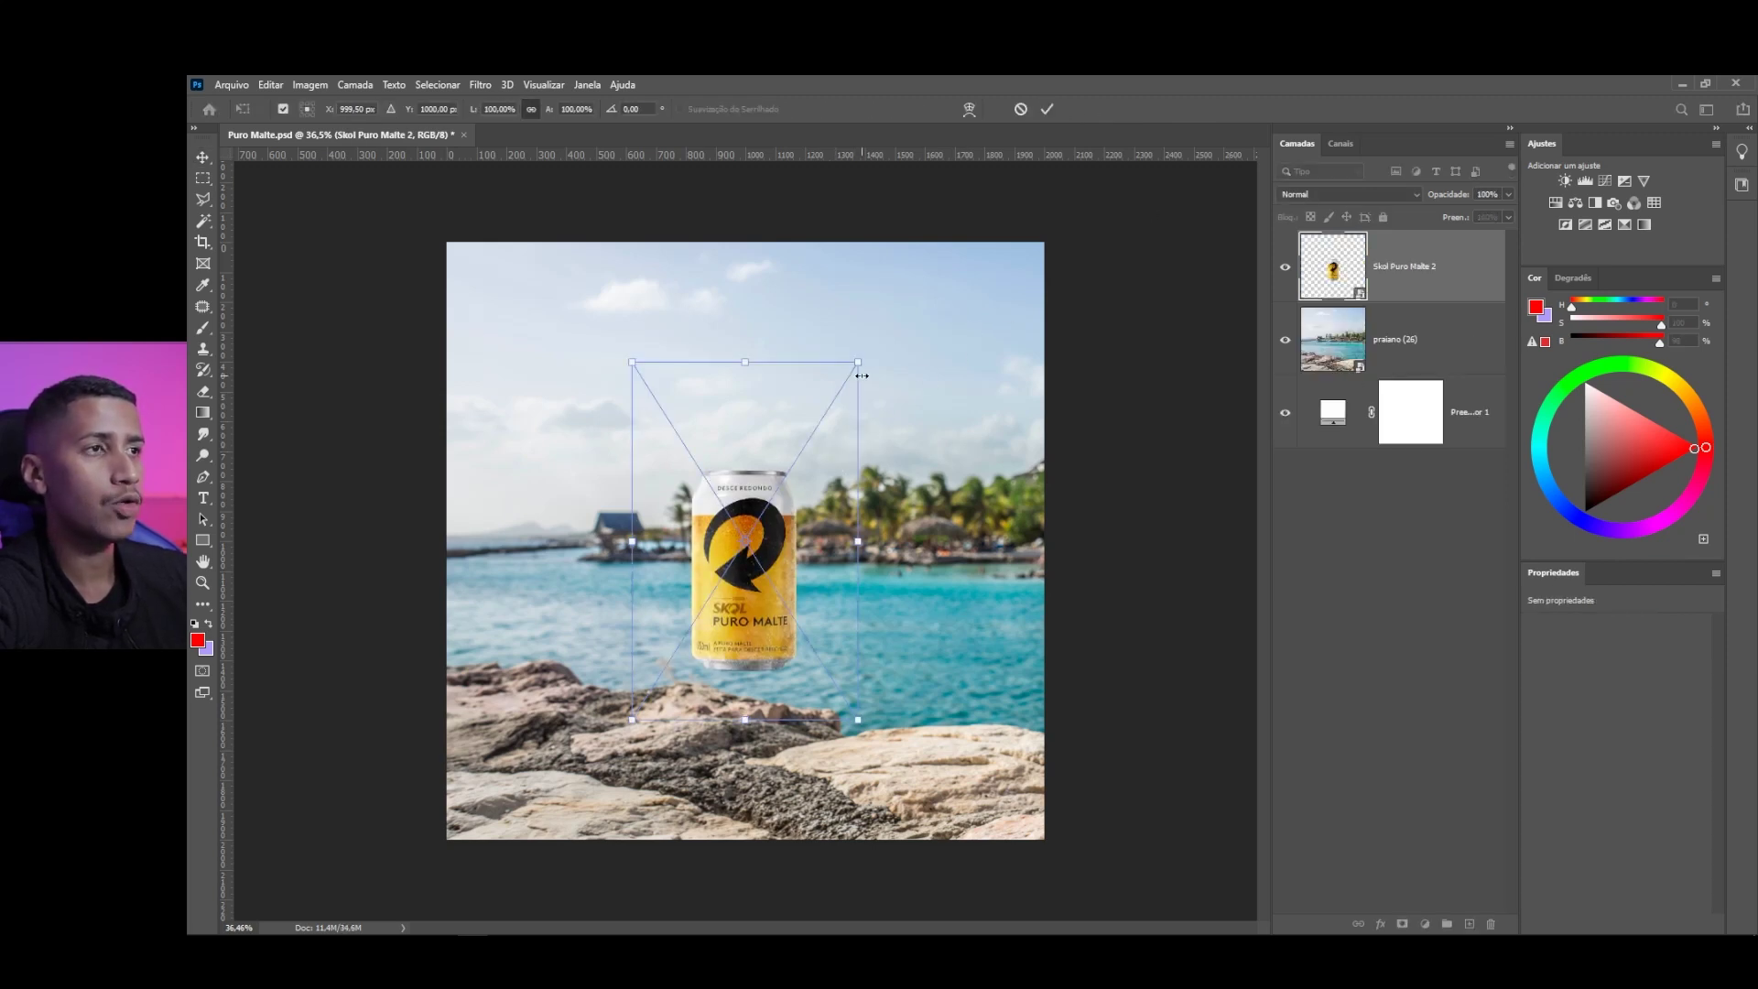
left_click_drag(859, 367, 1004, 255)
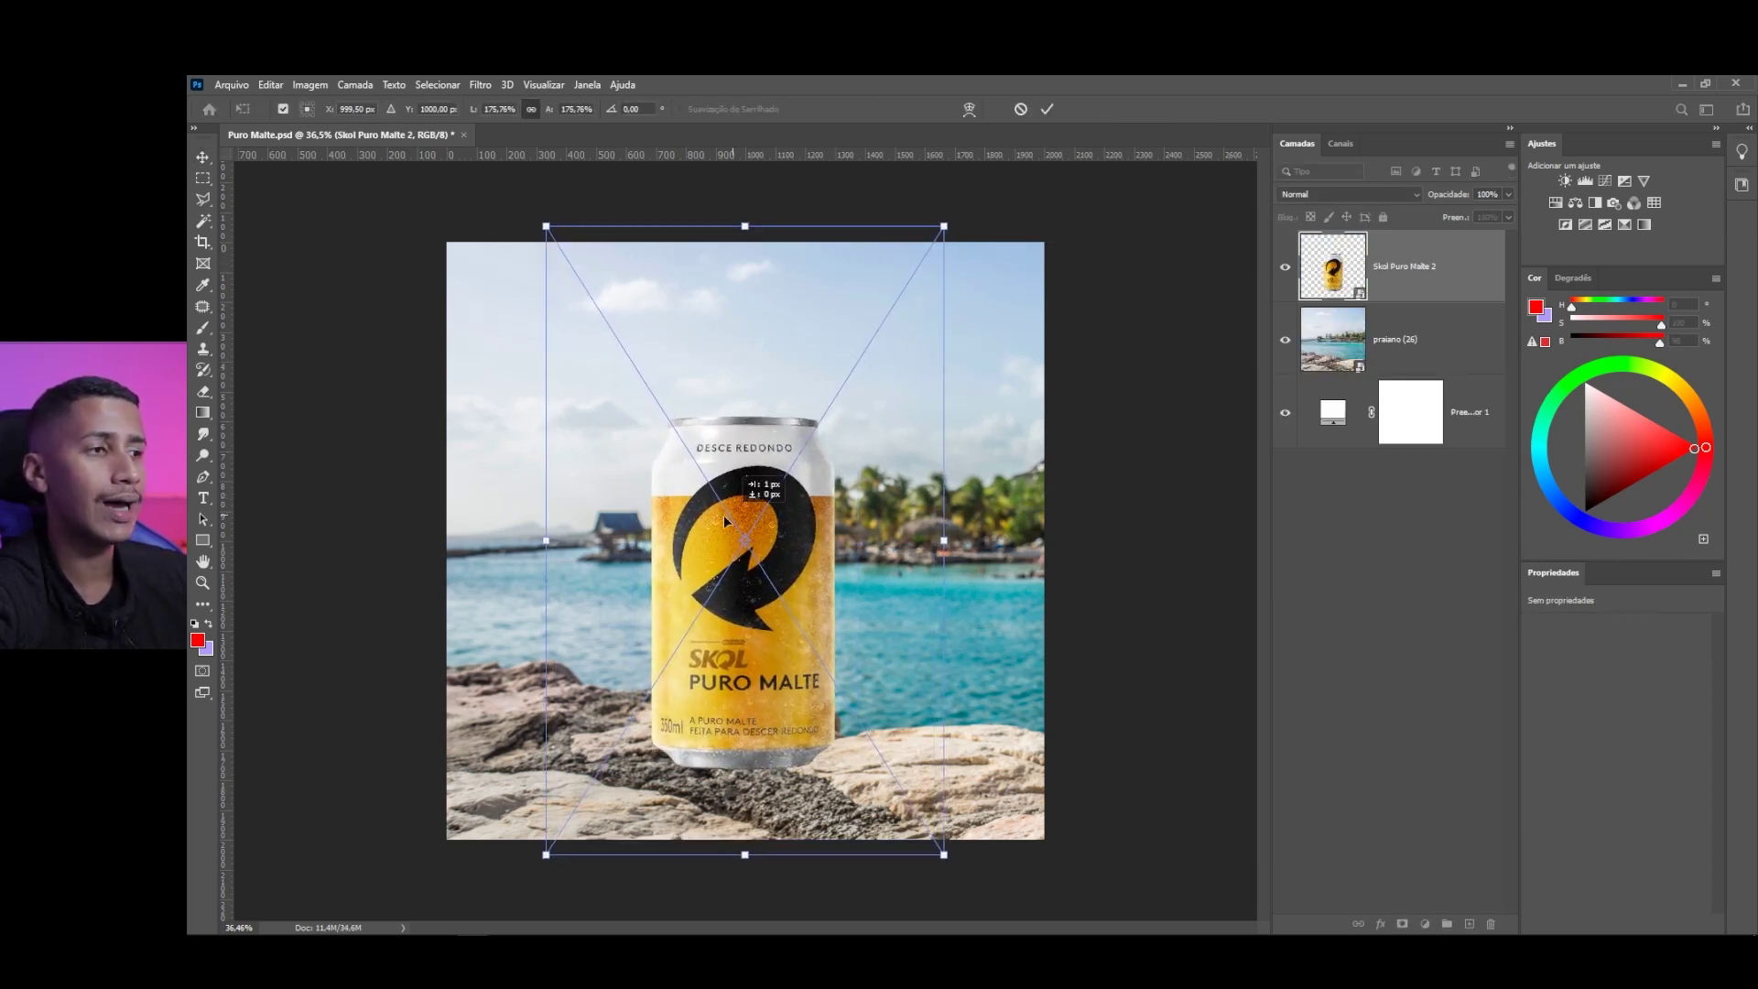
left_click_drag(740, 522, 641, 522)
left_click(1048, 109)
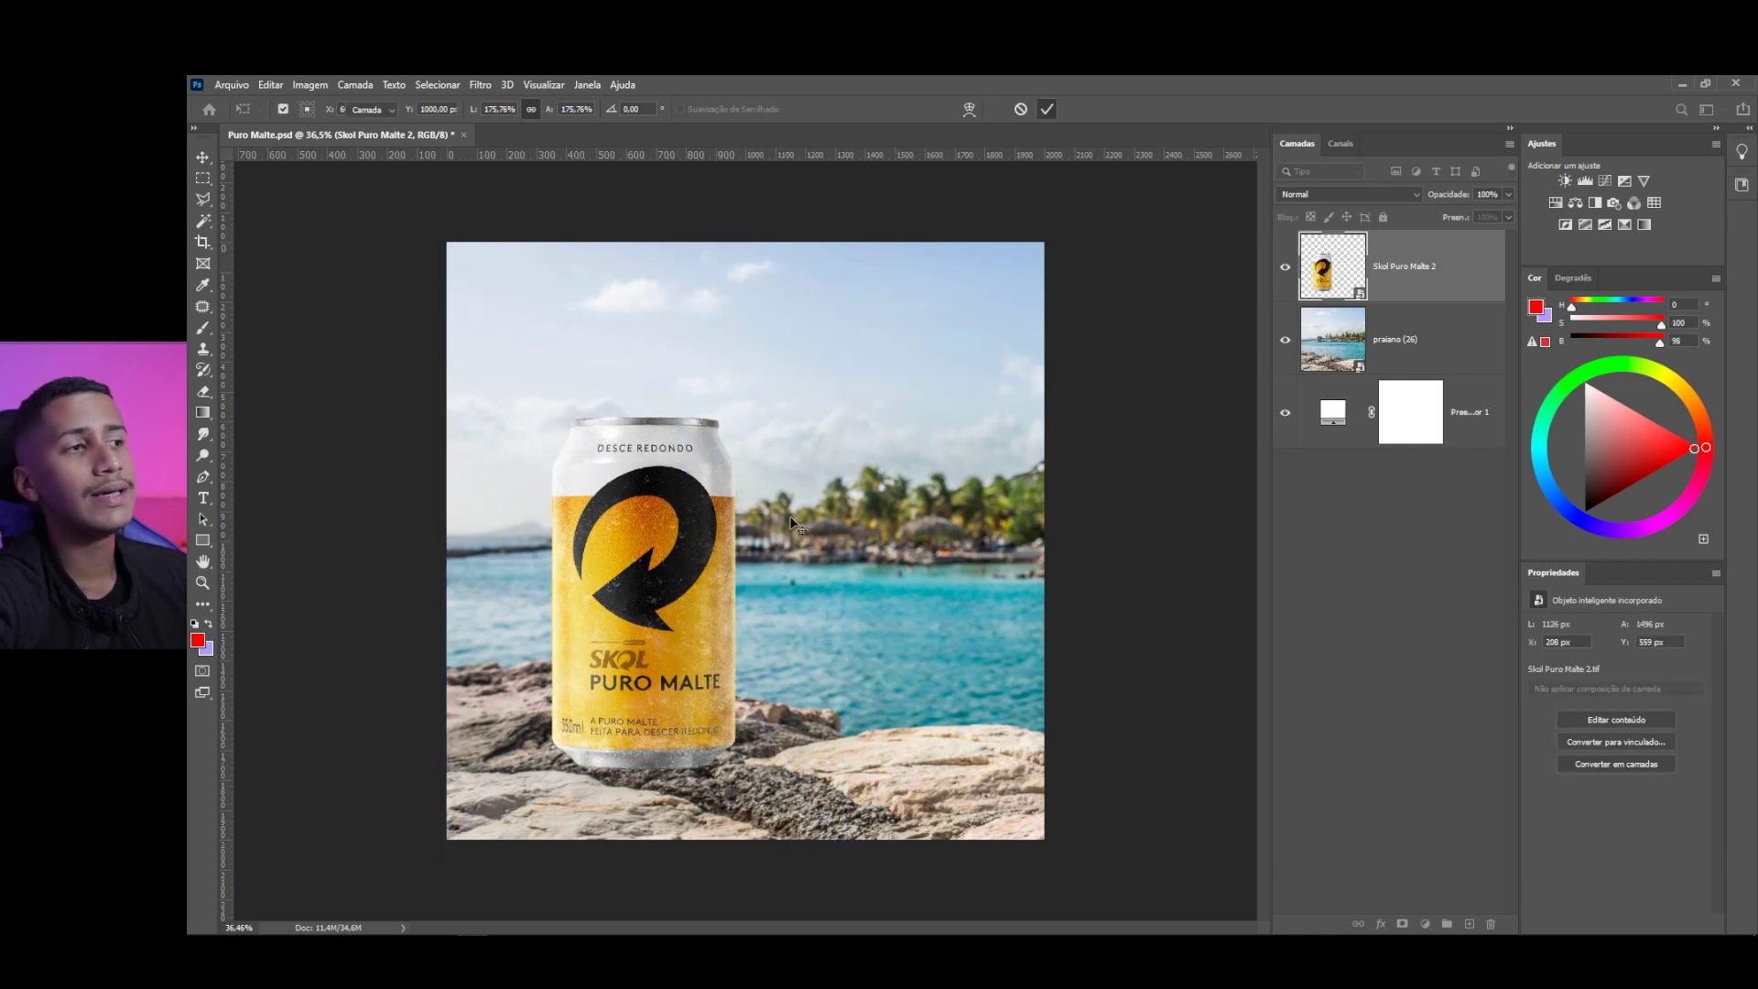
Shift the beach photo to about X -884 px so the glass sits beside the can, and try enlarging the photo
left_click(1445, 357)
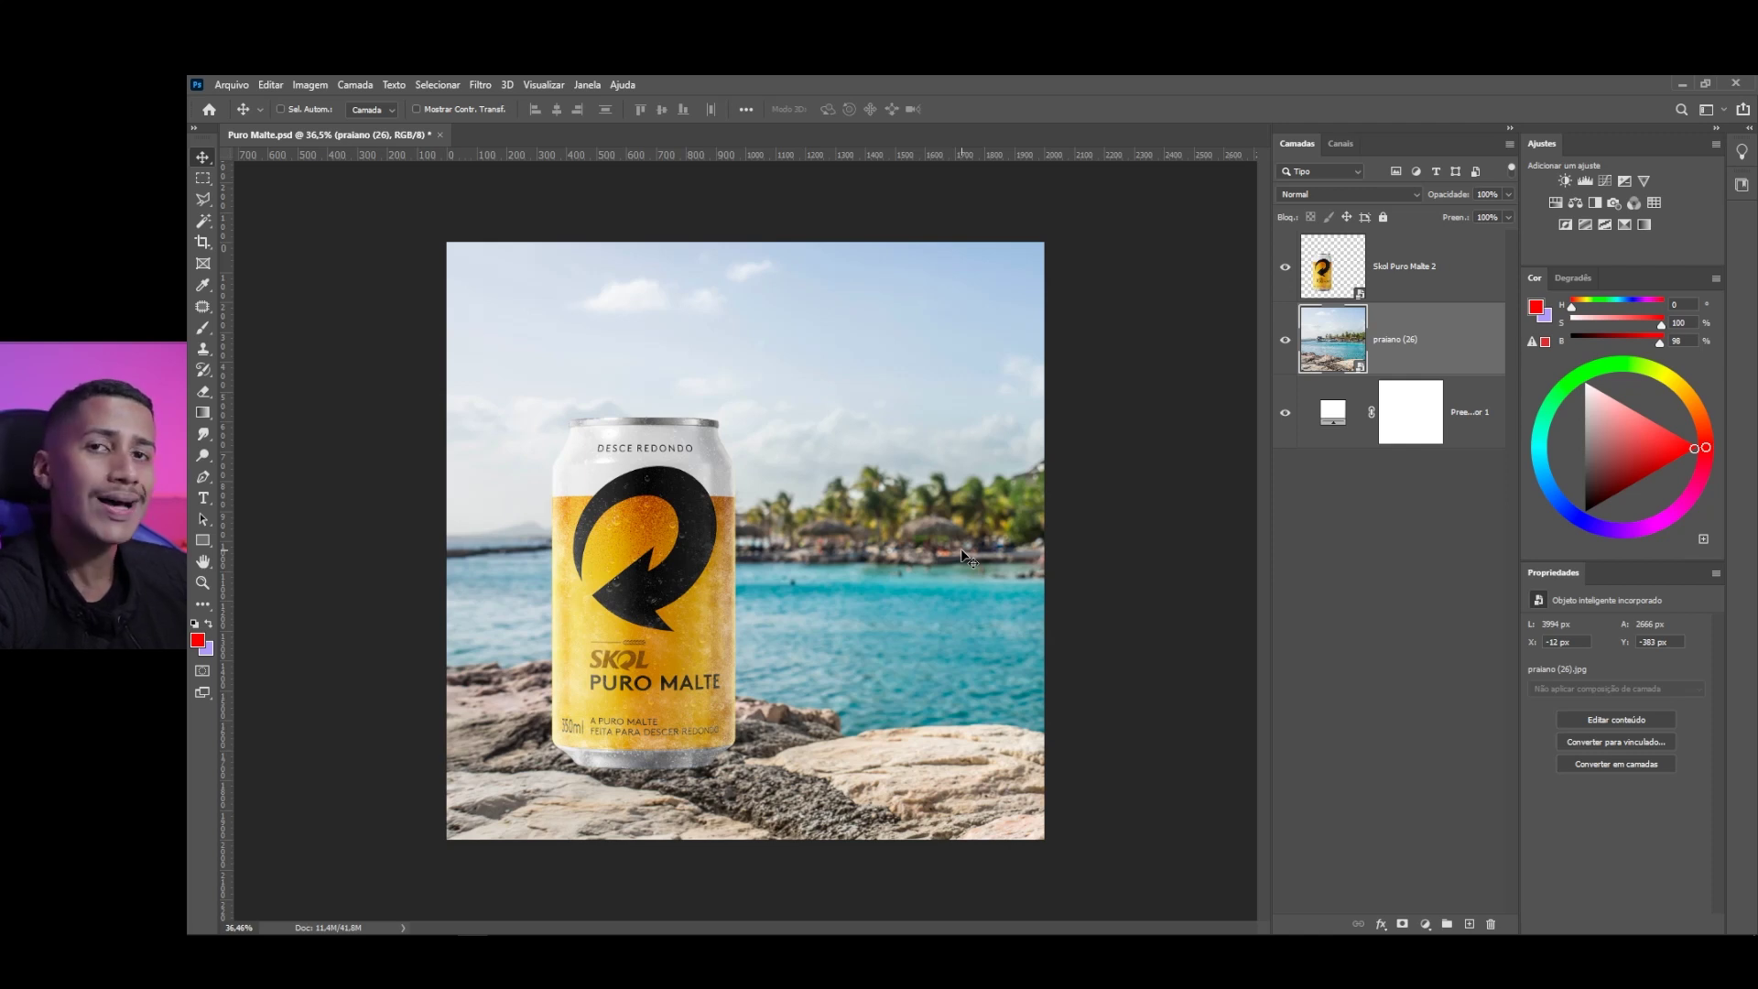
left_click_drag(969, 557, 705, 597)
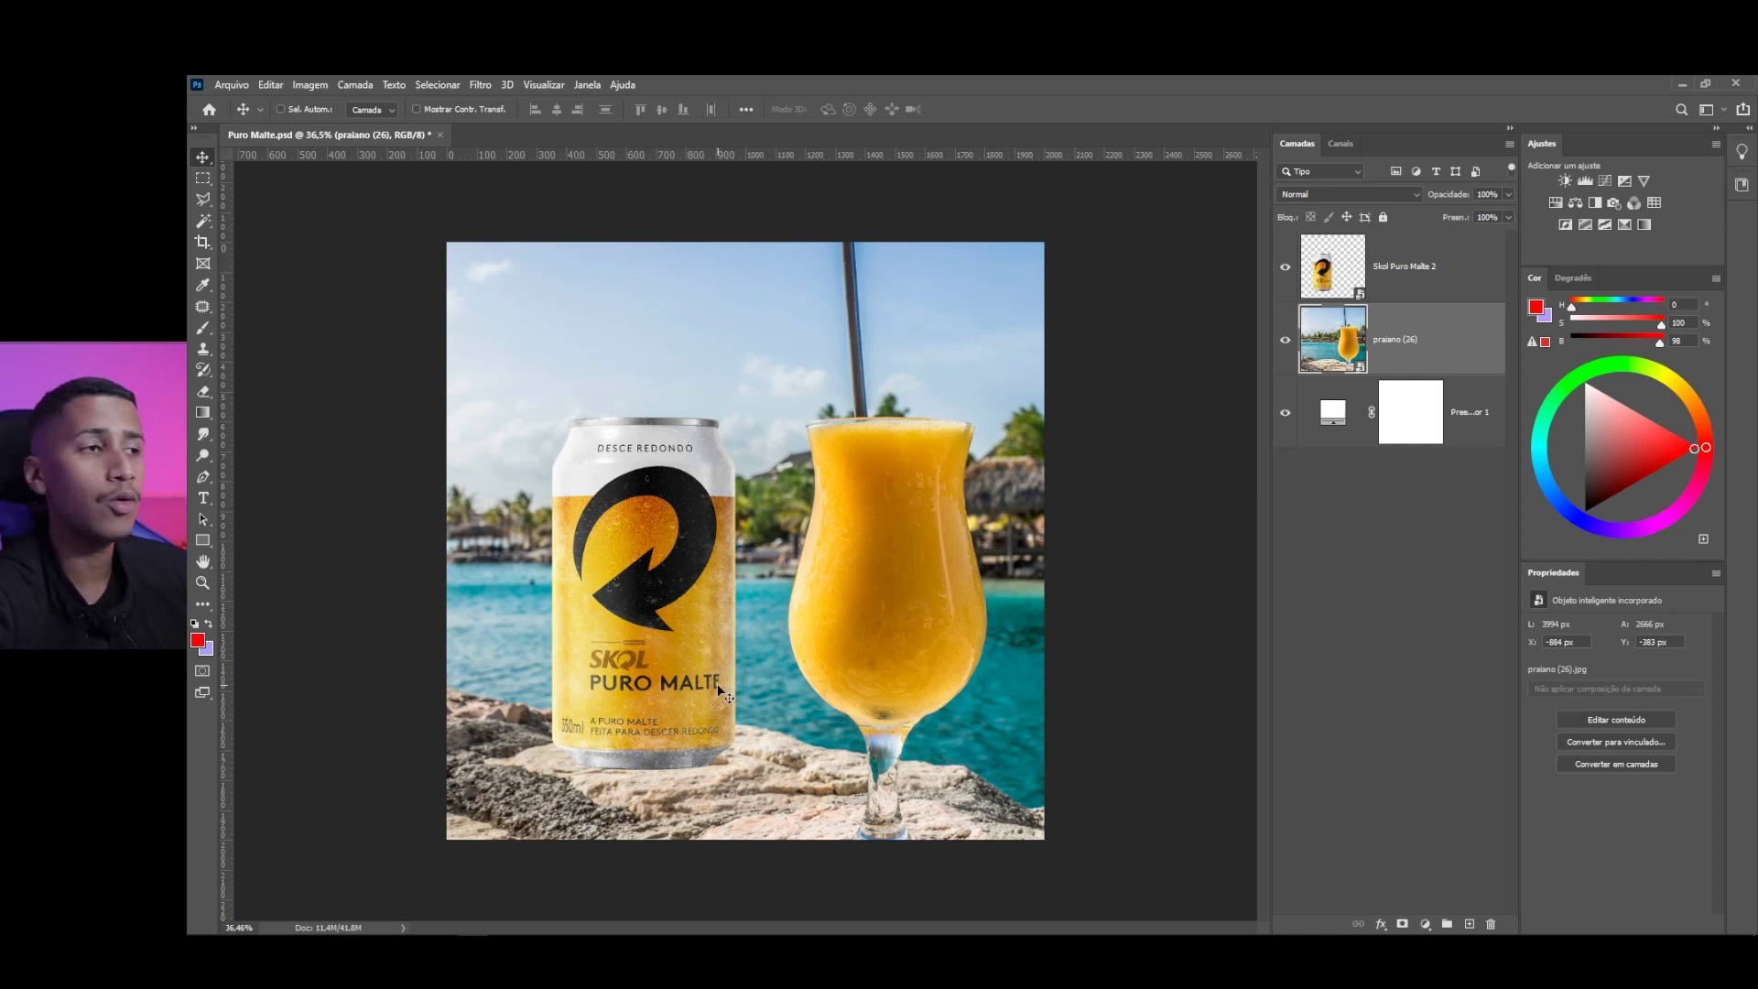
key("ctrl+t")
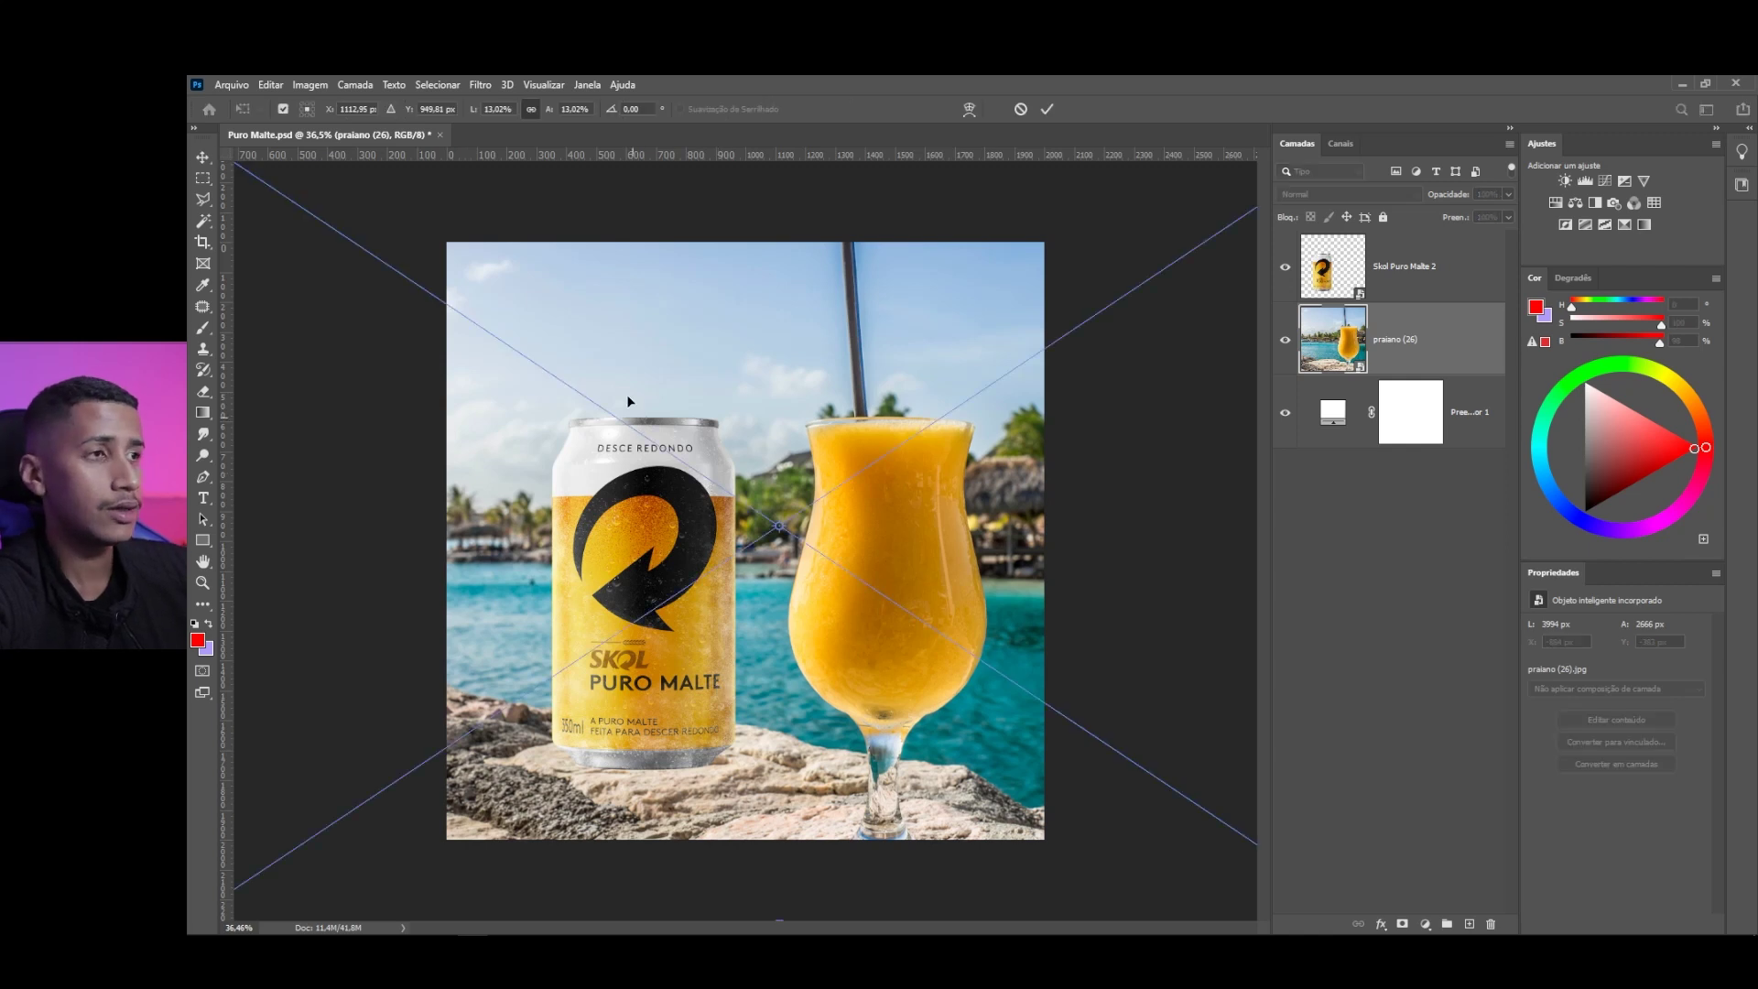
key("ctrl+0")
left_click_drag(1219, 228, 1240, 207)
key("ctrl+z")
left_click(1047, 109)
Enlarge the can around its center to about 182.48%, matching the height of the glass beside it
left_click(1411, 266)
key("ctrl+t")
mouse_move(819, 305)
left_mouse_down()
mouse_move(843, 289)
mouse_move(825, 295)
left_mouse_up()
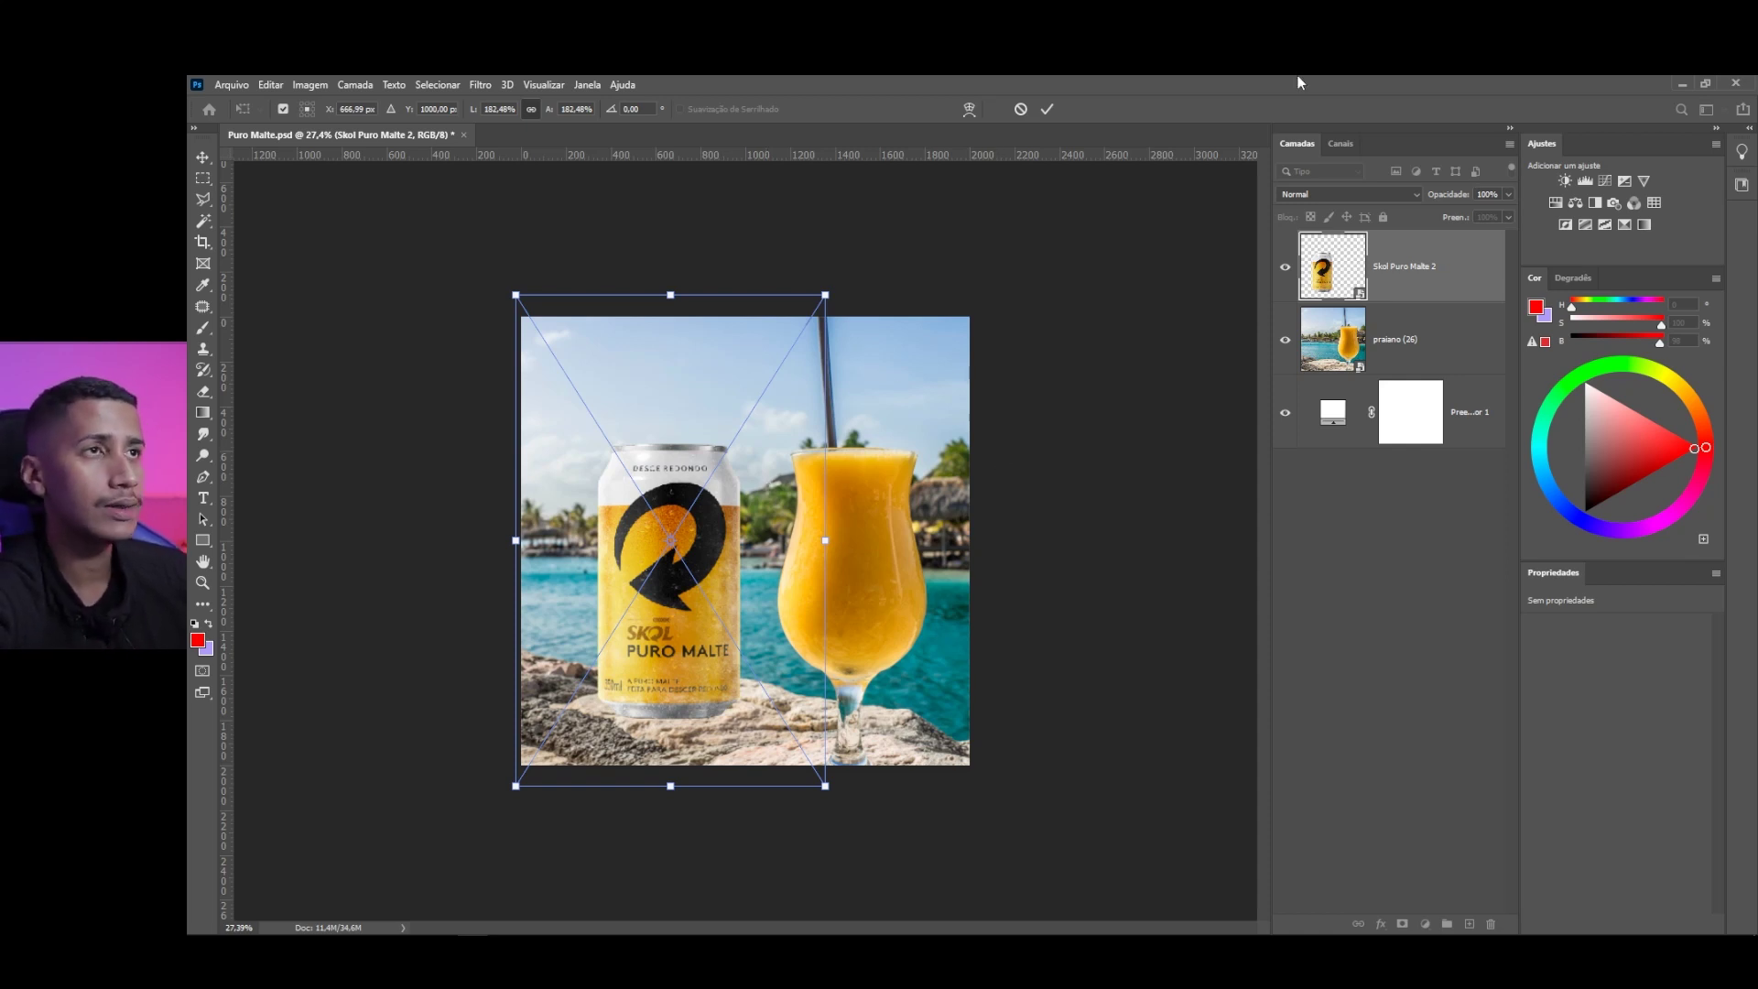
left_click(1047, 109)
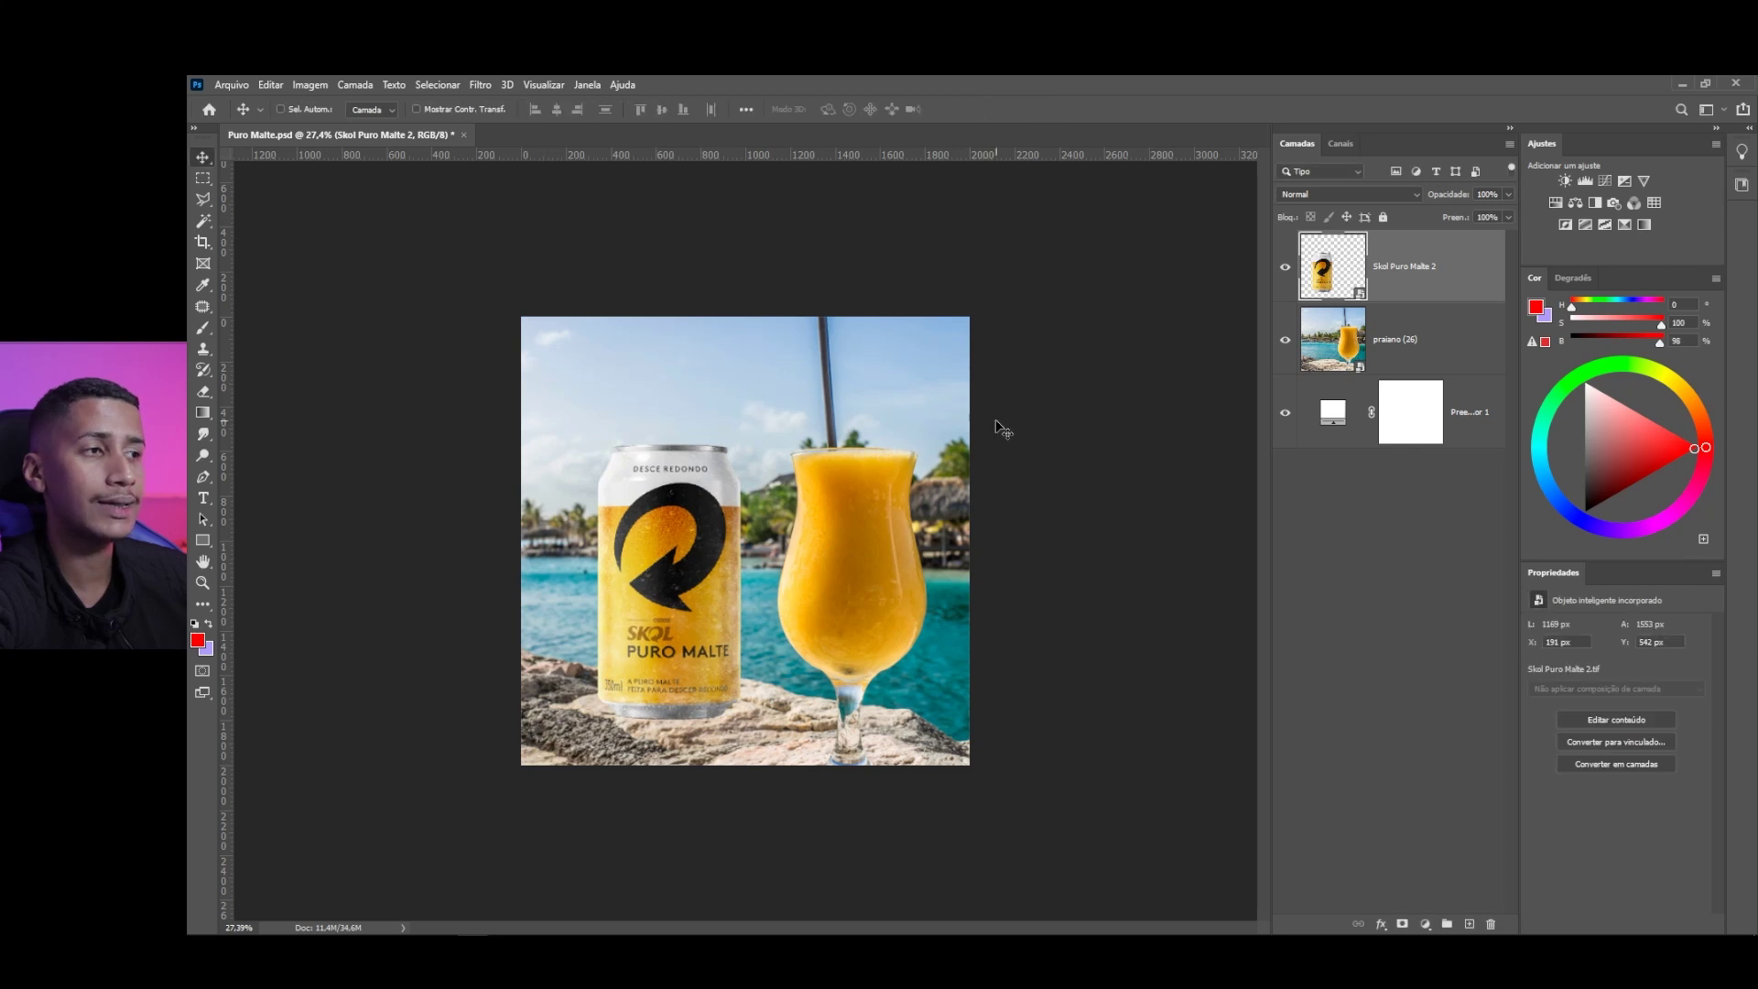
Move the beach photo back to the right so the glass lies outside the canvas and the palms stand beside the can
left_click(1369, 344)
left_click_drag(748, 529, 958, 531)
scroll(819, 571, "up", 3)
left_click_drag(765, 673, 774, 673)
Enlarge the can to about 189.96% and position it at about X 170 px, Y 442 px on the rocks
left_click(1437, 283)
left_click_drag(699, 542, 705, 529)
scroll(582, 436, "down", 3)
scroll(595, 467, "up", 2)
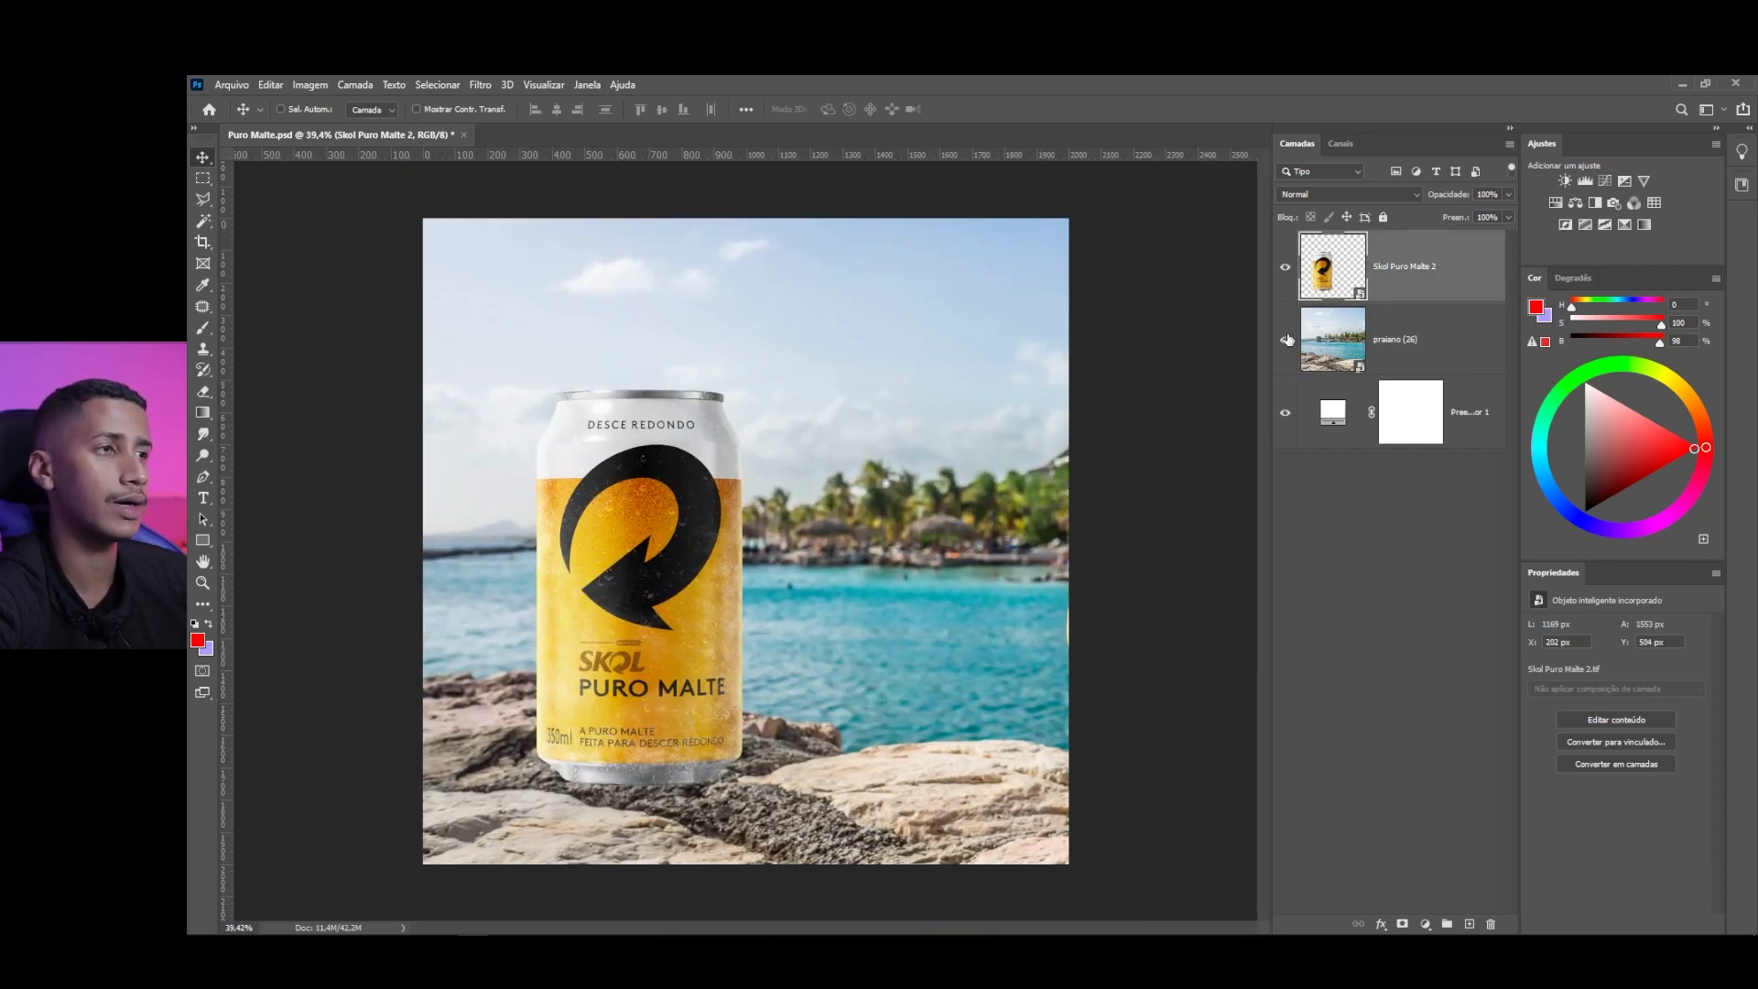
key("ctrl+t")
left_click_drag(864, 176, 883, 145)
left_click(1047, 109)
left_click_drag(731, 483, 716, 483)
scroll(715, 490, "down", 3)
scroll(715, 498, "up", 3)
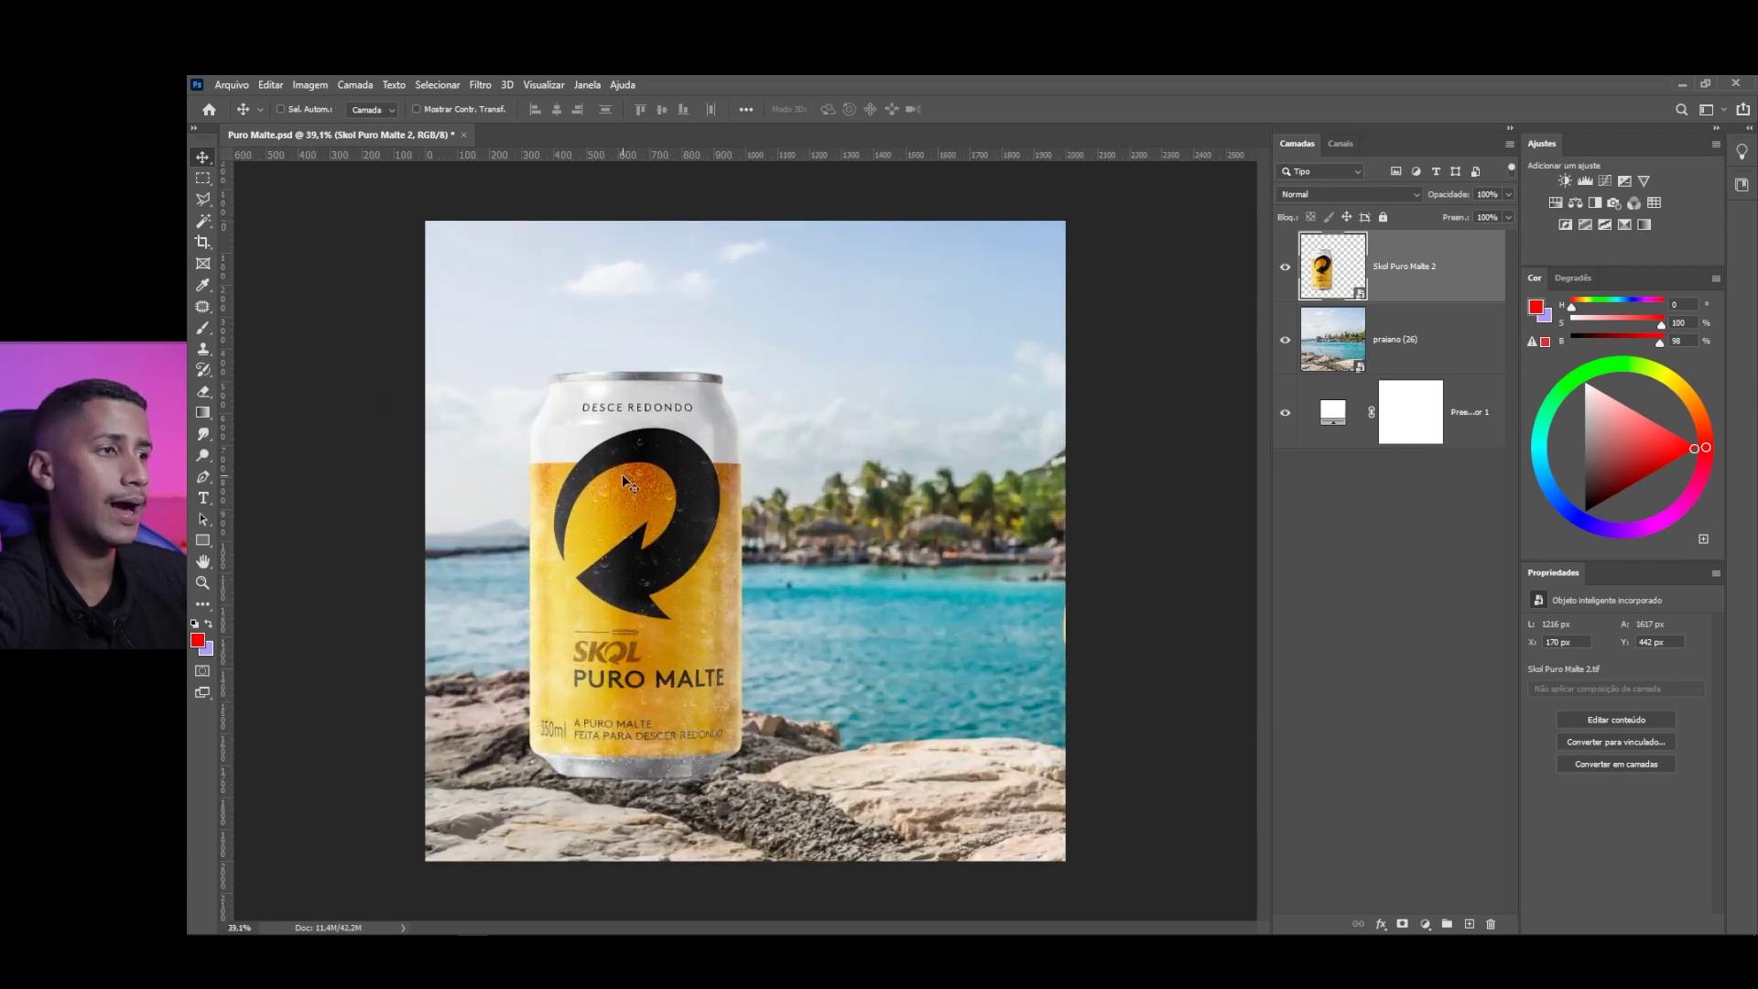
Show the guides, center the can on the first inner vertical guide at X 667 px and raise its center to Y 879 px
key("ctrl+semicolon")
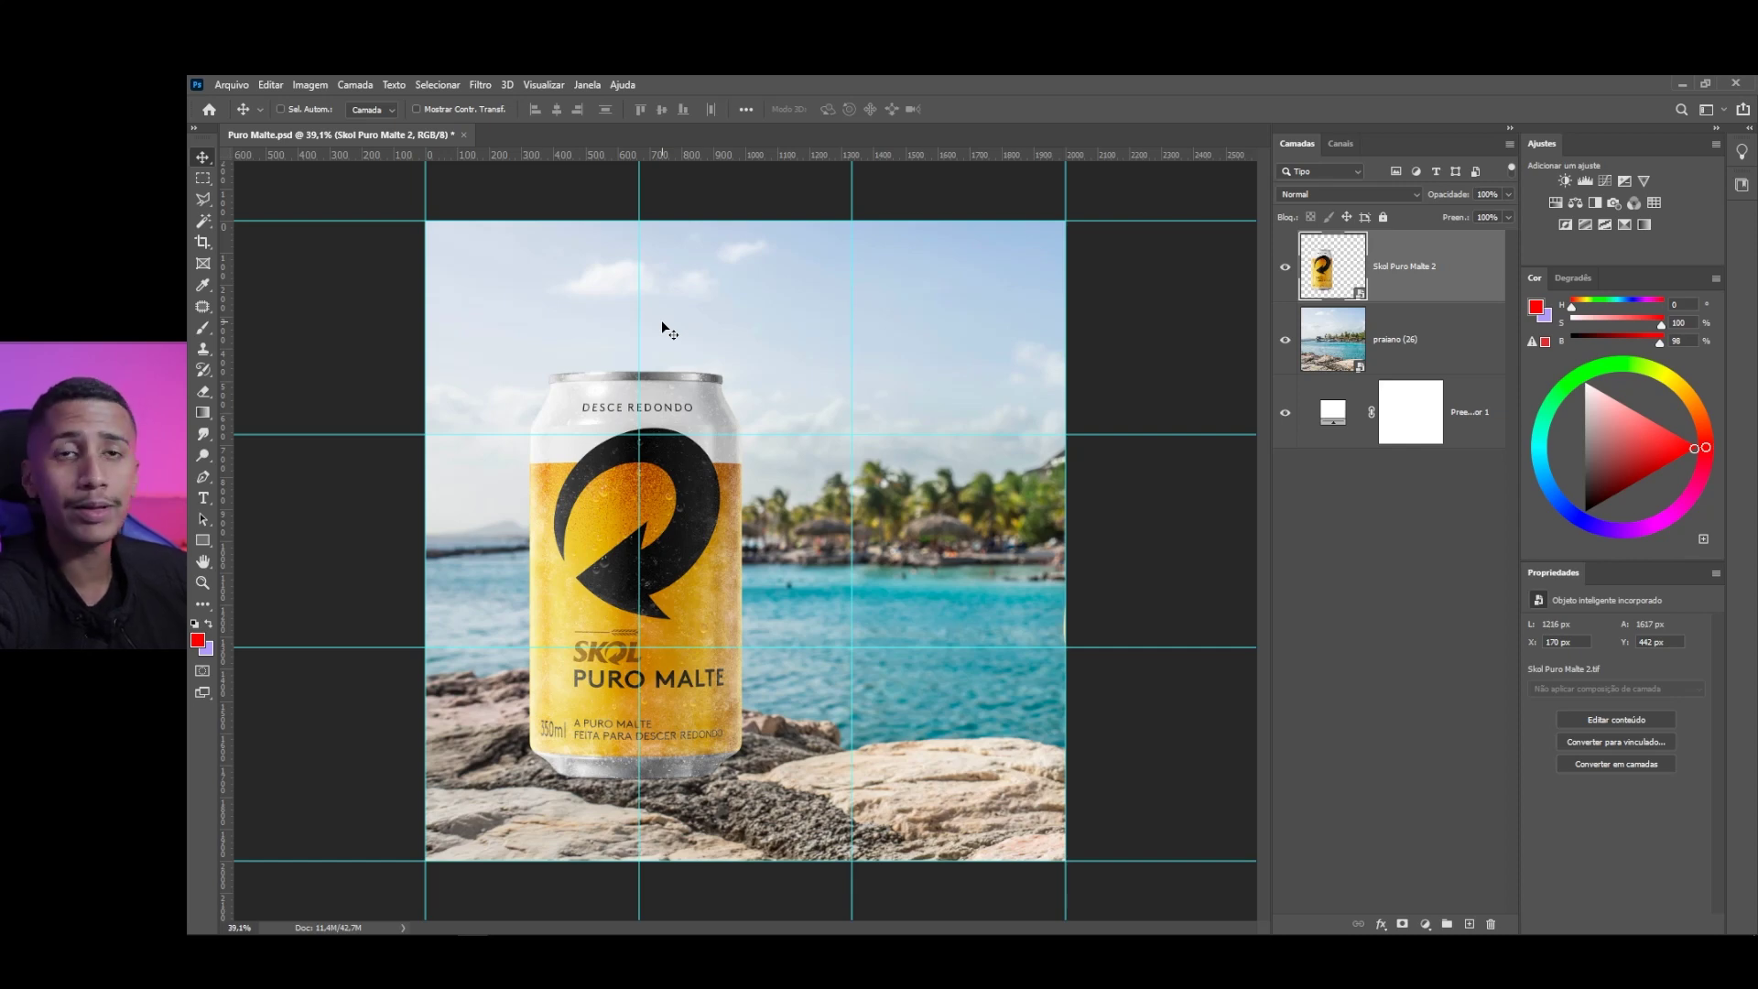
key("ctrl+t")
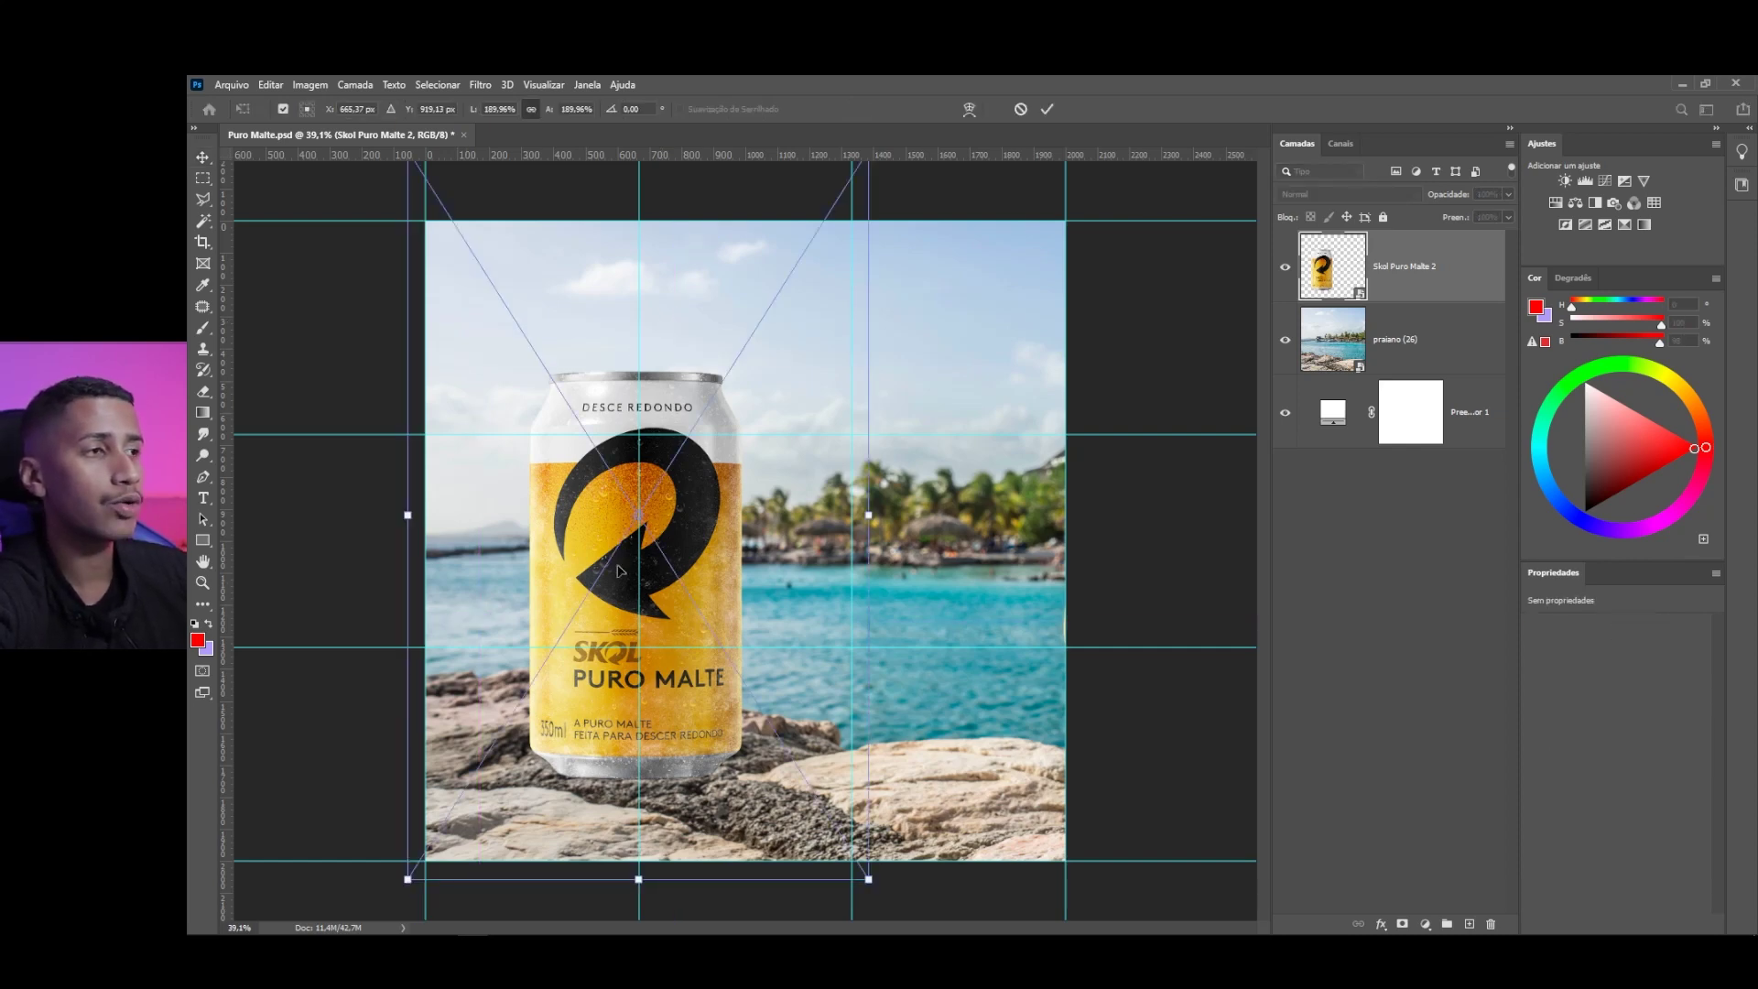
scroll(625, 463, "up", 1)
scroll(626, 464, "up", 3)
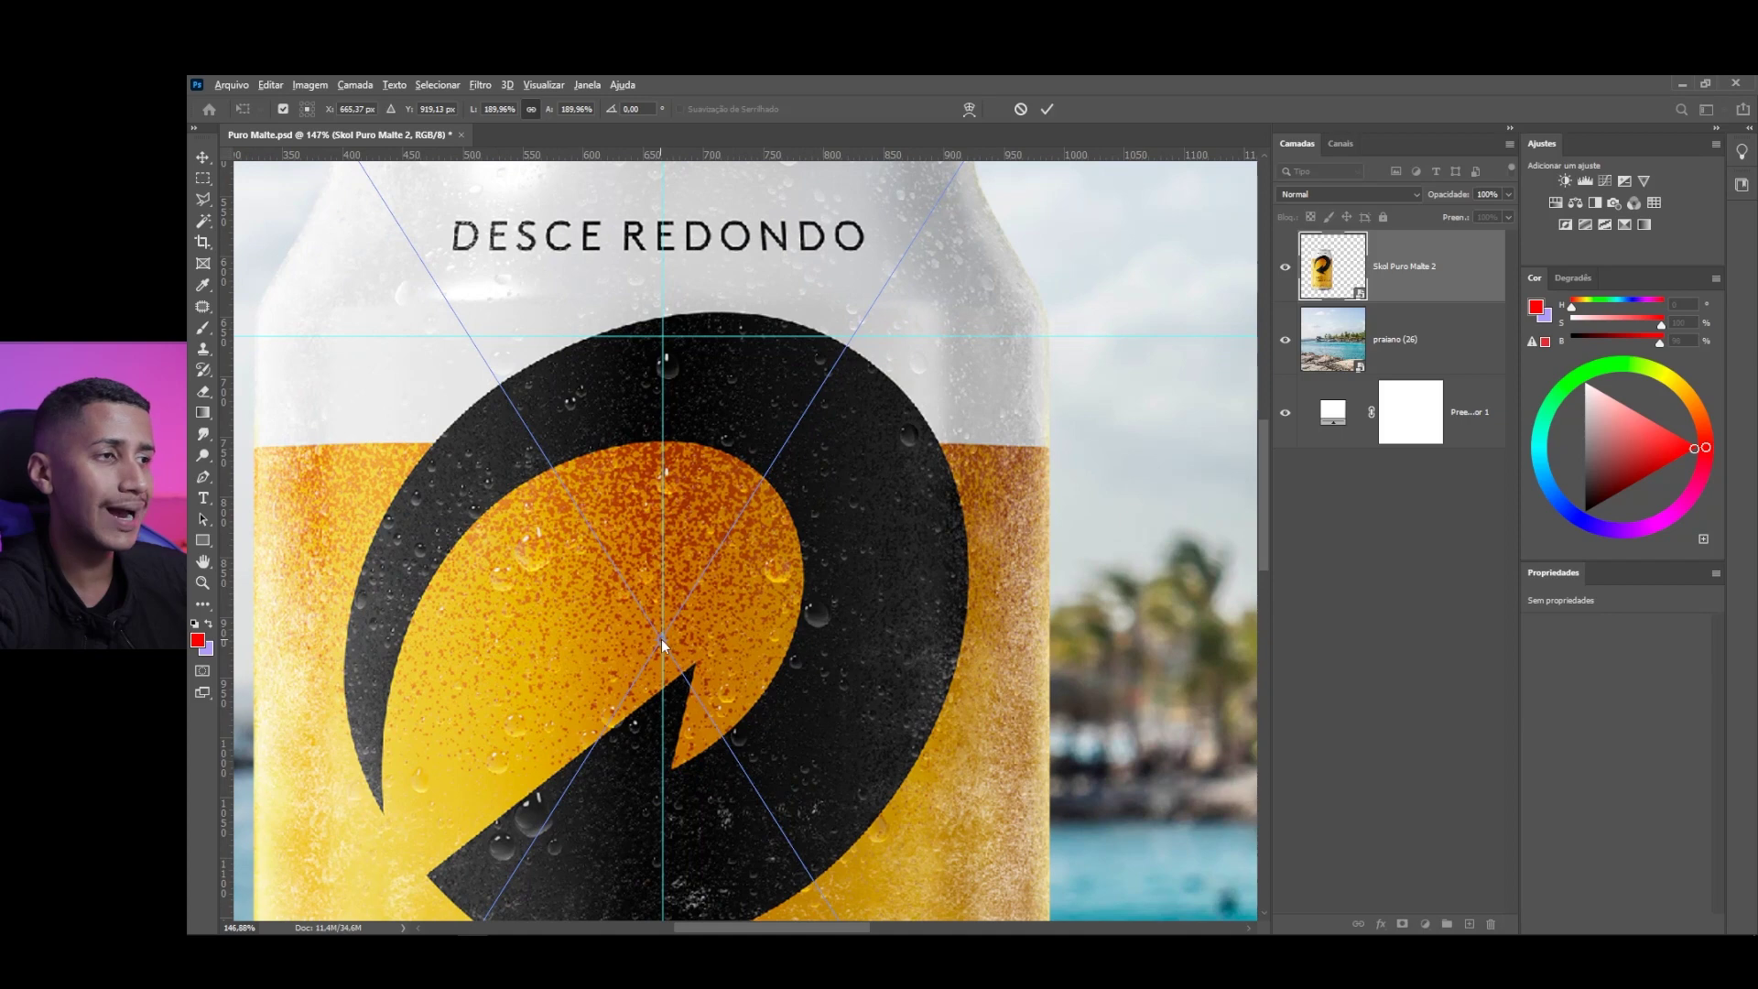
scroll(661, 643, "up", 2)
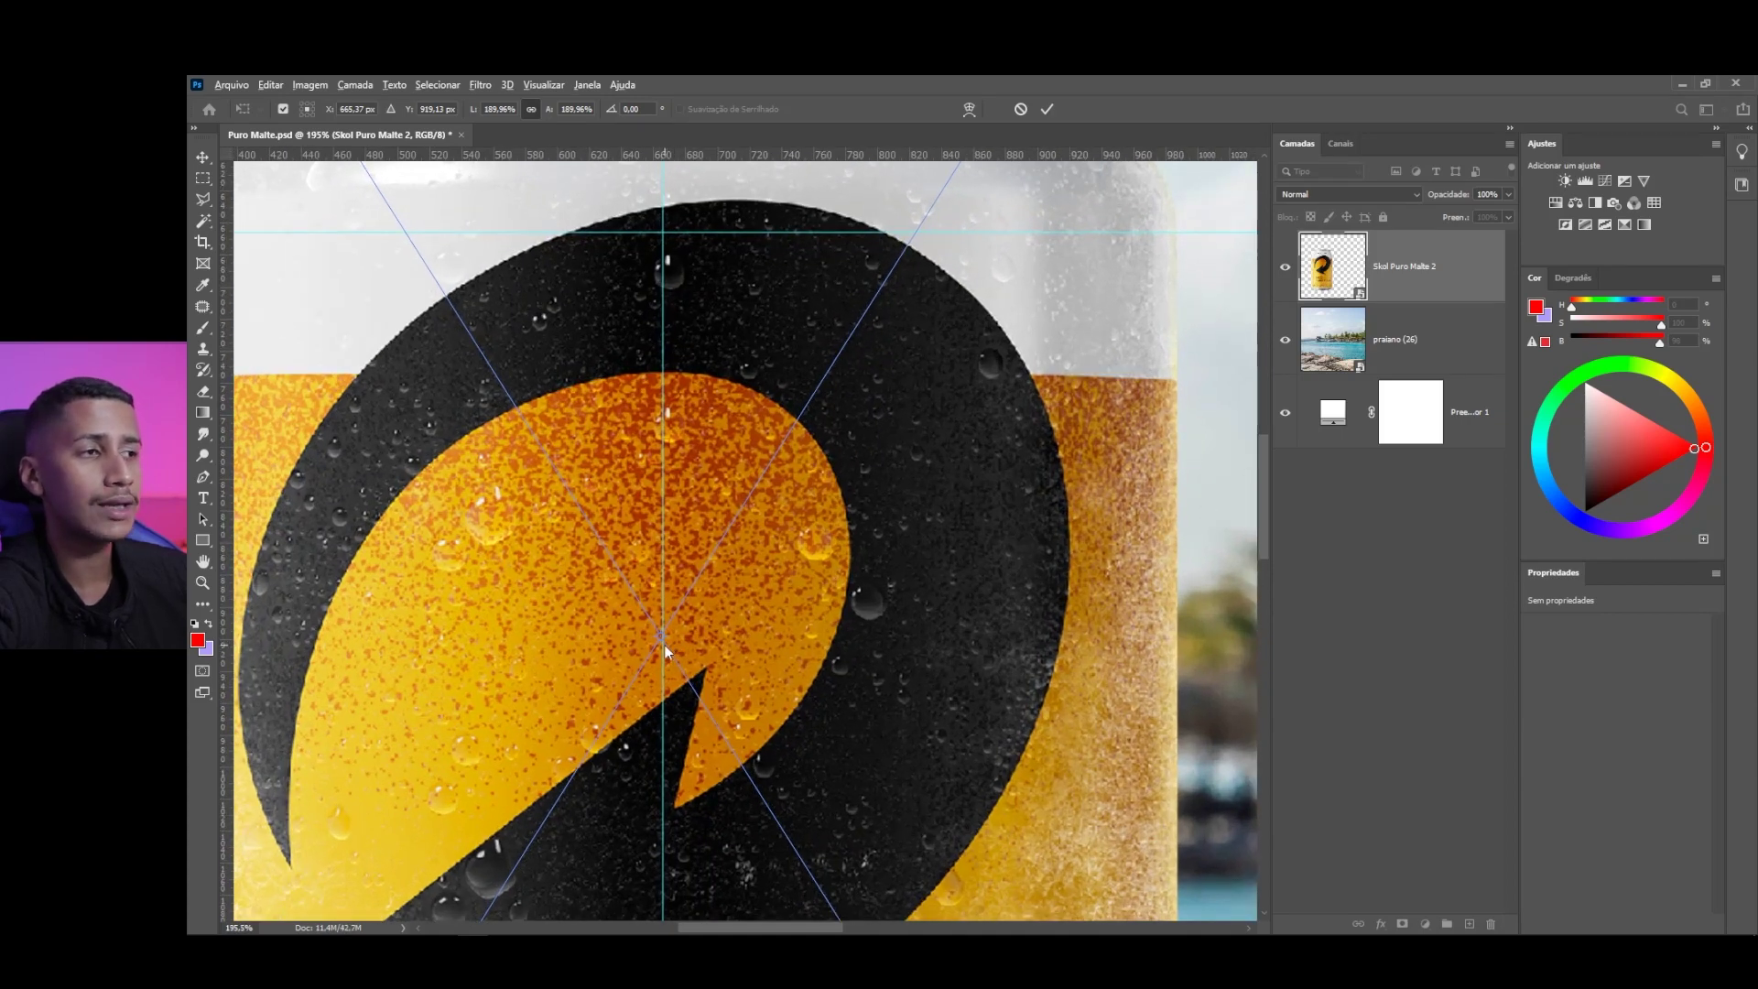
left_click_drag(696, 644, 699, 639)
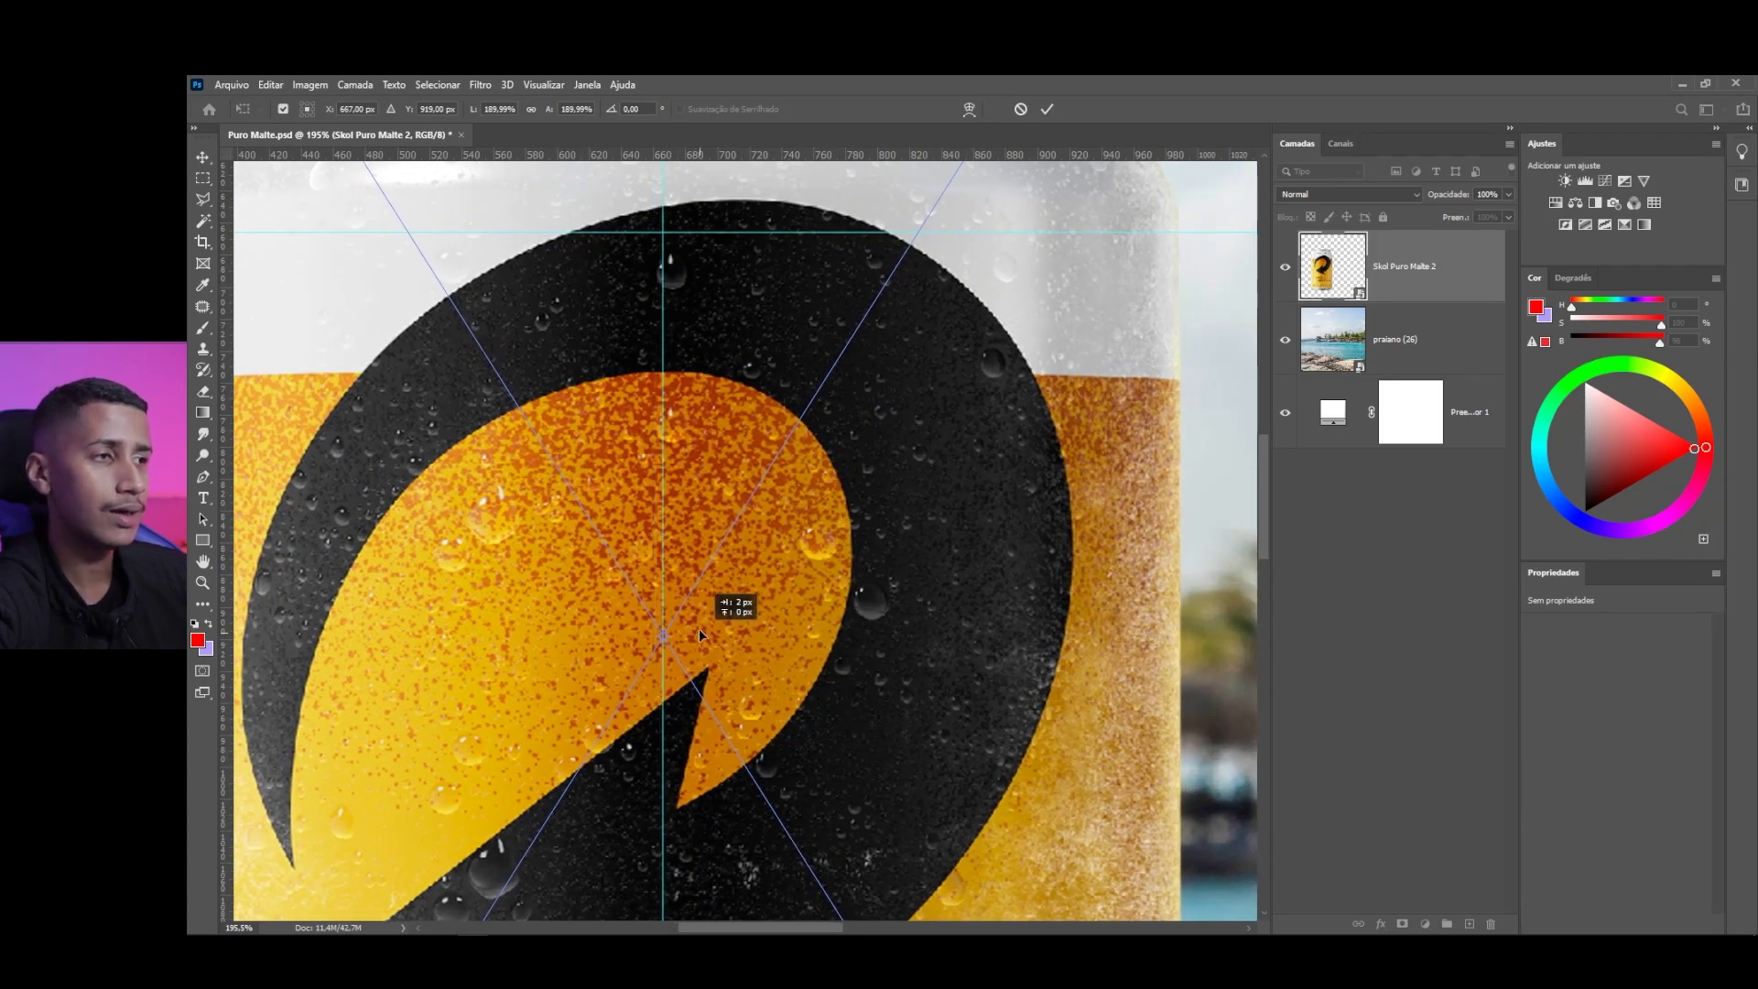
scroll(705, 622, "down", 8)
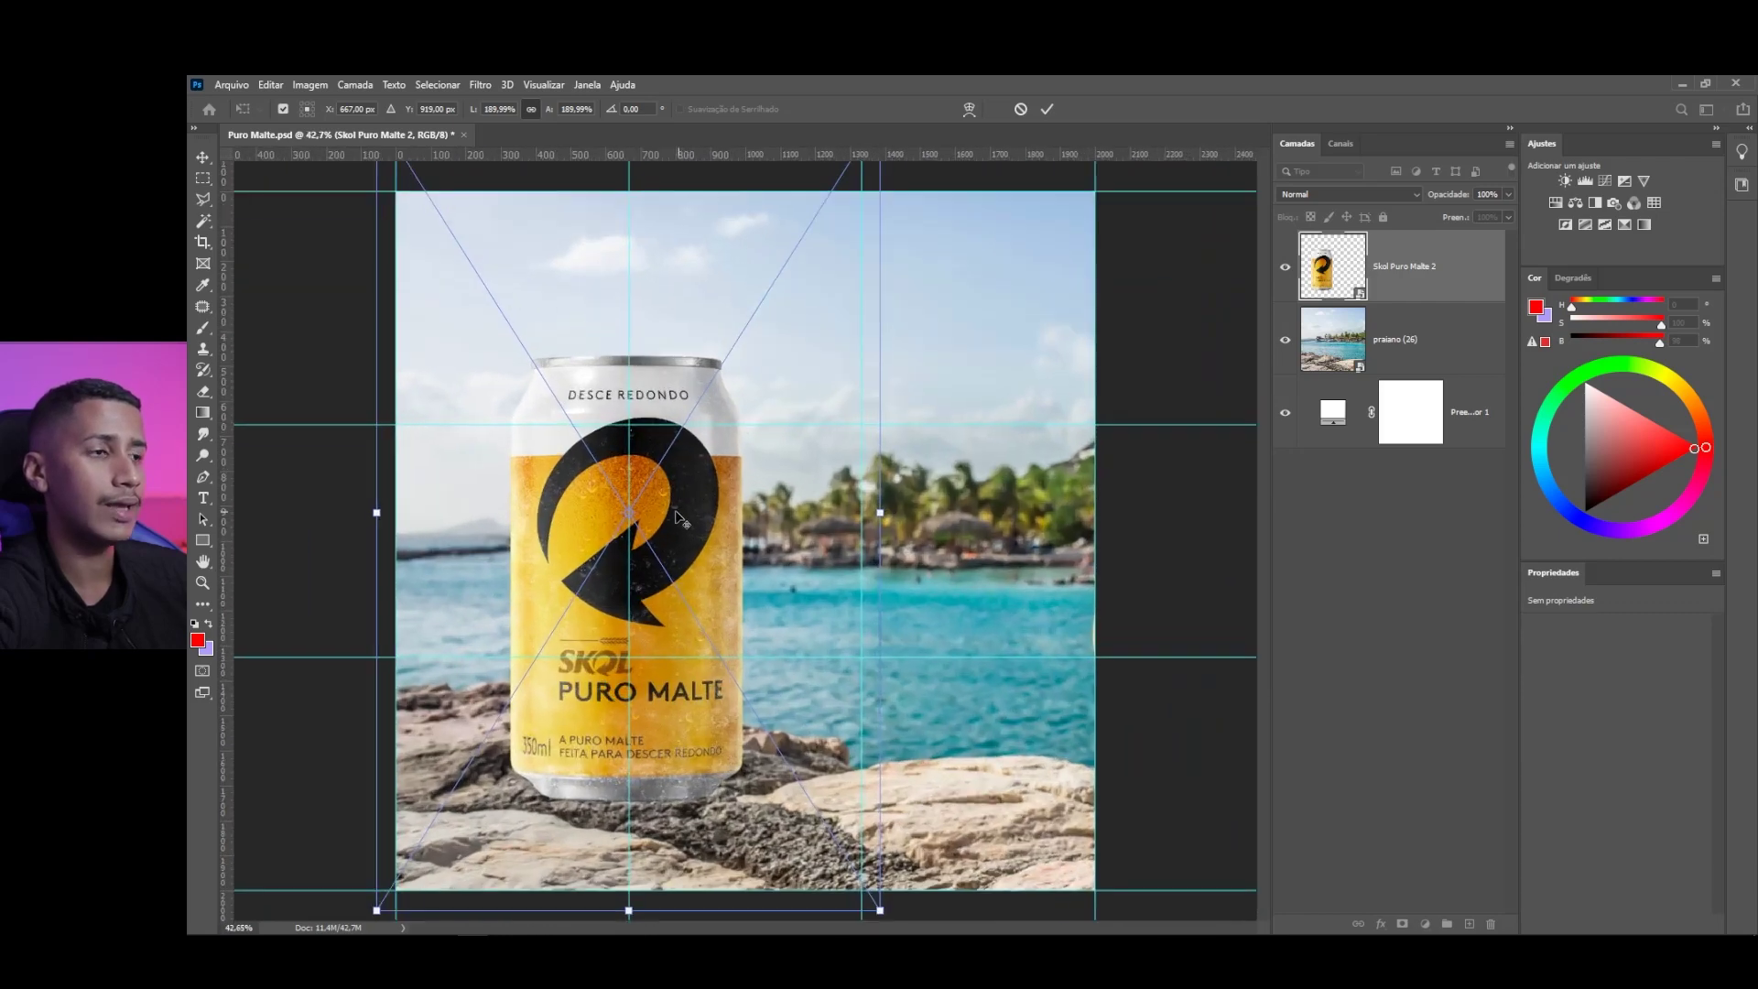
left_click_drag(693, 563, 689, 550)
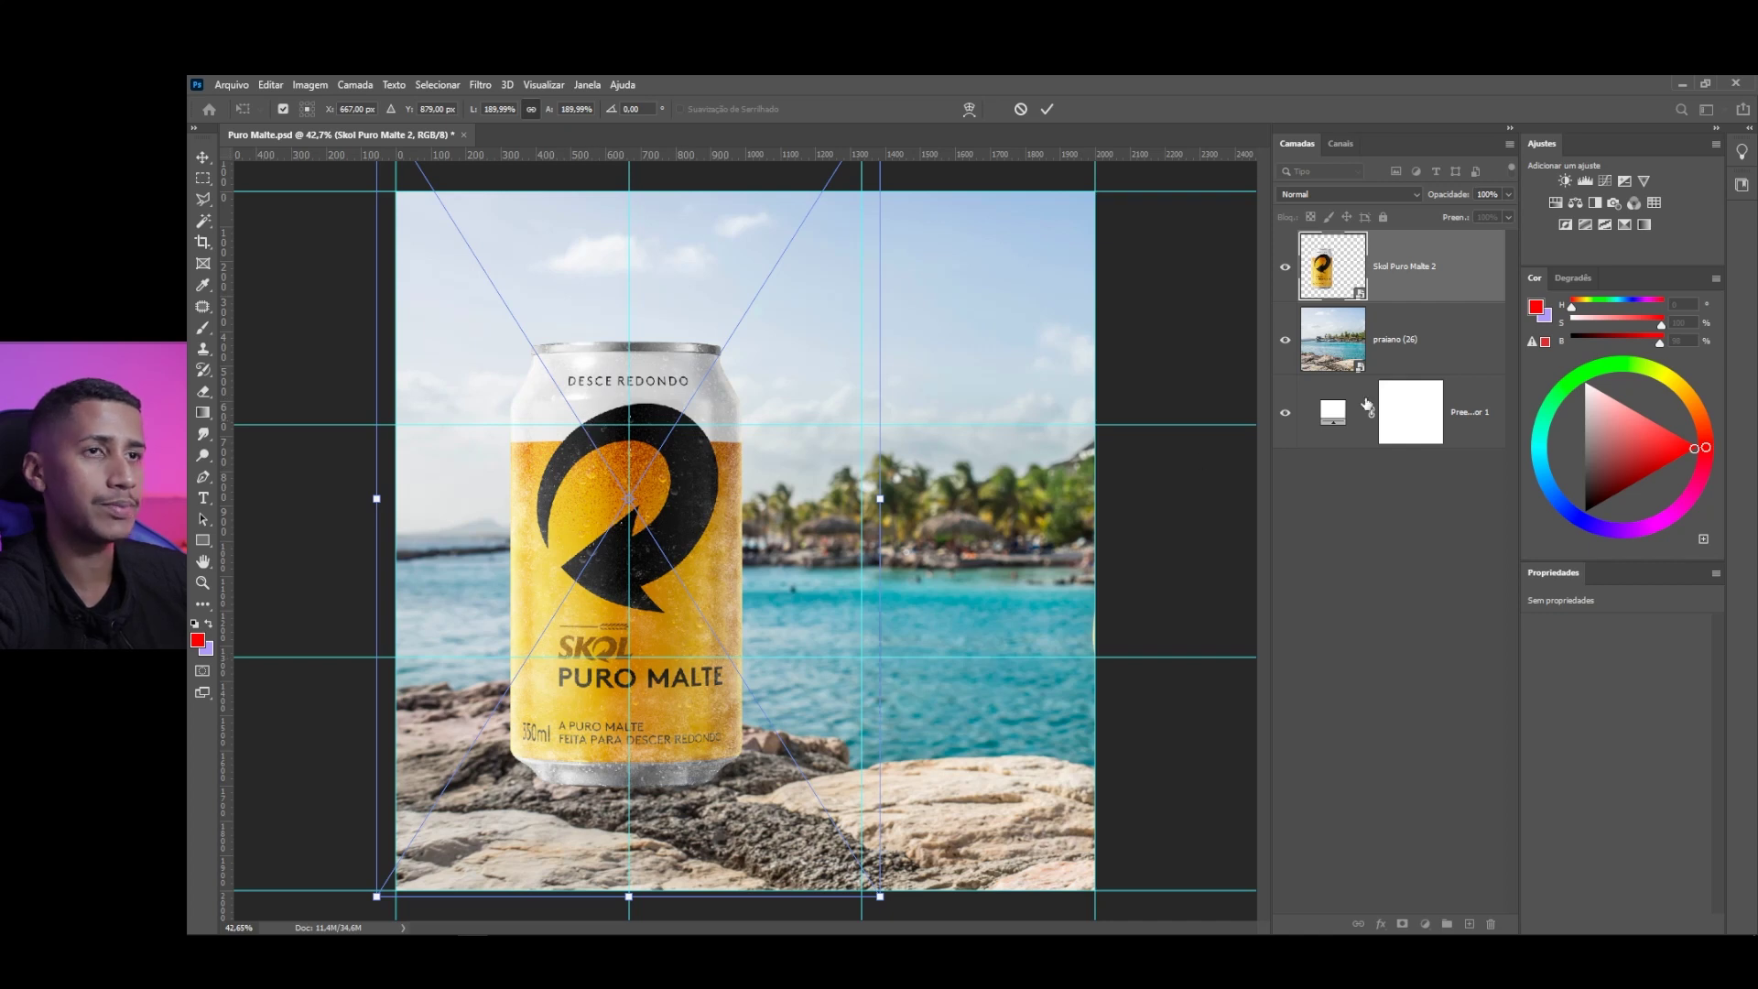
Move the can and the beach photo upward together, keeping the can on the vertical guide
left_click(1403, 349, "ctrl")
mouse_move(827, 564)
left_mouse_down()
mouse_move(829, 544)
mouse_move(794, 570)
left_mouse_up()
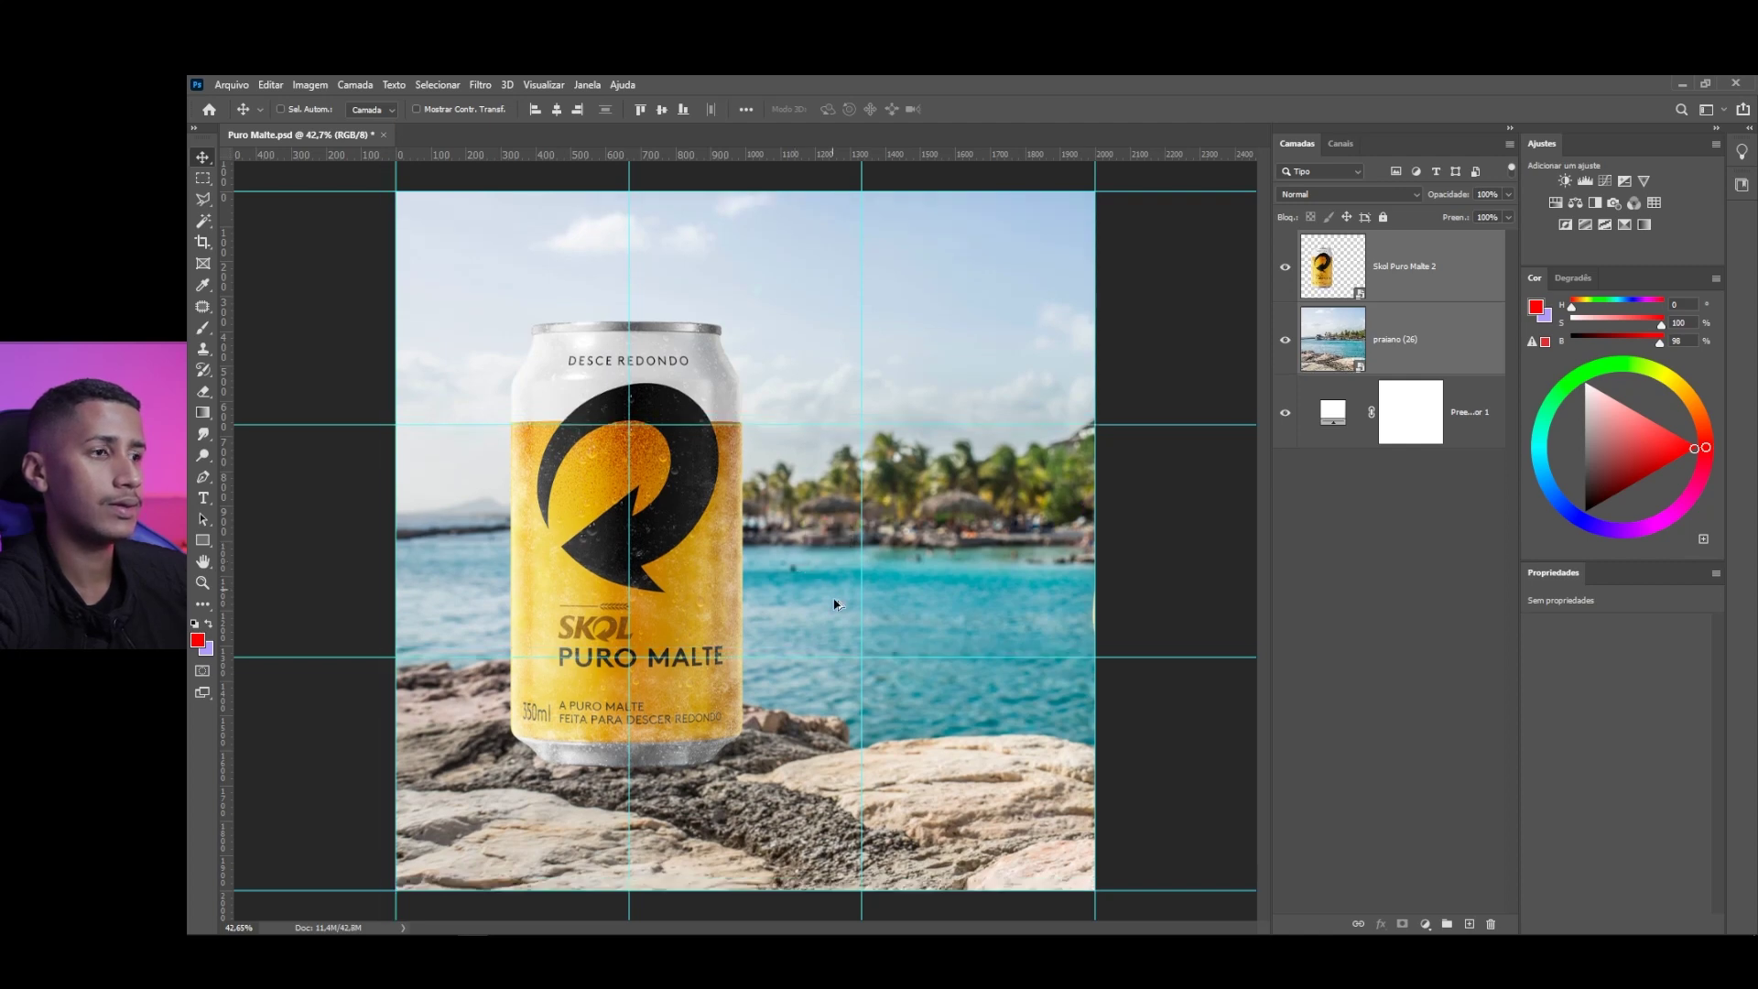
scroll(838, 591, "down", 4)
scroll(779, 588, "up", 4)
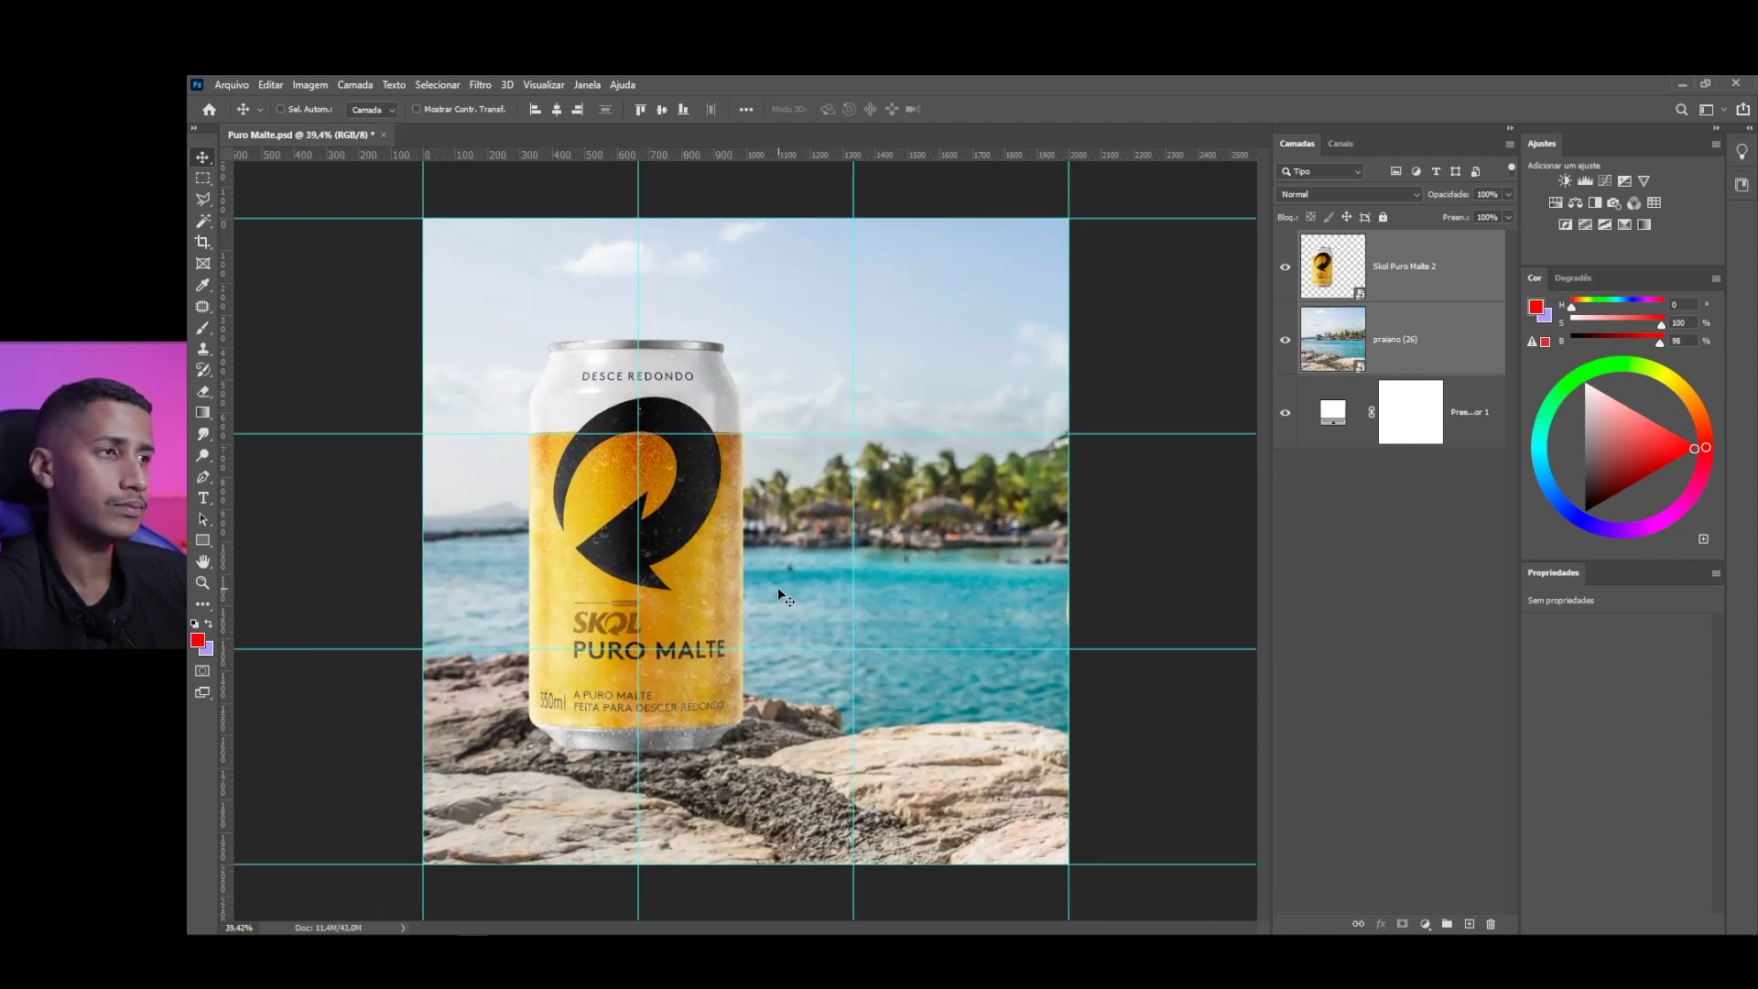
Hide the guides and scale the beach photo to about 3962 px wide at X 0 px, Y -428 px
key("ctrl+semicolon")
scroll(778, 586, "down", 1)
key("ctrl+t")
scroll(503, 824, "down", 1)
key("Return")
scroll(408, 701, "up", 1)
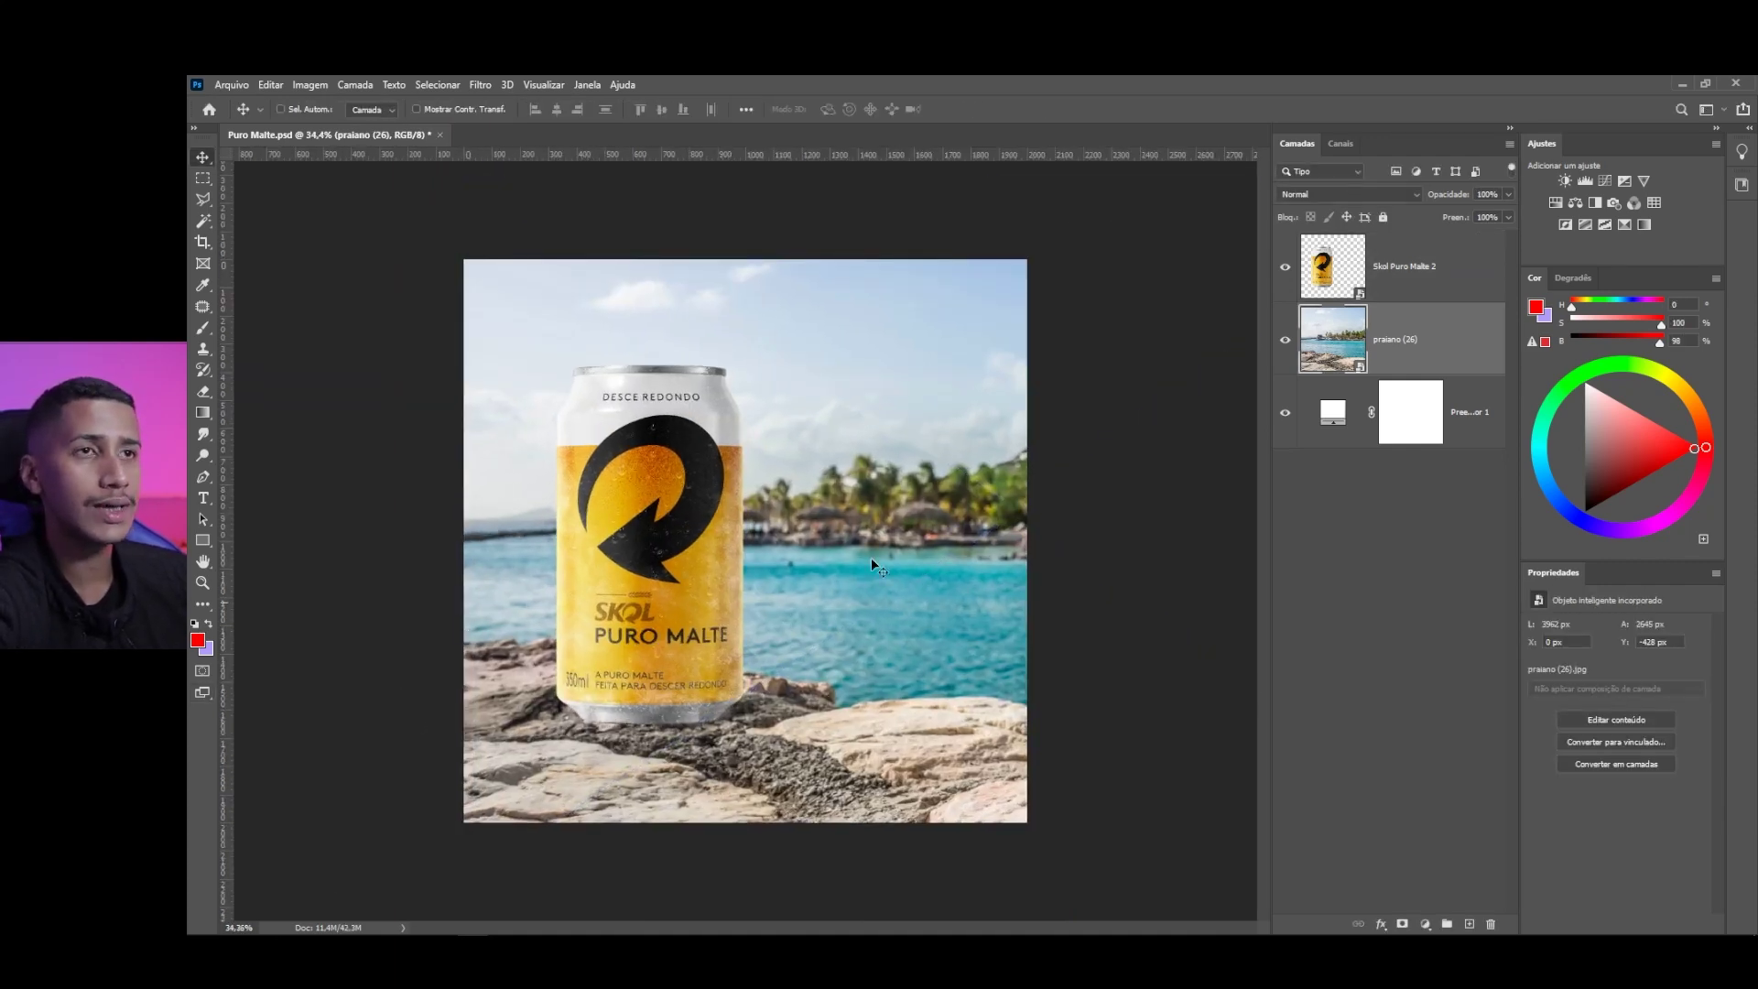
Lower the can slightly on the rocks to about X 171 px, Y 370 px
left_click(1470, 267)
scroll(587, 705, "up", 3)
left_click_drag(744, 611, 739, 627)
scroll(739, 626, "down", 3)
scroll(712, 621, "up", 1)
scroll(712, 621, "down", 1)
scroll(712, 621, "down", 1)
scroll(687, 615, "up", 2)
Place the green leaf image from the Assets Malte folder in the document and enlarge it to about 195.13%
mouse_move(316, 947)
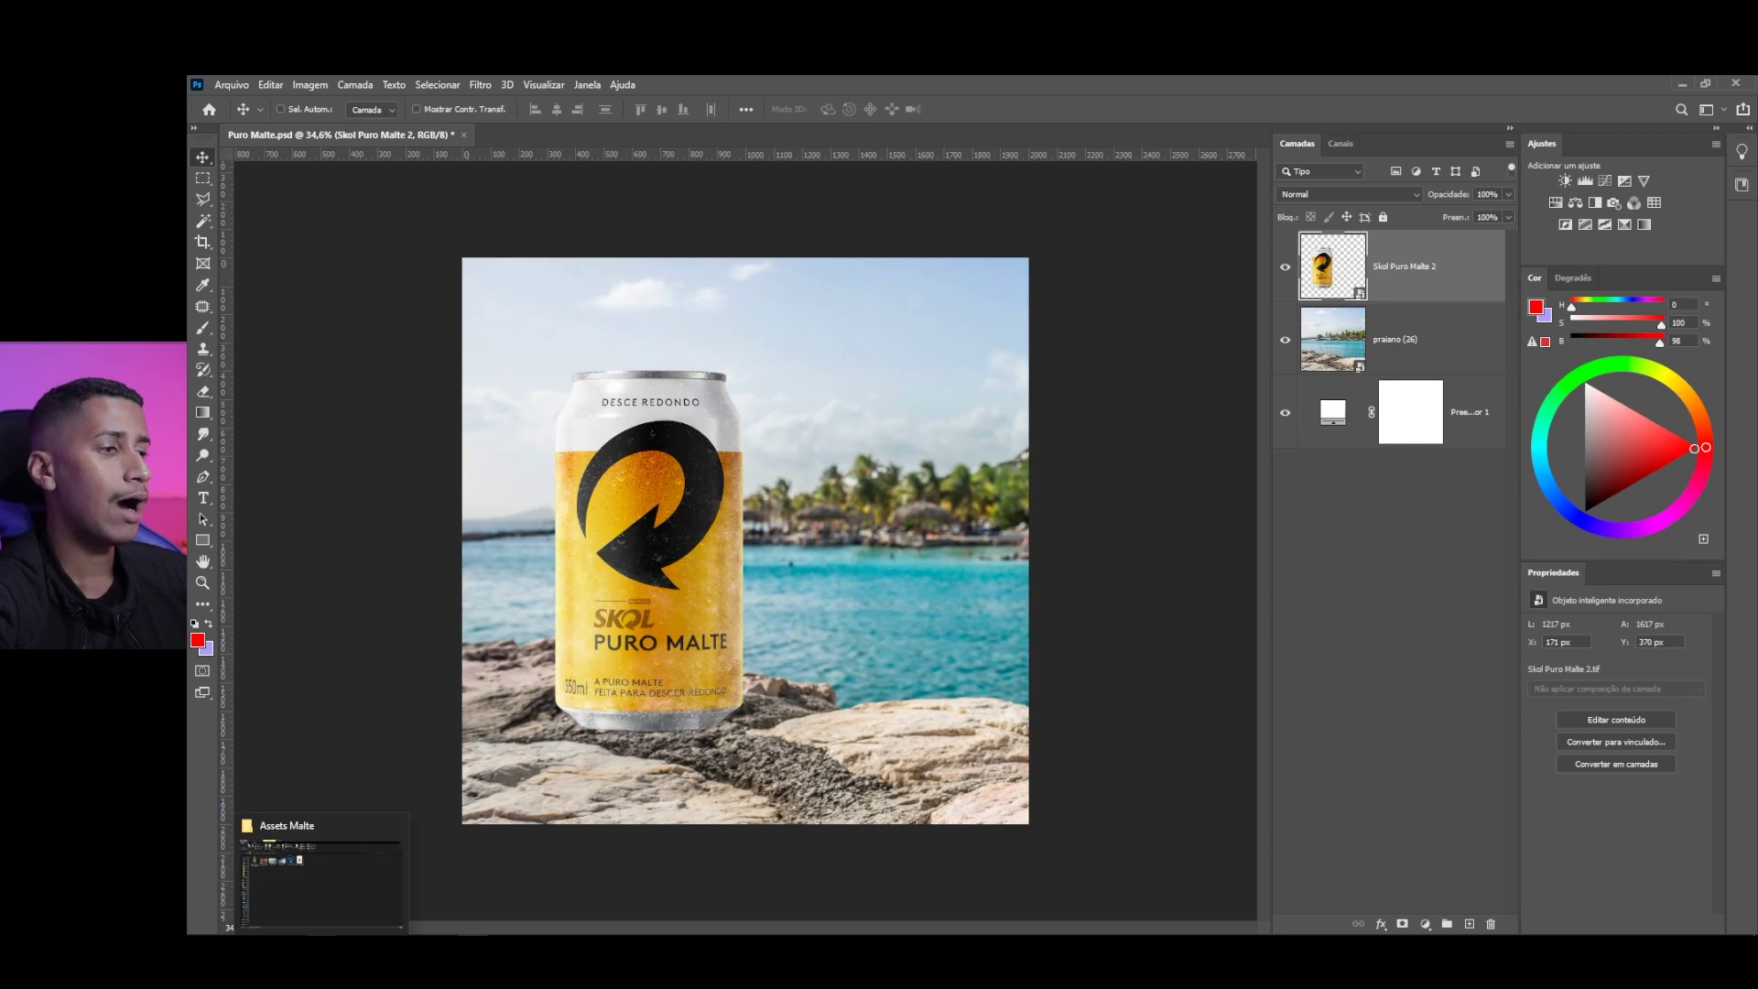
left_click(316, 883)
left_click_drag(325, 275, 746, 539)
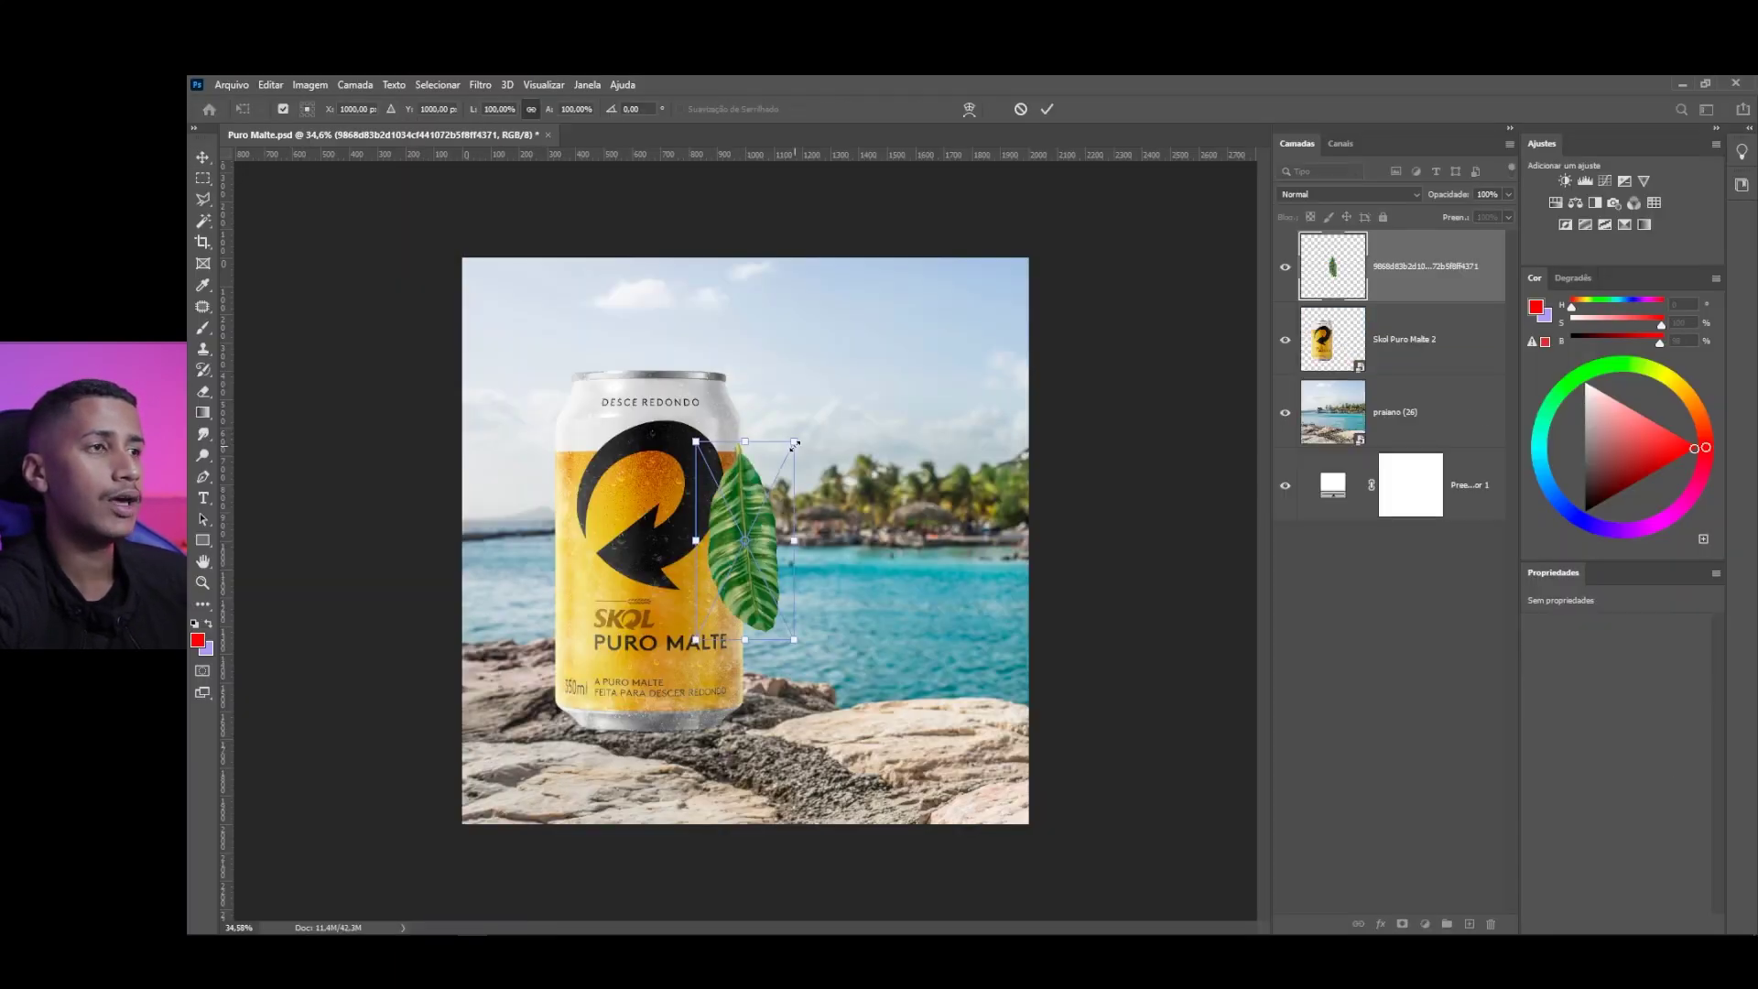
left_click_drag(862, 377, 870, 365)
left_click(1047, 109)
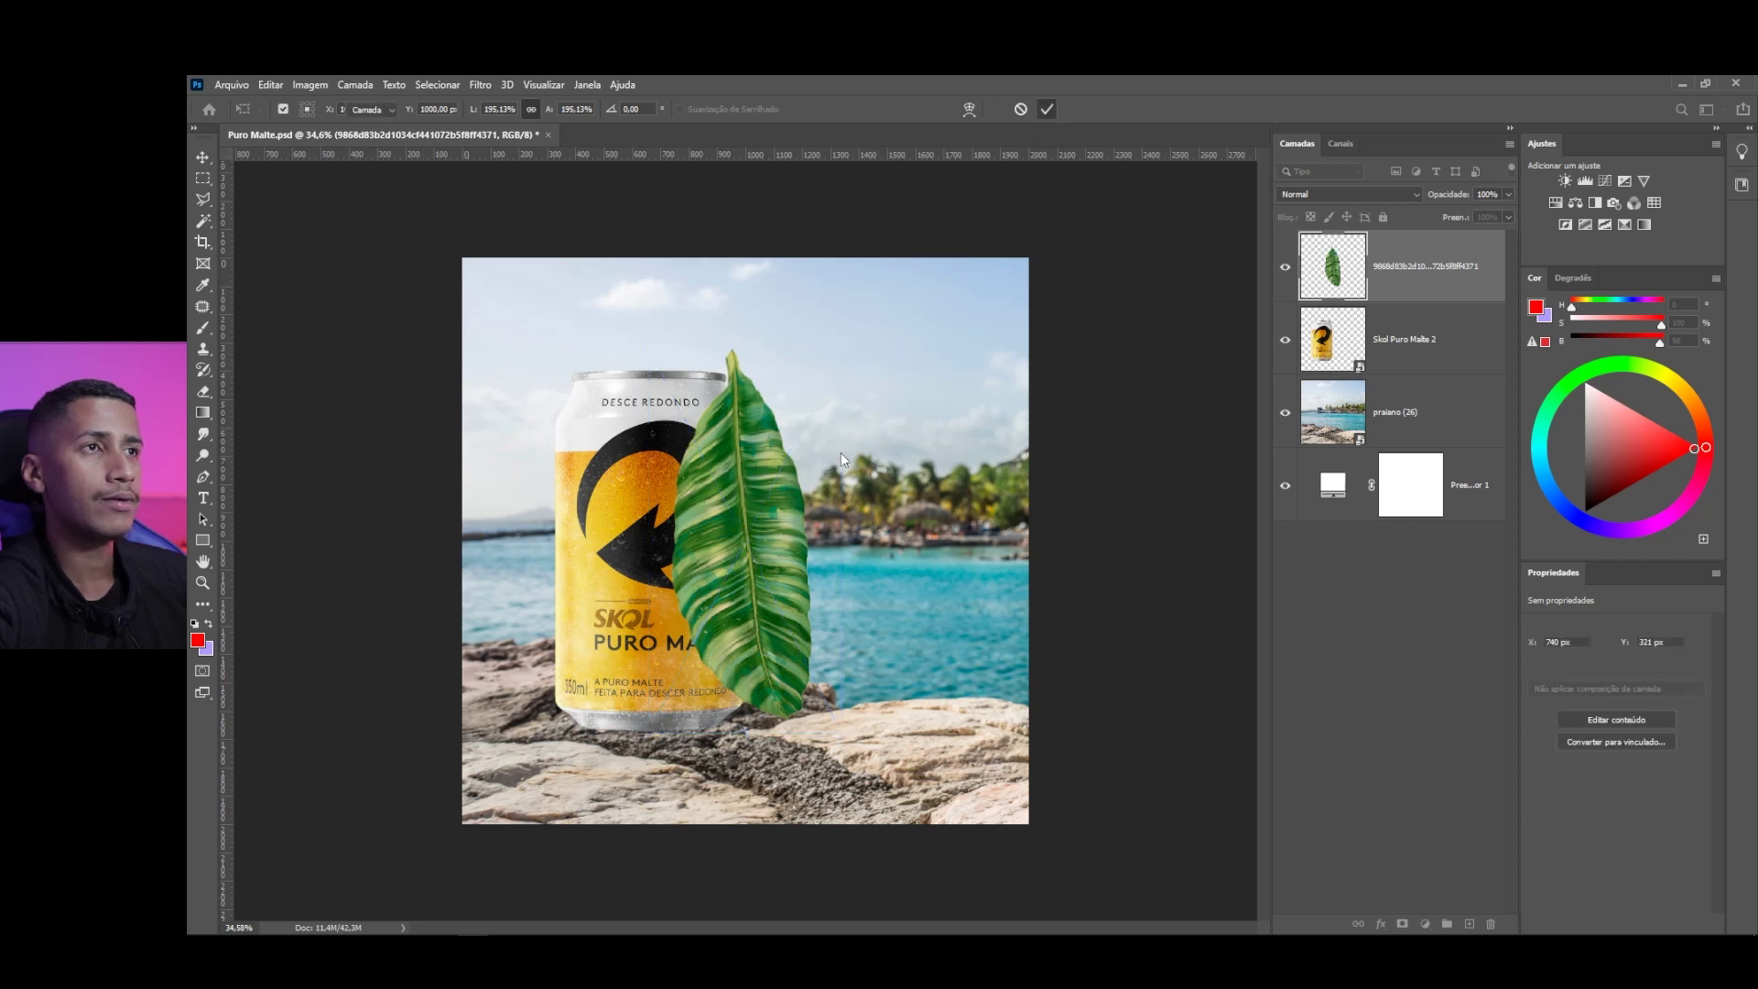
Flip the leaf horizontally, try enlarging it to about 240.55% and undo that enlargement
key("ctrl+t")
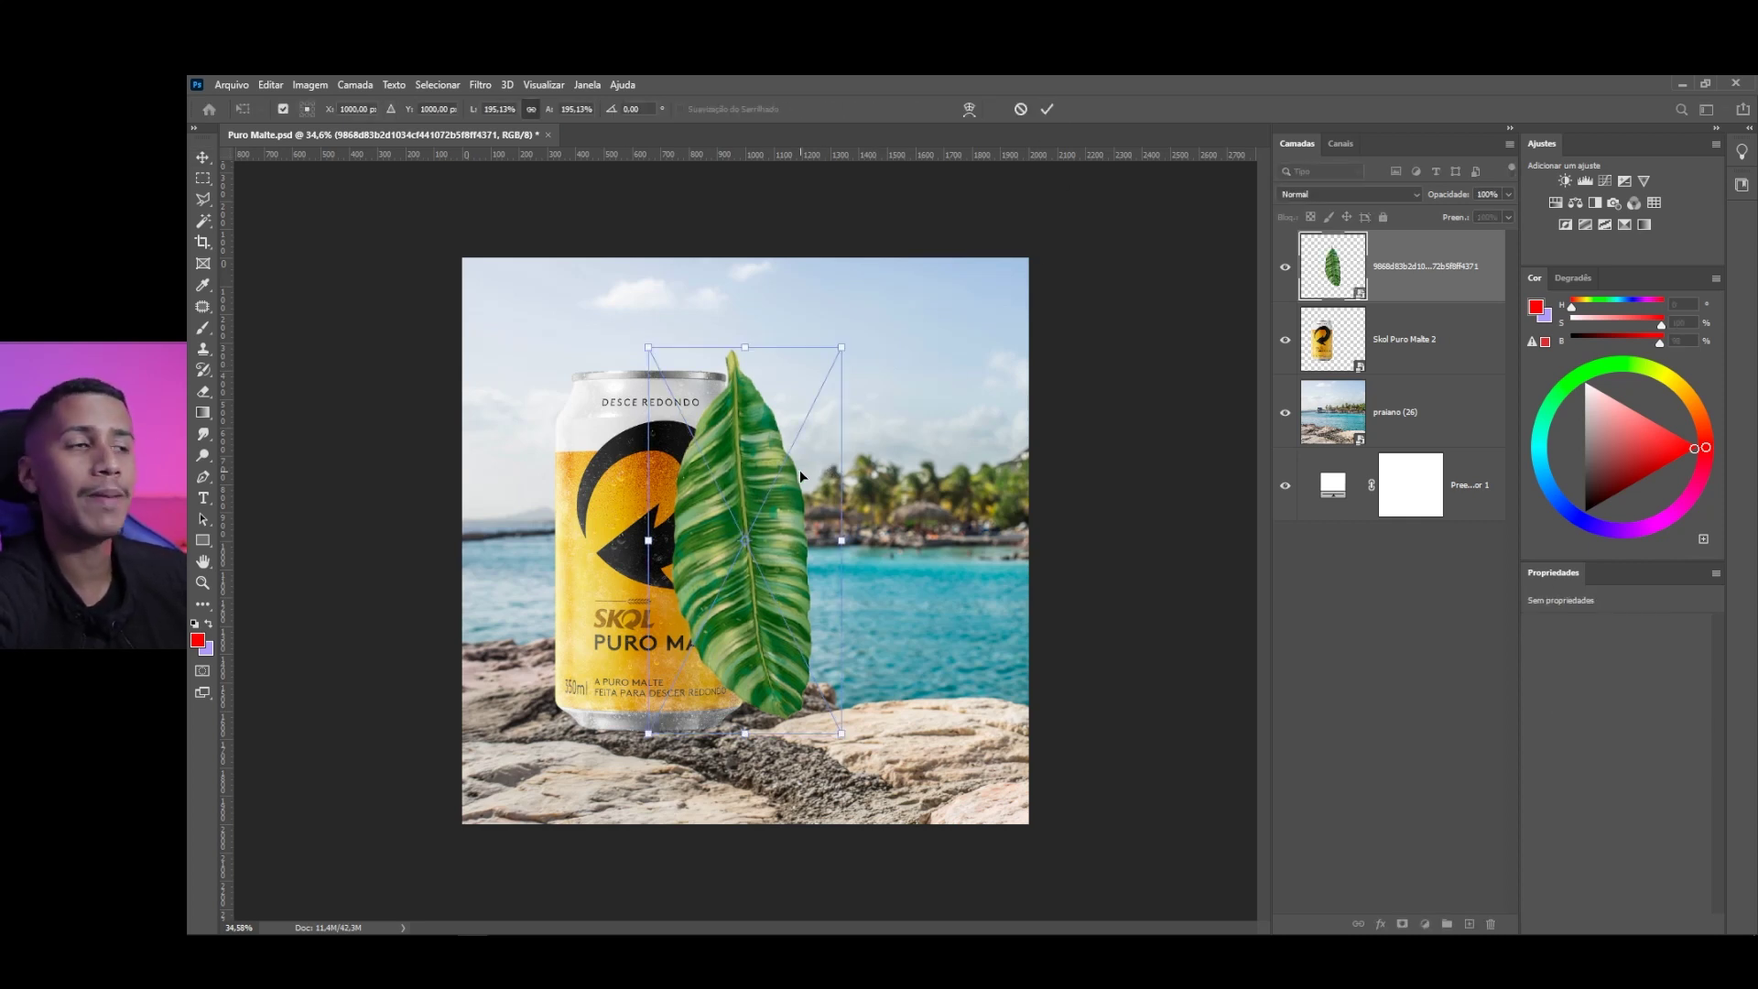
right_click(782, 488)
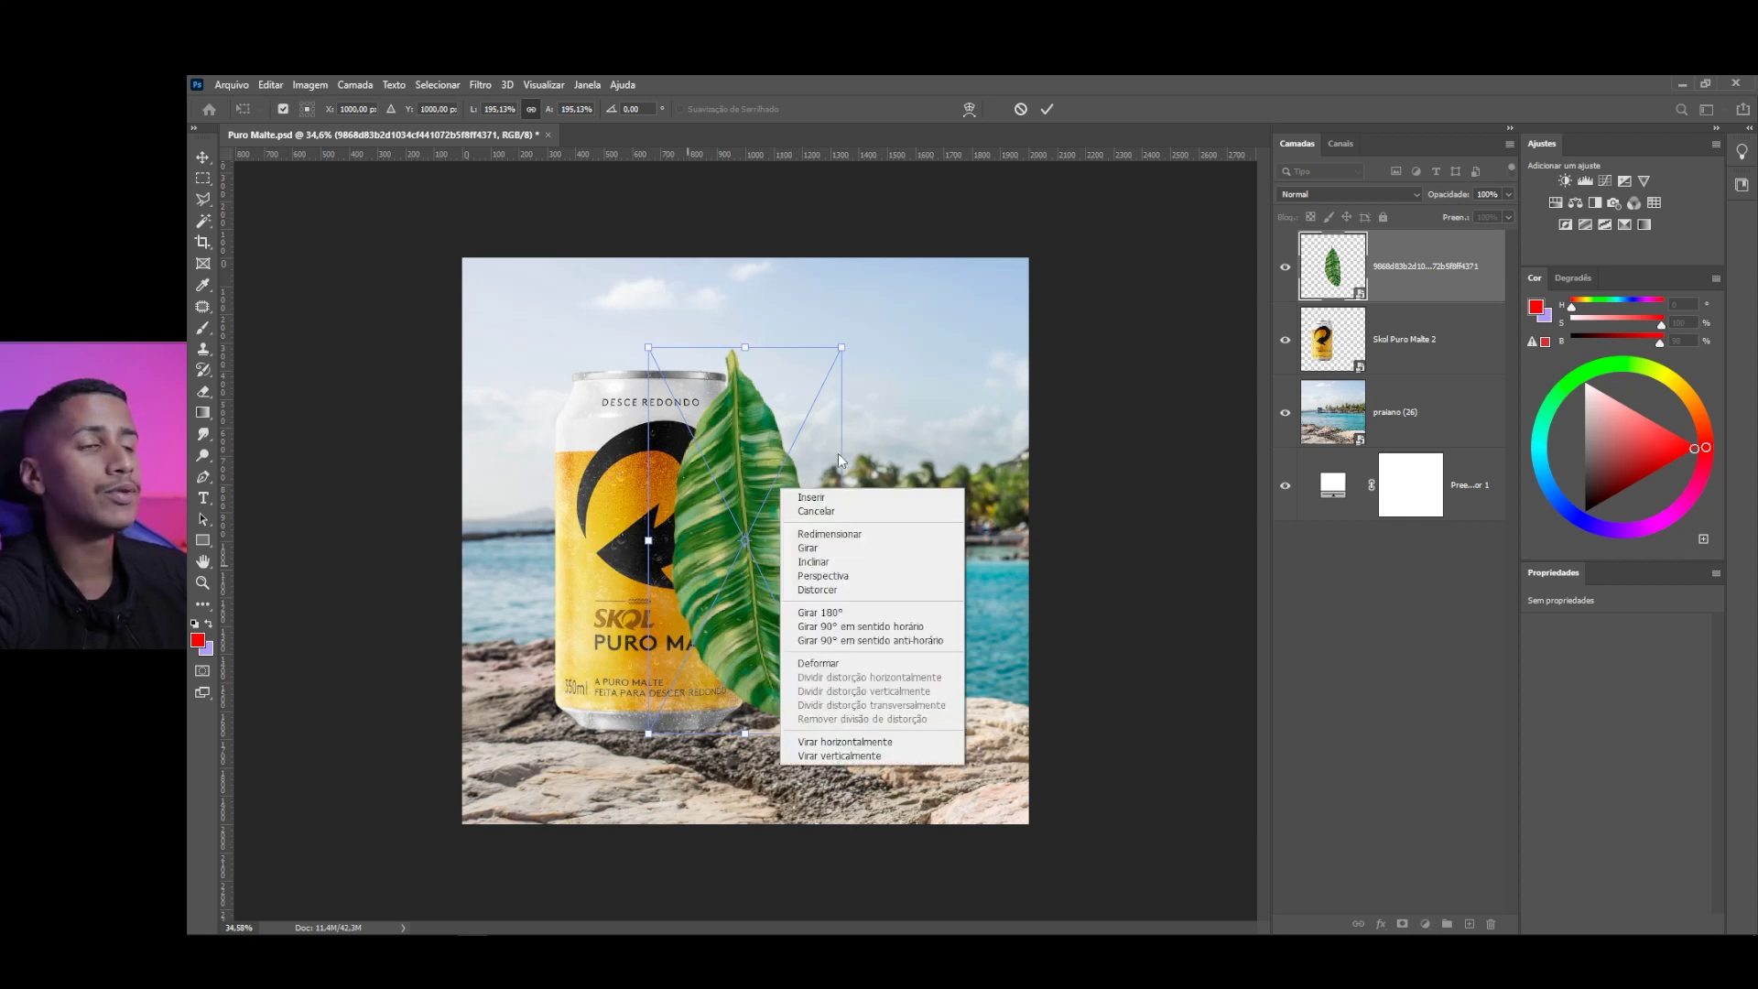
left_click(828, 742)
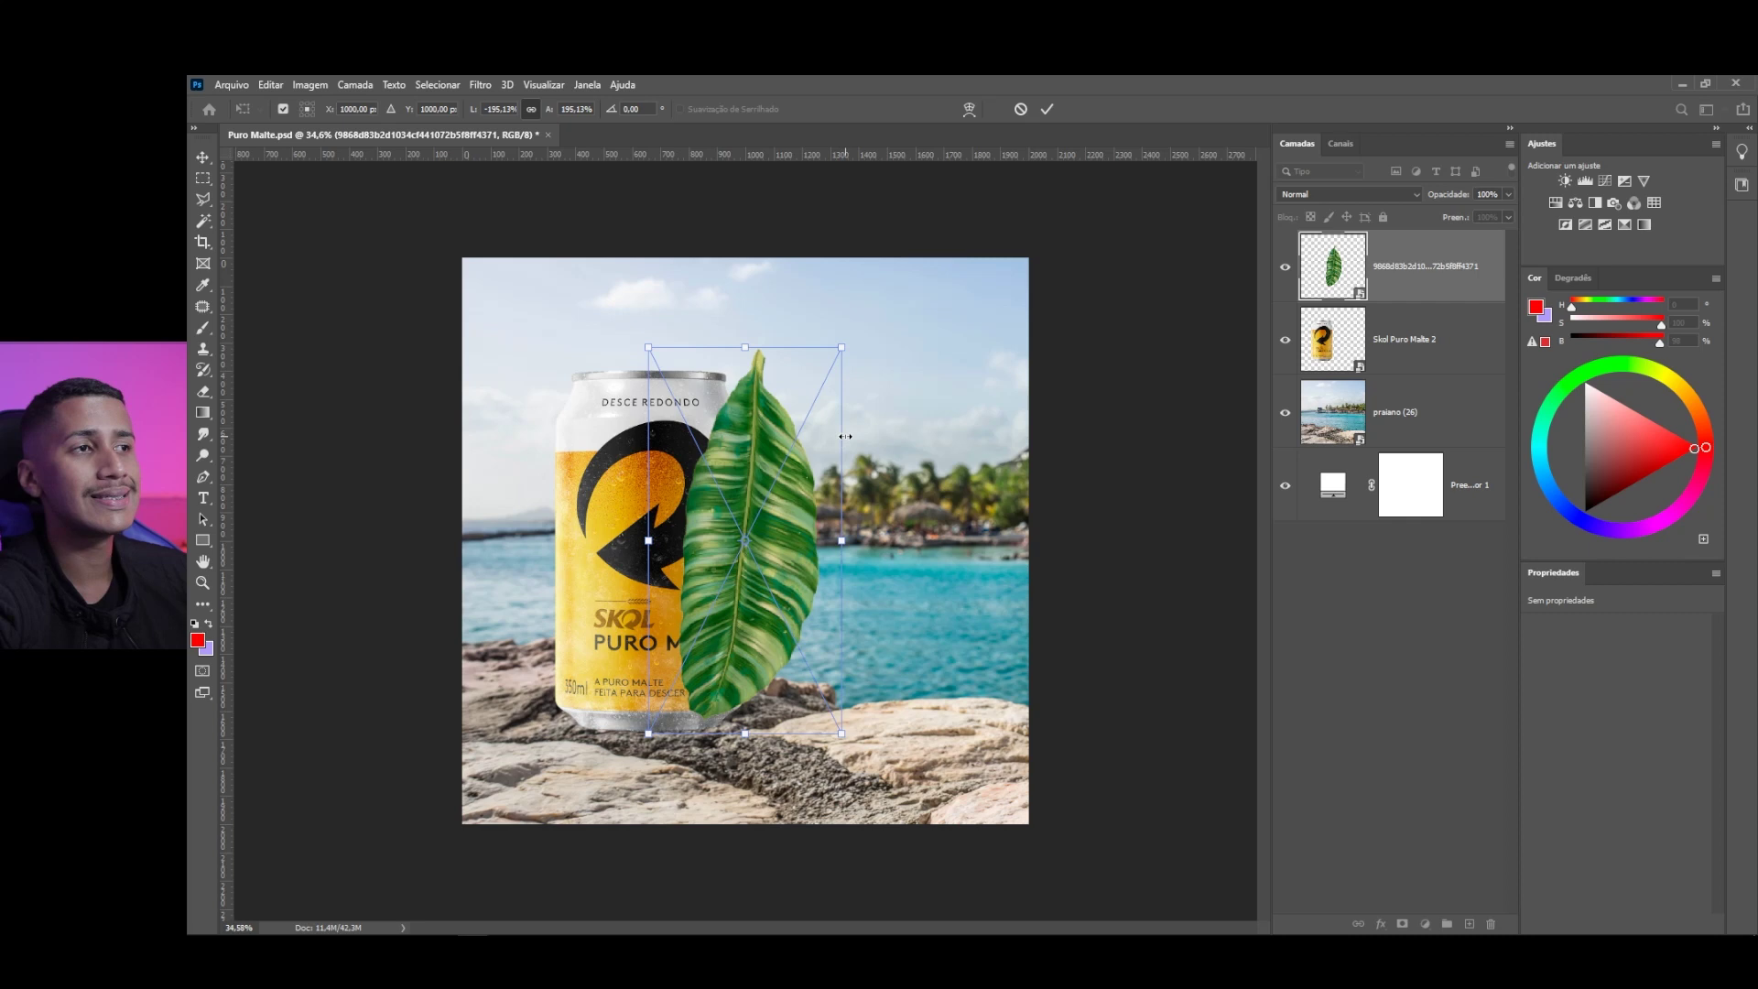
left_click_drag(844, 437, 891, 433)
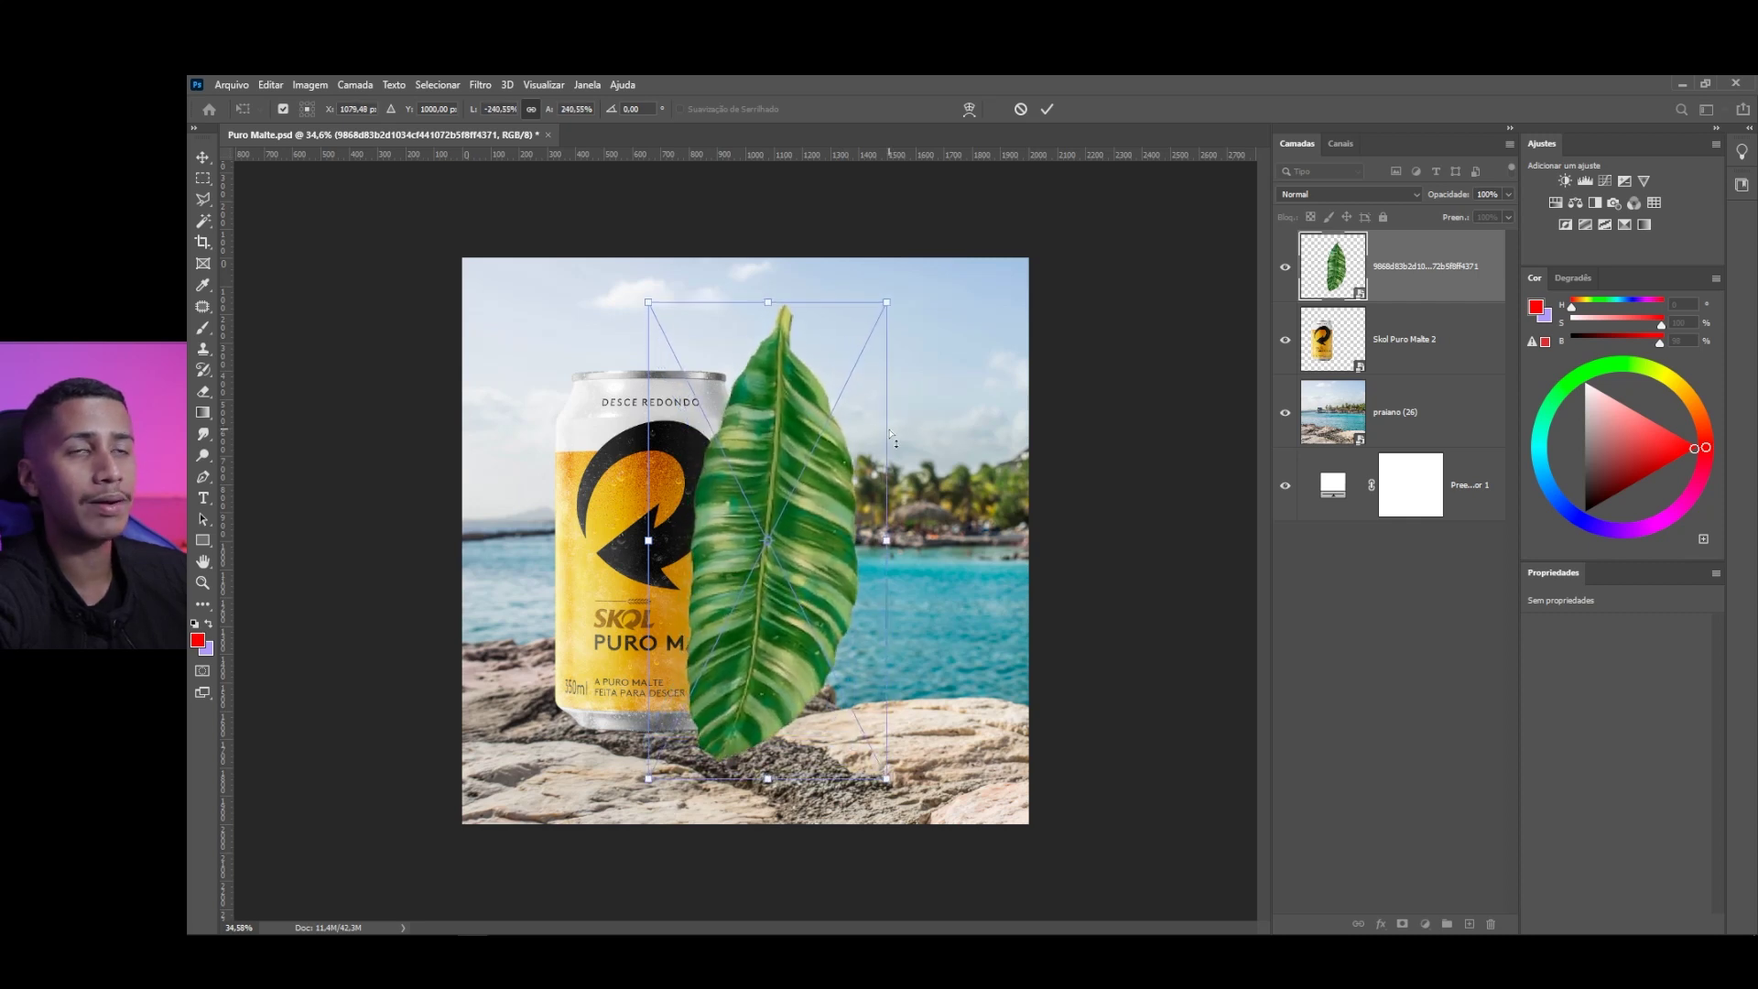
key("ctrl+z")
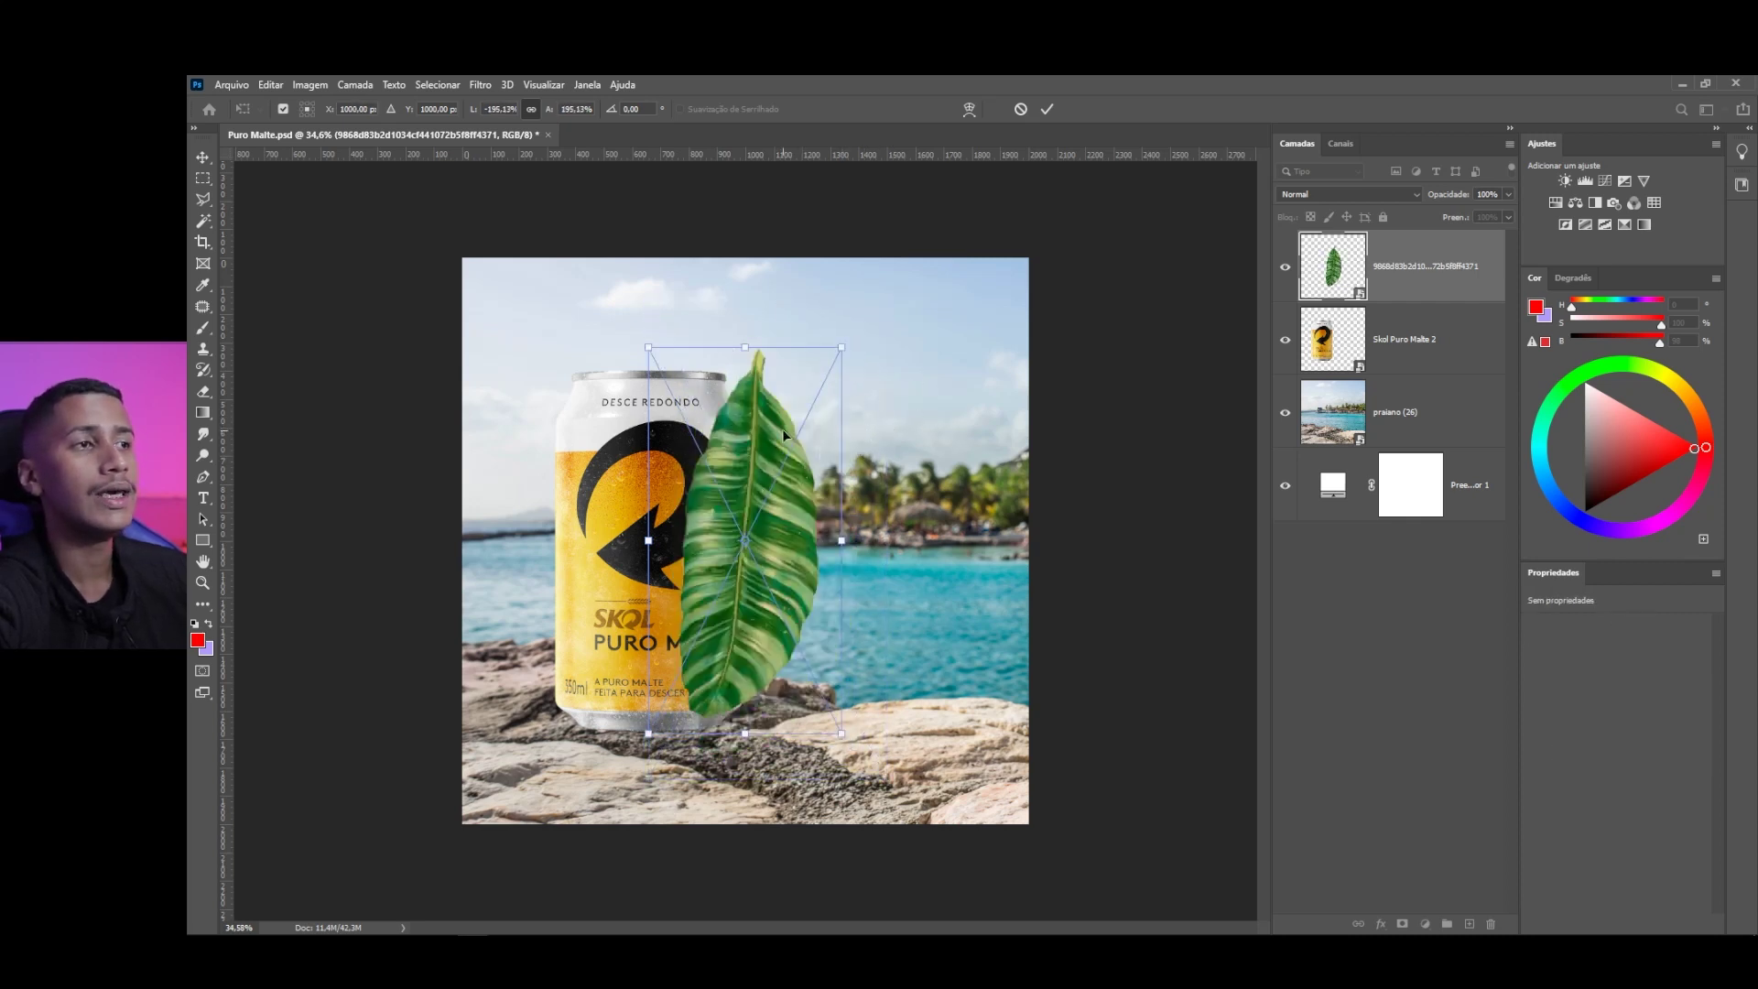
Rotate the leaf to about 128°, scale it to about 221.64% and place it partly outside the canvas's lower-left corner
left_click_drag(885, 407, 711, 314)
left_click_drag(746, 520, 699, 601)
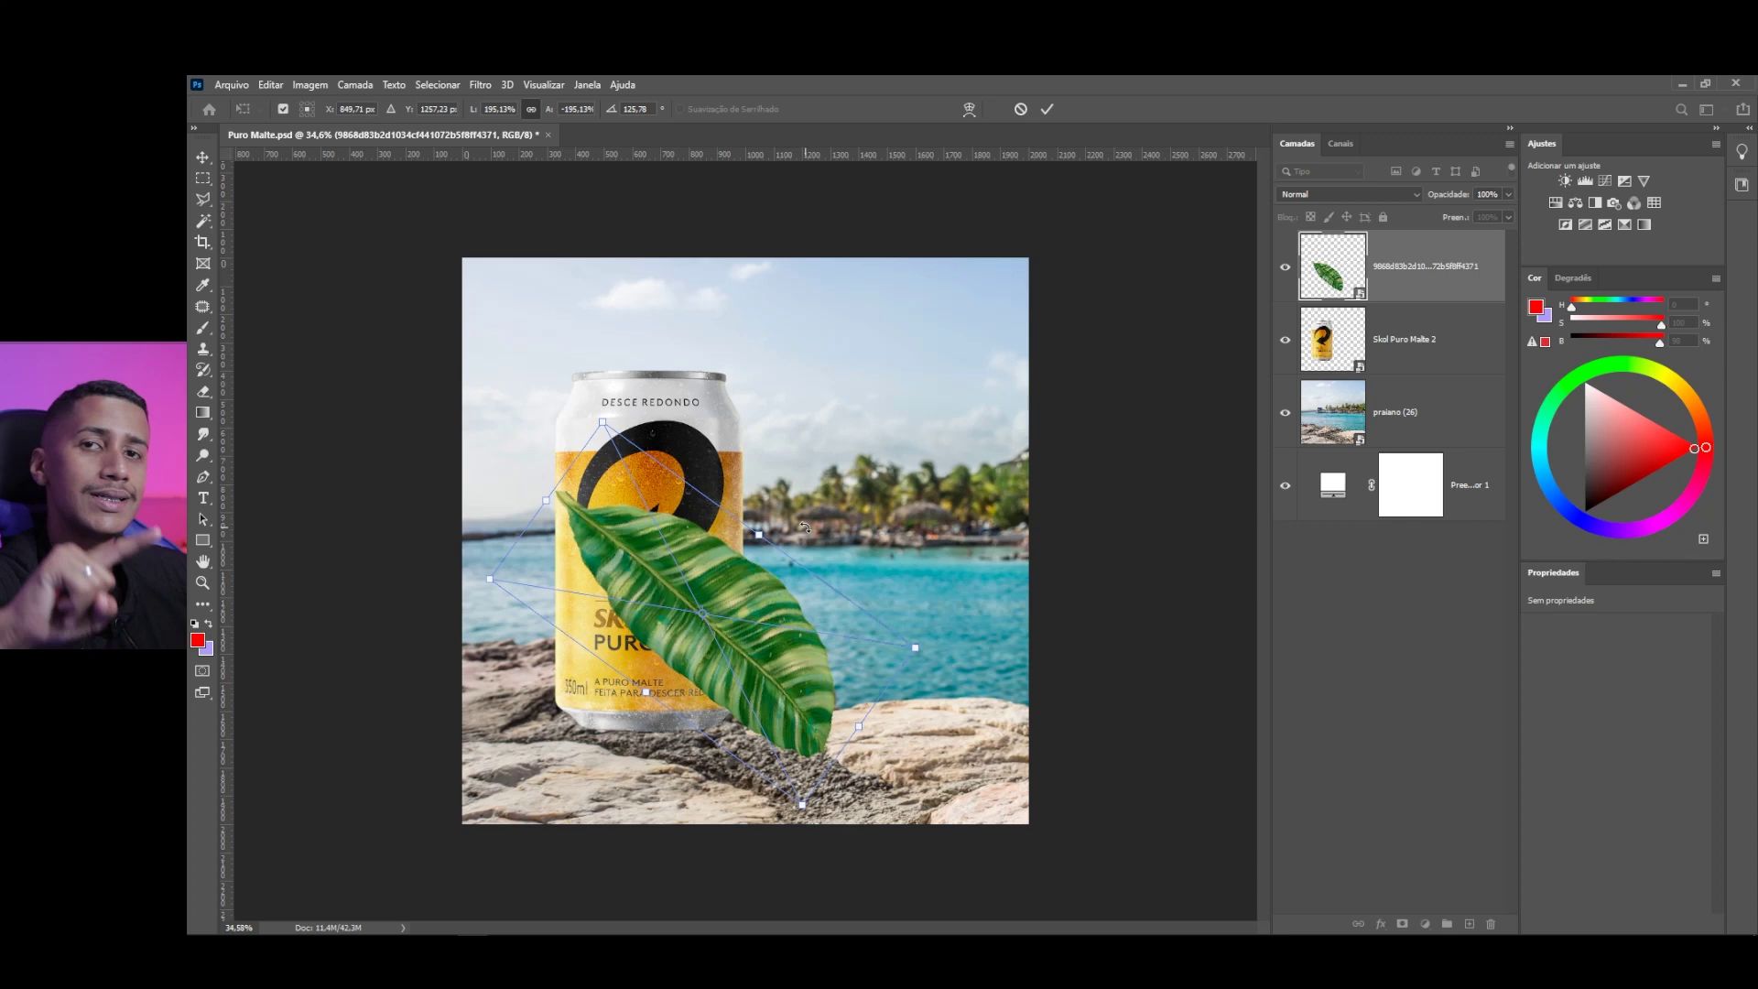
left_click_drag(734, 546, 542, 736)
mouse_move(425, 586)
left_mouse_down()
mouse_move(409, 549)
mouse_move(404, 567)
left_mouse_up()
left_click_drag(604, 619, 601, 625)
left_click_drag(491, 716, 483, 722)
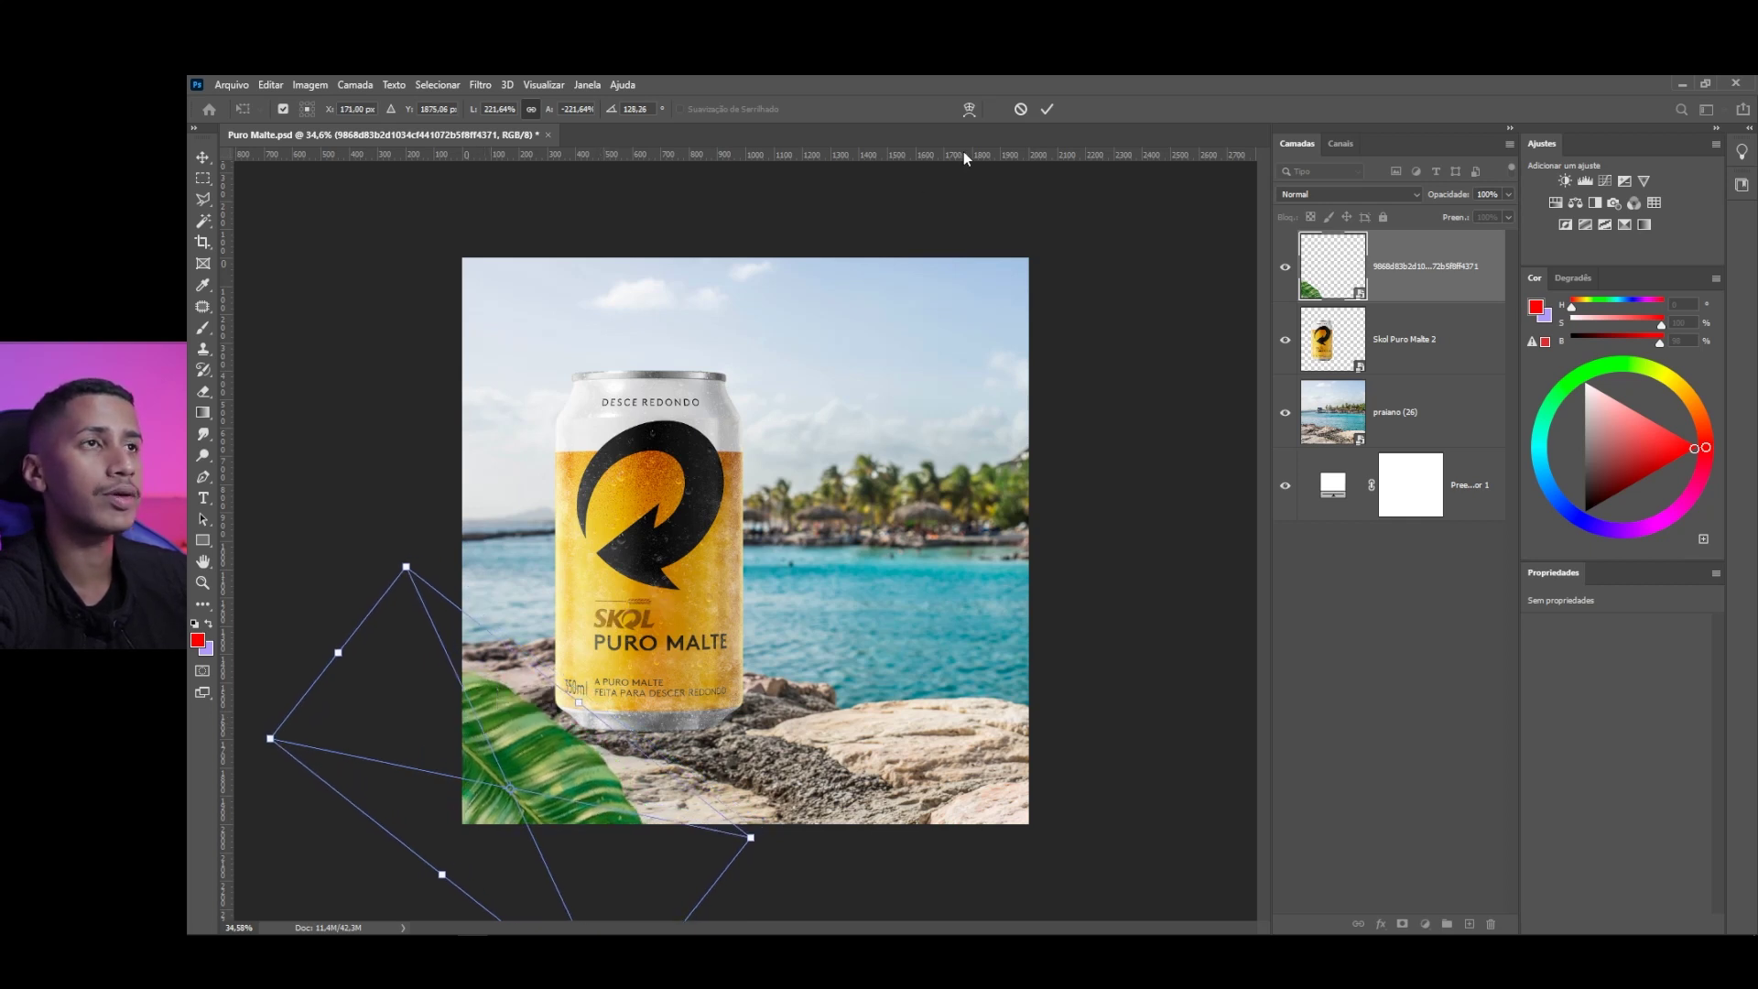
left_click(1046, 110)
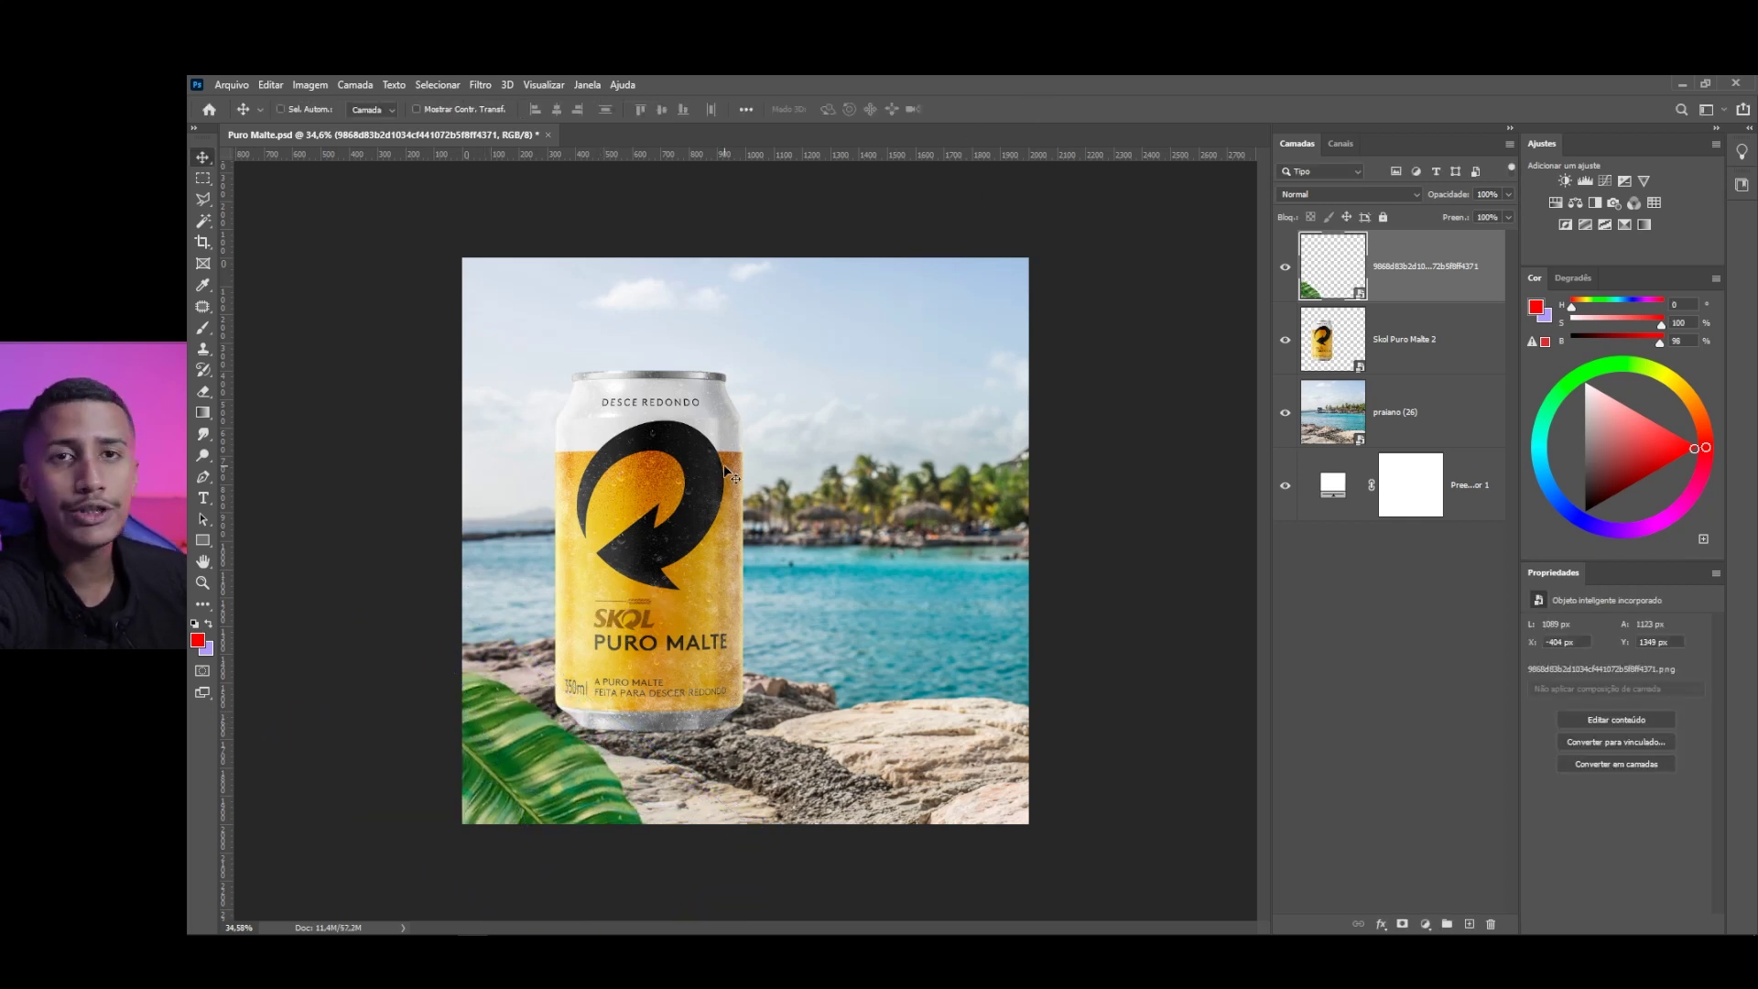
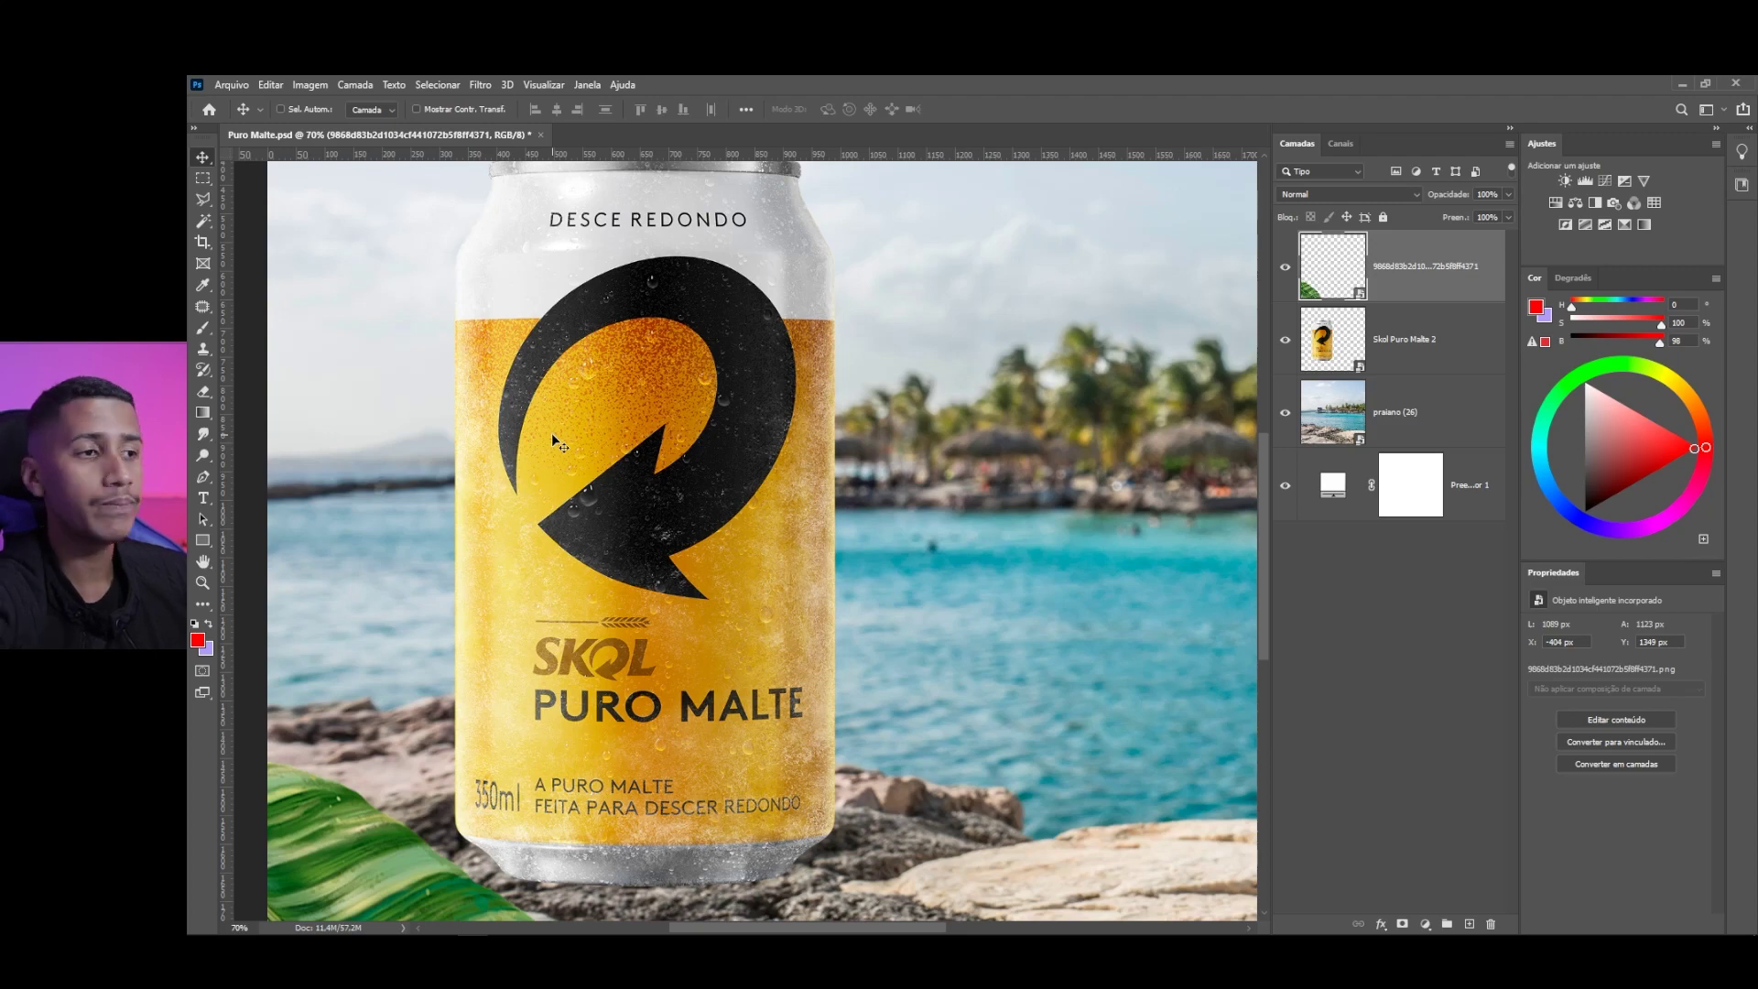
Examine the leaf's edge and the can's lower label up close against the rocks, followed by the whole composition
scroll(465, 725, "up", 5)
left_click_drag(393, 738, 752, 622)
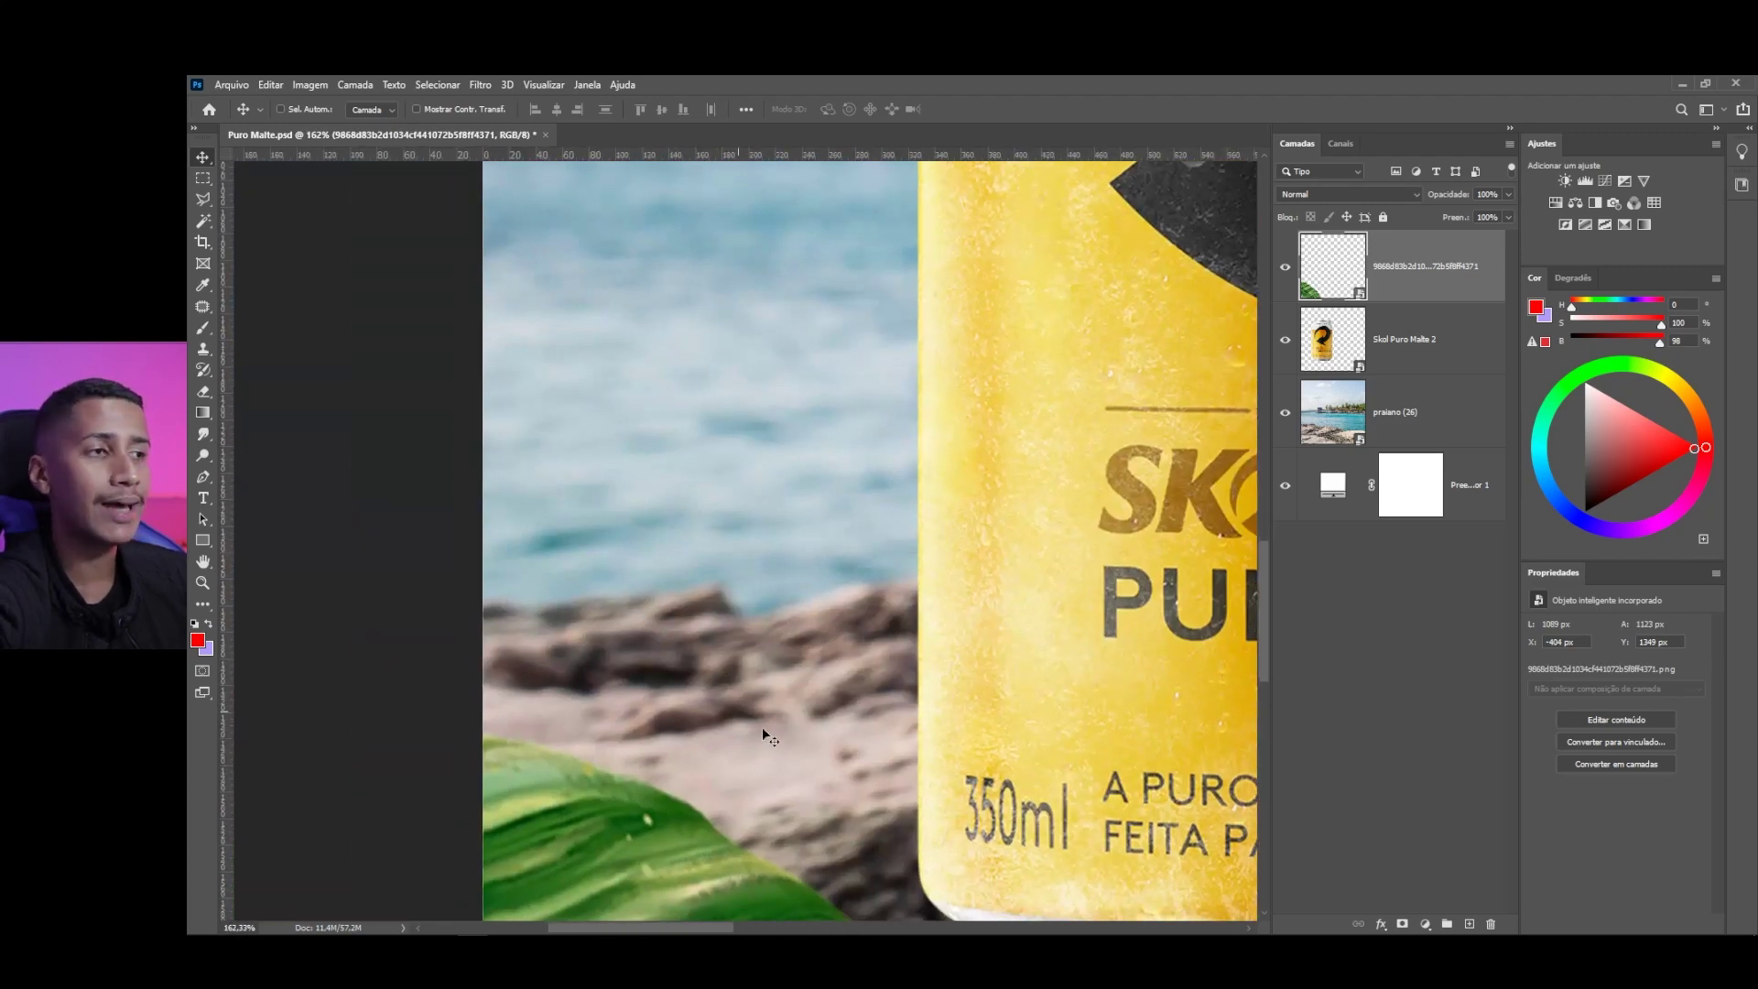
left_click_drag(1007, 601, 448, 396)
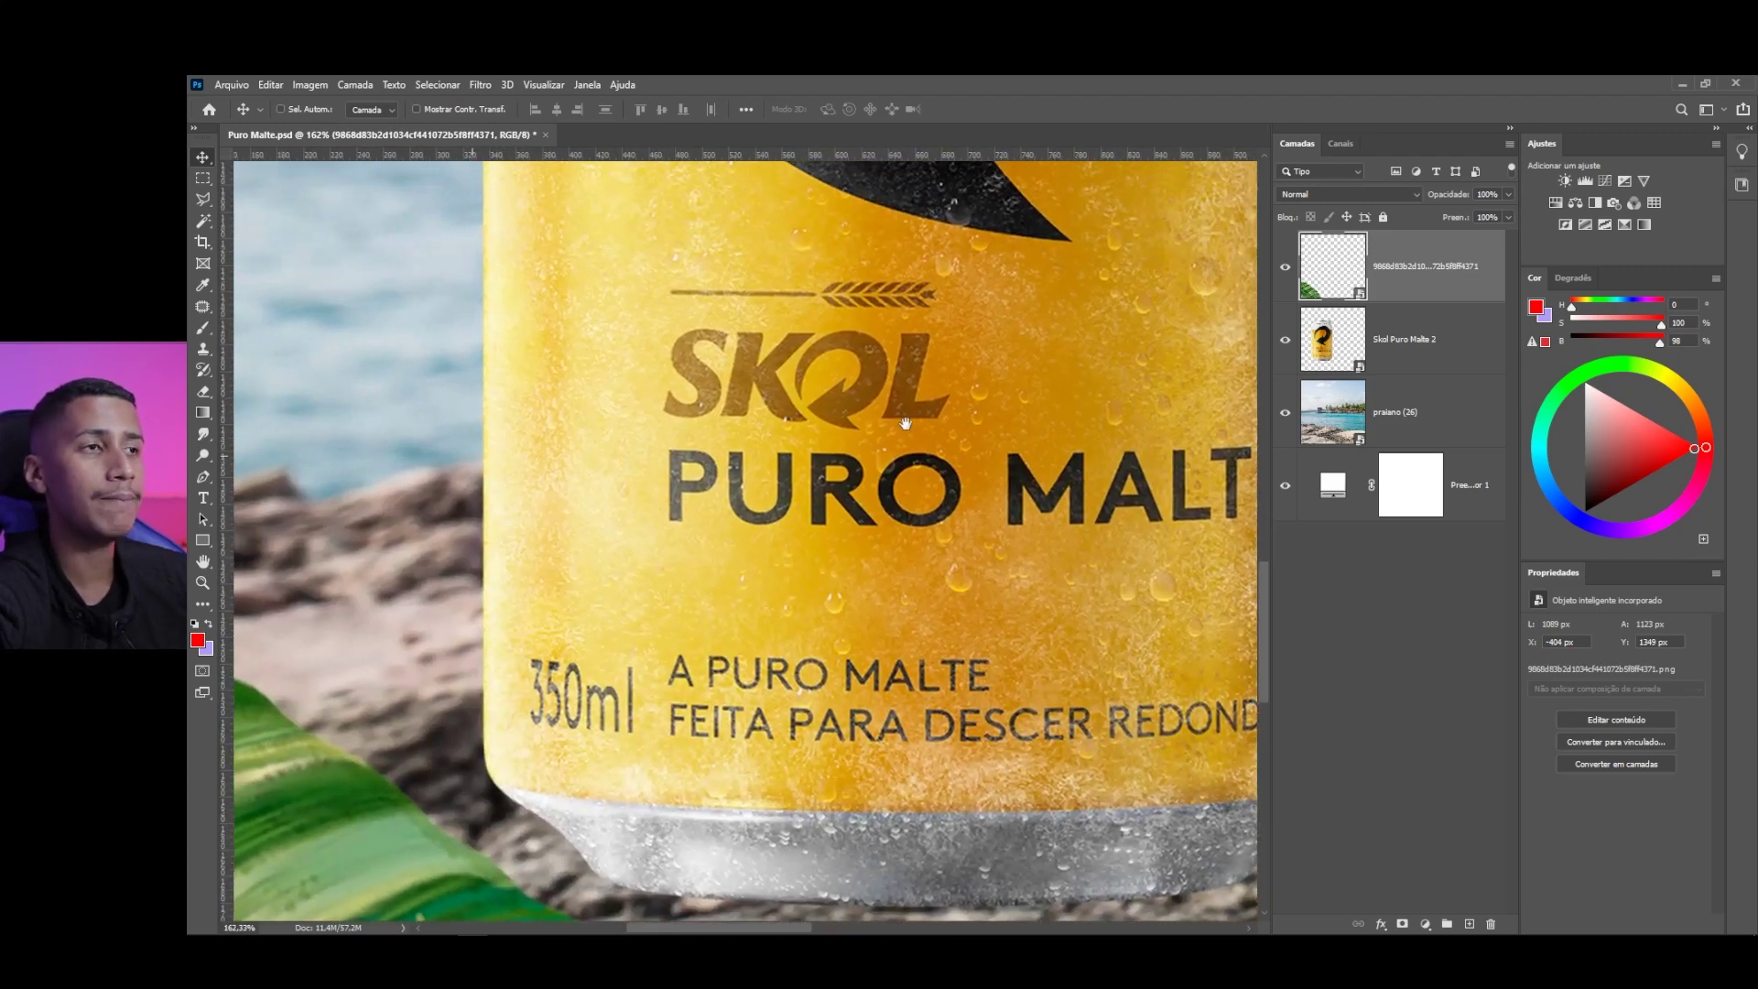
scroll(962, 441, "down", 2)
scroll(1039, 323, "down", 3)
scroll(1001, 328, "up", 3)
scroll(1002, 328, "right", 1)
scroll(720, 363, "down", 5)
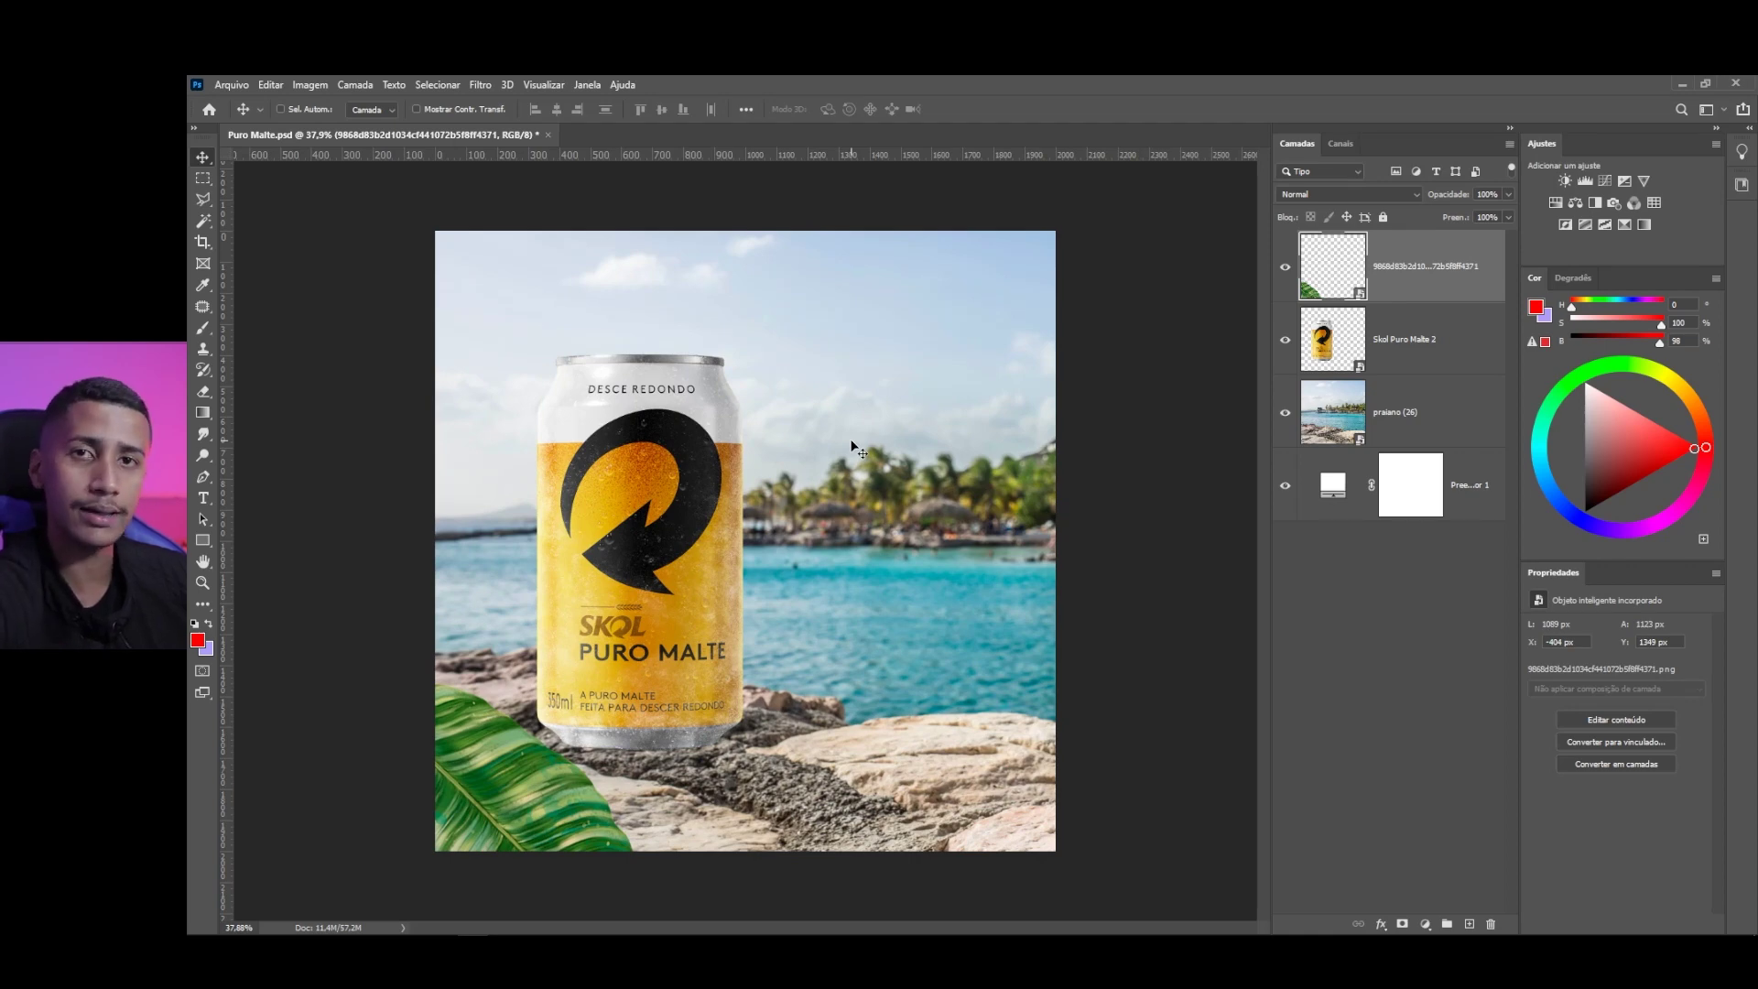
Place the ntmu_-_bife_ancho steak photo from the Assets Malte folder, scale it to about 15.58% and position it in the canvas's lower-right area
key("alt+Tab")
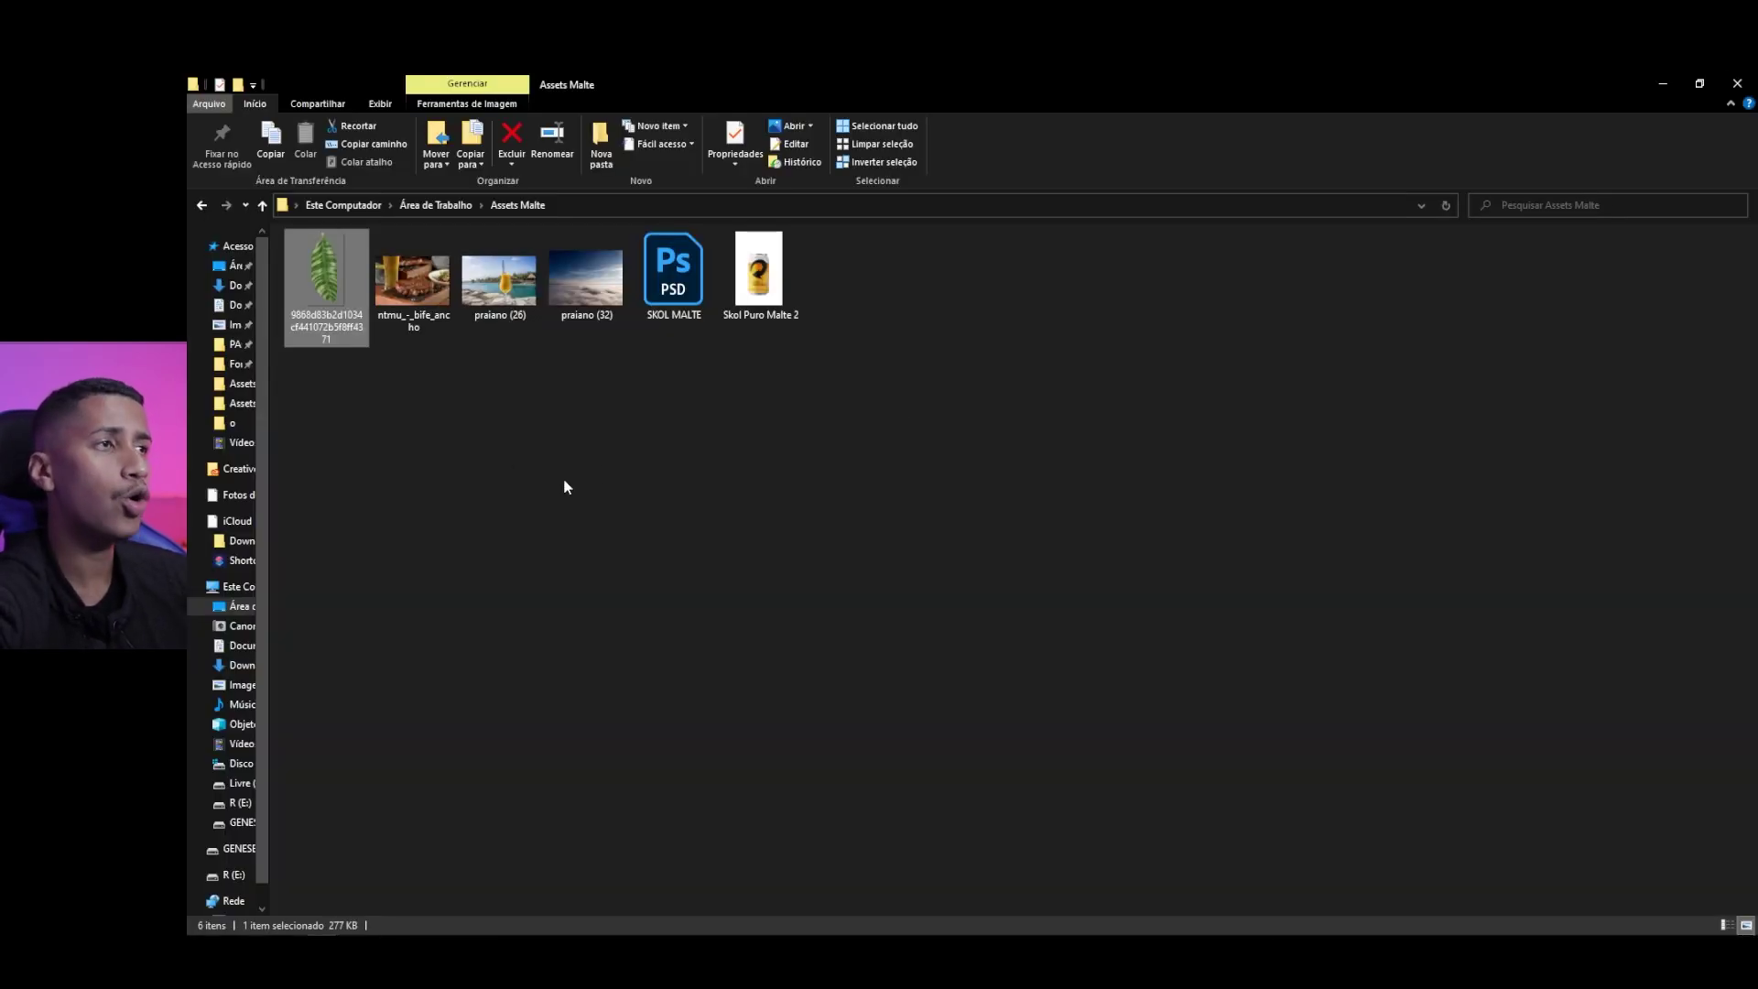
left_click(793, 461)
left_click_drag(423, 316, 783, 667)
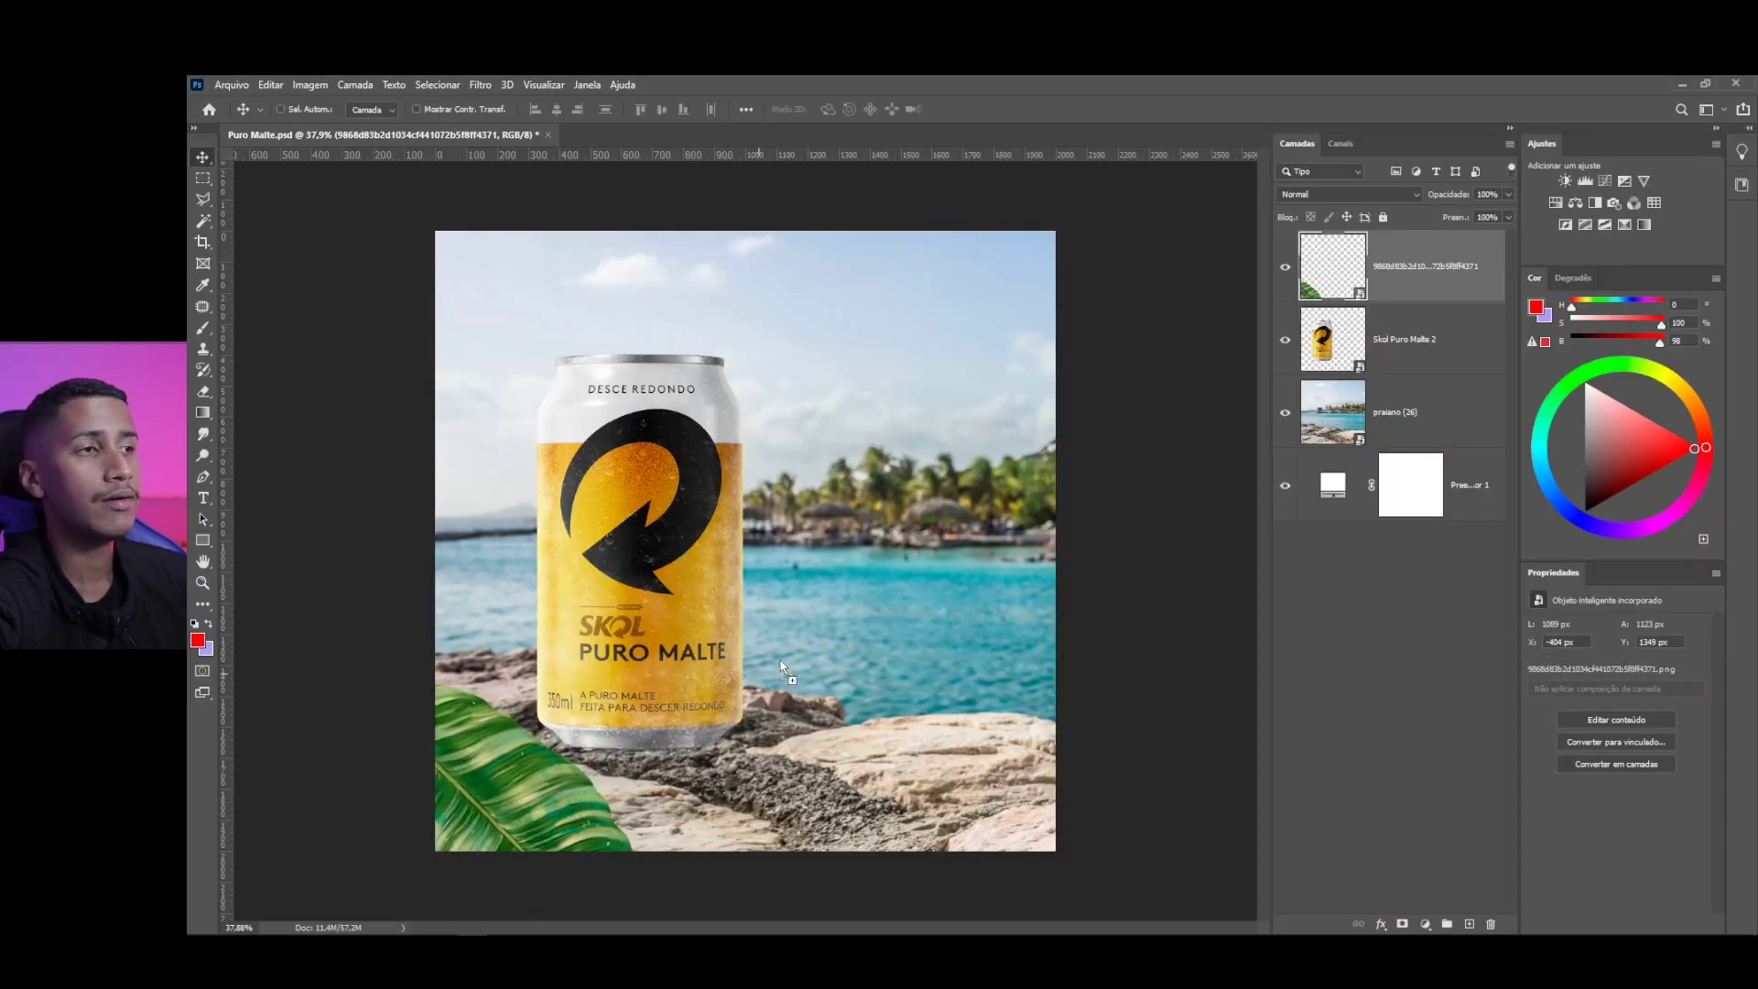
left_click_drag(791, 598, 788, 602)
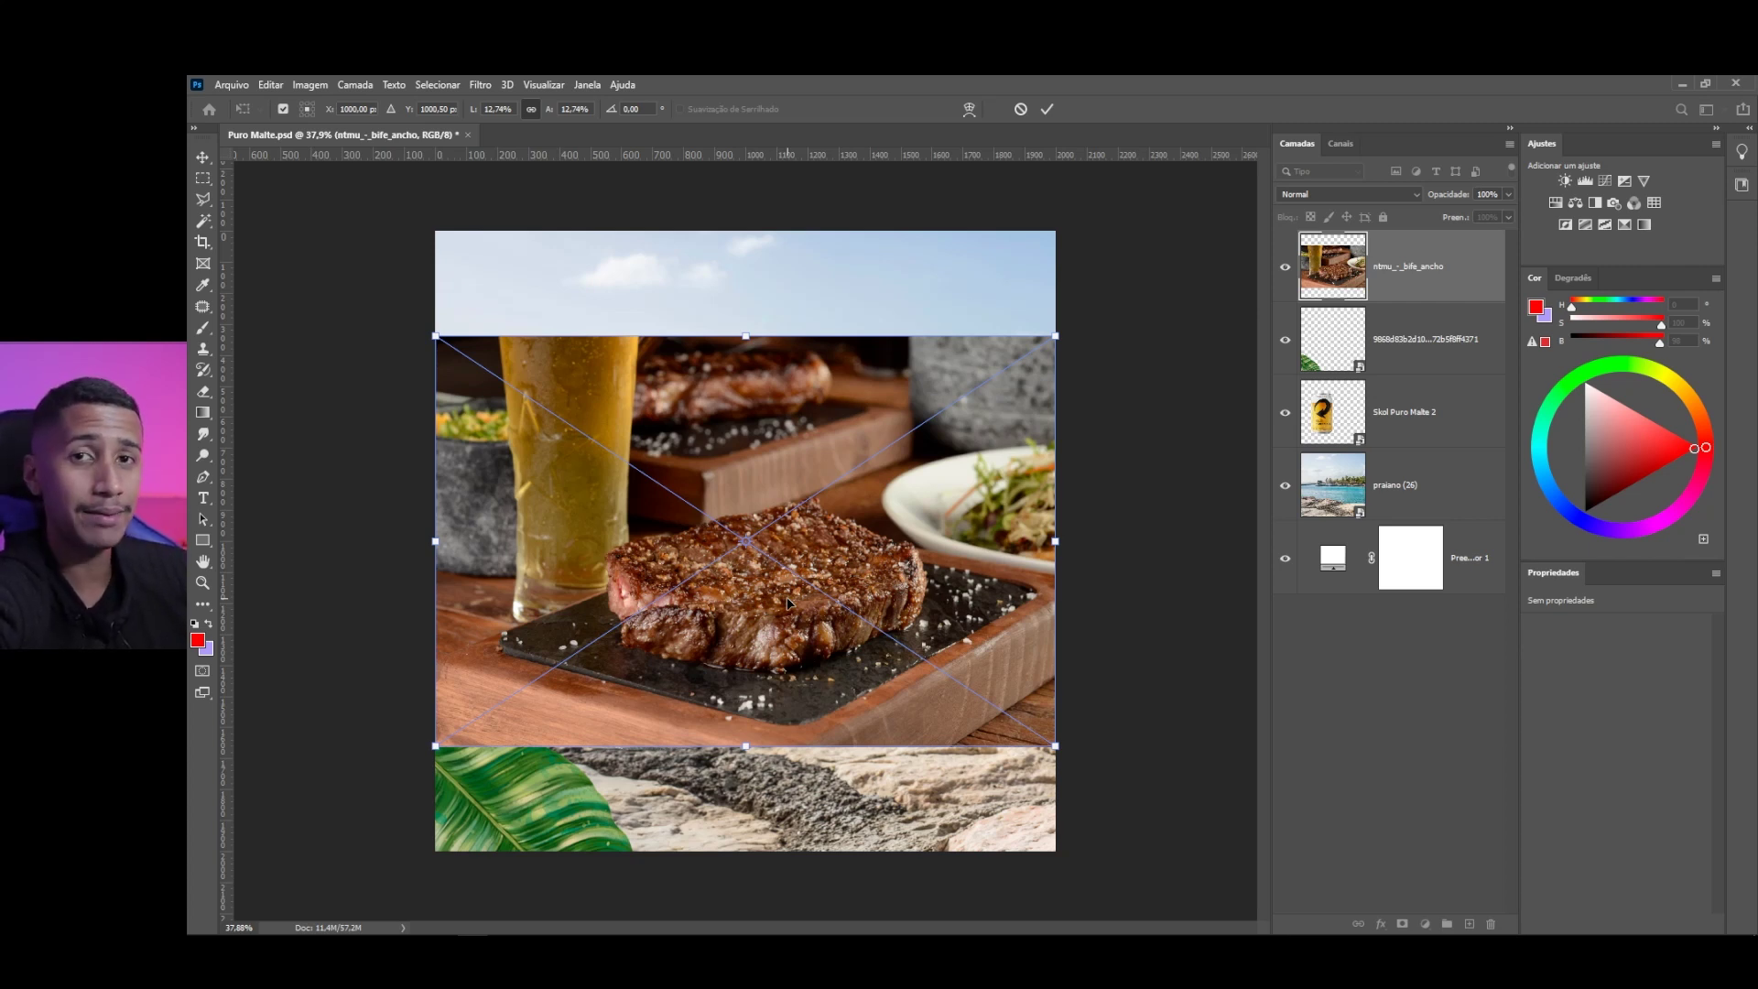
left_click_drag(1055, 337, 1124, 293)
left_click_drag(792, 548, 1011, 691)
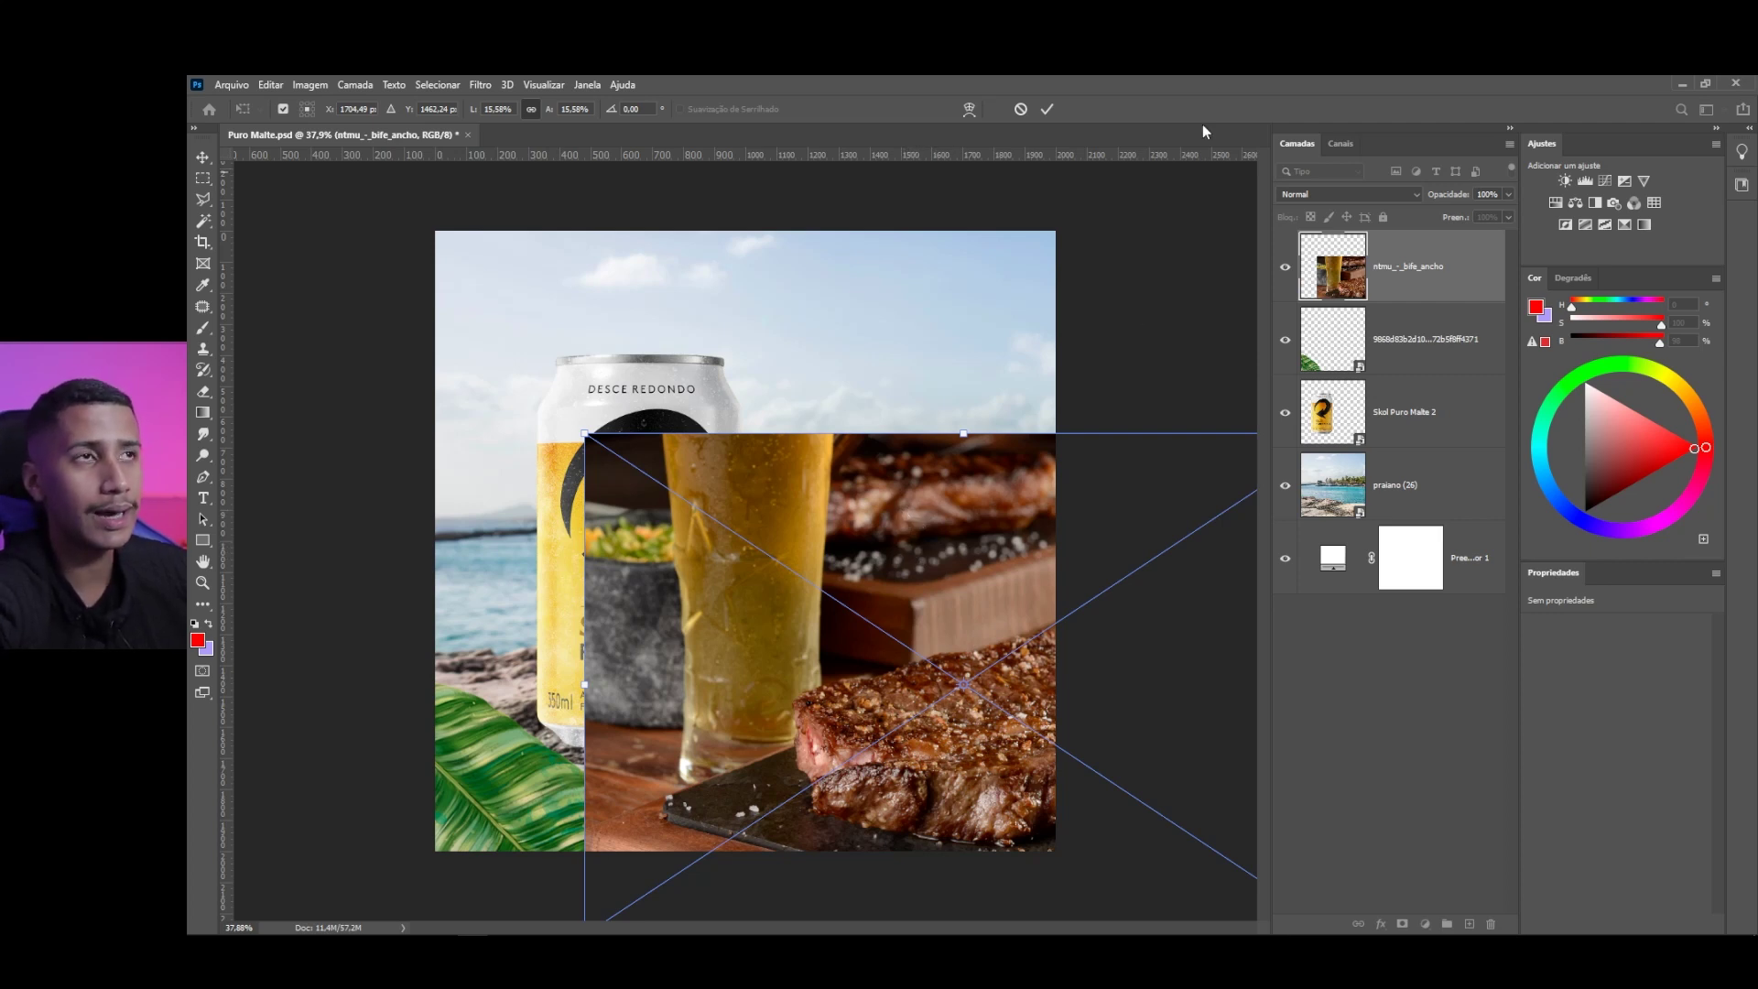
key("Return")
Outline the steak and its dark serving board with the Polygonal Lasso and mask out the rest of the photo
key("l")
left_click(1085, 630)
left_click(932, 671)
left_click(830, 692)
left_click(797, 724)
left_click(796, 765)
left_click(668, 813)
left_click(673, 834)
left_click(729, 879)
left_click(1099, 884)
double_click(1113, 703)
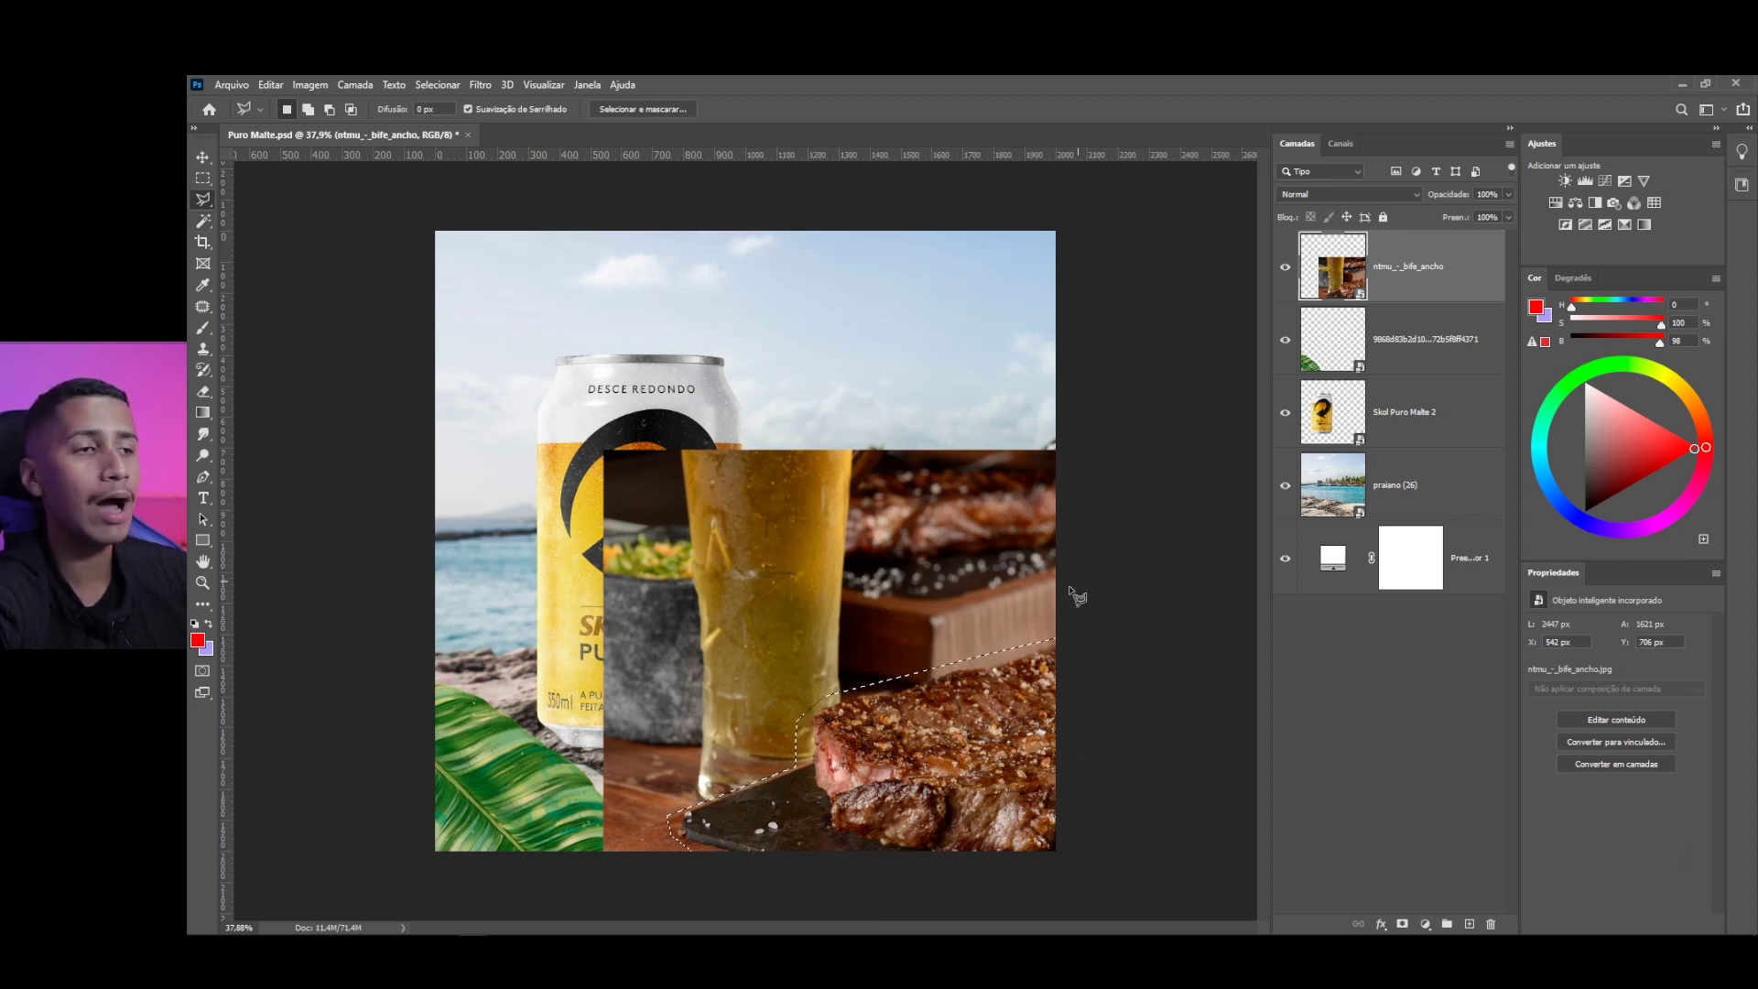
left_click(1402, 925)
scroll(1015, 778, "up", 1)
scroll(1014, 779, "down", 1)
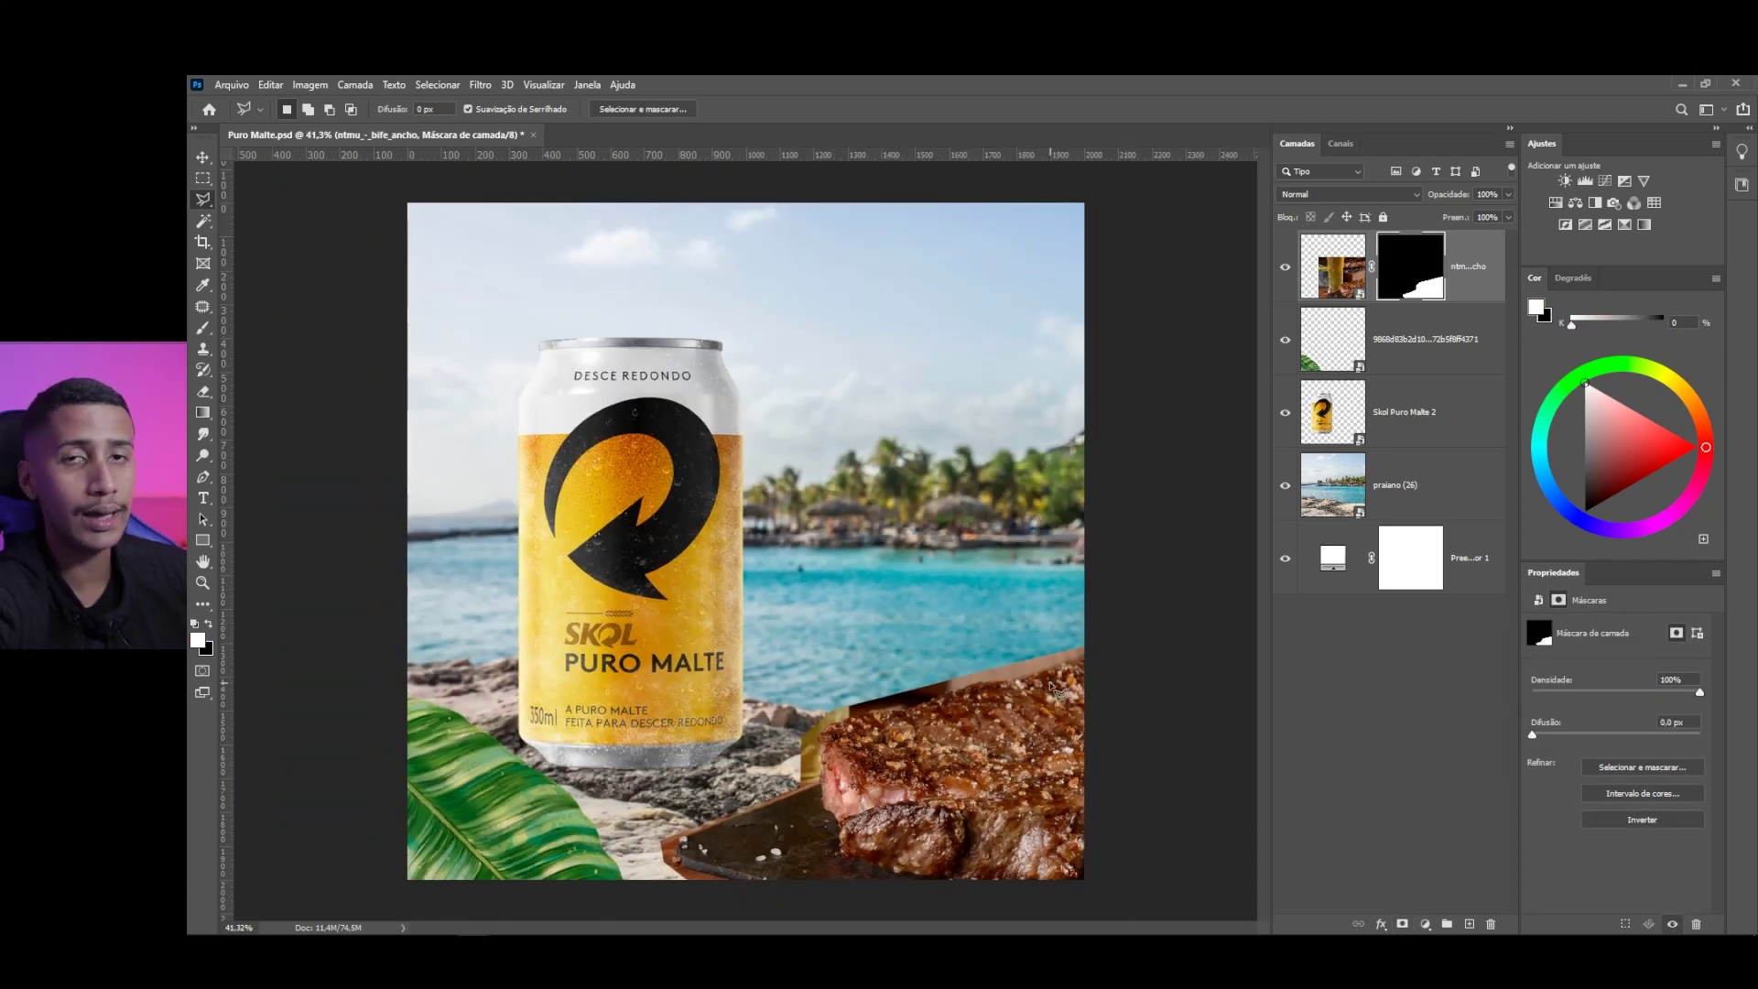
Scale the masked steak to about 92.05% and reposition it in the canvas's lower-right corner
key("v")
left_click_drag(970, 784, 987, 789)
scroll(1186, 687, "down", 1)
key("ctrl+t")
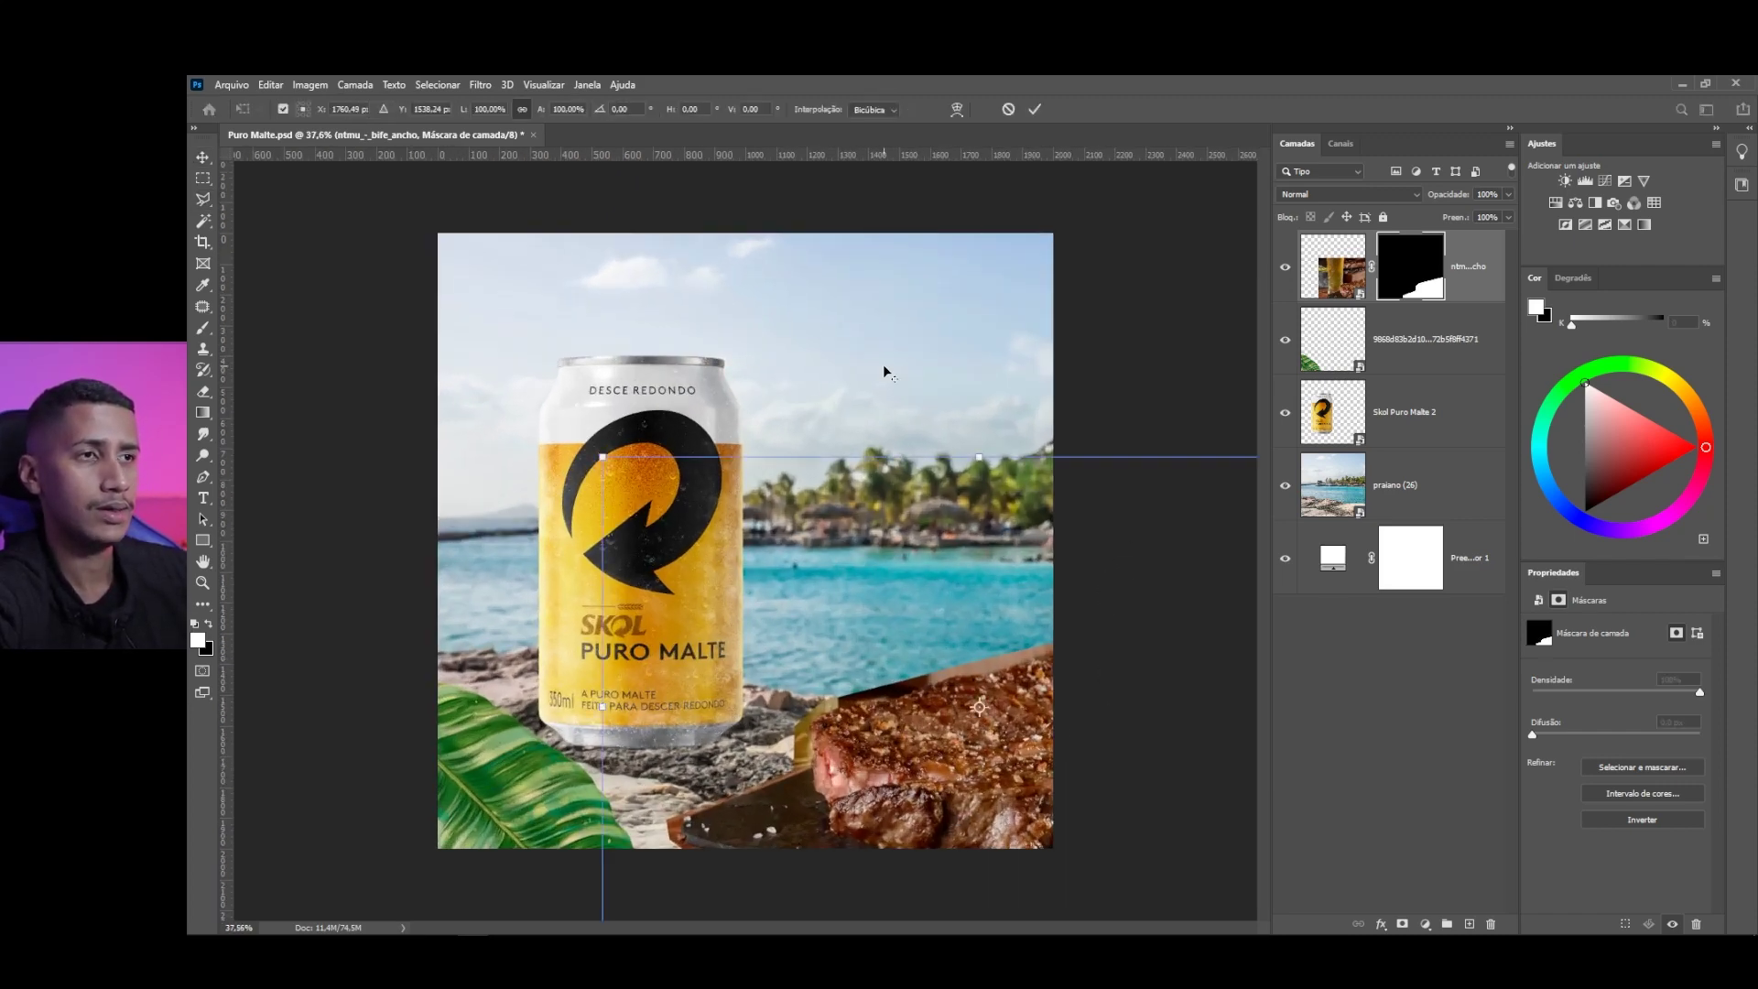
mouse_move(625, 458)
left_mouse_down()
mouse_move(653, 477)
mouse_move(638, 466)
left_mouse_up()
left_click_drag(894, 724, 975, 698)
left_click(1036, 110)
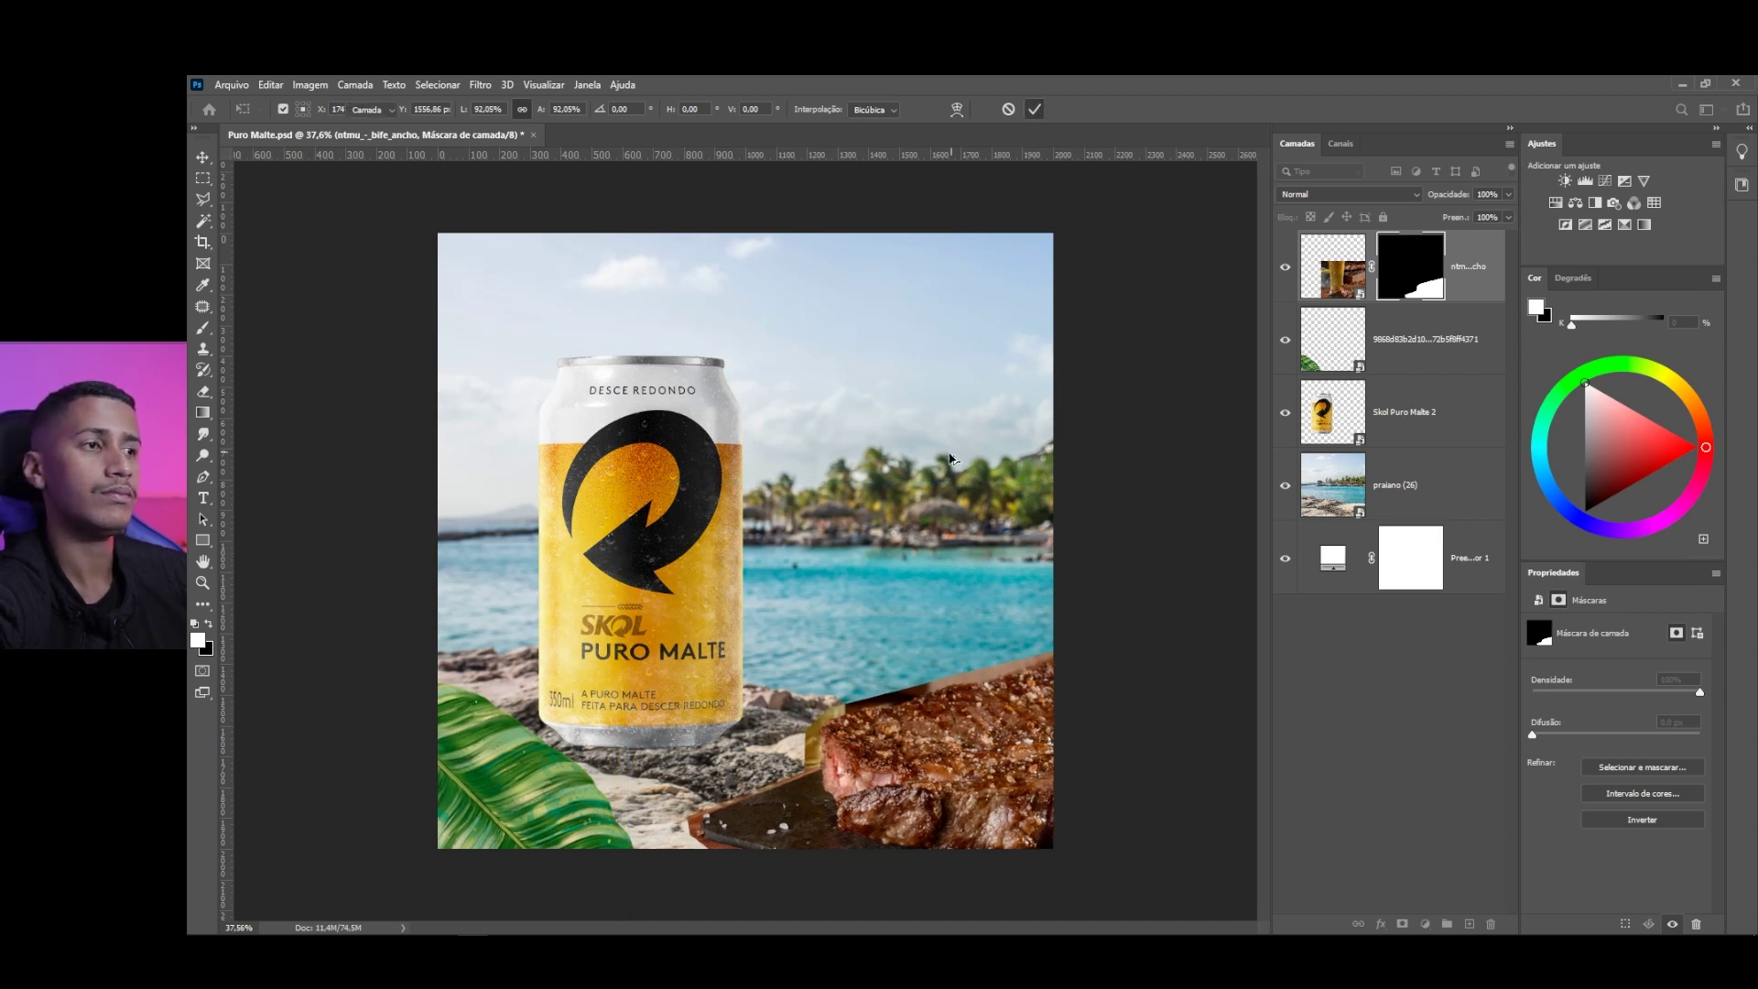
Hide the steak, leaf and can layers so only the beach background shows
scroll(886, 497, "down", 3)
scroll(886, 498, "up", 1)
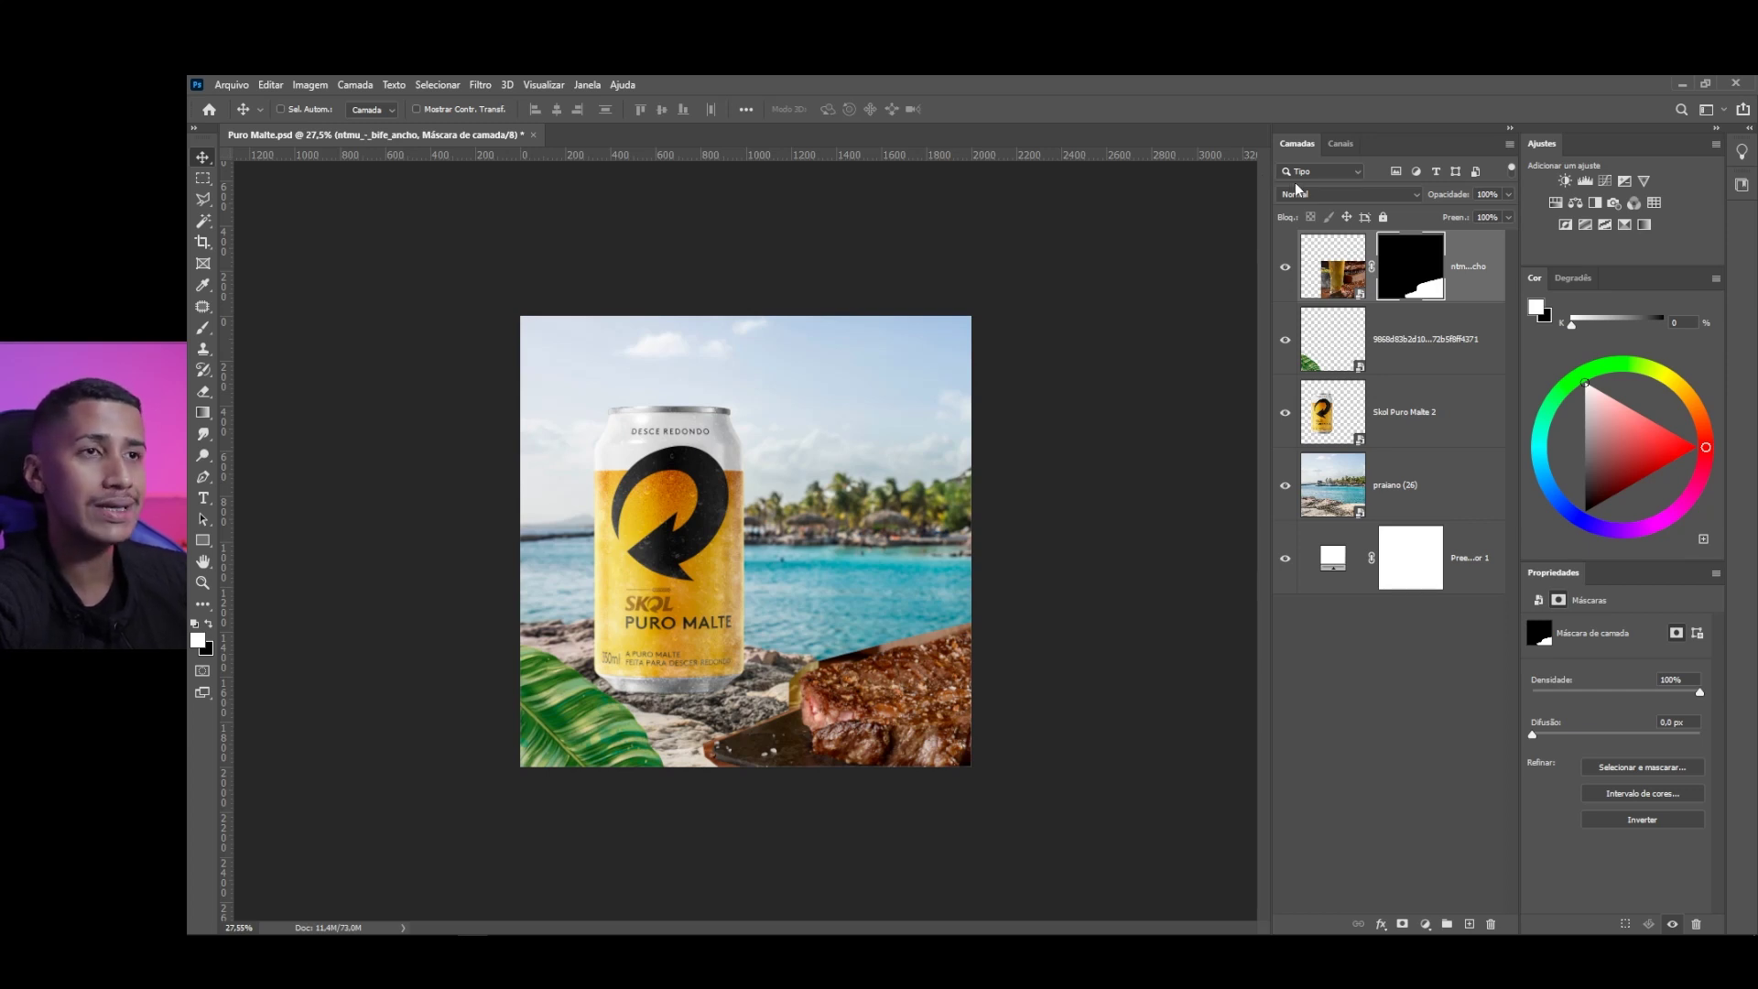
left_click_drag(1295, 263, 1291, 409)
scroll(735, 541, "up", 2)
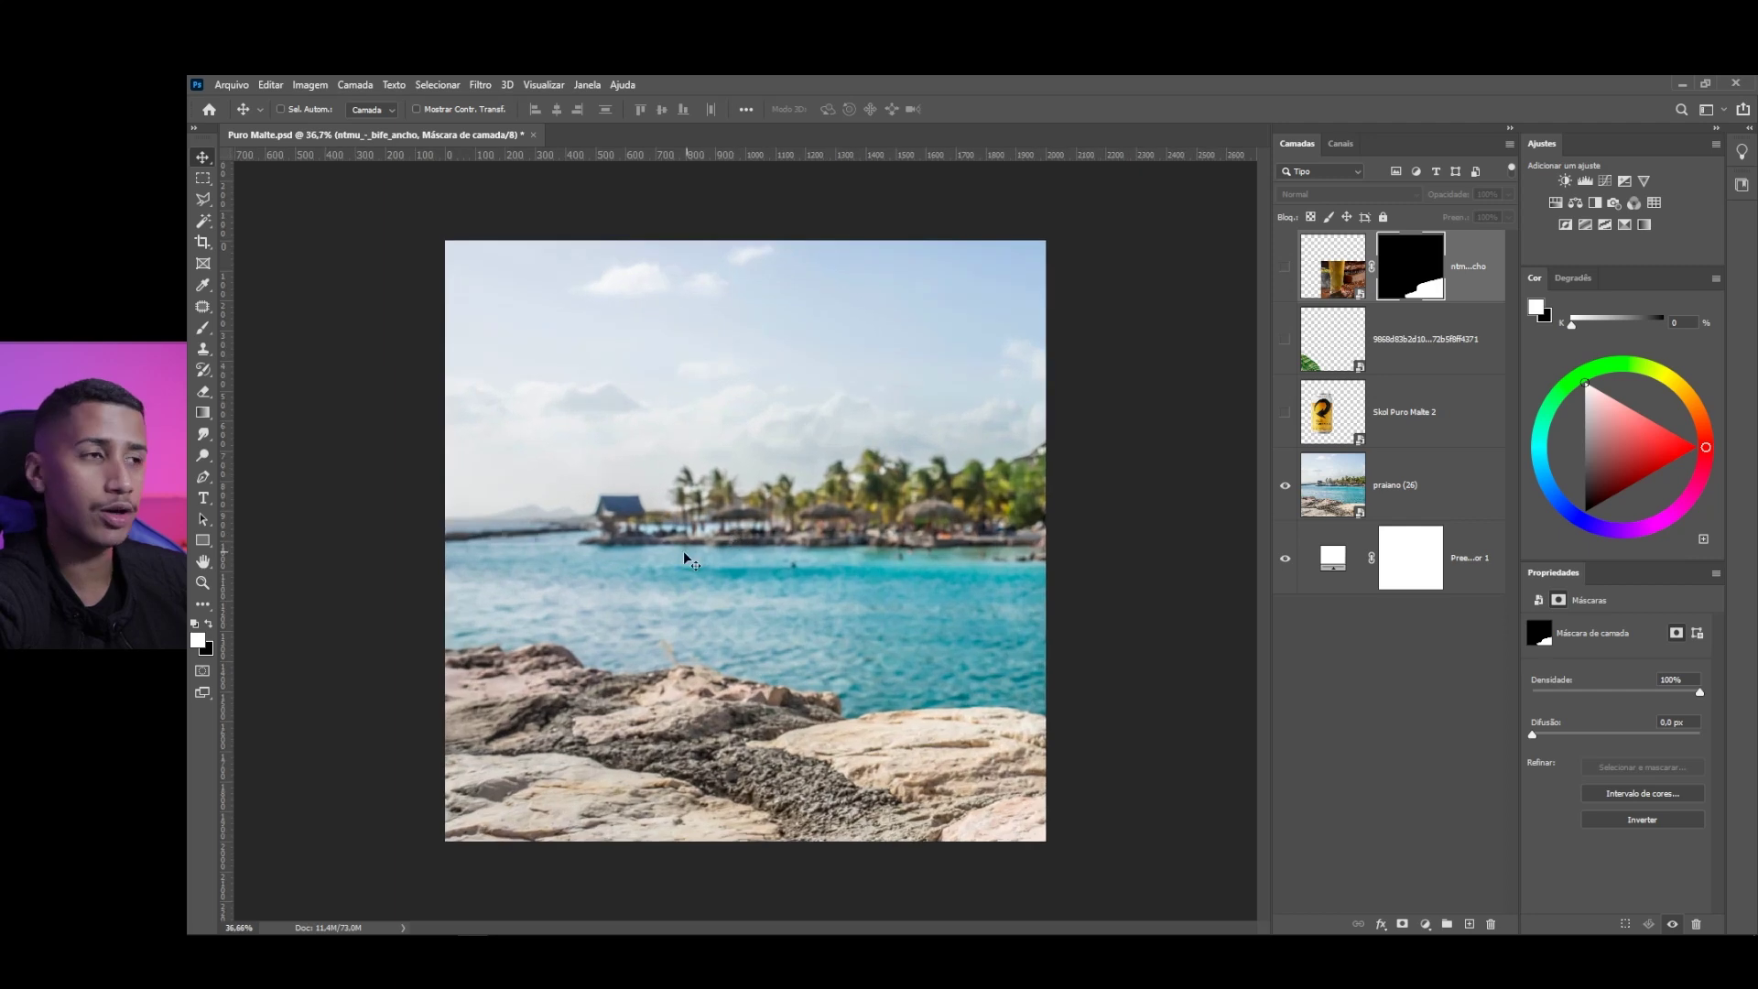
Group the beach photo and the white fill layer, name the group Bg and expand it
left_click(1364, 572)
left_click(1364, 496, "shift")
key("ctrl+g")
double_click(1350, 463)
type("Bo")
key("Return")
left_click(1303, 459)
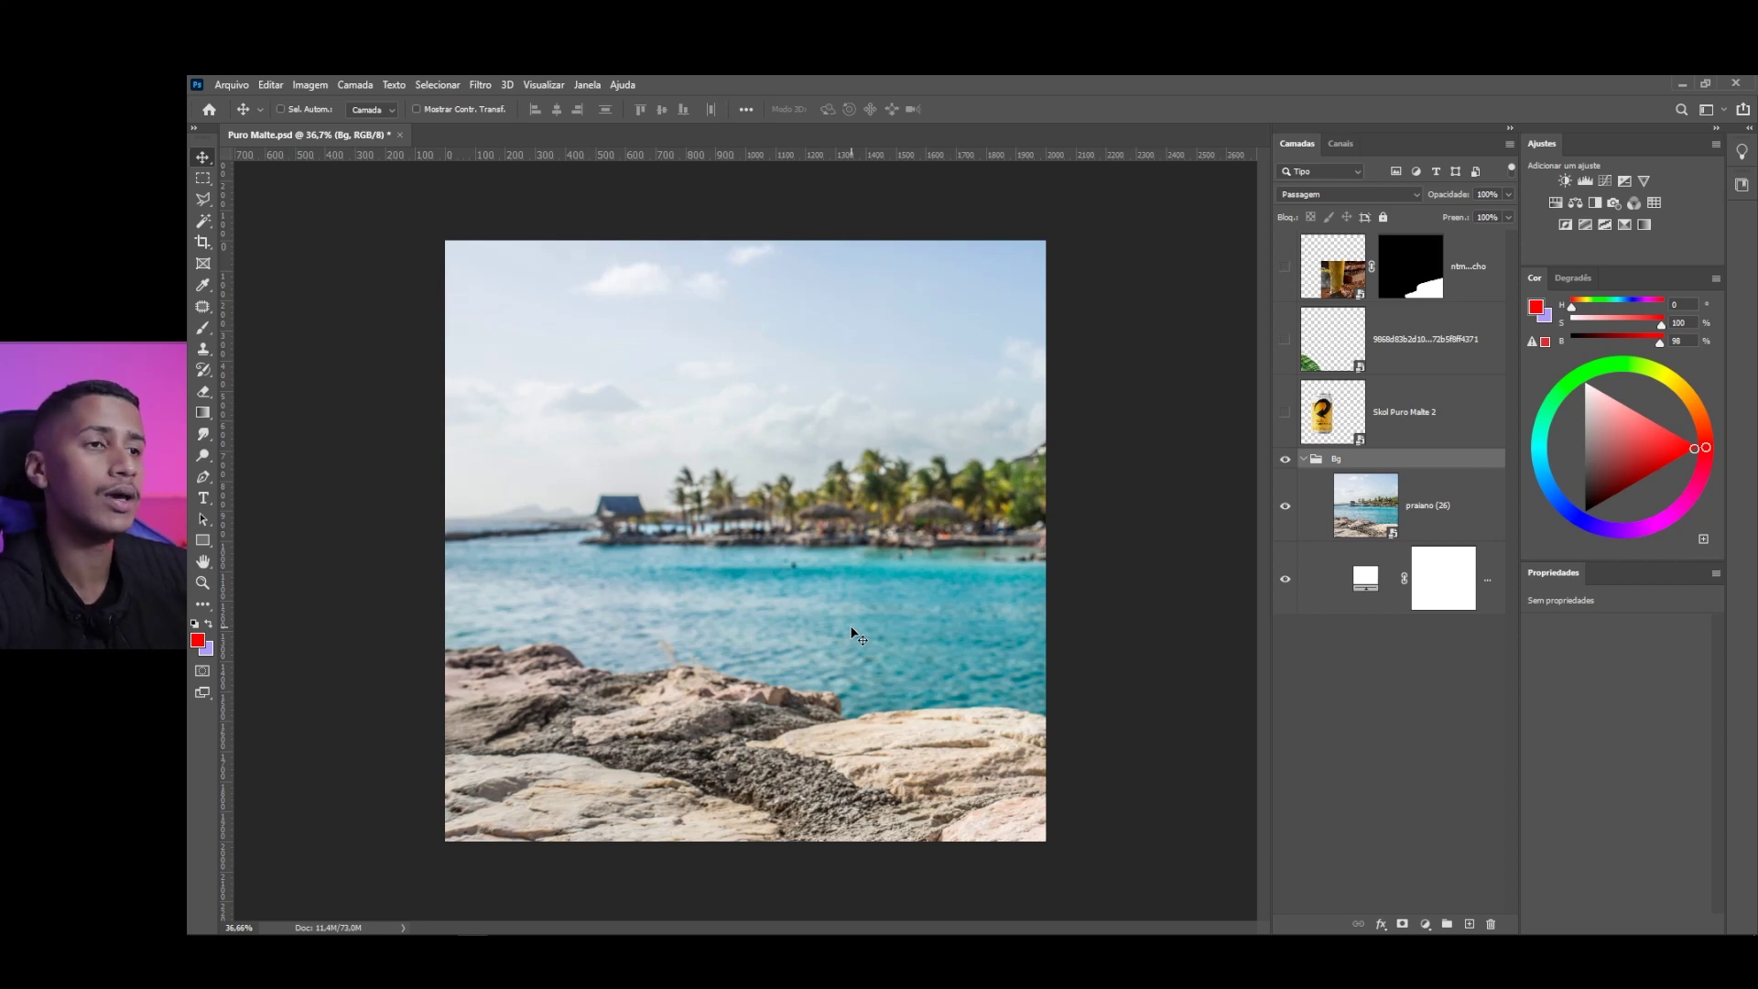
Try a red solid colour fill layer above the can layer and delete it
left_click(1392, 506)
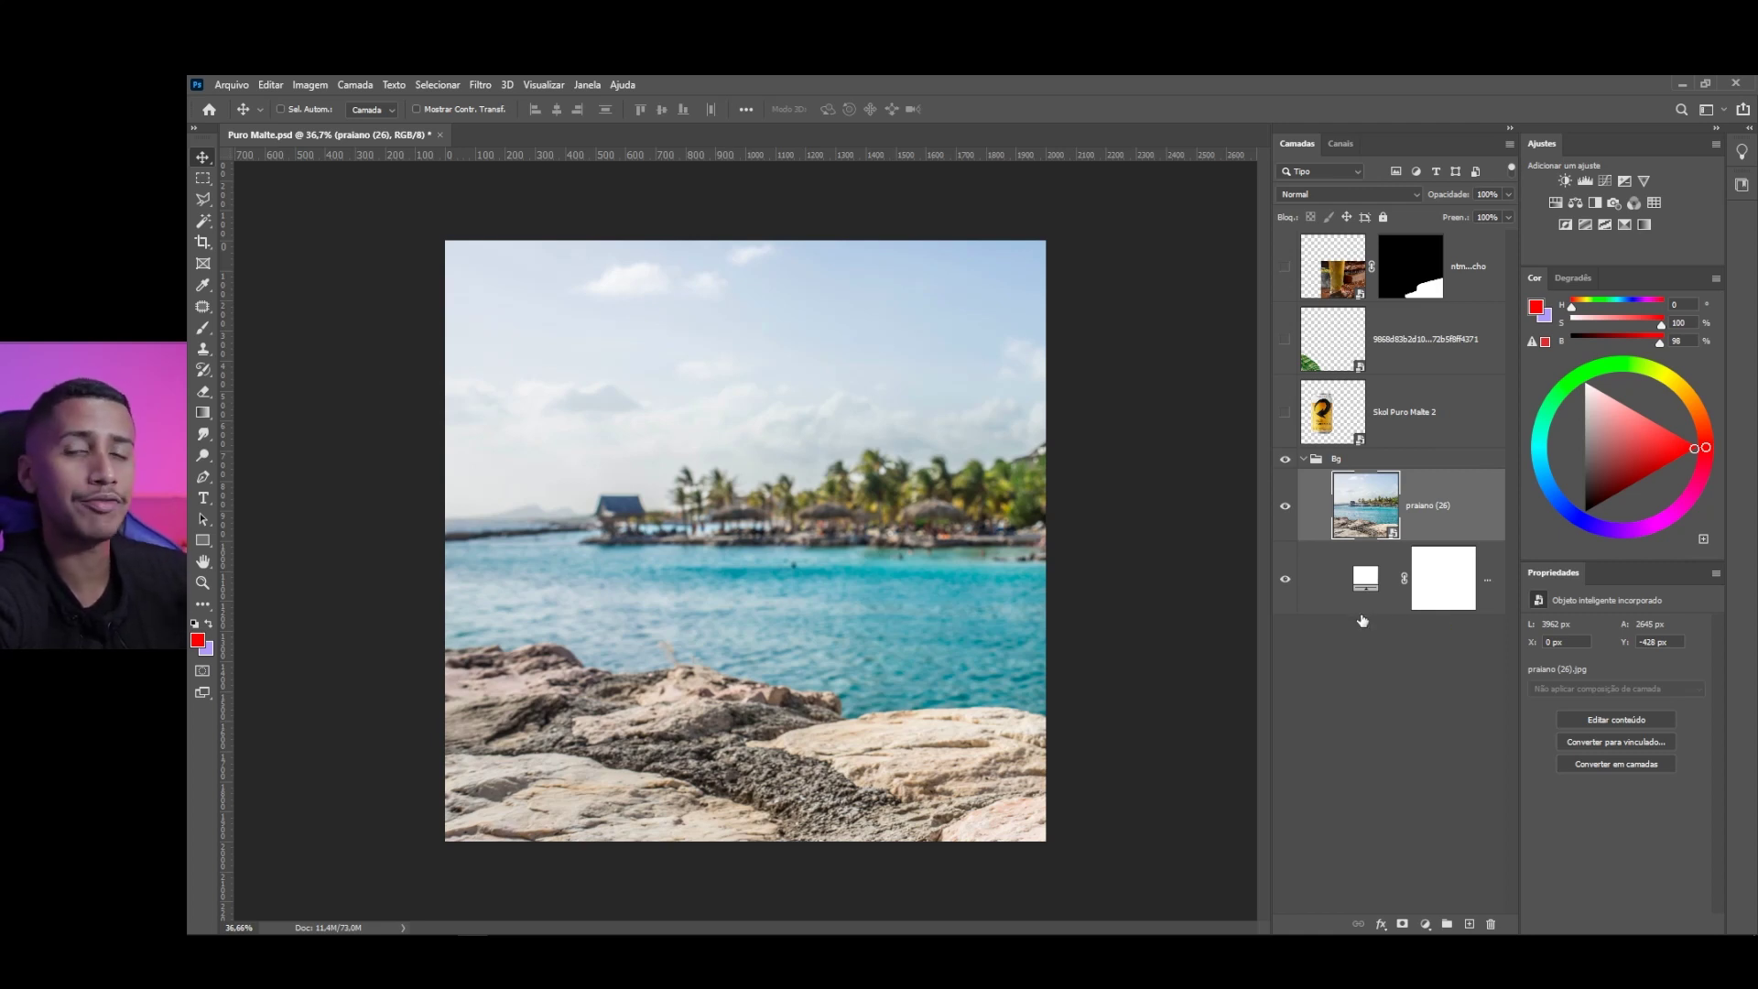
left_click(1386, 434)
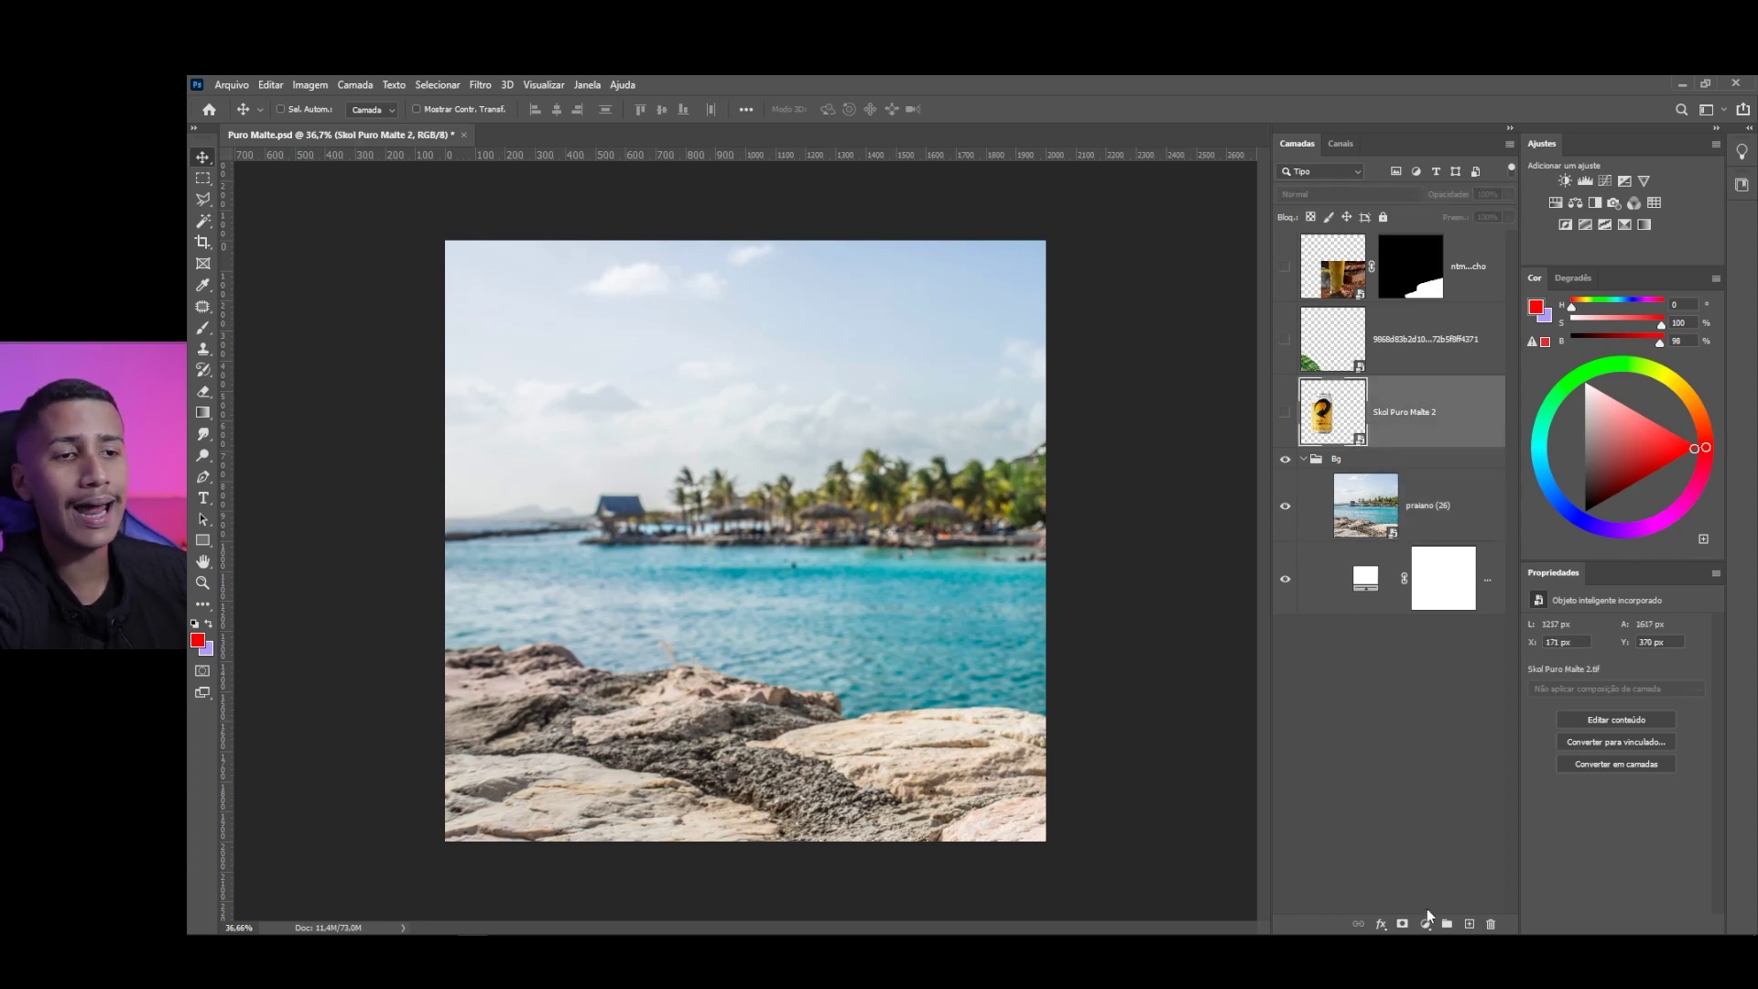
left_click(1426, 918)
left_click(1463, 628)
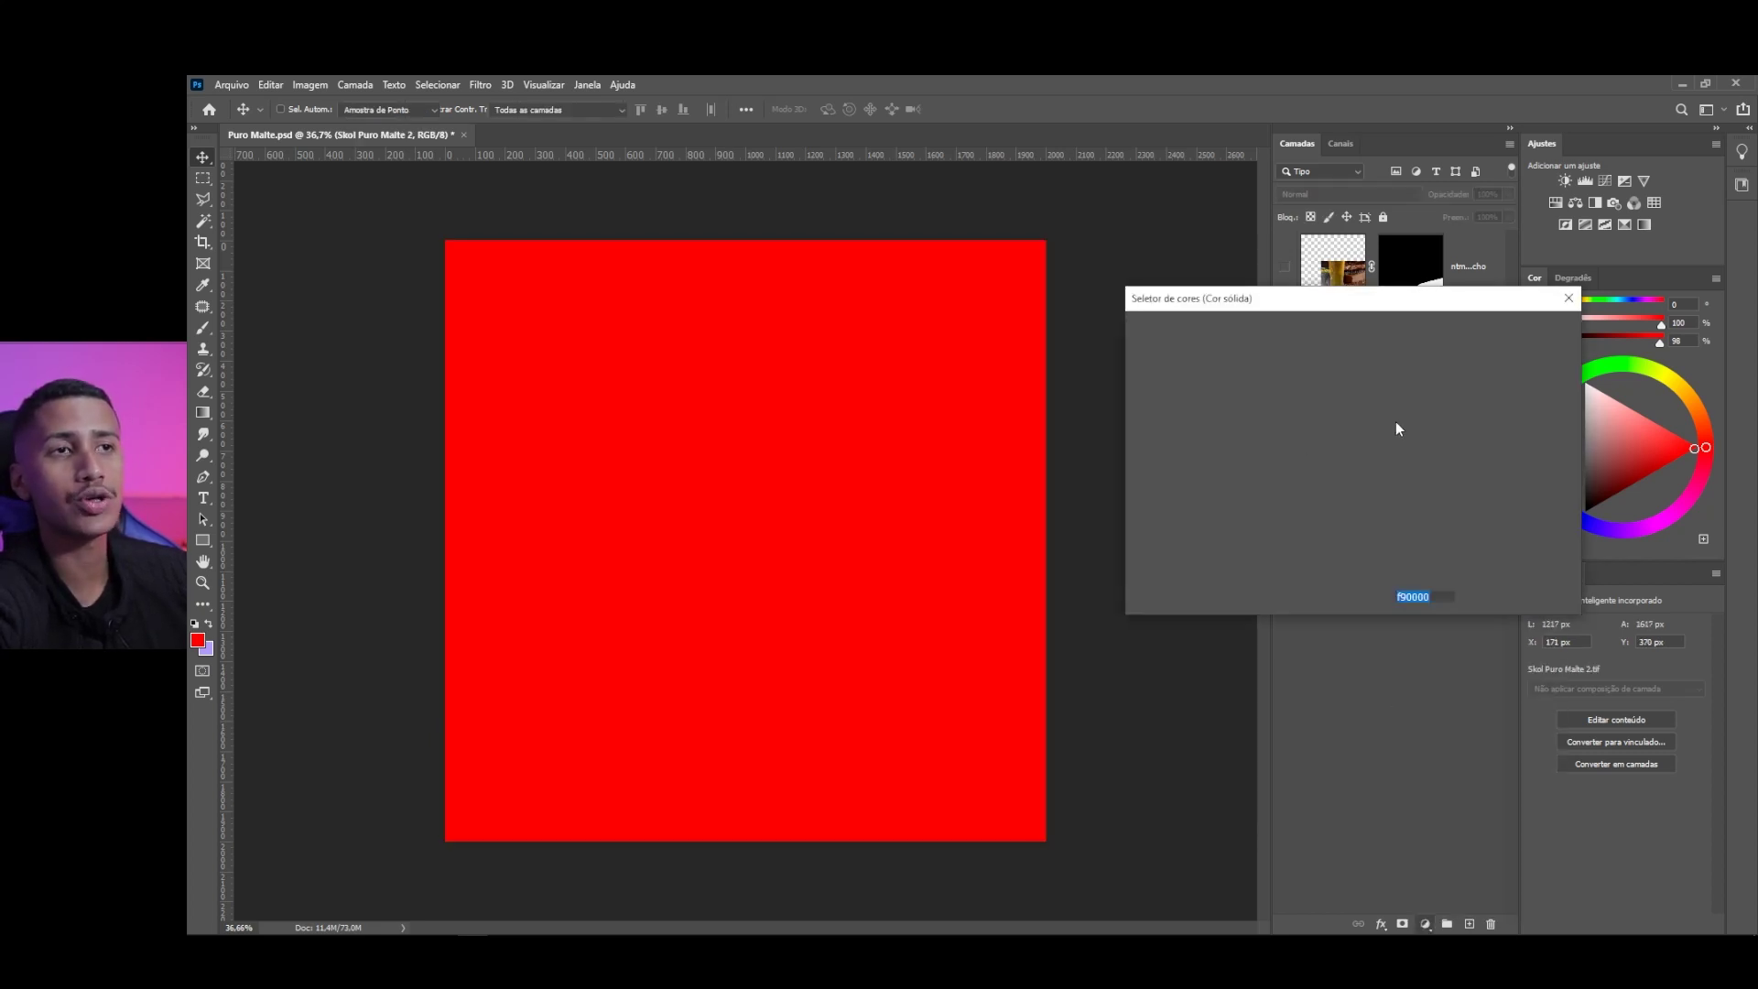
left_click(1513, 328)
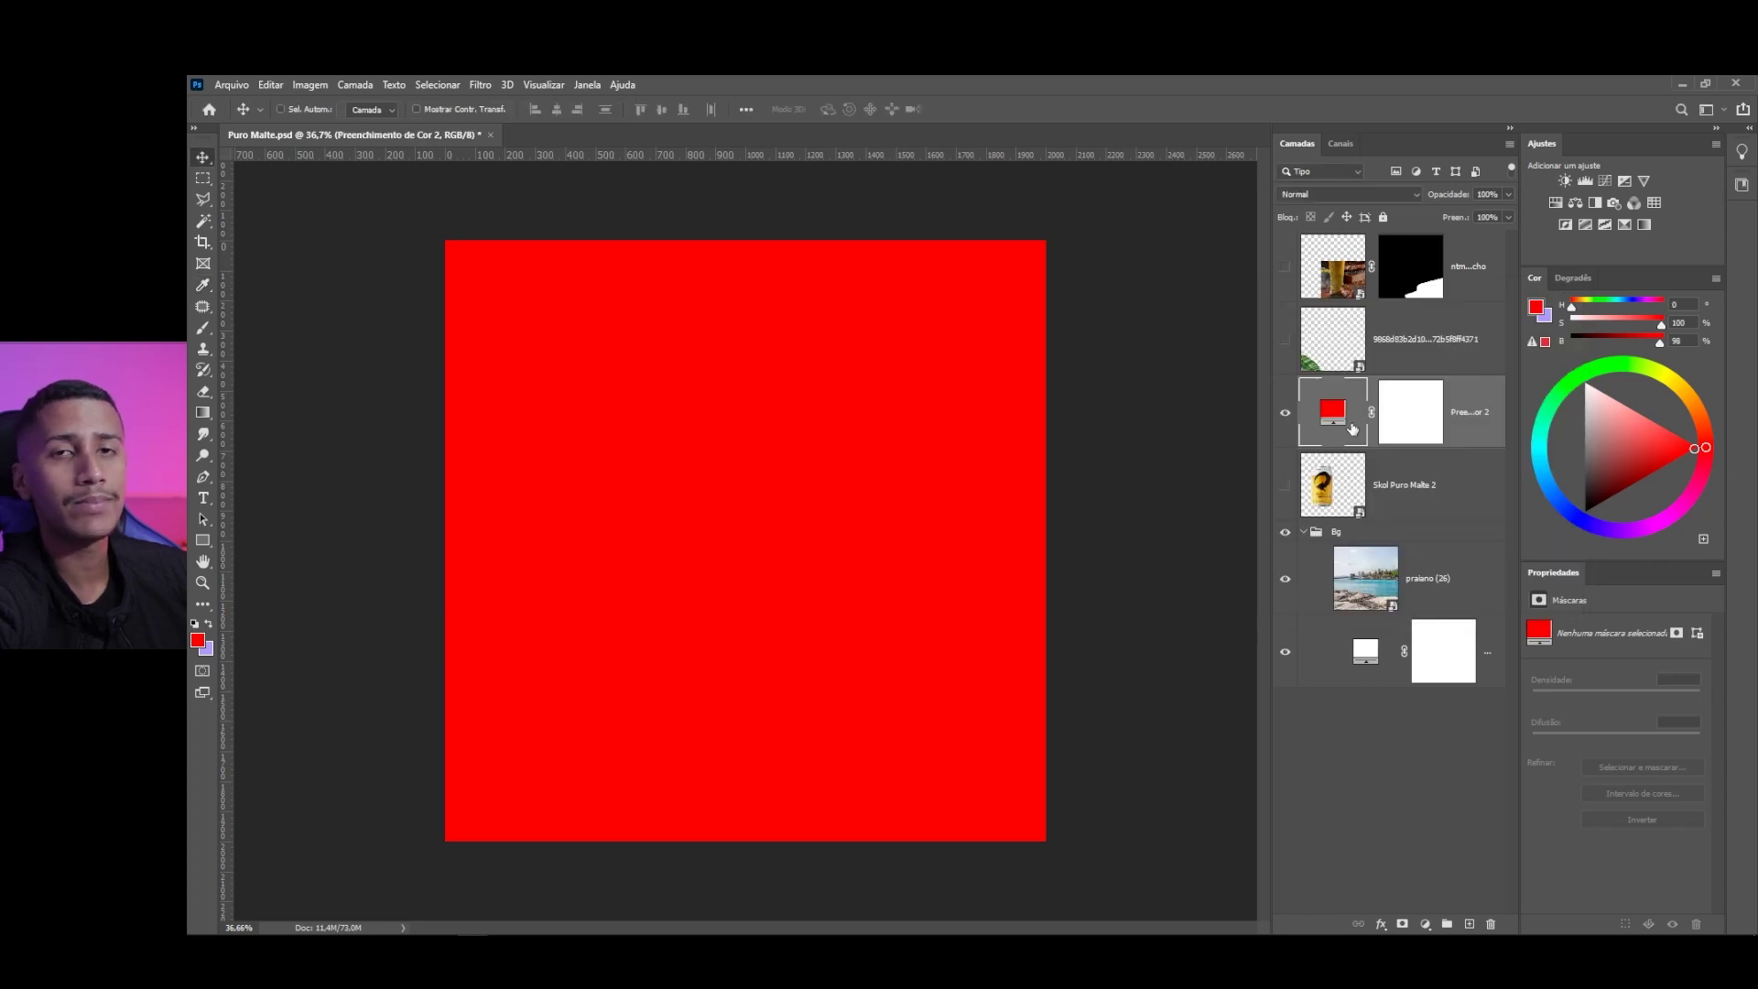
key("Delete")
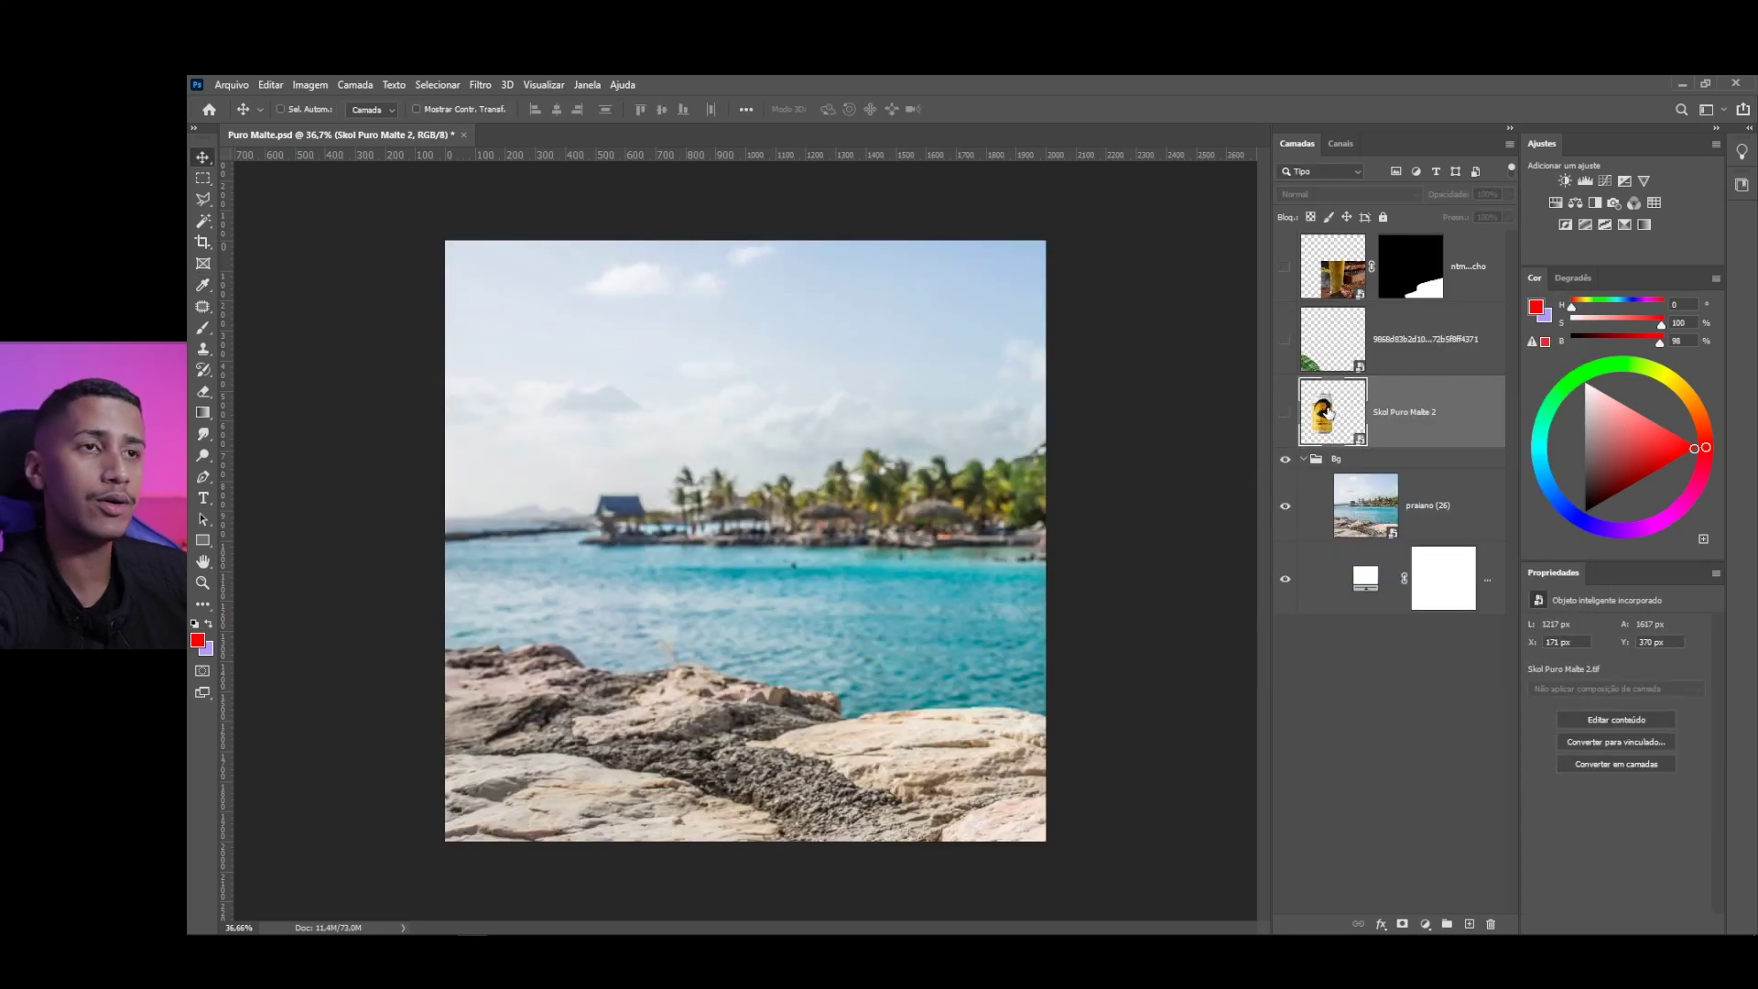
Add a Curves adjustment layer above the beach photo inside the Bg group
left_click(1347, 503)
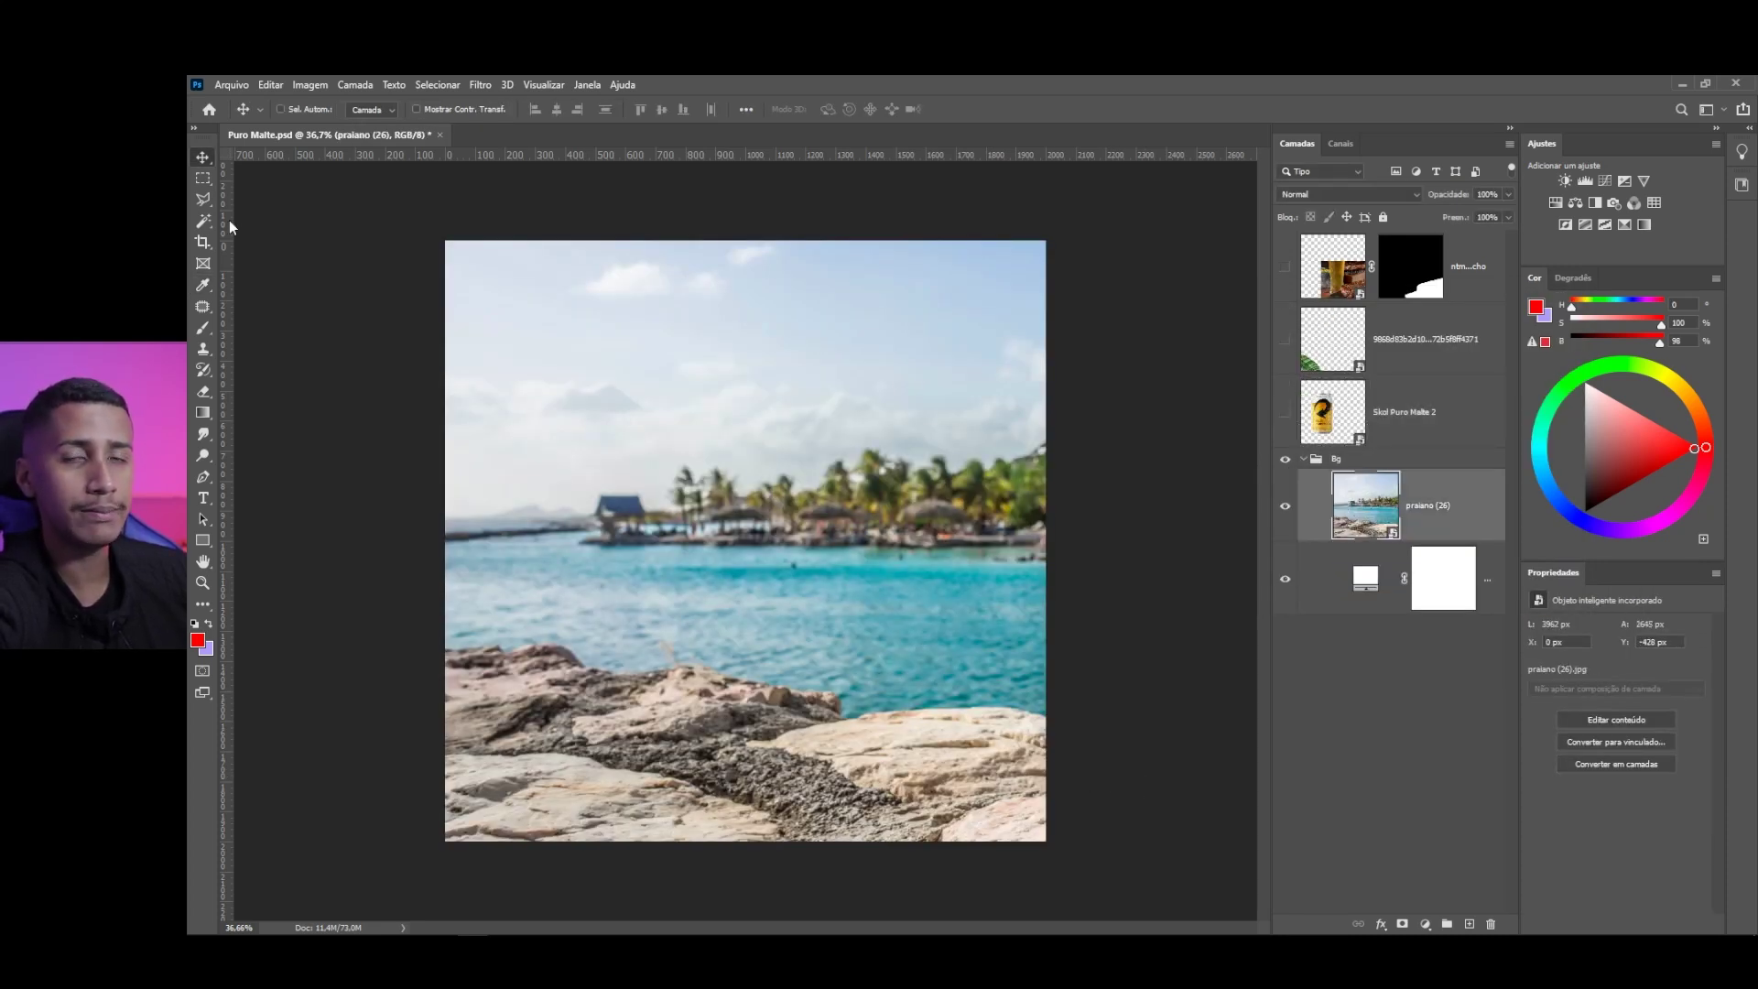
left_click(1425, 924)
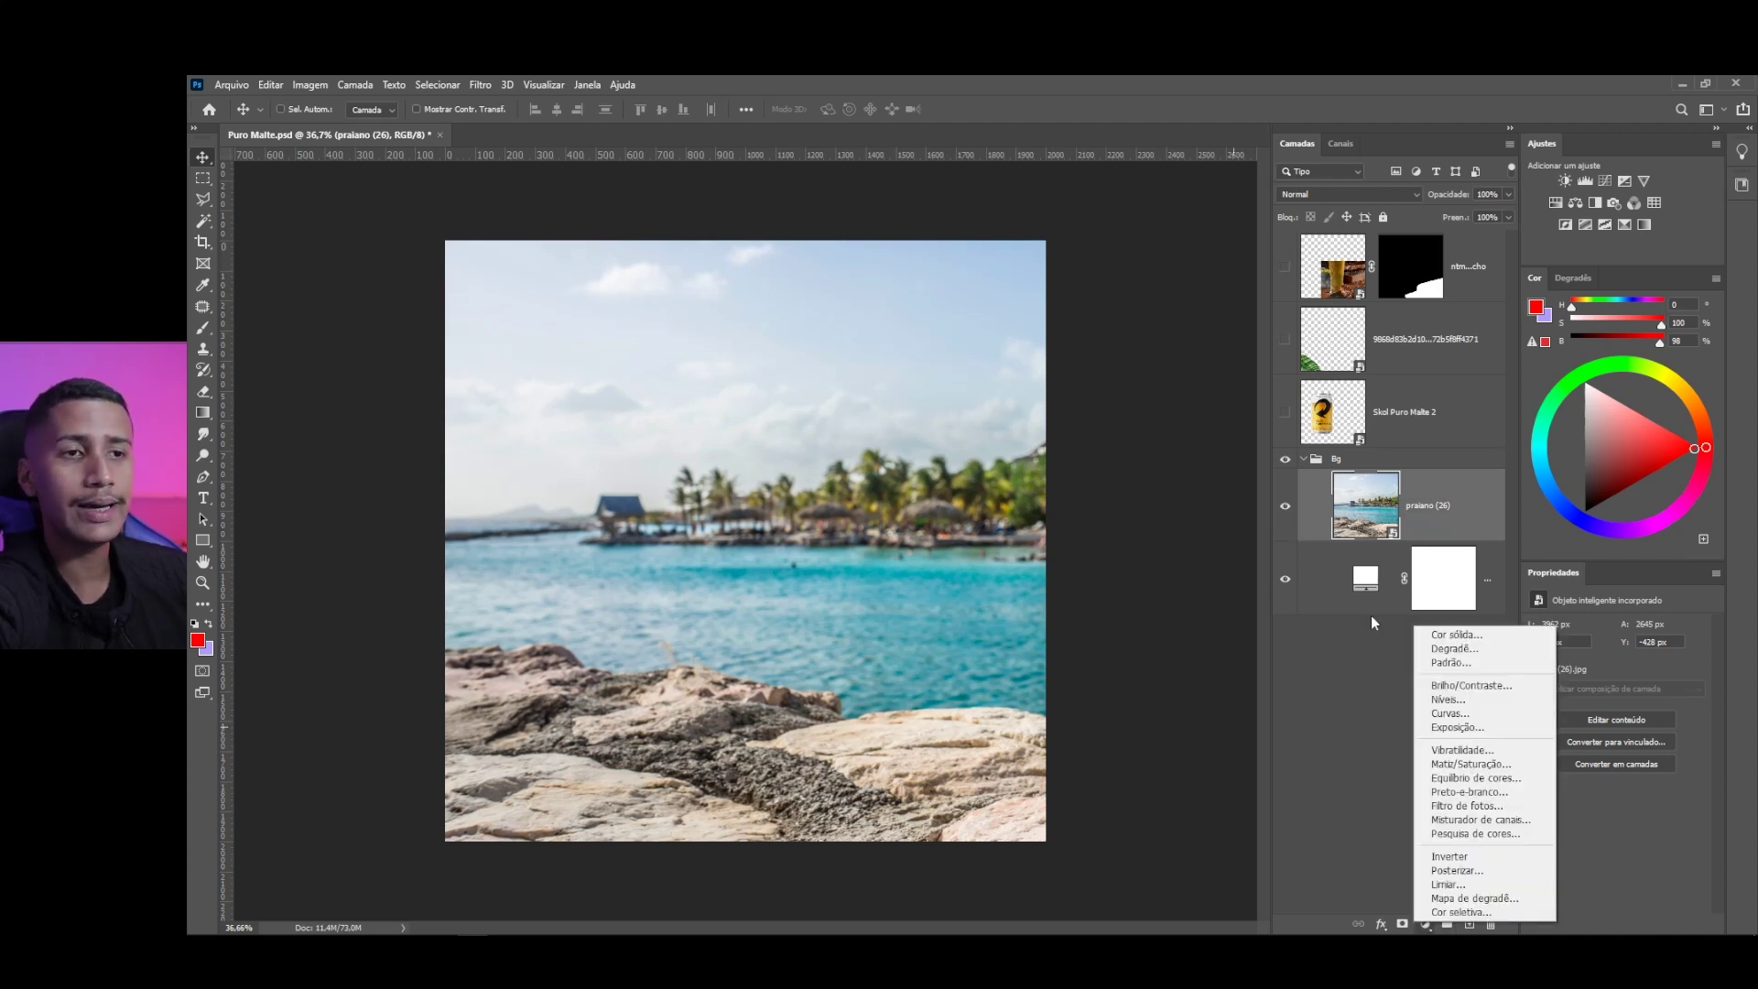
left_click(1458, 714)
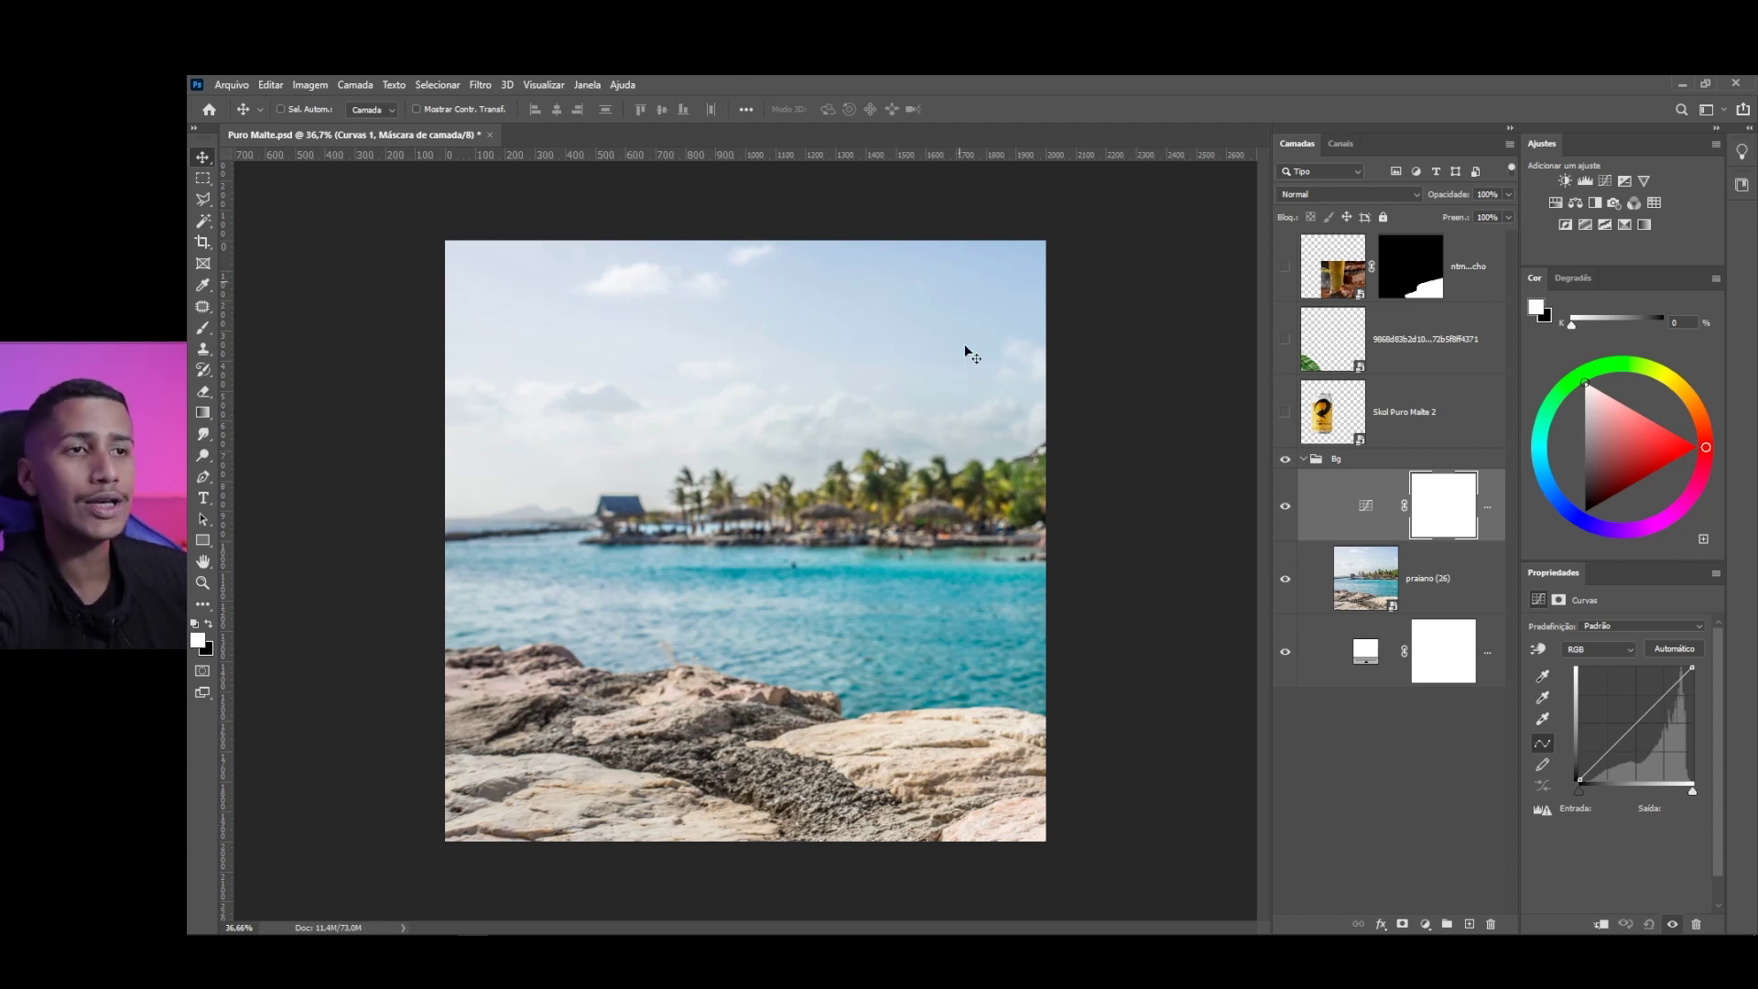
Show the can, try a strongly brightening curve above it and return the Curves layer to its place above the beach photo
left_click(1286, 411)
left_click_drag(1338, 410, 1335, 411)
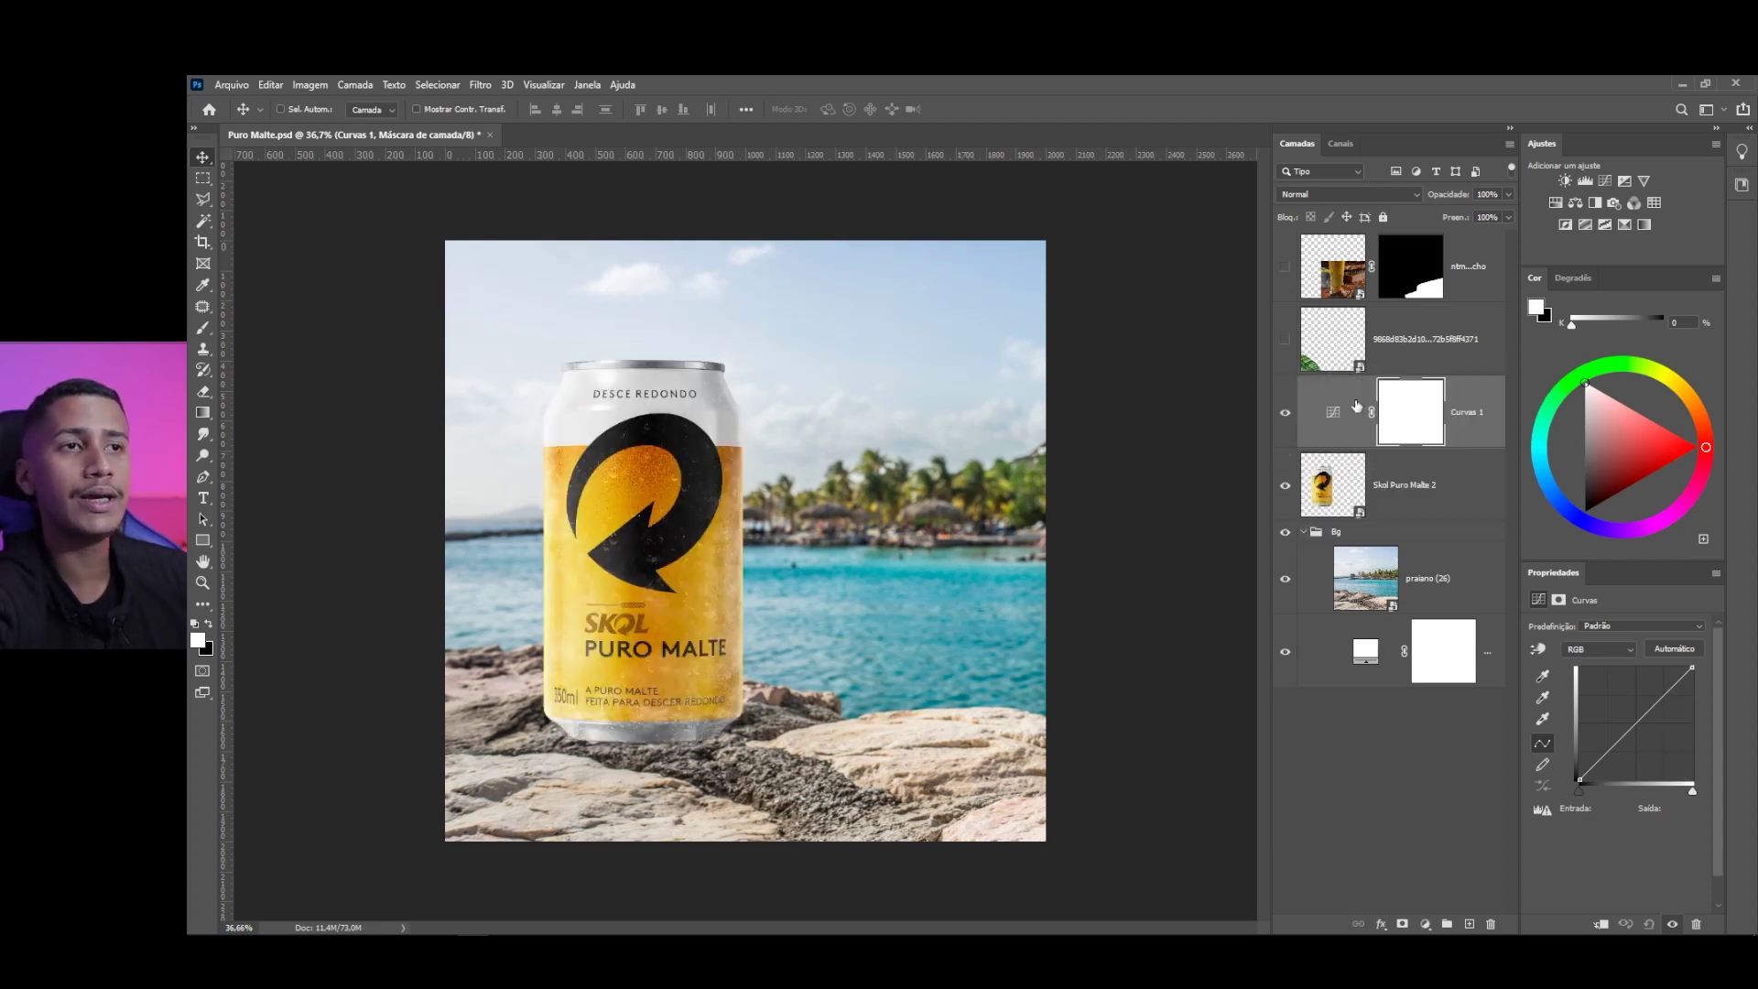
left_click(1330, 411)
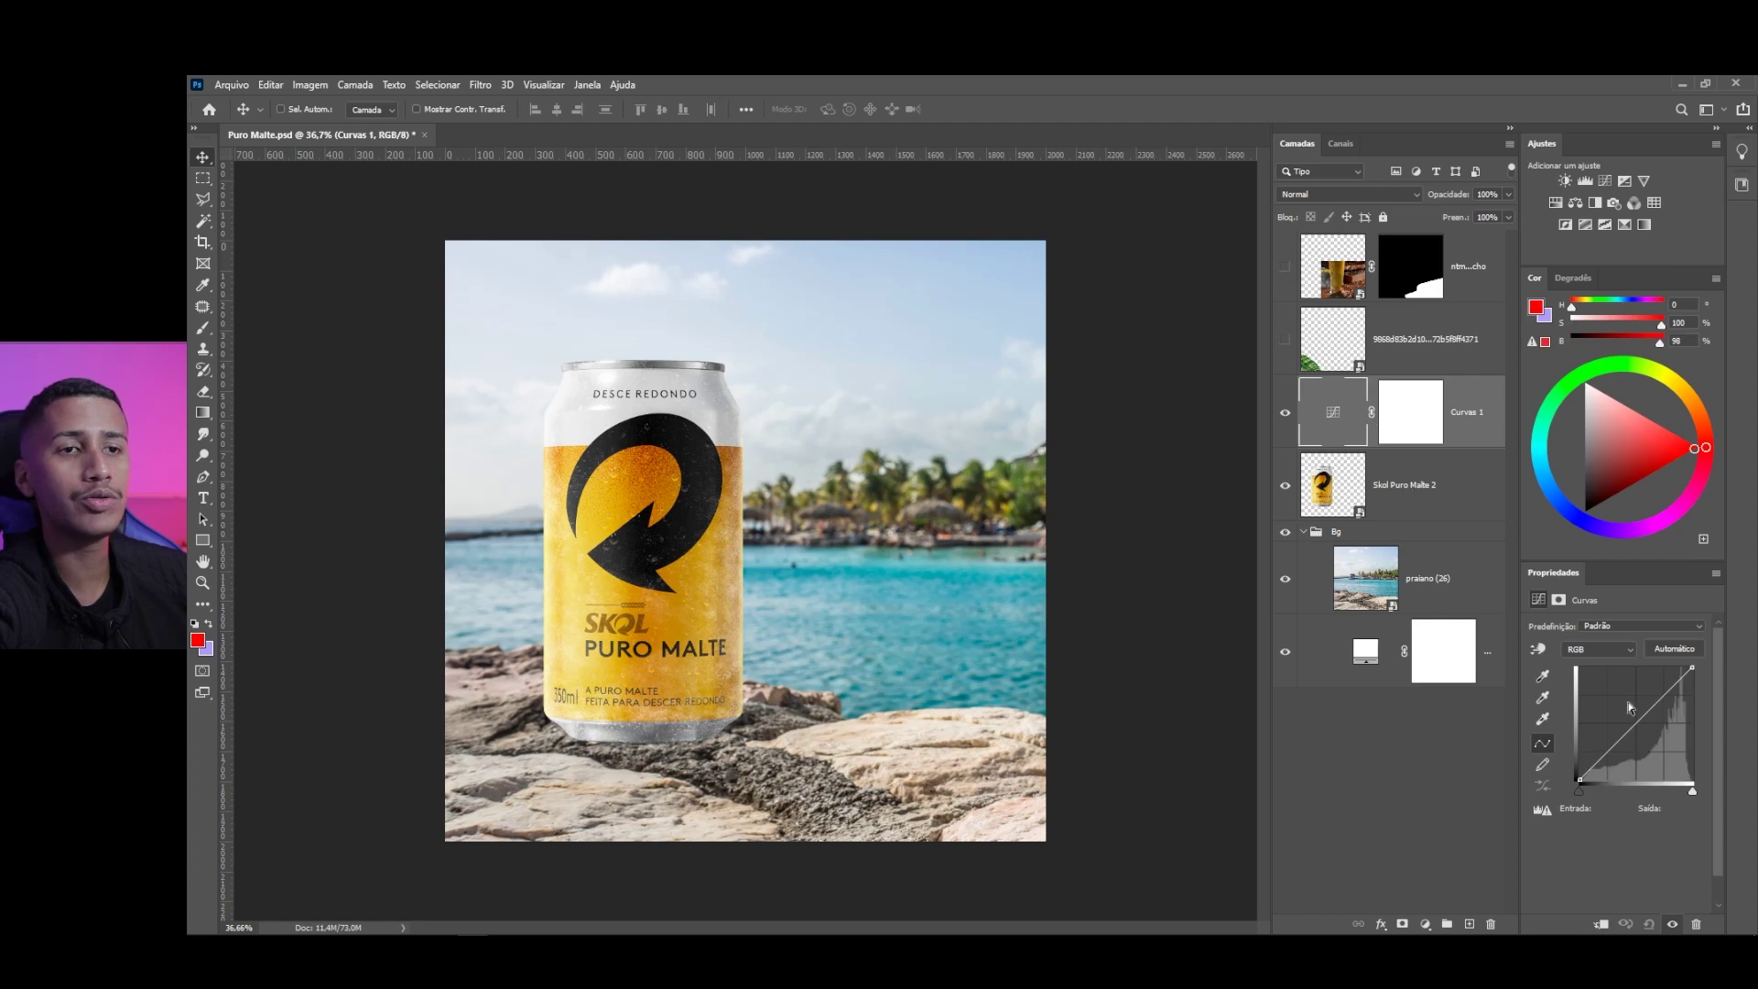
left_click_drag(1613, 748, 1597, 702)
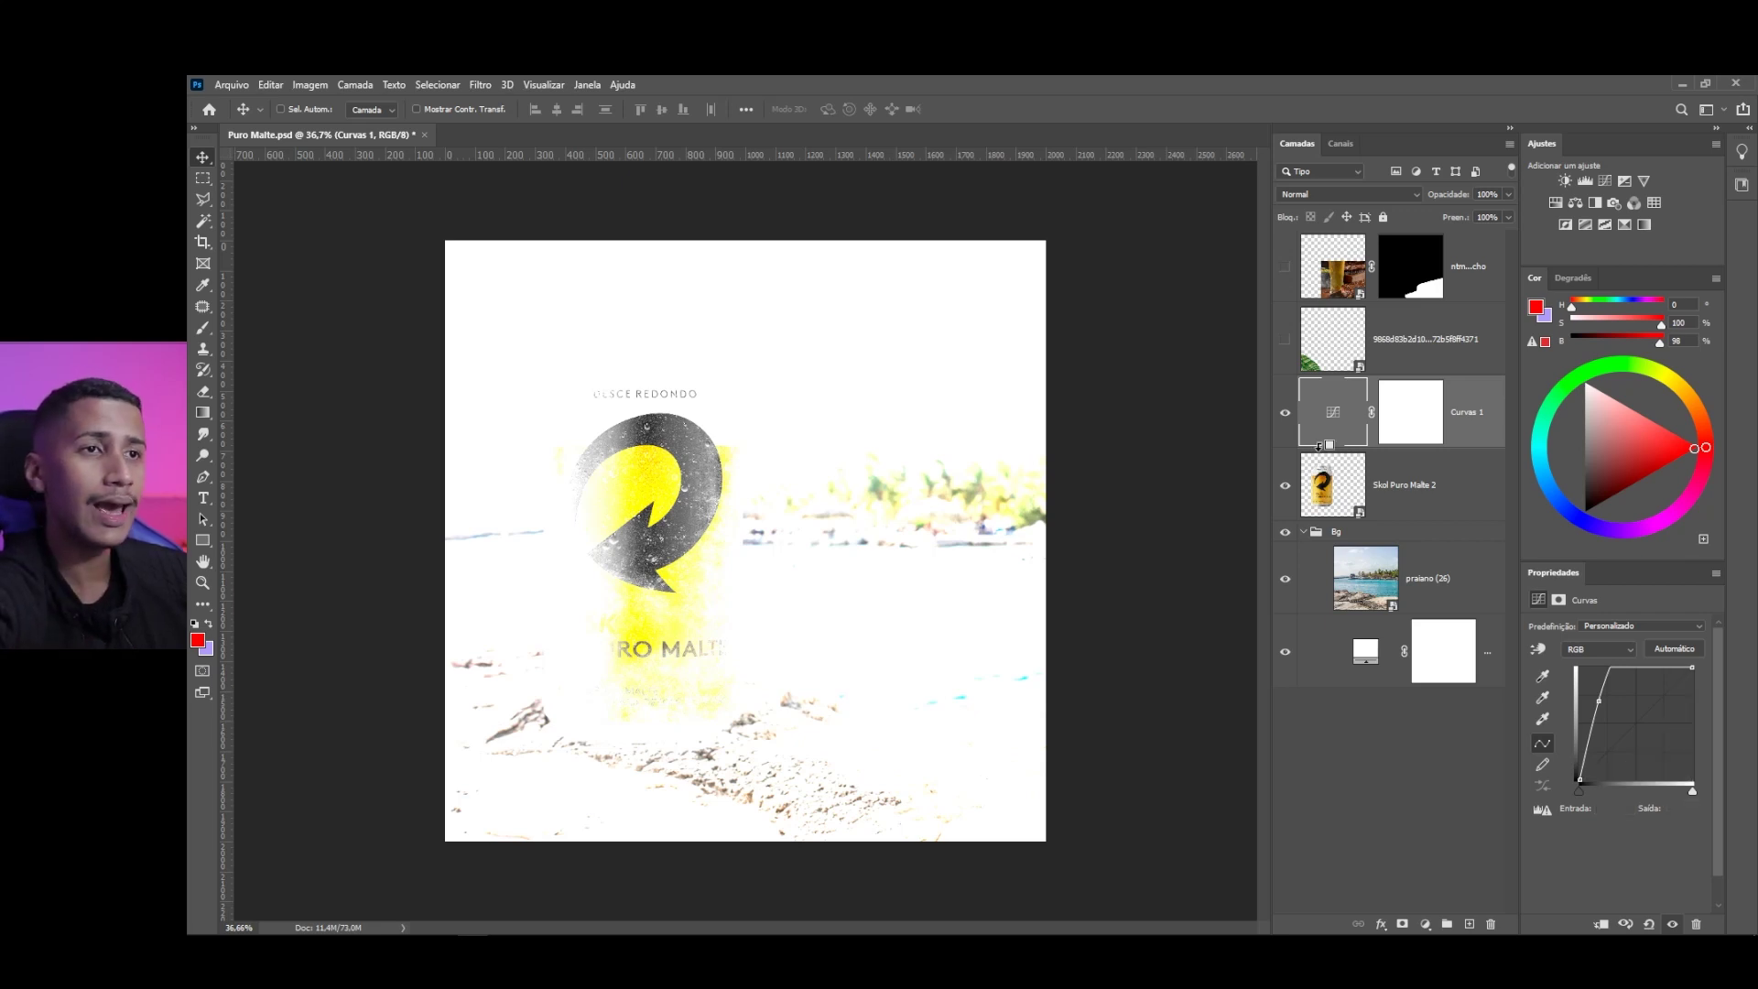
left_click(1324, 449, "alt")
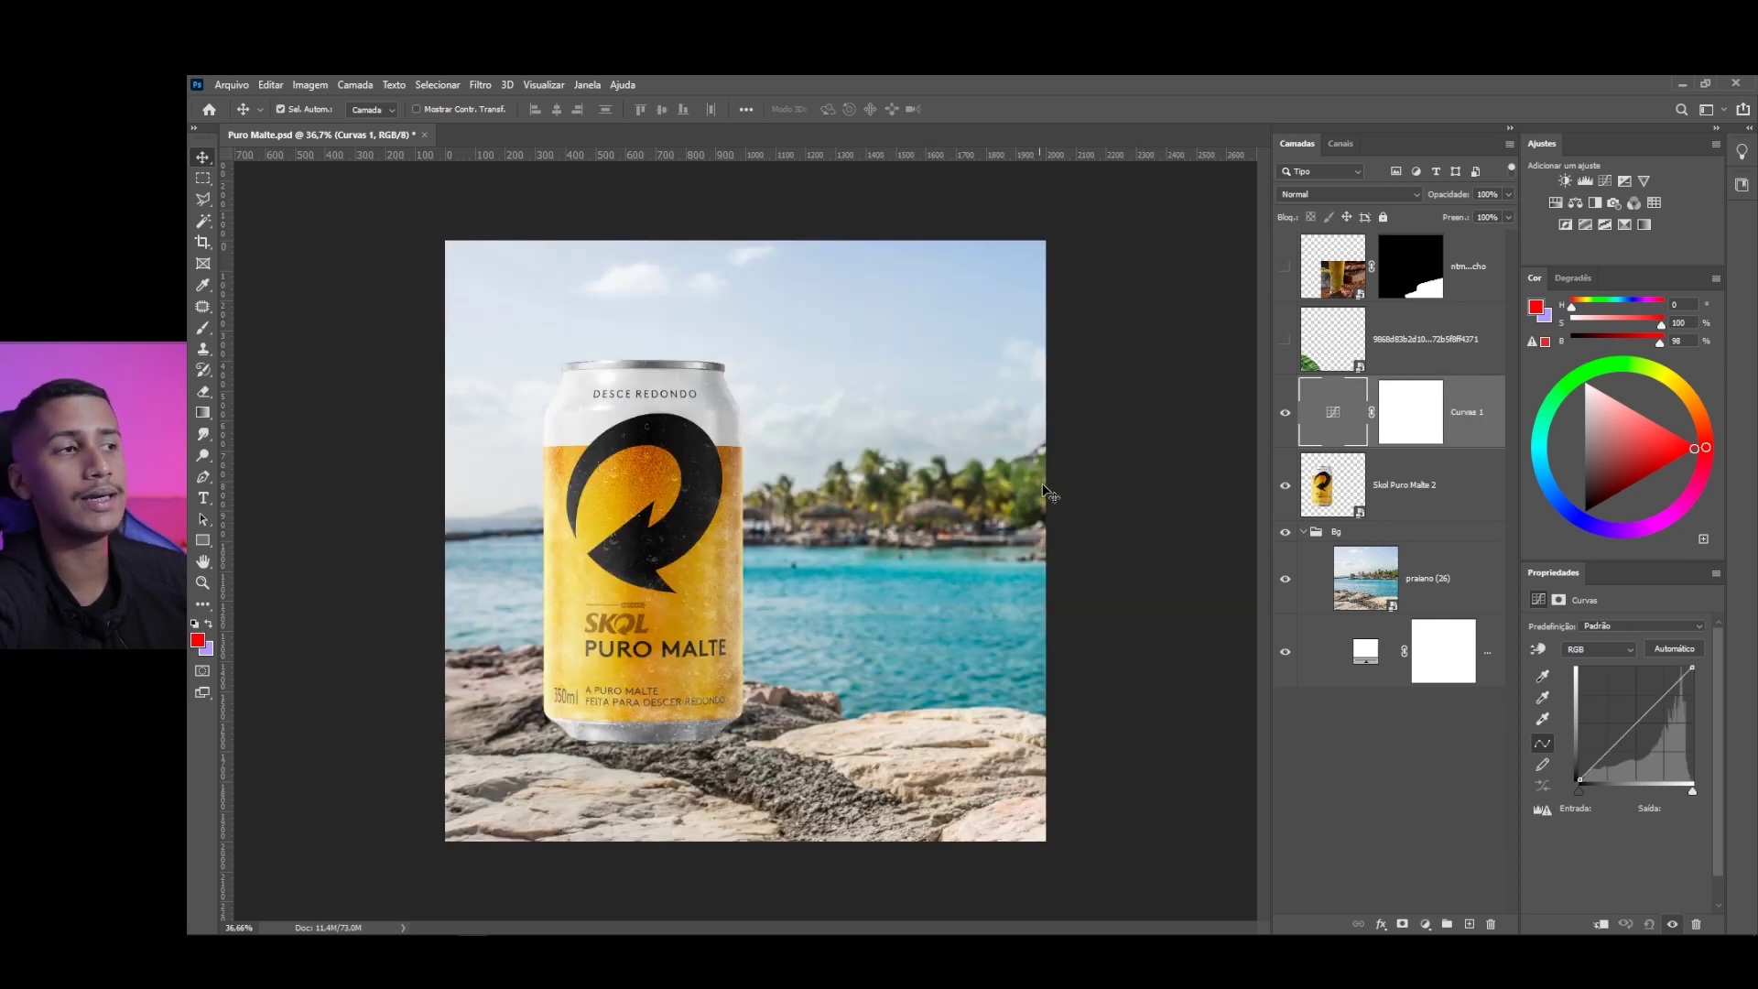
left_click_drag(1417, 420, 1348, 550)
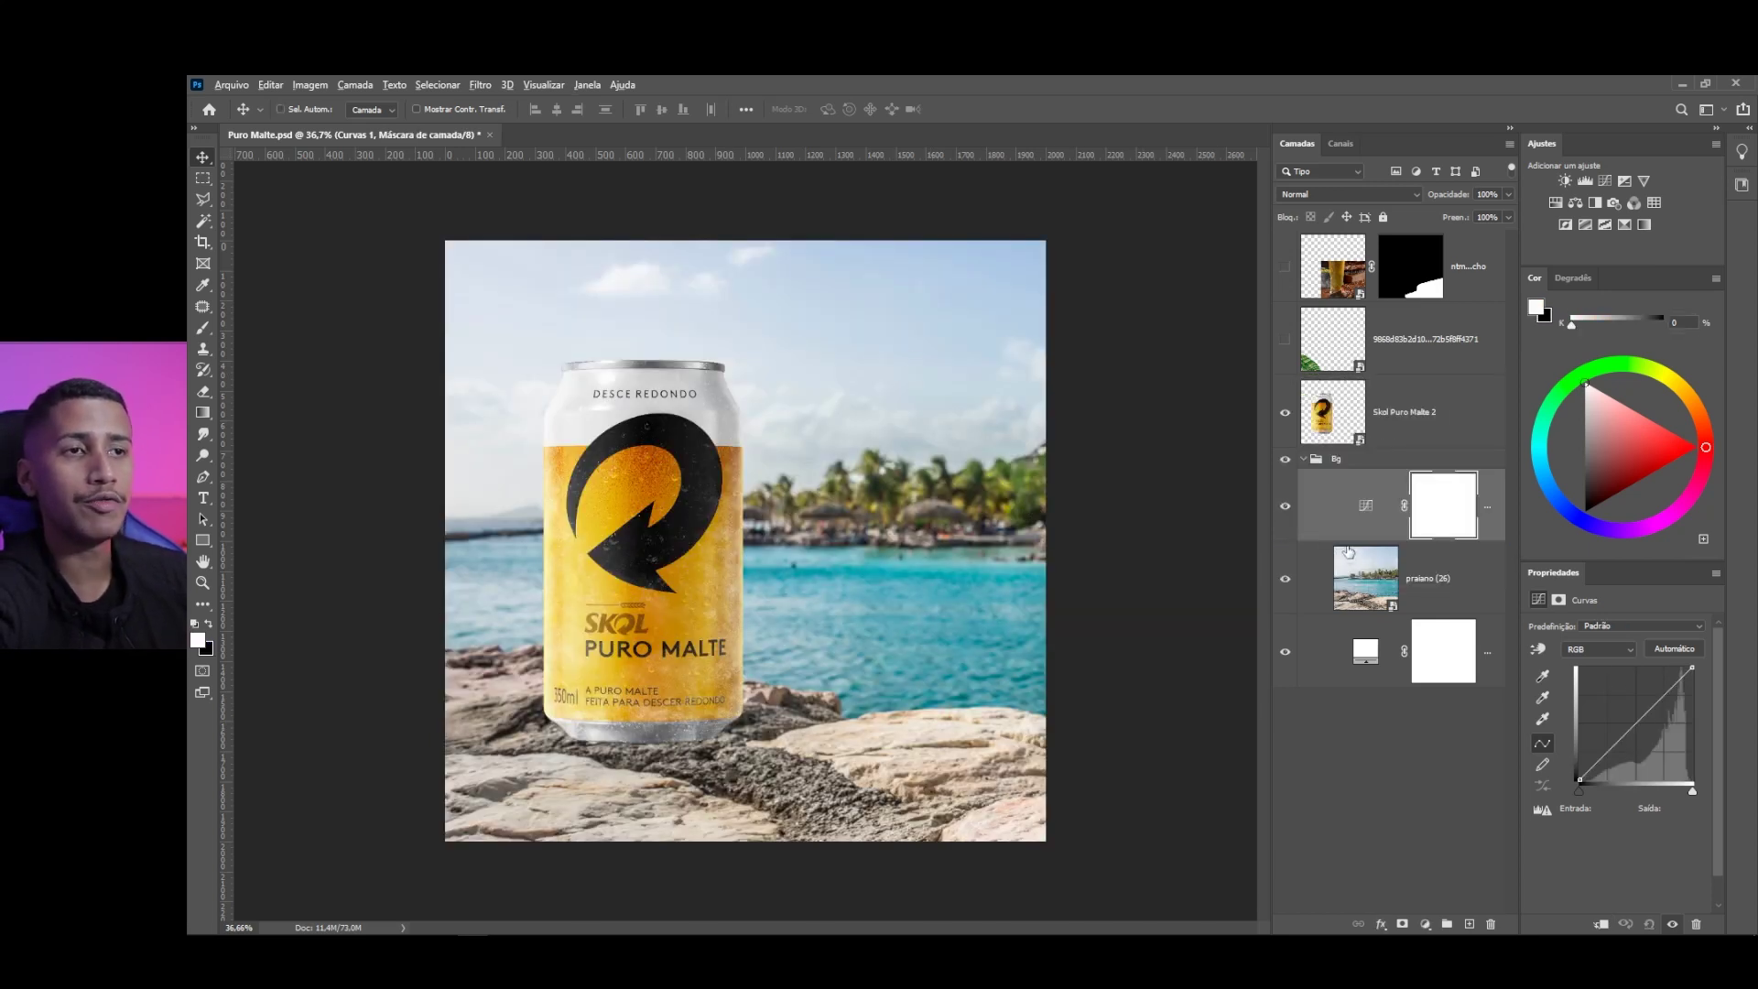
Clip the Curves layer to the beach photo and set curve points at input 67, output 39 and input 185, output 179
left_click(1348, 542, "alt")
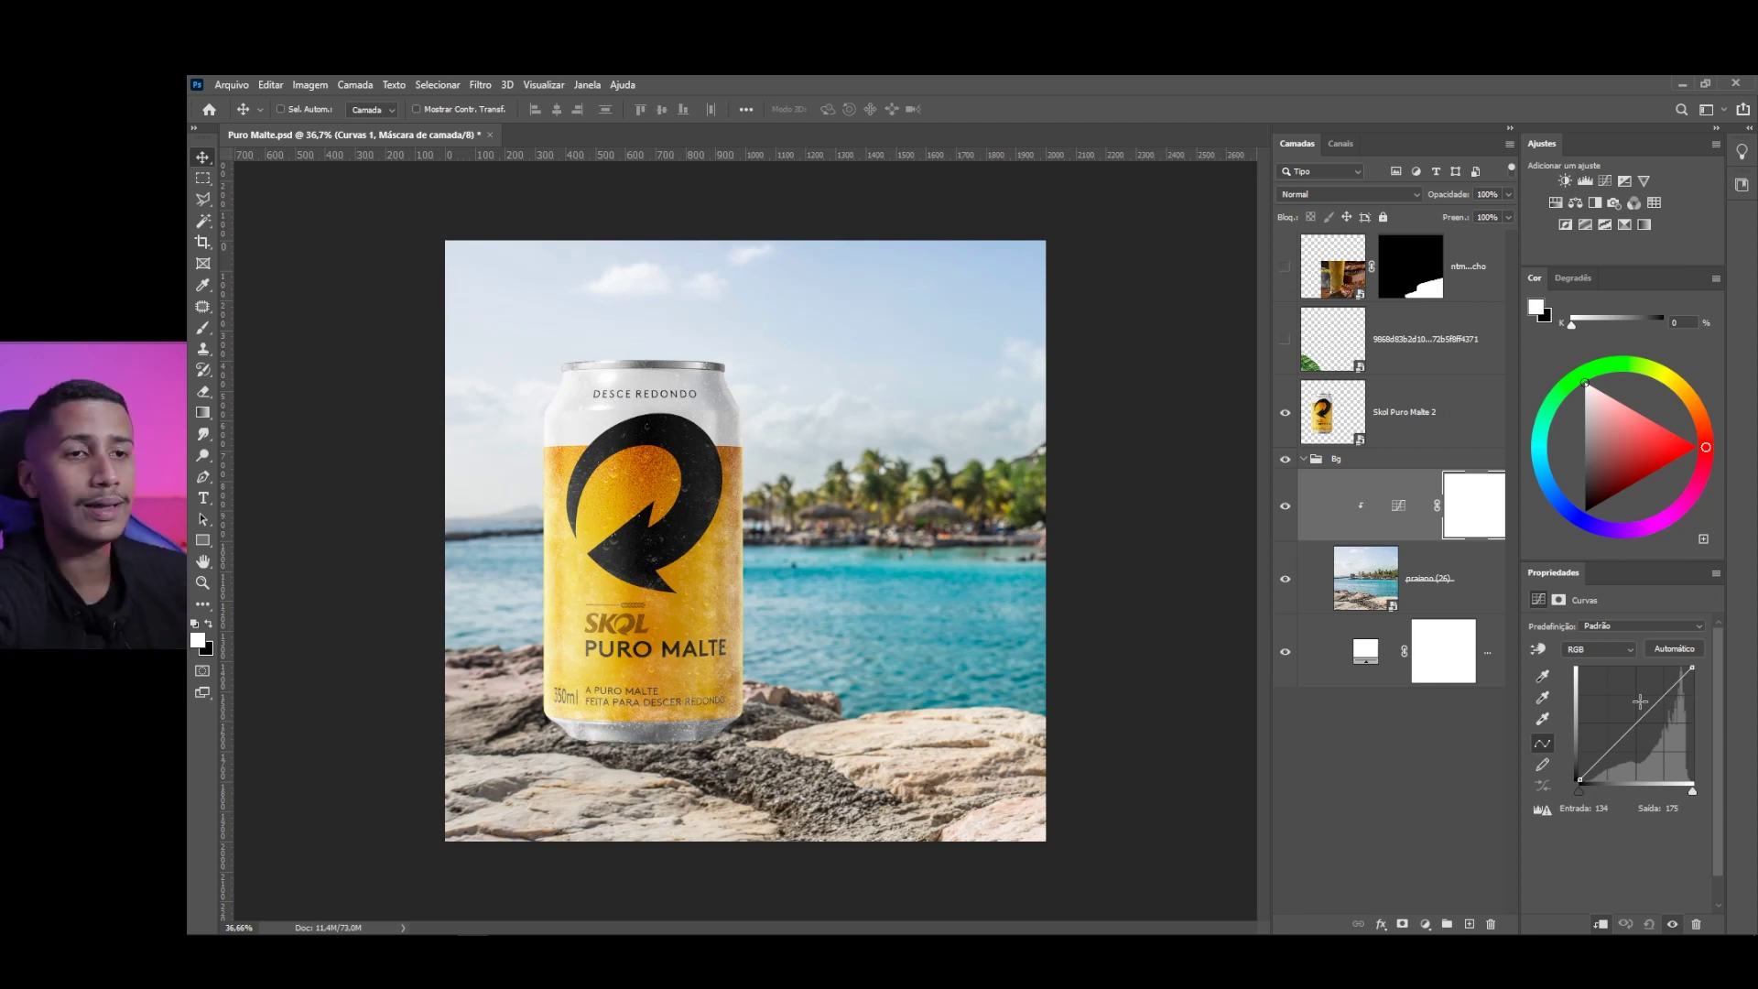
left_click(1606, 756)
left_click_drag(1606, 755, 1610, 761)
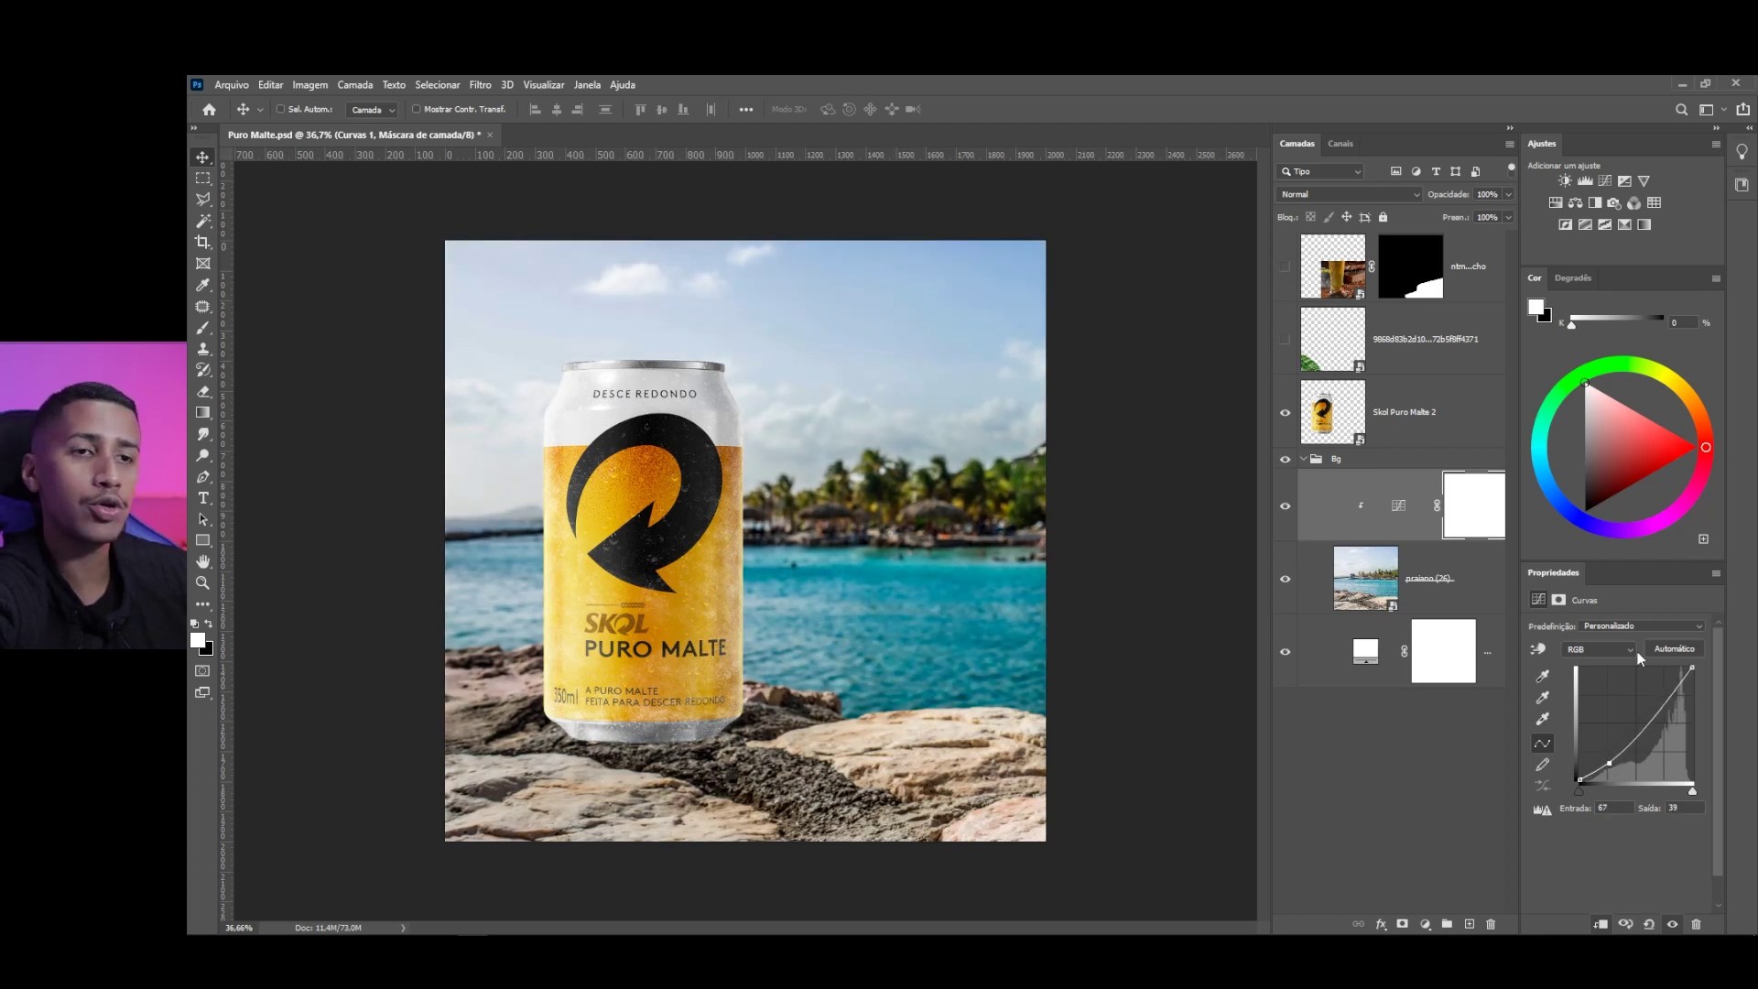
left_click(1663, 699)
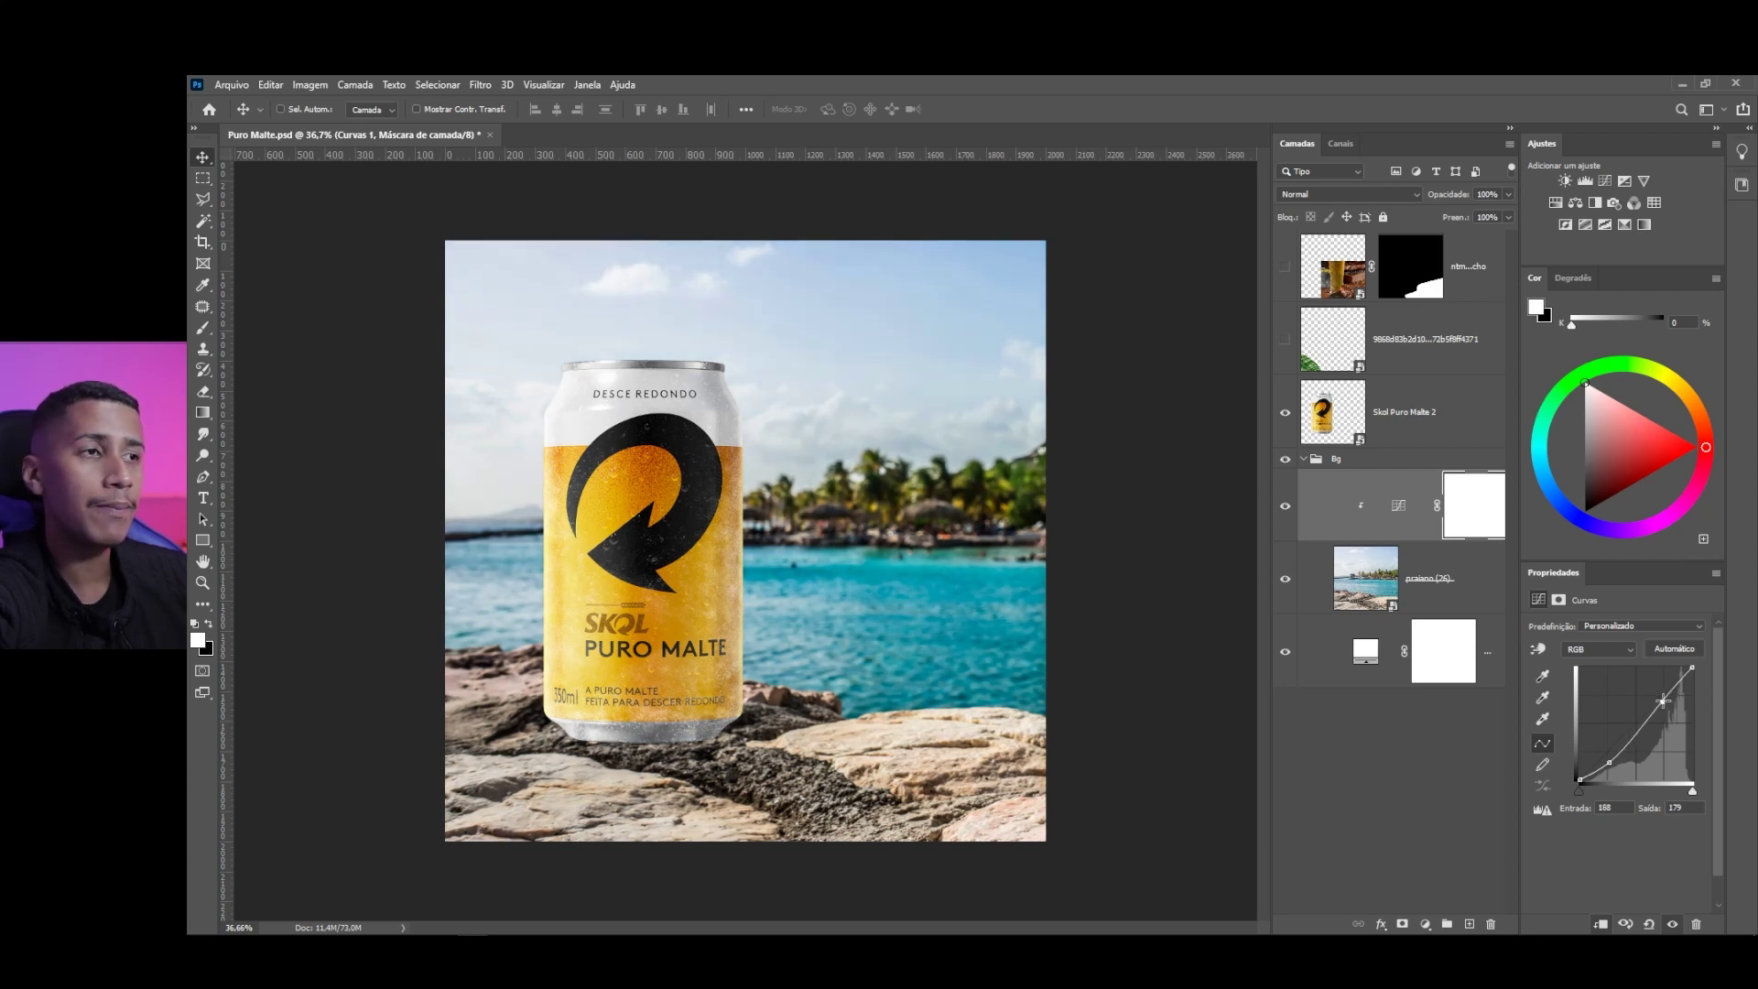
left_click_drag(1663, 699, 1662, 700)
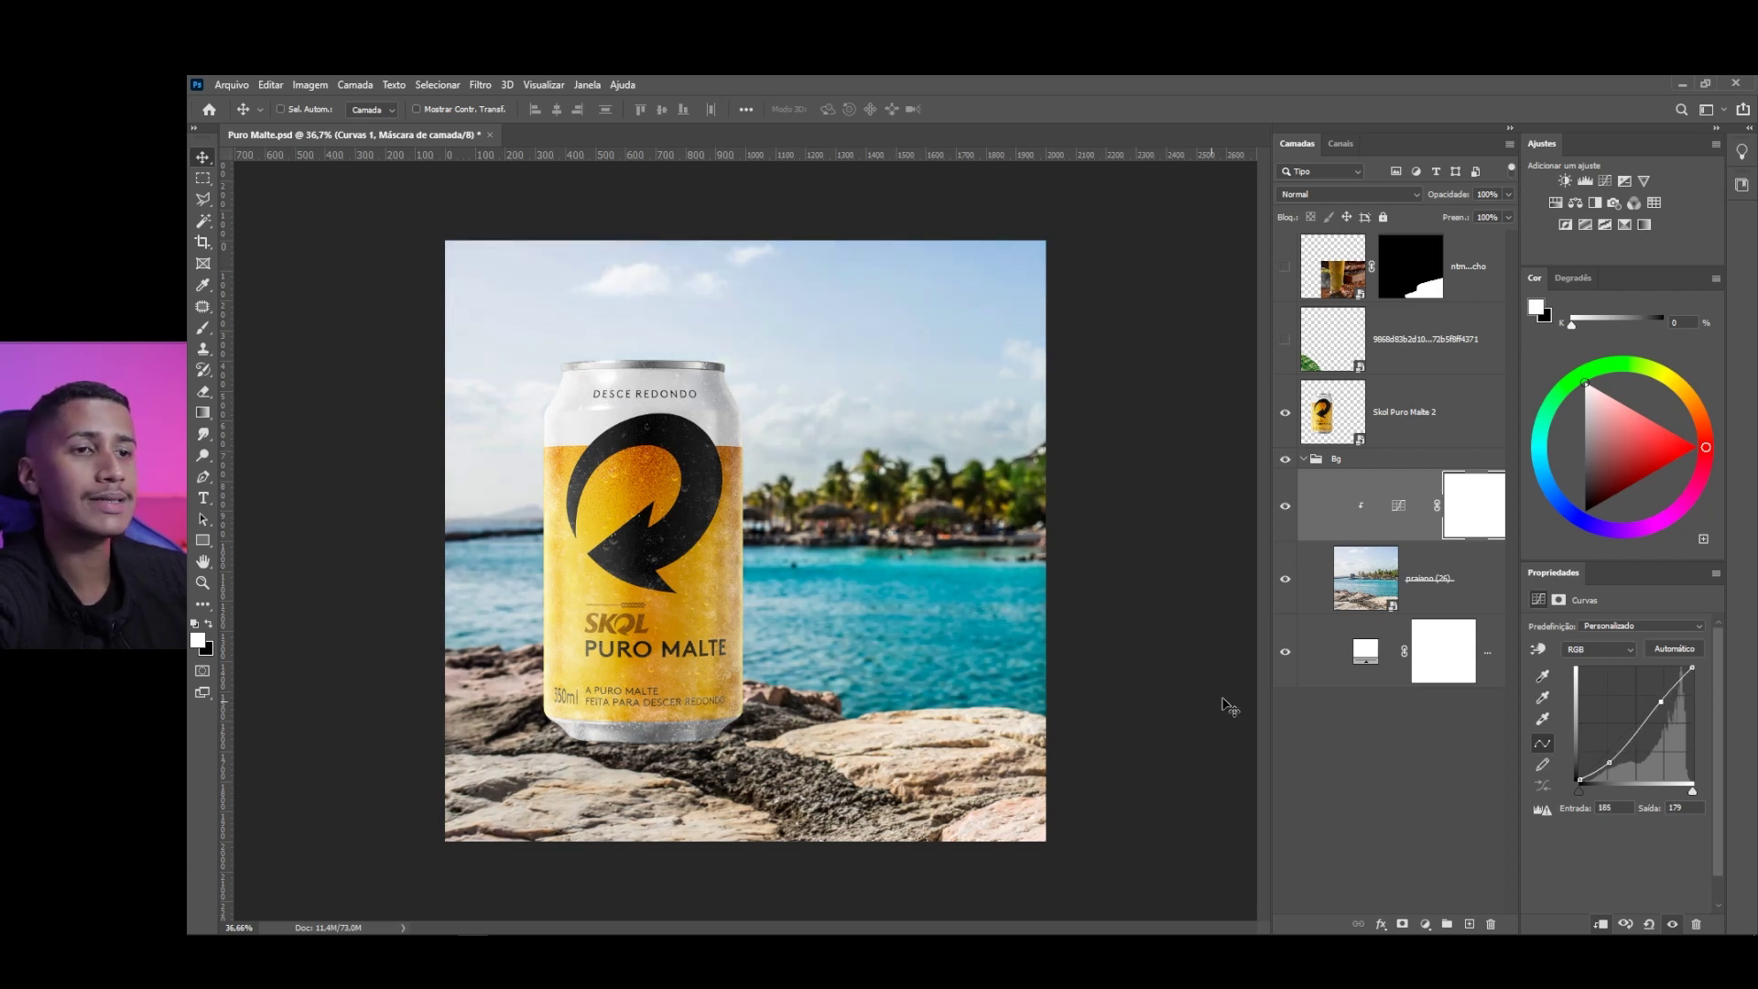
Toggle the Curves layer's visibility to compare the beach photo with and without the adjustment
left_click(1285, 506)
left_click(1285, 506)
left_click(1286, 506)
left_click(1286, 507)
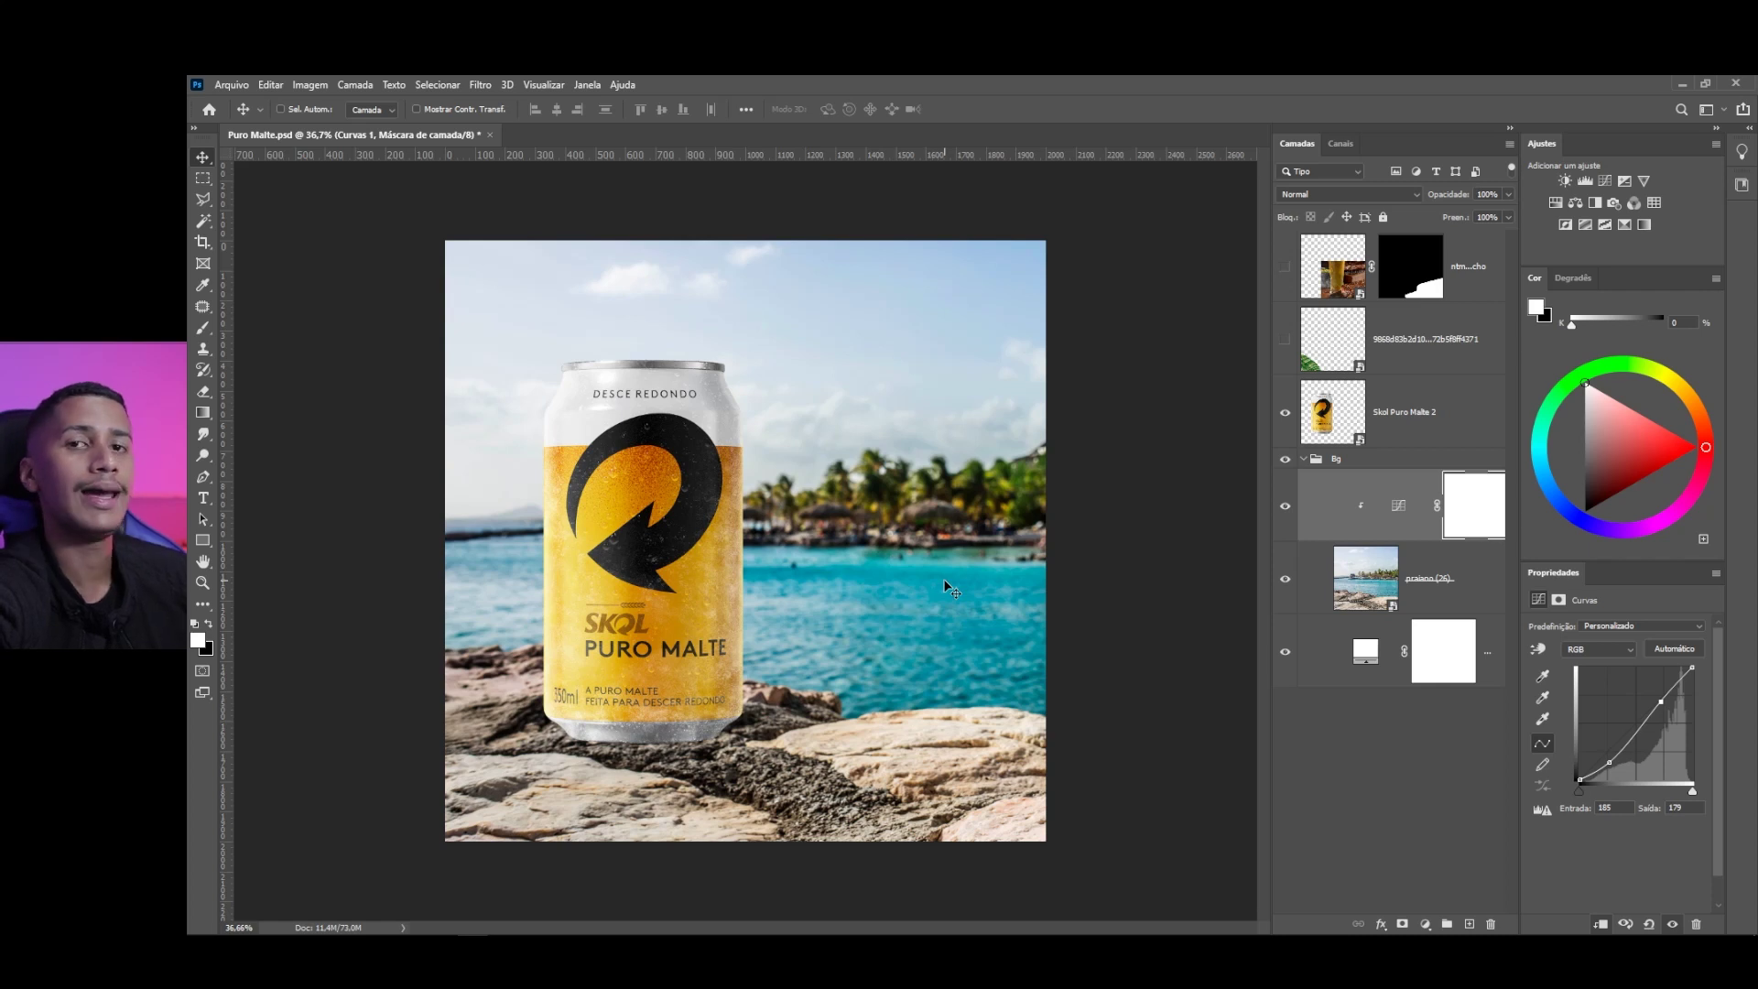
Keep the Curves channel on RGB and hide the Skol Puro Malte 2 can layer
left_click(1598, 649)
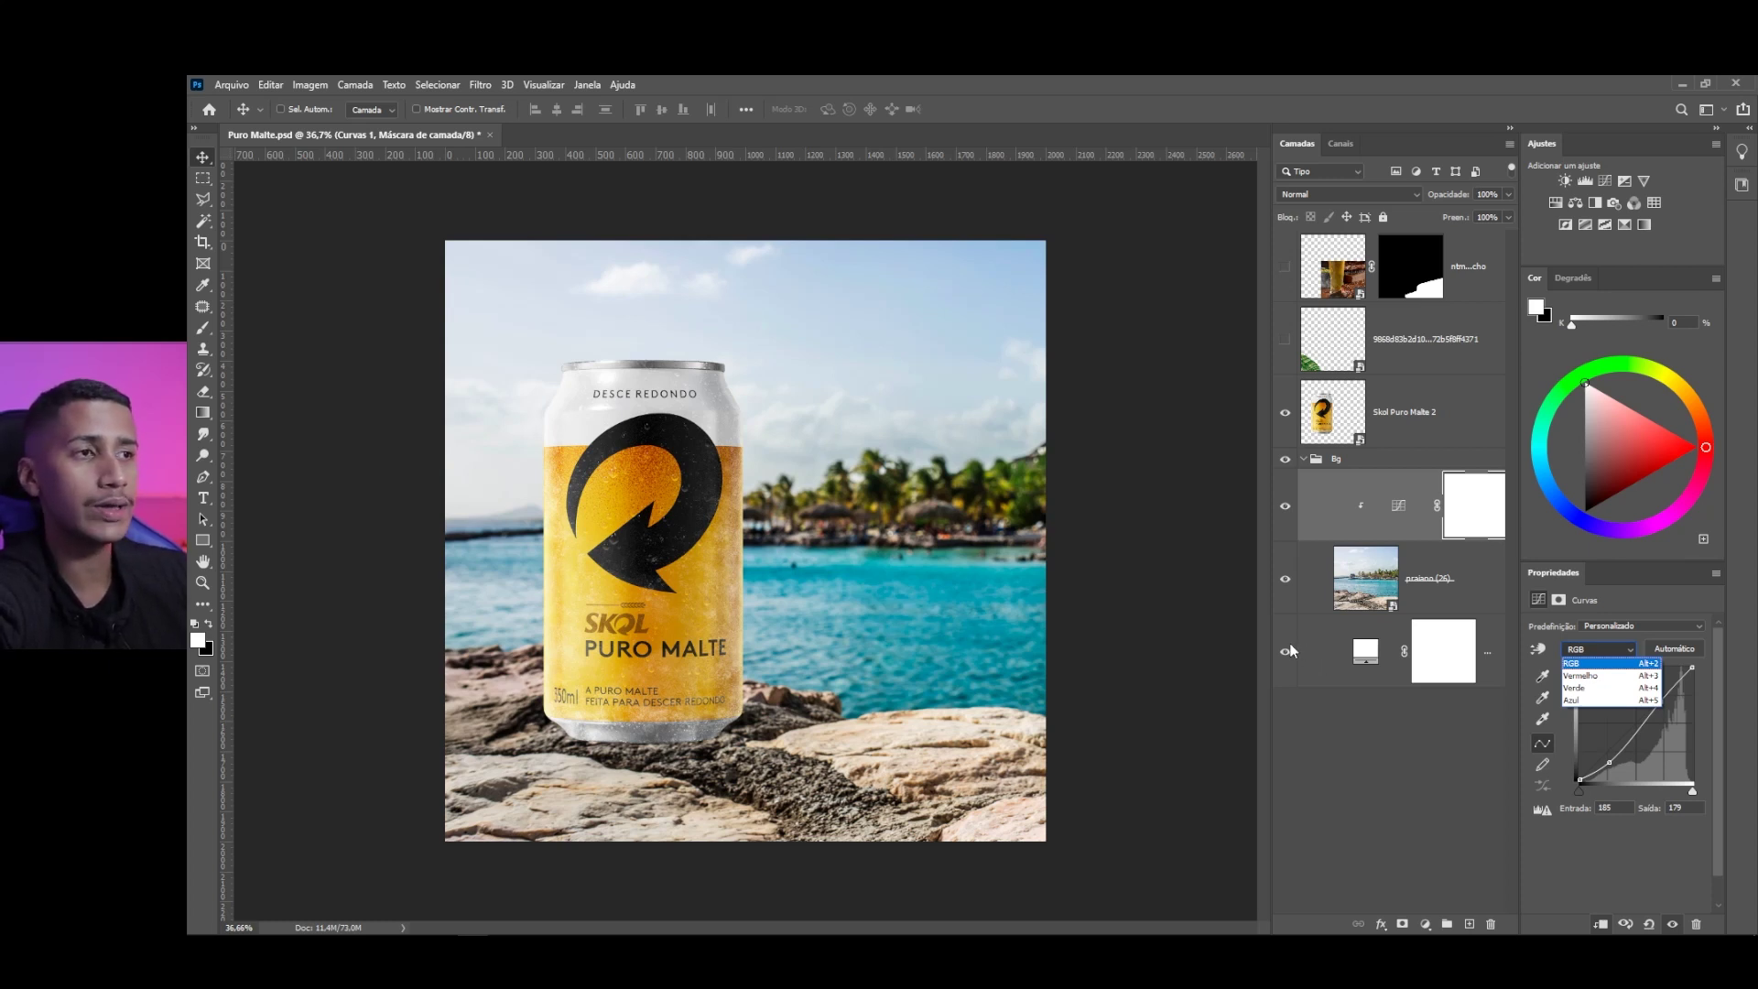
left_click(1294, 410)
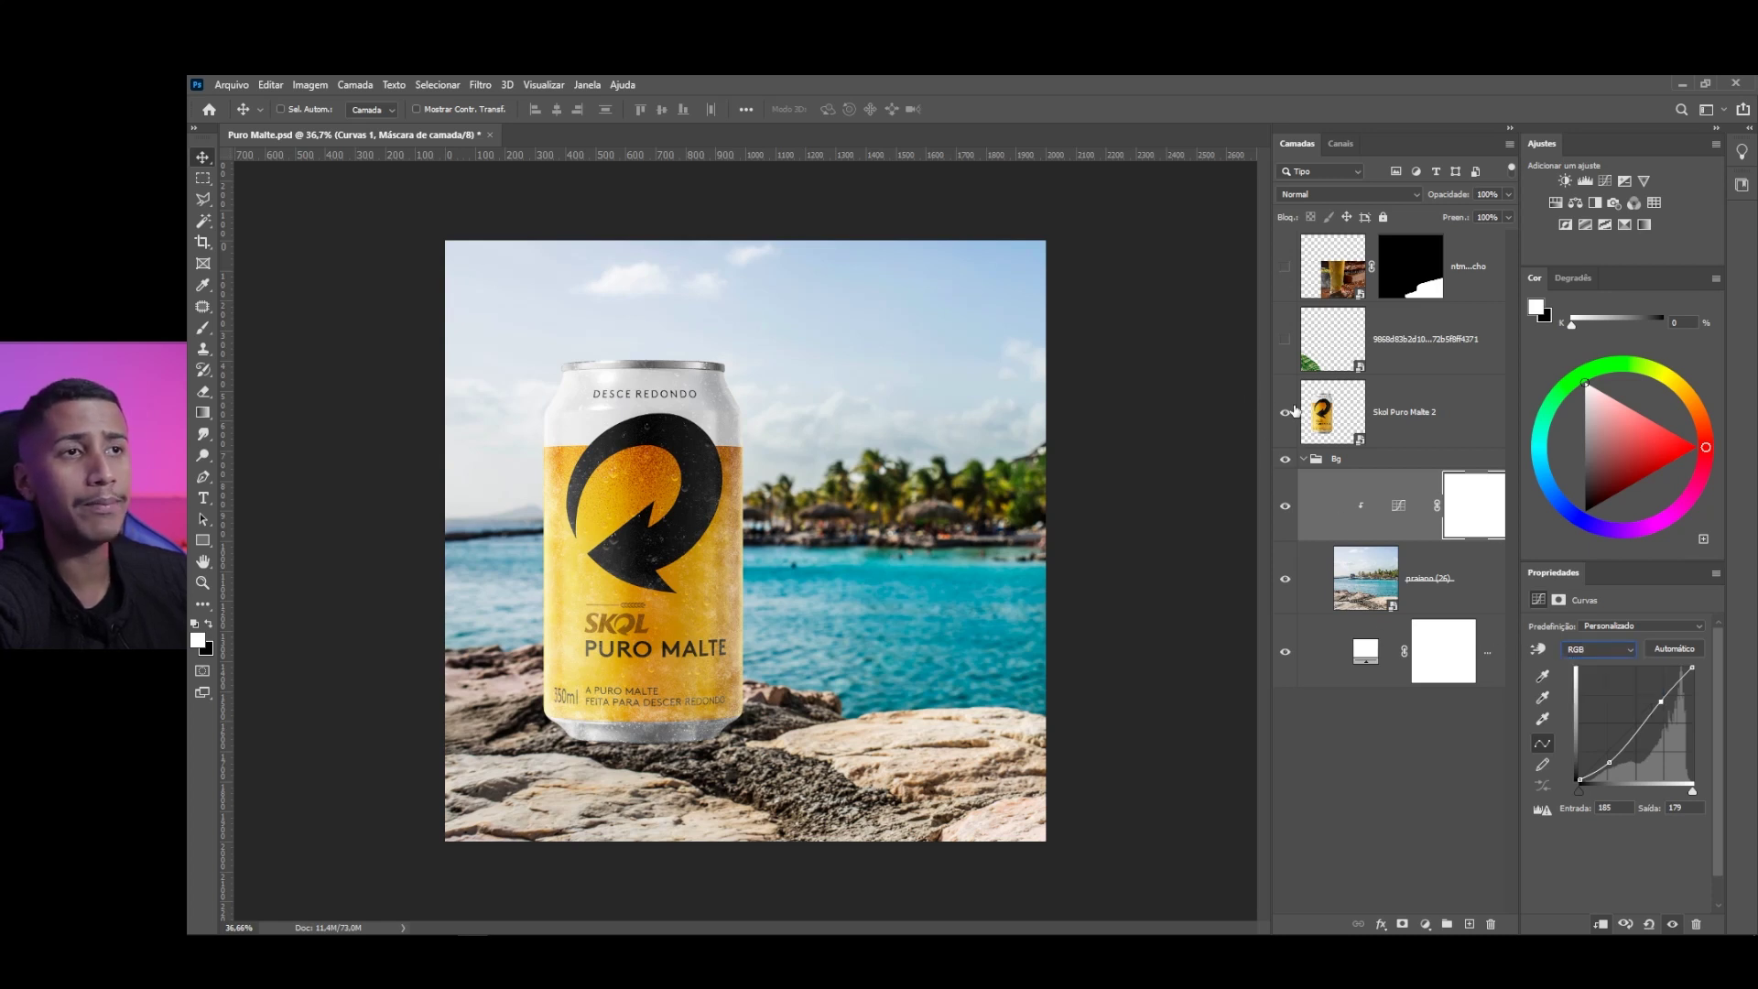
left_click(1288, 411)
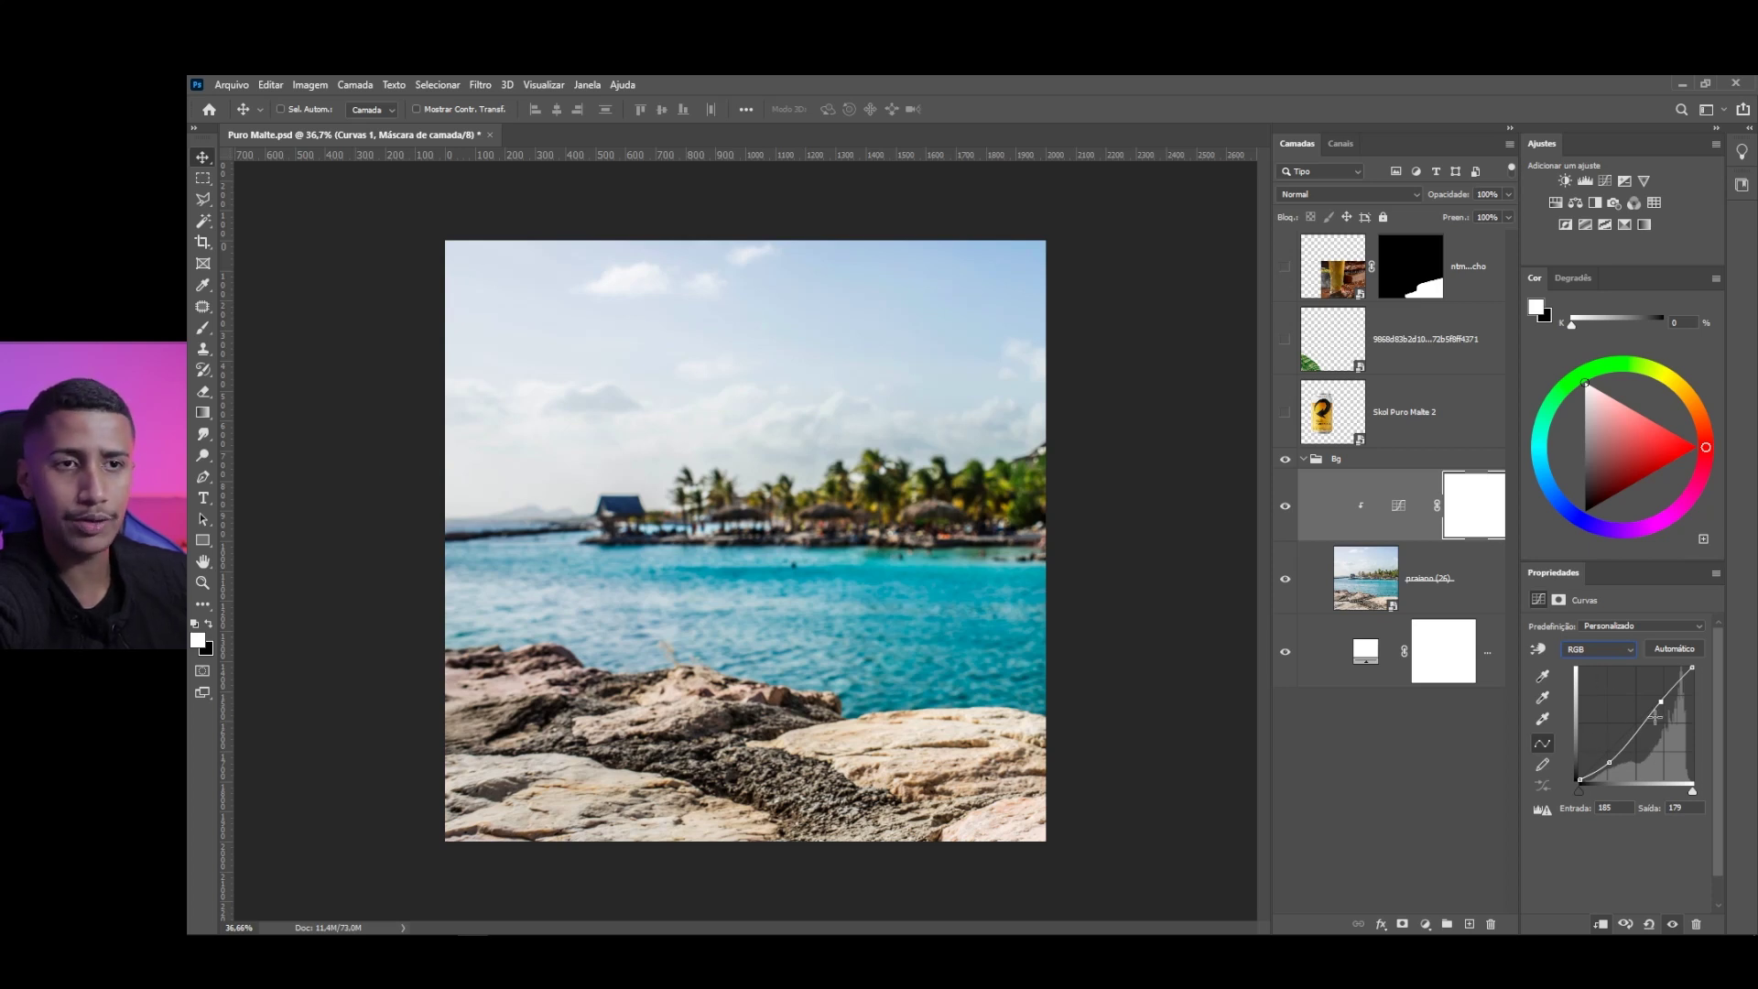
Raise the black point of the Curves red channel (Vermelho) to input 0, output 39
left_click(1573, 649)
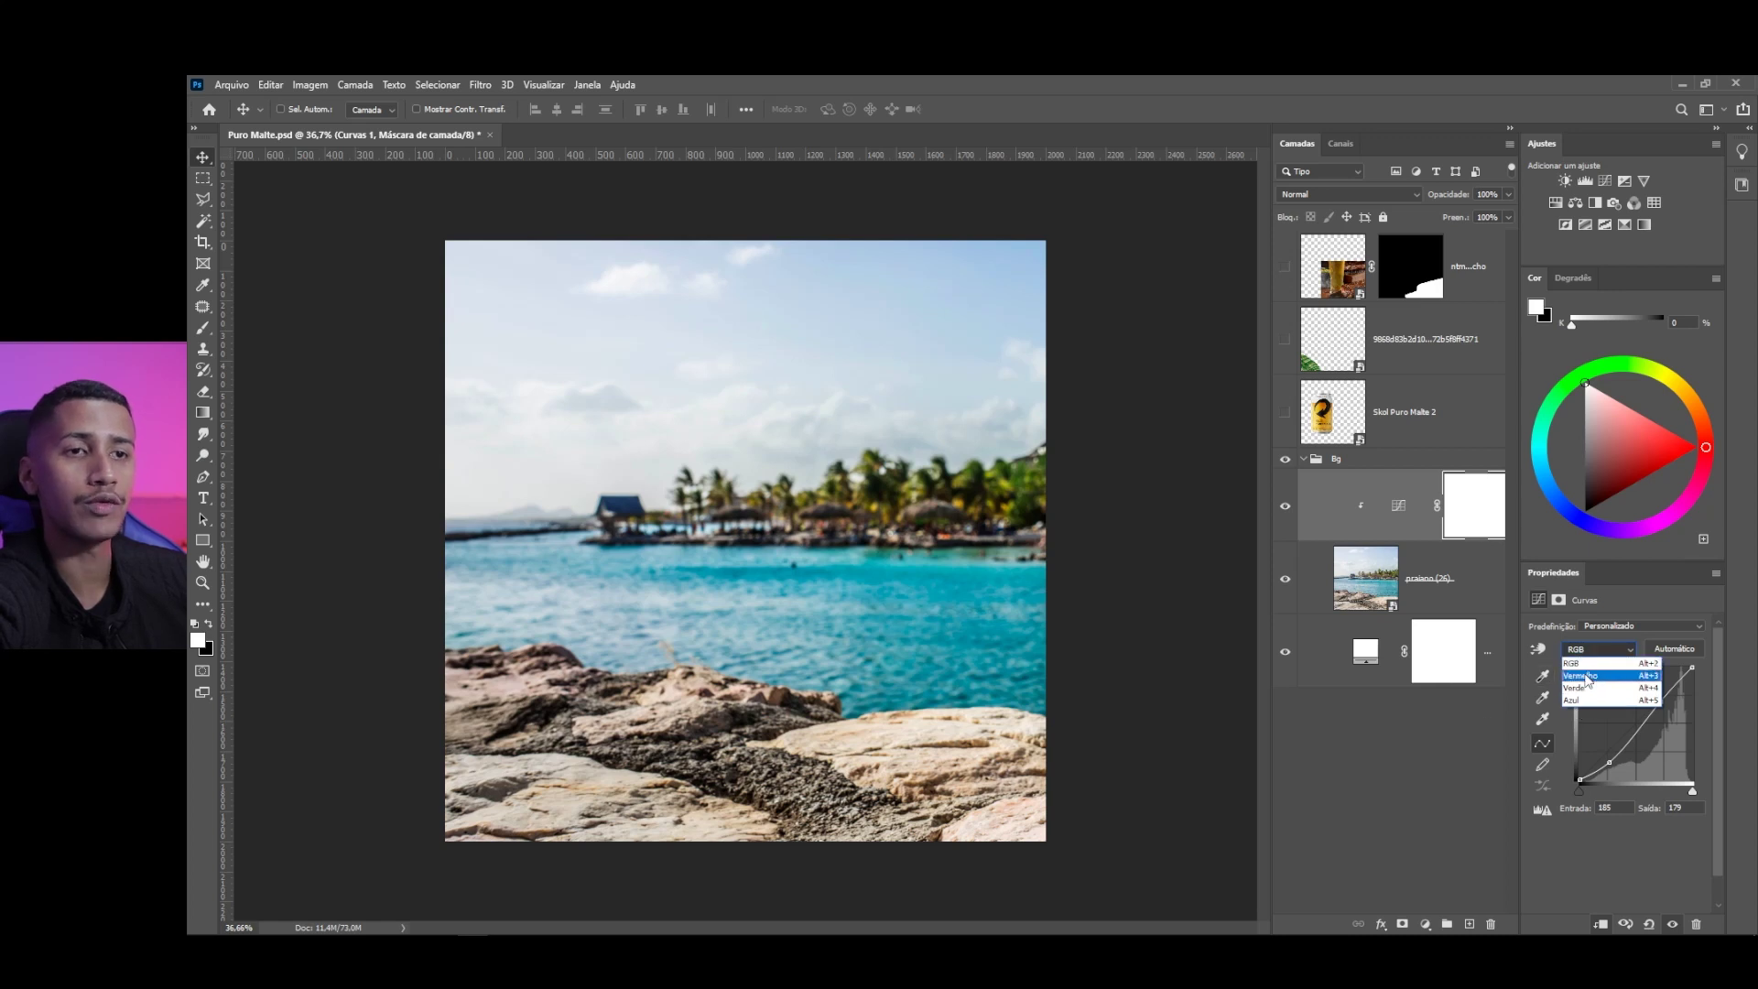
left_click(1579, 676)
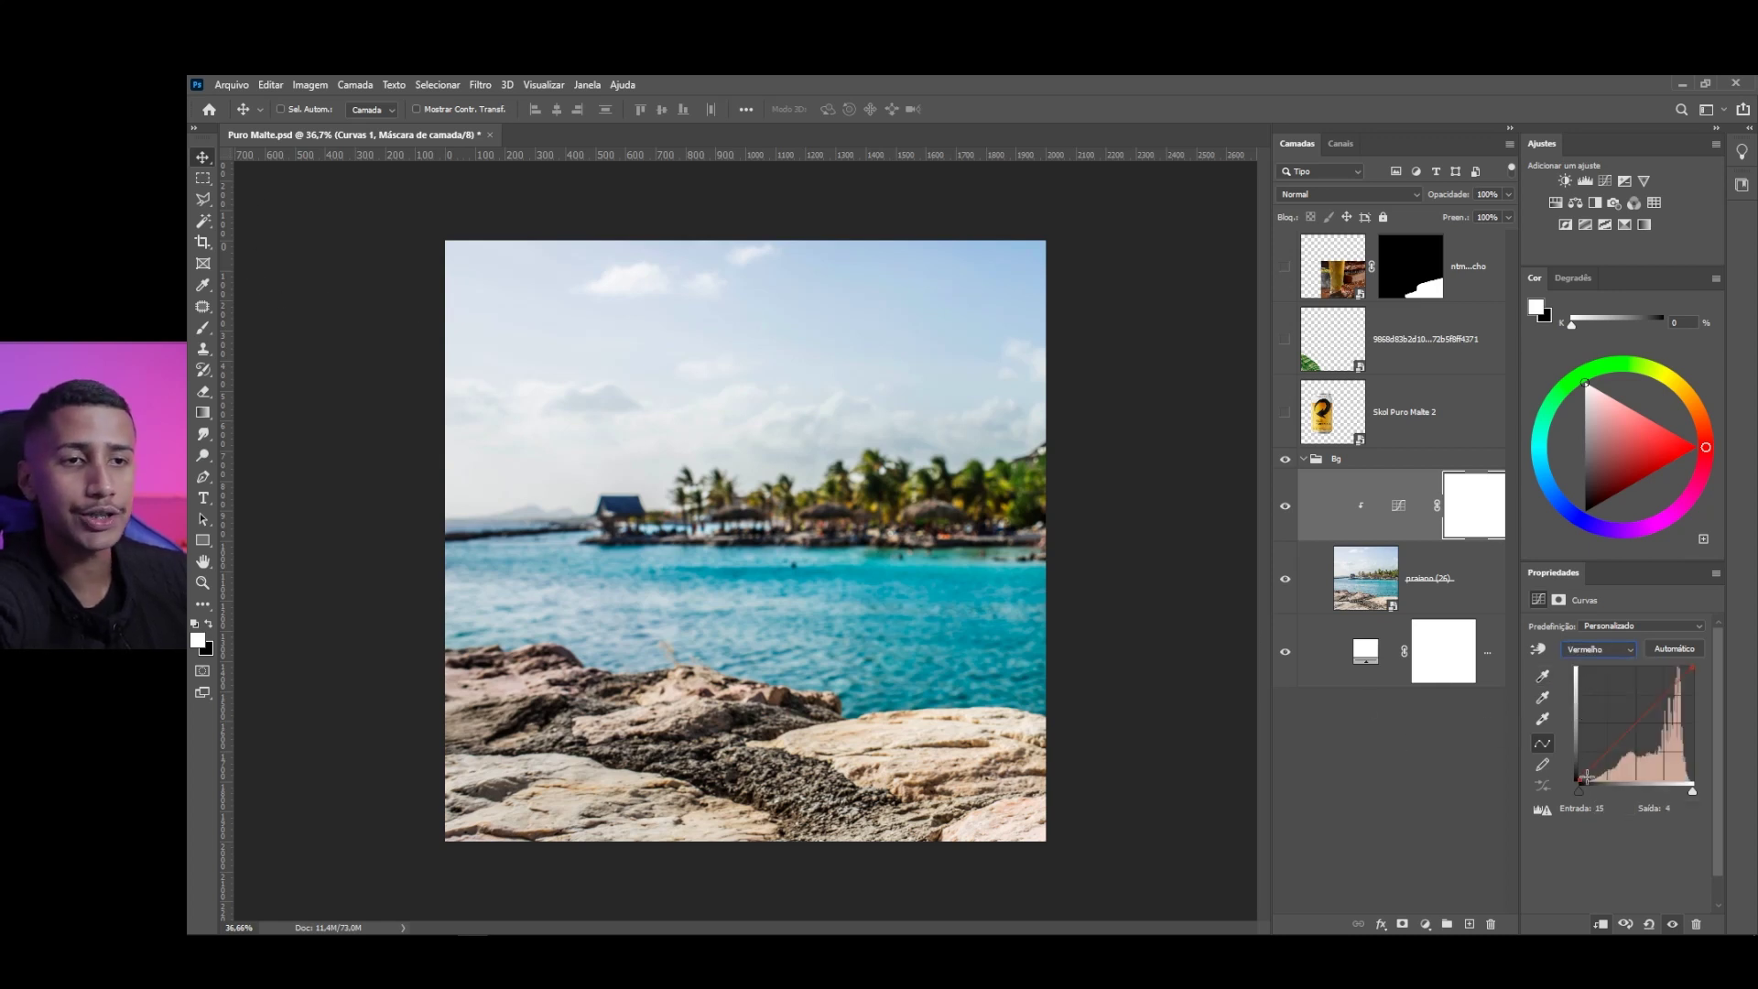
left_click_drag(1580, 784, 1565, 768)
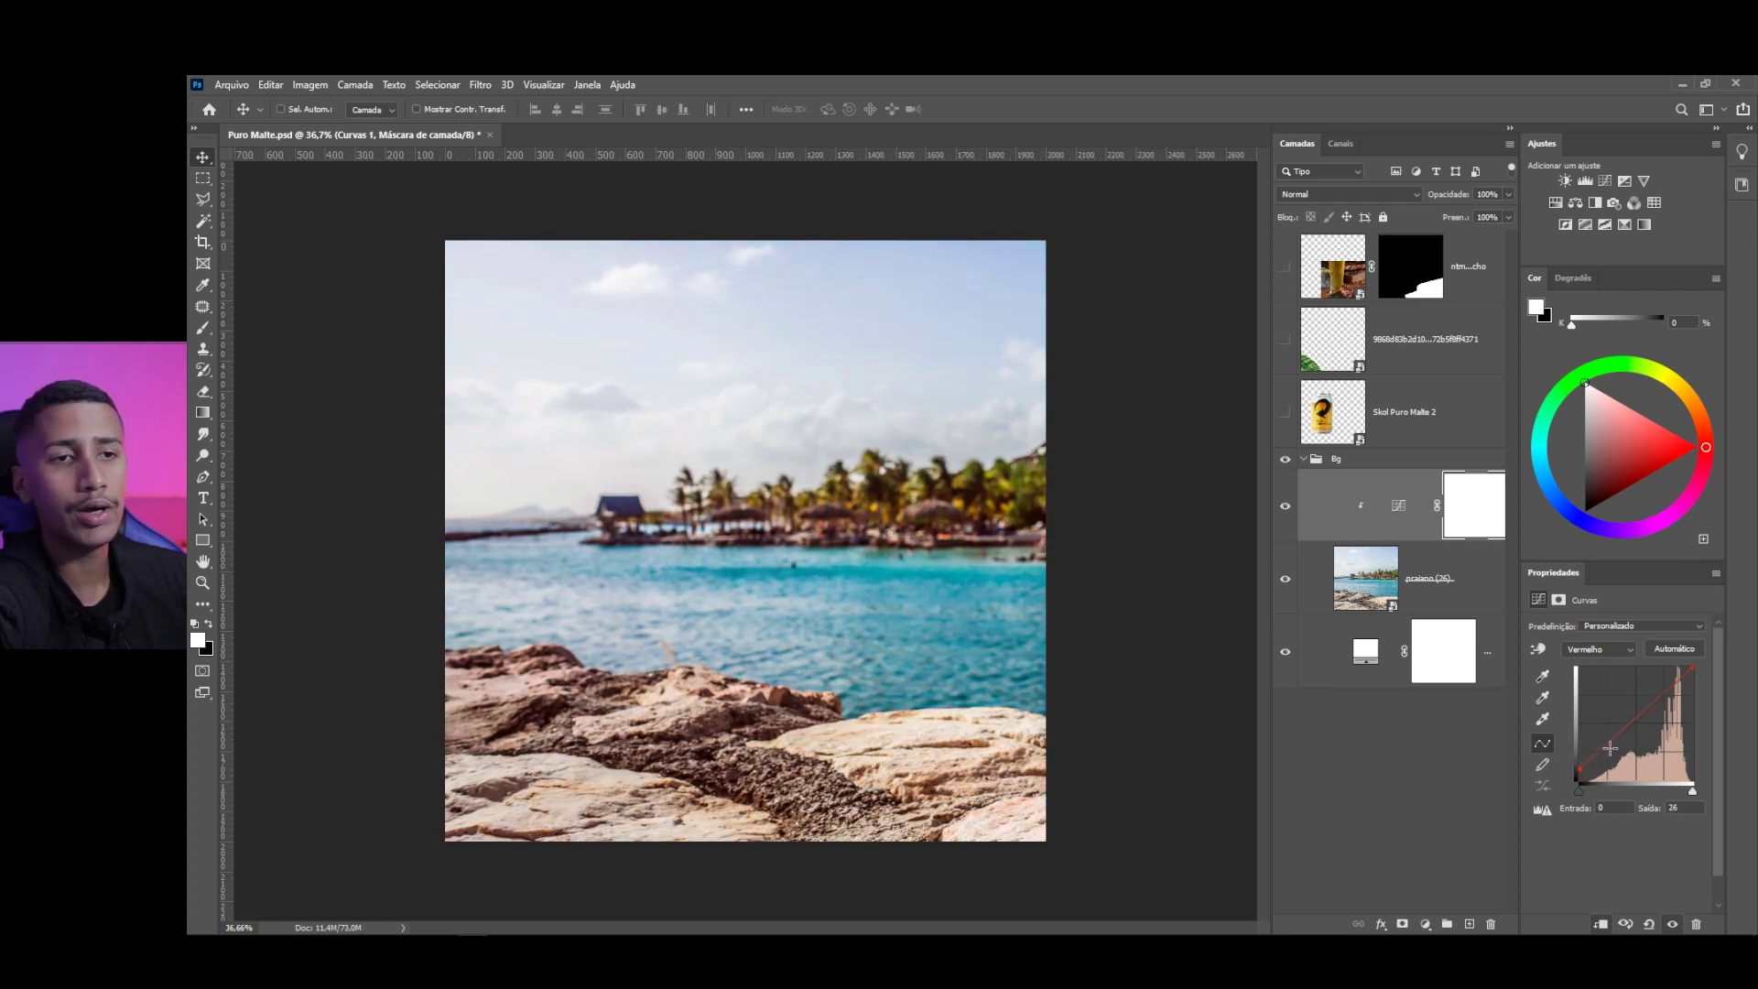
left_click_drag(1608, 748, 1602, 747)
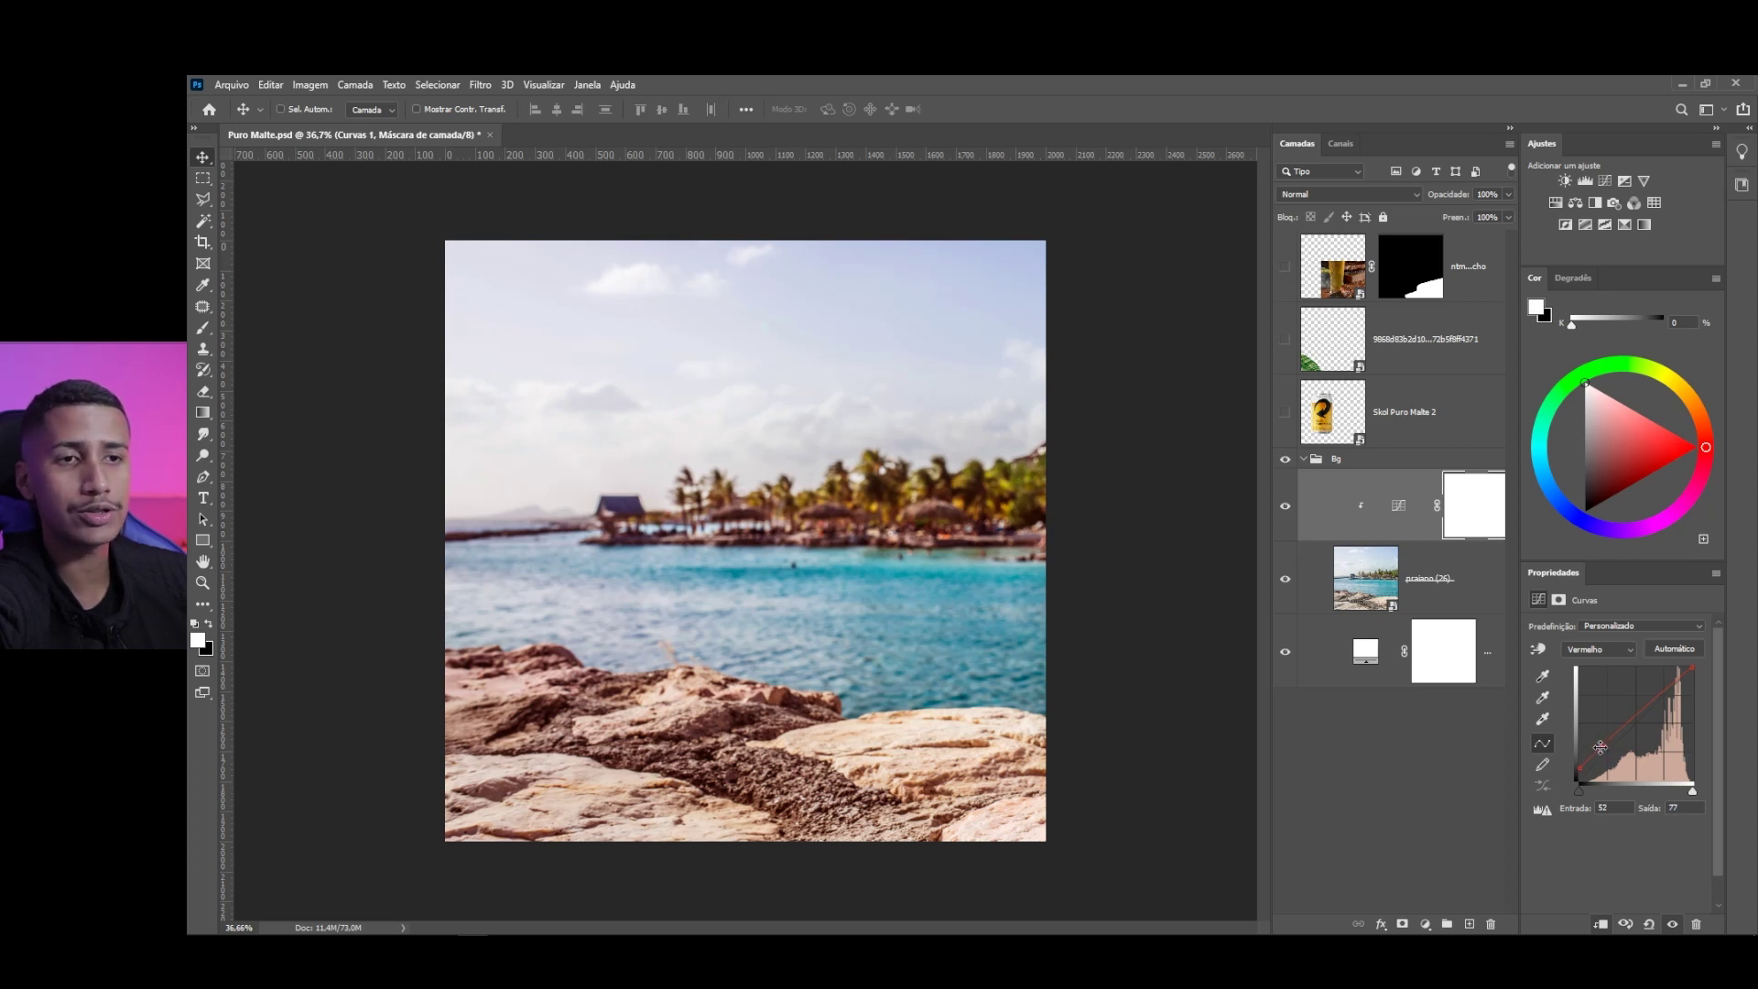
left_click_drag(1598, 744, 1563, 764)
Shift the black point of the Curves blue channel (Azul) to input 25, output 0, leaving its white point at 255
left_click(1598, 648)
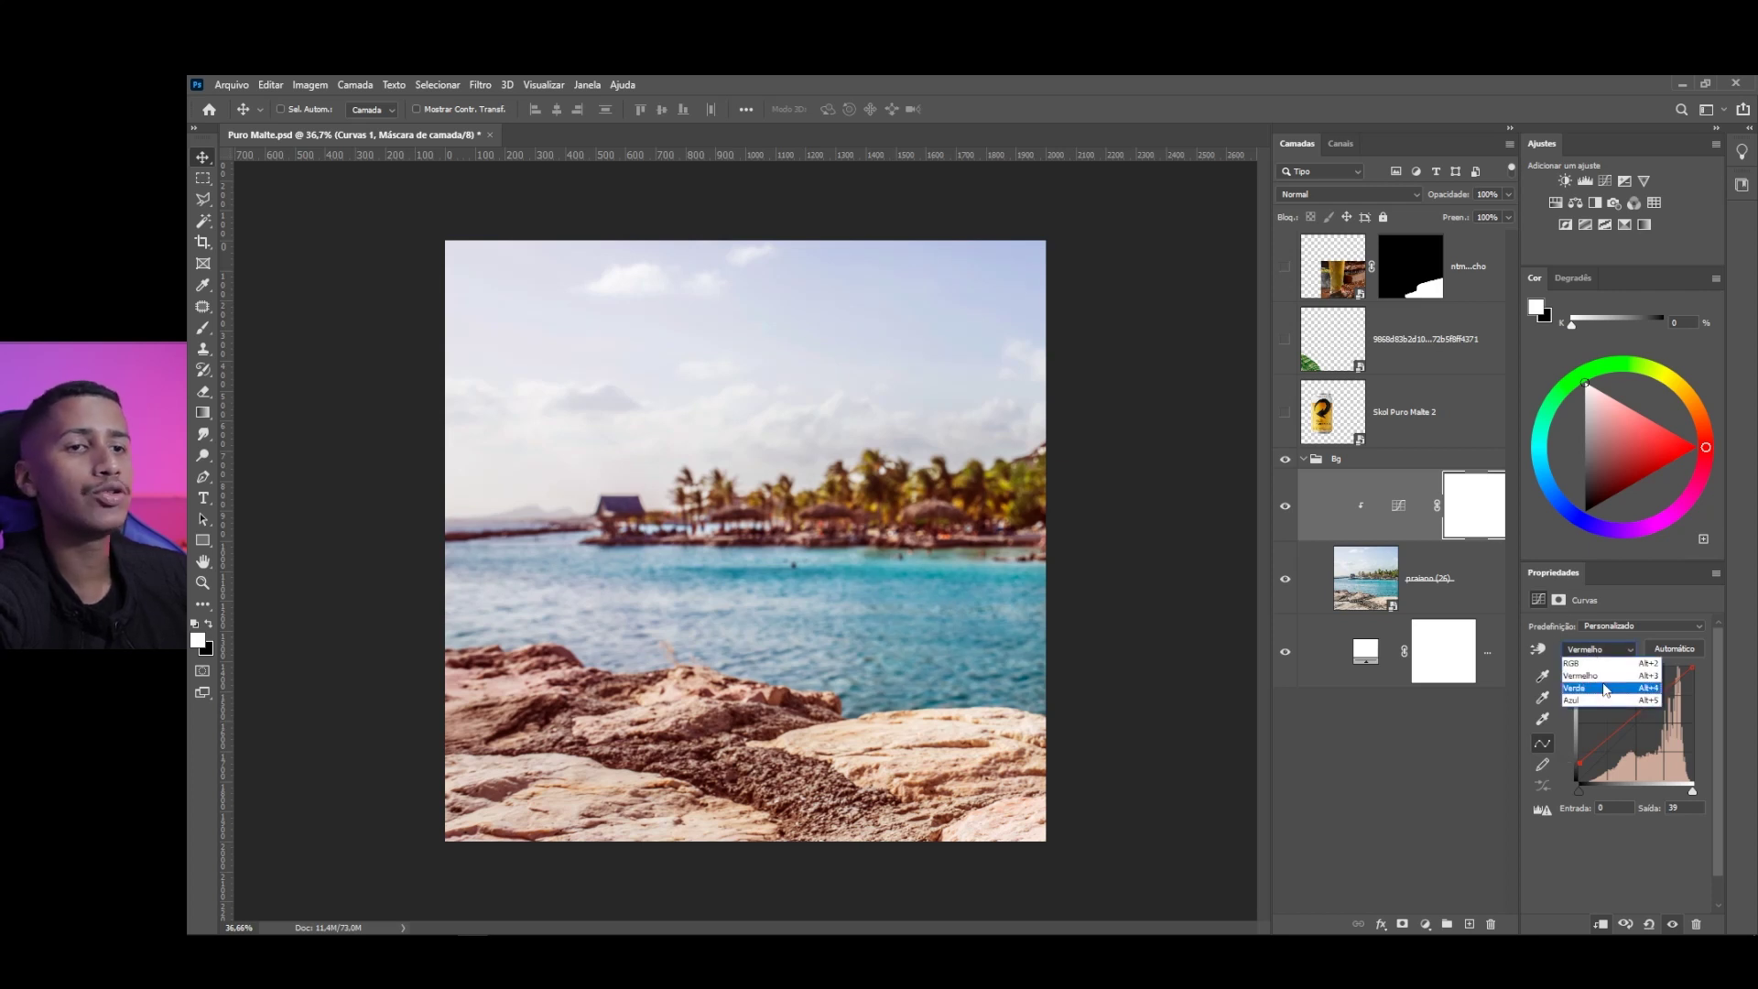
left_click(1578, 699)
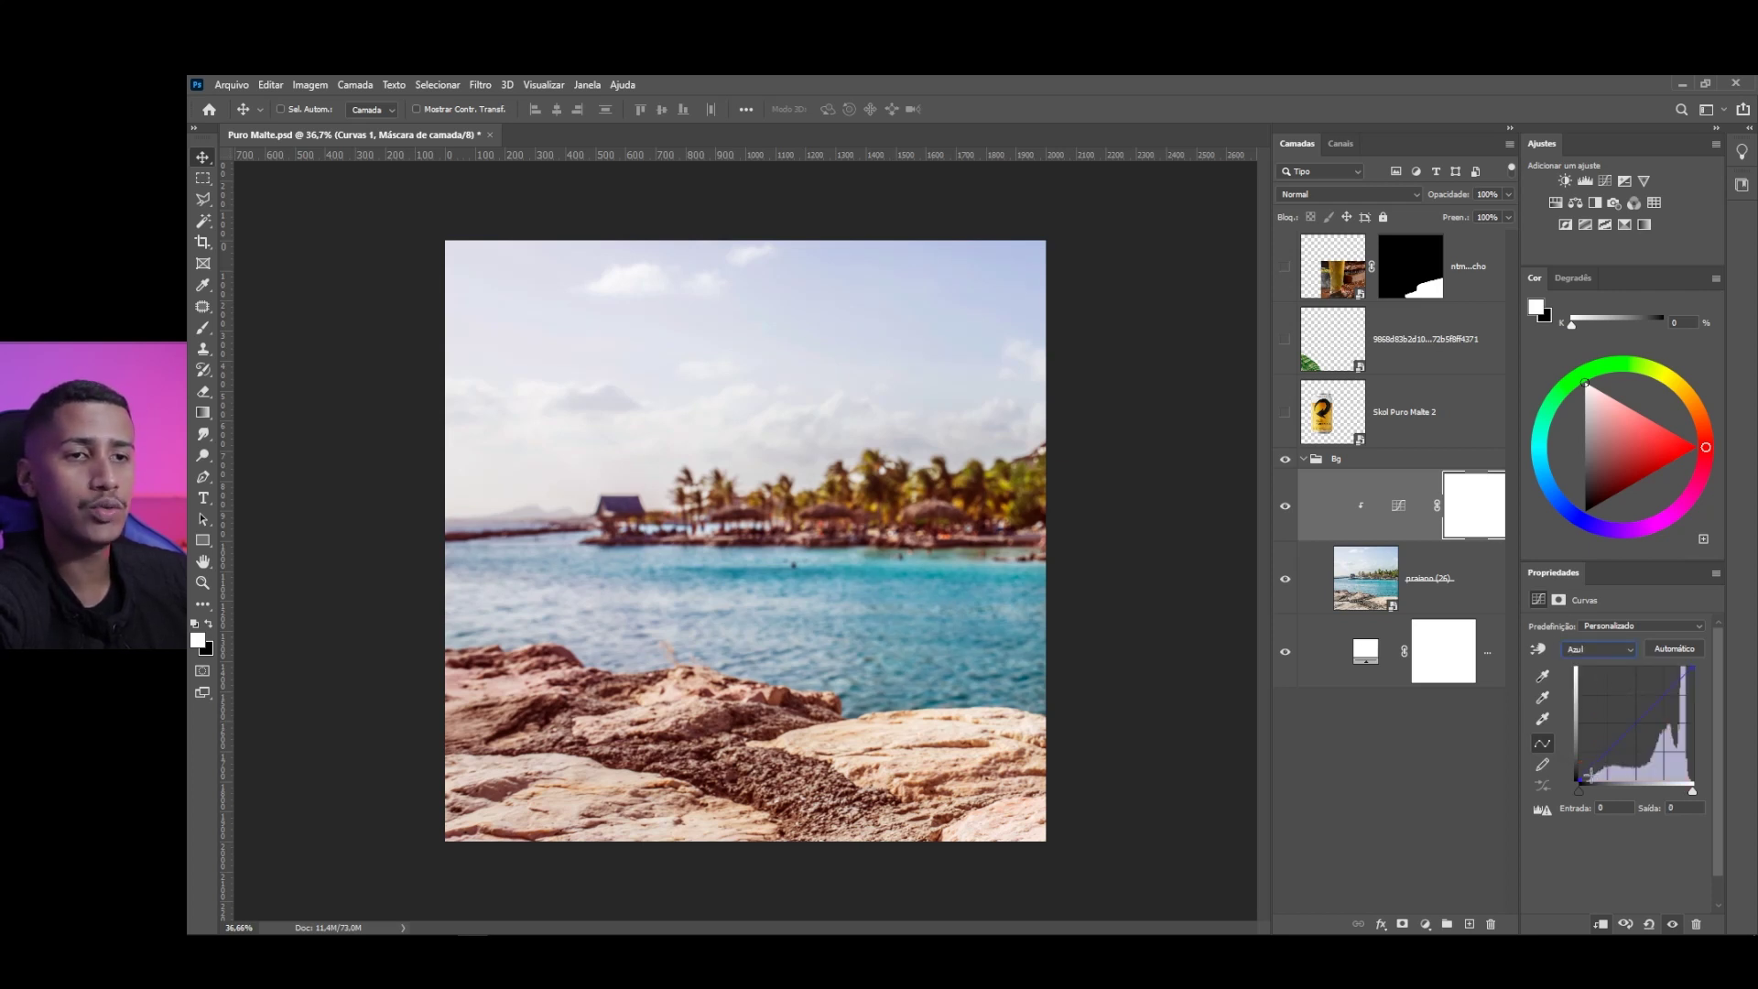
mouse_move(1580, 780)
left_mouse_down()
mouse_move(1568, 761)
mouse_move(1567, 783)
mouse_move(1591, 782)
left_mouse_up()
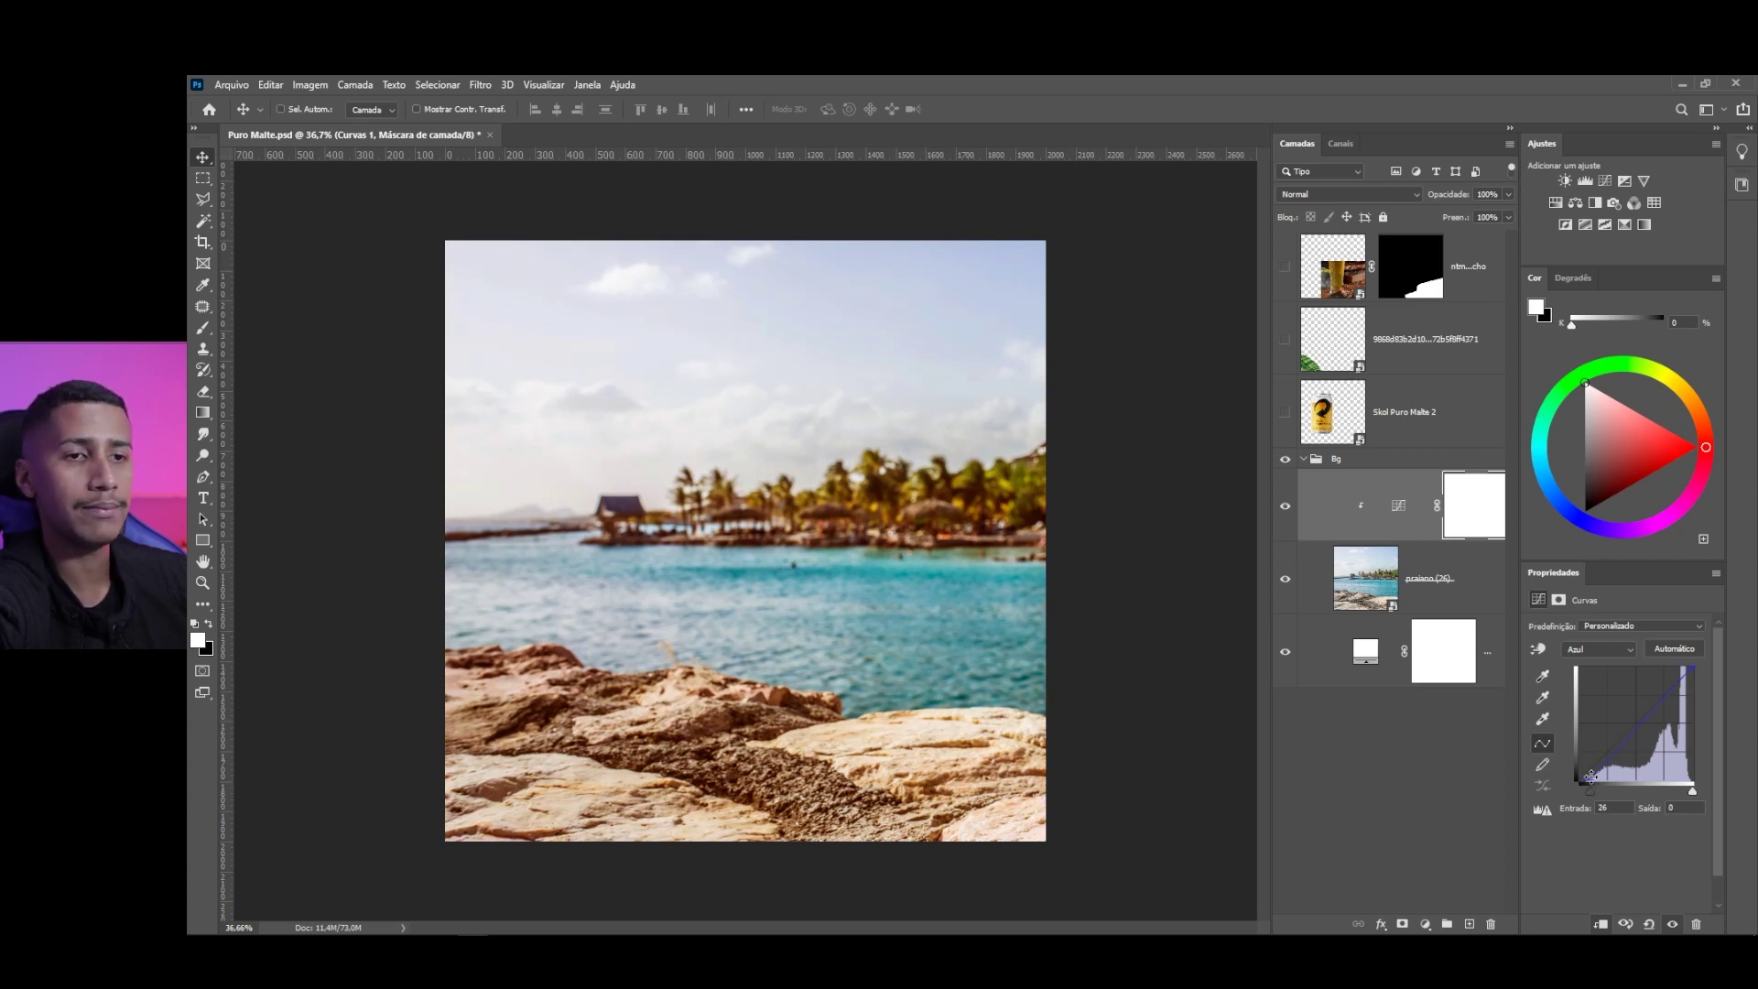
left_click_drag(1592, 775, 1590, 780)
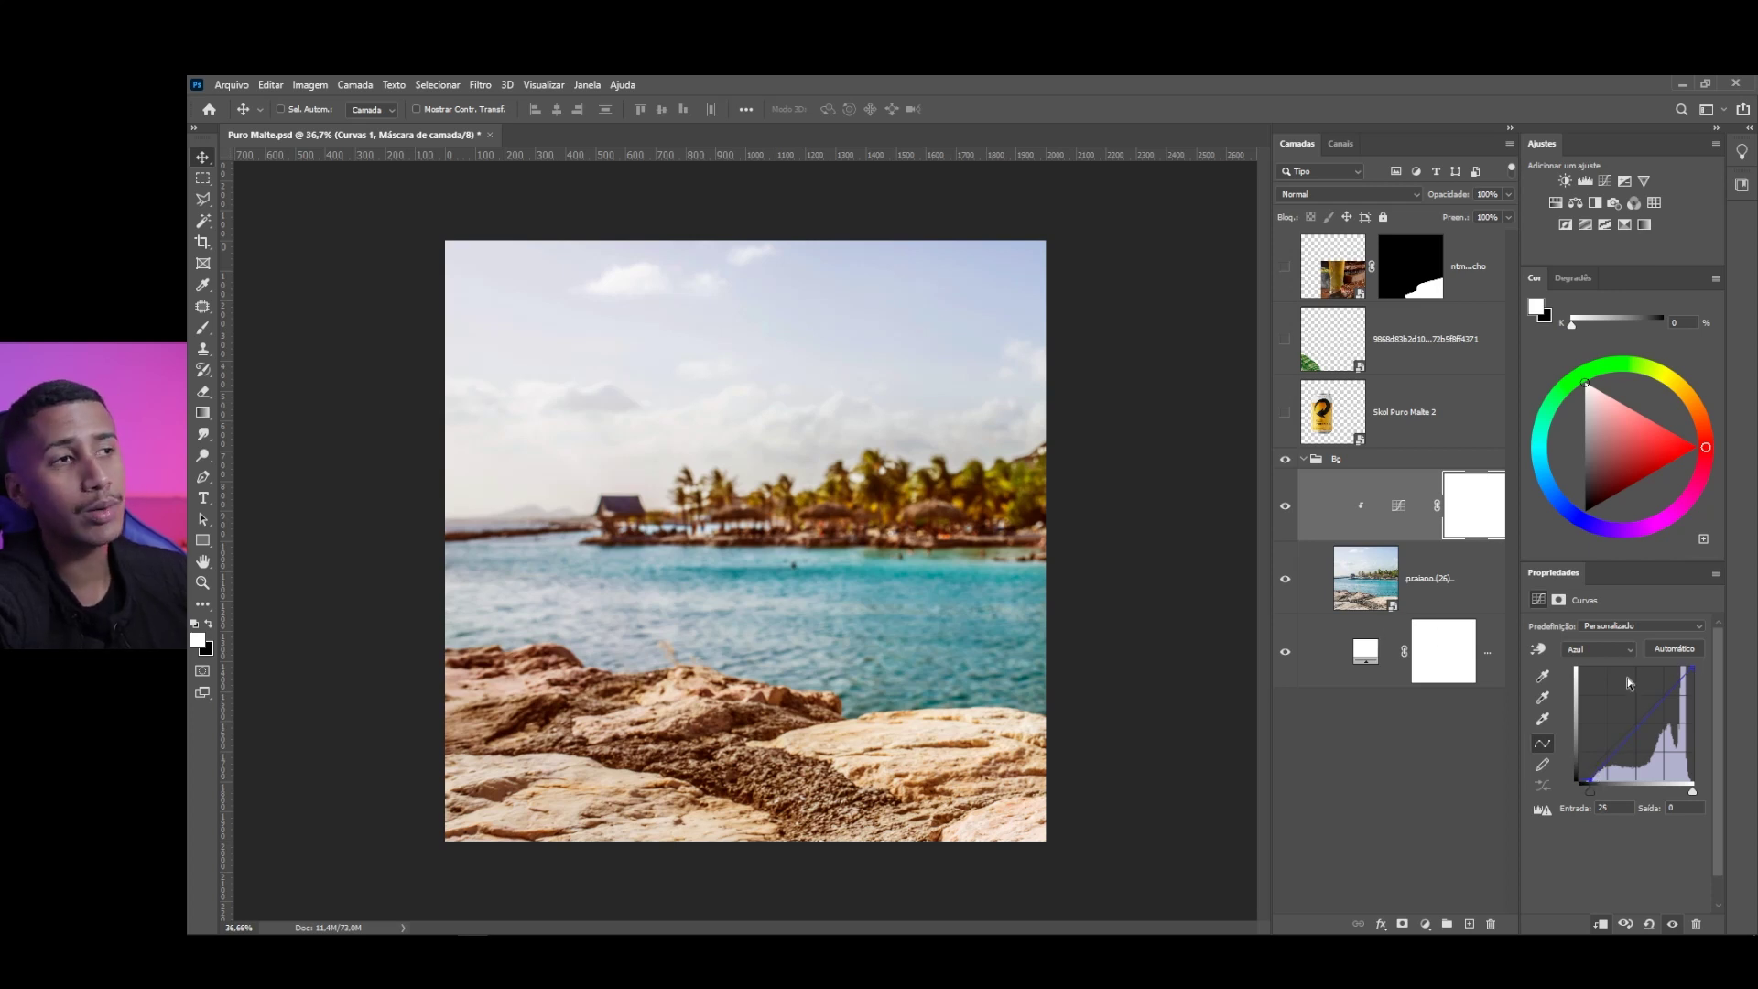
mouse_move(1690, 670)
left_mouse_down()
mouse_move(1685, 686)
mouse_move(1674, 671)
mouse_move(1702, 661)
left_mouse_up()
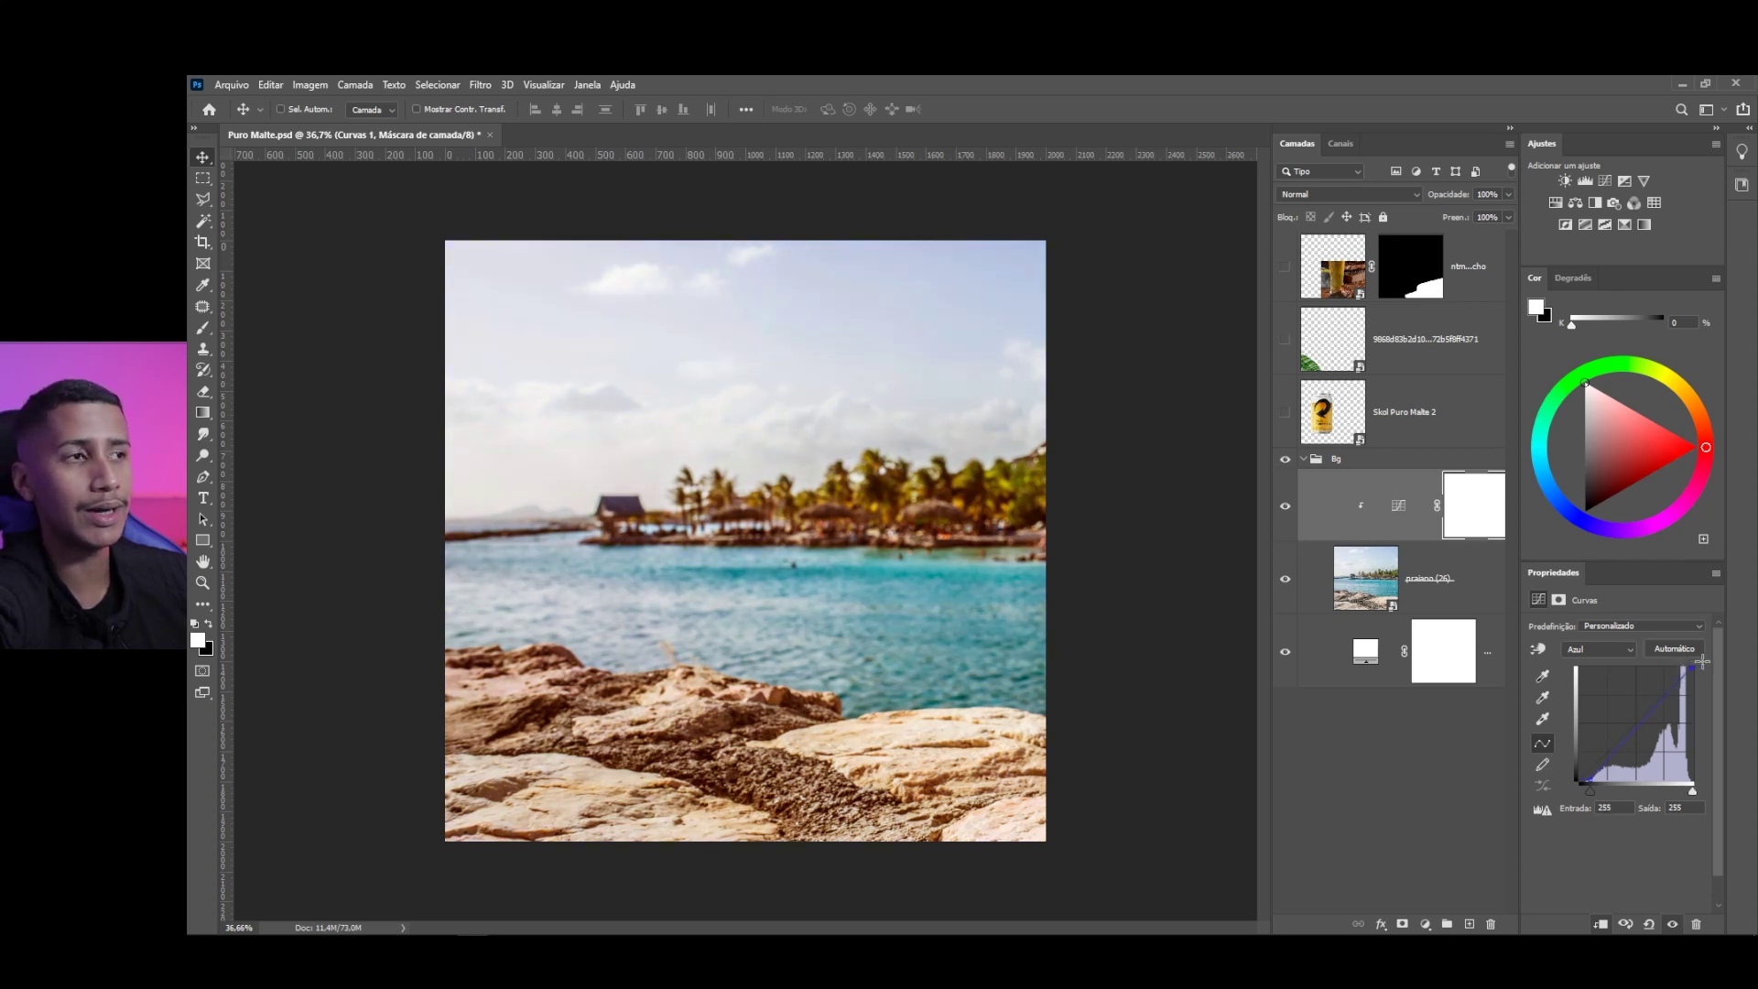
Shift the black point of the Curves green channel (Verde) to input 12, output 0
left_click(1601, 647)
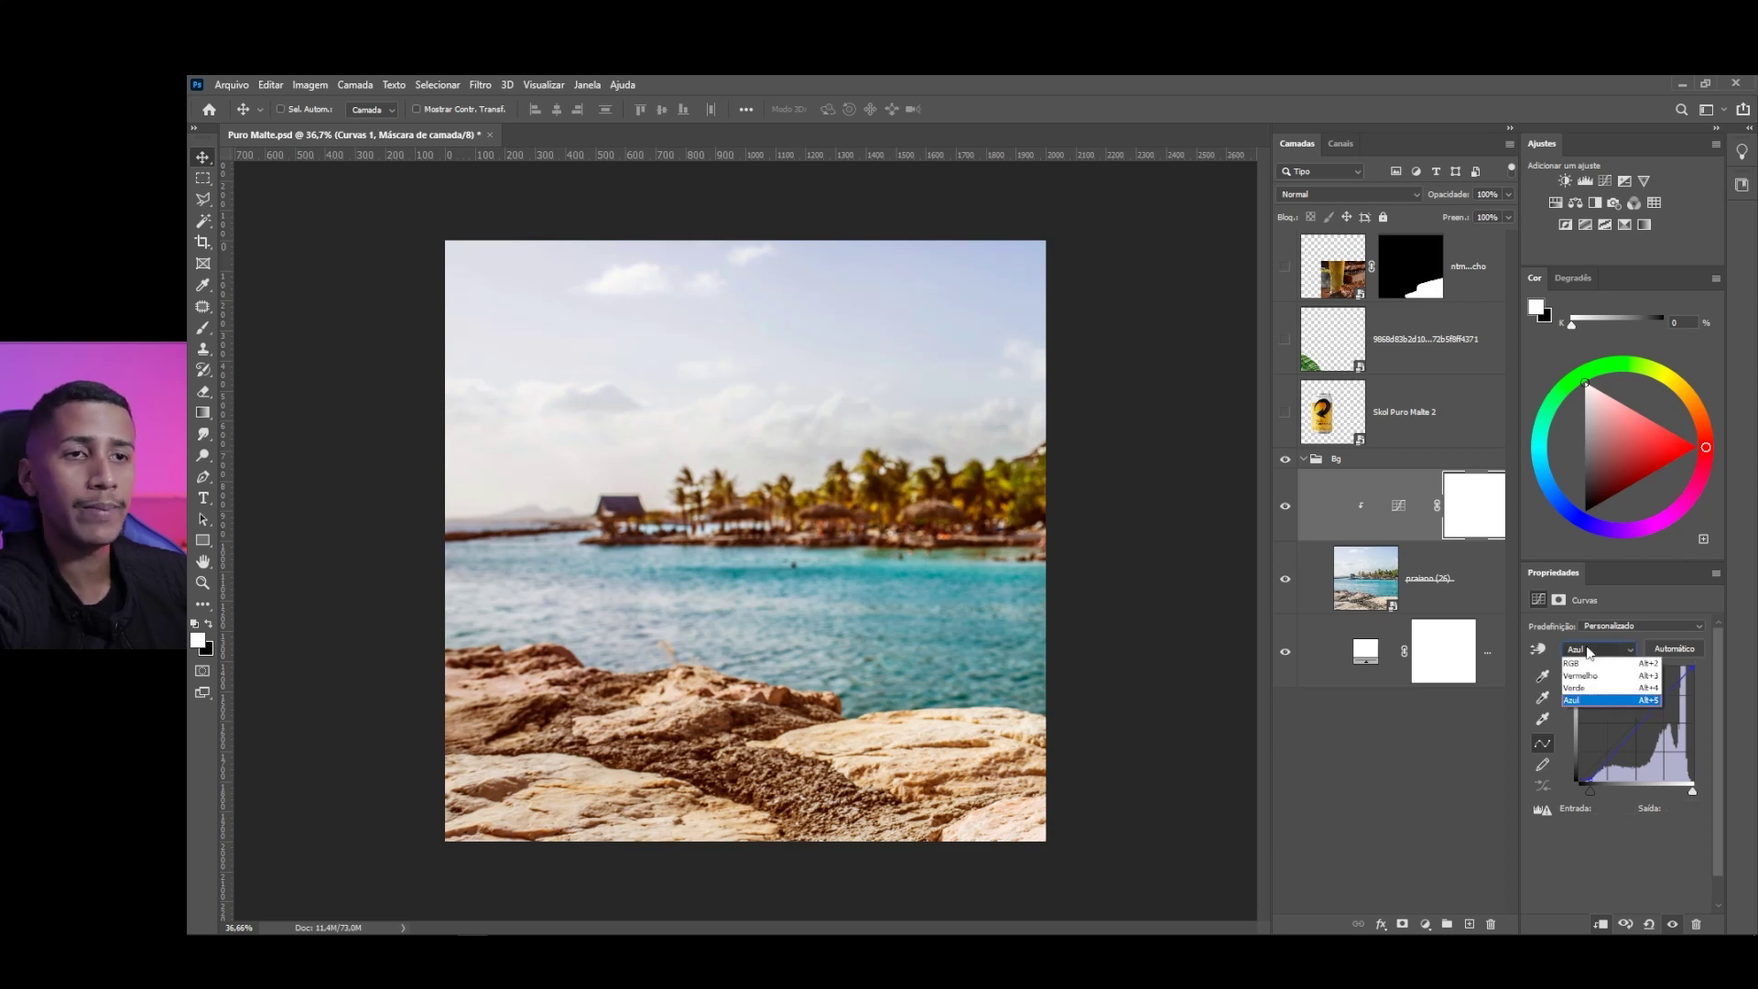
left_click(1594, 689)
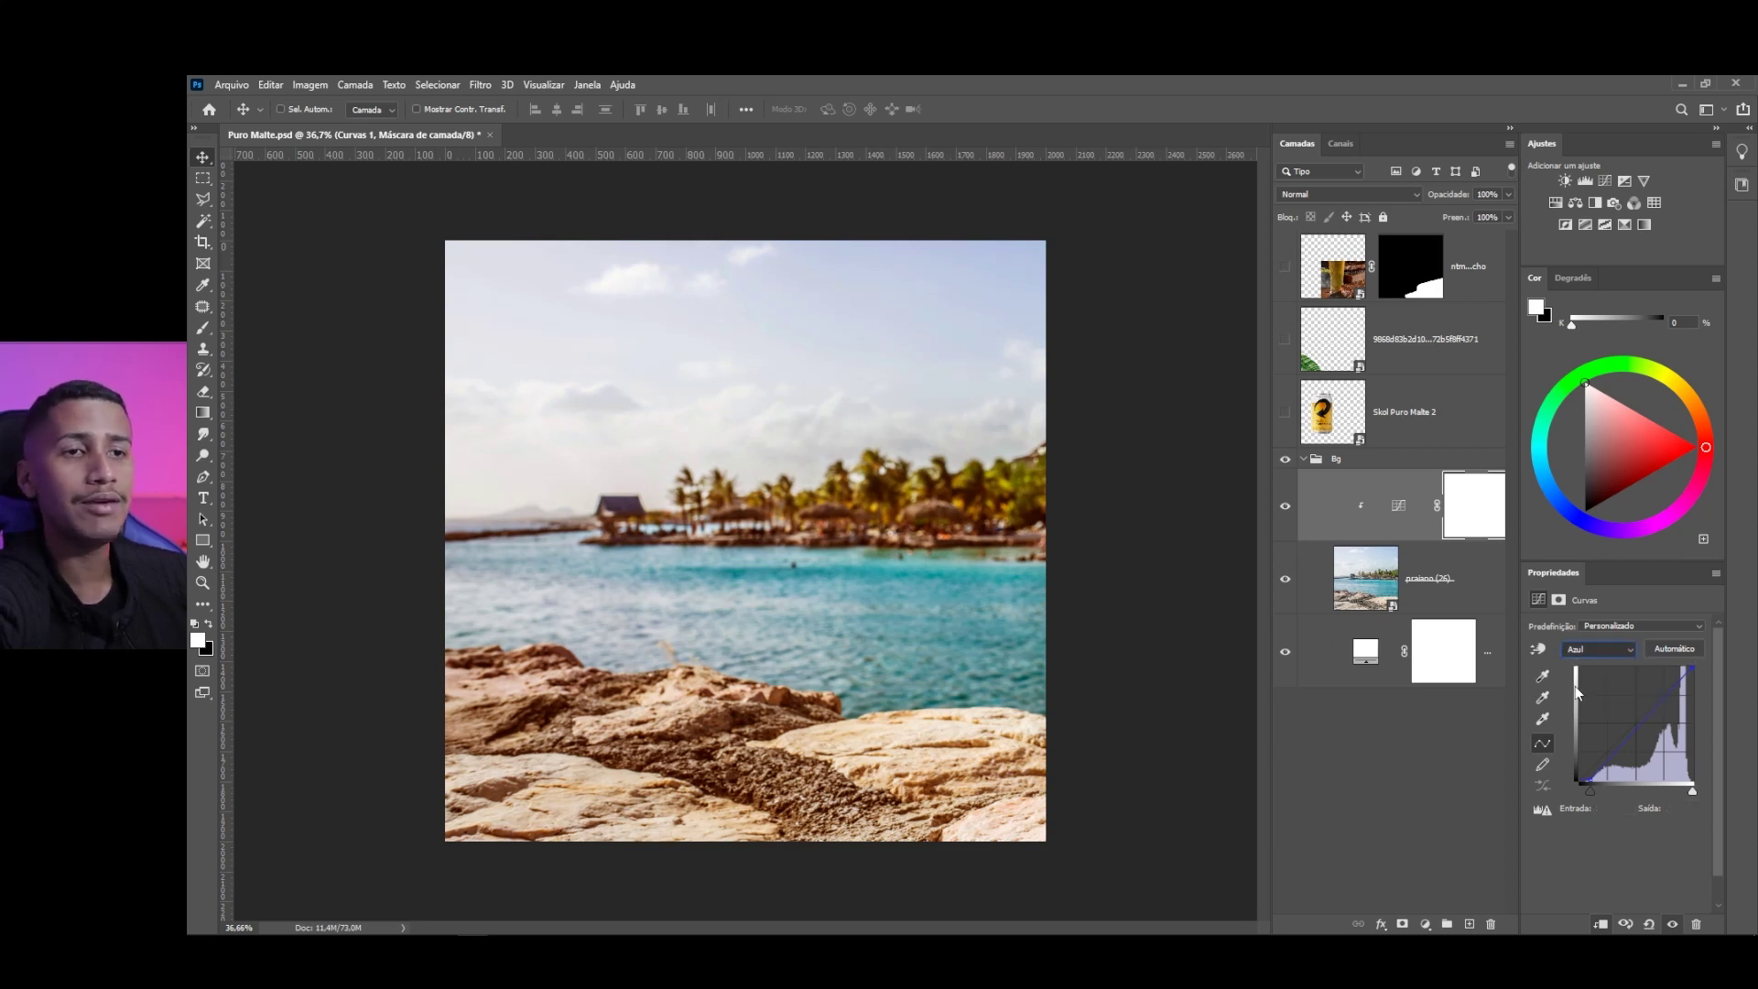
left_click(1578, 782)
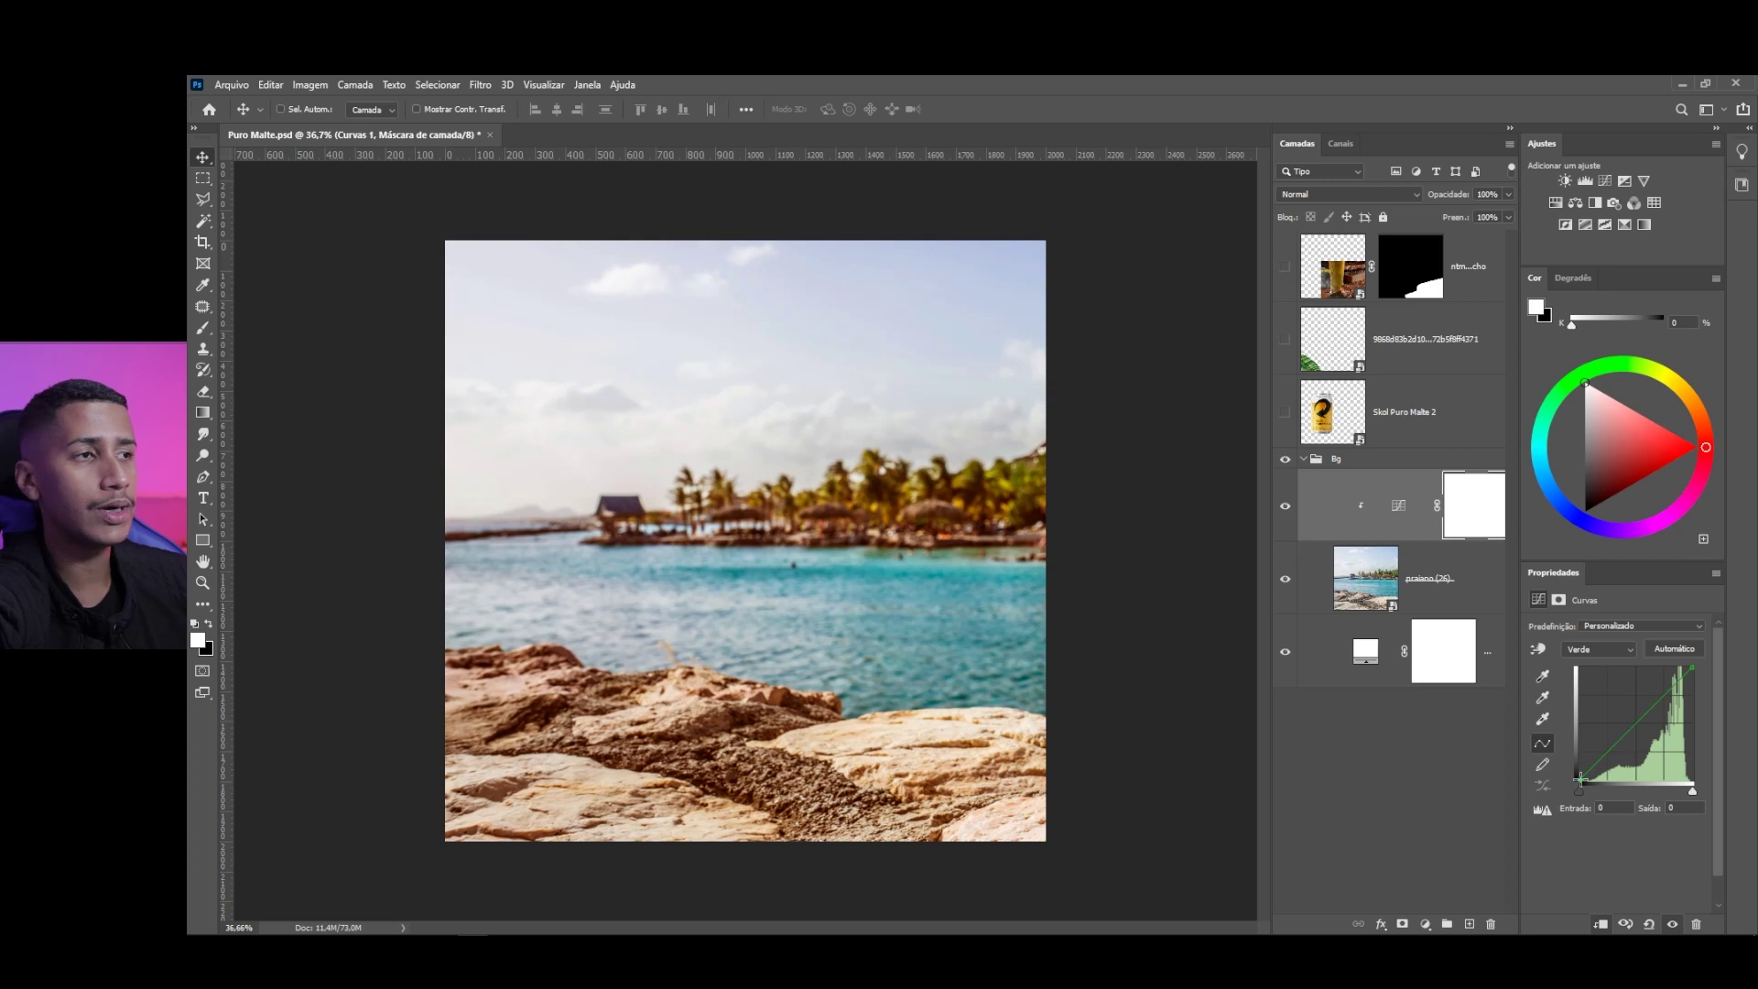
left_click_drag(1577, 782, 1587, 781)
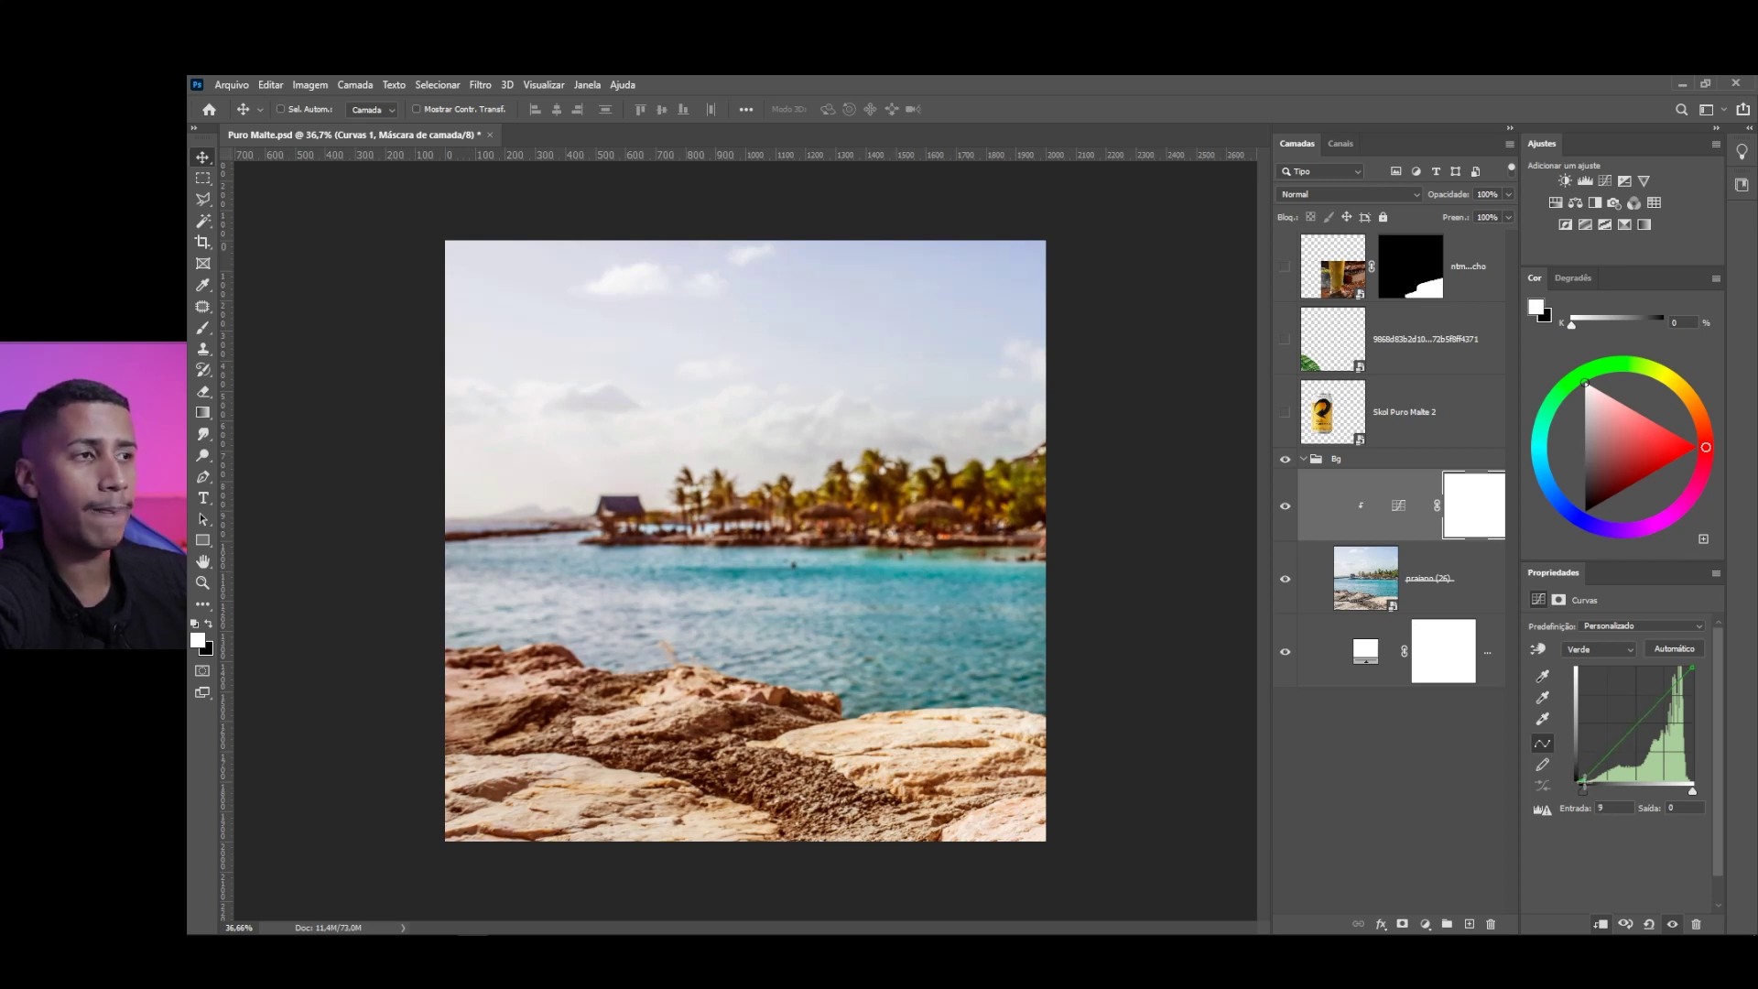
left_click_drag(1585, 781, 1582, 782)
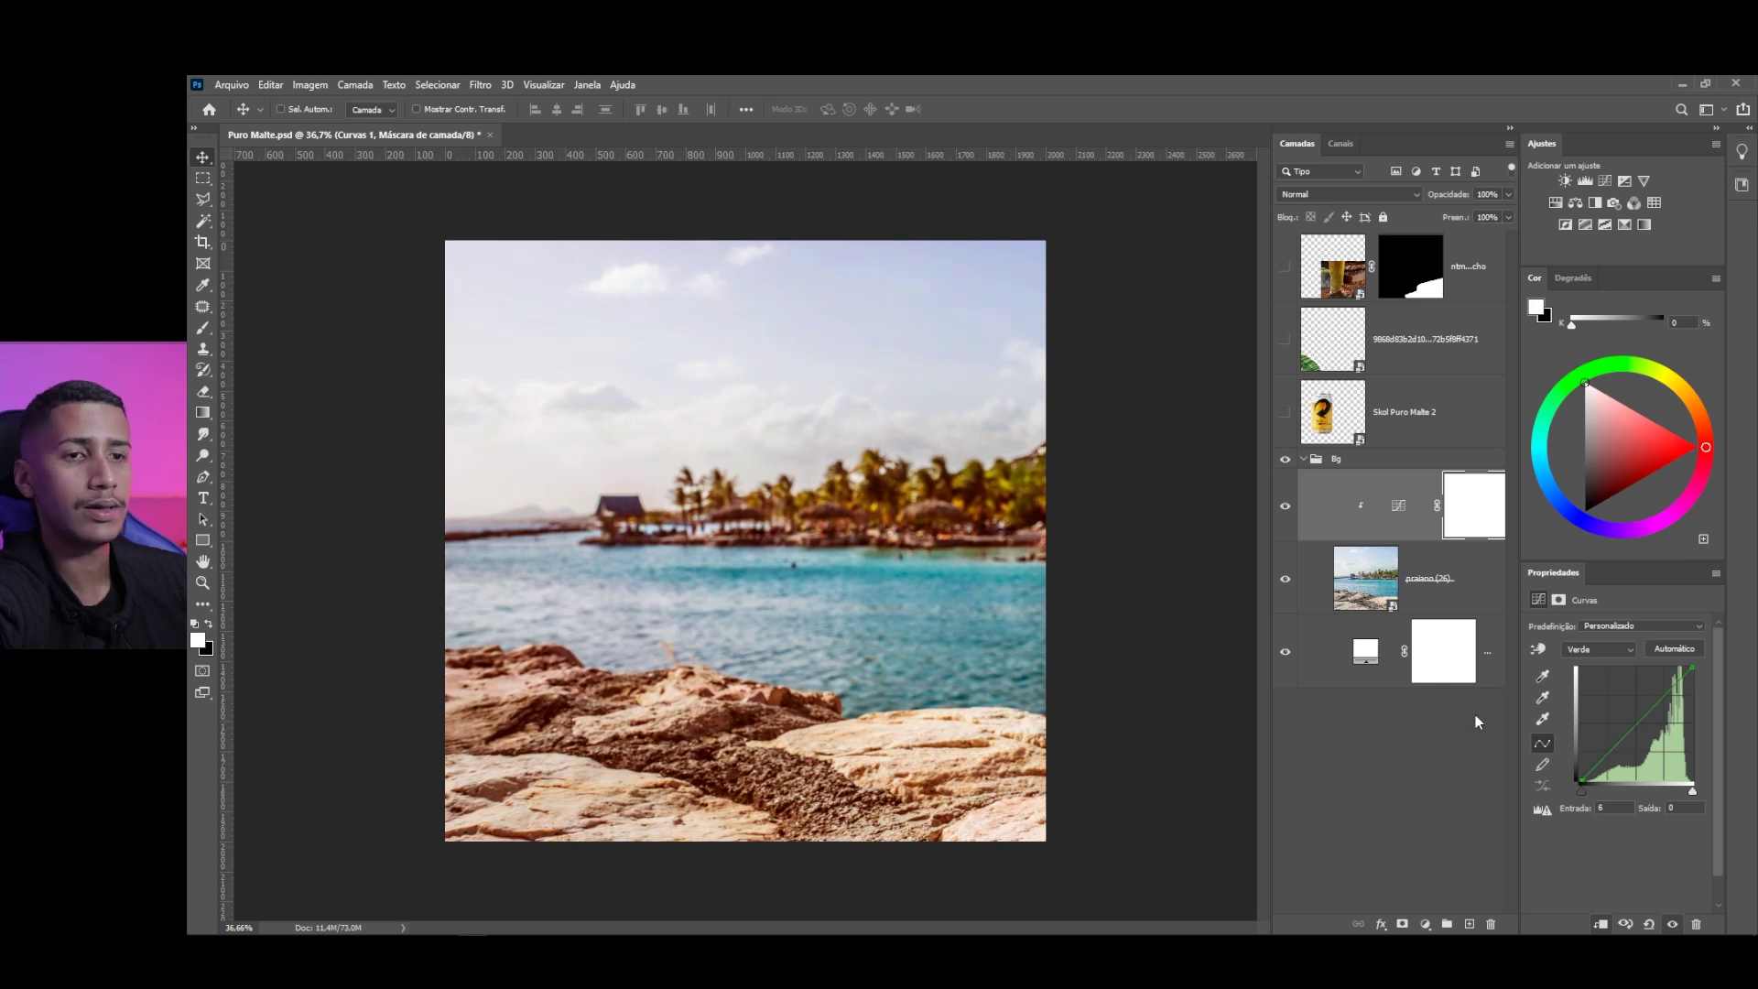
left_click_drag(1581, 781, 1586, 781)
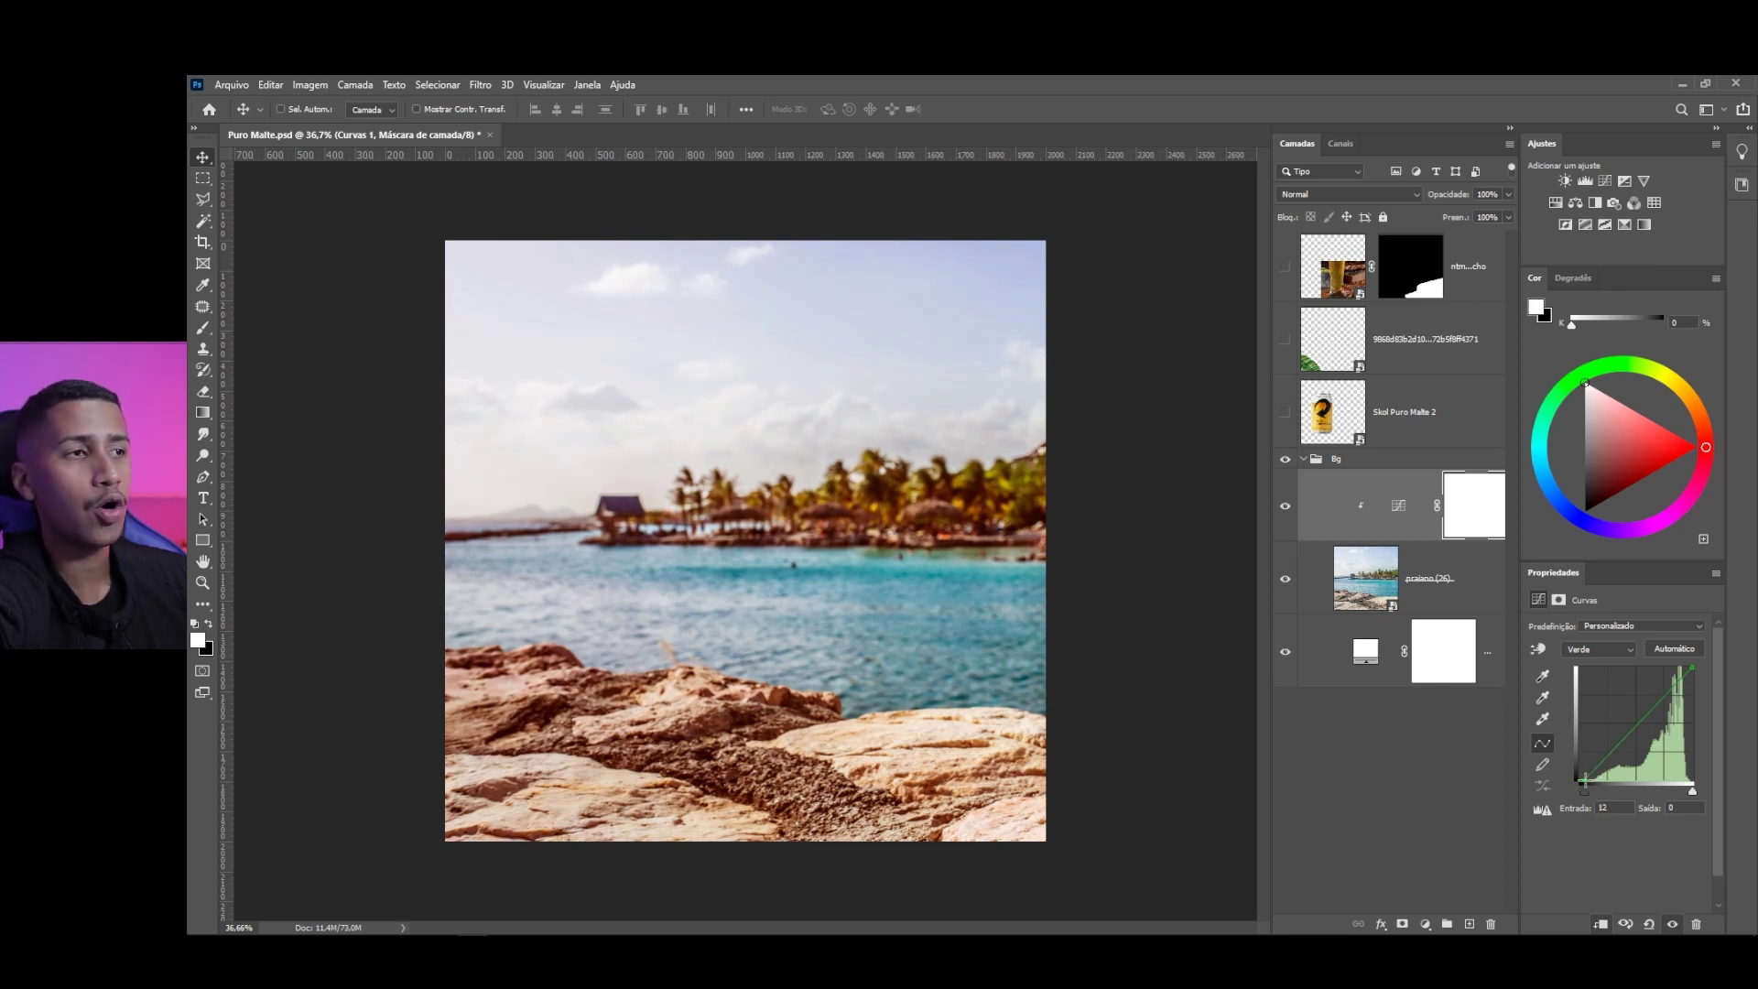
Toggle the Curves layer's visibility to compare the beach photo with and without the colour channel adjustments
left_click(1286, 507)
left_click(1286, 507)
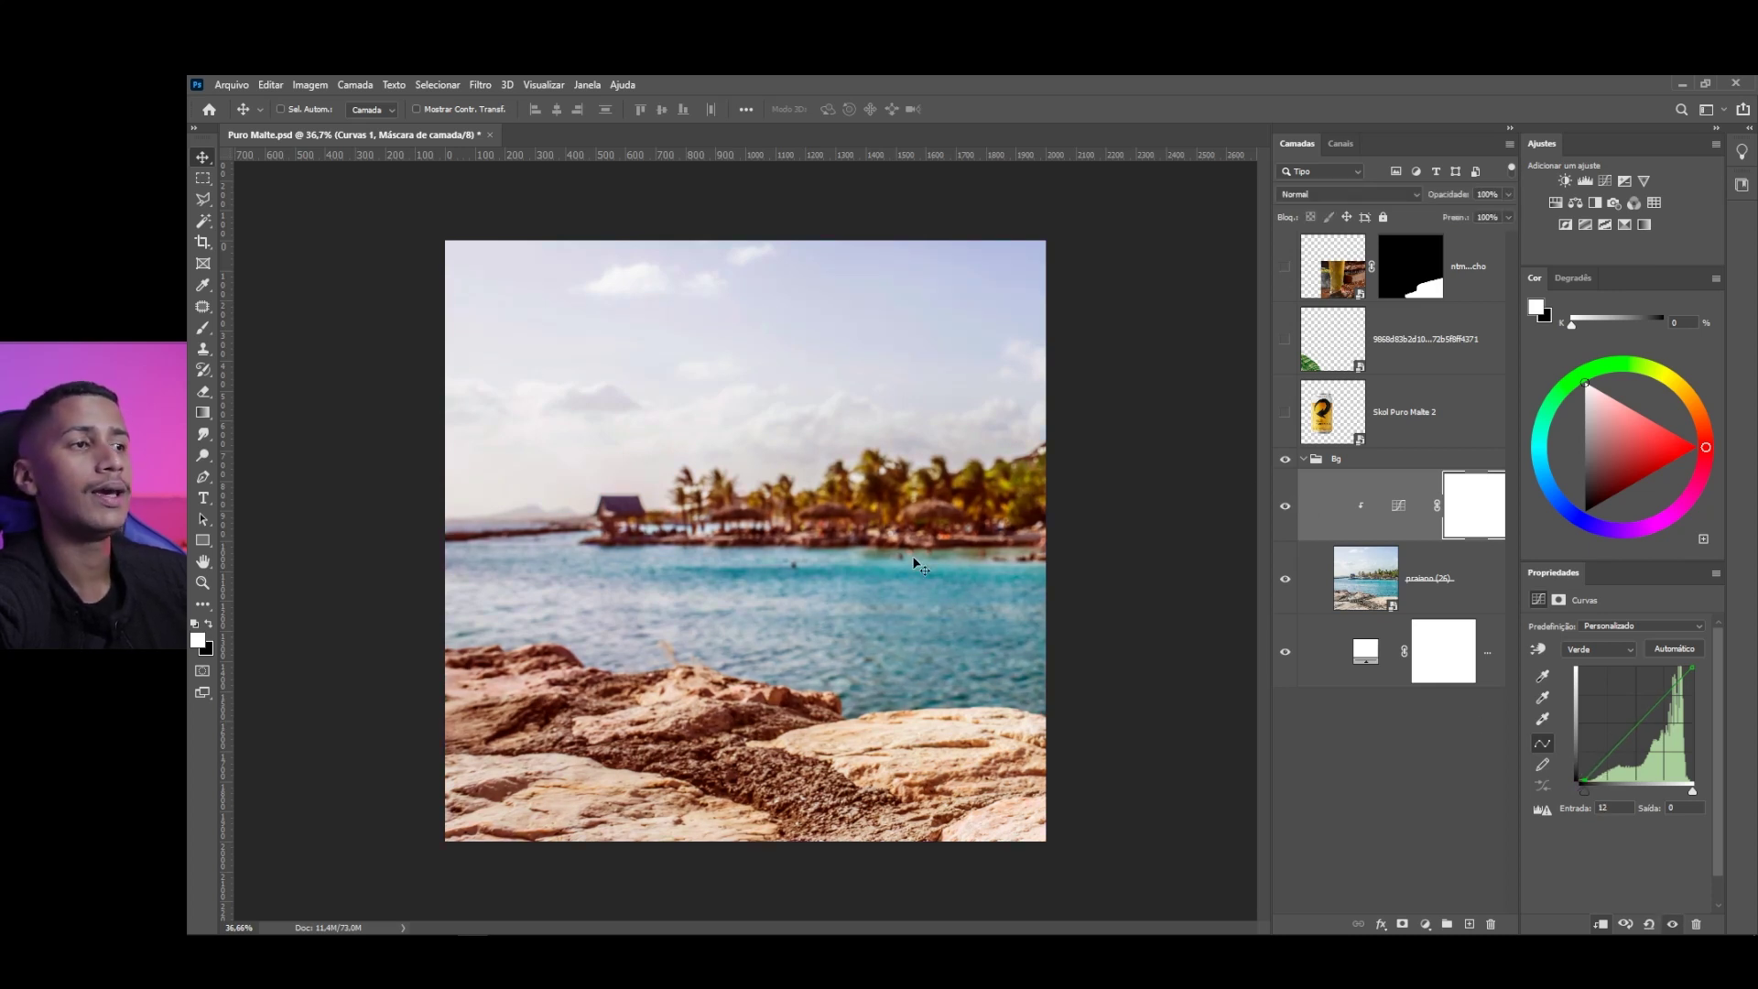
scroll(732, 541, "down", 3)
scroll(722, 538, "up", 3)
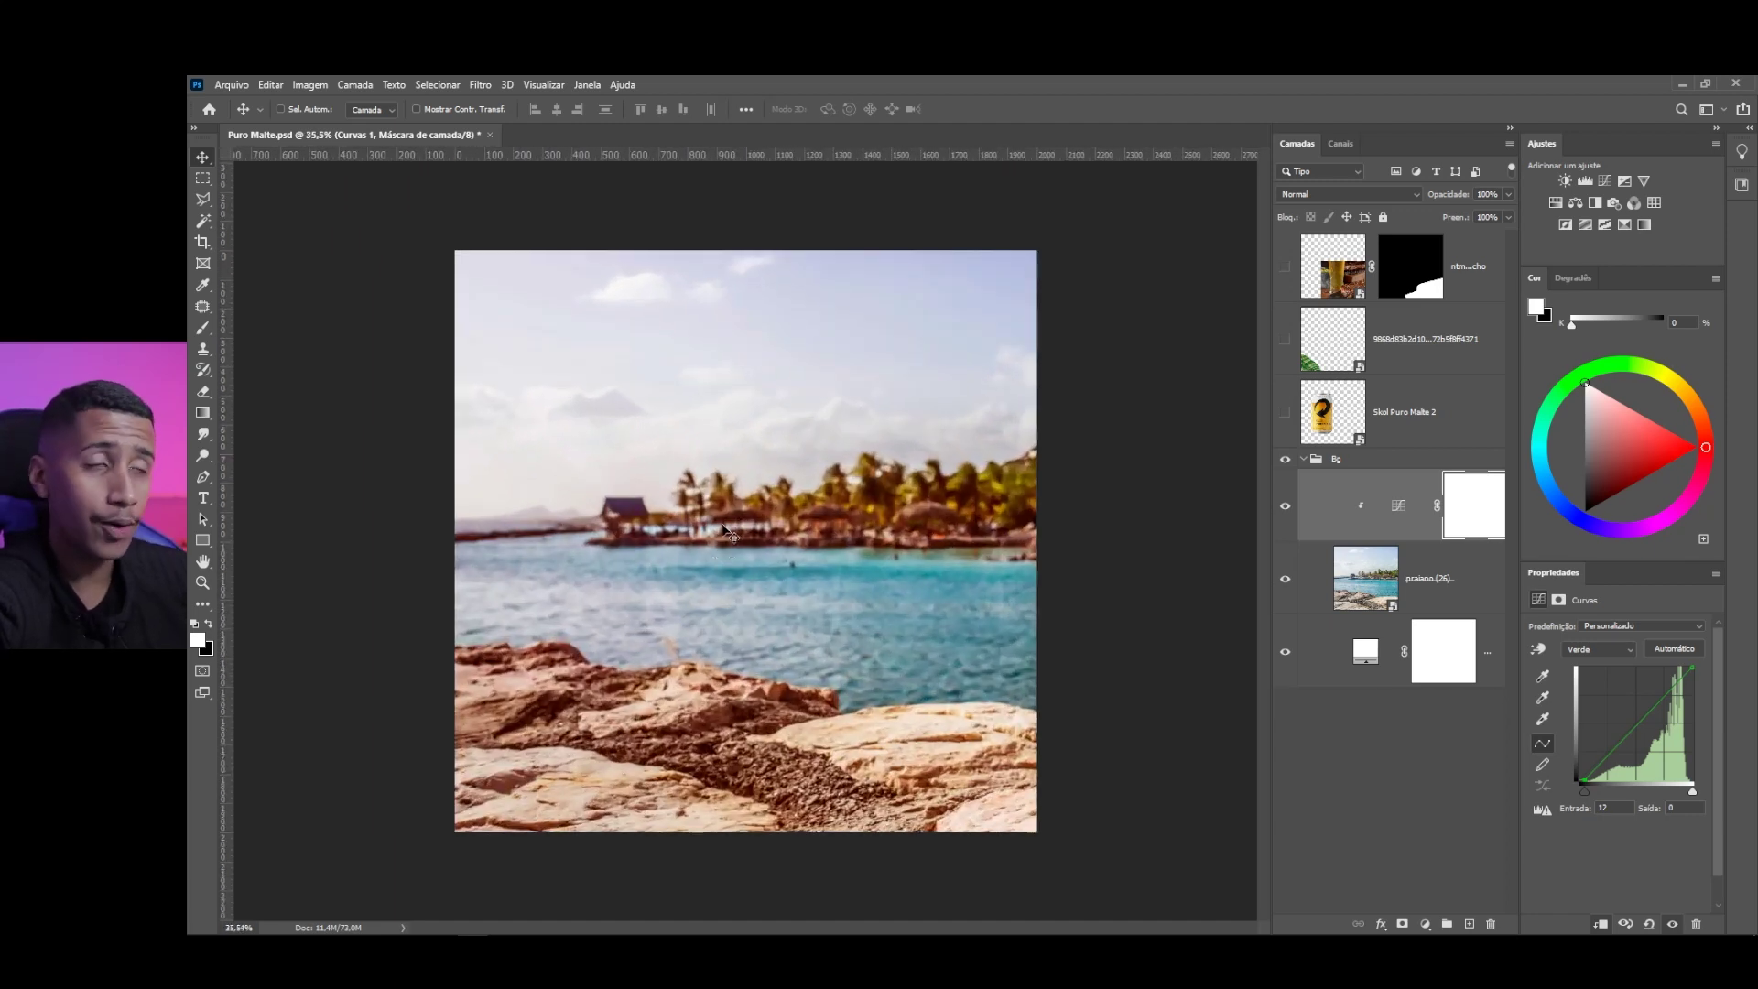
left_click(1285, 506)
left_click(1286, 506)
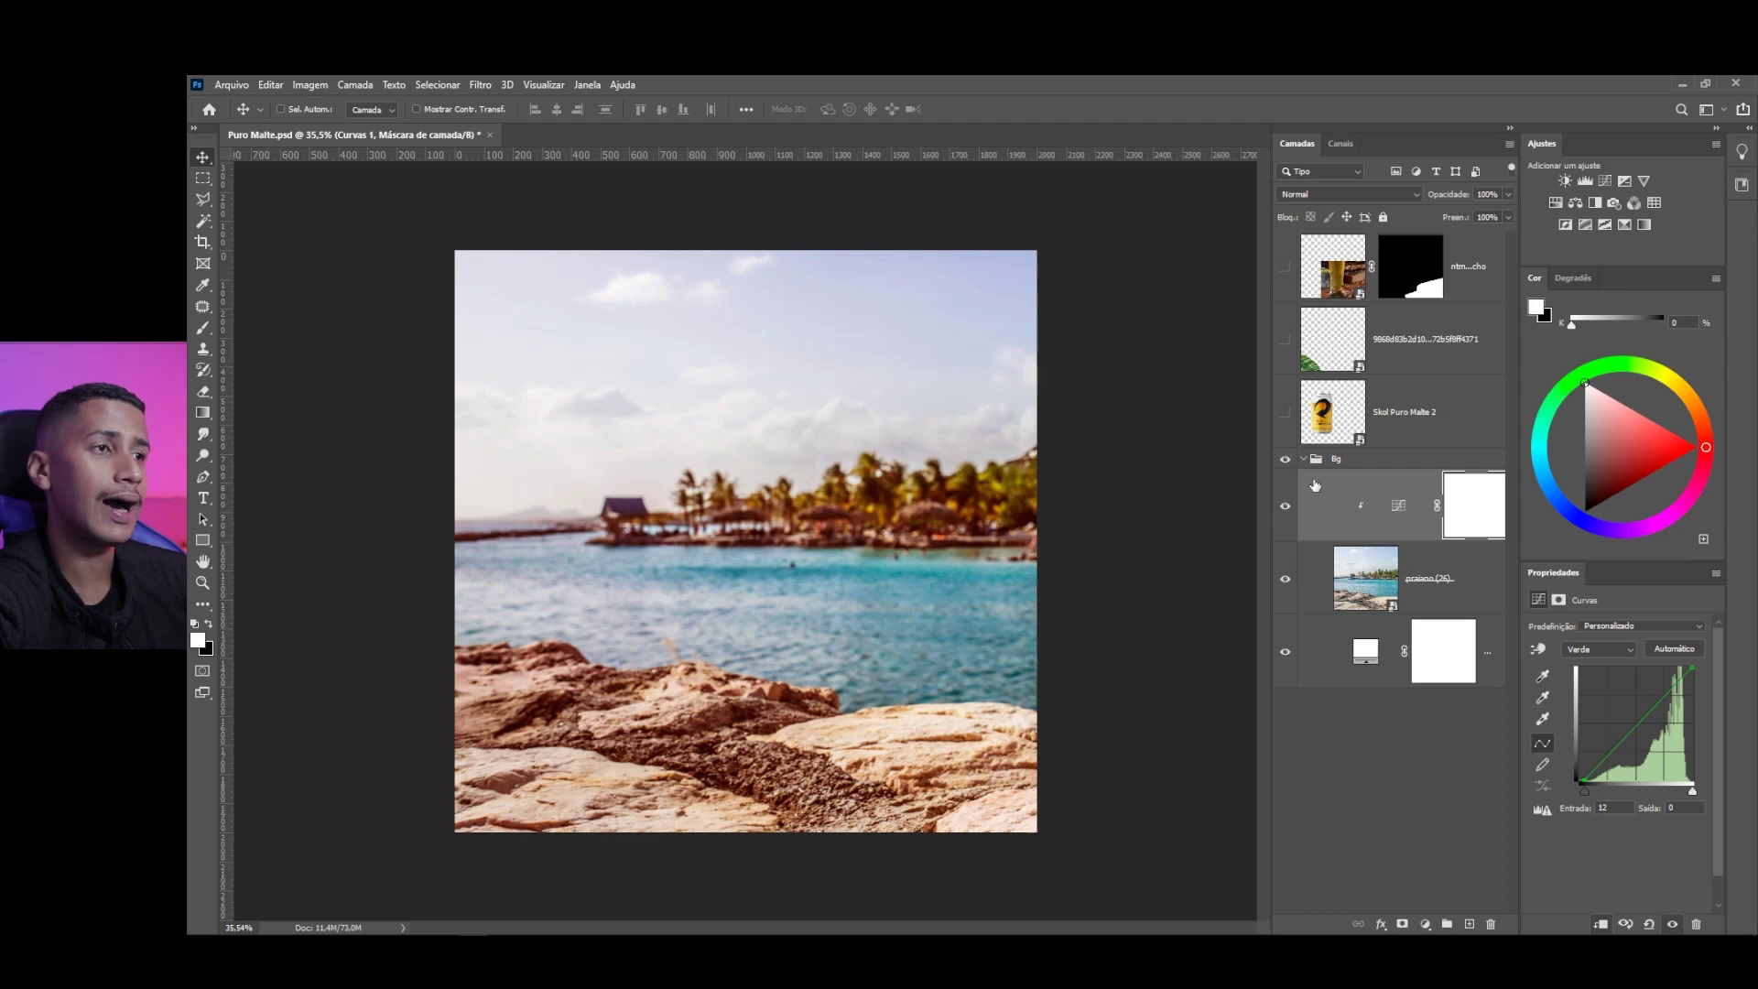
Set the opacity of the Curves adjustment layer to 99%
left_click(1398, 506)
left_click(1509, 195)
left_click_drag(1508, 213, 1487, 216)
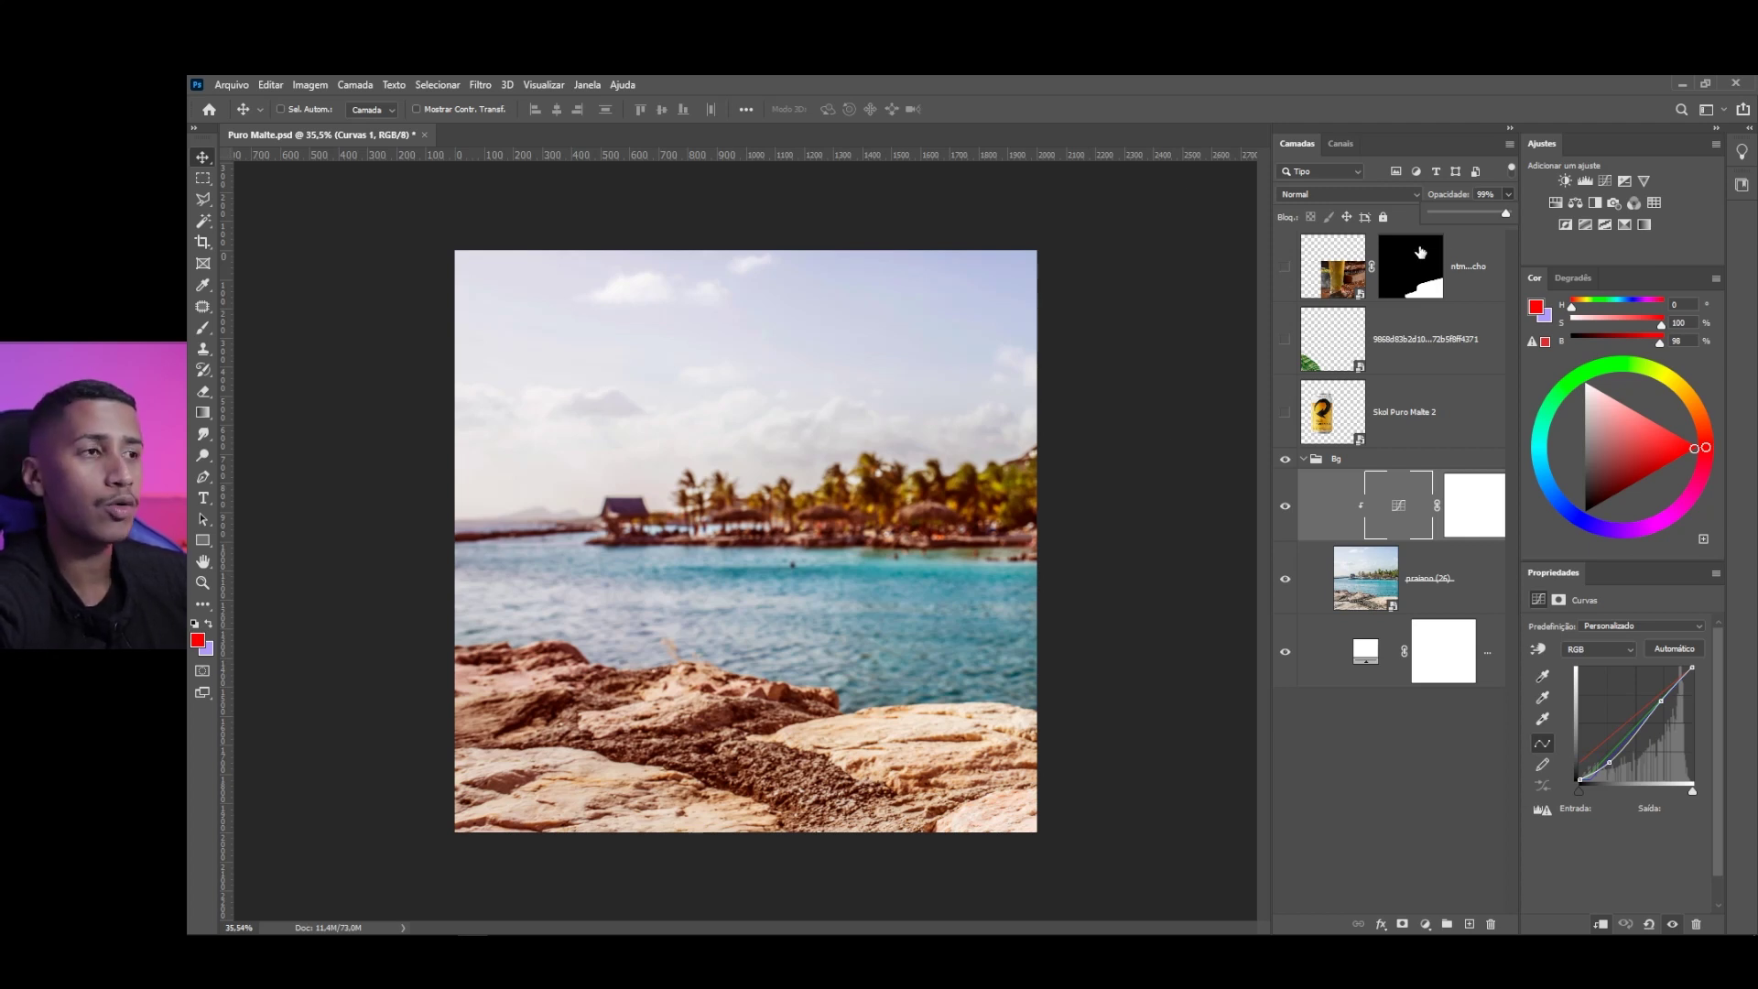
Try darkening the sea's midtones with the on-image Curves adjustment at input 140, output 96, and undo it
scroll(868, 589, "up", 1)
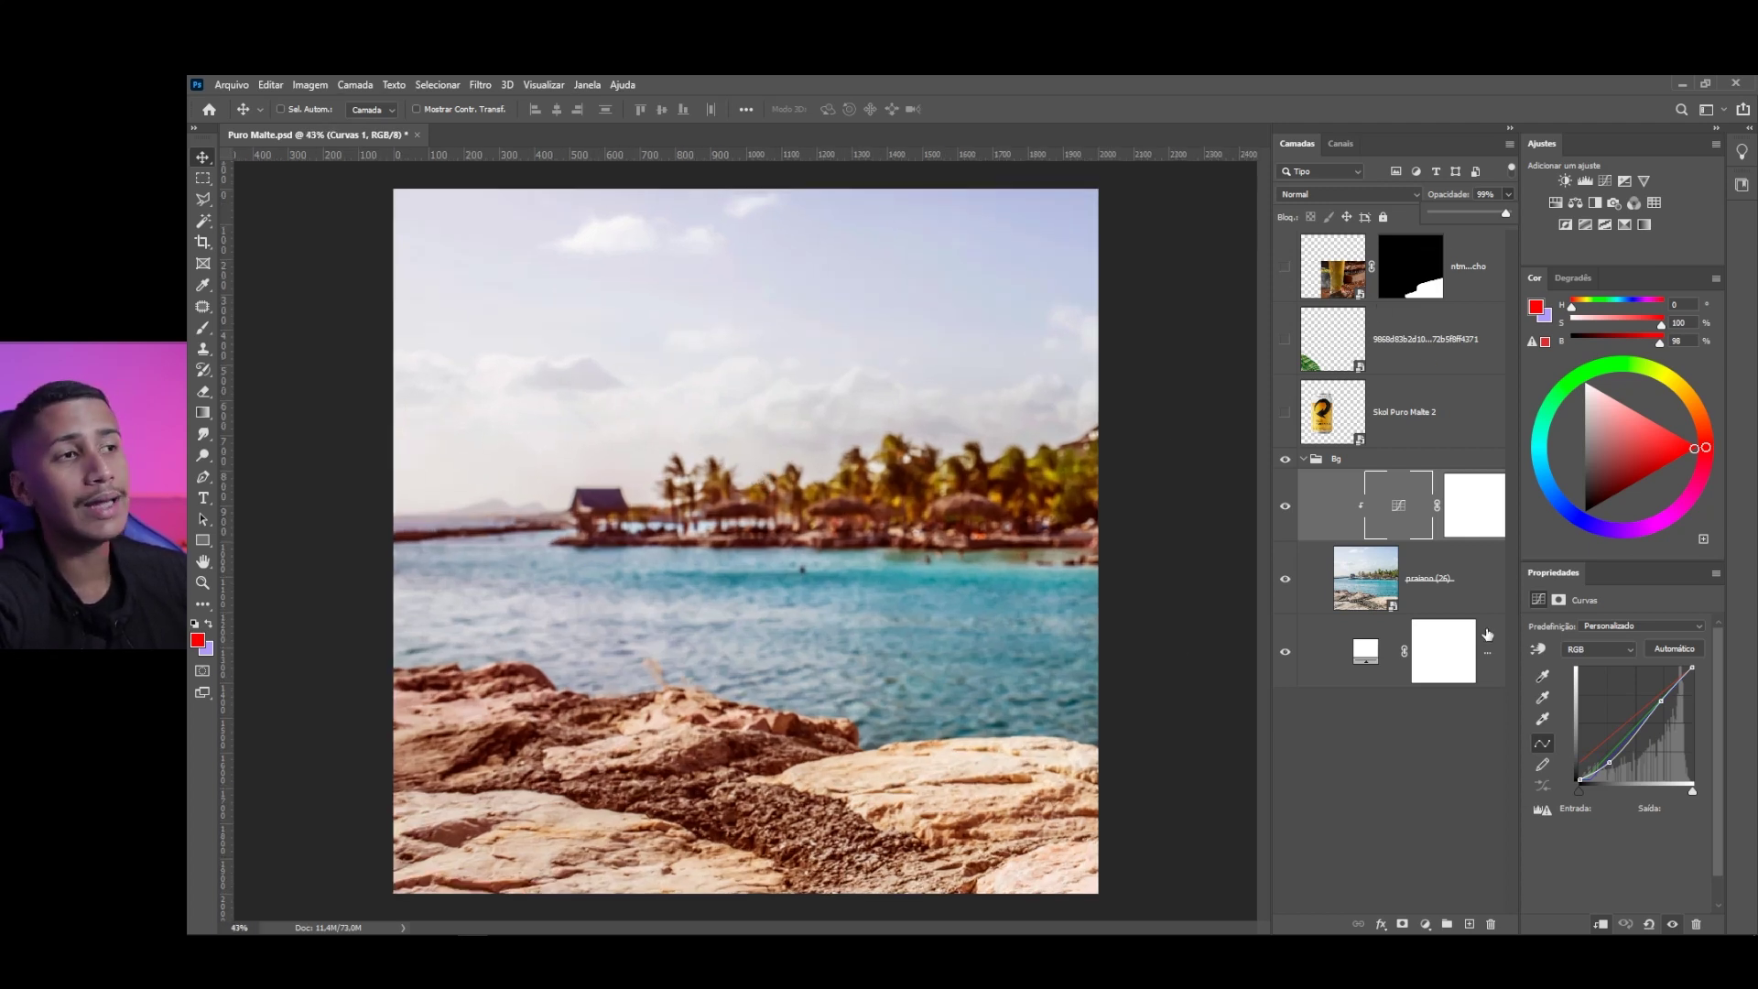
left_click(1543, 652)
left_click(1540, 650)
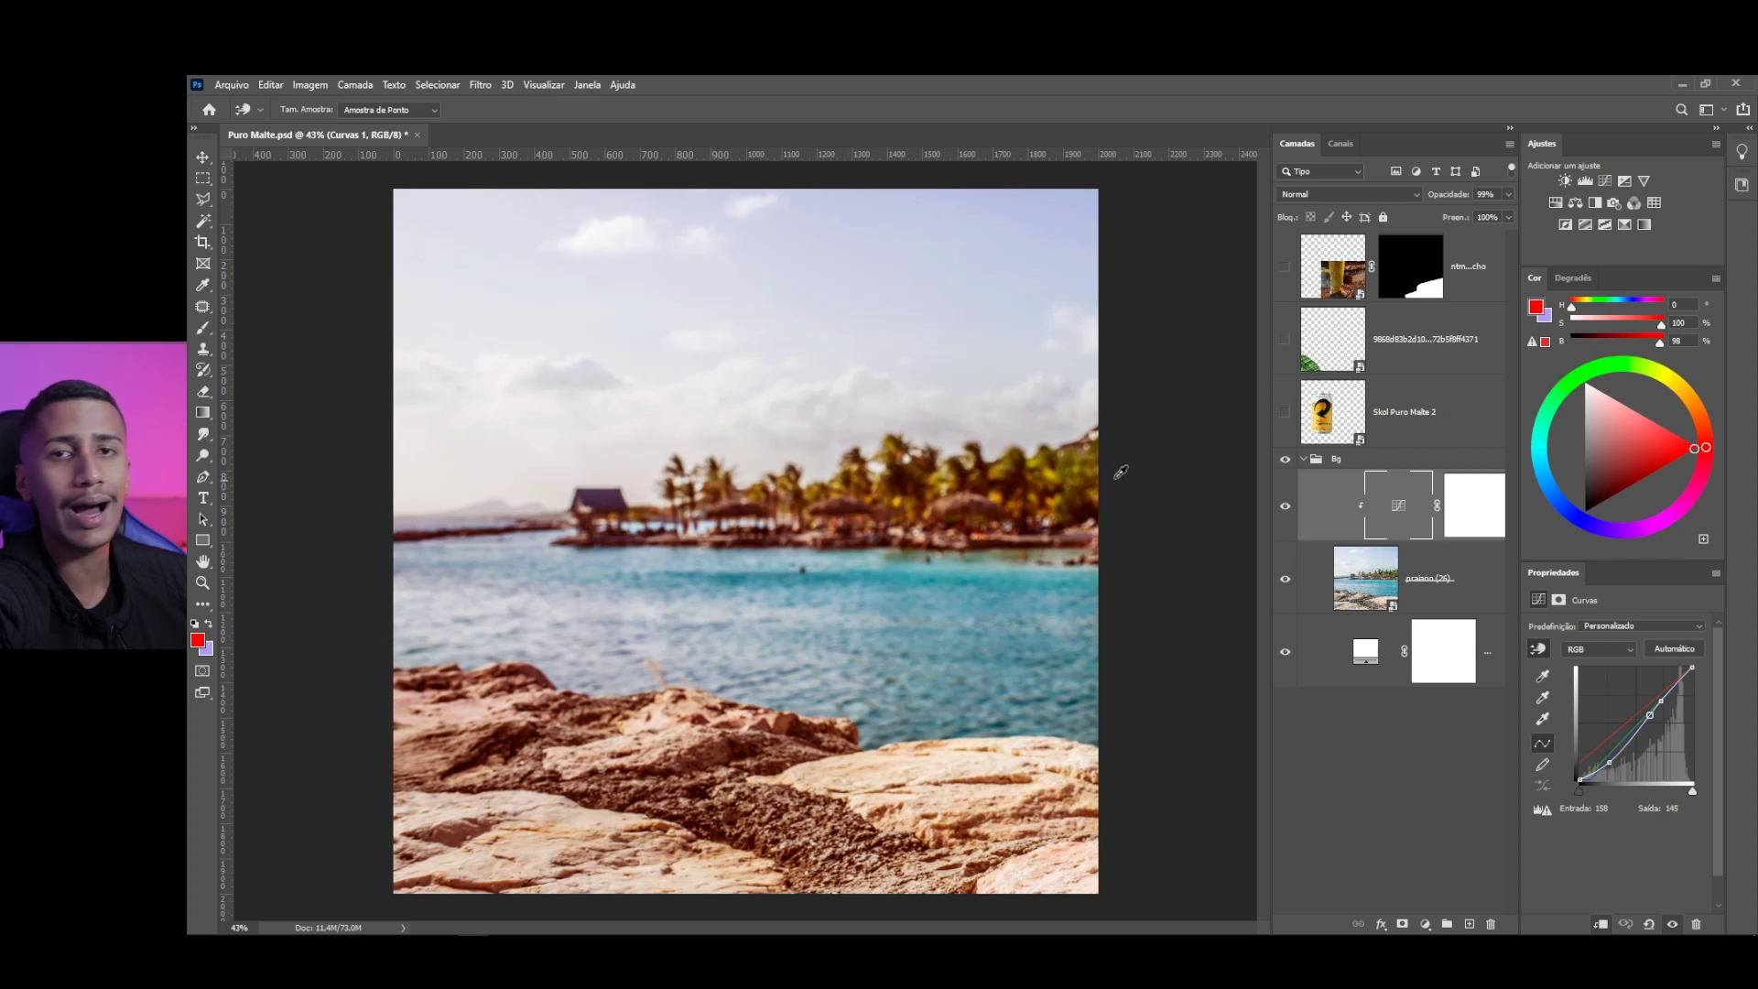
left_click(934, 514)
left_click(950, 467)
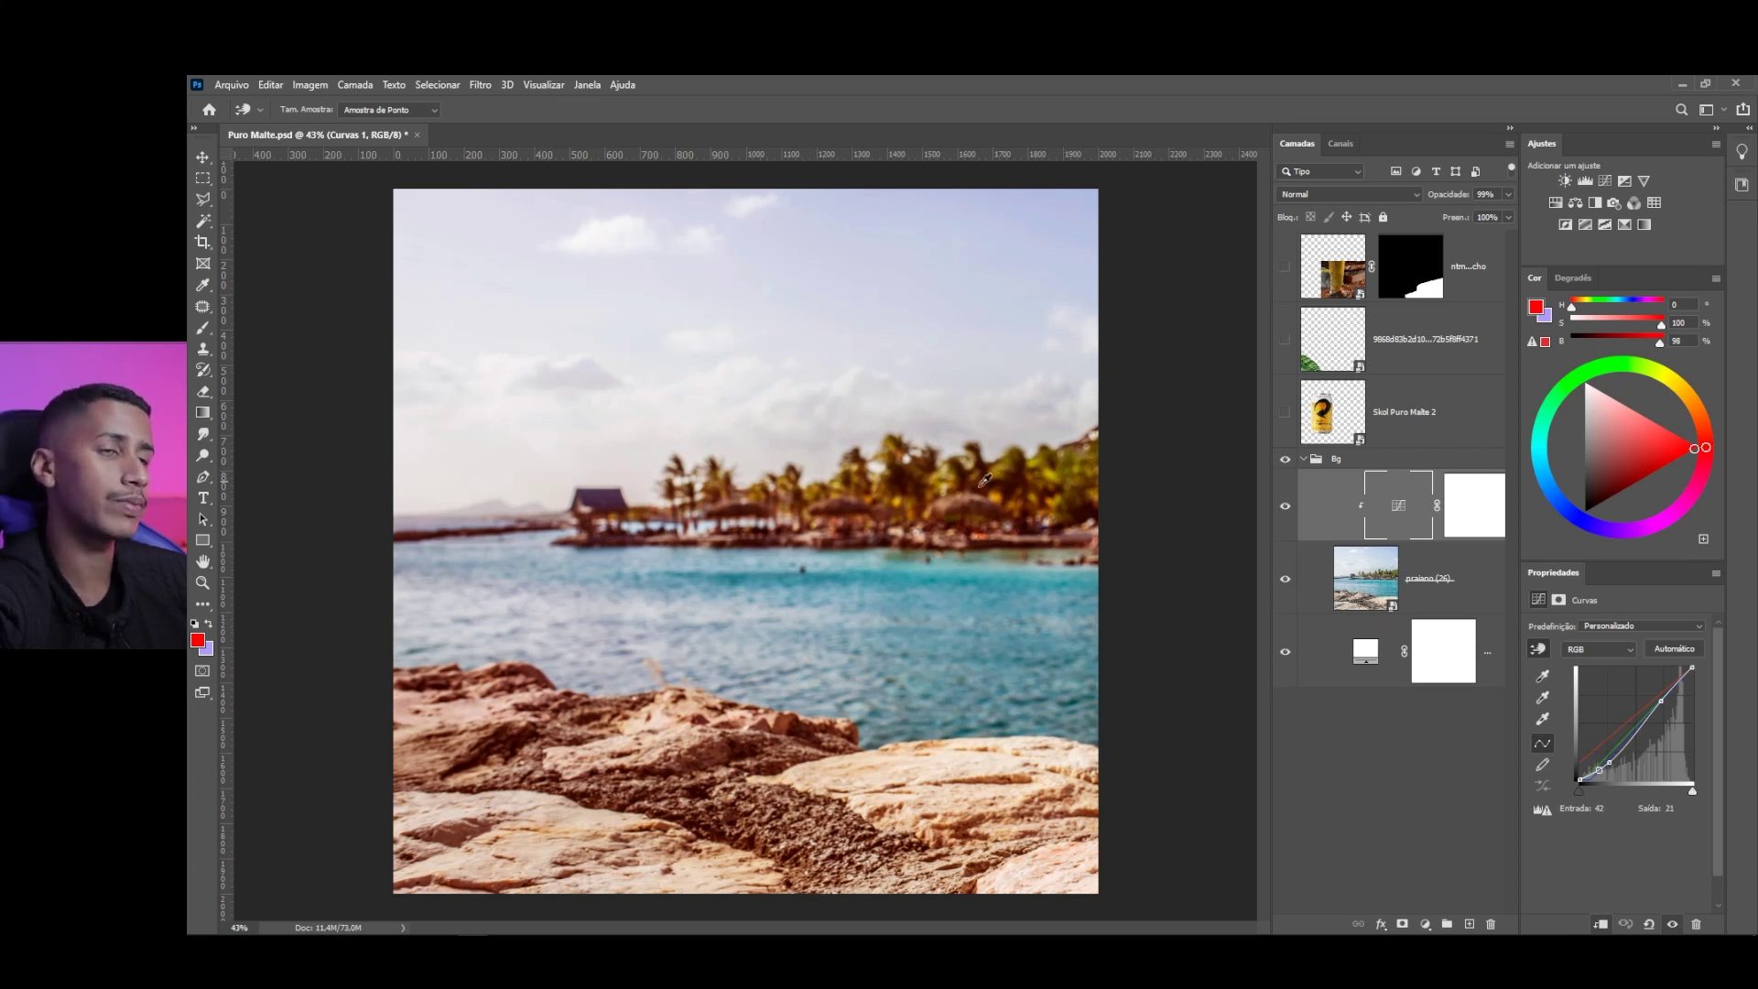
left_click(832, 723)
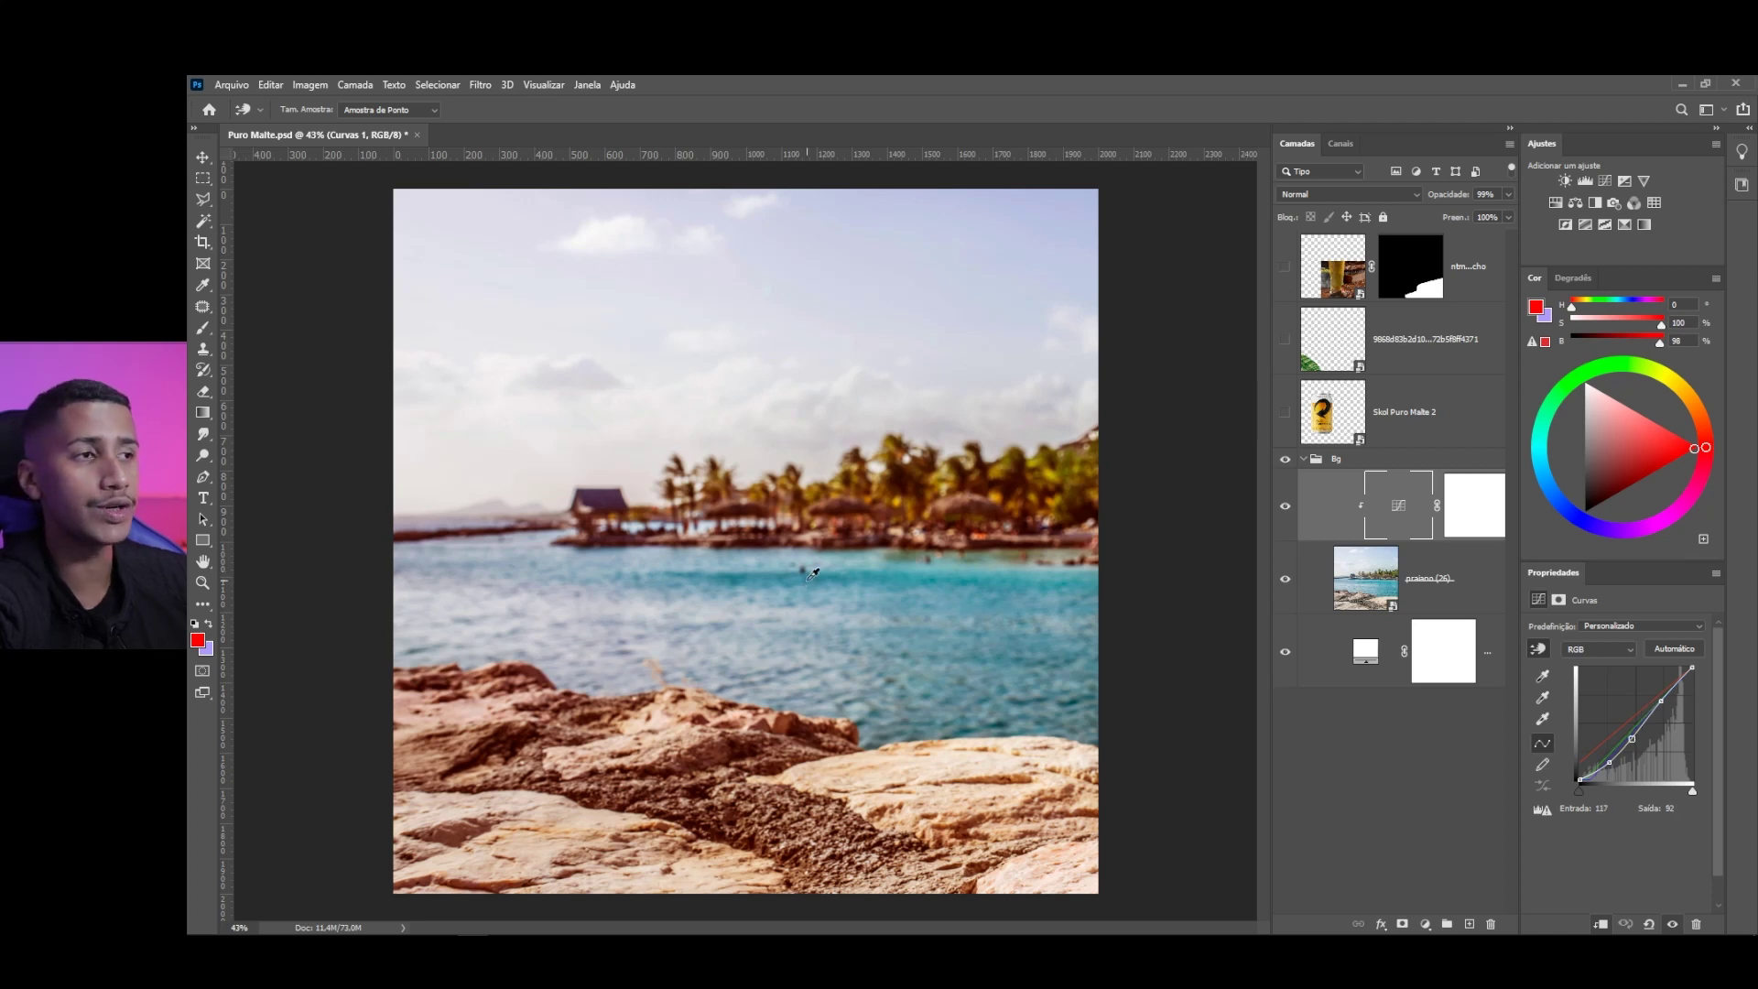
mouse_move(813, 574)
left_mouse_down()
mouse_move(817, 540)
mouse_move(822, 604)
left_mouse_up()
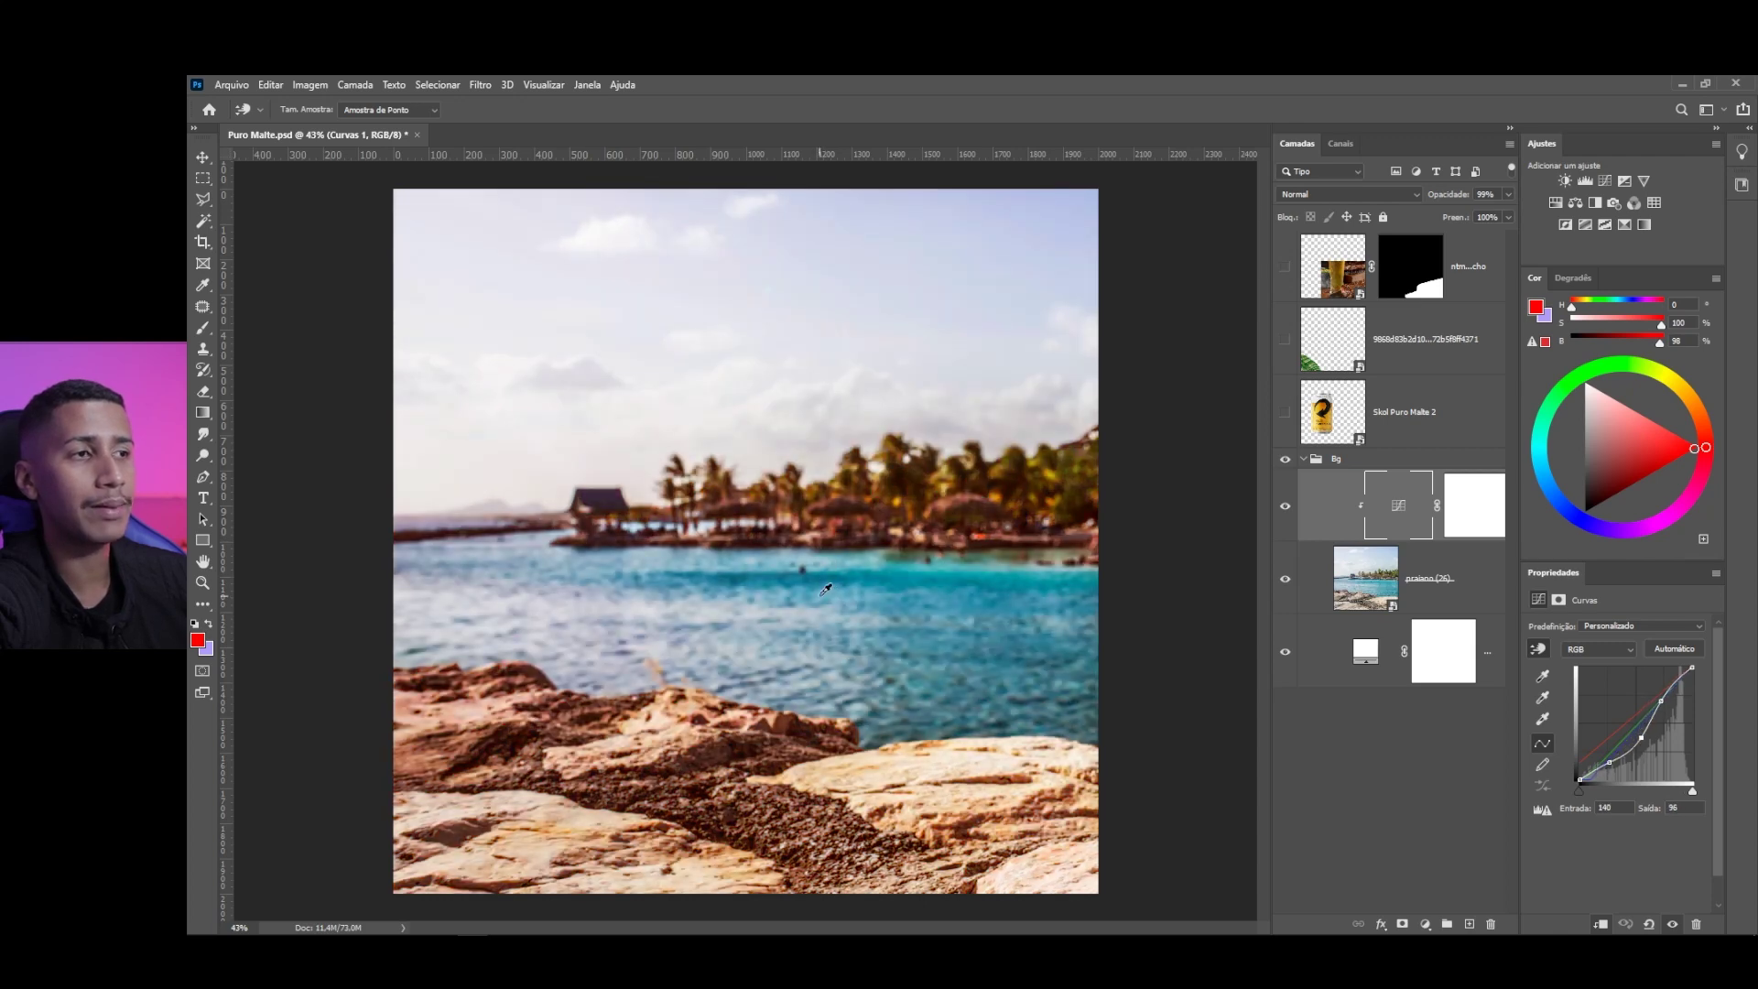
key("ctrl+z")
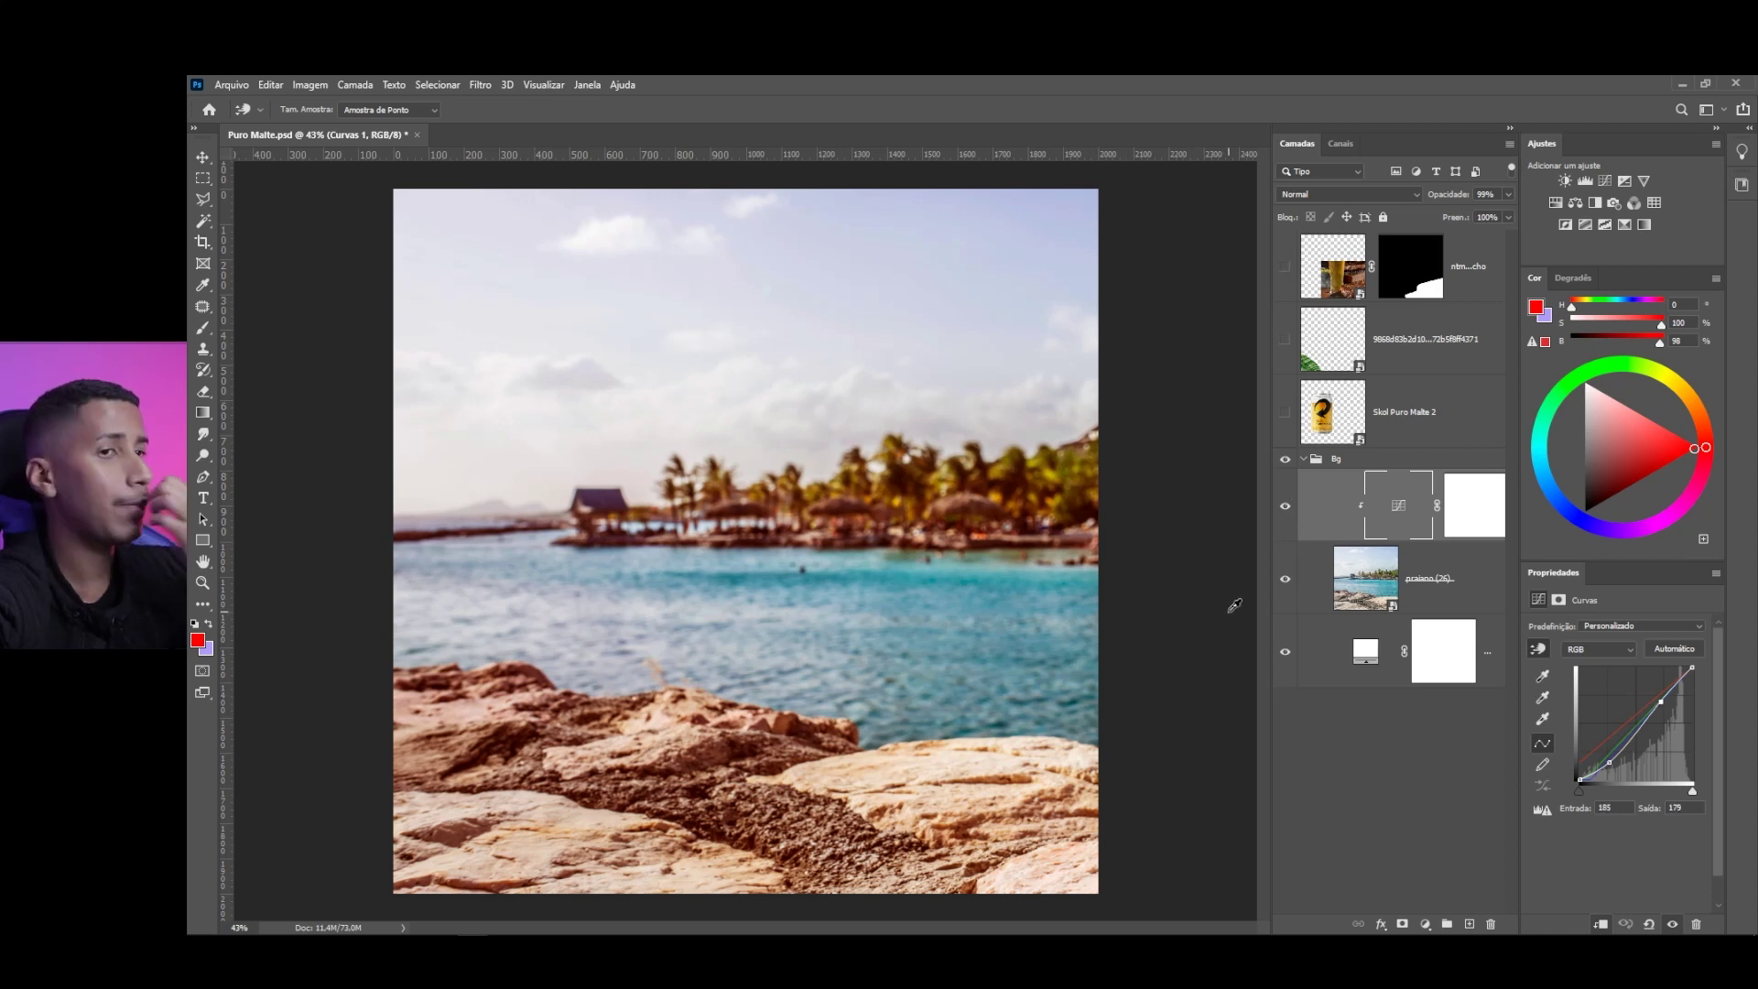
Hide Curves and scale down the beach photo to inspect the whole original, cancelling the transform and showing Curves again
key("v")
left_click(788, 591, "ctrl")
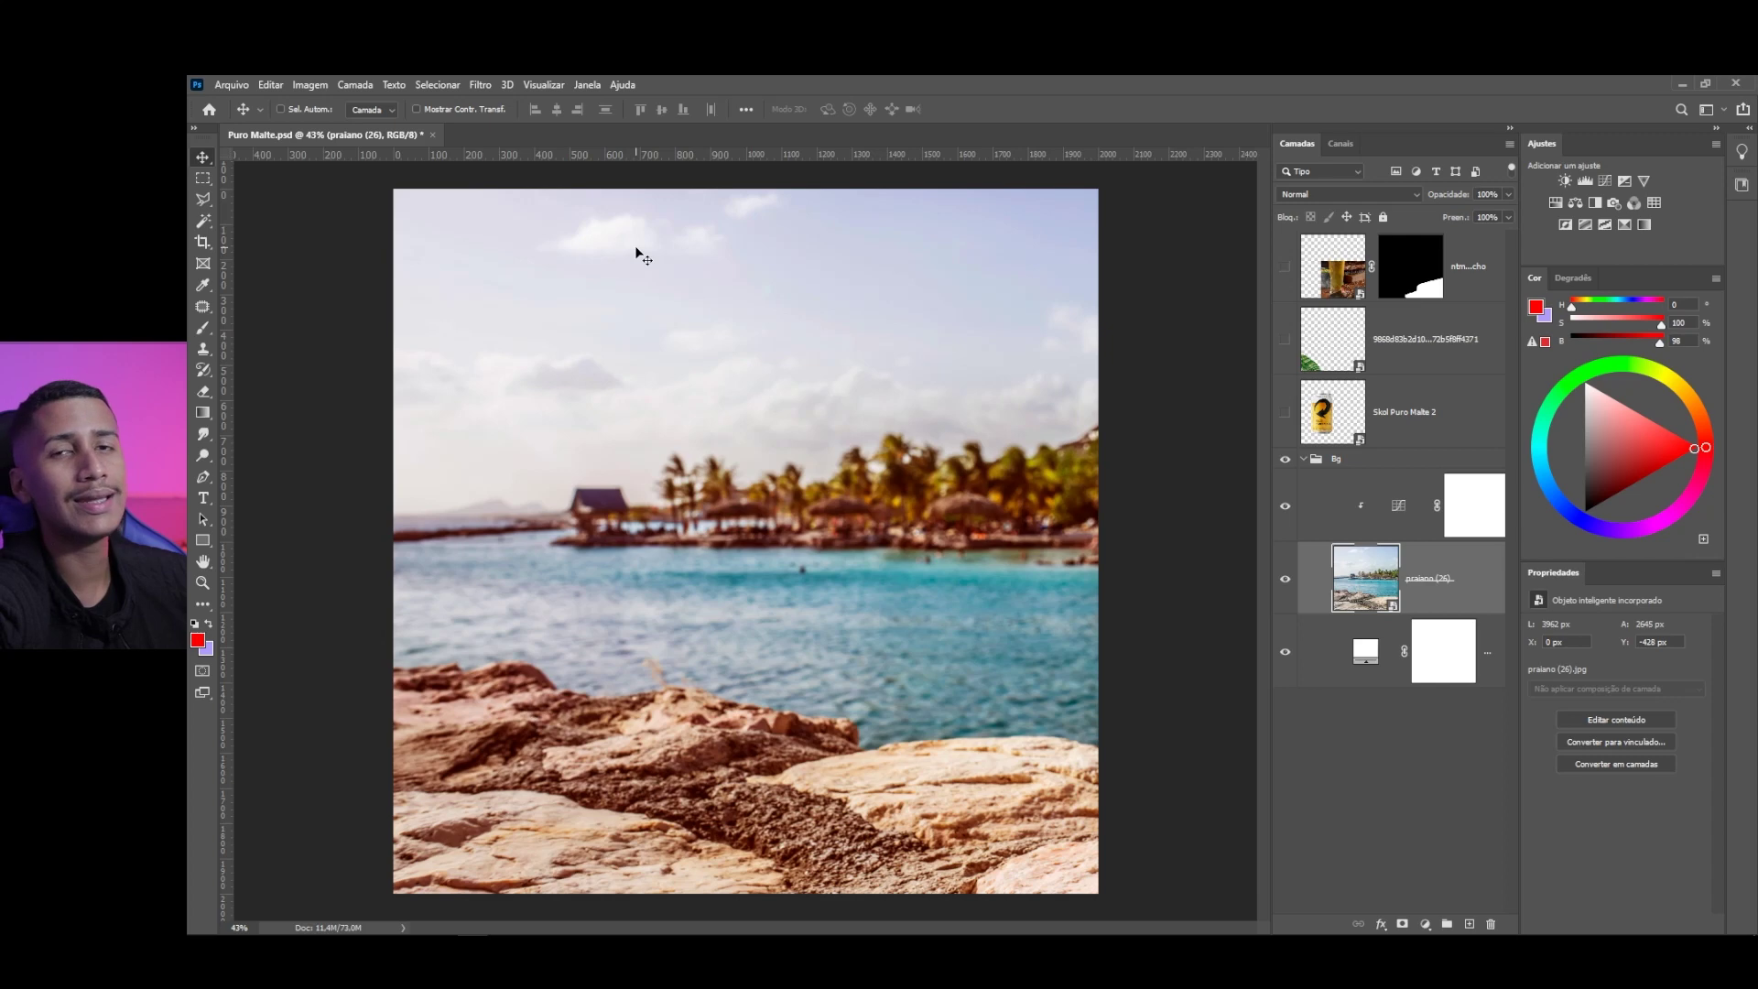
left_click(1285, 506)
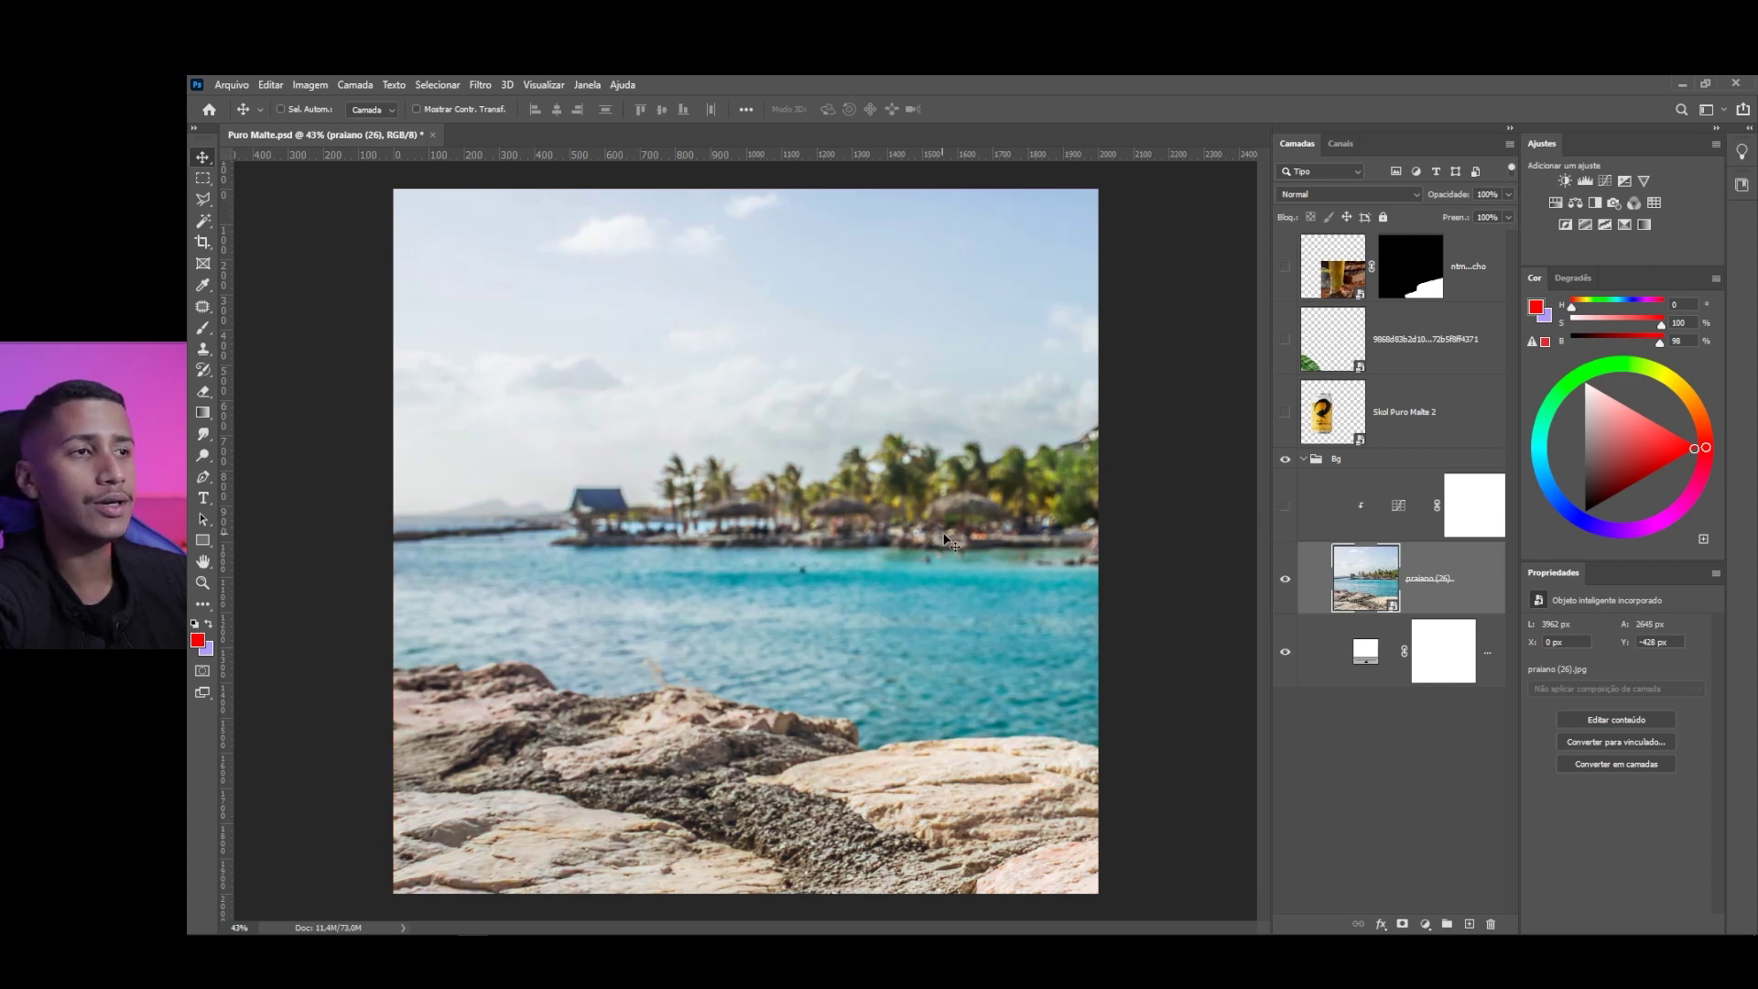
left_click_drag(975, 541, 659, 524)
key("ctrl+t")
key("ctrl+minus")
left_click_drag(930, 164, 727, 299)
left_click_drag(585, 407, 739, 437)
left_click_drag(882, 328, 671, 436)
left_click_drag(550, 499, 663, 483)
scroll(641, 495, "up", 4)
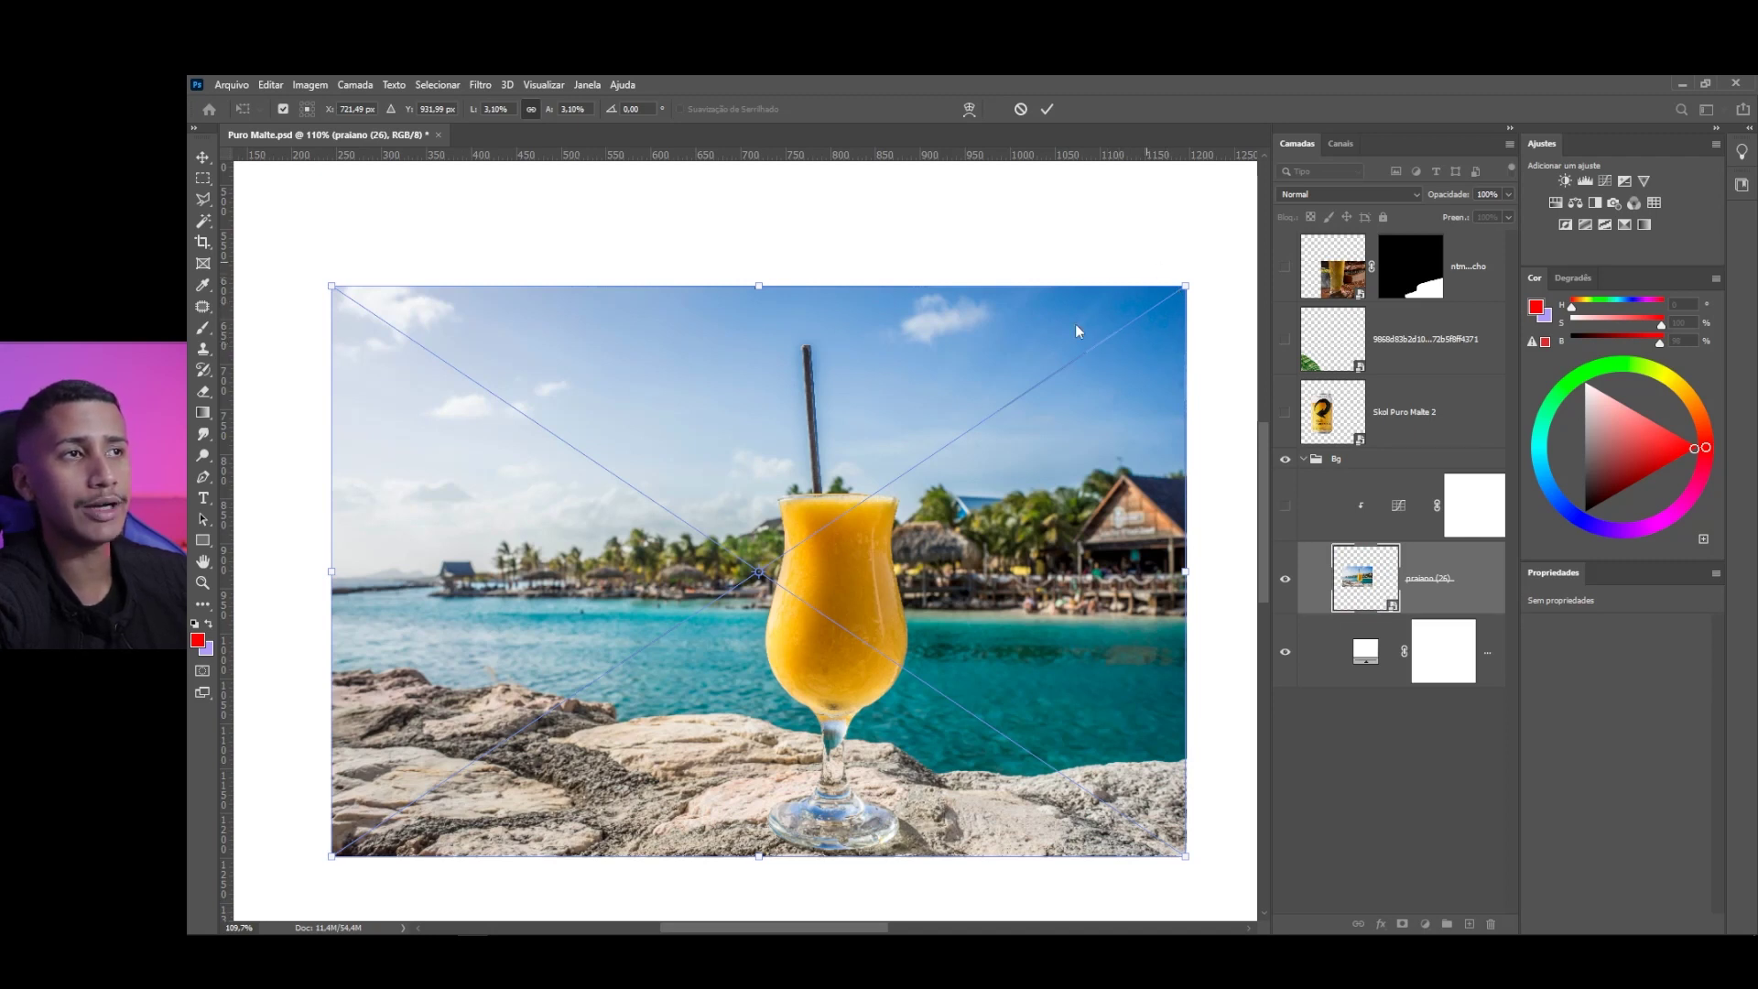
left_click(1018, 114)
scroll(705, 591, "down", 5)
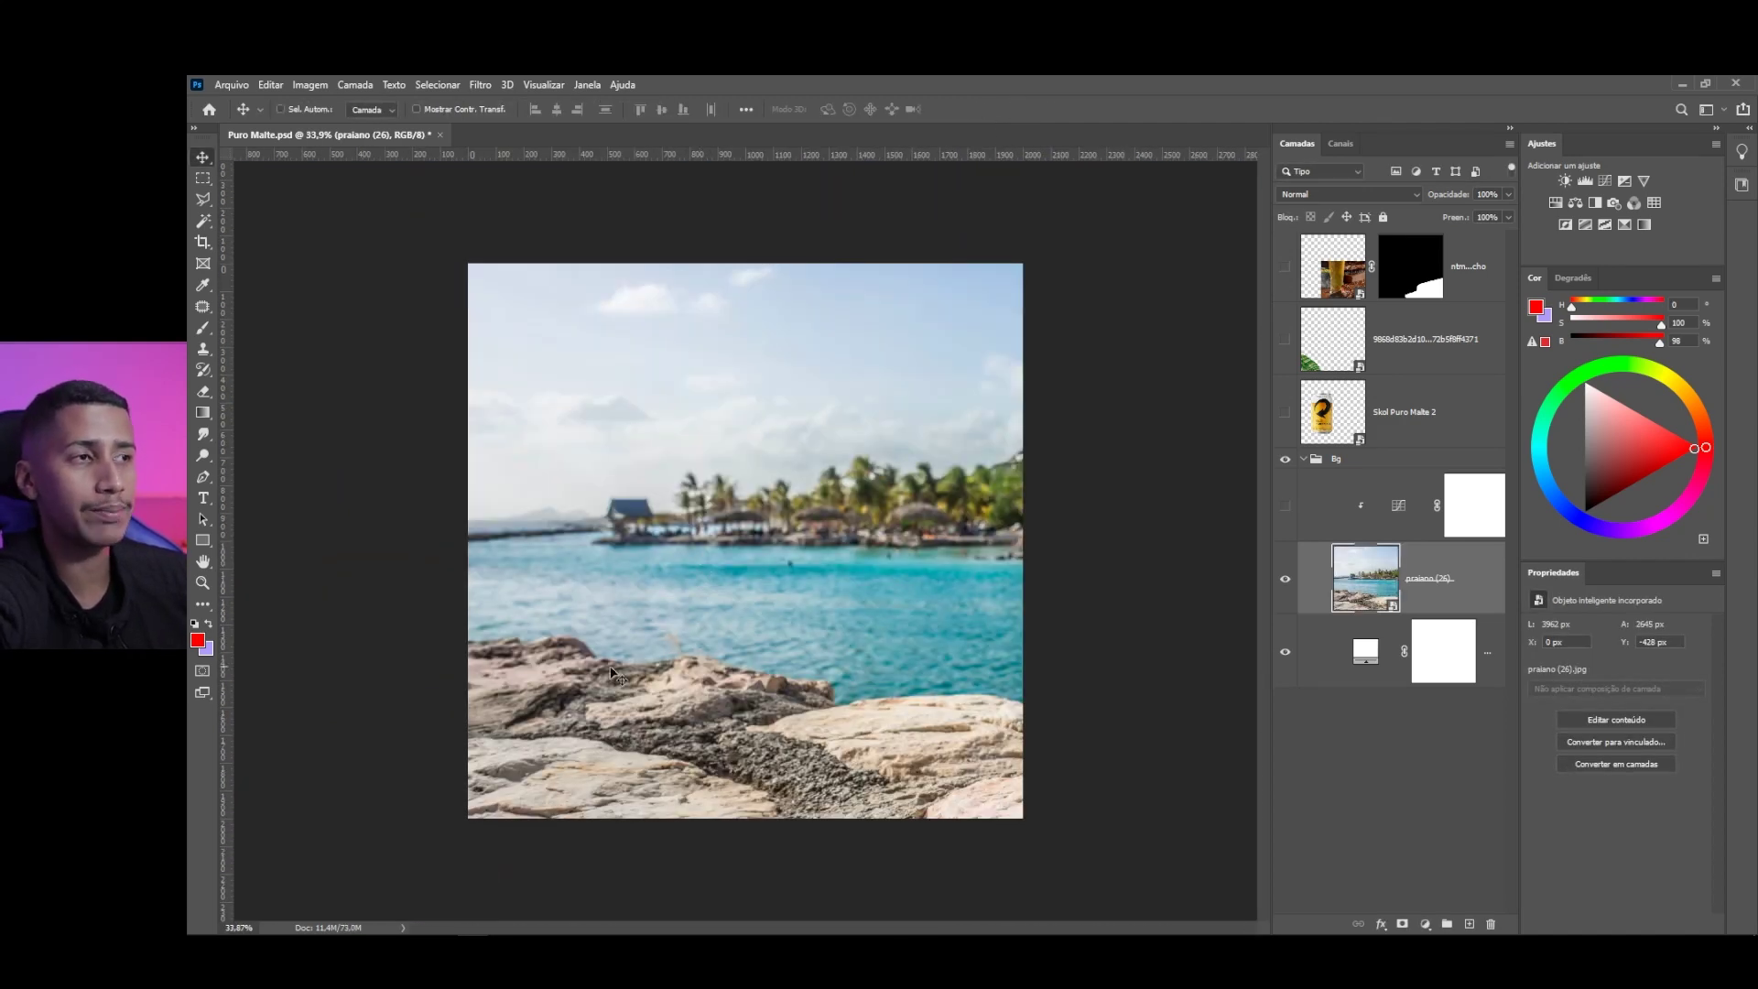
left_click(1285, 510)
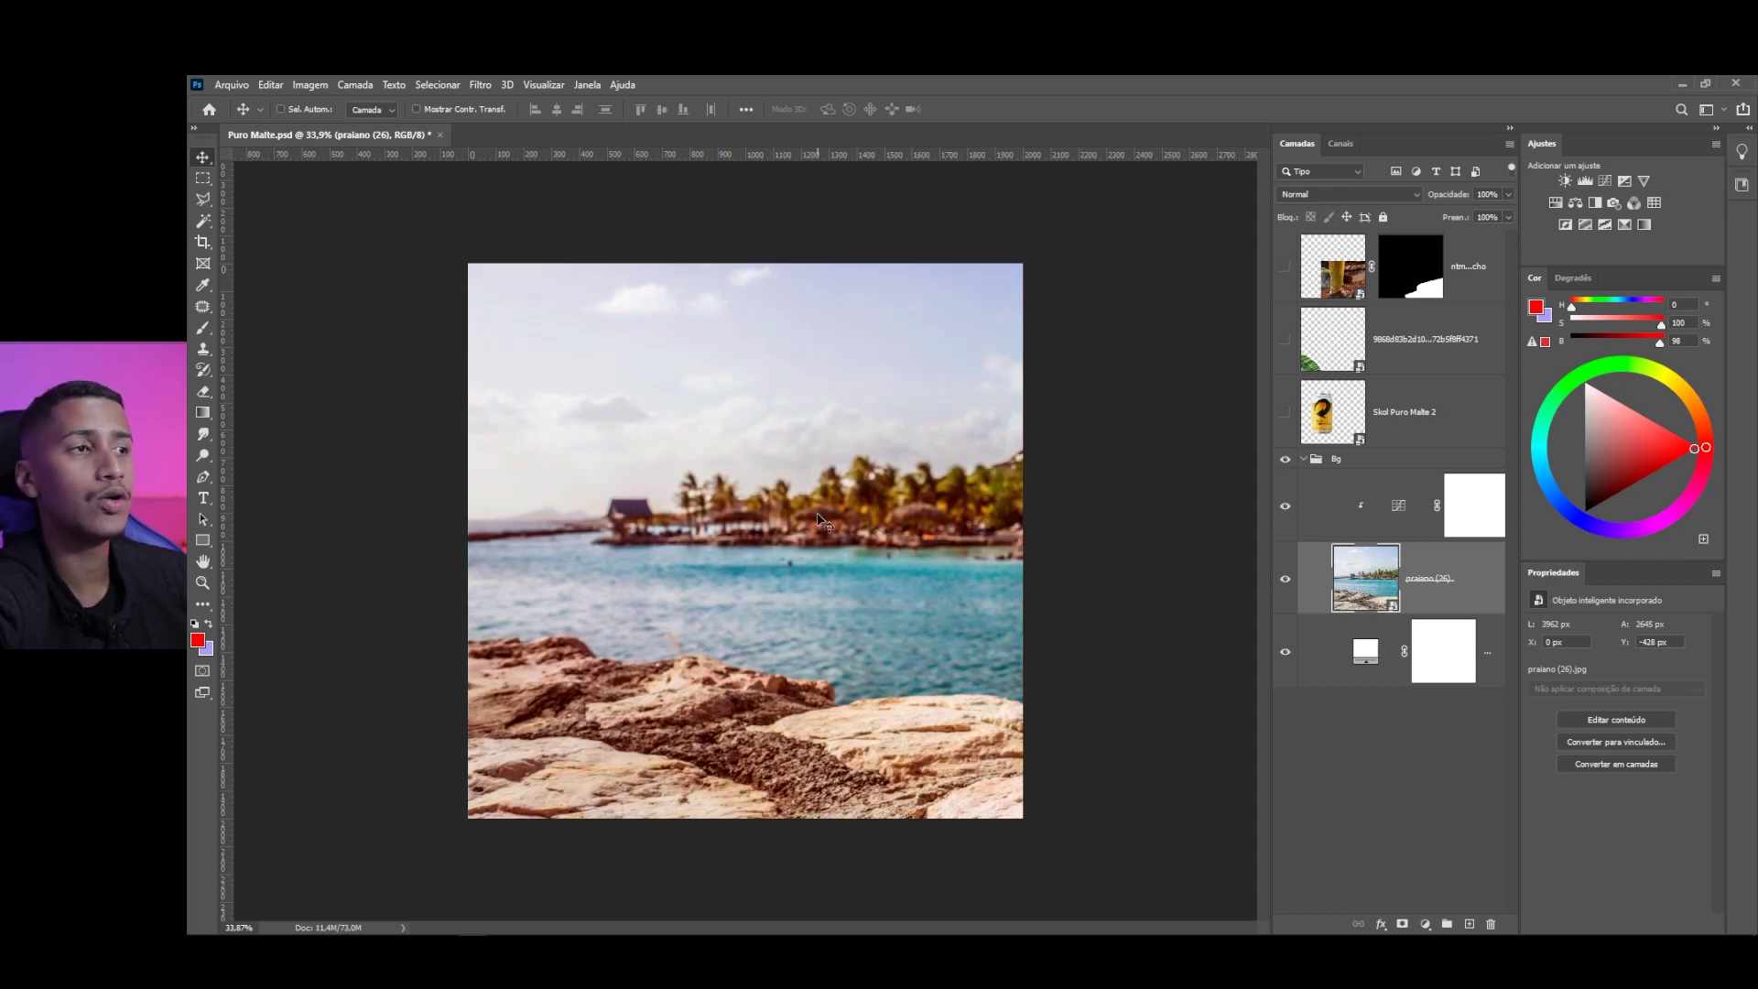
Place the cloud photo praiano (32) from the Assets Malte folder into the ad, keeping its default size and position
mouse_move(322, 950)
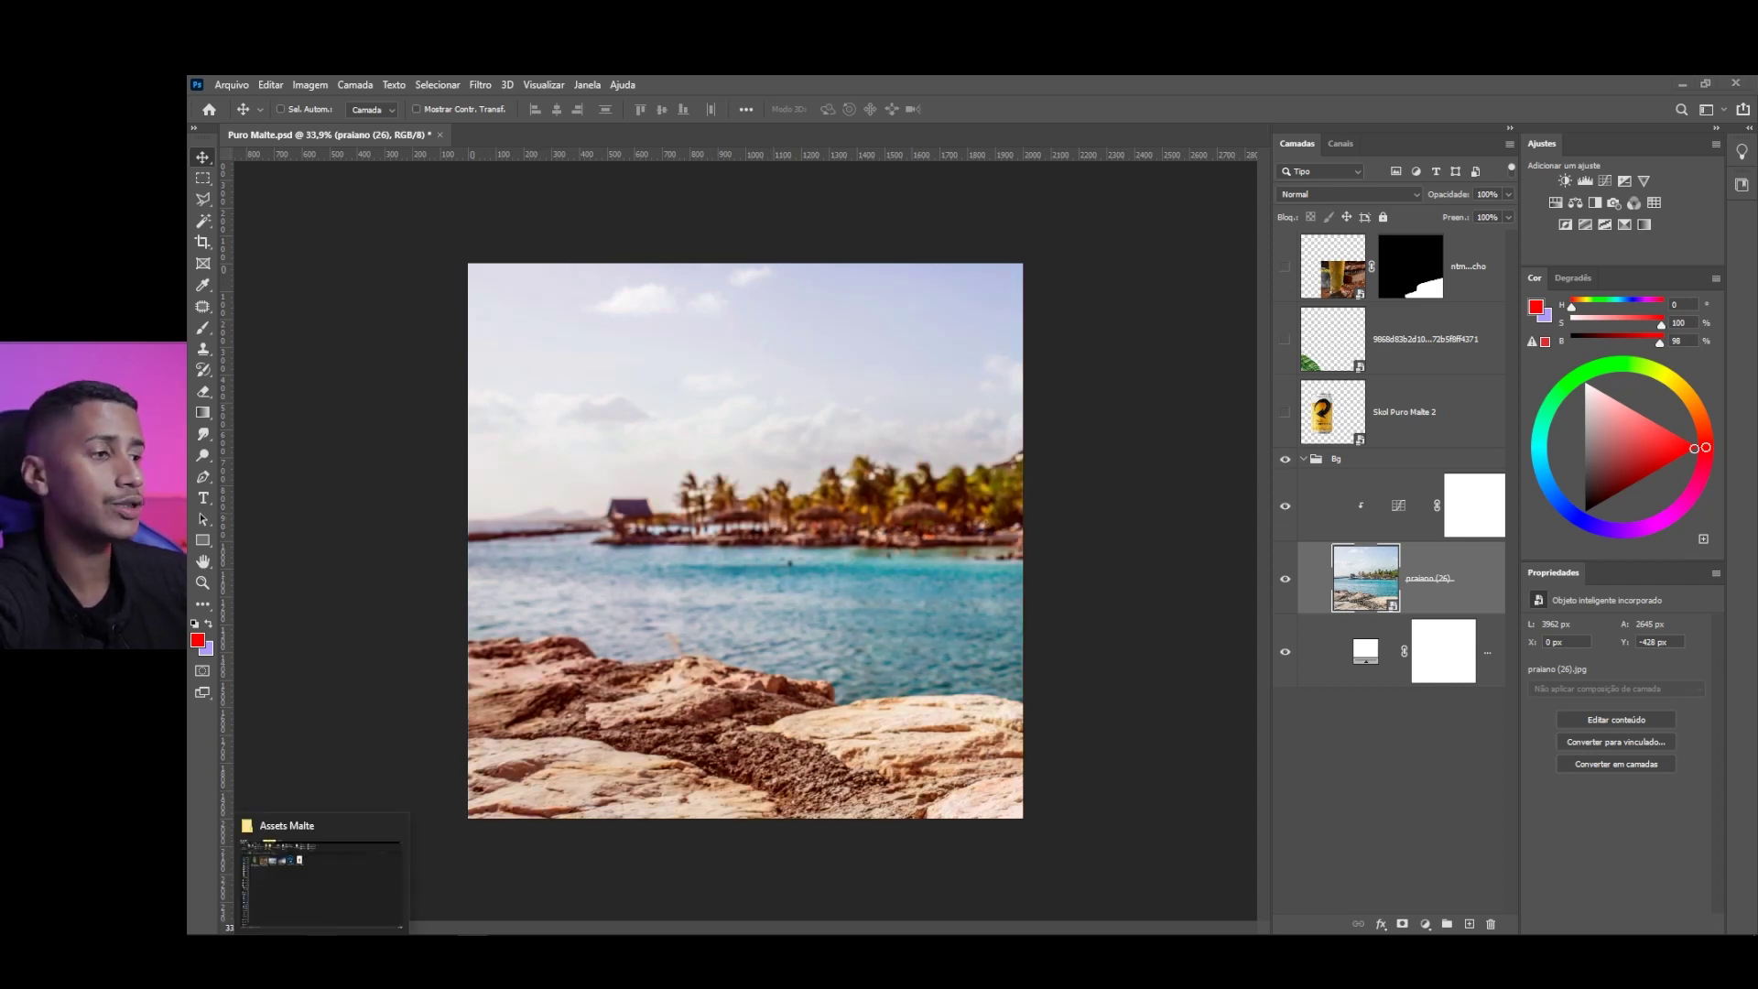
left_click(316, 881)
left_click(773, 467)
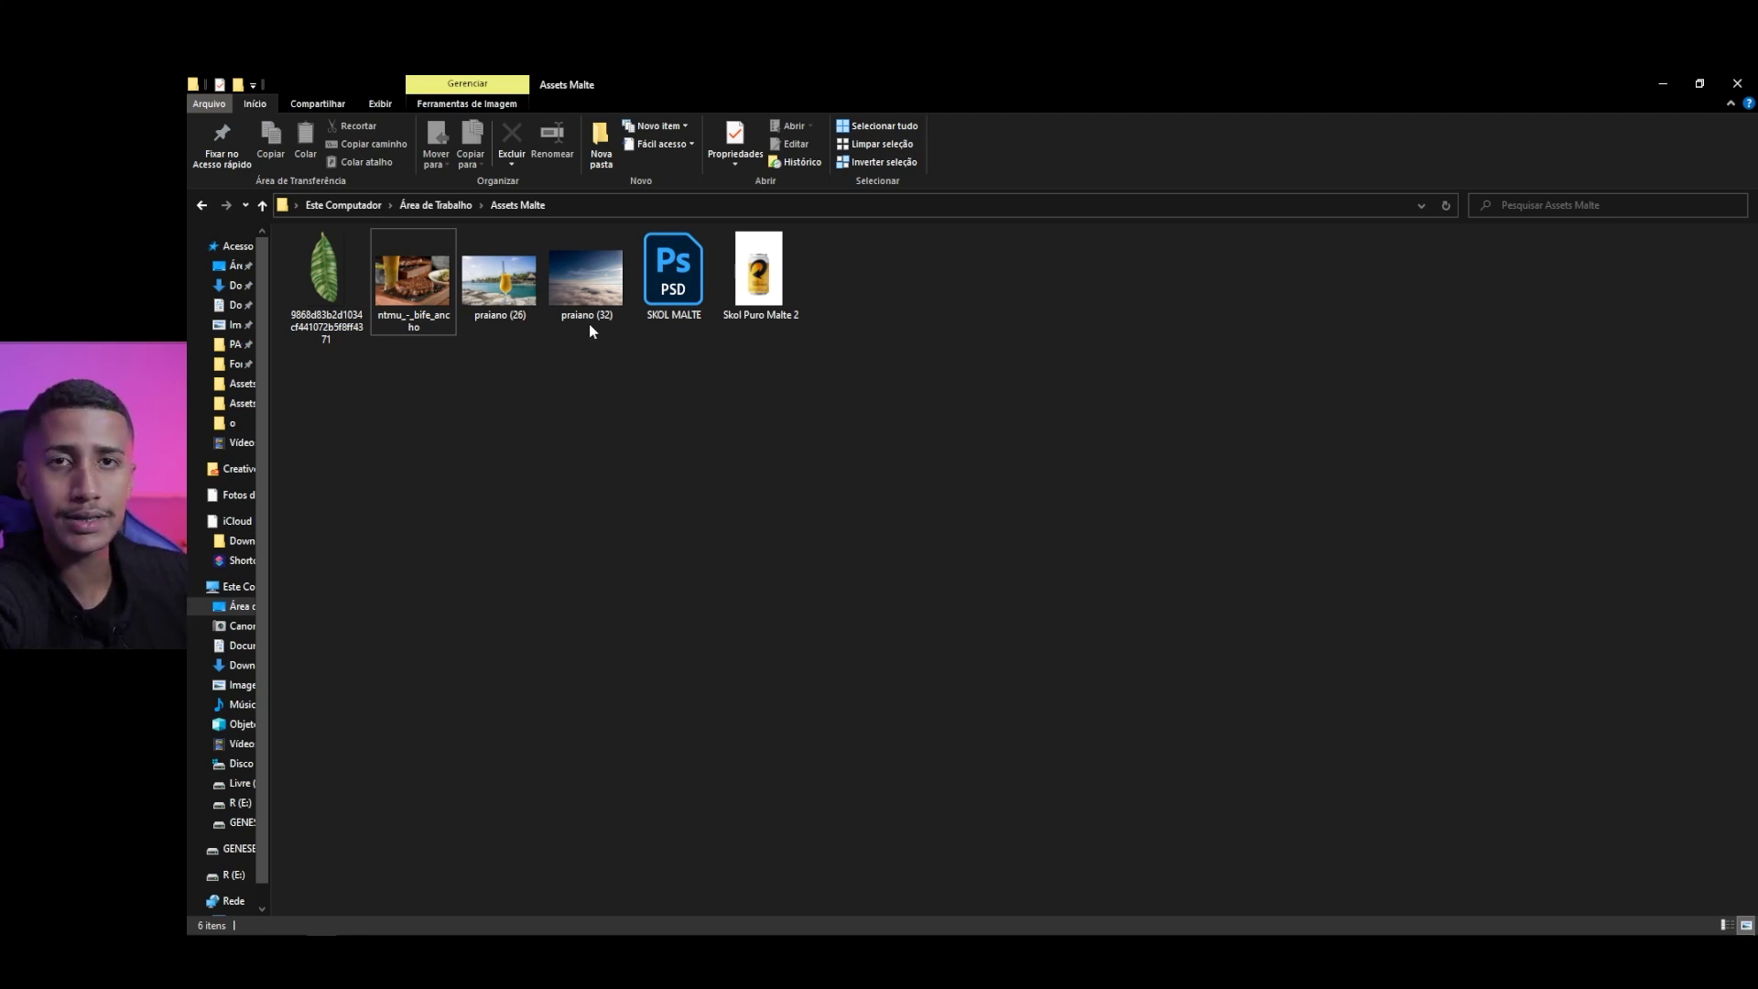
left_click_drag(570, 276, 830, 430)
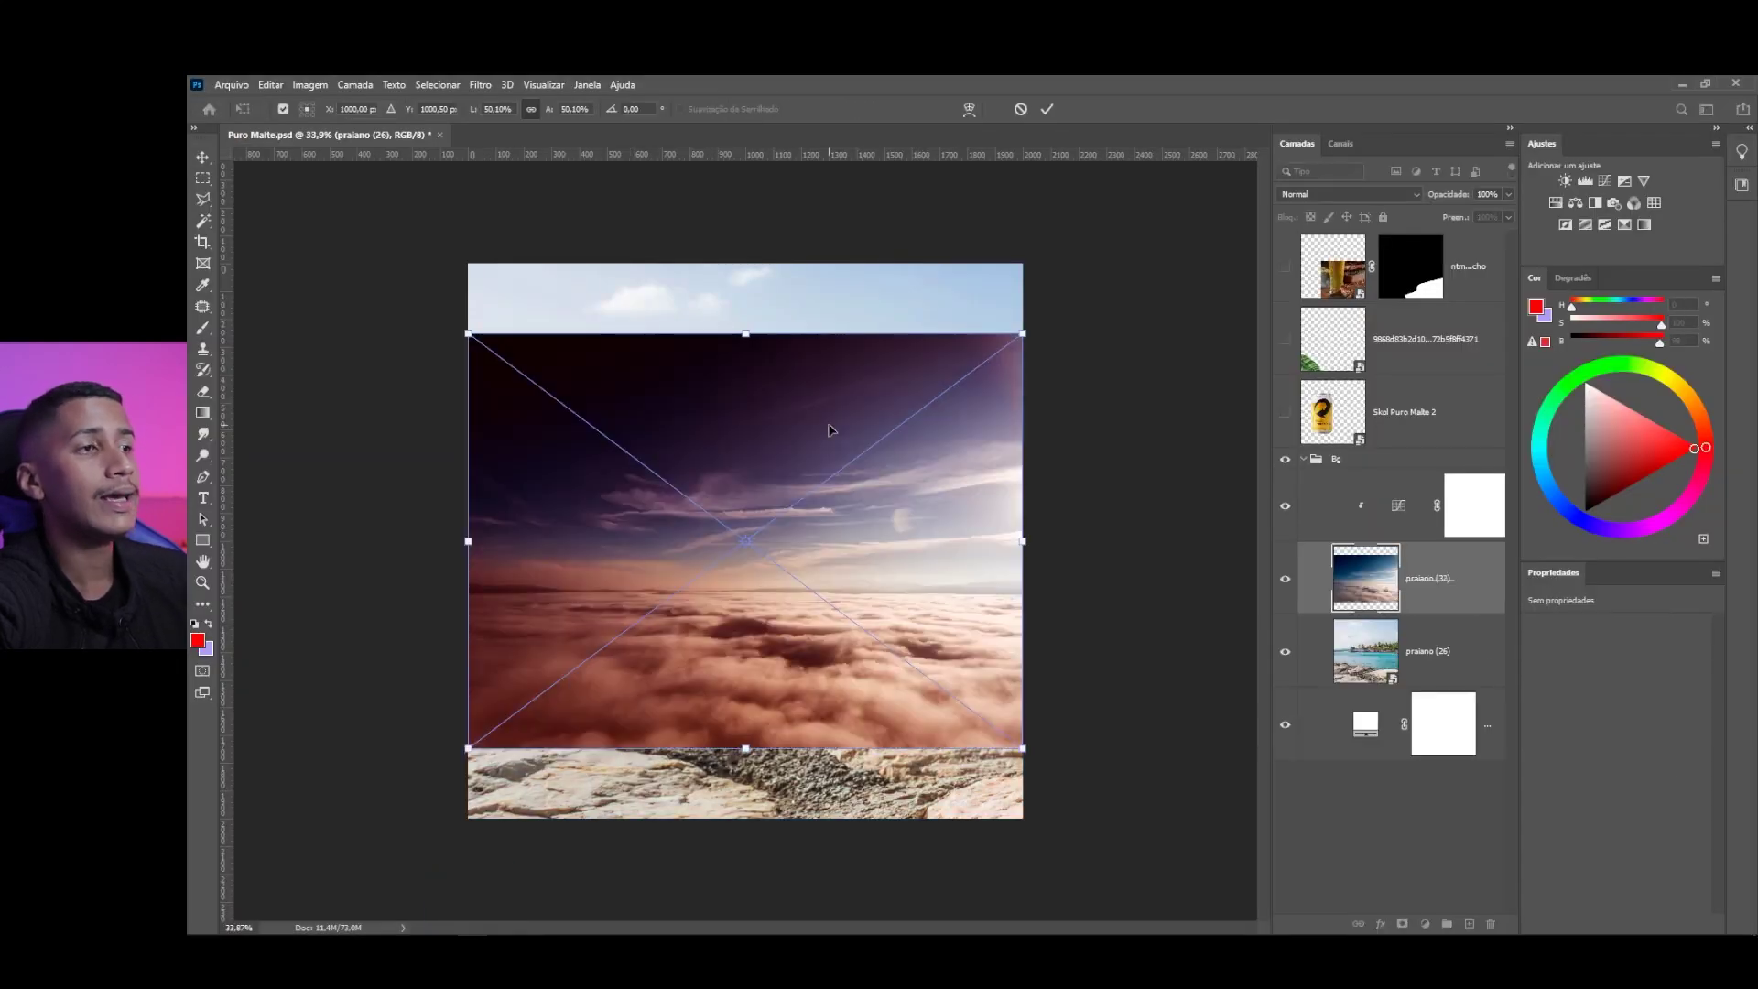
left_click(1047, 110)
Move the praiano (32) layer above the Curves layer and clip Curves to the praiano (26) beach photo again
left_click_drag(1364, 577, 1365, 472)
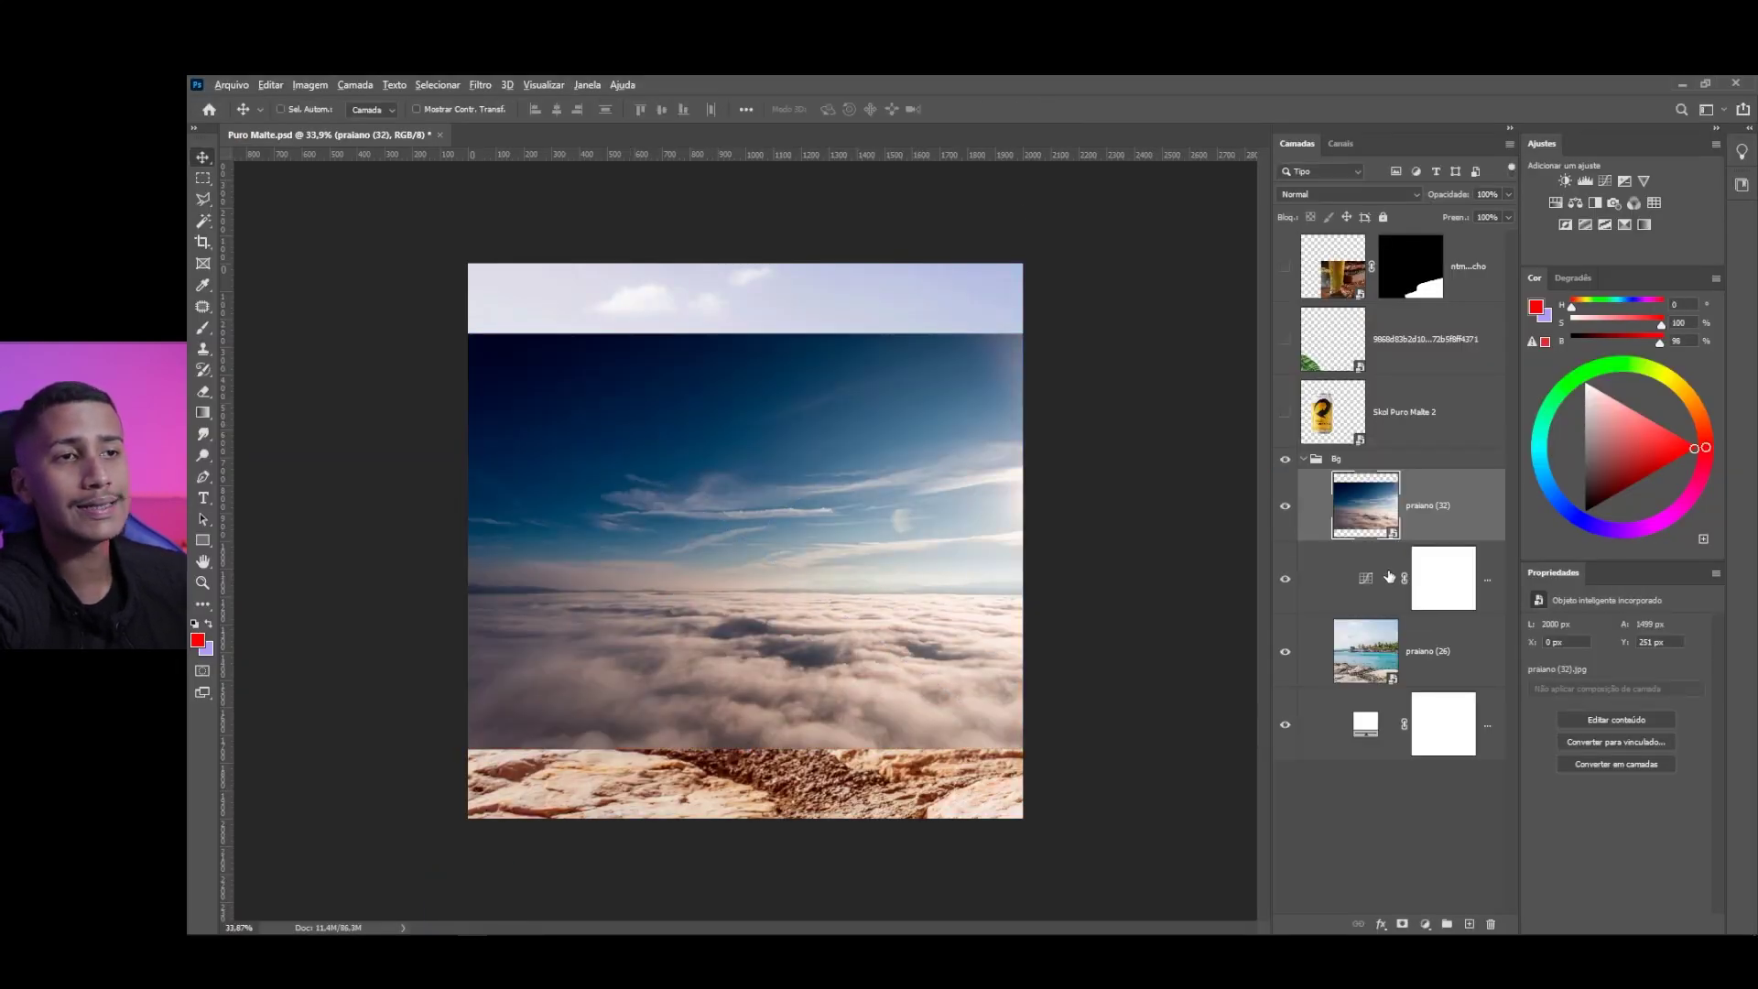
left_click(1360, 610, "alt")
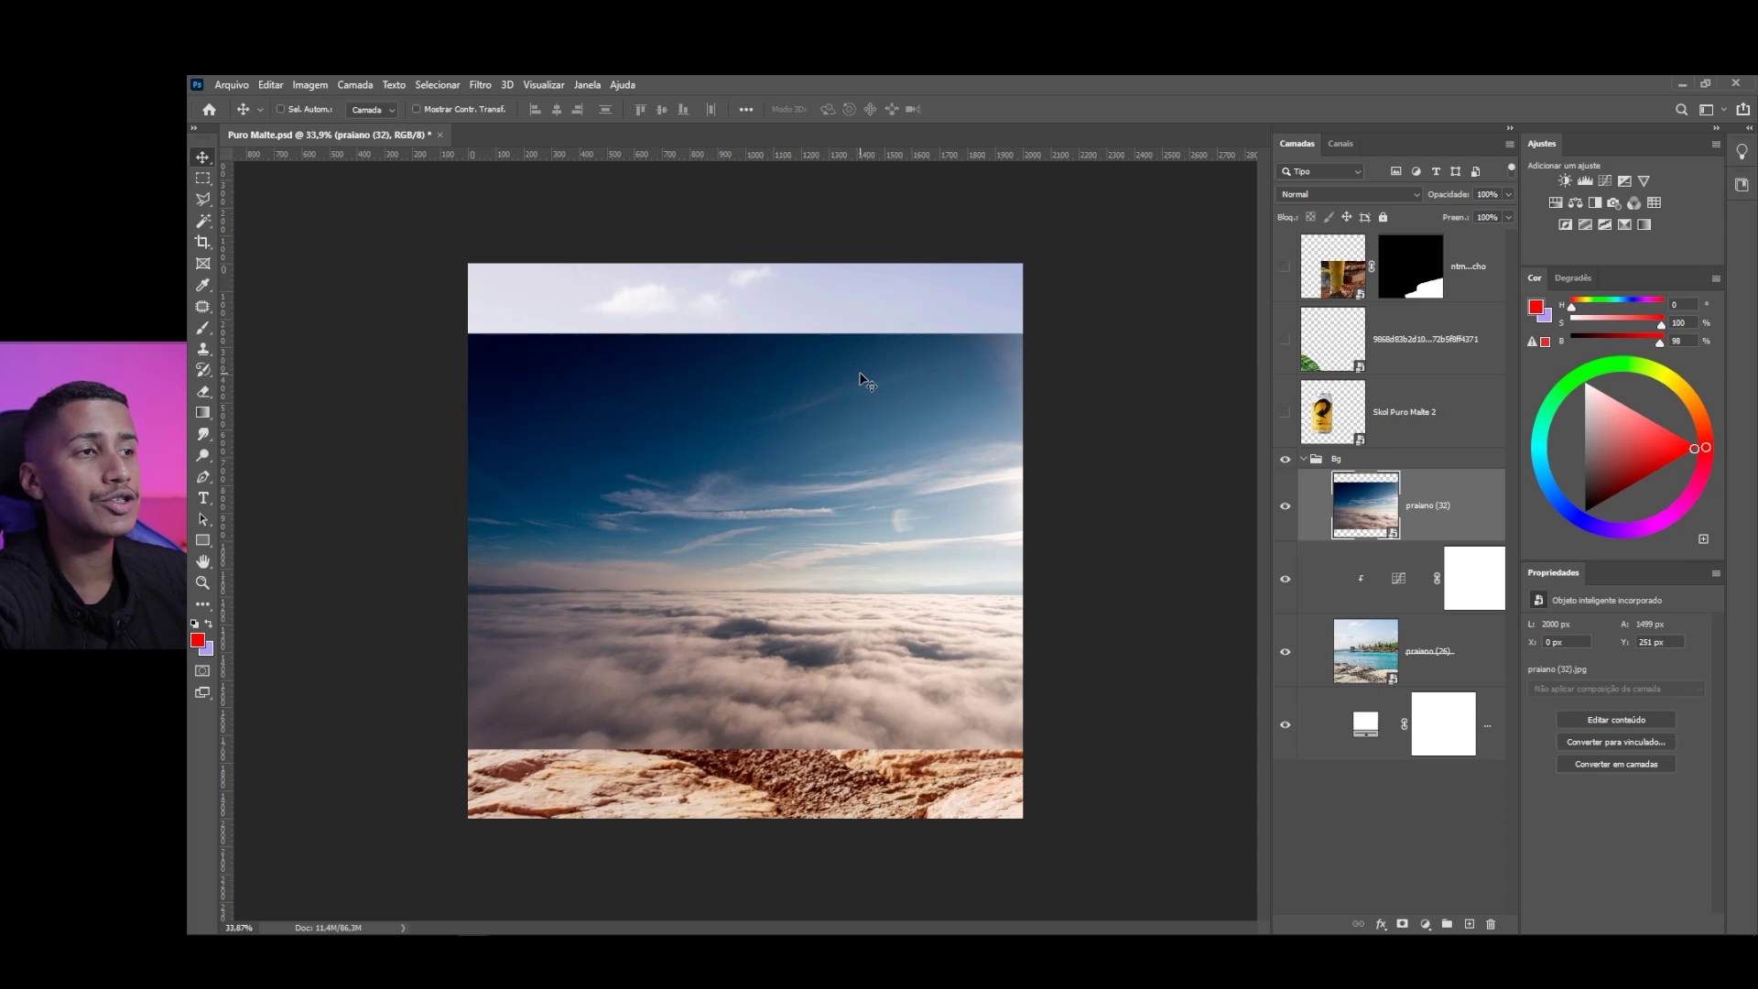
Flip the praiano (32) cloud photo horizontally and move it up flush with the canvas's top edge, at X 0 px, Y 0 px
scroll(860, 375, "up", 3)
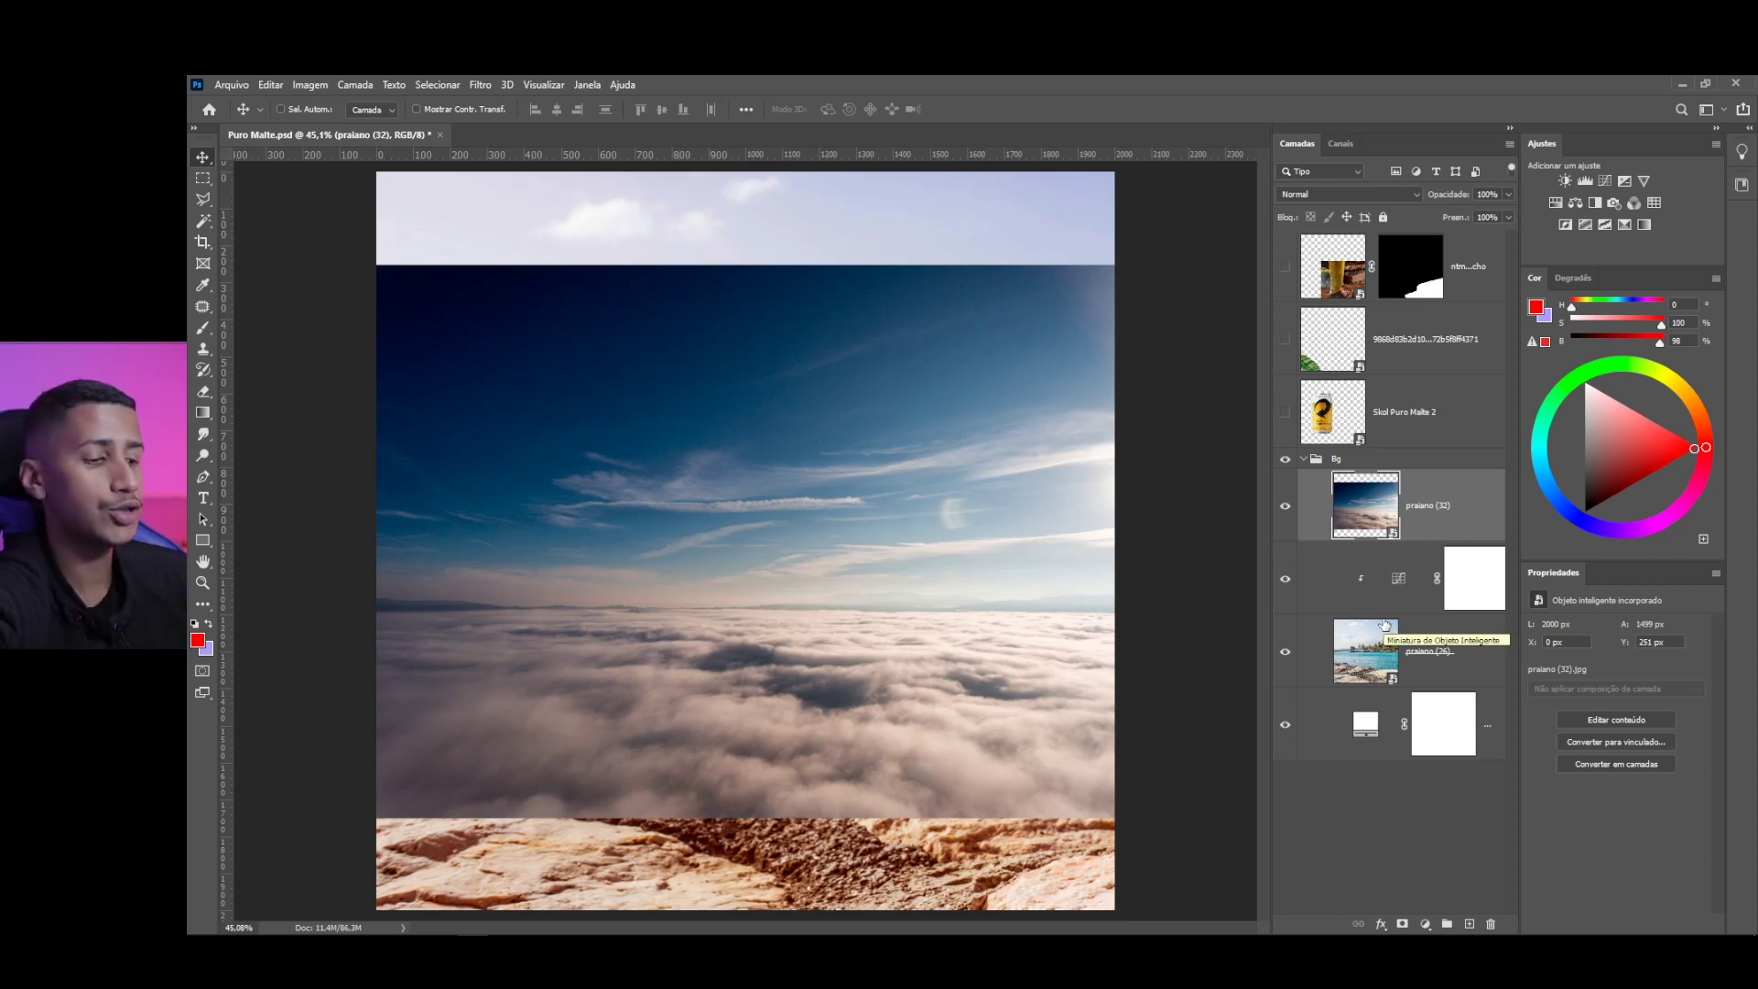
key("ctrl+t")
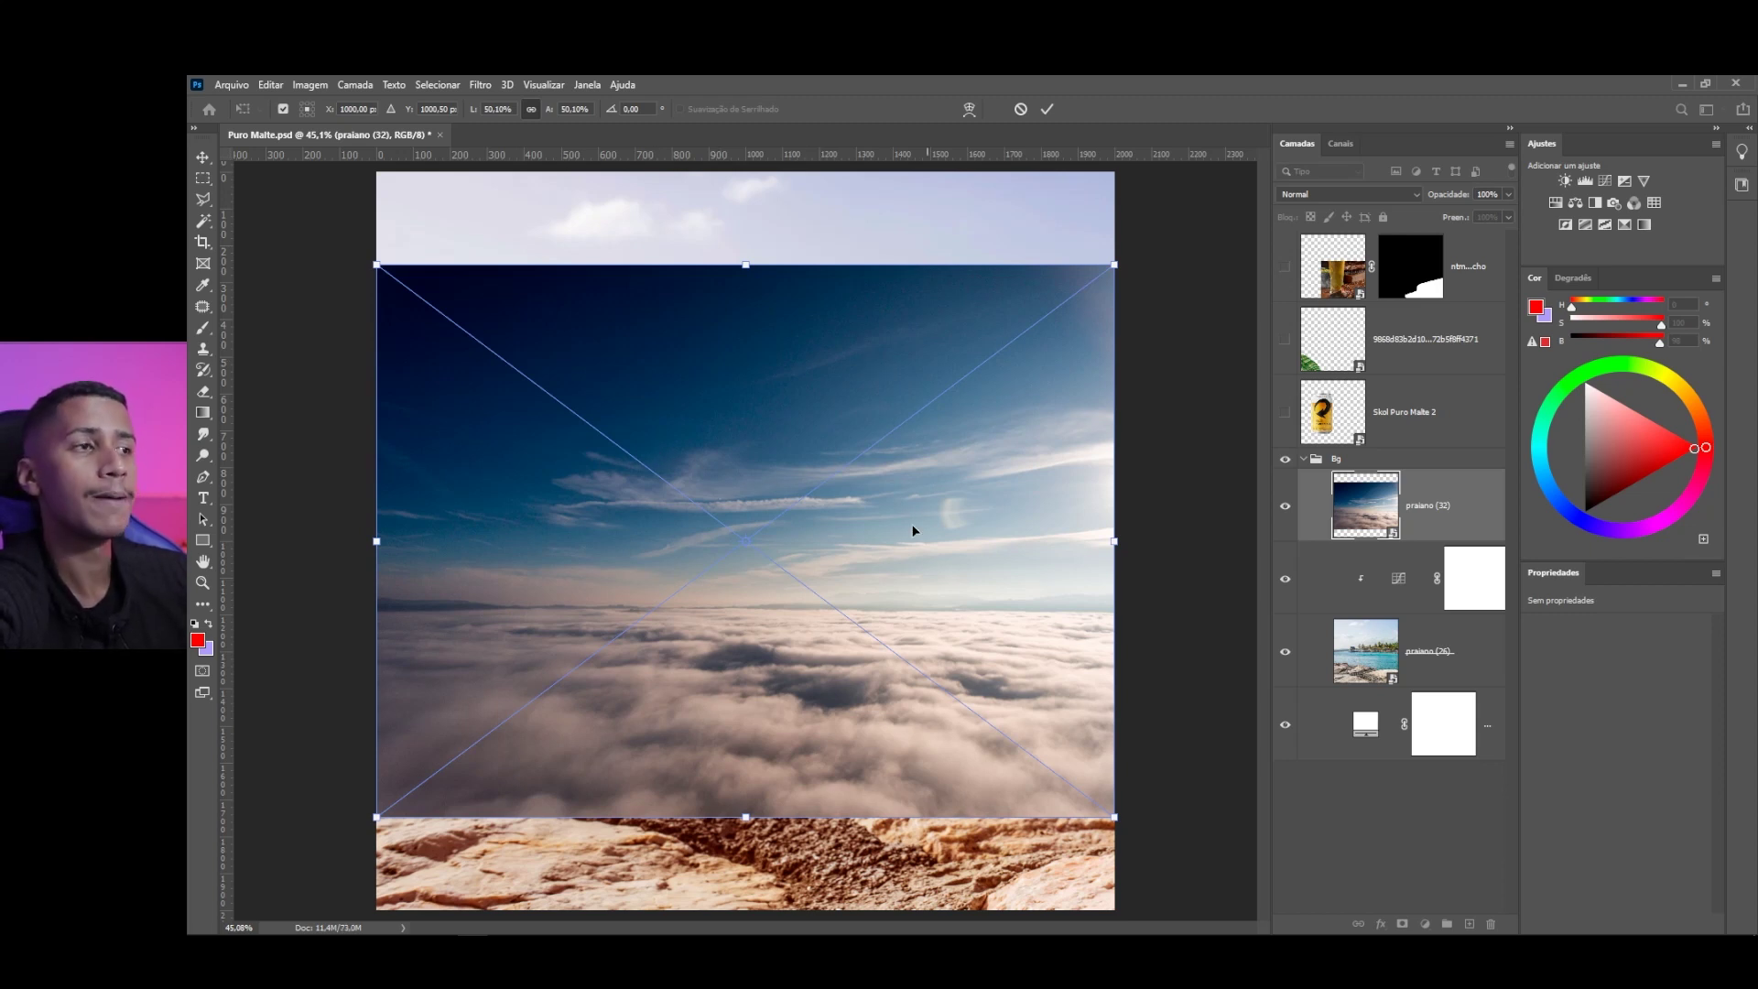
right_click(769, 454)
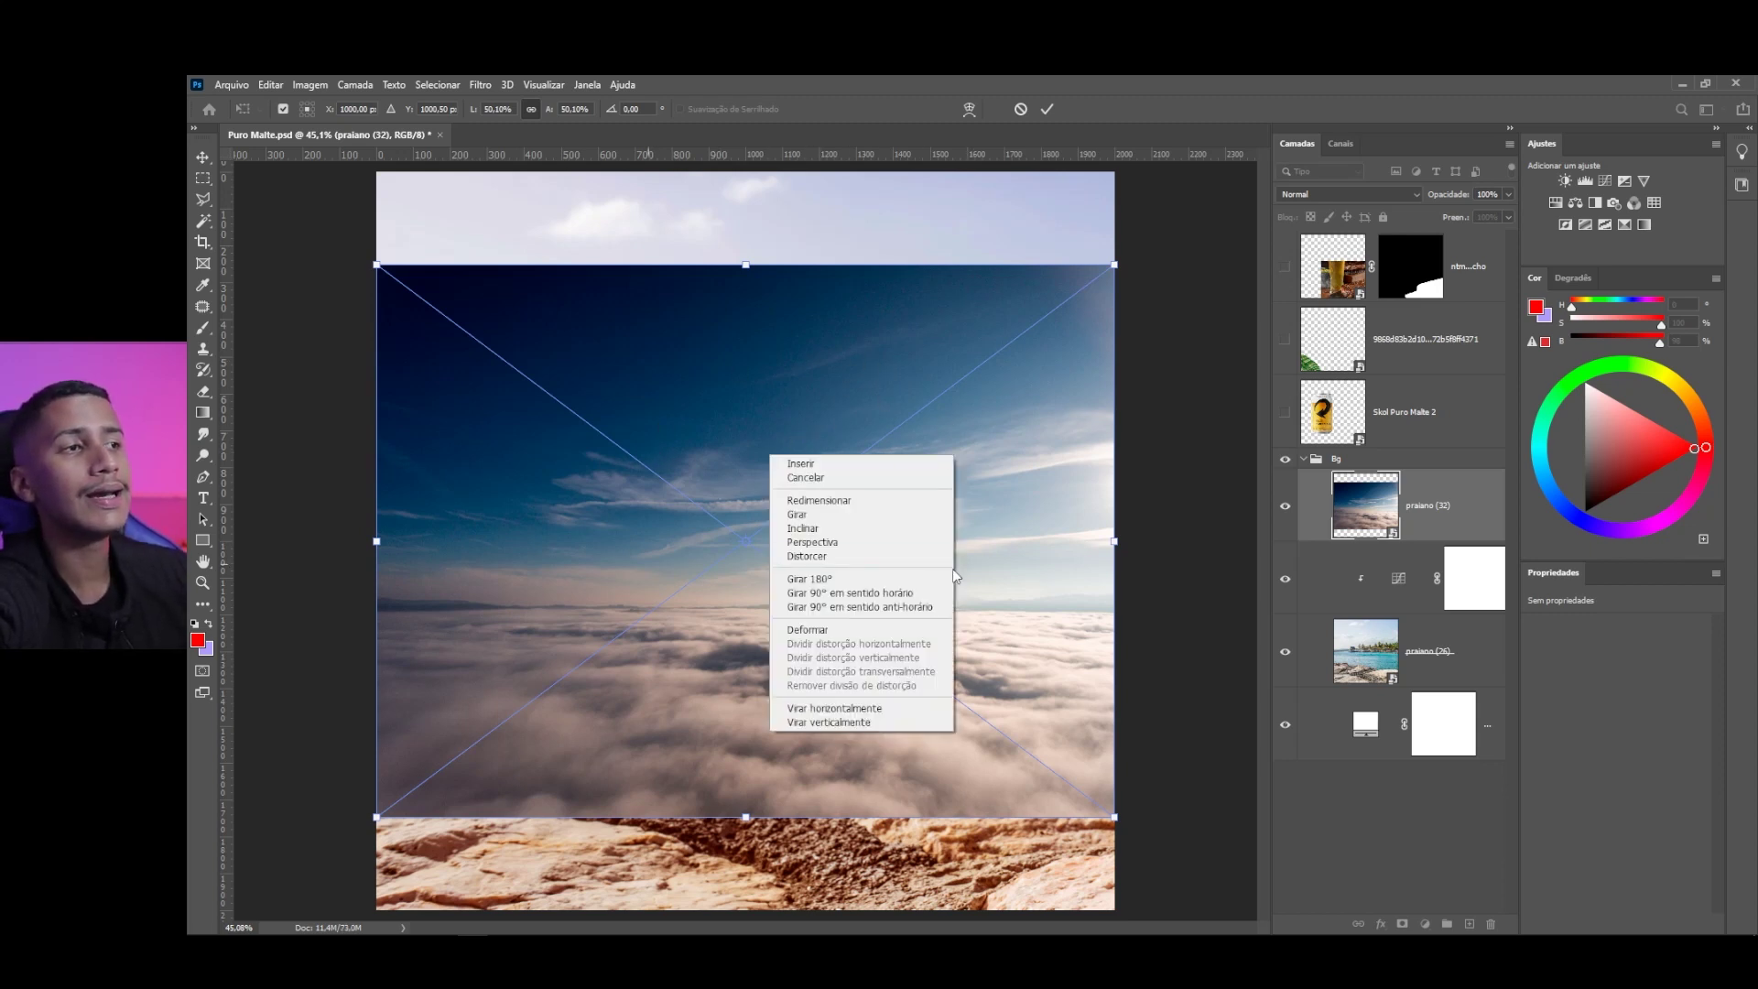
left_click(799, 710)
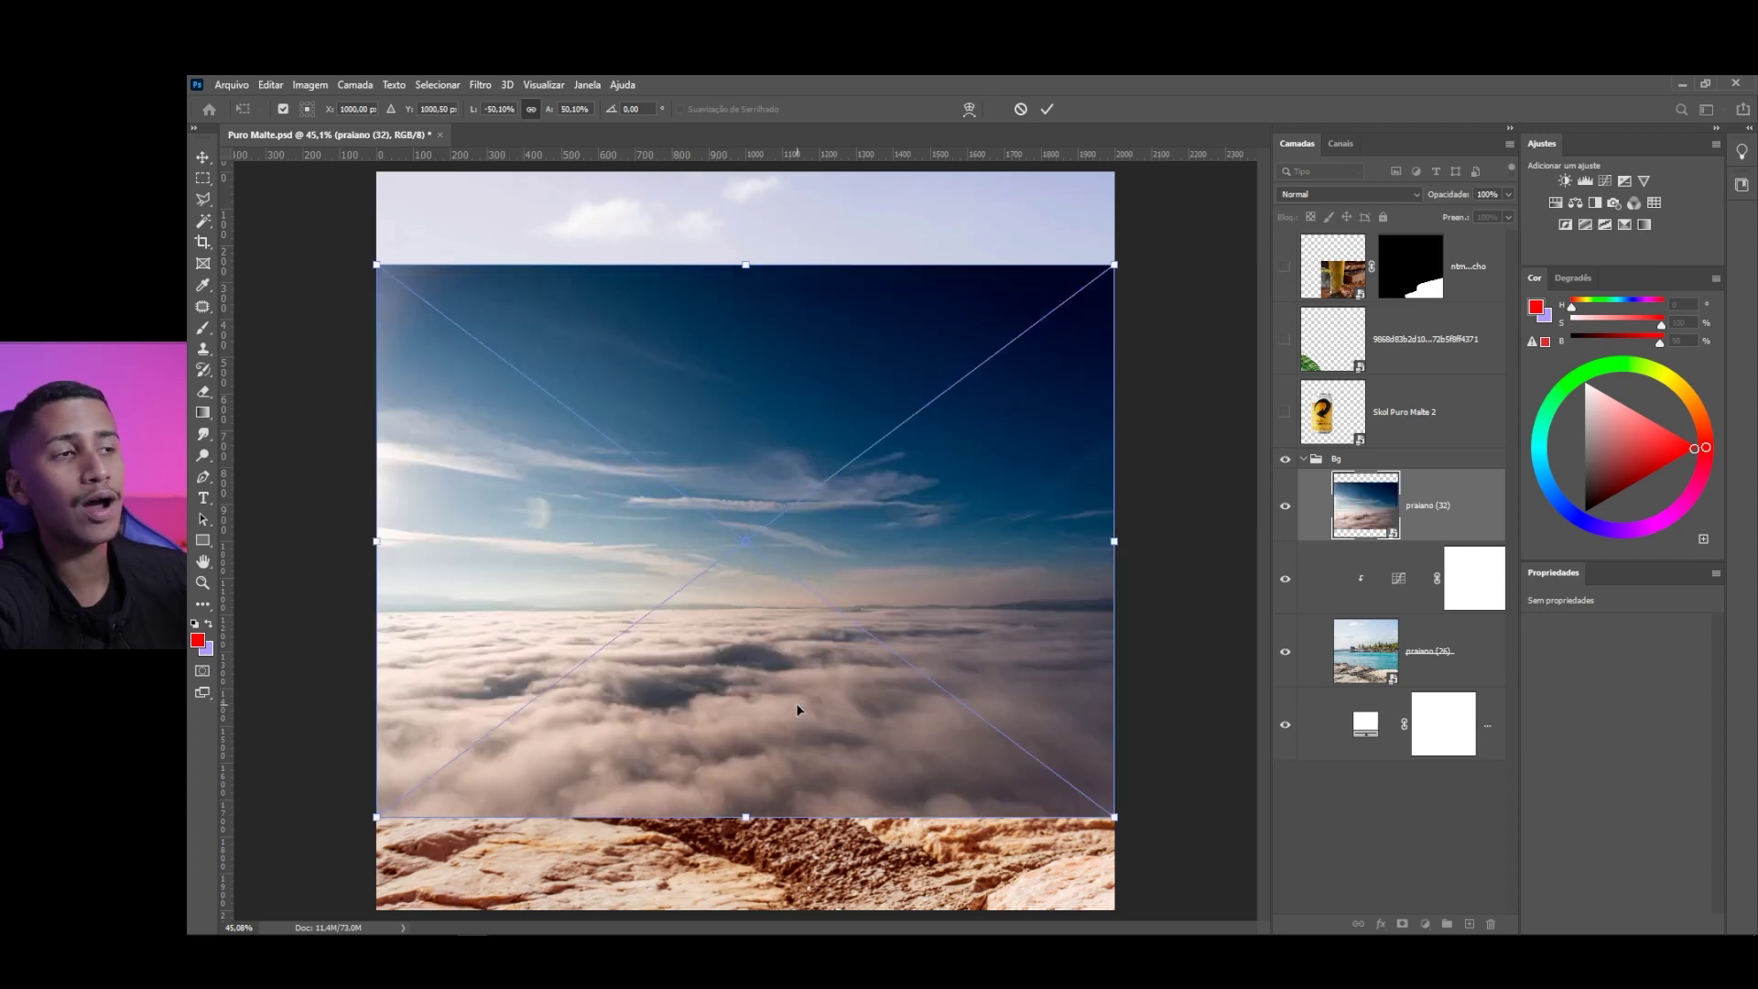
left_click_drag(868, 446, 861, 349)
left_click(1046, 109)
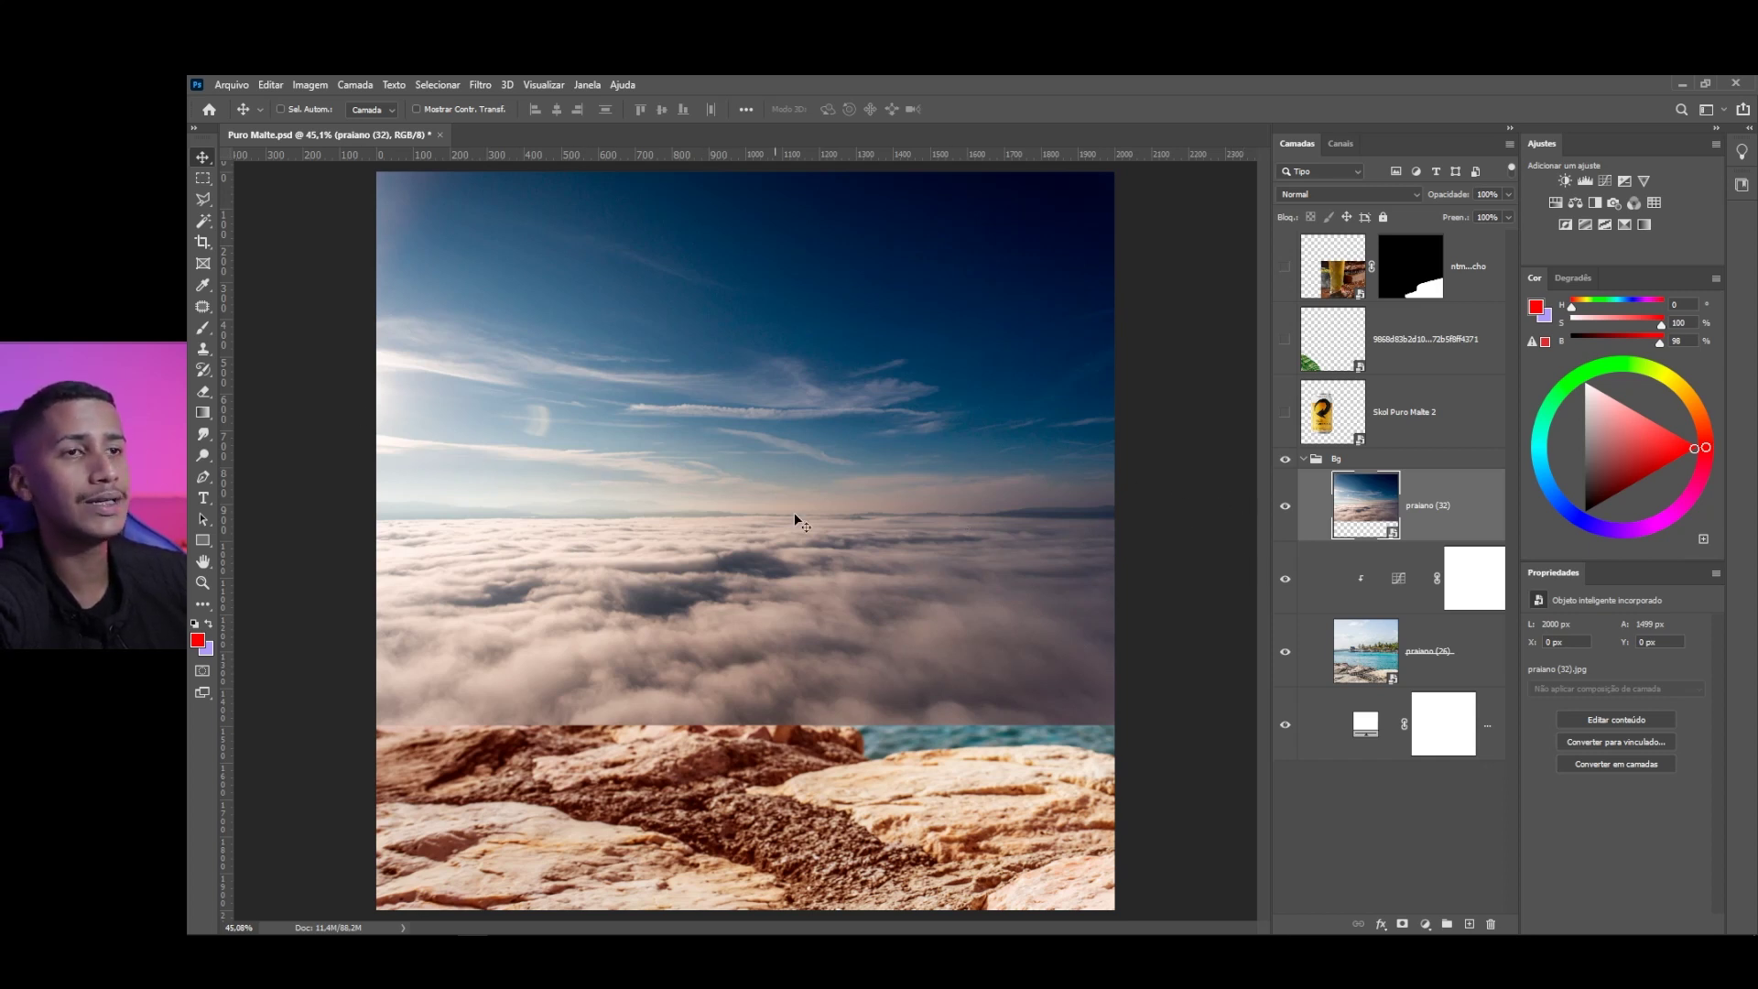
Add a layer mask to the praiano (32) layer and take the Gradient tool, checking its gradient without changes
left_click(1399, 925)
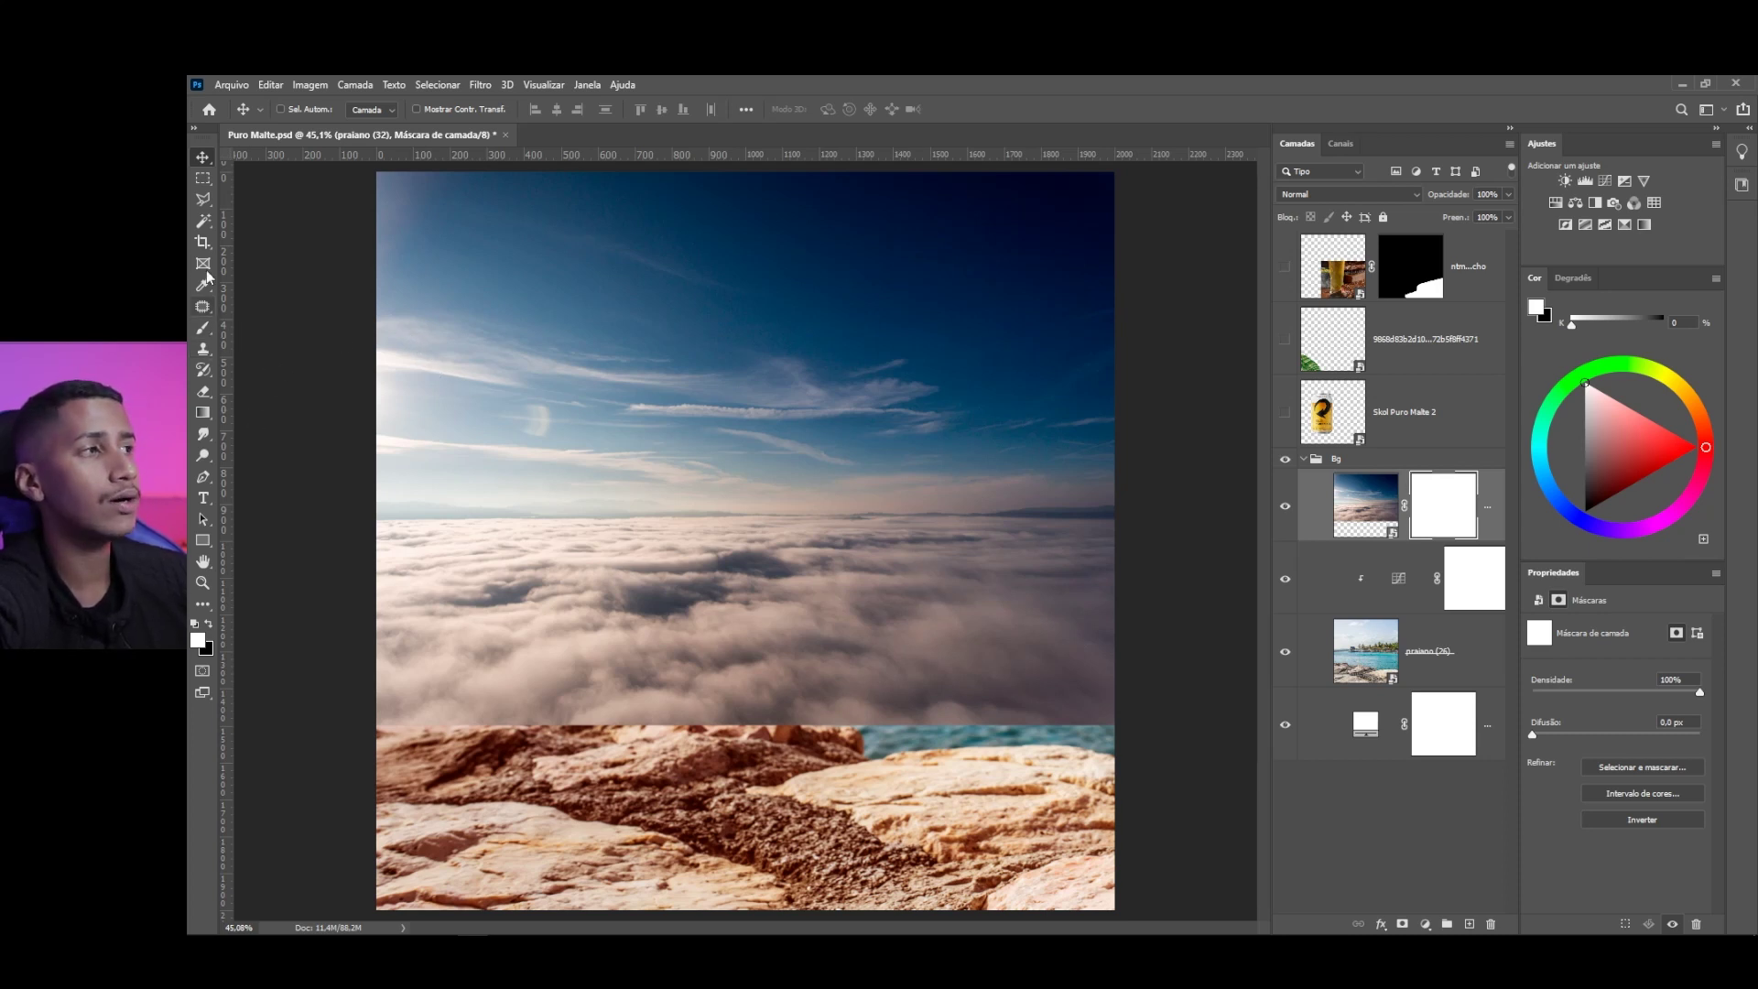
left_click(203, 414)
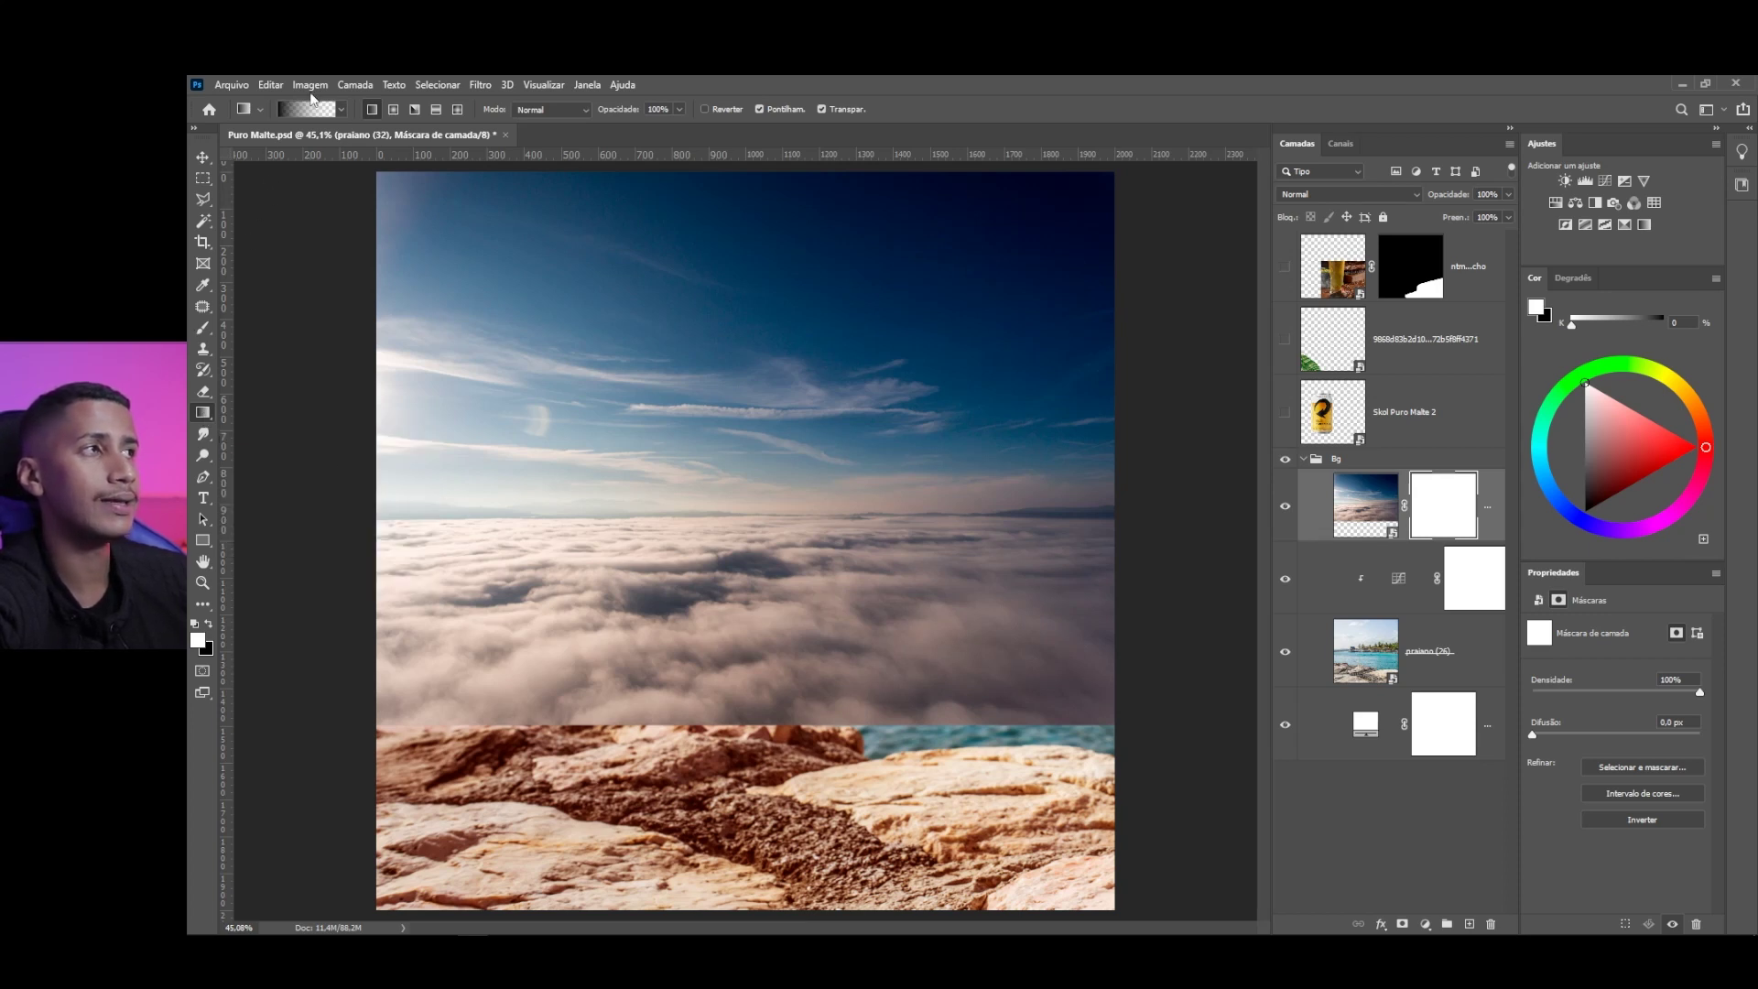
left_click(299, 113)
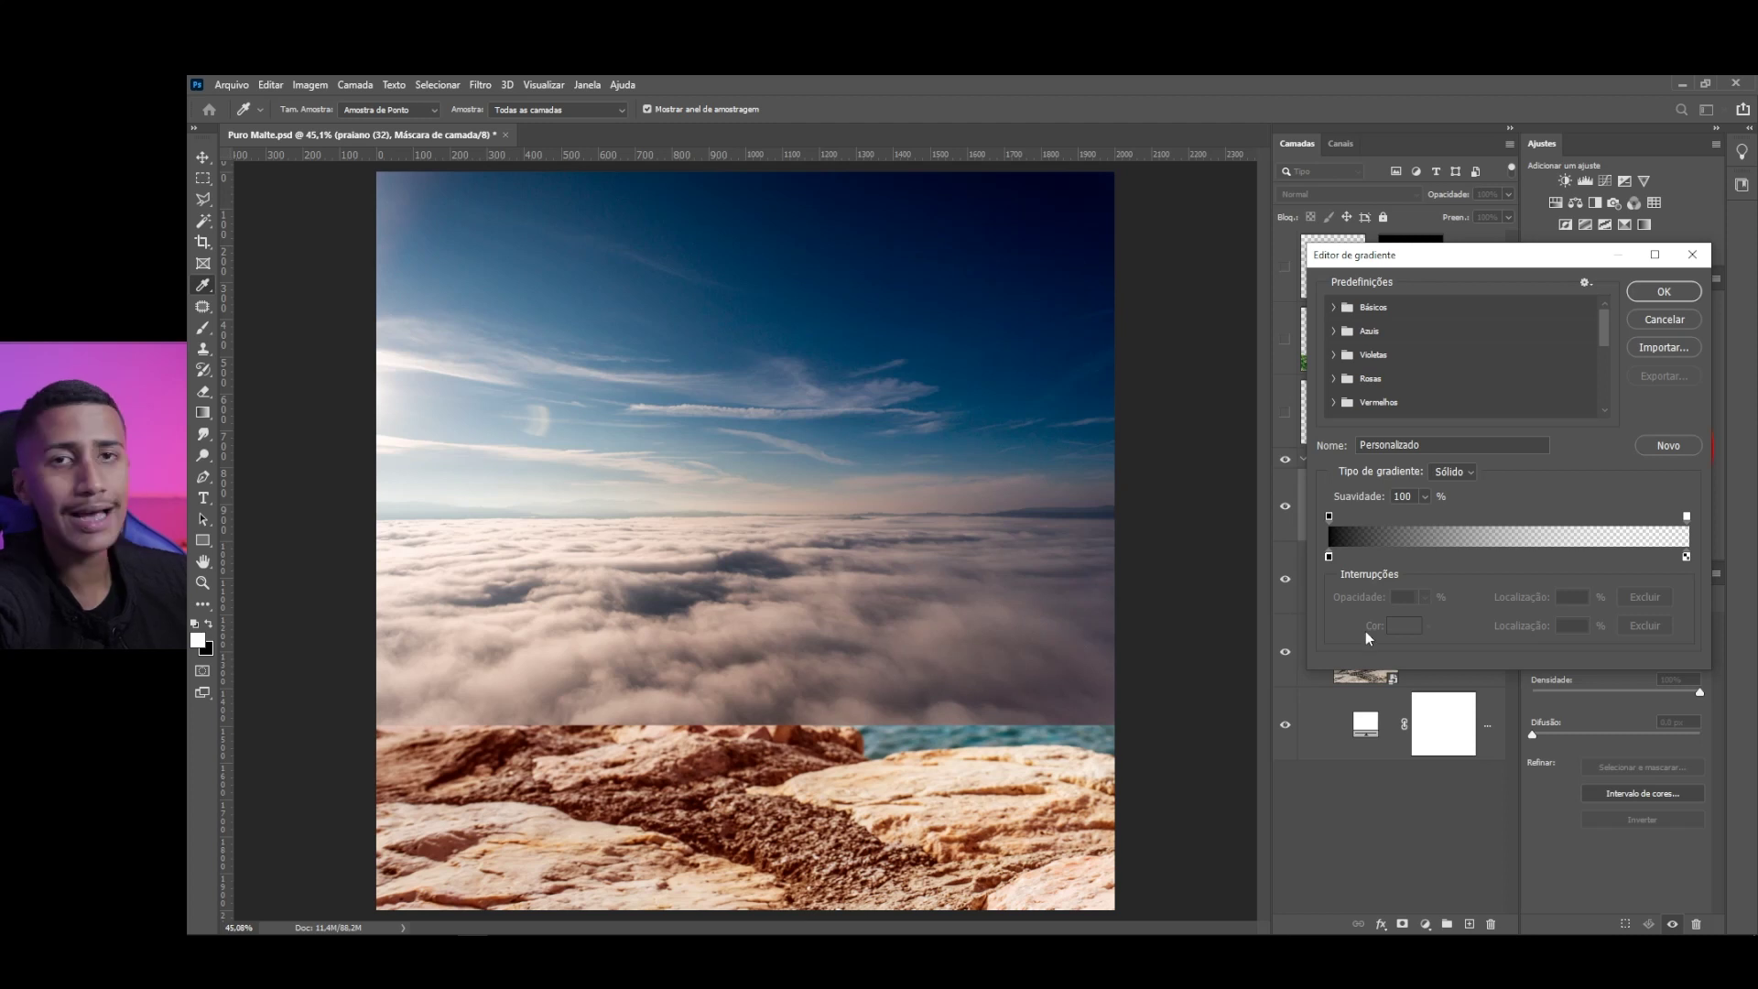
left_click(1646, 318)
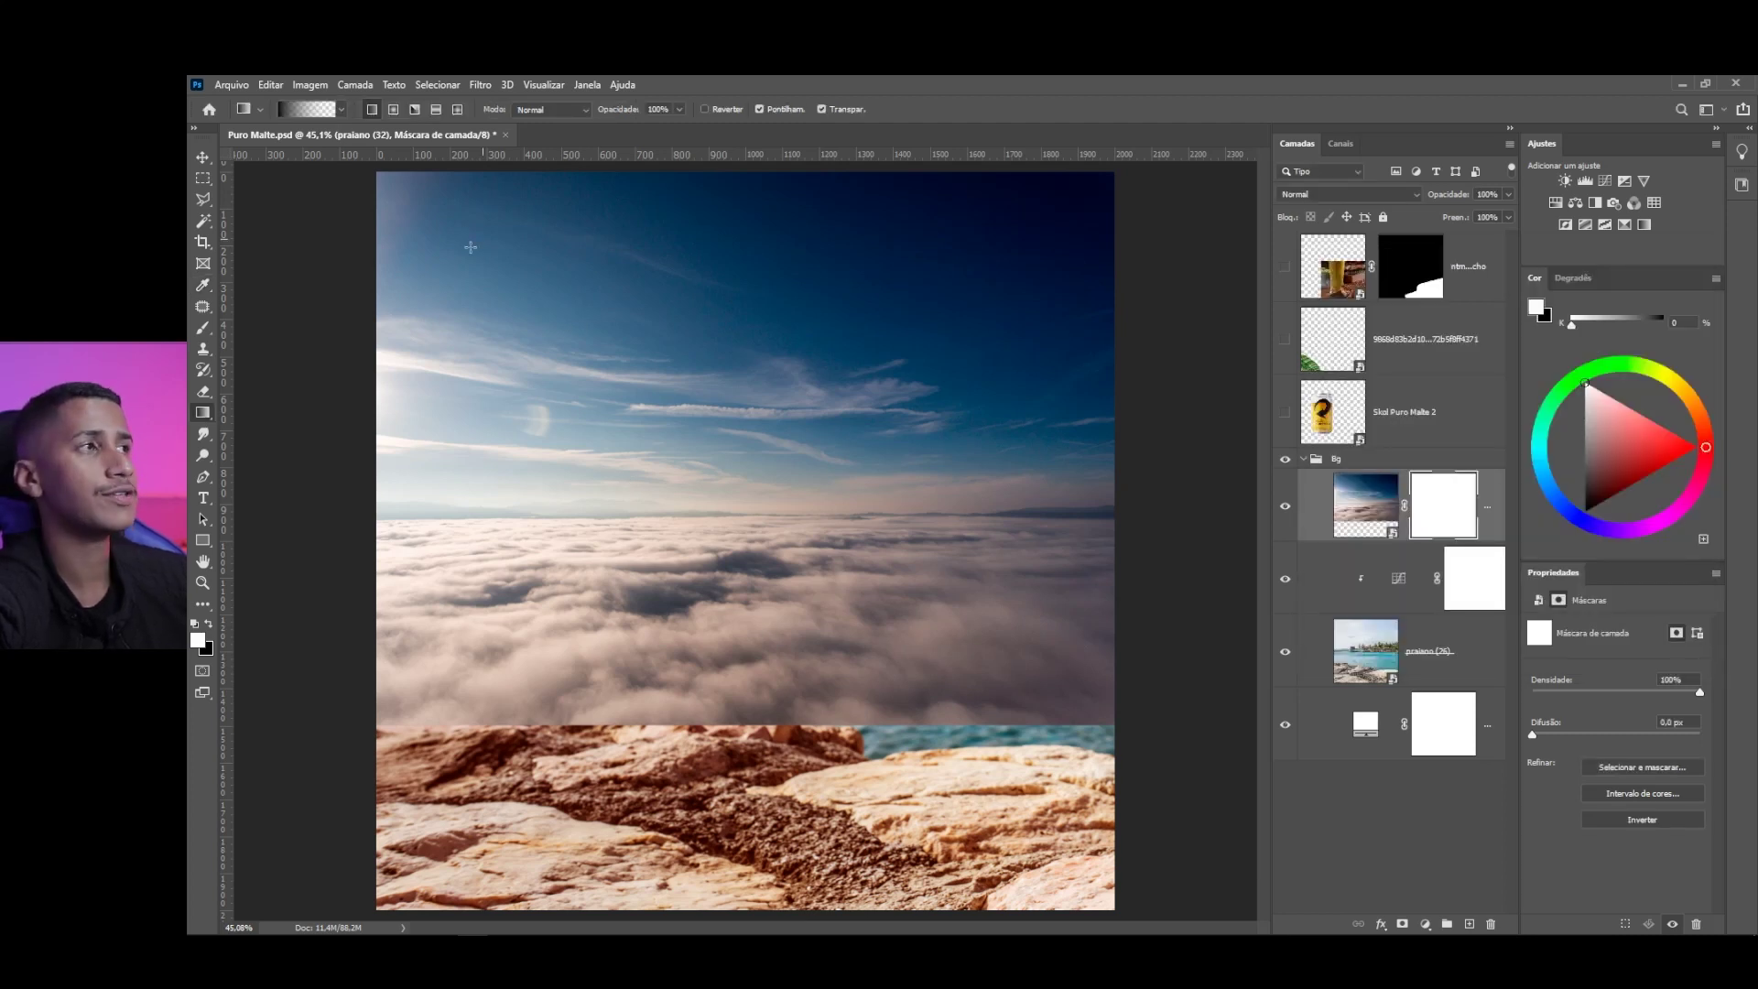
Set the gradient to the basic Do Primeiro Plano para Transparente preset with its starting colour changed to black, 000000
left_click(307, 110)
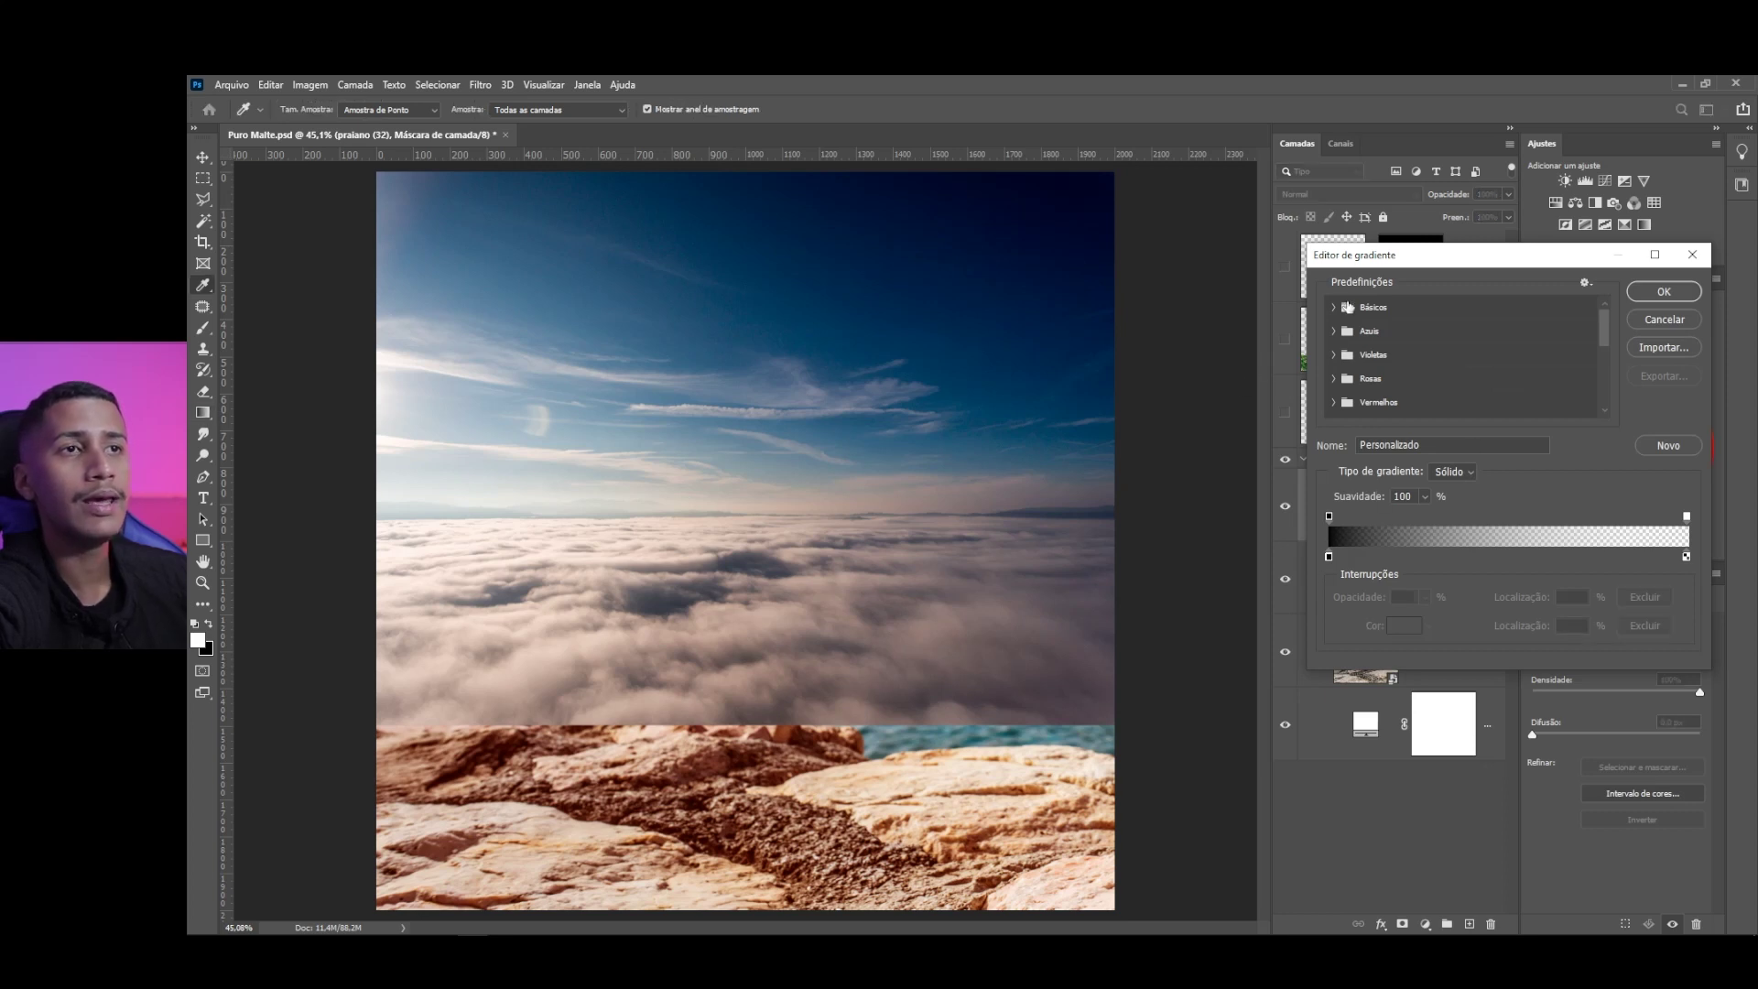
left_click(1336, 308)
left_click(1354, 331)
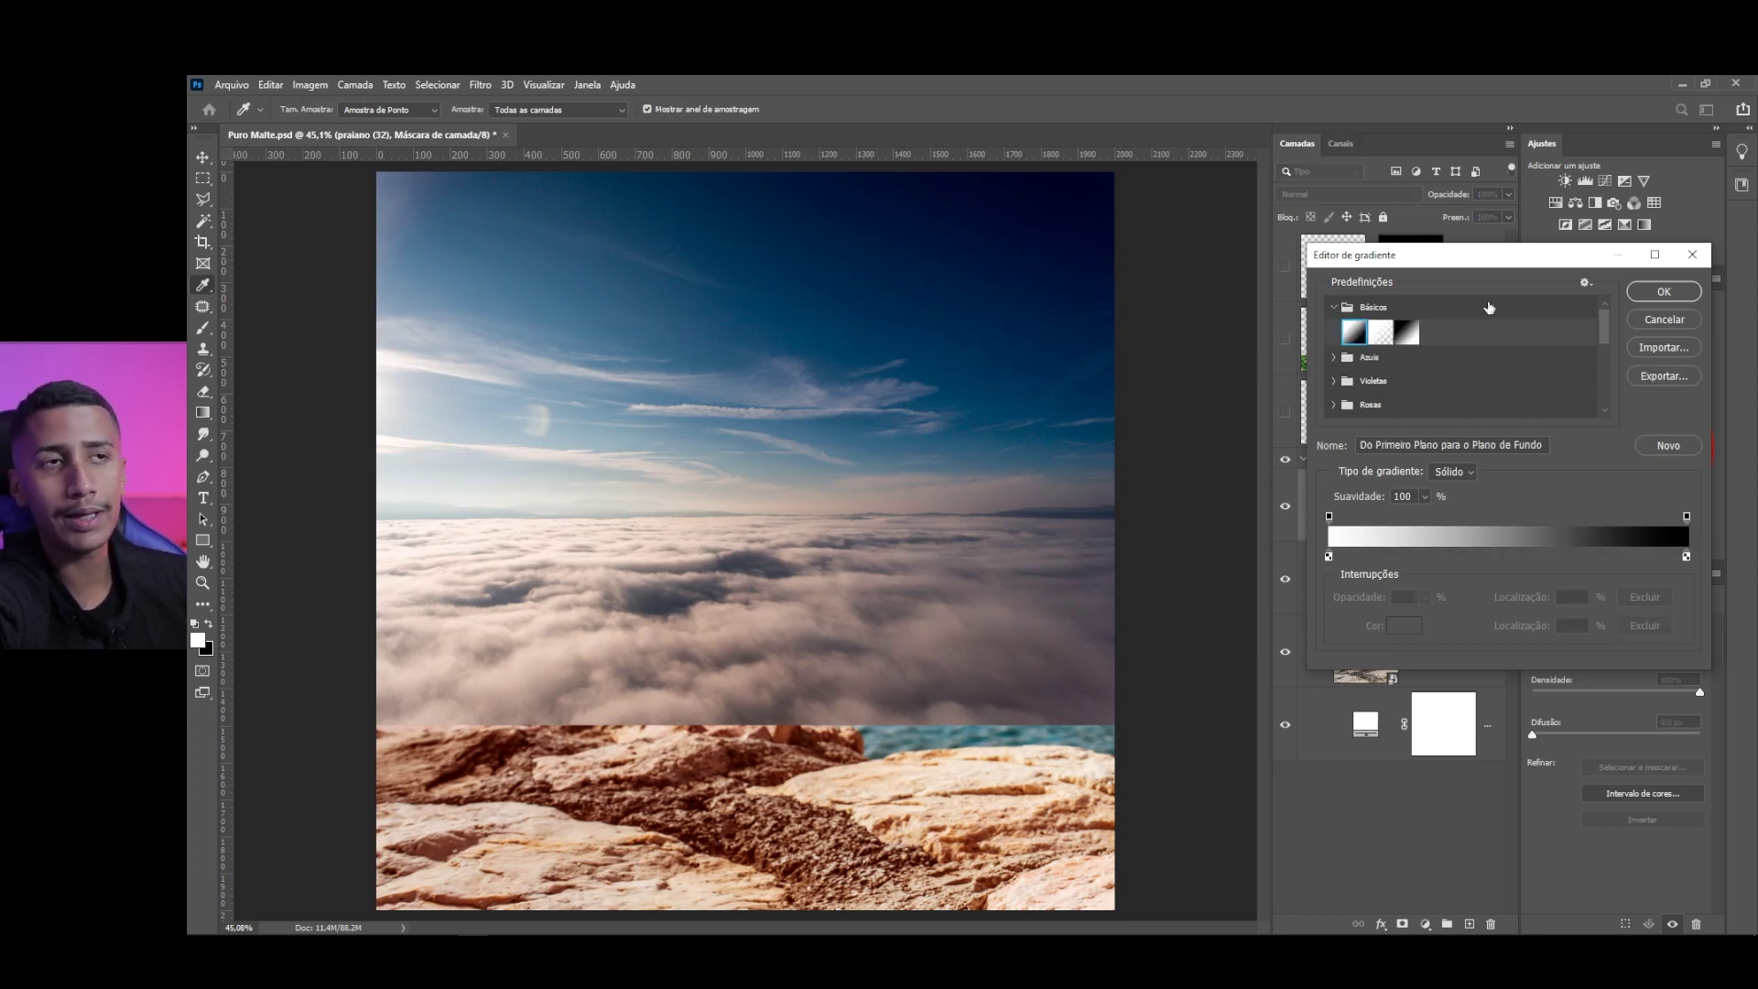
left_click(1381, 332)
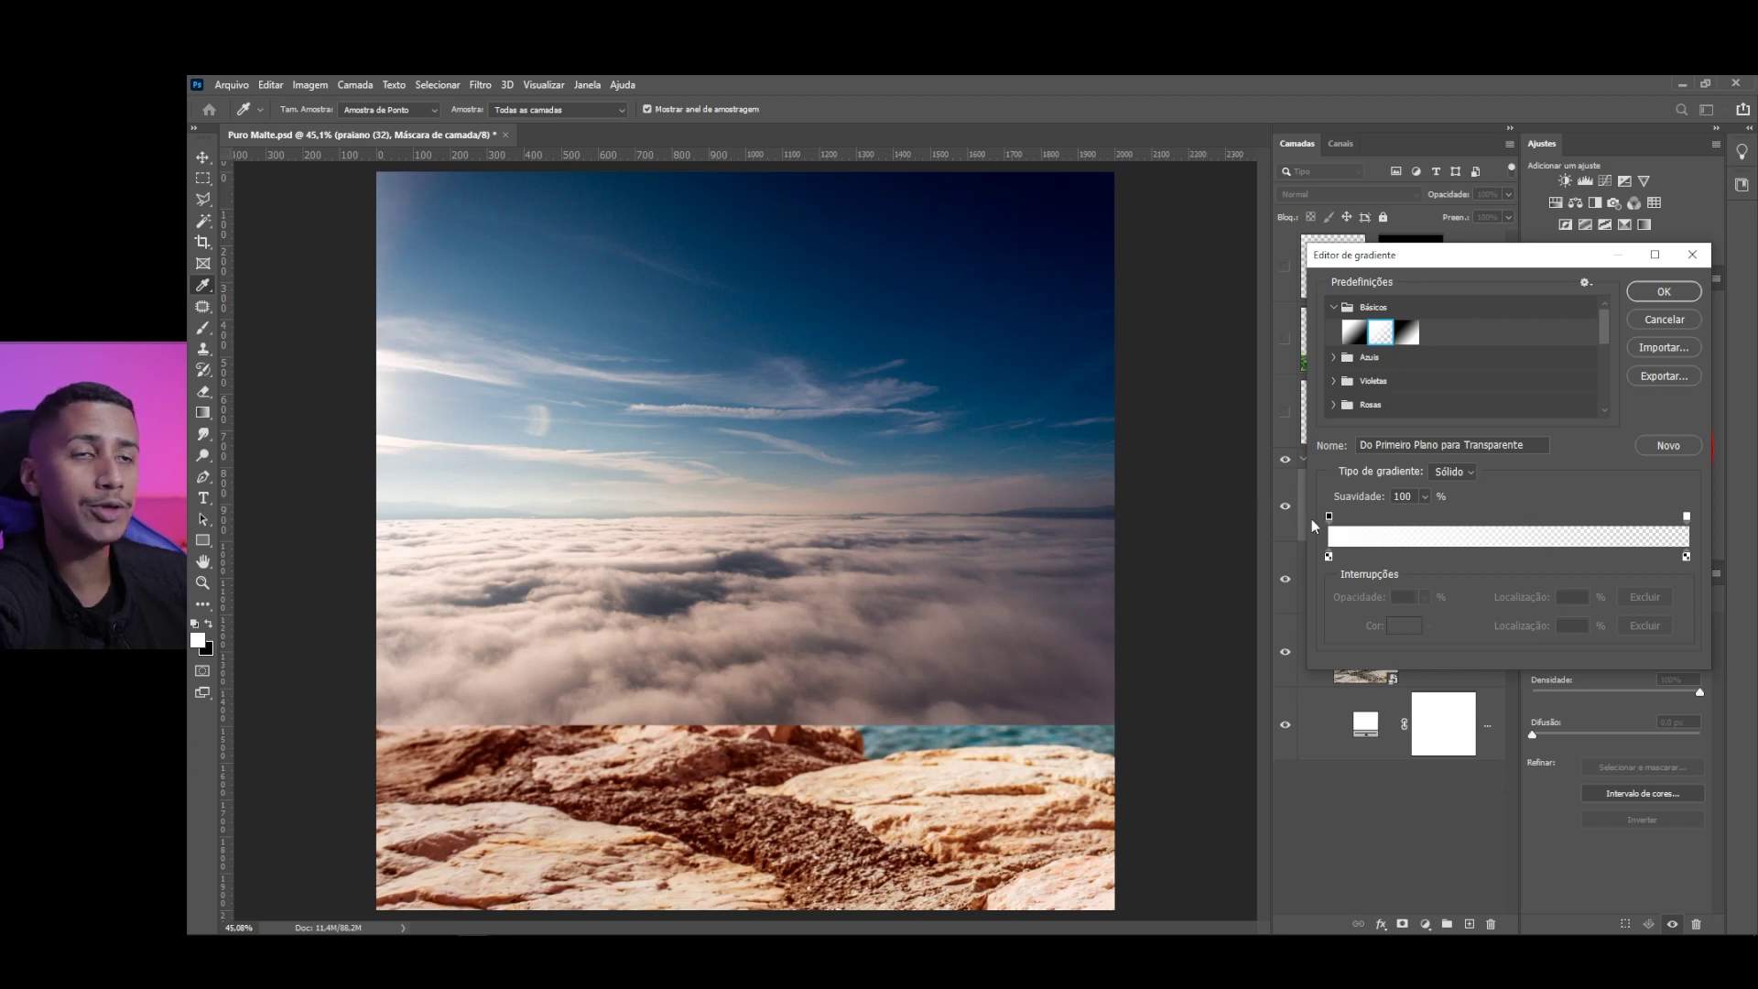
double_click(1330, 557)
left_click(1136, 544)
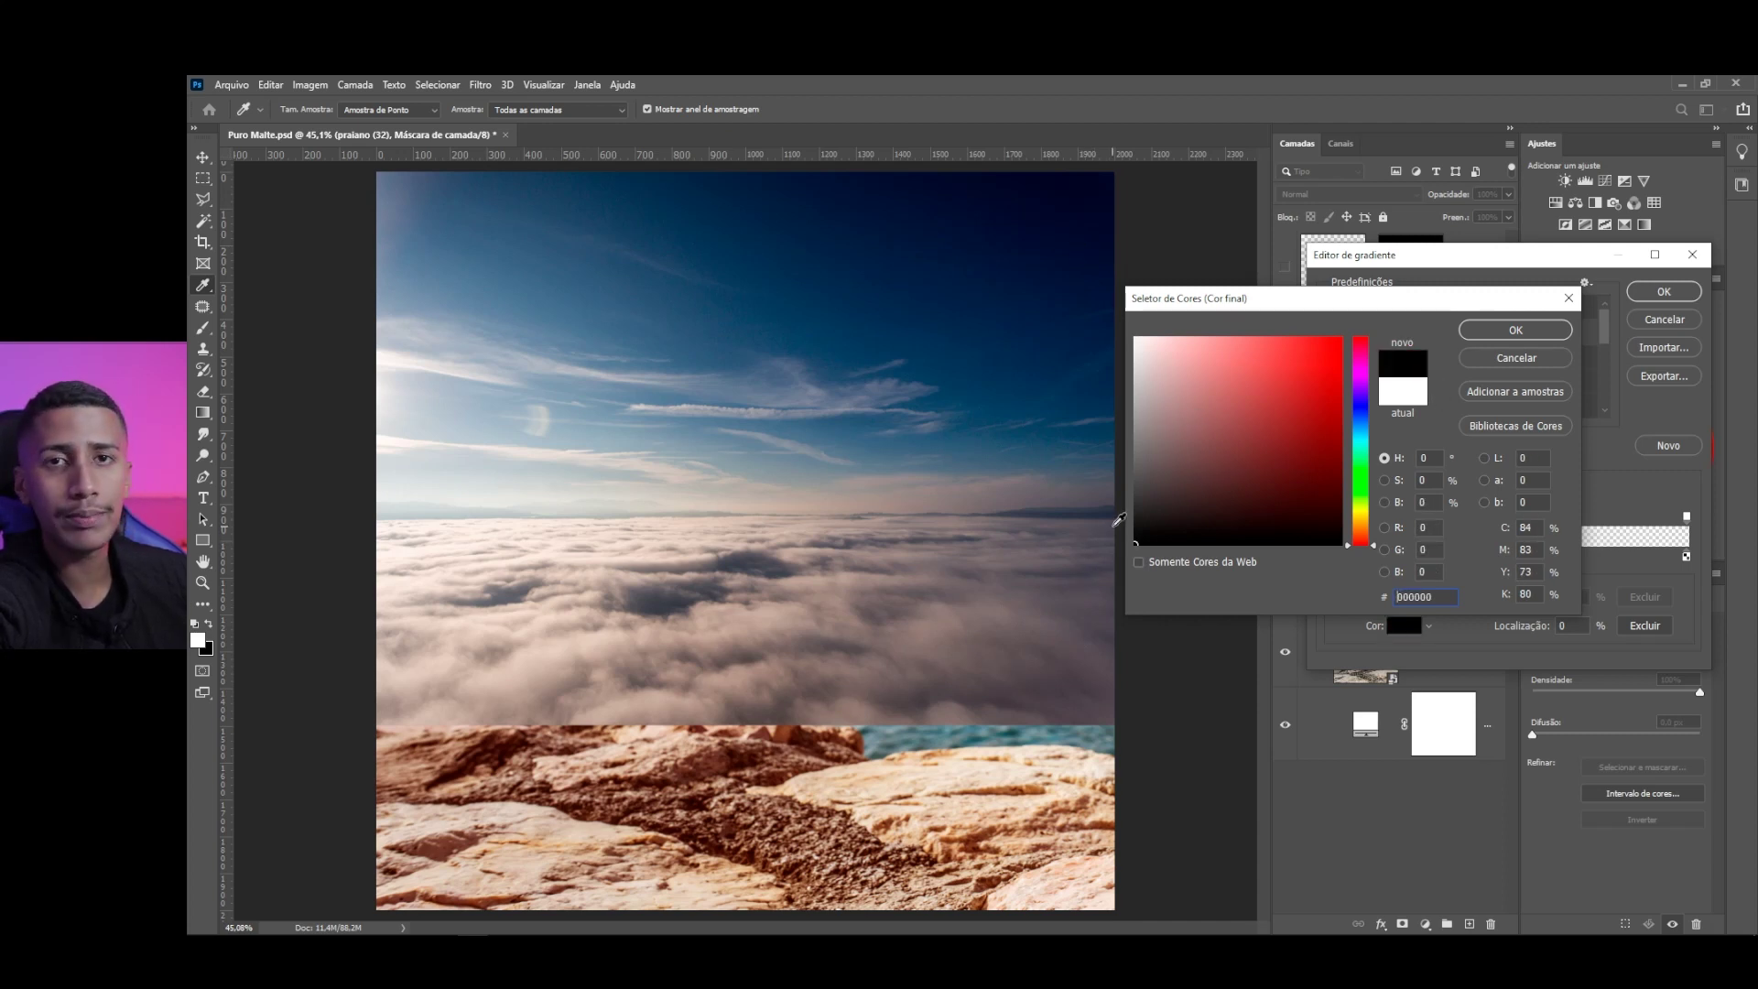
mouse_move(1165, 515)
left_mouse_down()
mouse_move(1105, 499)
mouse_move(1136, 503)
left_mouse_up()
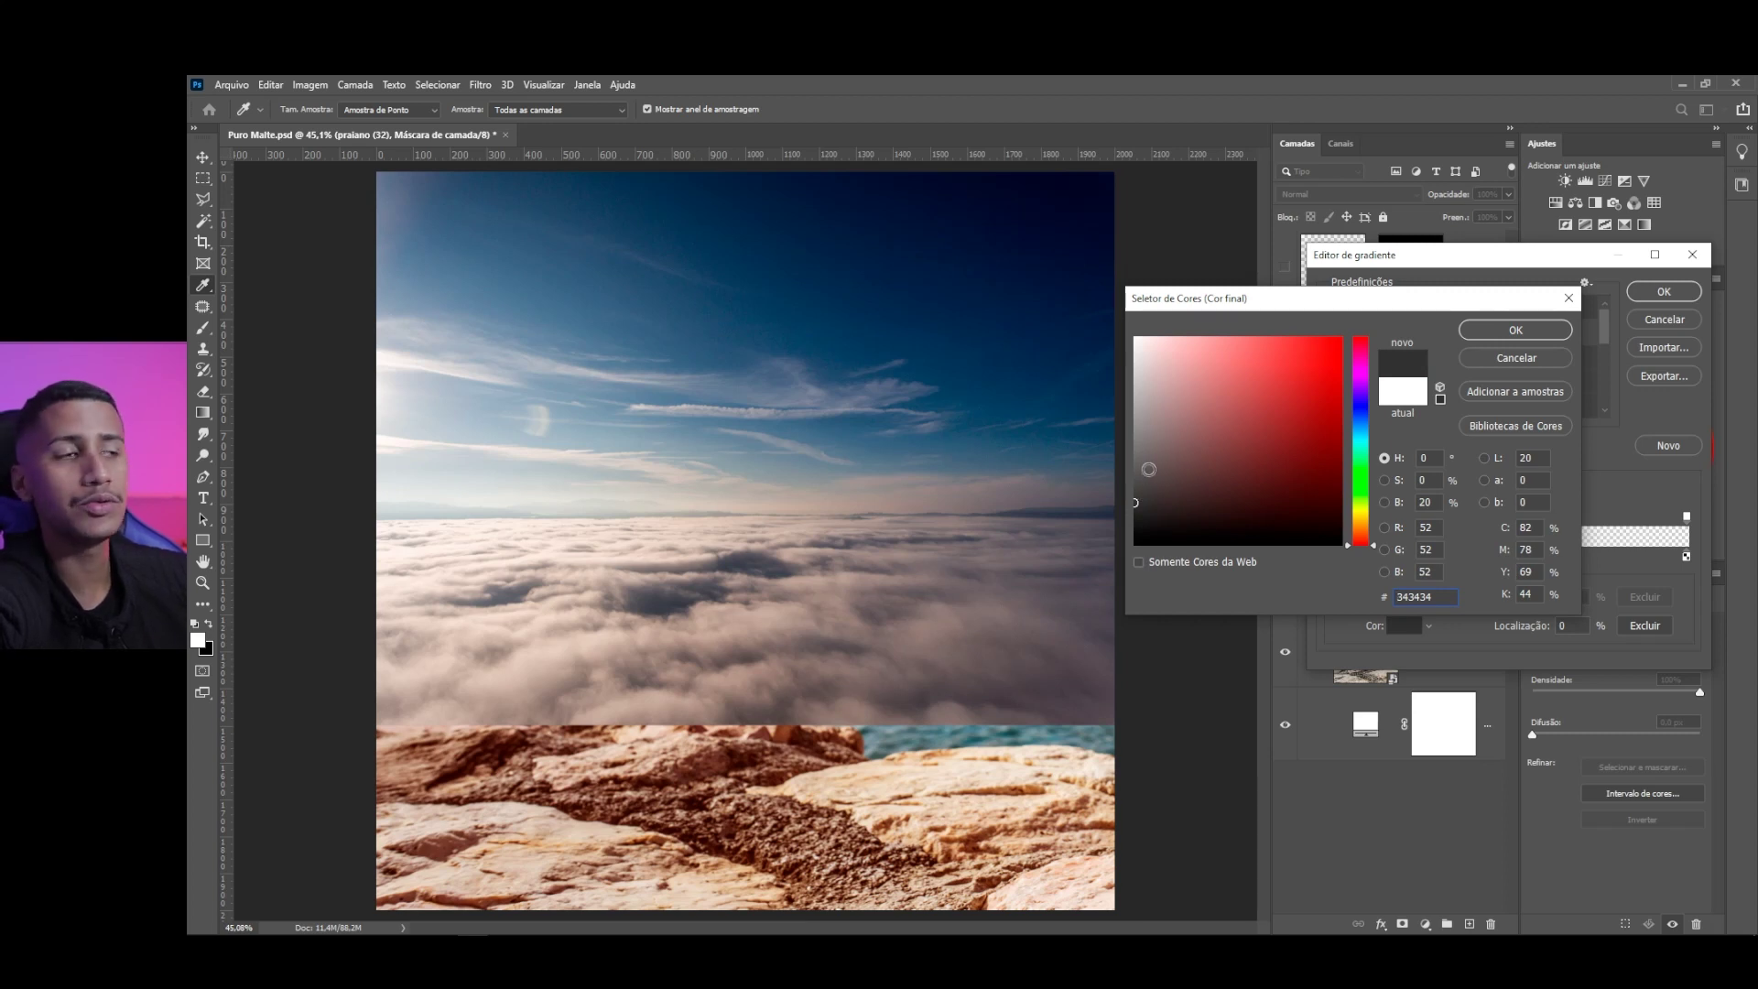
left_click_drag(1205, 514, 1132, 547)
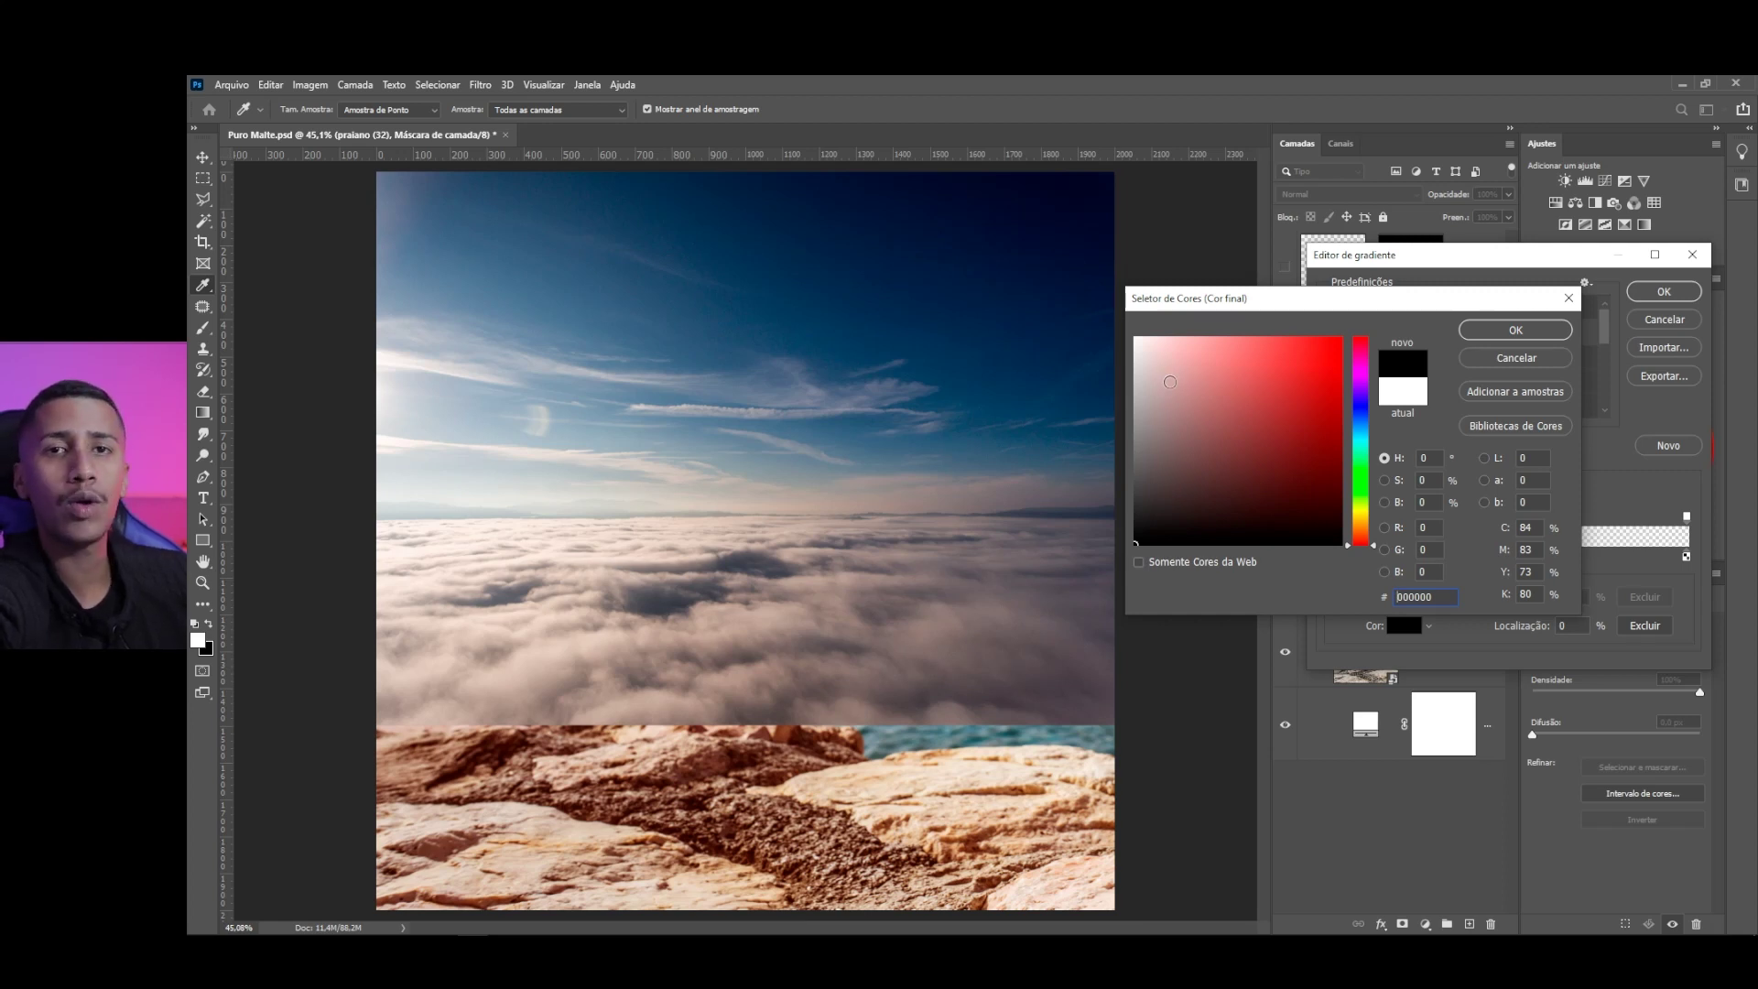
key("Return")
key("Return")
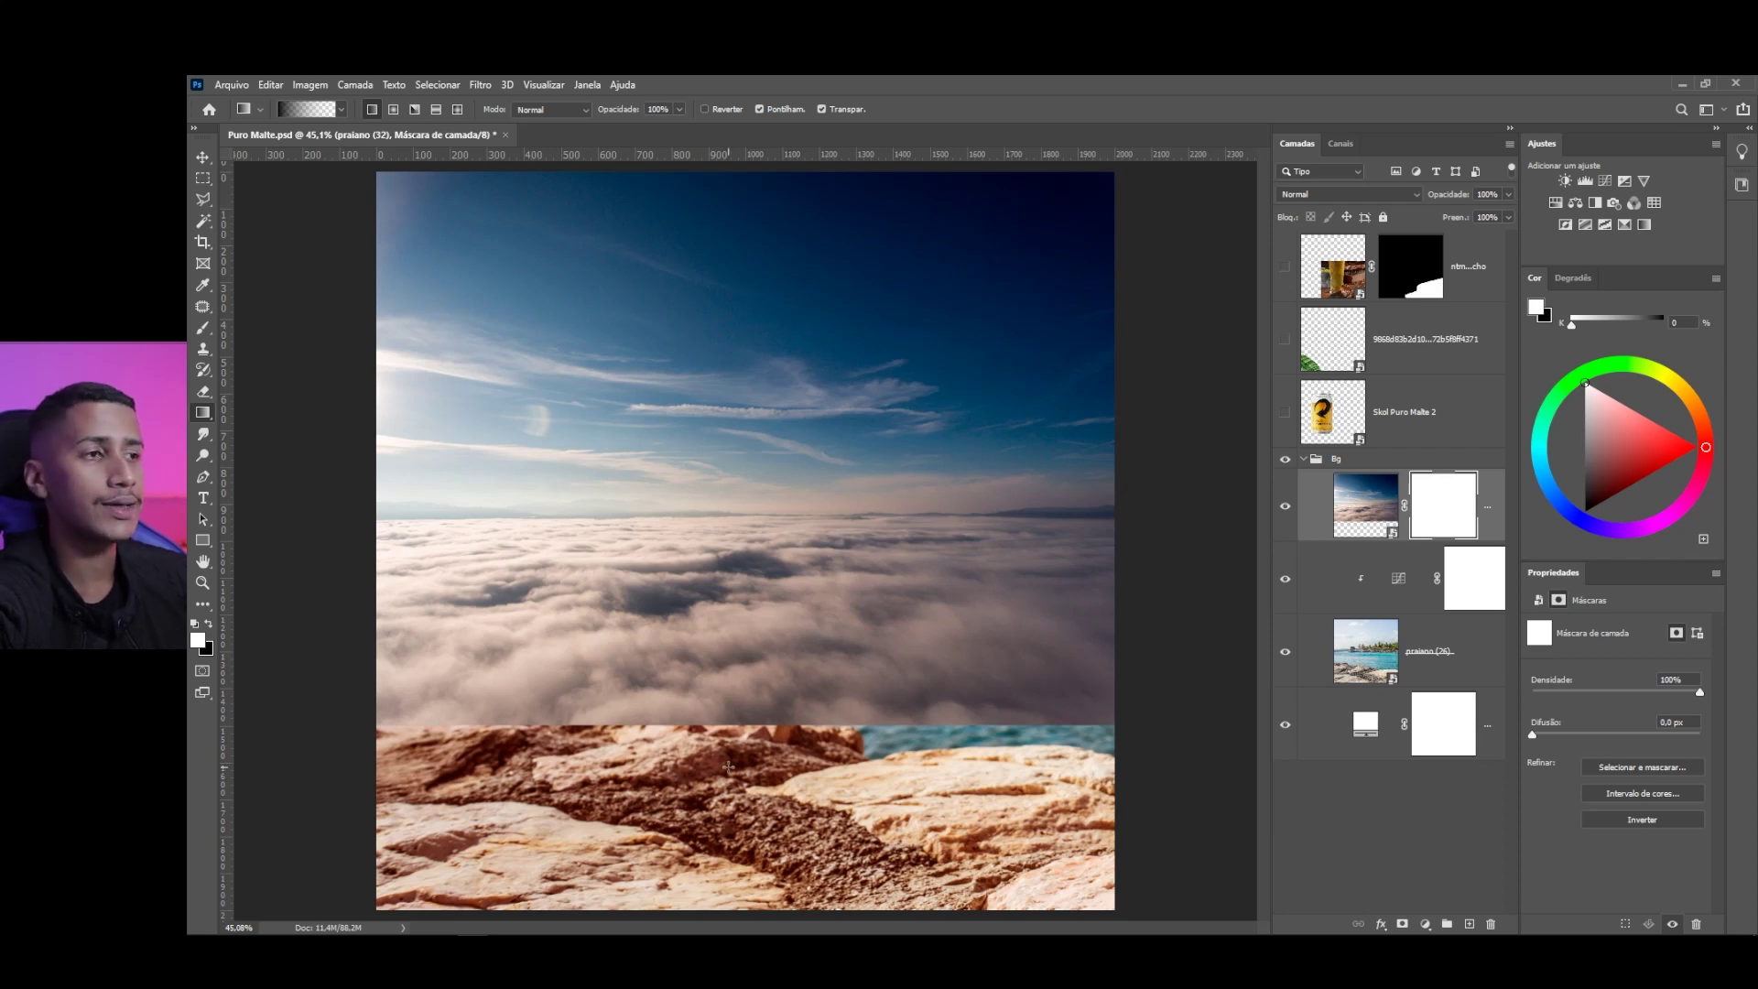
Apply gradients to the praiano (32) mask from the rocks upward, fading the lower clouds into the rocks and sea
left_click_drag(791, 775, 793, 638)
left_click_drag(703, 786, 675, 599)
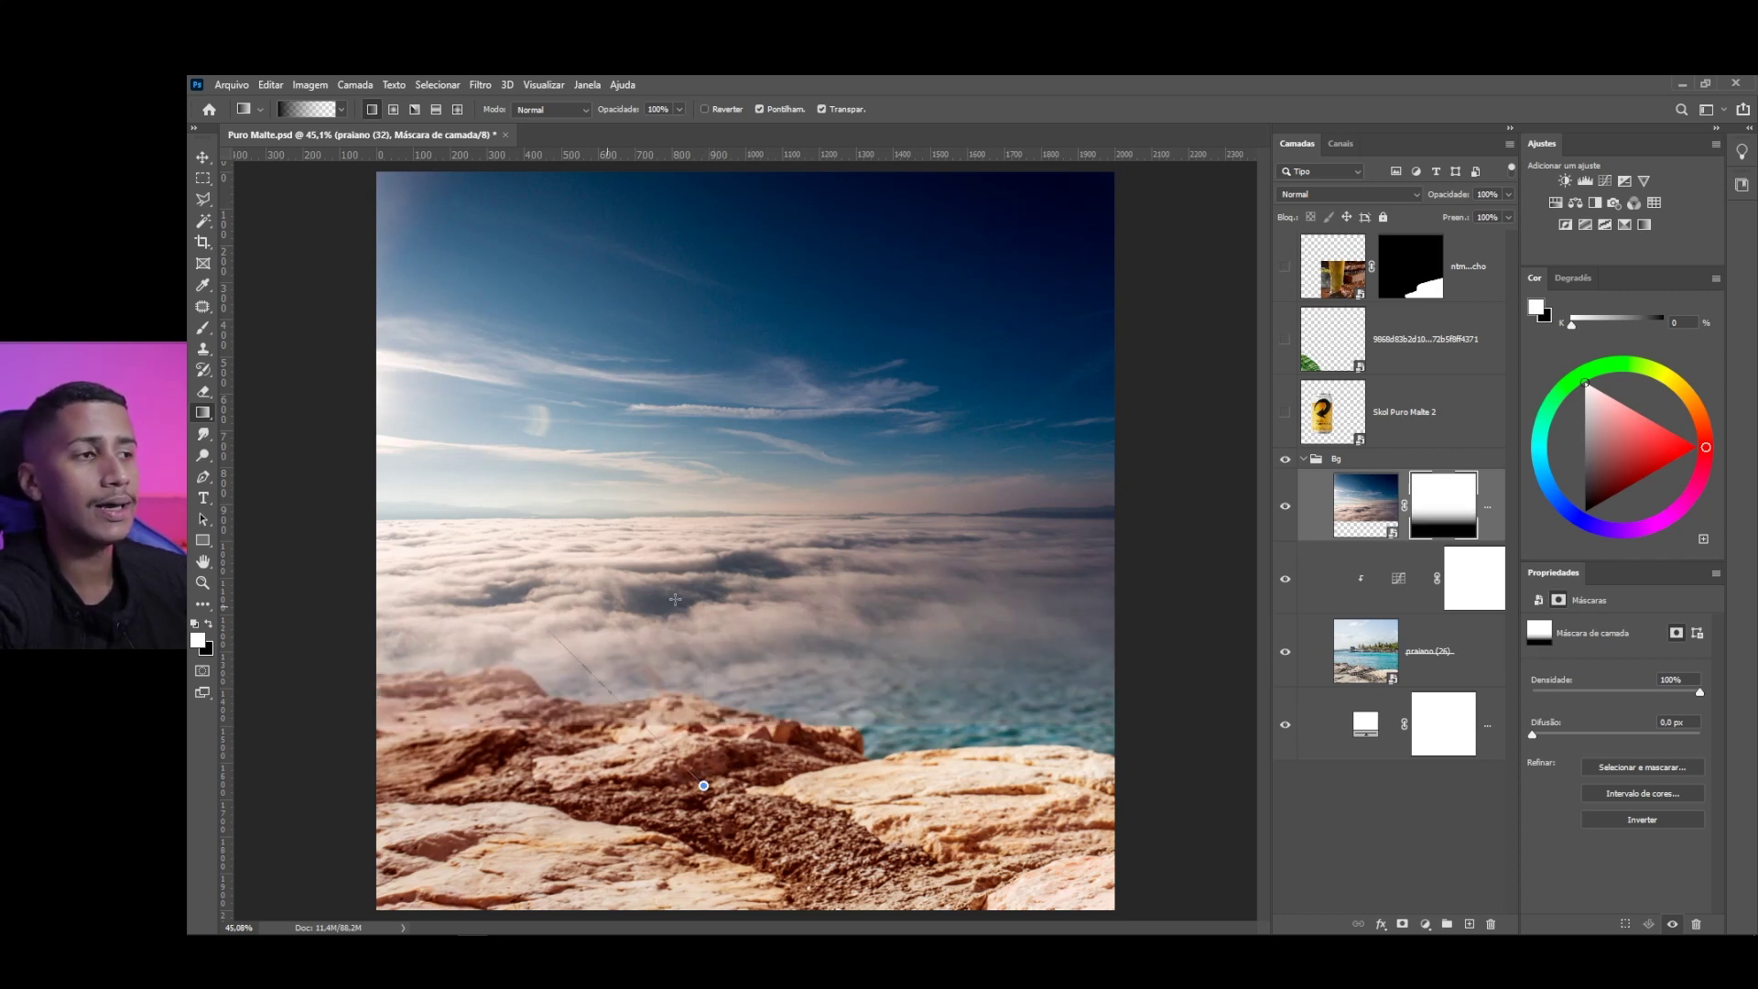
left_click_drag(776, 619, 635, 612)
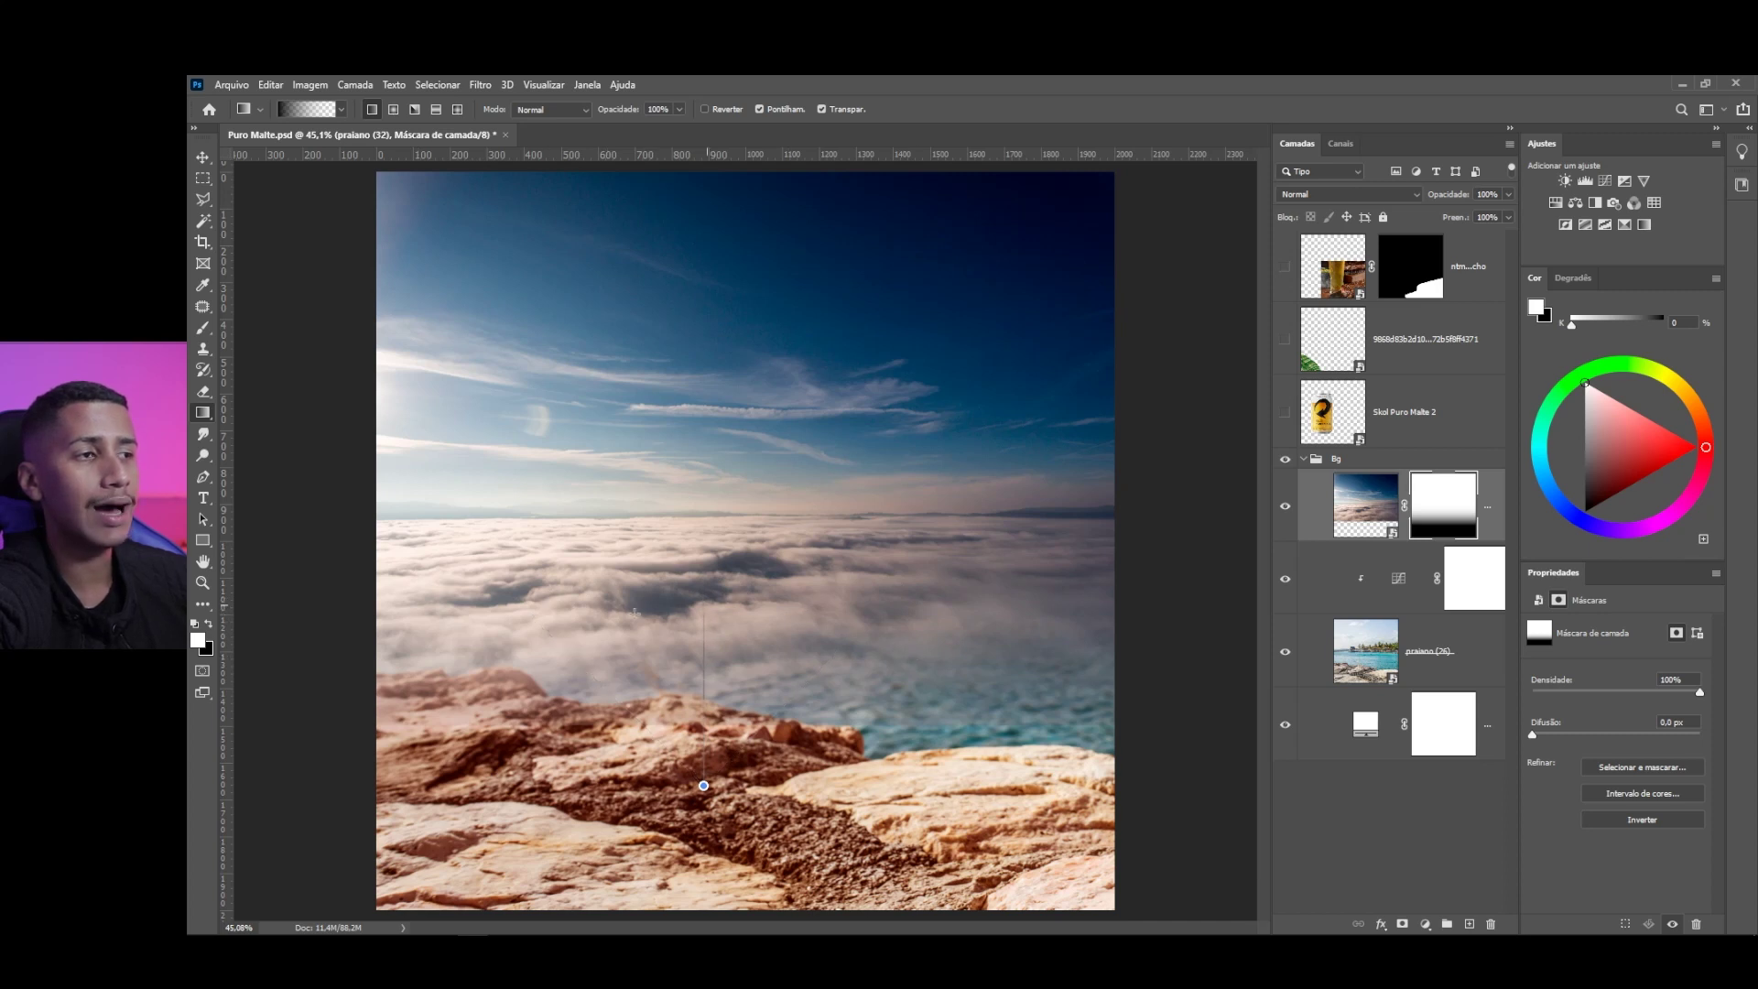
left_click_drag(765, 617, 698, 397)
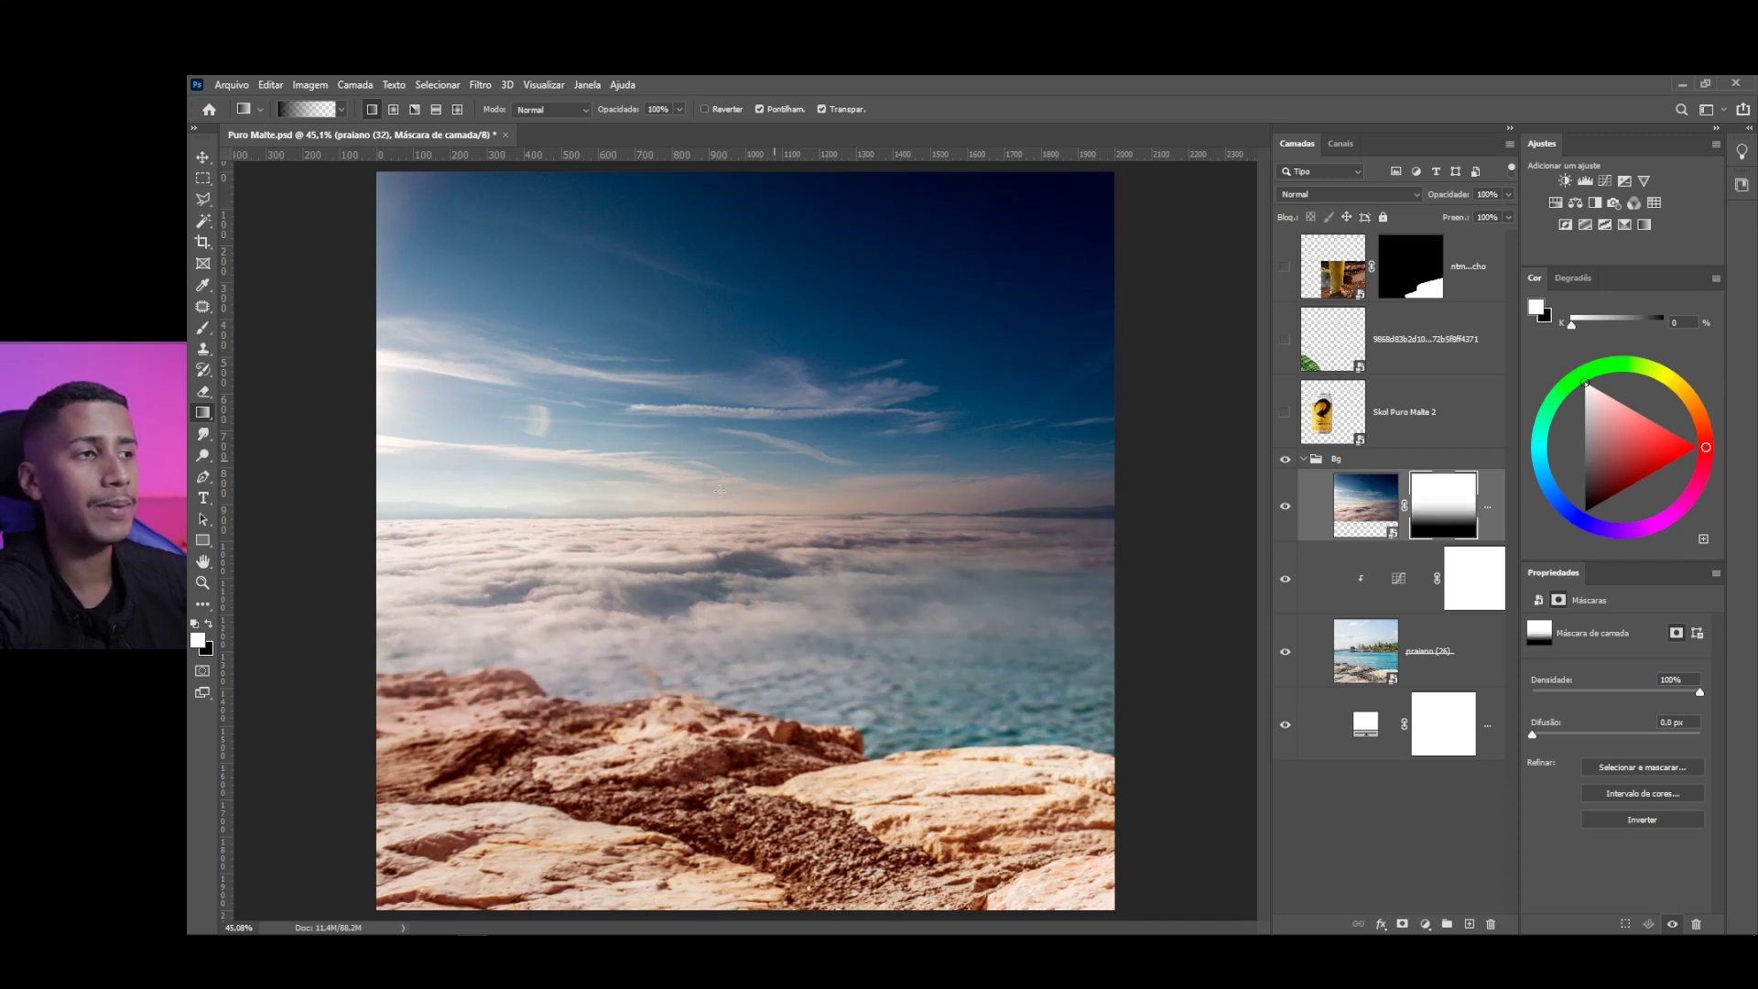
Extend the mask gradients up to the lower sky to uncover the sea and the palm-lined shore beneath the cloud photo
left_click_drag(738, 675, 754, 550)
left_click_drag(767, 330, 834, 328)
left_click_drag(729, 541, 728, 330)
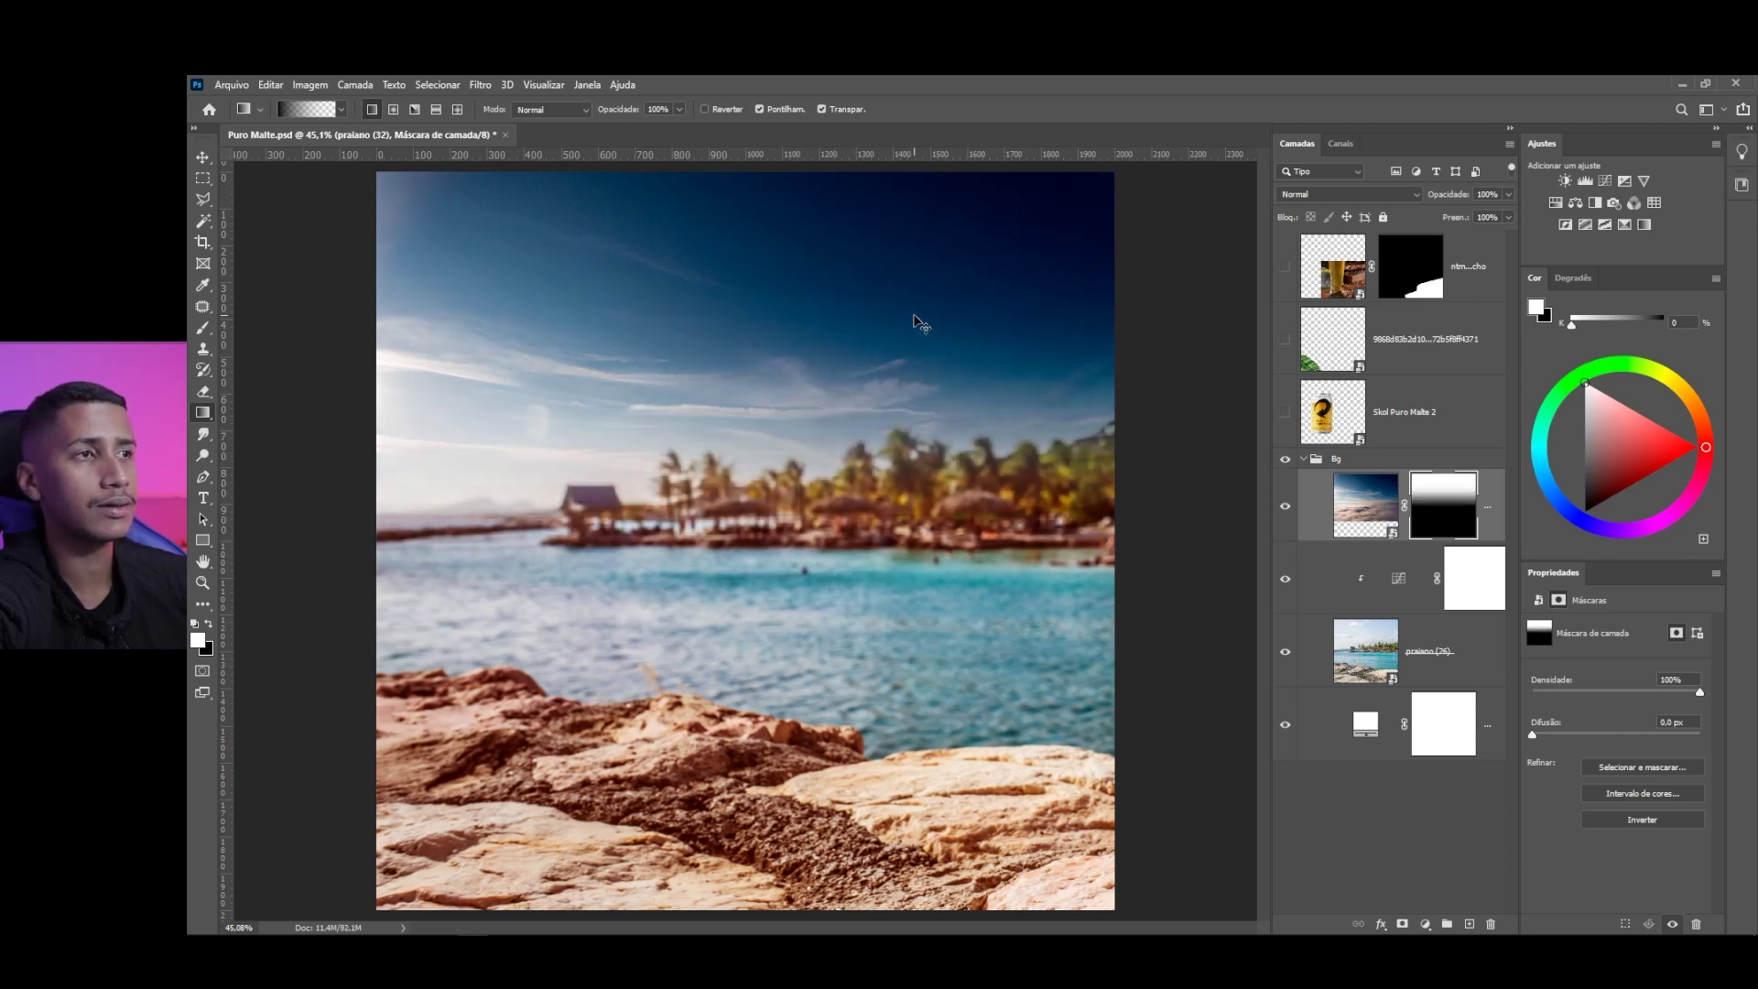
left_click_drag(920, 324, 910, 467)
left_click_drag(879, 366, 869, 549)
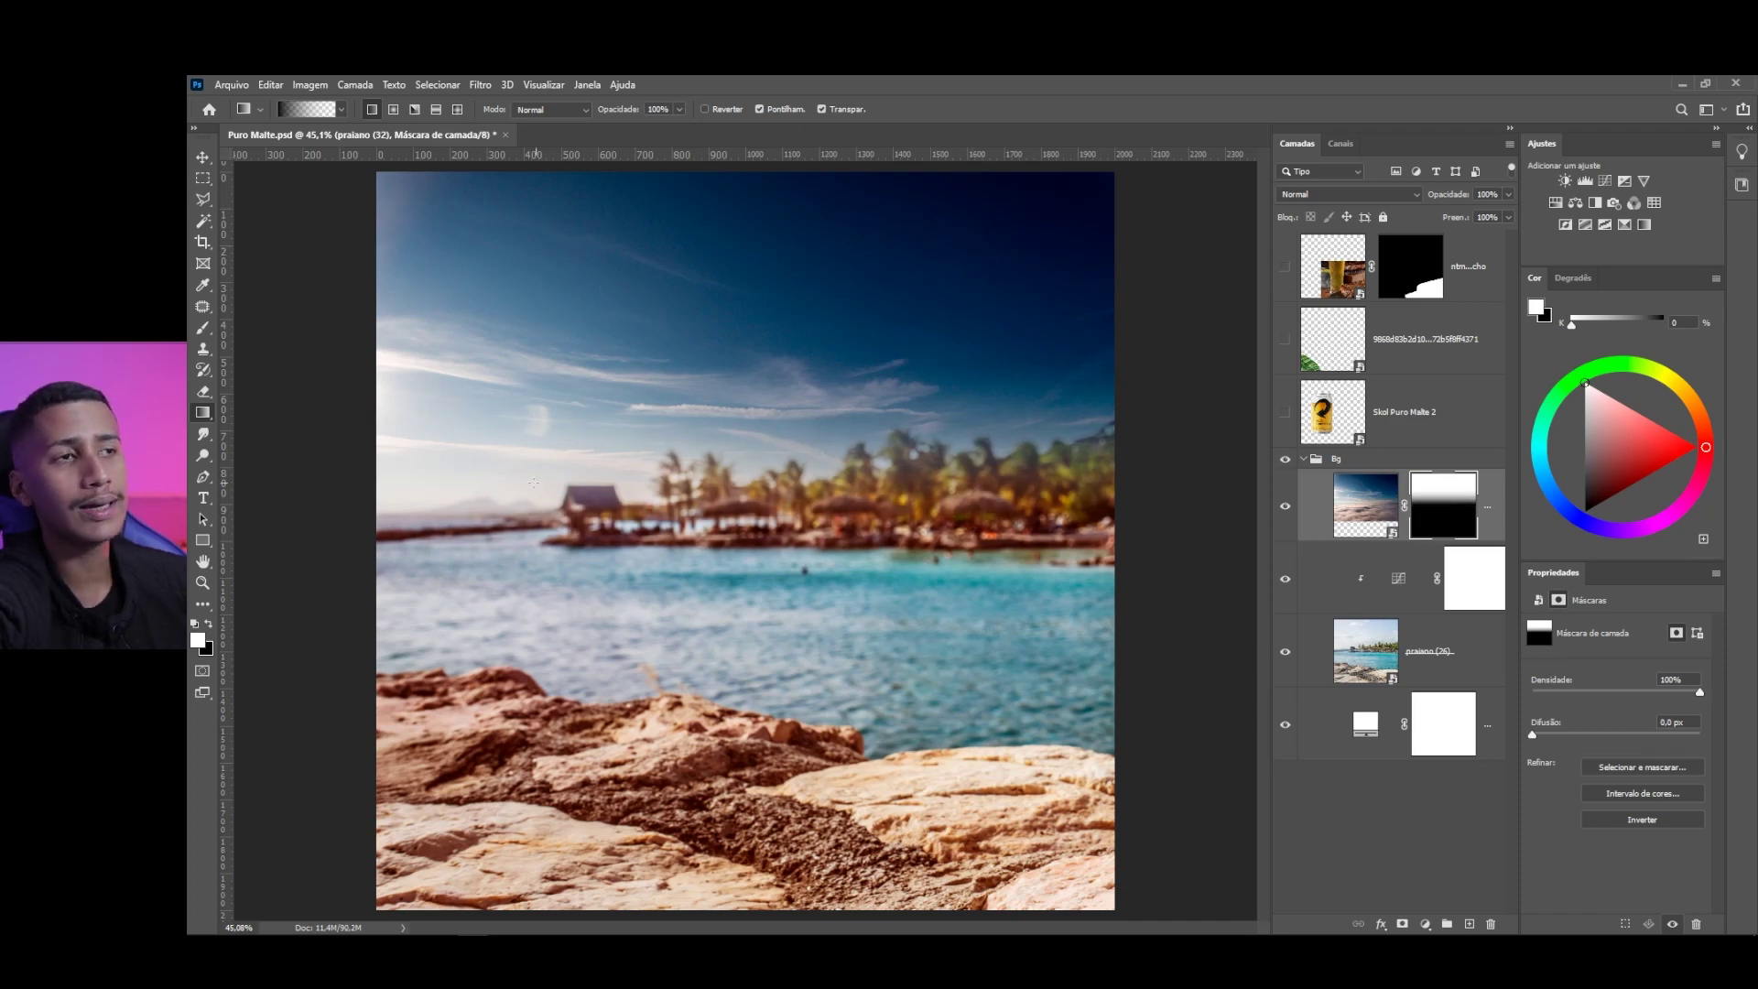
Paint black on the praiano (32) mask with a soft brush along the shoreline, clearing the haze over the palms and water
scroll(799, 649, "up", 3)
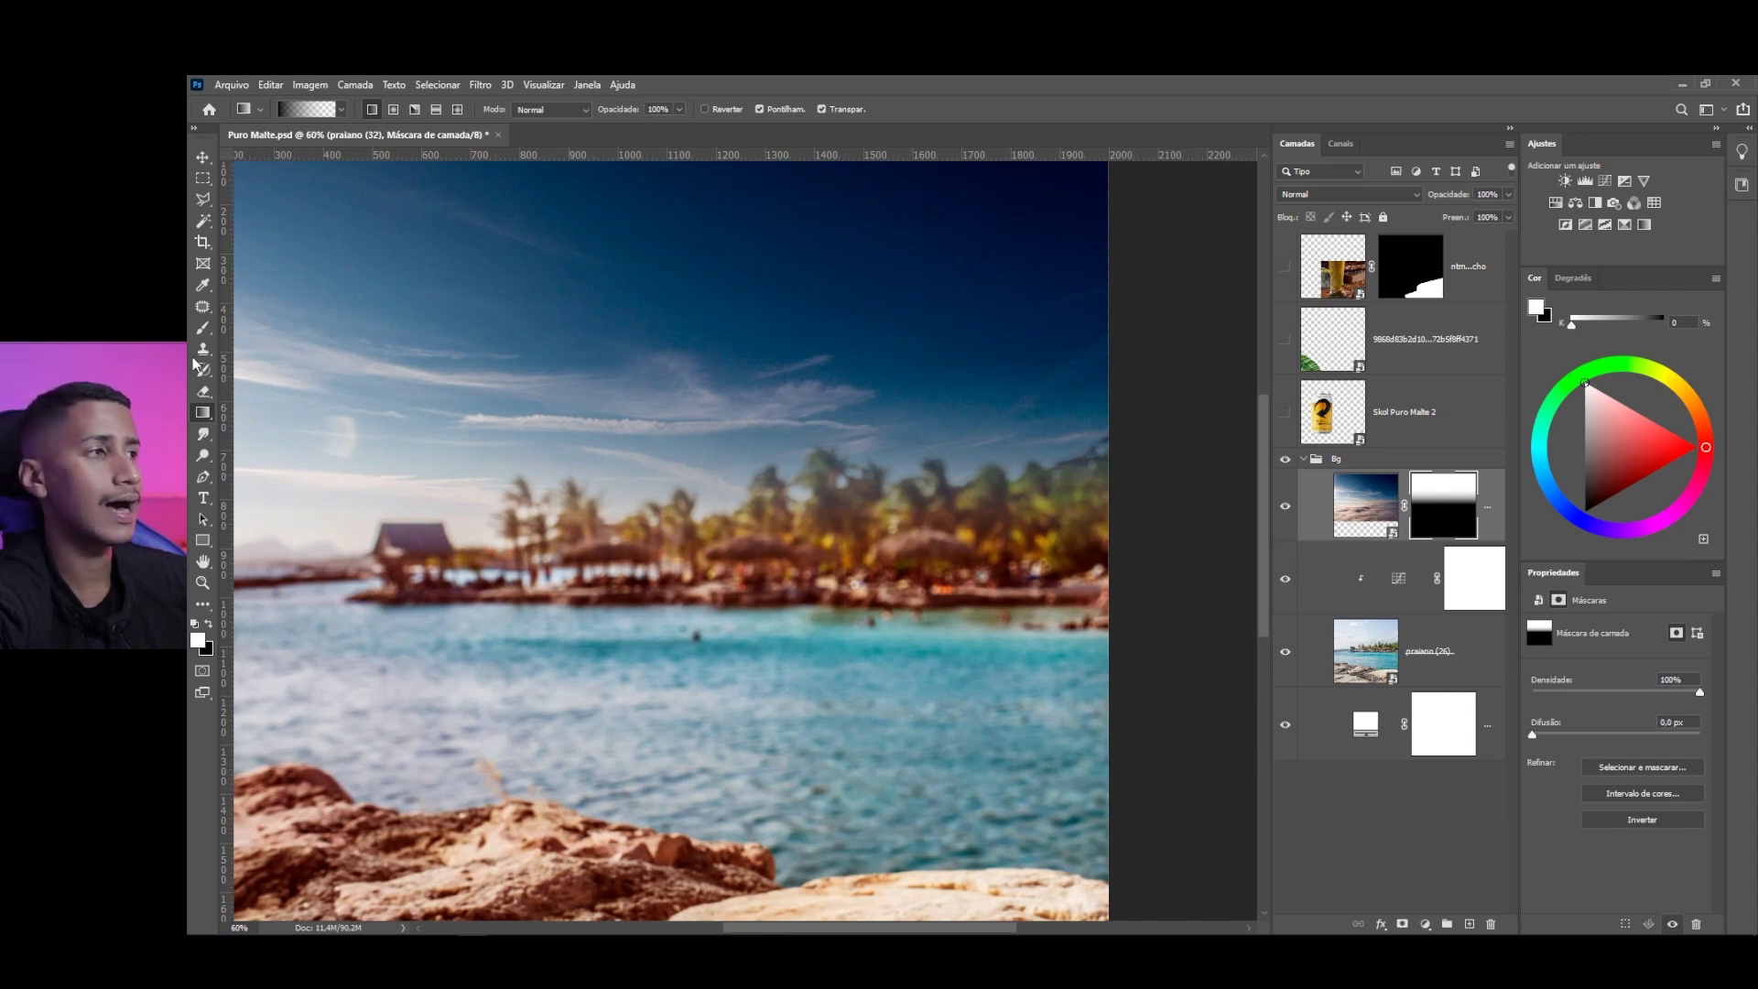
left_click(203, 328)
left_click_drag(669, 488, 390, 562)
left_click(210, 624)
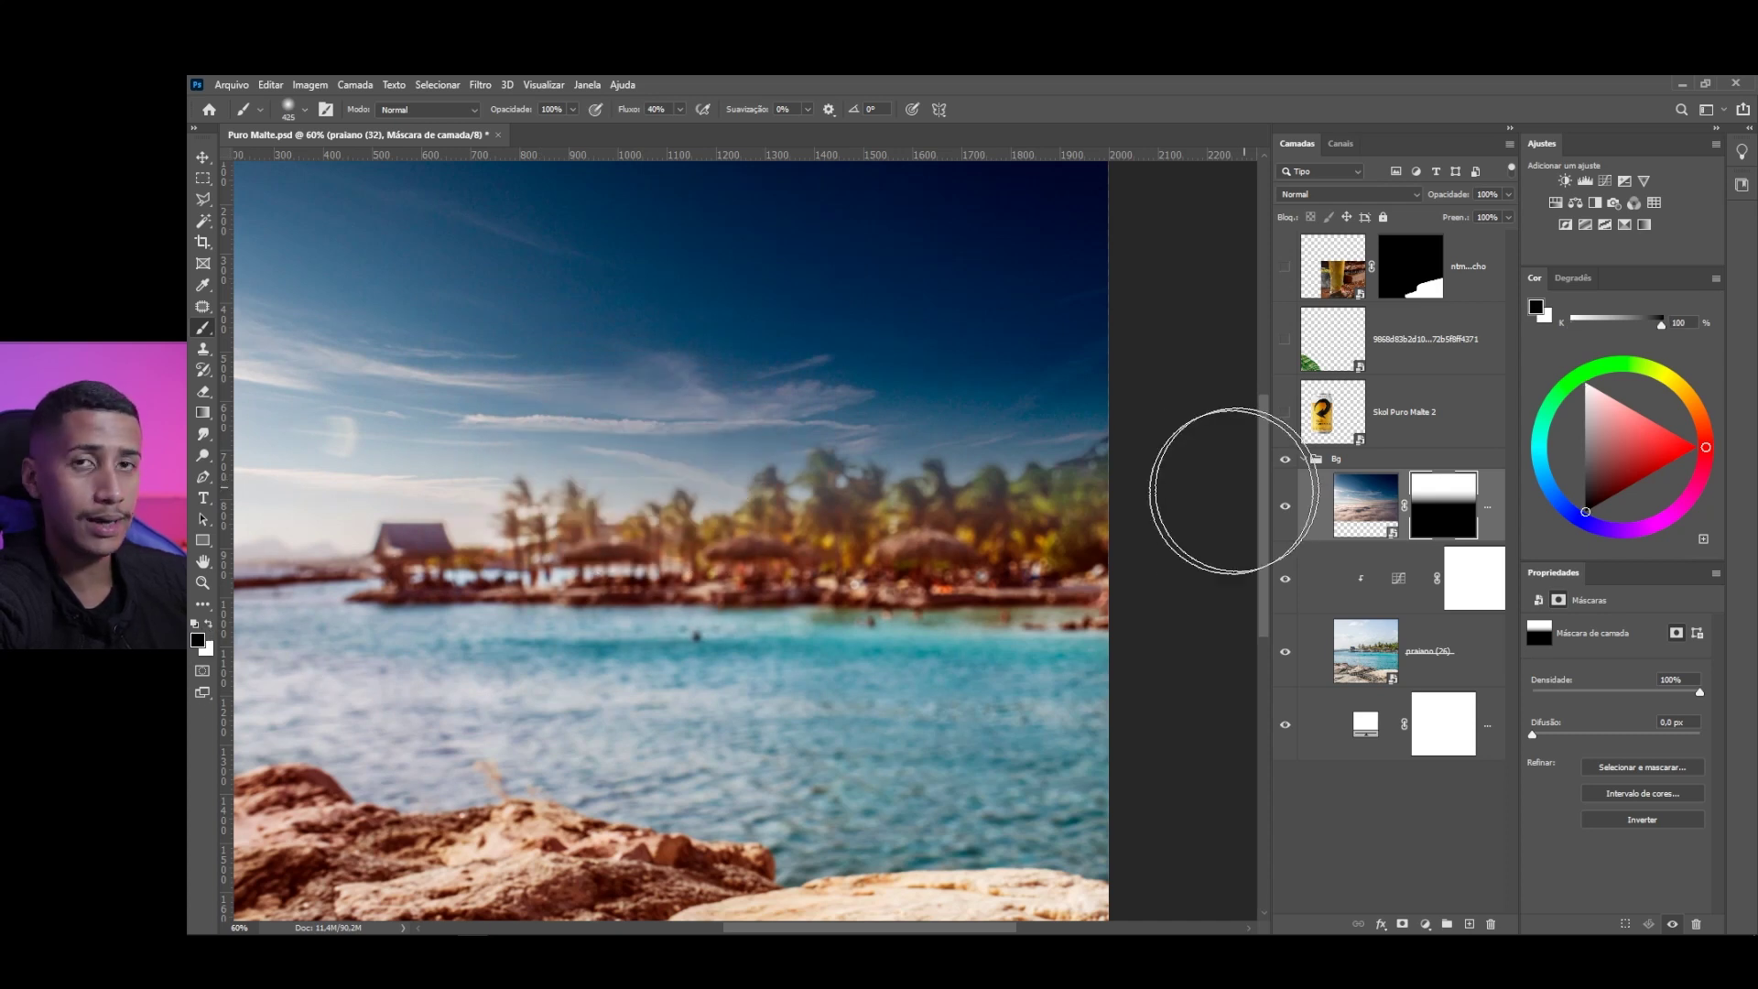
mouse_move(1055, 591)
left_mouse_down()
mouse_move(1020, 569)
mouse_move(1053, 458)
mouse_move(962, 569)
mouse_move(824, 641)
left_mouse_up()
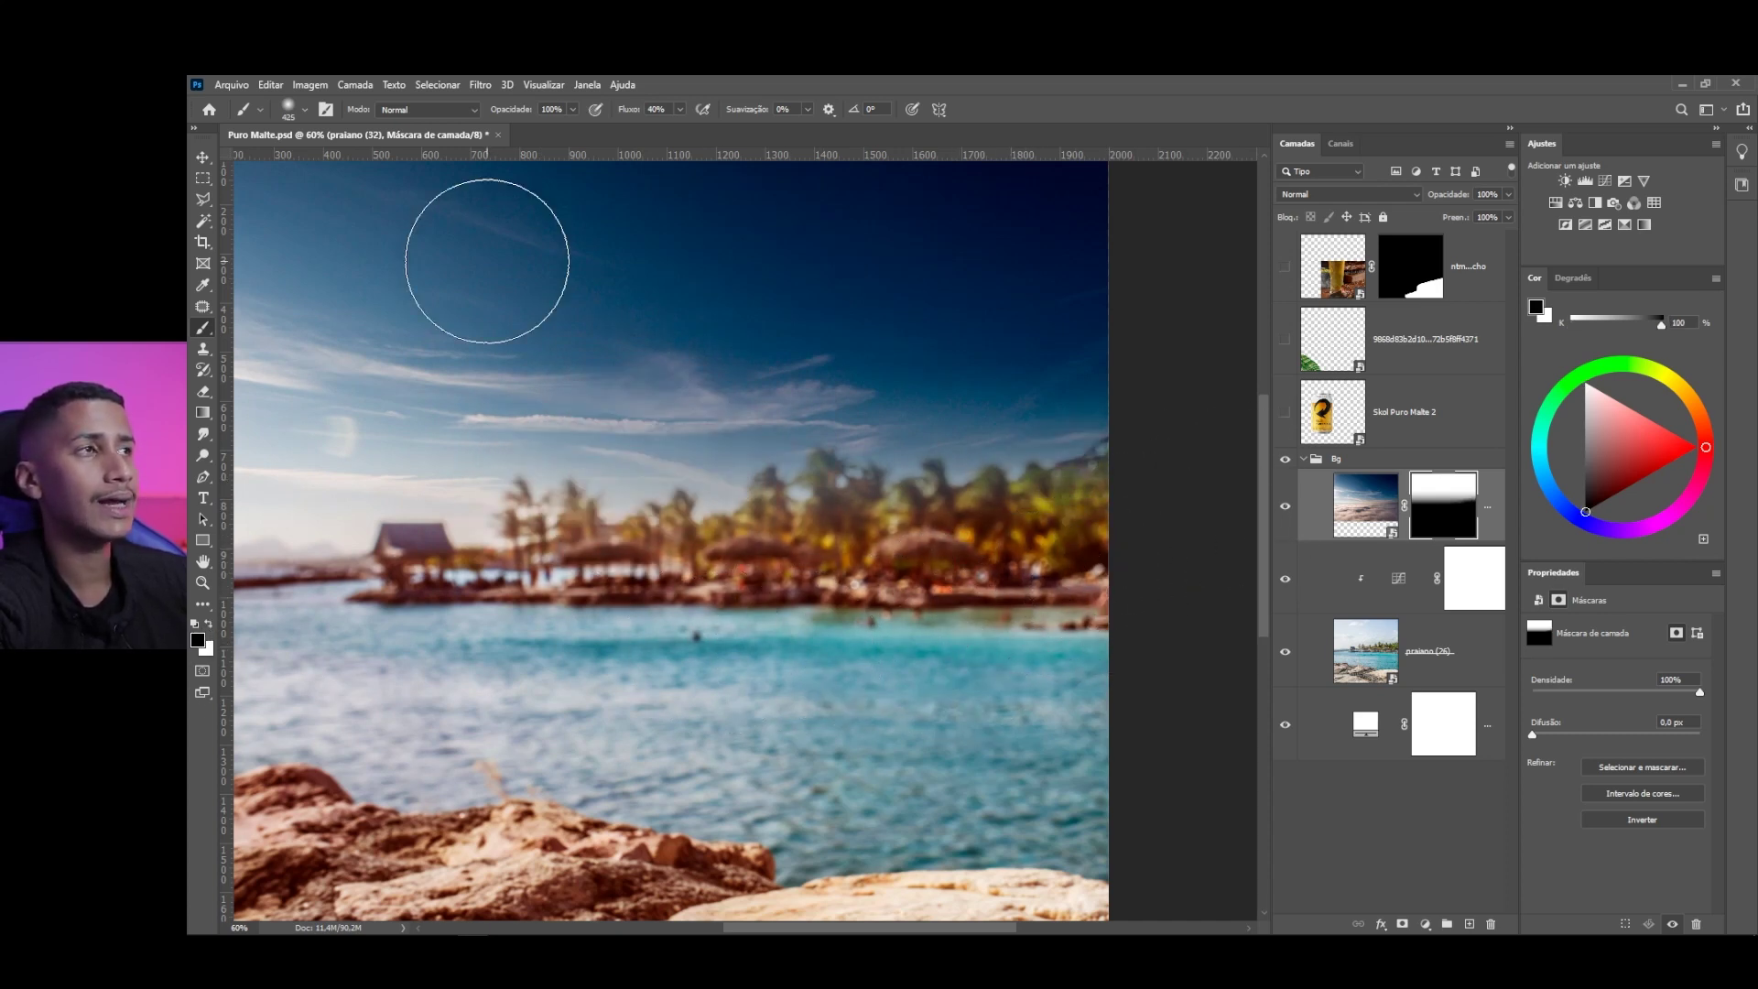
Set the brush opacity to 40% and paint black on the mask with a larger brush over the palms and shoreline
left_click(572, 110)
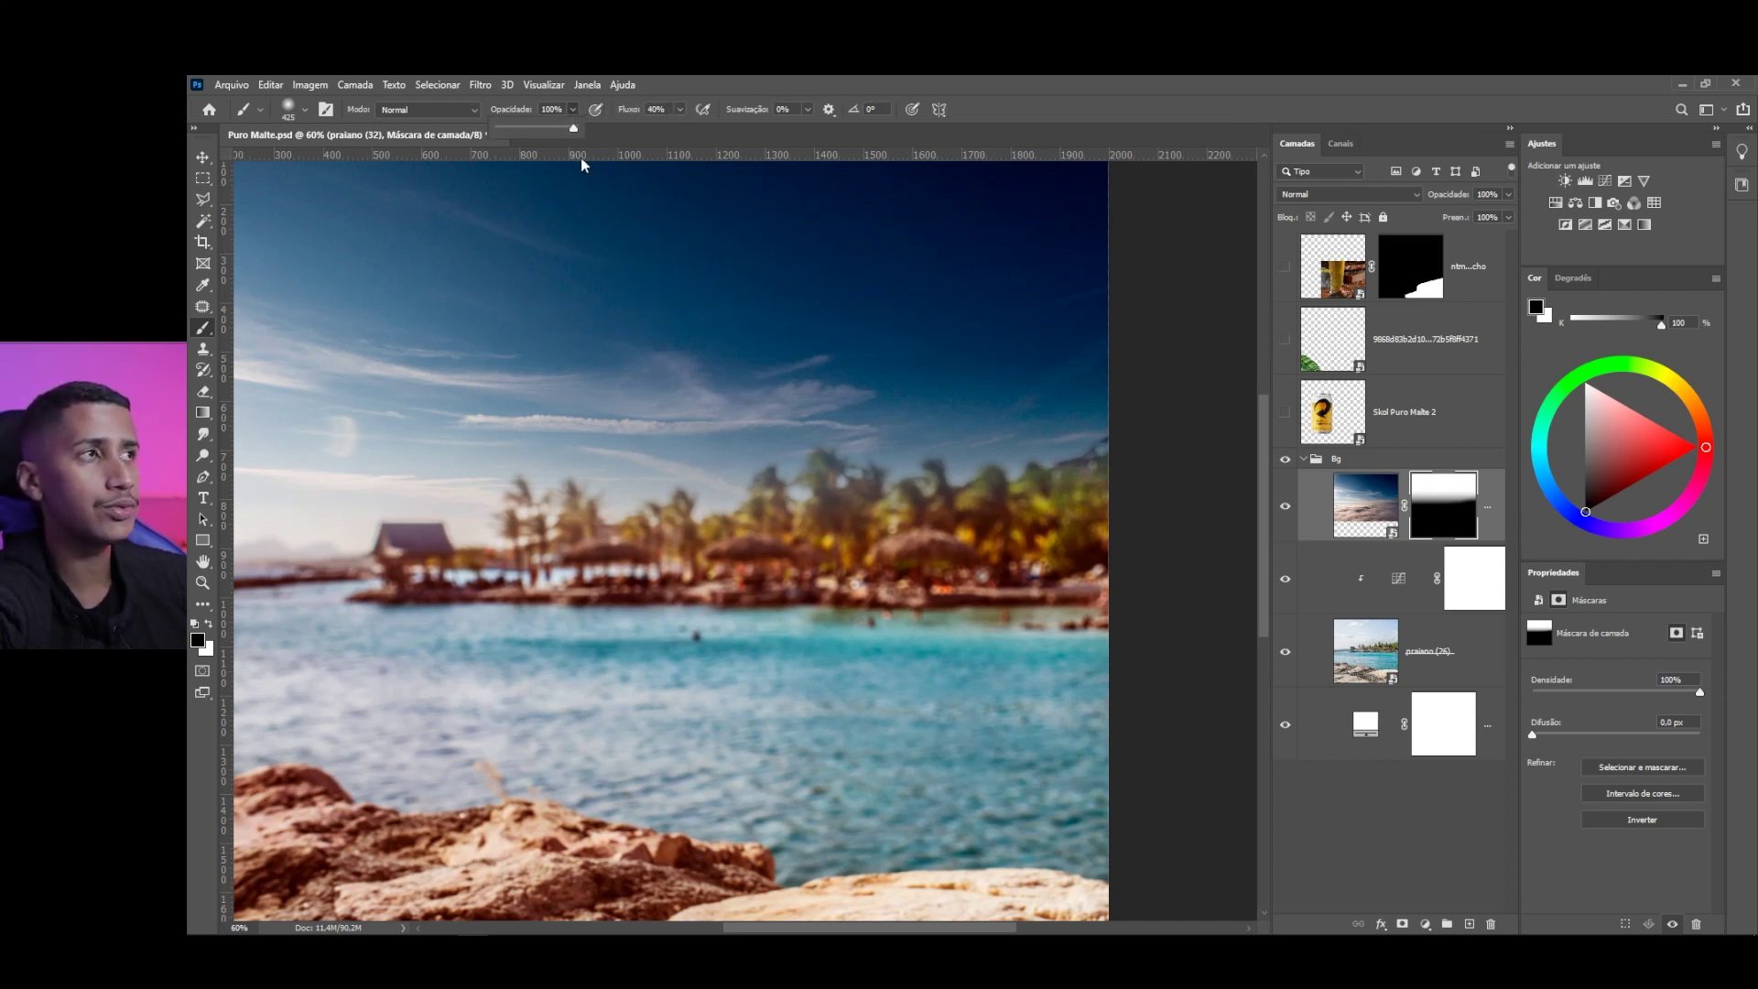
mouse_move(934, 621)
left_mouse_down()
mouse_move(971, 599)
mouse_move(1000, 643)
left_mouse_up()
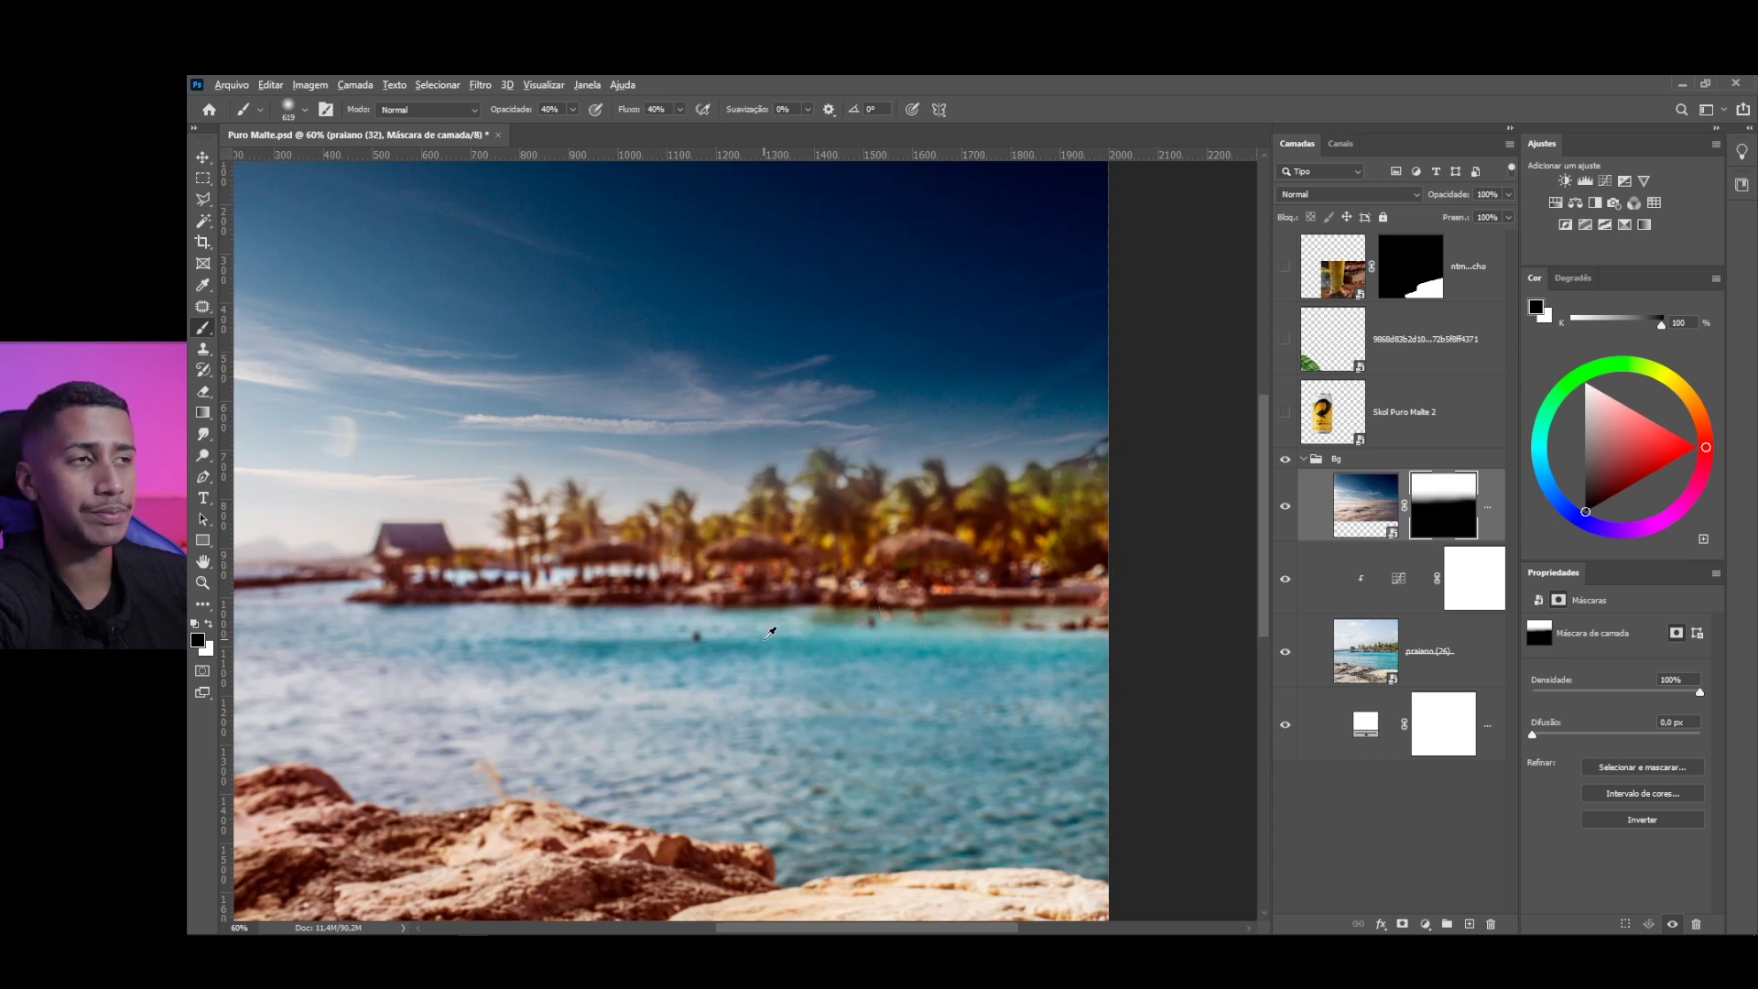
scroll(797, 615, "down", 5)
scroll(796, 616, "up", 3)
Set the brush opacity to 39% and soften the praiano (32) mask along the horizon with a very large black brush
left_click(573, 111)
left_click(942, 393)
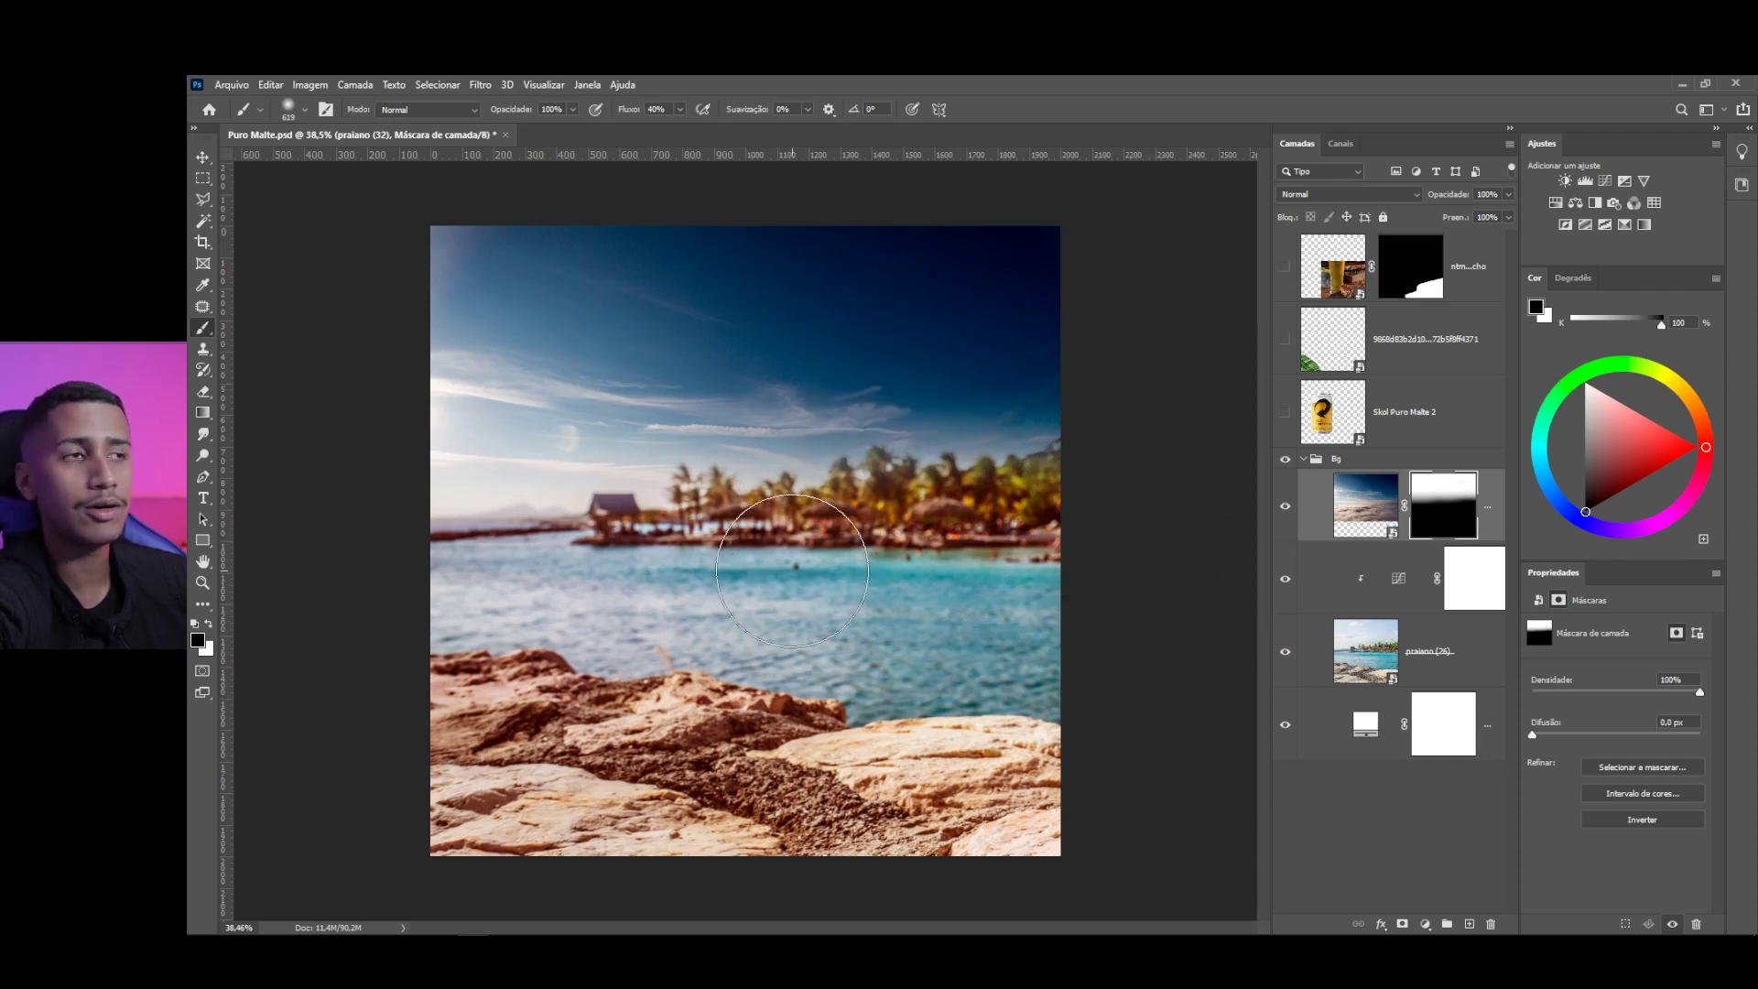
left_click(570, 110)
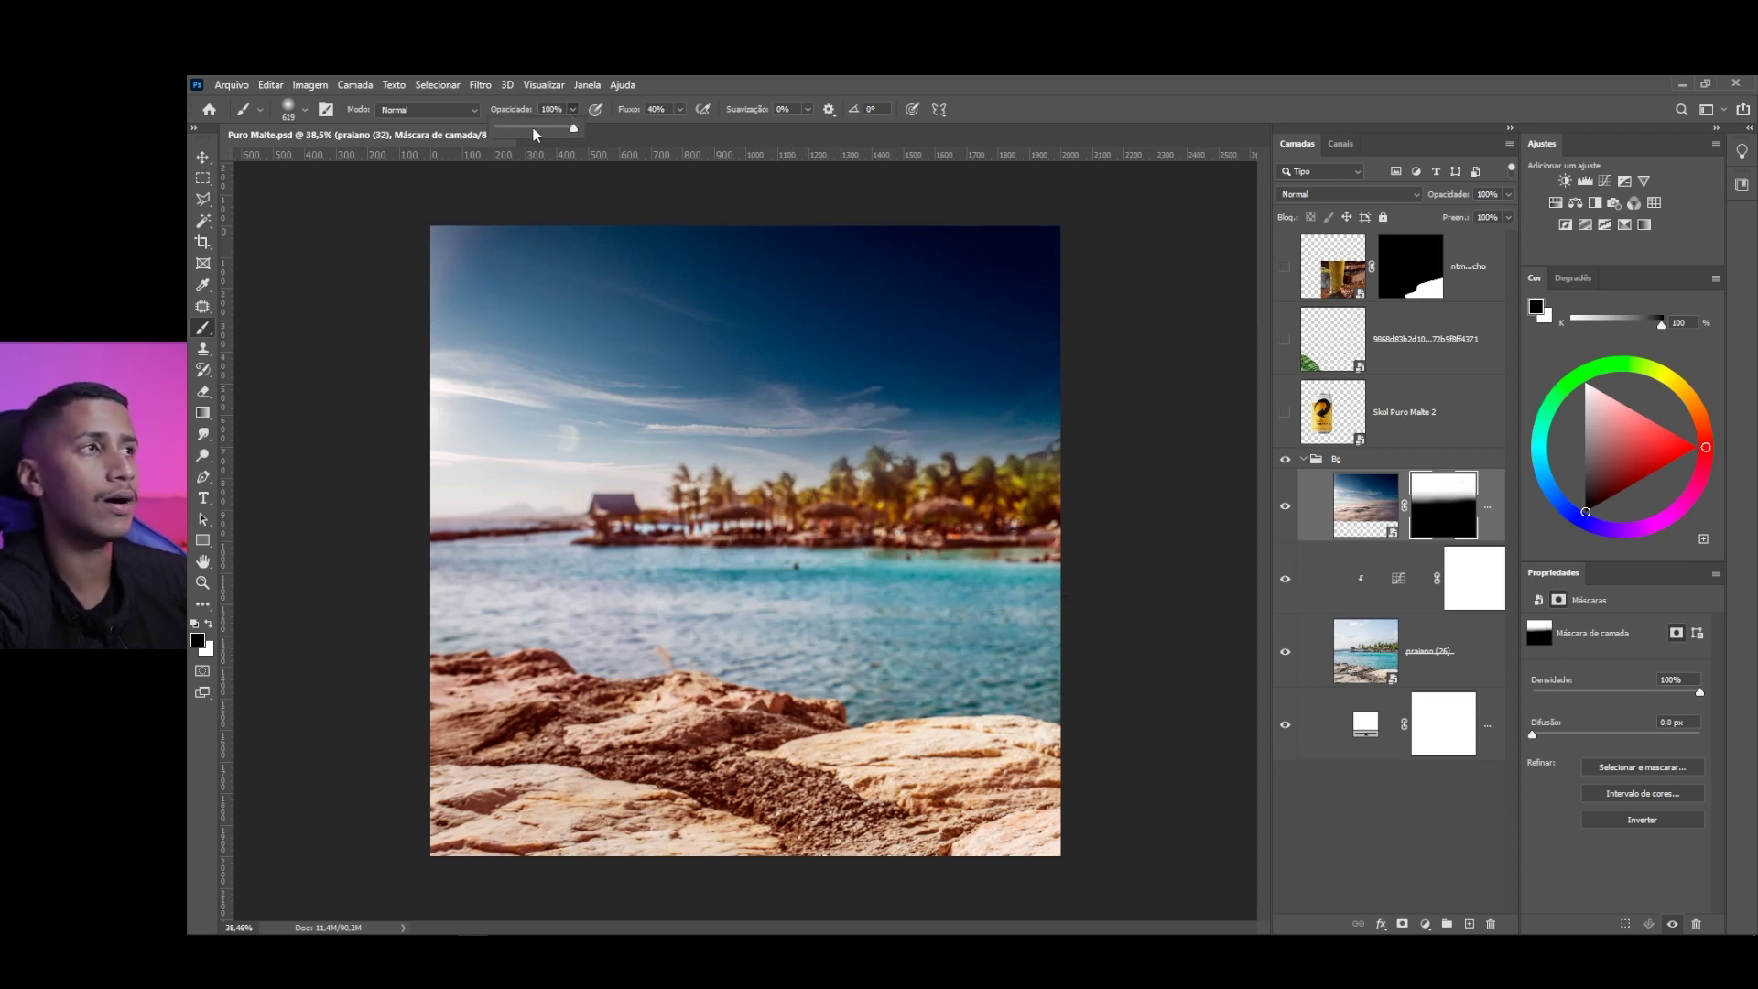
left_click_drag(566, 128, 528, 128)
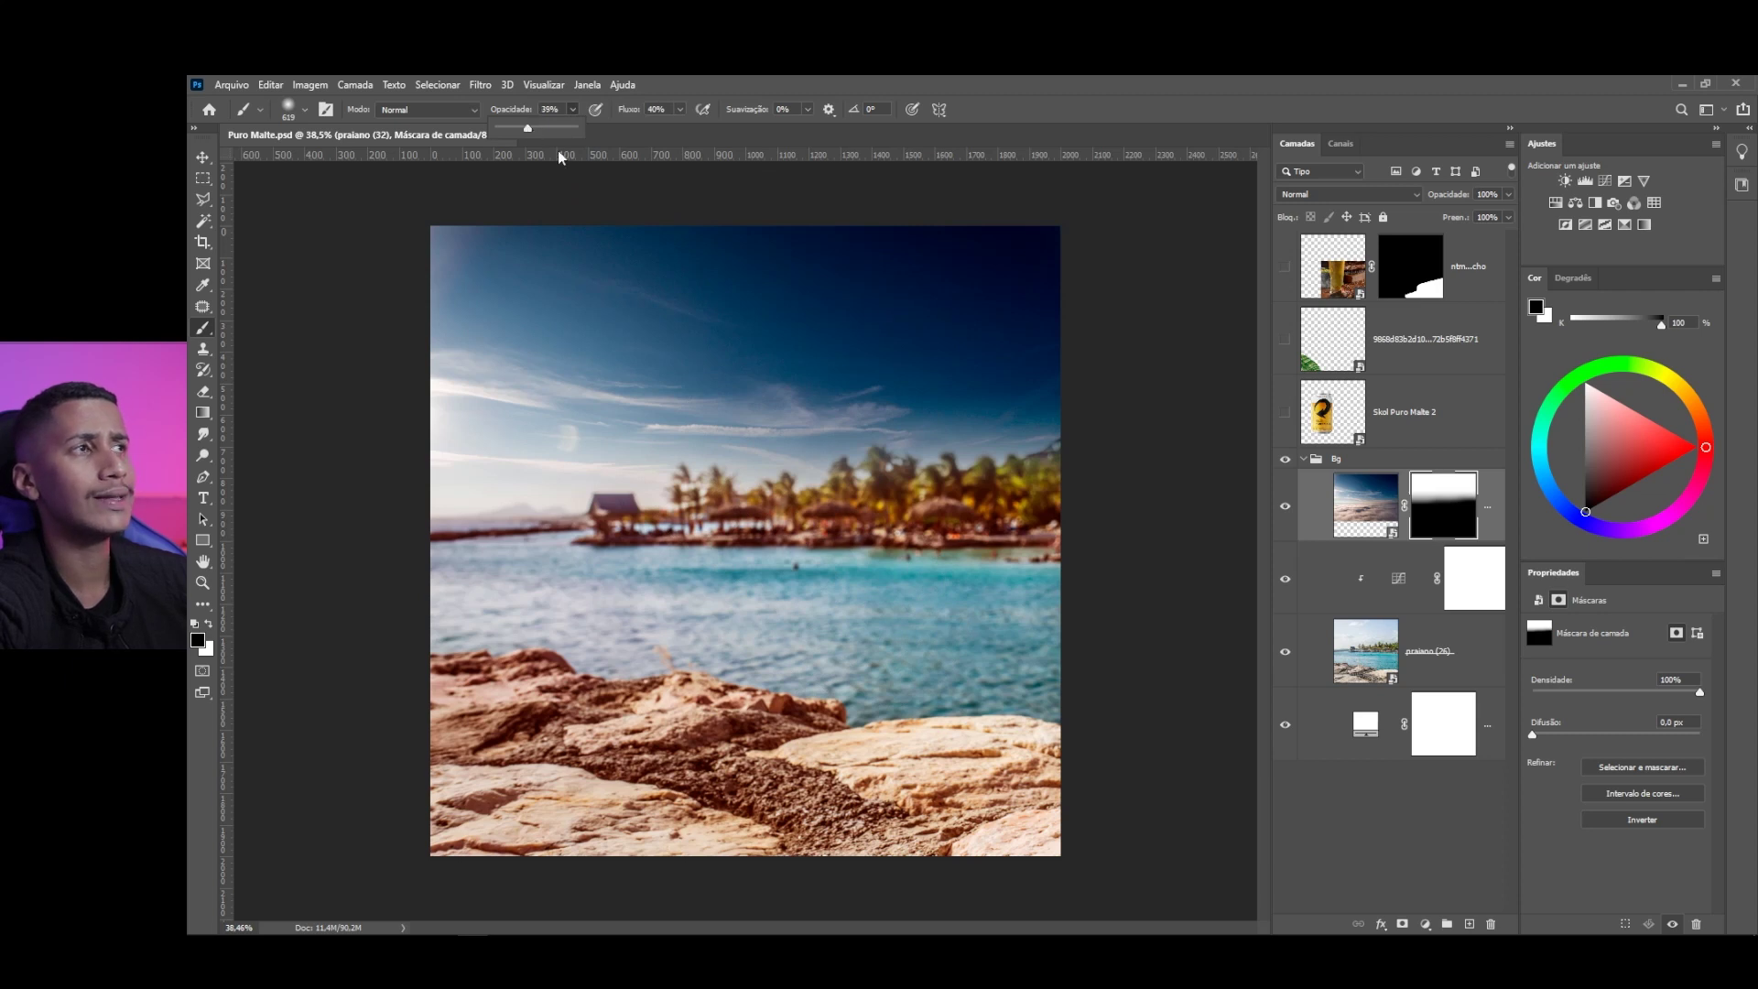
left_click_drag(928, 593, 951, 606)
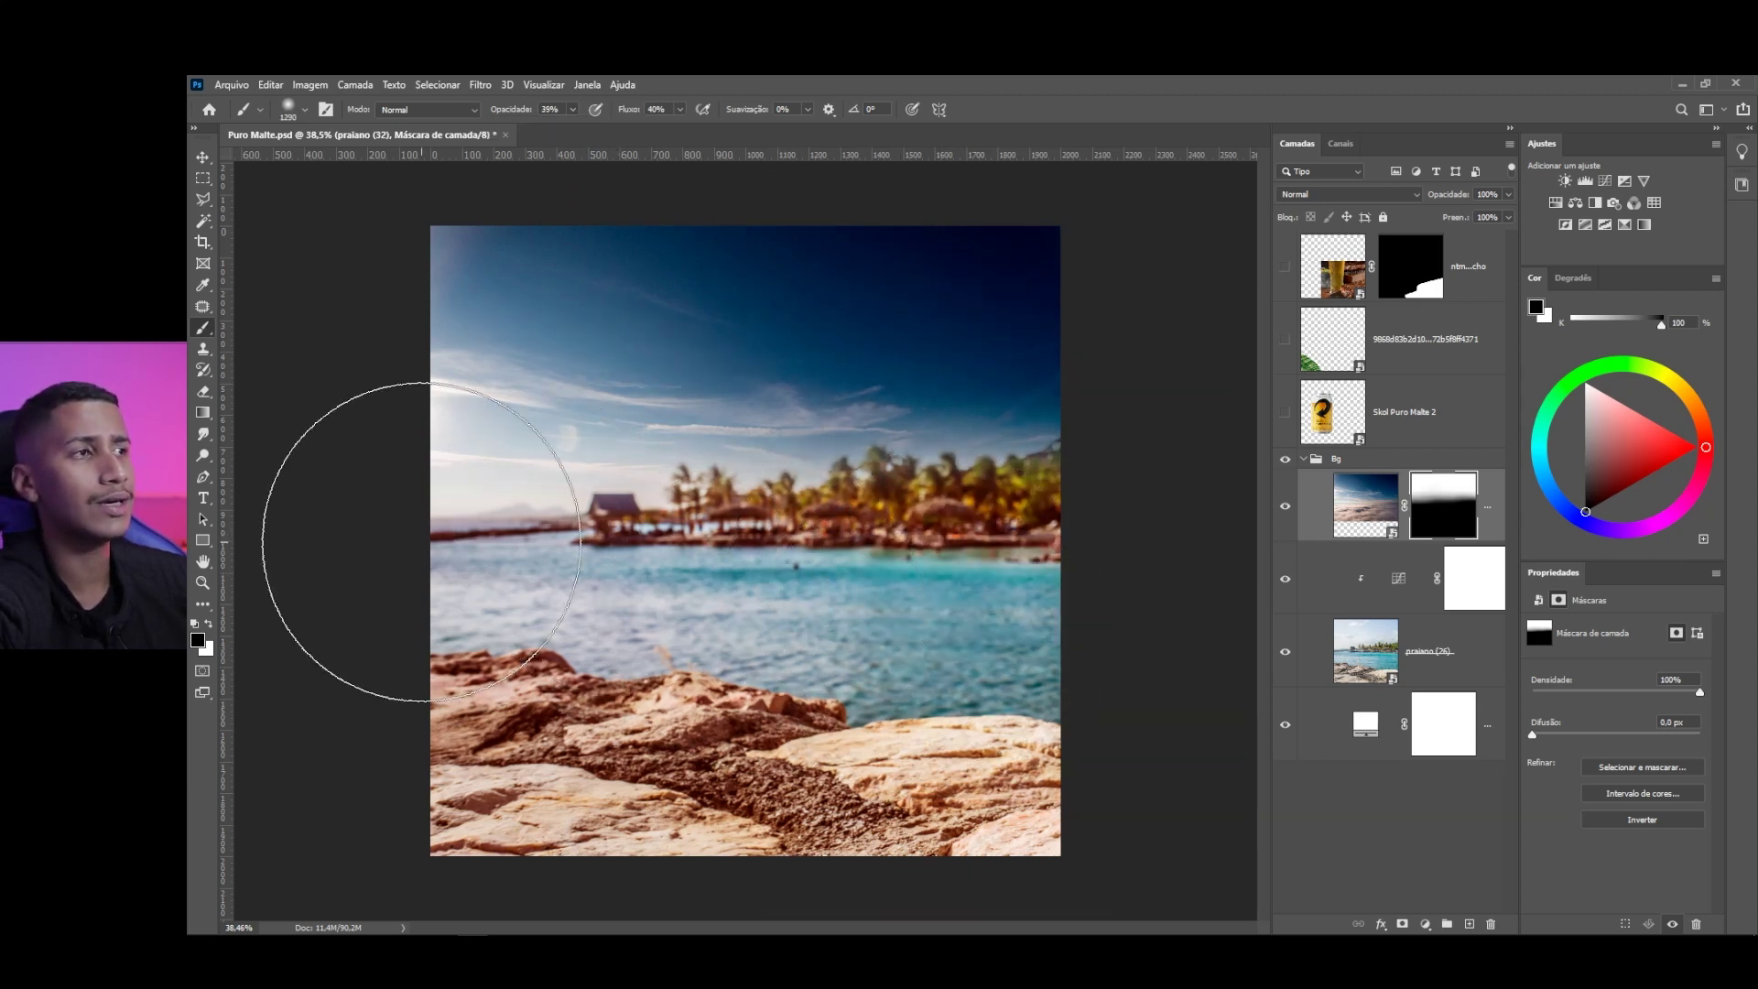
scroll(989, 604, "down", 1)
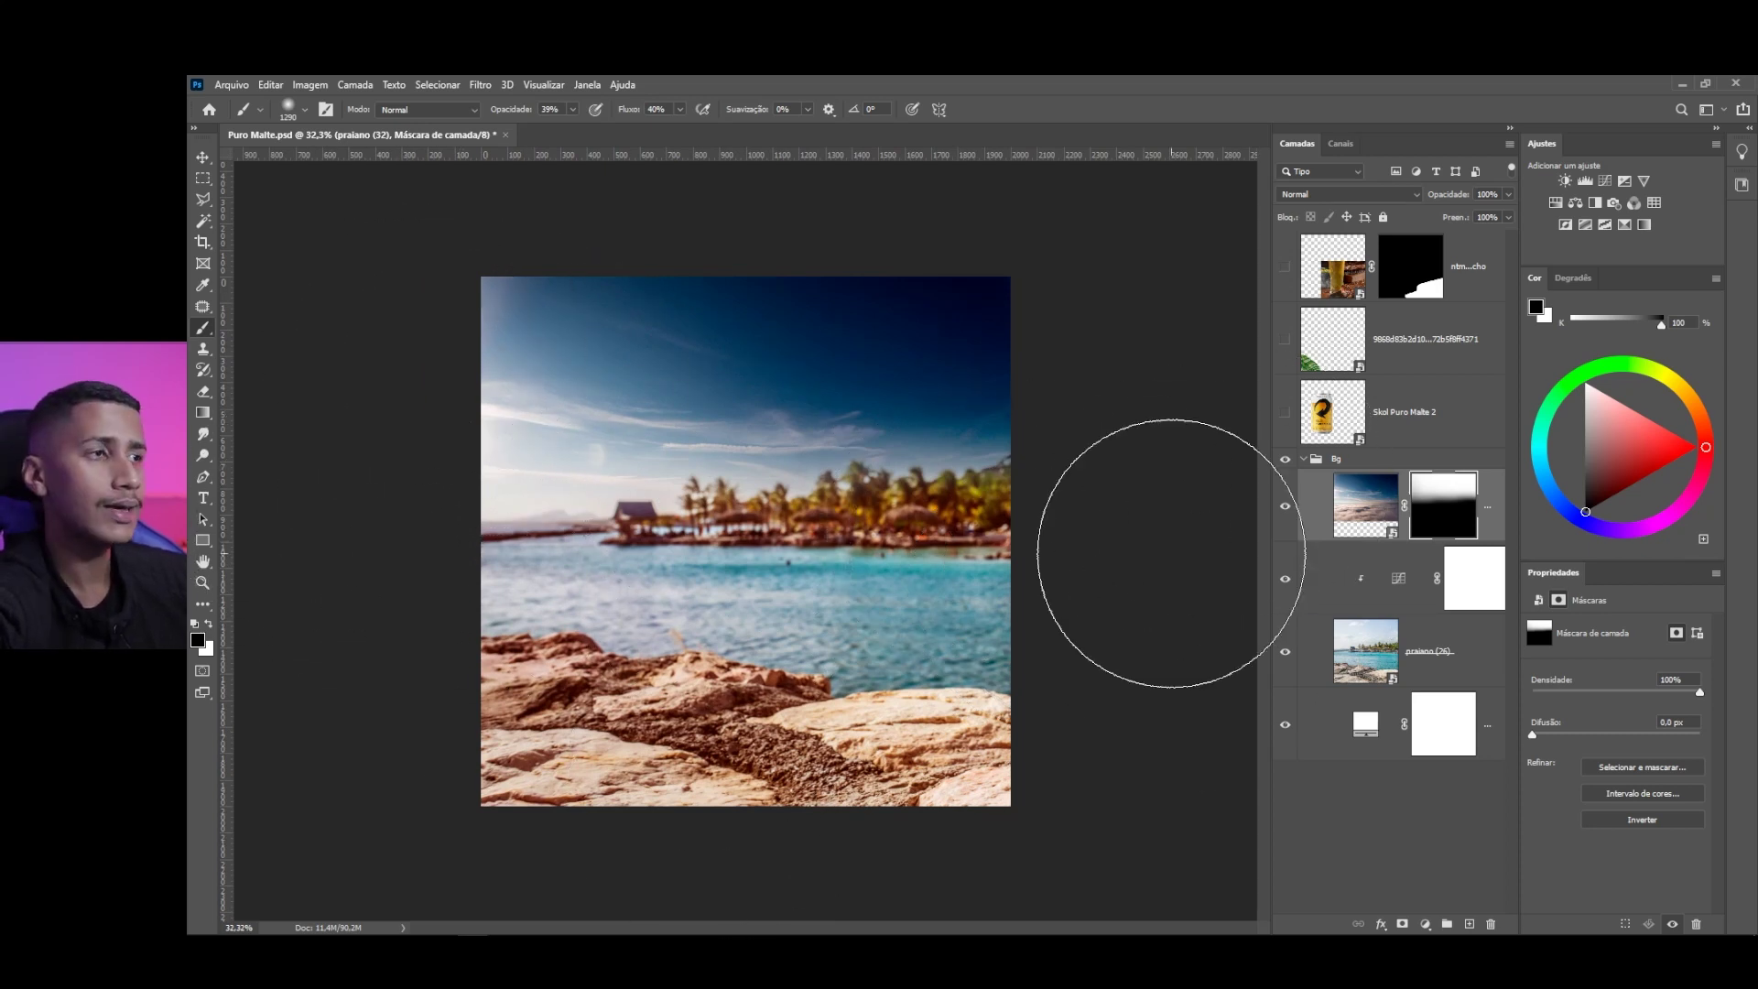
Add a Curves adjustment layer above the praiano (32) sky photo and clip it to that layer
left_click(1351, 518)
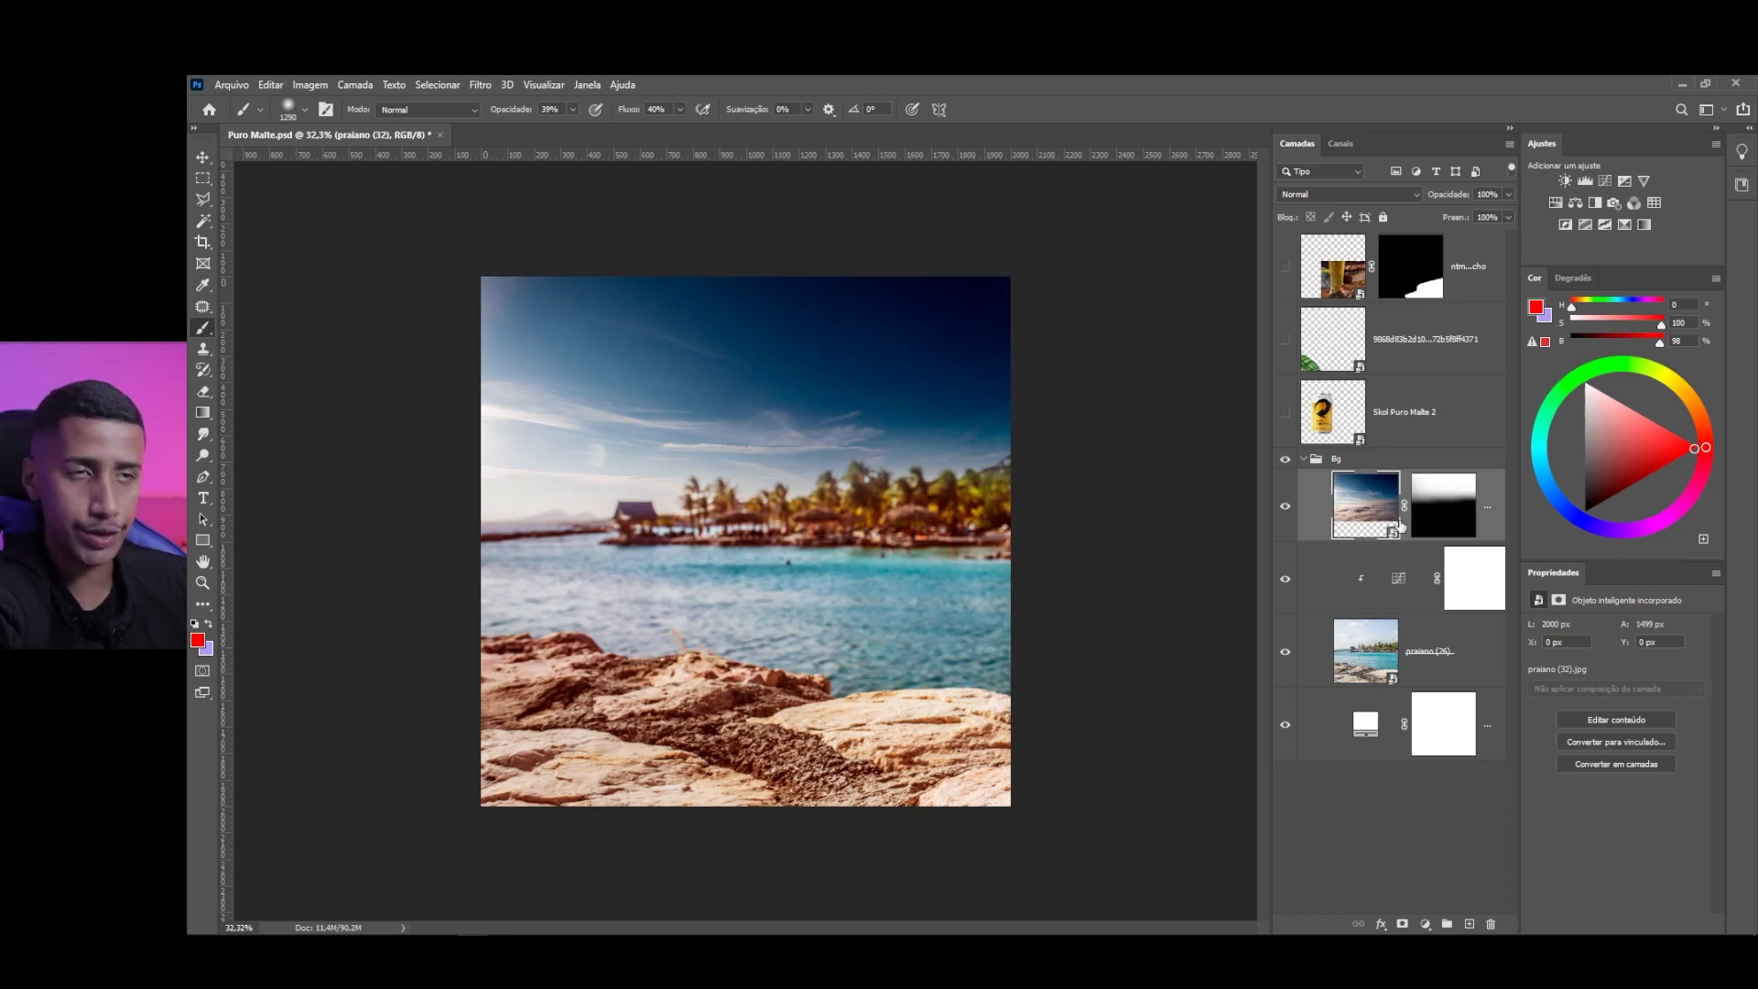
left_click(1425, 924)
left_click(1436, 722)
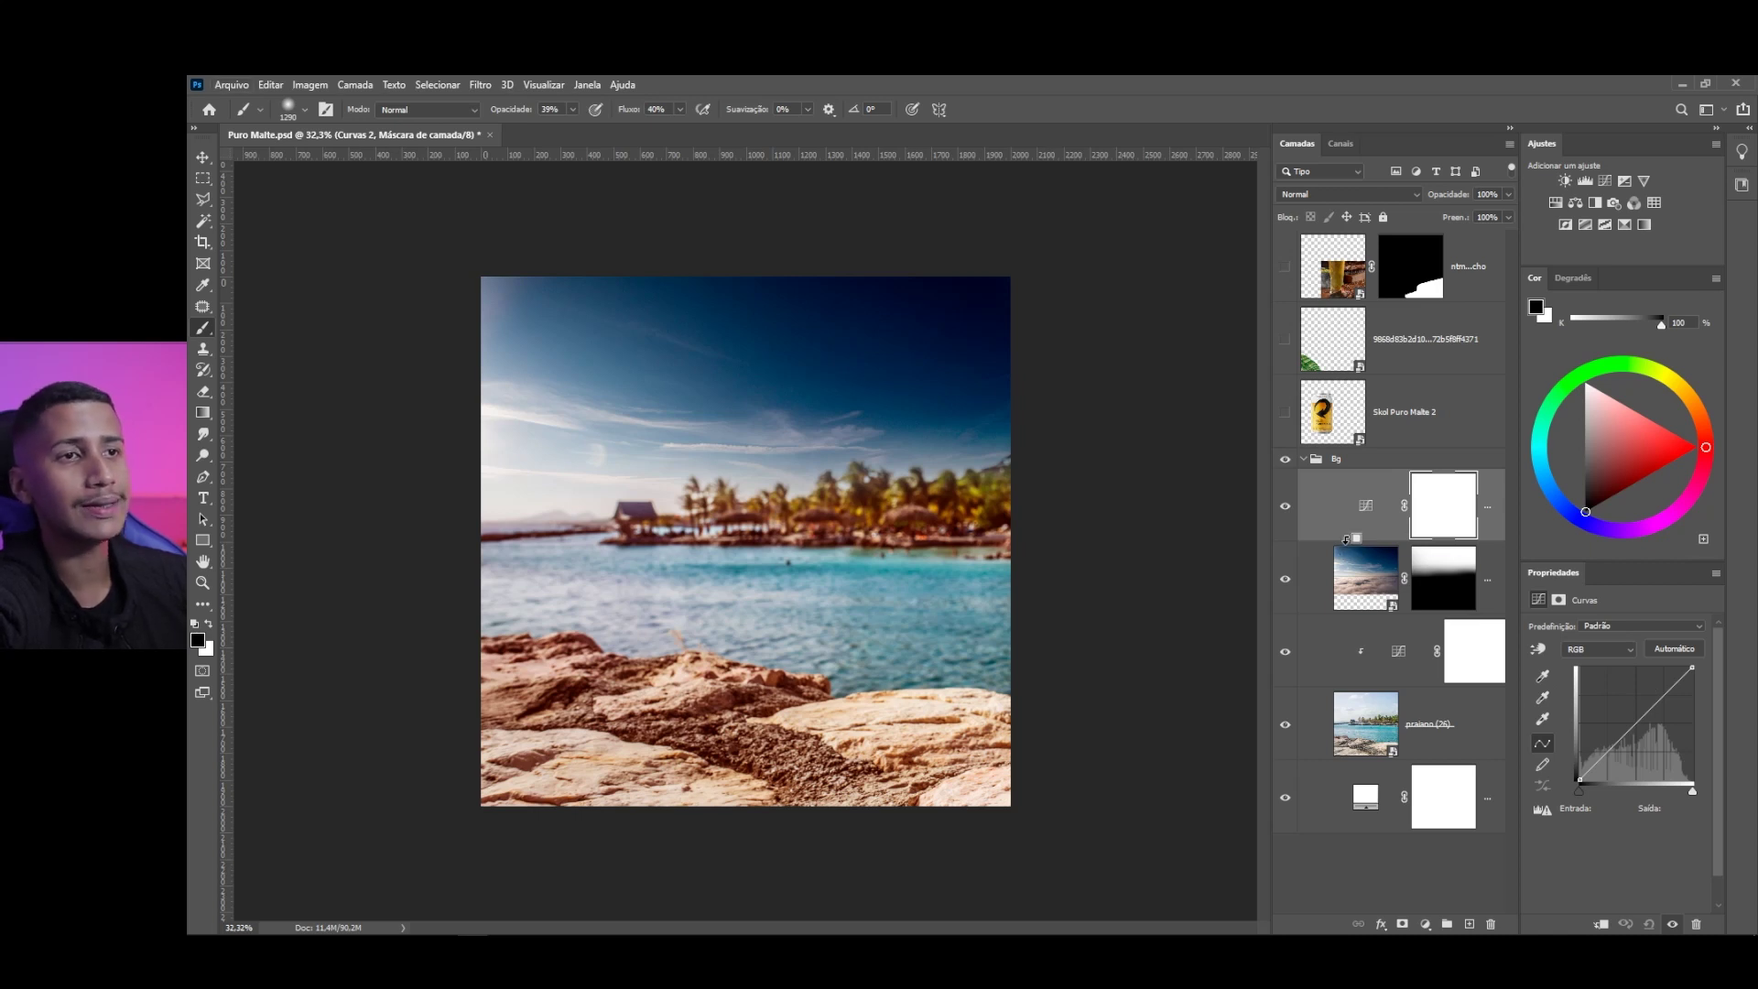
left_click(1346, 539, "alt")
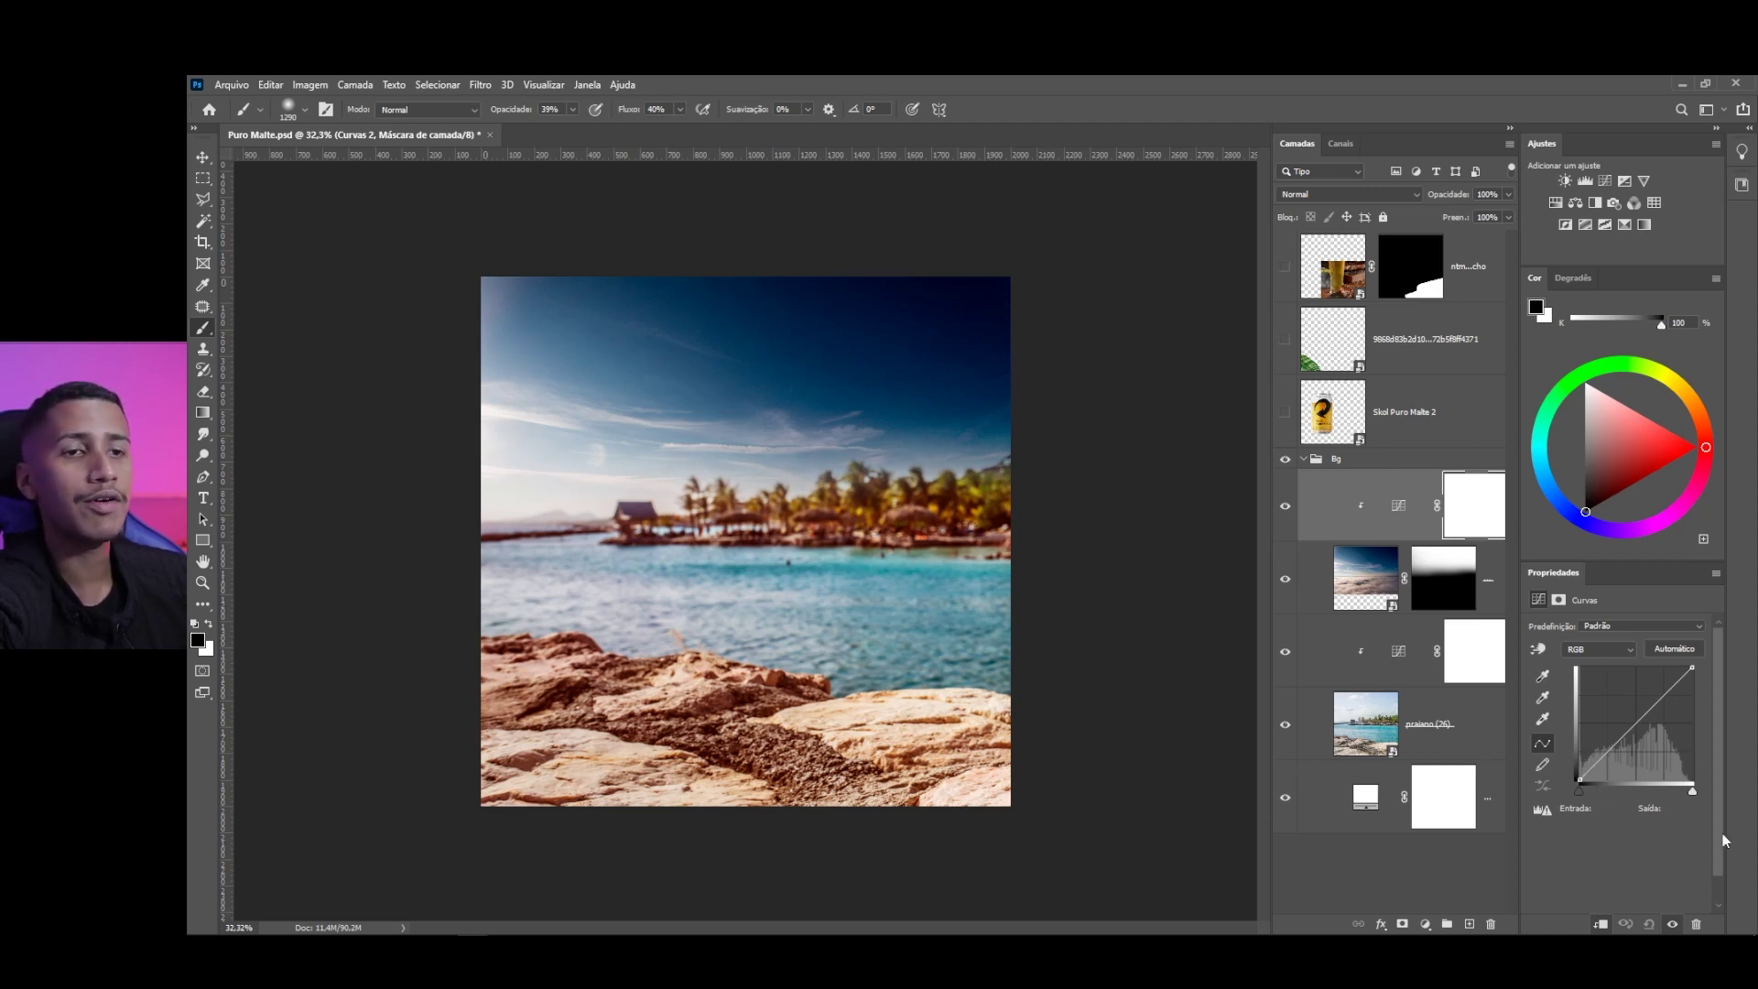
Raise the black point of the sky's Curves adjustment to output 48, undoing the trial curve edits
left_click(1607, 754)
left_click(1665, 696)
left_click_drag(1580, 778, 1576, 758)
key("ctrl+z")
key("ctrl+z")
key("ctrl+z")
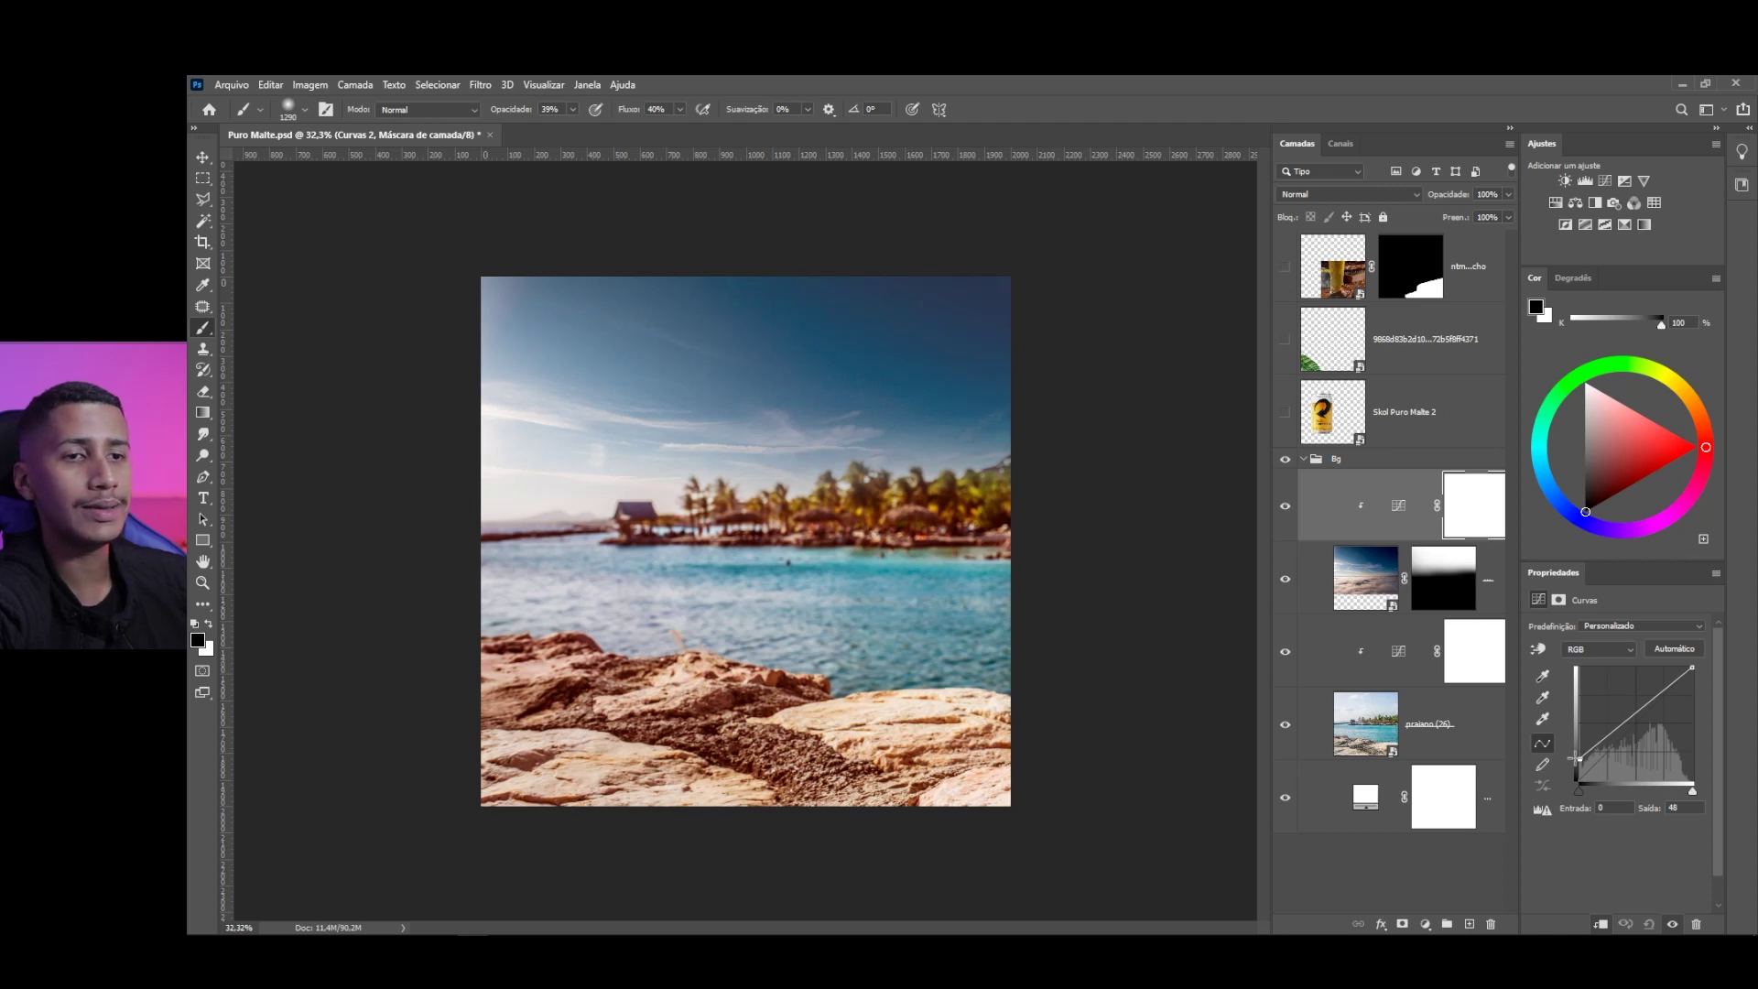
Brighten the sky's Curves with points at about input 61/output 145 and input 158/output 227, and compare the image with the adjustment off
left_click(1608, 734)
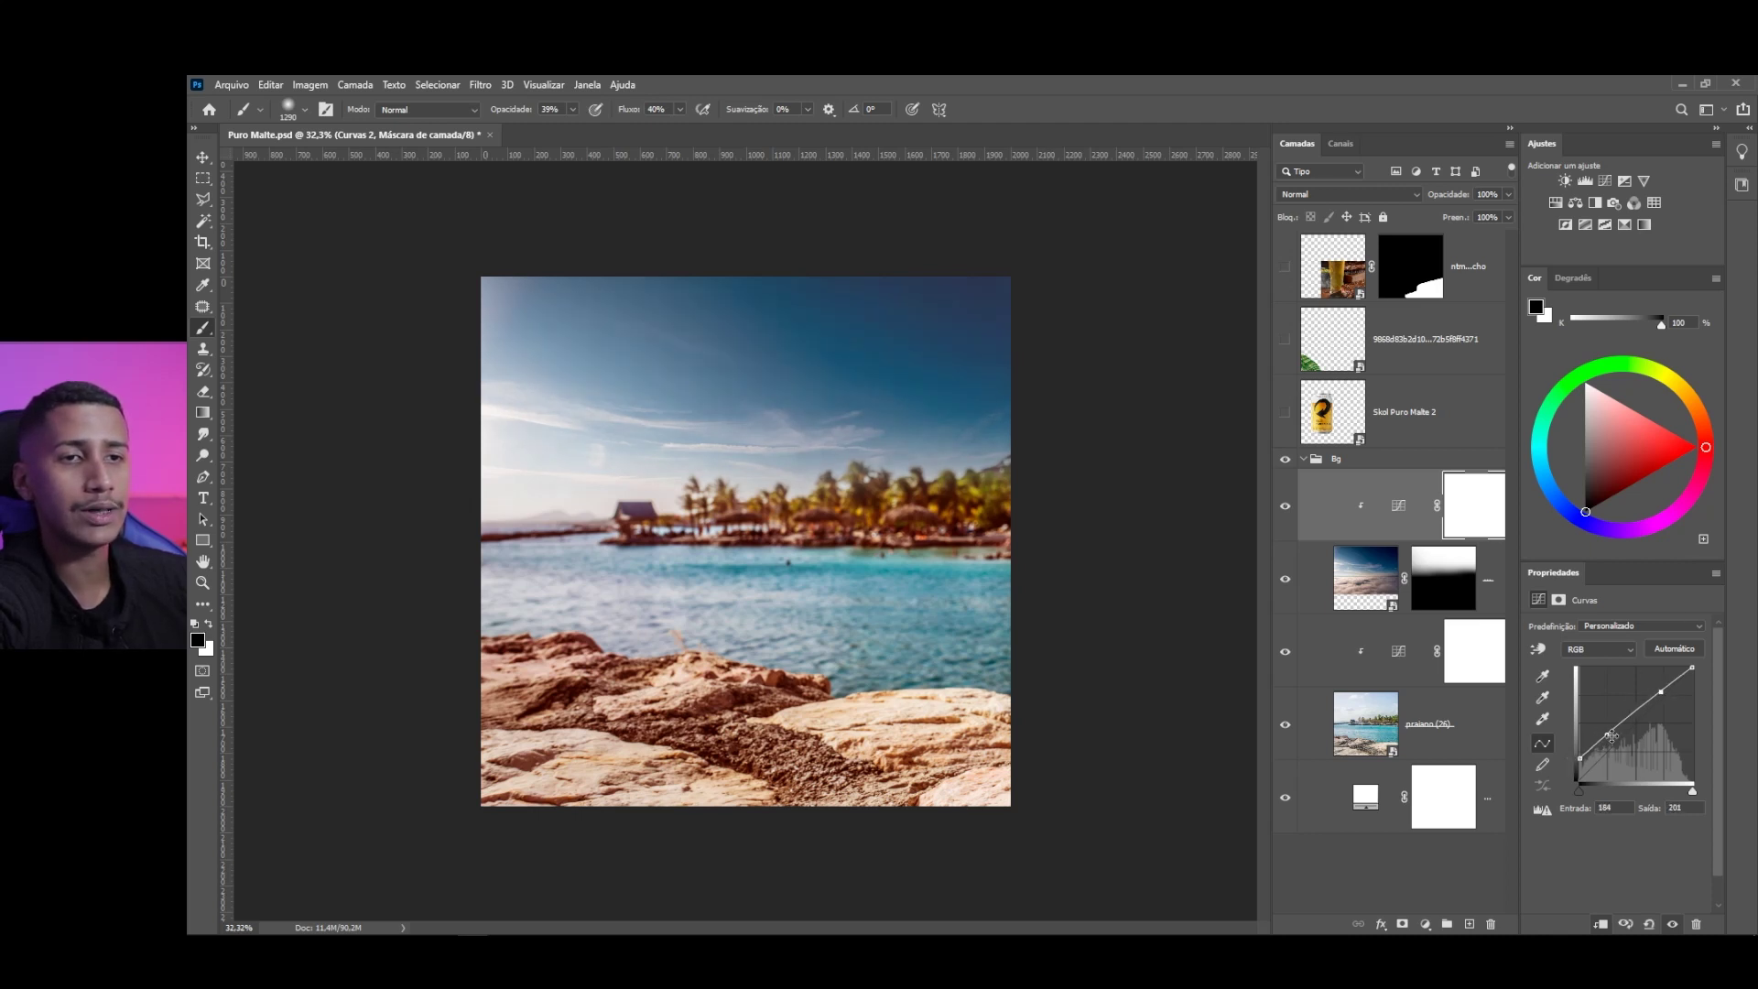
left_click_drag(1609, 734, 1605, 716)
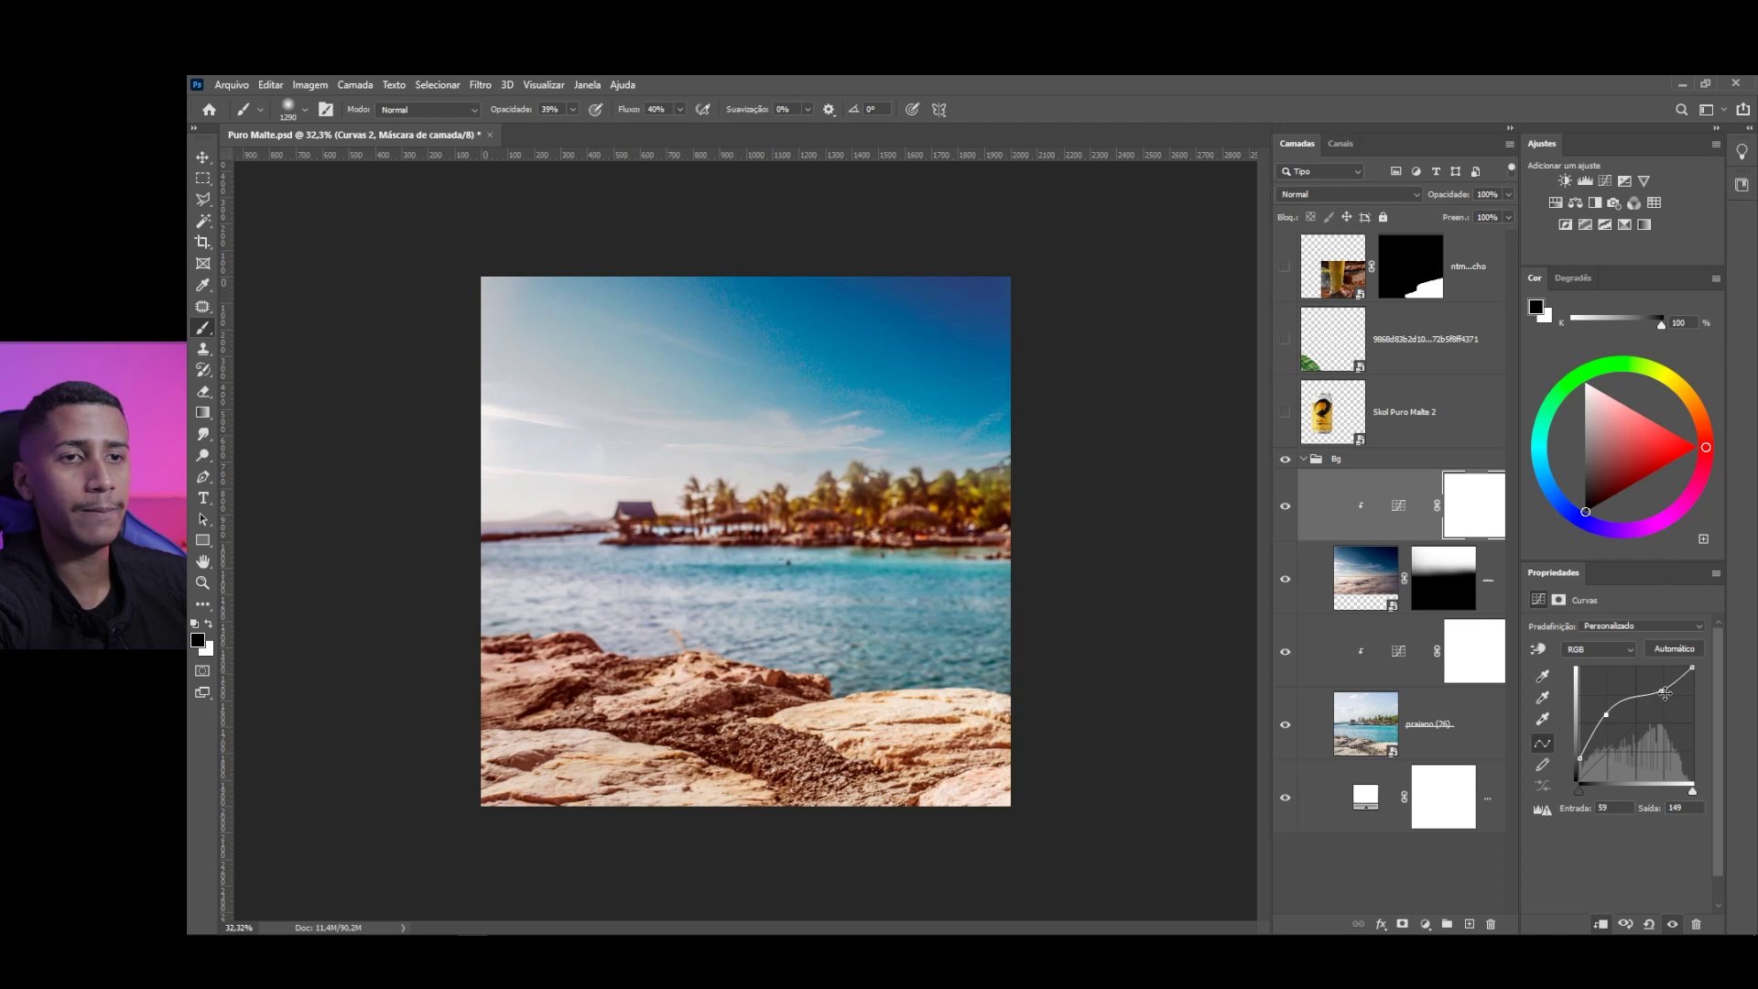
left_click_drag(1664, 693, 1651, 680)
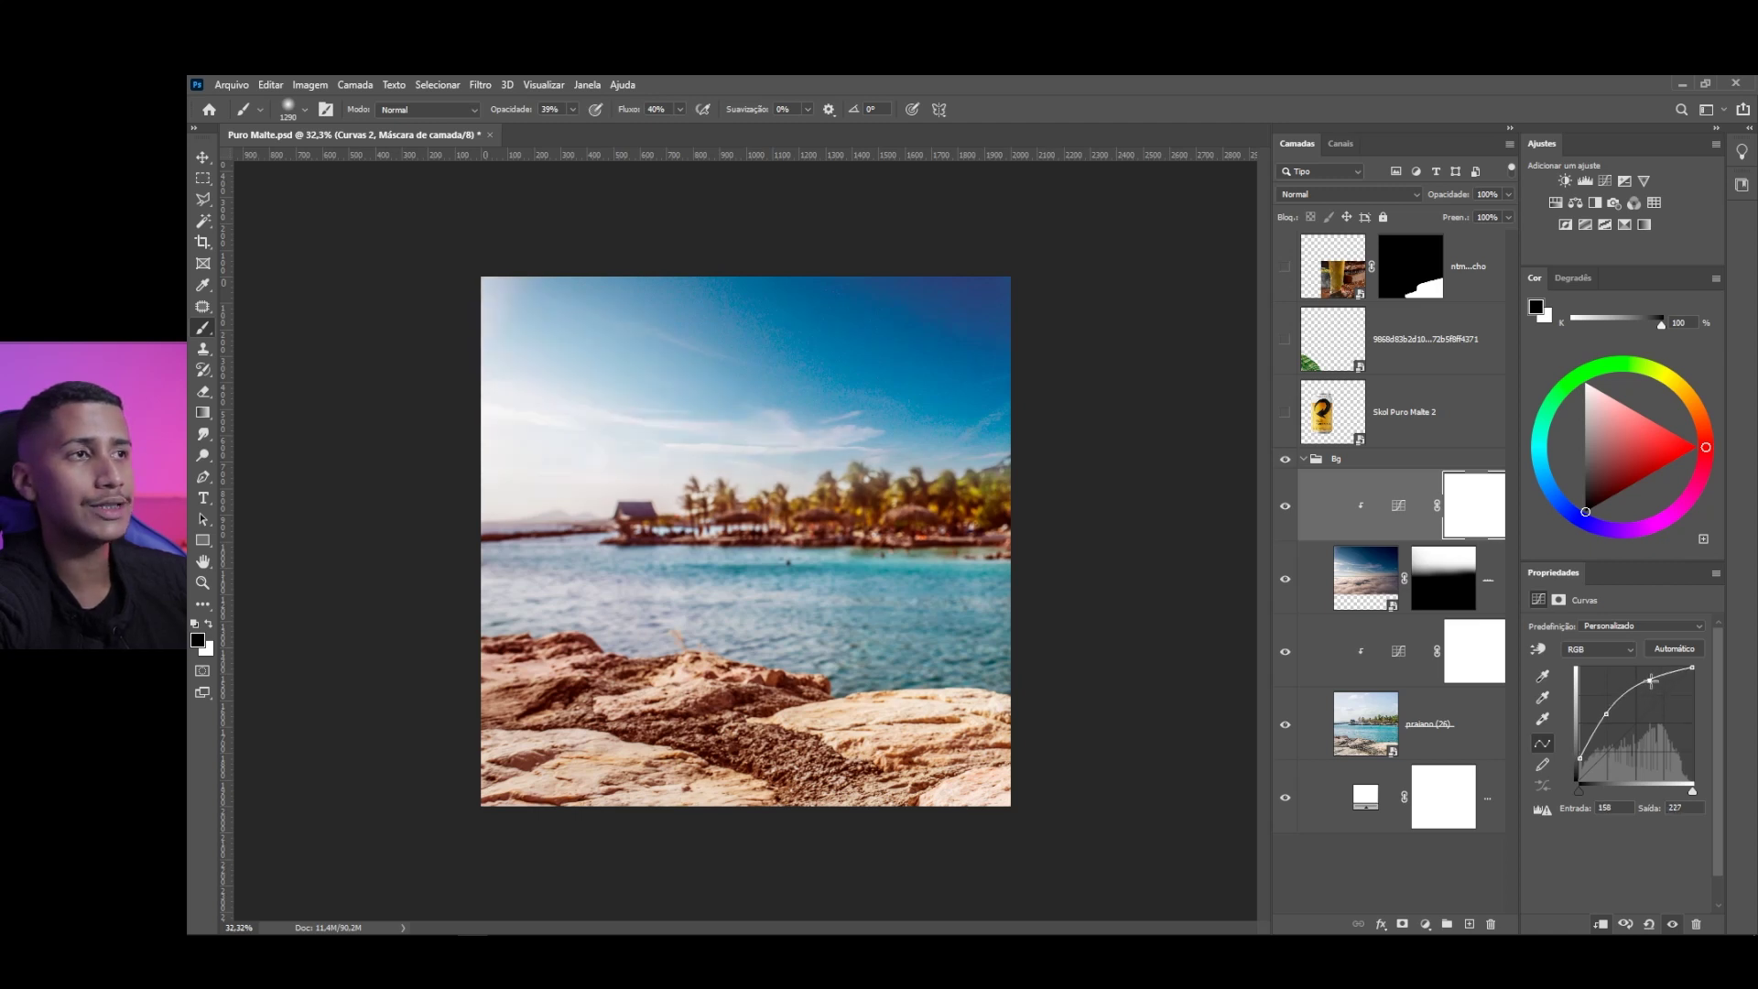
left_click(1603, 714)
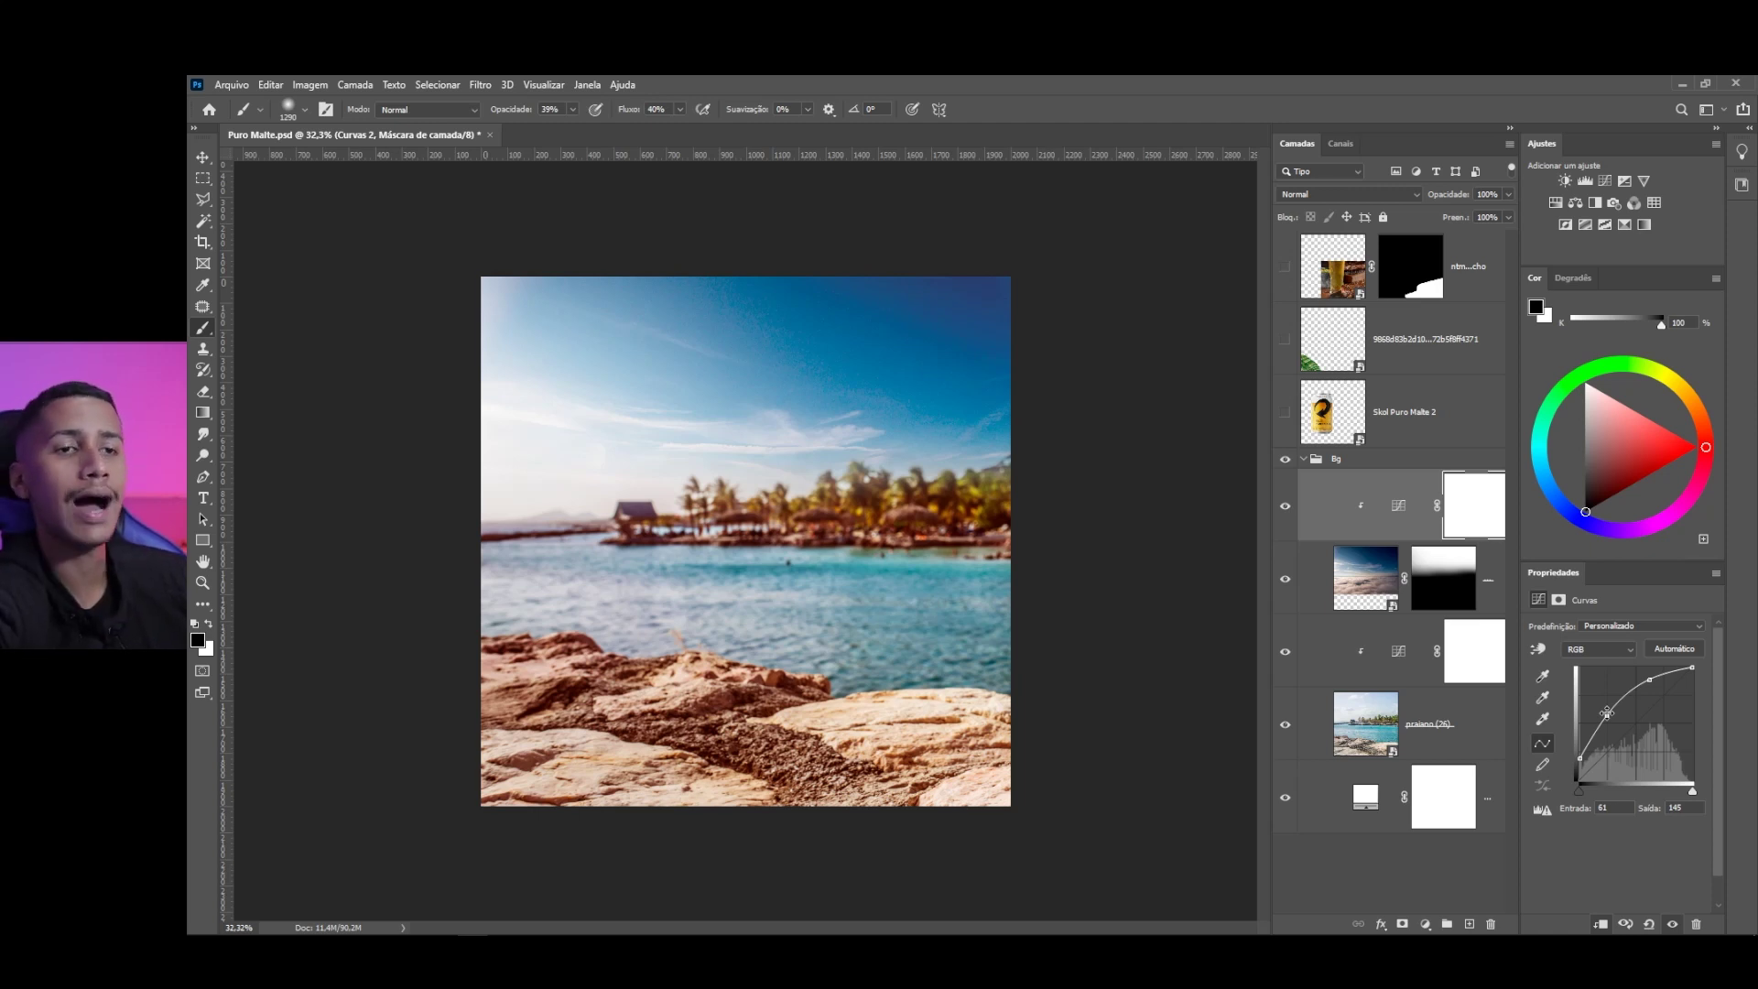
left_click(1286, 505)
left_click(1287, 504)
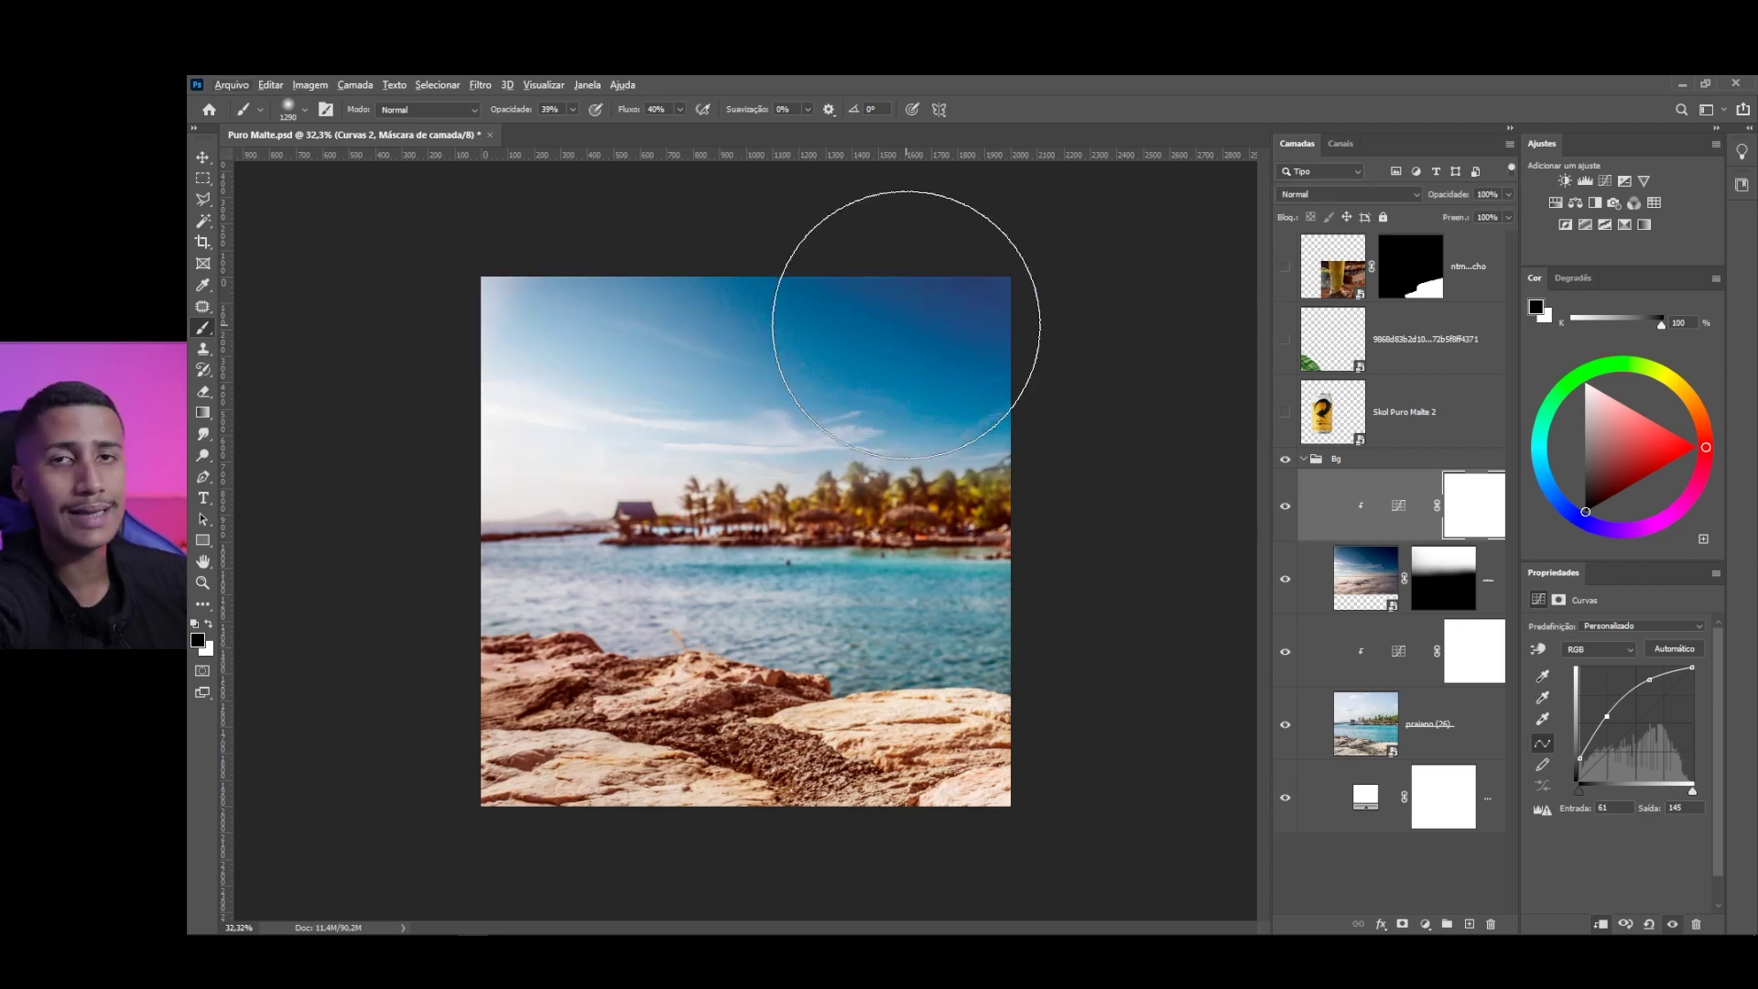
Examine the graded sky up close for noise and artefacts, and check the whole composition
scroll(907, 325, "up", 6)
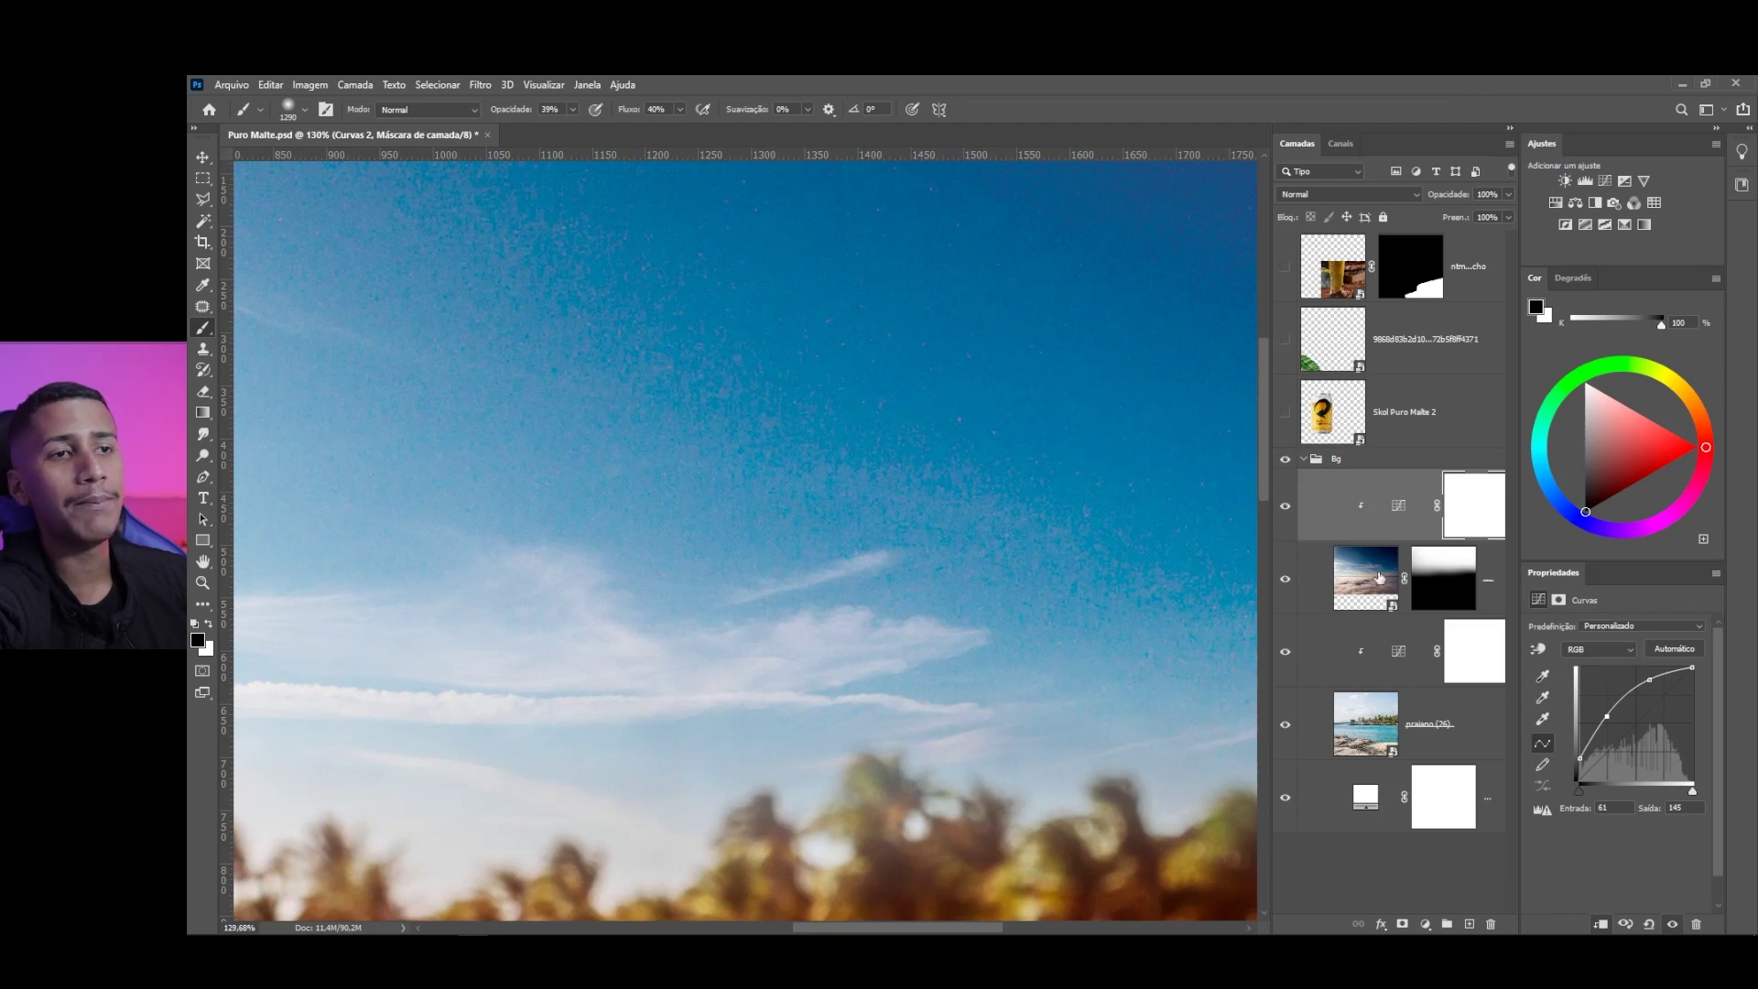
scroll(936, 483, "up", 3)
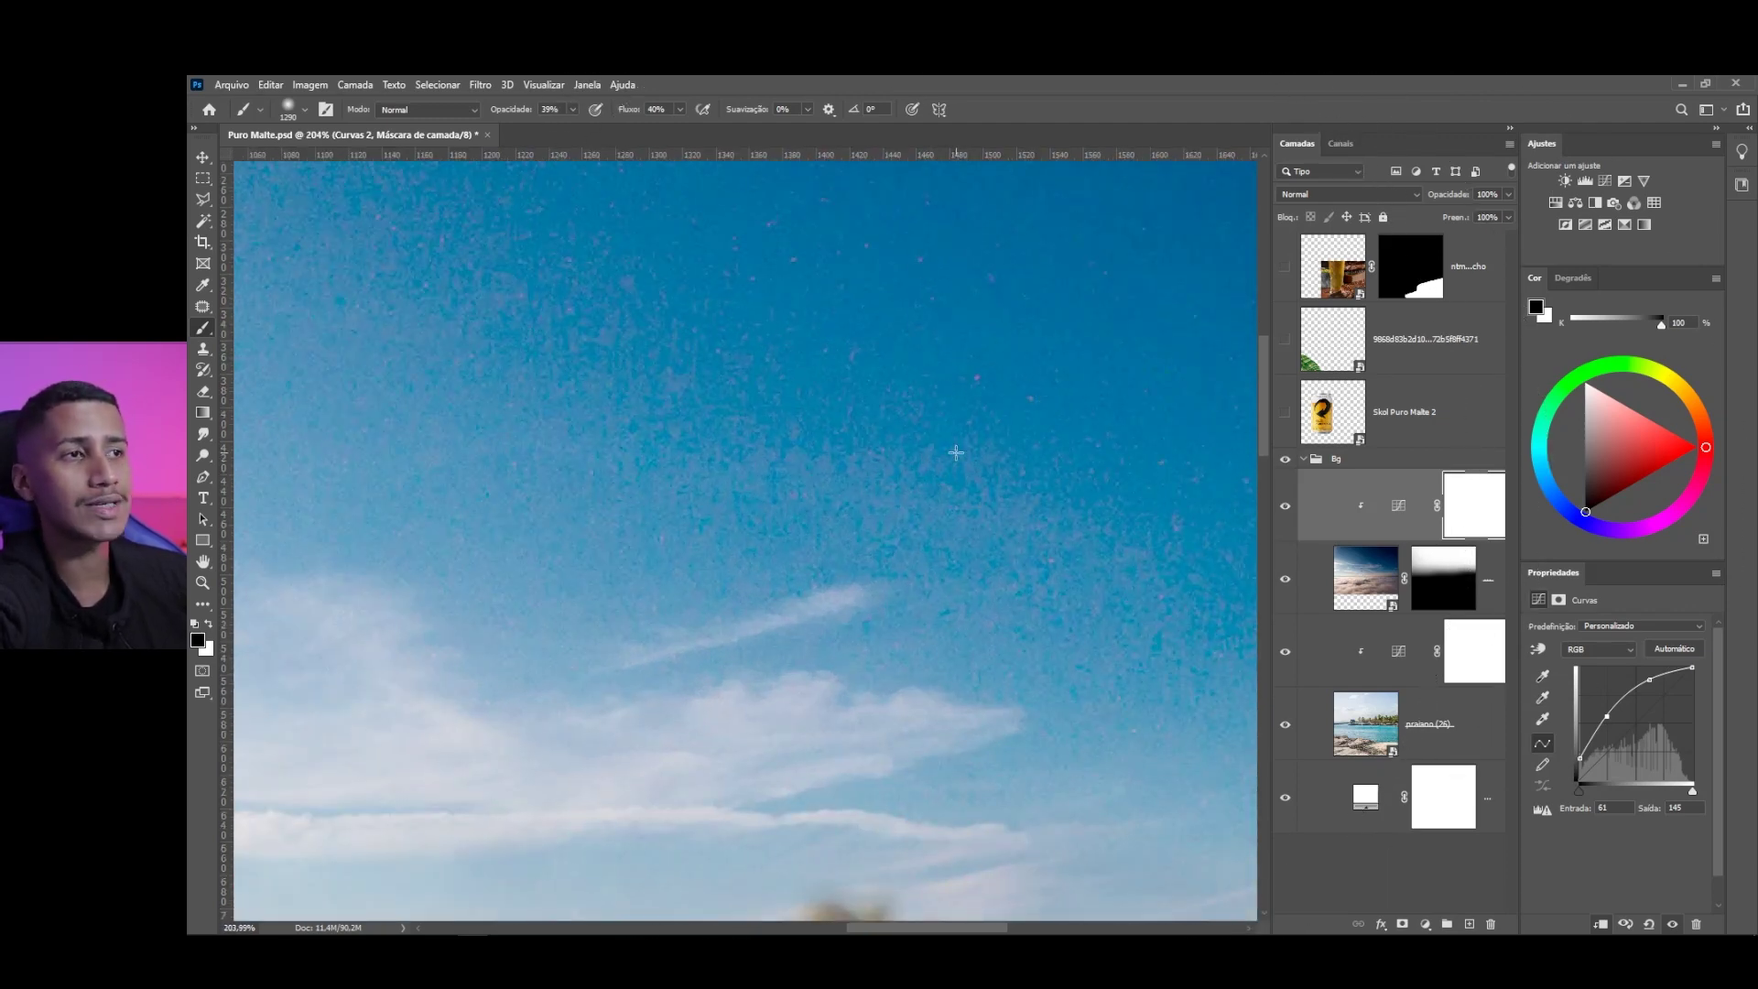
scroll(950, 454, "up", 3)
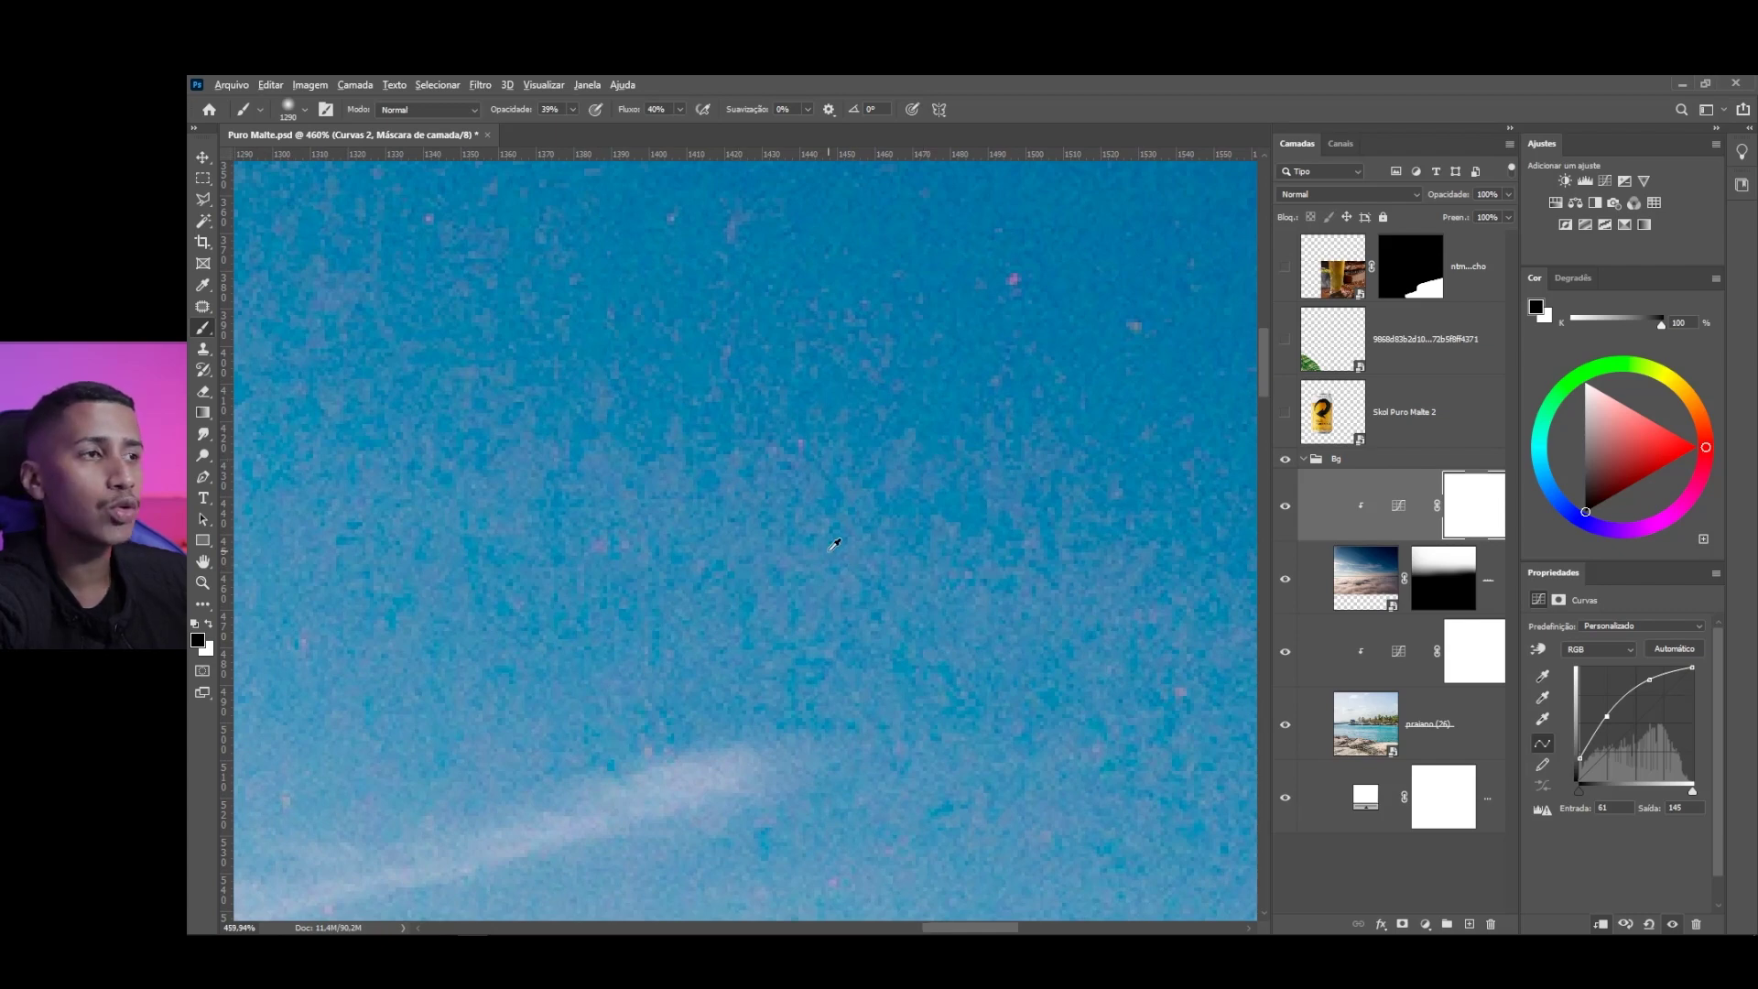
scroll(819, 487, "down", 3)
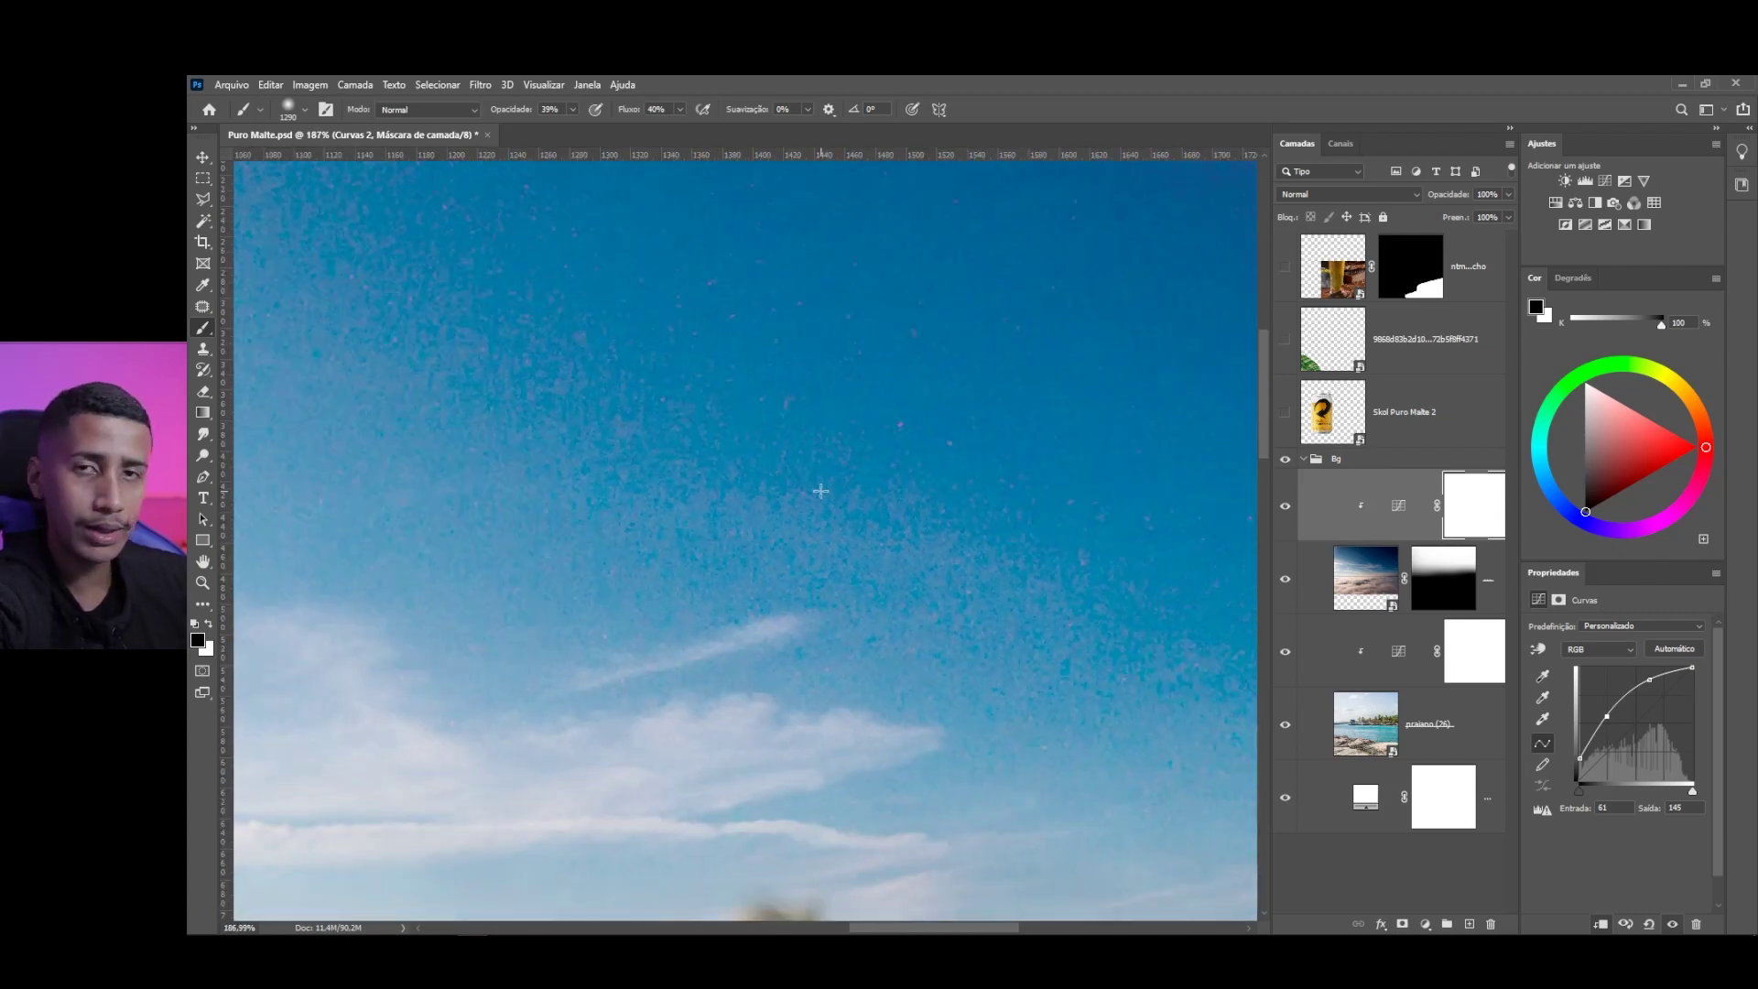
scroll(821, 491, "down", 2)
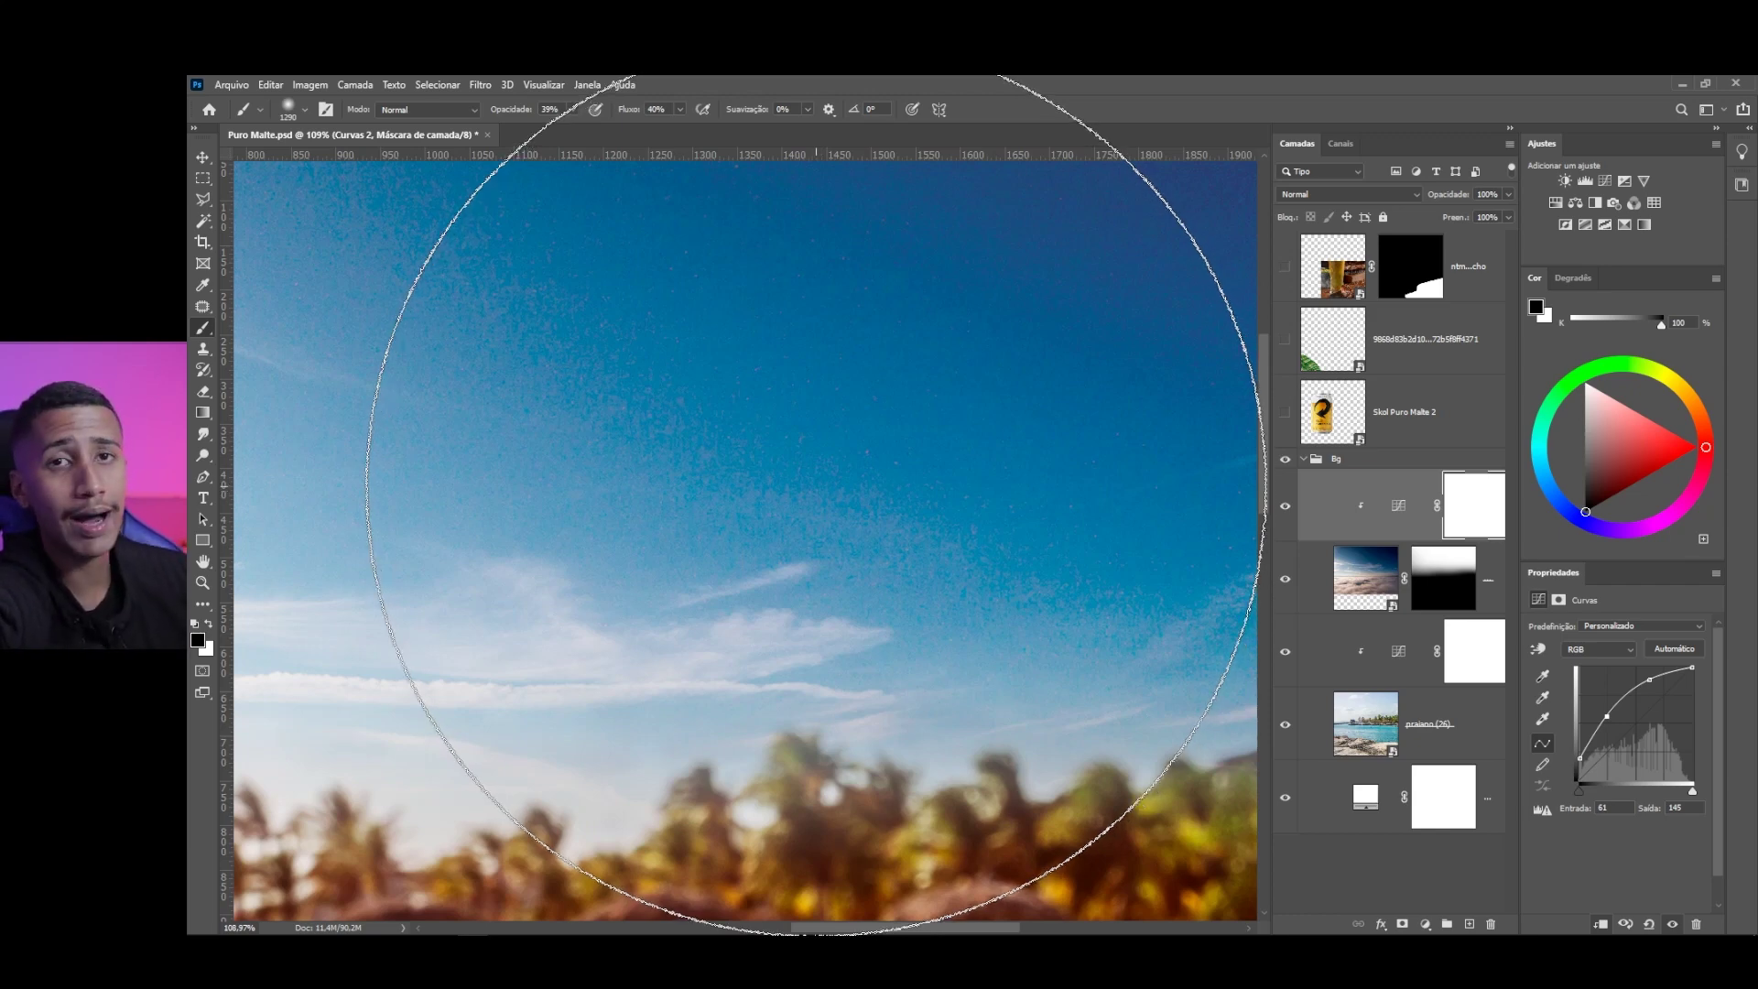
scroll(856, 641, "down", 5)
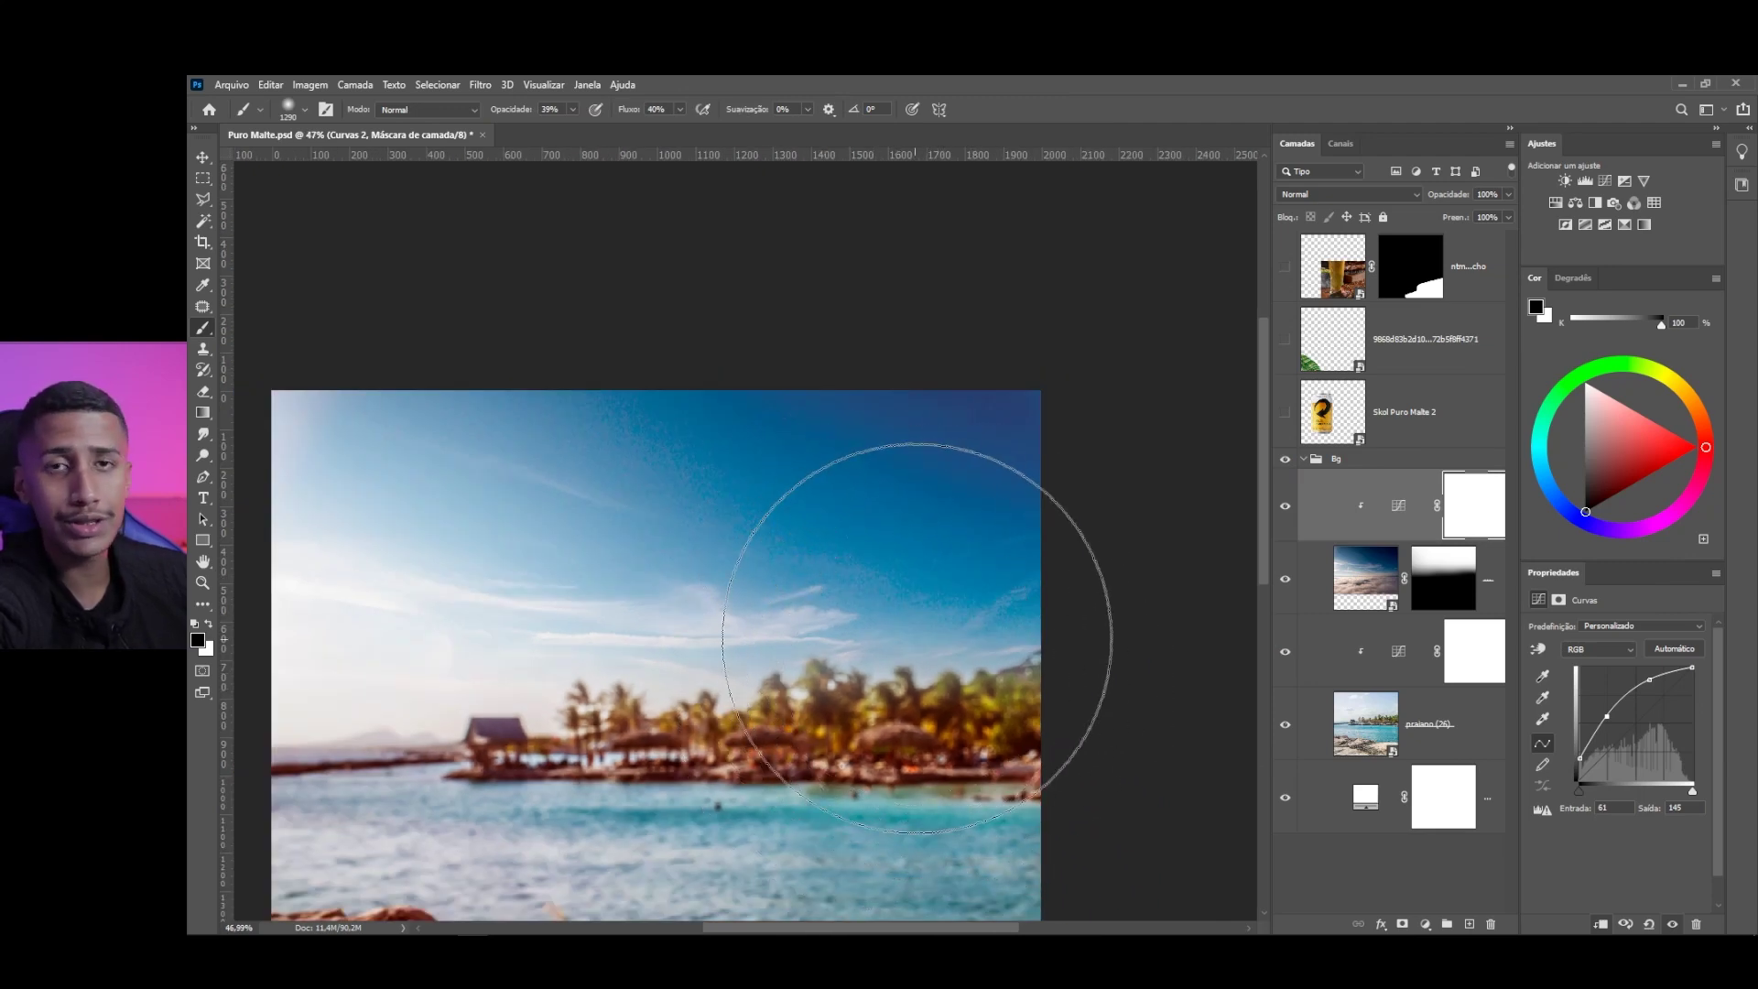
scroll(870, 458, "up", 5)
scroll(933, 293, "down", 5)
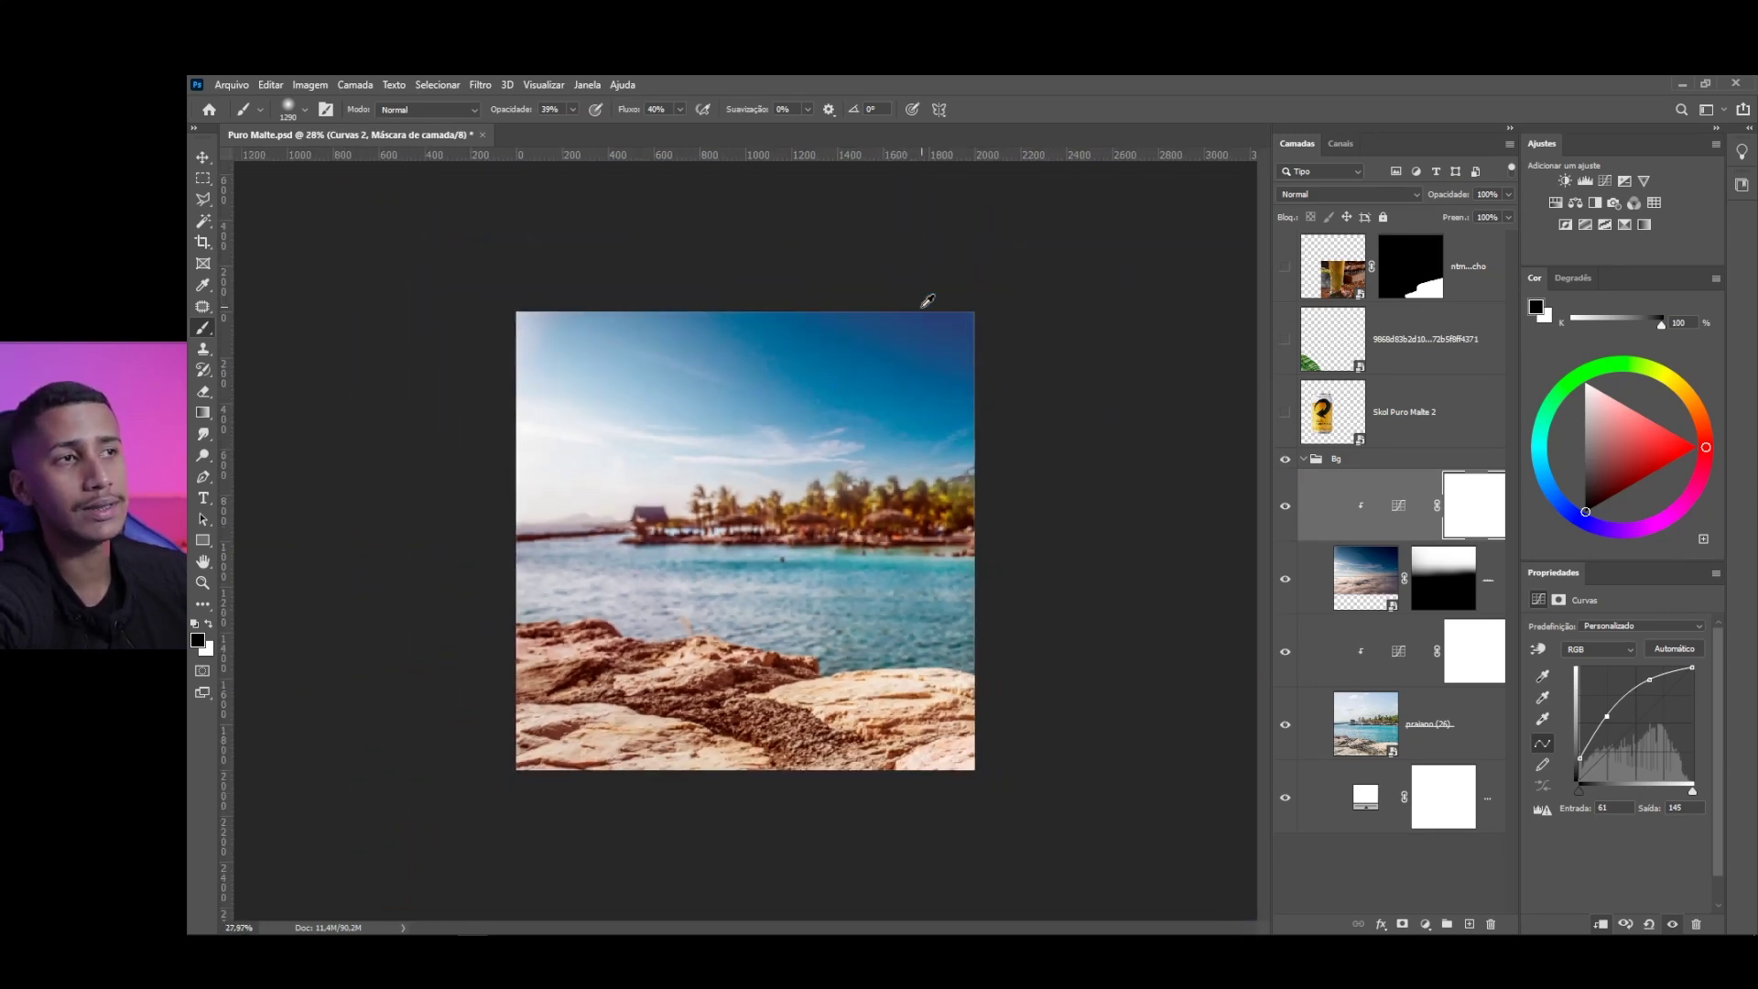
Add a Matiz/Saturação adjustment layer above the sky's Curves layer and clip it to the sky photo
left_click(1400, 509)
left_click(1425, 924)
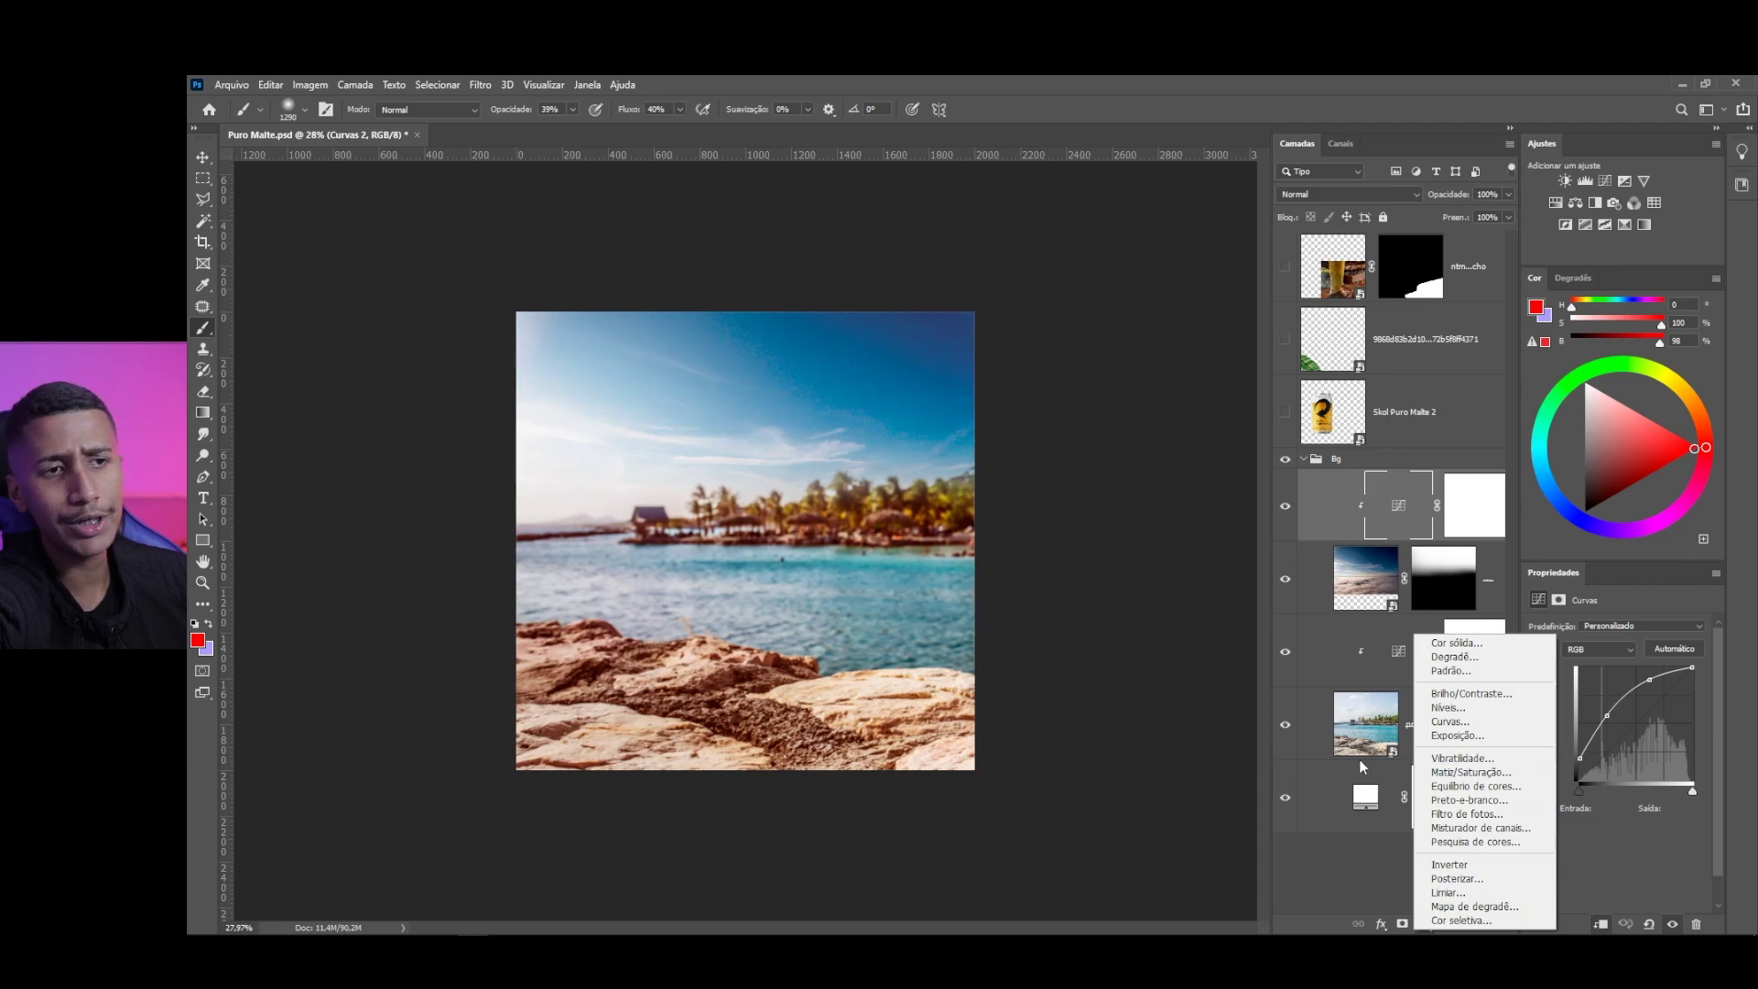
left_click(1484, 772)
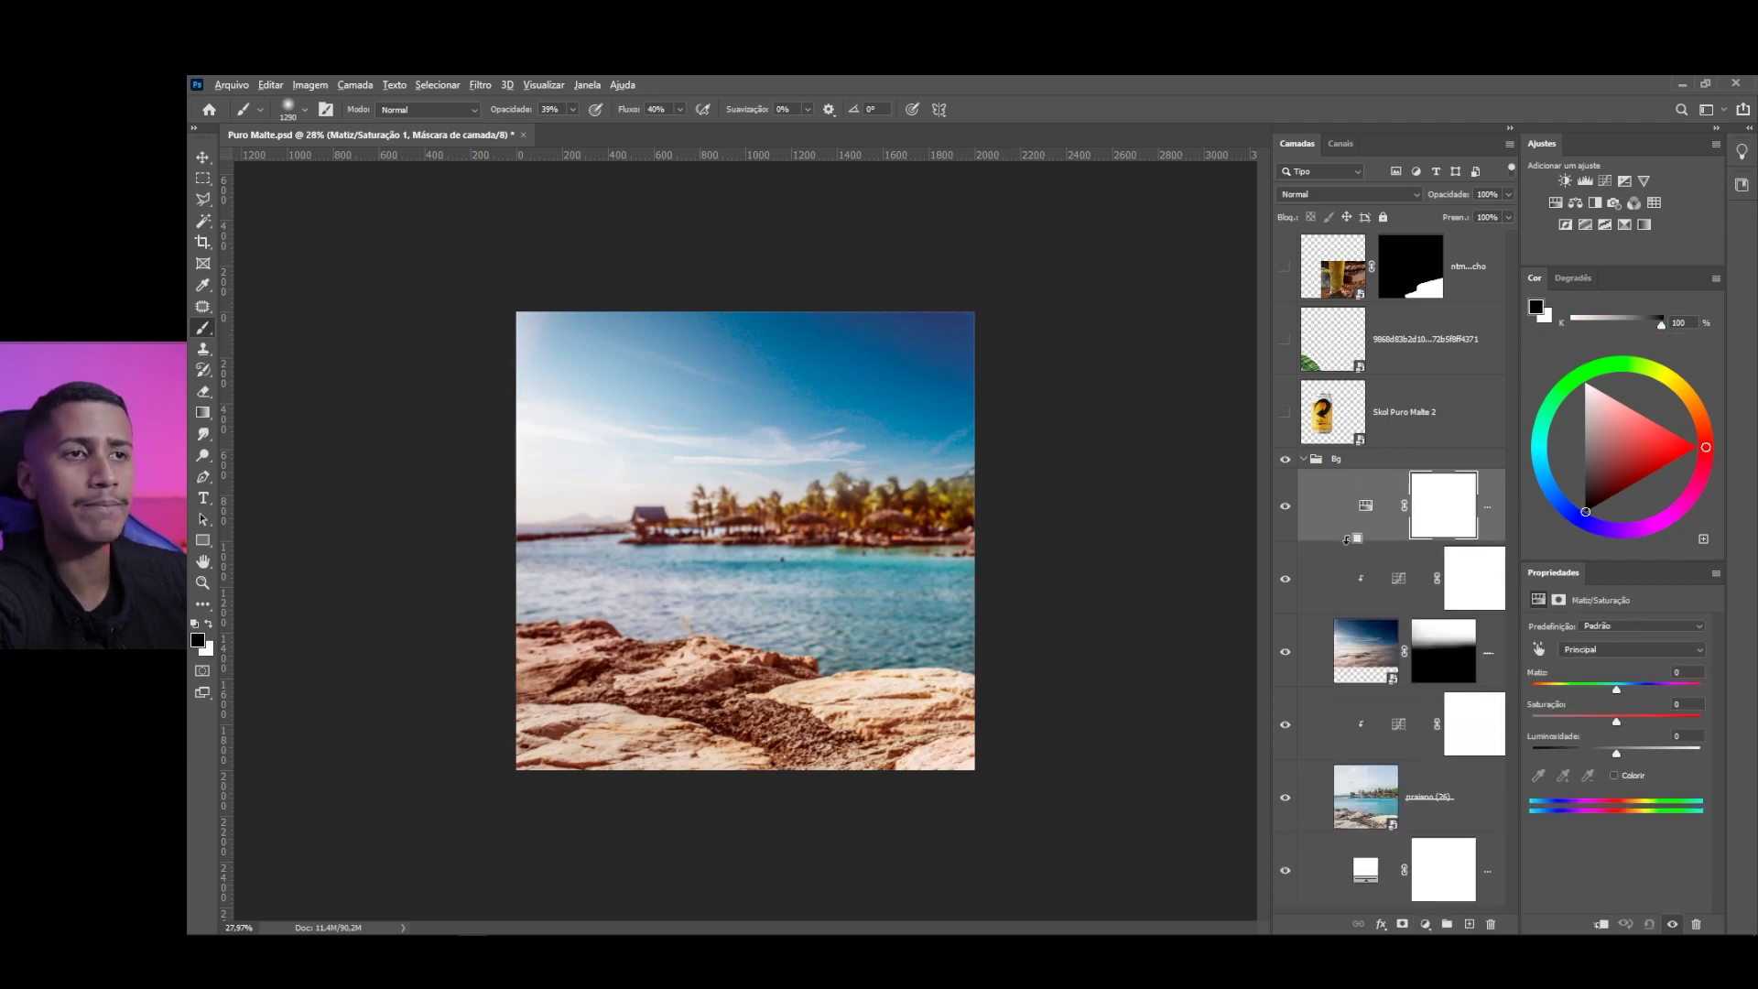
left_click(1346, 540, "alt")
Activate the on-image adjustment tool for Matiz/Saturação and sample the sky to target the Azuis range
scroll(916, 385, "up", 4)
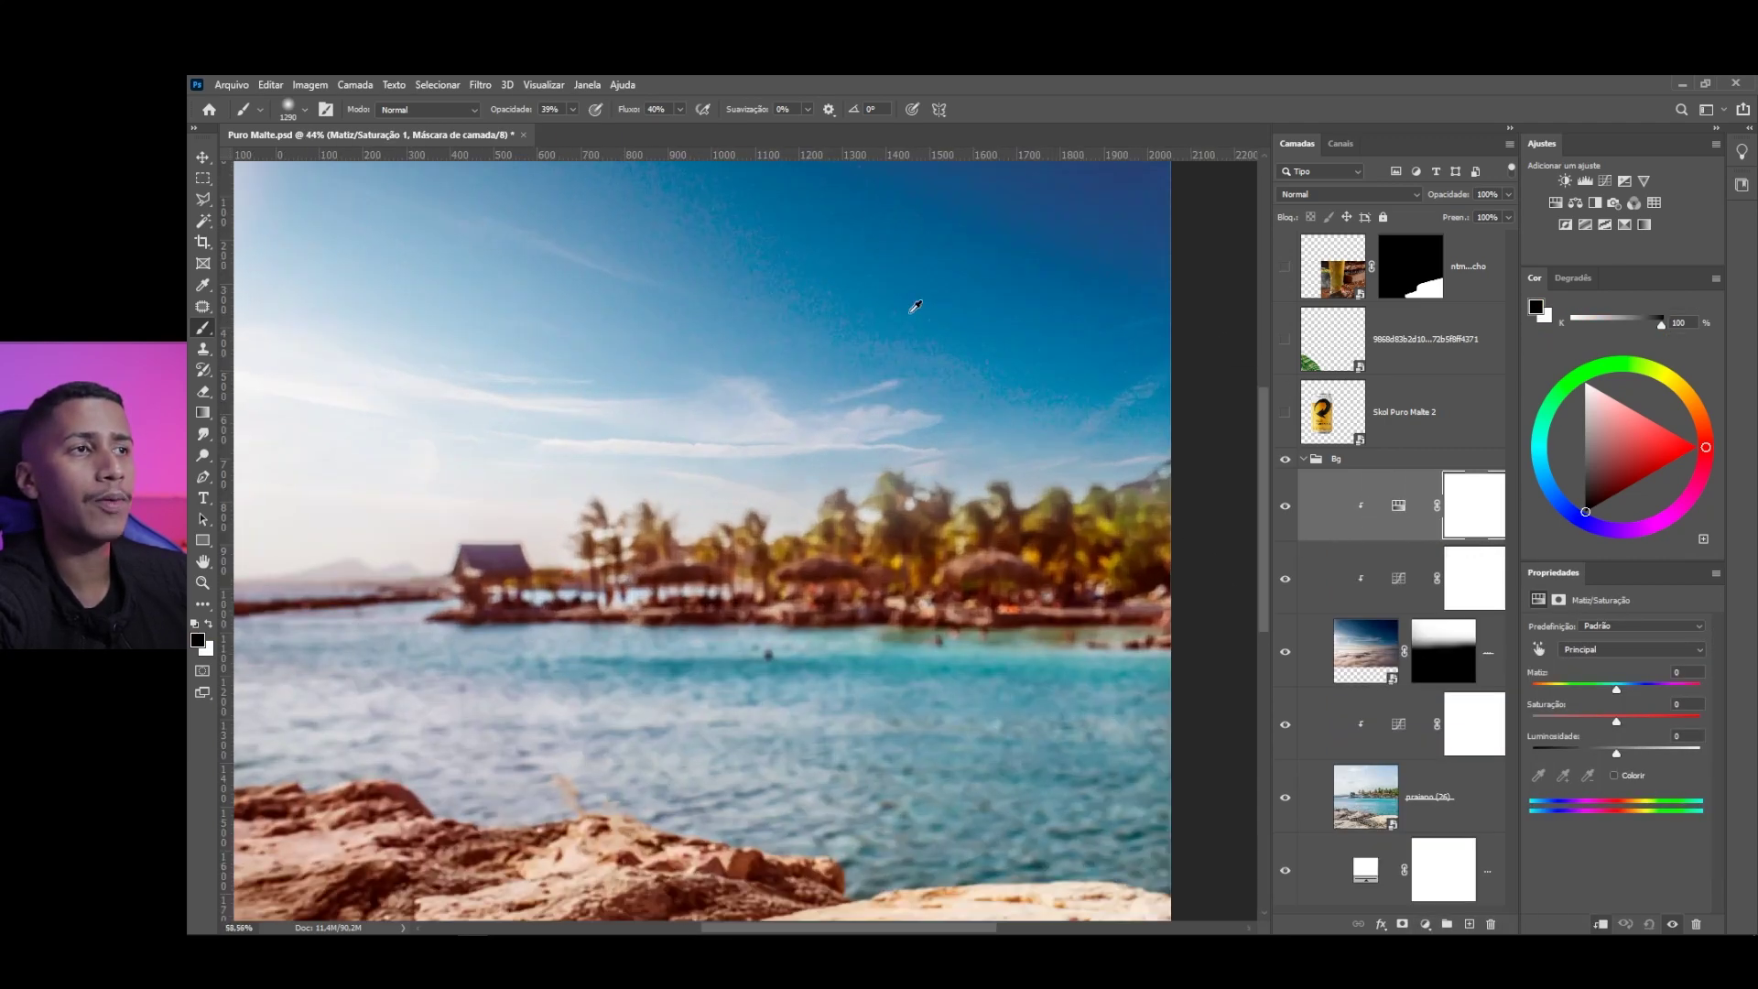
left_click_drag(875, 455, 879, 467)
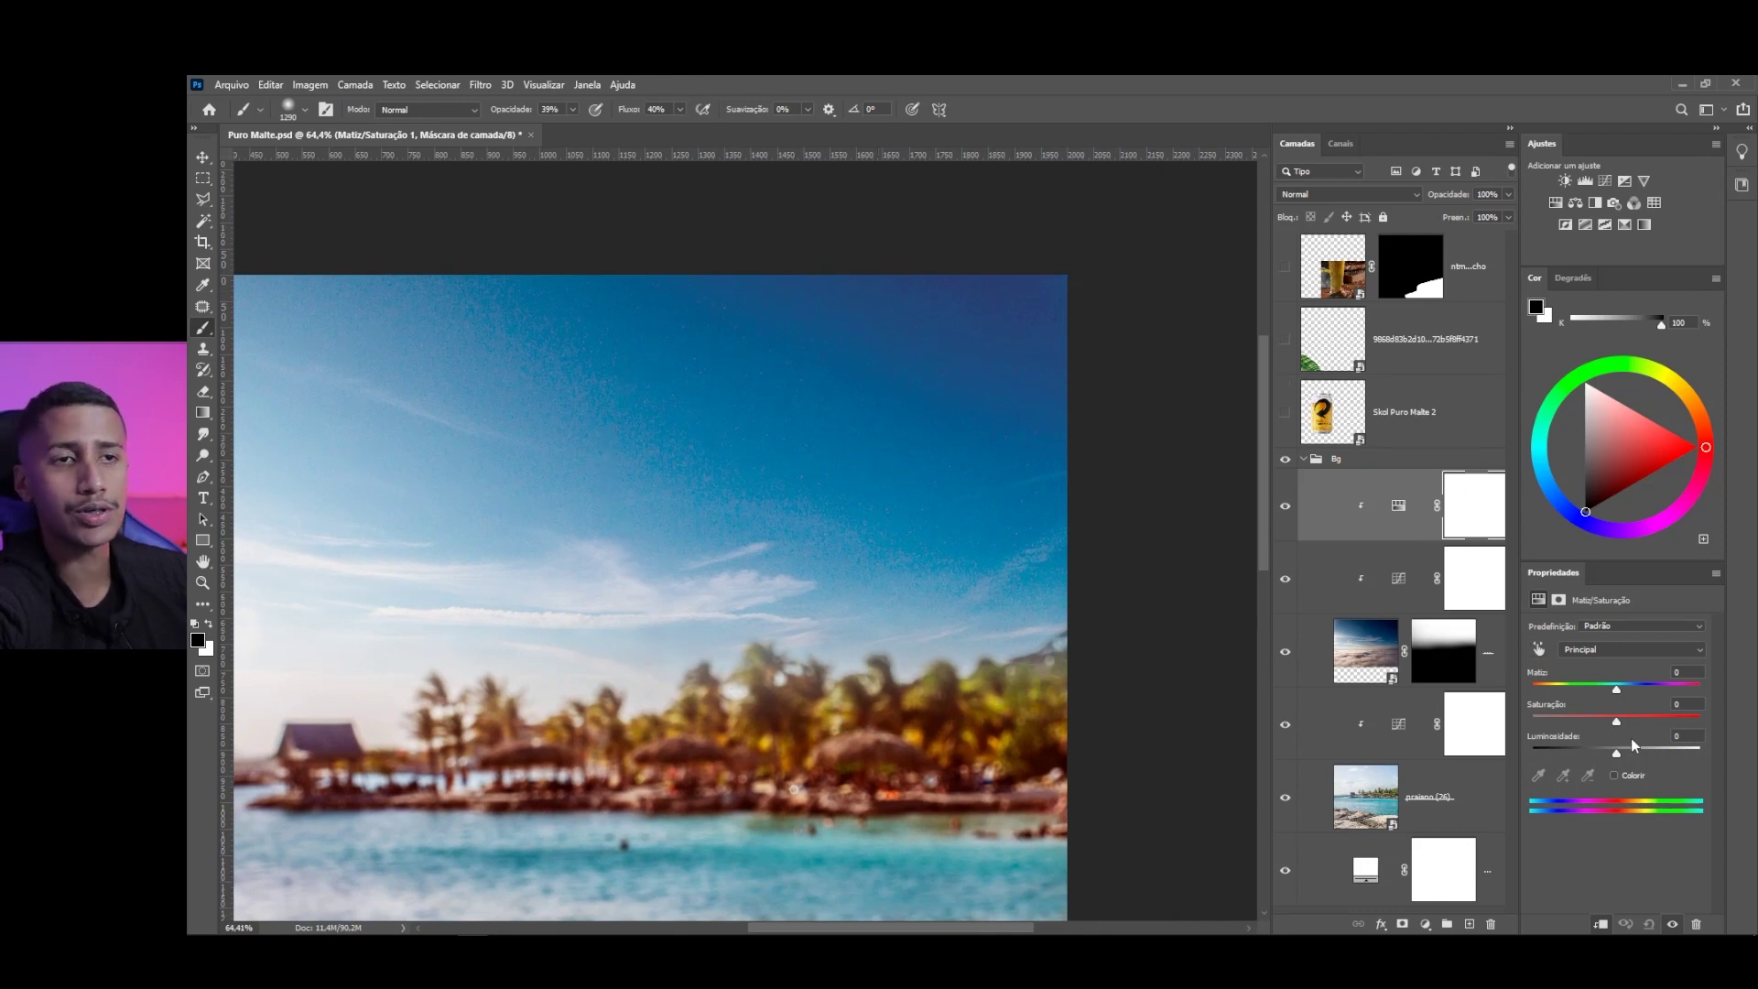
left_click(1594, 650)
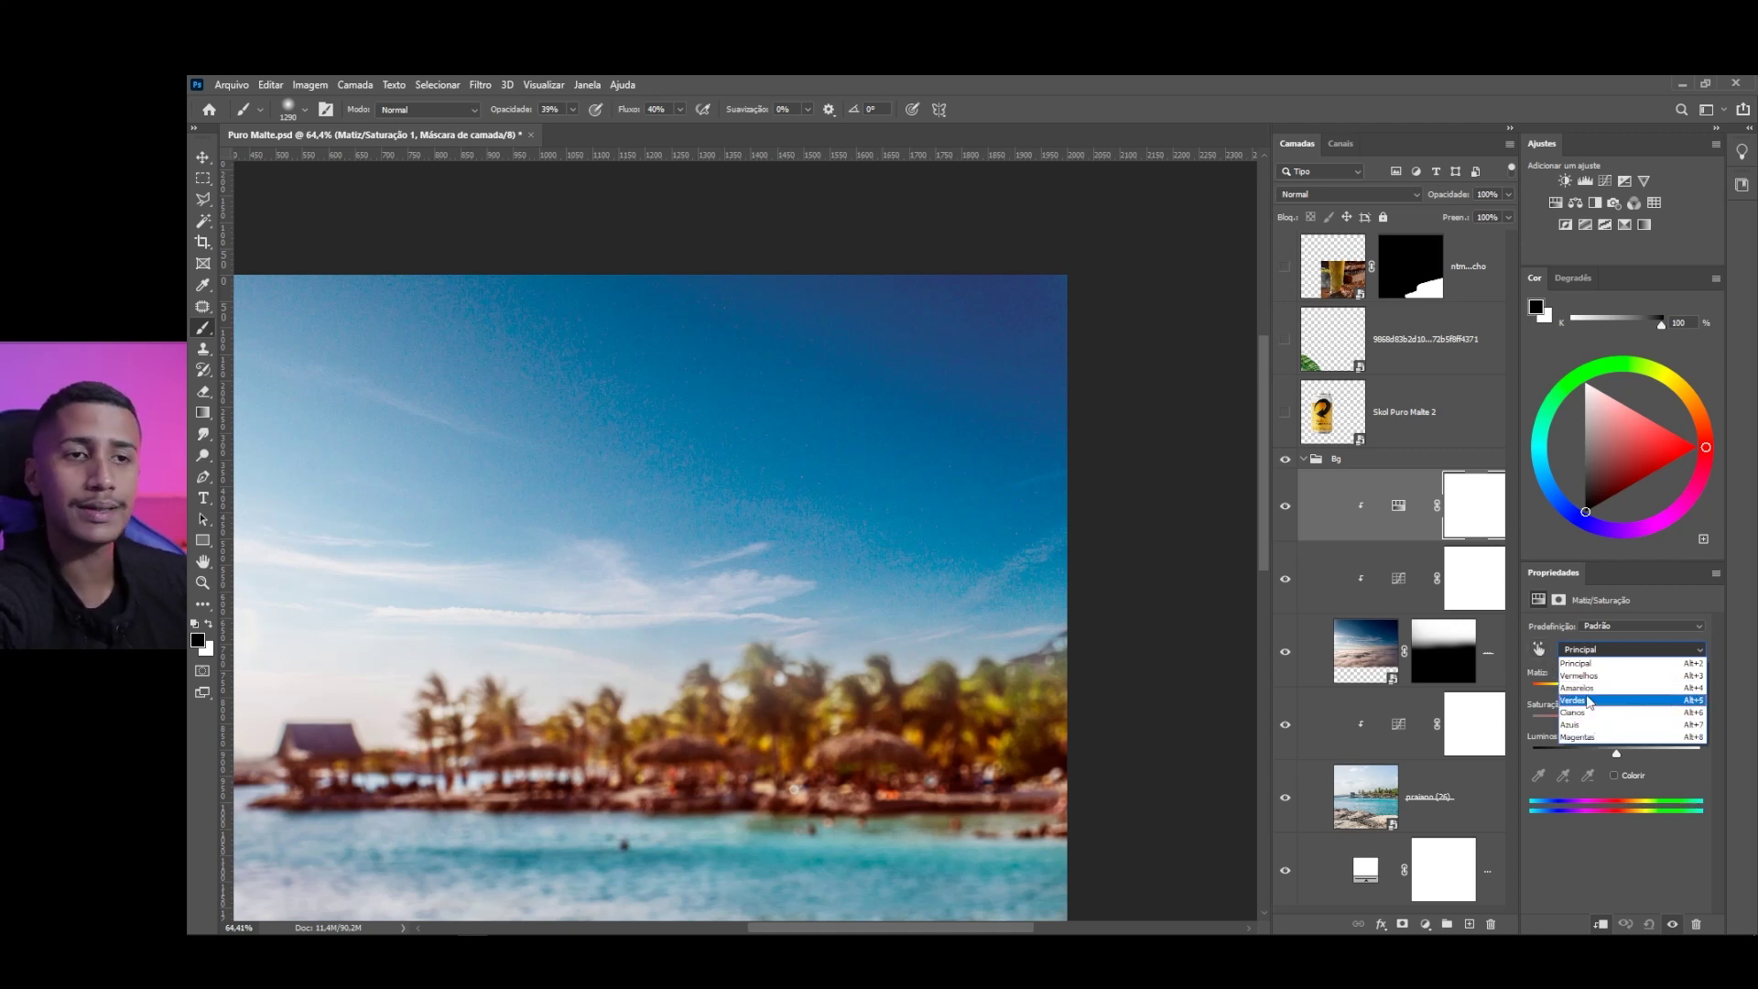
left_click(1540, 652)
left_click(1540, 651)
left_click(1003, 472)
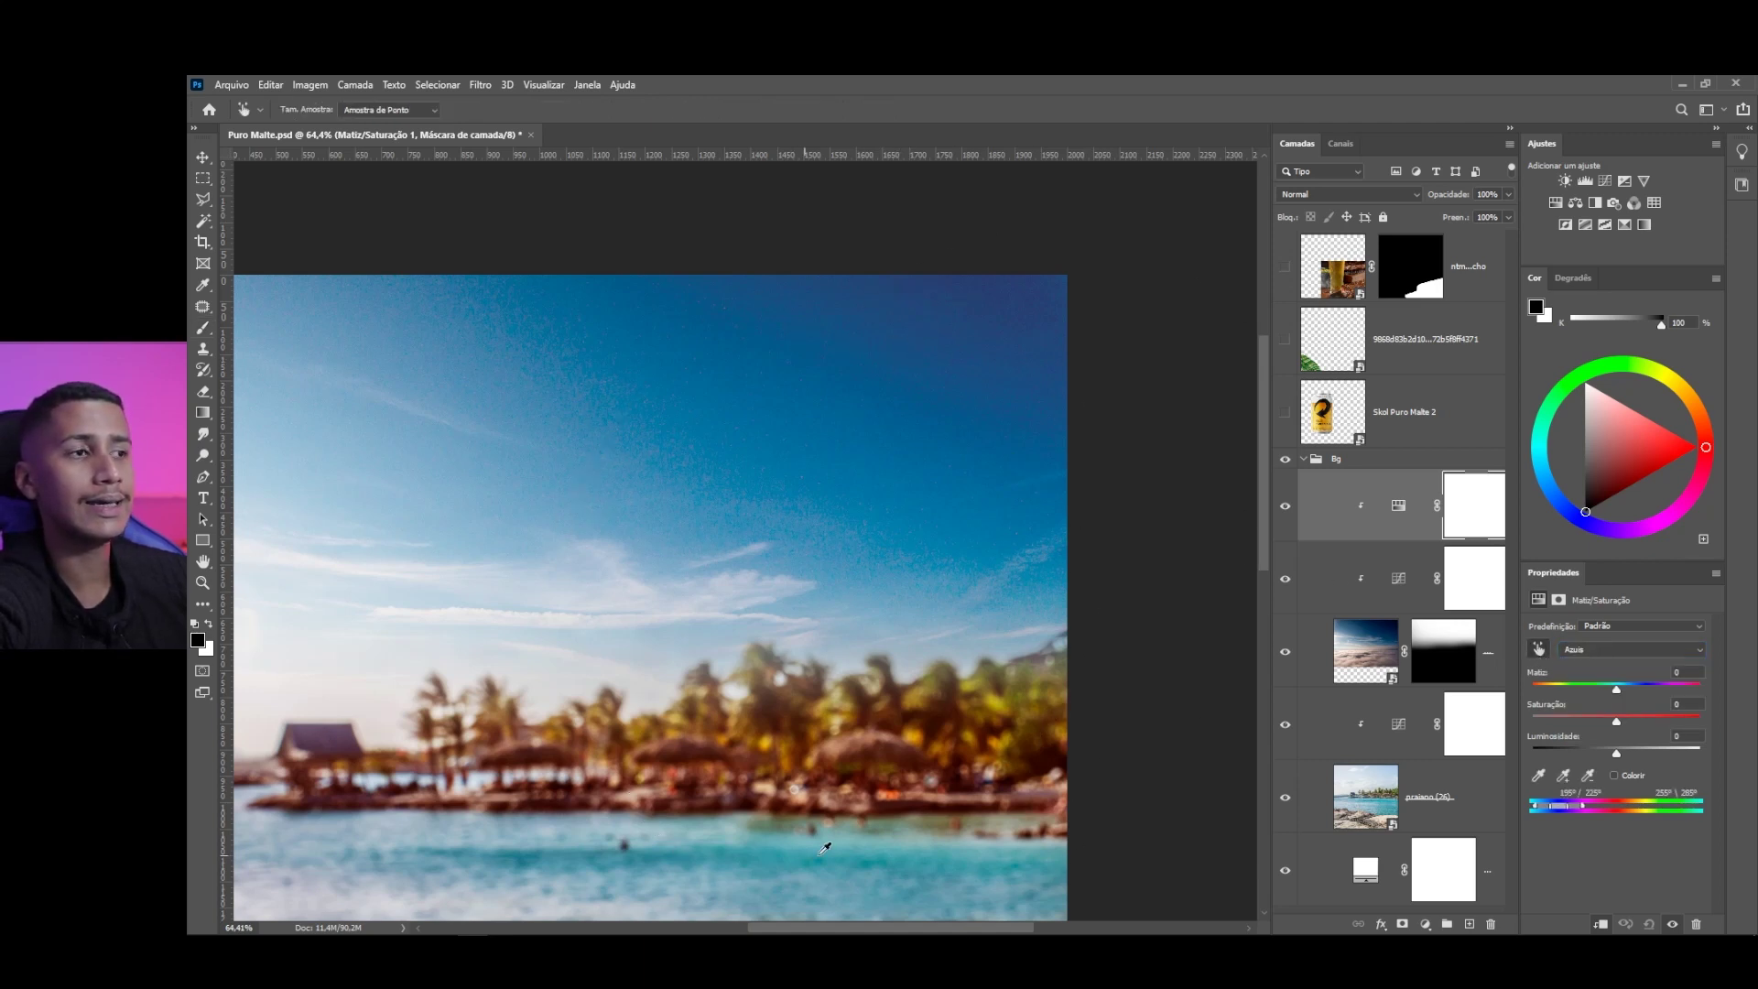
Sample the shoreline and palm trees with the on-image tool to identify their colour ranges
left_click(1000, 769)
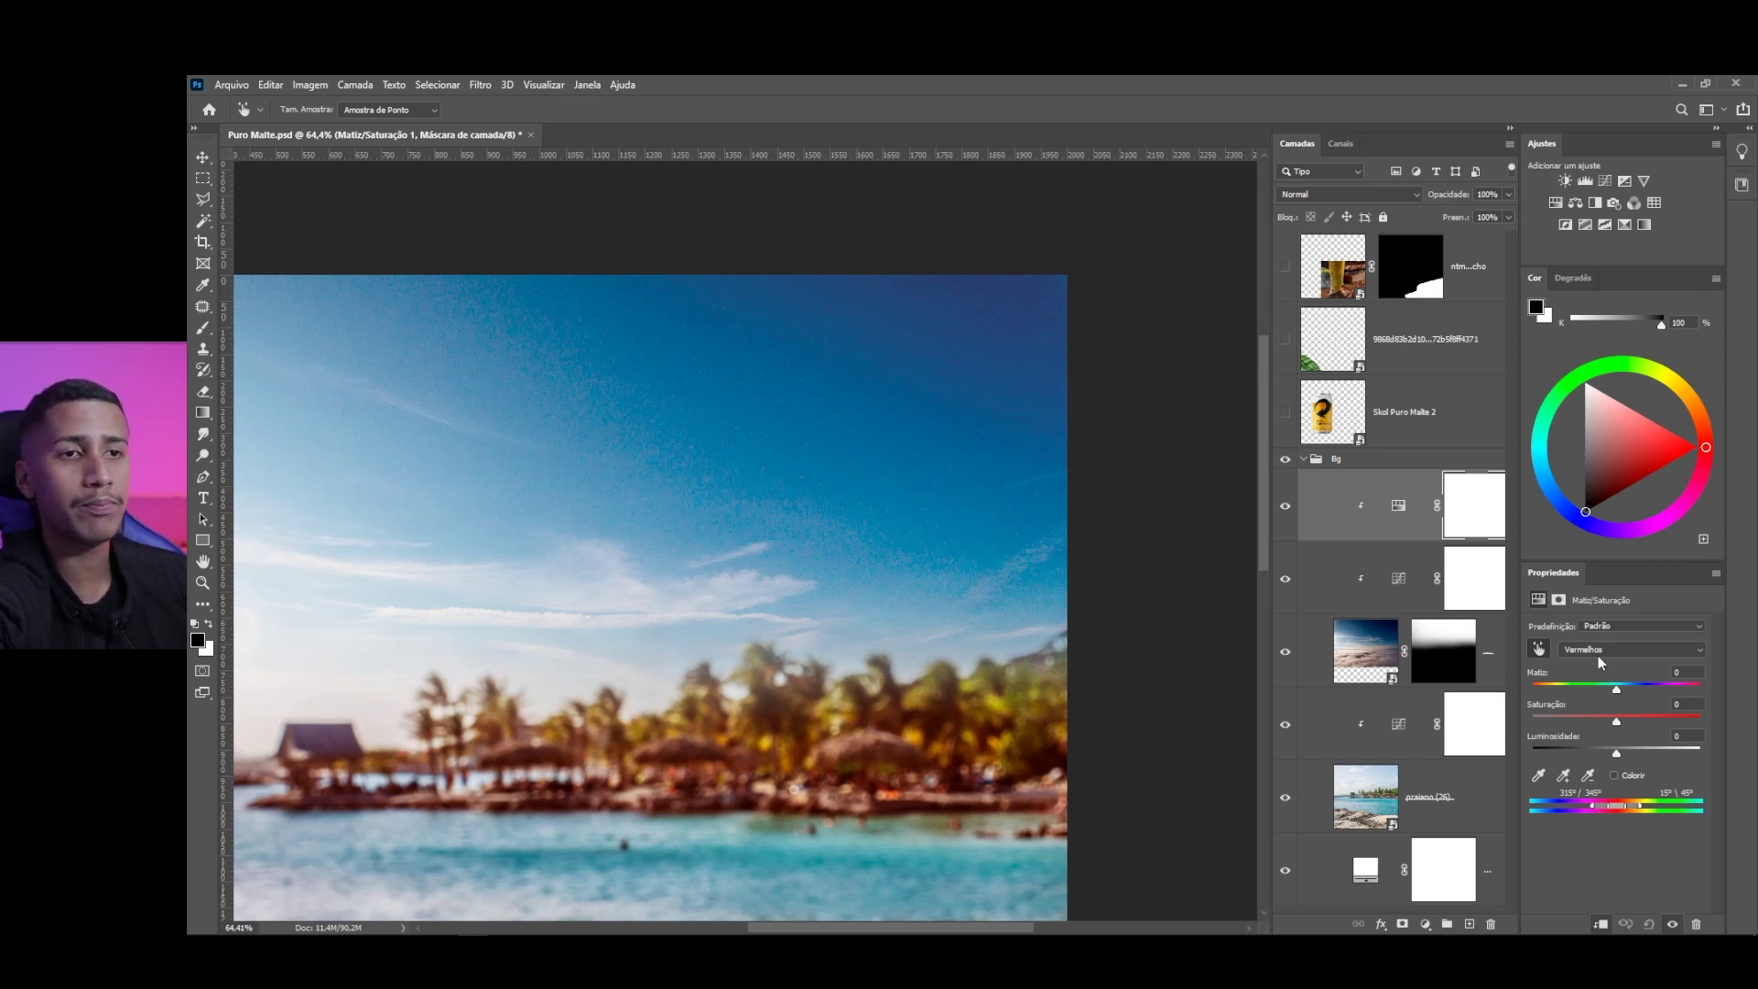
left_click(946, 679)
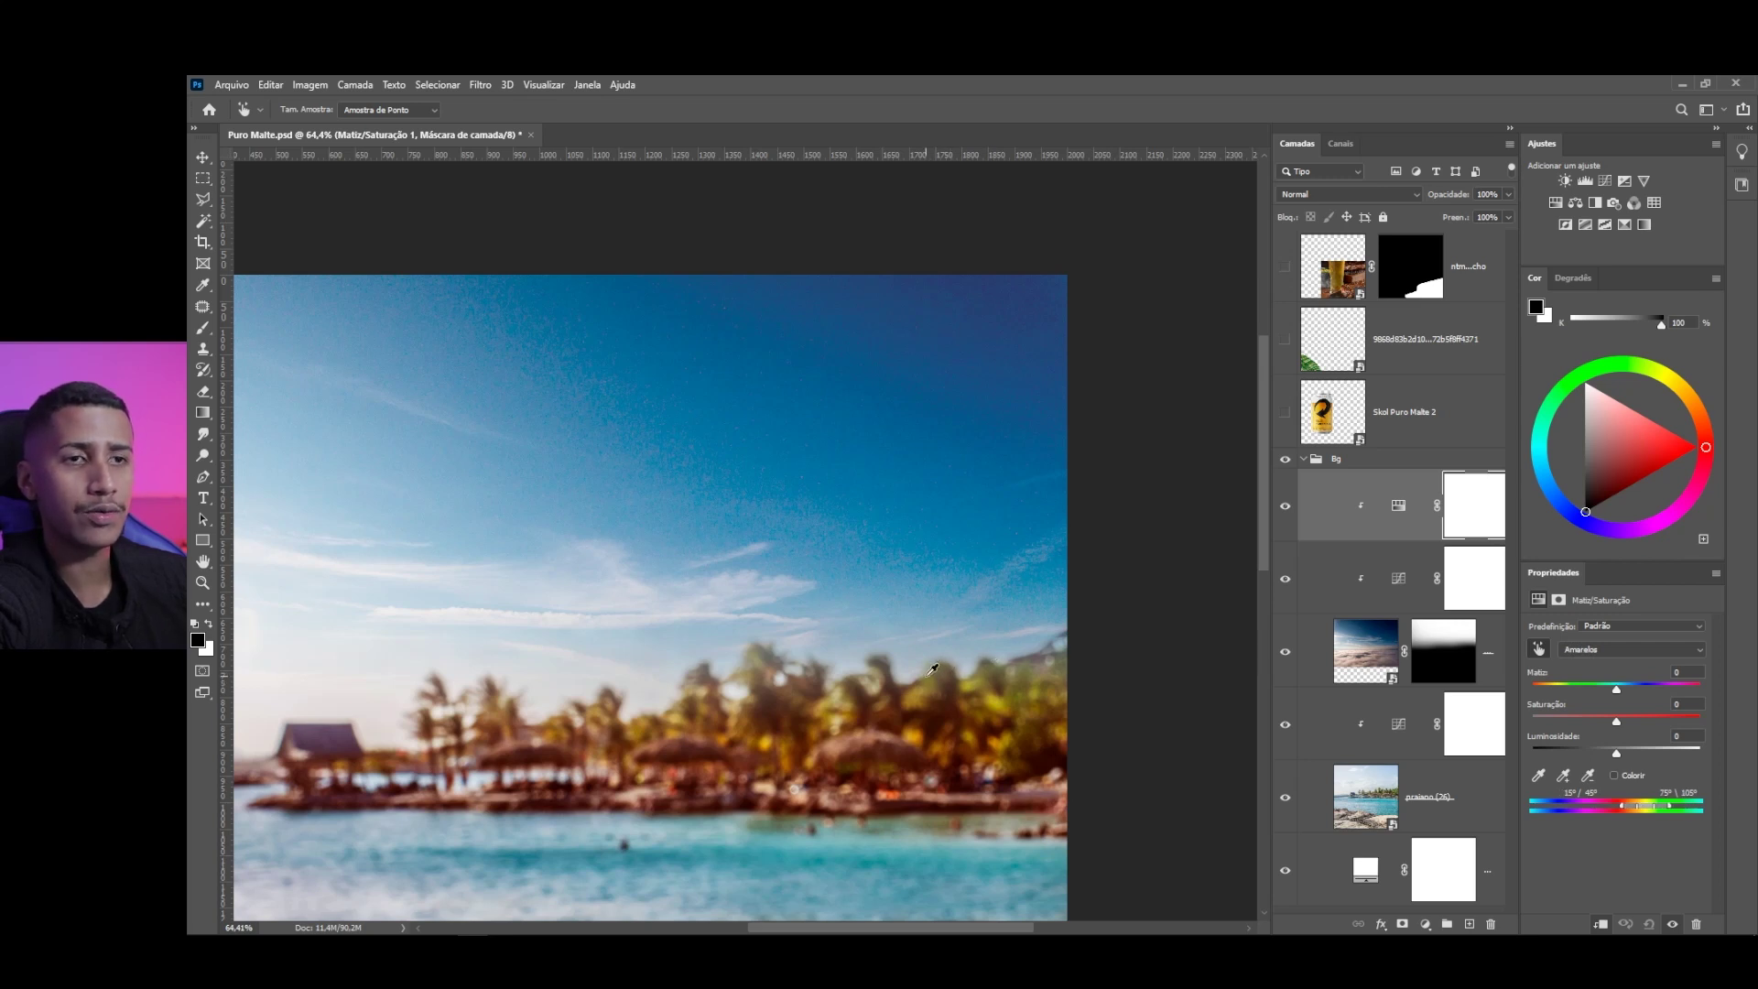
left_click(945, 693)
left_click(992, 687)
left_click(1003, 682)
left_click(984, 682)
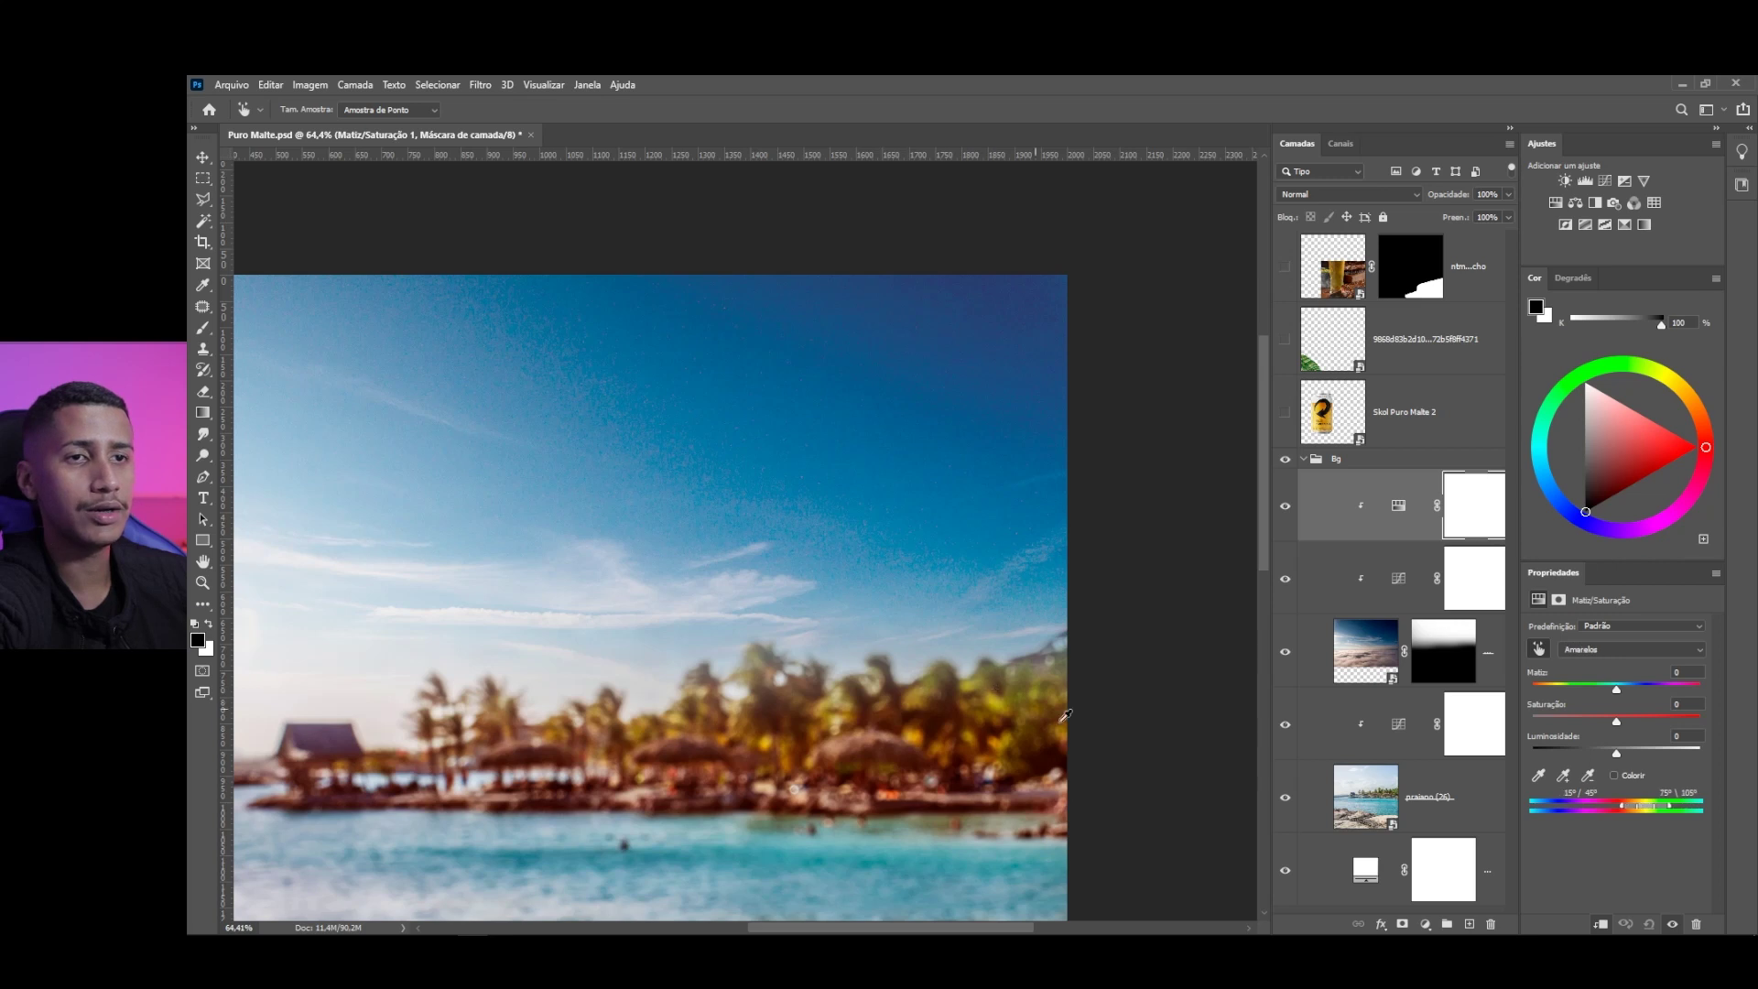
Sample the palms with the beach photo's Curves layer temporarily hidden, and target the Azuis range by sampling the sky
left_click(1287, 726)
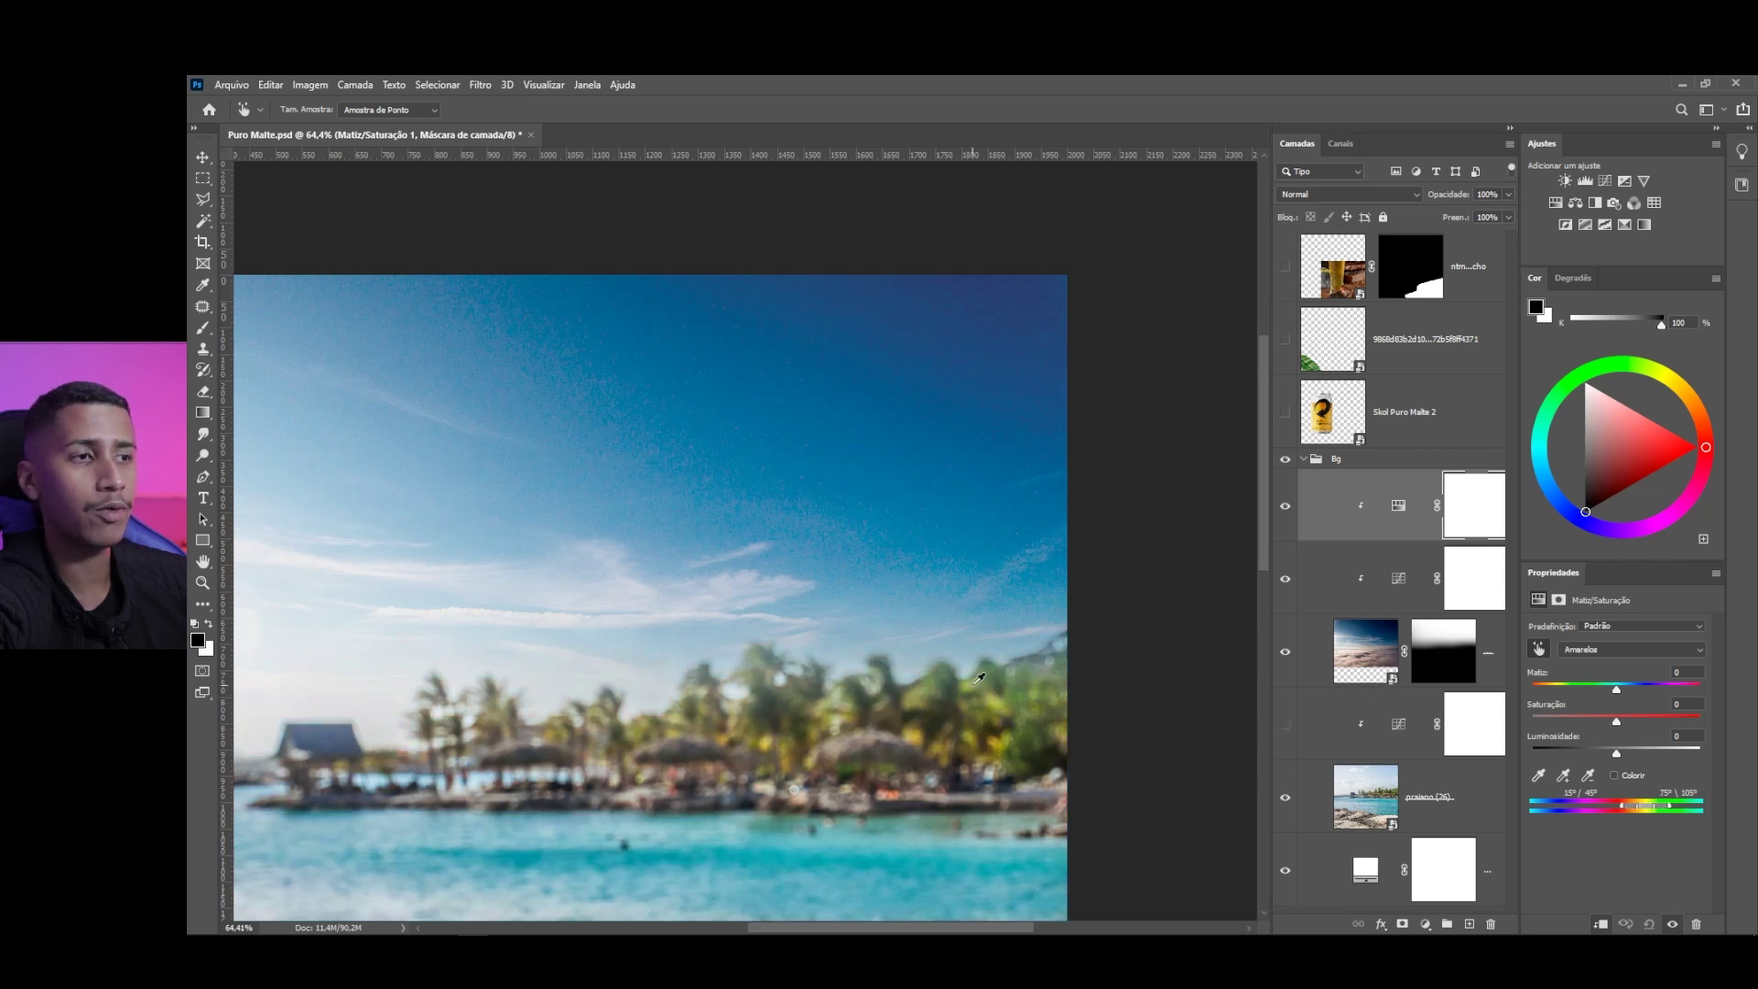
left_click(963, 678)
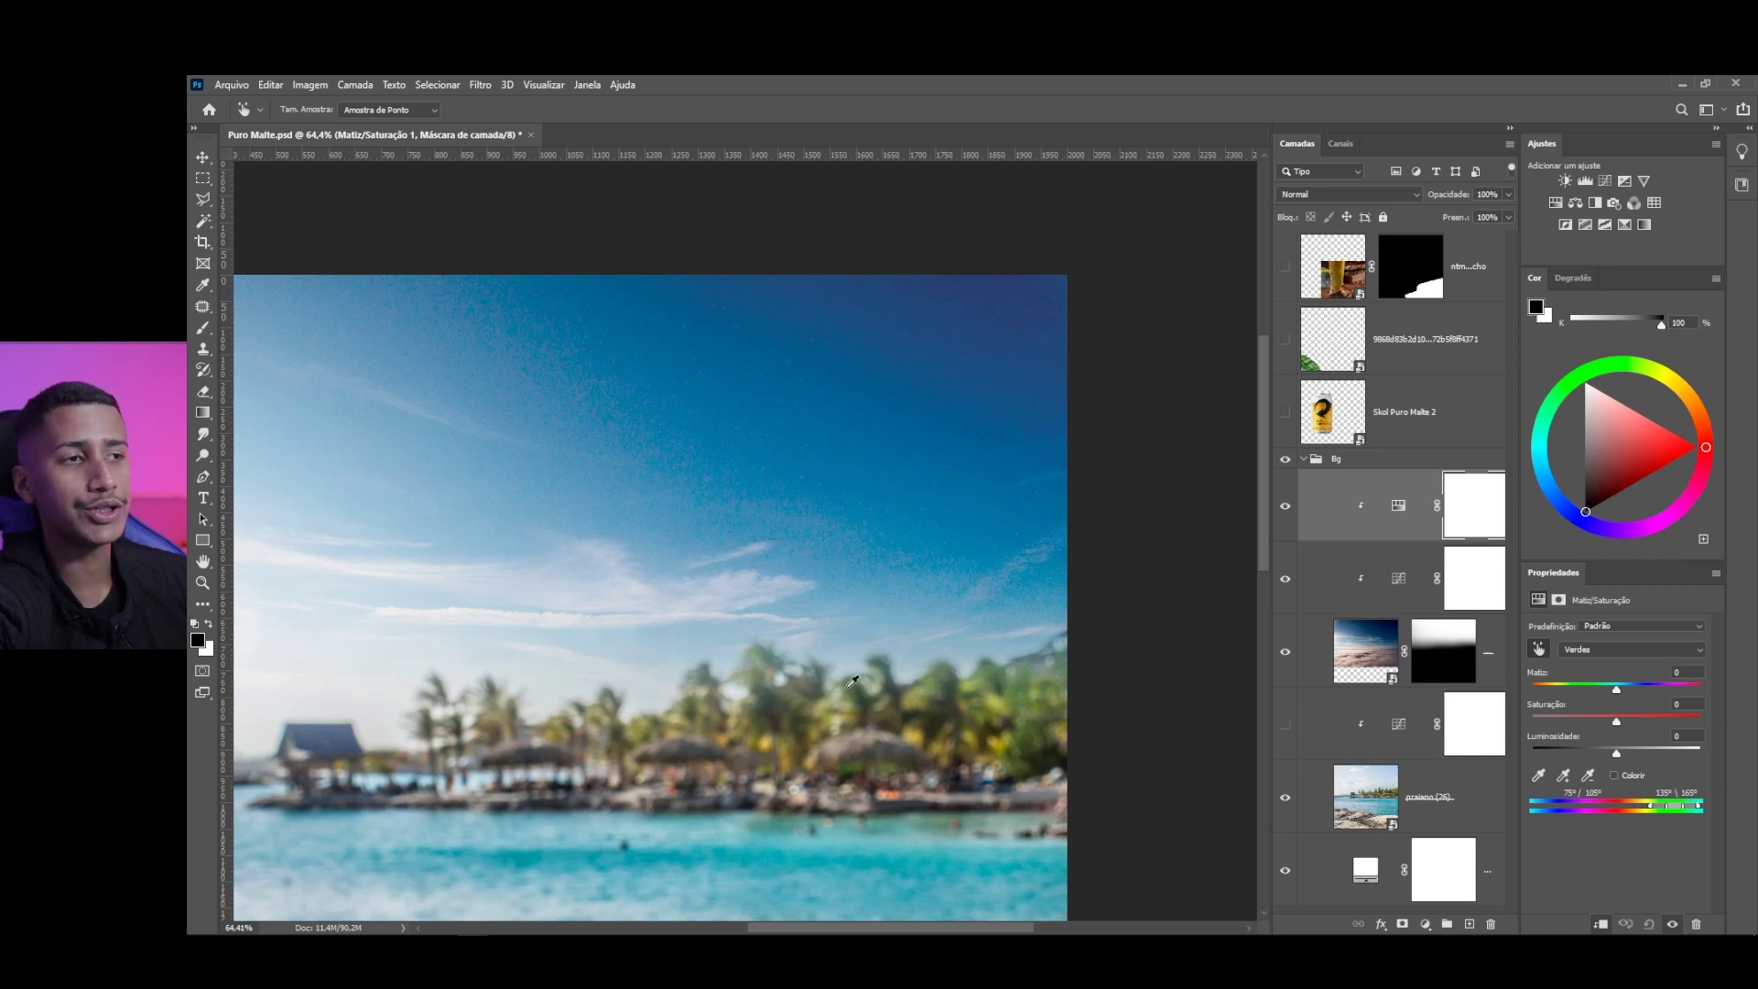
left_click(920, 744)
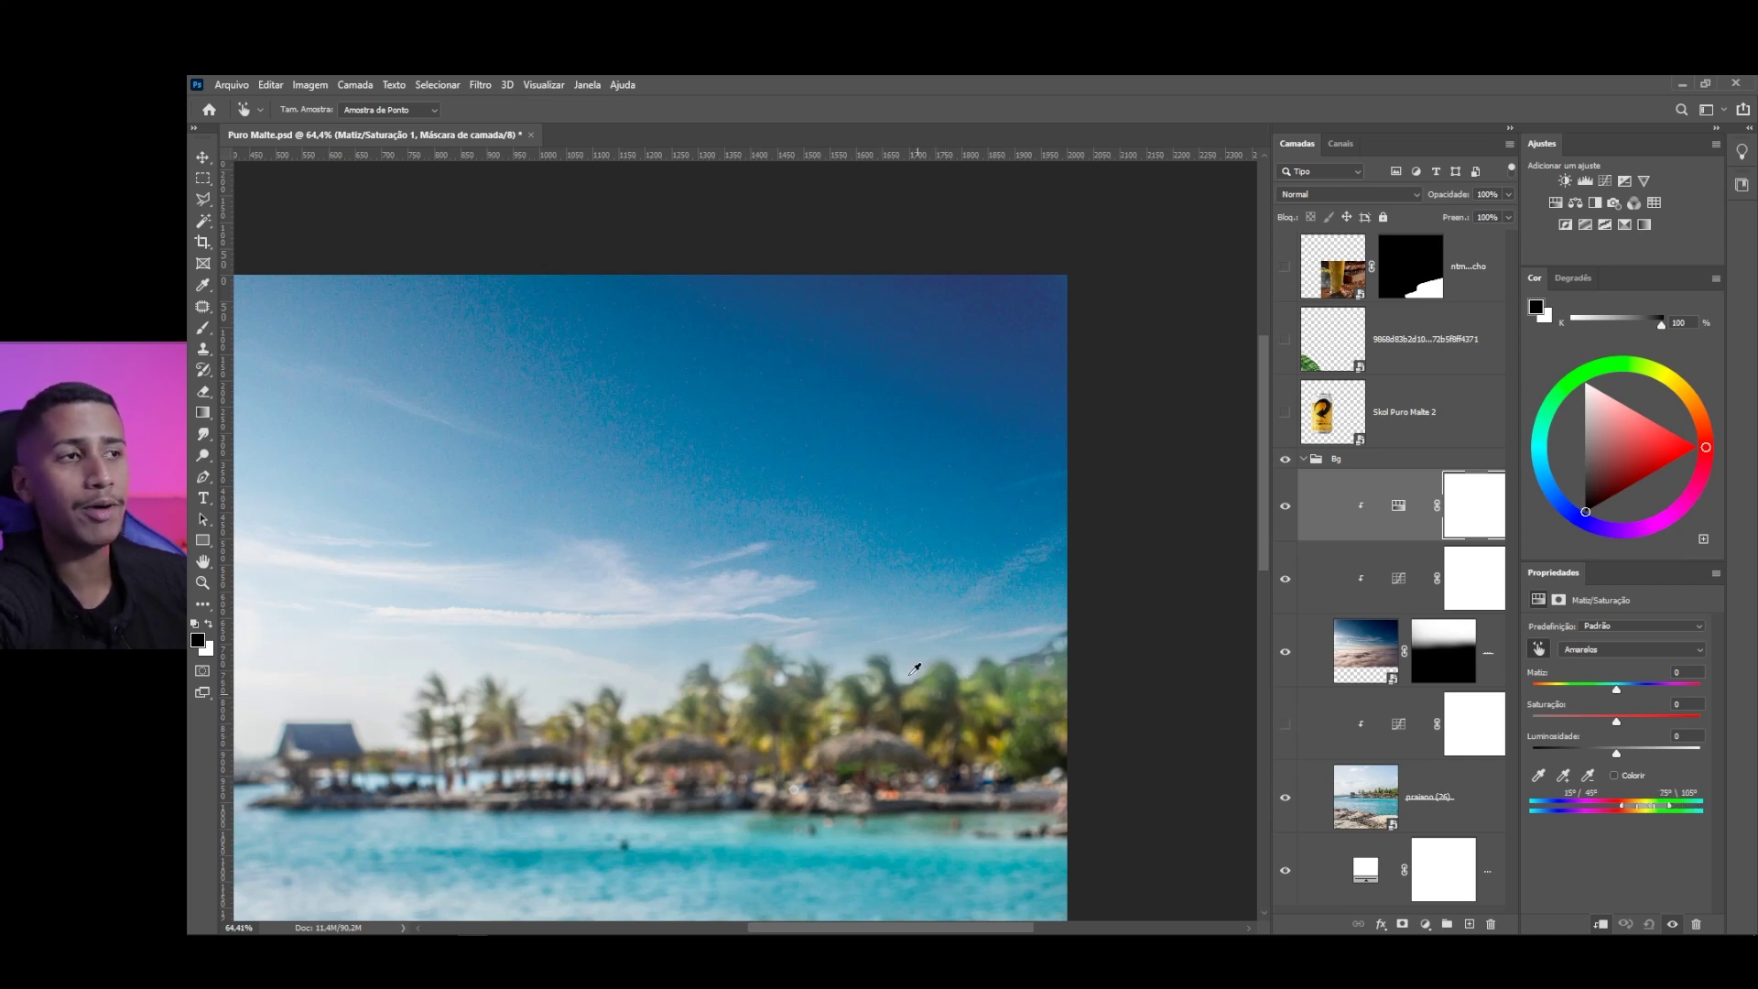
left_click(891, 357)
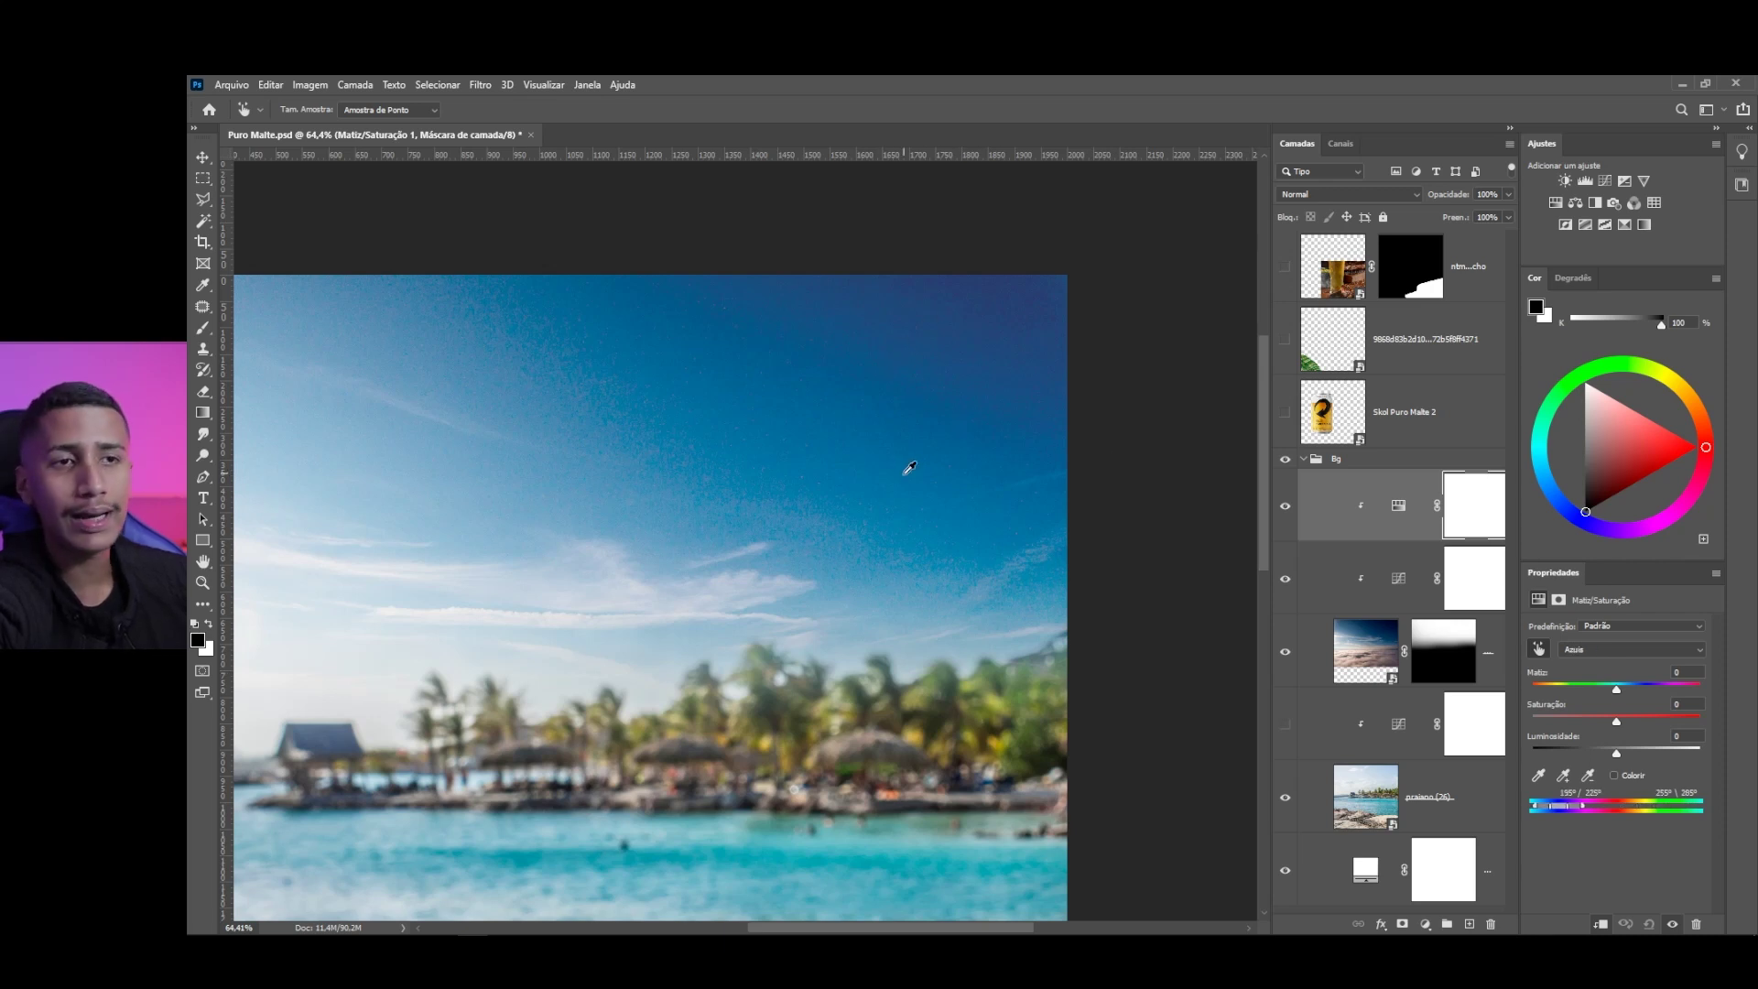
left_click(1291, 726)
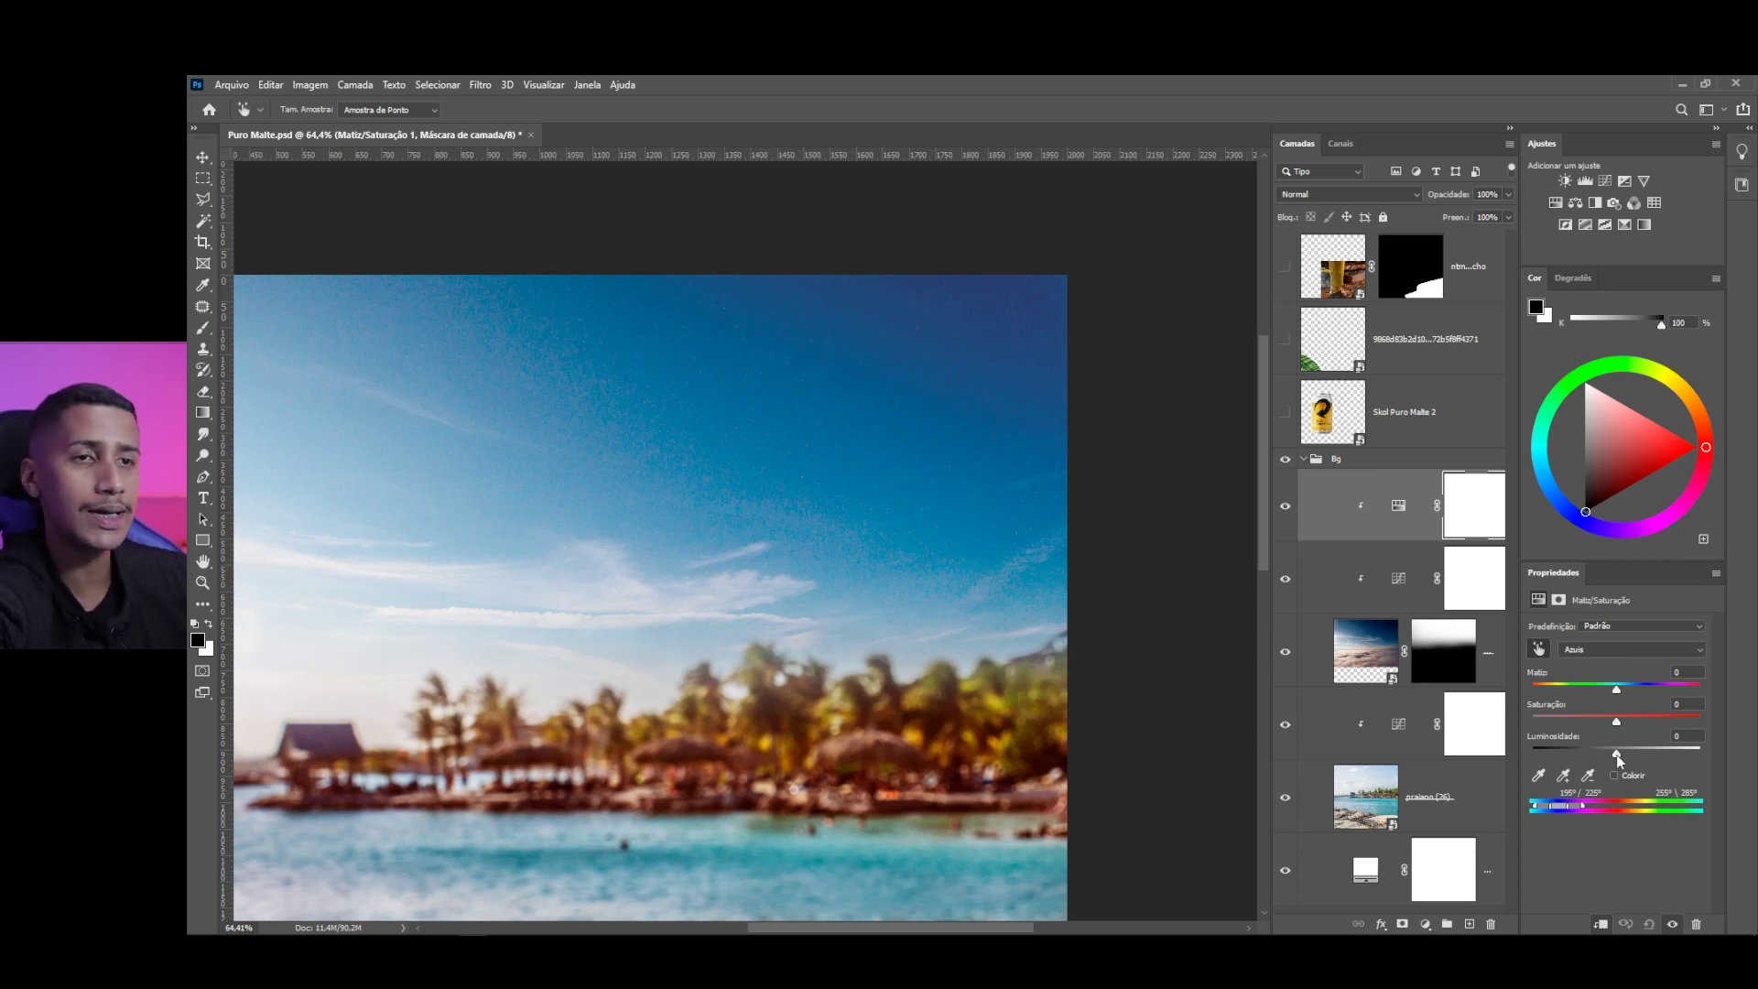
Set the Azuis hue to -26 and saturation to +1, trying luminosity -24 before returning it to 0
left_click_drag(1616, 693, 1595, 684)
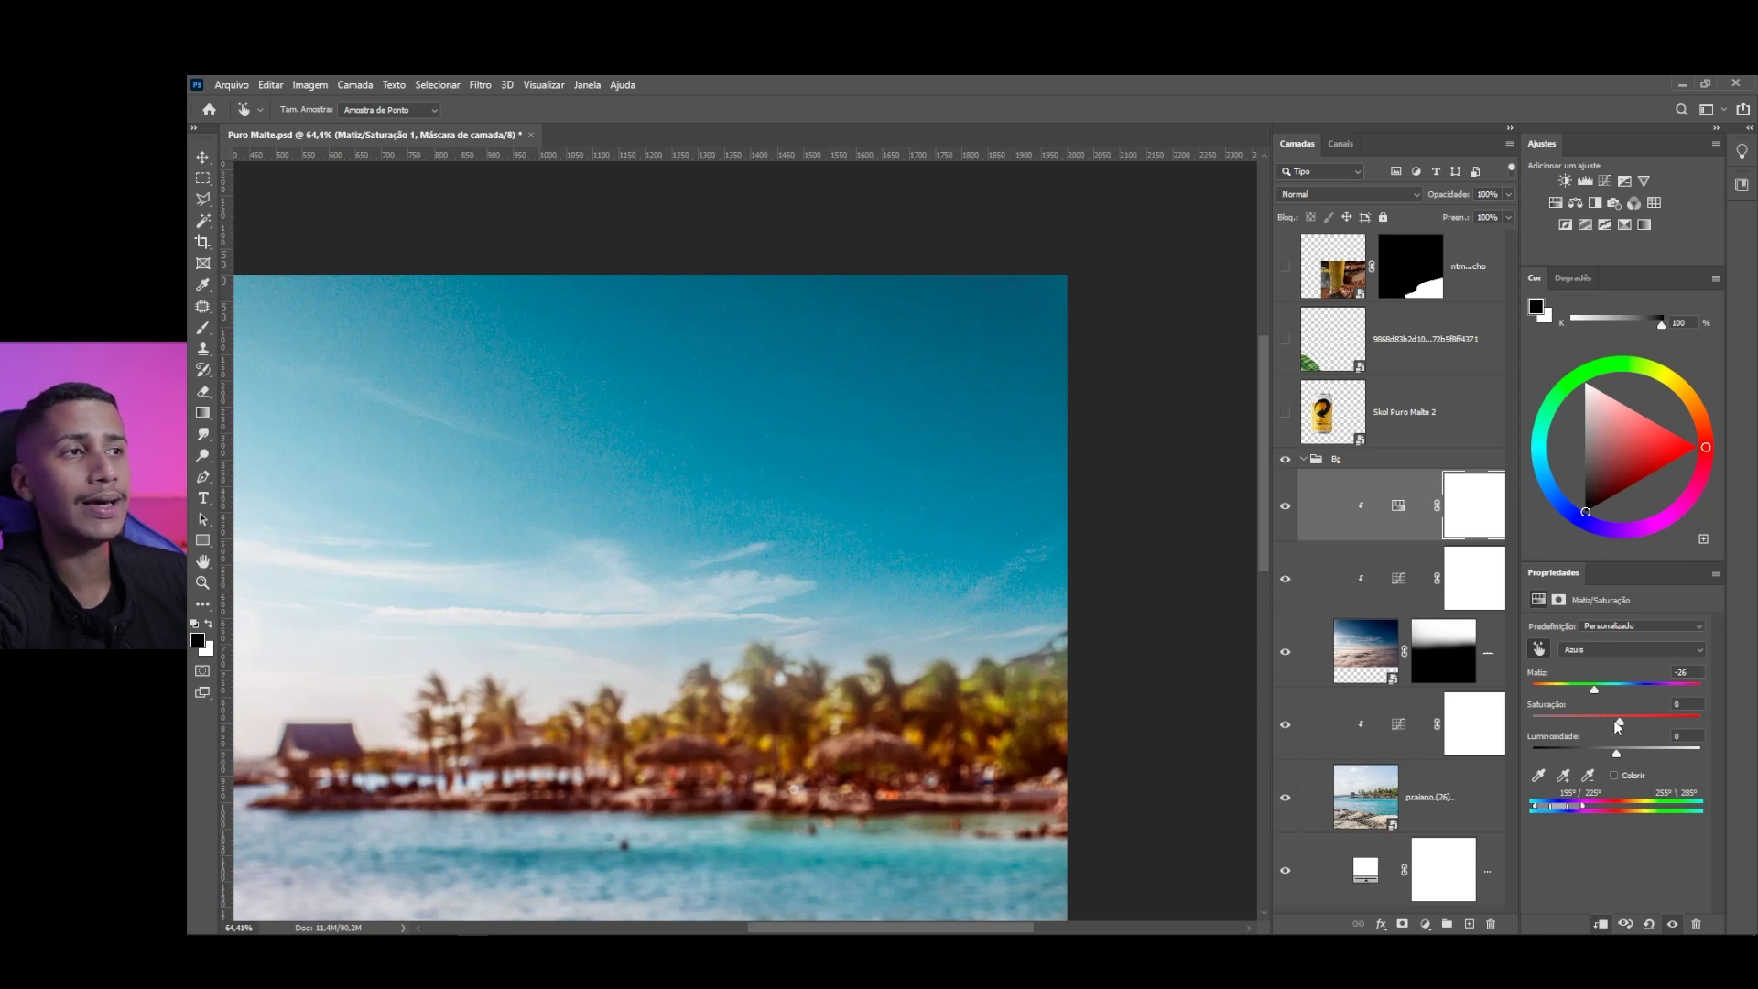
left_click_drag(1618, 723, 1605, 723)
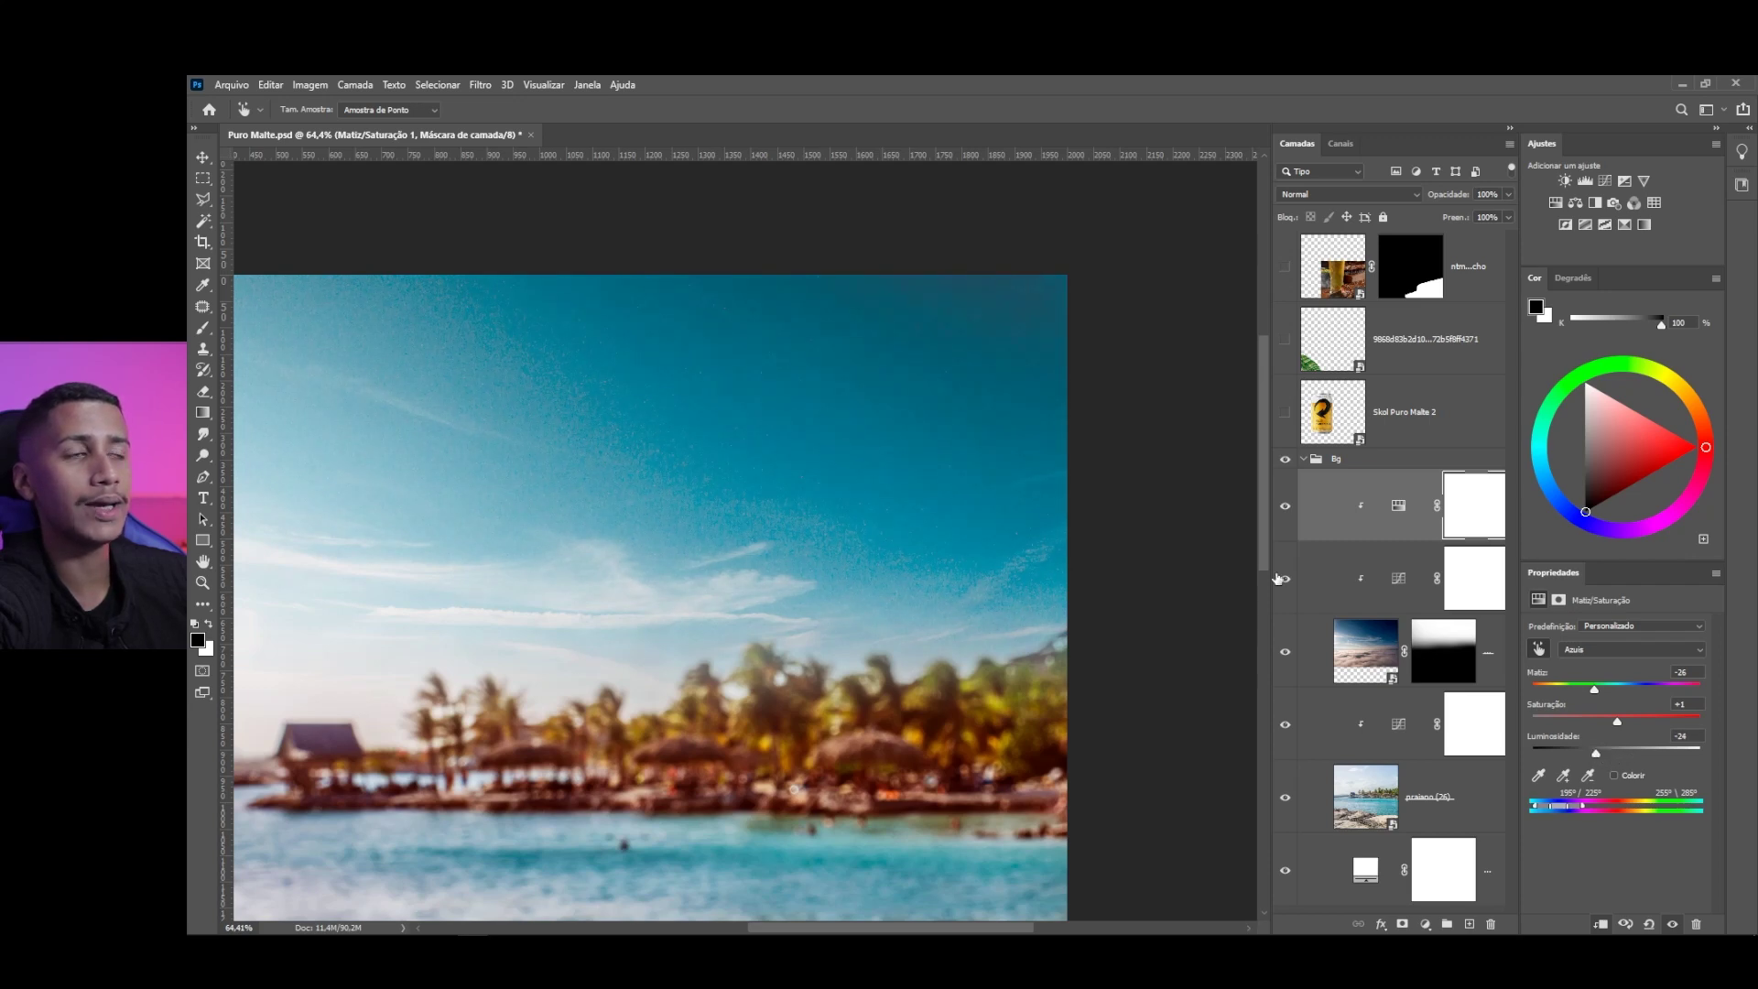
scroll(914, 302, "down", 5)
scroll(1032, 287, "up", 5)
scroll(998, 389, "down", 1)
left_click_drag(1597, 752, 1616, 753)
scroll(1027, 353, "up", 3)
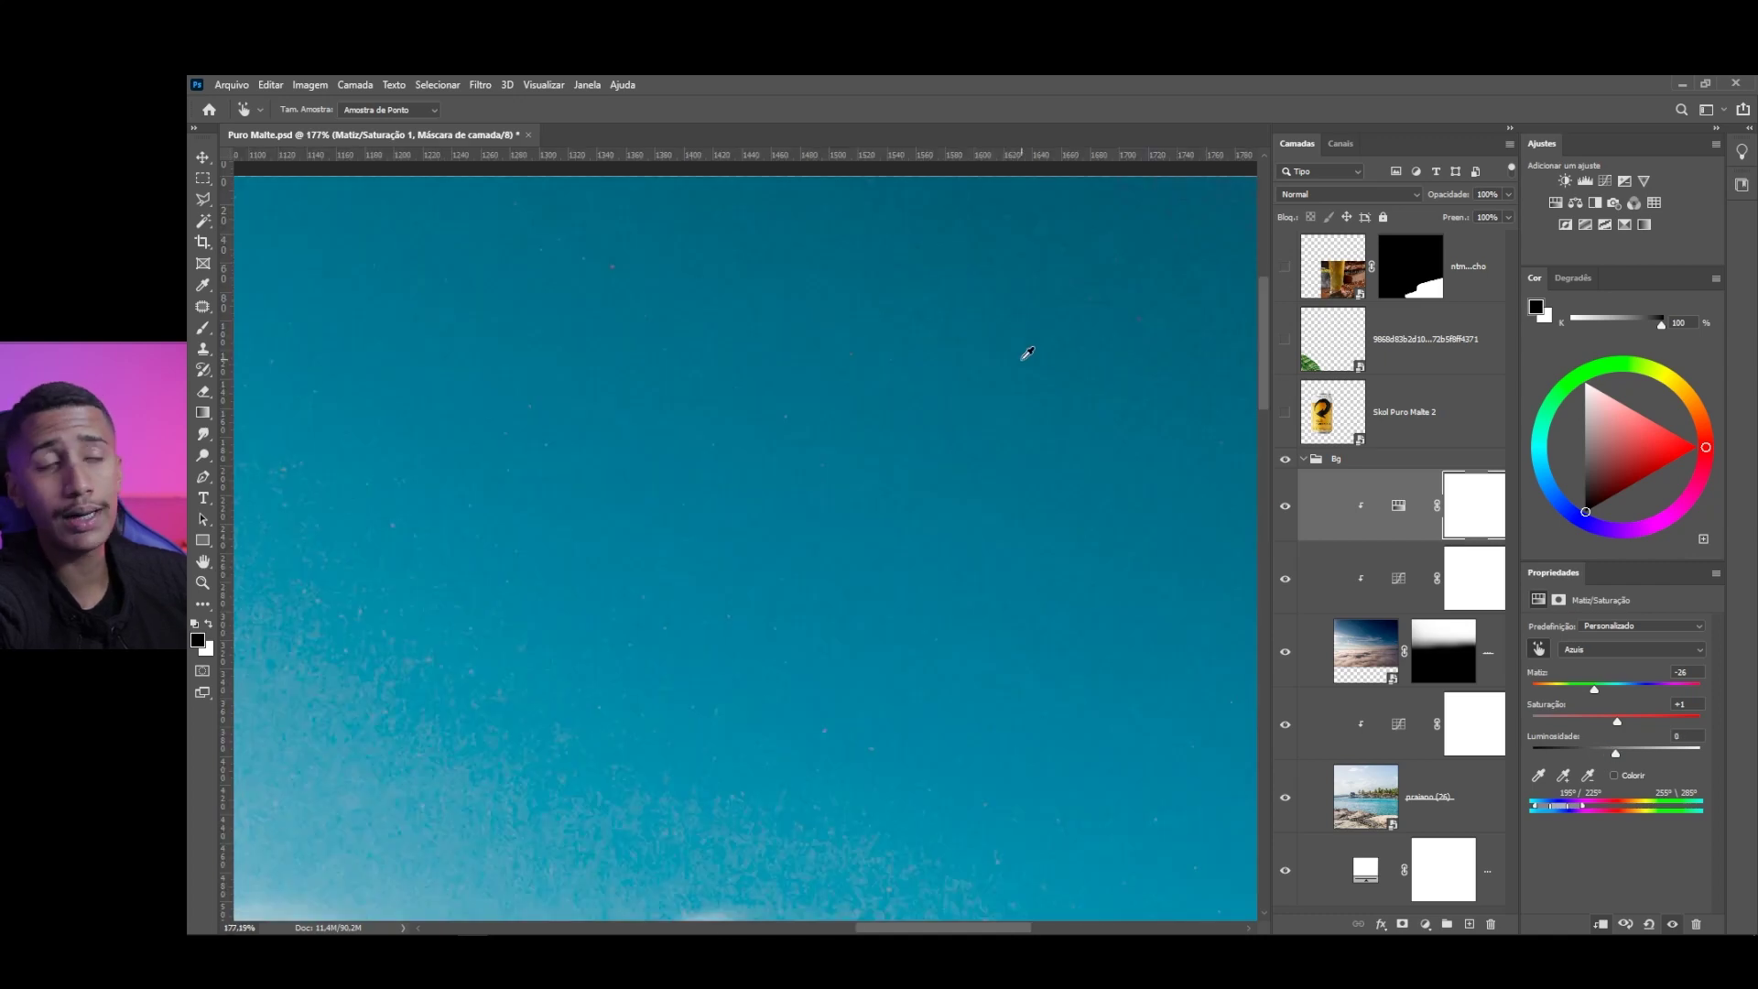
Set the Azuis hue to -20 and compare the sky with and without the Matiz/Saturação layer
scroll(1028, 354, "down", 5)
scroll(911, 352, "down", 2)
left_click_drag(1595, 687, 1599, 681)
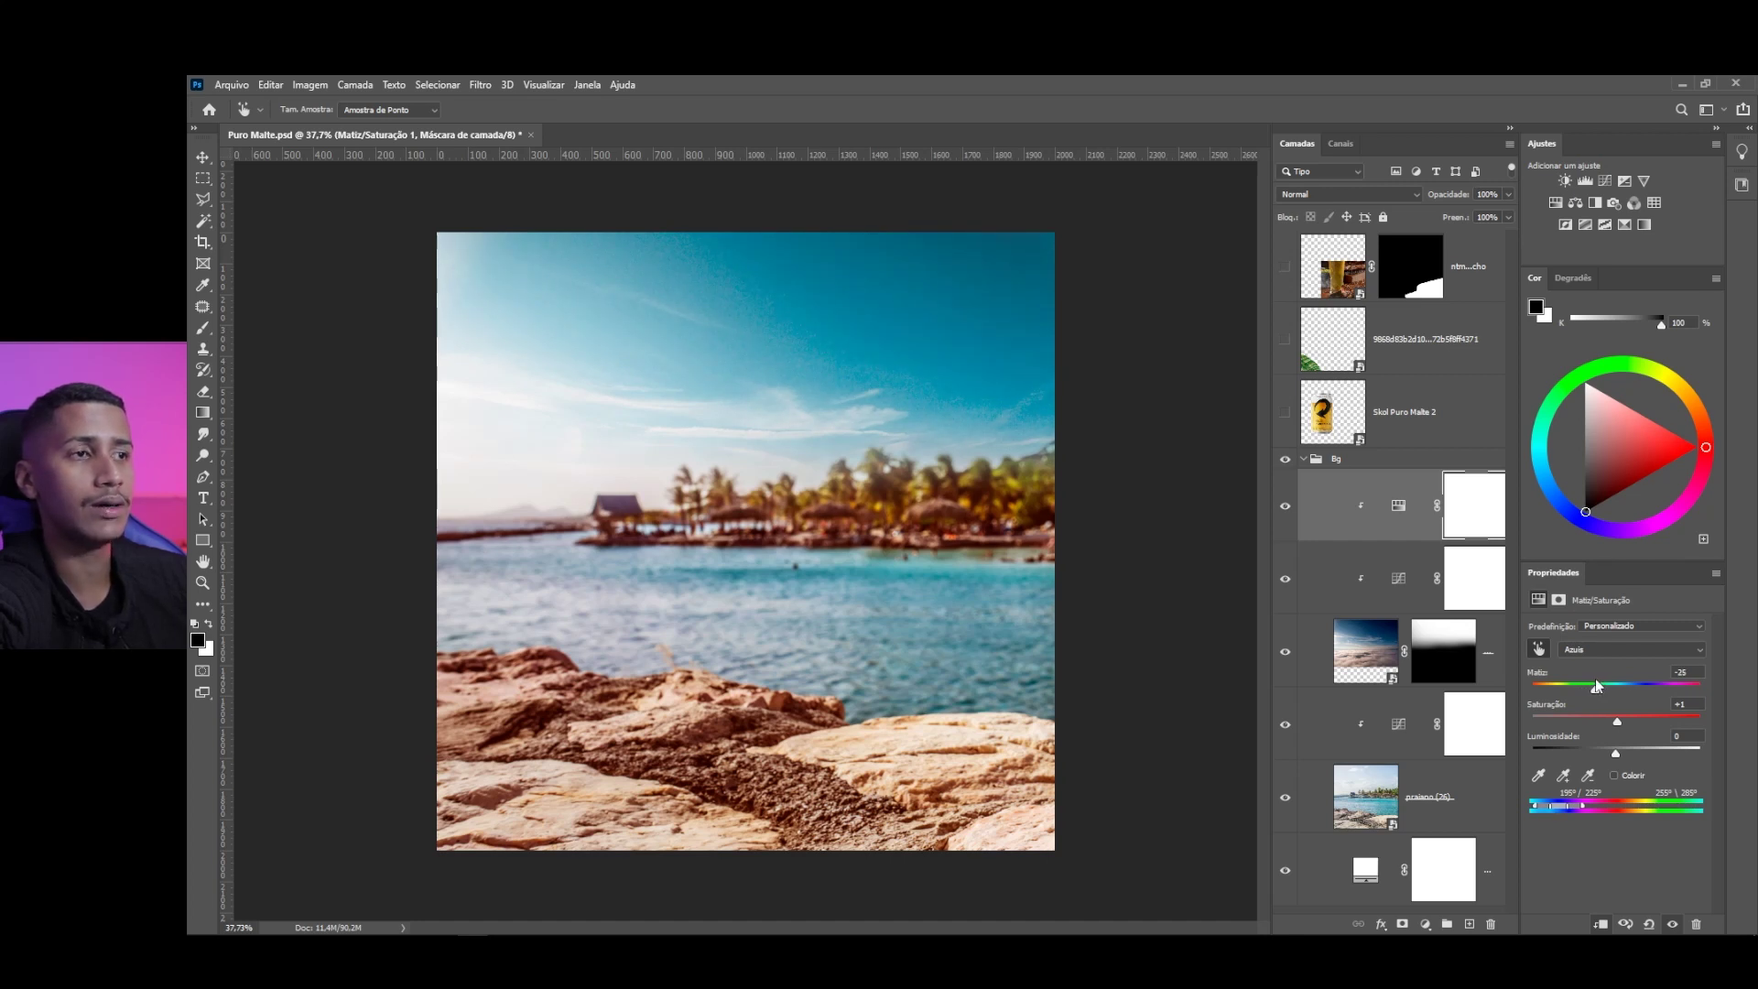
left_click_drag(1597, 688, 1600, 689)
scroll(831, 522, "down", 4)
scroll(830, 522, "up", 2)
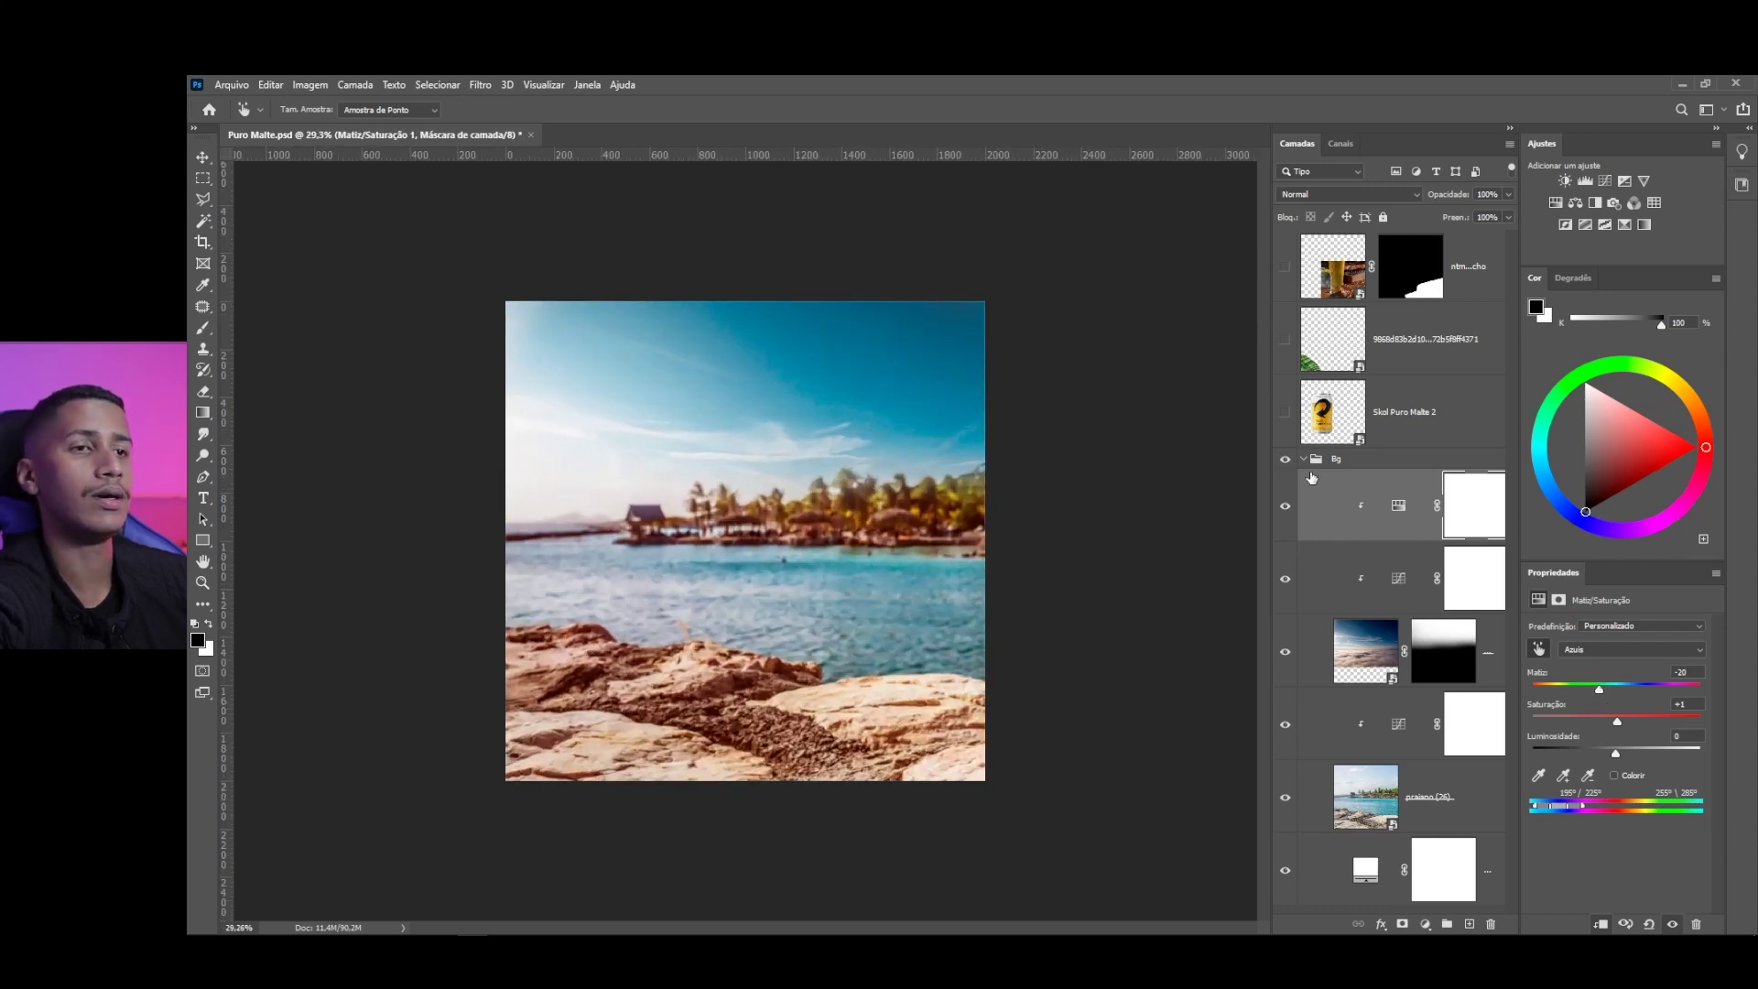
left_click(1286, 507)
scroll(942, 486, "down", 2)
scroll(957, 316, "up", 3)
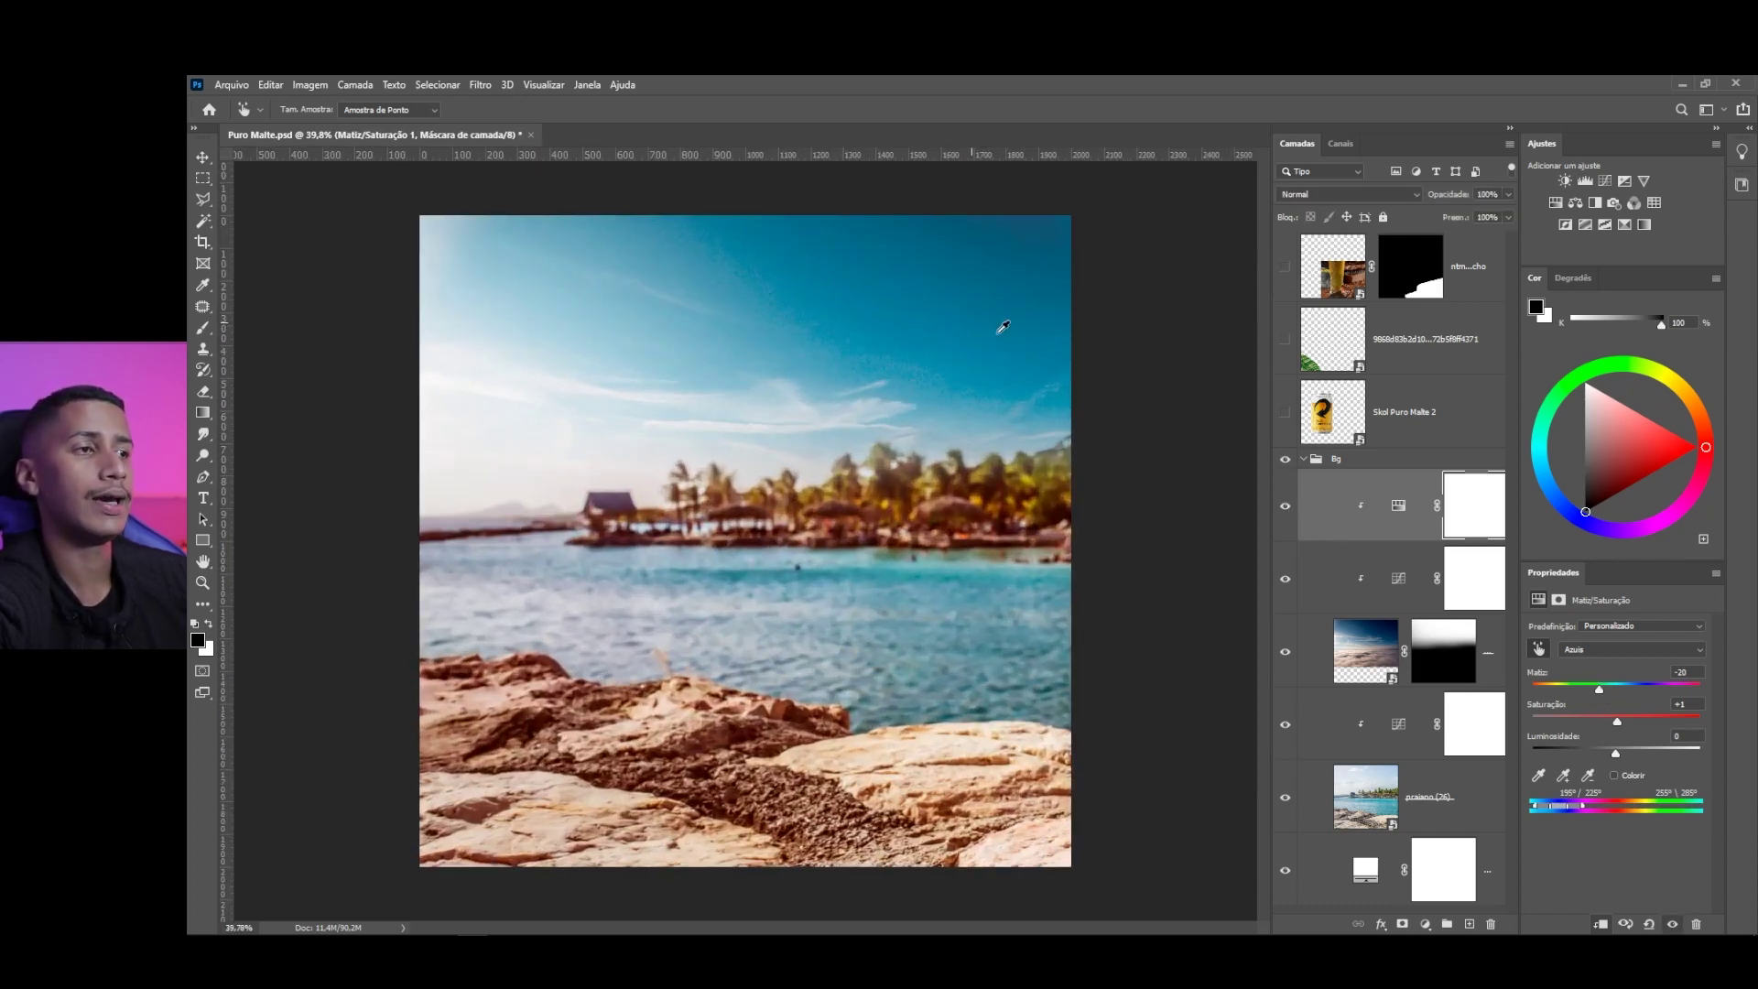
Group the sky photo with its Curves and Matiz/Saturação layers and rename the group Céu
left_click(1486, 658, "shift")
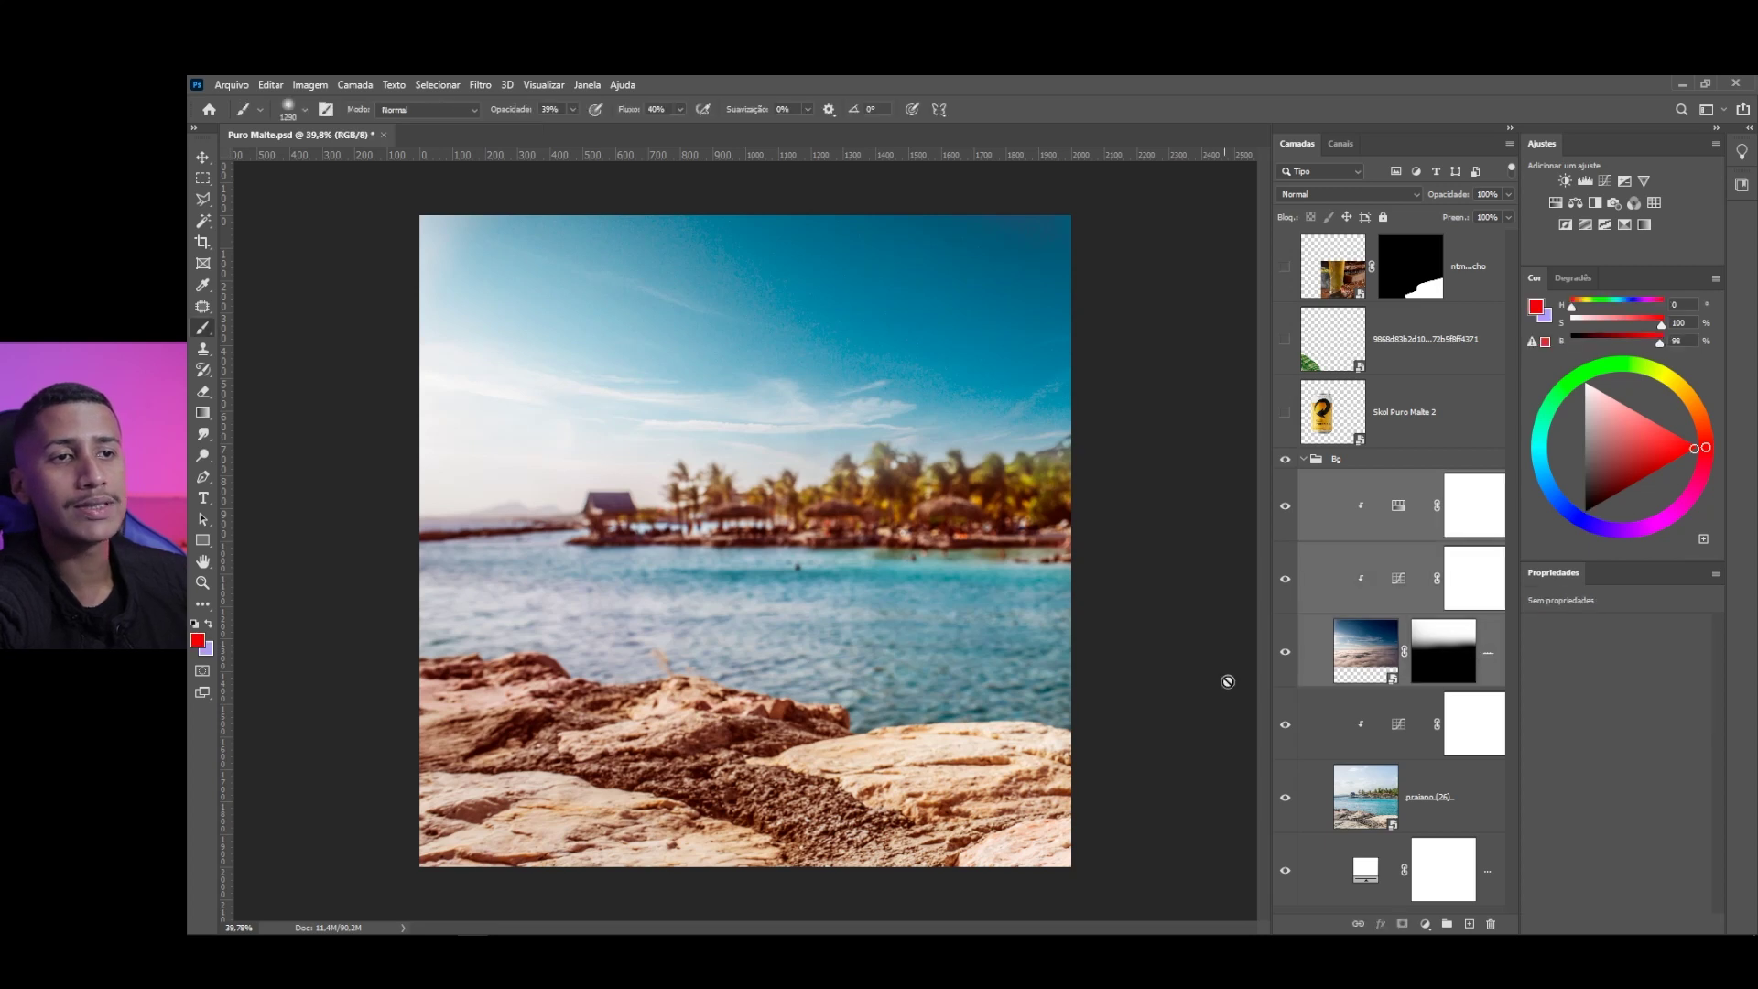
key("ctrl+g")
double_click(1369, 480)
type("c")
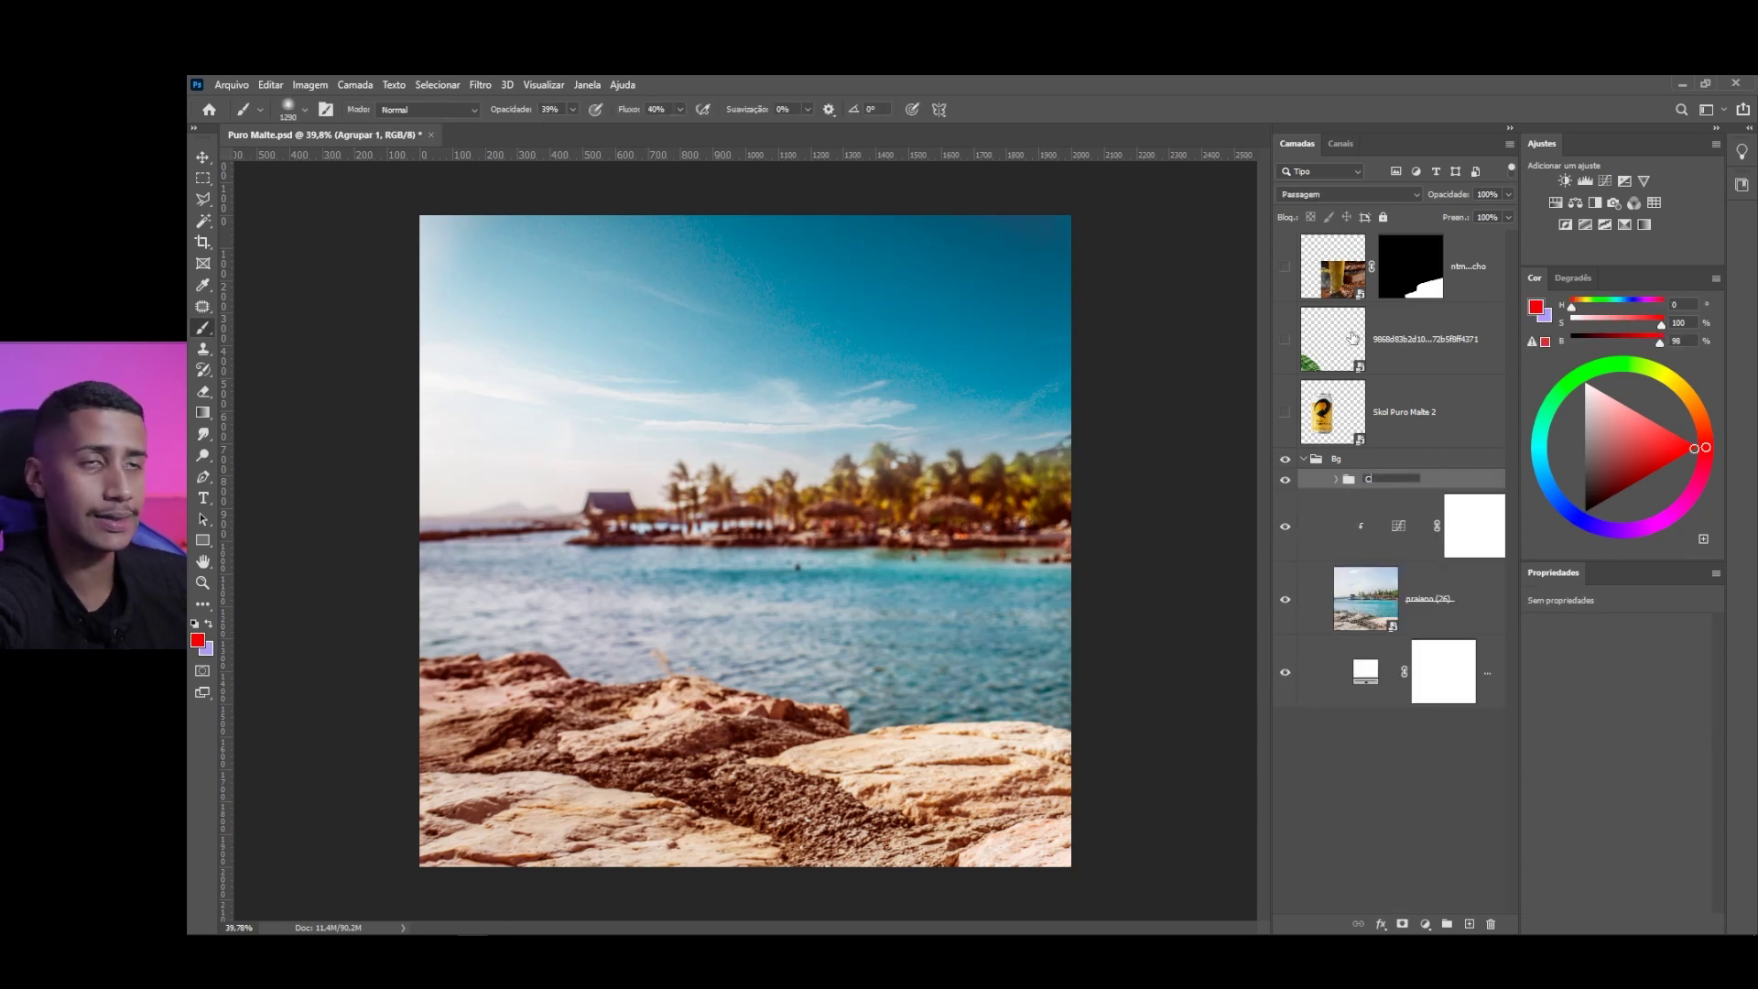
type("éu")
key("Return")
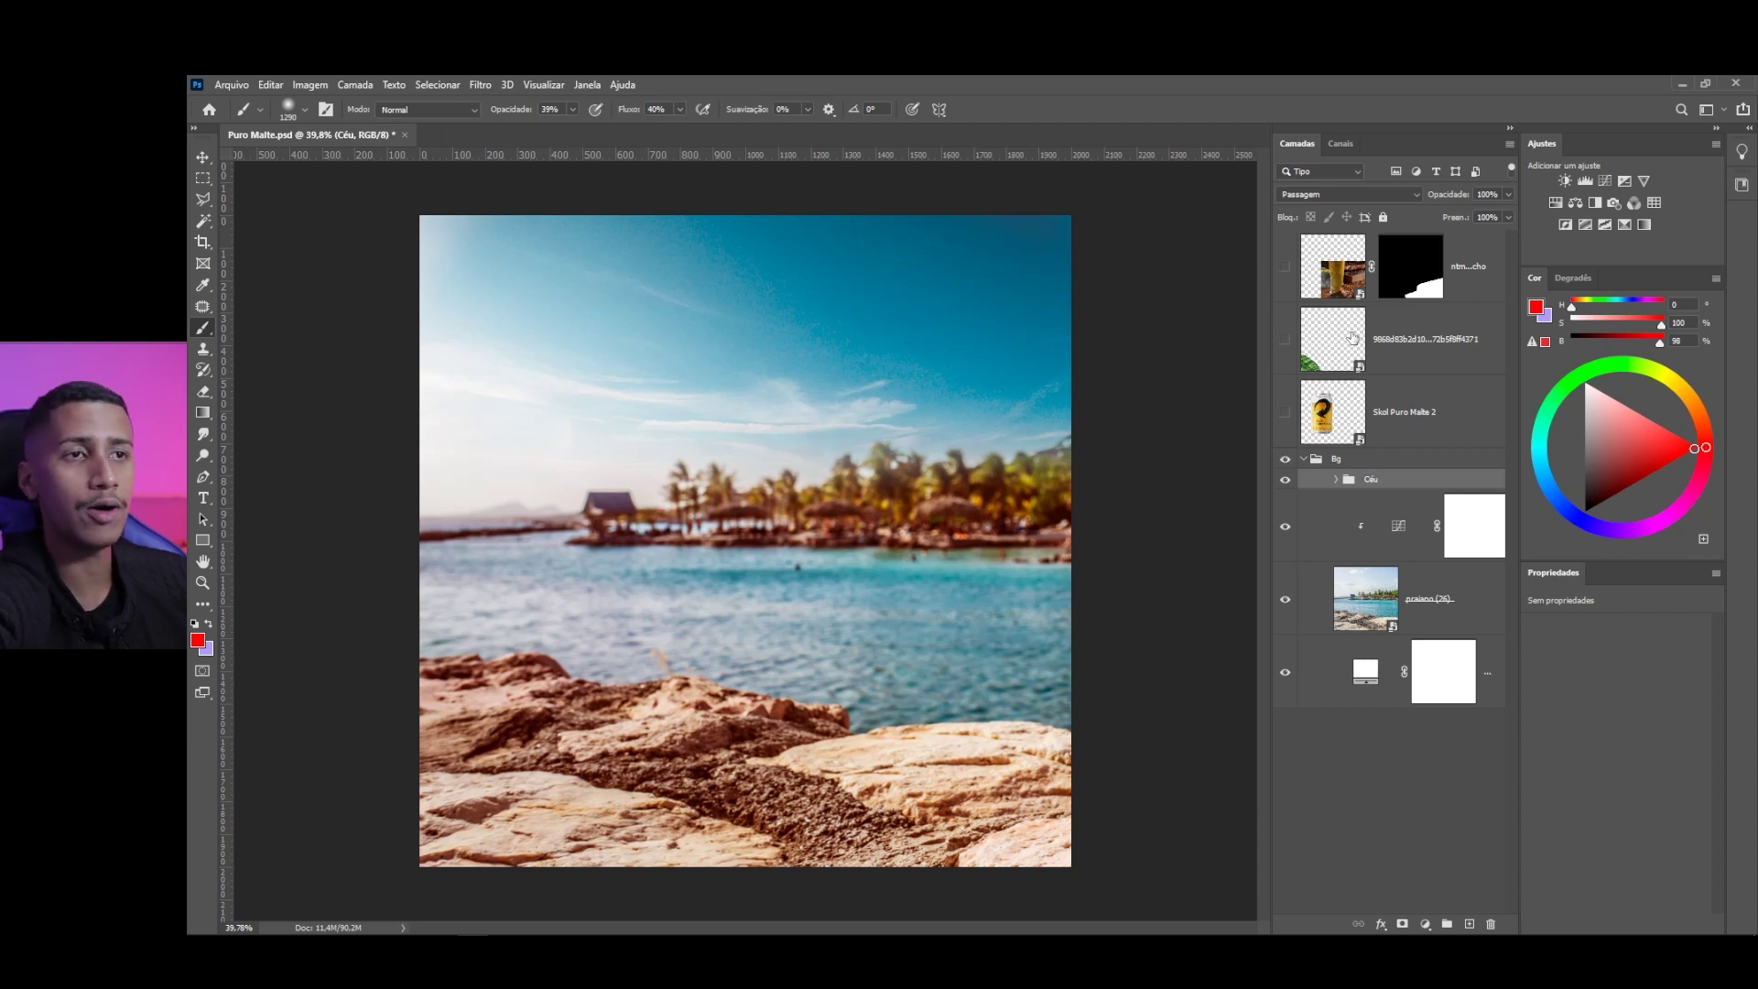
Duplicate the Céu group and convert the copy into a smart object
key("ctrl+j")
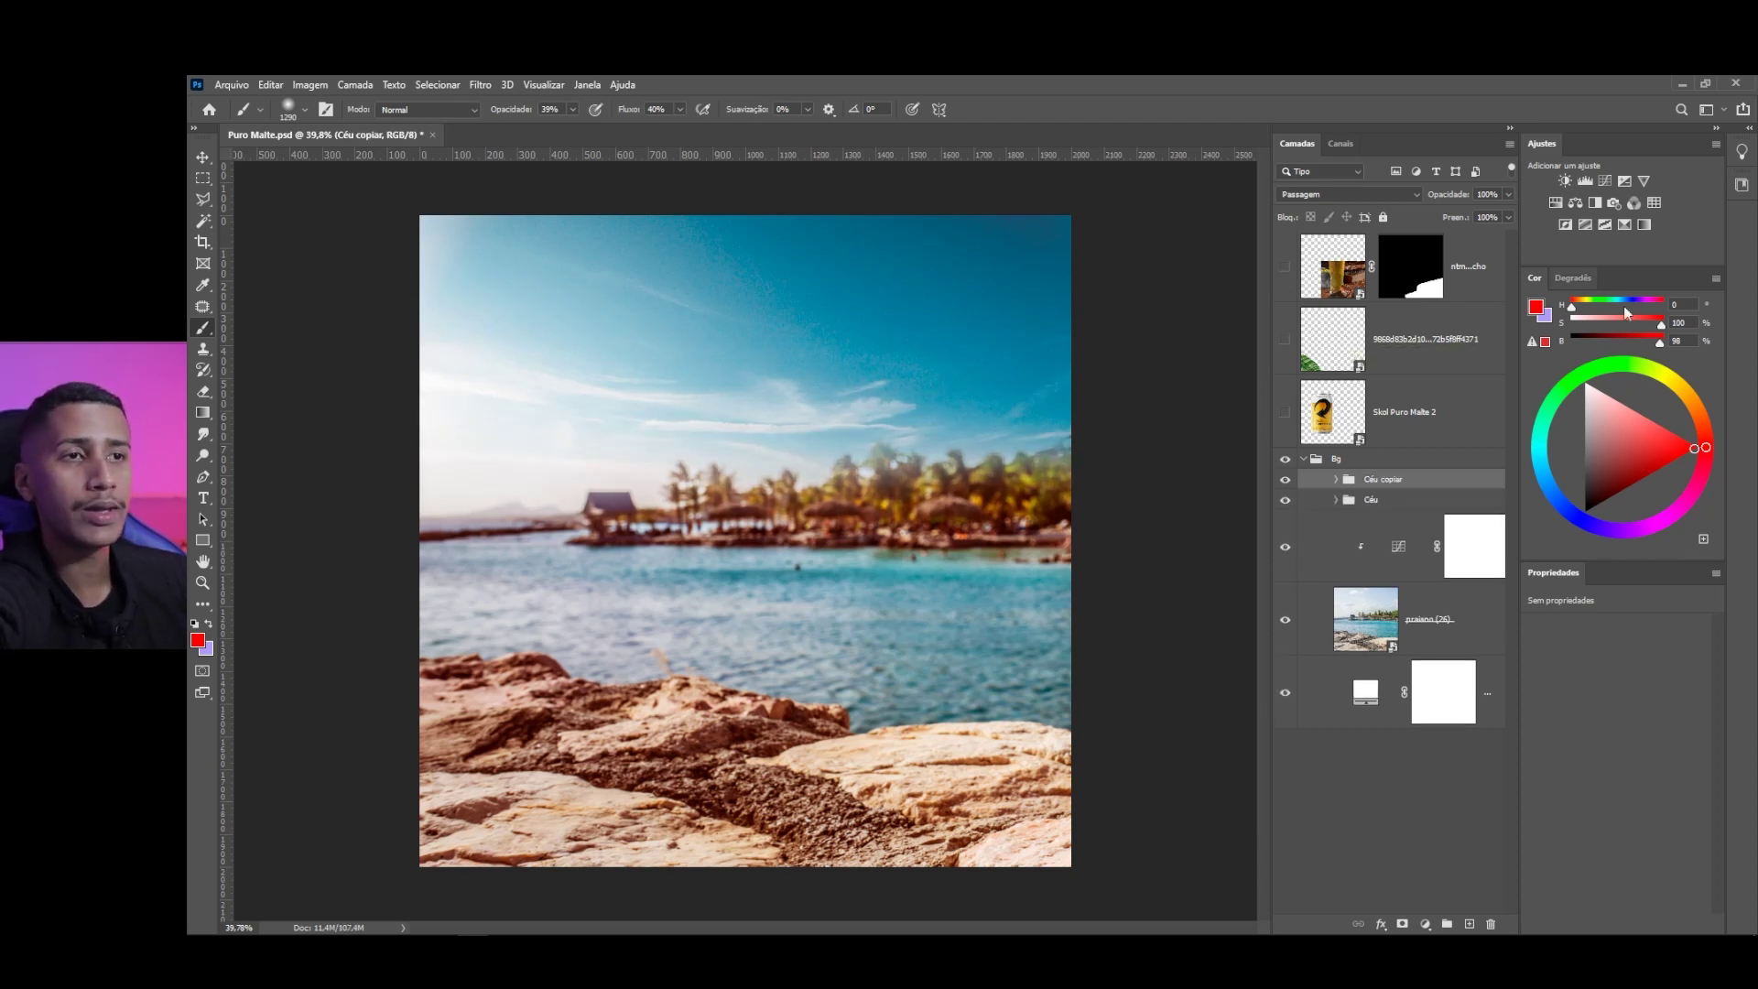
right_click(1414, 487)
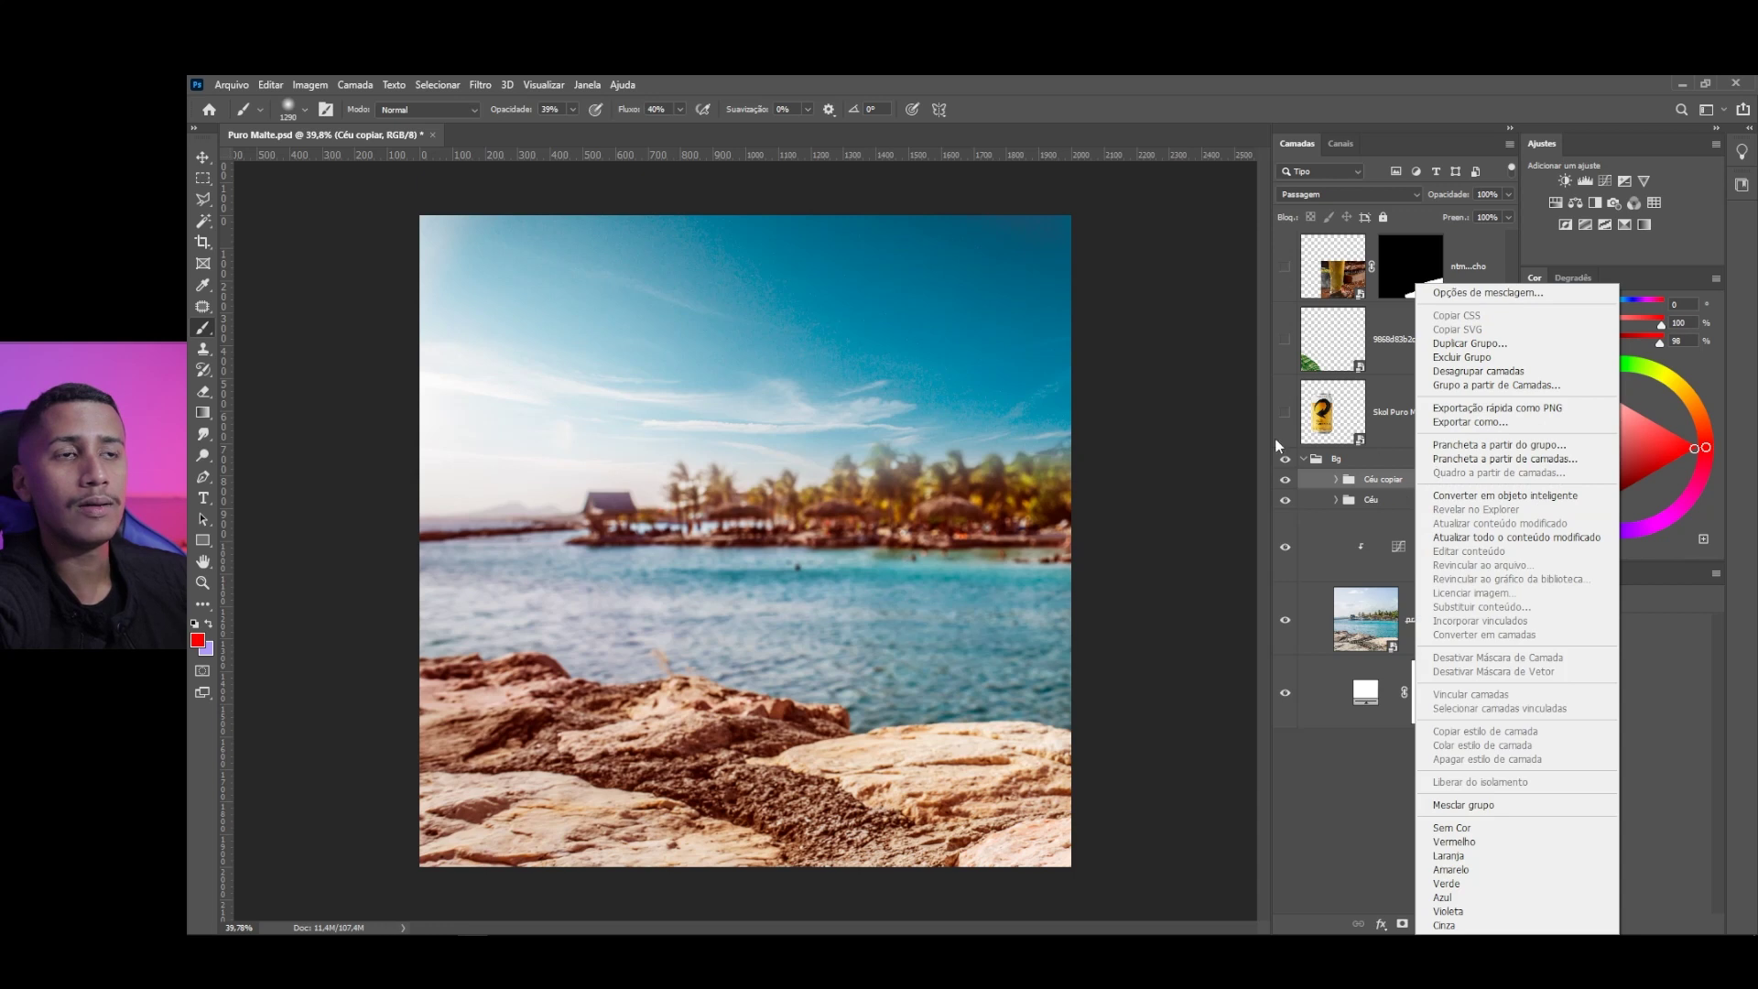
left_click(1485, 494)
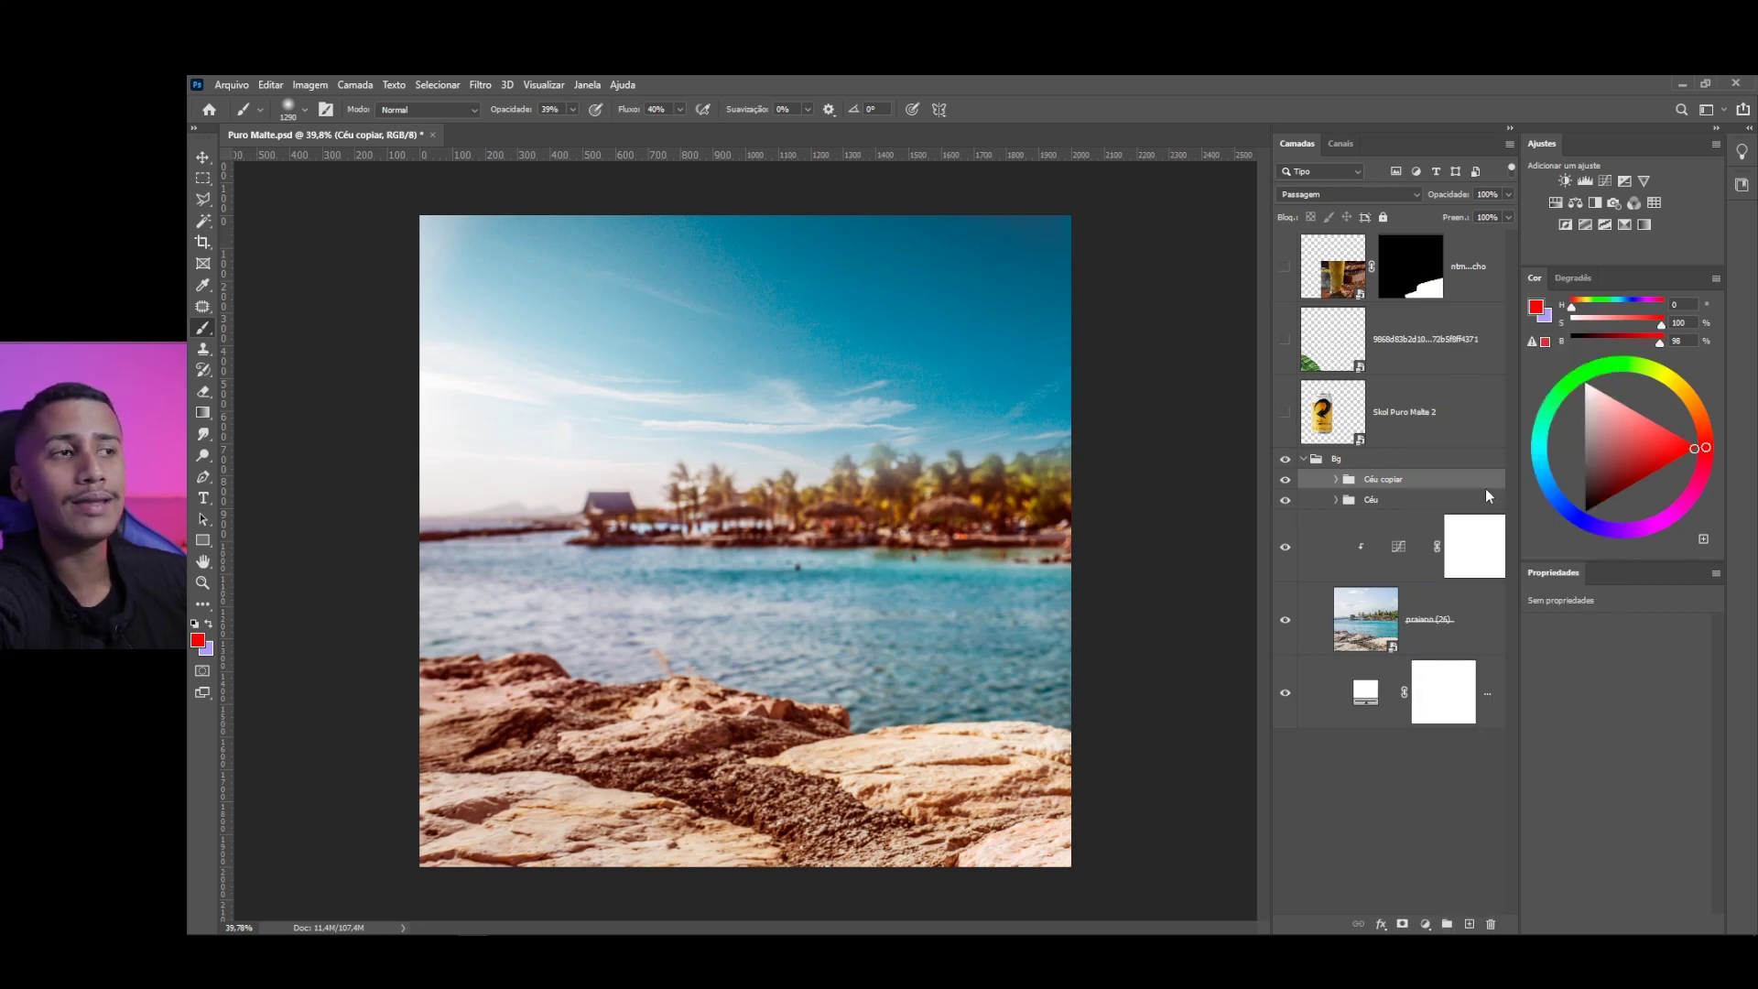
Apply a Gaussian Blur with a 4.0 pixel radius to the Céu copiar smart object
left_click(480, 84)
mouse_move(540, 275)
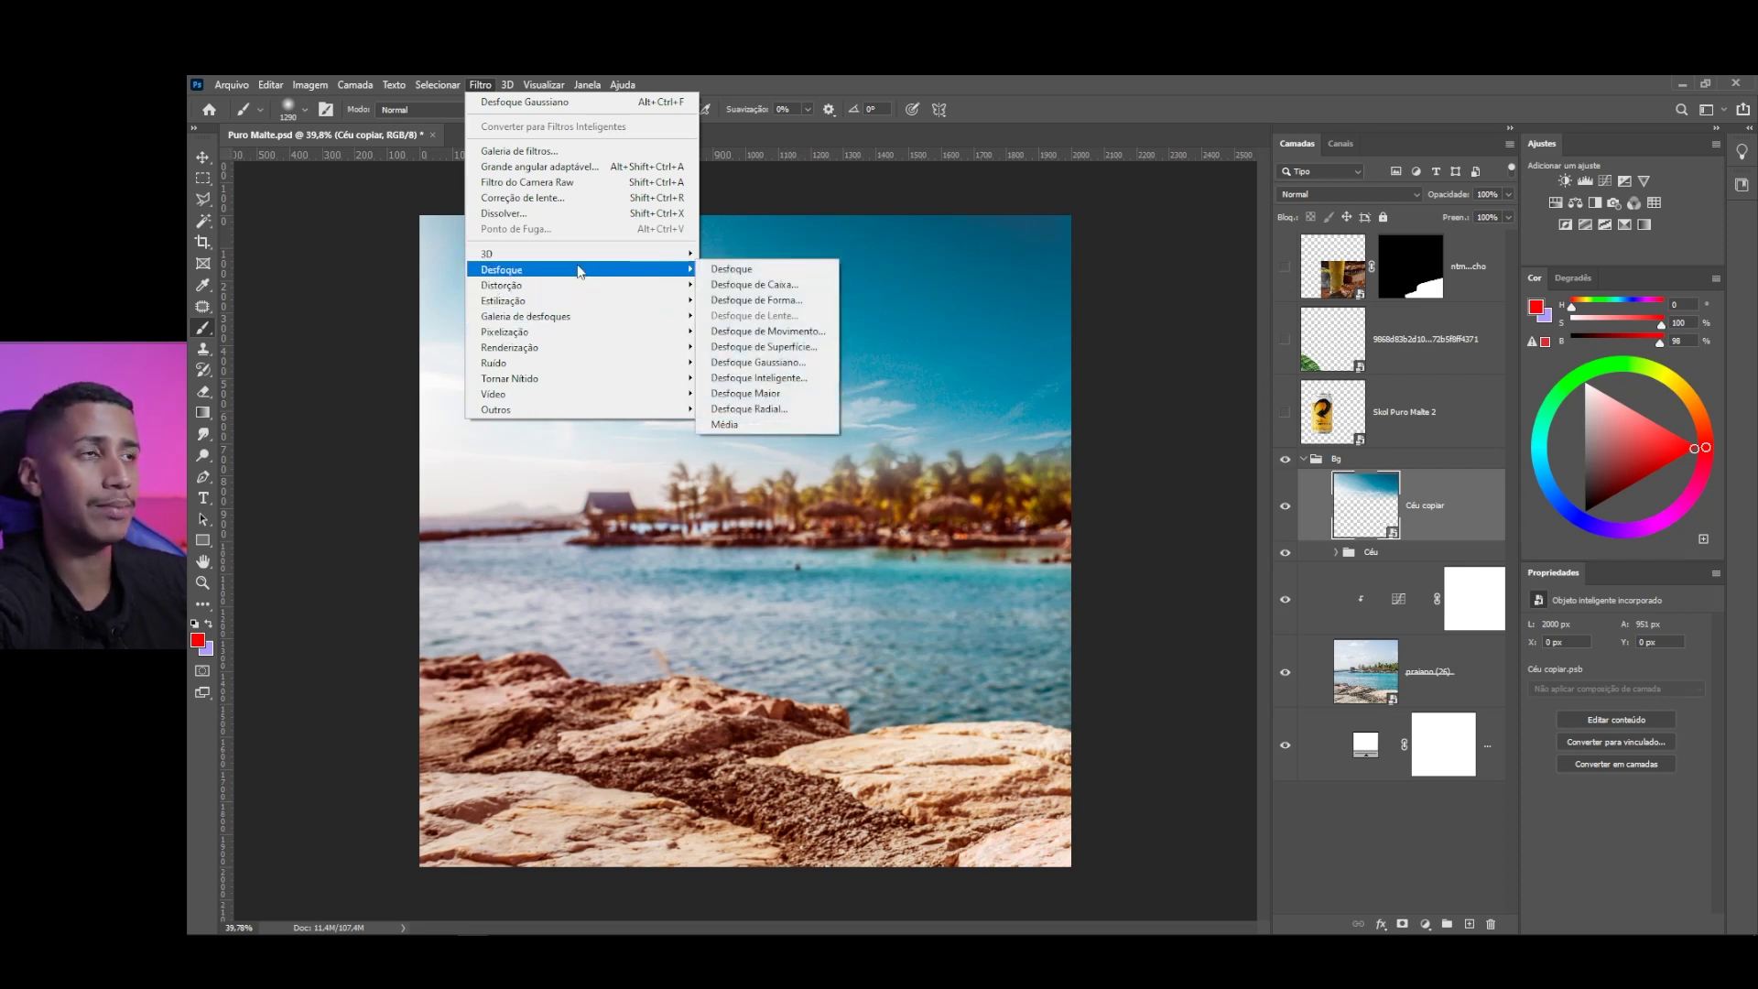
mouse_move(595, 270)
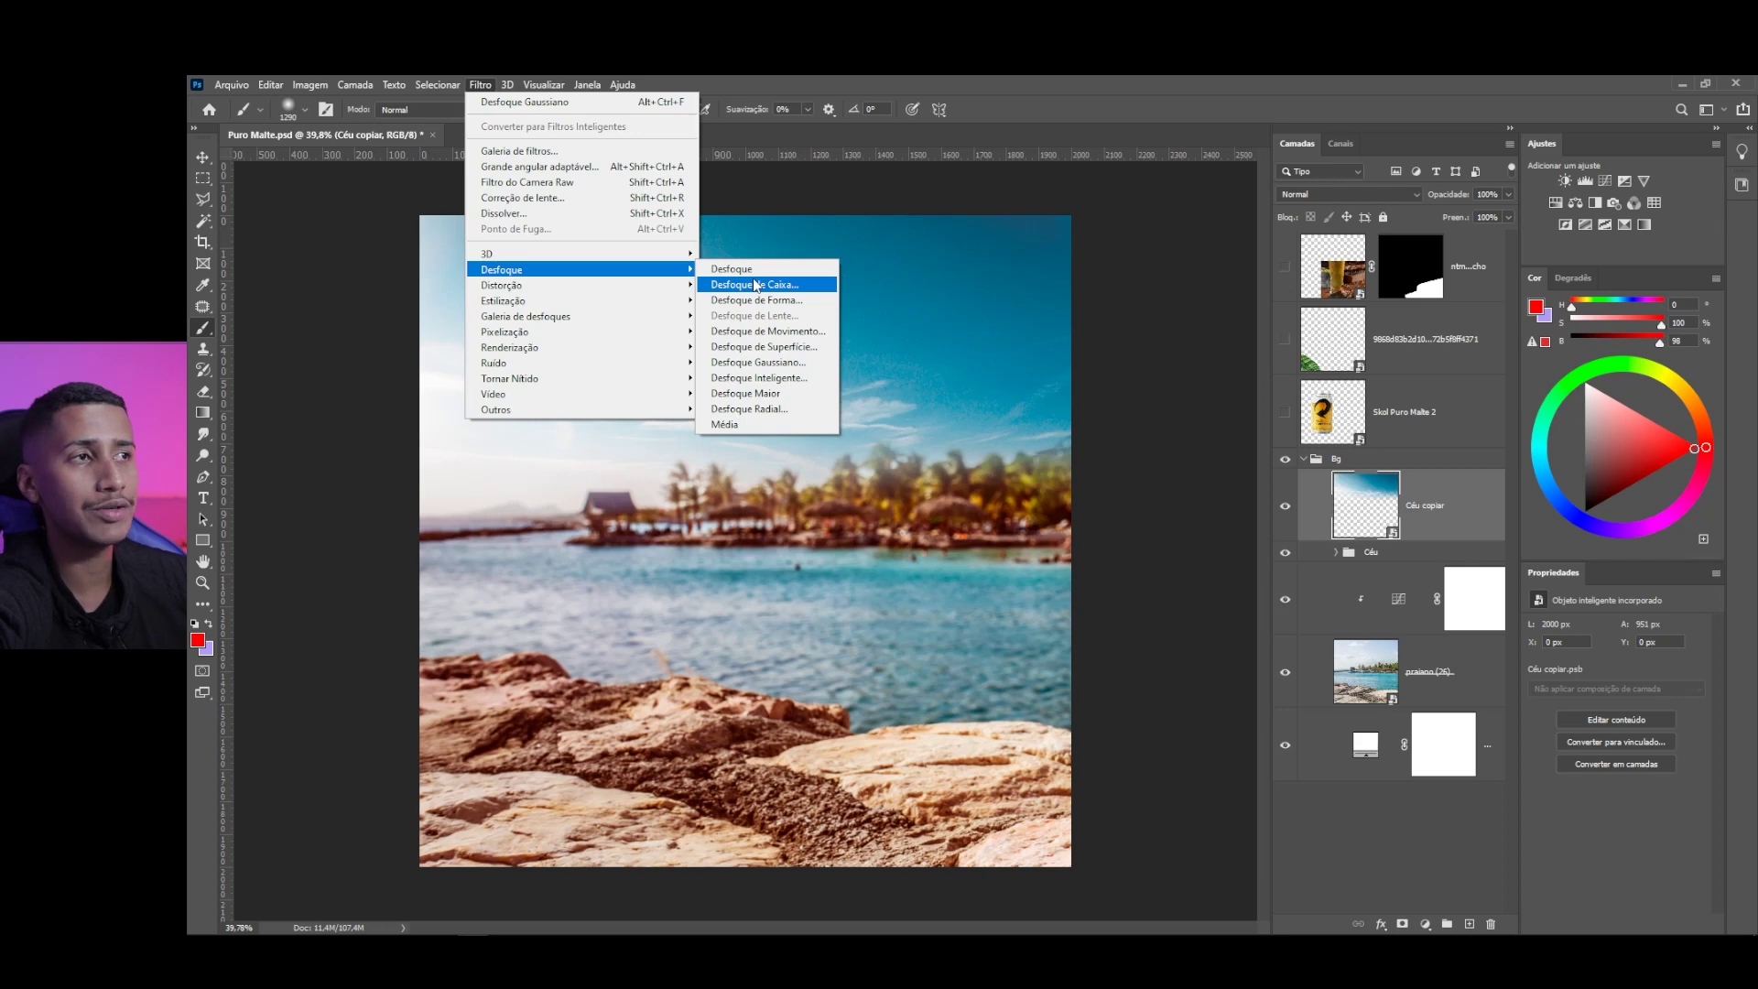
left_click(758, 362)
key("ctrl+plus")
key("ctrl+plus")
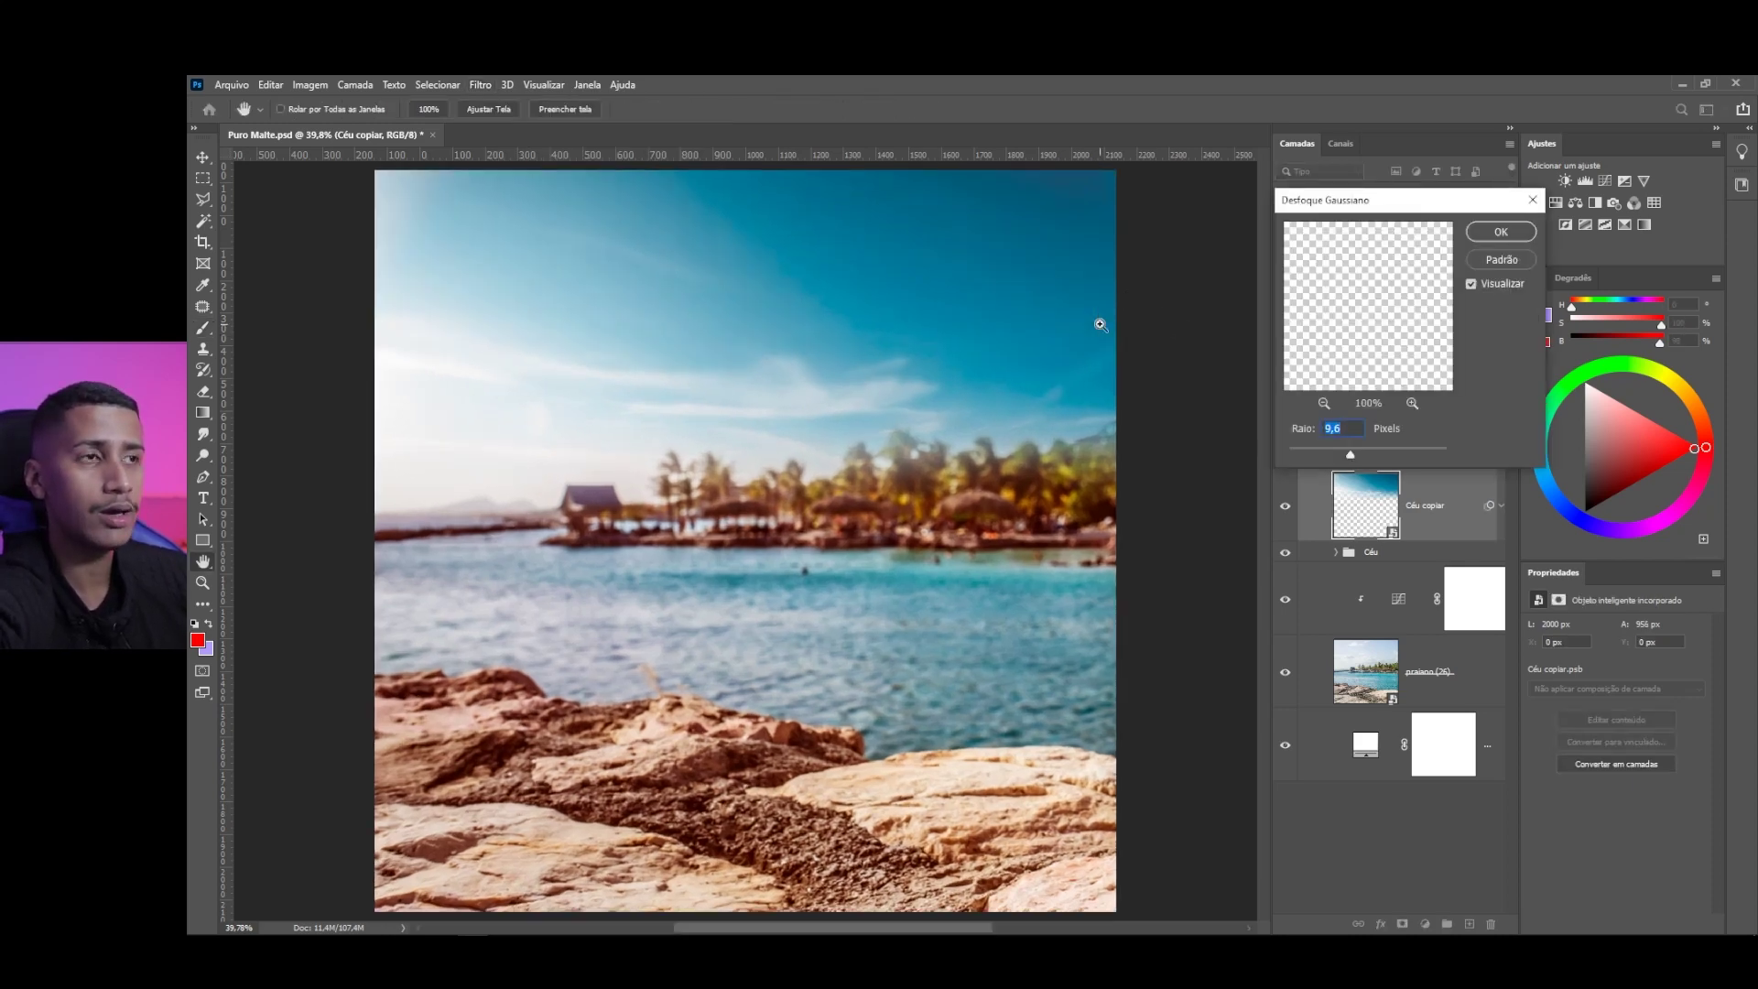
left_click_drag(1023, 340, 962, 537)
key("alt")
key("ctrl+plus")
key("ctrl+plus")
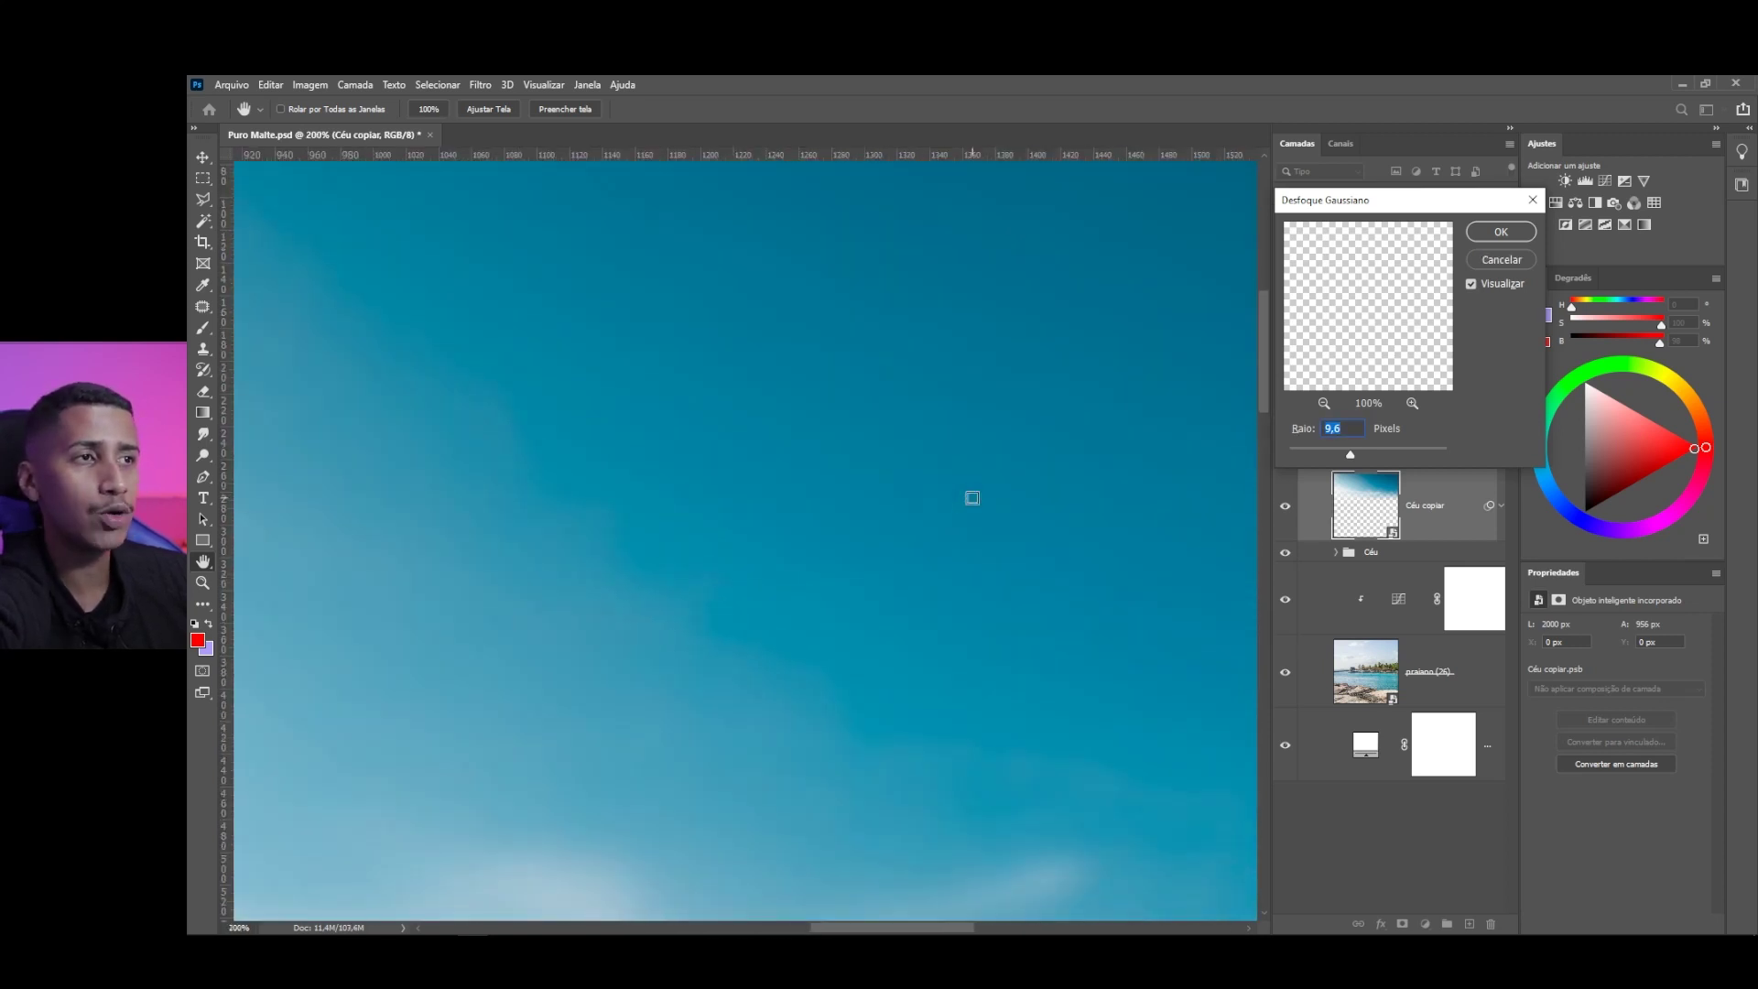
left_click_drag(973, 497, 863, 451)
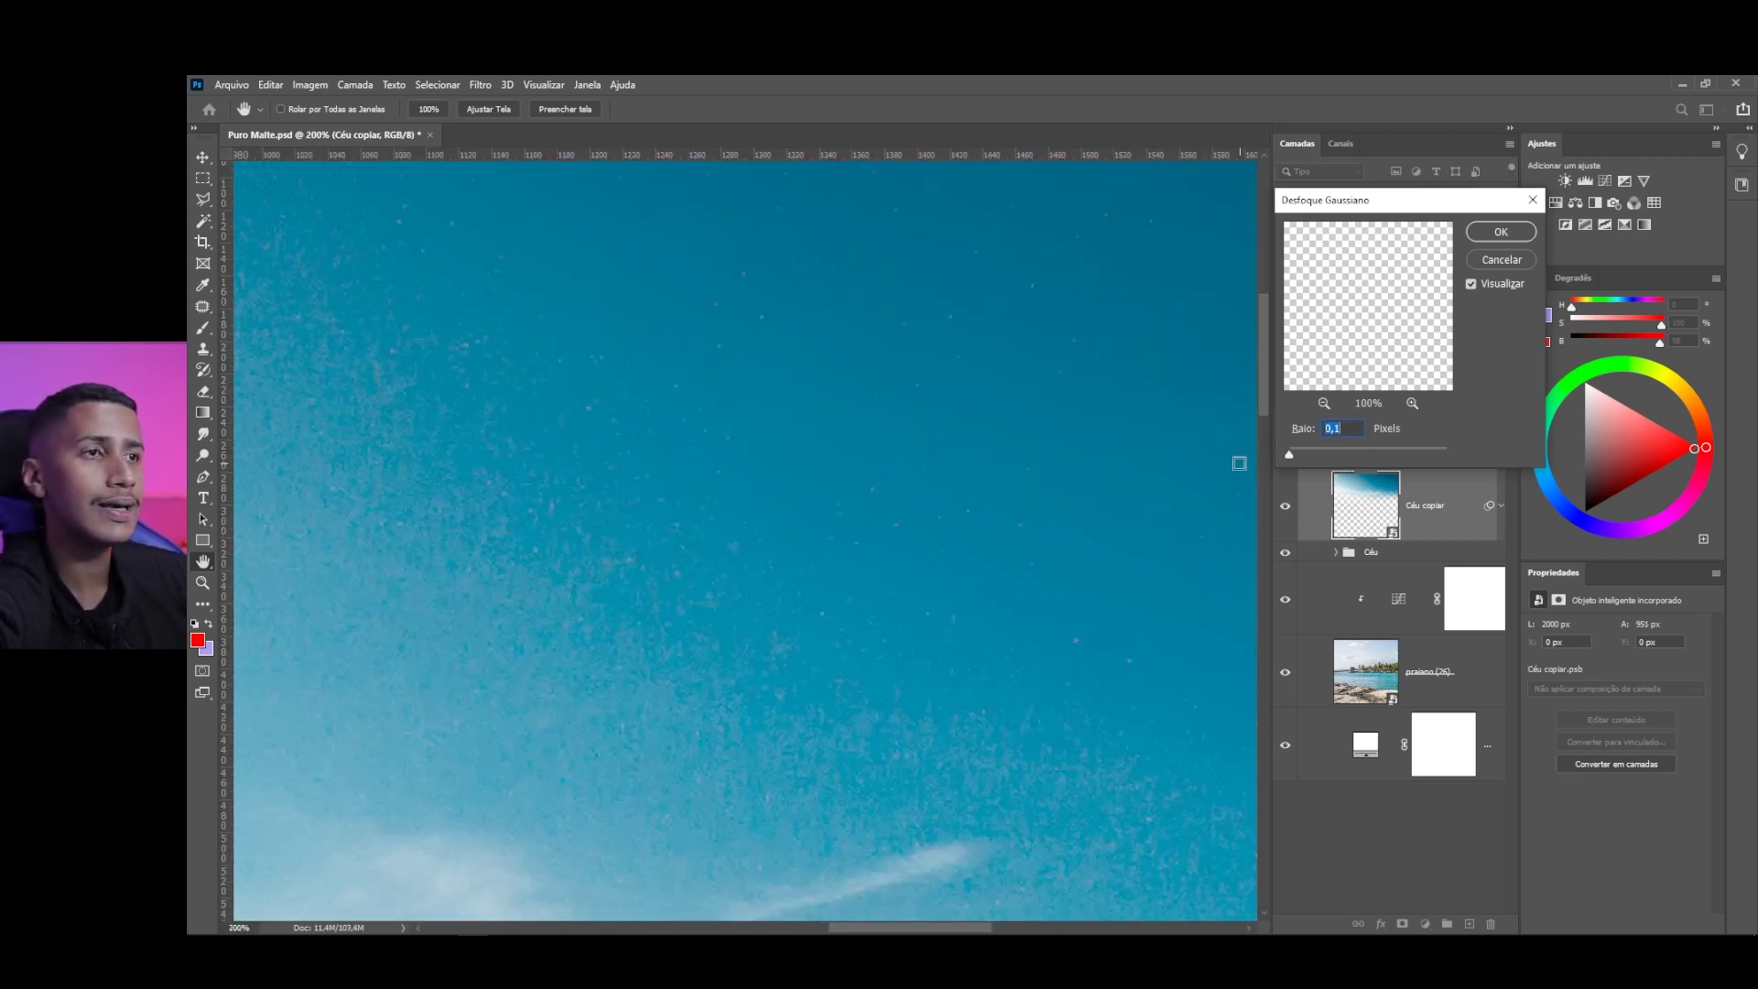
left_click_drag(1316, 455, 1321, 455)
left_click(1519, 233)
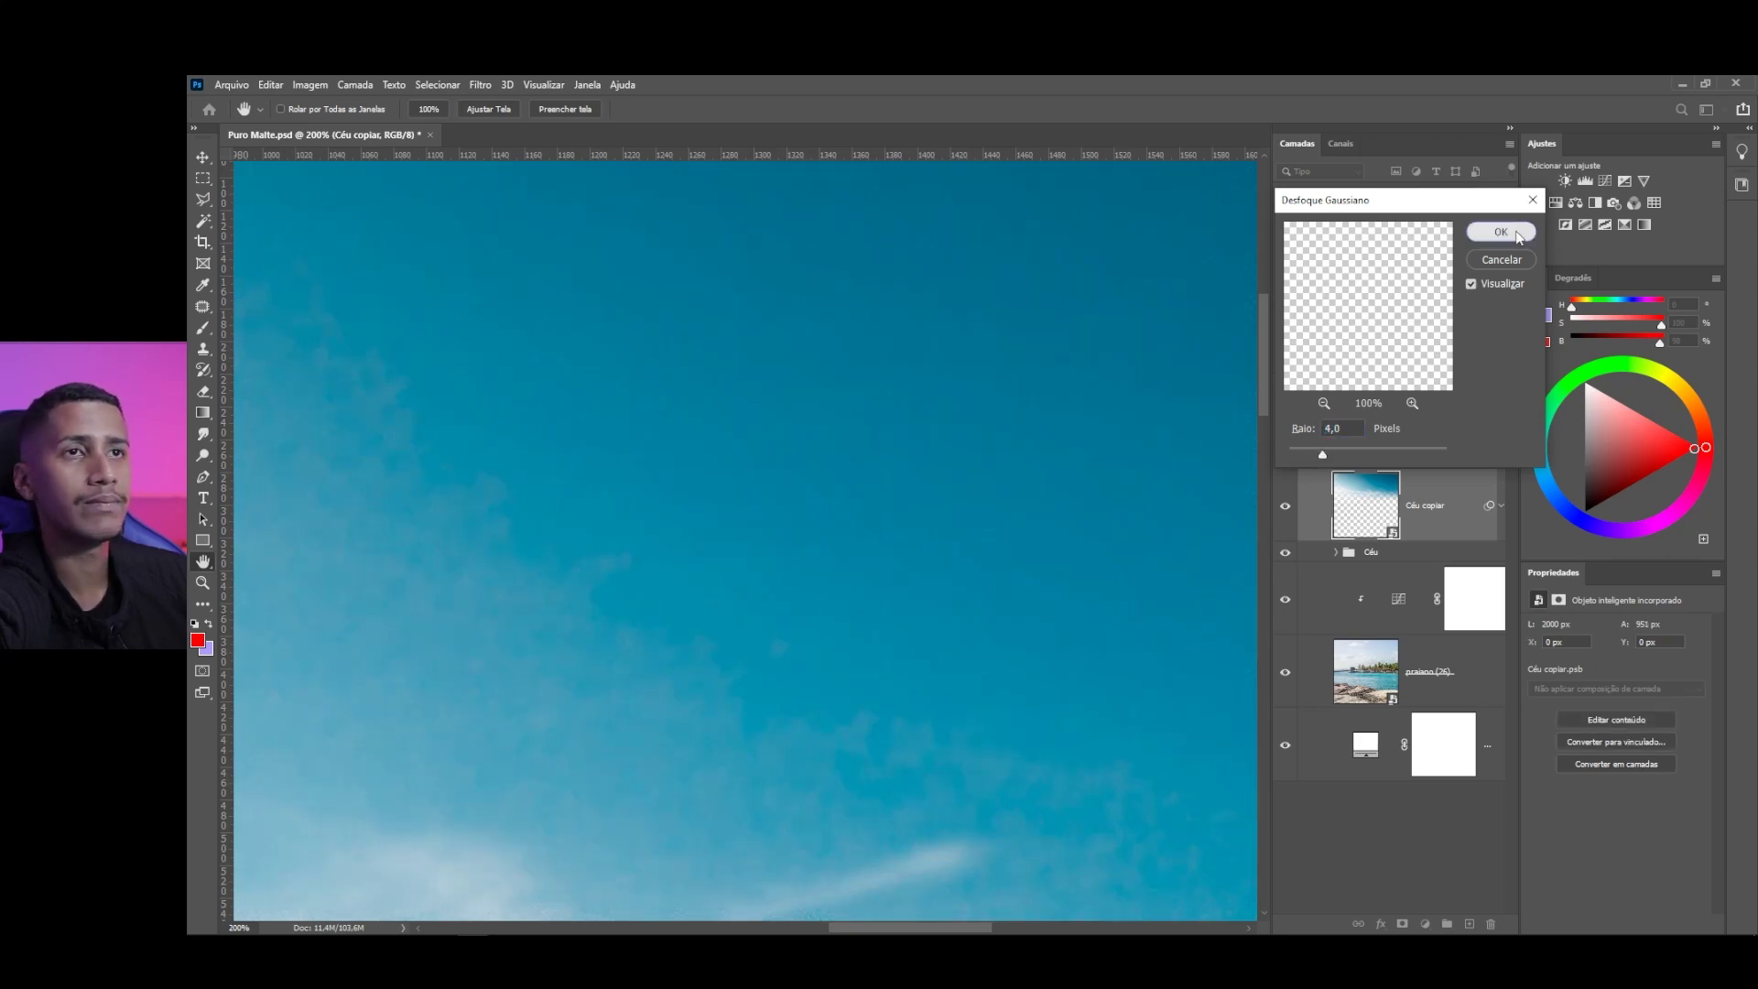
Hide the blurred Céu copiar layer behind a black layer mask
scroll(1002, 533, "down", 3)
scroll(892, 486, "down", 3)
scroll(983, 259, "up", 4)
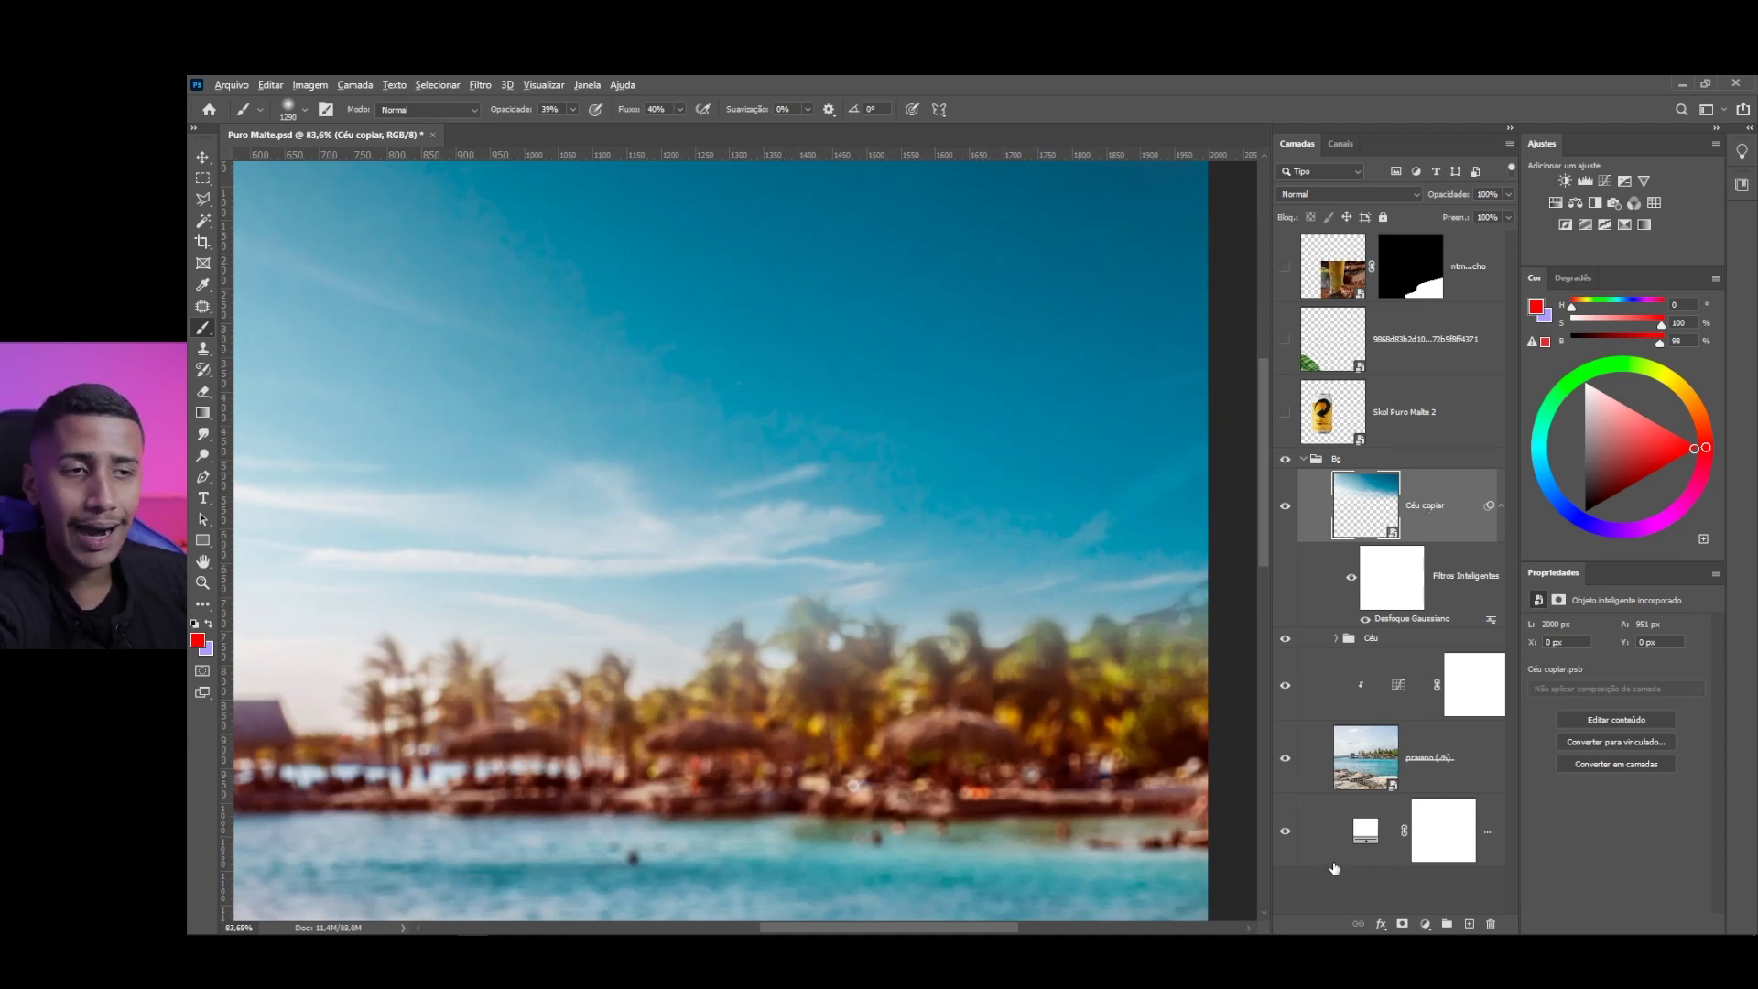
left_click(1405, 925, "alt")
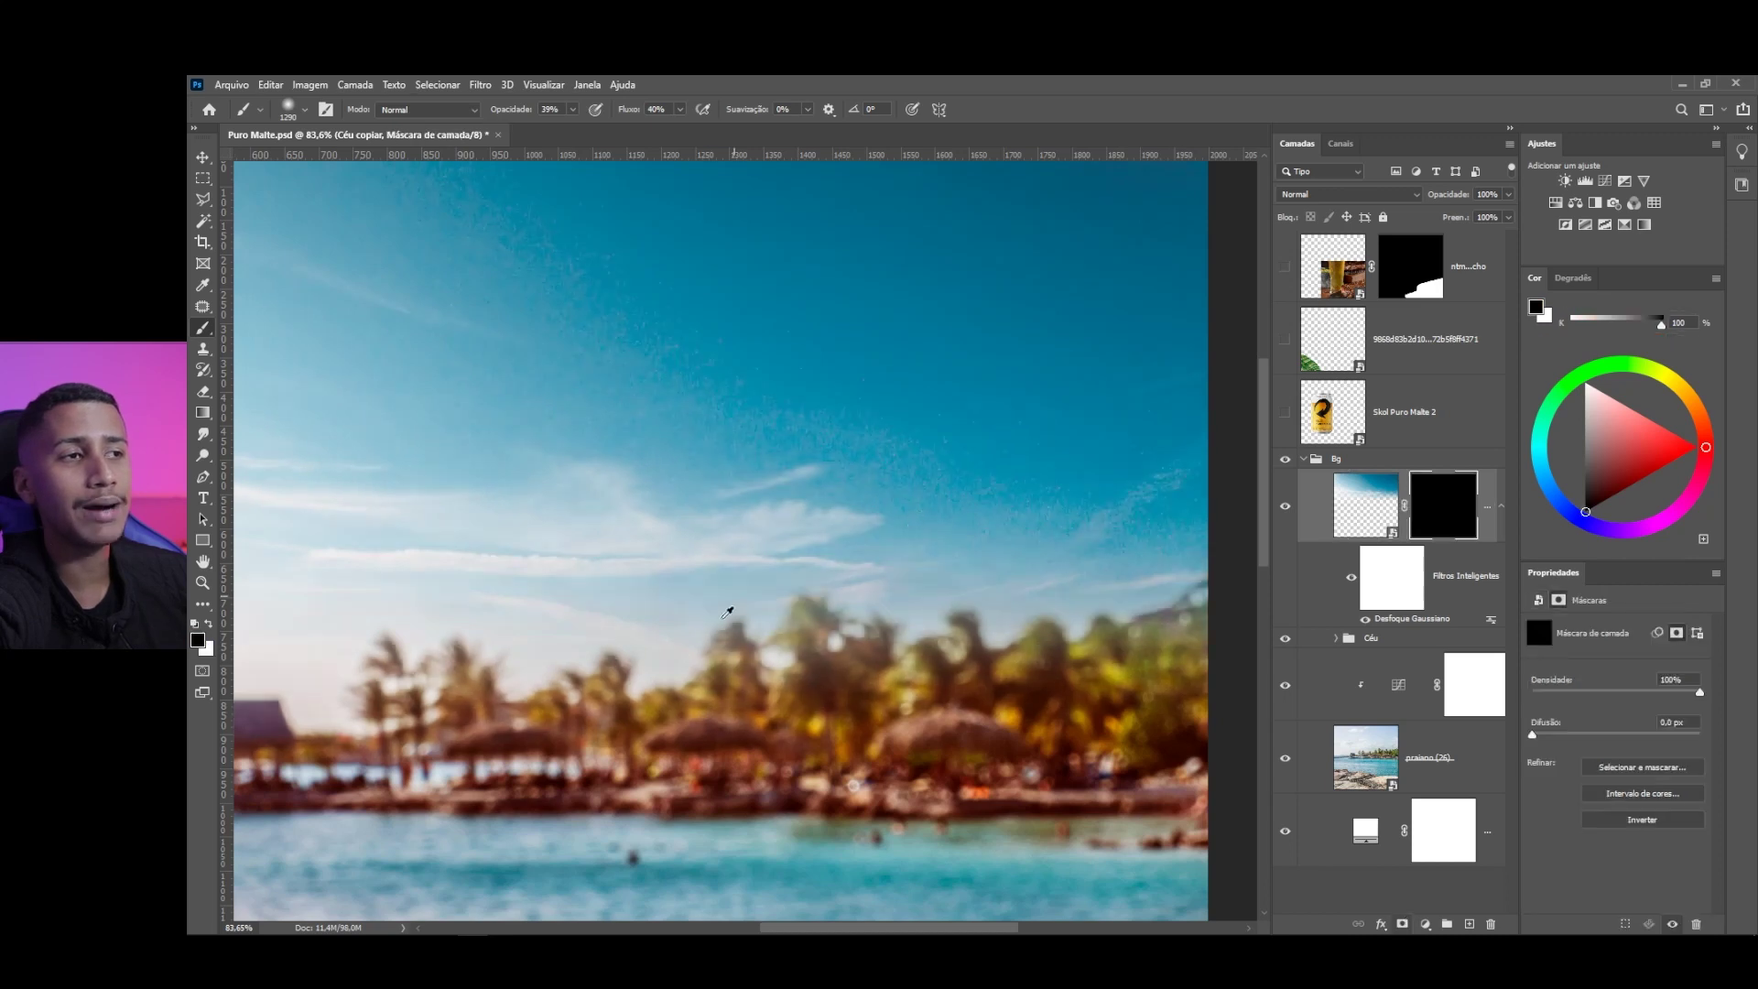
scroll(773, 548, "down", 3)
scroll(773, 547, "up", 3)
scroll(1126, 388, "up", 3)
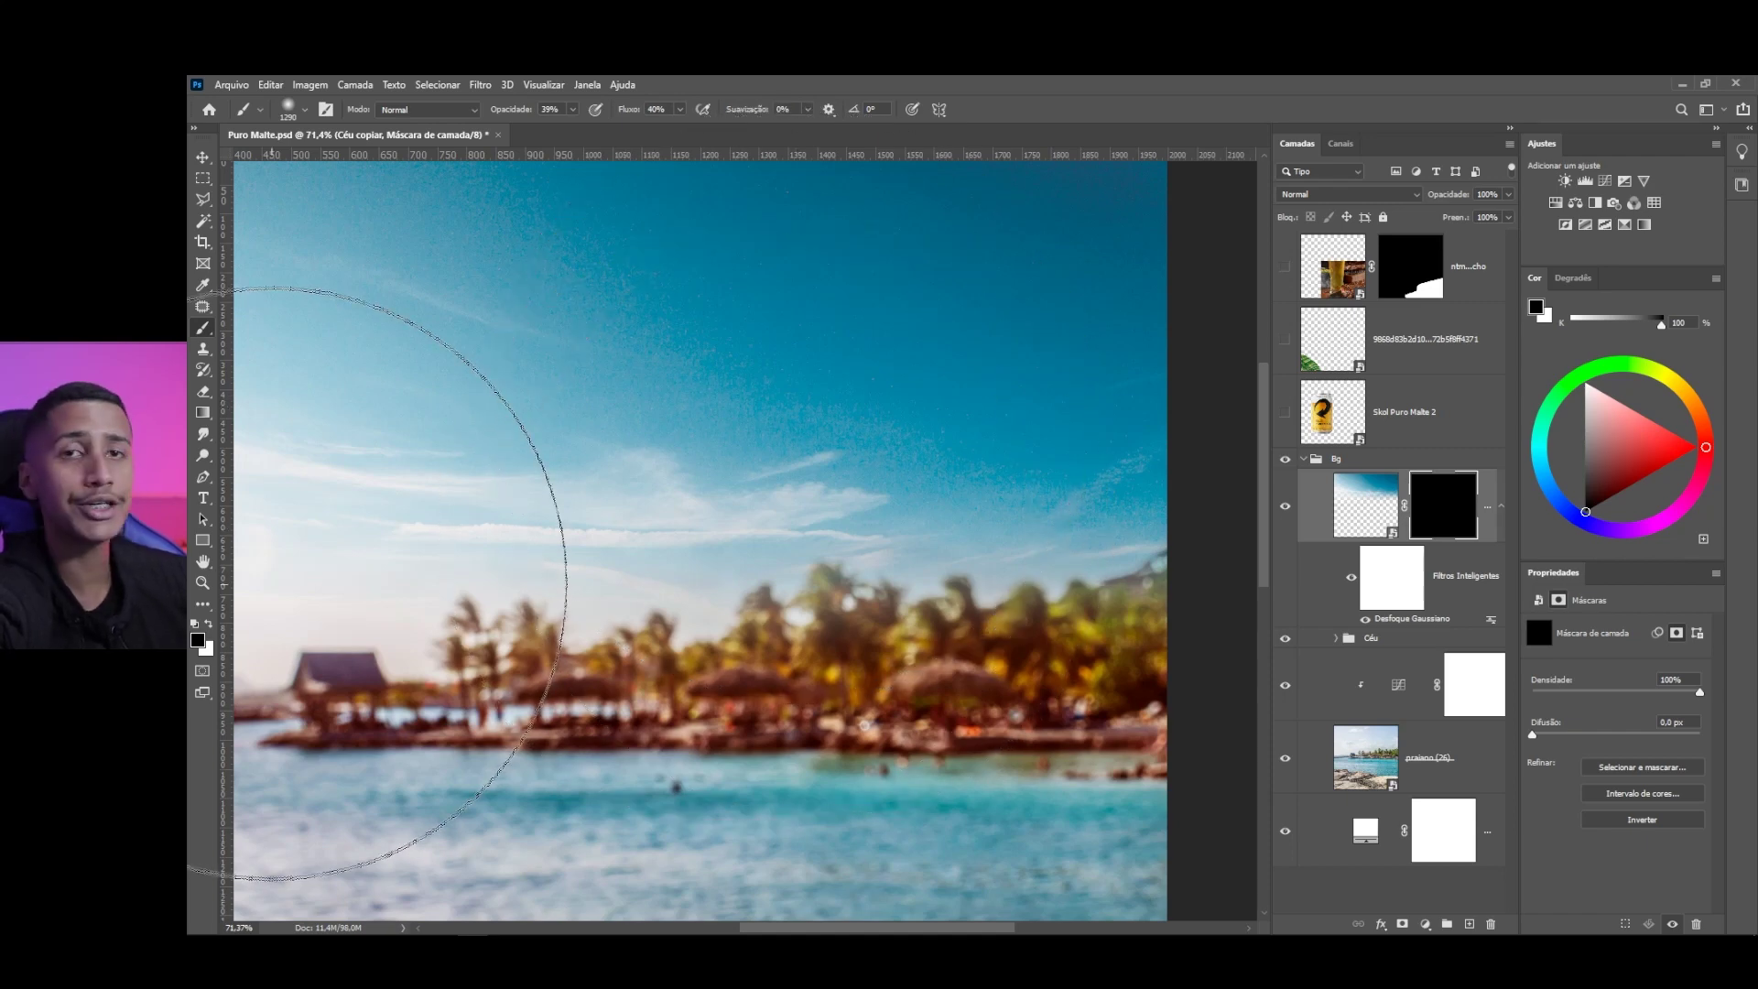
scroll(605, 517, "down", 5)
scroll(919, 329, "up", 5)
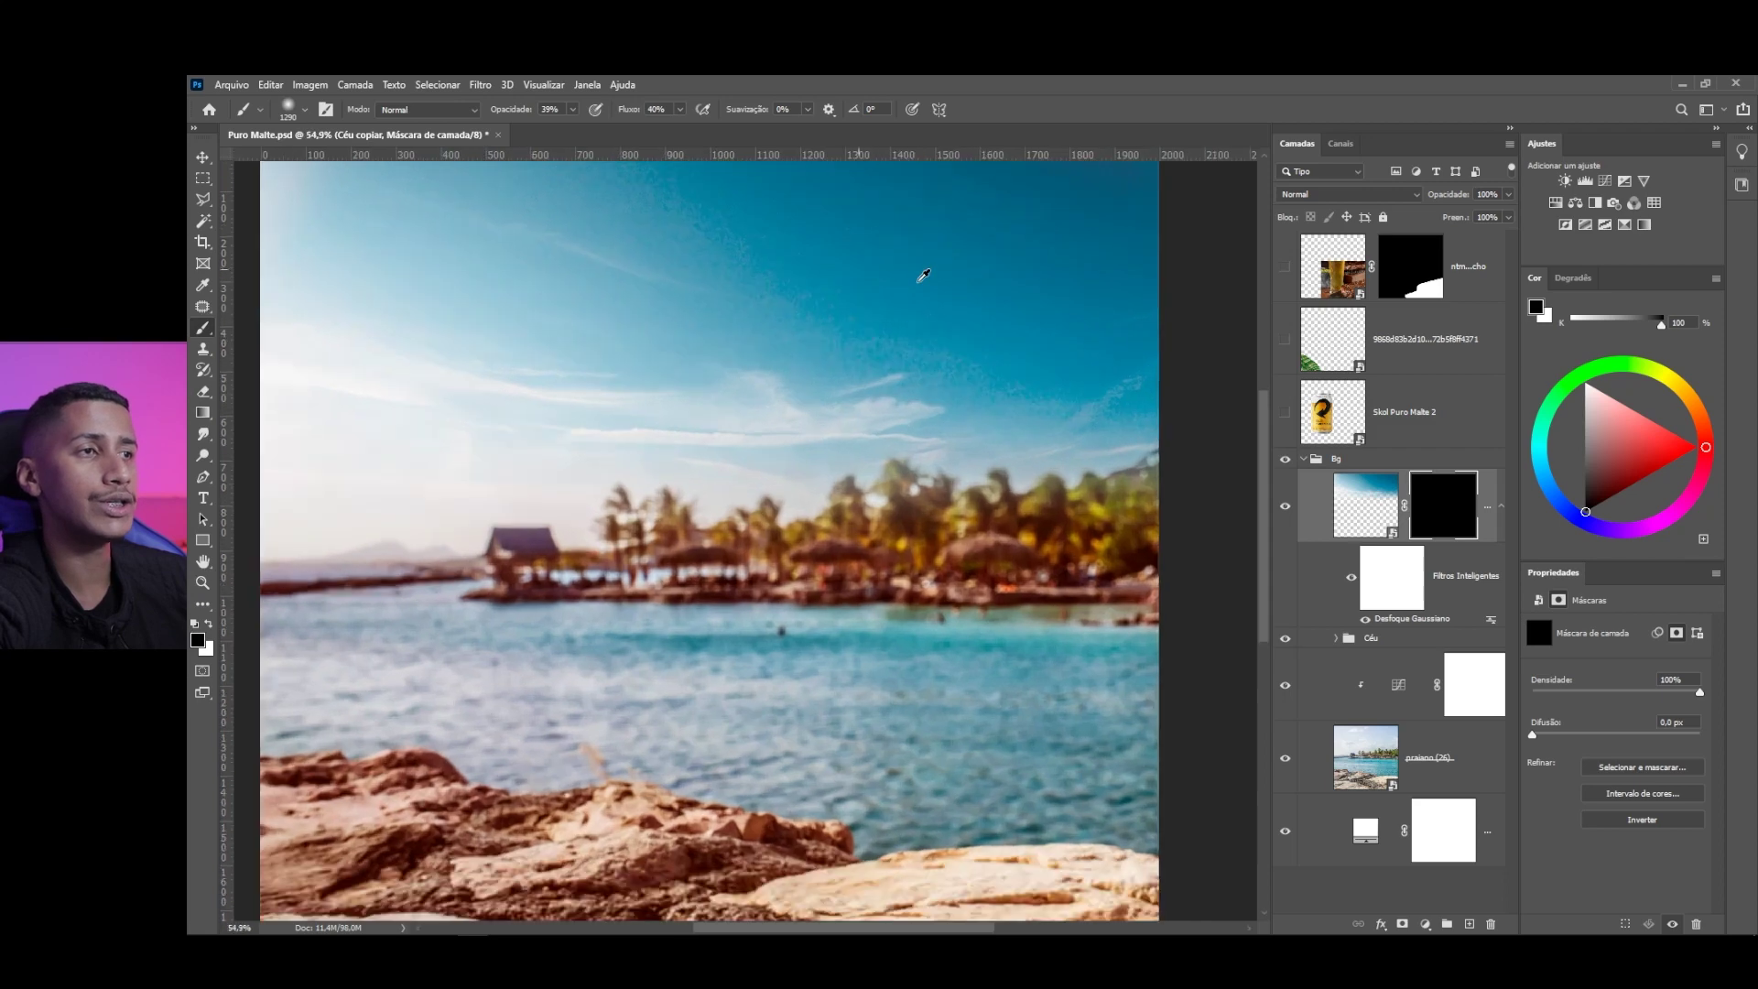
scroll(909, 444, "up", 1)
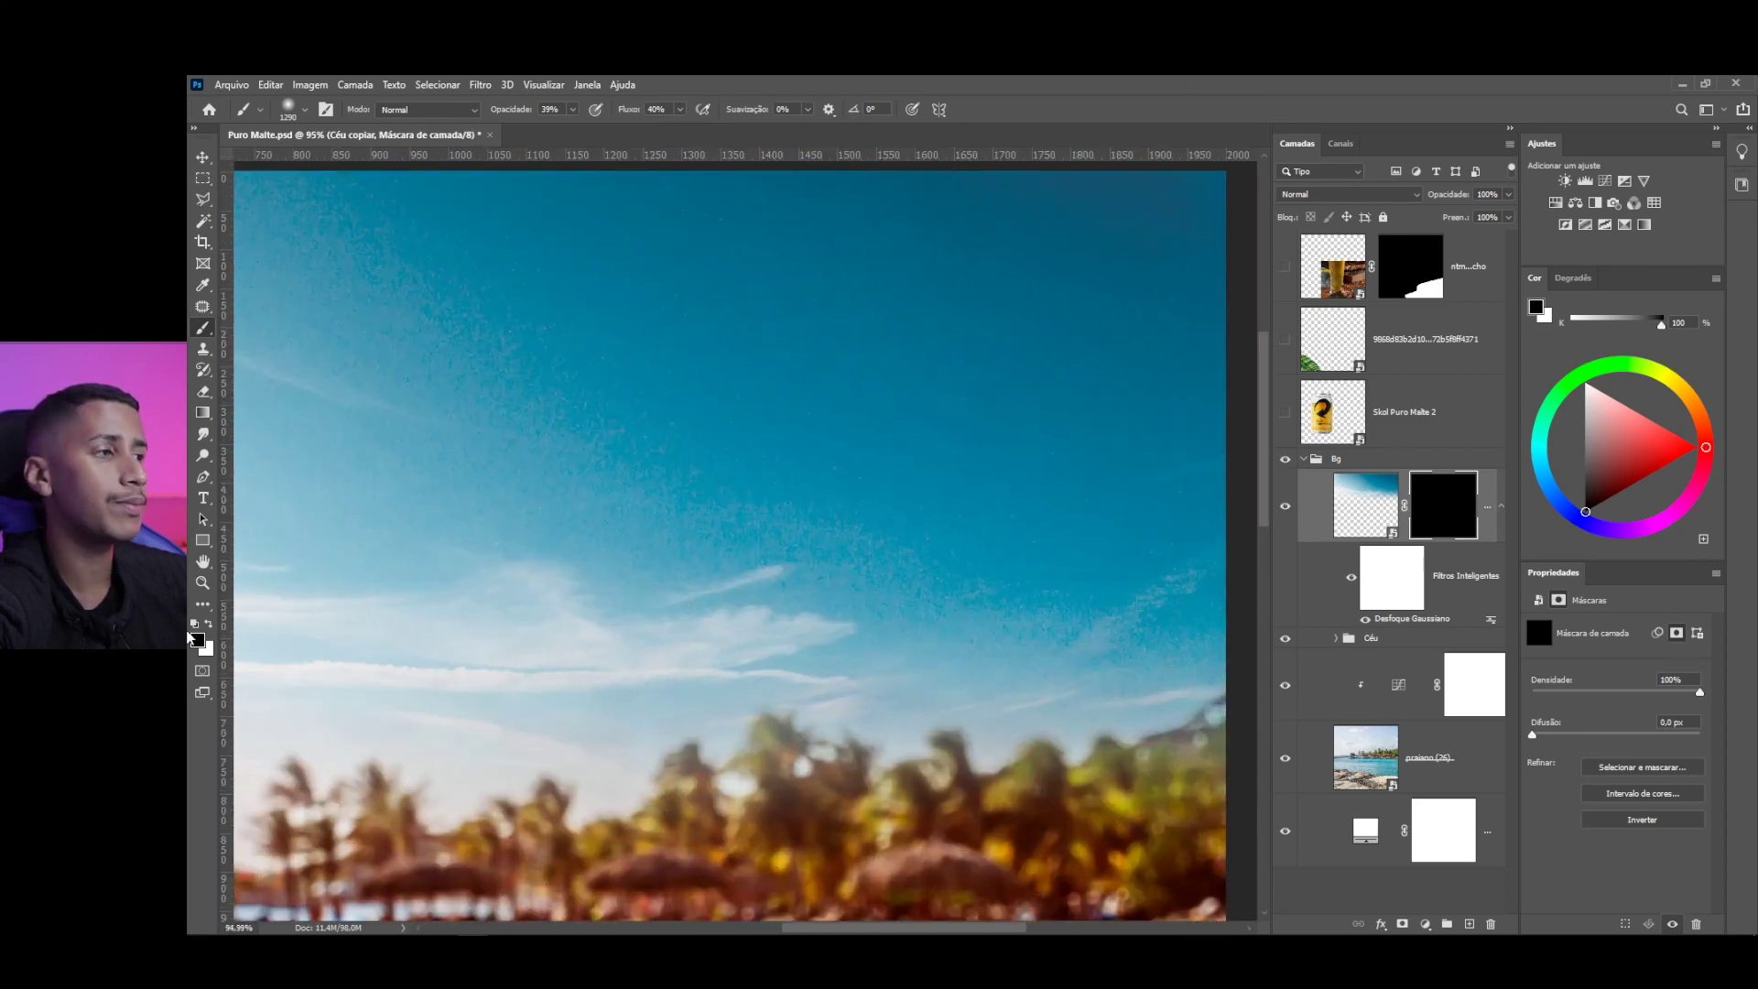
Paint white on the Céu copiar mask over the grainy blue sky, continuing with a smaller brush for the remaining grain
left_click(208, 623)
left_click_drag(865, 541, 722, 538)
left_click_drag(1029, 509, 932, 474)
mouse_move(862, 423)
left_mouse_down()
mouse_move(549, 342)
mouse_move(1075, 463)
left_mouse_up()
mouse_move(893, 451)
left_mouse_down()
mouse_move(785, 479)
mouse_move(665, 475)
left_mouse_up()
mouse_move(494, 491)
left_mouse_down()
mouse_move(573, 475)
mouse_move(482, 464)
mouse_move(581, 447)
left_mouse_up()
scroll(287, 490, "up", 1)
scroll(430, 442, "up", 8)
left_click_drag(438, 438, 445, 418)
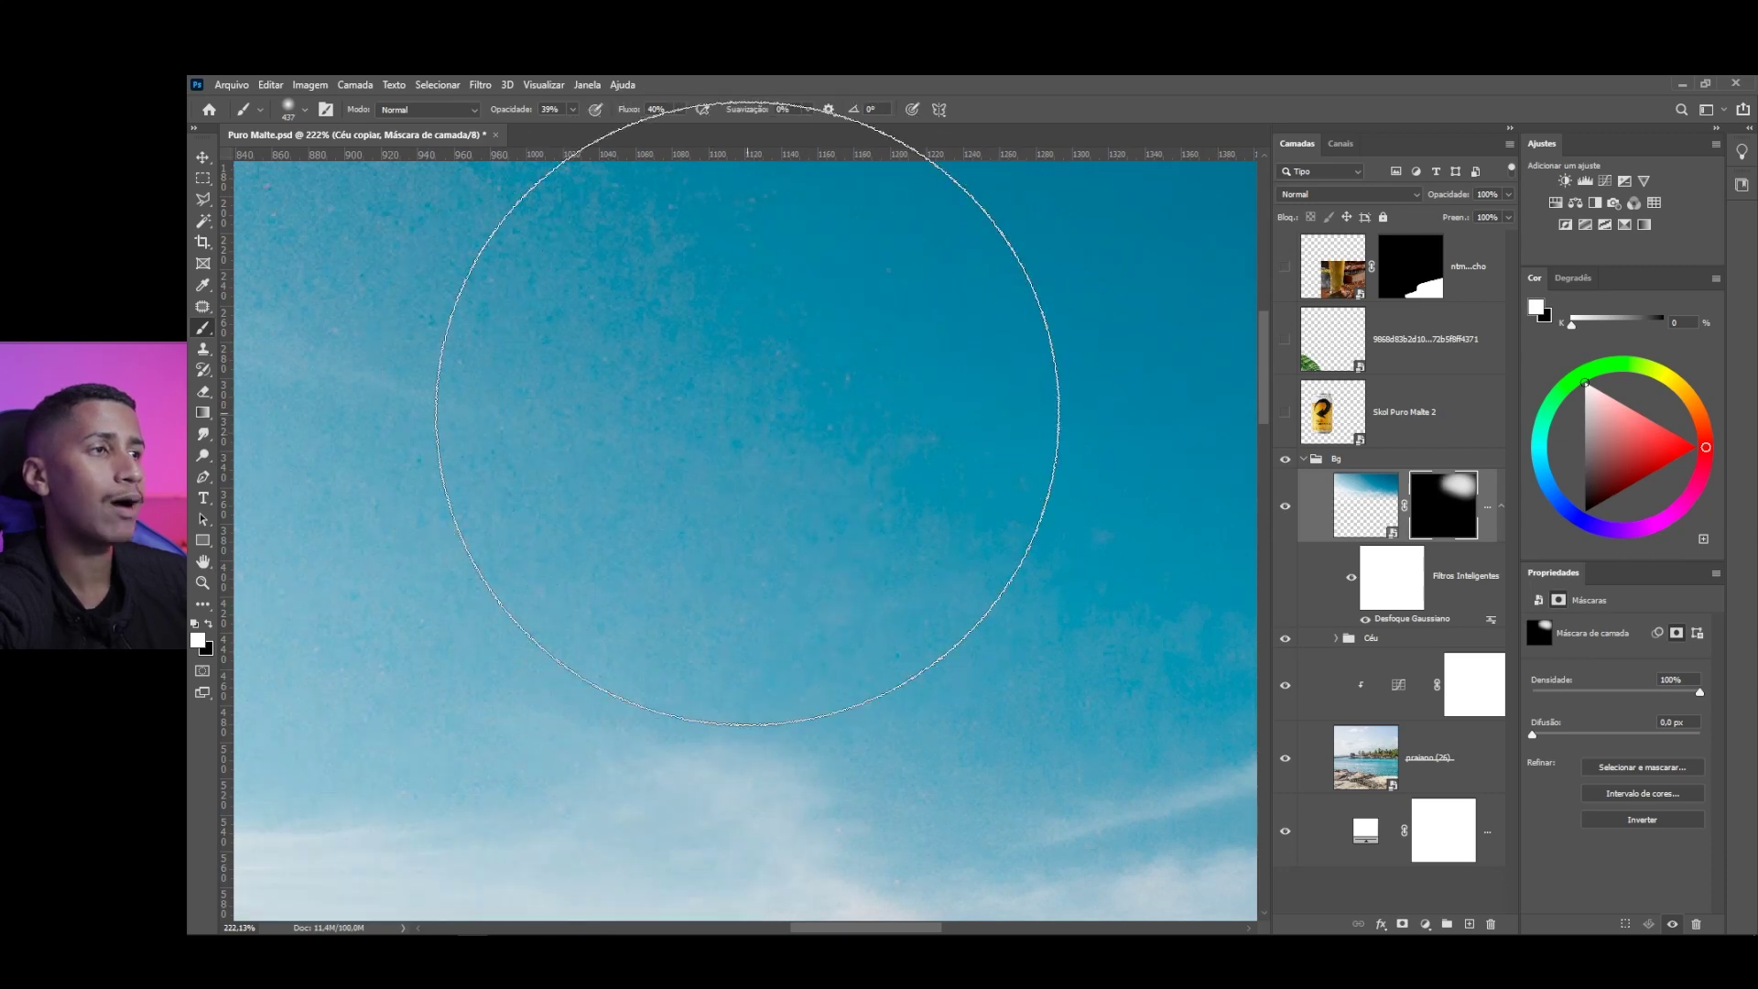
Extend the white painting on the Céu copiar mask across the rest of the upper sky out to the image's corners
scroll(804, 438, "down", 4)
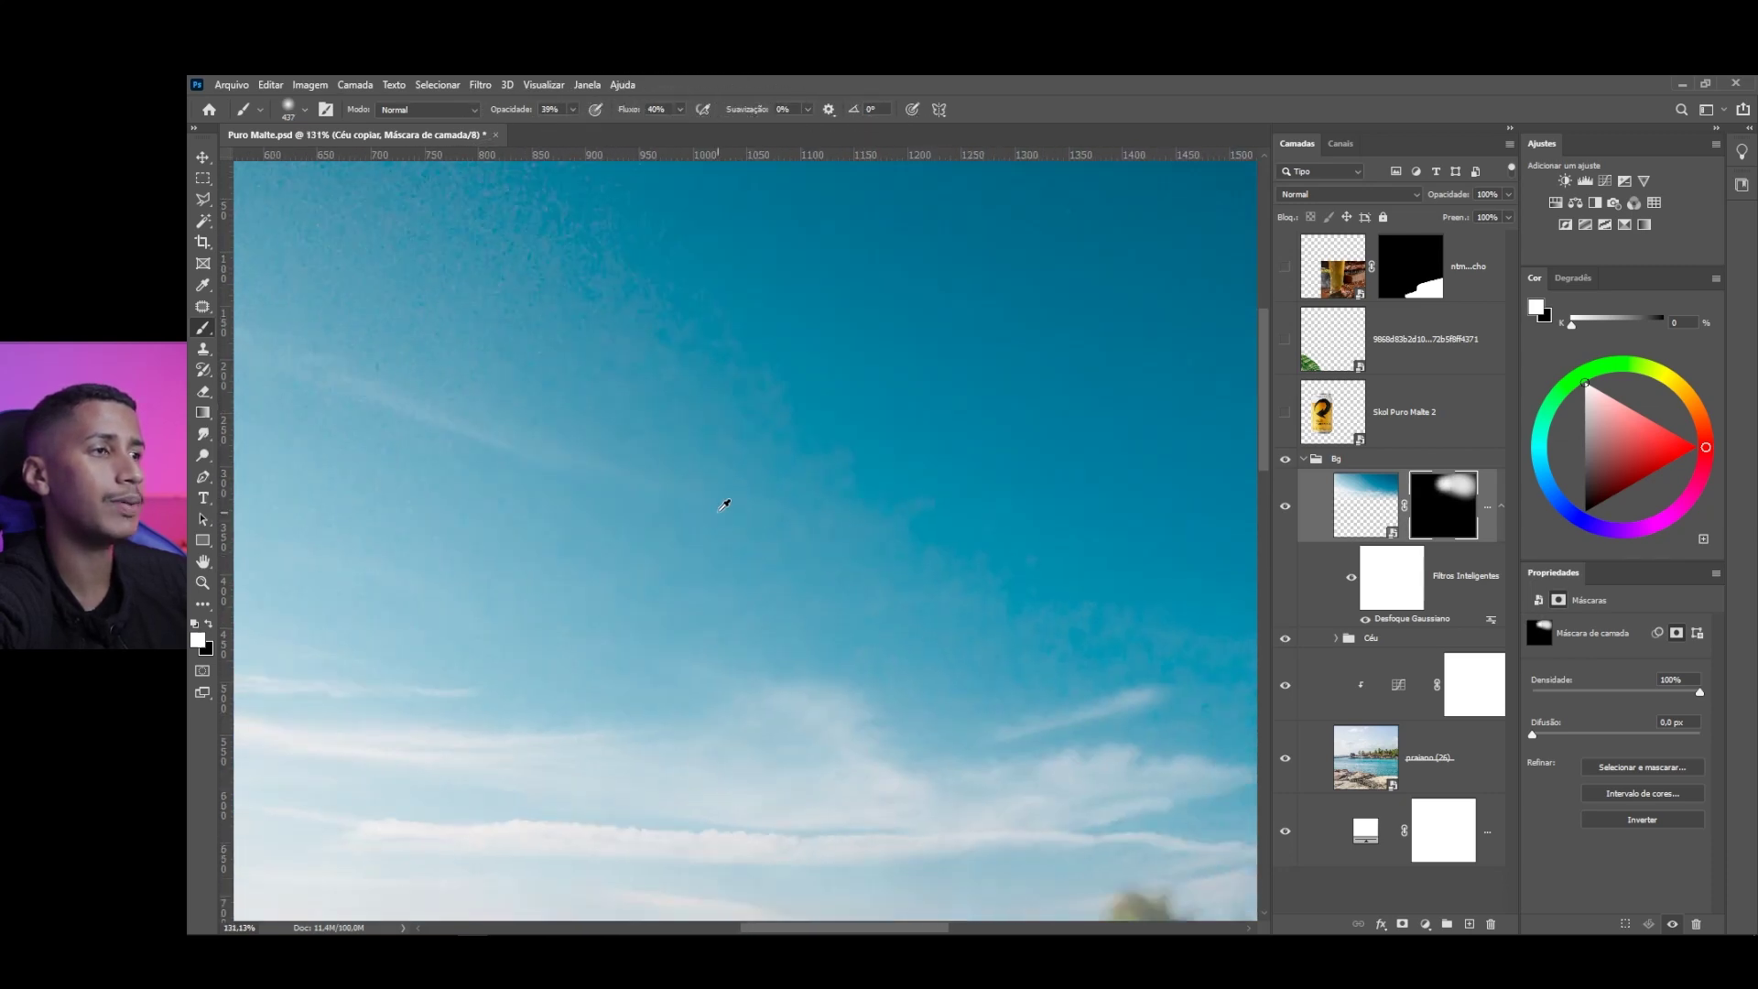
left_click_drag(706, 457, 986, 565)
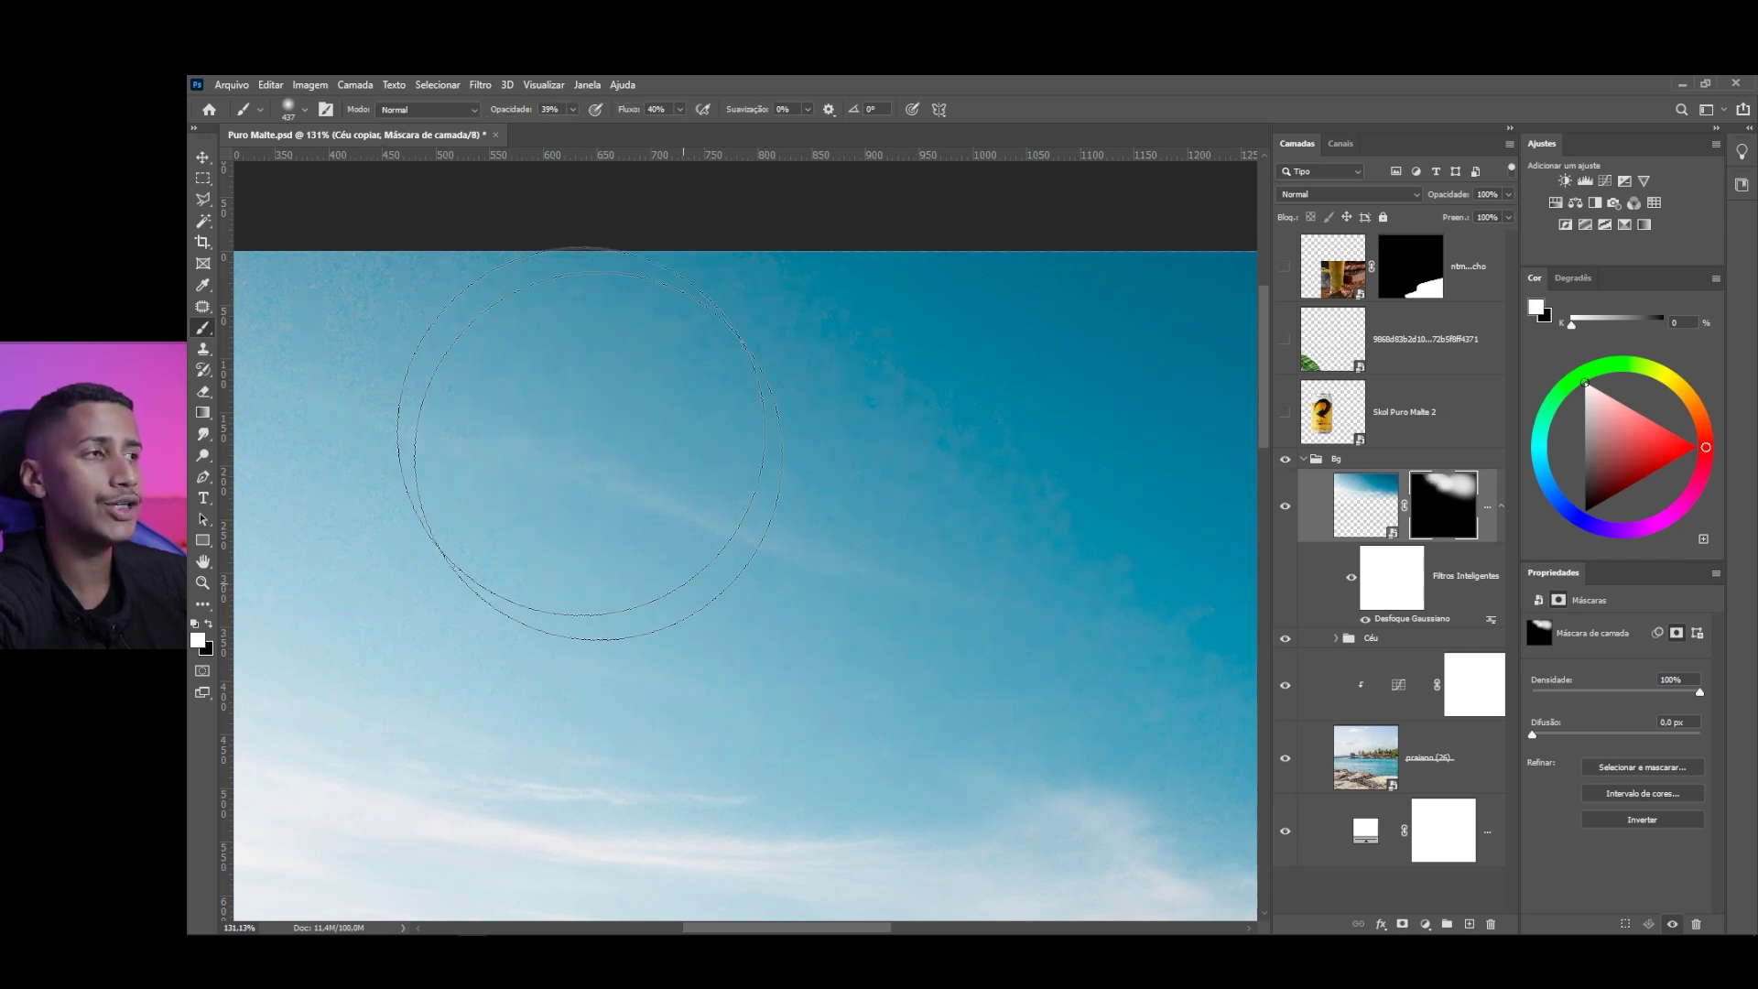
mouse_move(954, 560)
left_mouse_down()
mouse_move(974, 580)
mouse_move(977, 554)
mouse_move(1099, 526)
mouse_move(1016, 531)
left_mouse_up()
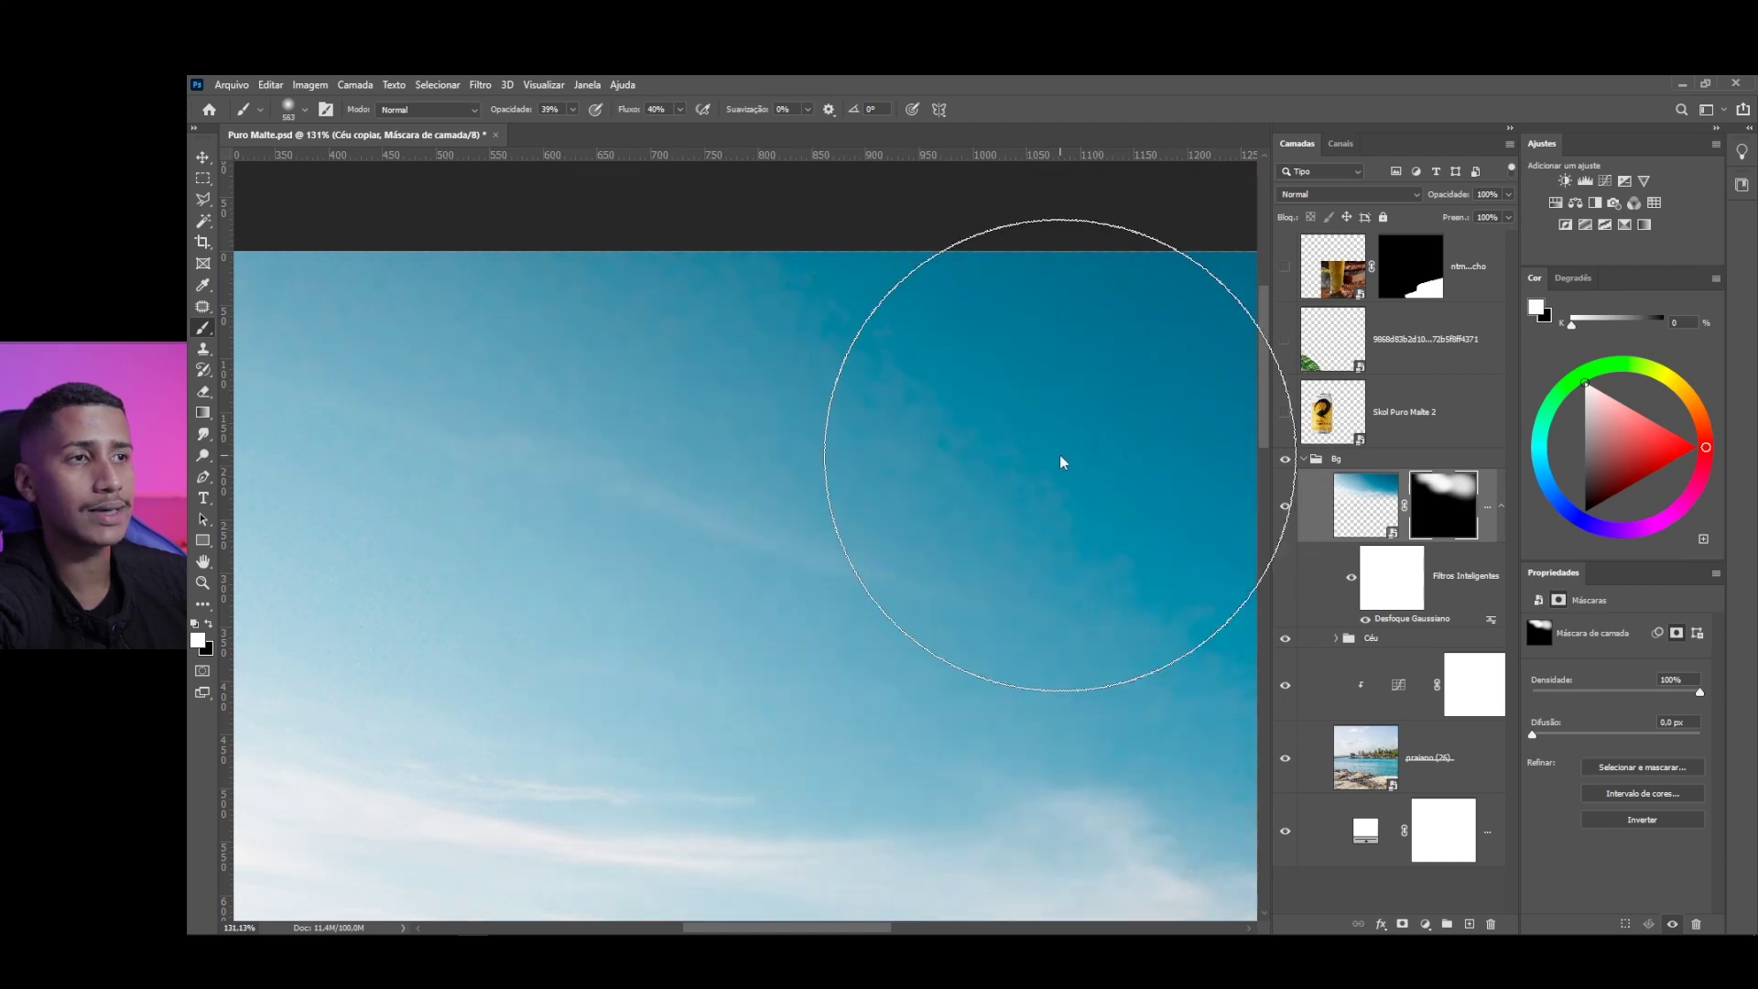
scroll(898, 526, "down", 4)
scroll(969, 536, "down", 2)
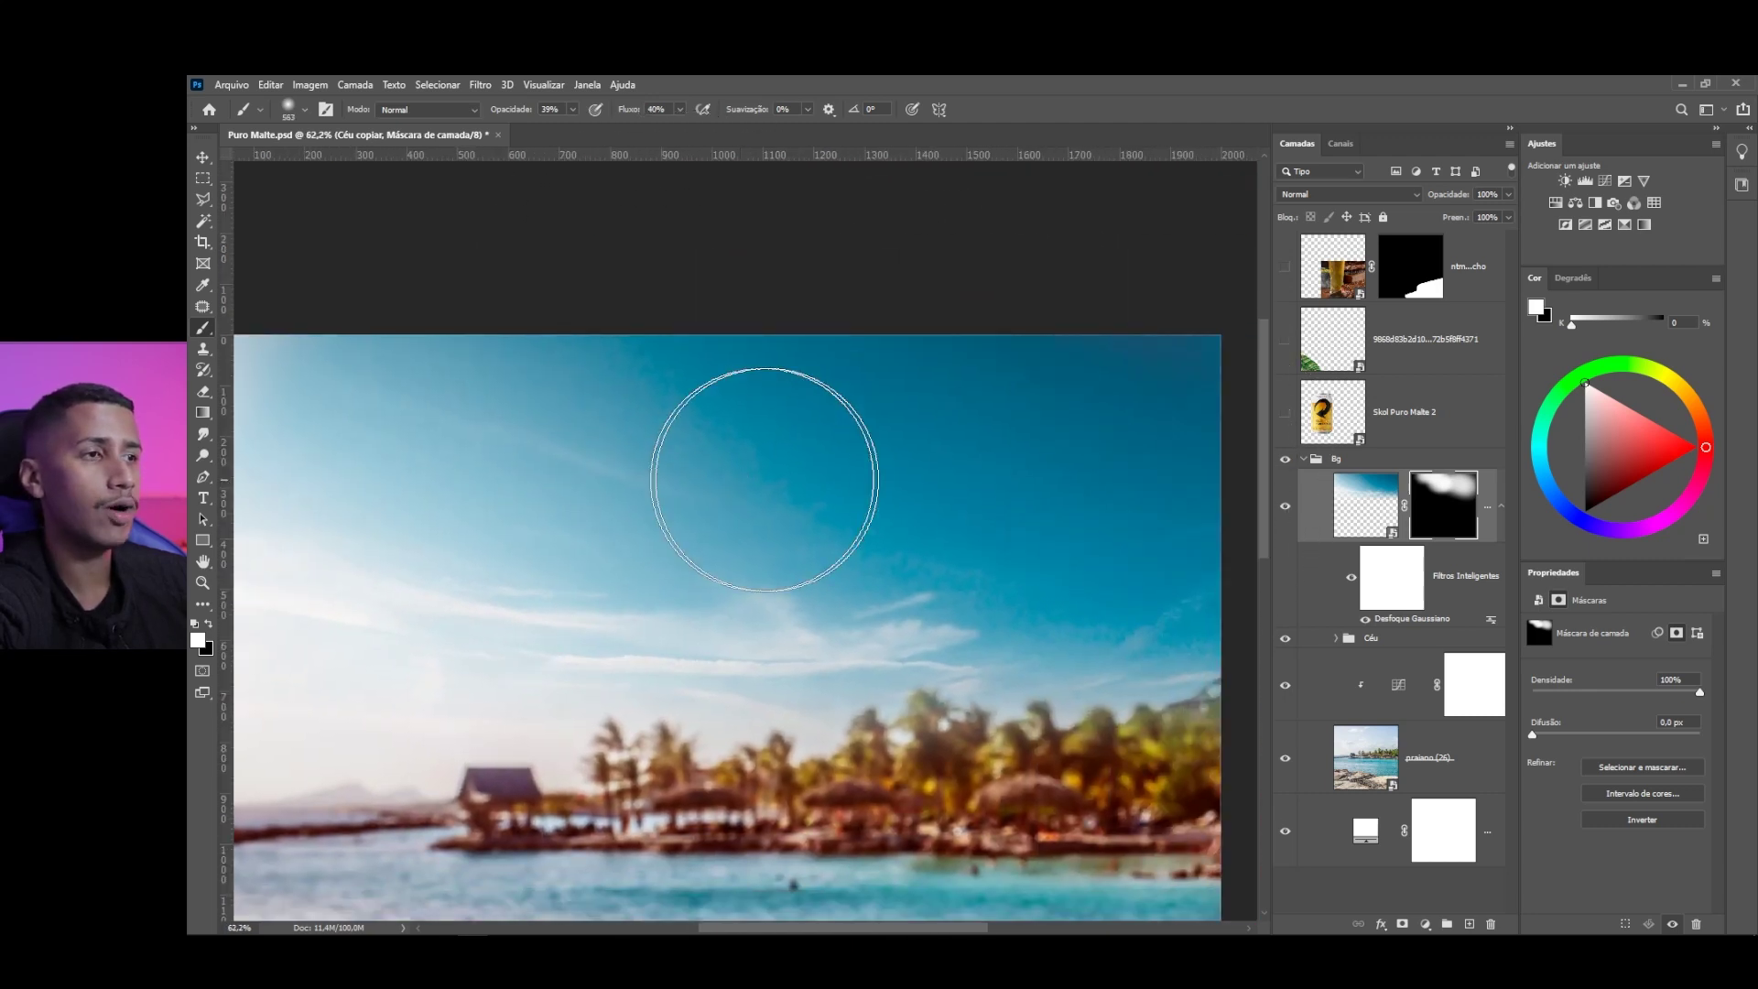
scroll(981, 510, "right", 5)
scroll(981, 510, "down", 2)
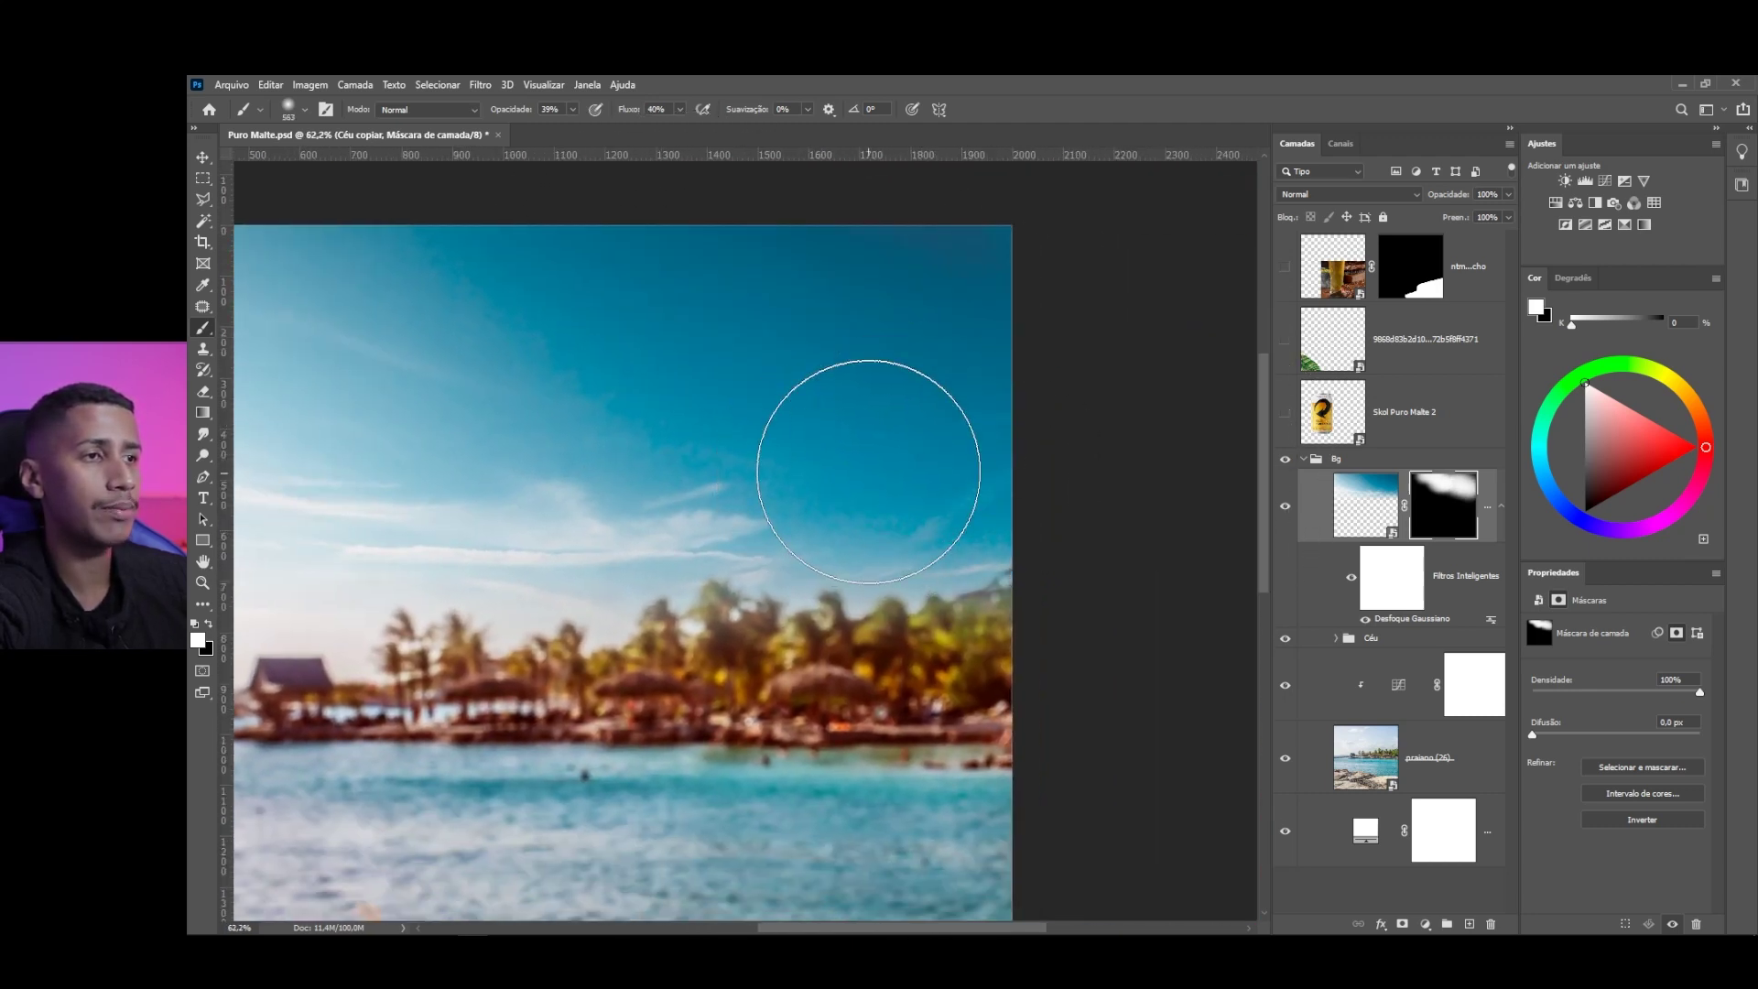
key("ctrl+0")
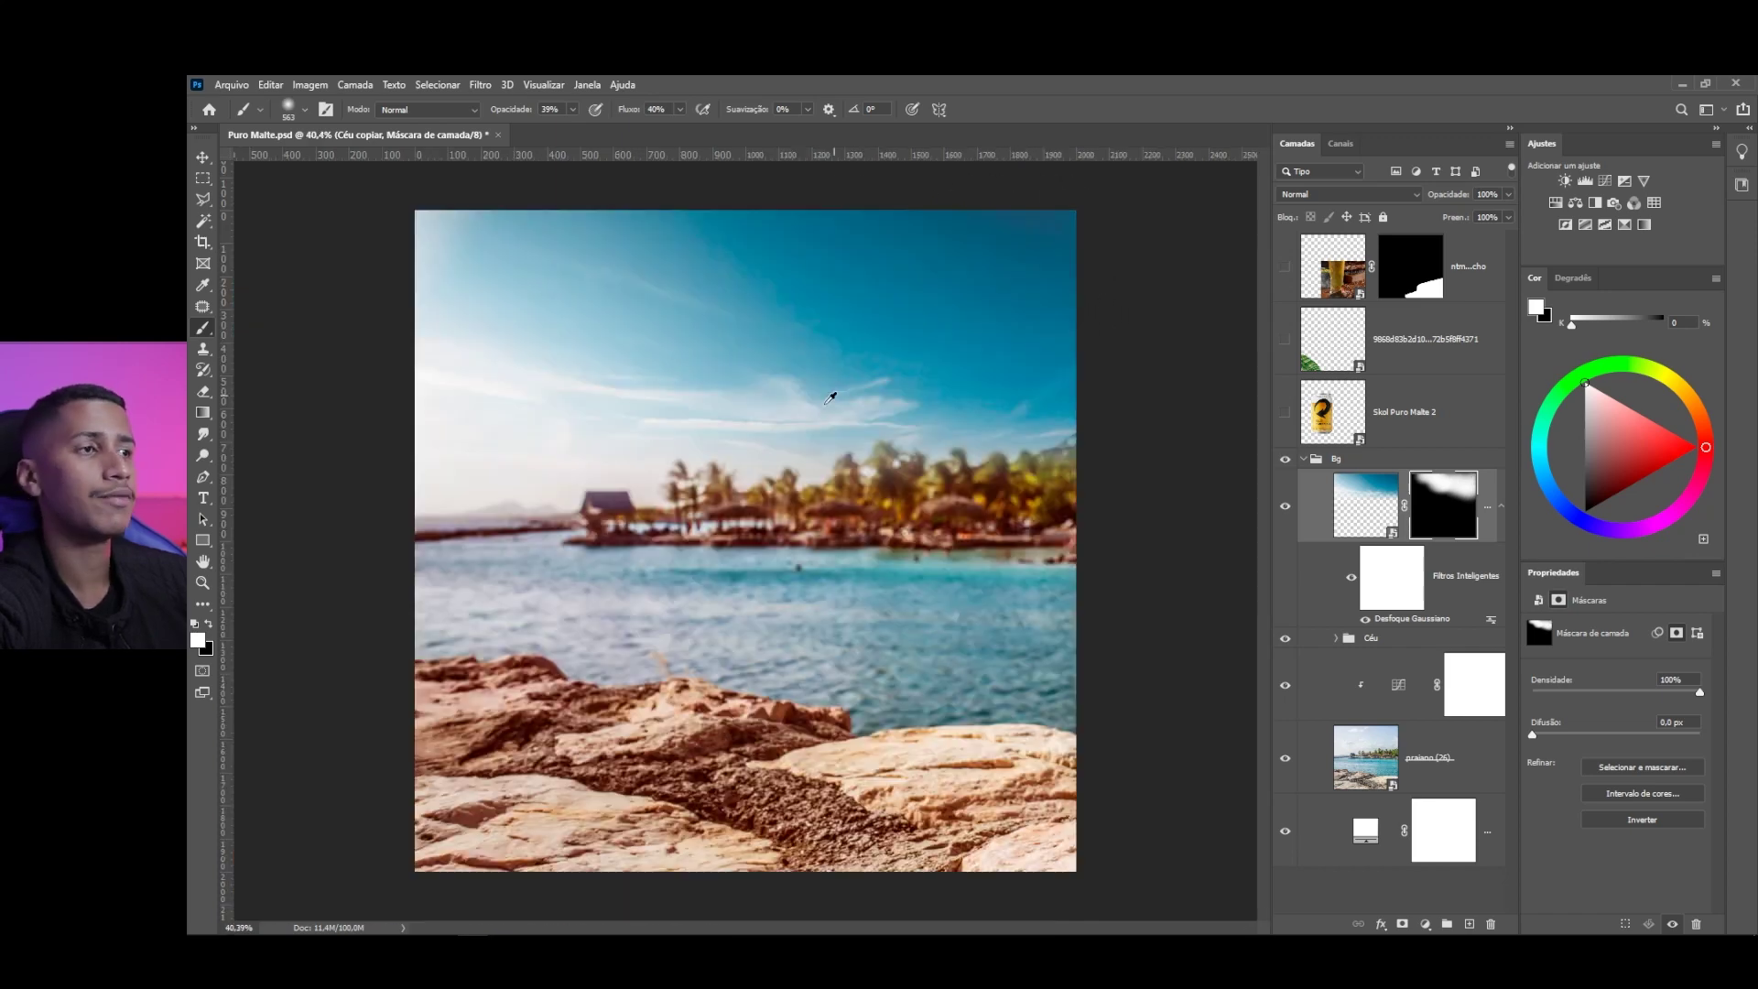
scroll(726, 256, "up", 2)
left_click_drag(726, 256, 1013, 479)
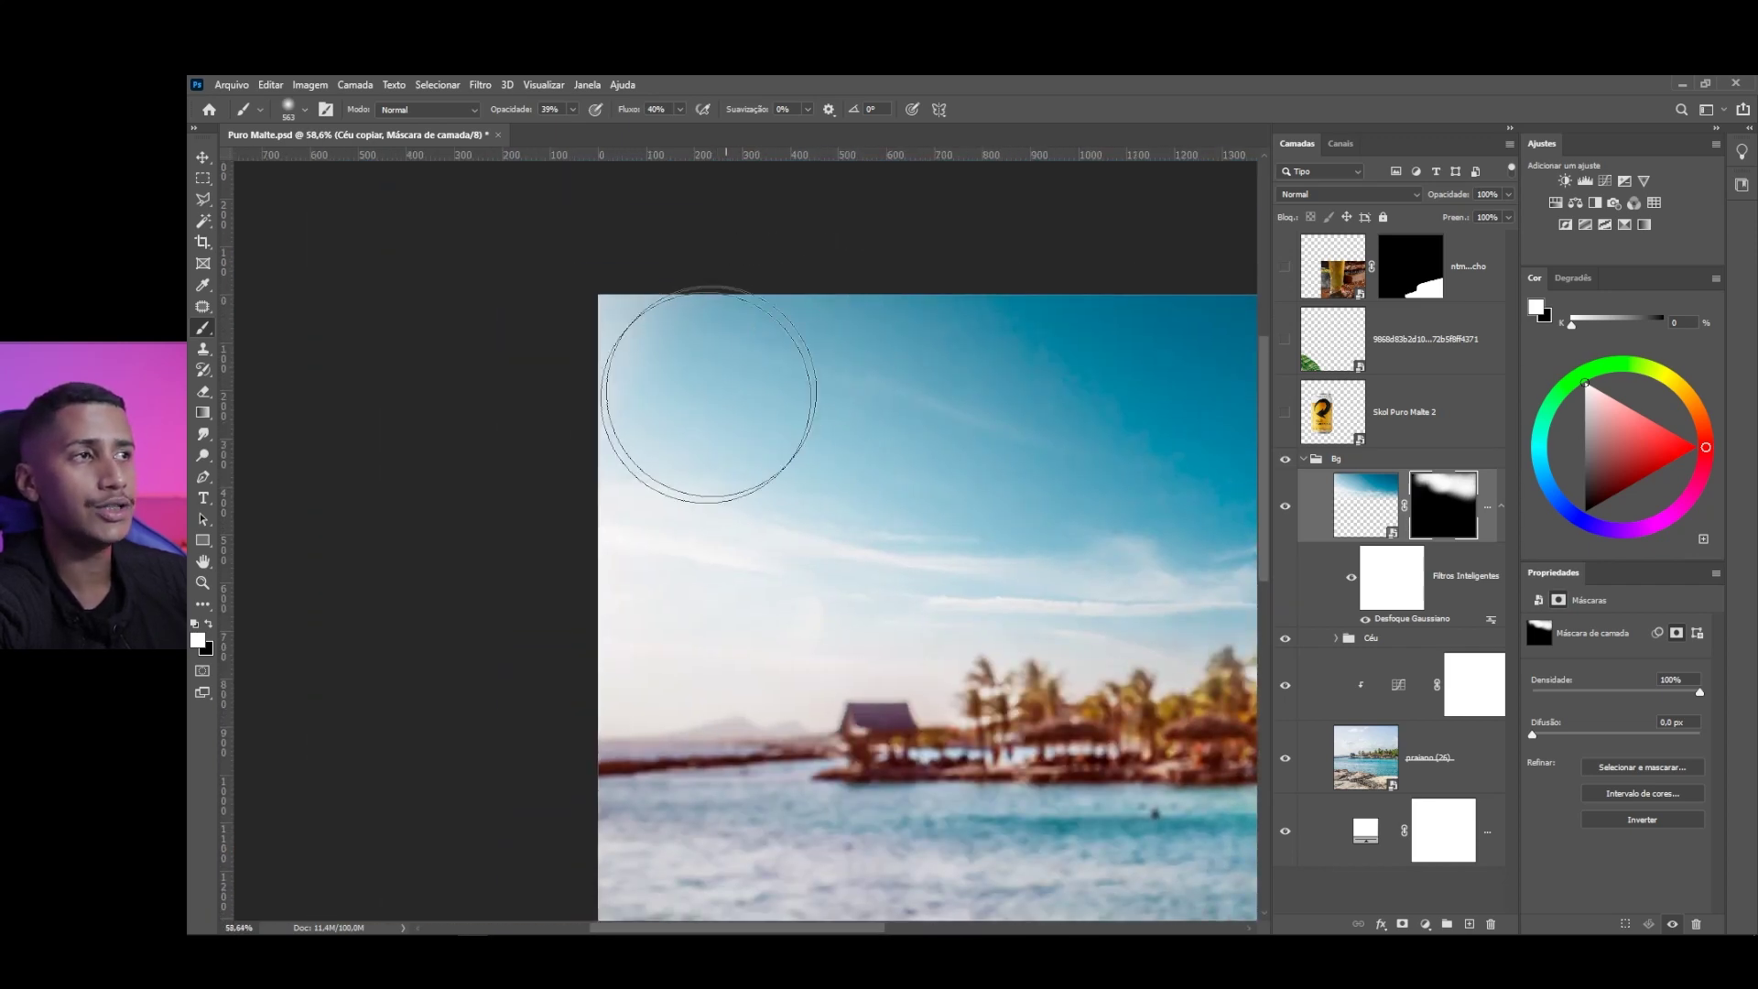
Examine how the sky blends over the palm trees and huts along the horizon
scroll(934, 420, "down", 3)
scroll(711, 420, "up", 1)
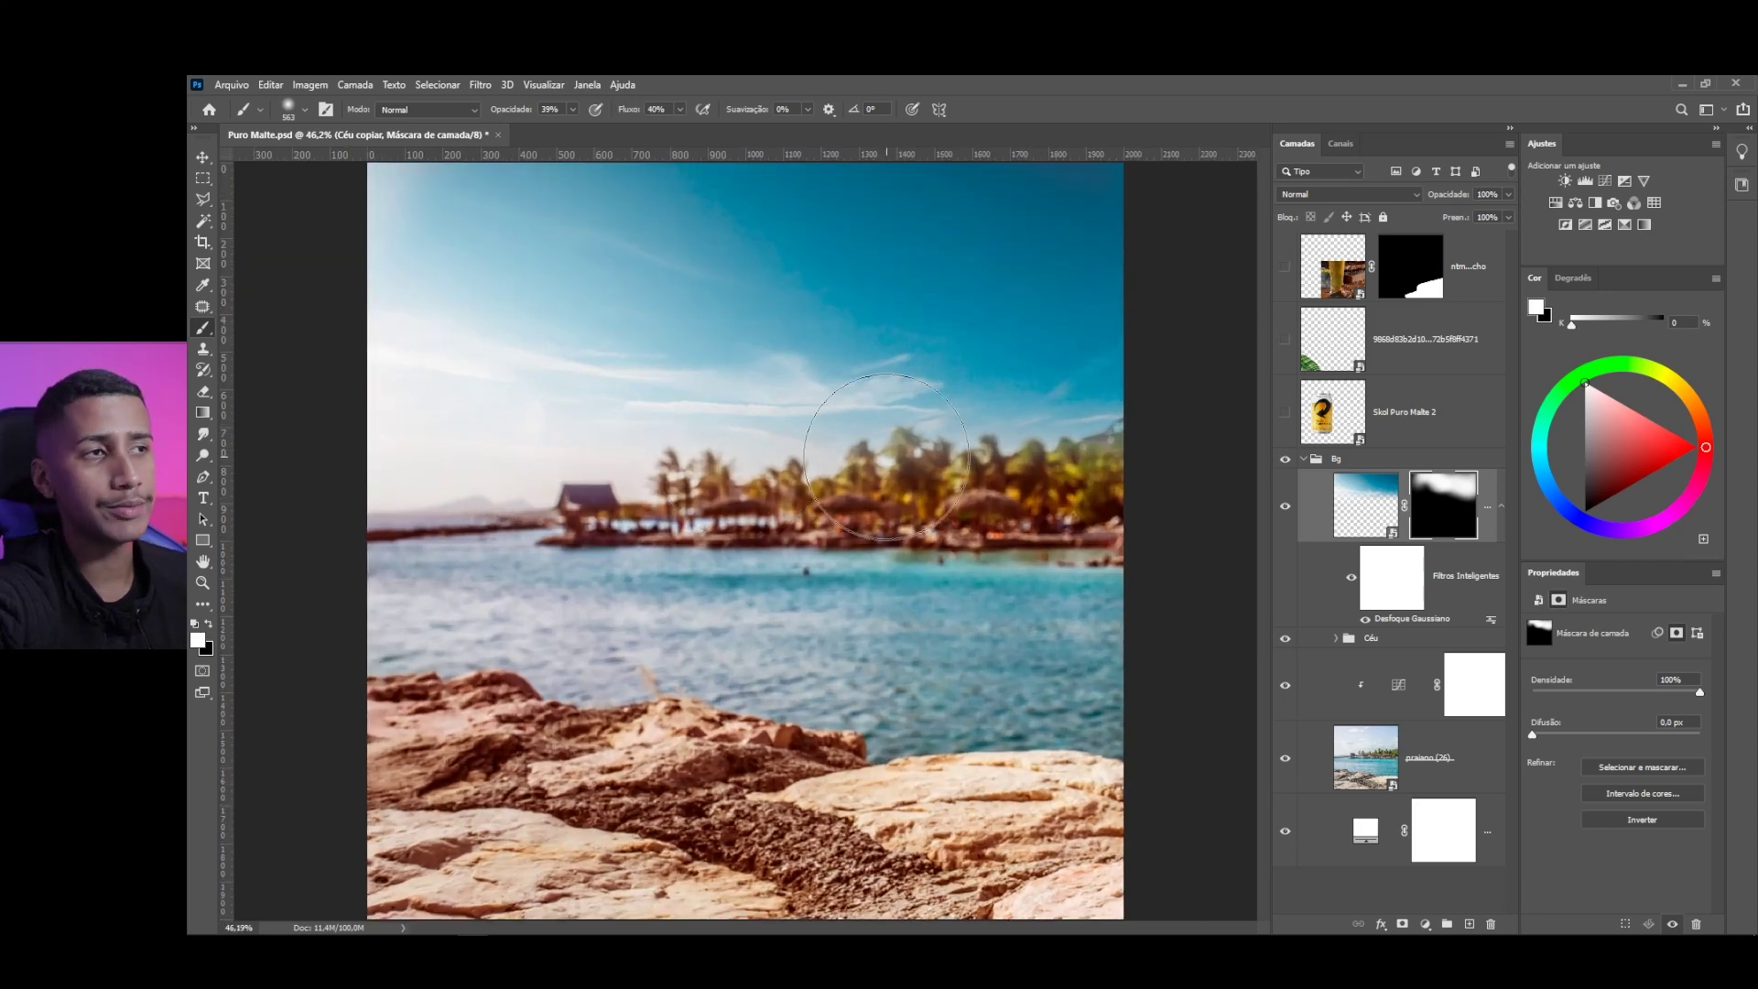
scroll(911, 431, "up", 7)
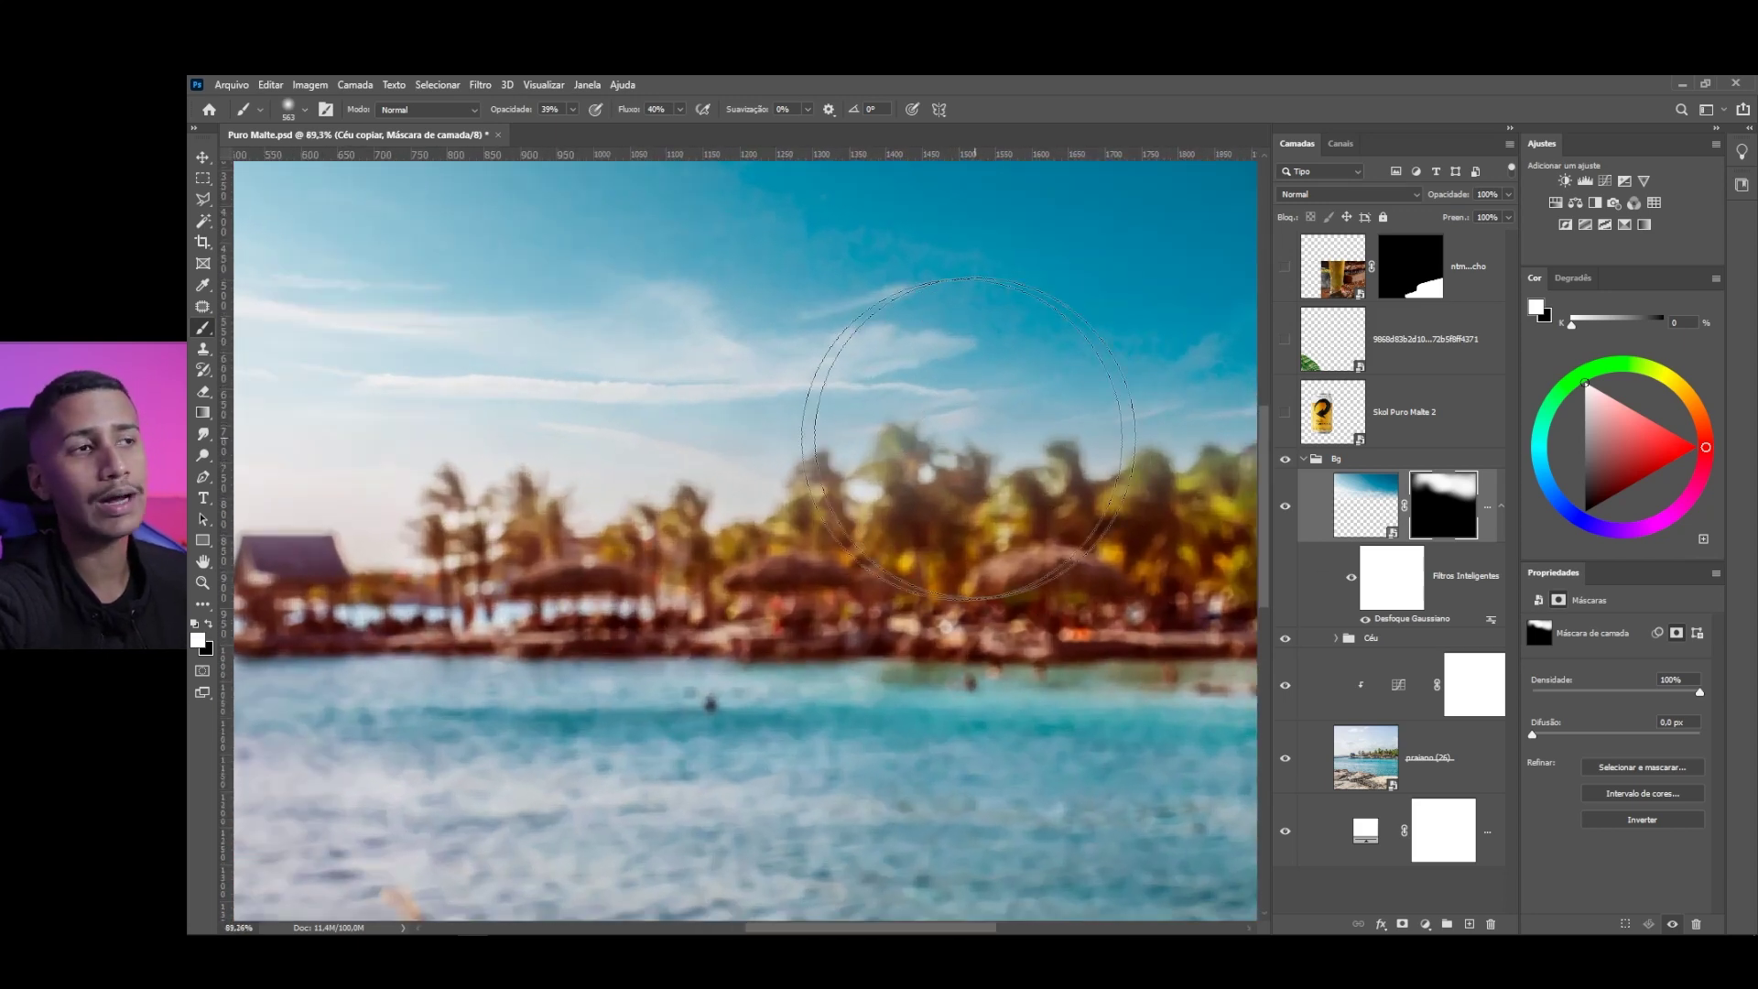
scroll(879, 380, "down", 4)
scroll(934, 394, "up", 4)
scroll(916, 442, "down", 4)
scroll(915, 442, "up", 10)
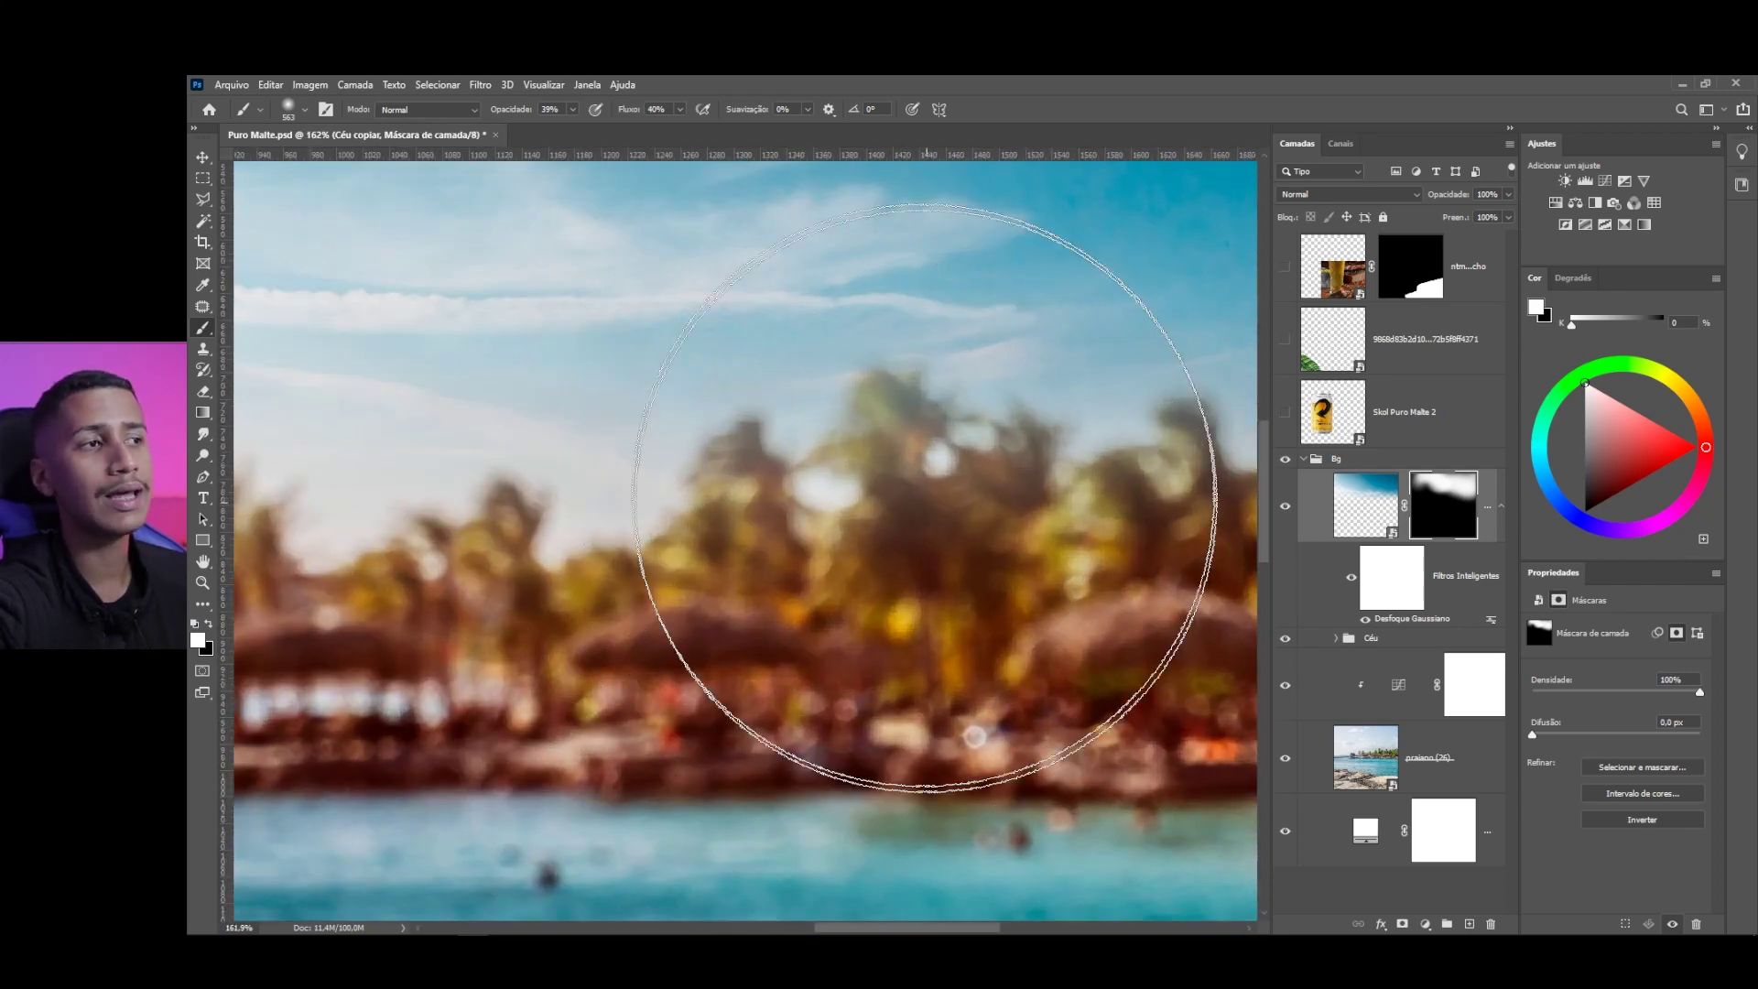
scroll(989, 467, "down", 3)
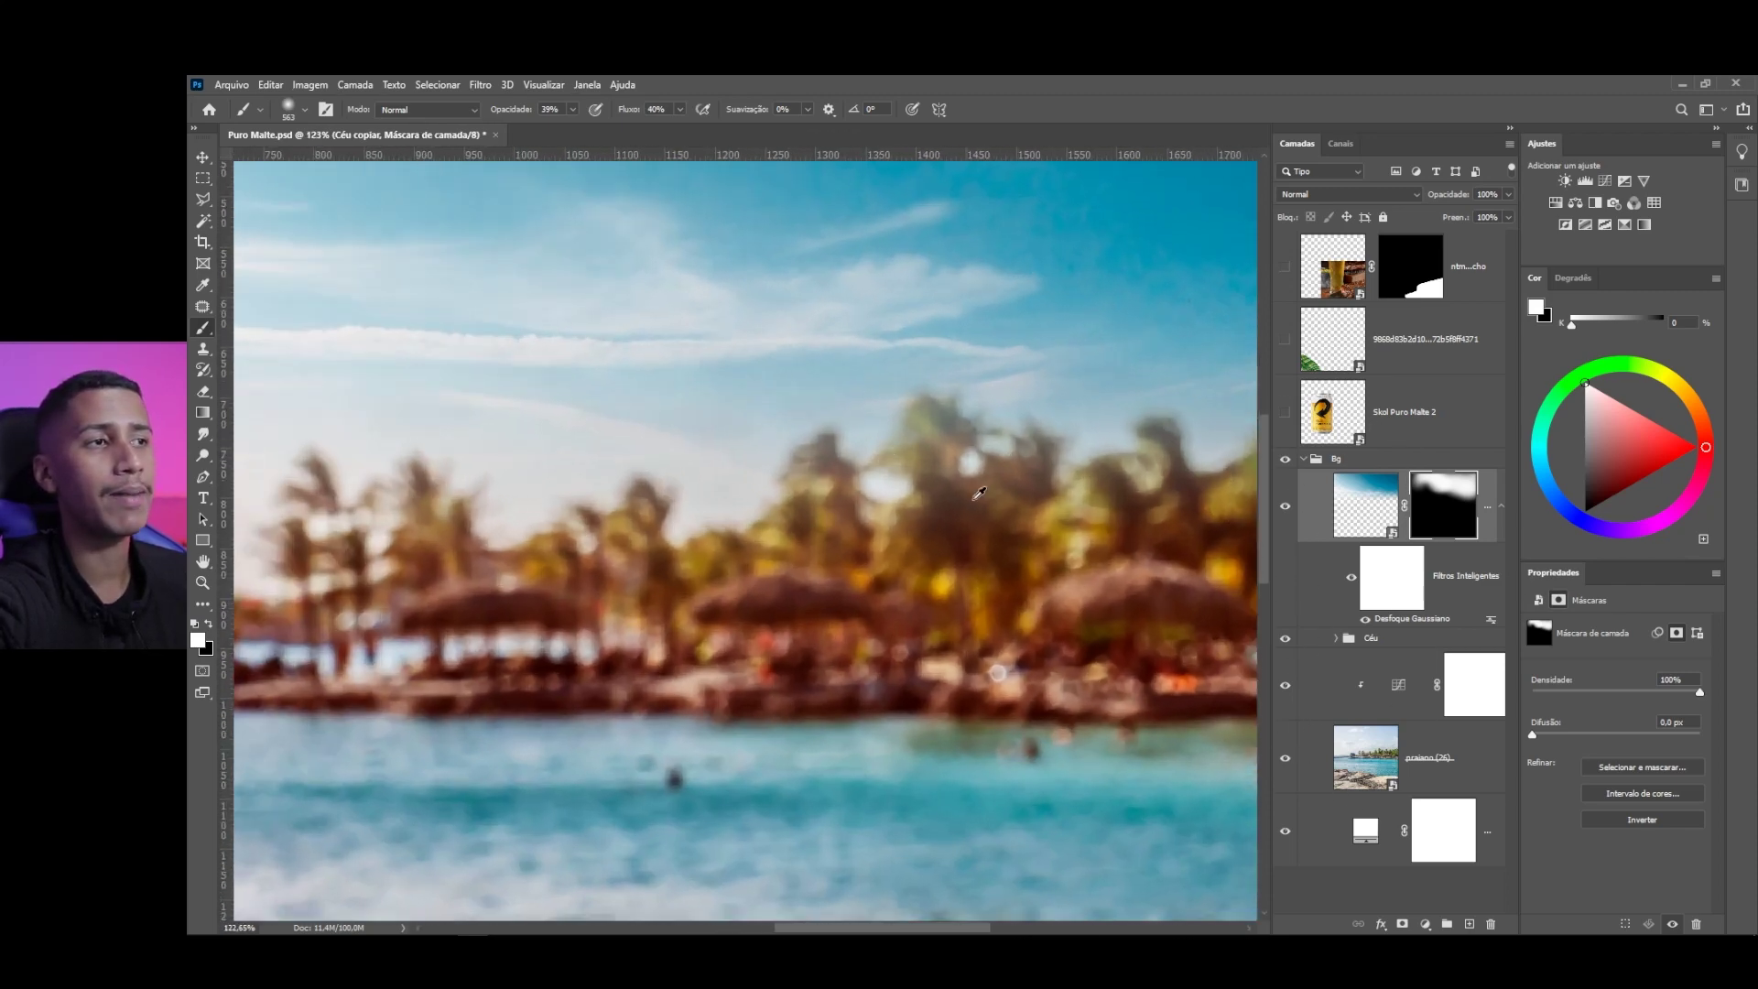
Add a white layer mask to the Céu group and paint black over the palms, huts and shoreline
left_click(1285, 506)
left_click(1378, 638)
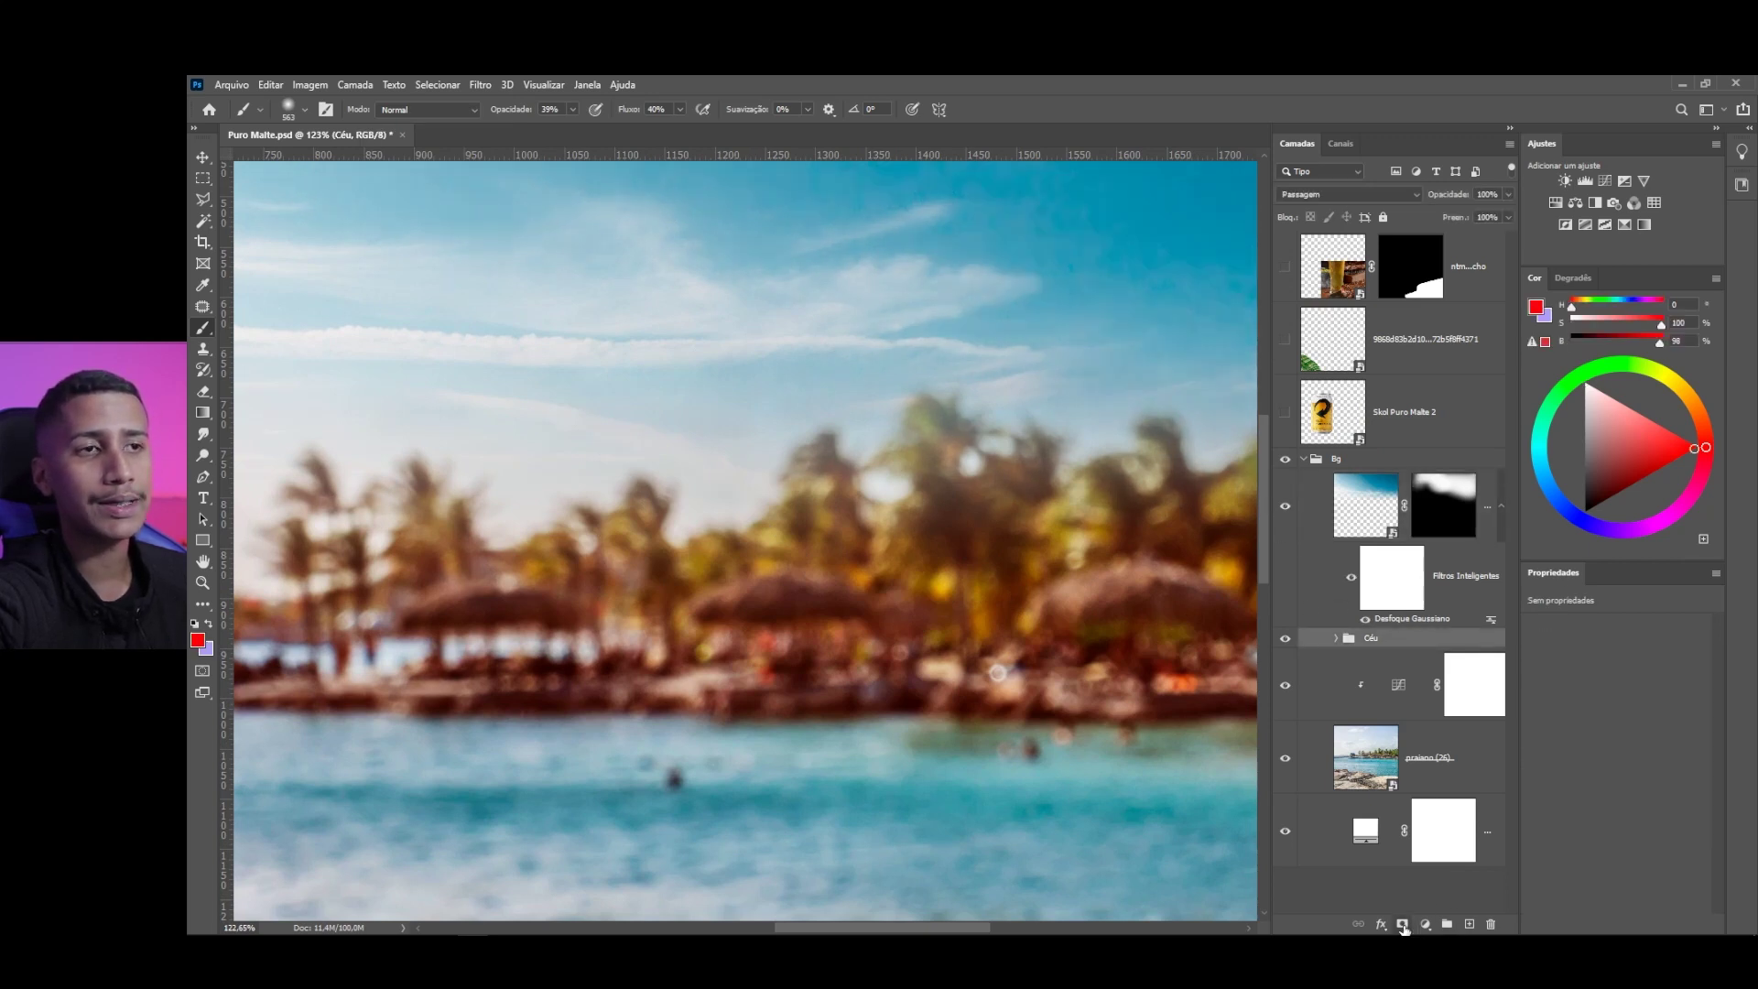
left_click(1402, 925)
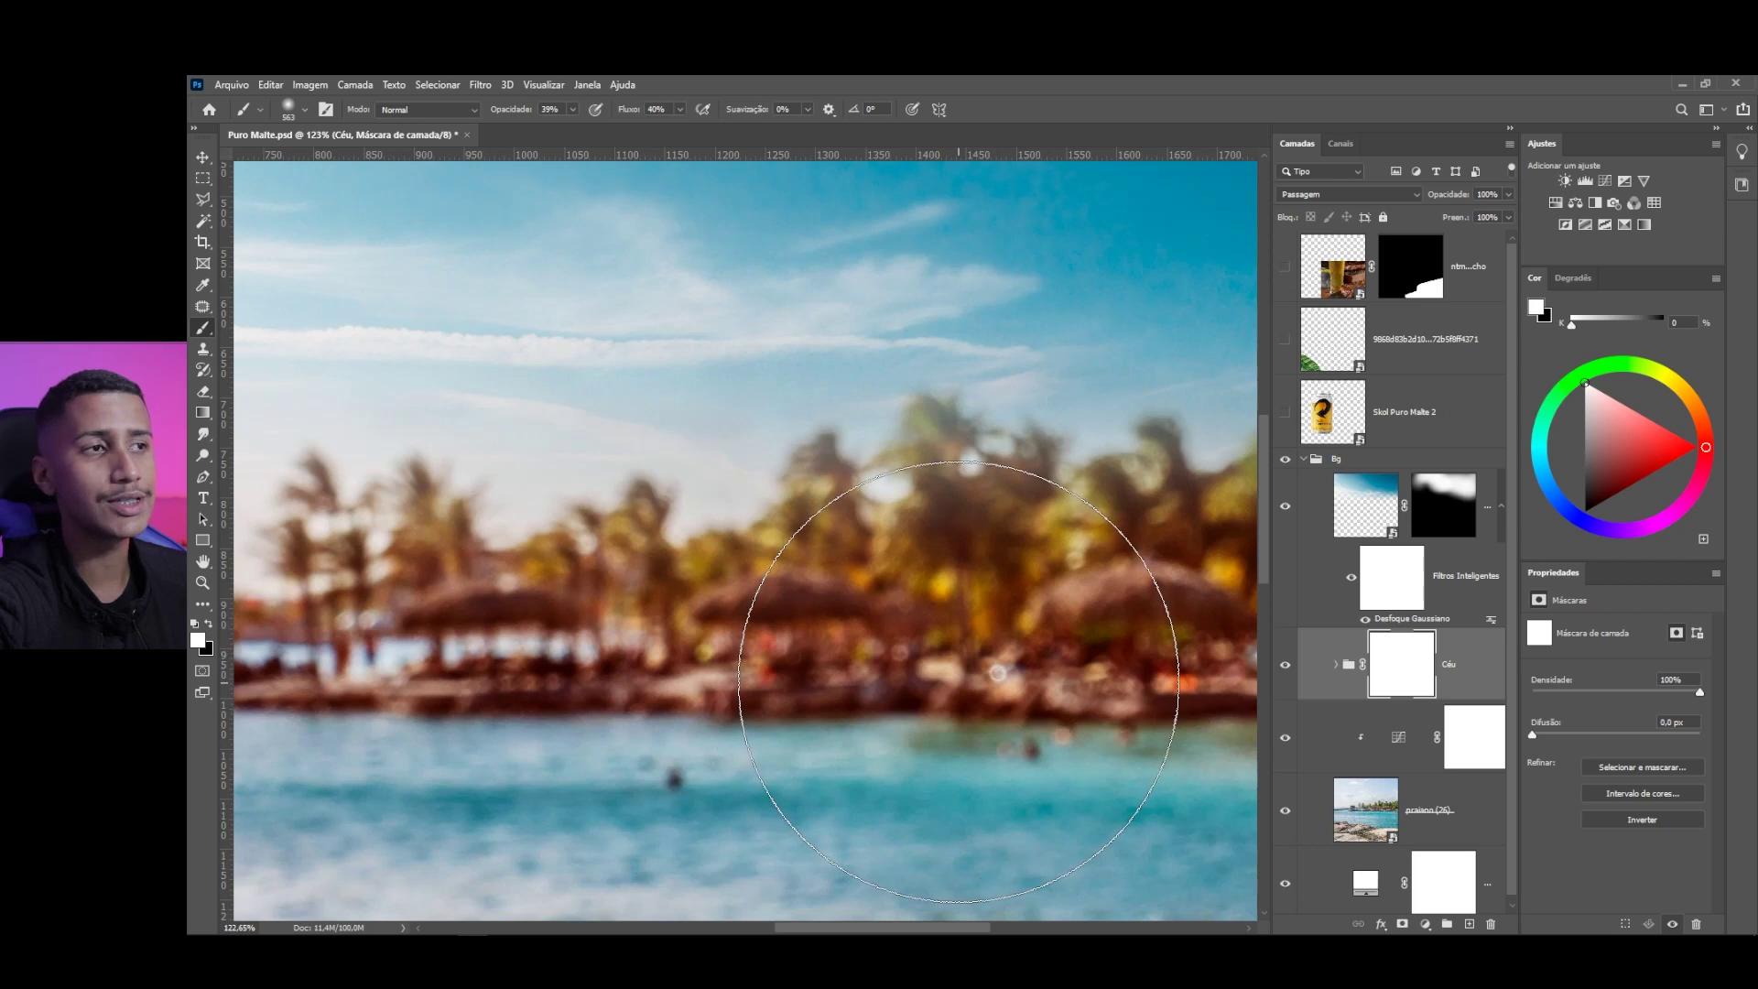
left_click(207, 624)
mouse_move(1178, 667)
left_mouse_down()
mouse_move(888, 615)
mouse_move(941, 634)
mouse_move(781, 600)
mouse_move(974, 596)
mouse_move(1053, 628)
mouse_move(594, 655)
left_mouse_up()
left_click_drag(879, 635, 572, 661)
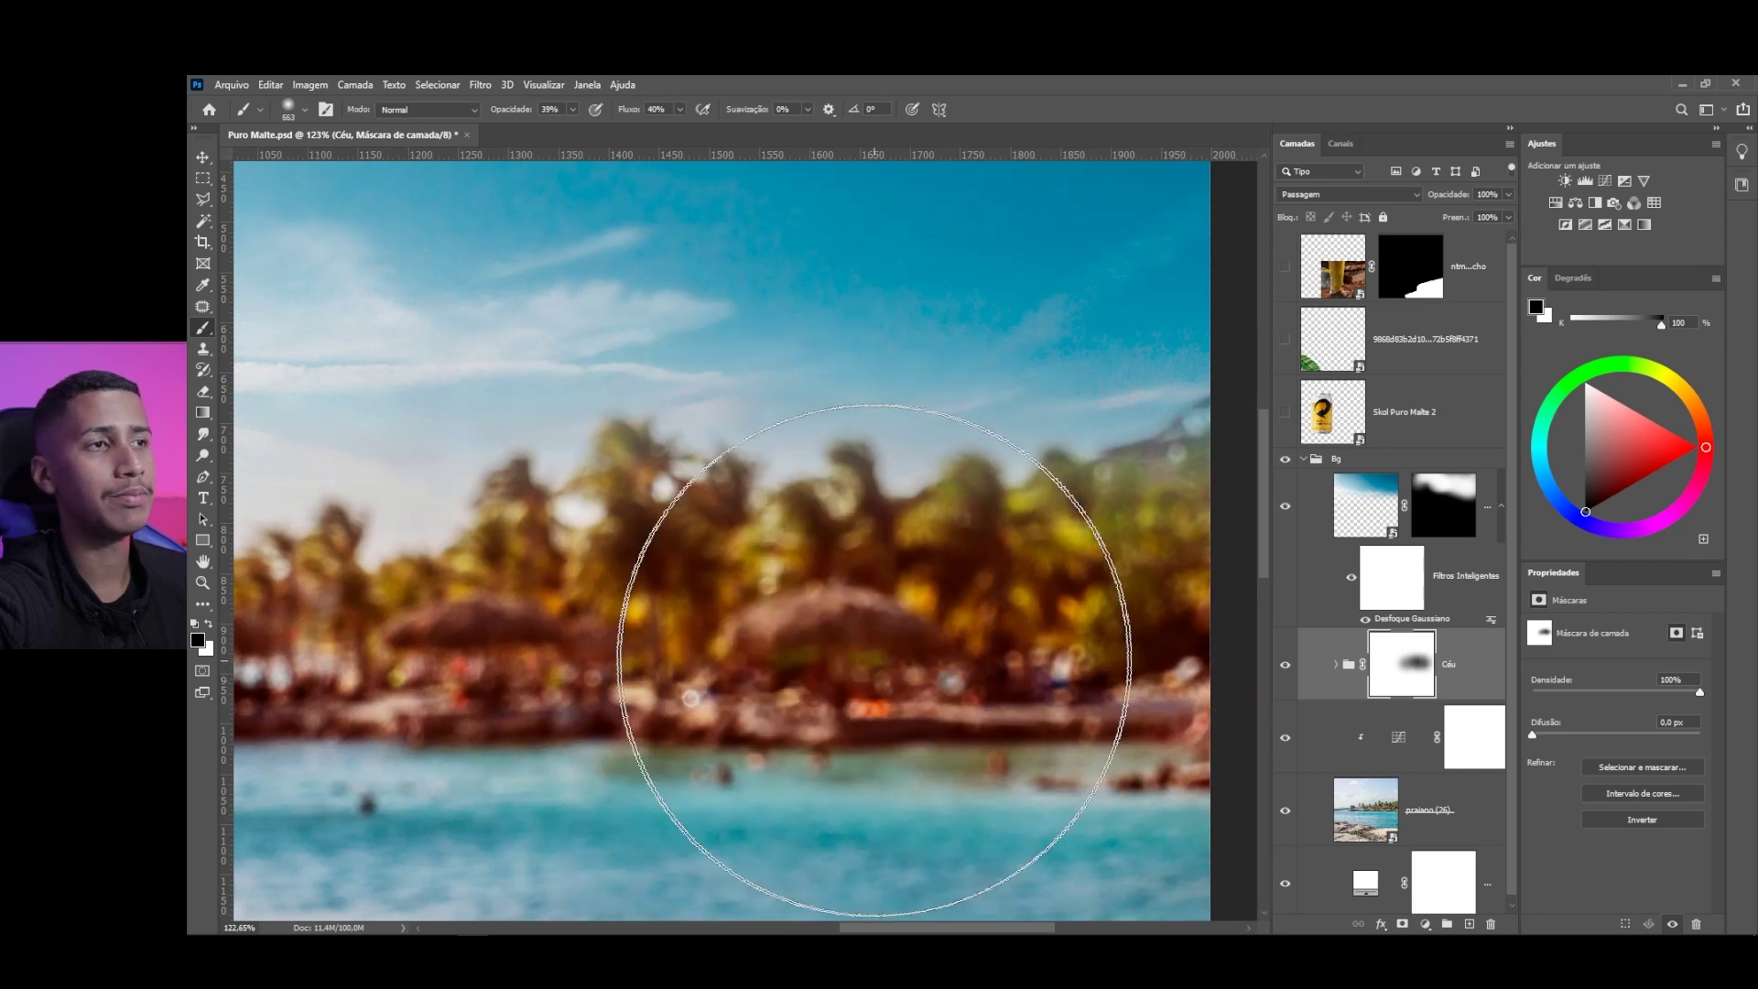
Enlarge the brush and continue painting black on the Céu mask along the horizon toward the hut and distant hills
key("bracketright")
scroll(797, 653, "down", 3)
key("bracketright")
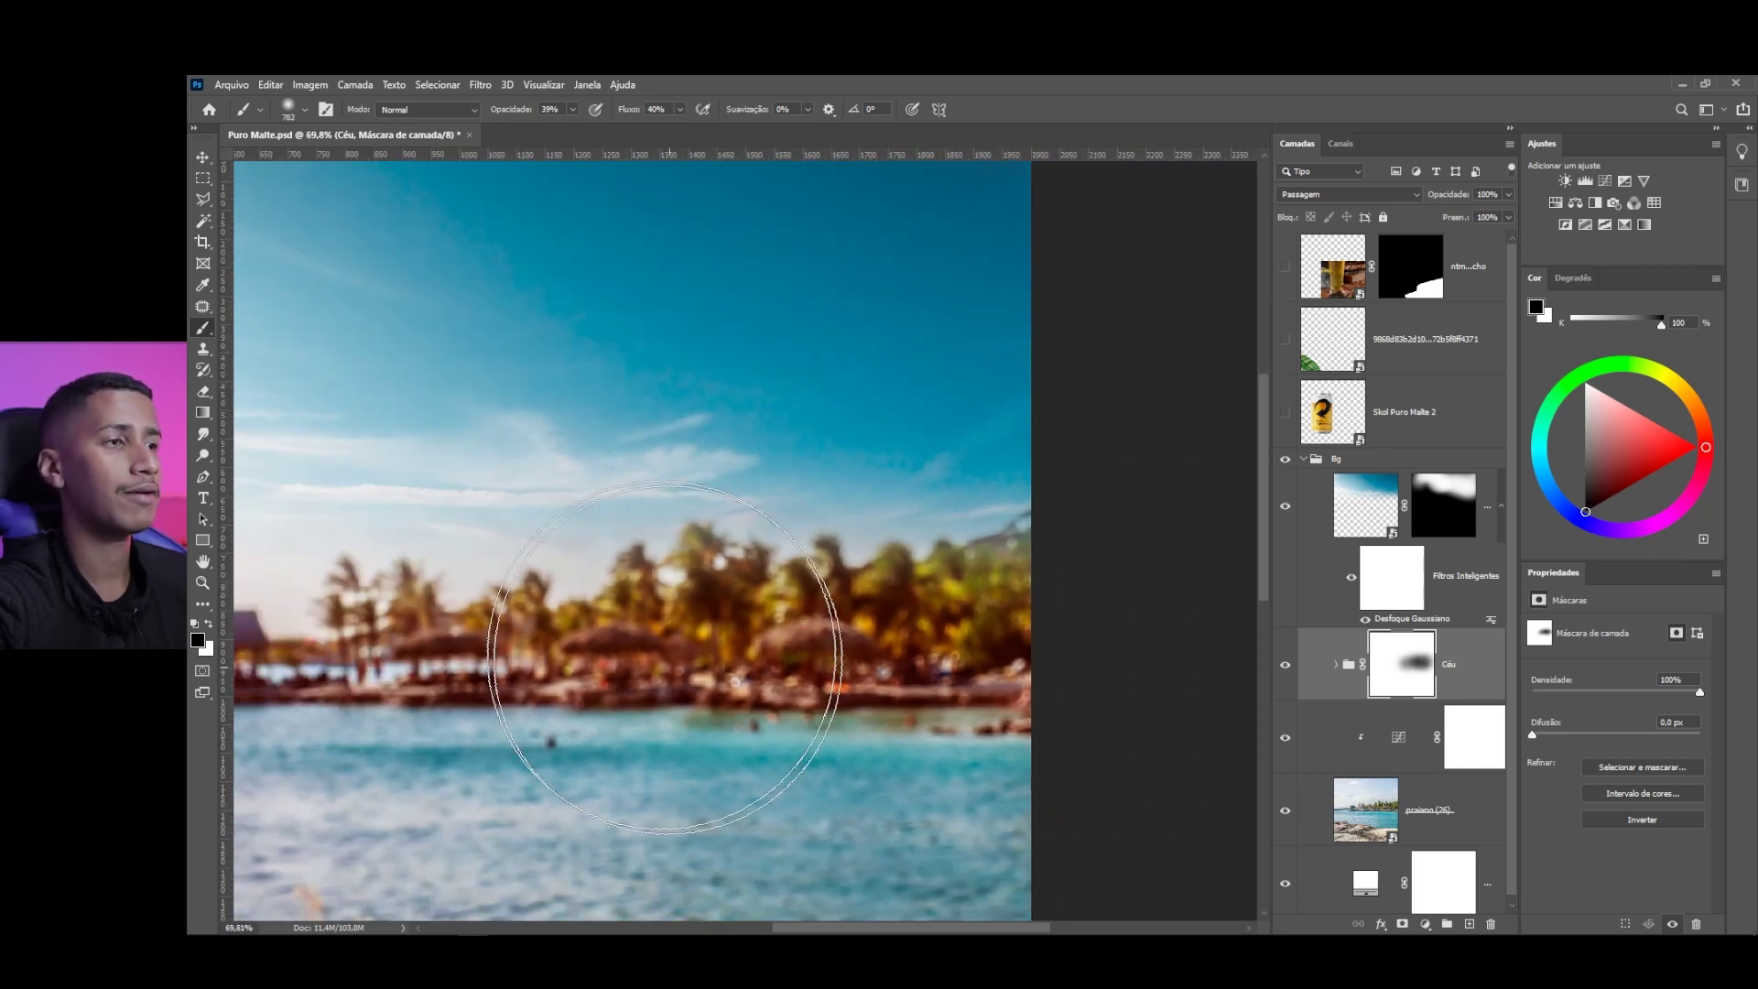
mouse_move(296, 626)
left_mouse_down()
mouse_move(714, 623)
mouse_move(348, 653)
left_mouse_up()
scroll(353, 654, "down", 4)
scroll(512, 440, "up", 2)
left_click_drag(544, 354, 698, 373)
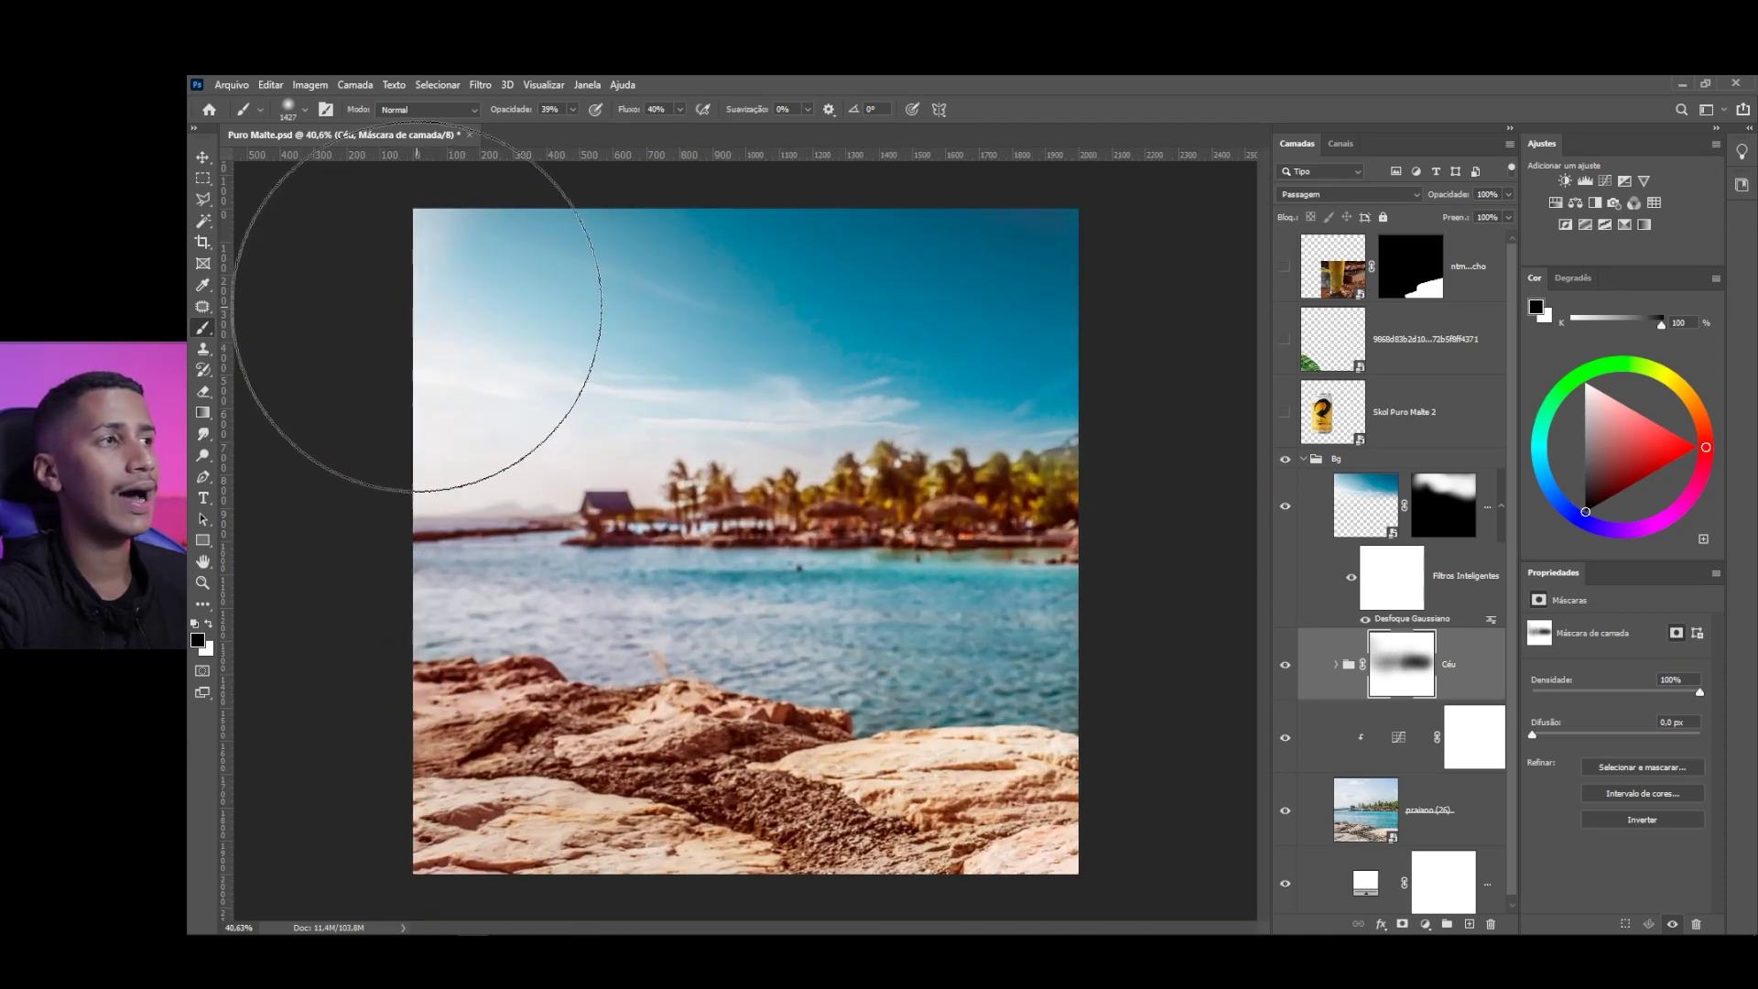
scroll(961, 621, "up", 1)
Compare the beach scene with and without the Céu group and the Céu copiar layer
left_click(1285, 664)
left_click(1285, 664)
left_click(1284, 664)
left_click(1282, 663)
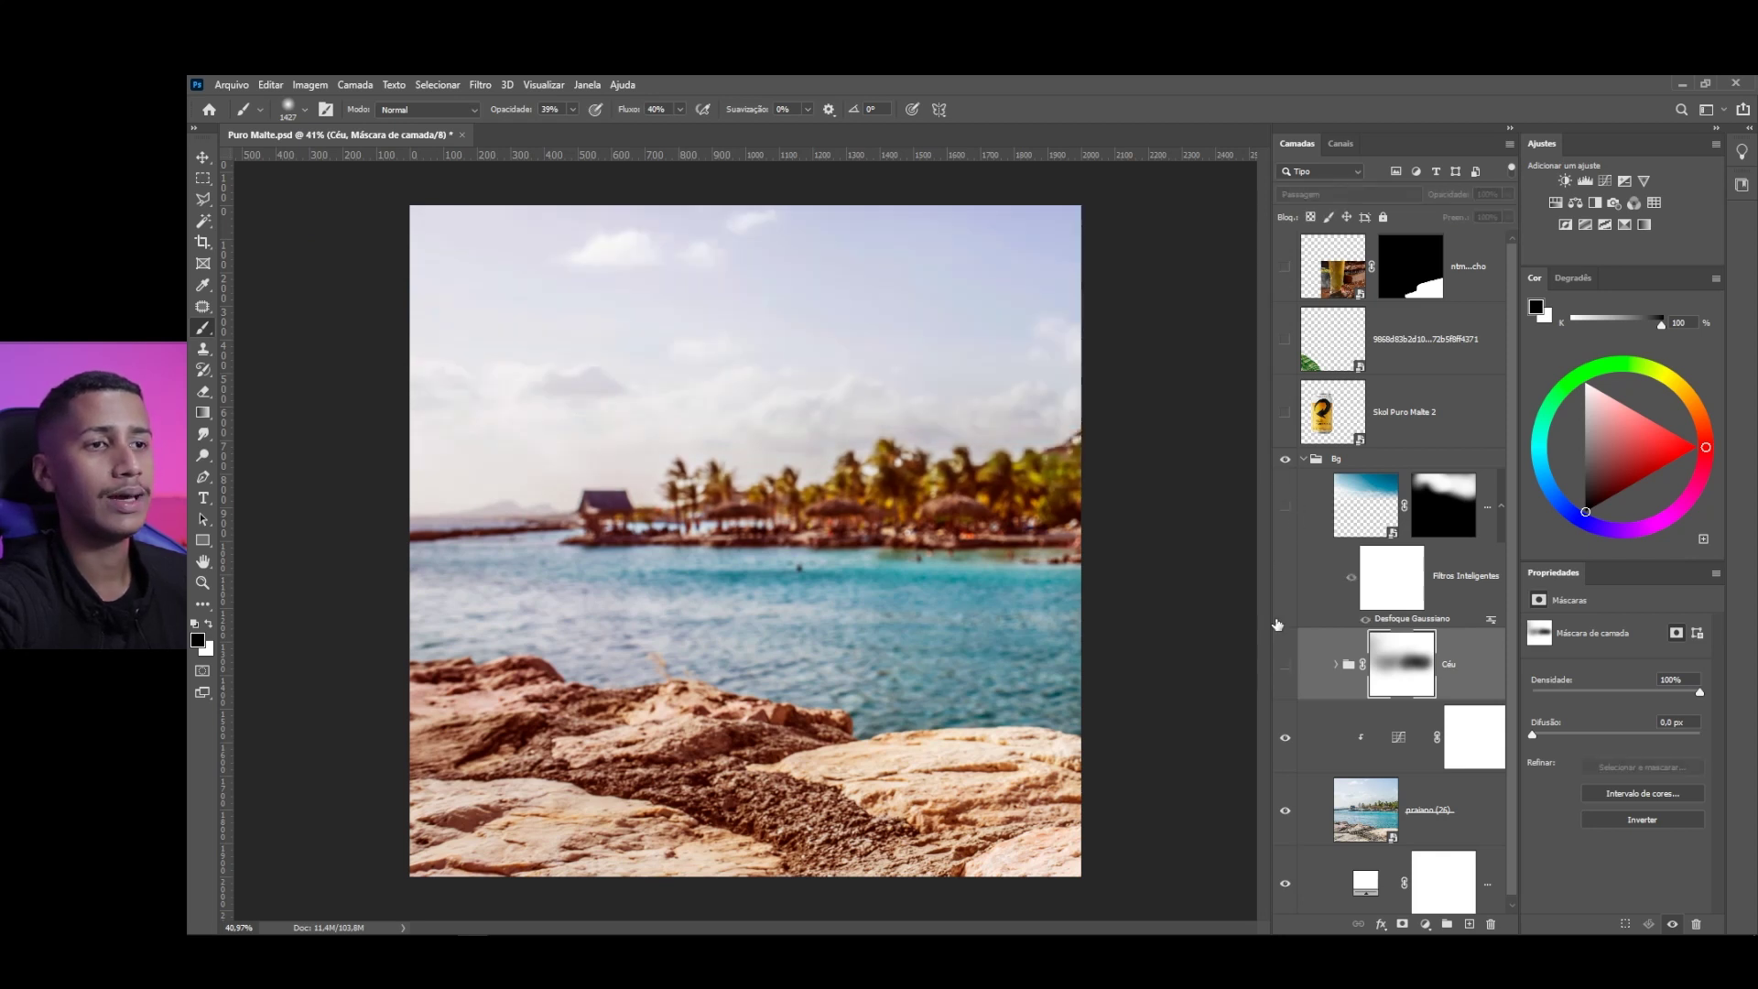
left_click(1286, 524)
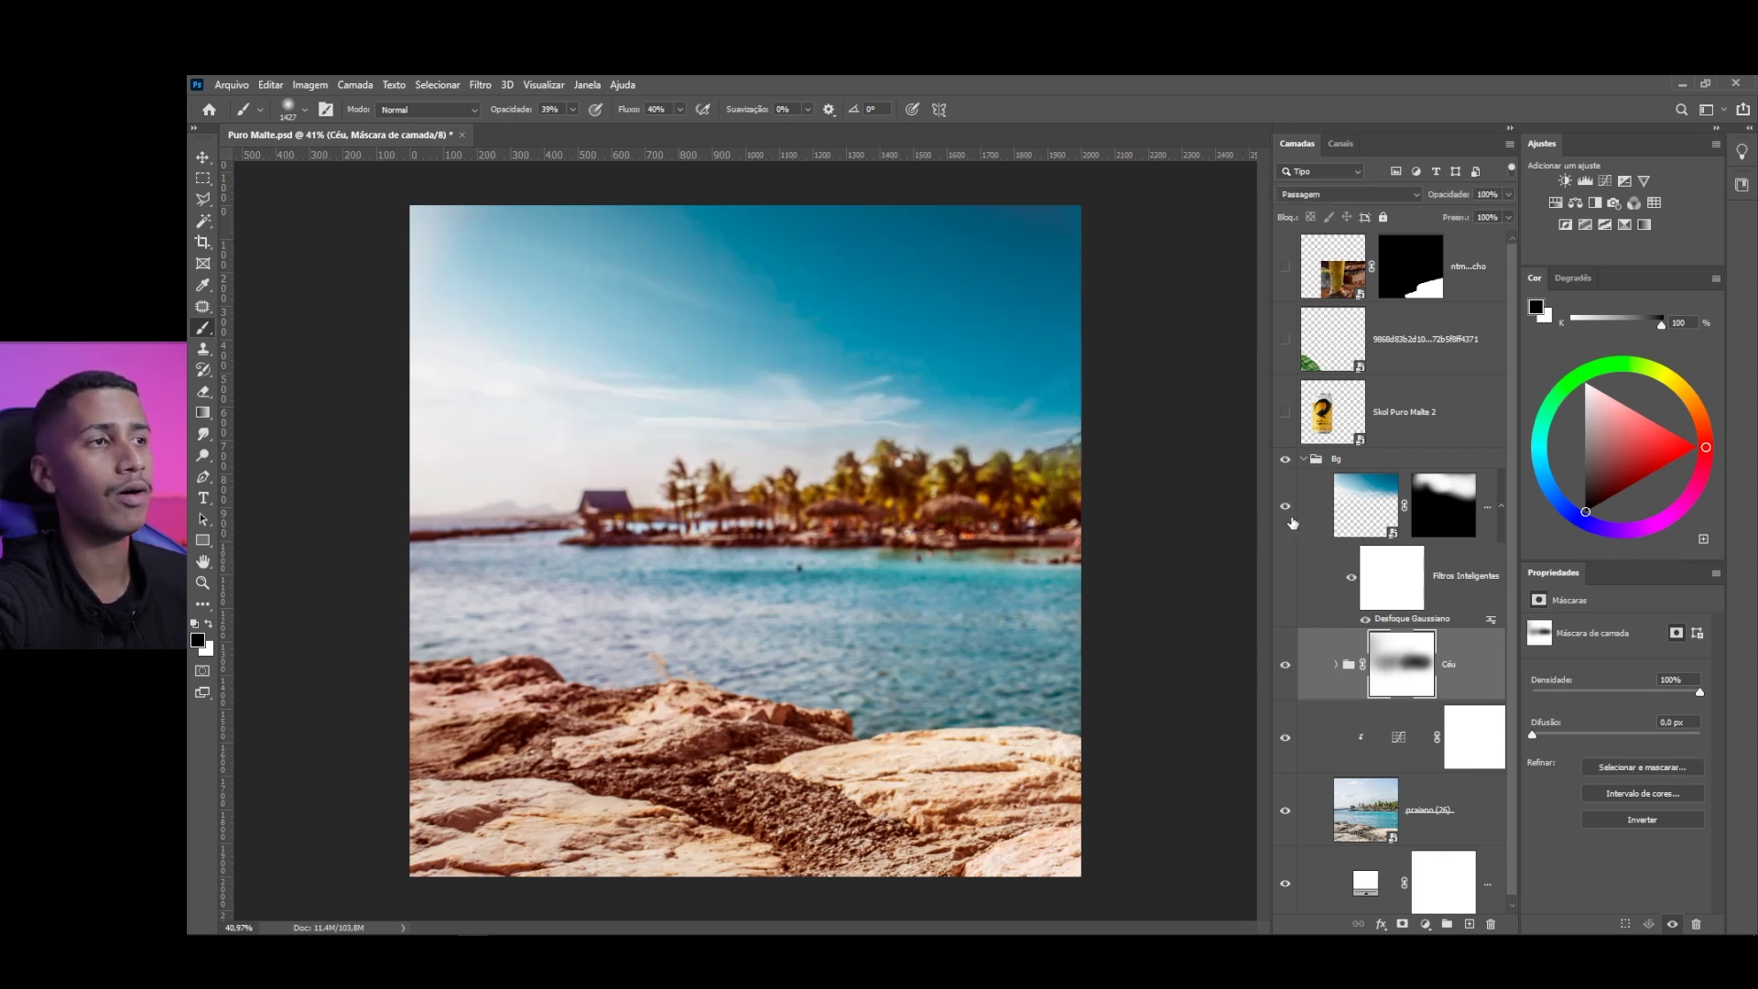
left_click(1285, 505)
left_click(1271, 666)
left_click(1285, 664)
left_click(1285, 506)
Save the Puro Malte.psd document
scroll(841, 522, "down", 3)
scroll(841, 522, "up", 1)
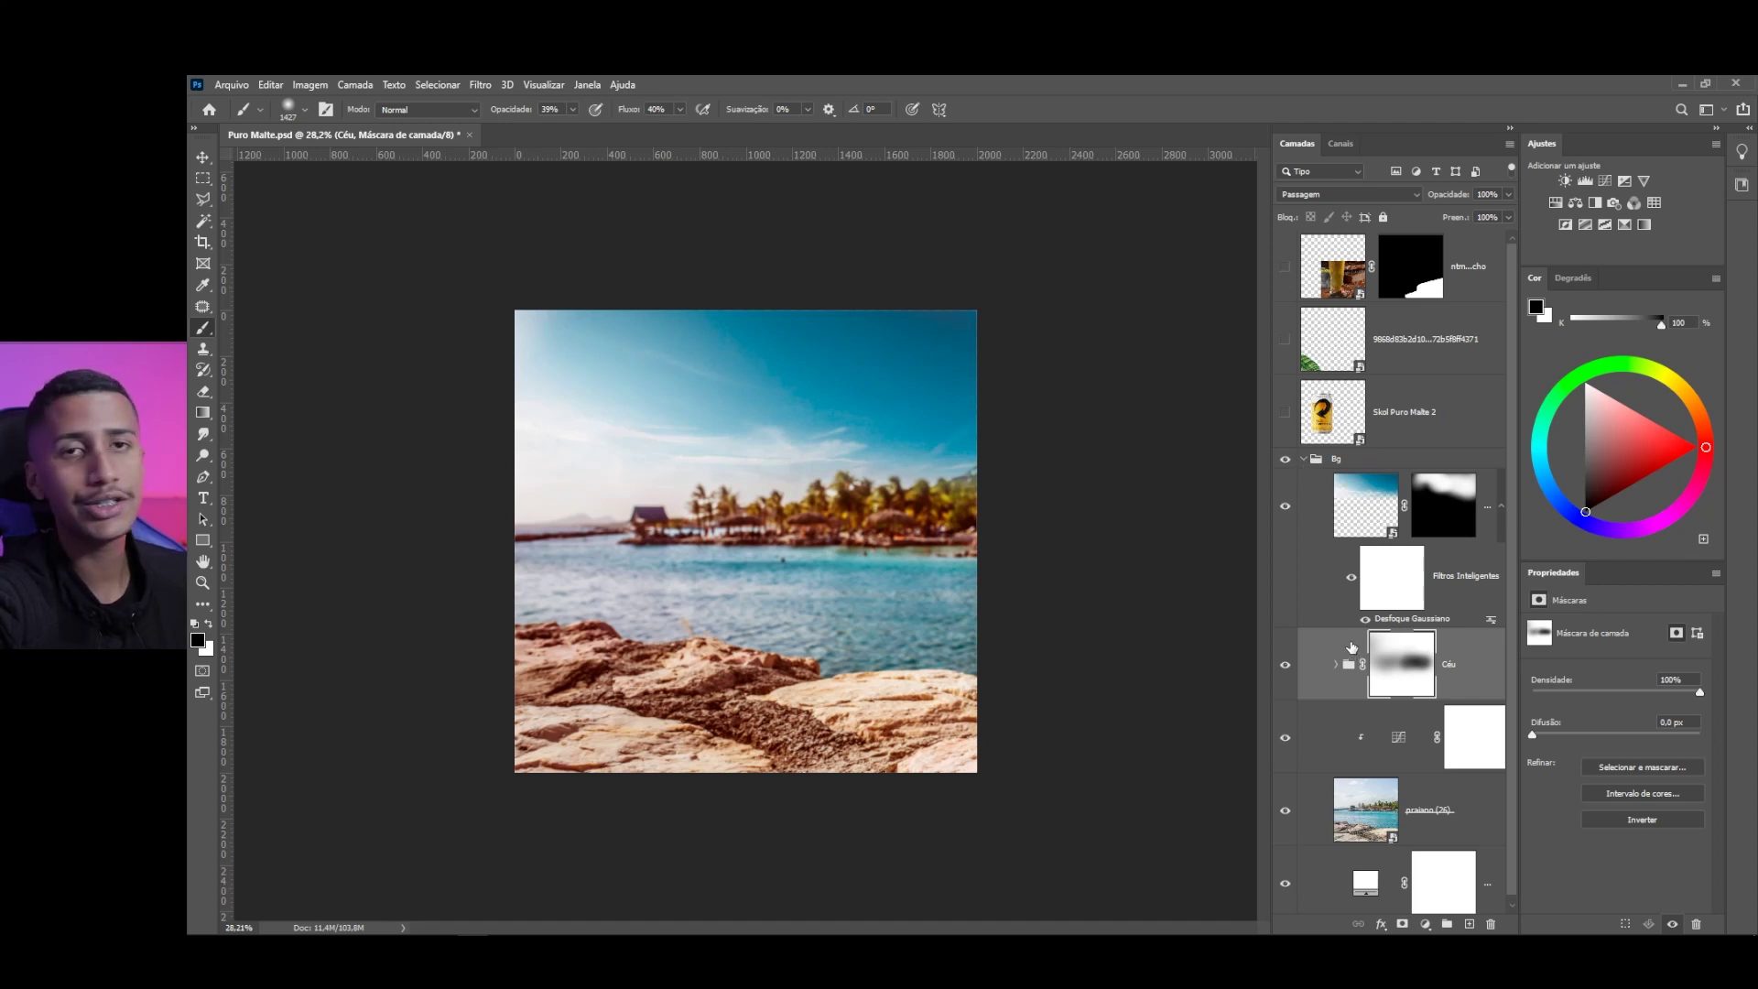
key("ctrl+s")
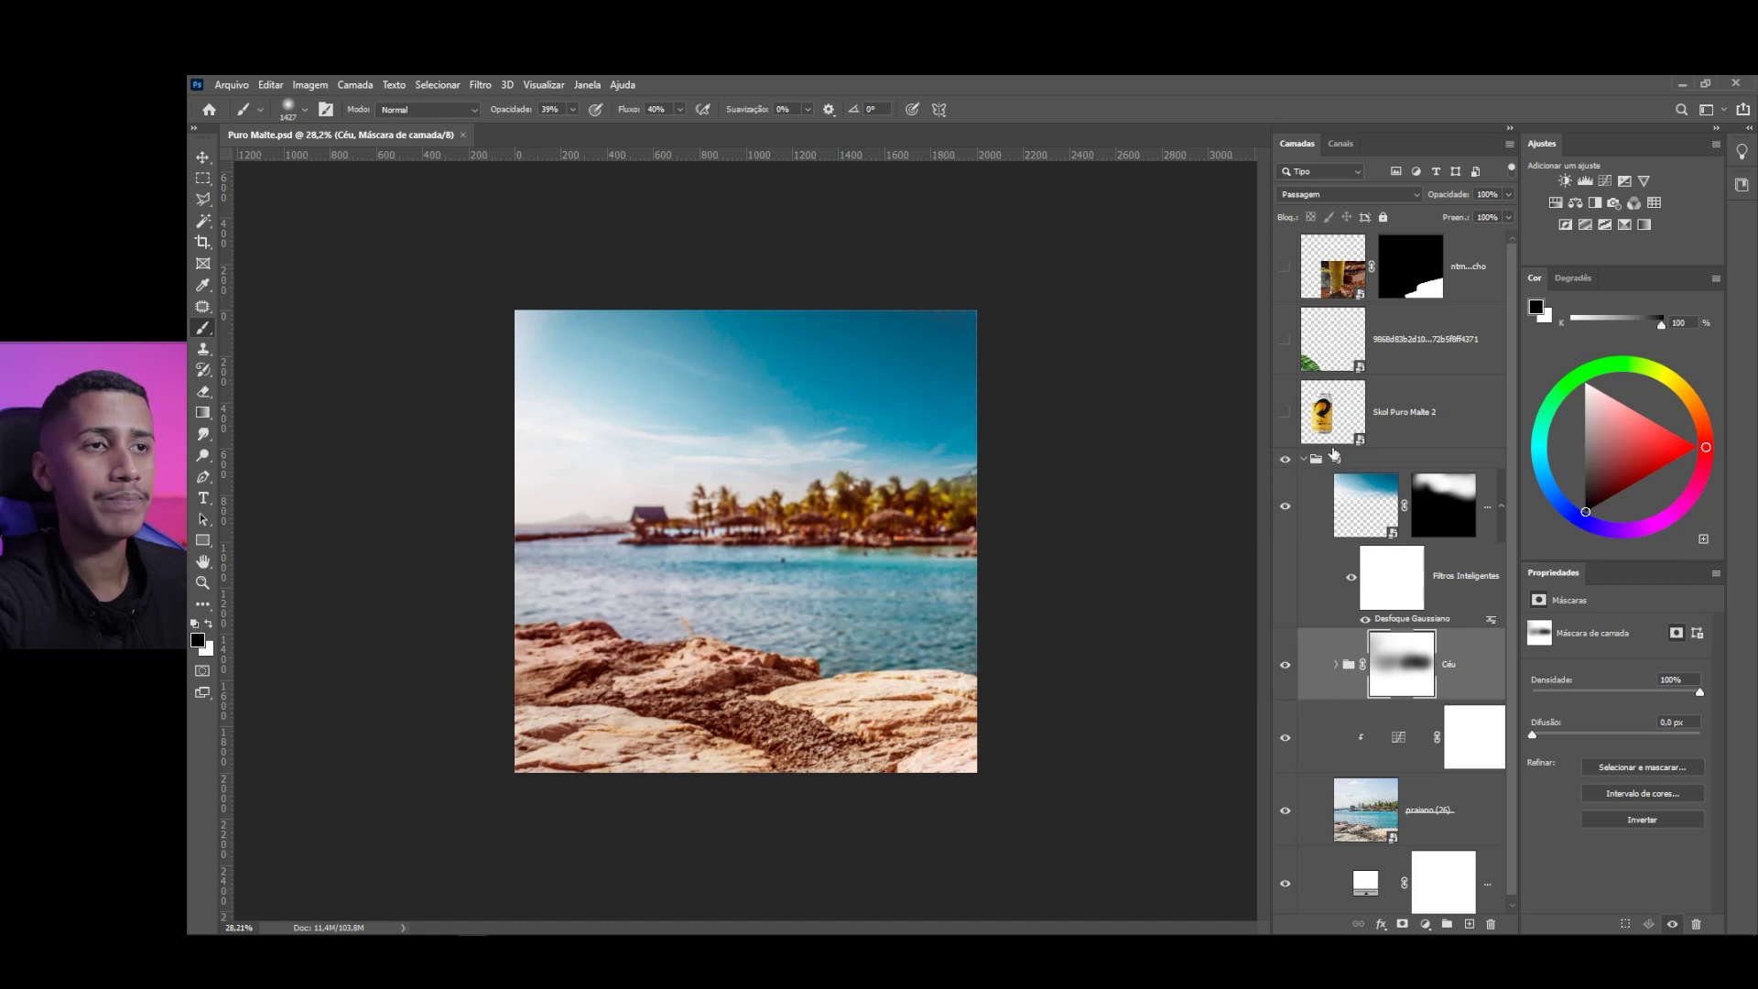
Collapse the Bg group, show the Skol Puro Malte 2 can layer and reselect the Bg group for moving
left_click(1303, 459)
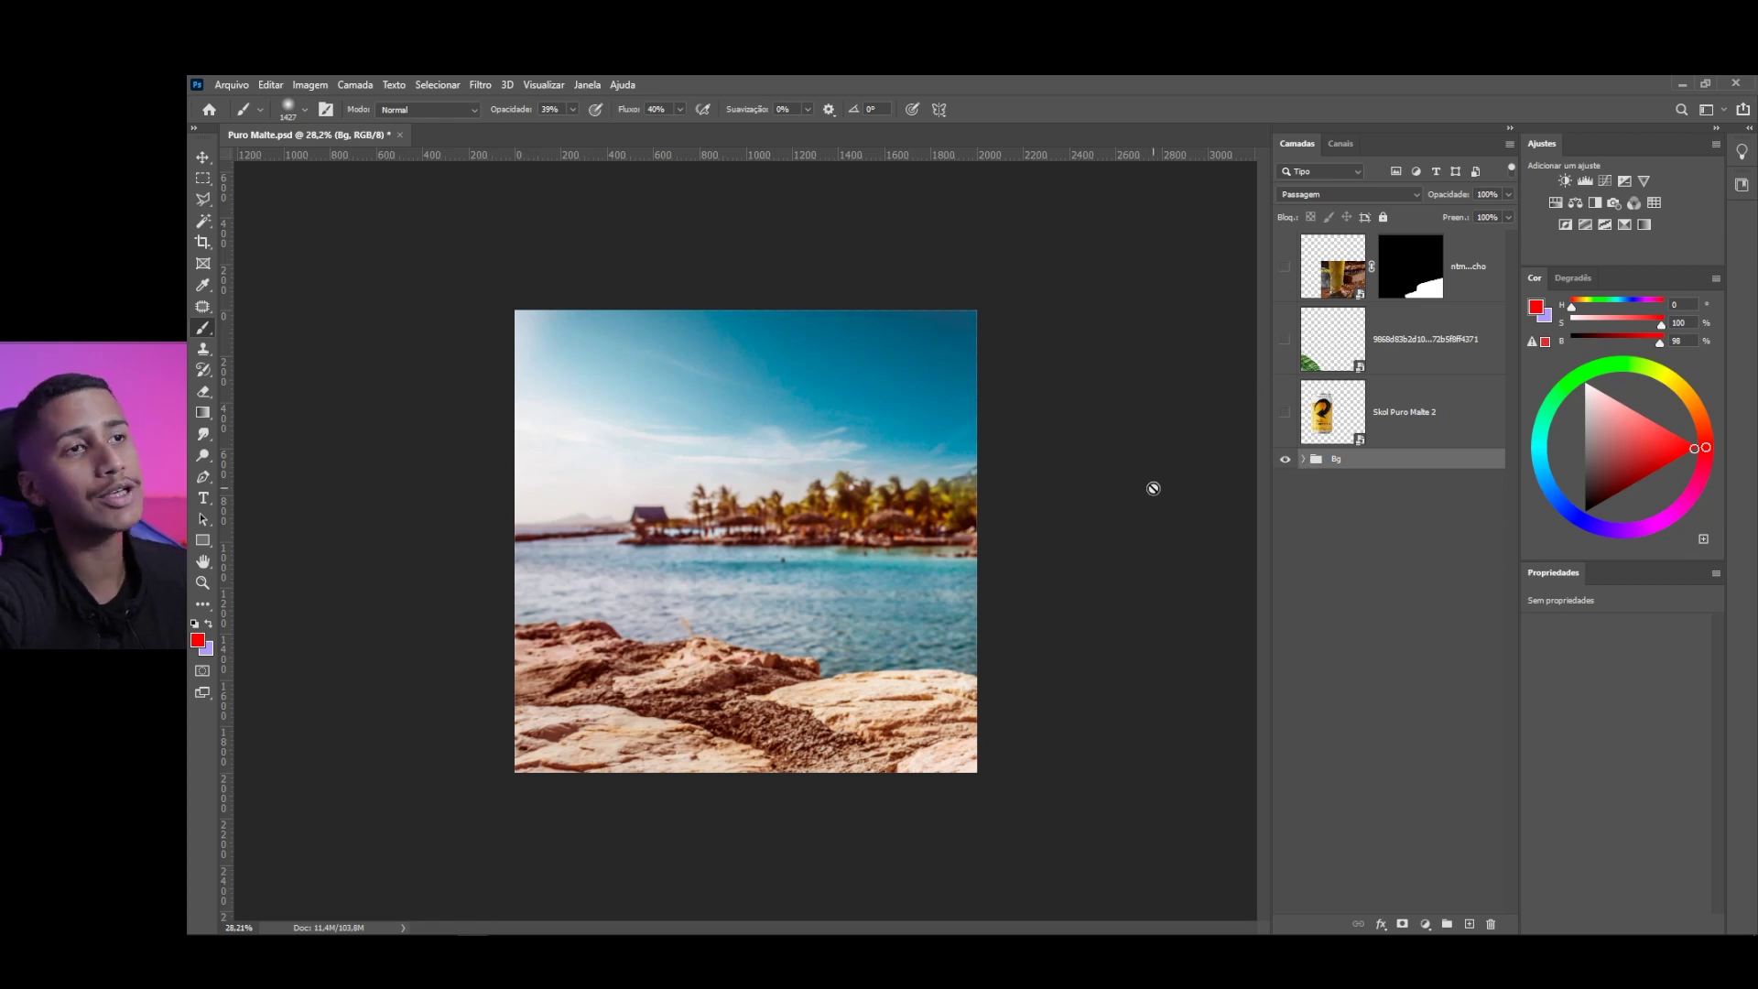
left_click(1285, 413)
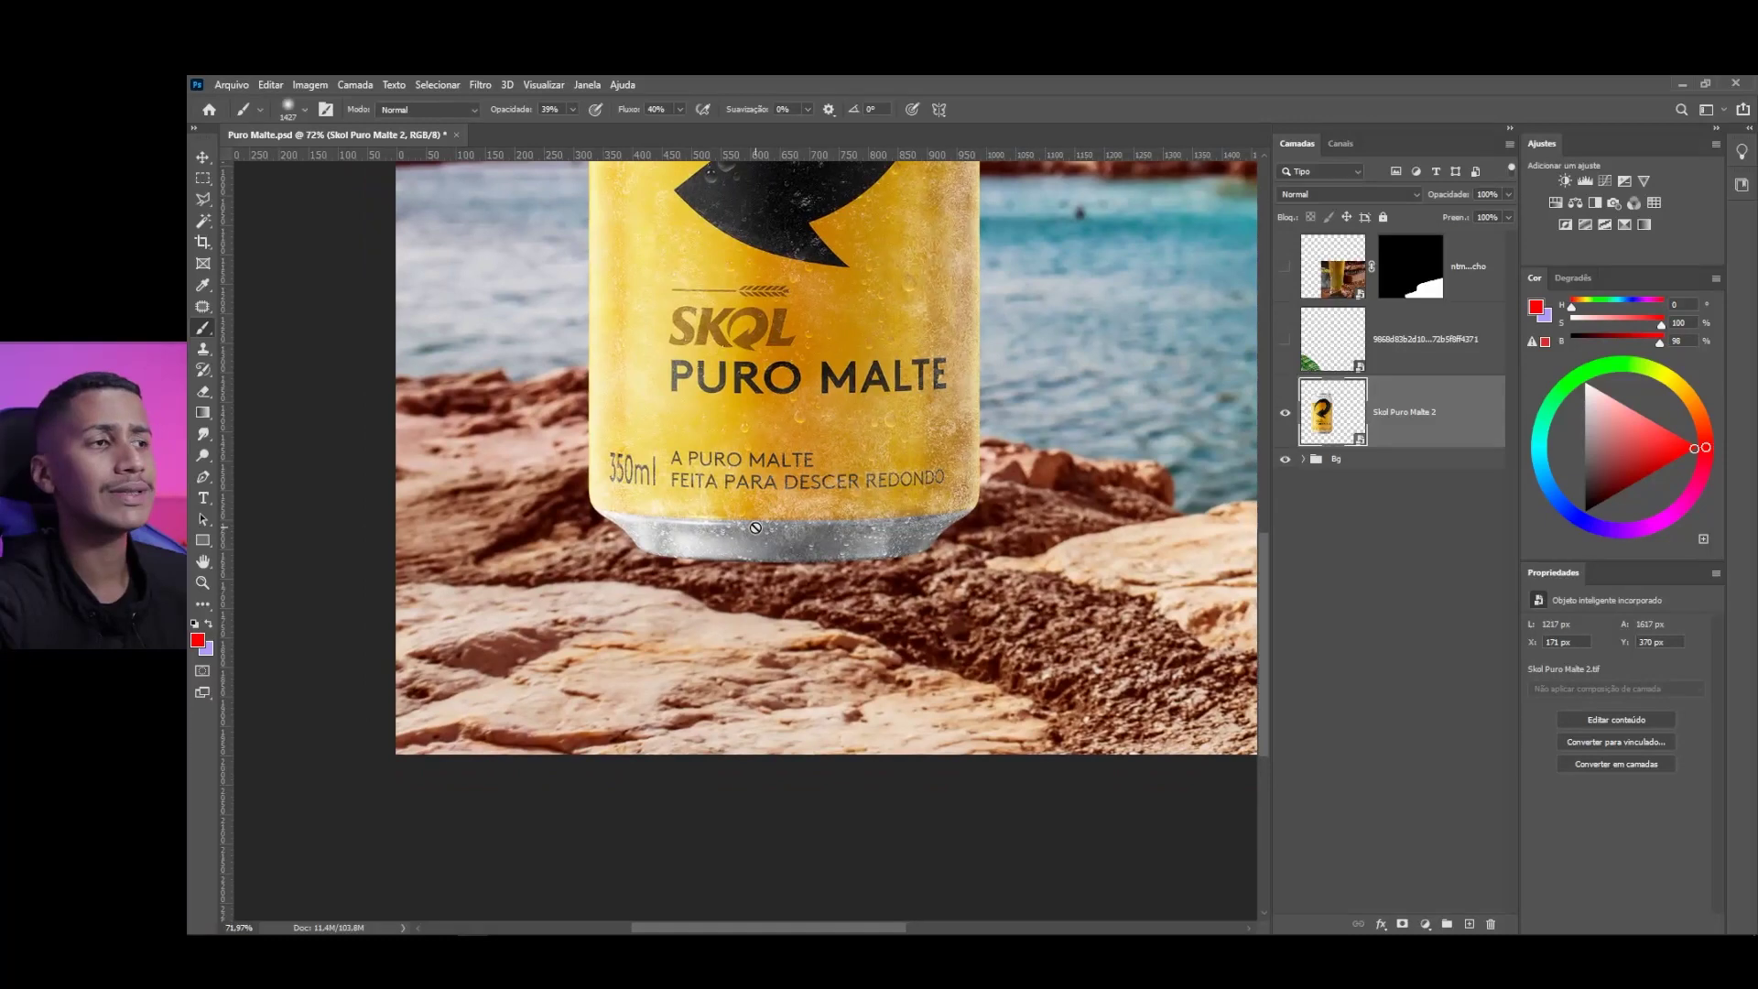
left_click(1364, 459)
scroll(995, 523, "down", 3)
scroll(909, 655, "up", 2)
key("v")
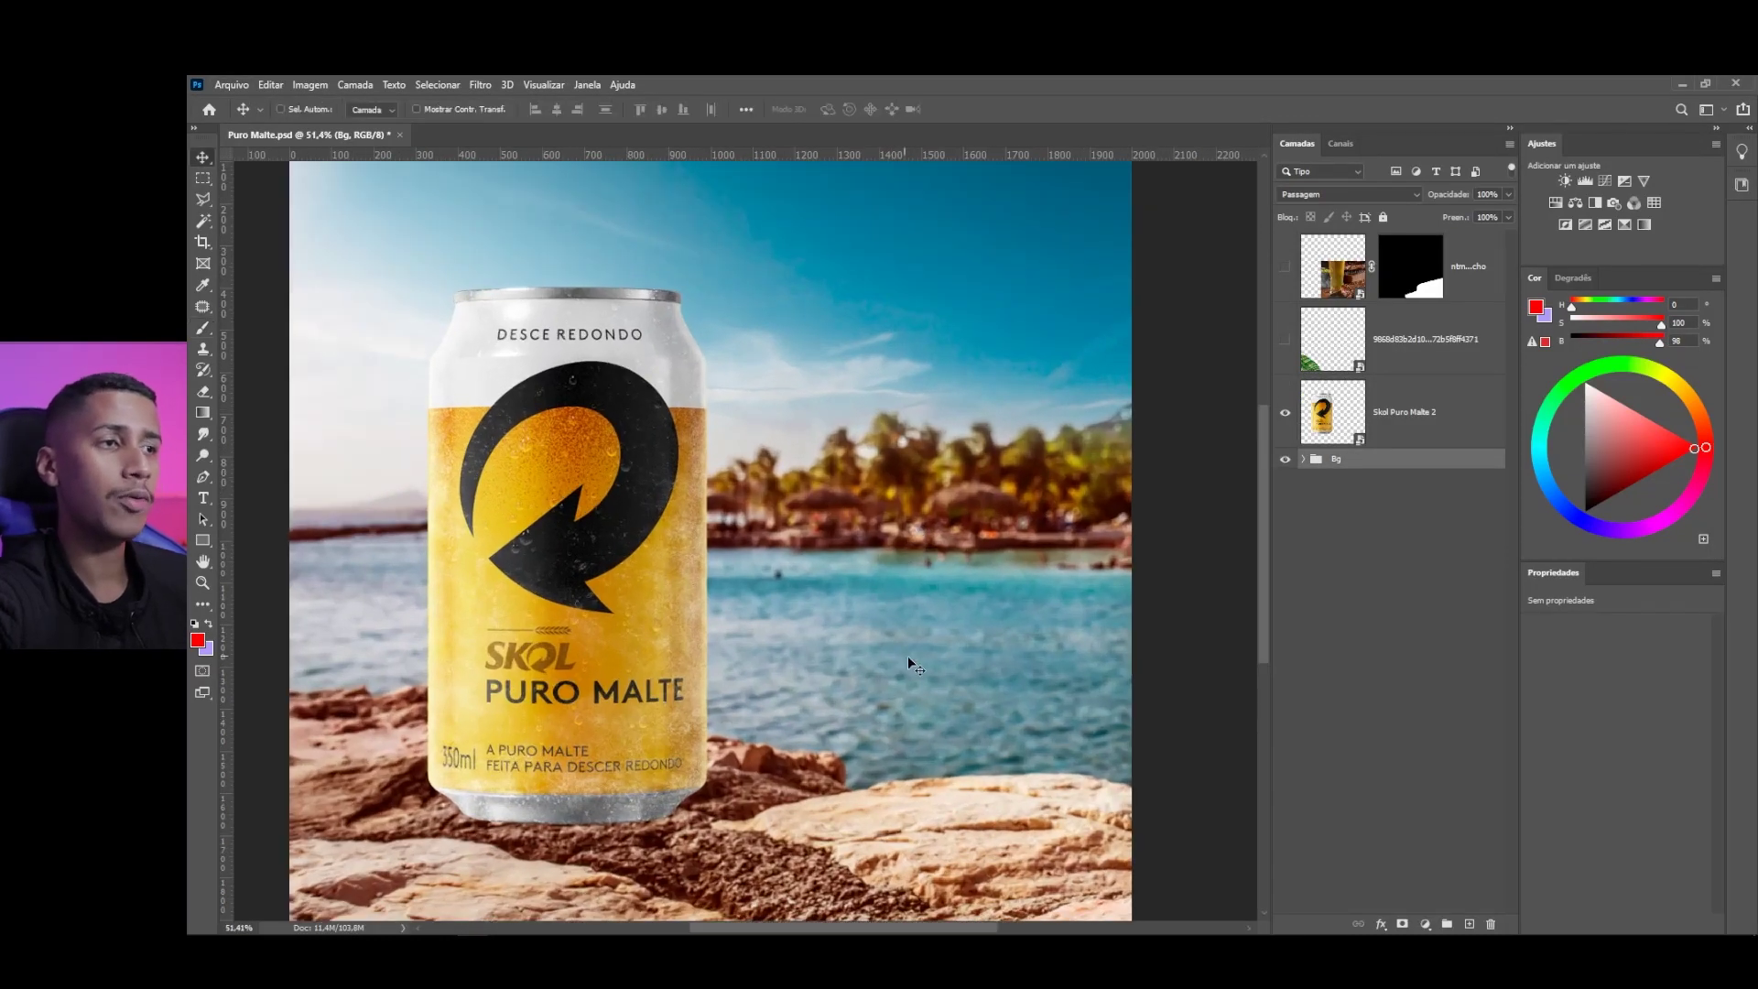
Try moving the Bg group behind the can, and undo the move
scroll(909, 655, "down", 3)
scroll(948, 656, "up", 2)
left_click_drag(944, 656, 546, 585)
left_click_drag(818, 729, 810, 617)
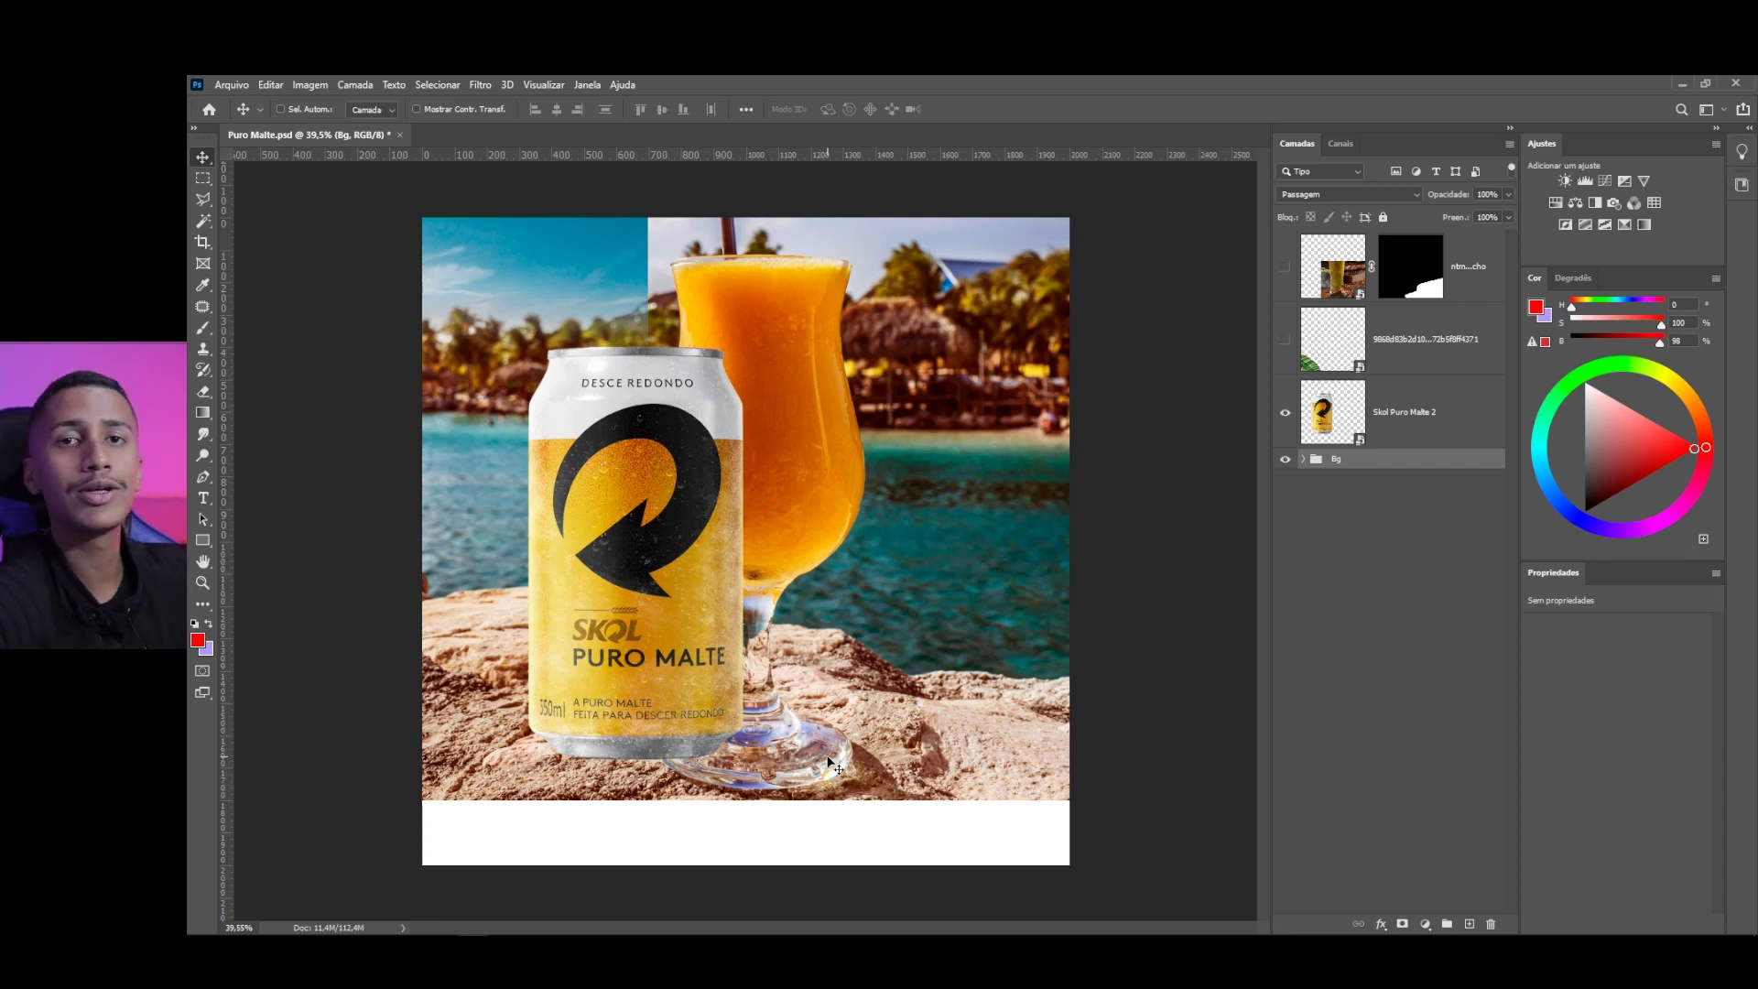
key("ctrl+z")
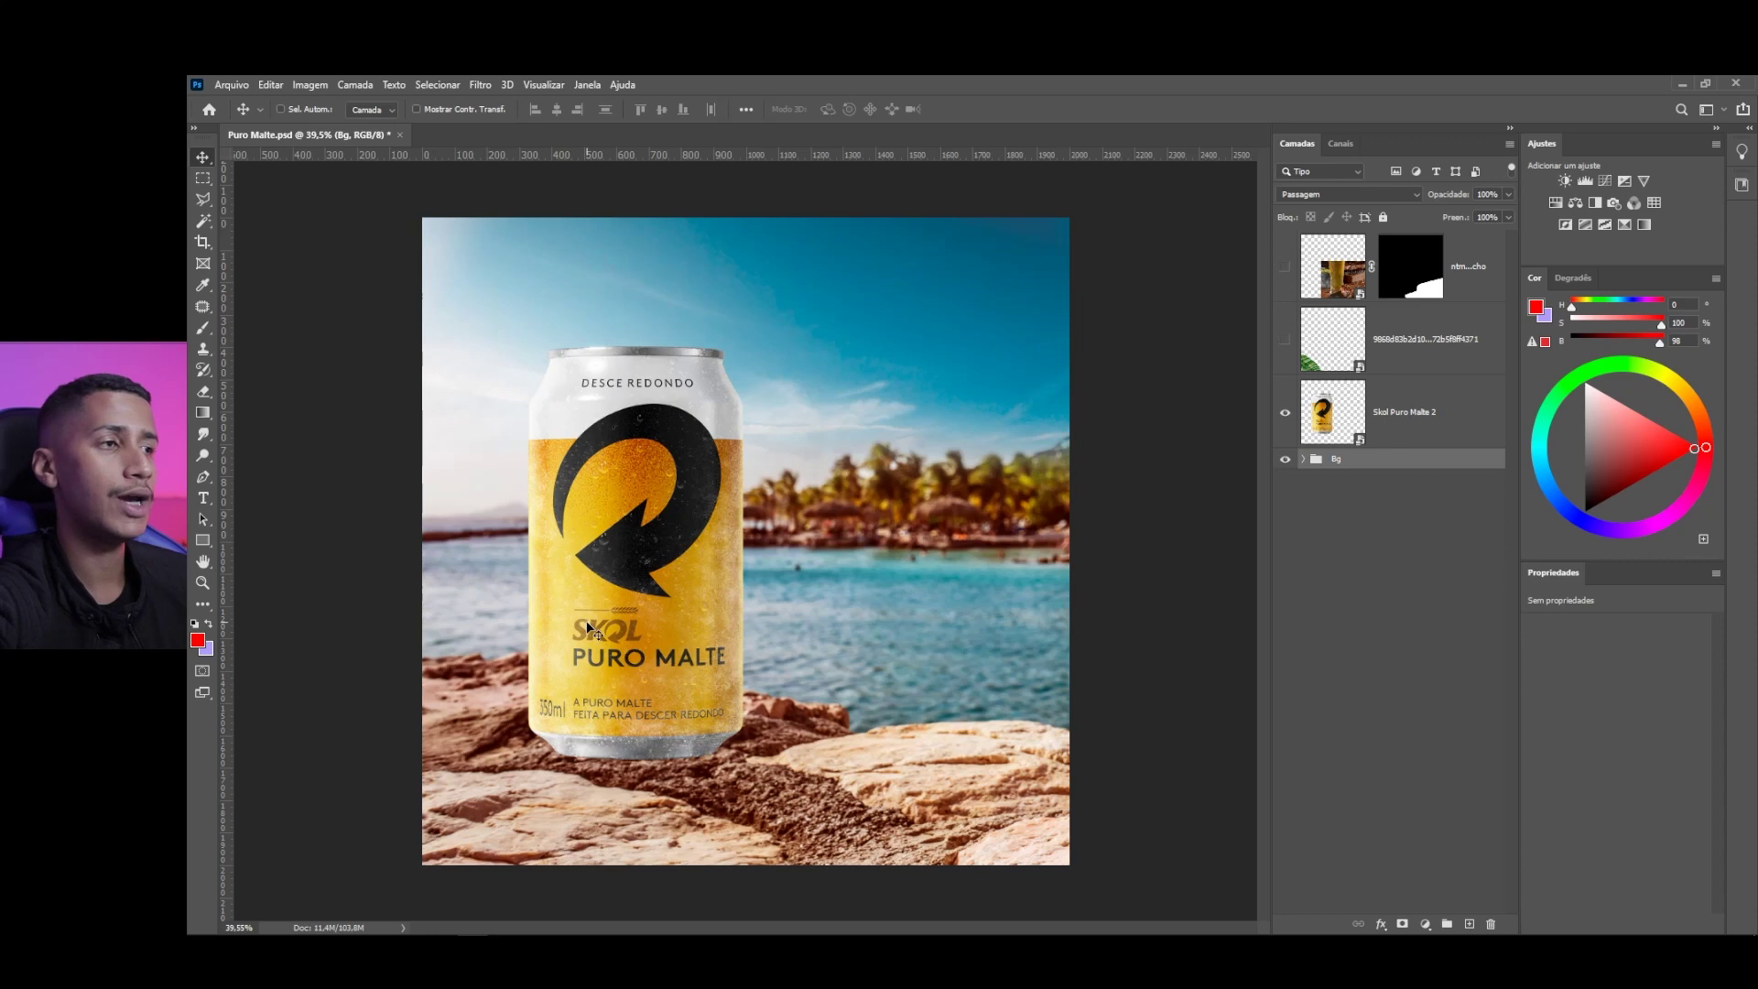
Add a new layer between the can and the Bg group and ready a smaller soft brush
scroll(779, 788, "down", 3)
scroll(728, 819, "up", 6)
scroll(728, 820, "up", 5)
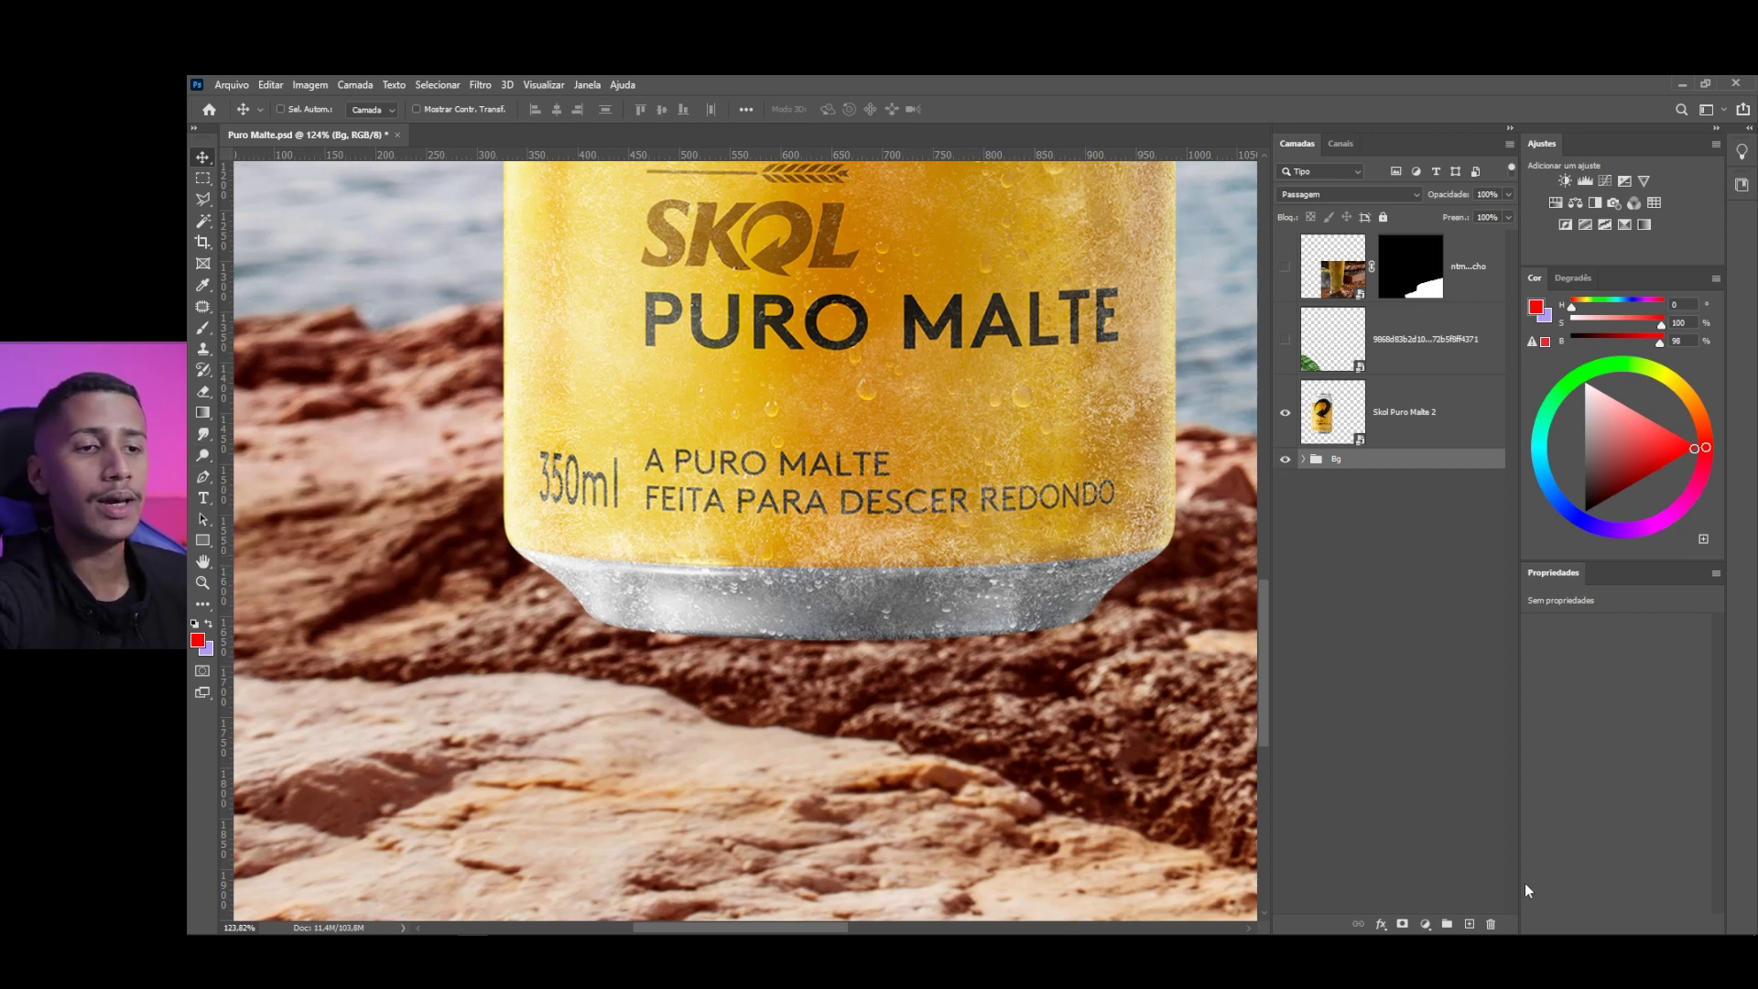
left_click(1470, 925)
left_click(204, 327)
mouse_move(726, 573)
left_mouse_down()
mouse_move(624, 569)
mouse_move(707, 562)
left_mouse_up()
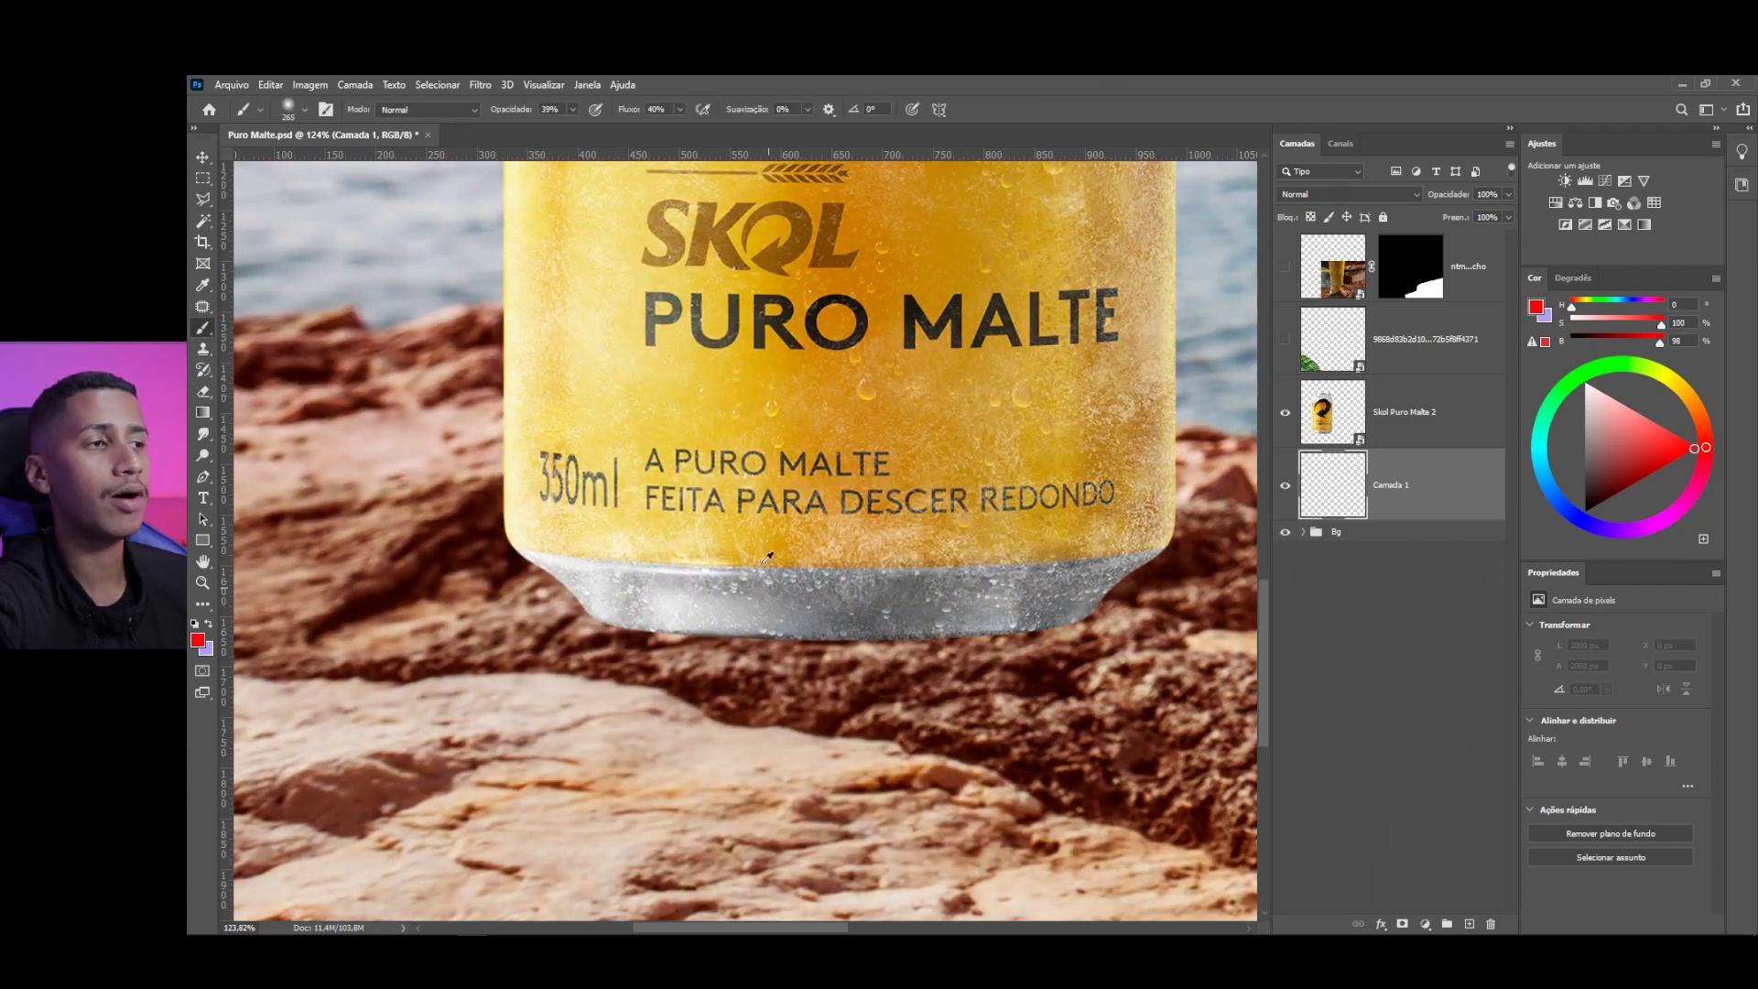
Set the brush opacity and flow to 70% and enlarge the brush to 450 px
left_click(574, 109)
left_click_drag(561, 129, 588, 130)
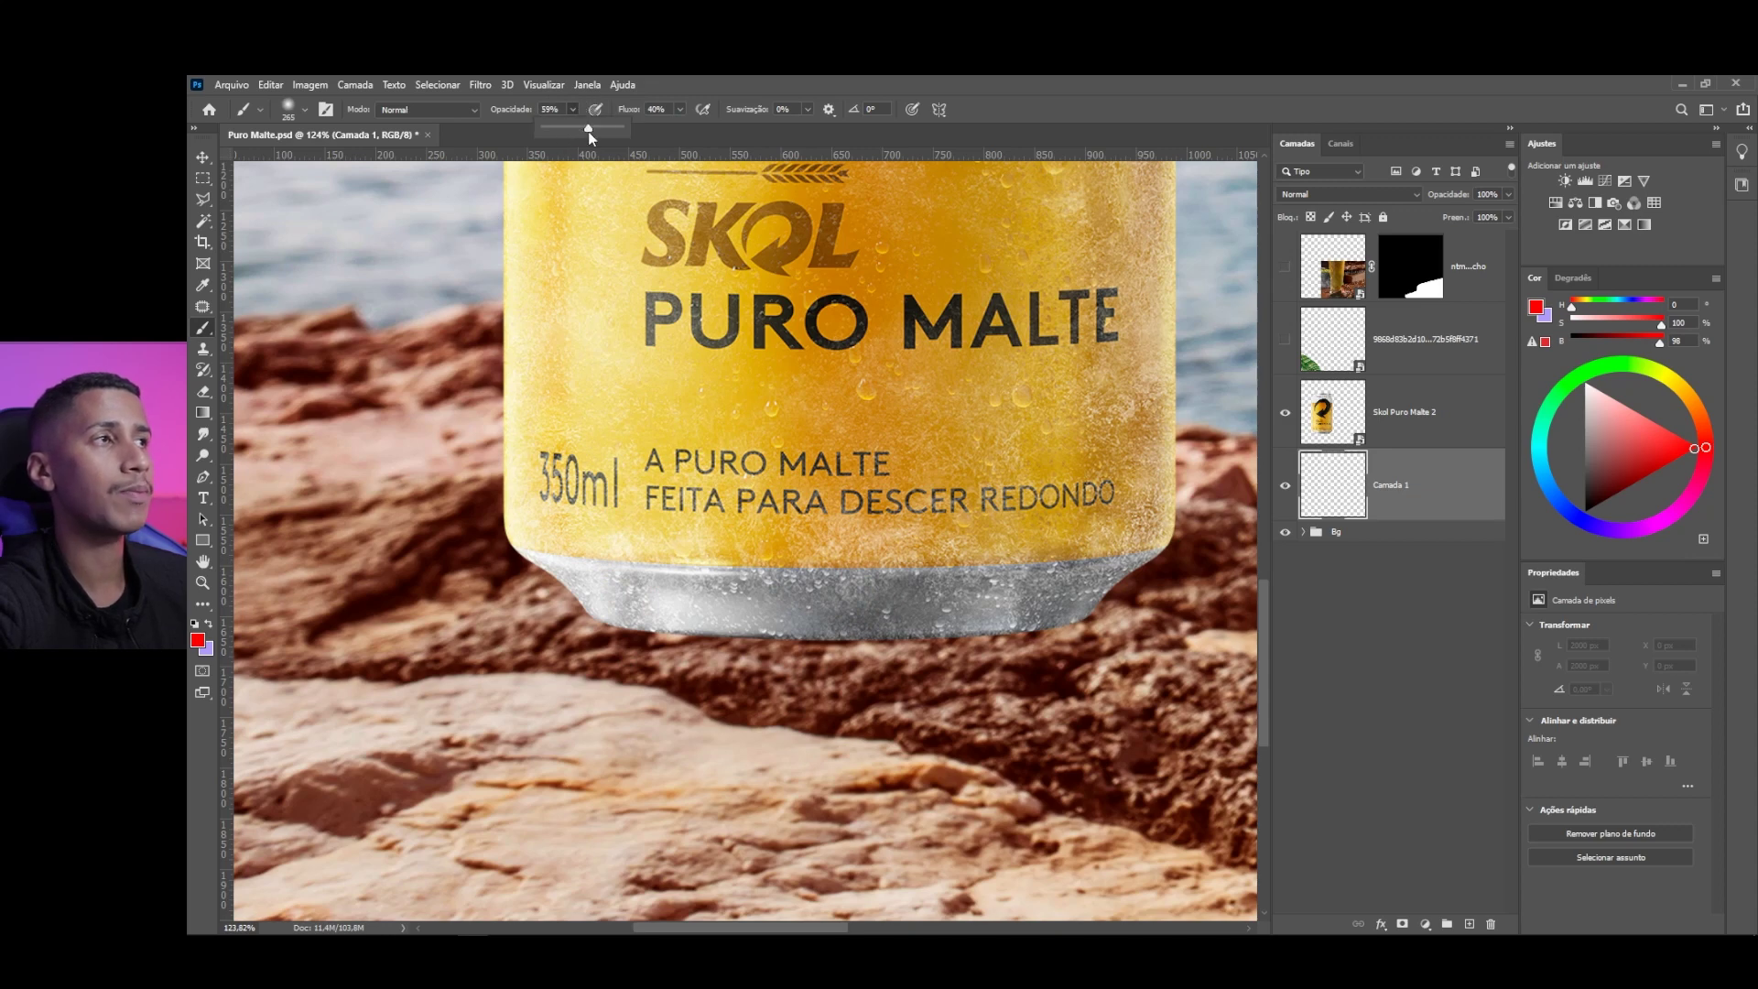
left_click_drag(591, 129, 597, 131)
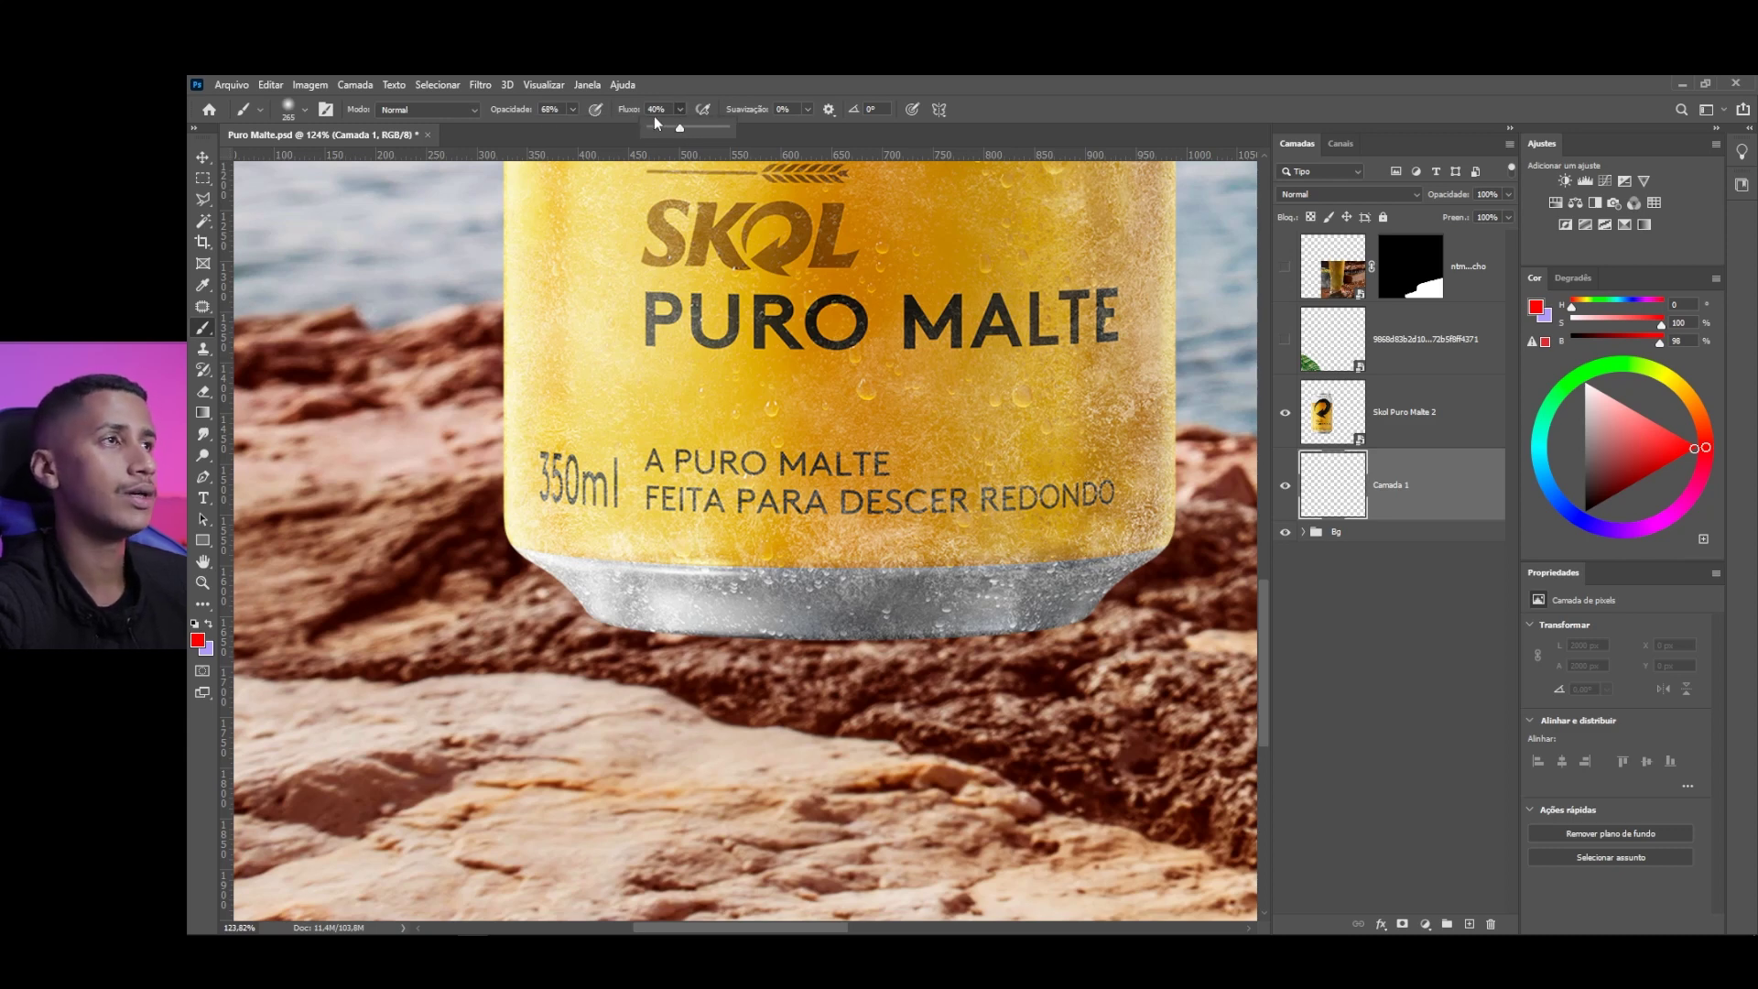
left_click(554, 109)
type("70")
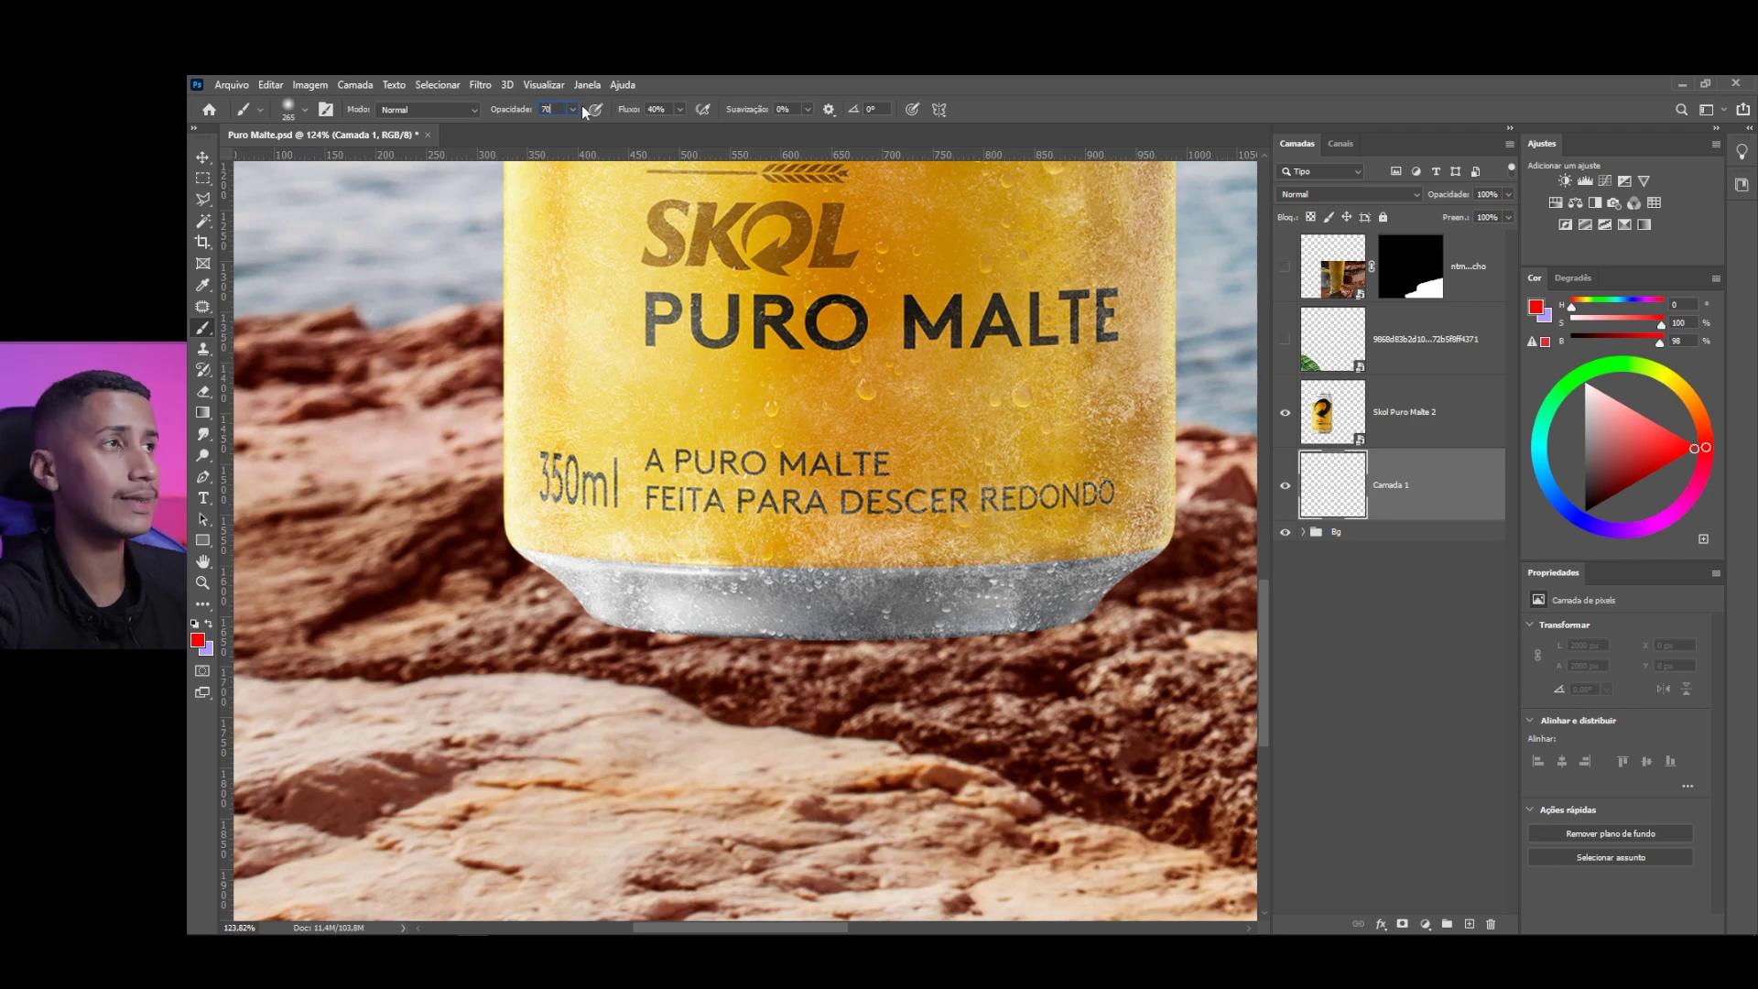
left_click(660, 110)
type("70")
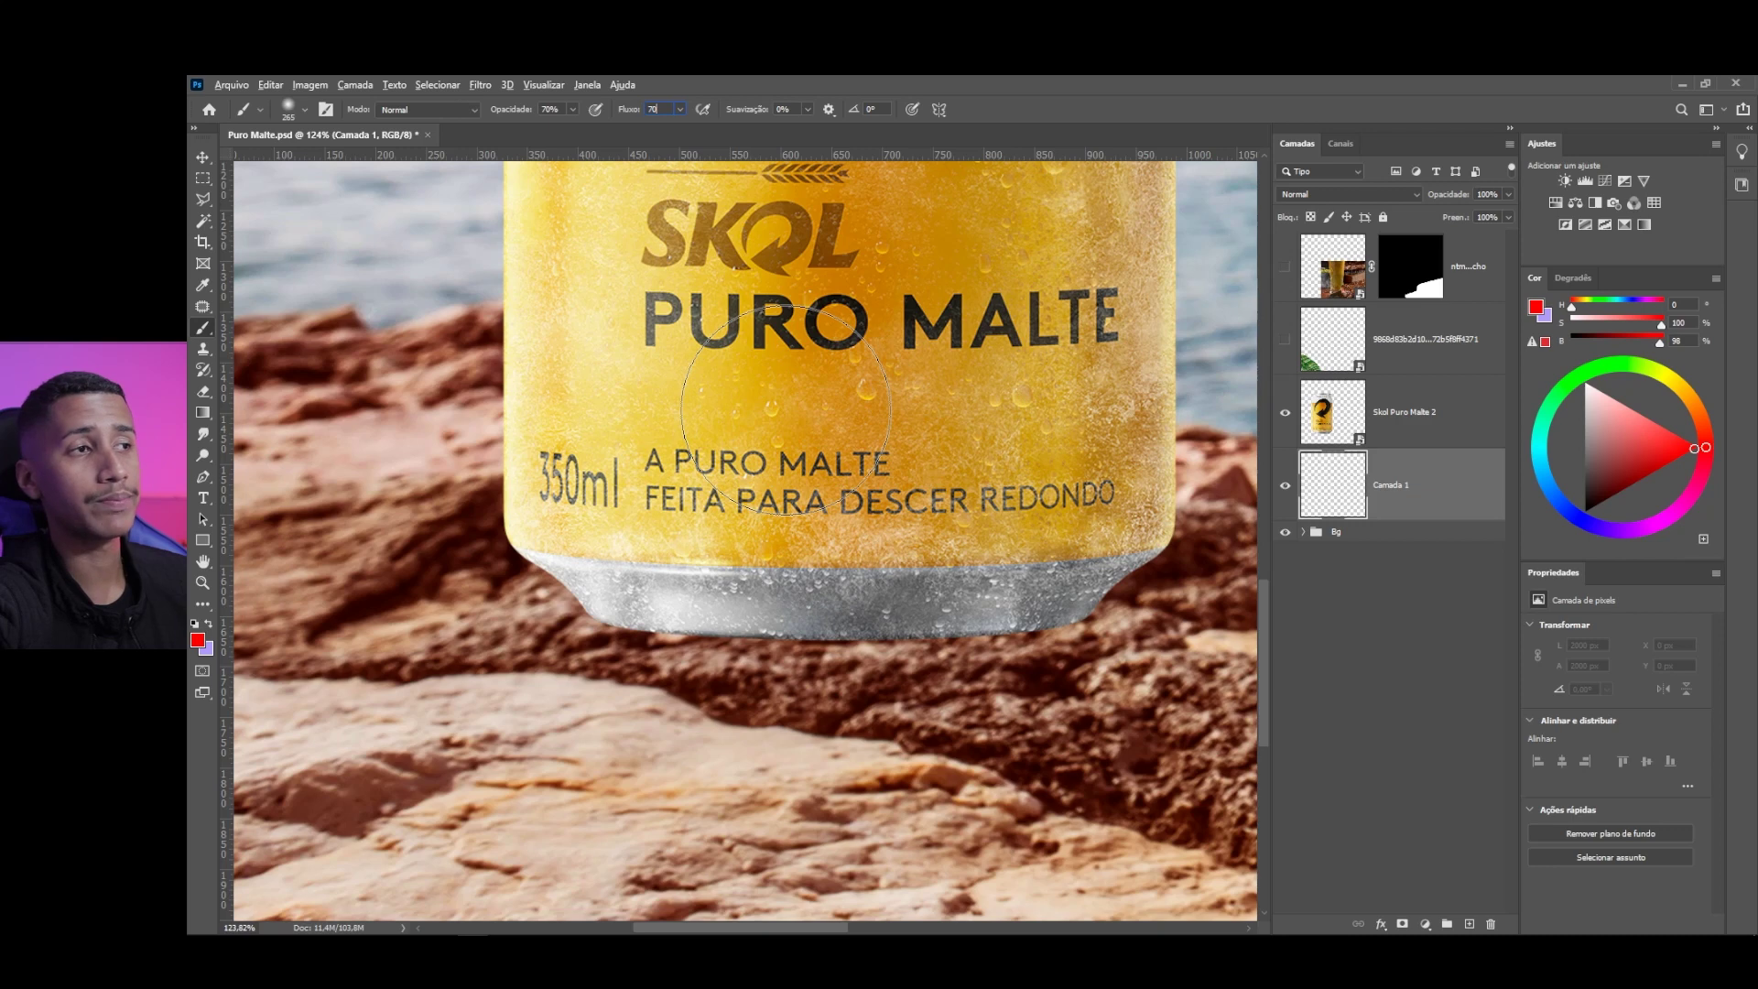
mouse_move(696, 502)
left_mouse_down()
mouse_move(707, 580)
mouse_move(802, 564)
left_mouse_up()
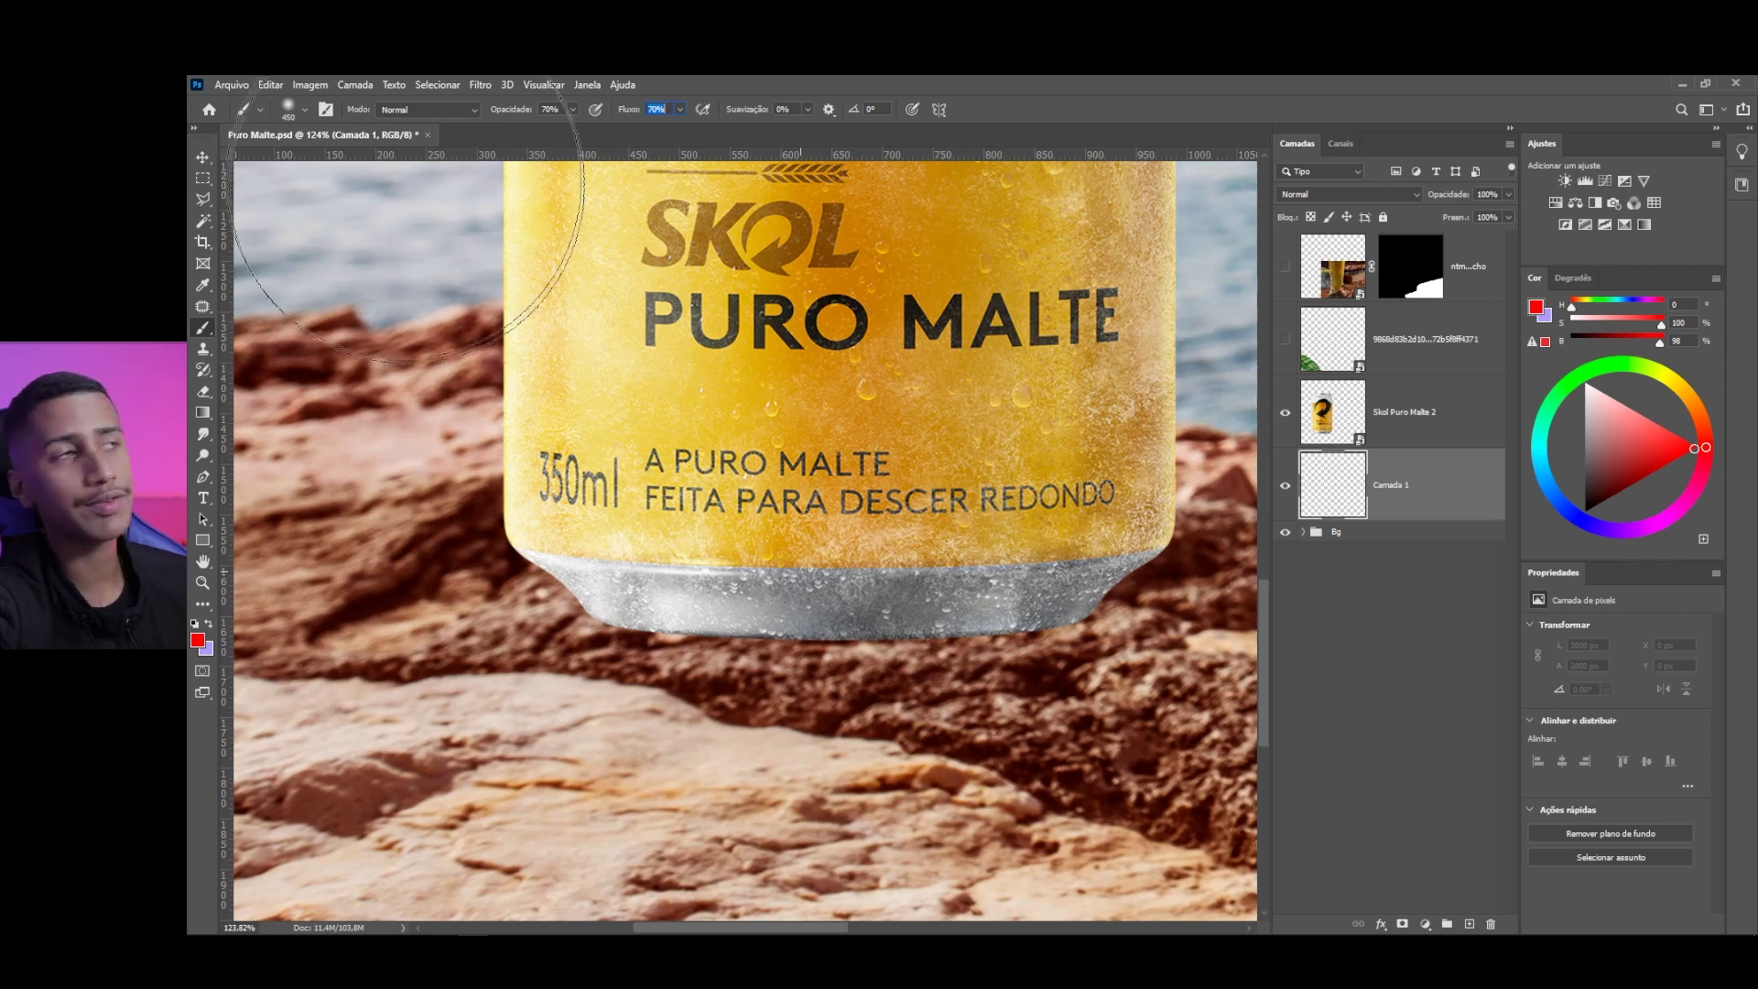
Try out different angles for the brush tip, and undo the empty layer above the Bg group
left_click(287, 110)
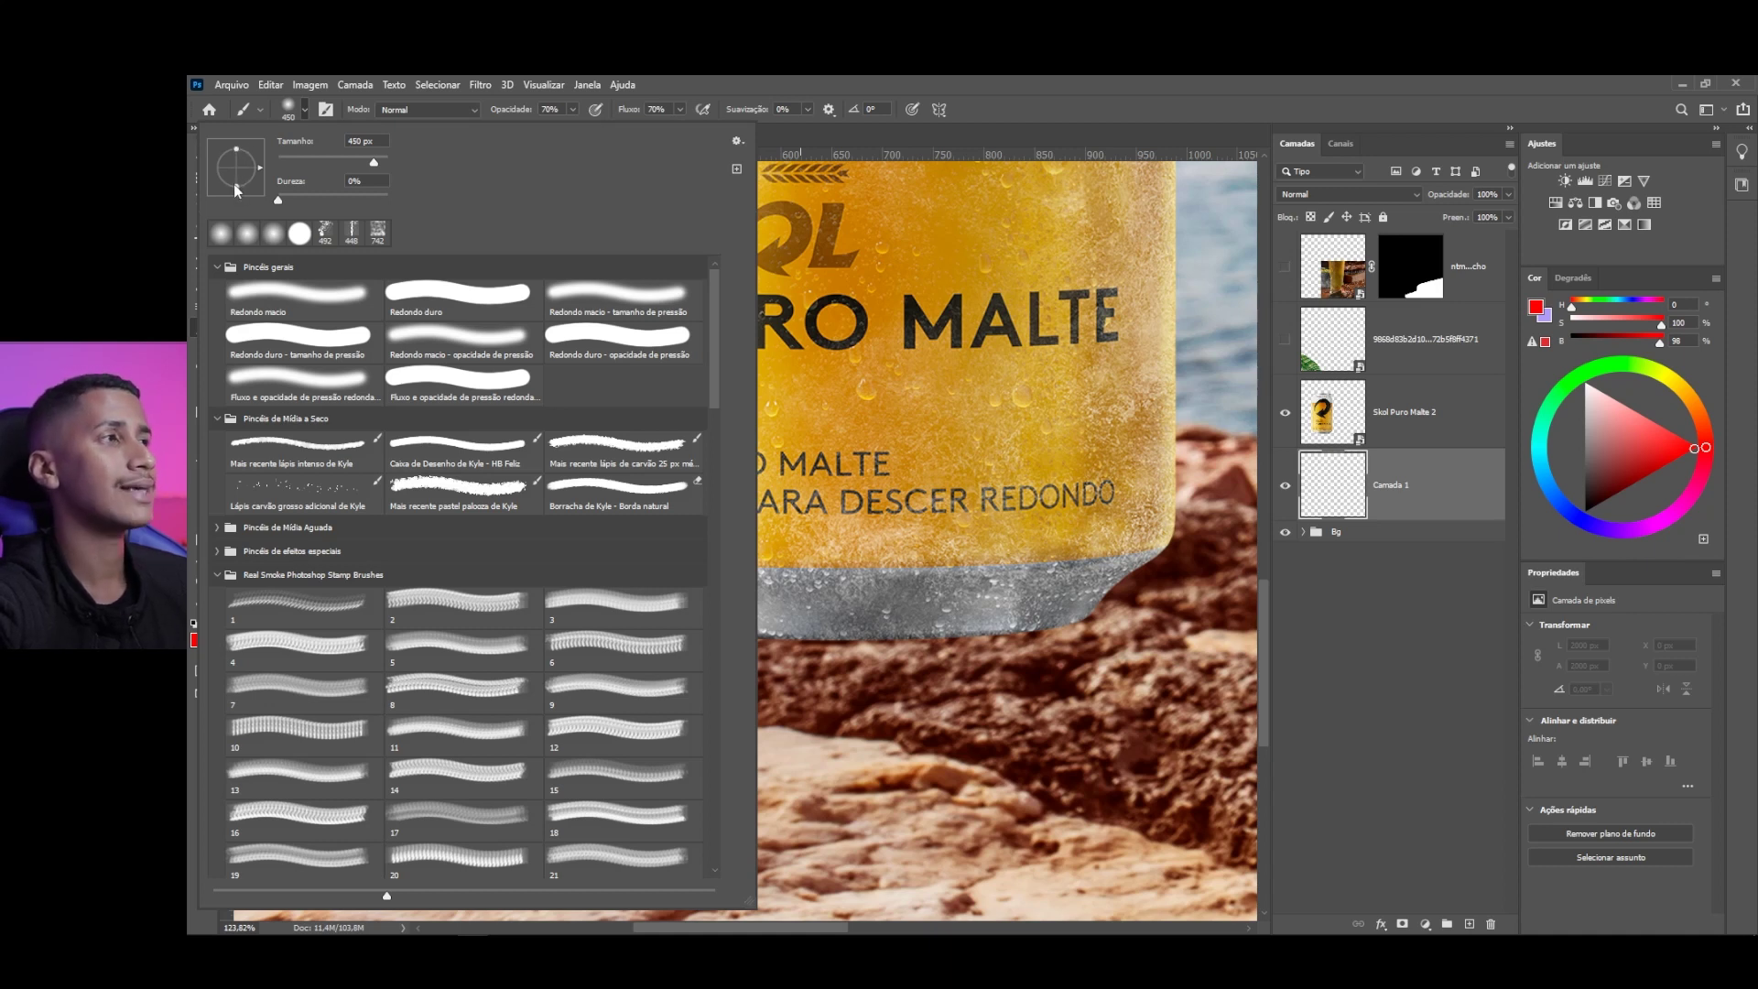
left_click_drag(259, 169, 260, 162)
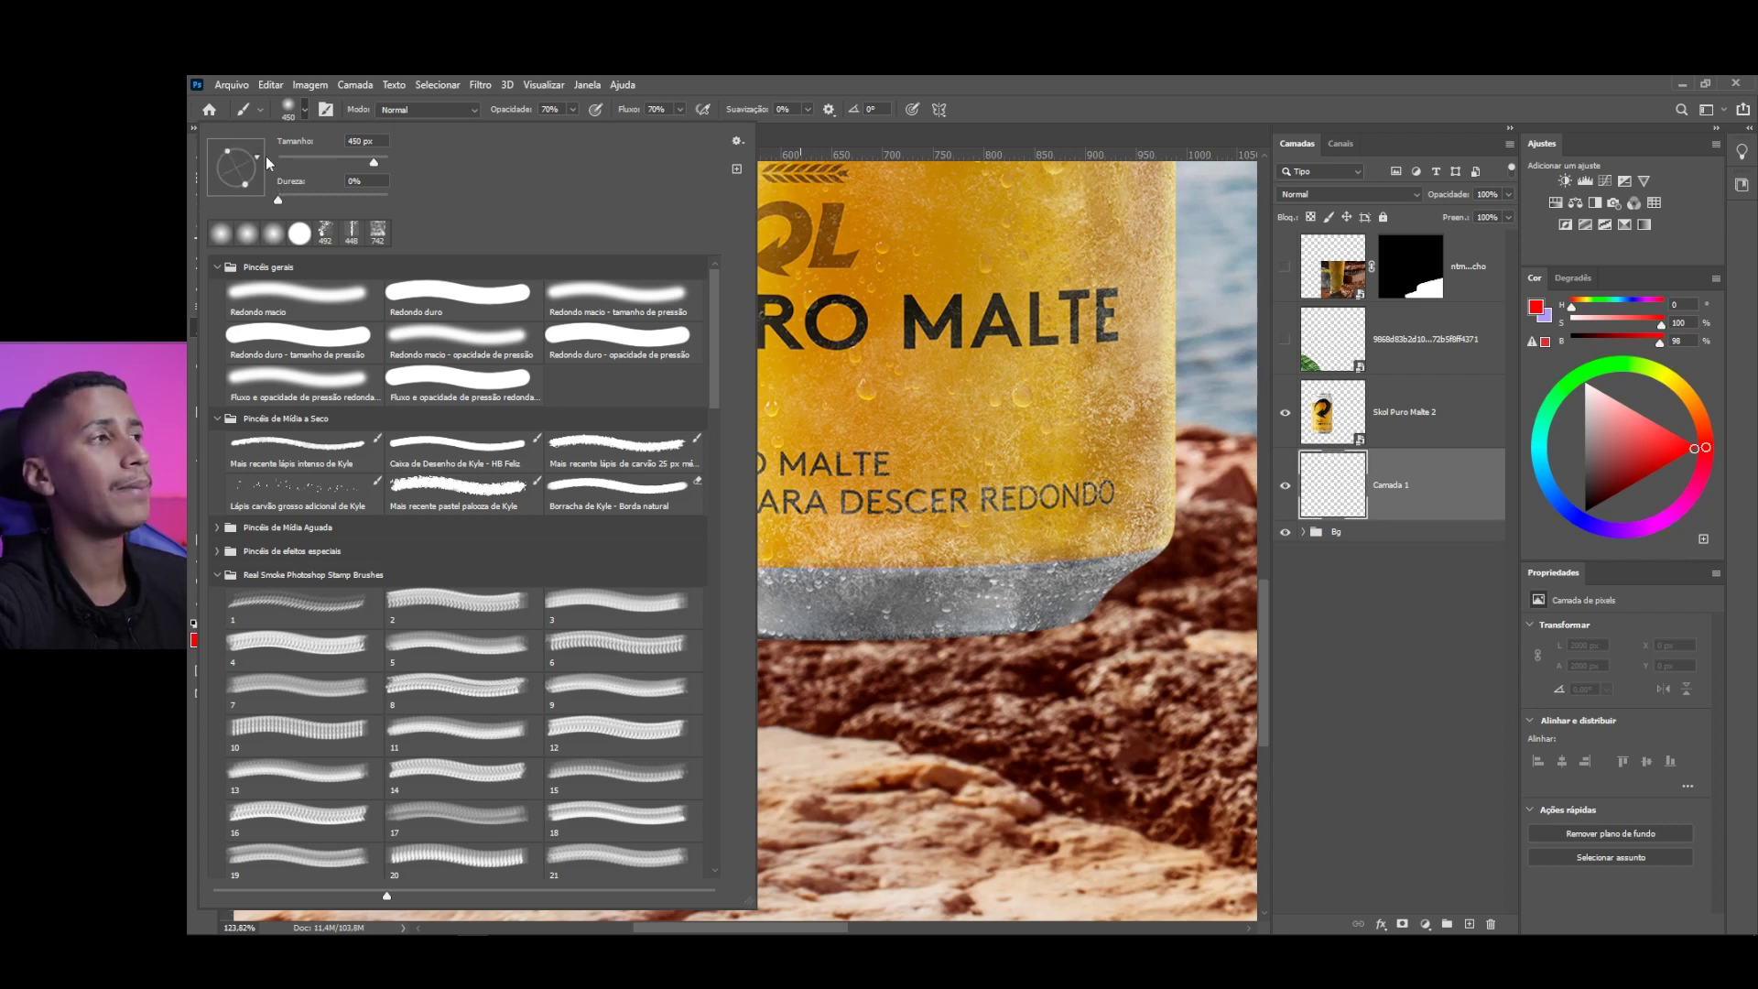
left_click_drag(277, 158, 275, 174)
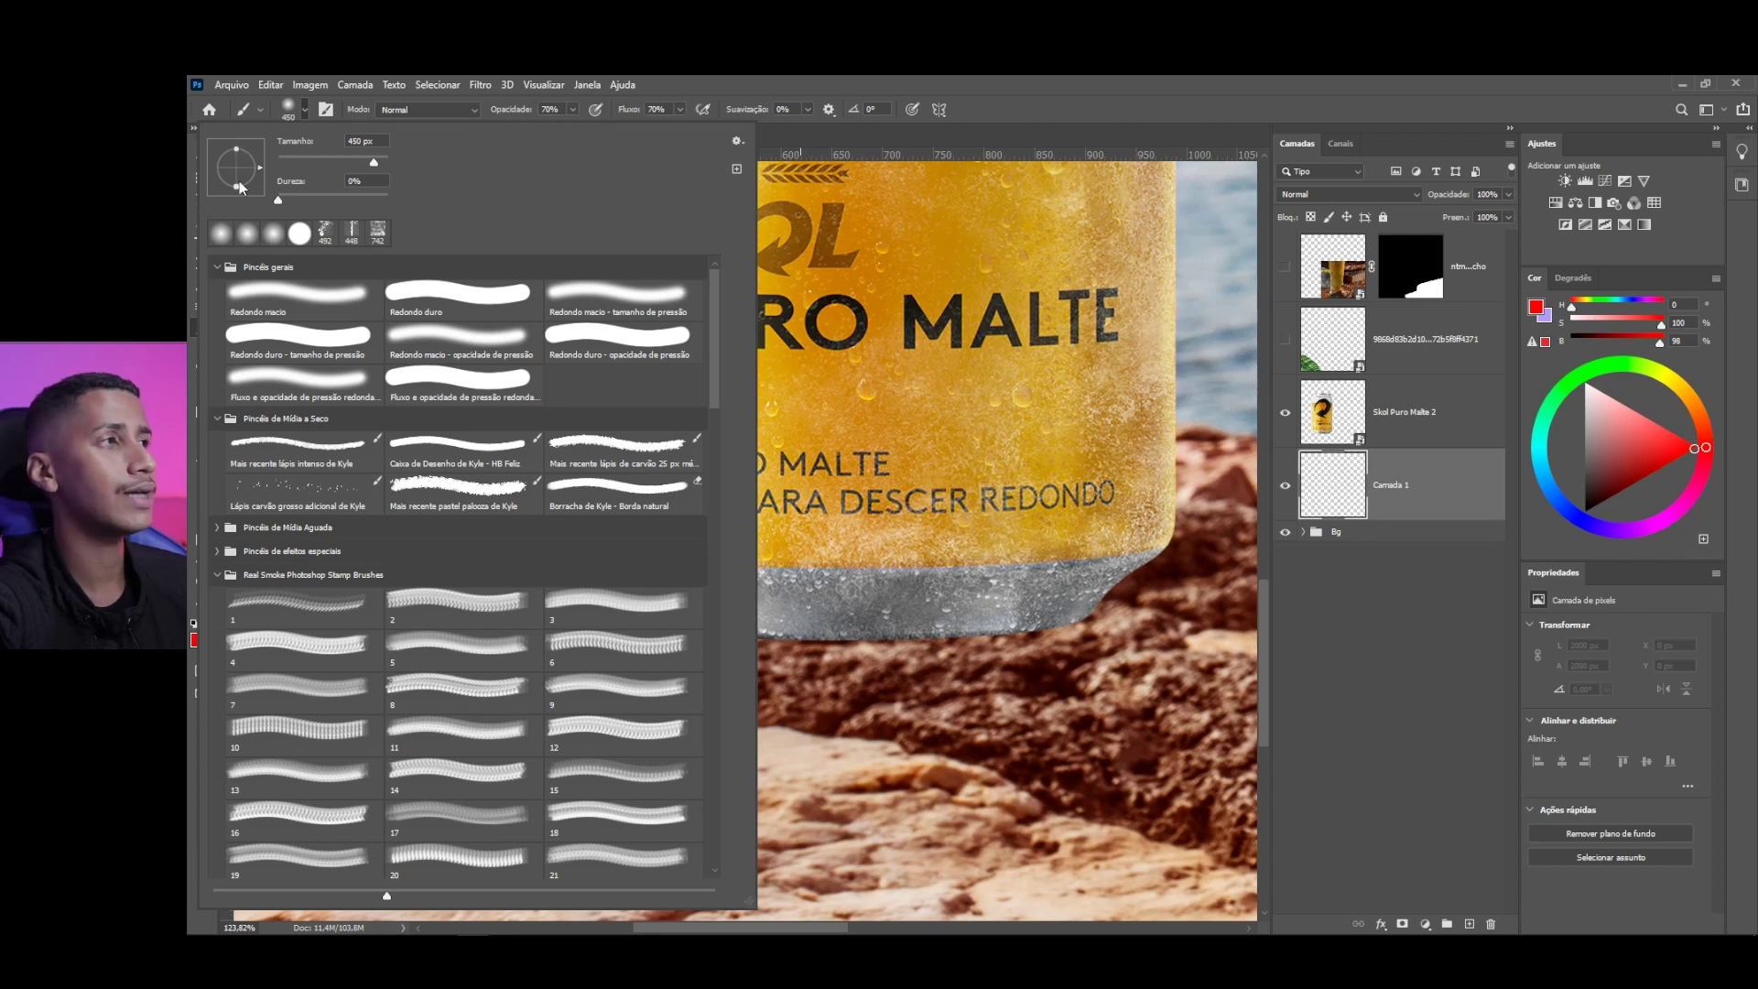
left_click_drag(280, 169, 280, 161)
left_click(234, 149)
key("ctrl+z")
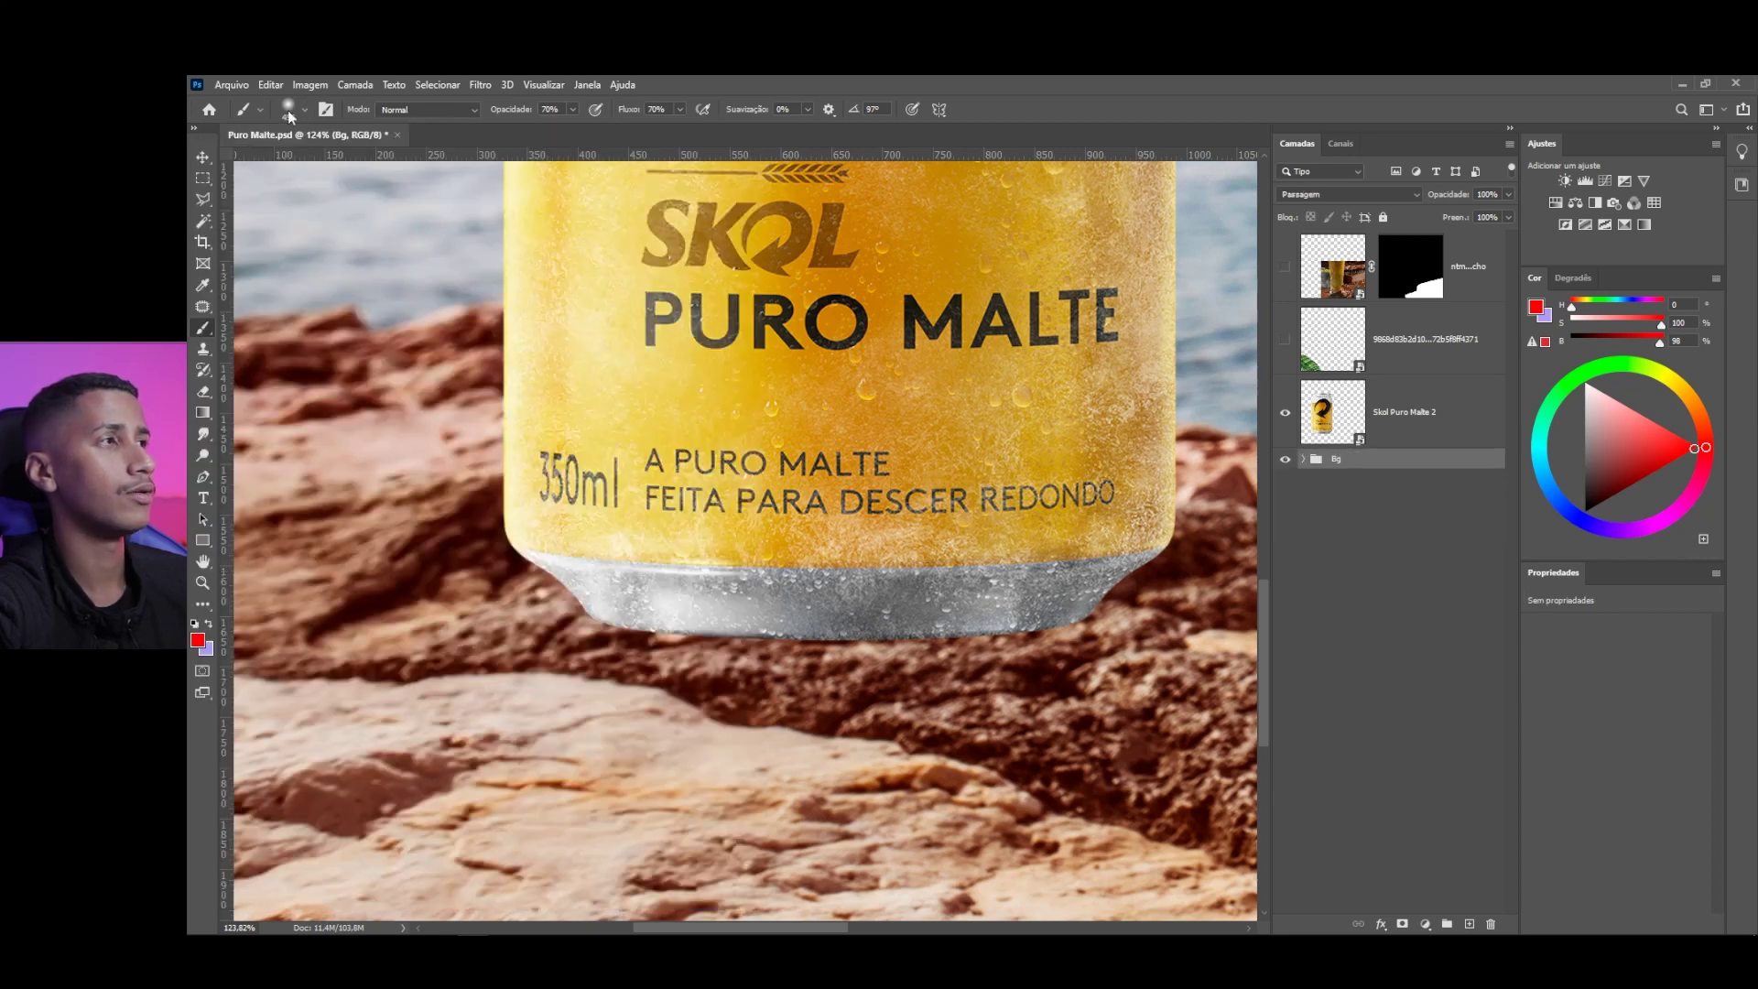
Flatten the brush tip into a thin horizontal ellipse and add a new layer directly above the Bg group
left_click(287, 109)
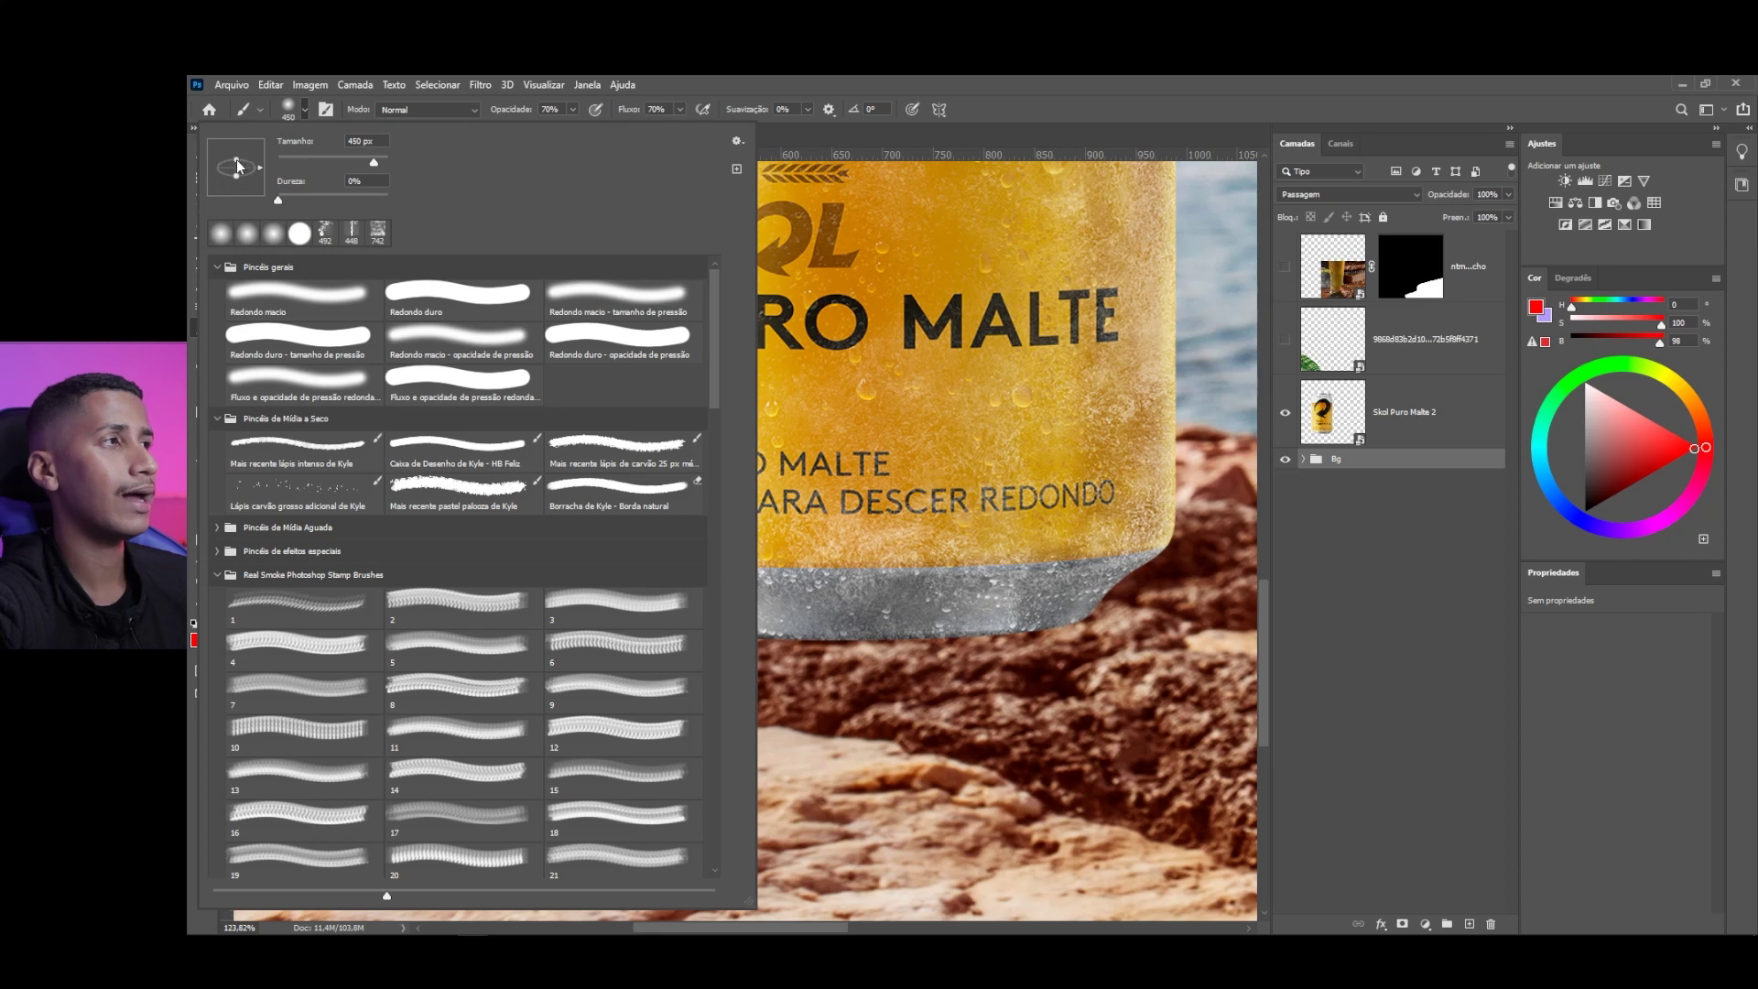
left_click_drag(235, 161, 244, 171)
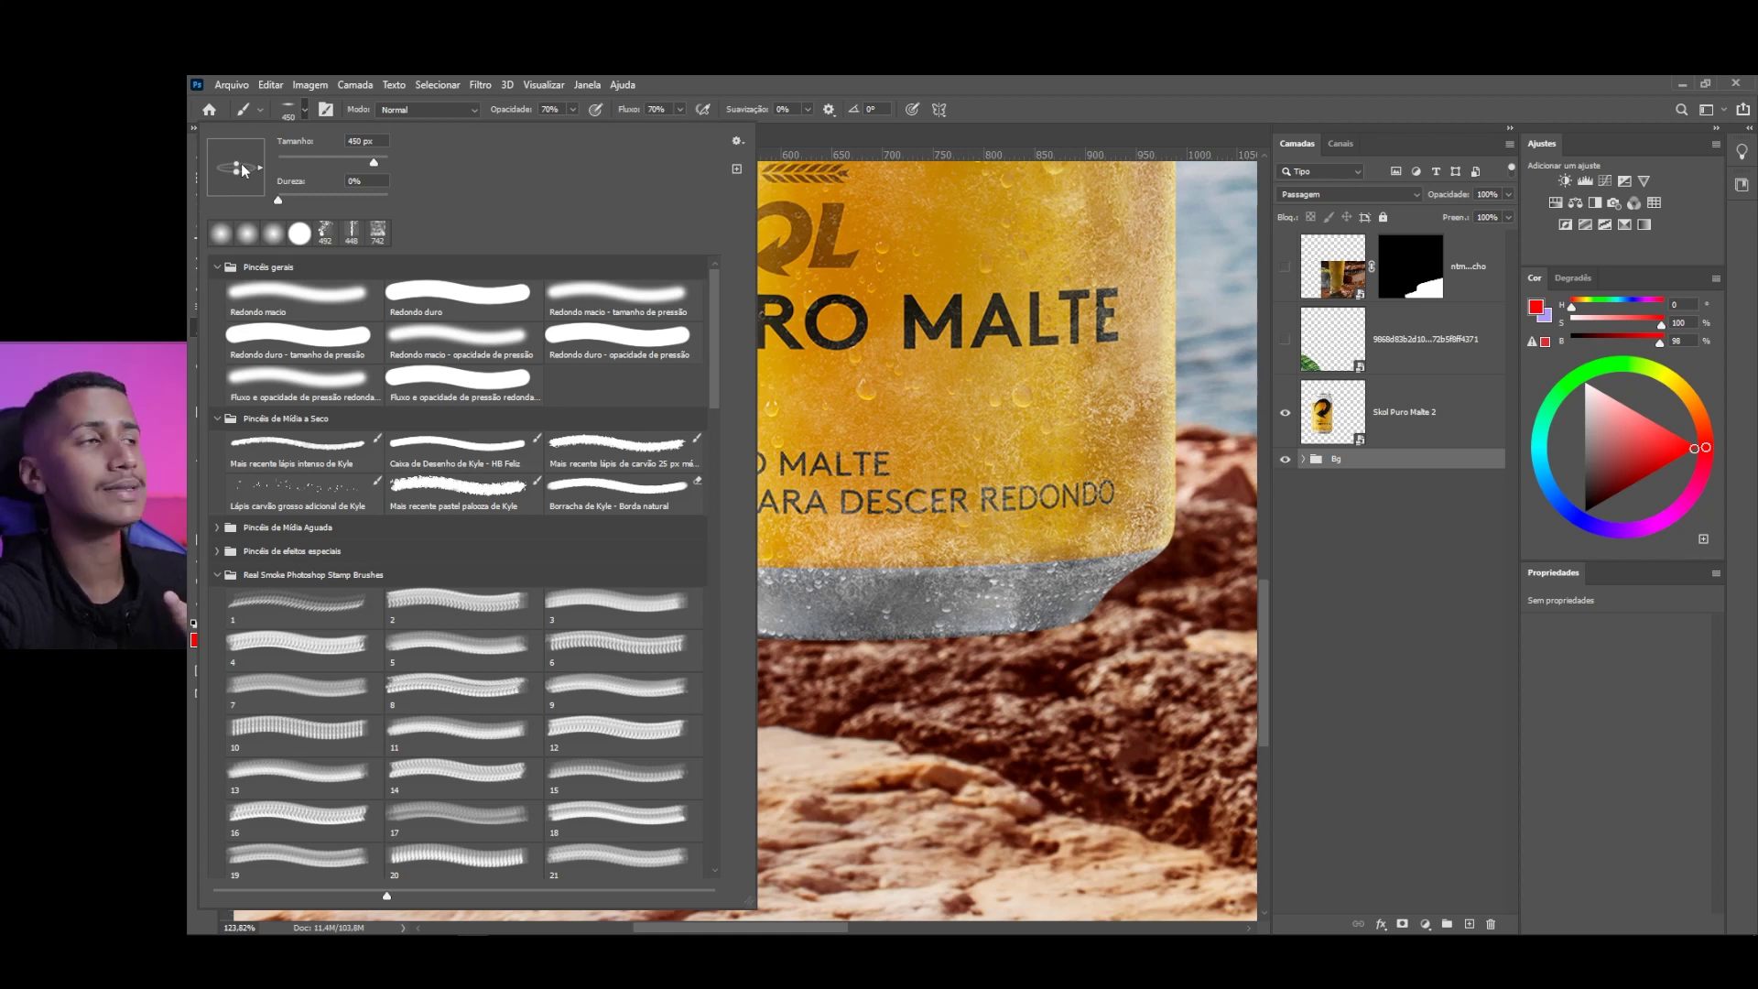
mouse_move(245, 171)
left_mouse_down()
mouse_move(305, 147)
mouse_move(281, 176)
left_mouse_up()
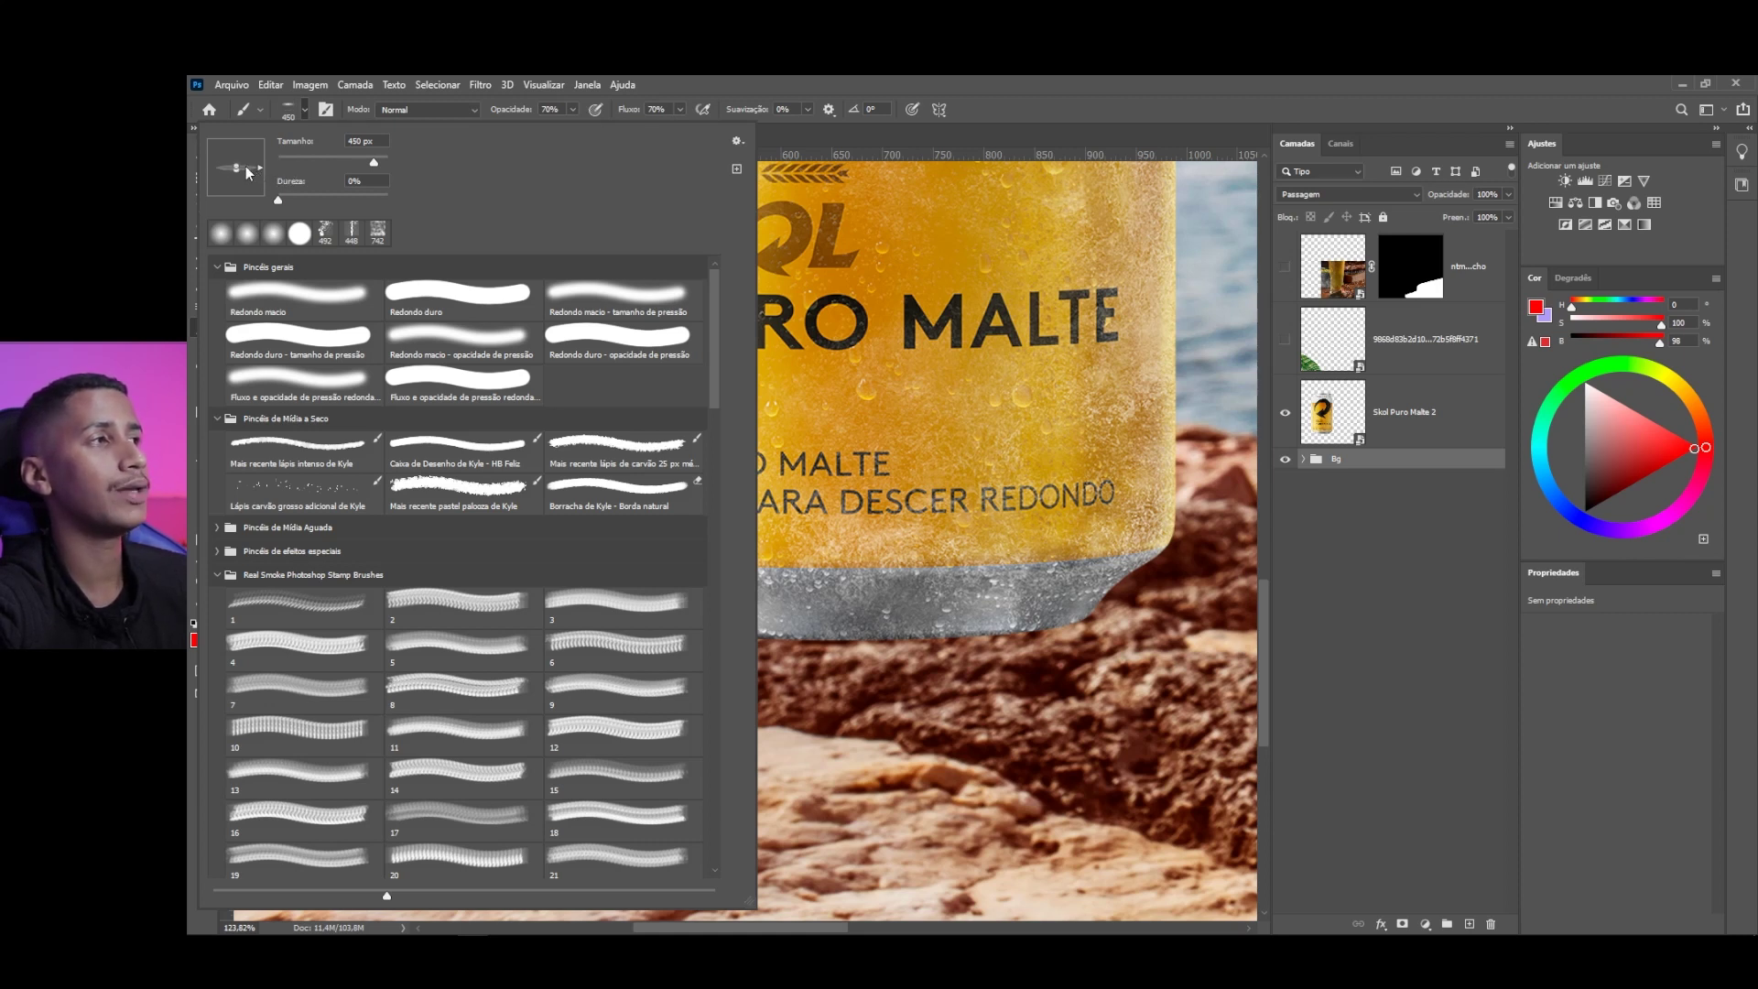
left_click(981, 569)
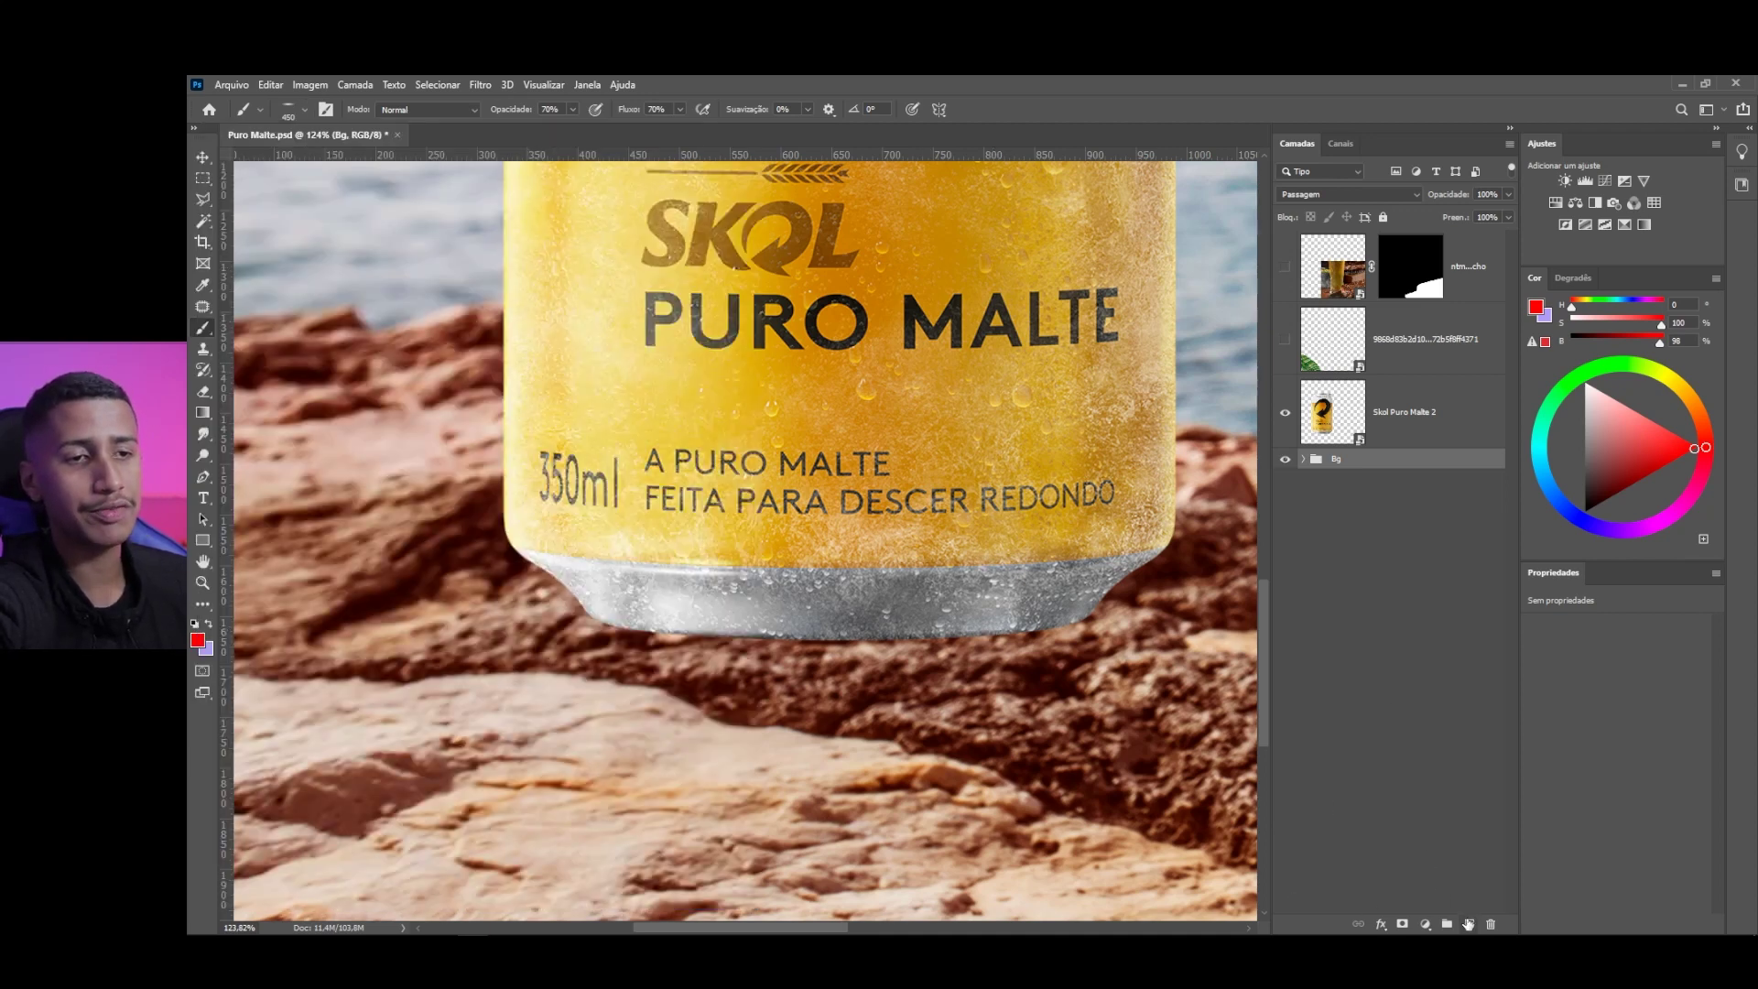
left_click(1468, 924)
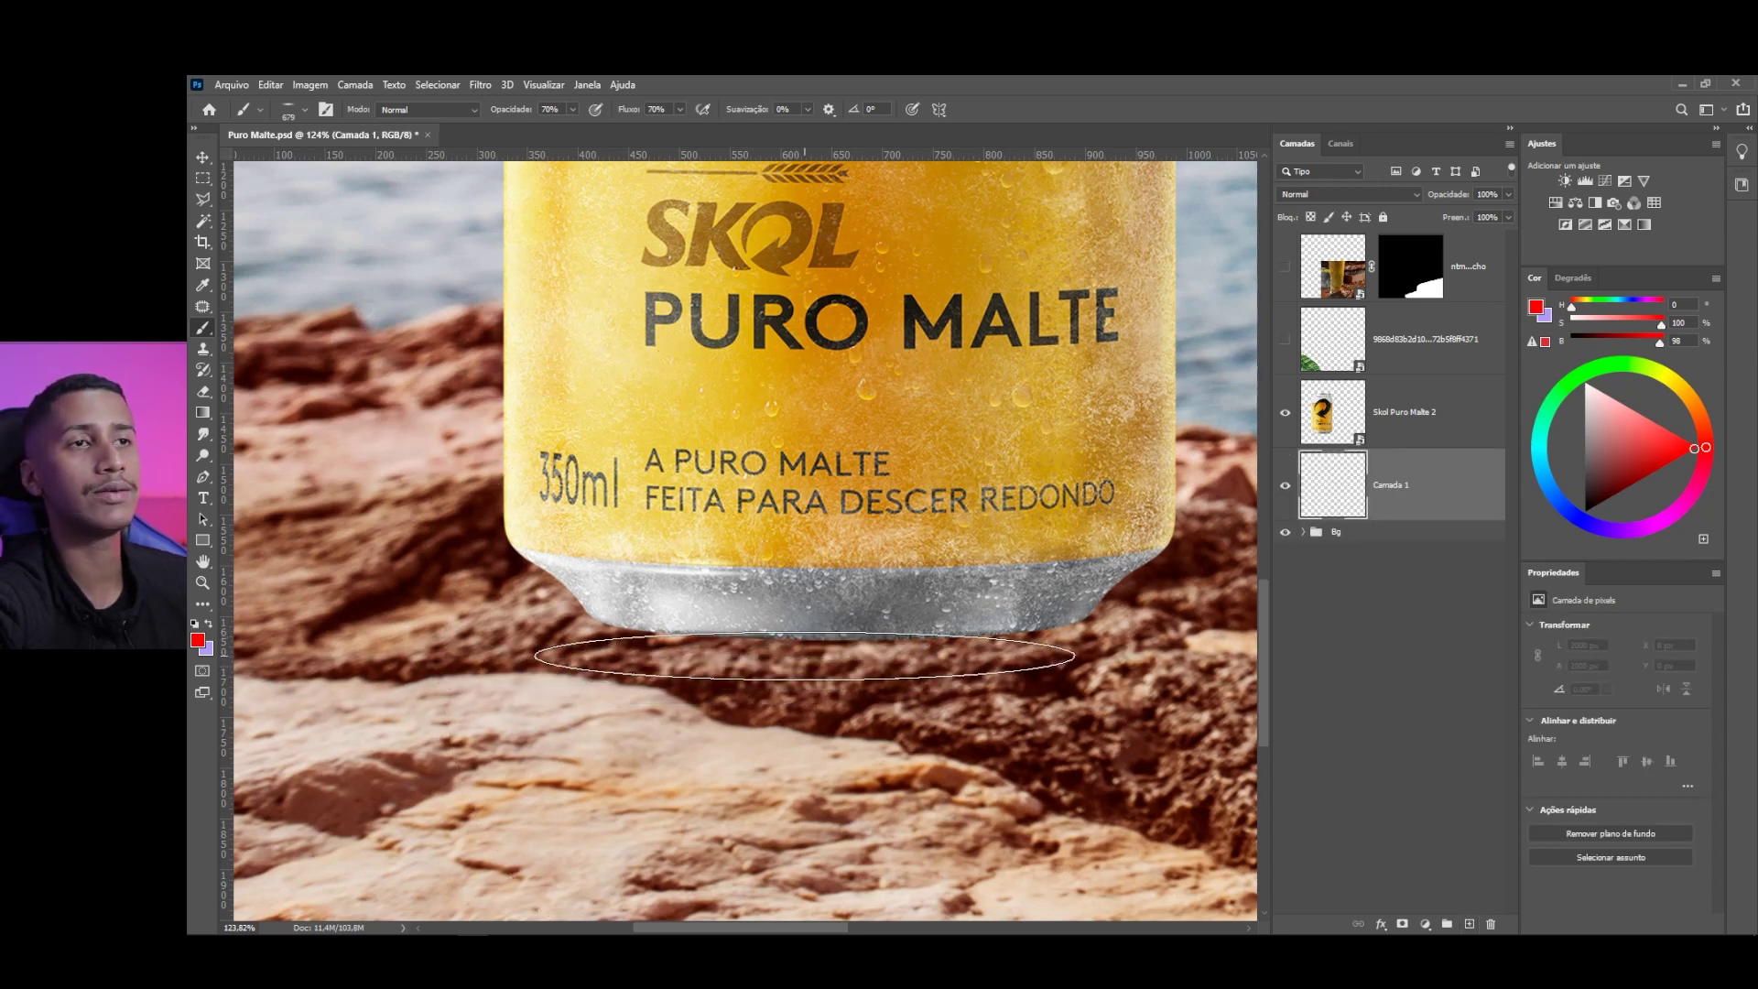
Add a red solid color fill layer between the can and the Bg group
left_click(1426, 923)
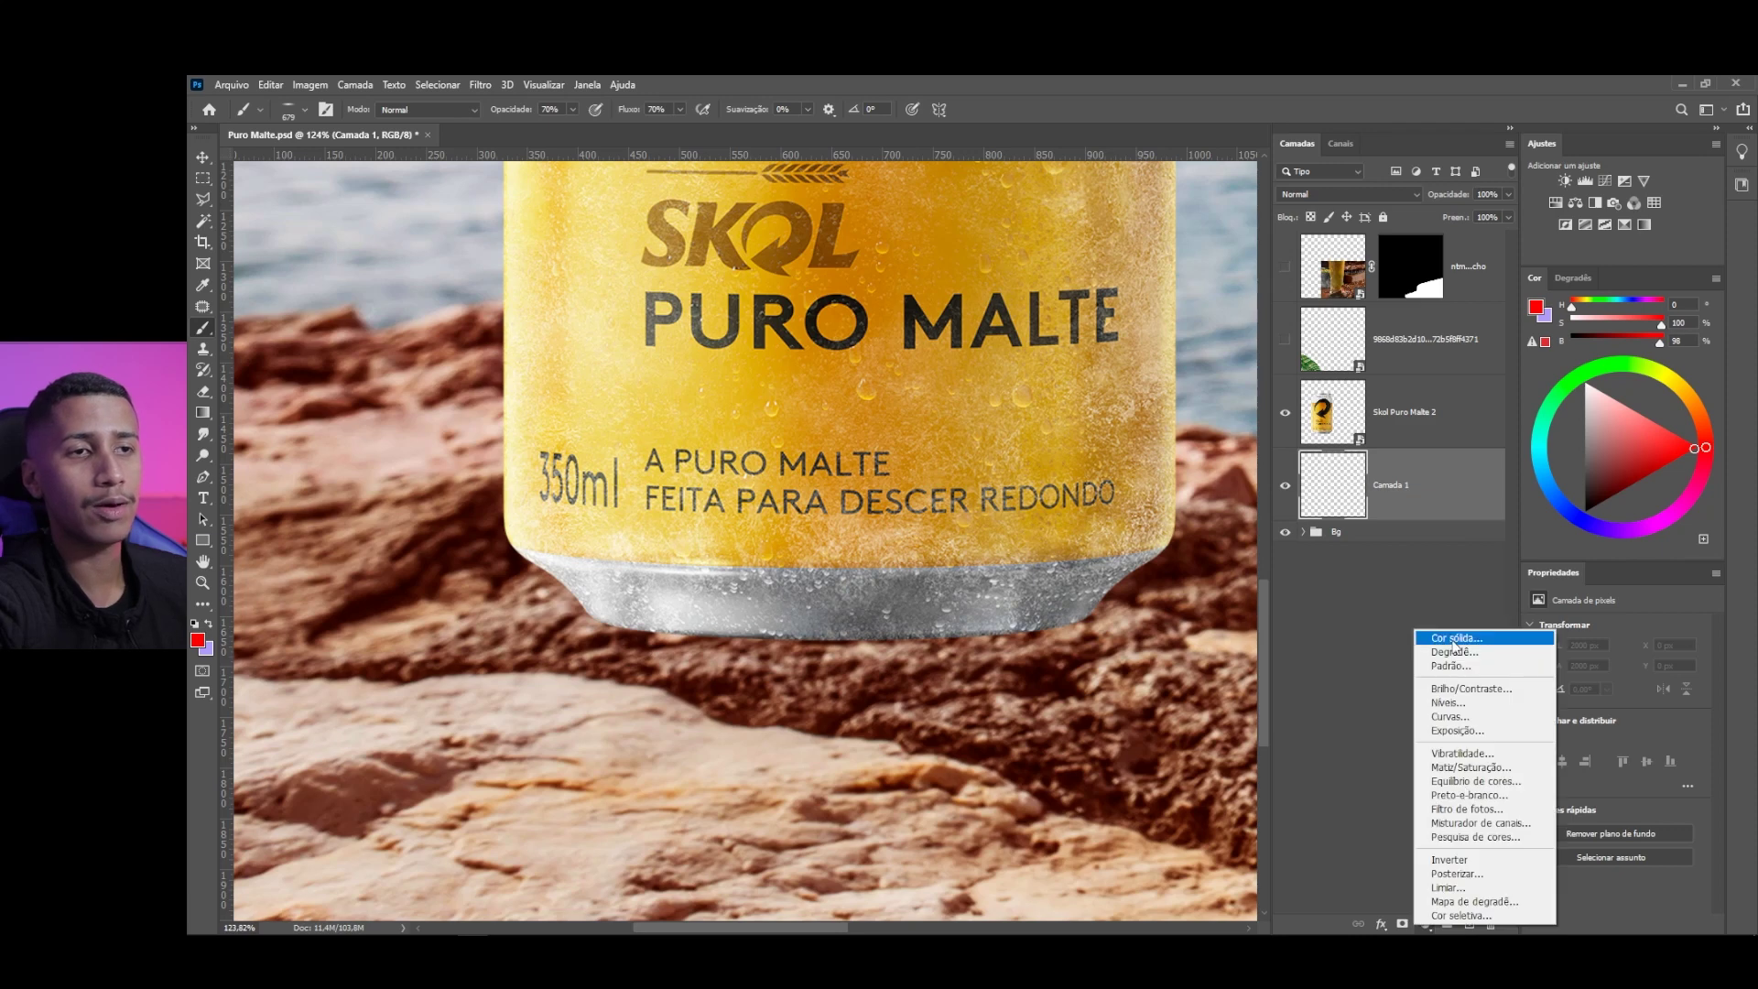
left_click(1456, 640)
left_click(1505, 332)
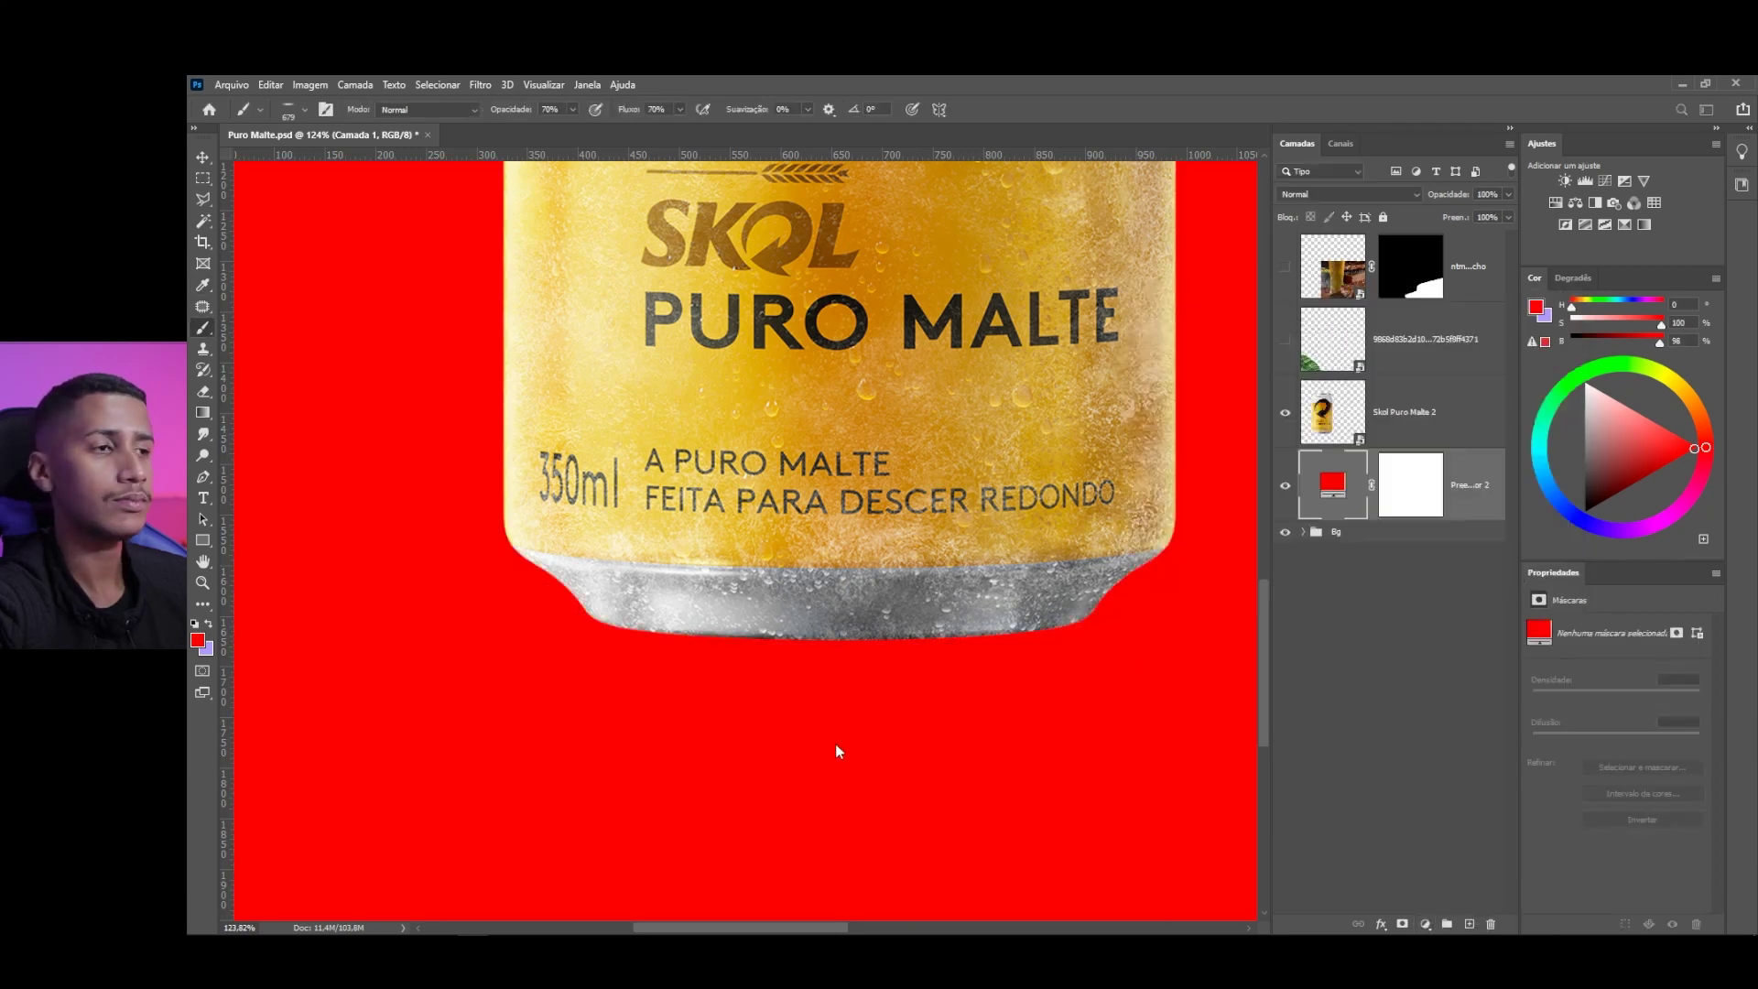
scroll(744, 782, "up", 2)
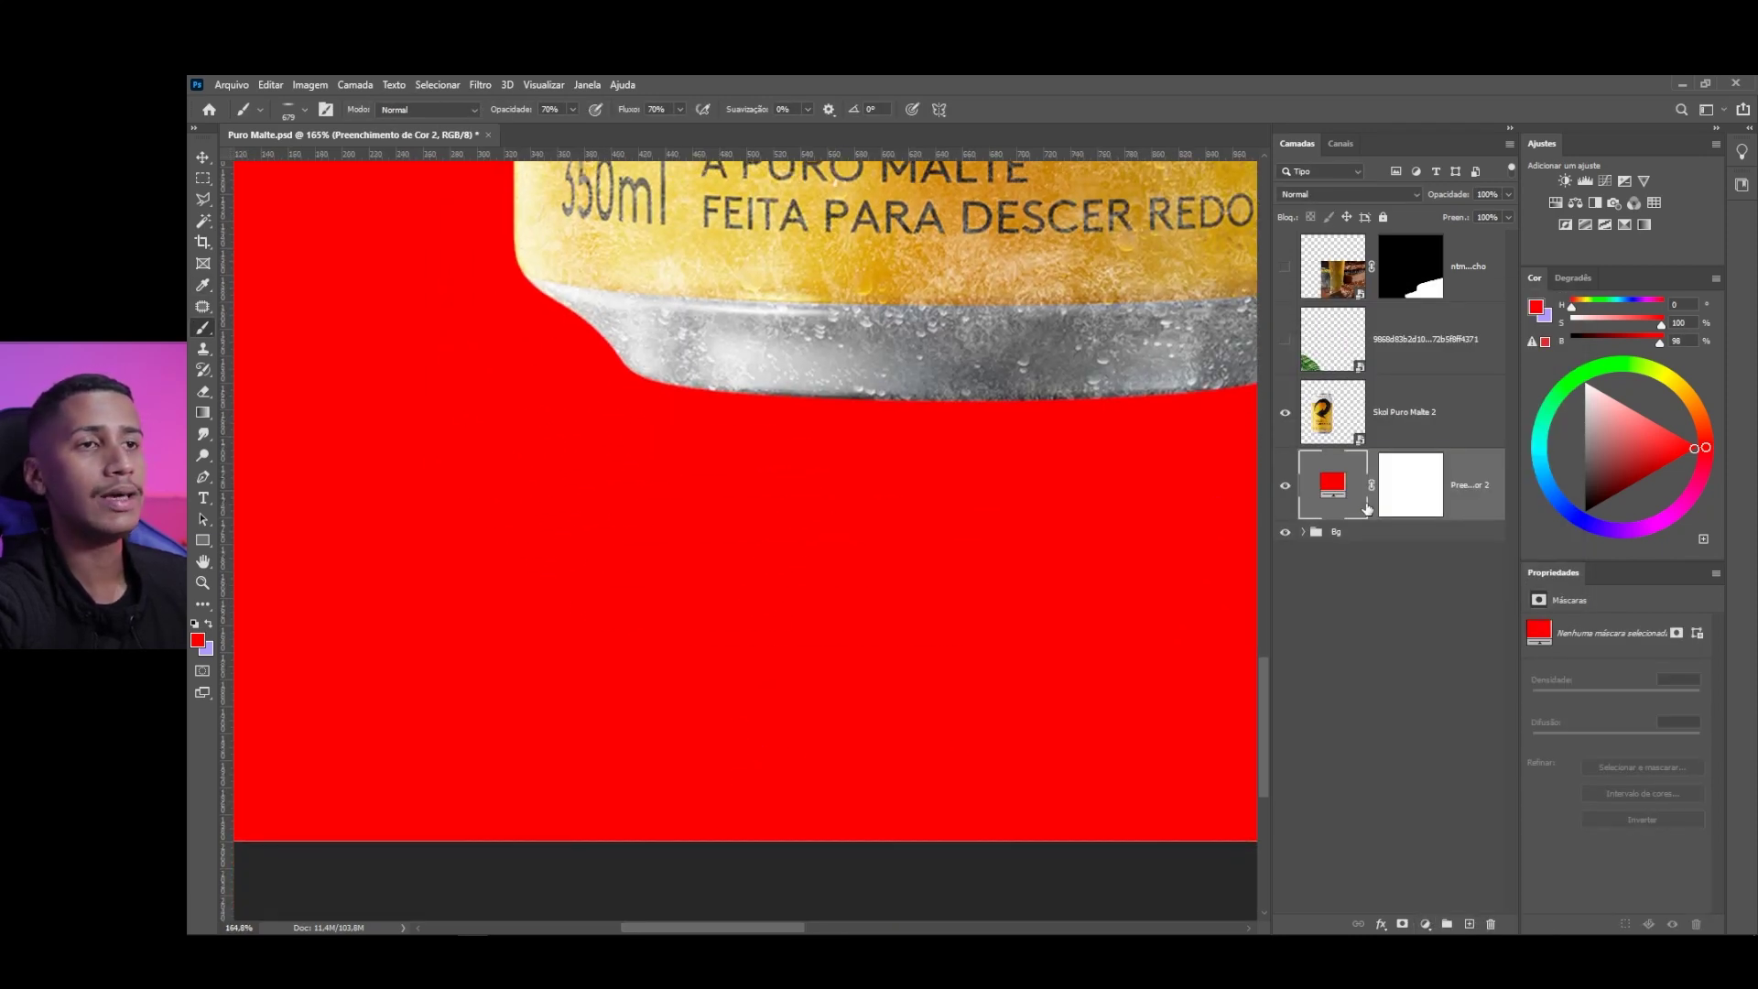
Add a new layer above the red fill and test the flattened brush on it in lavender, undoing the strokes
left_click(1466, 927)
mouse_move(464, 581)
left_mouse_down()
mouse_move(1178, 644)
mouse_move(1256, 569)
mouse_move(1132, 669)
mouse_move(192, 638)
left_mouse_up()
left_click(207, 625)
mouse_move(1080, 595)
left_mouse_down()
mouse_move(274, 595)
mouse_move(926, 580)
left_mouse_up()
scroll(926, 581, "down", 5)
scroll(822, 622, "up", 8)
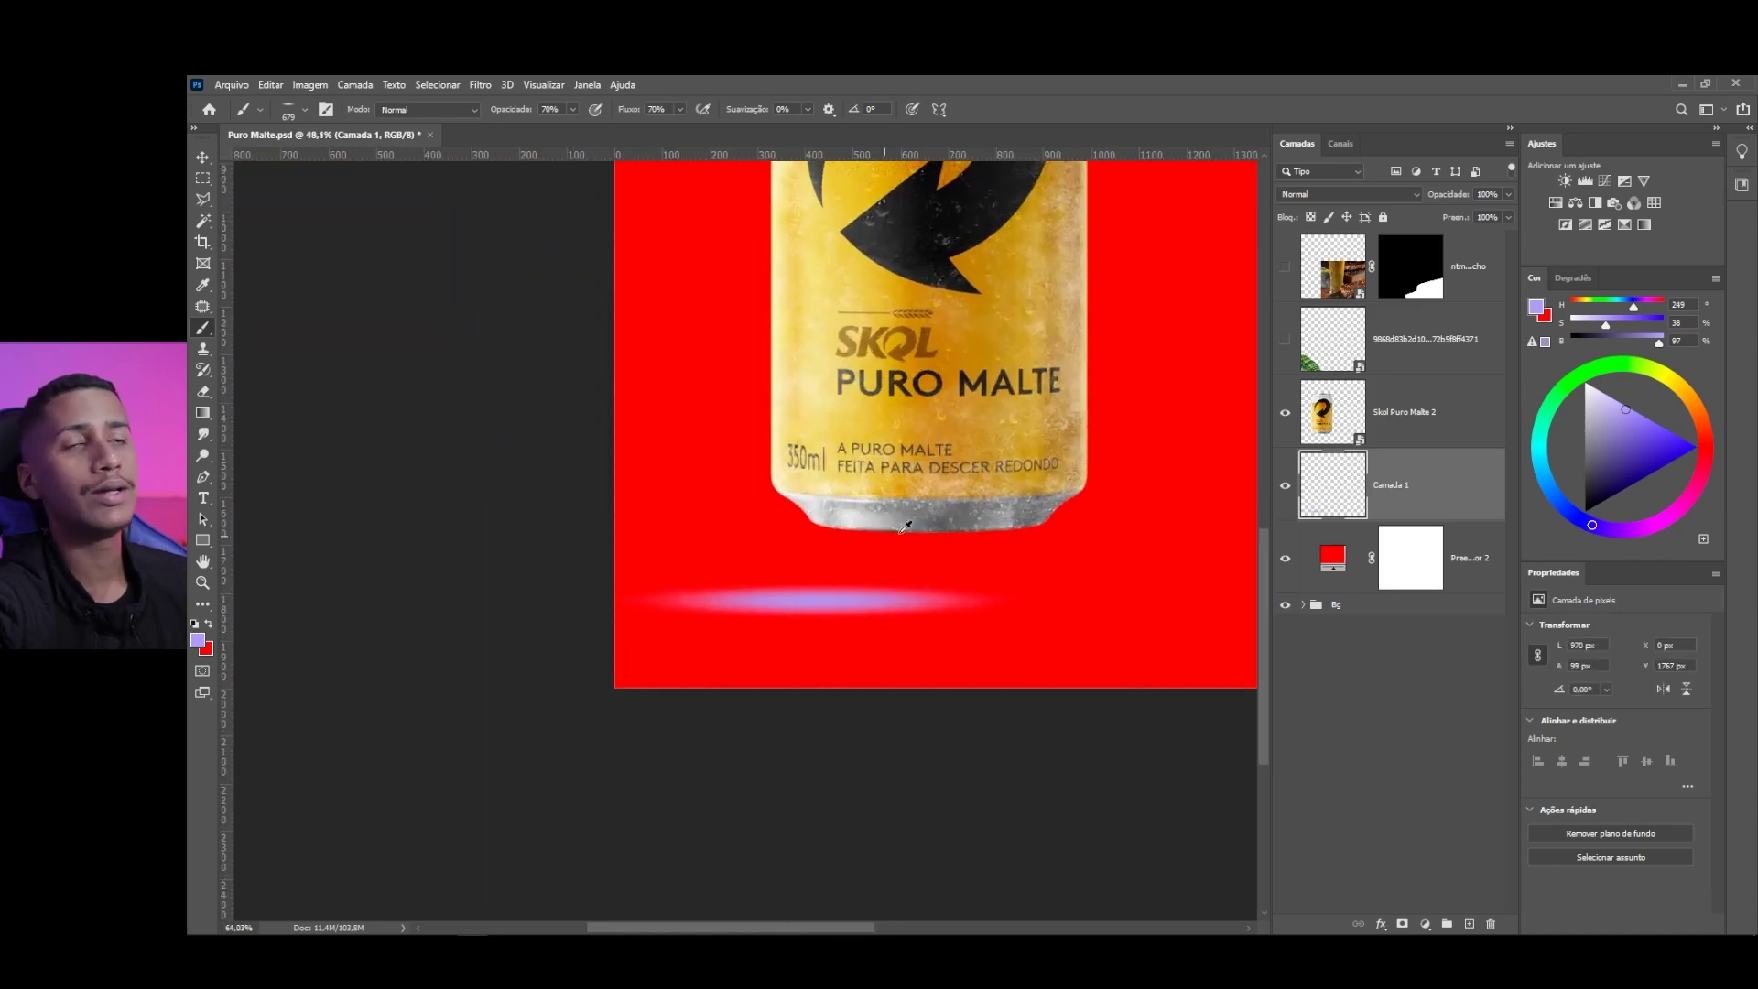
key("ctrl+z")
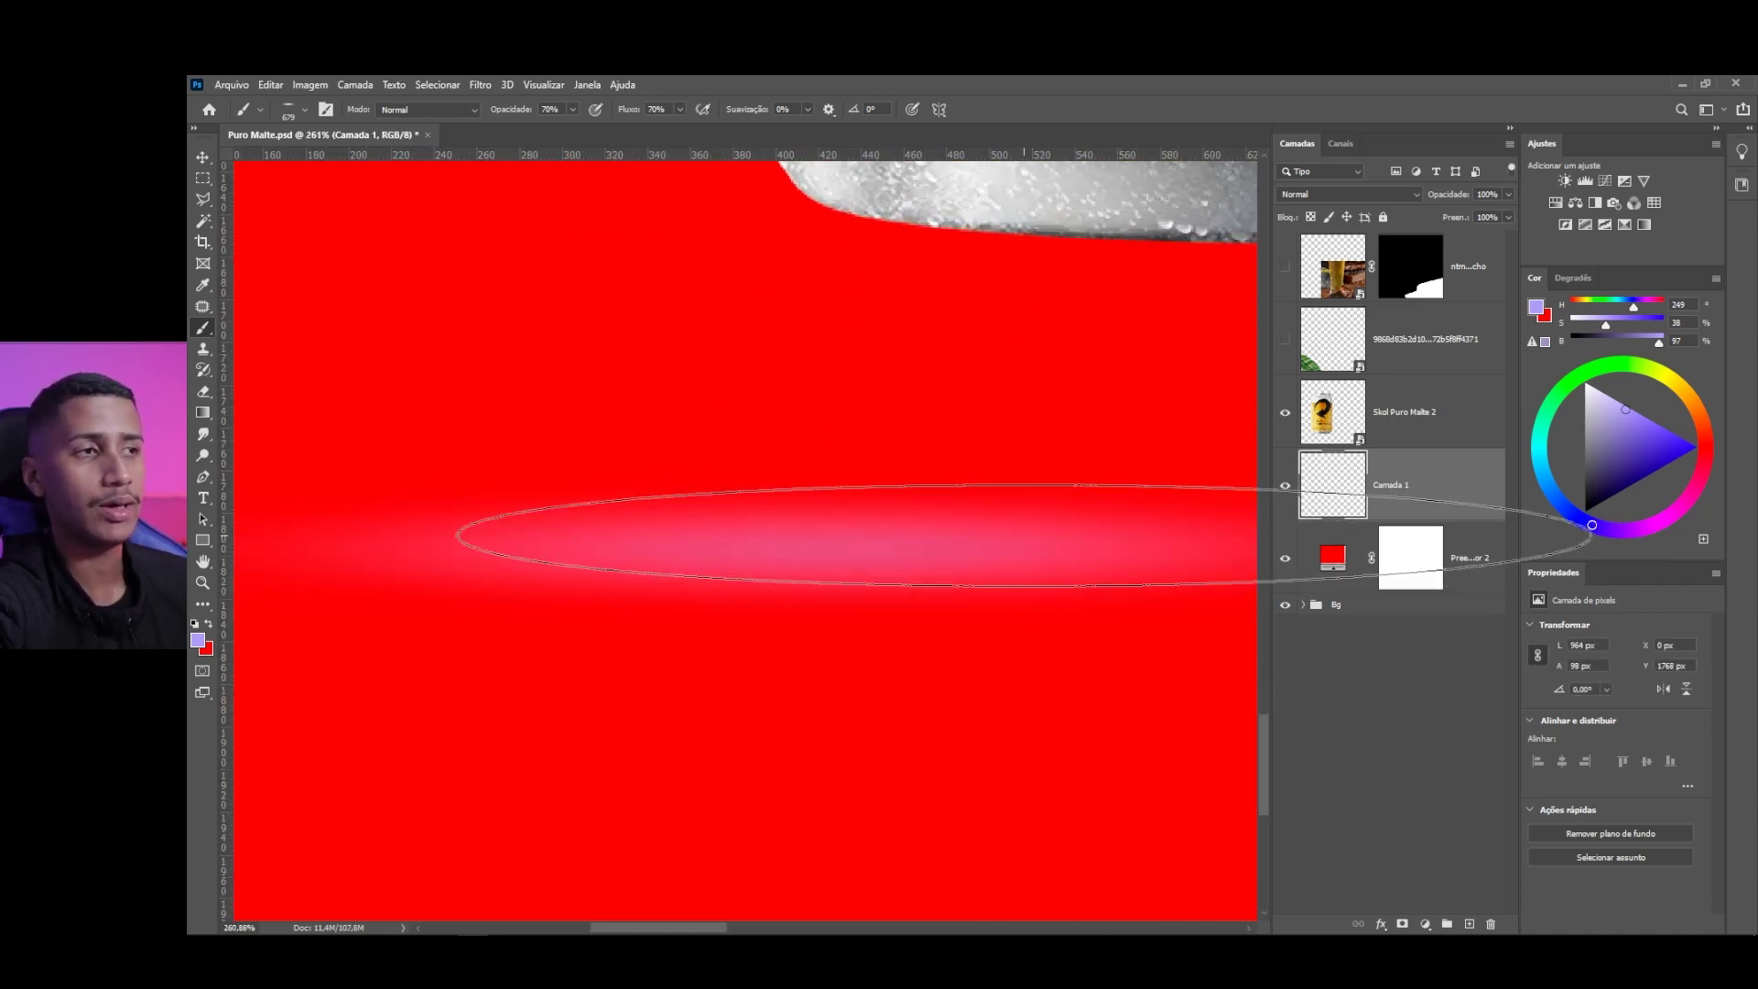
scroll(783, 495, "down", 4)
key("ctrl+d")
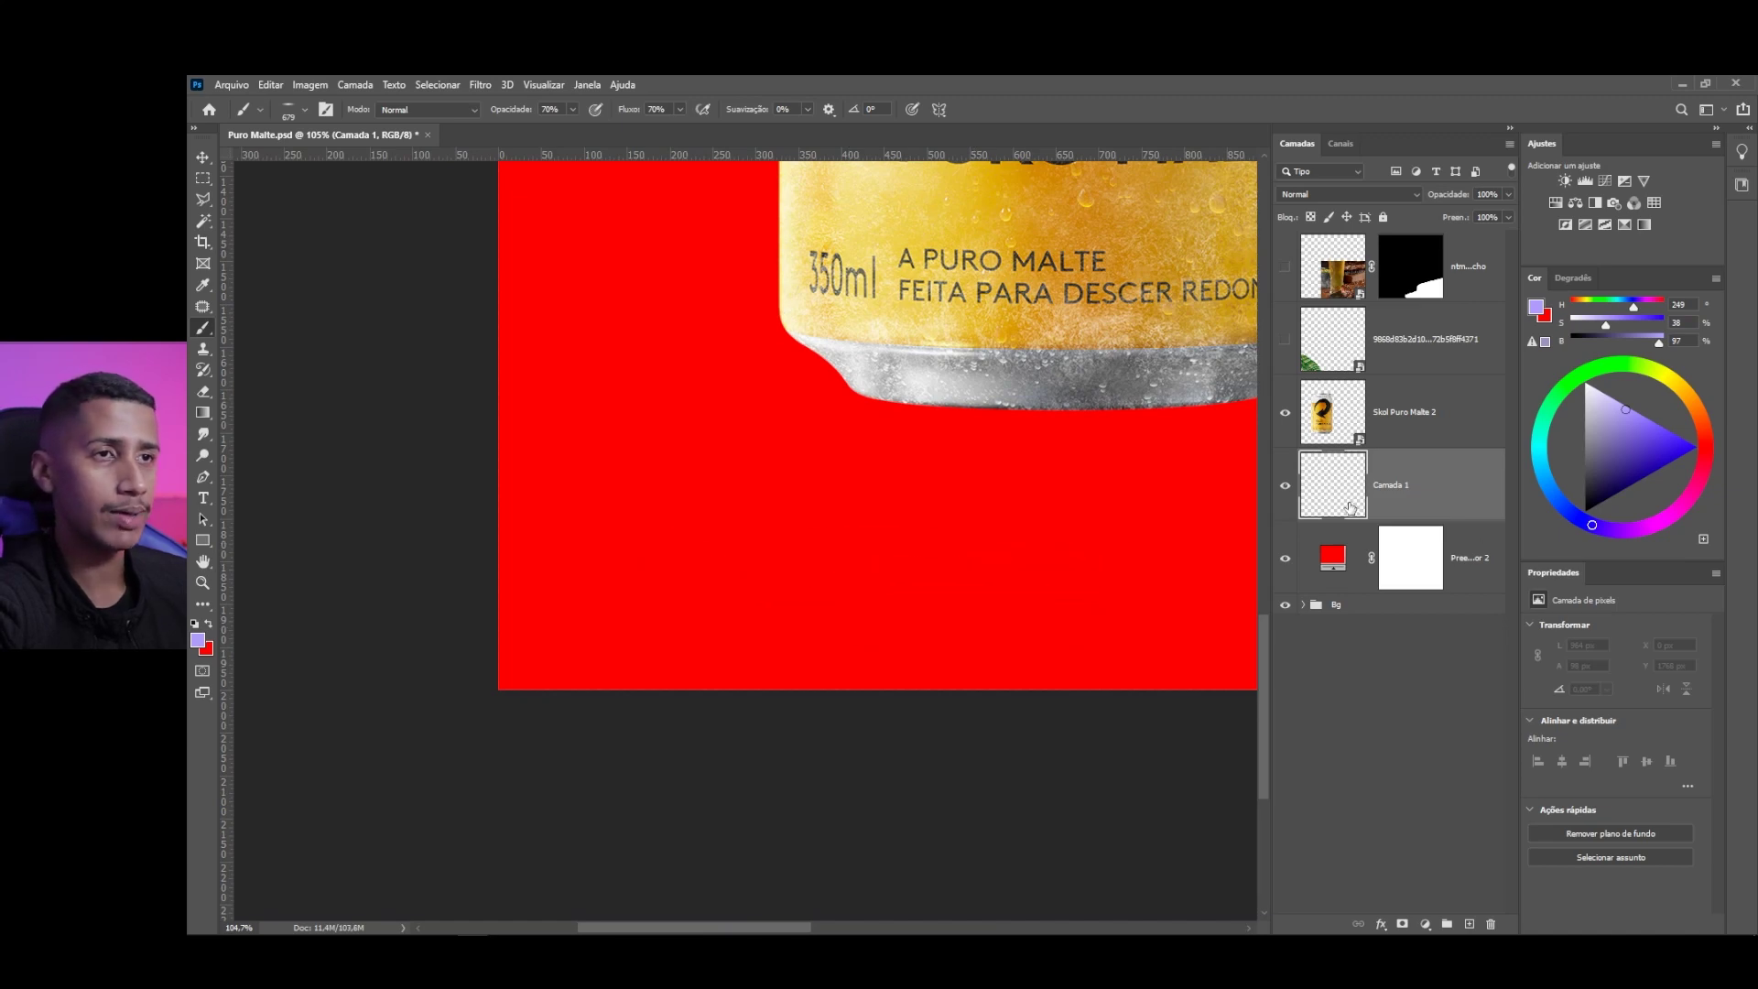
Delete the red solid color fill layer
left_click(1339, 567)
key("Delete")
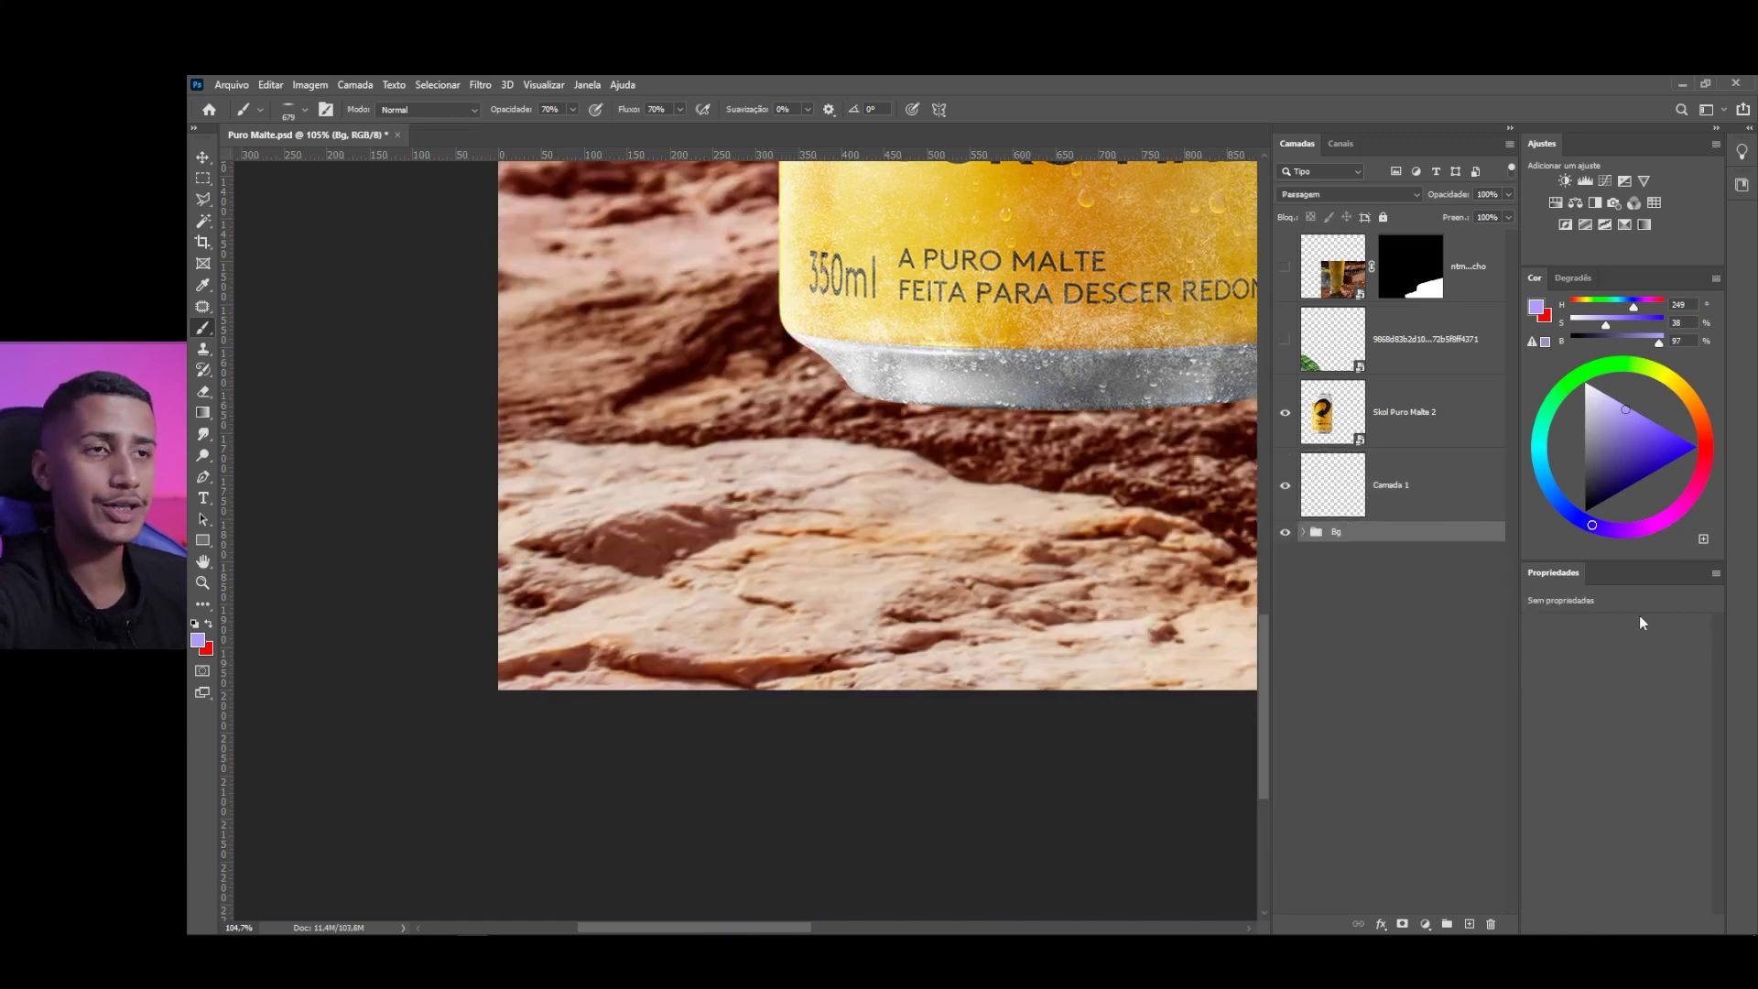
Set the foreground color to a near-black grey with 12% brightness and the Camada 1 blend mode to Multiplicação
left_click_drag(964, 538, 740, 532)
scroll(932, 666, "up", 2)
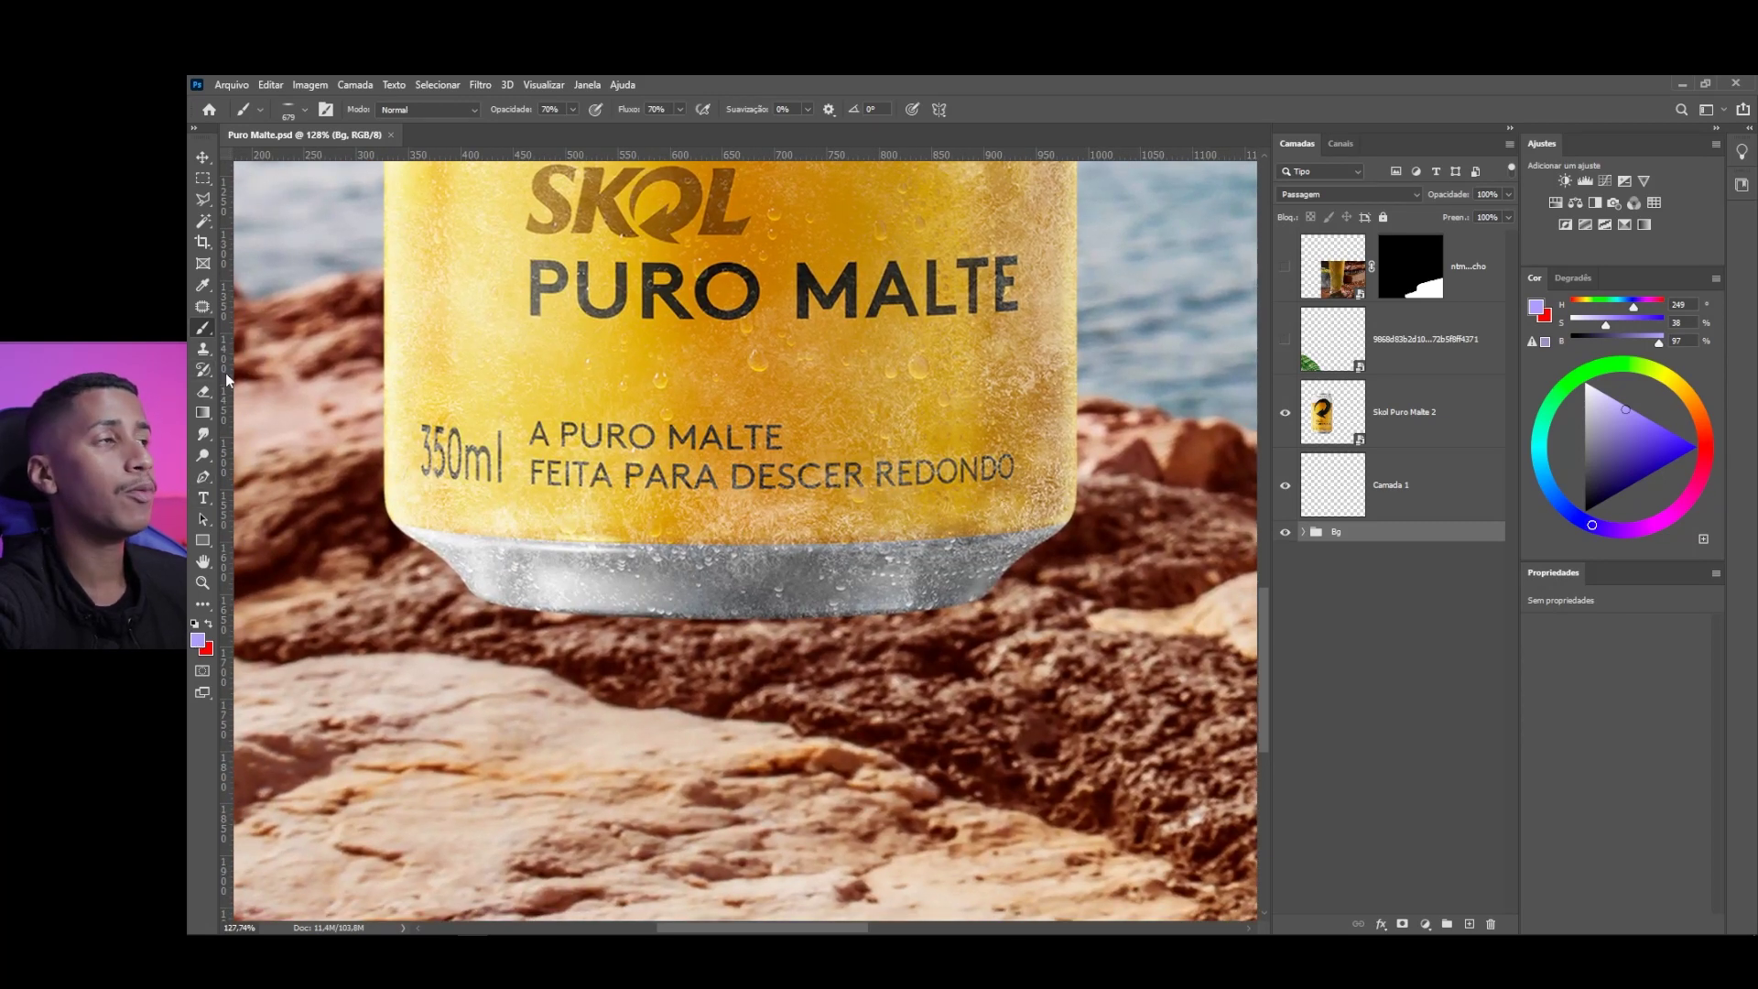
left_click(196, 638)
type("272727")
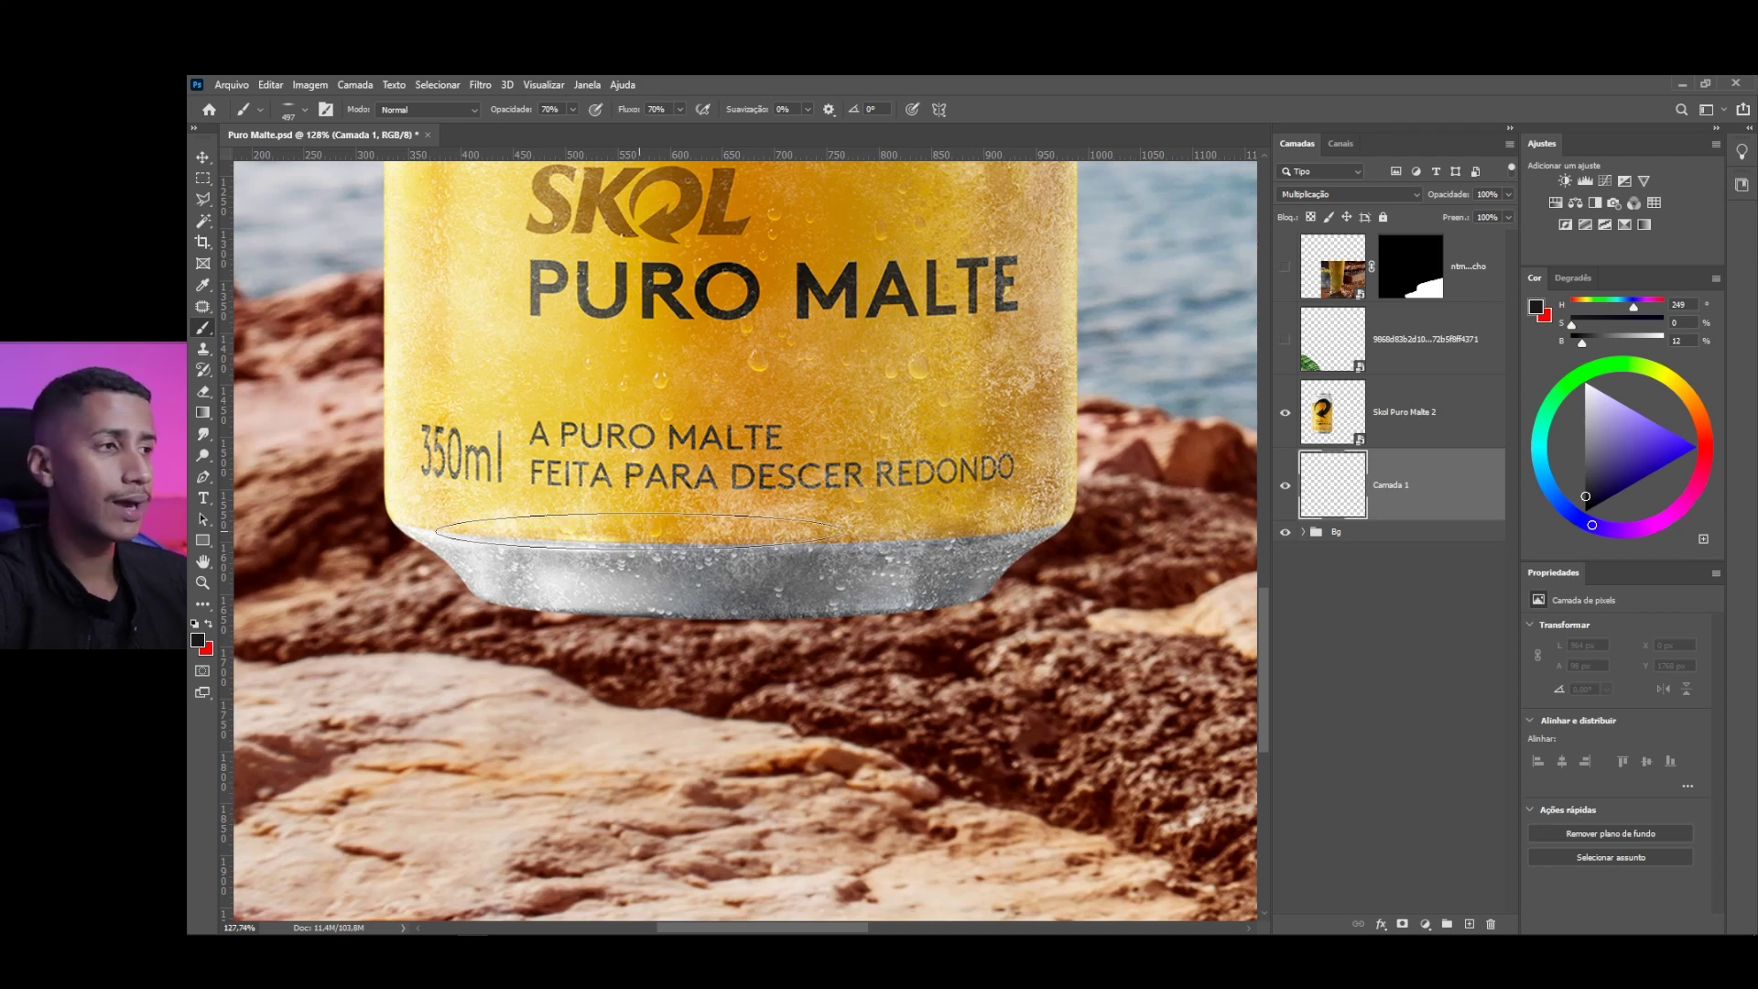
Shrink the flattened brush and paint a dark contact shadow along the can's base on Camada 1
mouse_move(602, 614)
left_mouse_down()
mouse_move(688, 580)
mouse_move(568, 609)
left_mouse_up()
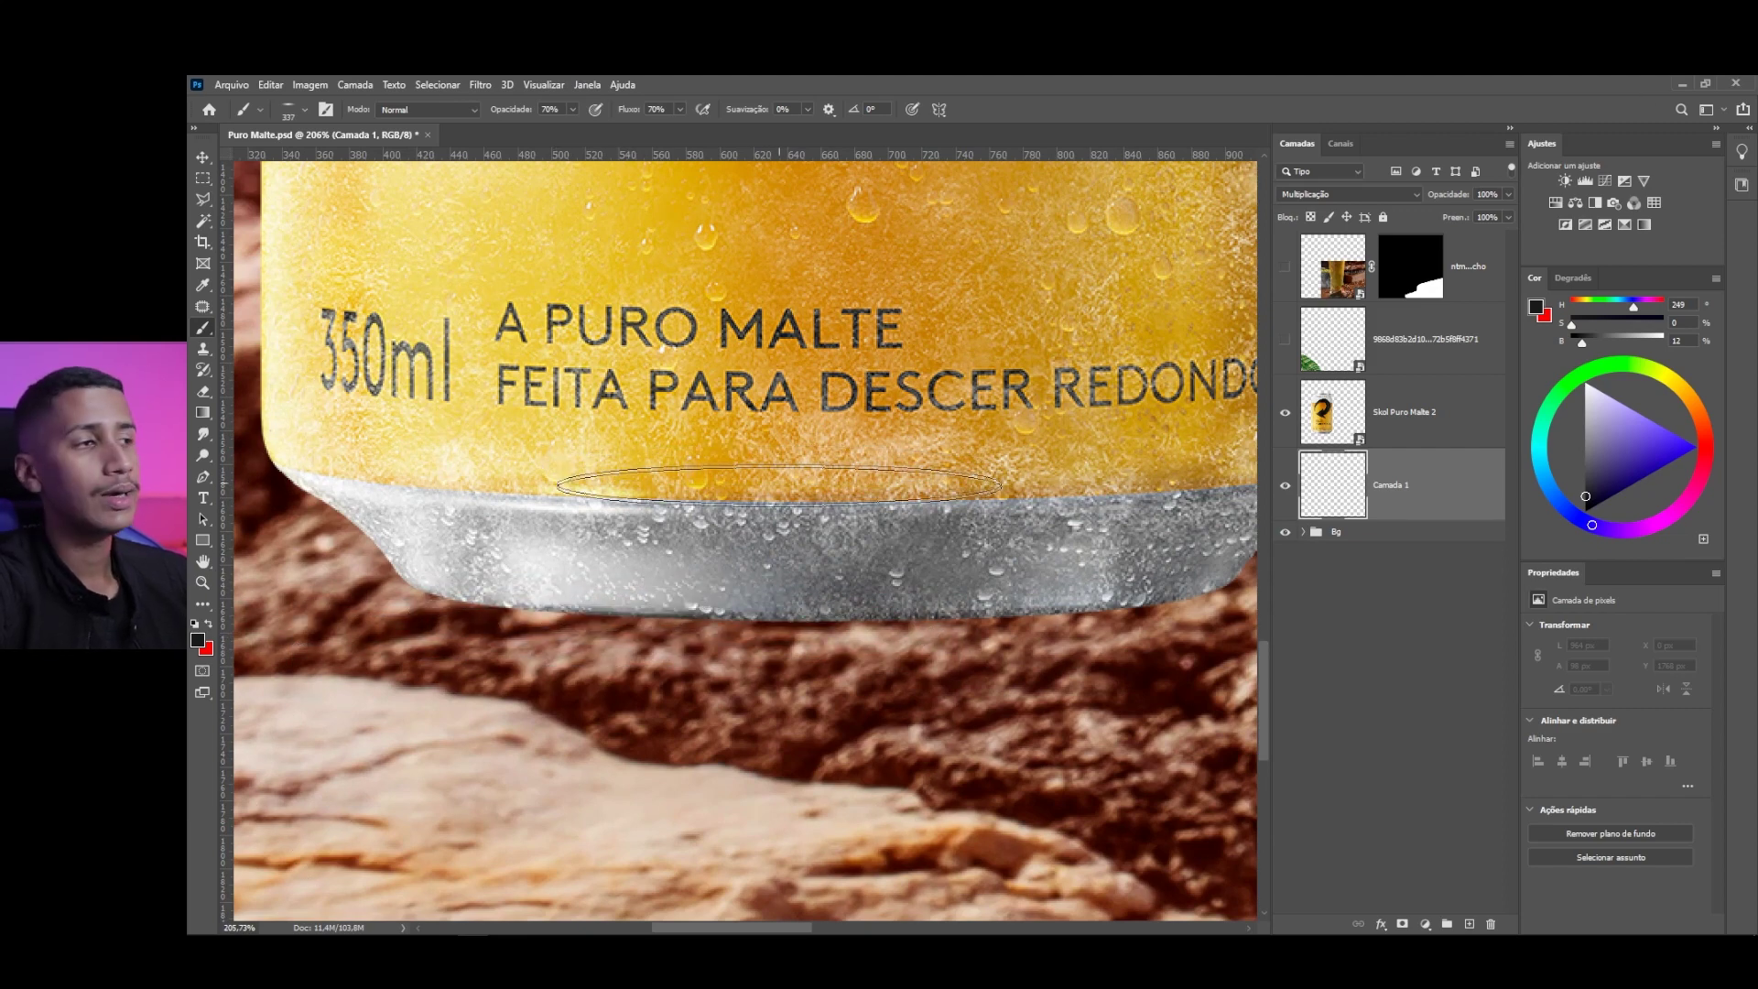
mouse_move(632, 612)
left_mouse_down()
mouse_move(476, 612)
mouse_move(1054, 612)
left_mouse_up()
mouse_move(892, 578)
left_mouse_down()
mouse_move(690, 536)
mouse_move(870, 566)
mouse_move(1081, 560)
left_mouse_up()
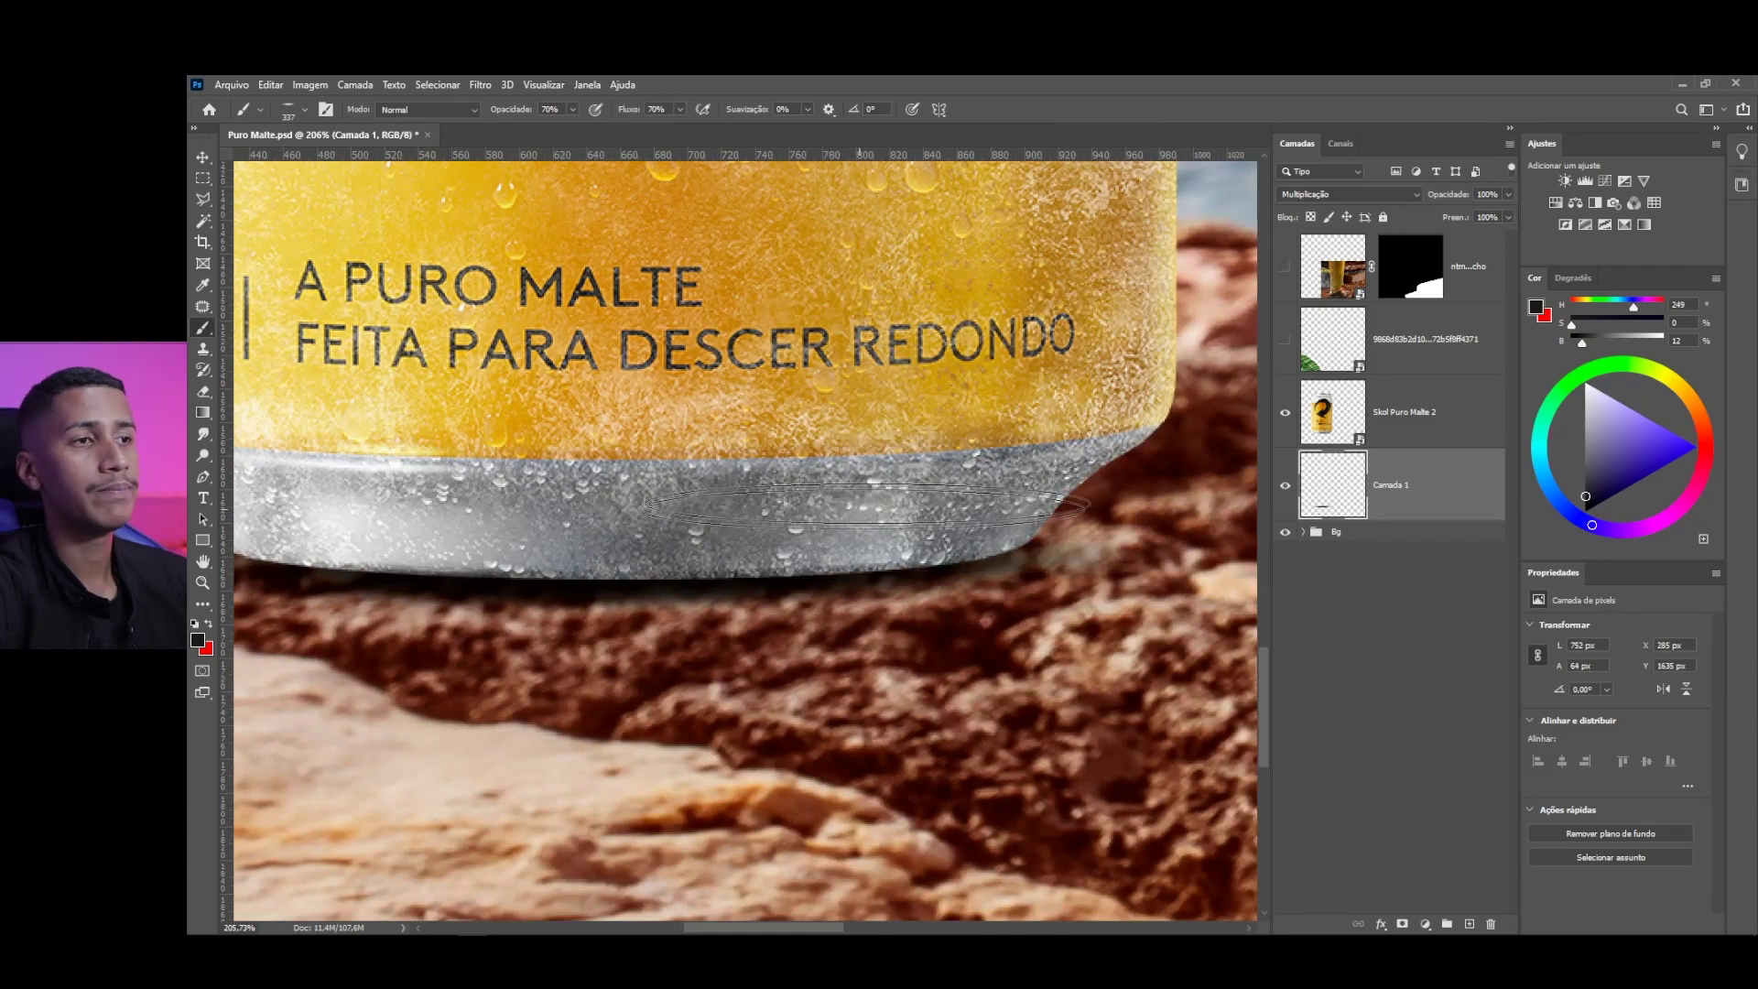
scroll(796, 409, "down", 3)
scroll(796, 408, "down", 2)
Reduce the brush size further and deepen the contact shadow under the left part of the can's base
scroll(778, 458, "up", 6)
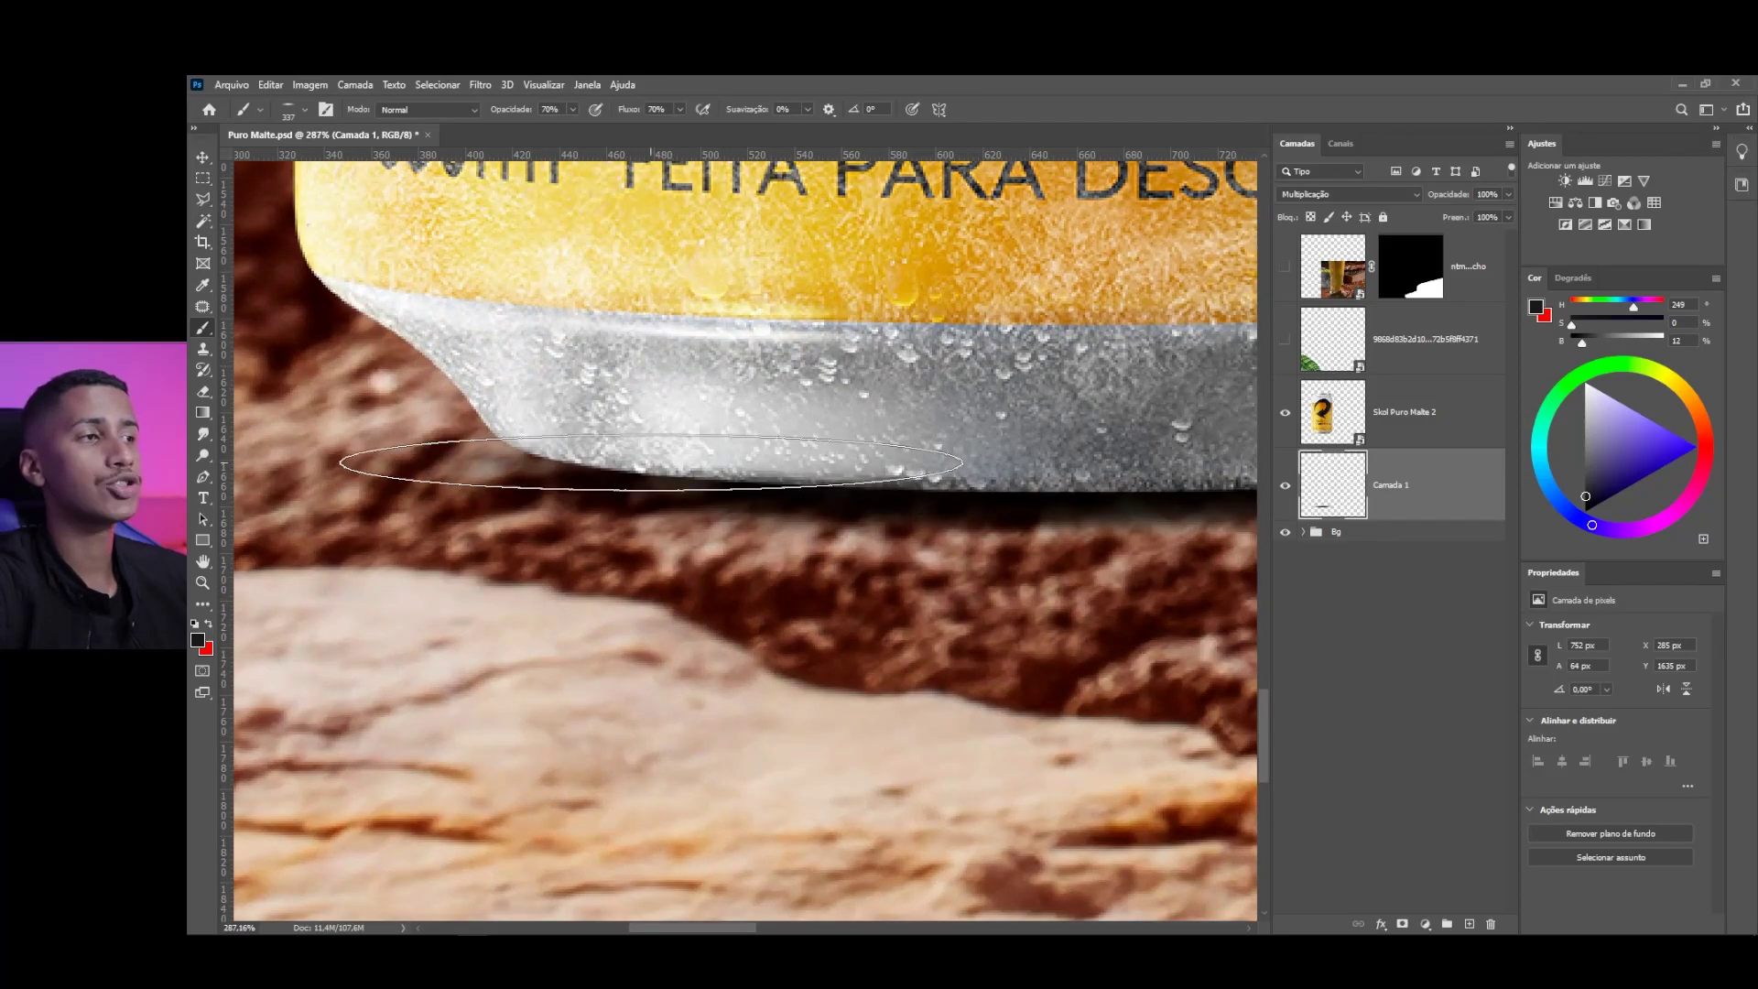
key("bracketleft")
key("bracketleft")
key("bracketleft")
key("bracketleft")
key("bracketleft")
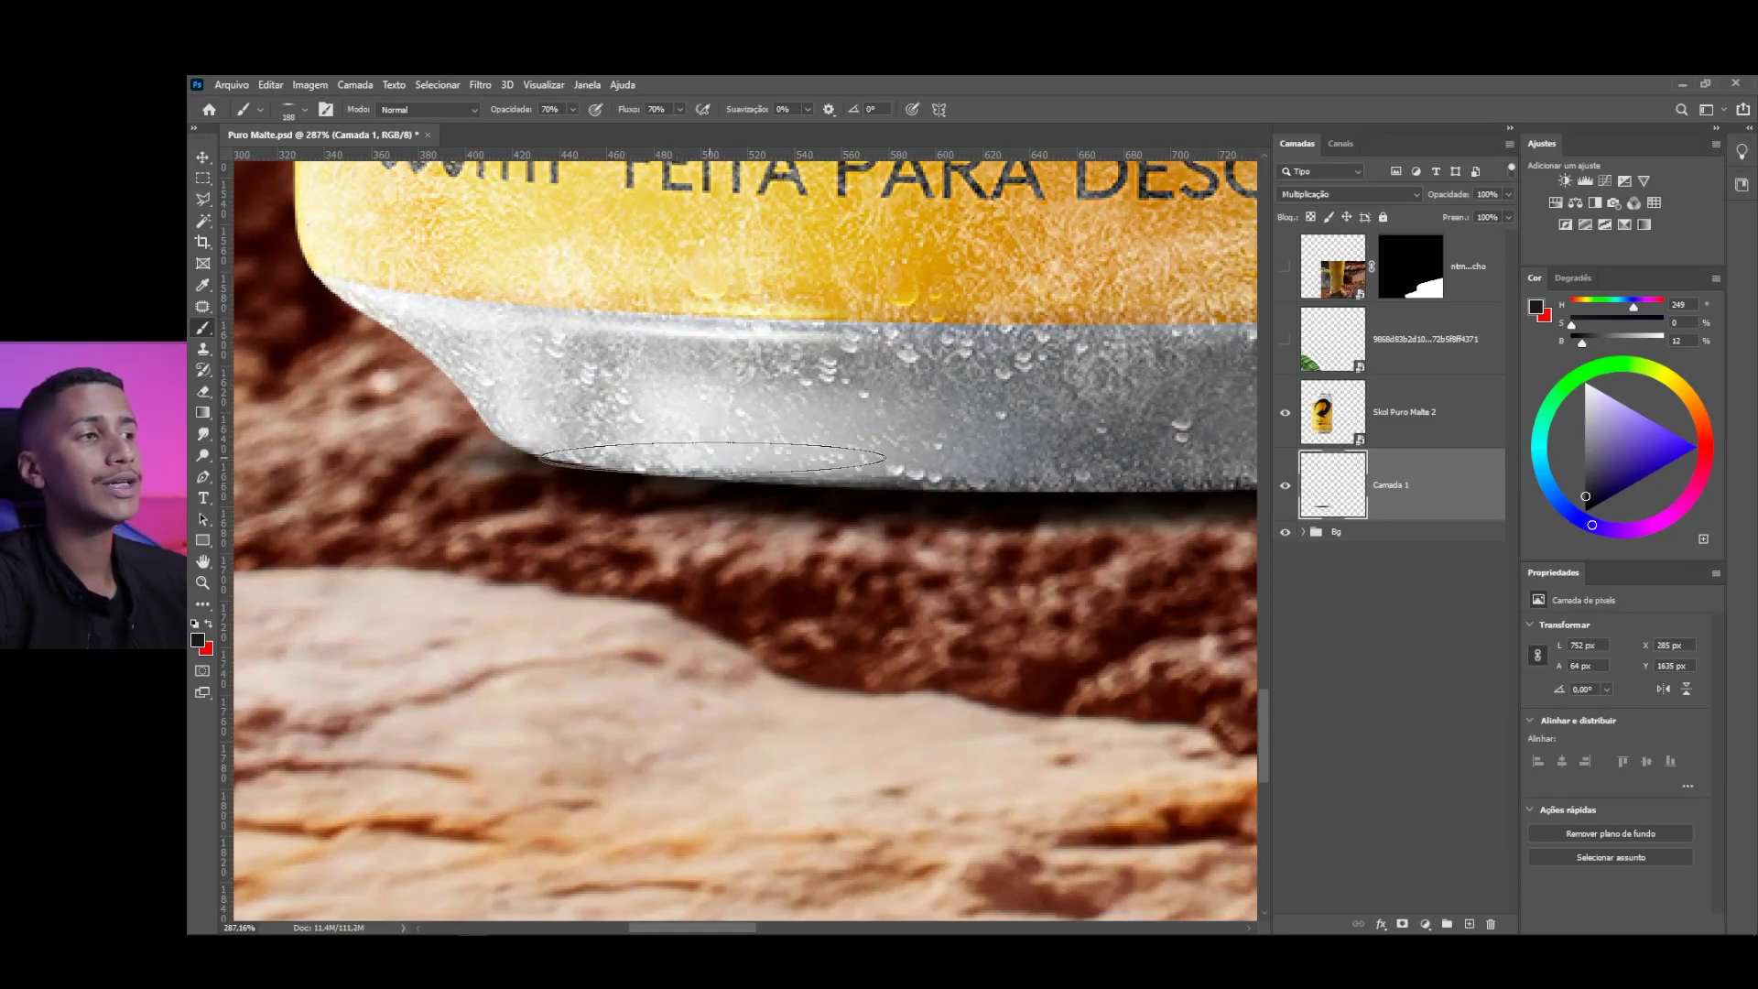
left_click_drag(779, 472, 557, 447)
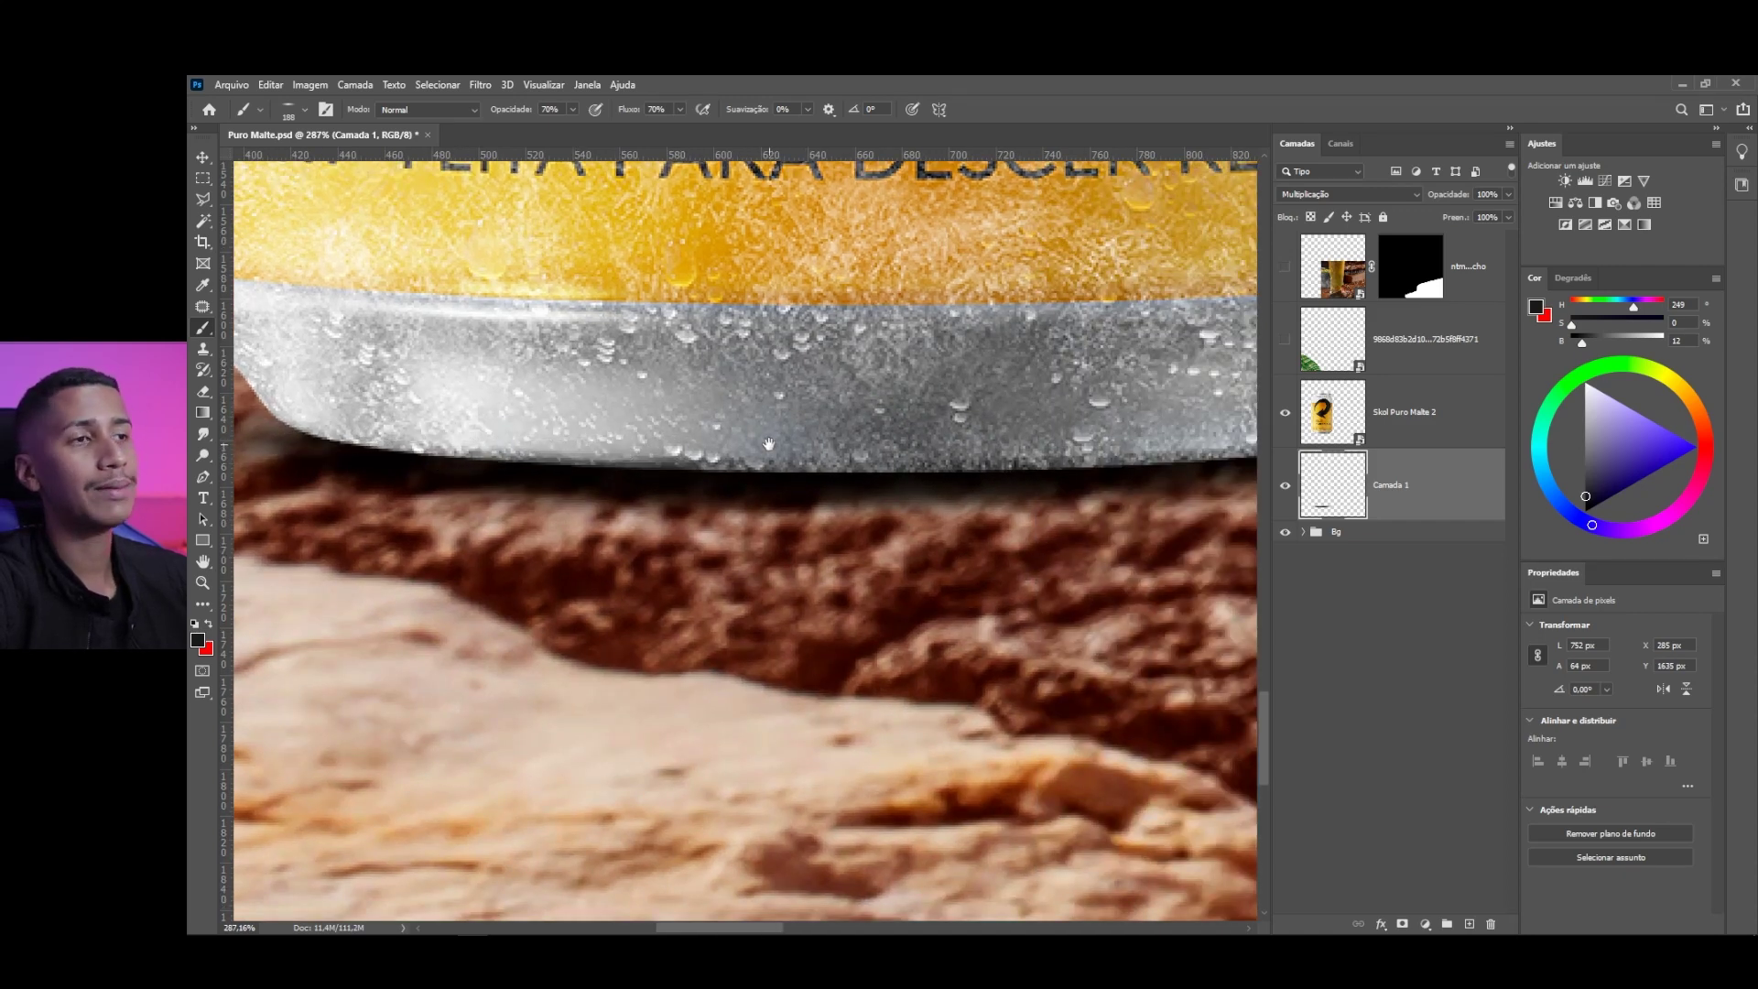
Darken the contact shadow on Camada 1 with another small brush stroke along the left part of the can's base
left_click_drag(769, 443, 487, 443)
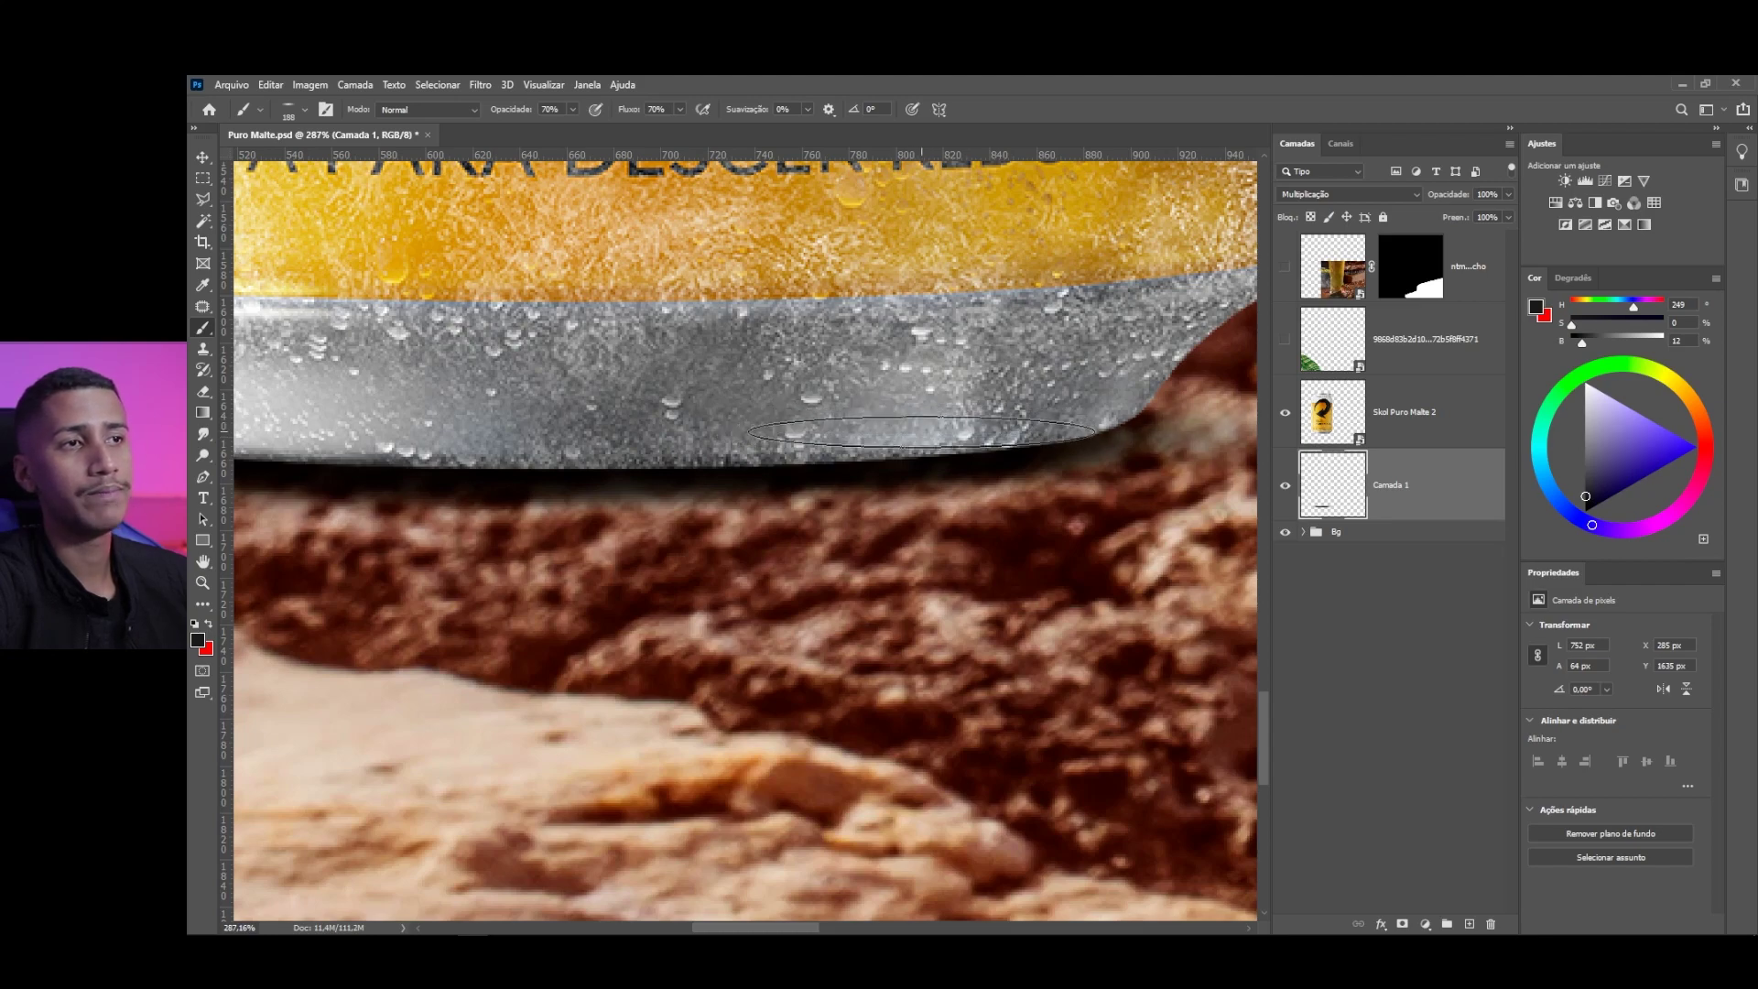
scroll(930, 429, "down", 5)
scroll(799, 558, "up", 5)
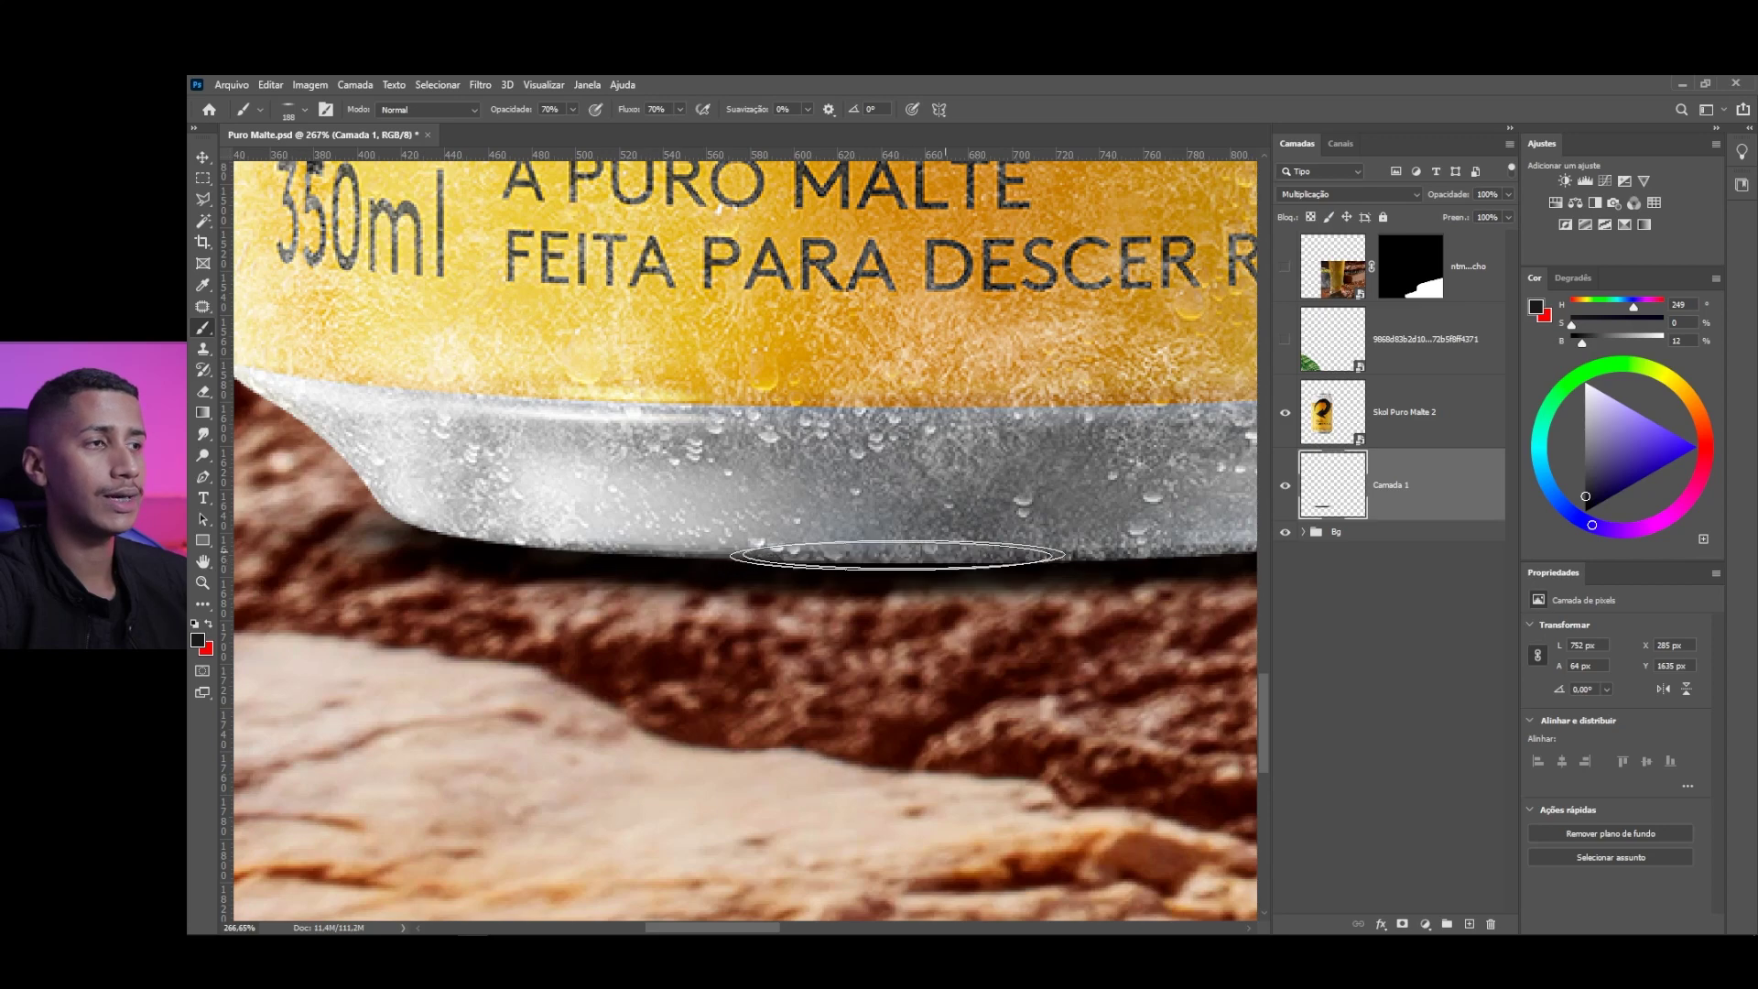
left_click_drag(570, 543, 568, 511)
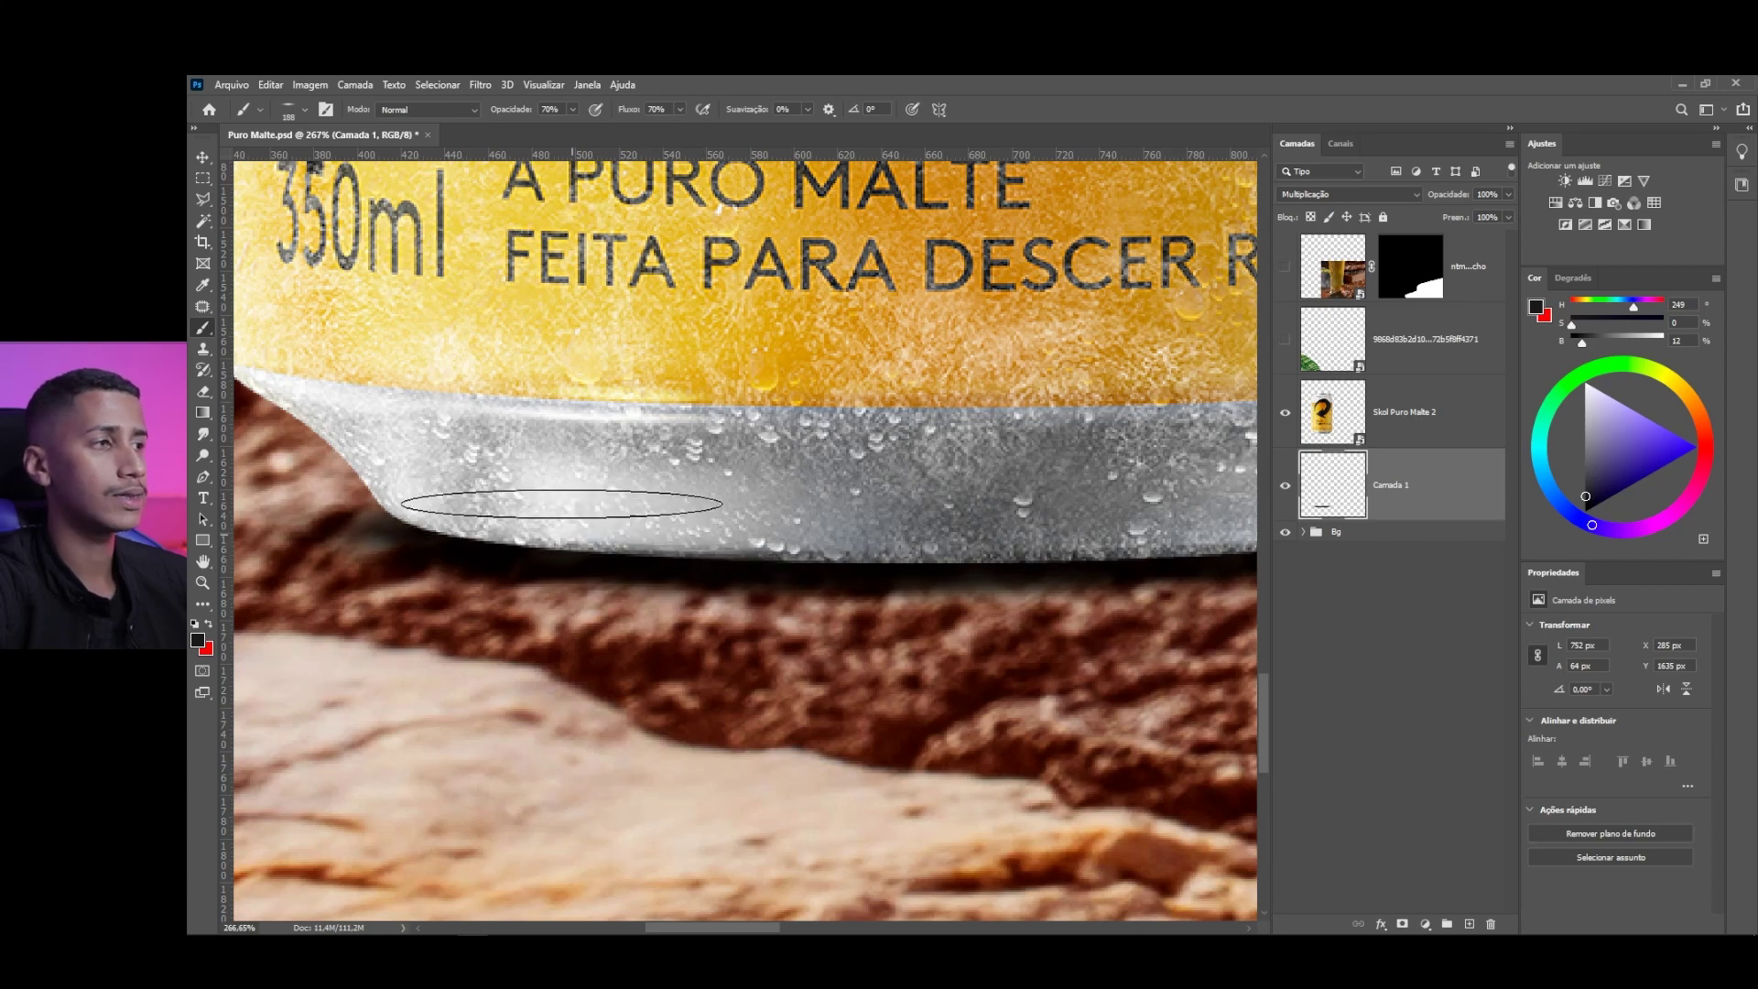
scroll(720, 550, "down", 3)
scroll(721, 550, "up", 2)
scroll(720, 550, "up", 2)
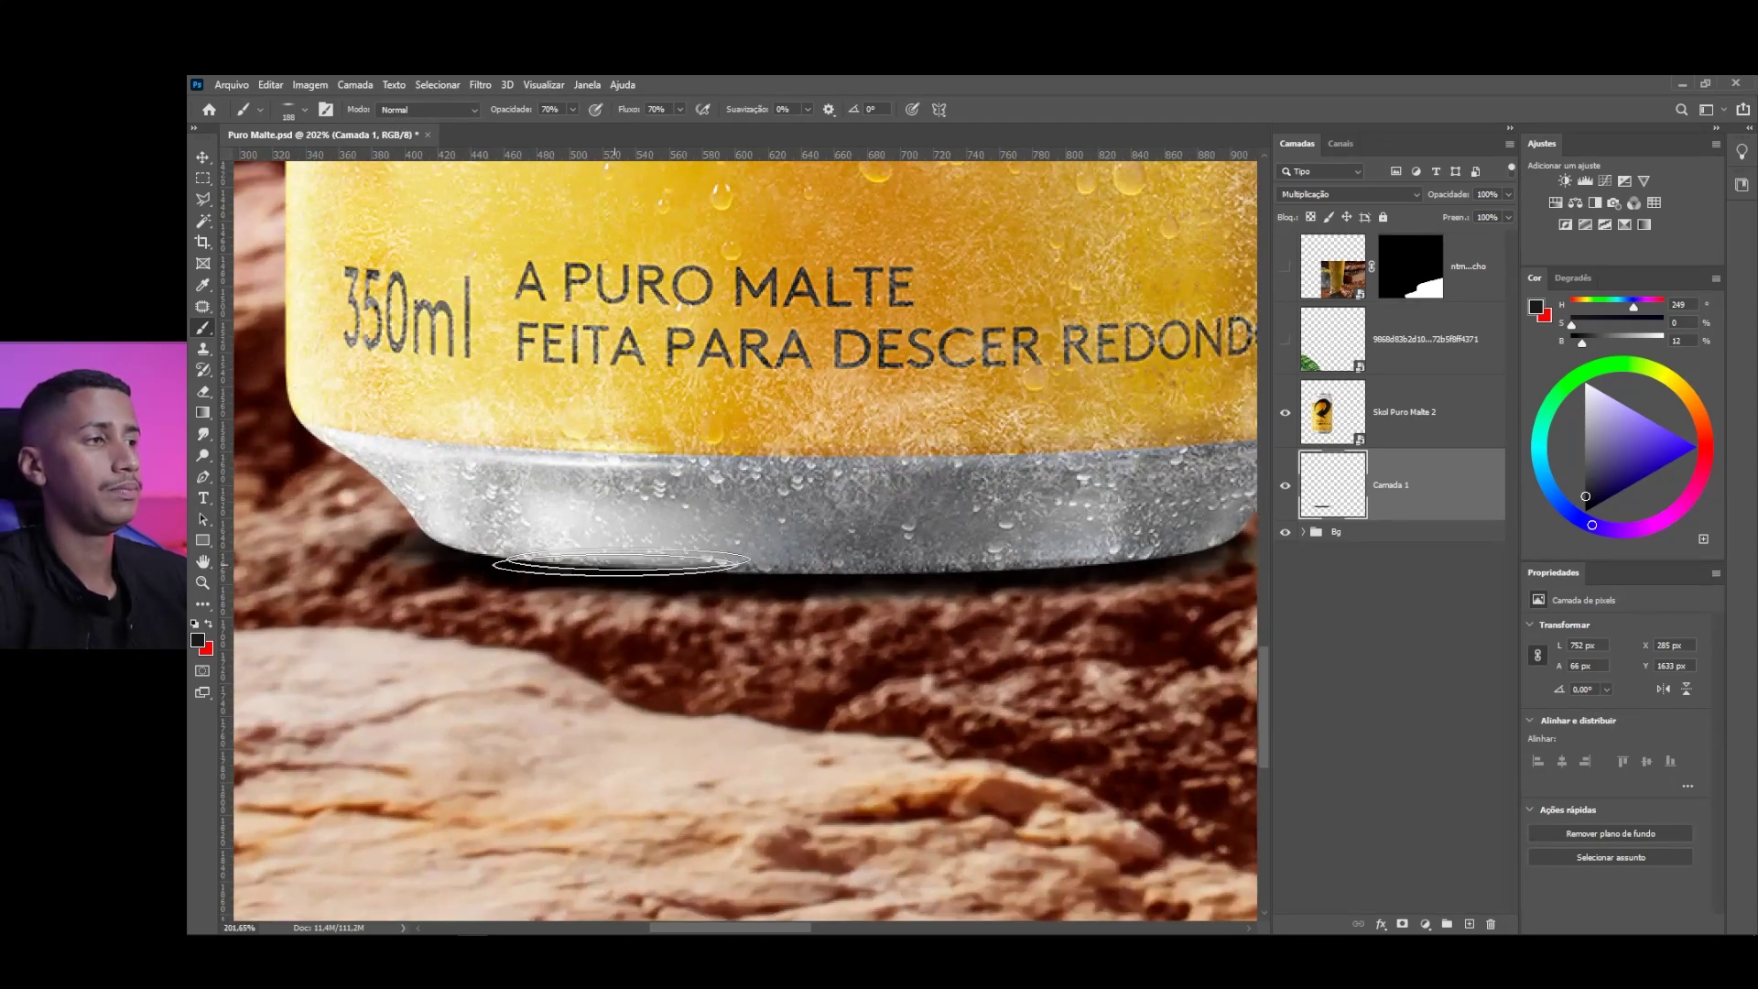
scroll(720, 549, "down", 3)
scroll(1008, 574, "up", 1)
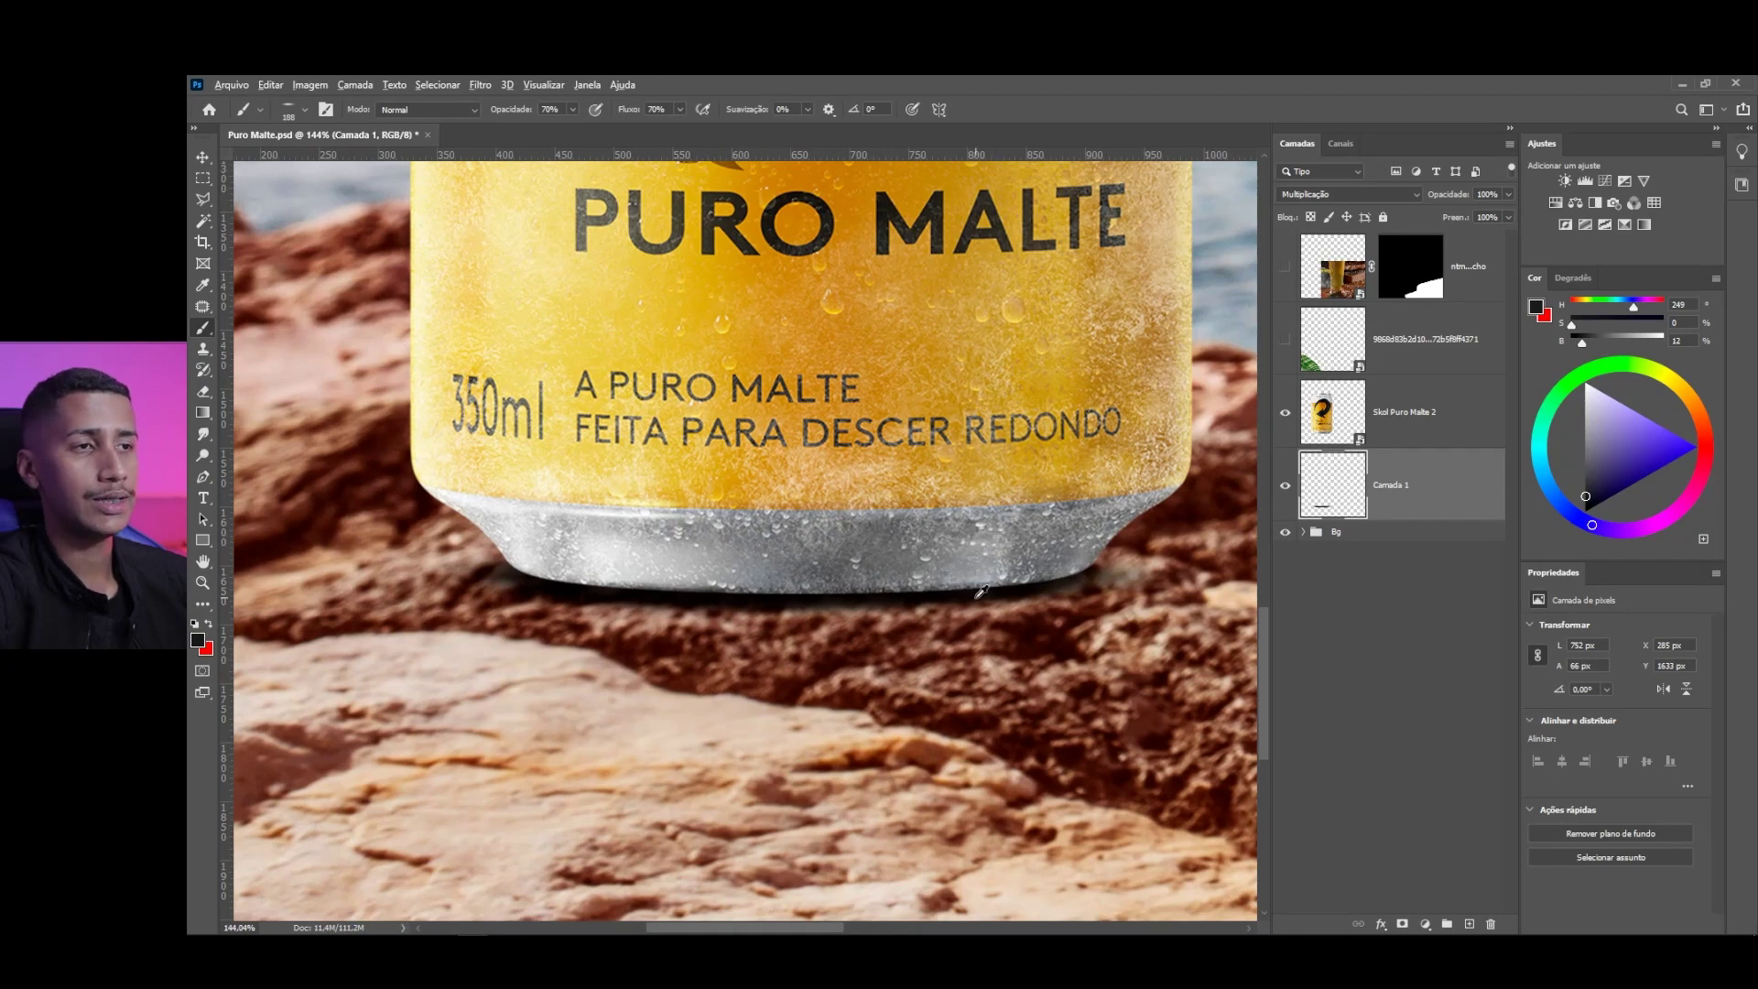
scroll(982, 591, "up", 4)
left_click_drag(921, 547, 881, 542)
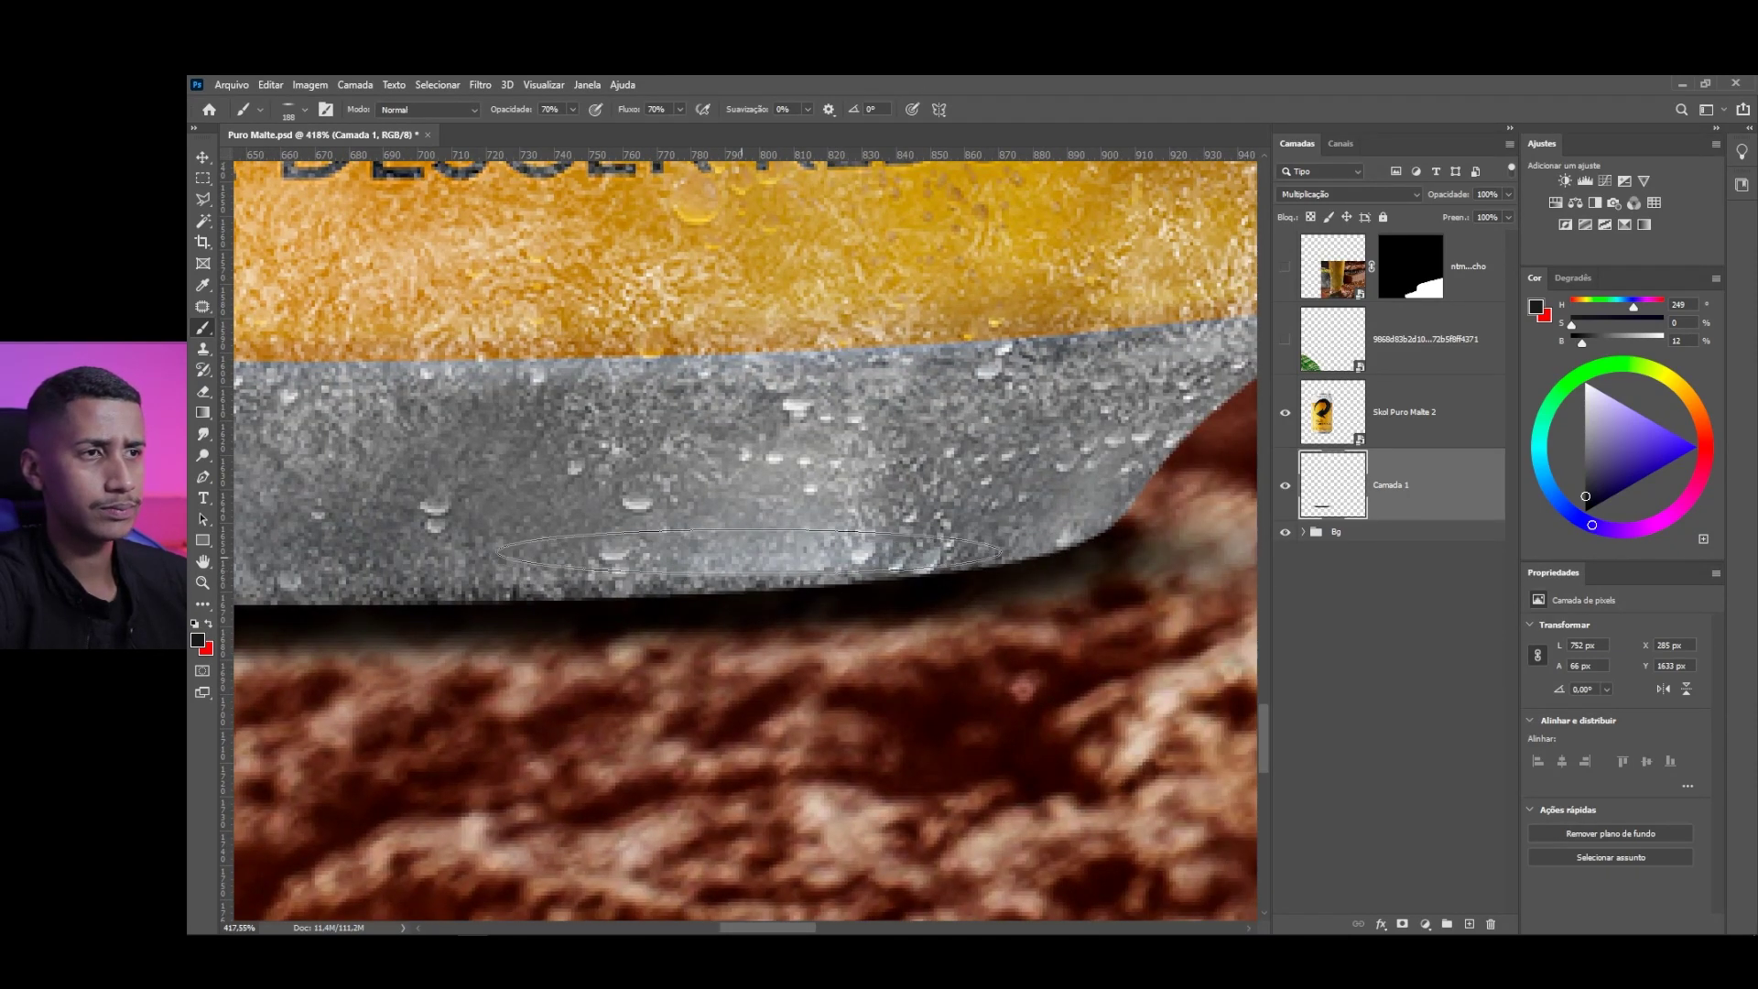
scroll(750, 553, "down", 8)
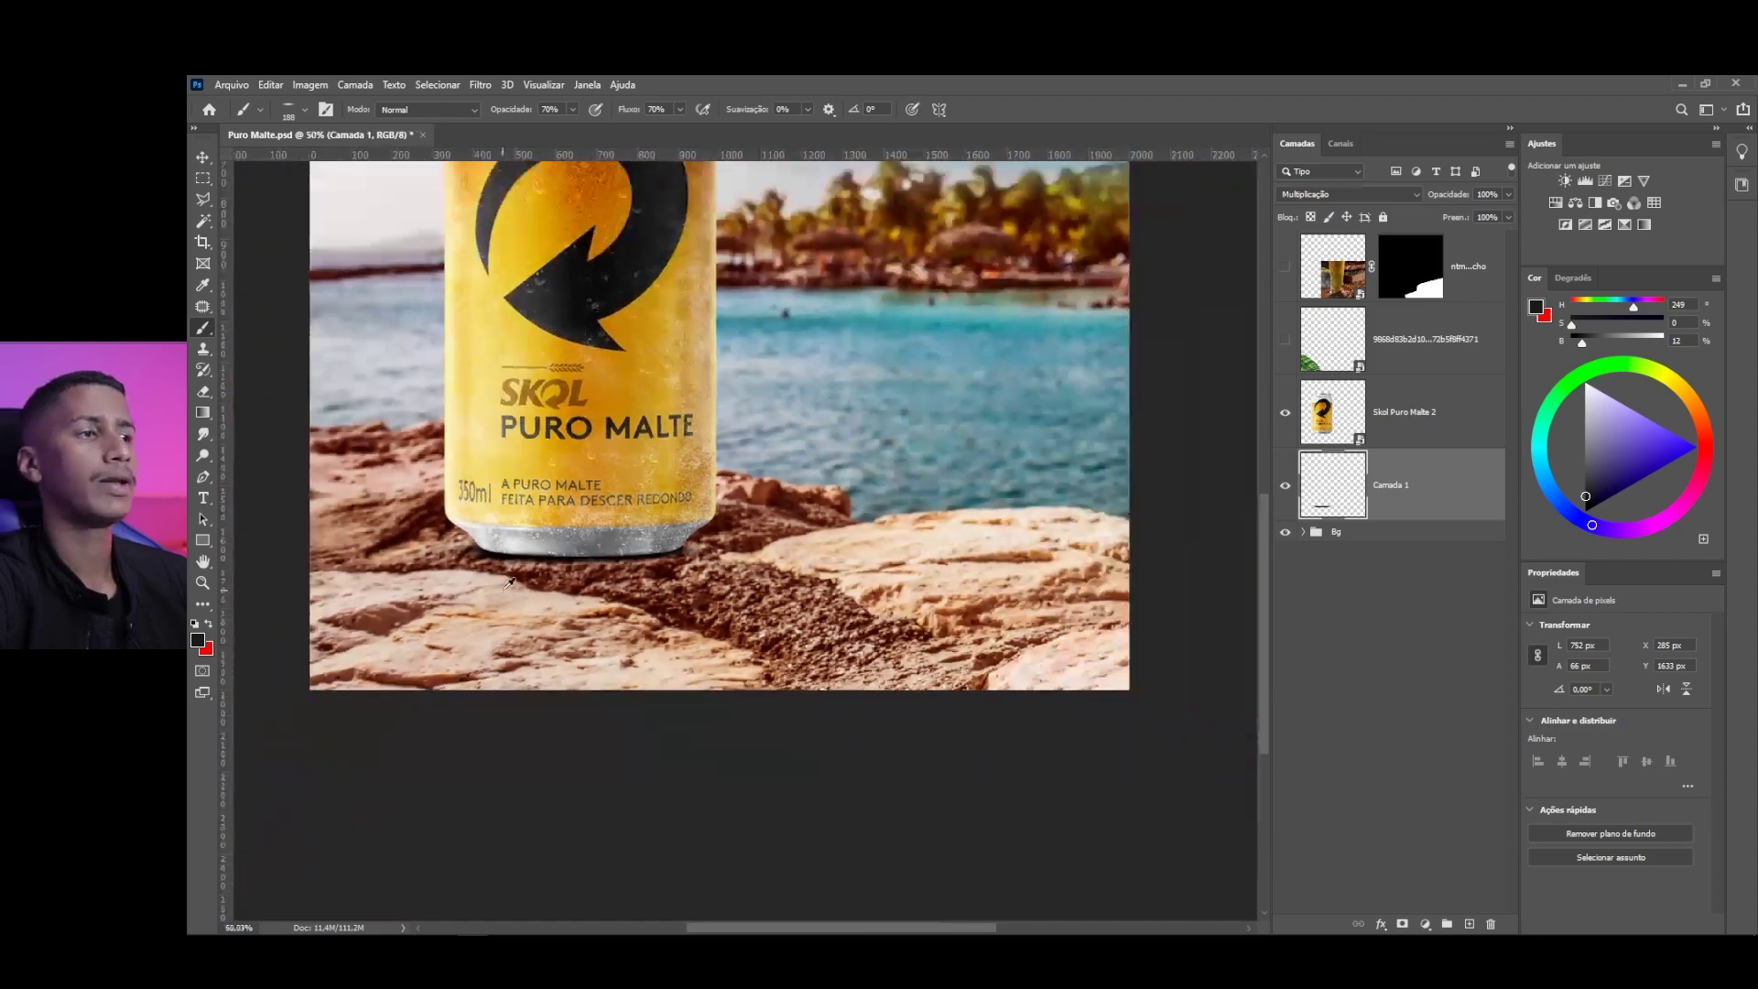
Move the contact shadow on Camada 1 up 5 px so it sits tighter against the can's base
scroll(530, 558, "up", 8)
key("v")
key("Down")
key("Down")
key("Down")
key("Down")
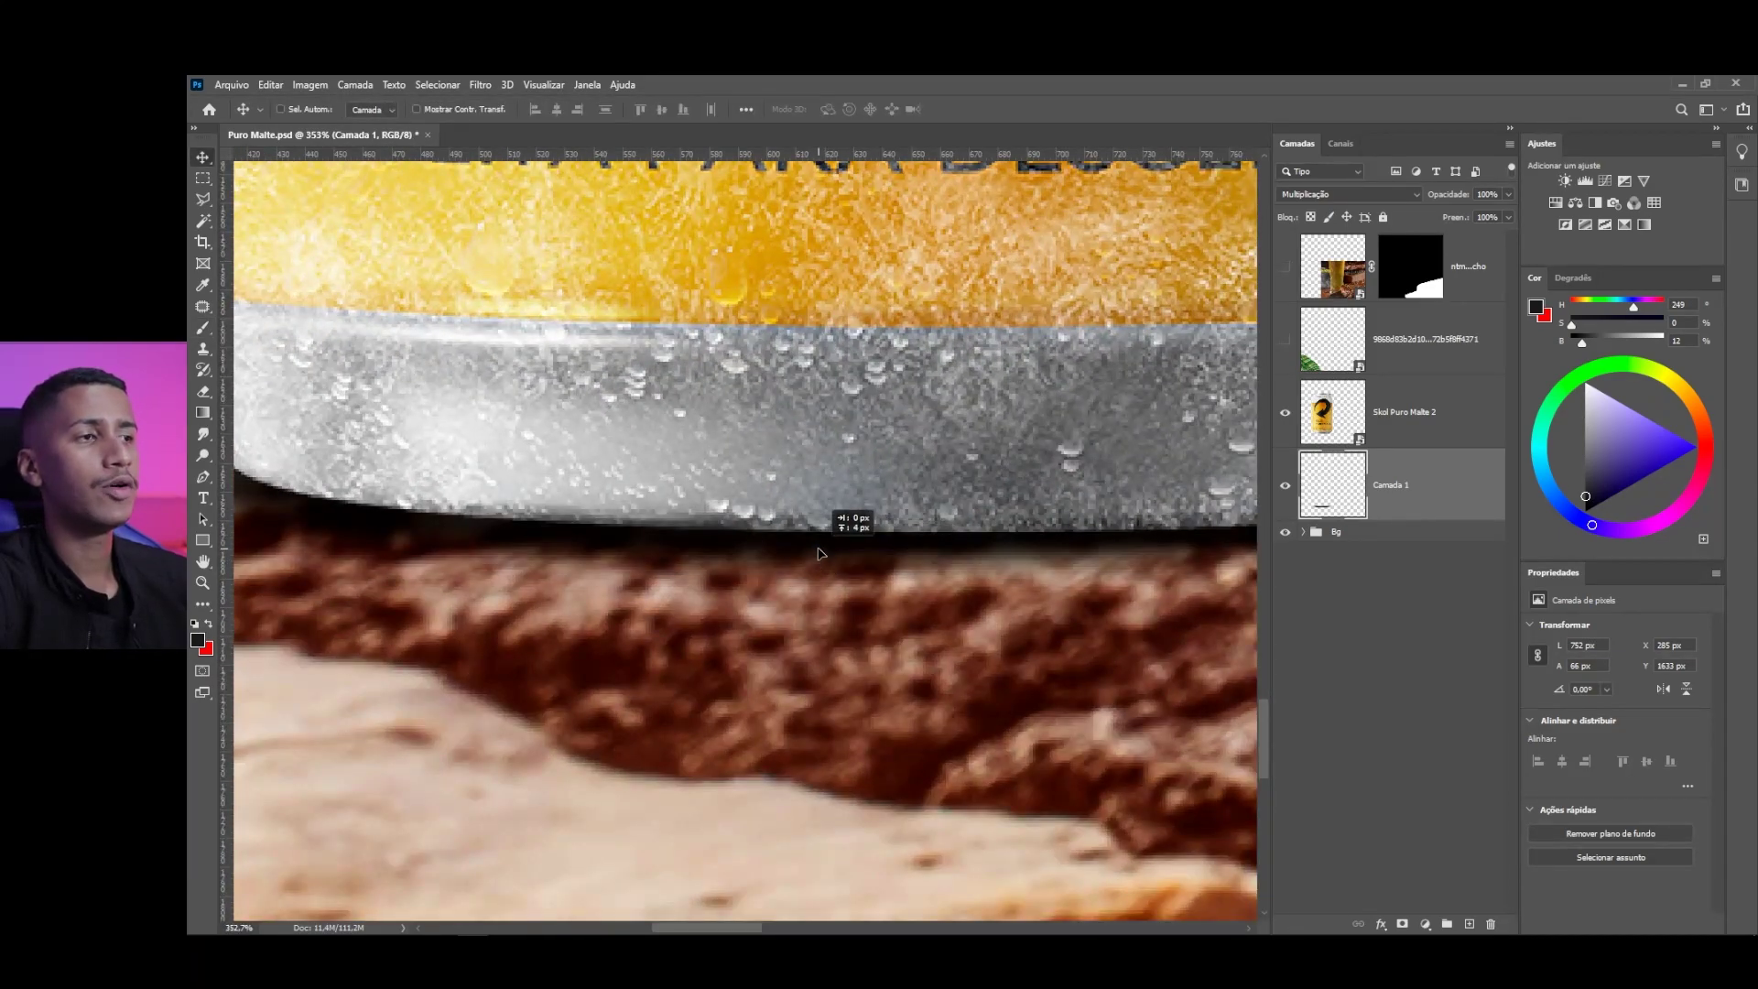
key("Down")
scroll(817, 556, "down", 5)
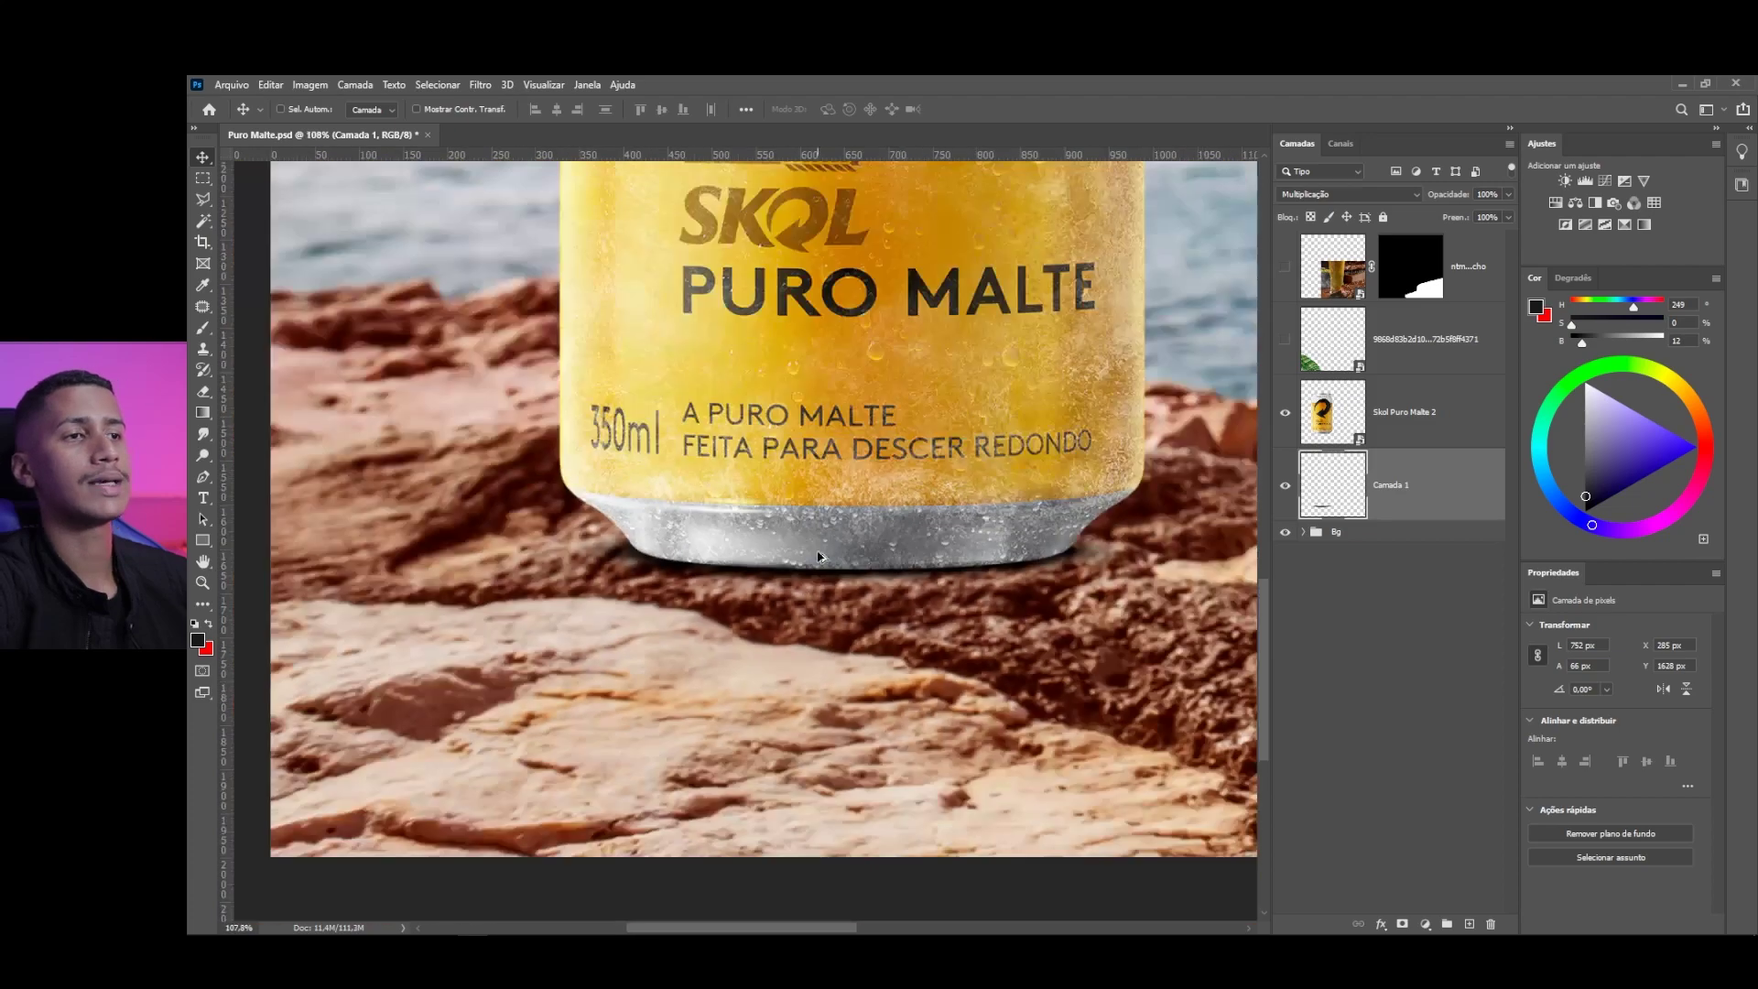
Nudge the Camada 1 contact shadow back down 2 px and check how it meets the can's base
scroll(711, 608, "up", 5)
key("Down")
key("Down")
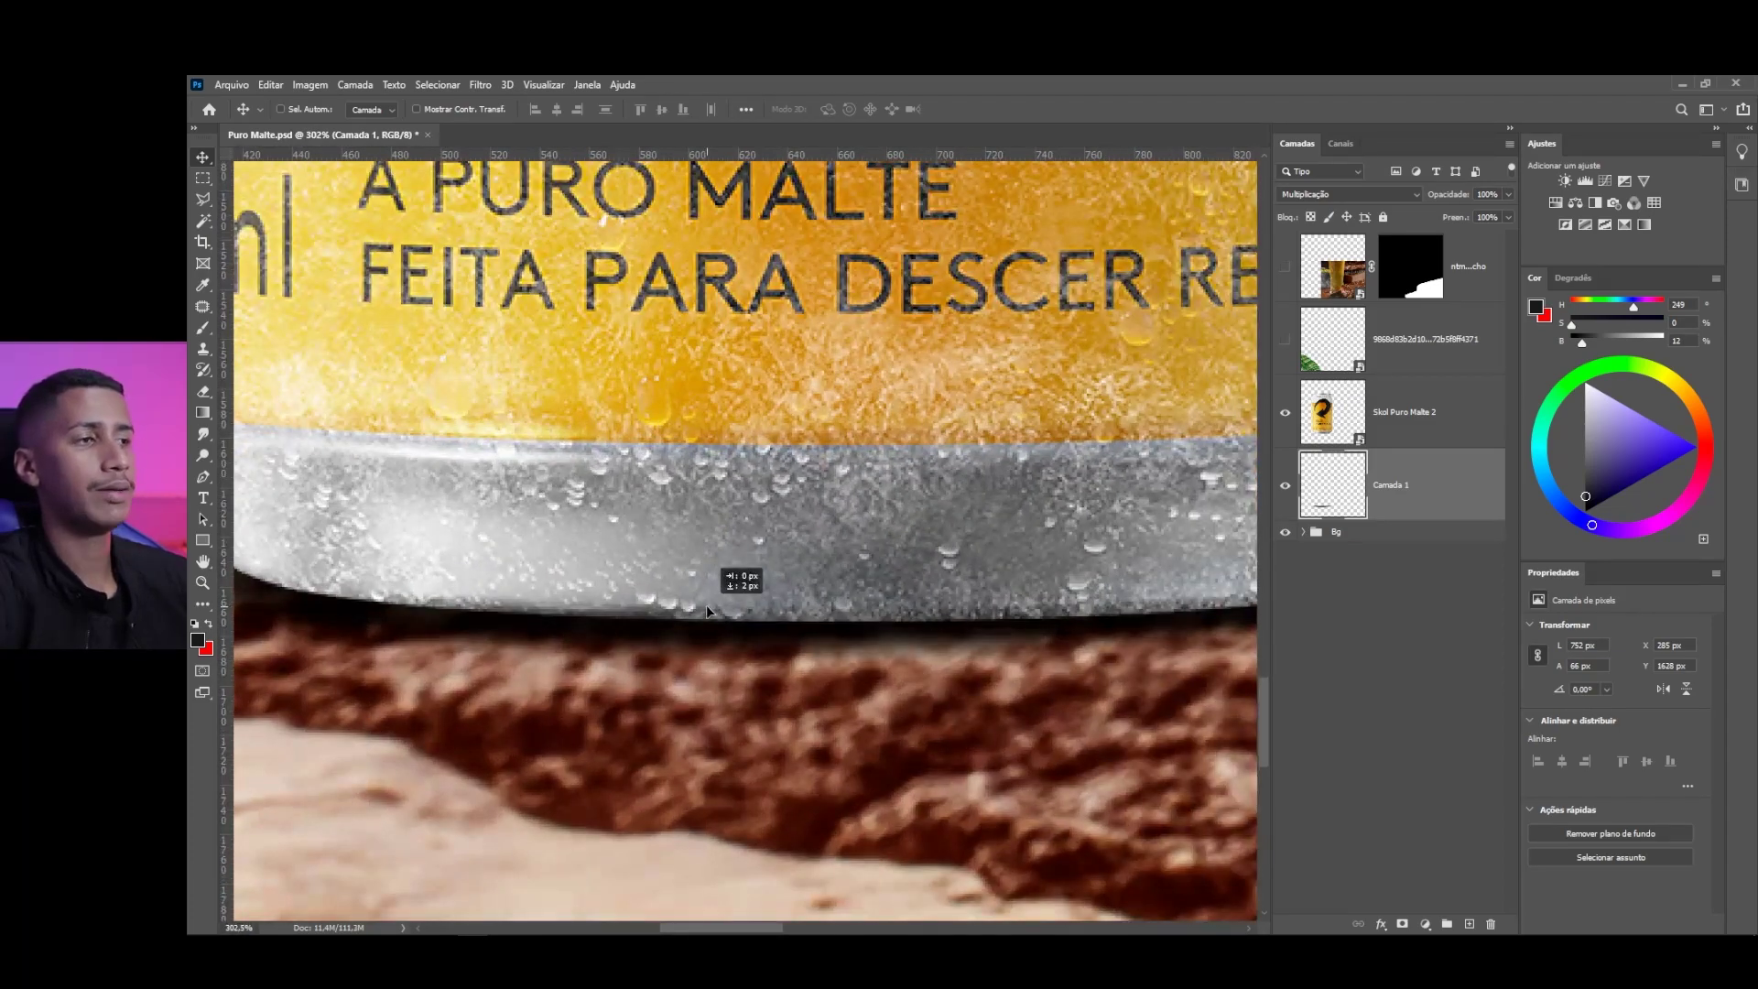
scroll(711, 608, "down", 6)
scroll(492, 451, "up", 2)
scroll(492, 451, "down", 2)
scroll(492, 451, "up", 1)
scroll(569, 491, "down", 3)
scroll(569, 490, "up", 3)
scroll(628, 694, "up", 3)
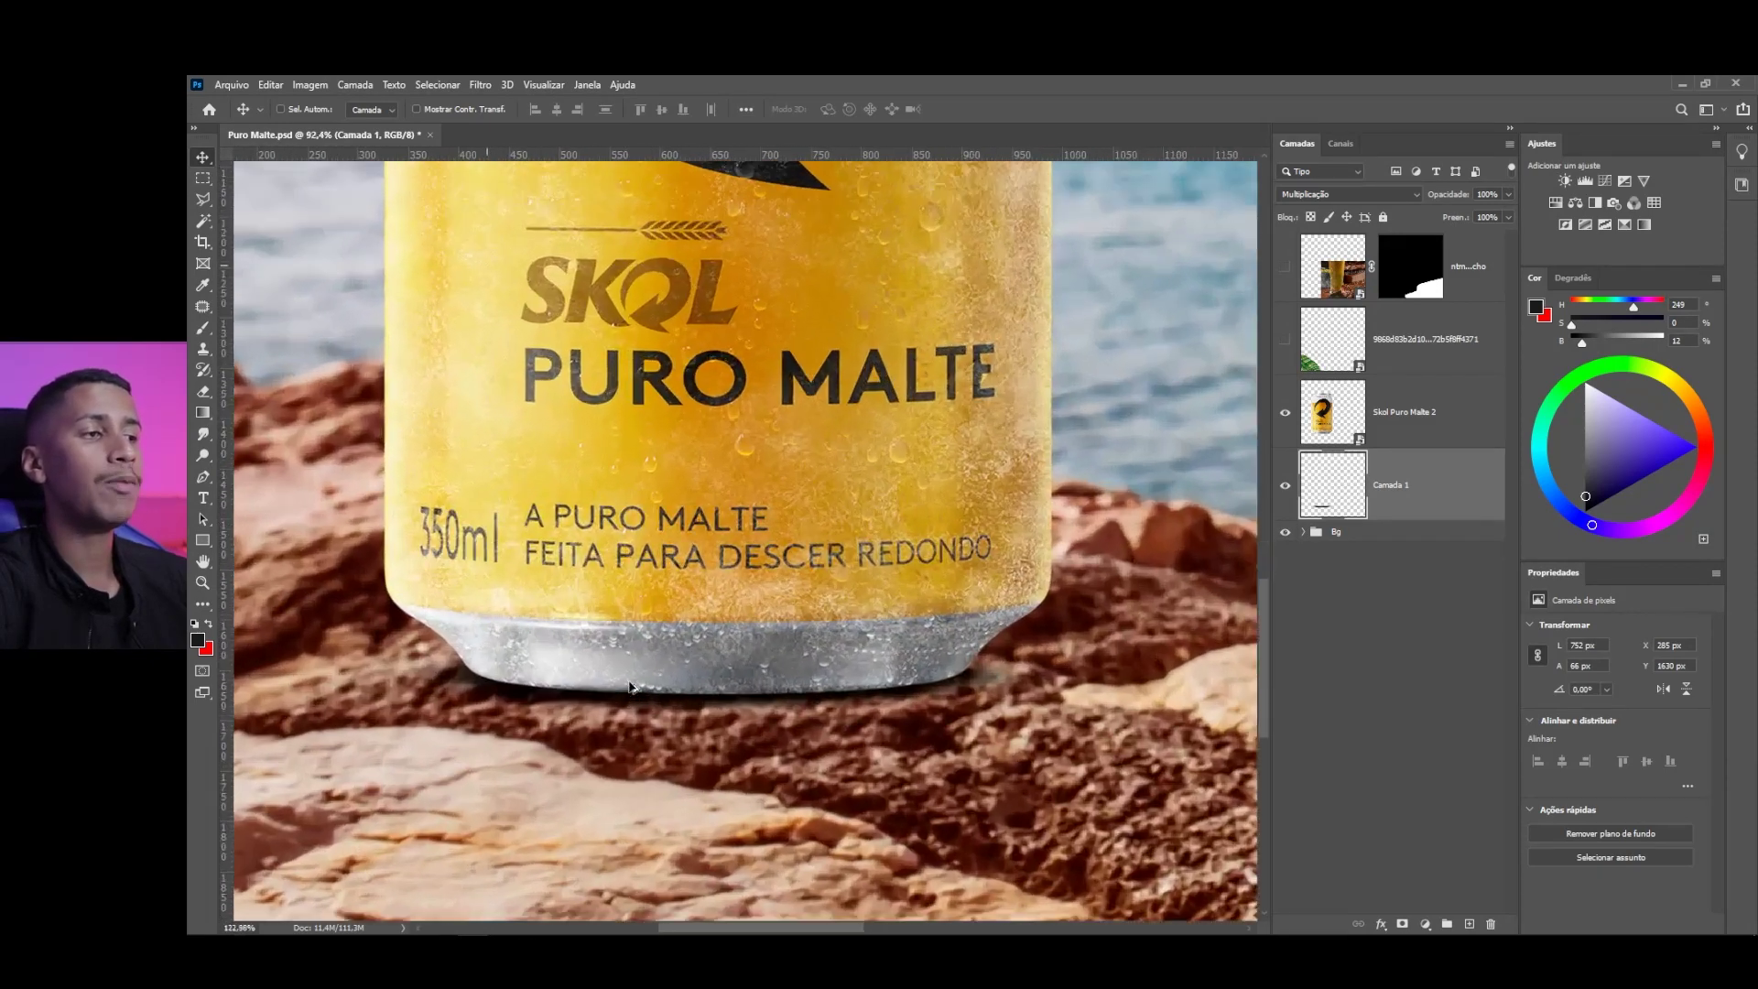
Create a new layer above Camada 1 and set an enlarged 747 px brush to 50% opacity and 50% flow
right_click(1434, 485)
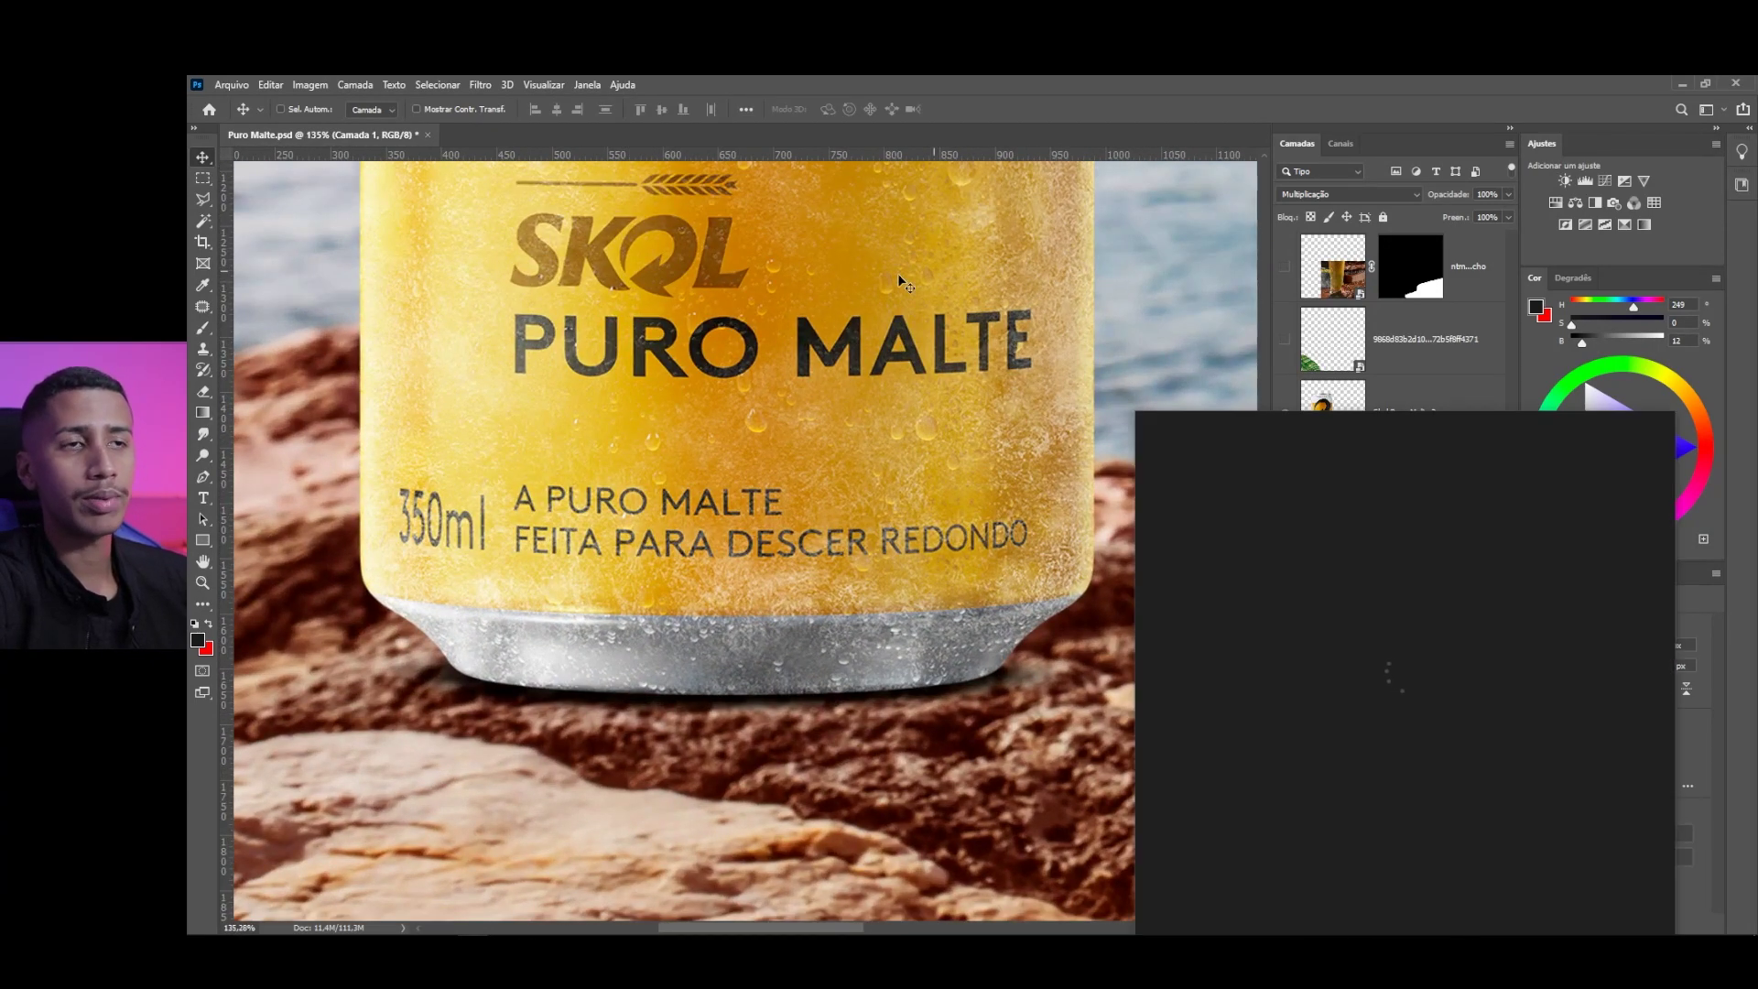
left_click(1469, 924)
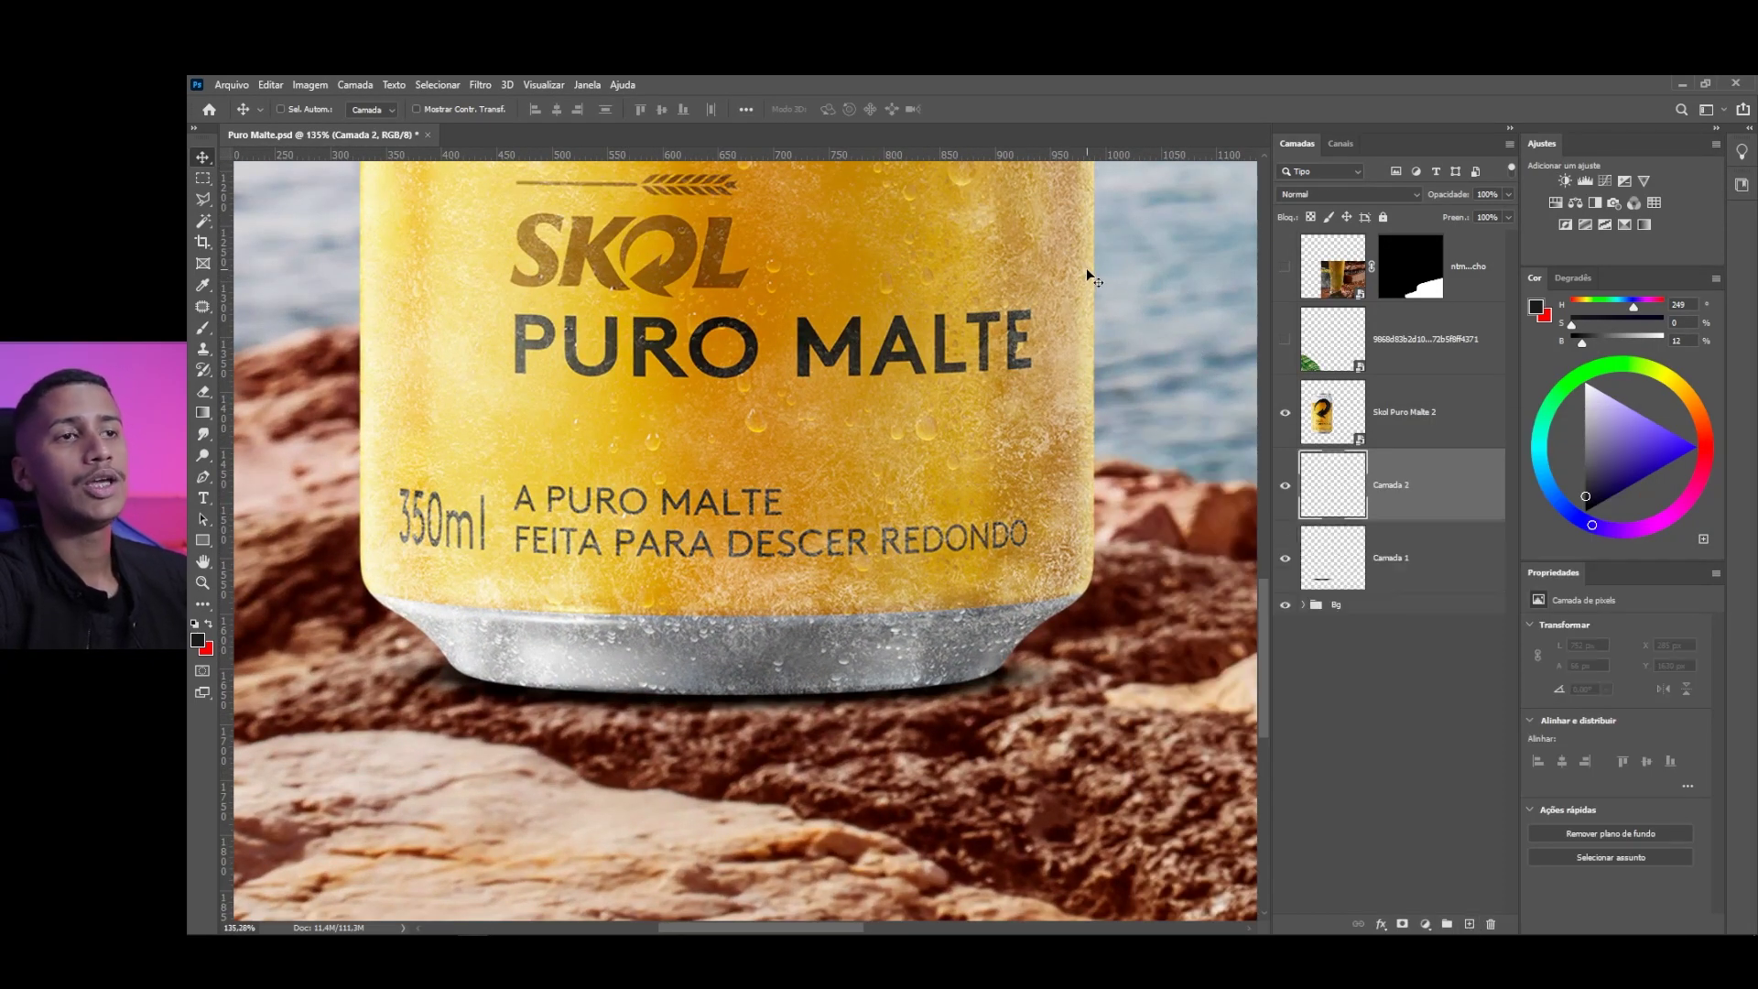
left_click(203, 327)
left_click_drag(737, 689, 1018, 635)
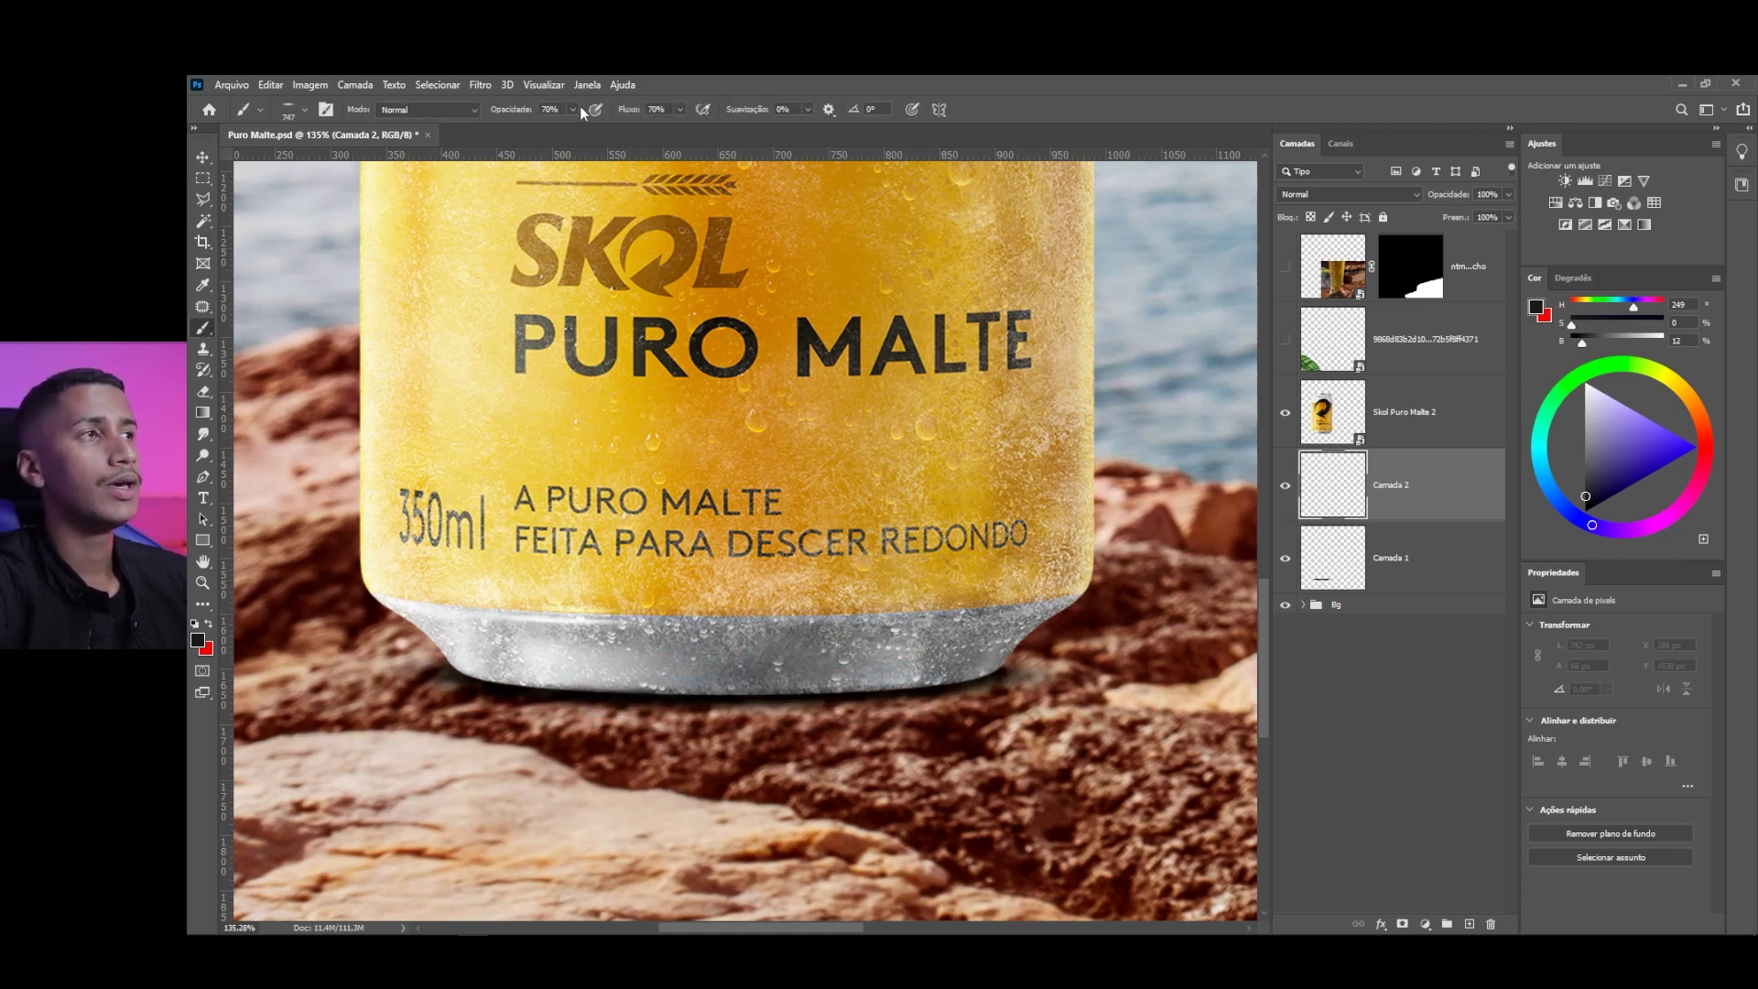
left_click(551, 109)
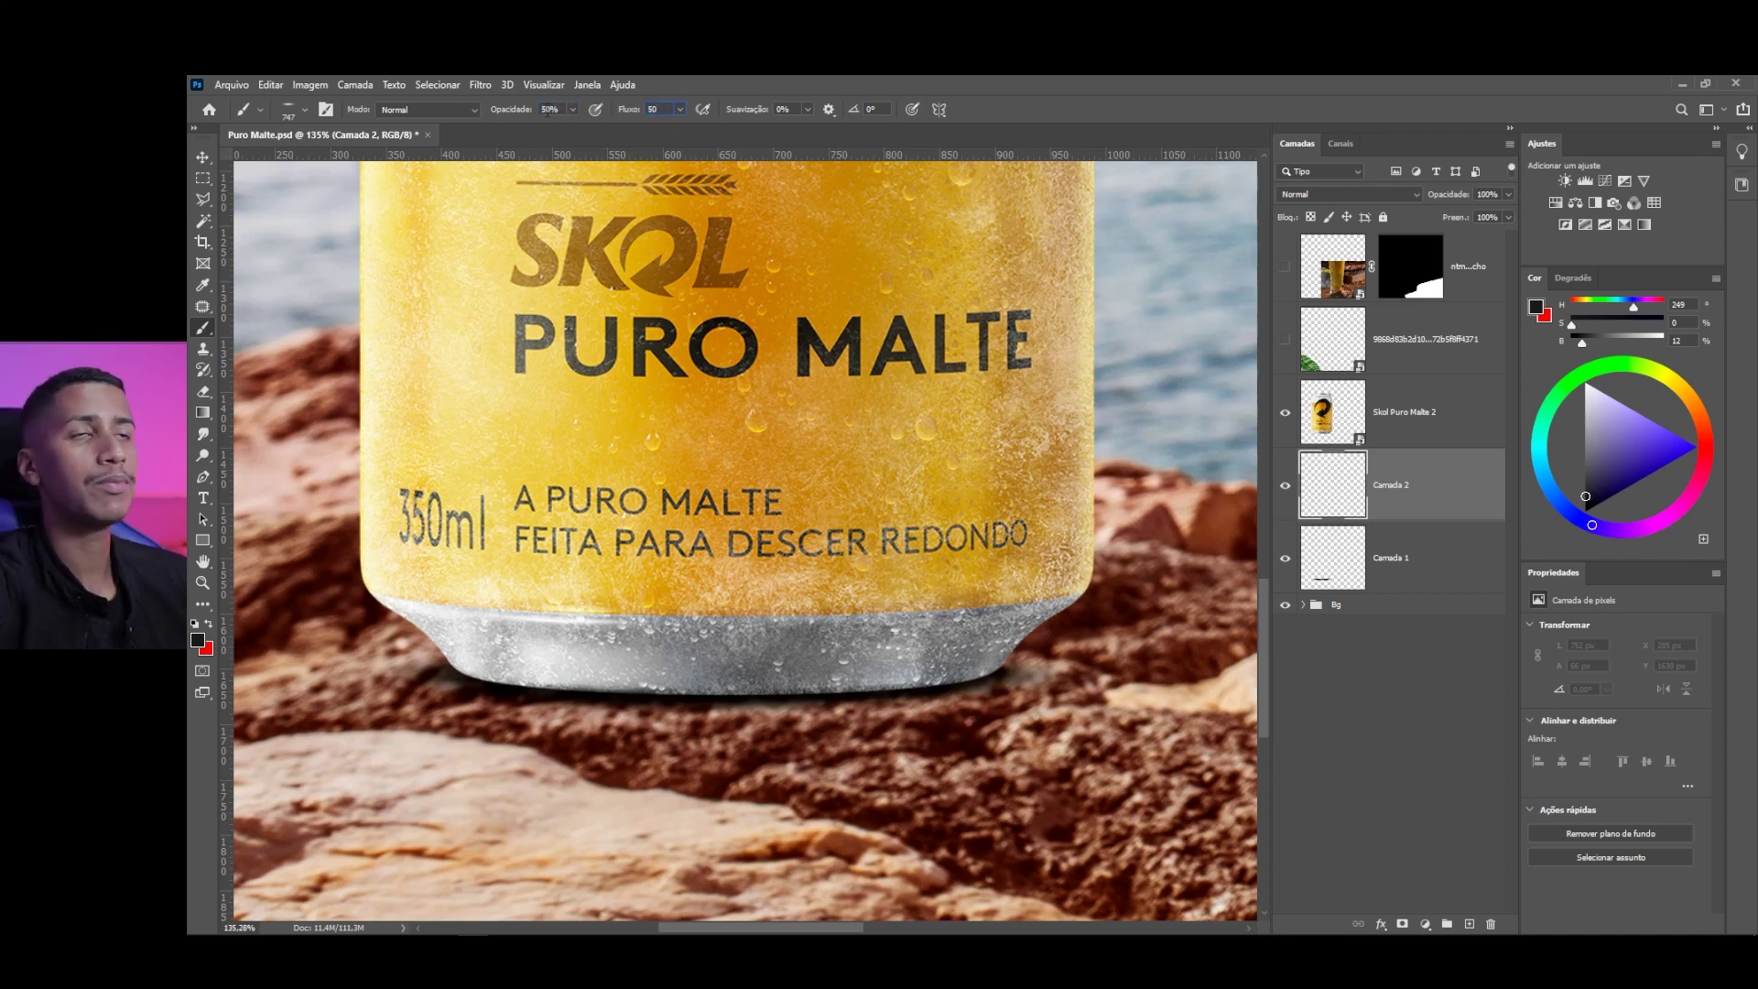
Make the brush tip slightly less flat and paint a wide, soft shadow on the rock beneath the can on Camada 2
left_click(289, 108)
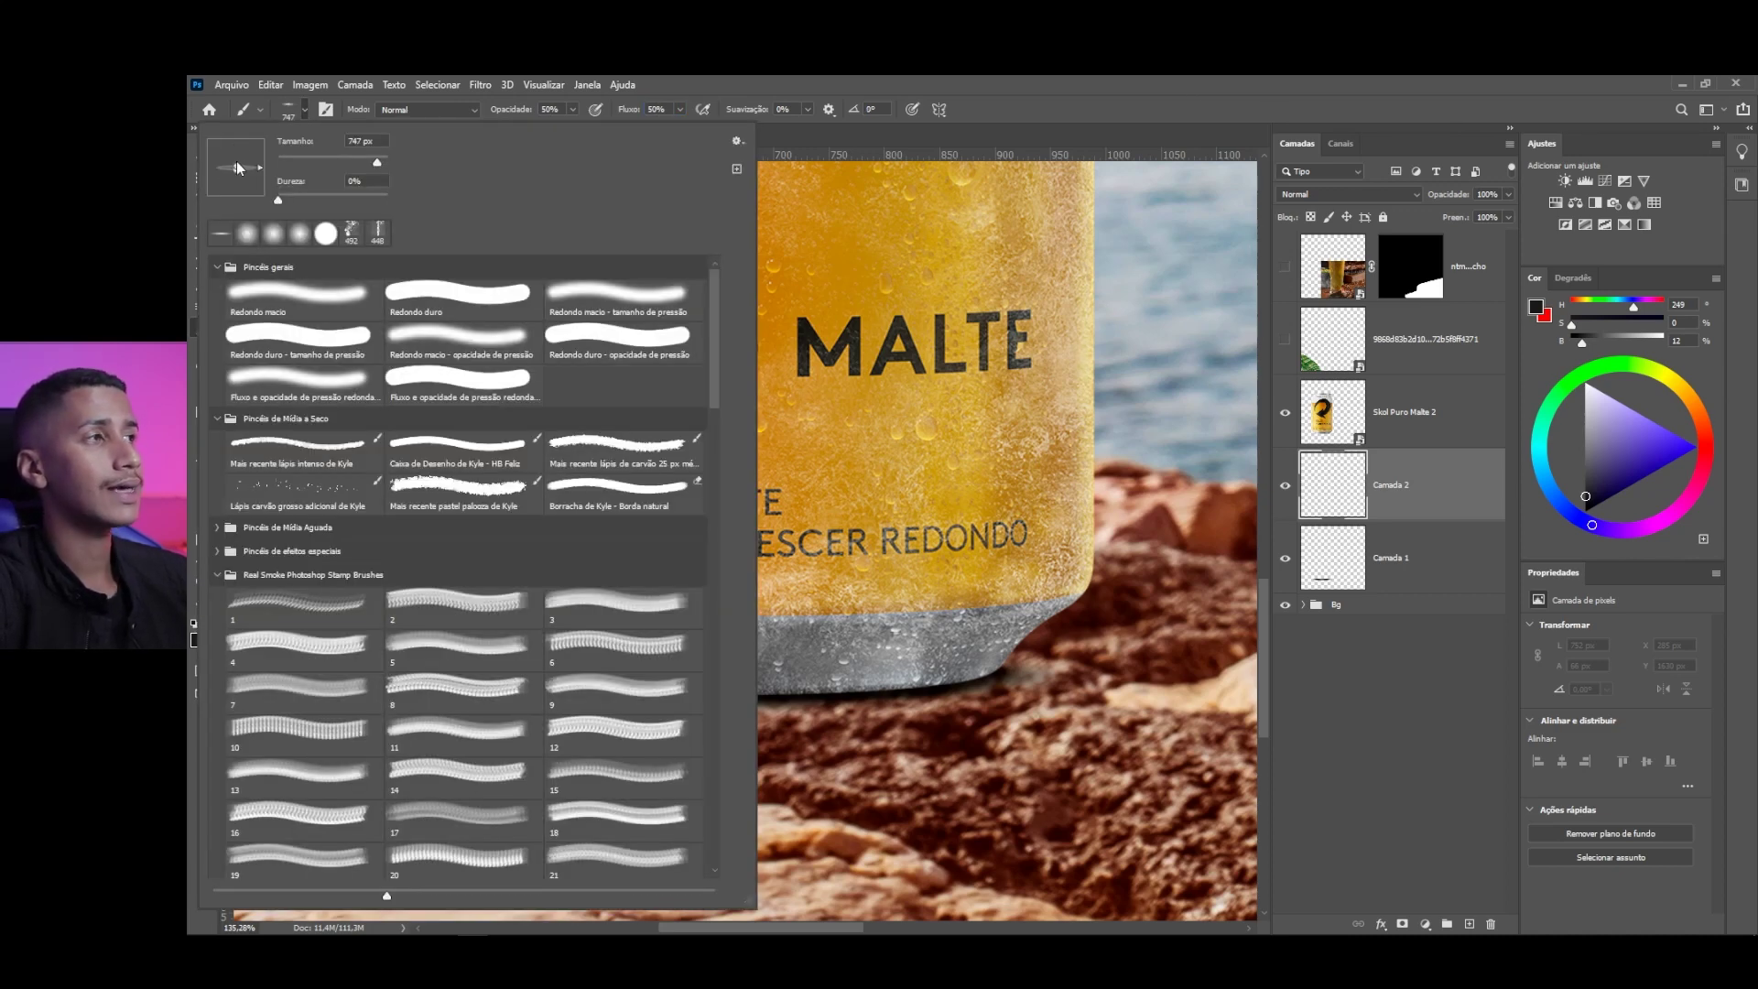
left_click(264, 168)
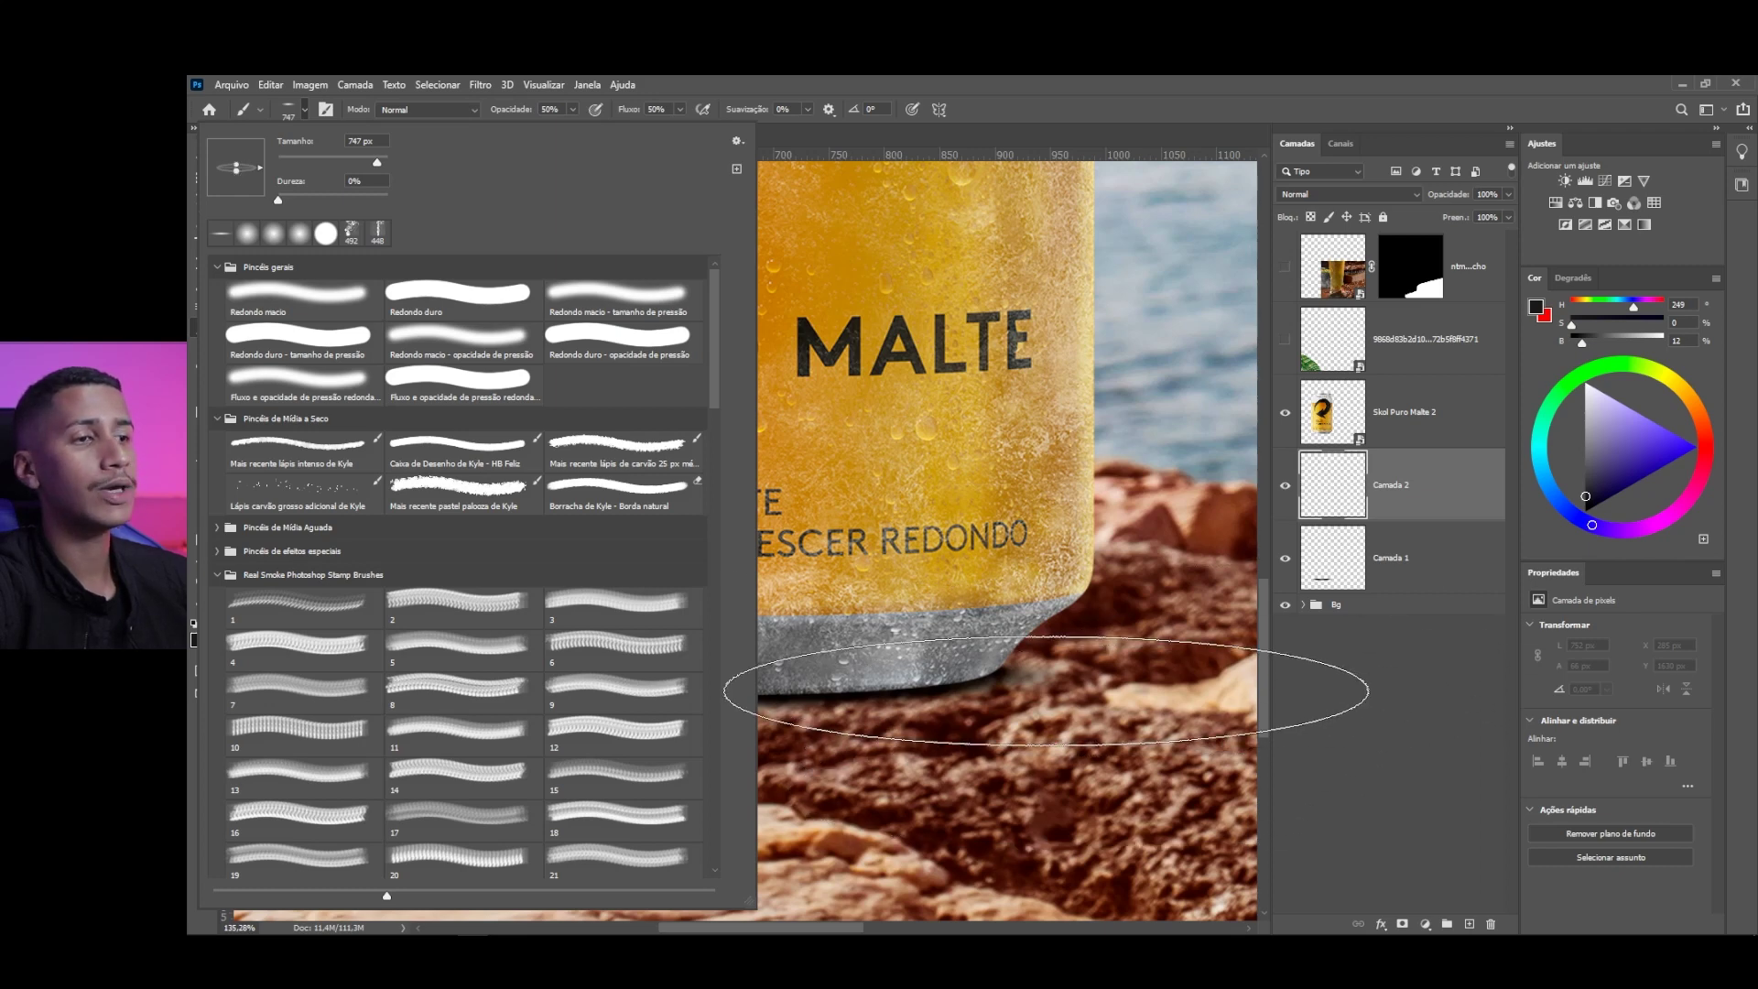
left_click(1090, 86)
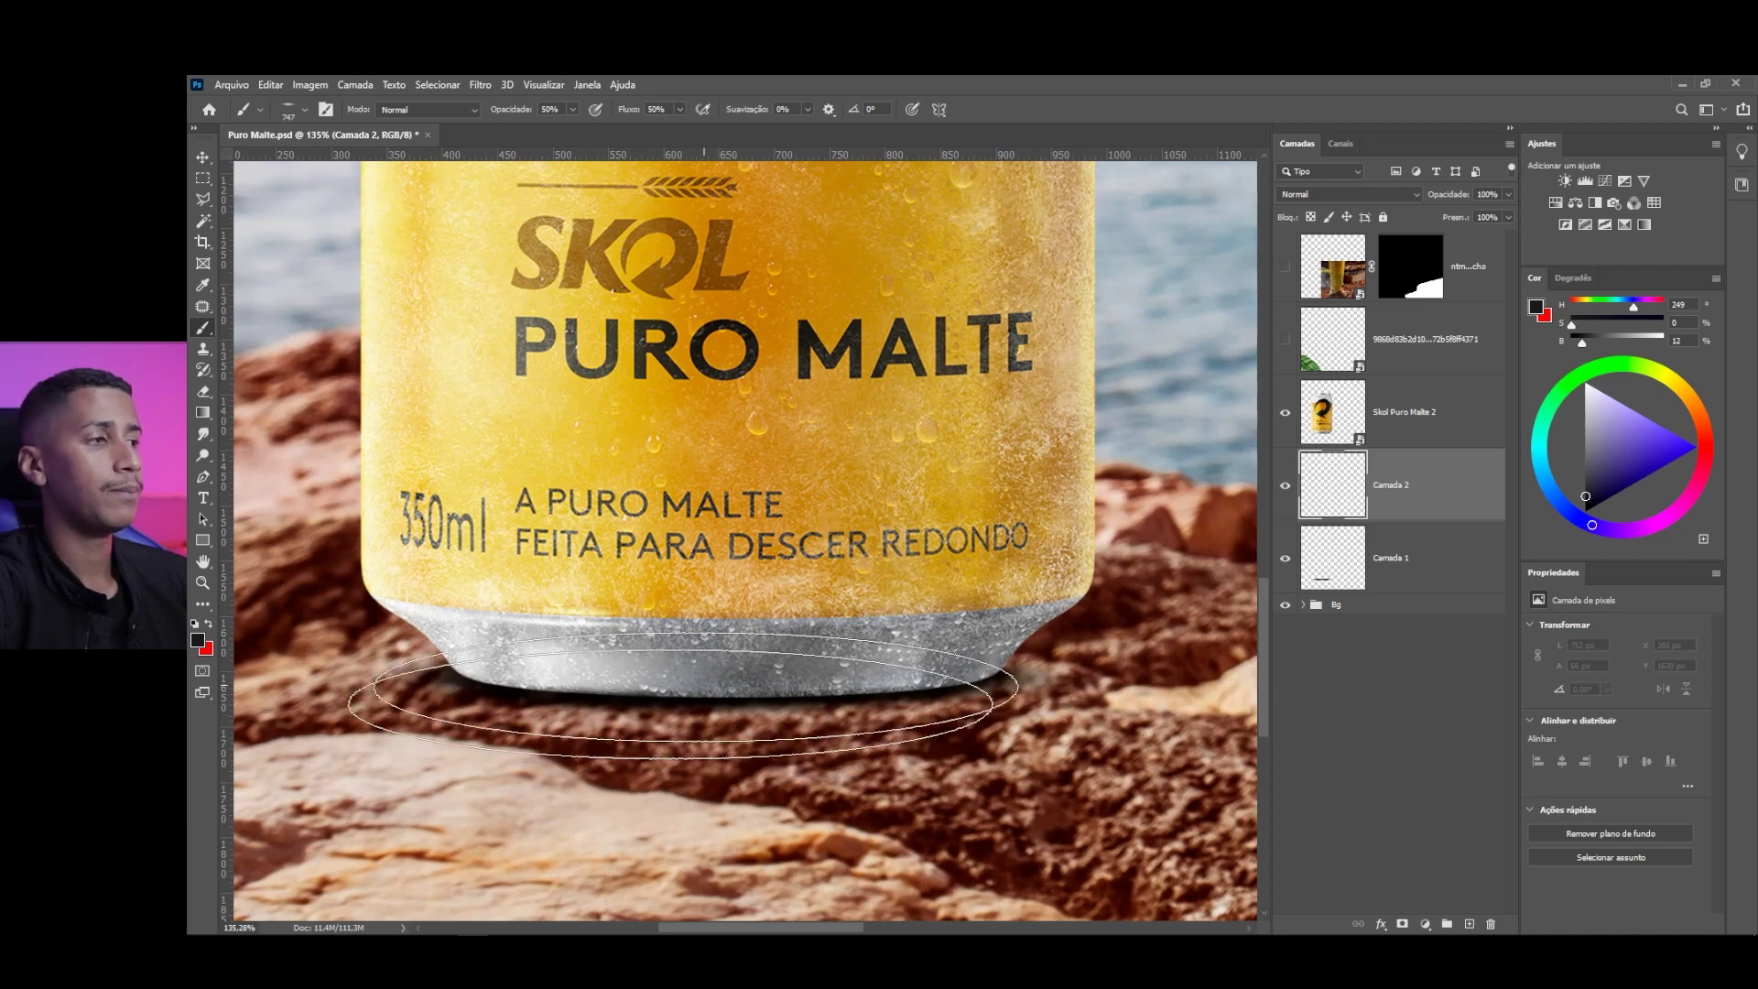
mouse_move(785, 717)
left_mouse_down()
mouse_move(806, 719)
mouse_move(746, 705)
mouse_move(783, 710)
mouse_move(756, 756)
mouse_move(796, 756)
mouse_move(833, 667)
left_mouse_up()
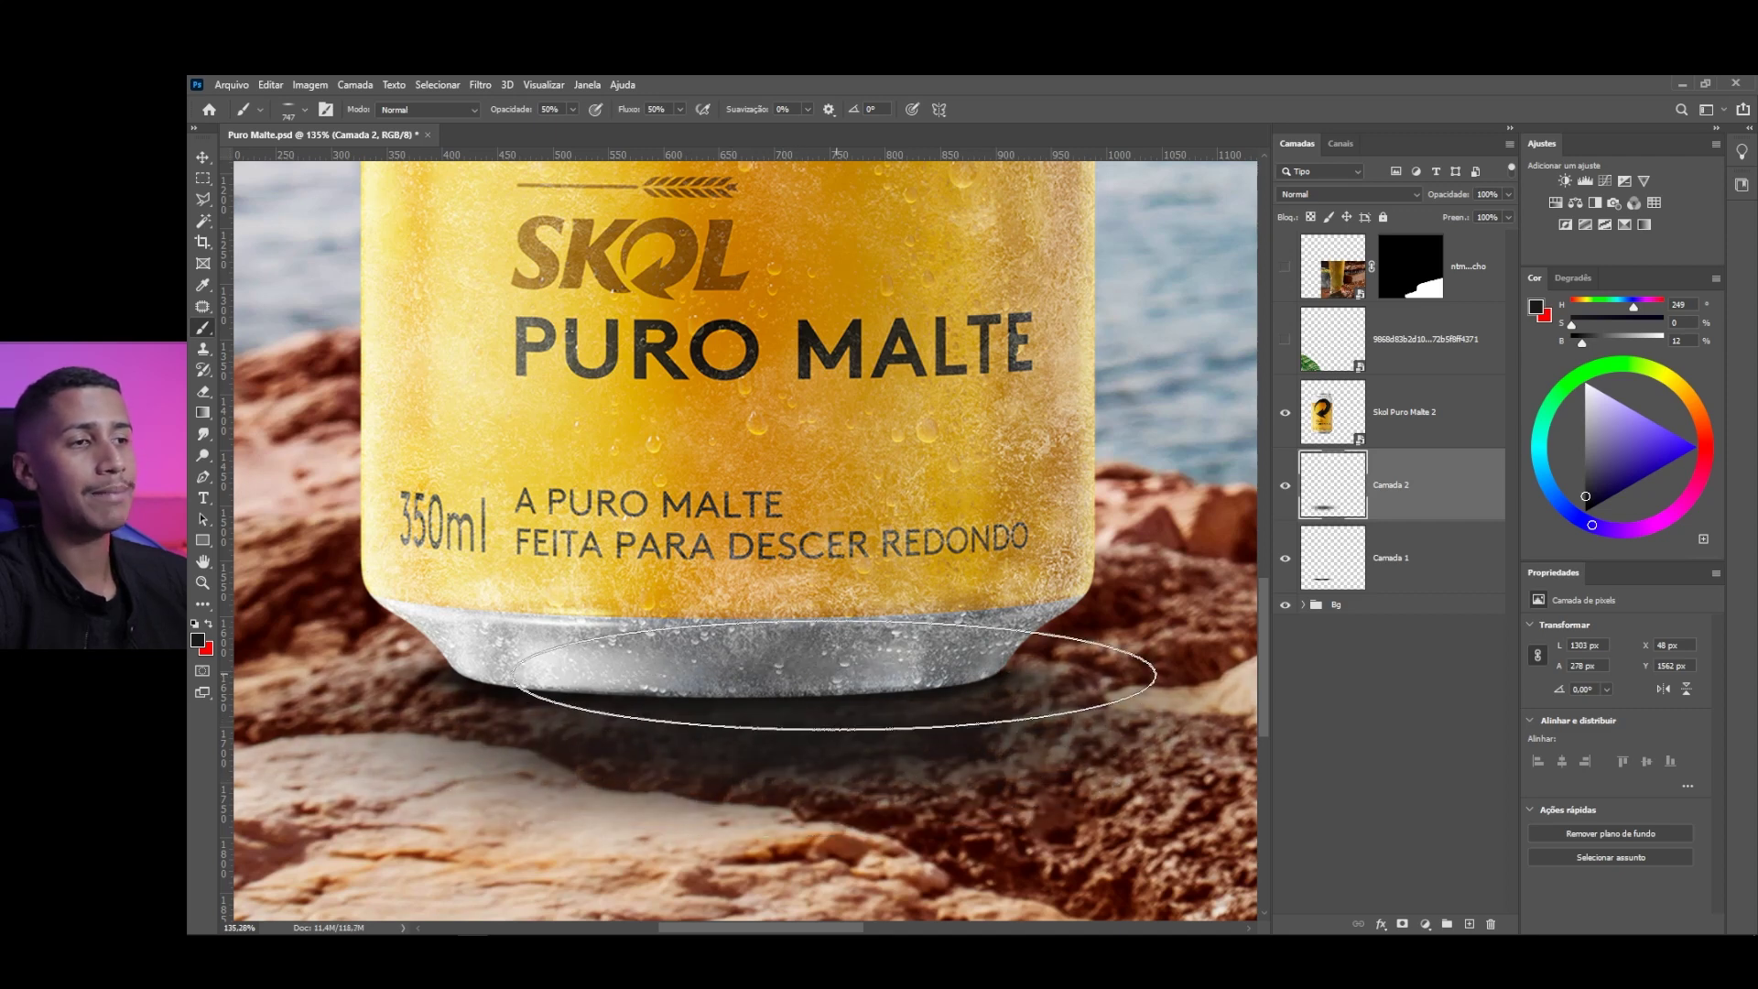
Set the Camada 2 blend mode to Multiplicação, then reduce the brush size and extend the soft shadow around the can's base
scroll(923, 630, "down", 3)
left_click(1346, 194)
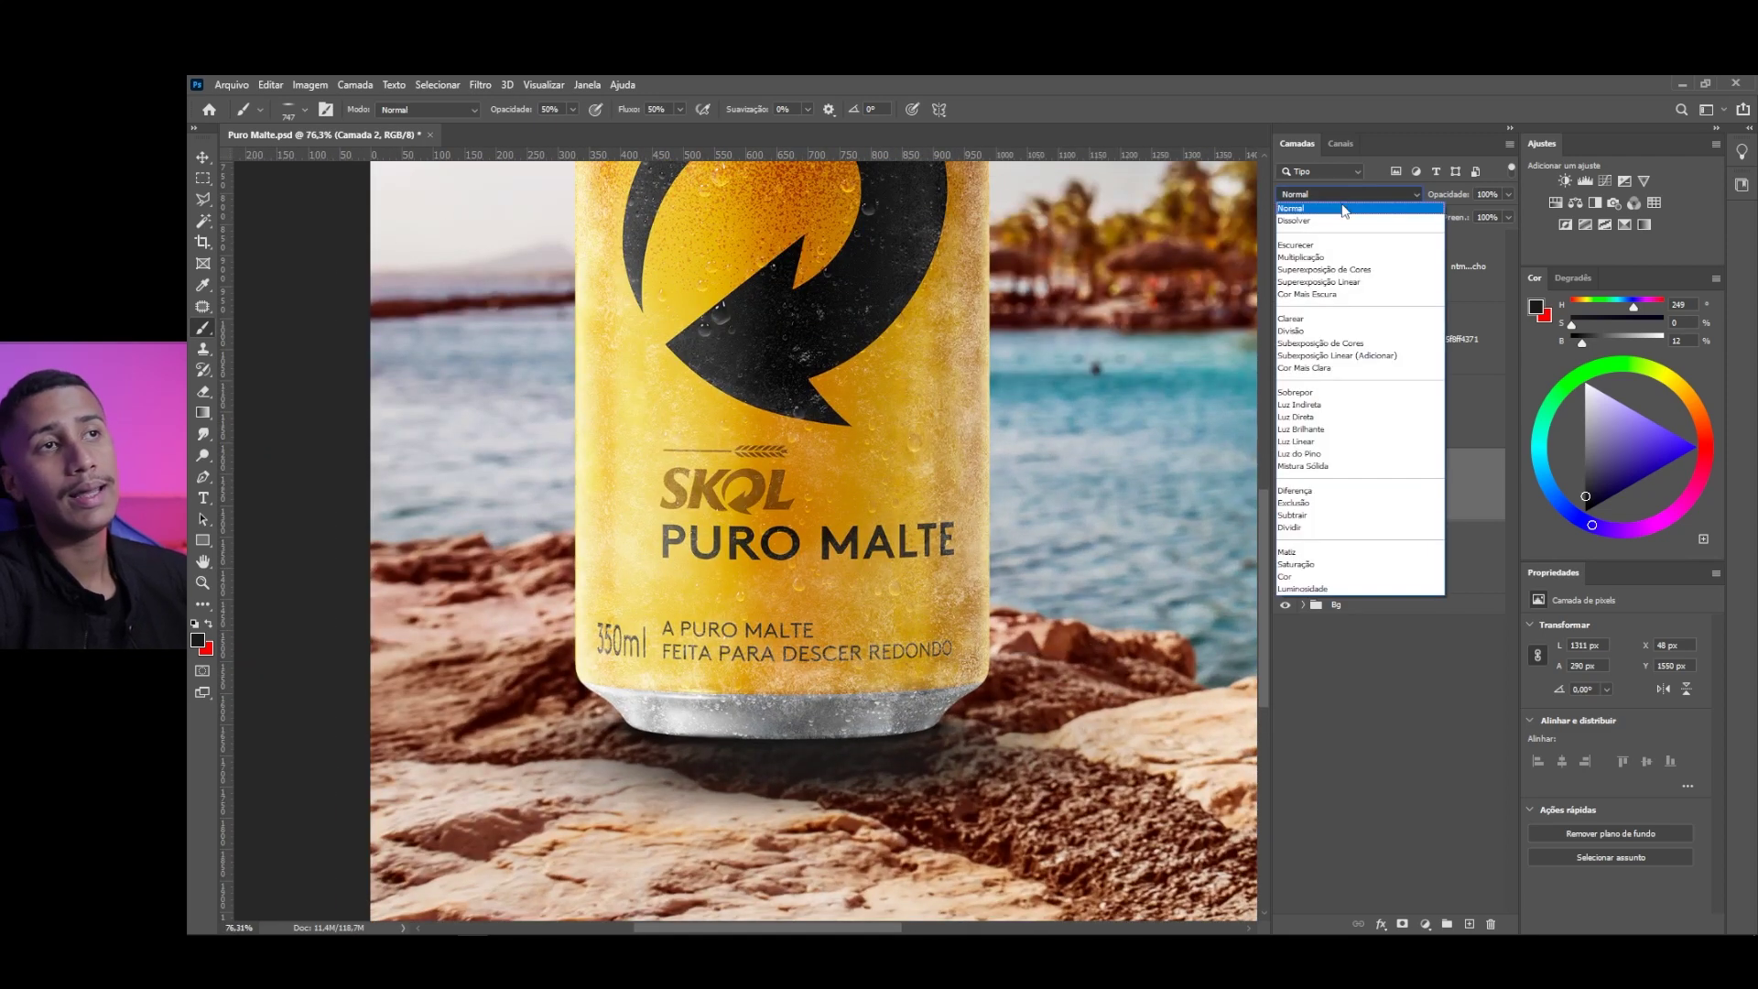
left_click(1308, 258)
mouse_move(913, 719)
left_mouse_down()
mouse_move(924, 806)
mouse_move(751, 733)
mouse_move(765, 738)
mouse_move(682, 736)
mouse_move(733, 710)
mouse_move(655, 703)
left_mouse_up()
scroll(642, 788, "up", 4)
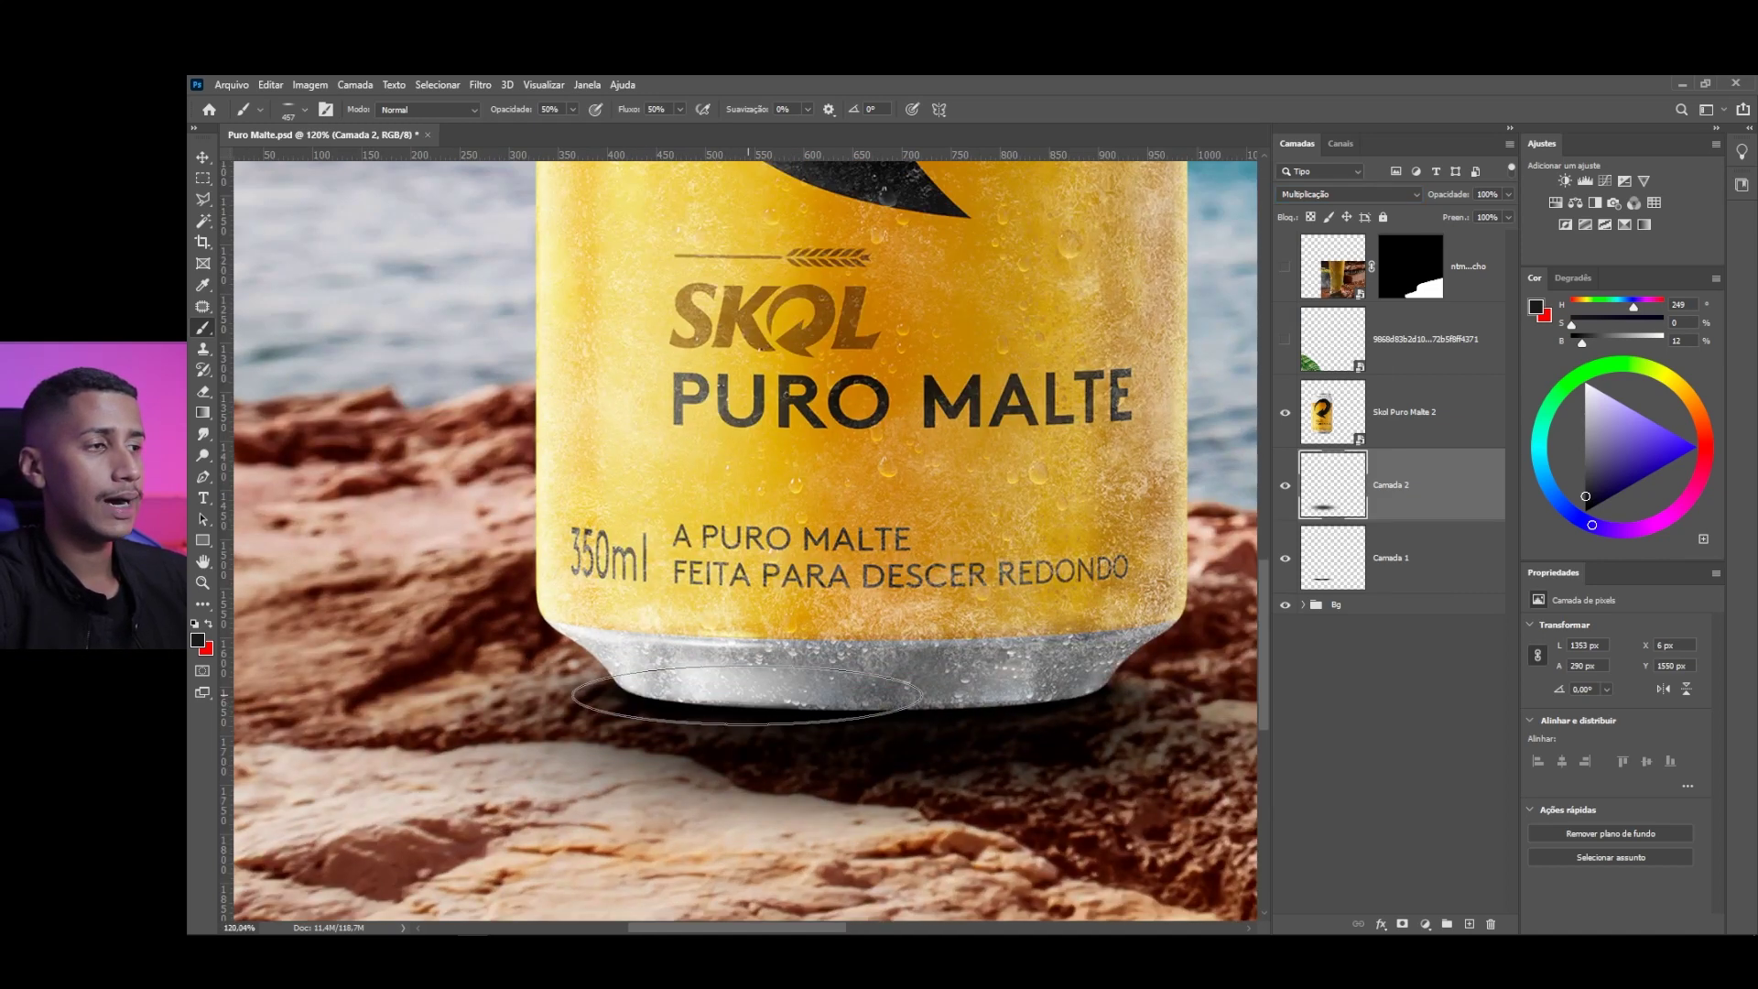
left_click_drag(998, 693, 857, 535)
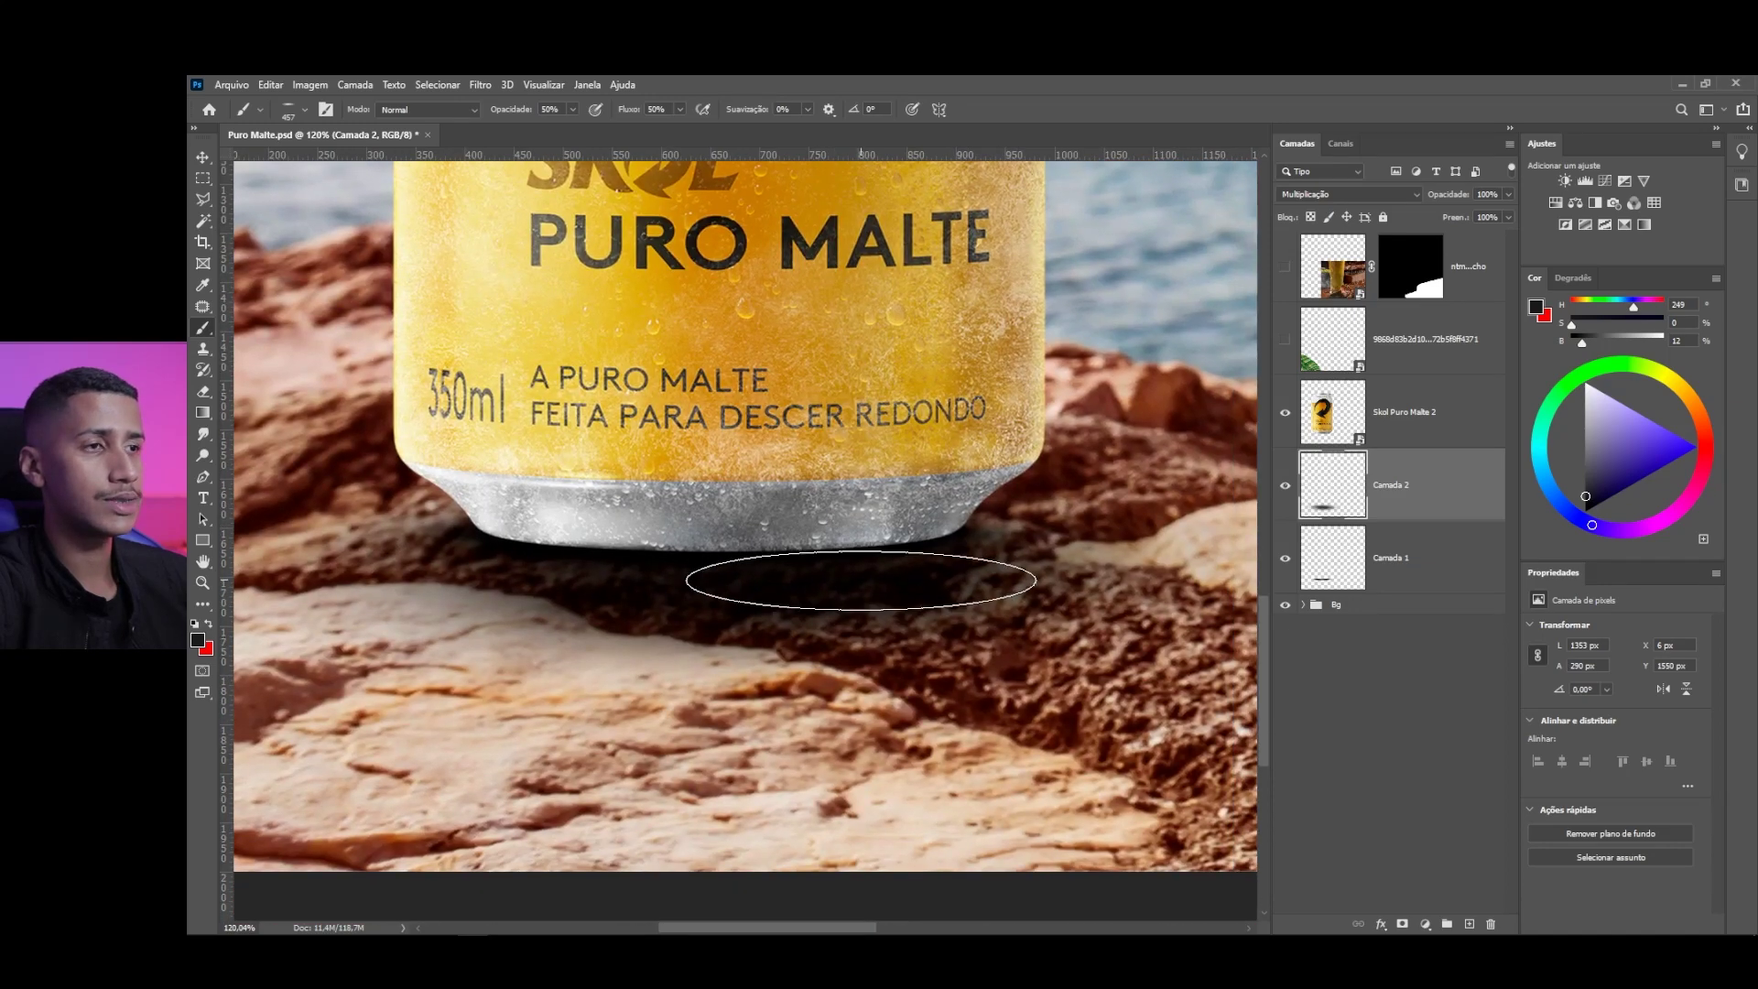
Lower the opacity of the Camada 2 soft shadow to 72%, judging it against the whole composition
scroll(676, 596, "down", 3)
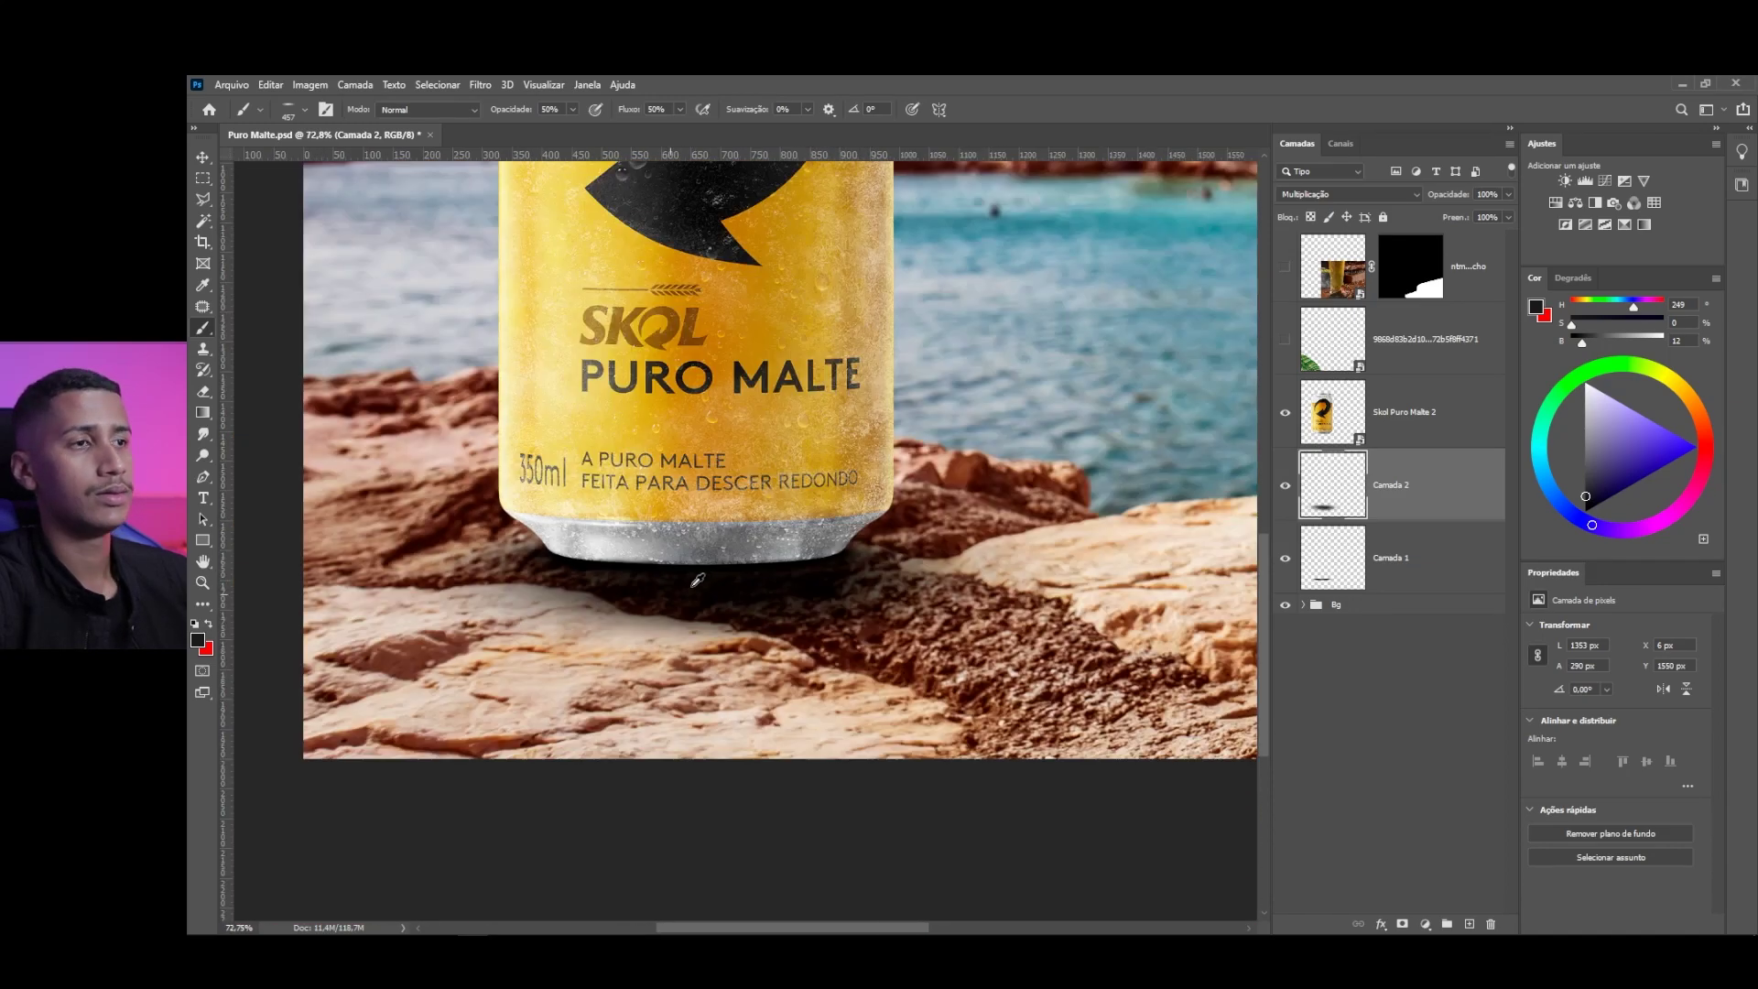
scroll(676, 596, "down", 2)
scroll(676, 597, "up", 4)
left_click_drag(733, 513, 733, 197)
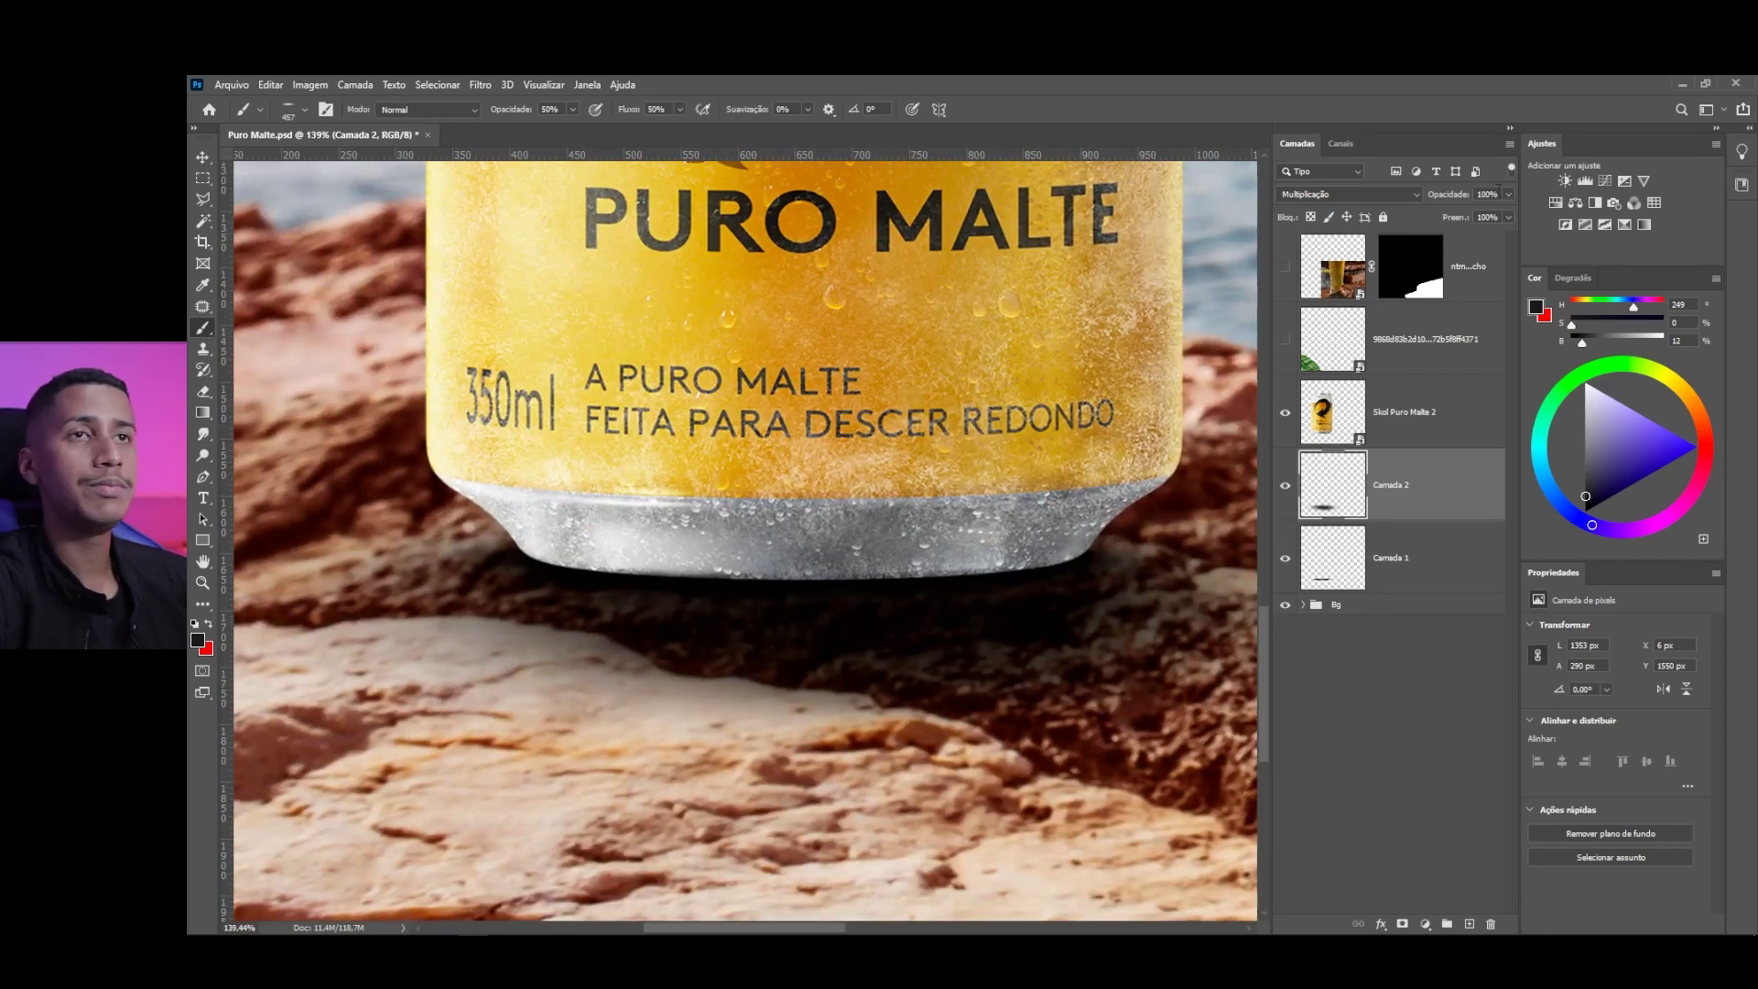
left_click_drag(1490, 217, 1461, 218)
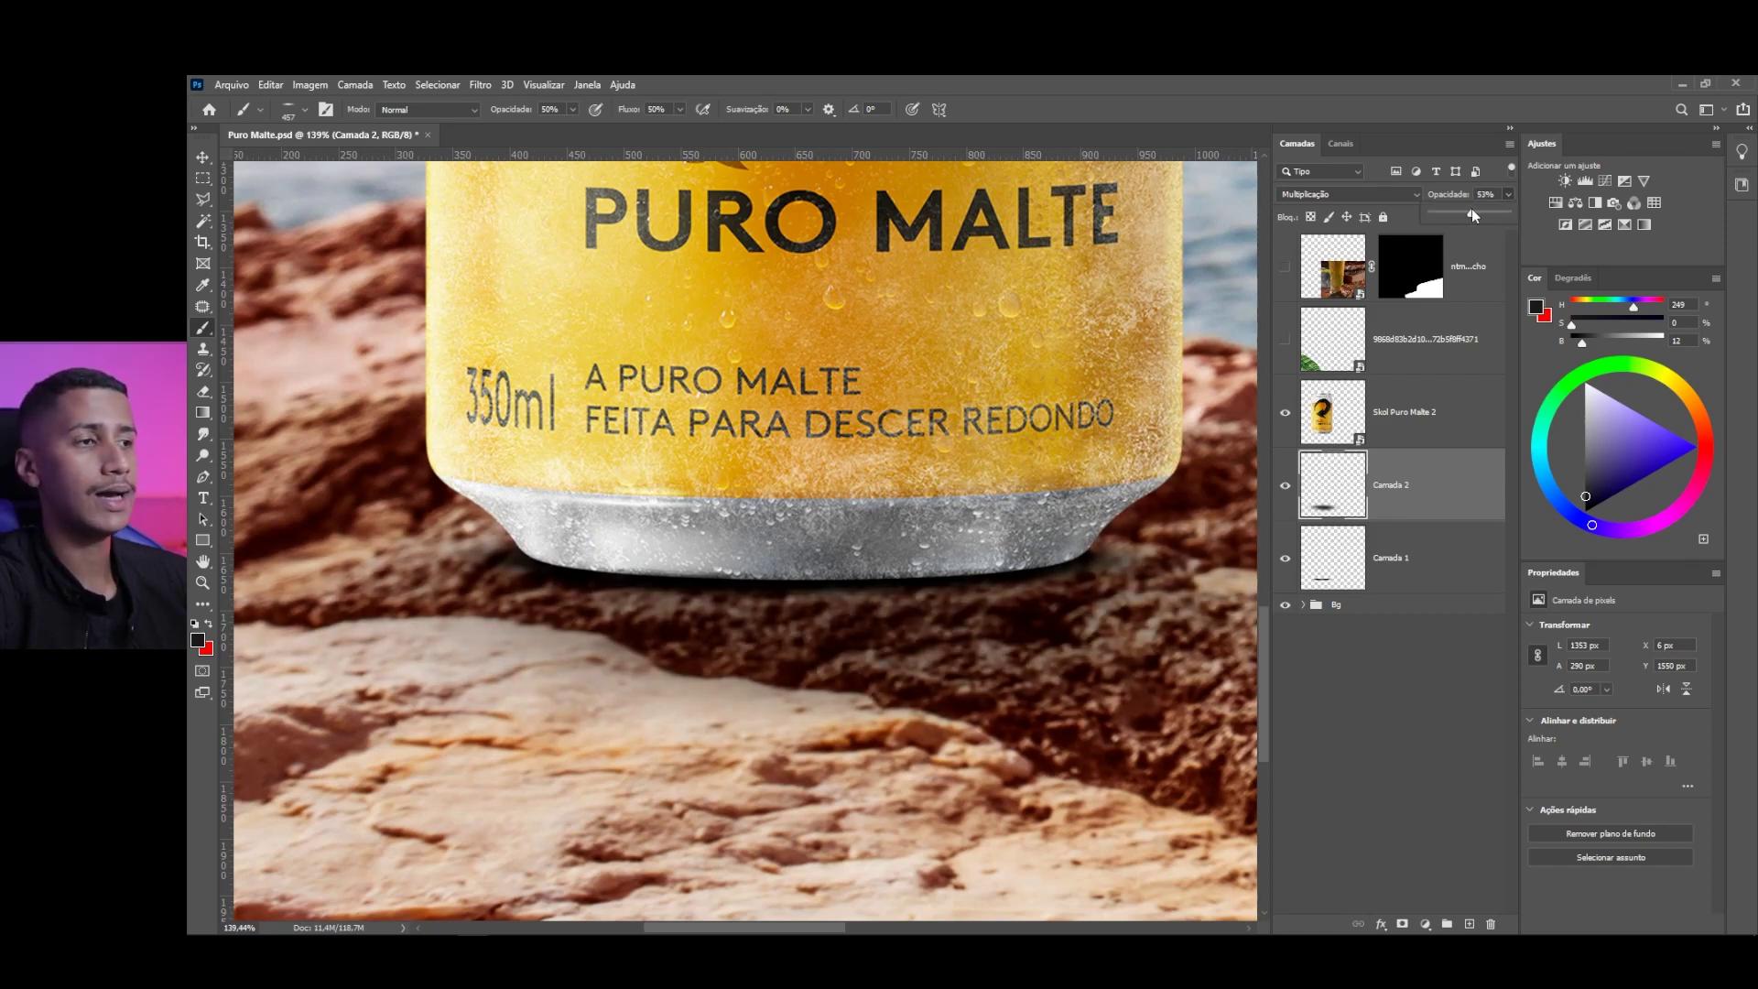
left_click_drag(1475, 220, 1482, 217)
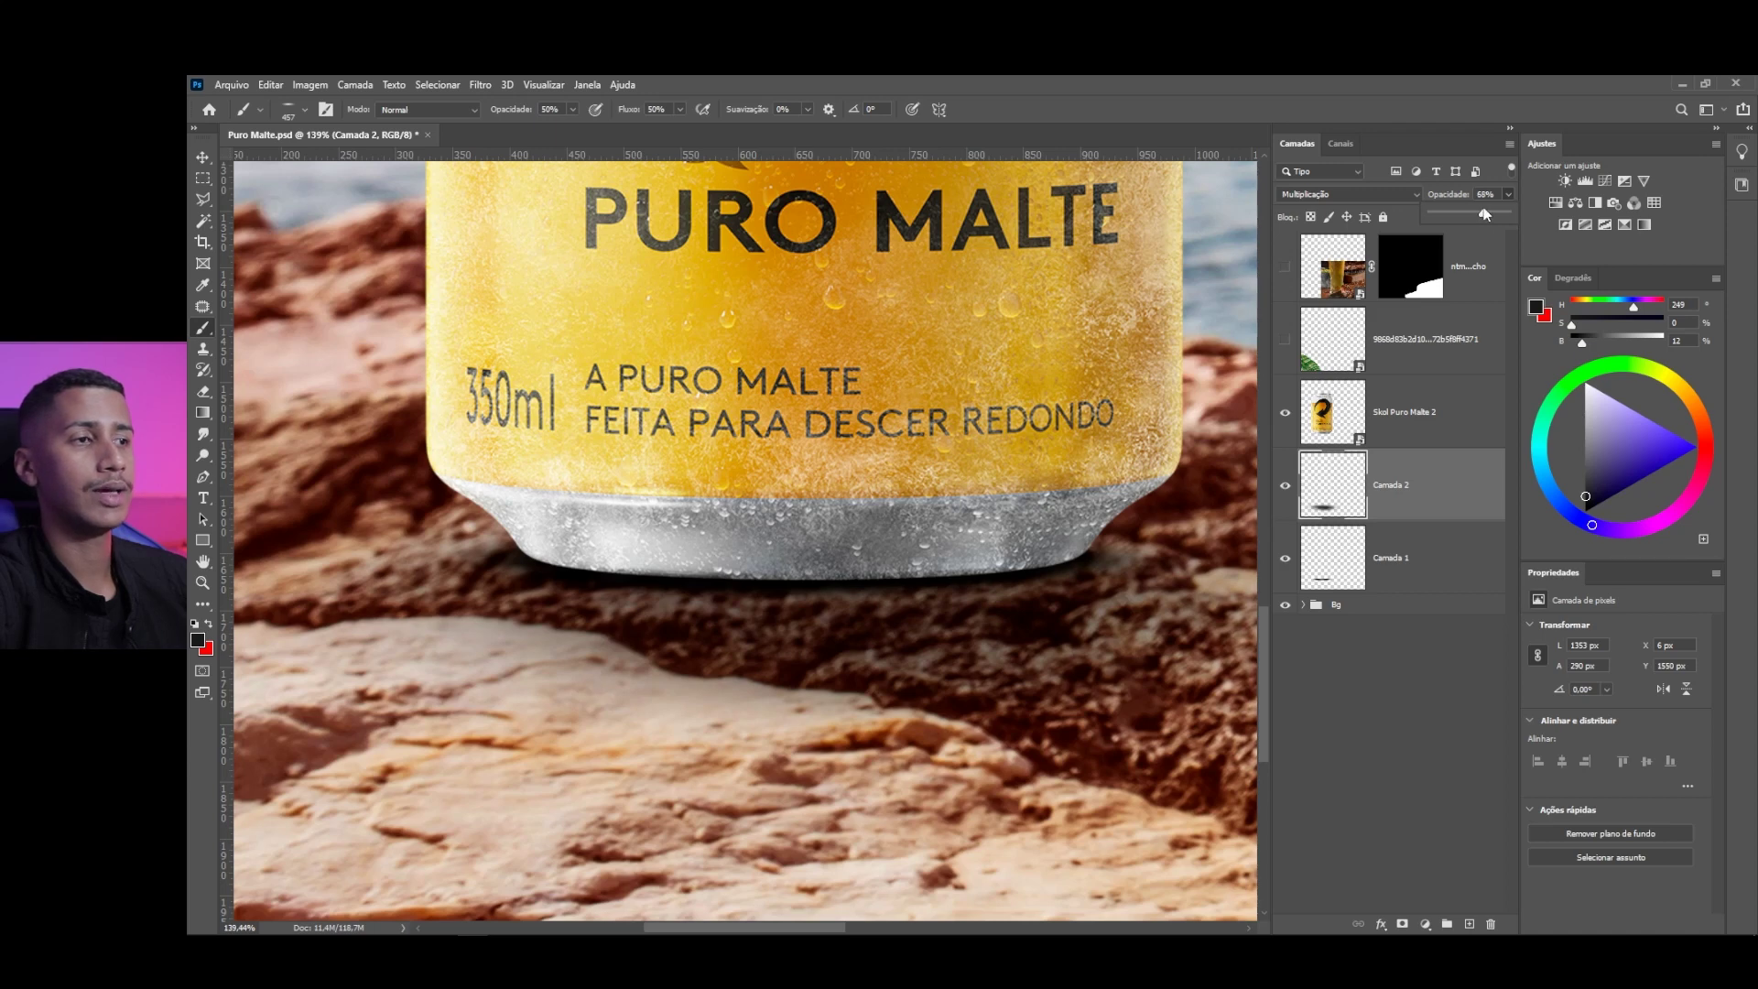
scroll(844, 568, "down", 3)
scroll(667, 828, "down", 4)
scroll(667, 827, "up", 5)
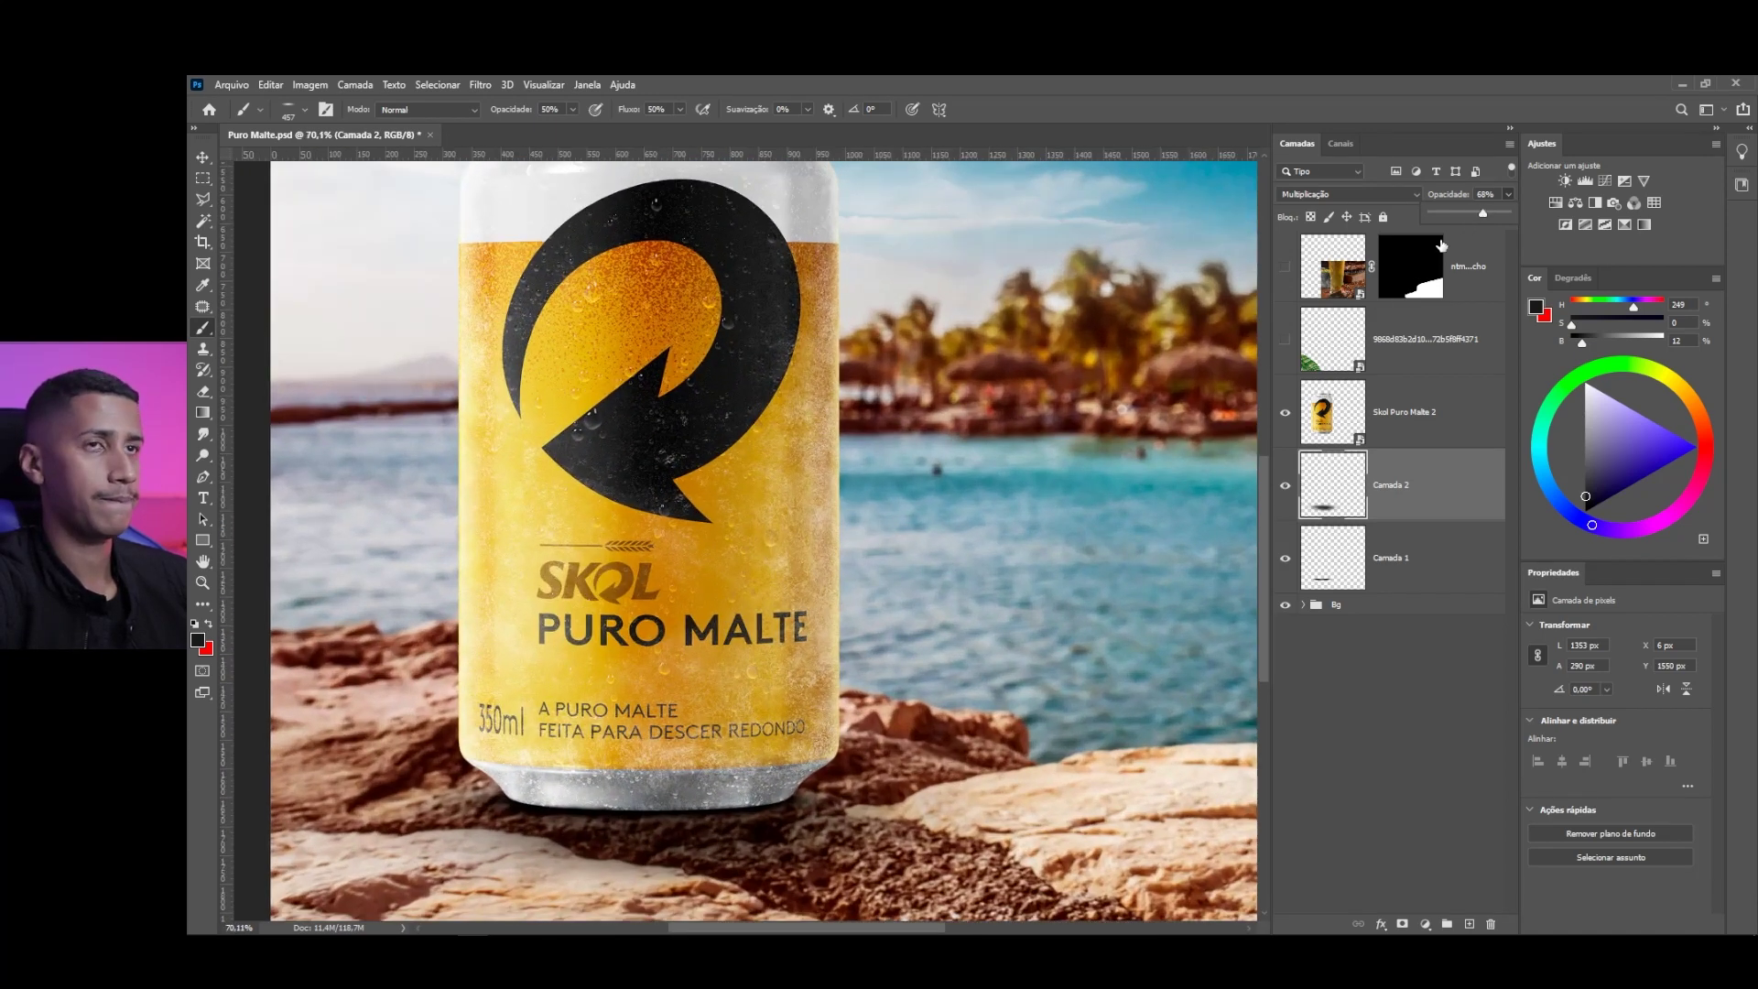
scroll(708, 780, "up", 5)
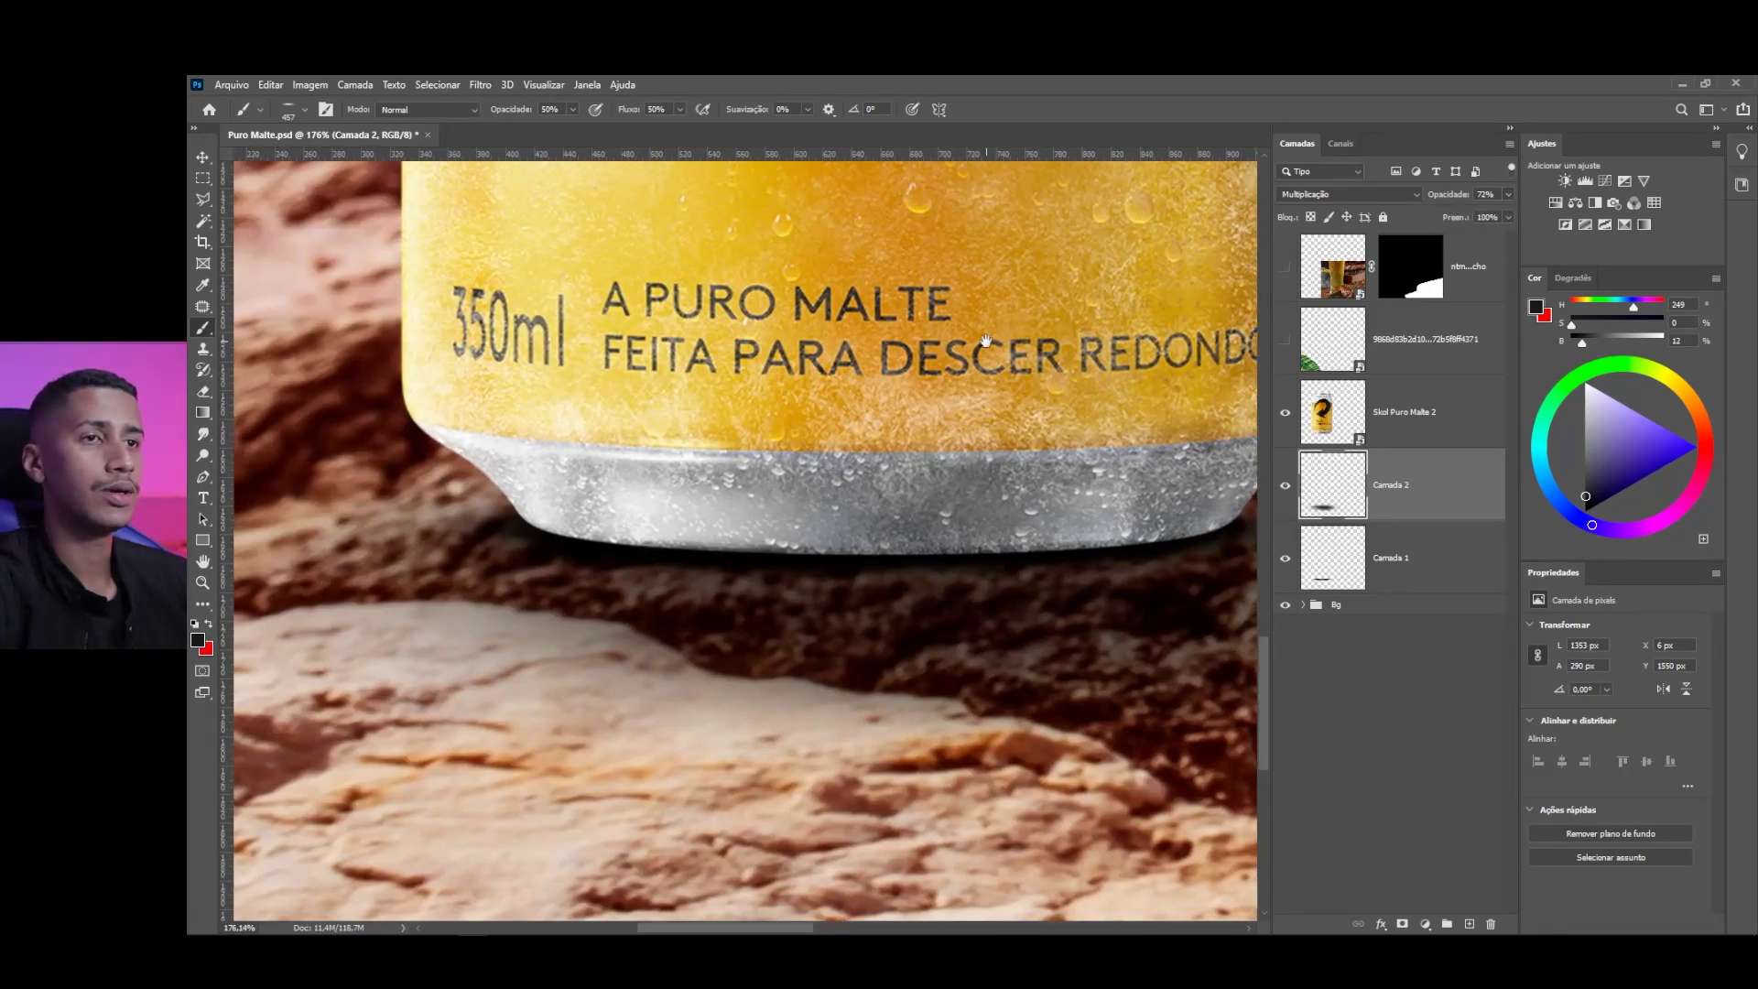
Create a new layer above Camada 2 and paint a medium-width dark shadow just under the can's base with a smaller brush
left_click_drag(986, 342, 760, 265)
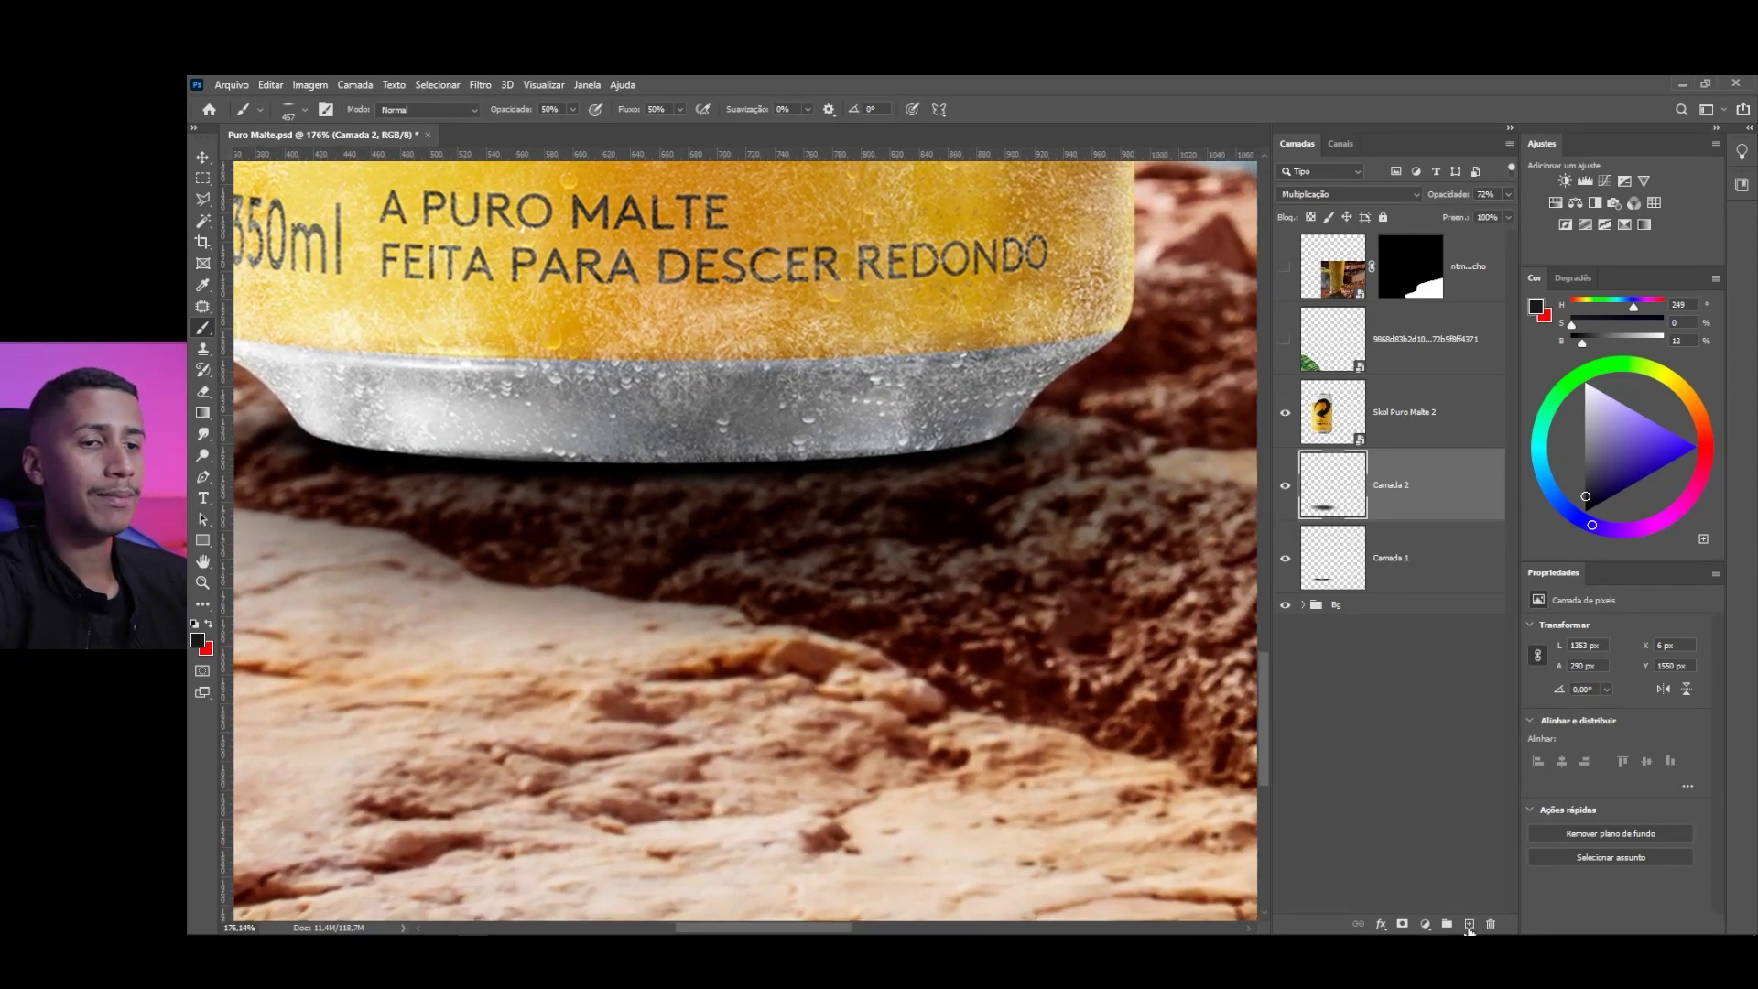
left_click(1469, 924)
scroll(594, 508, "up", 2)
left_click(594, 508)
key("bracketleft")
mouse_move(560, 527)
left_mouse_down()
mouse_move(805, 538)
mouse_move(707, 505)
mouse_move(507, 492)
left_mouse_up()
mouse_move(642, 487)
left_mouse_down()
mouse_move(805, 482)
mouse_move(844, 443)
left_mouse_up()
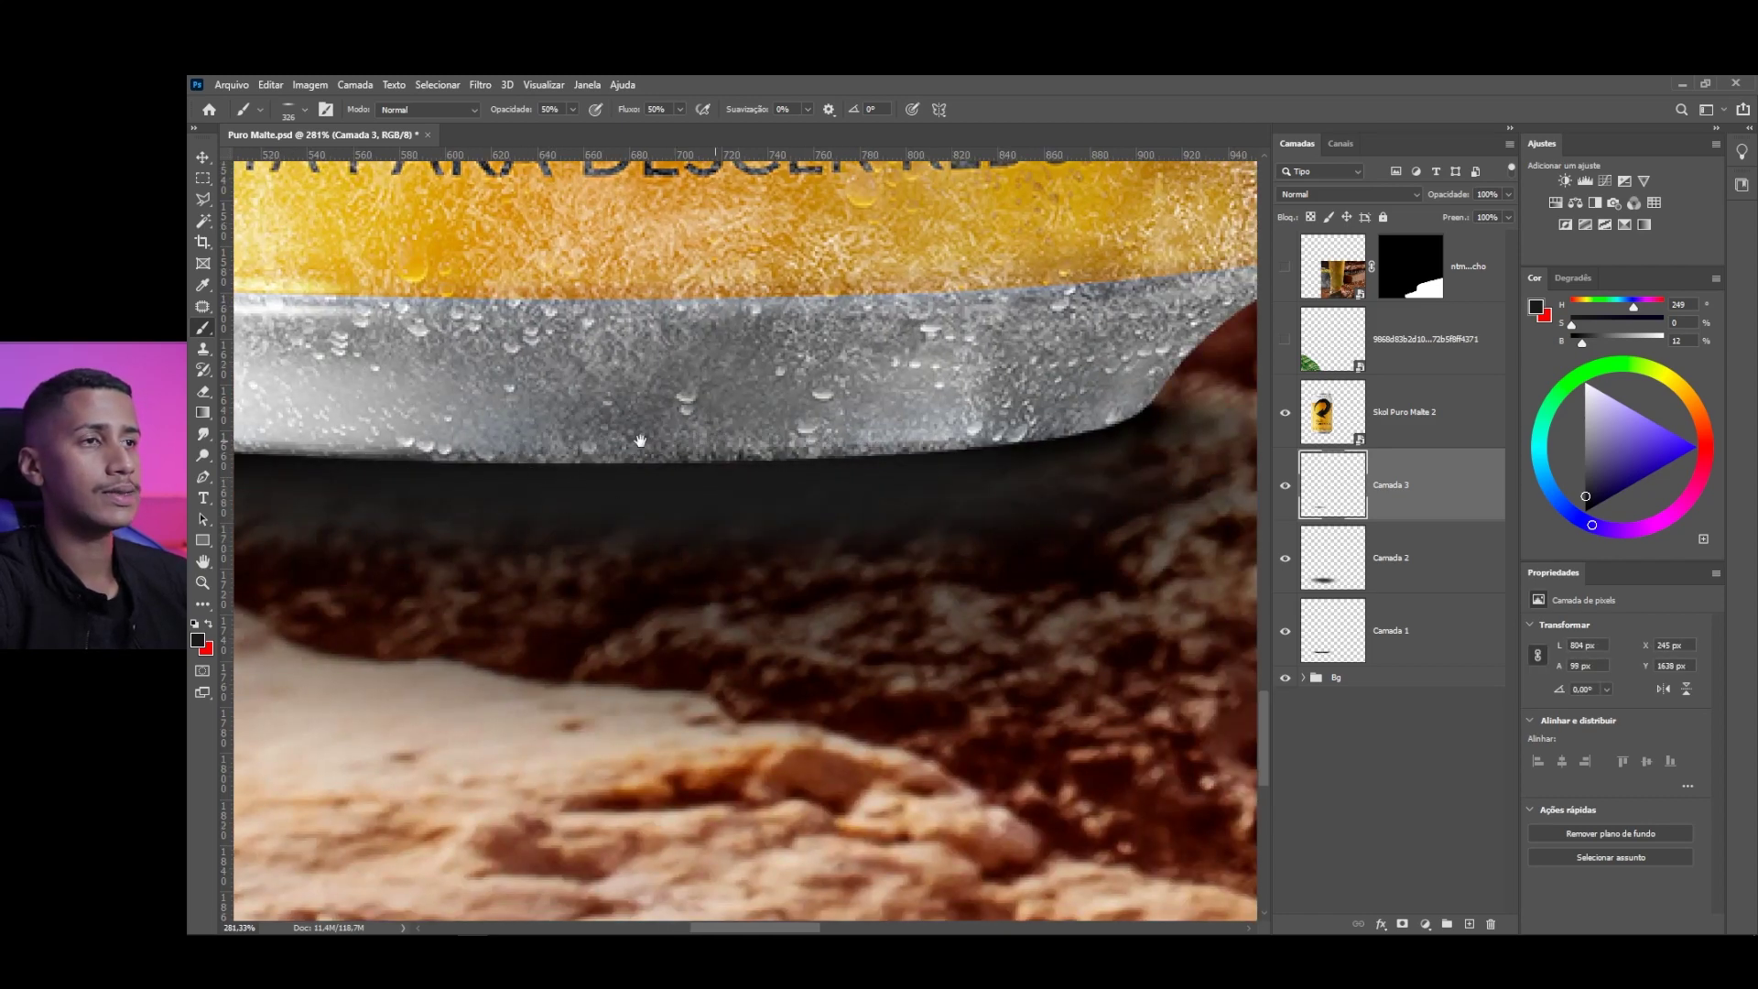
left_click_drag(302, 449, 628, 408)
scroll(605, 416, "down", 3)
scroll(1012, 408, "up", 2)
mouse_move(1013, 408)
left_mouse_down()
mouse_move(948, 423)
mouse_move(1008, 422)
left_mouse_up()
Set the Camada 3 blend mode to Multiplicação and its opacity to 47%
left_click(1346, 194)
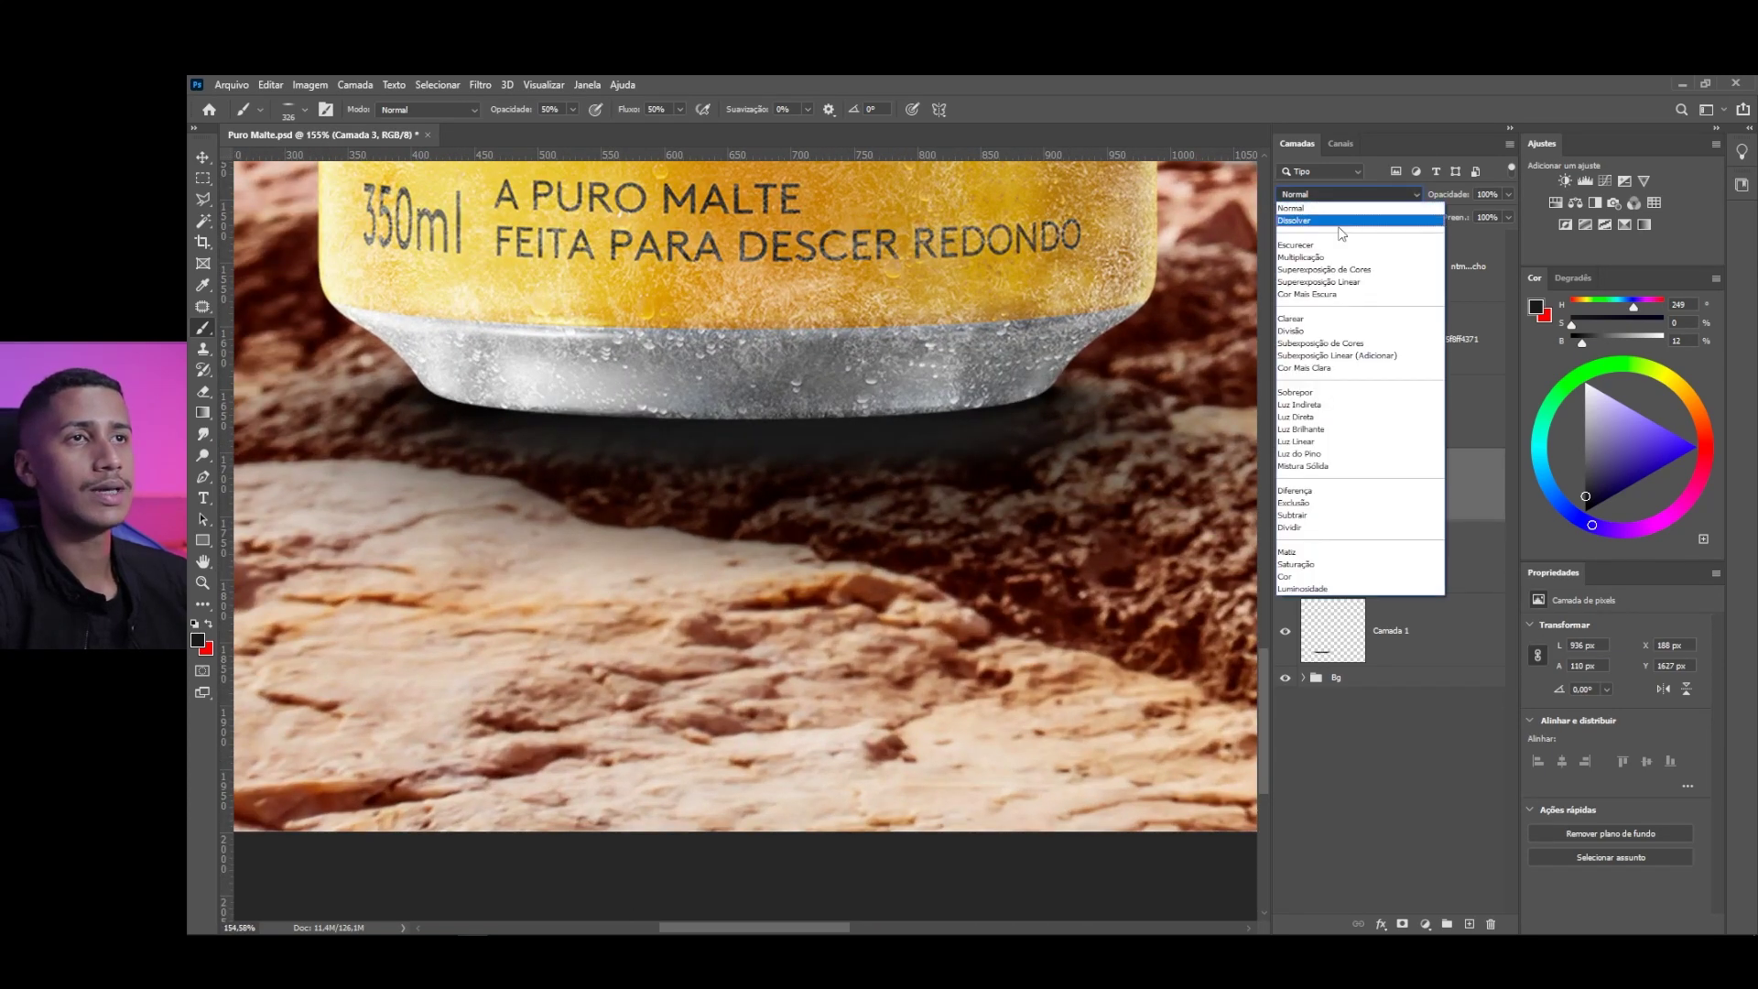
left_click(1318, 237)
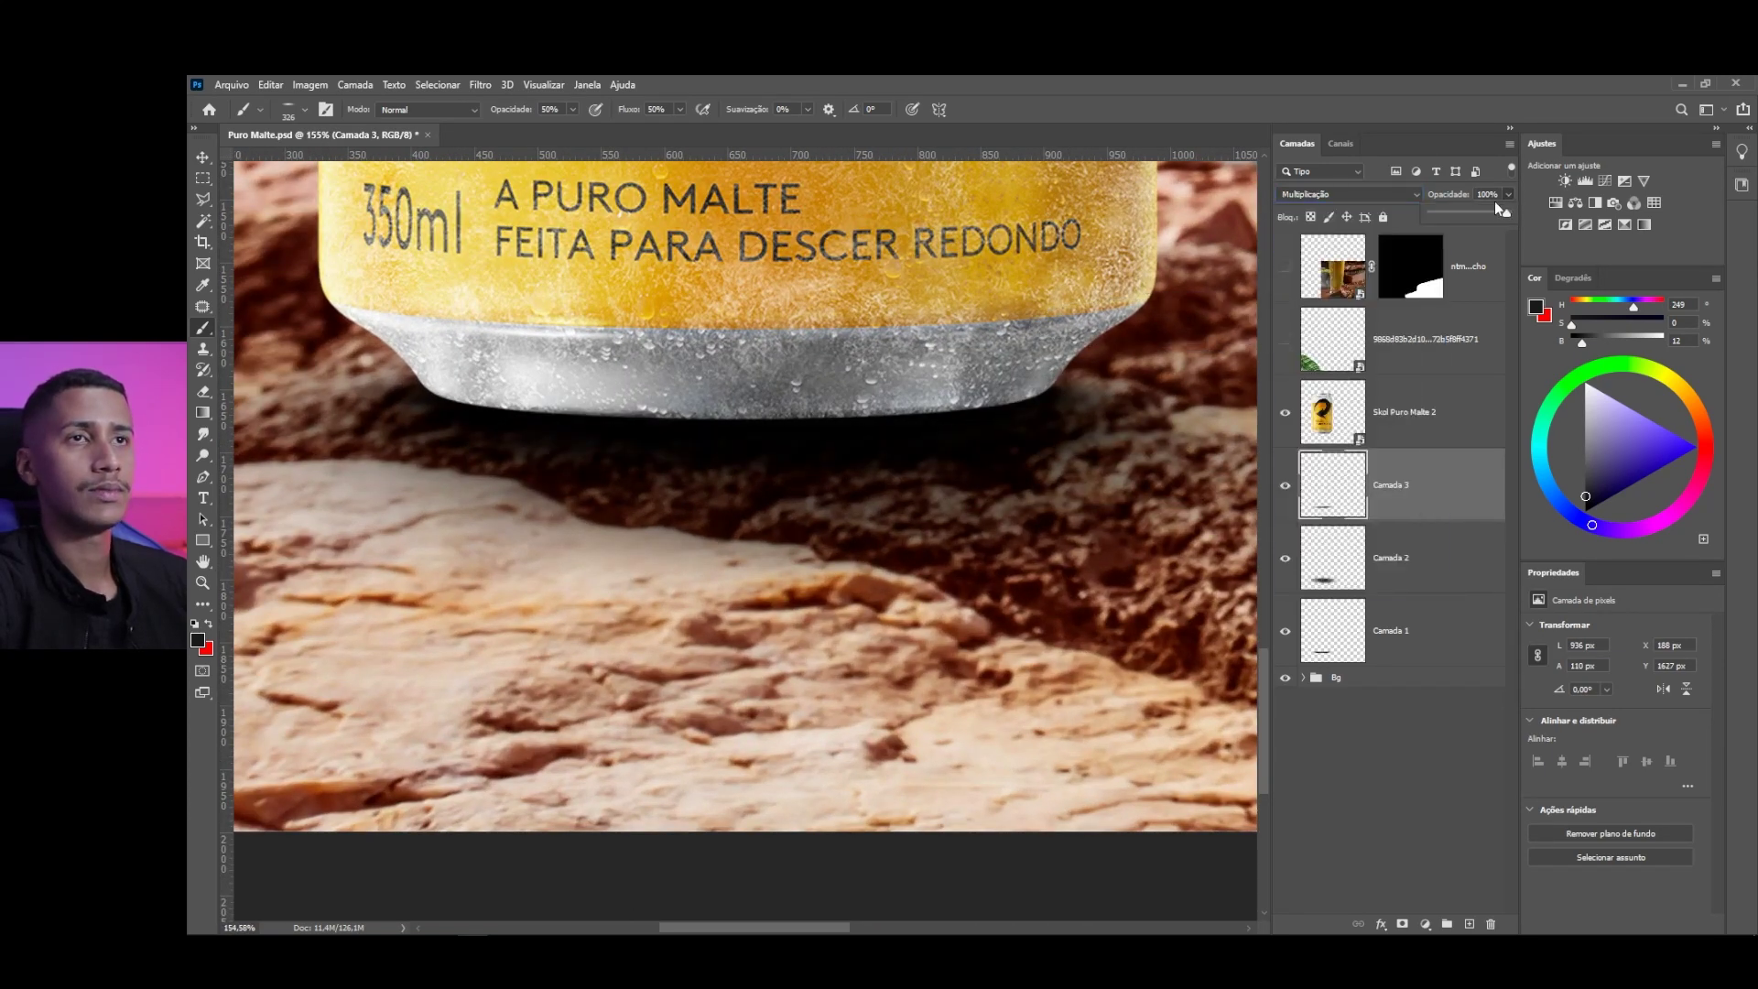
left_click_drag(1503, 209, 1478, 217)
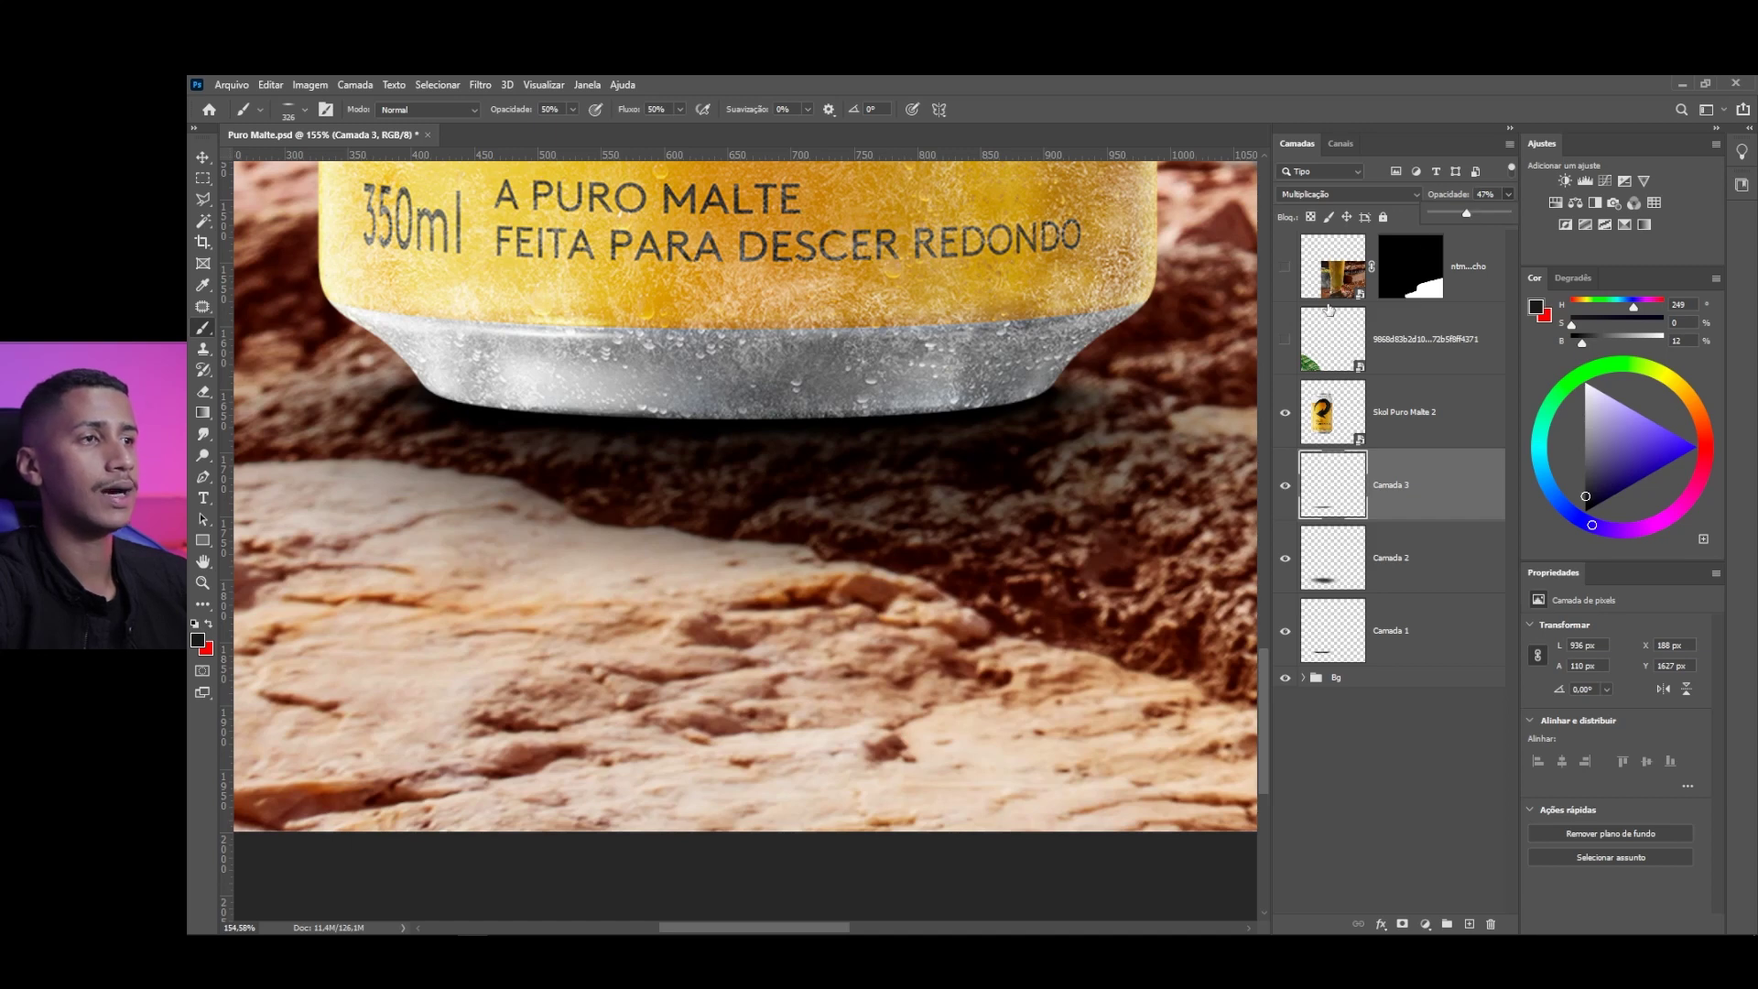
scroll(791, 677, "down", 4)
scroll(791, 678, "up", 3)
scroll(790, 677, "up", 3)
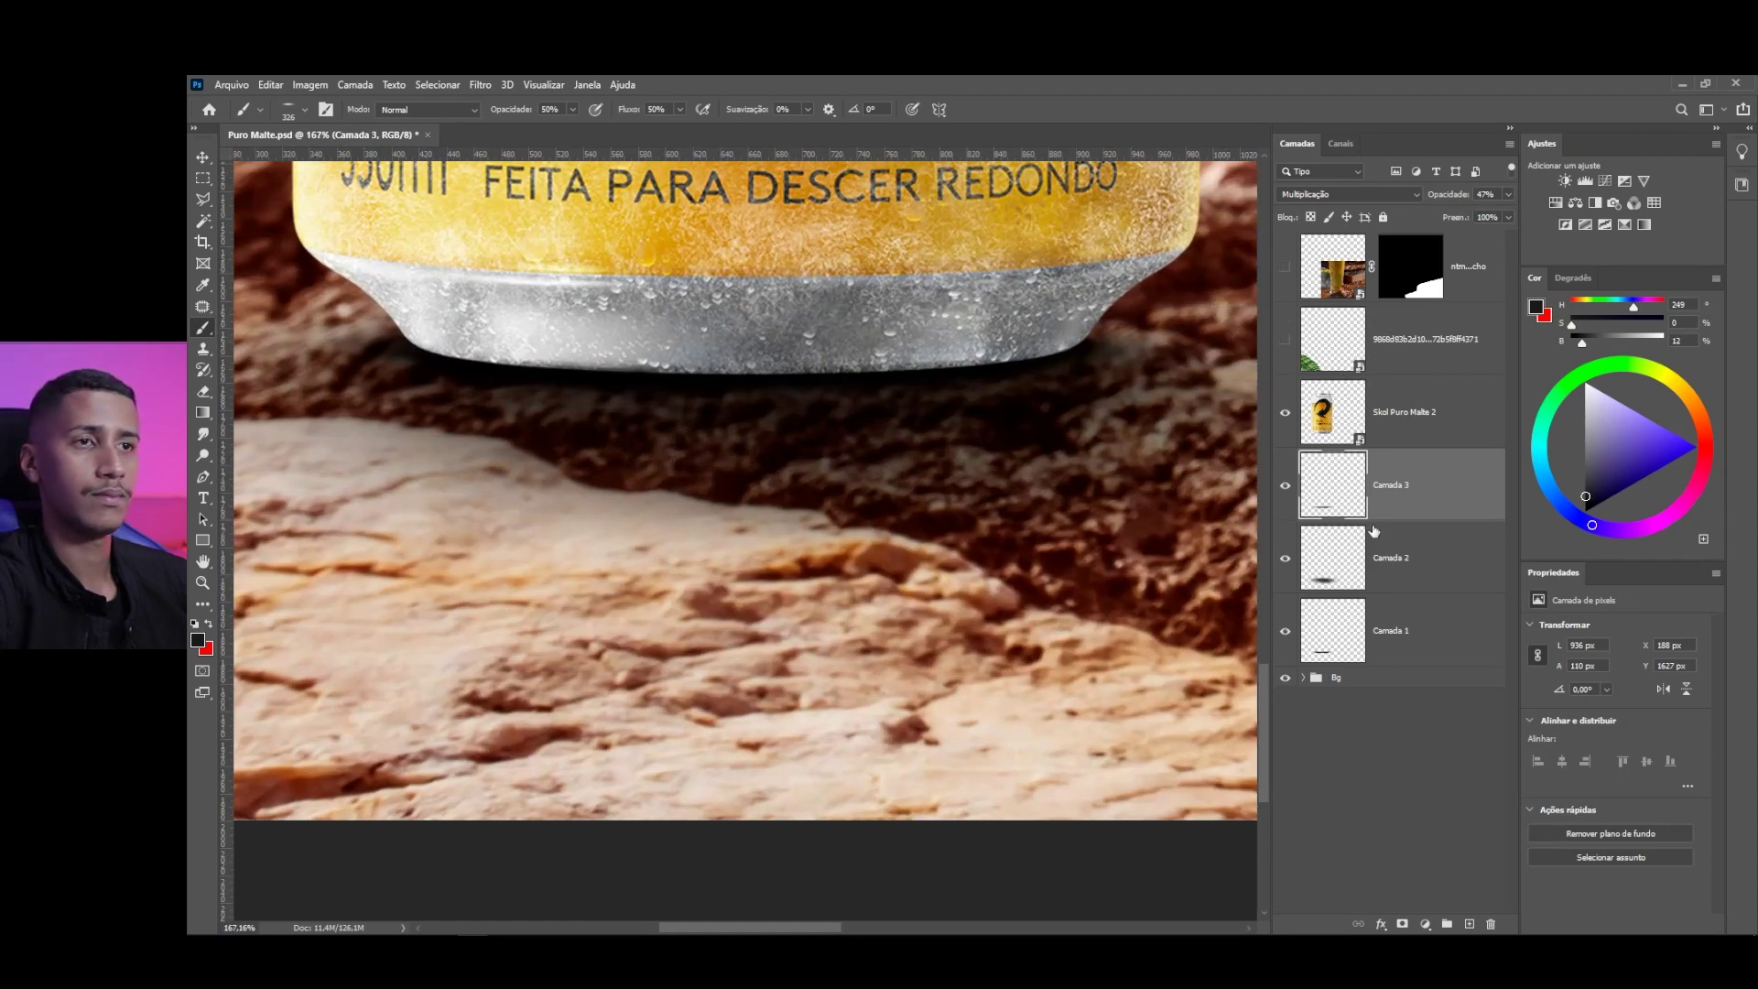
Compare the composition with and without the Camada 2 soft shadow, and duplicate that layer
left_click(1380, 568)
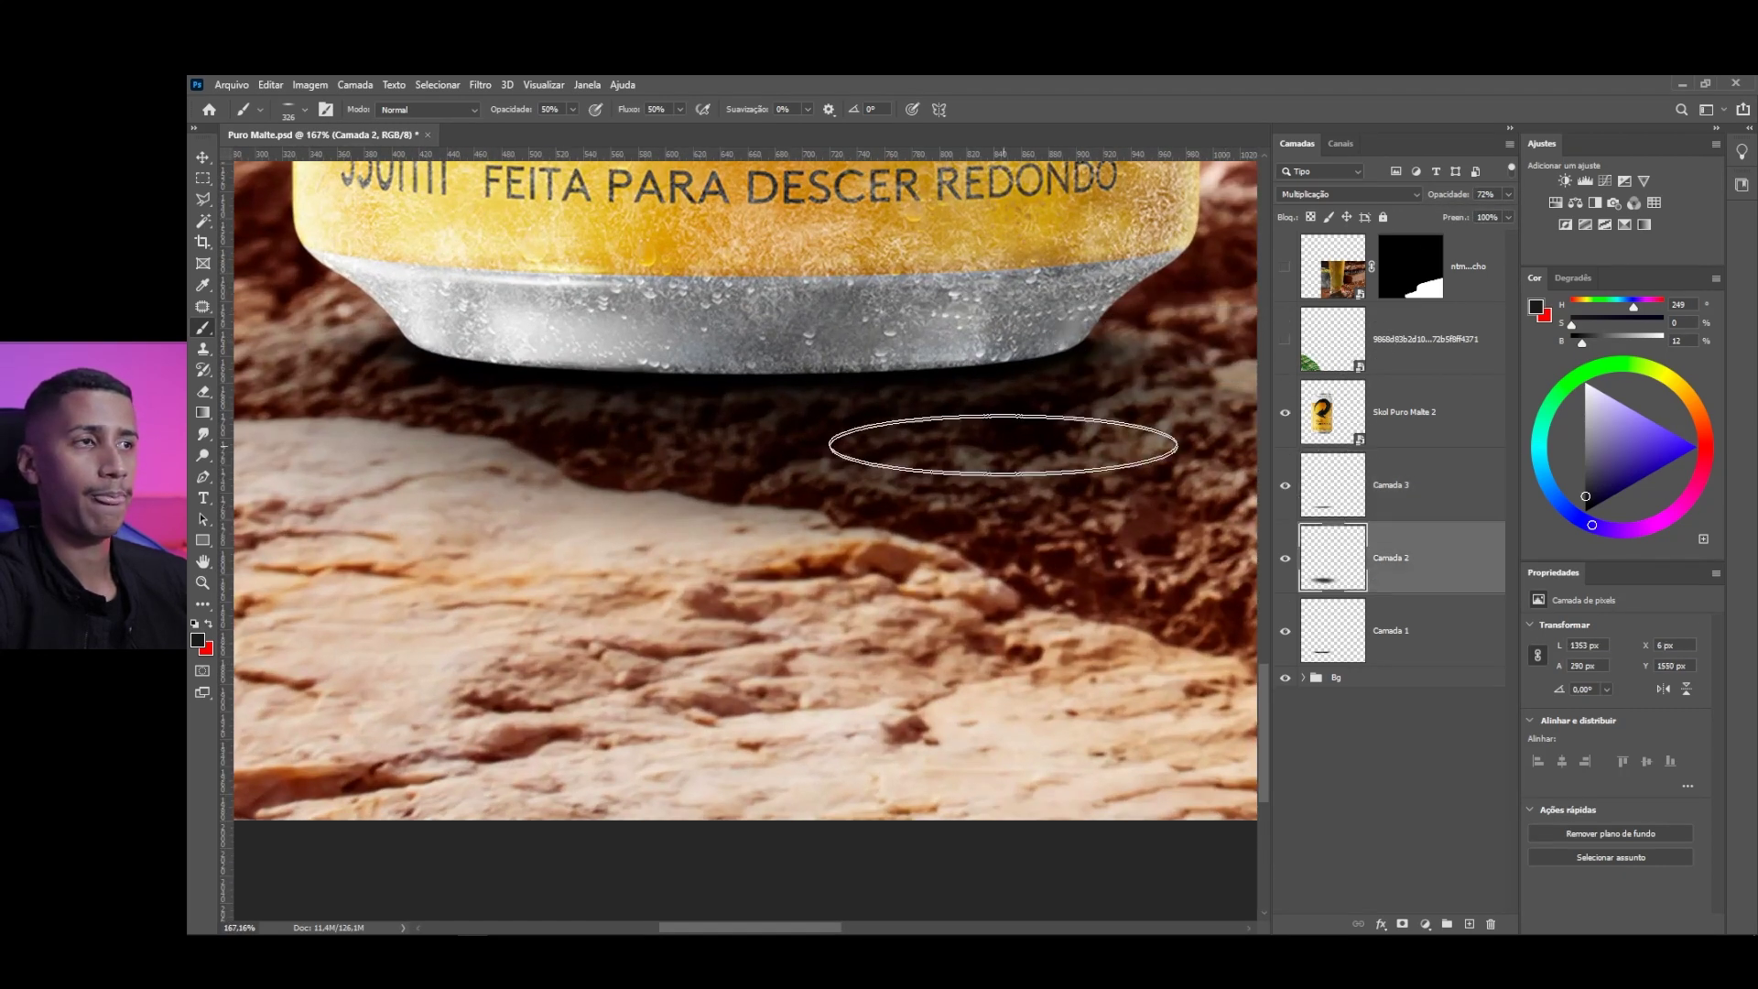
left_click(1285, 558)
left_click(1284, 558)
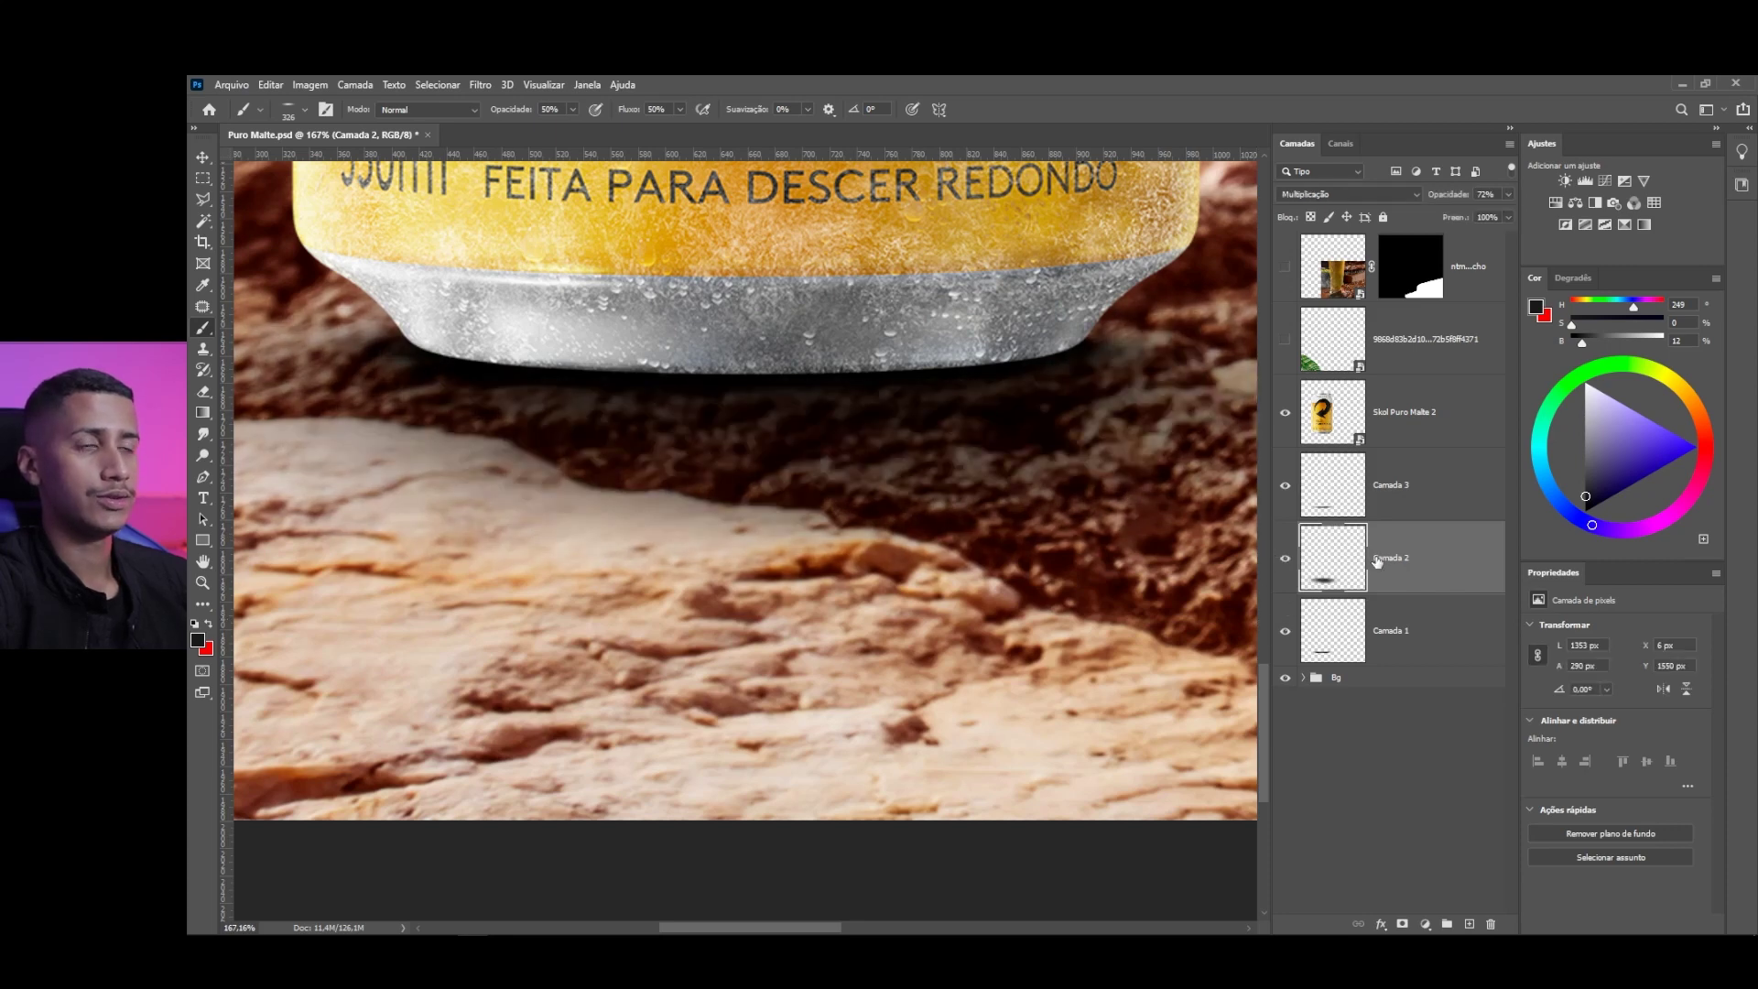
key("ctrl+j")
scroll(929, 483, "down", 5)
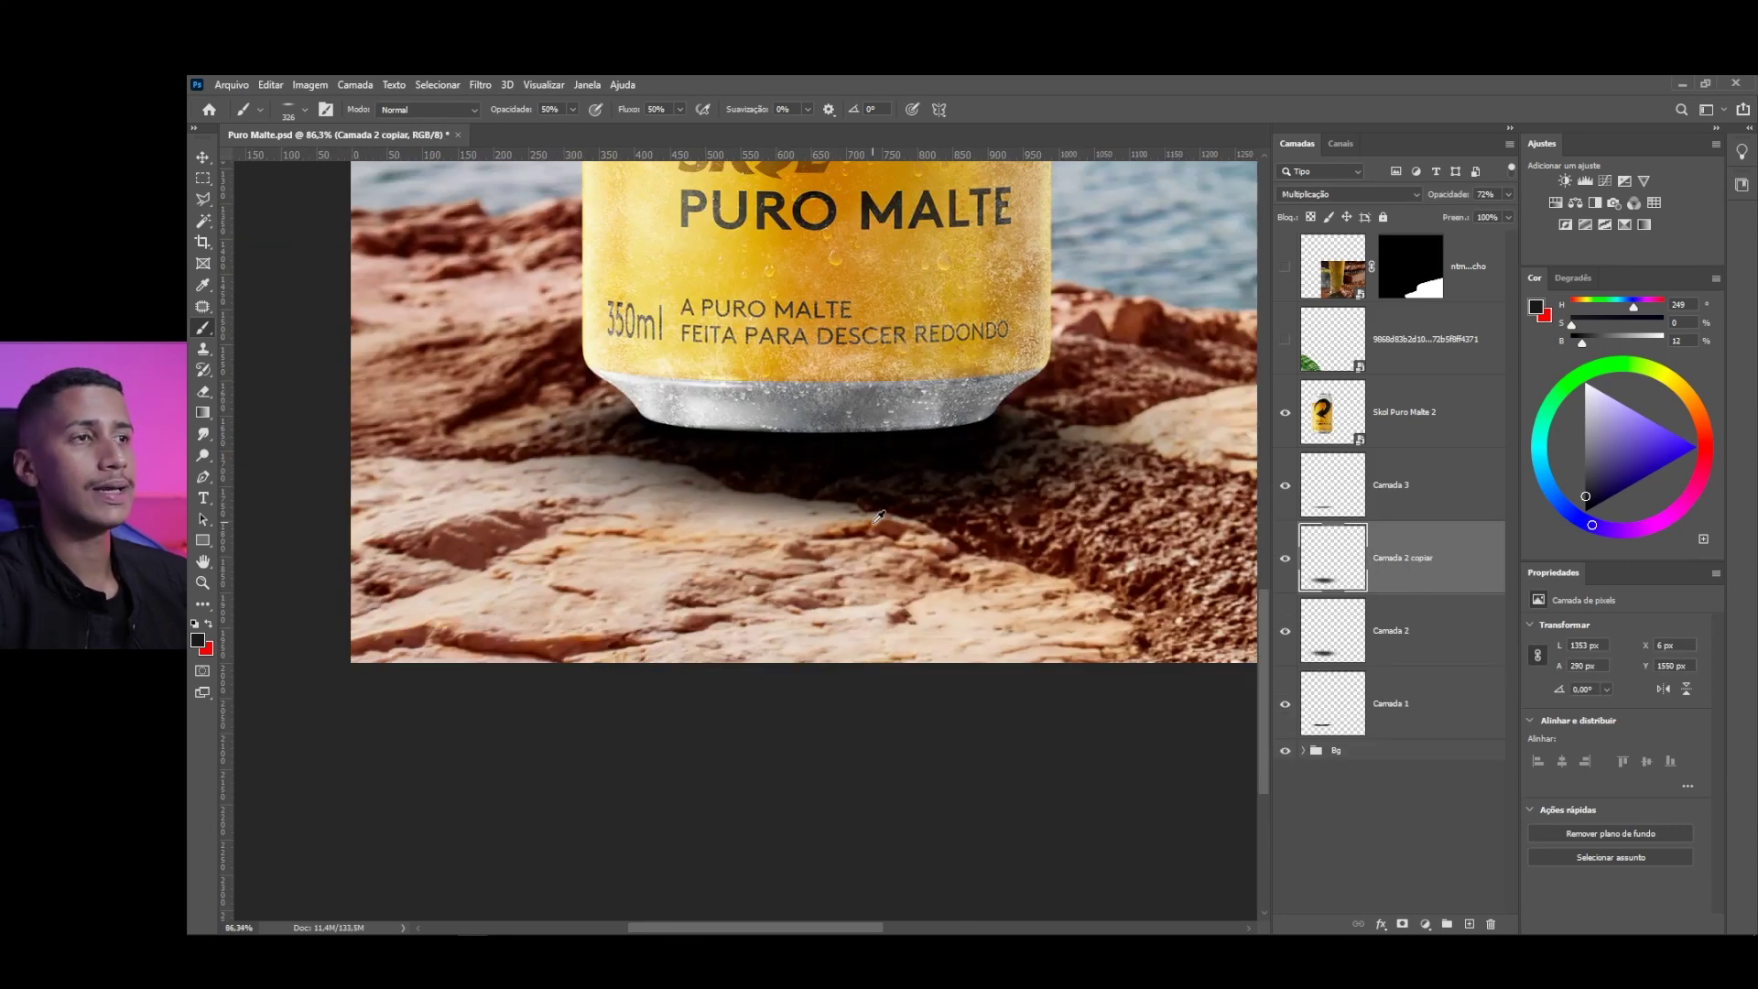
Paint a wider, softer shadow below the can on Camada 2 copiar with a 650 px brush, and lower the layer's opacity to 22%
scroll(930, 483, "up", 3)
mouse_move(951, 482)
left_mouse_down()
mouse_move(1057, 488)
mouse_move(966, 440)
mouse_move(943, 503)
mouse_move(1007, 455)
mouse_move(962, 467)
mouse_move(1041, 475)
mouse_move(980, 494)
mouse_move(1241, 451)
left_mouse_up()
left_click(1001, 486)
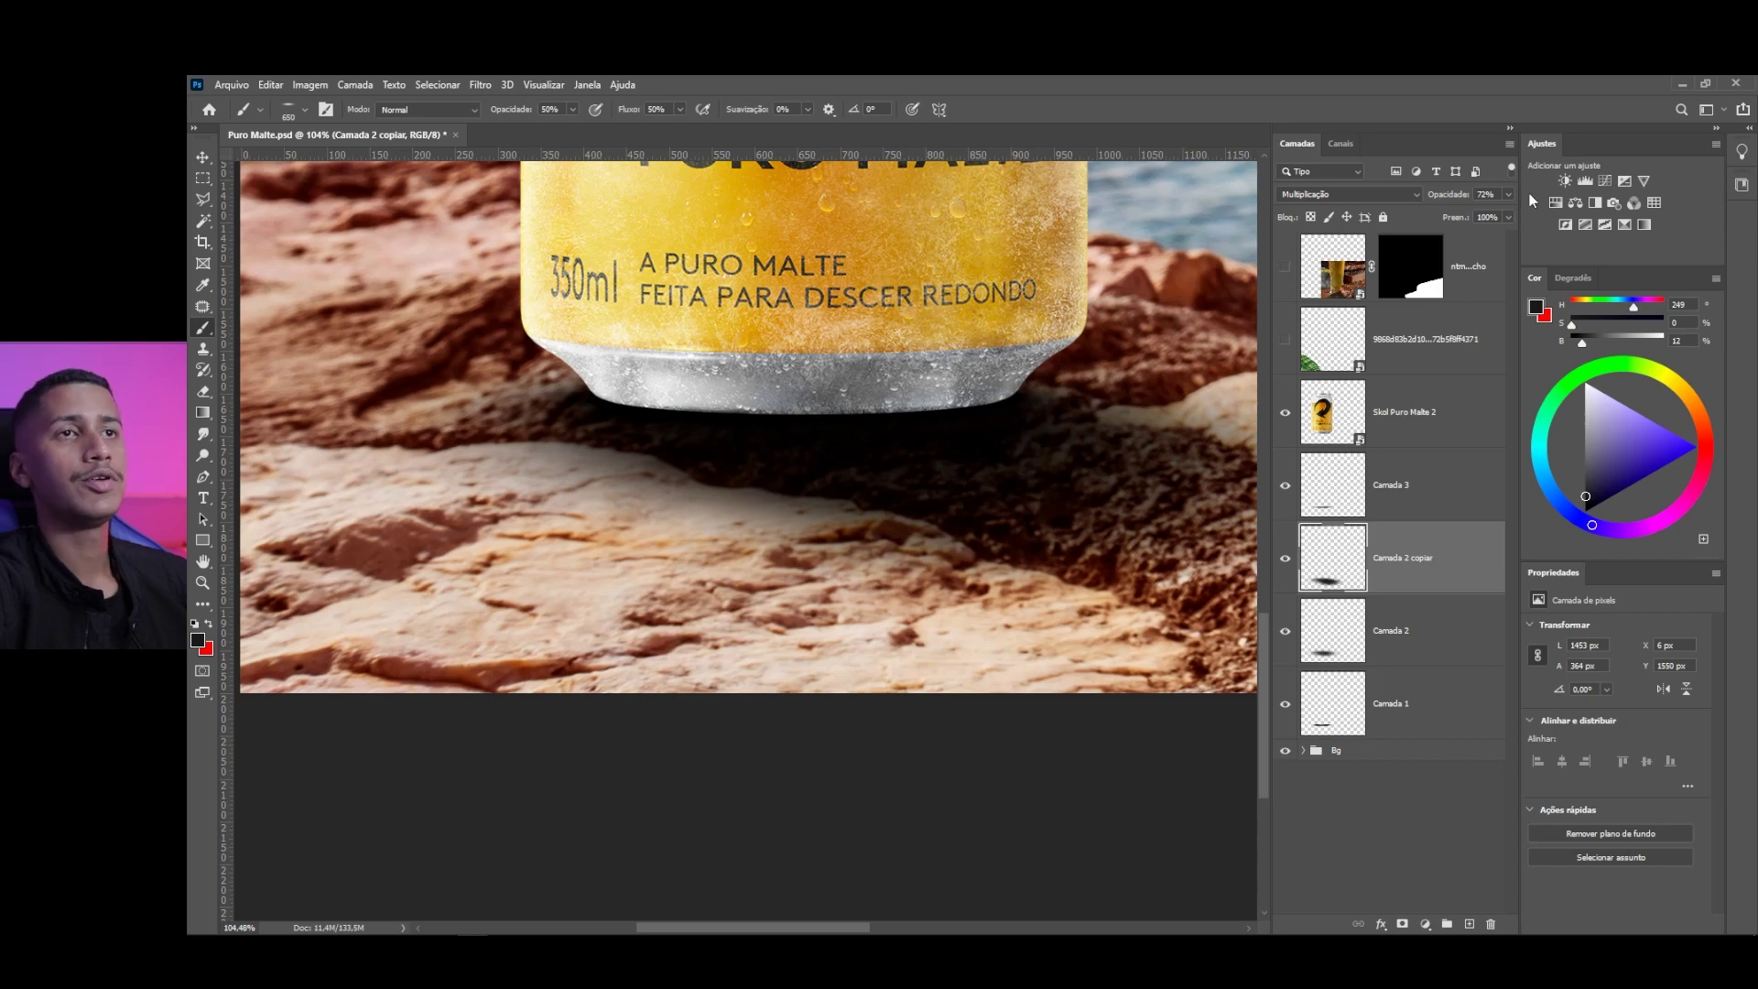
left_click_drag(1469, 216, 1448, 217)
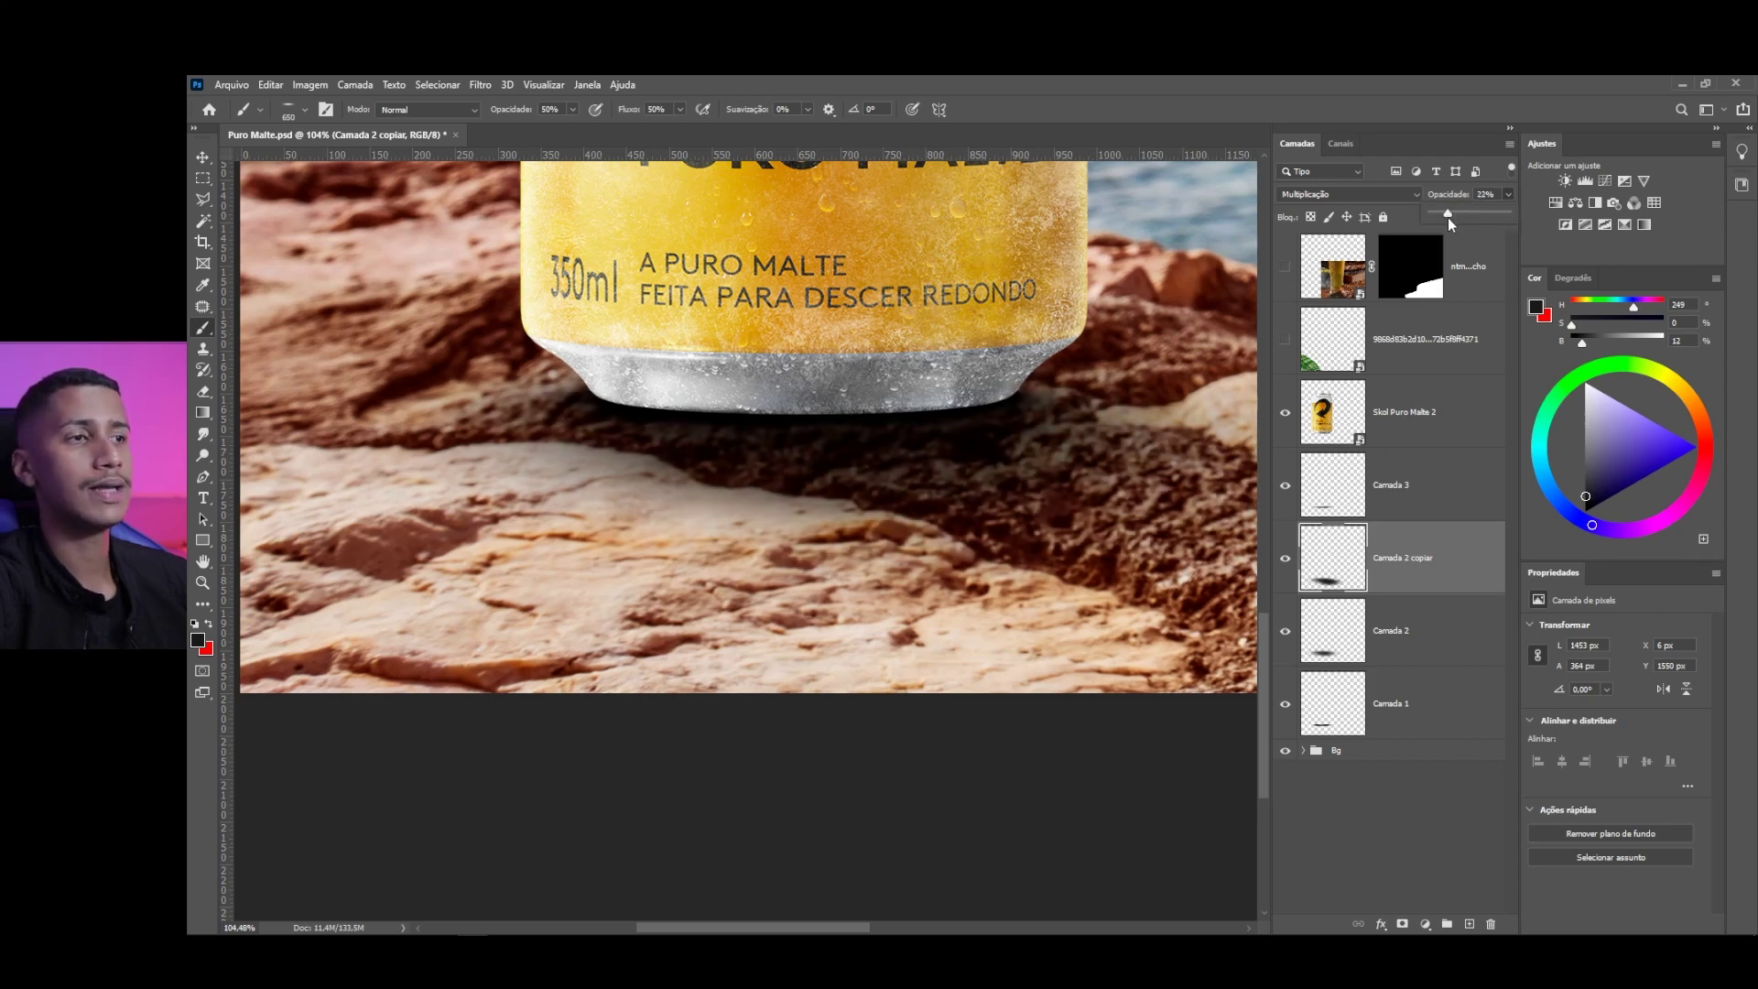
scroll(583, 573, "down", 5)
scroll(550, 733, "up", 2)
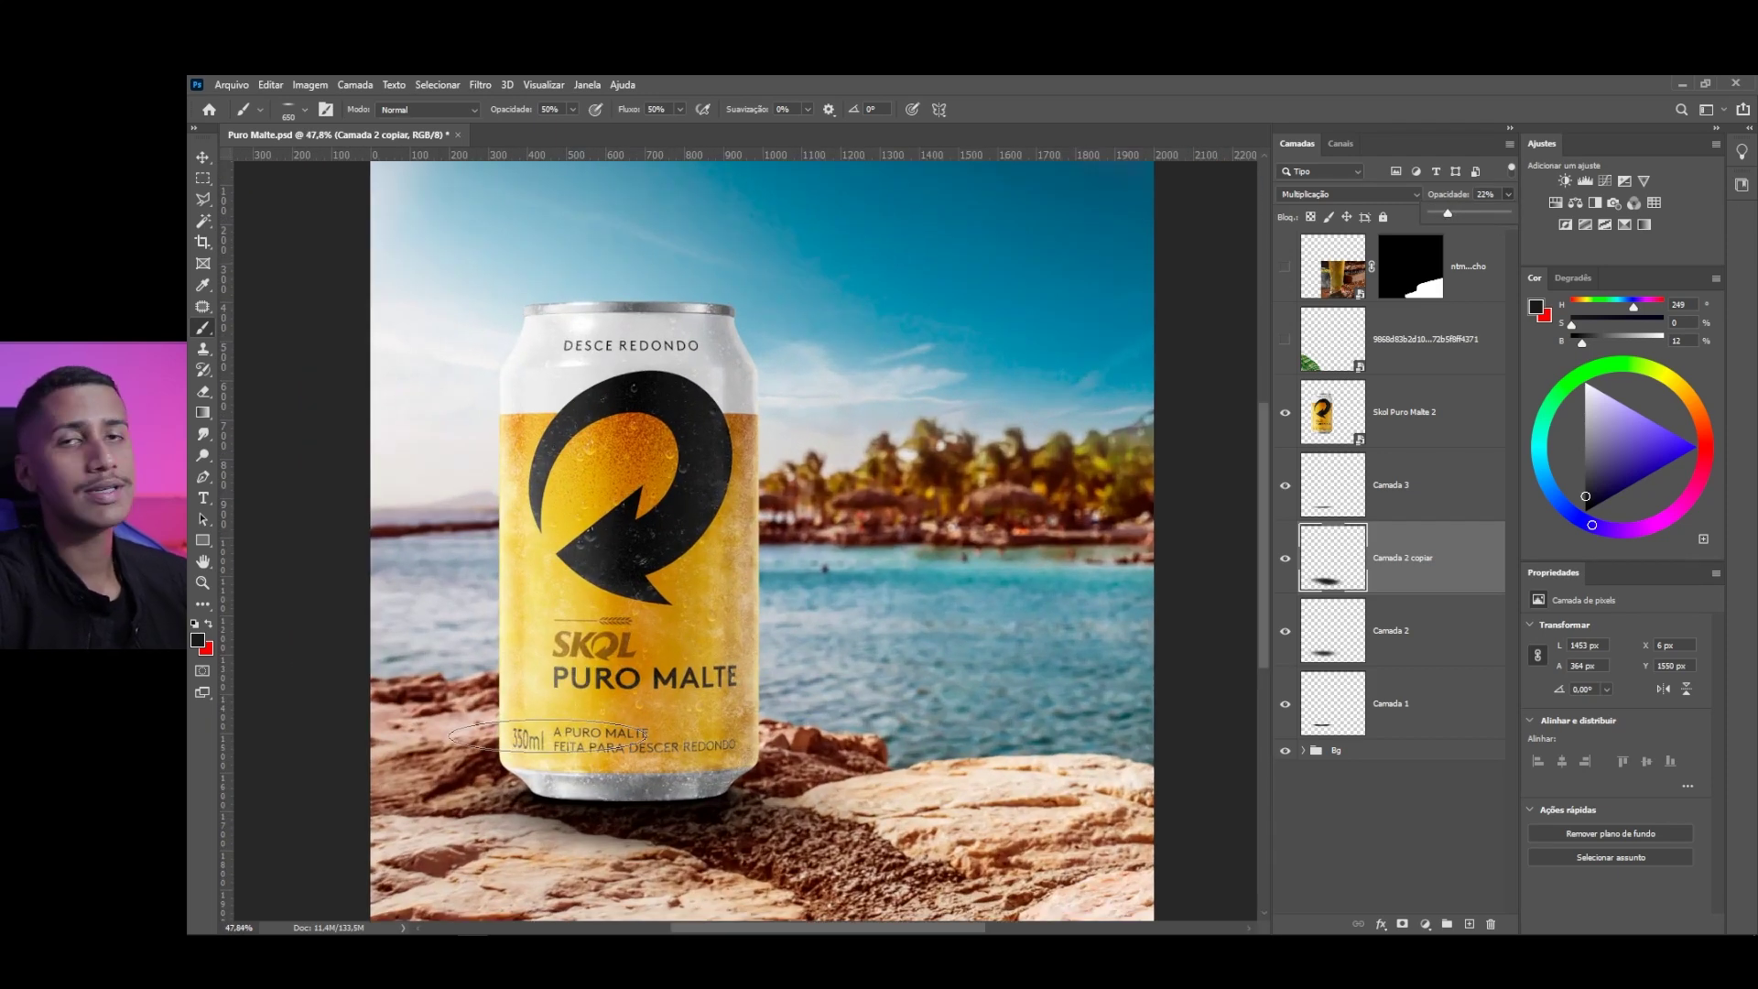
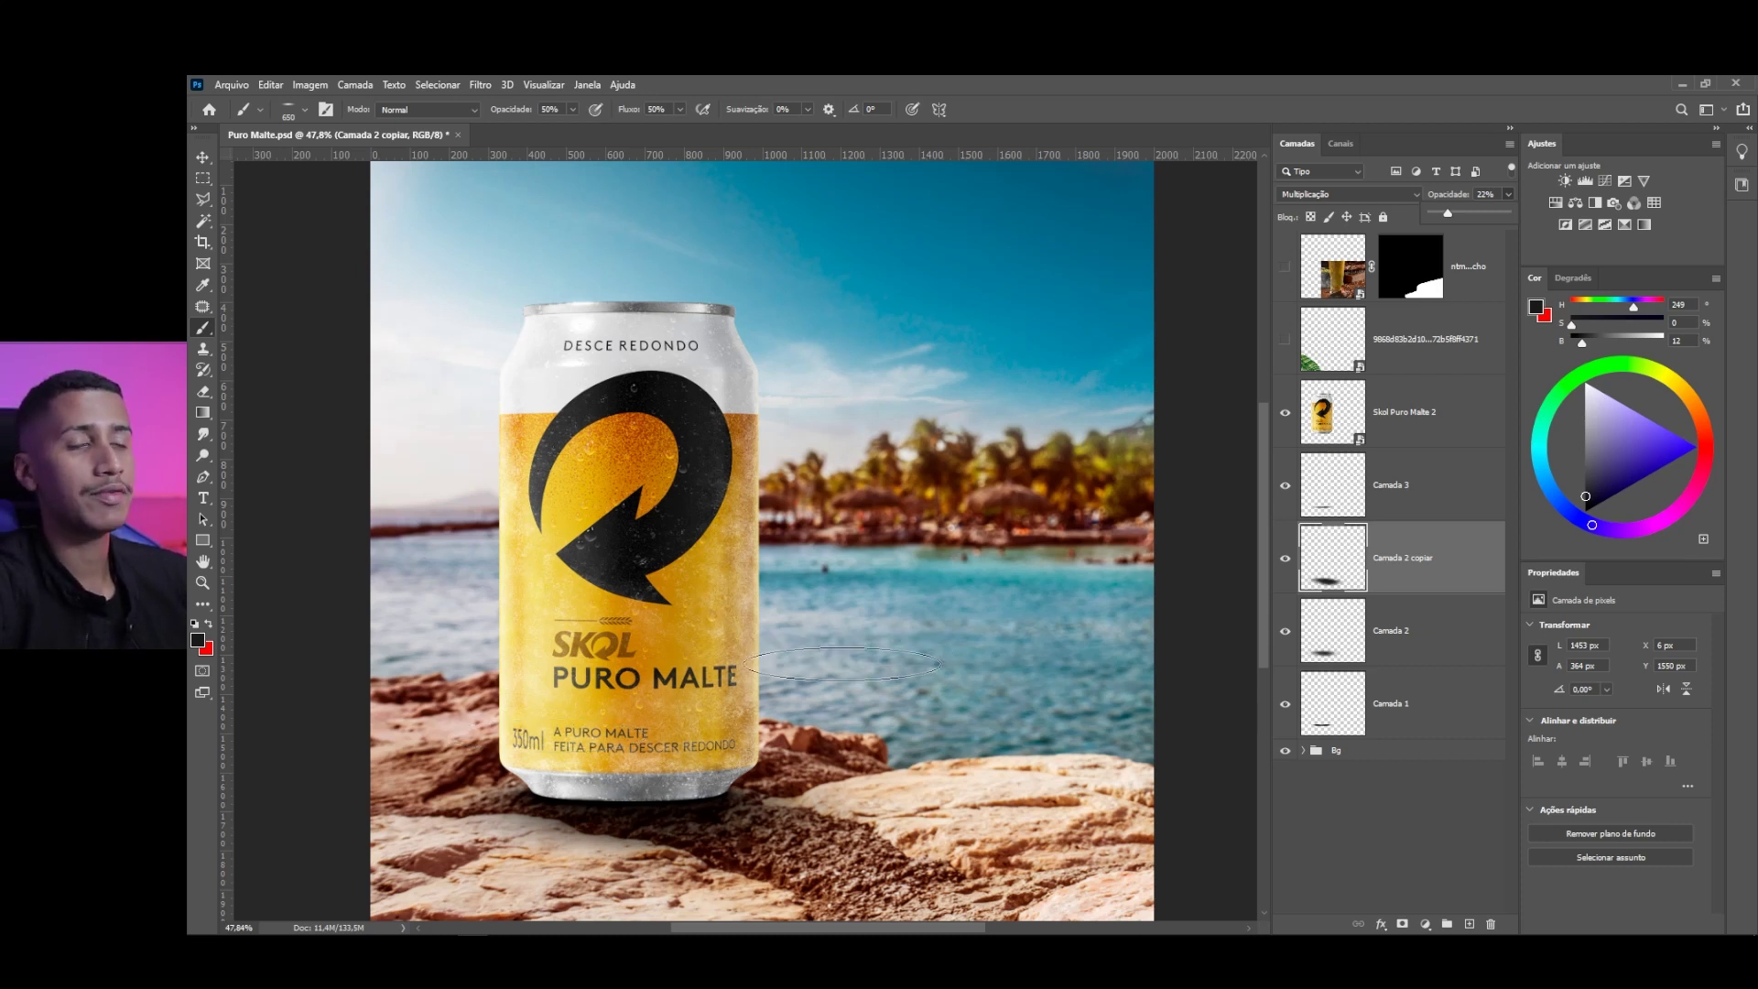
Identify the Camada 2 shadow by toggling its visibility, and nudge it slightly upward under the can's base to Y 1542 px
scroll(842, 664, "up", 10)
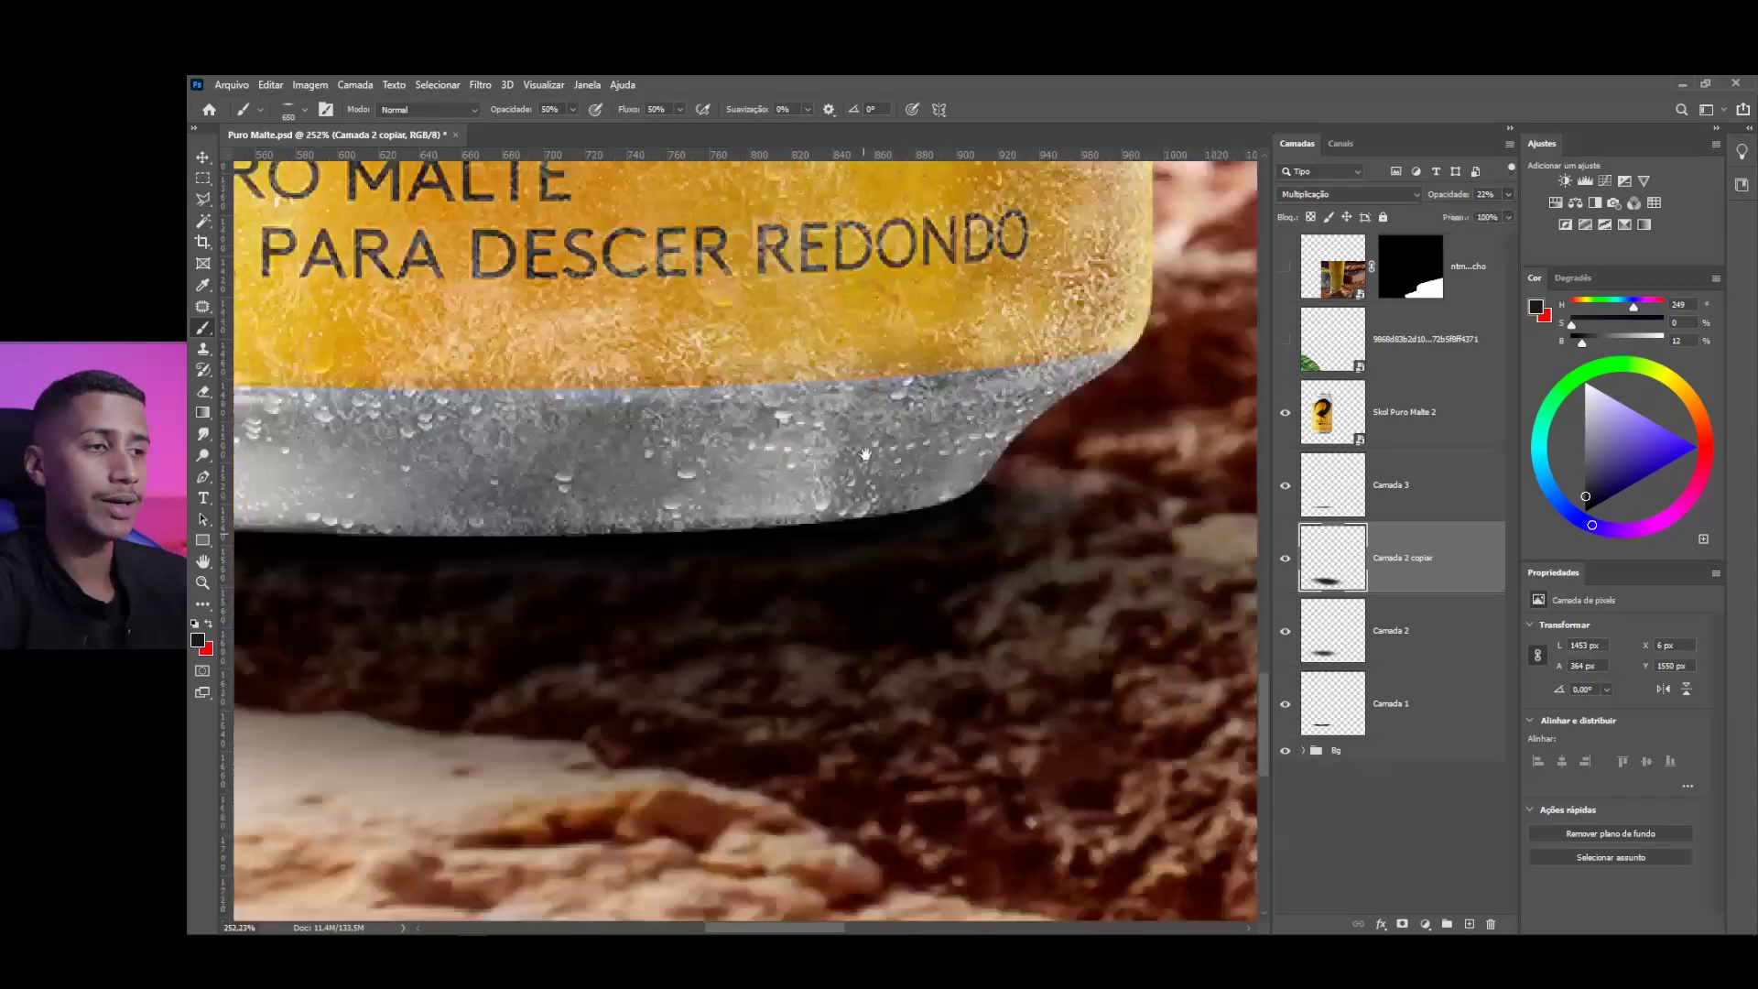
scroll(865, 454, "down", 2)
left_click(1285, 631)
left_click(1285, 631)
left_click(1337, 641)
key("v")
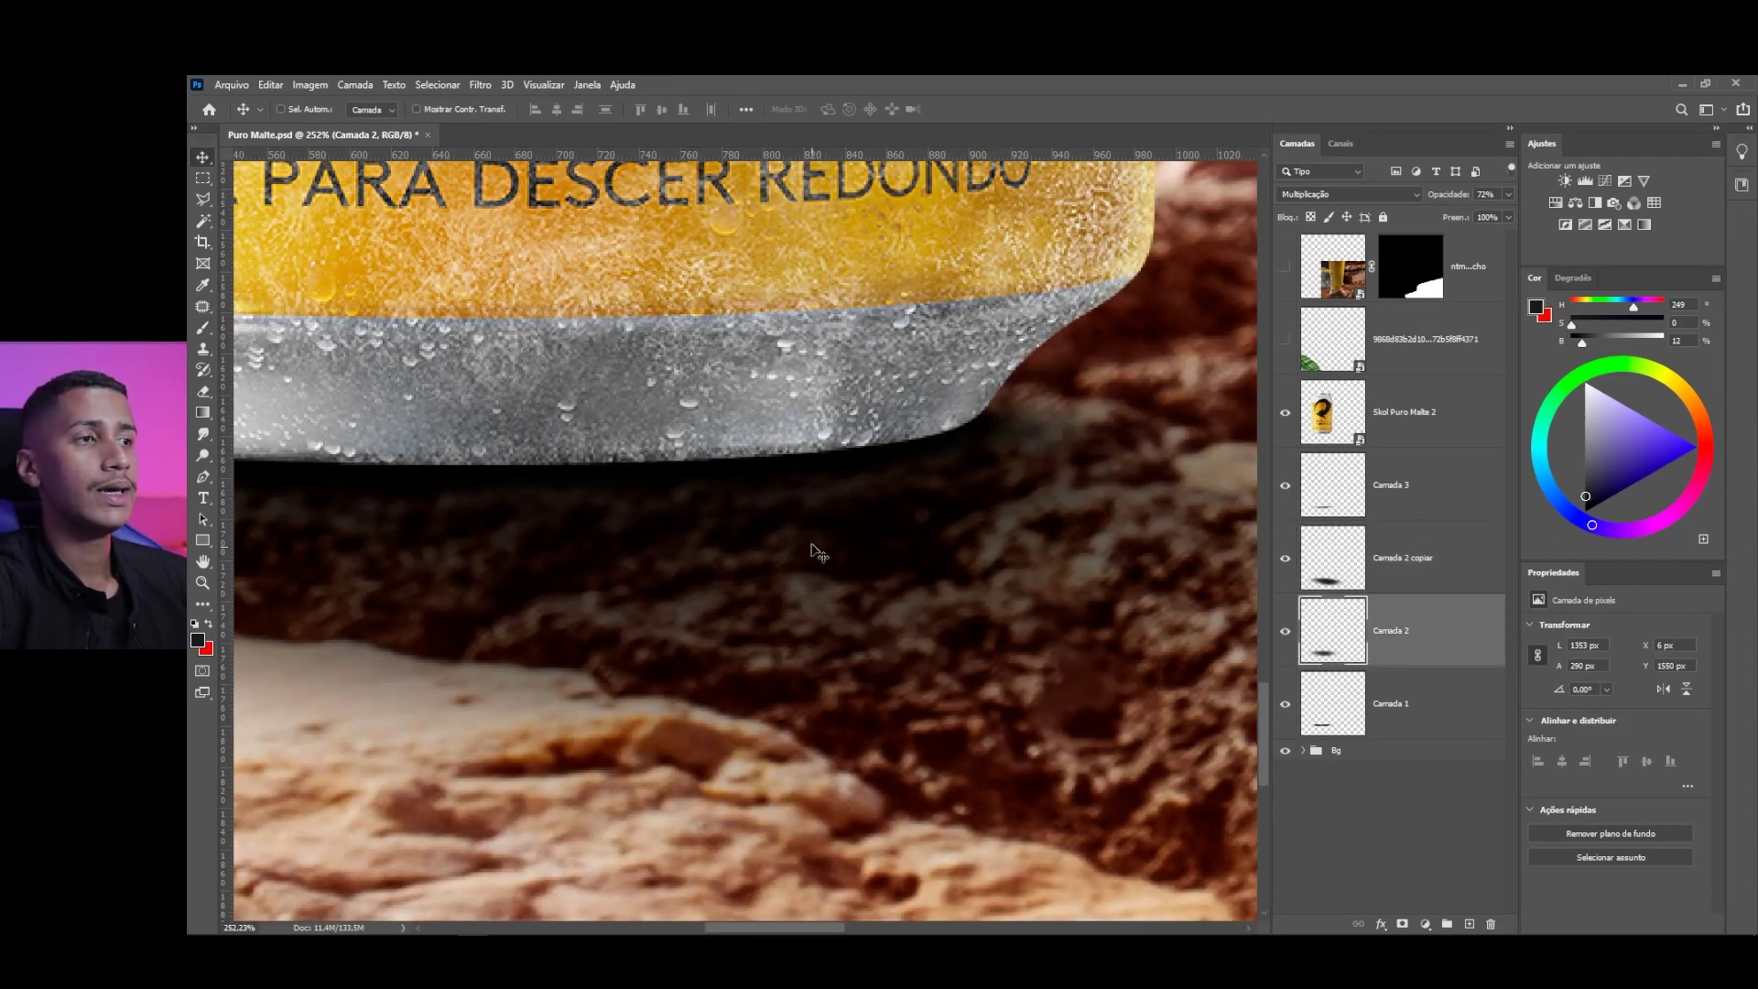
scroll(816, 535, "down", 7)
scroll(780, 697, "down", 3)
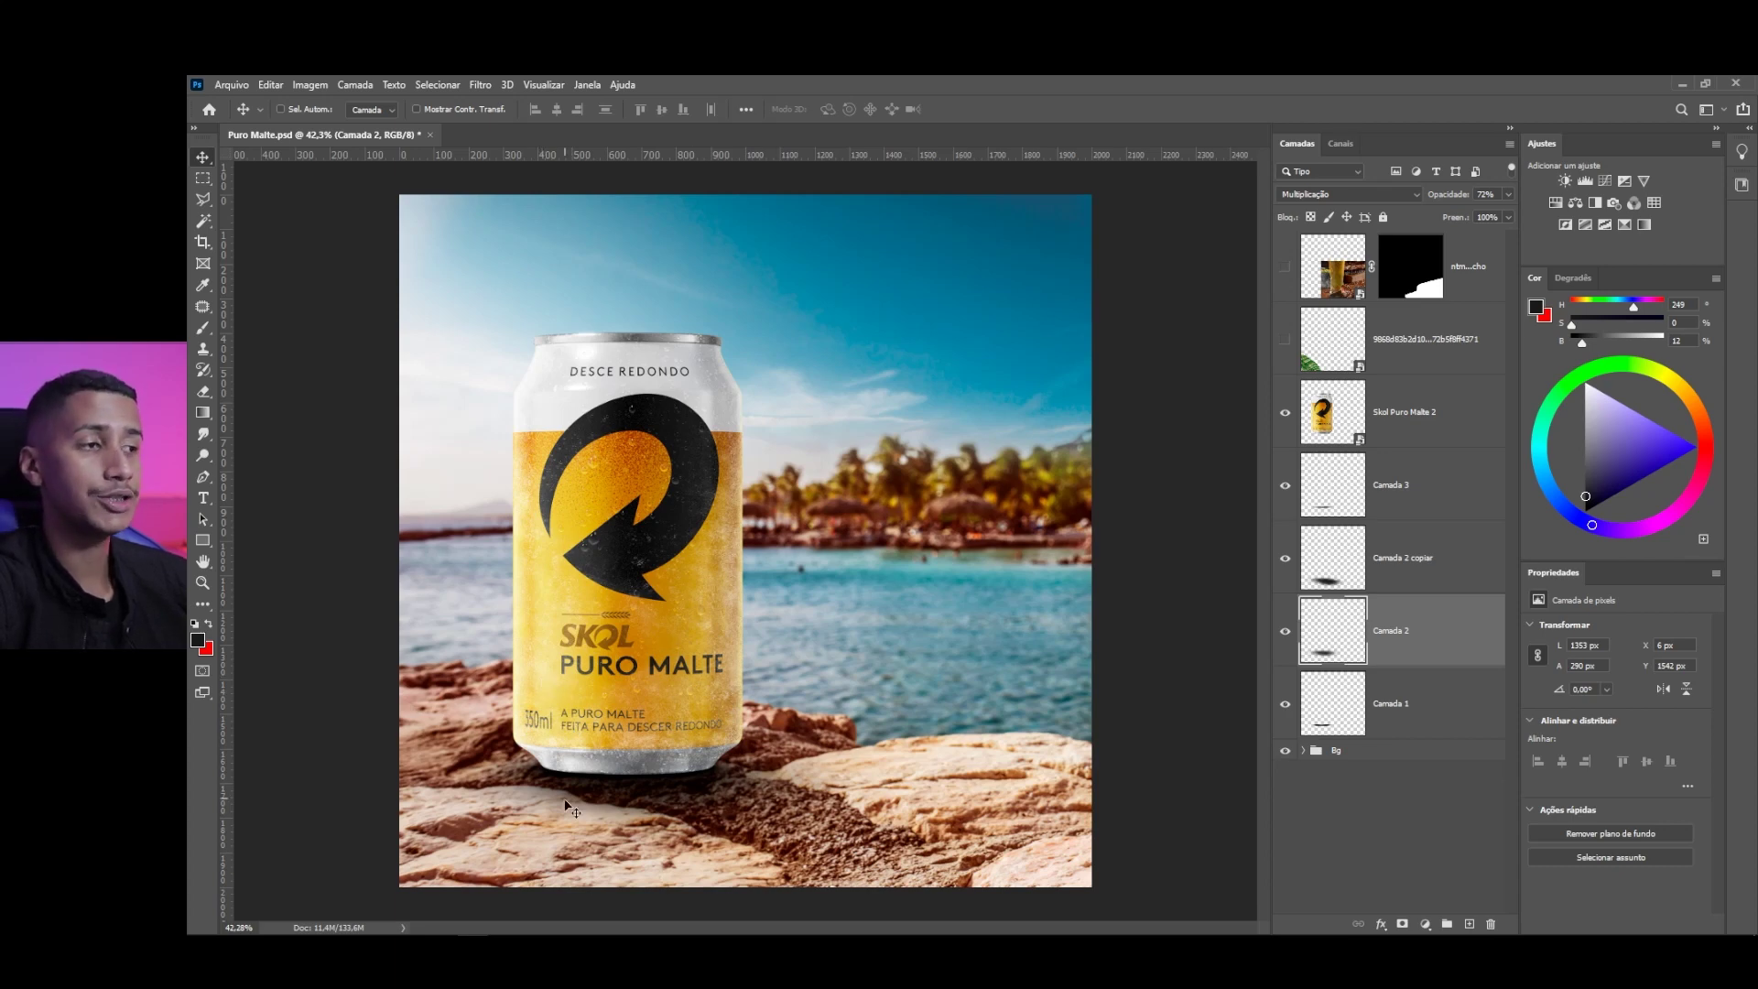
Check the can's contact shadows close up and in the whole composition, and save the document
scroll(547, 685, "up", 5)
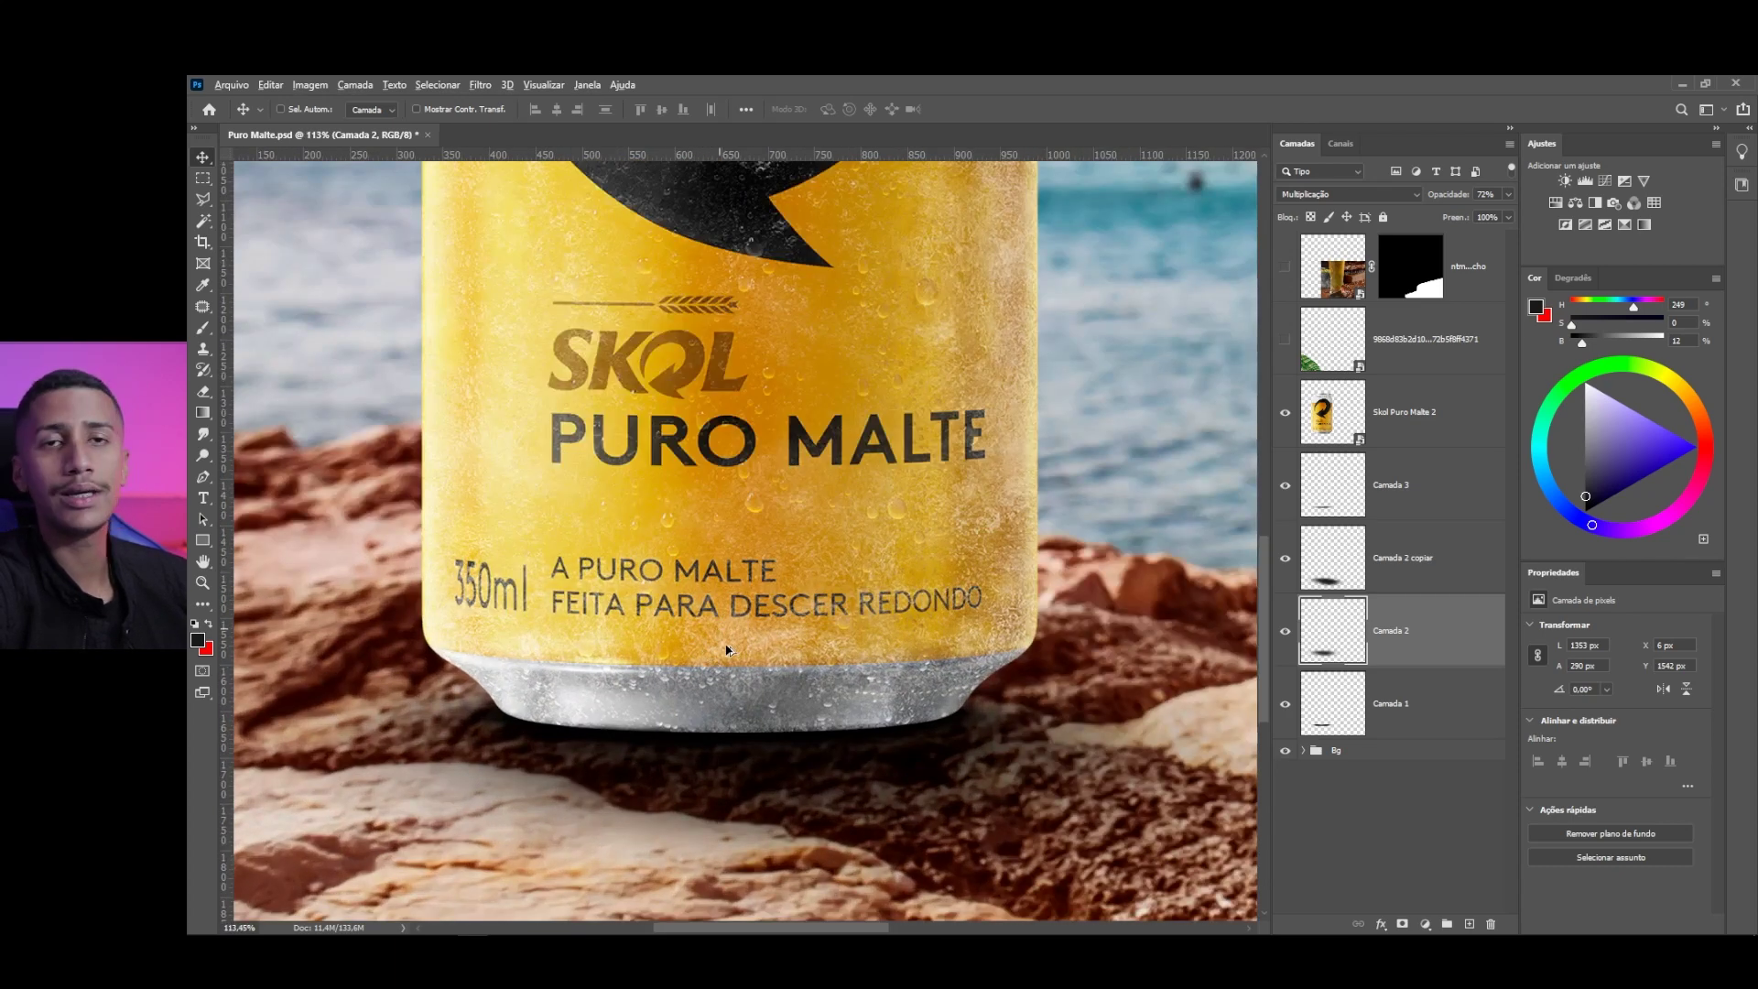
scroll(577, 678, "down", 5)
scroll(596, 673, "up", 2)
scroll(384, 641, "down", 2)
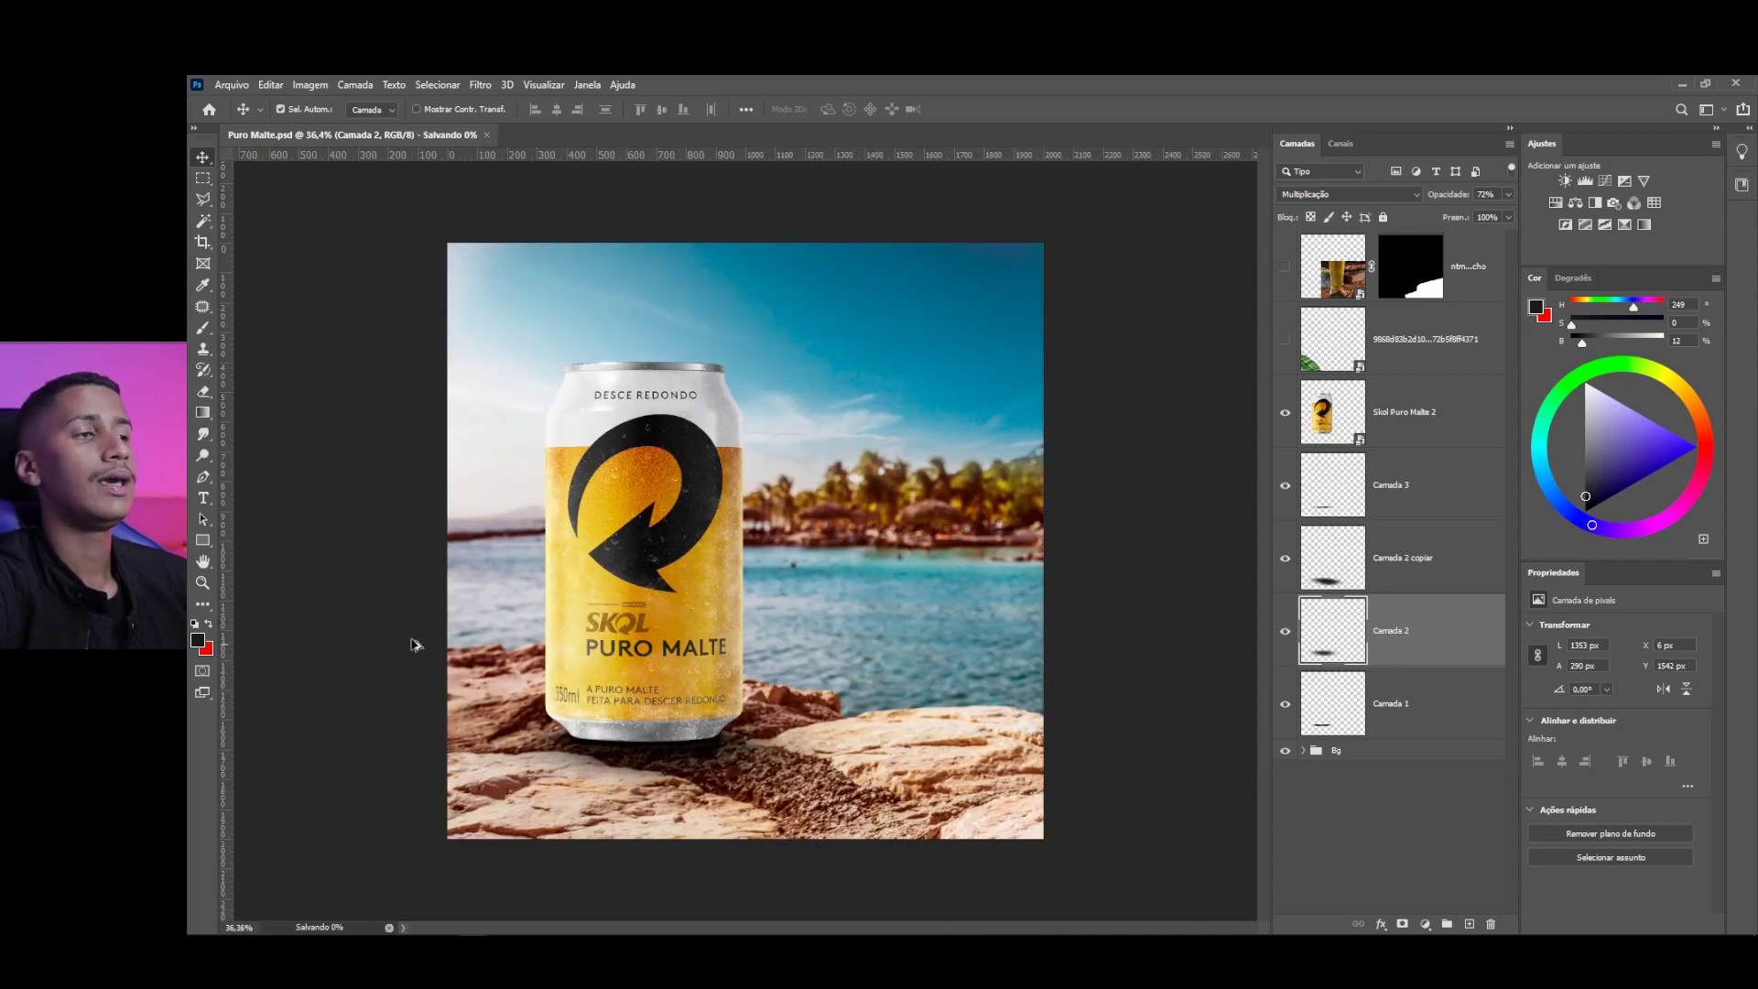
Group the Skol Puro Malte 2 can layer with its four shadow layers and name the group Lata
scroll(420, 838, "up", 2)
left_click(1363, 420)
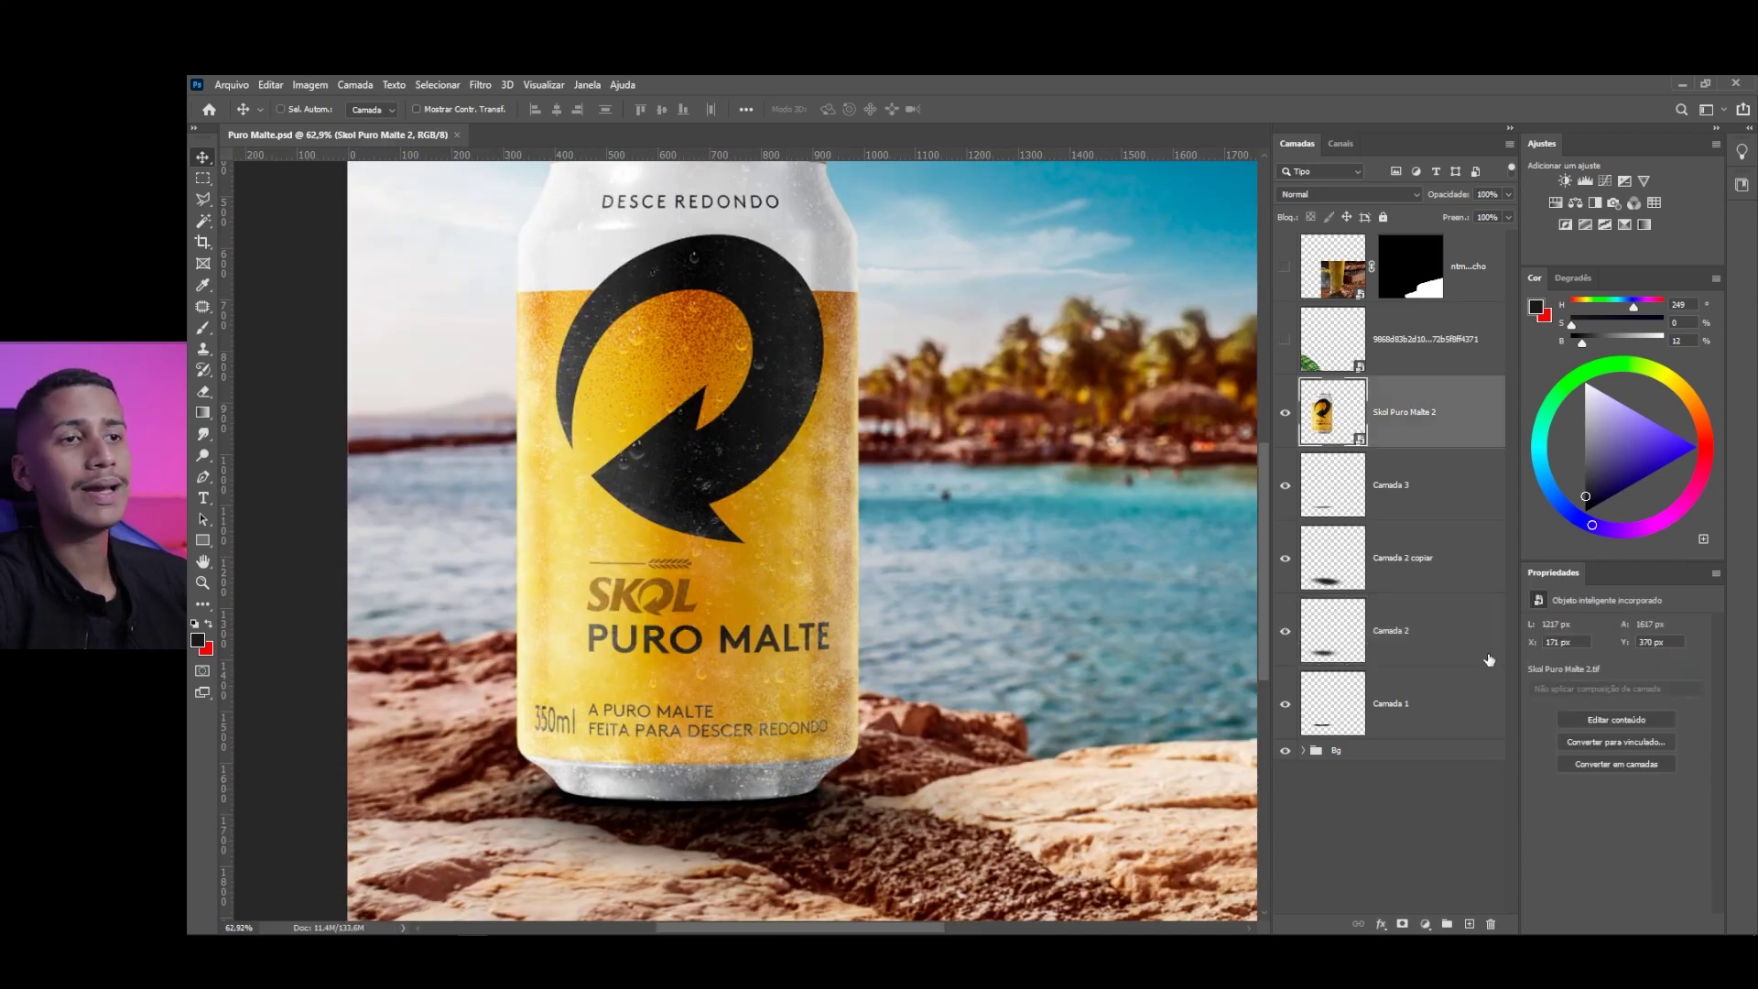
left_click(1404, 717, "shift")
key("ctrl+g")
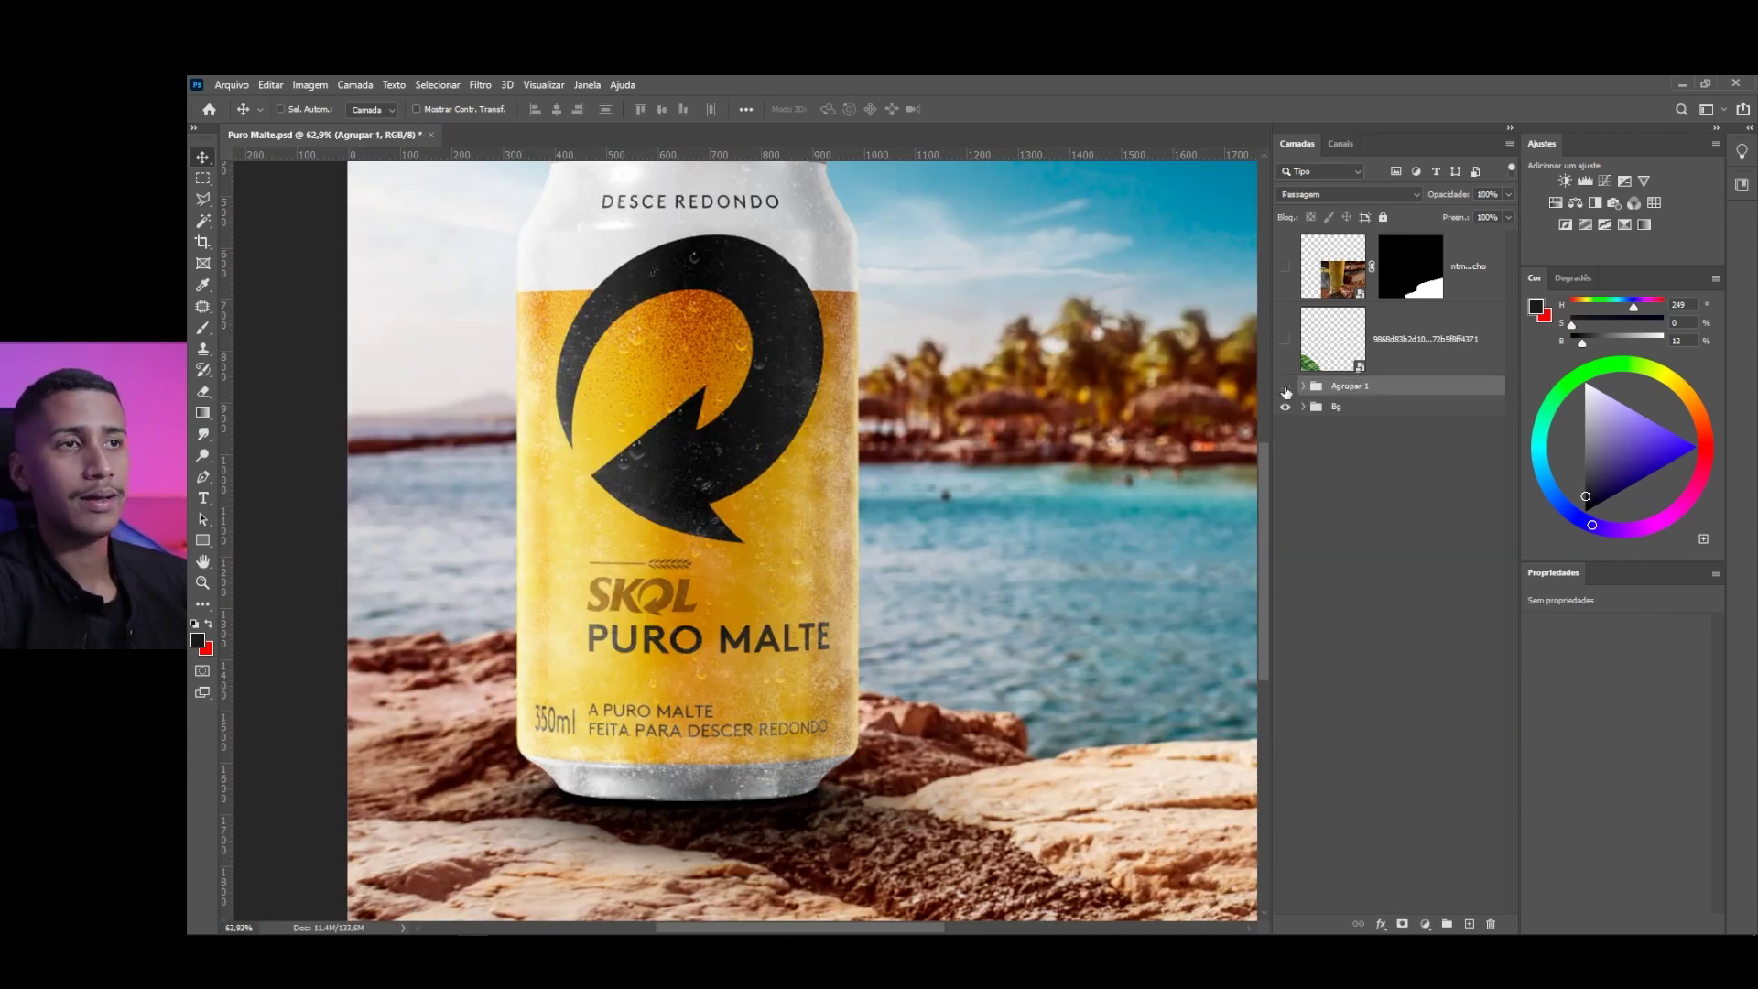
left_click(1285, 387)
double_click(1350, 386)
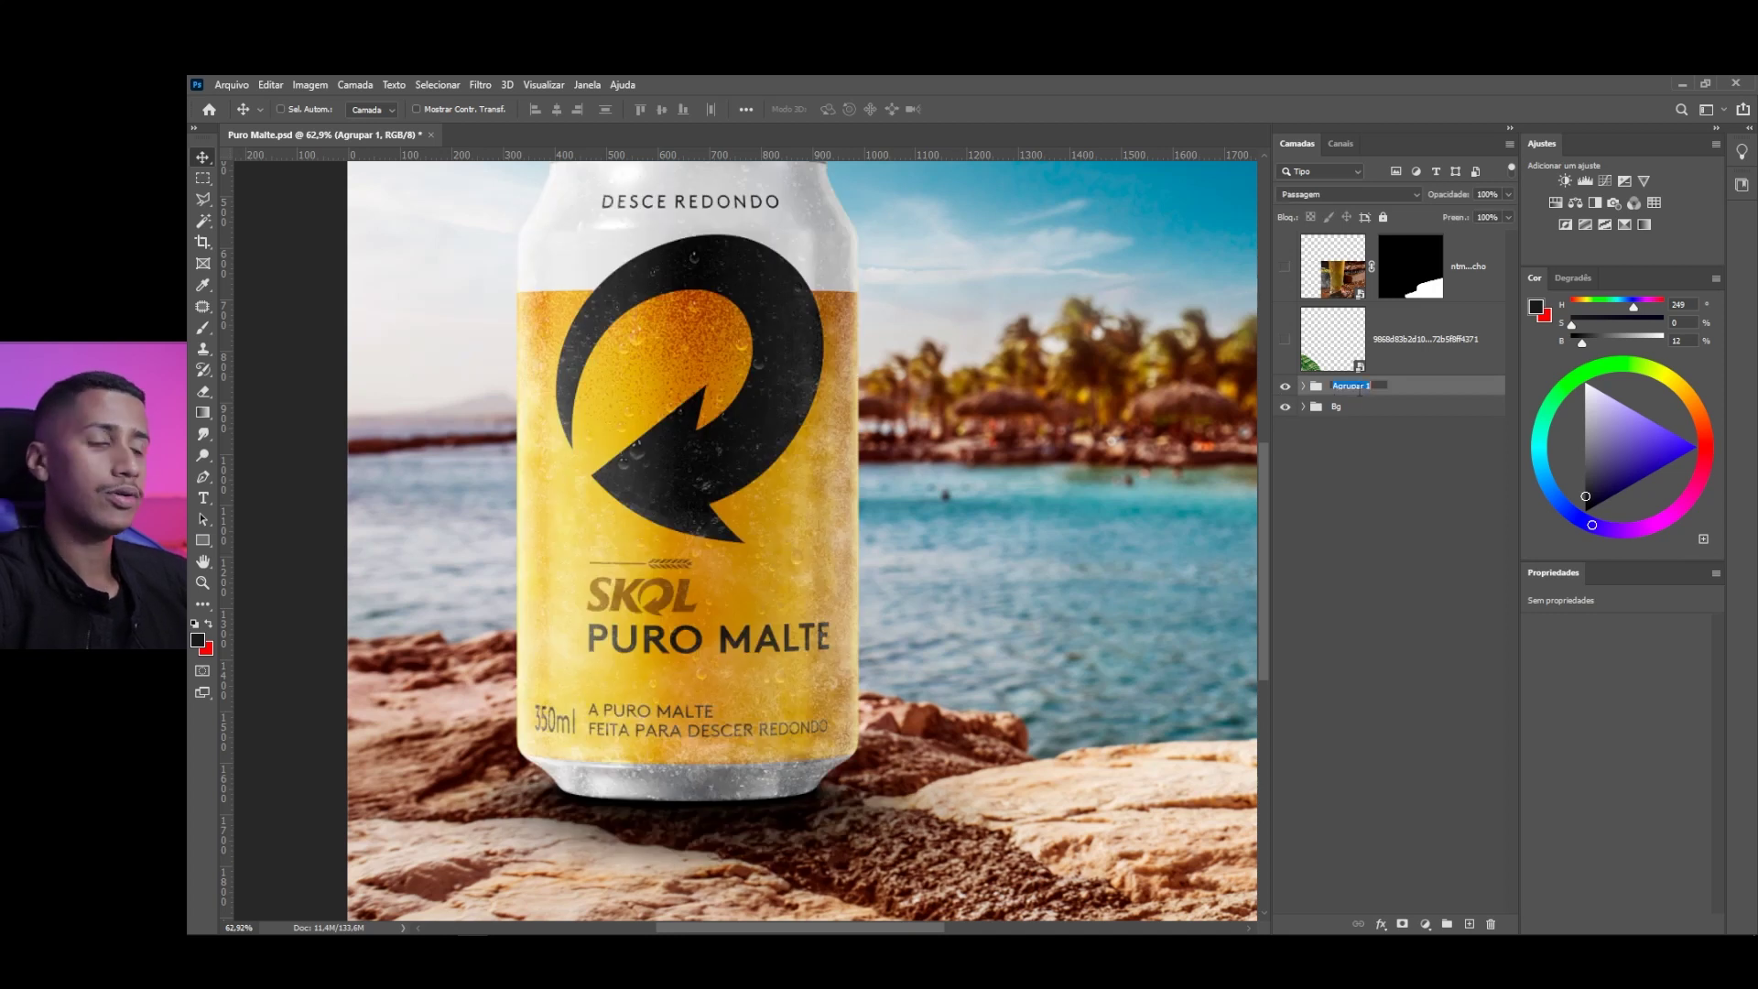
type("La")
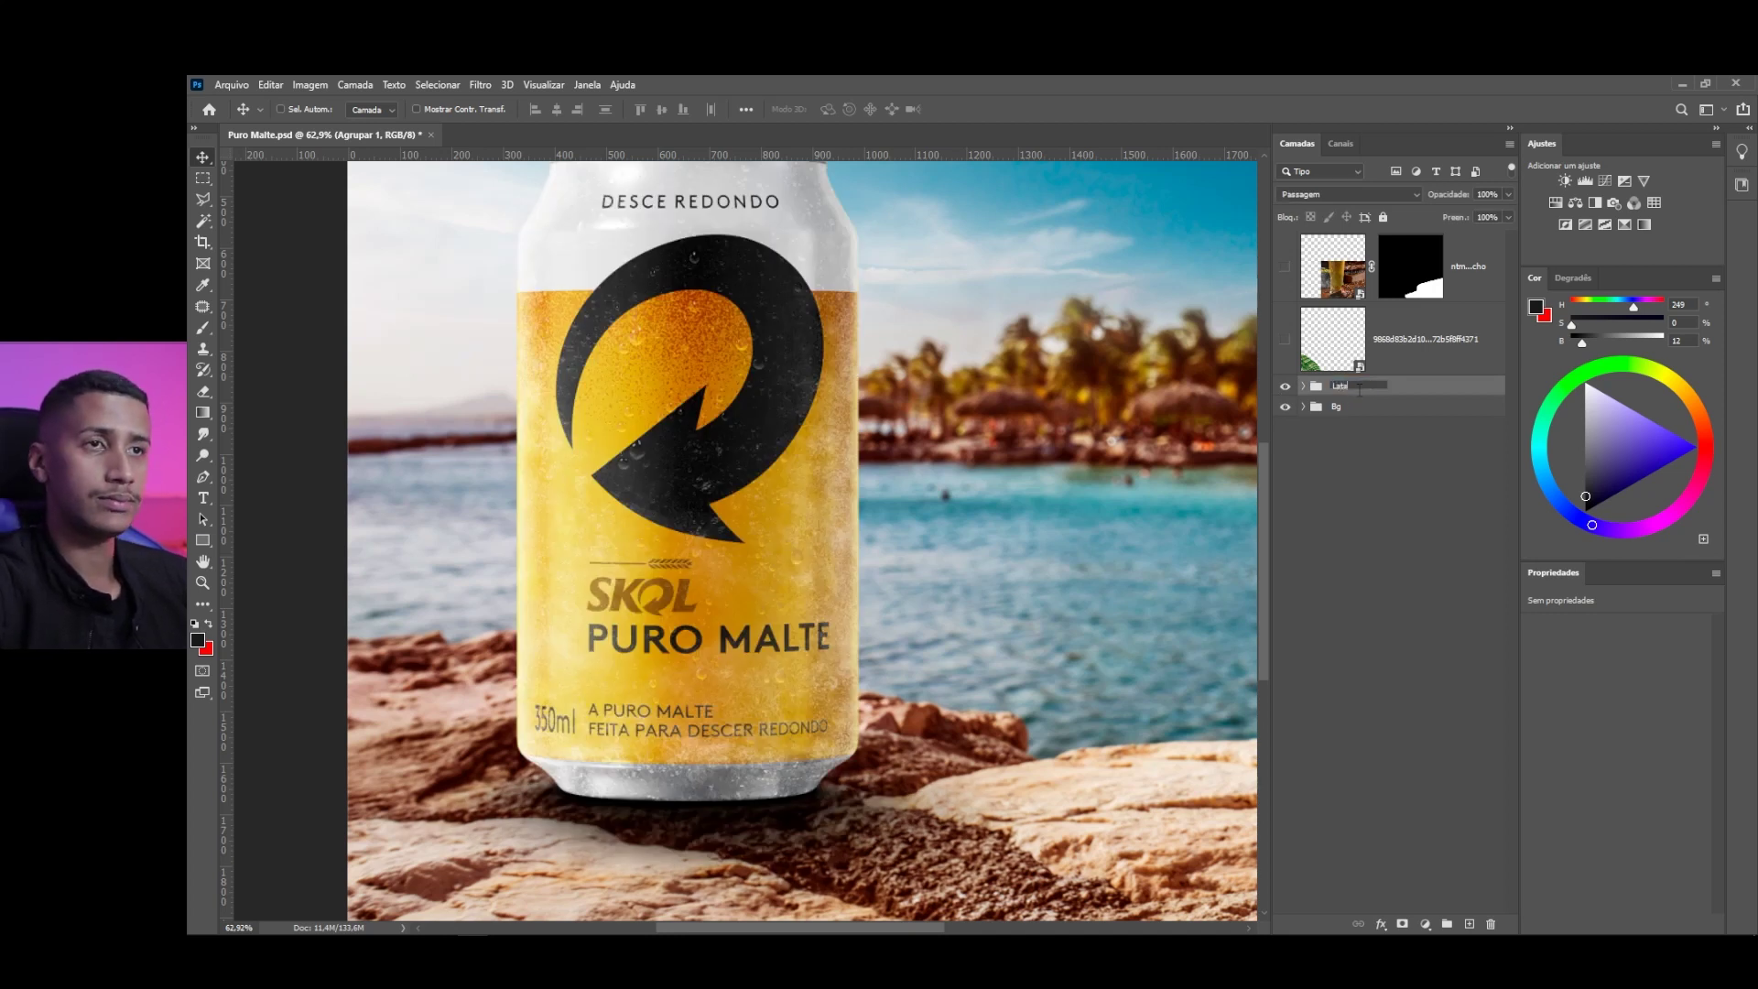
type("ta")
key("Return")
Add an Exposure adjustment clipped to the can layer in the Lata group, set exposure to -4.76, and invert its mask to black
left_click(1303, 386)
left_click(1435, 453)
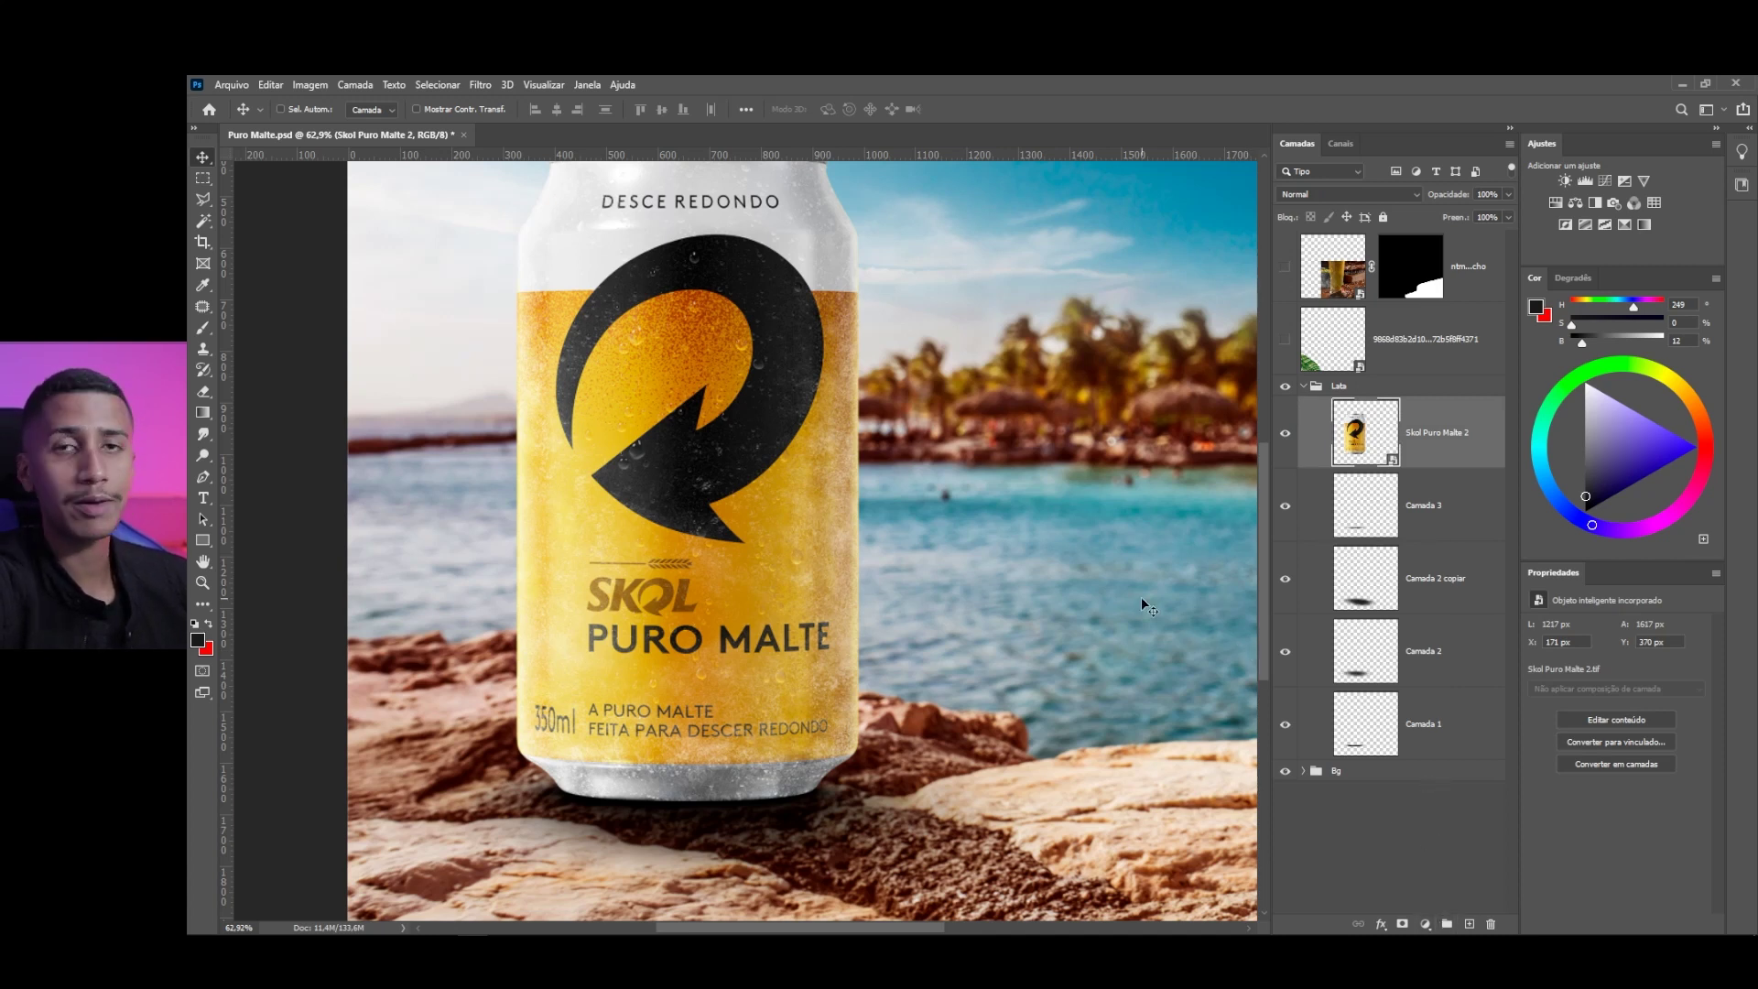
left_click(1625, 180)
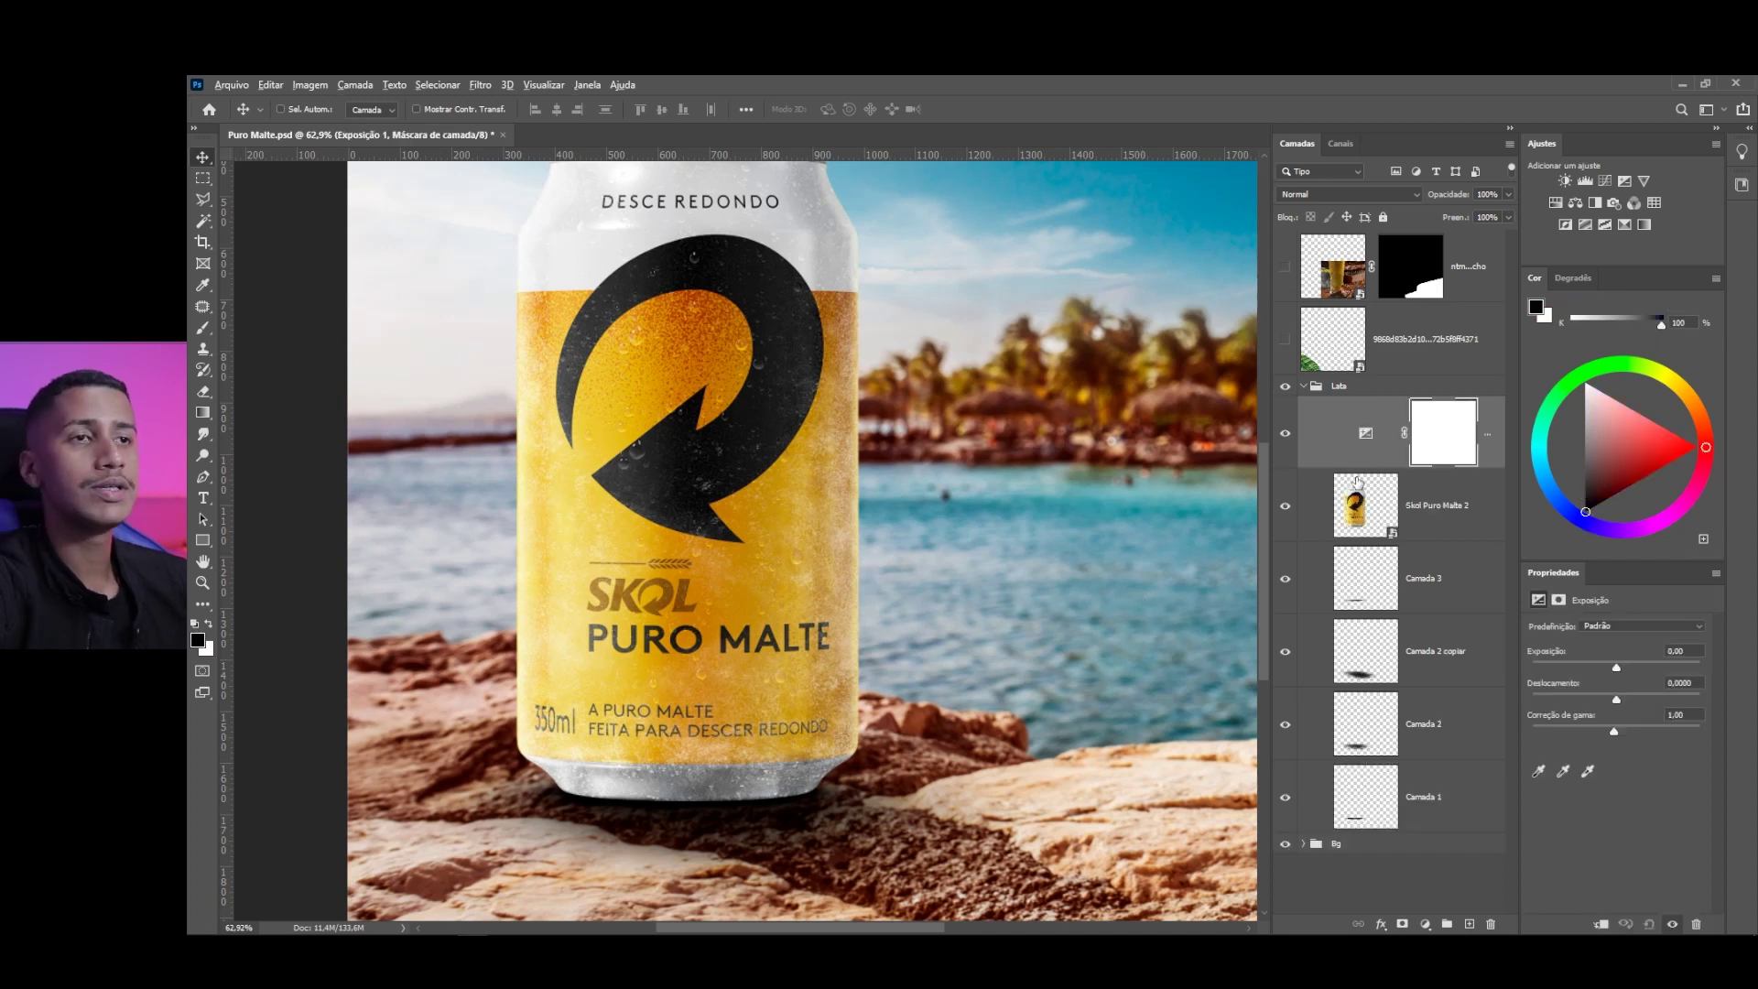
left_click(1353, 466, "alt")
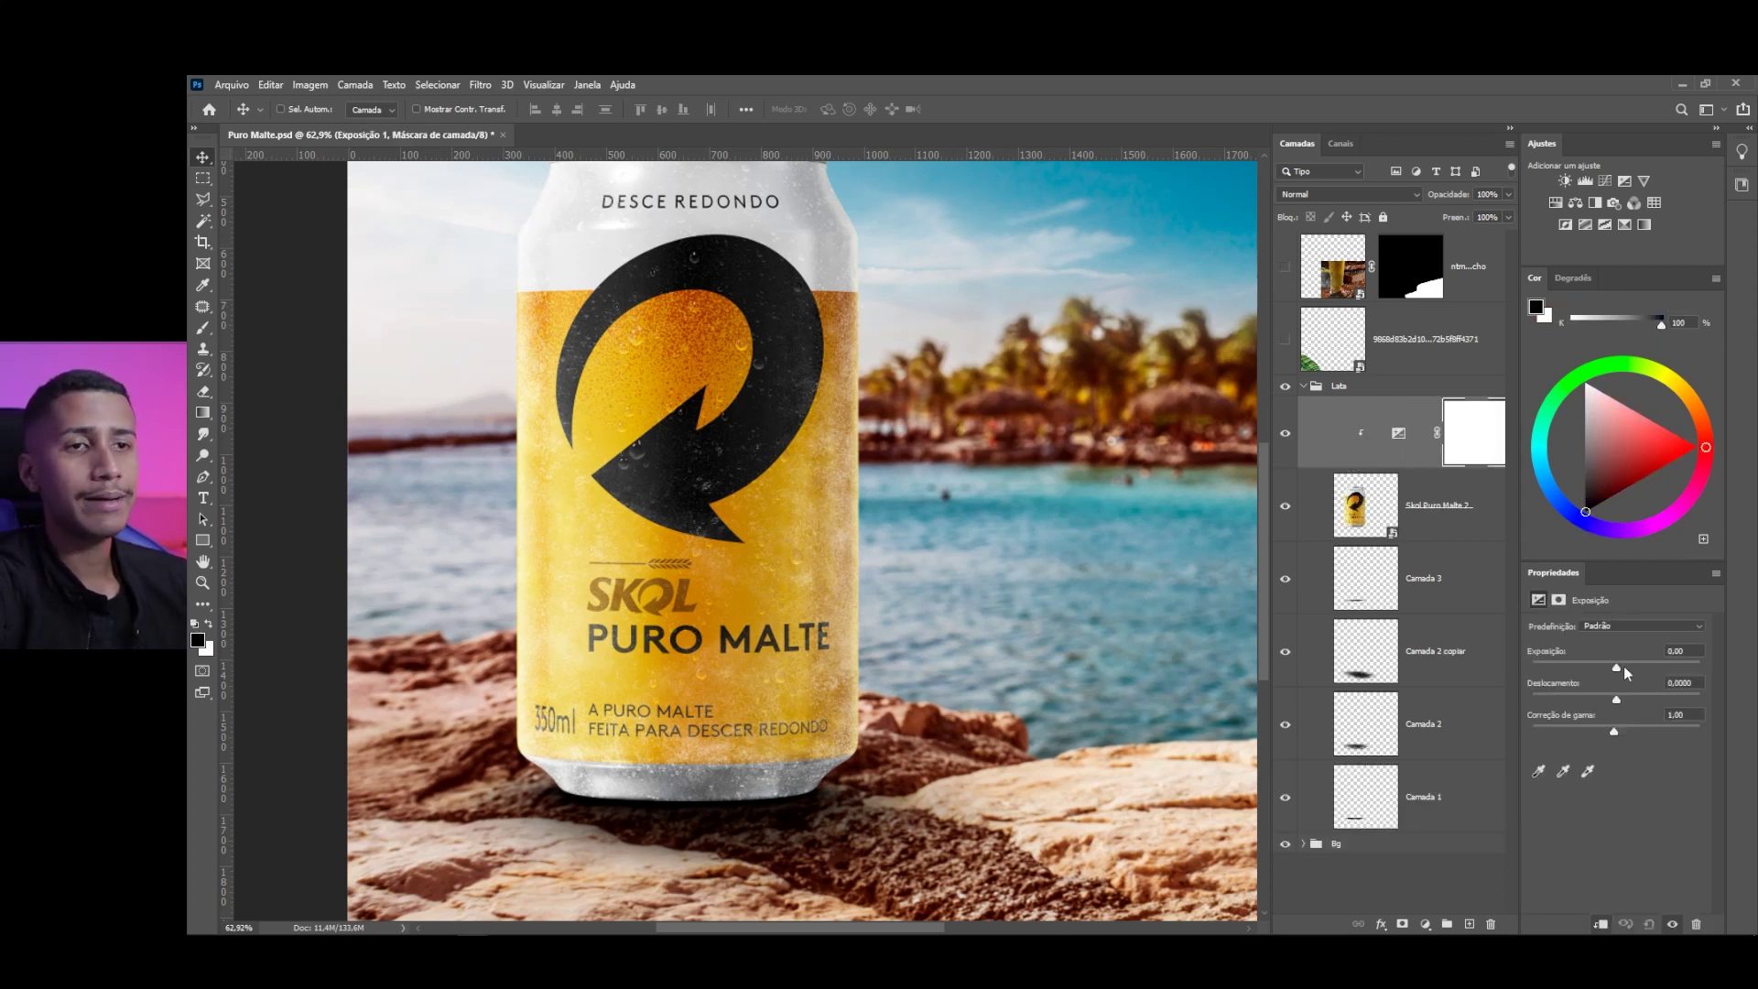
left_click_drag(1612, 667, 1564, 670)
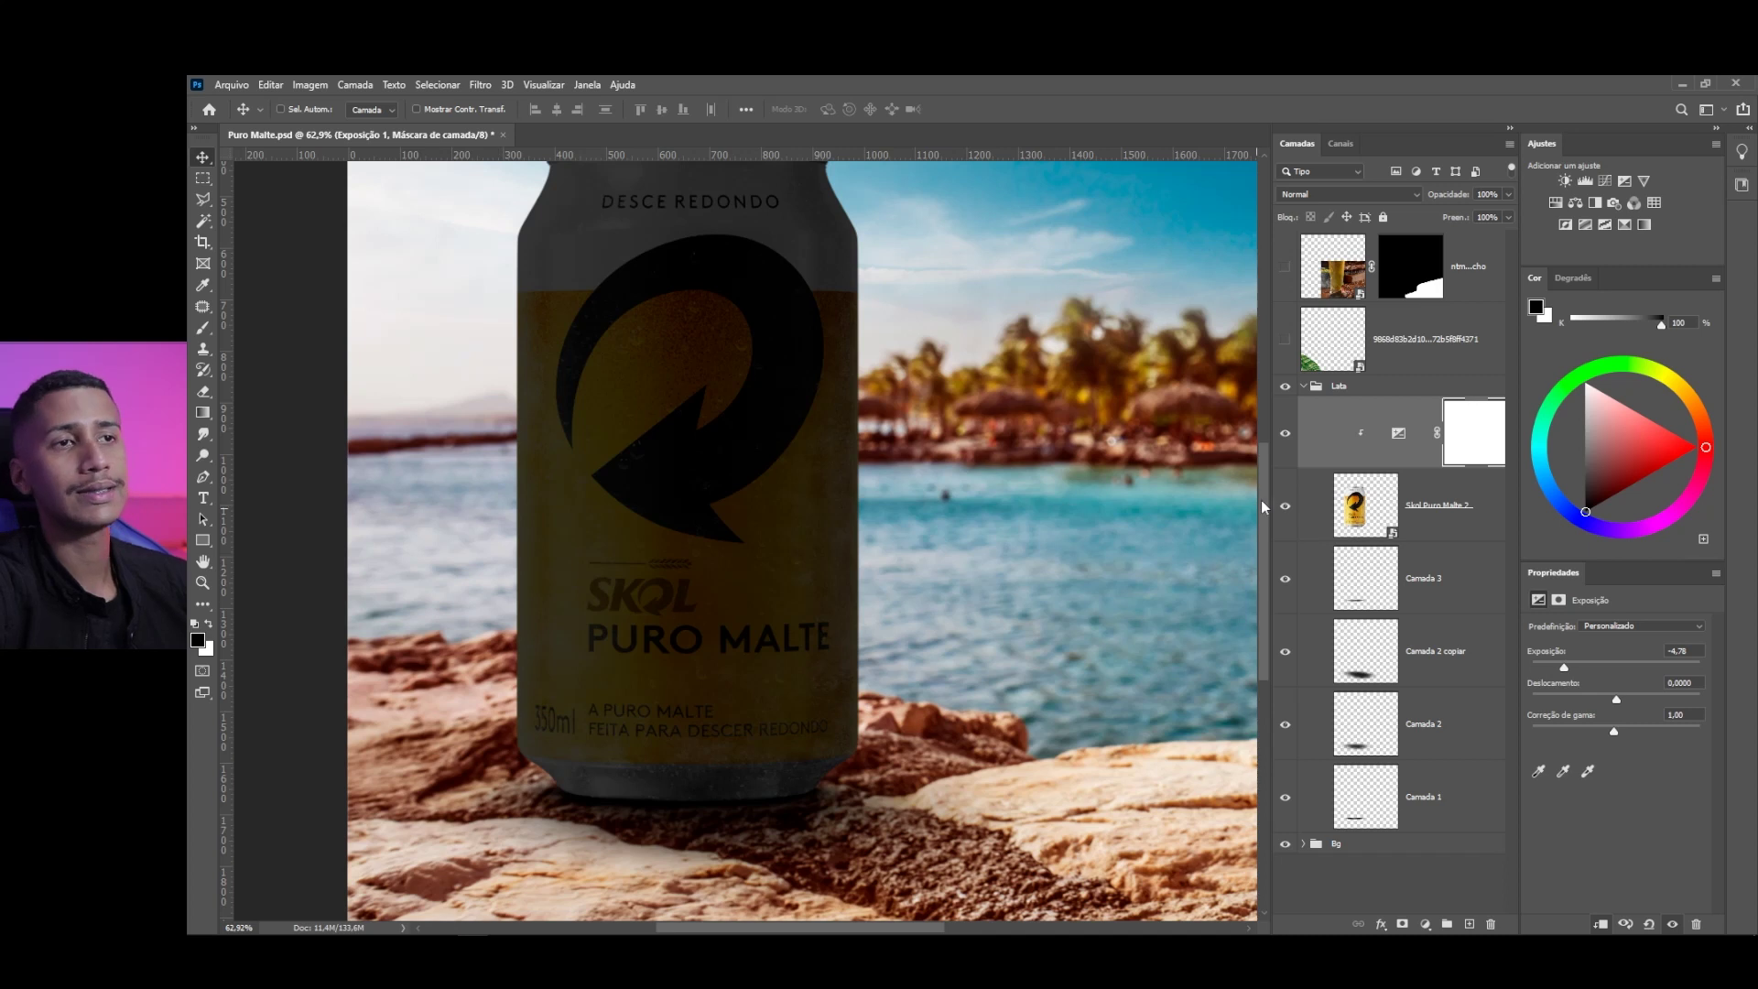
left_click(1470, 445)
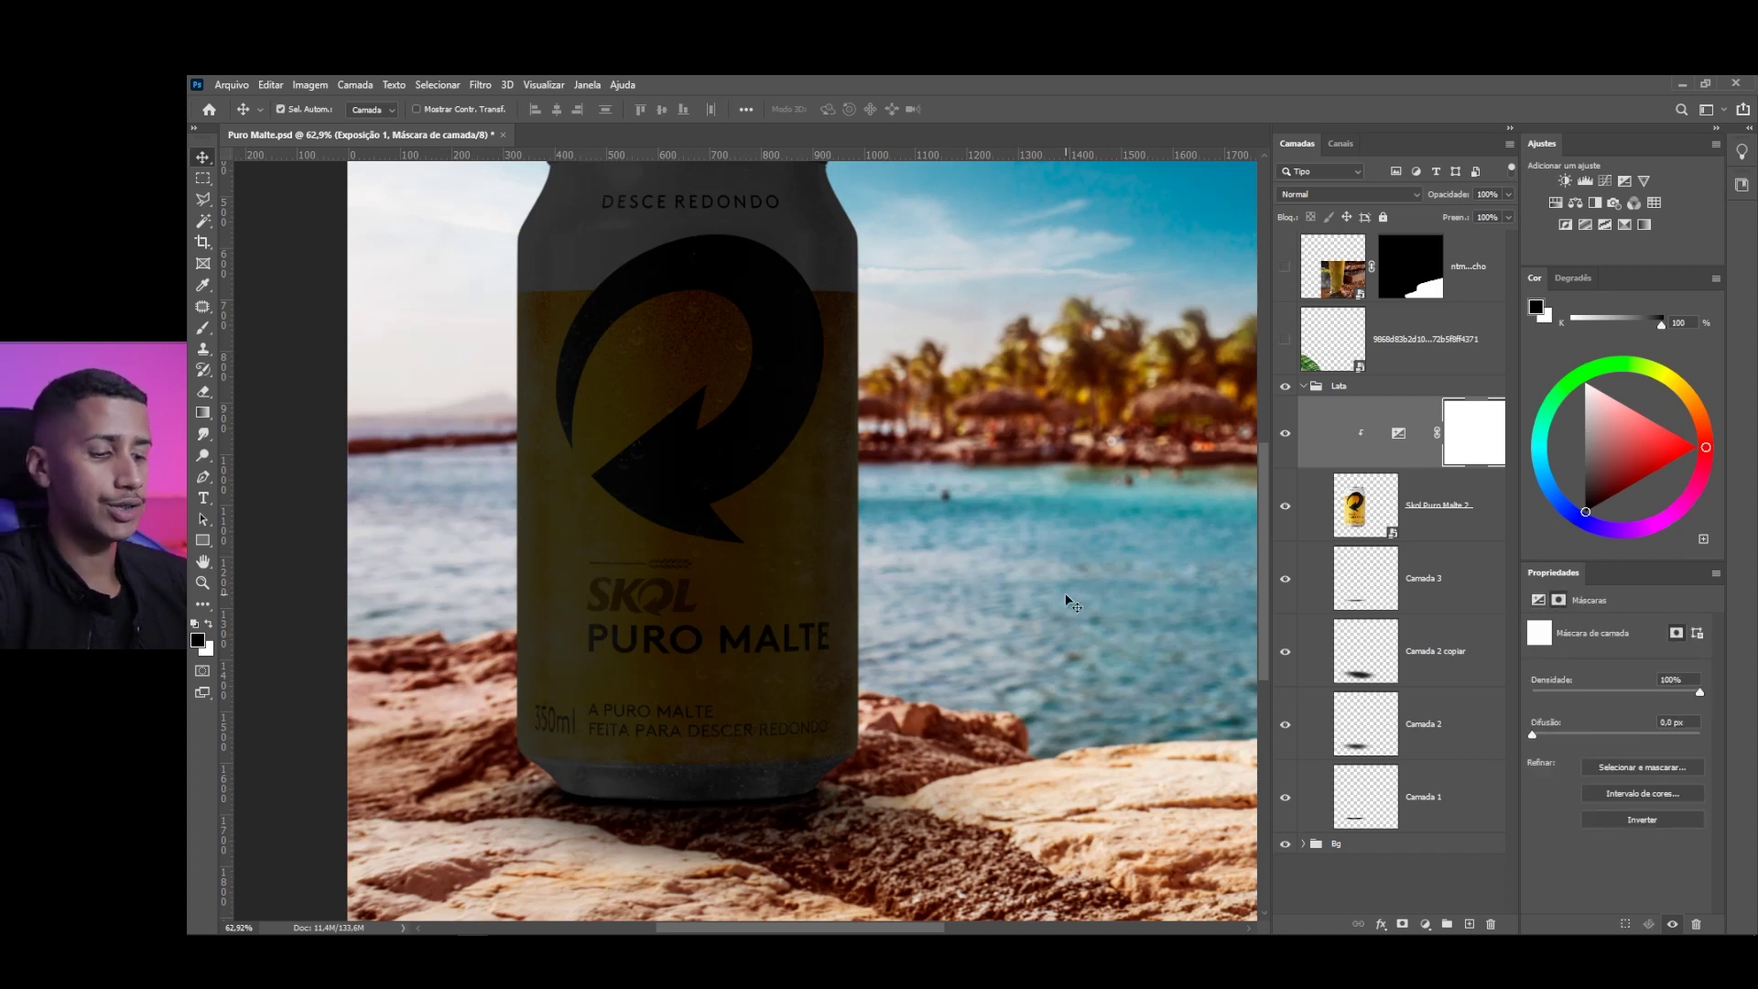
key("ctrl+i")
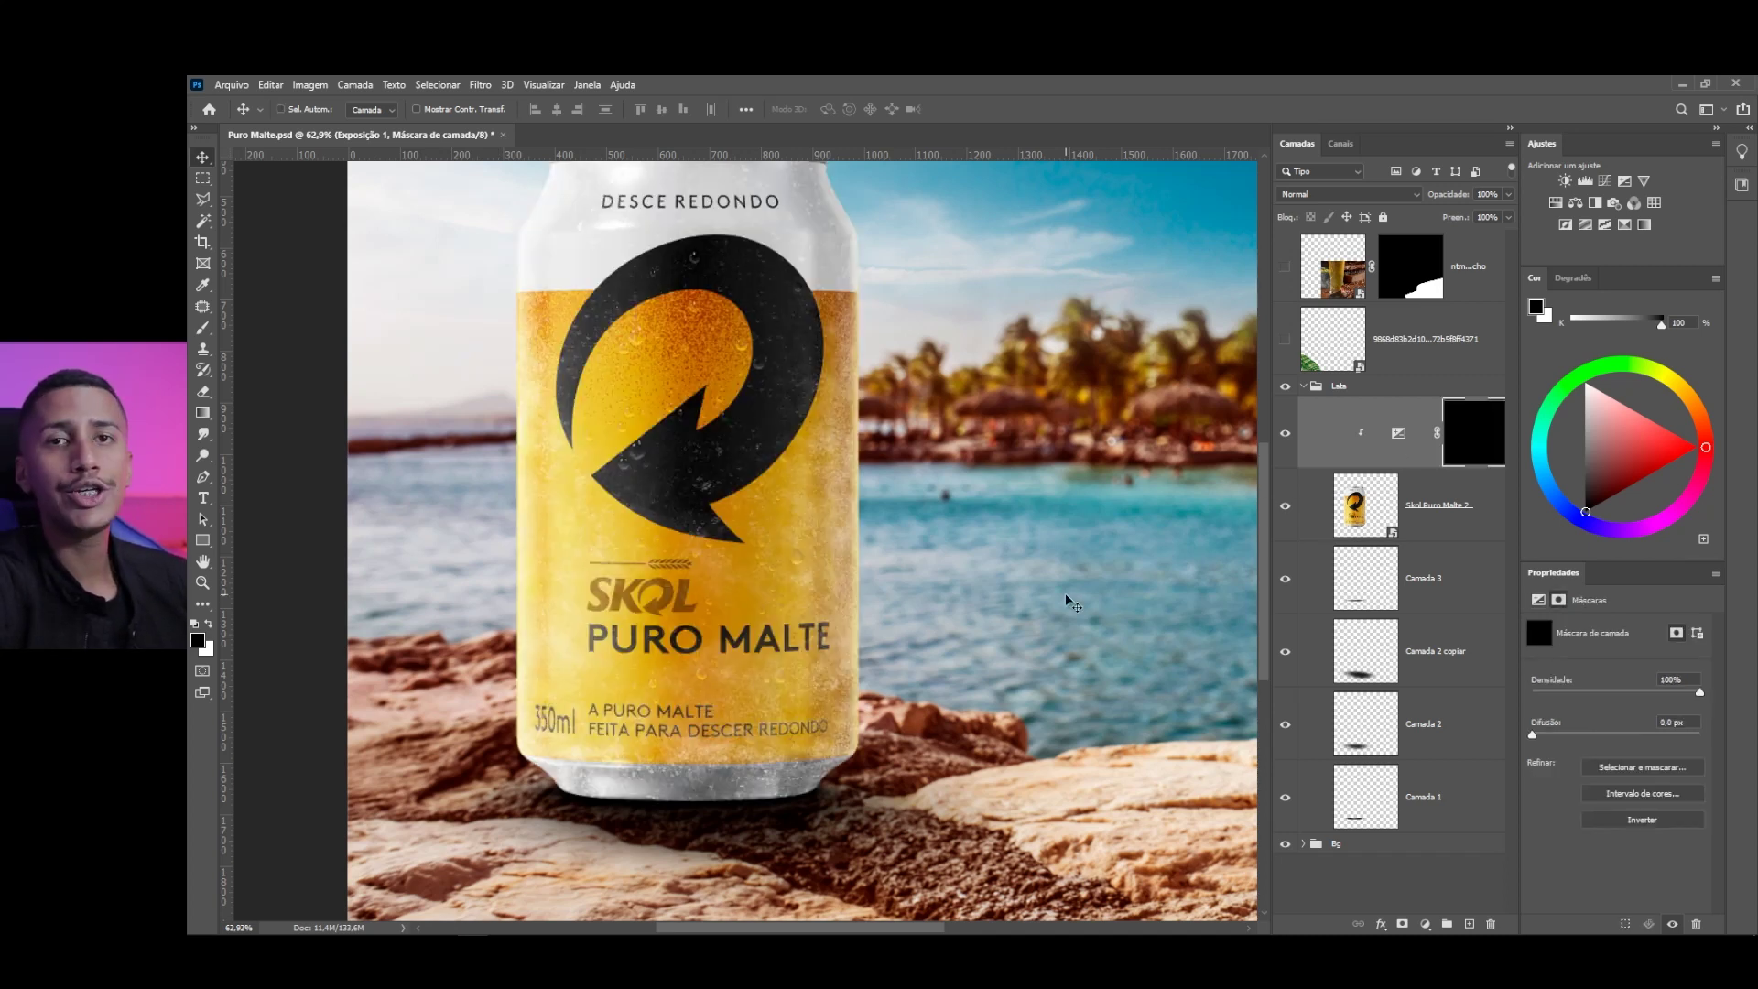
Paint white on the Exposure mask with a smaller soft brush to darken the can's metal base
left_click(204, 328)
left_click(303, 110)
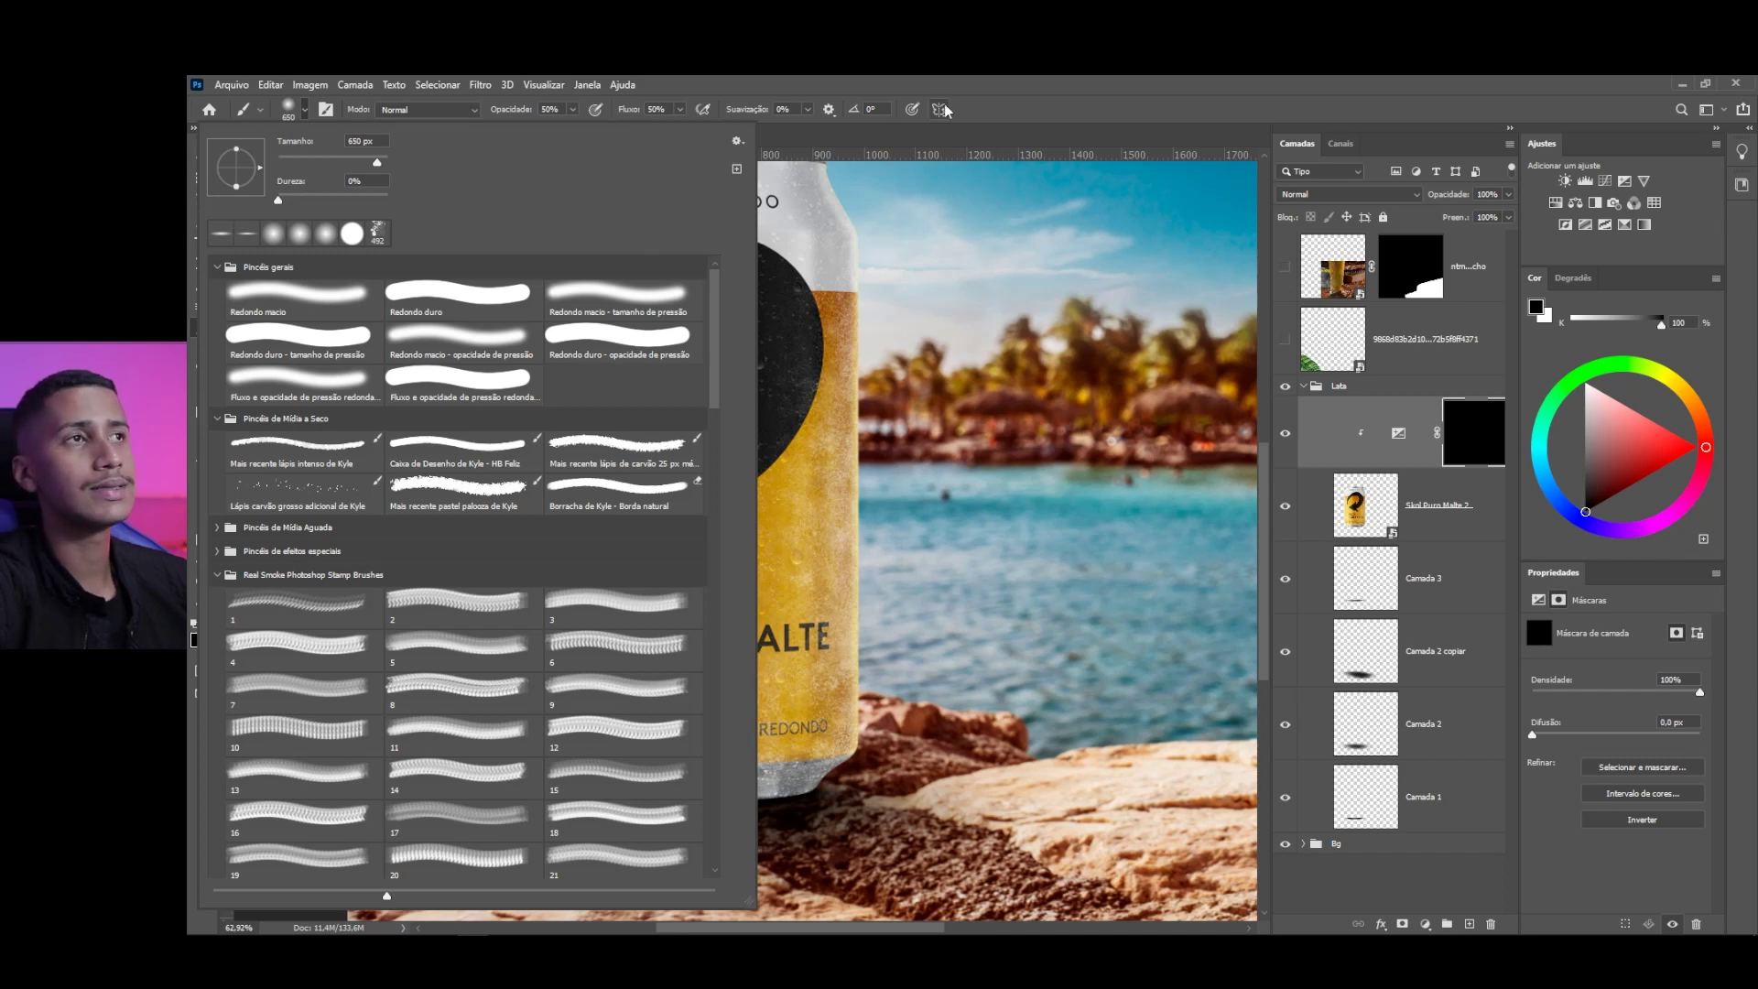
key("Escape")
left_click(209, 624)
key("bracketleft")
key("bracketleft")
key("bracketleft")
scroll(589, 774, "up", 1)
mouse_move(589, 773)
left_mouse_down()
mouse_move(561, 789)
mouse_move(723, 822)
left_mouse_up()
mouse_move(573, 811)
left_mouse_down()
mouse_move(677, 846)
mouse_move(911, 834)
mouse_move(998, 803)
mouse_move(859, 866)
mouse_move(775, 859)
mouse_move(674, 887)
mouse_move(454, 810)
mouse_move(554, 869)
mouse_move(471, 791)
mouse_move(496, 820)
mouse_move(672, 863)
mouse_move(603, 859)
mouse_move(844, 874)
mouse_move(978, 852)
left_mouse_up()
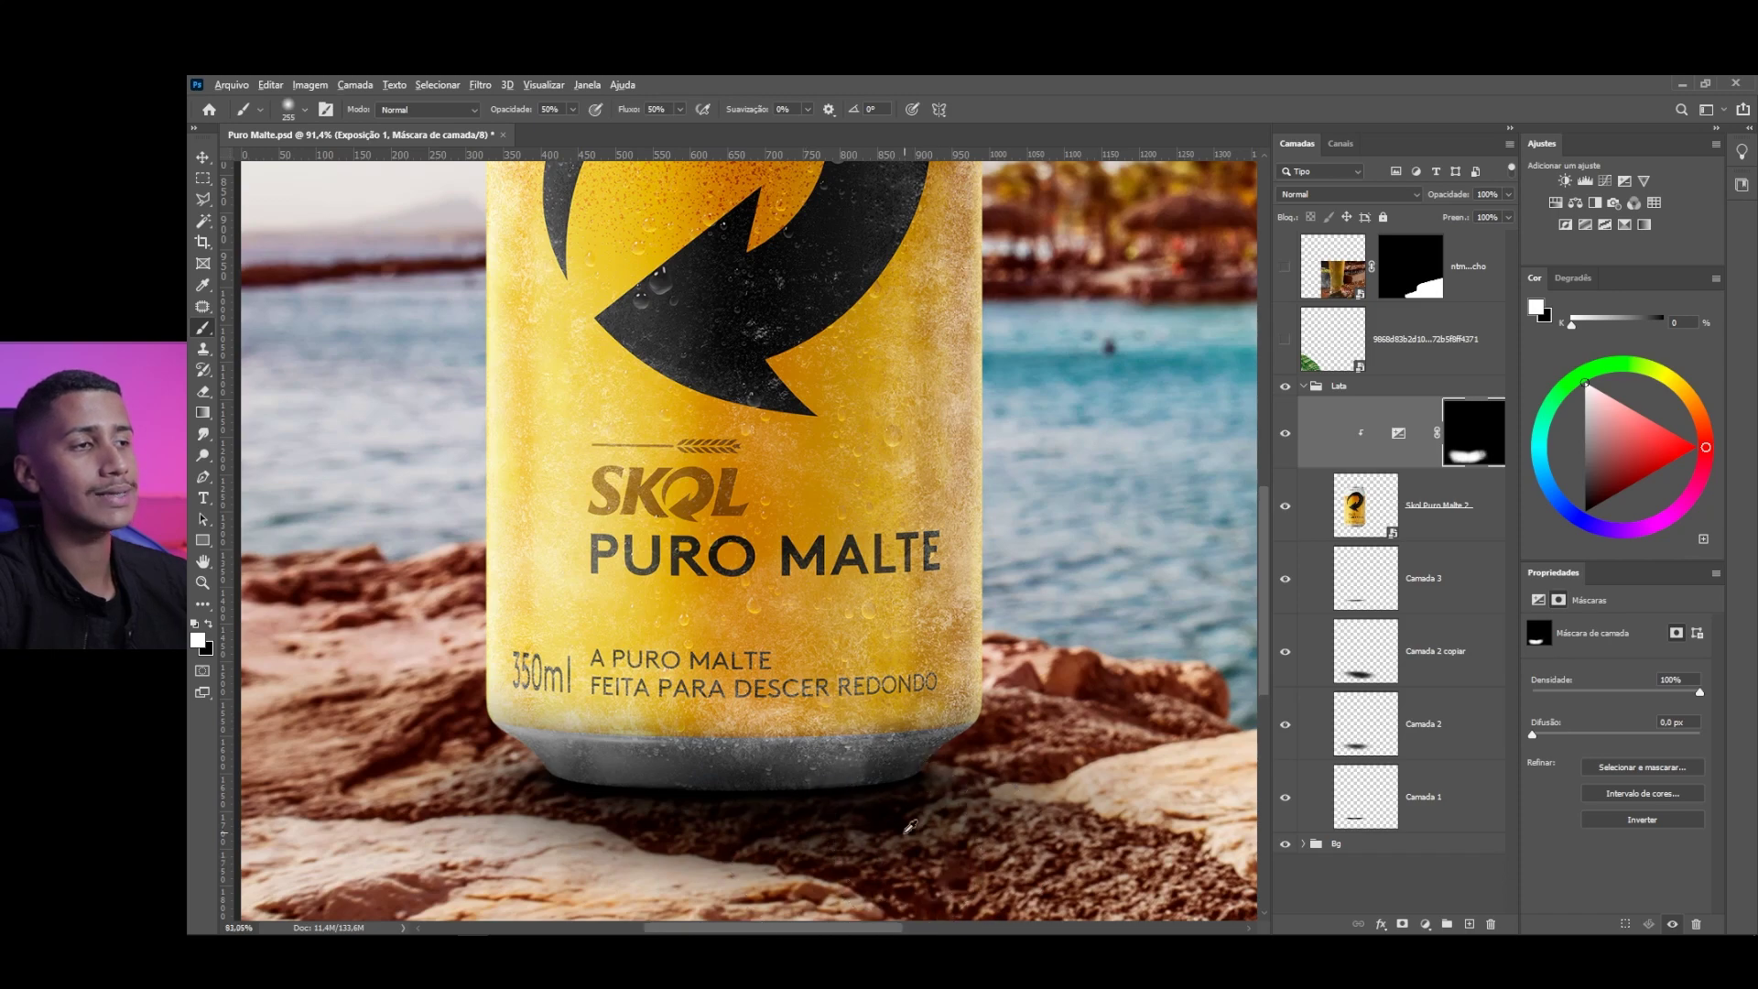
Enlarge the soft brush and paint more white on the Exposure mask to fade the darkening up the can's lower and right side
scroll(907, 856, "down", 5)
mouse_move(679, 818)
left_mouse_down()
mouse_move(567, 788)
mouse_move(683, 852)
left_mouse_up()
scroll(680, 818, "up", 2)
scroll(746, 830, "down", 4)
scroll(746, 830, "up", 3)
mouse_move(874, 788)
left_mouse_down()
mouse_move(925, 600)
mouse_move(968, 610)
left_mouse_up()
scroll(774, 572, "down", 3)
scroll(779, 577, "up", 3)
scroll(579, 861, "up", 3)
scroll(1099, 628, "down", 2)
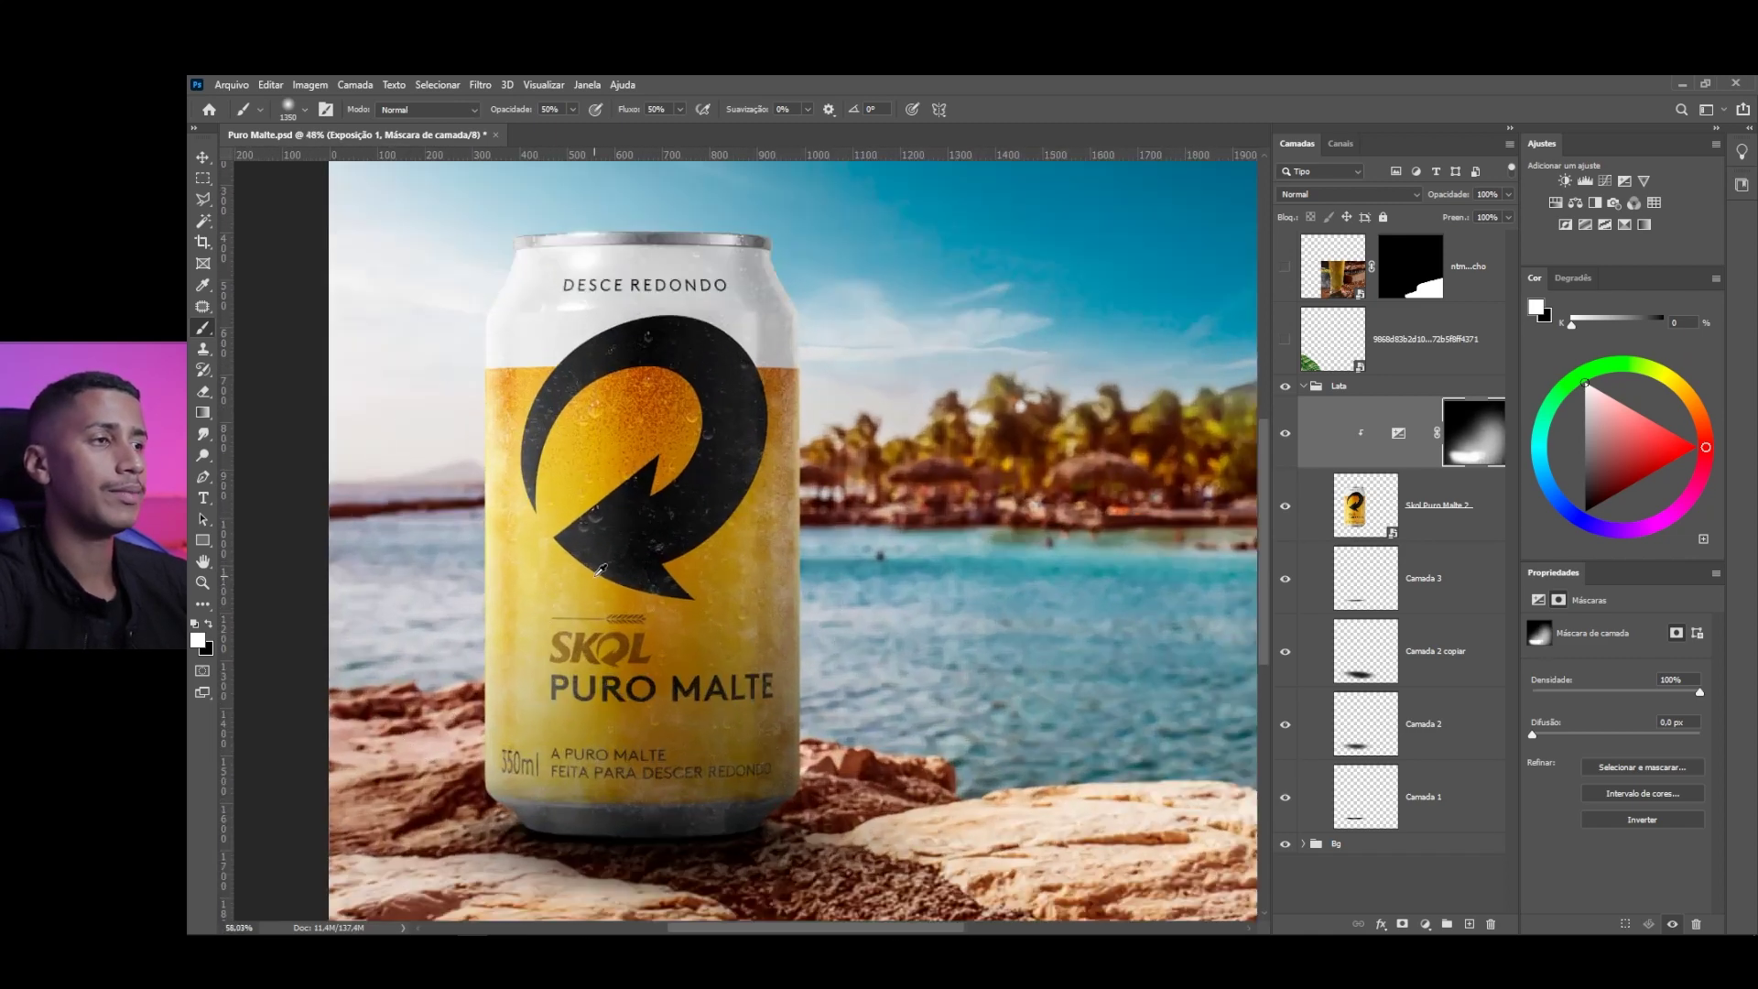
Select the Bg group, switch to the Move tool, and examine the can's shading in the whole composition
left_click(1339, 847)
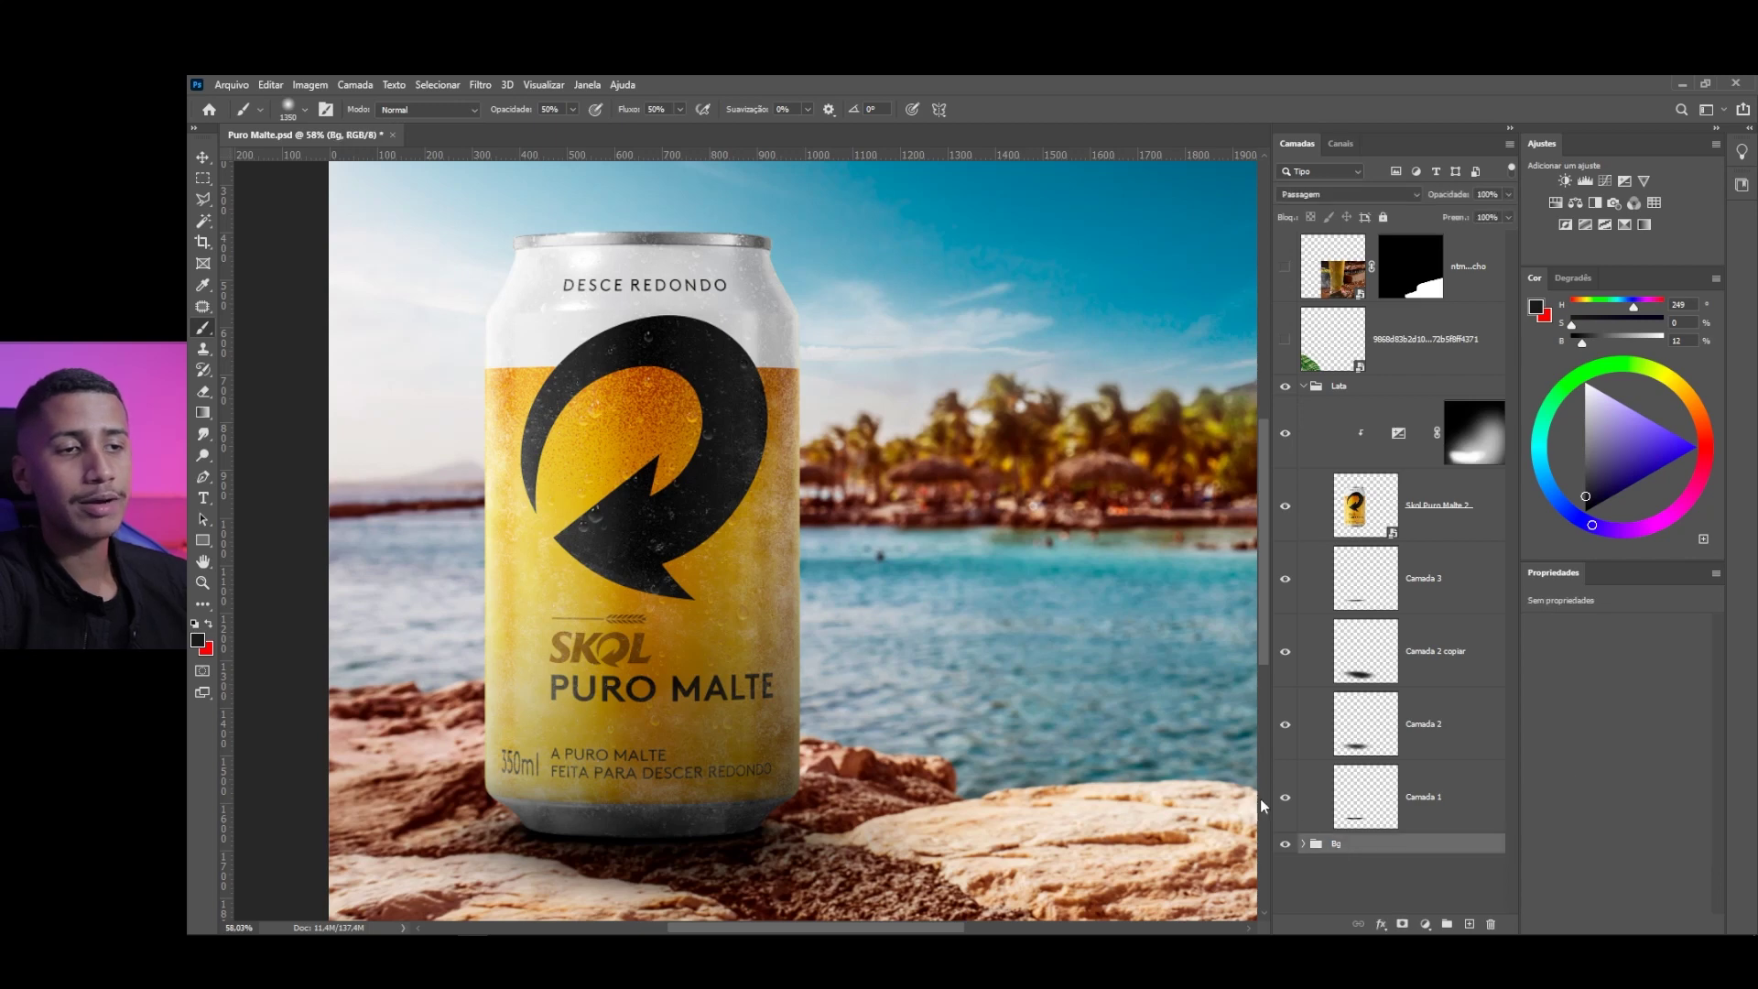
key("v")
scroll(874, 596, "down", 6)
scroll(872, 618, "up", 2)
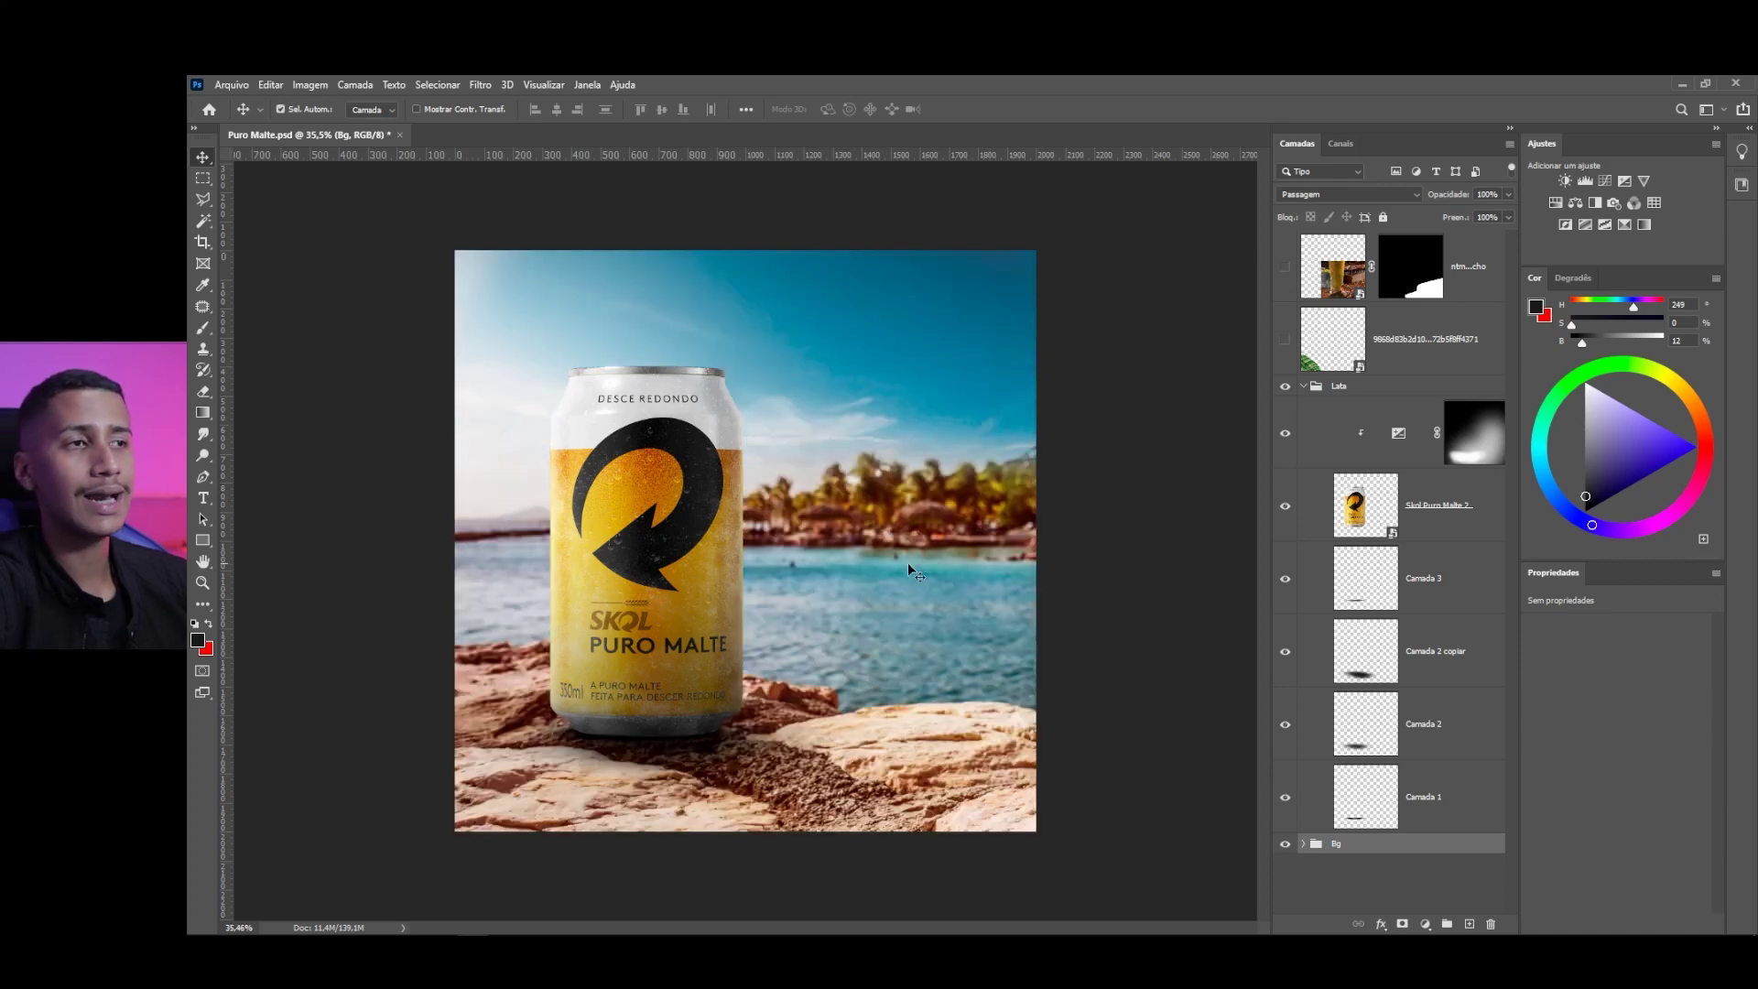
key("ctrl+minus")
key("ctrl+0")
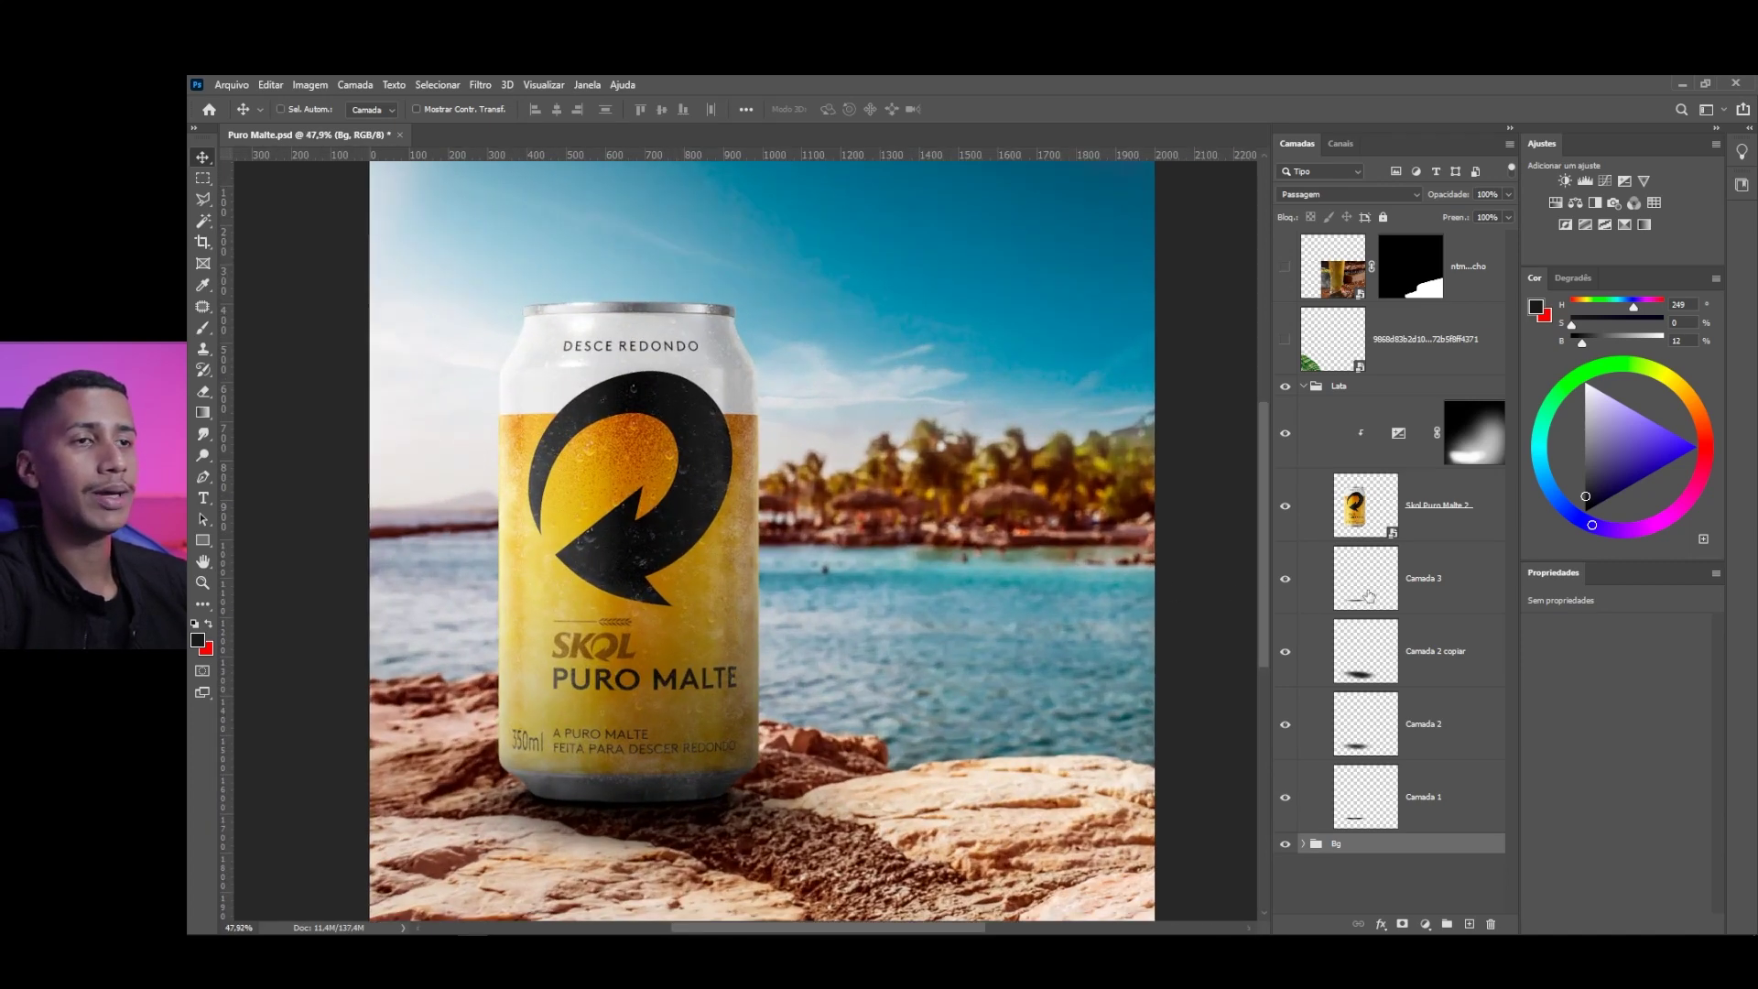
Set the can's Exposure adjustment offset to -0.0075, judging the darkened base close up and in the full image
left_click(1386, 445)
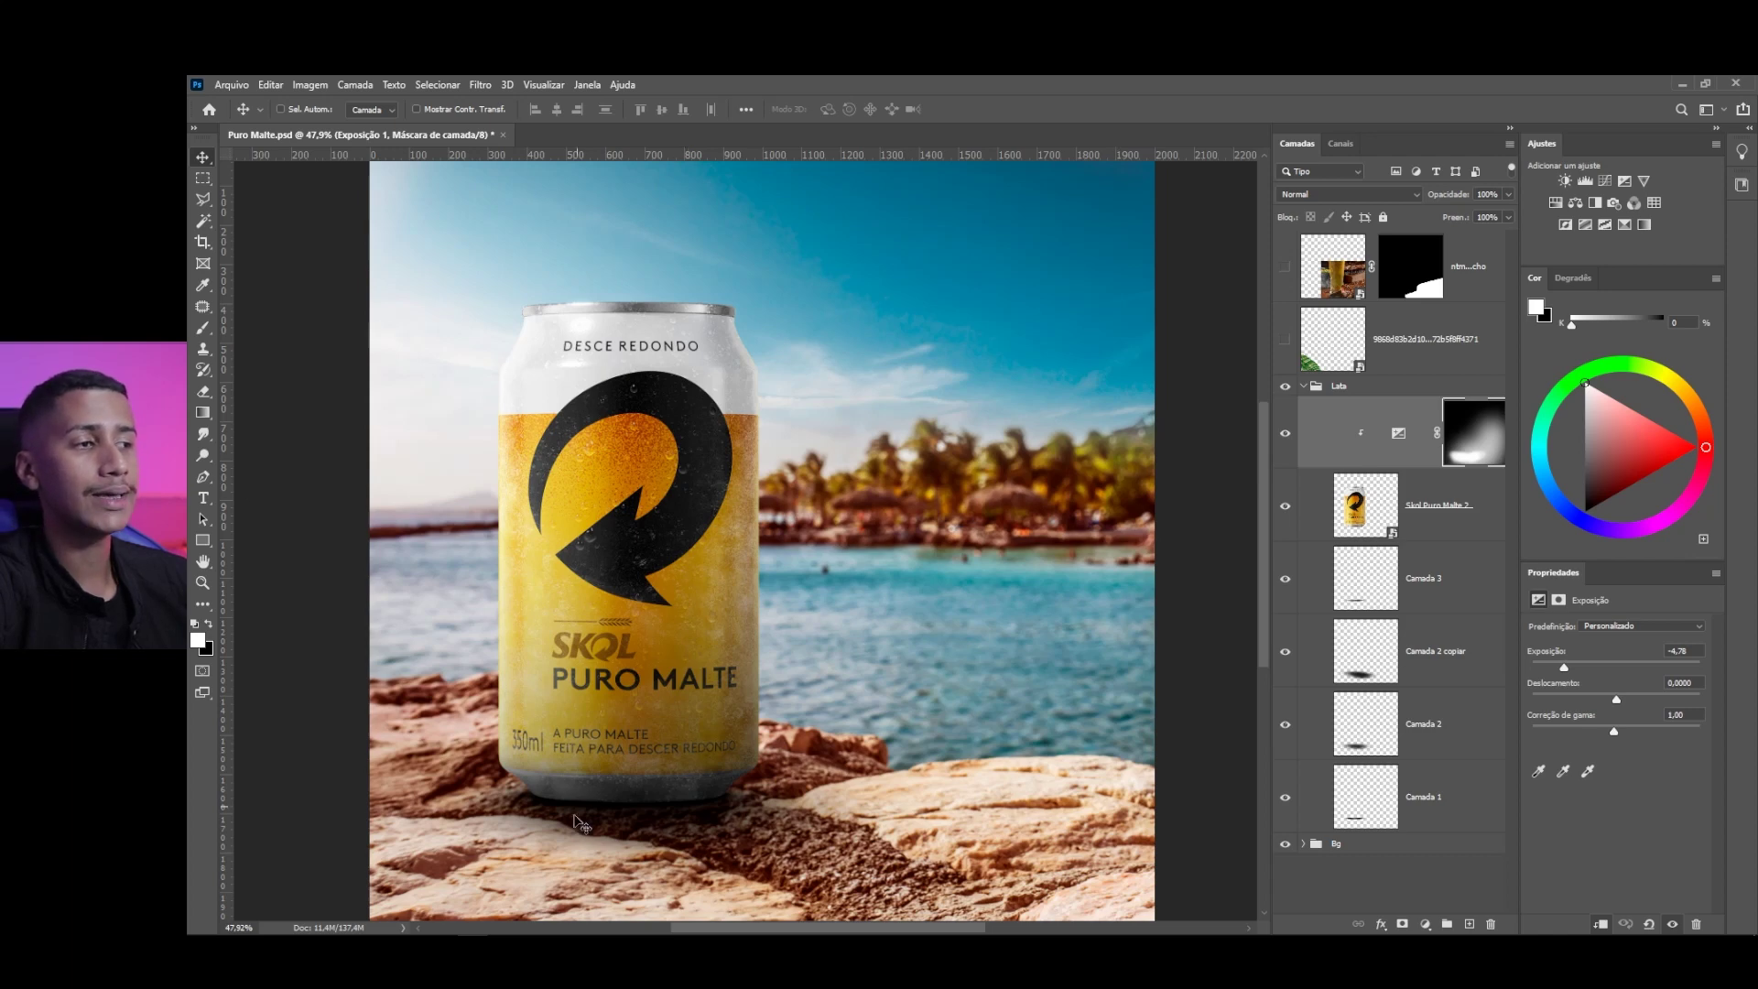
scroll(573, 817, "up", 5)
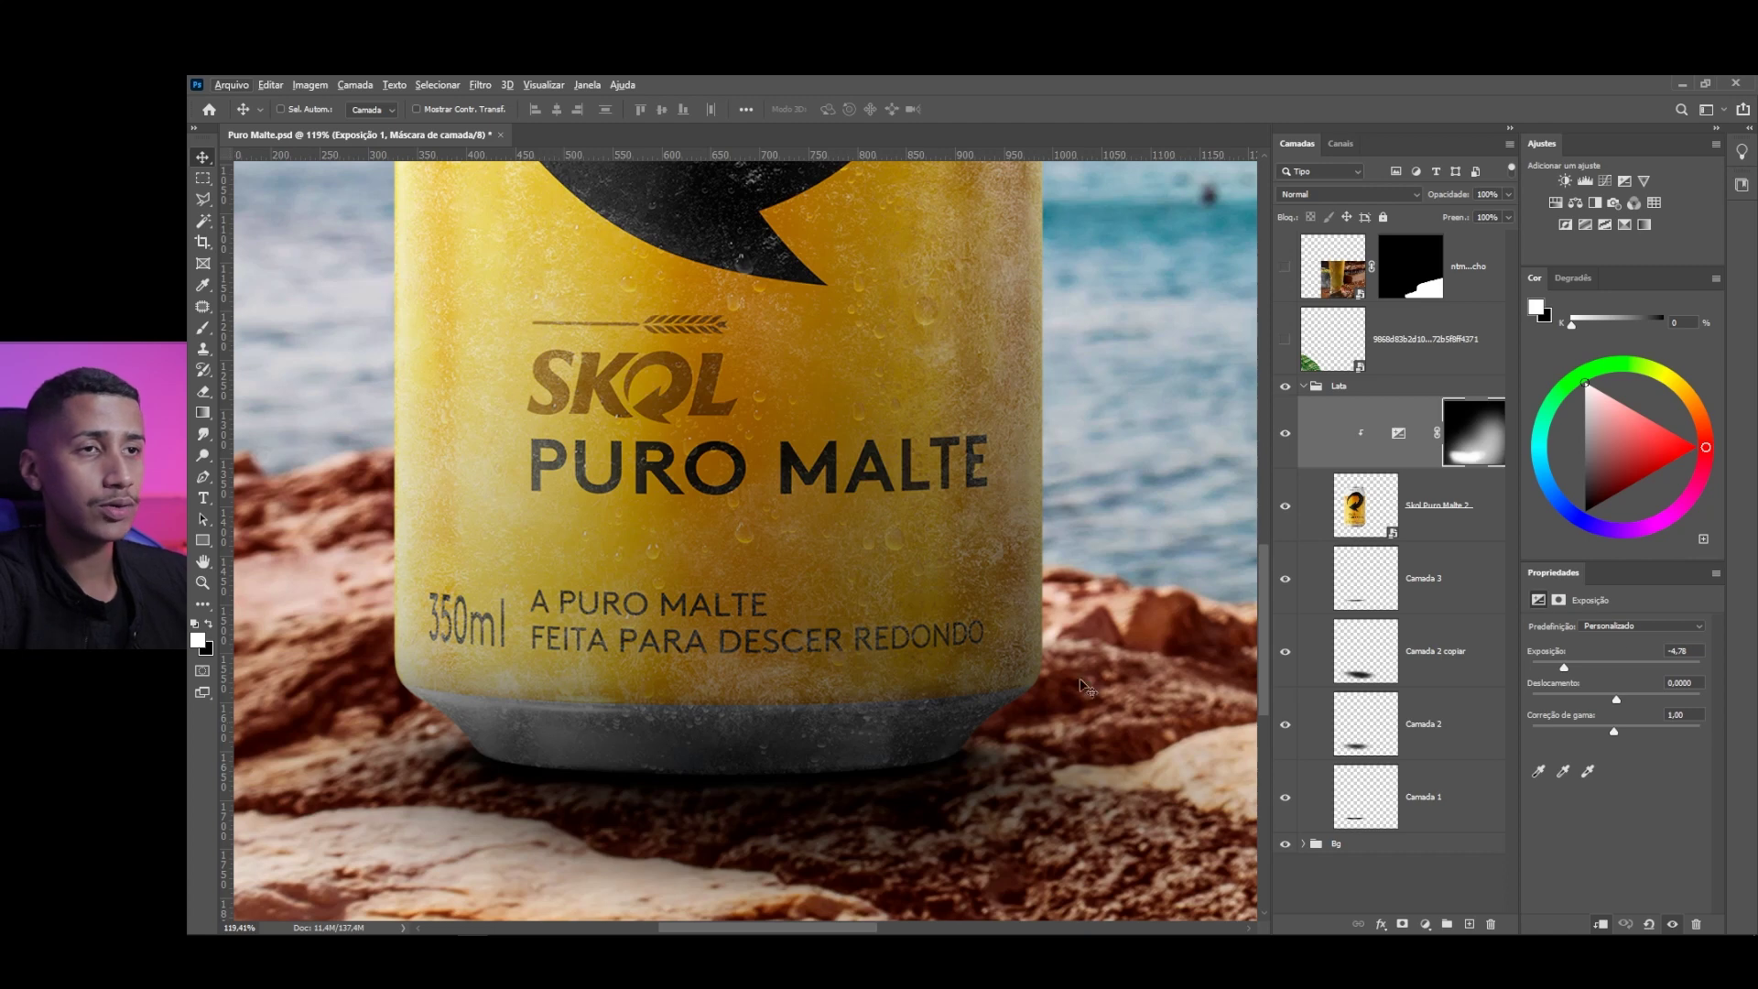
key("ctrl+0")
scroll(586, 590, "down", 2)
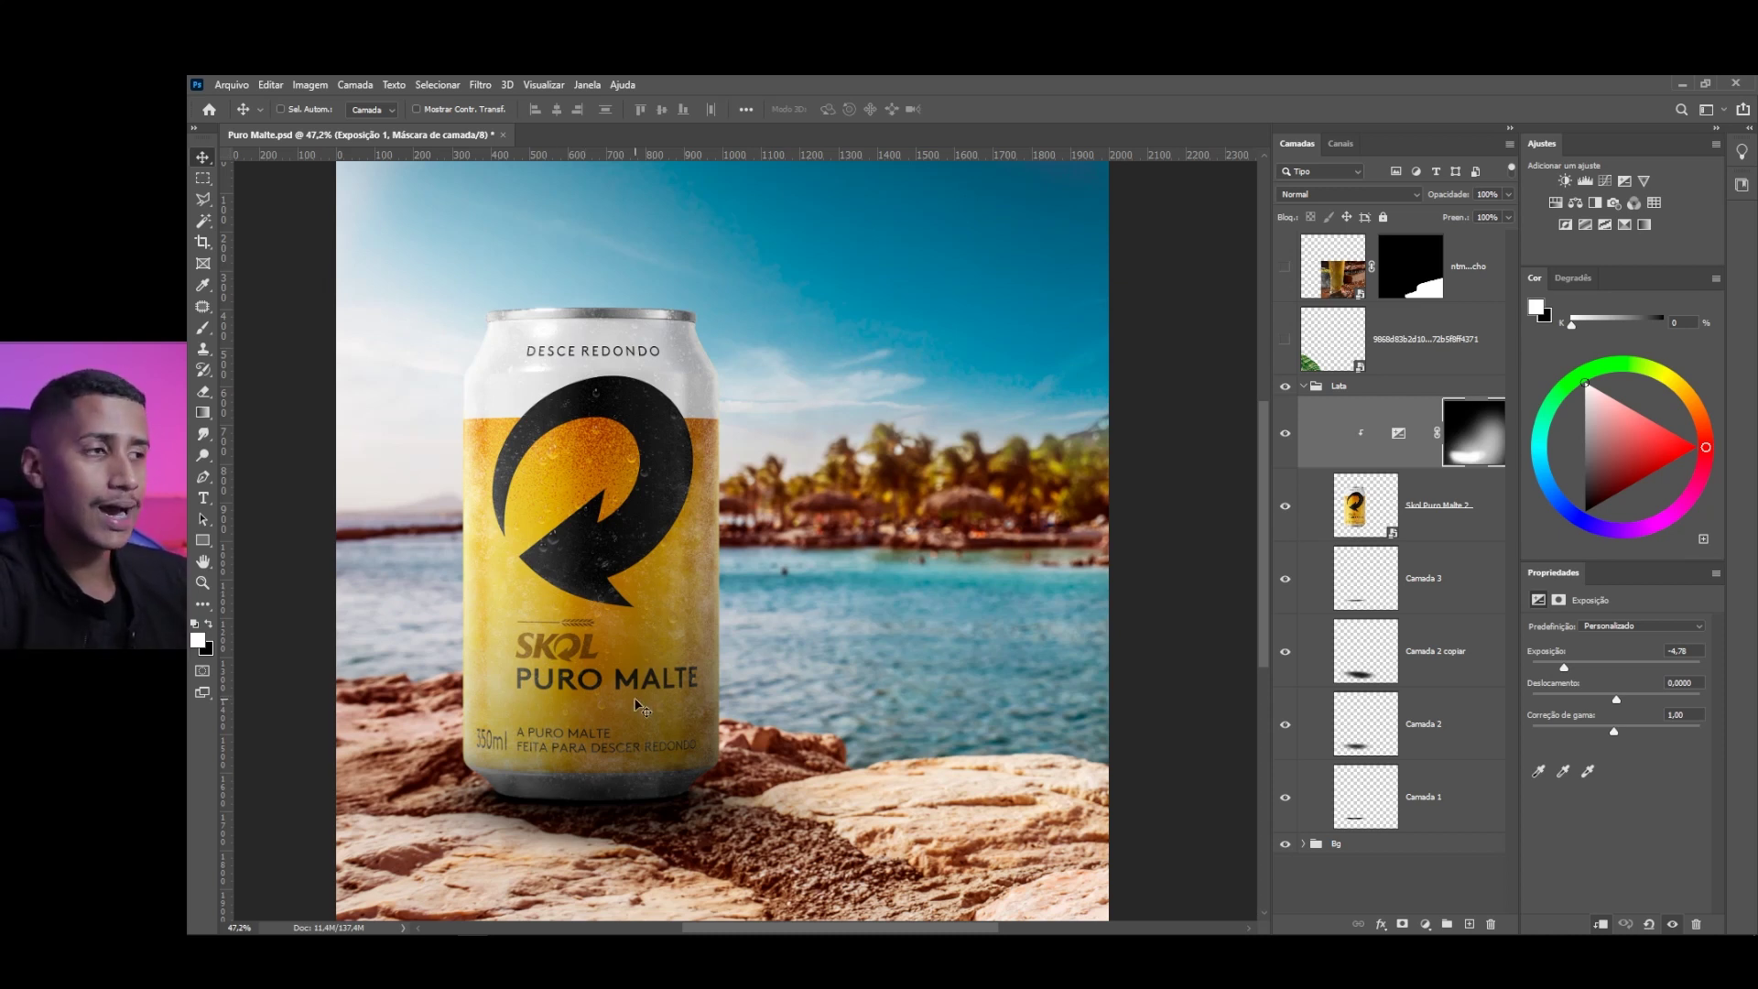
scroll(605, 733, "up", 5)
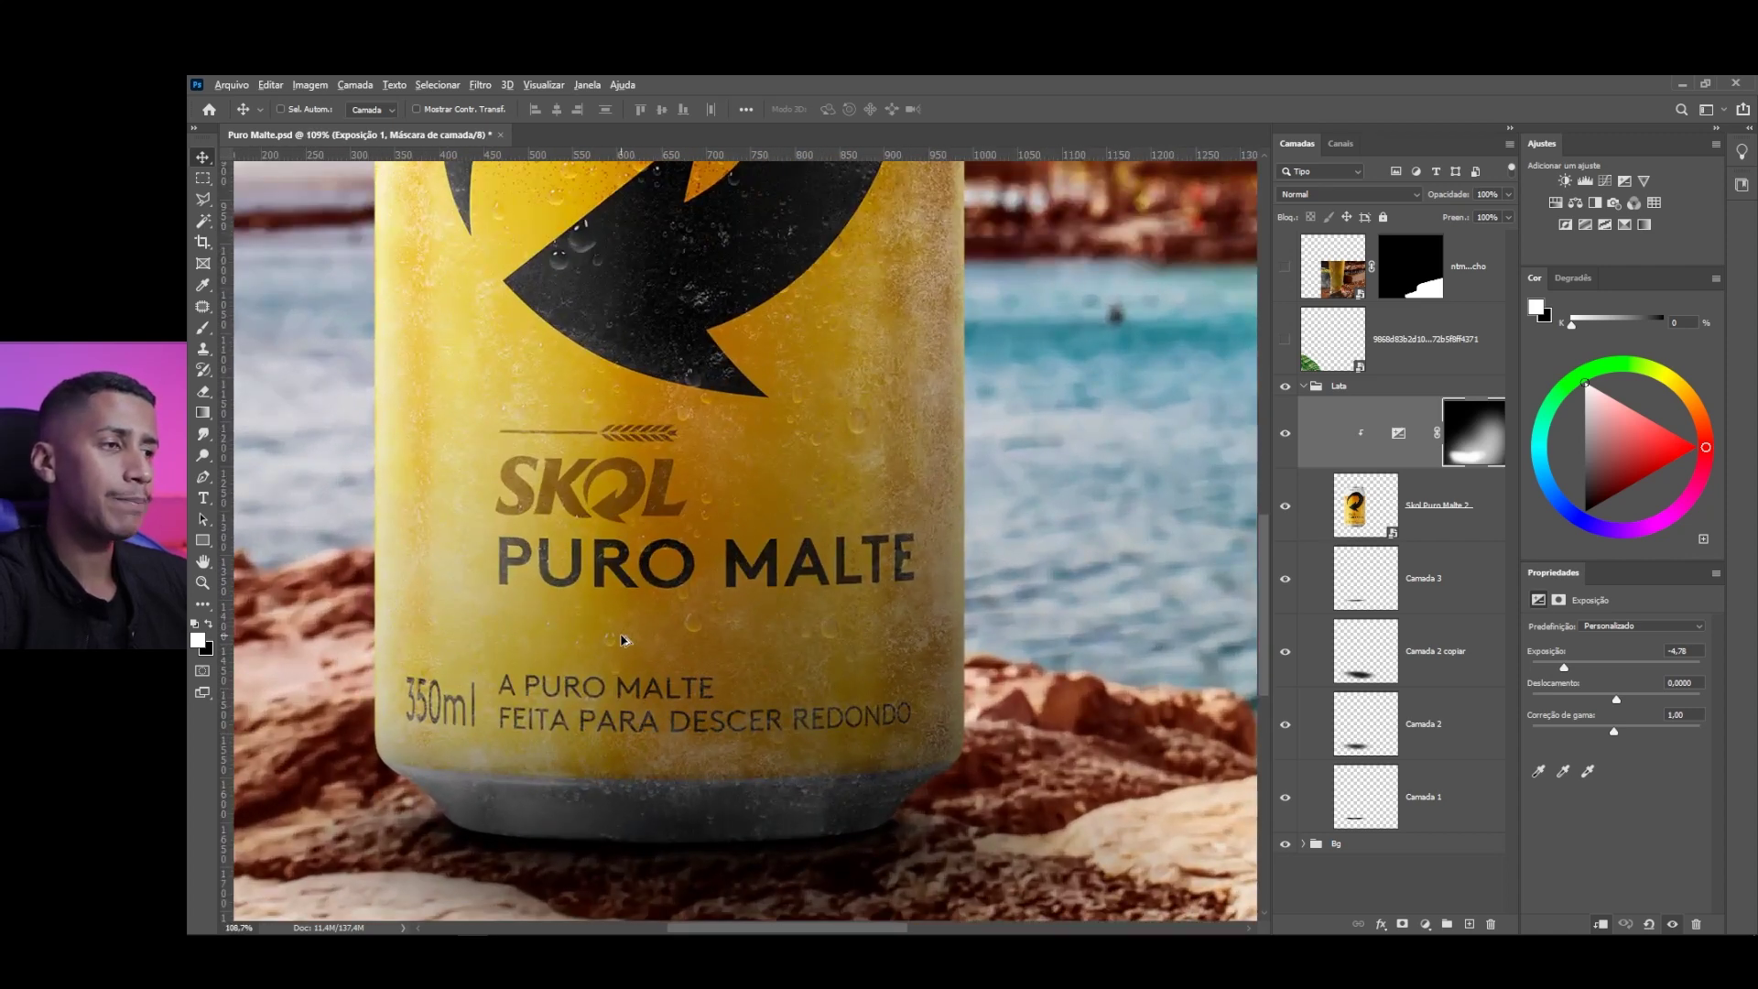
scroll(605, 732, "up", 1)
left_click_drag(1617, 701, 1617, 703)
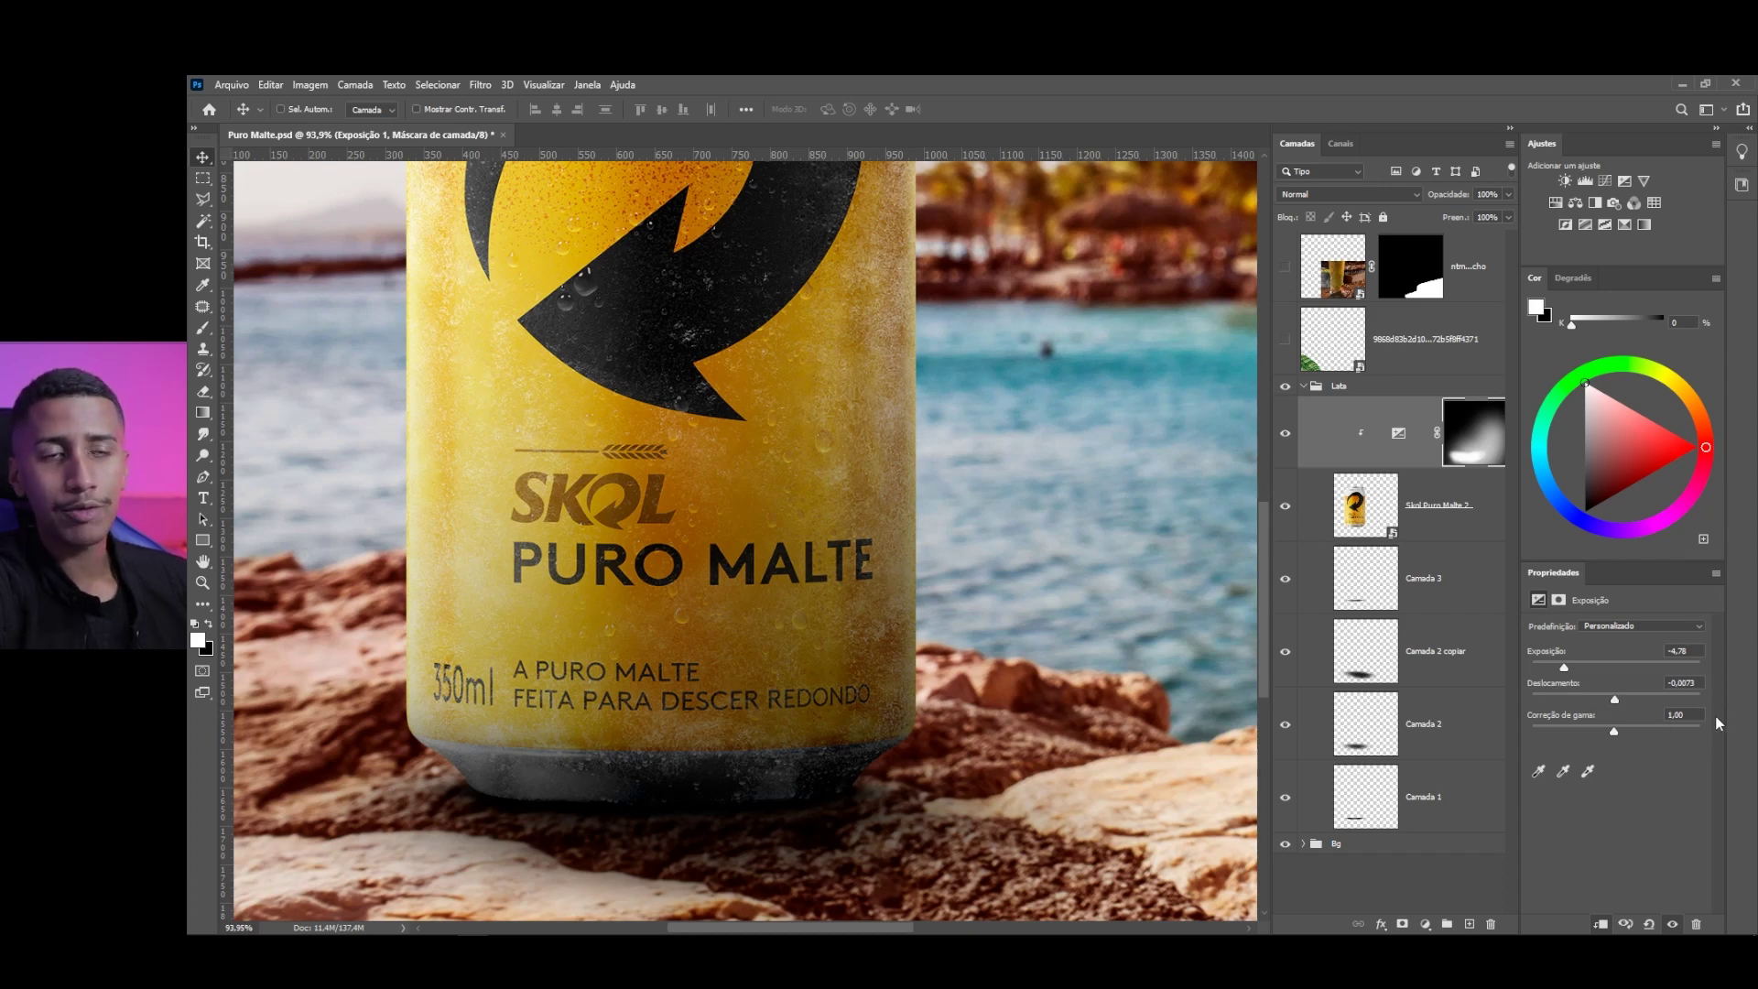
left_click_drag(1615, 699, 1616, 699)
key("ctrl+0")
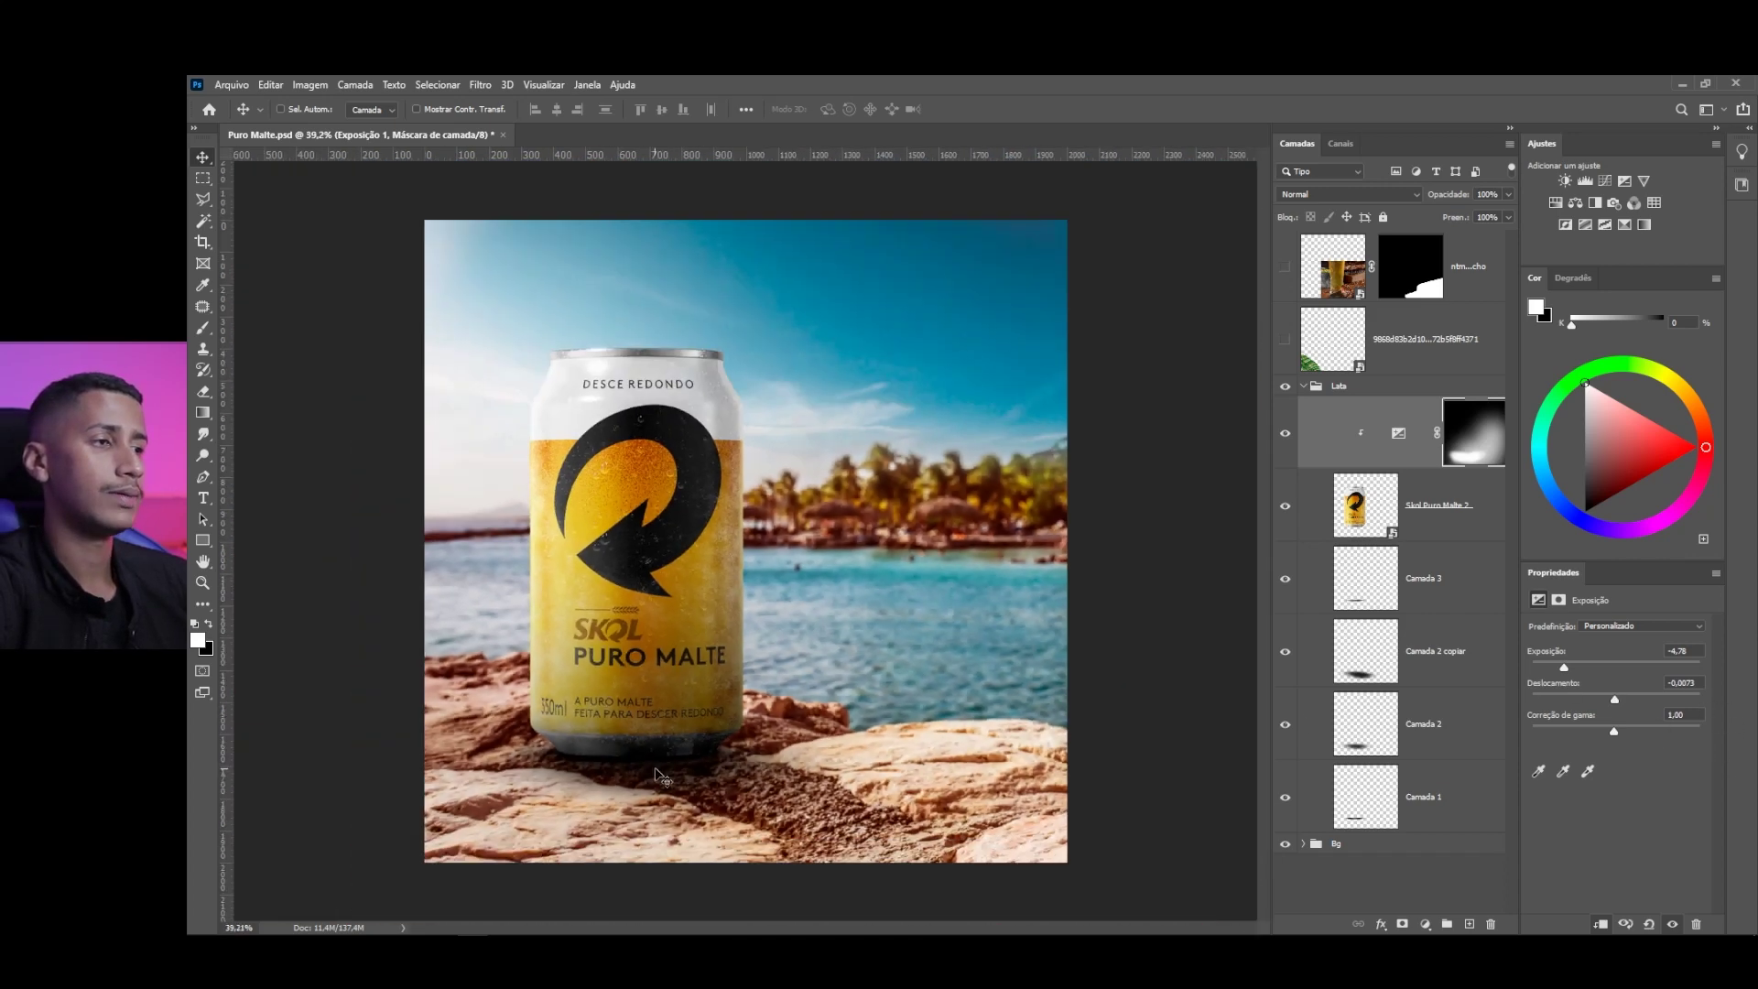
key("ctrl+z")
scroll(663, 791, "up", 6)
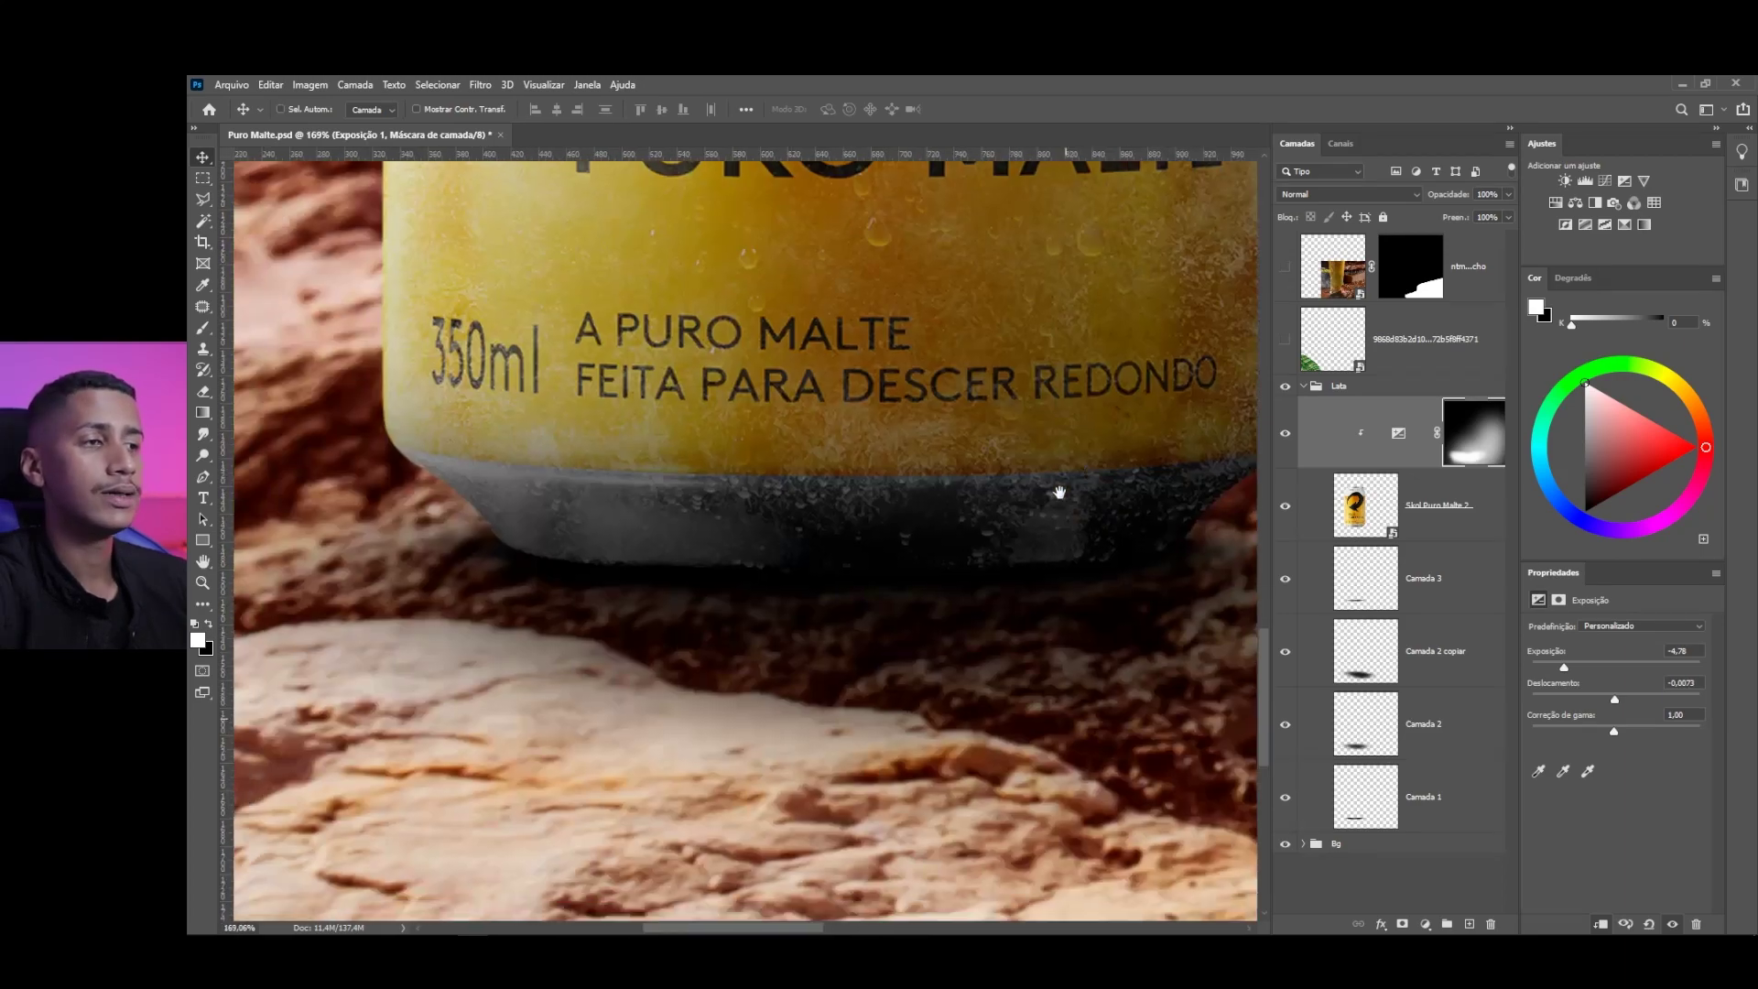
Add a second Exposure adjustment layer above the first and clip it to the can
left_click_drag(1060, 492, 1031, 599)
scroll(592, 765, "down", 6)
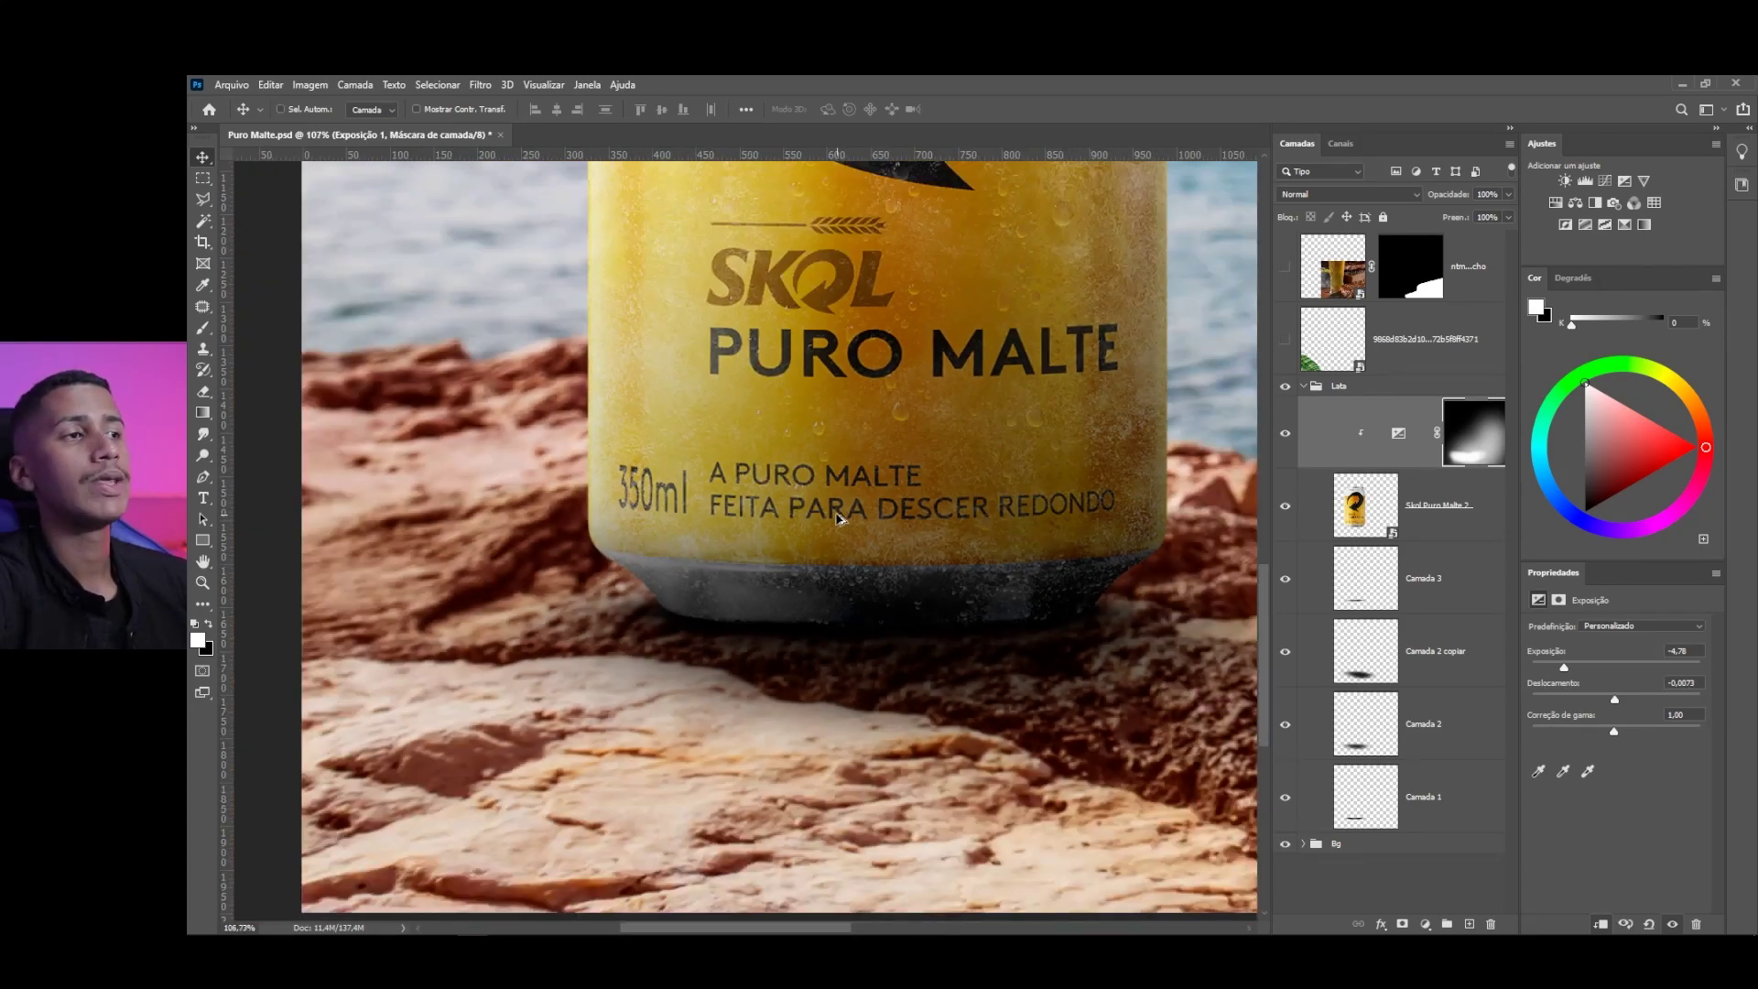
scroll(678, 587, "up", 2)
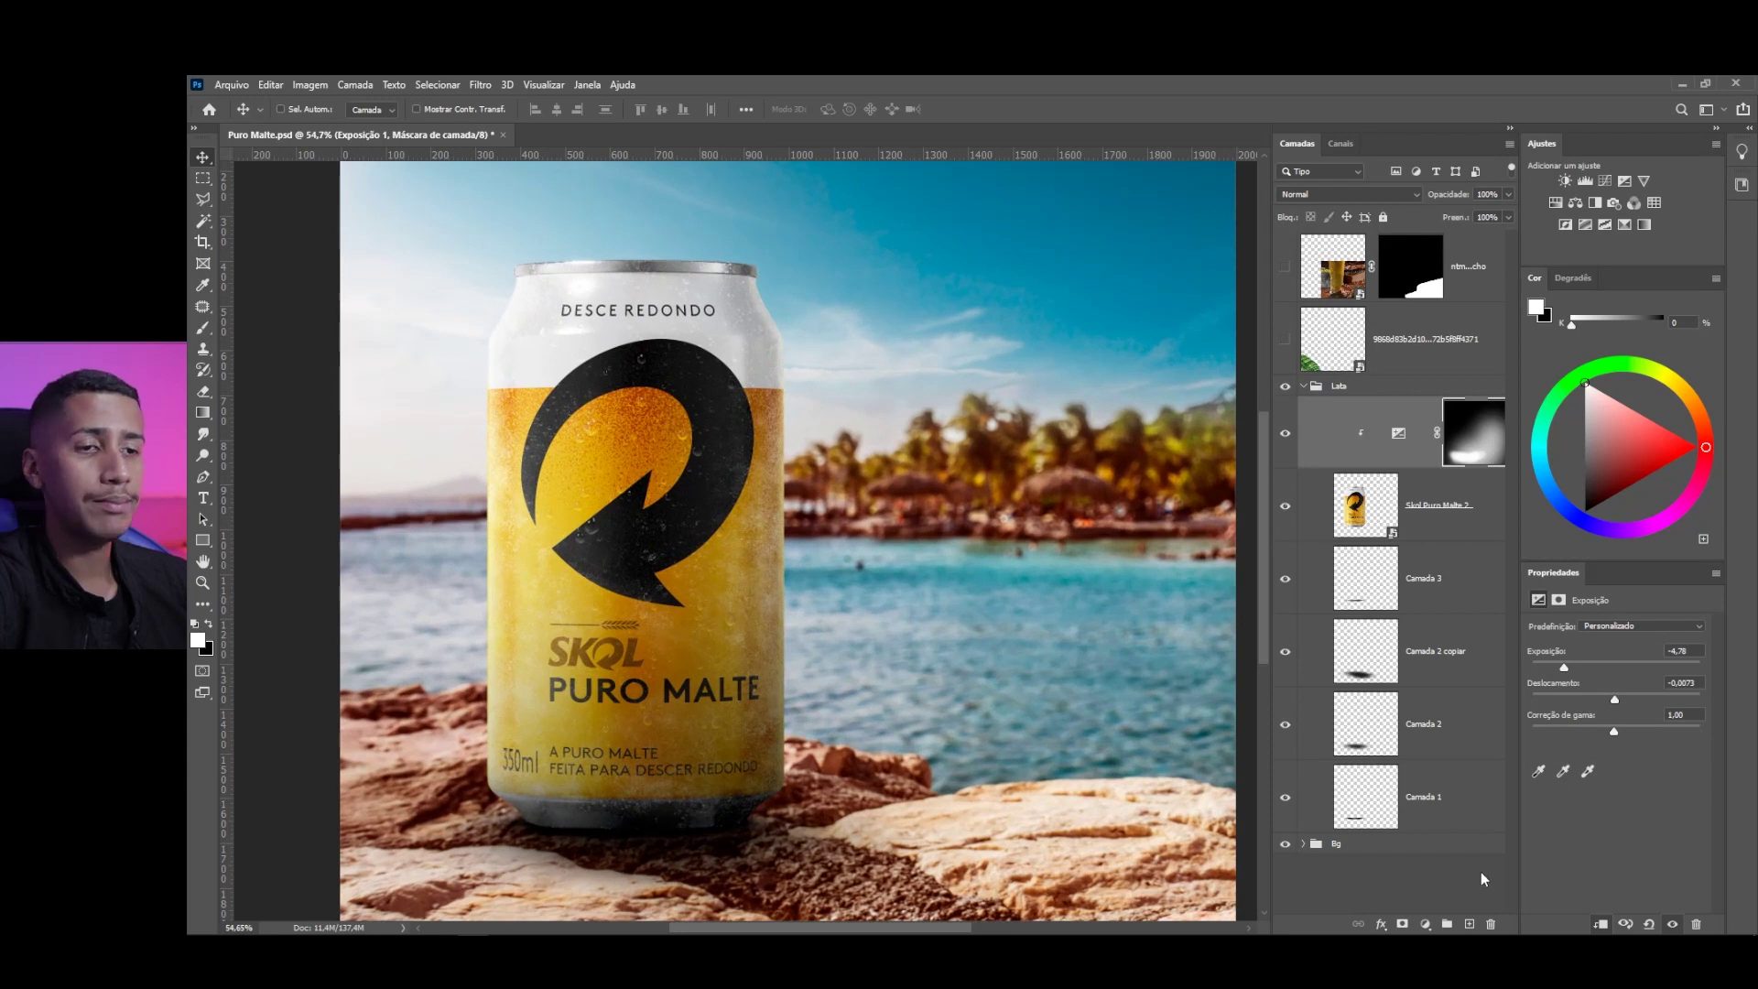
left_click(1425, 924)
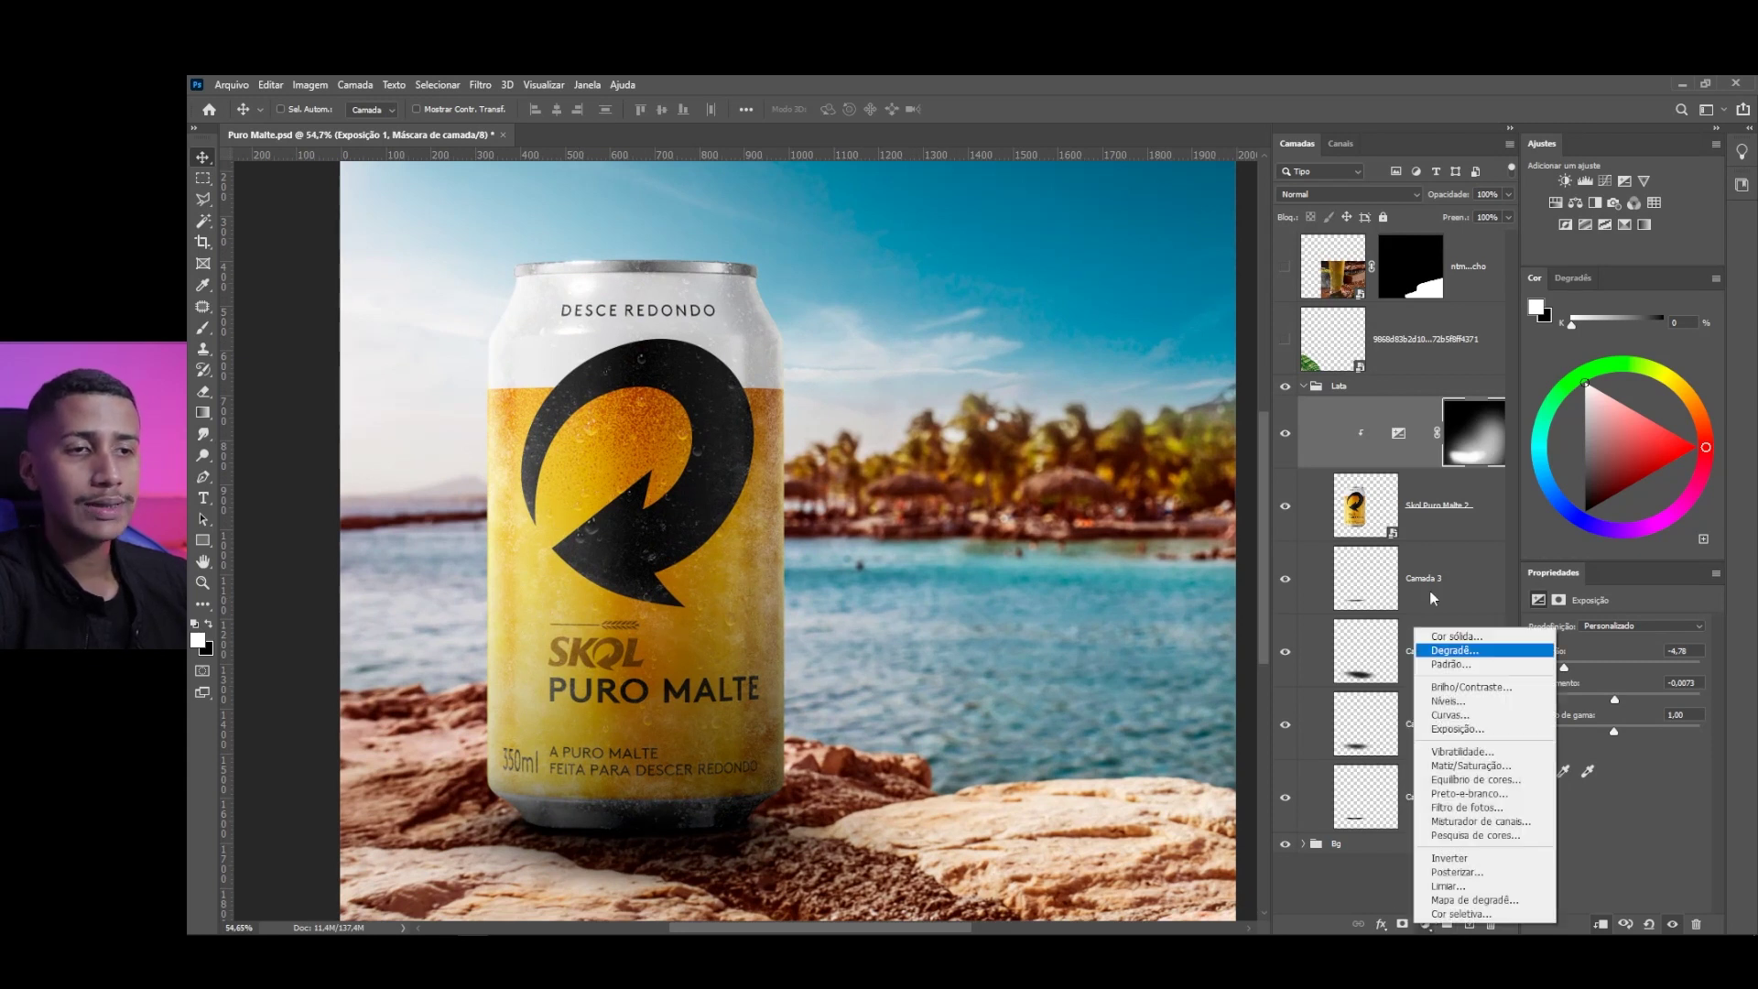
left_click(1454, 720)
left_click(1368, 480, "alt")
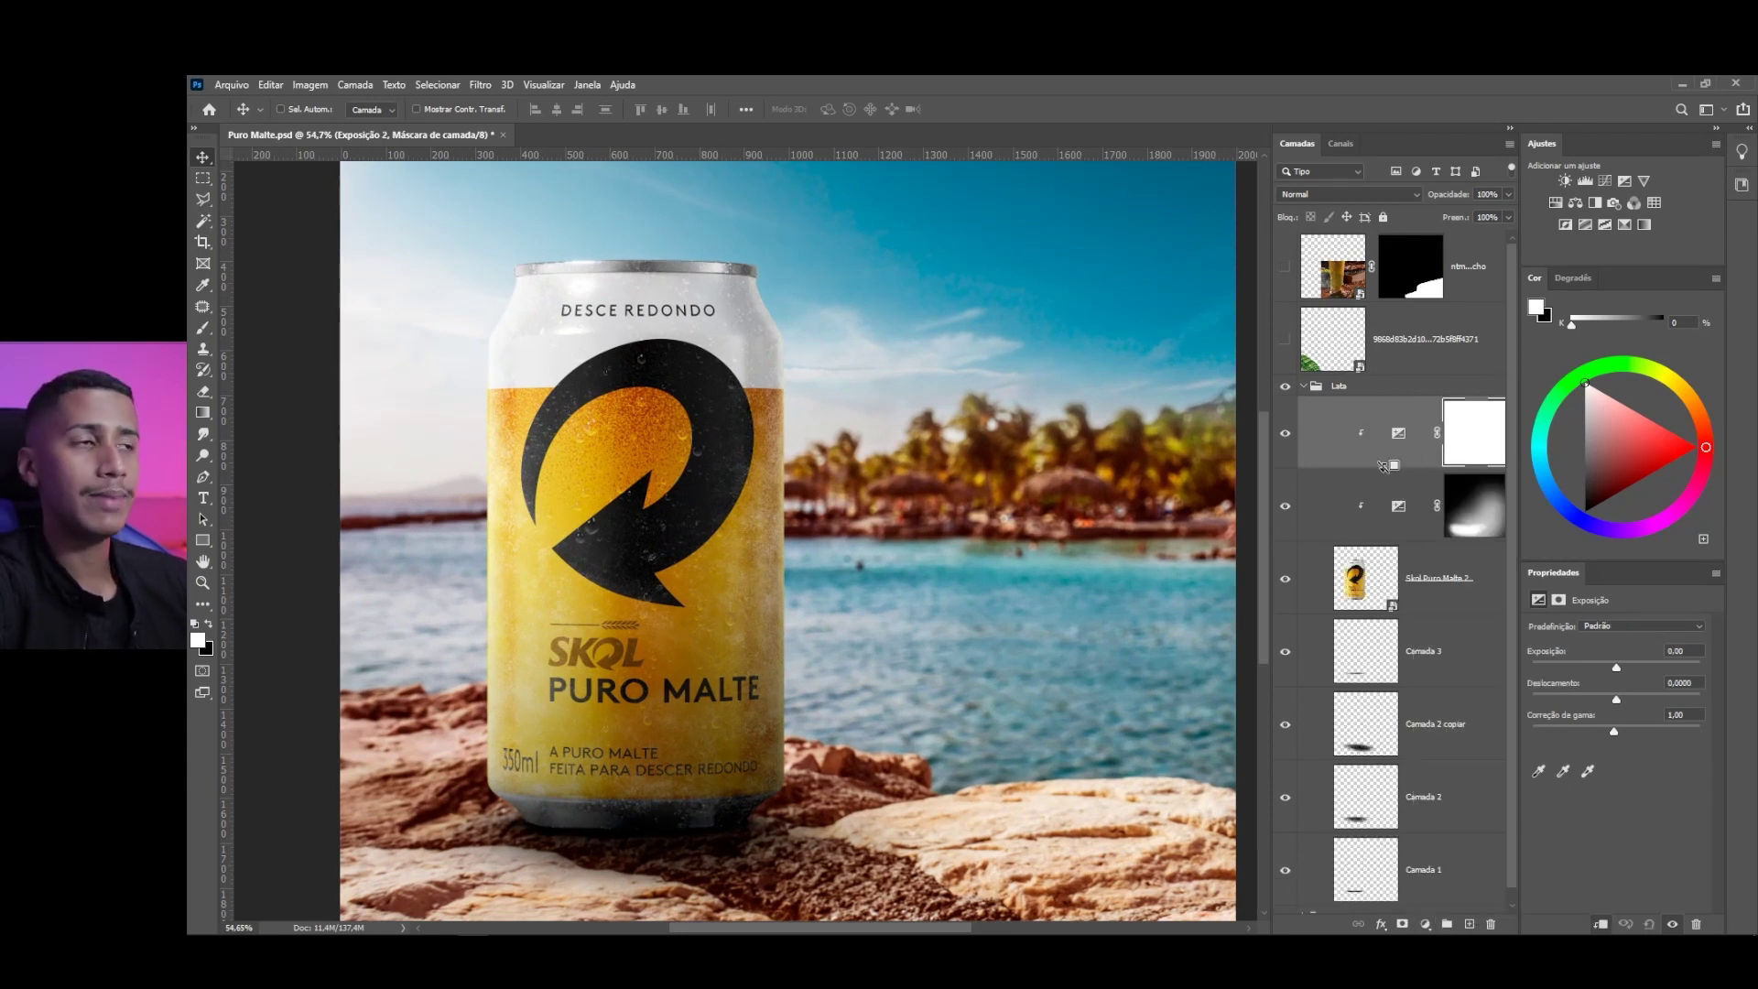
Lower the new adjustment's exposure to darken the entire can
left_click(1479, 430)
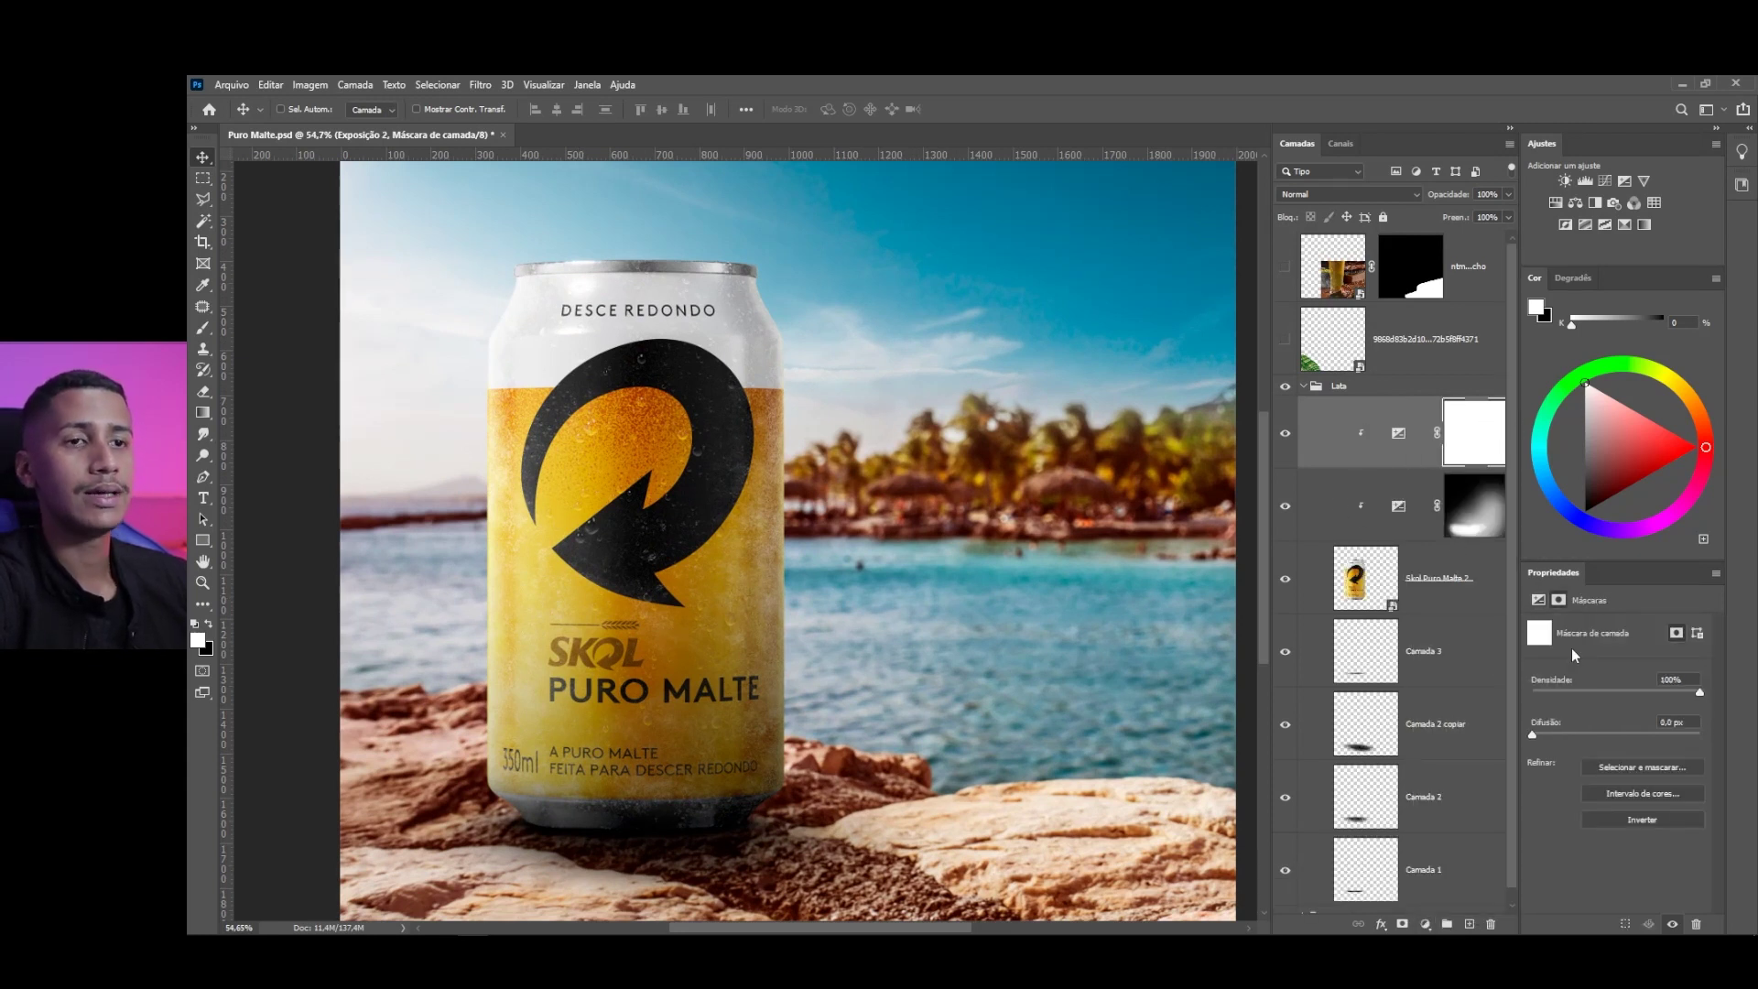
left_click(1406, 444)
left_click_drag(1617, 667, 1596, 674)
Target the new Exposure mask with a smaller soft black brush, try a stroke beside the can's upper left edge, and undo it
left_click(1474, 431)
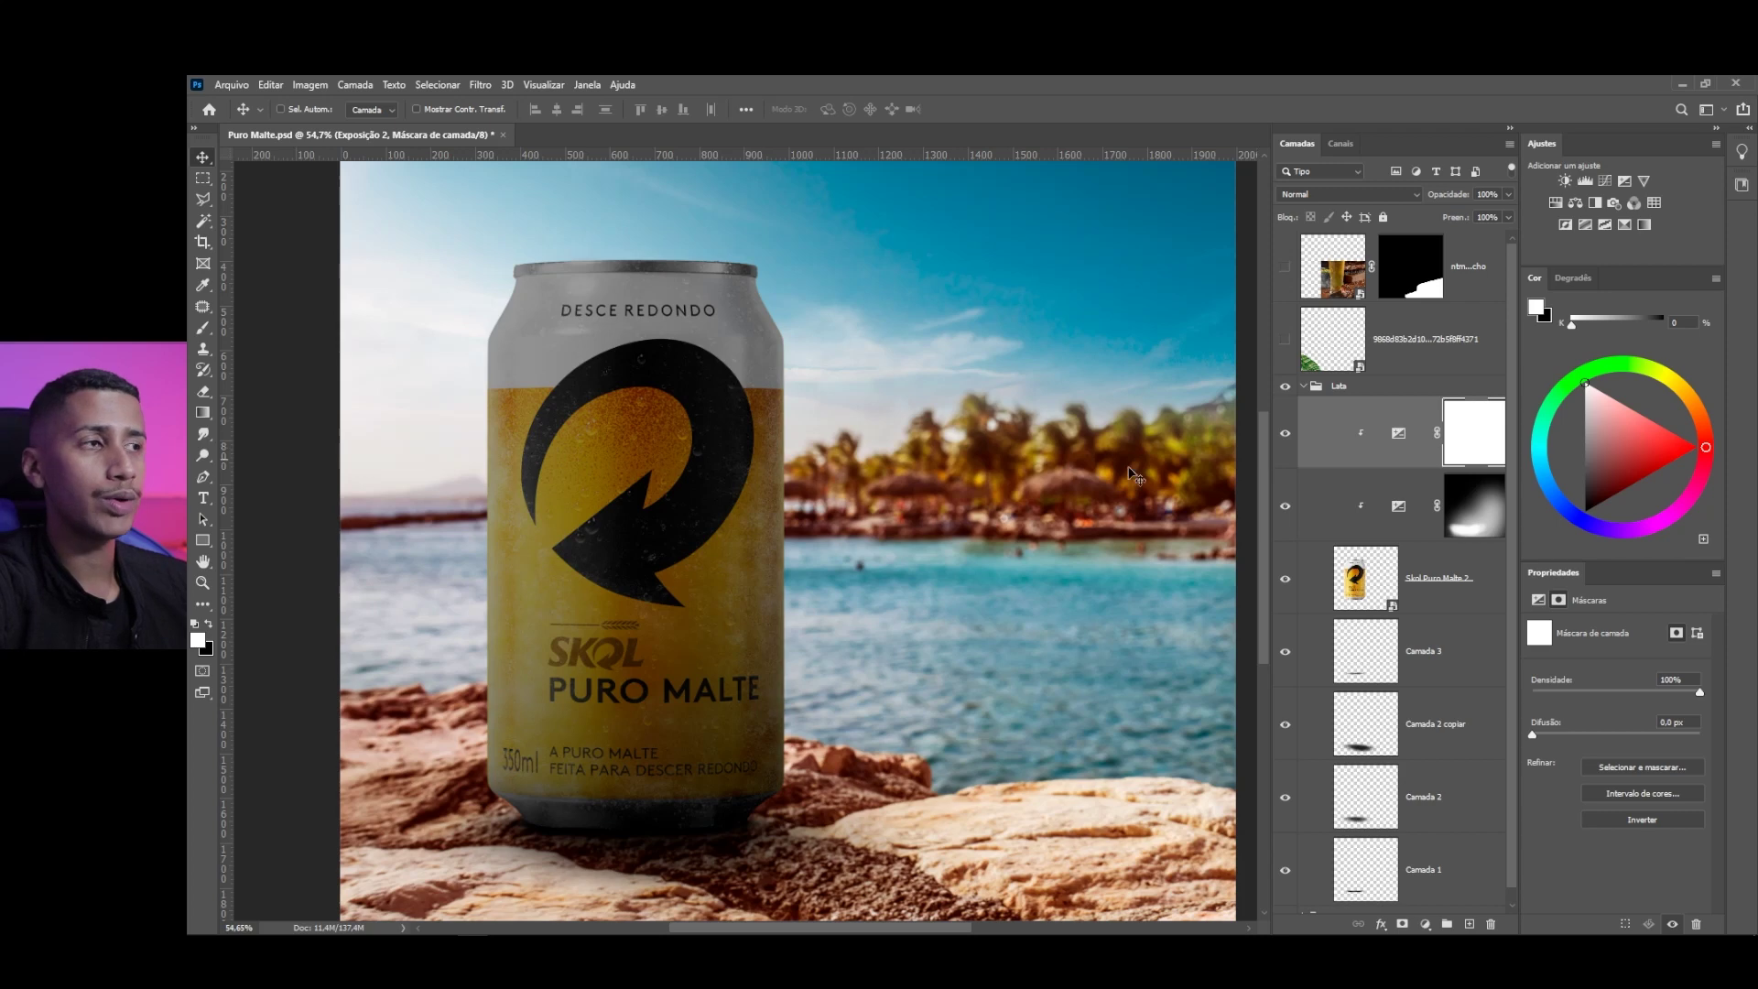
left_click(203, 327)
key("bracketleft")
key("bracketleft")
key("bracketleft")
key("bracketleft")
key("bracketleft")
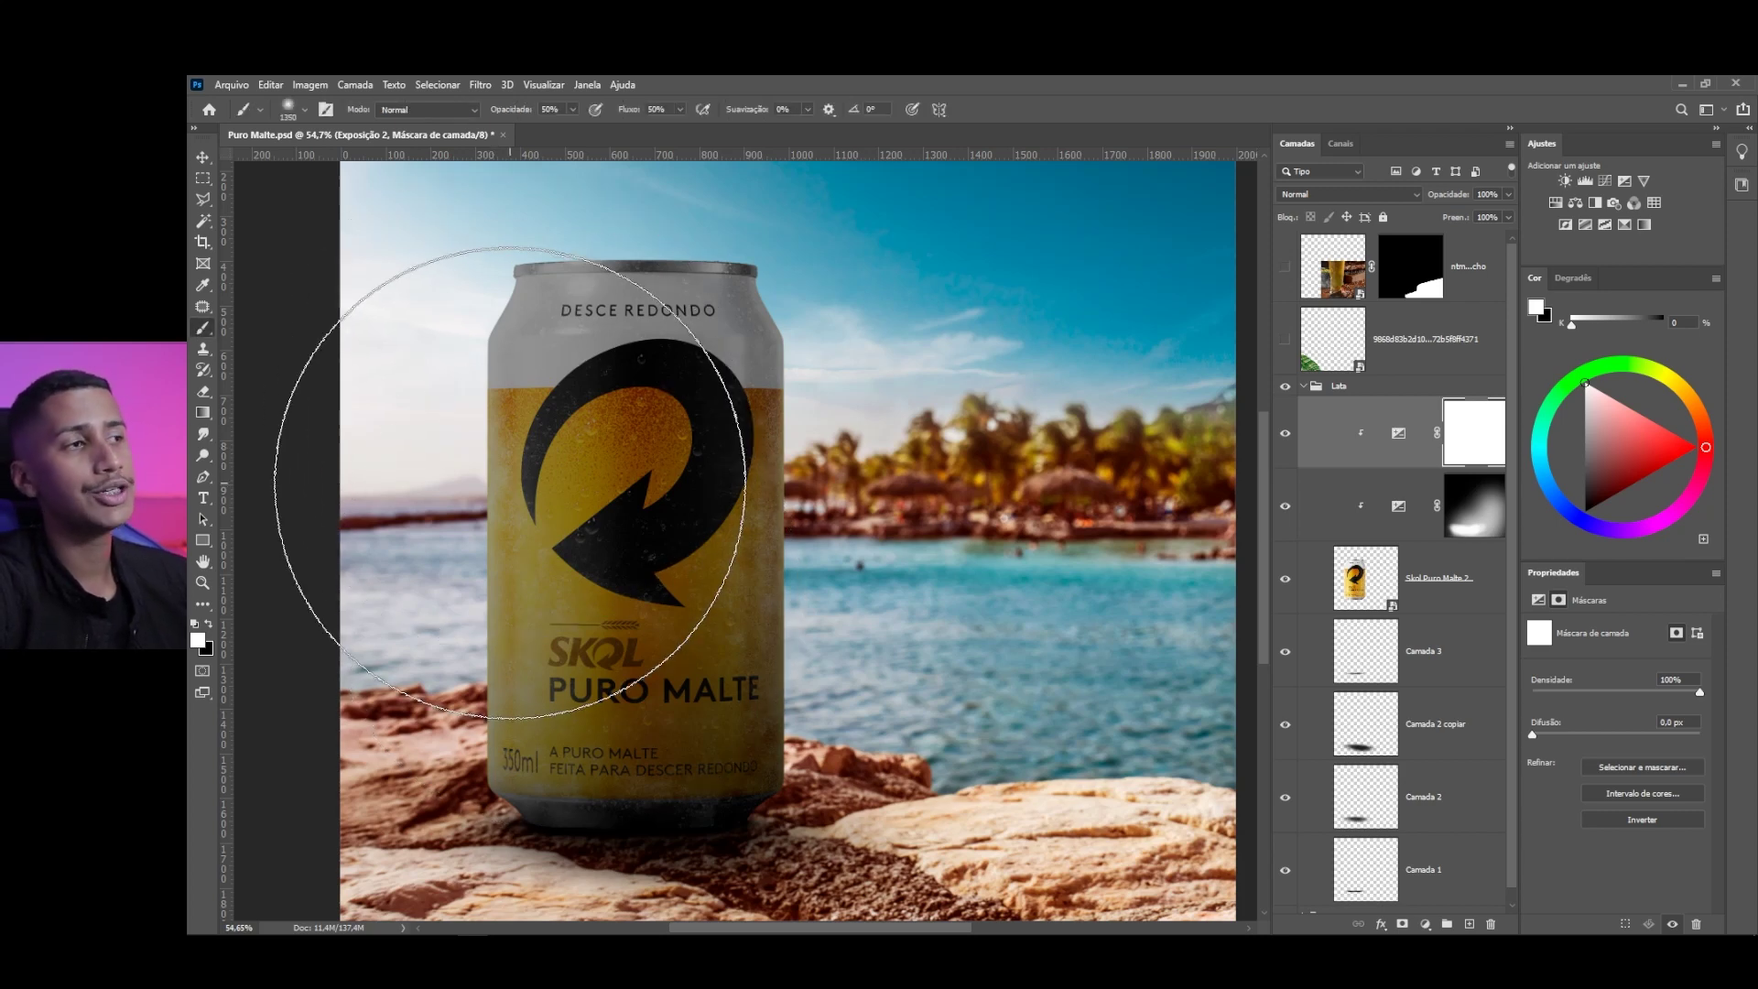
left_click(209, 625)
mouse_move(393, 373)
left_mouse_down()
mouse_move(392, 511)
mouse_move(400, 384)
left_mouse_up()
key("ctrl+z")
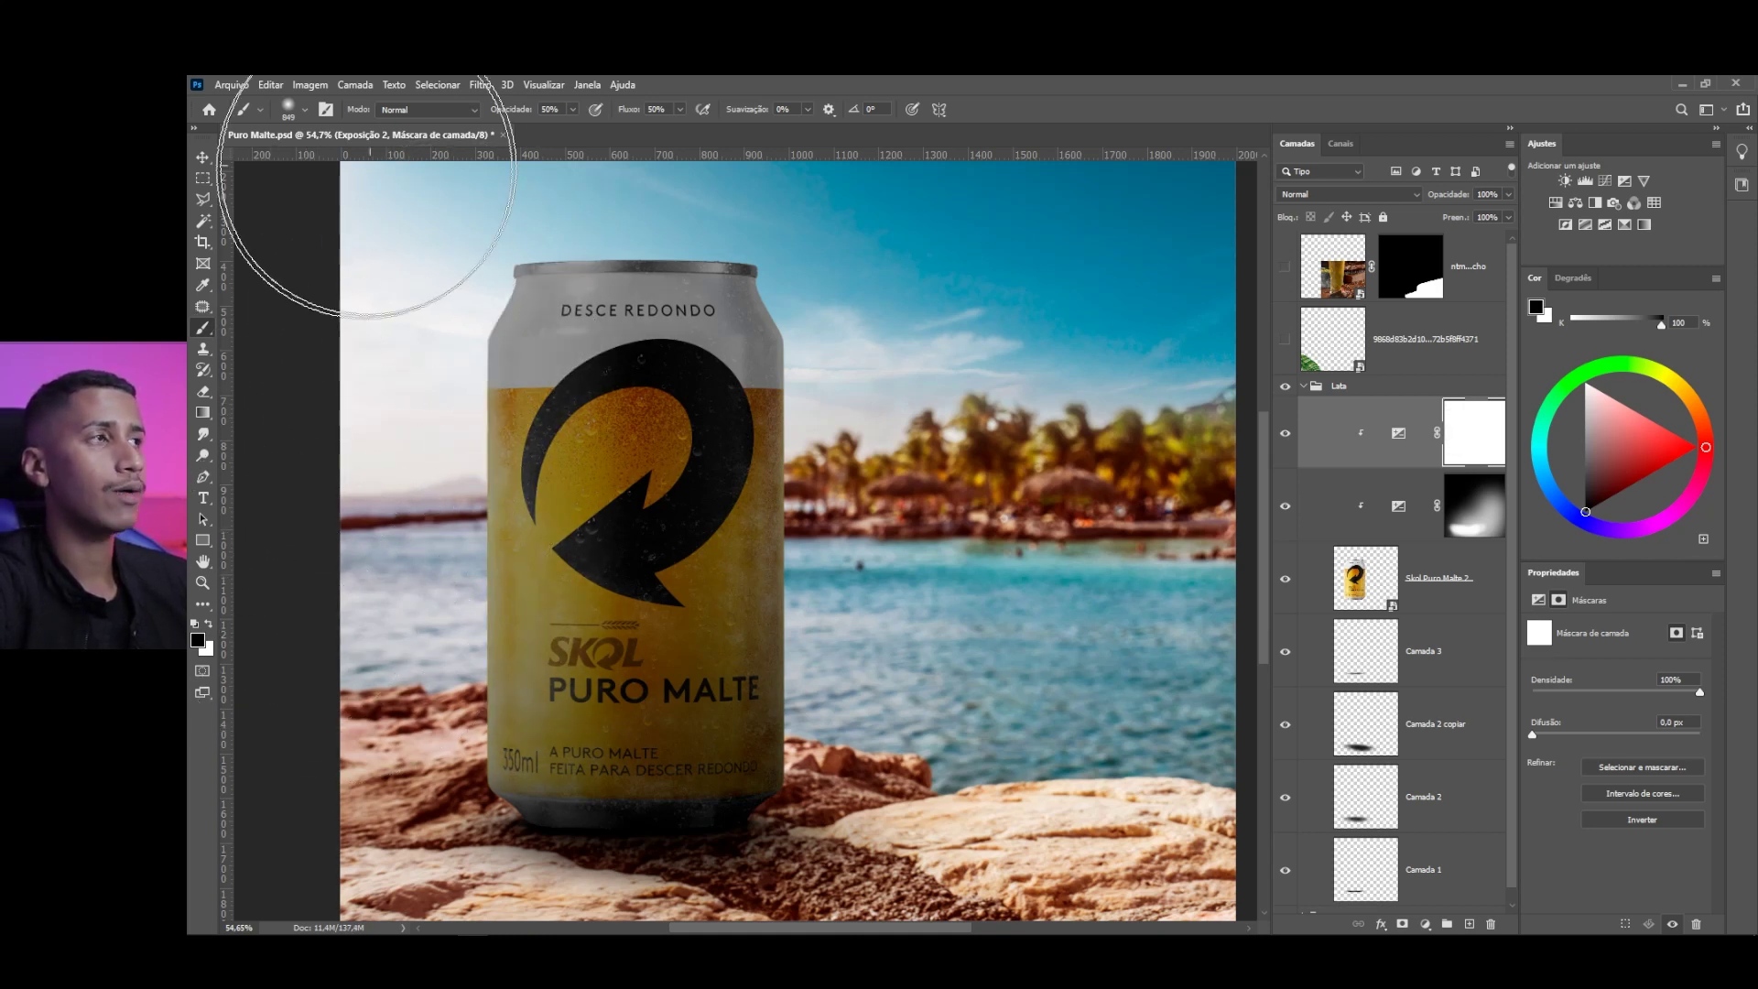
Set the brush to 26% opacity and 30% flow and paint black on the mask to relight the can's upper left side
left_click_drag(568, 110, 557, 128)
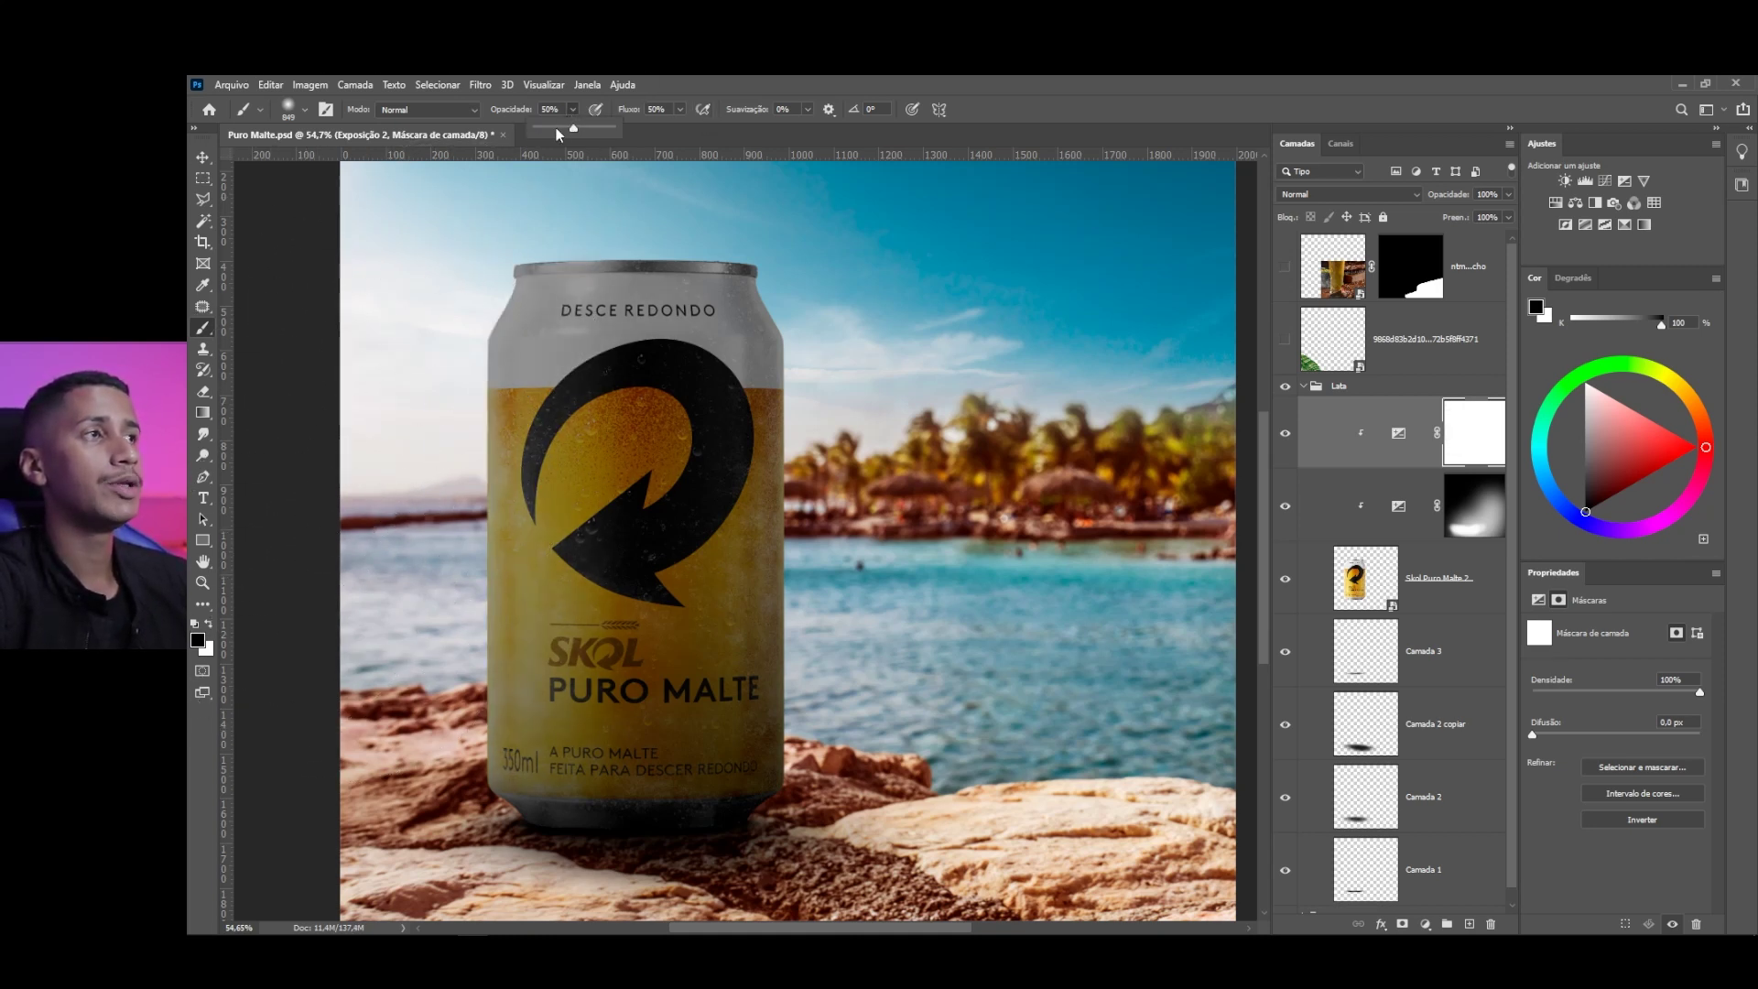
left_click(675, 106)
left_click_drag(680, 127, 664, 128)
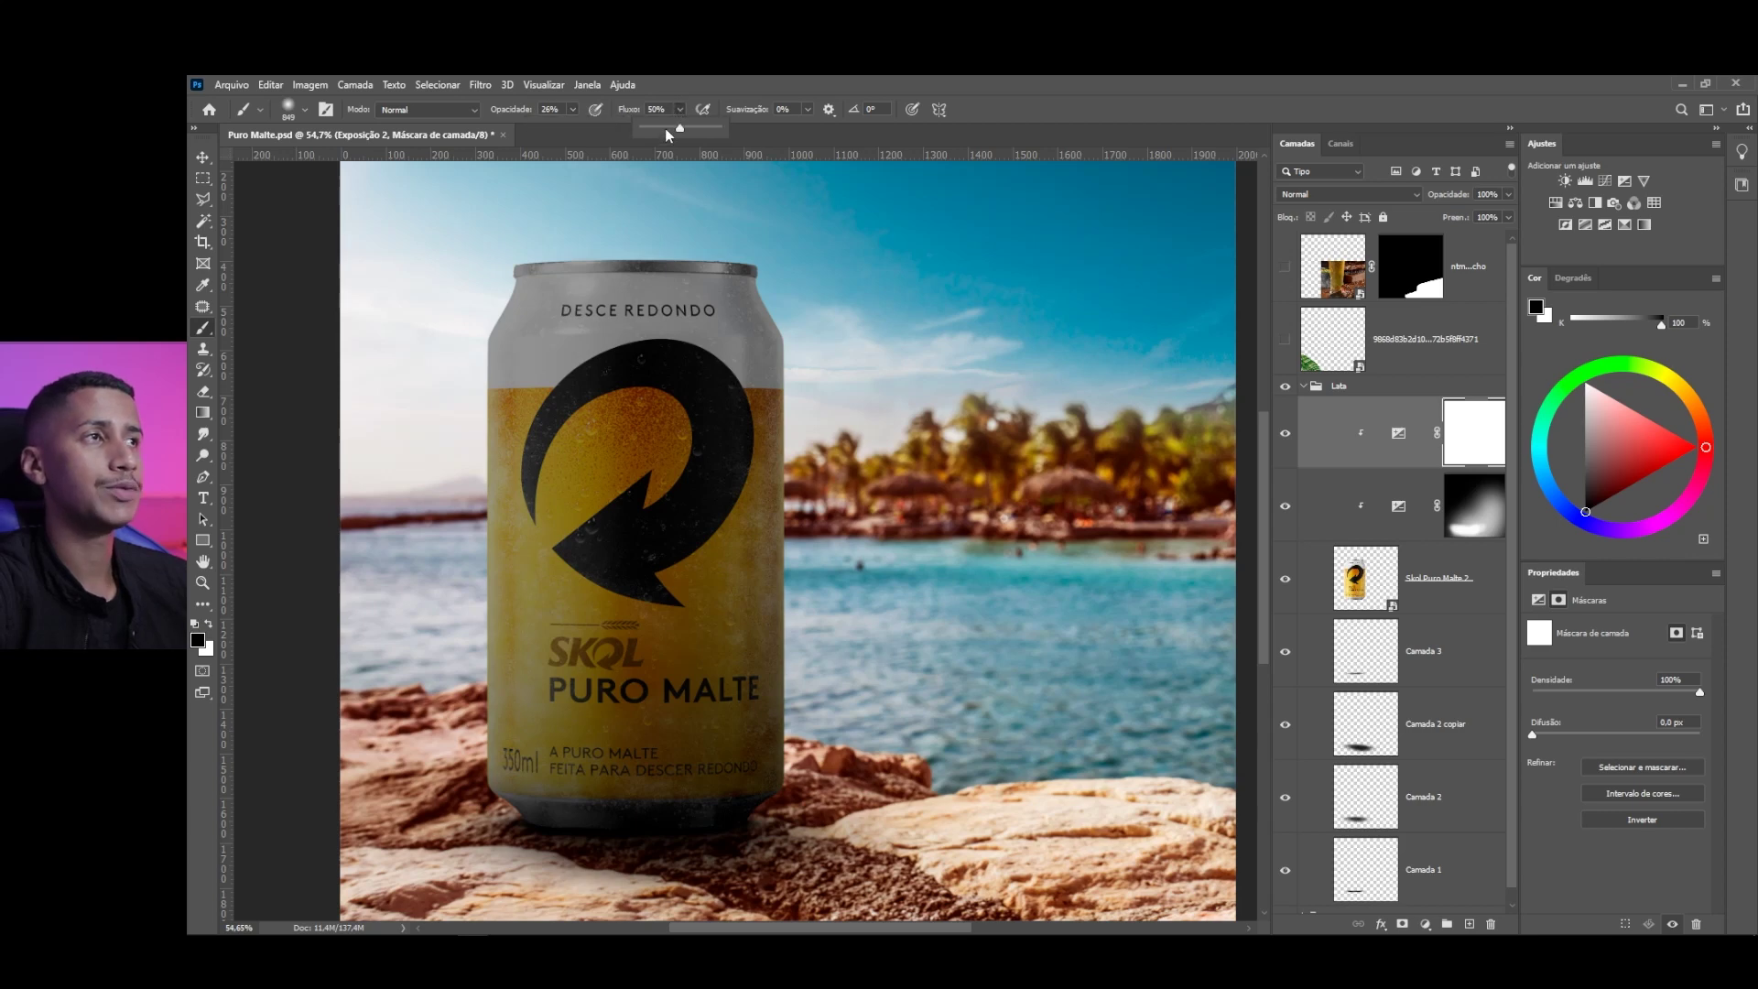
mouse_move(529, 435)
left_mouse_down()
mouse_move(433, 304)
mouse_move(435, 362)
mouse_move(451, 323)
mouse_move(396, 610)
mouse_move(429, 484)
mouse_move(368, 672)
mouse_move(361, 478)
mouse_move(394, 382)
mouse_move(434, 495)
mouse_move(455, 363)
mouse_move(392, 696)
mouse_move(429, 377)
left_mouse_up()
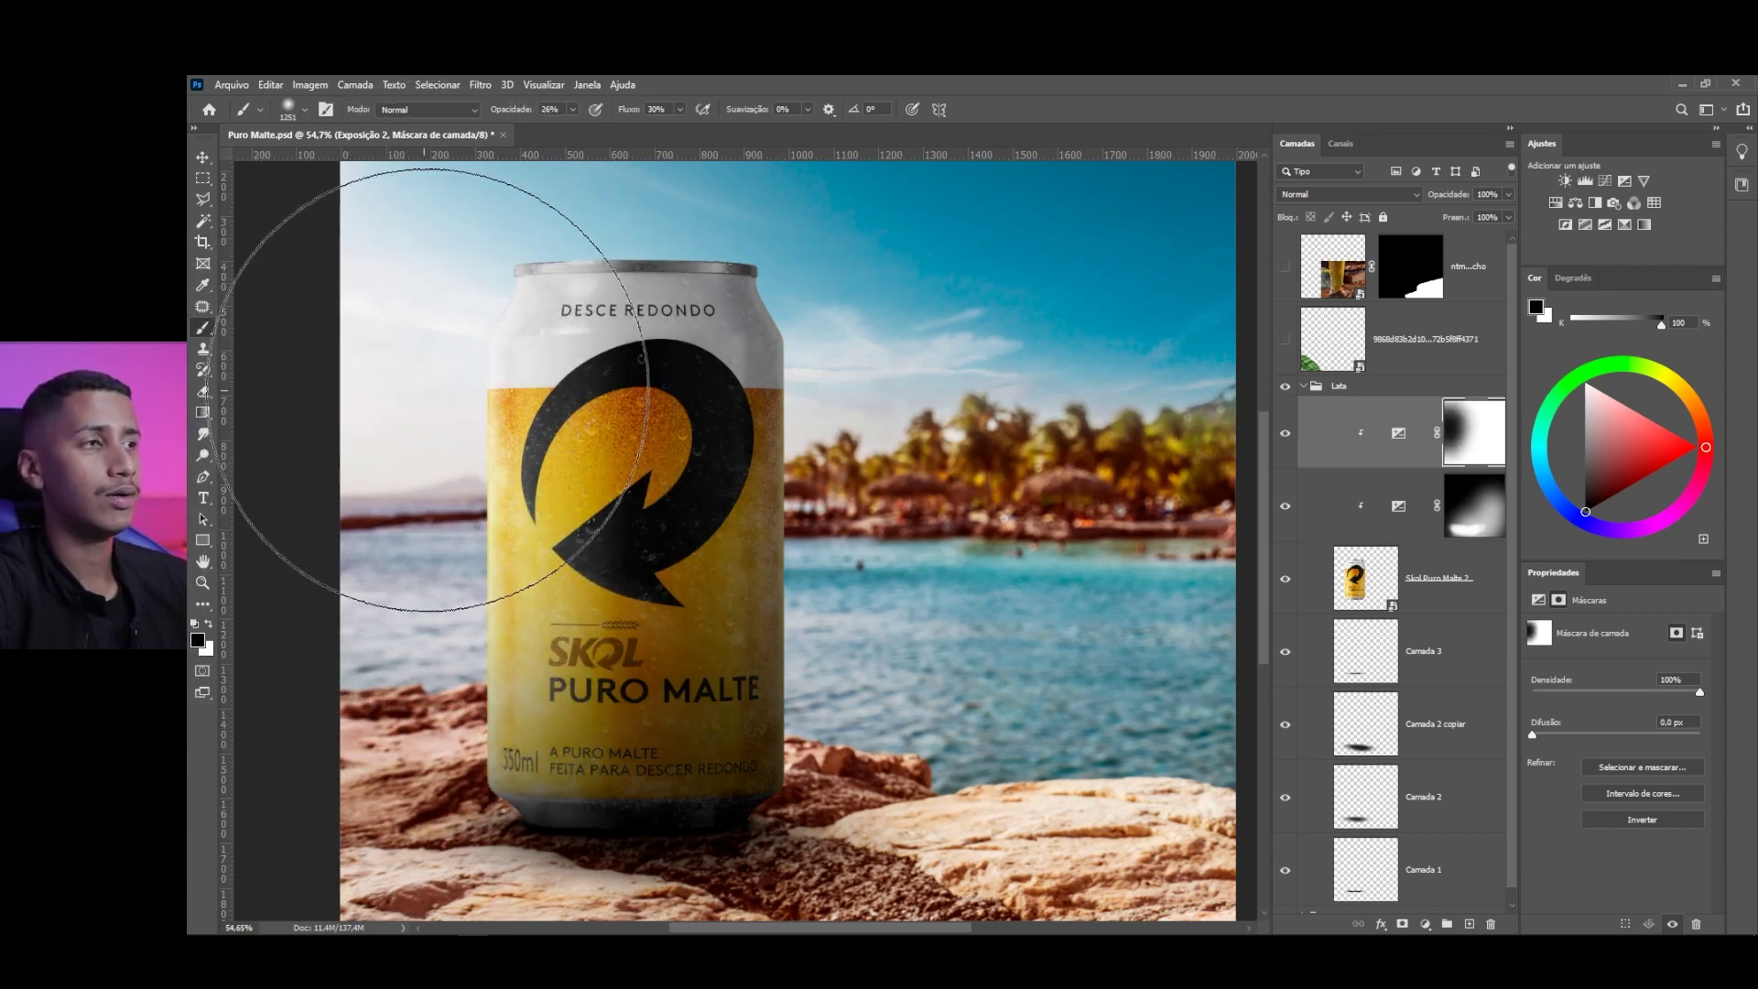
Set the second Exposure adjustment's offset to -0.0024, judging the can's contrast against the scene
scroll(445, 522, "down", 5)
scroll(506, 525, "up", 3)
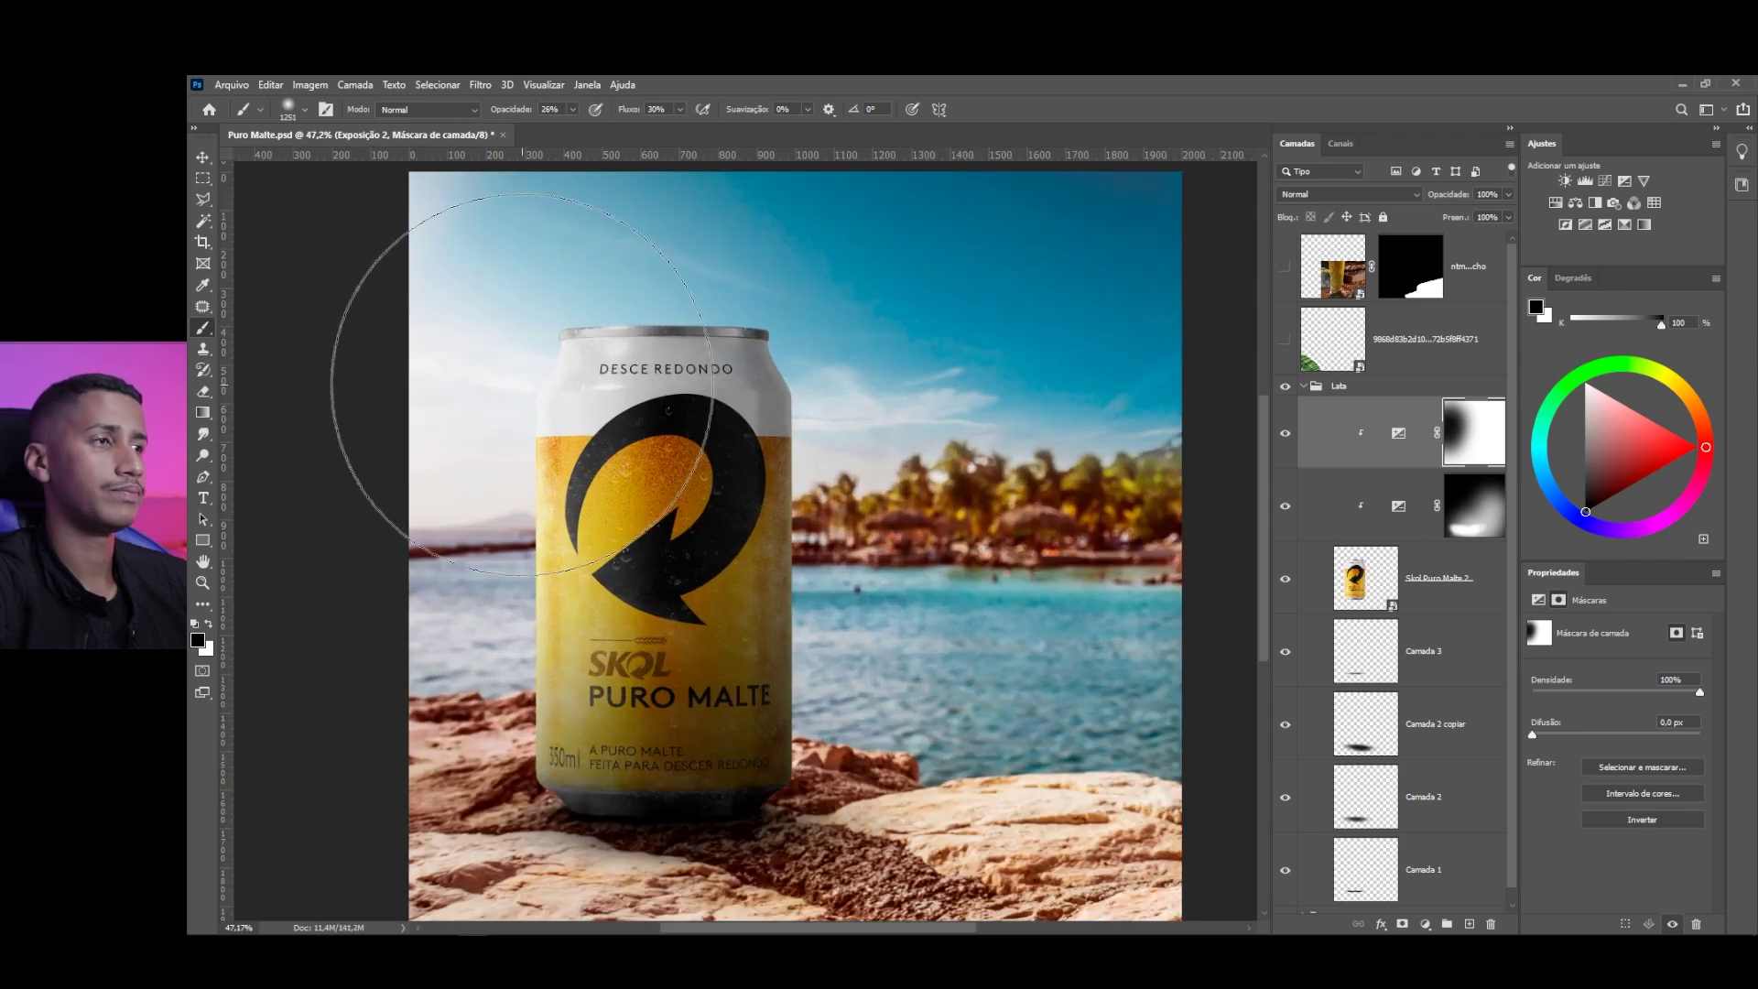
scroll(517, 424, "up", 2)
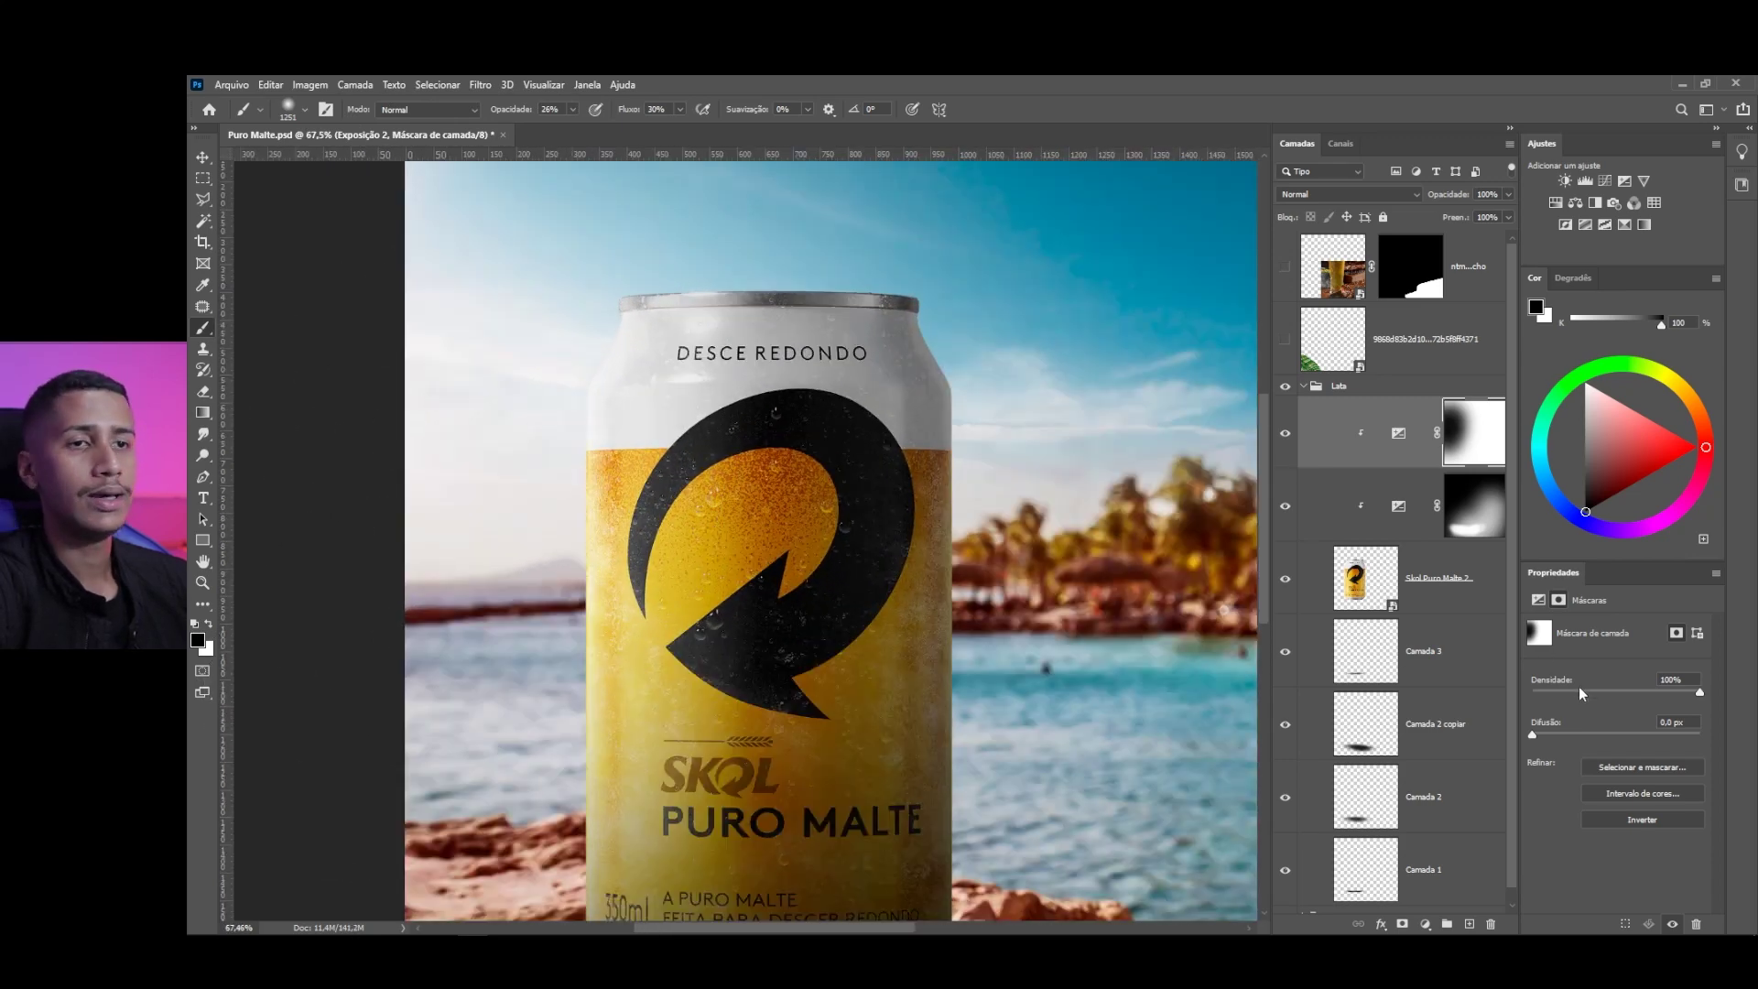
left_click(1398, 435)
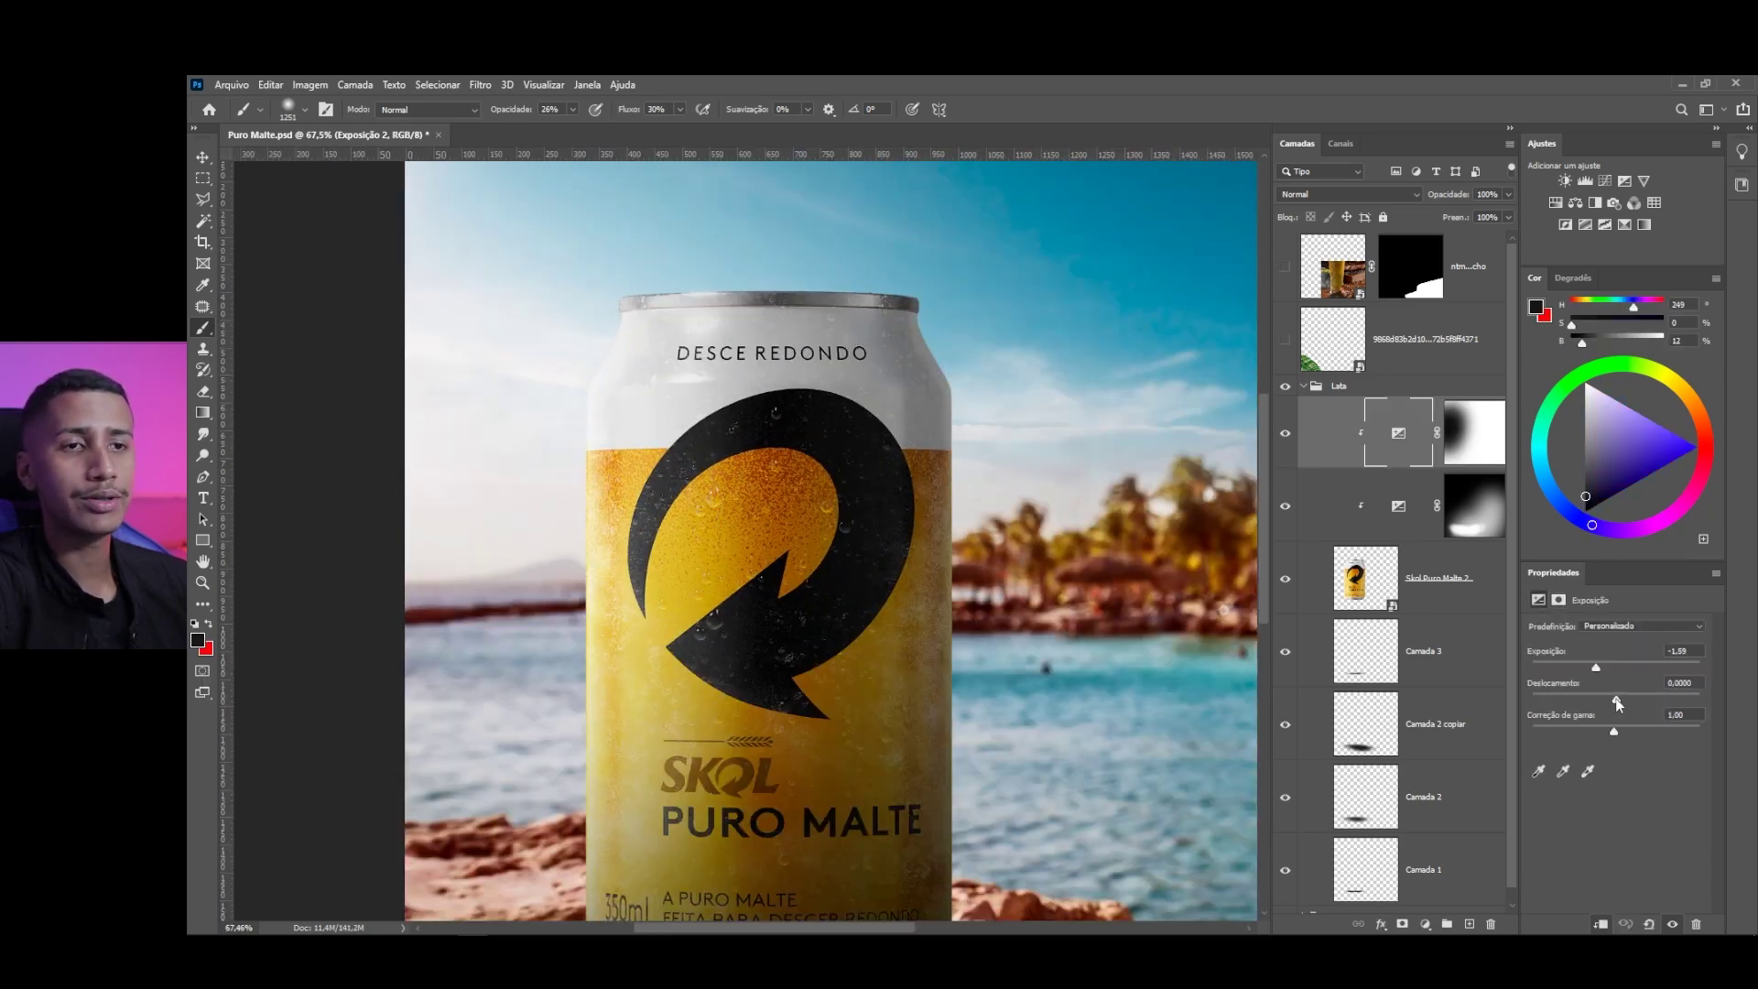
left_click_drag(1617, 703, 1612, 702)
left_click_drag(944, 693, 873, 438)
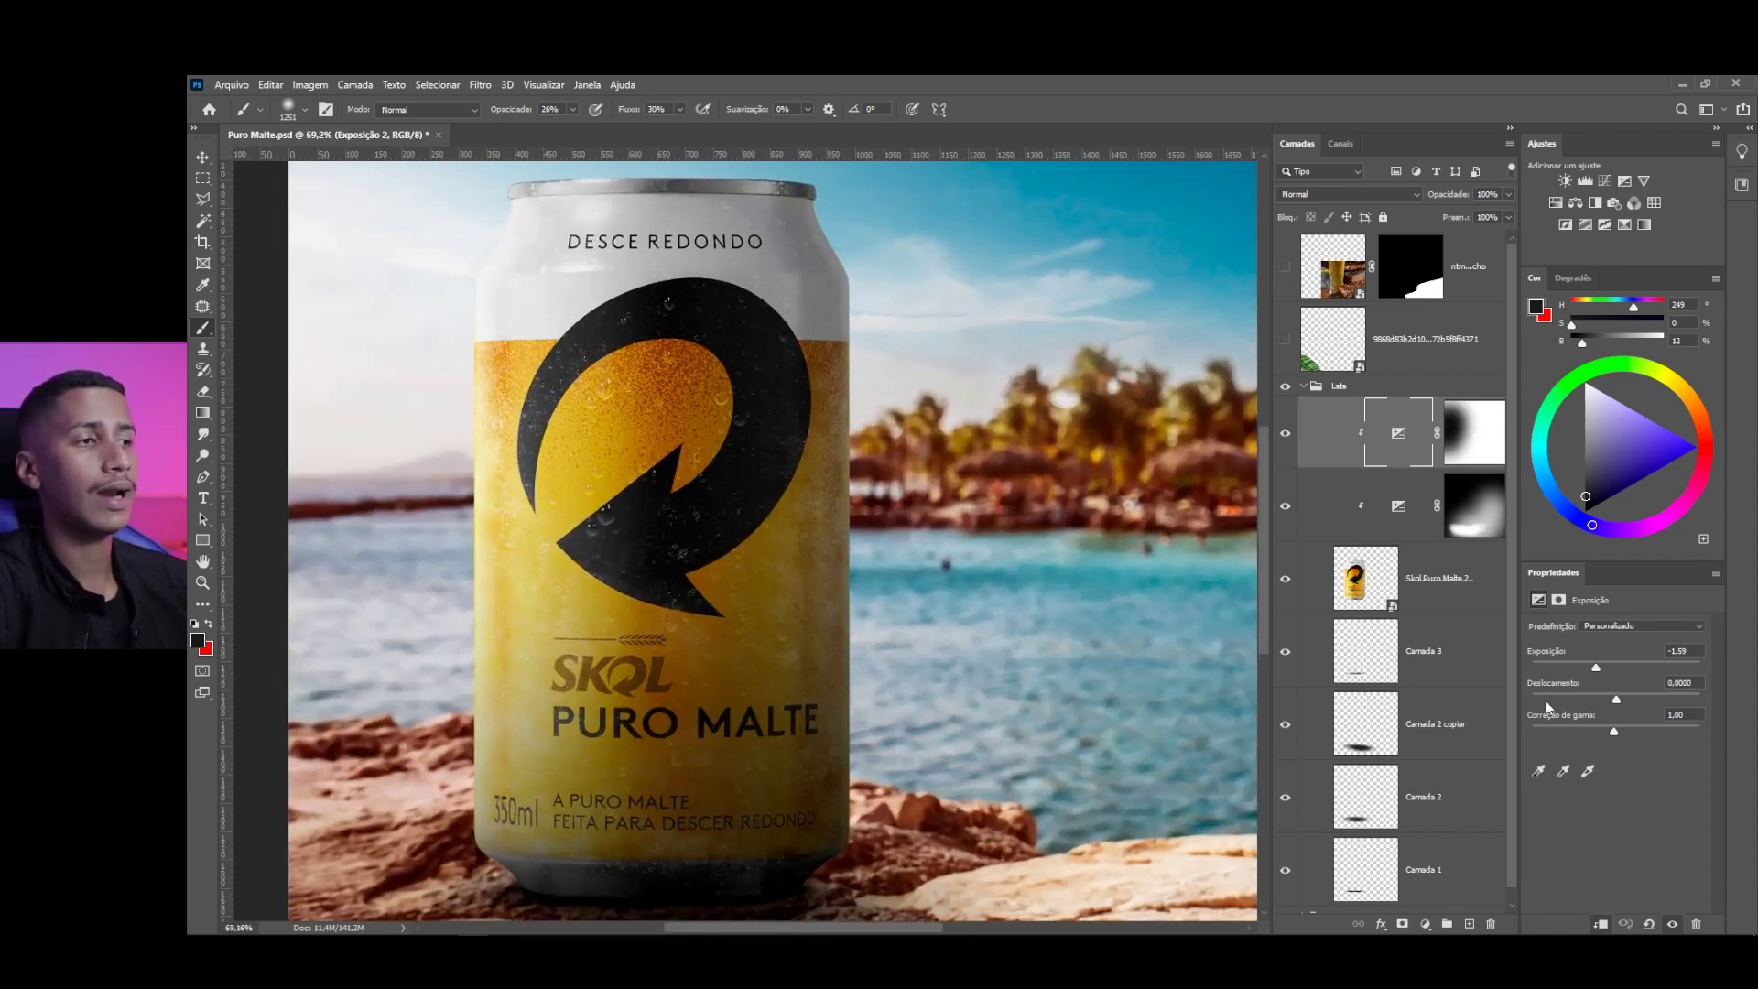
left_click_drag(1618, 703, 1618, 703)
Paint black on the second Exposure mask with resized soft brushes to lighten the can's metal base and lower left side
scroll(817, 793, "up", 2)
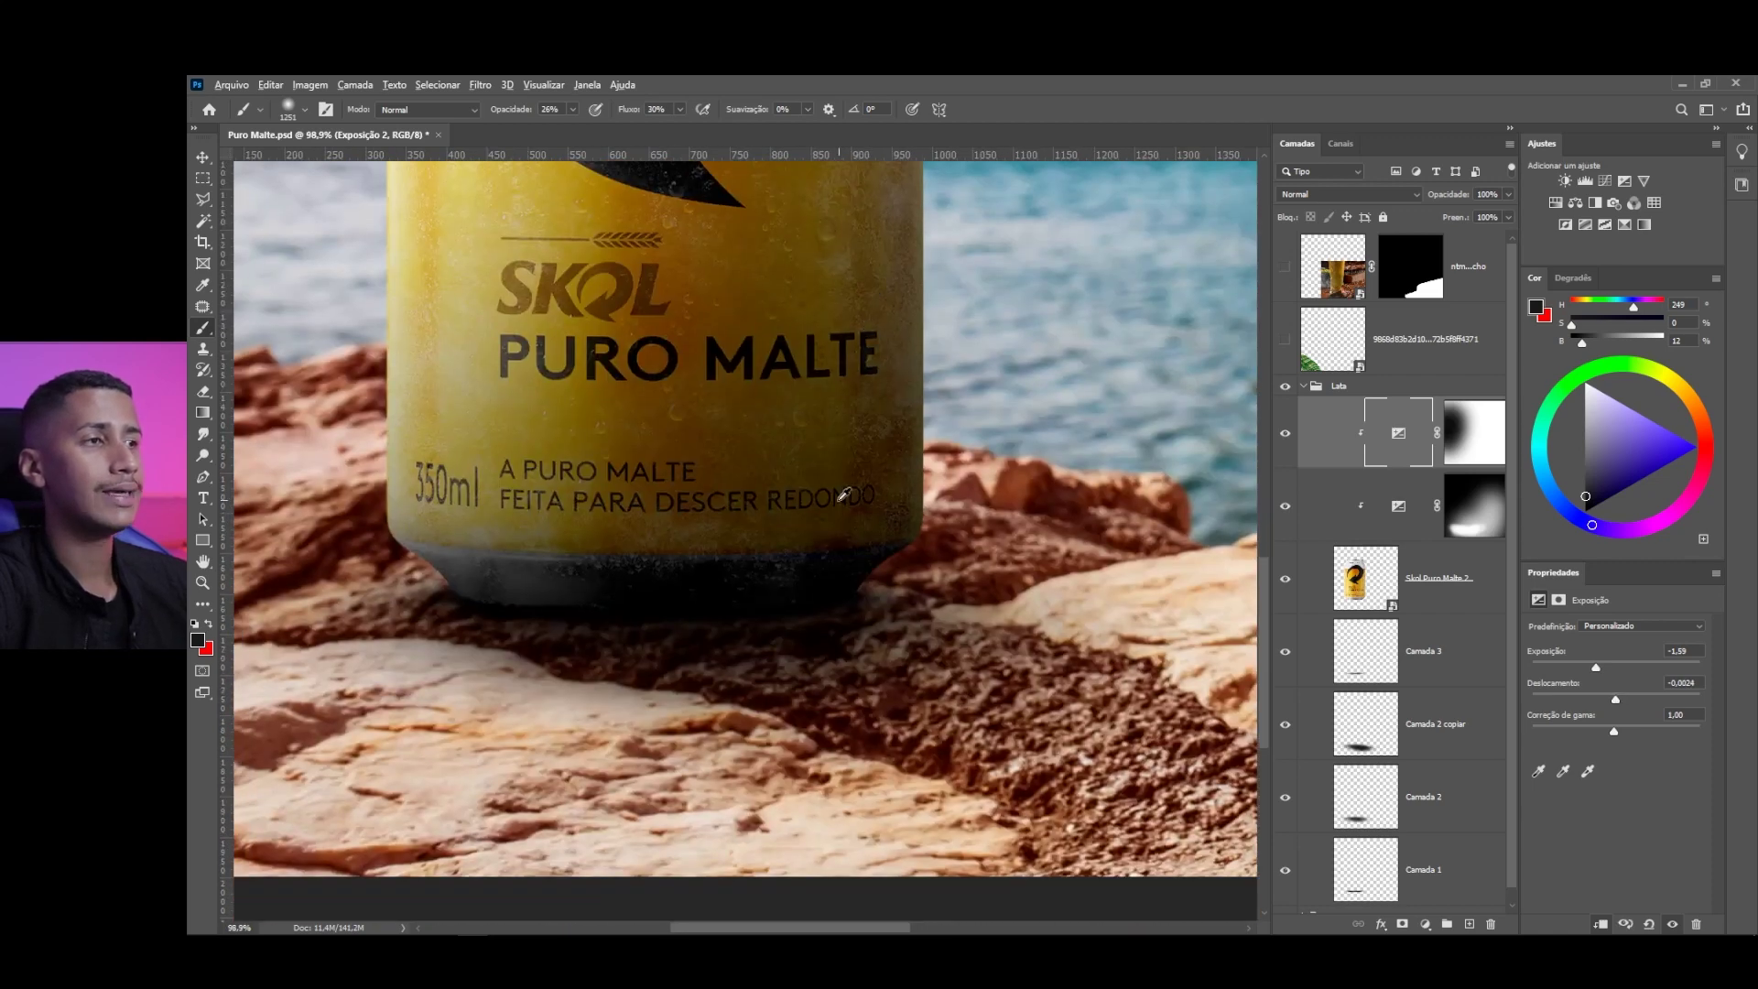
mouse_move(719, 531)
left_mouse_down()
mouse_move(743, 505)
mouse_move(696, 506)
left_mouse_up()
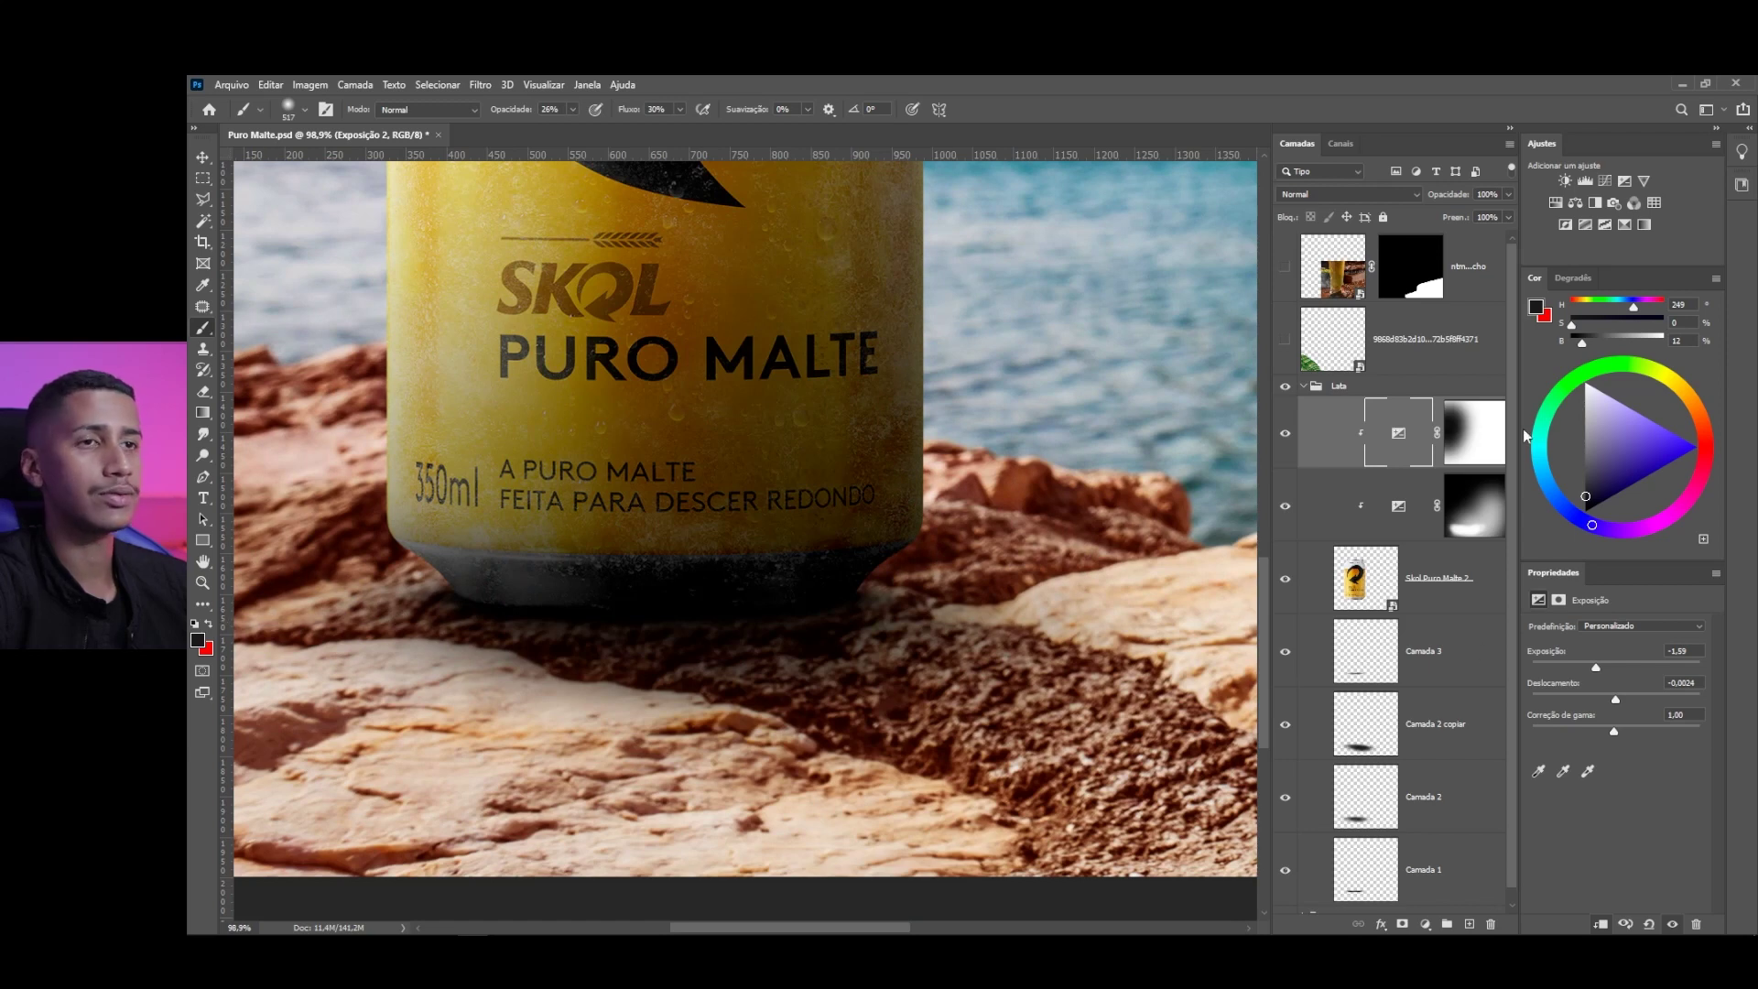
left_click(1493, 445)
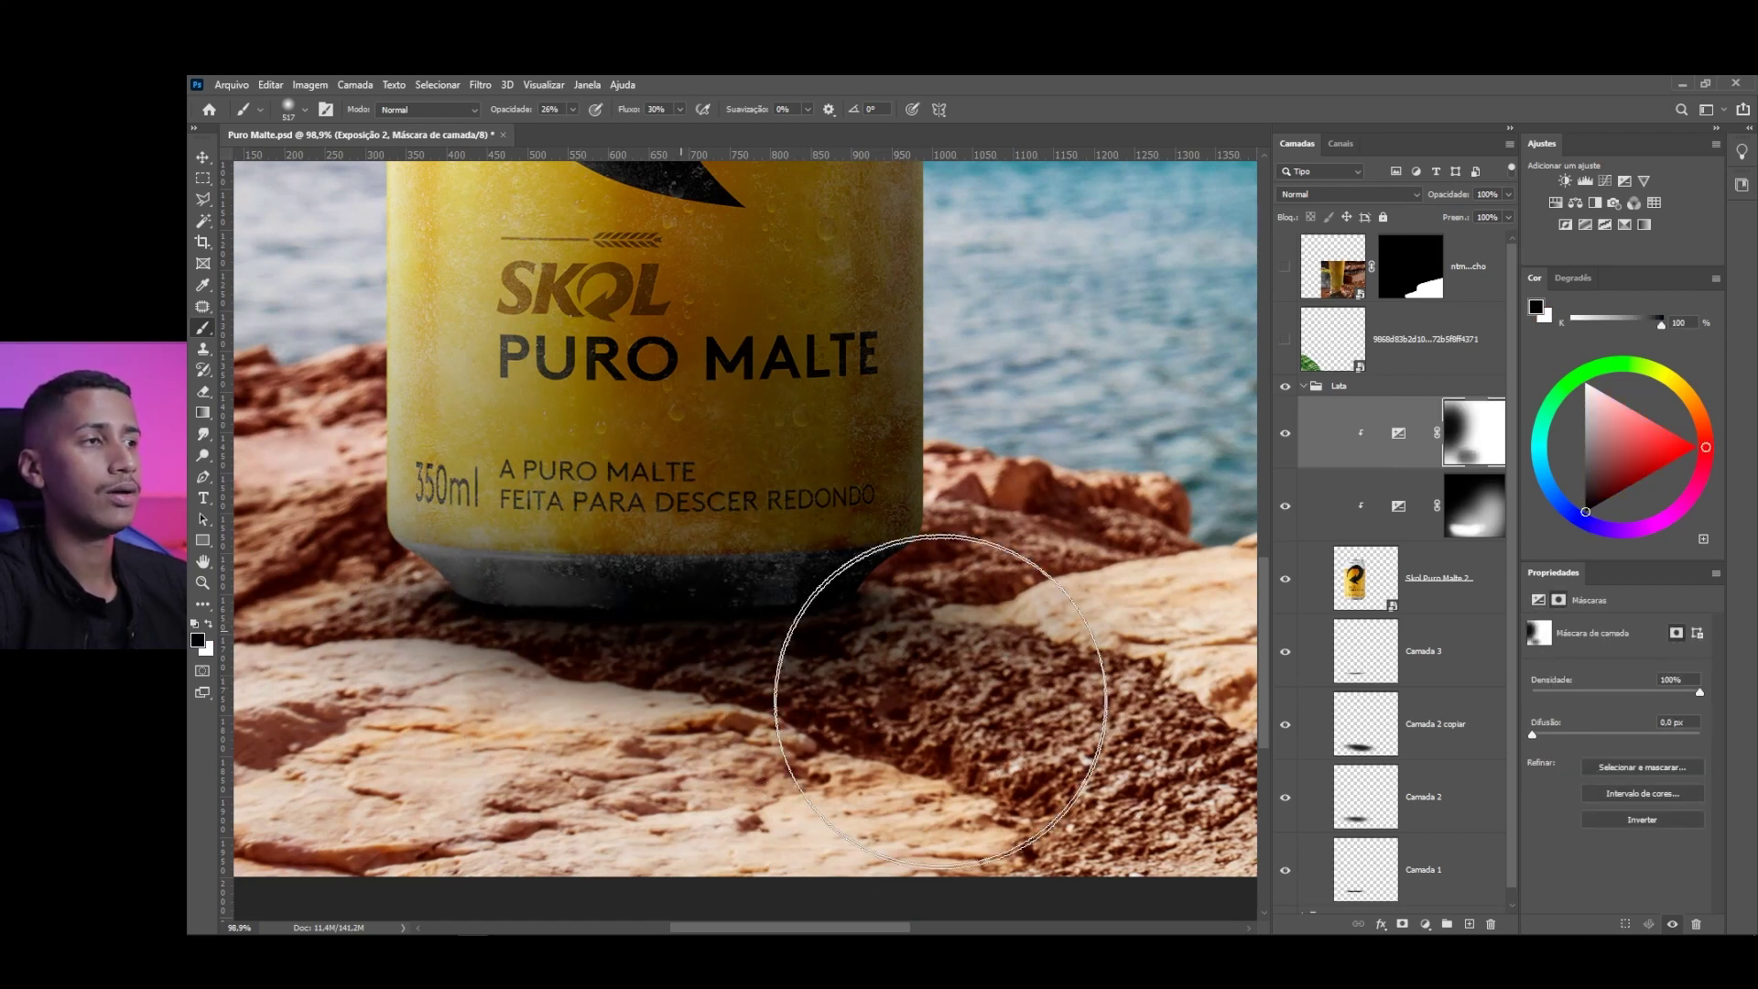
scroll(920, 729, "down", 5)
scroll(449, 675, "up", 3)
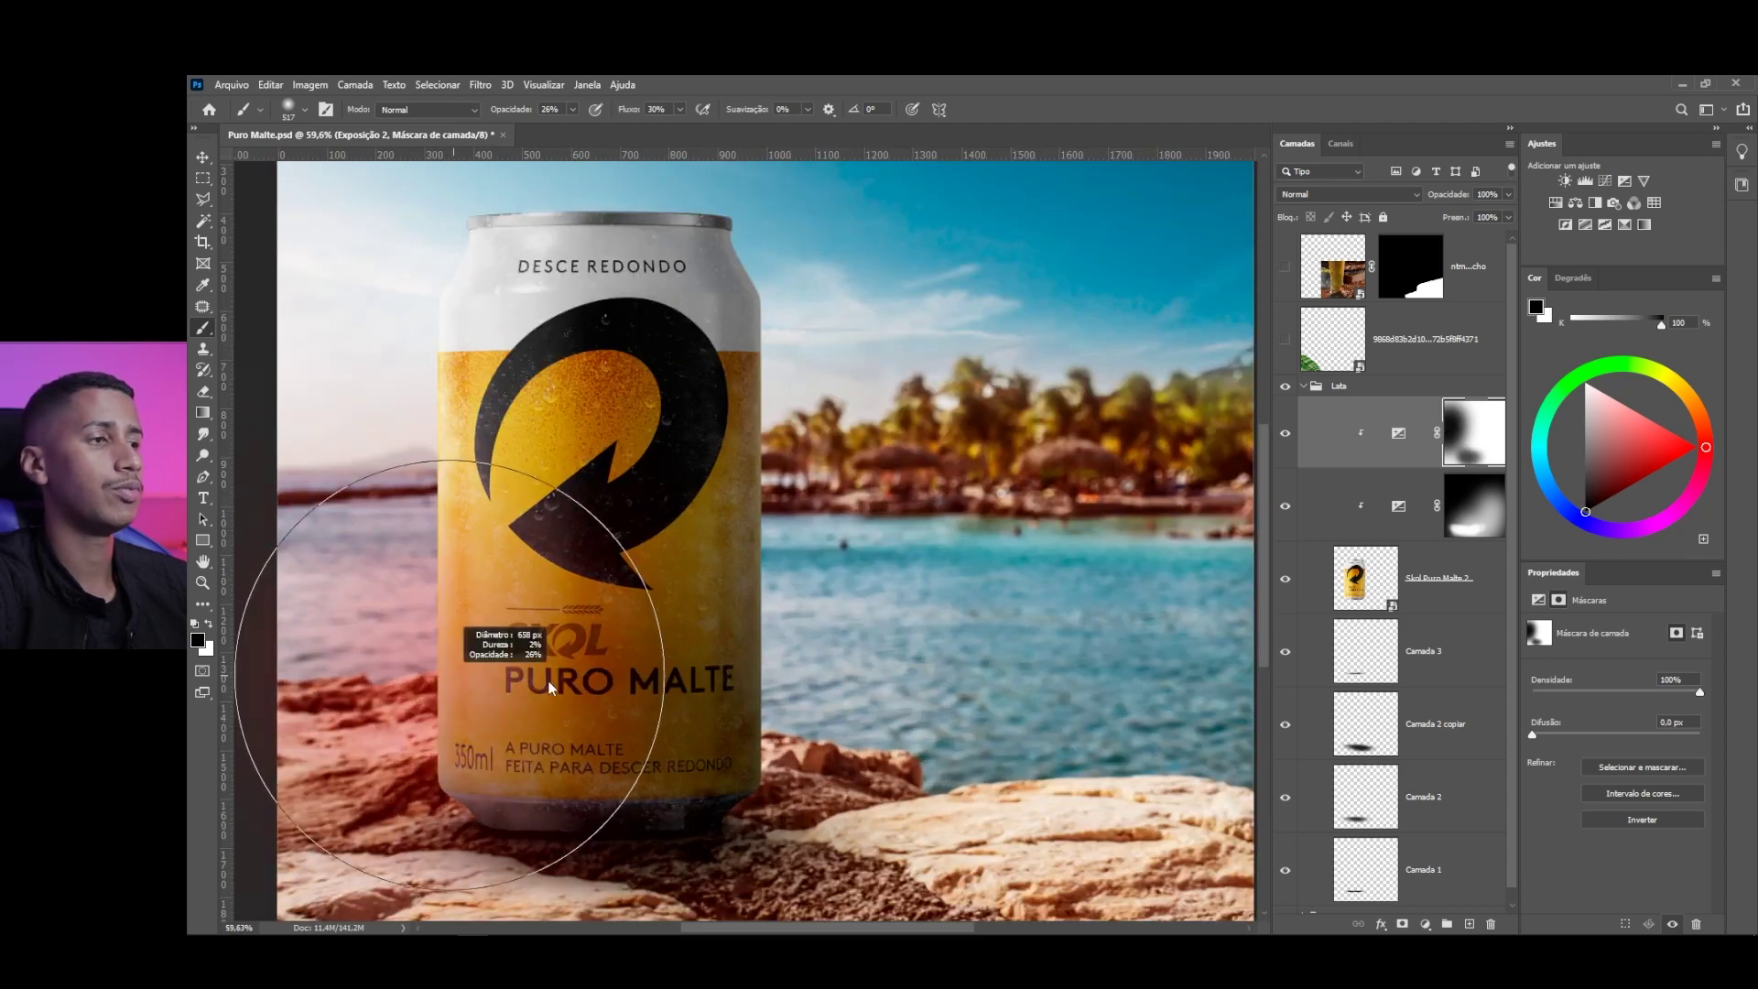
scroll(531, 508, "down", 2)
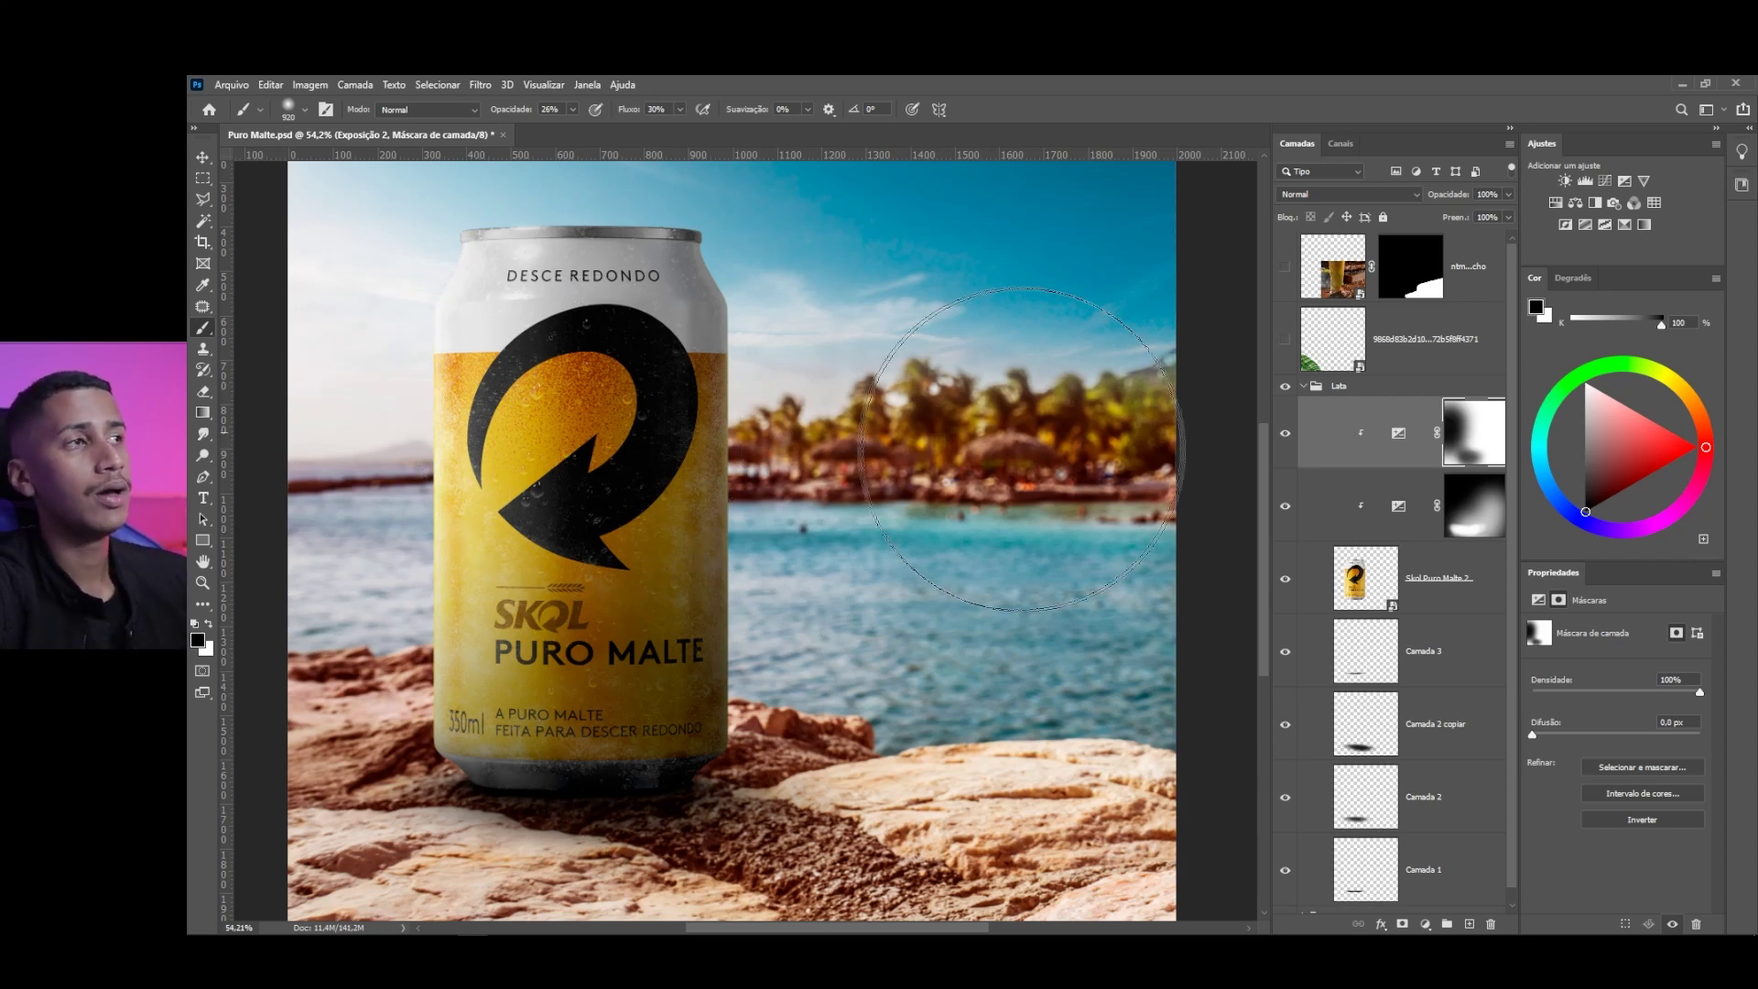
Raise the brush opacity and flow to 100%, try black strokes on the mask over the can, and undo them
left_click(573, 109)
left_click_drag(583, 137, 641, 135)
left_click_drag(556, 861, 706, 785)
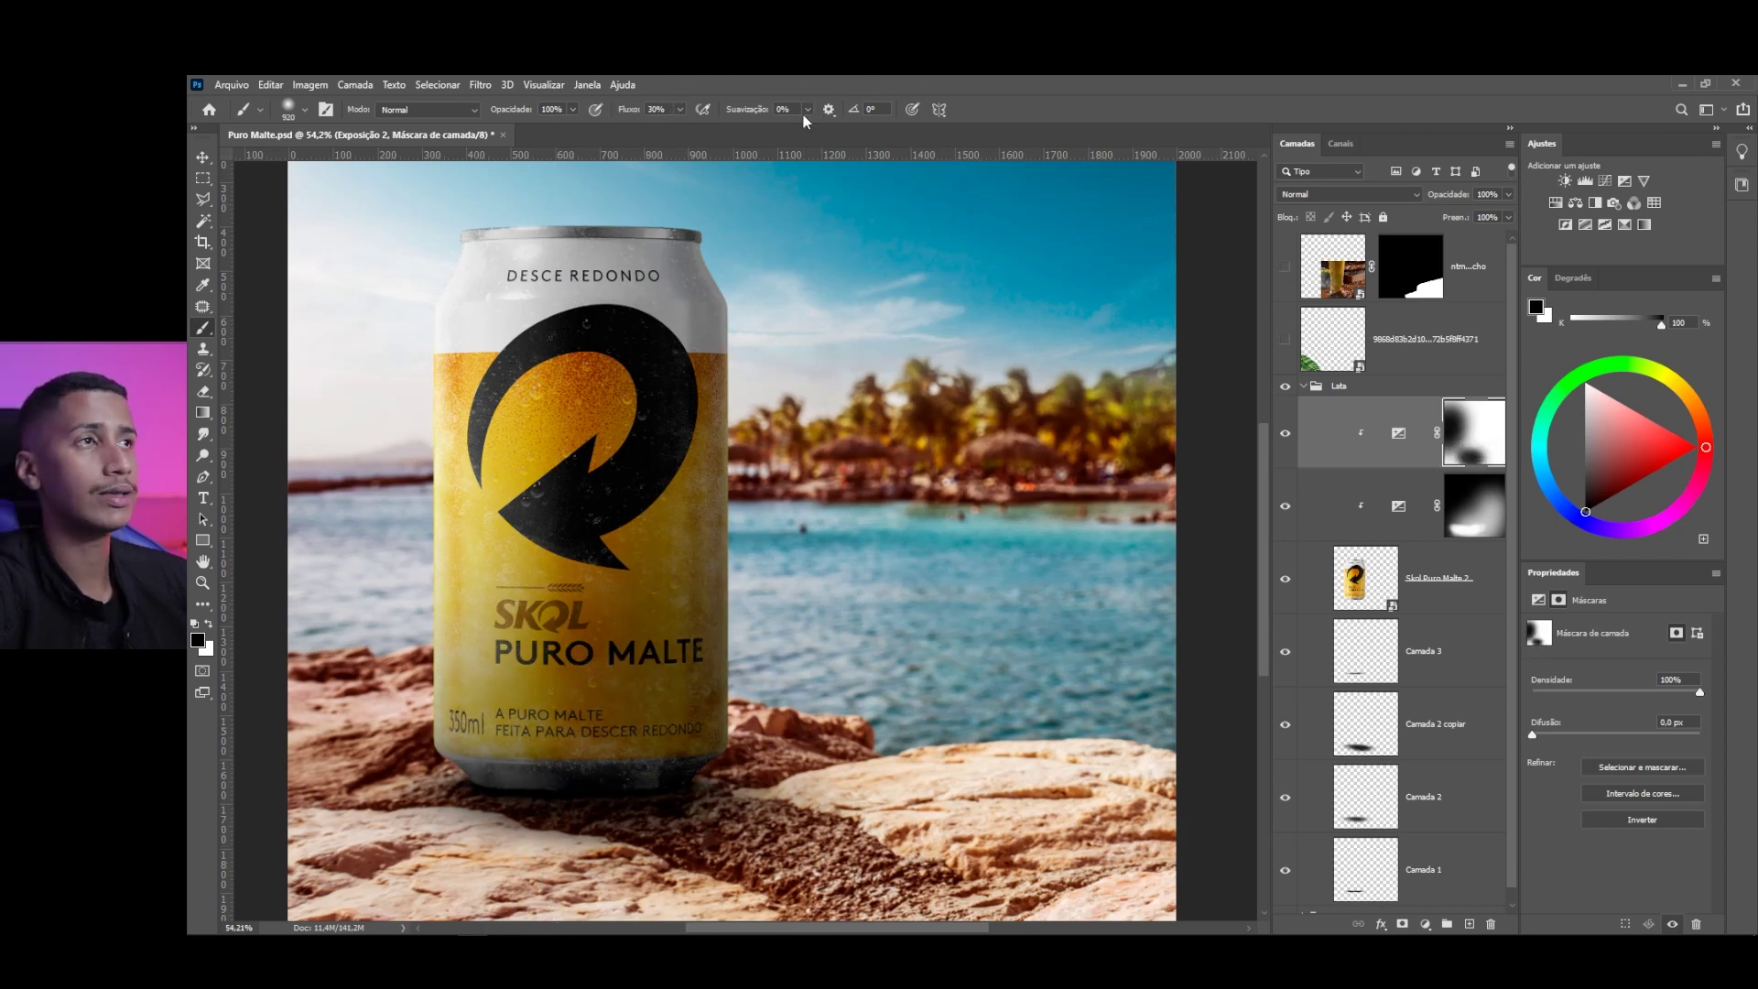
left_click(680, 109)
left_click_drag(679, 127, 750, 372)
mouse_move(452, 827)
left_mouse_down()
mouse_move(568, 715)
mouse_move(687, 513)
left_mouse_up()
key("ctrl+z")
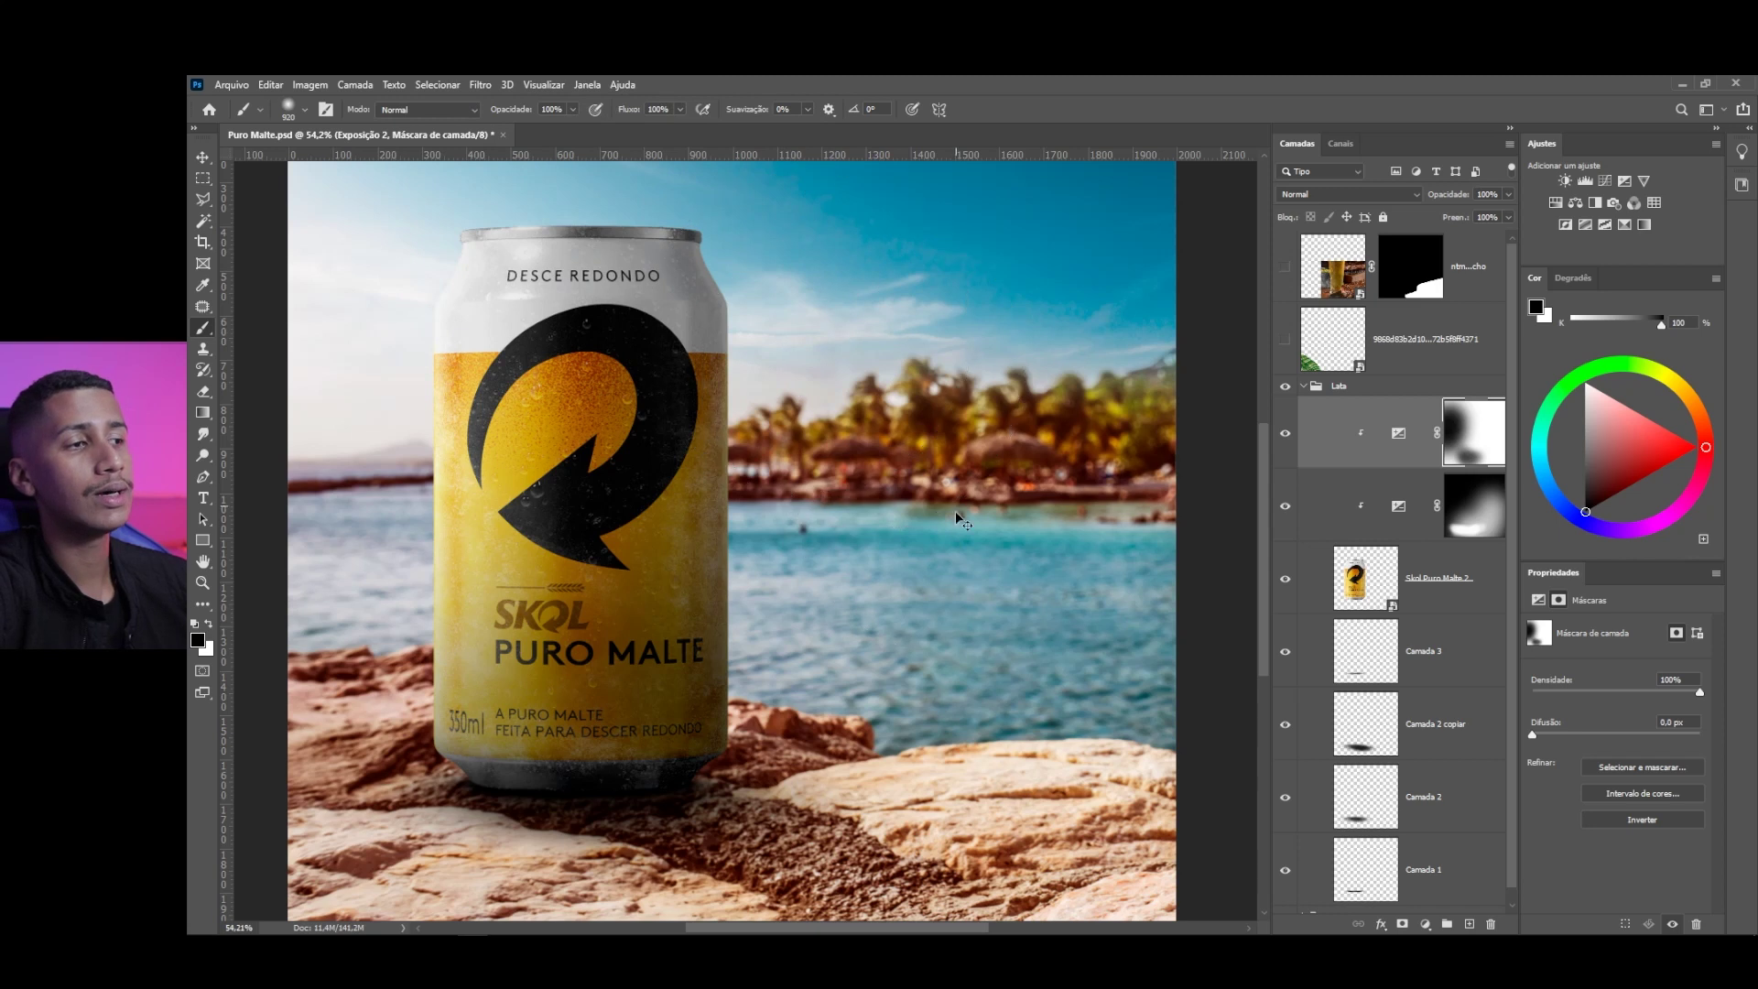
Set the brush opacity to 30% and its flow to 30%
left_click(552, 107)
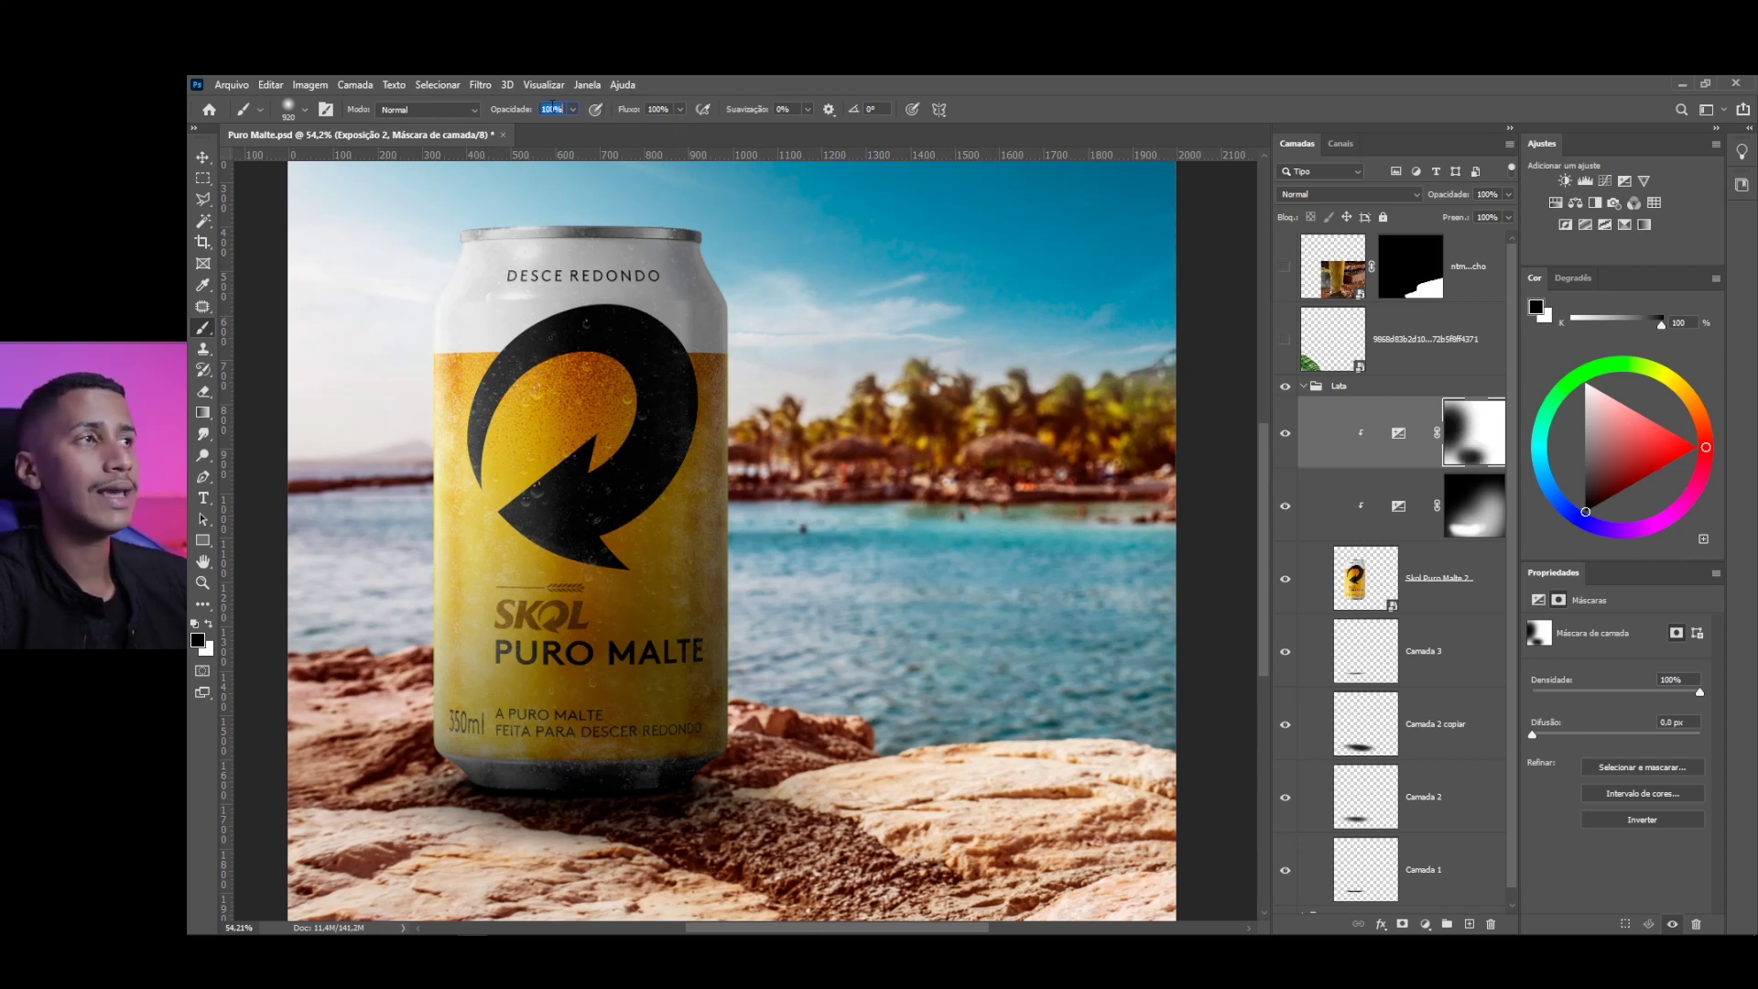
type("30")
key("Tab")
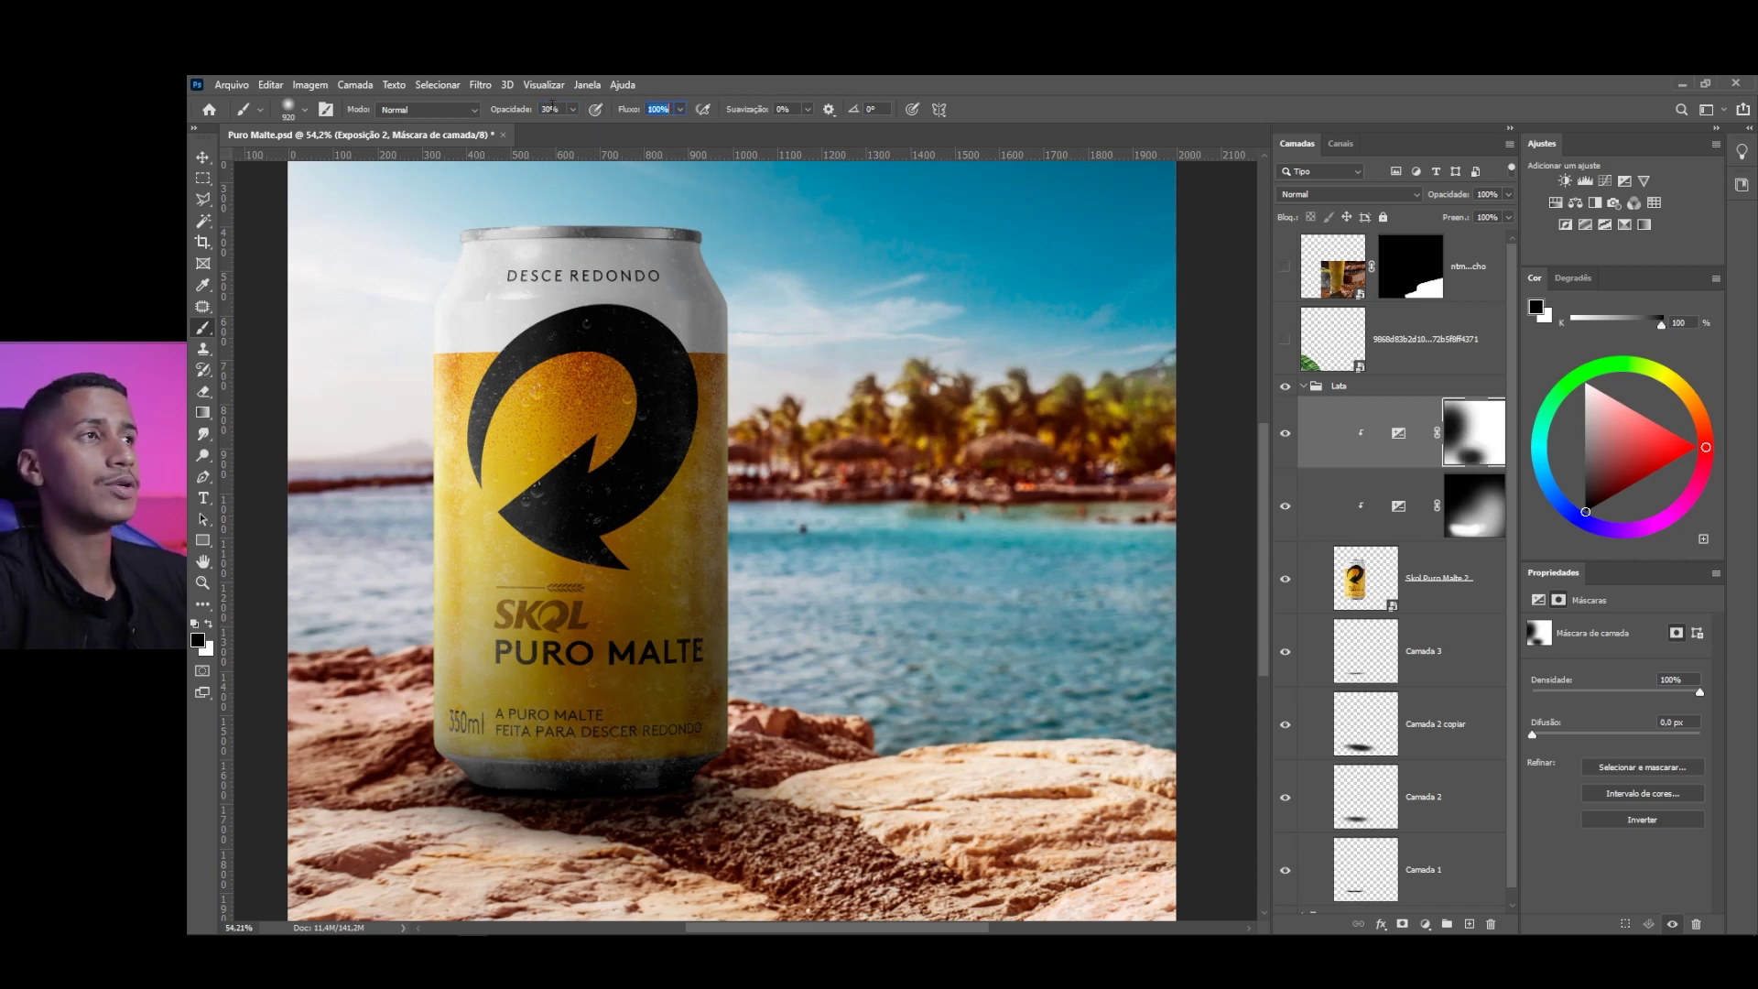
type("35")
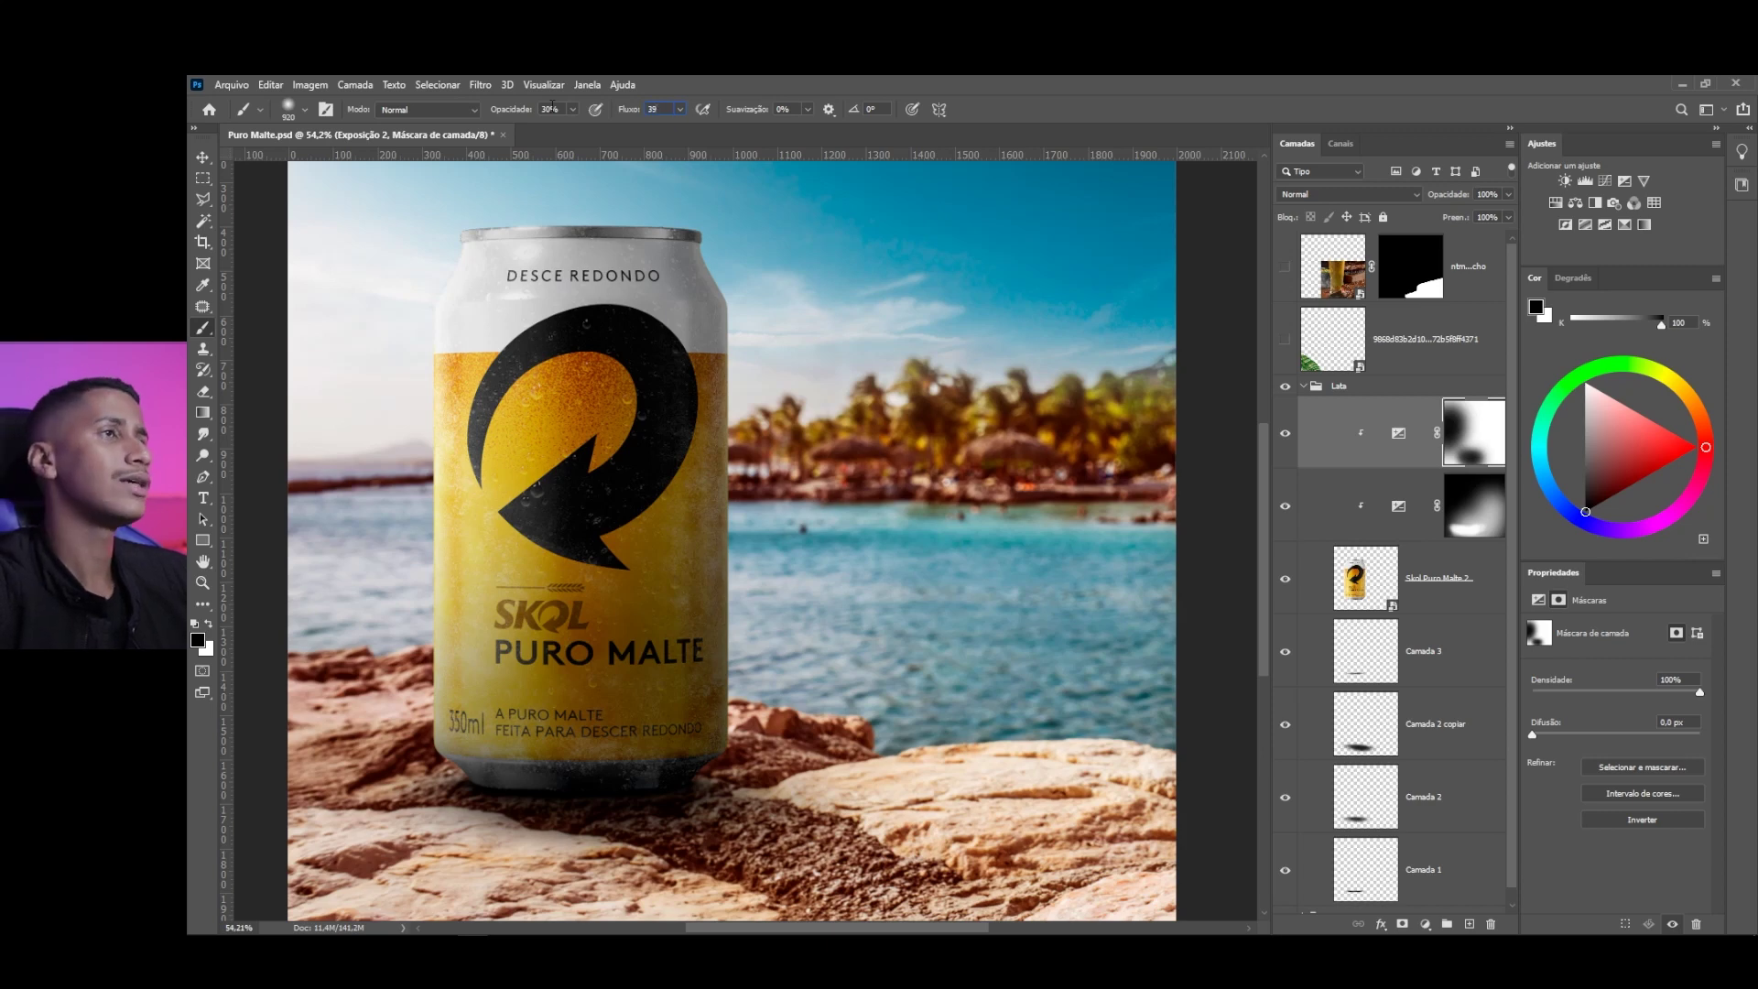
key("Return")
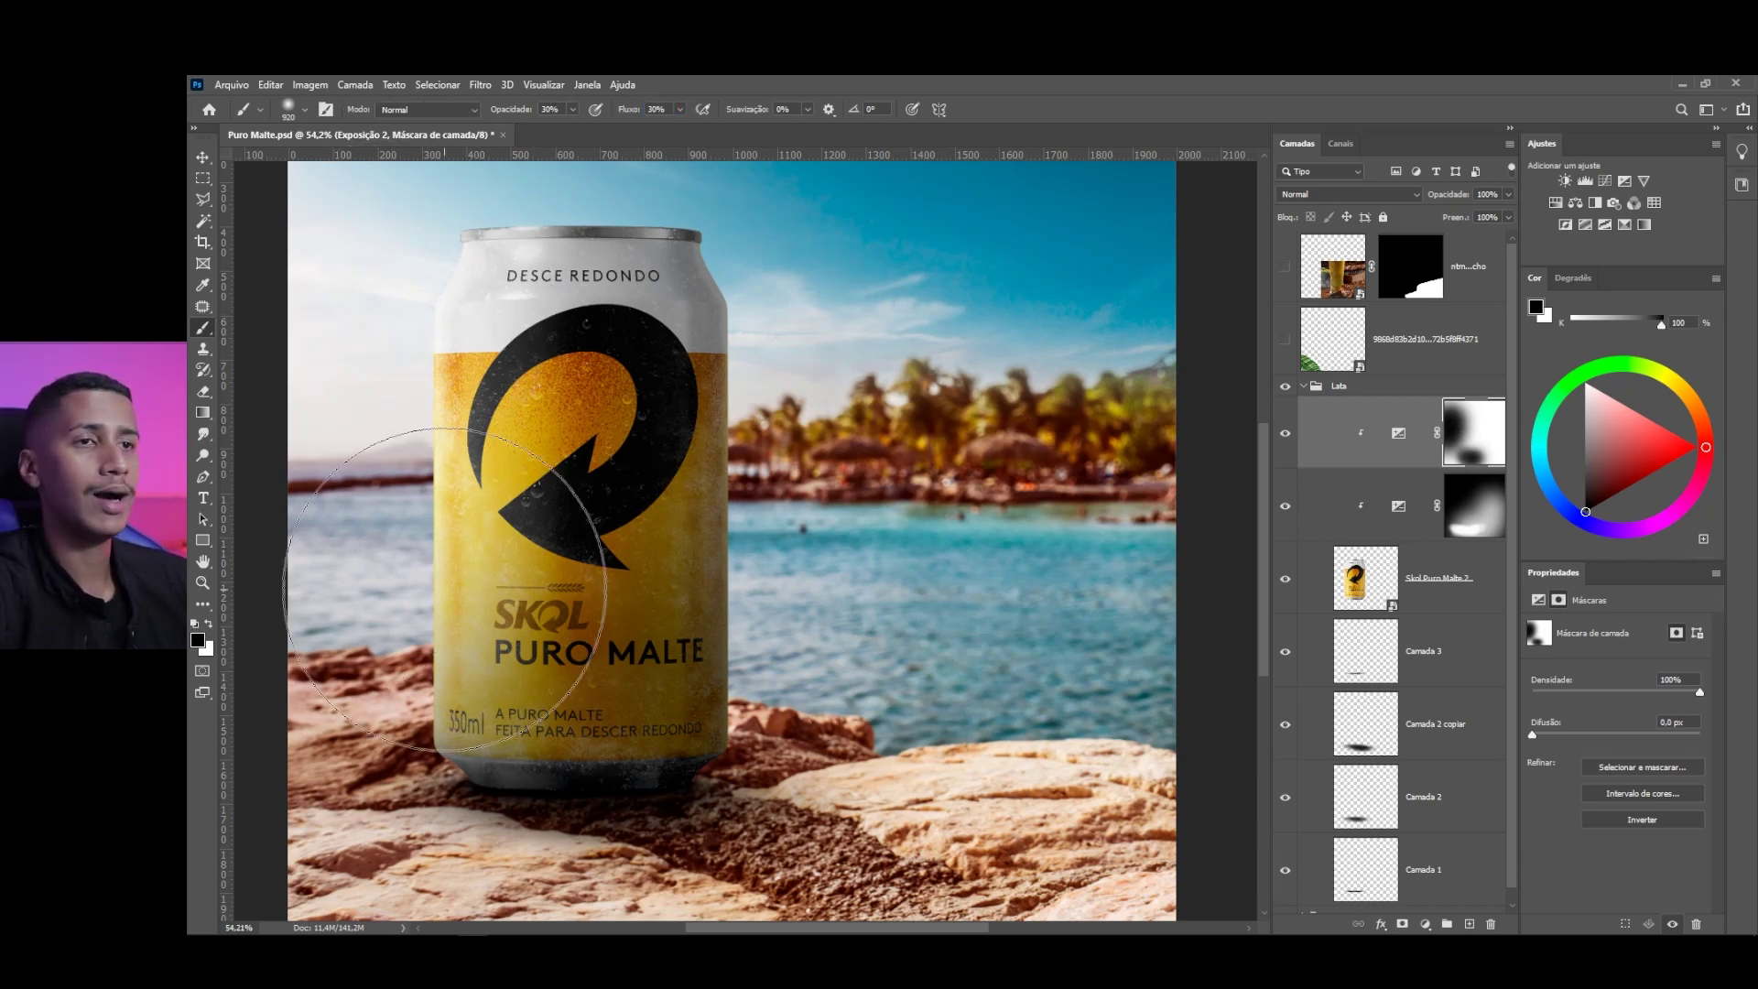
Add another Exposure adjustment above the can's existing ones, clip it to the can, and set exposure to -1,27 and offset to -0,0075
key("ctrl+minus")
key("ctrl+minus")
key("ctrl+minus")
key("ctrl+0")
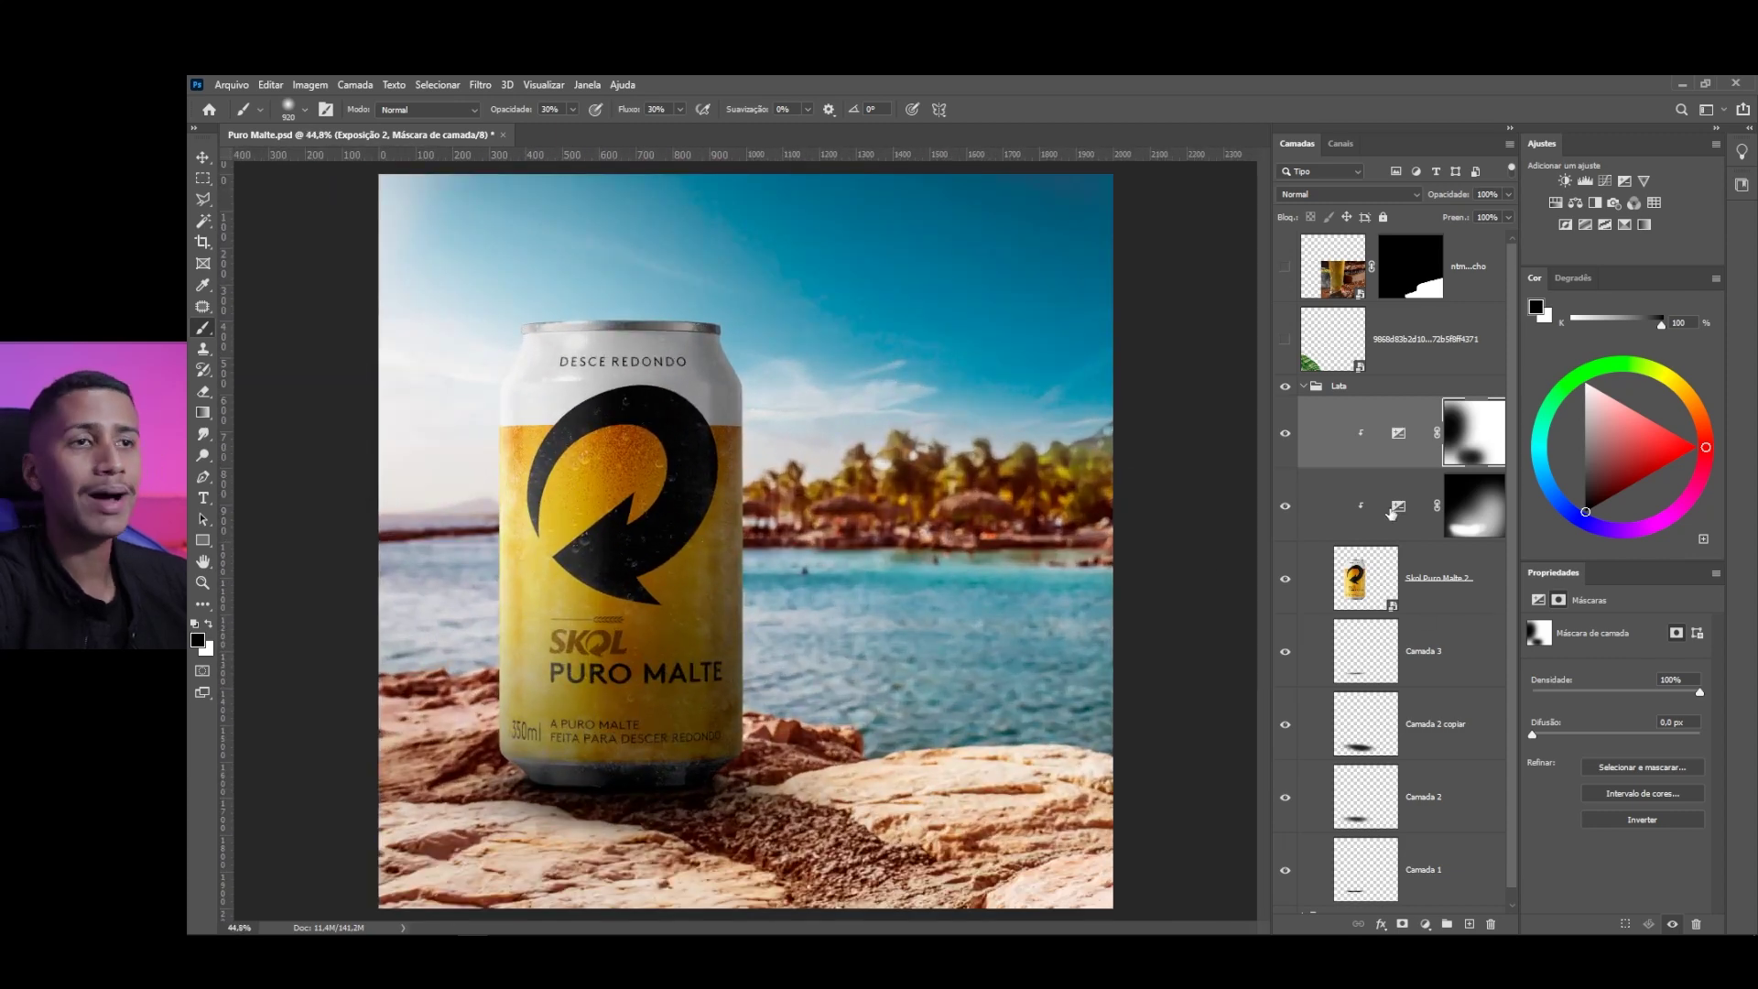
left_click(1408, 436)
left_click(1428, 929)
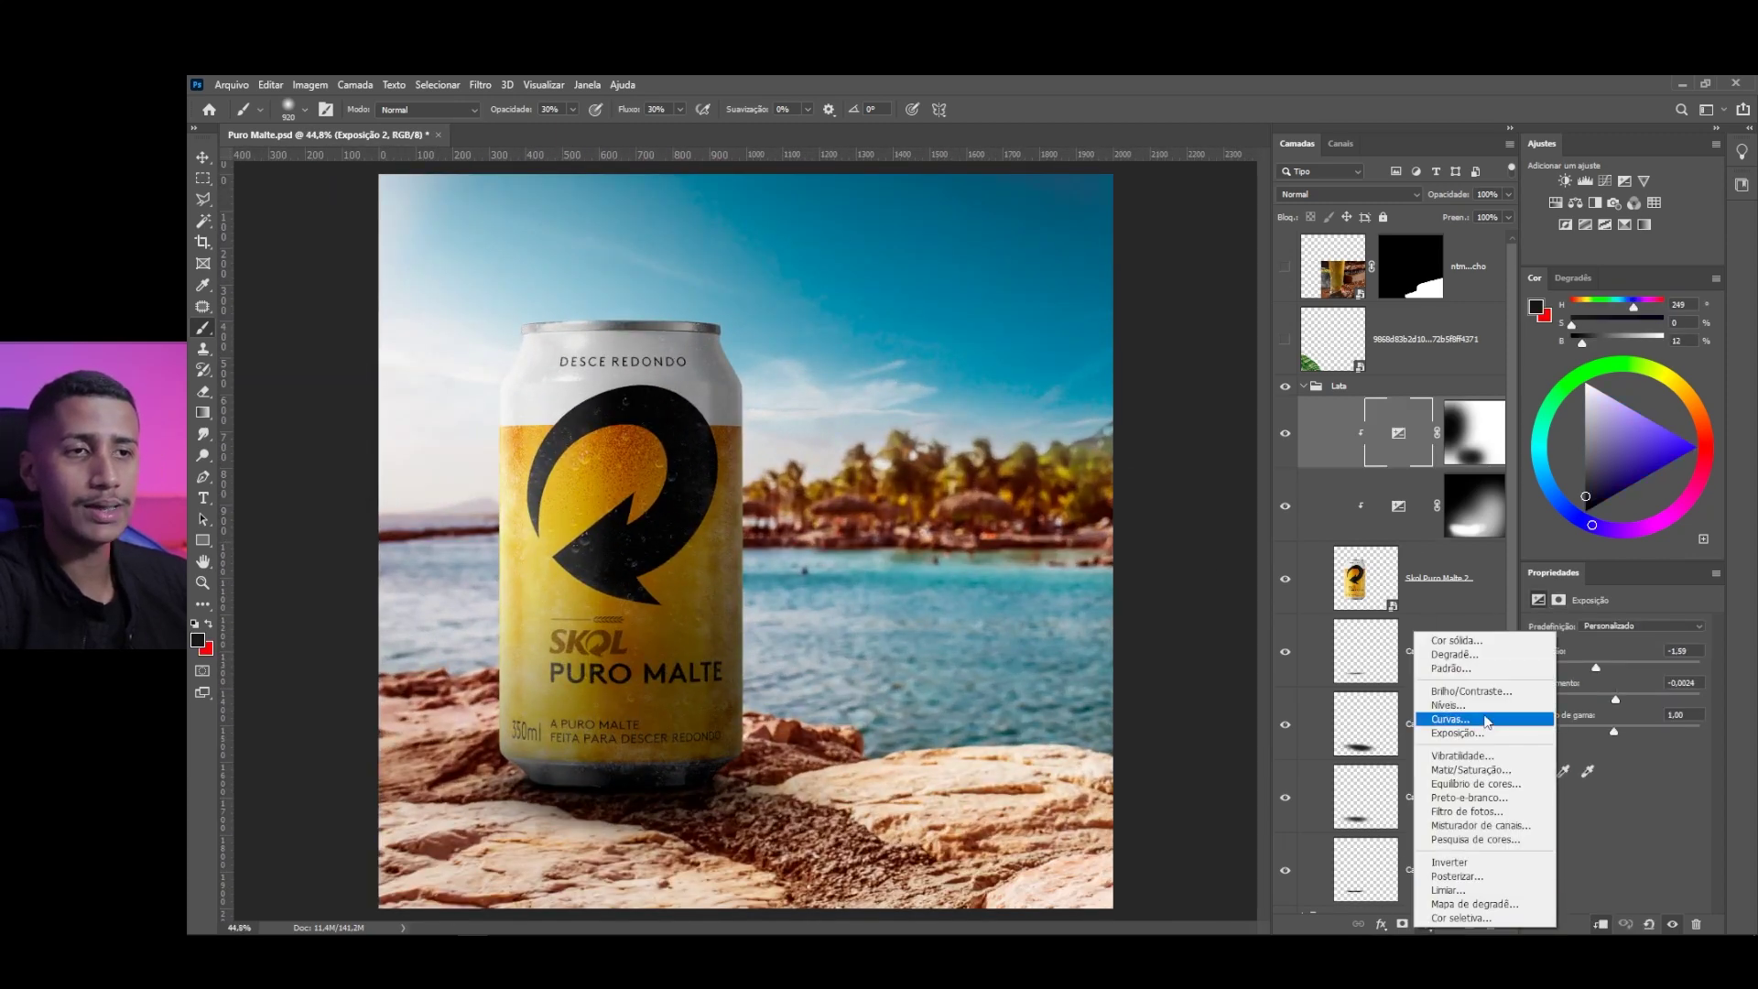
left_click(1477, 735)
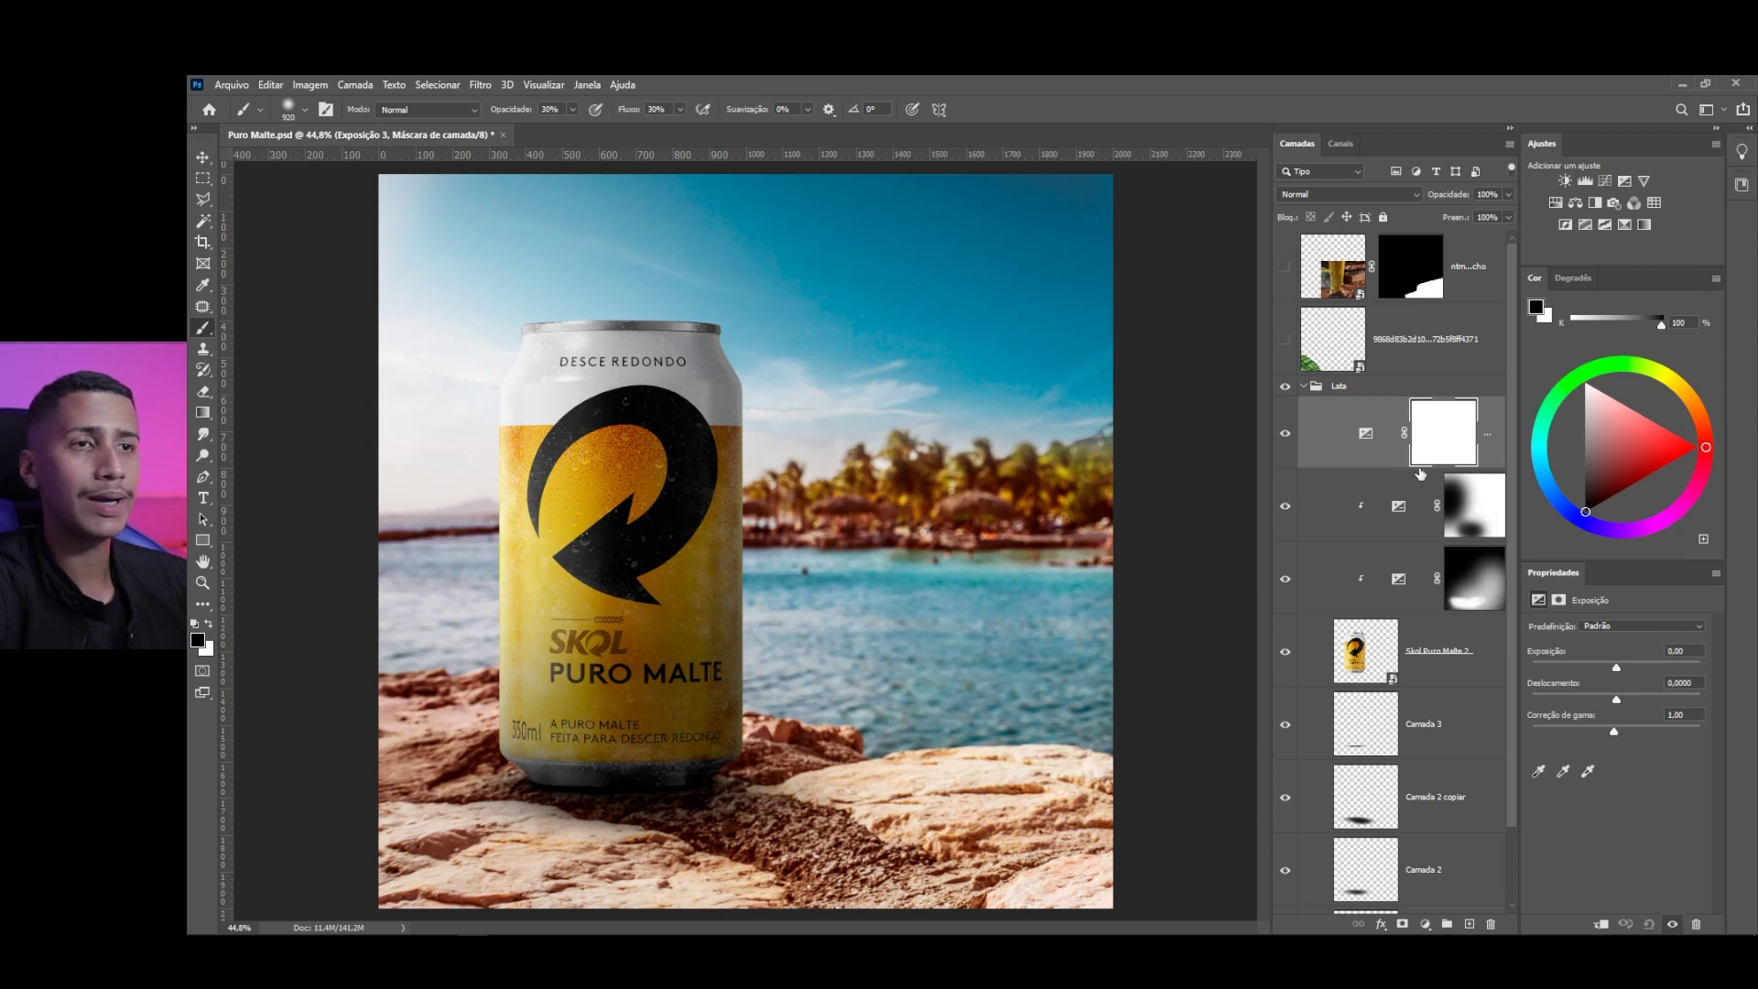
left_click(1342, 434)
left_click(1365, 469, "alt")
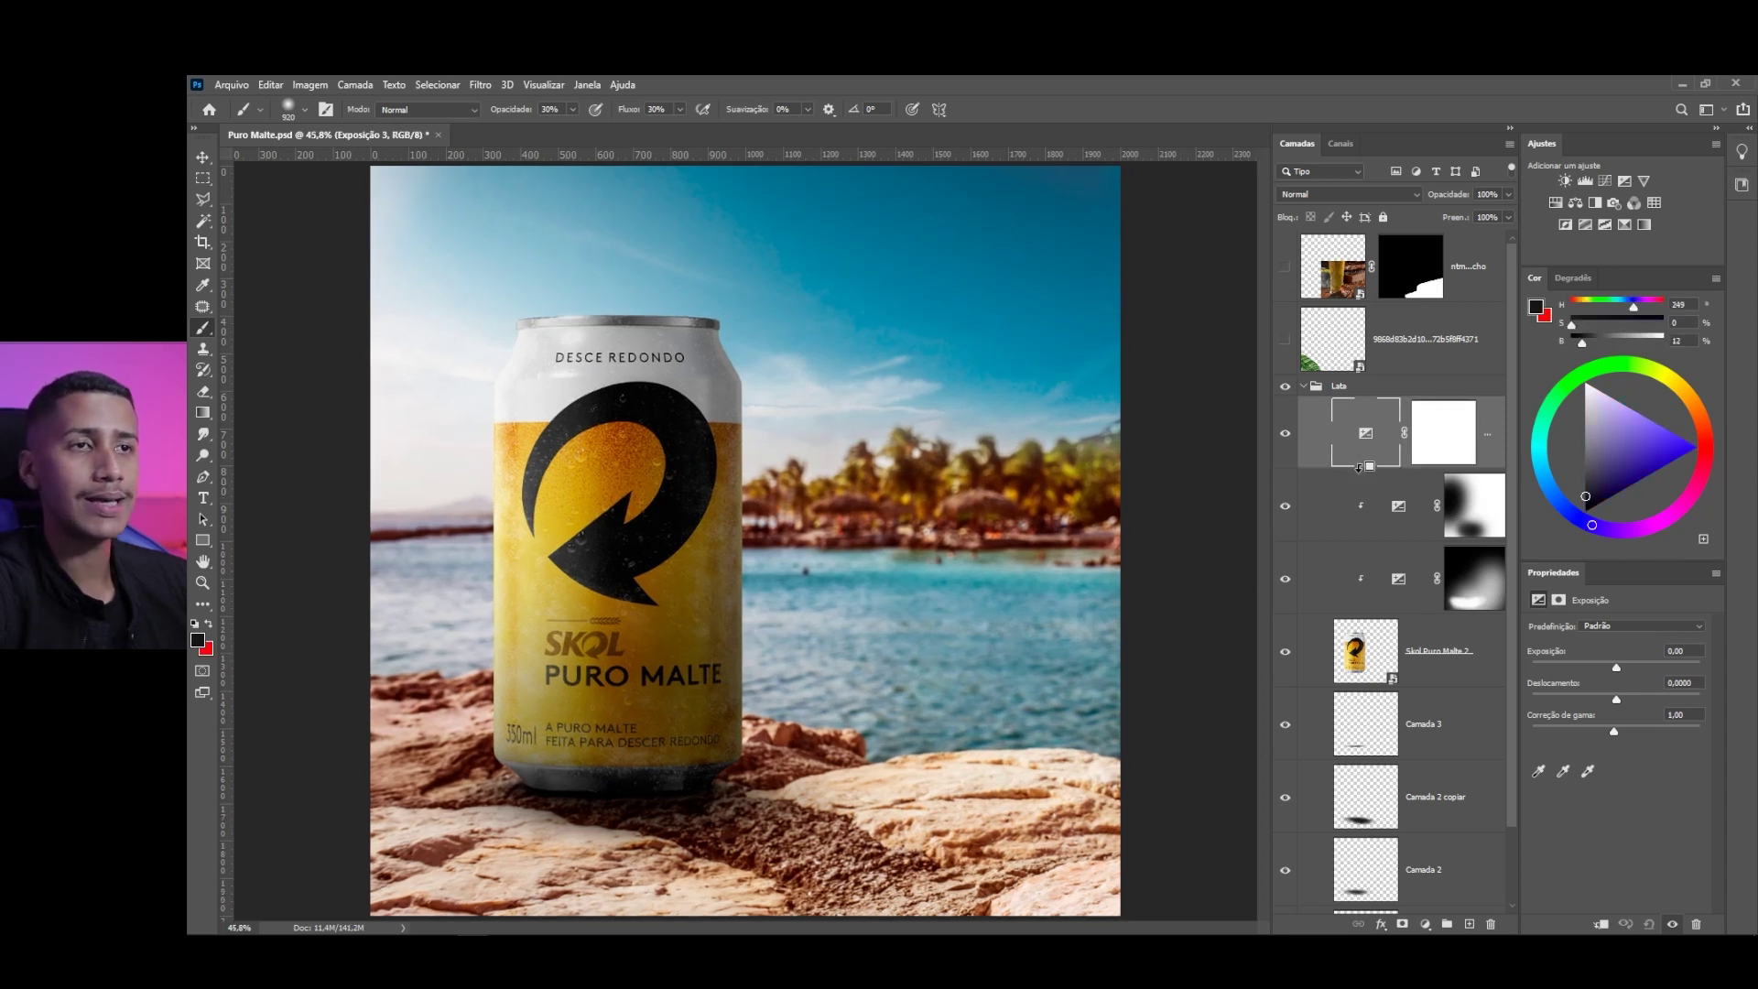
left_click_drag(1616, 665, 1614, 703)
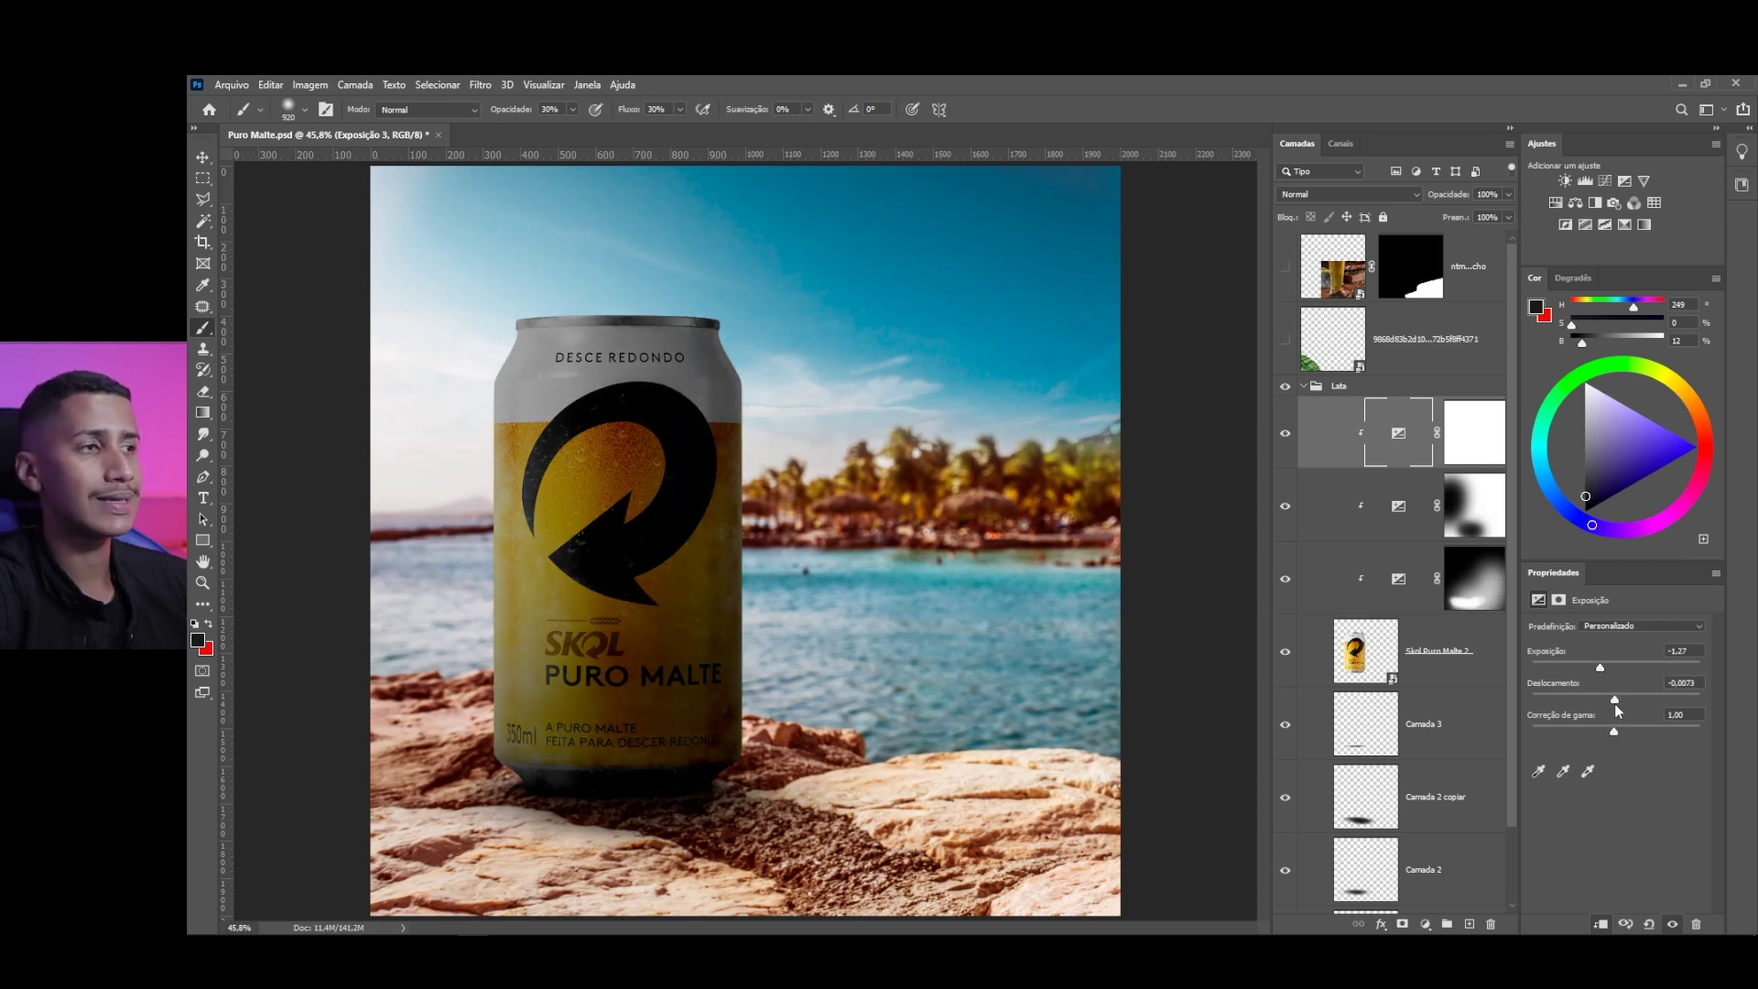
Invert the new Exposure layer's mask to black and paint white along the can's right side to darken it
left_click(1456, 448)
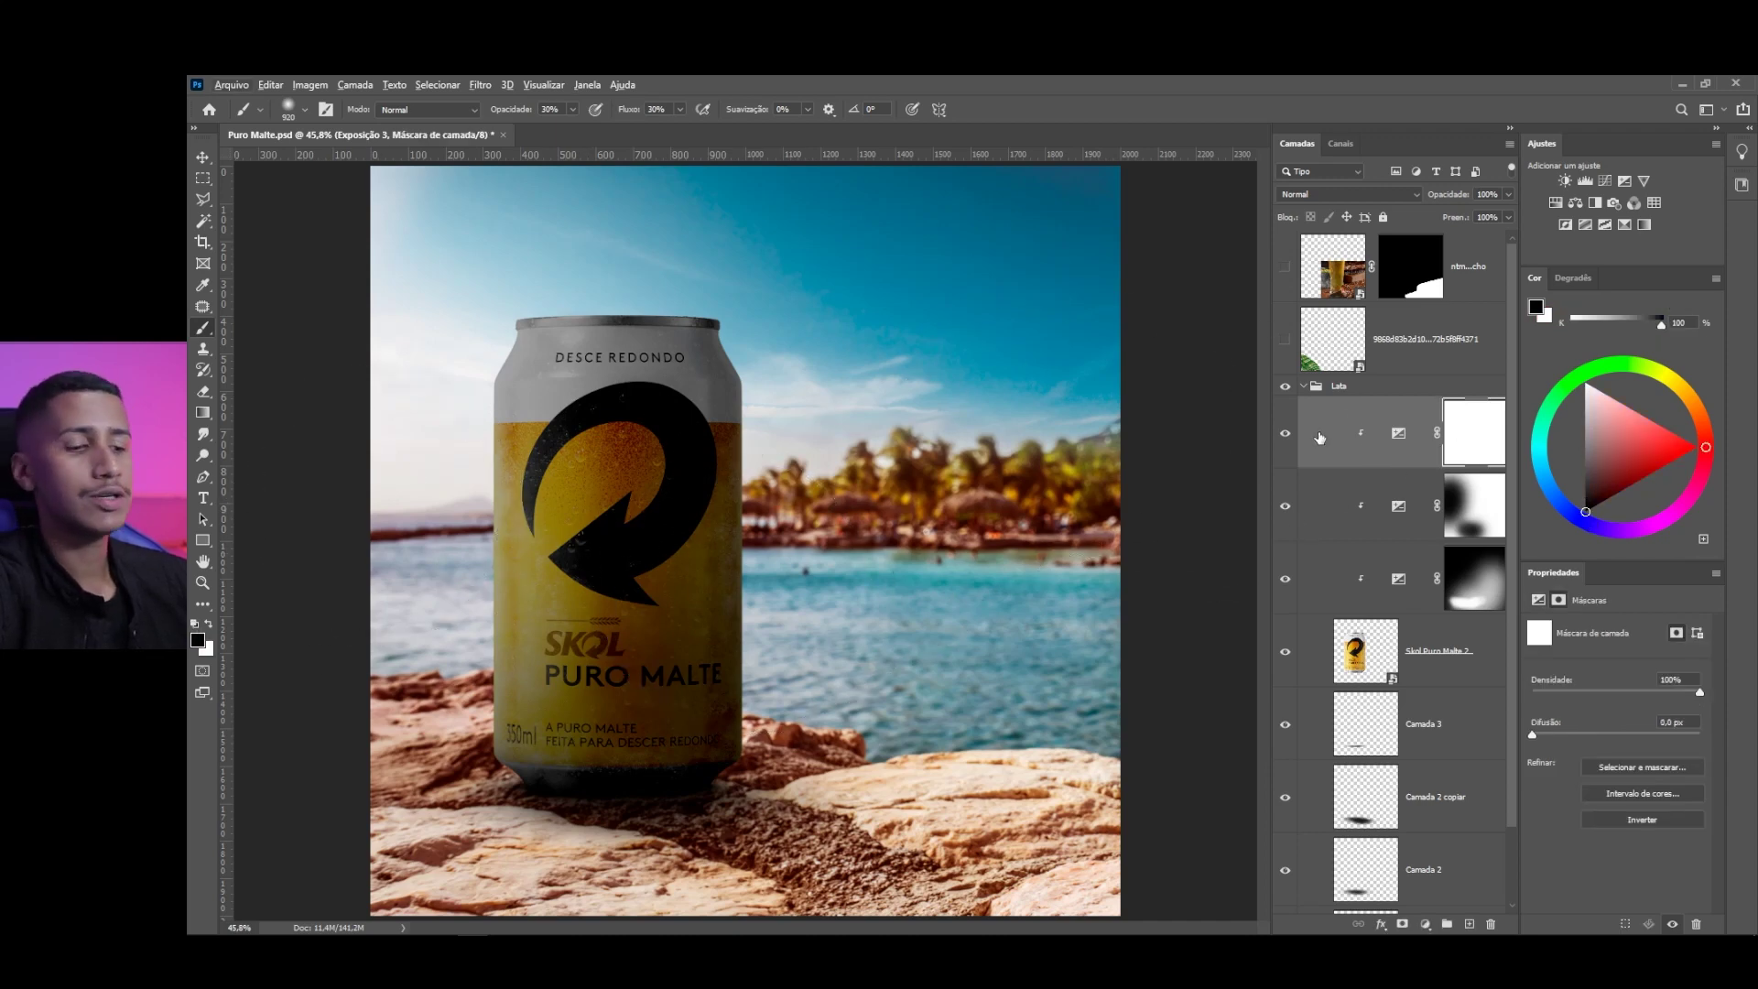
key("ctrl+i")
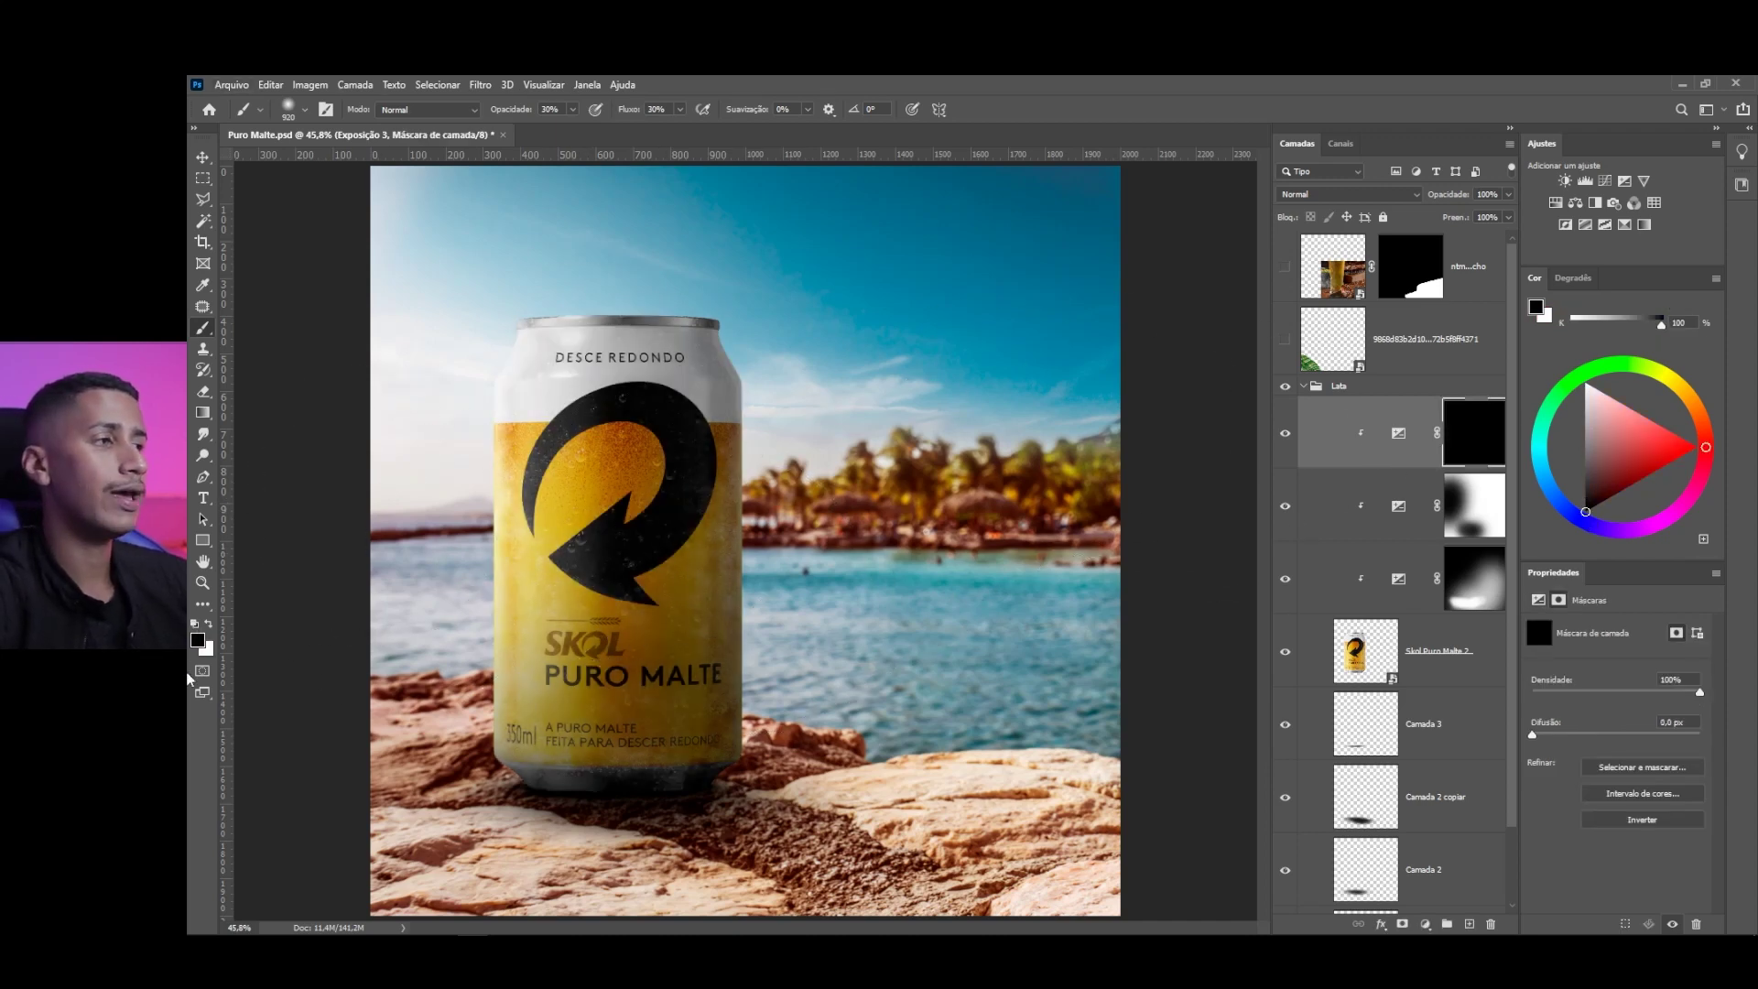
left_click(210, 626)
mouse_move(696, 394)
left_mouse_down()
mouse_move(794, 342)
mouse_move(824, 773)
mouse_move(831, 604)
mouse_move(792, 735)
mouse_move(809, 372)
mouse_move(827, 436)
mouse_move(832, 405)
mouse_move(819, 533)
mouse_move(814, 512)
mouse_move(826, 695)
mouse_move(838, 589)
mouse_move(785, 299)
mouse_move(815, 303)
mouse_move(860, 446)
mouse_move(861, 673)
left_mouse_up()
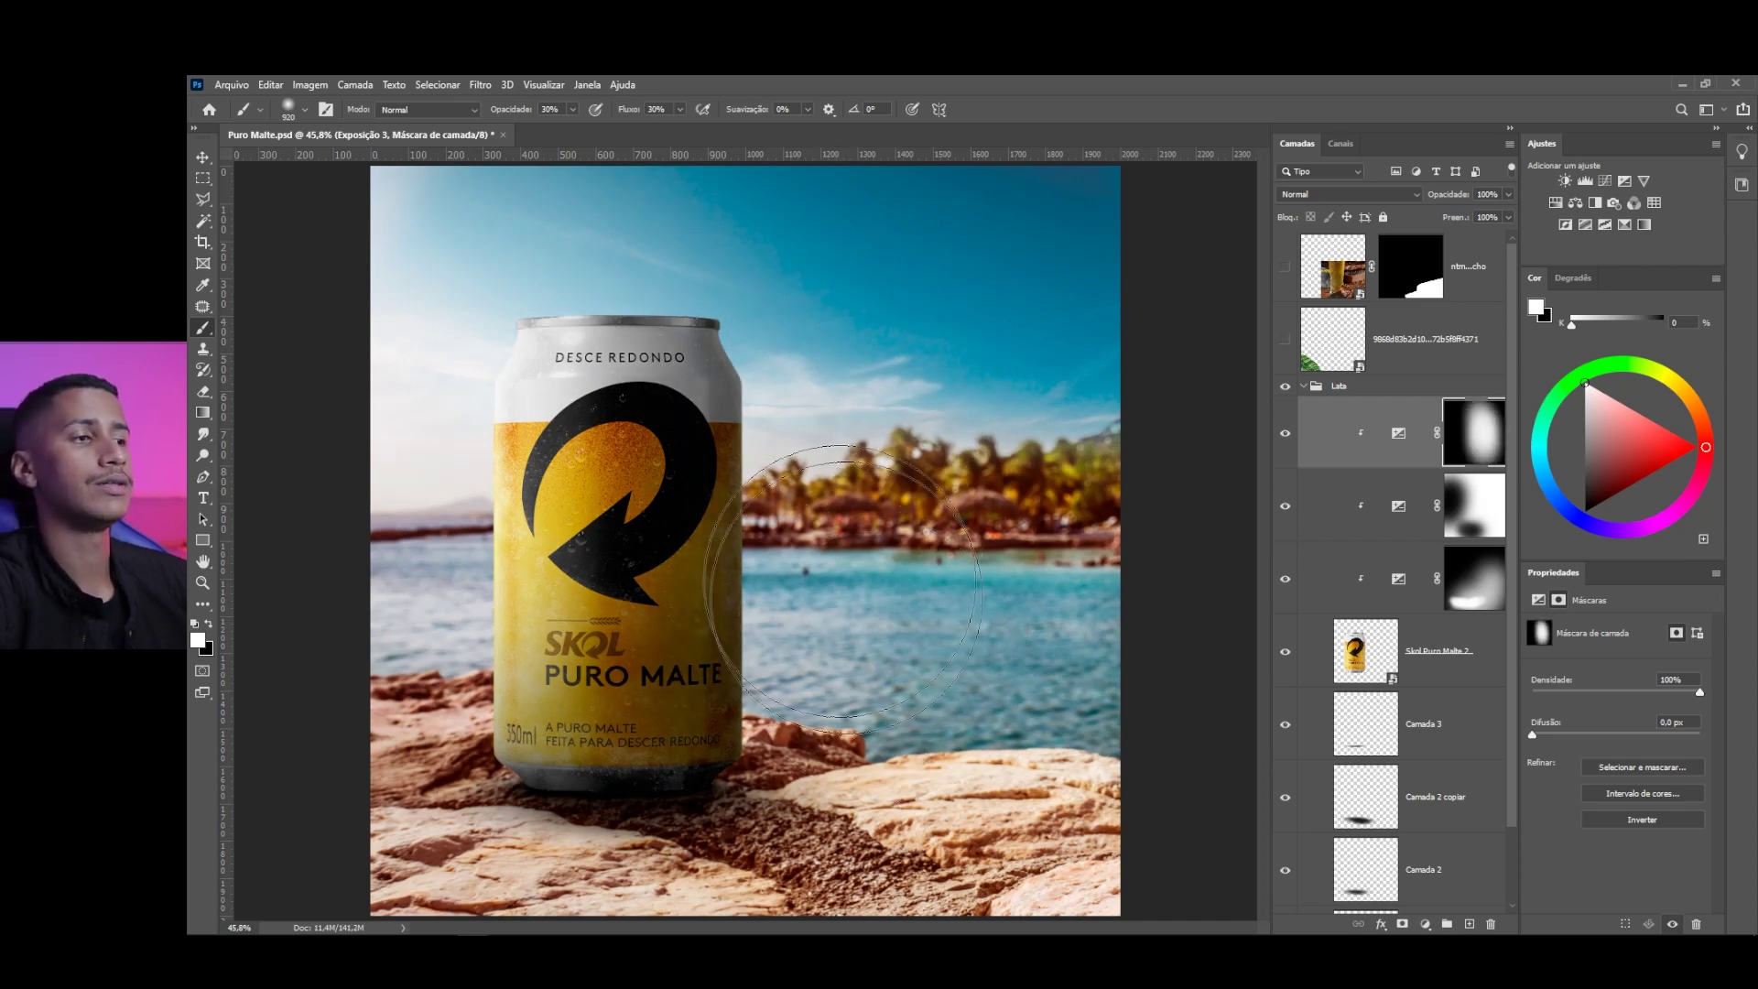
Examine the shading on the can against the beach background, both close up and in the full composition
scroll(824, 623, "down", 5)
key("ctrl+0")
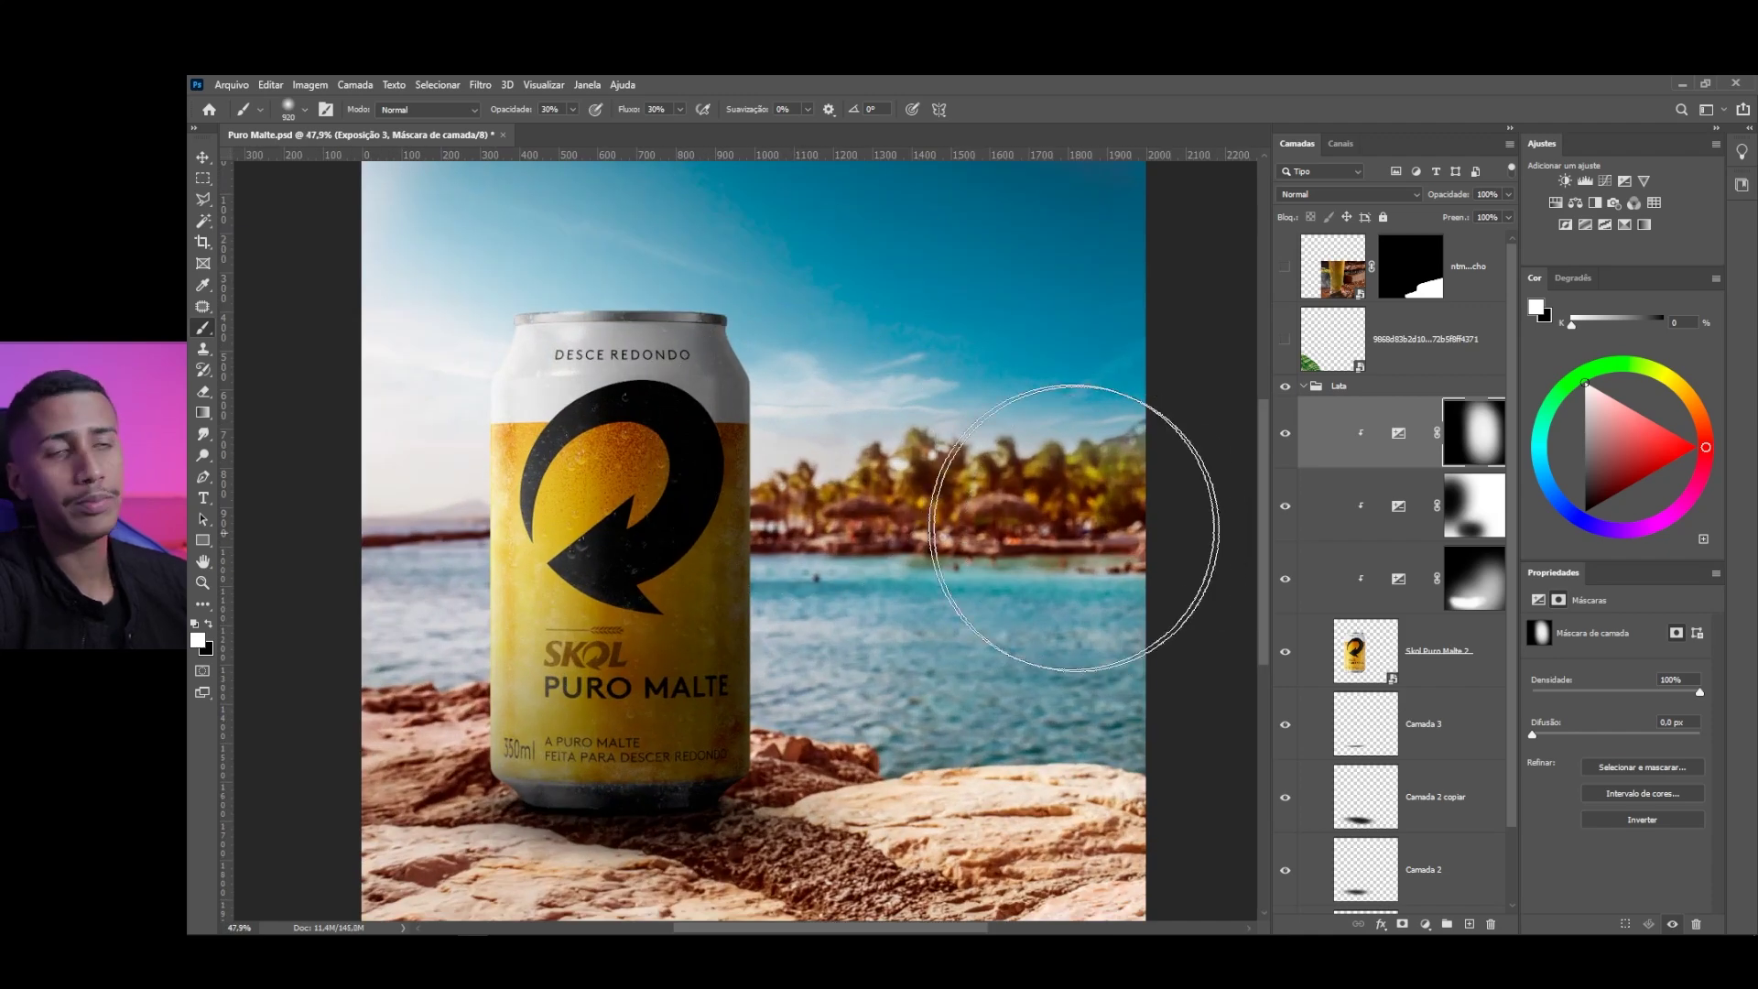
scroll(673, 508, "down", 3)
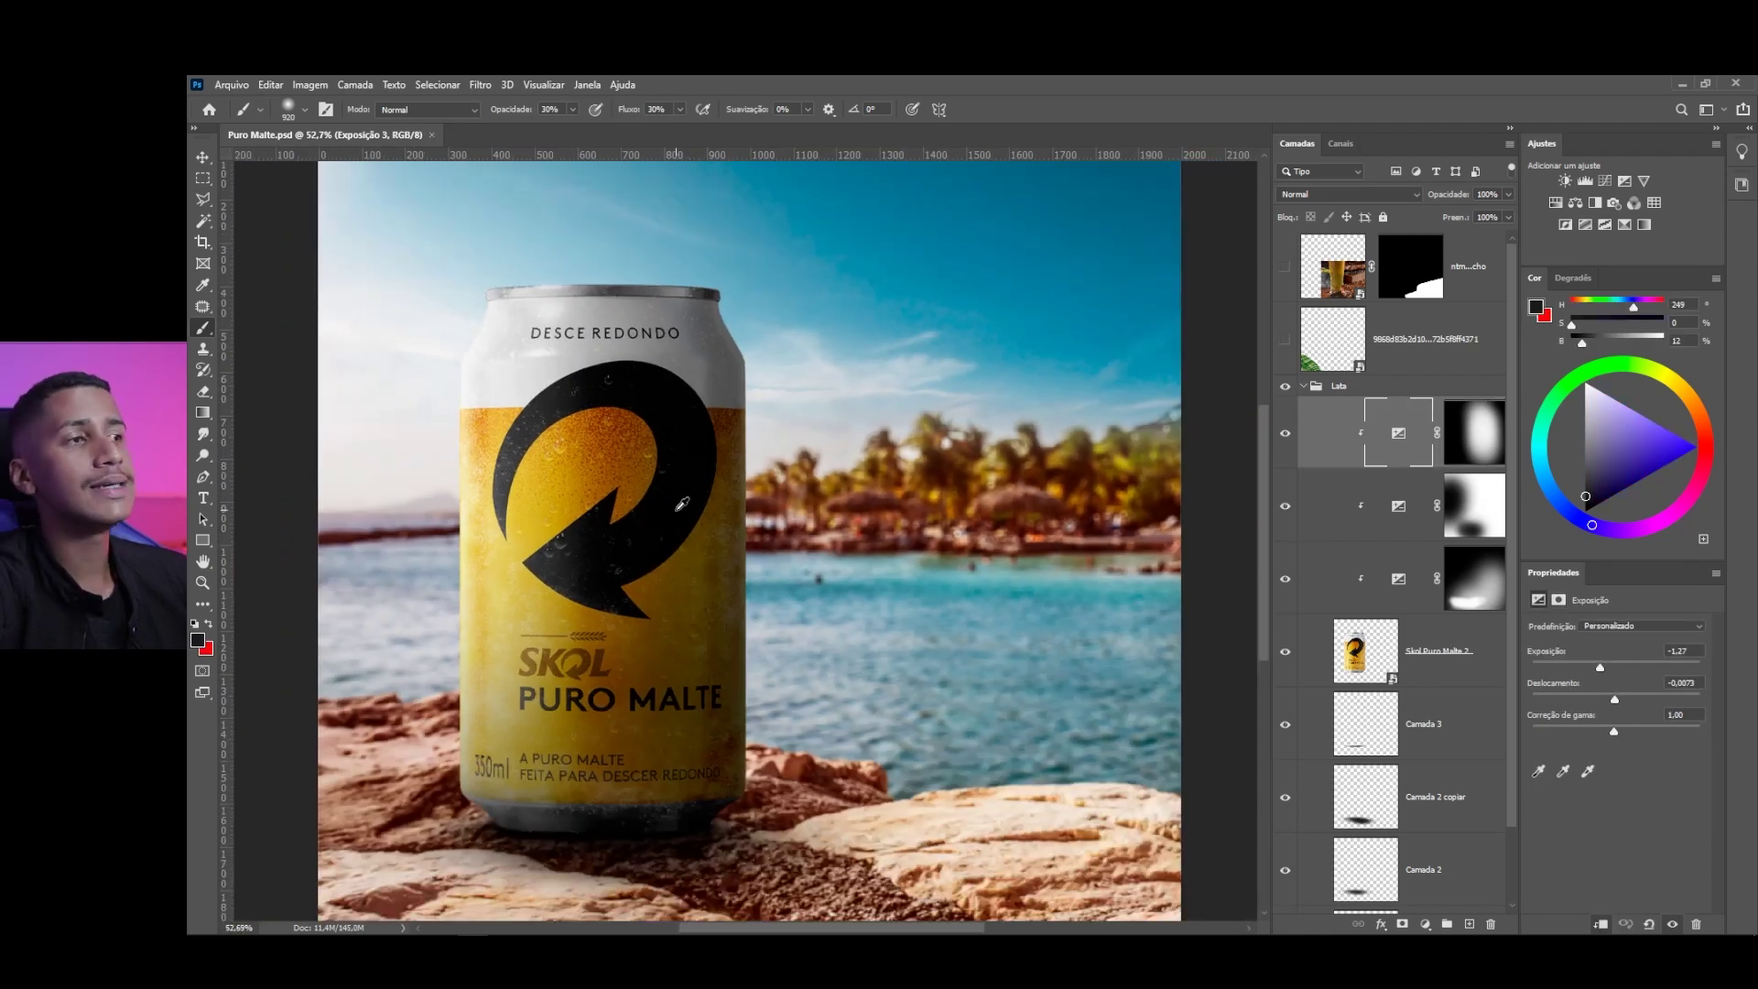
scroll(674, 508, "up", 3)
scroll(673, 507, "down", 3)
scroll(511, 534, "up", 2)
scroll(513, 530, "up", 1)
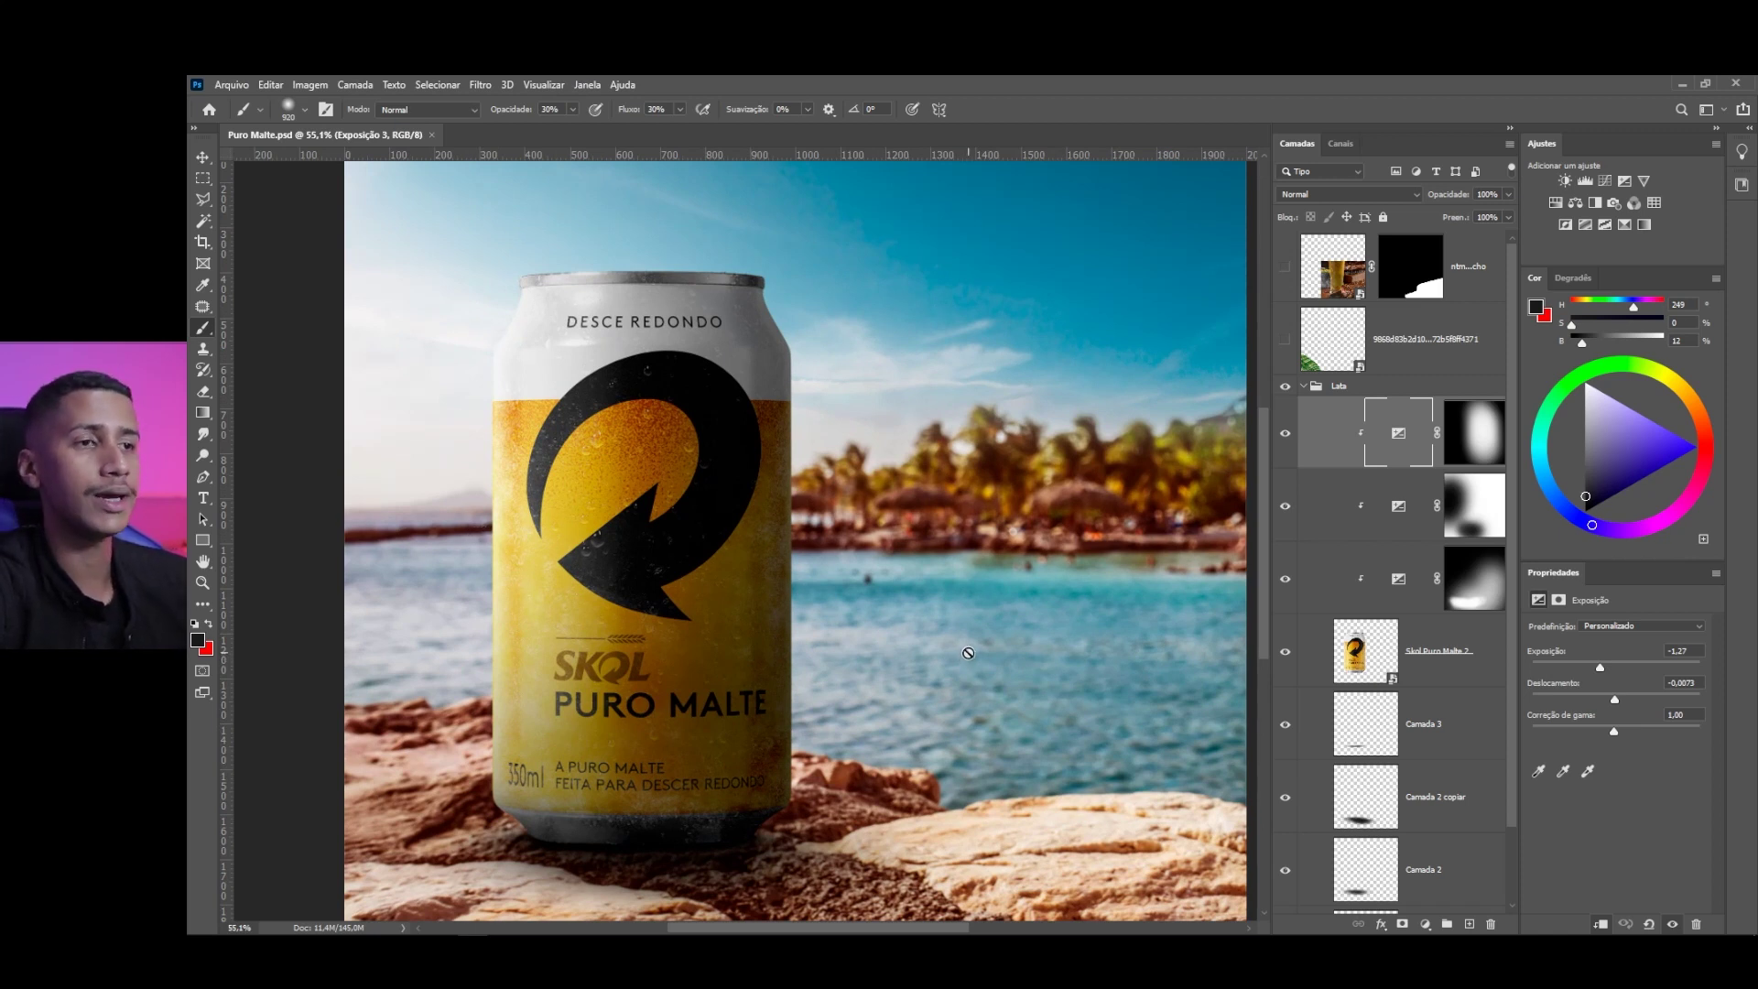
scroll(1113, 604, "up", 1)
Add a Curves adjustment clipped to the can and brighten the highlights on the RGB curve while anchoring the shadows with a second point
left_click(1425, 924)
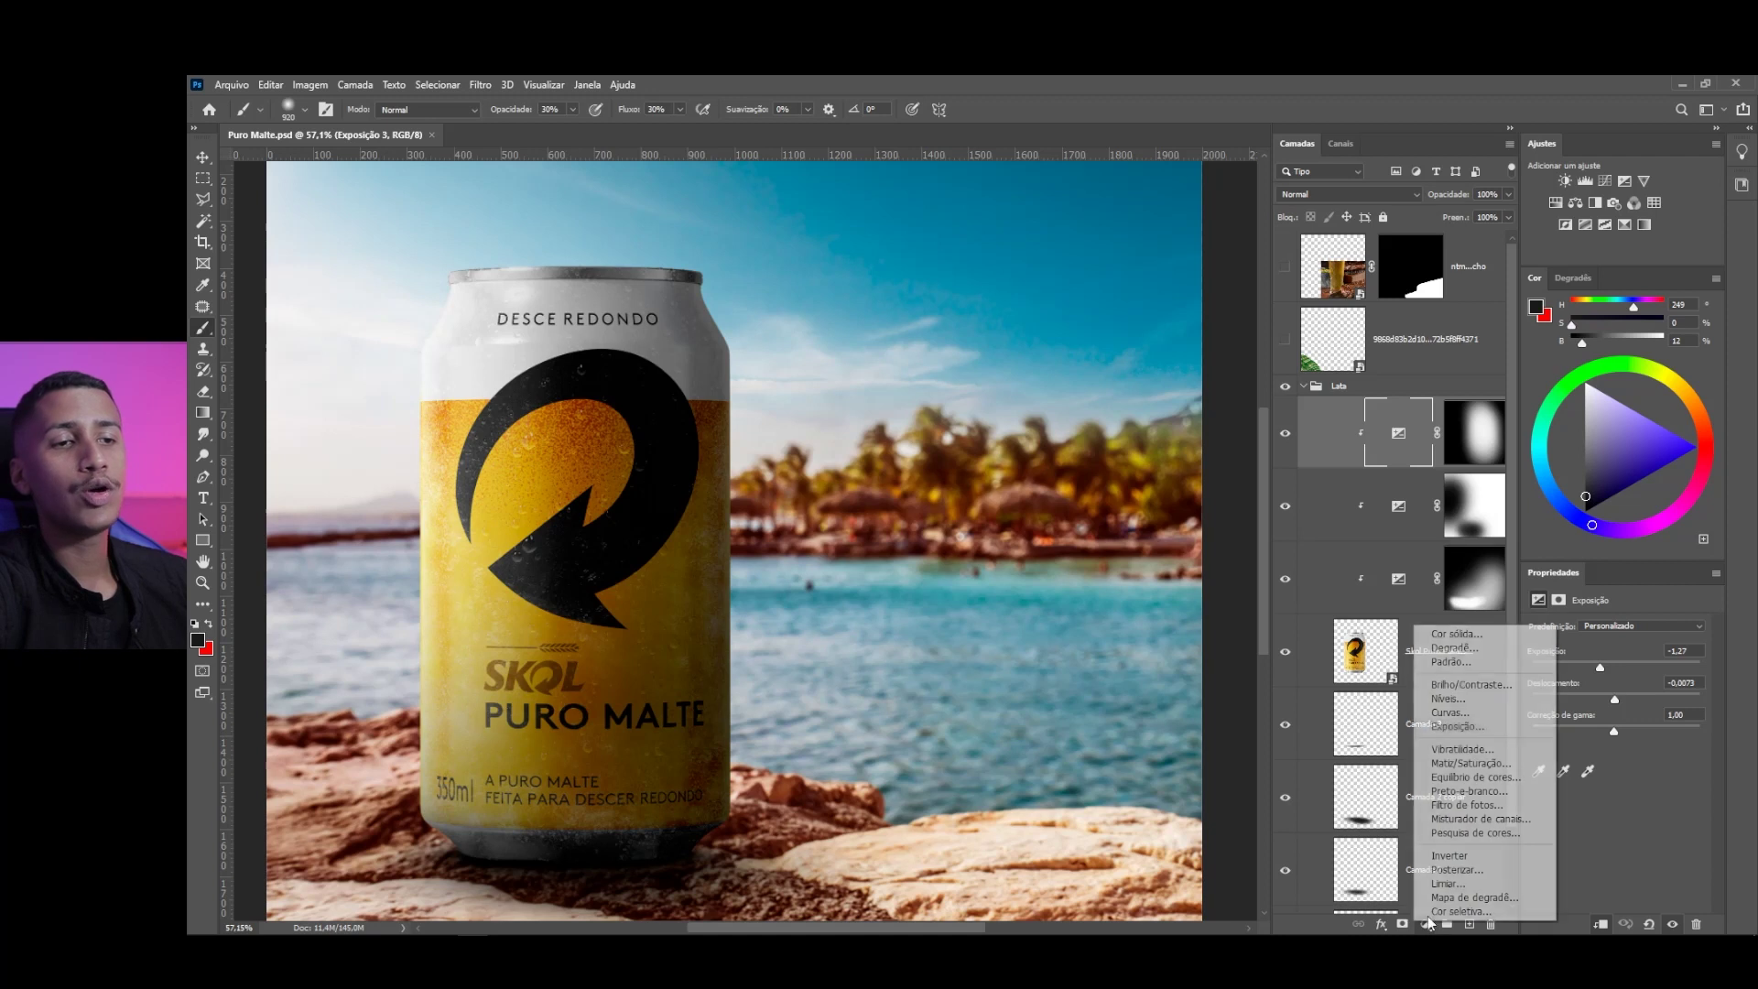
left_click(1466, 713)
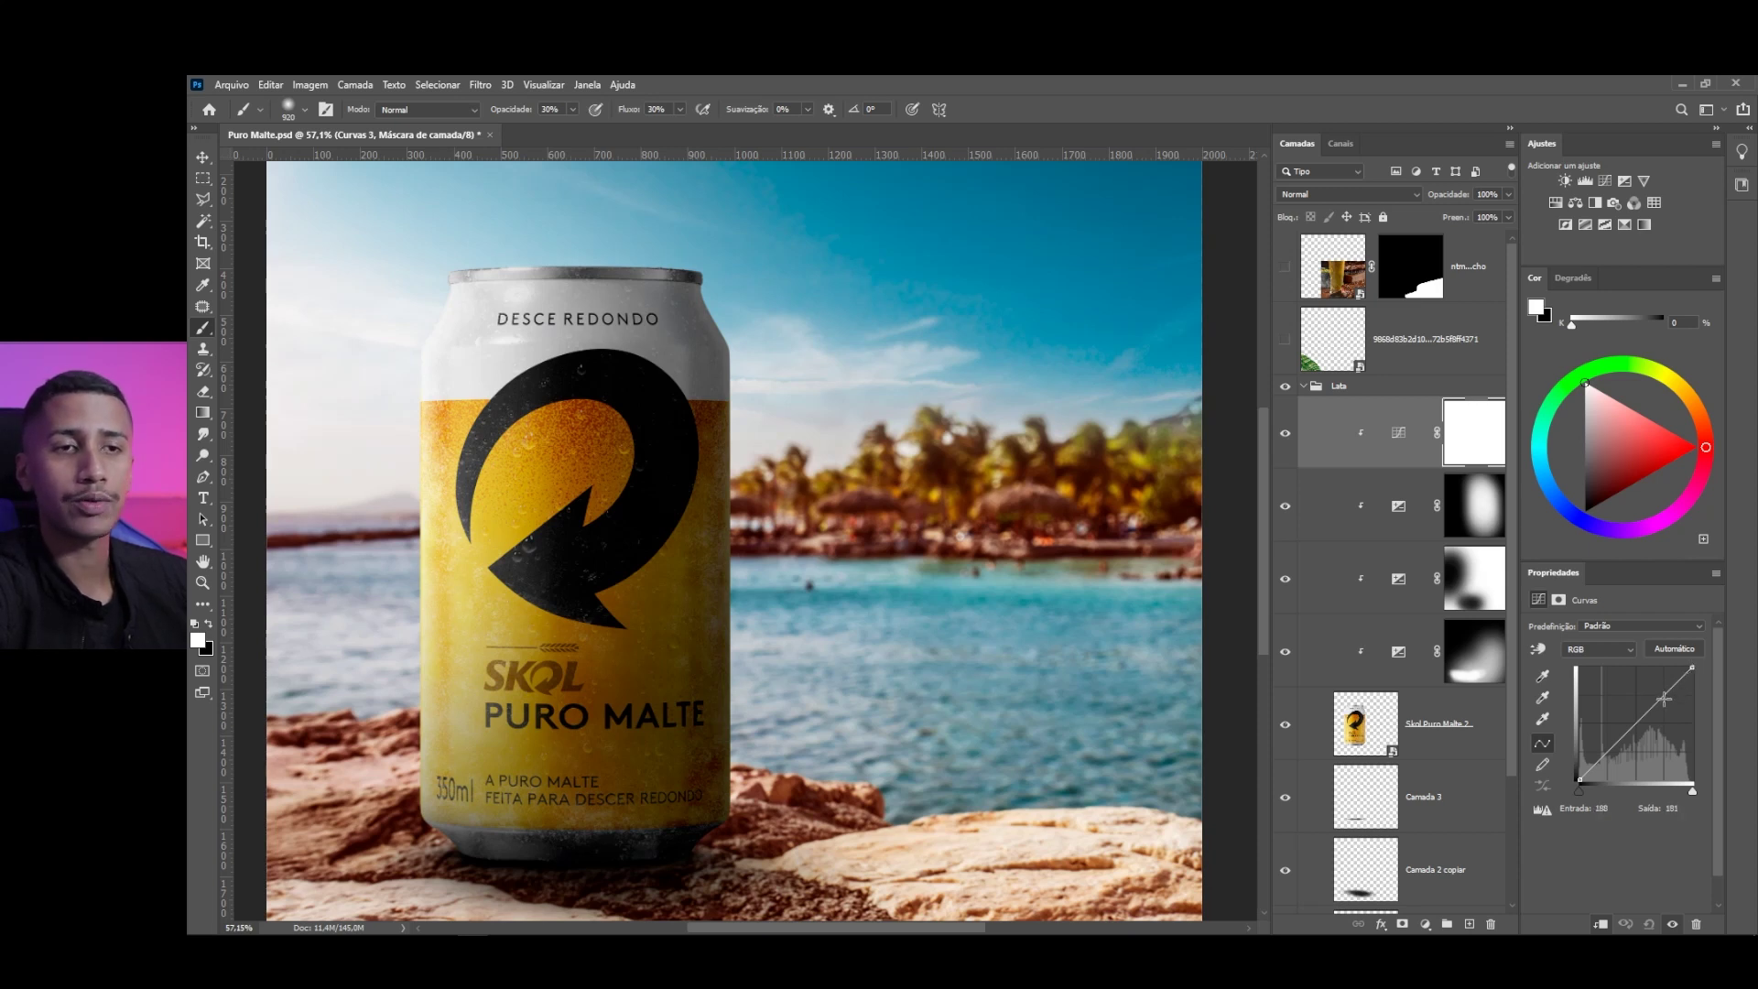
left_click_drag(1659, 702, 1652, 695)
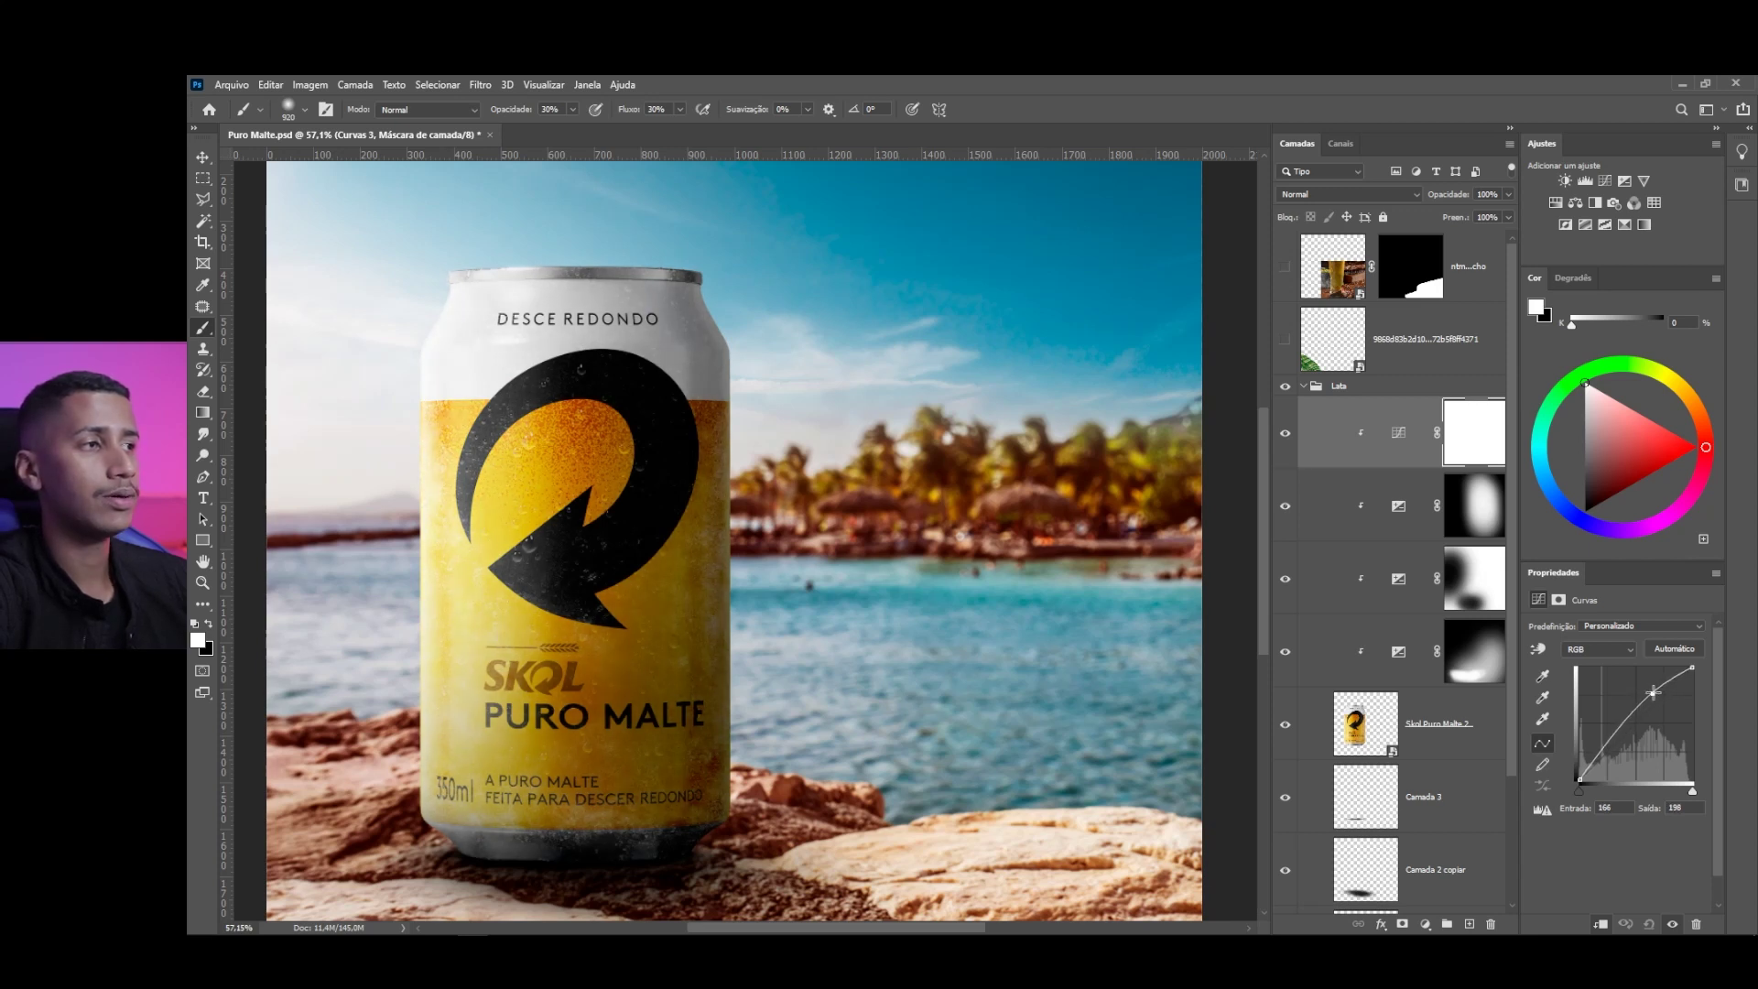
left_click_drag(1601, 753, 1604, 758)
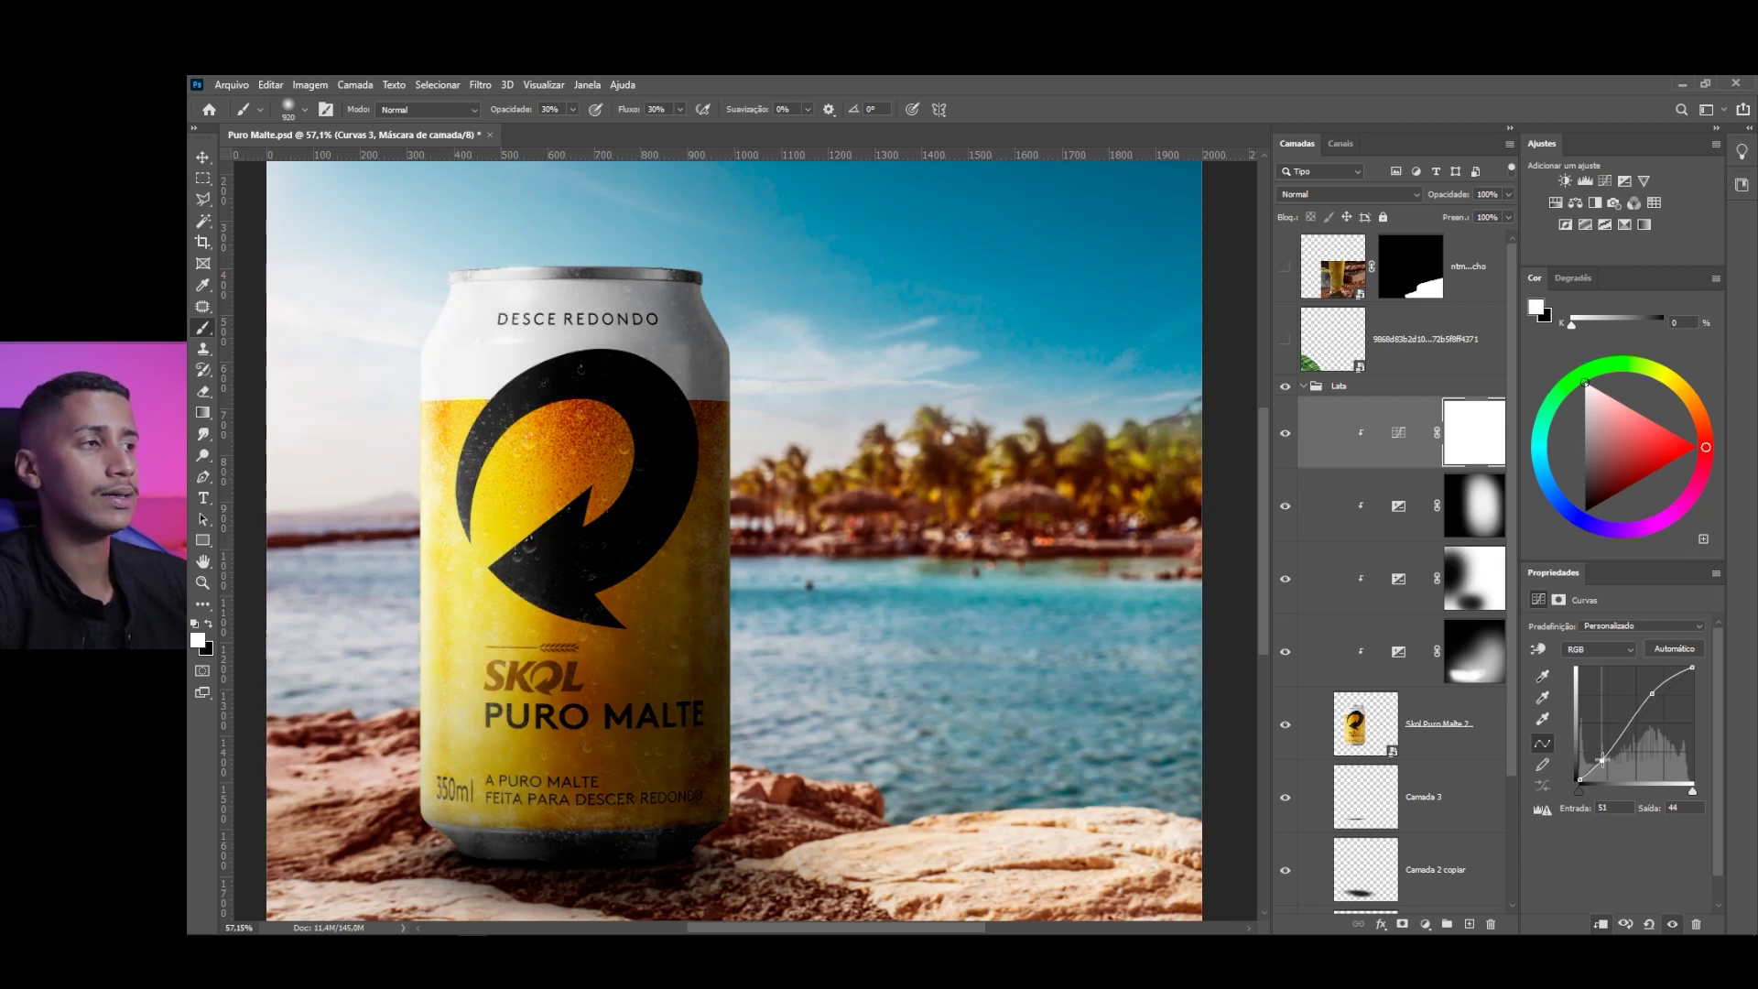
left_click_drag(1603, 760, 1603, 756)
left_click_drag(1654, 693, 1653, 697)
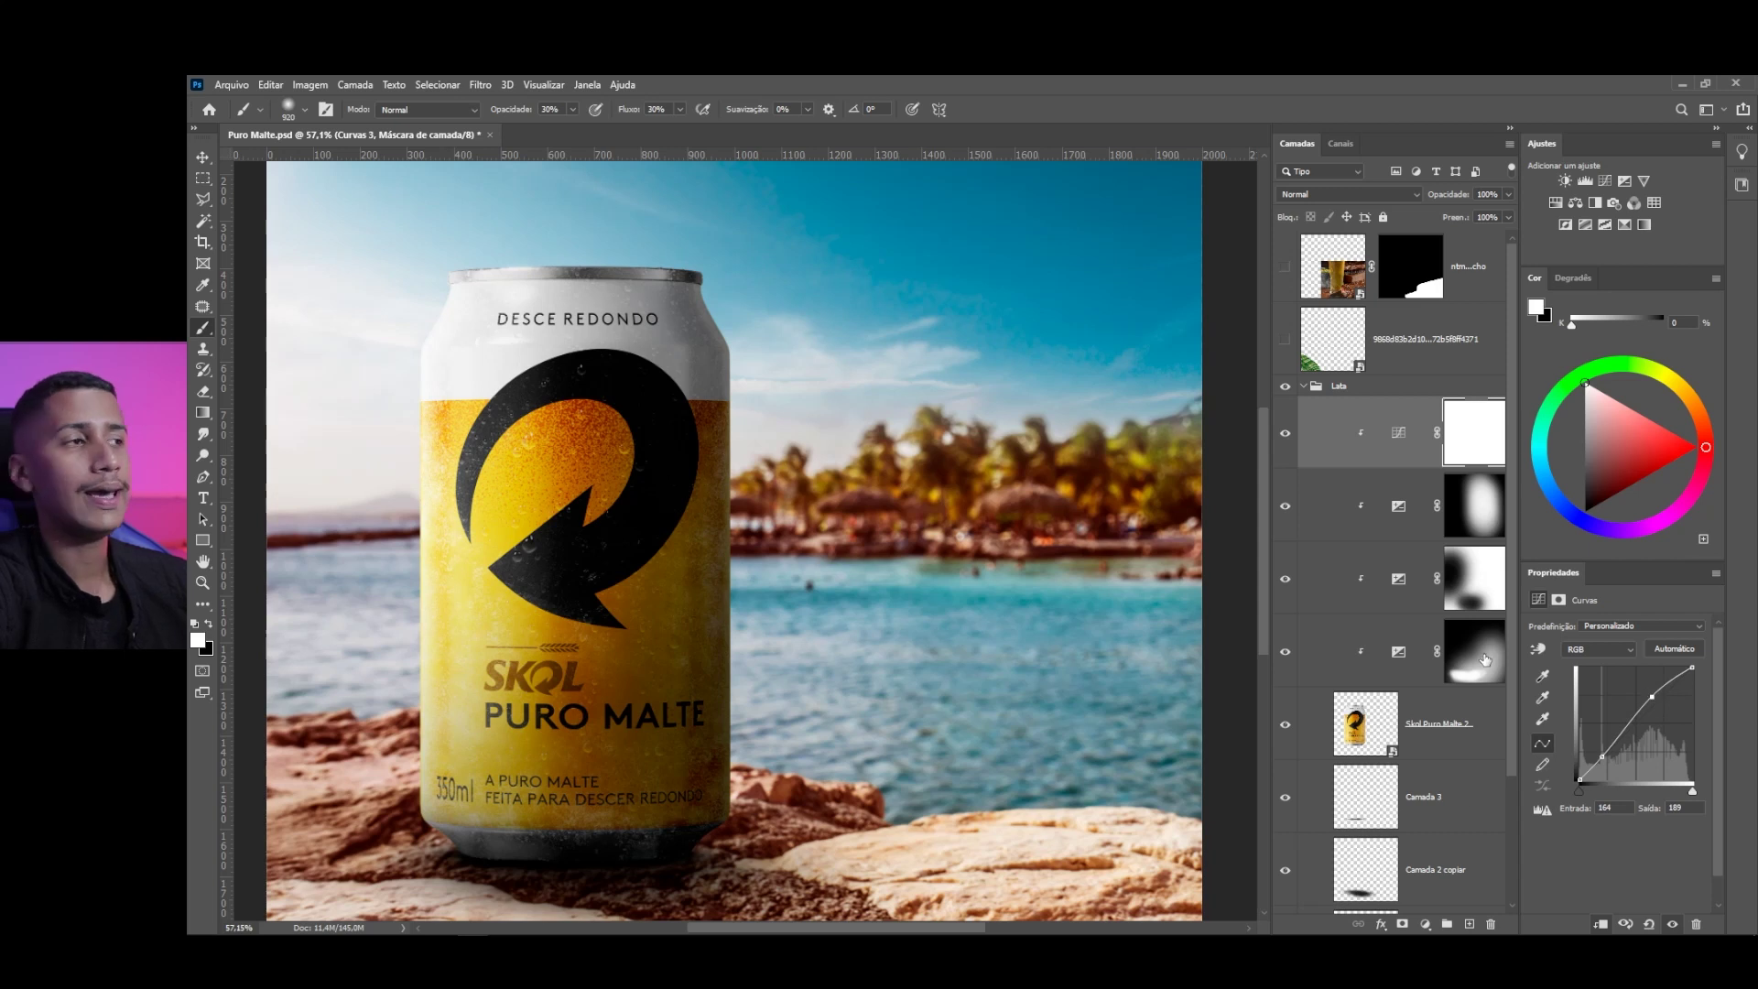
Raise the highlights and shadows of the red channel in the can's Curves adjustment to add a warm tint
left_click(1585, 648)
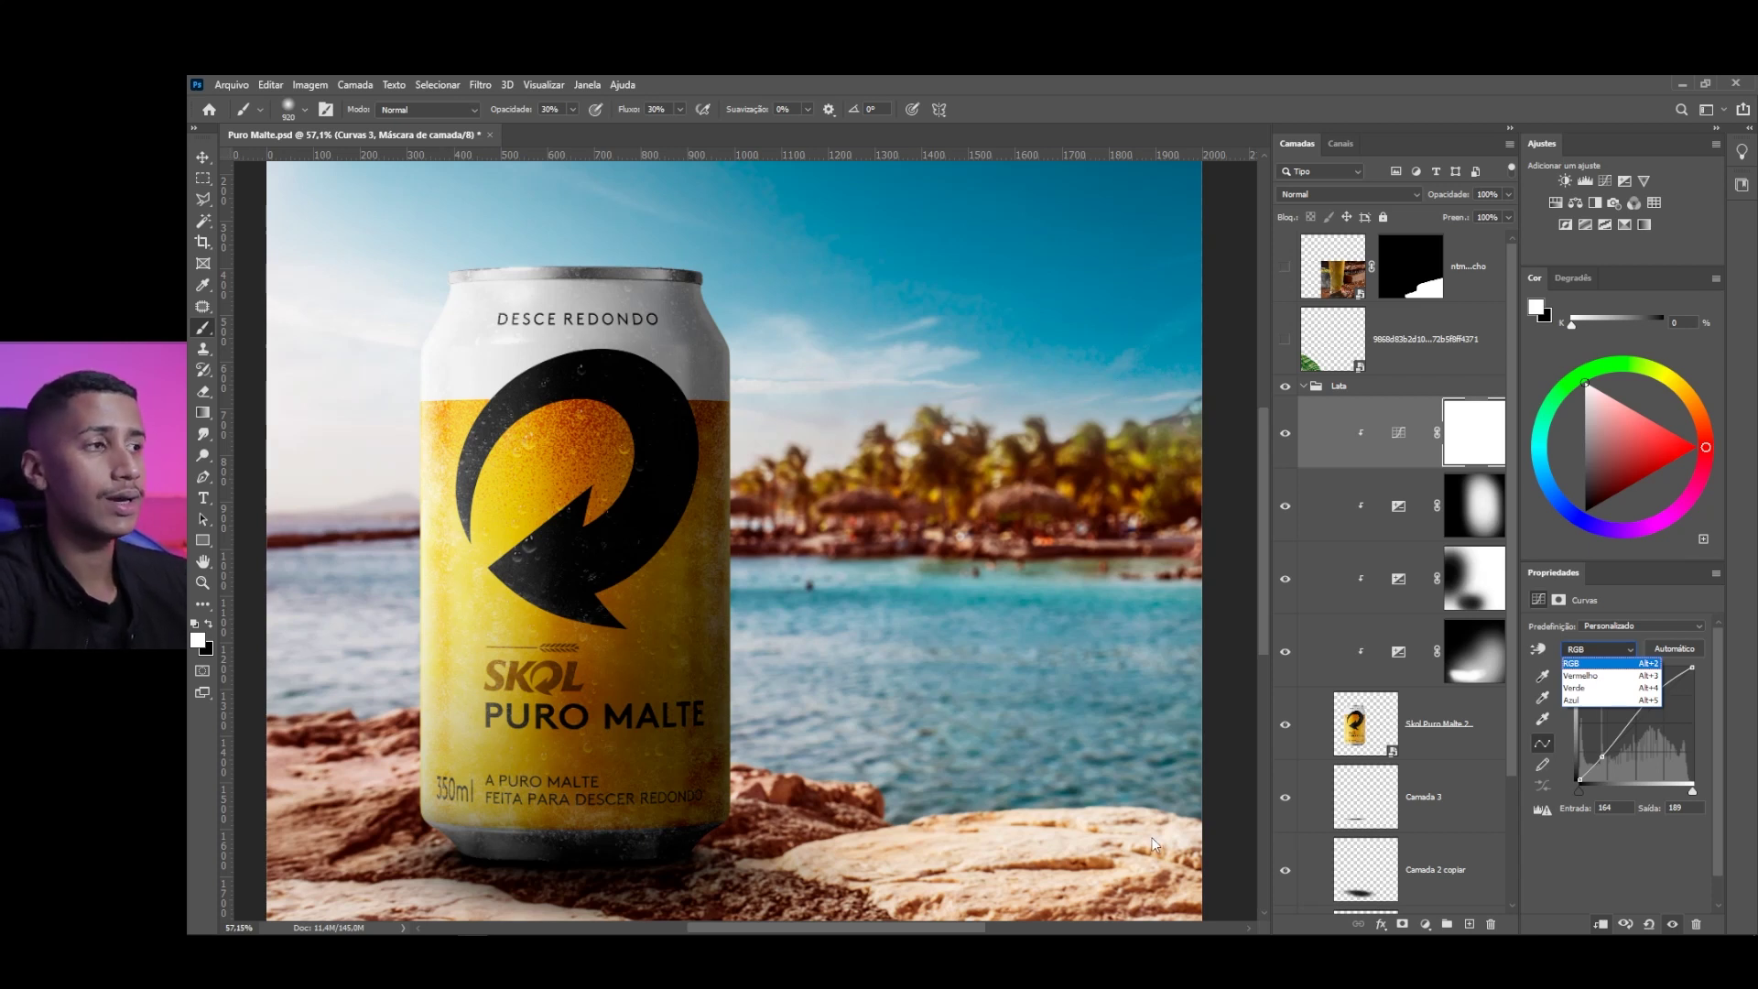
left_click(1580, 675)
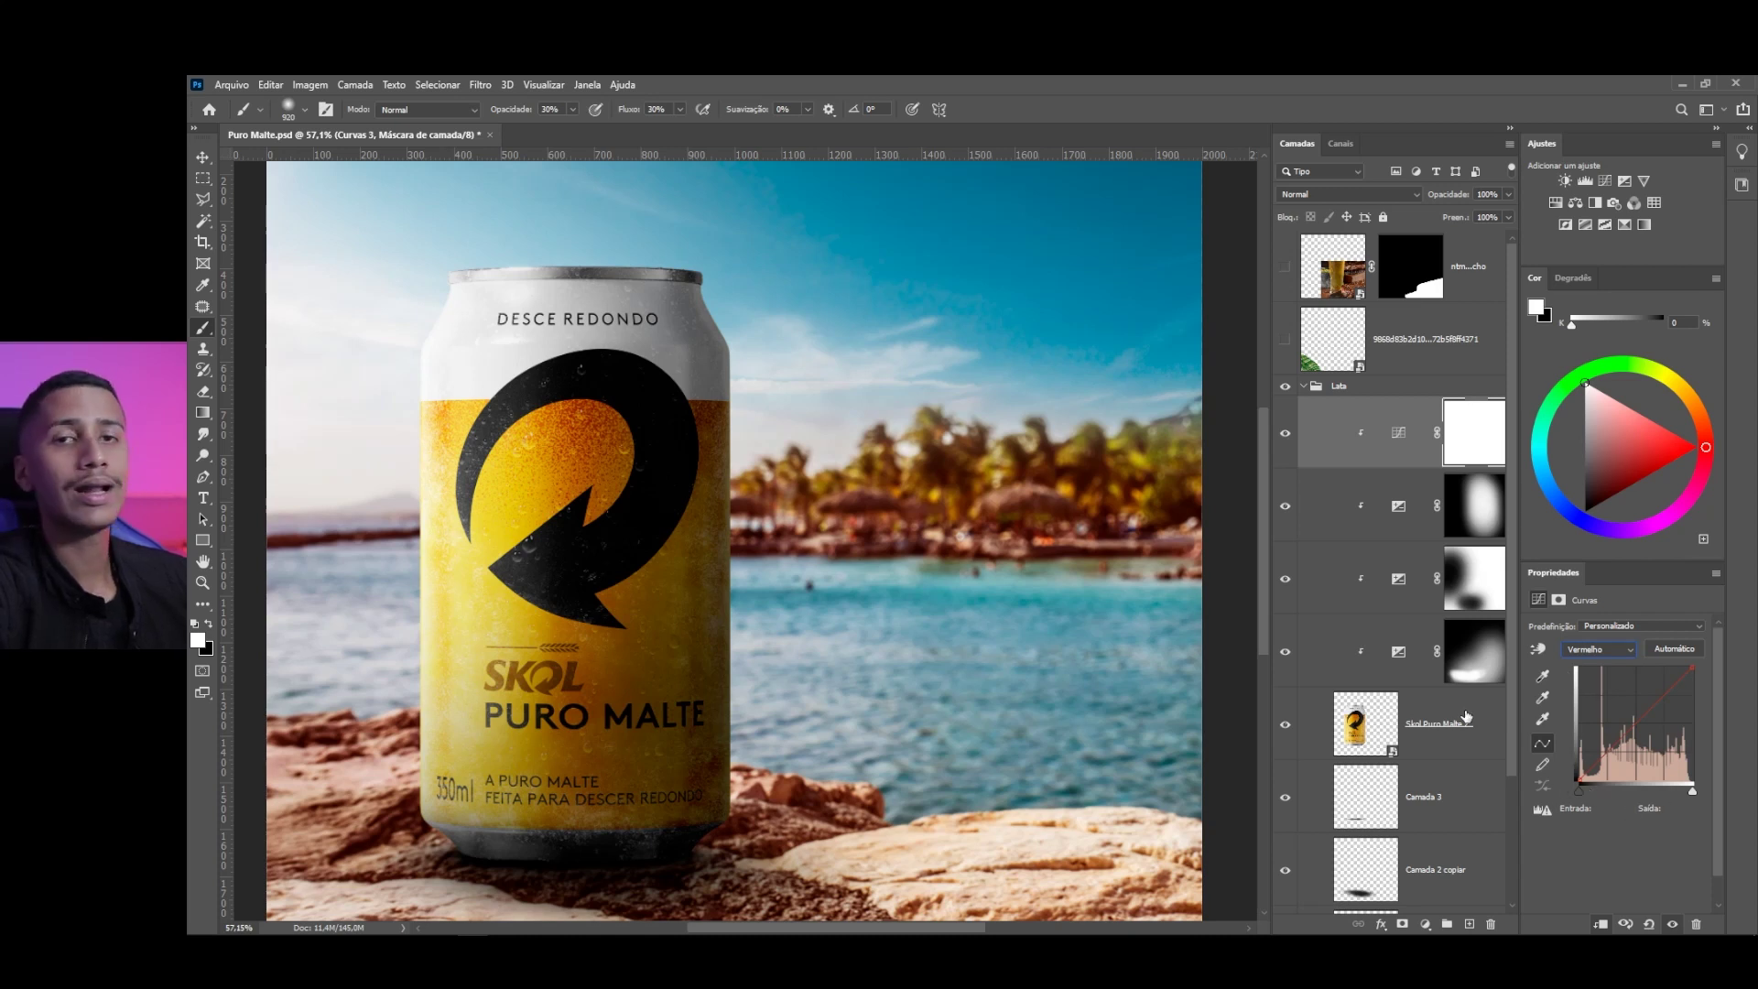
left_click(1664, 694)
left_click_drag(1660, 688, 1659, 691)
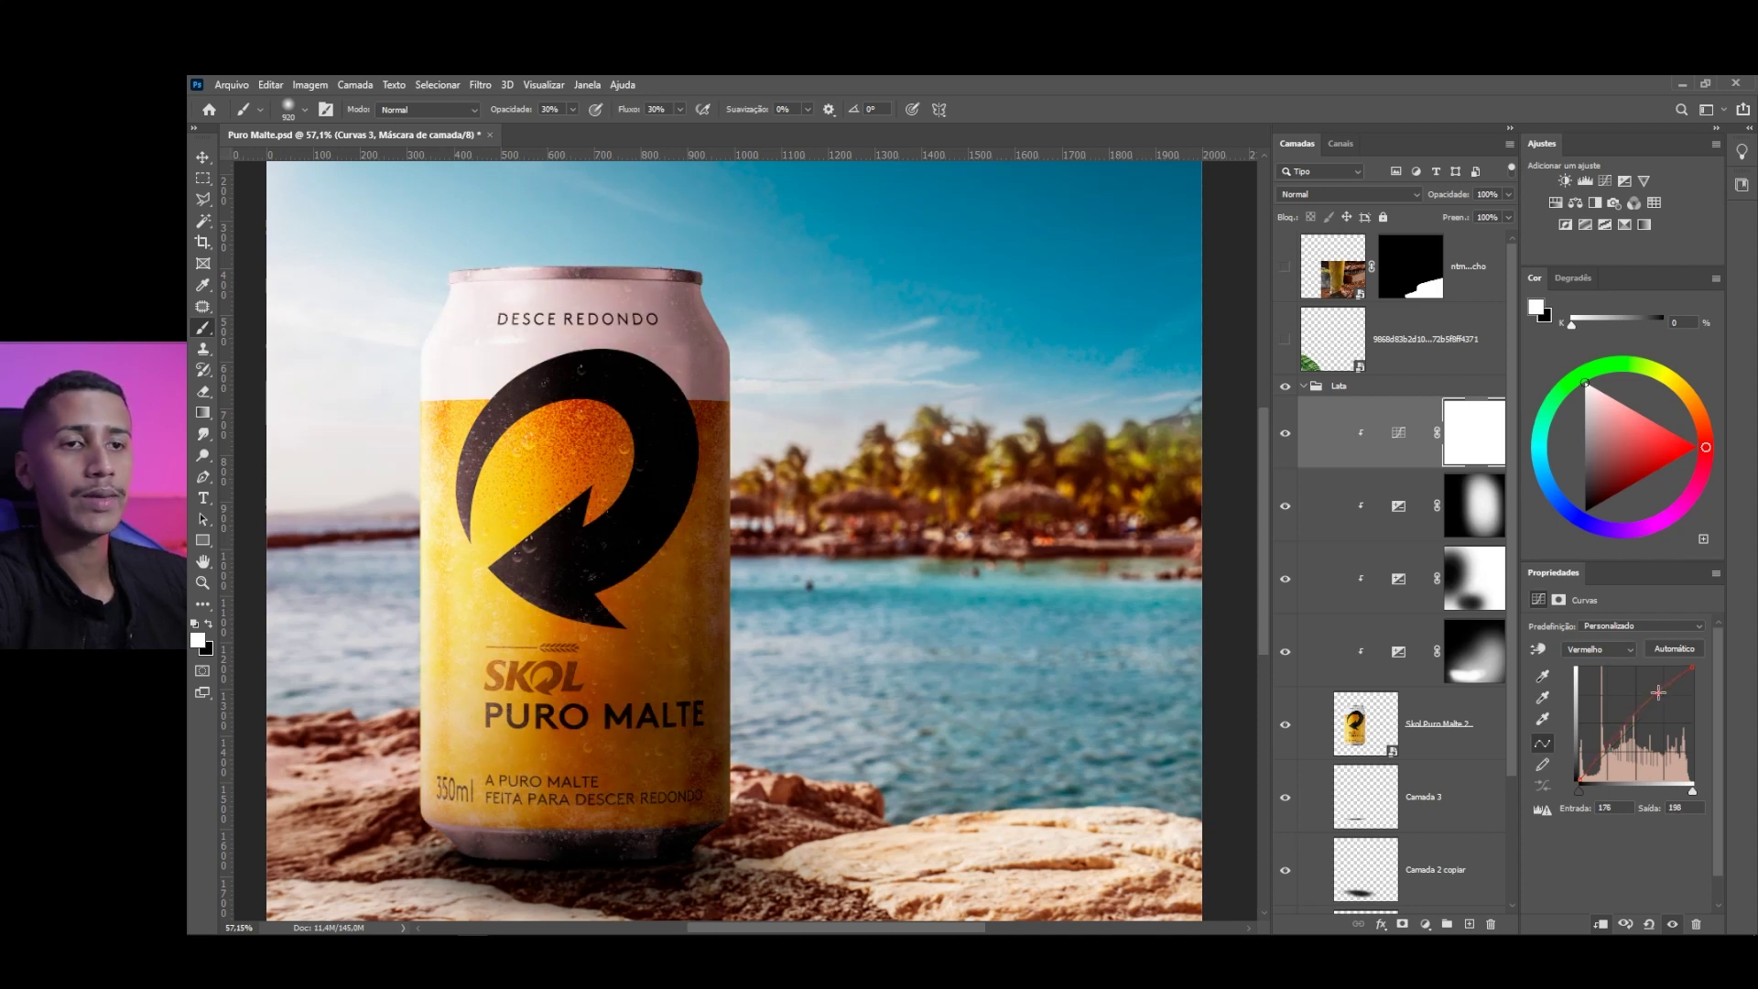
left_click(1605, 756)
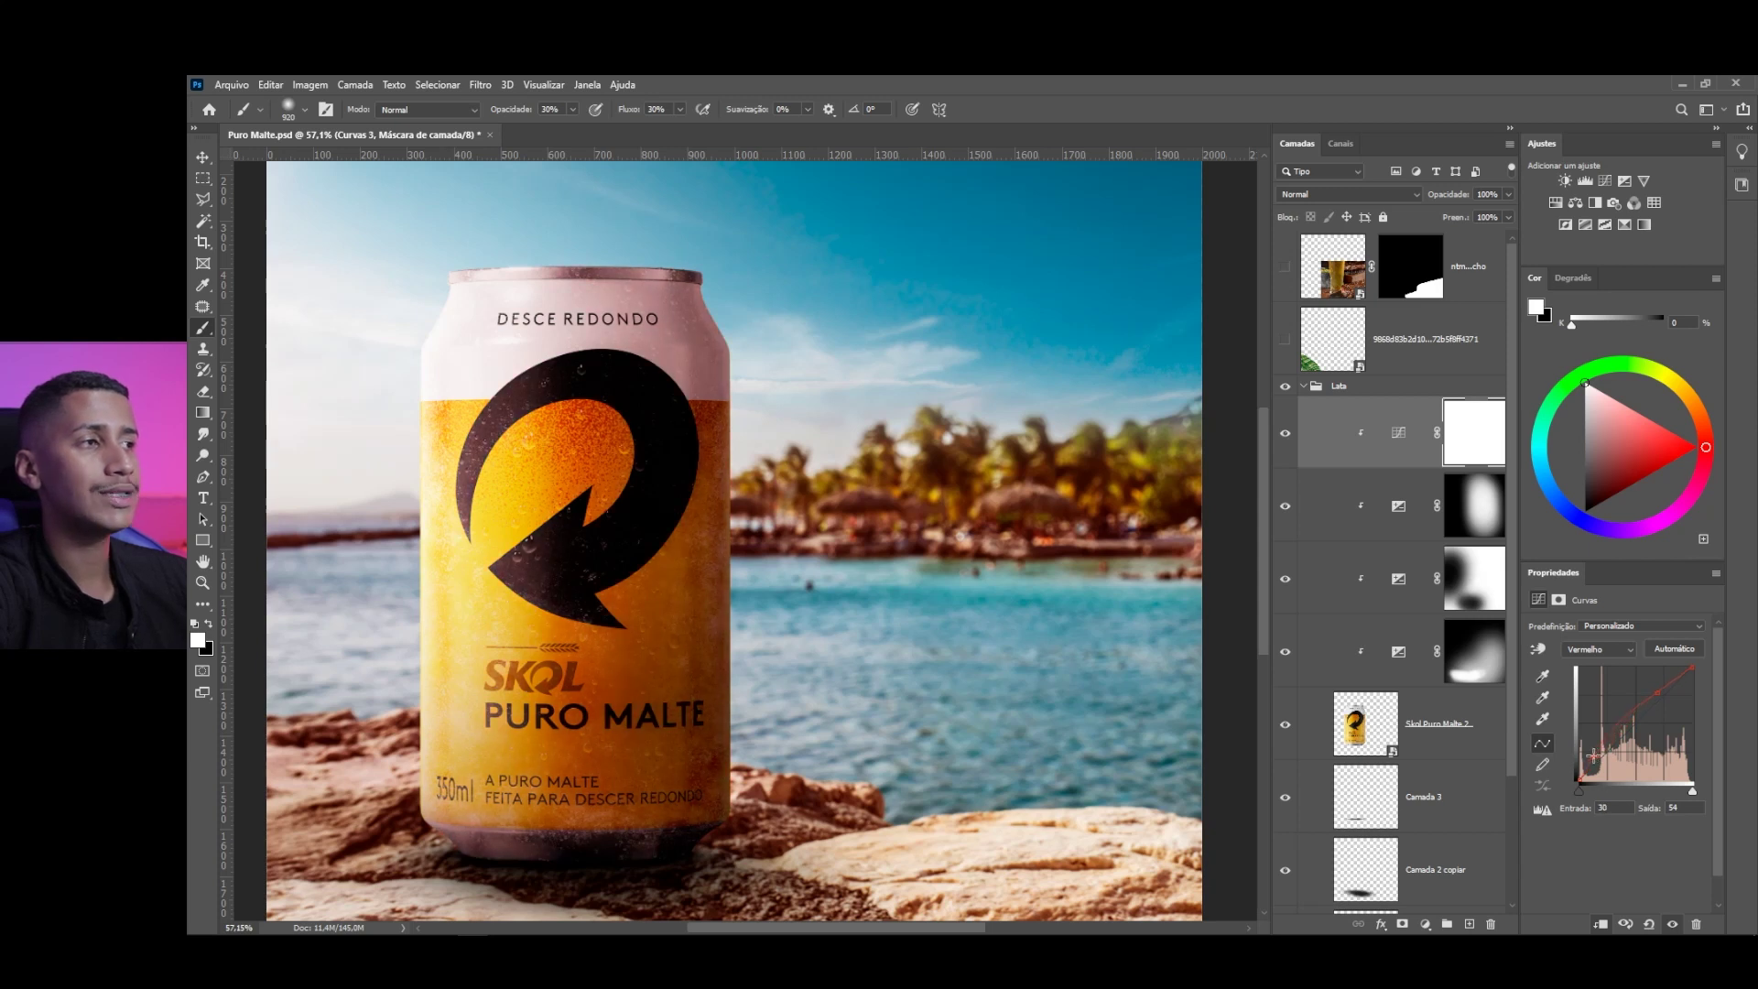
left_click_drag(1590, 754, 1589, 755)
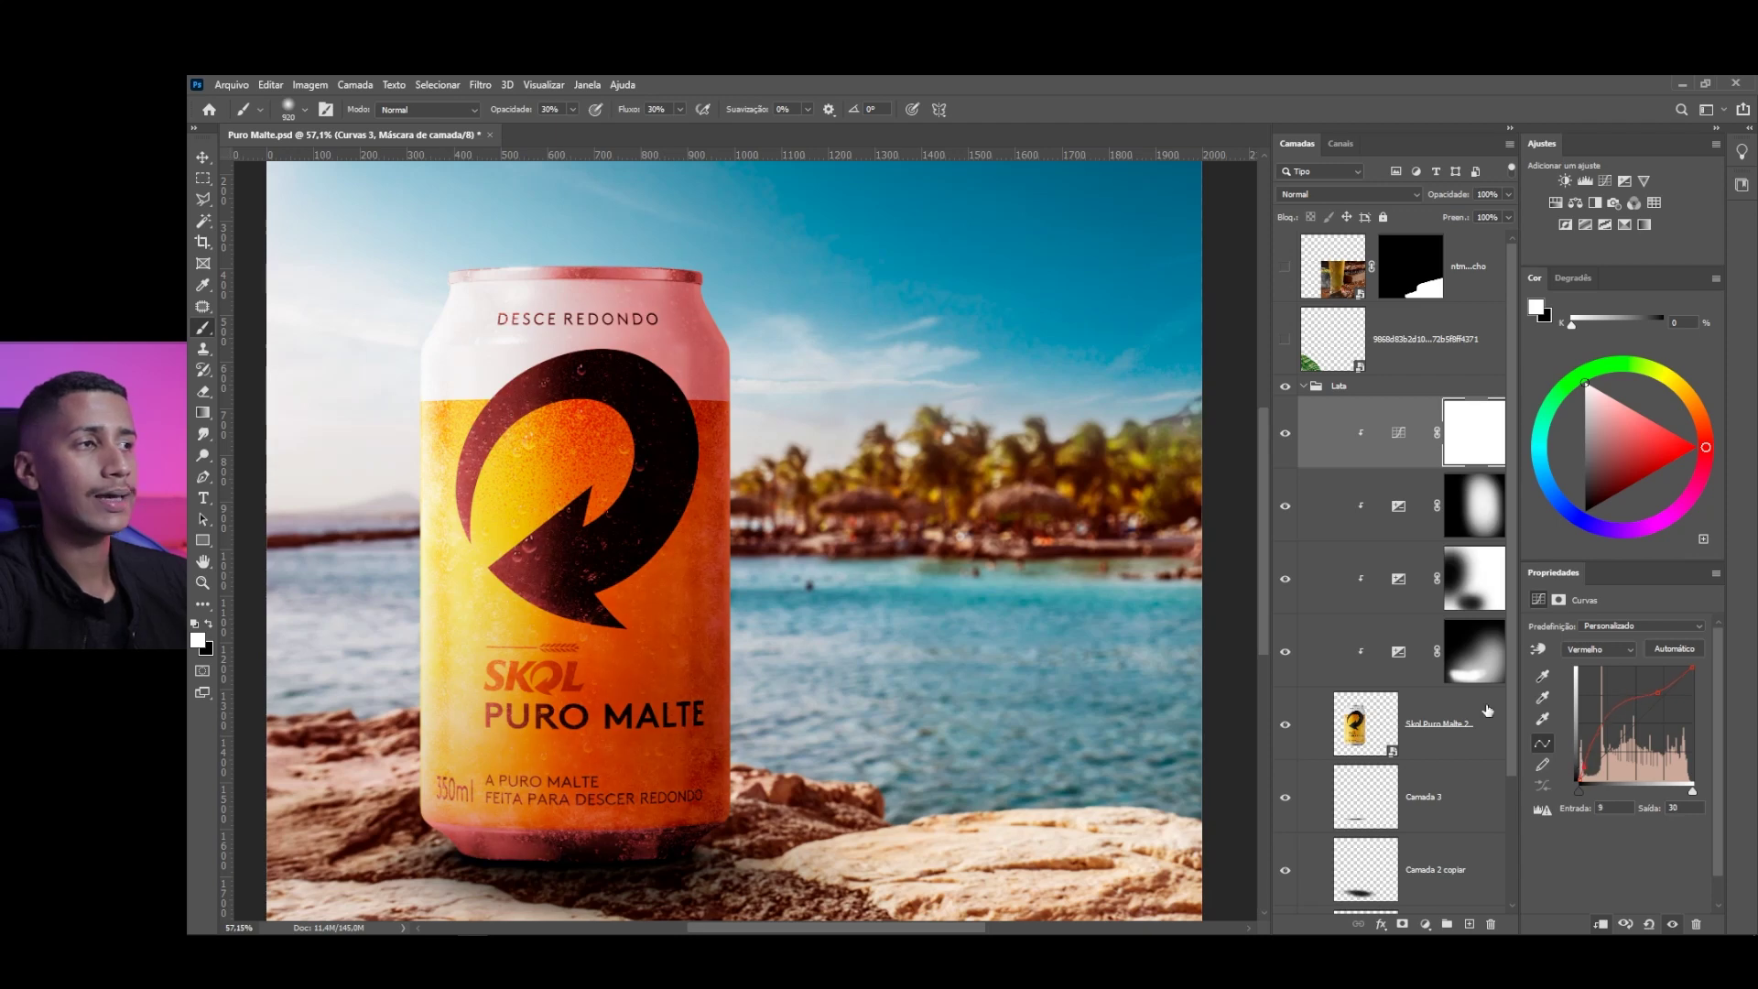
Refine the red curve's shadow point to input 22 and output 63
scroll(577, 612, "down", 6)
scroll(560, 559, "up", 10)
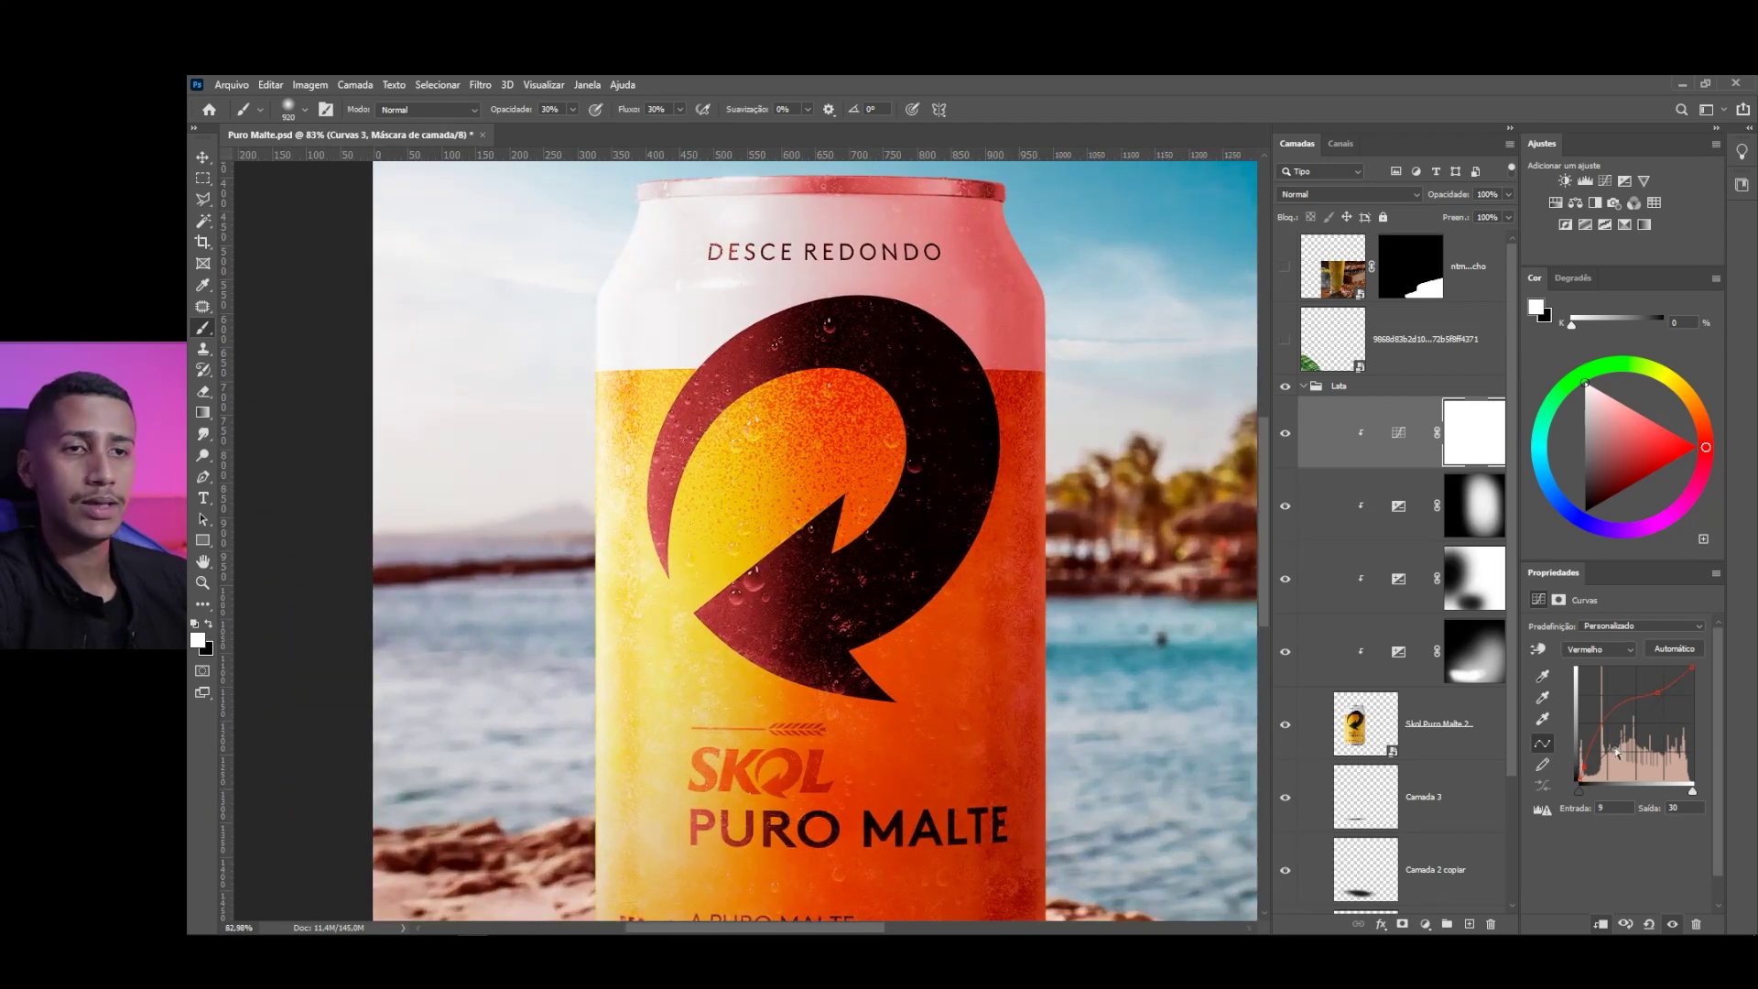
left_click_drag(1585, 769, 1589, 767)
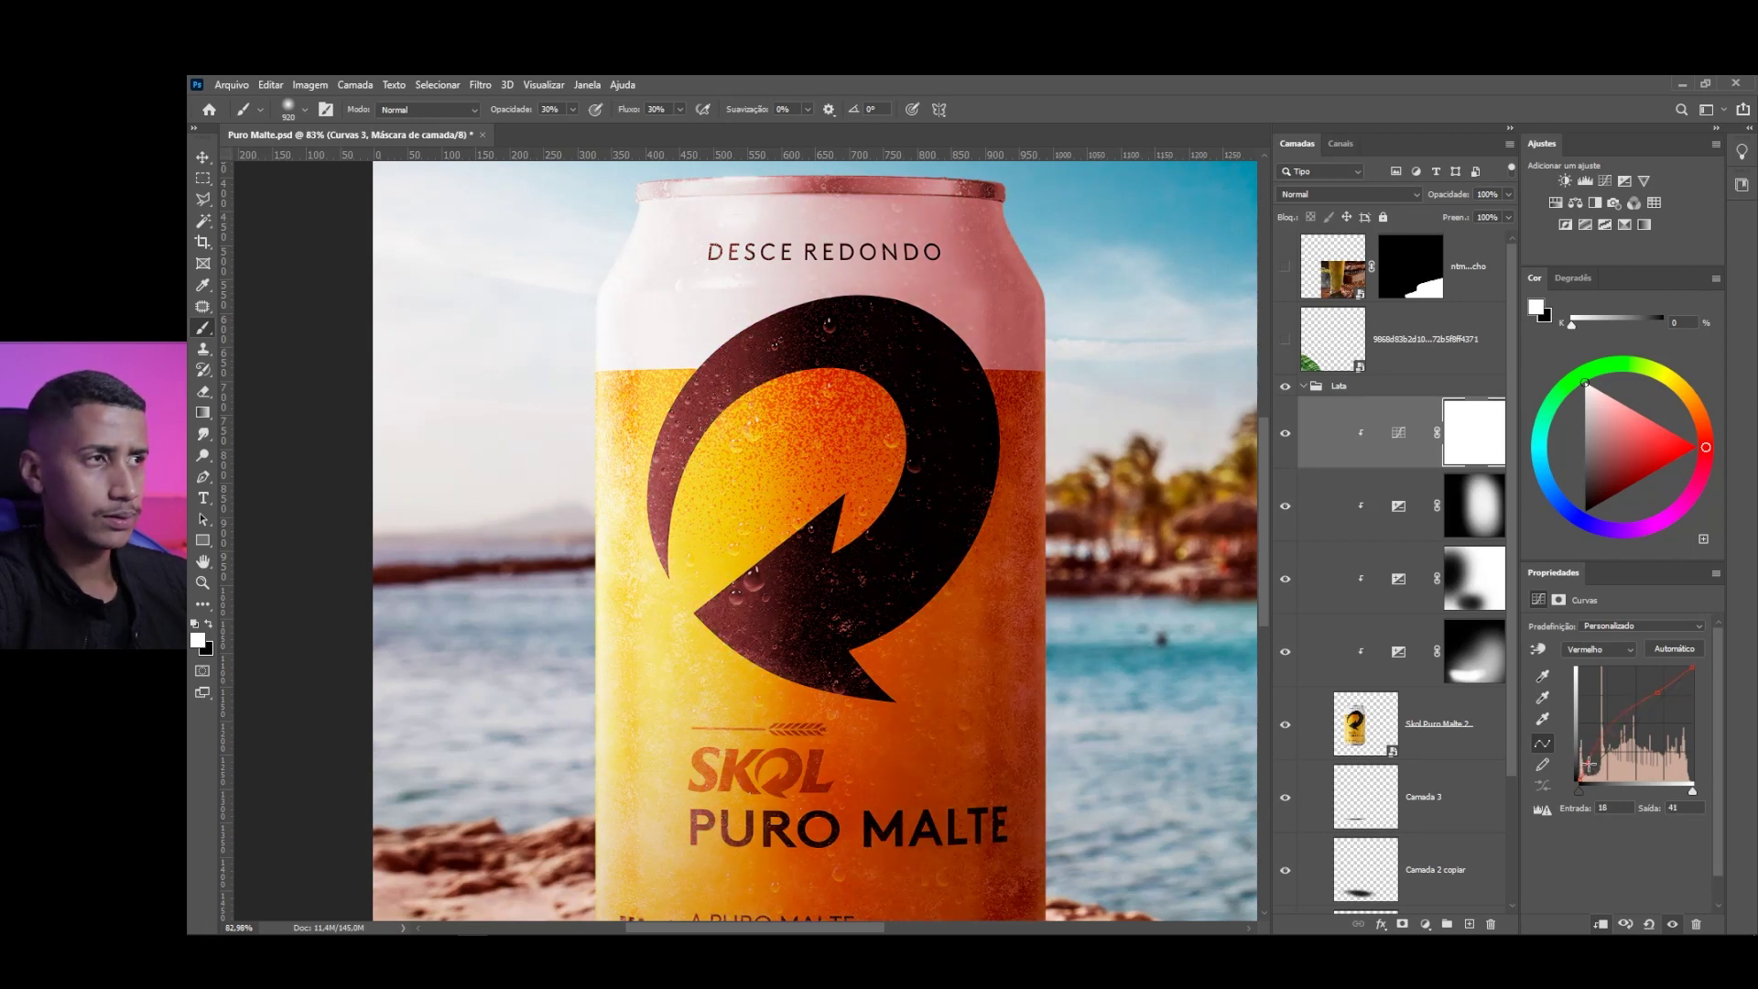
left_click_drag(1591, 761, 1591, 764)
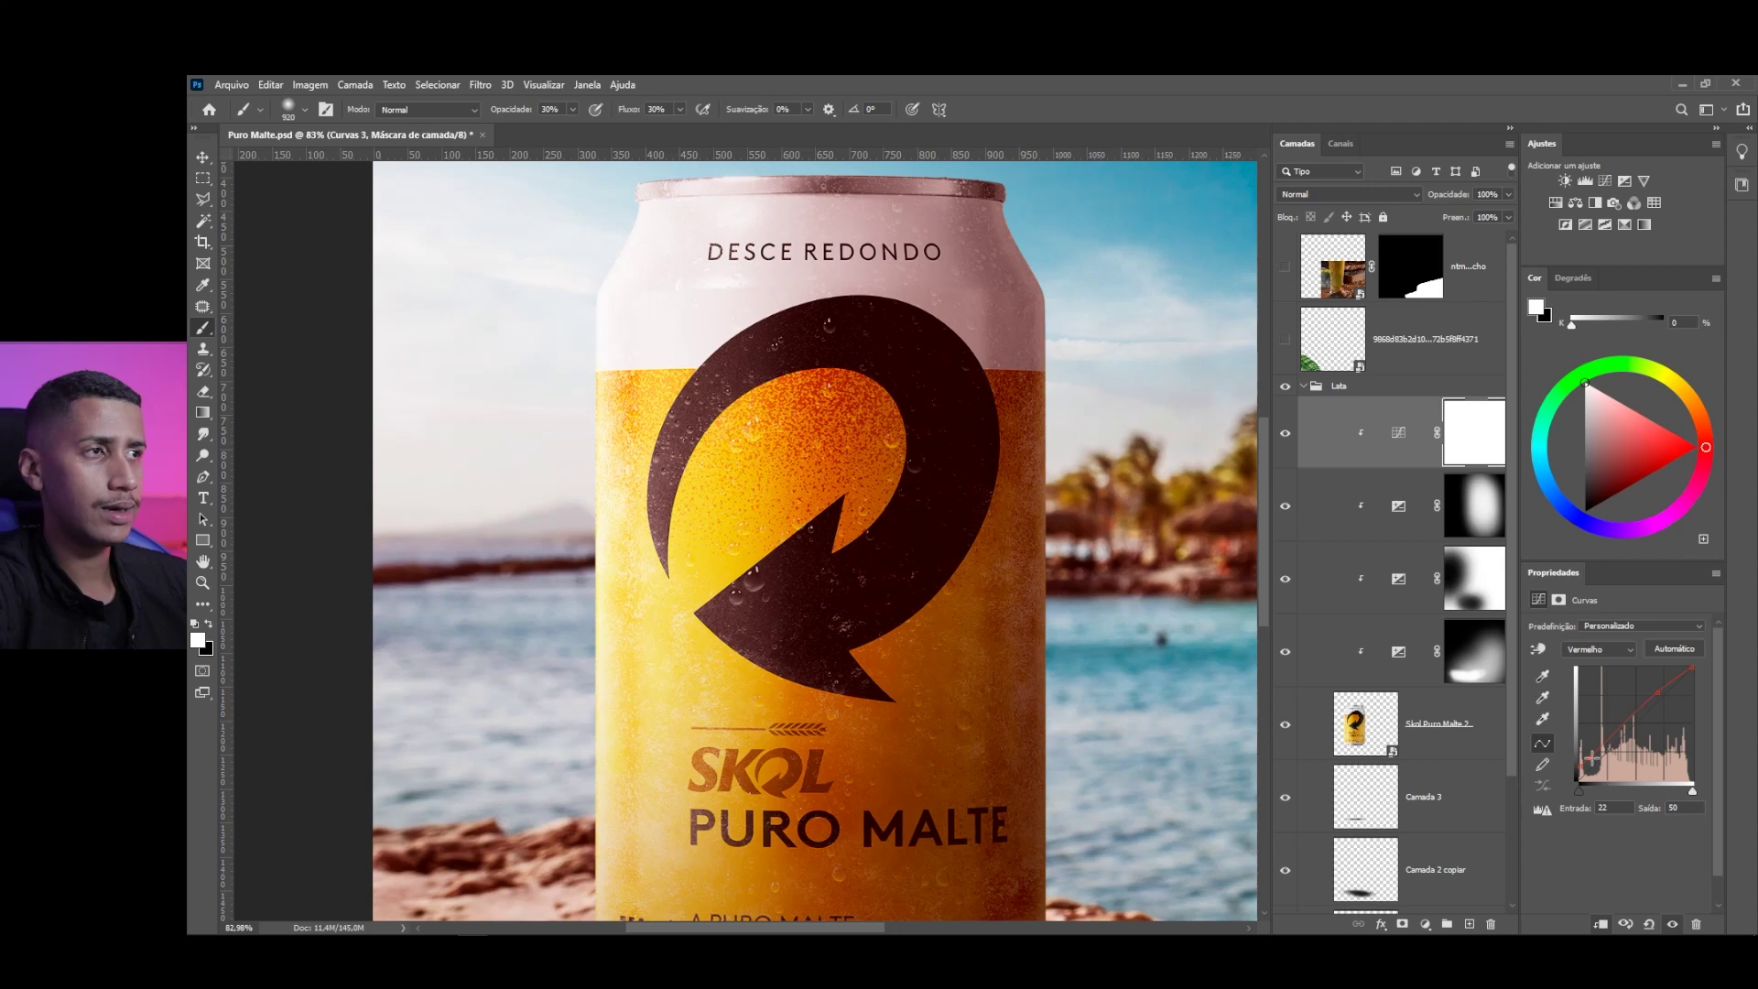
scroll(448, 573, "down", 5)
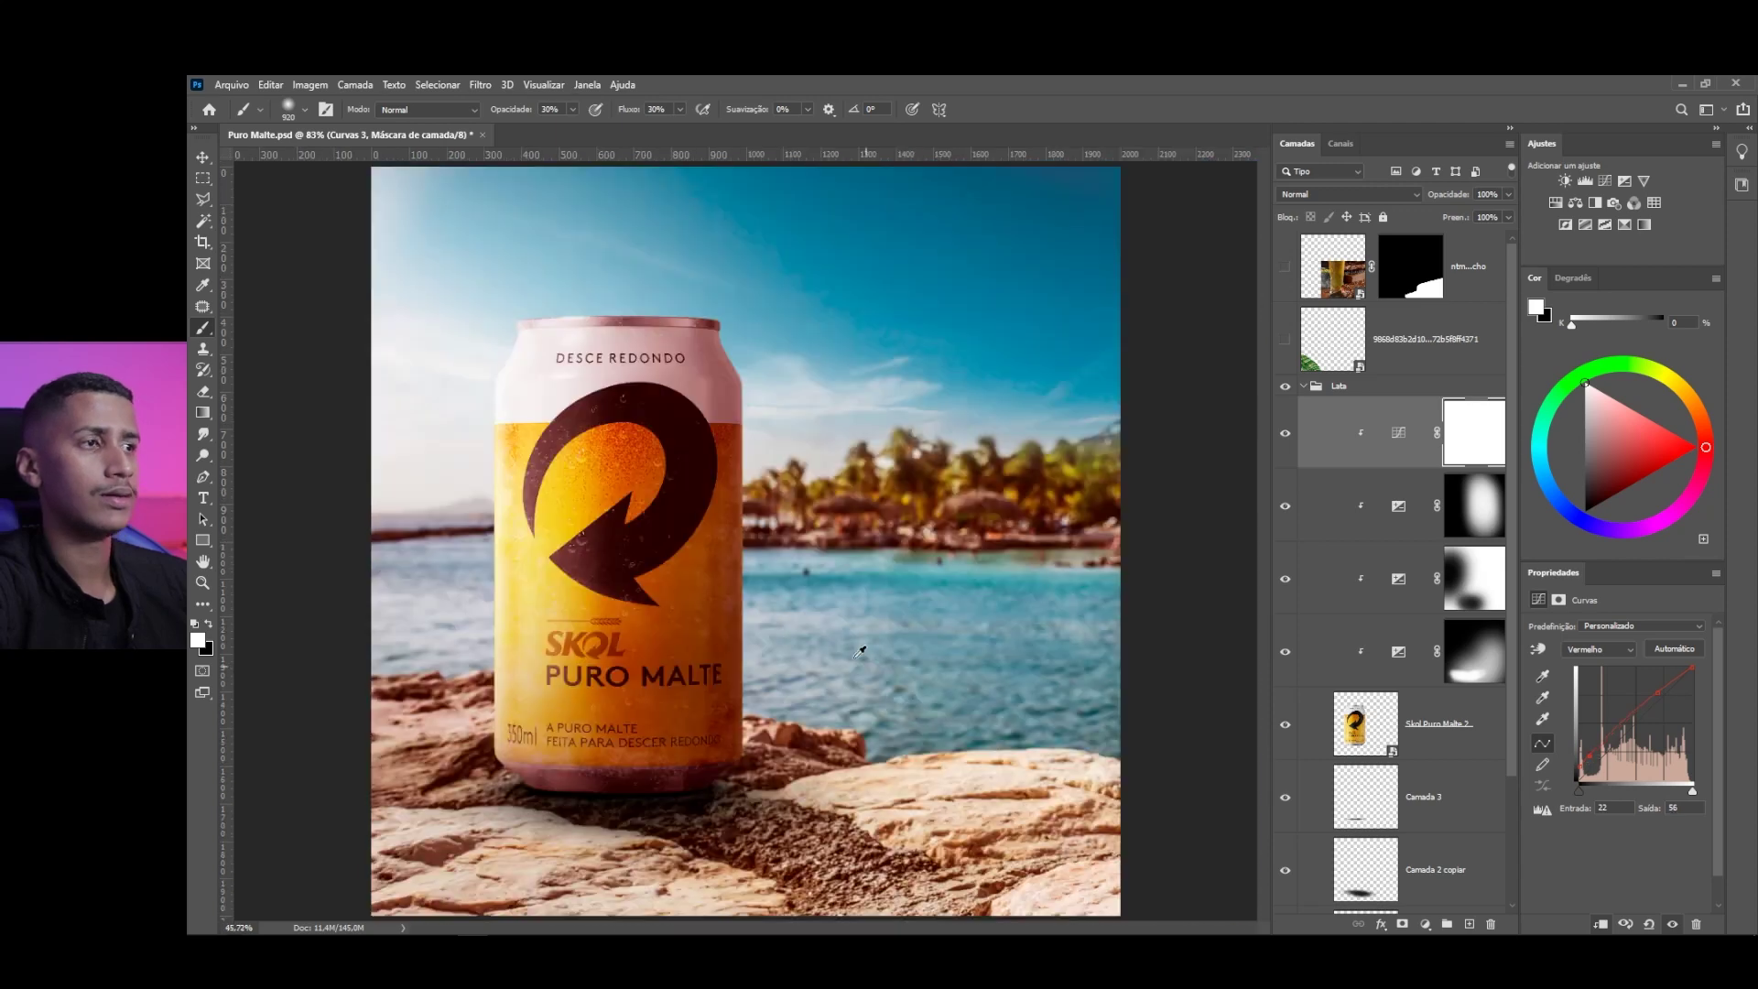
scroll(446, 569, "up", 3)
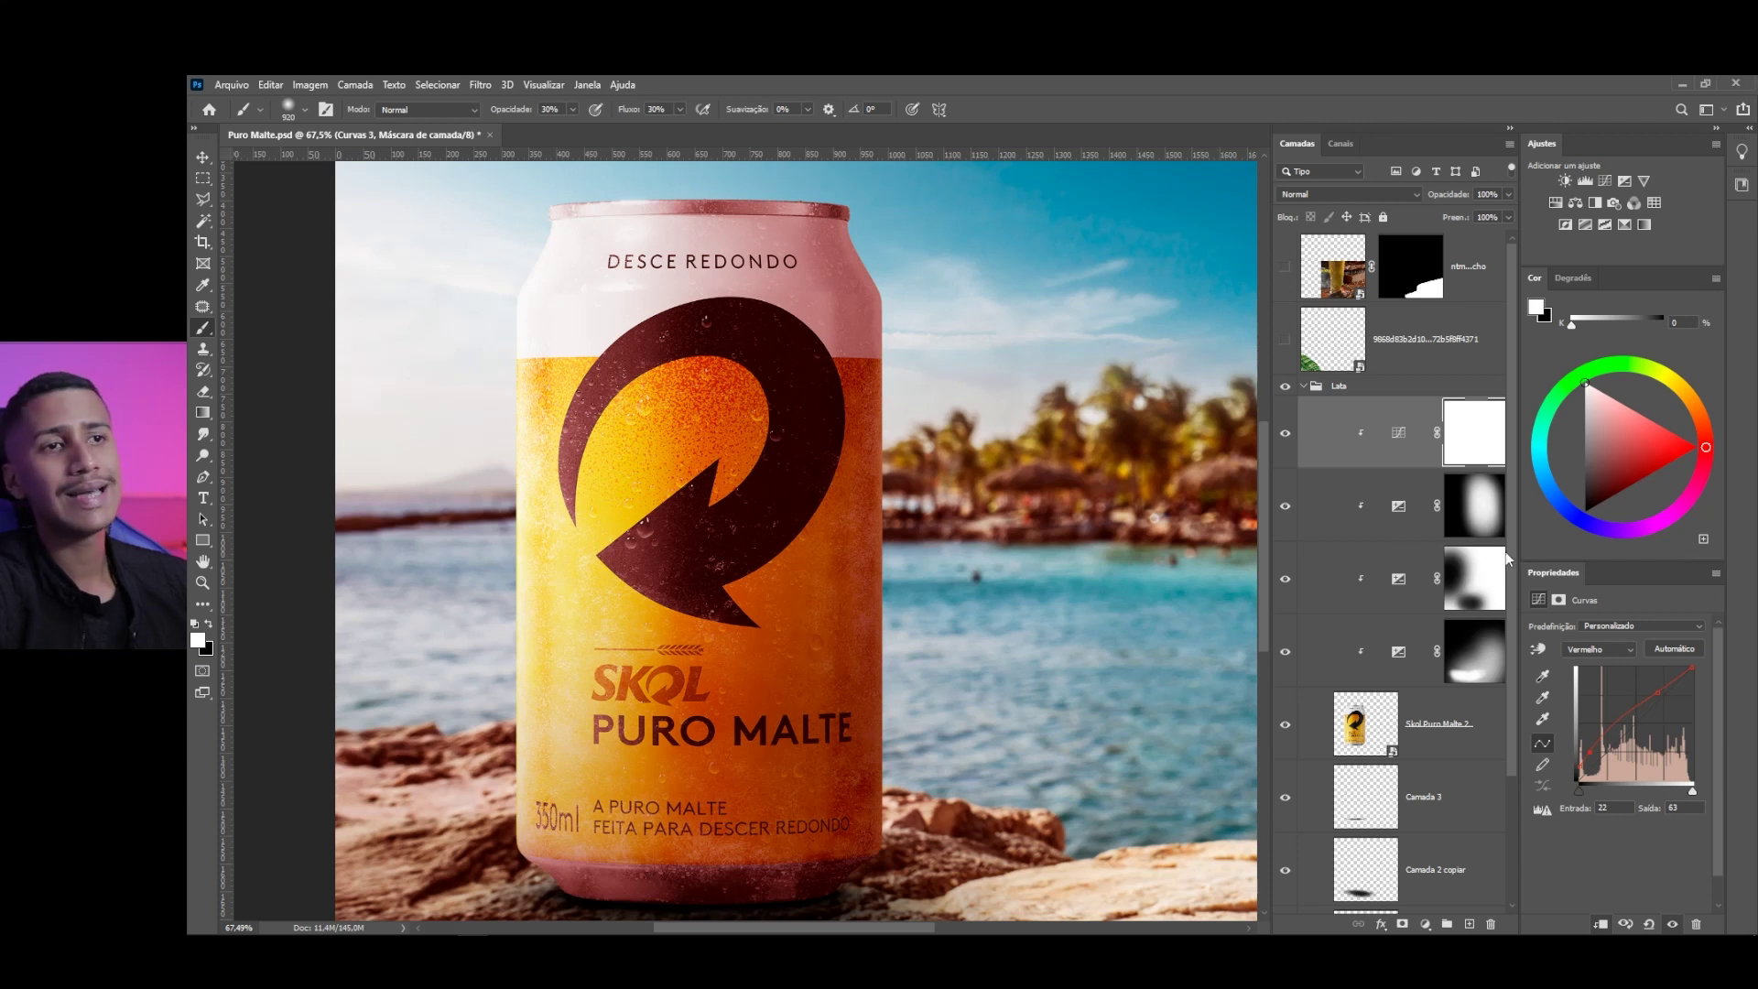
Try shadow changes on the Curves adjustment's blue channel and return its black point to input 0, output 0
left_click(1591, 652)
left_click(1573, 701)
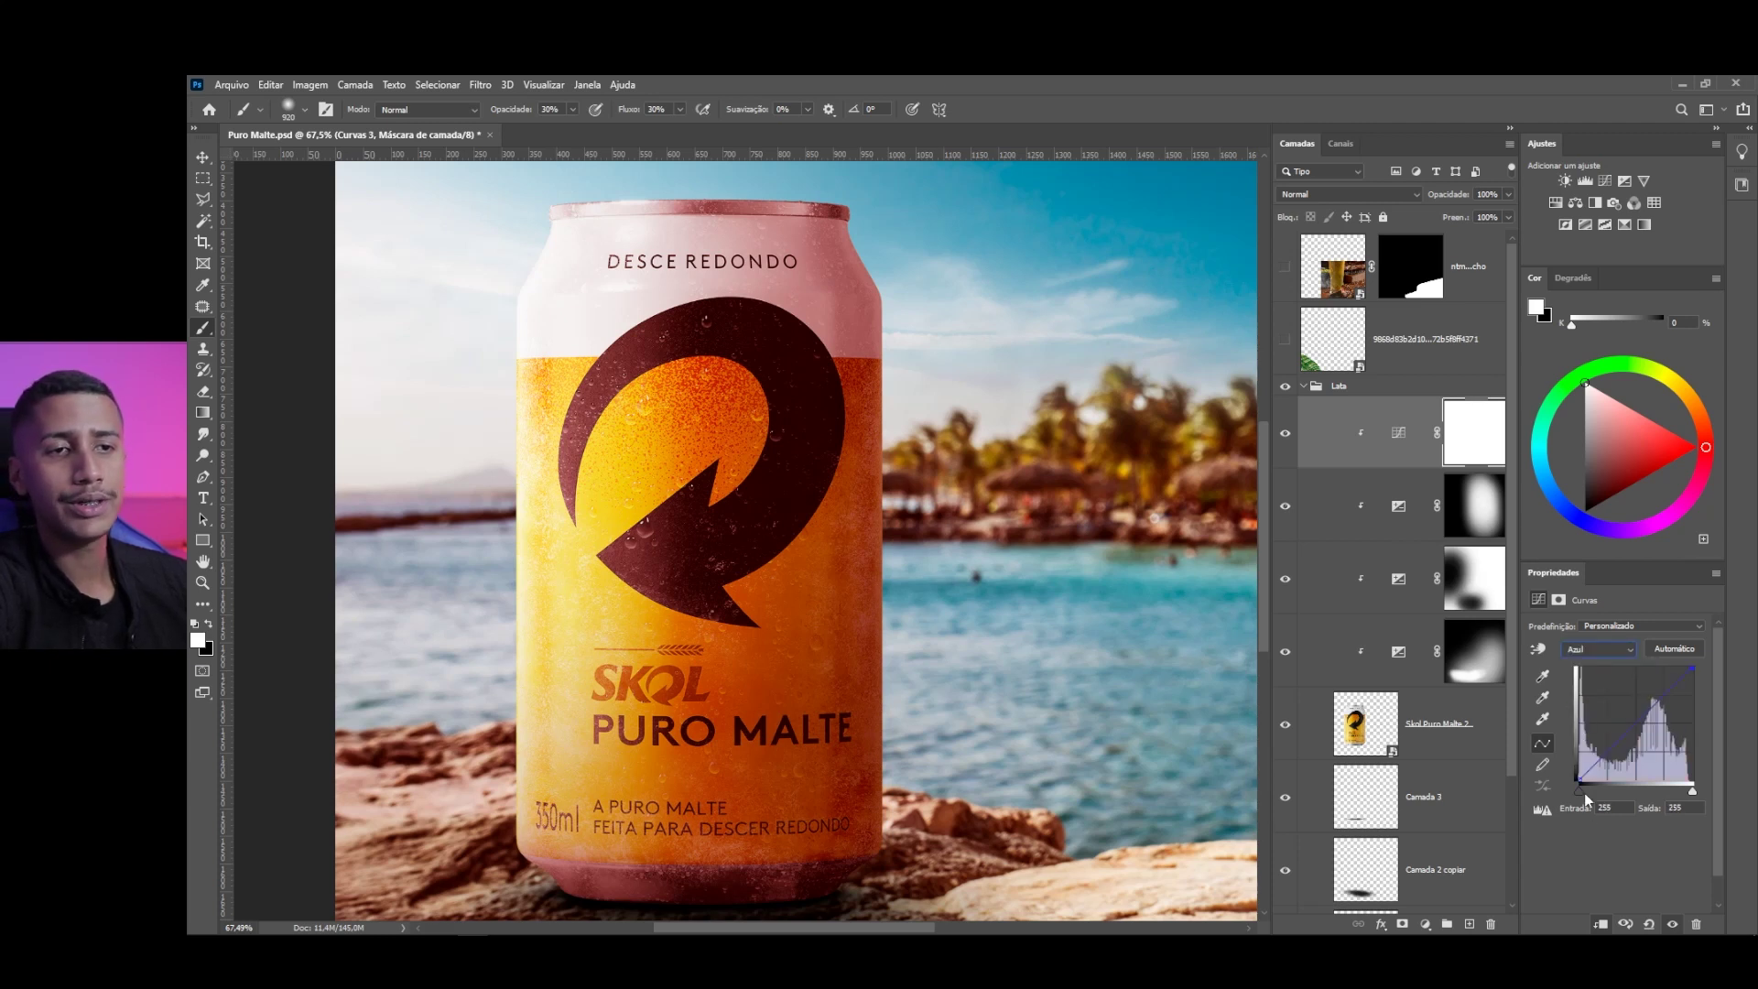
left_click_drag(1582, 779, 1578, 784)
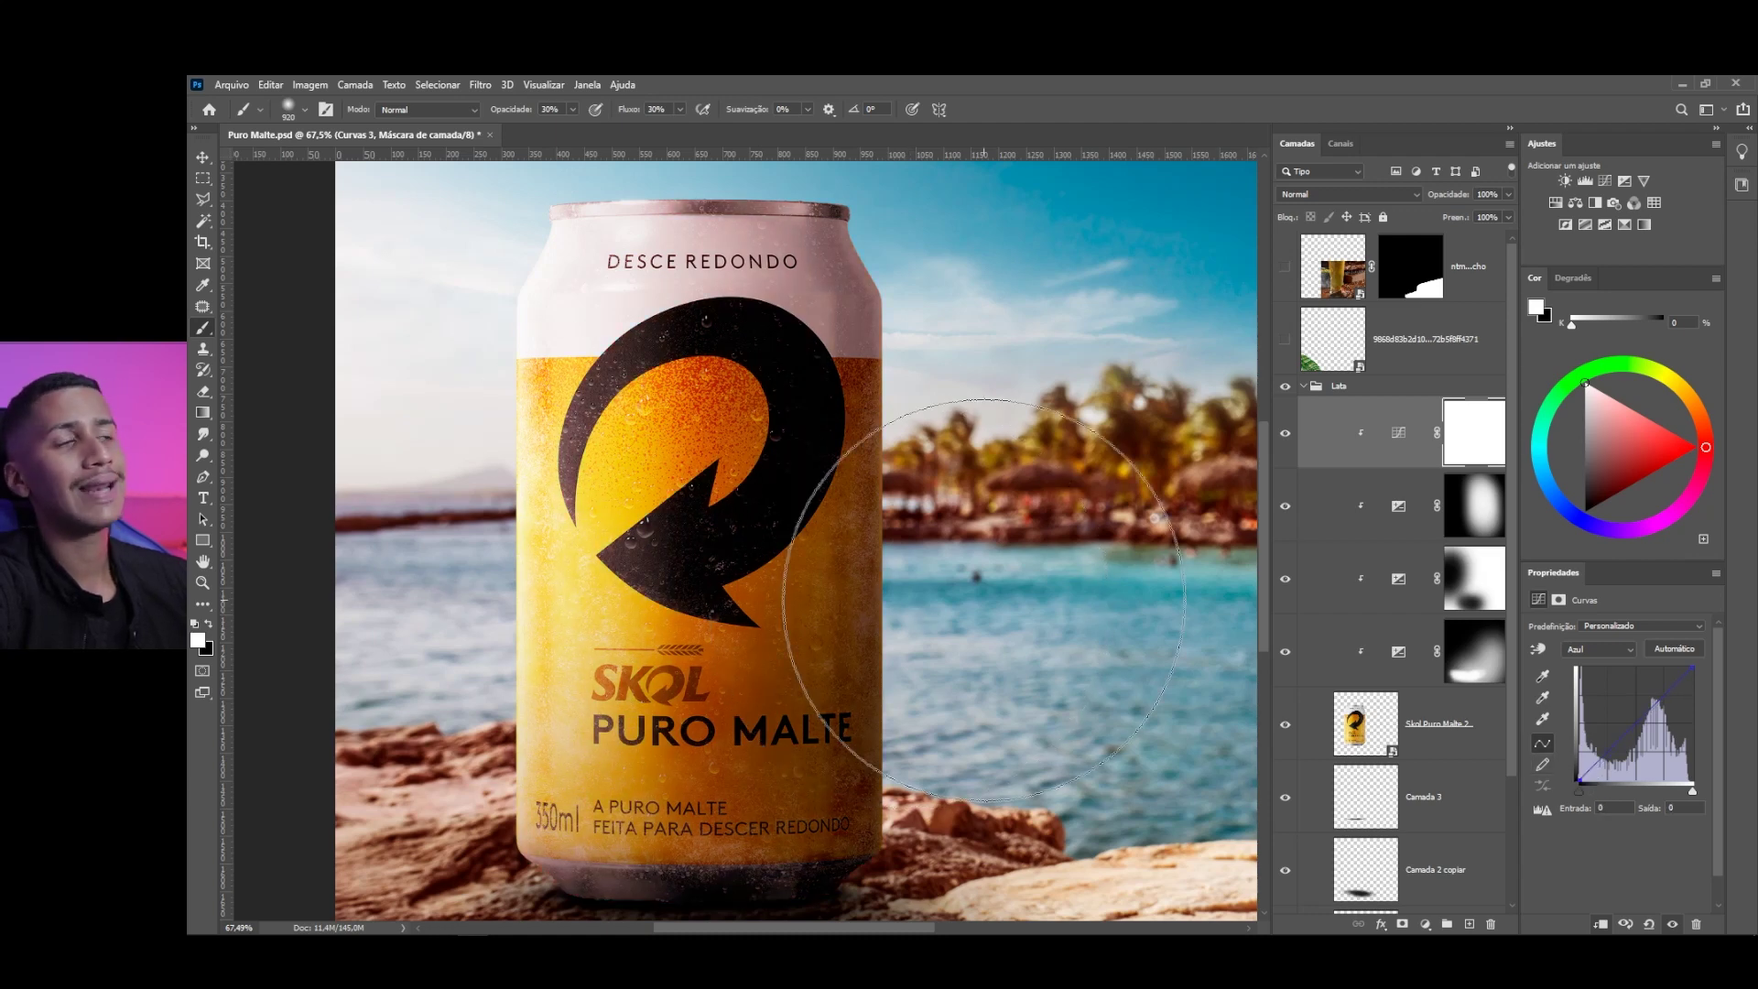
key("ctrl+z")
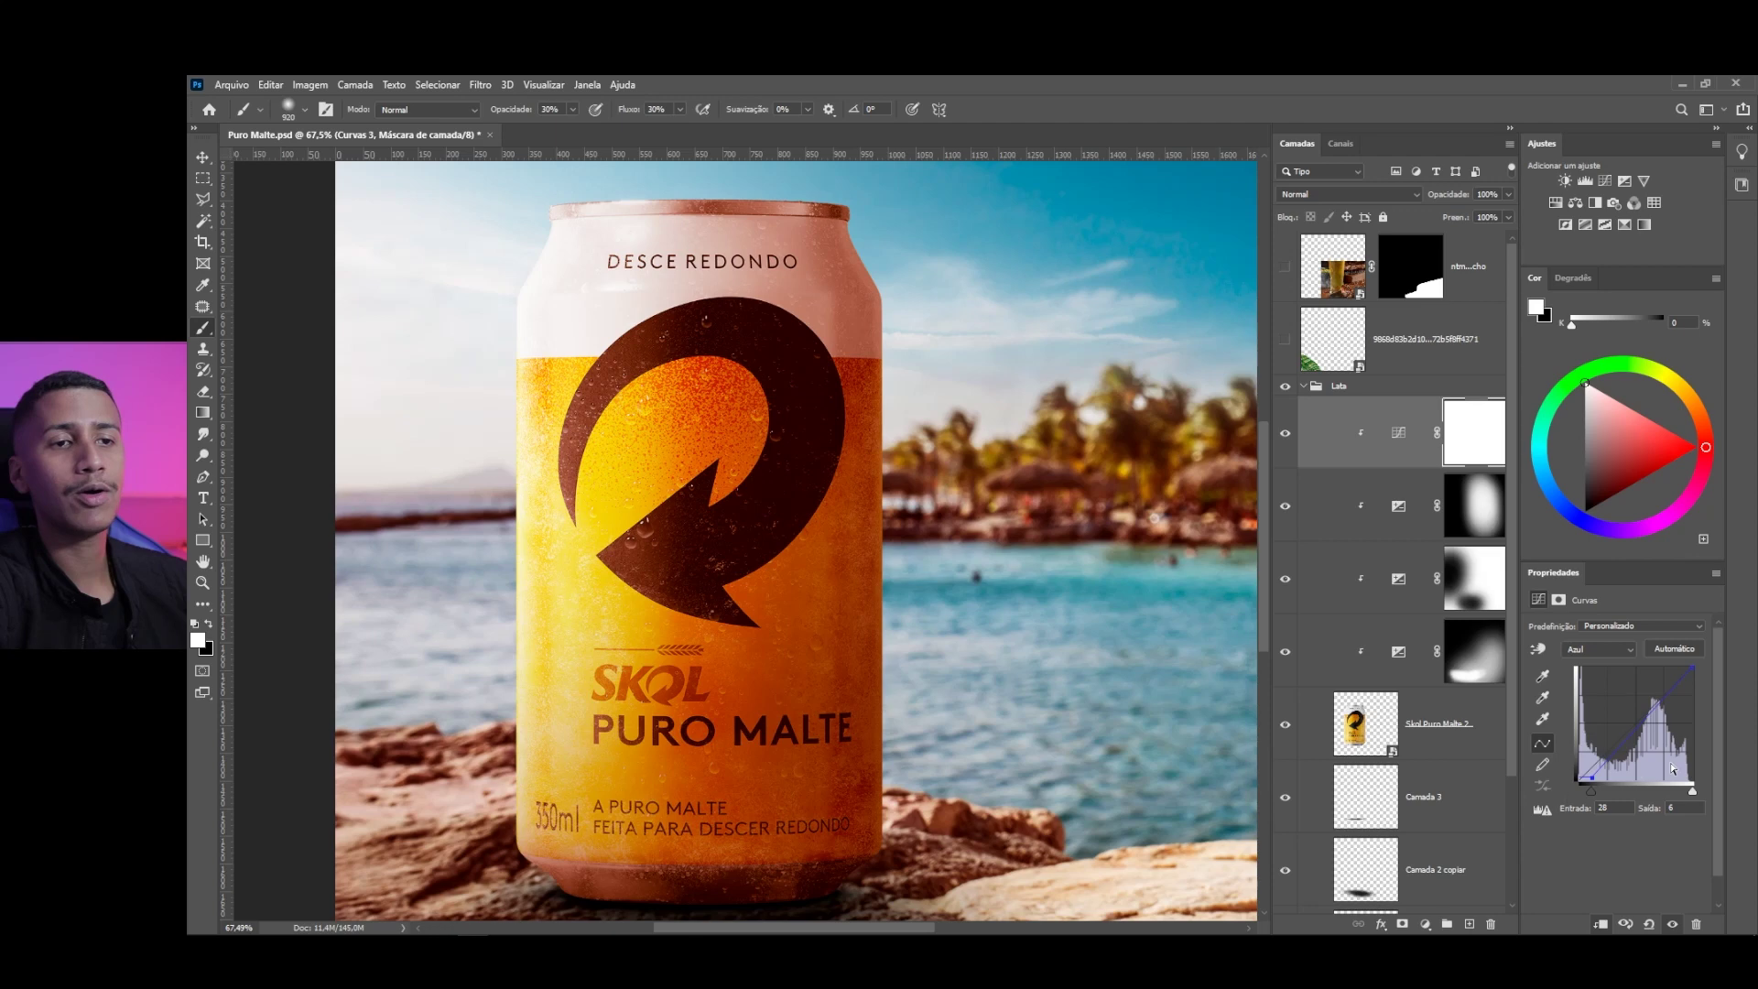
left_click_drag(1589, 777, 1578, 779)
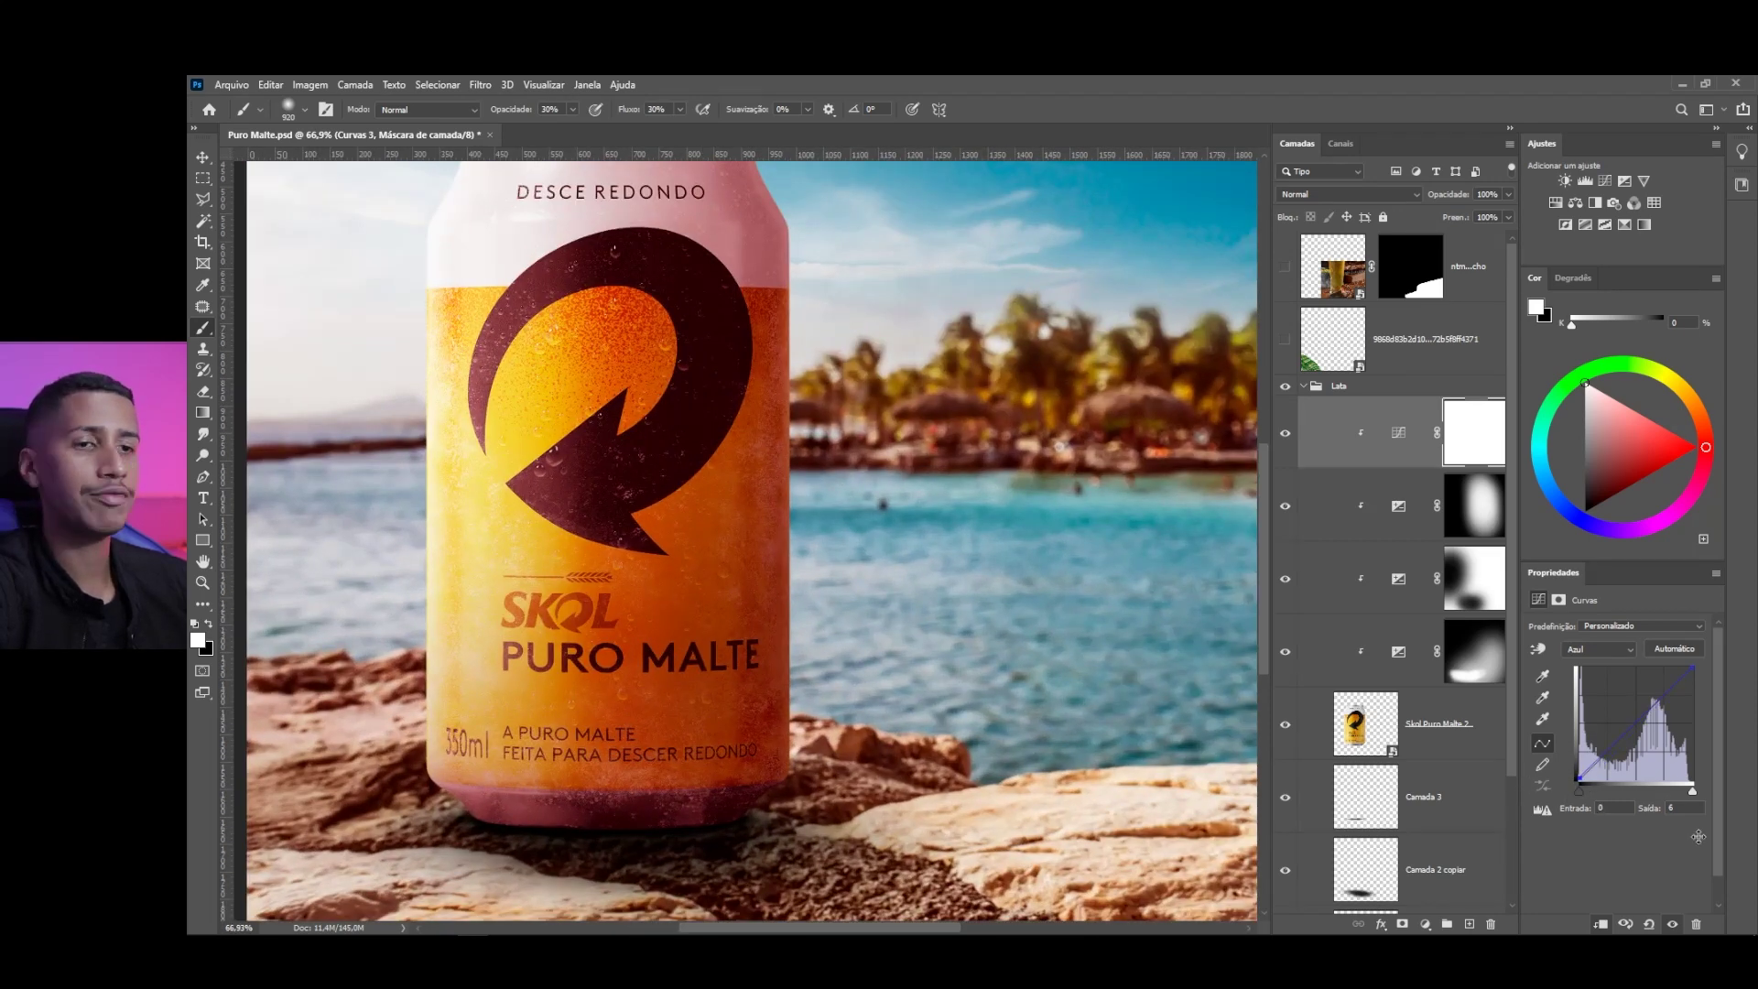
left_click_drag(1579, 776, 1577, 787)
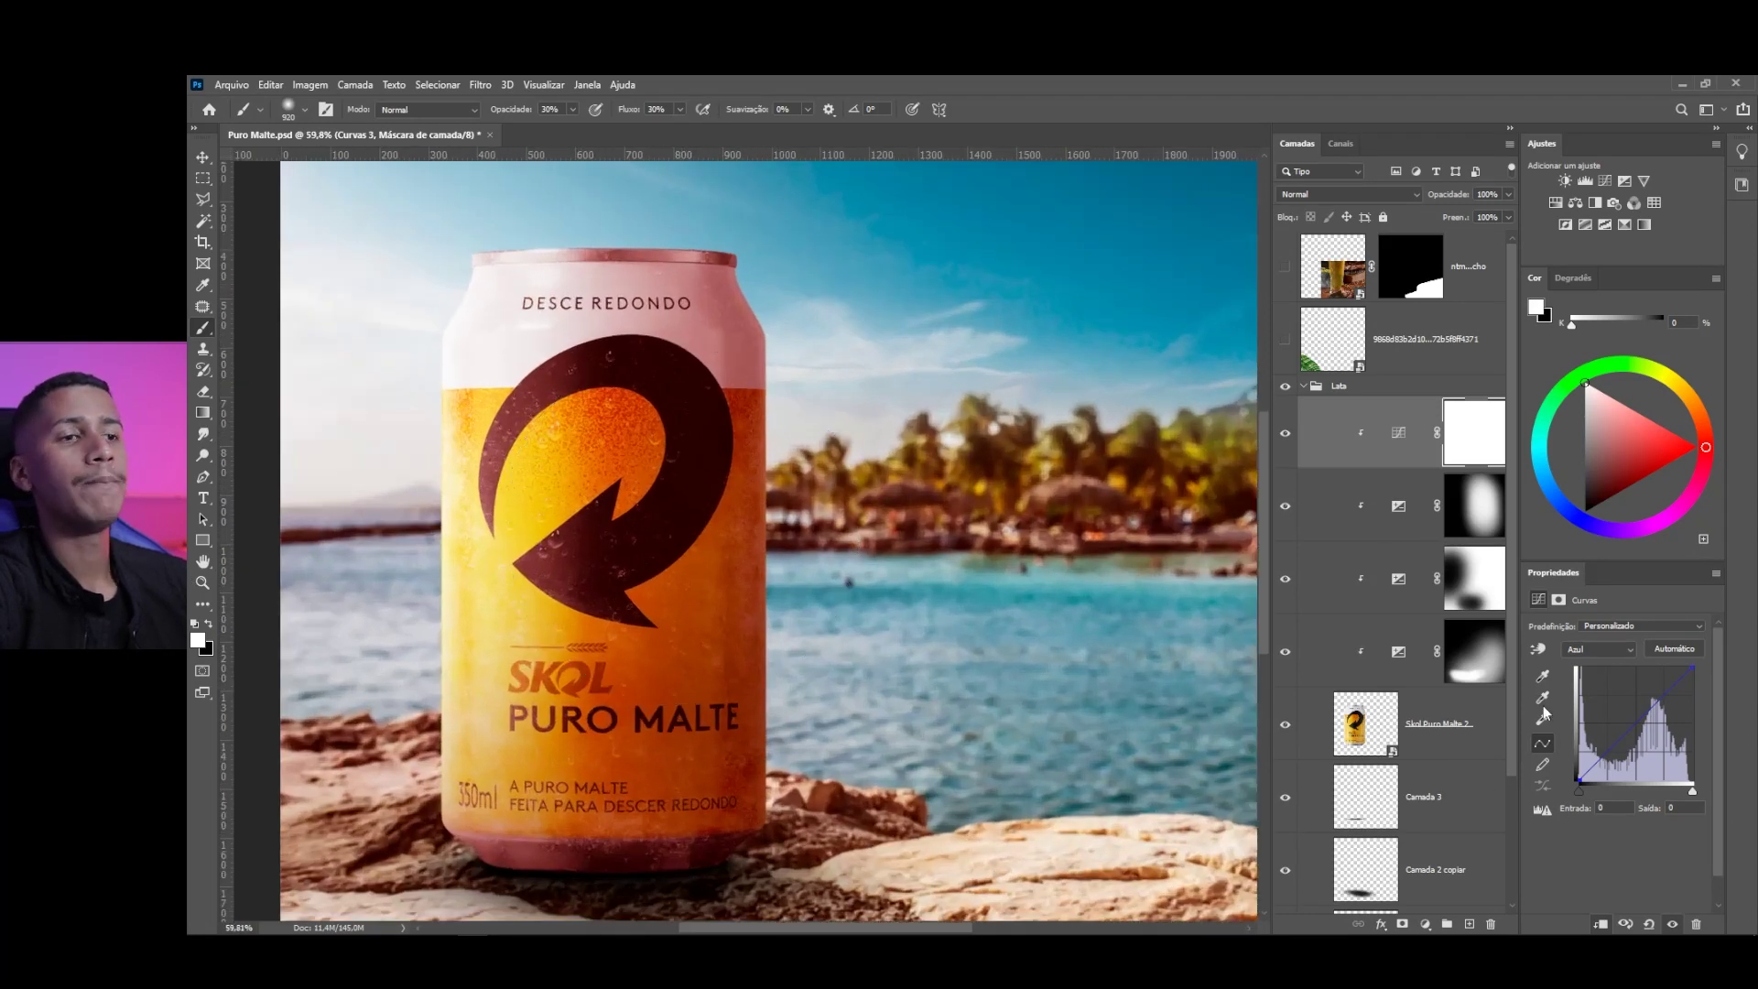
Invert the Curves layer's mask to black and paint white along the can's left side to reveal the warm tint there
left_click(1481, 447)
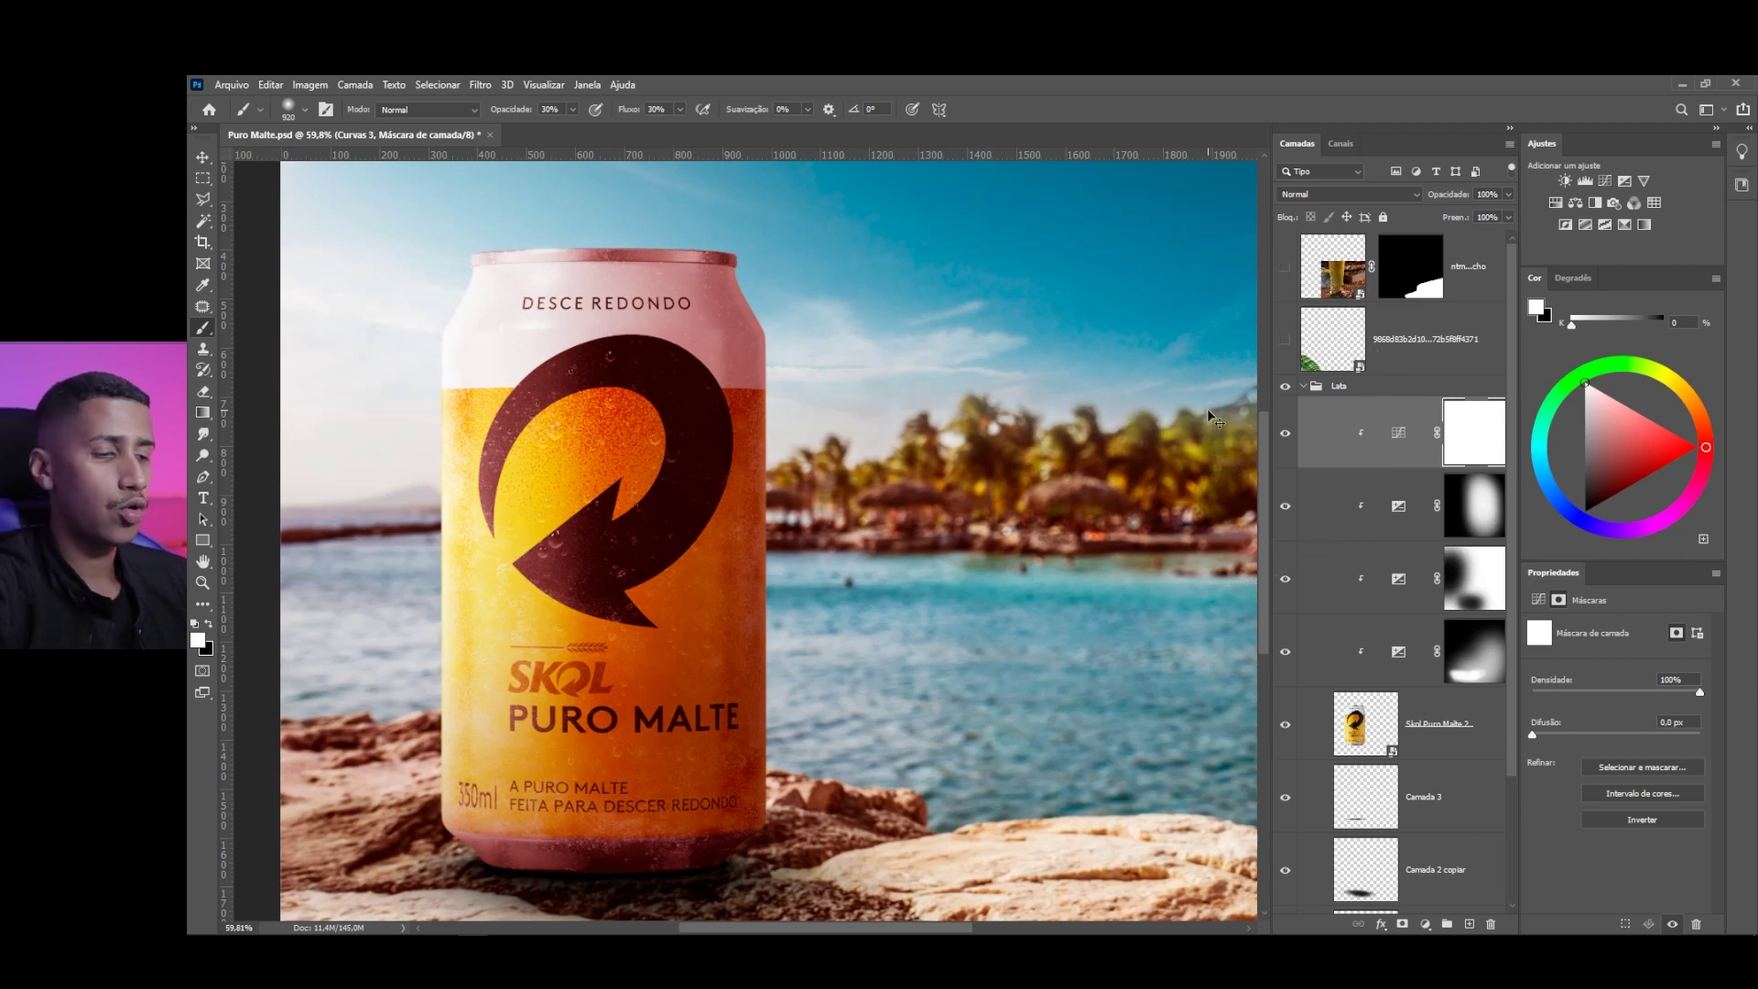
key("ctrl+i")
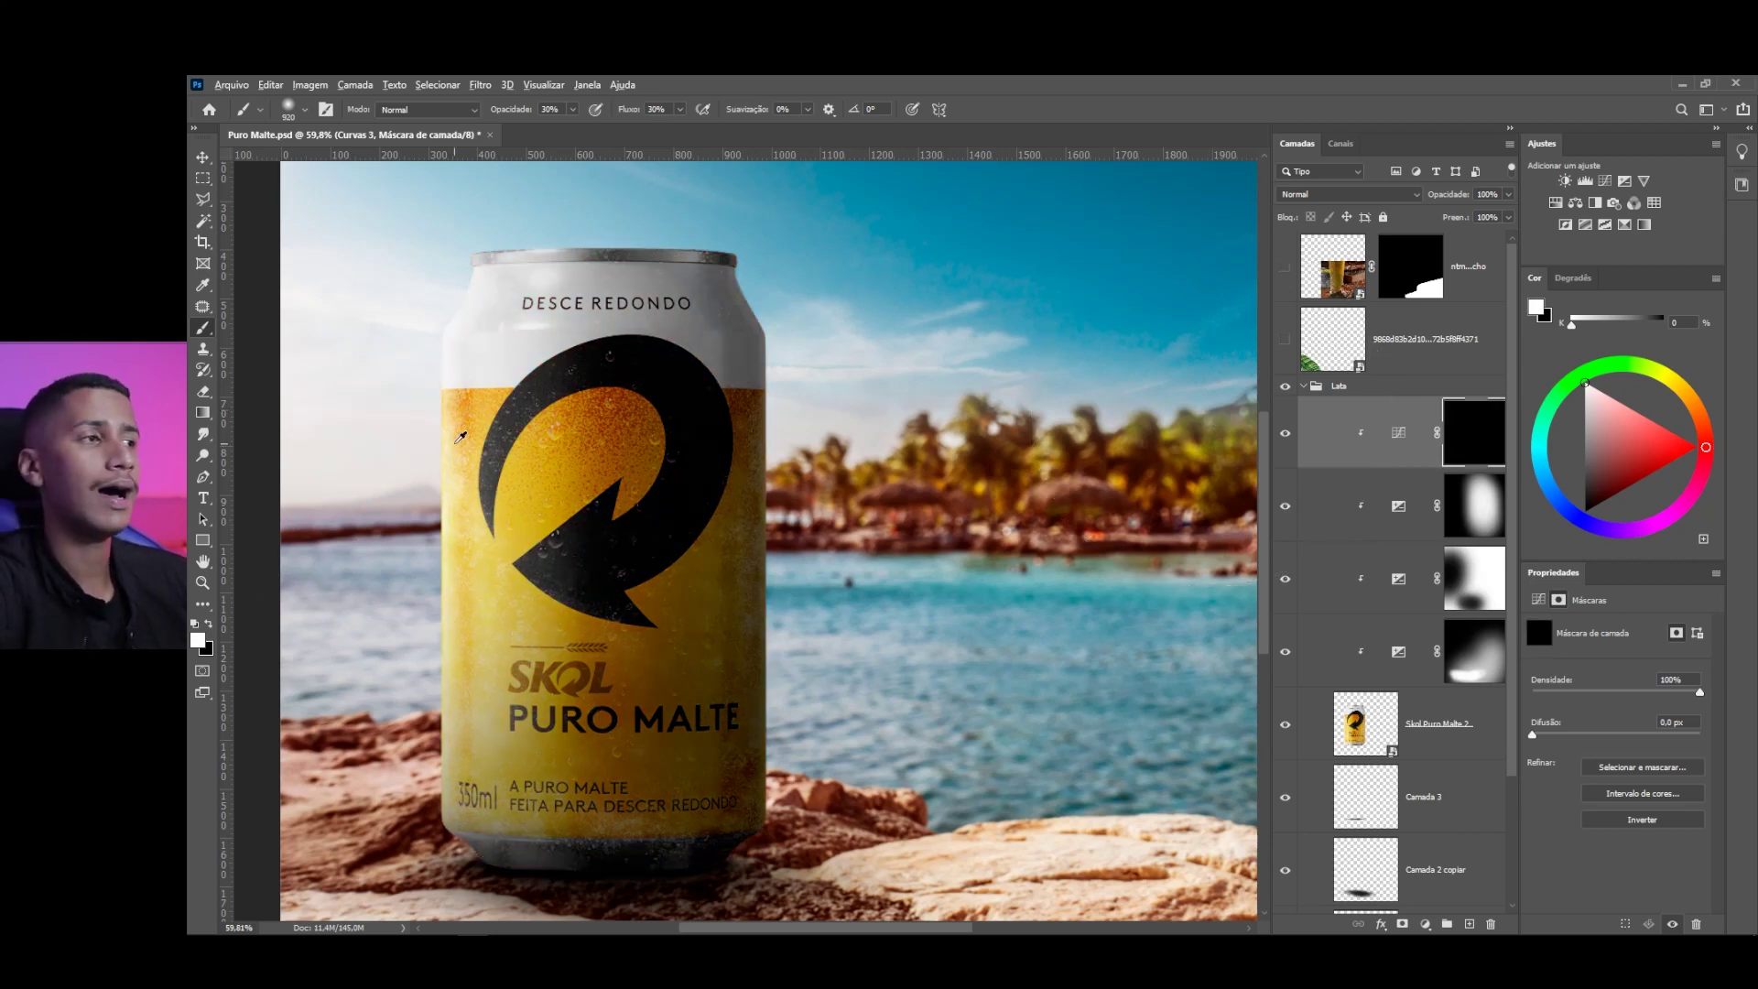
scroll(548, 454, "up", 1)
left_click_drag(550, 456, 403, 448)
mouse_move(417, 274)
left_mouse_down()
mouse_move(433, 348)
mouse_move(467, 229)
mouse_move(423, 378)
mouse_move(361, 803)
mouse_move(385, 710)
left_mouse_up()
left_click_drag(501, 557, 542, 557)
mouse_move(405, 488)
left_mouse_down()
mouse_move(391, 350)
mouse_move(437, 339)
mouse_move(362, 669)
mouse_move(375, 693)
left_mouse_up()
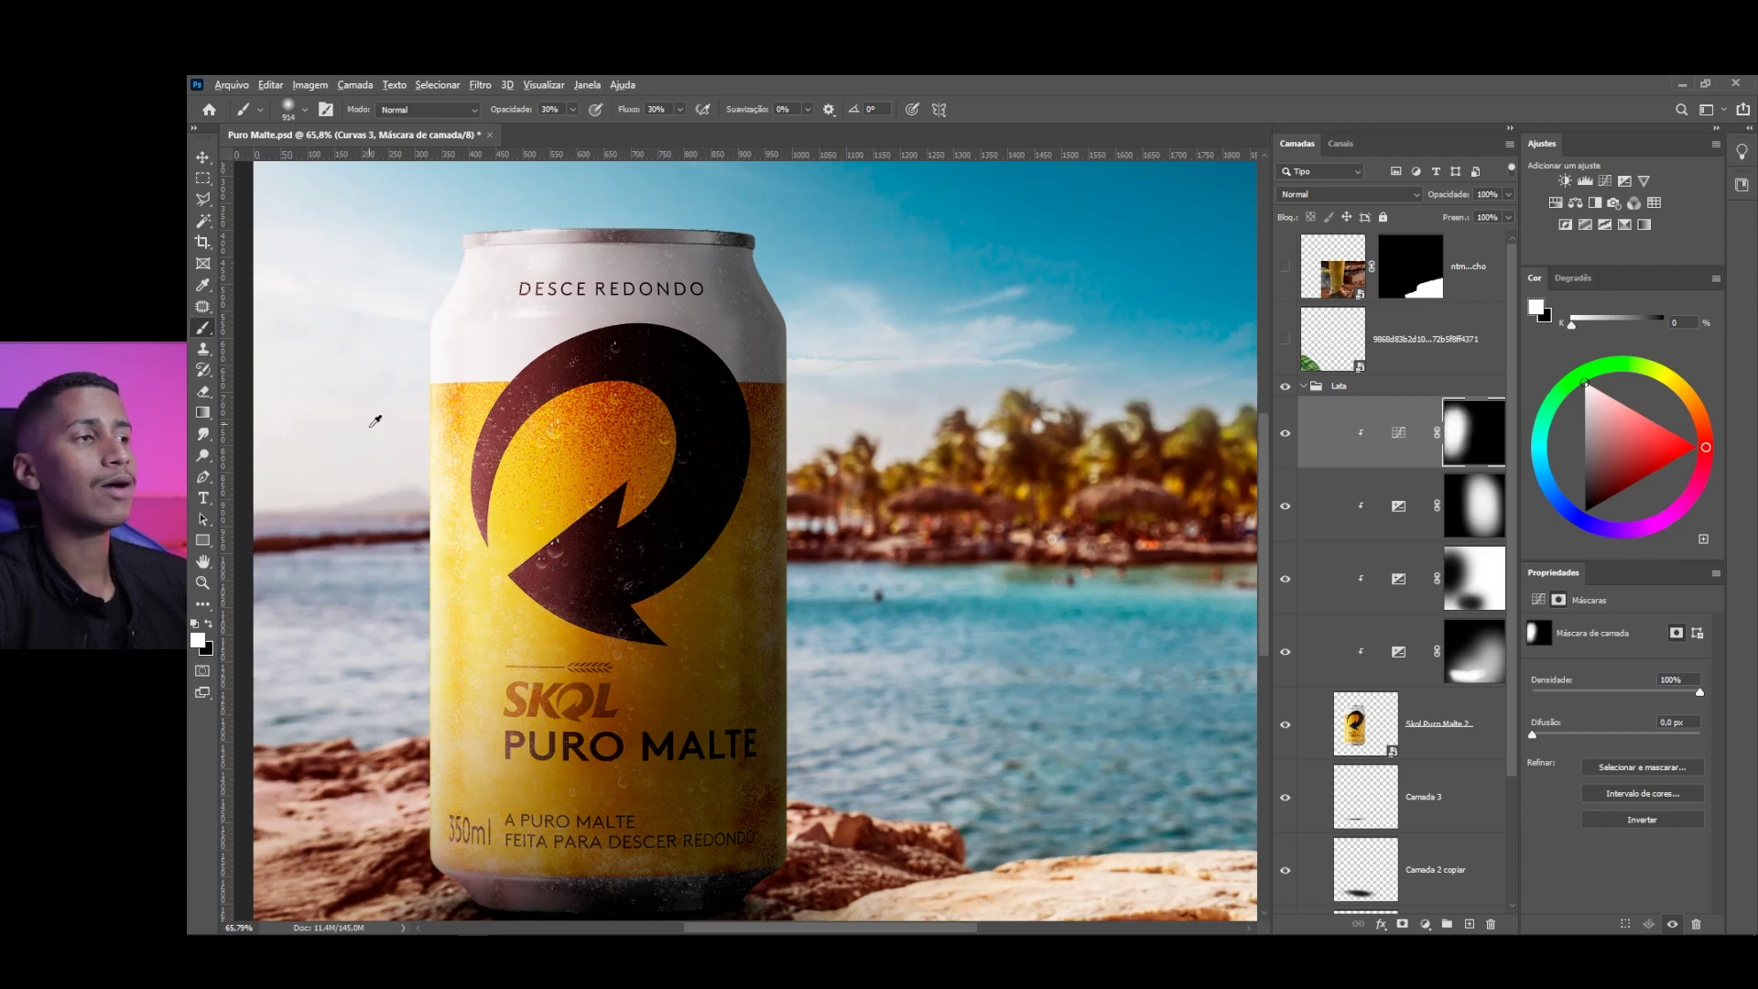
scroll(380, 420, "down", 2)
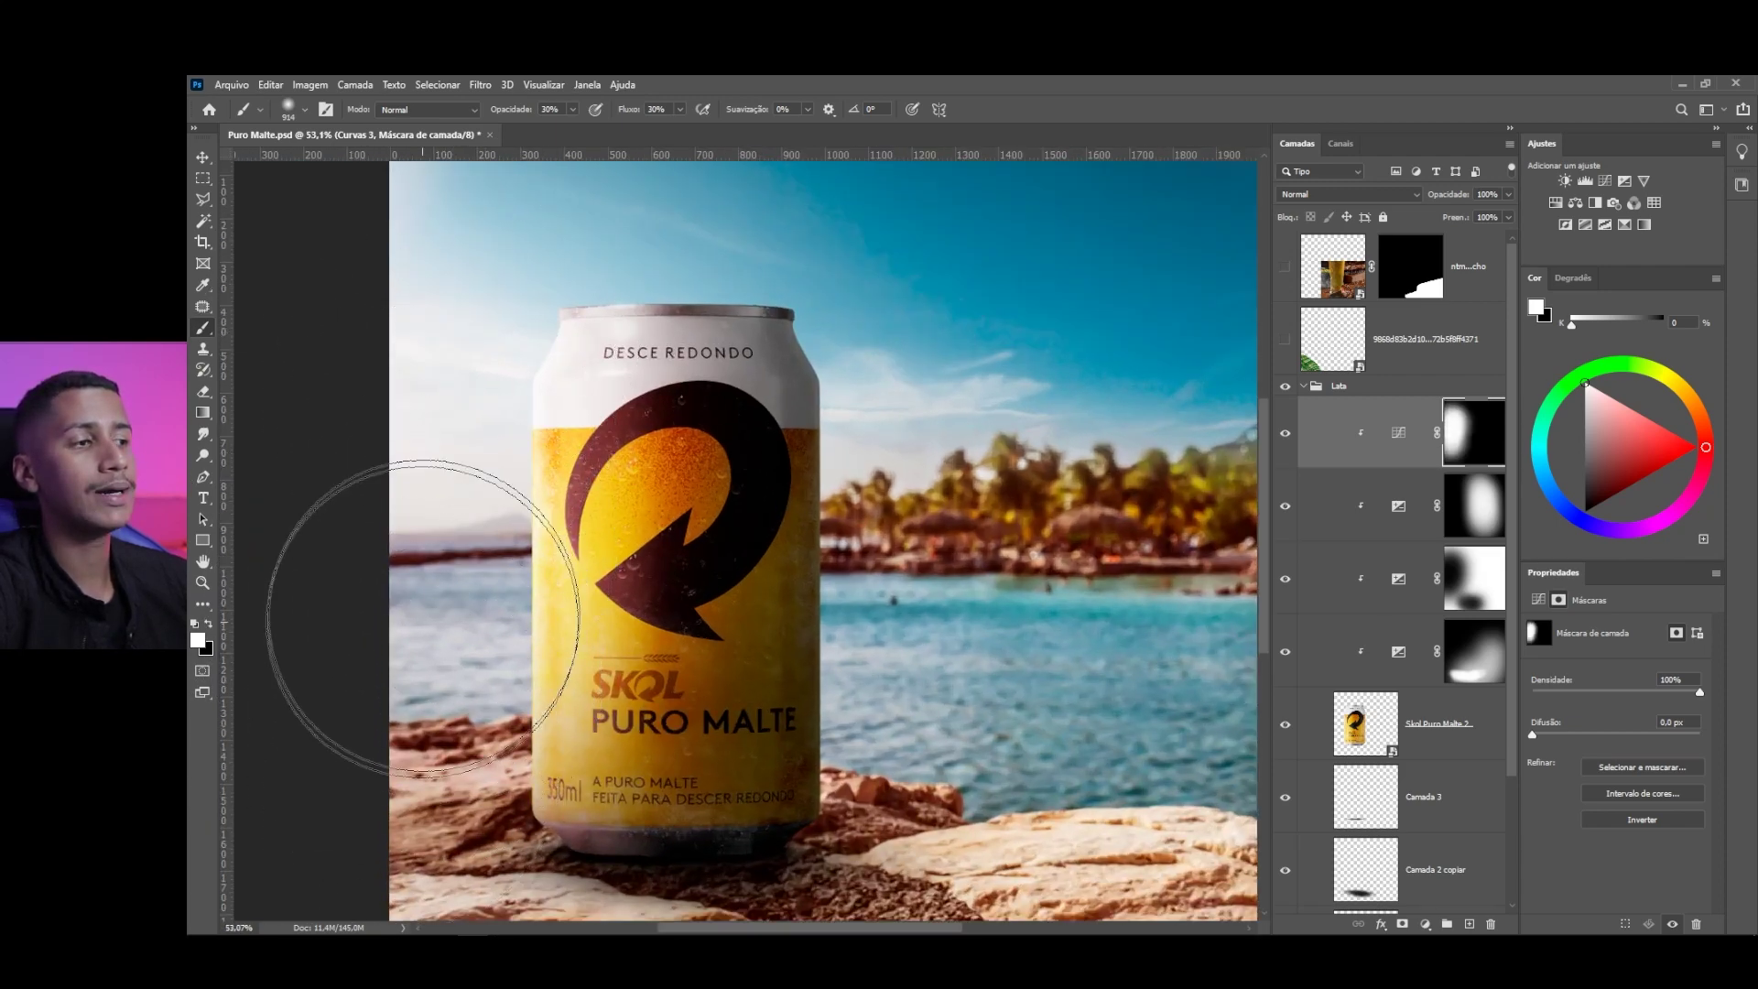
Paint more white on the Curves mask over the can's left side to extend the warm tint
mouse_move(524, 637)
left_mouse_down()
mouse_move(469, 418)
mouse_move(457, 431)
mouse_move(482, 329)
mouse_move(484, 465)
mouse_move(501, 457)
mouse_move(498, 339)
left_mouse_up()
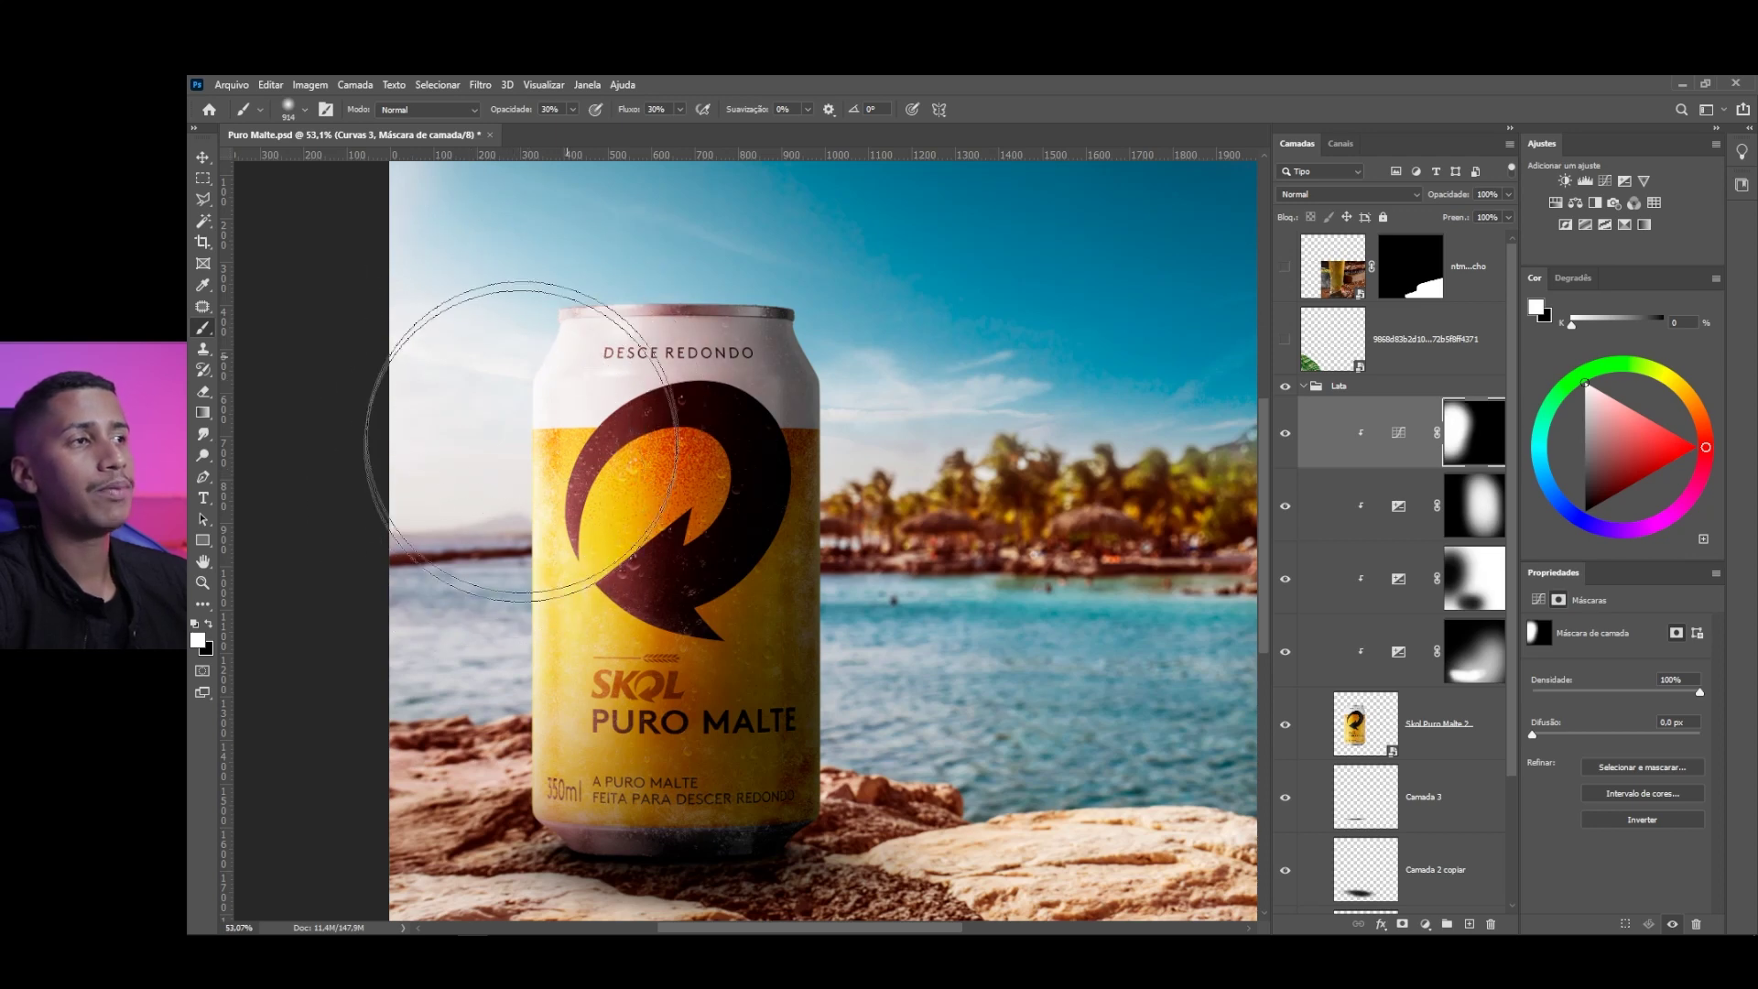
scroll(451, 648, "up", 1)
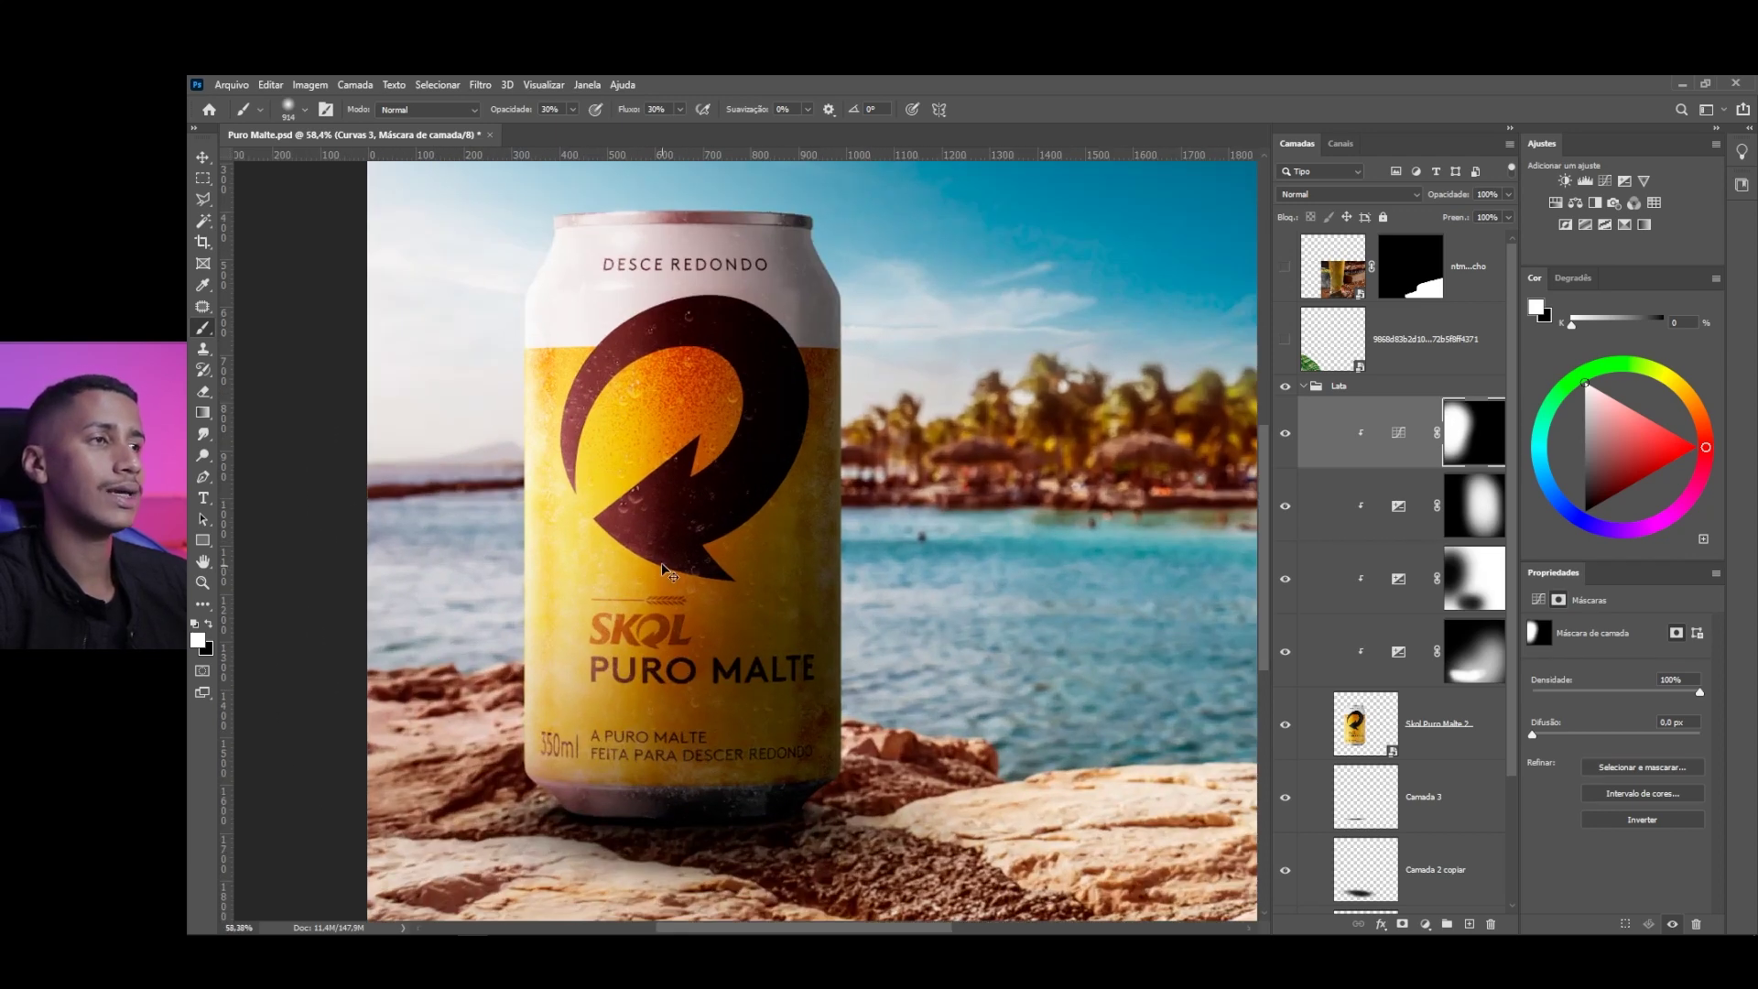
scroll(636, 746, "up", 3)
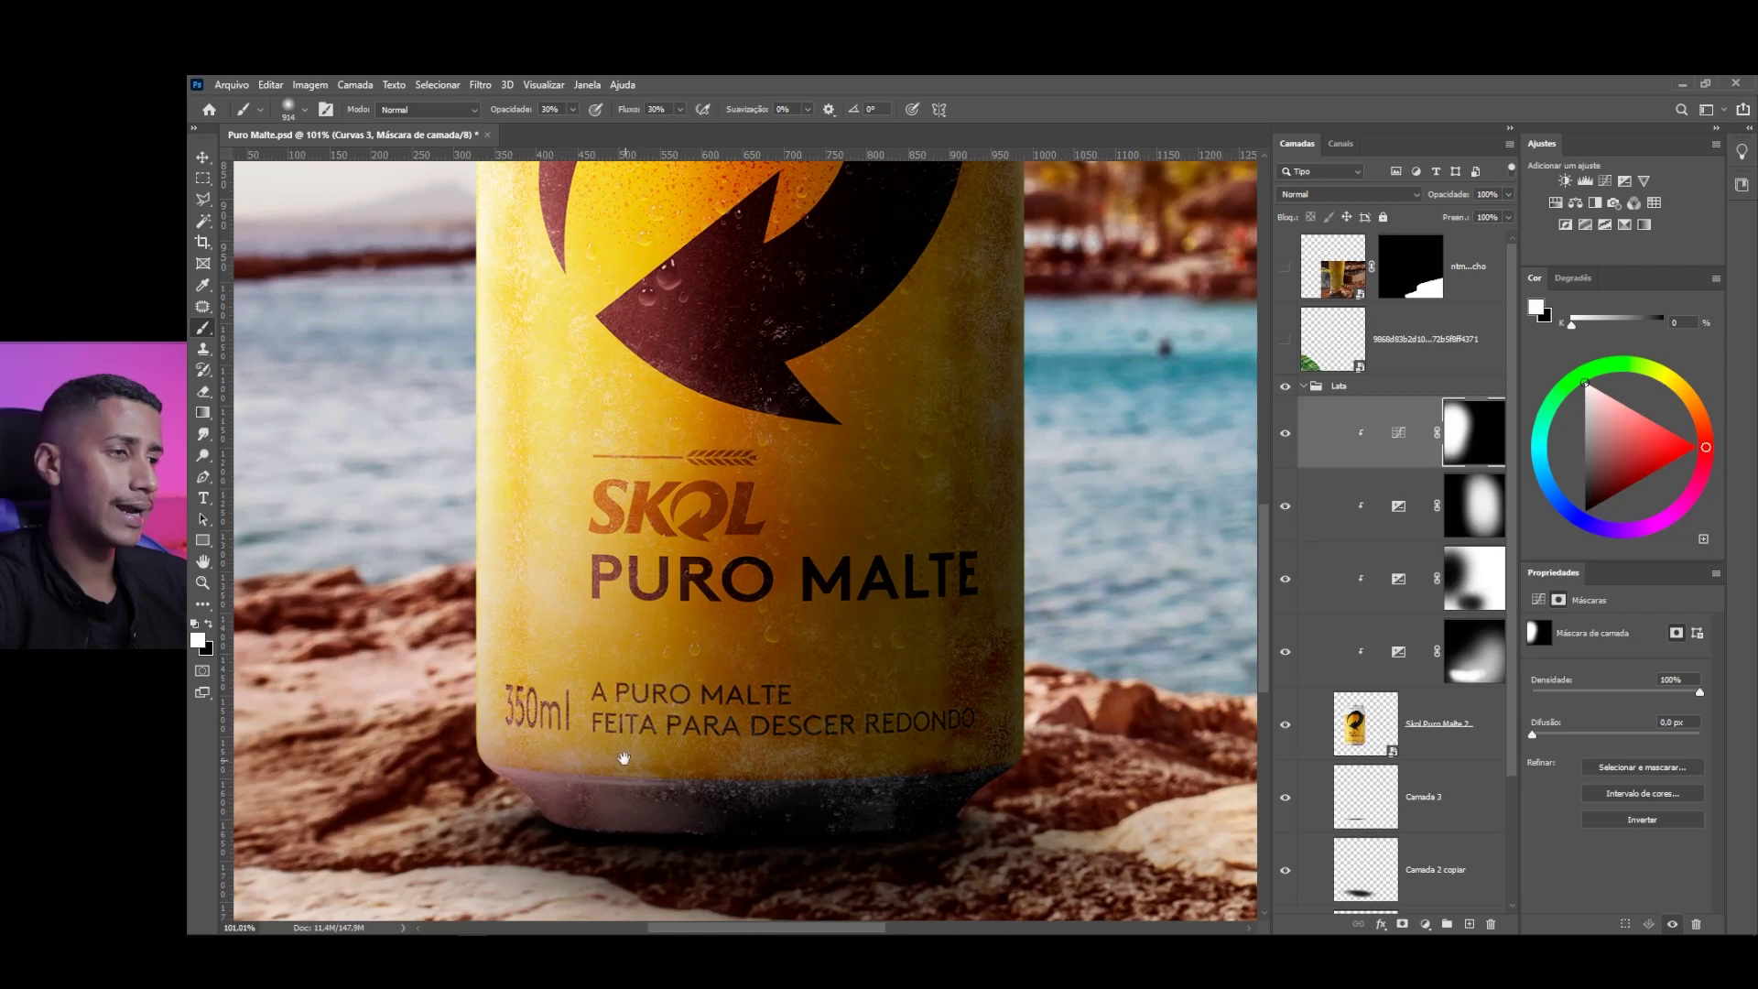
Paint black on the Curves mask over the can's dark metal base to remove the reddish tint there
scroll(599, 529, "up", 4)
left_click_drag(511, 468, 620, 676)
key("x")
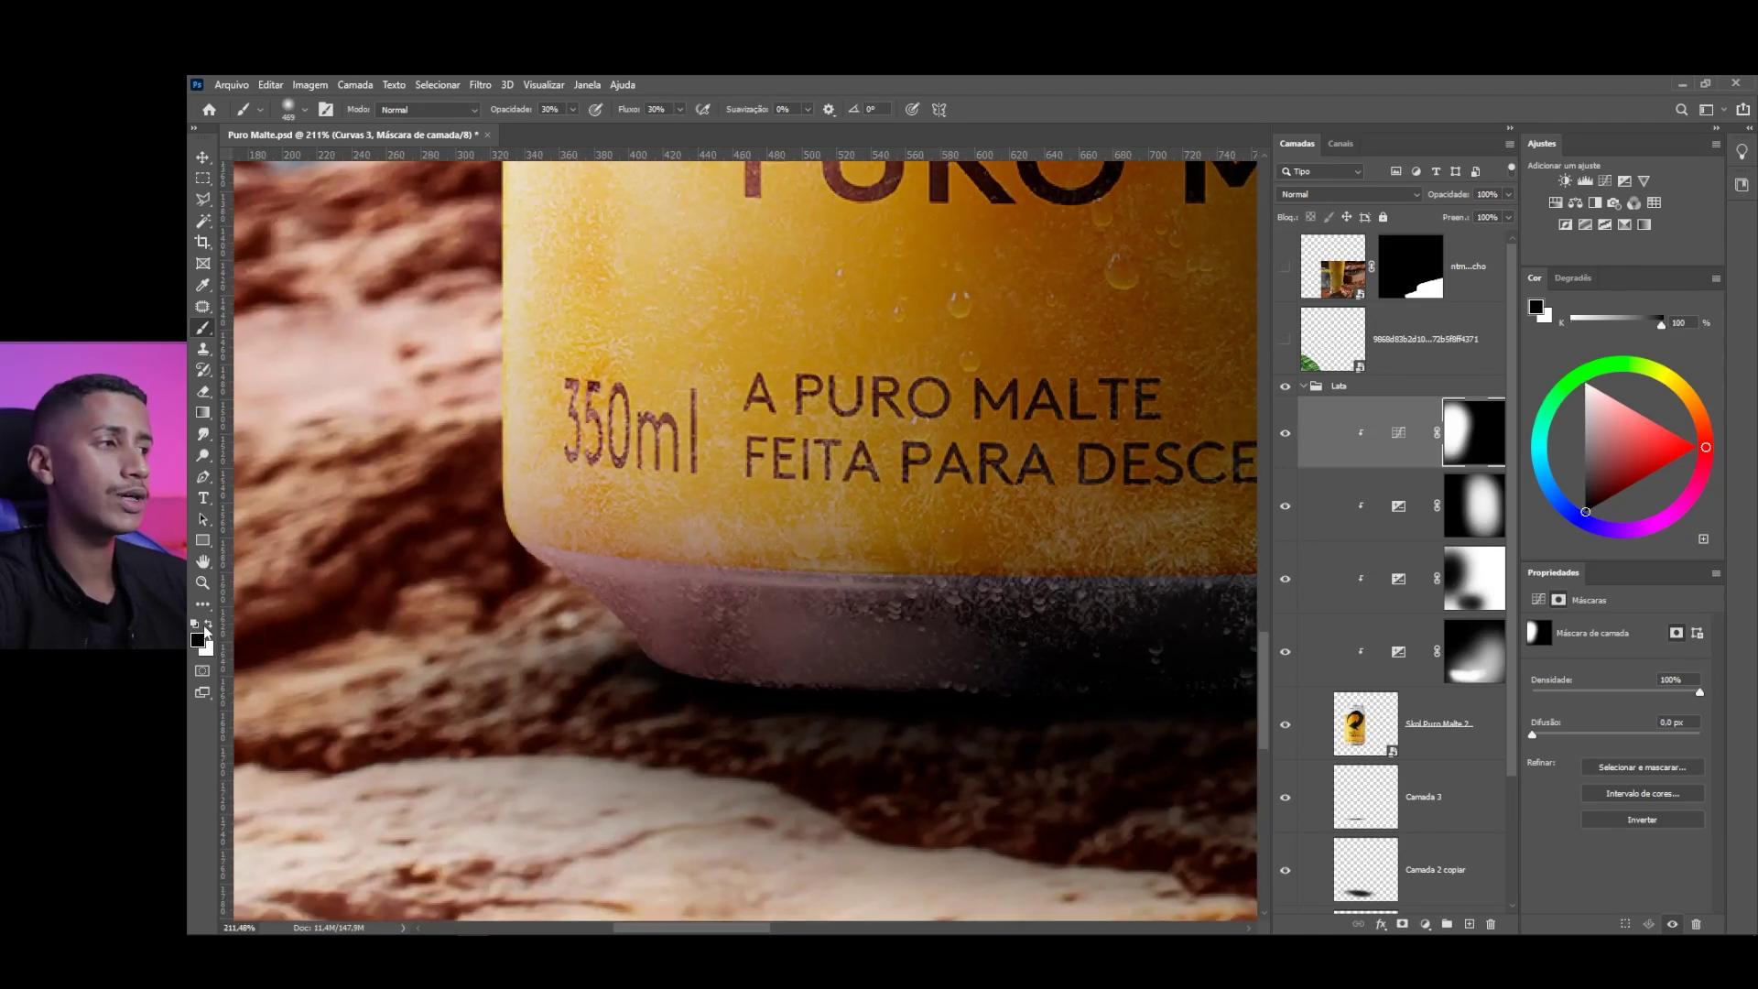
key("x")
key("x")
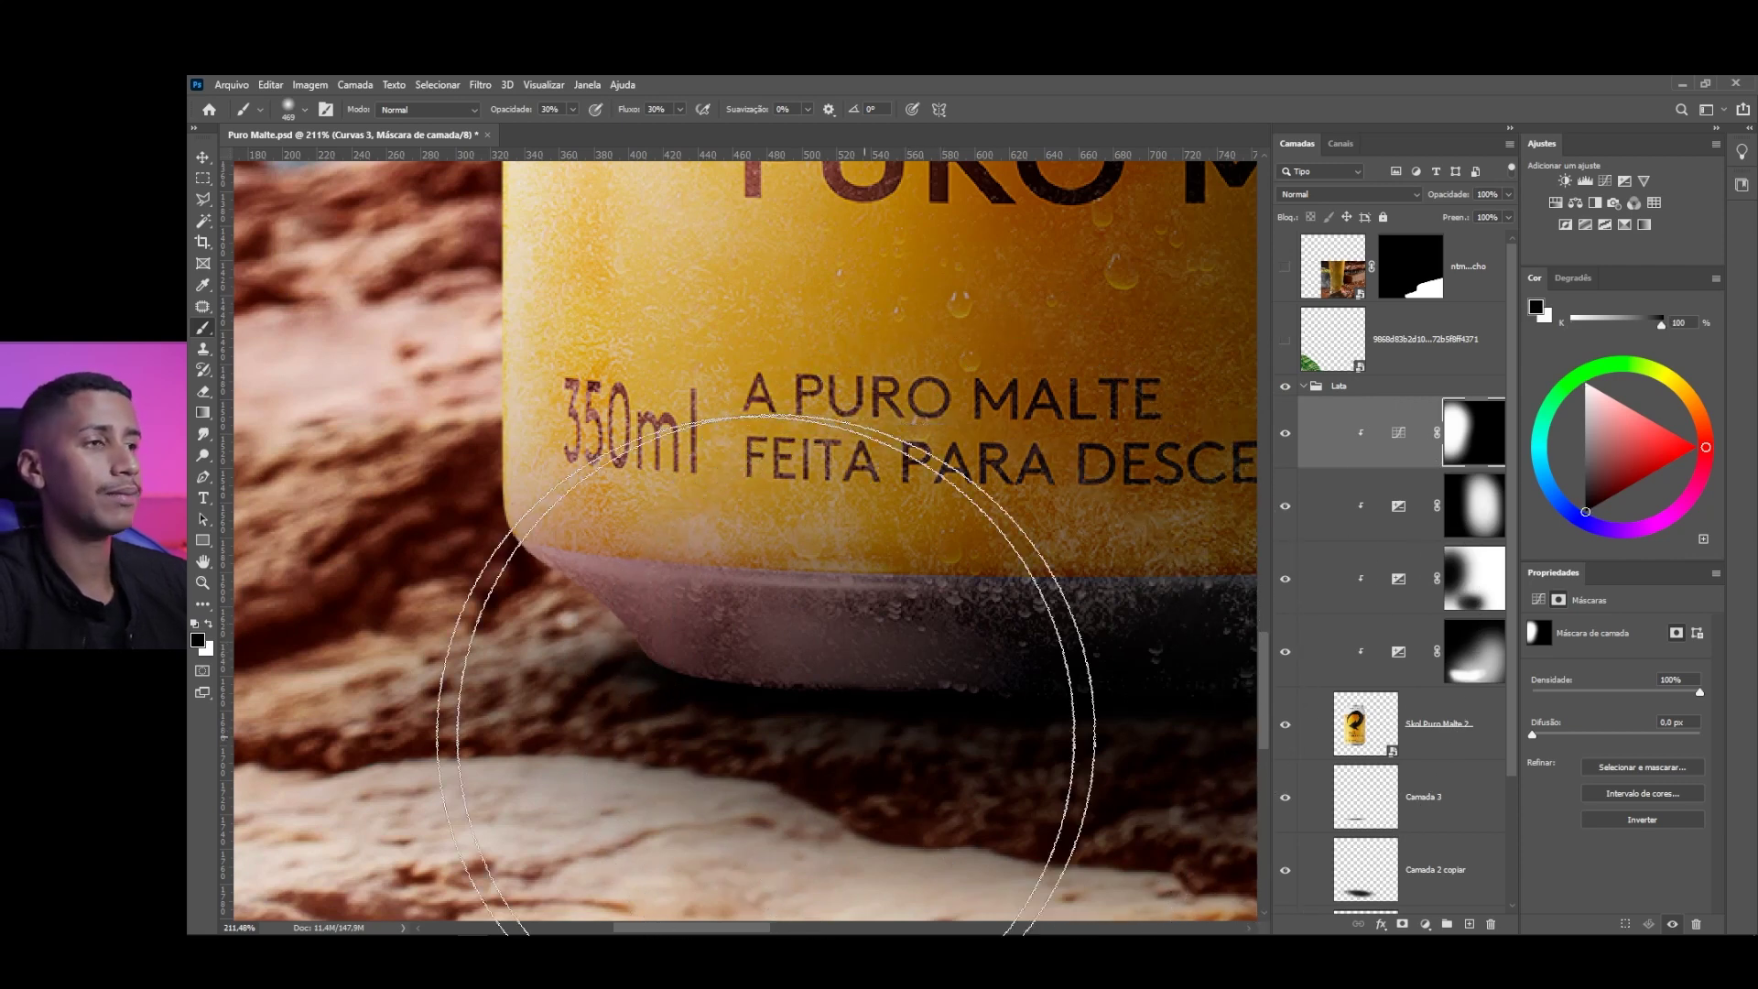
scroll(788, 666, "down", 5)
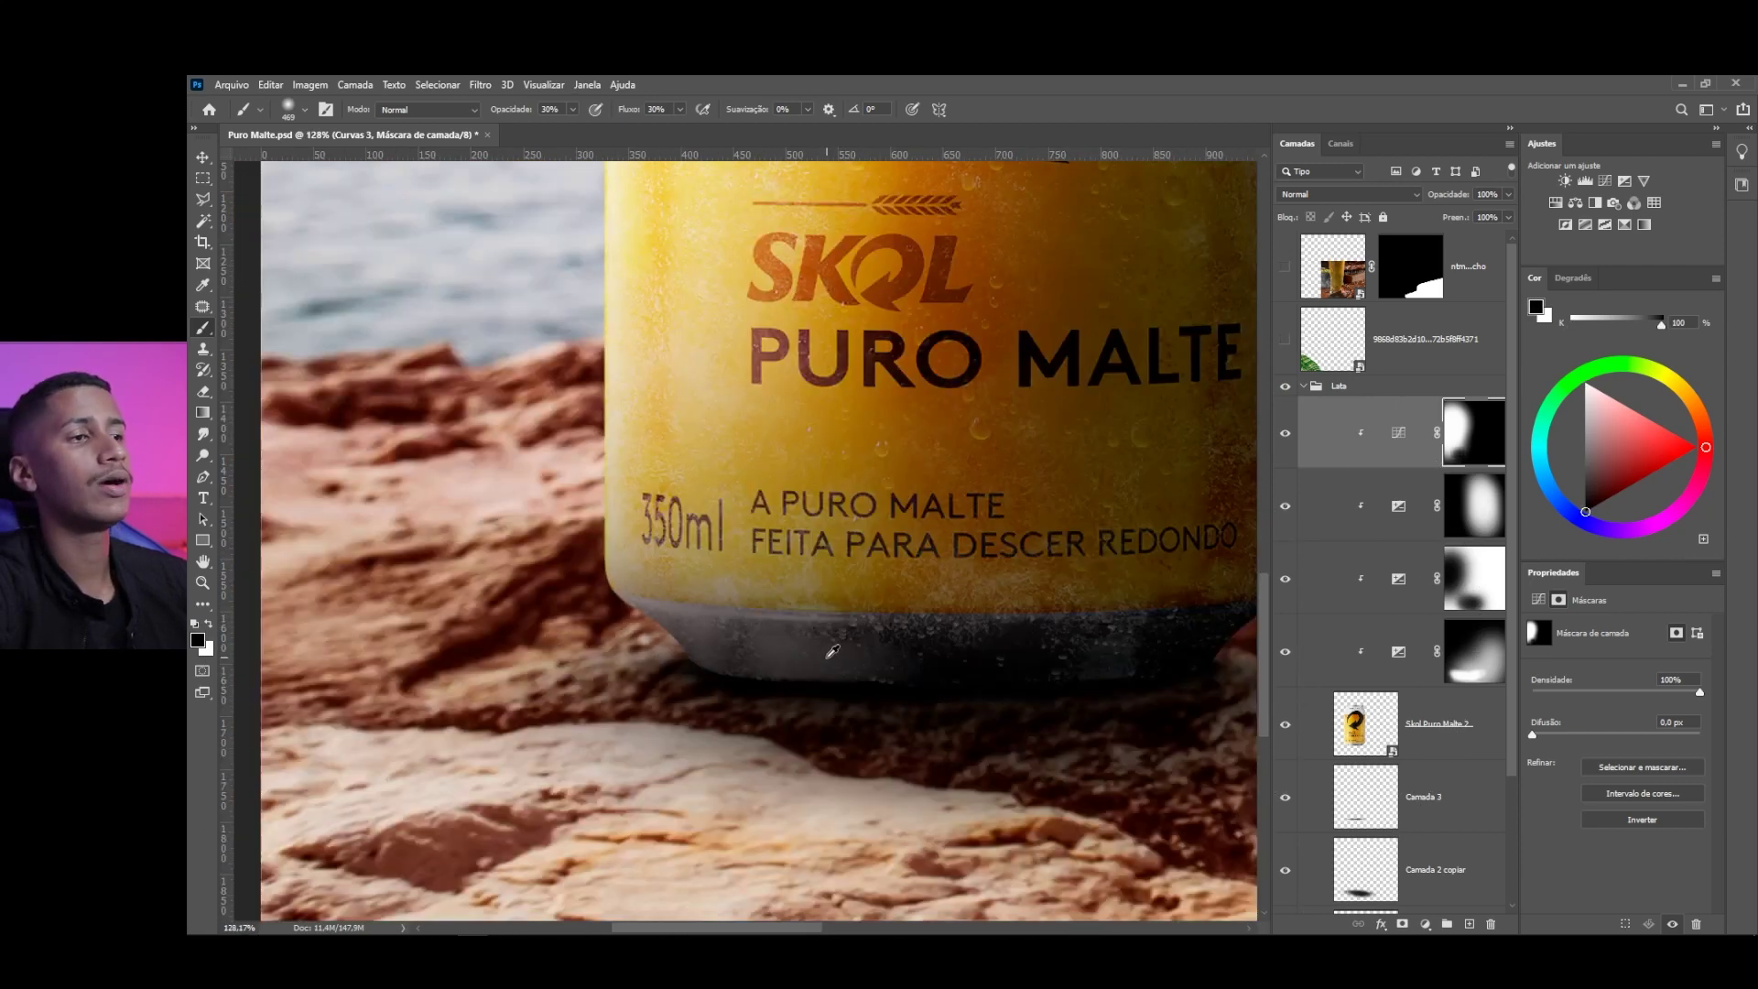
Examine the tint on the can's upper part and metal rim and across the whole composition
scroll(924, 694, "down", 3)
scroll(867, 237, "up", 3)
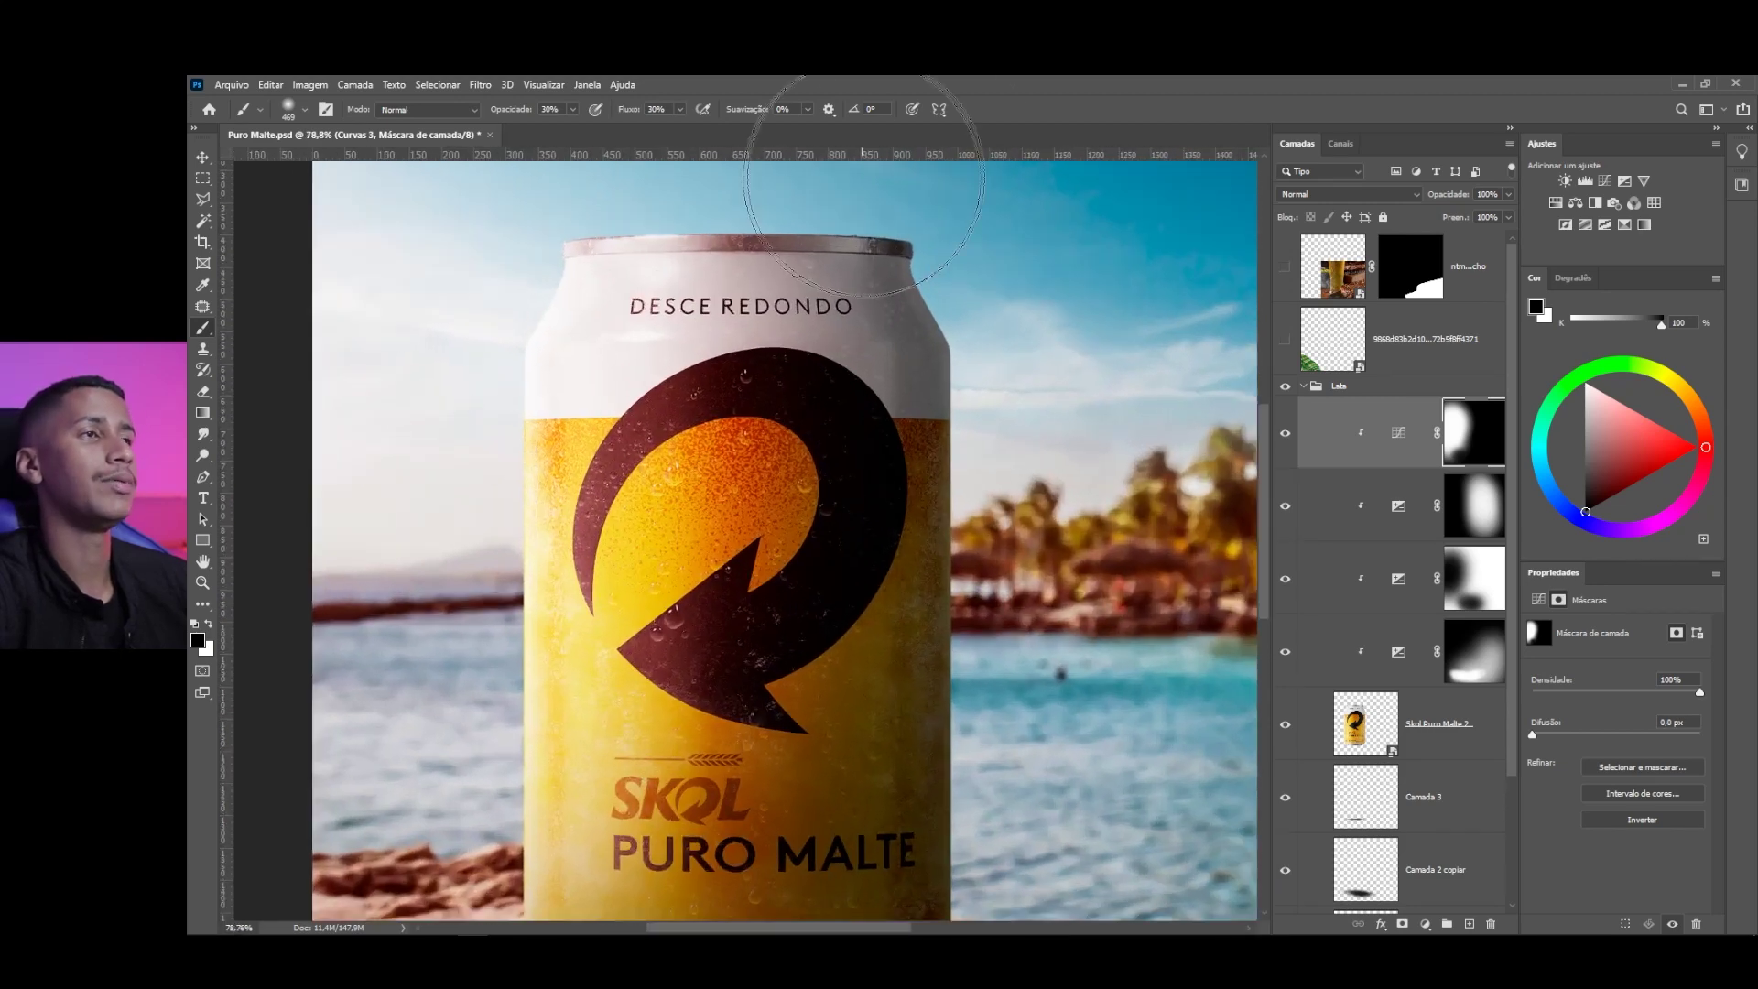
scroll(922, 322, "up", 3)
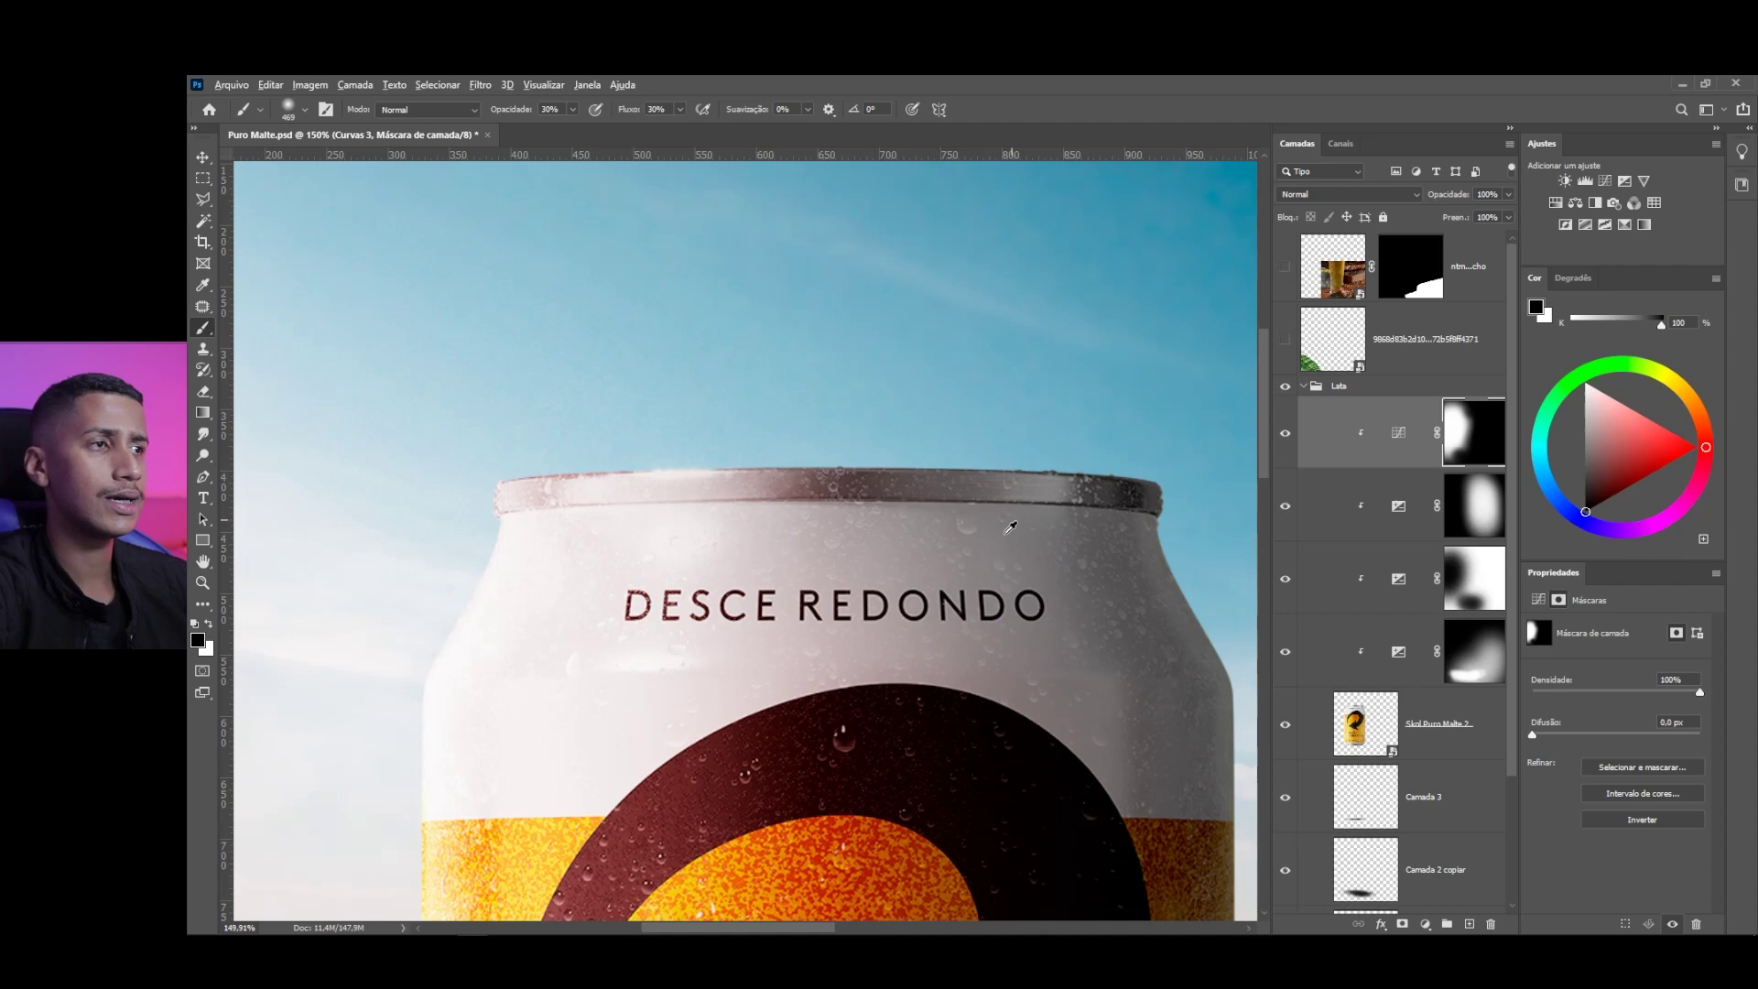
scroll(861, 393, "down", 4)
scroll(861, 394, "down", 1)
scroll(724, 458, "up", 2)
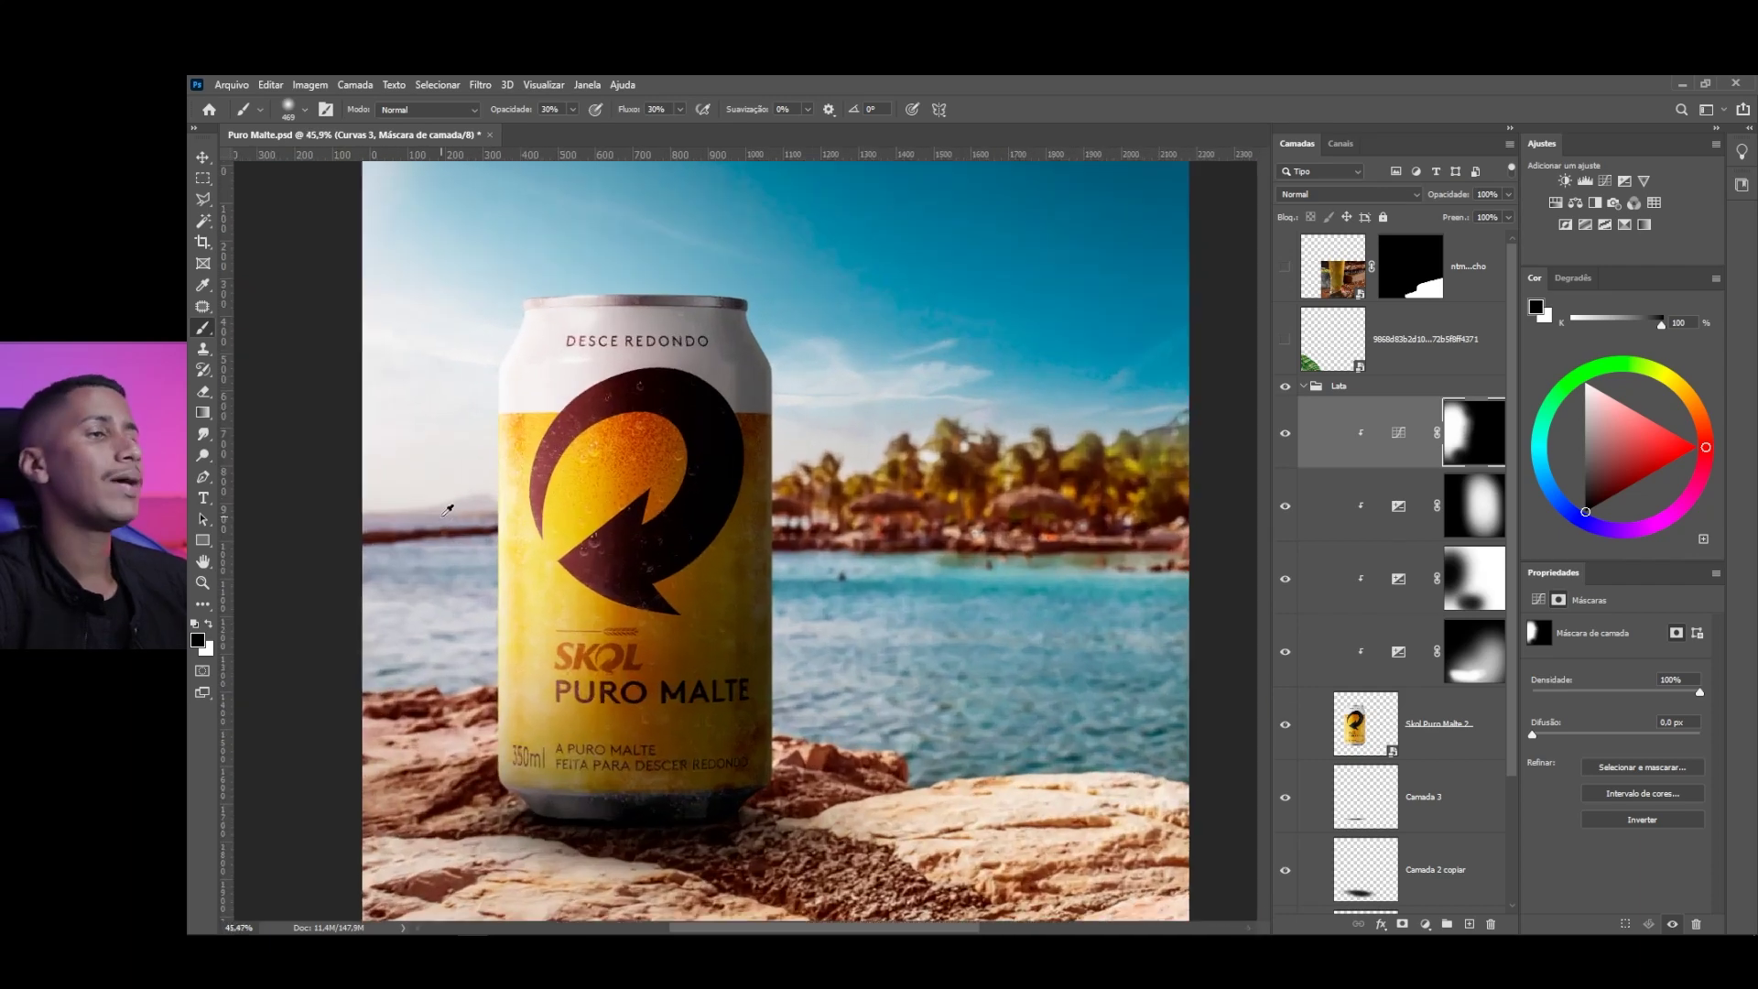
key("ctrl+0")
key("ctrl+2")
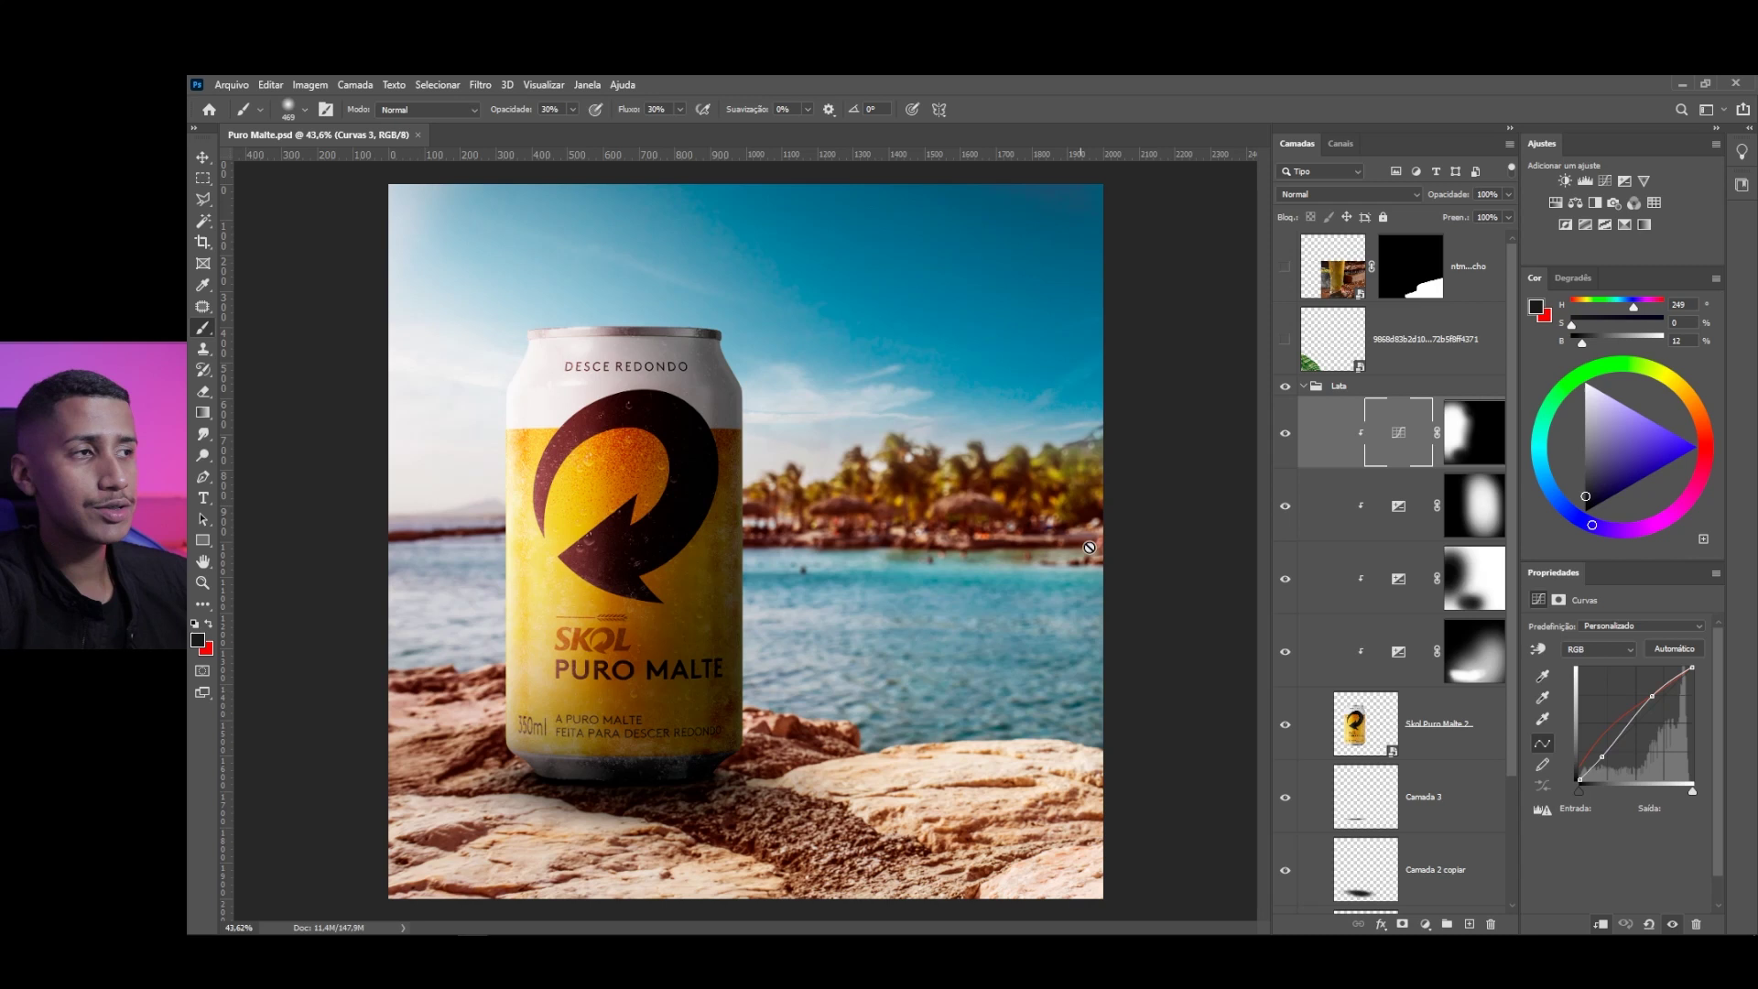
Add a Hue/Saturation adjustment above the Curves layer, clip it to the can and lower its saturation to -17
left_click(1425, 924)
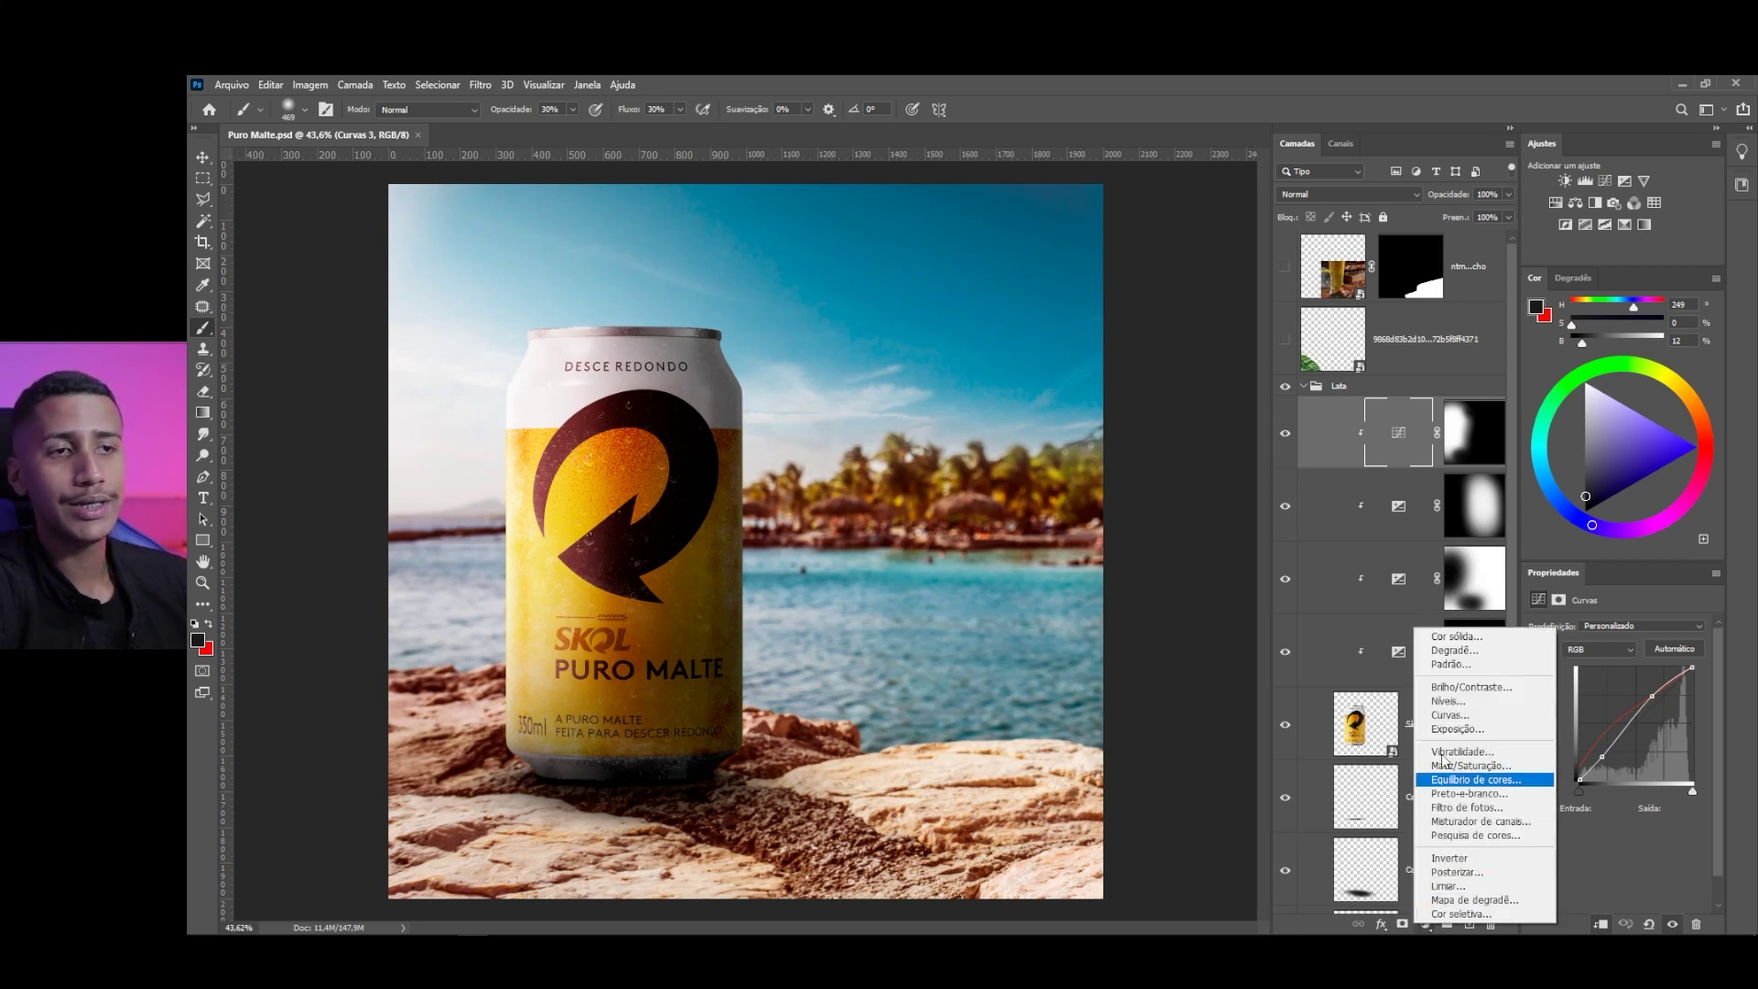
left_click(1458, 766)
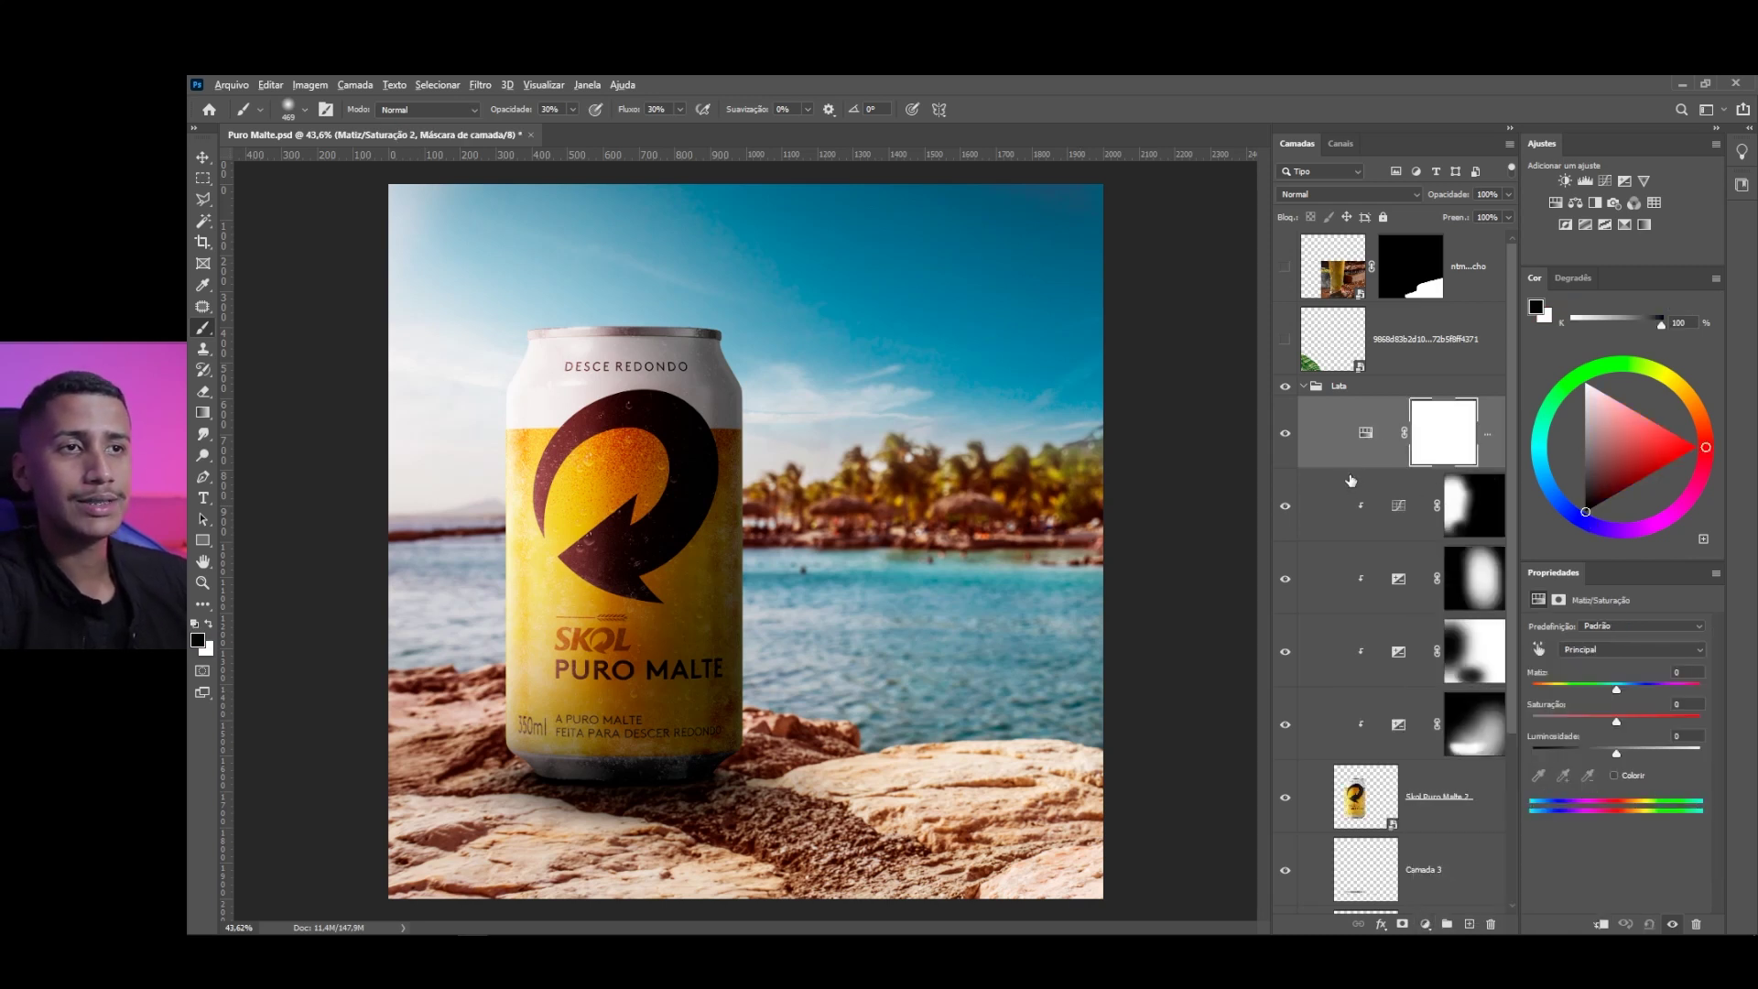
left_click(1355, 467, "alt")
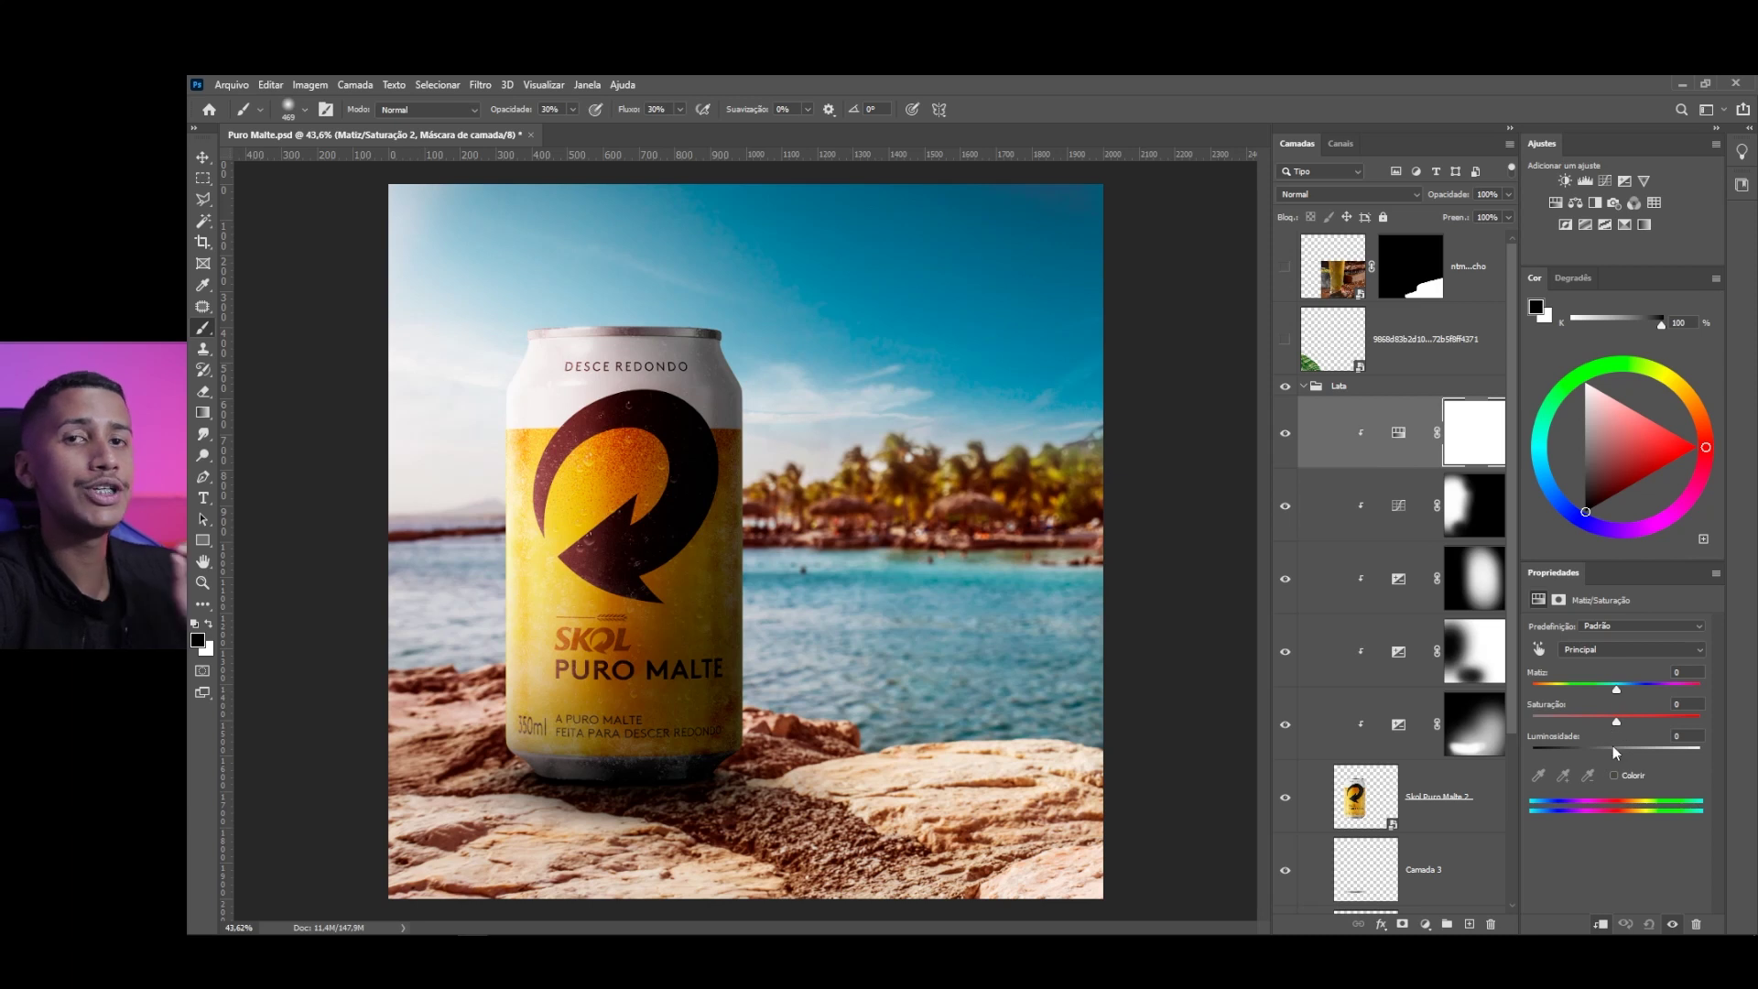
left_click_drag(1615, 722, 1610, 724)
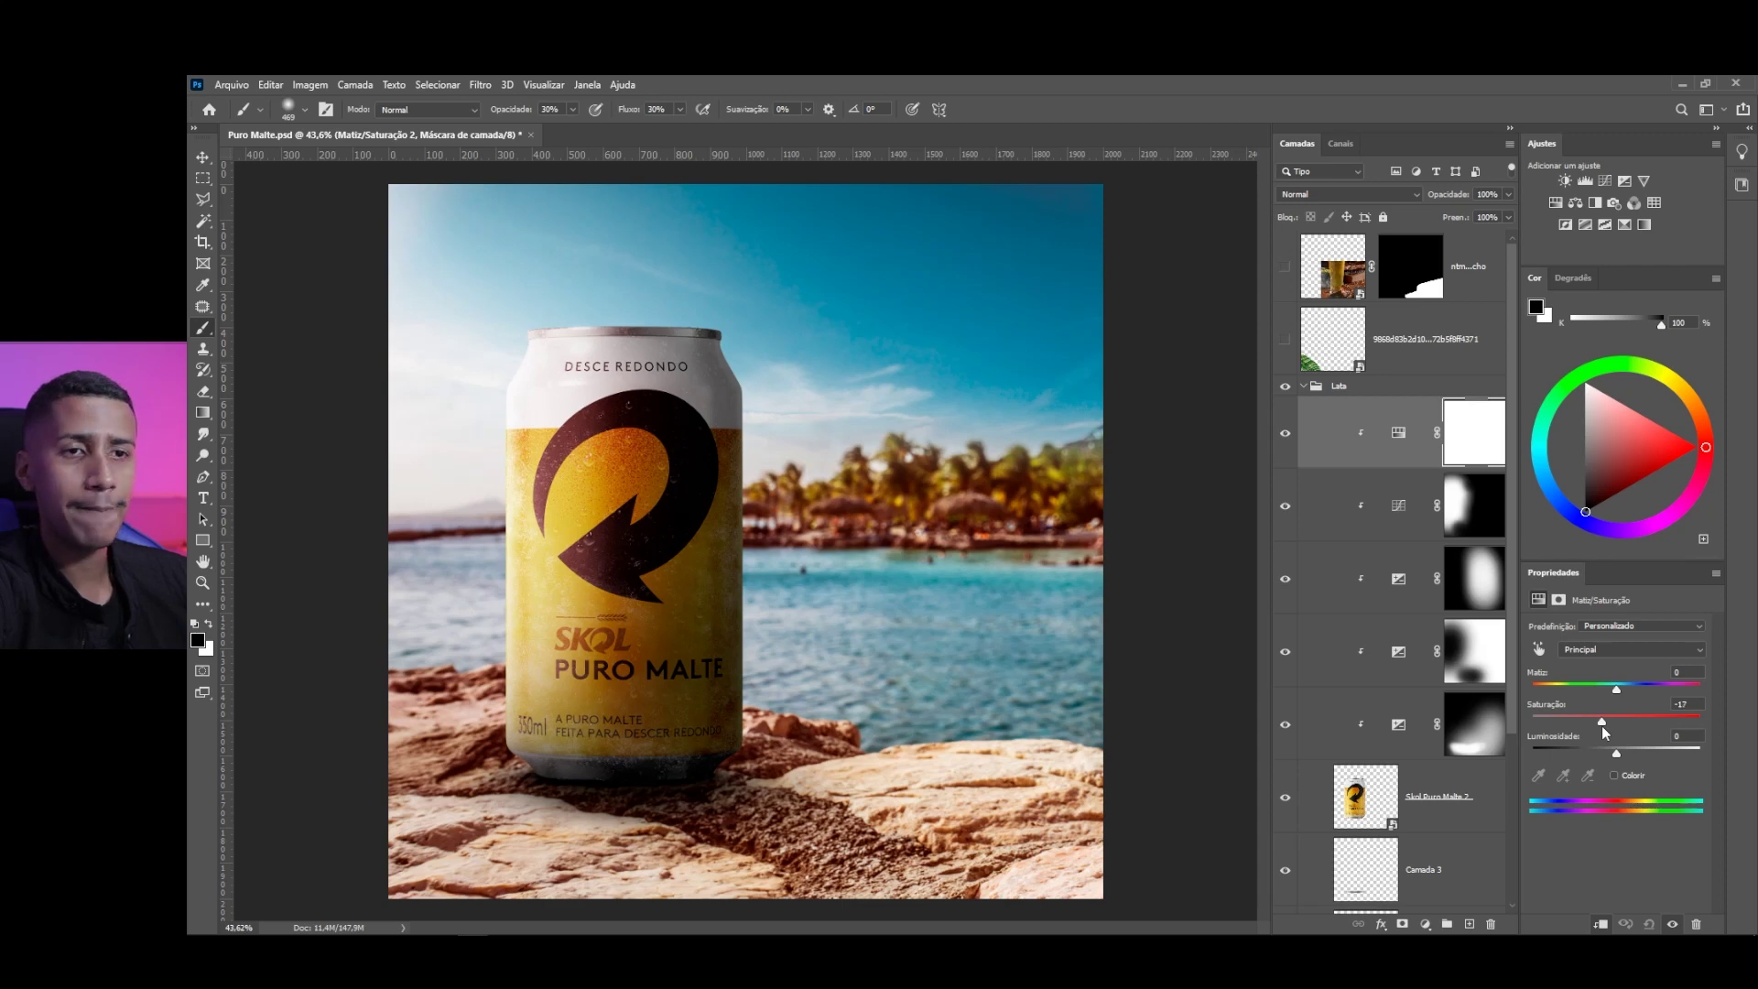
scroll(1260, 555, "up", 2)
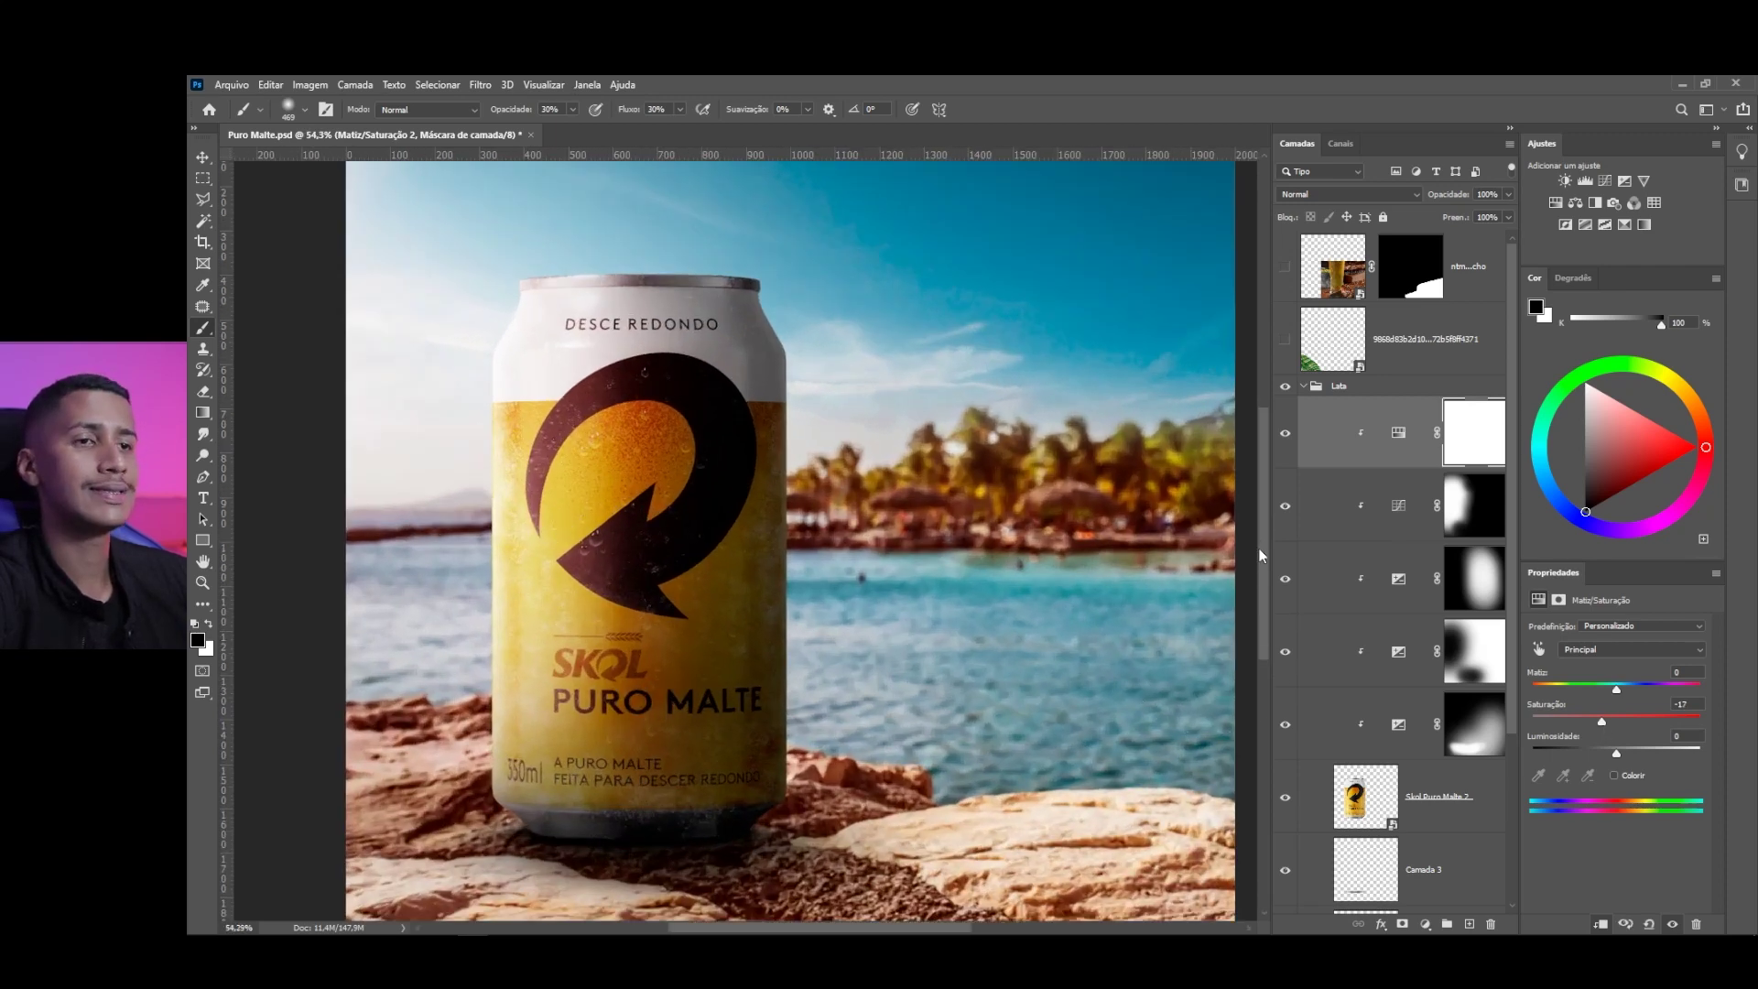
Compare the can with and without the Hue/Saturation adjustment and set its saturation to -10
left_click(1286, 434)
left_click(1286, 434)
left_click(1286, 434)
left_click(1286, 436)
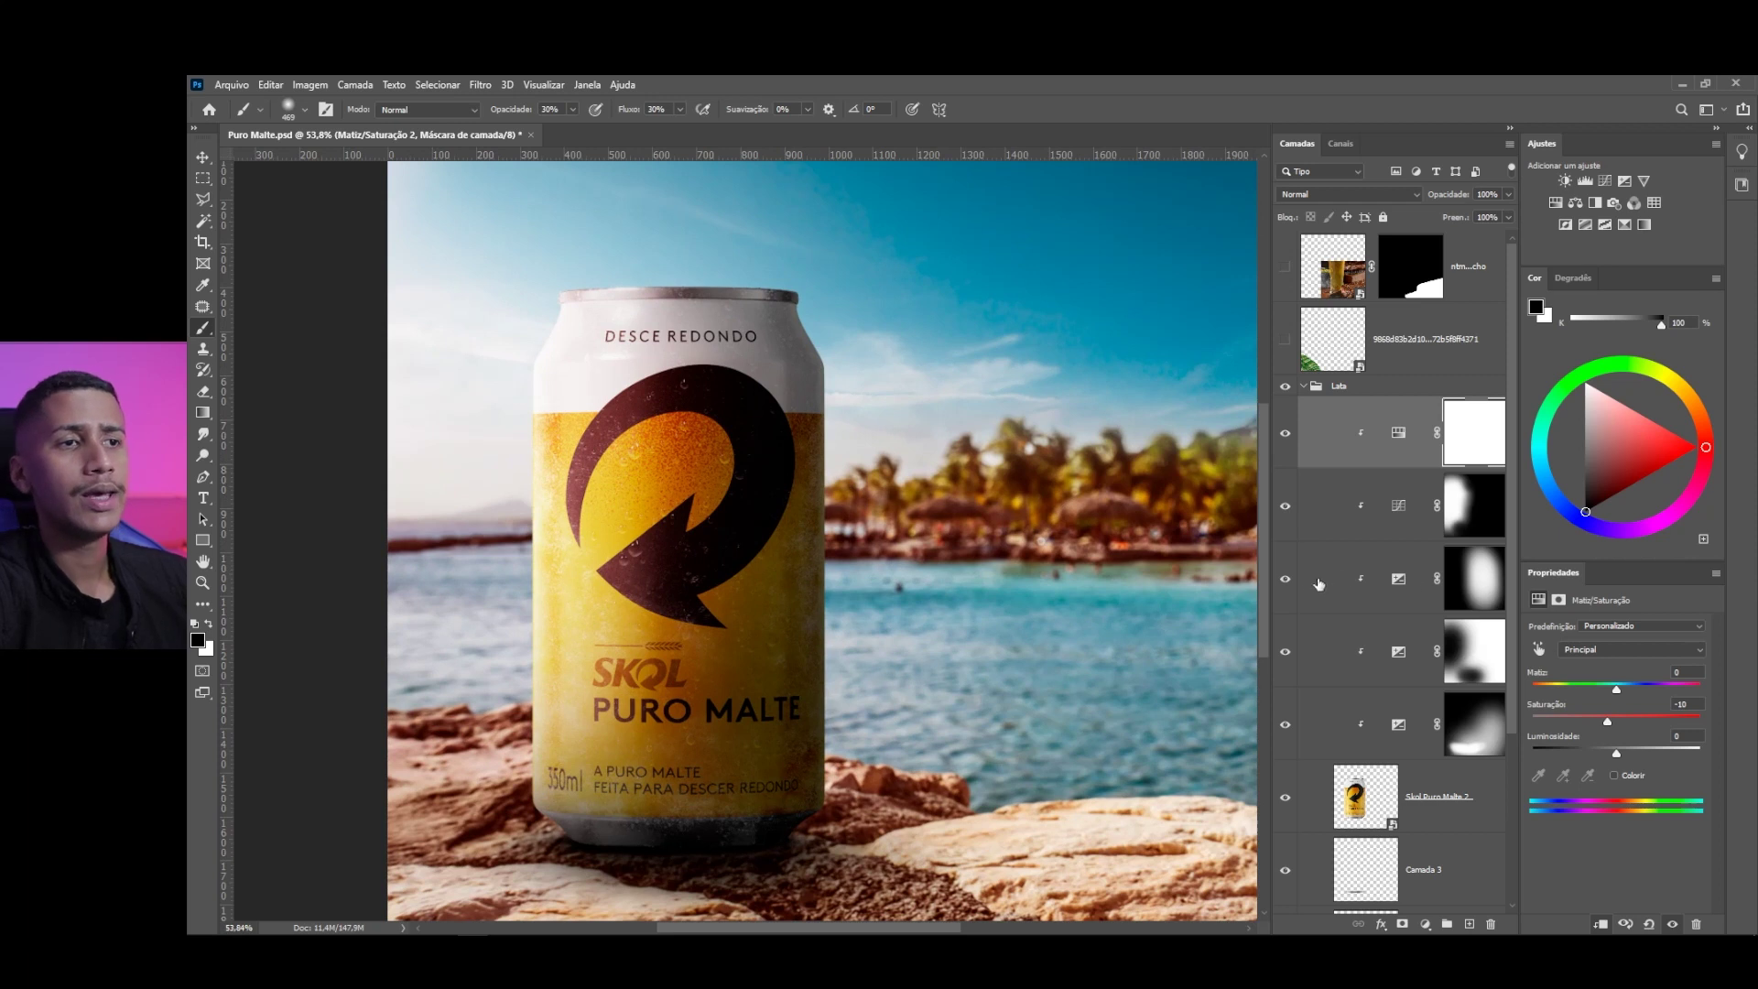
Preview the effect of the Exposição 3 layer on the can and reduce its opacity to about 89%
left_click(1286, 580)
left_click(1286, 580)
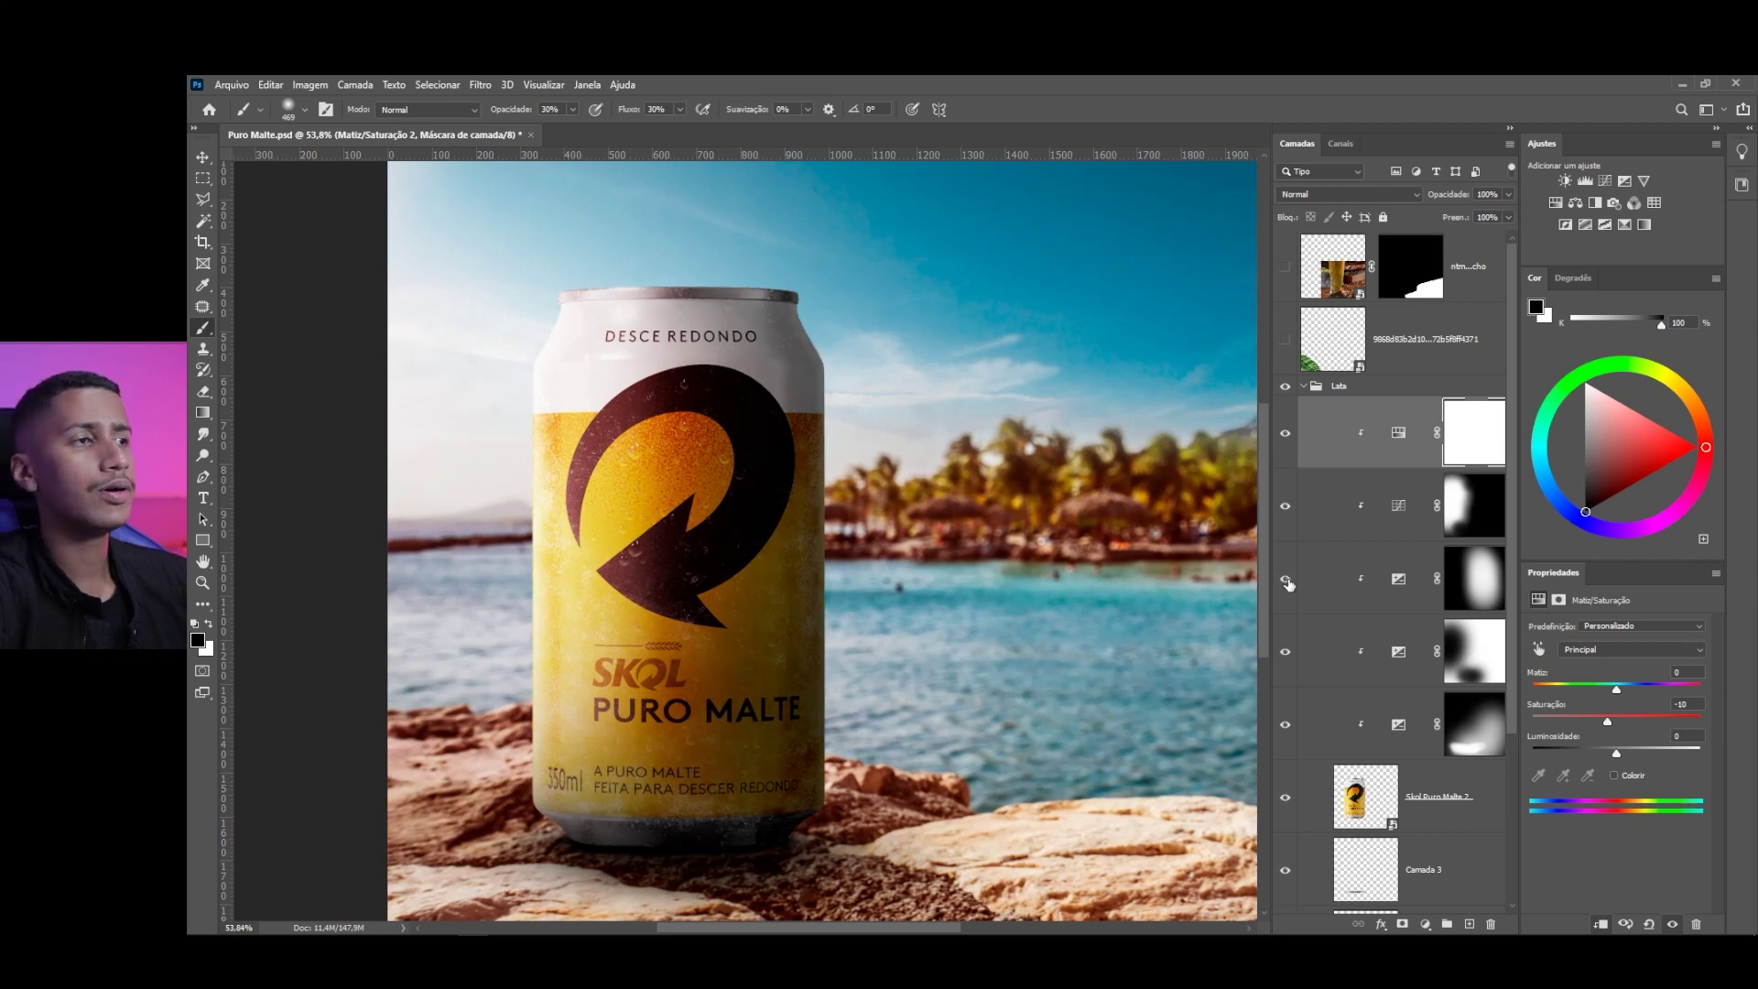
left_click(1402, 581)
left_click(1506, 196)
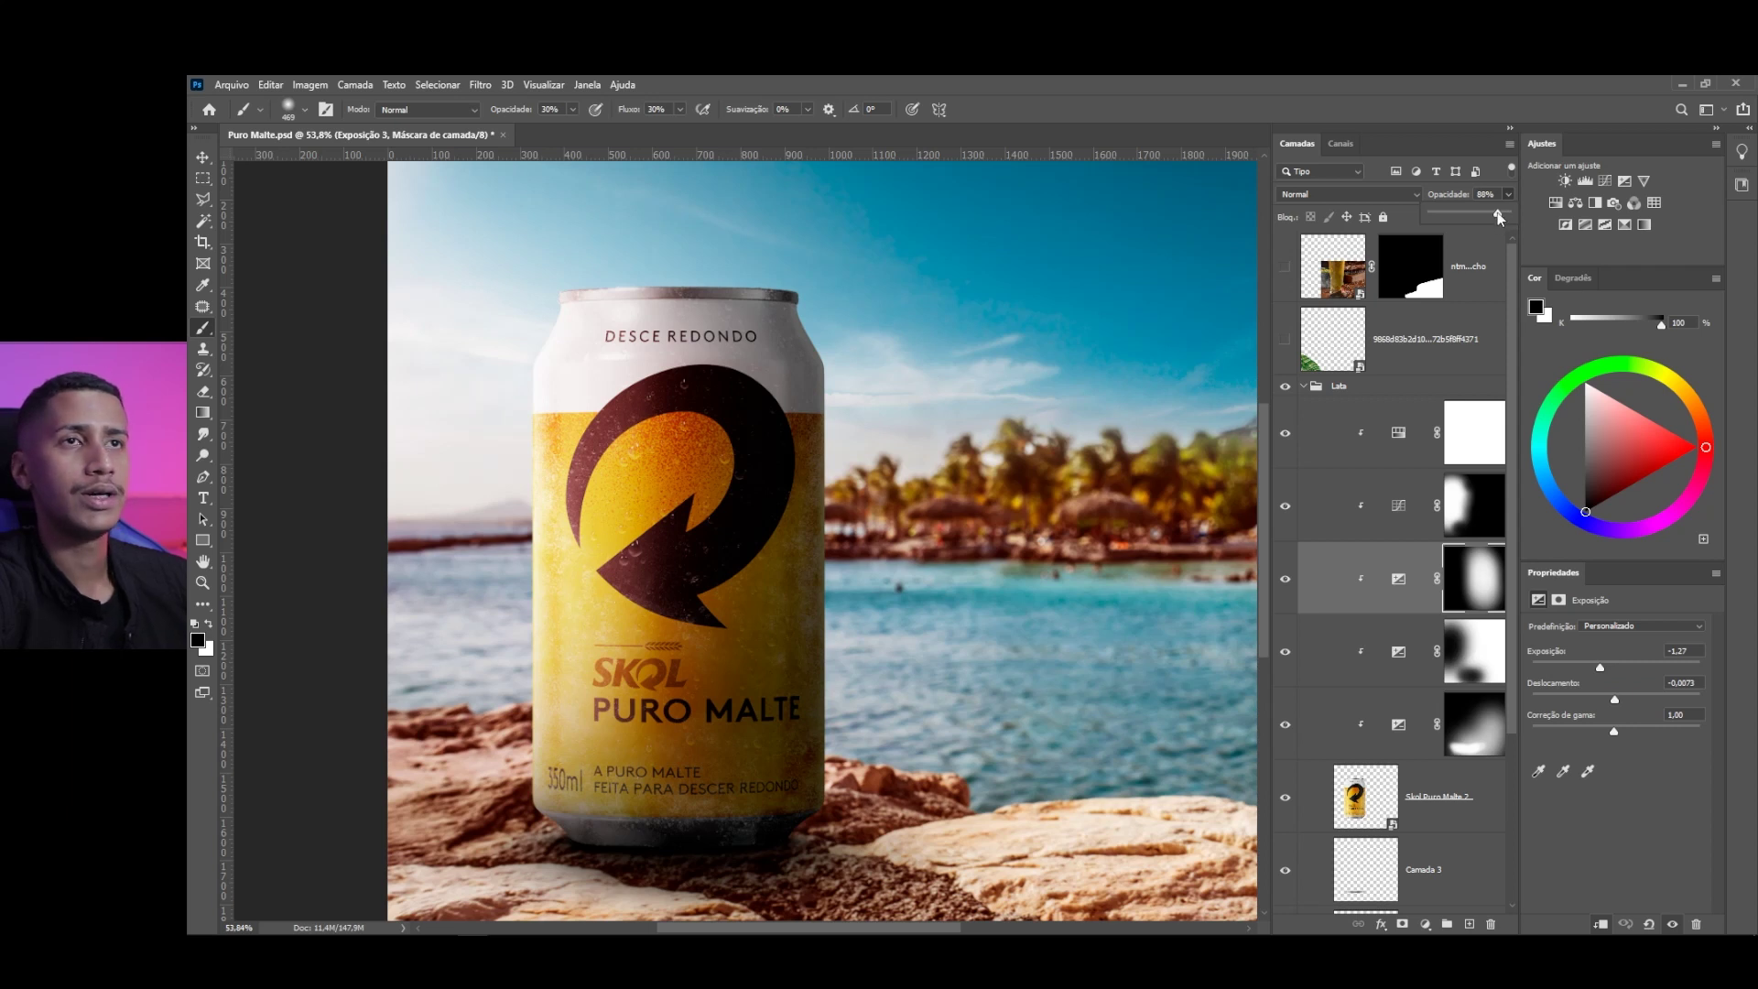
Preview the effect of the Exposição 2 layer on the can and reduce its opacity to 76%
left_click(1291, 654)
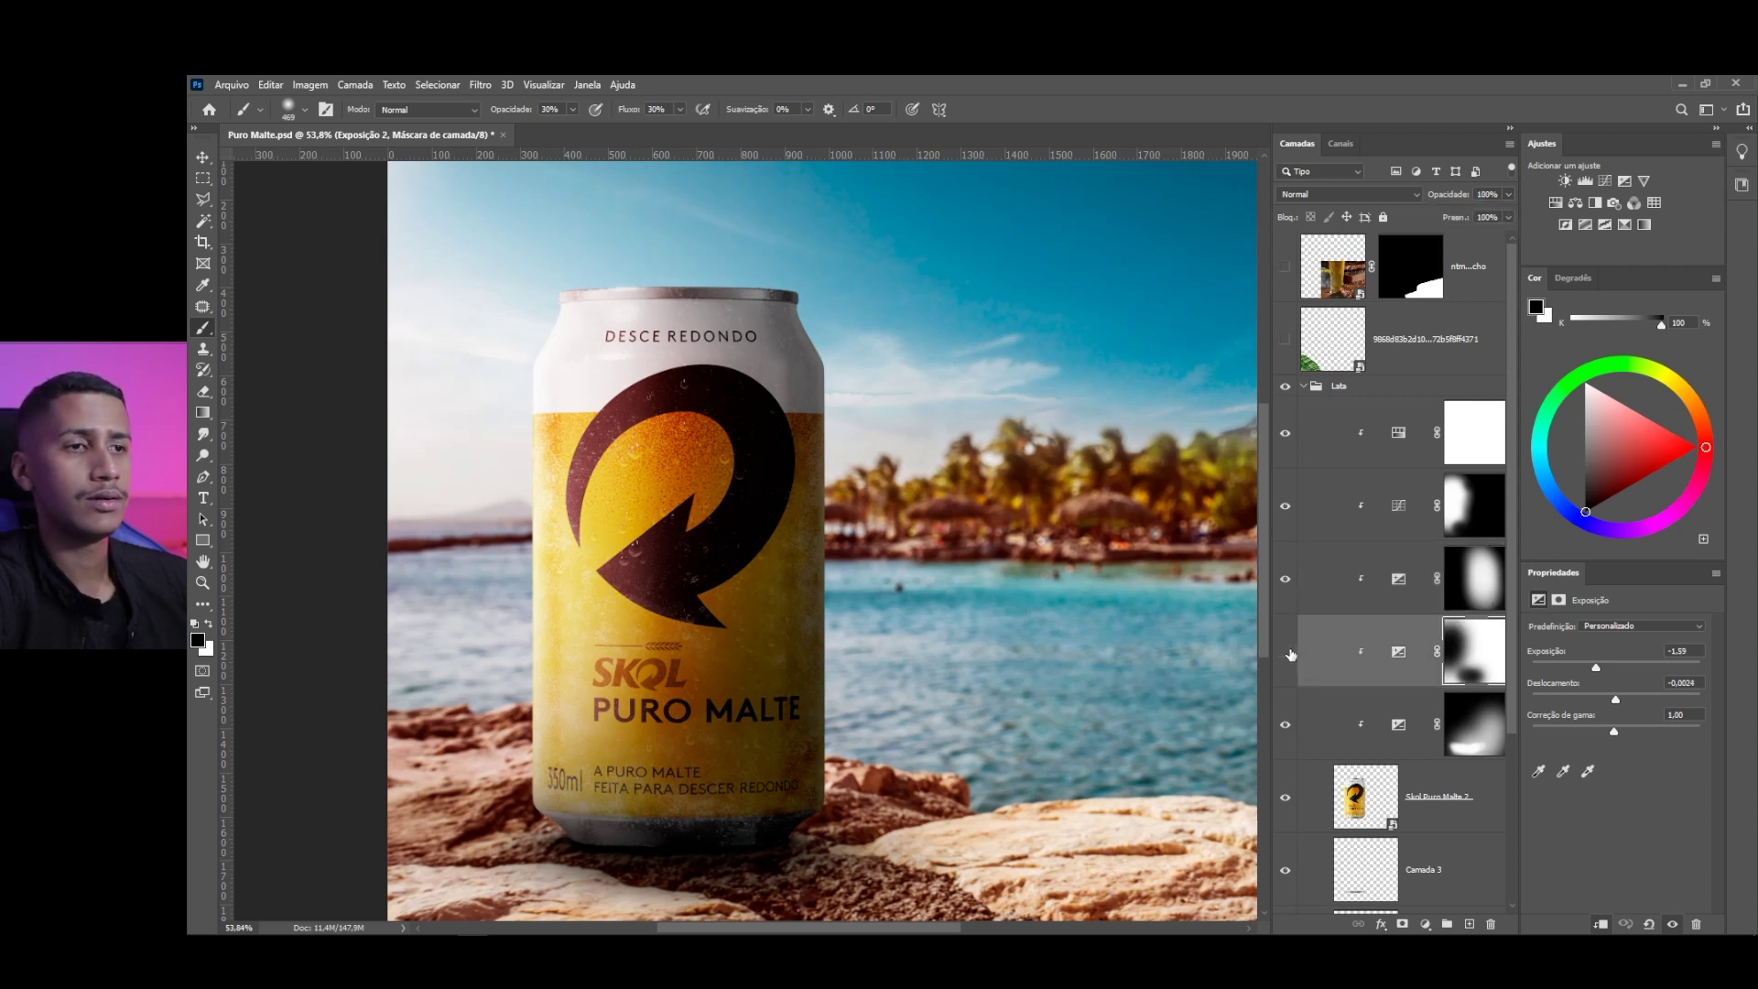
left_click(1286, 652)
left_click(1398, 652)
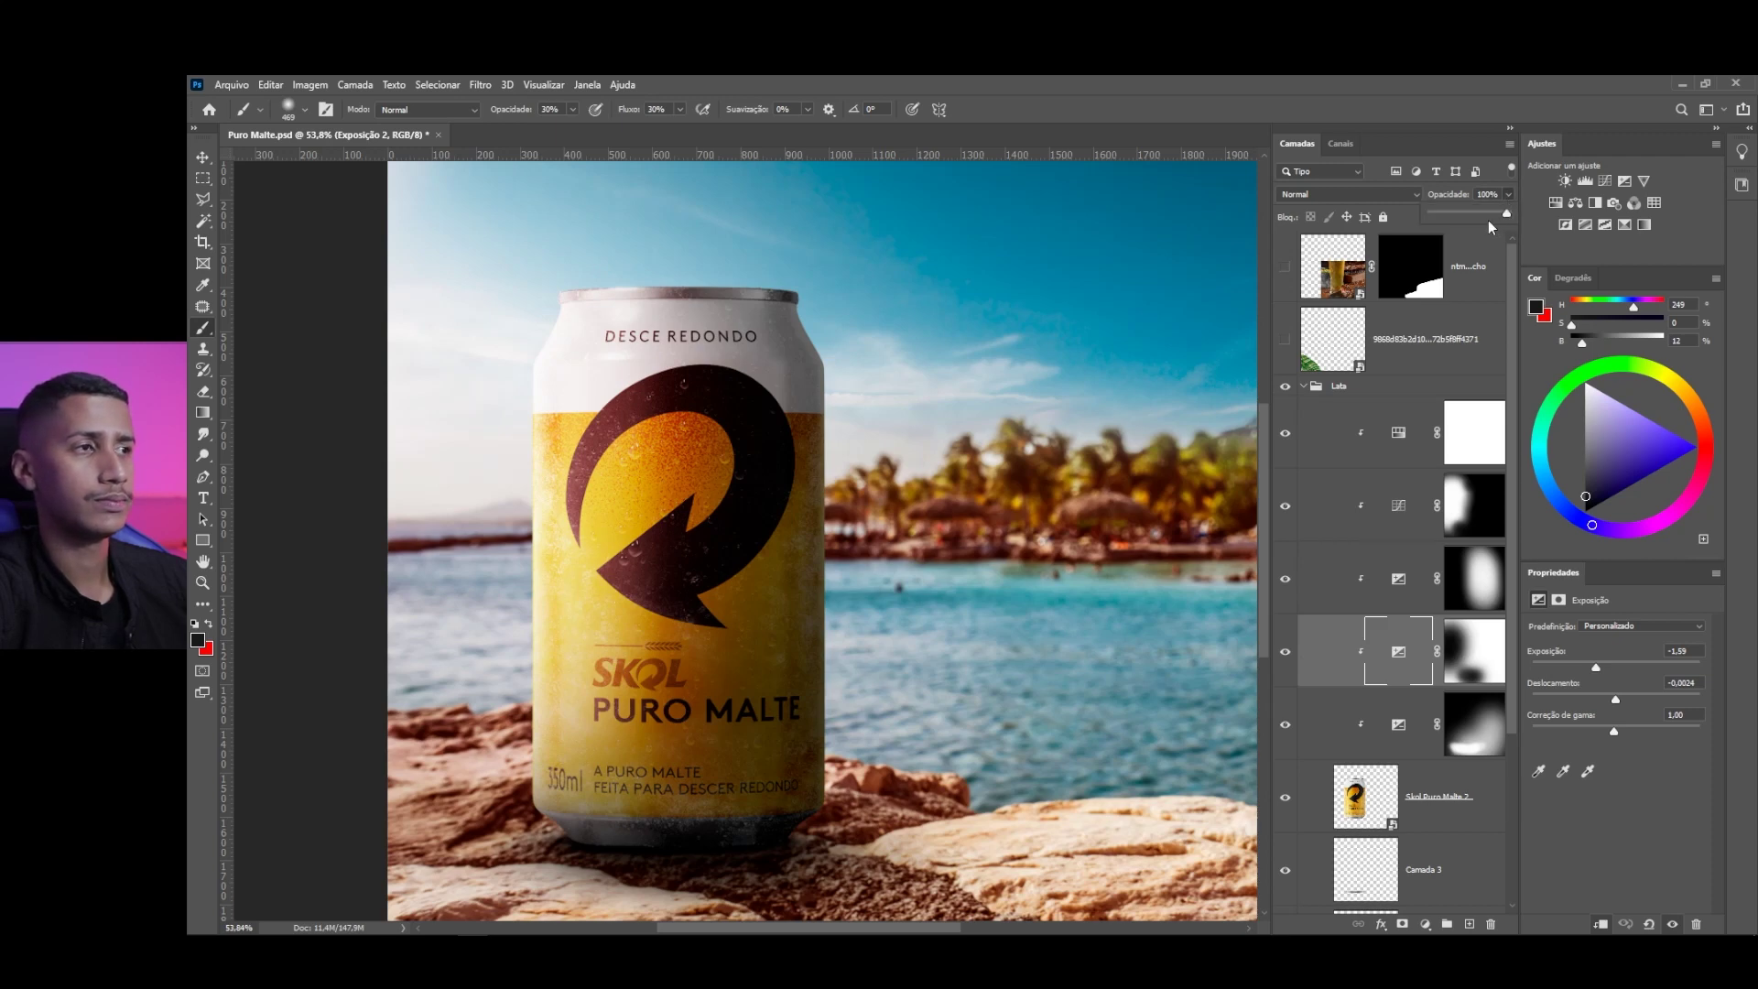
left_click(1491, 213)
scroll(637, 733, "down", 7)
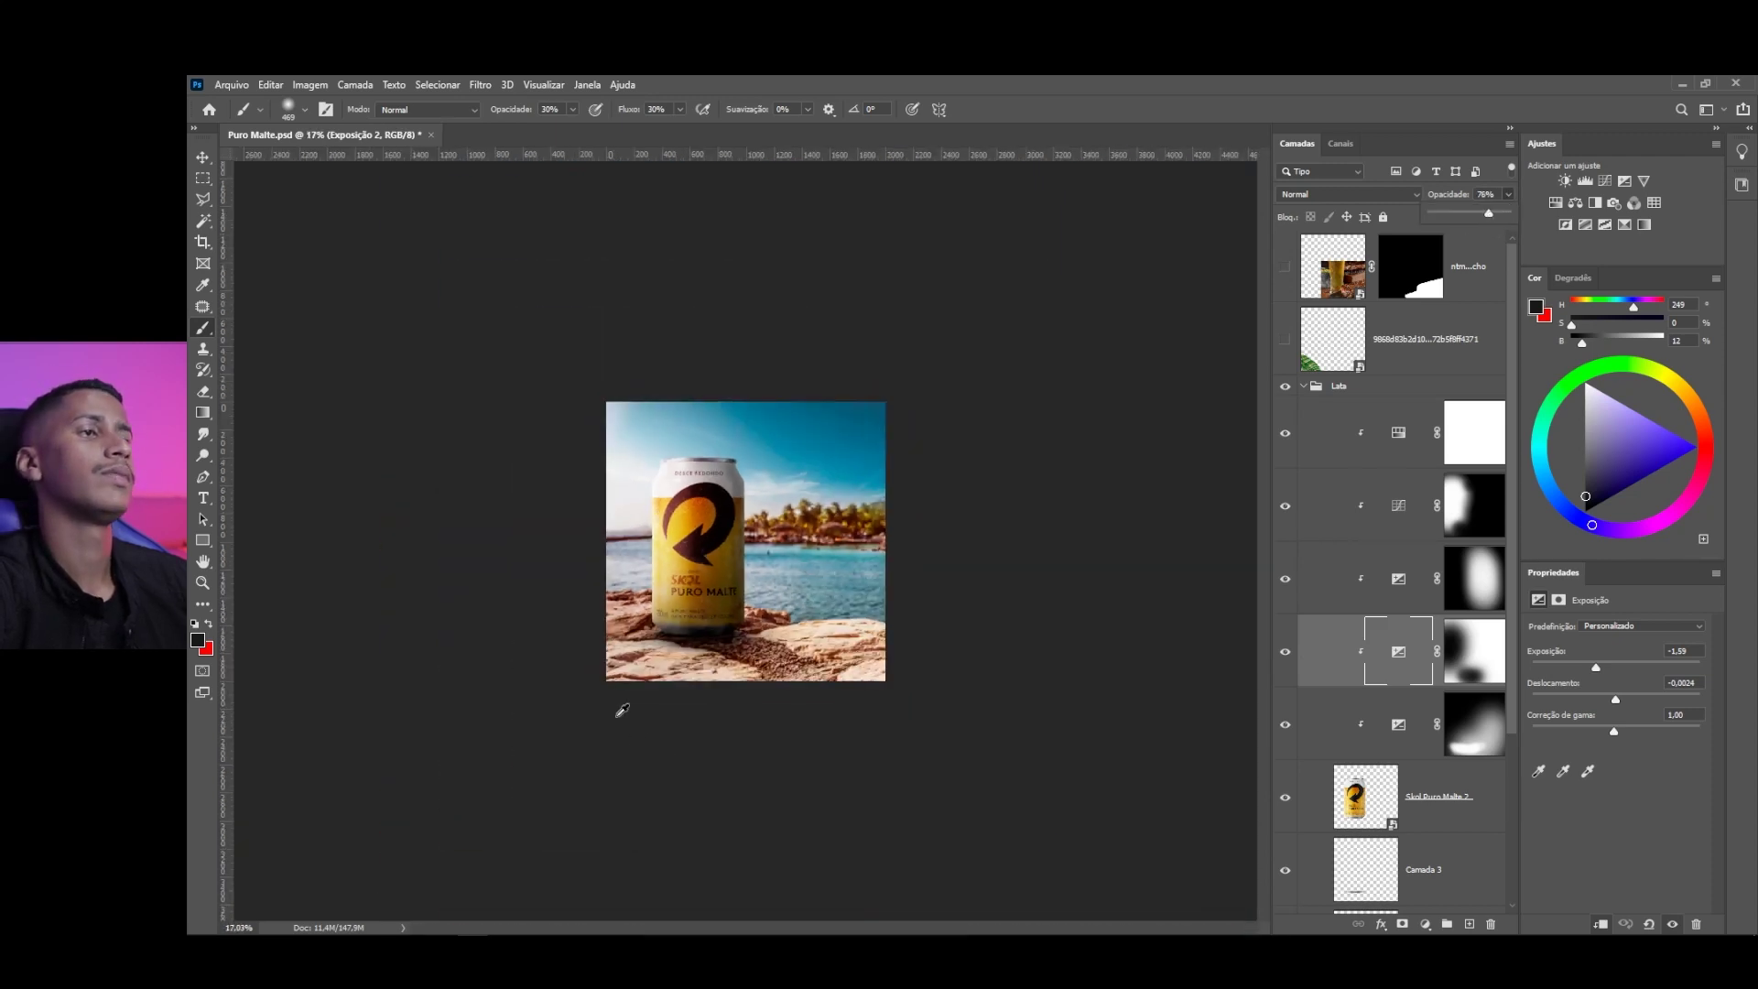
scroll(638, 733, "up", 4)
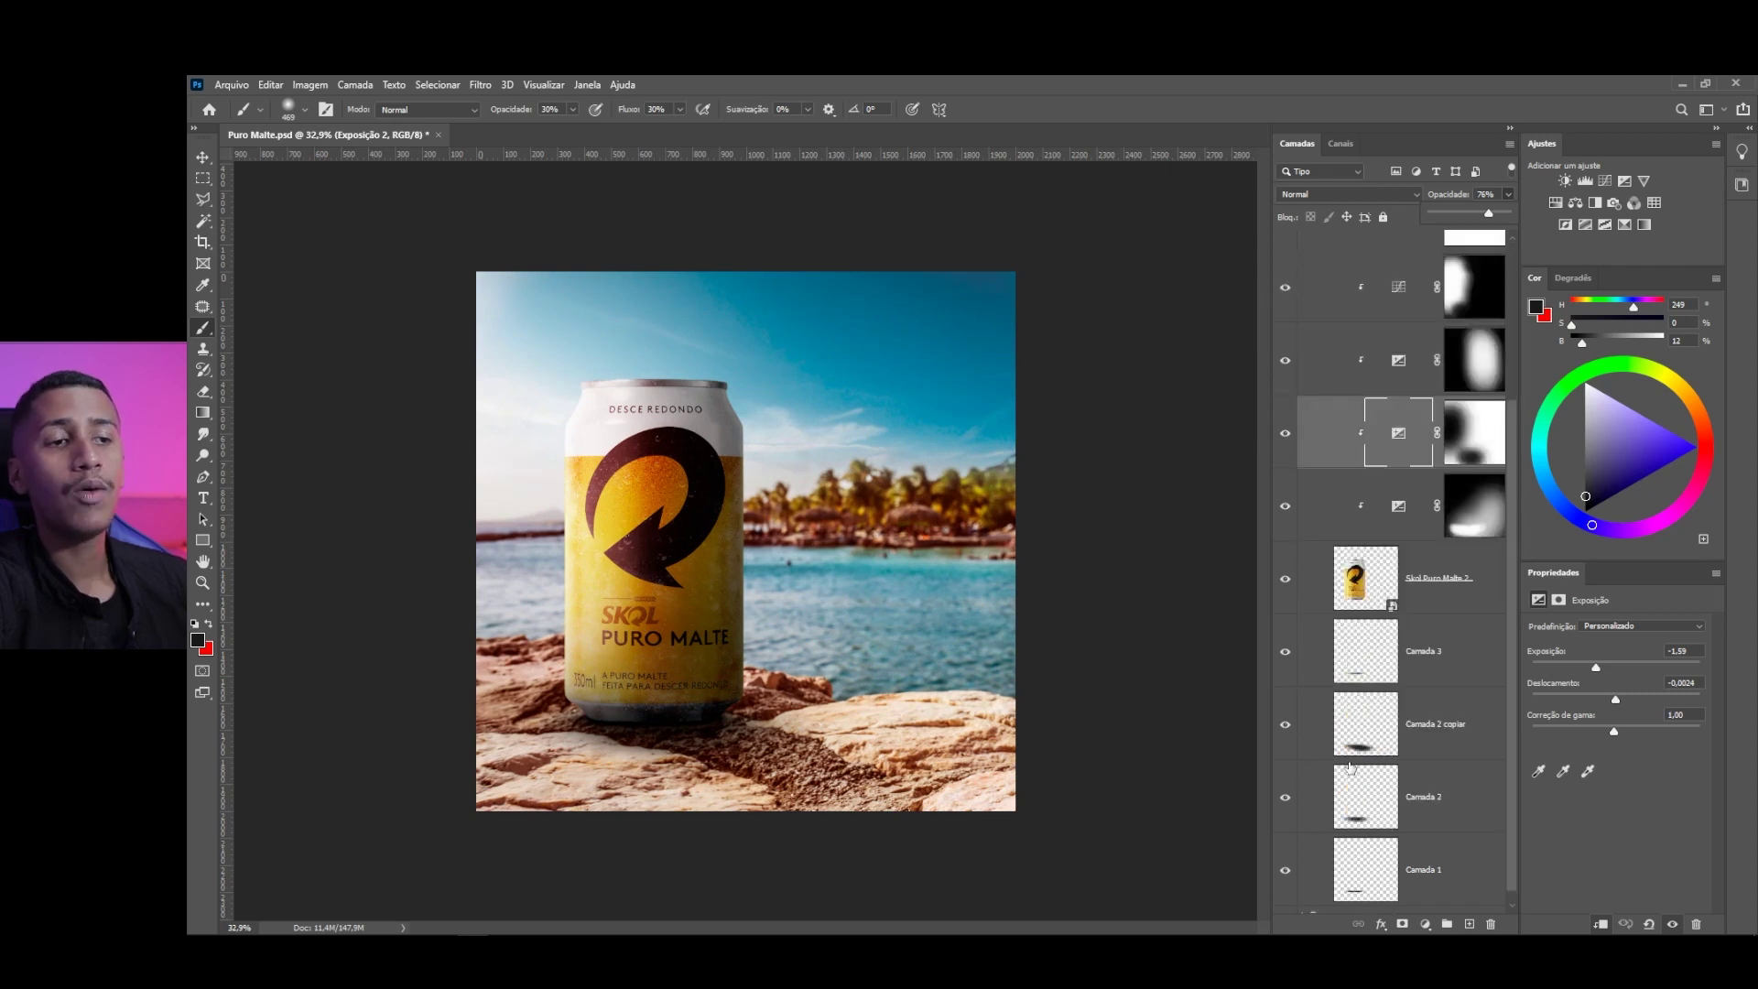
Compare the can with its adjustment layers hidden and shown, and save the document
mouse_move(1288, 727)
left_mouse_down()
mouse_move(1291, 438)
mouse_move(1285, 723)
left_mouse_up()
scroll(716, 608, "down", 3)
scroll(716, 608, "up", 3)
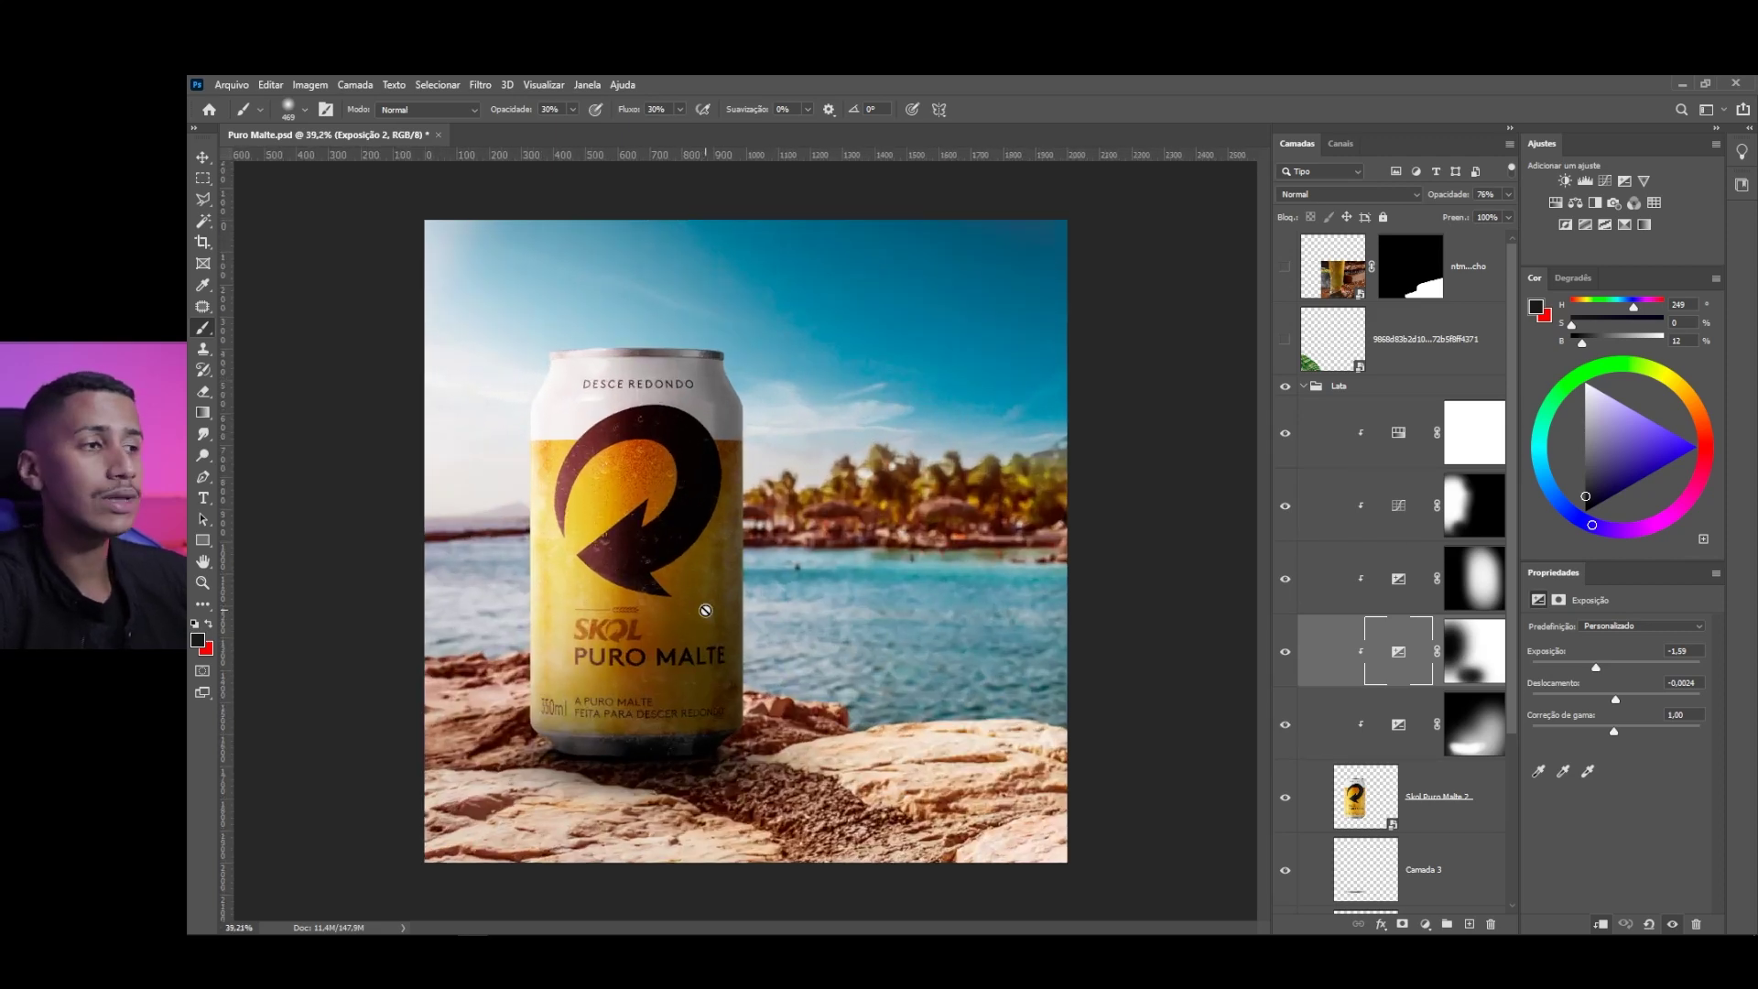
mouse_move(1285, 724)
left_mouse_down()
mouse_move(1276, 447)
mouse_move(1284, 724)
left_mouse_up()
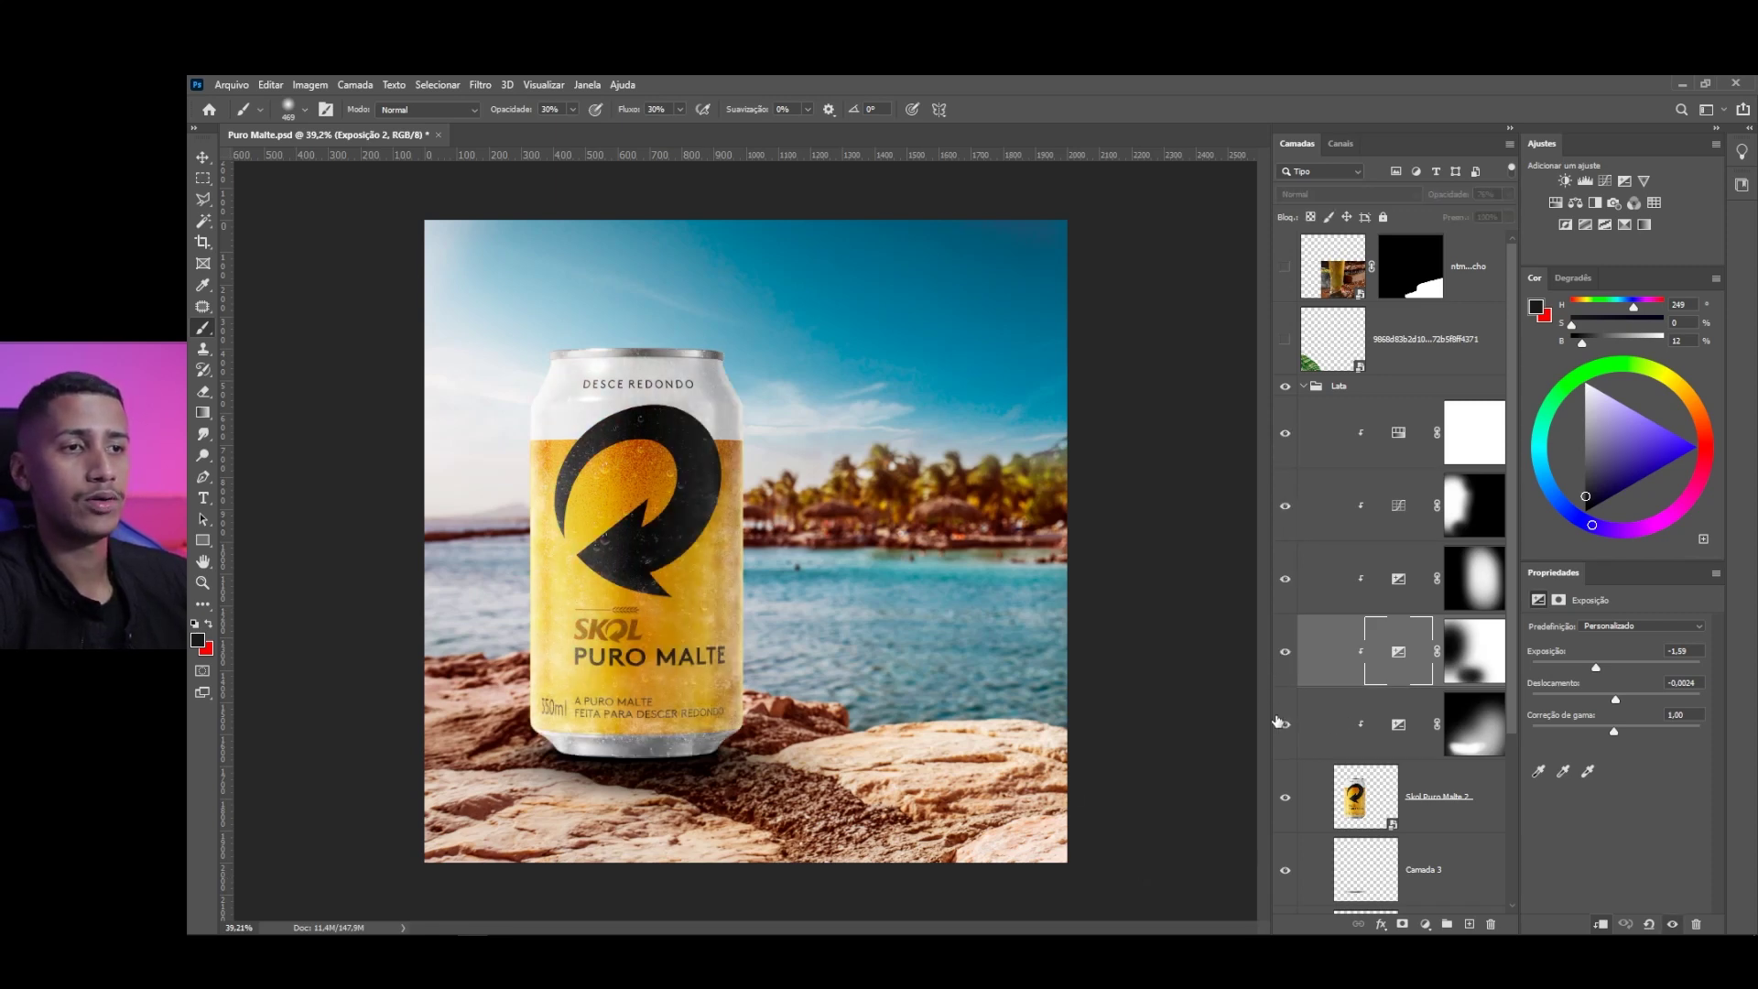
scroll(724, 587, "down", 3)
scroll(723, 587, "up", 3)
key("ctrl+s")
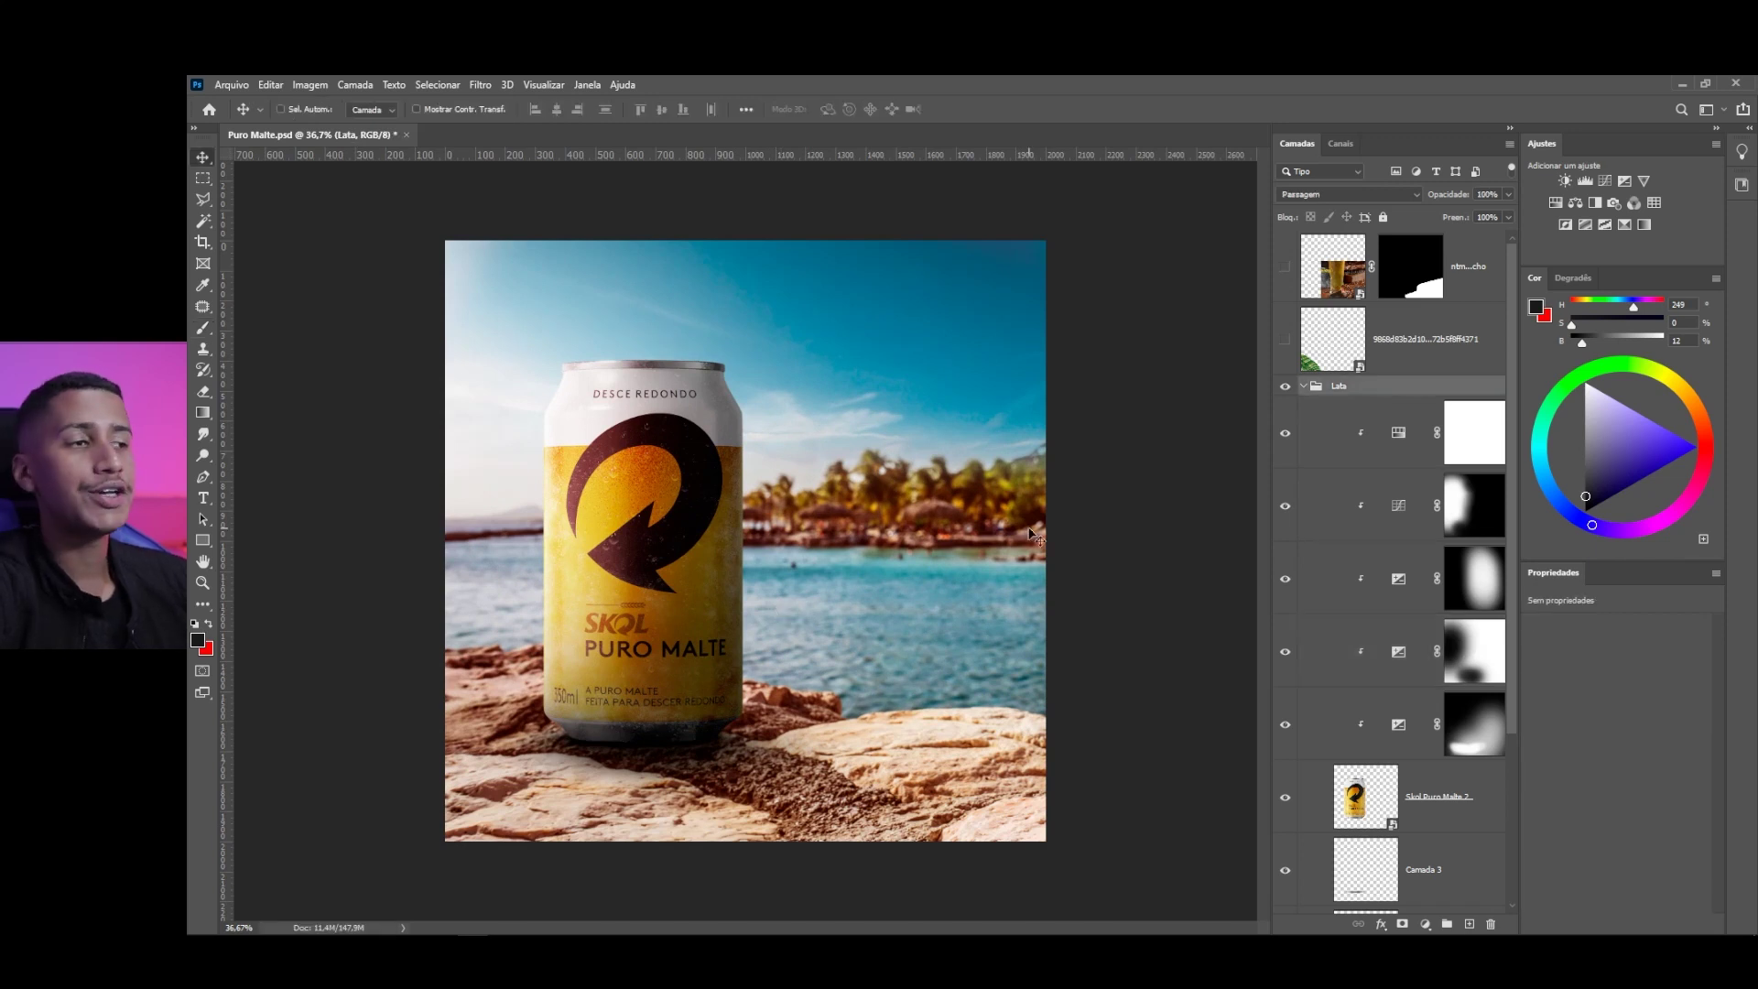
Collapse the Lata group, then show and select the green leaf layer
left_click(1304, 385)
left_click(1285, 339)
left_click(1414, 337)
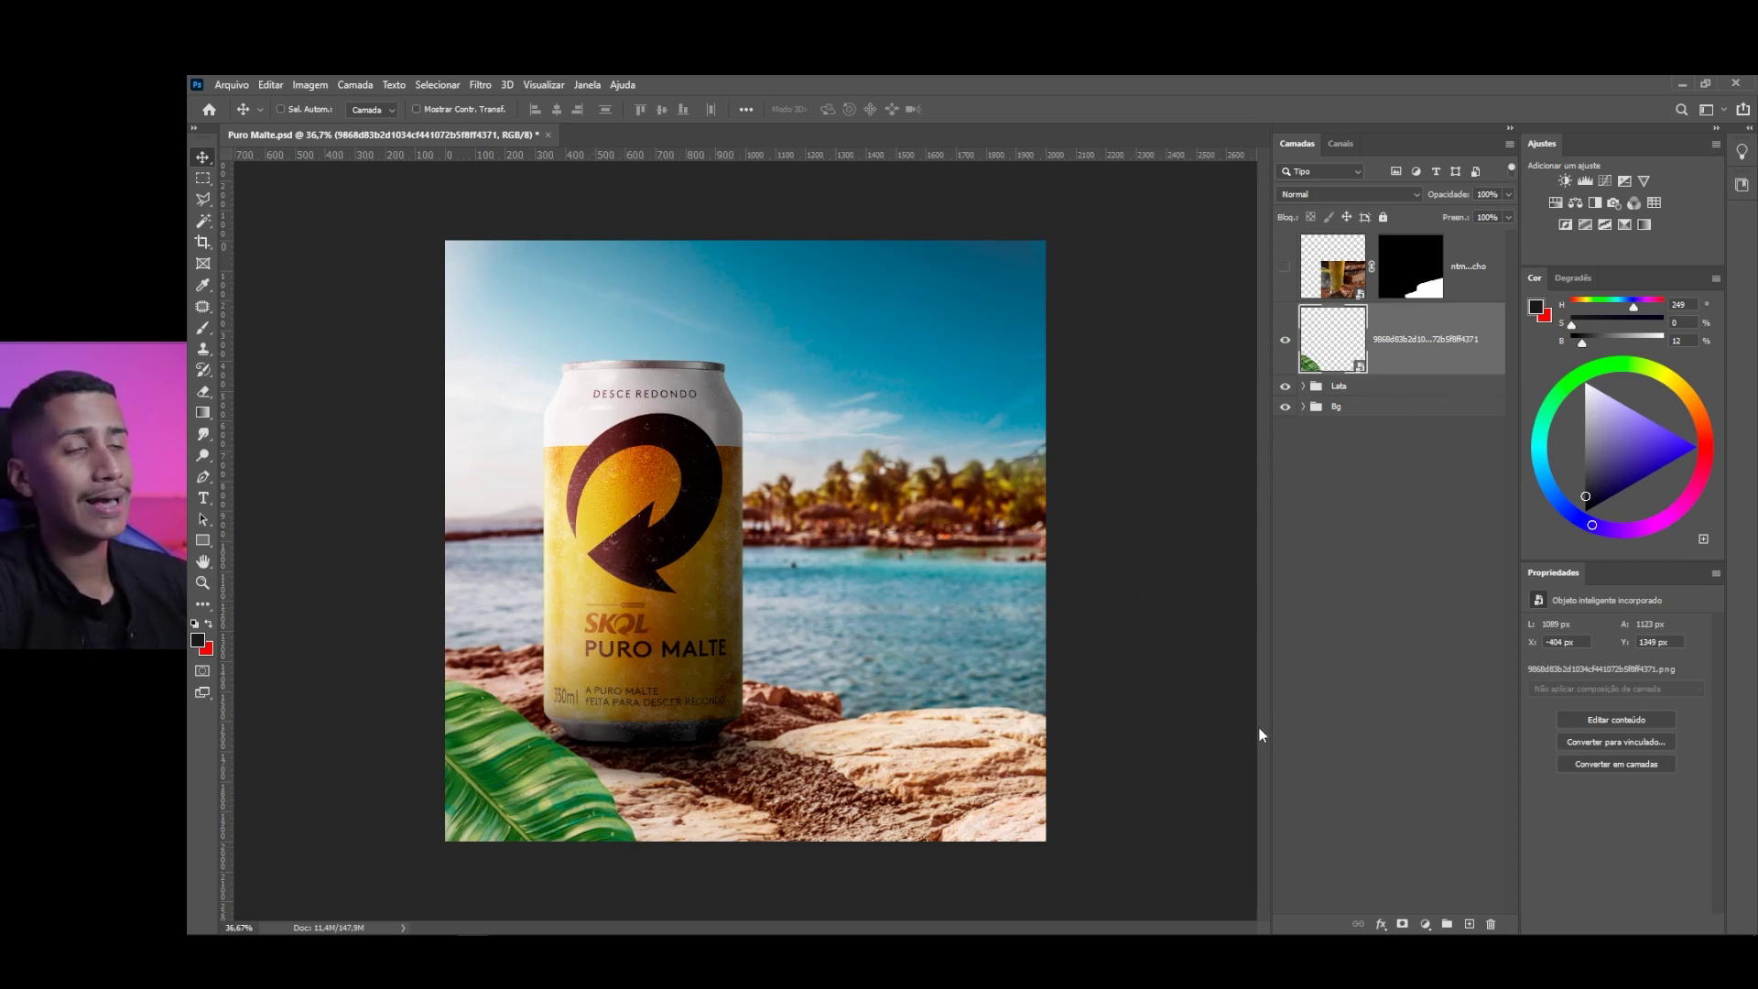
left_click(1424, 924)
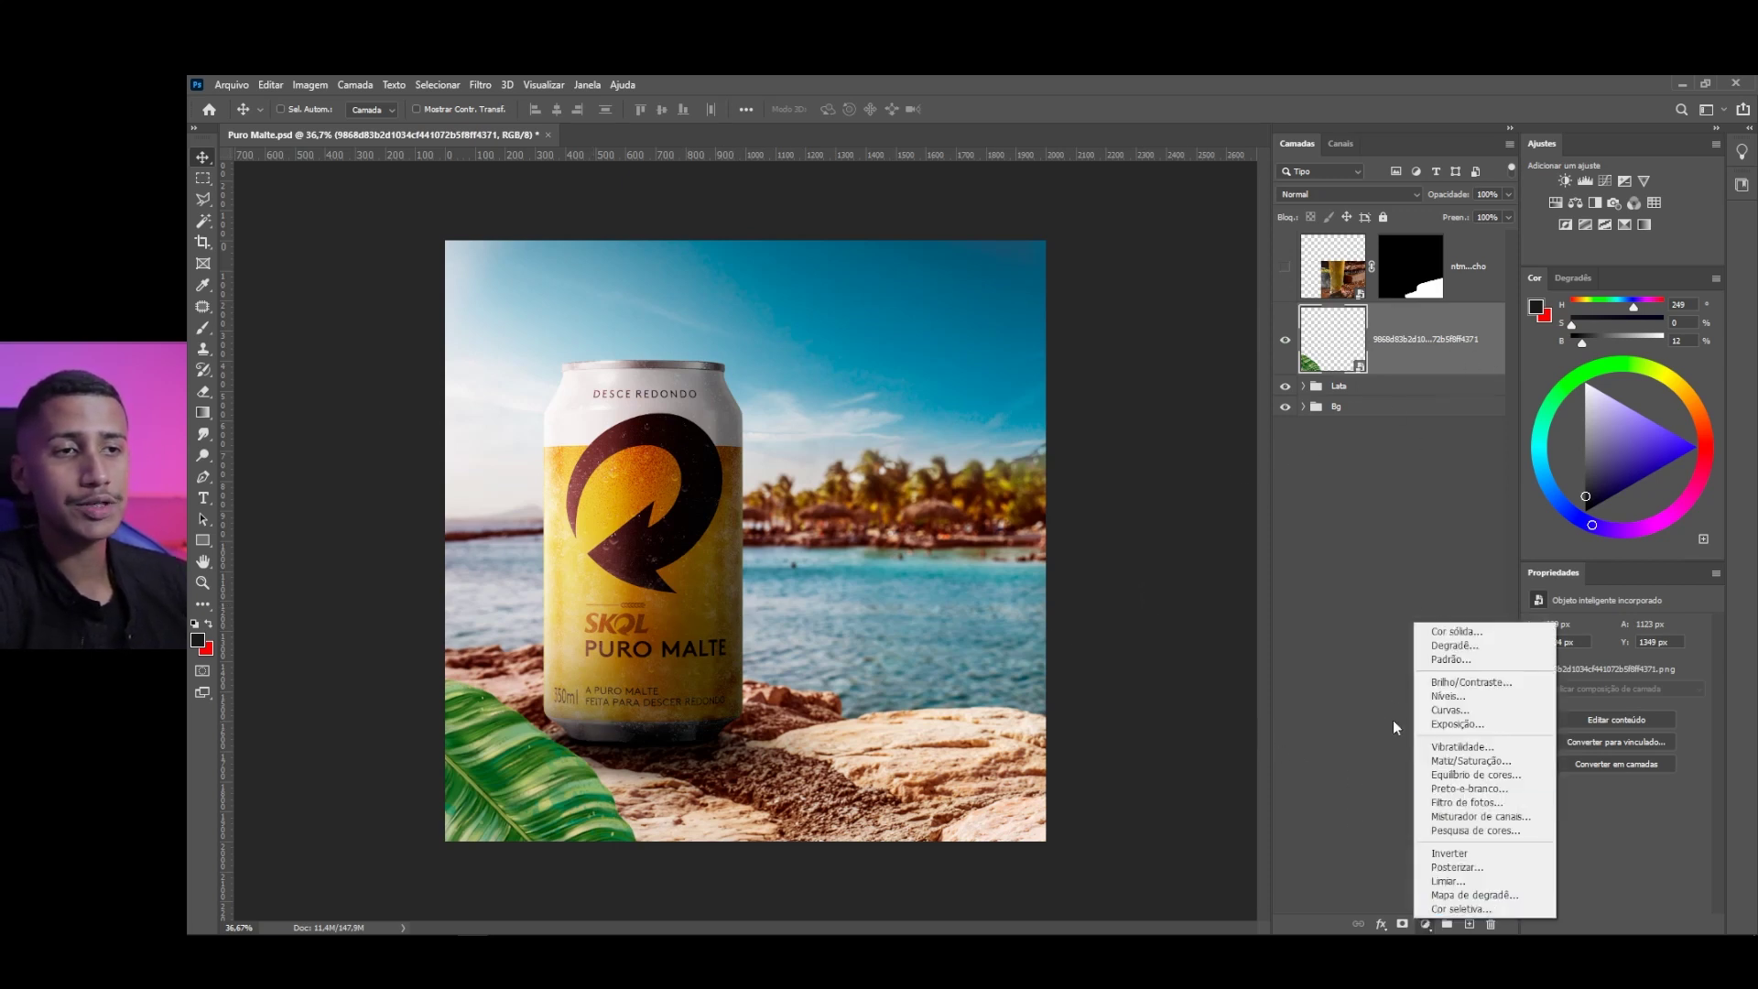
left_click(1414, 321)
Apply a Gaussian Blur smart filter with a radius of 9.6 pixels to the foreground leaf
left_click(480, 84)
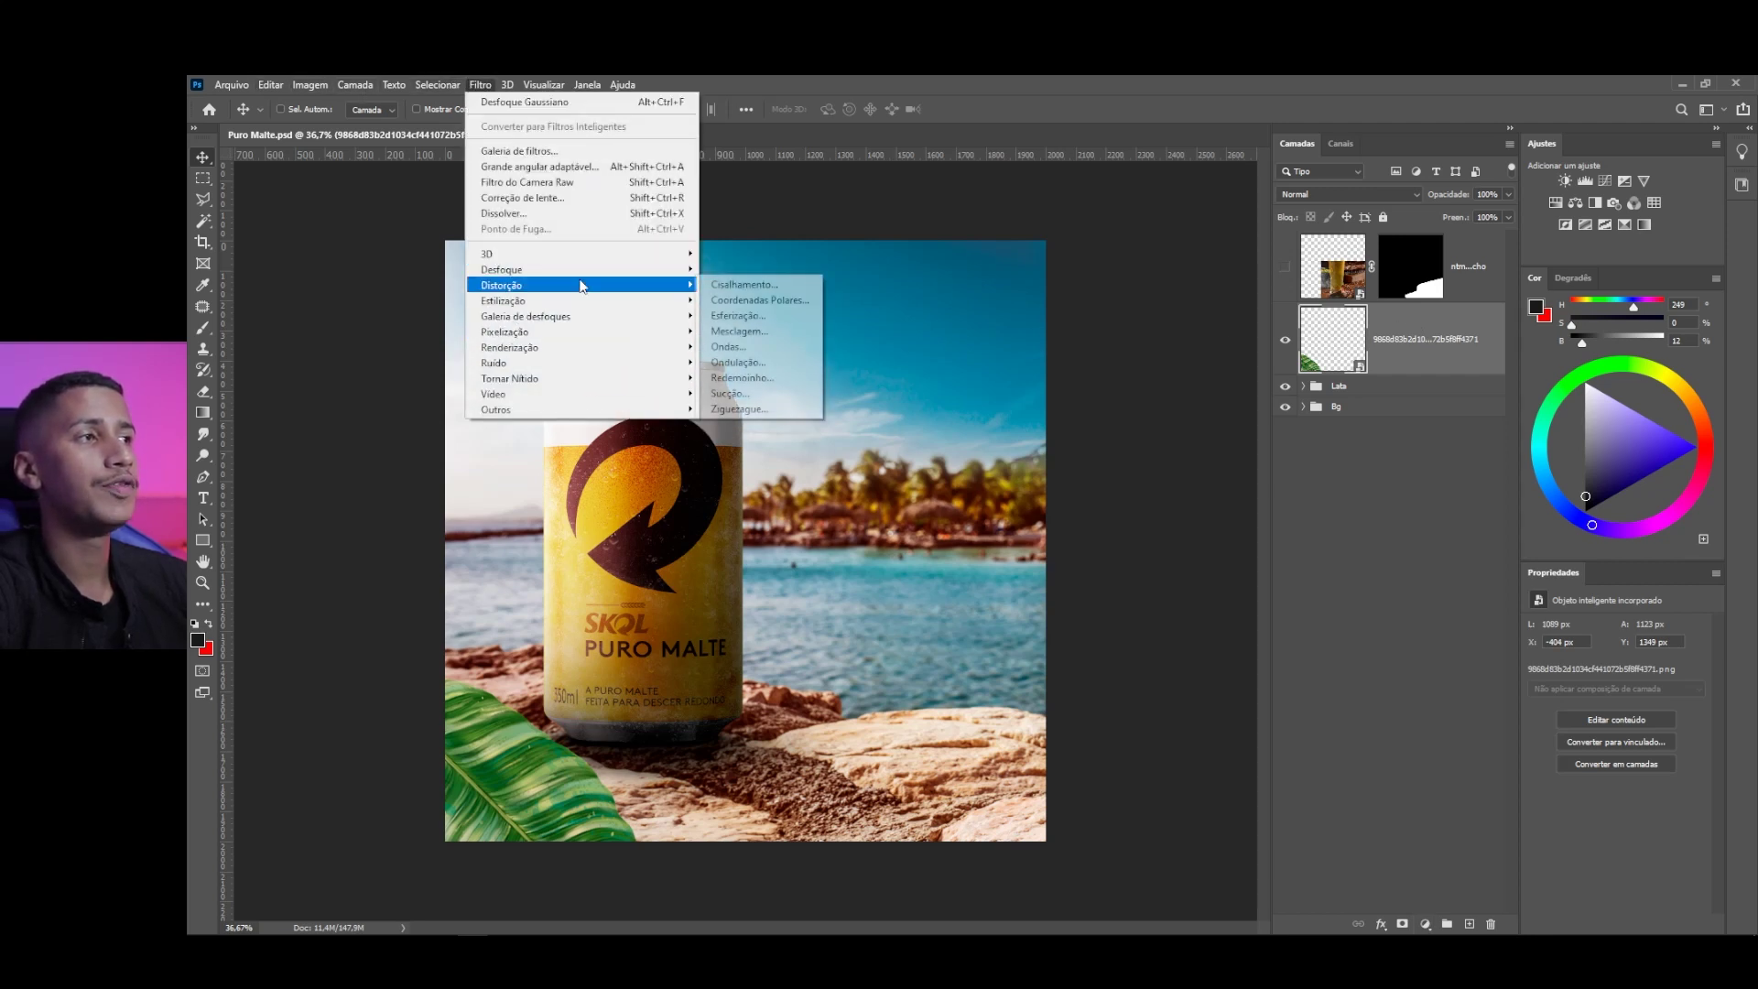
mouse_move(638, 286)
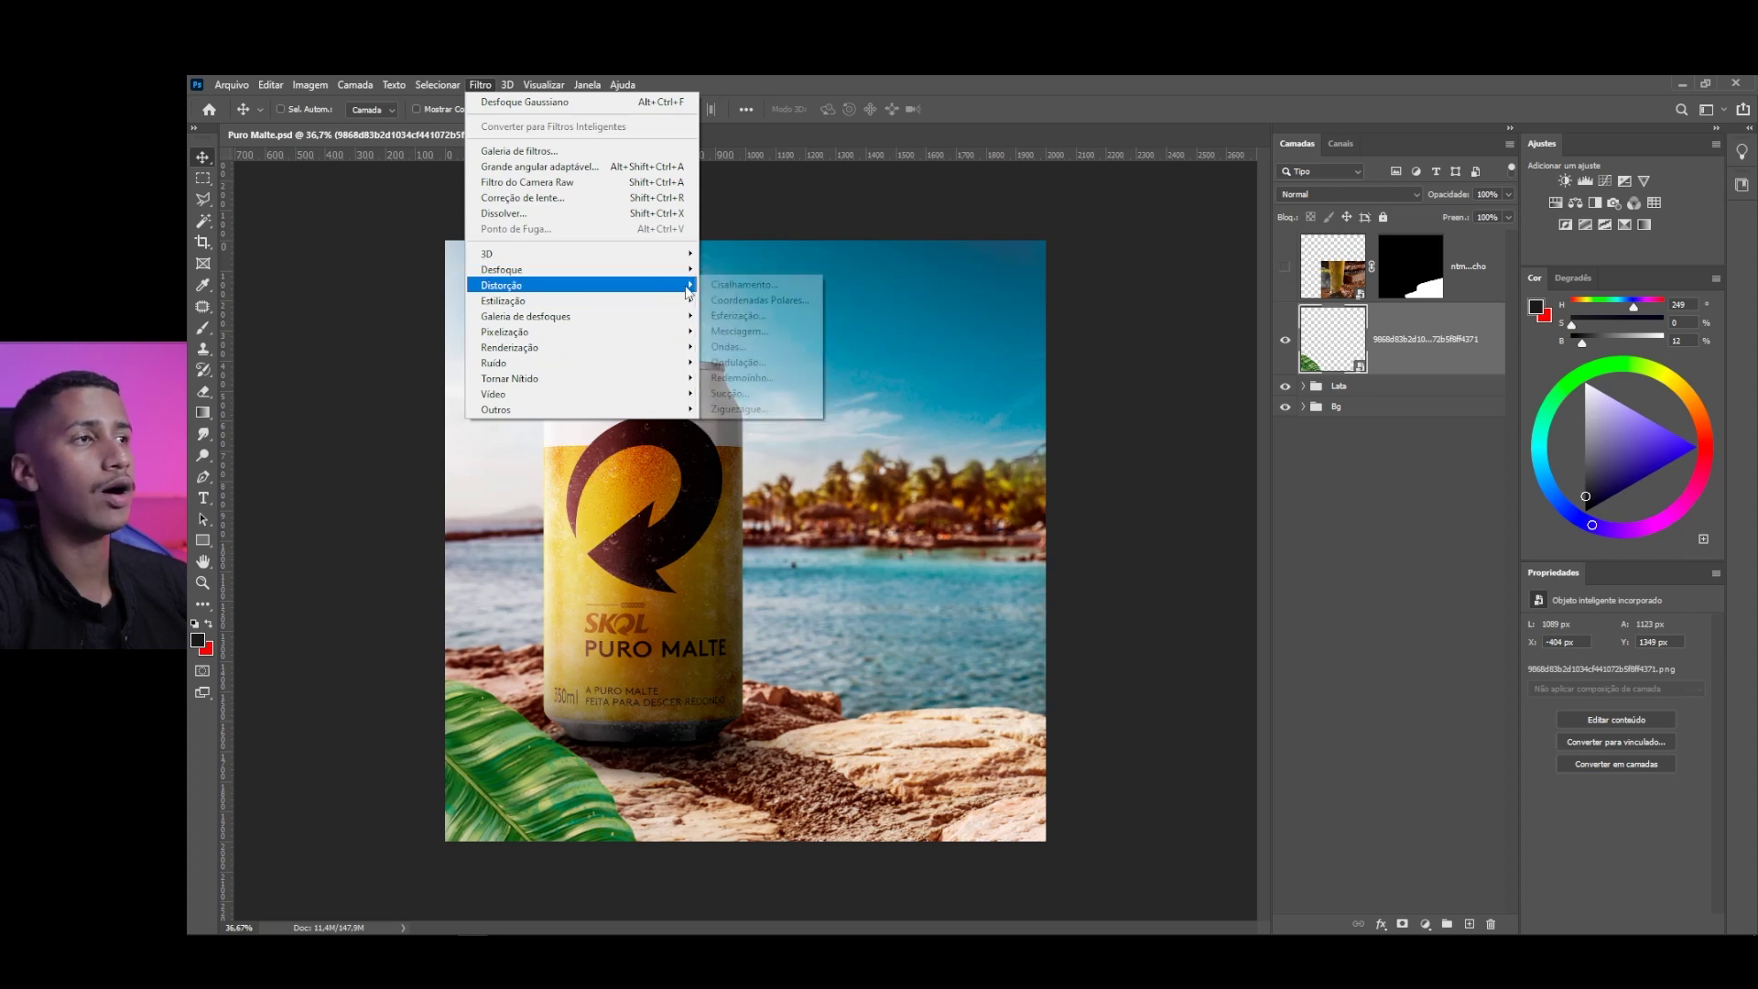
left_click(758, 362)
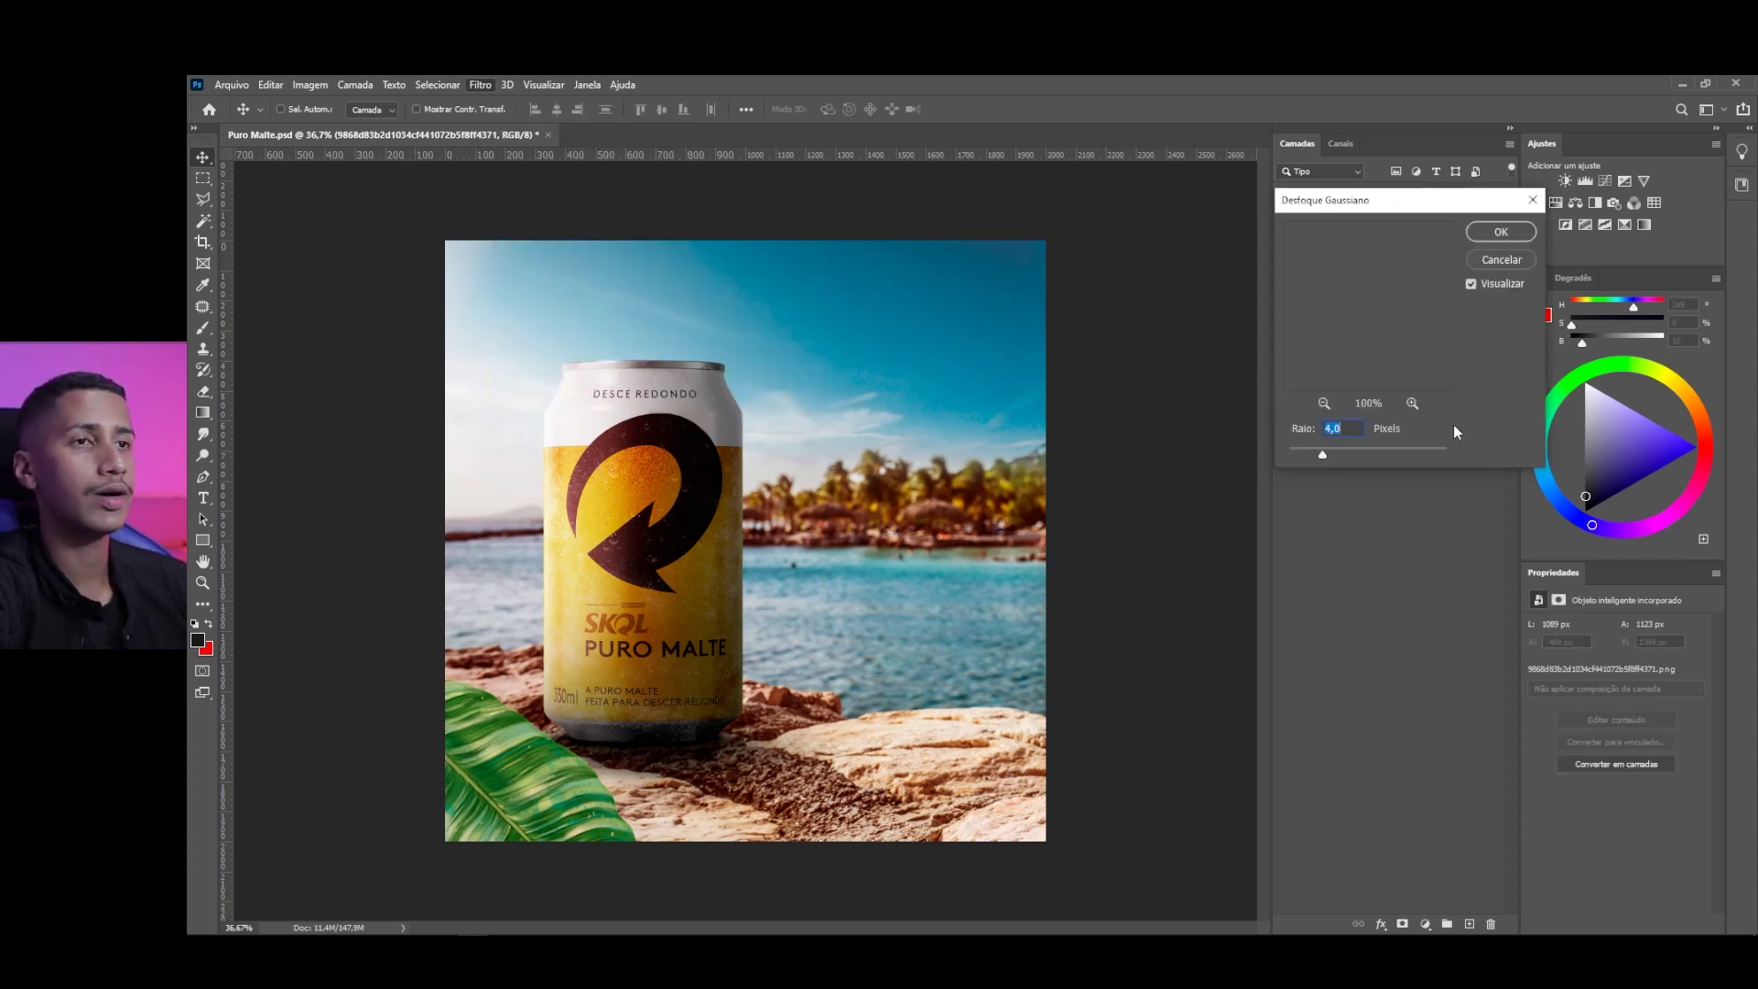
left_click_drag(1325, 457, 1347, 460)
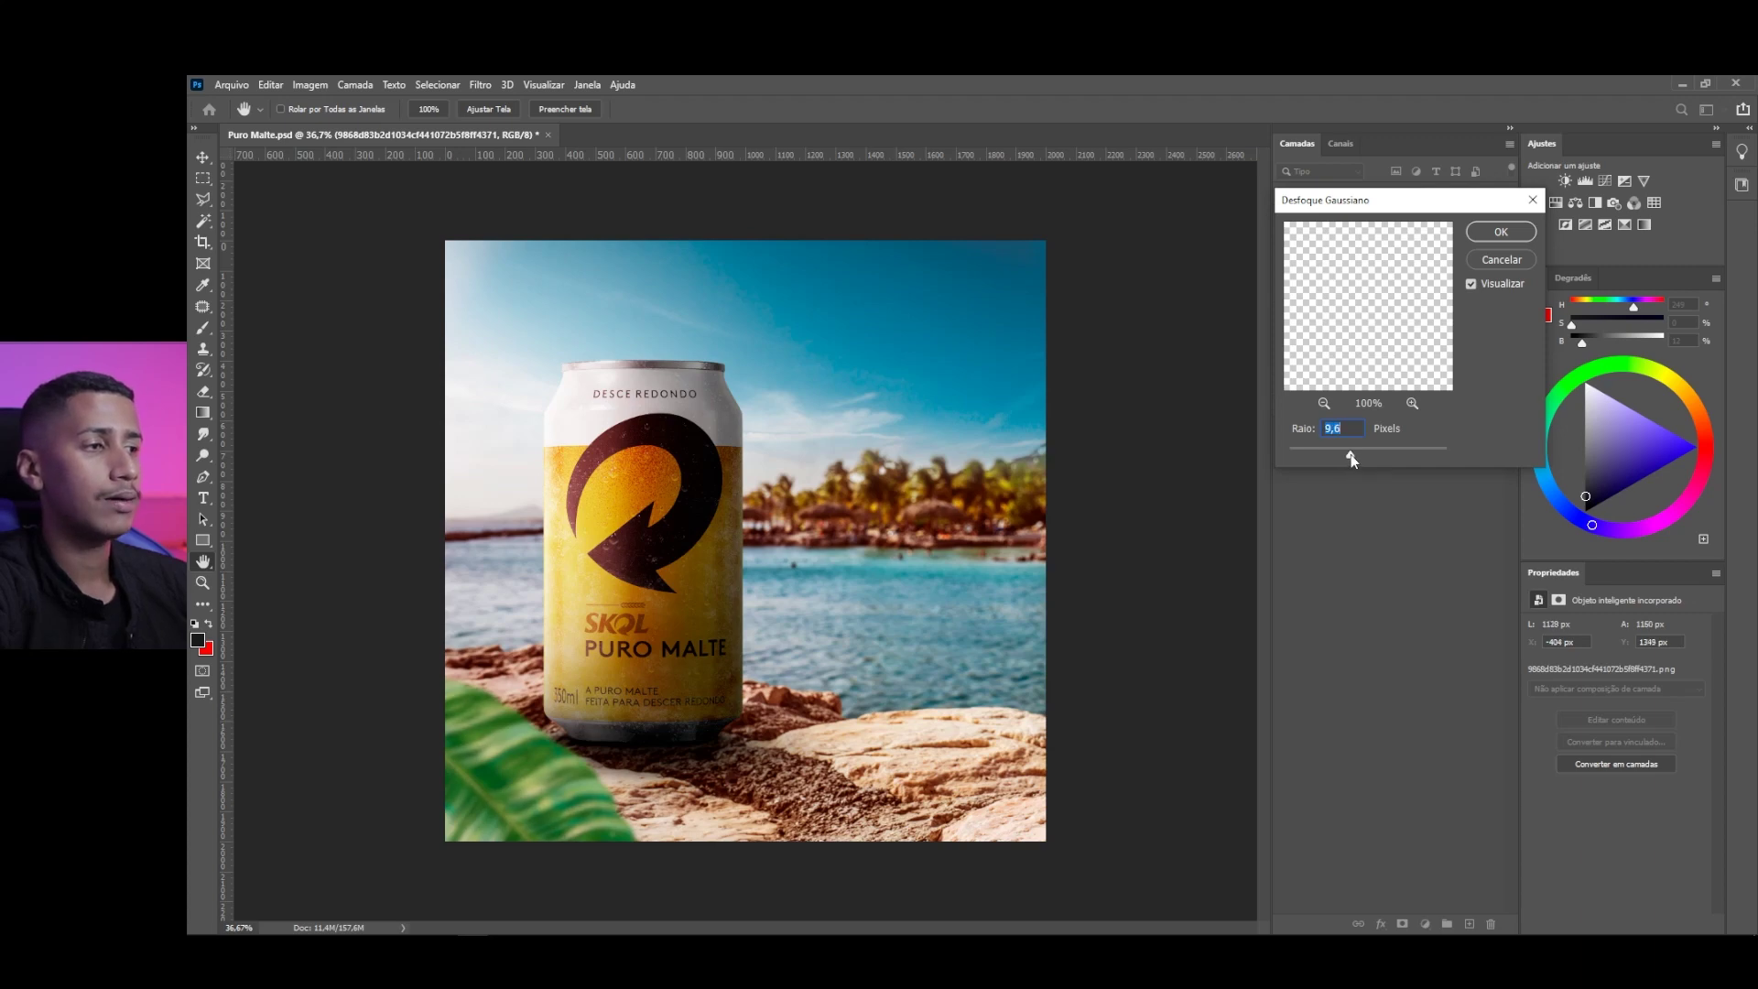
left_click(1502, 231)
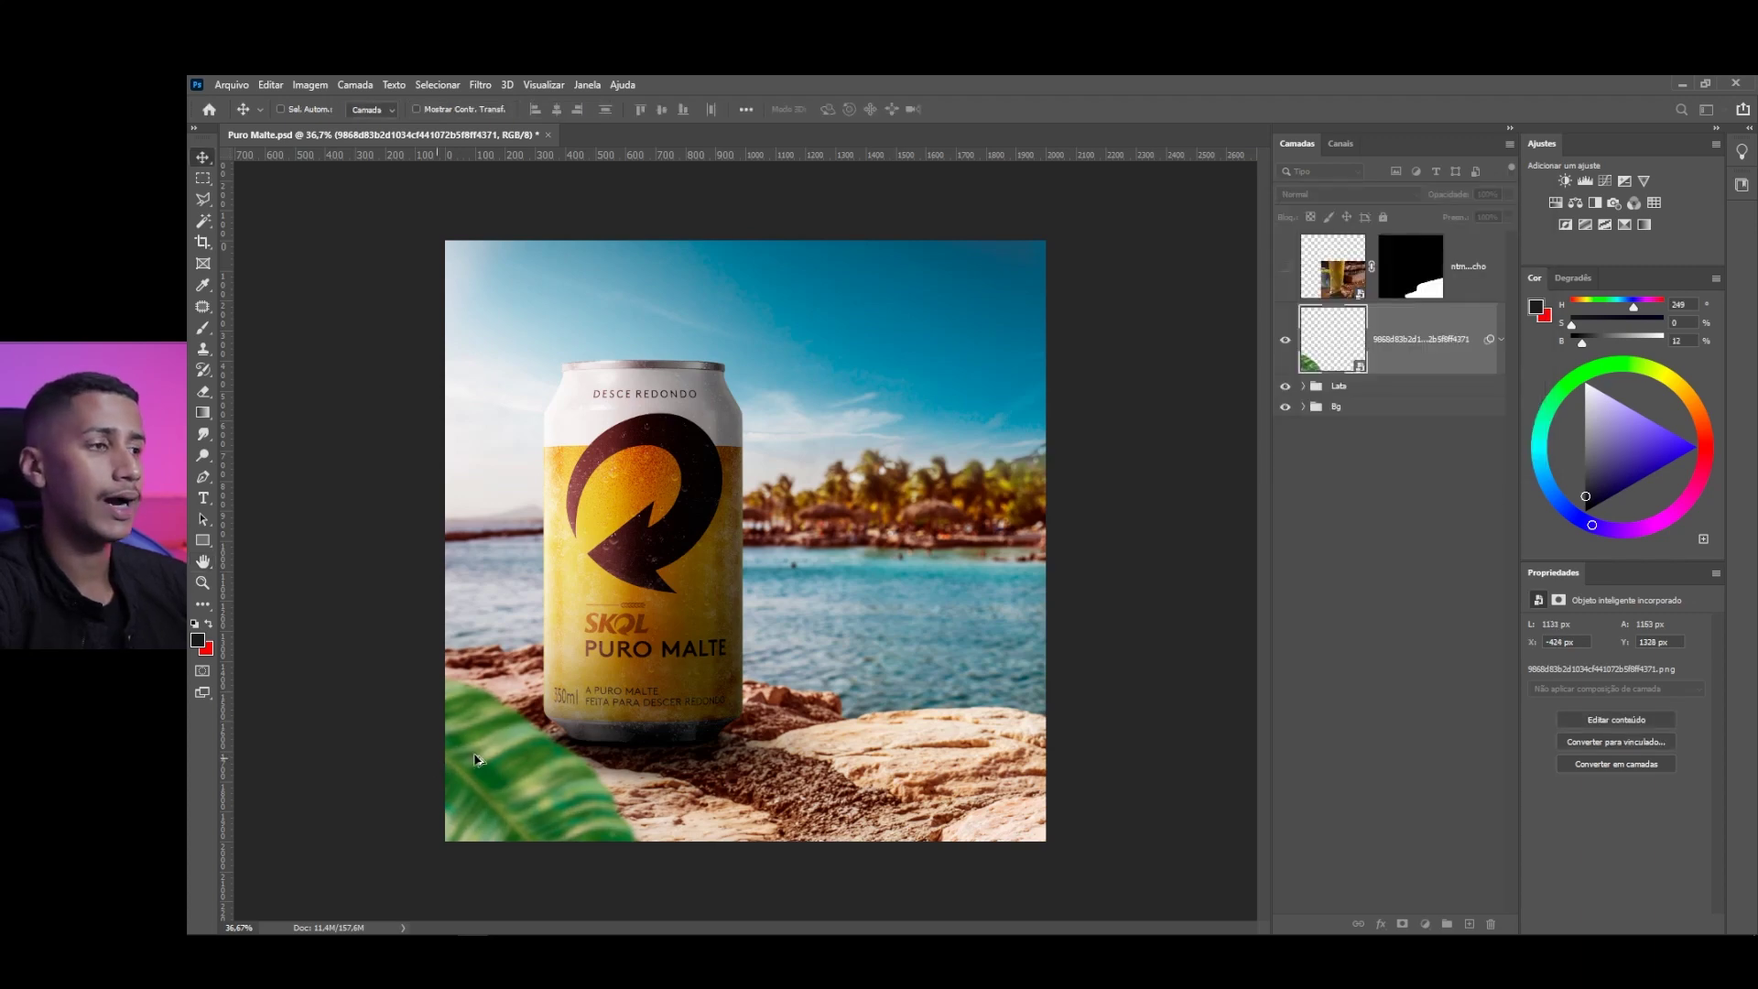
Add a Hue/Saturation adjustment layer above the blurred leaf and clip it to the leaf layer
scroll(586, 713, "up", 5)
left_click_drag(595, 589, 784, 357)
scroll(827, 402, "up", 3)
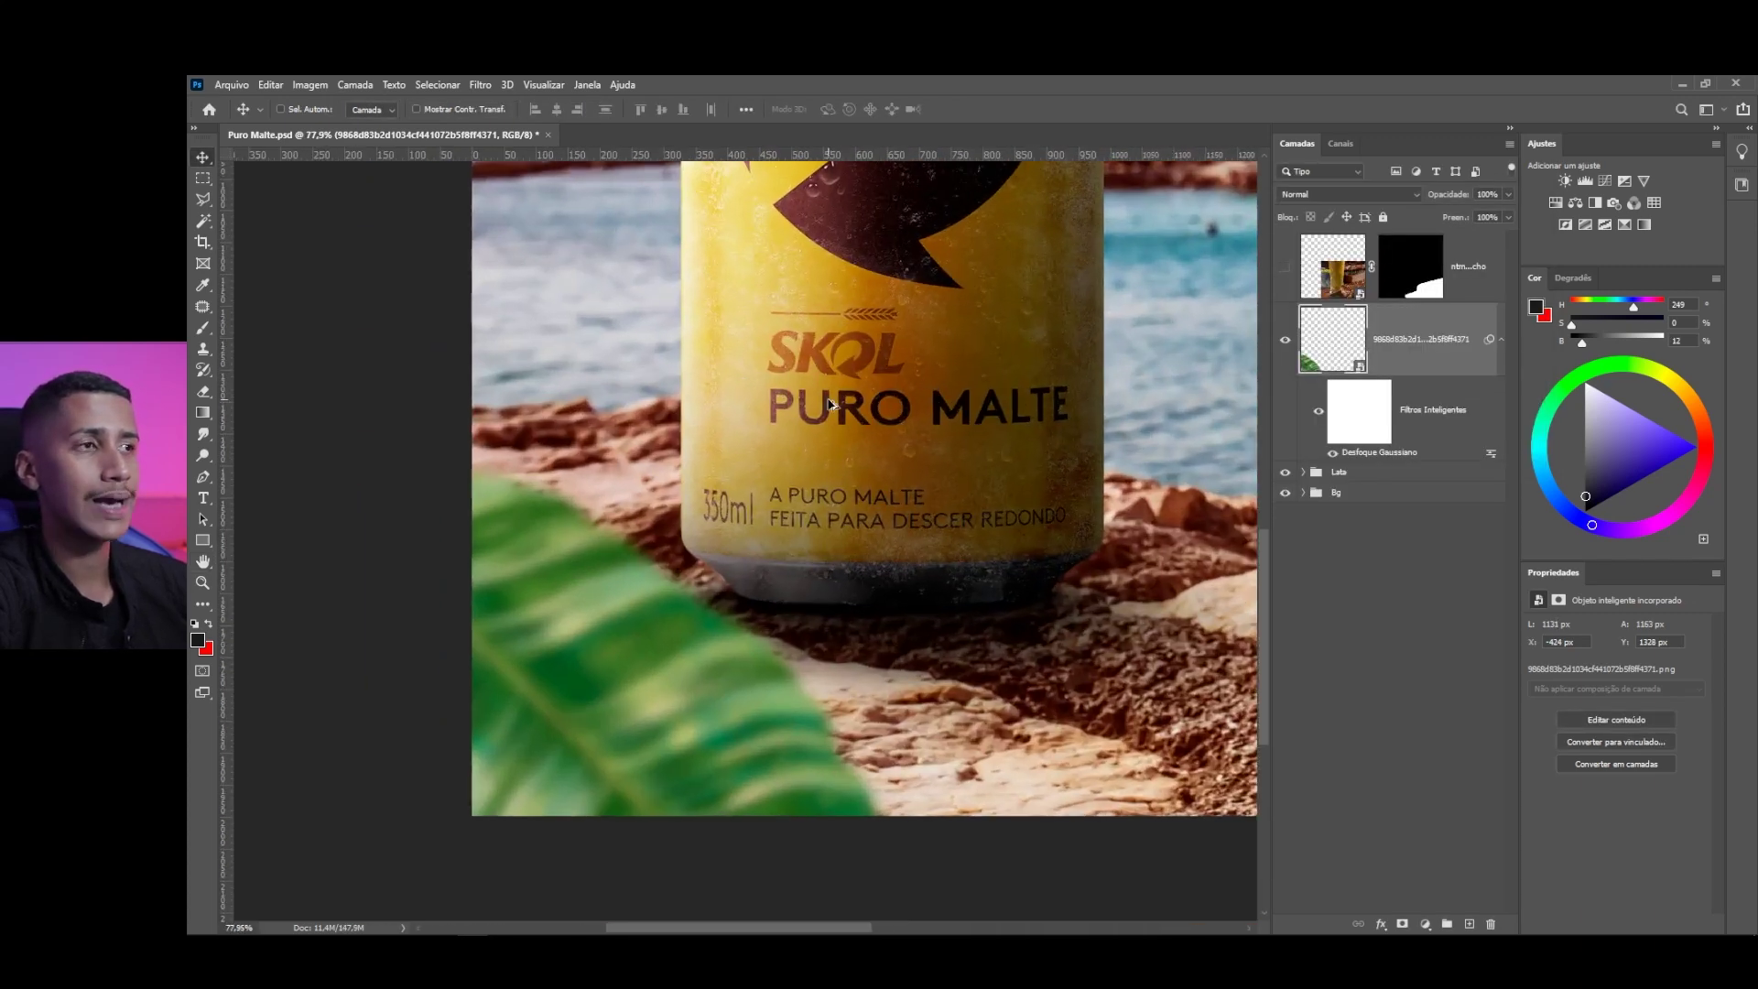
scroll(827, 401, "down", 5)
scroll(605, 458, "up", 5)
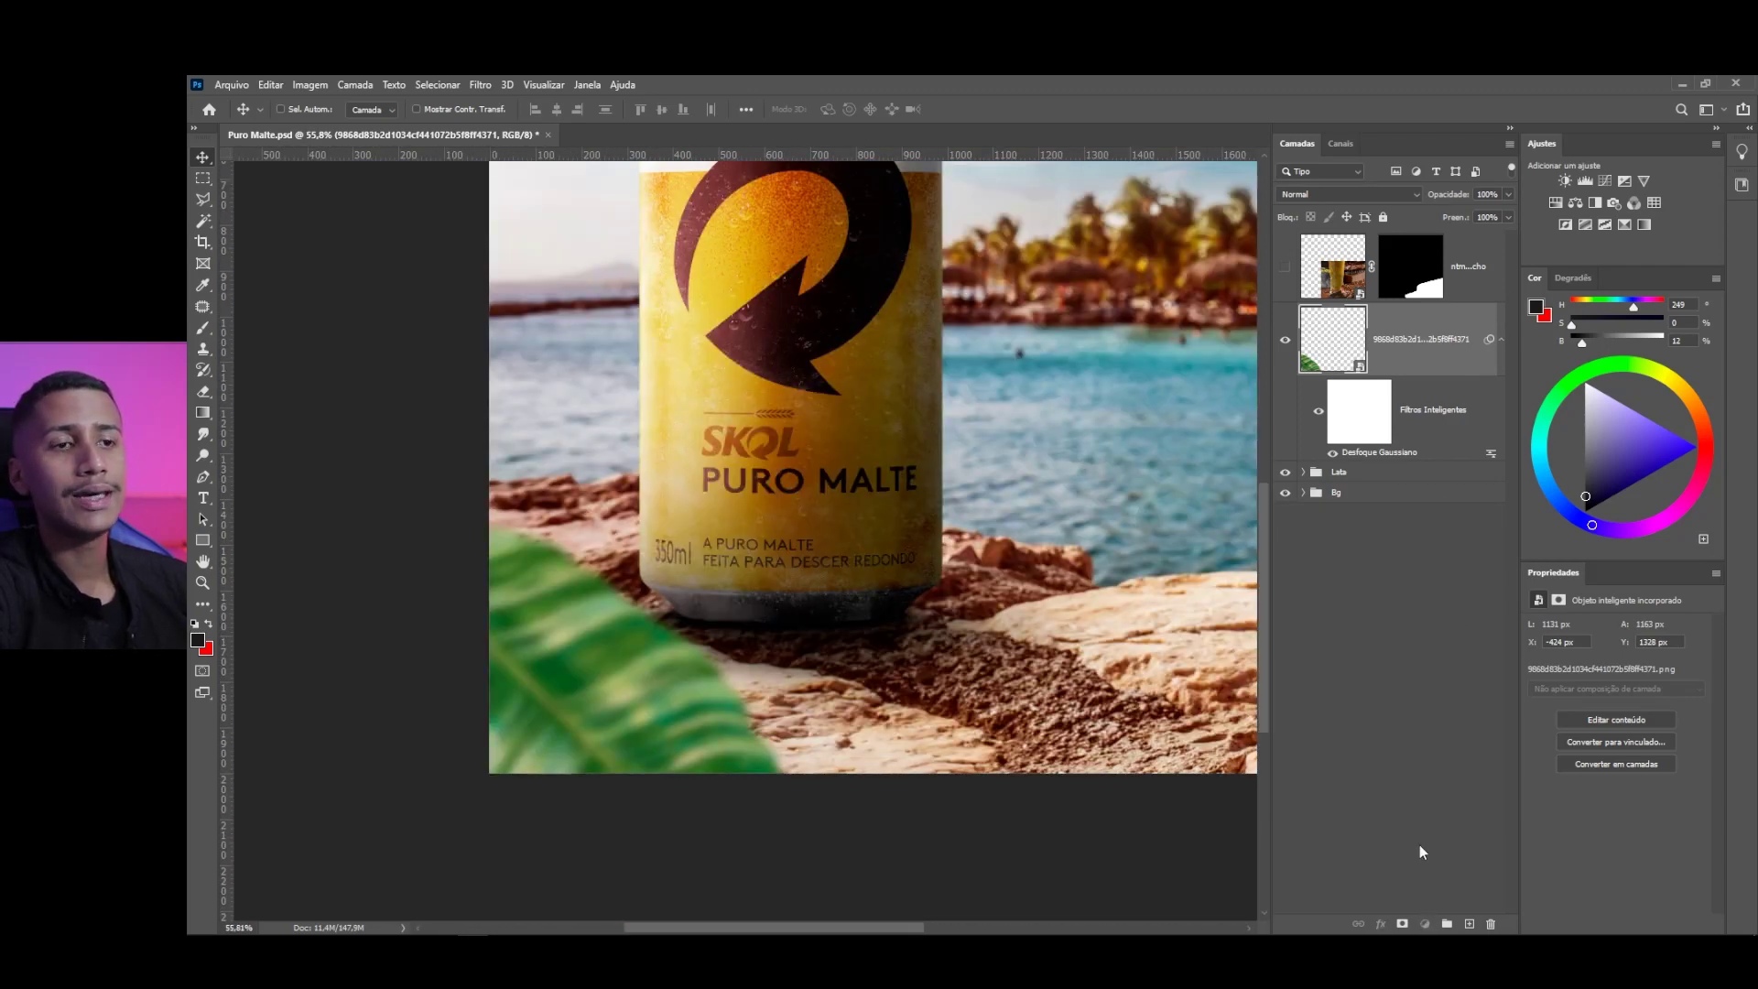
left_click(1425, 924)
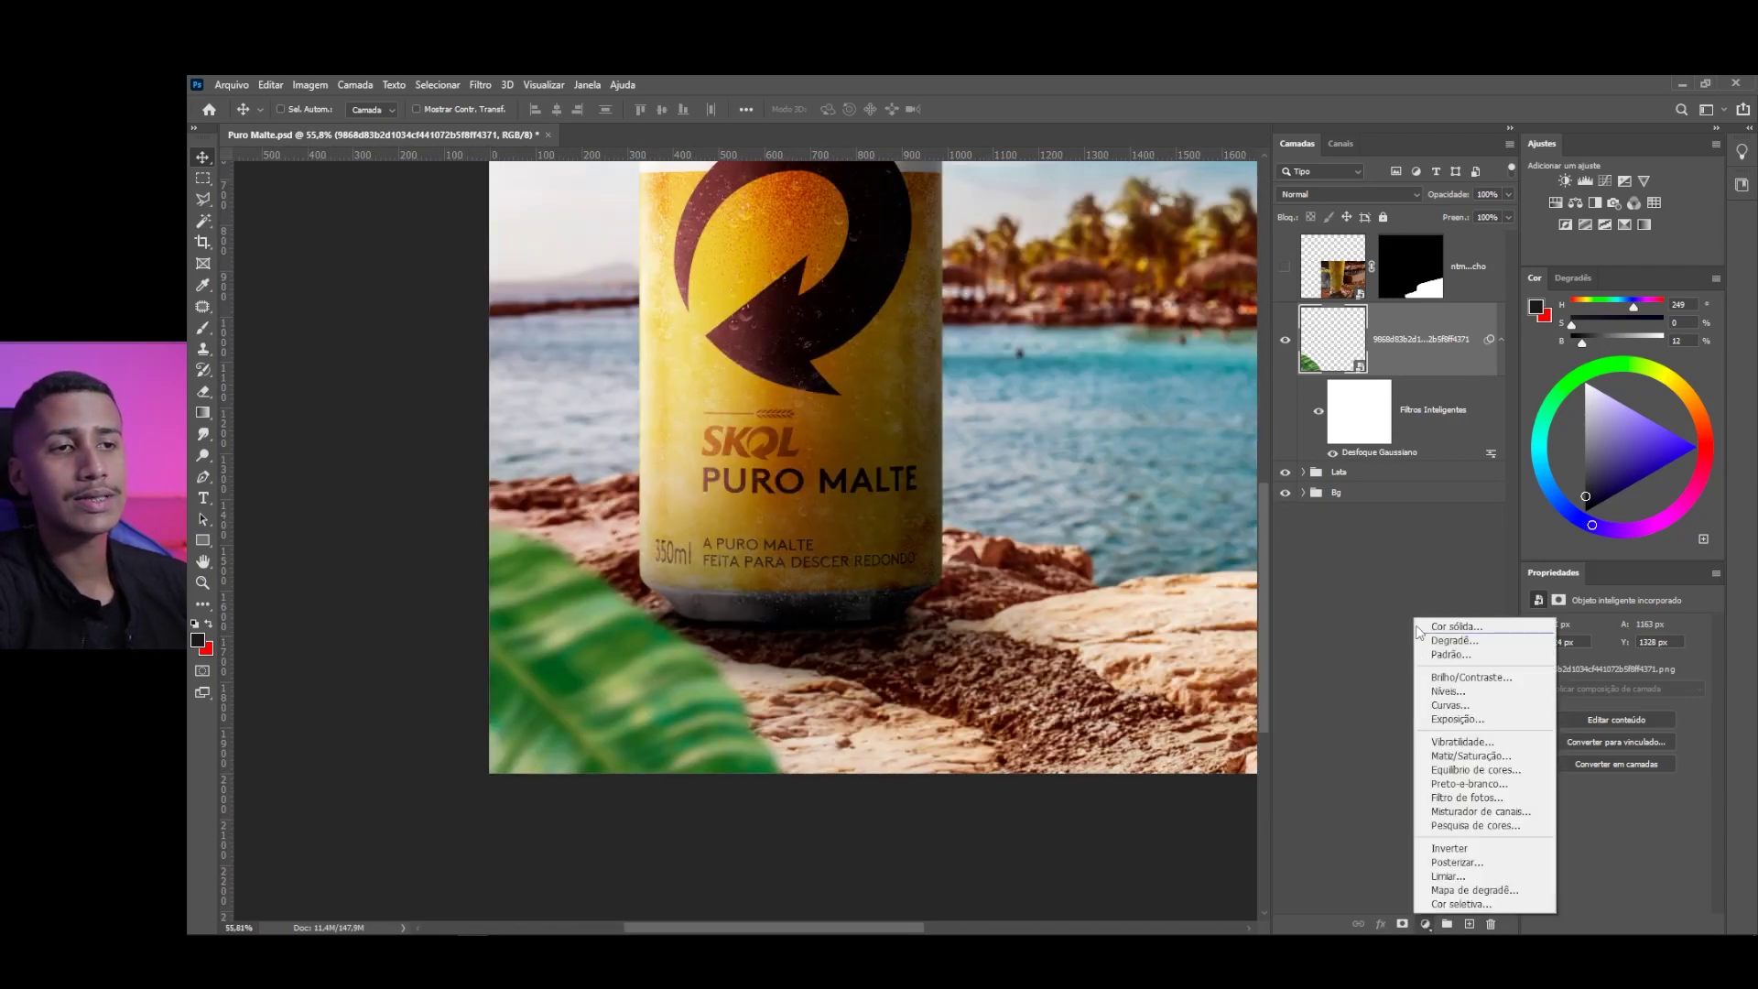
left_click(1471, 756)
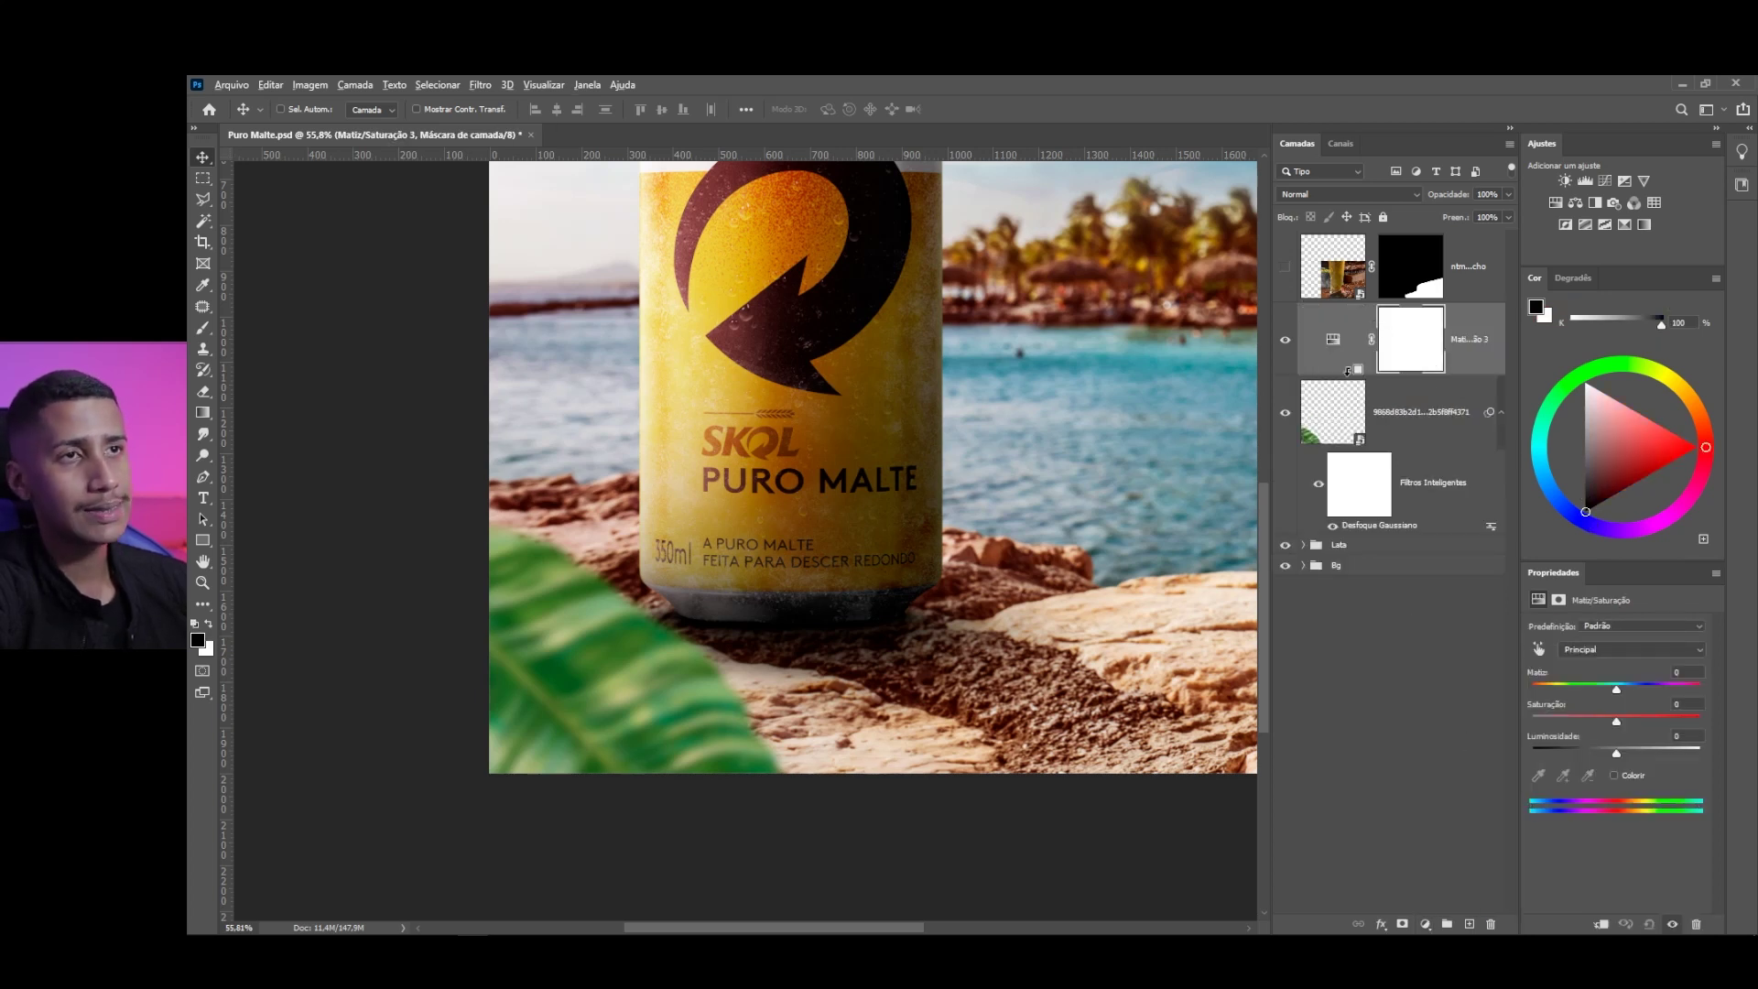
left_click(1354, 375, "alt")
Group the leaf layer with its Hue/Saturation adjustment and name the group Folha
left_click(1413, 436)
key("ctrl+g")
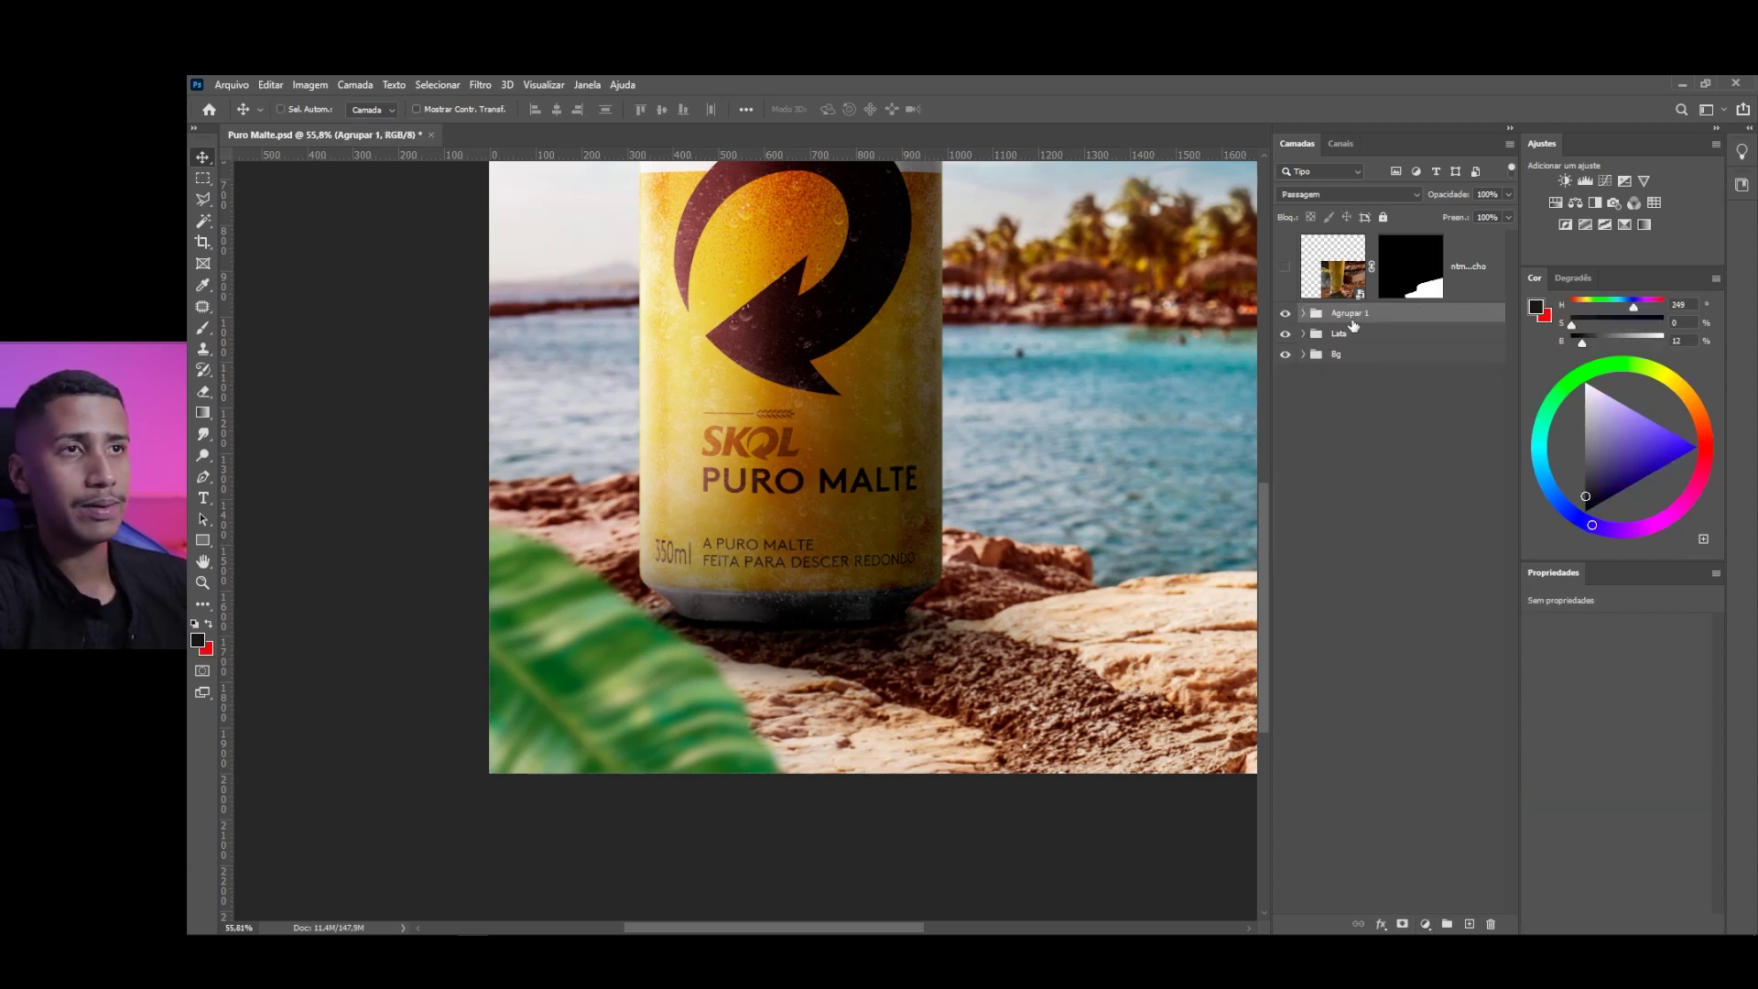
double_click(1352, 314)
type("Folha")
key("Return")
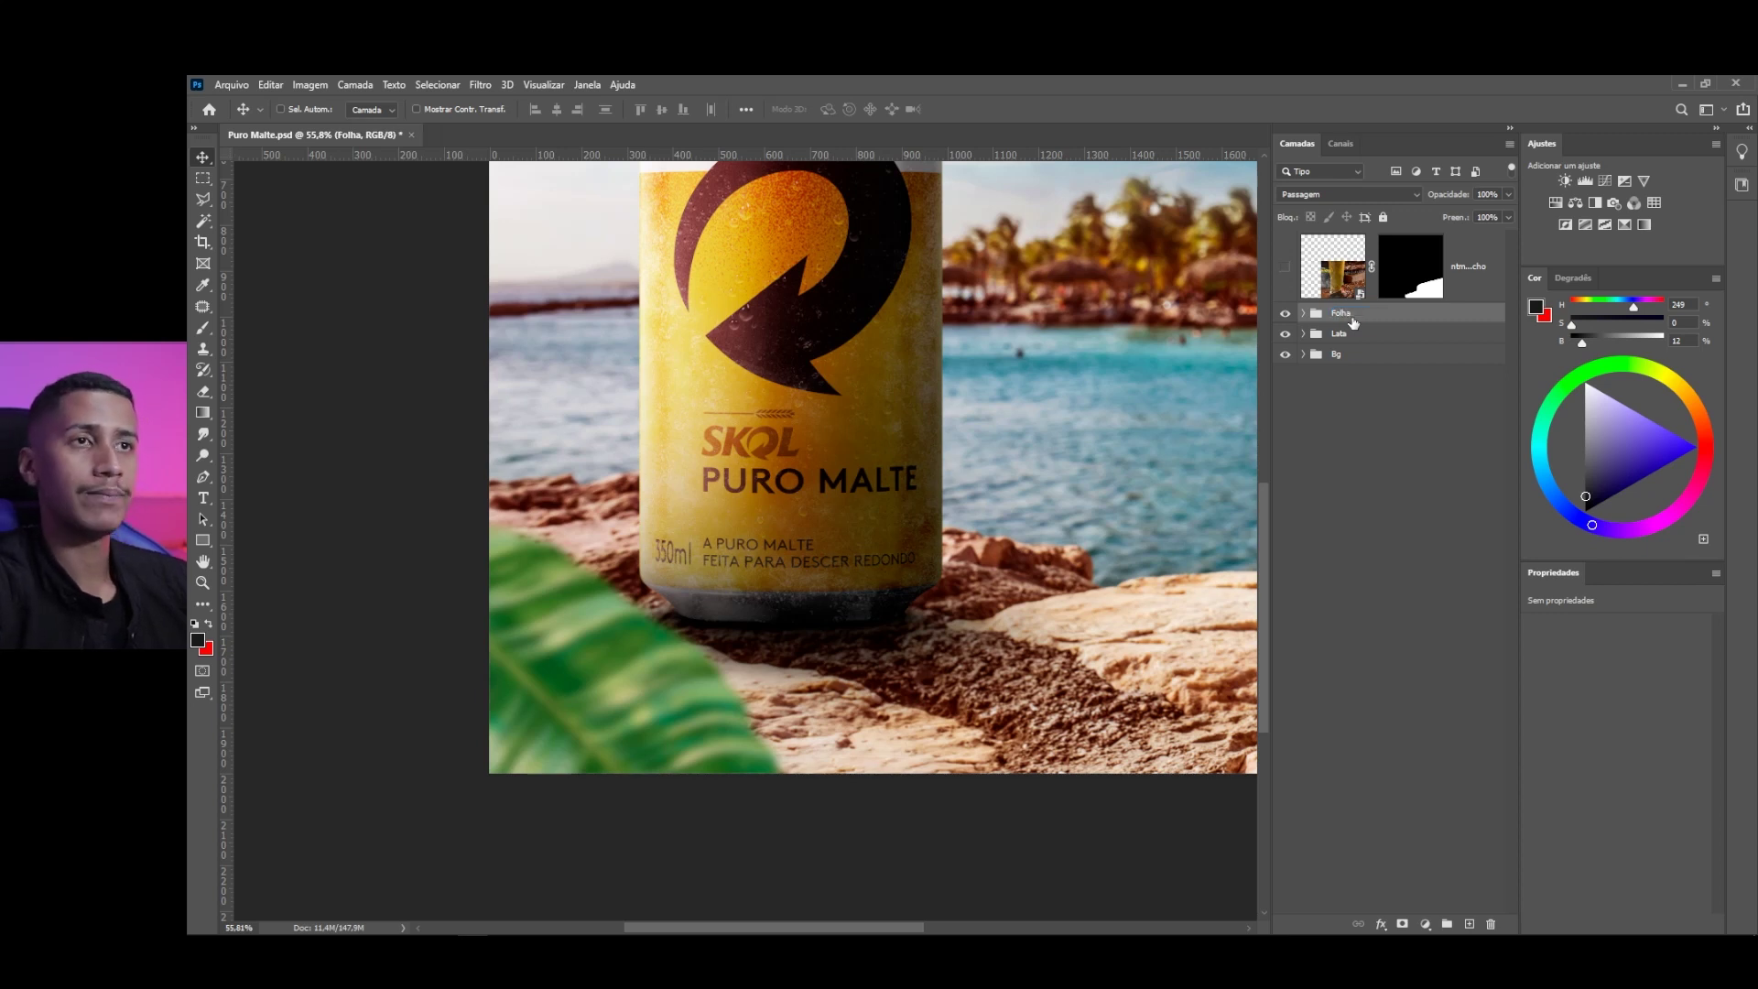
Color-label the layer groups: Folha green, Lata orange and Bg violet
right_click(1285, 315)
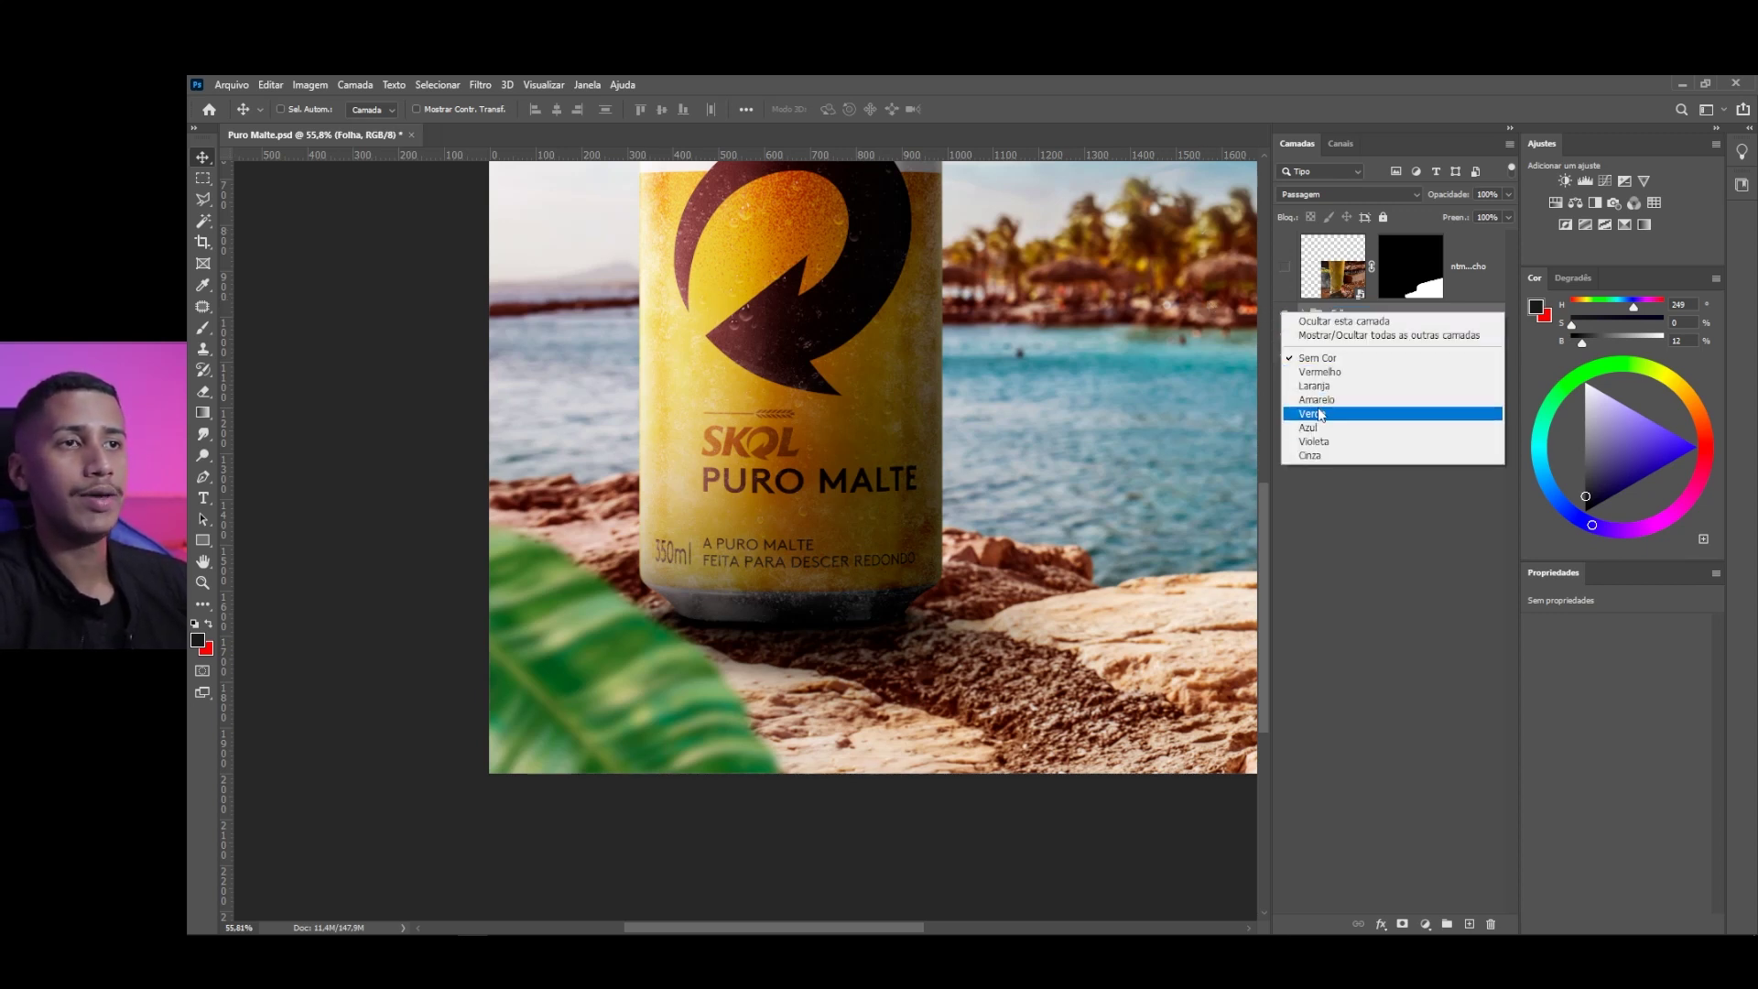
left_click(1301, 407)
right_click(1284, 335)
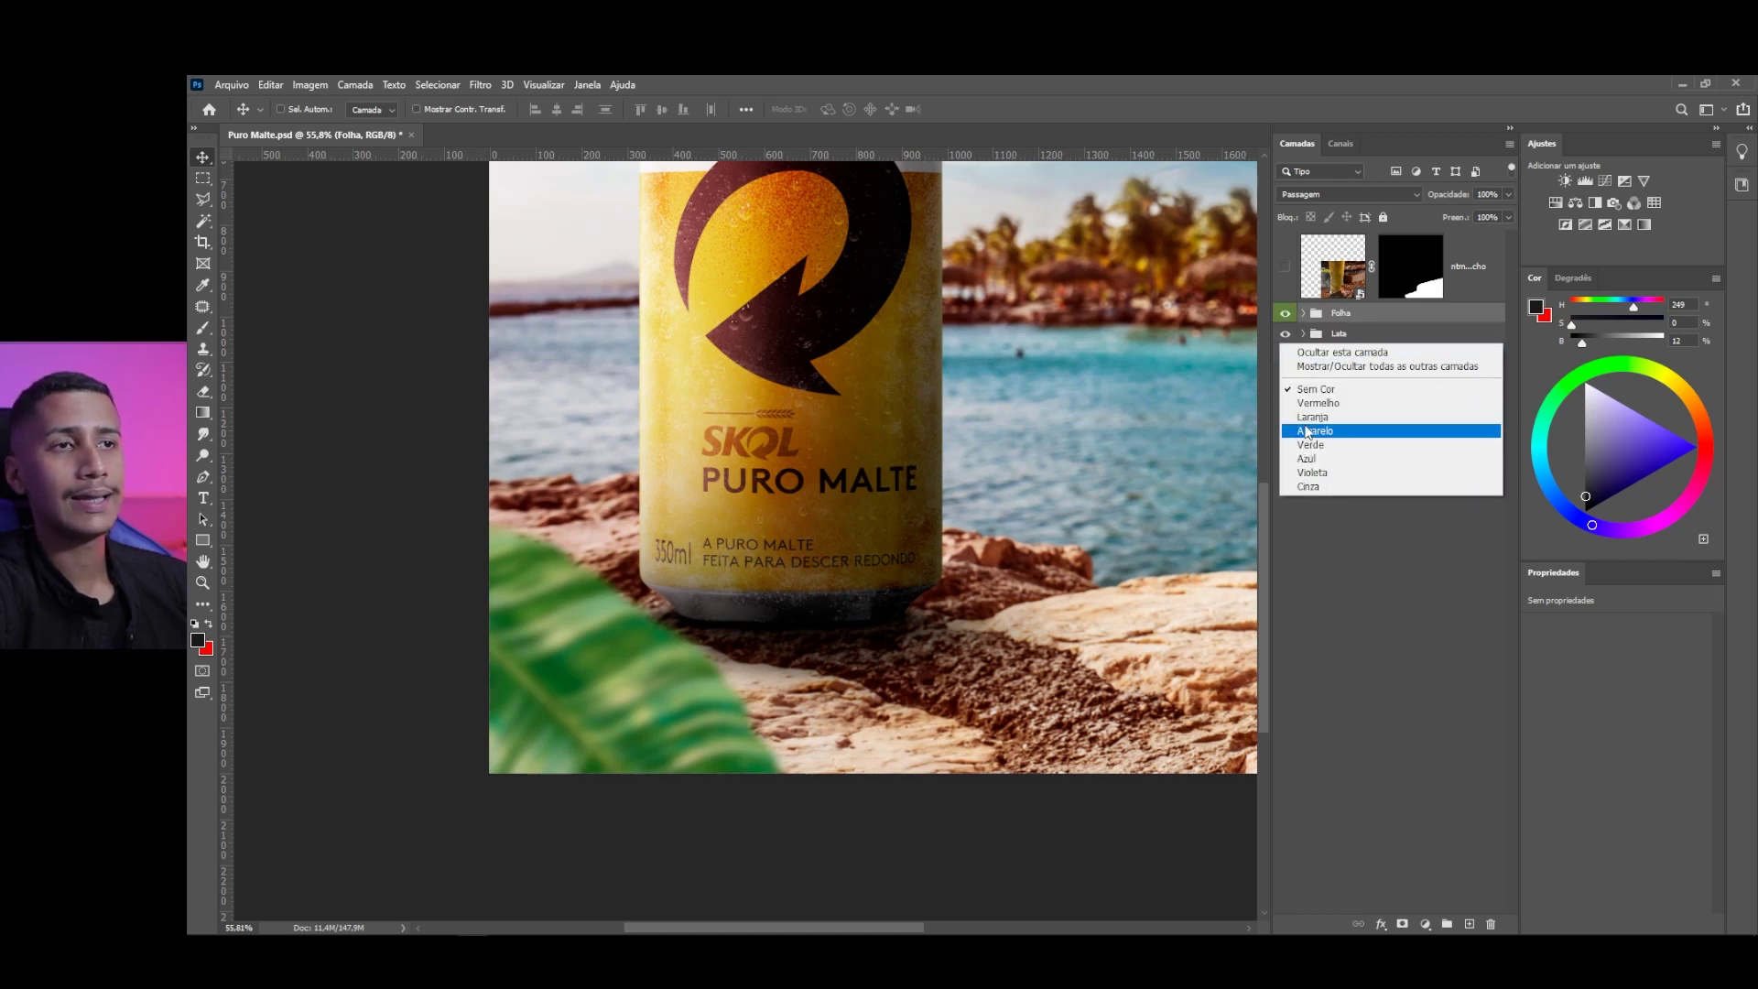
left_click(1301, 412)
right_click(1283, 356)
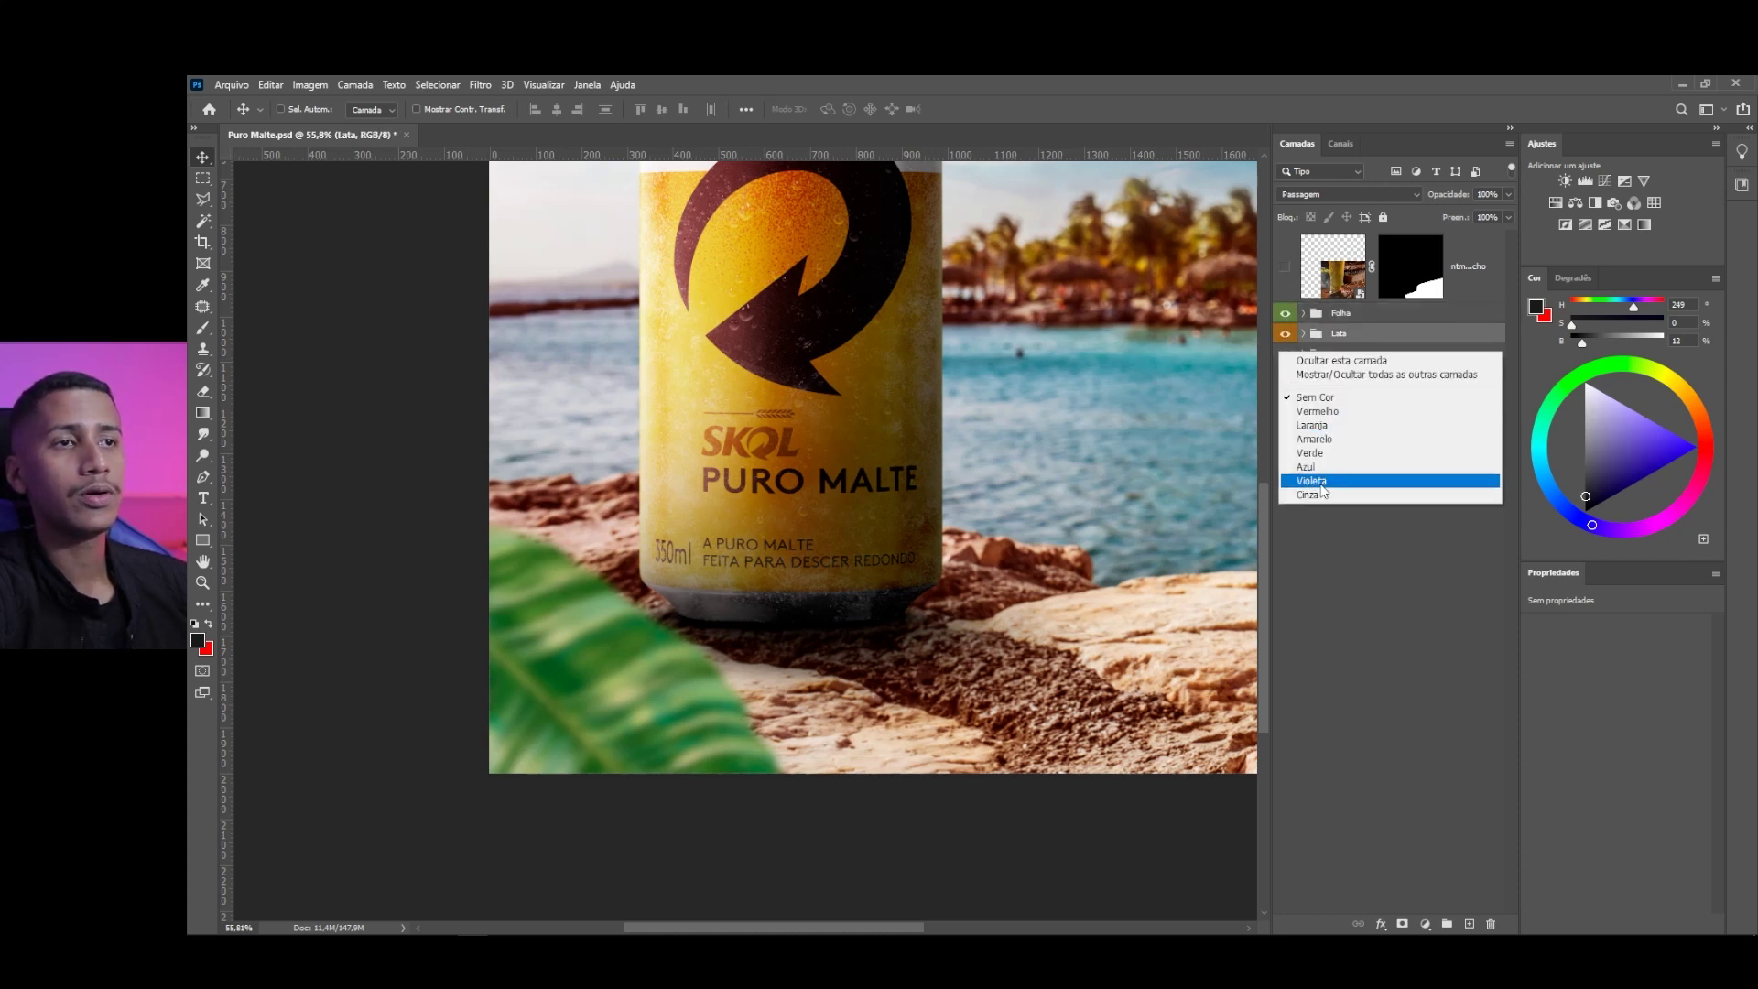
left_click(1321, 483)
Save the document, then expand the Folha group and select its Hue/Saturation layer
left_click(1332, 266)
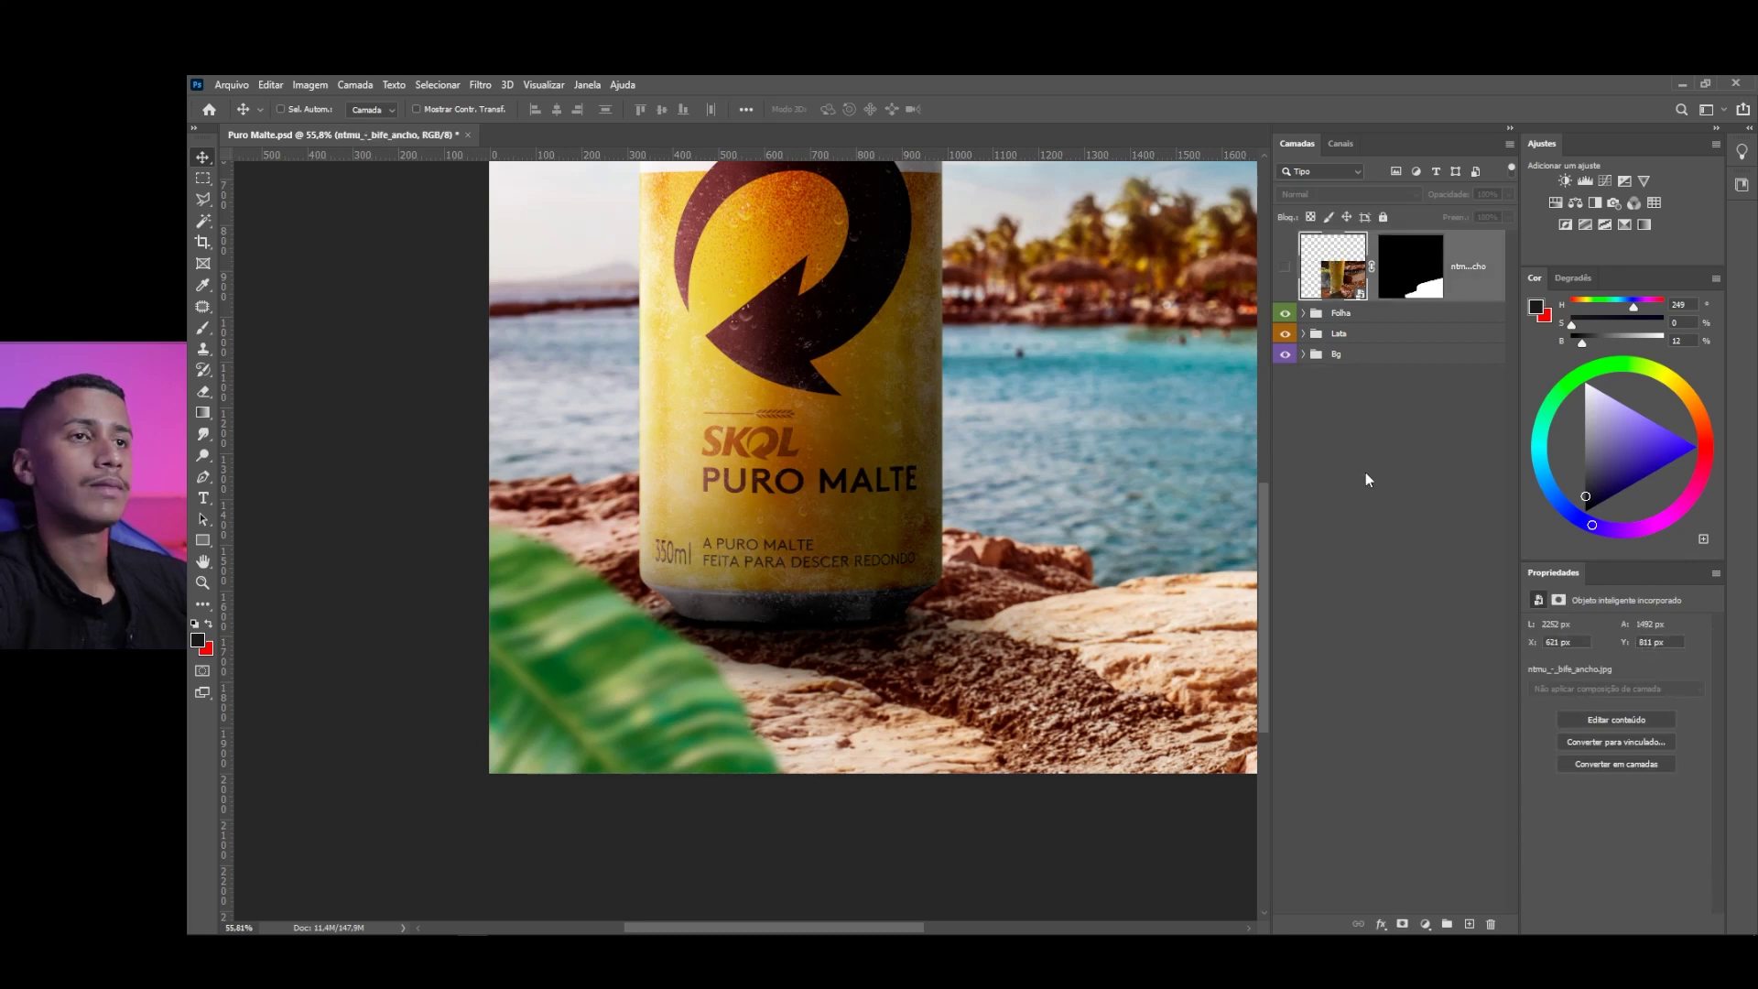
key("ctrl+s")
left_click(1303, 313)
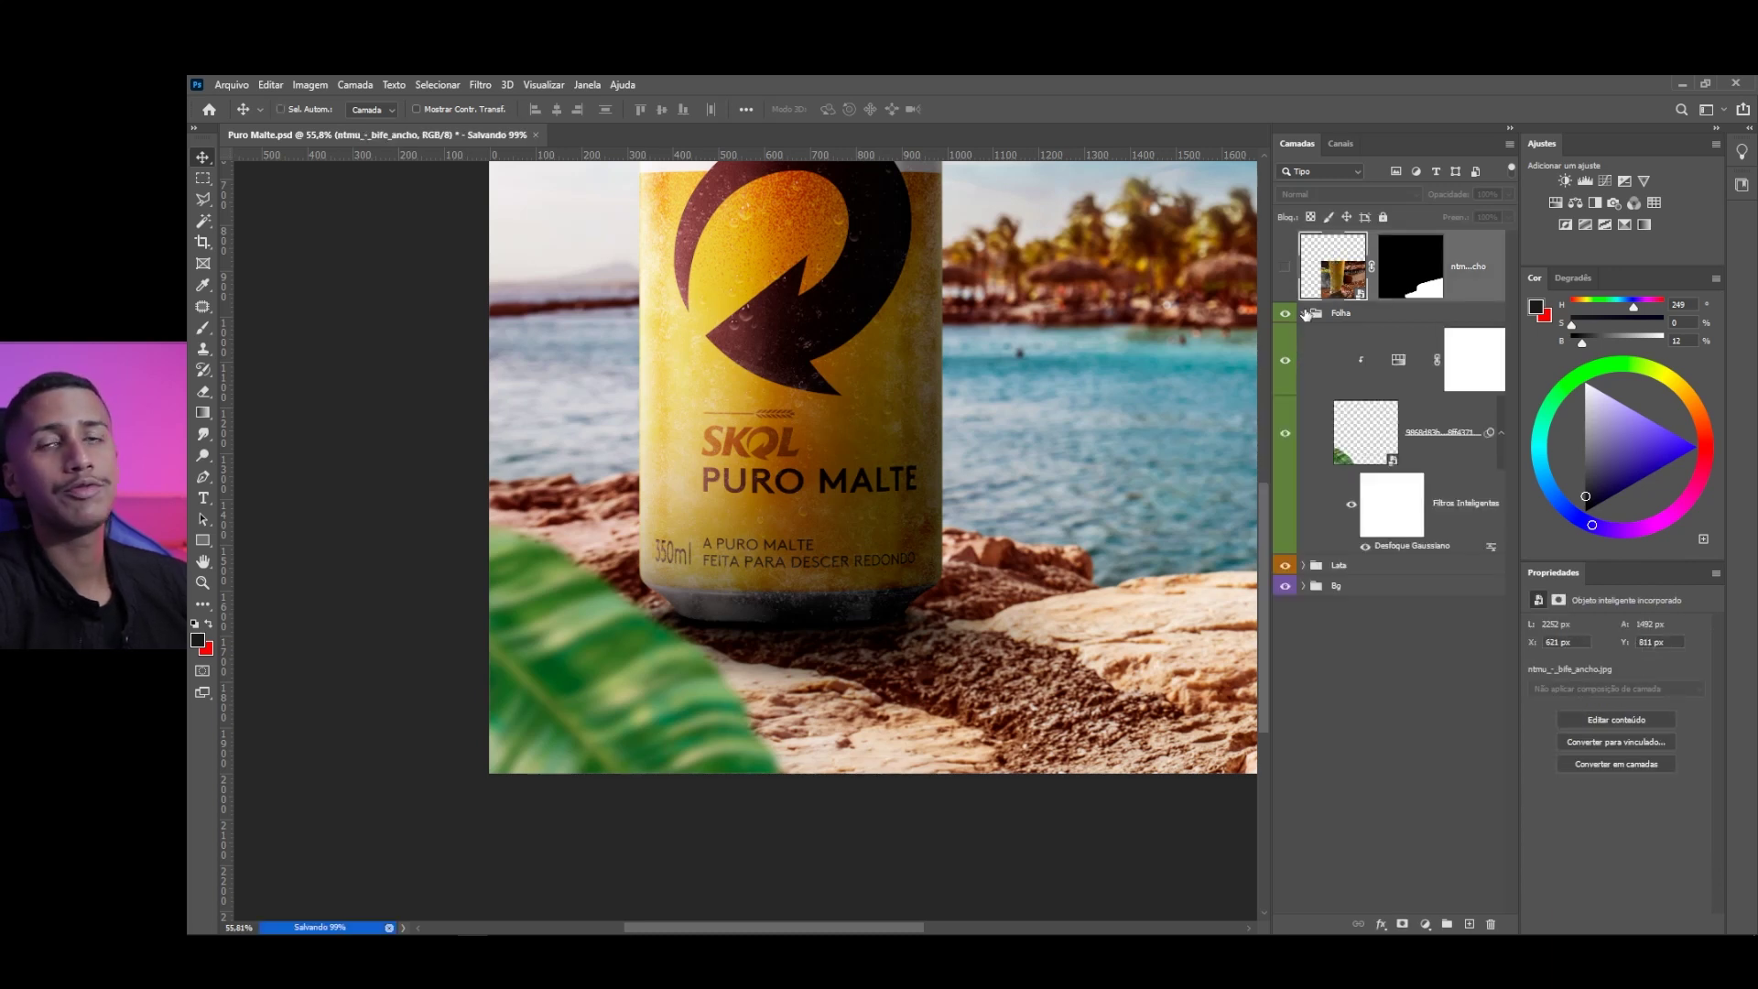
left_click(1407, 413)
left_click(1385, 364)
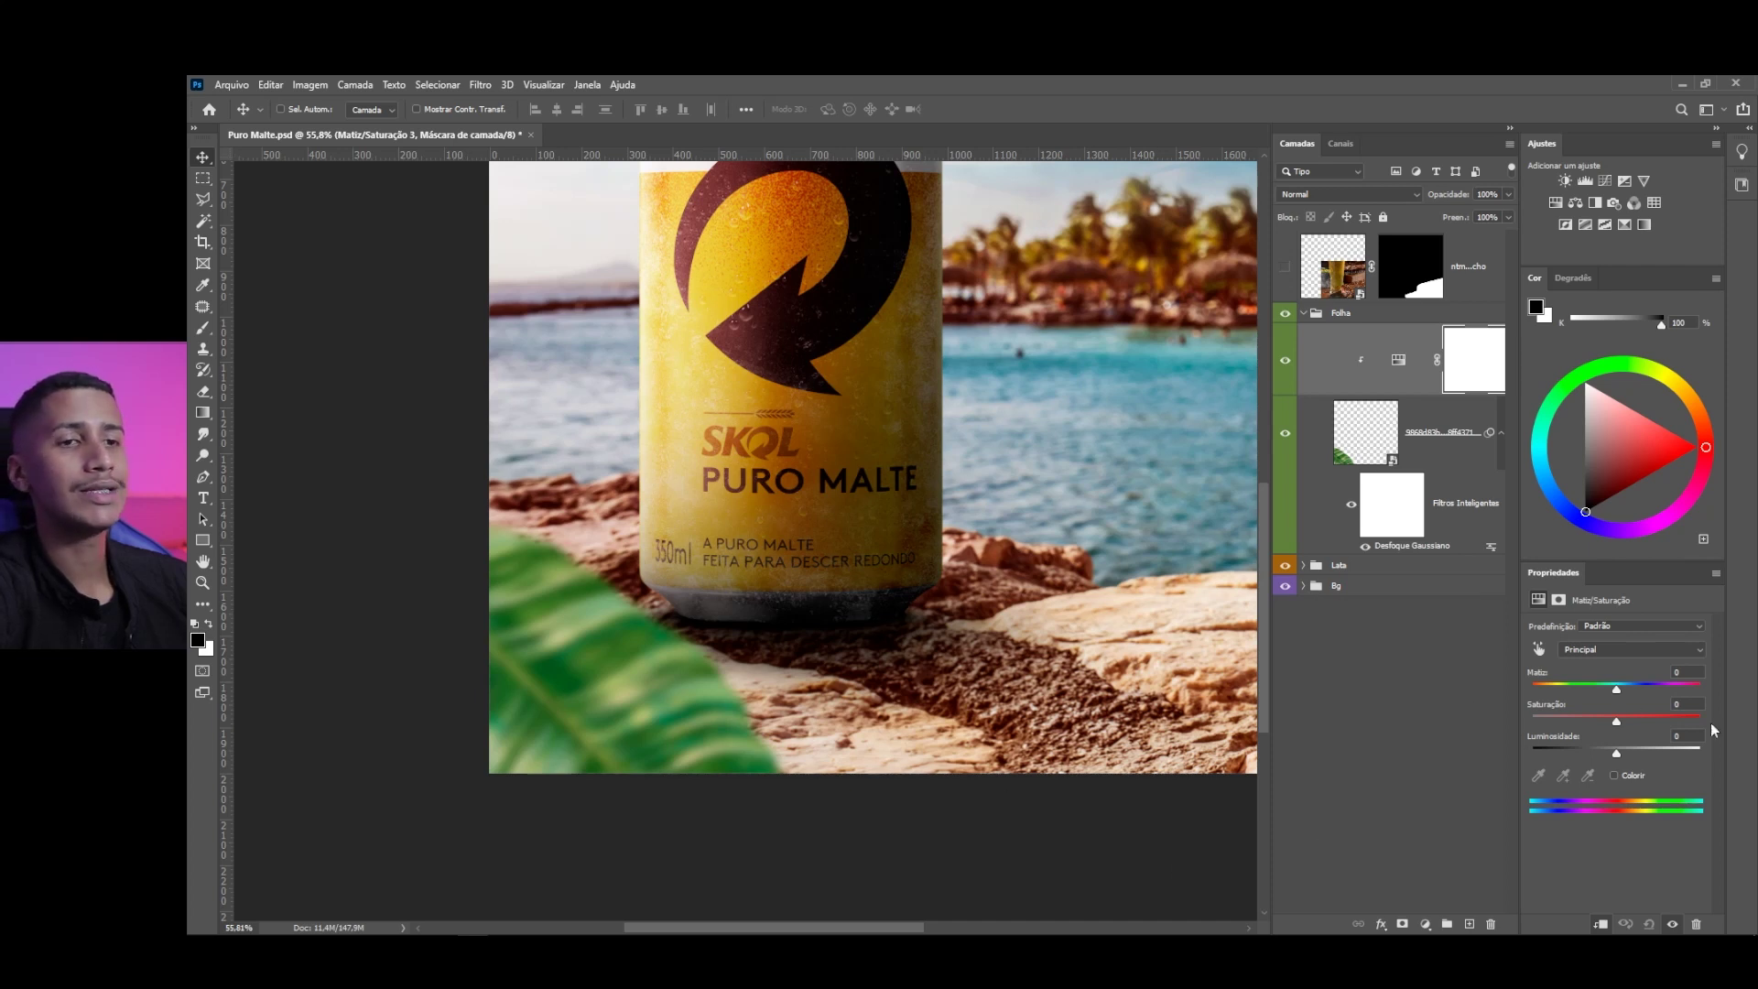
Colorize the leaf with a hue of 44, saturation of 35 and lightness of -28
left_click_drag(1619, 692, 1733, 699)
key("ctrl+z")
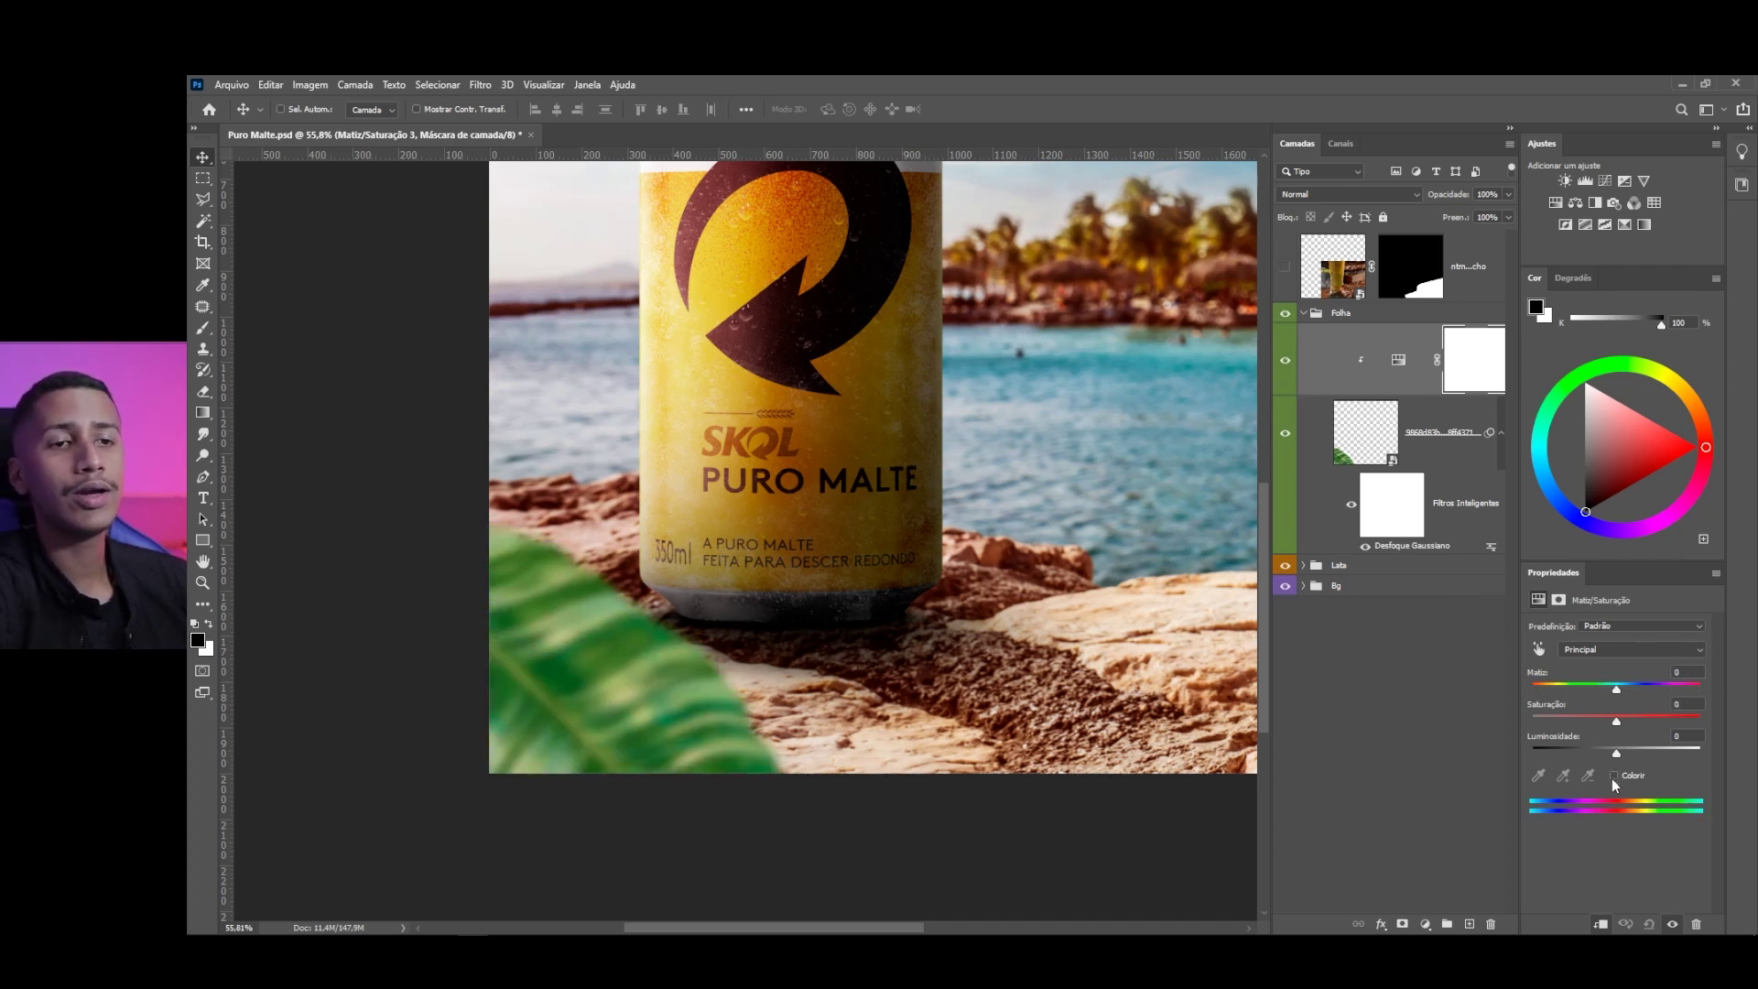
left_click(1614, 775)
left_click_drag(1652, 687, 1590, 724)
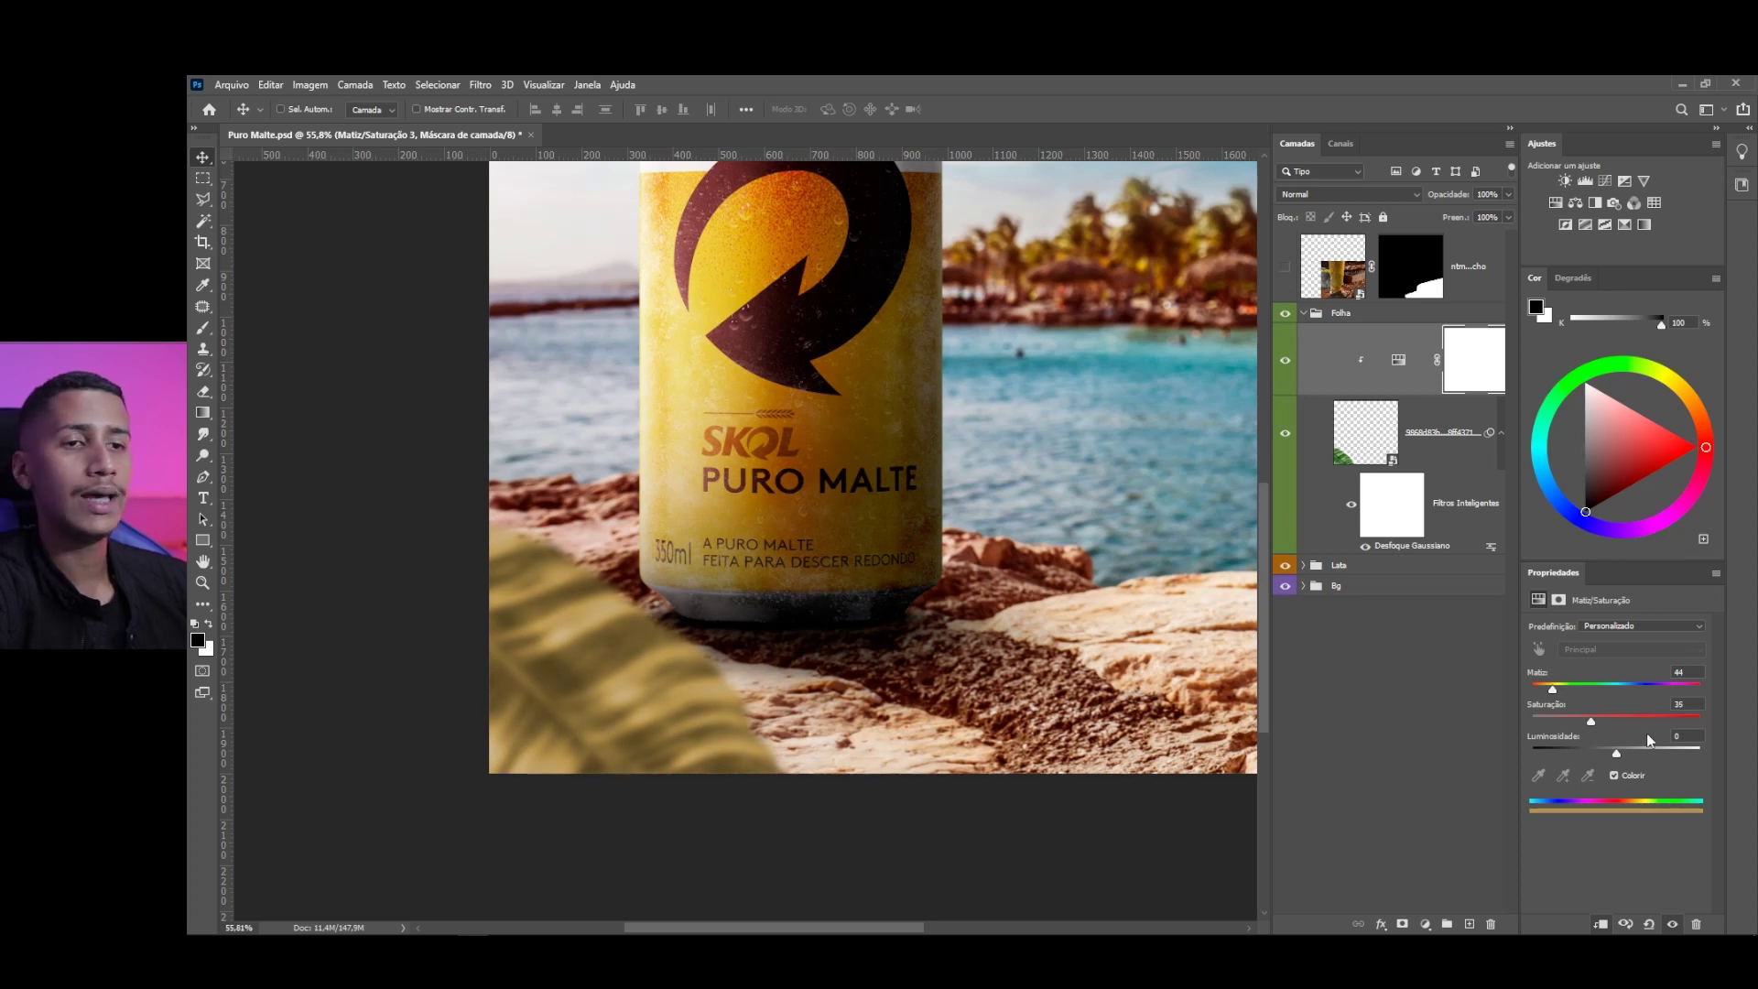
left_click_drag(1622, 751, 1593, 744)
key("ctrl+0")
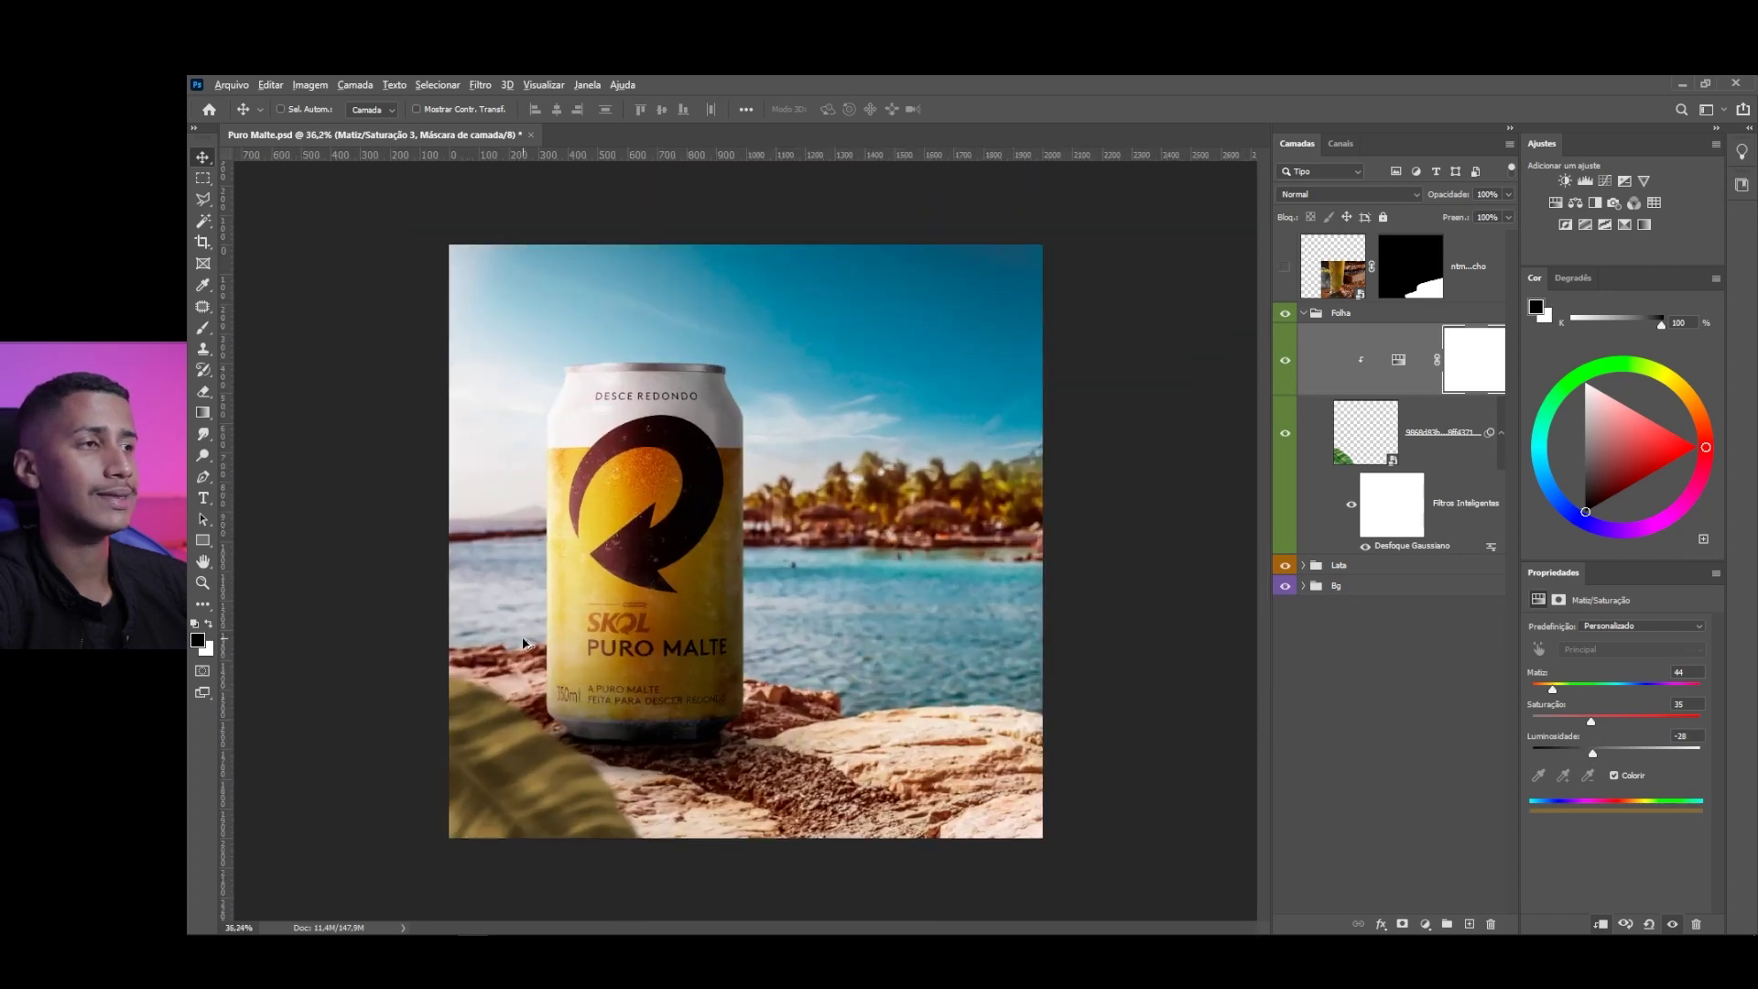
Warm and brighten the leaf's tint to hue 37, saturation 42 and lightness -14
left_click_drag(1591, 722, 1611, 717)
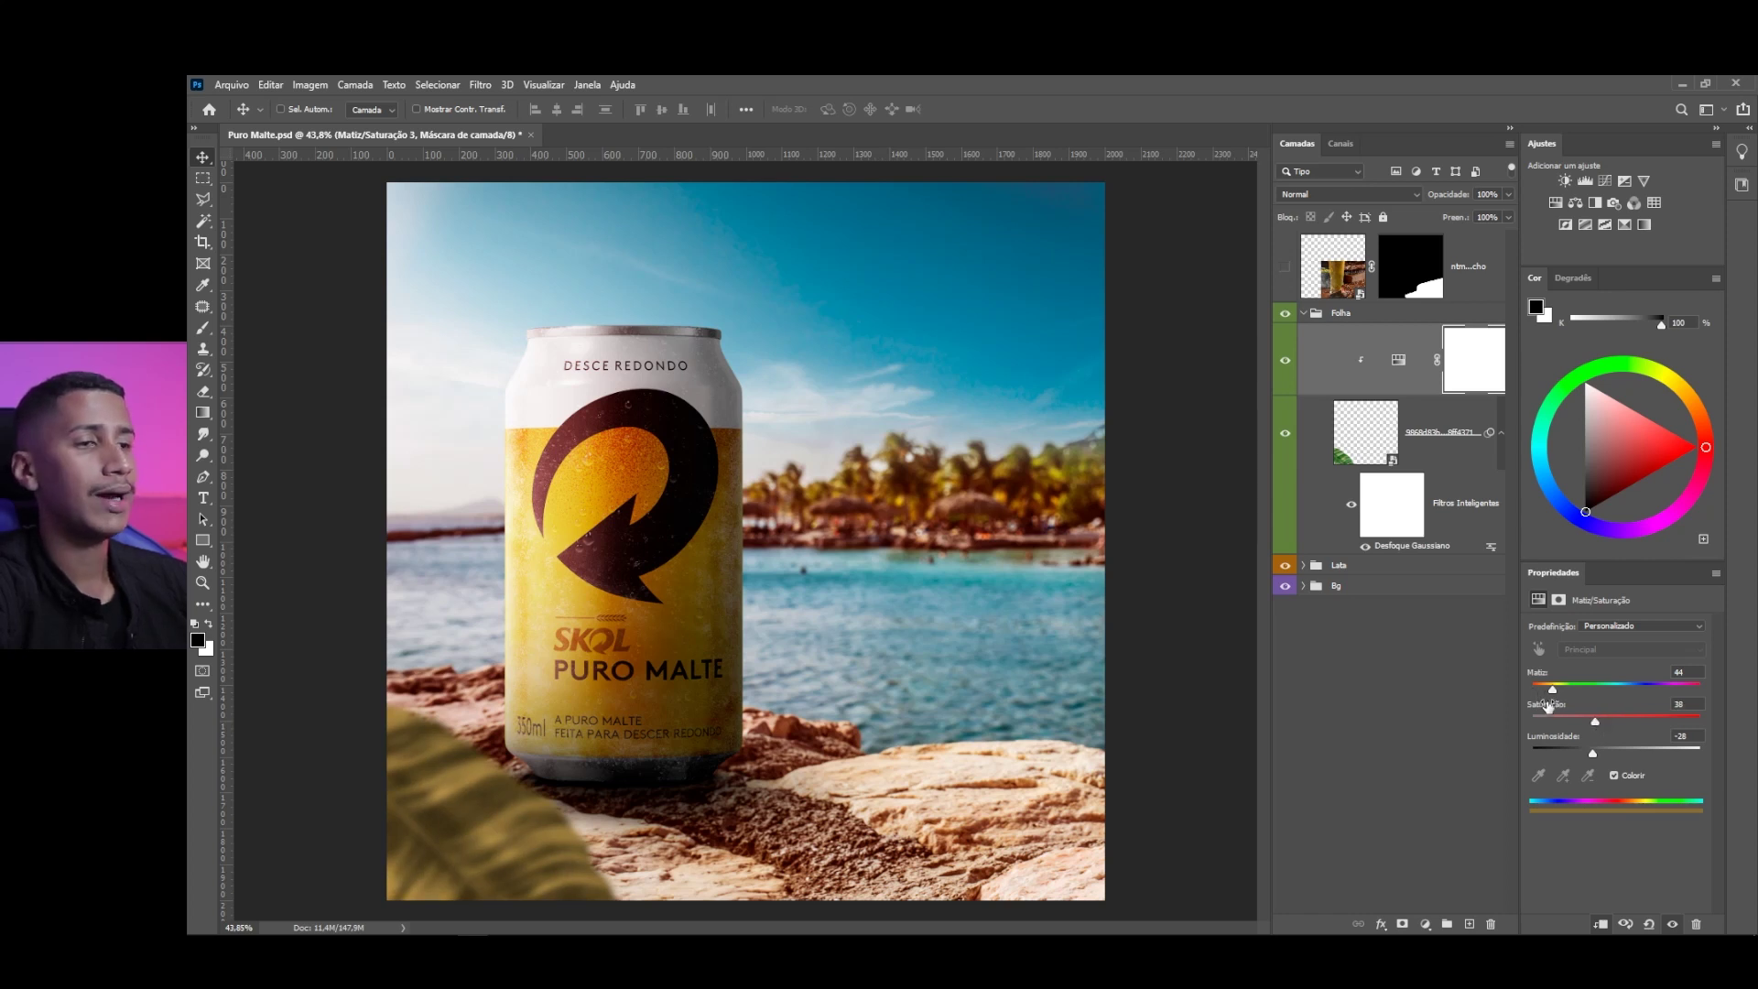
left_click_drag(1553, 691, 1550, 701)
scroll(618, 745, "down", 1)
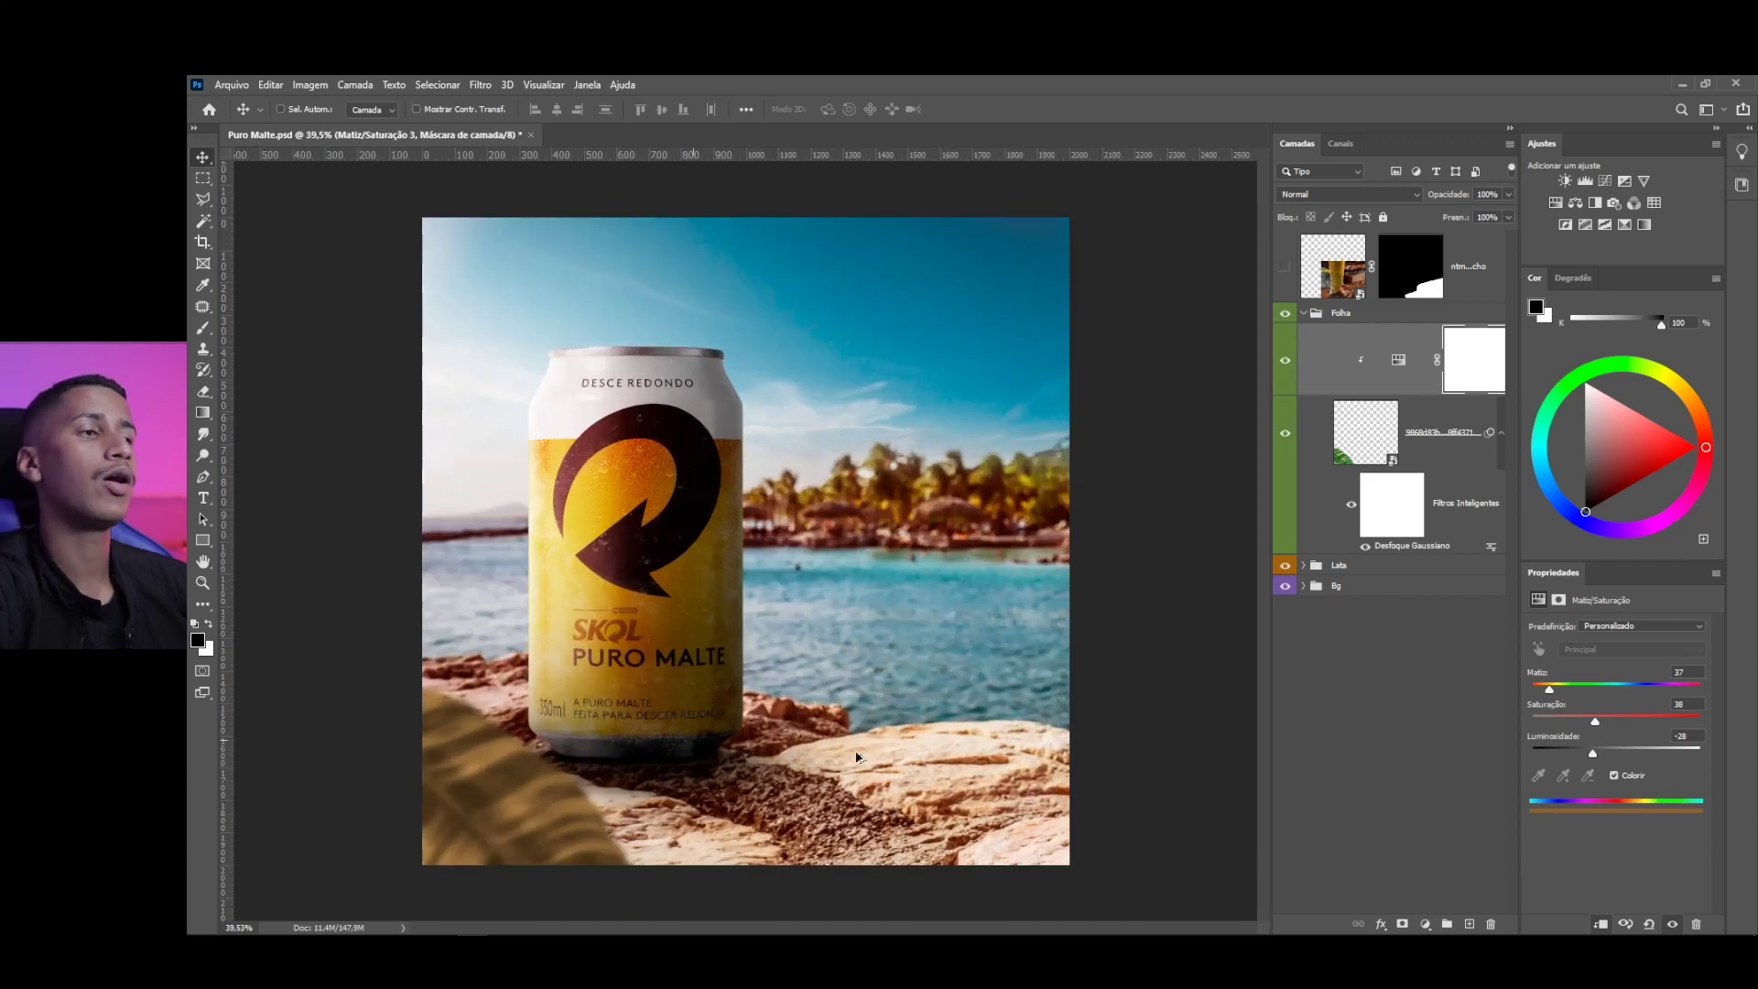
left_click_drag(1594, 759, 1603, 754)
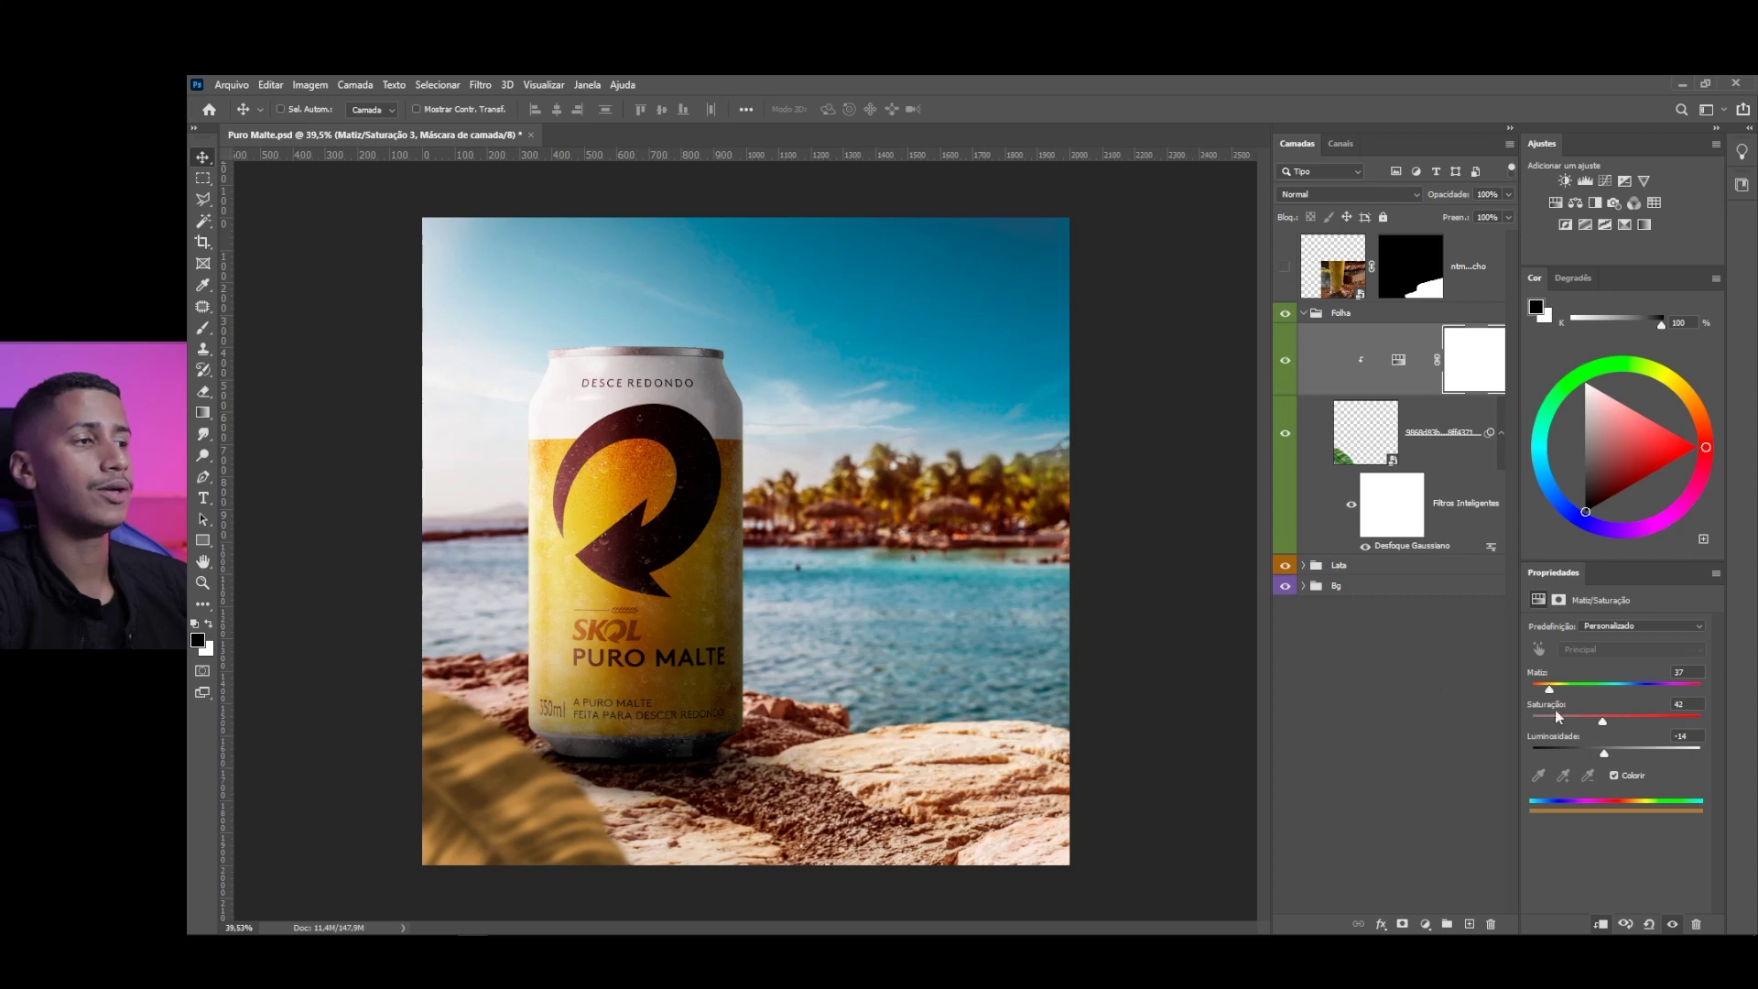
scroll(546, 659, "down", 5)
scroll(763, 694, "up", 5)
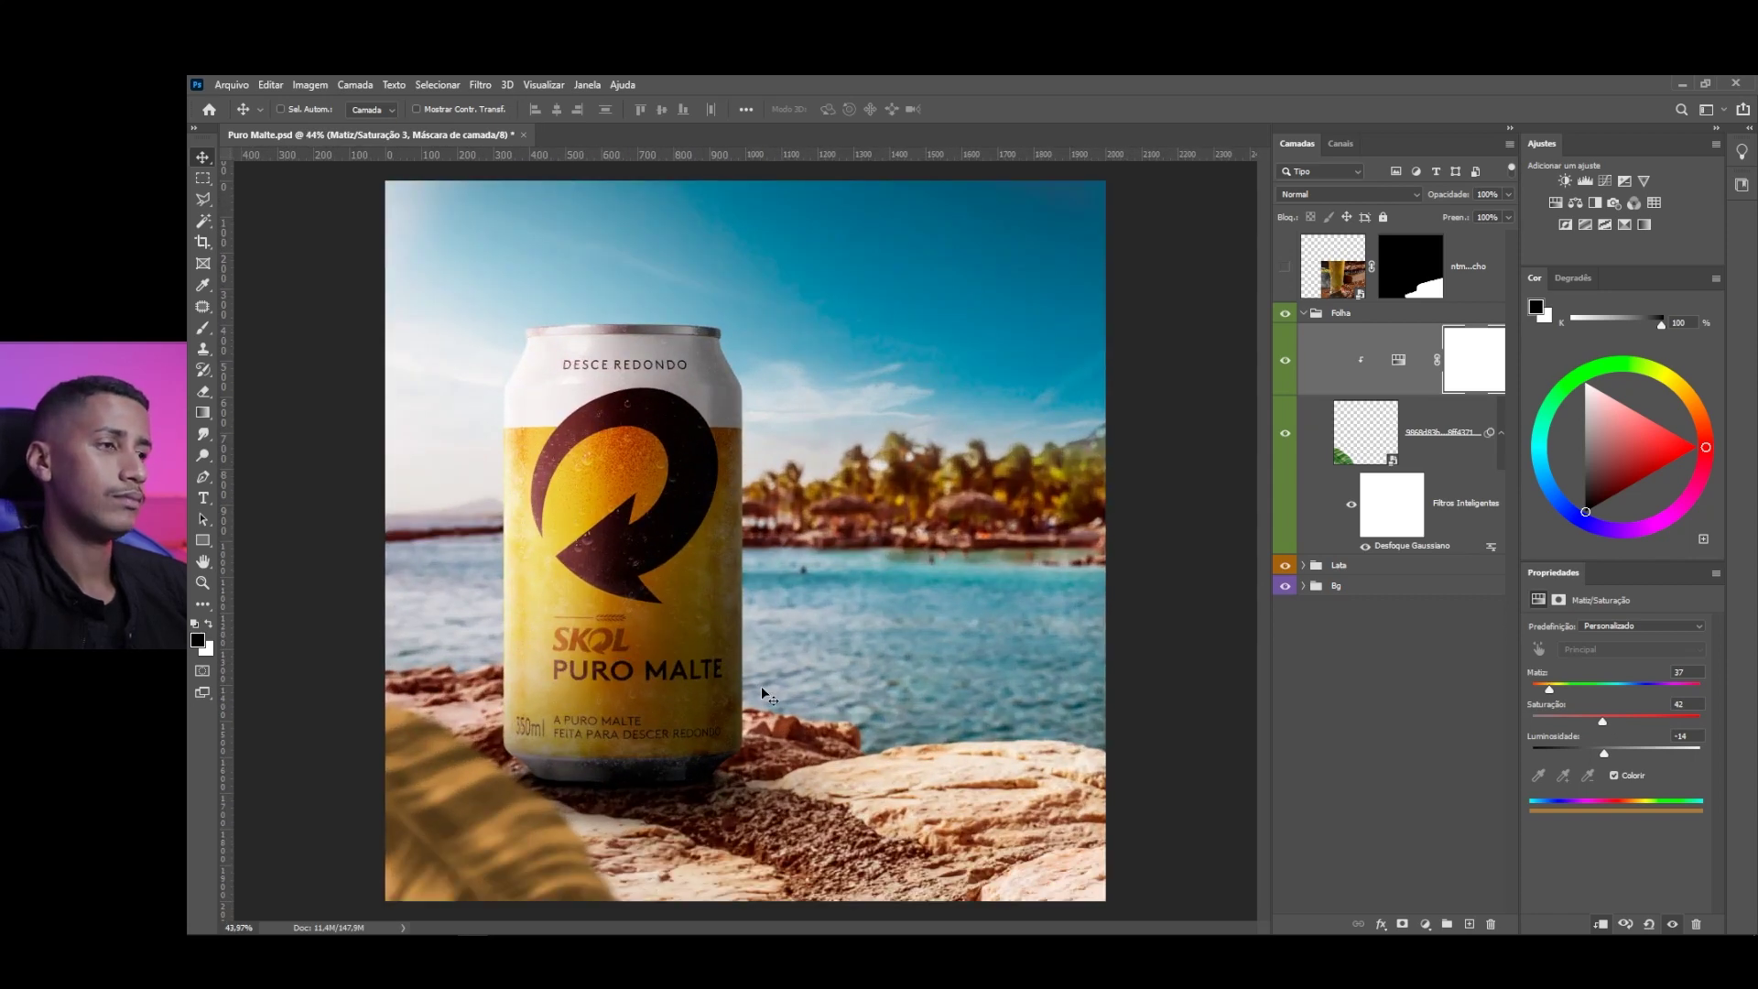
Fine-tune the leaf's colorization to saturation 46 and hue 39
scroll(763, 695, "up", 3)
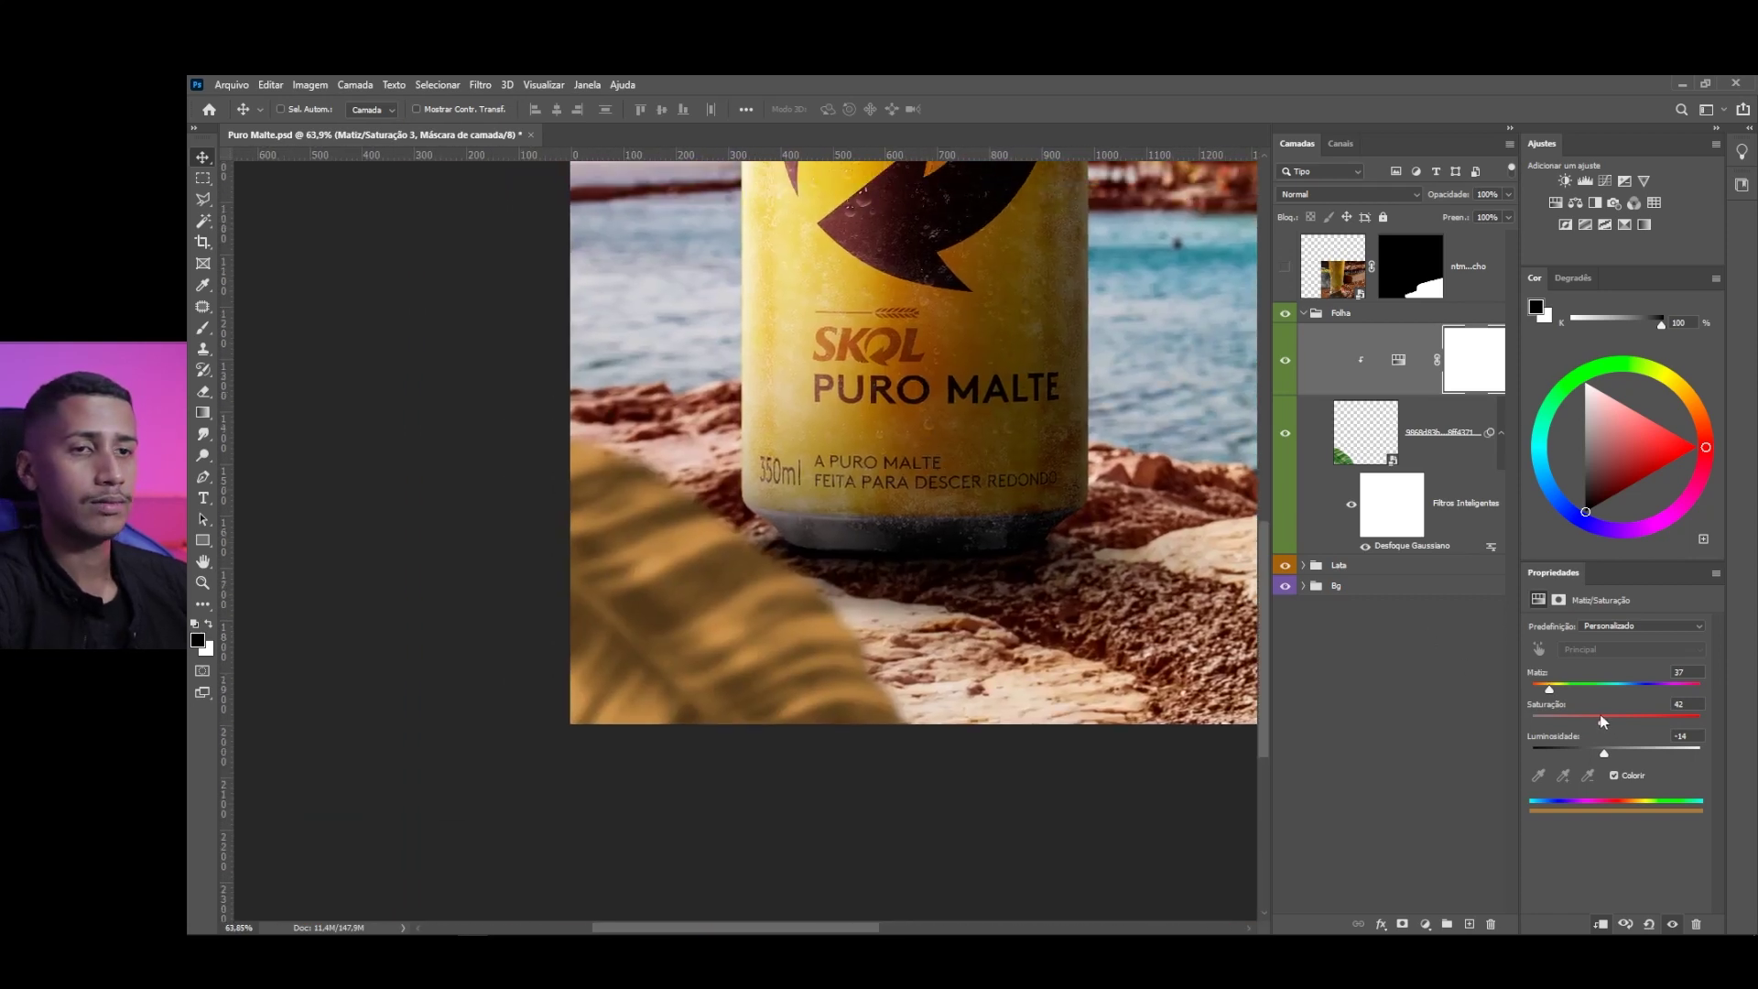
left_click_drag(1649, 723, 1612, 722)
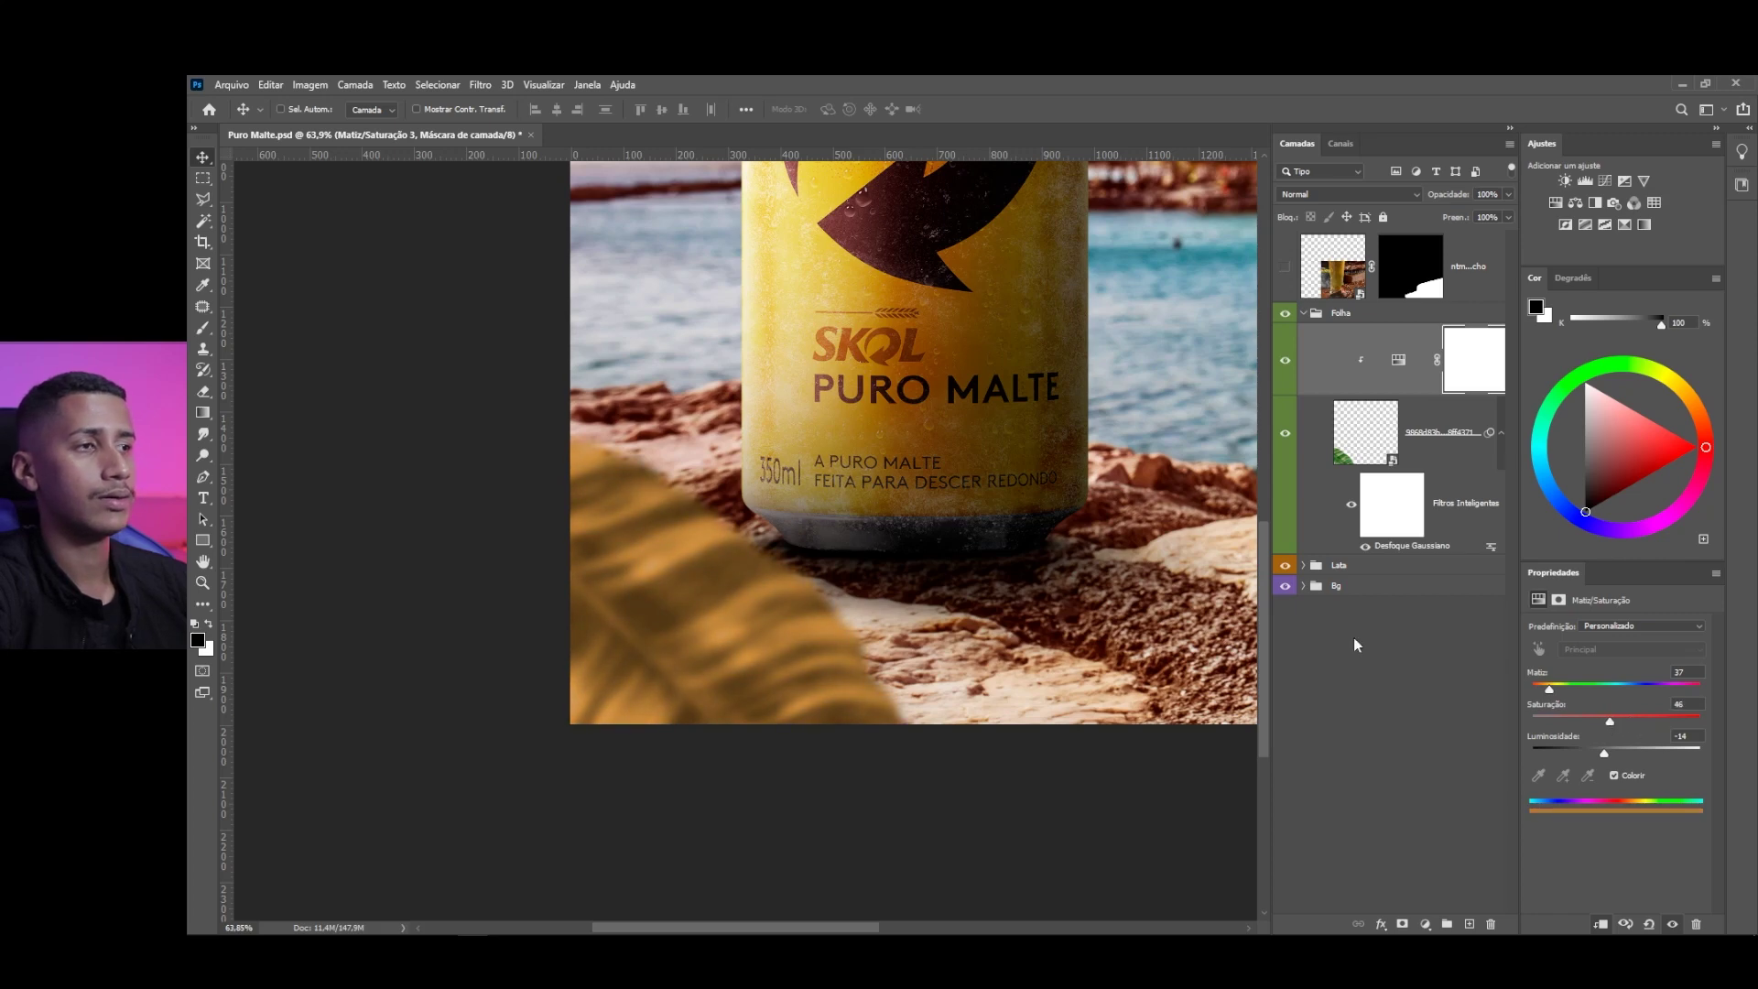
scroll(449, 601, "down", 5)
scroll(448, 602, "up", 6)
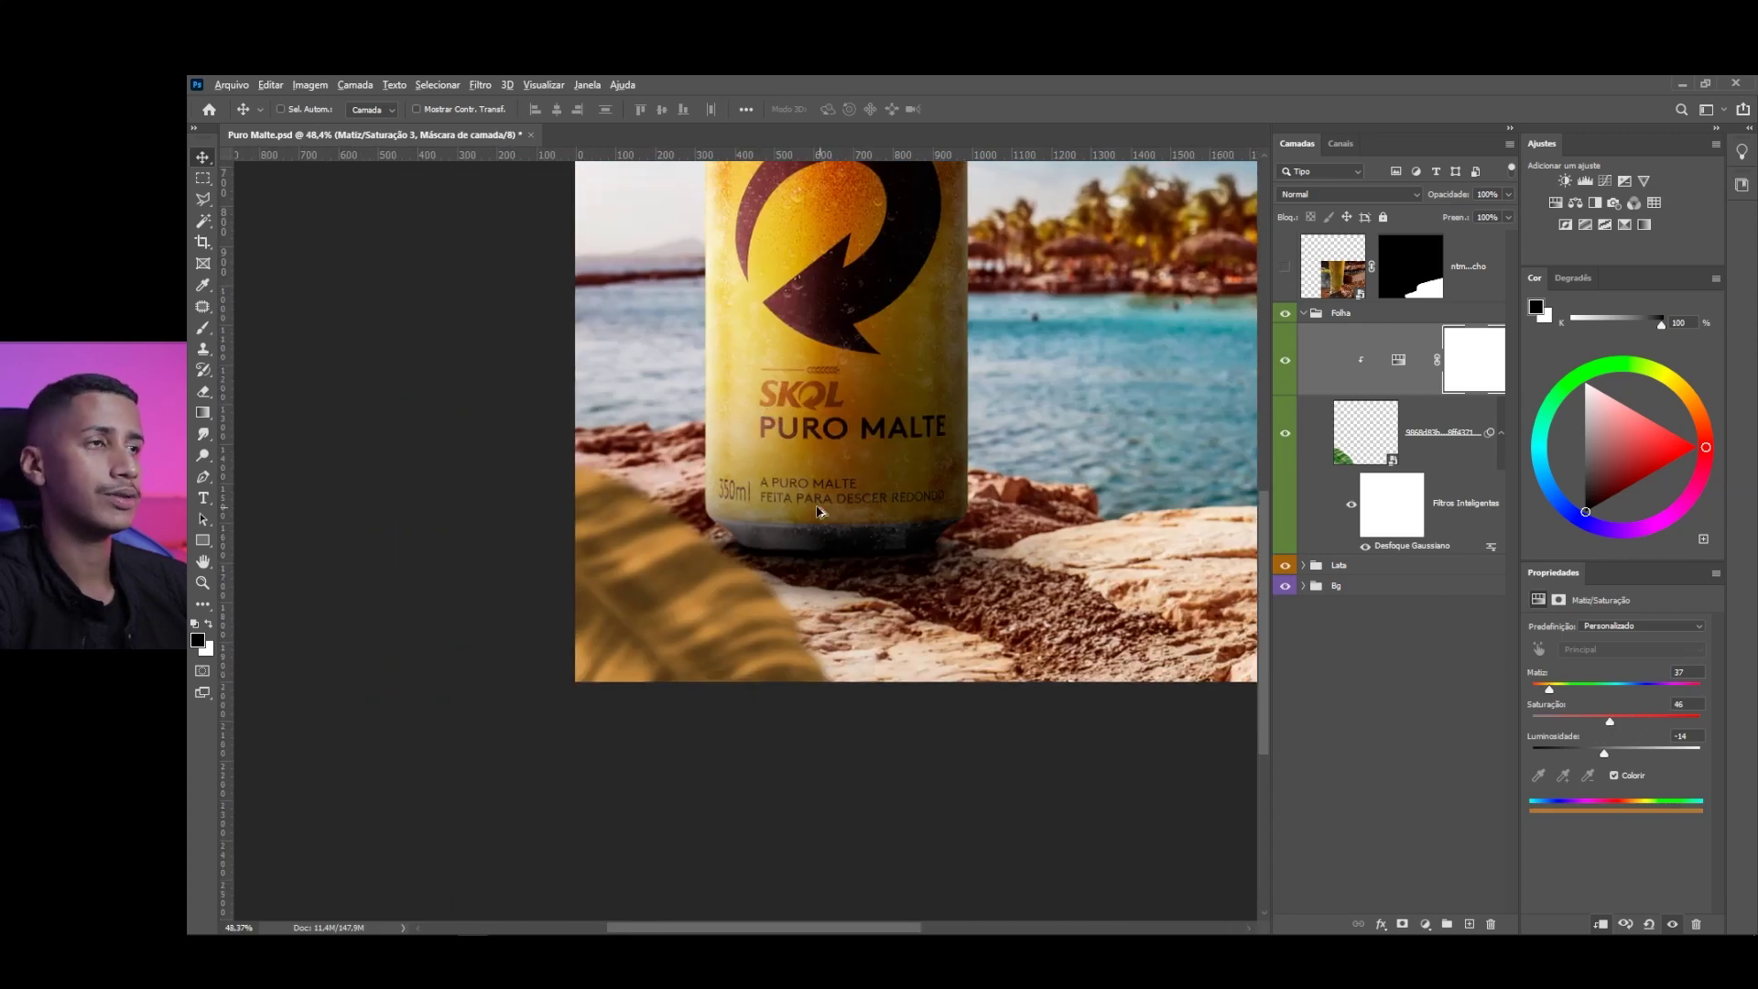
left_click_drag(1551, 692, 1553, 692)
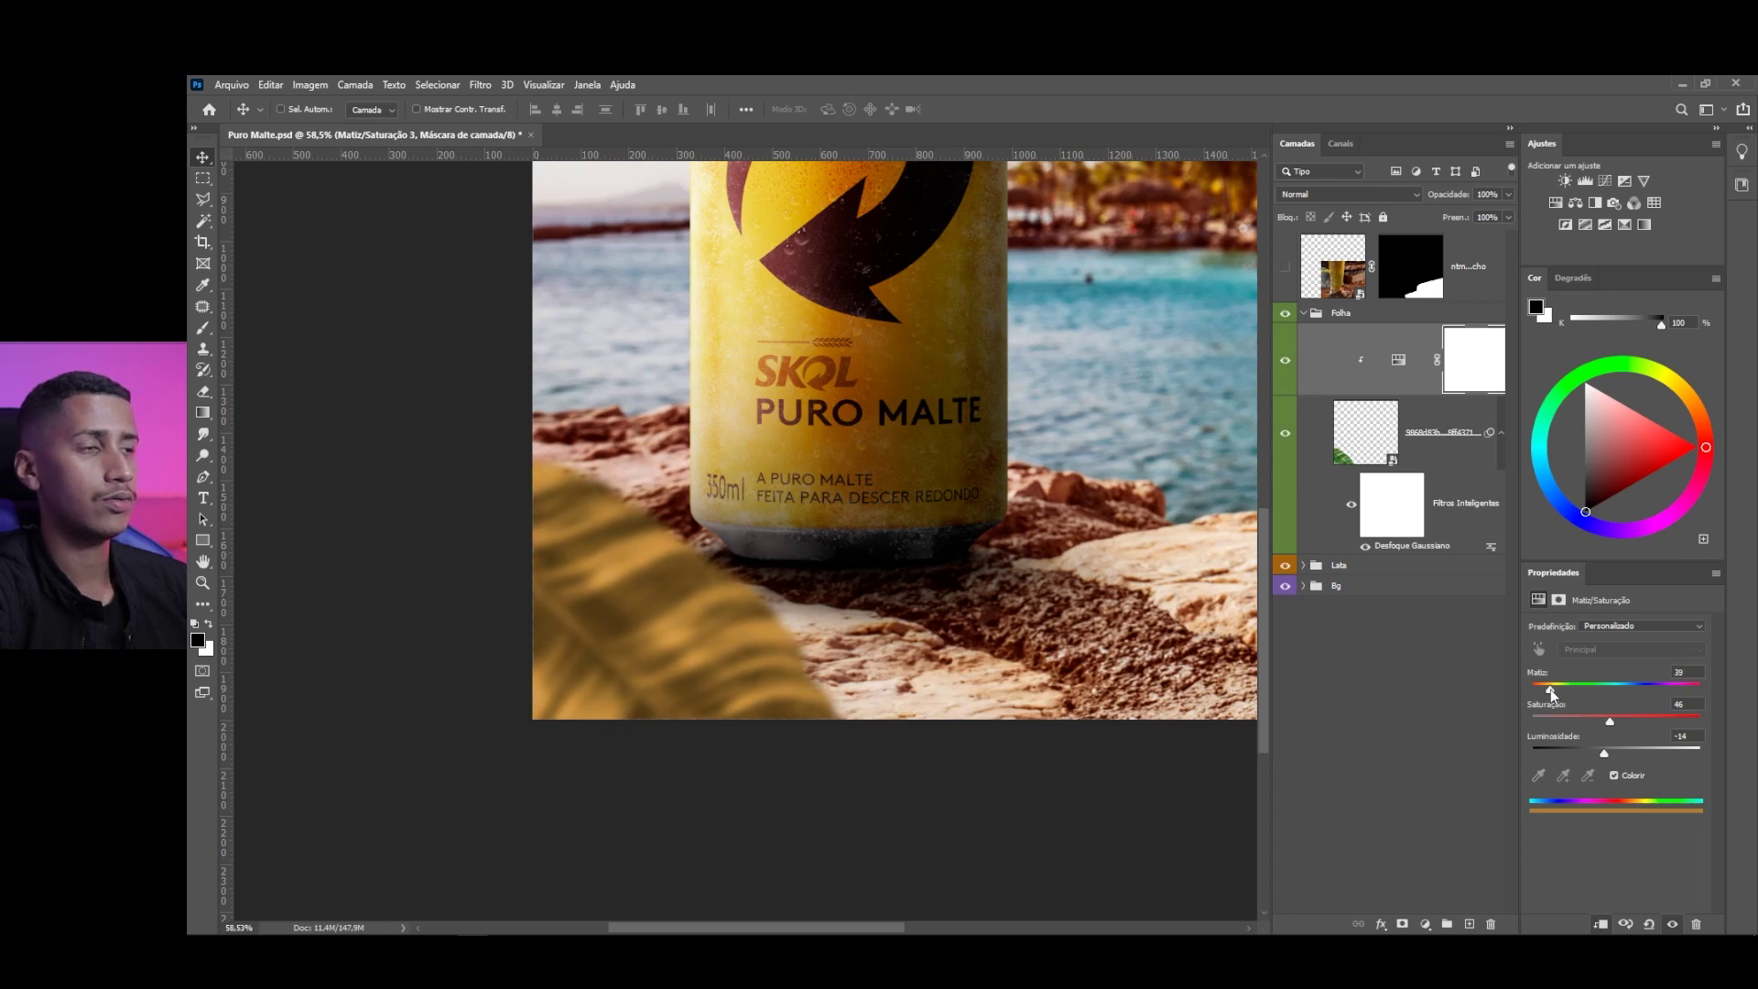
scroll(490, 694, "down", 4)
scroll(490, 693, "up", 5)
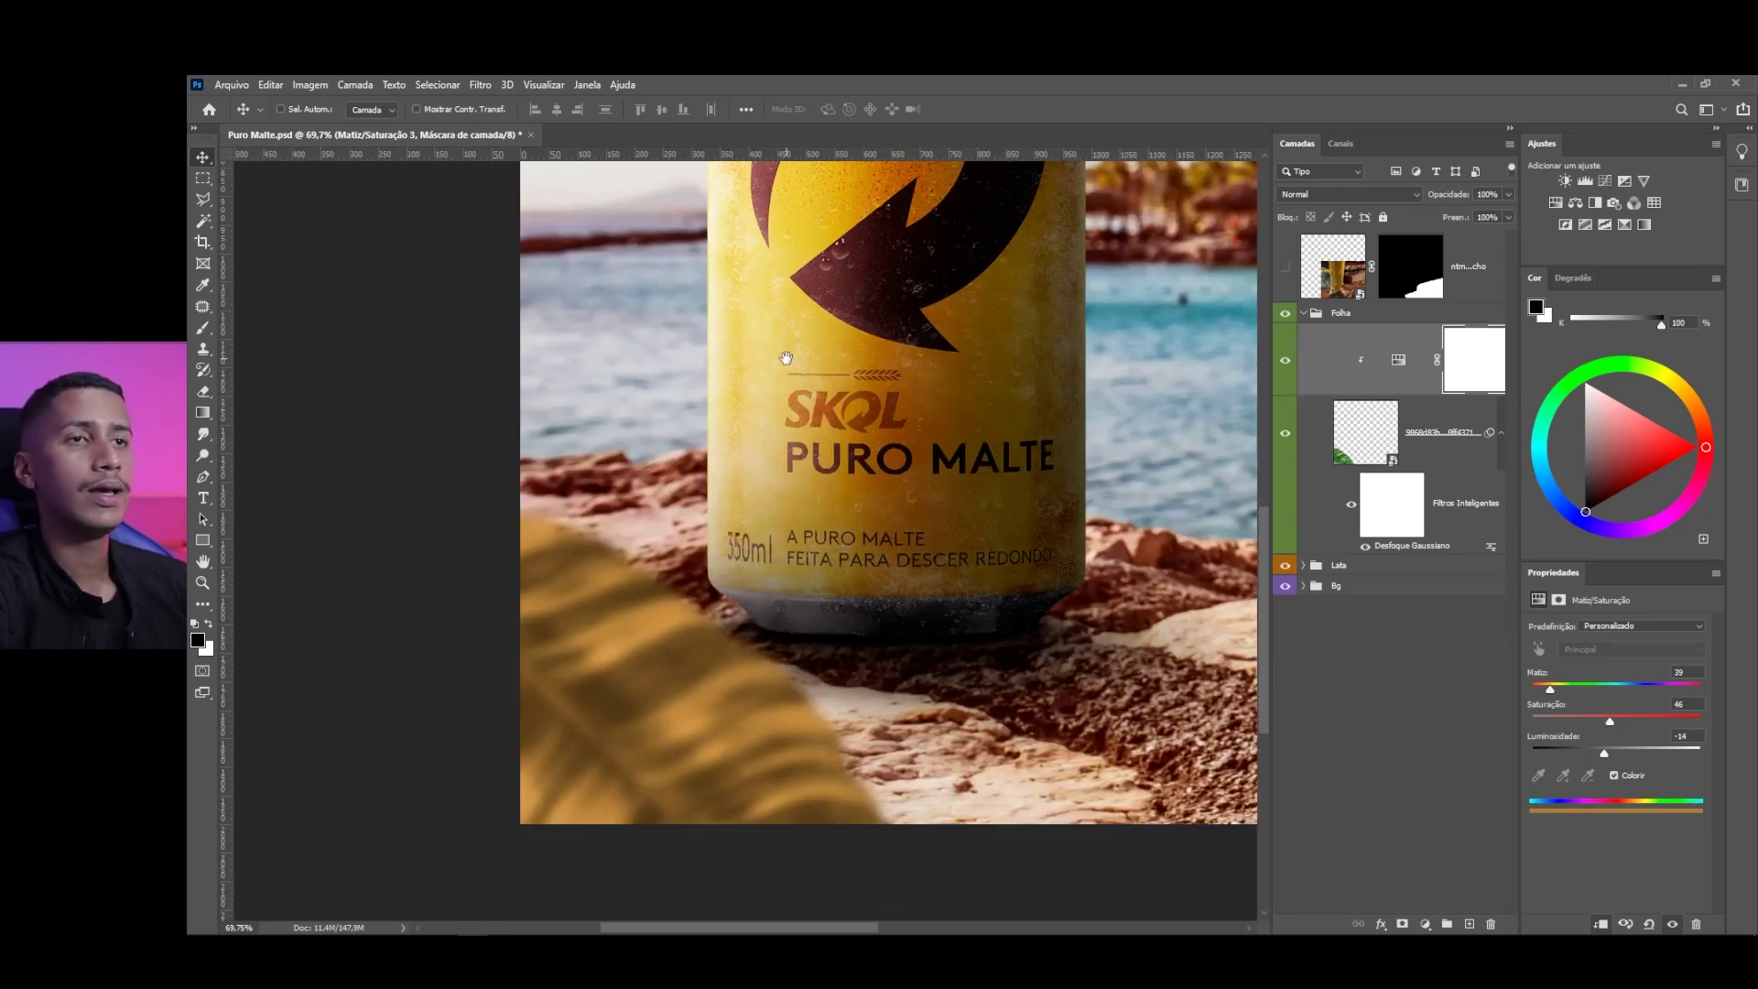
Add an Exposure layer at -2.31 clipped to the leaf, and invert its mask to black
left_click(1397, 371)
left_click(1415, 925)
left_click(1461, 723)
left_click_drag(1595, 664, 1586, 665)
left_click(1340, 389, "alt")
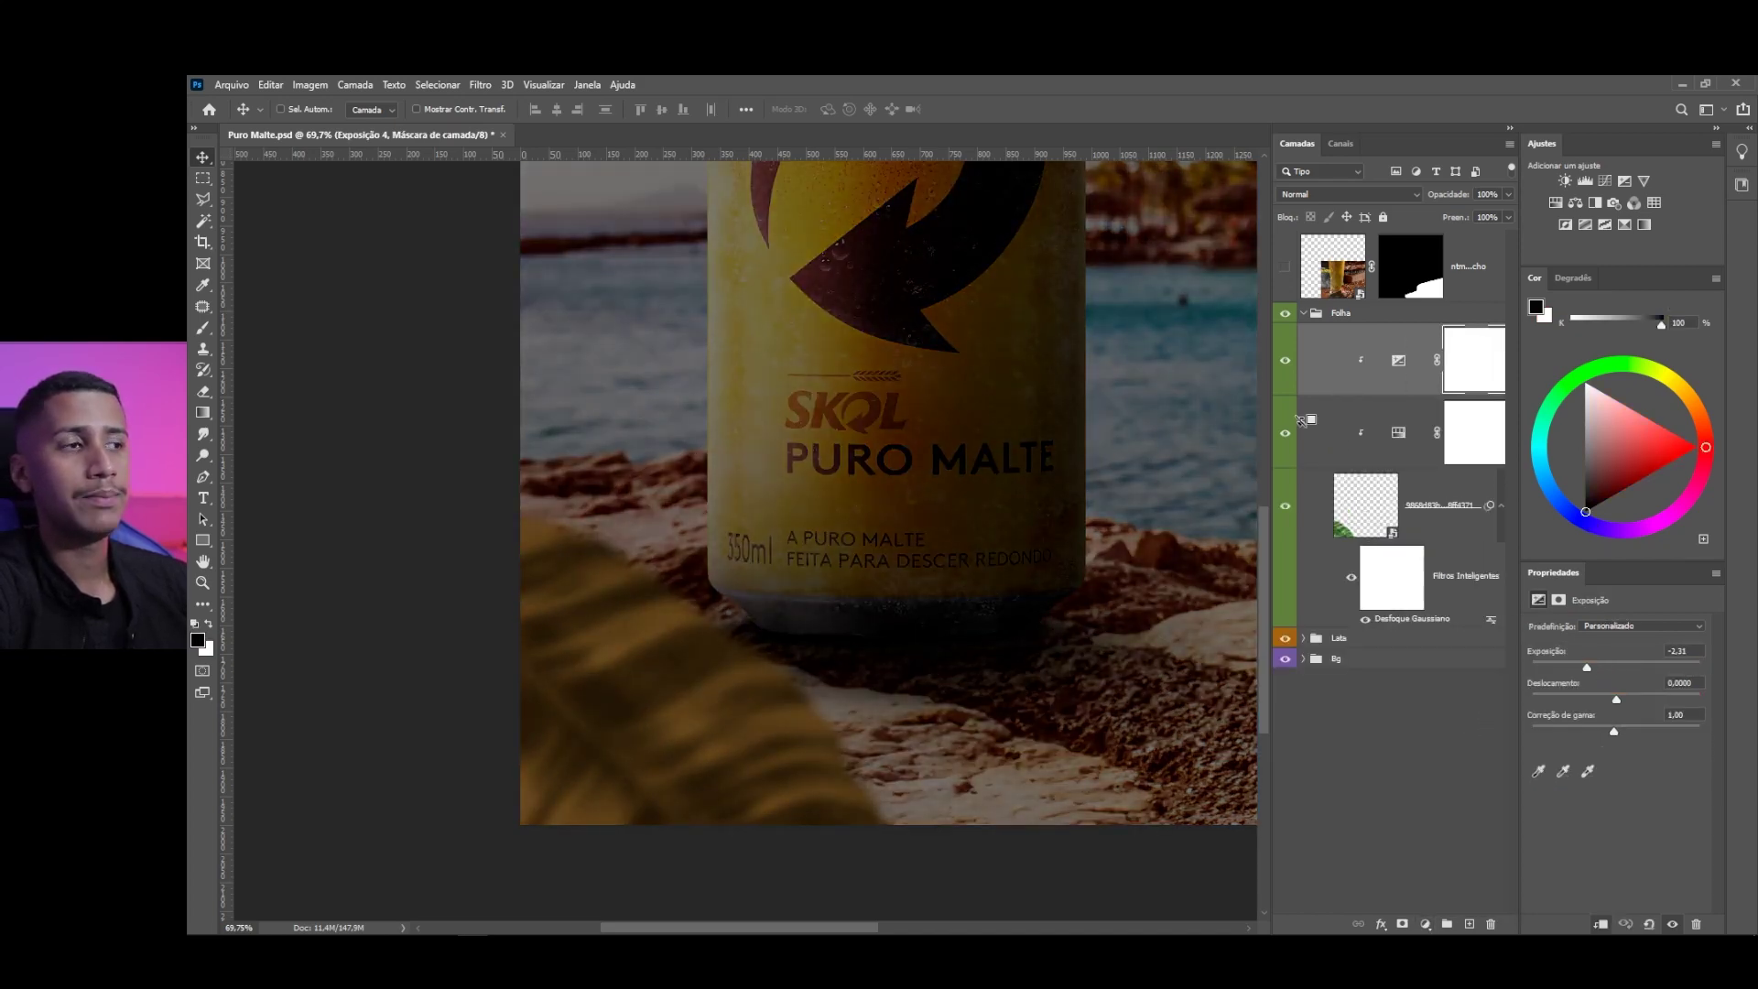
key("ctrl+i")
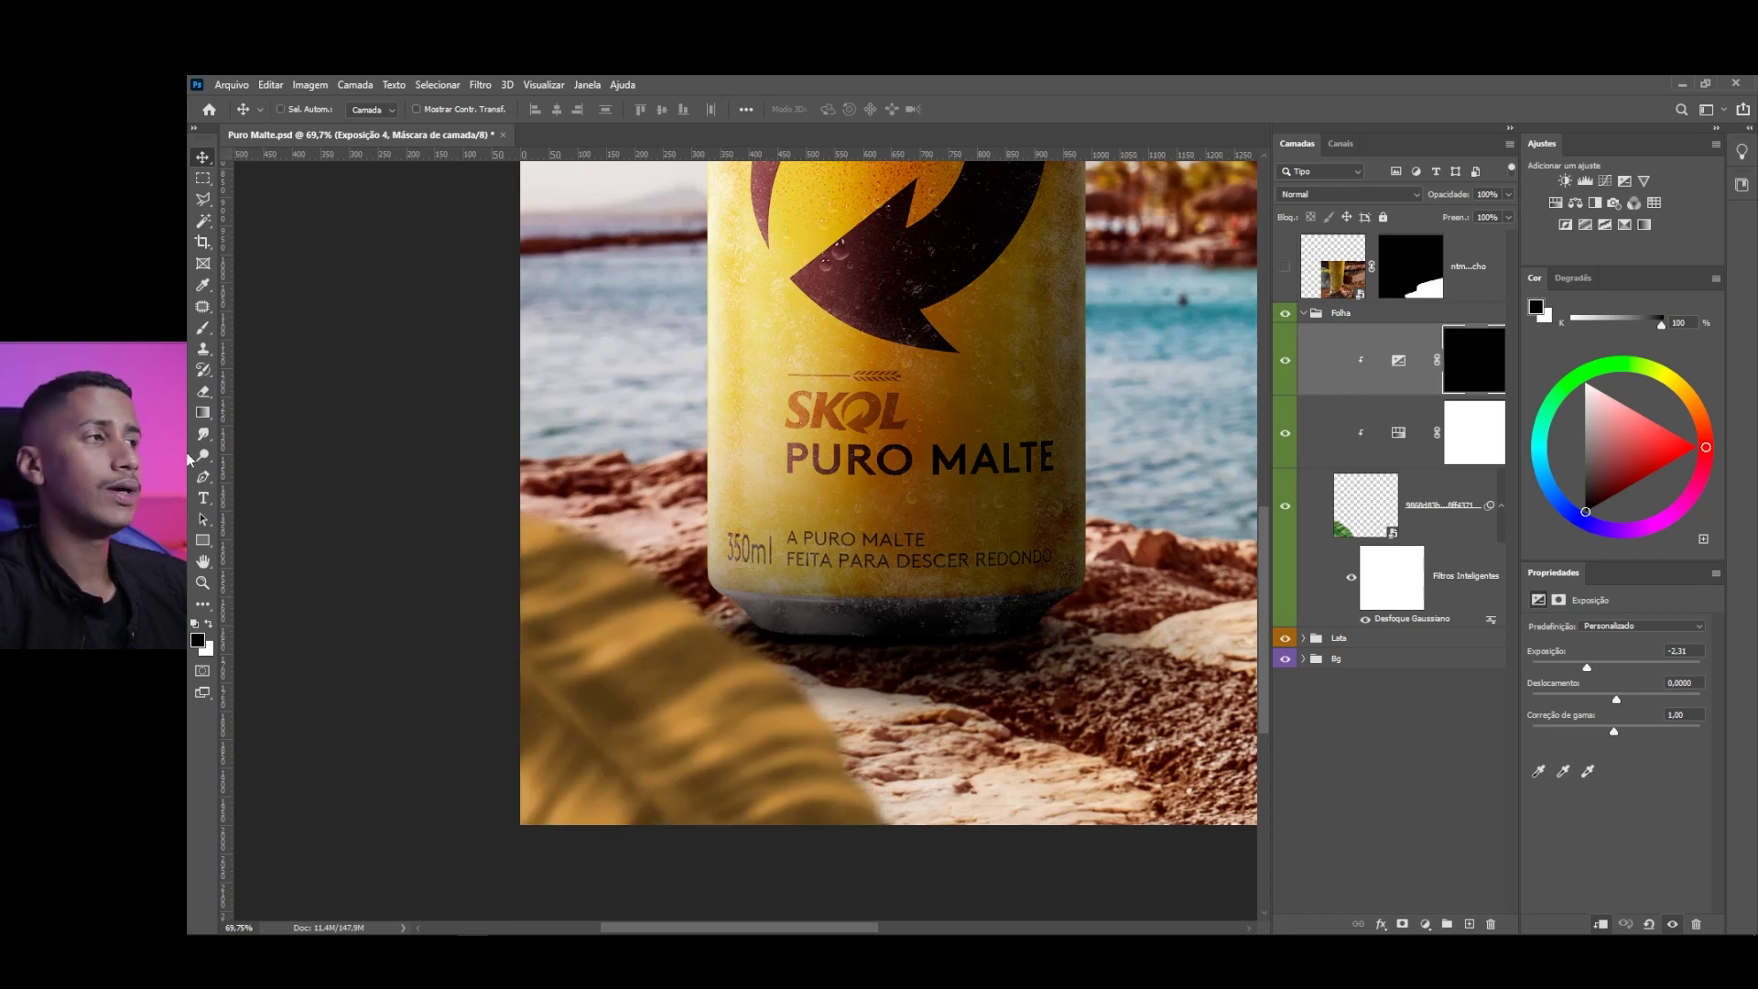
Paint the Exposure mask with a large white brush to darken the leaf's outer edges at the image's lower-left corner
left_click(202, 327)
key("x")
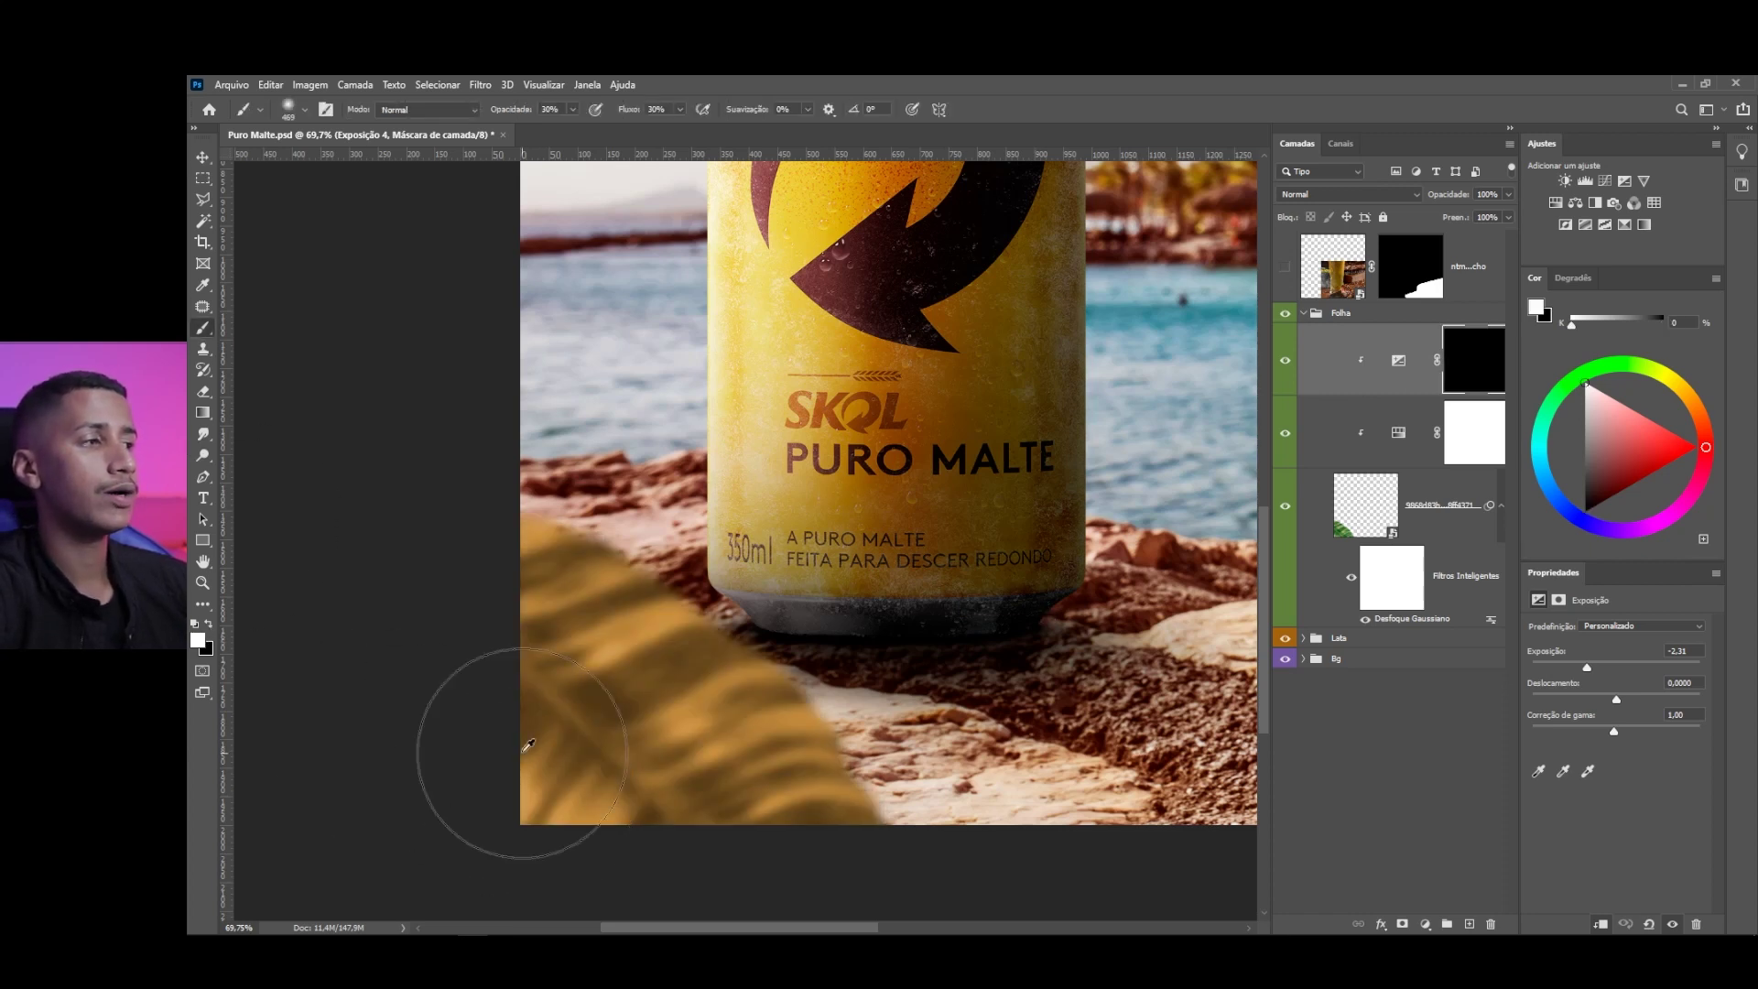
key("bracketright")
left_click_drag(361, 784, 429, 865)
mouse_move(588, 805)
left_mouse_down()
mouse_move(659, 788)
mouse_move(609, 805)
left_mouse_up()
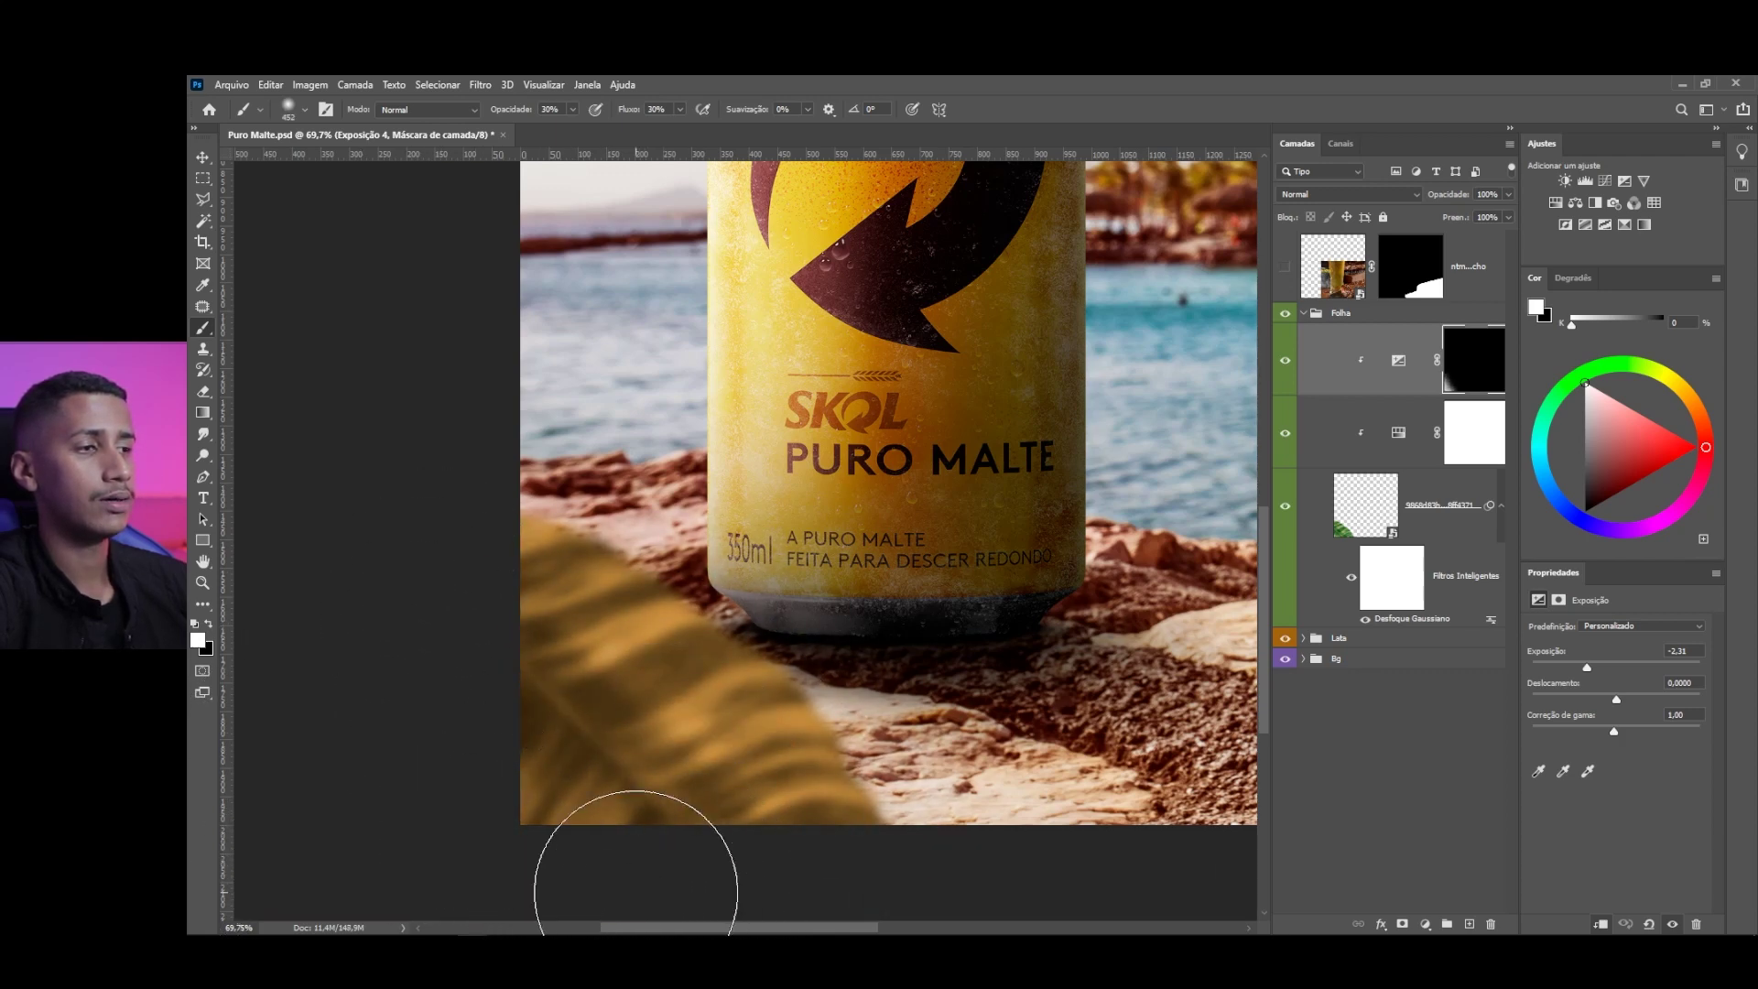
left_click_drag(747, 928, 790, 927)
scroll(738, 498, "down", 4)
scroll(738, 498, "up", 2)
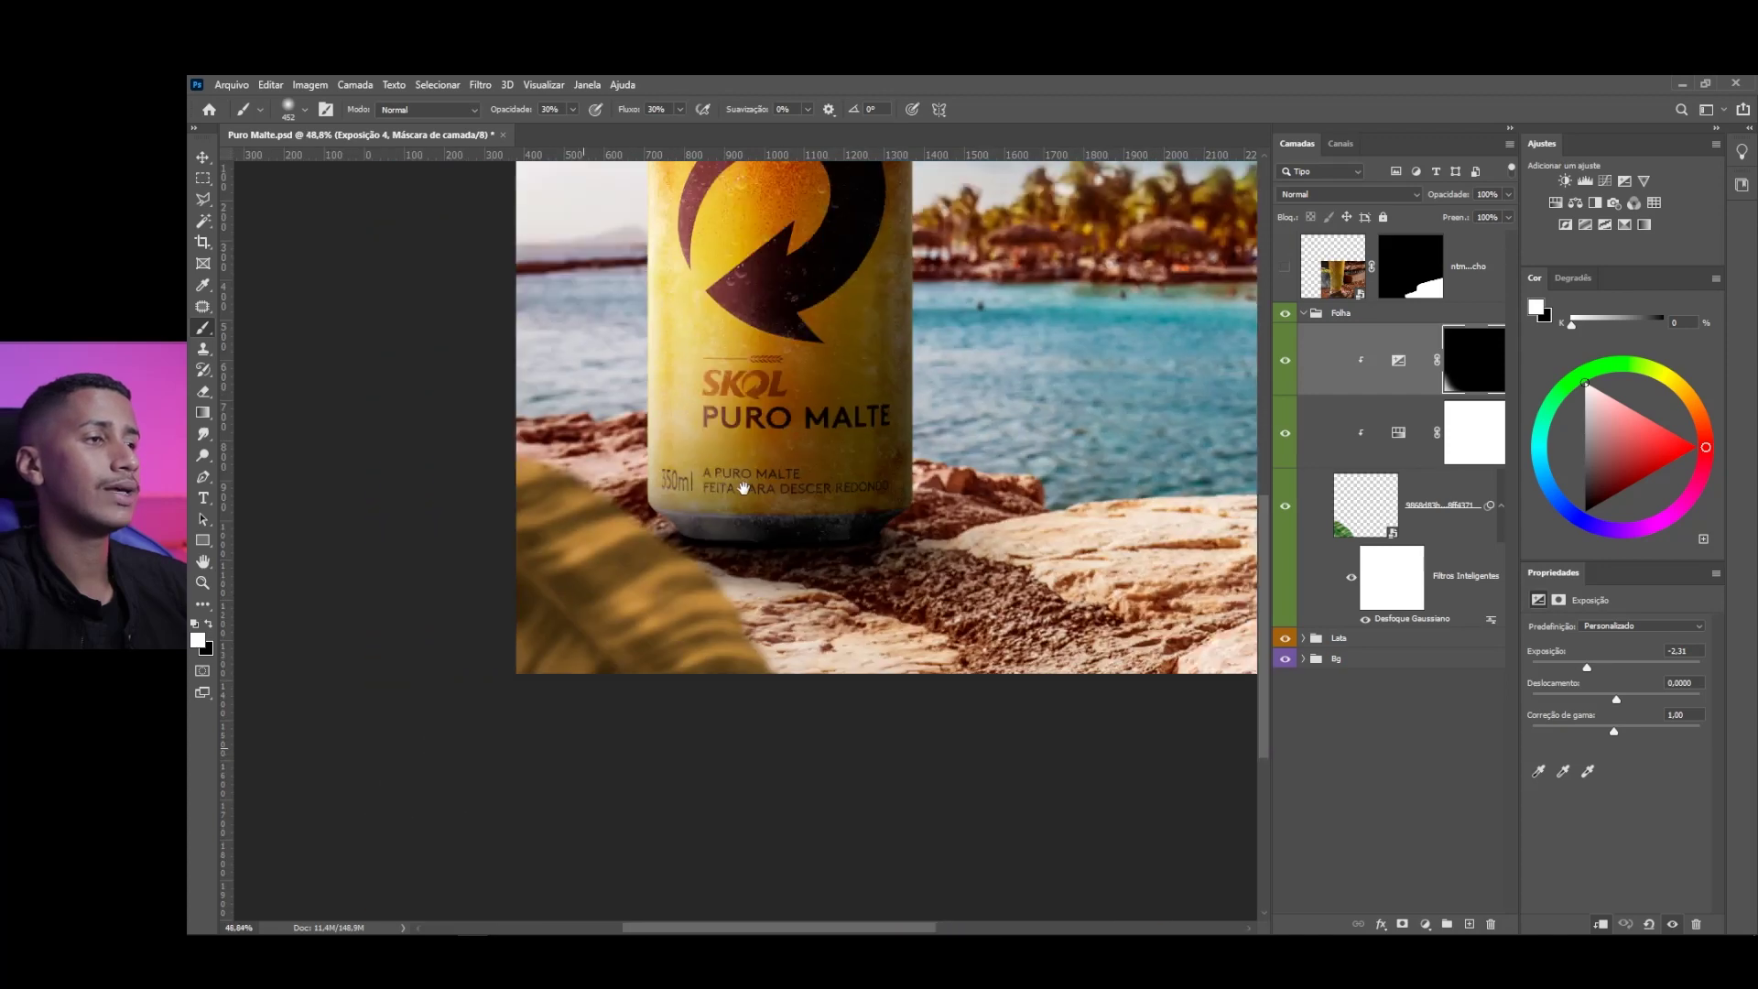
mouse_move(510, 667)
left_mouse_down()
mouse_move(550, 660)
mouse_move(419, 667)
left_mouse_up()
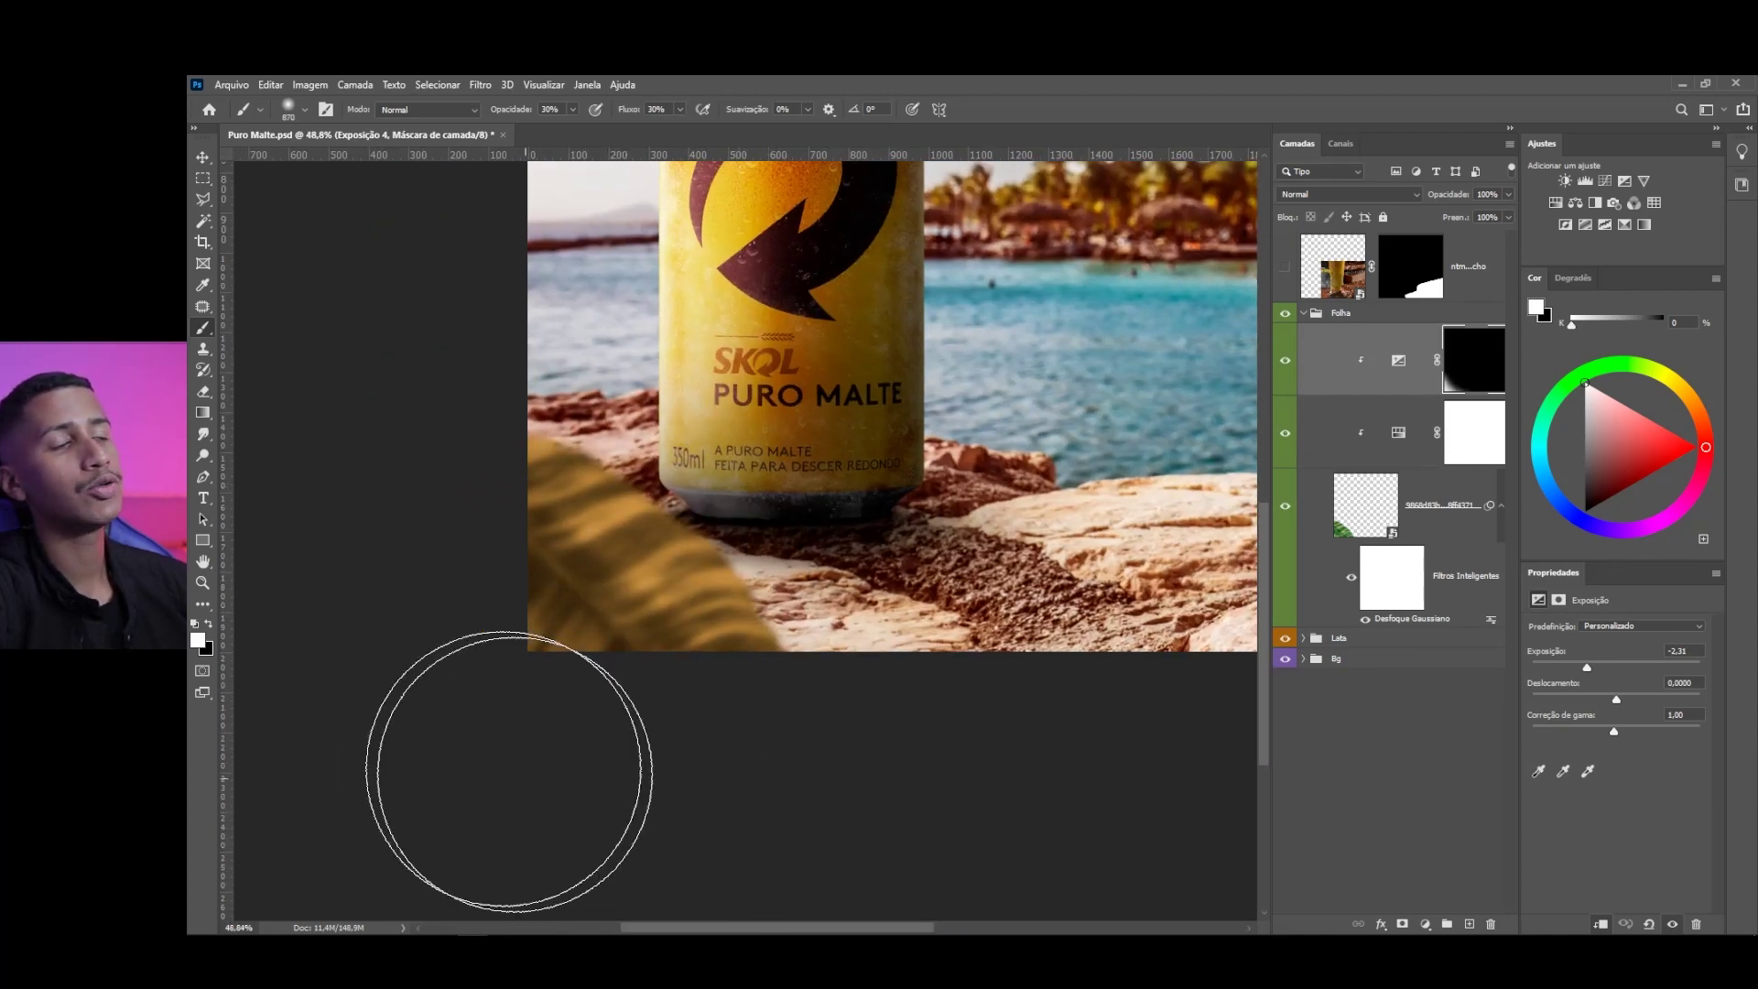
Check the darkened leaf against the whole composition and save the document
scroll(412, 524, "down", 3)
scroll(414, 536, "up", 2)
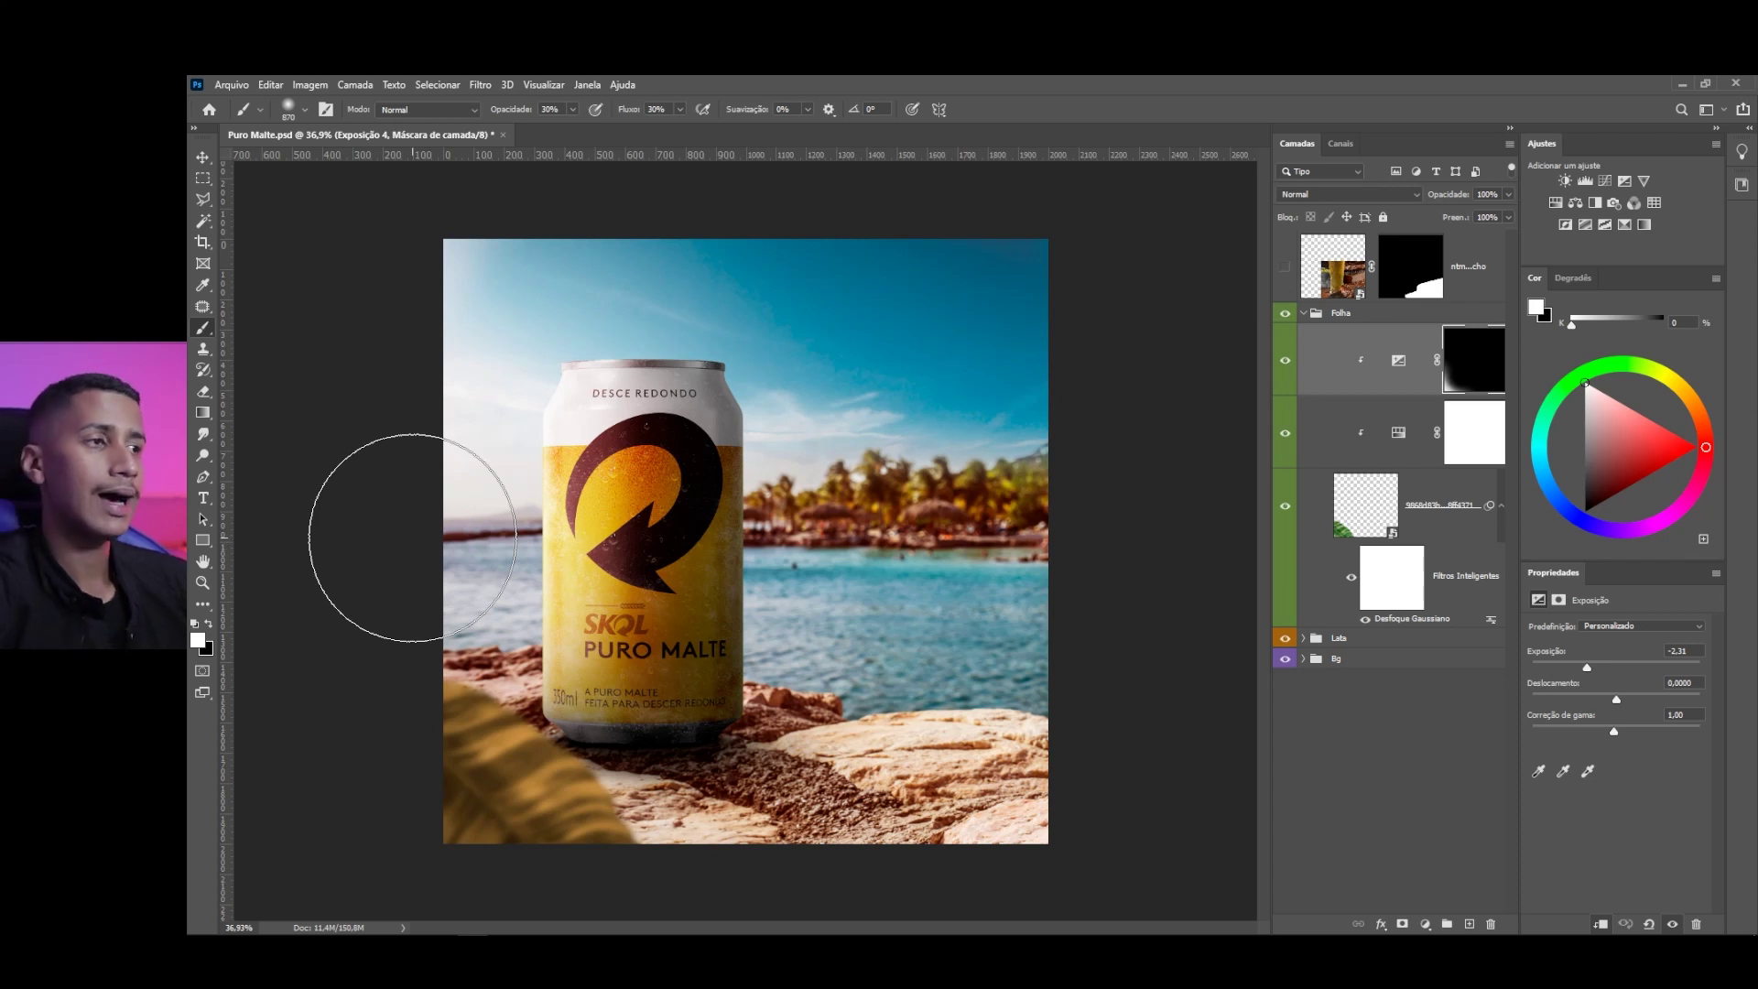
scroll(651, 726, "down", 3)
scroll(1119, 452, "up", 2)
key("ctrl+s")
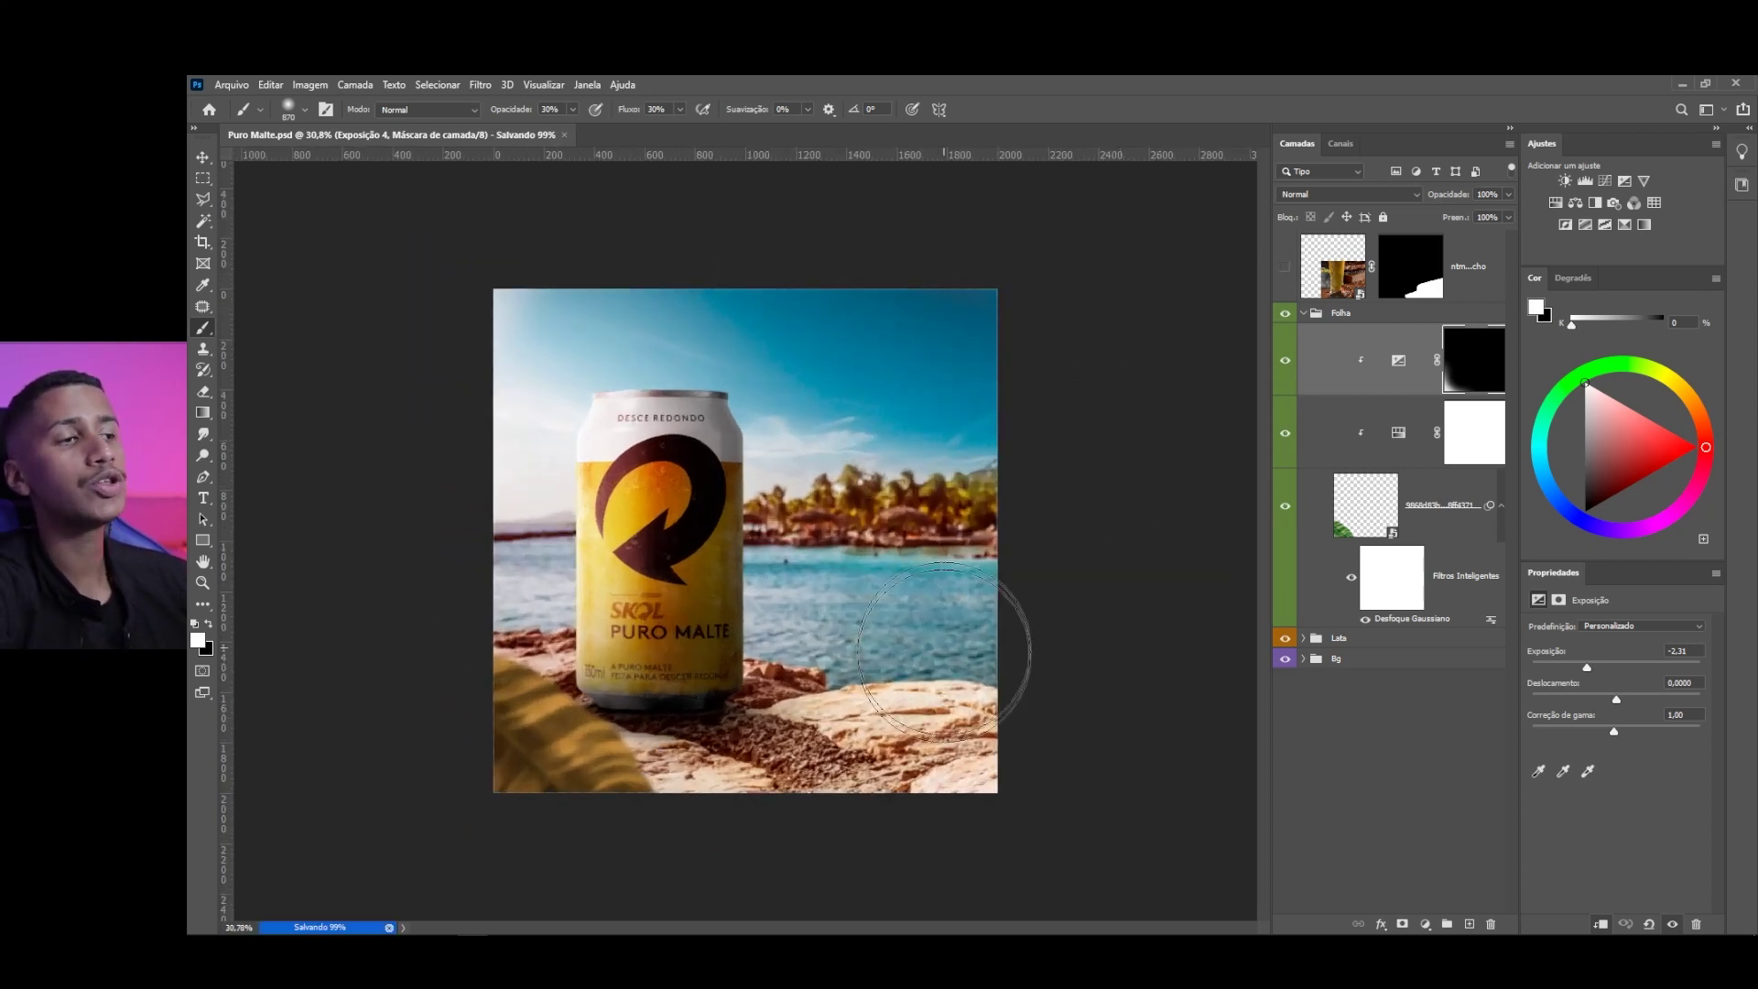
Collapse the Folha group and show the grilled steak layer
left_click(1305, 314)
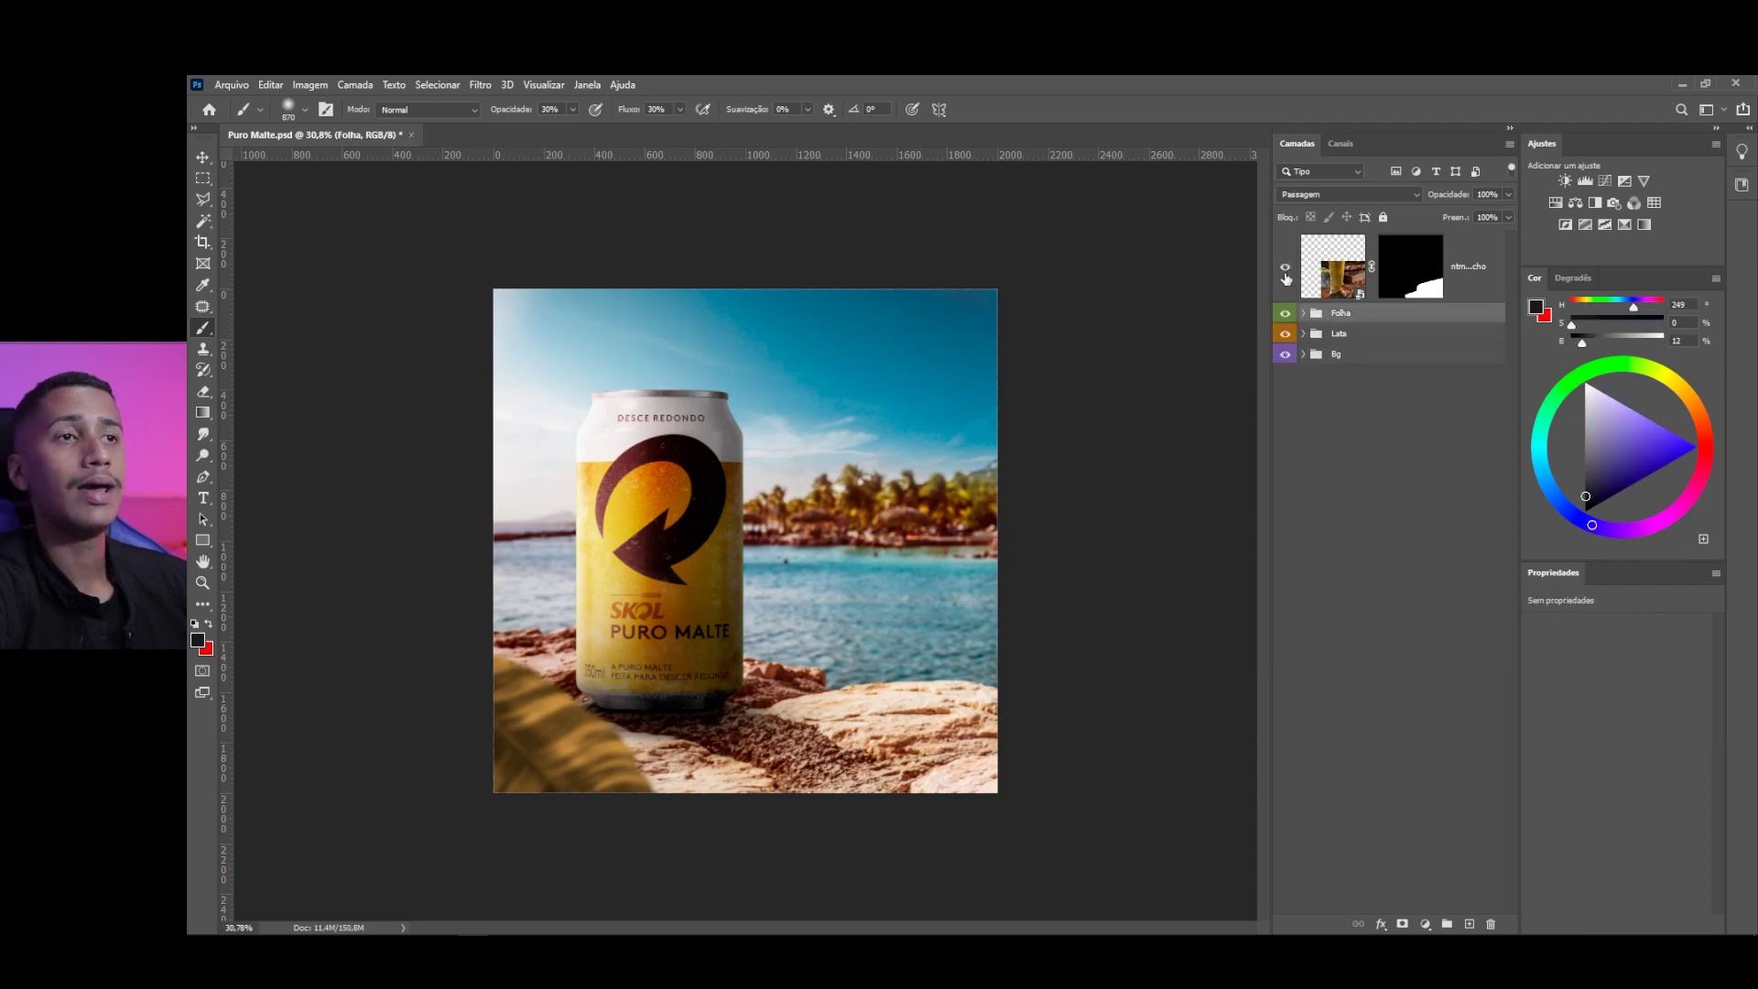
left_click(1285, 267)
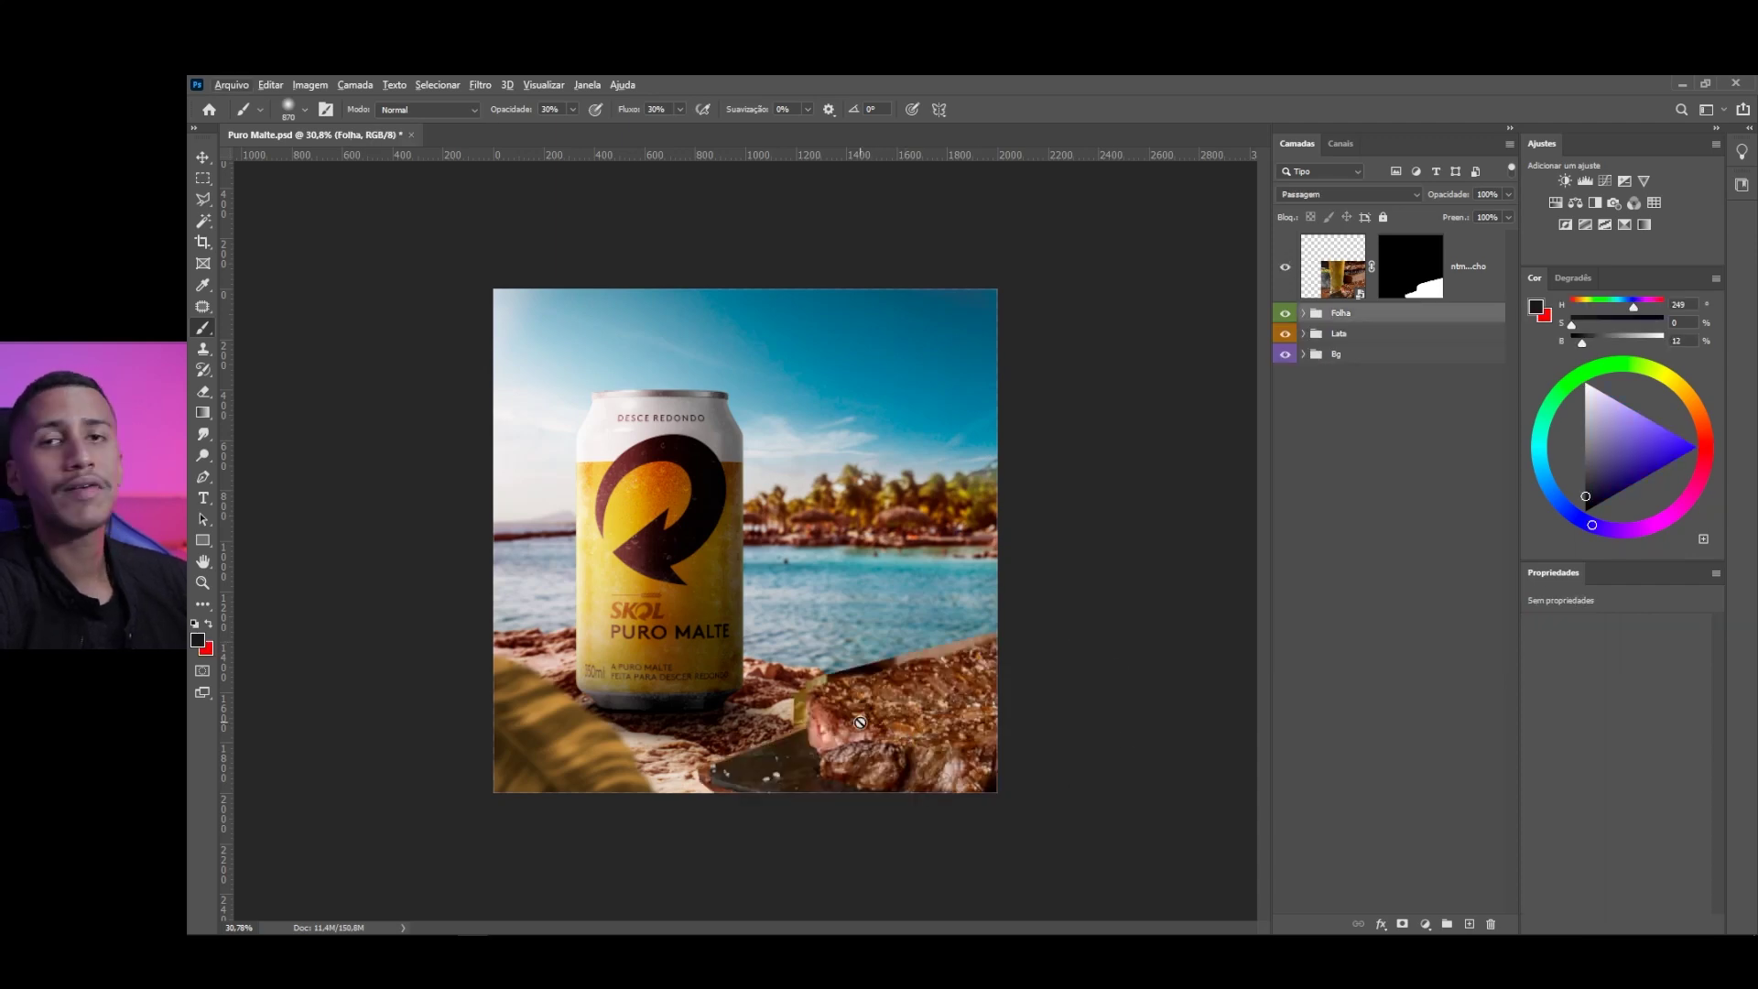
scroll(769, 742, "up", 5)
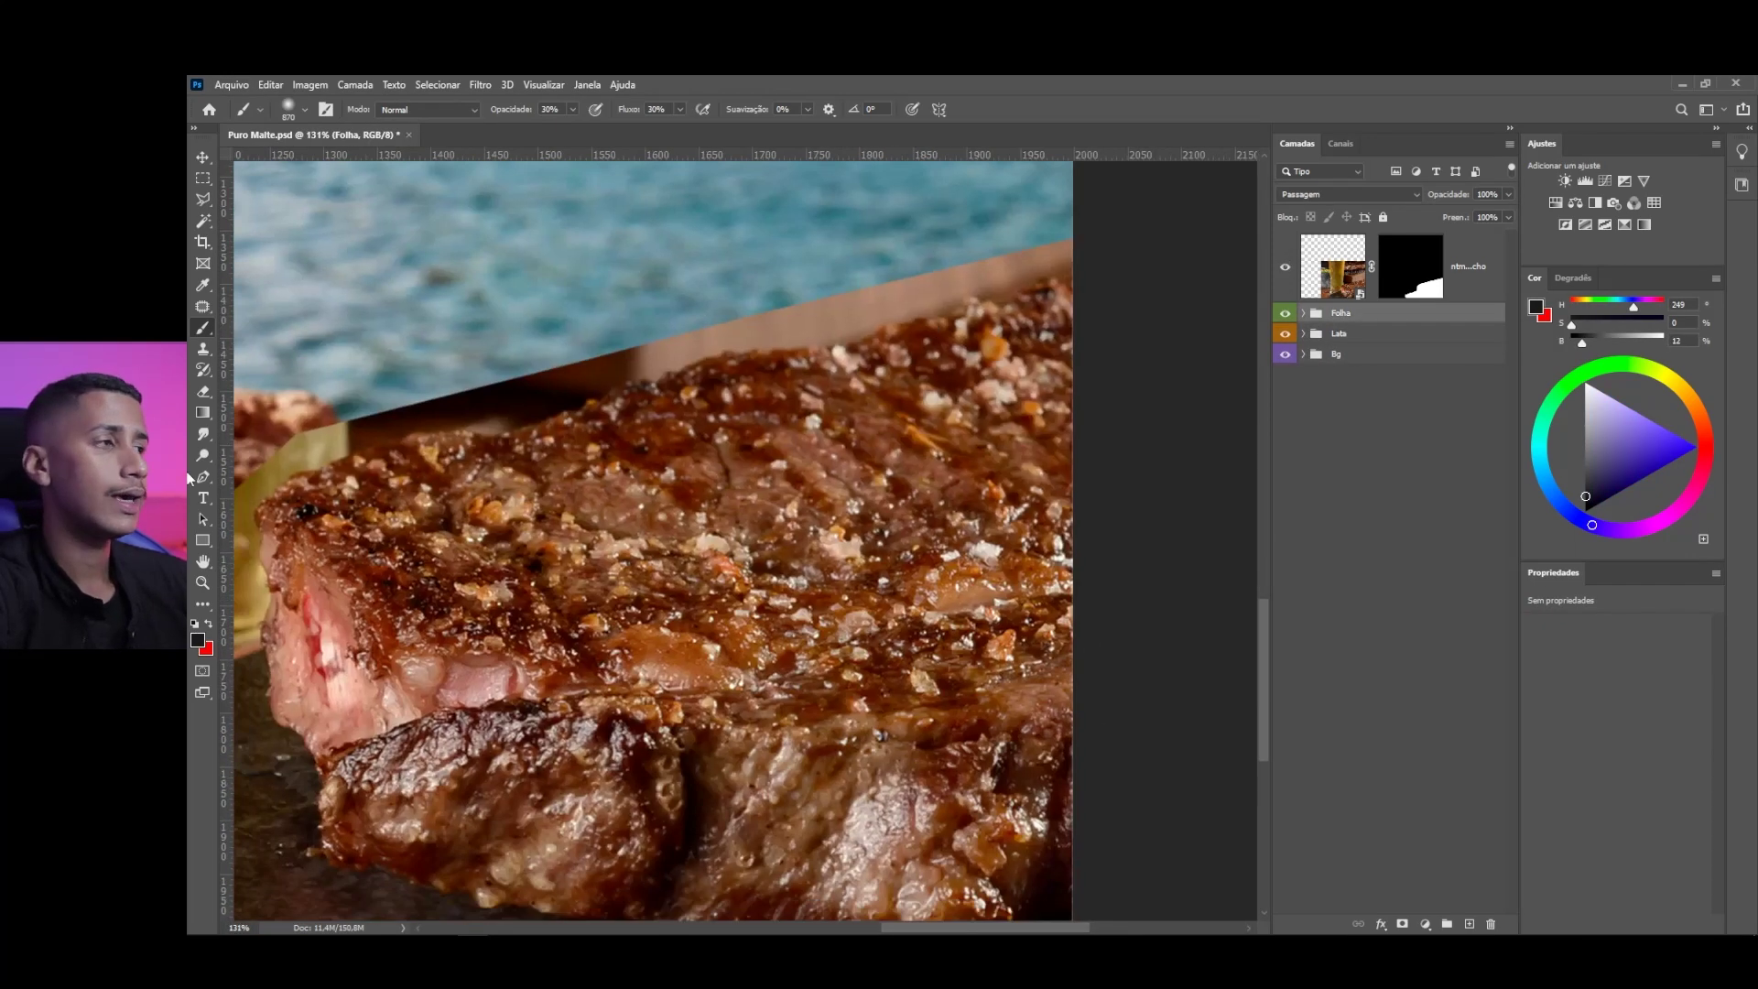
Start a Pen tool path at the image's right edge and trace the first stretch of the steak's upper edge
left_click(203, 477)
scroll(1209, 251, "up", 3)
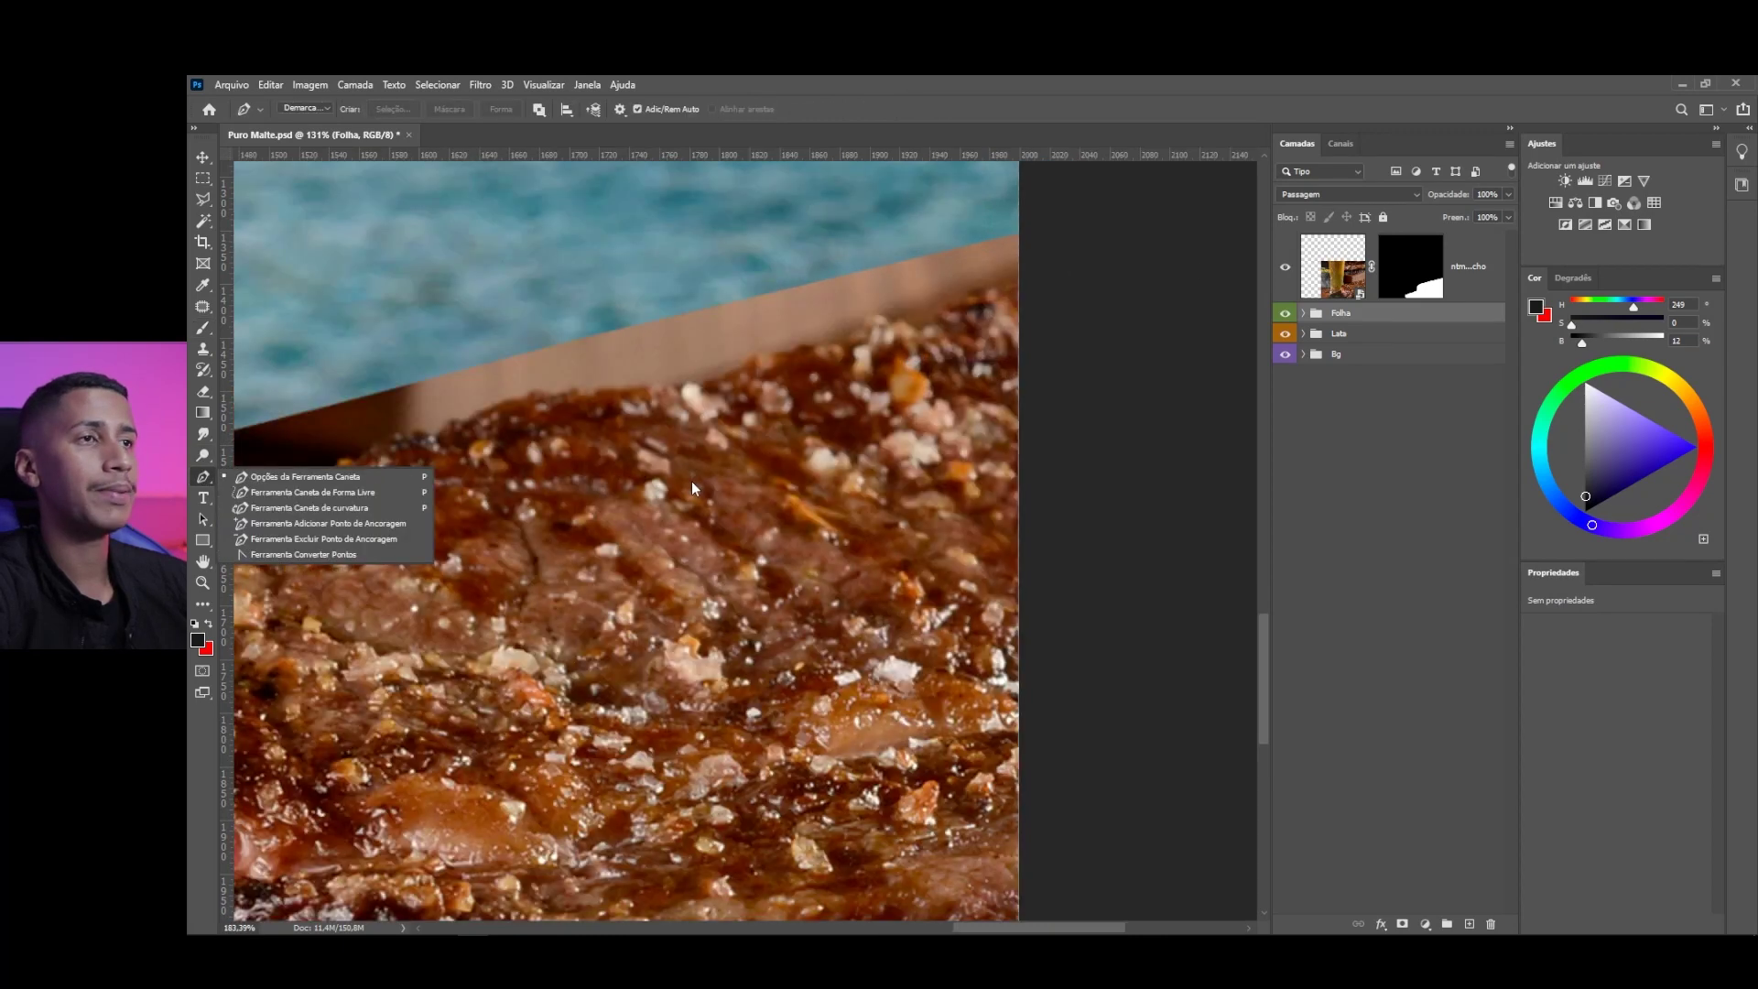
scroll(1044, 286, "up", 3)
left_click(1024, 281)
left_click_drag(890, 323, 1031, 270)
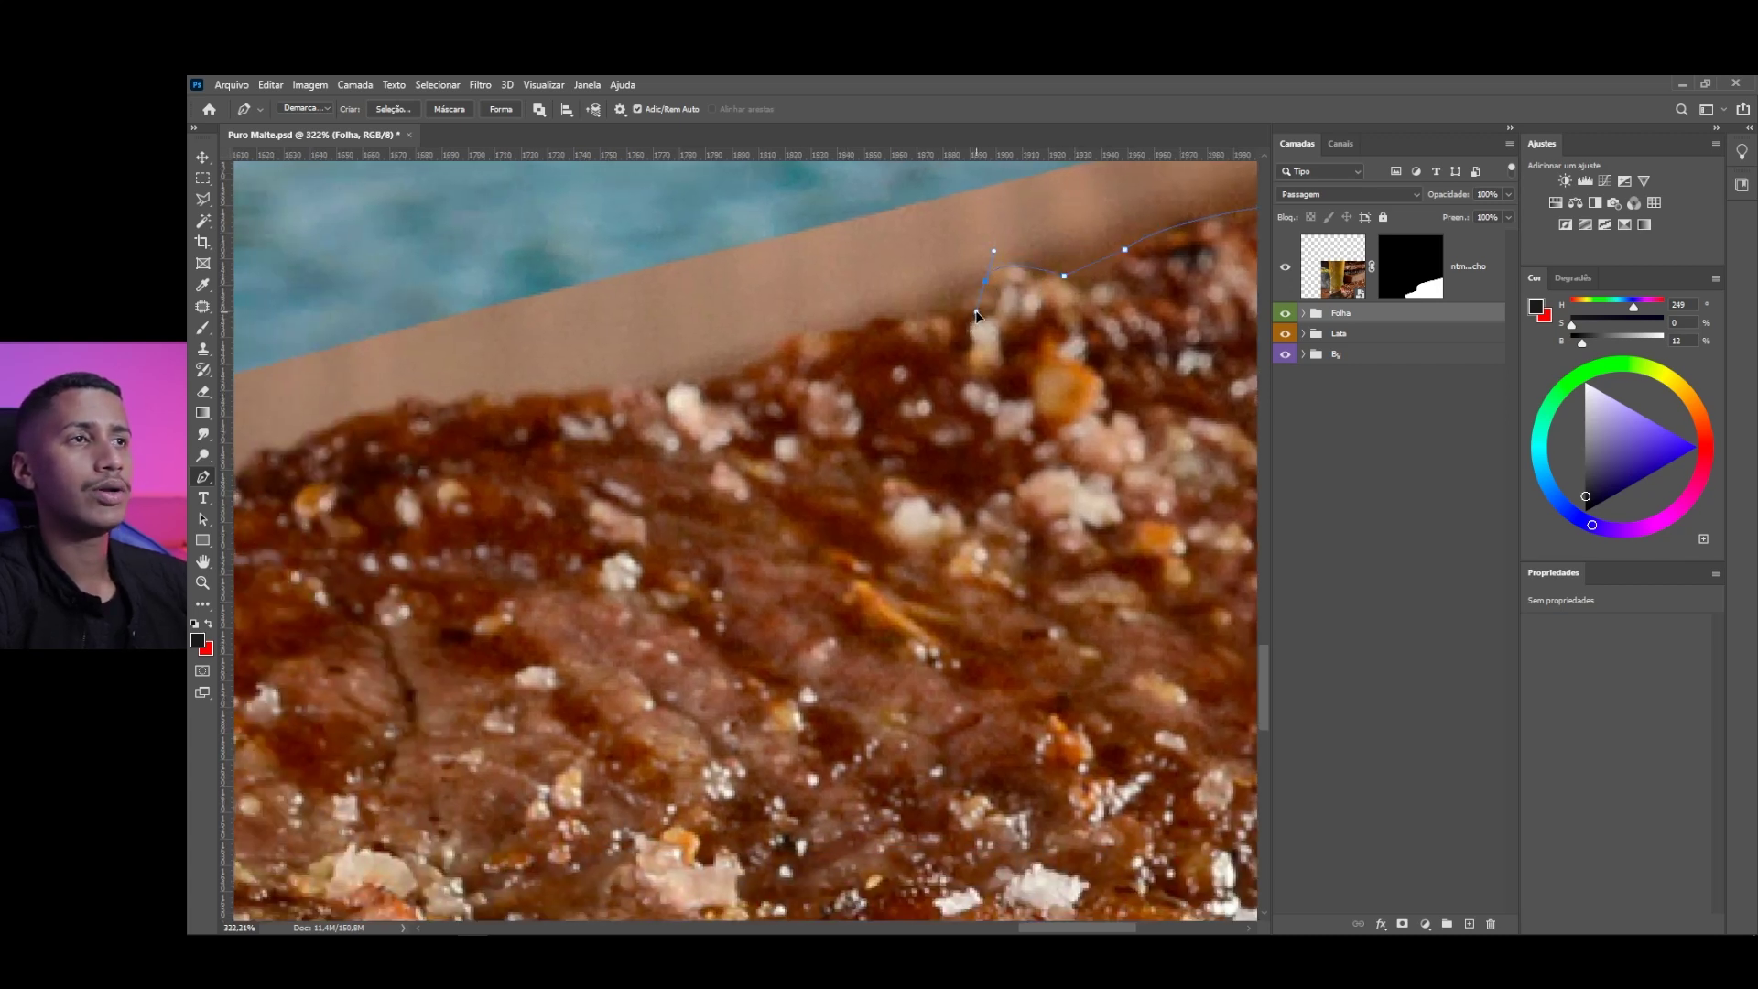
left_click(969, 291)
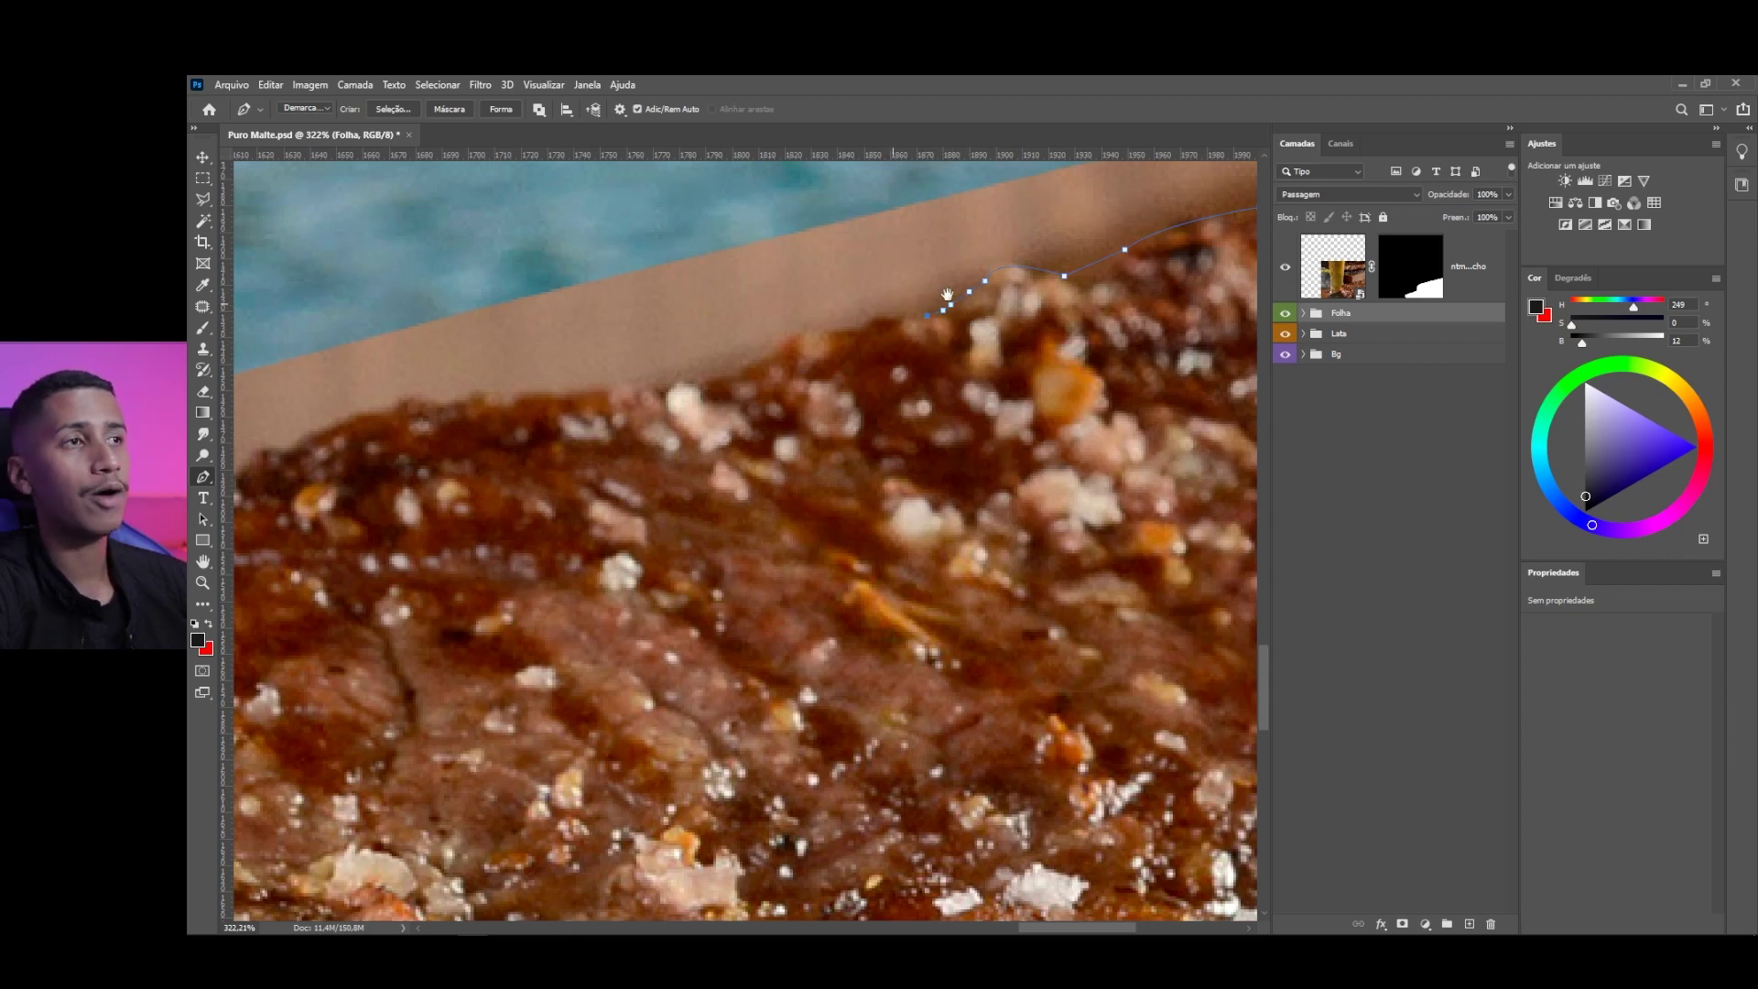
left_click_drag(948, 295, 1118, 302)
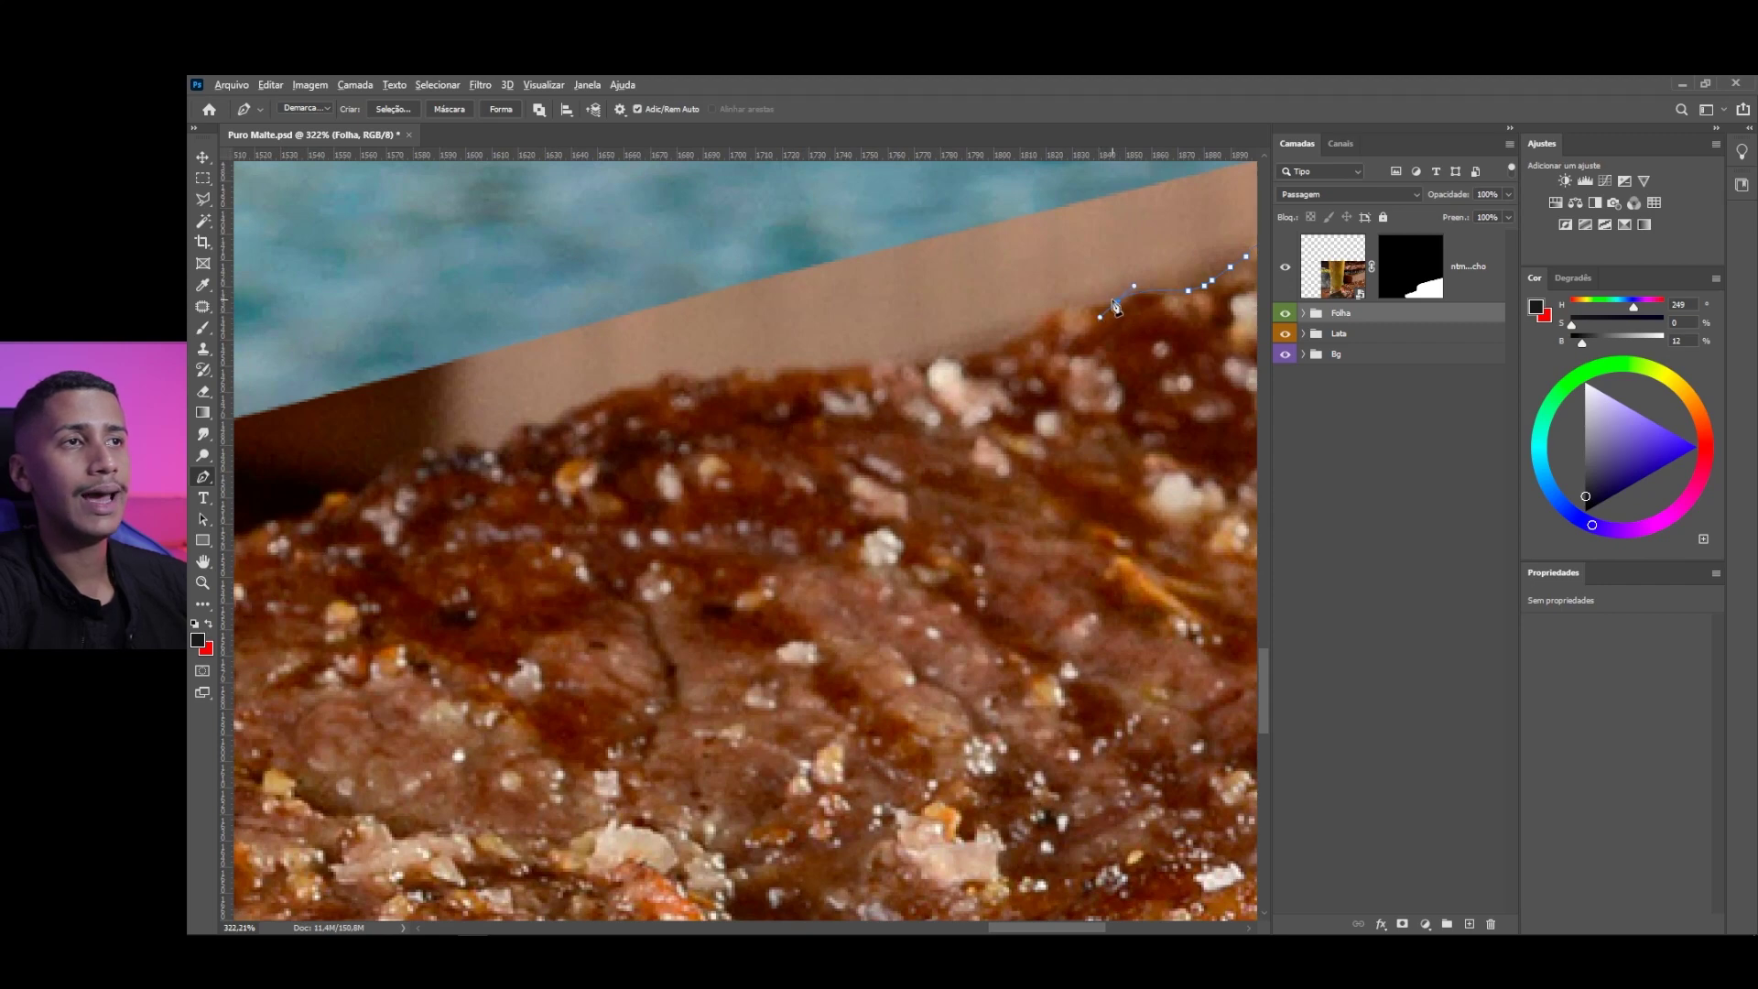
key("ctrl+z")
left_click(1052, 300)
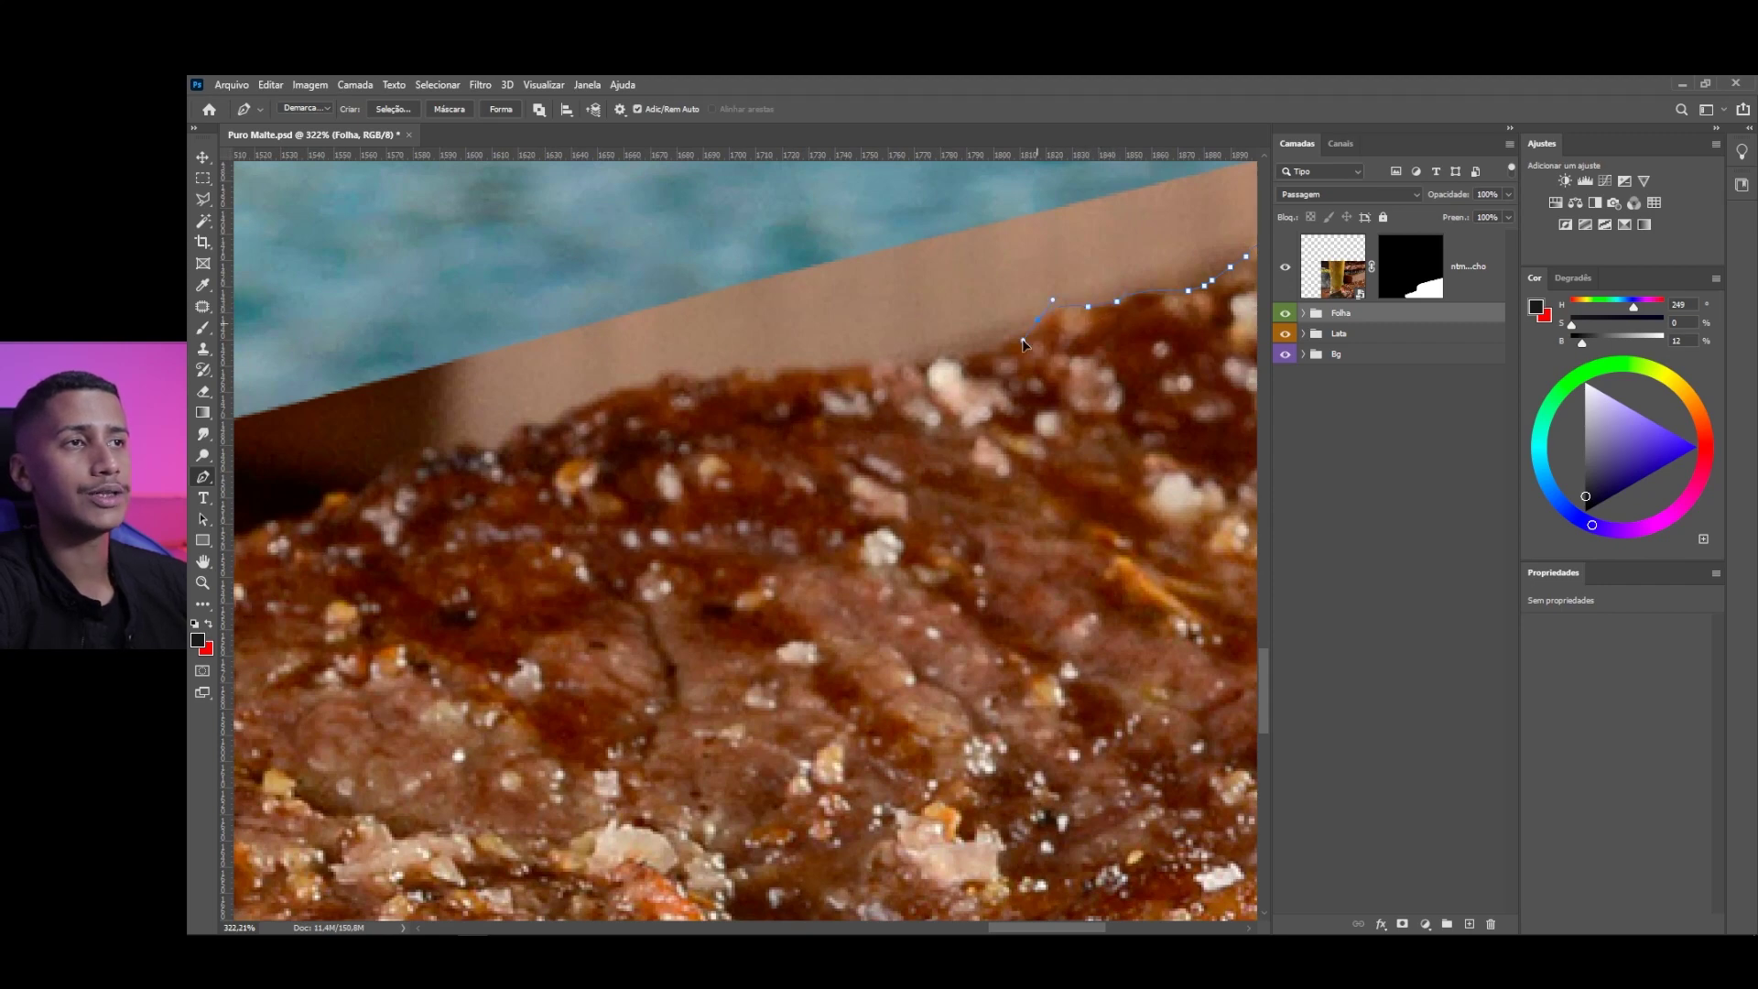
Continue the pen path leftward along the middle of the steak's upper edge
left_click(1009, 348)
left_click_drag(724, 377, 1012, 351)
left_click(980, 358)
left_click(931, 361)
left_click(880, 382)
left_click(839, 403)
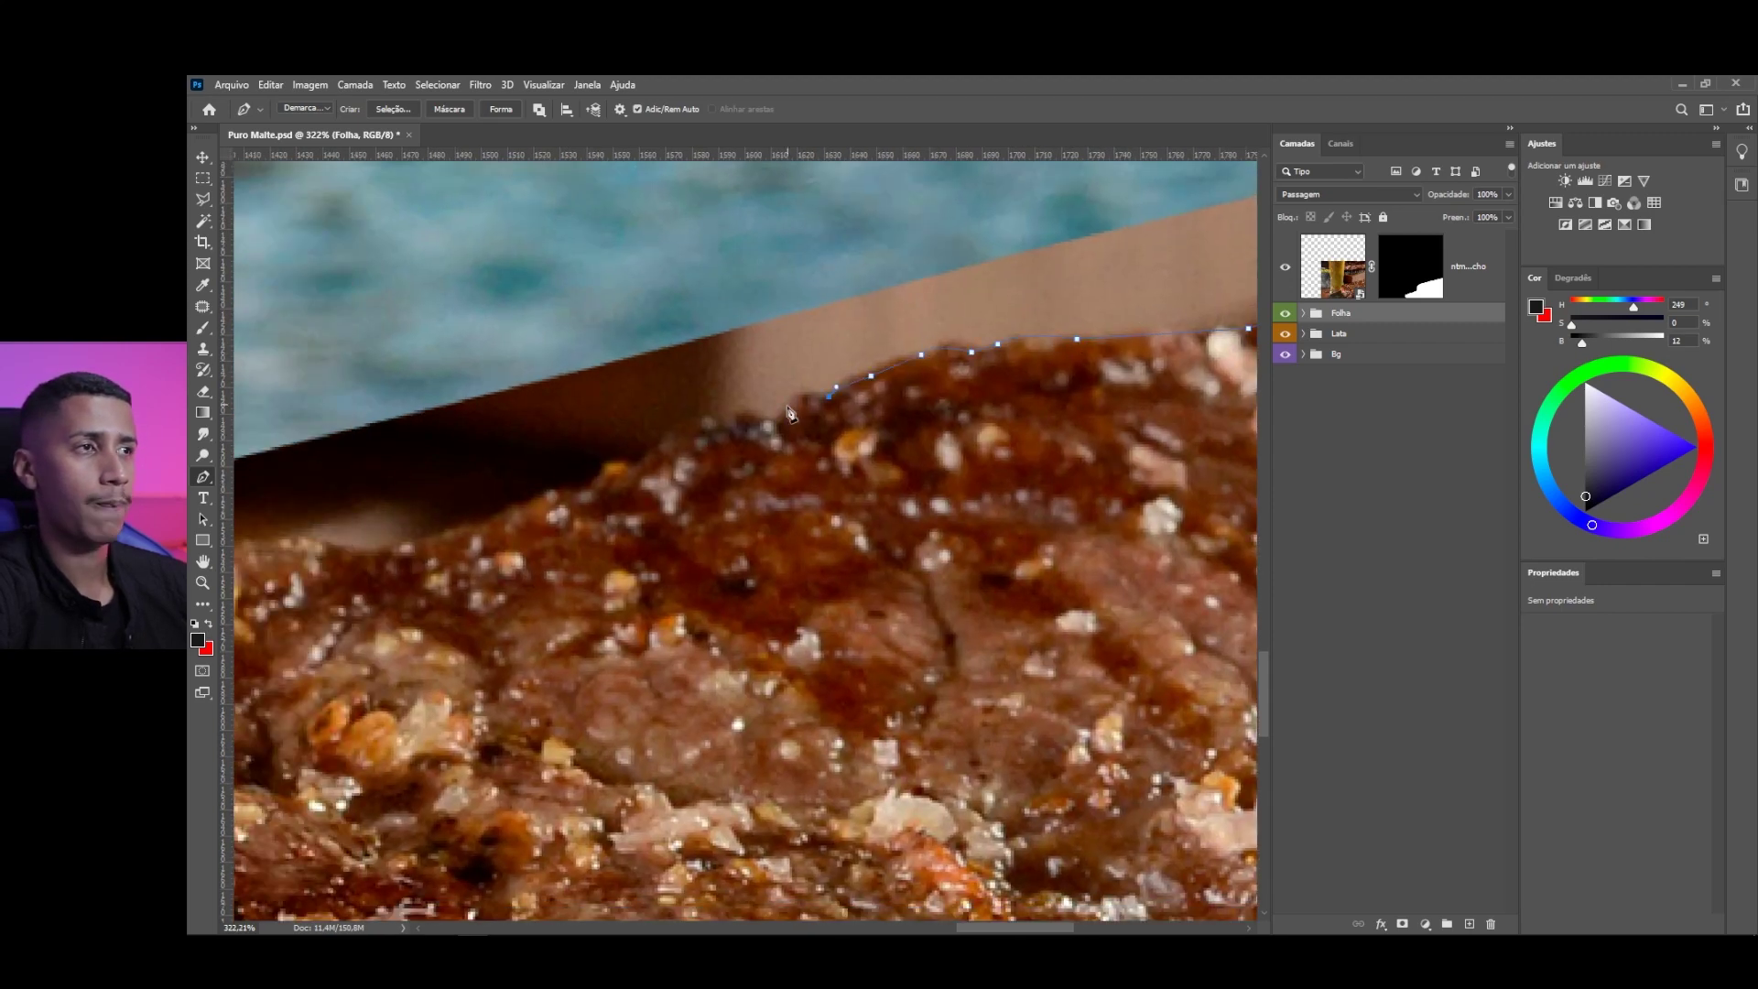
left_click_drag(760, 431, 971, 404)
left_click(925, 403)
left_click(850, 446)
left_click_drag(796, 463, 1000, 369)
left_click(866, 427)
left_click_drag(822, 429, 950, 371)
Trace the remaining upper edge of the steak up to and around its left corner
left_click(799, 367)
mouse_move(806, 368)
left_mouse_down()
mouse_move(995, 305)
mouse_move(803, 356)
left_mouse_up()
left_click_drag(787, 358, 895, 330)
left_click(864, 342)
left_click(815, 360)
left_click(763, 377)
left_click_drag(673, 437, 796, 353)
left_click_drag(772, 431, 778, 370)
left_click(782, 391)
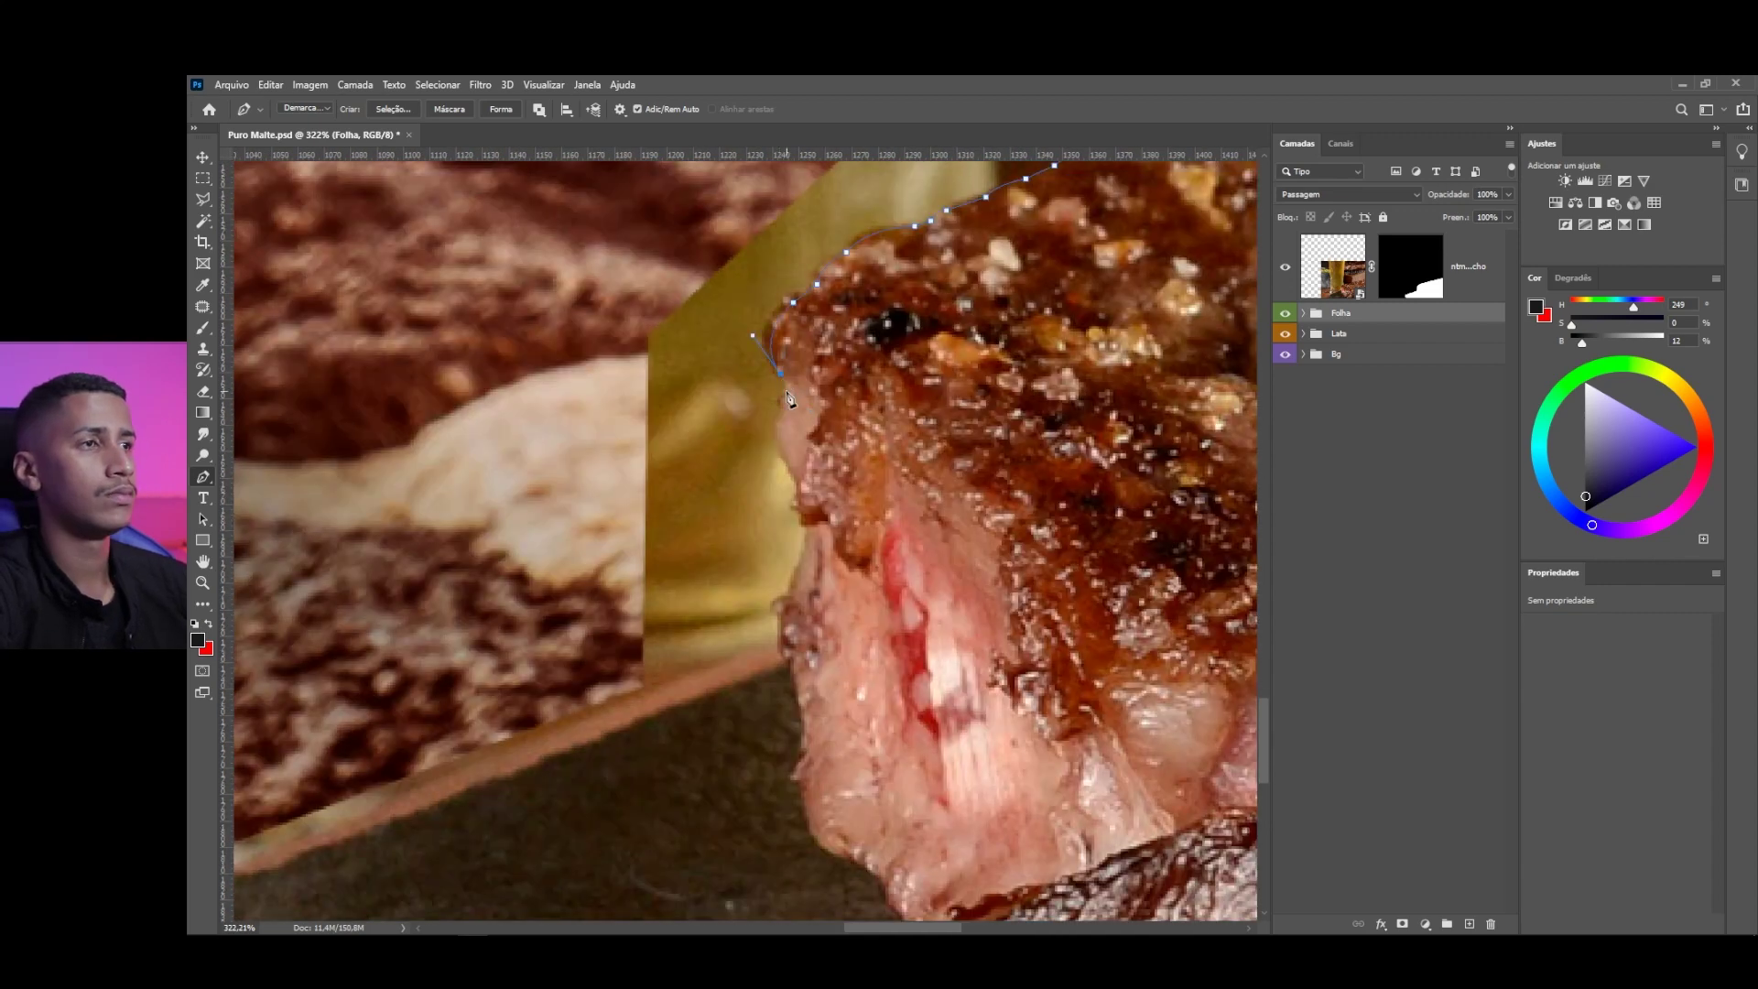
Extend the path down the steak's left side and along the slate board's upper edge to its tip
left_click_drag(788, 465, 785, 319)
left_click(801, 390)
left_click(785, 492)
left_click_drag(788, 549, 829, 515)
left_click_drag(439, 779, 1126, 390)
left_click(742, 393)
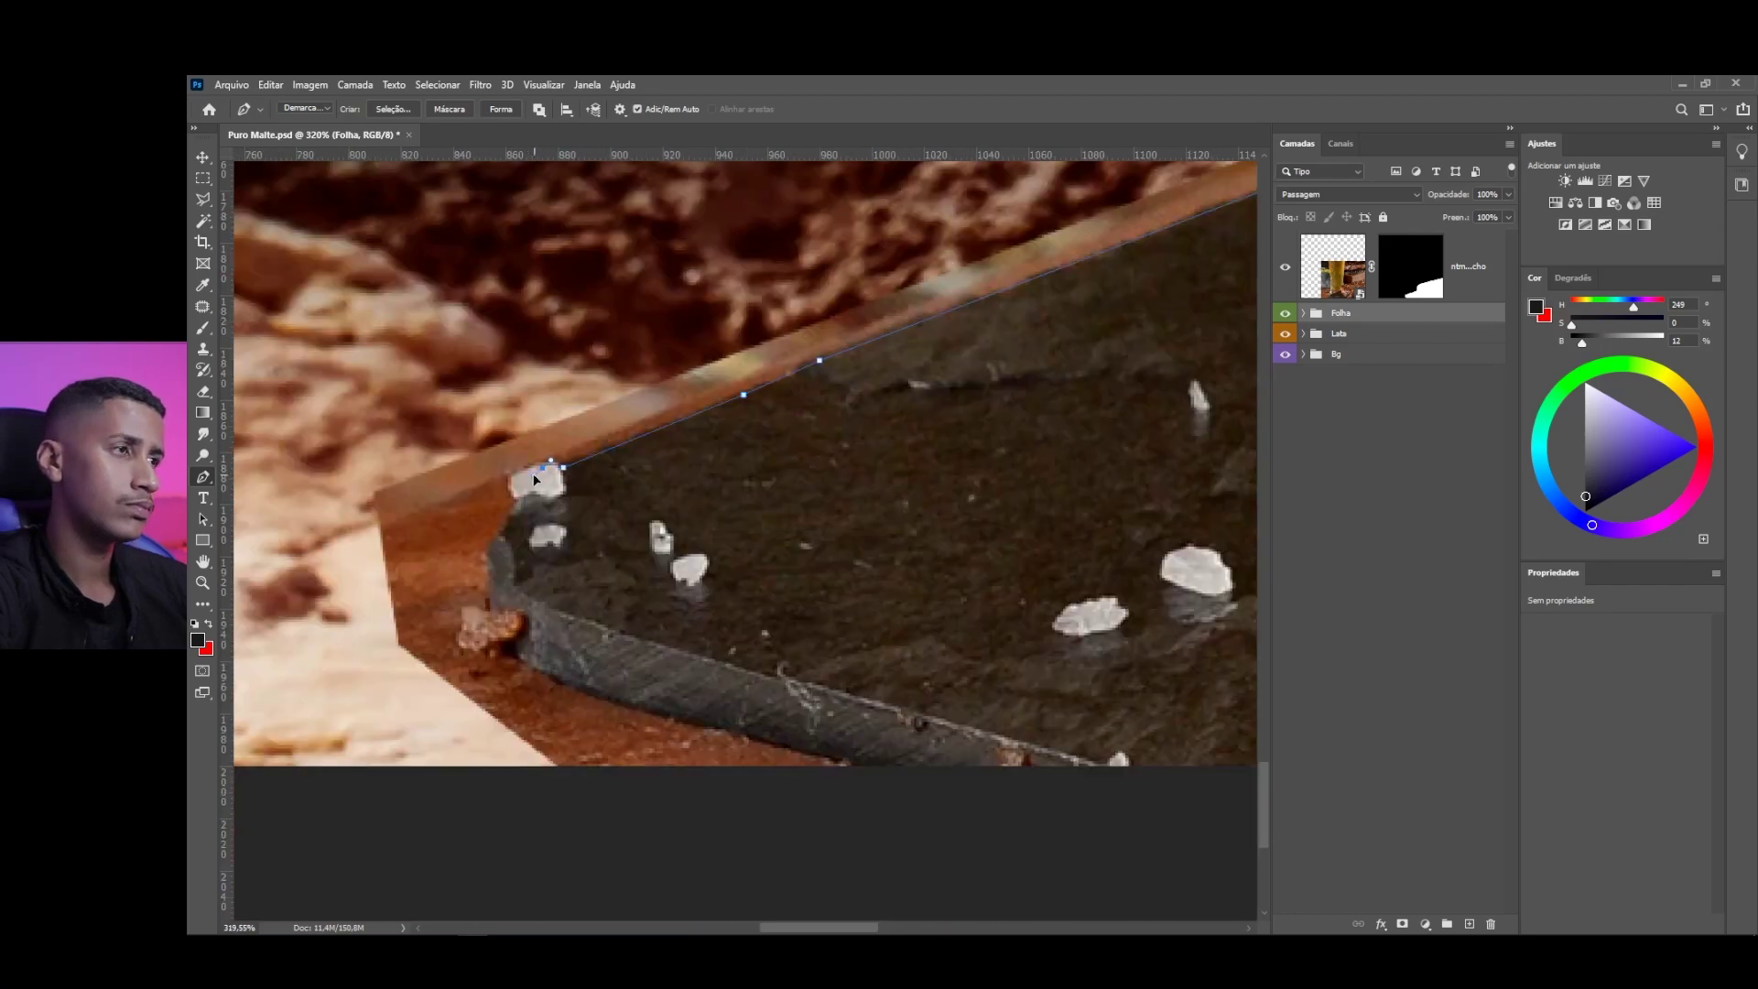
Trace around the slate board's left tip and crumb, and along its lower edge past the image's bottom border
scroll(519, 486, "up", 3)
scroll(509, 513, "up", 3)
left_click(473, 444)
left_click_drag(491, 541, 475, 575)
left_click(422, 616)
left_click(444, 671)
left_click_drag(953, 538, 1051, 553)
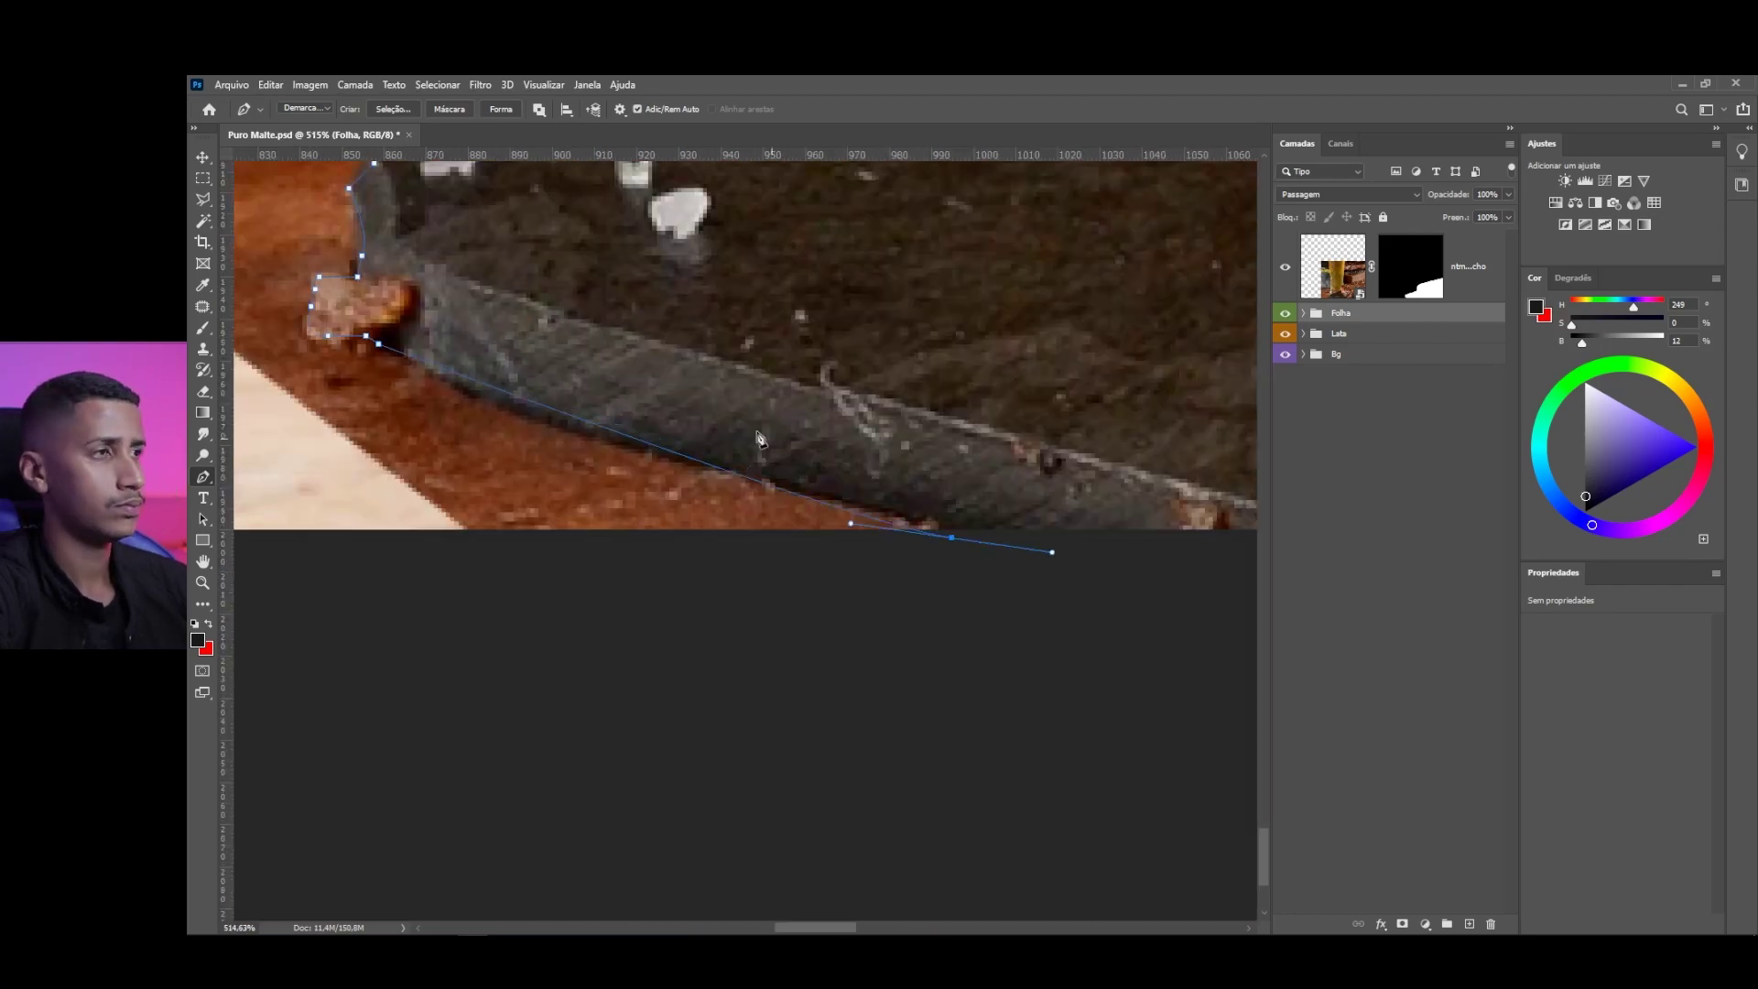
Close the steak path with points outside the canvas and convert it to a new selection with 0 px feather
scroll(953, 541, "down", 10)
left_click(920, 772)
left_click_drag(1021, 754, 1053, 722)
left_click_drag(1109, 660, 1152, 590)
left_click_drag(1160, 568, 1161, 550)
left_click(1102, 415)
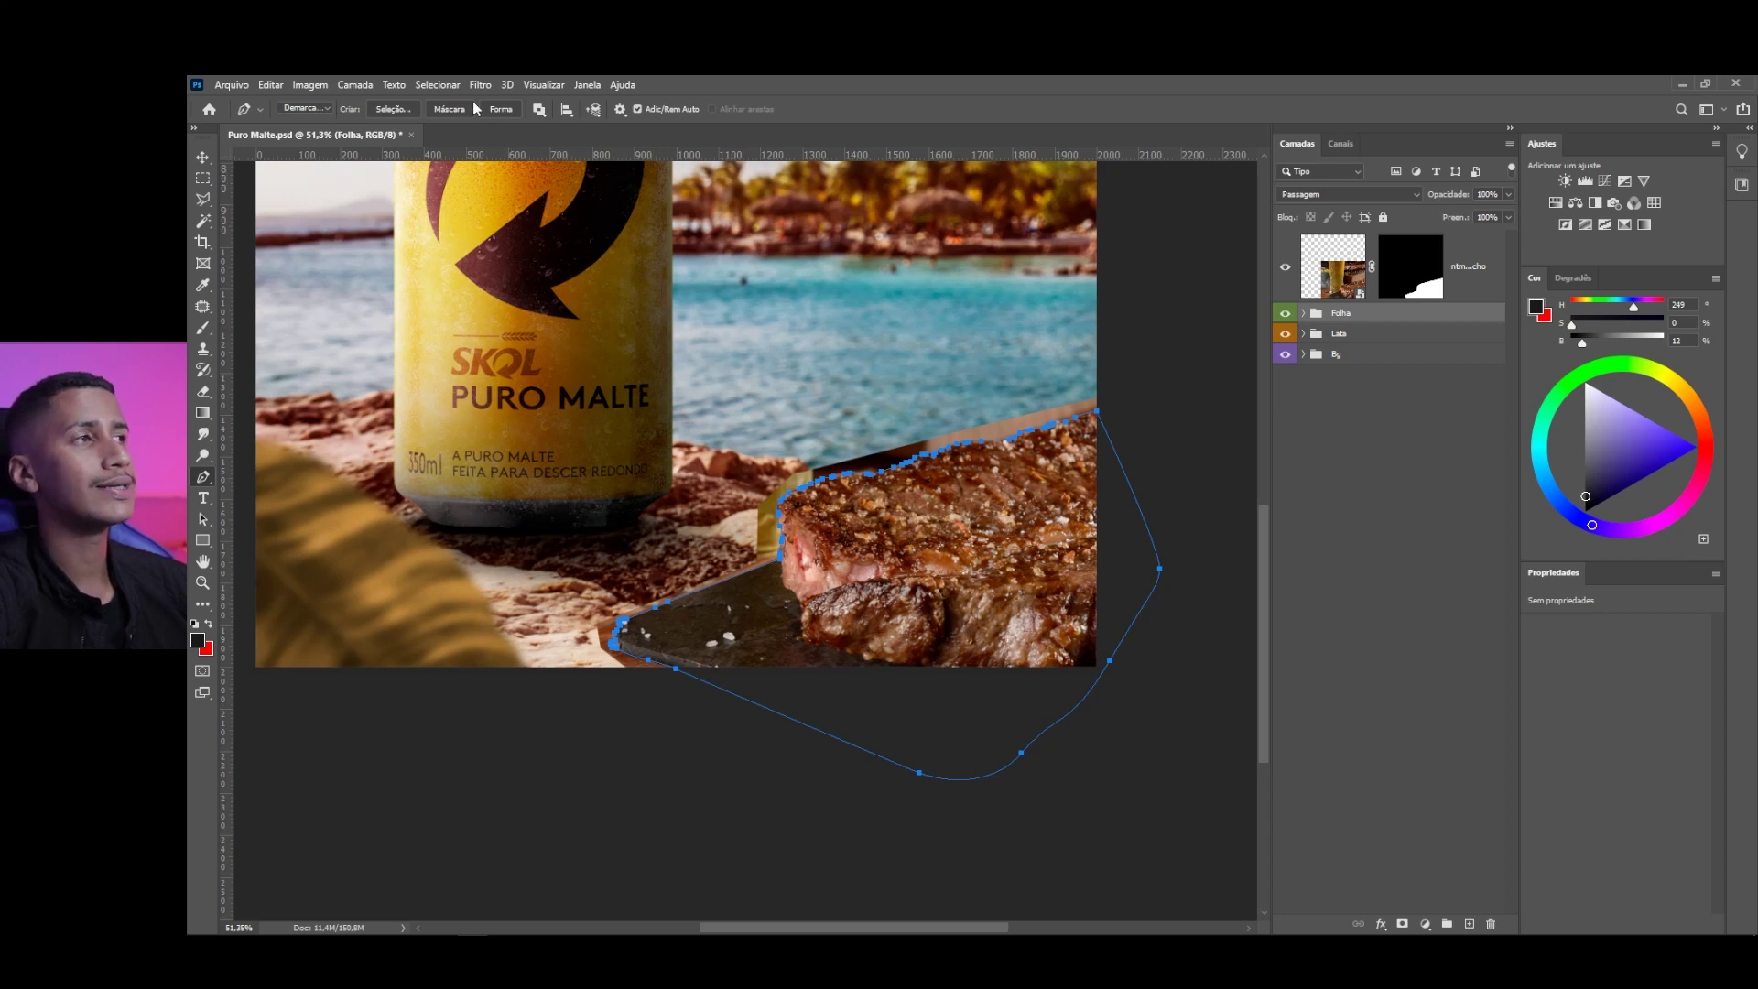
left_click(415, 108)
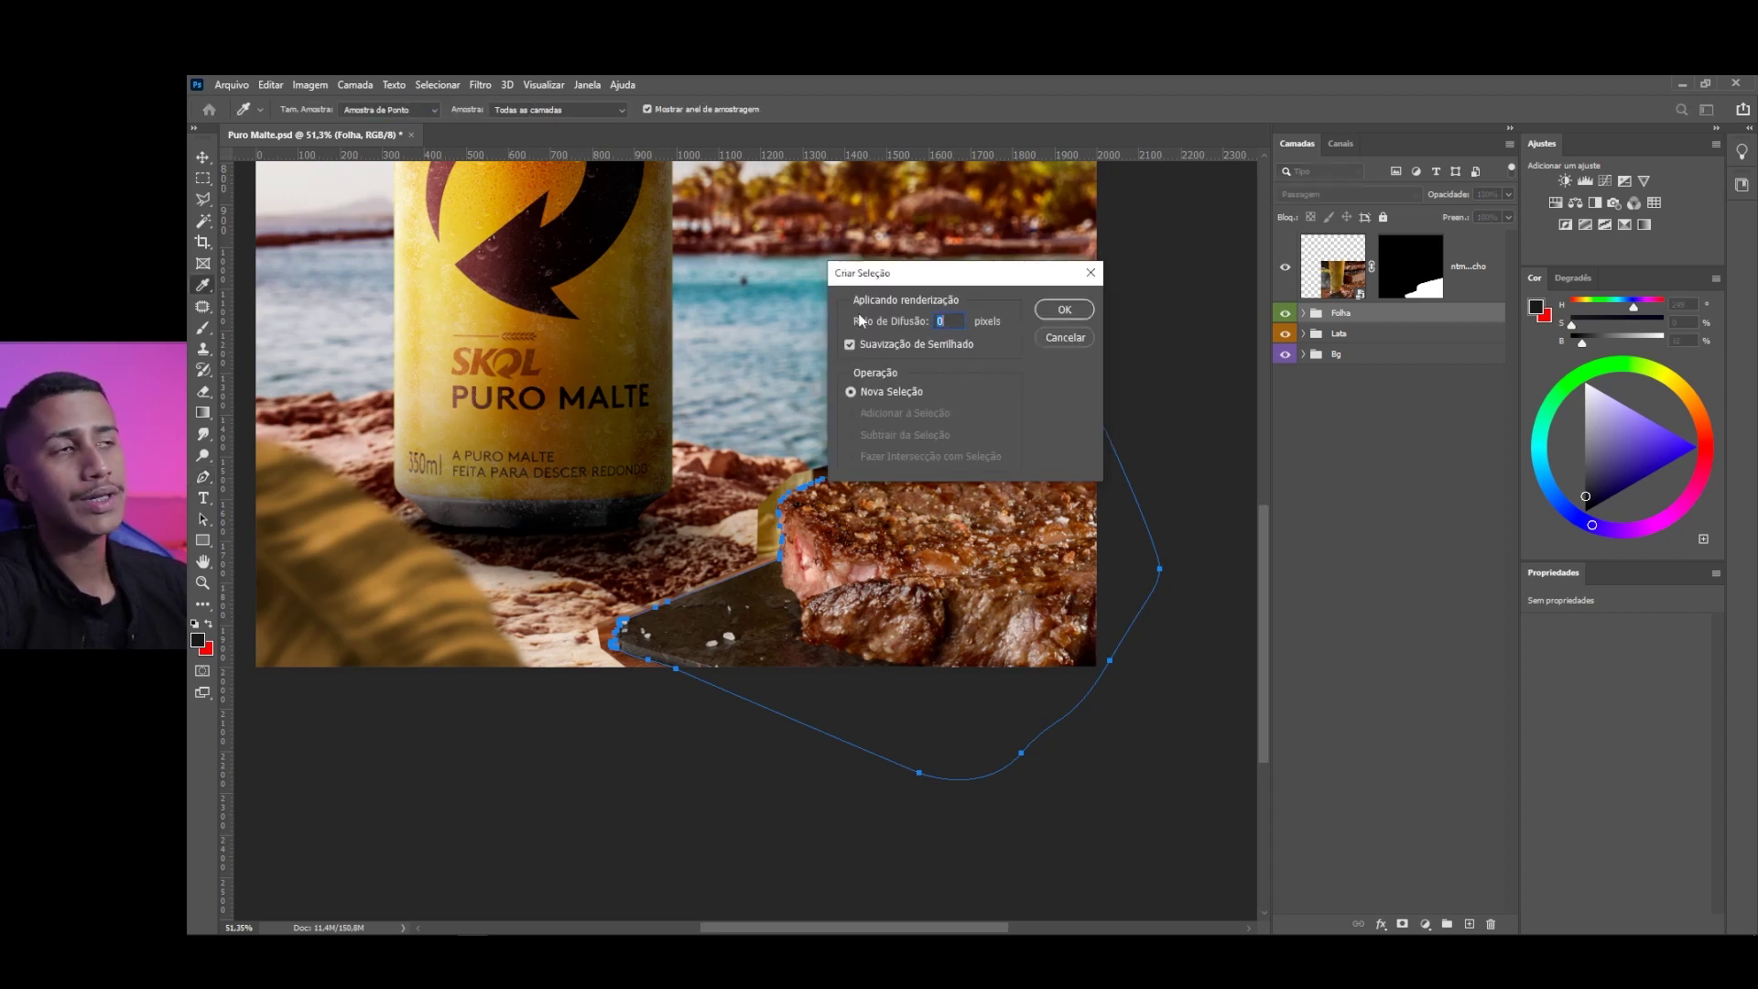
left_click(1082, 314)
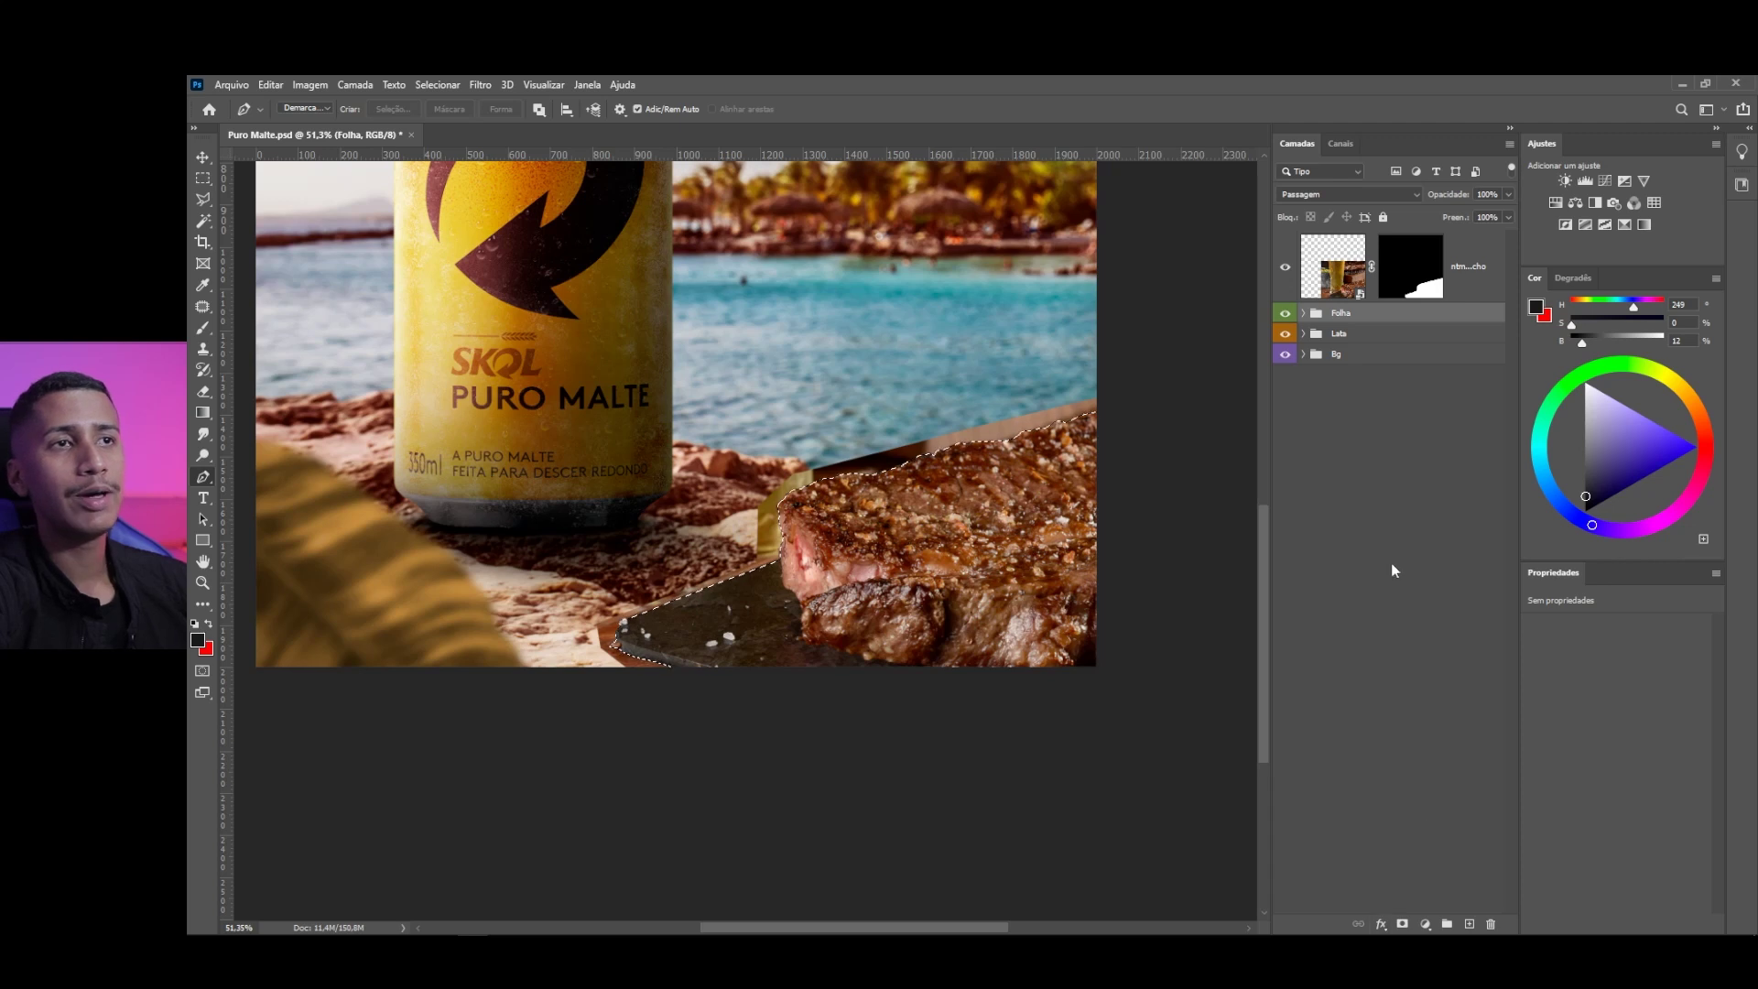
Replace the steak layer's rough mask with a new one made from the selection, and save the document
left_click(1422, 288)
right_click(1422, 288)
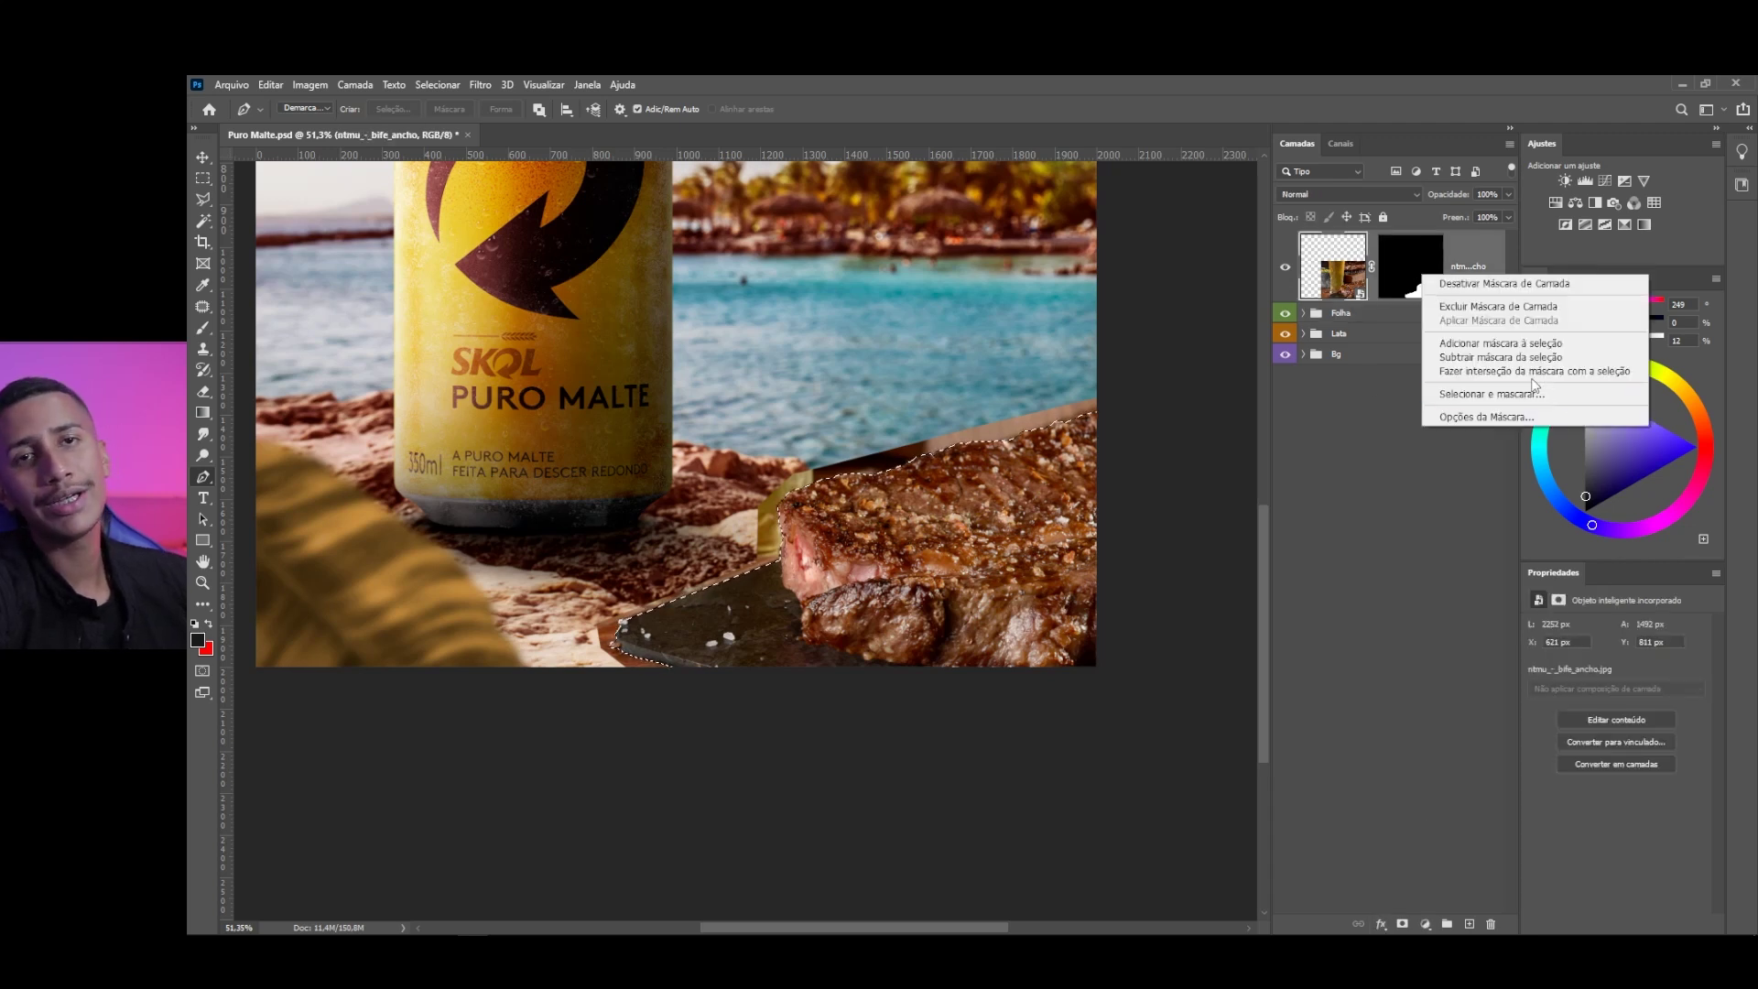
left_click(1454, 308)
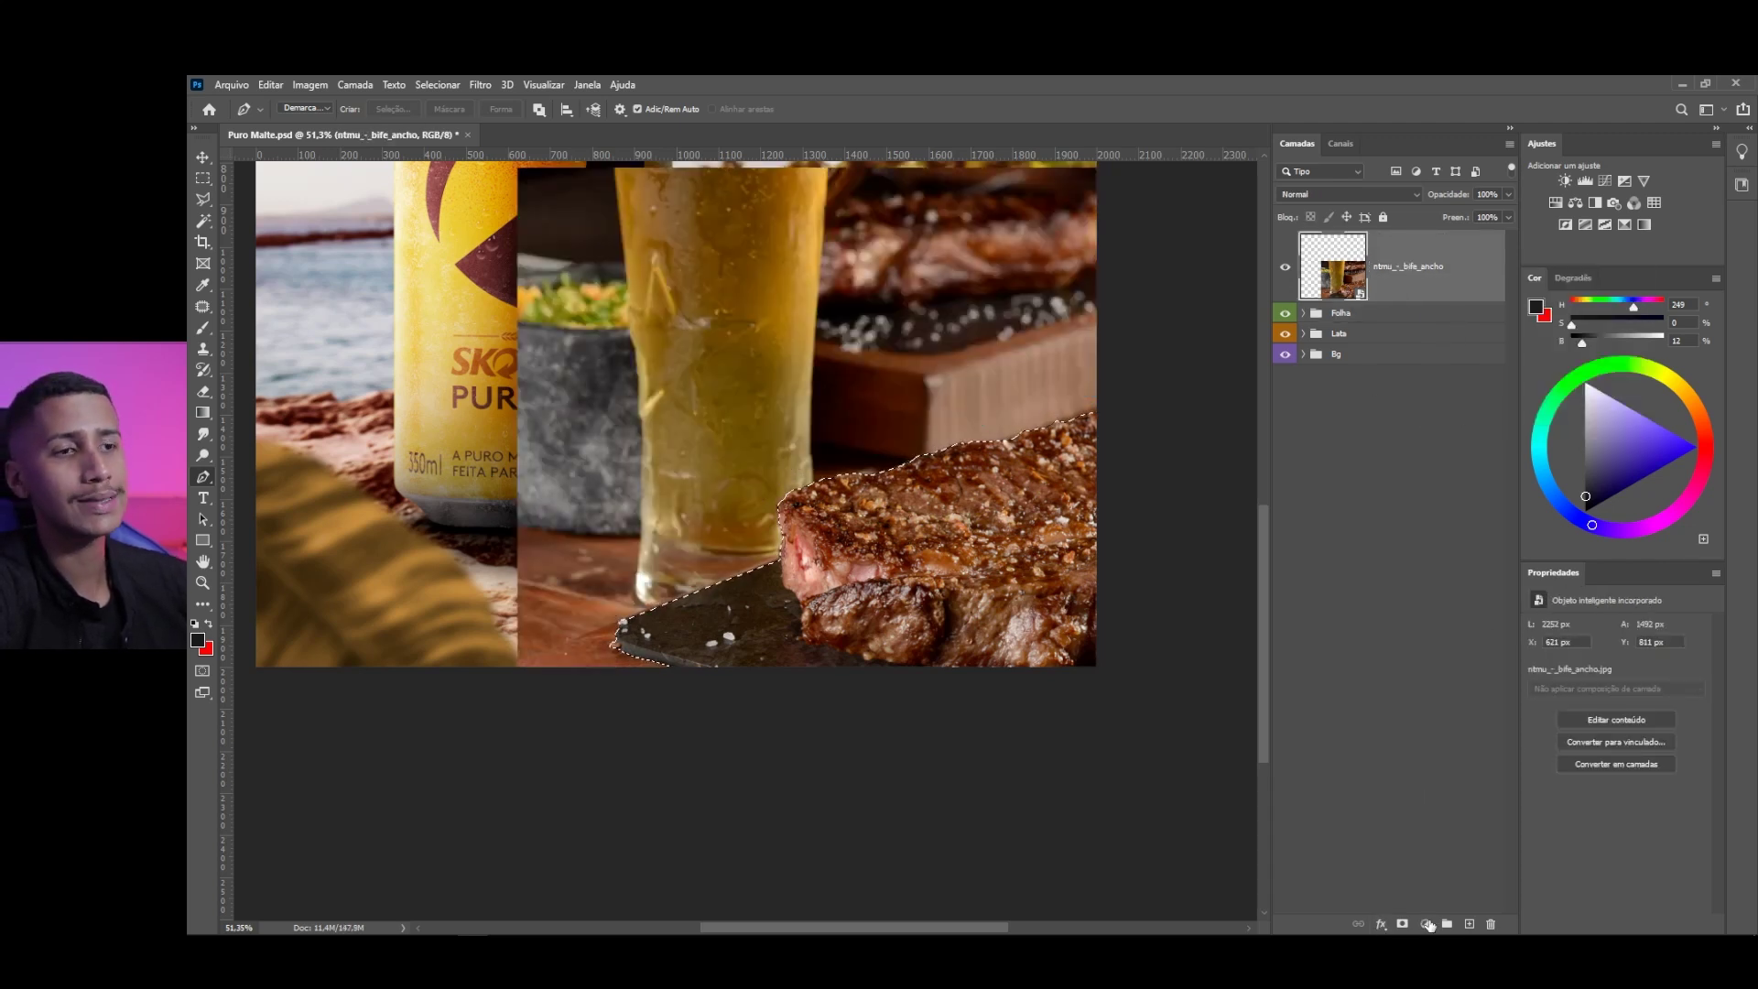
scroll(895, 805, "down", 3)
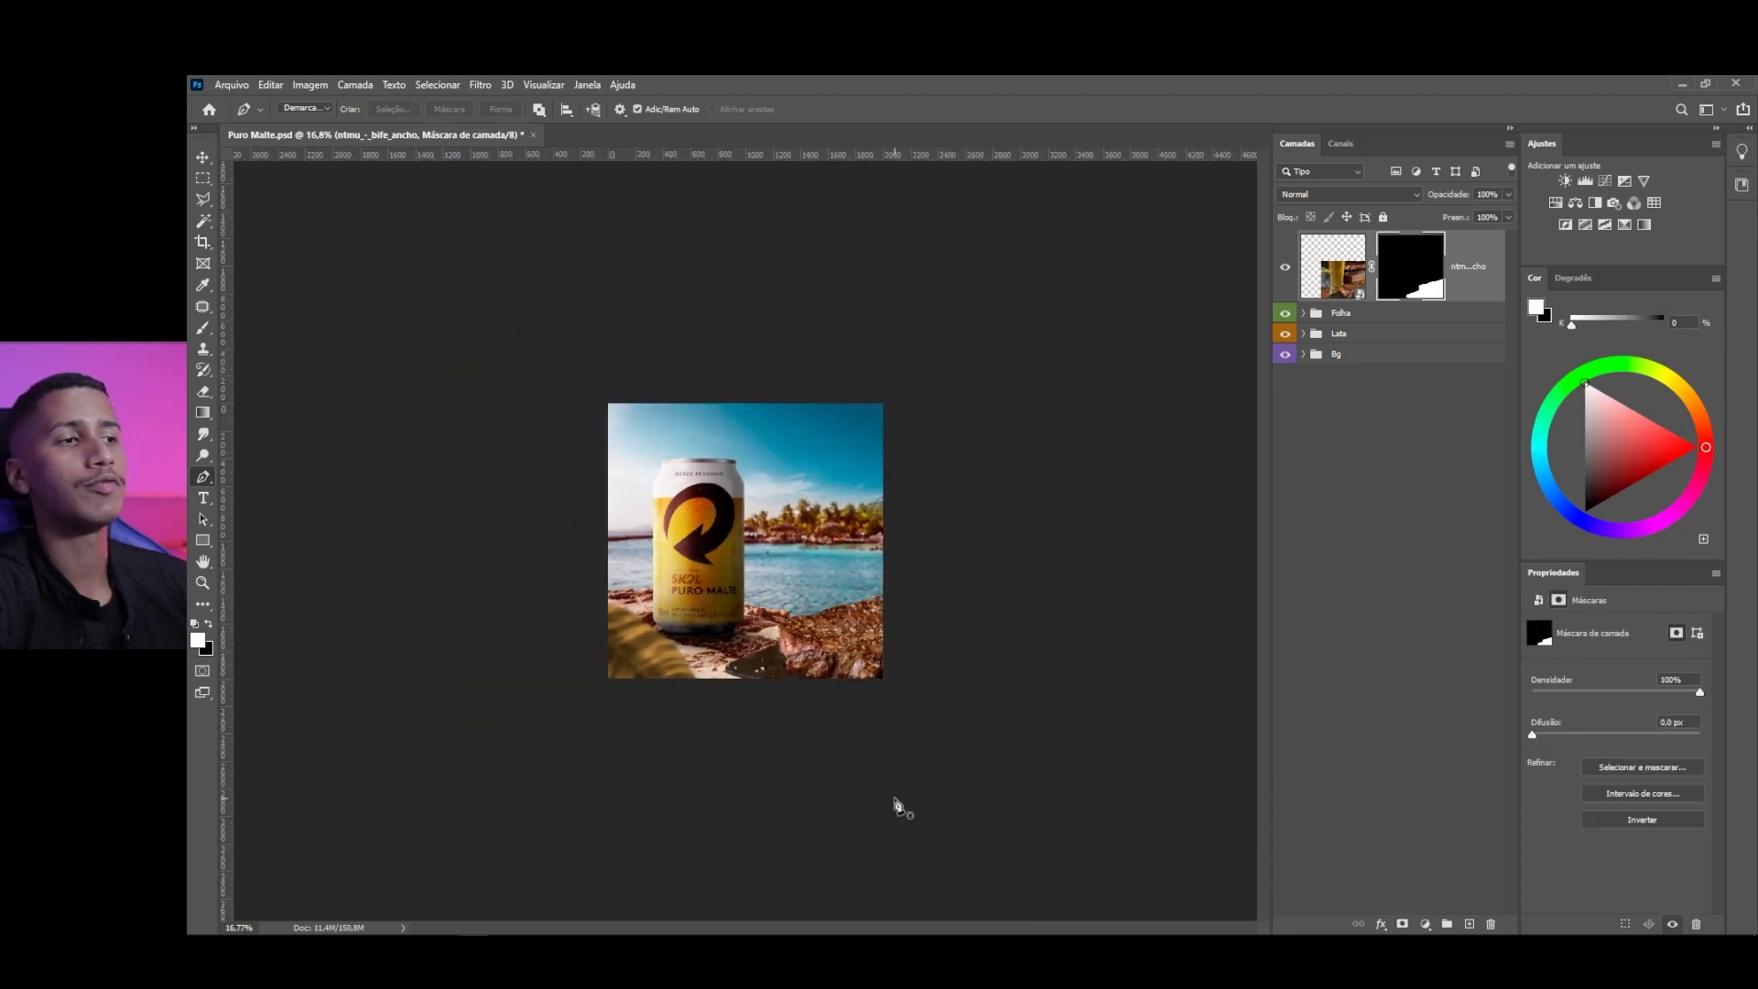
scroll(894, 787, "up", 4)
scroll(779, 766, "down", 3)
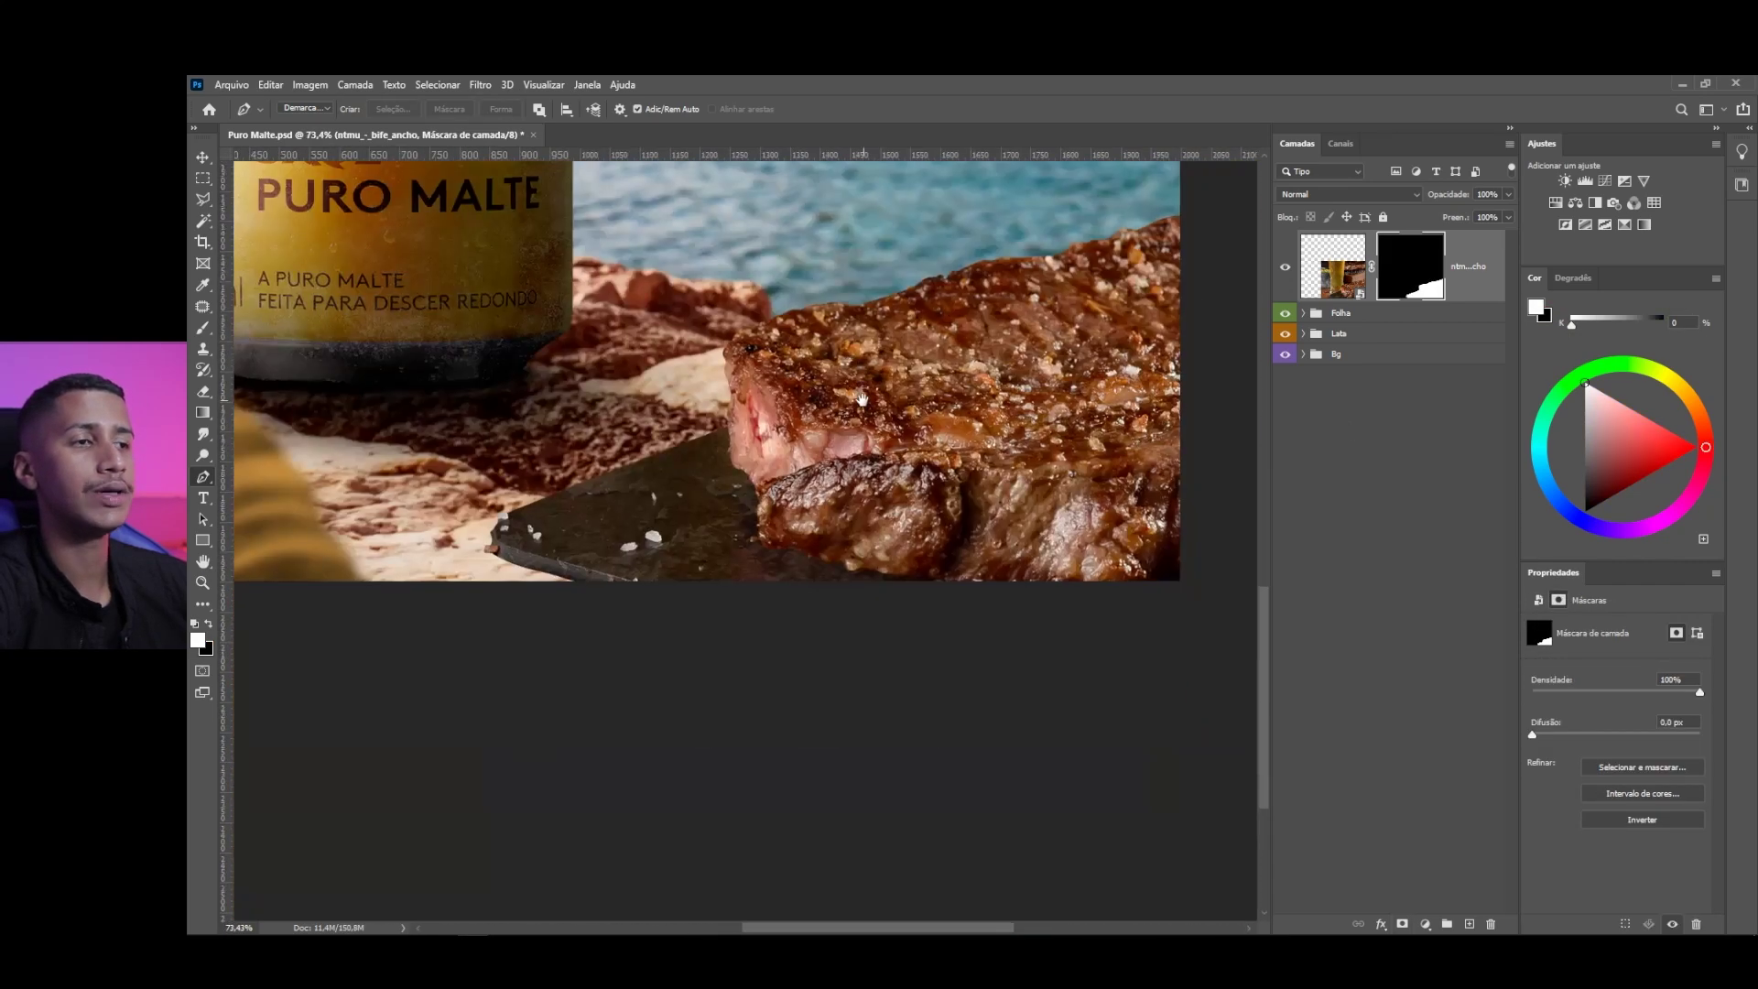
scroll(733, 626, "up", 1)
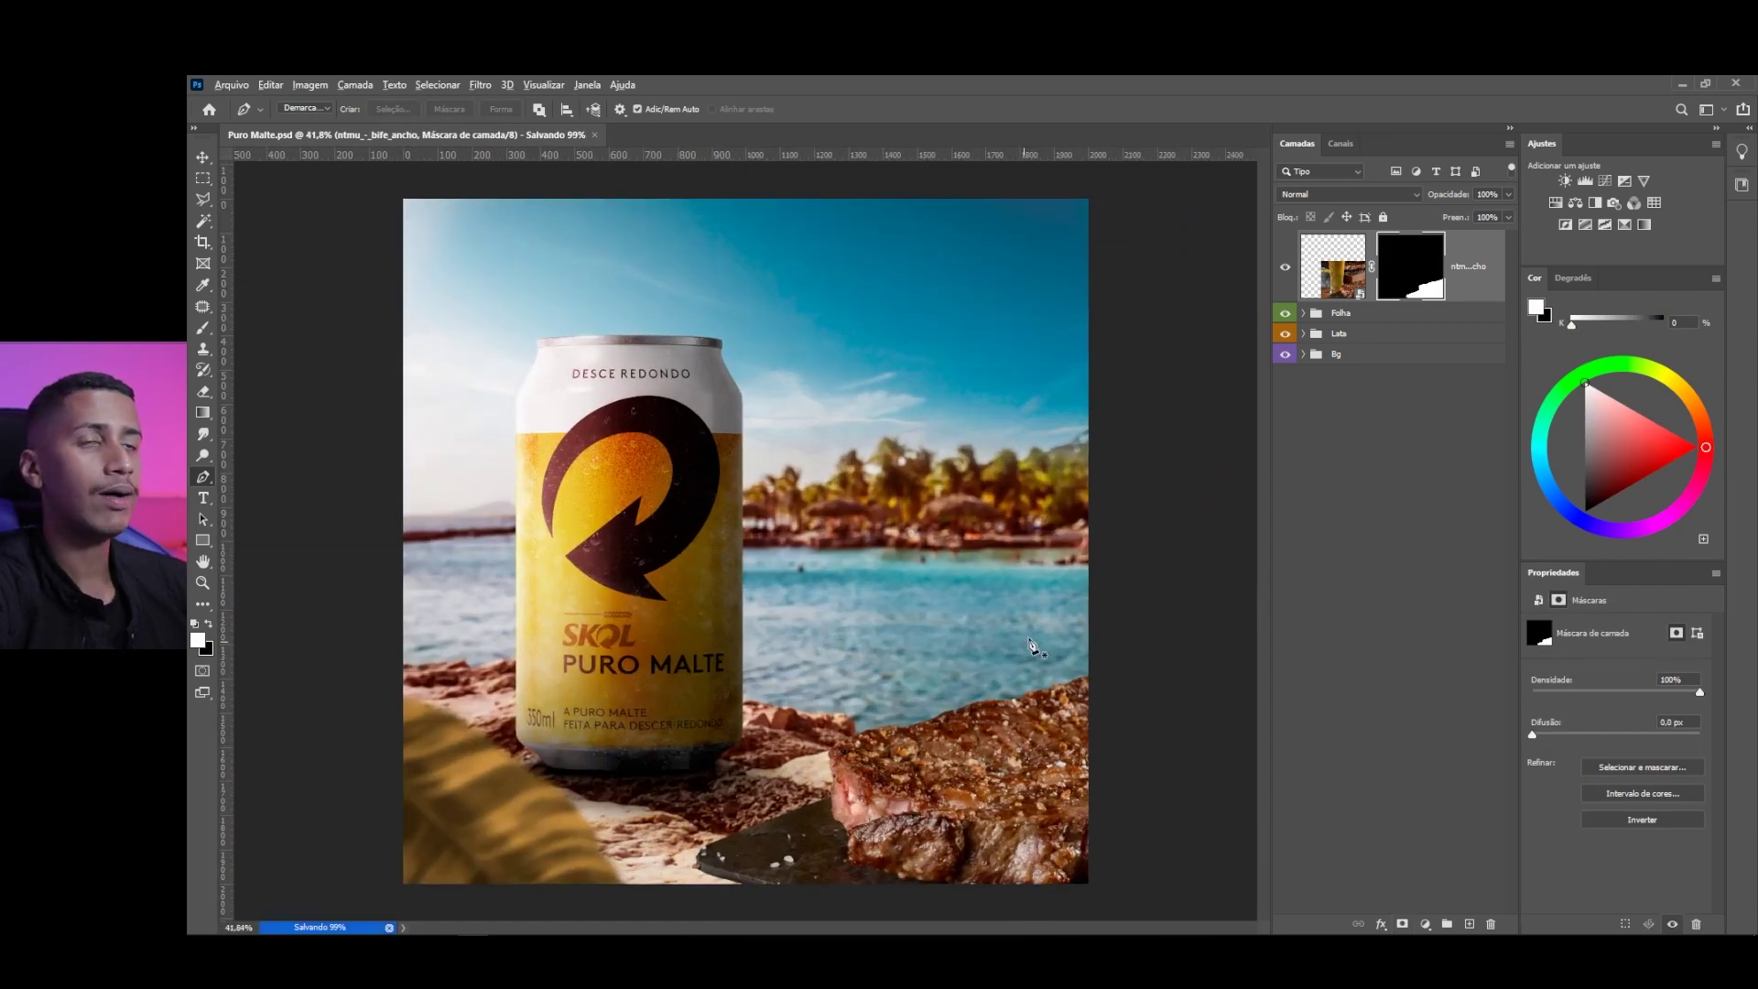
Feather the steak layer's mask by 0.8 px to soften the cutout edge, and save the document
scroll(902, 723, "up", 10)
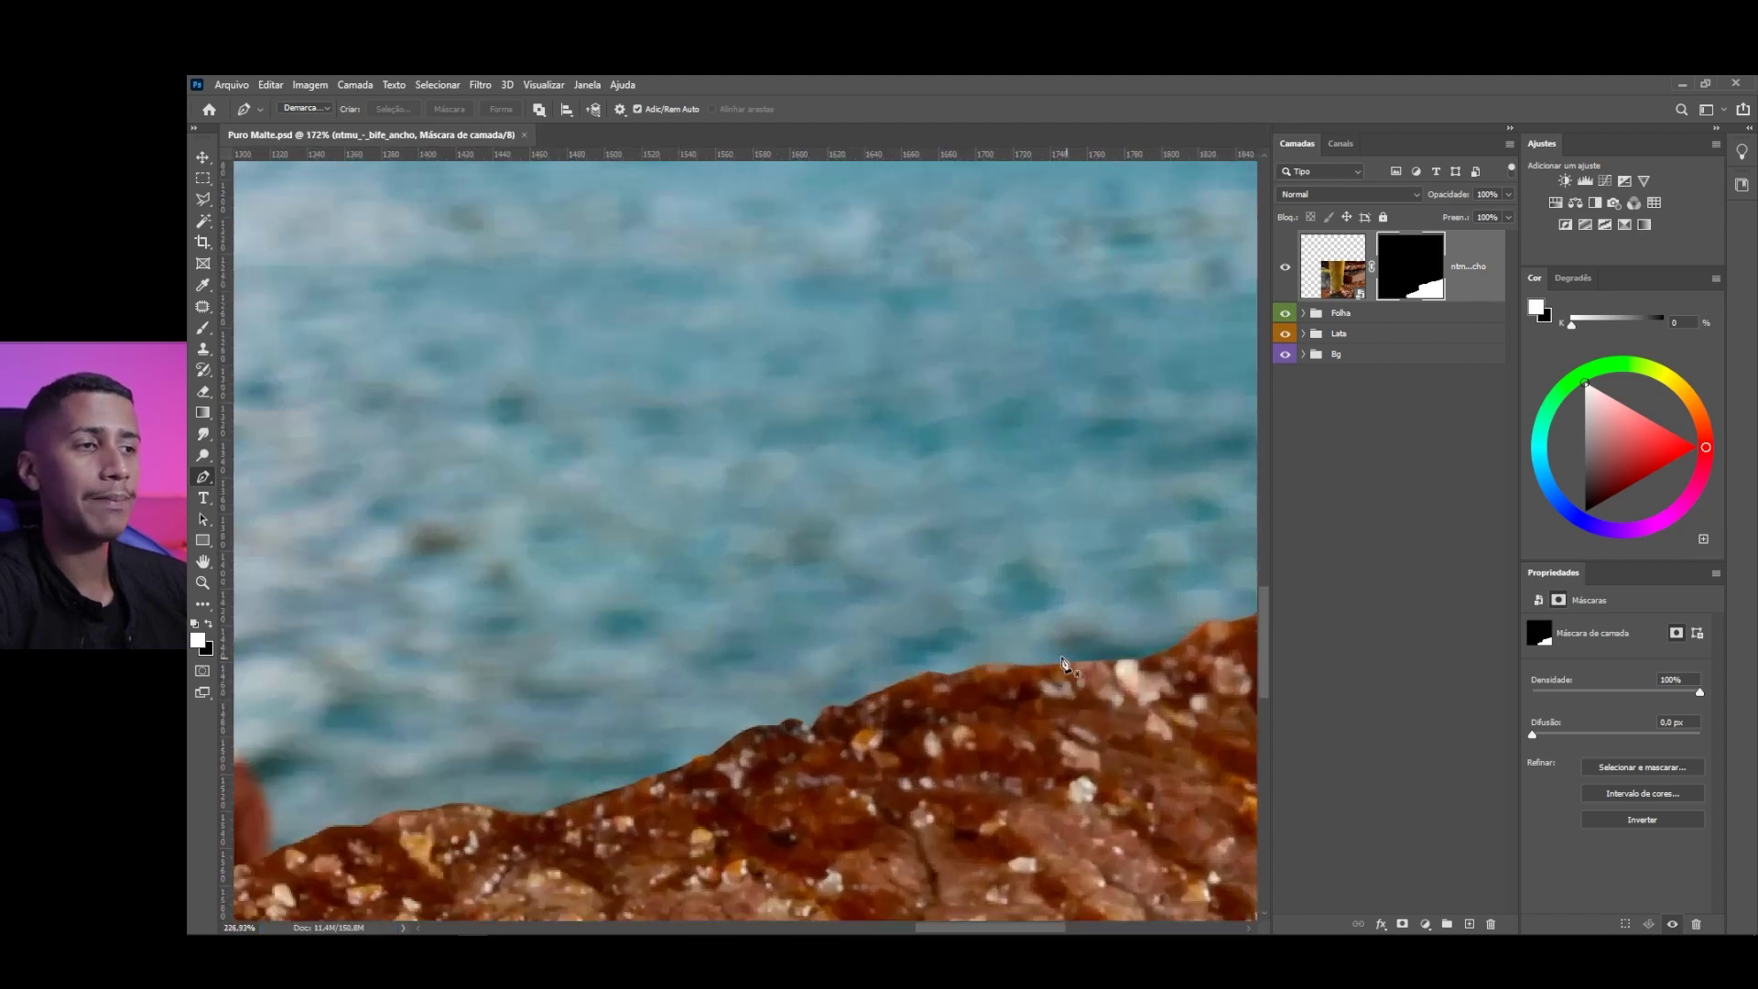
scroll(1065, 658, "up", 3)
left_click_drag(951, 652, 729, 508)
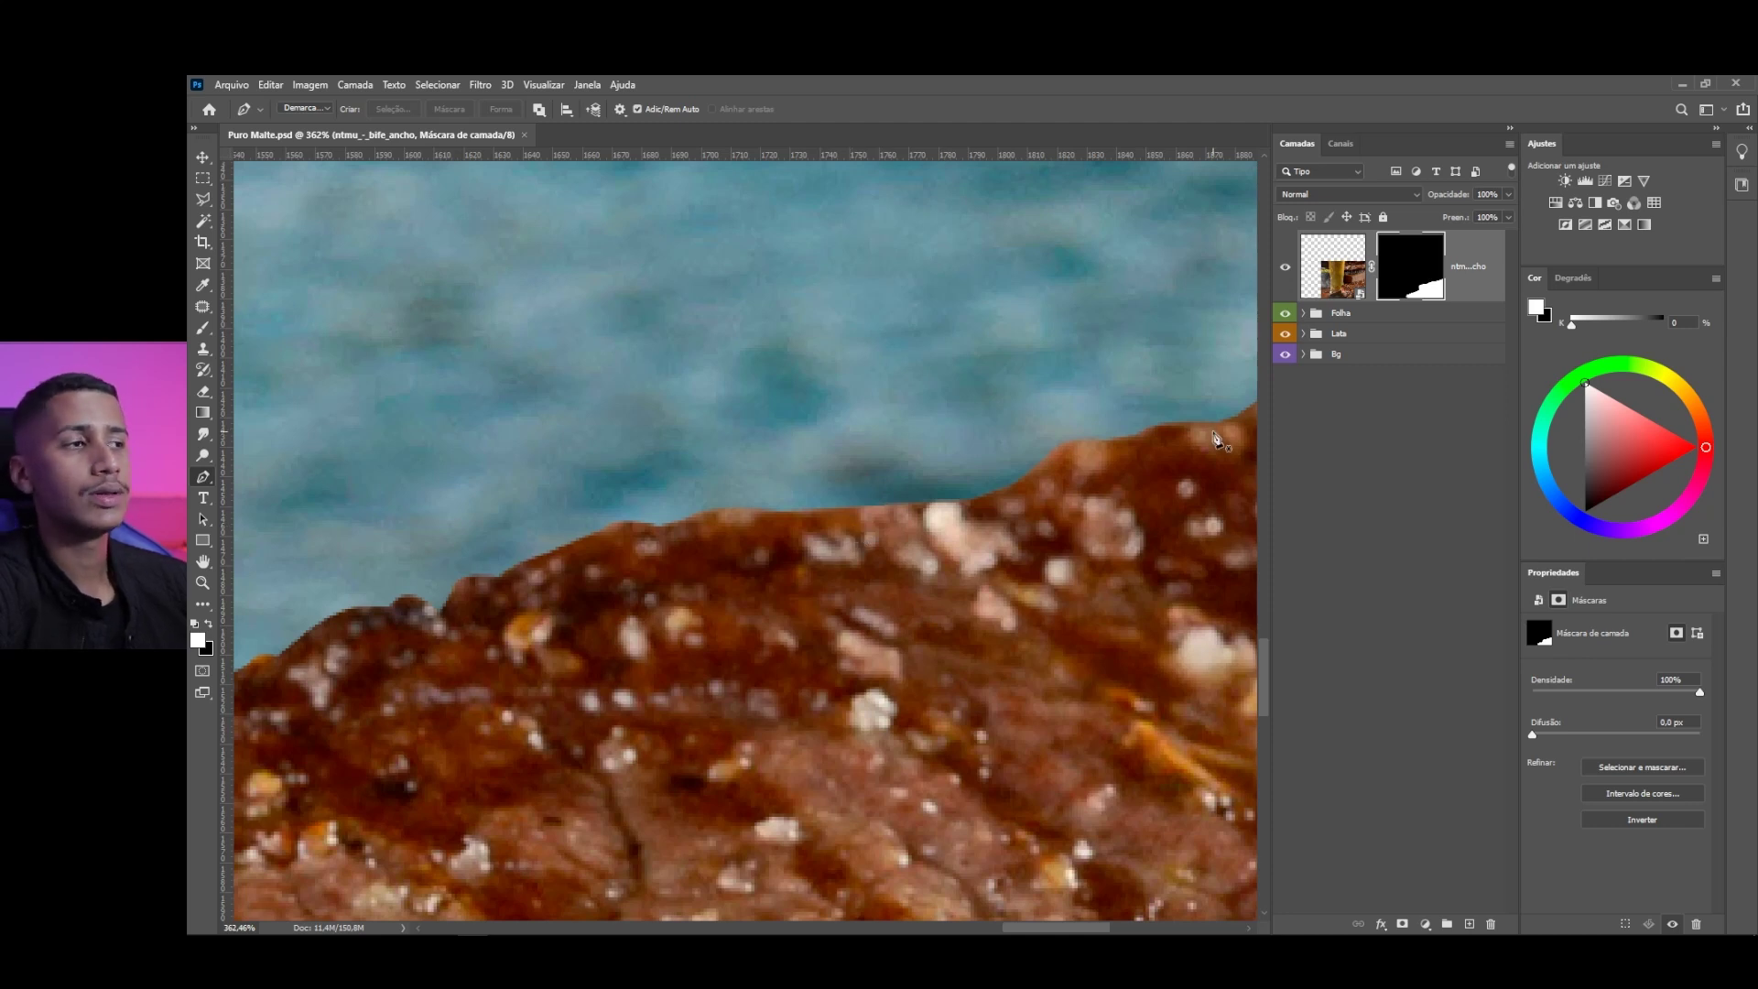
left_click(1363, 268)
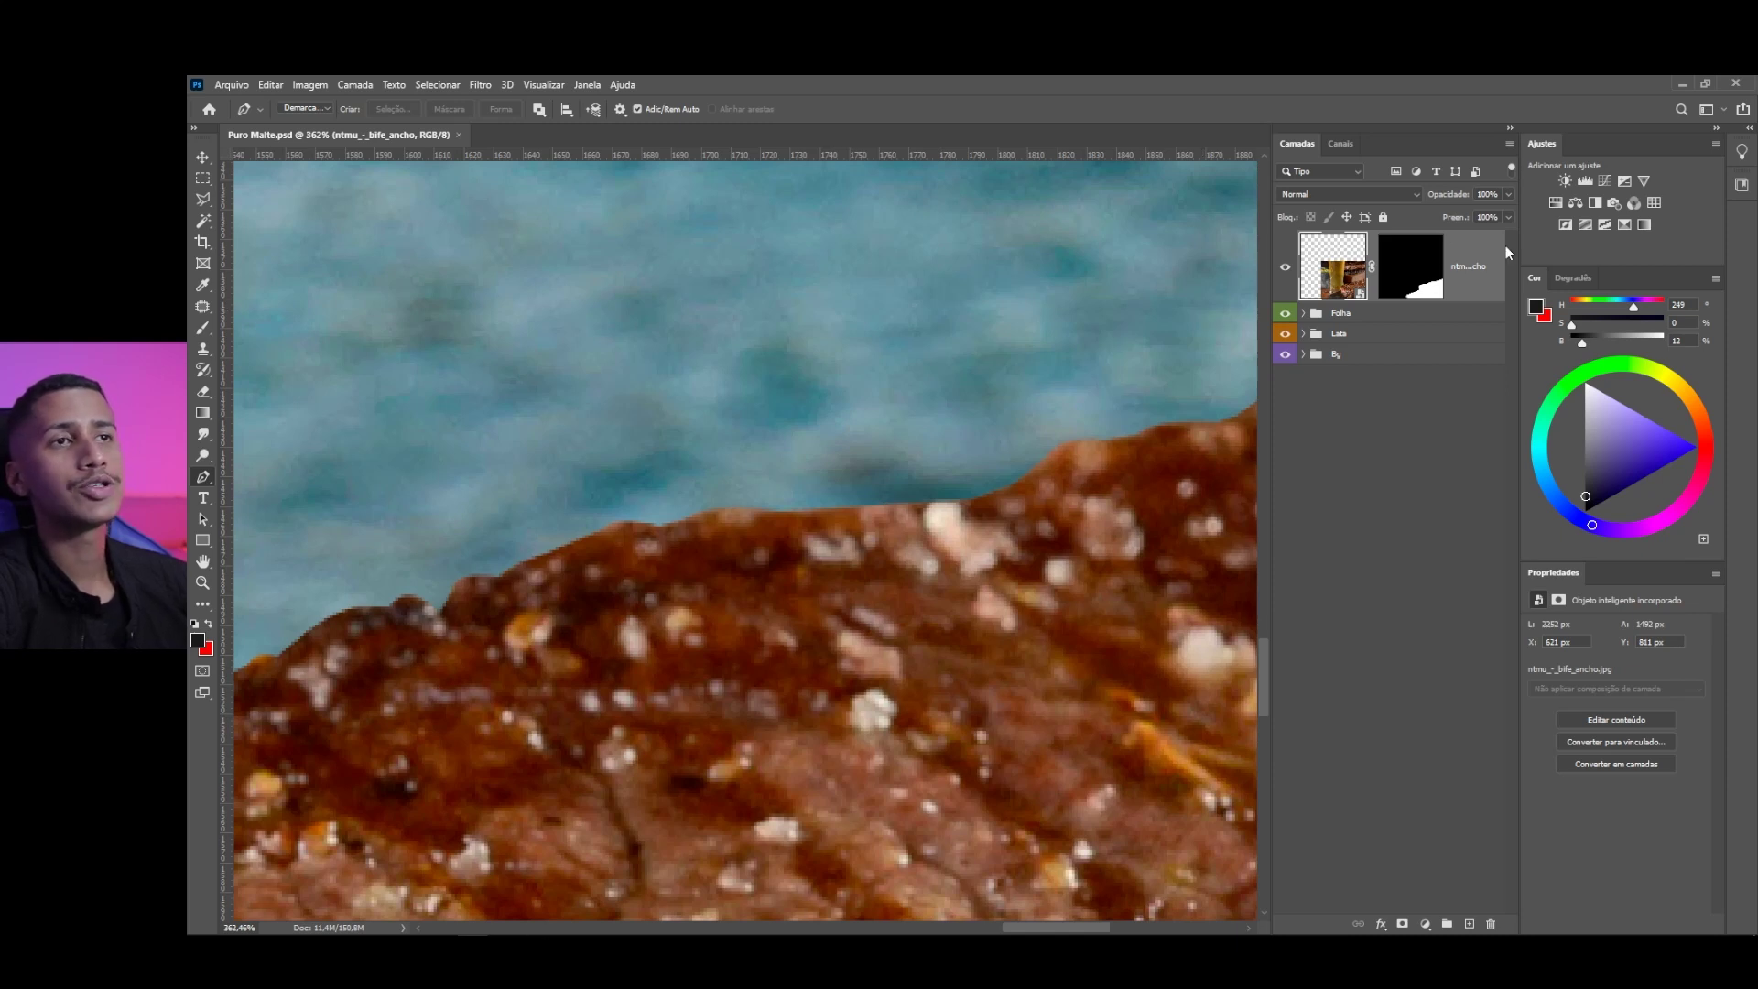
left_click(1410, 268)
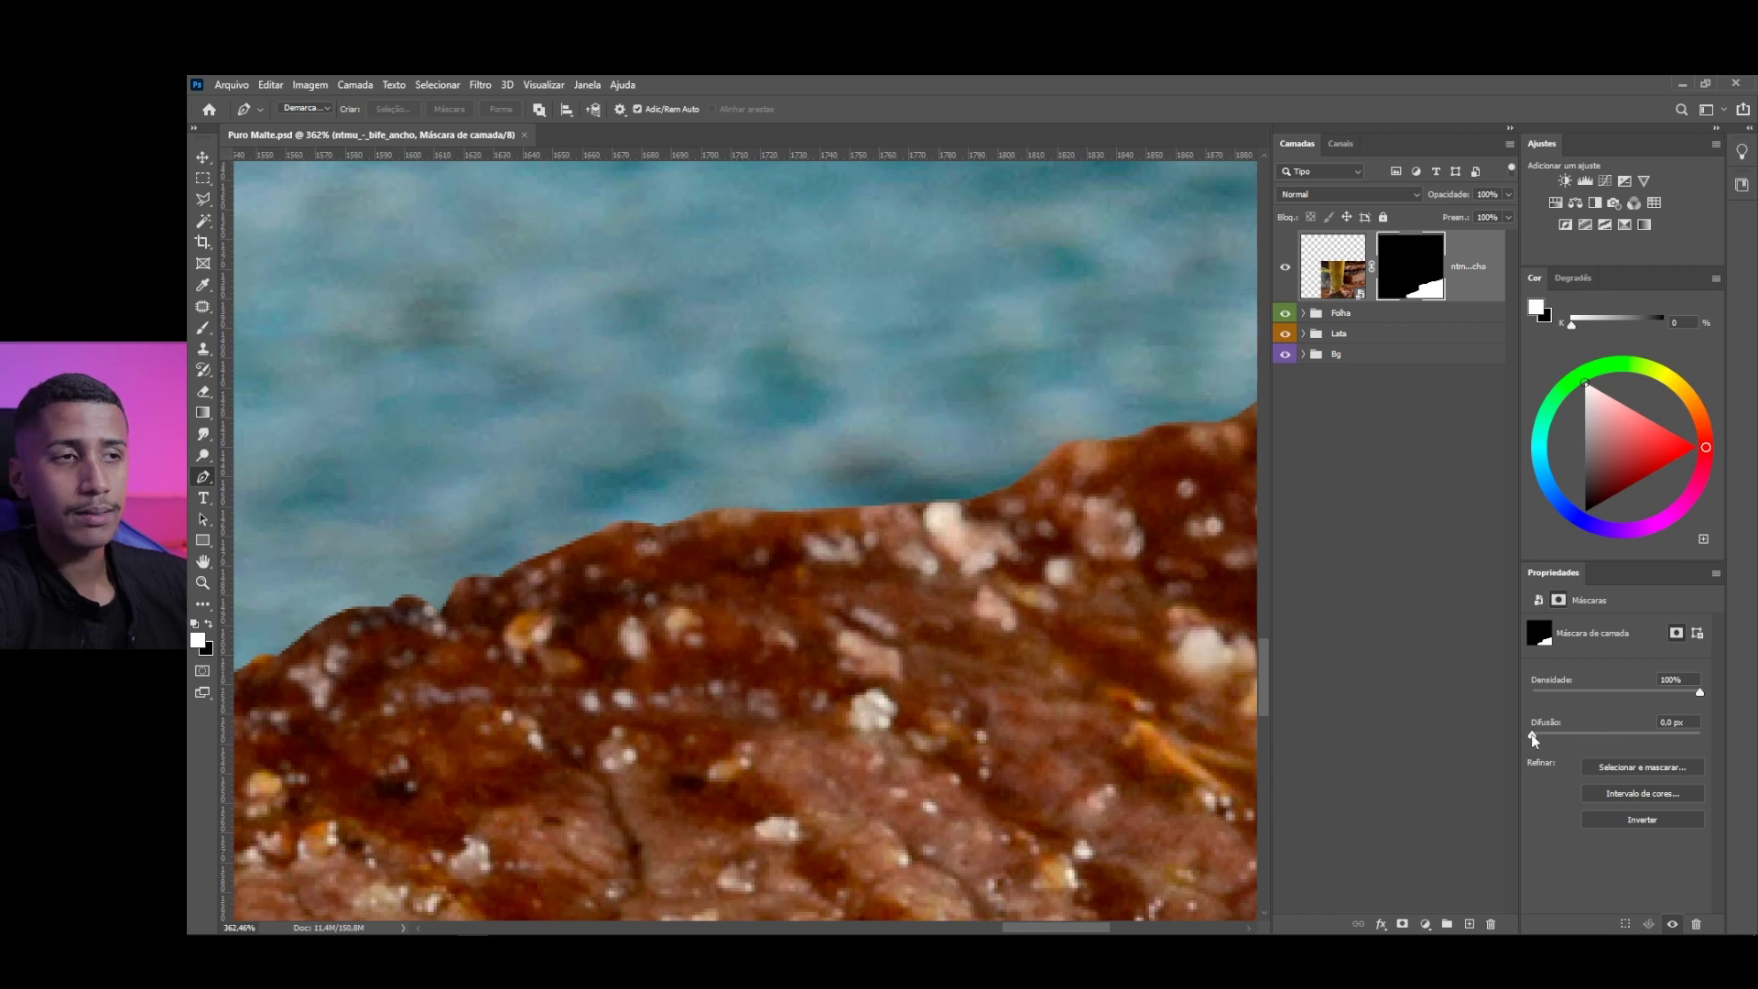
left_click_drag(1536, 739, 1541, 737)
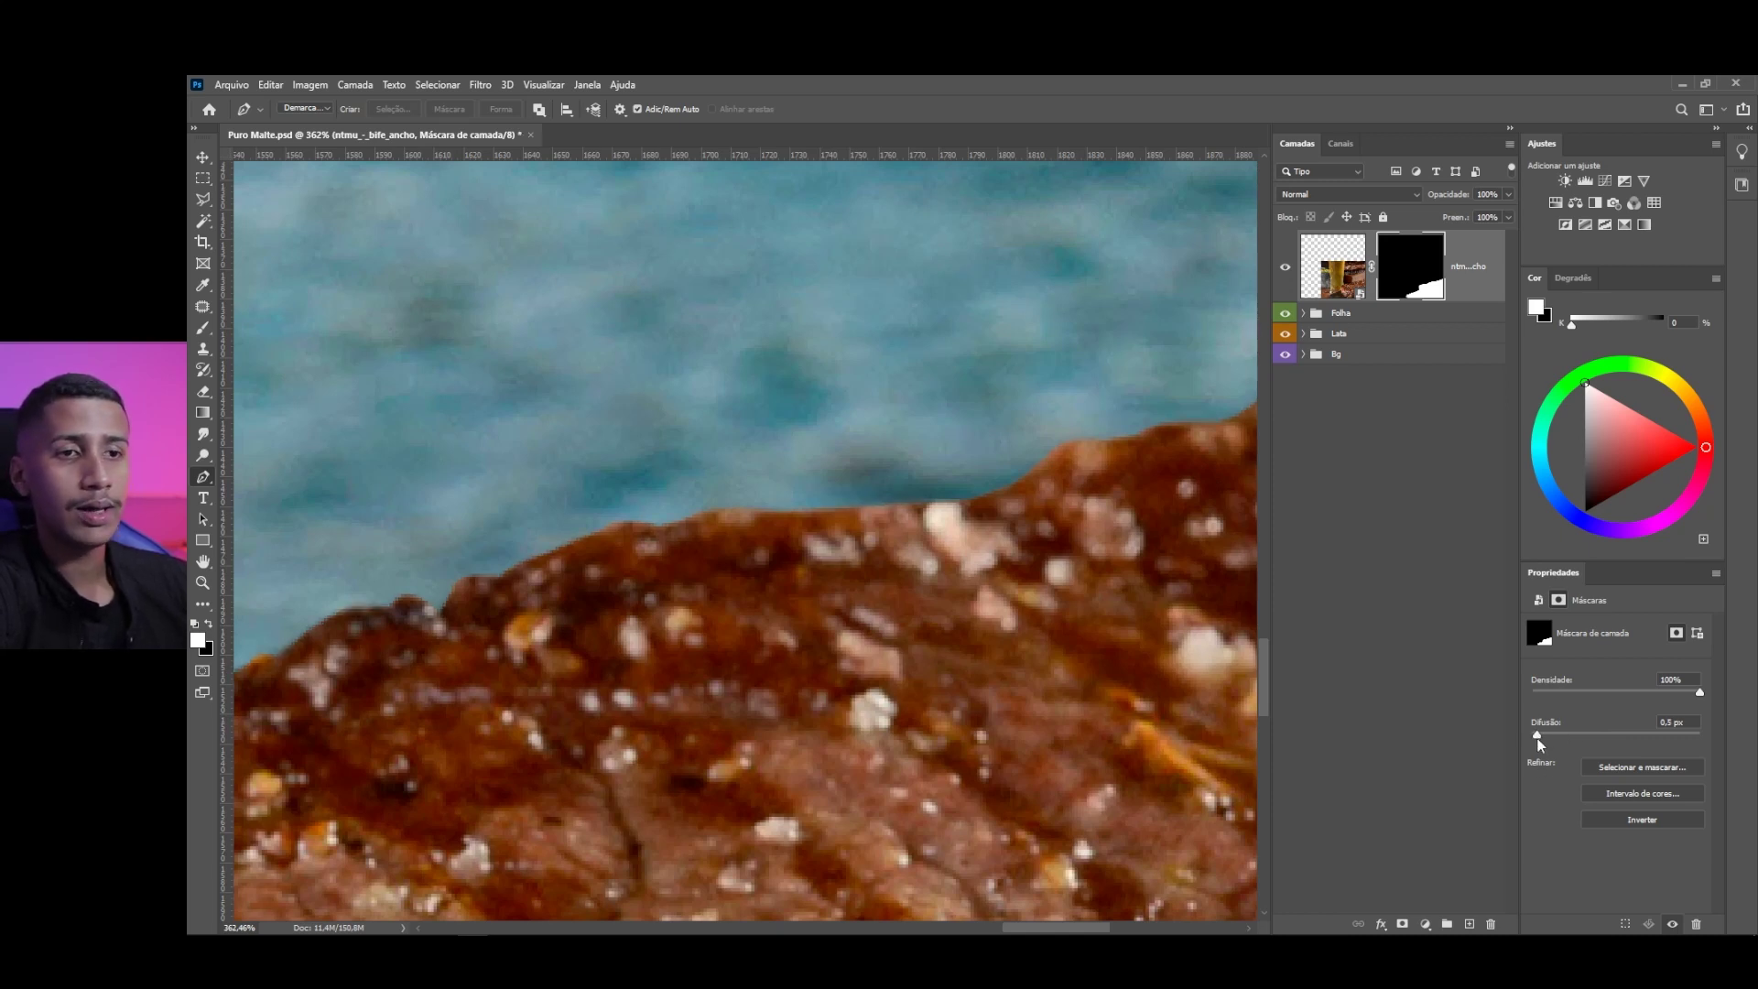
left_click_drag(1539, 738, 1539, 738)
key("ctrl+0")
key("ctrl+s")
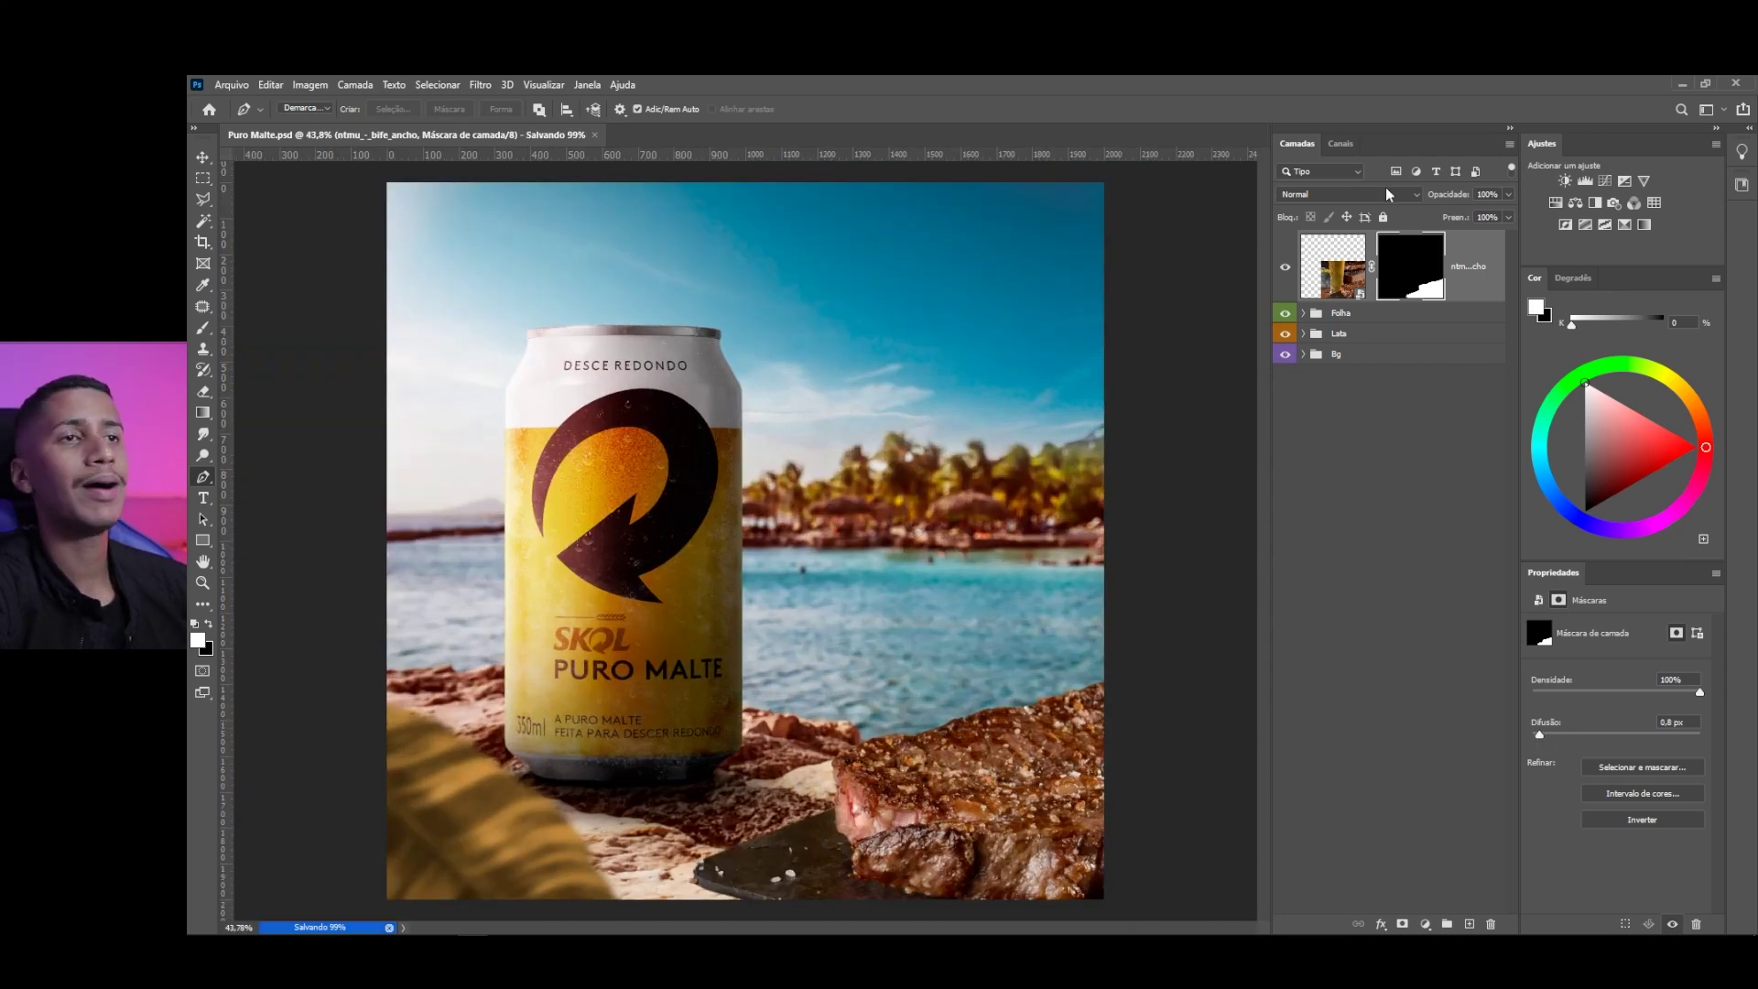
Put the steak layer in a new group named Churras
left_click(1340, 253)
left_click_drag(892, 801, 833, 466)
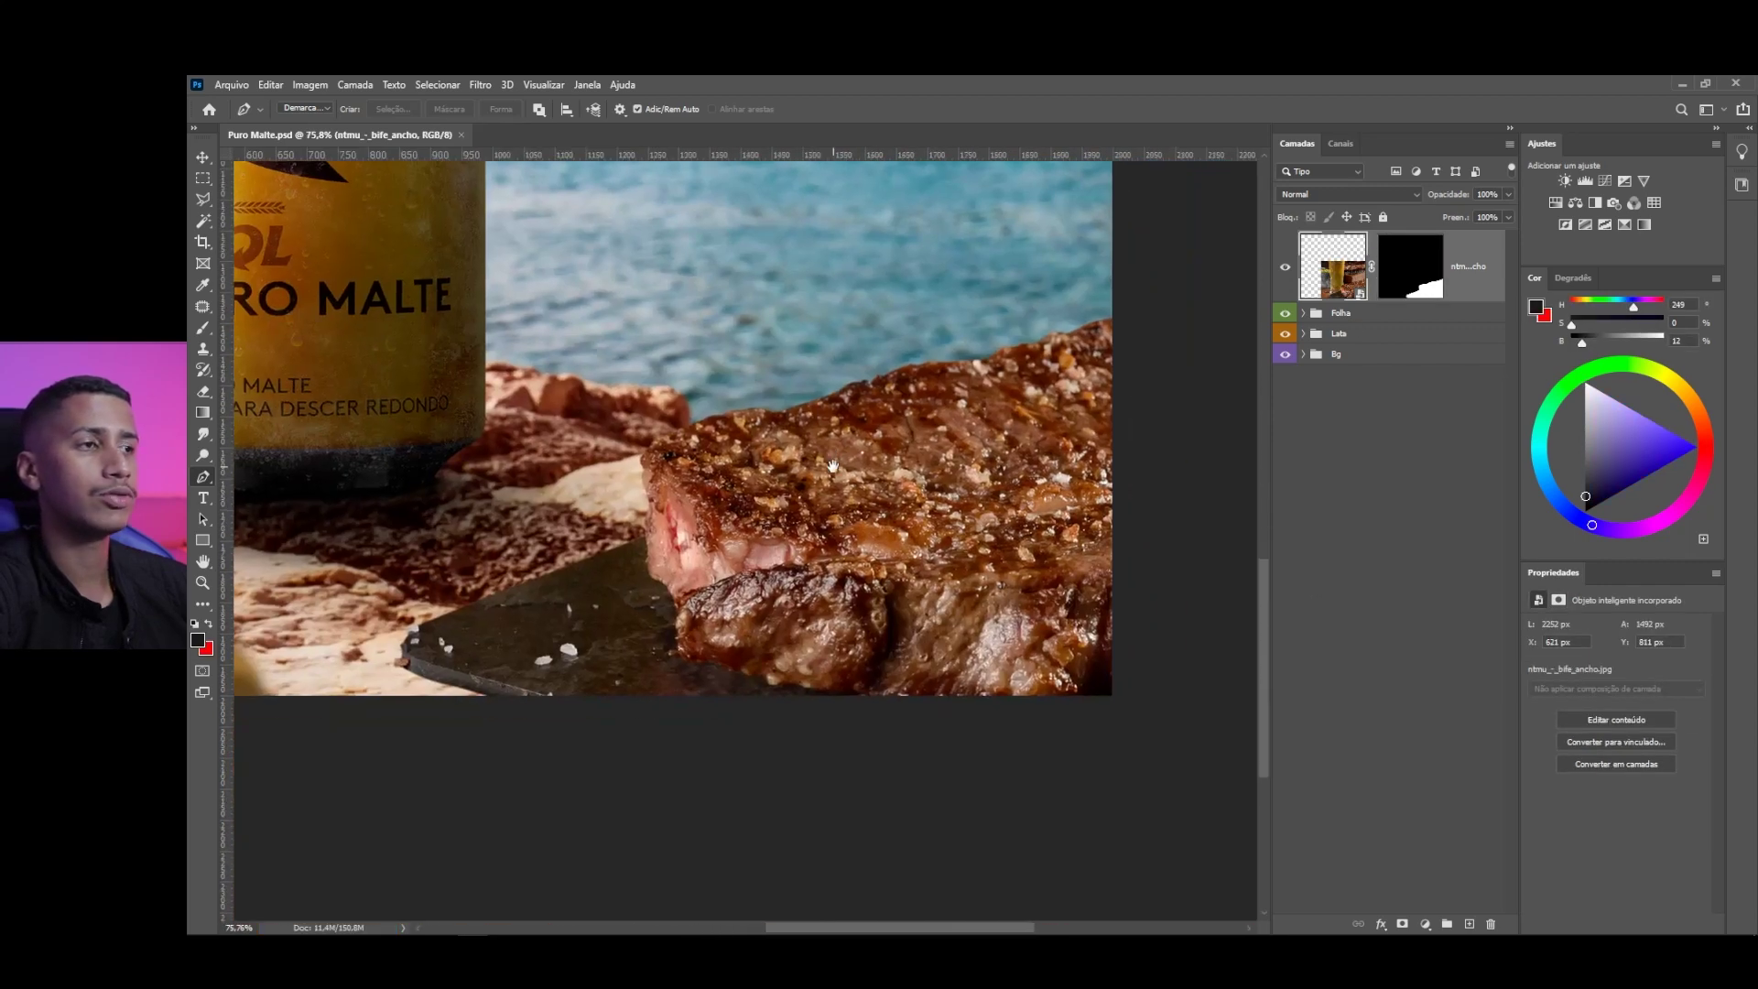
key("ctrl+g")
double_click(1341, 240)
type("Churras")
key("Return")
Add a Curves layer clipped to the steak, with an S-shaped curve that brightens the highlights and darkens the shadows
left_click(1425, 924)
left_click(1442, 713)
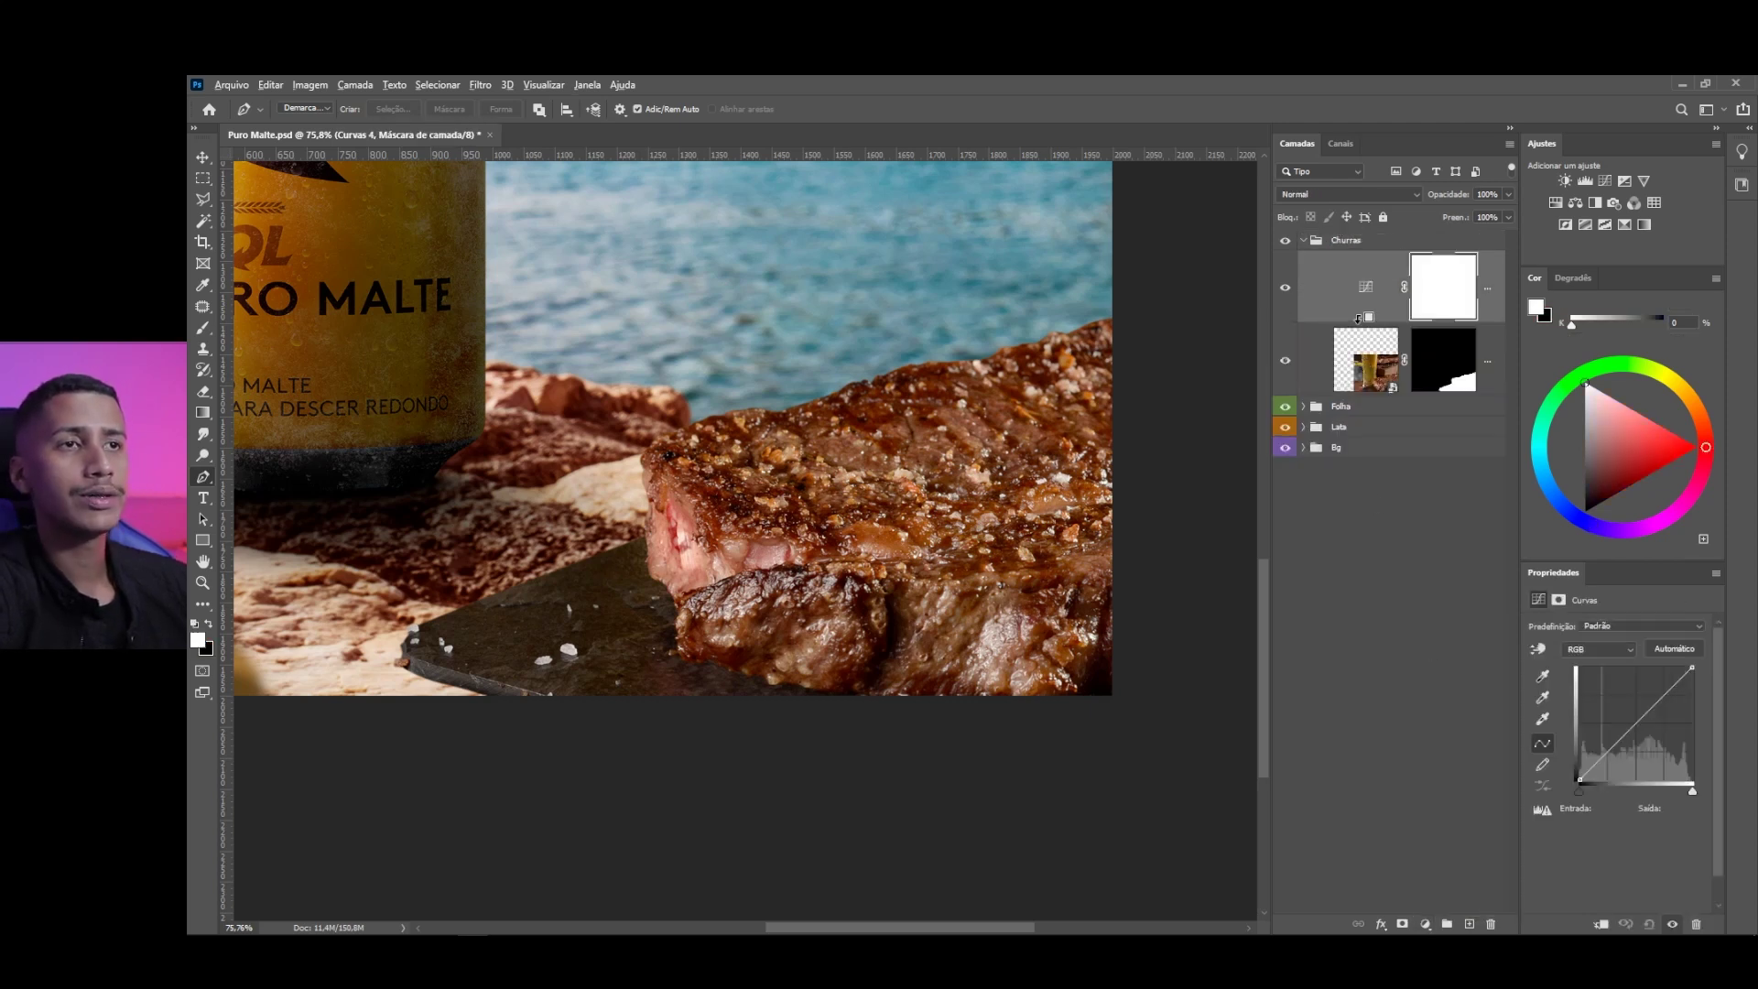
left_click(1358, 318, "alt")
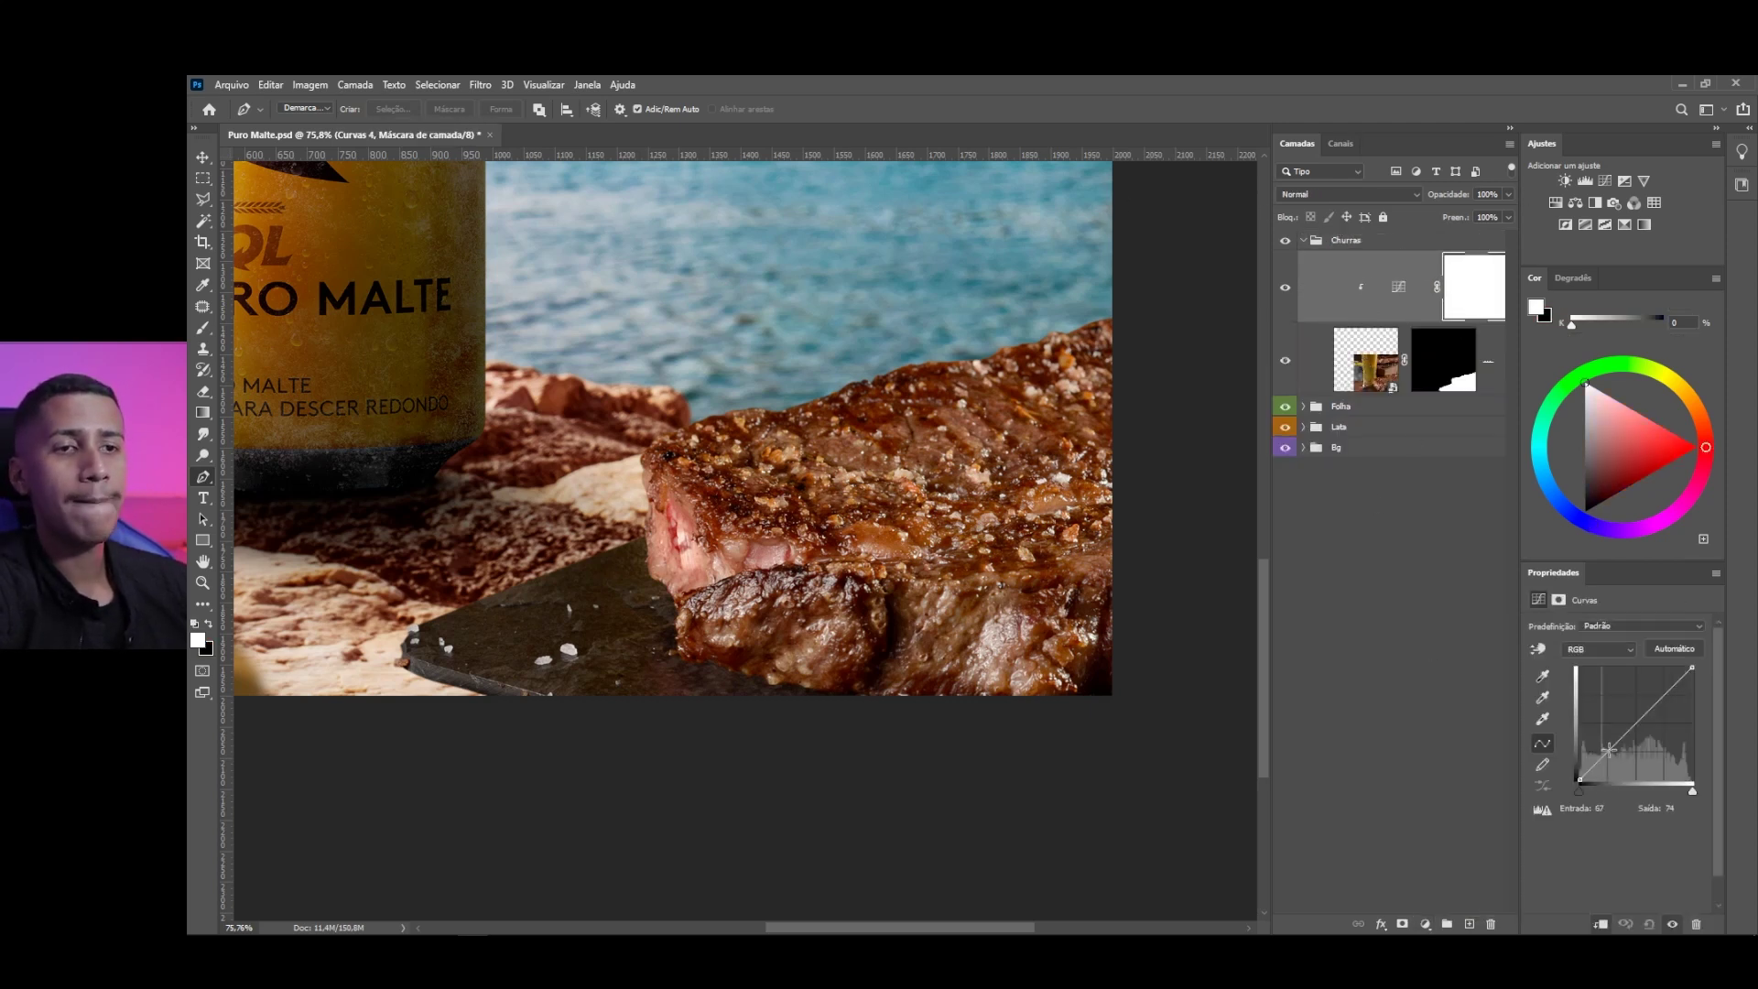
left_click_drag(1609, 750, 1654, 698)
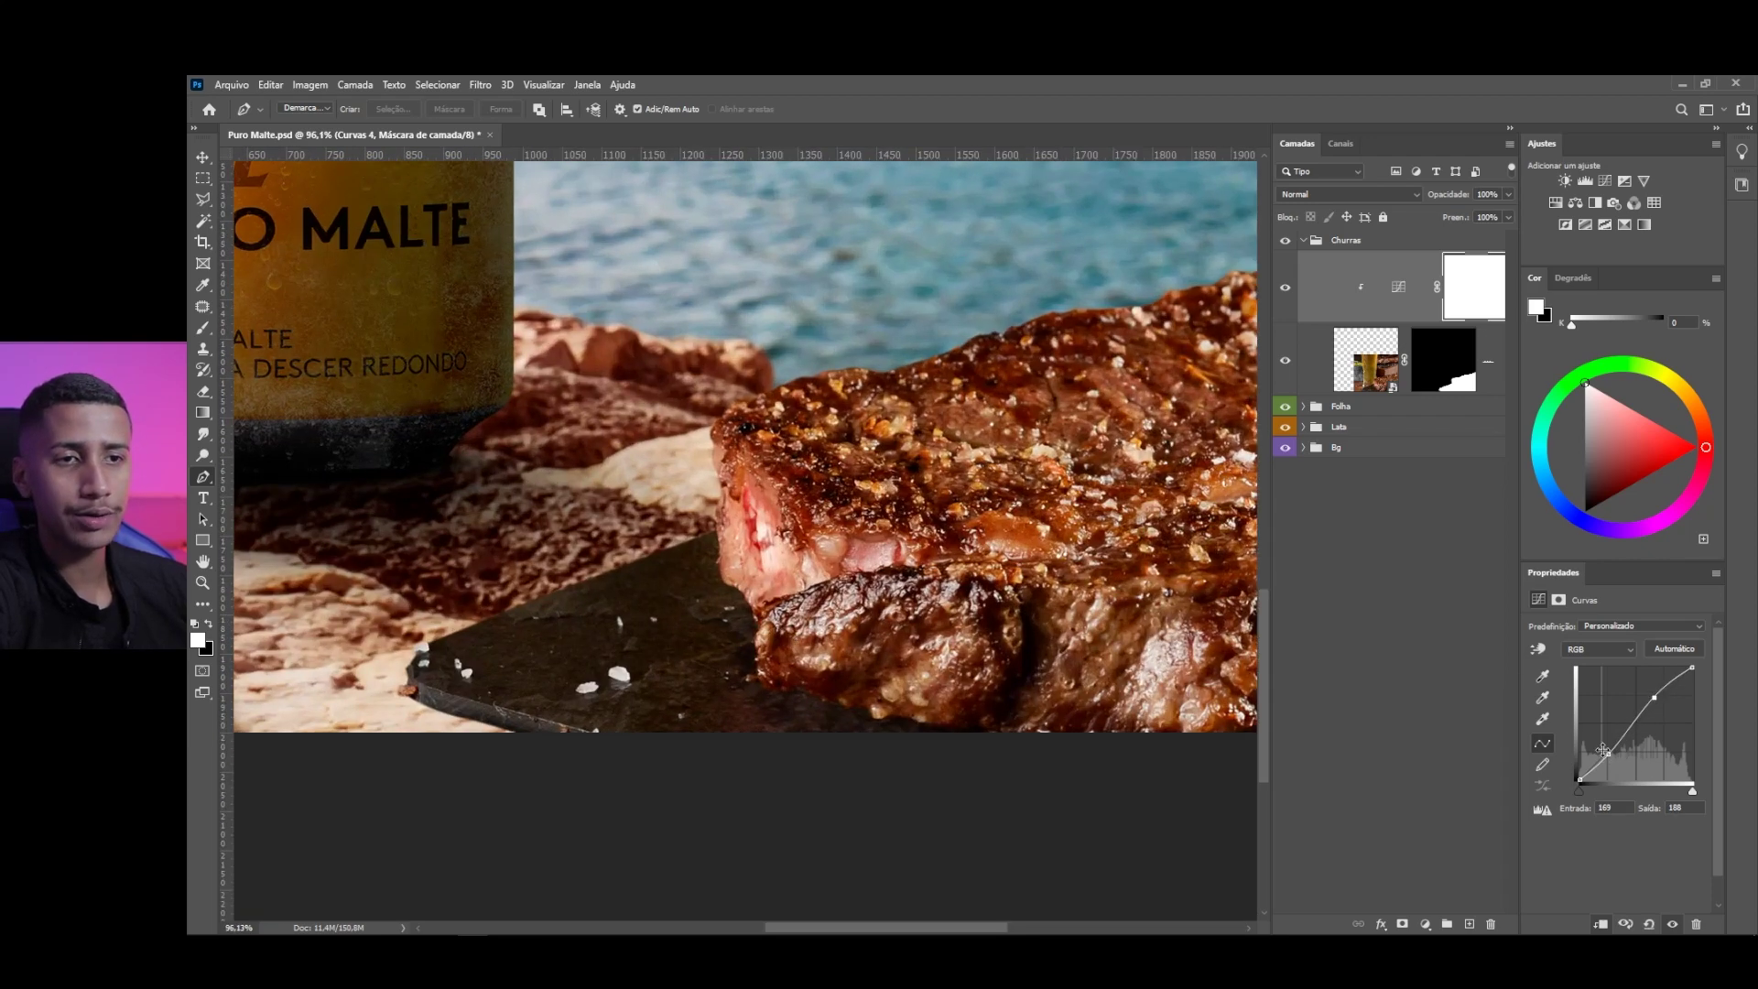
left_click_drag(1606, 751, 1609, 760)
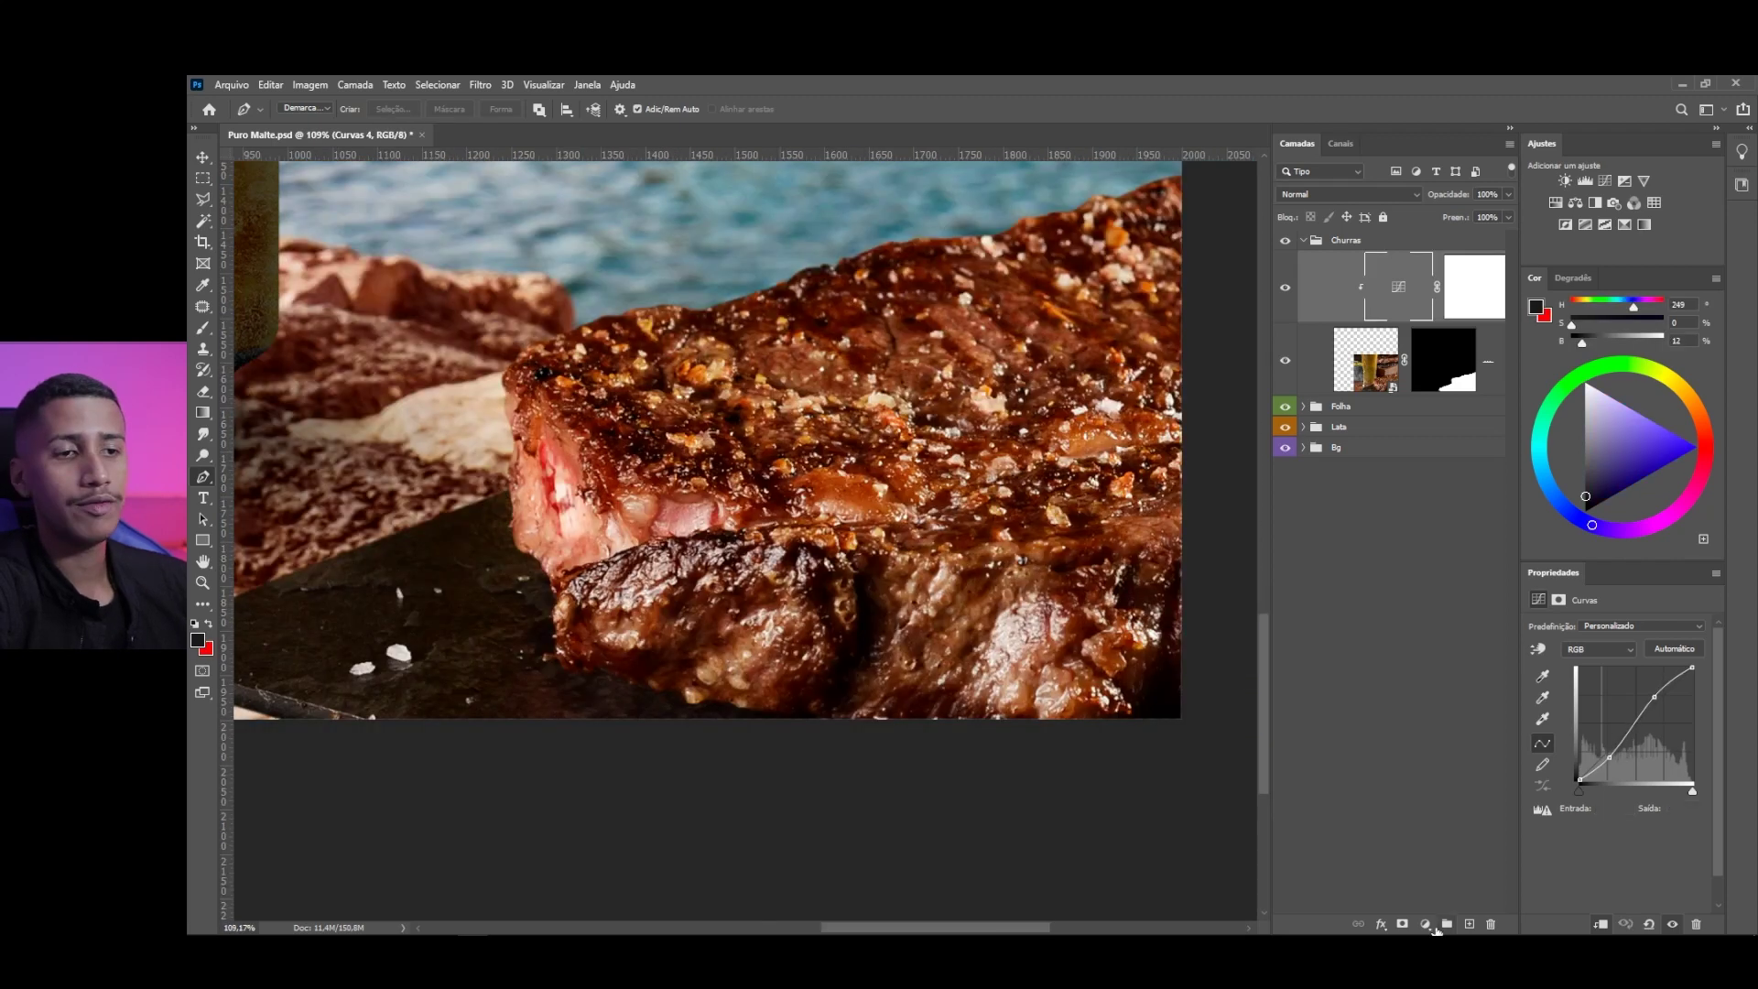
Add a Hue/Saturation layer clipped to the steak with Saturation -23, and compare the image with and without it
left_click(1425, 924)
left_click(1465, 764)
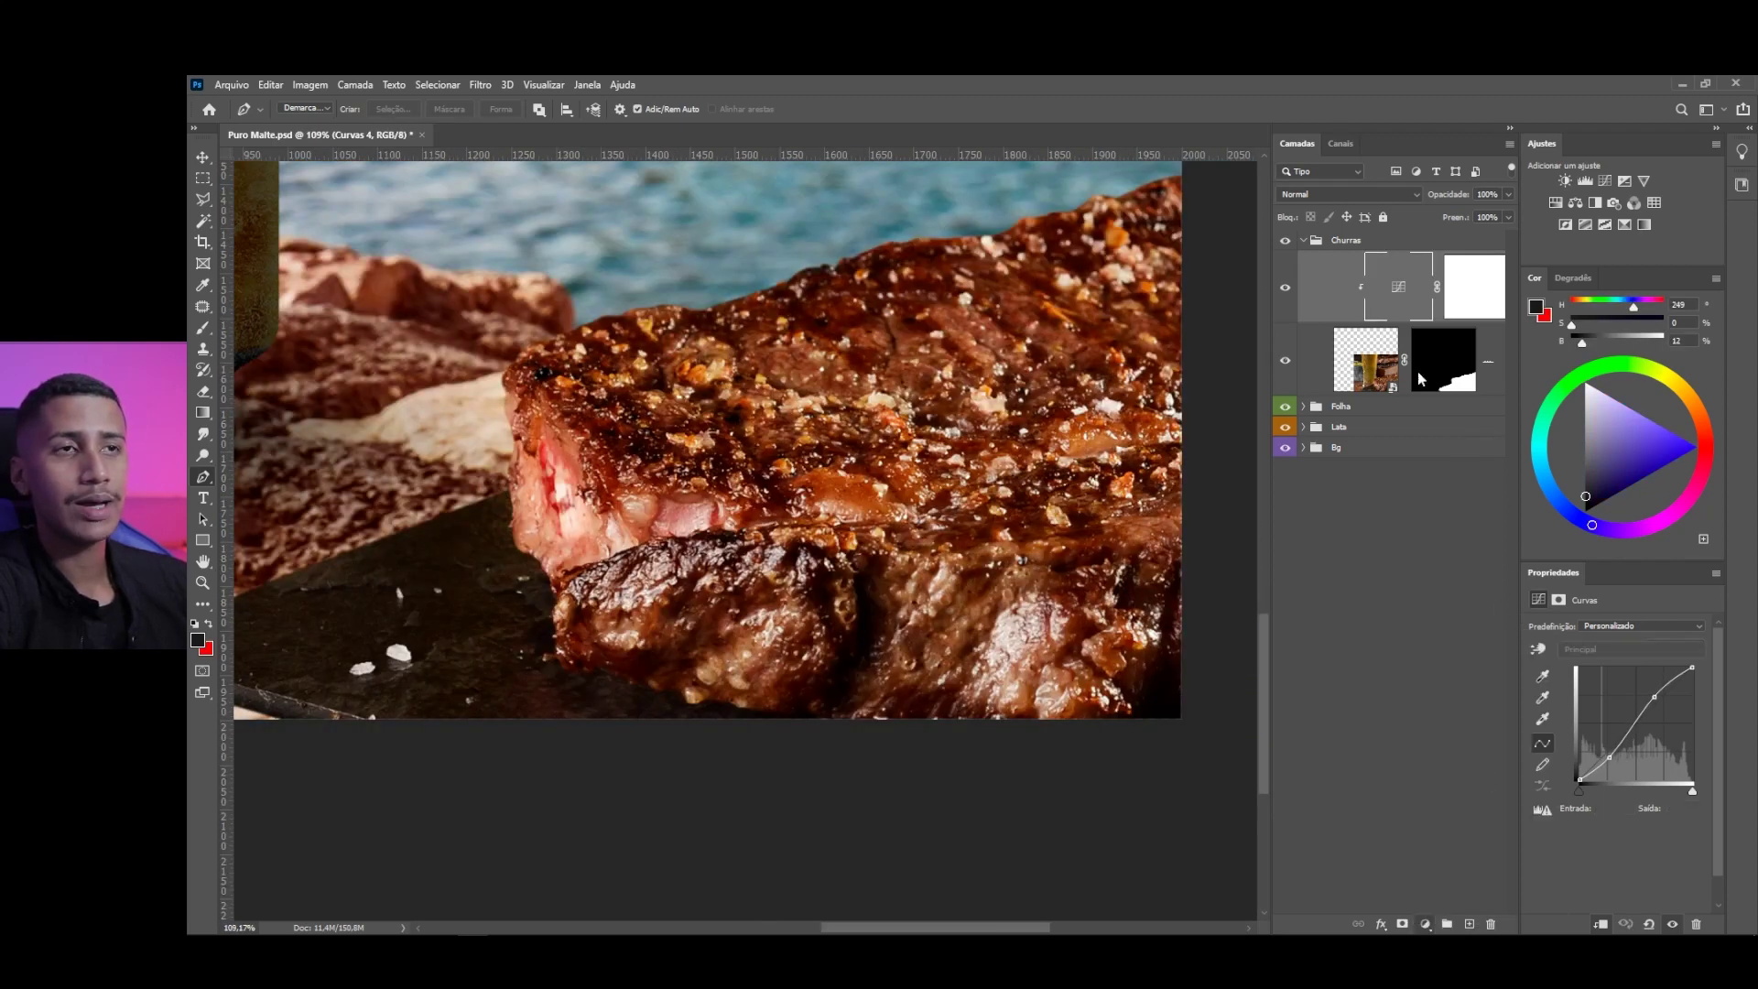
left_click_drag(1616, 721, 1600, 719)
scroll(696, 529, "down", 3)
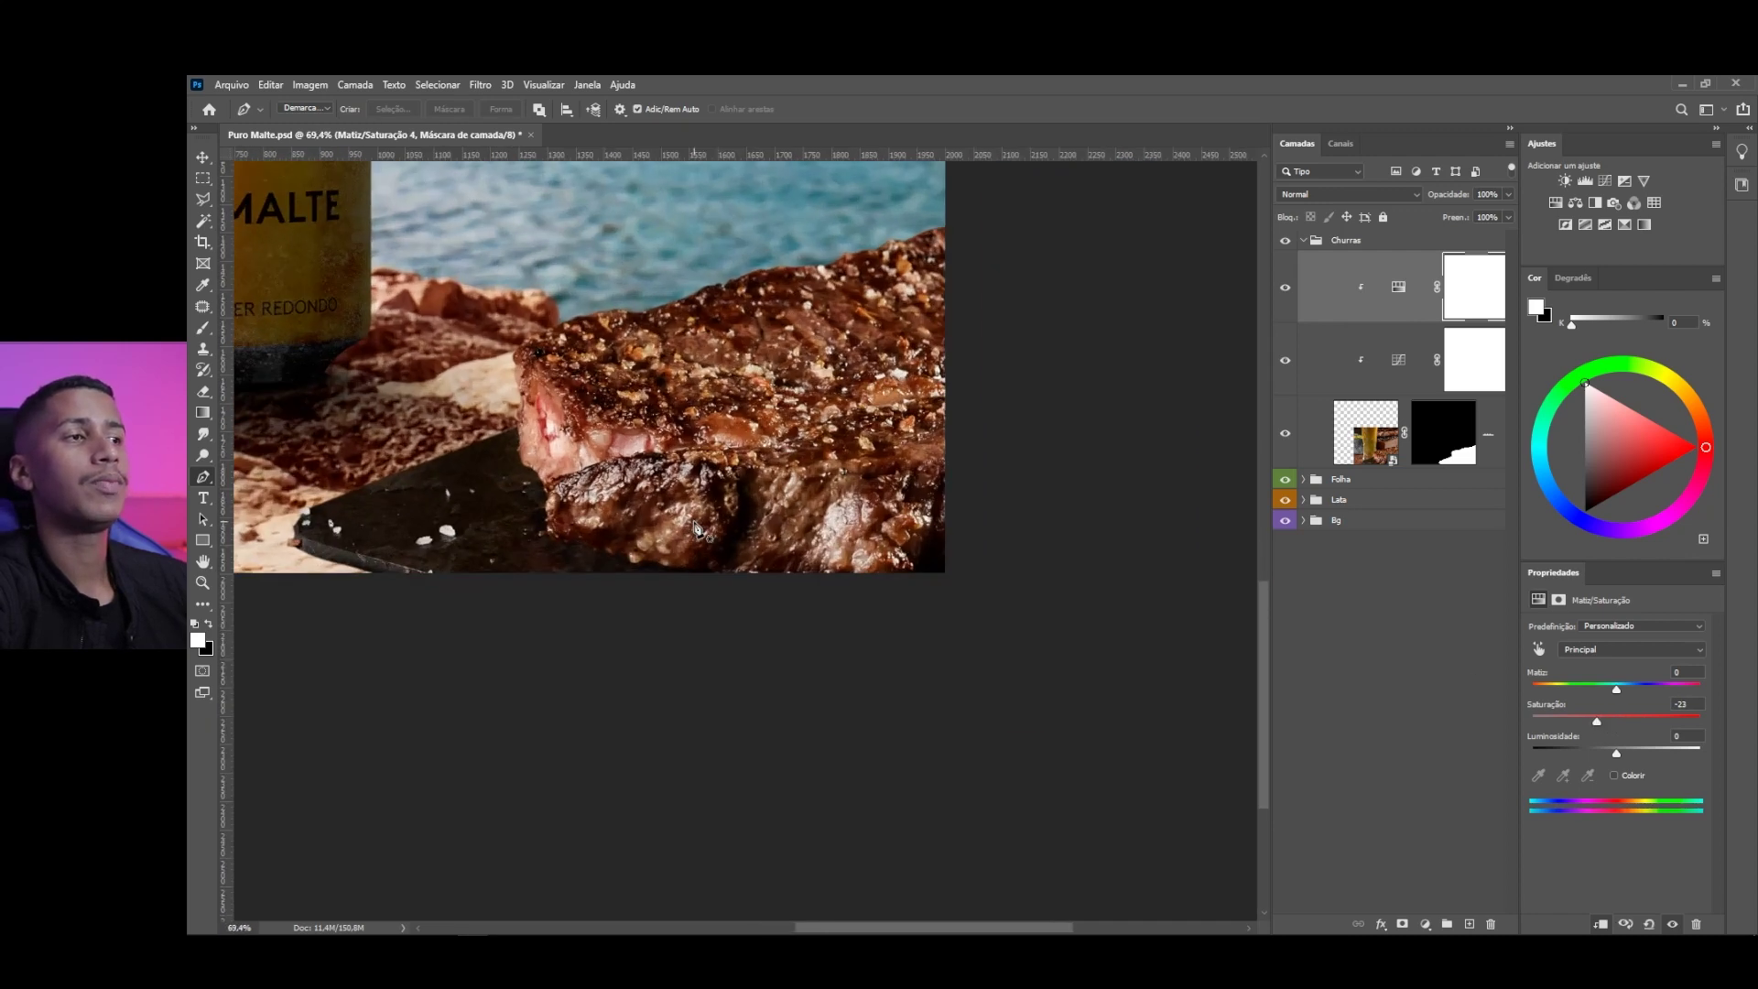
scroll(696, 529, "down", 2)
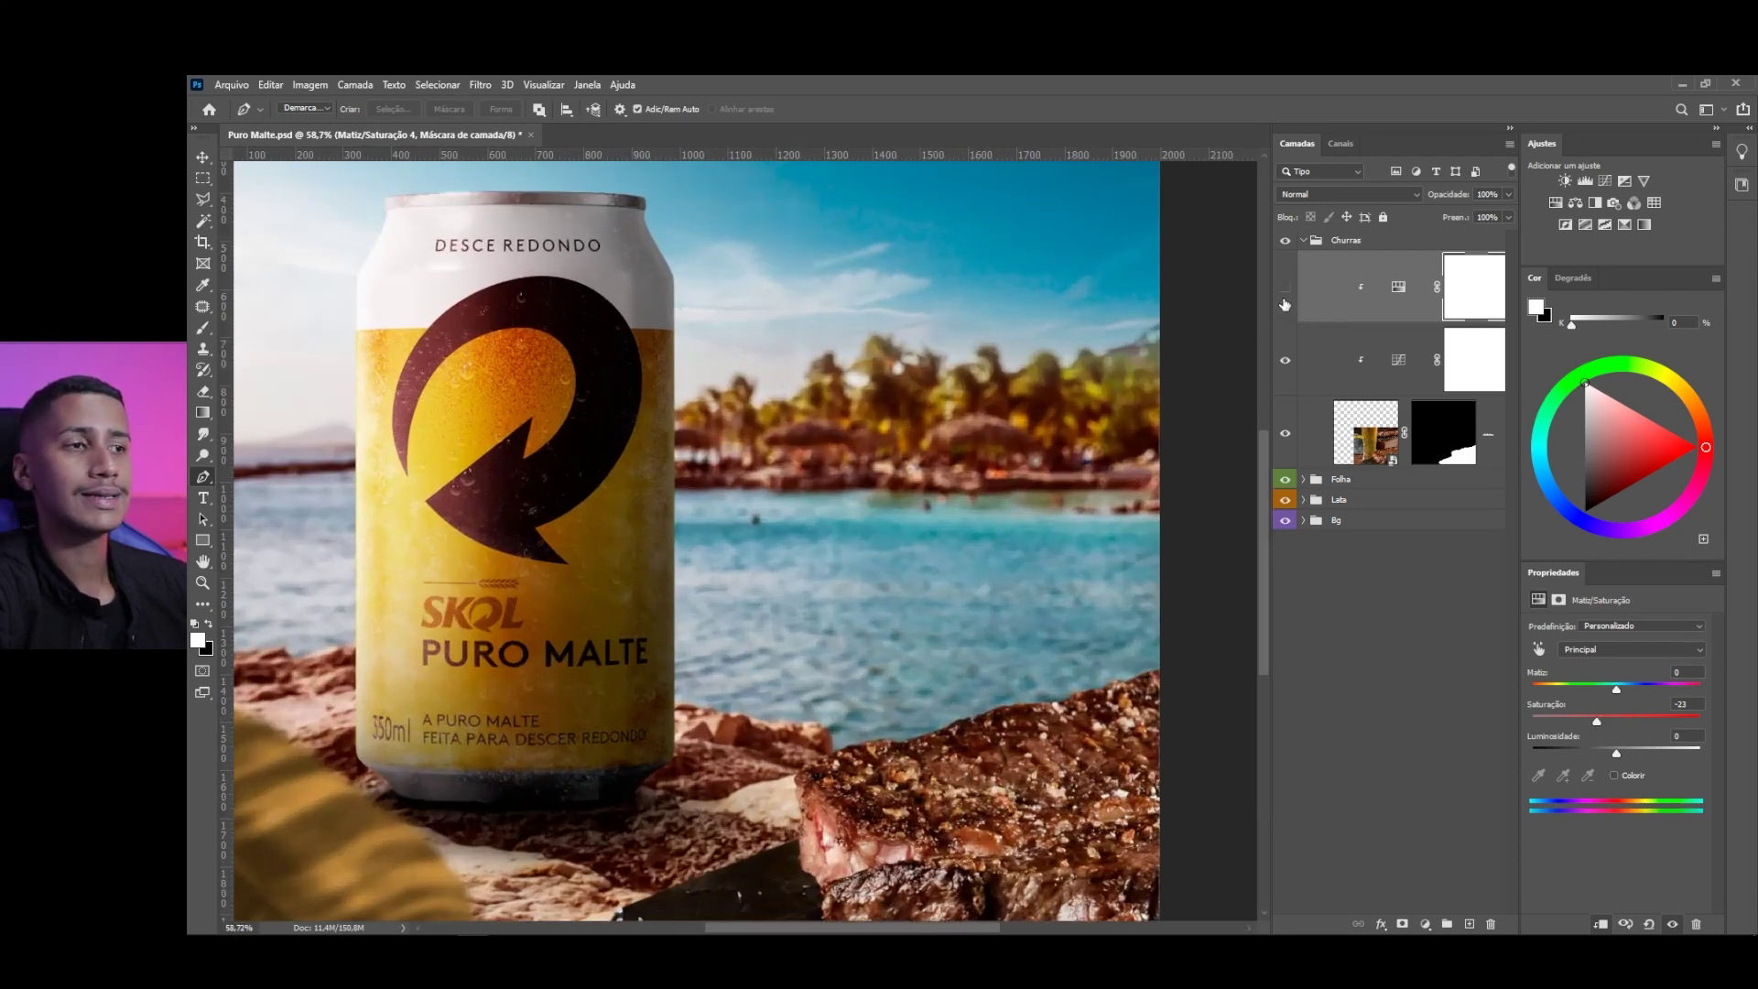
left_click(1285, 288)
scroll(836, 757, "down", 3)
scroll(925, 752, "up", 4)
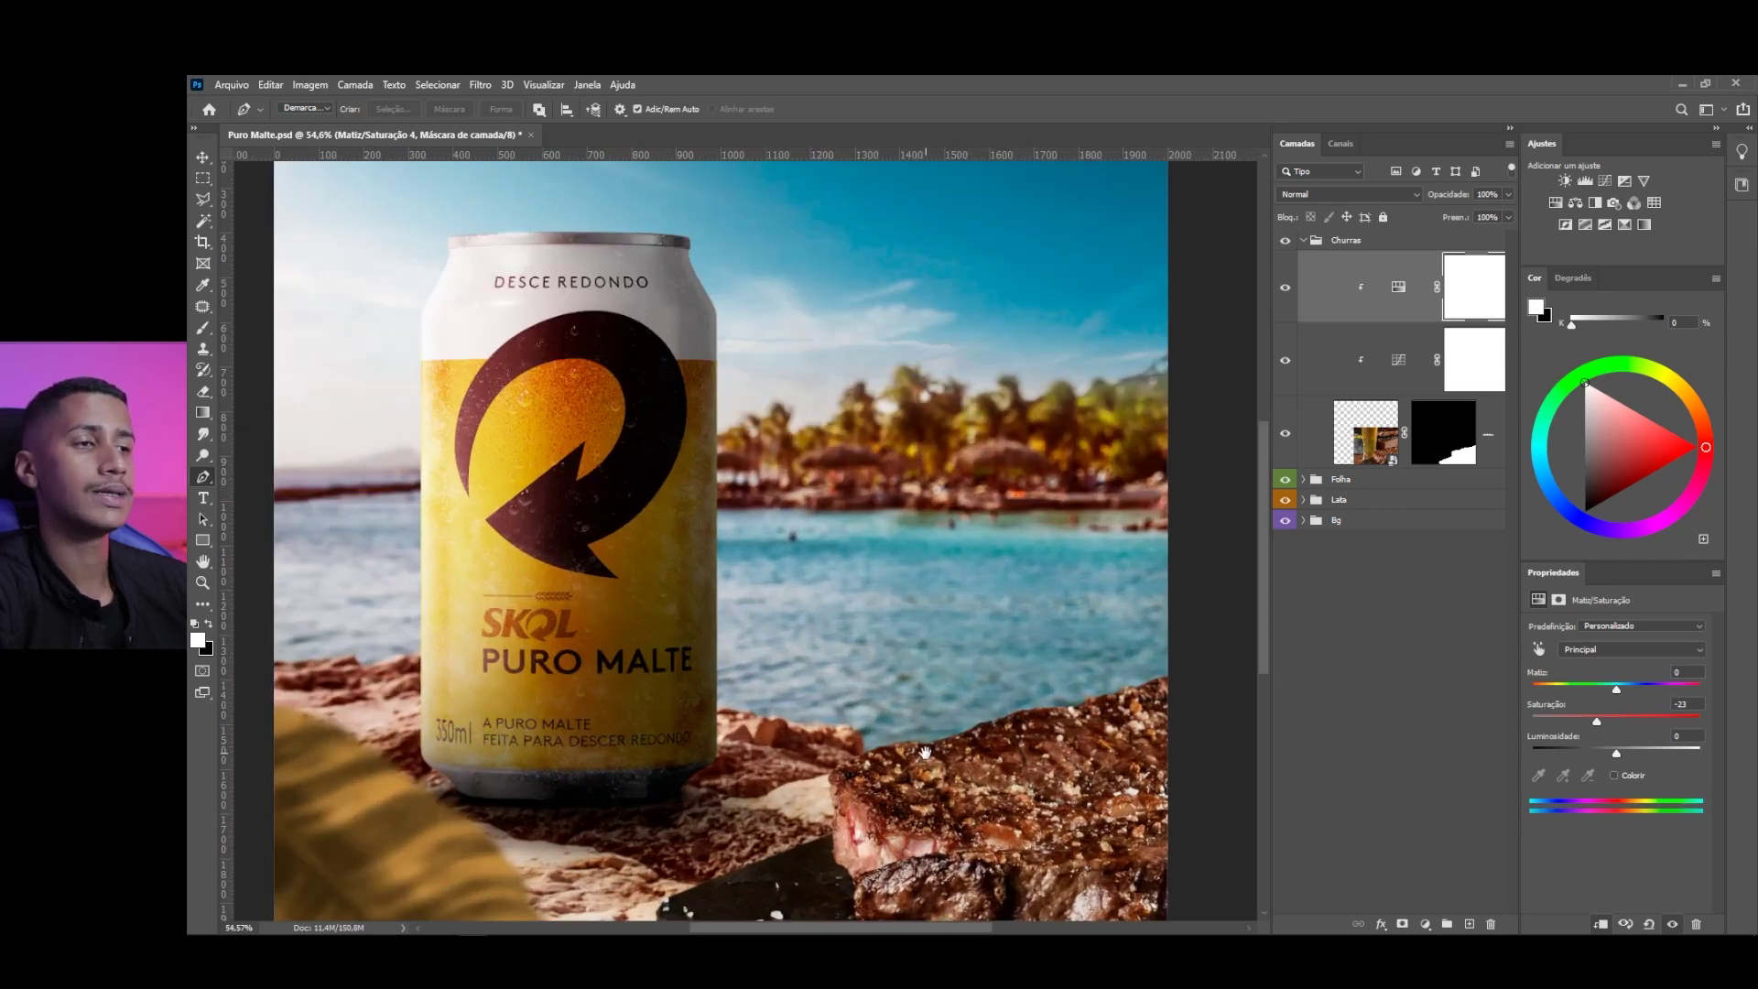
Shift the steak and its two adjustments slightly toward the image's lower-right corner, save, and select only the steak layer
scroll(925, 753, "up", 4)
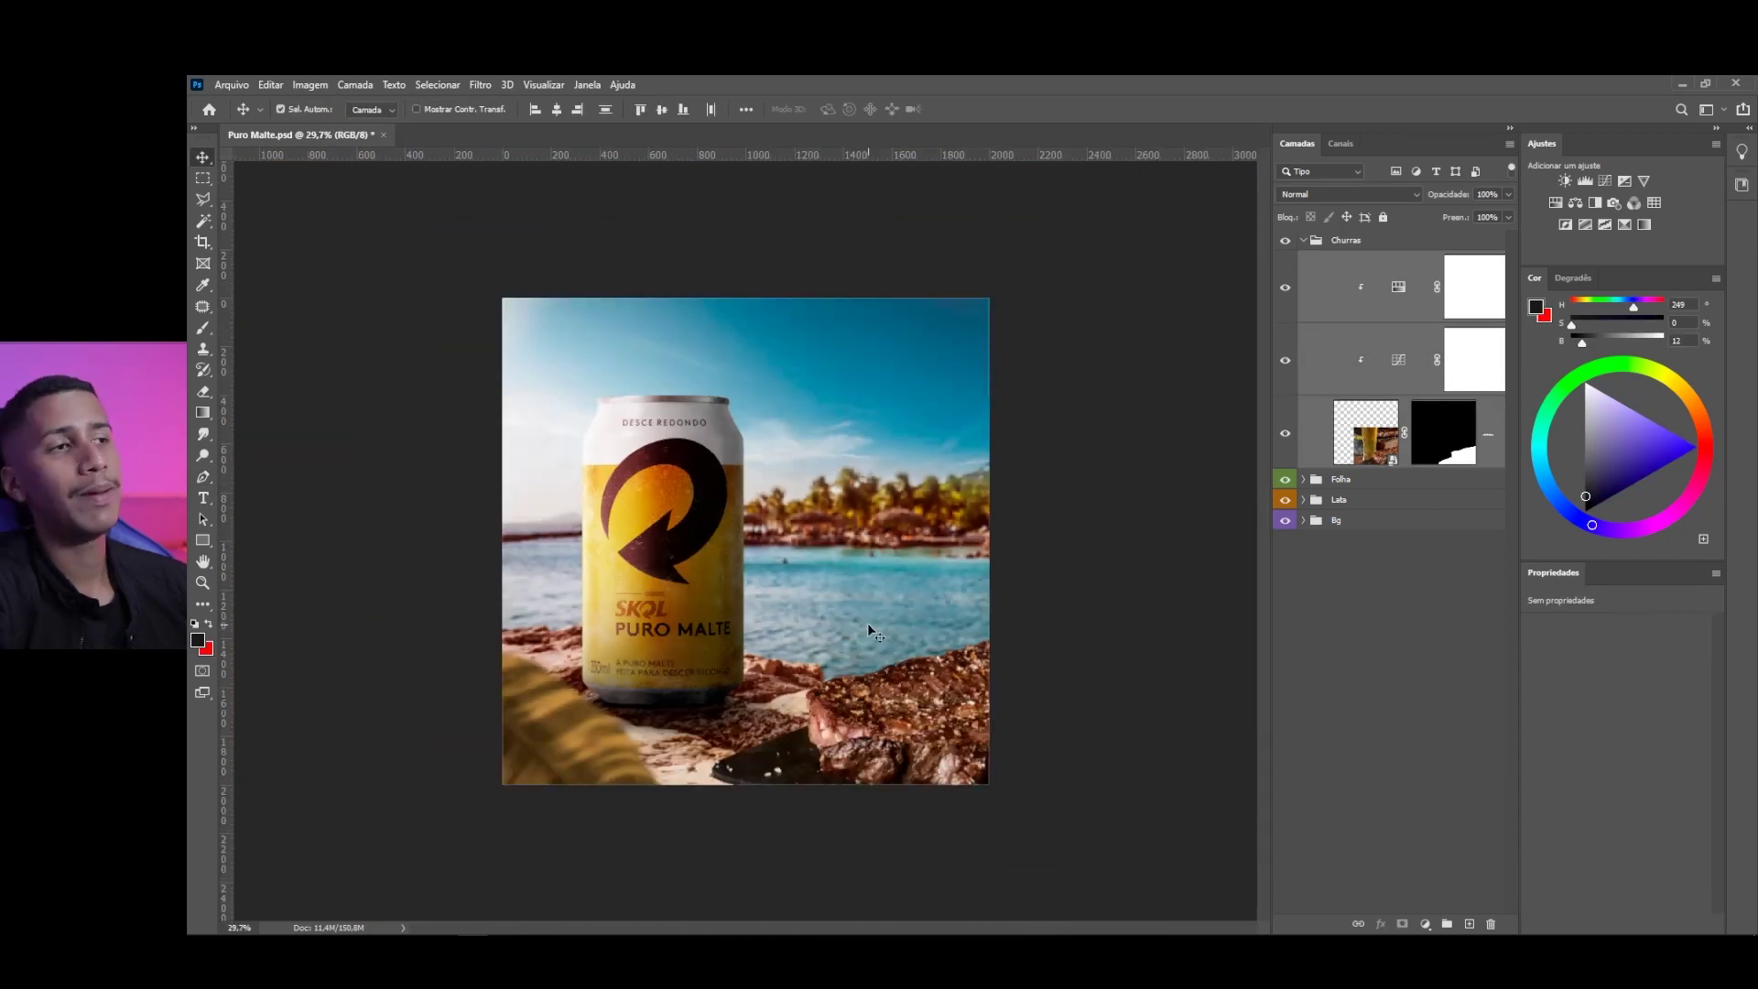
scroll(872, 632, "up", 3)
left_click(922, 599)
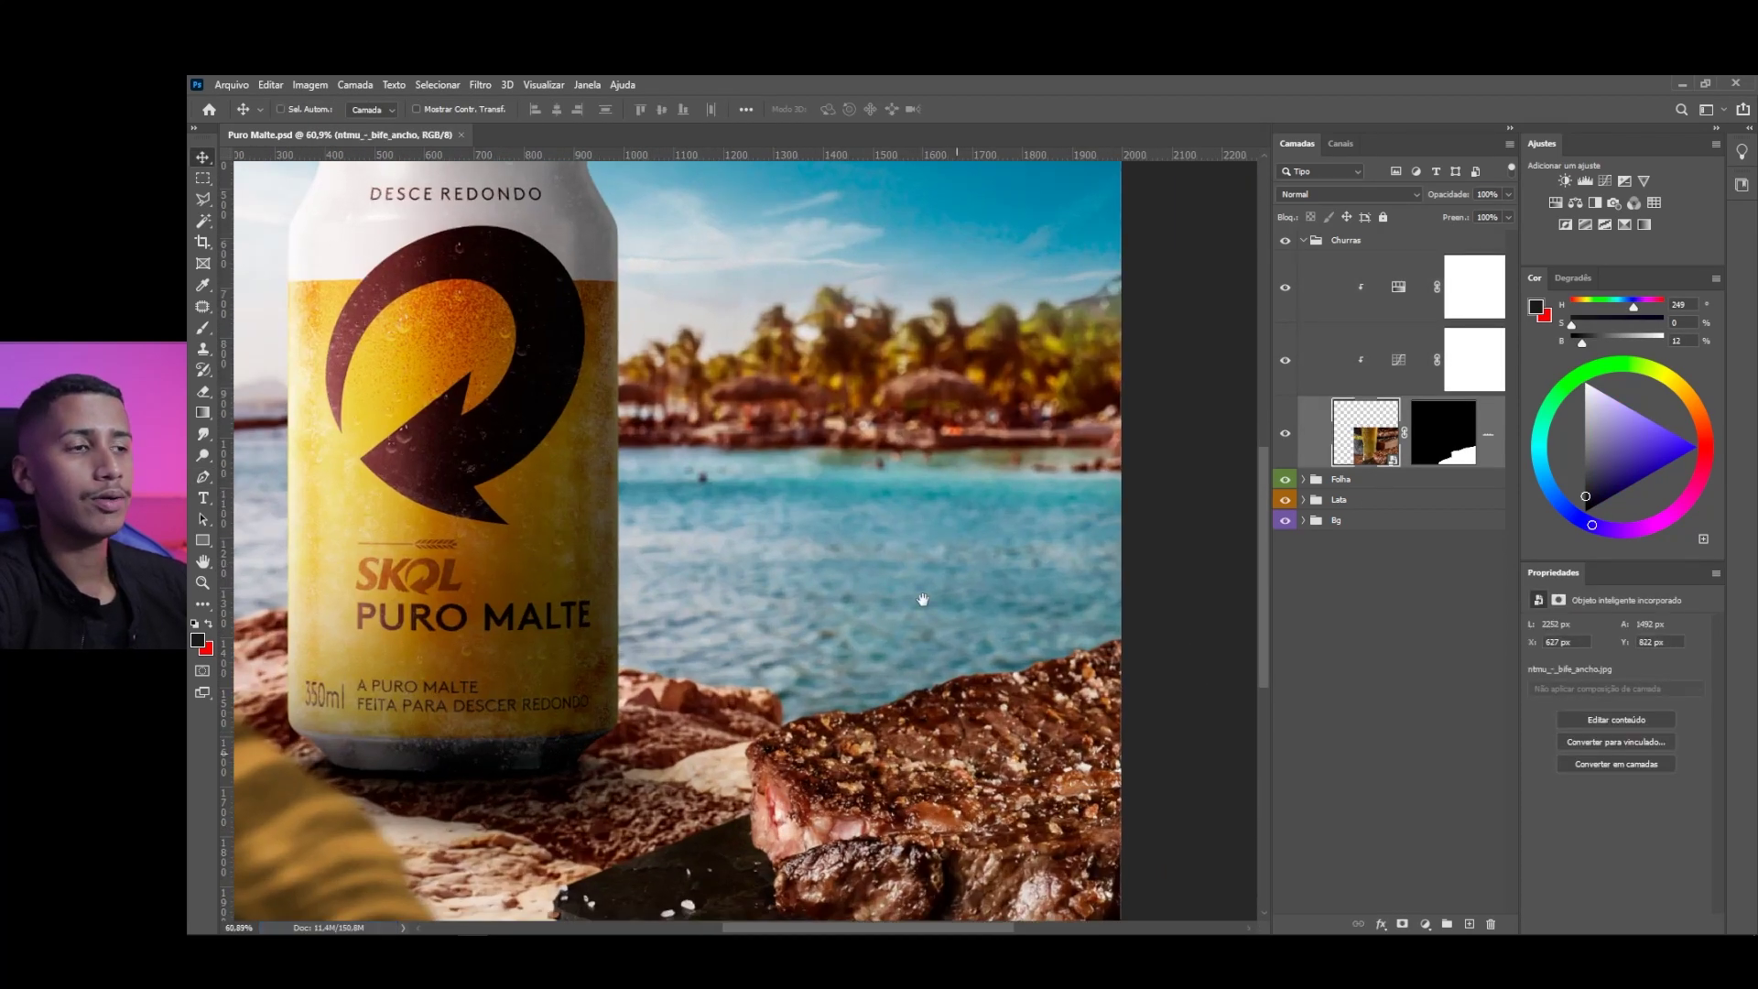
left_click_drag(922, 599, 839, 234)
scroll(915, 384, "up", 2)
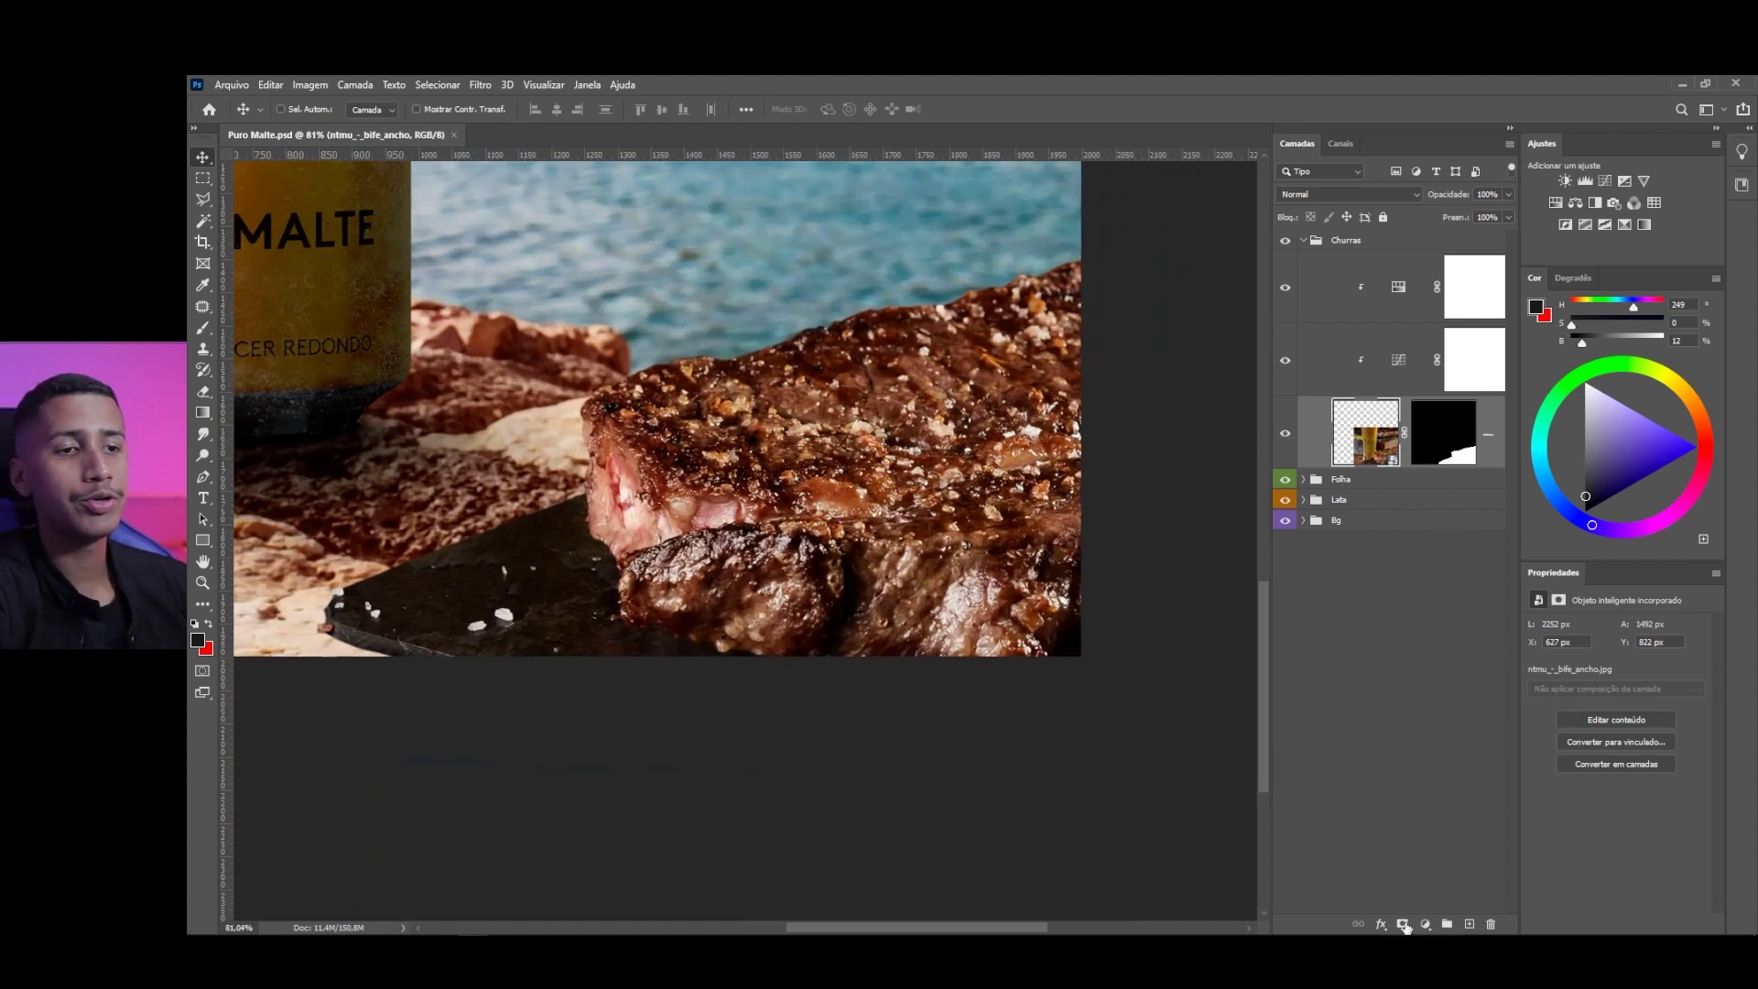
Add a Color Balance layer clipped directly above the steak, with Shadows at red +6, green +1 and yellow -21
left_click(1427, 925)
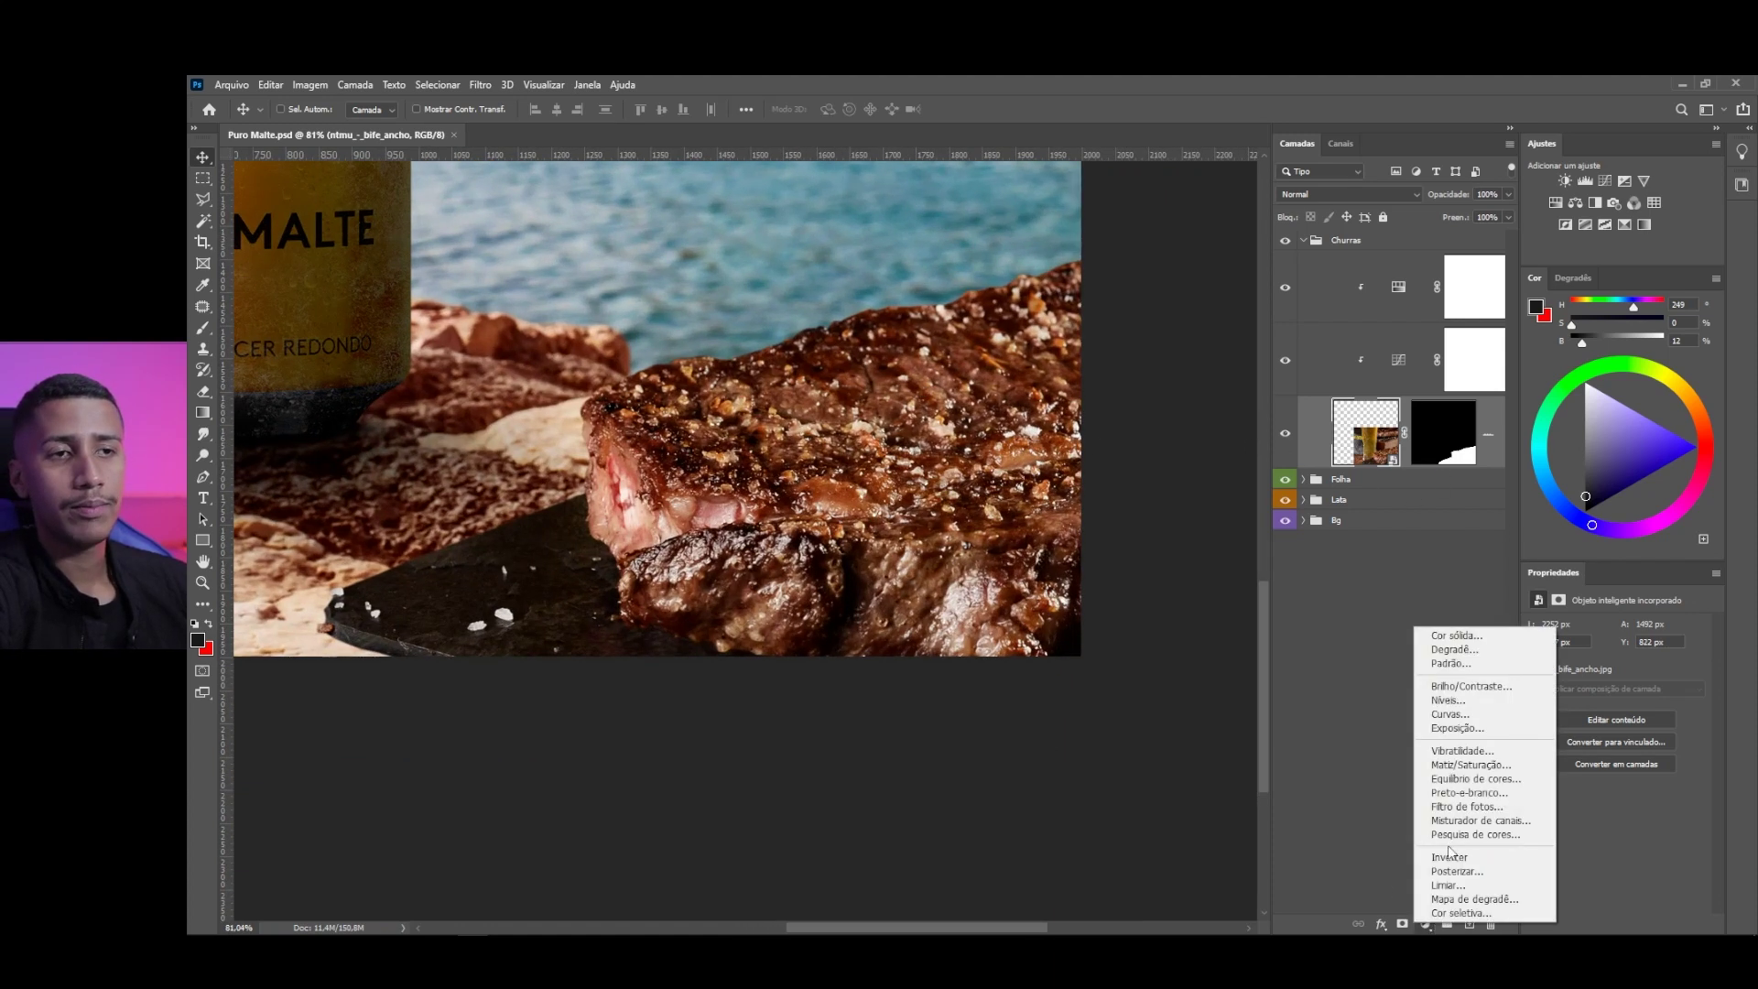
left_click(1480, 781)
left_click(1571, 631)
left_click(1575, 664)
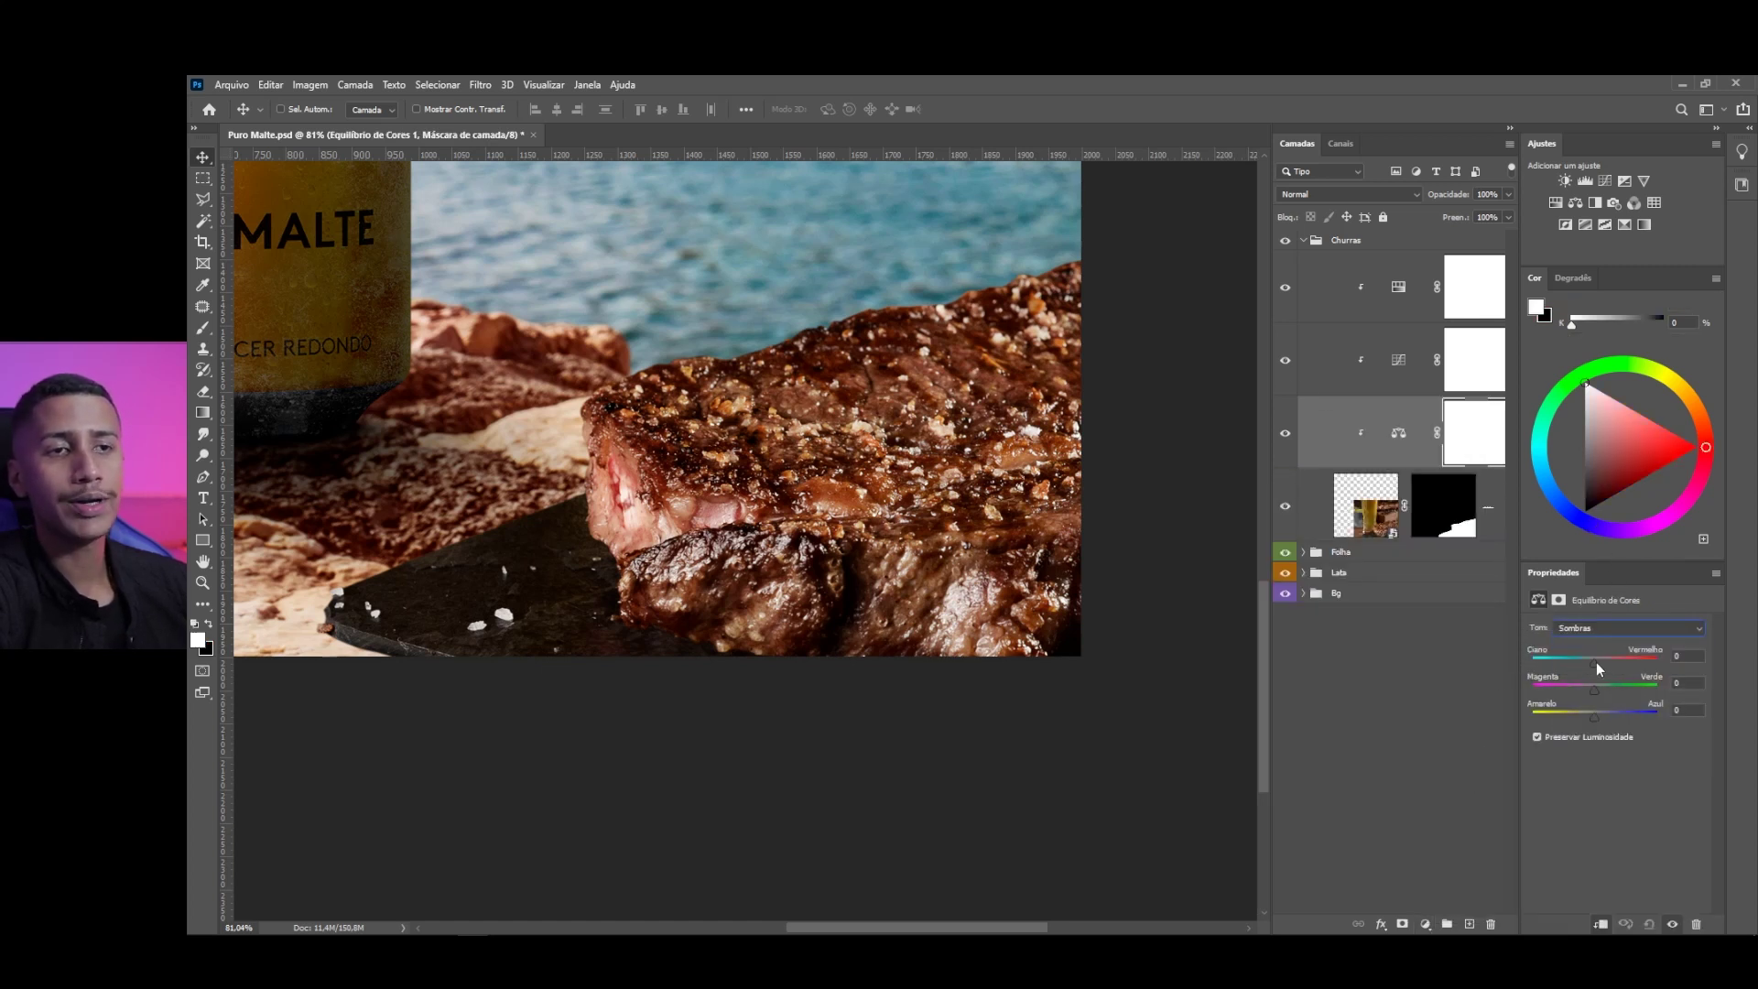
left_click_drag(1597, 661, 1568, 717)
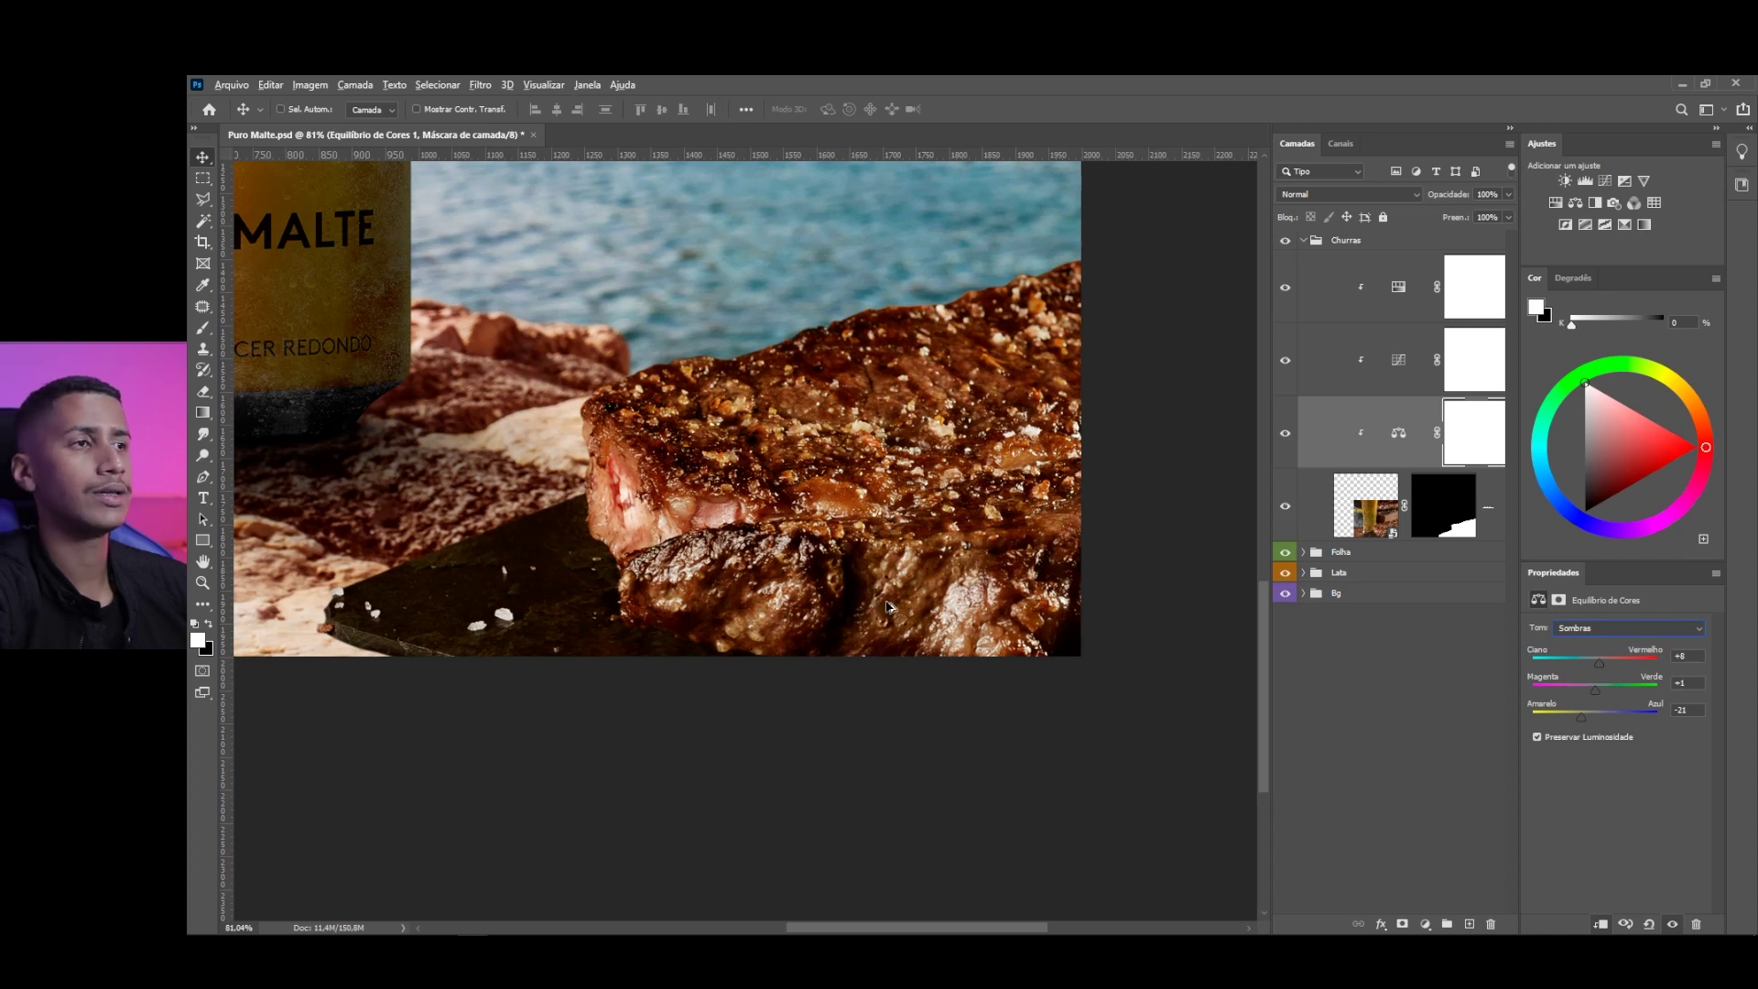
Fine-tune the shadow point of the steak's Curves adjustment to input 59, output 62
left_click(1383, 479)
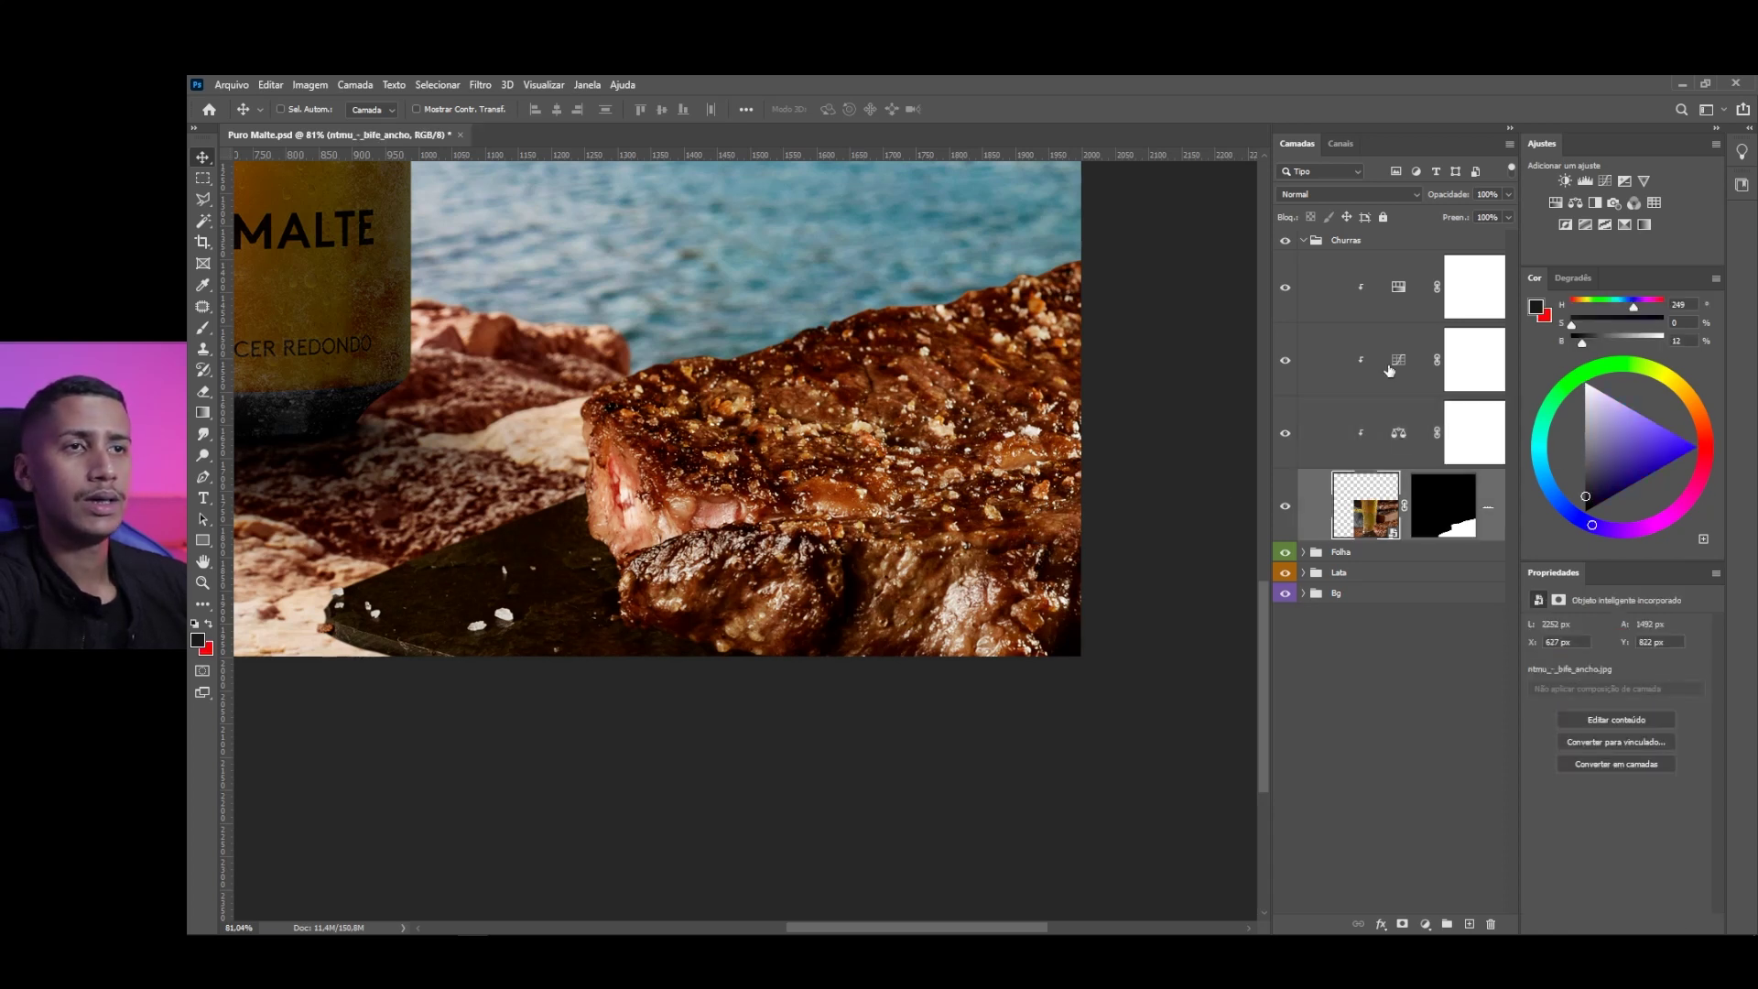
left_click(1390, 366)
left_click_drag(1607, 753, 1606, 753)
scroll(1152, 740, "up", 1)
scroll(1152, 740, "up", 3)
scroll(1007, 724, "down", 5)
scroll(1006, 724, "up", 3)
scroll(1008, 723, "down", 3)
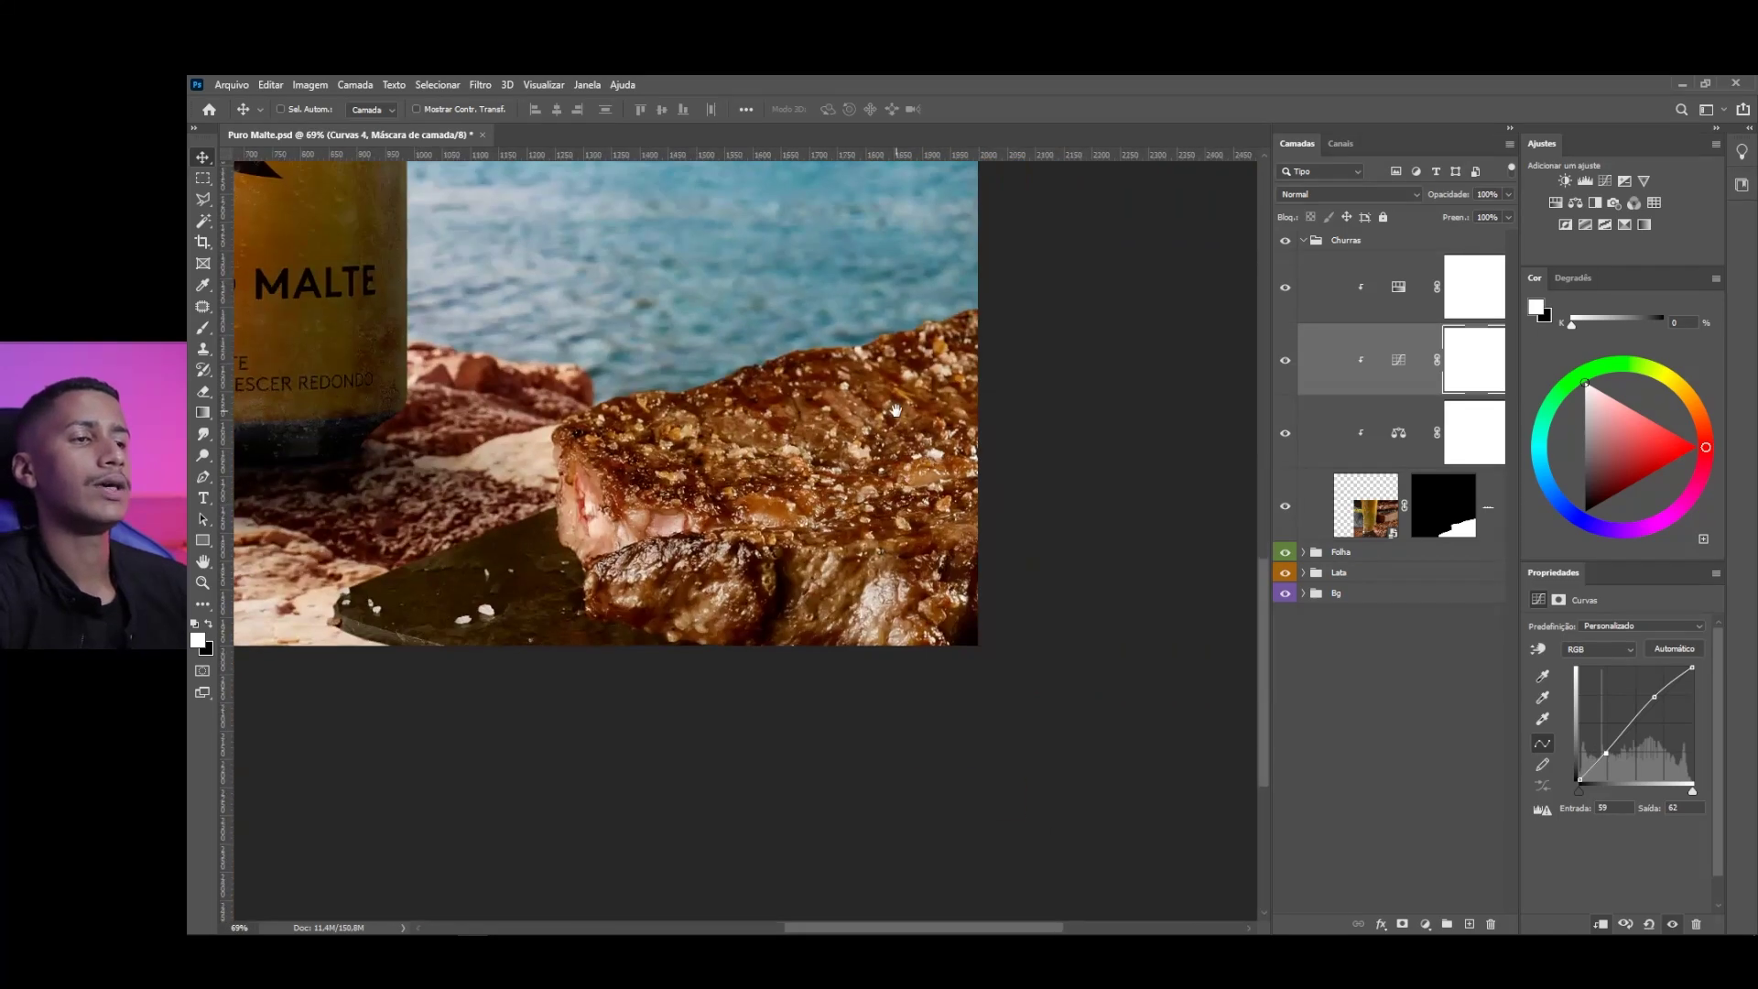
scroll(1007, 724, "up", 1)
Set the Shadows of the steak's Color Balance to red +17, green +1 and blue +5
left_click(1391, 435)
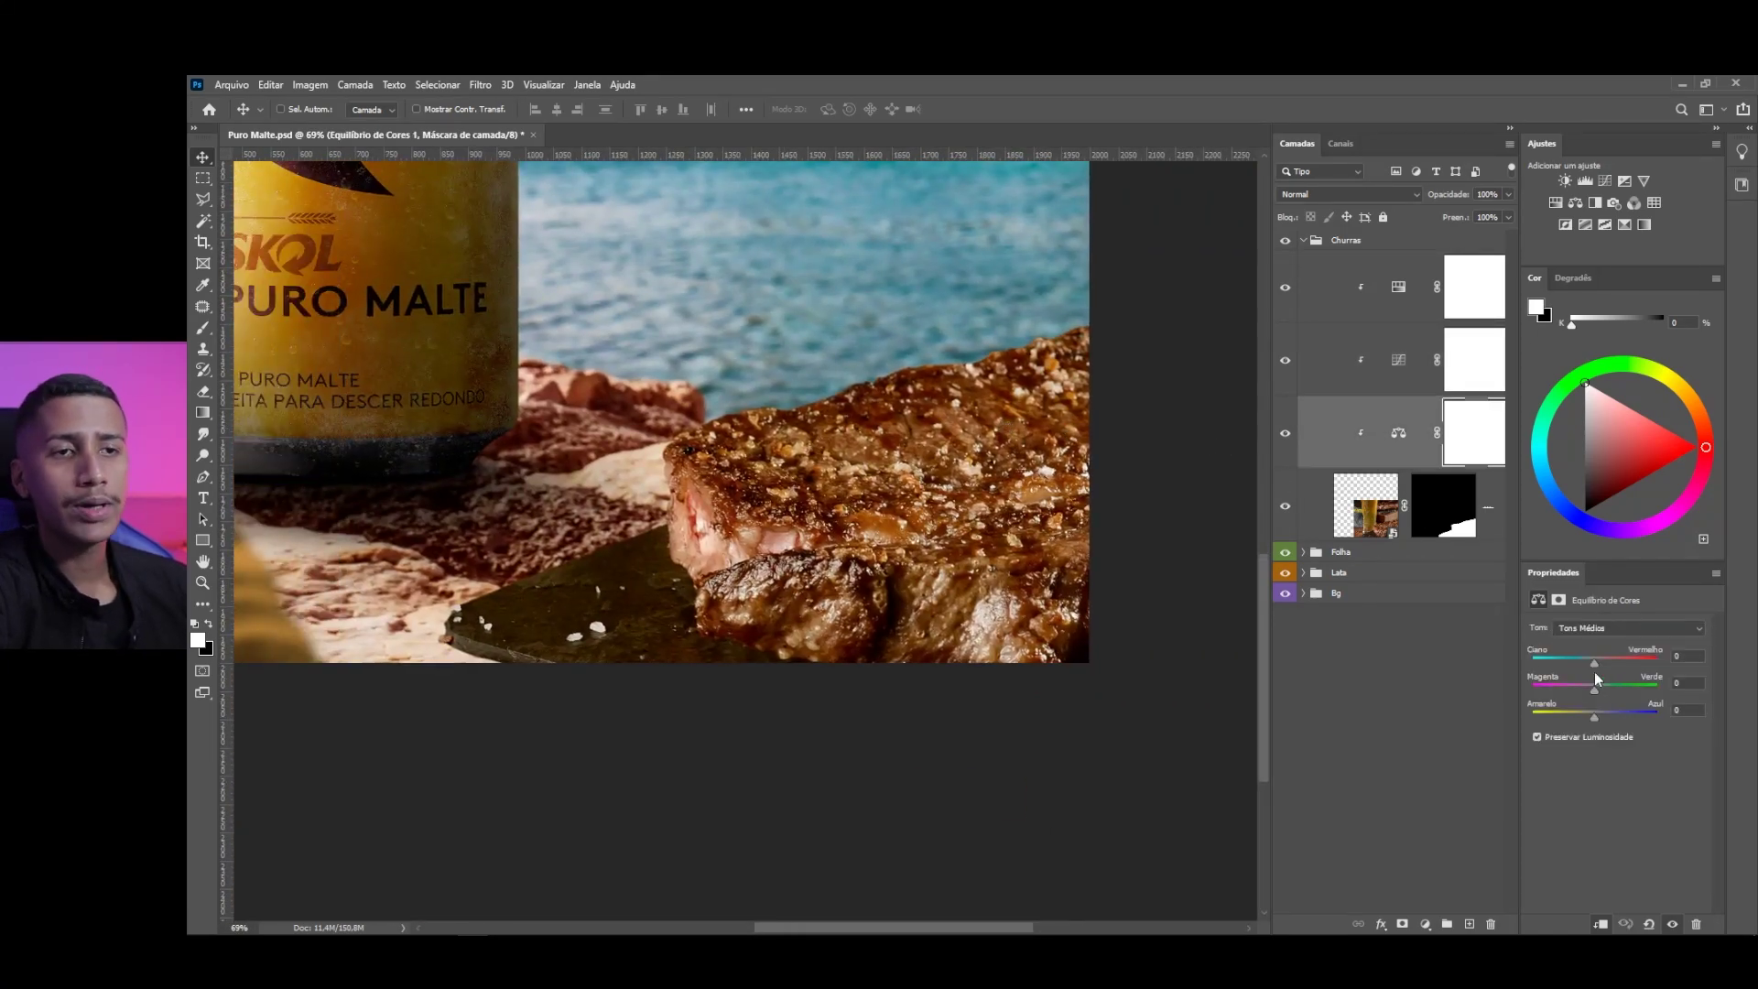
left_click(1621, 629)
left_click(1585, 638)
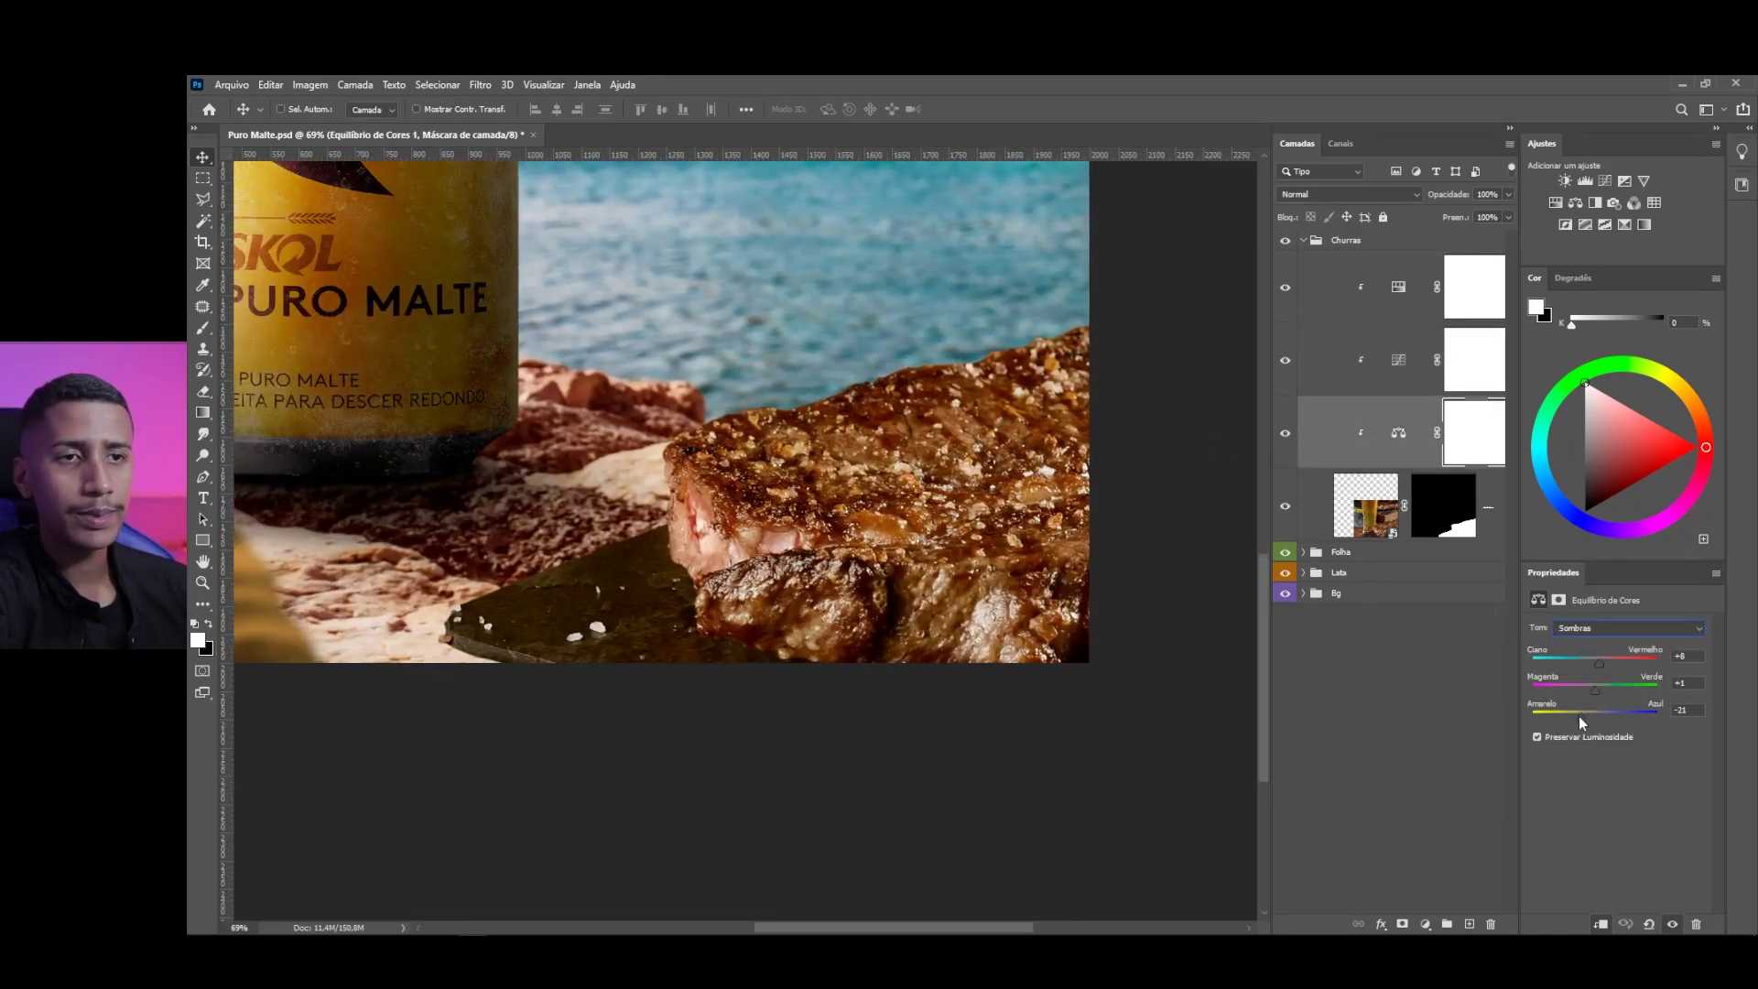
left_click_drag(1601, 717, 1607, 661)
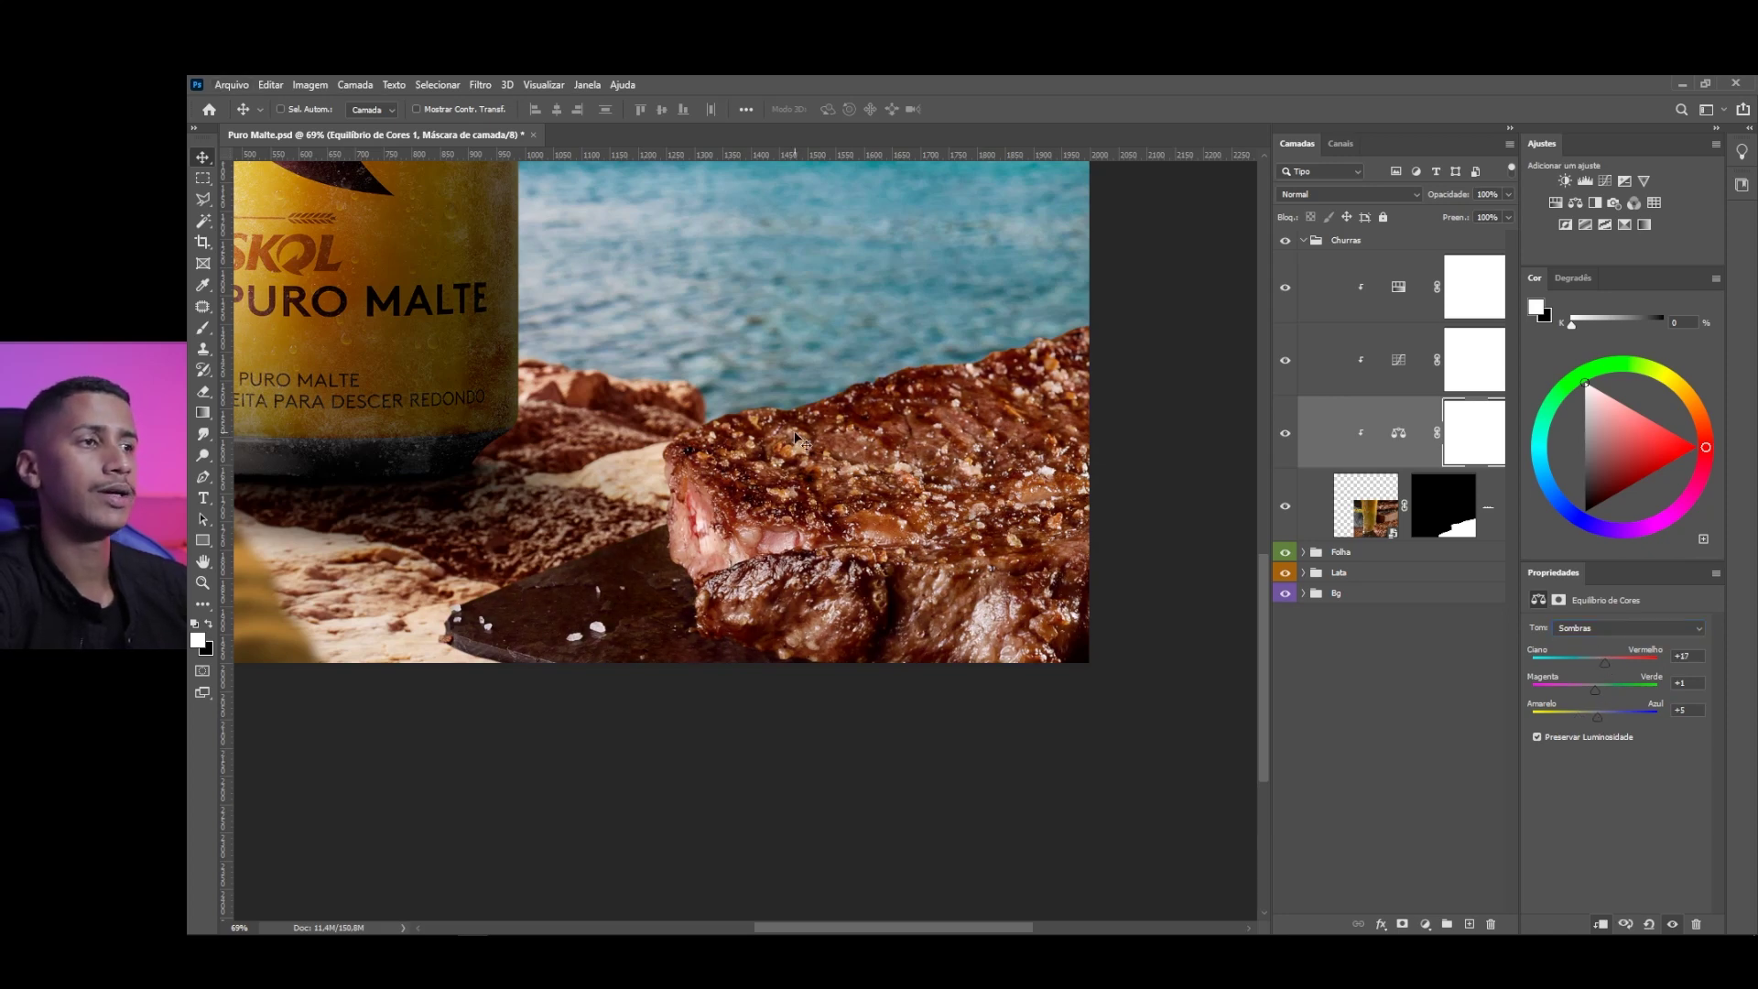
scroll(795, 436, "down", 3)
scroll(920, 701, "up", 2)
left_click_drag(927, 696, 899, 417)
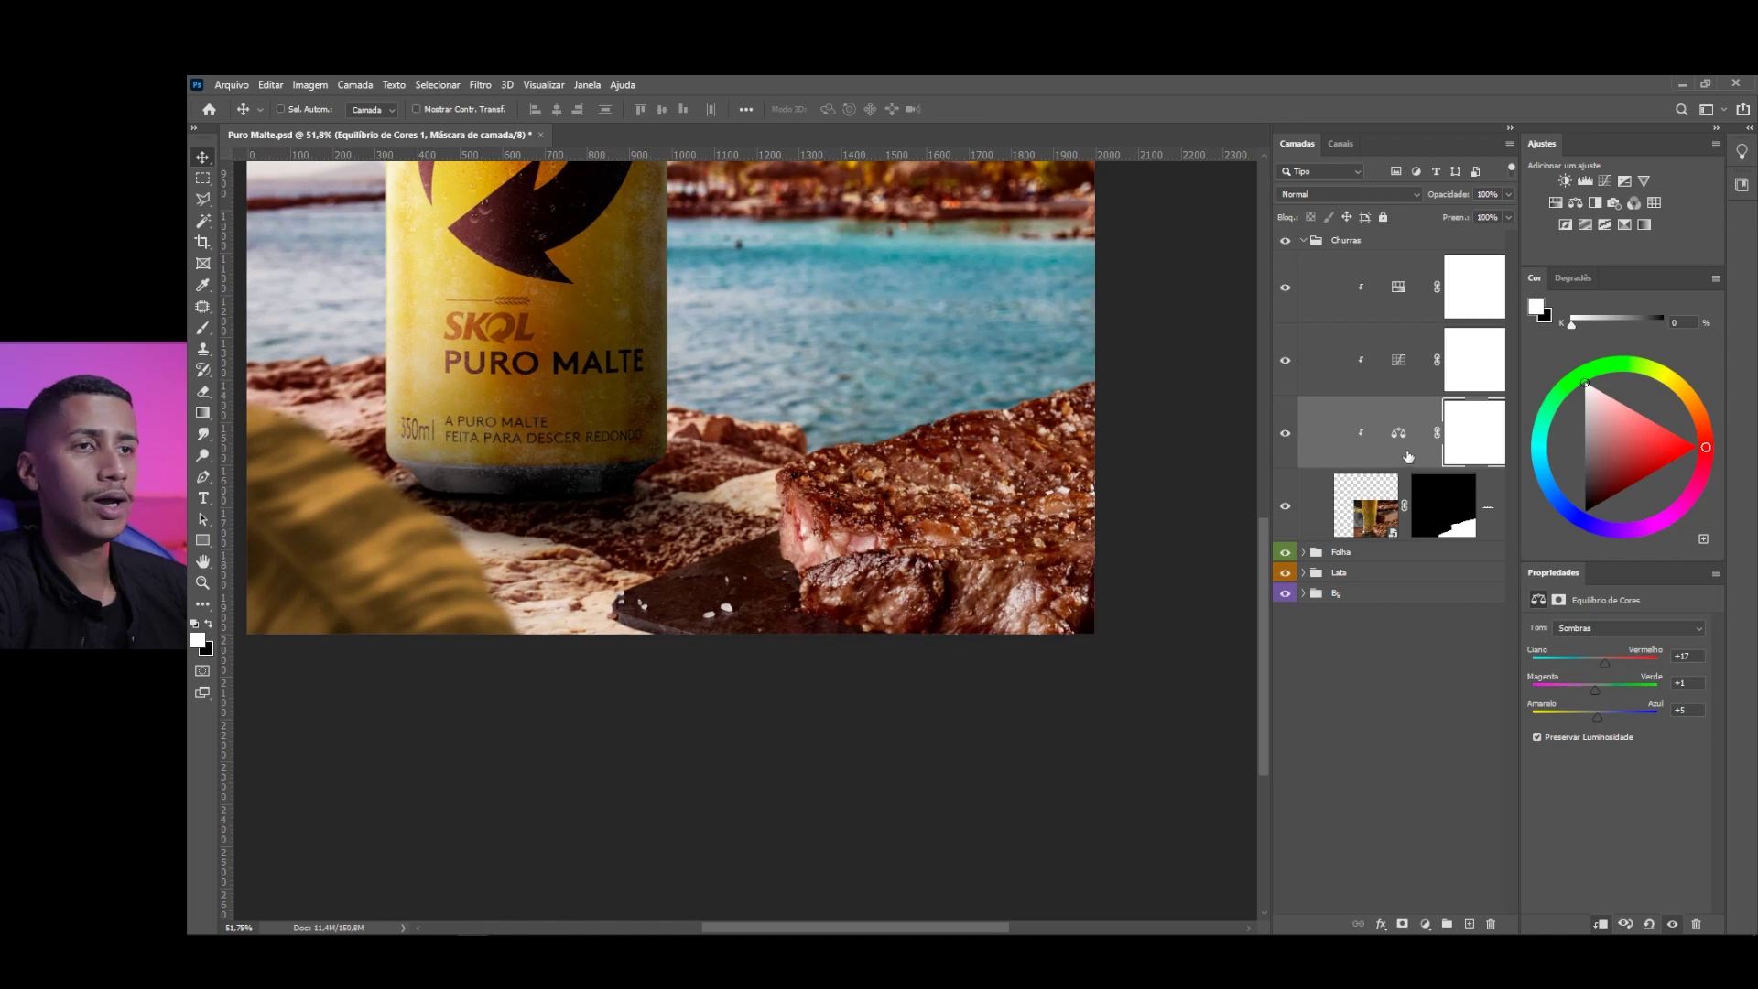
Set the Highlights of the steak's Color Balance to red +2 and yellow -15, and check the steak against the whole scene
left_click(1575, 630)
left_click(1575, 668)
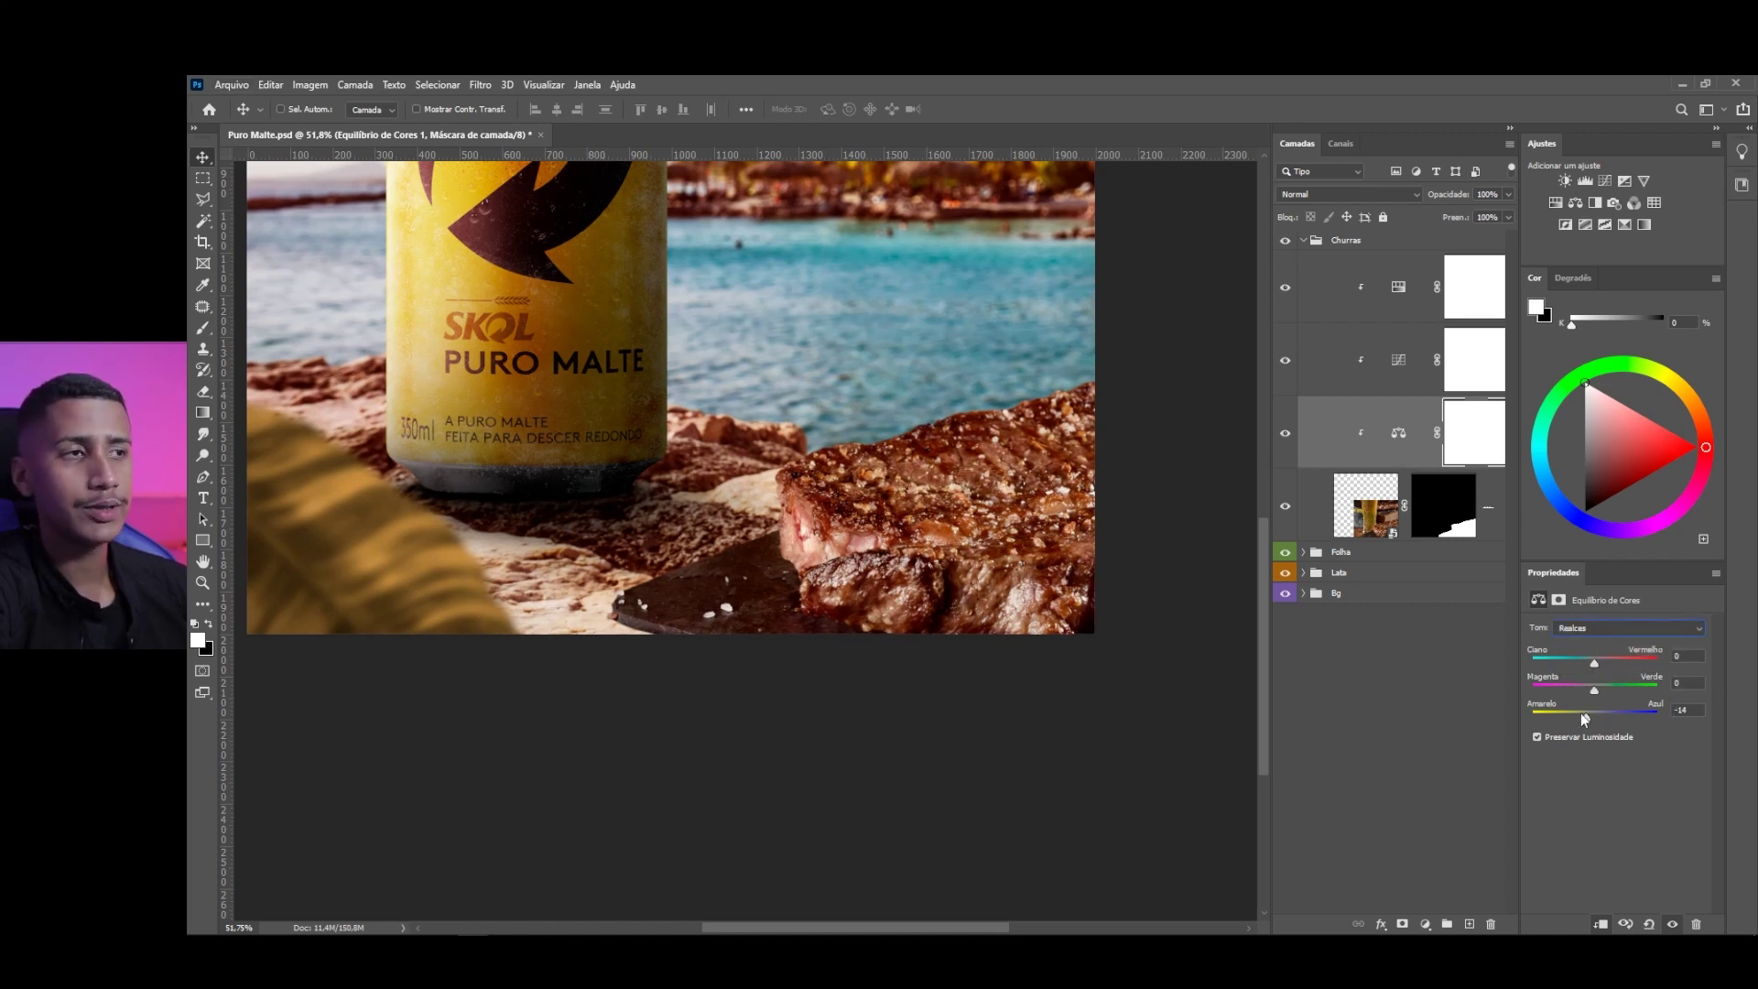
left_click_drag(1583, 711, 1590, 706)
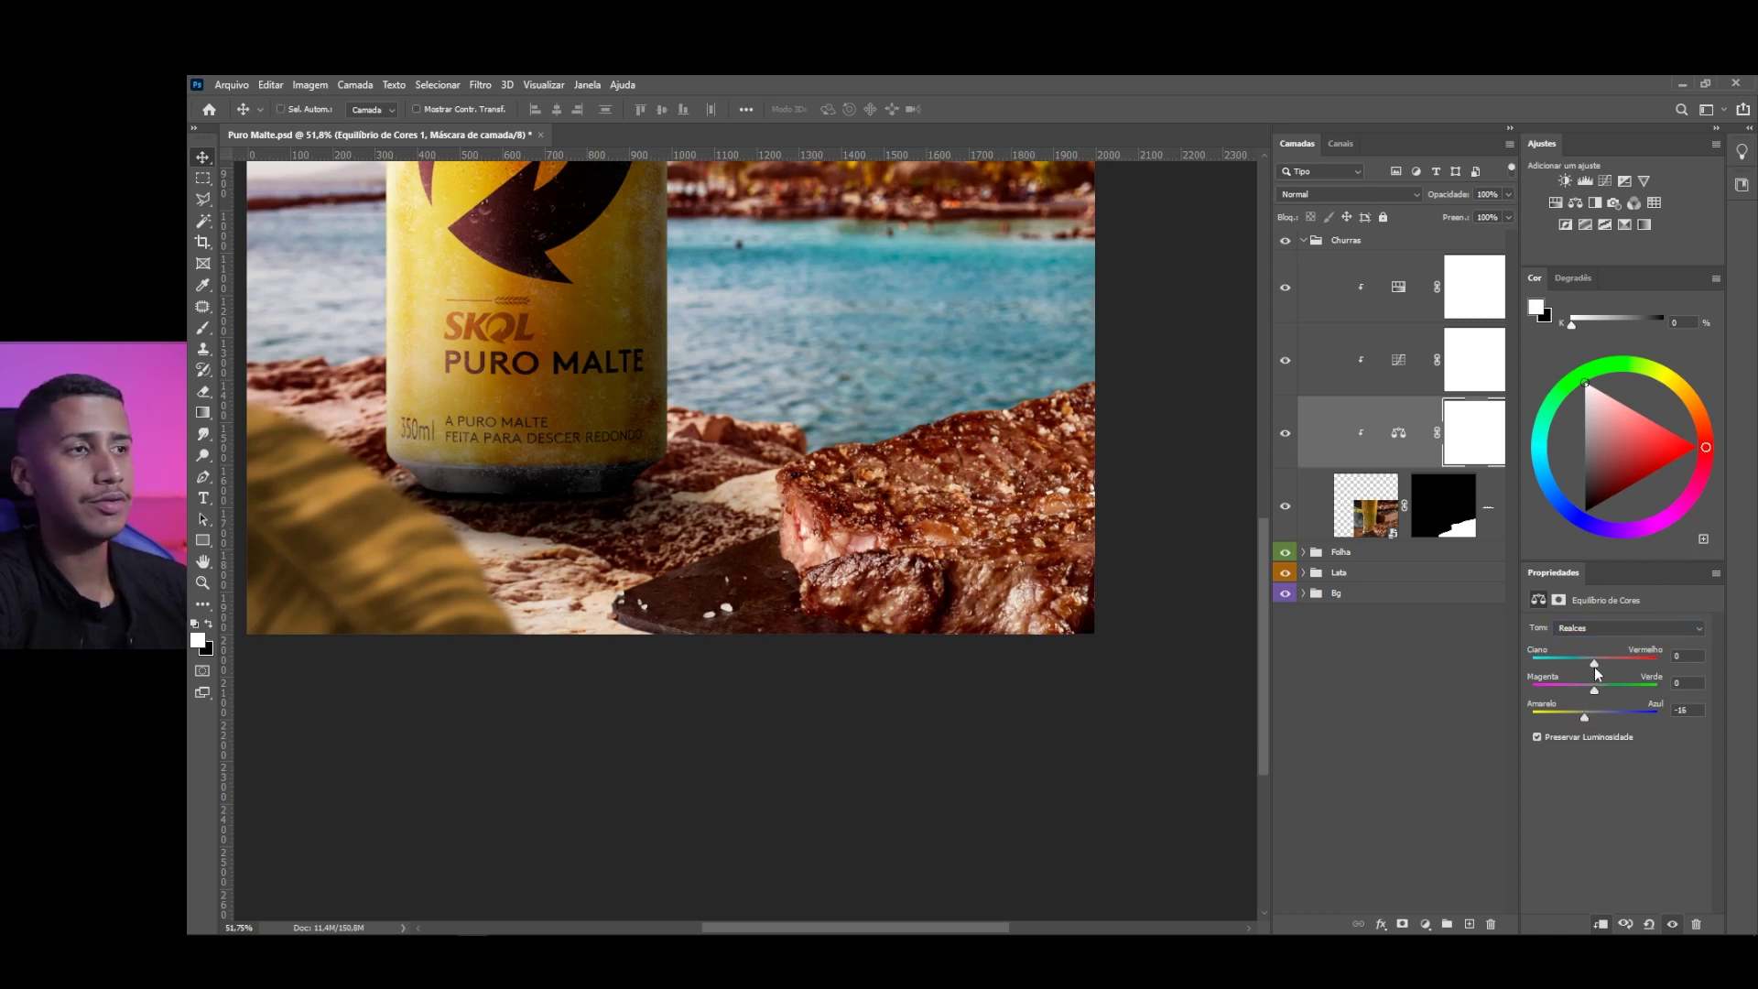
key("ctrl+0")
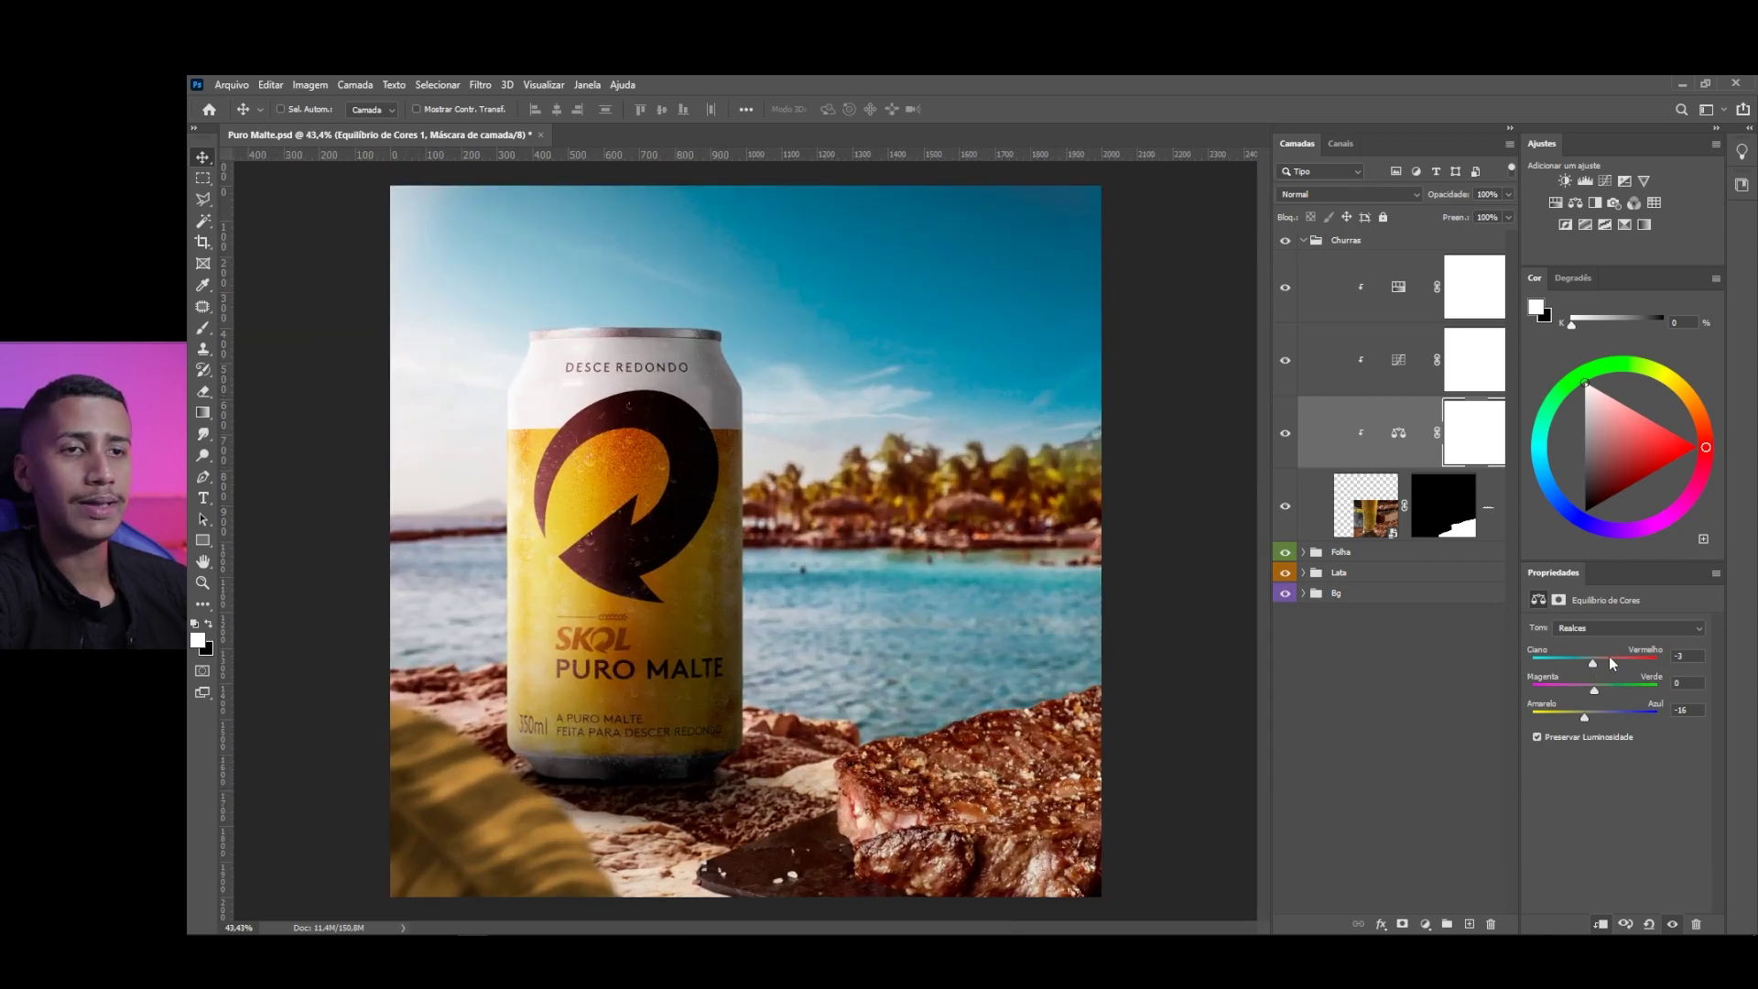
scroll(939, 774, "up", 3)
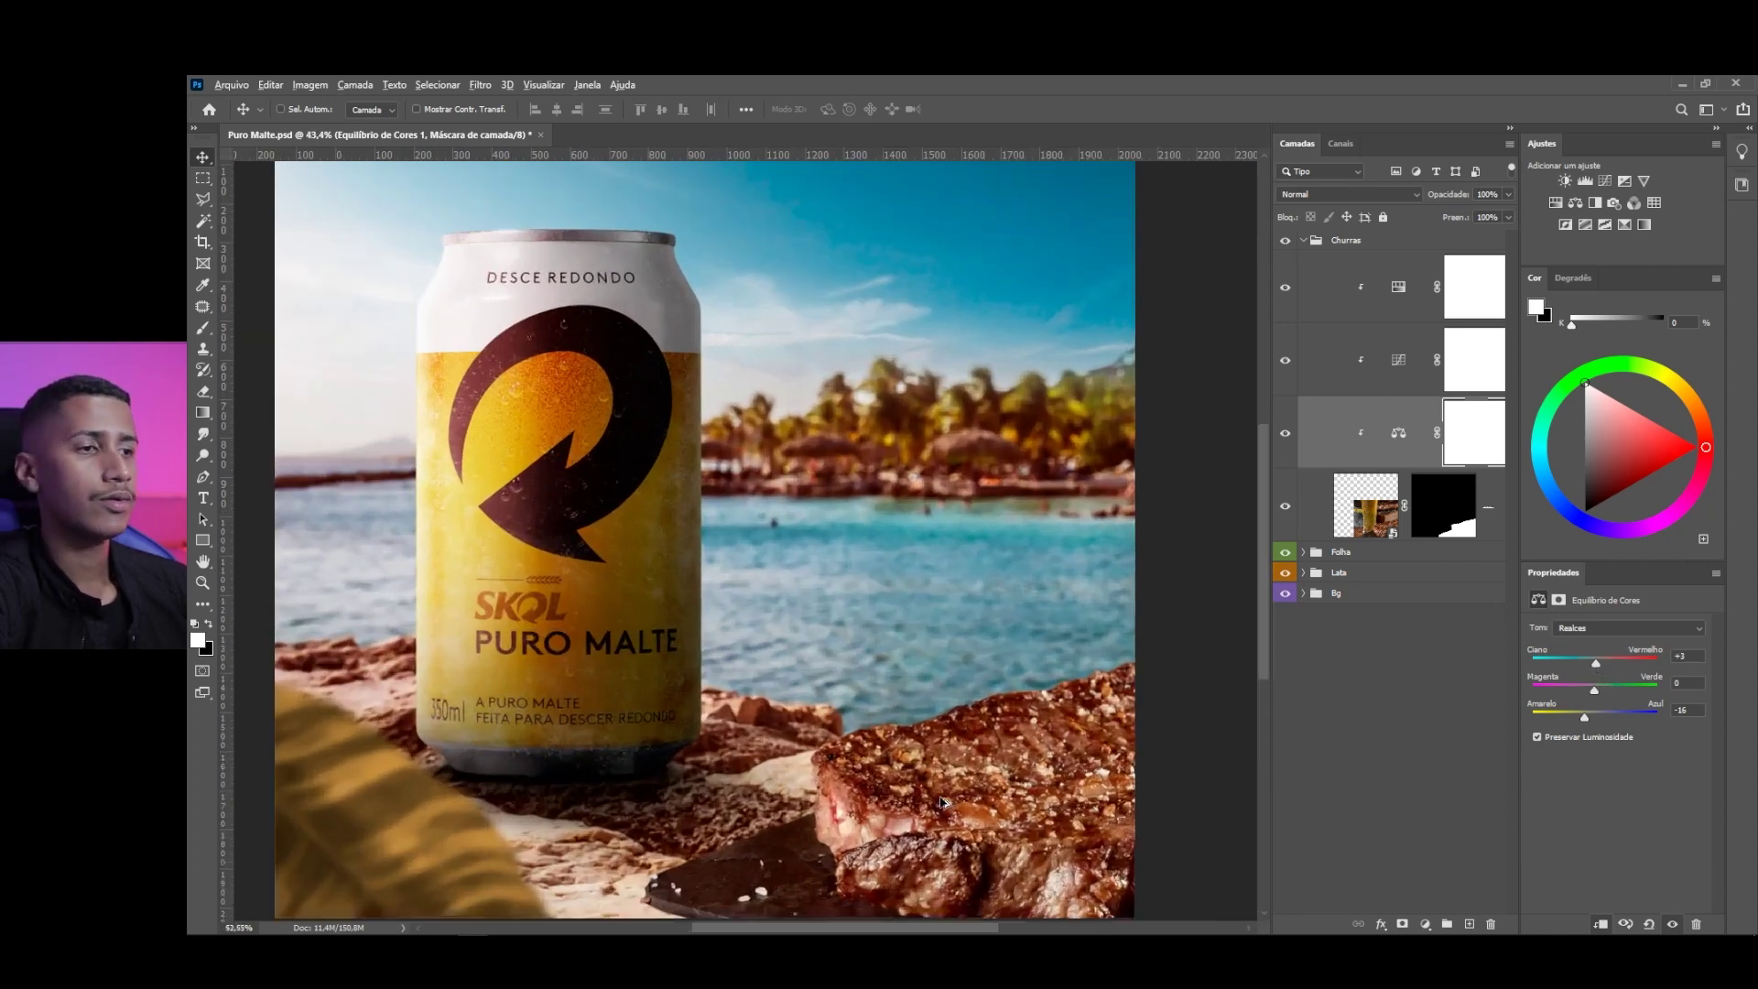
left_click_drag(925, 788, 925, 509)
scroll(1006, 358, "up", 2)
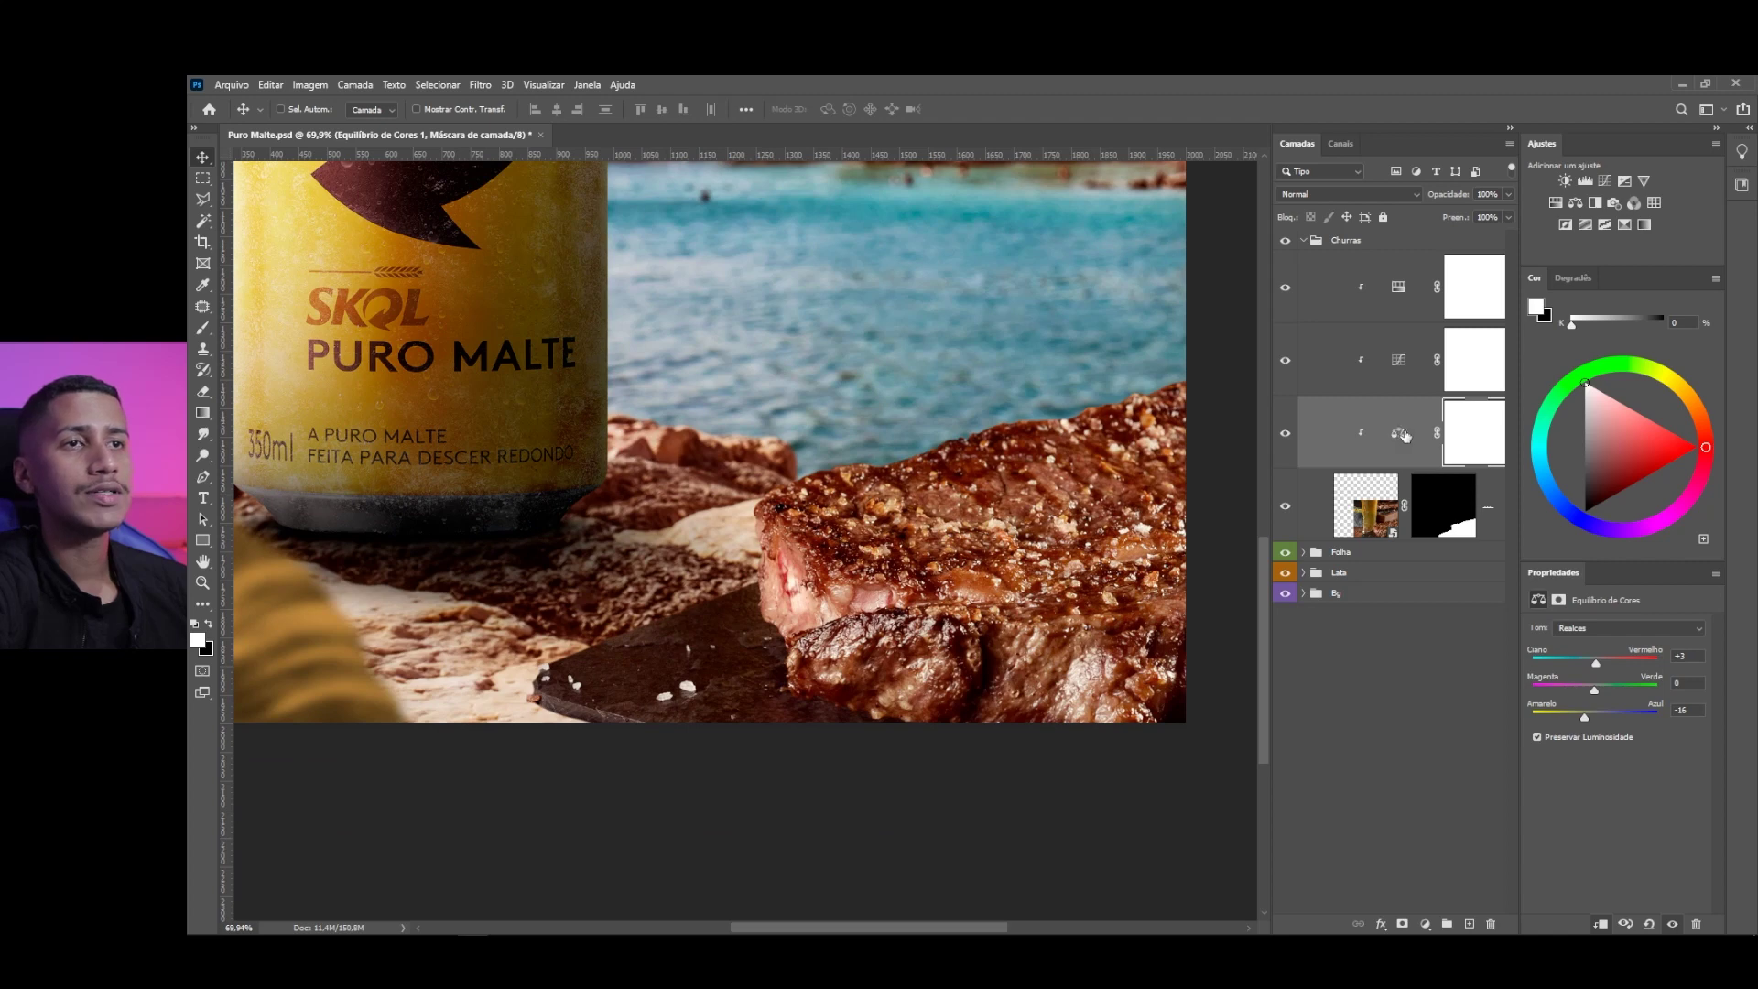
Add a second Curves layer clipped to the steak above the existing Curves, and raise its RGB curve to brighten the meat
left_click(1386, 367)
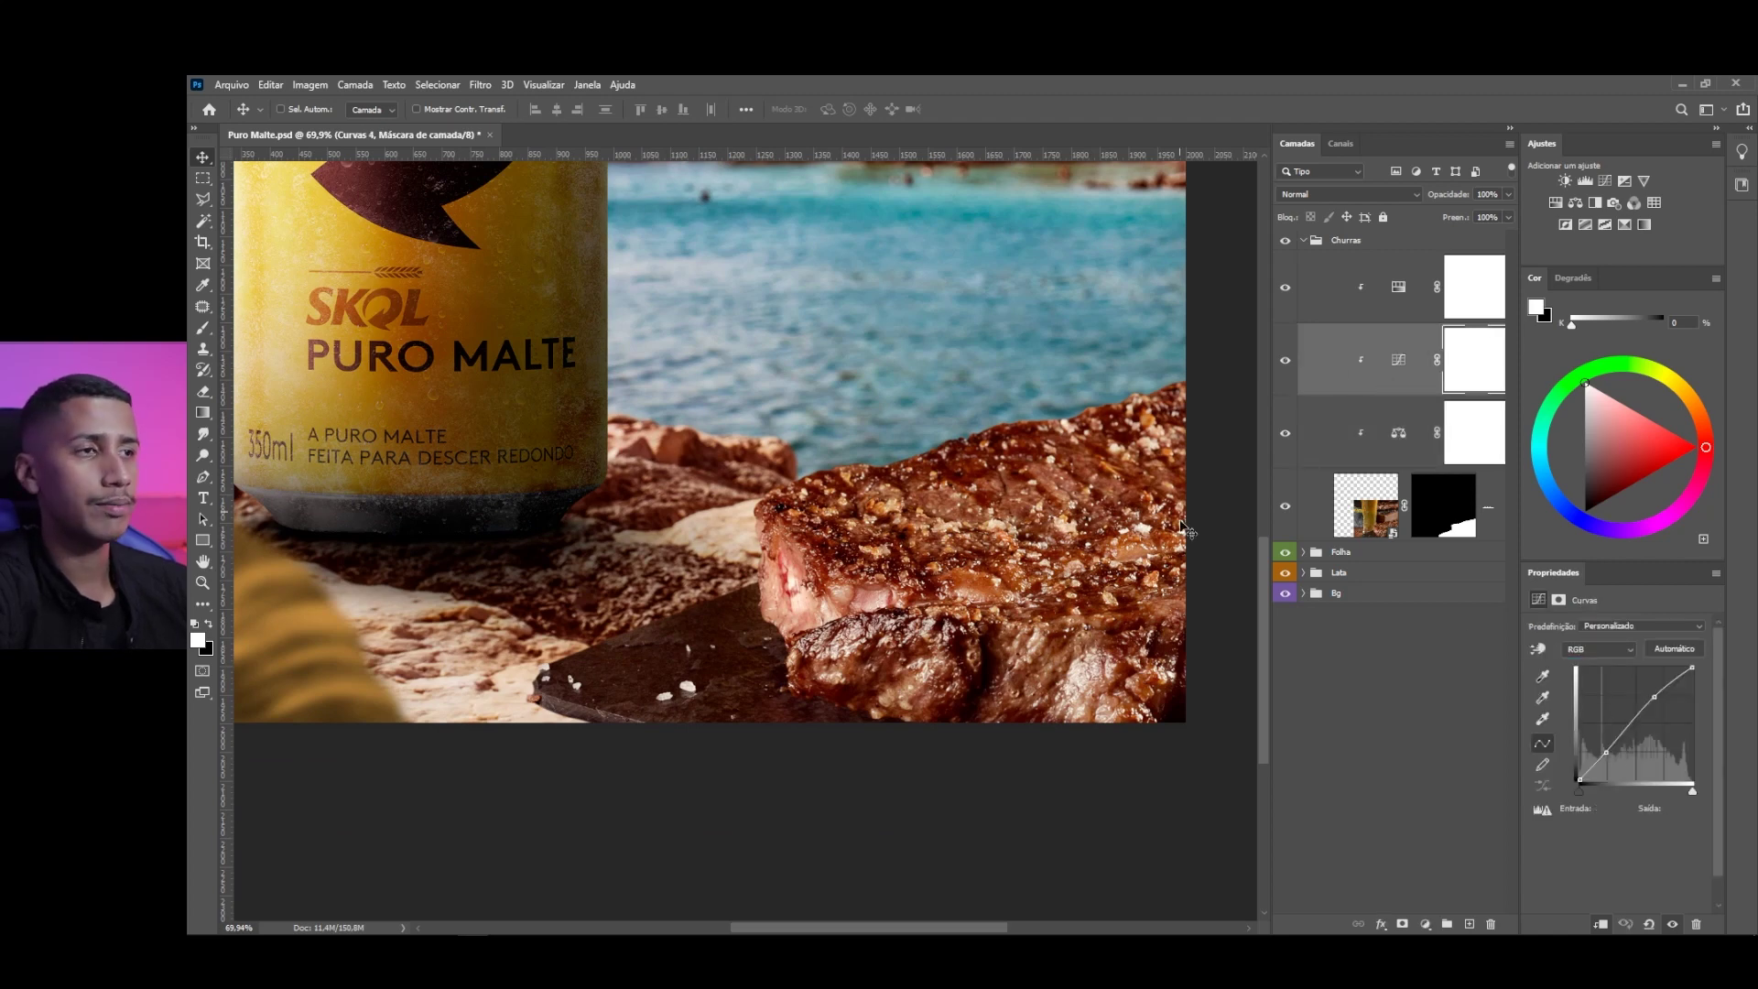
scroll(893, 566, "up", 2)
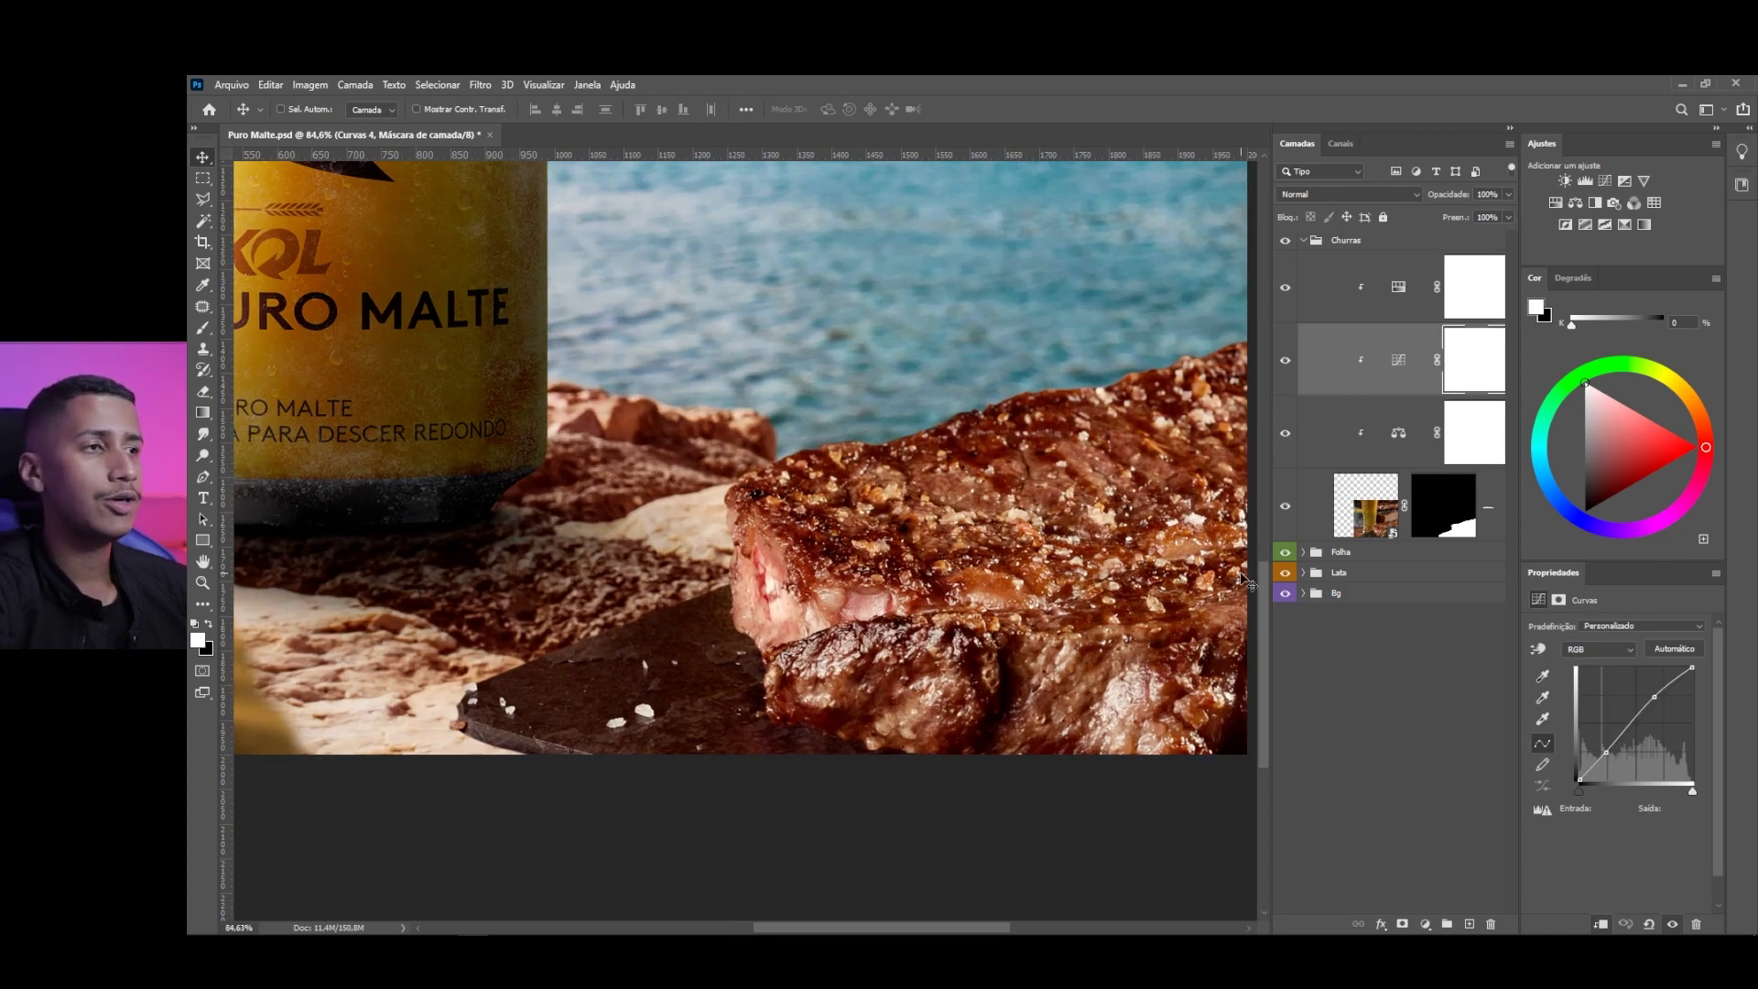
left_click(1427, 923)
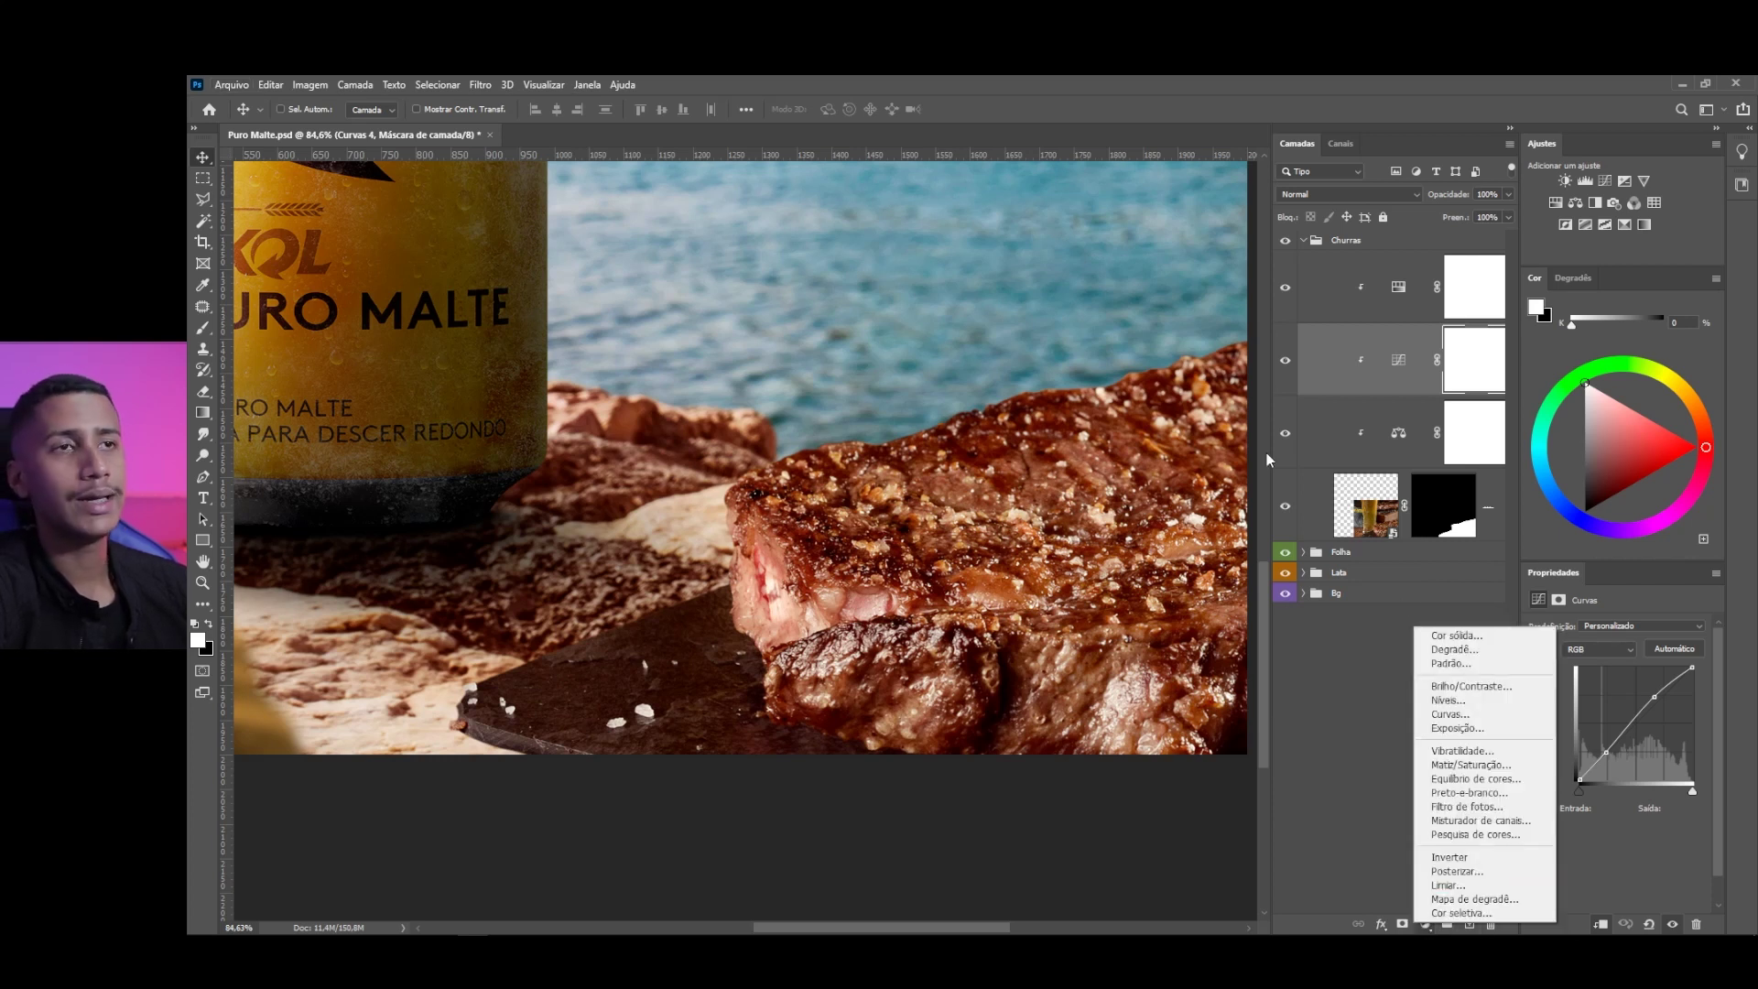
left_click(626, 523)
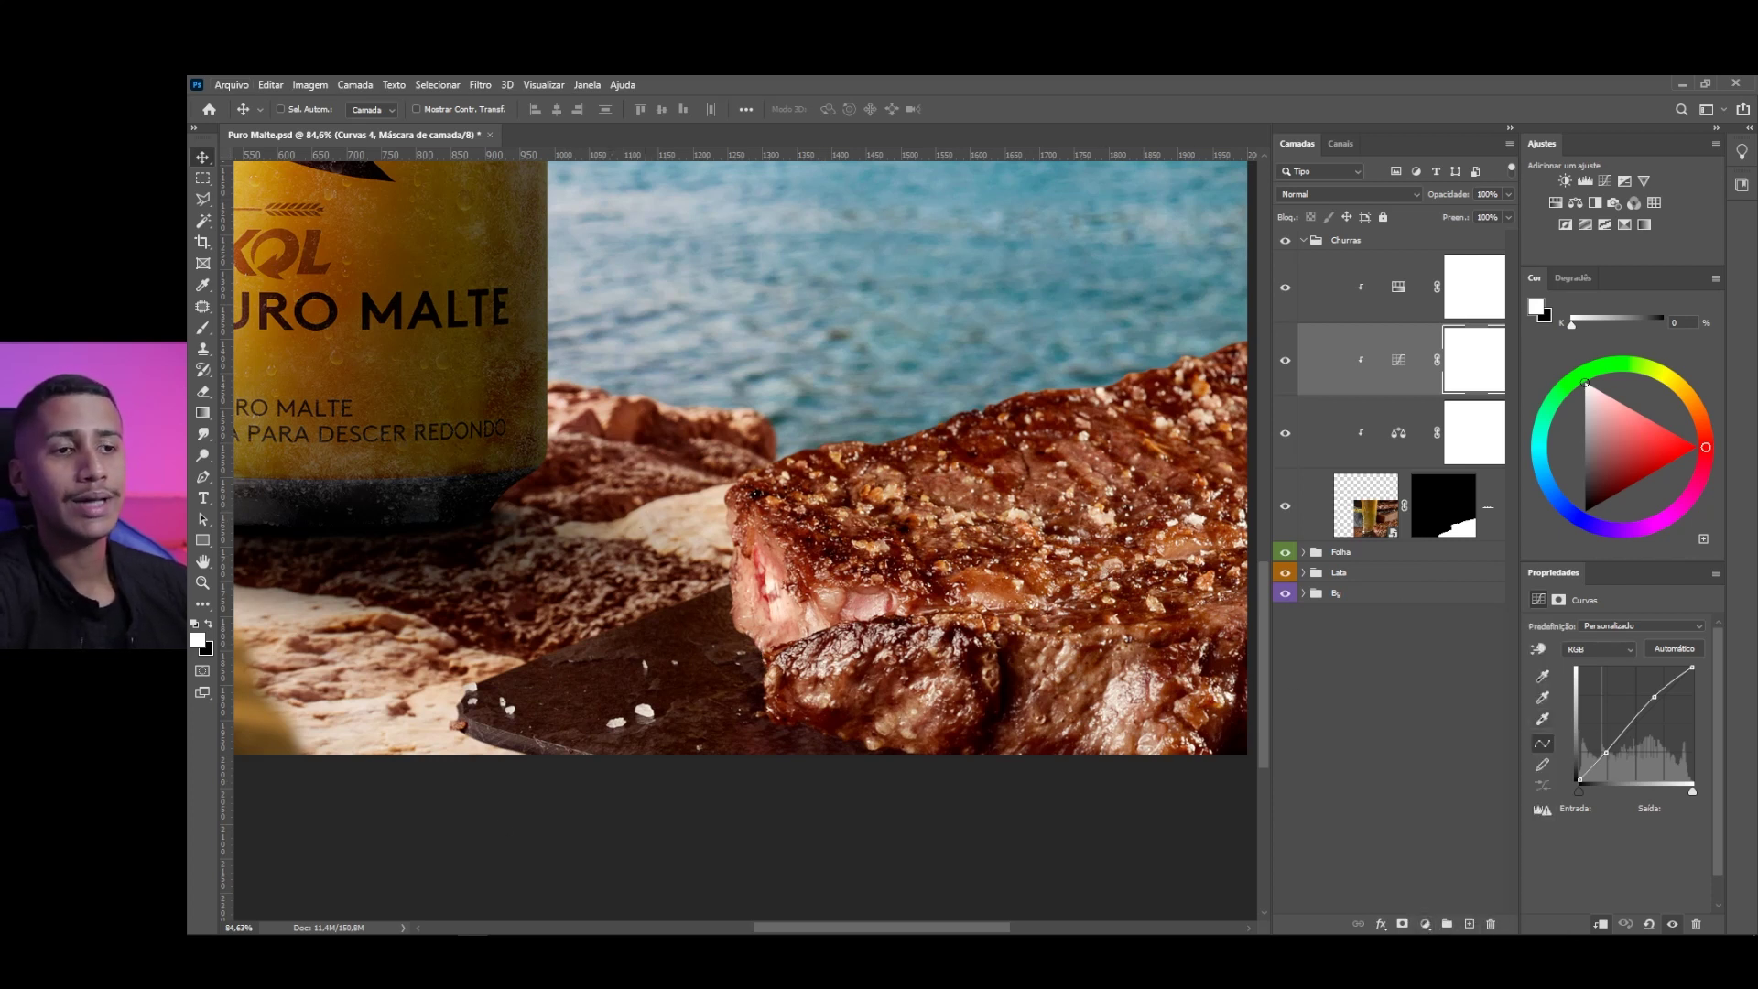
left_click(1426, 923)
left_click(1436, 711)
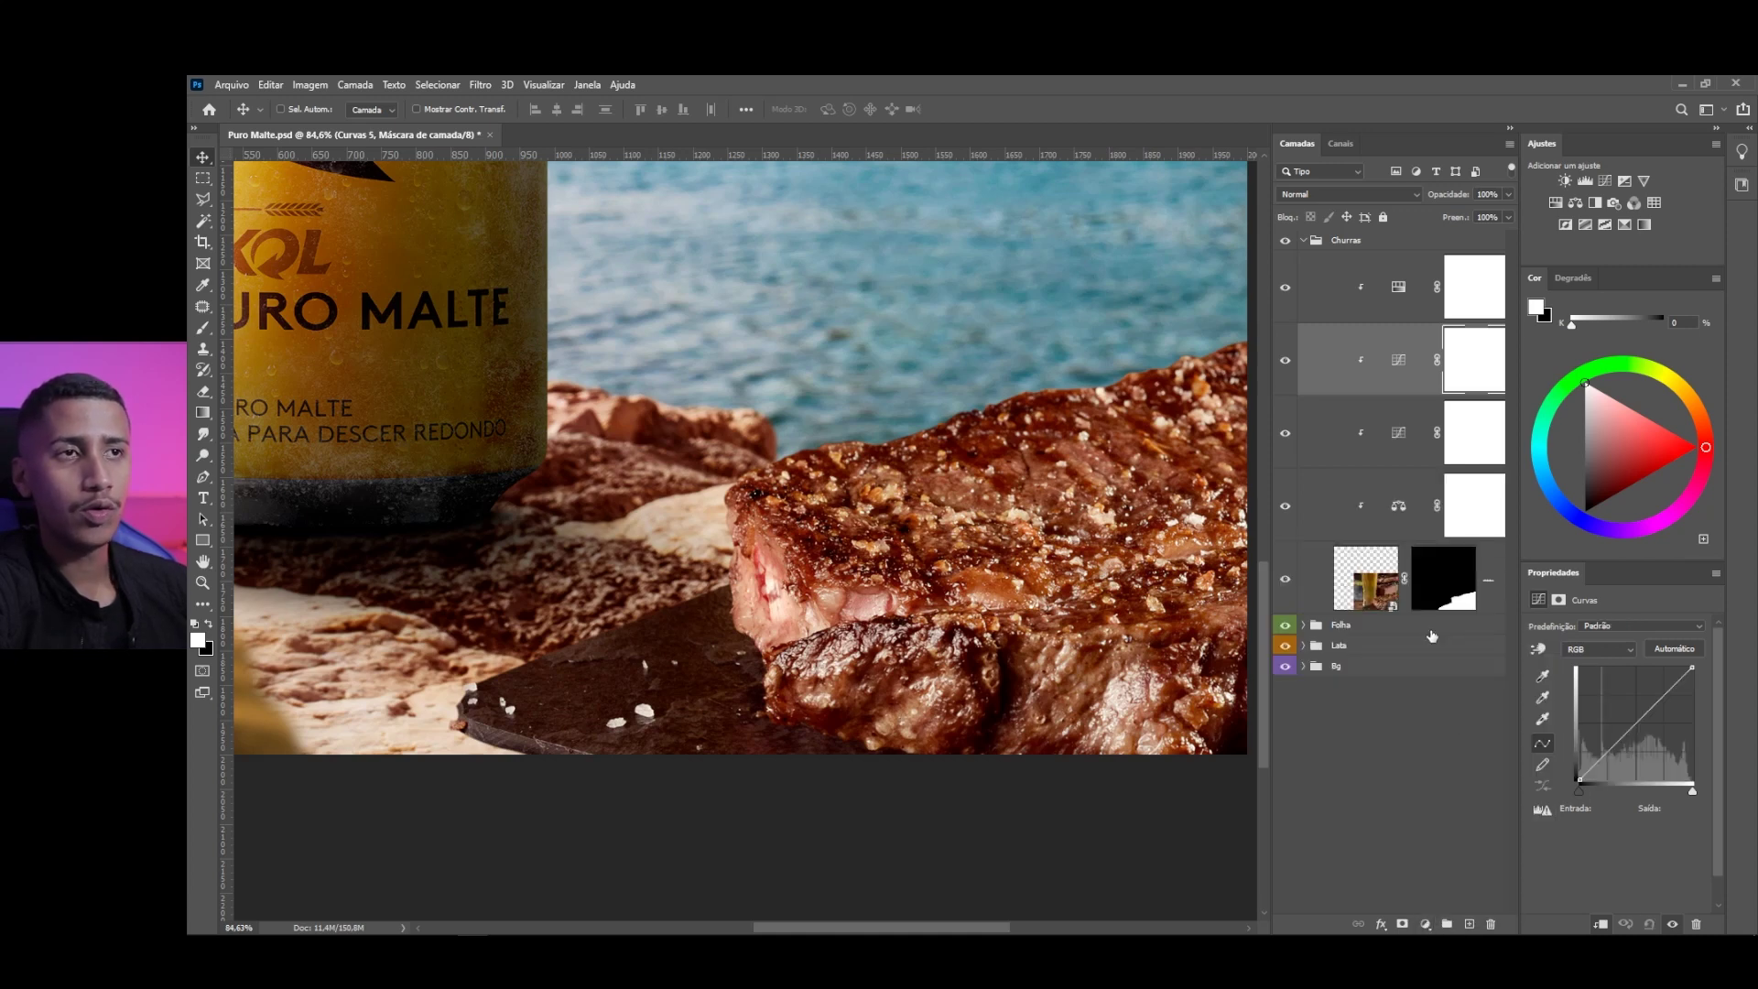
left_click_drag(1662, 700, 1647, 689)
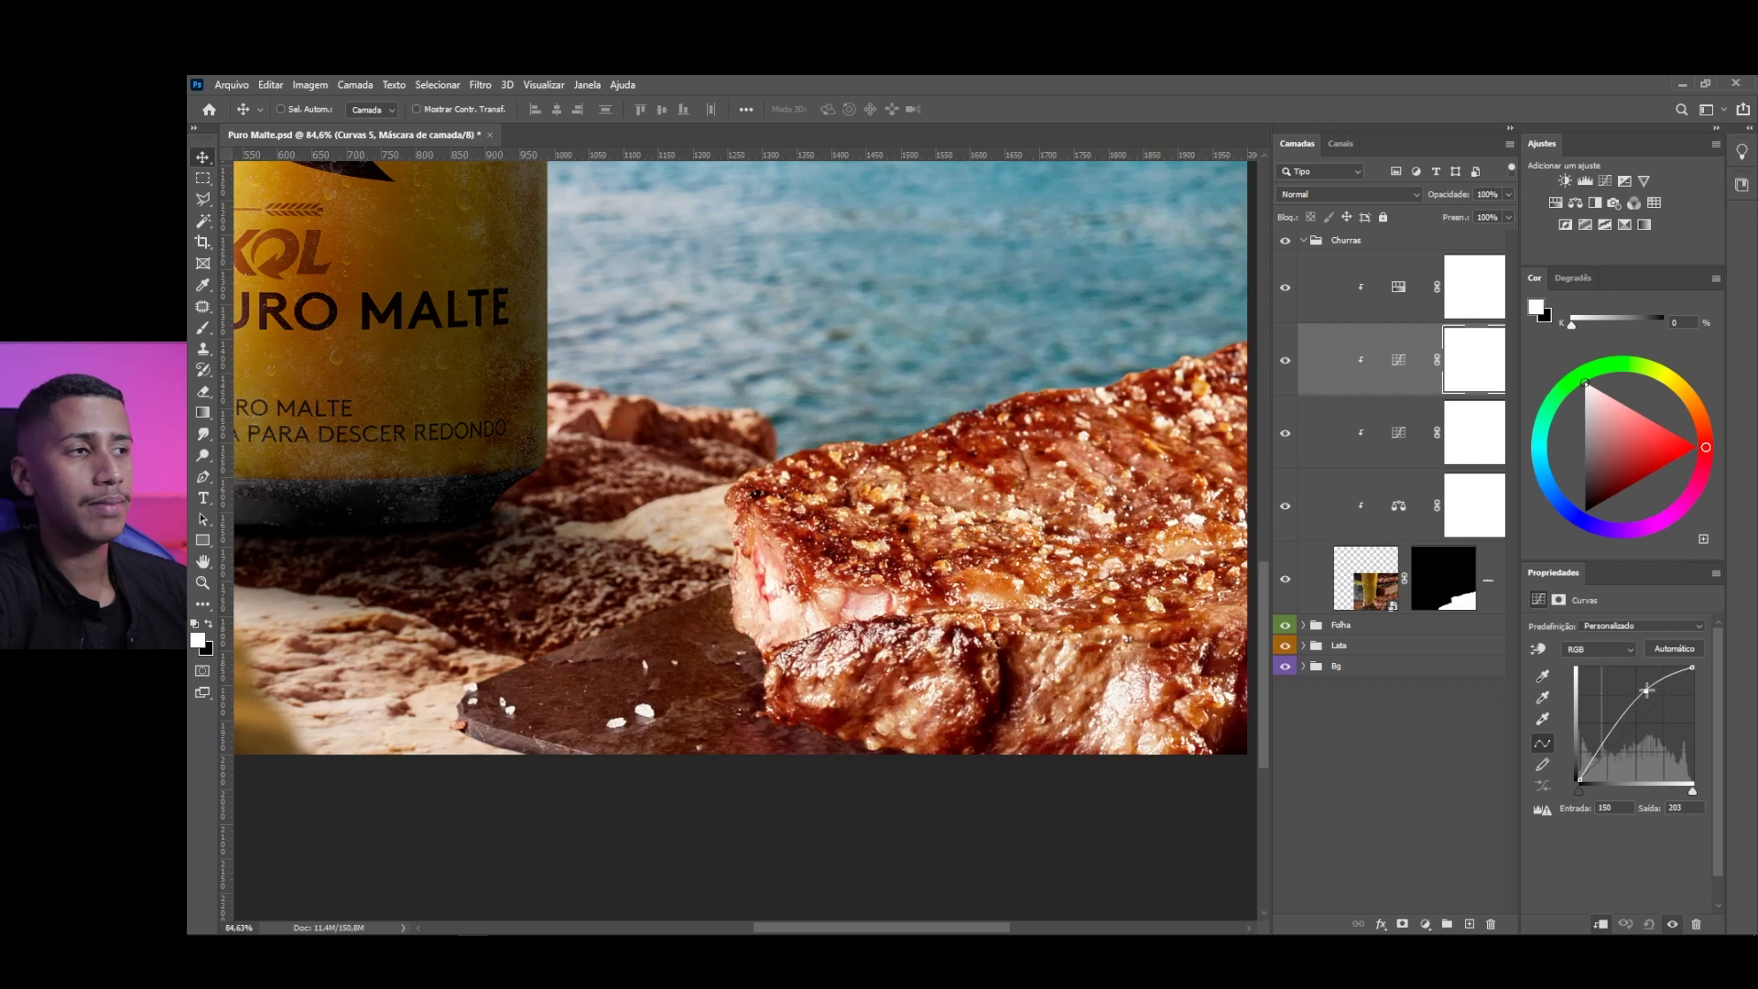
Warm the new Curves by lowering its Blue channel slightly, and raise its RGB point to input 141, output 202
left_click(1598, 649)
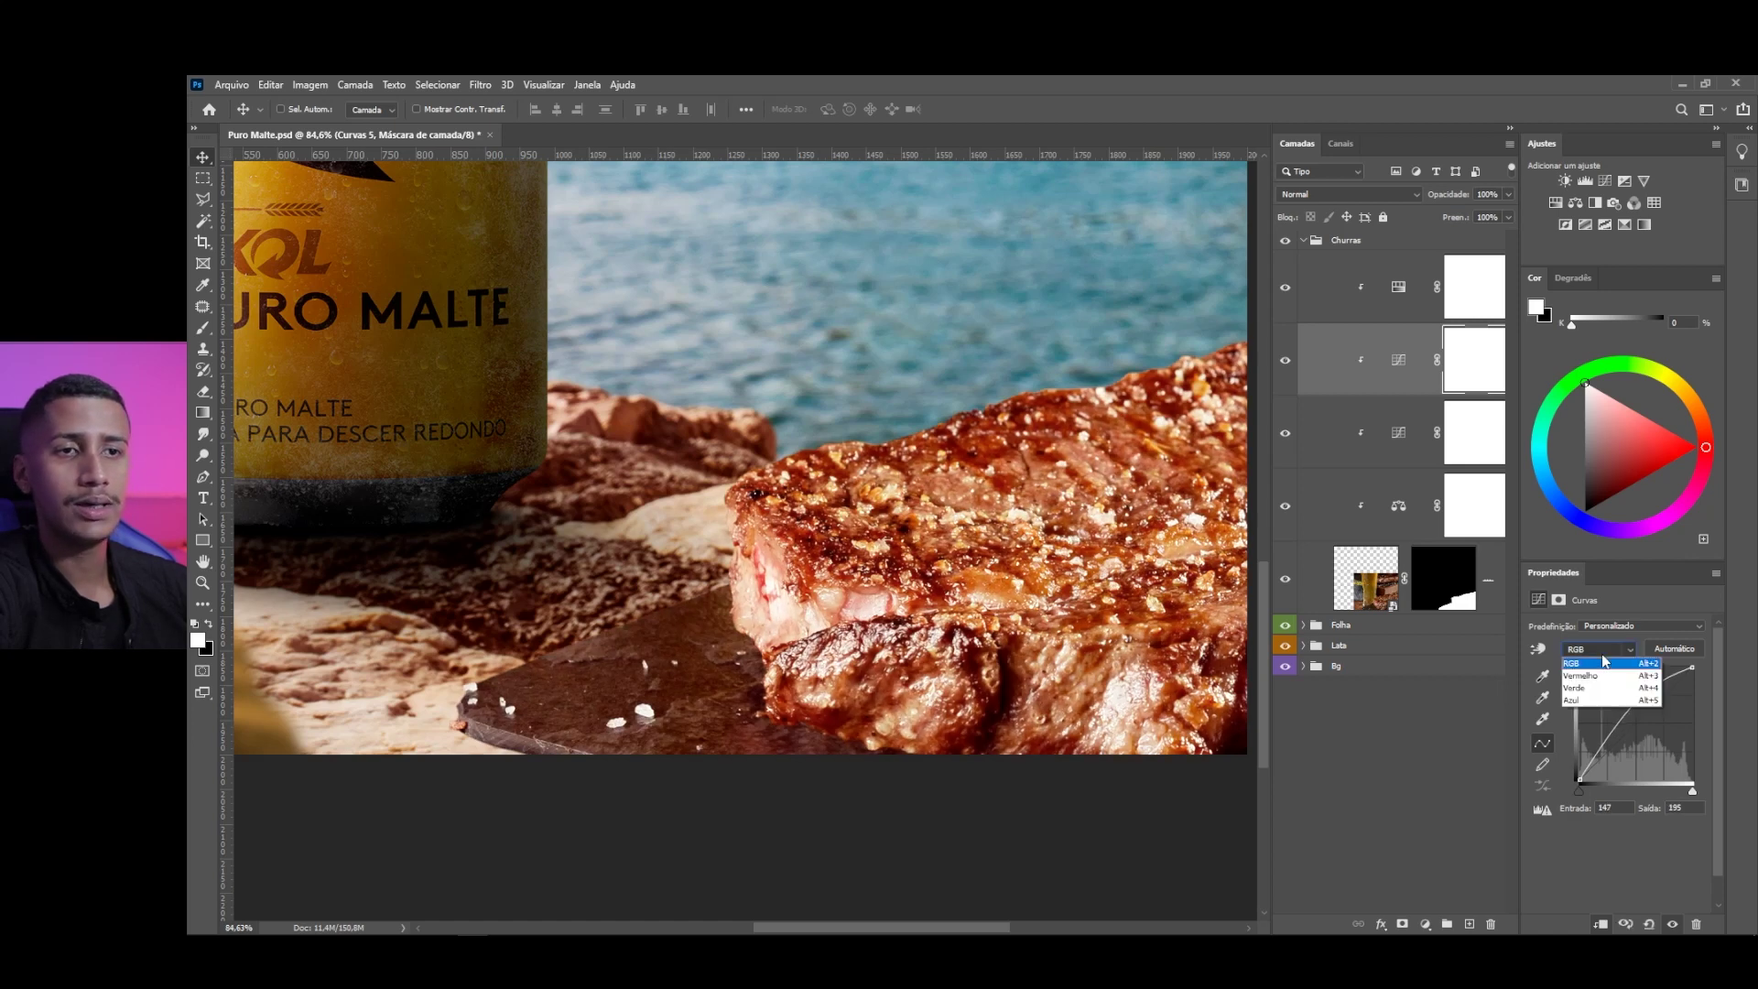
left_click(1592, 700)
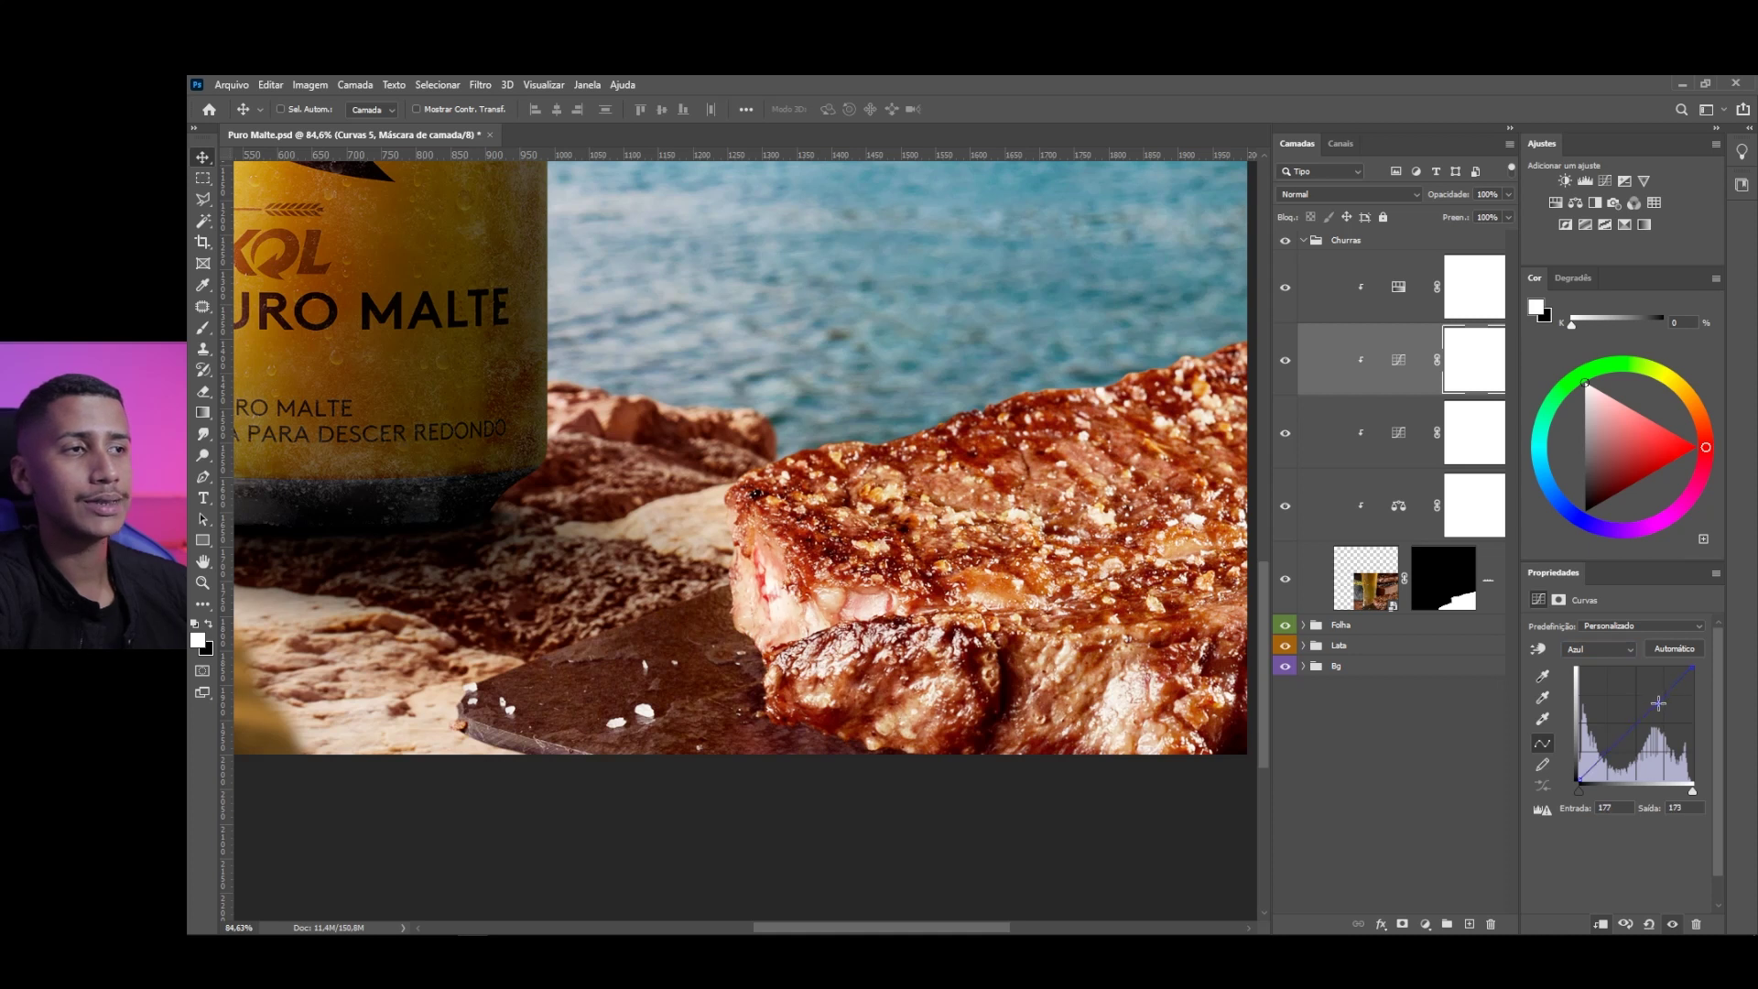
left_click_drag(1659, 707, 1666, 714)
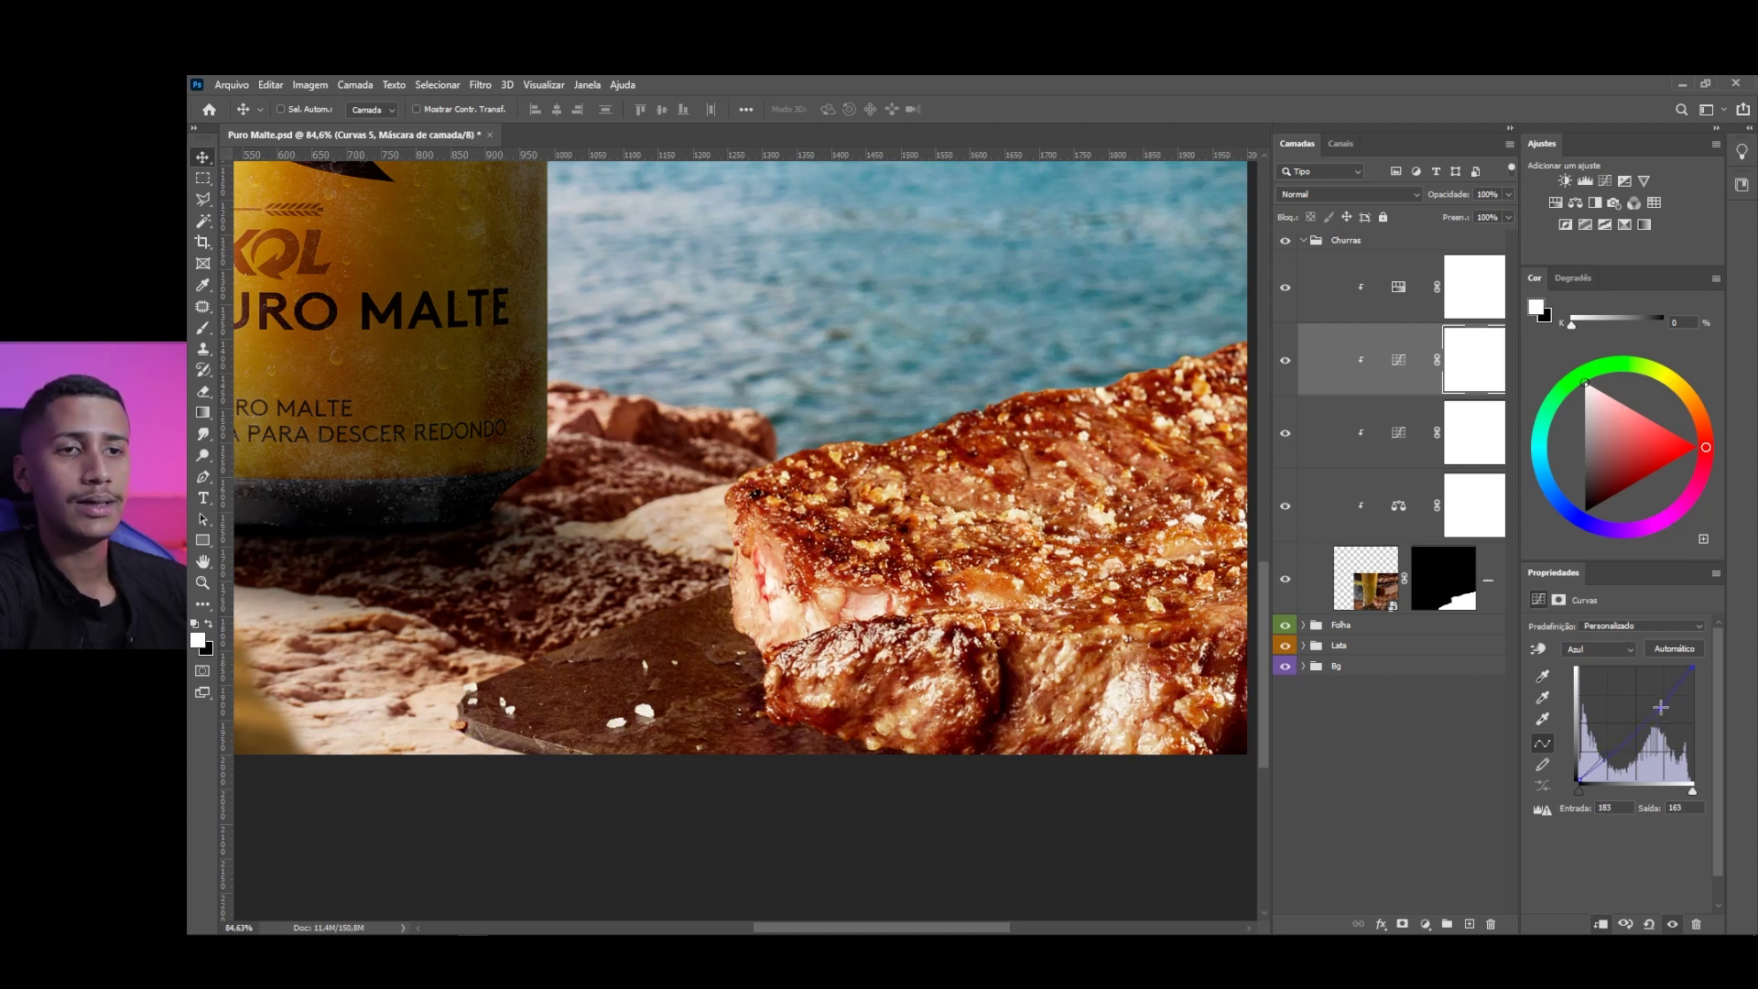
scroll(921, 663, "down", 2)
left_click(1623, 646)
left_click(1584, 663)
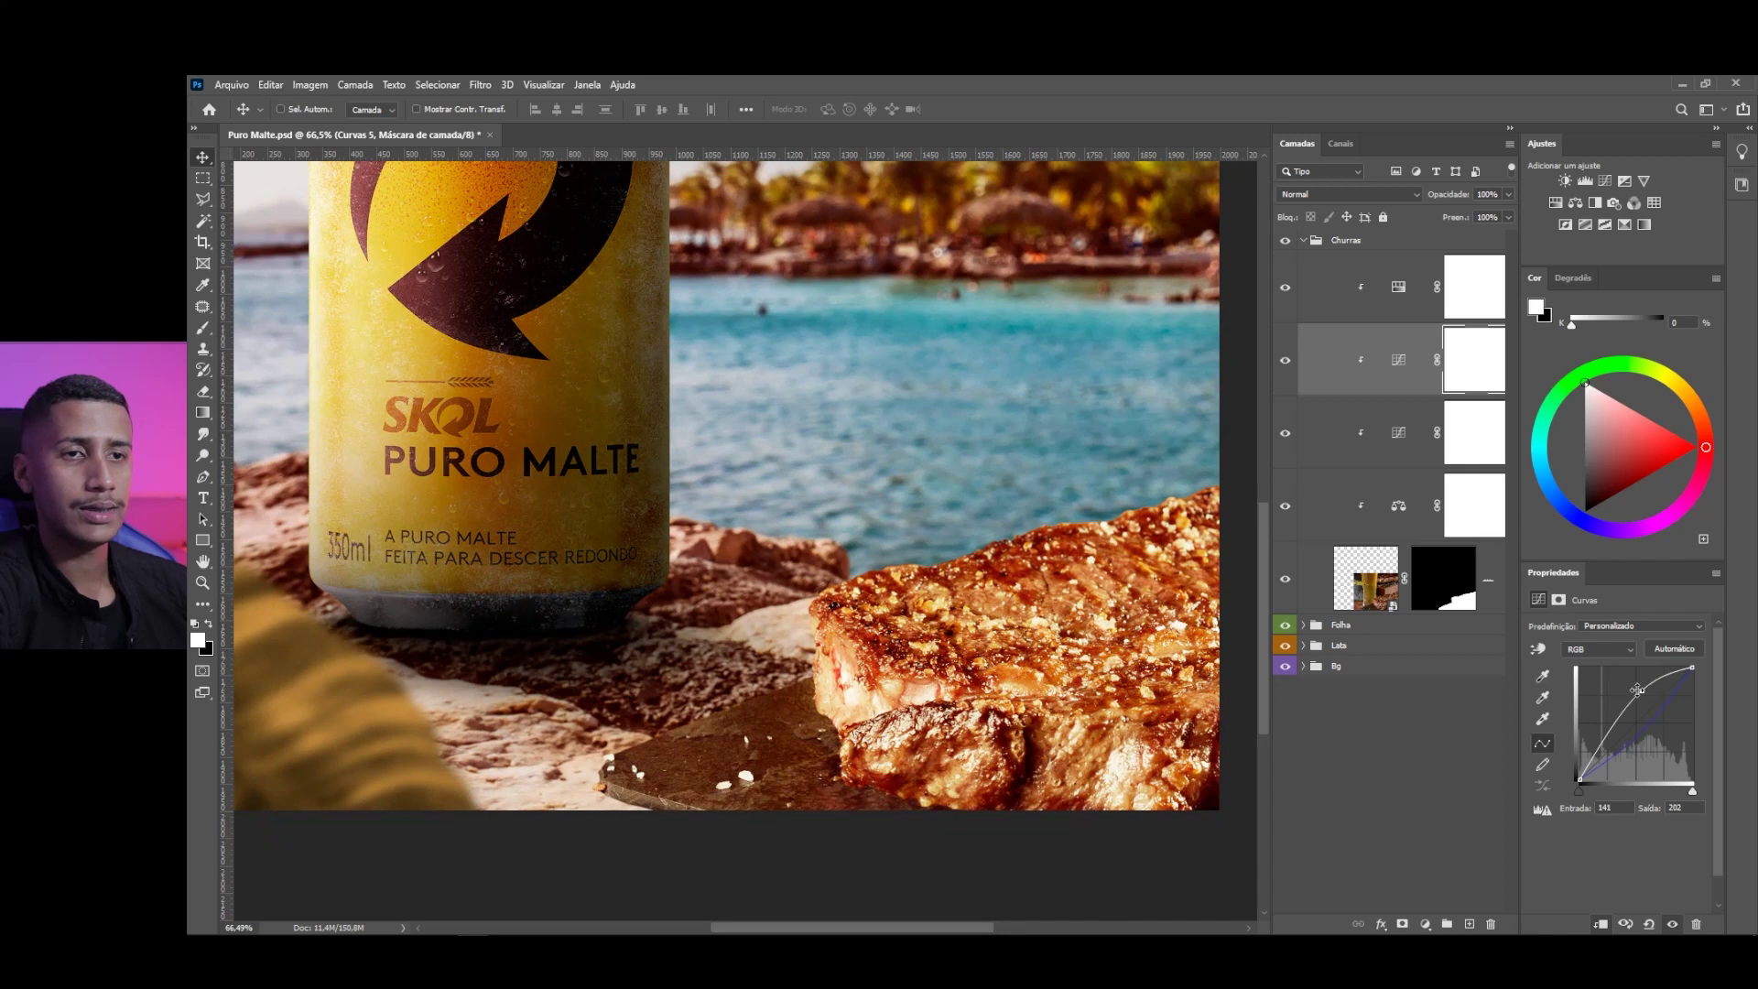
scroll(921, 525, "down", 1)
scroll(922, 525, "up", 1)
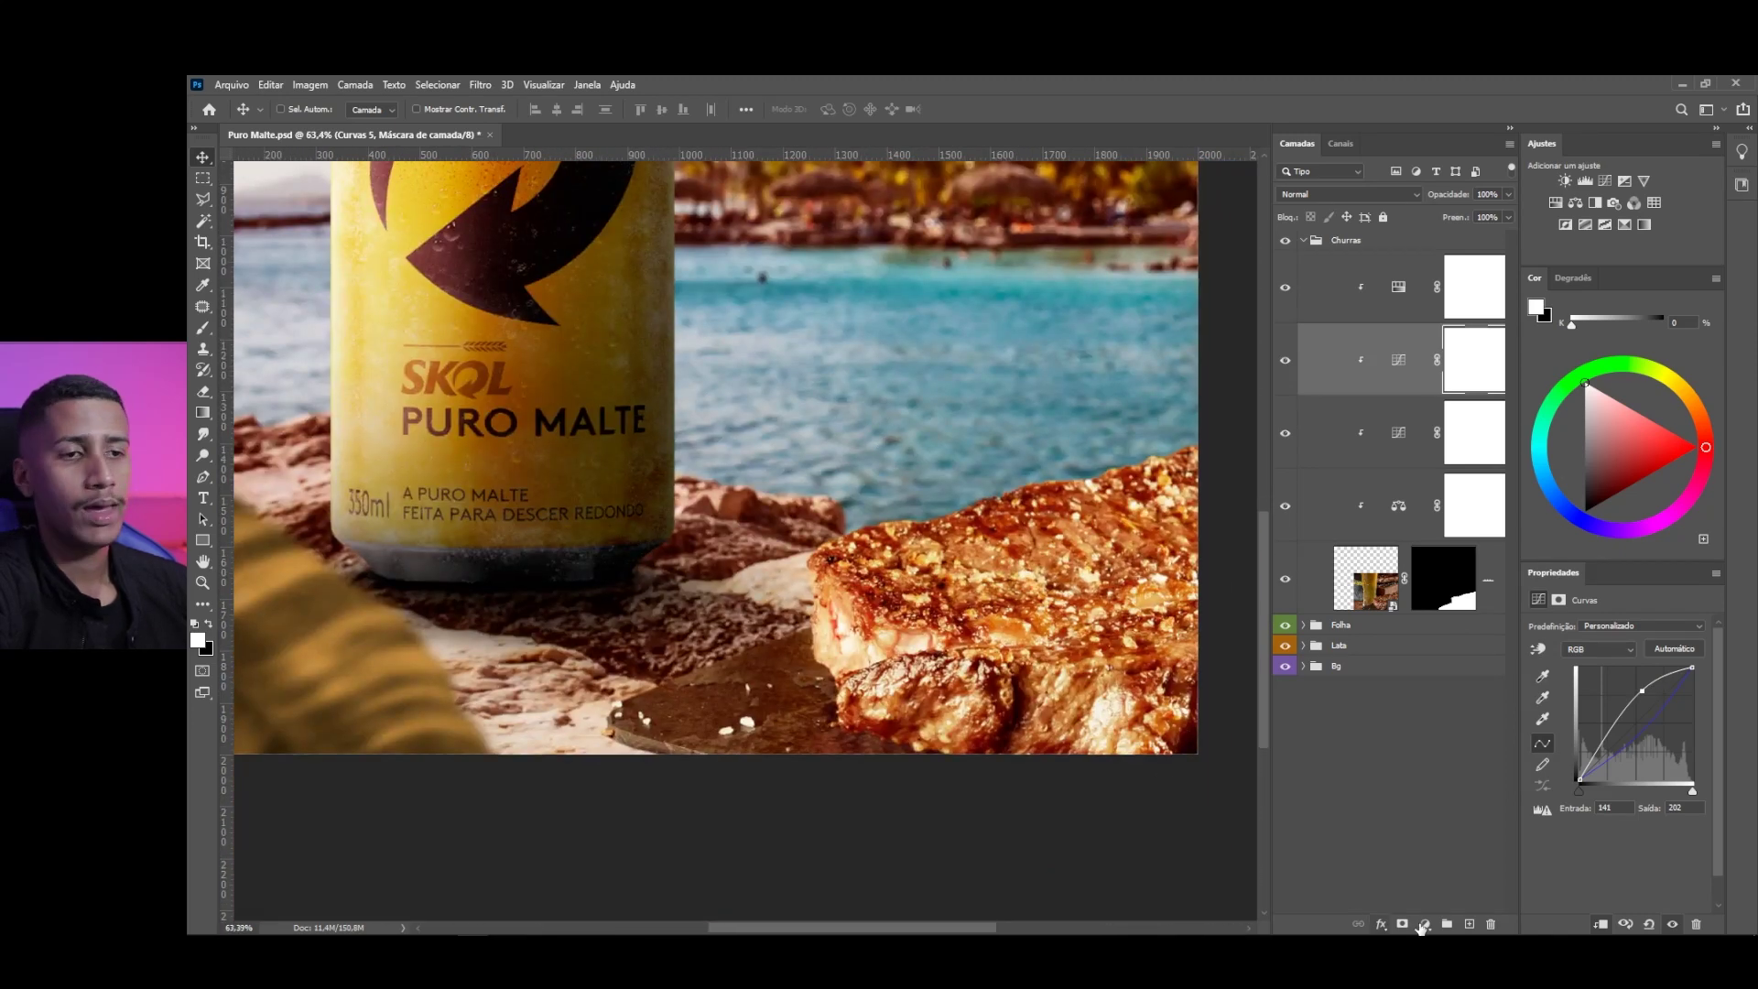
Add an Exposure layer clipped to the steak with Exposure -2.11, then hide it and keep the brightening Curves visible
left_click(1424, 925)
left_click(1435, 711)
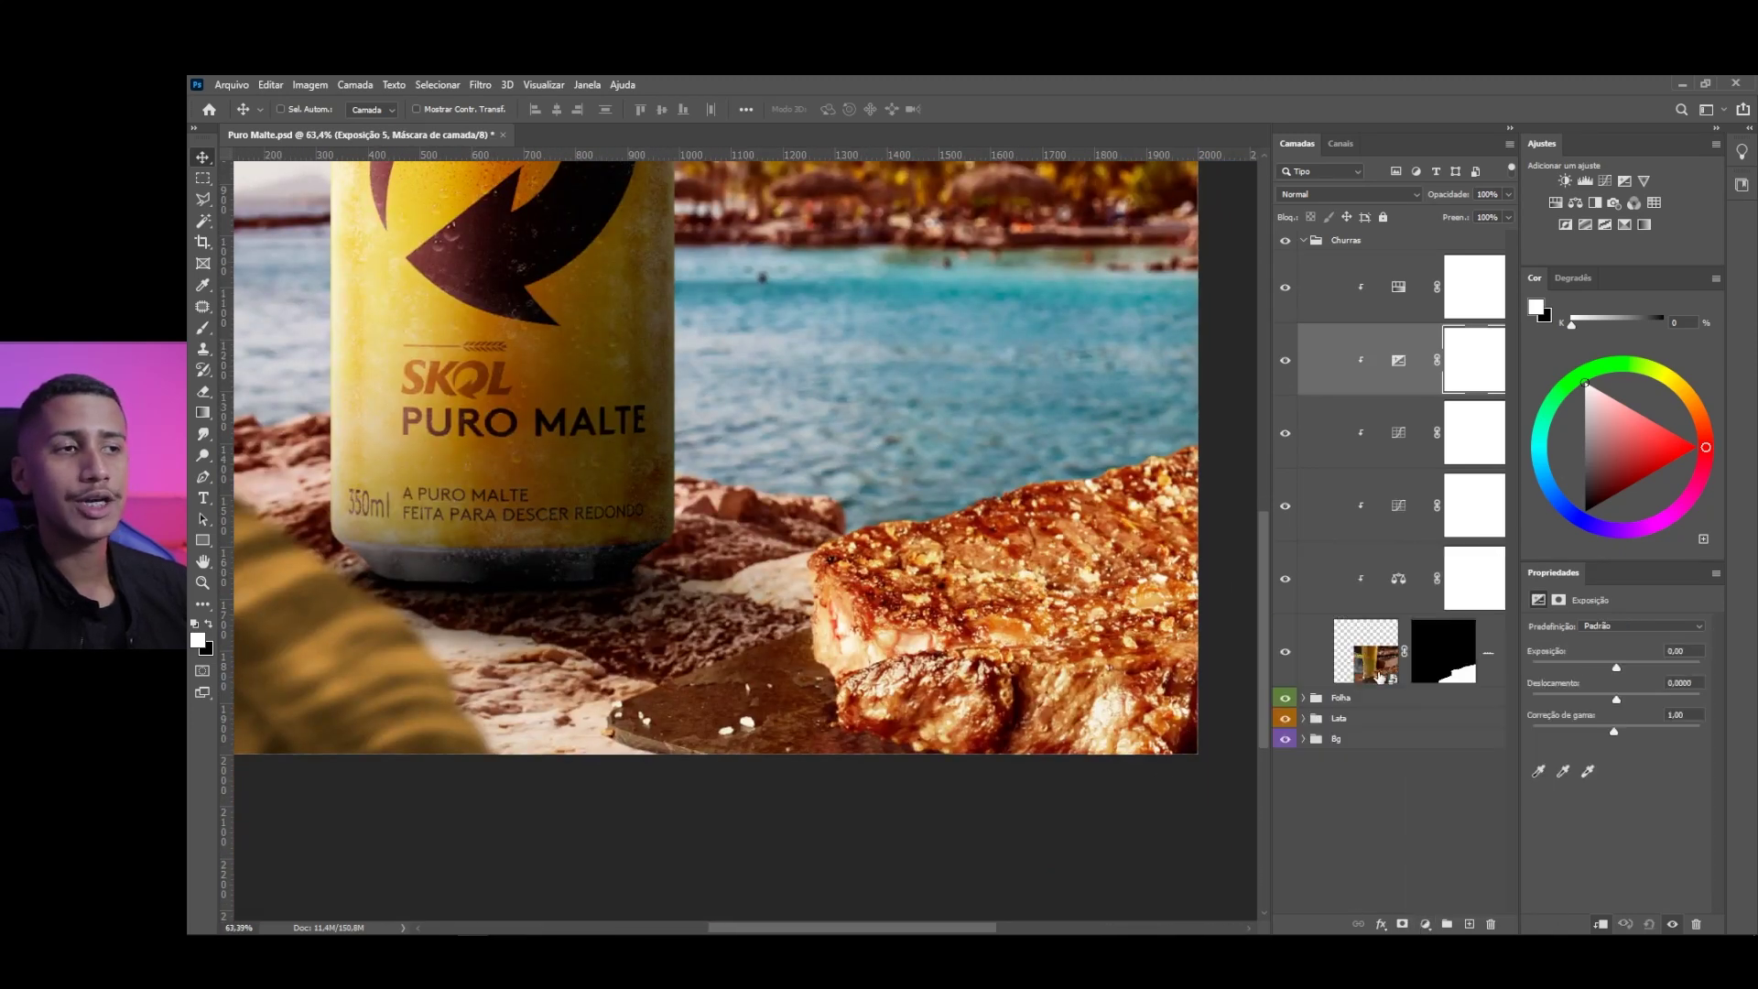
left_click_drag(1613, 670, 1594, 669)
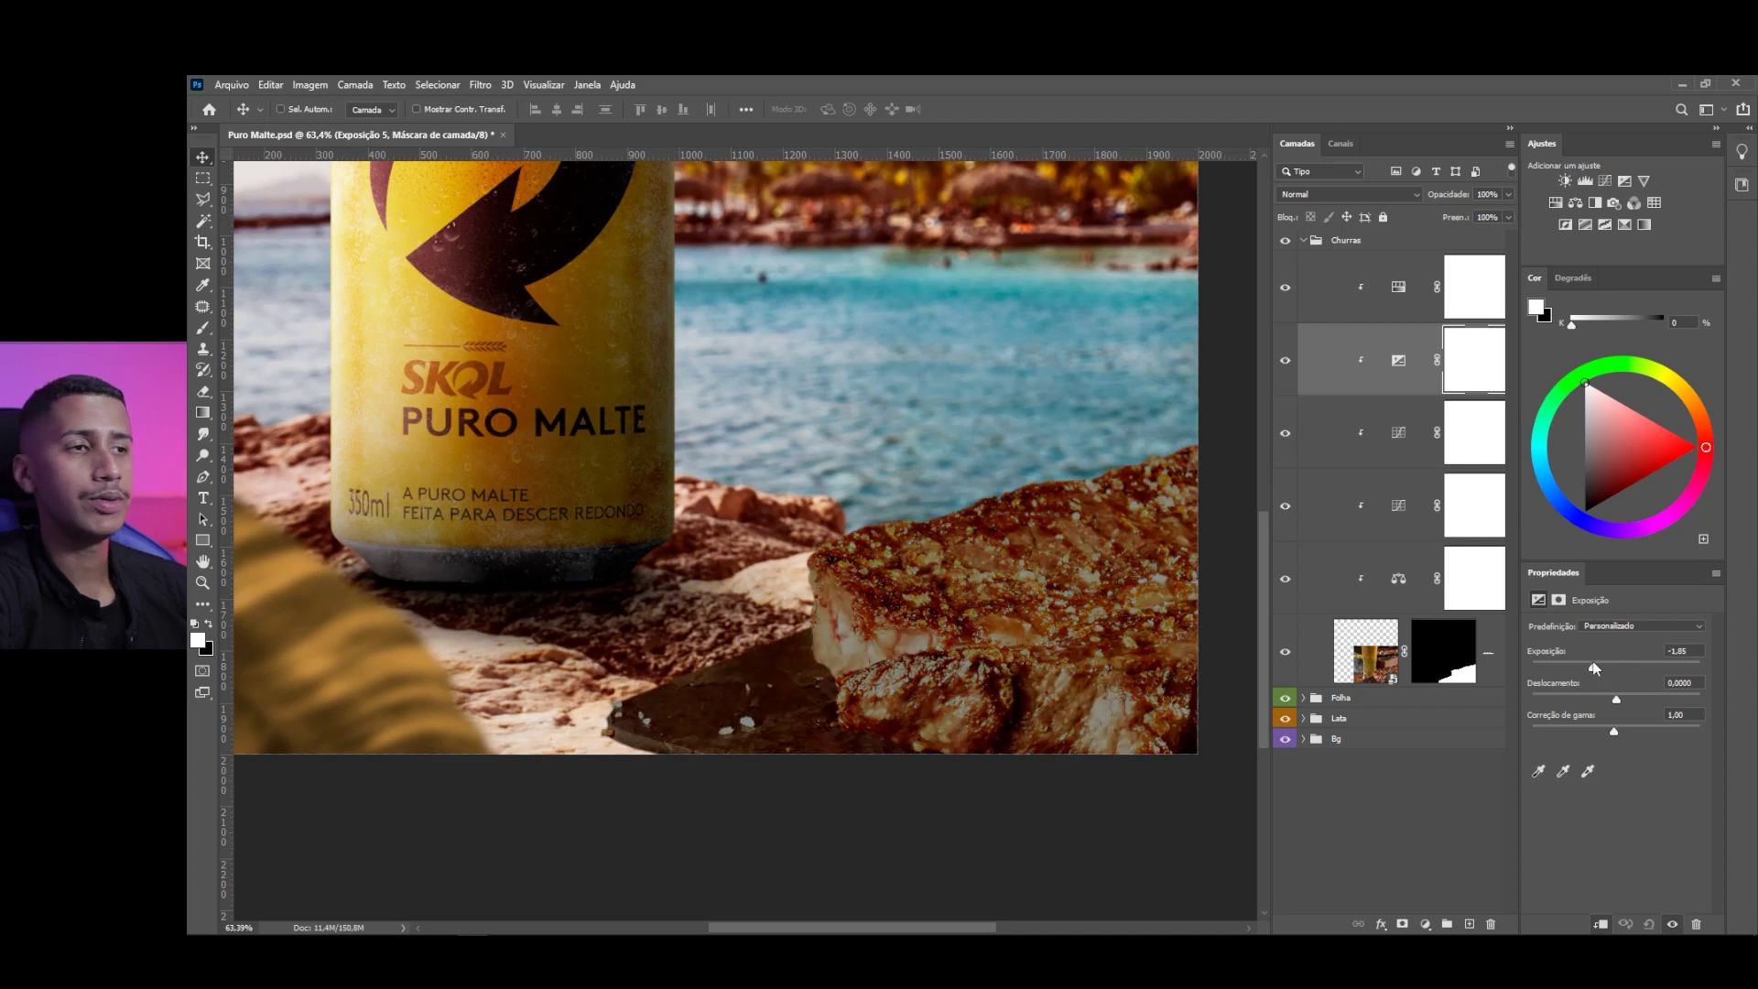
left_click(1284, 435)
left_click_drag(1602, 678, 1590, 667)
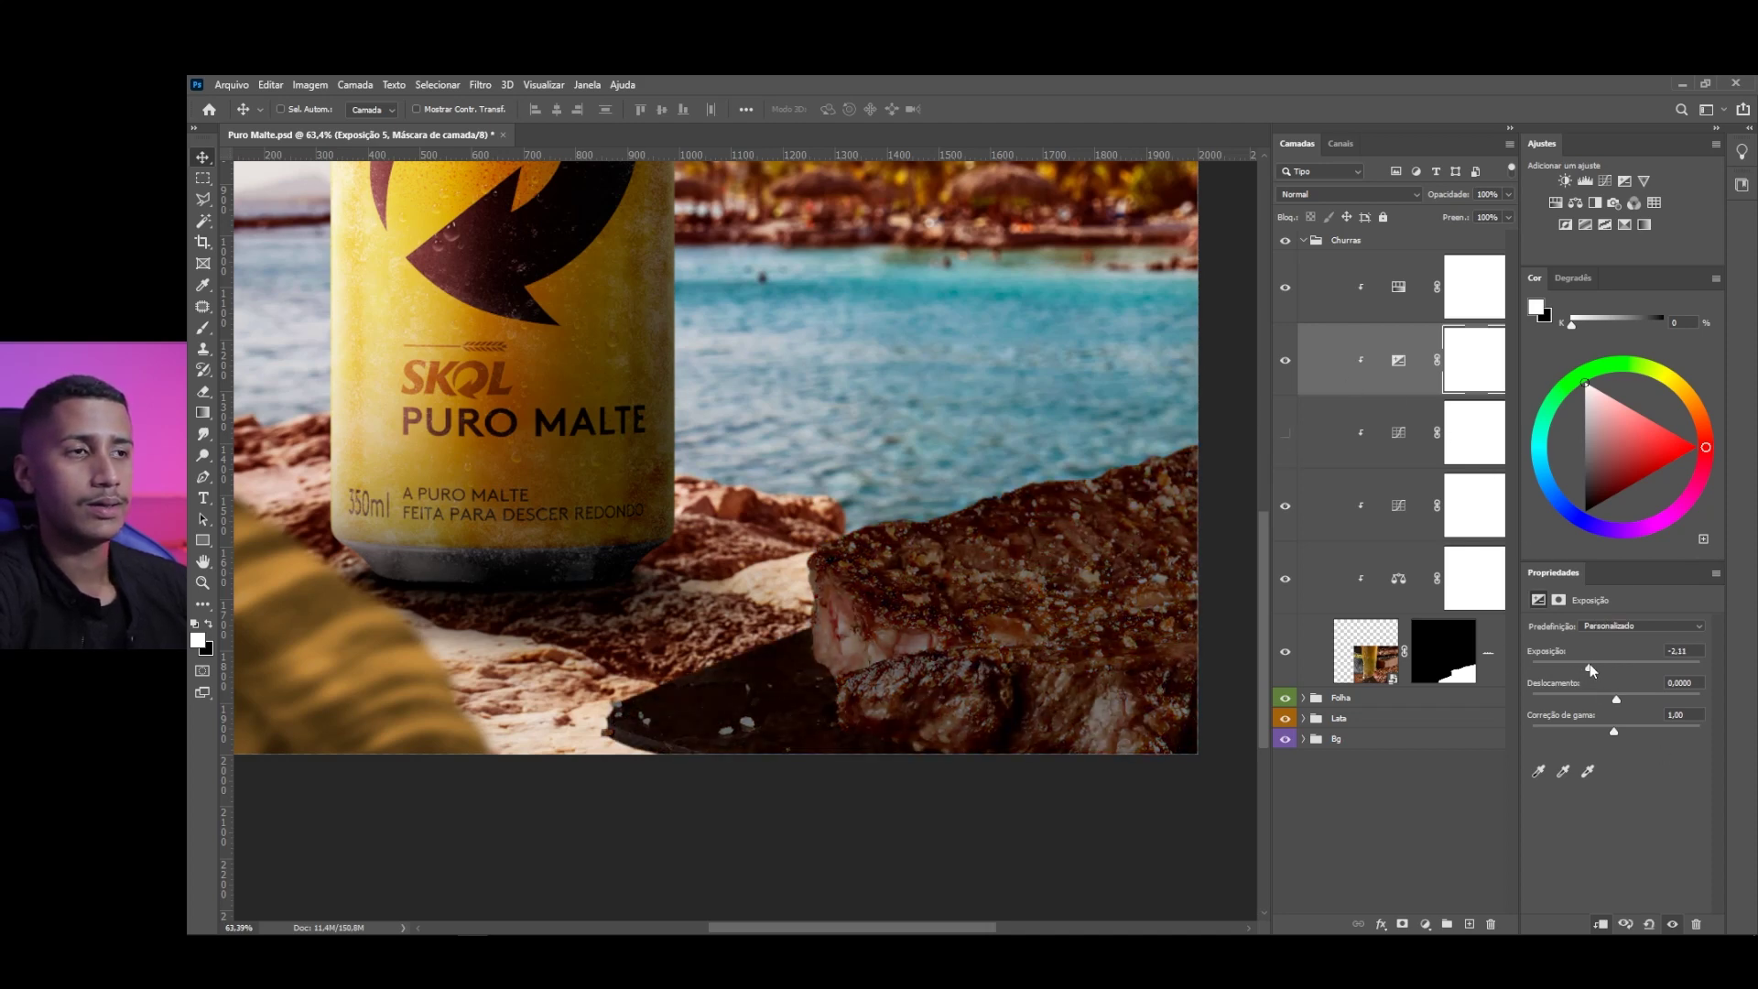
left_click(1285, 360)
left_click(1285, 433)
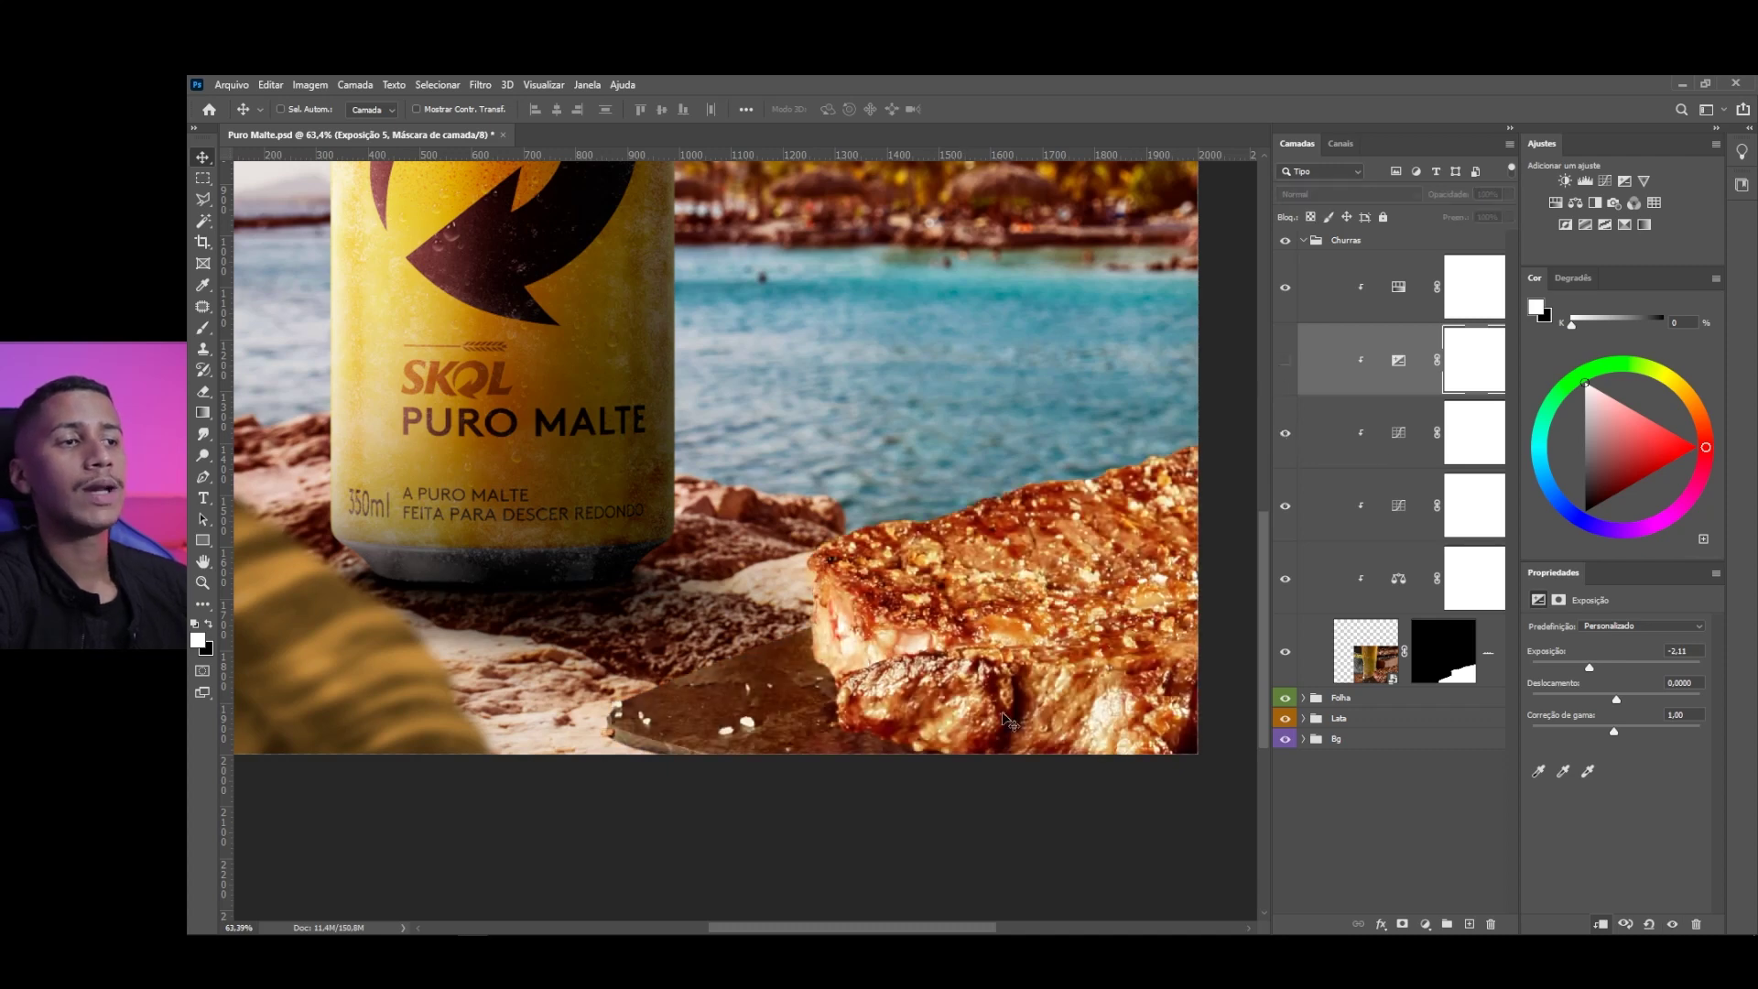
Invert the brightening Curves mask to black and paint soft white at 30% opacity and flow over the steak's side facing the can
scroll(1007, 720, "down", 5)
scroll(1008, 721, "up", 5)
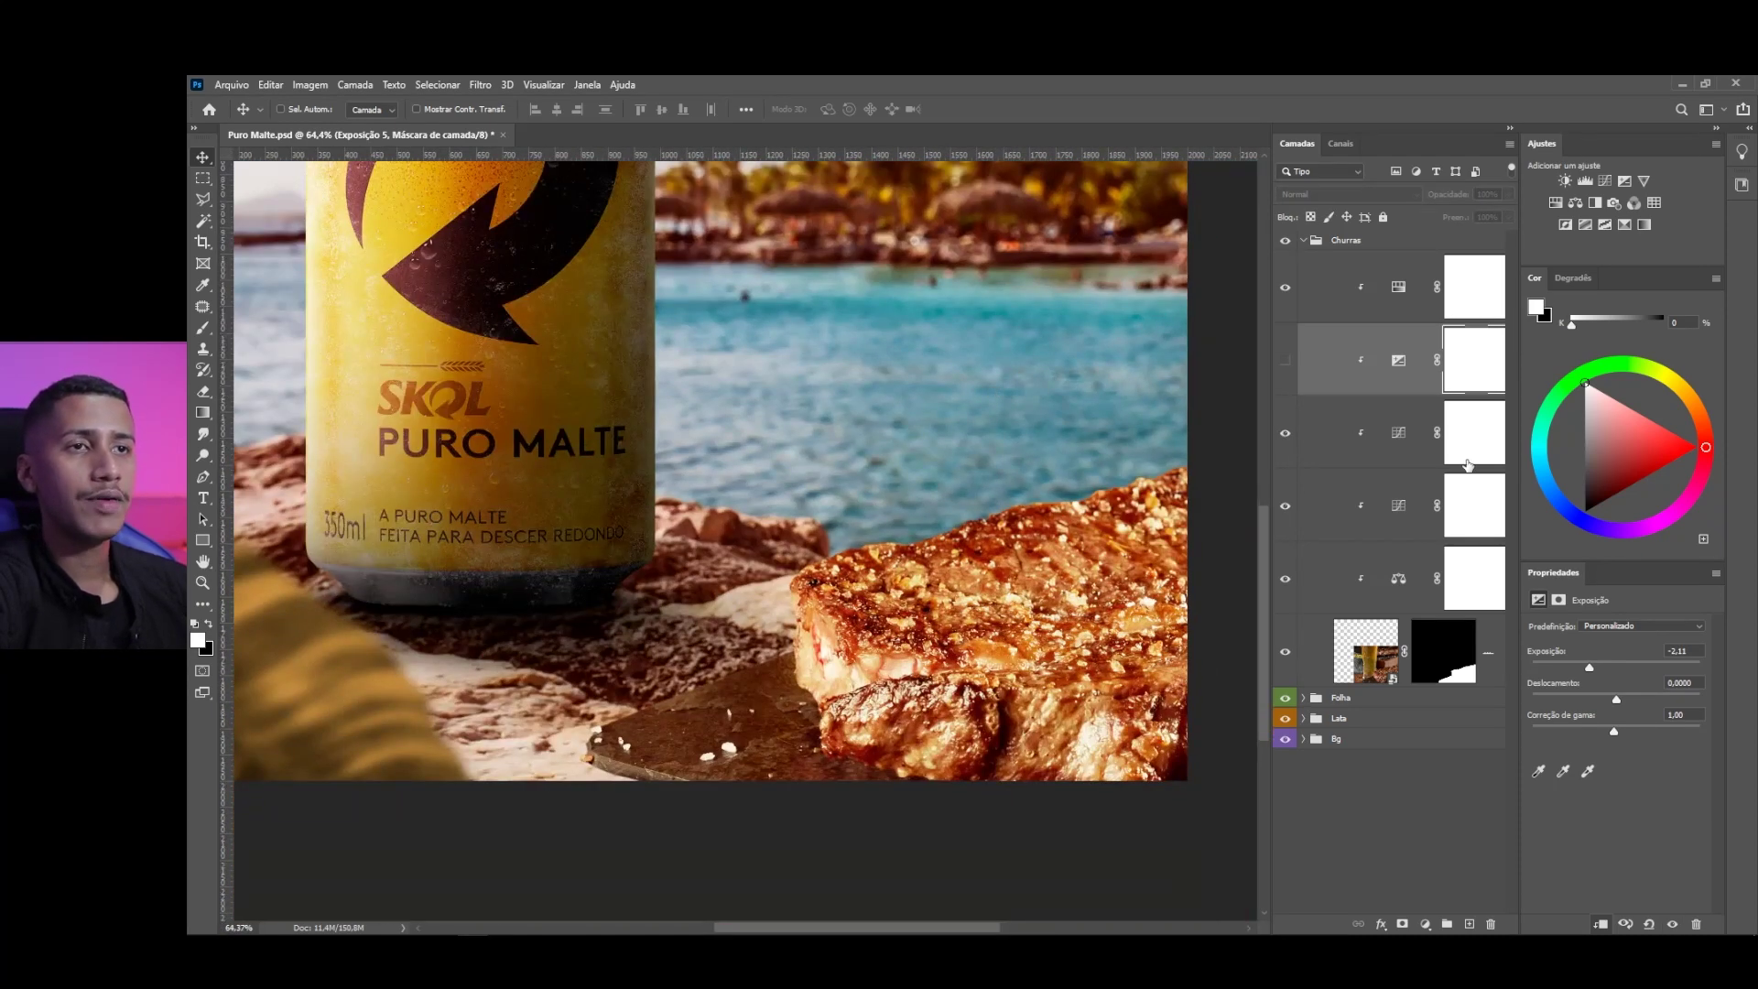
left_click(1468, 465)
key("ctrl+i")
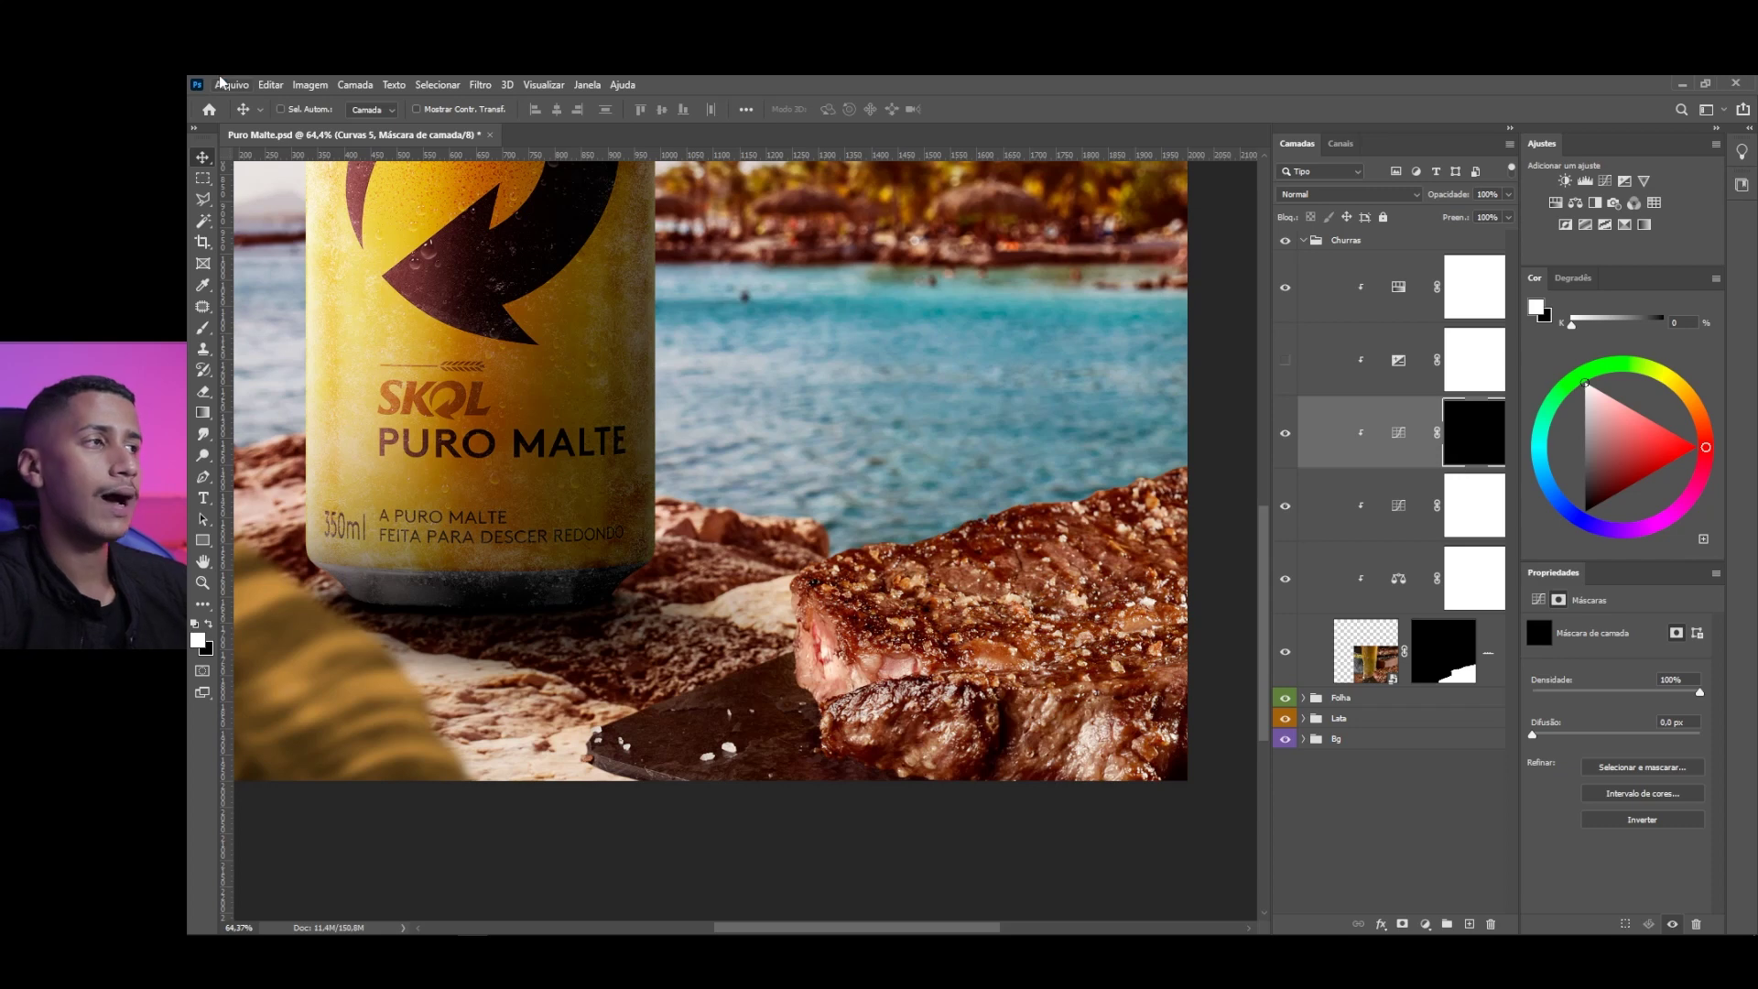
left_click(203, 328)
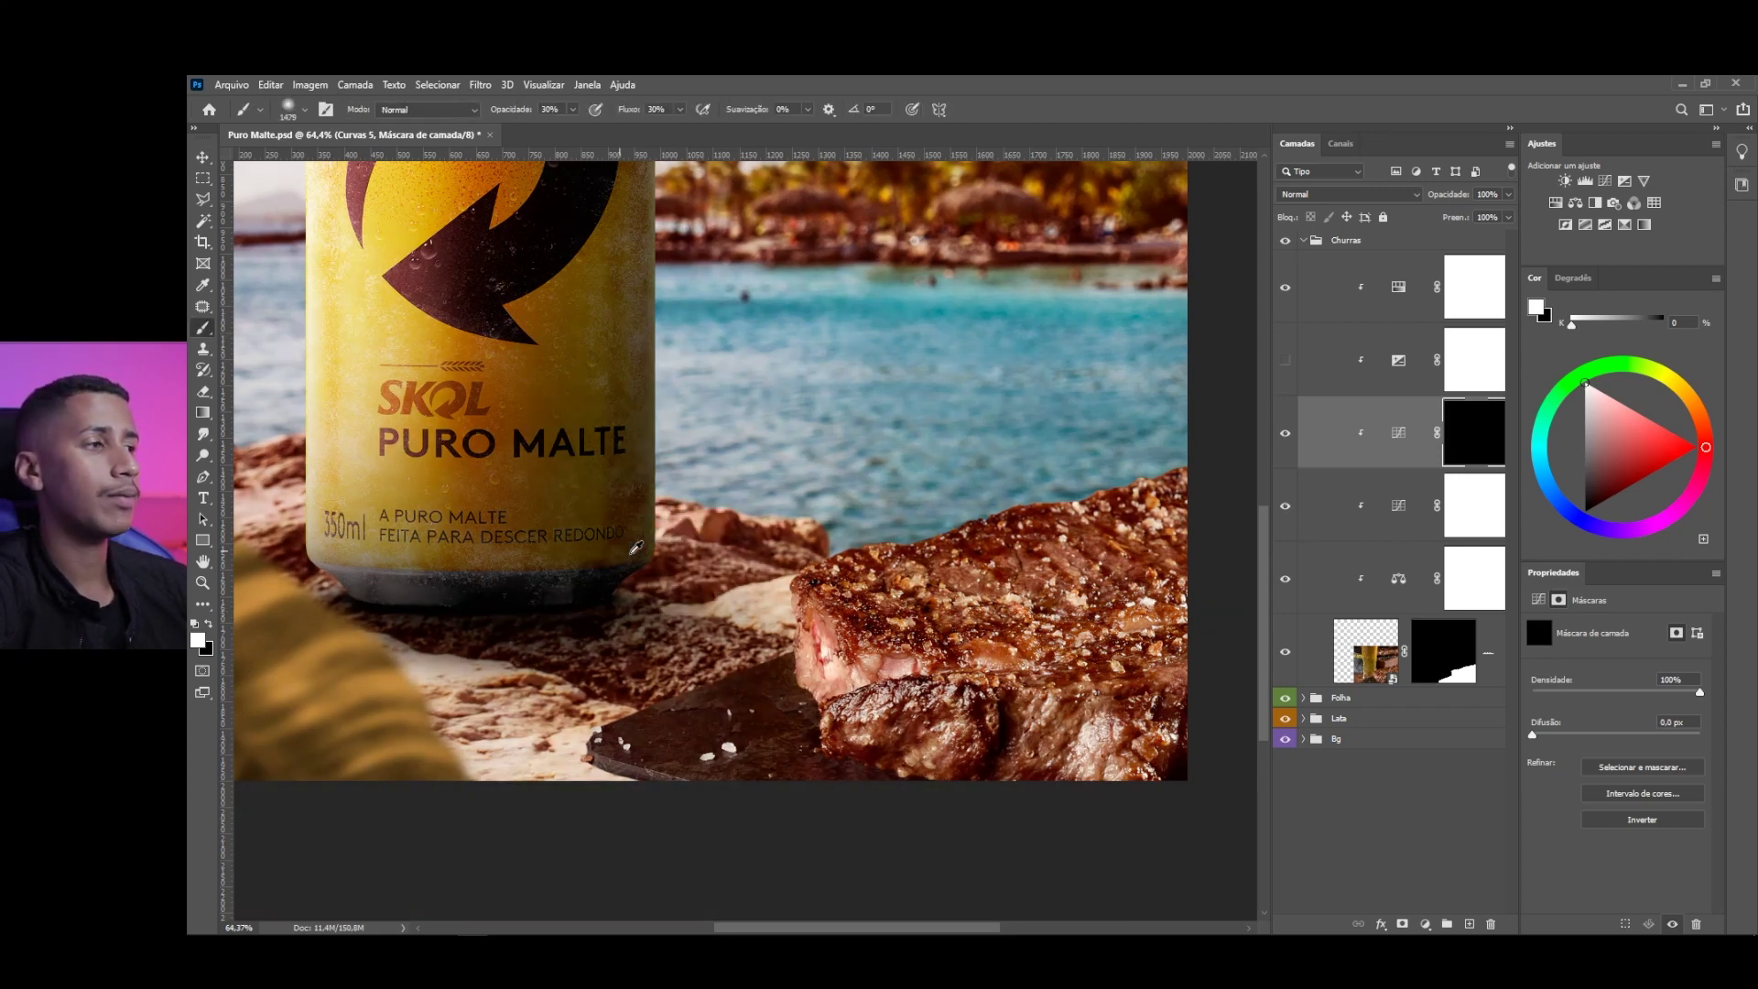
mouse_move(593, 586)
left_mouse_down()
mouse_move(628, 550)
mouse_move(608, 726)
mouse_move(659, 463)
mouse_move(772, 424)
left_mouse_up()
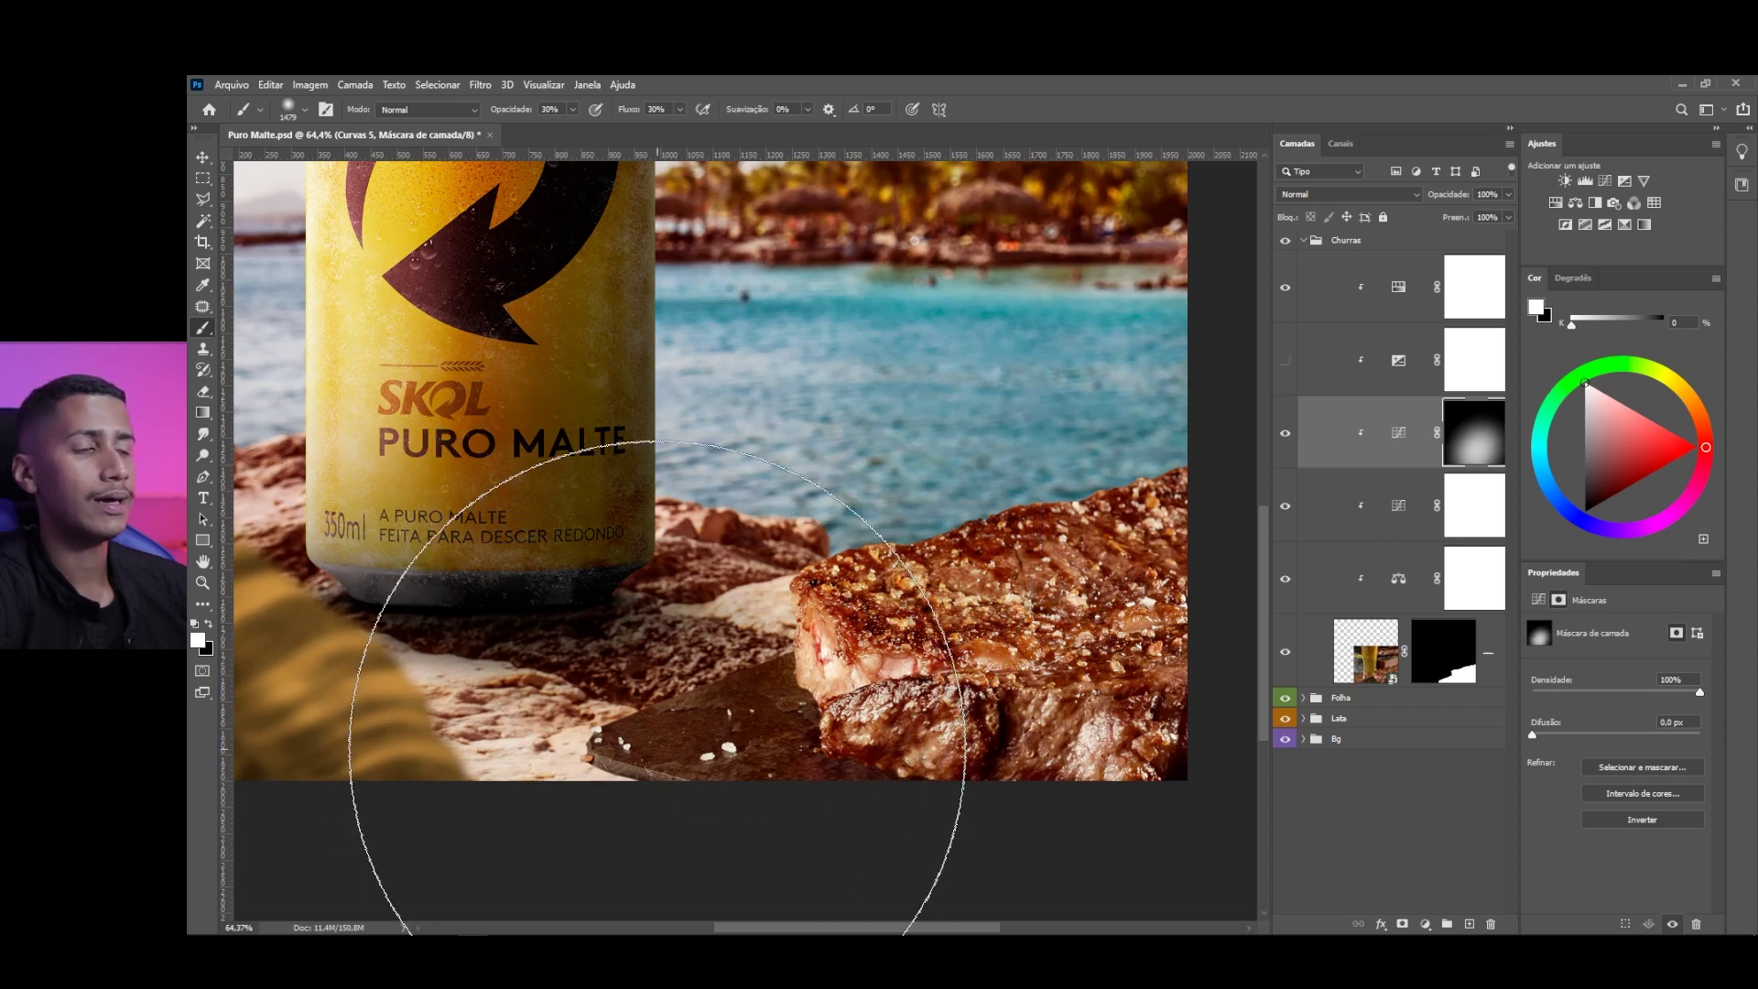
scroll(570, 560, "down", 5)
scroll(570, 560, "up", 3)
mouse_move(924, 719)
left_mouse_down()
mouse_move(787, 403)
mouse_move(961, 571)
left_mouse_up()
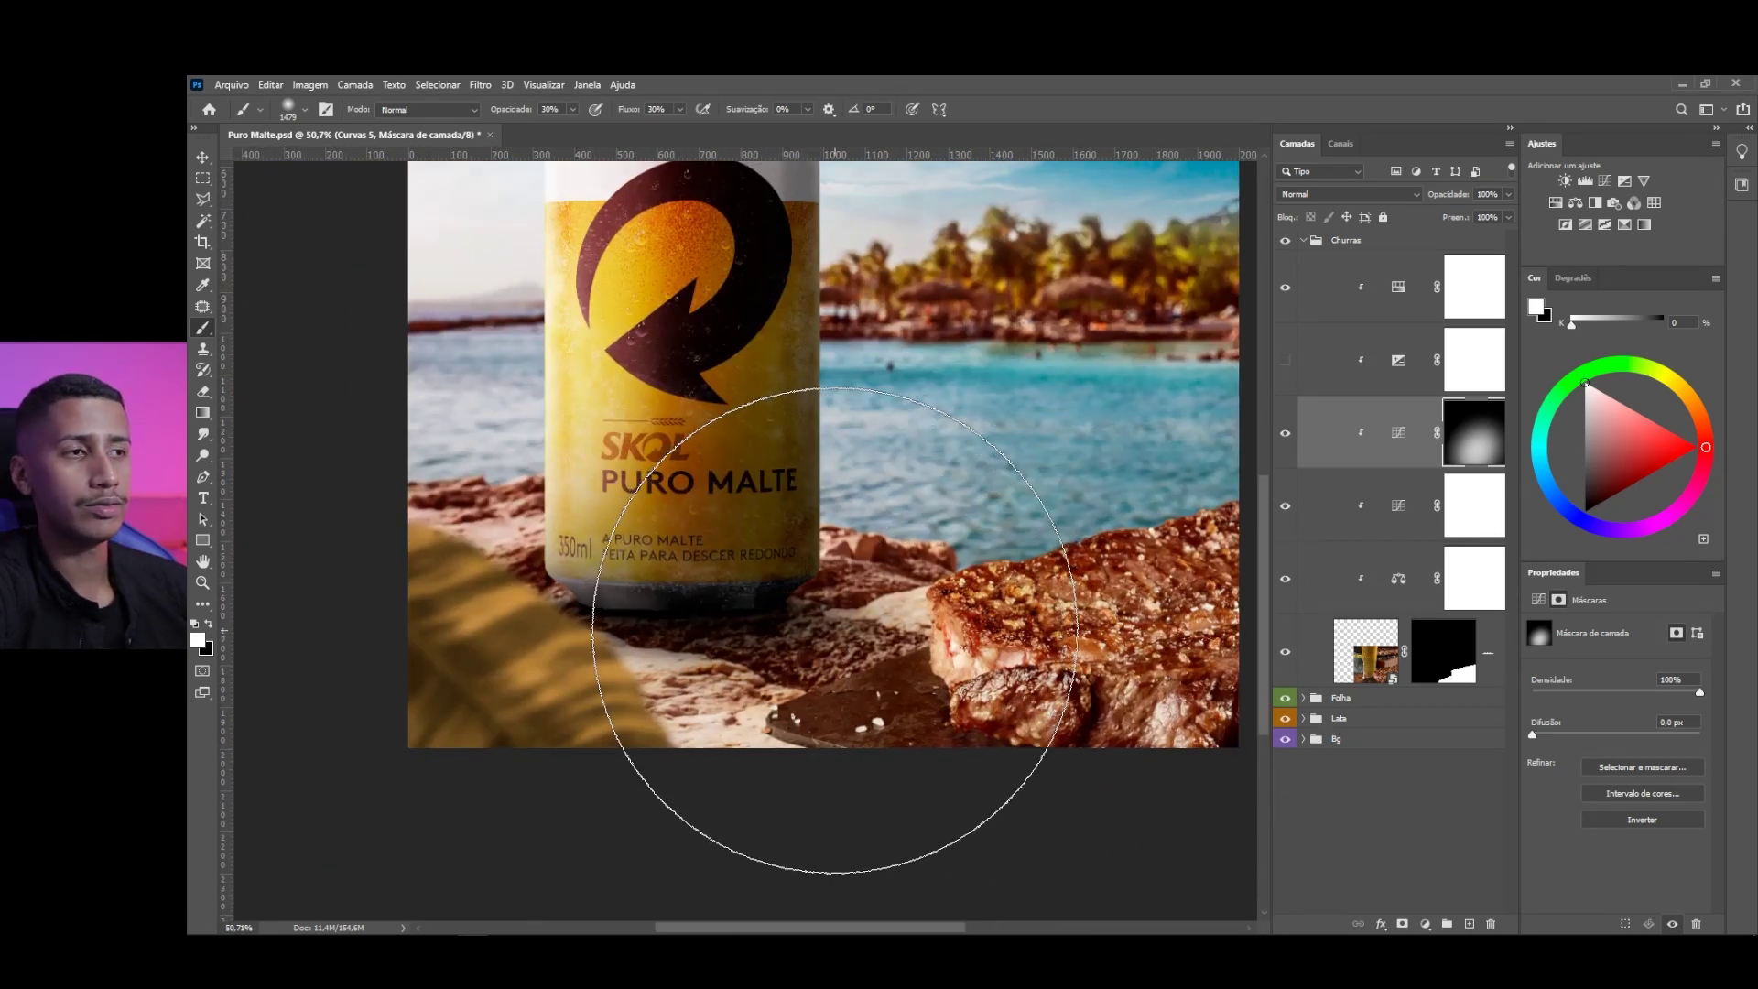
Compare the steak with and without the Exposure and brightening Curves layers, leaving both visible
left_click(1286, 362)
left_click(1286, 361)
left_click(1284, 433)
left_click(1284, 433)
left_click(1283, 360)
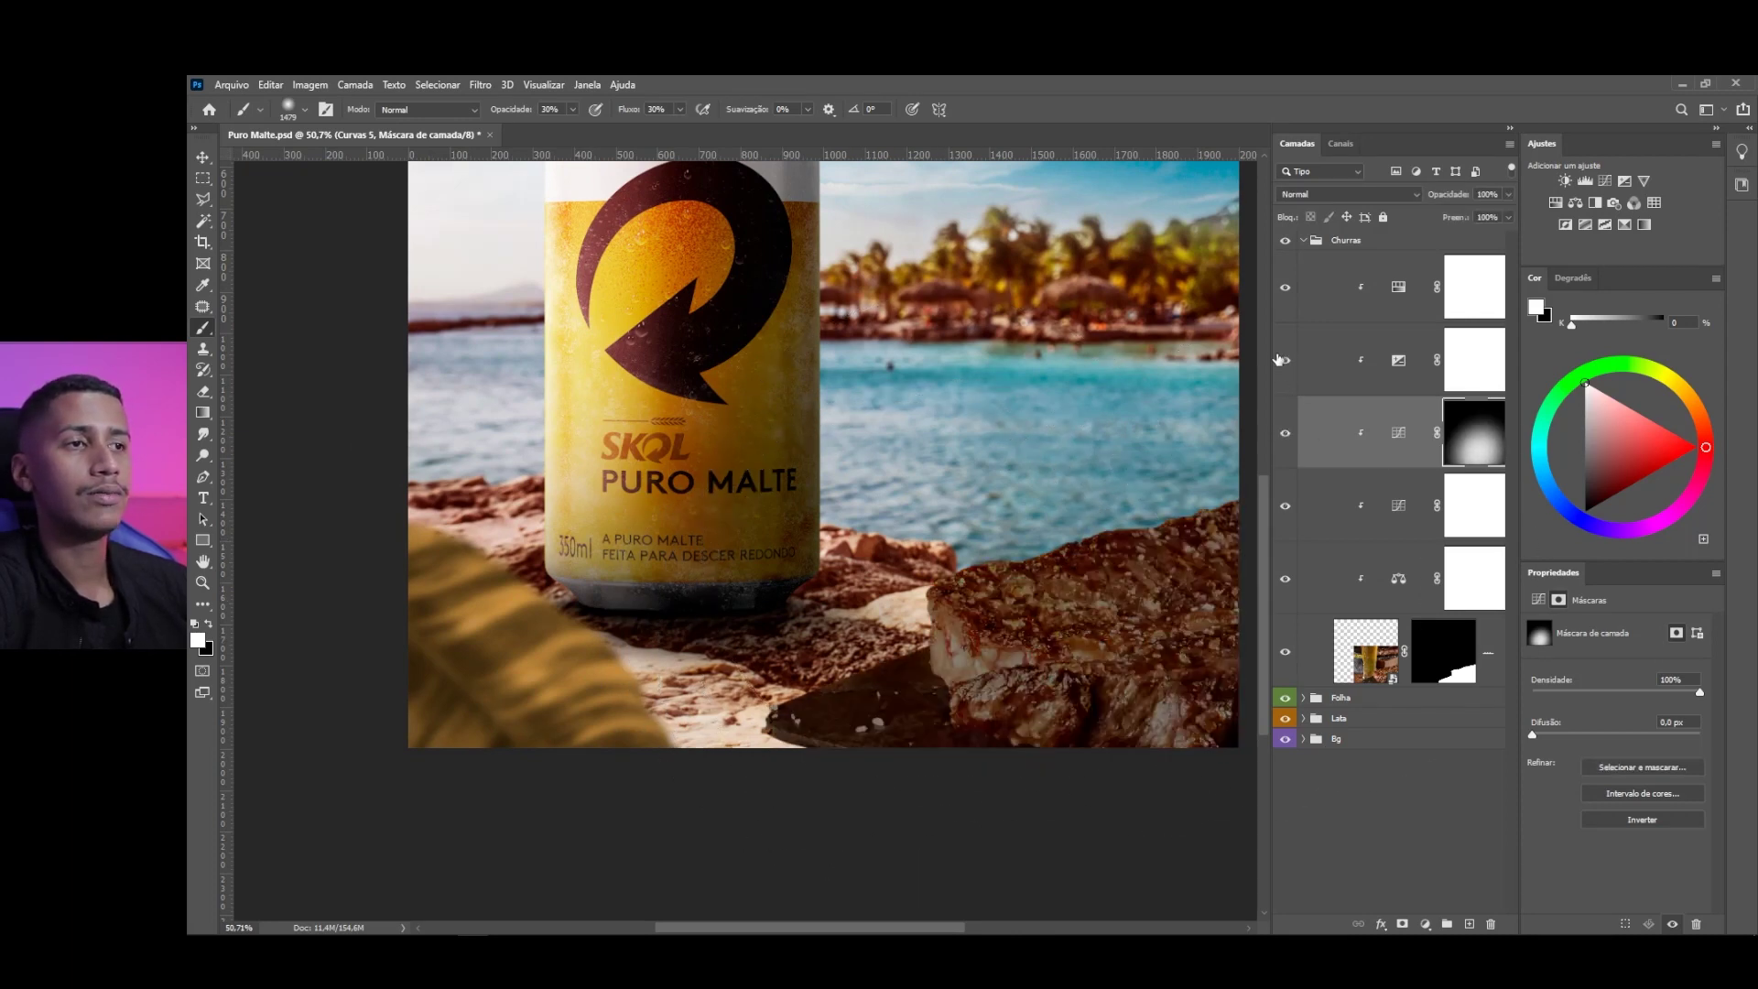
Invert the steak's Exposure mask to black and paint soft white at 30% opacity and flow over the steak's side away from the can
left_click(1469, 364)
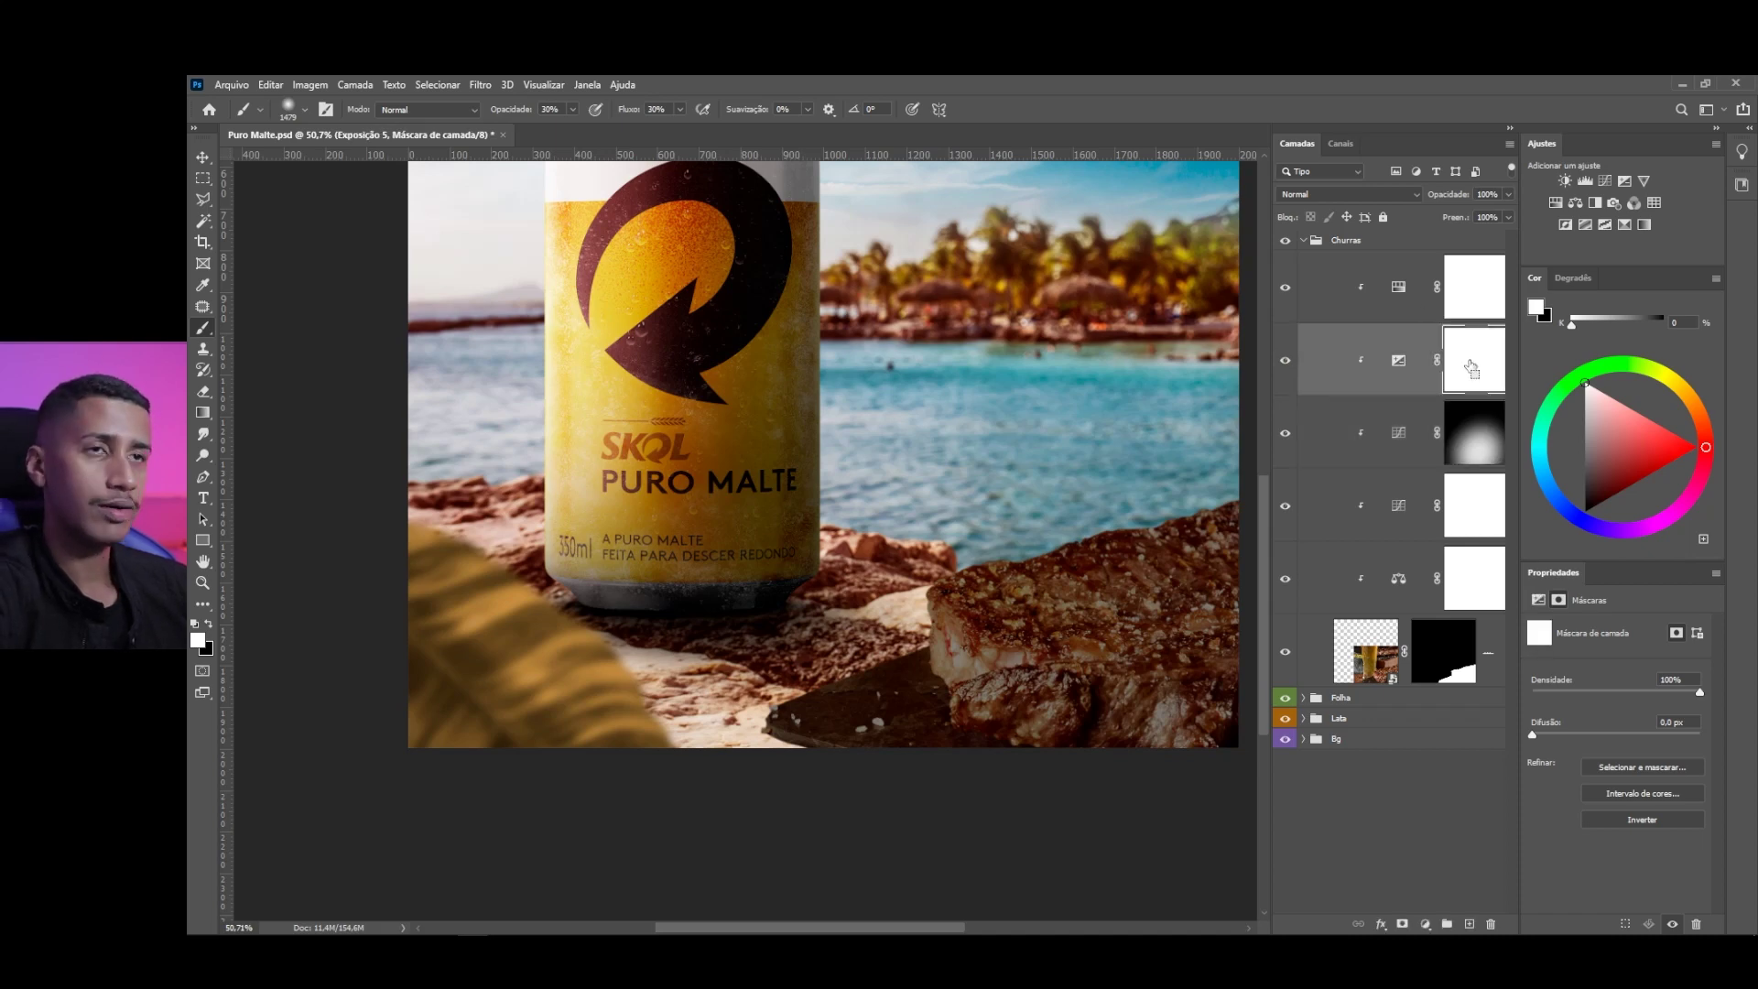
key("ctrl+i")
left_click_drag(881, 644, 561, 451)
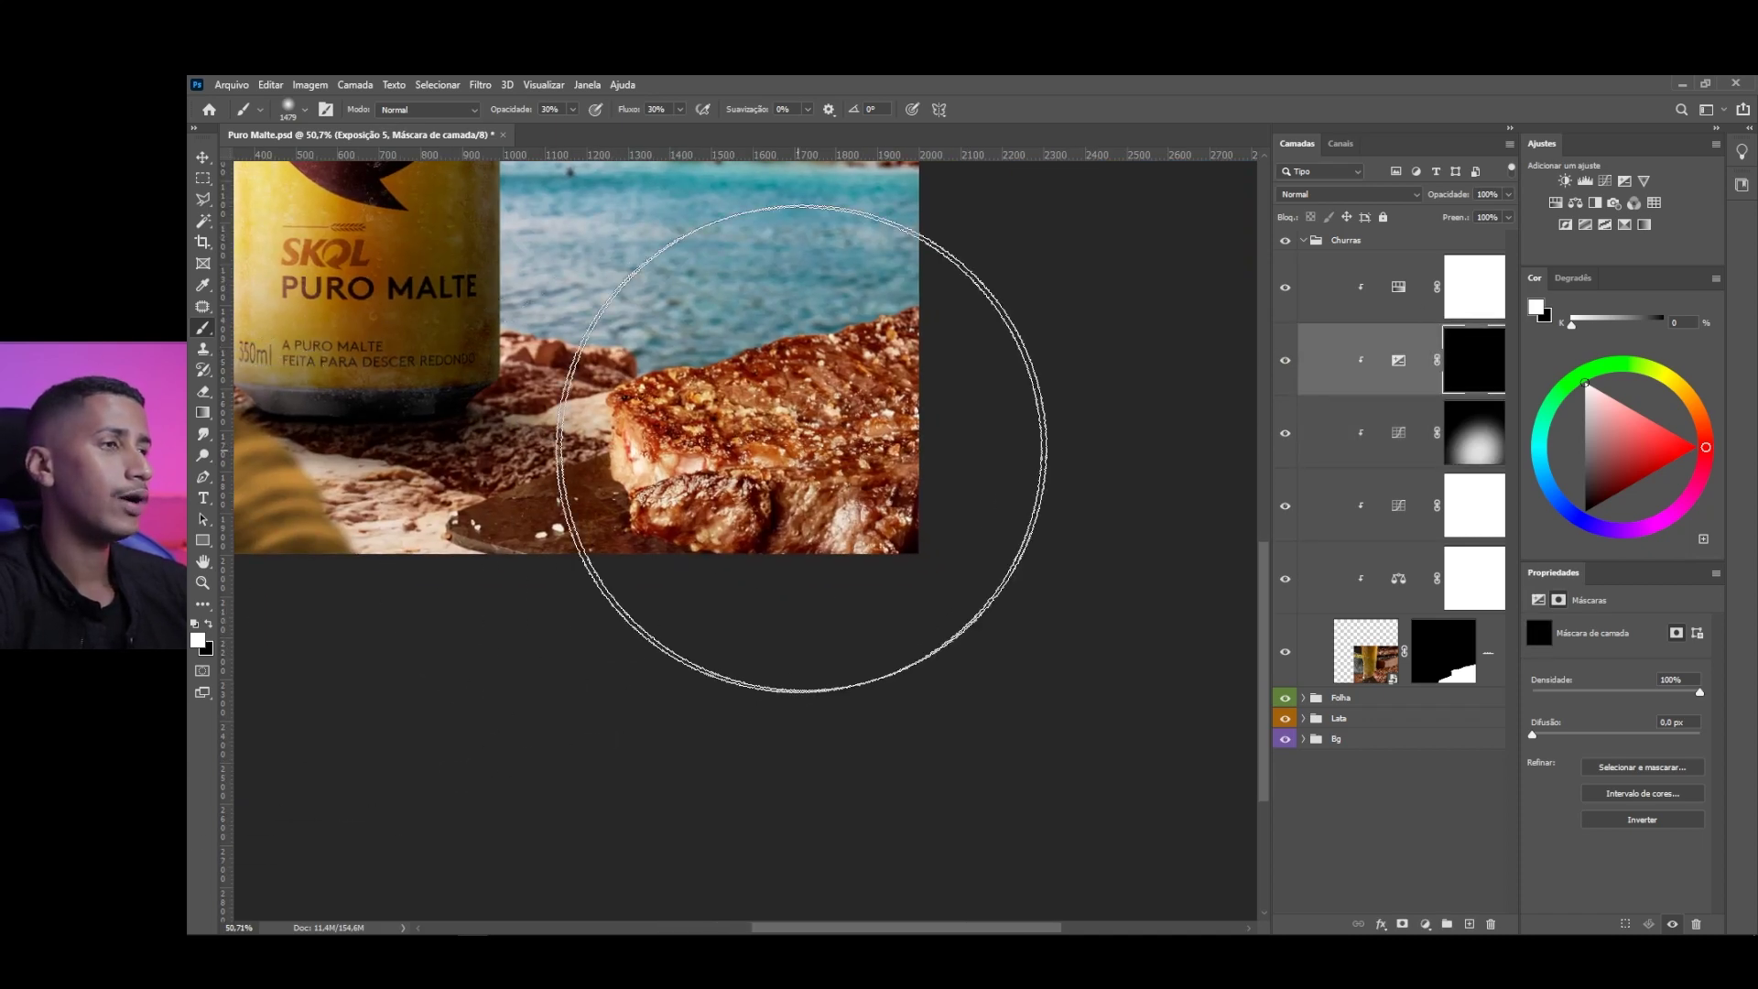
scroll(806, 394, "up", 2)
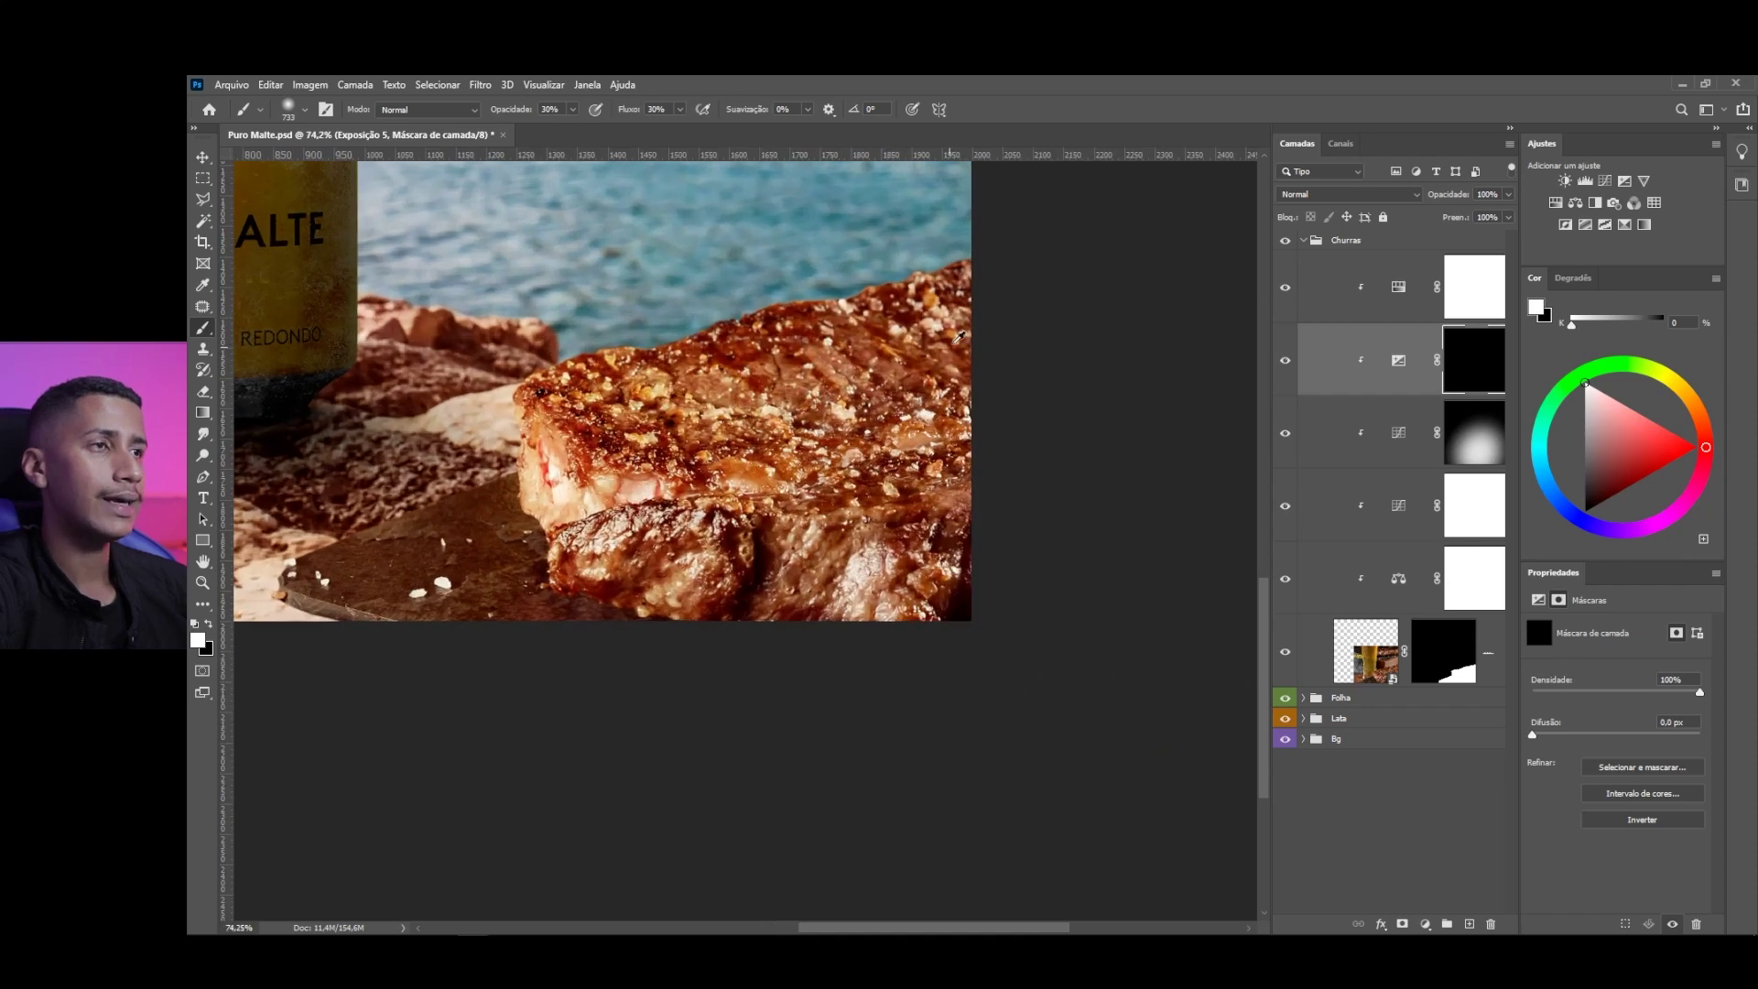
mouse_move(1016, 339)
left_mouse_down()
mouse_move(987, 686)
mouse_move(641, 778)
mouse_move(699, 738)
mouse_move(654, 744)
left_mouse_up()
mouse_move(503, 754)
left_mouse_down()
mouse_move(922, 687)
mouse_move(1013, 322)
mouse_move(1048, 412)
mouse_move(812, 799)
left_mouse_up()
scroll(811, 799, "down", 3)
scroll(1059, 745, "up", 3)
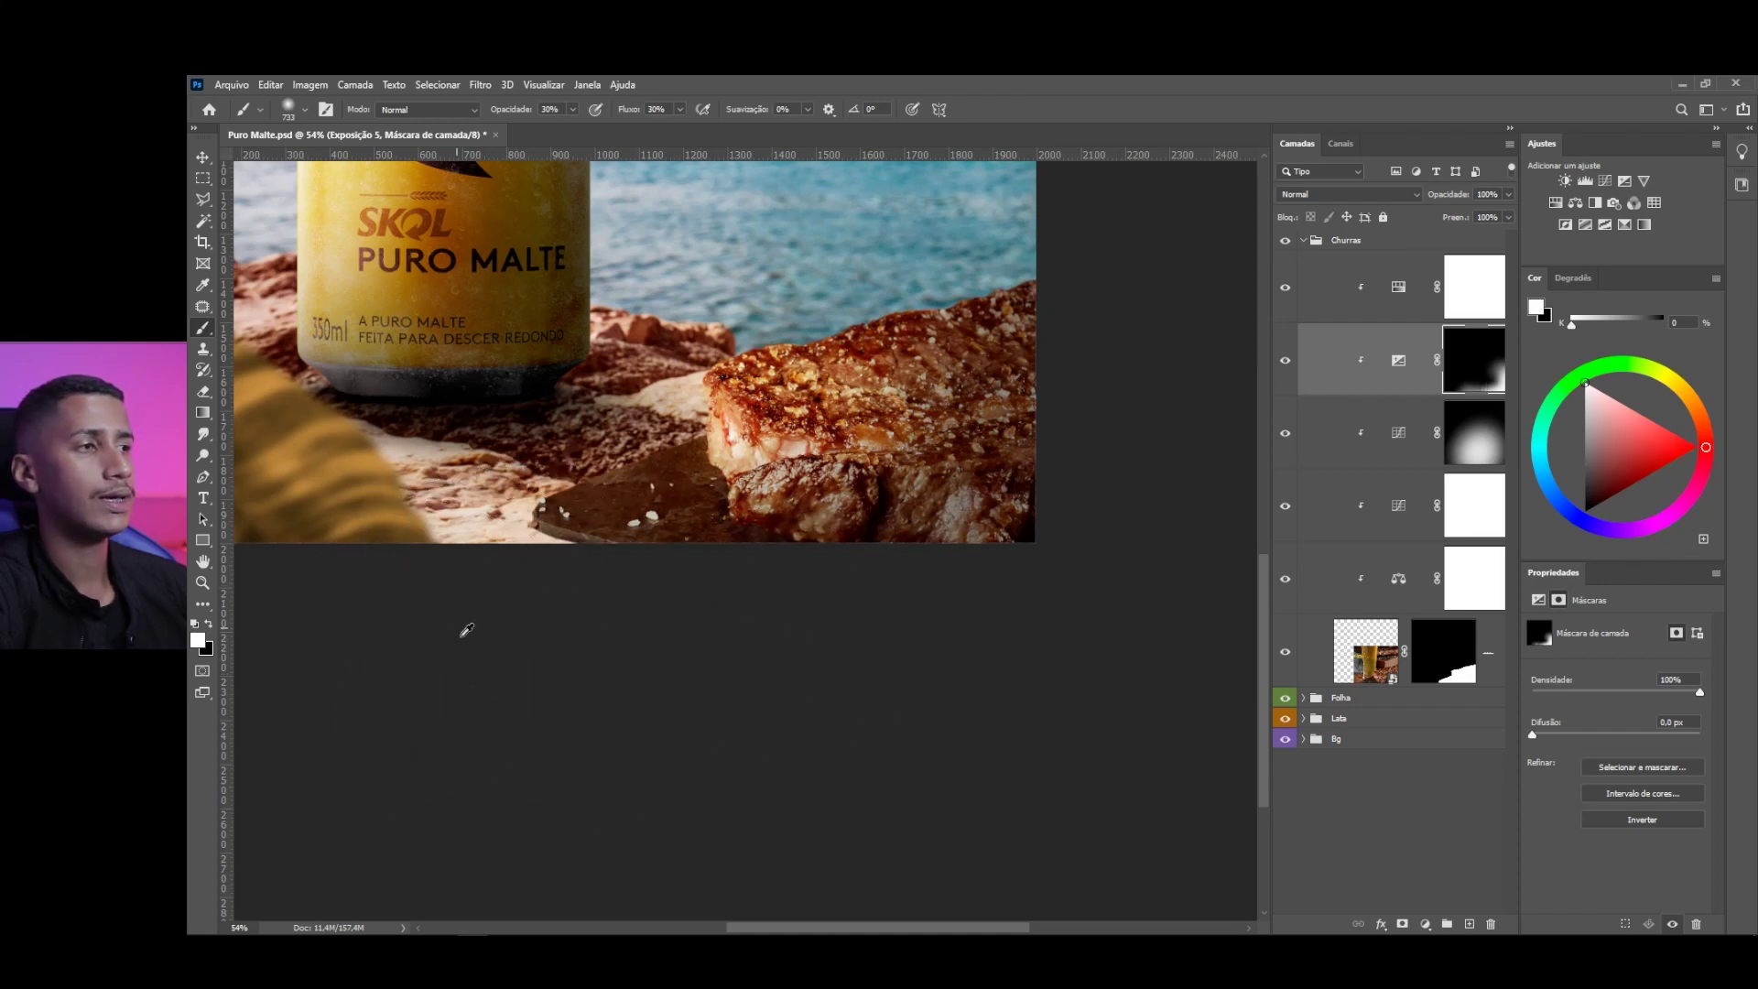
Paint softly on the Exposure mask over the front edge of the dark board beside the steak
scroll(736, 432, "up", 4)
scroll(737, 431, "up", 4)
left_click_drag(736, 431, 745, 499)
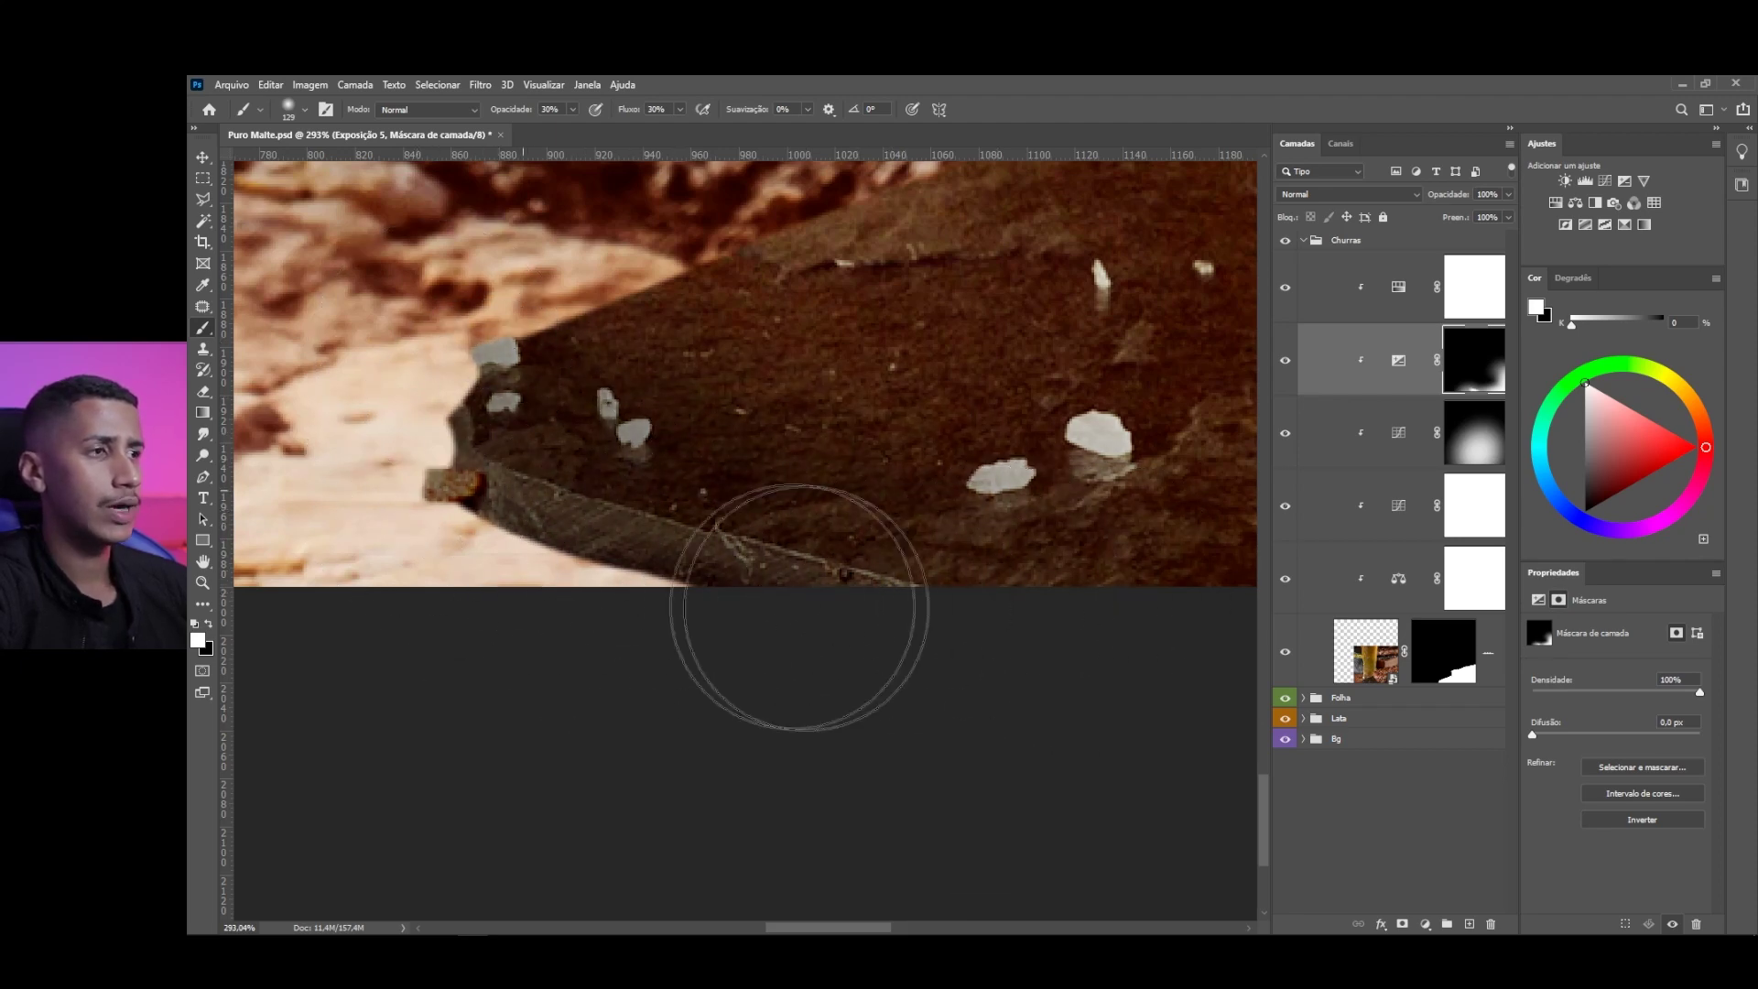
left_click_drag(595, 411, 663, 354)
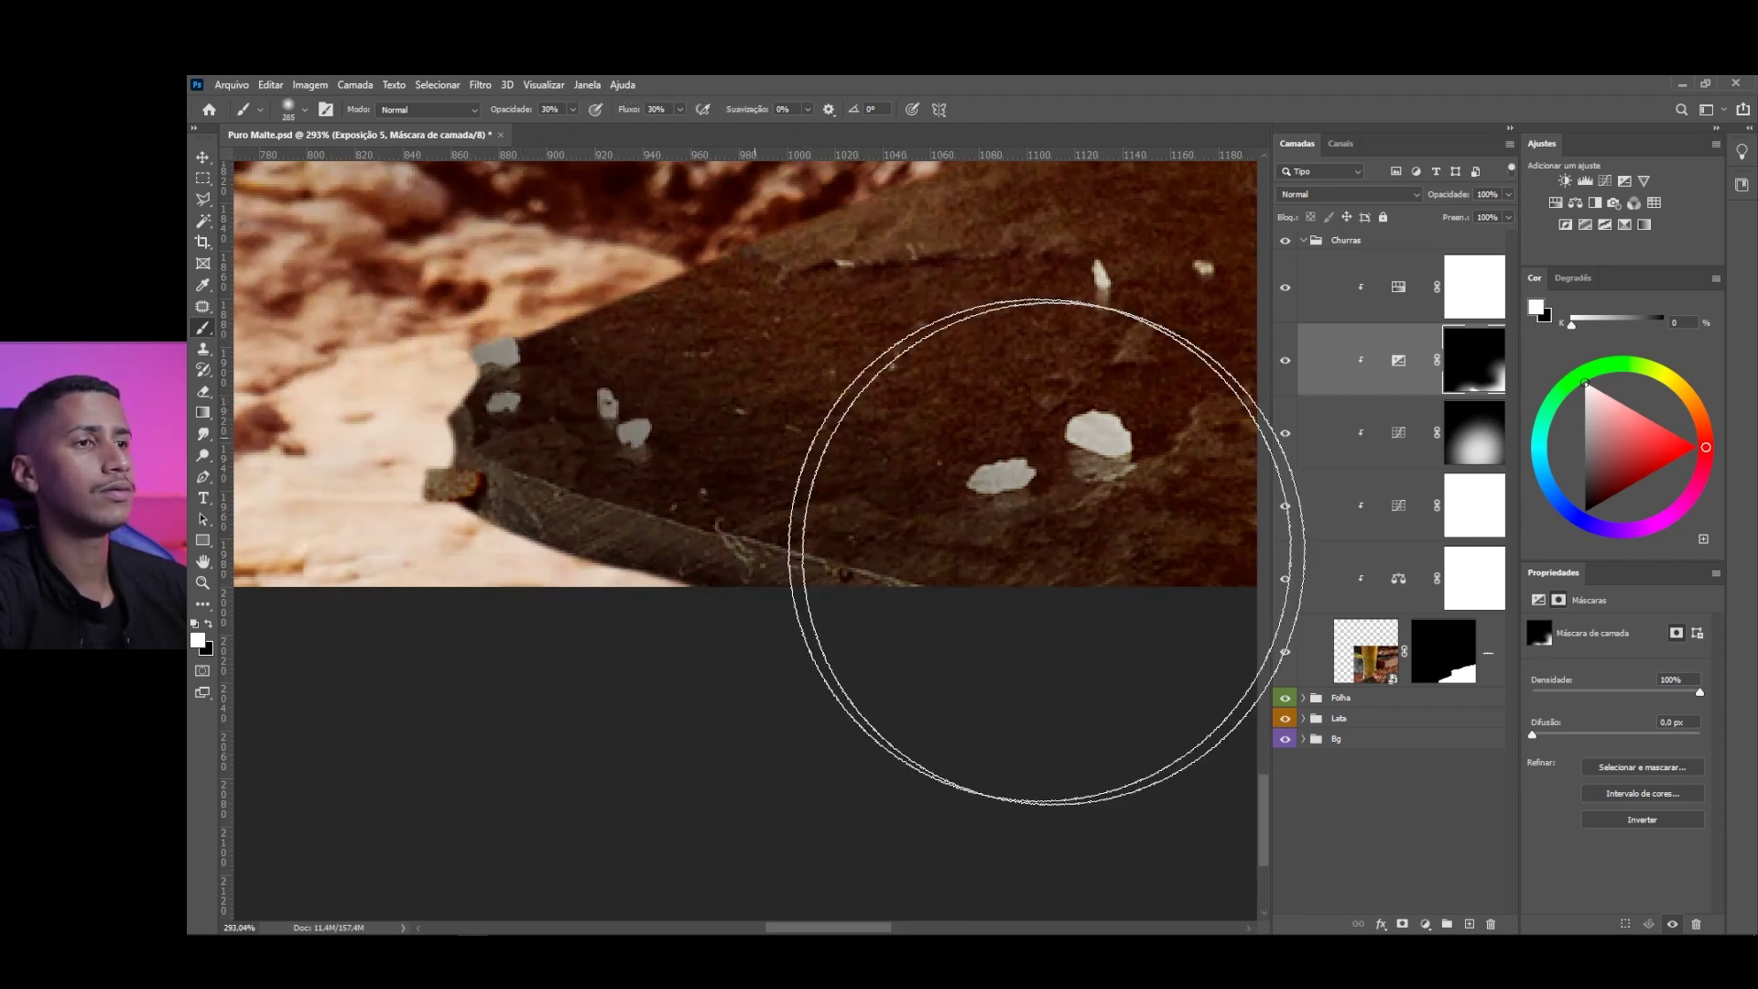
left_click_drag(916, 680, 640, 419)
scroll(632, 663, "down", 6)
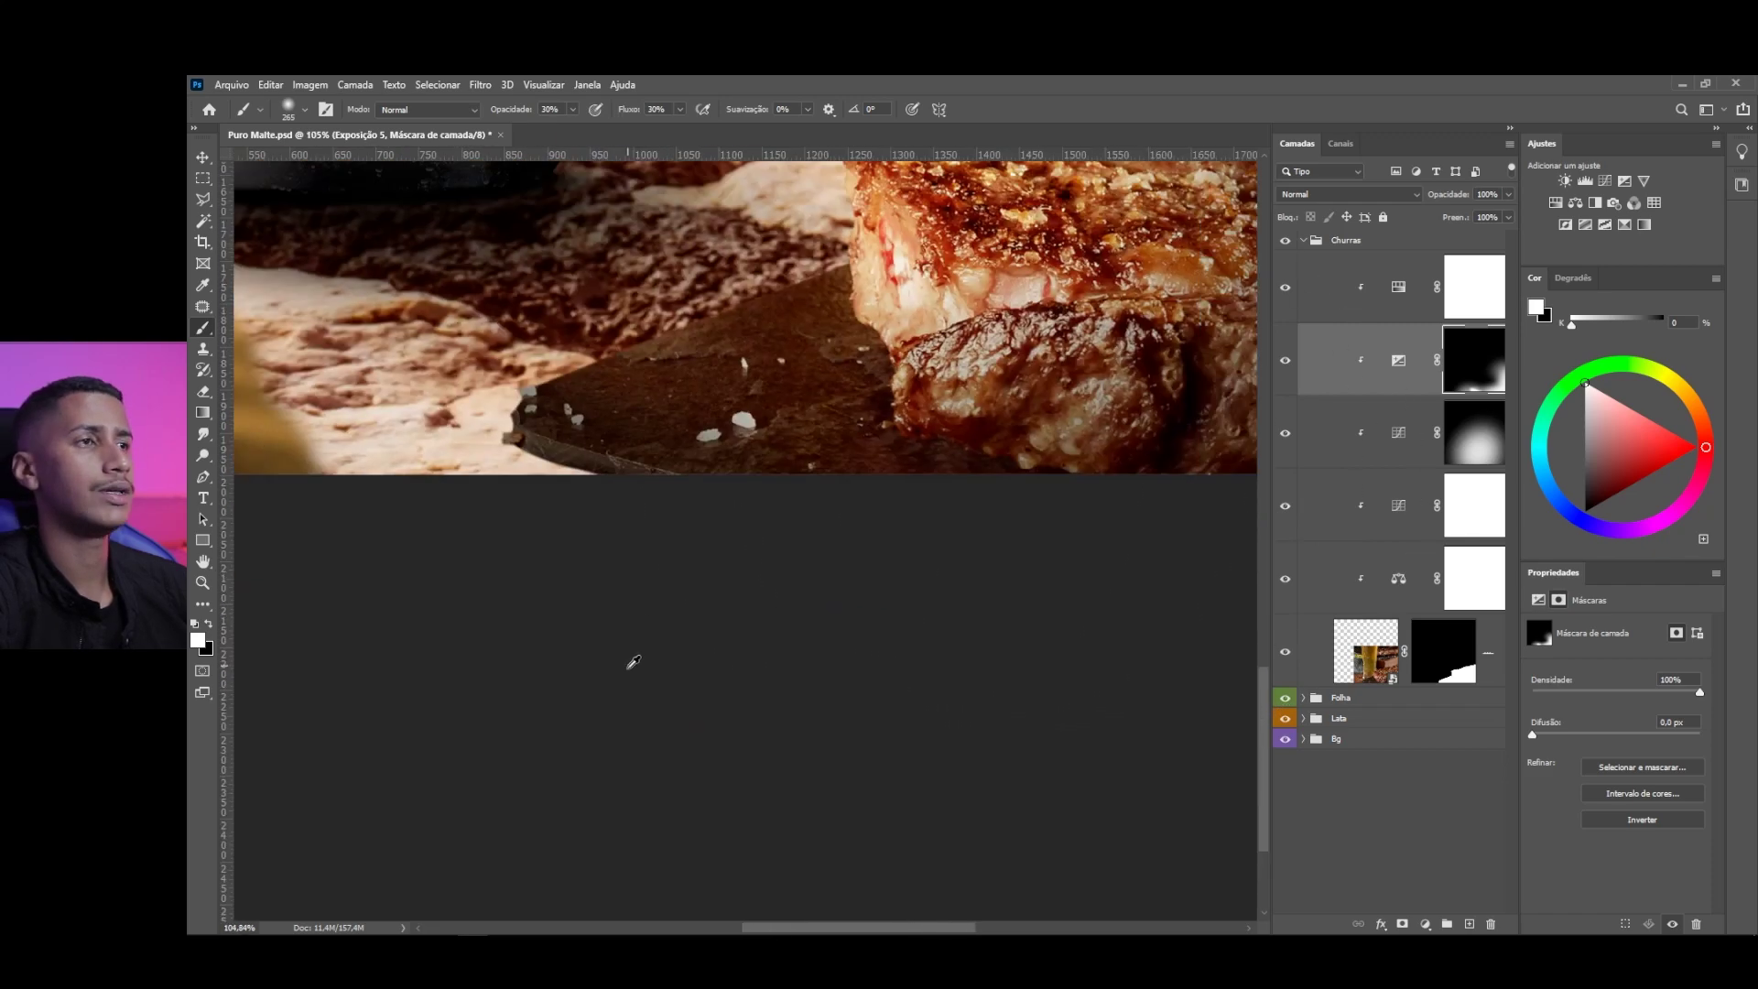
scroll(632, 664, "up", 4)
left_click_drag(524, 496, 635, 397)
left_click_drag(521, 281, 903, 619)
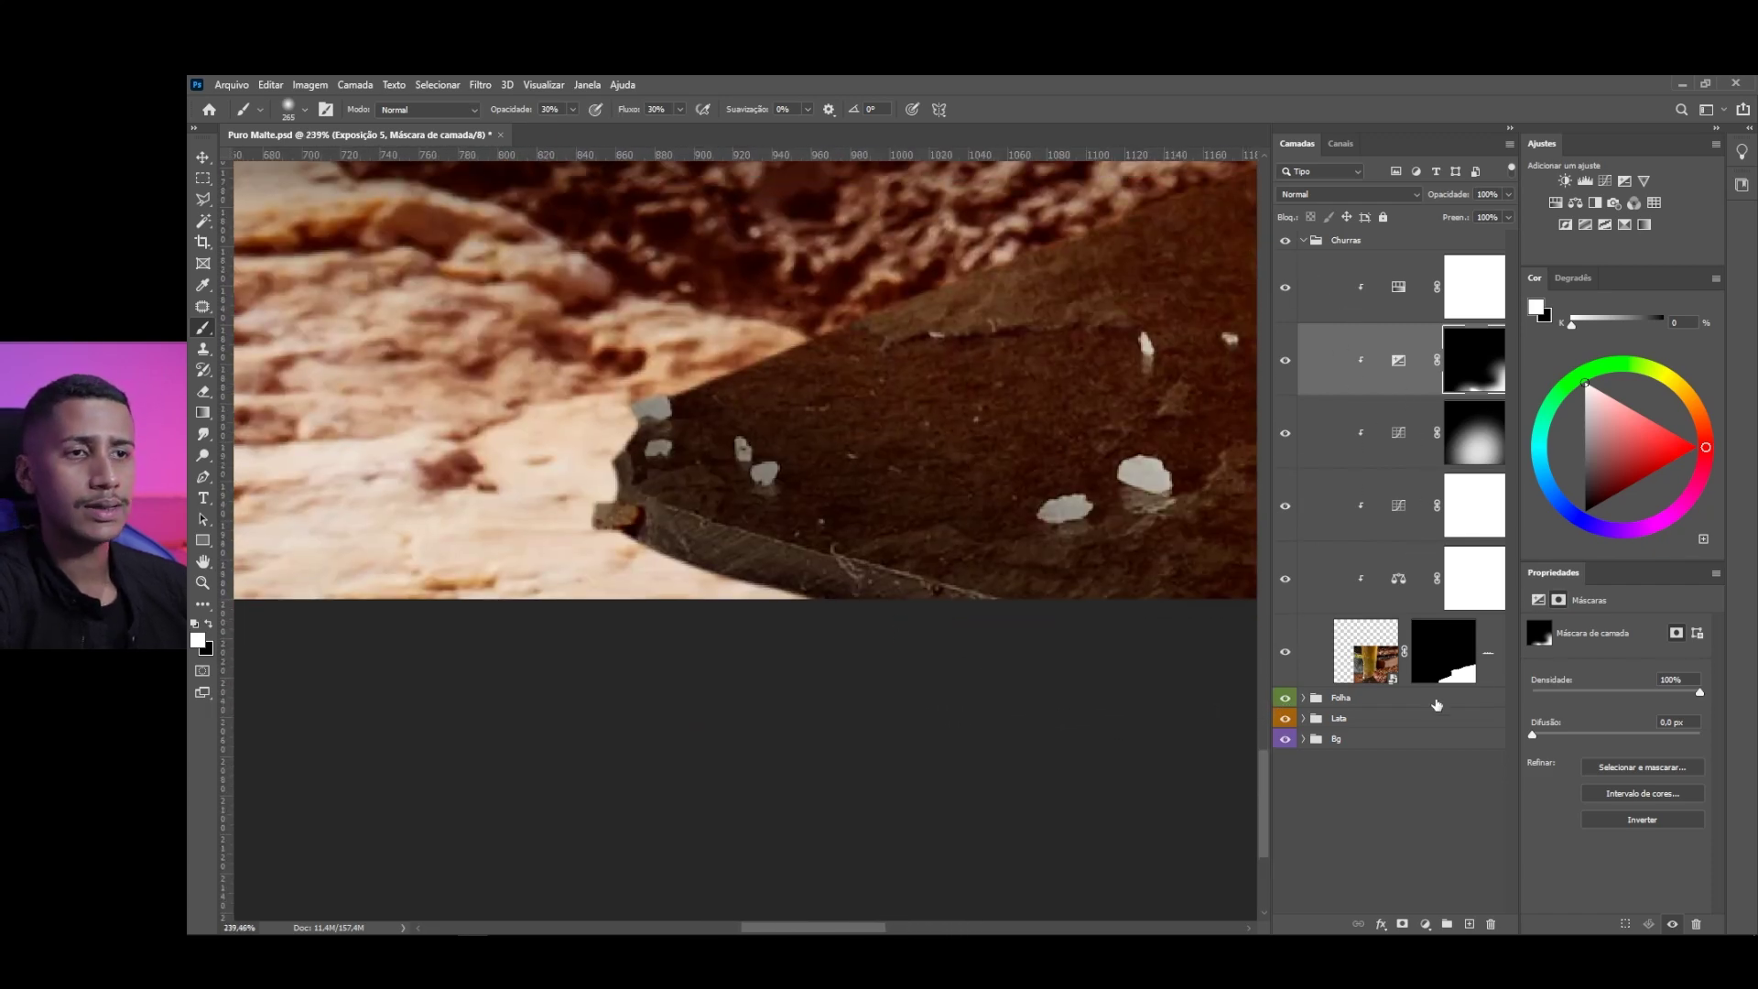
Add an empty layer beneath the Churras group and paint a soft dark shadow on the rock along the board's lower edge
left_click(1403, 699)
left_click(1471, 925)
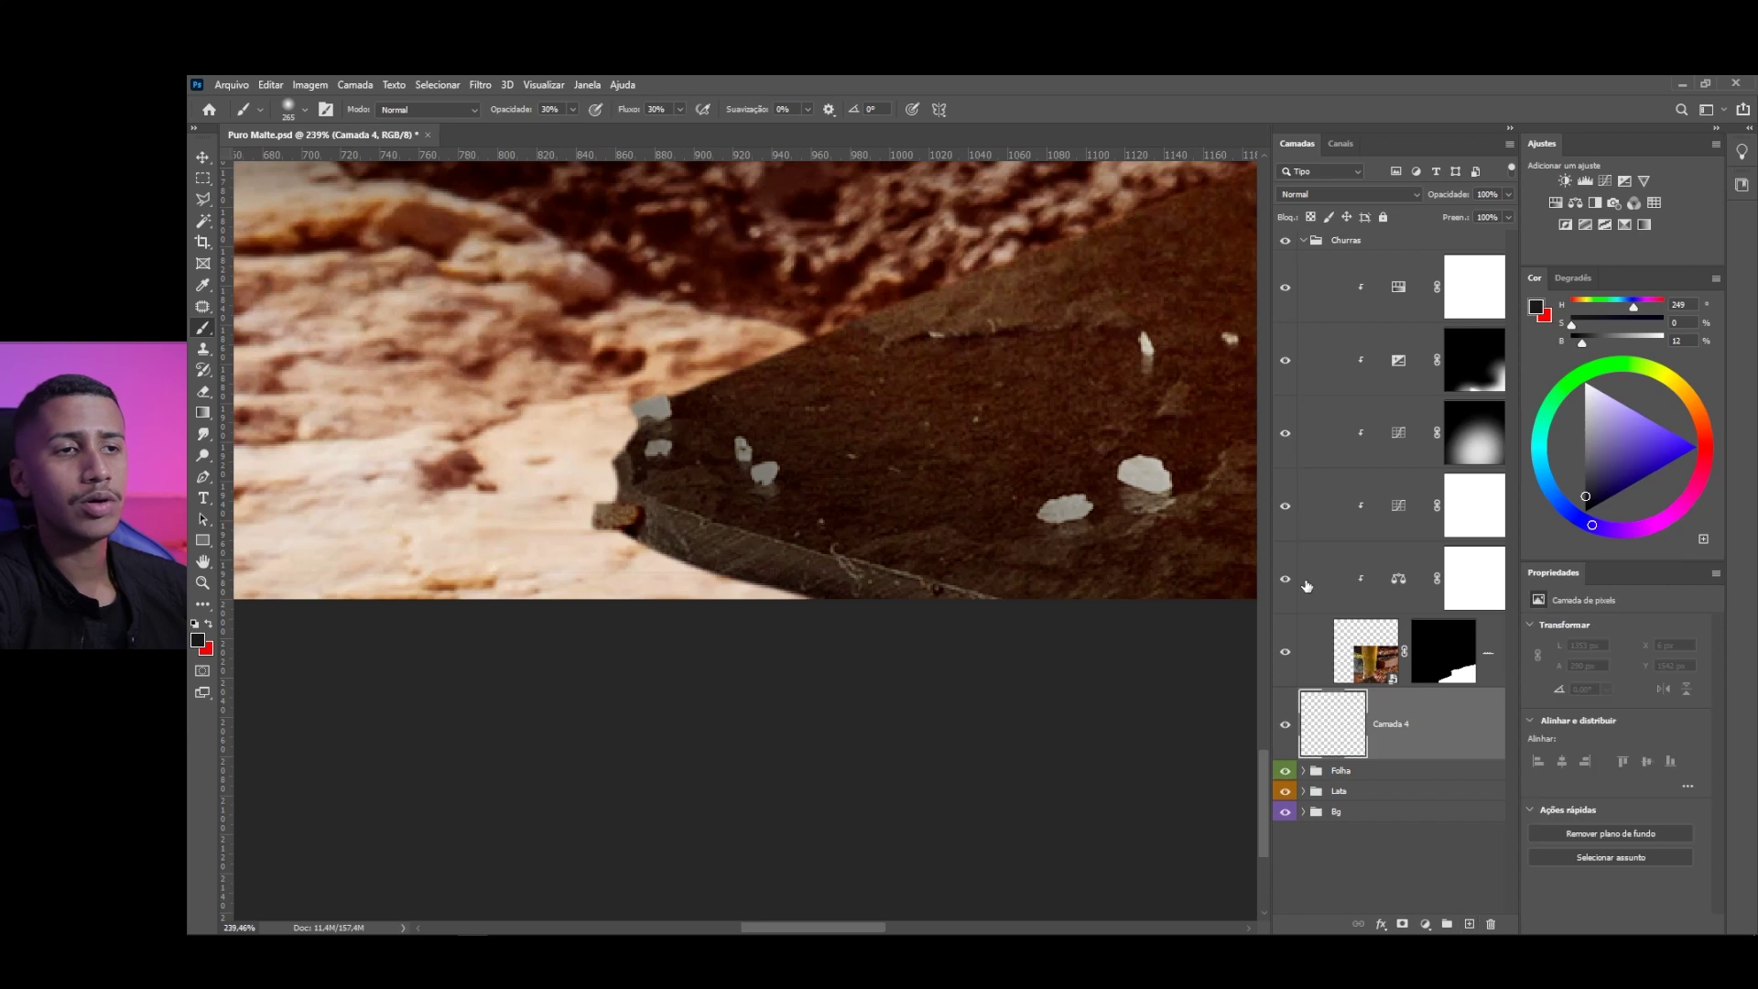
mouse_move(653, 481)
left_mouse_down()
mouse_move(529, 502)
mouse_move(553, 520)
left_mouse_up()
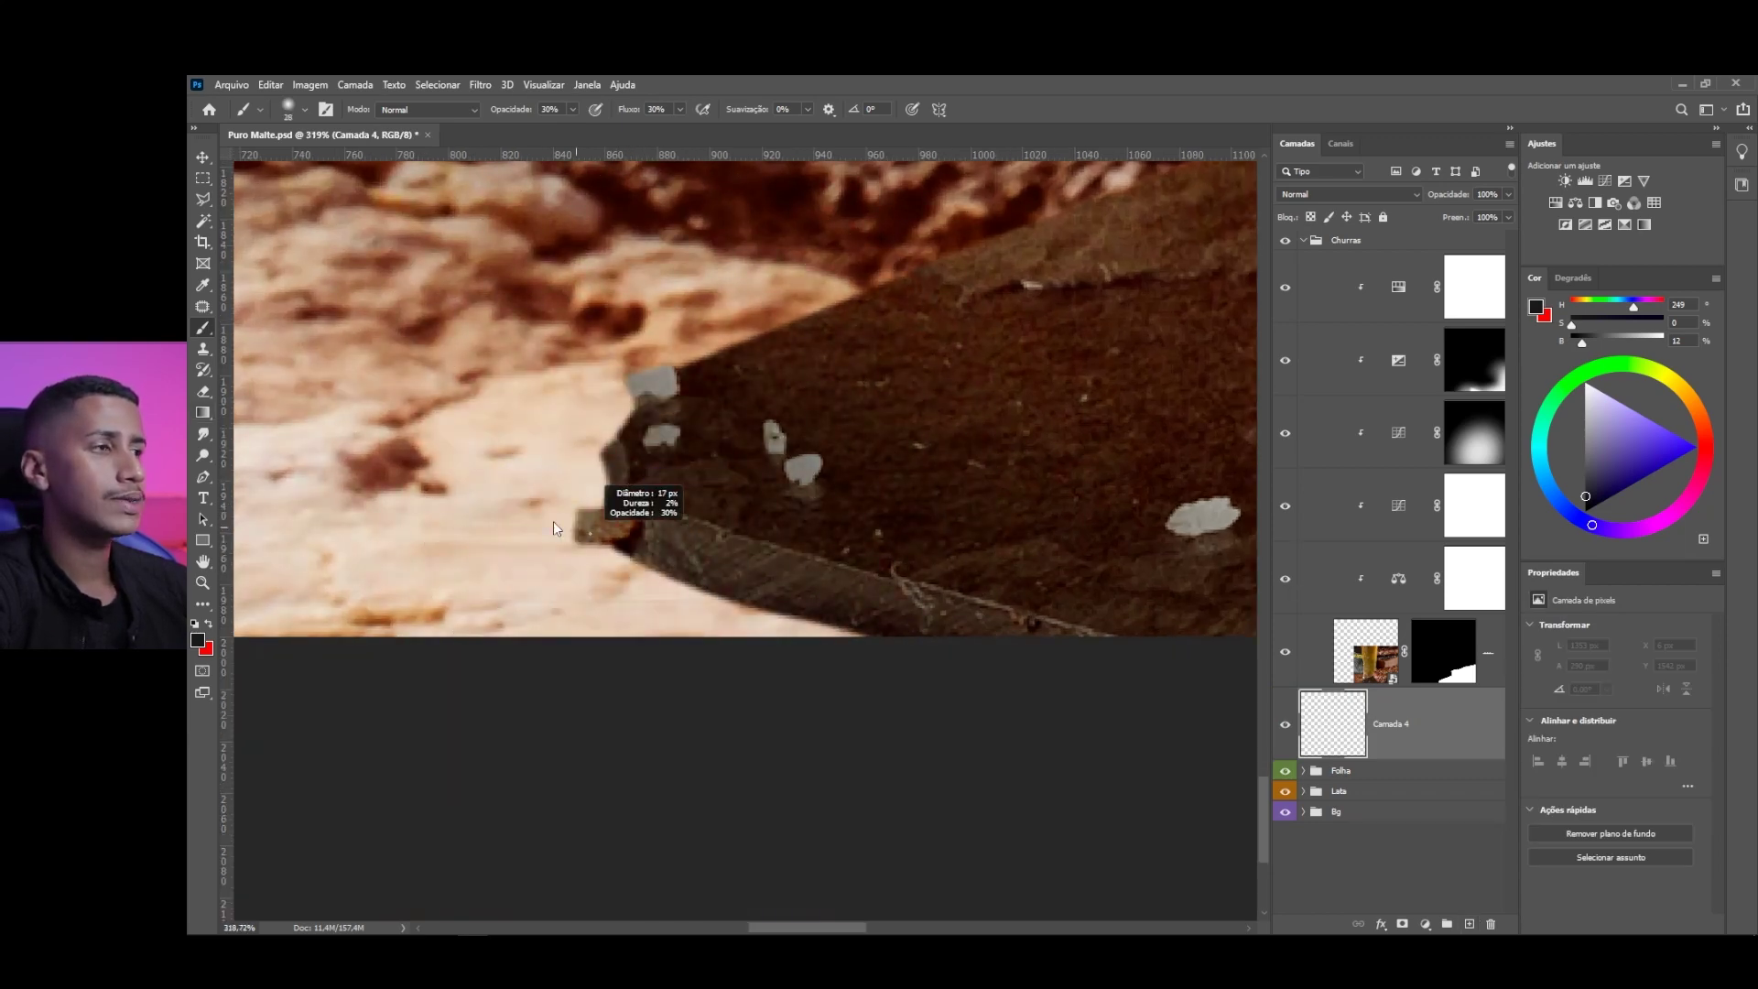
scroll(638, 517, "up", 3)
mouse_move(664, 541)
left_mouse_down()
mouse_move(726, 578)
mouse_move(769, 569)
left_mouse_up()
mouse_move(1021, 647)
left_mouse_down()
mouse_move(968, 641)
mouse_move(949, 610)
mouse_move(791, 542)
mouse_move(729, 542)
mouse_move(761, 578)
mouse_move(970, 628)
mouse_move(1005, 660)
mouse_move(638, 515)
mouse_move(915, 618)
mouse_move(1038, 638)
mouse_move(824, 592)
mouse_move(859, 567)
mouse_move(1080, 677)
mouse_move(727, 581)
mouse_move(619, 518)
mouse_move(925, 600)
mouse_move(1025, 660)
mouse_move(1062, 647)
left_mouse_up()
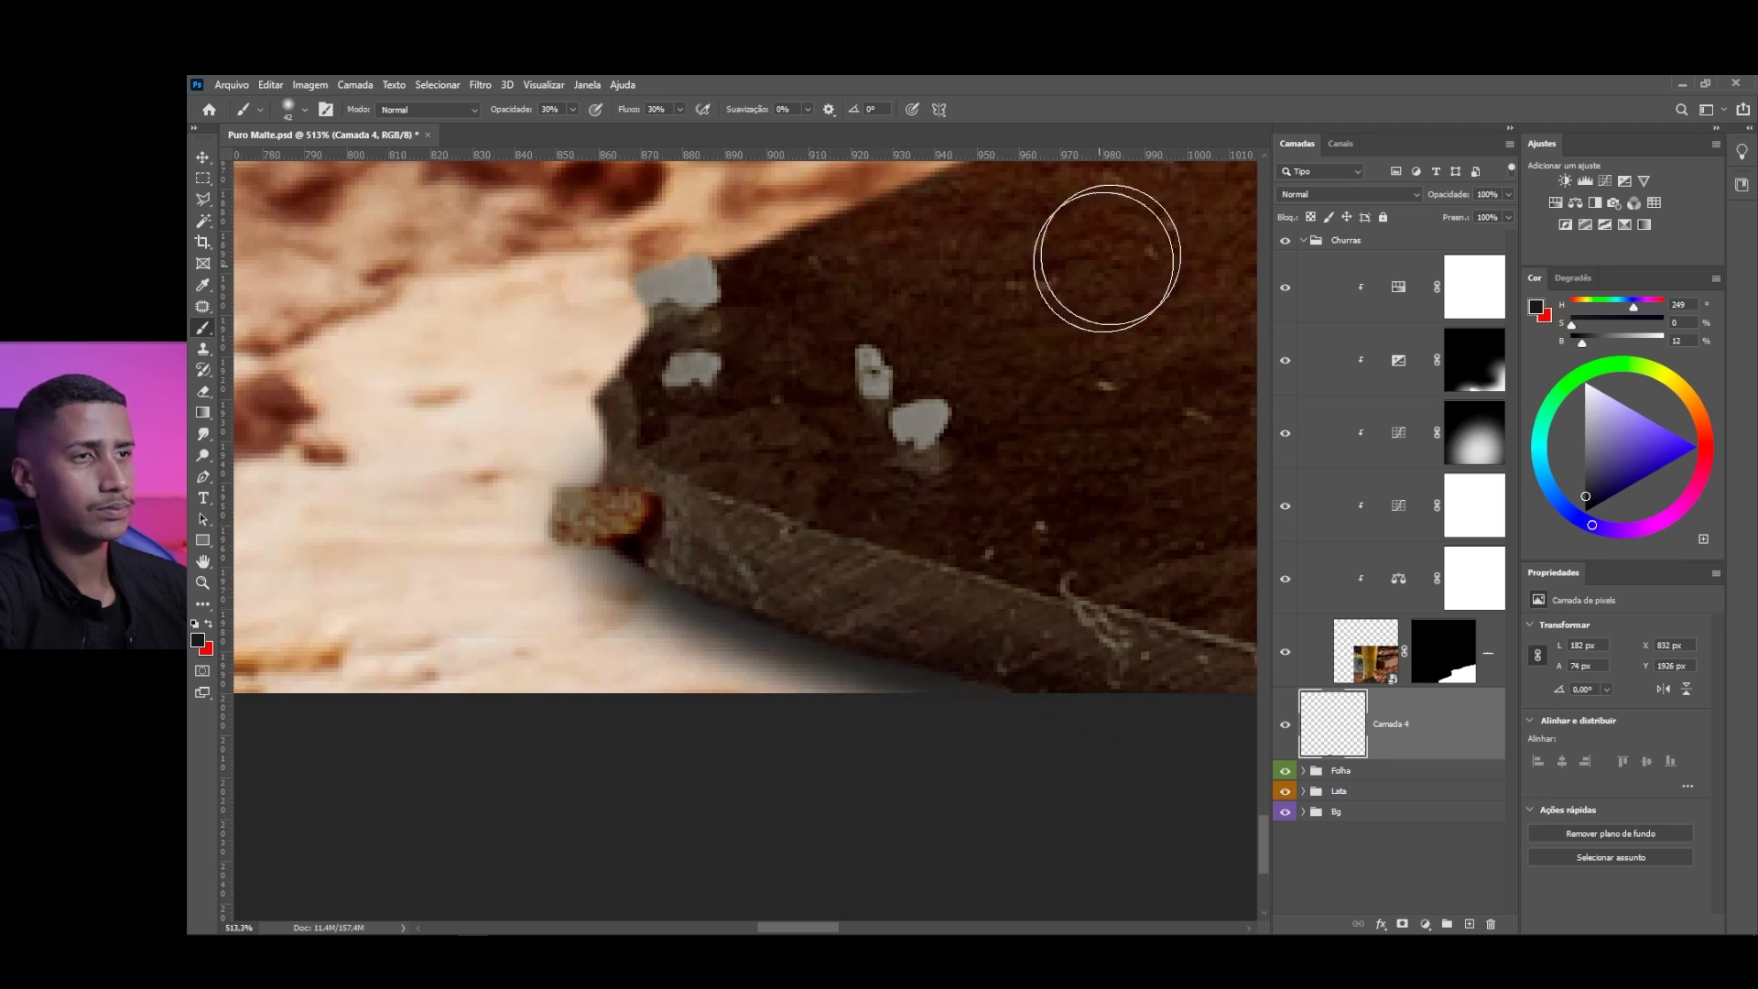
Set the board's shadow layer to Multiplicação blending at 88% opacity
left_click(1339, 195)
left_click(1318, 257)
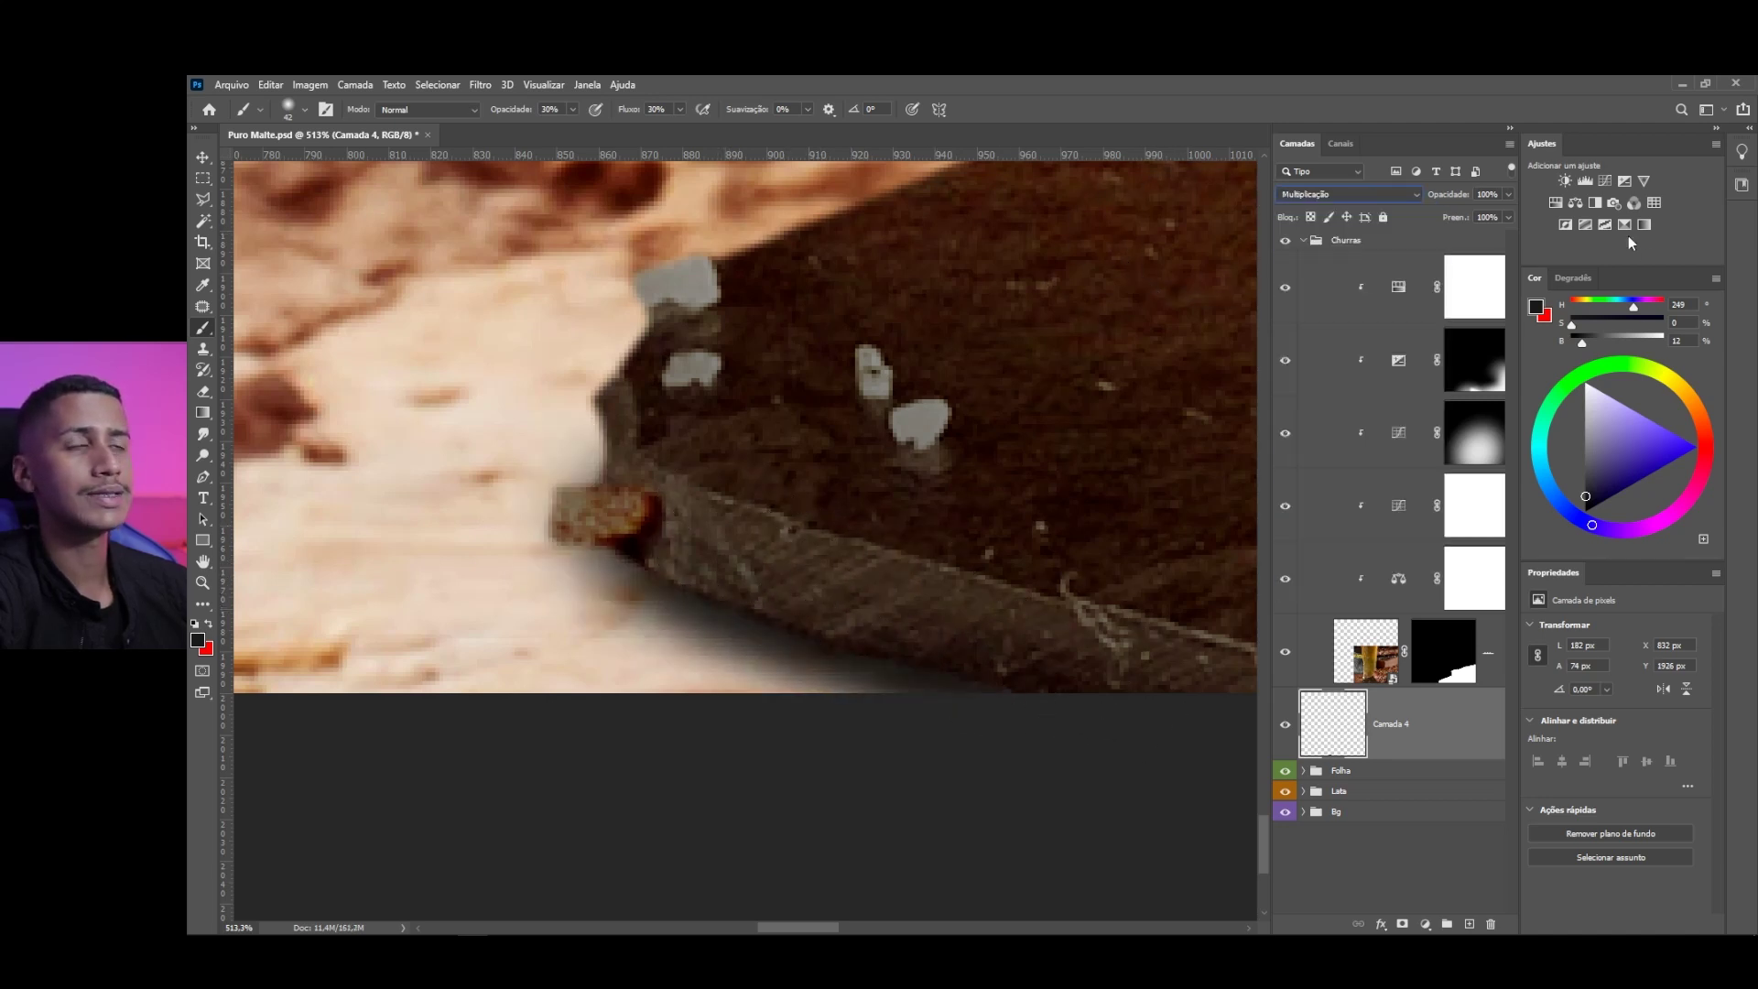
left_click_drag(1507, 216, 1502, 217)
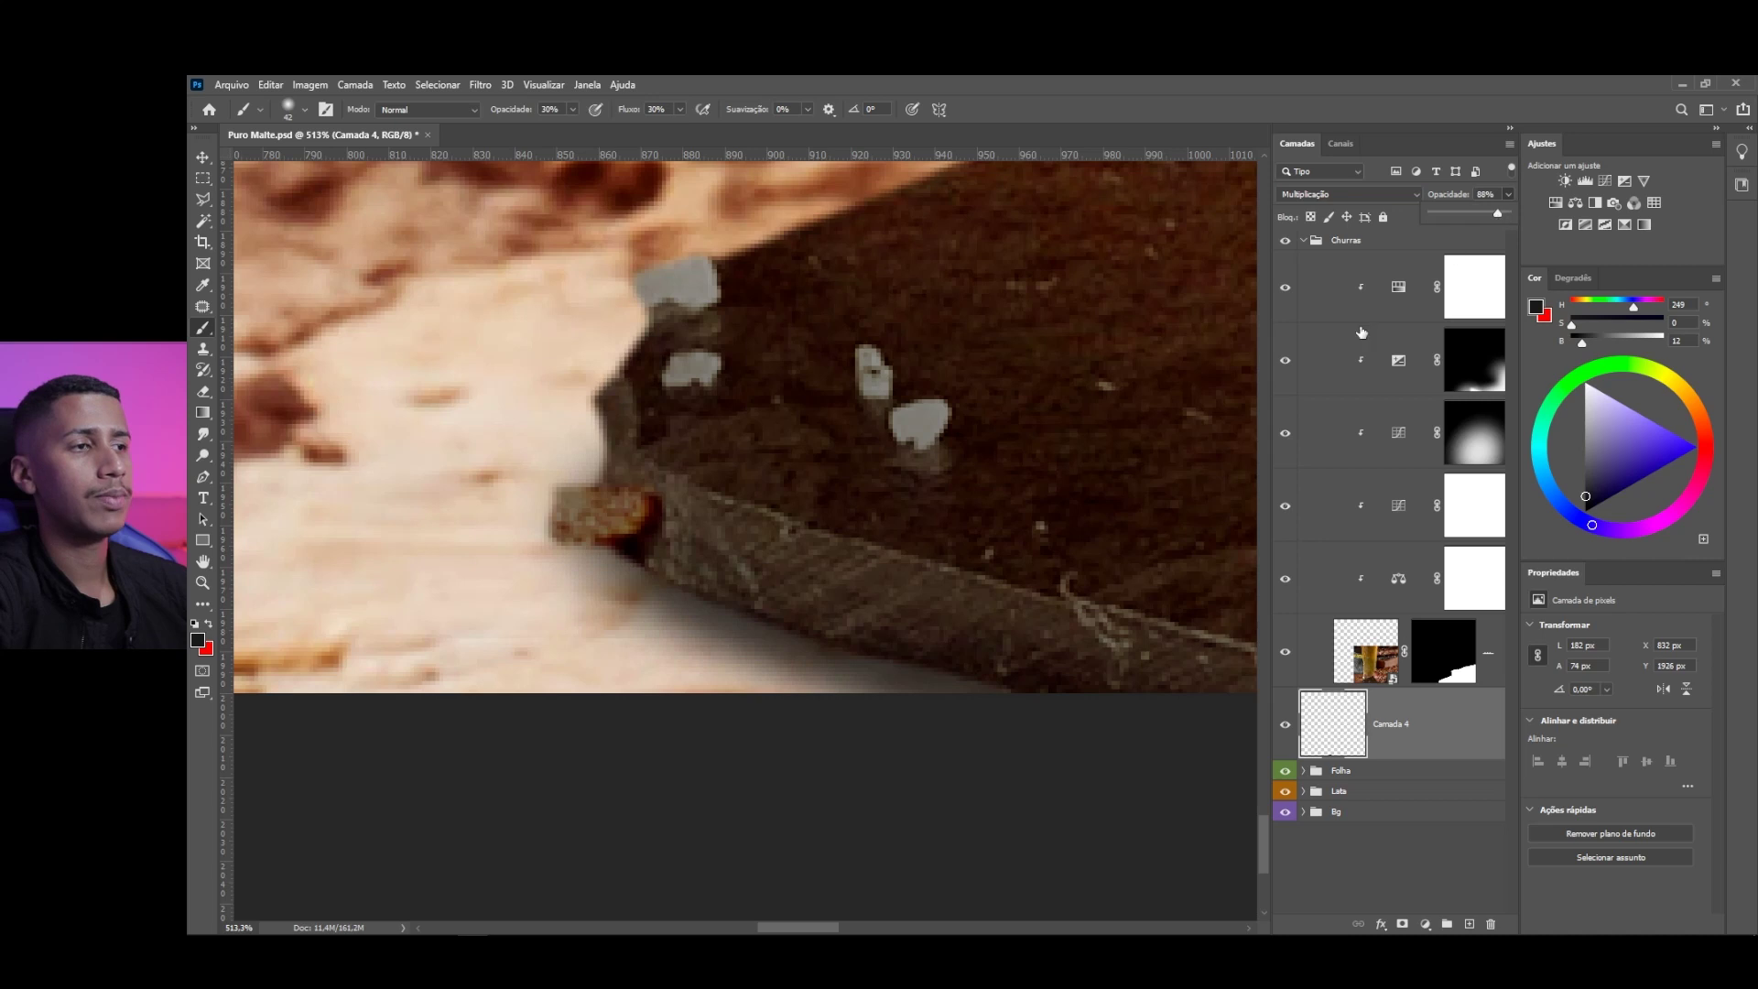
Add a second empty layer and paint a tighter contact shadow under the board's edge with a soft brush of about 23 px
scroll(885, 693, "up", 3)
left_click(1468, 922)
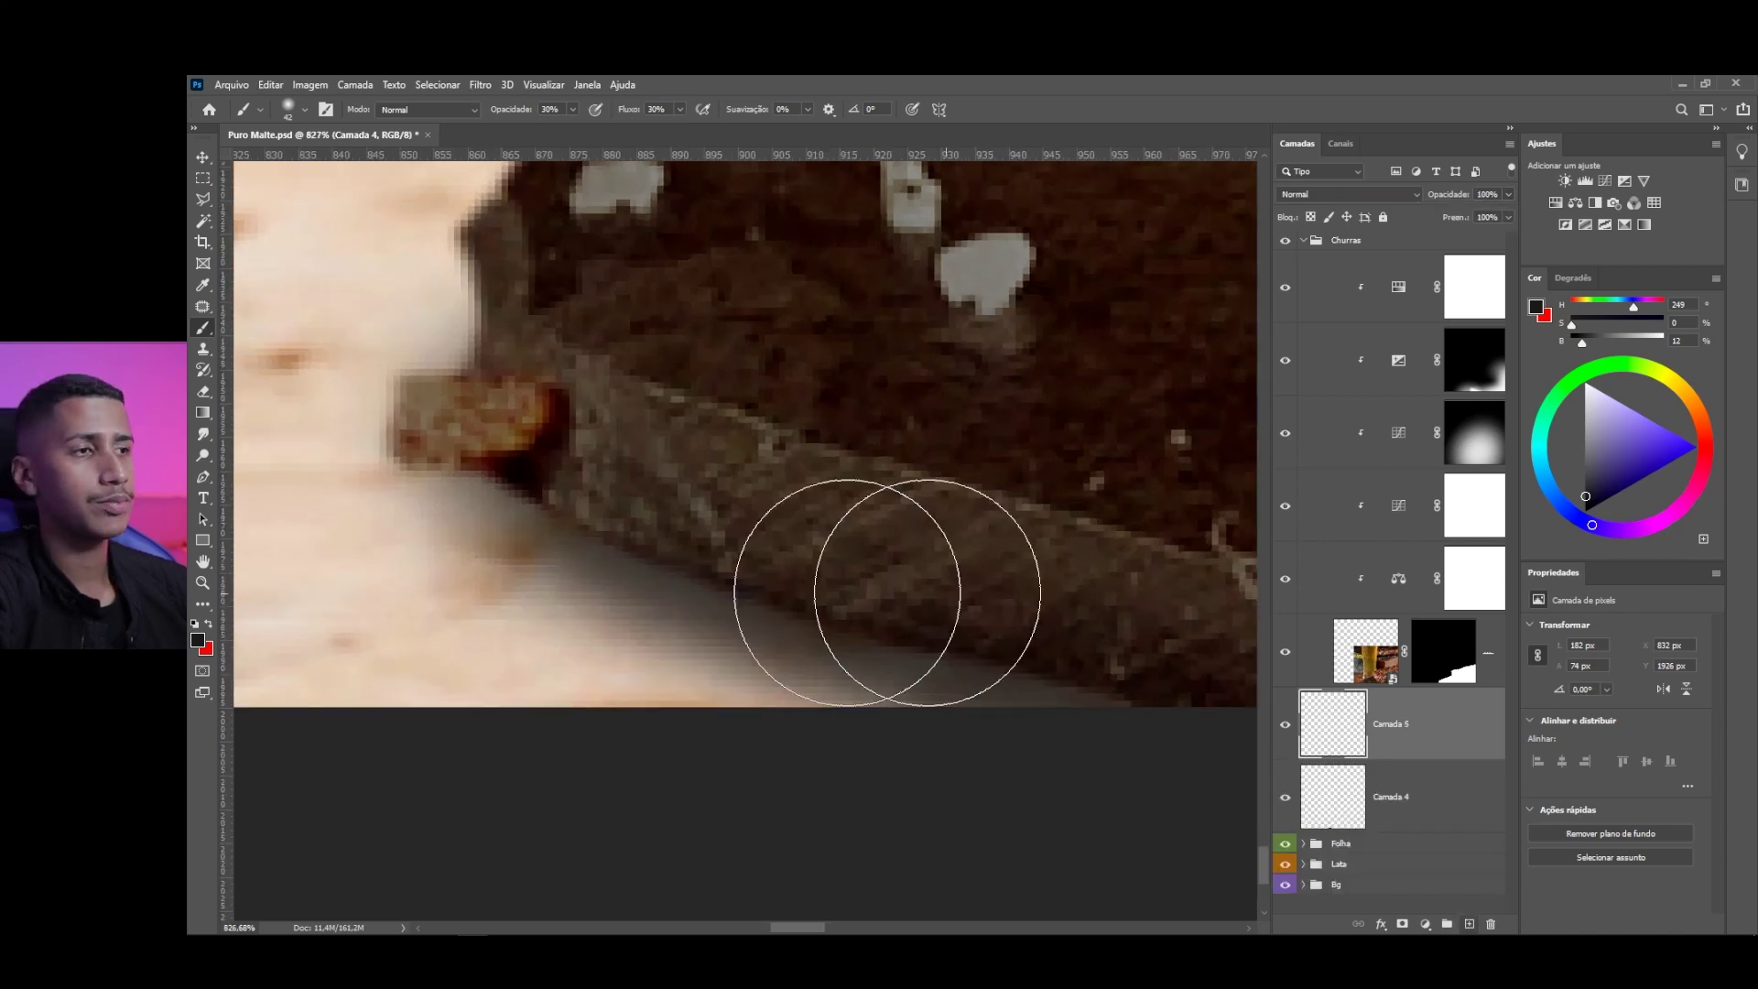
left_click_drag(647, 586, 617, 586)
mouse_move(589, 491)
left_mouse_down()
mouse_move(751, 518)
mouse_move(549, 454)
mouse_move(762, 516)
mouse_move(515, 448)
mouse_move(719, 500)
mouse_move(879, 575)
mouse_move(995, 594)
mouse_move(1017, 618)
mouse_move(1146, 634)
mouse_move(1190, 672)
mouse_move(1011, 592)
mouse_move(768, 551)
mouse_move(919, 633)
mouse_move(964, 624)
mouse_move(1173, 677)
mouse_move(1094, 648)
mouse_move(1050, 591)
left_mouse_up()
scroll(1050, 590, "down", 4)
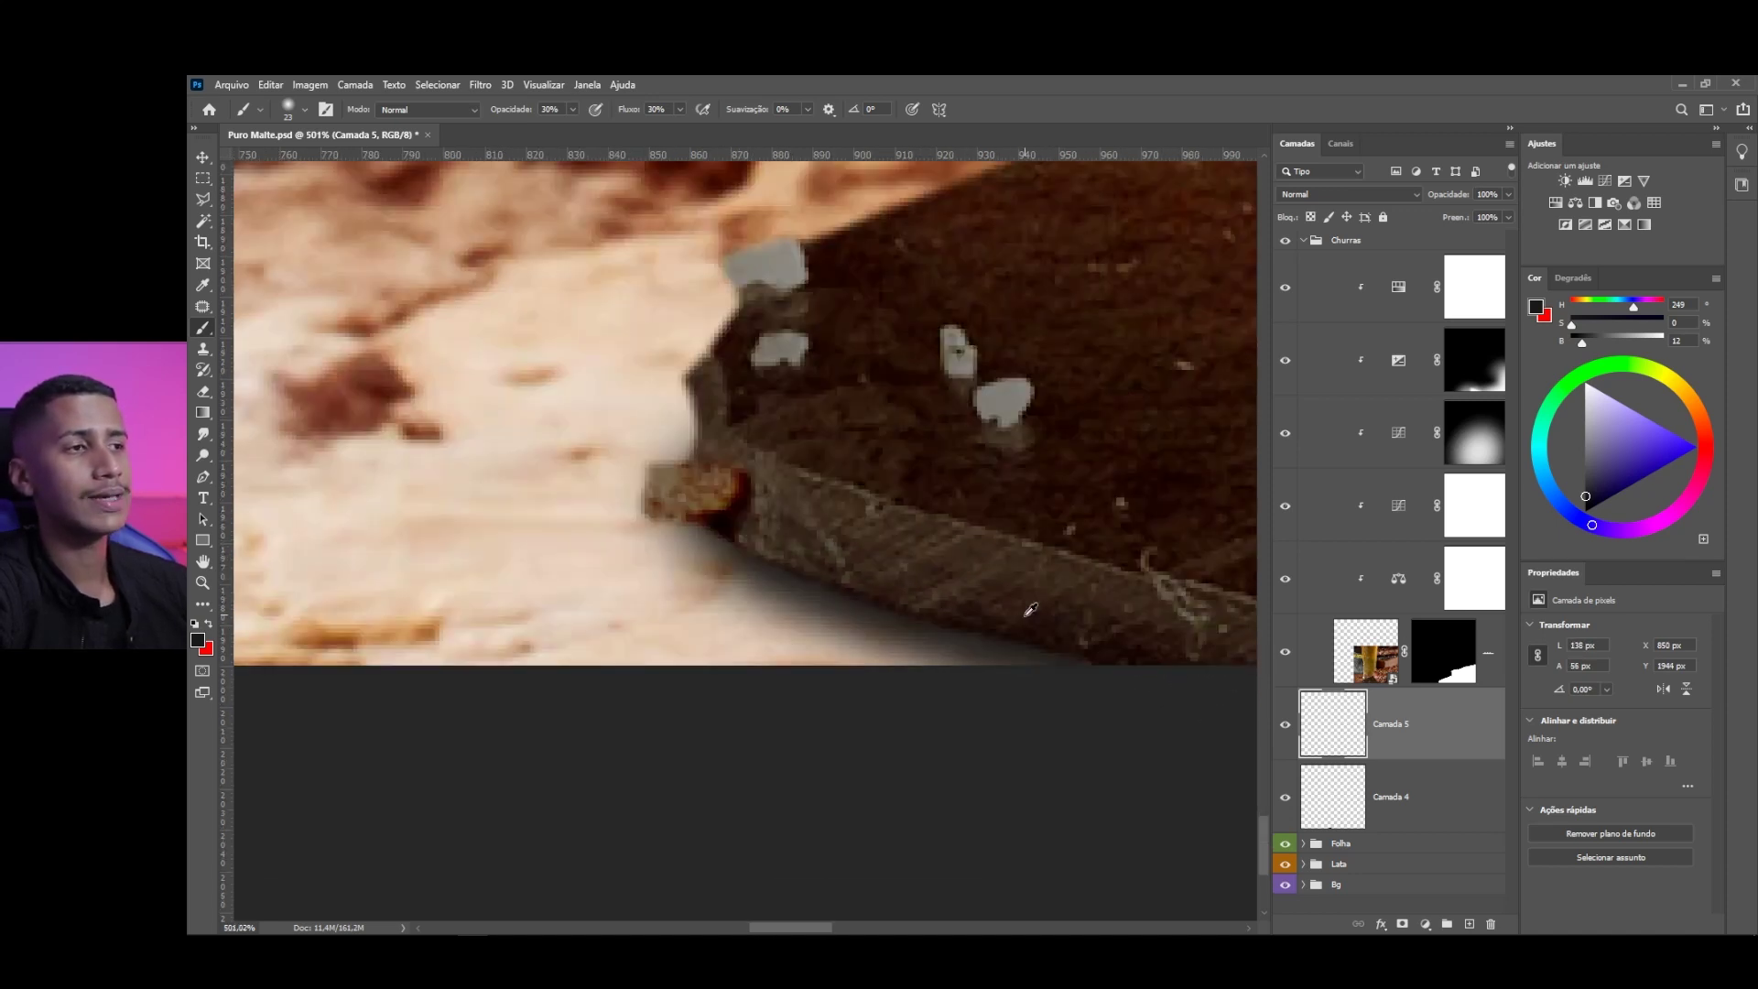
Set the contact shadow layer to Multiplicação blending and lower its opacity
left_click(1357, 197)
left_click(1323, 264)
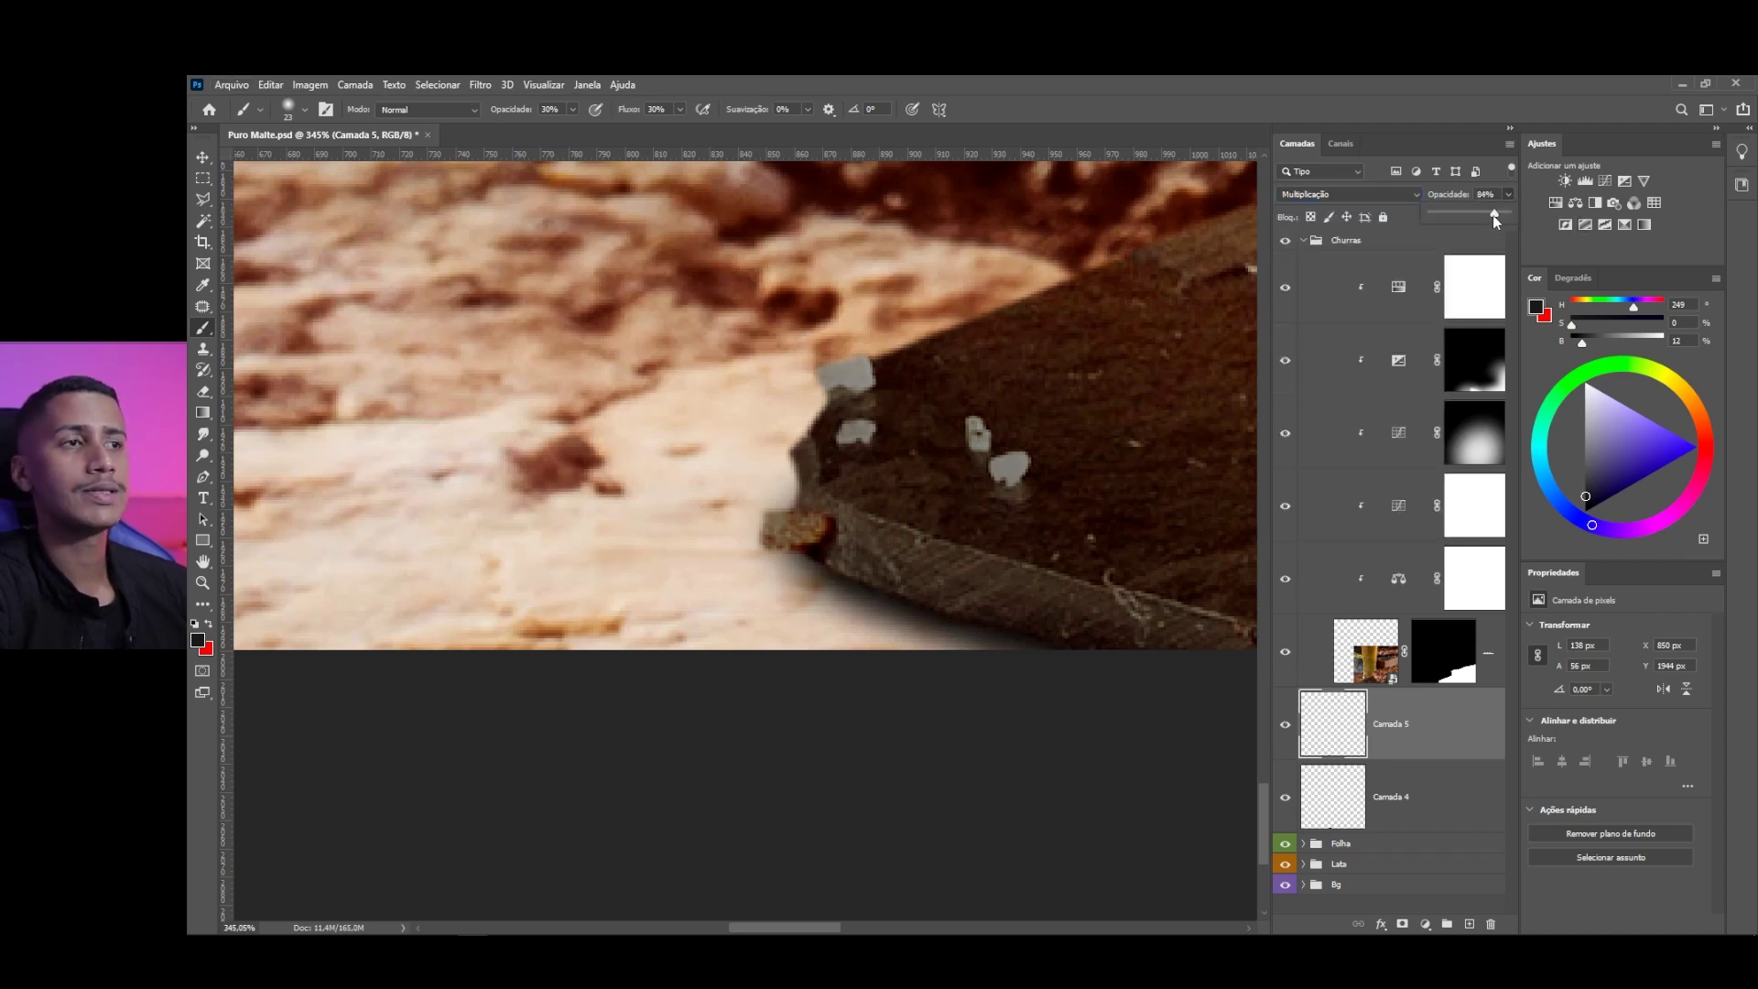
left_click_drag(1464, 216, 1470, 216)
scroll(969, 738, "up", 3)
scroll(969, 738, "down", 3)
Shift the wider shadow layer 16 px right and 1 px down along the board's edge, and save the document
left_click(1424, 797)
key("v")
scroll(802, 651, "up", 3)
scroll(802, 650, "up", 2)
left_click_drag(802, 651, 923, 648)
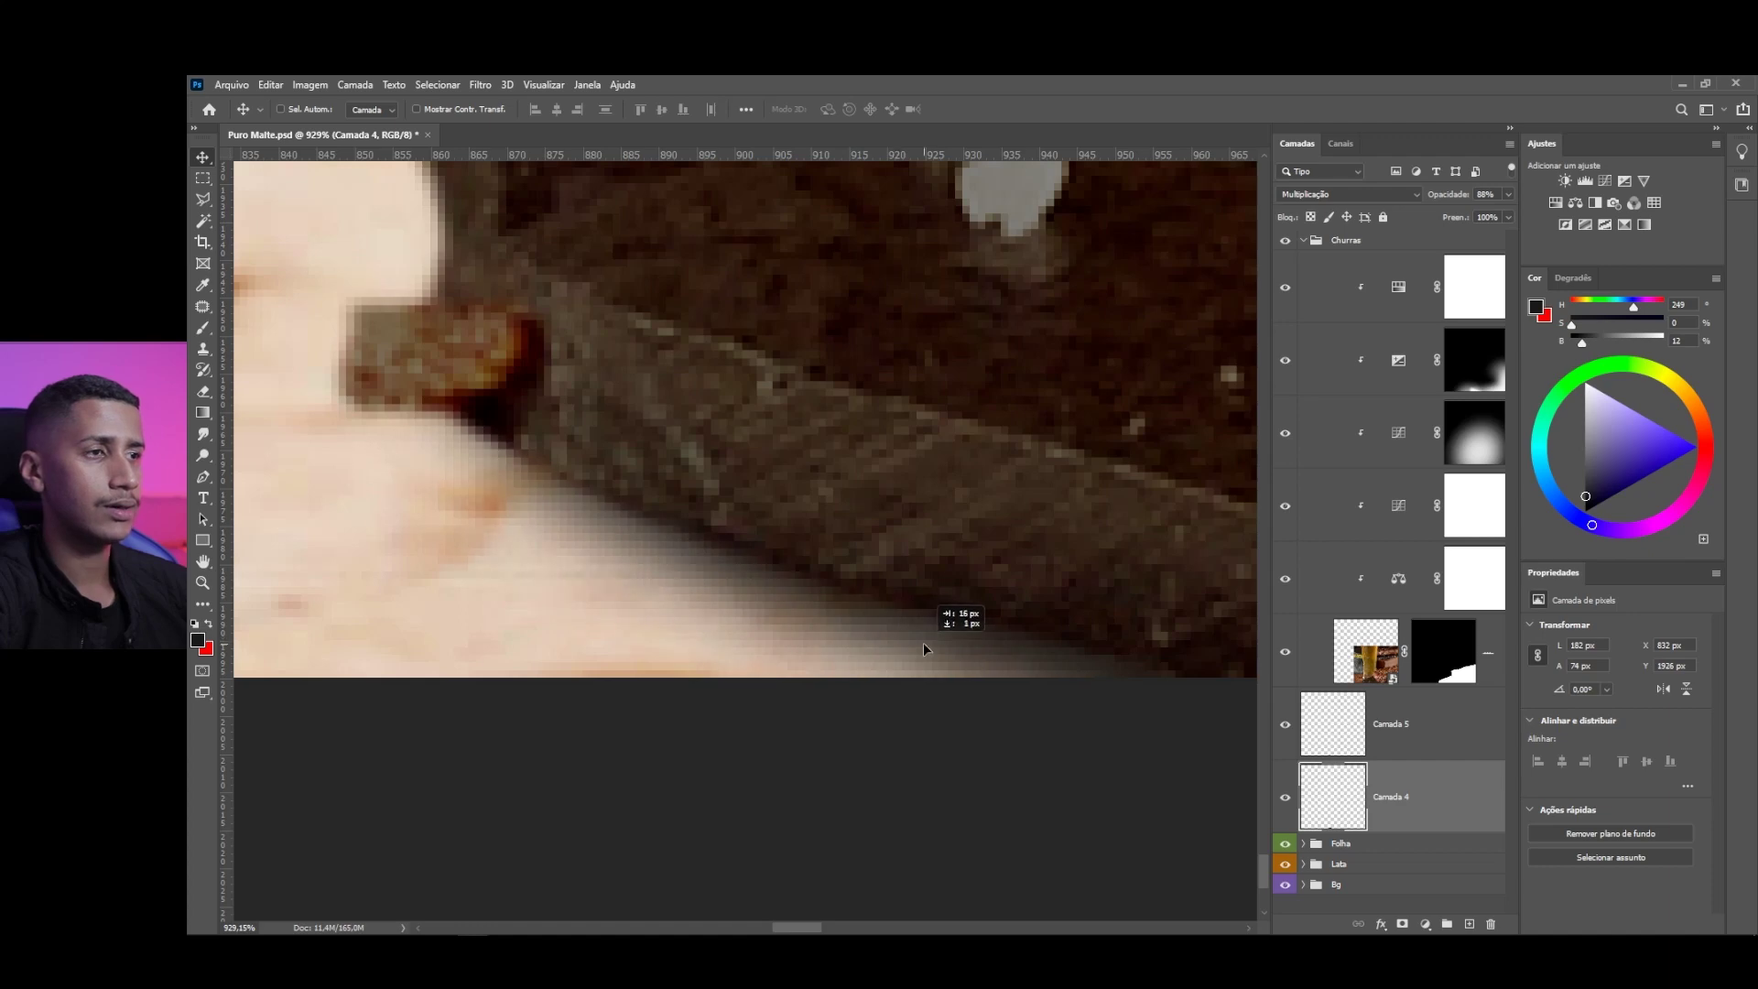
scroll(856, 691, "down", 15)
scroll(975, 796, "down", 5)
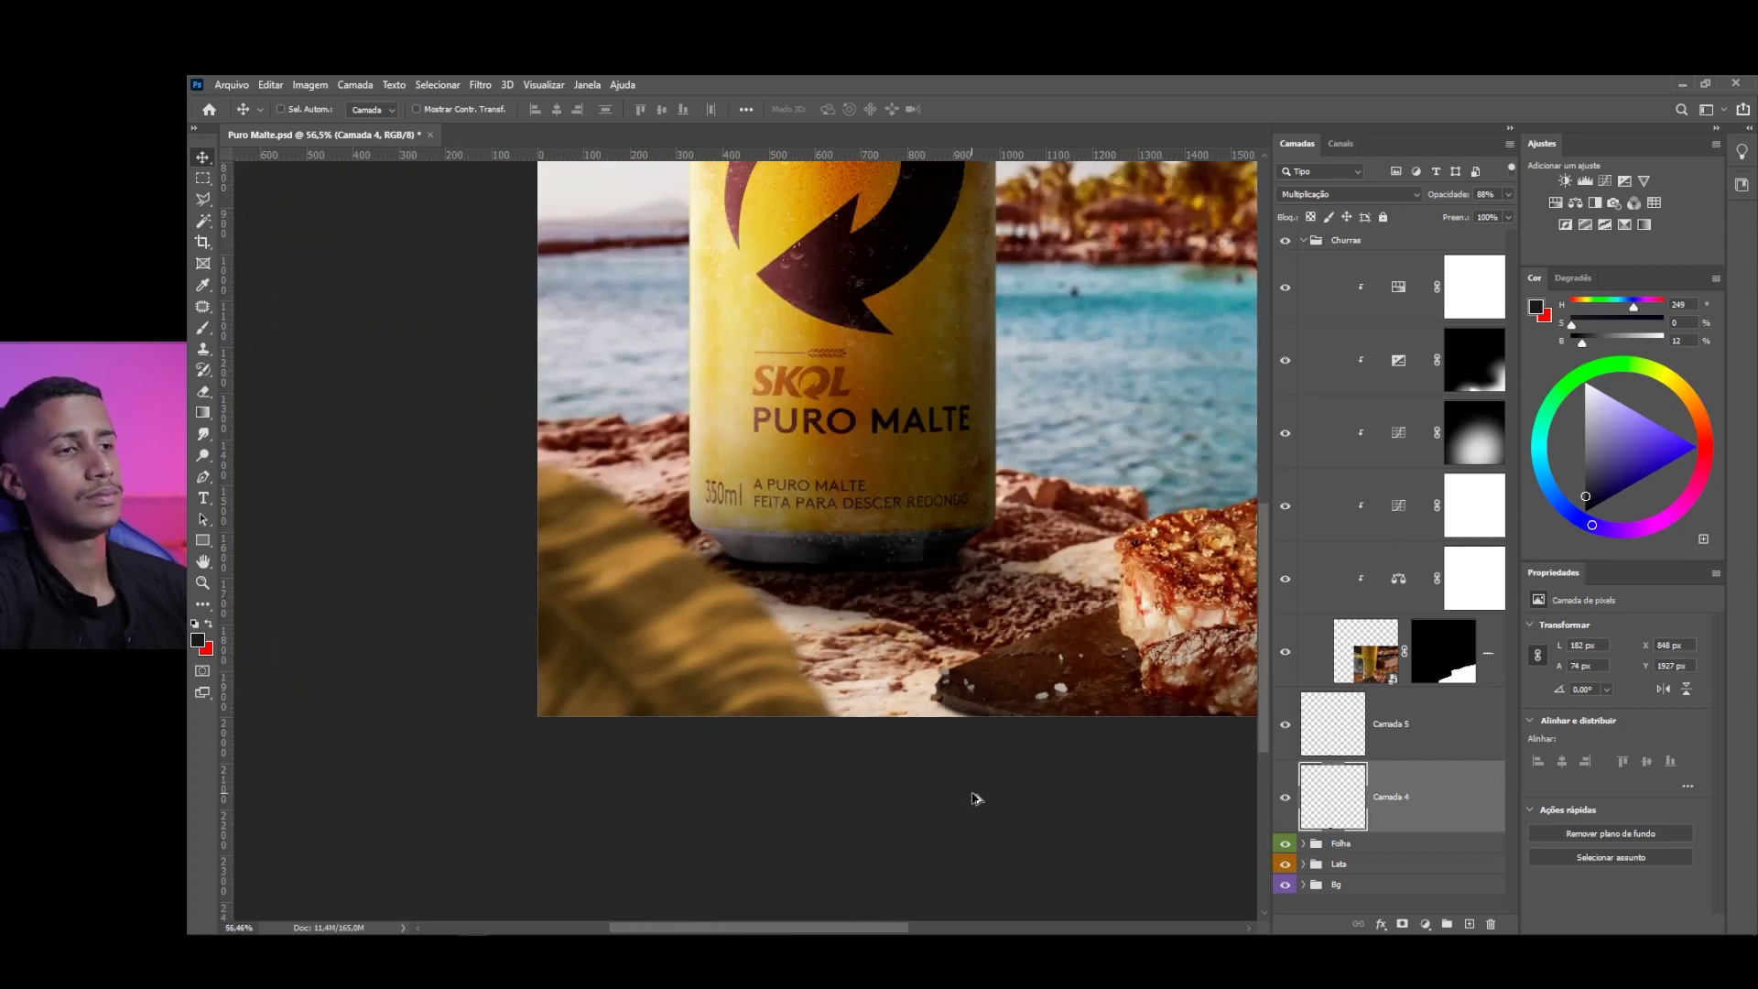
scroll(677, 856, "up", 6)
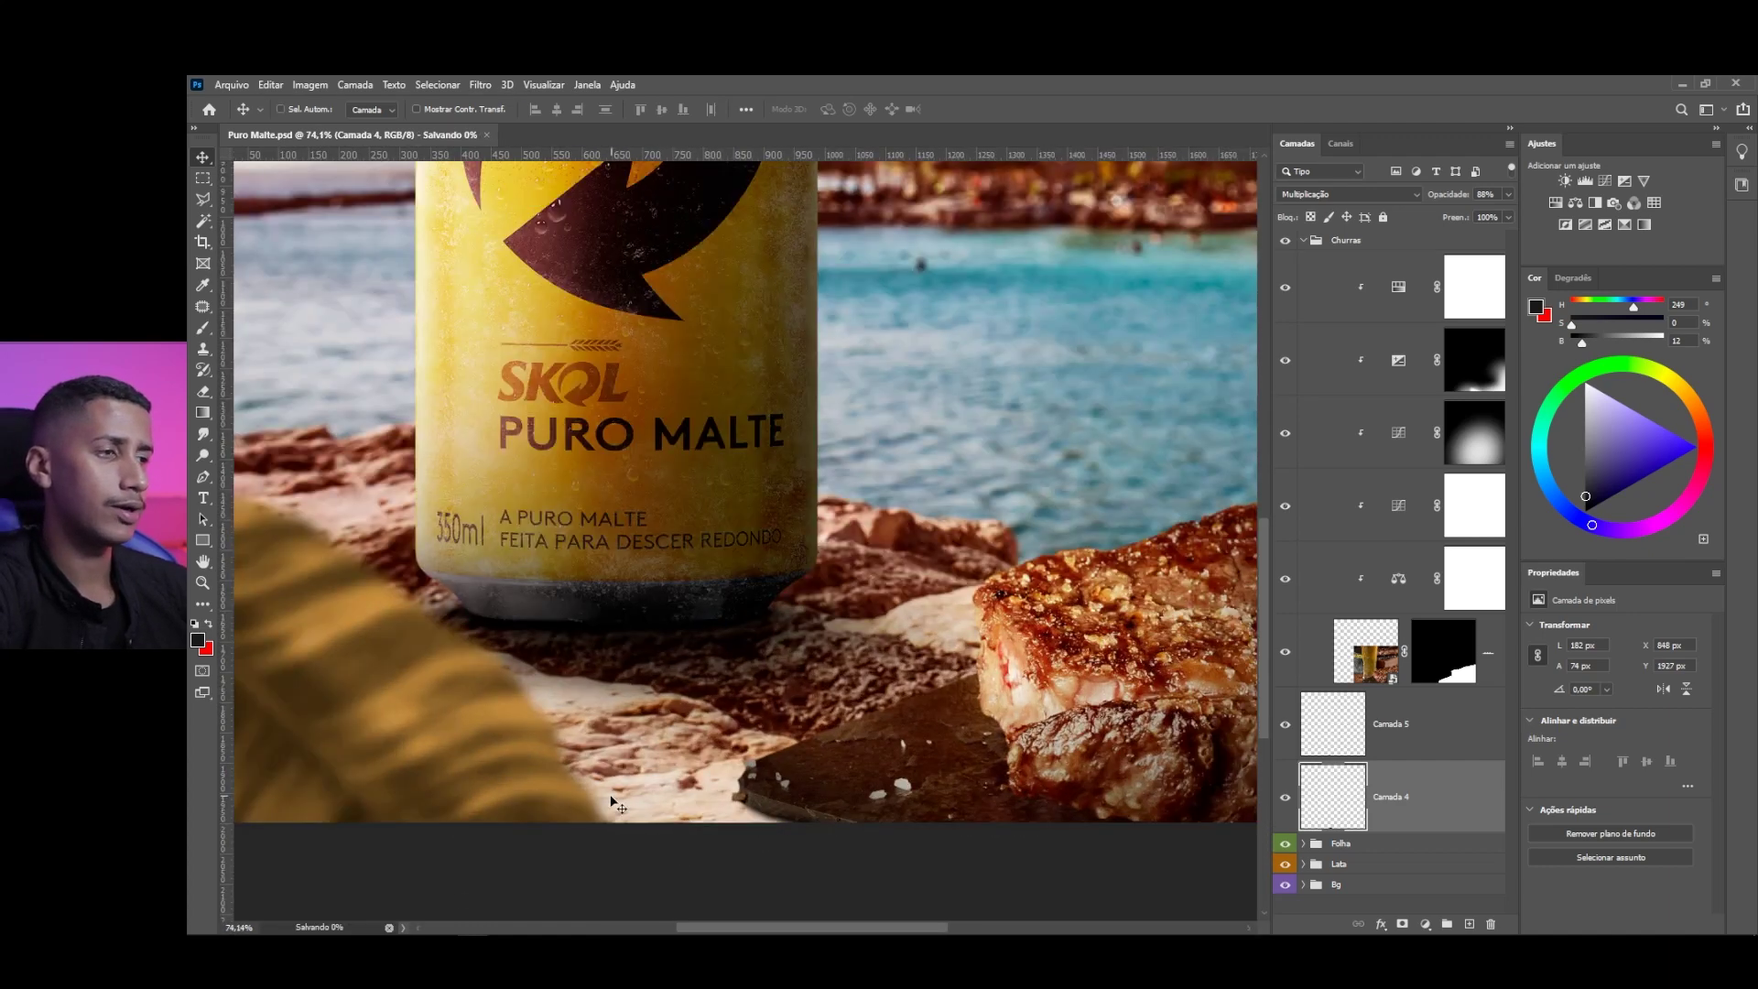
Add a Curves layer clipped to the Bg group's beach photo, with an RGB point at input 80, output 30, and invert its mask to black
left_click(1304, 886)
scroll(1255, 738, "down", 1)
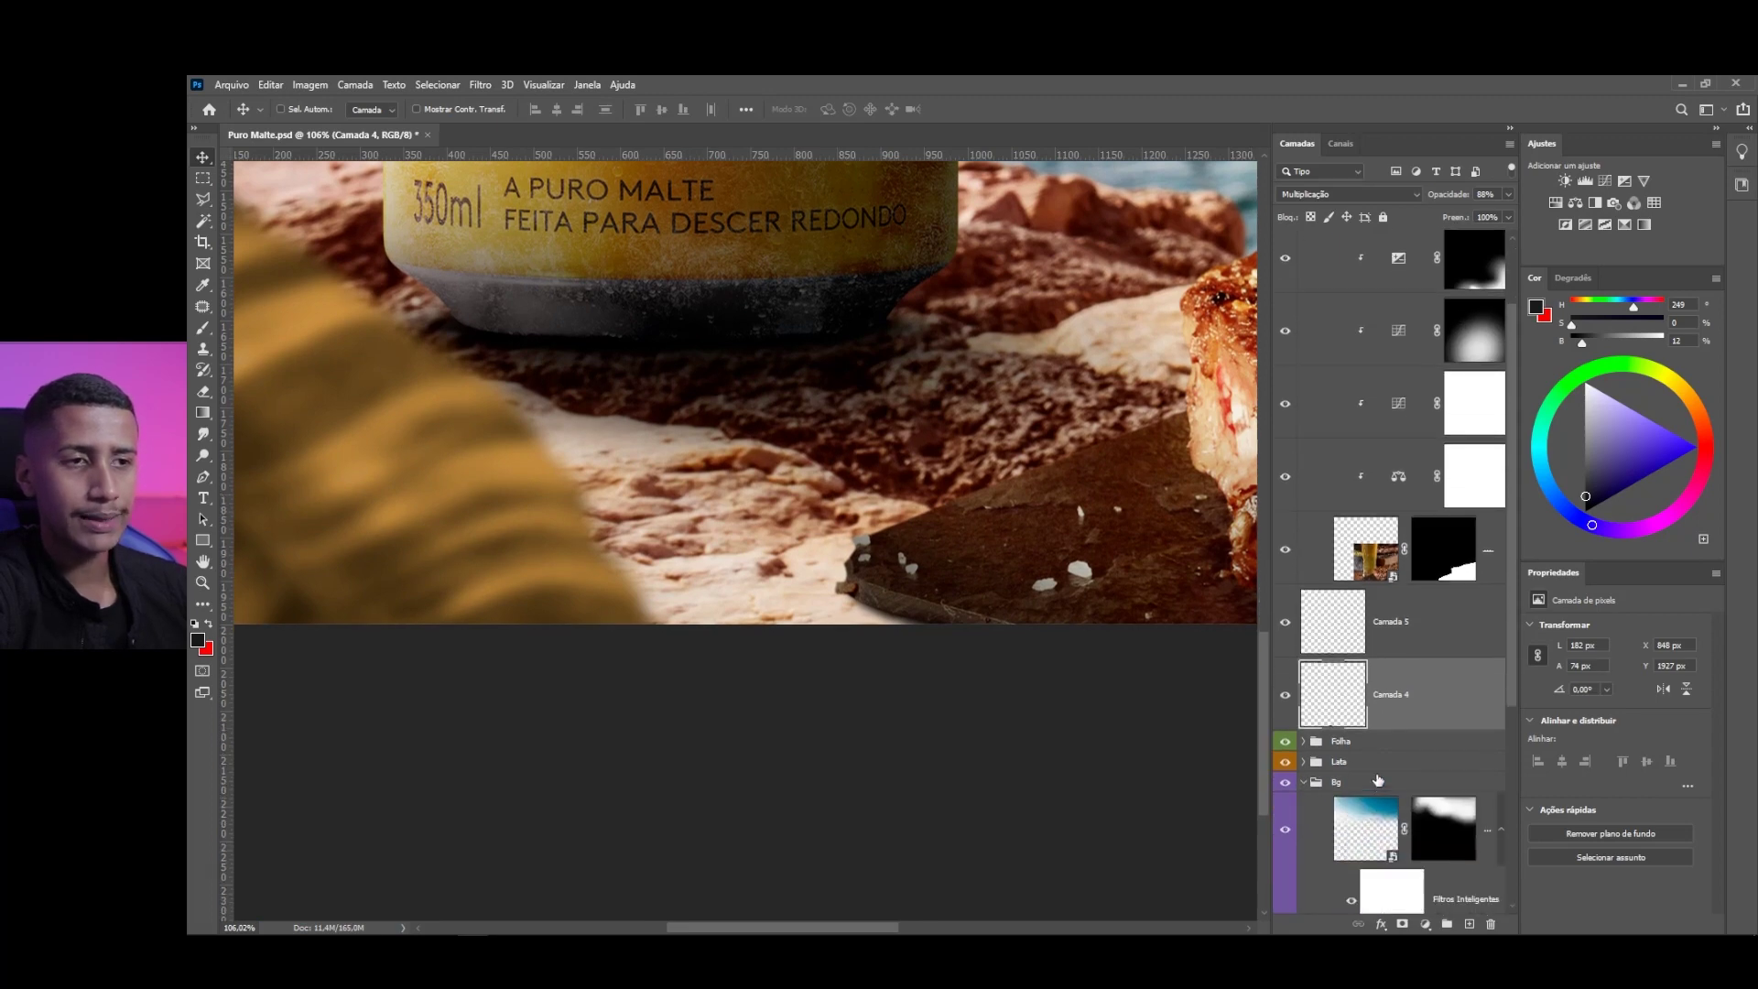
scroll(1418, 735, "down", 5)
left_click(1395, 733)
left_click(1426, 924)
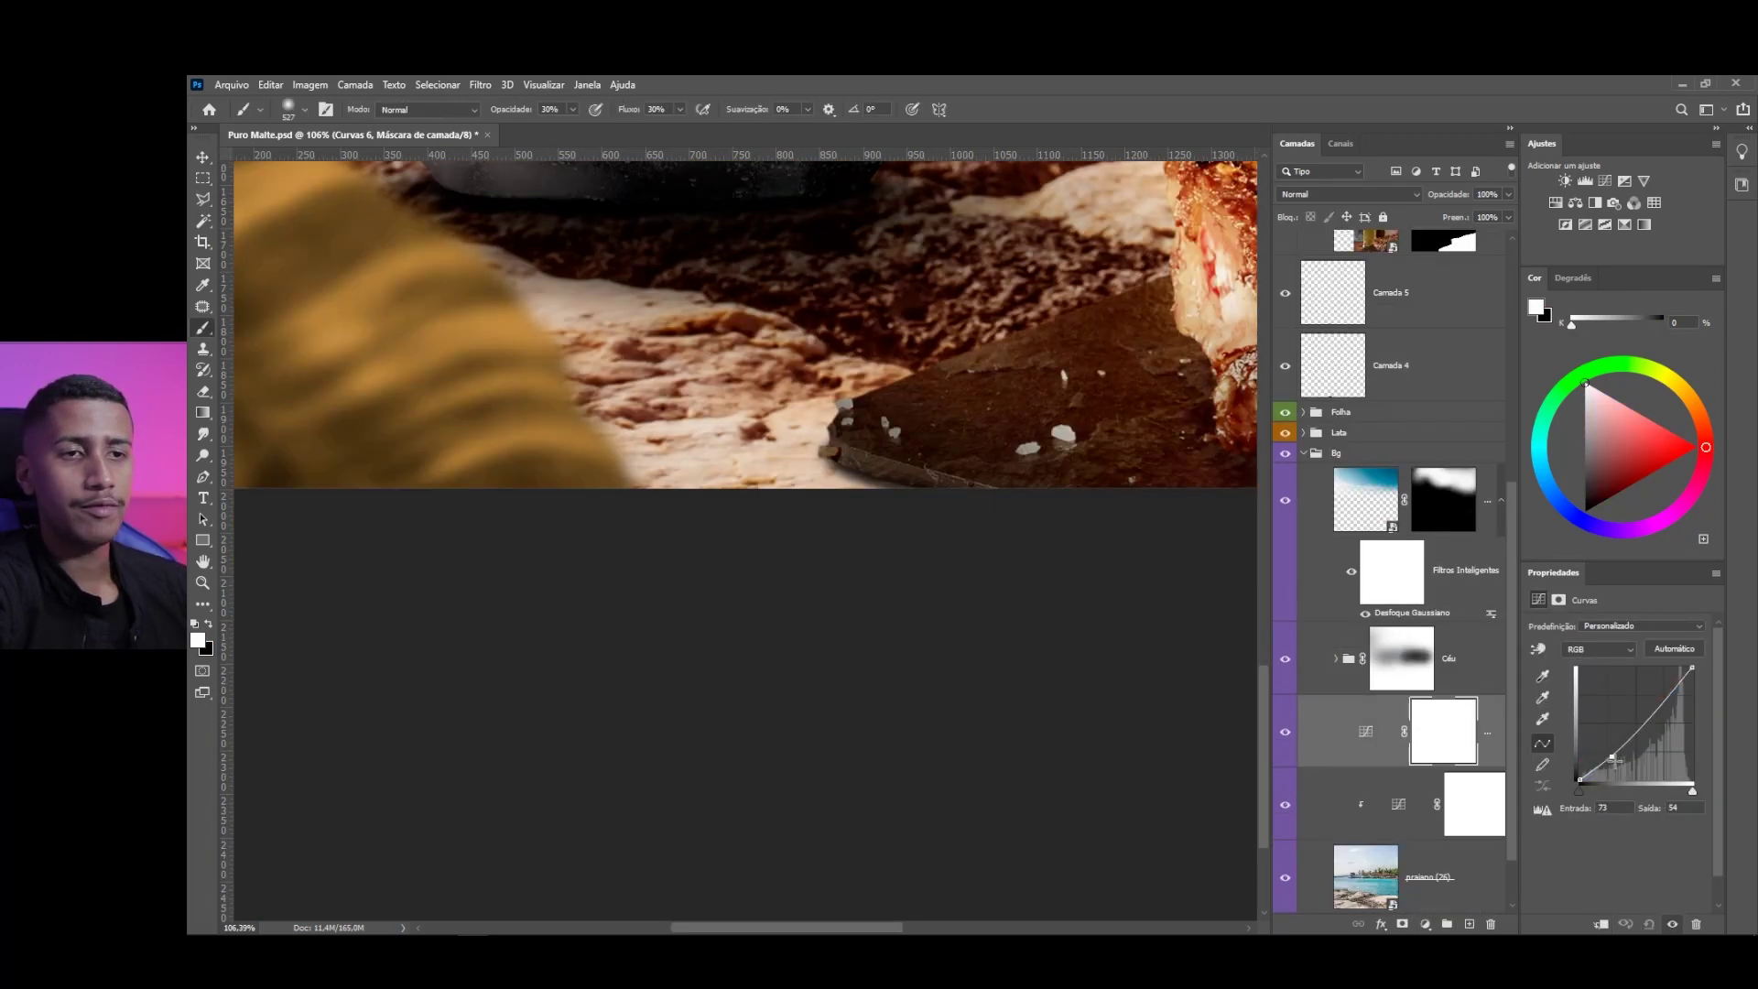
left_click_drag(1614, 760, 1618, 762)
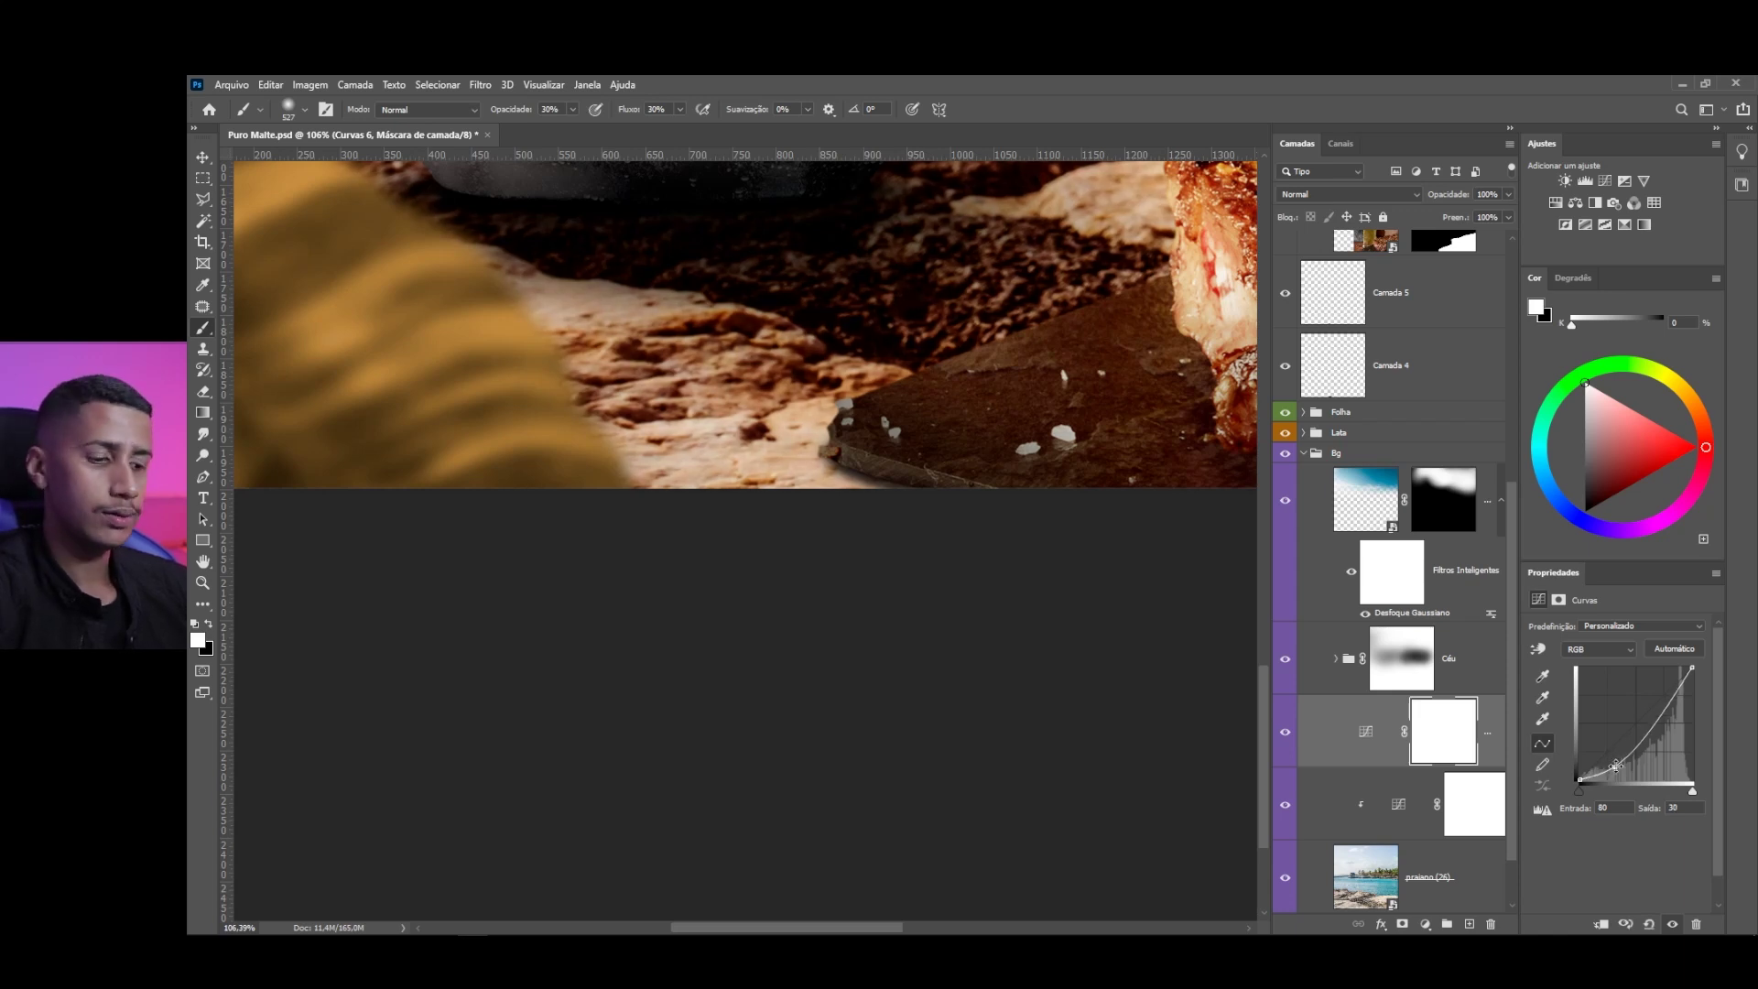
key("ctrl+i")
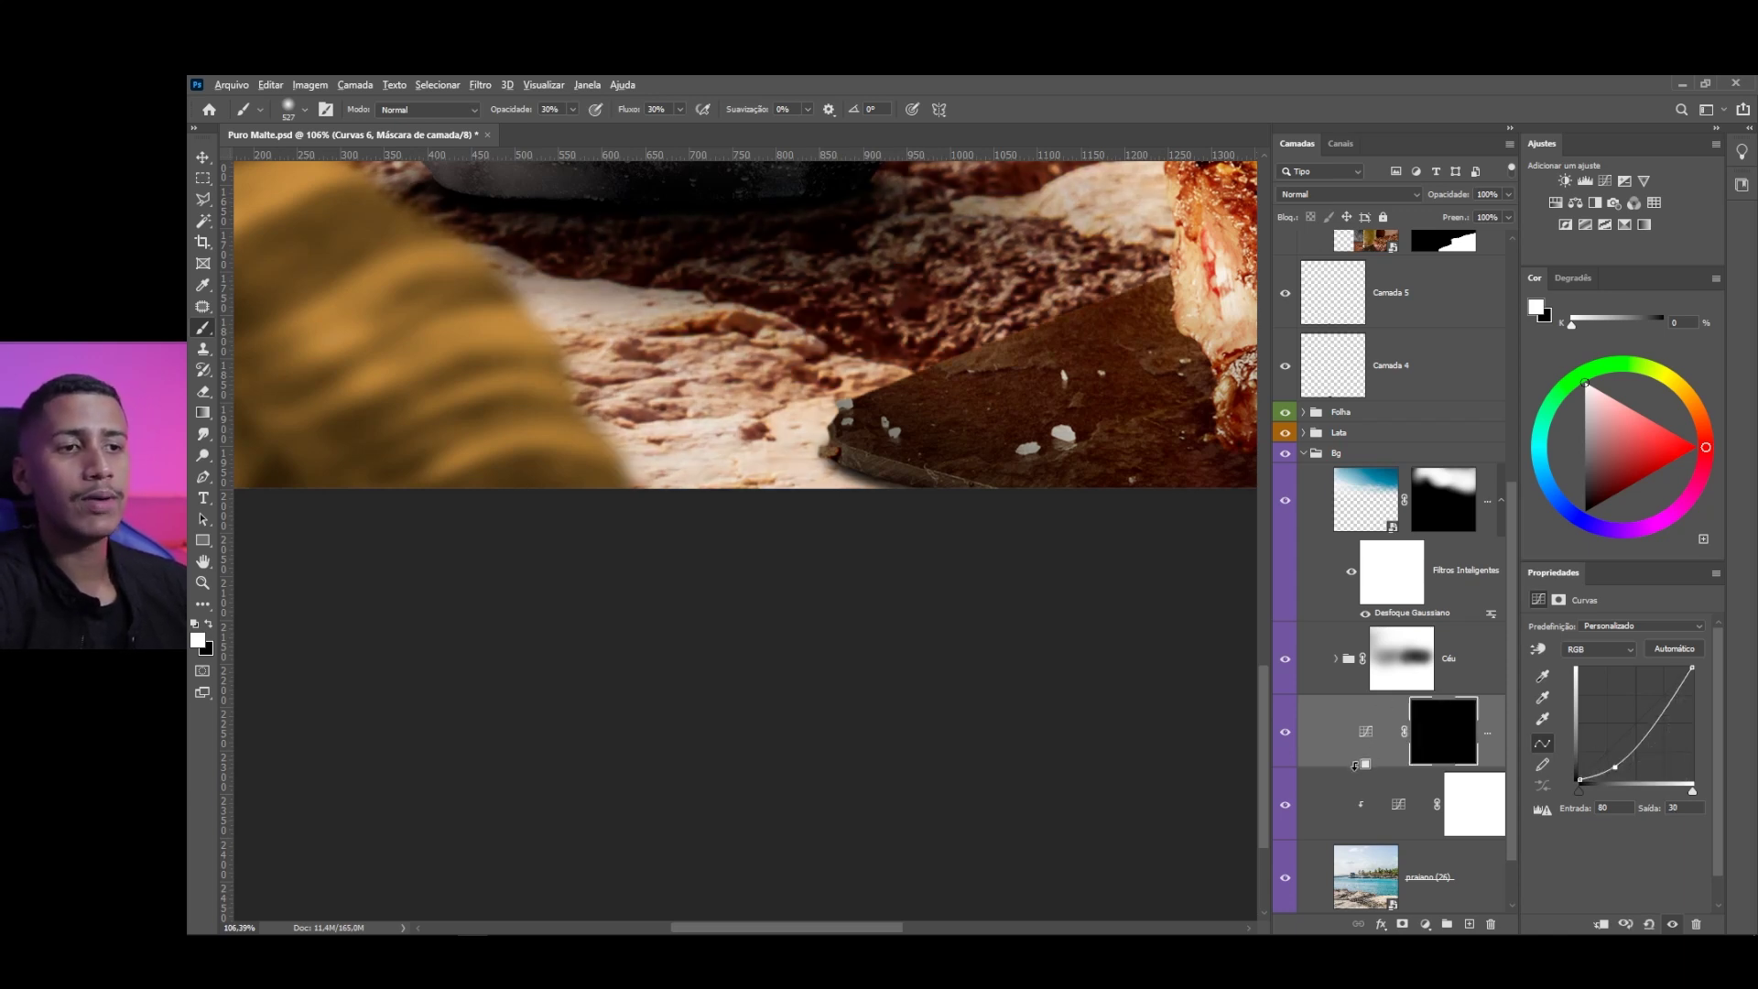
left_click(1355, 766, "alt")
Paint soft strokes at 30% opacity and flow on the darkening Curves mask over the rocks around the can's base and the board
scroll(632, 421, "up", 3)
mouse_move(677, 458)
left_mouse_down()
mouse_move(805, 498)
mouse_move(855, 460)
mouse_move(832, 574)
left_mouse_up()
scroll(832, 574, "down", 5)
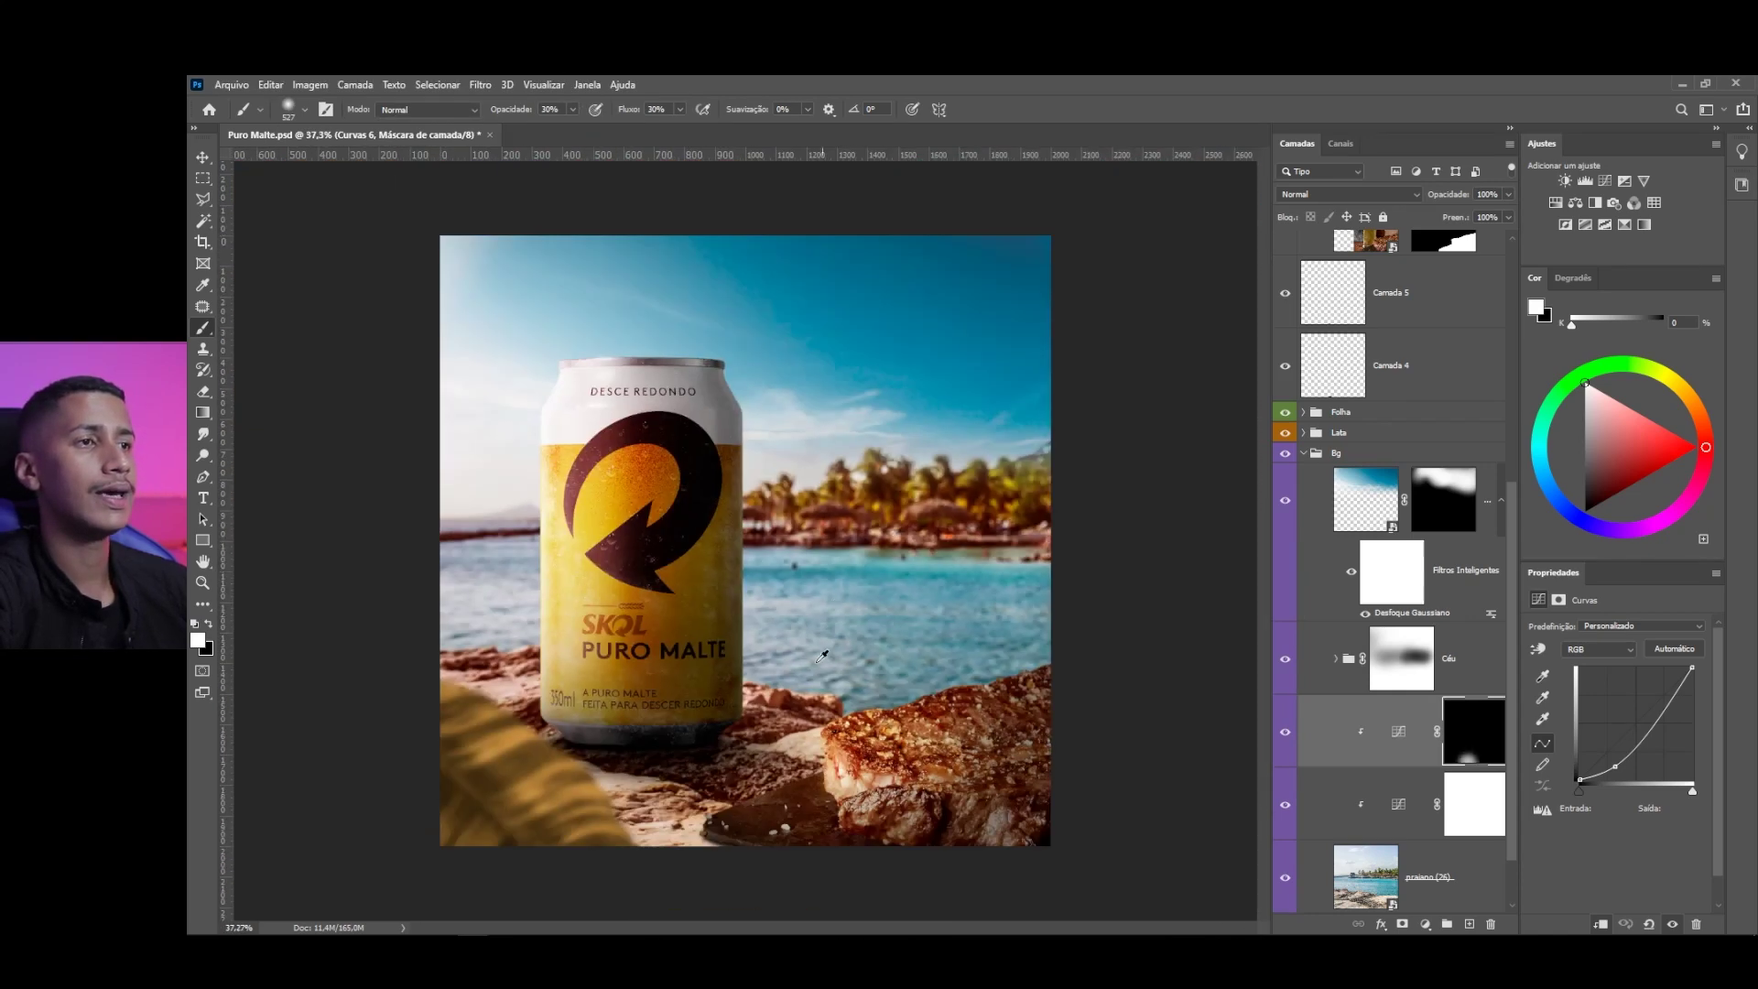
scroll(821, 655, "up", 2)
mouse_move(766, 805)
left_mouse_down()
mouse_move(805, 805)
mouse_move(760, 787)
left_mouse_up()
scroll(789, 712, "down", 3)
mouse_move(789, 711)
left_mouse_down()
mouse_move(613, 667)
mouse_move(608, 589)
mouse_move(766, 648)
mouse_move(549, 587)
mouse_move(435, 519)
mouse_move(650, 669)
mouse_move(907, 618)
mouse_move(705, 737)
mouse_move(568, 696)
left_mouse_up()
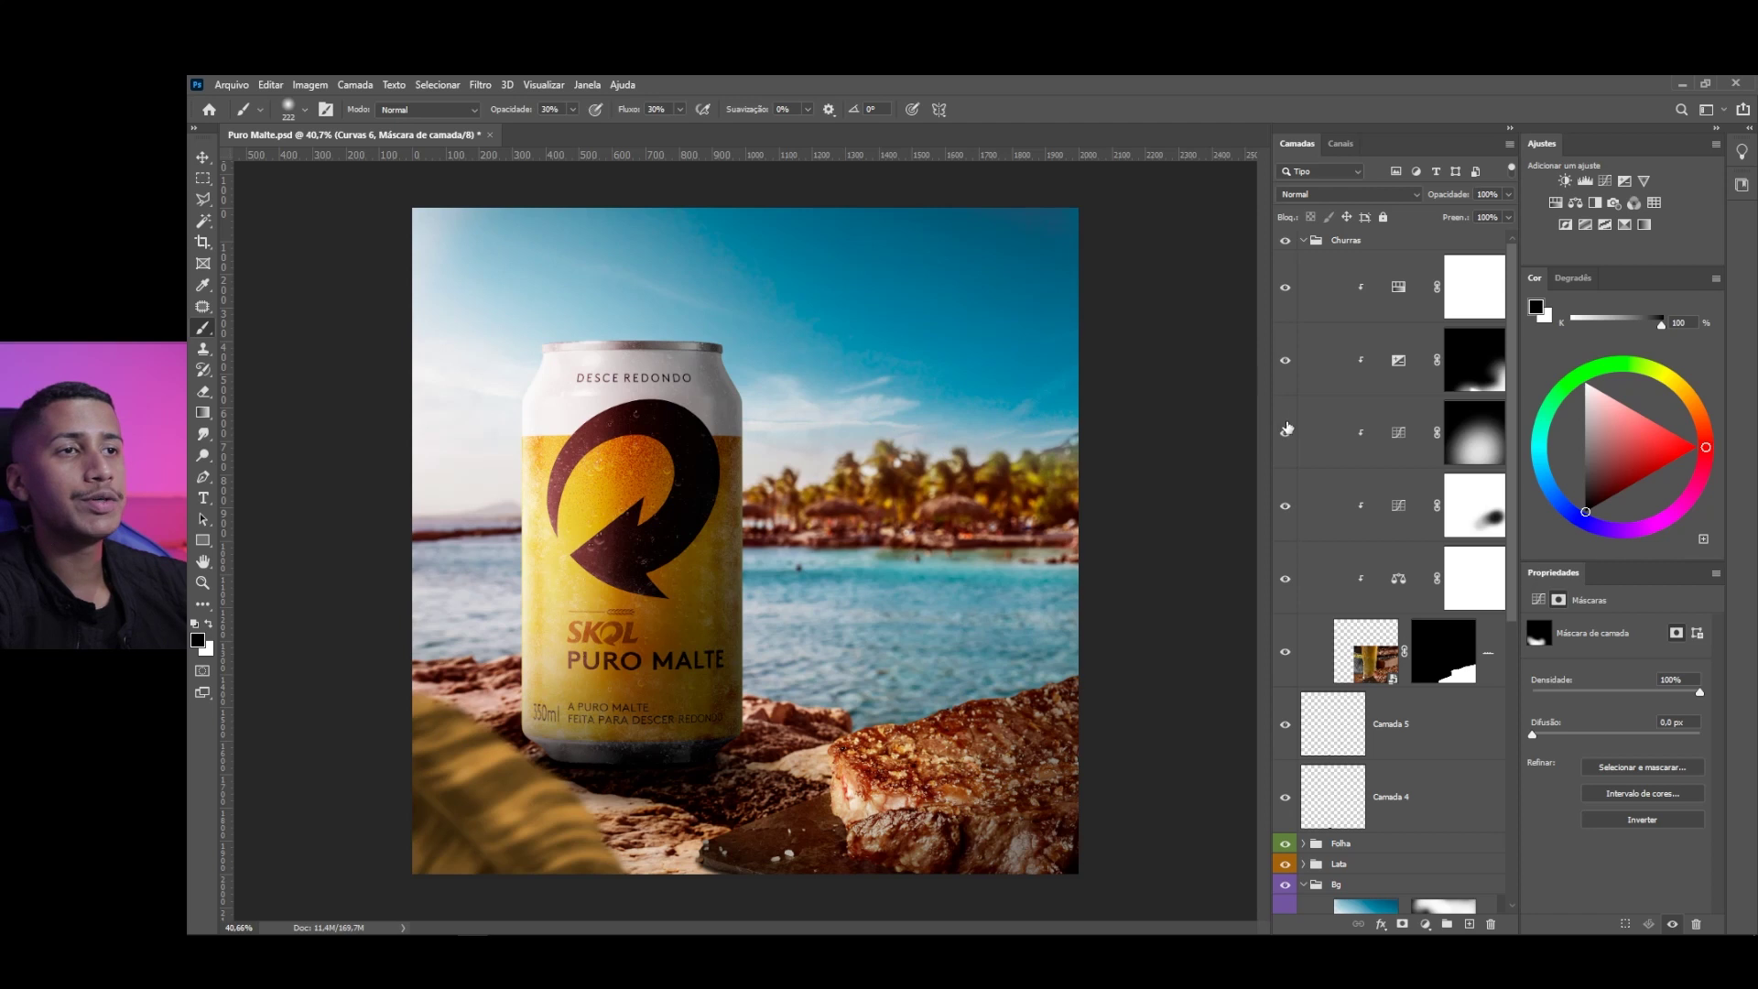
Lower the steak's brightening Curves layer to 53% opacity, compare it on and off, and save the document
left_click(1286, 431)
left_click(1286, 431)
left_click(1394, 431)
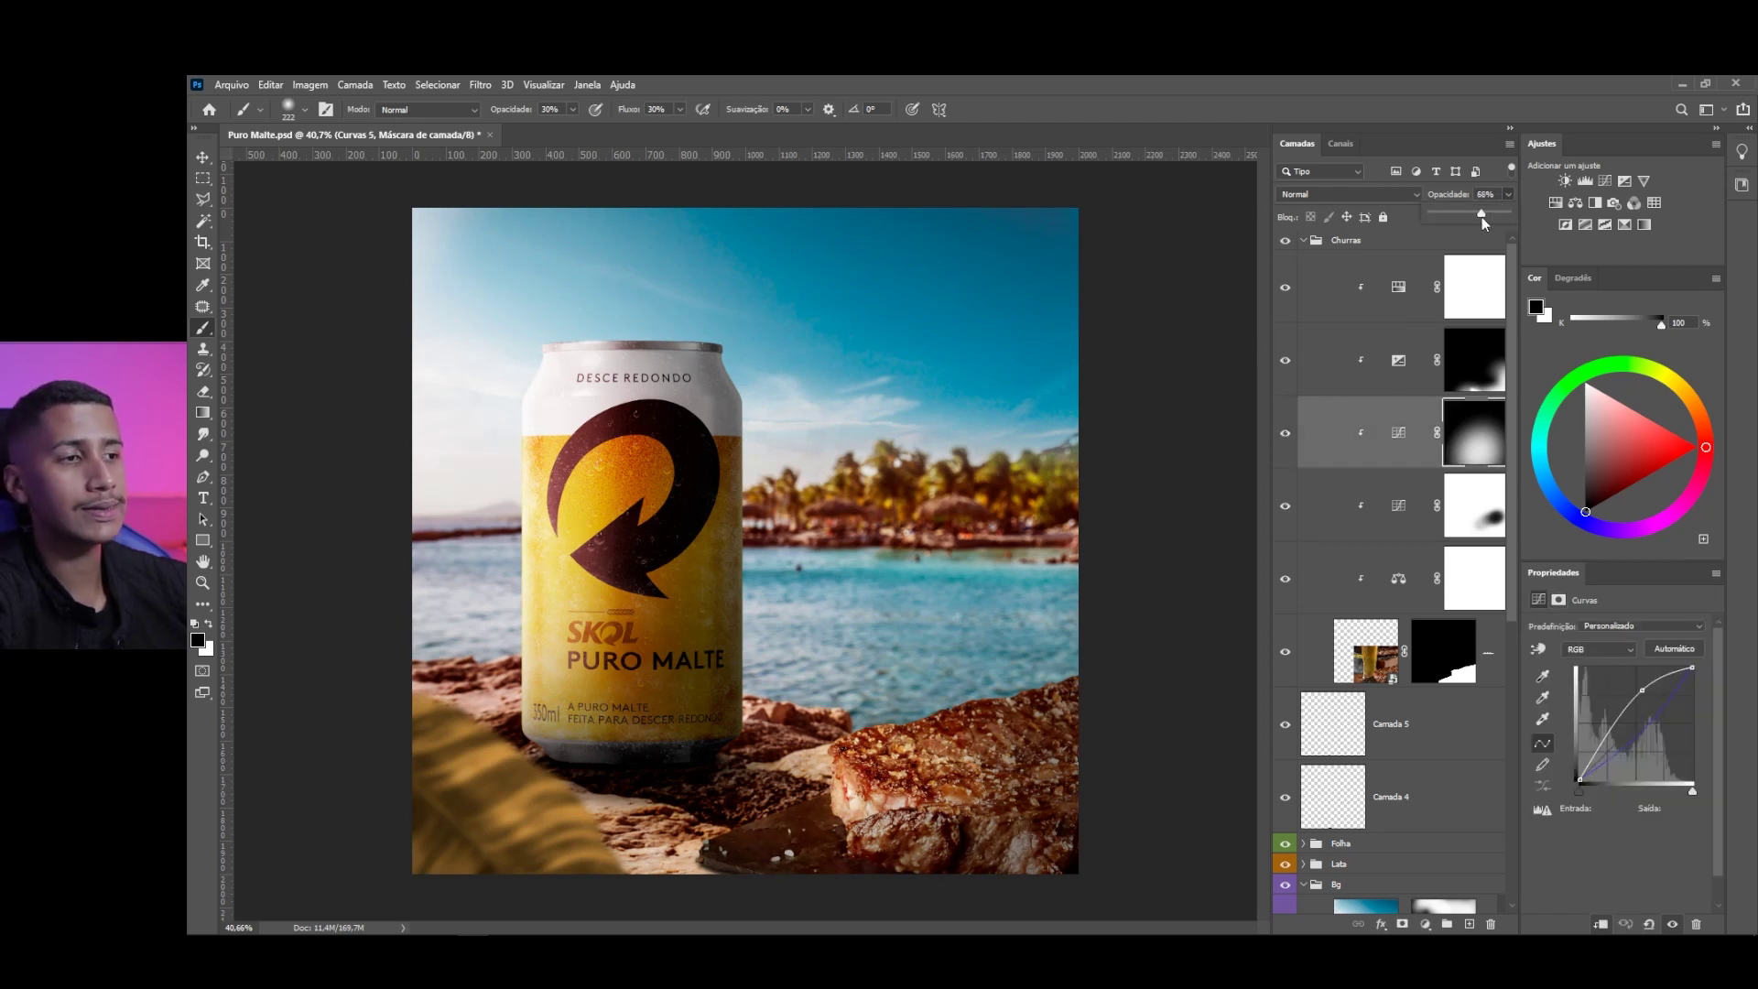
left_click_drag(1471, 216, 1471, 212)
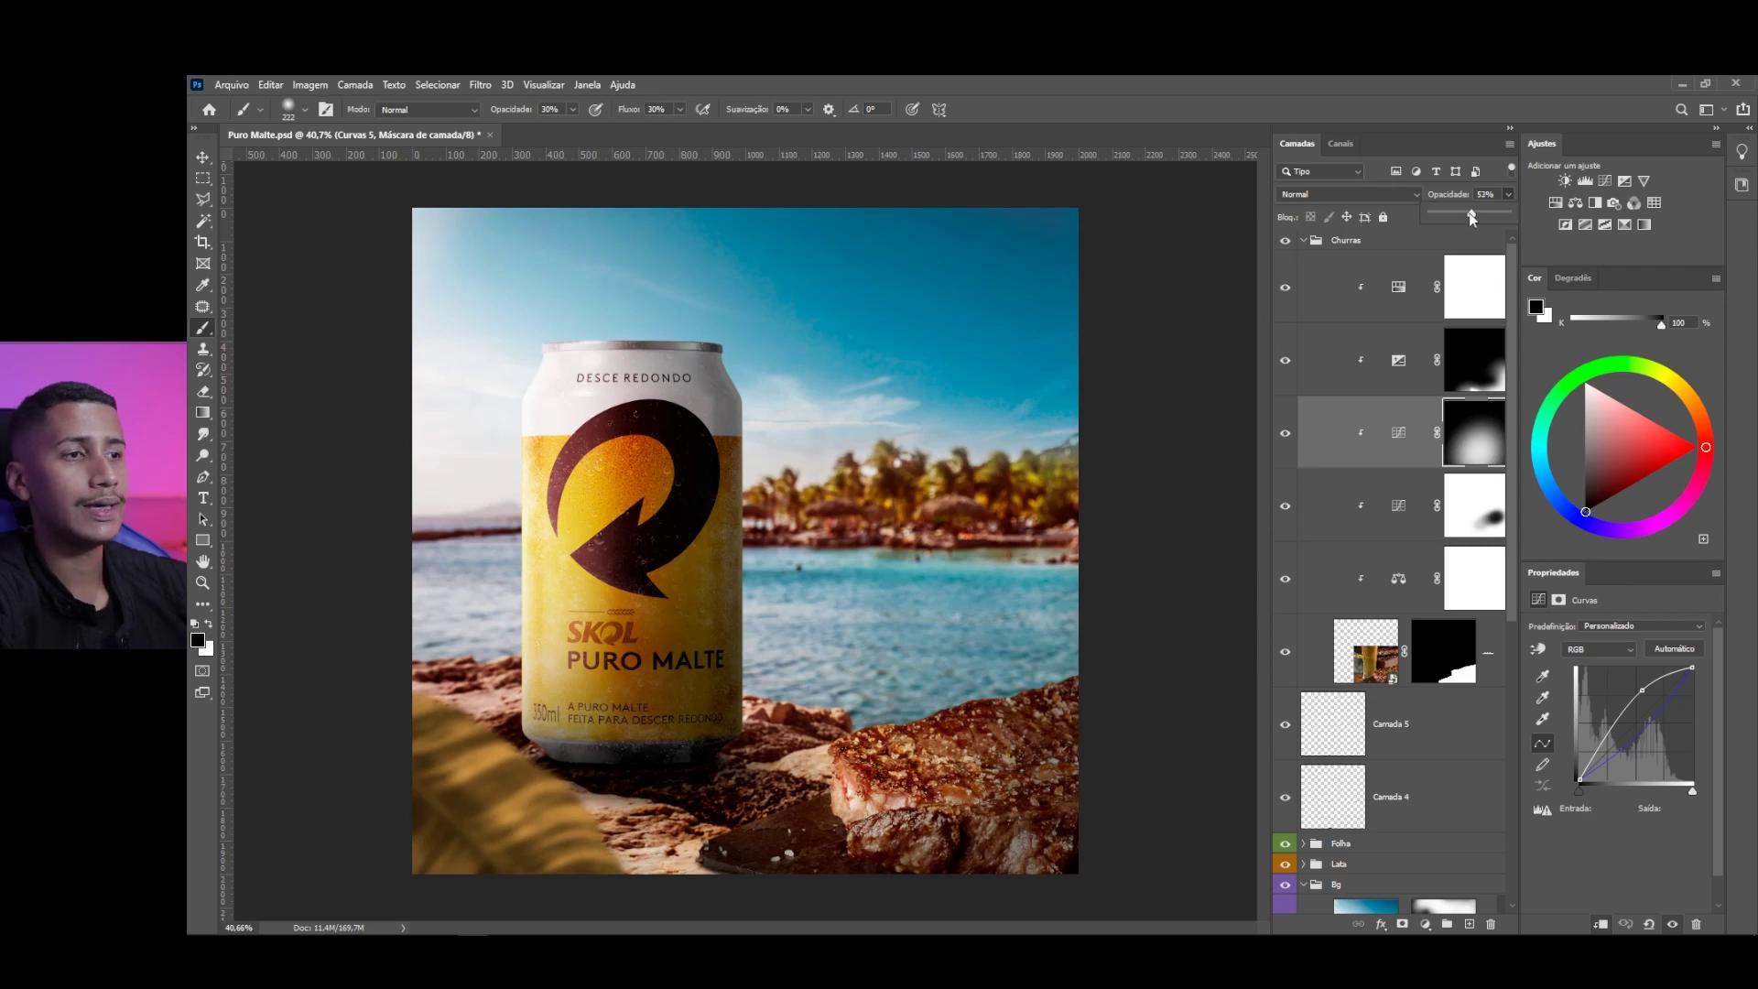
left_click(1286, 433)
left_click(1286, 433)
scroll(860, 675, "down", 5)
scroll(860, 675, "up", 5)
key("ctrl+s")
scroll(862, 664, "down", 1)
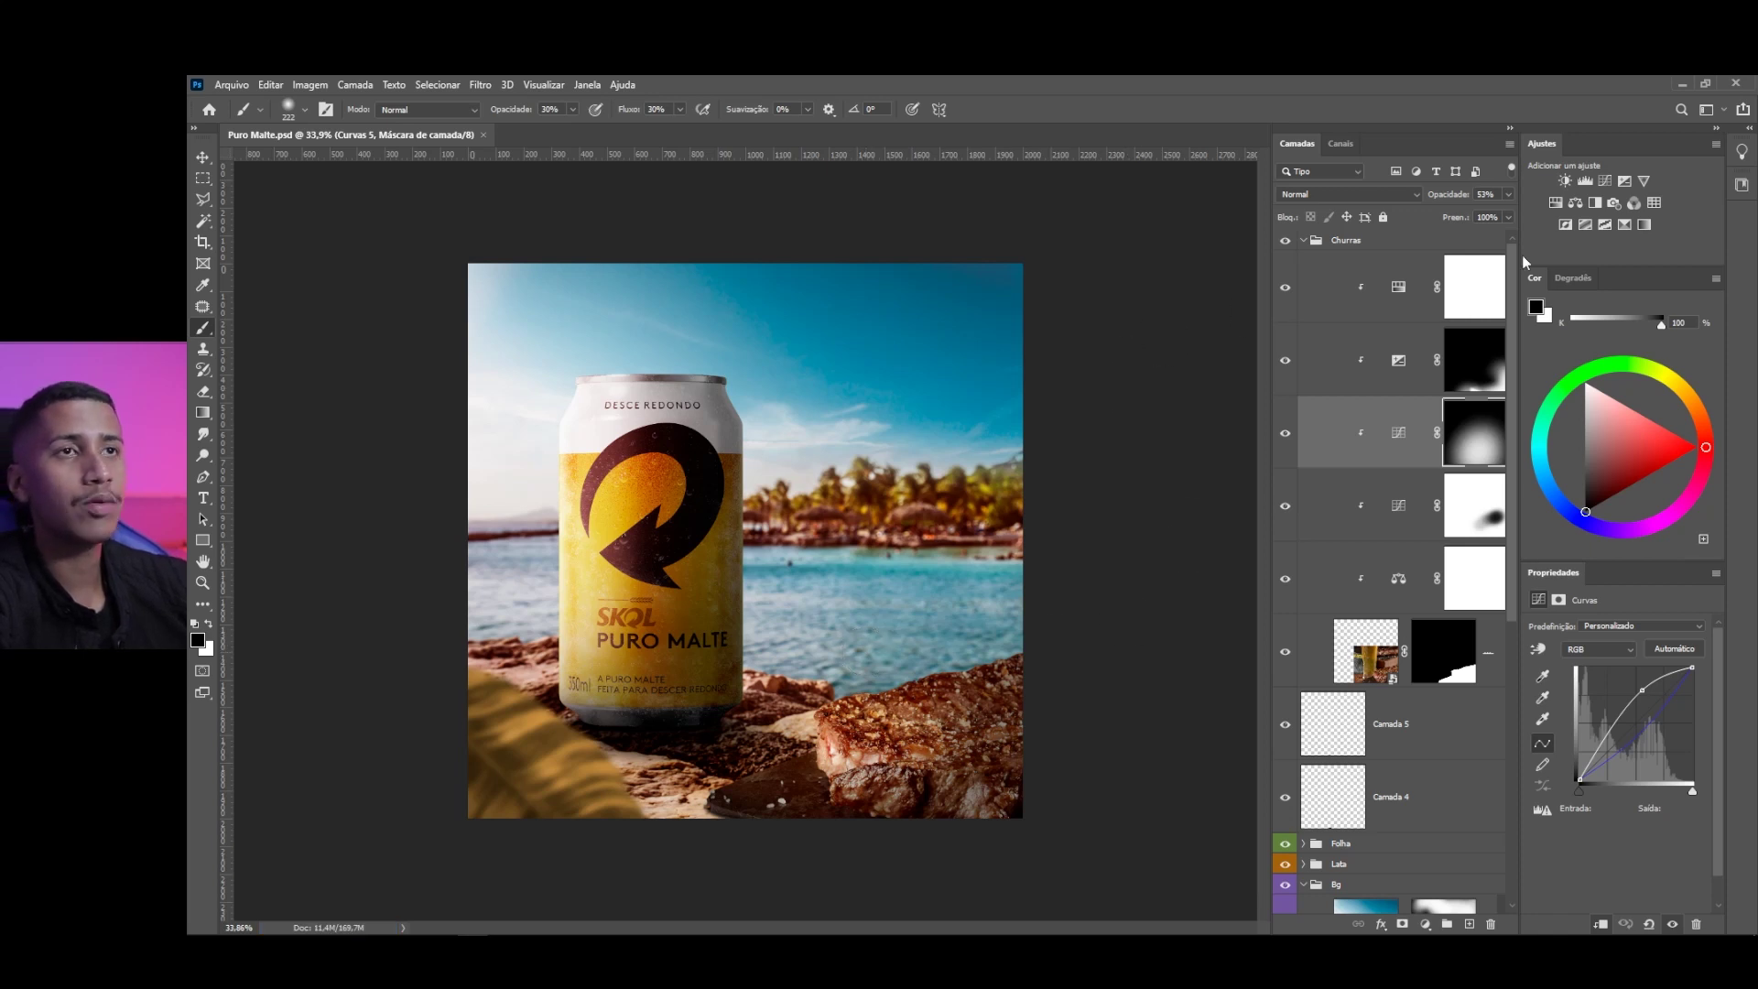
Move both board shadow layers into the Churras group beneath the steak, and collapse the group
left_click(1304, 241)
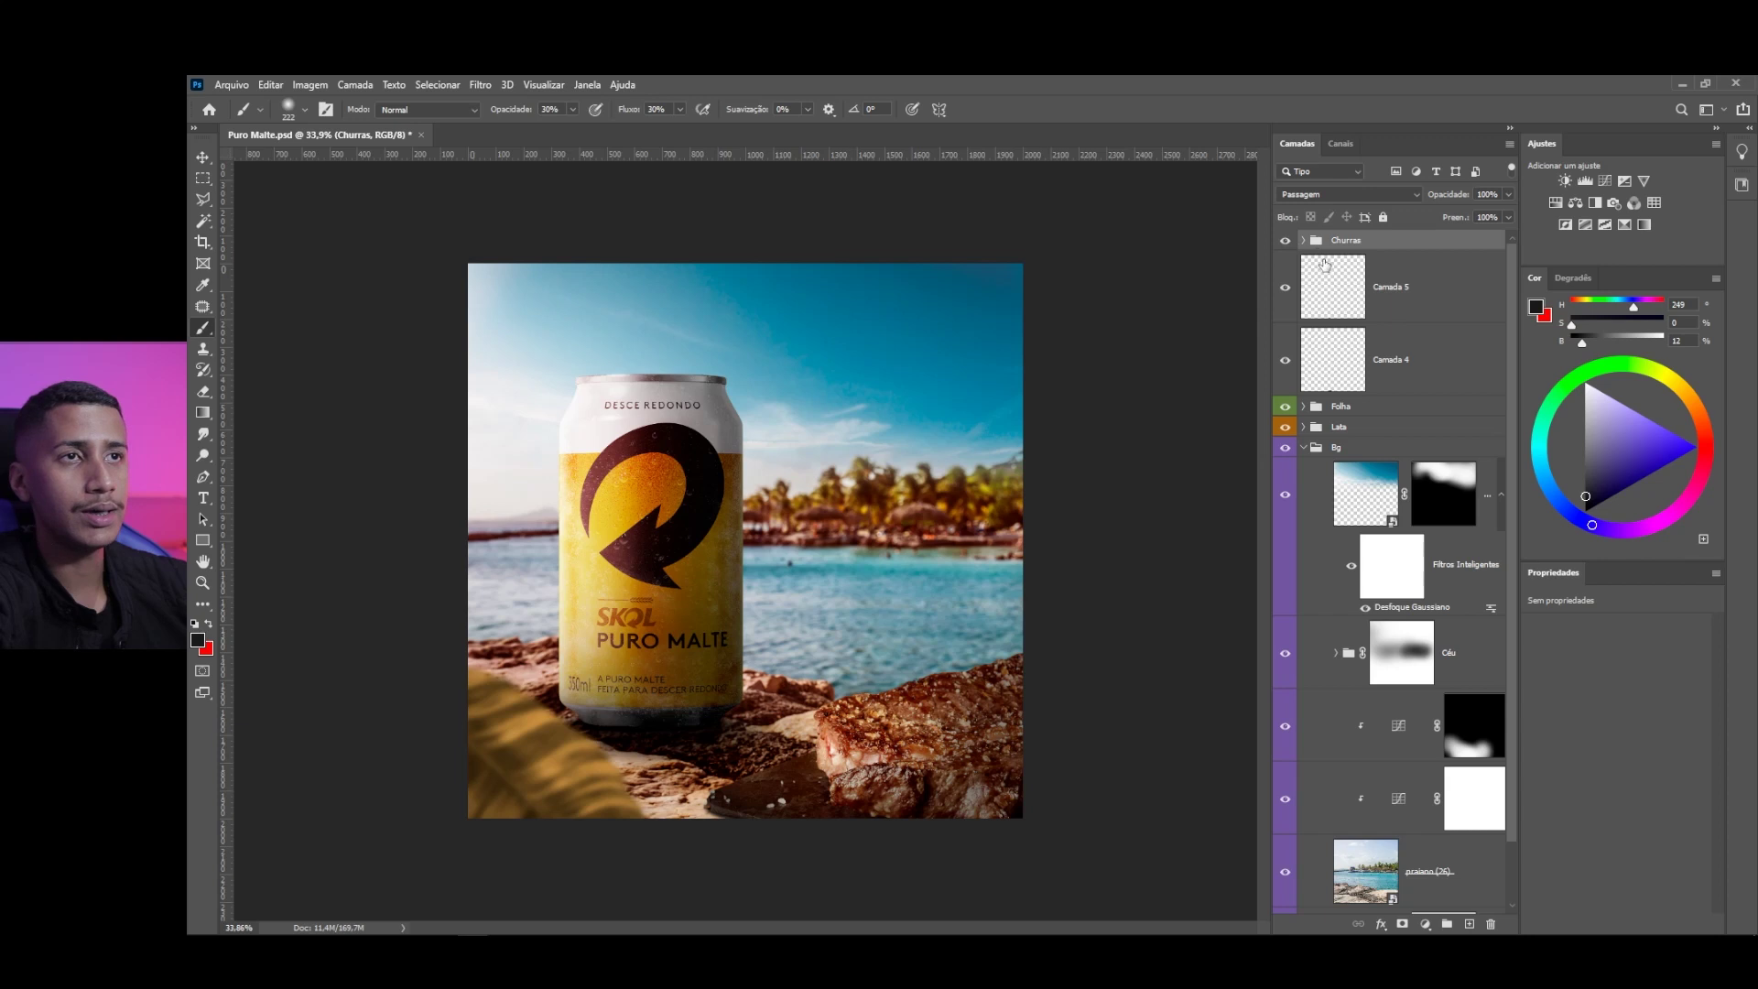
left_click(1318, 309)
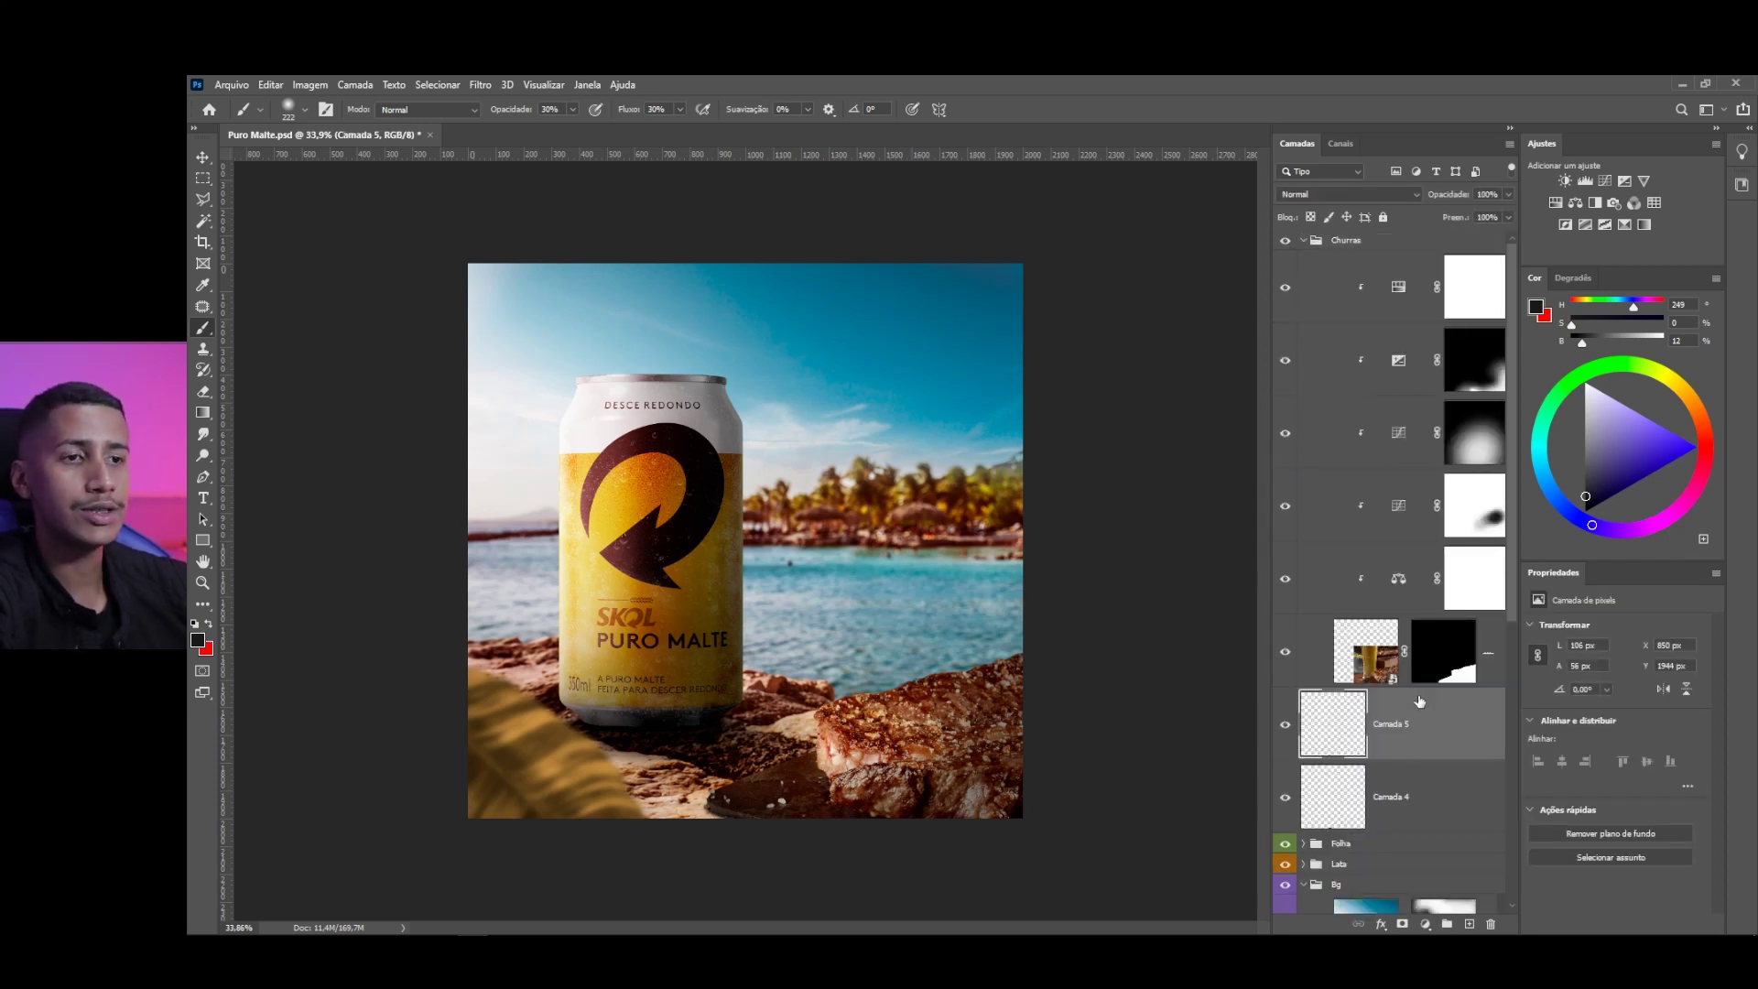
left_click(1413, 783, "shift")
left_click_drag(1397, 725, 1401, 689)
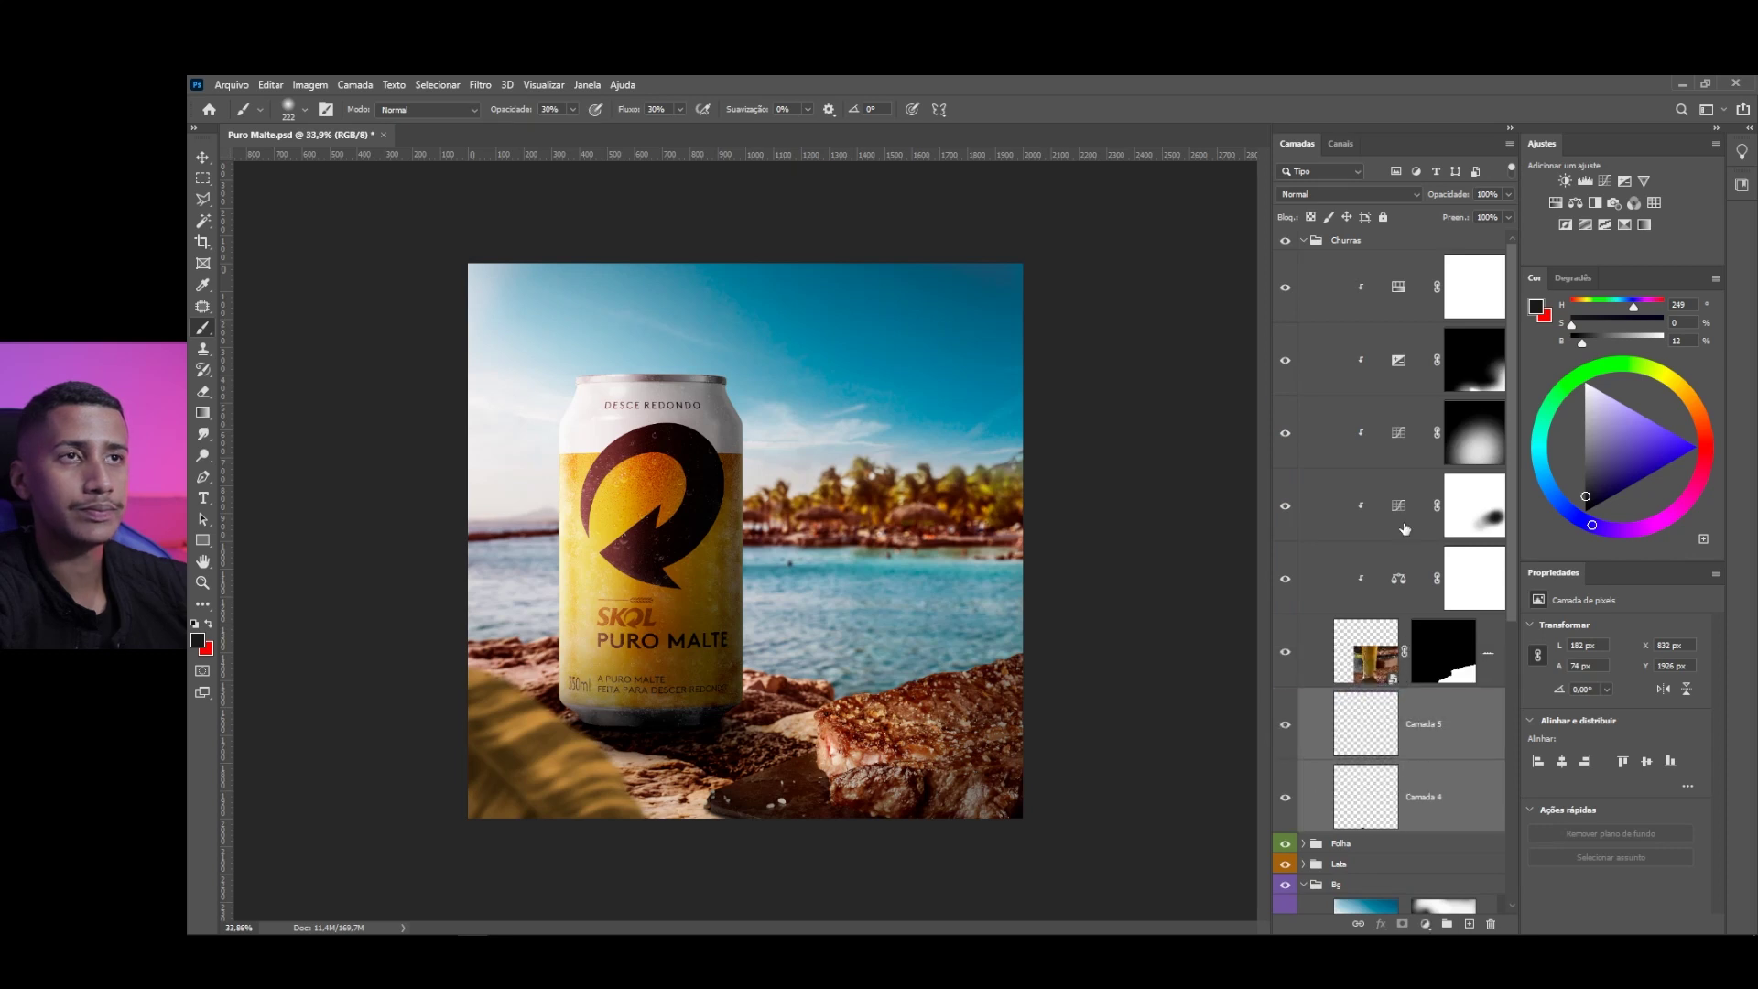
left_click(1304, 241)
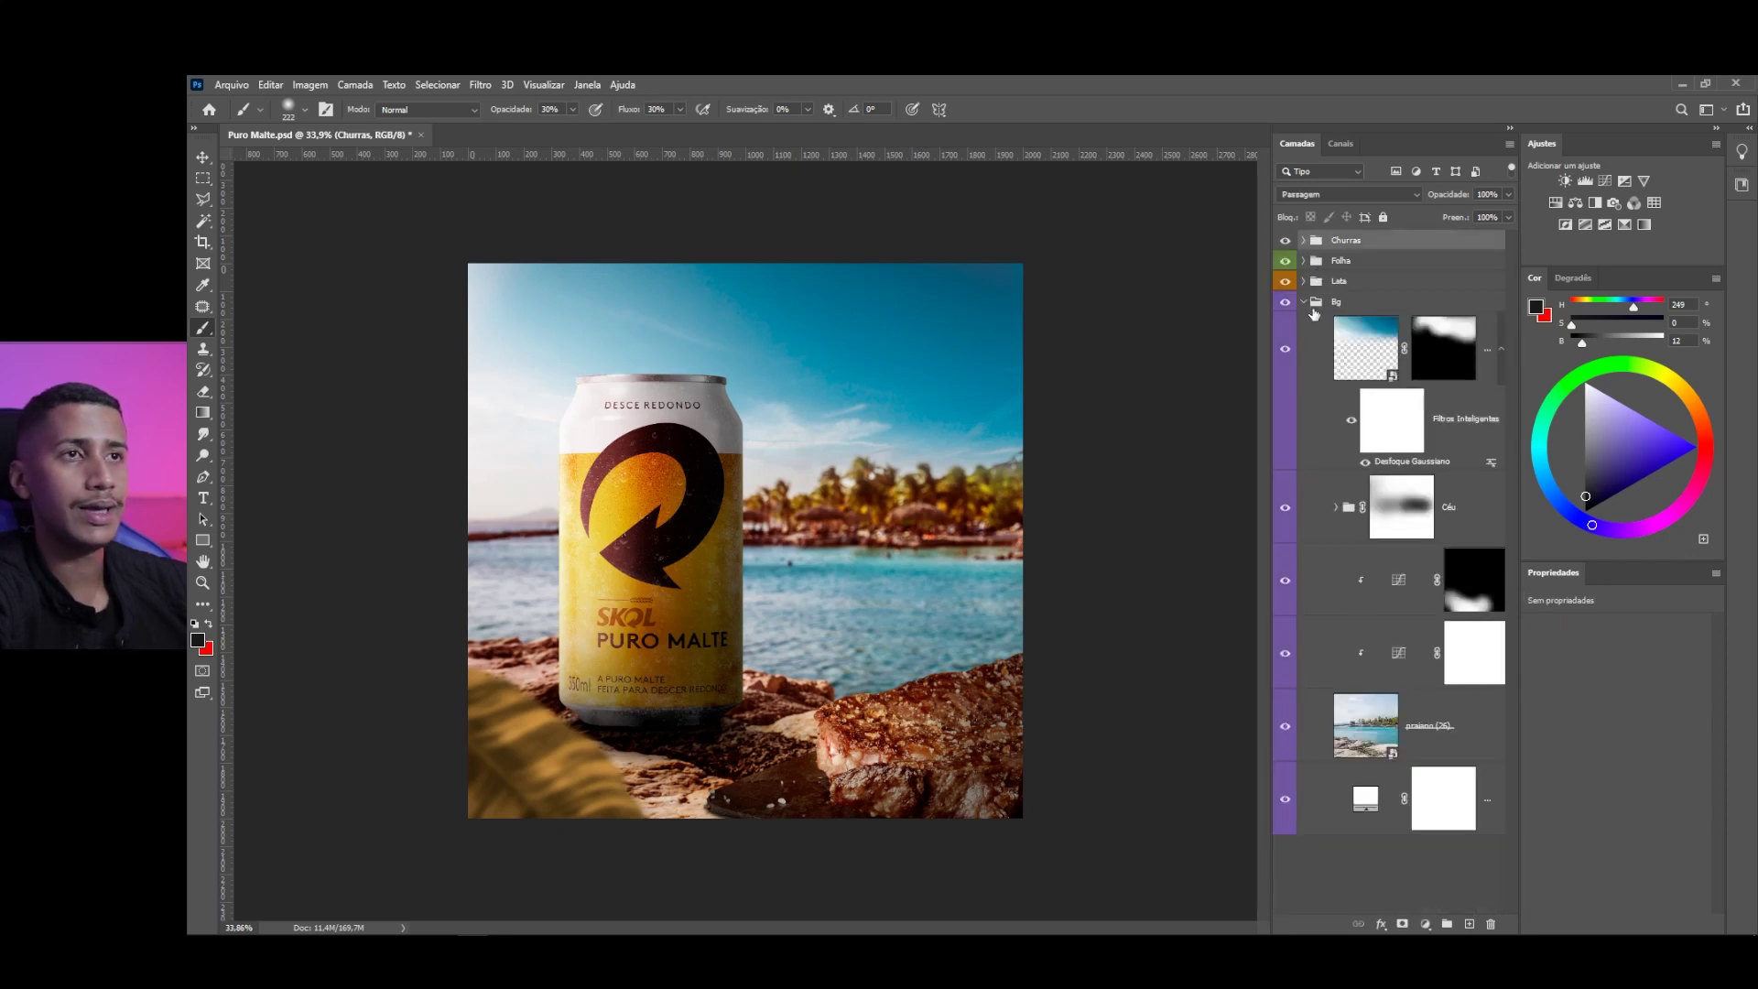
Group the beach photo with its two clipped Curves layers, check the group's visibility, and duplicate the group
left_click(1395, 746)
left_click(1424, 584, "shift")
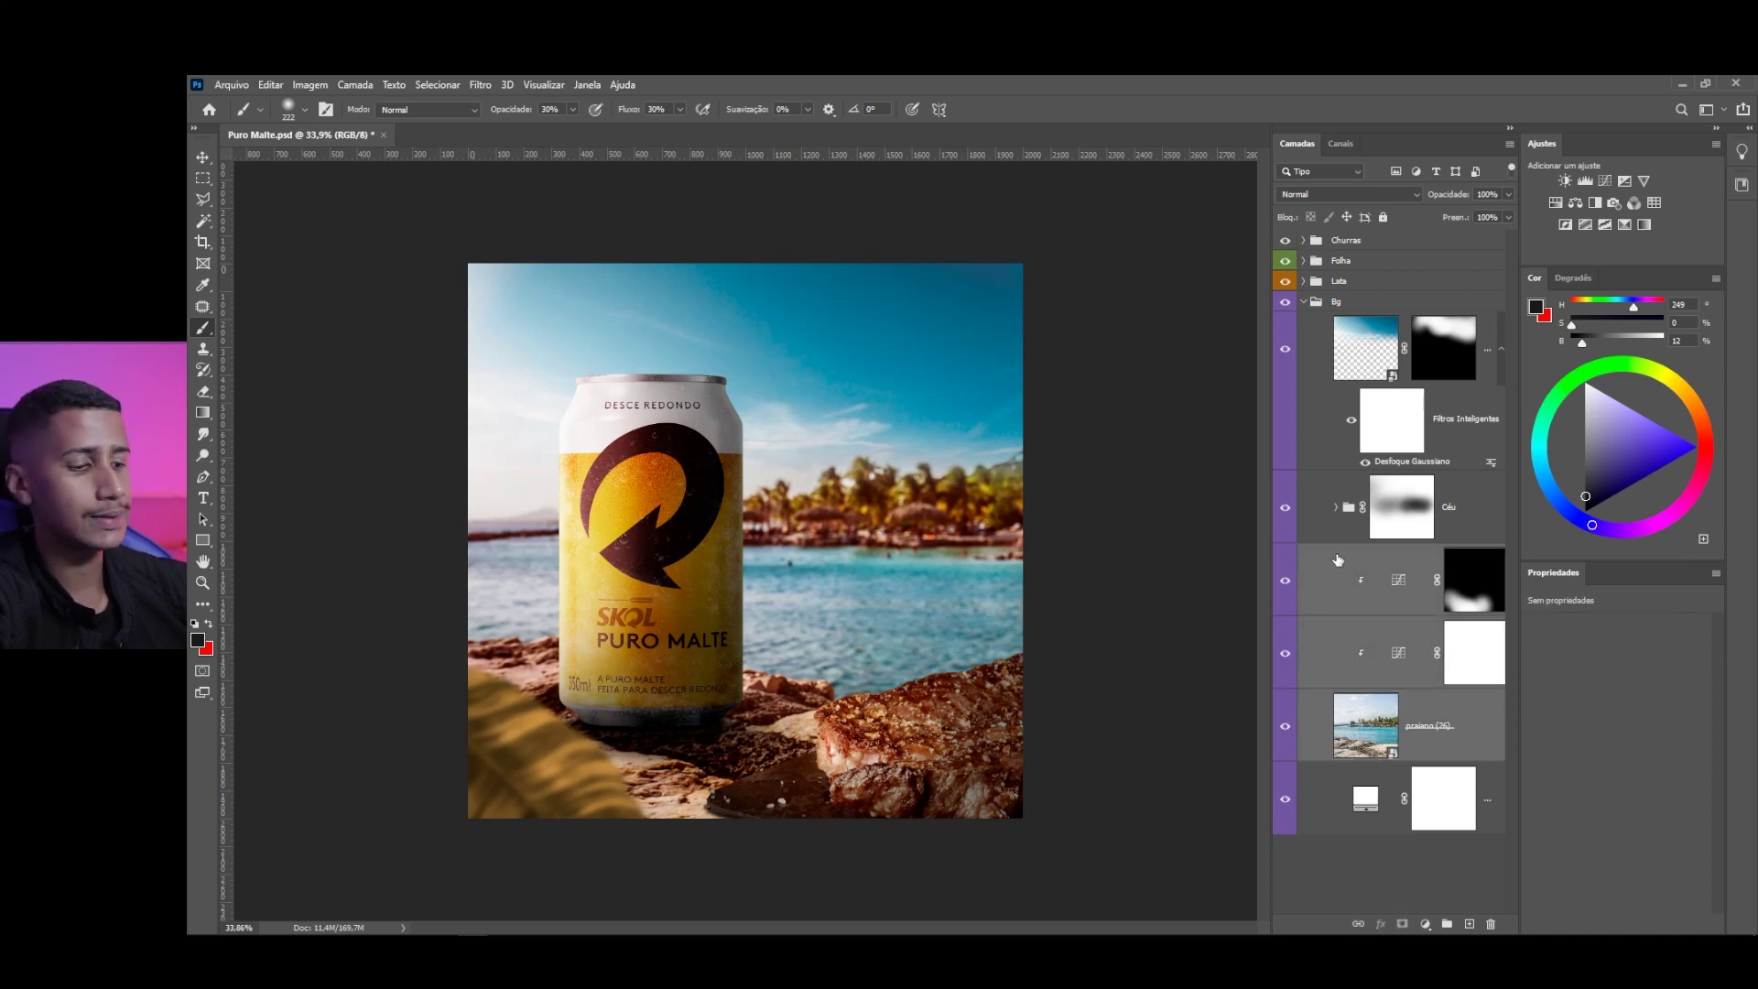
key("ctrl+g")
left_click(1286, 555)
left_click(1286, 554)
left_click(1286, 555)
left_click(1286, 555)
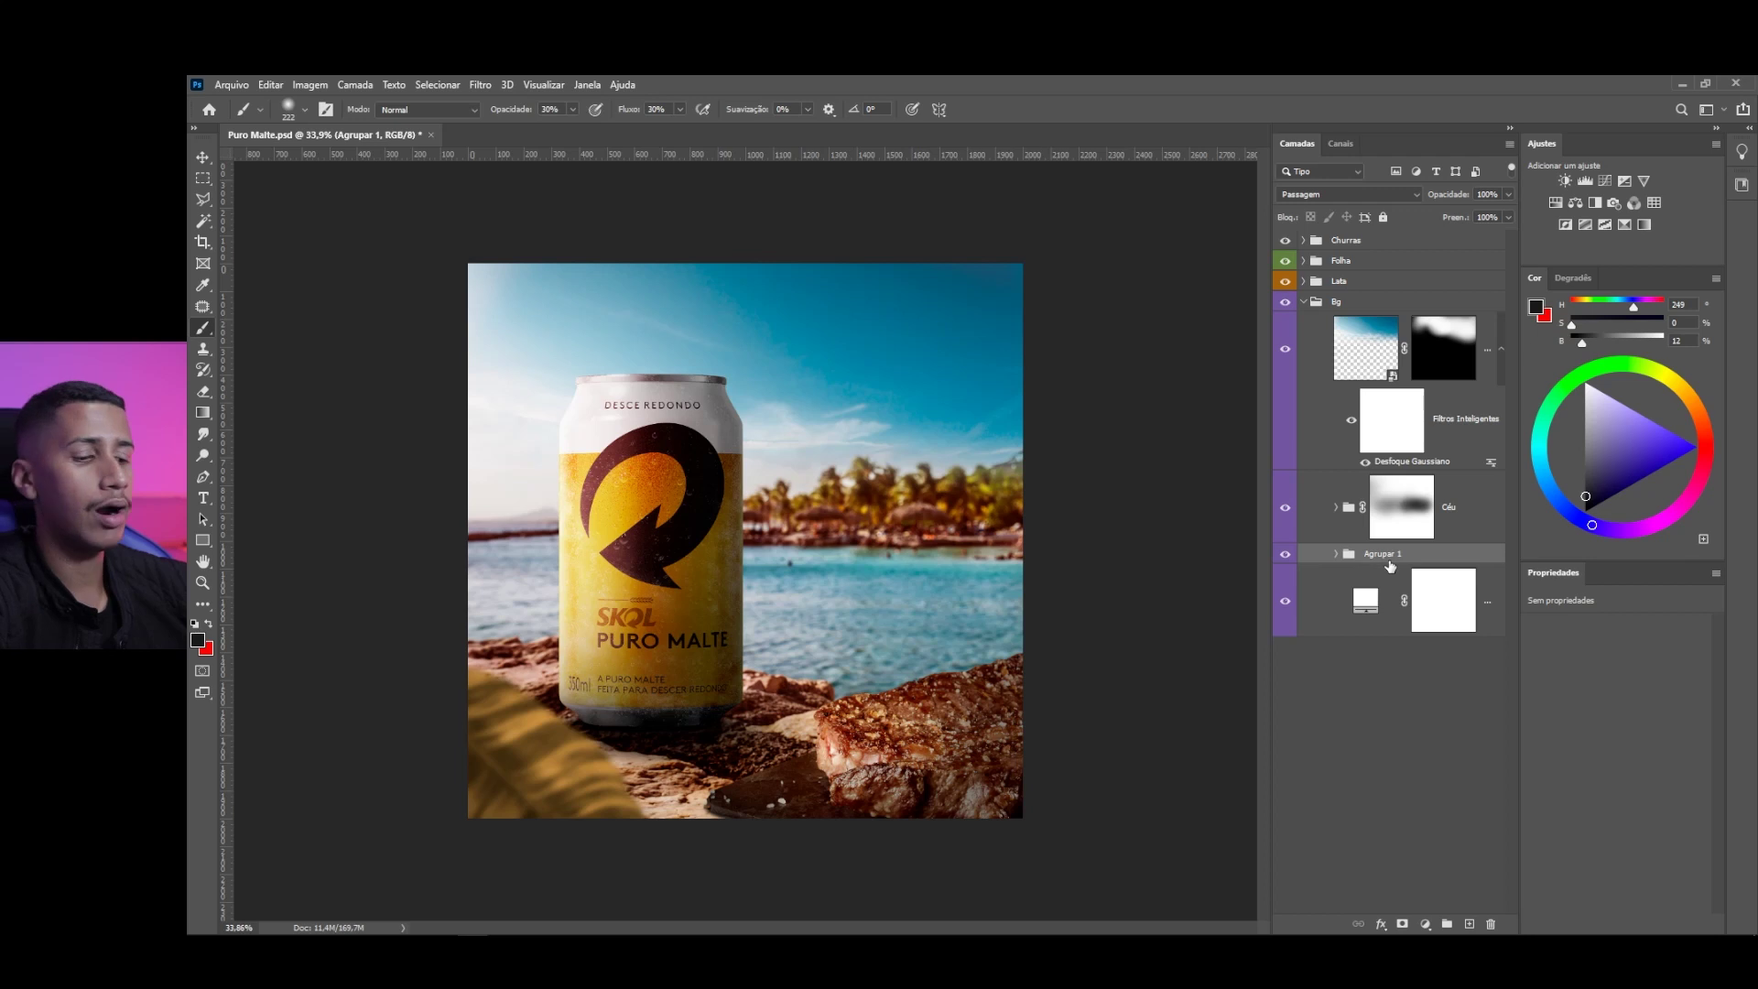
key("ctrl+j")
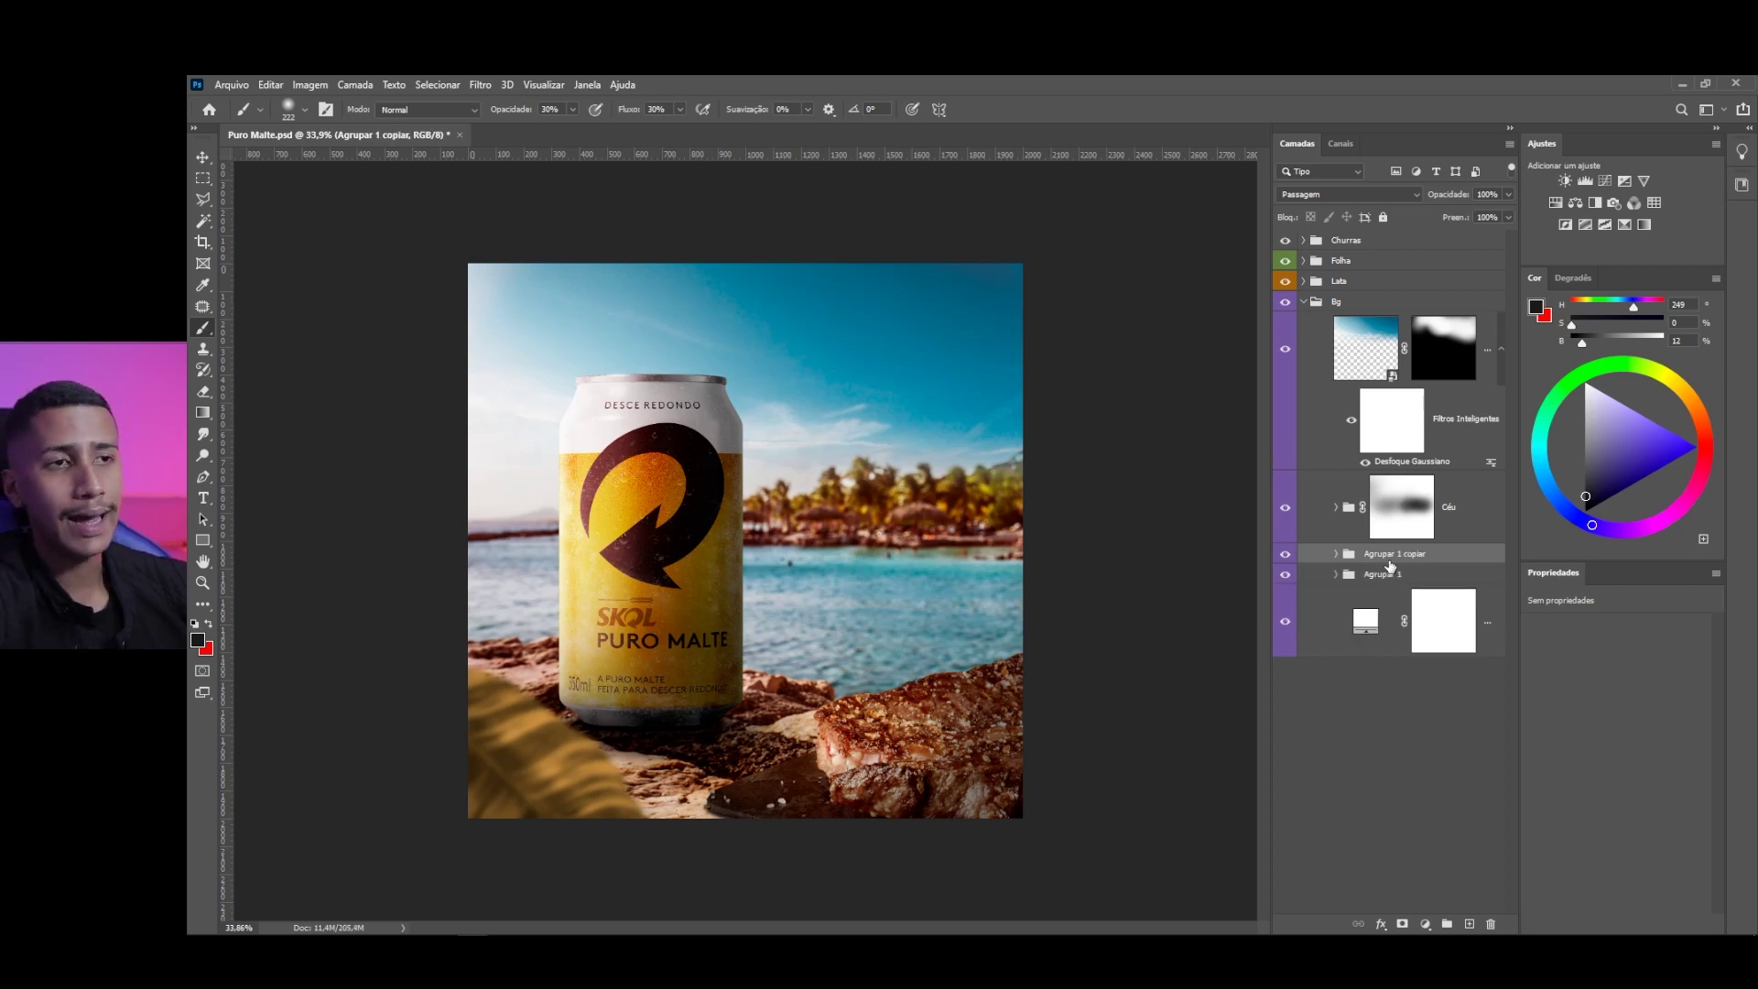
Rename both the beach photo group and its duplicate as Bg Principal
double_click(1389, 574)
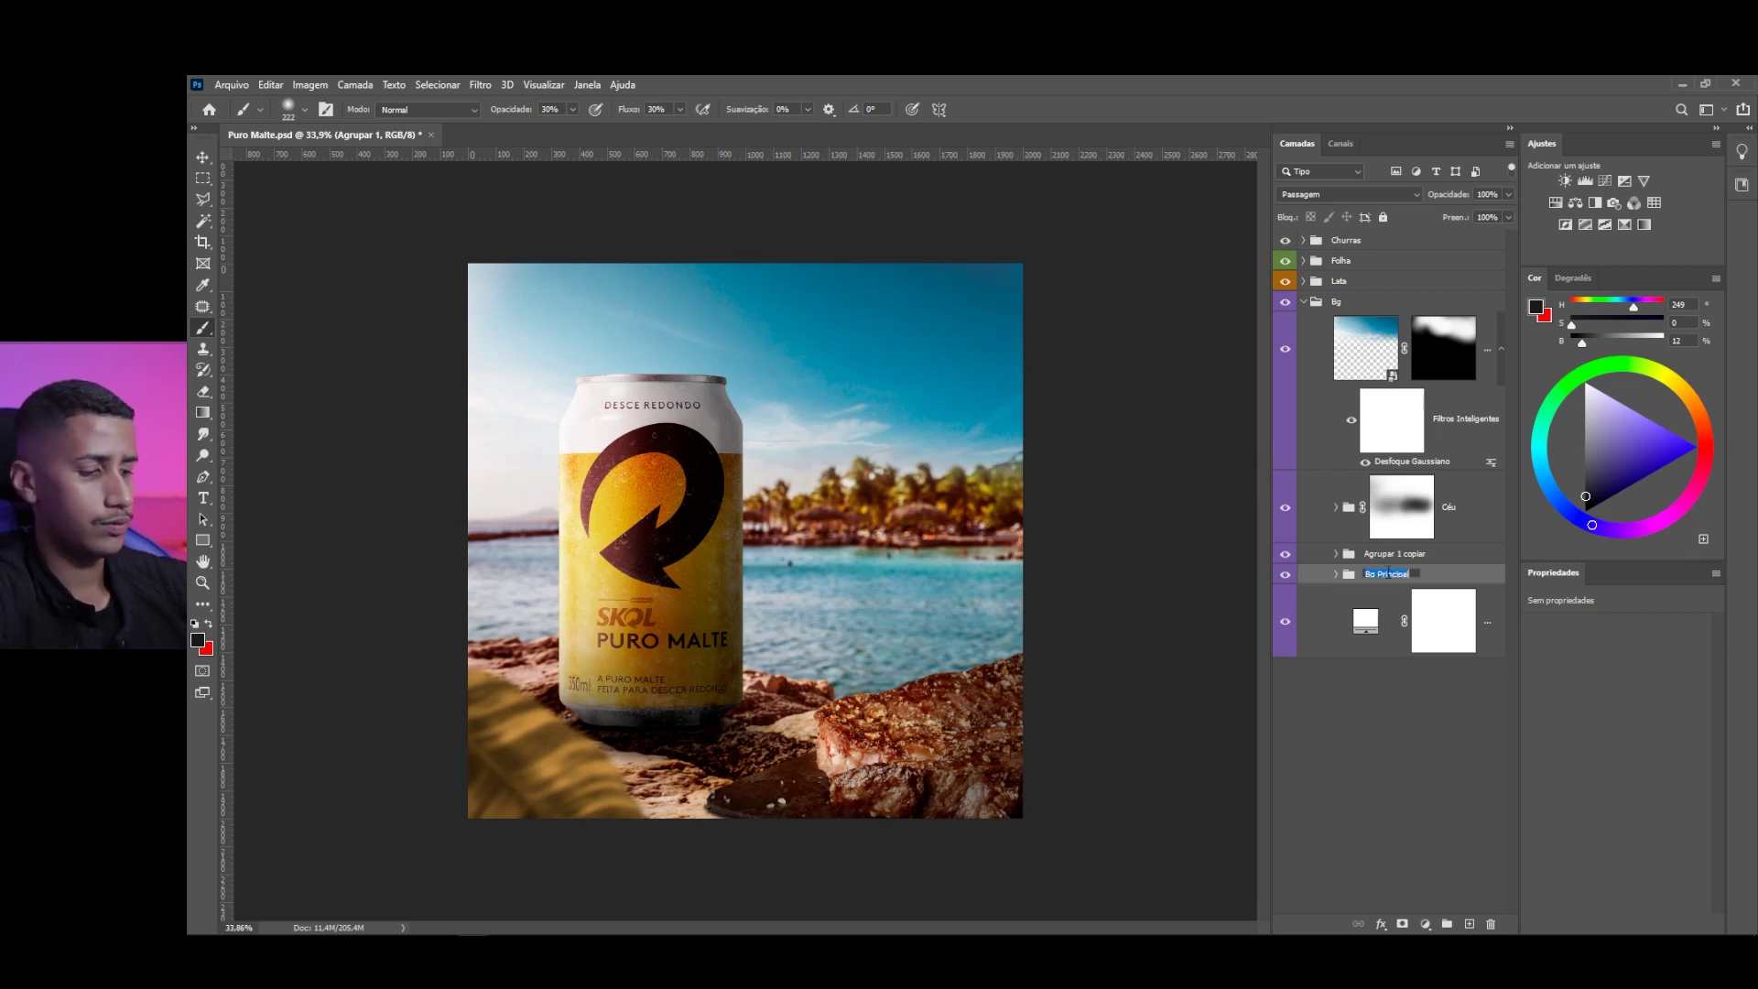
double_click(1386, 549)
type("Bg Principal")
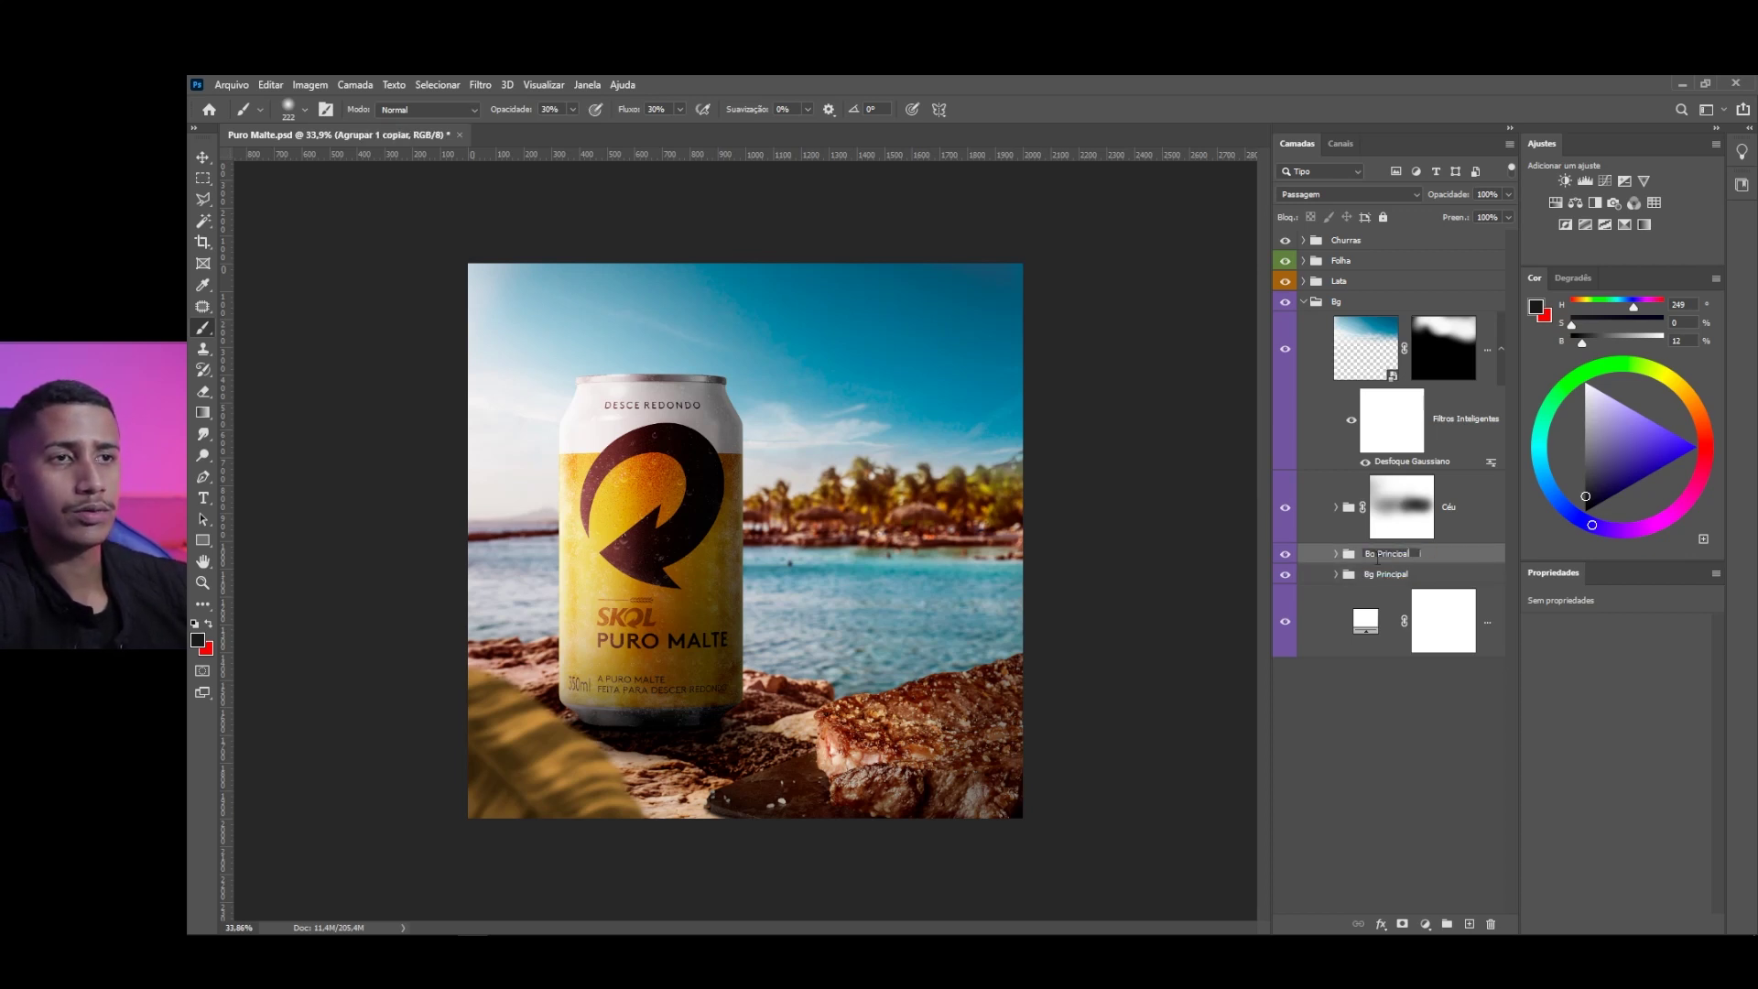
left_click(1374, 733)
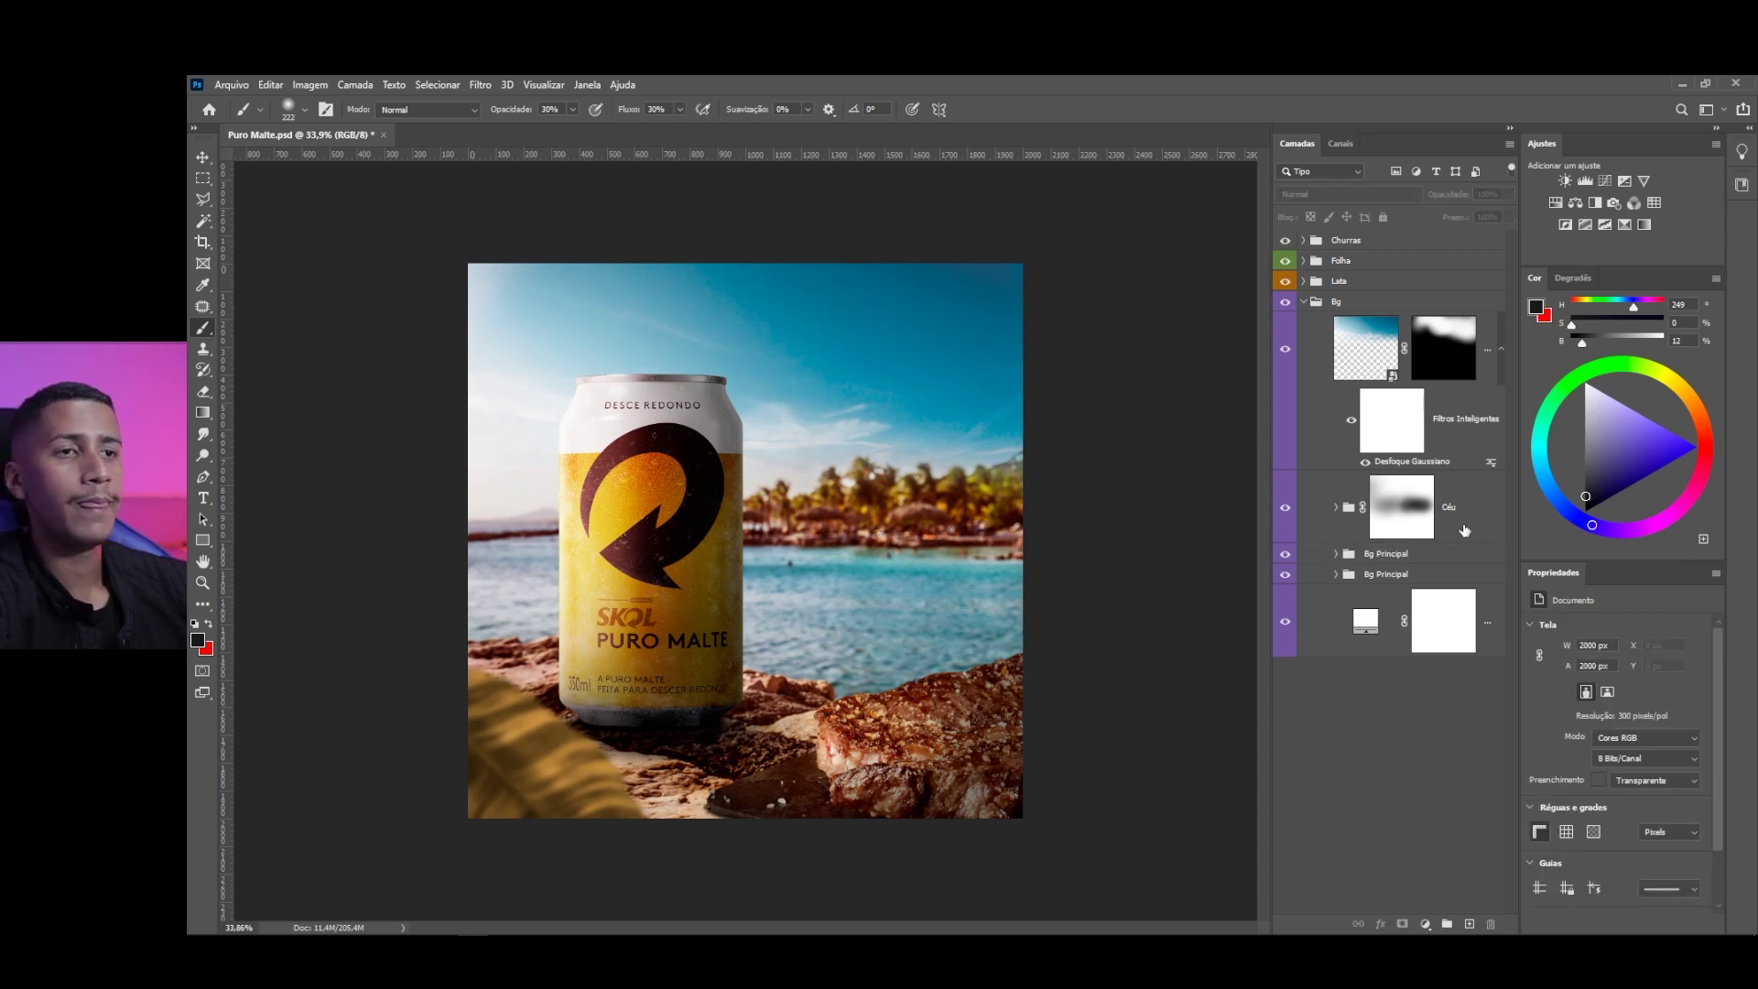
Move the upper Bg Principal group upward so its pale rock rises behind the steak
left_click(1430, 557)
key("v")
scroll(845, 472, "up", 2)
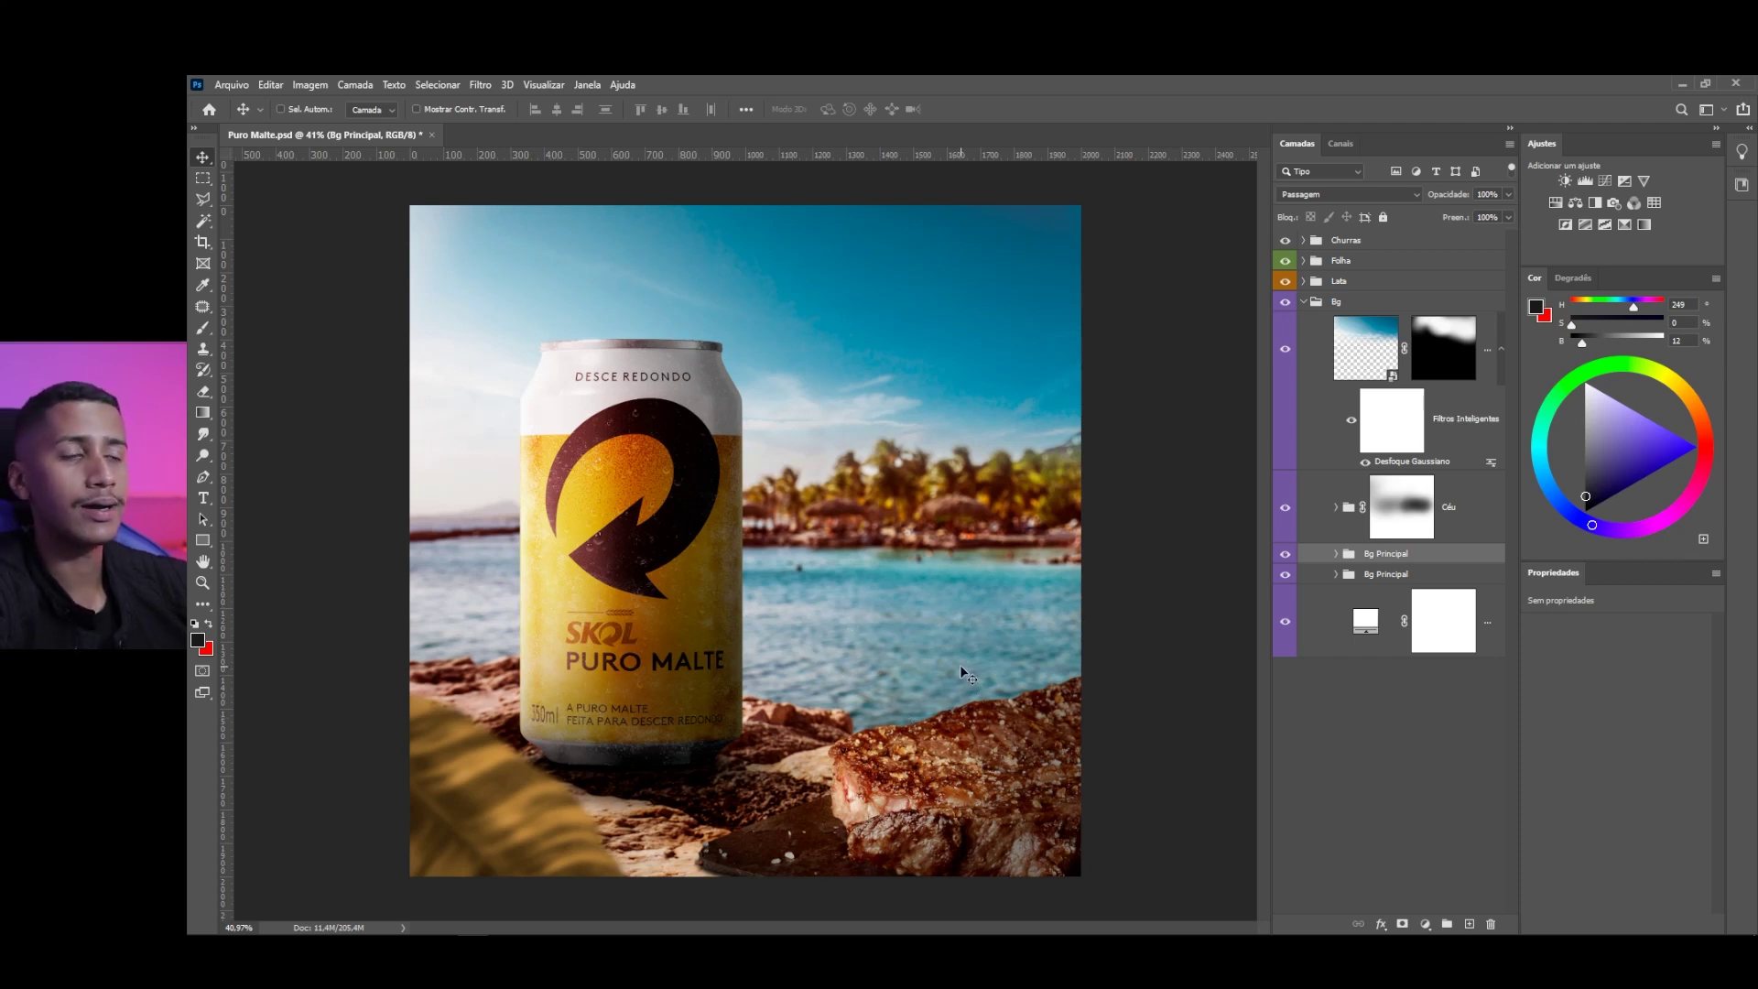
left_click_drag(953, 723, 945, 632)
scroll(769, 777, "up", 1)
scroll(770, 725, "down", 2)
scroll(770, 726, "up", 3)
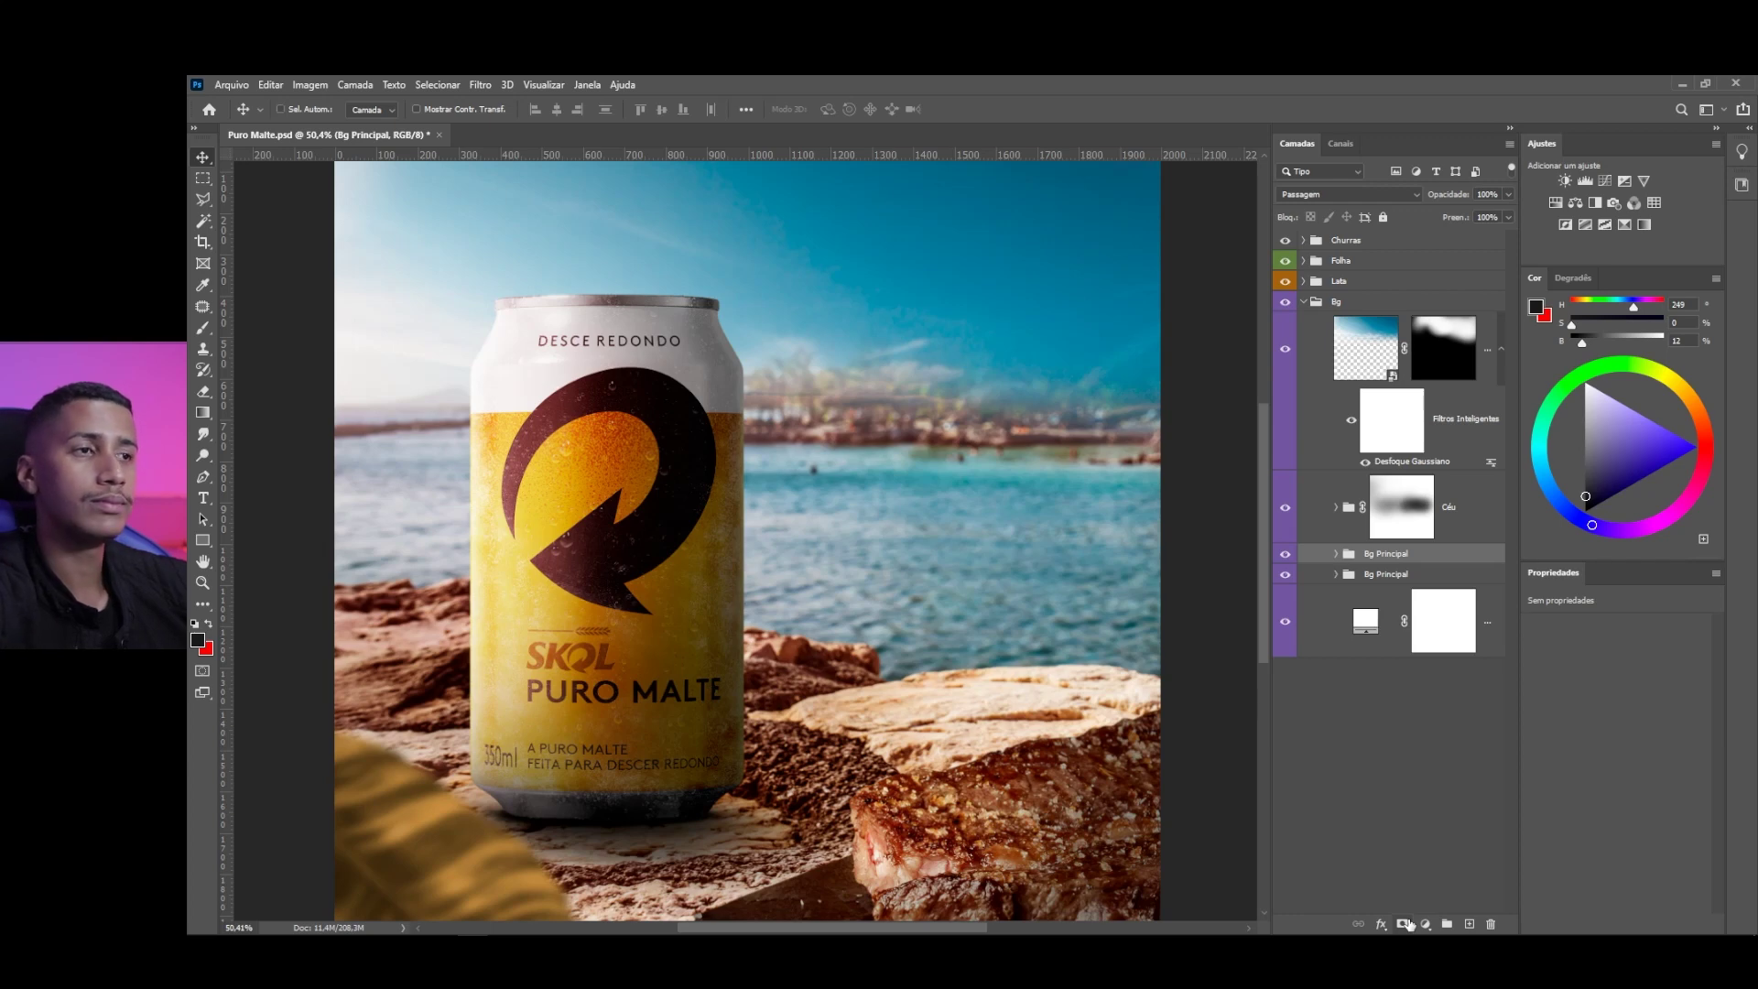
Hide the raised Bg Principal copy with a black mask and paint white at 30% opacity and flow to reveal its rocks
left_click(1408, 921)
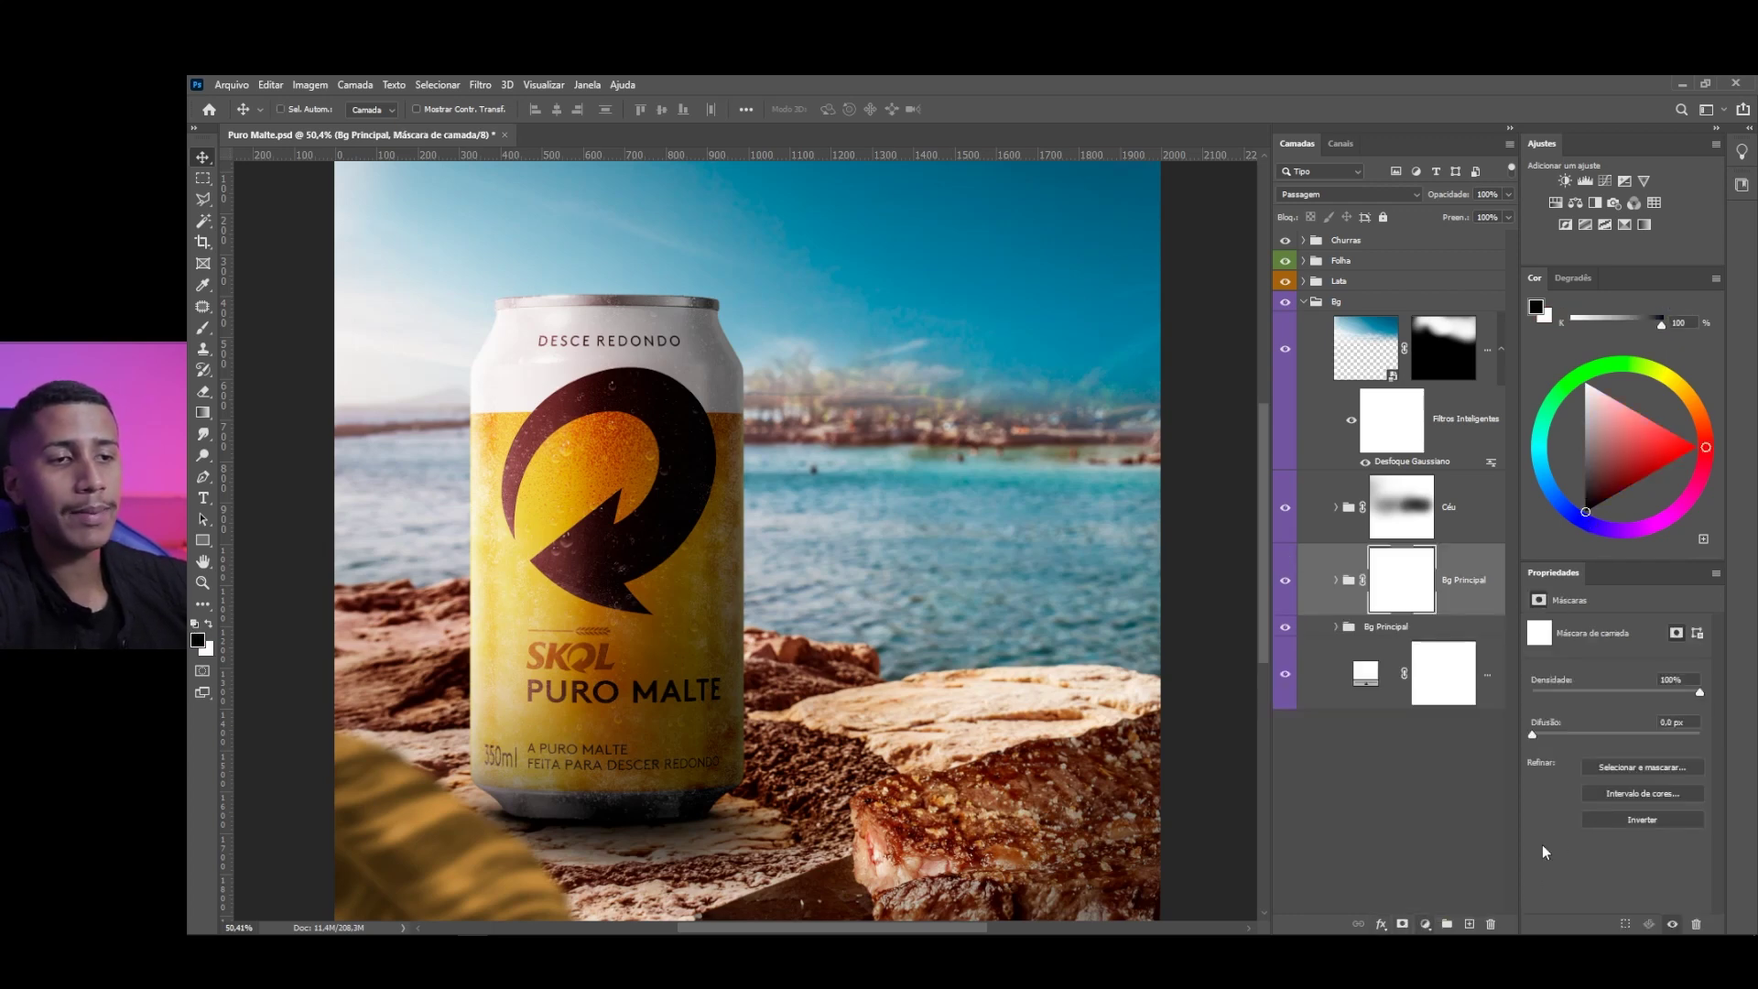
key("ctrl+i")
scroll(839, 487, "down", 1)
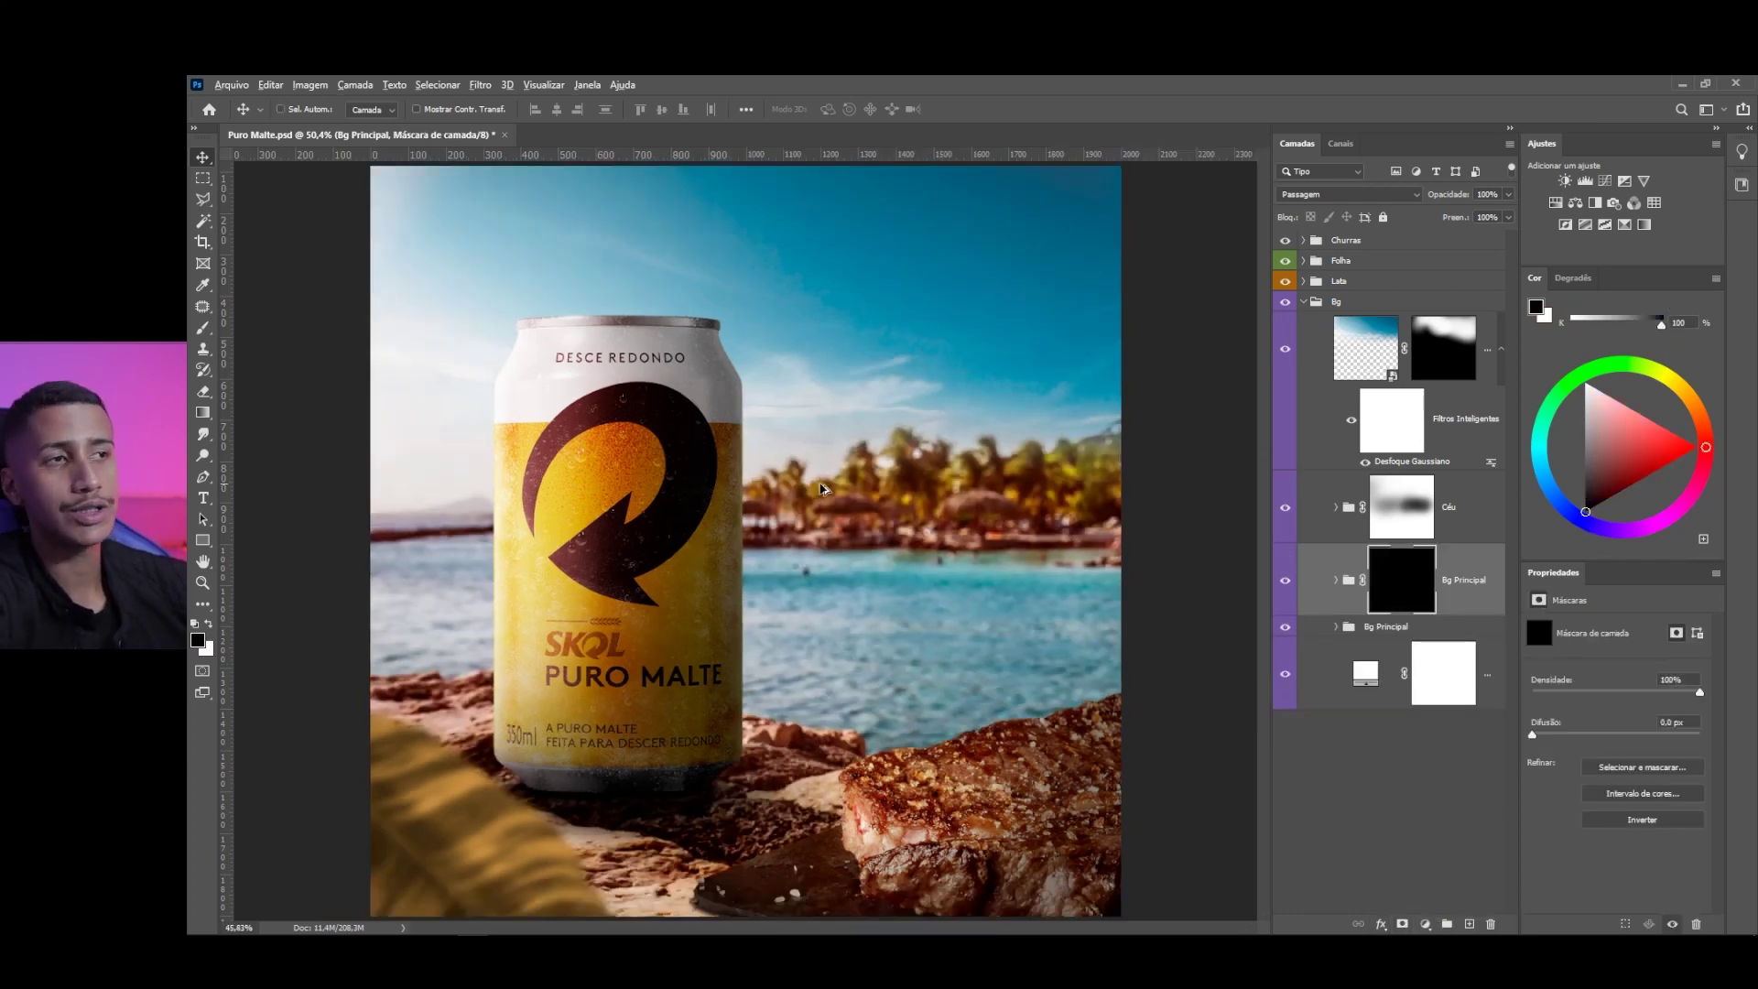
left_click(202, 327)
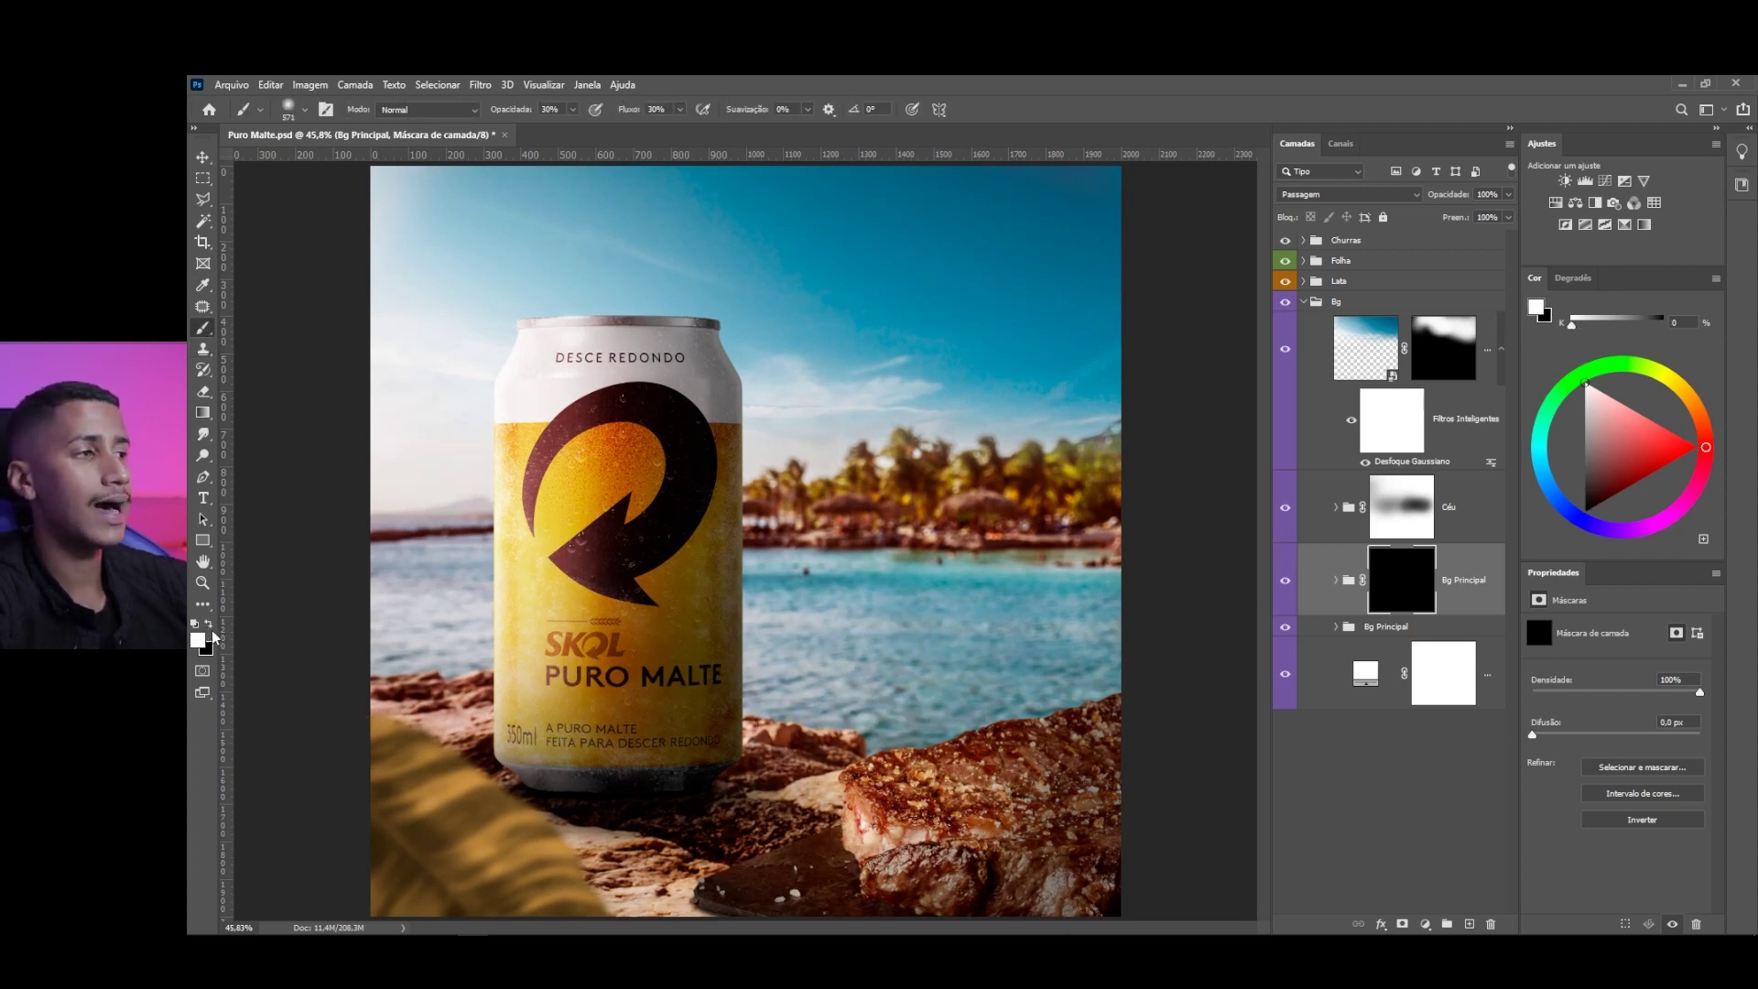
mouse_move(788, 705)
left_mouse_down()
mouse_move(1047, 711)
mouse_move(1078, 690)
mouse_move(812, 679)
mouse_move(839, 684)
mouse_move(762, 661)
mouse_move(1090, 681)
mouse_move(989, 711)
mouse_move(672, 641)
mouse_move(892, 689)
mouse_move(843, 667)
mouse_move(482, 663)
mouse_move(383, 634)
mouse_move(454, 622)
mouse_move(432, 623)
mouse_move(463, 649)
mouse_move(448, 629)
mouse_move(412, 629)
mouse_move(470, 643)
mouse_move(404, 644)
mouse_move(762, 682)
mouse_move(535, 734)
mouse_move(856, 742)
mouse_move(861, 766)
mouse_move(903, 749)
mouse_move(810, 800)
mouse_move(638, 769)
mouse_move(711, 807)
mouse_move(832, 815)
mouse_move(985, 756)
mouse_move(659, 800)
mouse_move(691, 842)
mouse_move(482, 766)
mouse_move(483, 730)
mouse_move(444, 744)
mouse_move(356, 723)
mouse_move(663, 822)
mouse_move(667, 849)
mouse_move(594, 869)
mouse_move(852, 837)
mouse_move(876, 771)
mouse_move(1005, 723)
mouse_move(1105, 726)
mouse_move(999, 690)
mouse_move(1063, 696)
mouse_move(961, 697)
mouse_move(980, 680)
mouse_move(1163, 679)
mouse_move(1068, 738)
left_mouse_up()
scroll(640, 660, "down", 5)
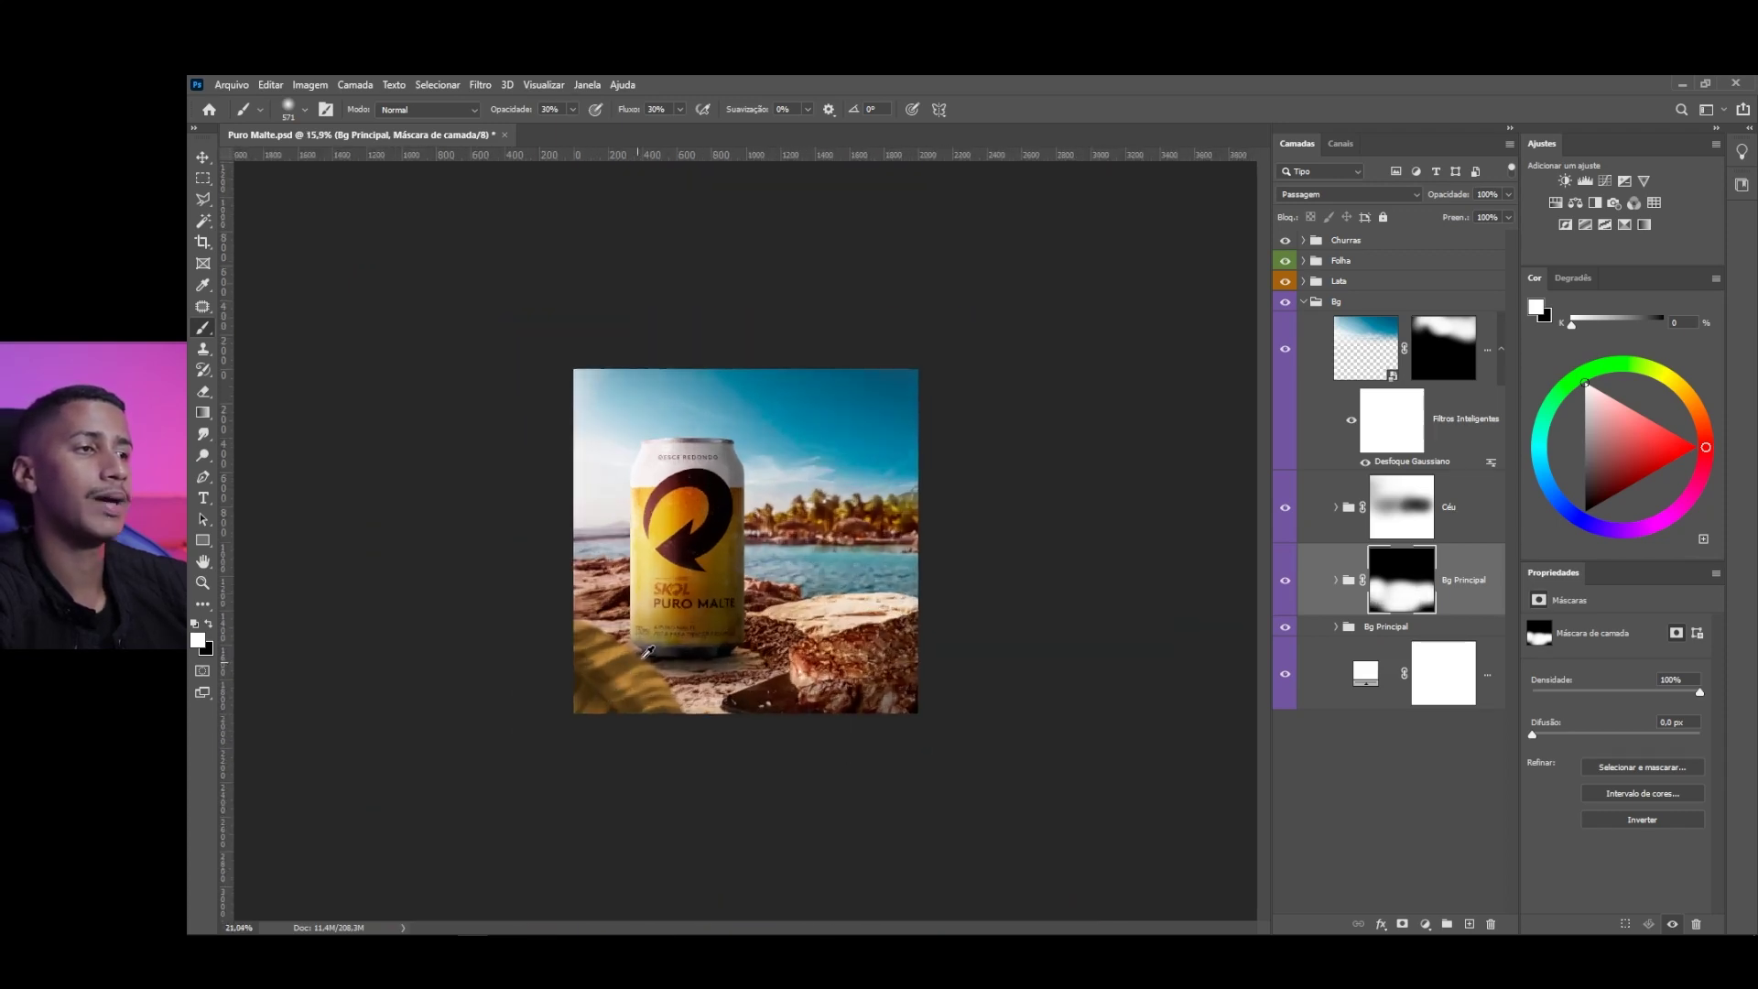
Paint black with a smaller soft brush on the raised copy's mask to blend its edge along the water
scroll(642, 655, "up", 4)
scroll(375, 616, "up", 5)
left_click_drag(880, 610, 930, 619)
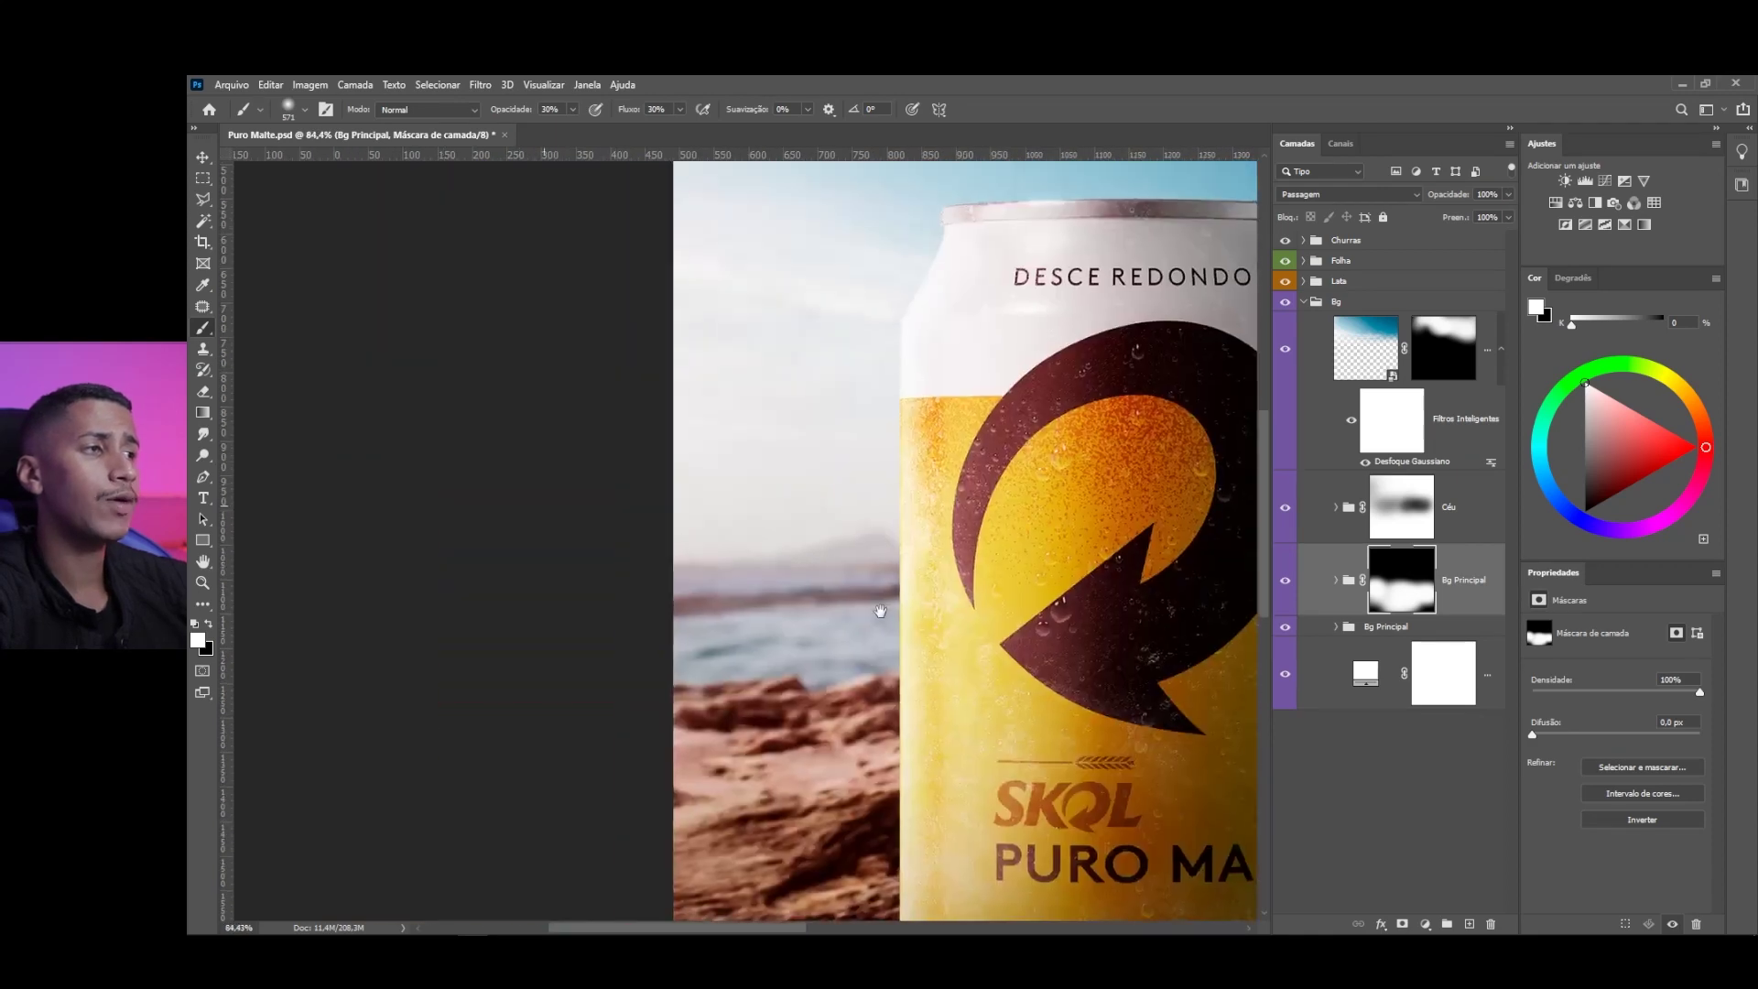
left_click(209, 624)
scroll(707, 550, "up", 2)
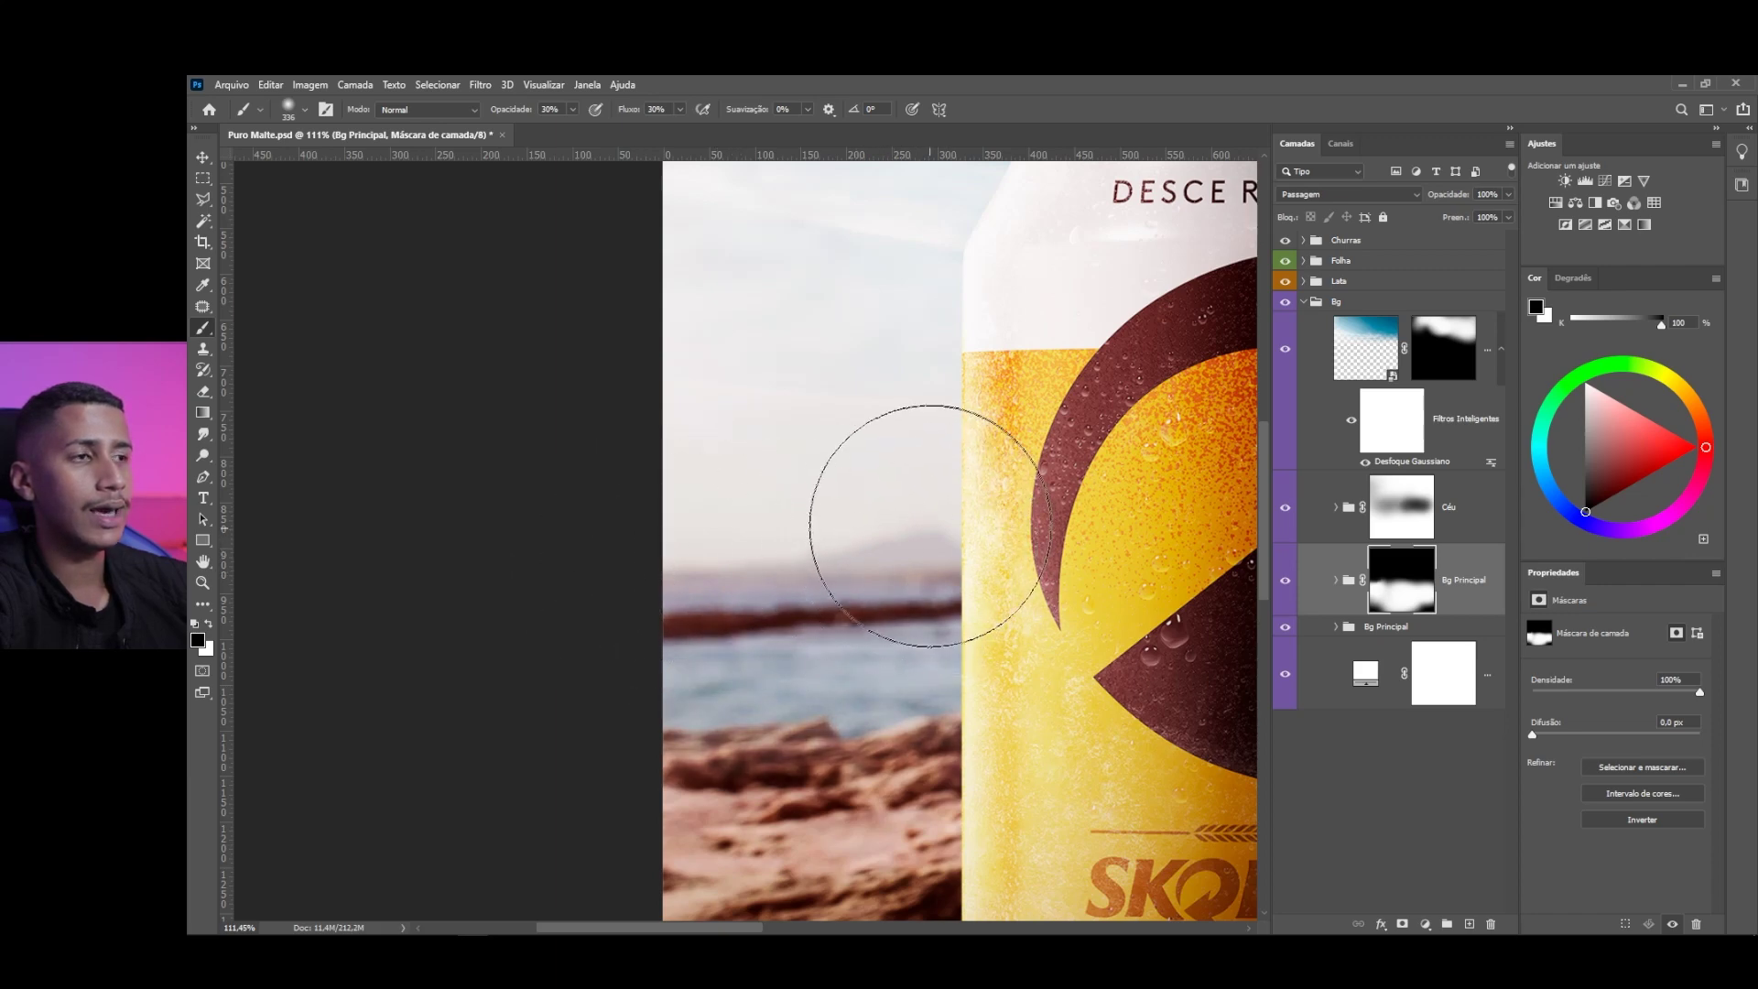
scroll(916, 531, "right", 8)
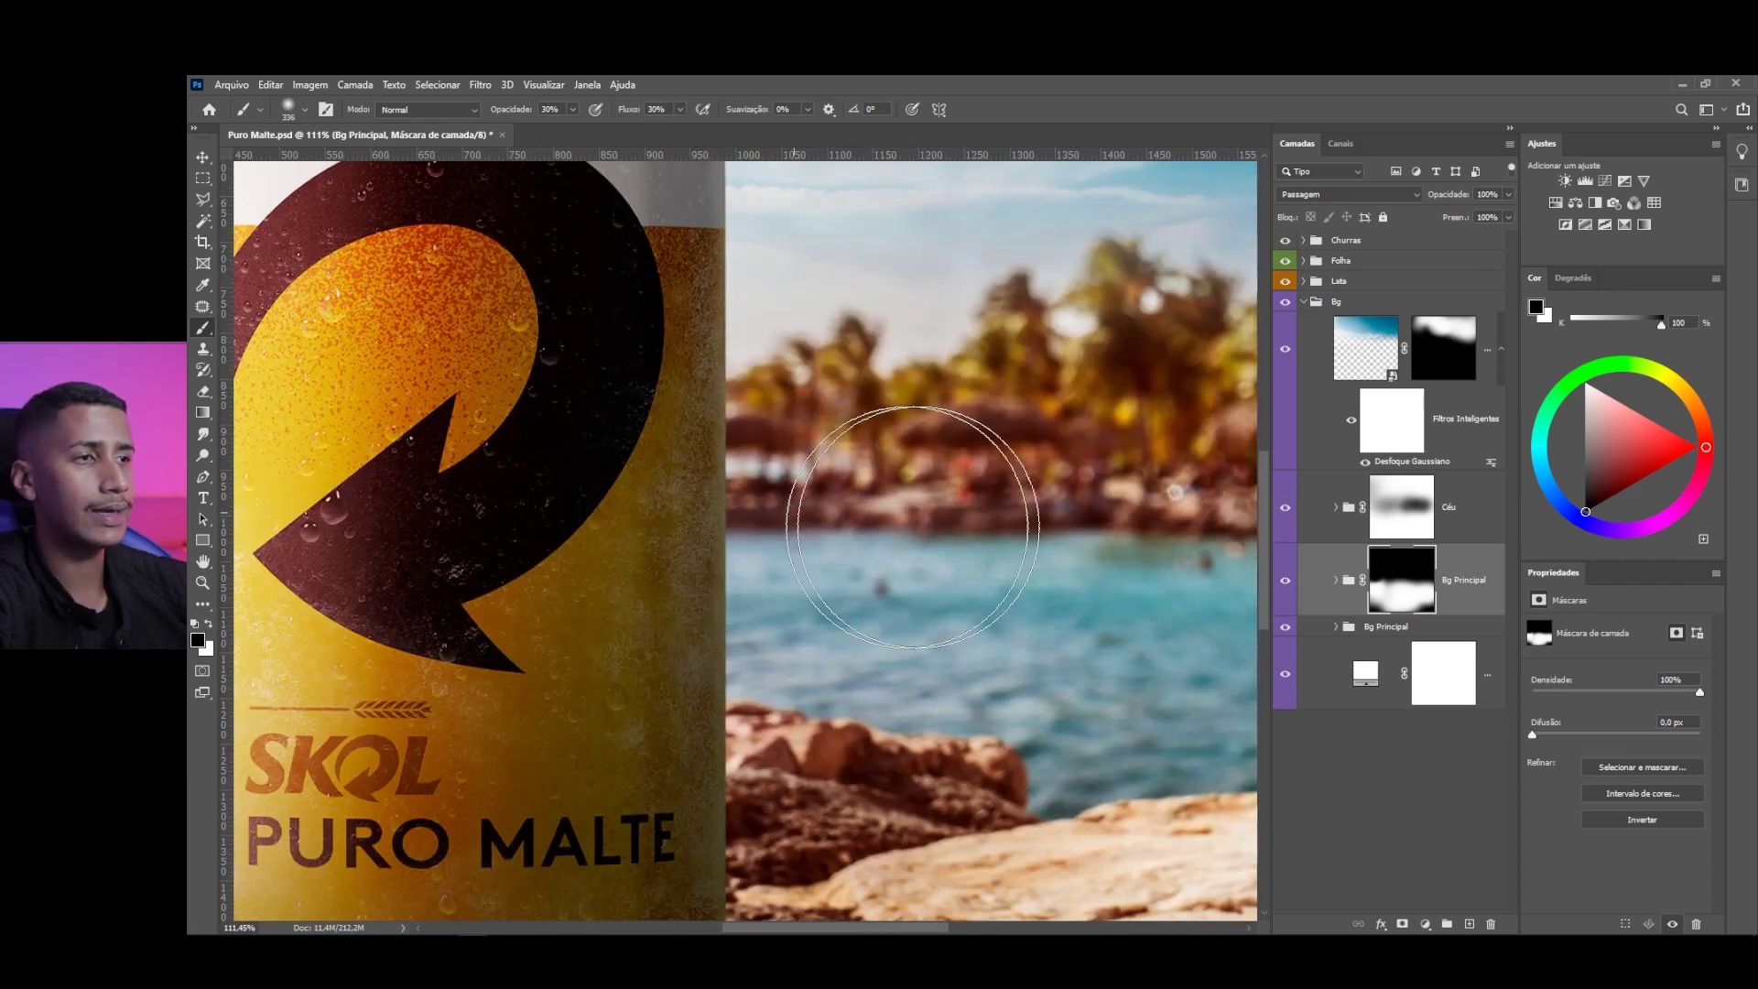
scroll(843, 427, "right", 3)
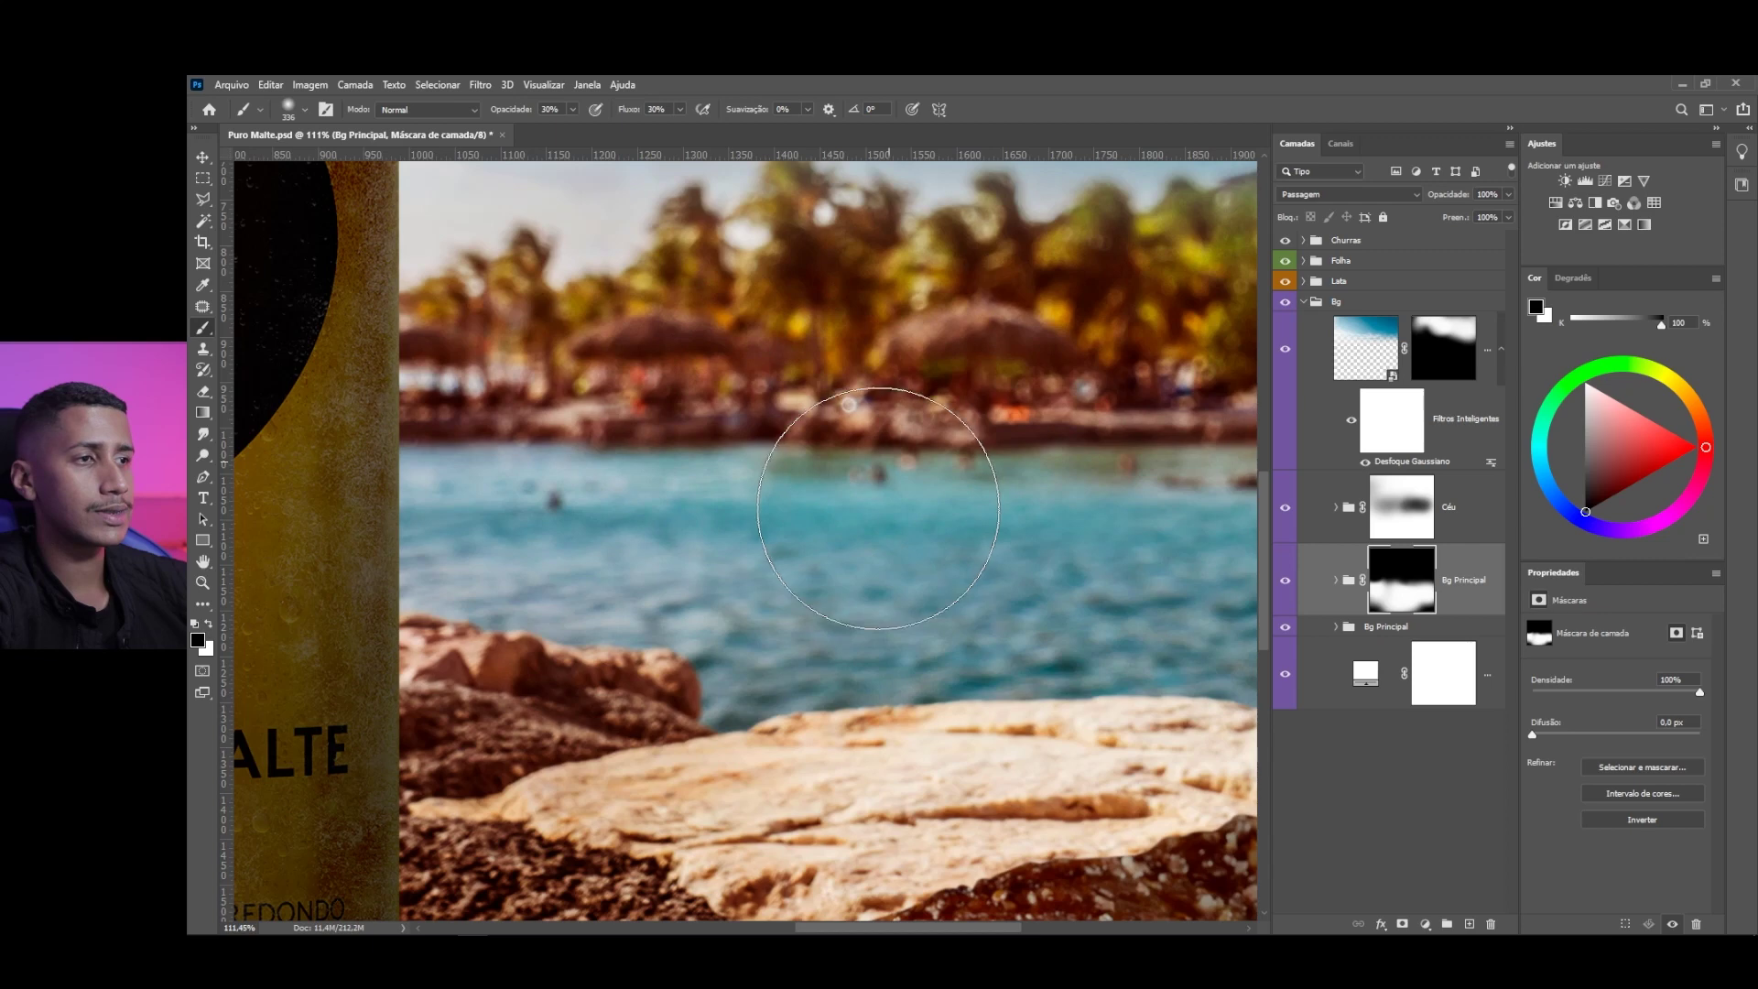
scroll(685, 485, "right", 4)
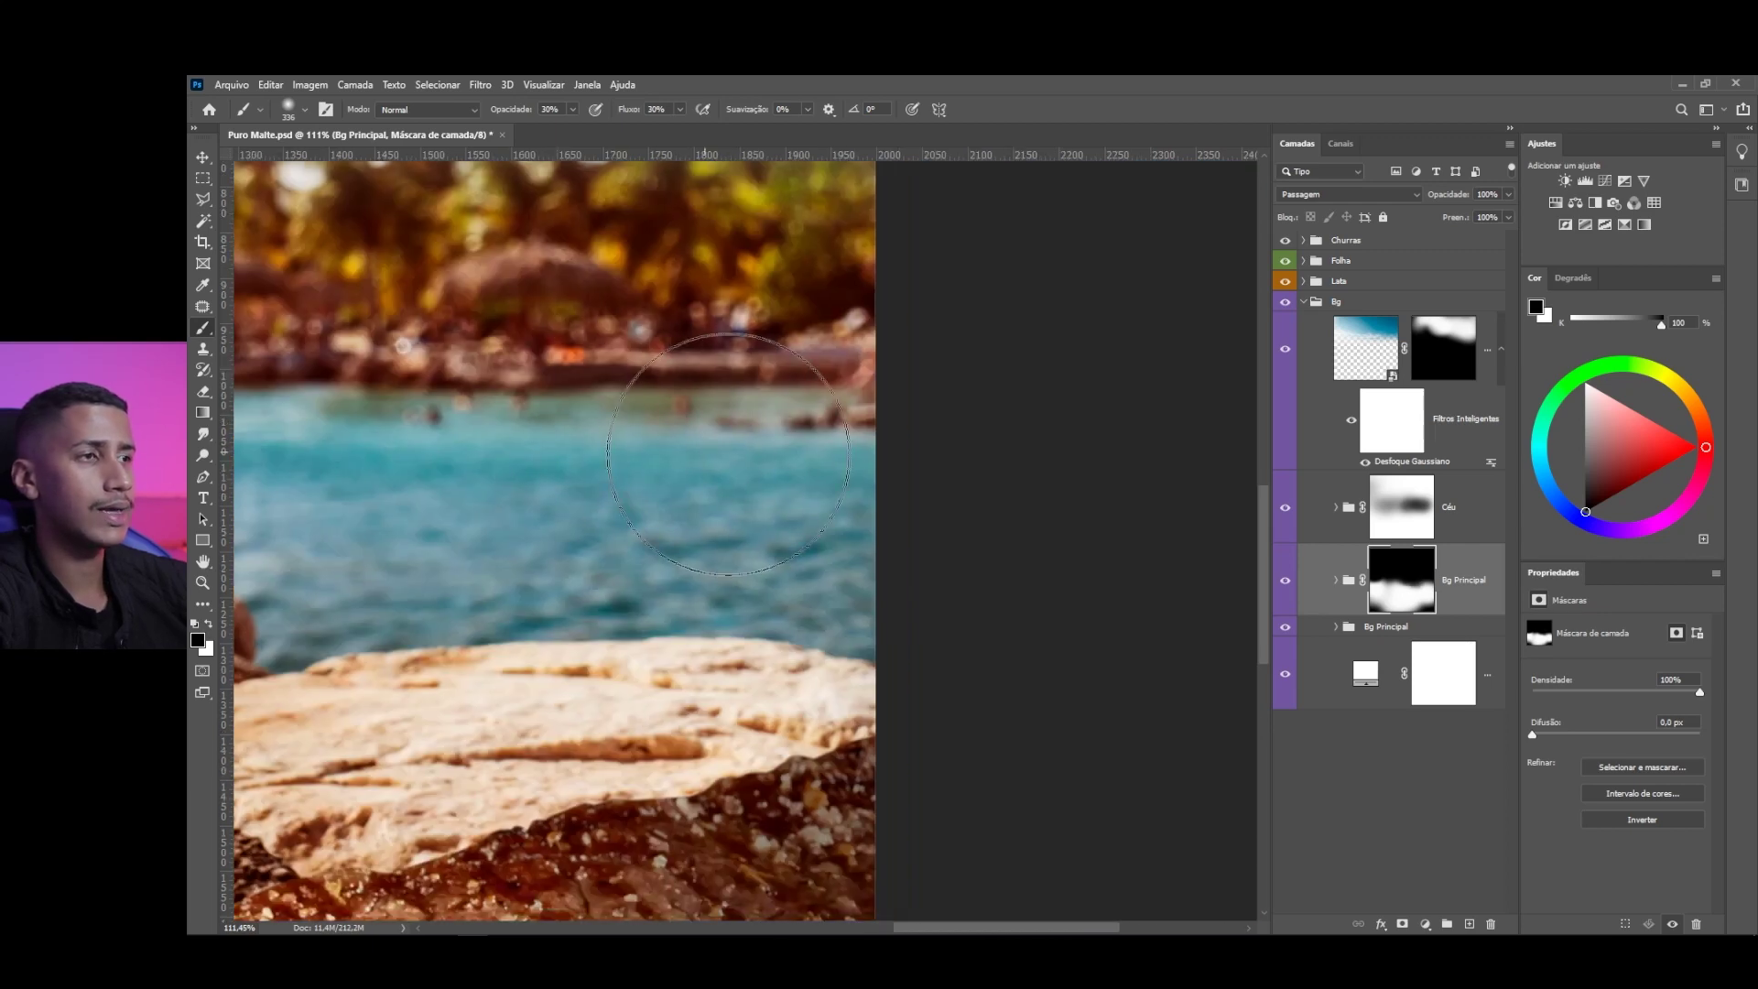
left_click_drag(737, 341, 835, 427)
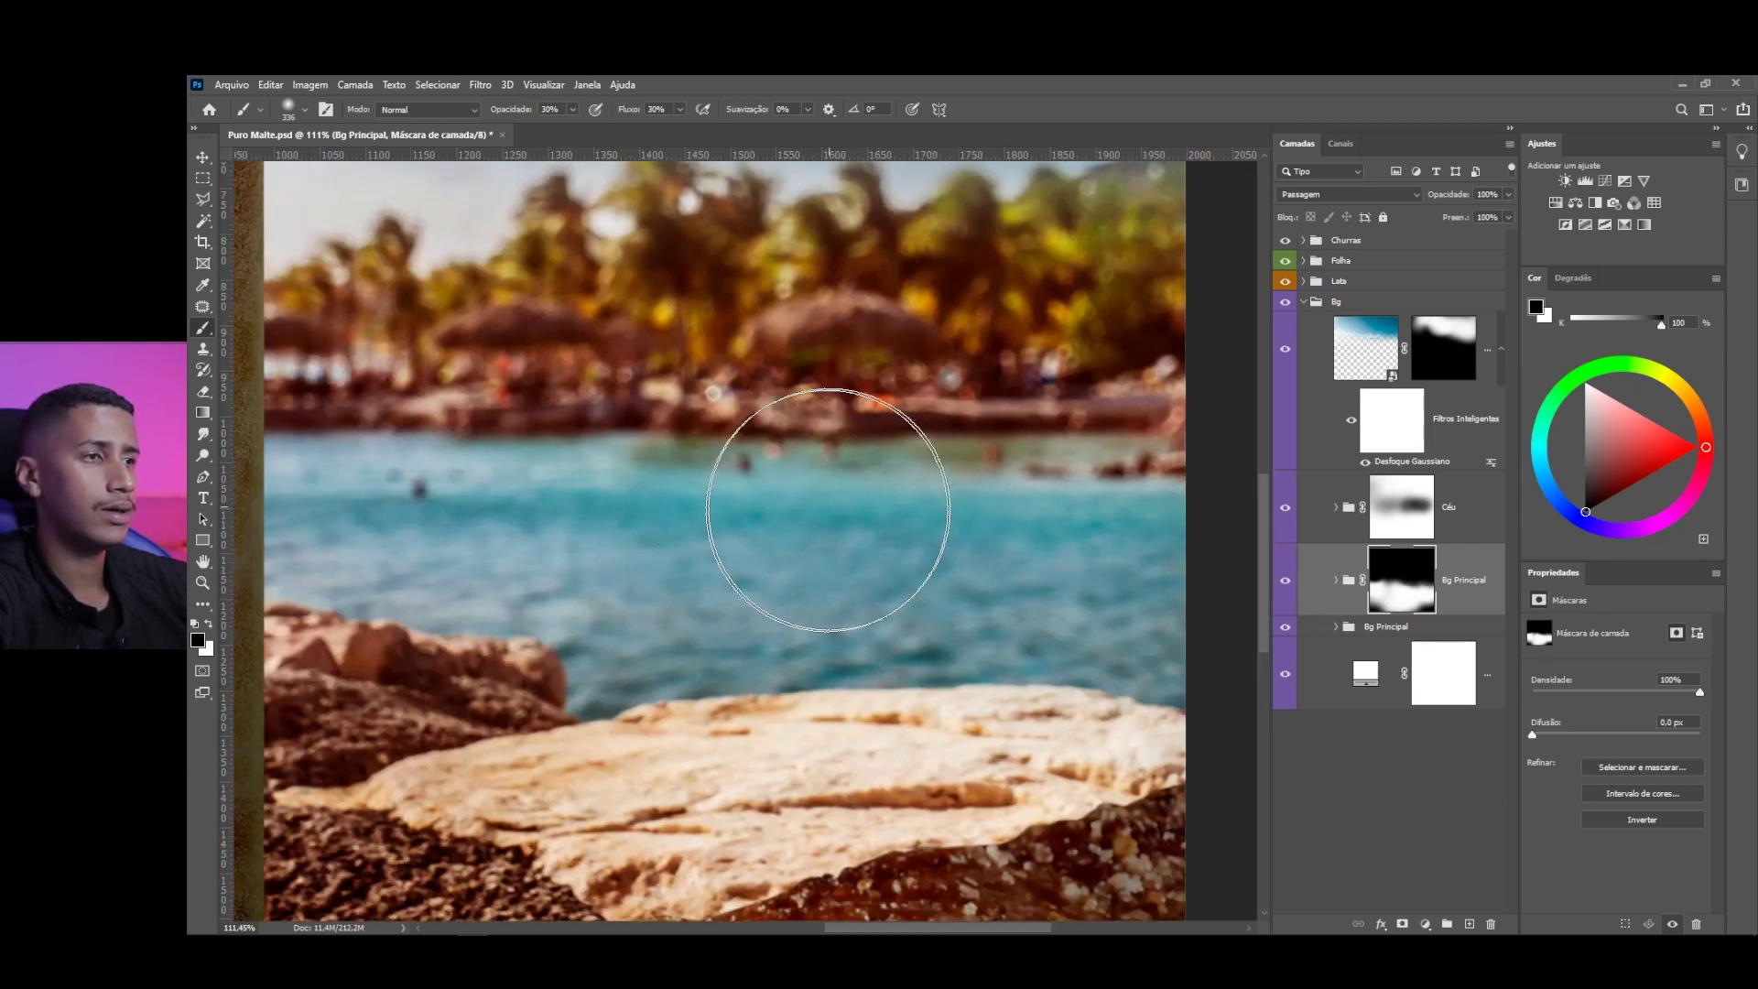
Compare the composition with the raised Bg Principal copy switched off and on
scroll(671, 354, "down", 7)
scroll(779, 541, "up", 4)
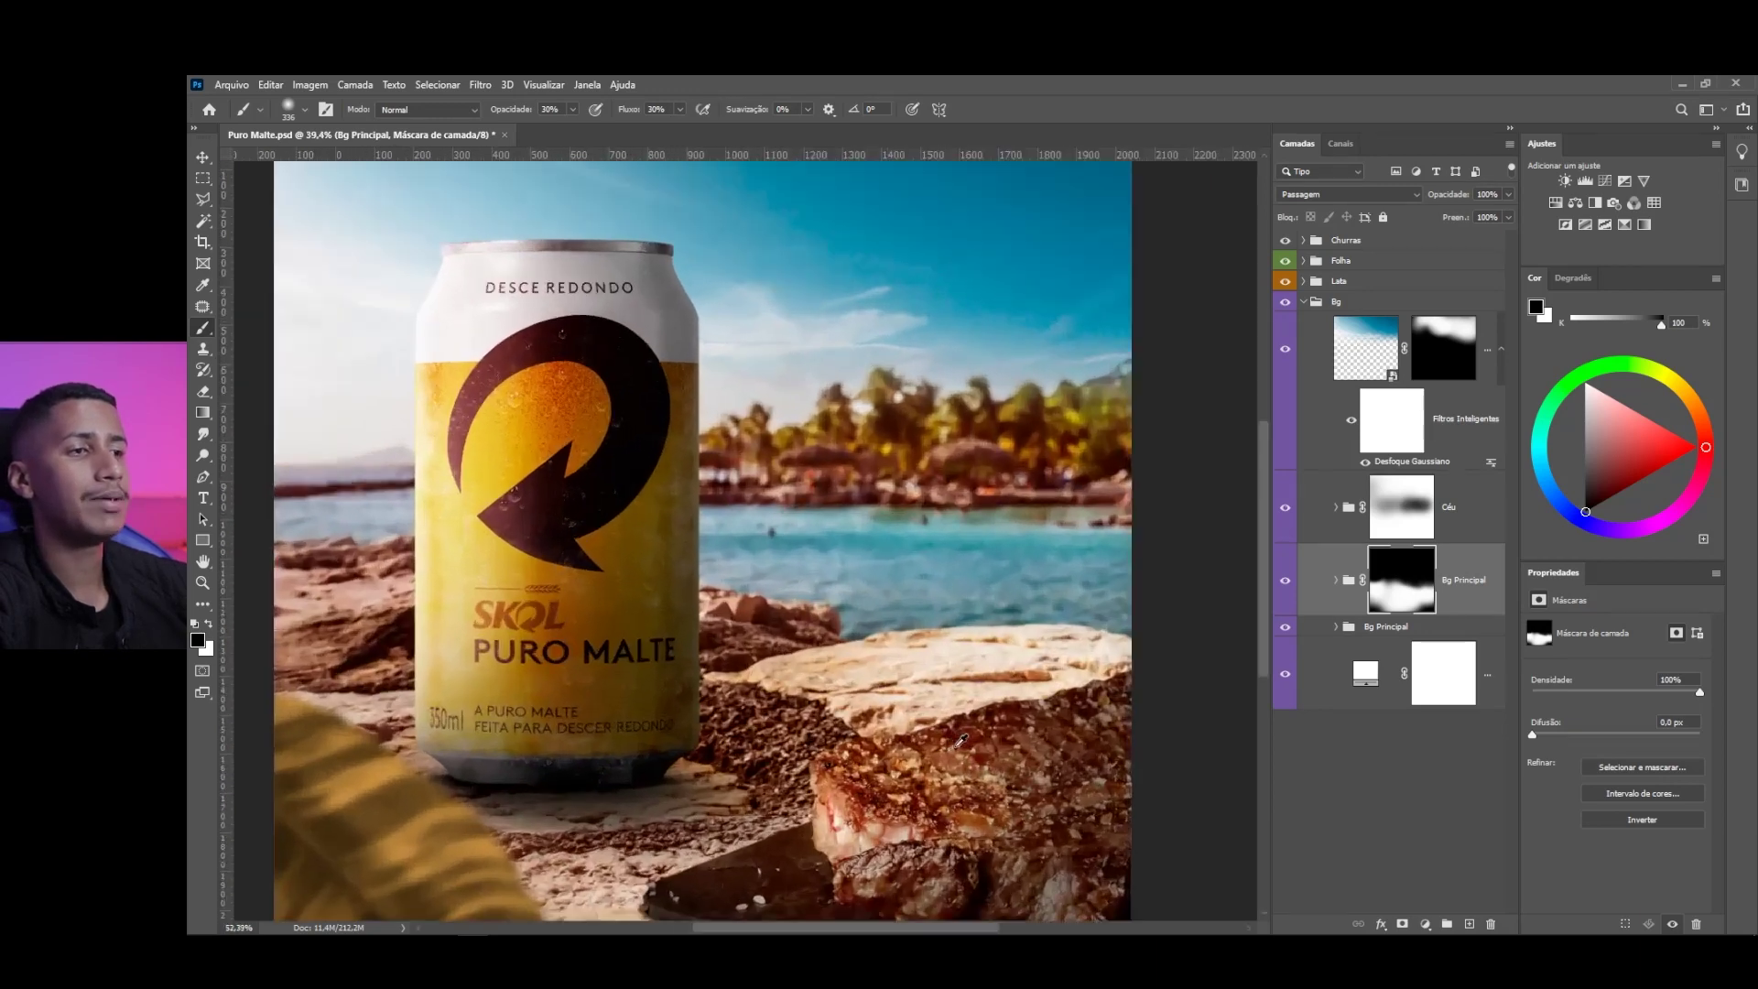
left_click_drag(1007, 747, 874, 462)
scroll(873, 461, "up", 1)
scroll(806, 532, "down", 4)
scroll(733, 622, "up", 1)
scroll(733, 622, "down", 2)
scroll(733, 623, "up", 2)
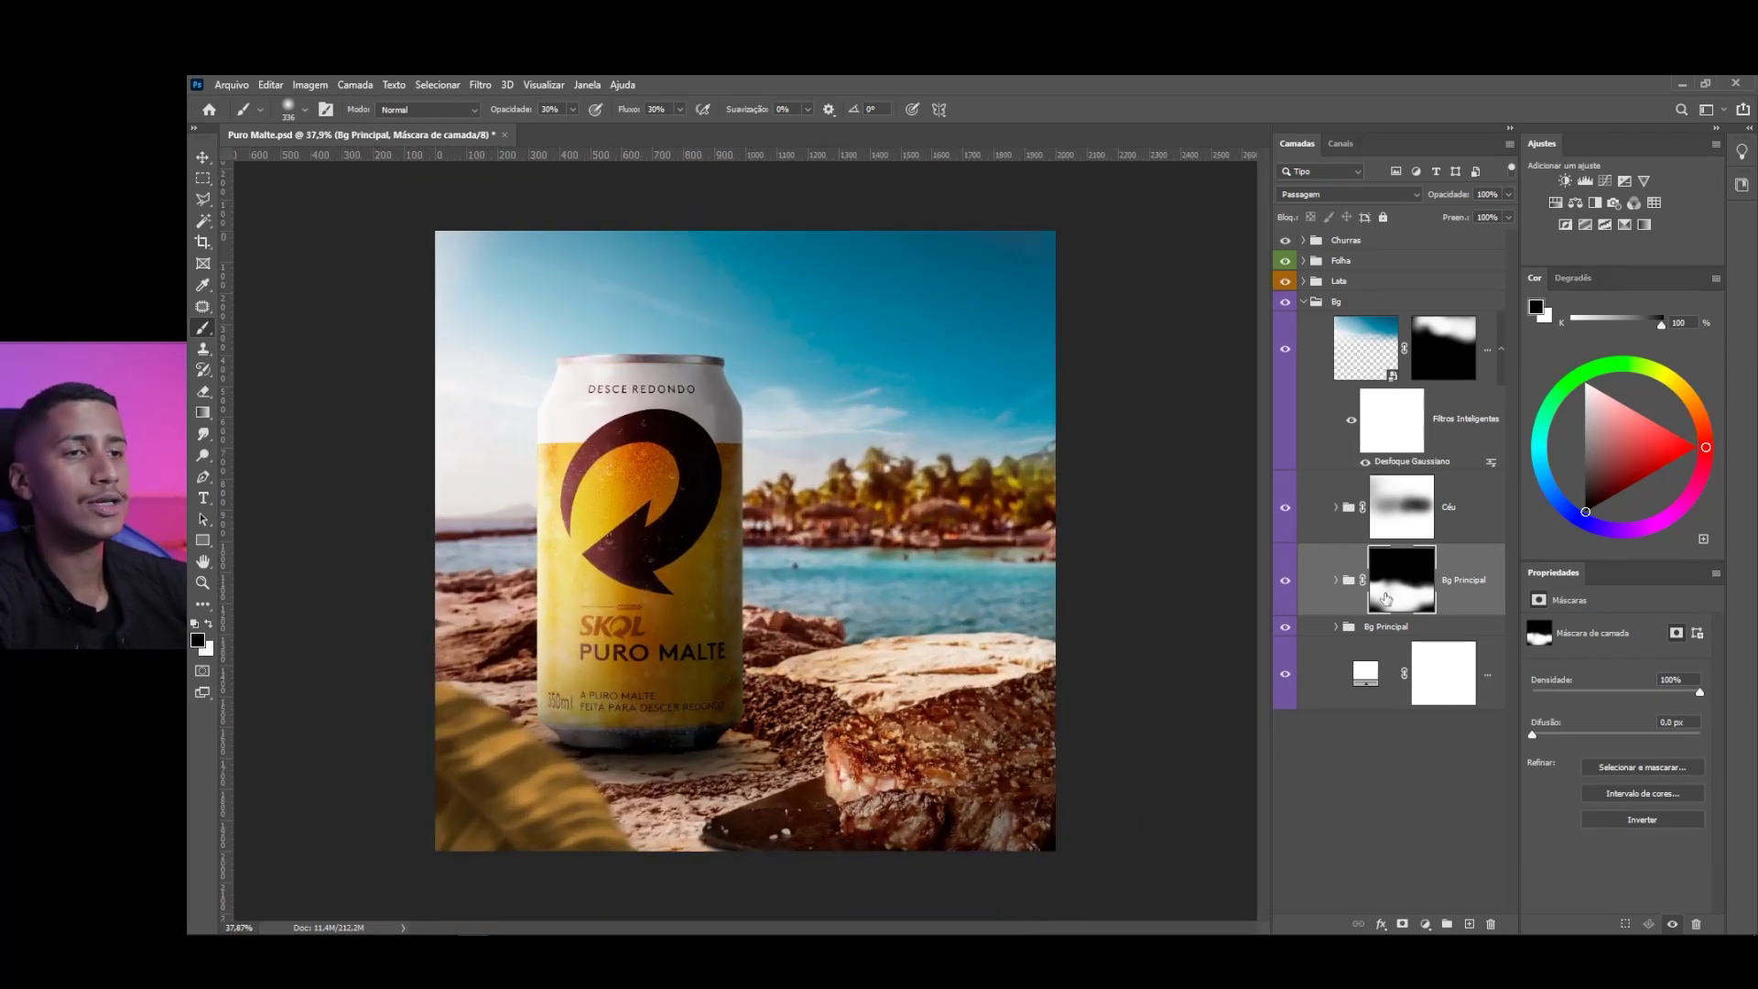
left_click(1288, 581)
left_click(1288, 580)
left_click(1287, 581)
left_click(1288, 580)
Paint black on the raised copy's mask around the can's base and the rocks between can and steak
scroll(745, 540, "up", 5)
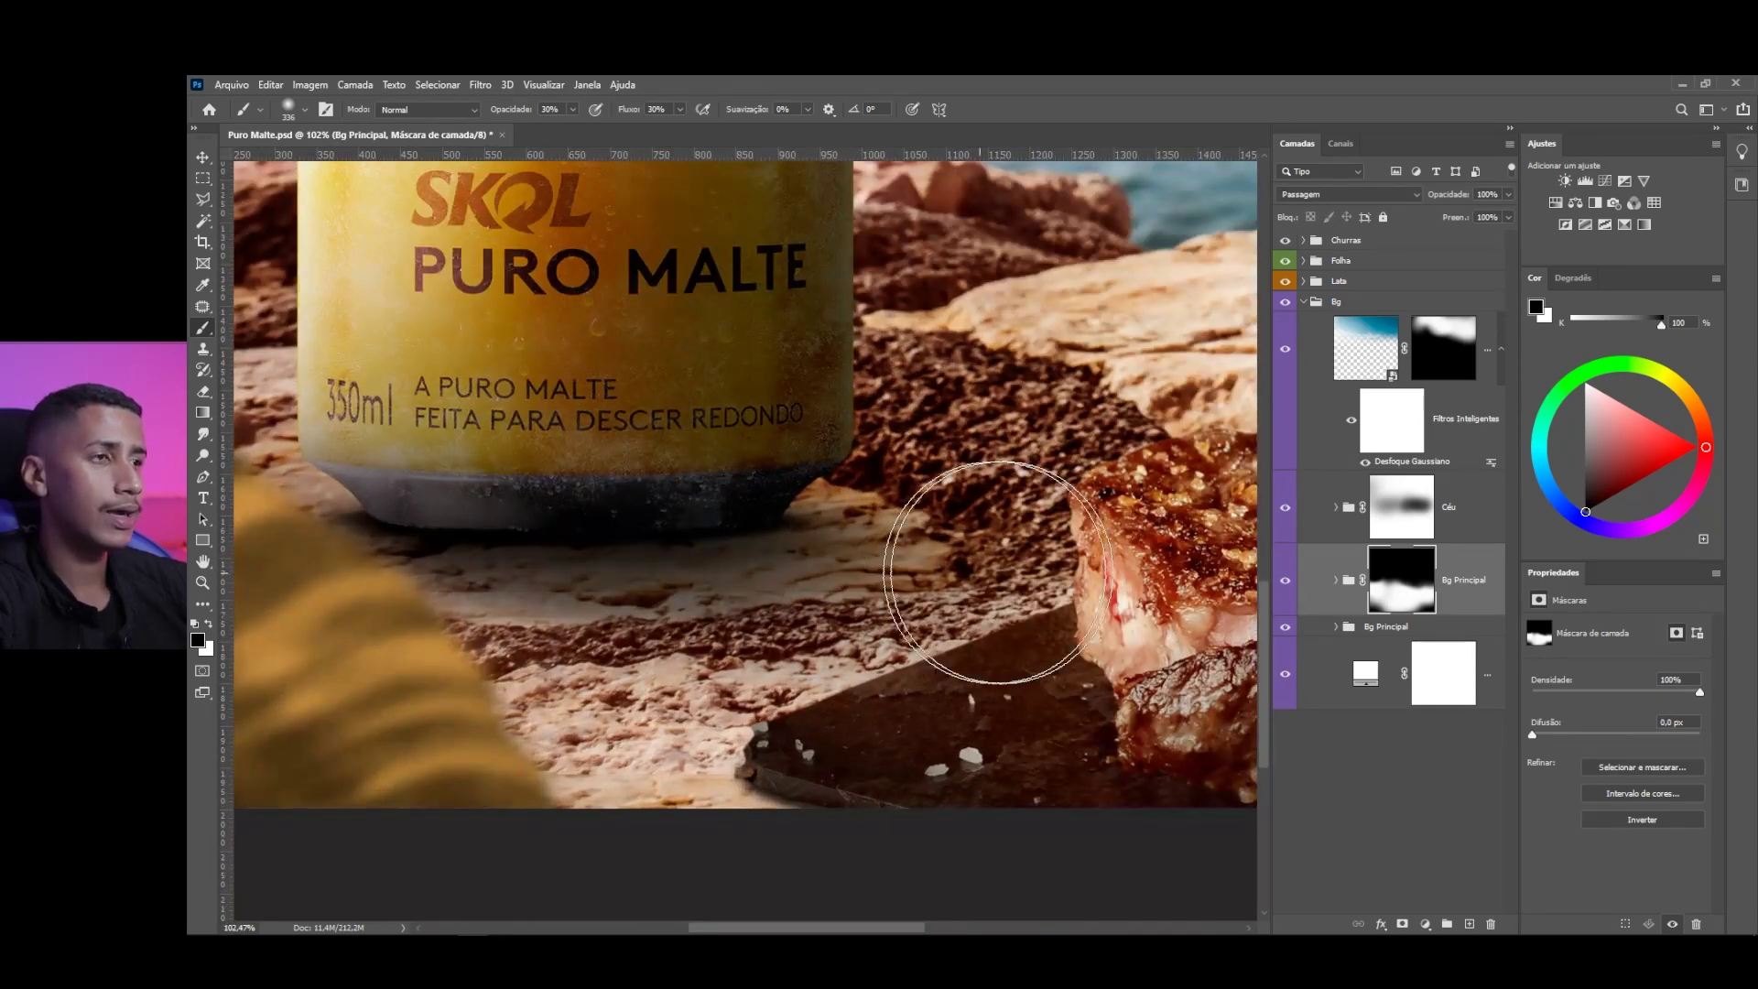
mouse_move(998, 573)
left_mouse_down()
mouse_move(912, 633)
mouse_move(836, 608)
mouse_move(784, 562)
mouse_move(868, 559)
mouse_move(805, 520)
mouse_move(1008, 532)
mouse_move(949, 522)
mouse_move(817, 627)
mouse_move(994, 528)
mouse_move(904, 560)
mouse_move(1019, 553)
mouse_move(1009, 528)
mouse_move(1042, 542)
mouse_move(855, 541)
left_mouse_up()
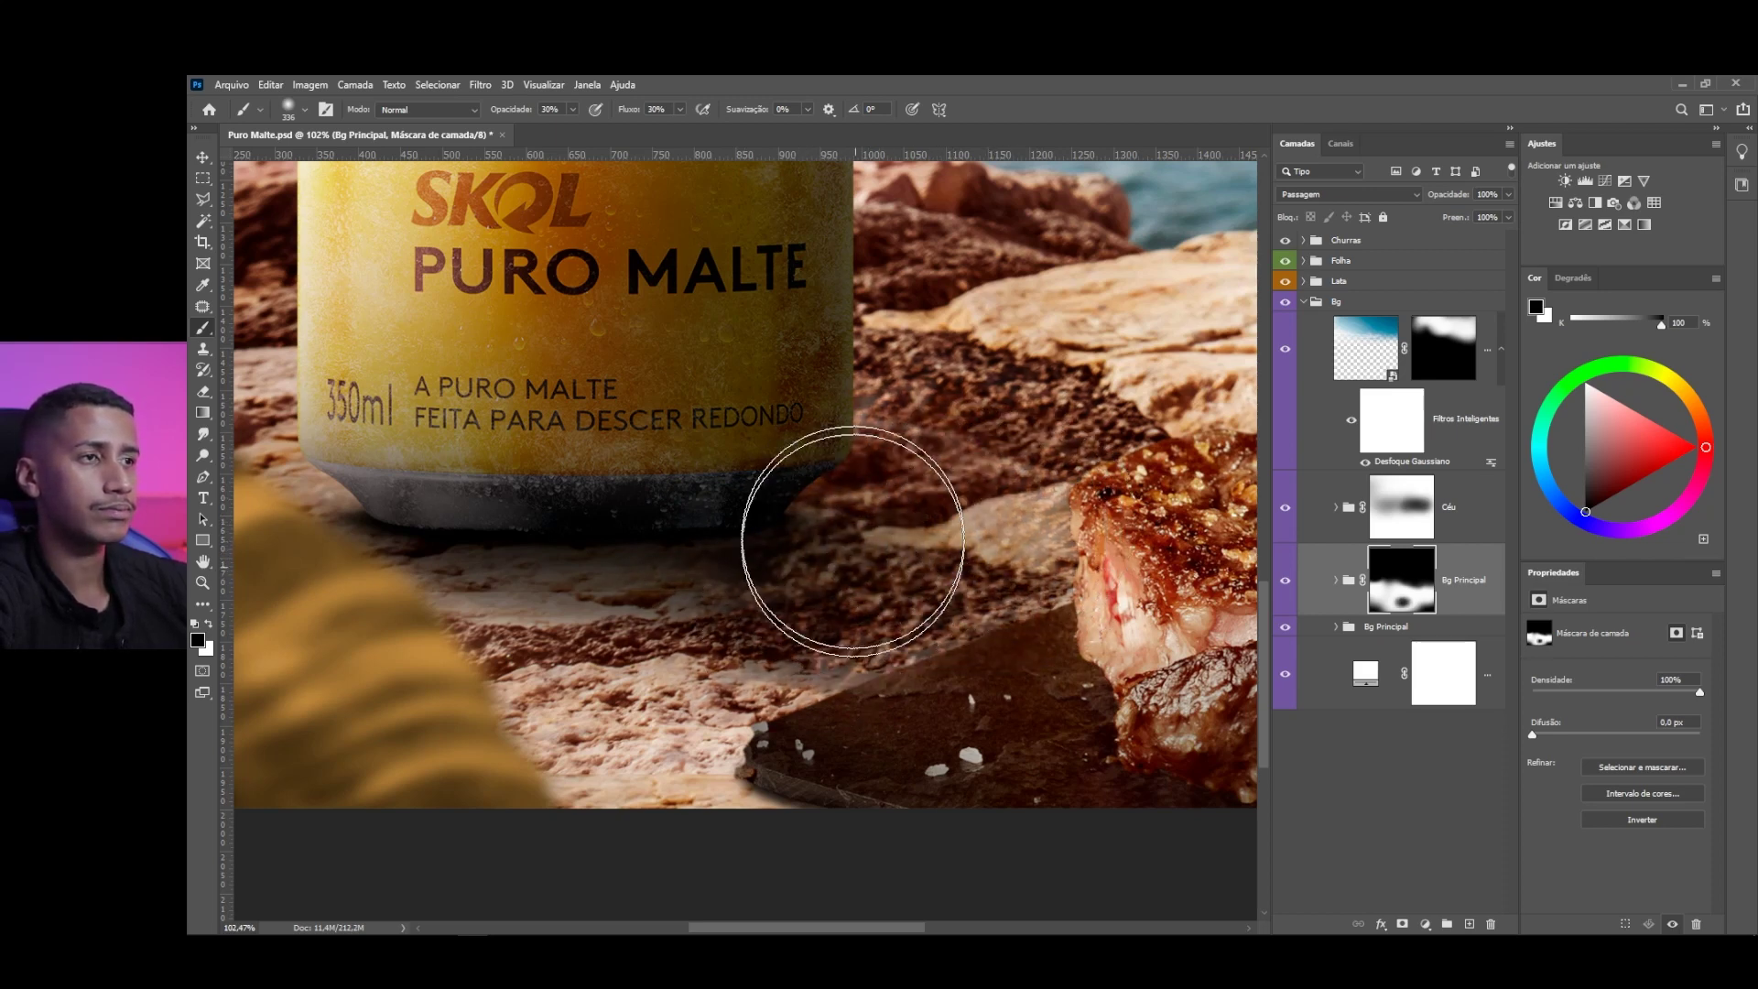
mouse_move(585, 586)
left_mouse_down()
mouse_move(468, 613)
mouse_move(404, 588)
mouse_move(830, 746)
mouse_move(801, 749)
mouse_move(817, 743)
mouse_move(798, 796)
mouse_move(468, 600)
mouse_move(506, 560)
mouse_move(921, 608)
mouse_move(997, 539)
mouse_move(860, 429)
mouse_move(1038, 502)
mouse_move(855, 612)
mouse_move(849, 474)
mouse_move(908, 445)
left_mouse_up()
mouse_move(985, 330)
left_mouse_down()
mouse_move(1079, 306)
mouse_move(1163, 316)
left_mouse_up()
left_click_drag(1182, 323, 1069, 307)
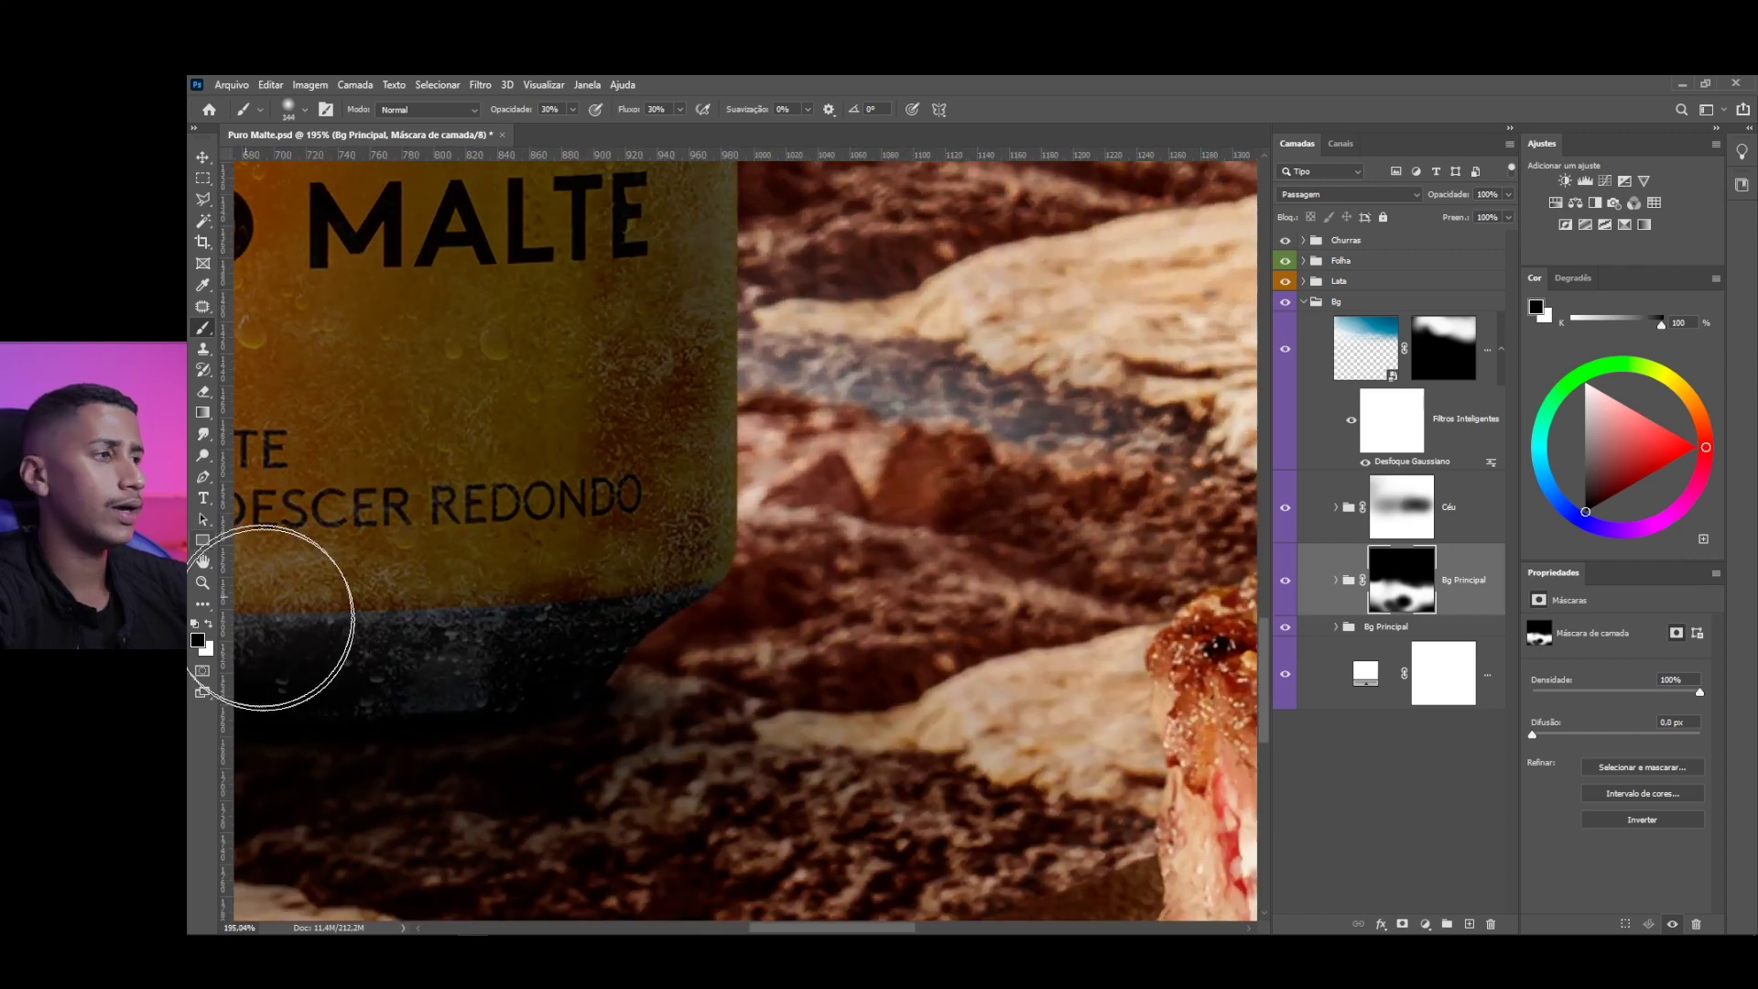
Paint white on the same mask to bring back parts of the raised rocks beside the can's base
left_click(211, 624)
left_click_drag(613, 467, 349, 643)
mouse_move(836, 589)
left_mouse_down()
mouse_move(700, 485)
mouse_move(645, 529)
mouse_move(513, 539)
mouse_move(464, 512)
mouse_move(574, 497)
mouse_move(834, 530)
mouse_move(781, 581)
mouse_move(996, 608)
mouse_move(1035, 666)
mouse_move(476, 580)
mouse_move(522, 515)
mouse_move(468, 558)
mouse_move(505, 593)
mouse_move(498, 459)
mouse_move(802, 465)
mouse_move(583, 458)
mouse_move(570, 557)
mouse_move(498, 628)
left_mouse_up()
key("ctrl+0")
key("x")
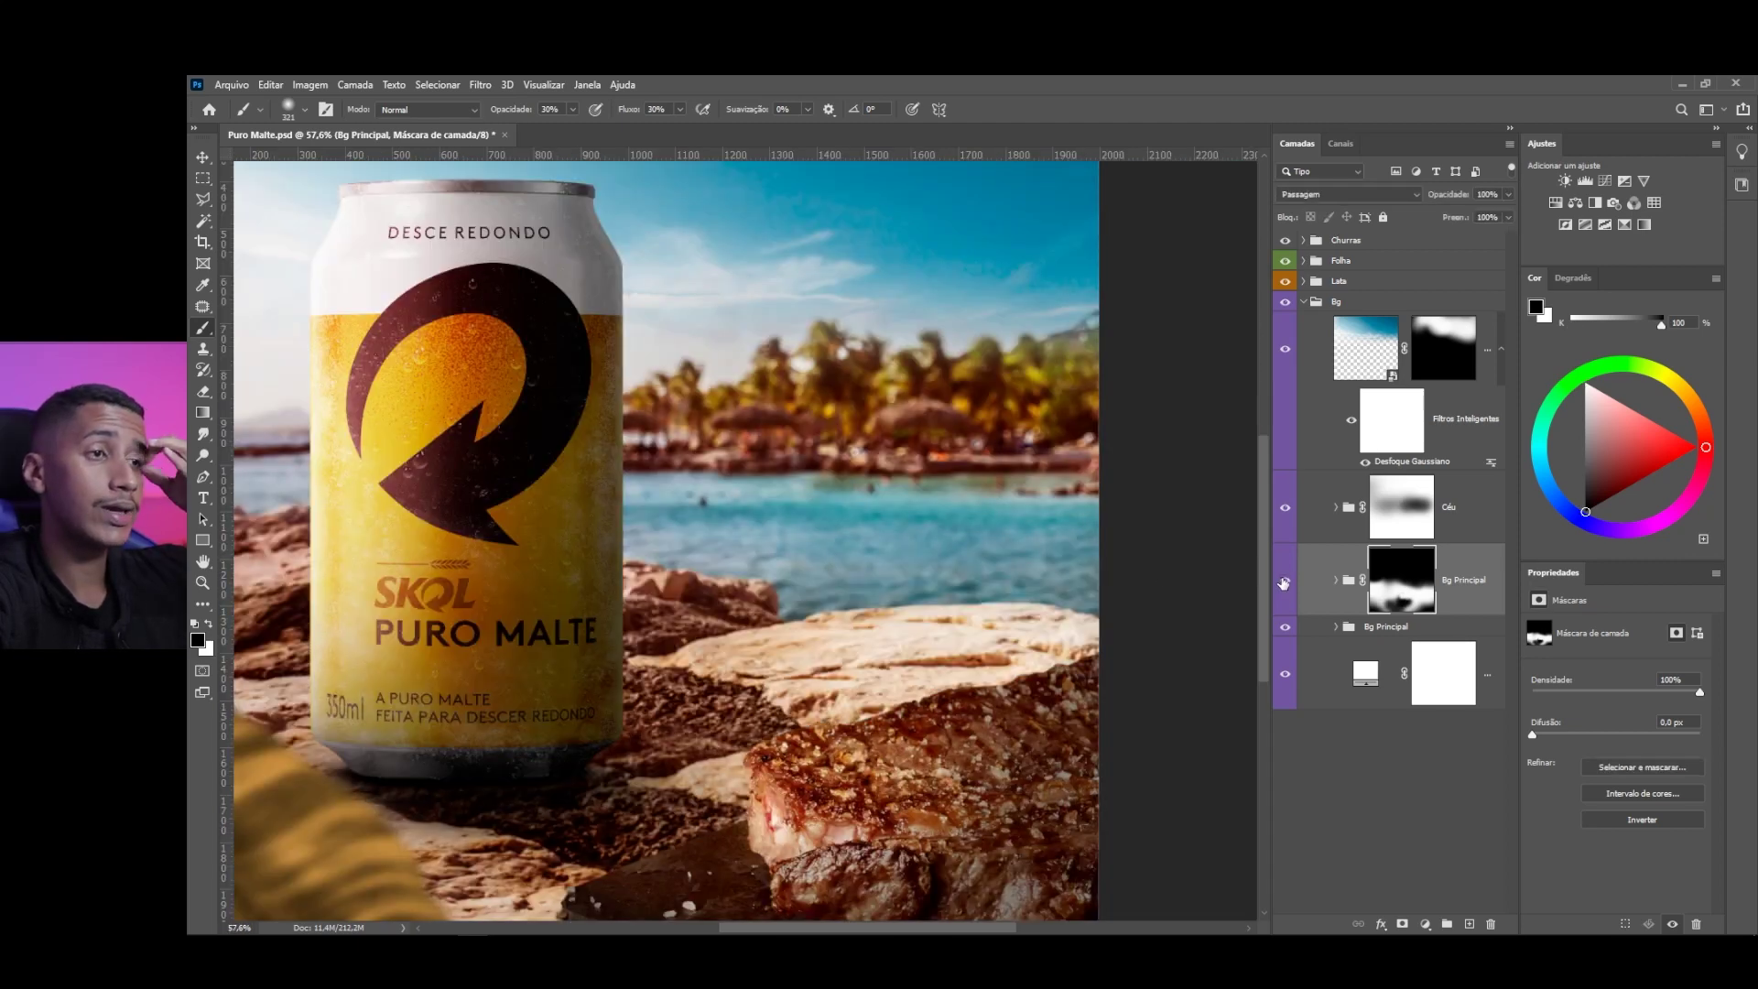
Add an Exposure adjustment above the upper Curves layer in the raised copy, clip it, and lower its exposure to darken the photo
scroll(431, 338, "up", 1)
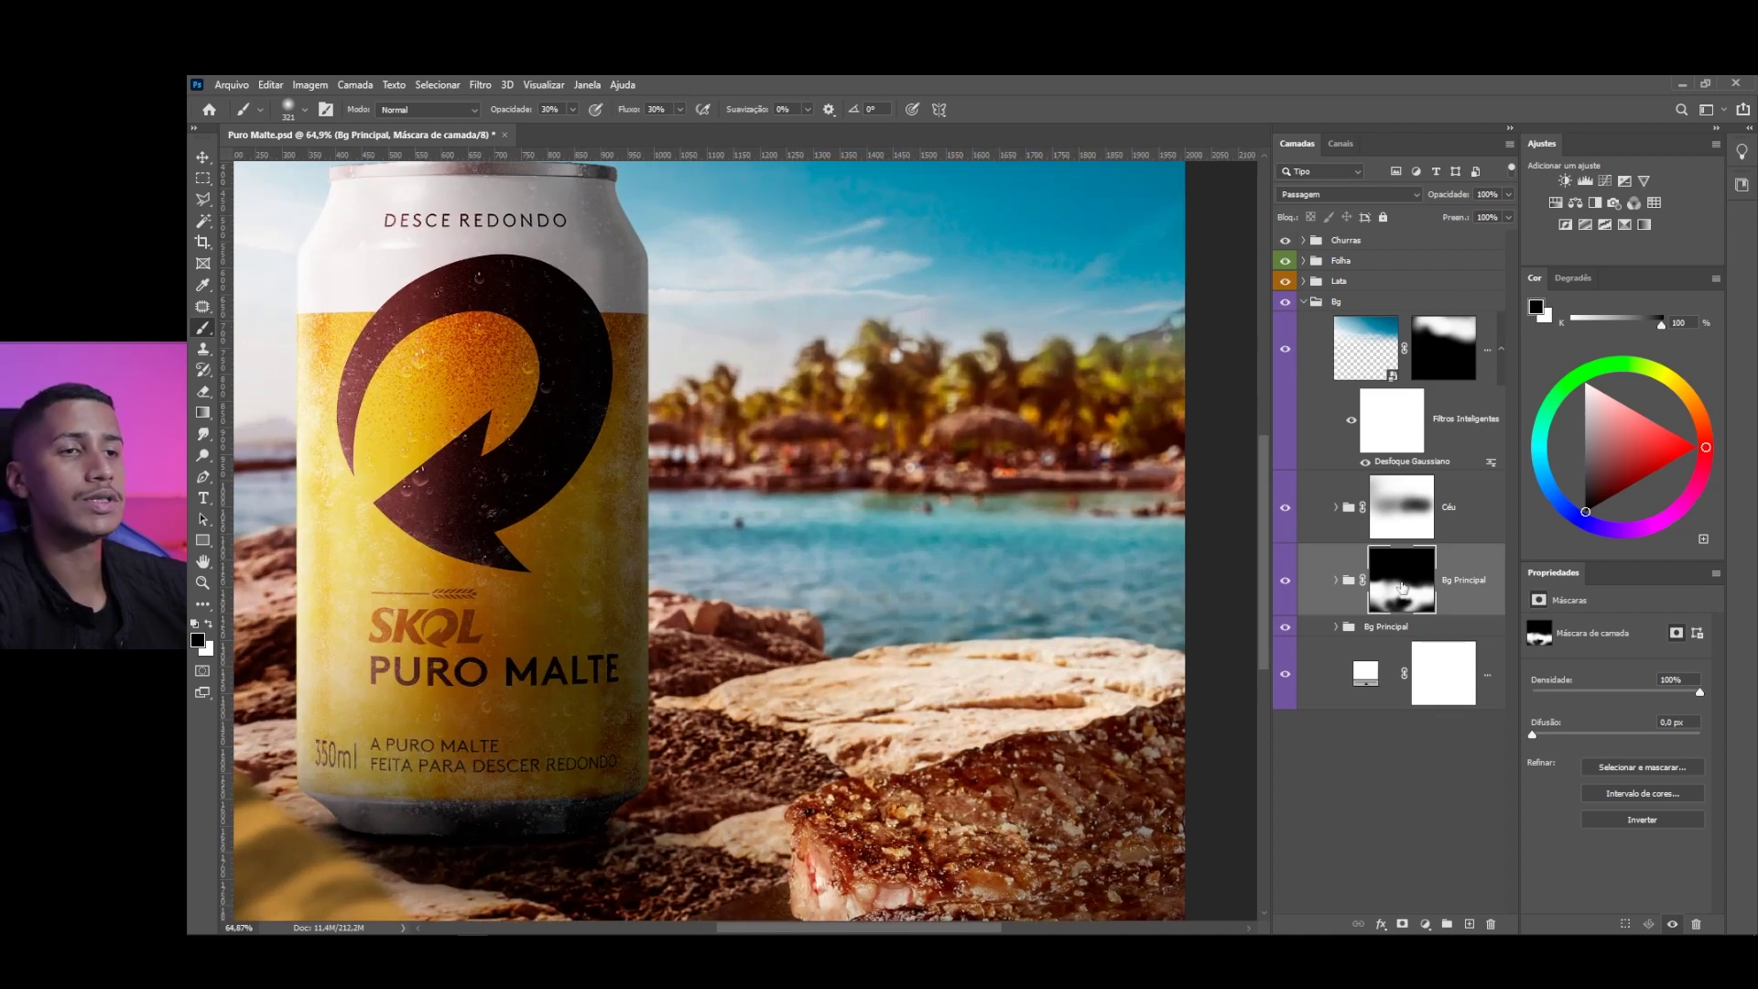
left_click(1335, 581)
left_click(1411, 676)
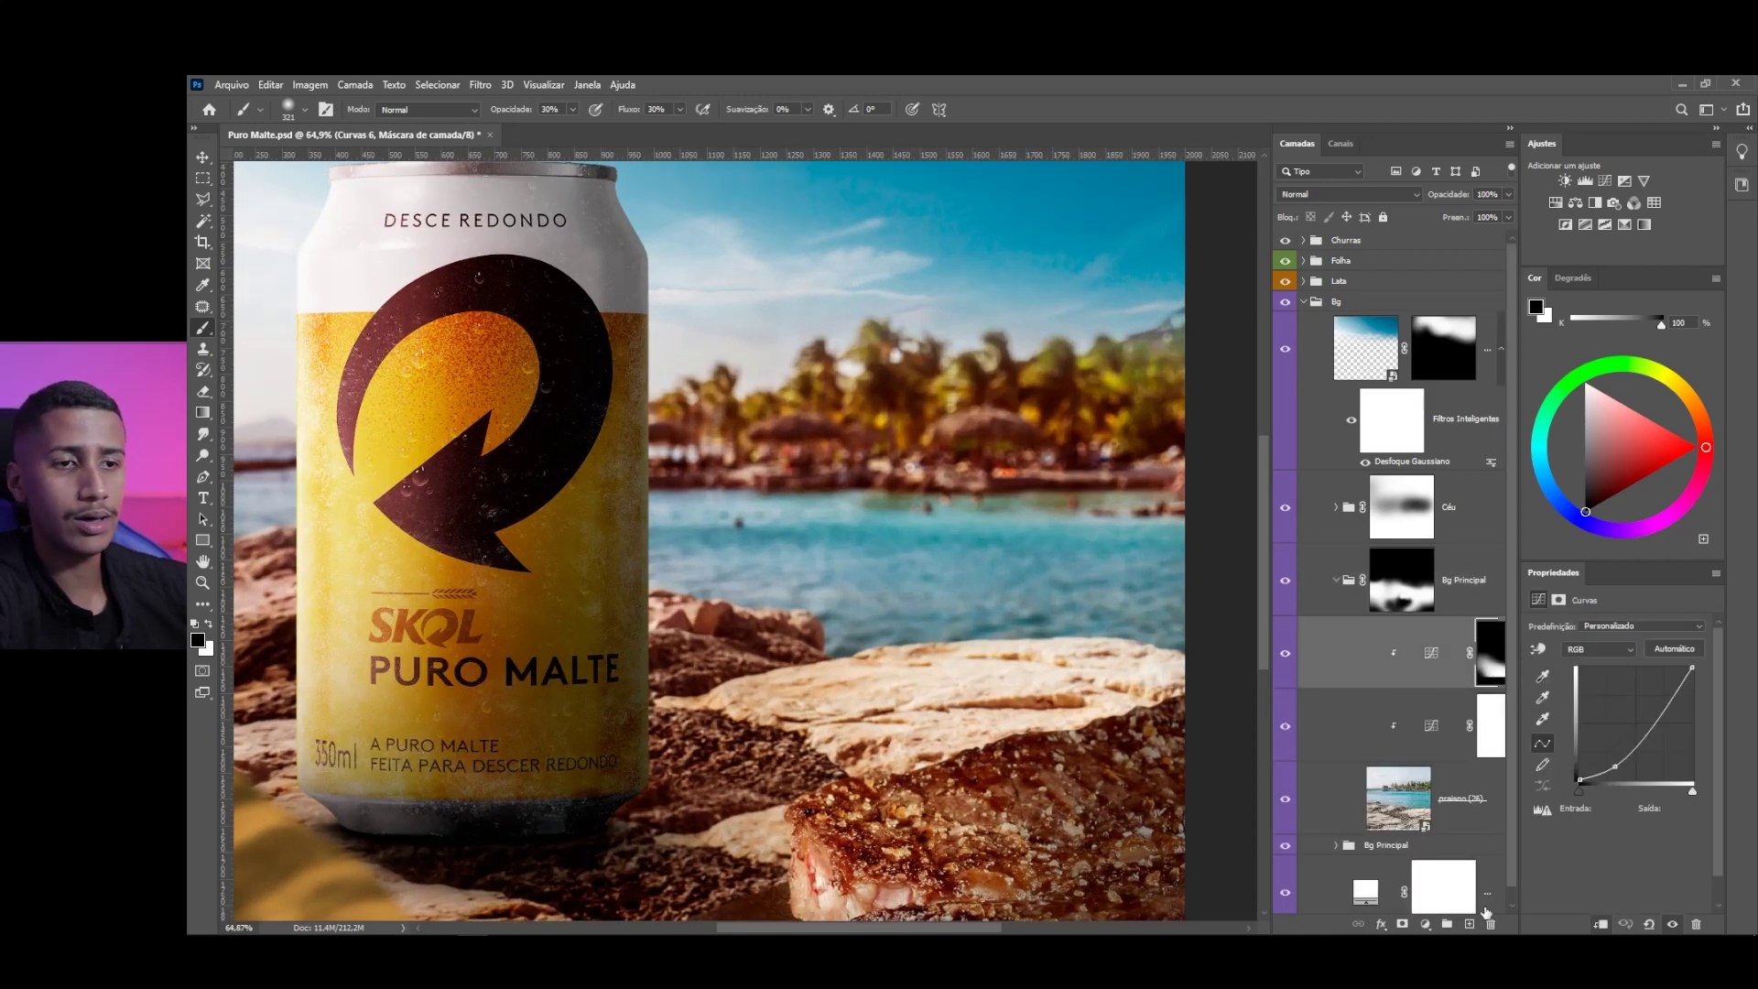
left_click(1425, 925)
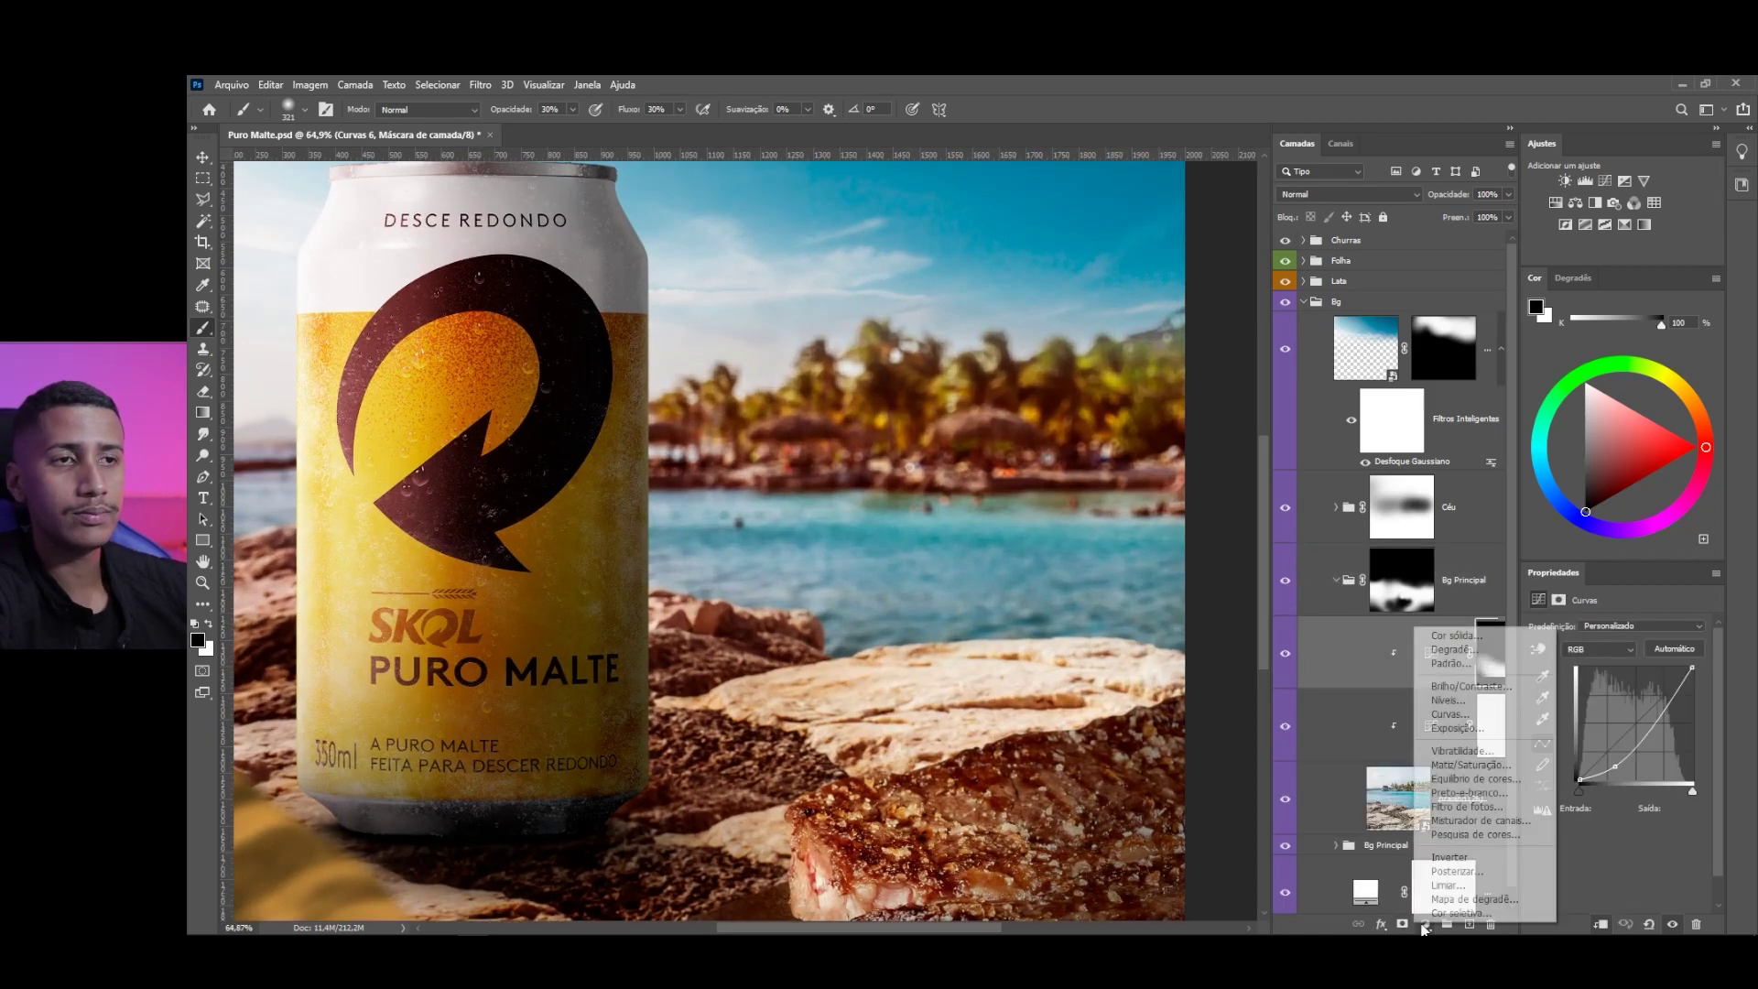
left_click(1461, 732)
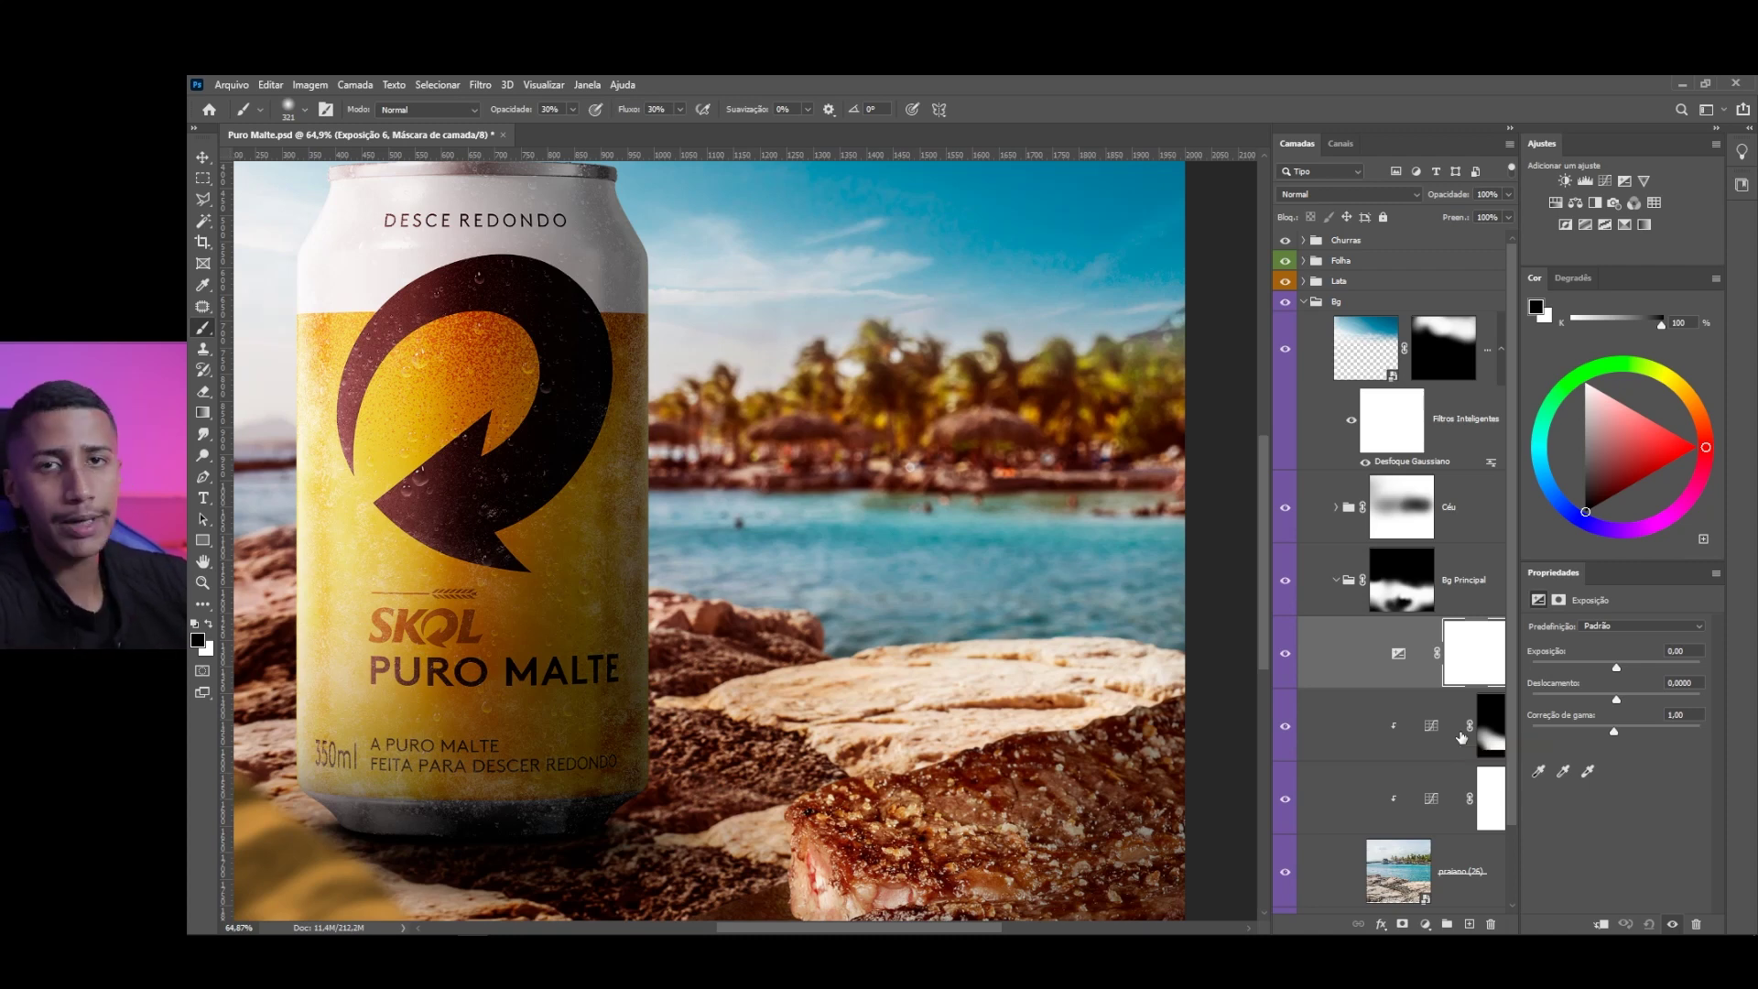
left_click(1366, 685, "alt")
left_click_drag(1615, 669, 1597, 671)
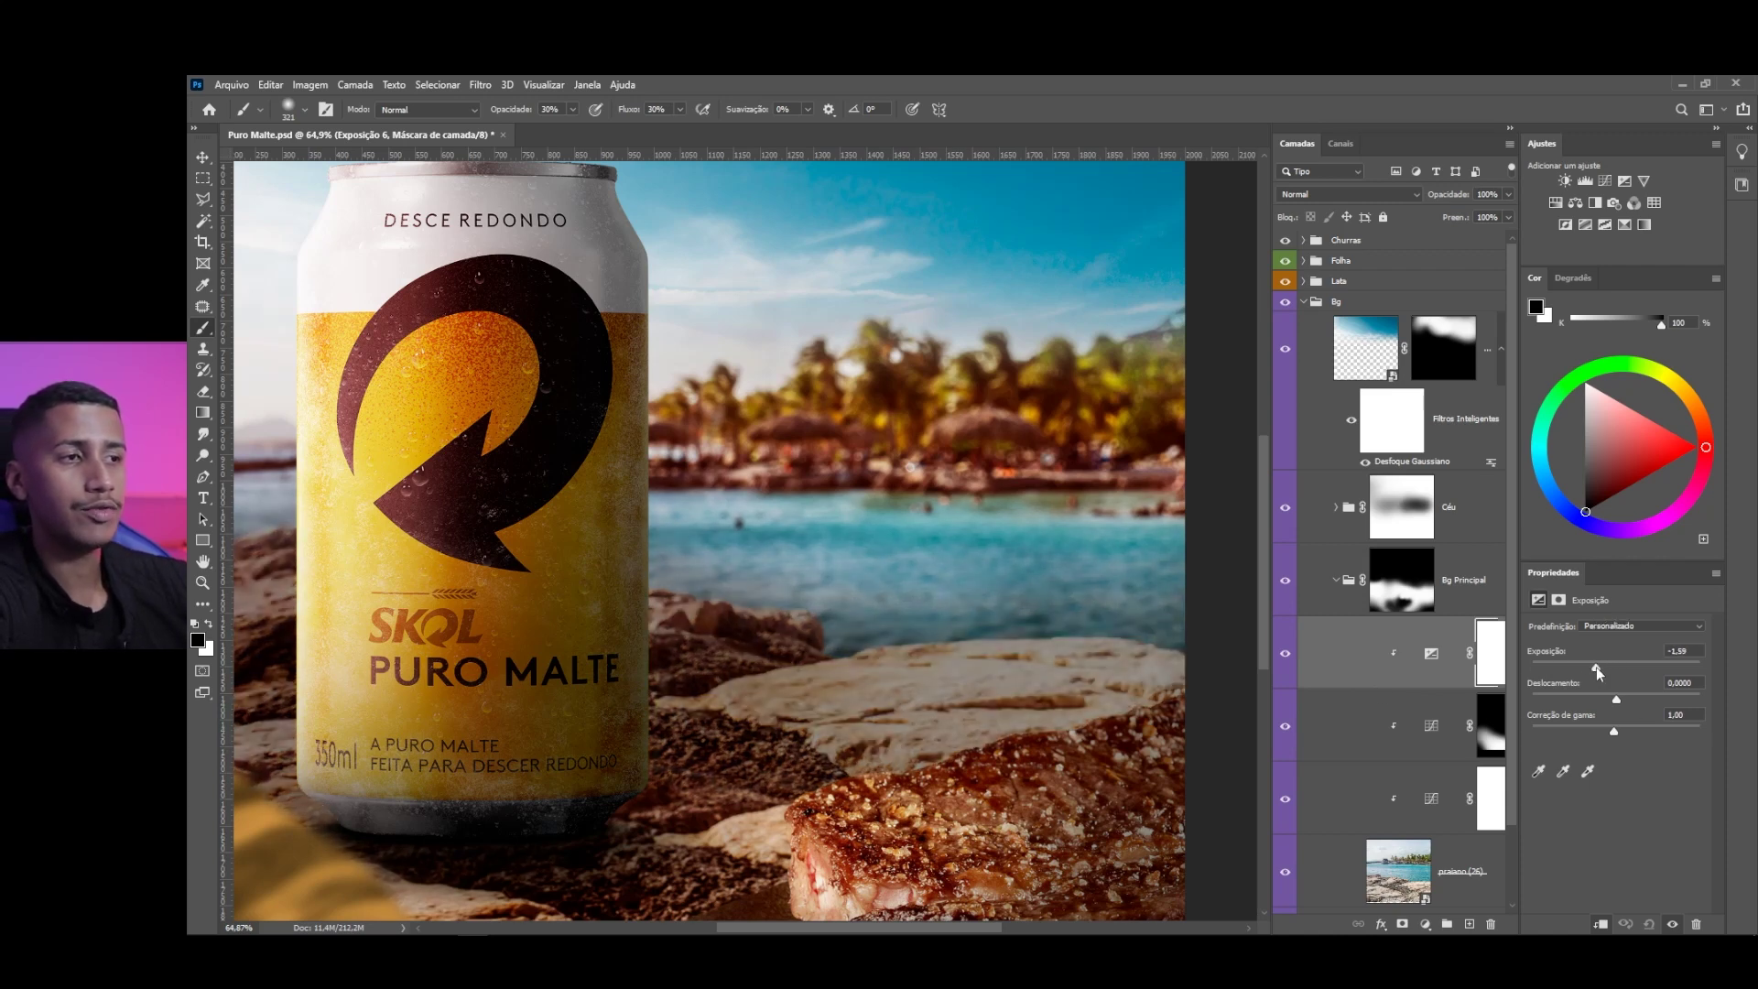
Invert the Exposure layer's mask and paint white softly over the pale rock along the steak's upper edge
left_click(1493, 660)
key("ctrl+i")
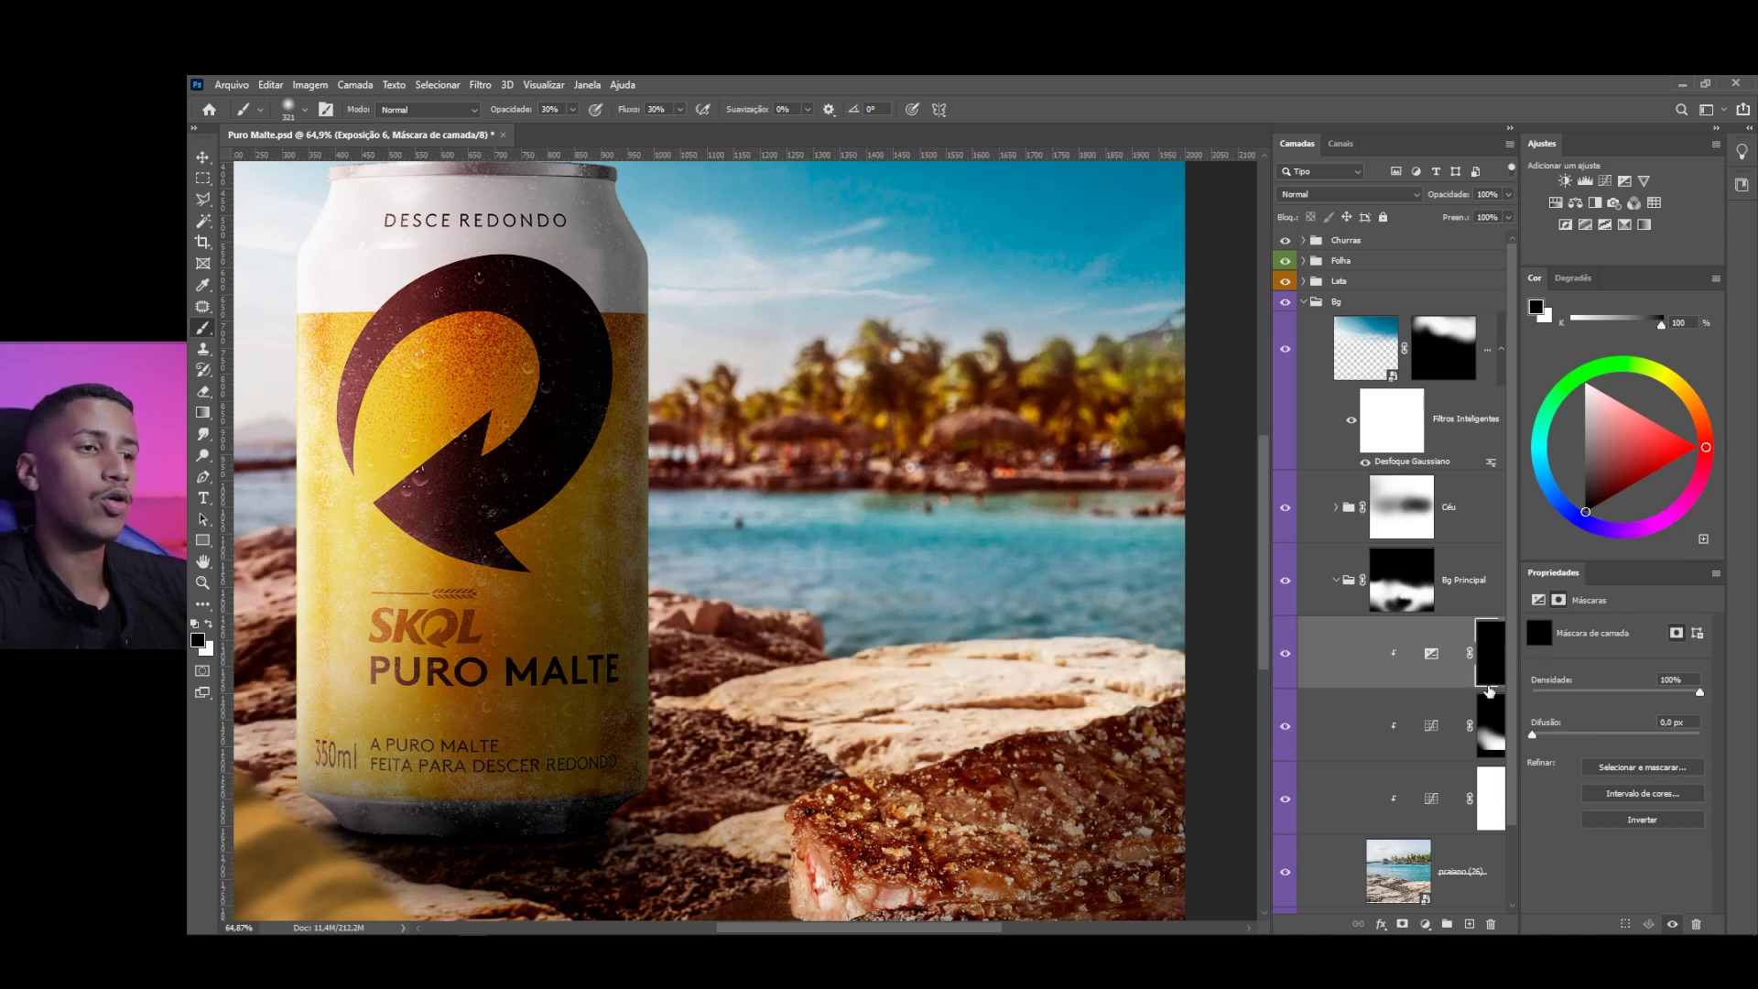
left_click(209, 626)
mouse_move(847, 780)
left_mouse_down()
mouse_move(738, 779)
mouse_move(1046, 701)
mouse_move(1158, 703)
left_mouse_up()
mouse_move(870, 705)
left_mouse_down()
mouse_move(814, 733)
mouse_move(1153, 743)
mouse_move(875, 763)
mouse_move(1017, 764)
mouse_move(861, 805)
left_mouse_up()
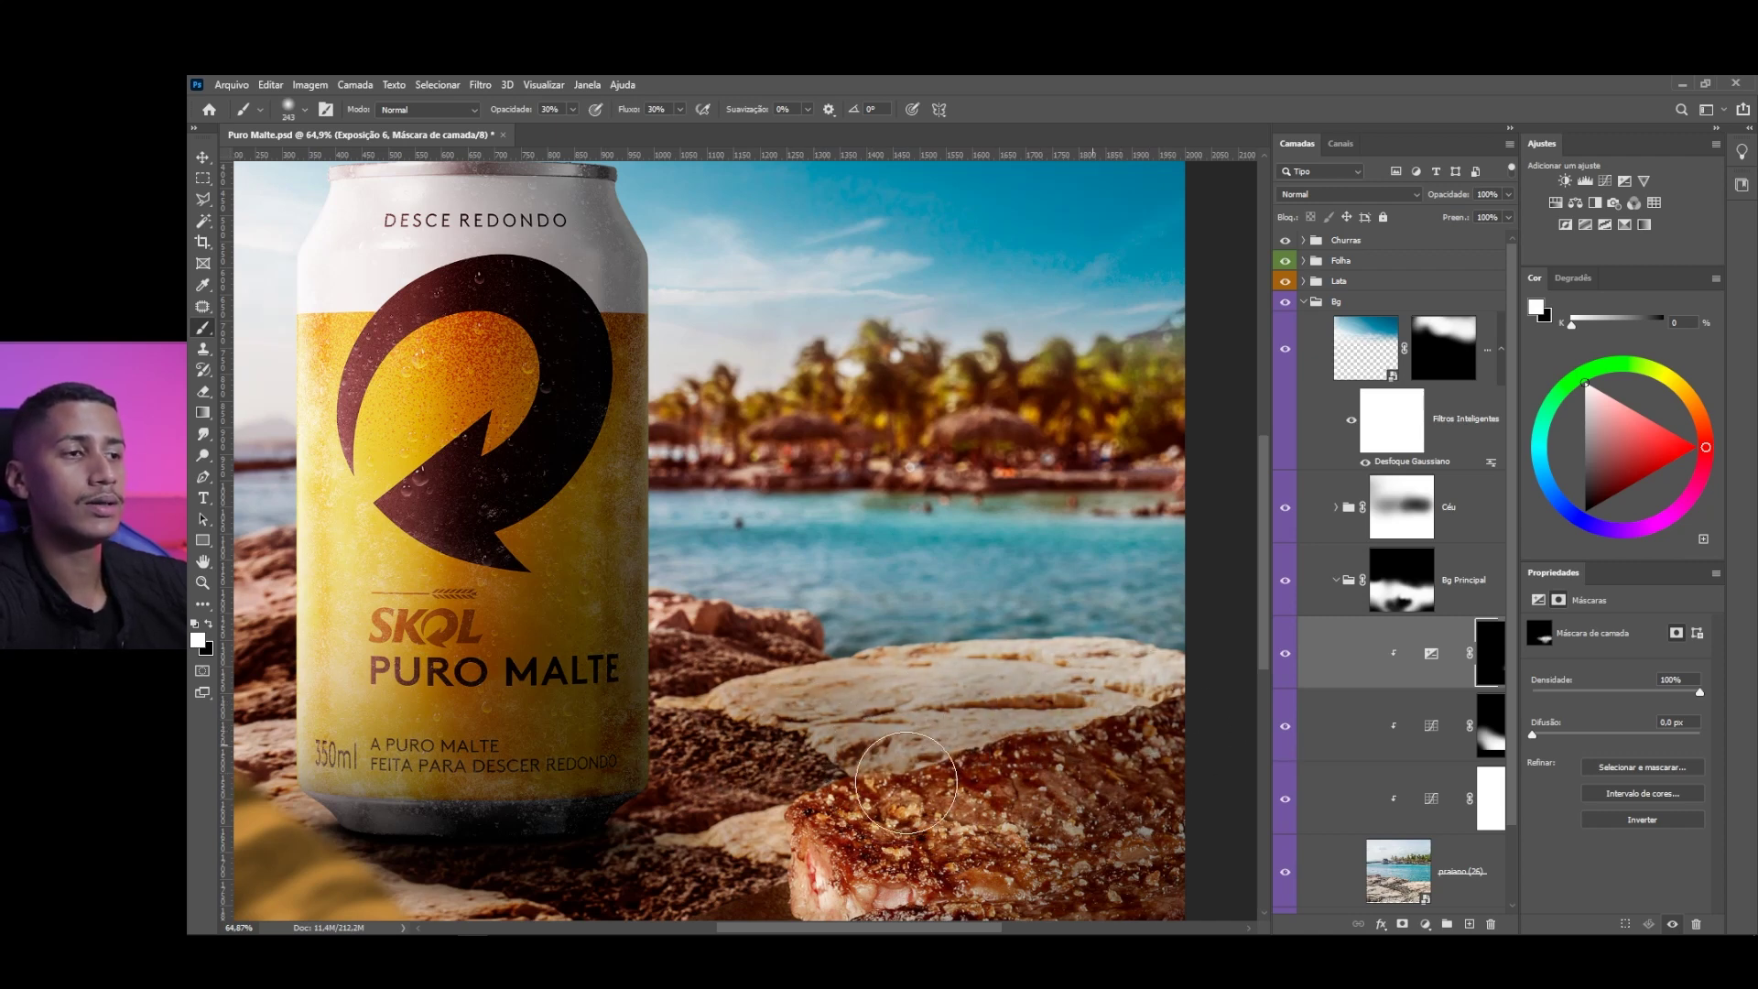
Lower the Exposure layer to 53% opacity and collapse the upper Bg Principal group
scroll(1149, 722, "down", 5)
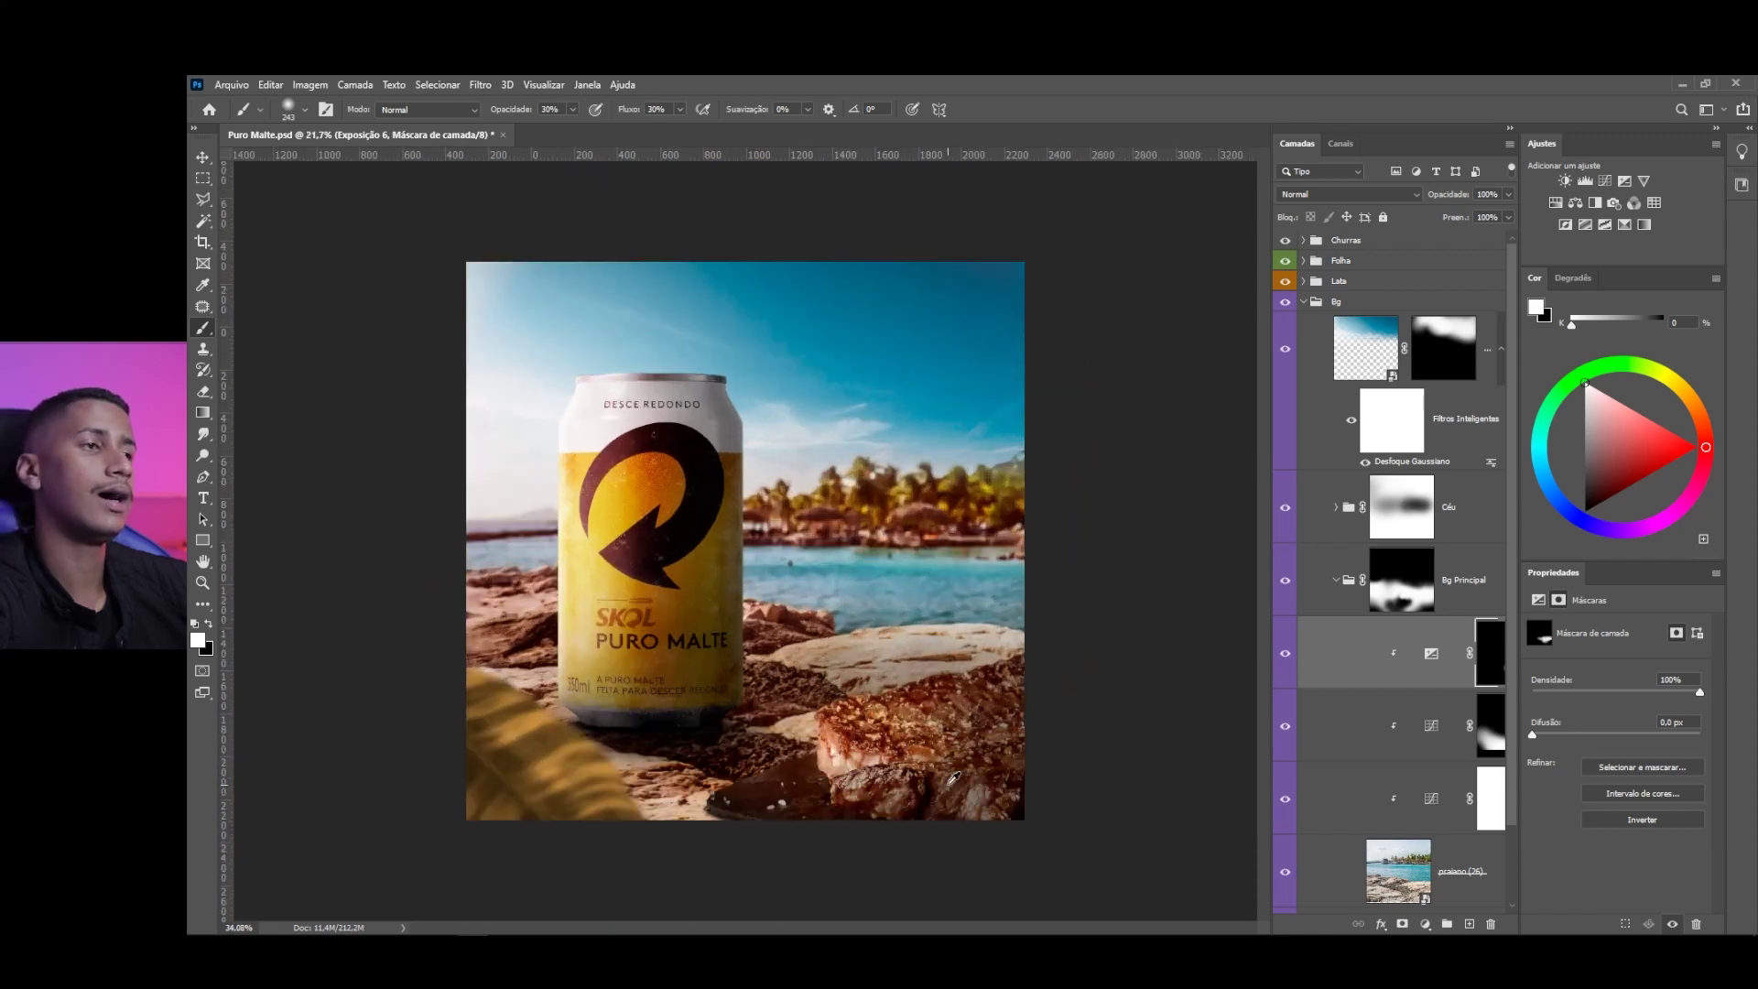
key("ctrl+0")
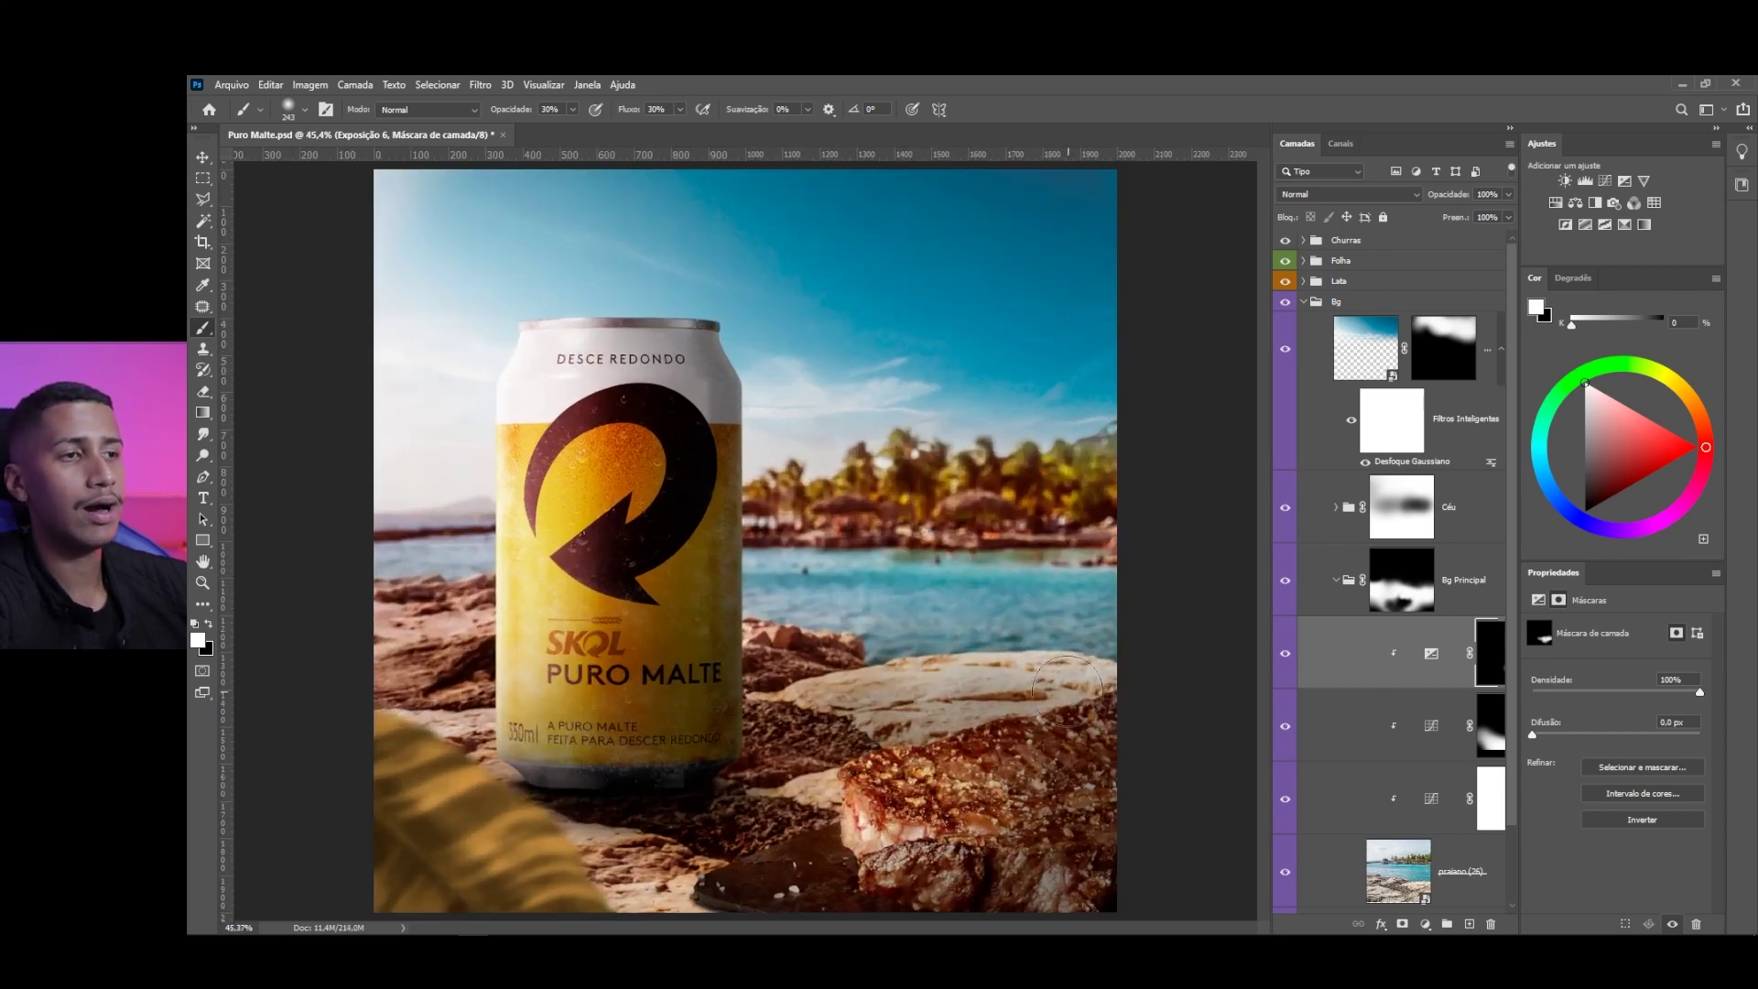
left_click(1509, 194)
left_click_drag(1493, 211, 1469, 219)
key("ctrl+0")
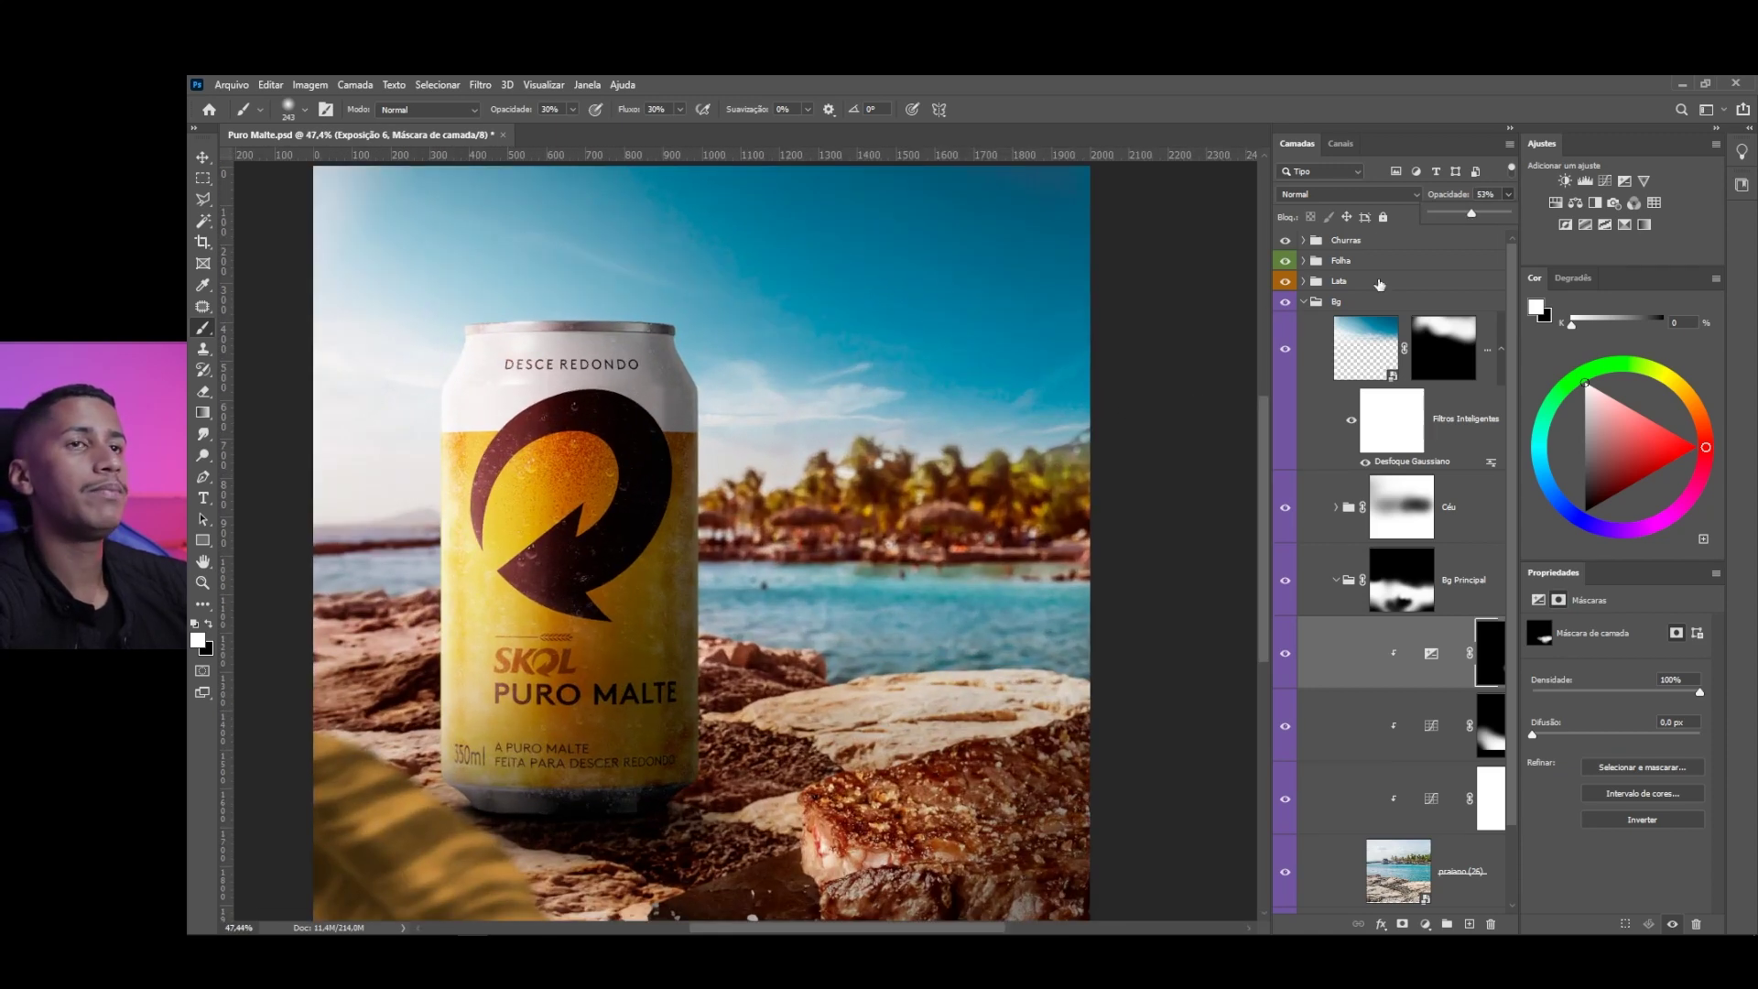
left_click(1341, 582)
left_click(1335, 580)
scroll(740, 554, "down", 2)
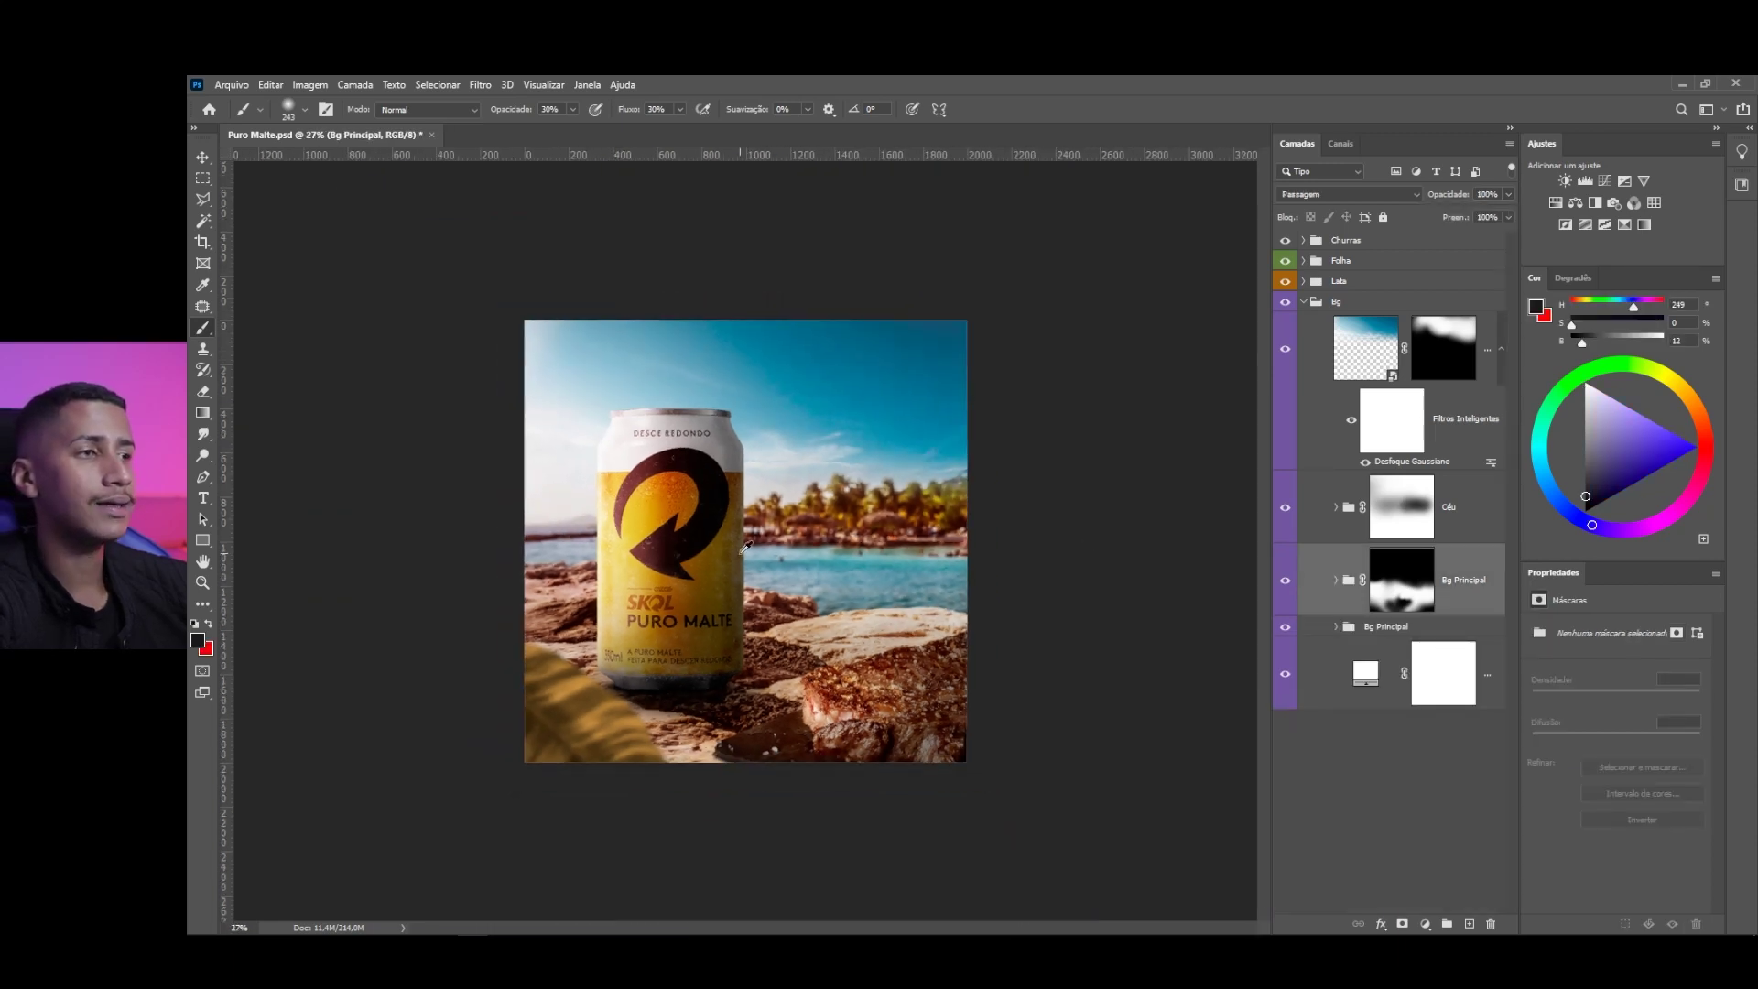
scroll(847, 687, "up", 2)
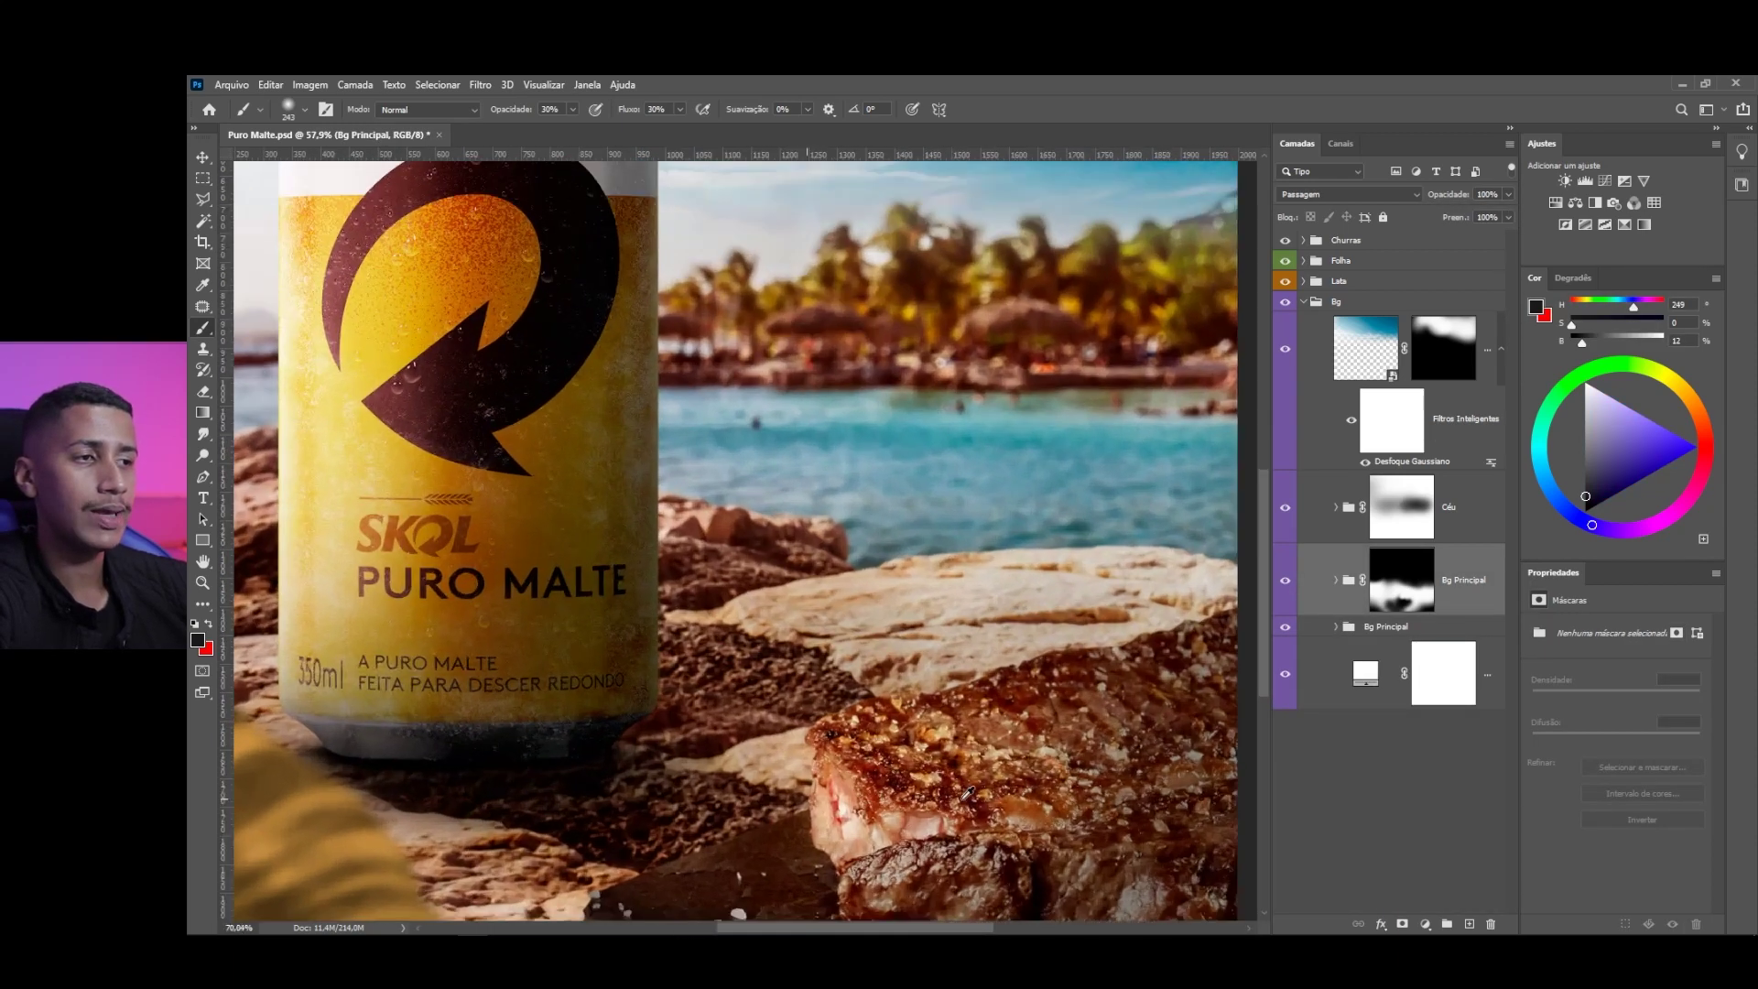
scroll(1079, 622, "up", 3)
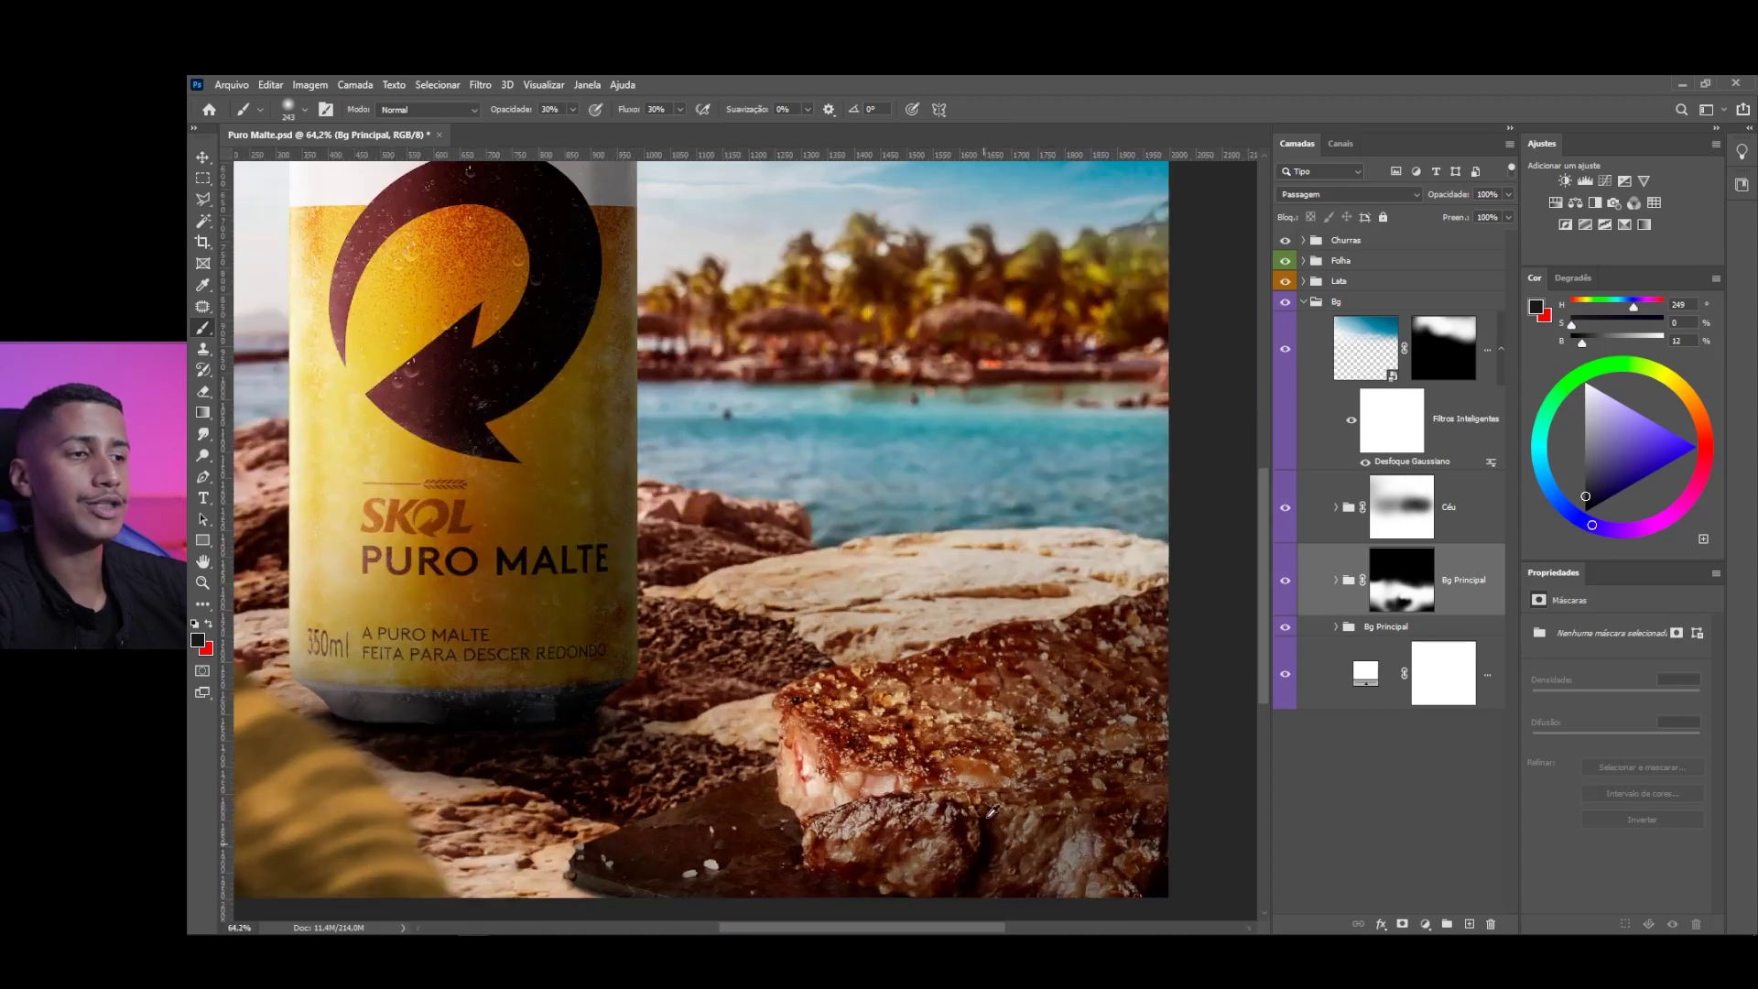
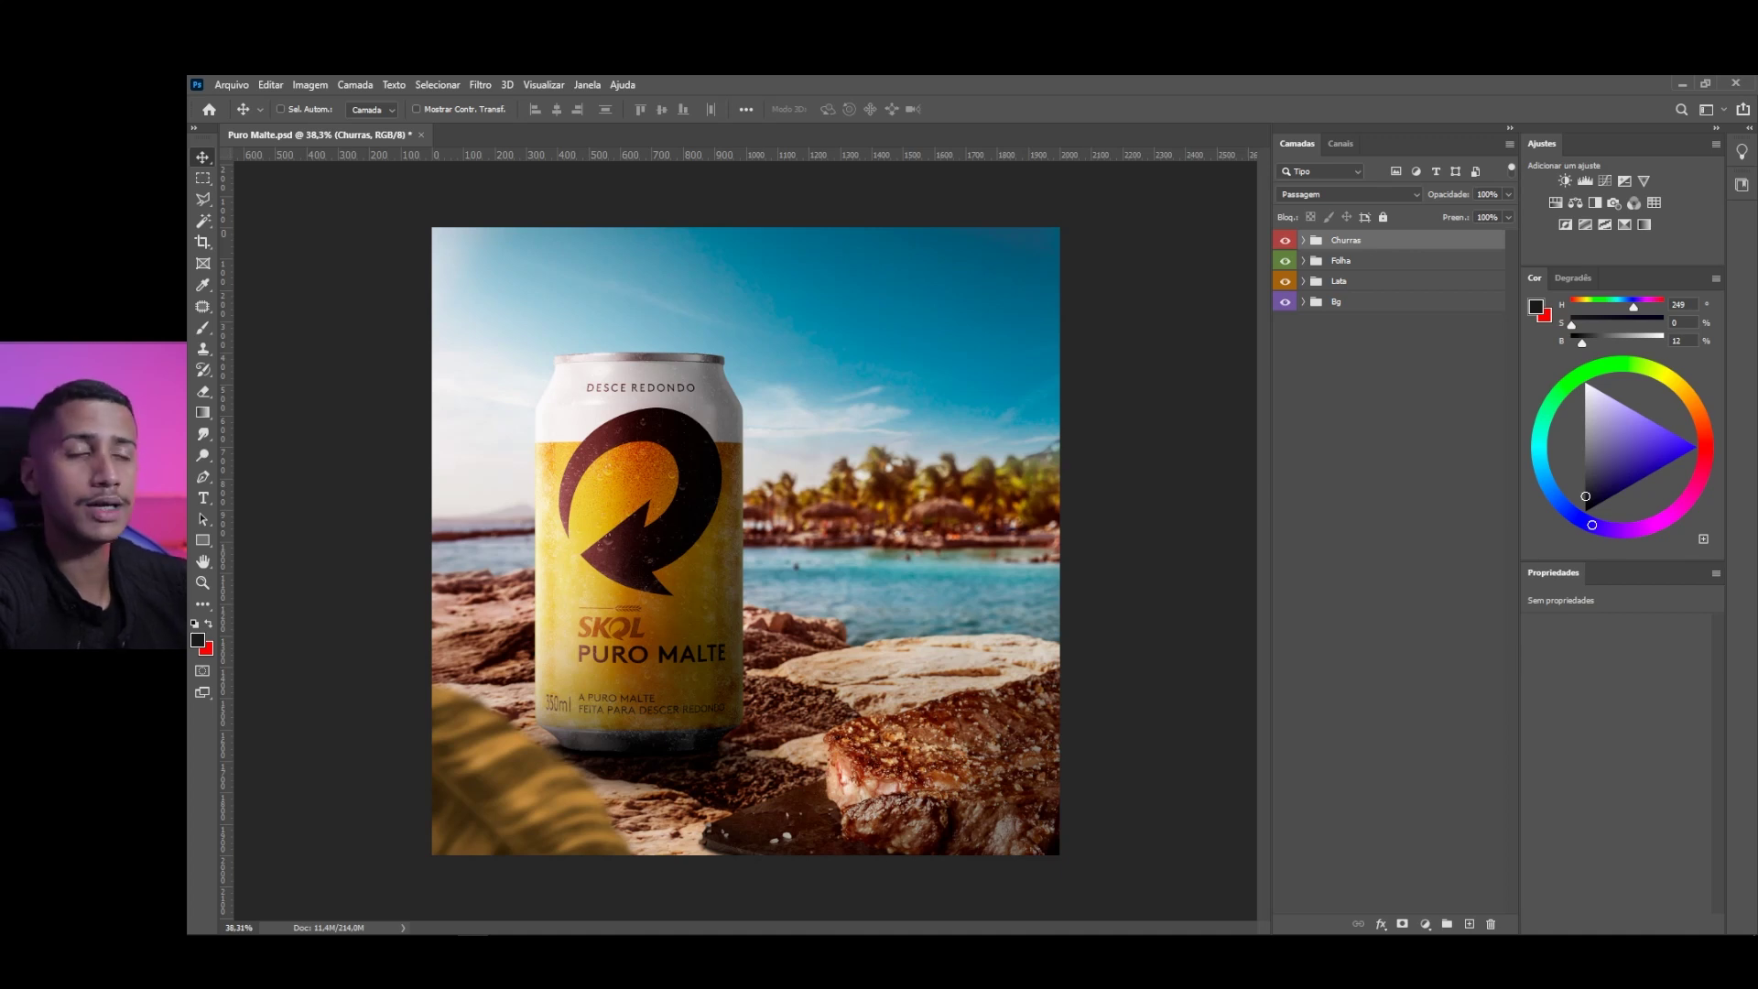
Place the optical flare (105) image from the Desktop's Assets Malte folder into the Puro Malte document
mouse_move(330, 932)
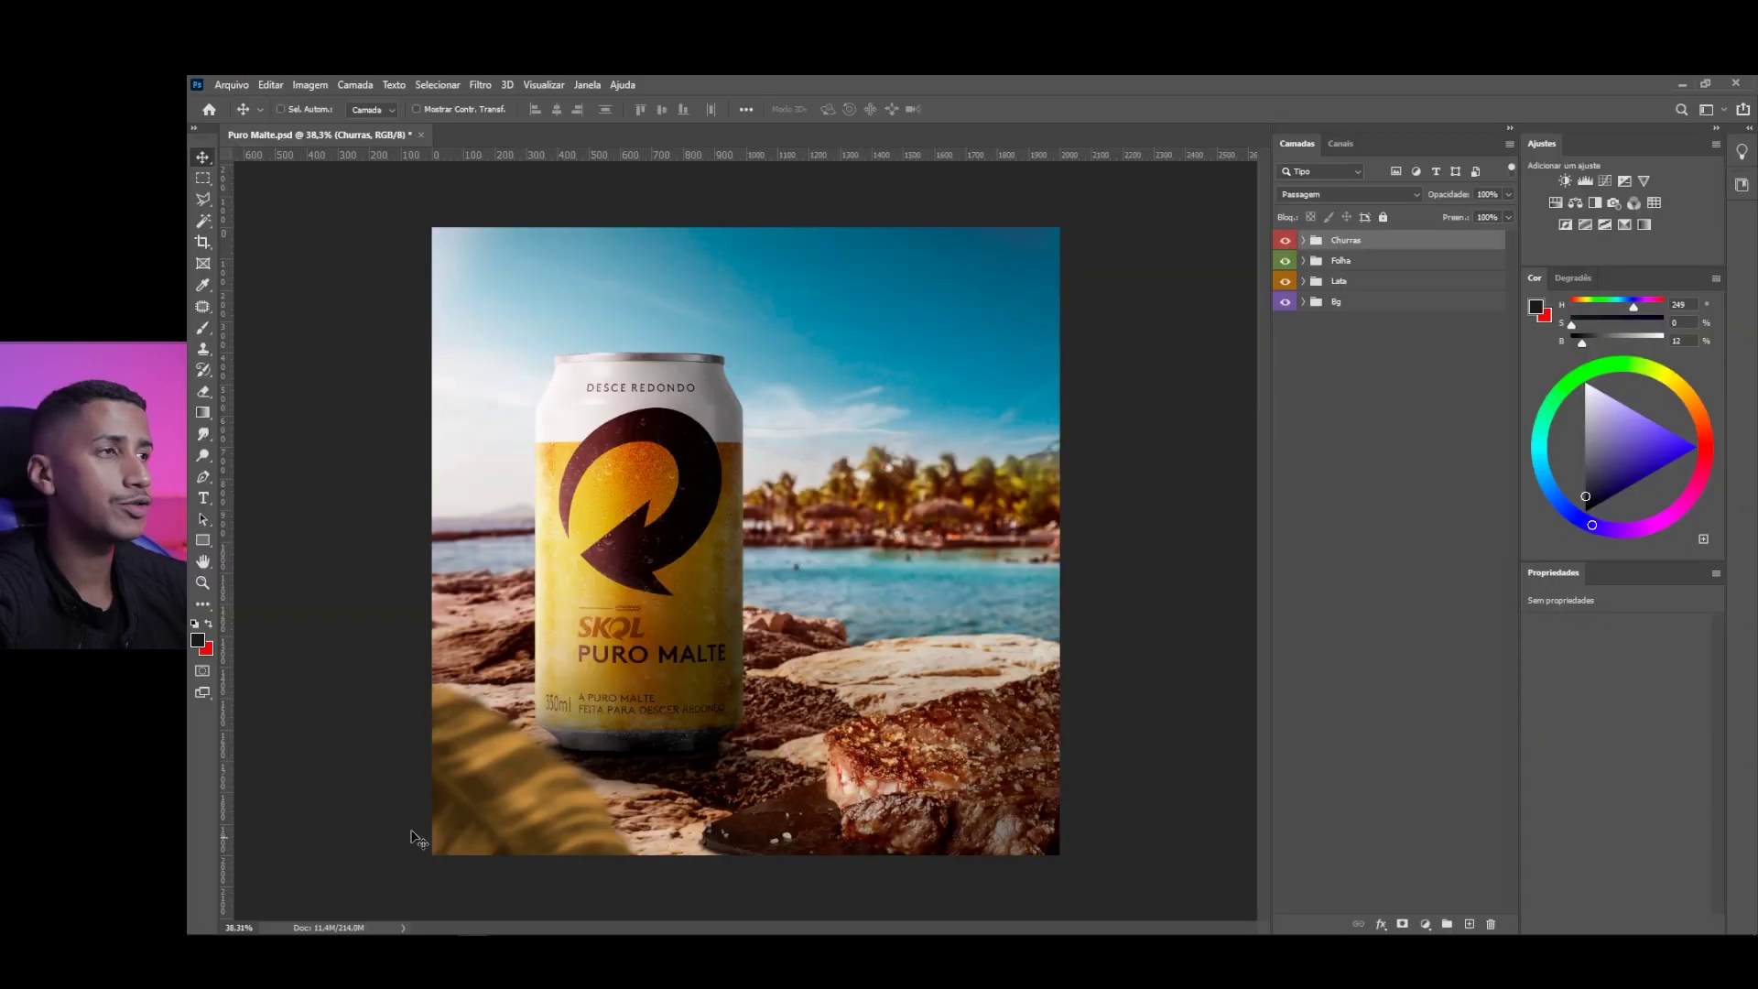
key("alt+Tab")
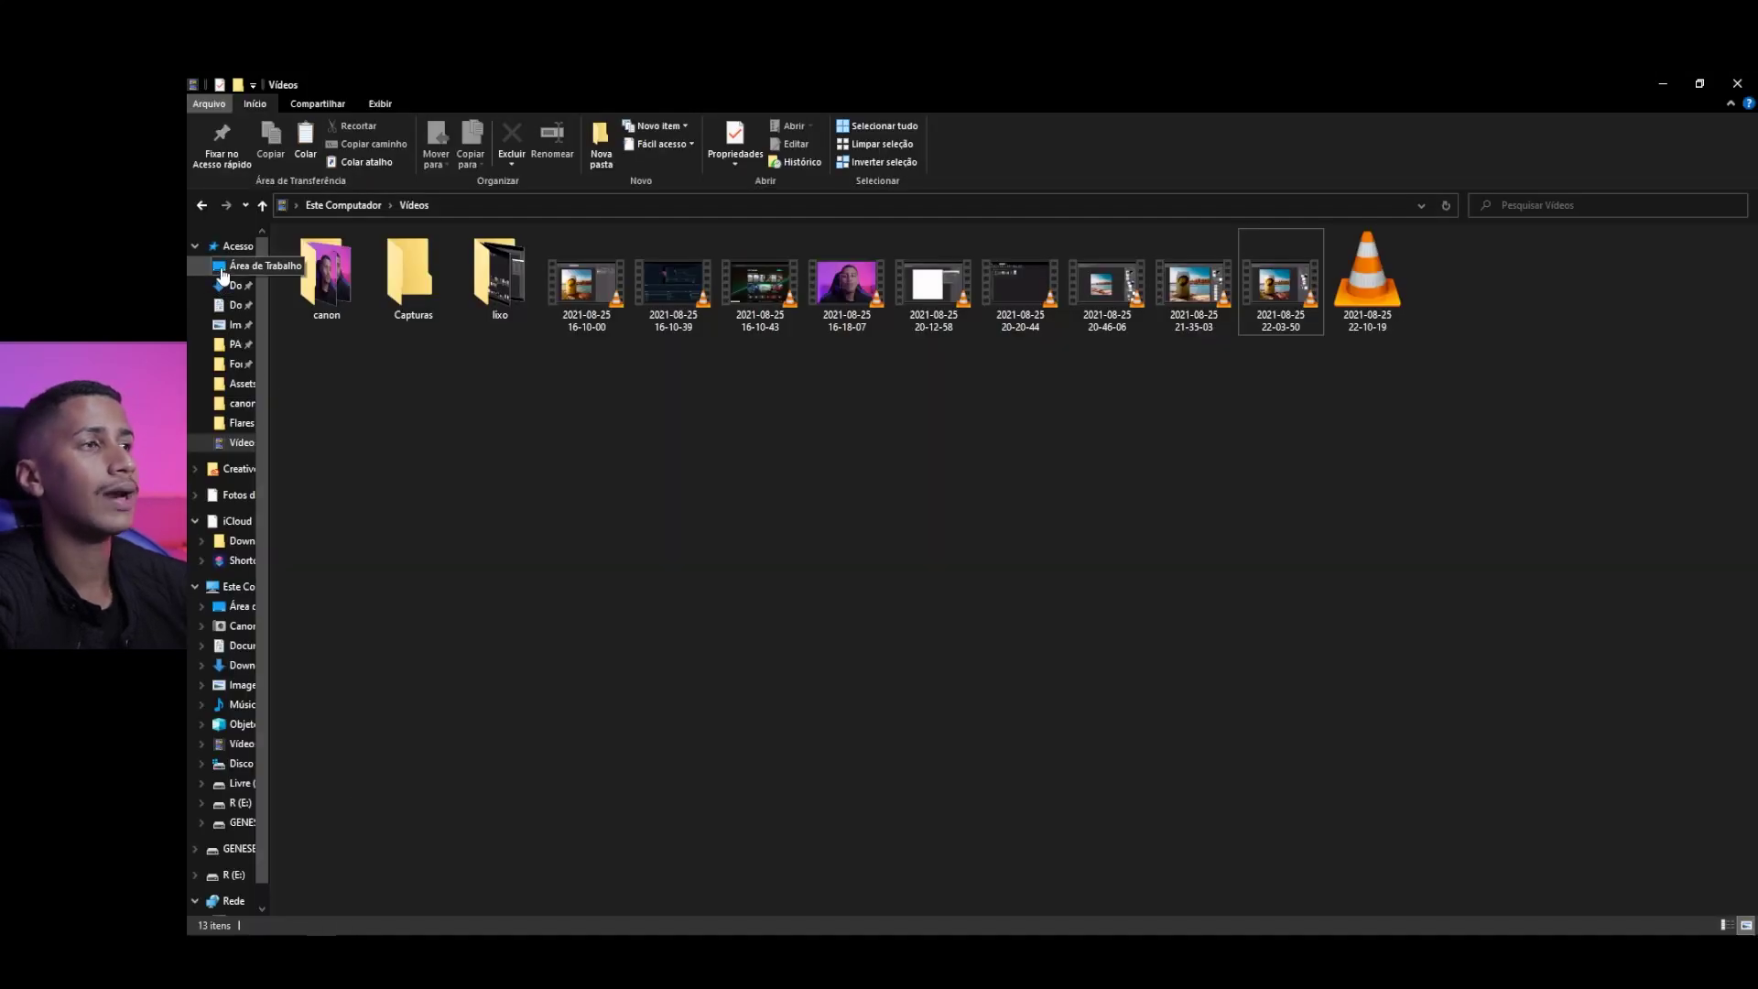
left_click(223, 275)
double_click(330, 279)
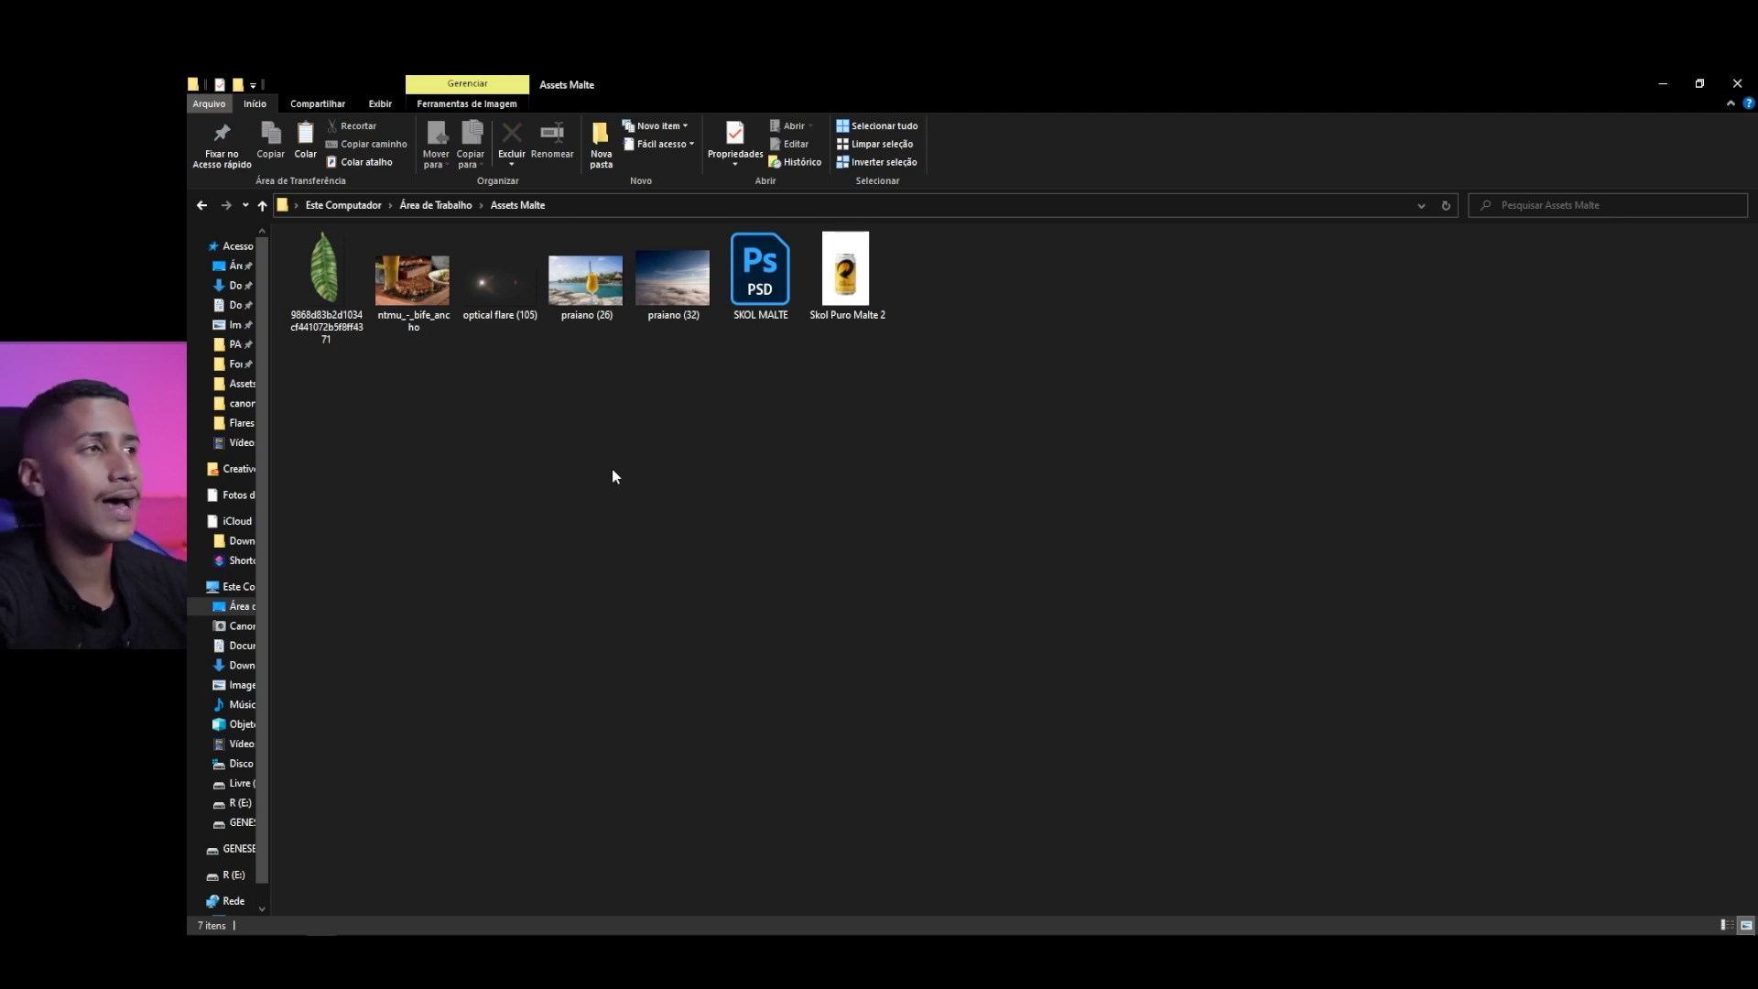
left_click_drag(487, 323, 636, 595)
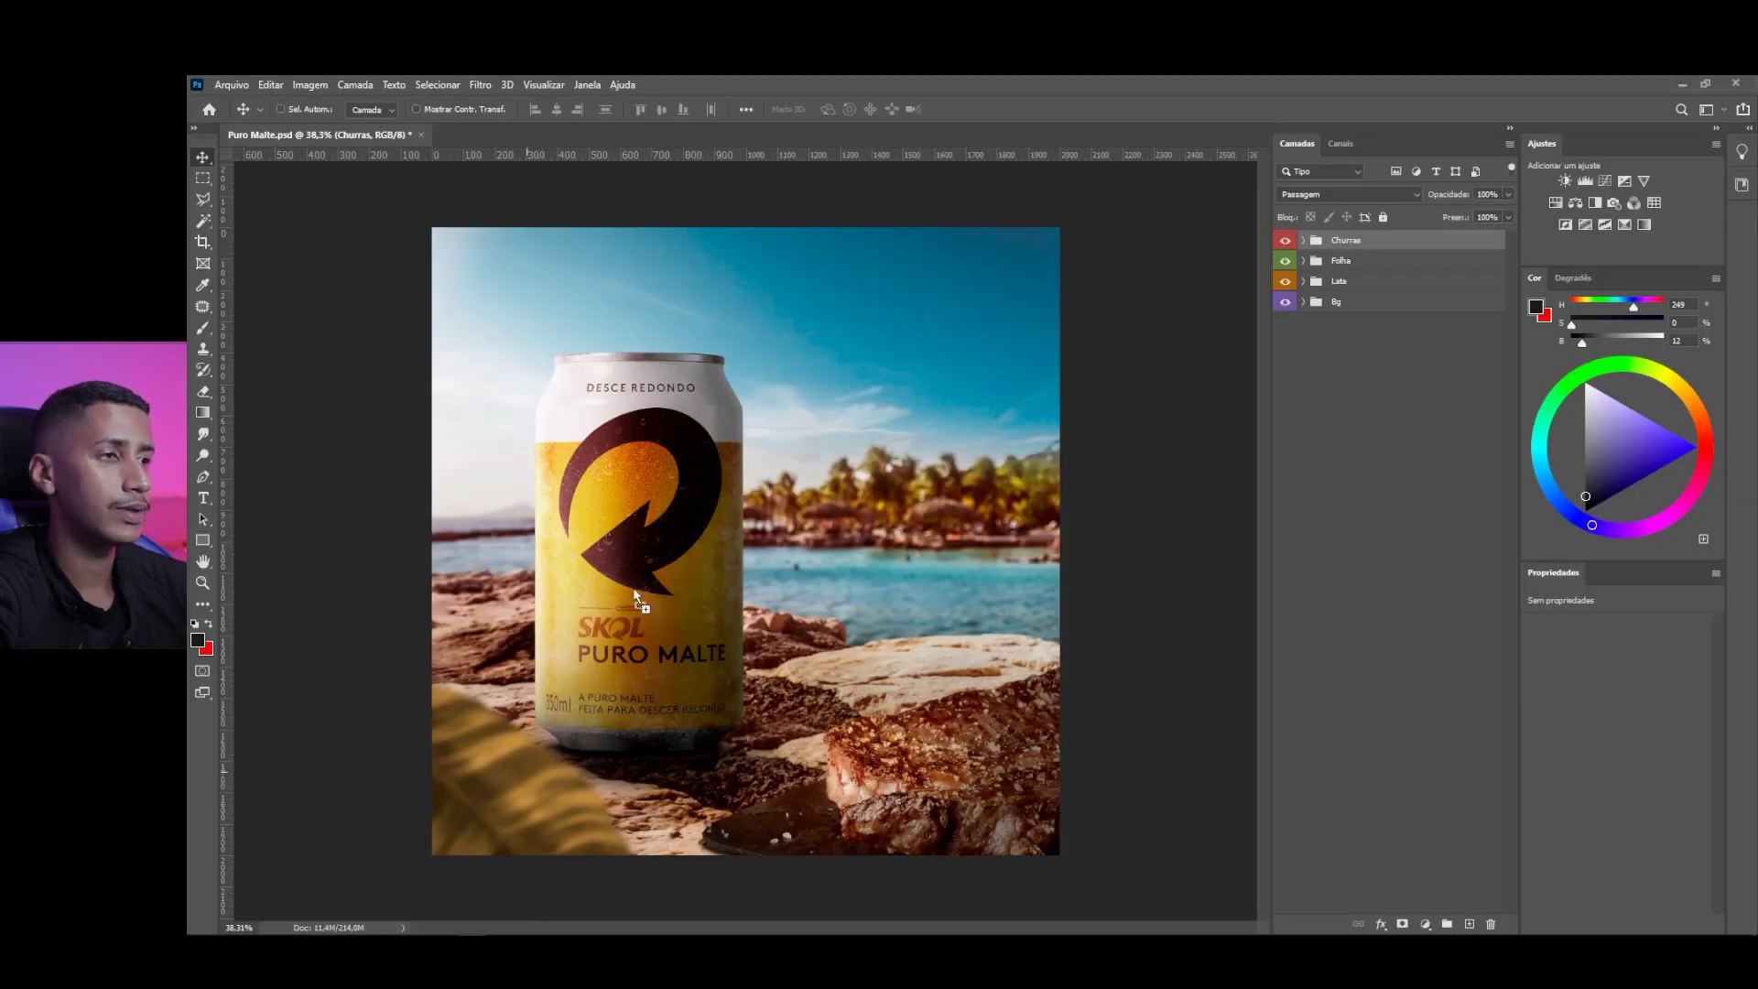
left_click_drag(702, 469, 702, 469)
Scale the placed flare to about 80% and position it so its light falls from the sky's upper-left corner across the can
left_click_drag(1060, 364, 827, 529)
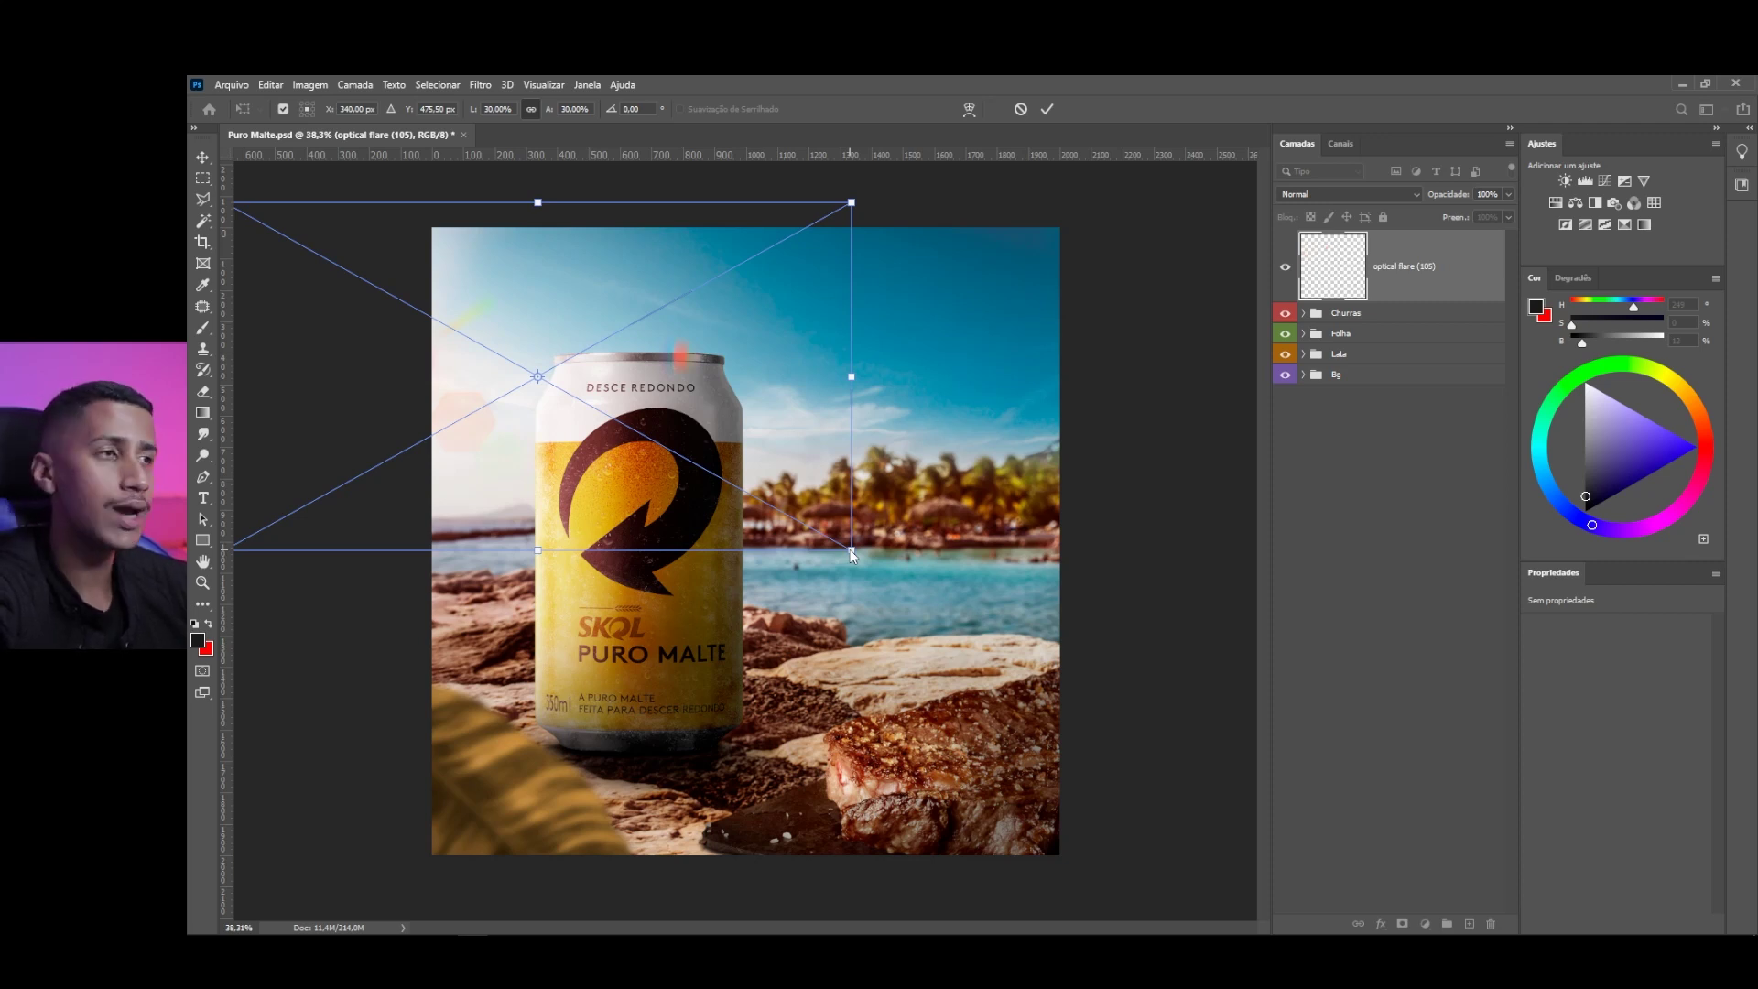
left_click_drag(852, 552, 1319, 773)
left_click_drag(500, 574, 754, 570)
key("ctrl+minus")
key("ctrl+minus")
key("ctrl+minus")
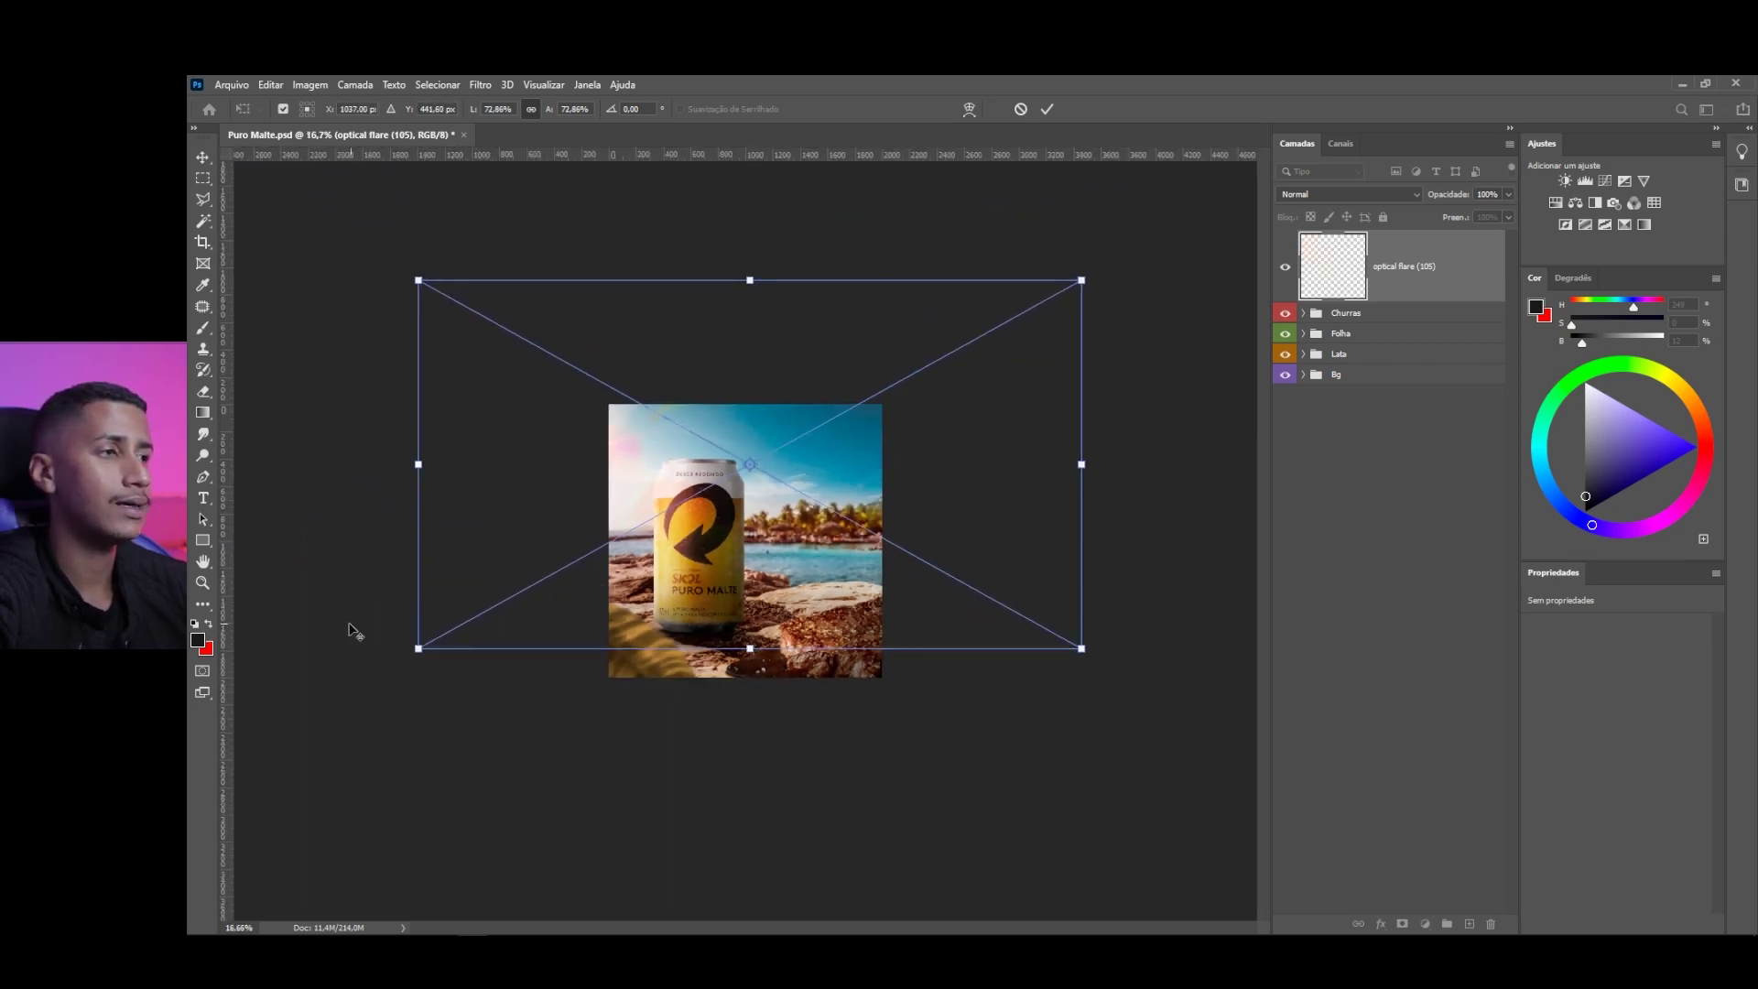
left_click_drag(416, 651, 384, 667)
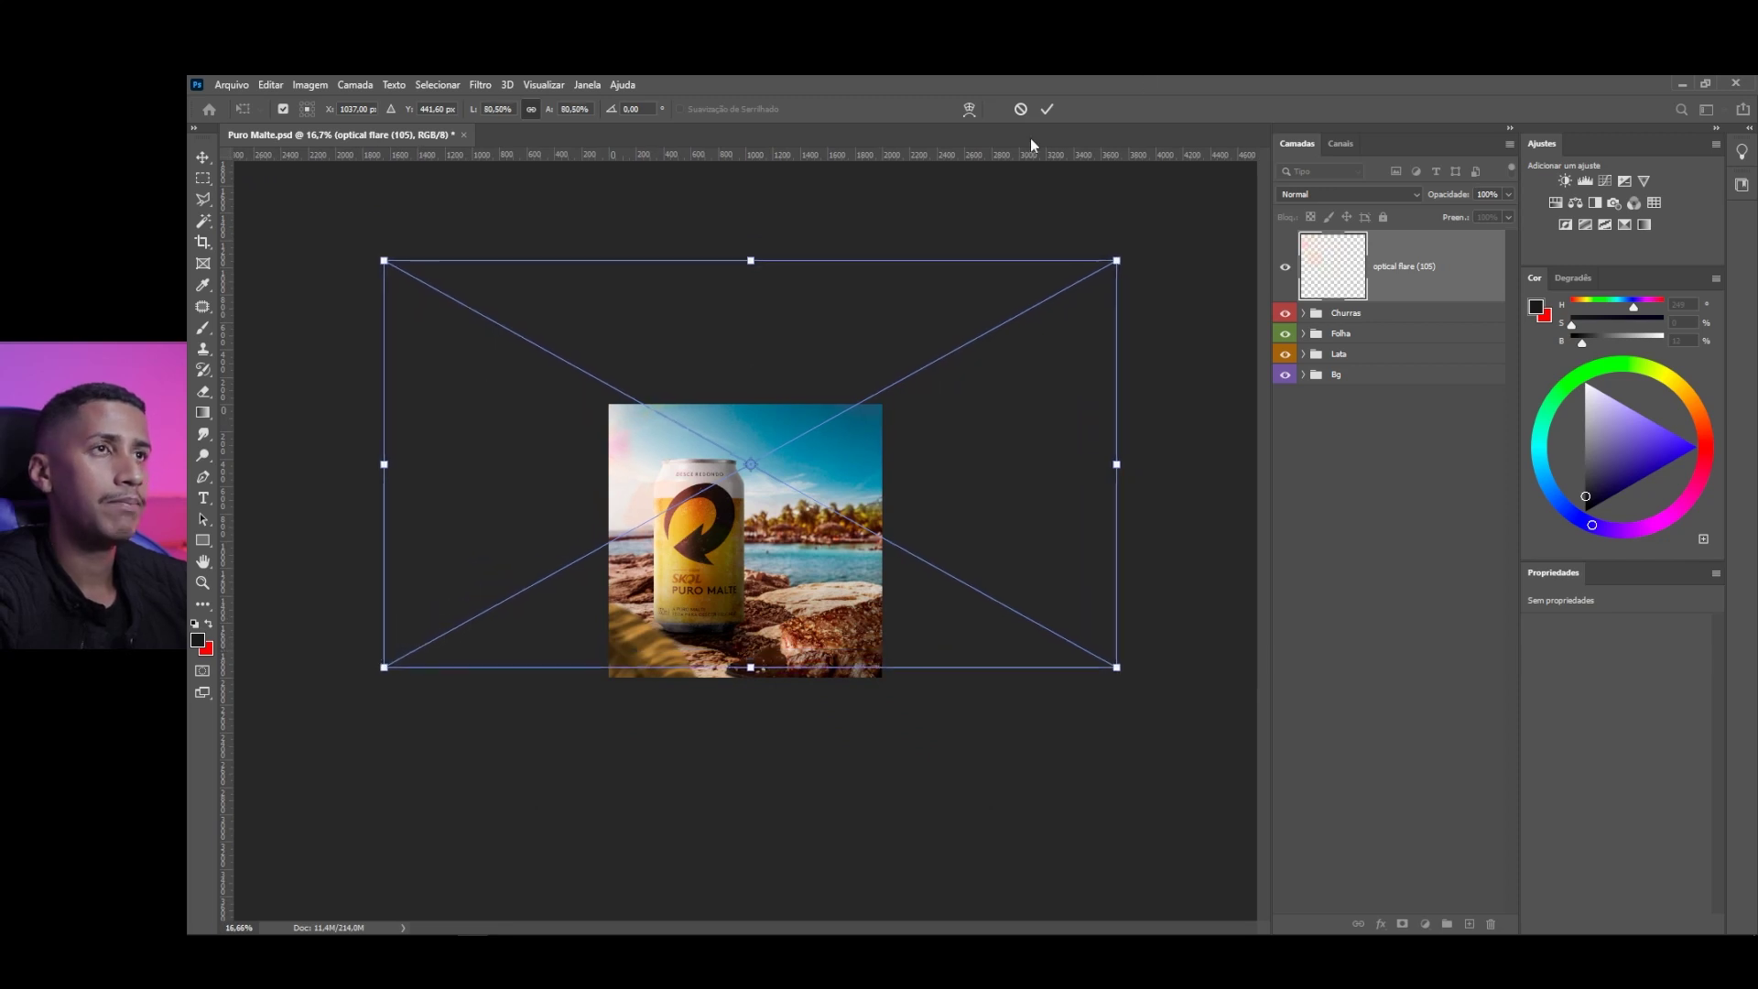
left_click(1046, 110)
Set the flare layer's blend mode to Subexposição Linear (Adicionar) and try its placement over the can
key("ctrl+0")
left_click_drag(435, 445, 473, 452)
left_click(1357, 193)
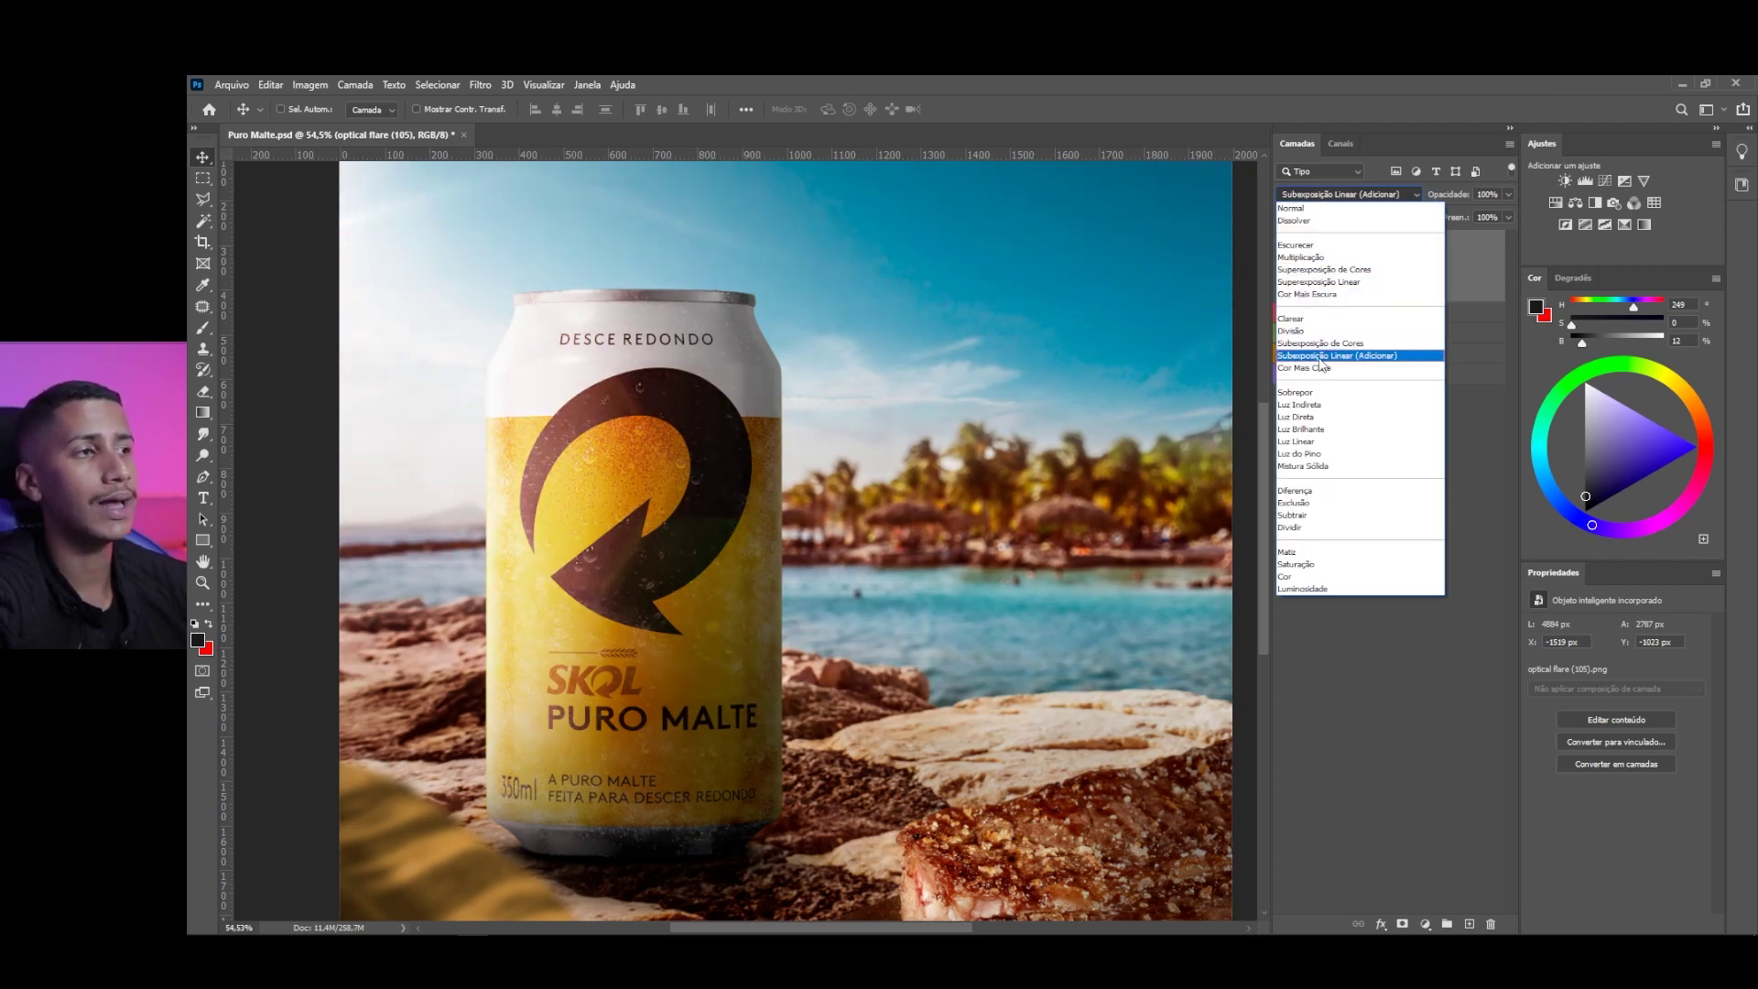
left_click(1320, 358)
left_click_drag(659, 488, 704, 492)
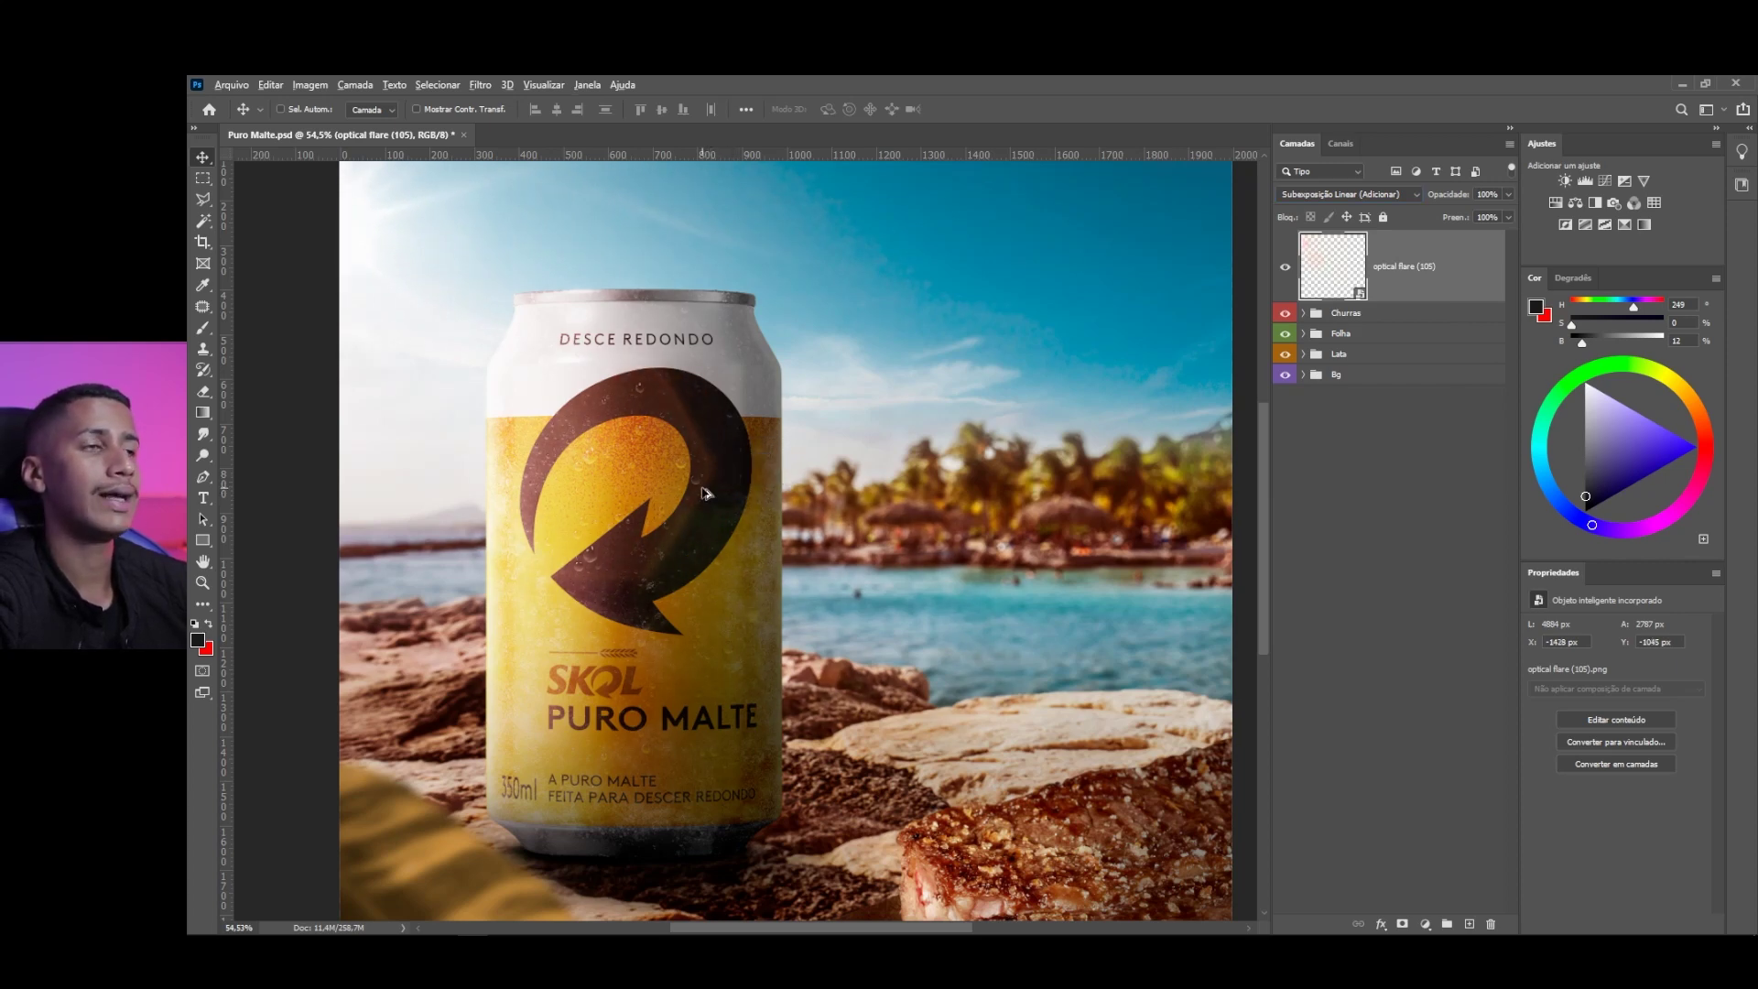
scroll(704, 492, "down", 1)
left_click_drag(591, 479, 552, 488)
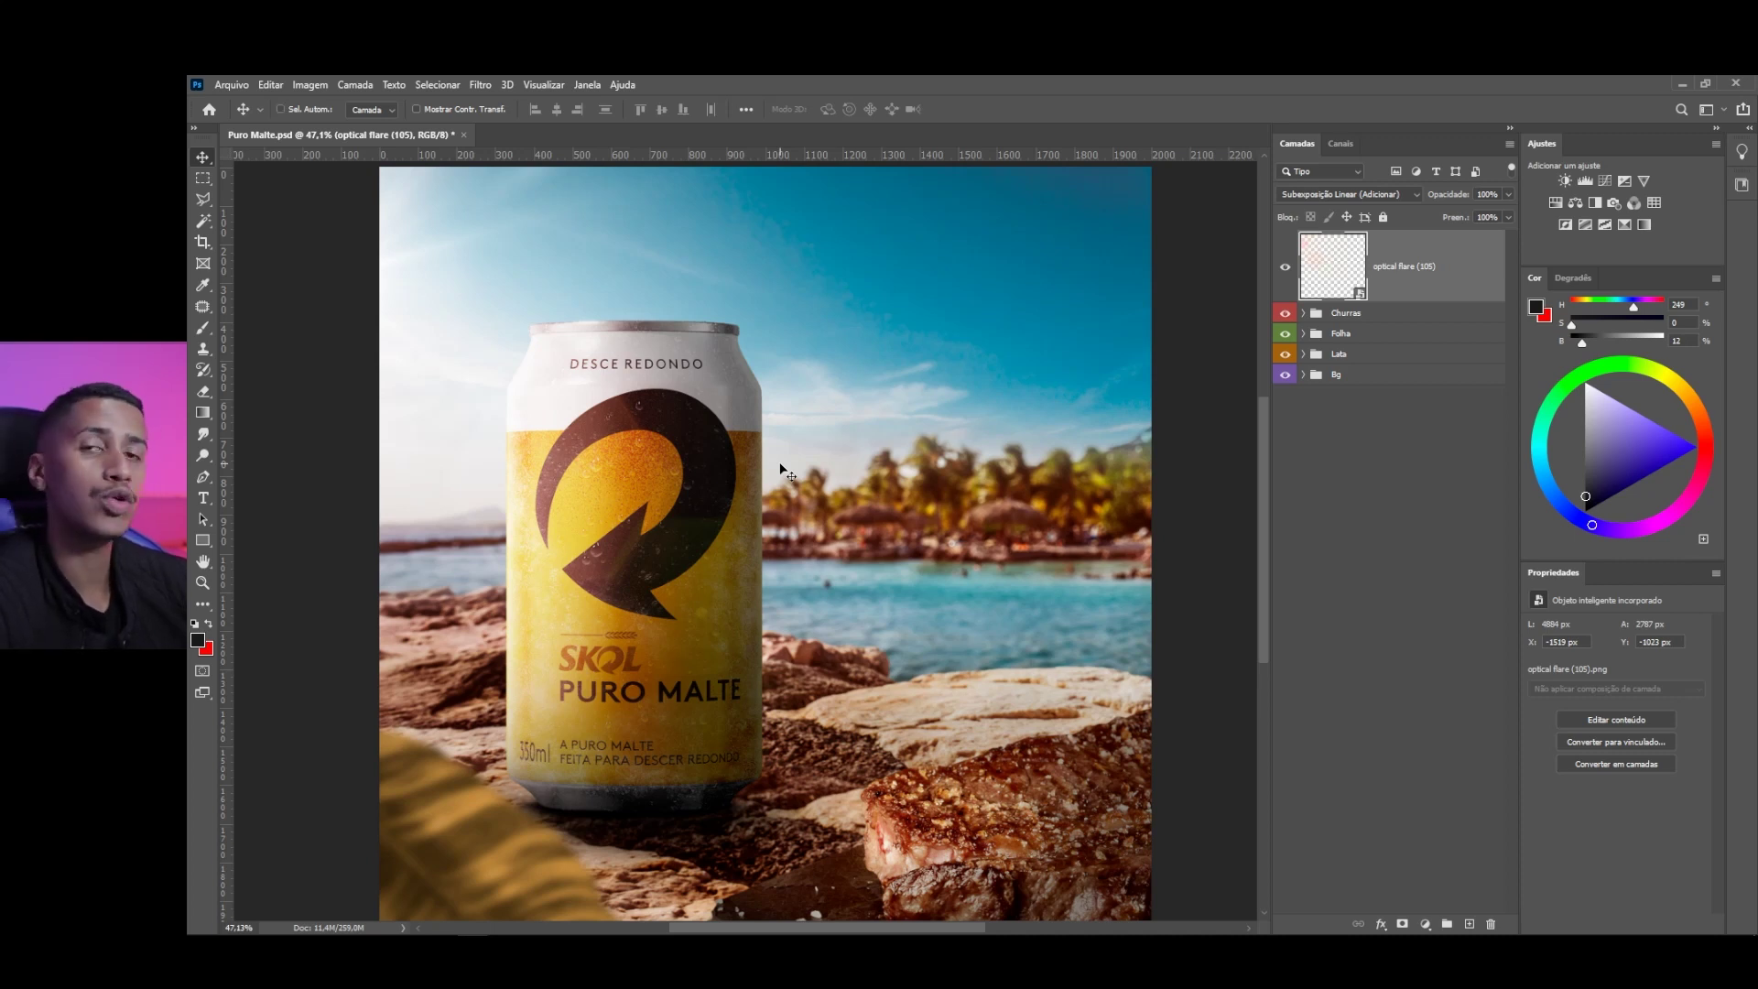
Duplicate the flare layer twice and shift all three flare layers together over the can
key("ctrl+j")
key("ctrl+j")
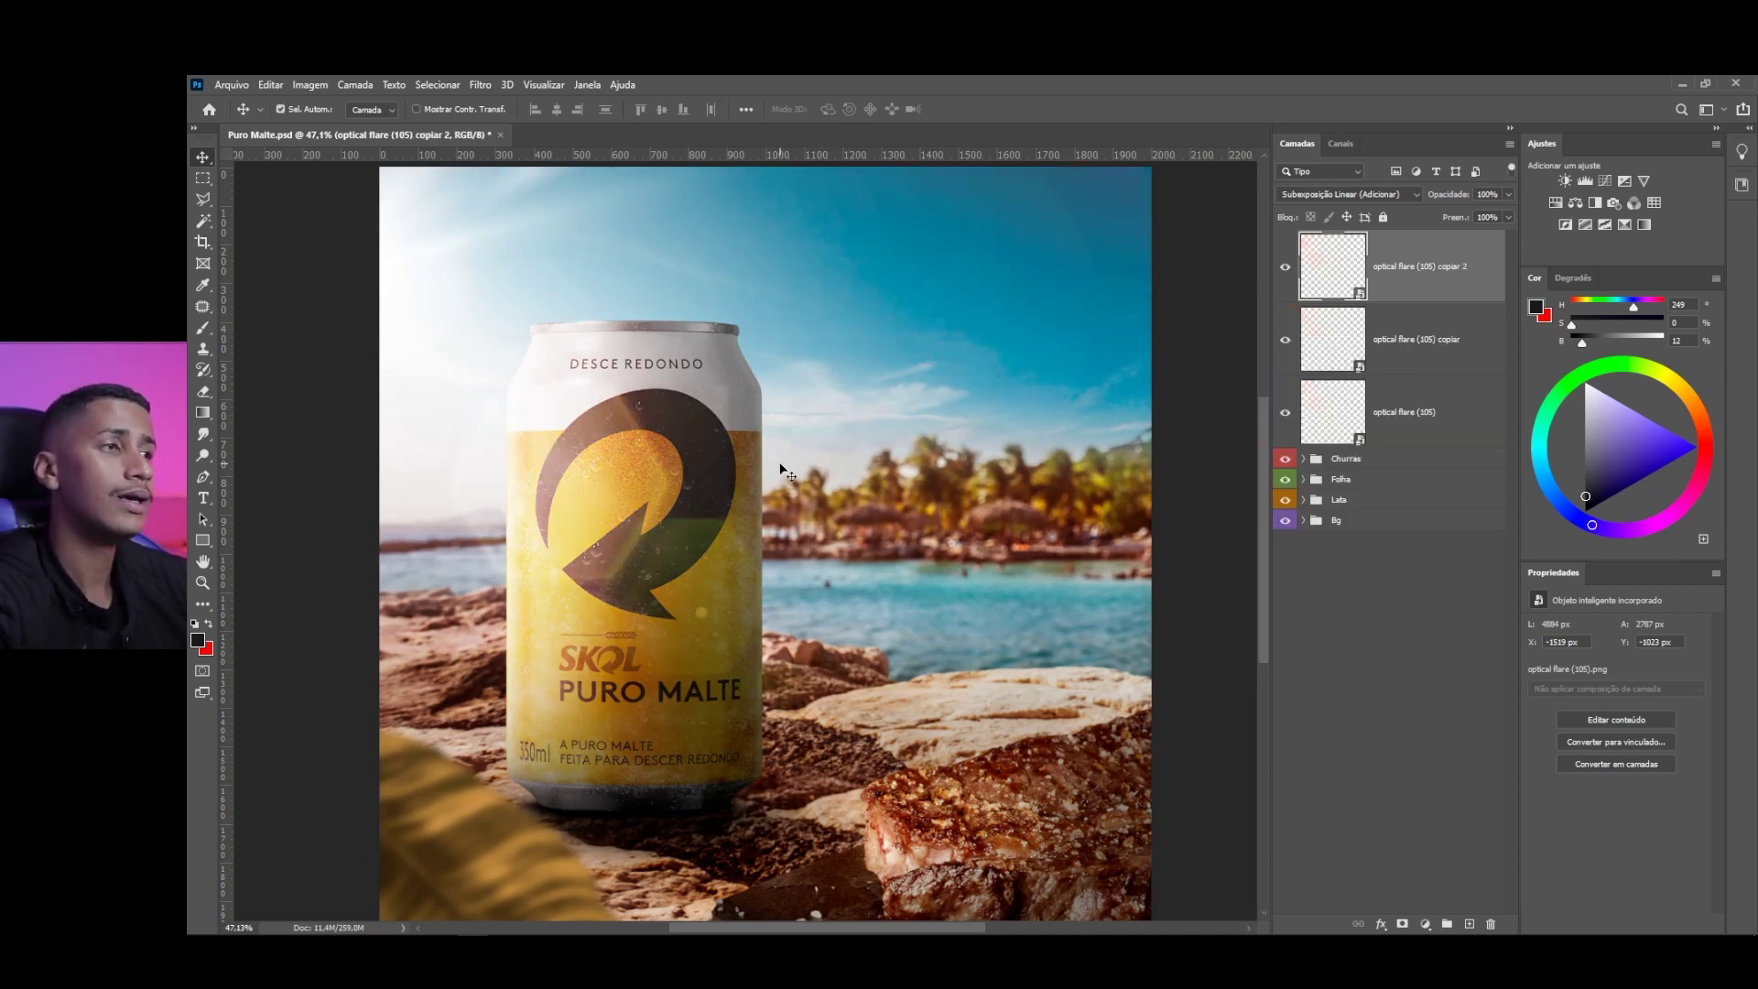
scroll(783, 470, "down", 2)
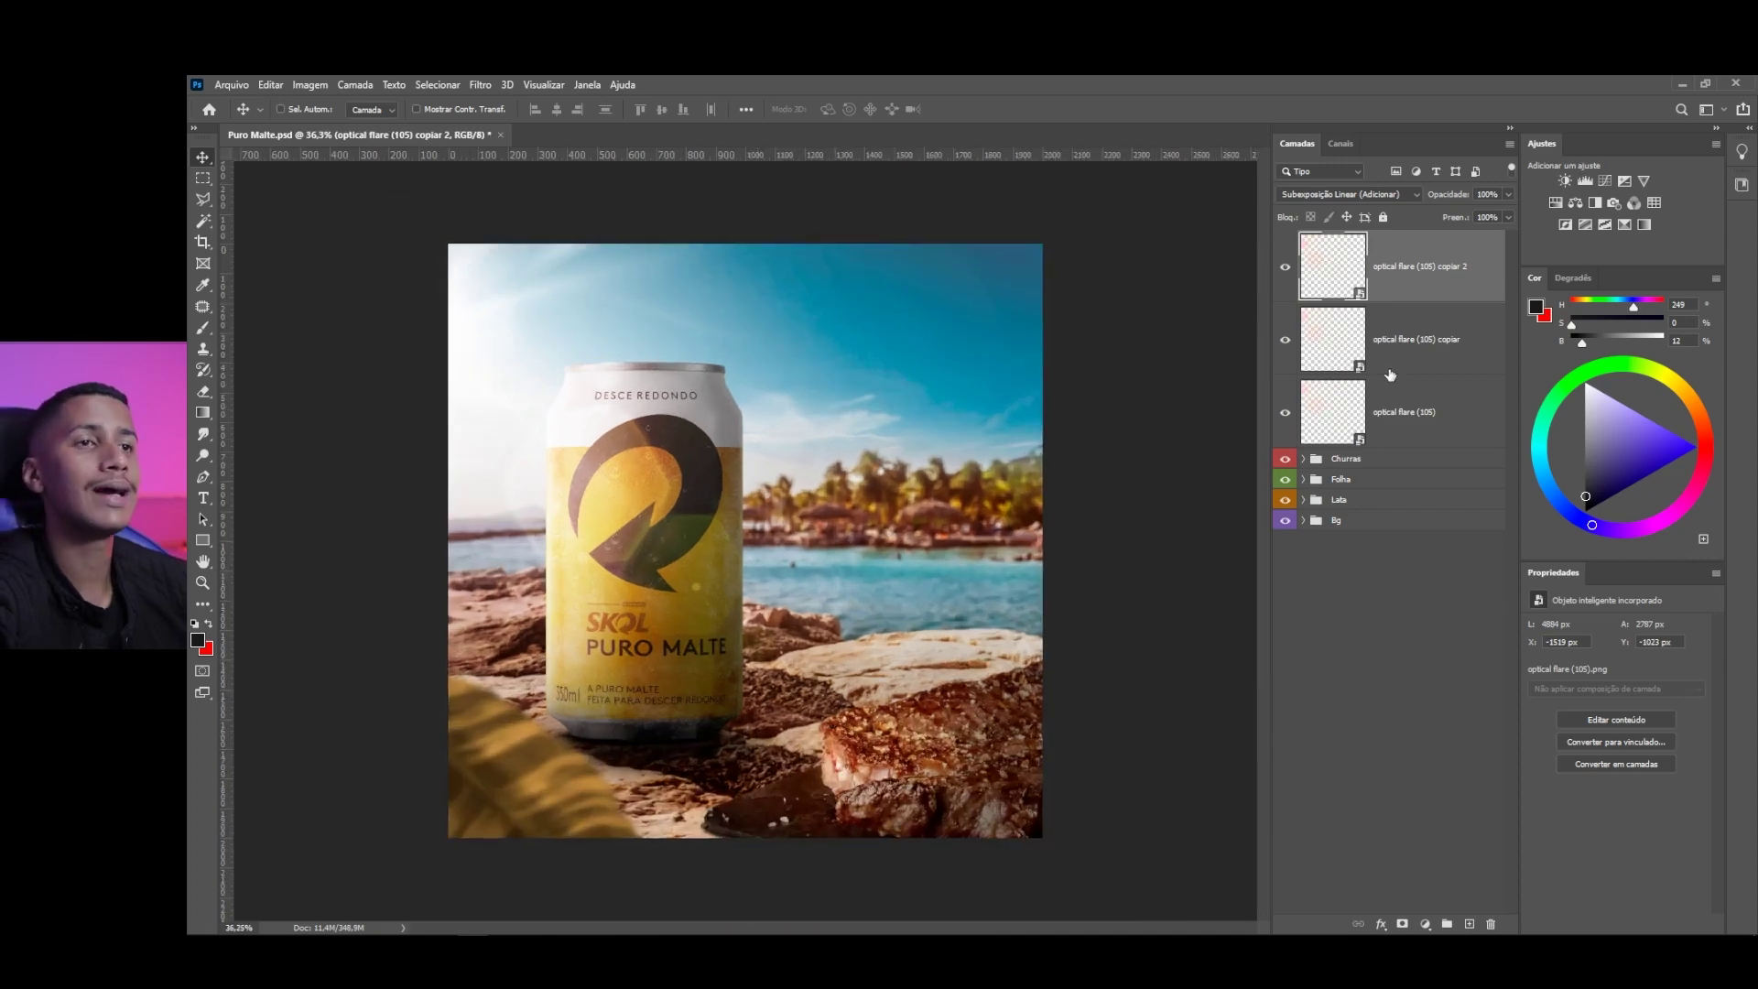
left_click(1425, 404, "shift")
left_click_drag(612, 381, 643, 417)
scroll(659, 425, "down", 2)
key("ctrl+0")
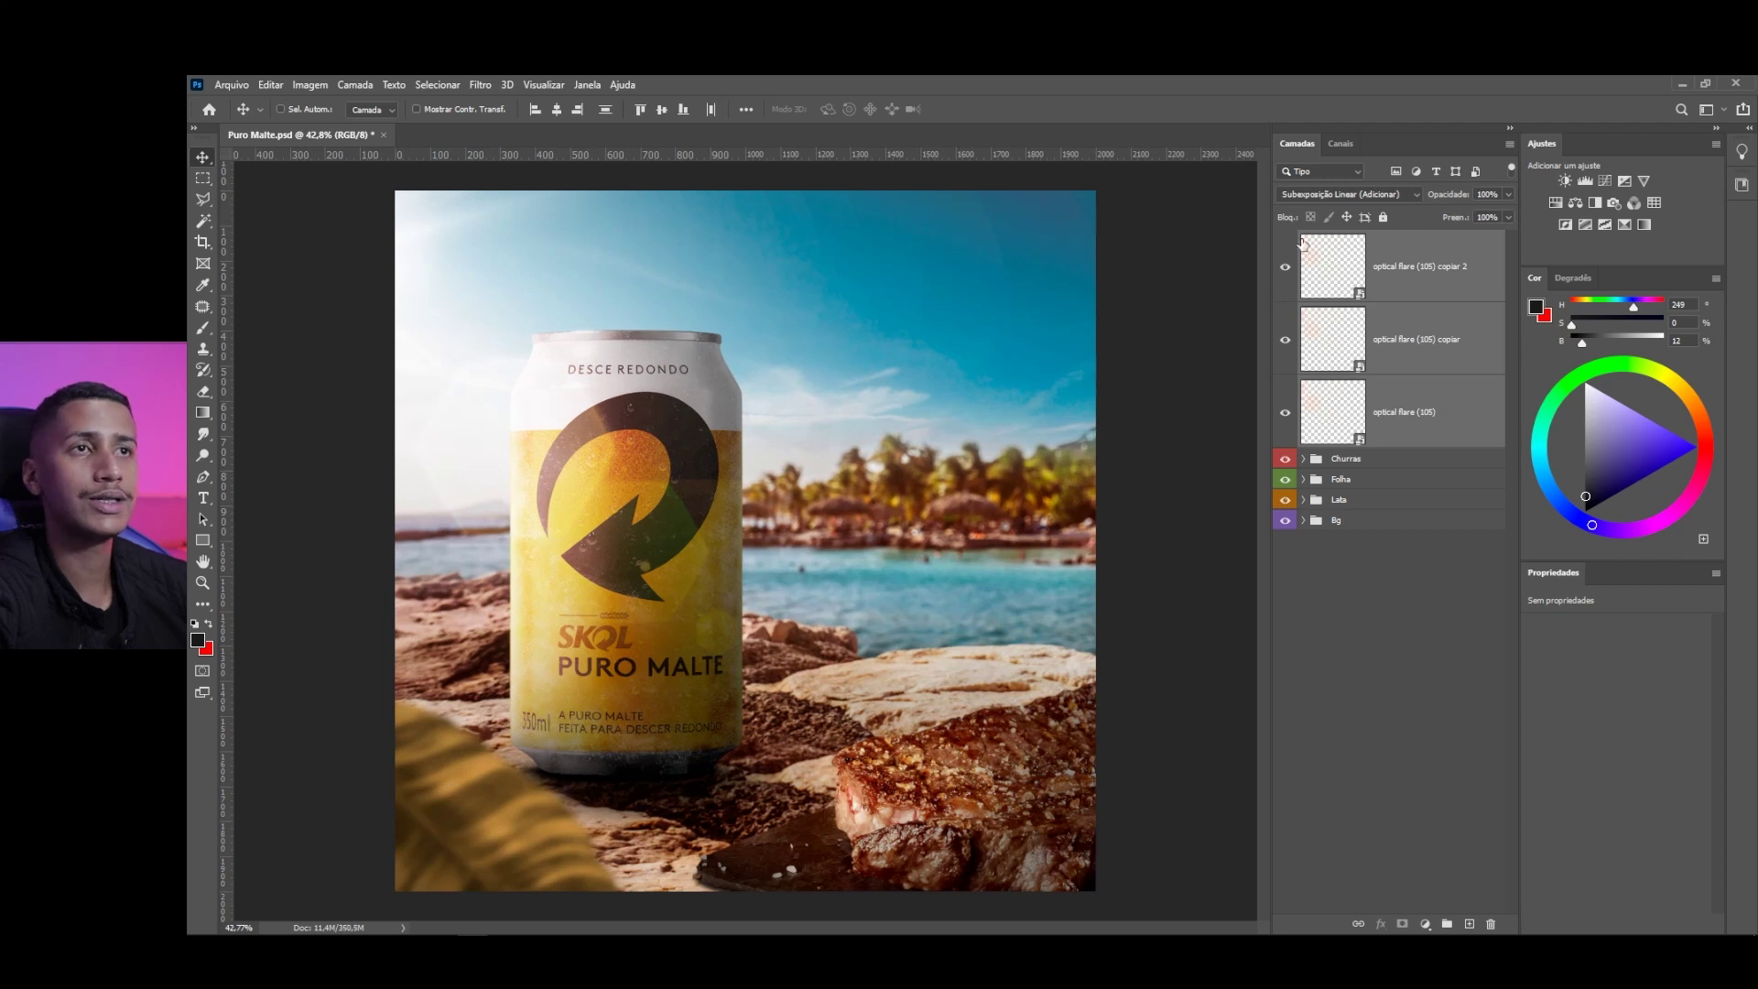
Change the three flares' blend mode to Divisão and reposition their group over the can
left_click(1343, 192)
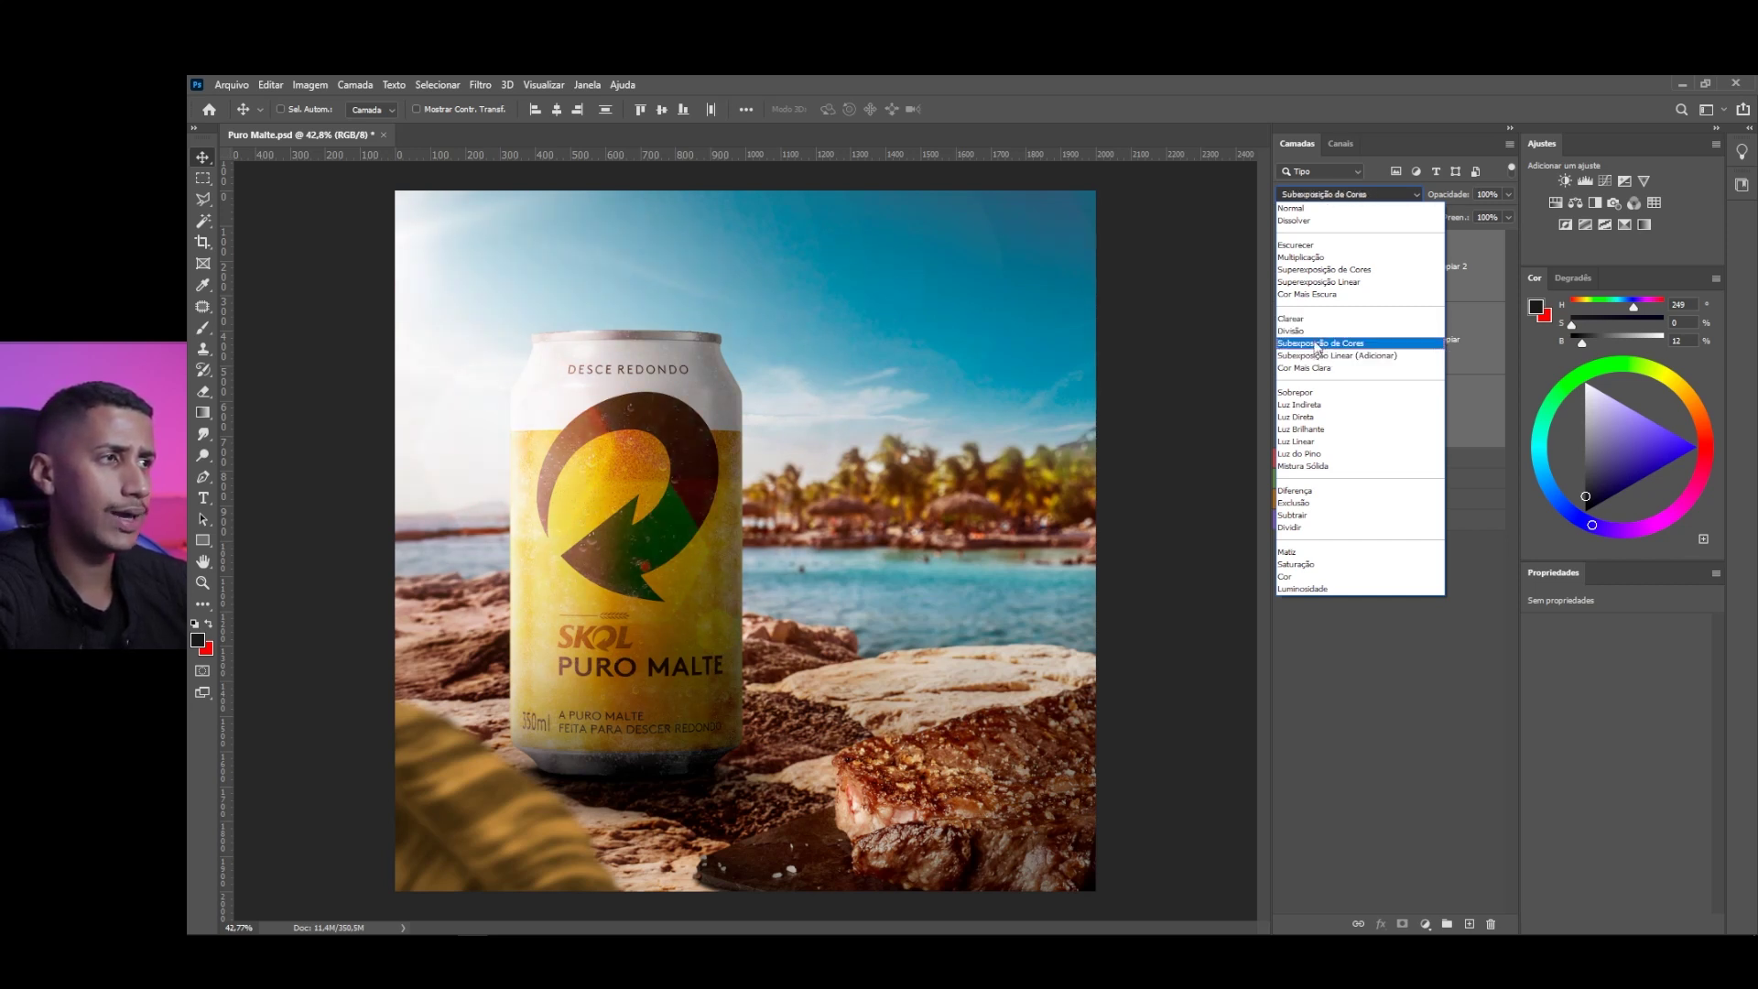
key("Up")
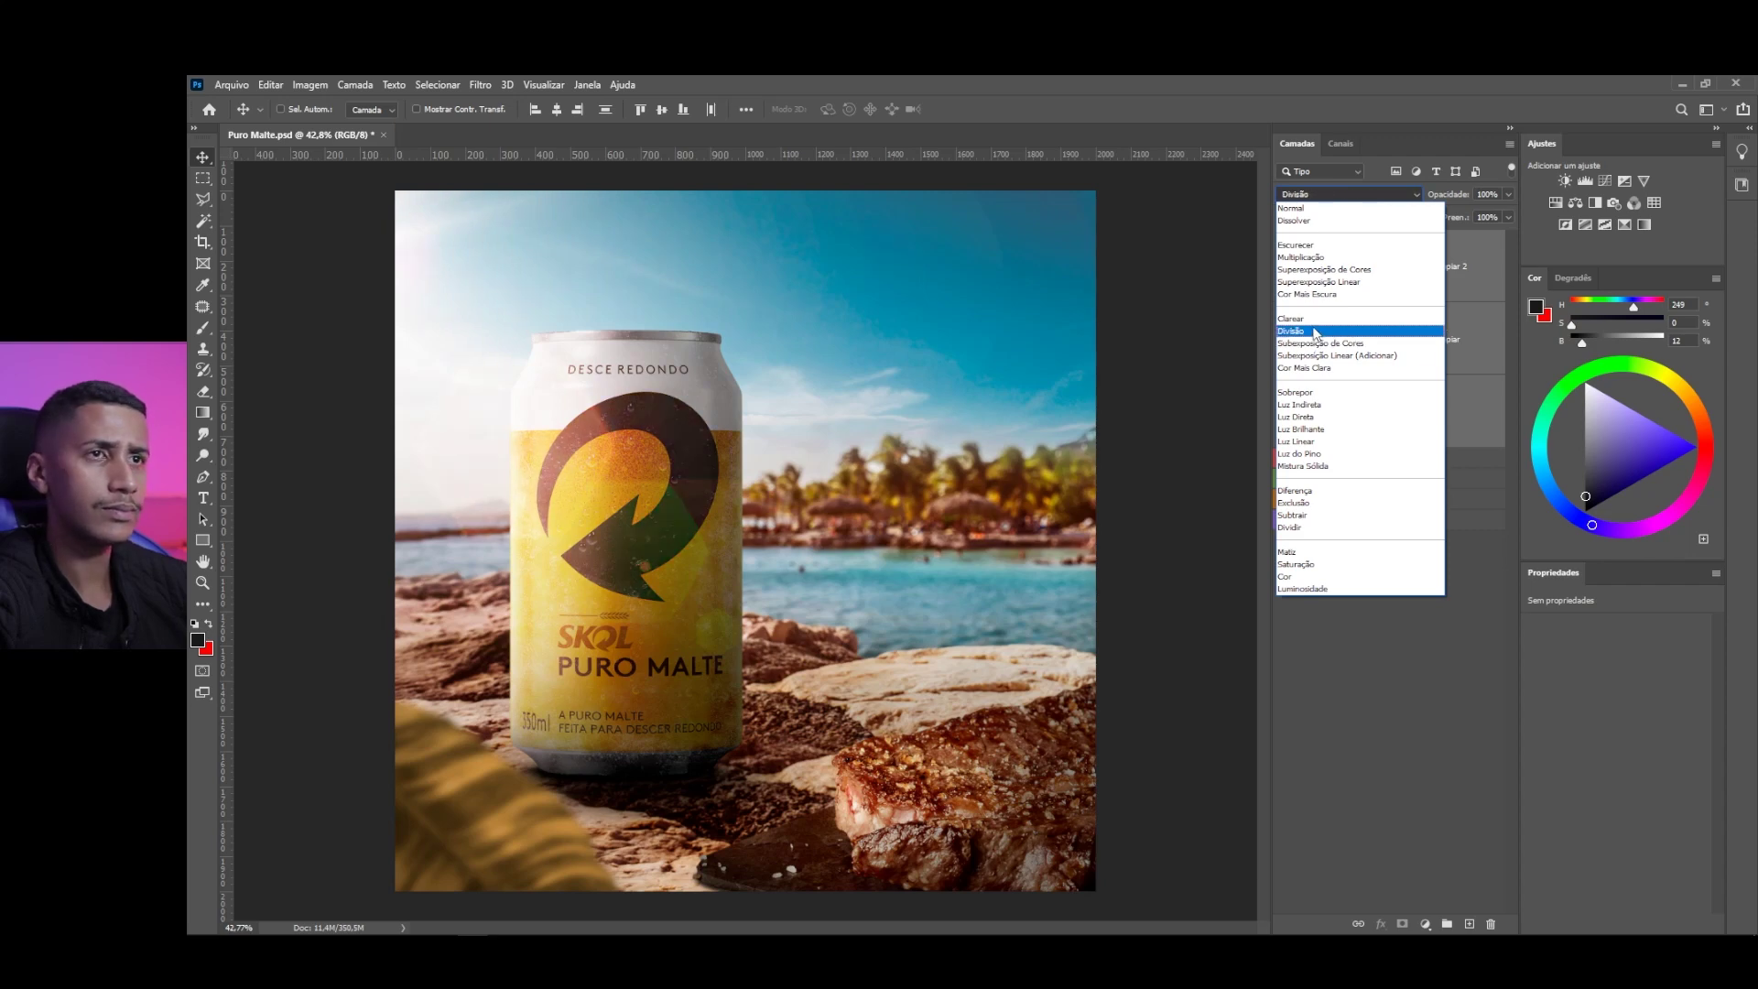
left_click(1308, 332)
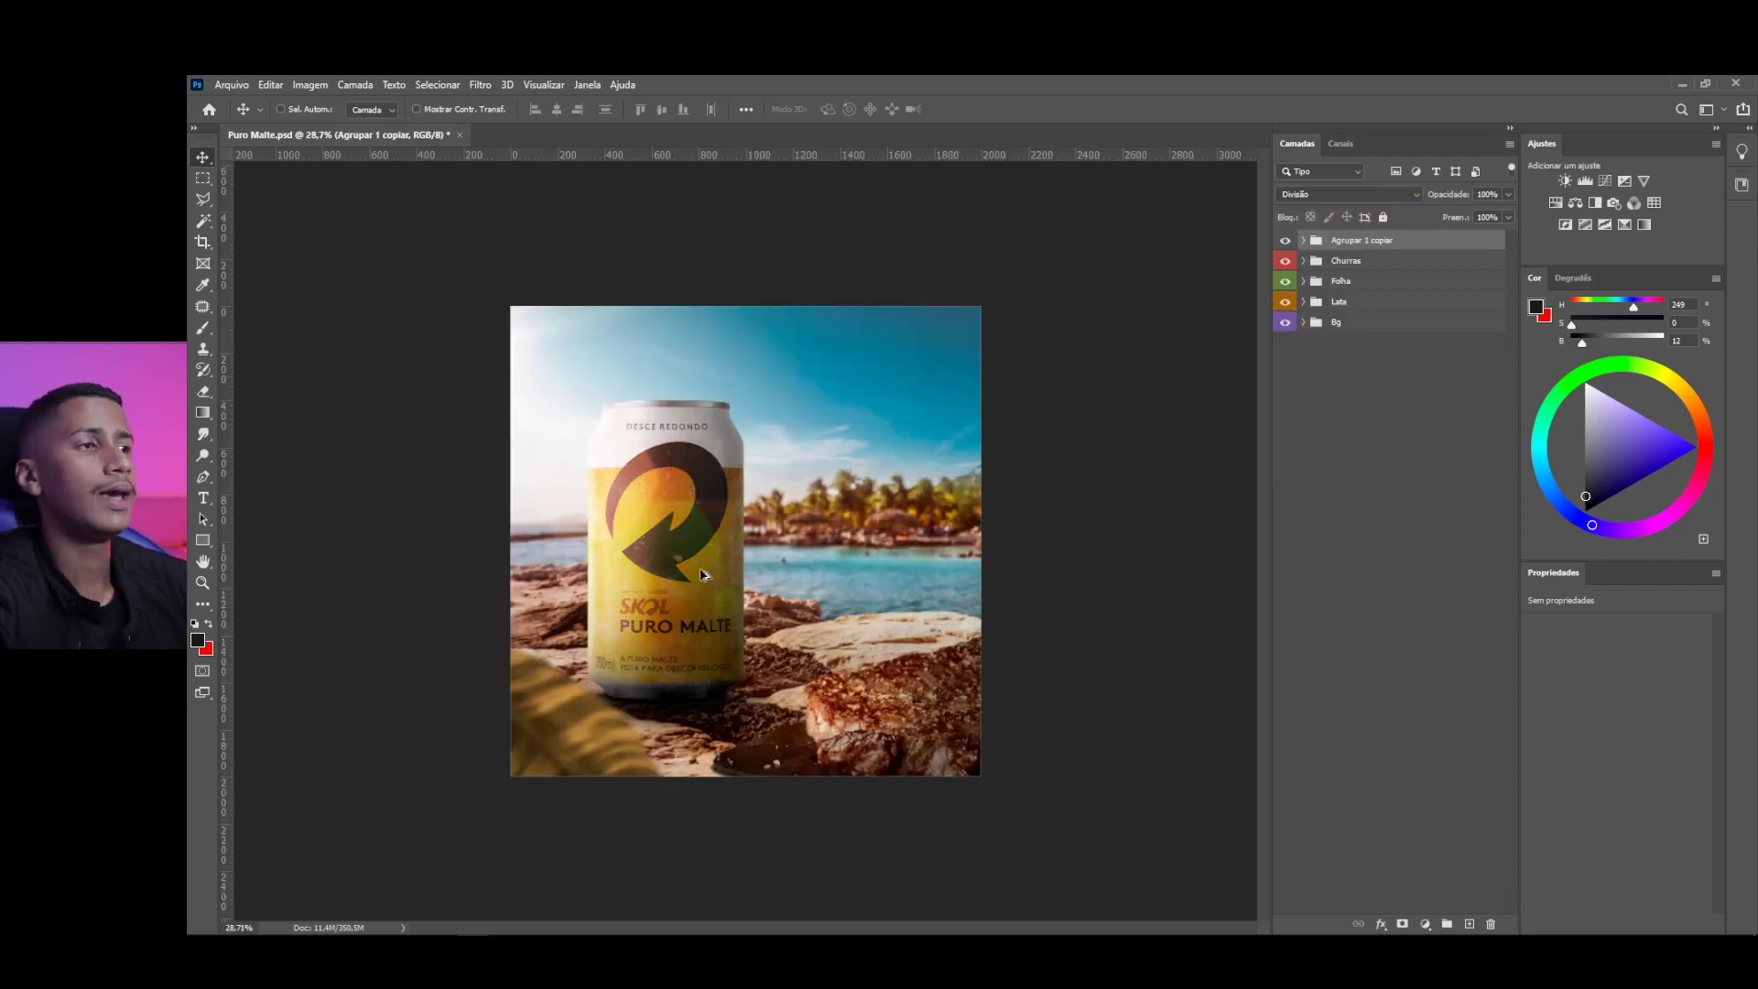
scroll(573, 513, "up", 4)
left_click_drag(571, 514, 597, 479)
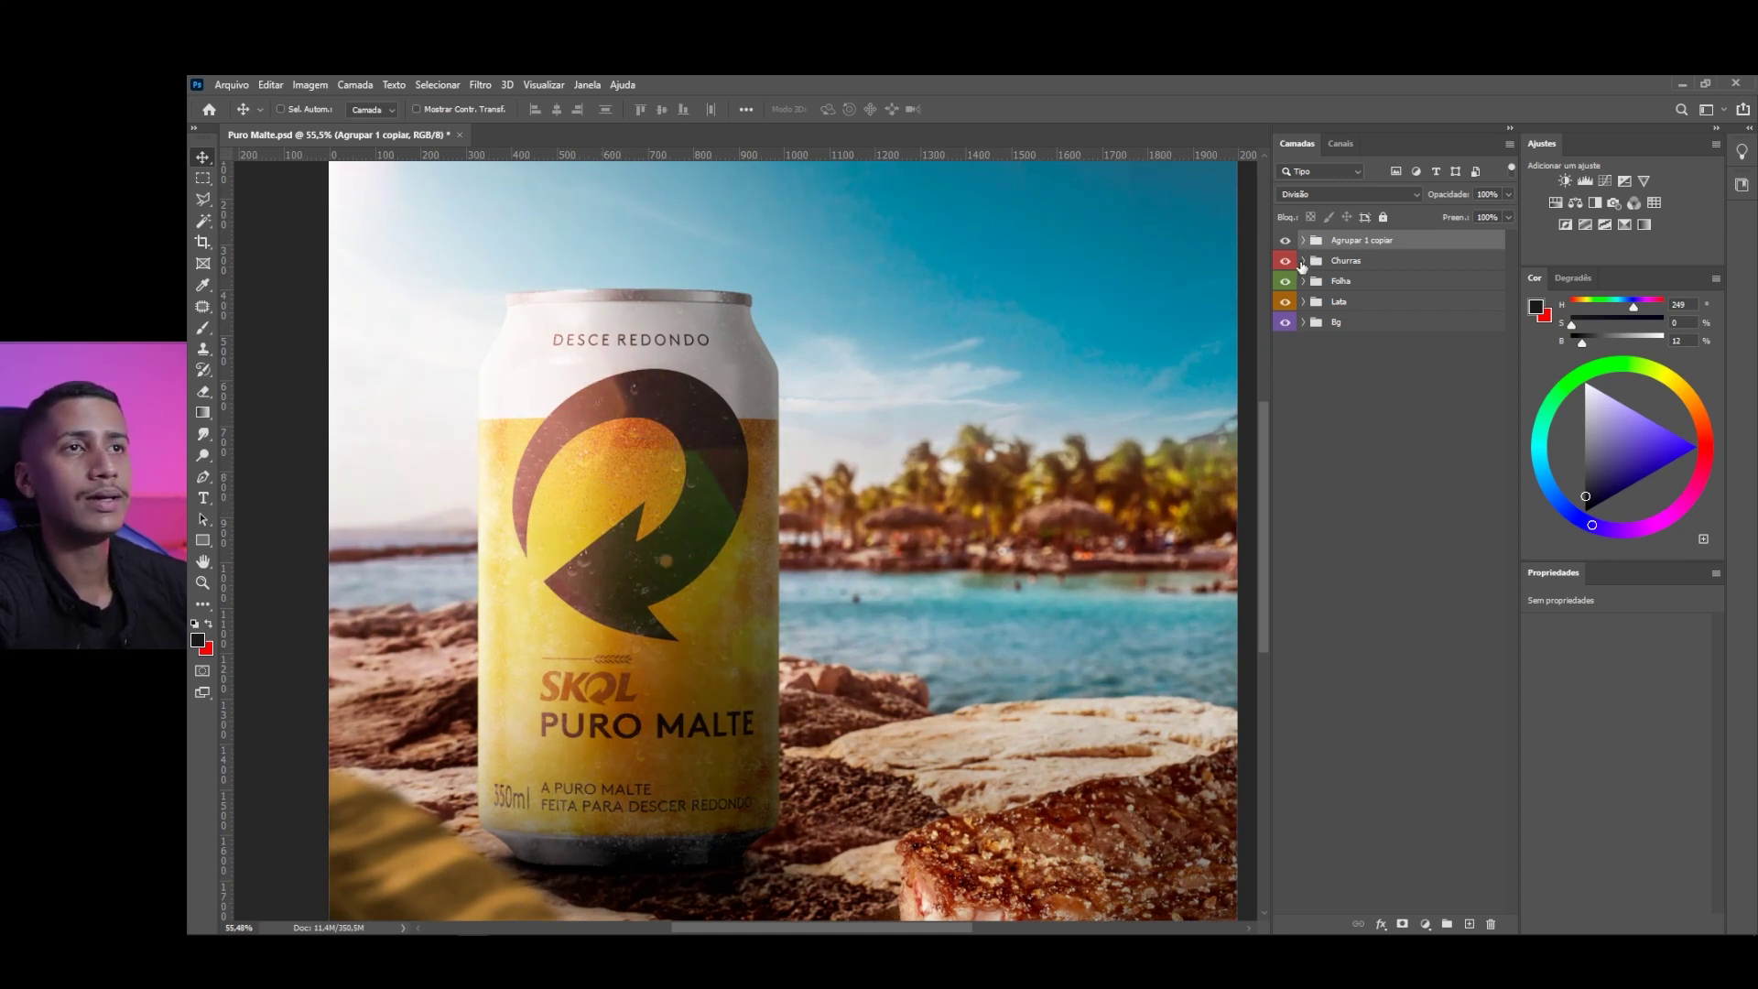
Add a Hue/Saturation adjustment clipped to the flare group, colorized with hue 12, saturation 67 and lightness -18
left_click(1425, 926)
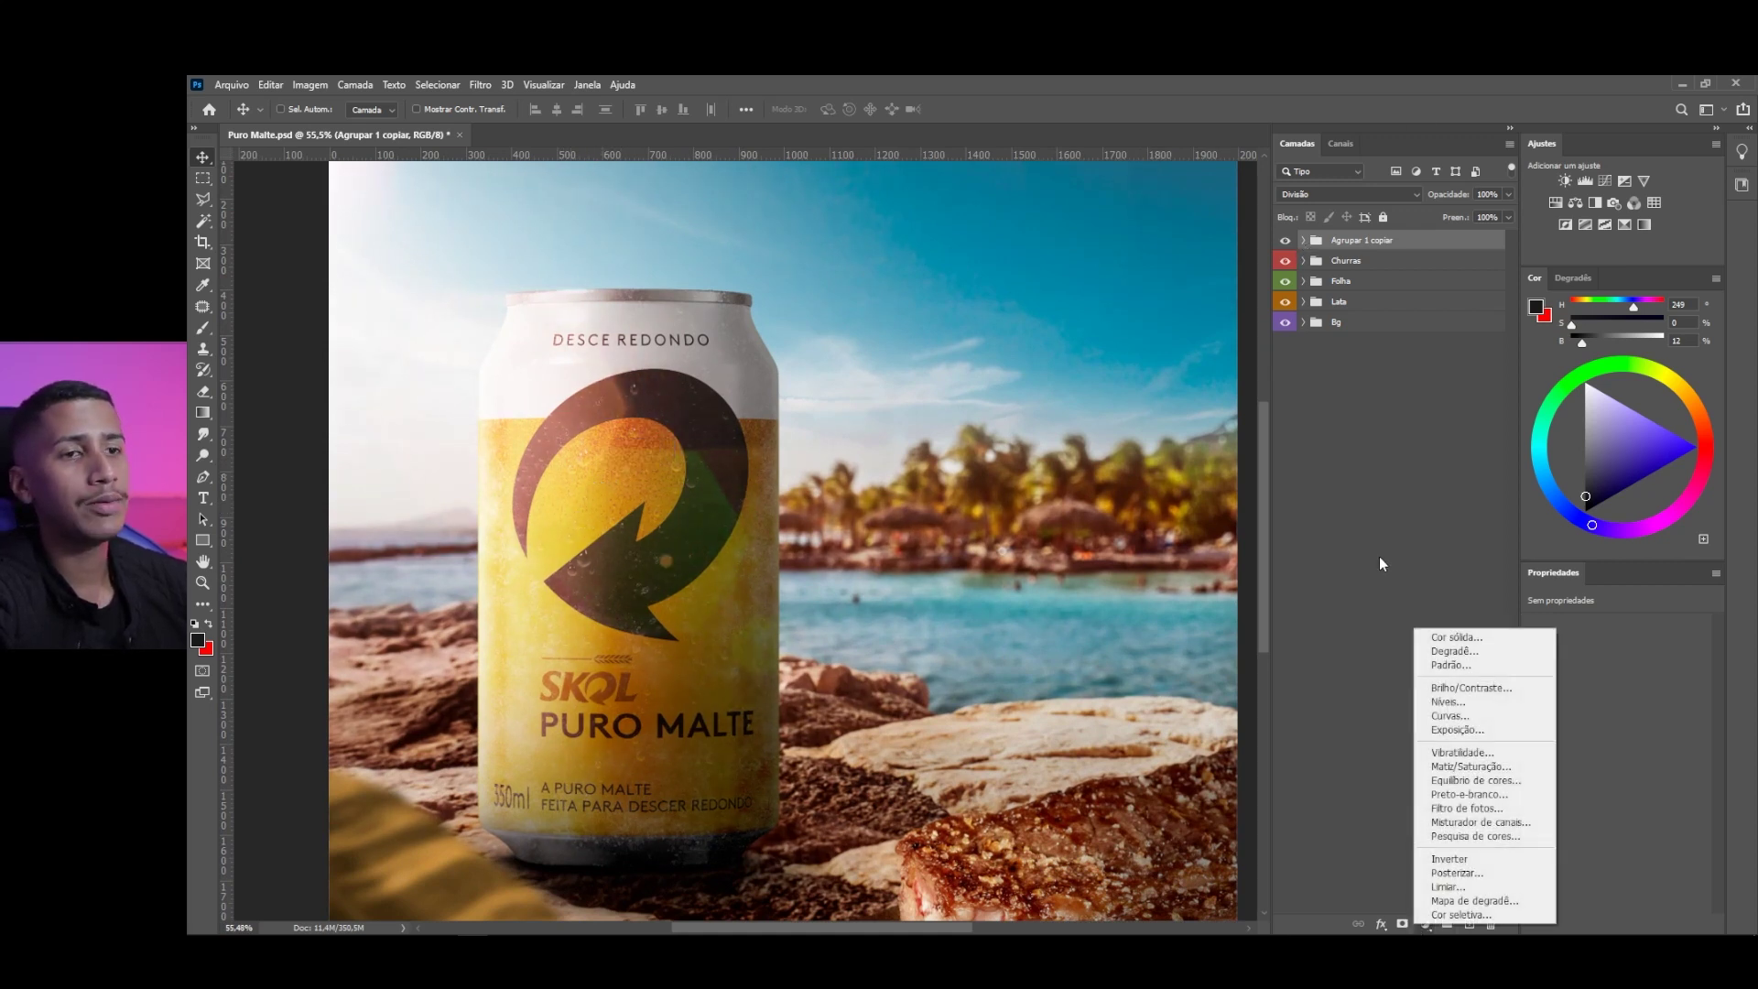
left_click(1474, 764)
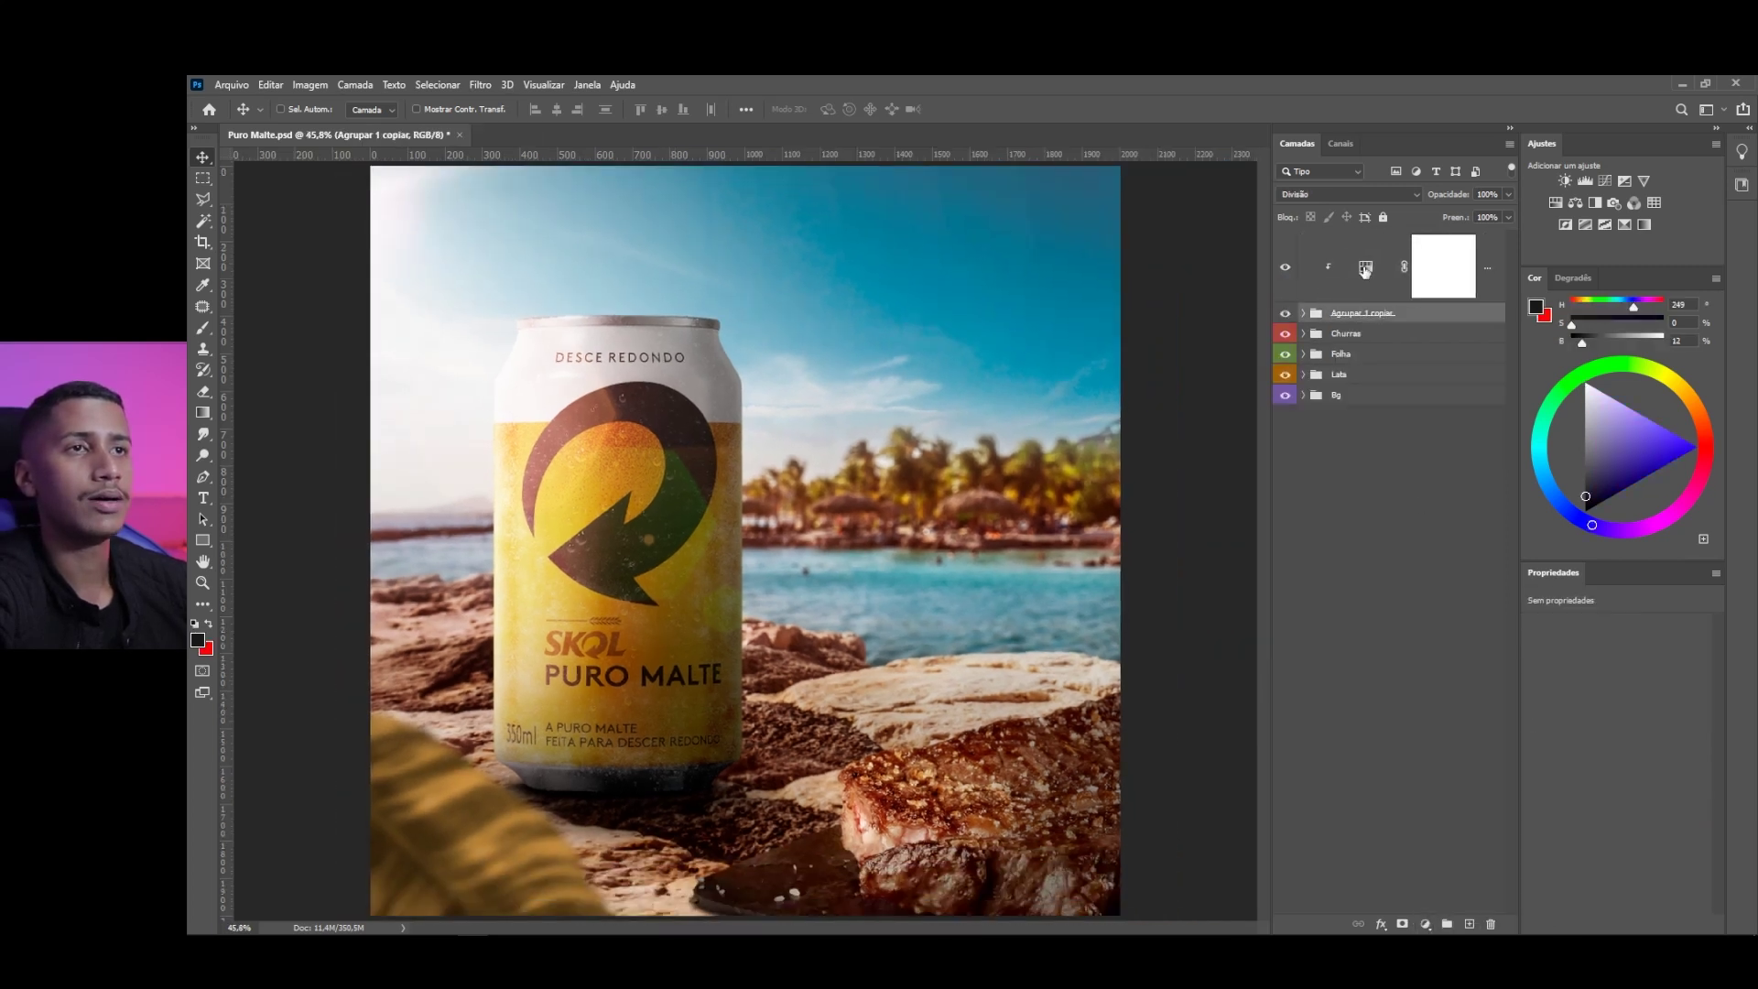
left_click(1365, 268)
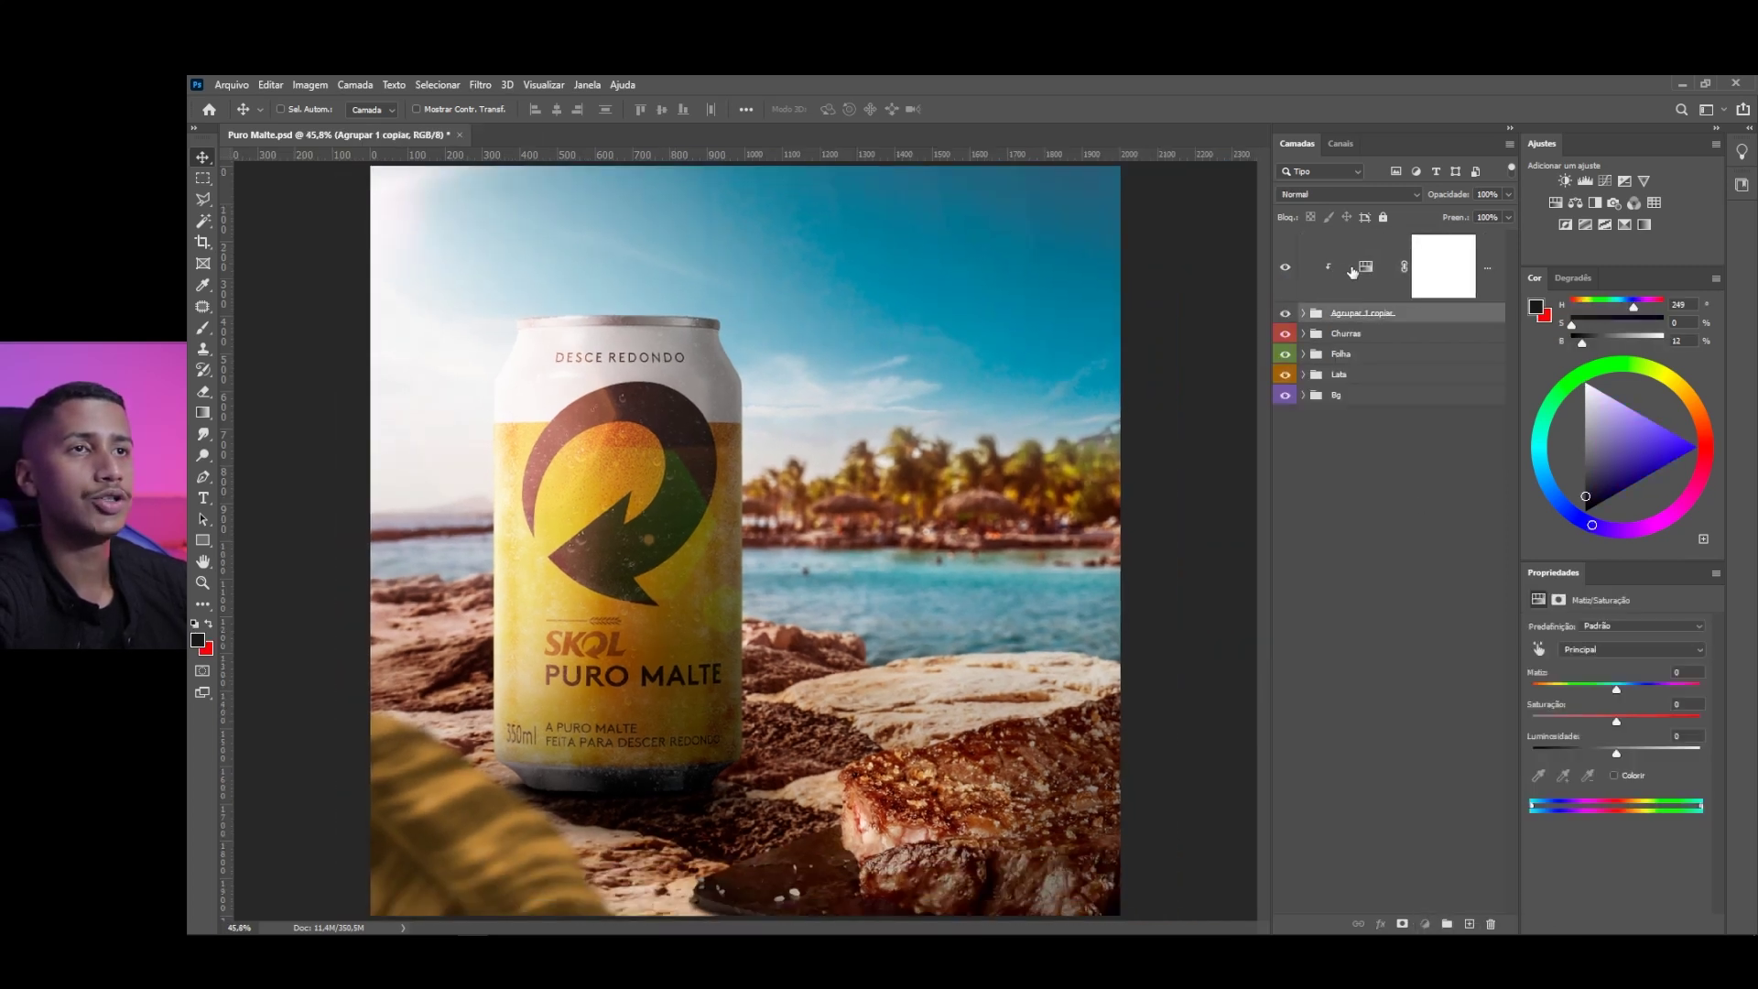
left_click(1633, 776)
left_click_drag(1649, 687, 1630, 727)
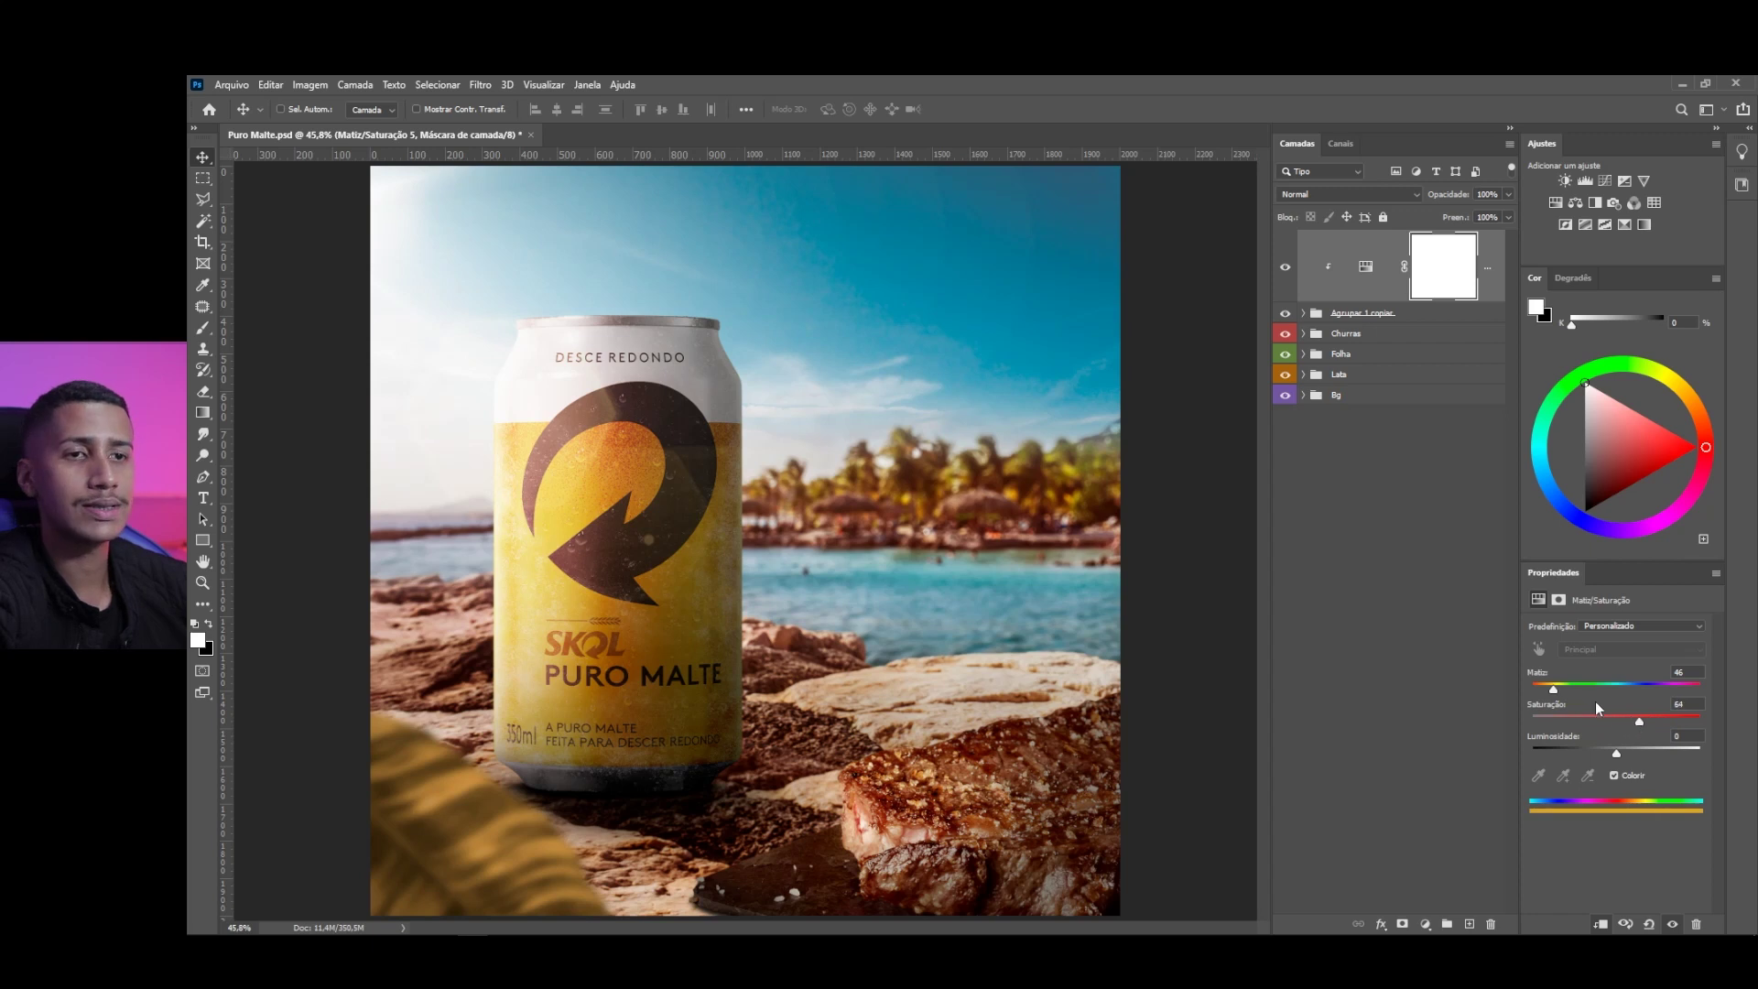
left_click_drag(1550, 689, 1536, 690)
left_click_drag(1643, 722, 1596, 751)
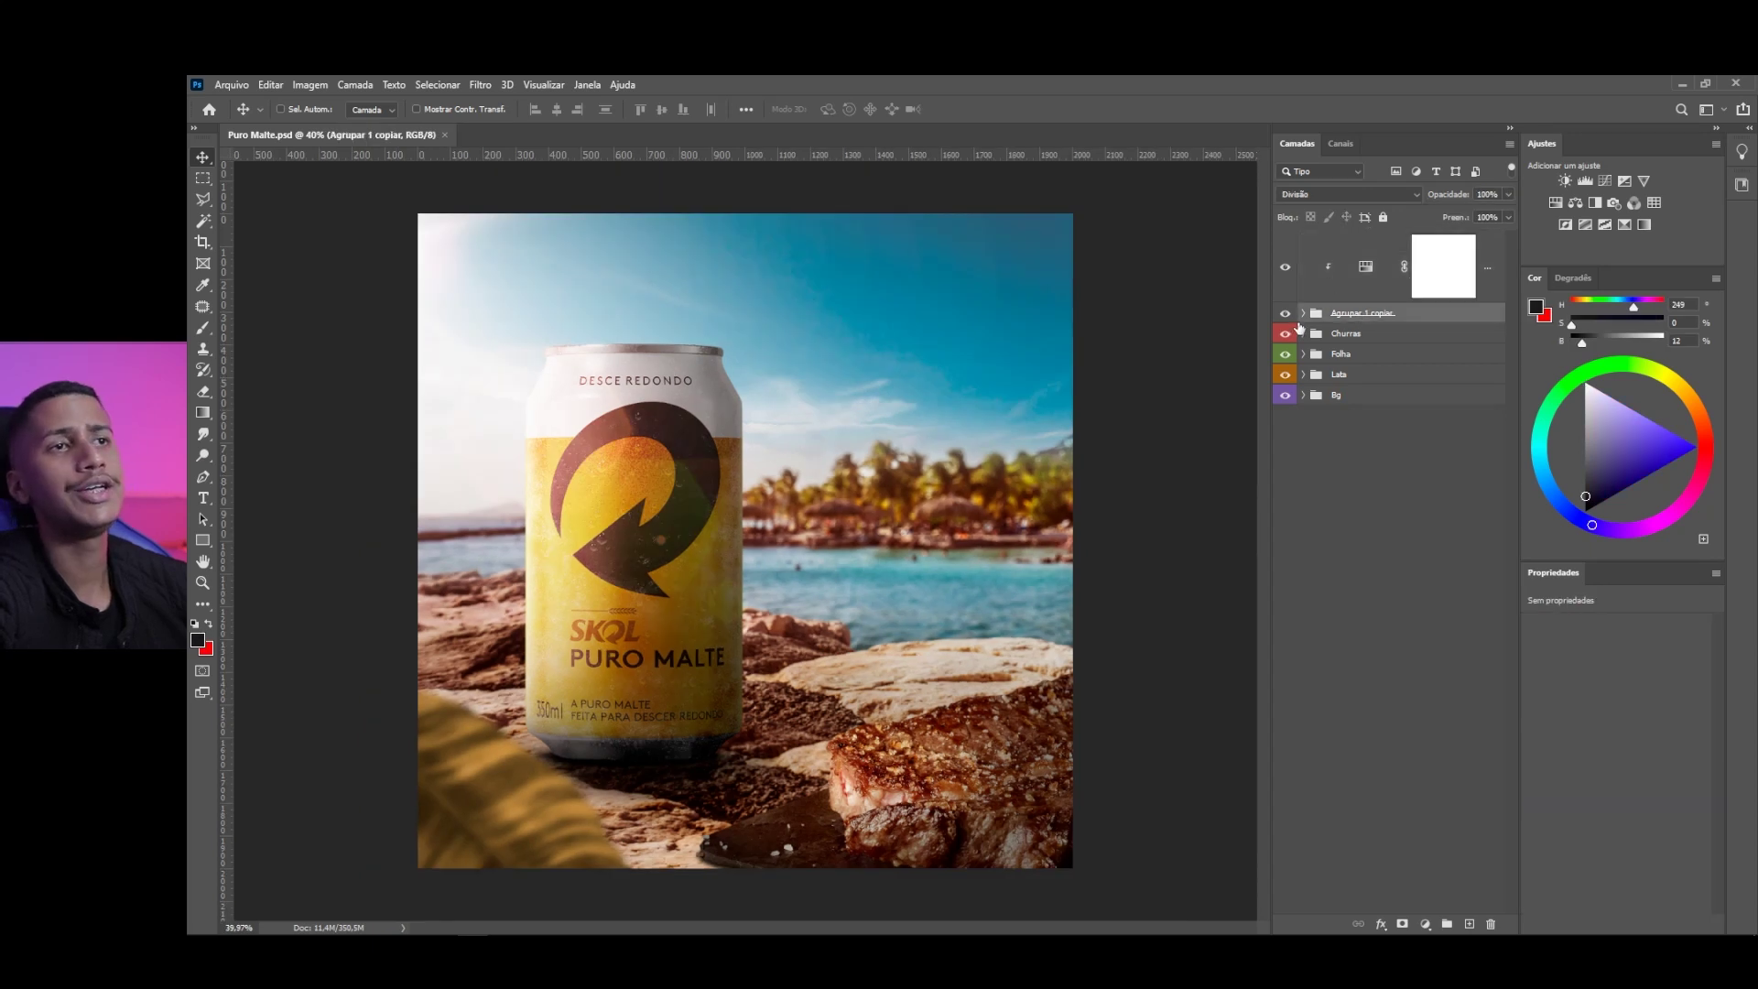
Rename the flare group as Flares and group it with its Hue/Saturation layer in a group named Master
double_click(1367, 316)
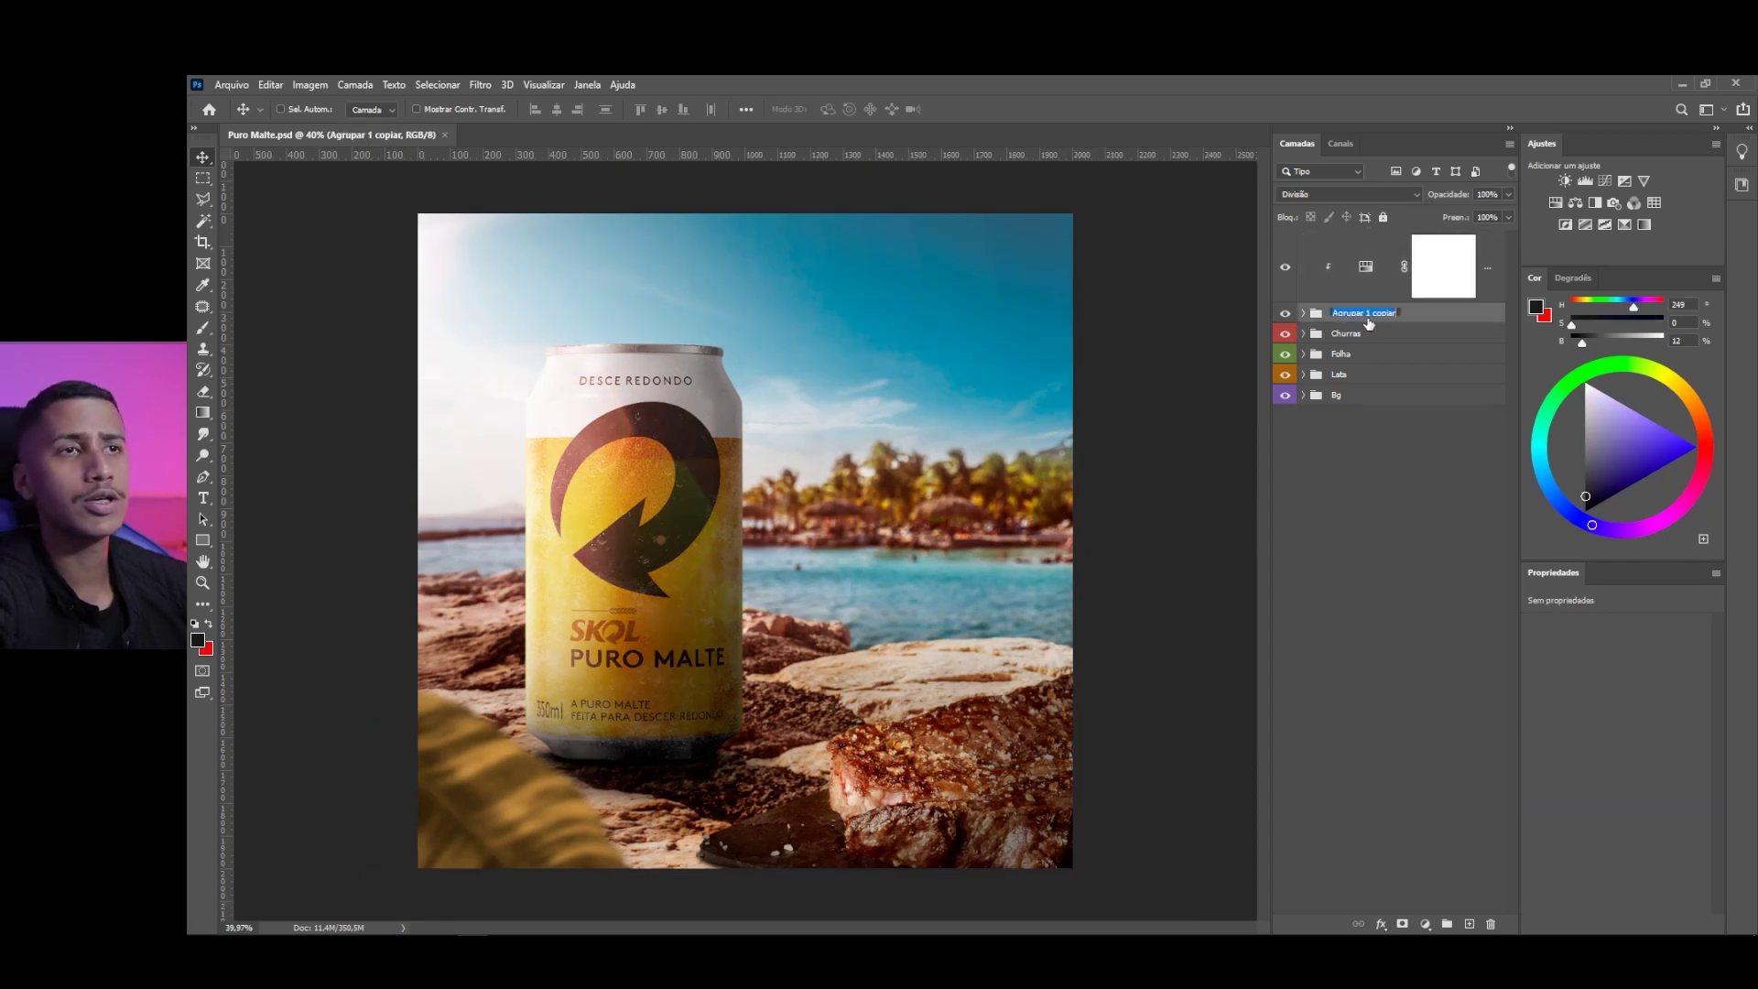
type("Flares")
key("Return")
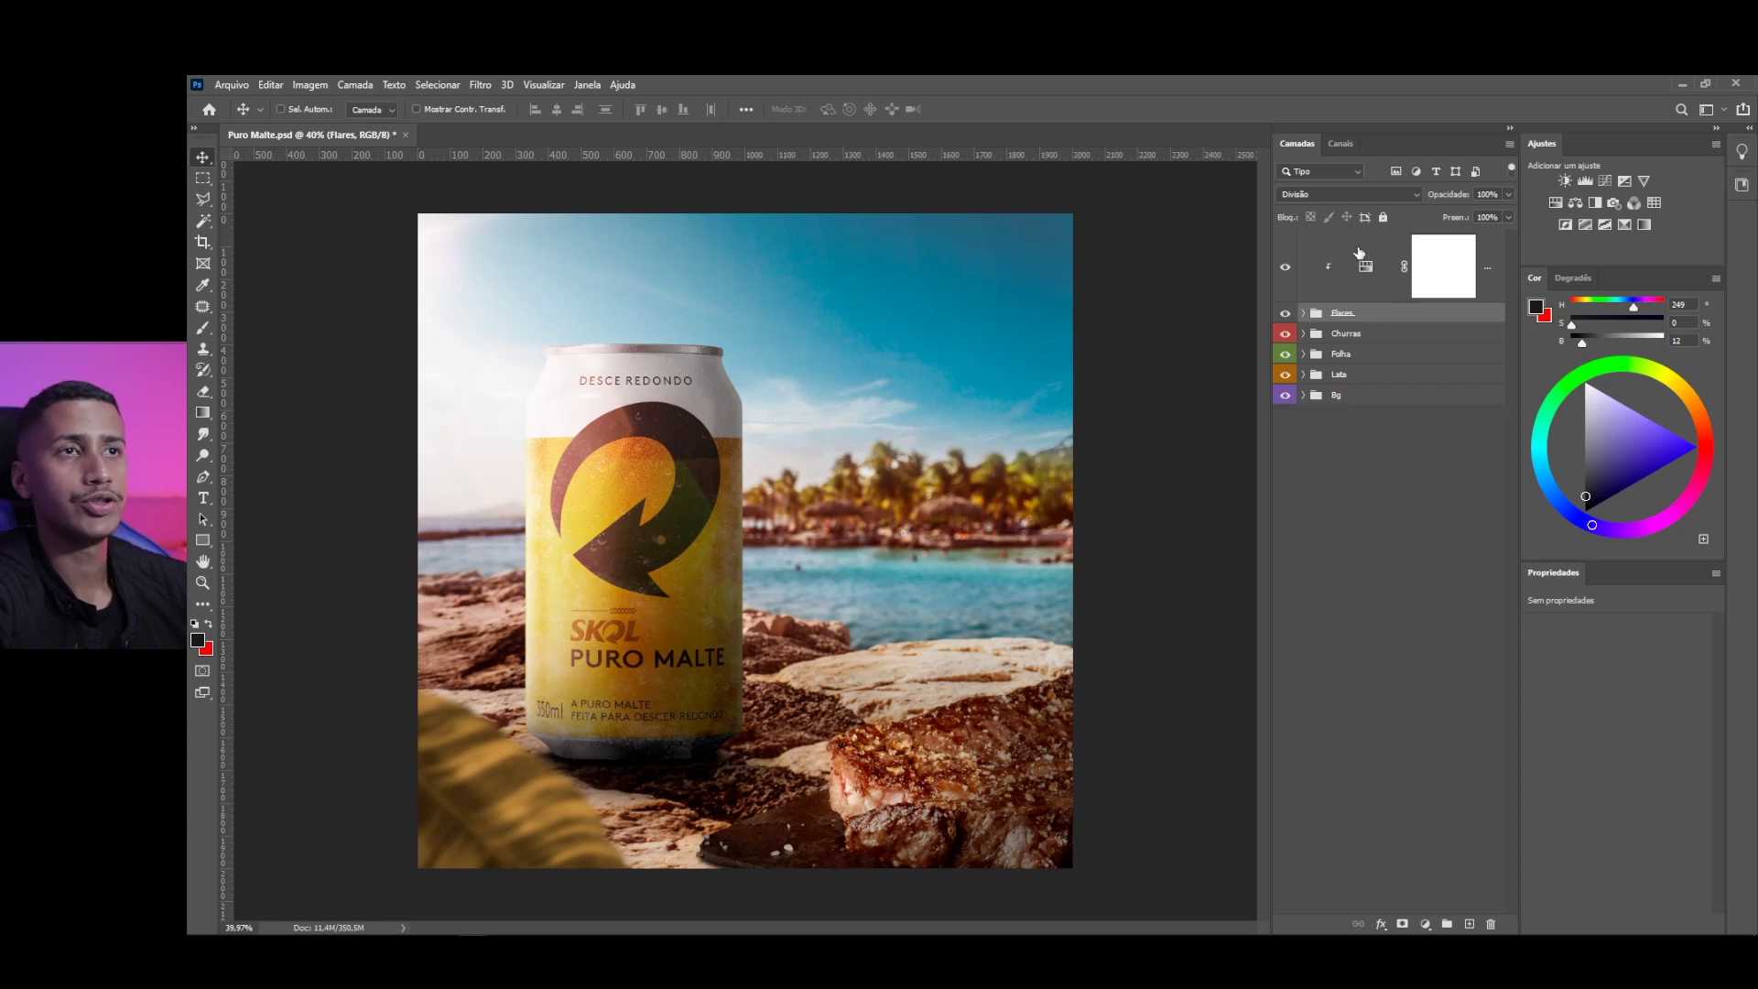
left_click(1358, 258)
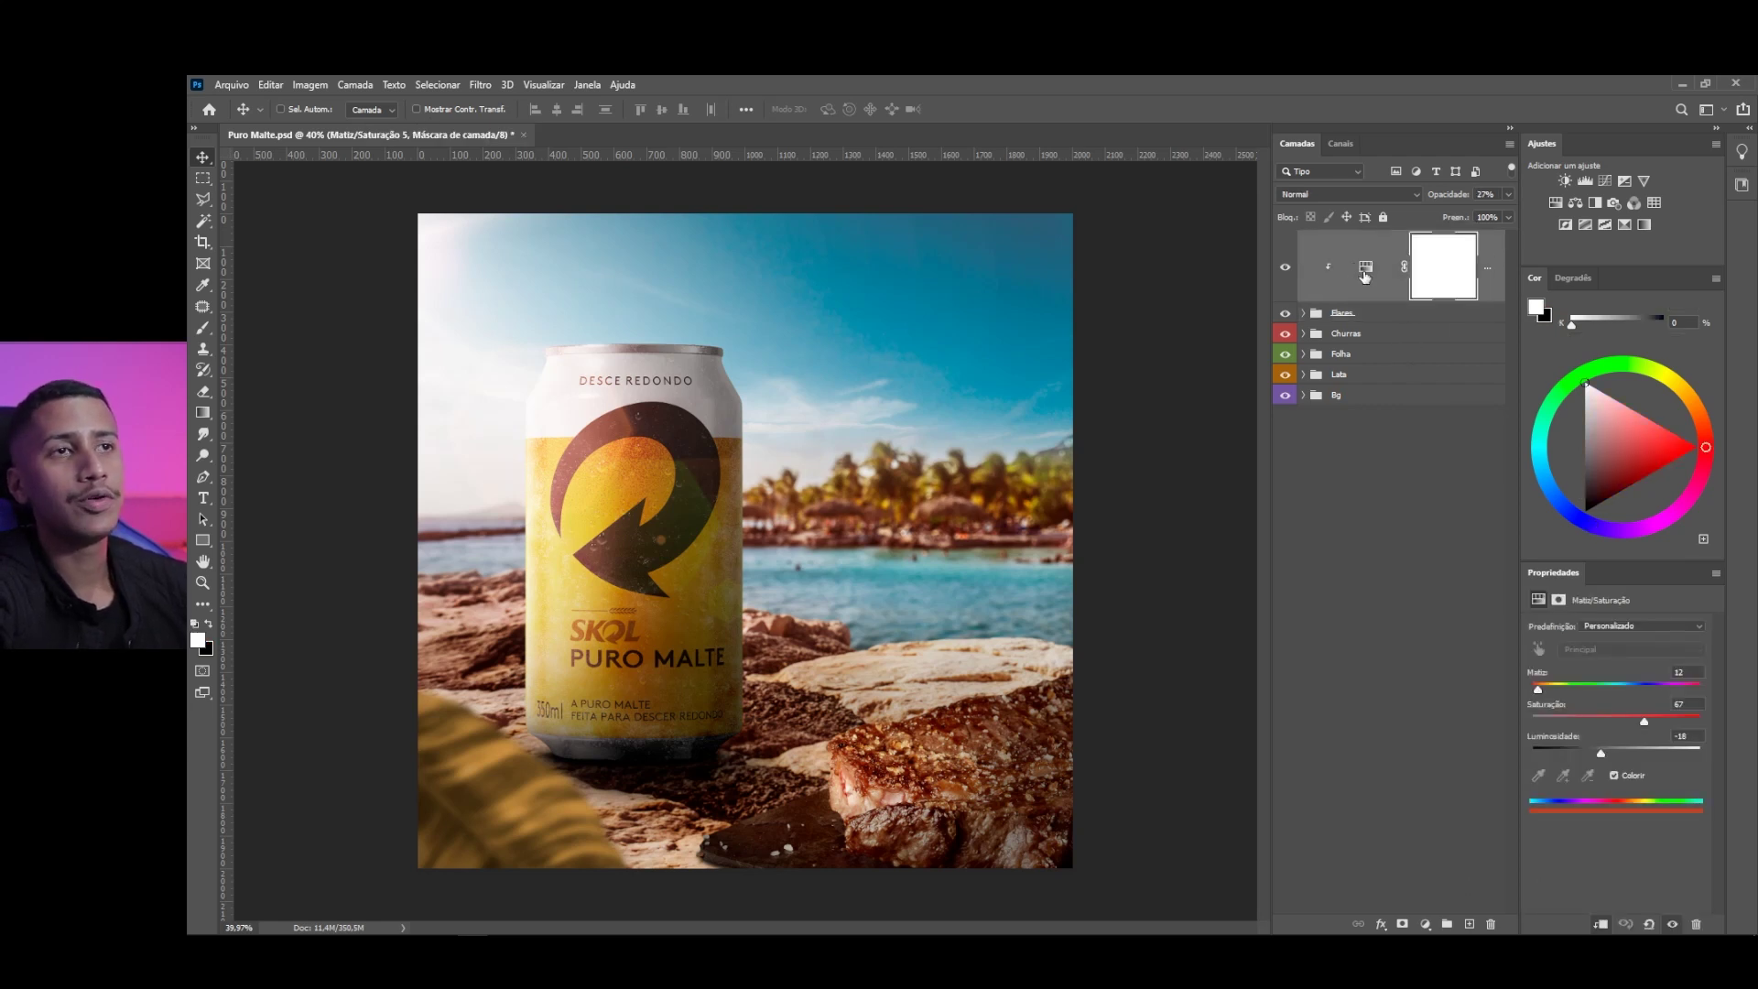
left_click(1357, 313, "shift")
key("ctrl+g")
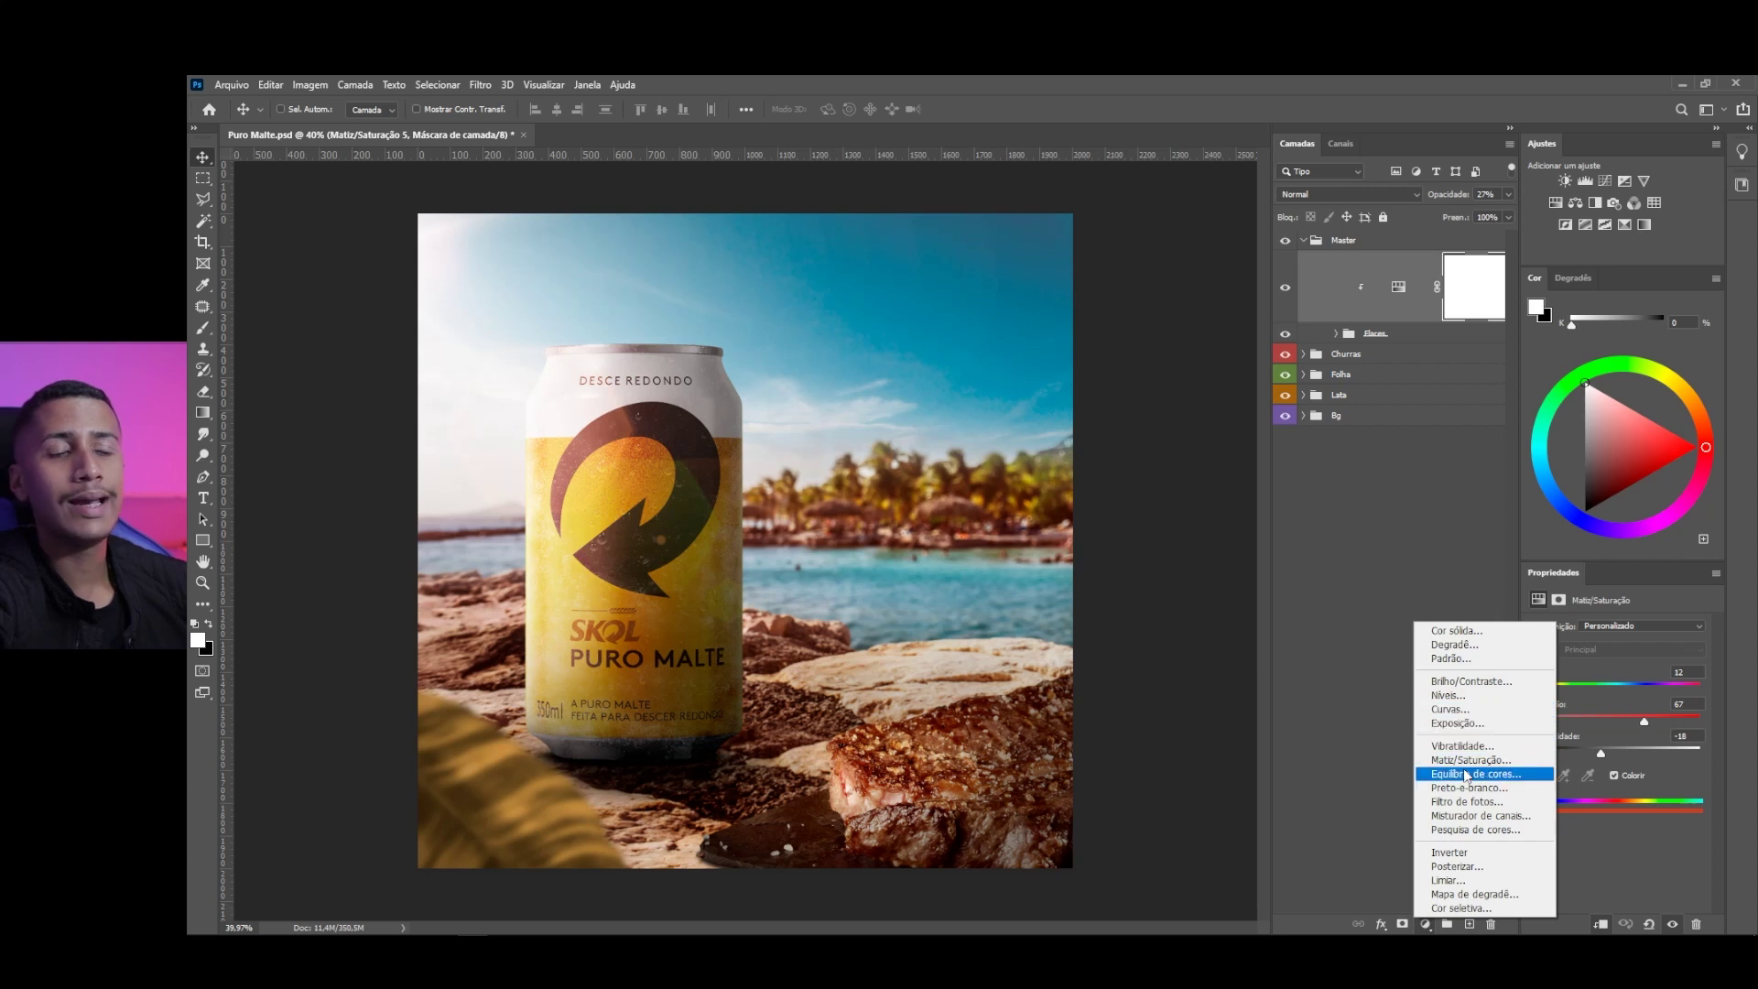
Add a Color Balance adjustment in Master with midtones at red +14, yellow -12 and slightly towards magenta, and compare it on and off
left_click(1467, 776)
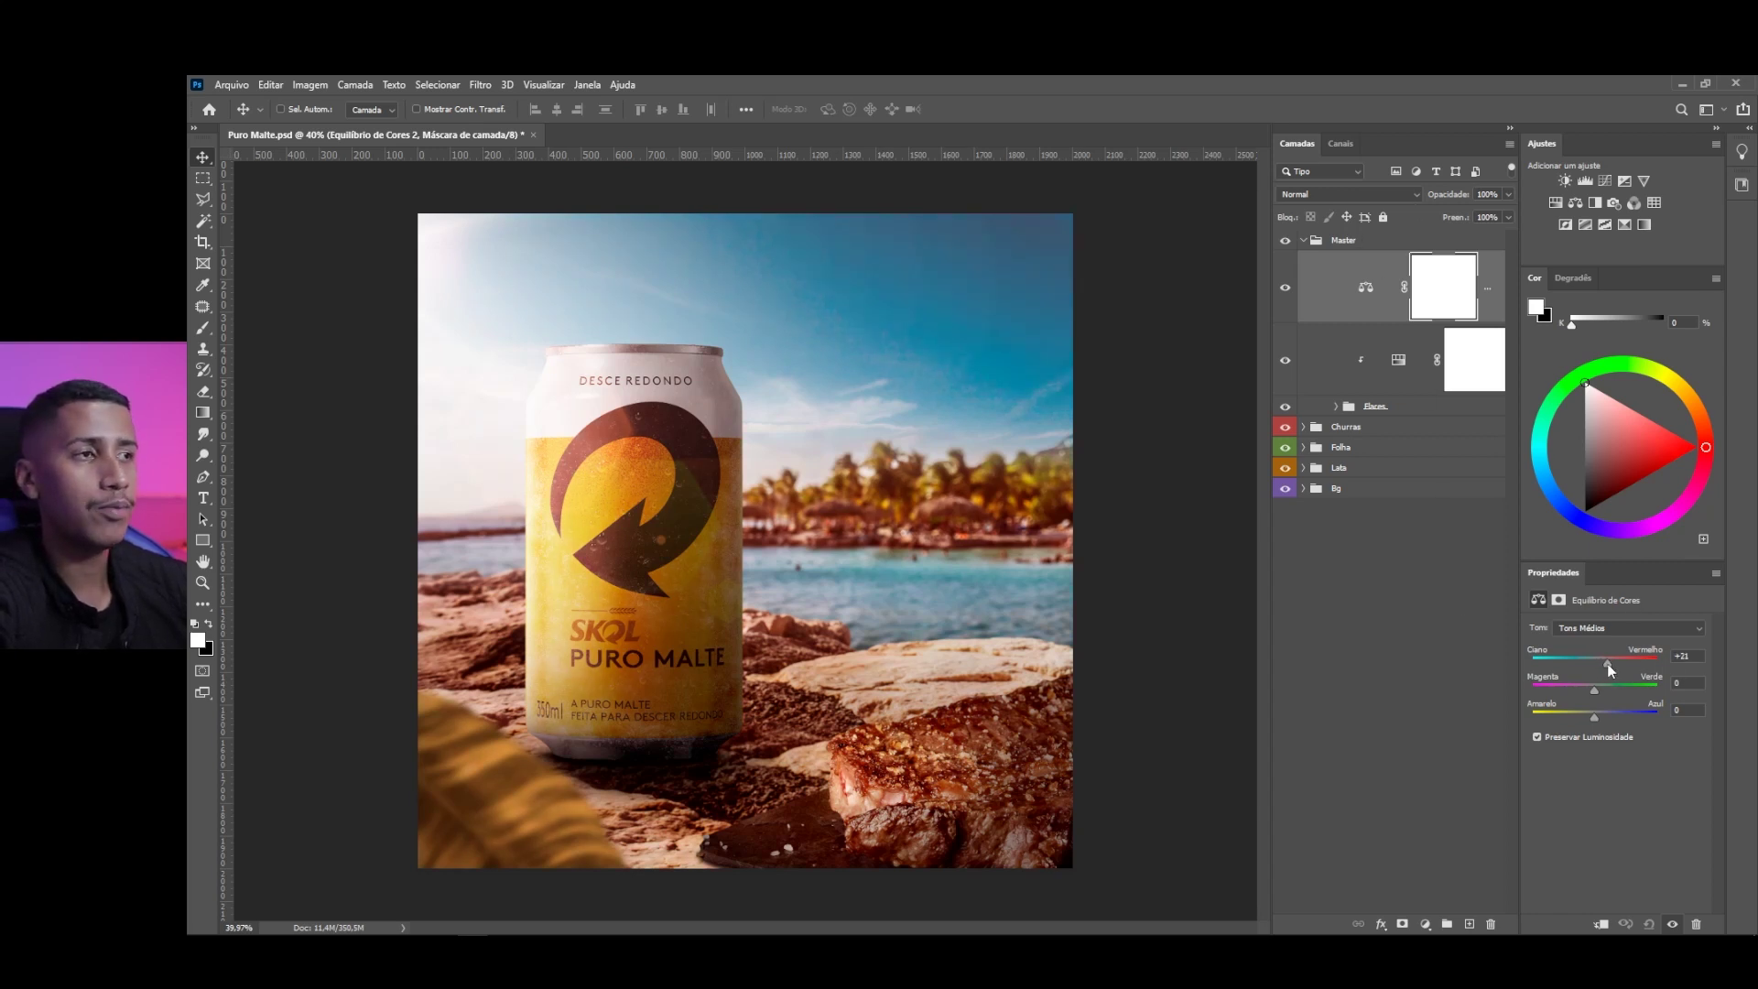
left_click_drag(1595, 716, 1590, 718)
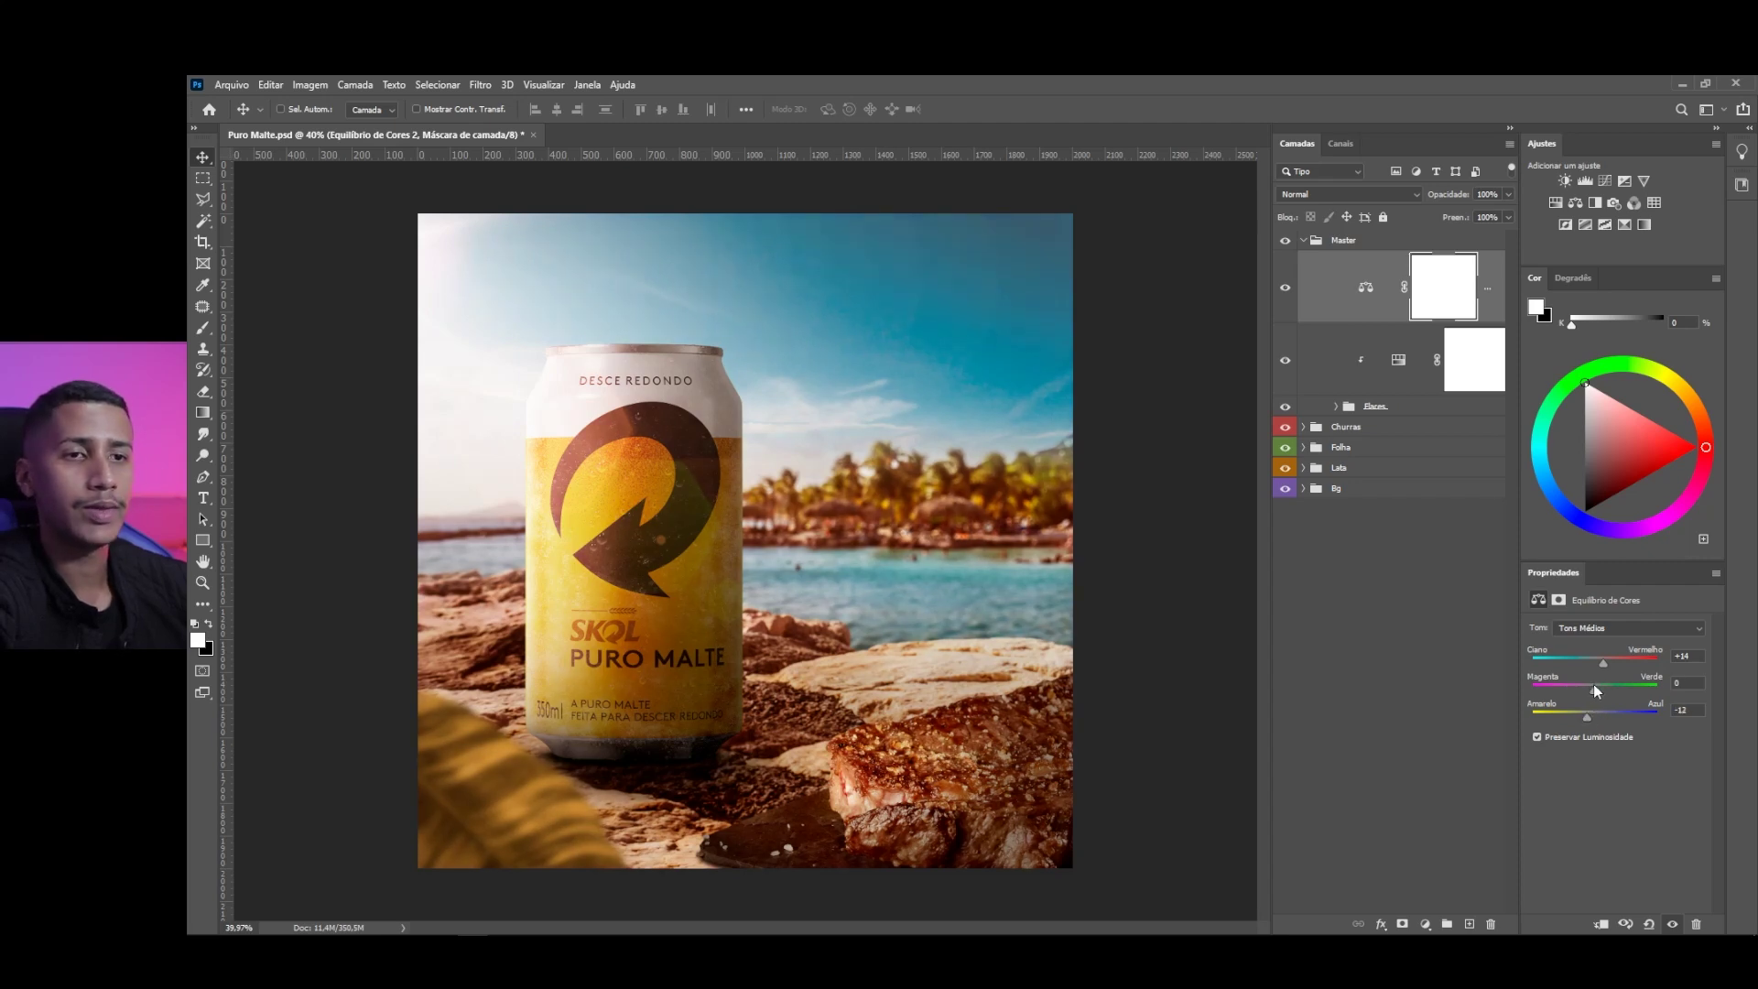
scroll(745, 540, "down", 3)
scroll(746, 540, "up", 3)
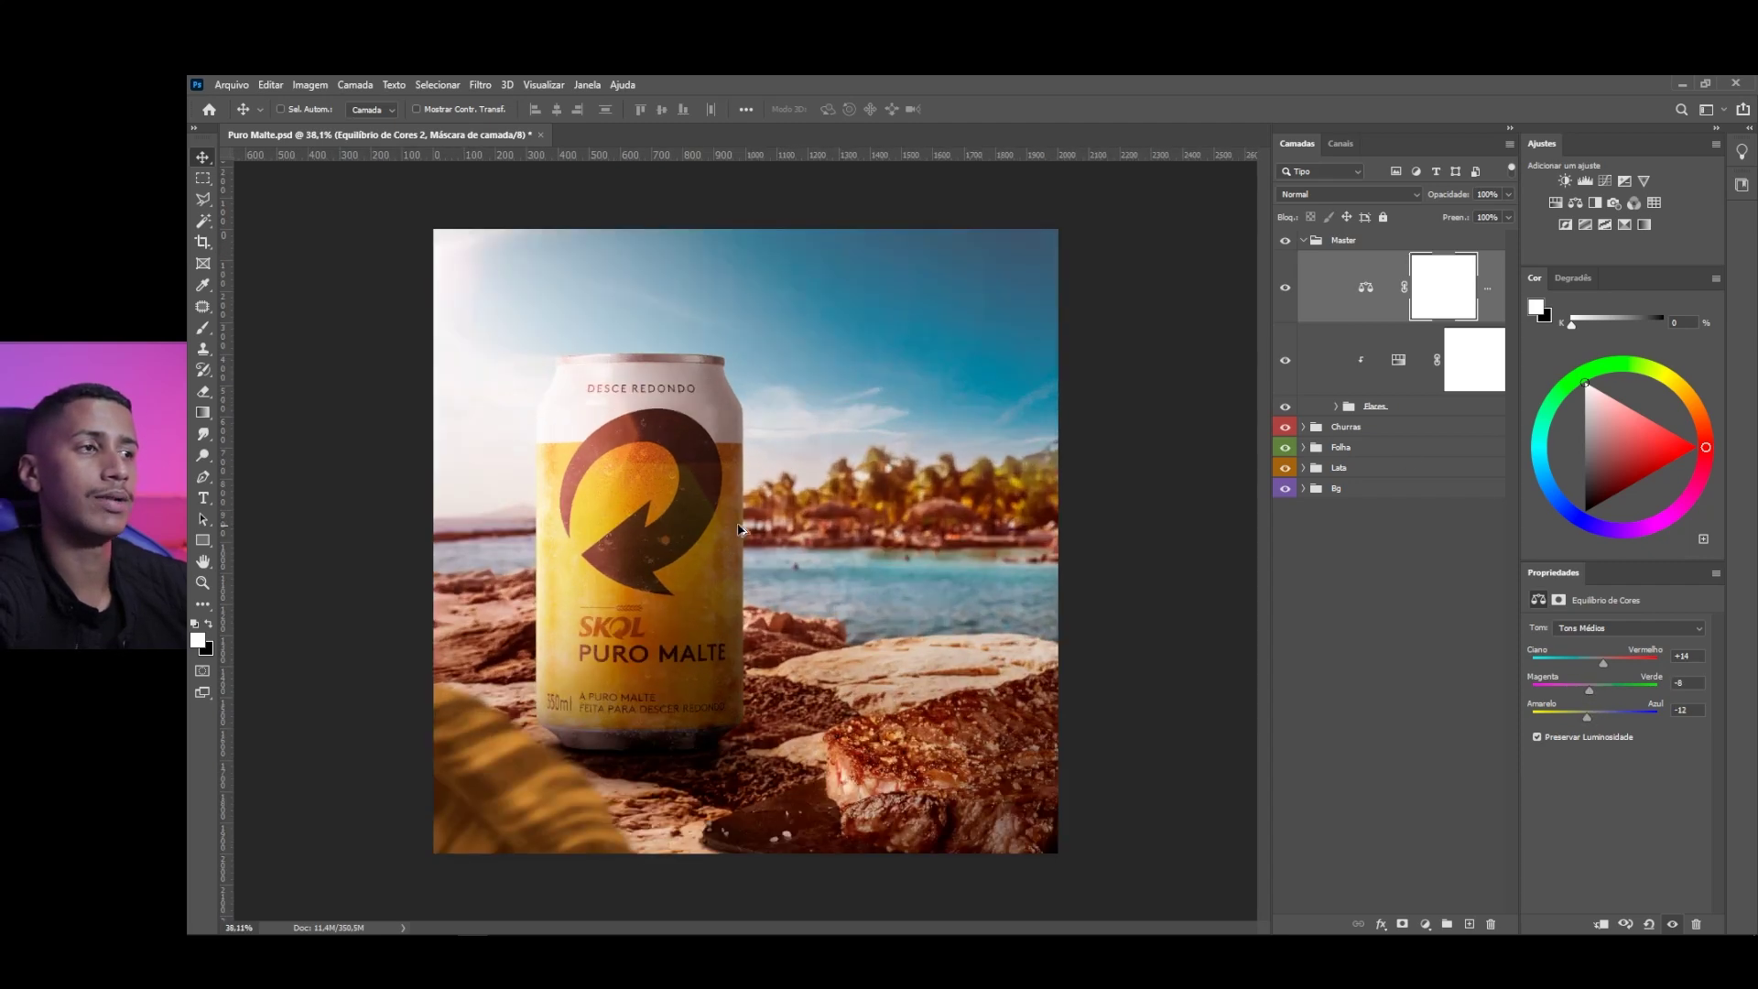
left_click(1285, 289)
left_click(1286, 289)
scroll(746, 540, "up", 2)
Warm the Color Balance highlights by setting yellow-blue to -17 and shifting them slightly towards red
left_click(1587, 630)
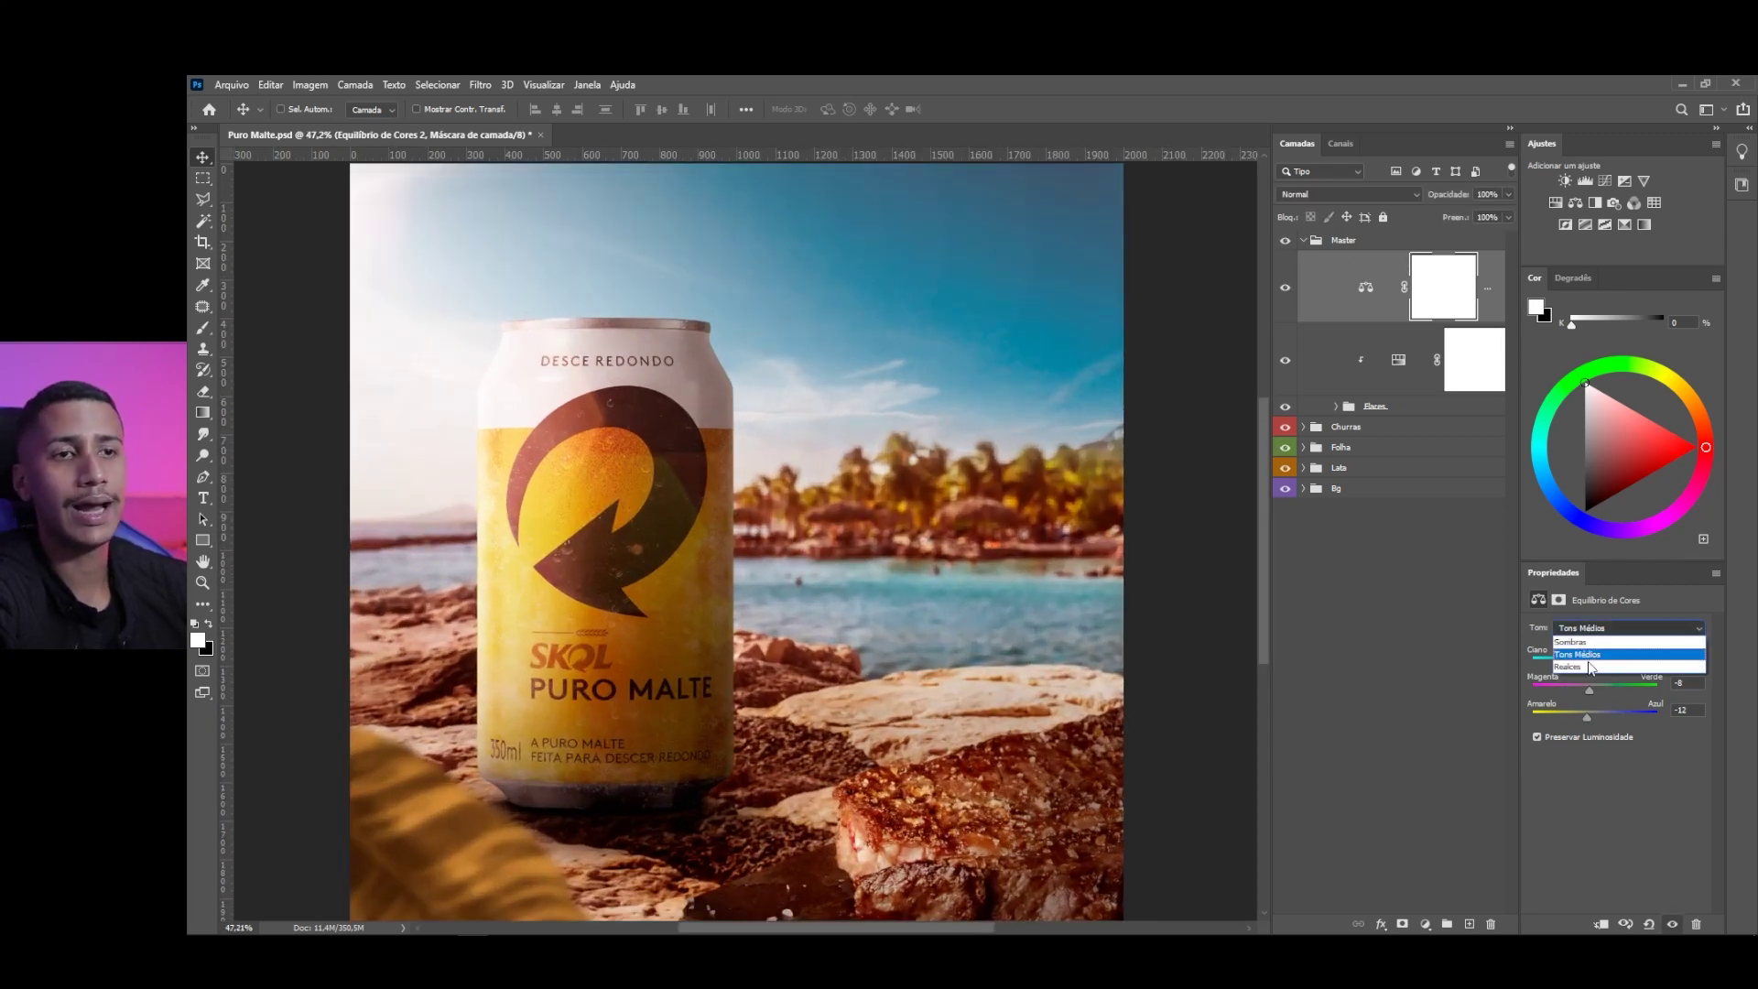
left_click(1580, 666)
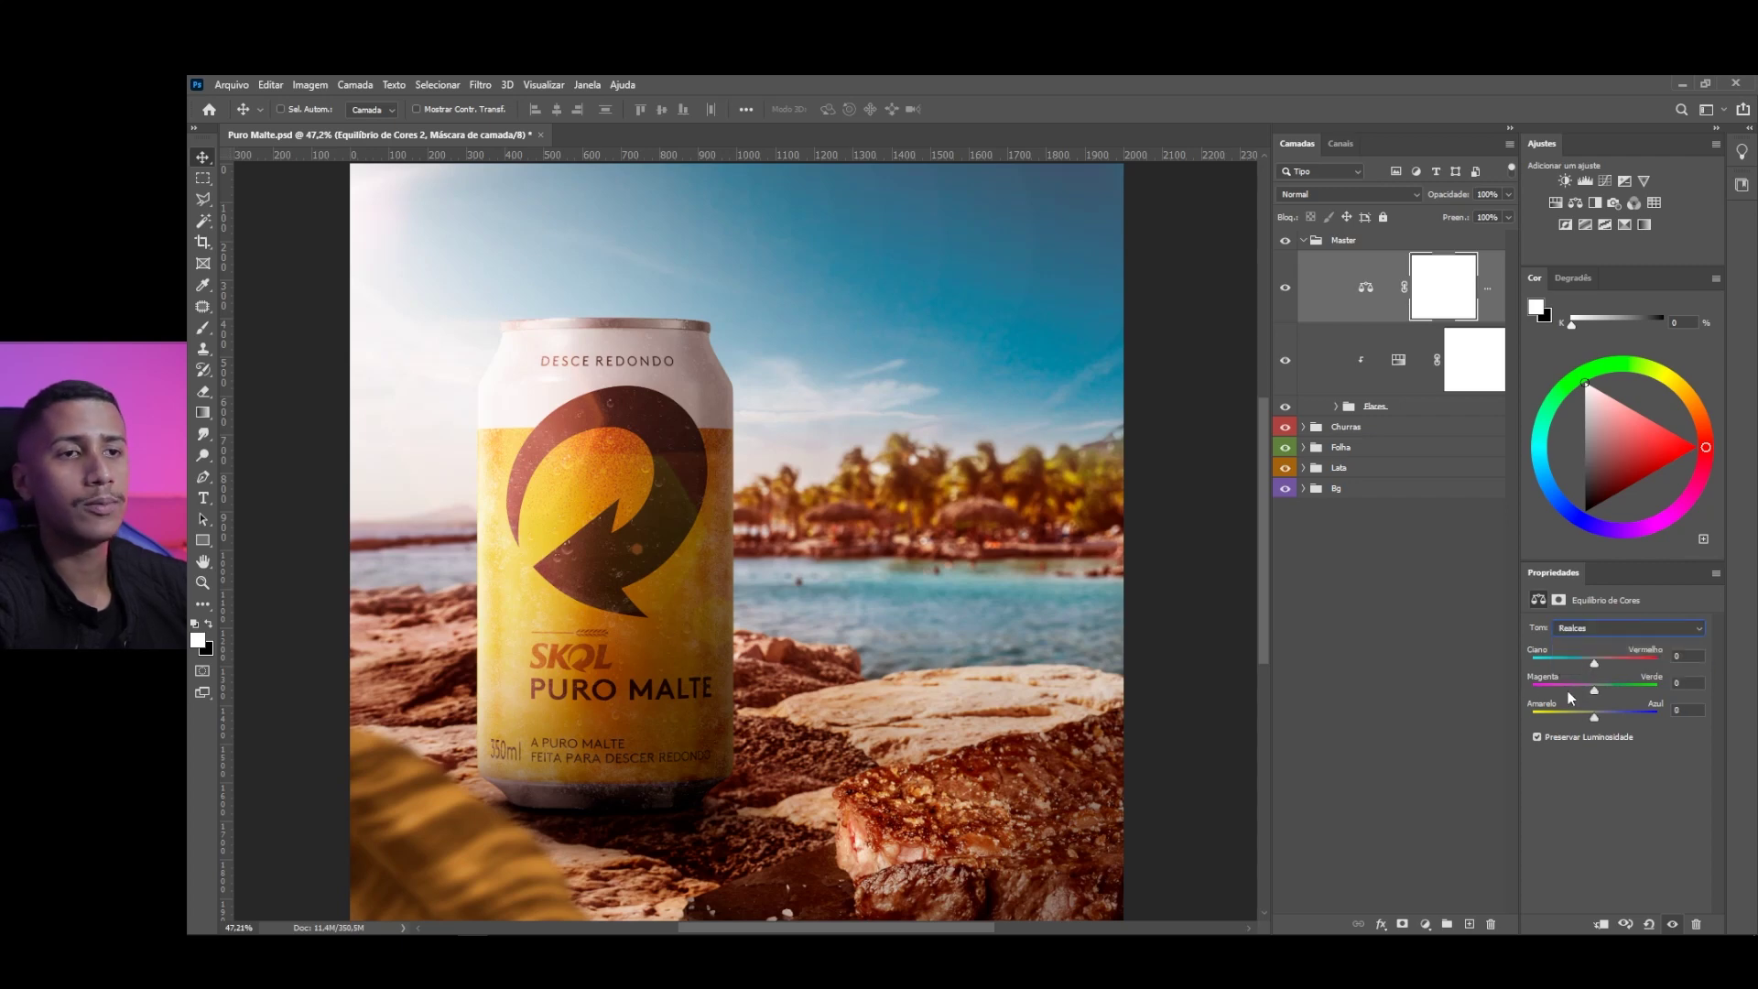
left_click_drag(1592, 714, 1585, 714)
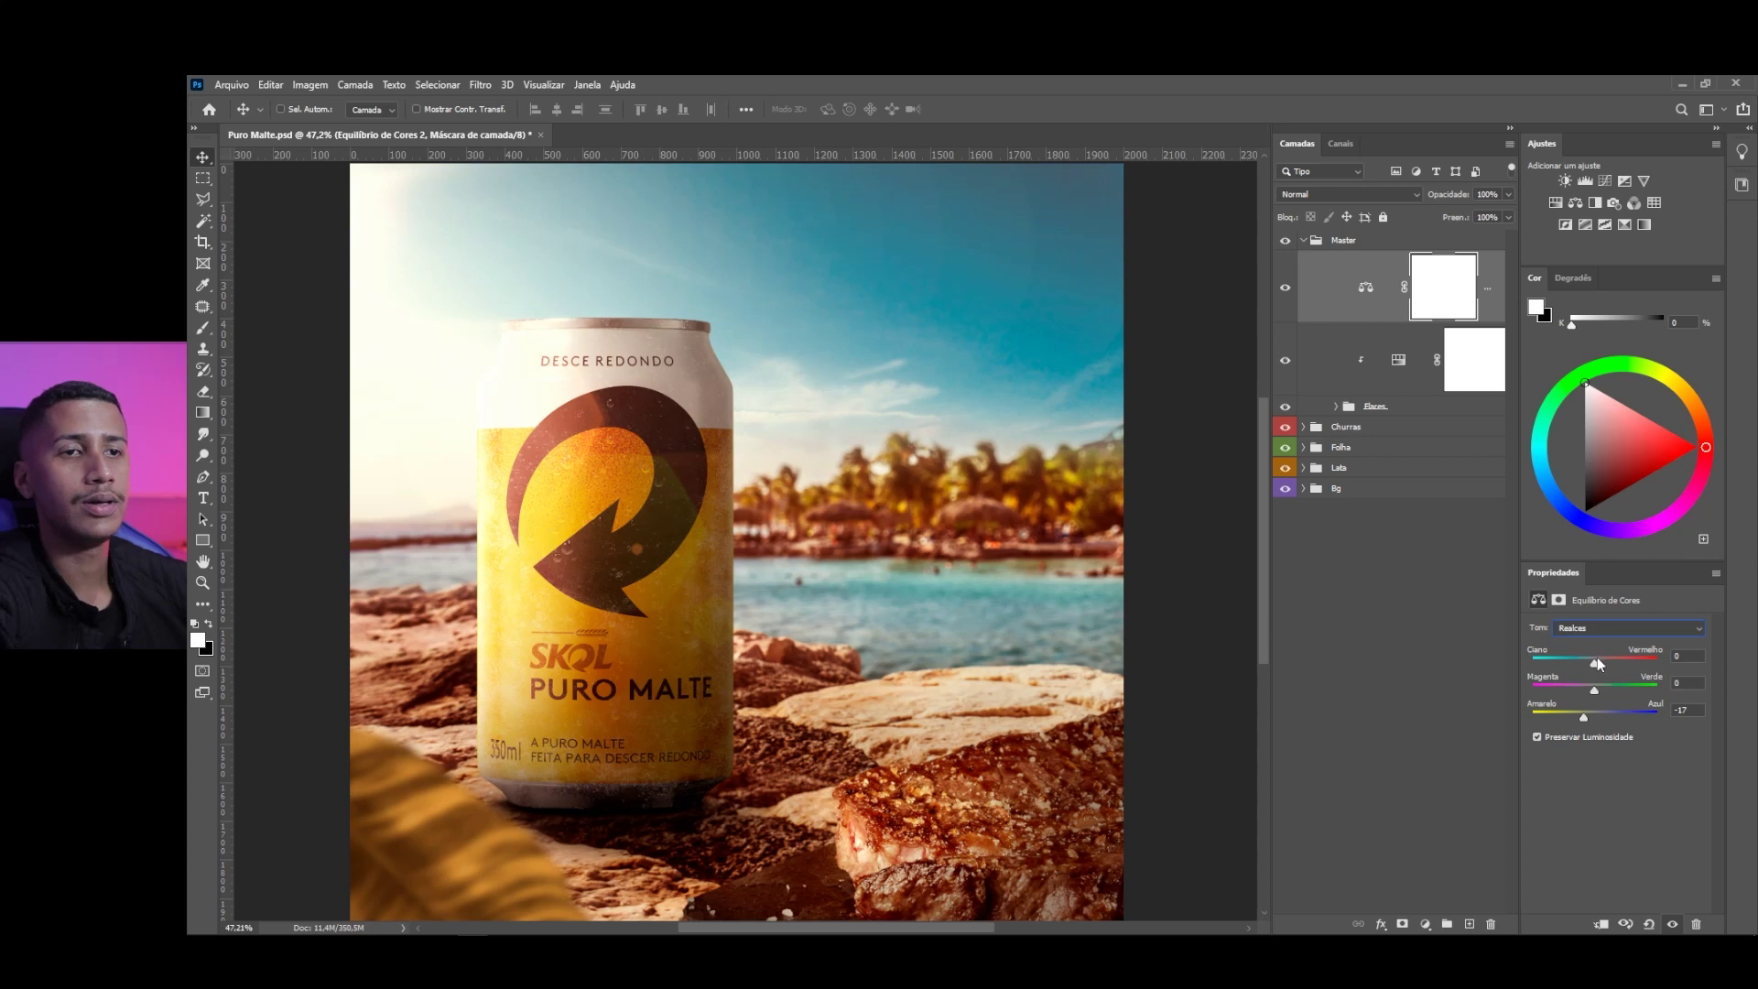
left_click_drag(1595, 662, 1601, 662)
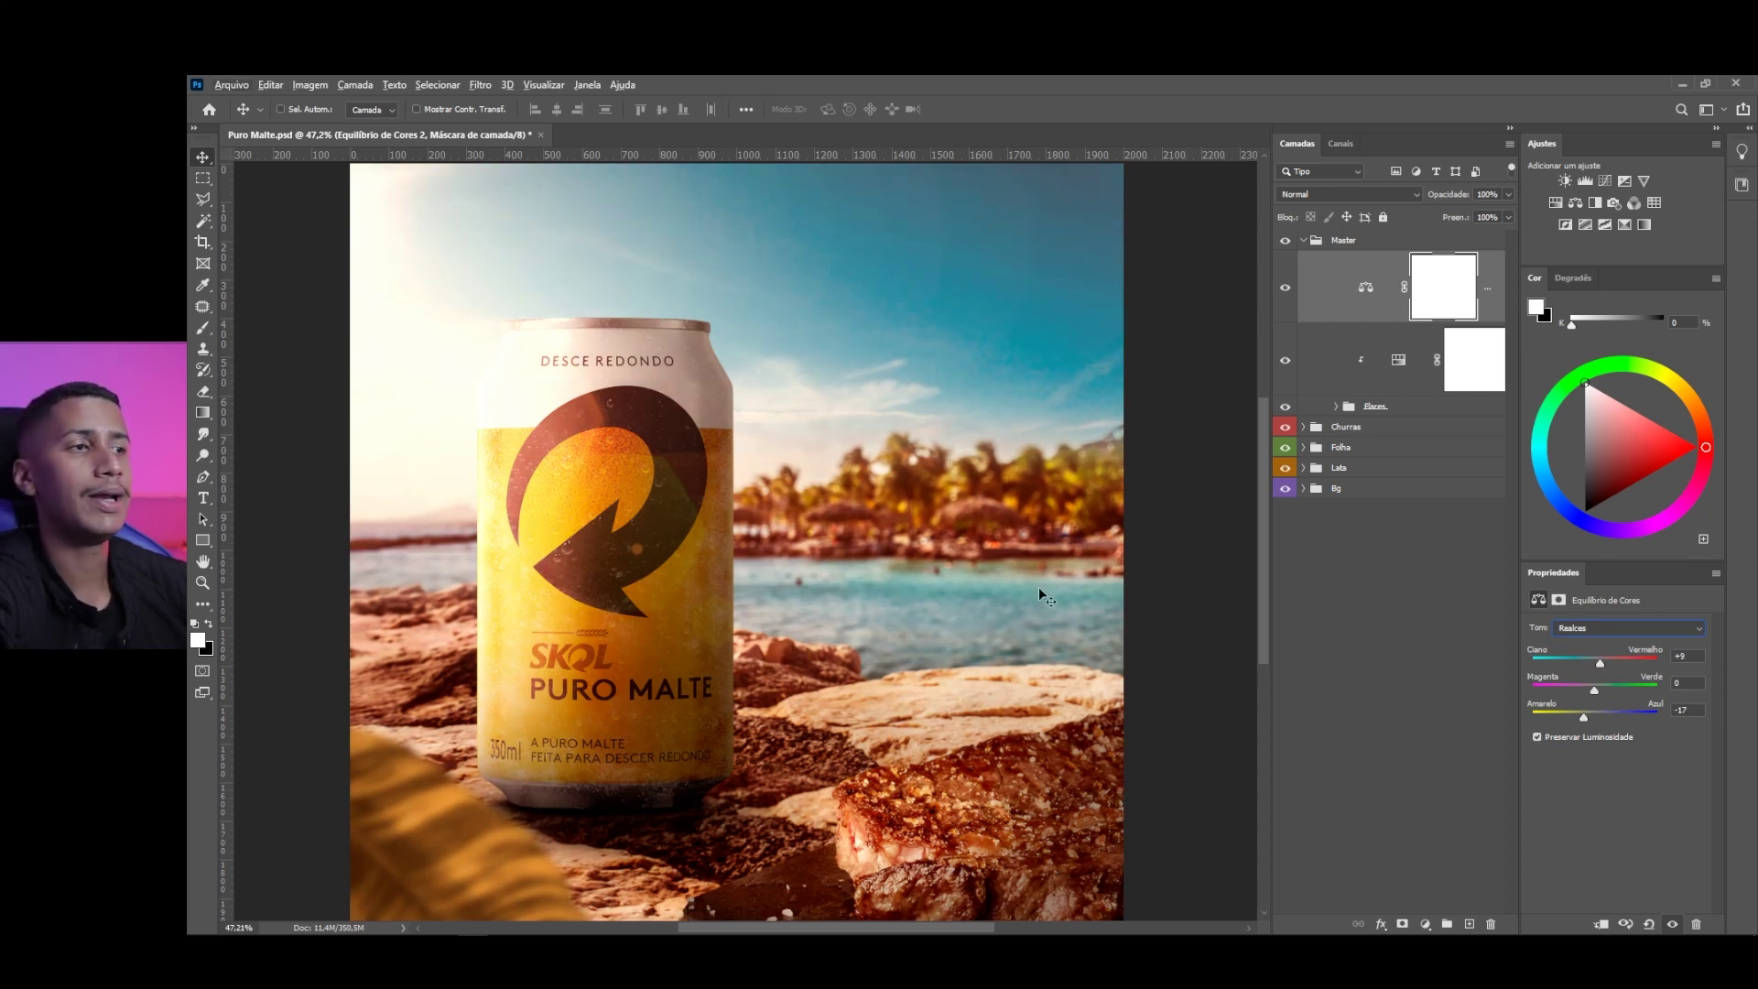
key("ctrl+minus")
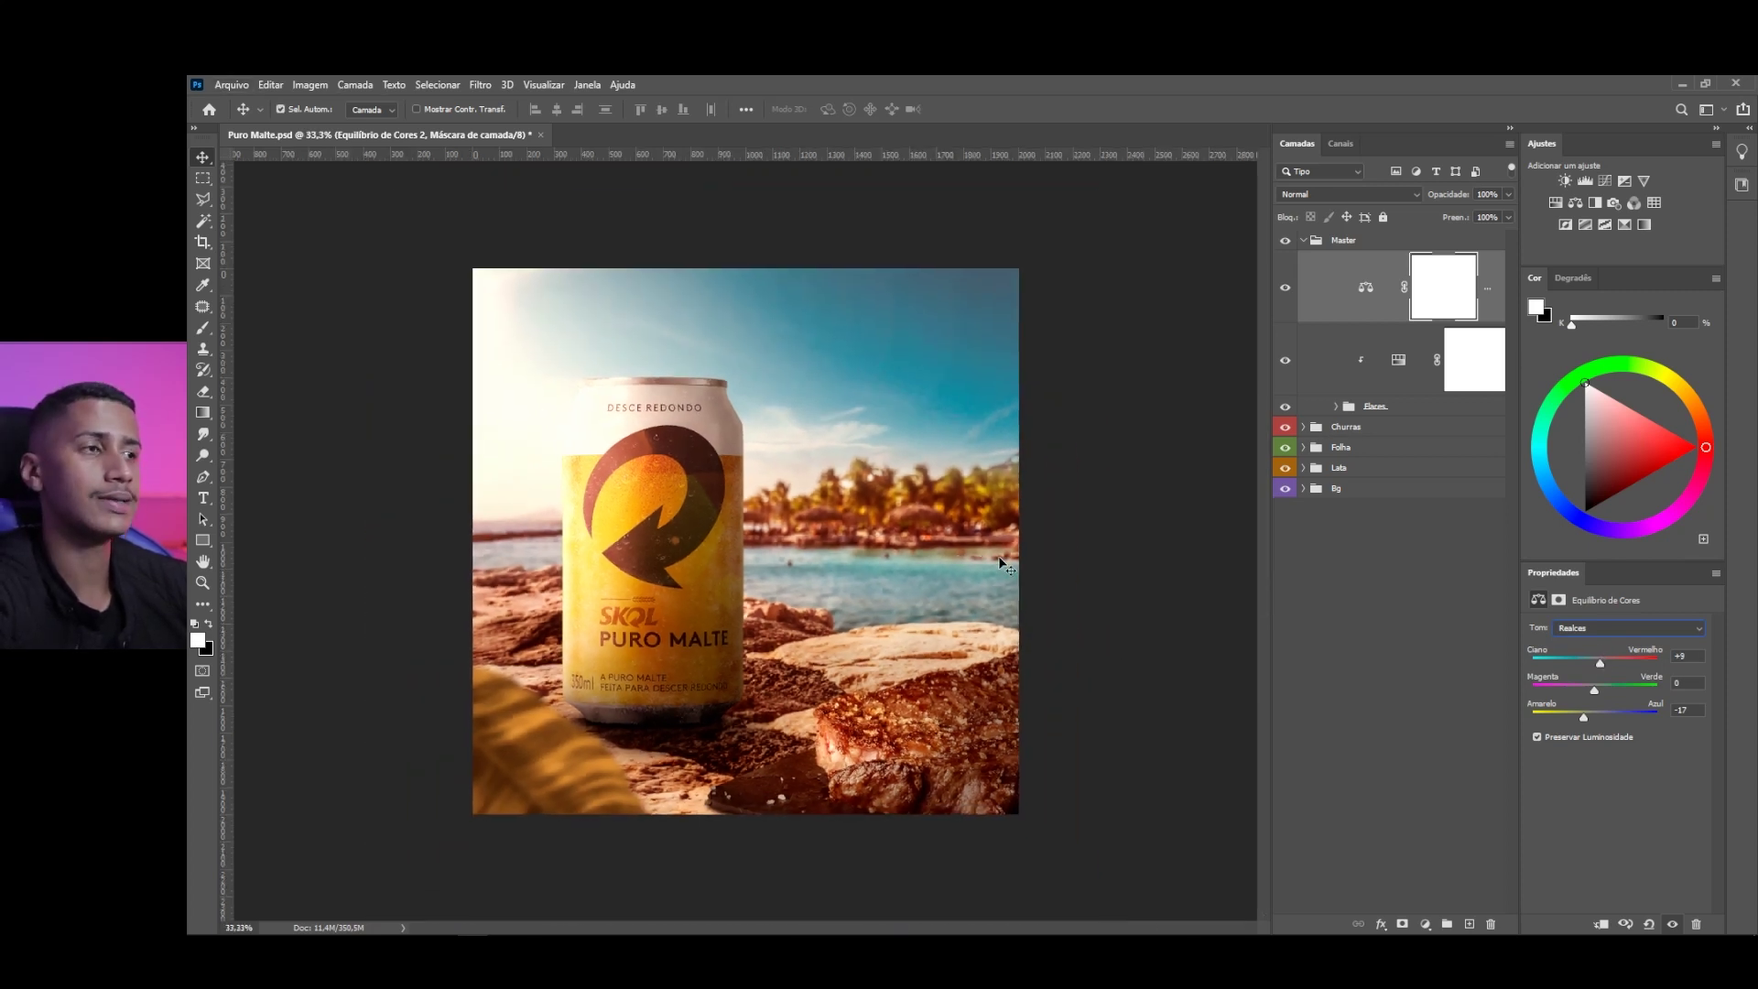
Shift the Color Balance shadows towards blue by setting yellow-blue to +12
left_click(1599, 628)
left_click(1577, 641)
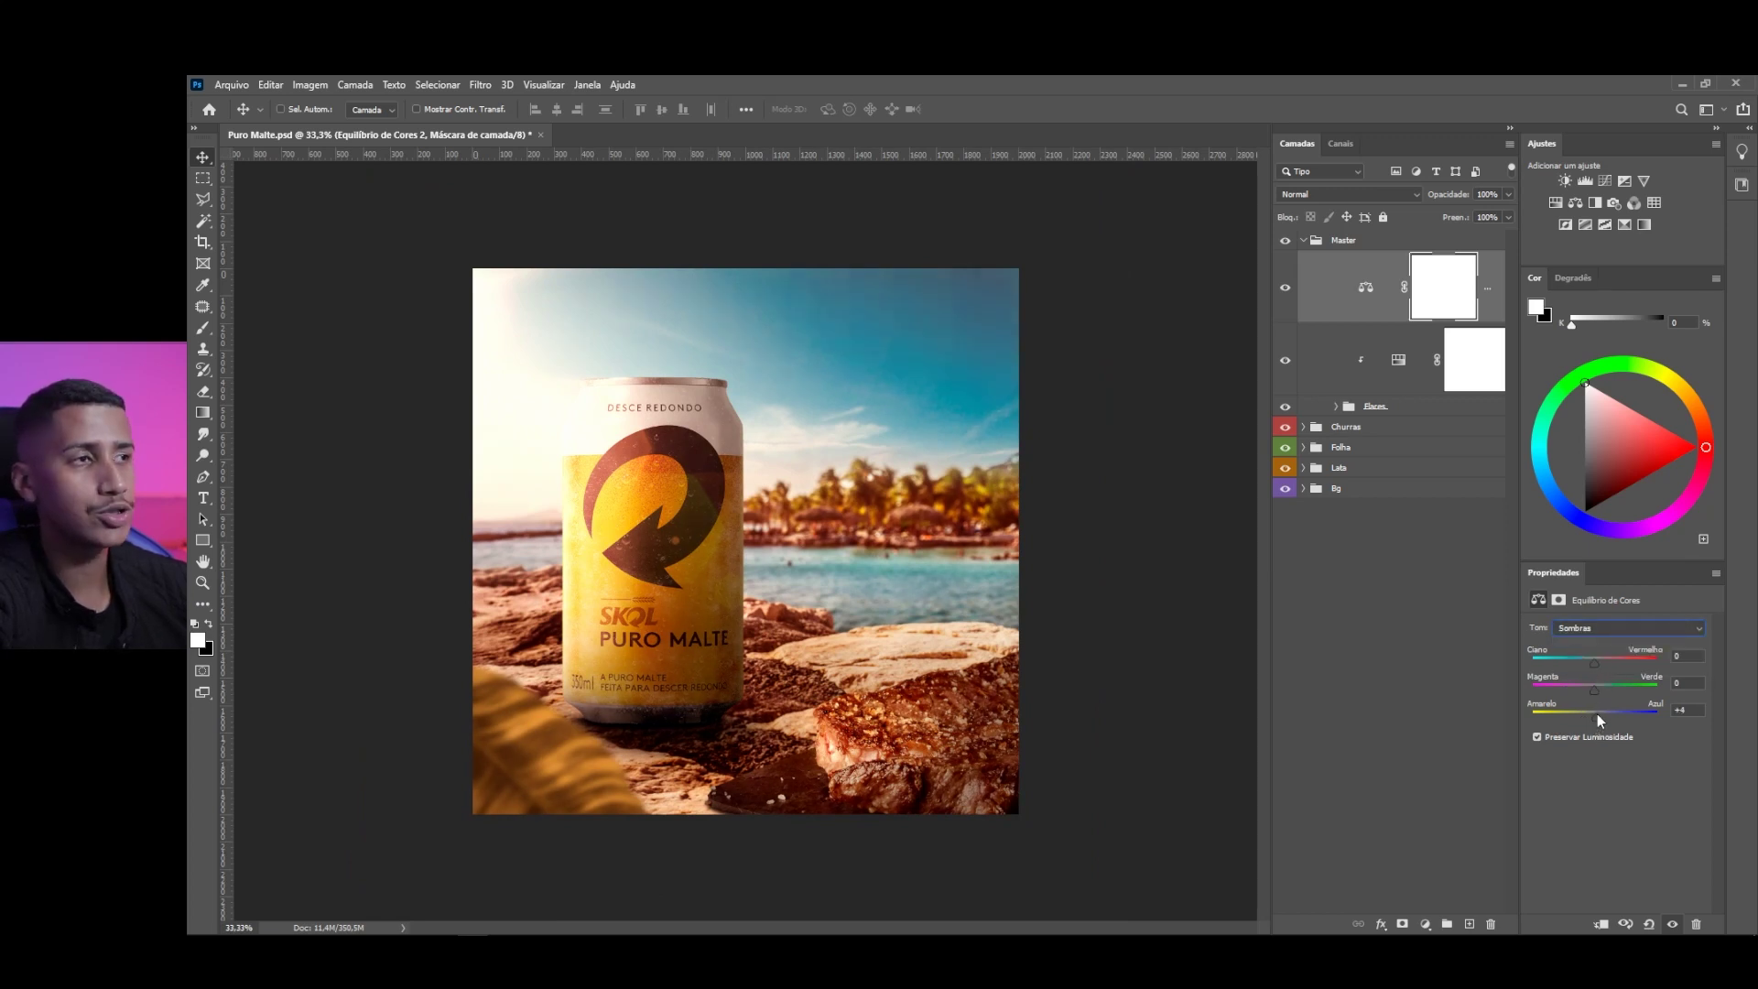
left_click_drag(1592, 717, 1601, 710)
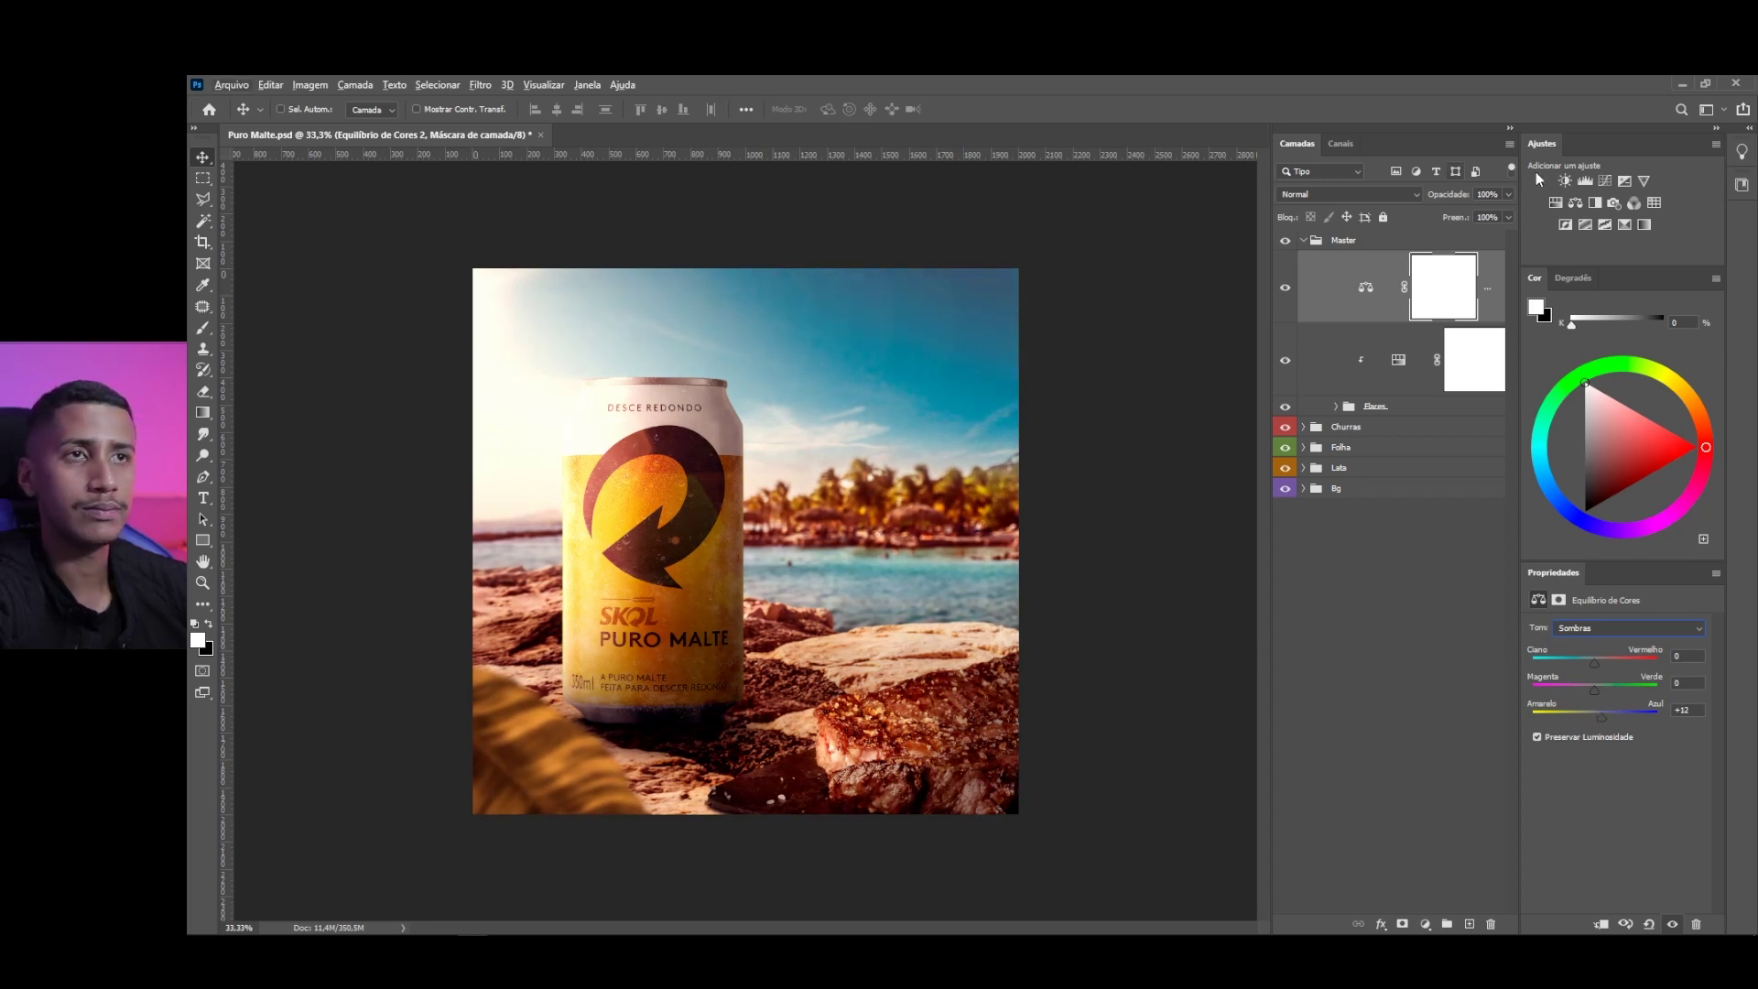
Reduce the Color Balance layer's opacity to 64% and compare the image with the adjustment on and off
left_click_drag(1508, 194, 1485, 218)
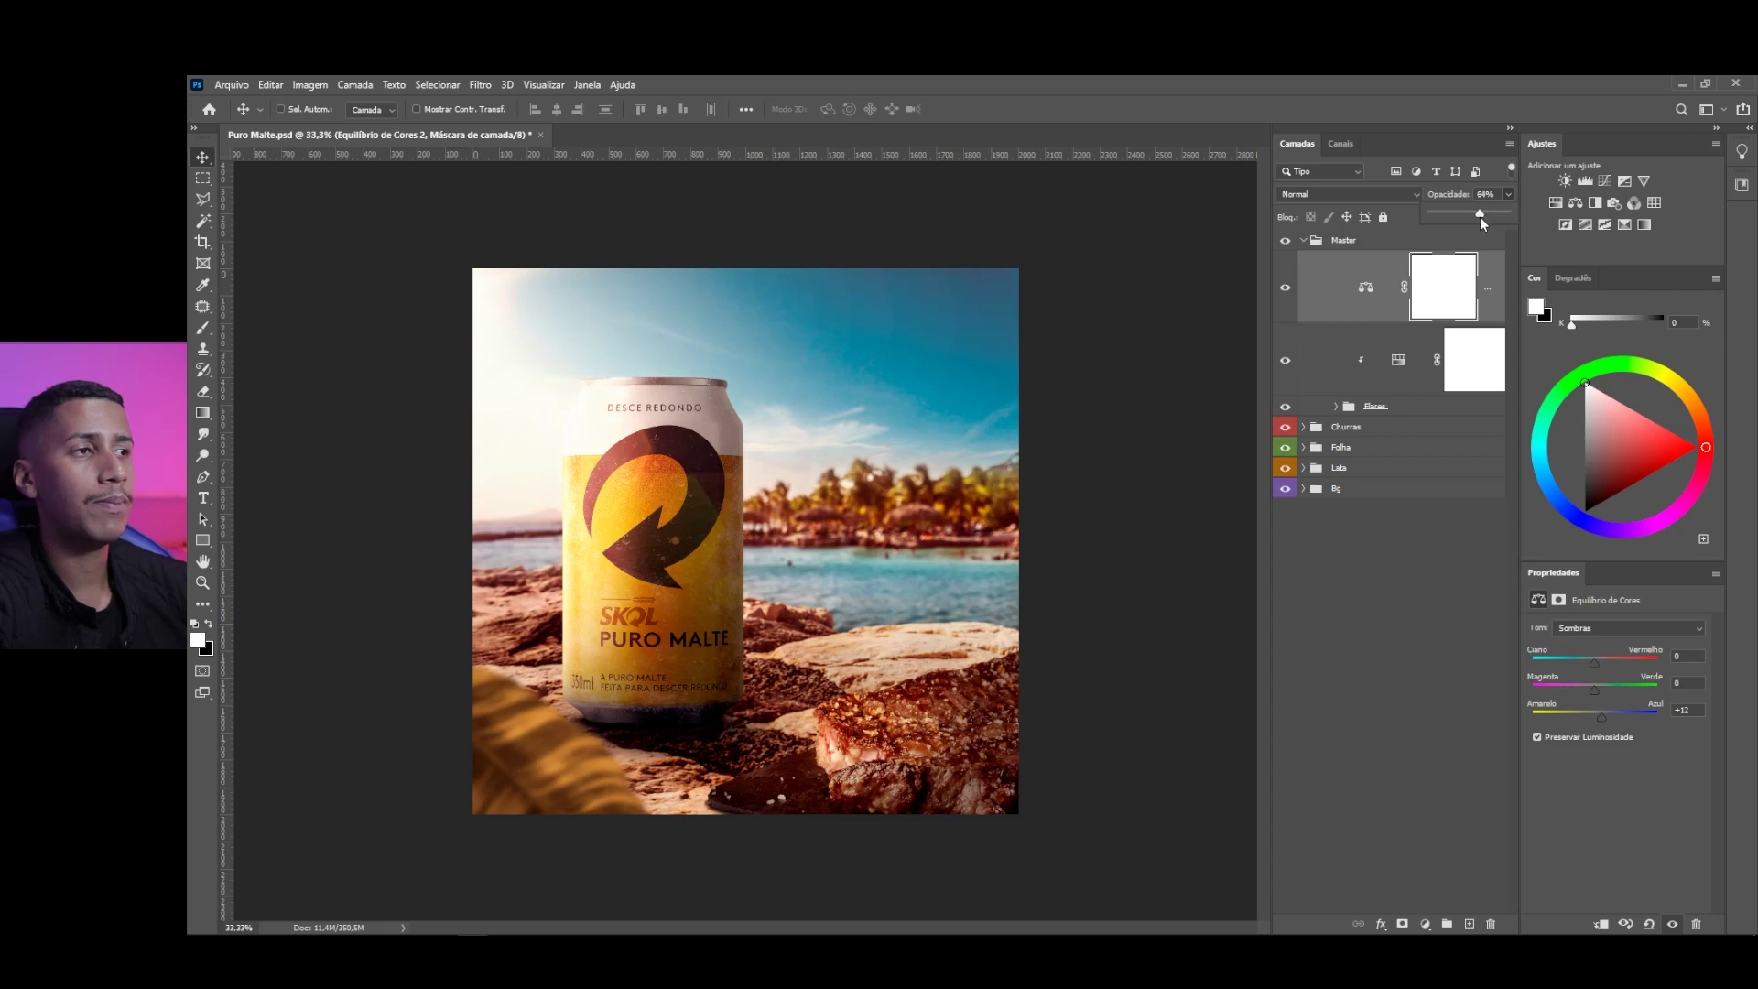
left_click(1287, 287)
left_click(1286, 287)
left_click(1286, 288)
left_click(1286, 288)
scroll(536, 324, "up", 3)
scroll(870, 411, "down", 4)
scroll(870, 411, "up", 1)
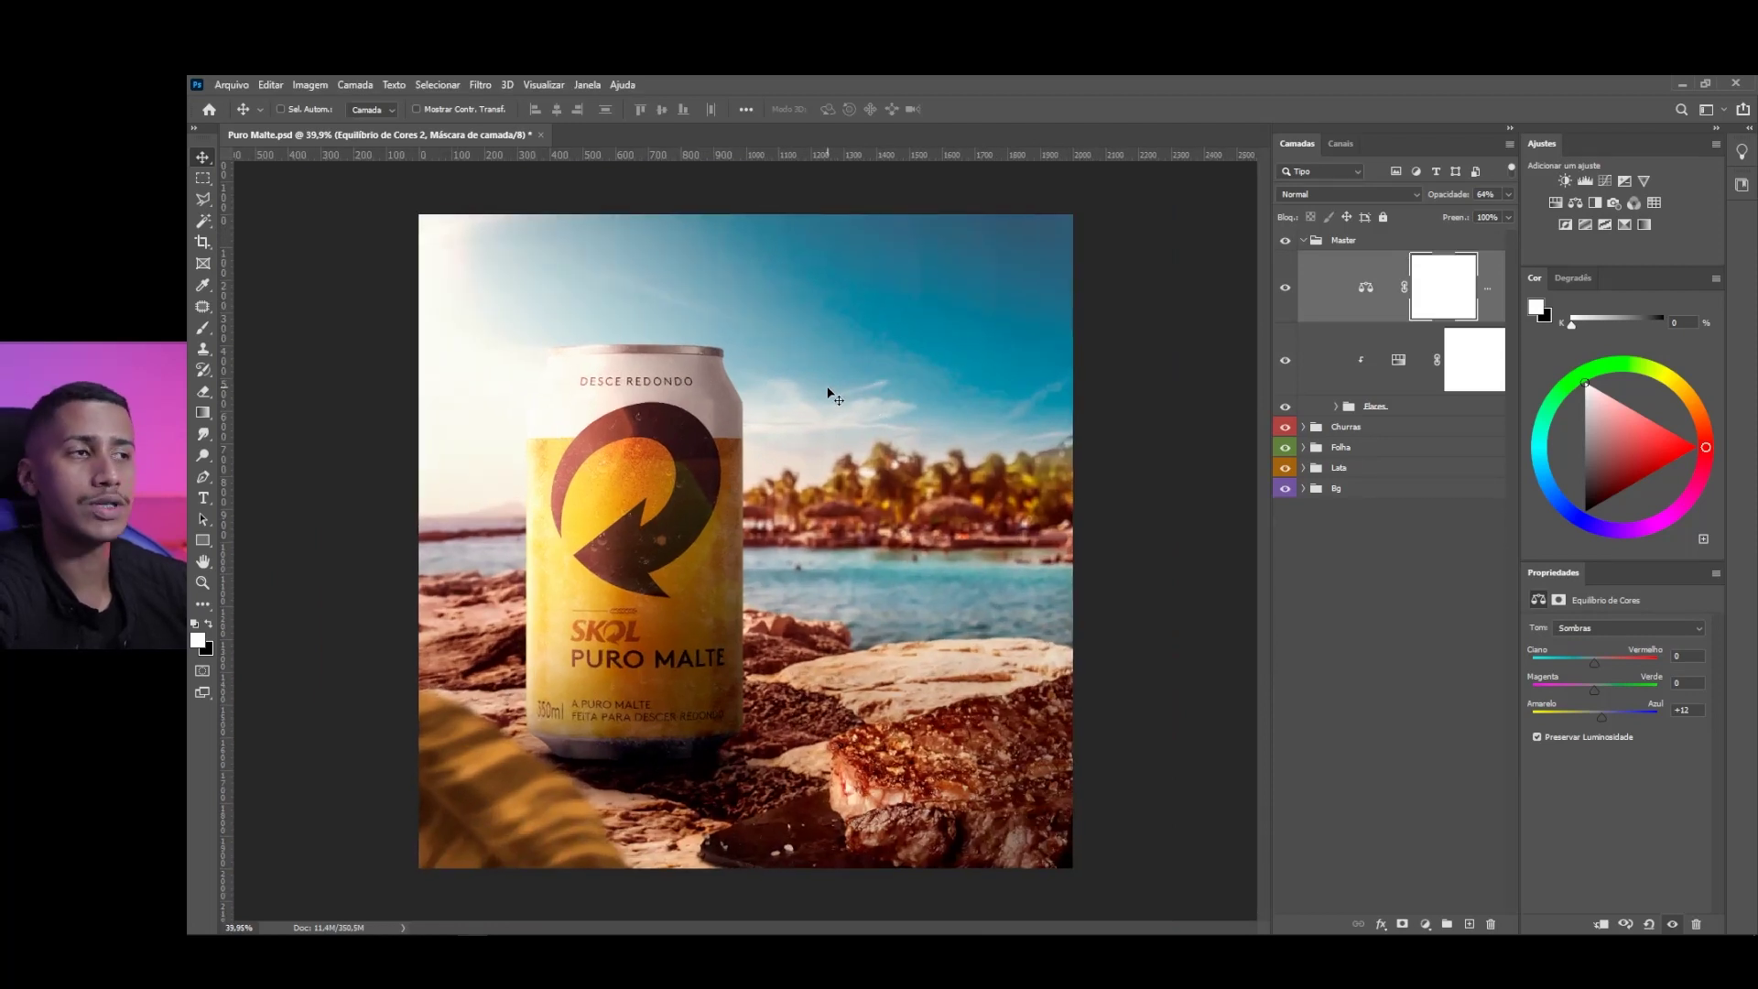
scroll(834, 396, "down", 2)
scroll(833, 395, "up", 1)
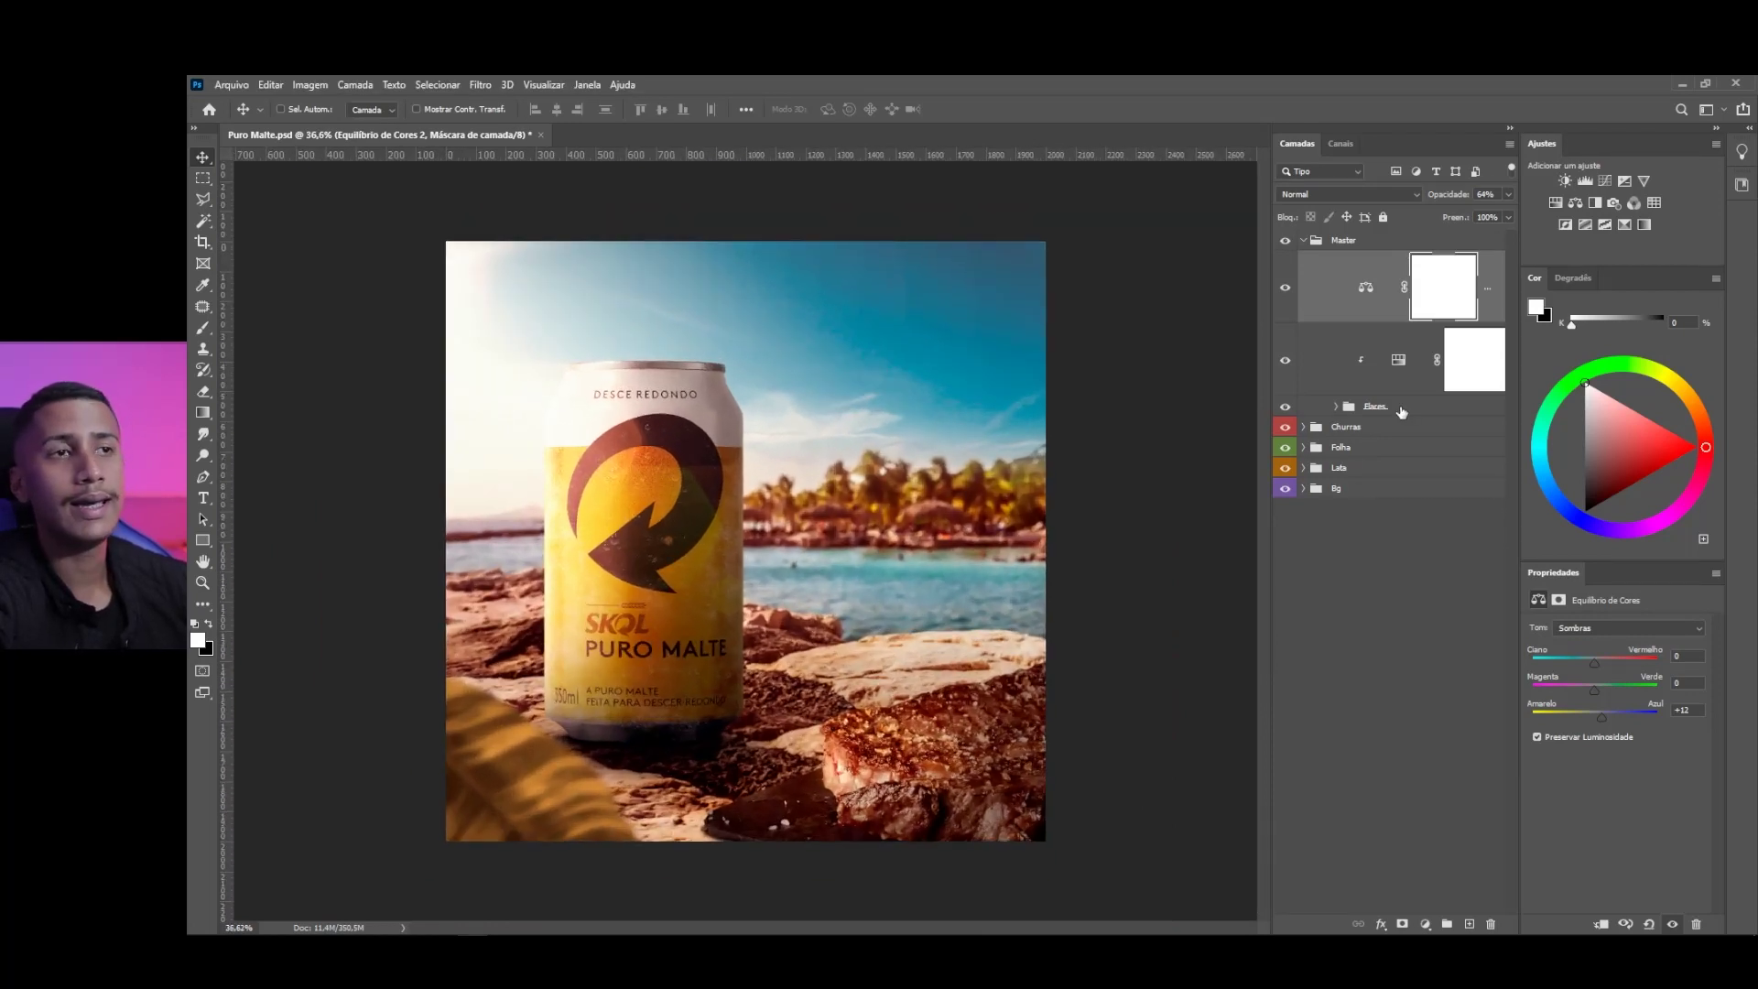
Add a Color Lookup adjustment layer at the top of the Master group and load the 2Strip.look 3DLUT
left_click(1425, 924)
left_click(1466, 830)
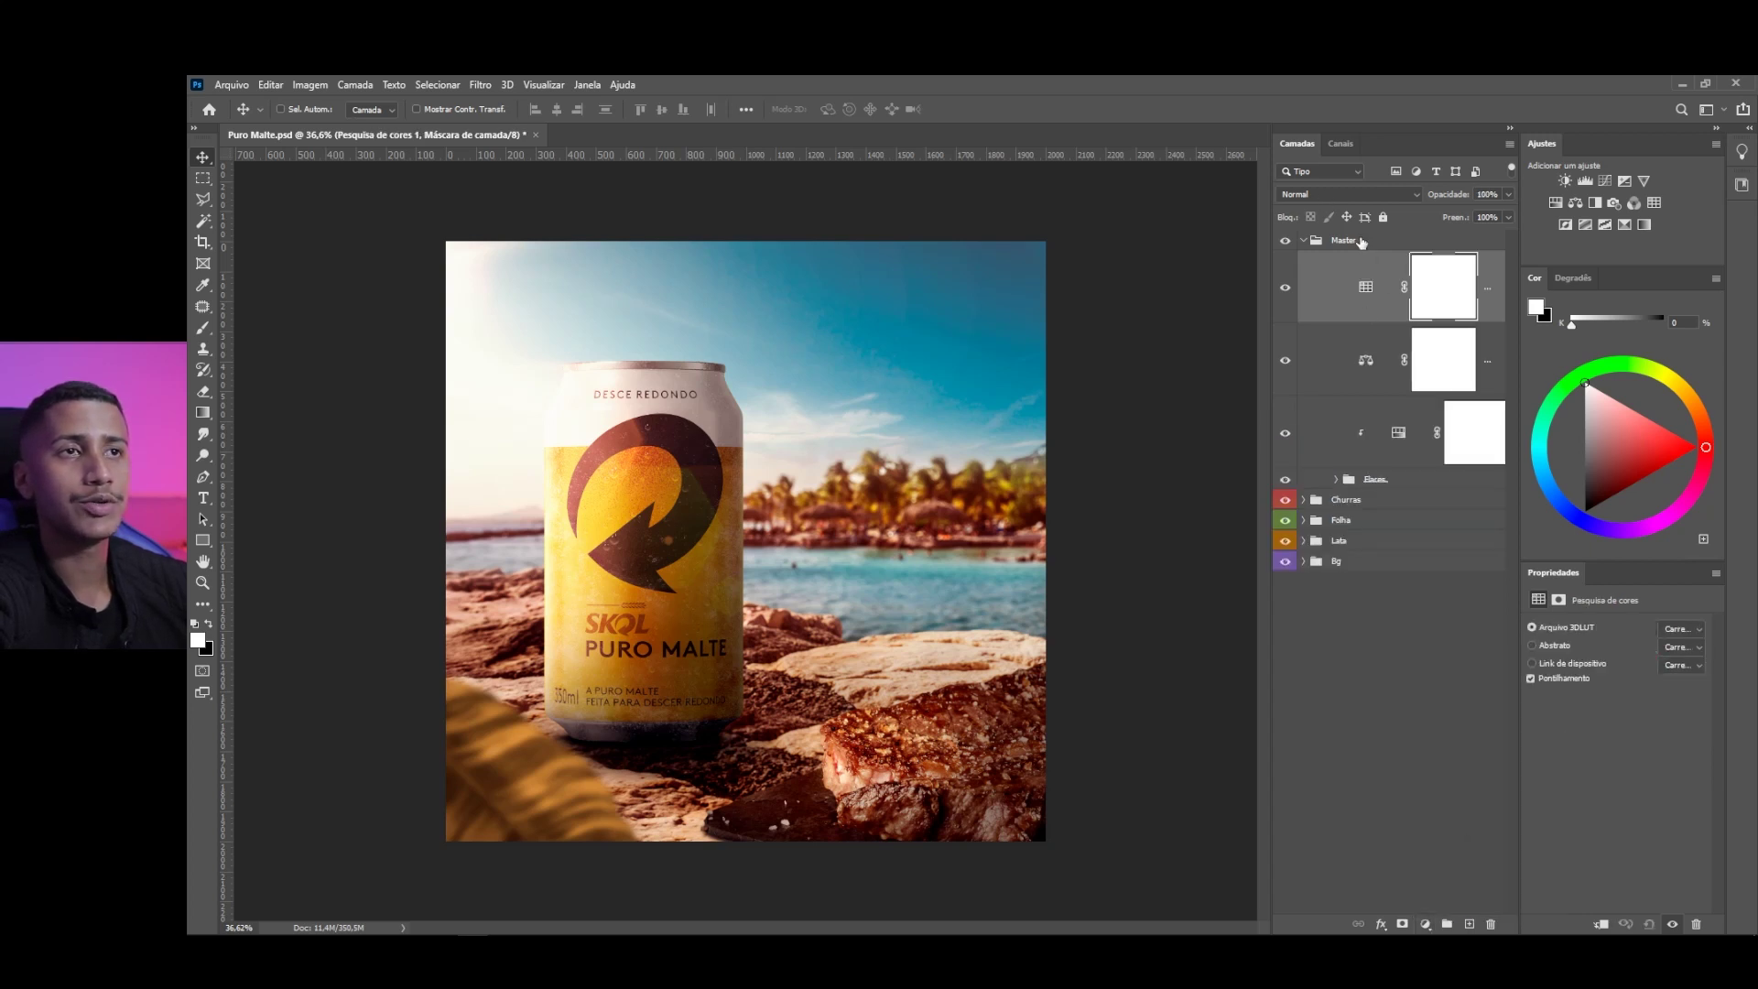
left_click(1340, 194)
left_click(1676, 629)
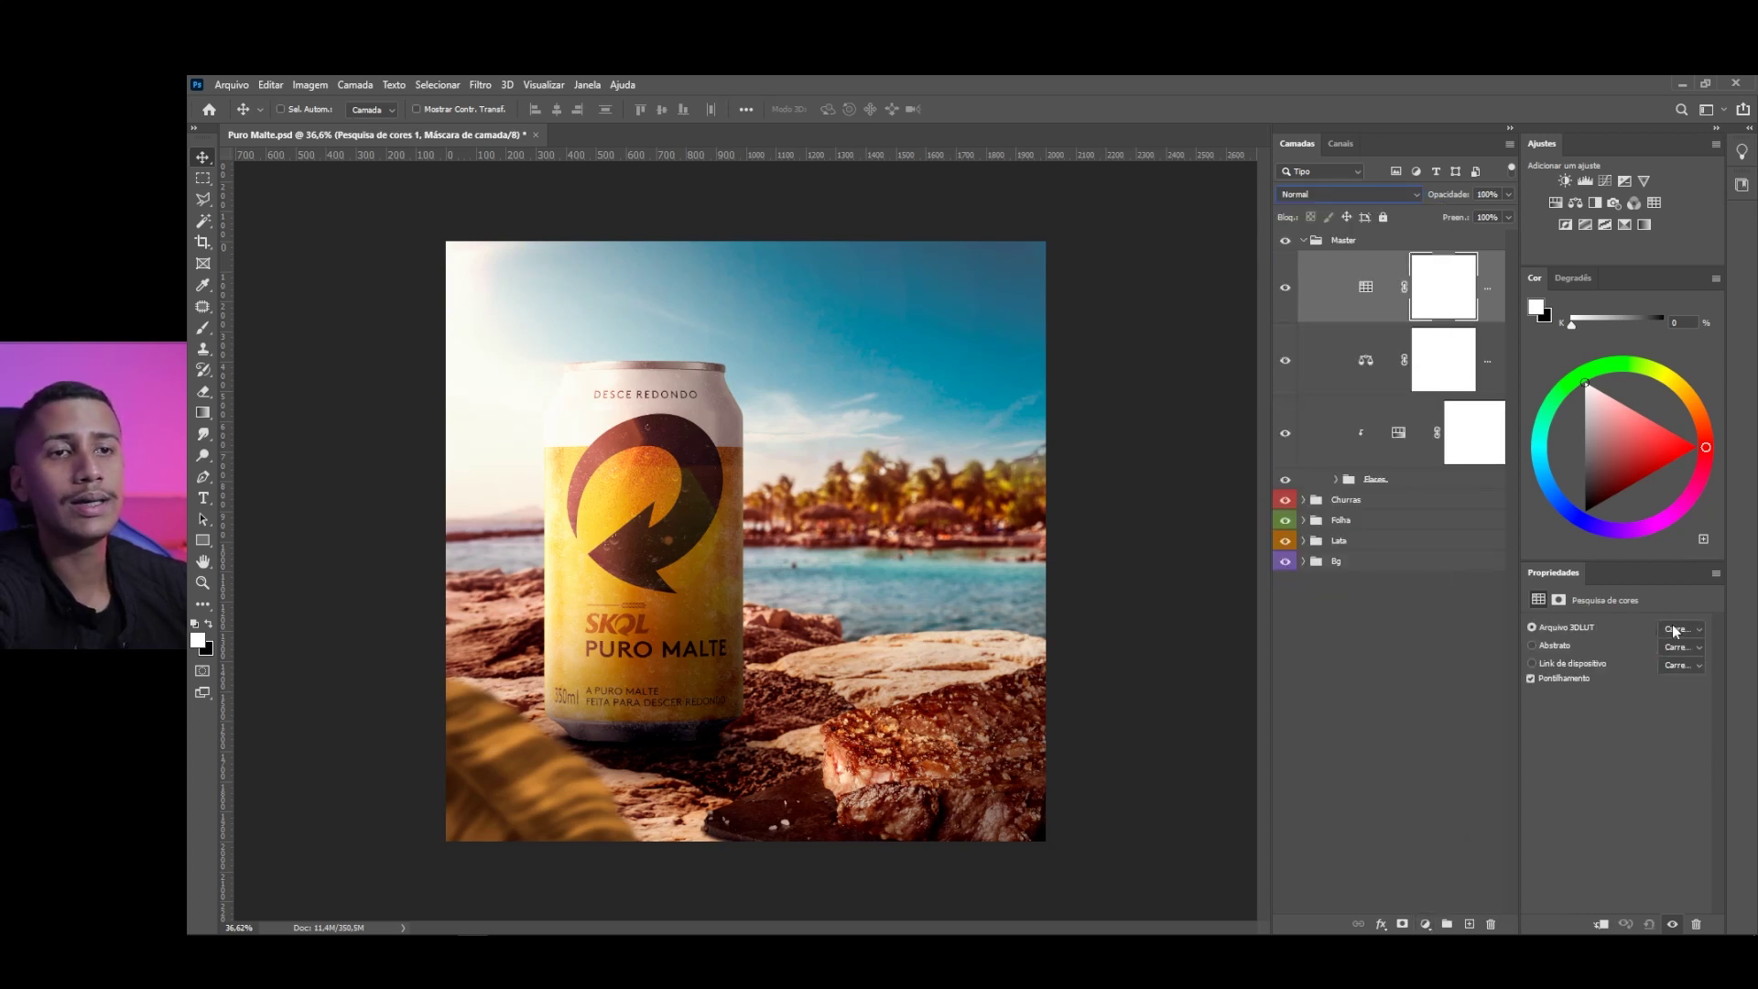
left_click(1682, 629)
left_click(1571, 209)
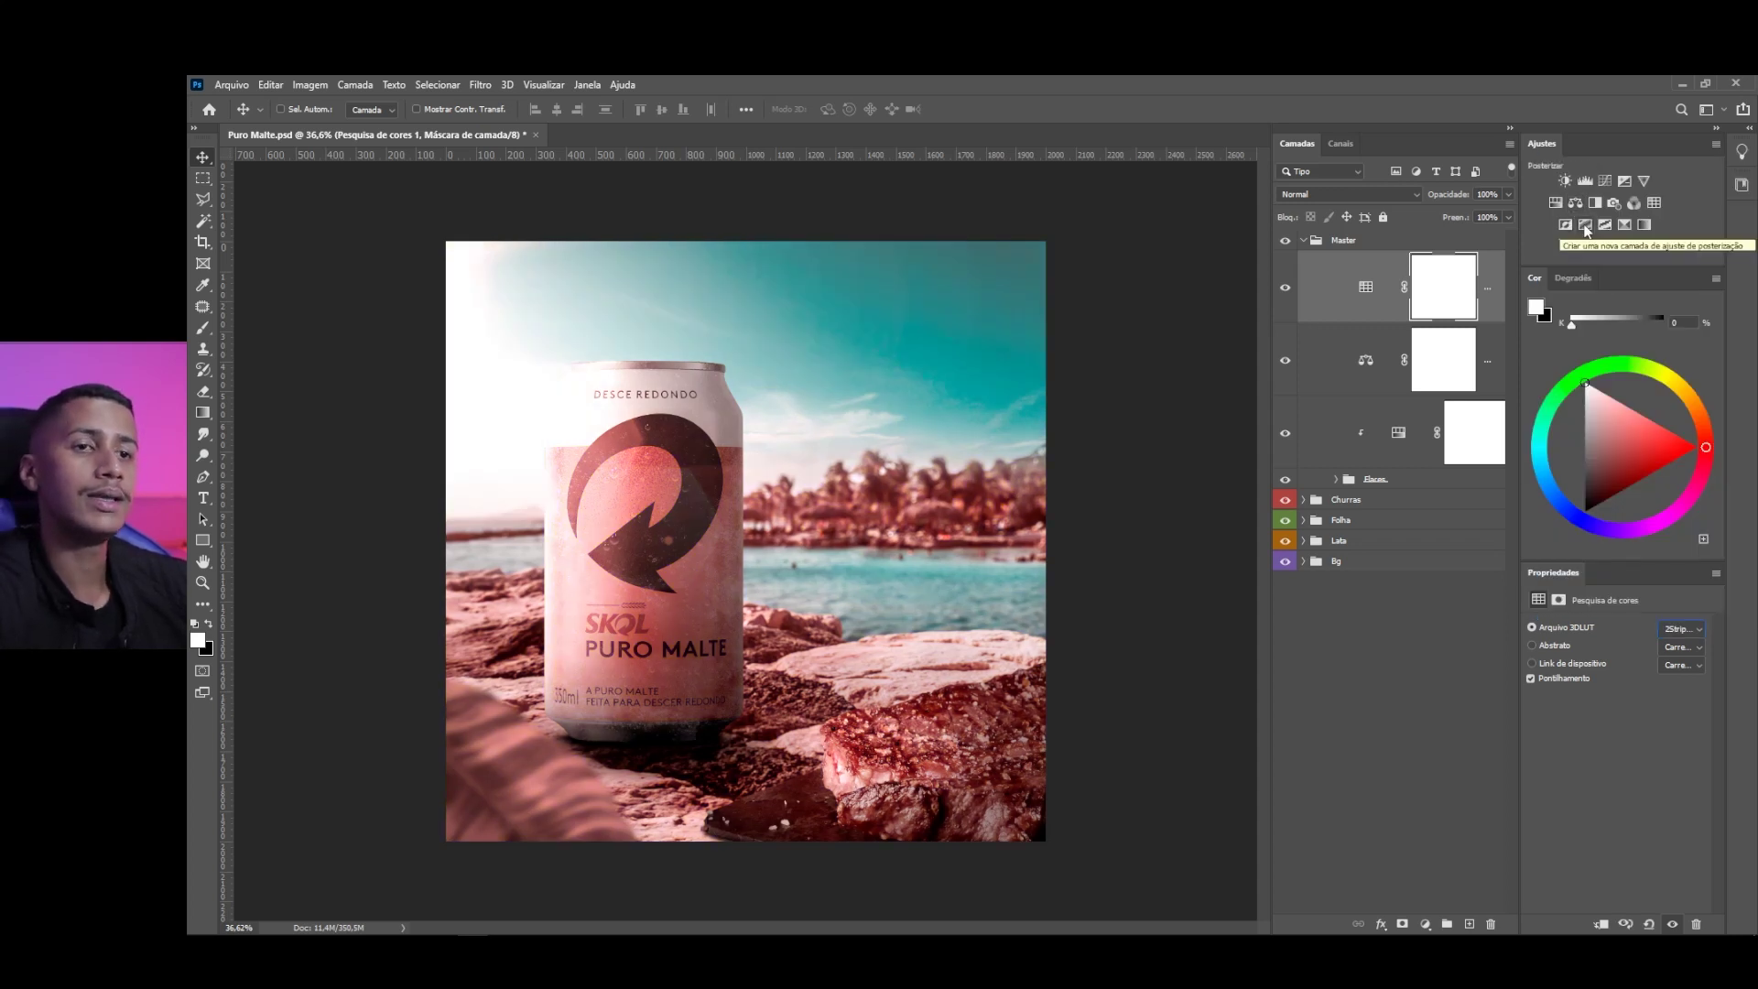
left_click(1684, 629)
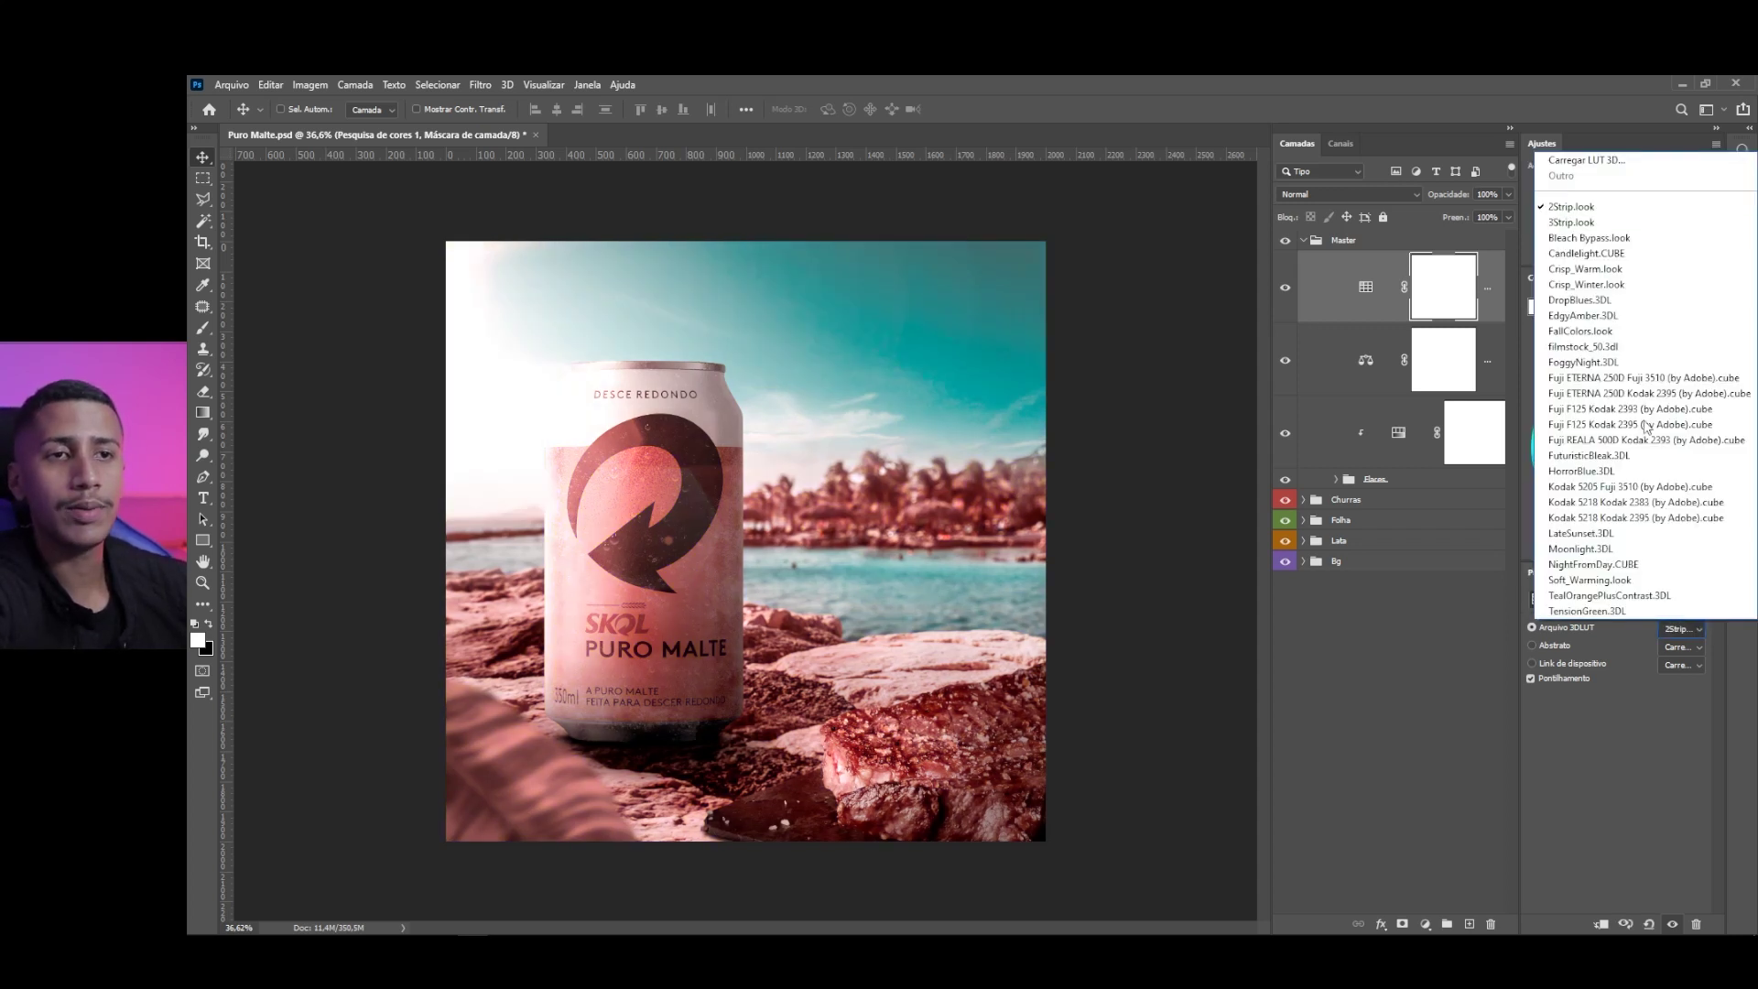
left_click(1559, 211)
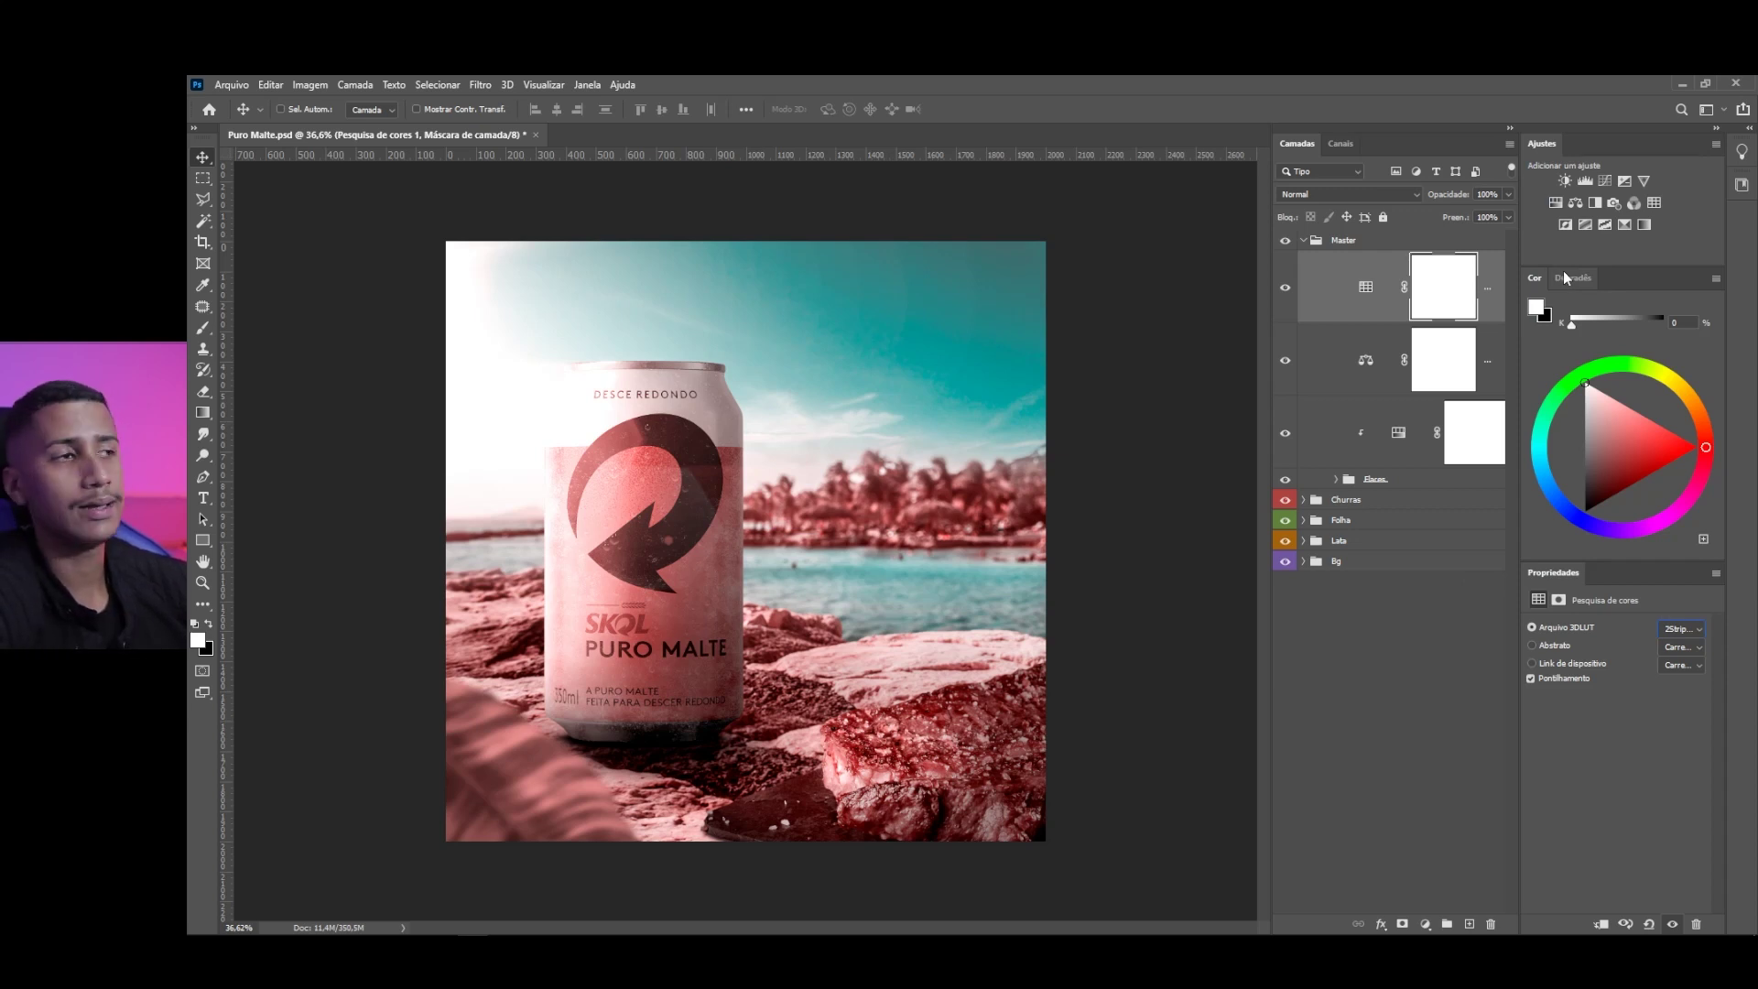
Preview the following 3DLUT presets one by one and choose Fuji ETERNA 250D Kodak 2395 (by Adobe).cube
key("Down")
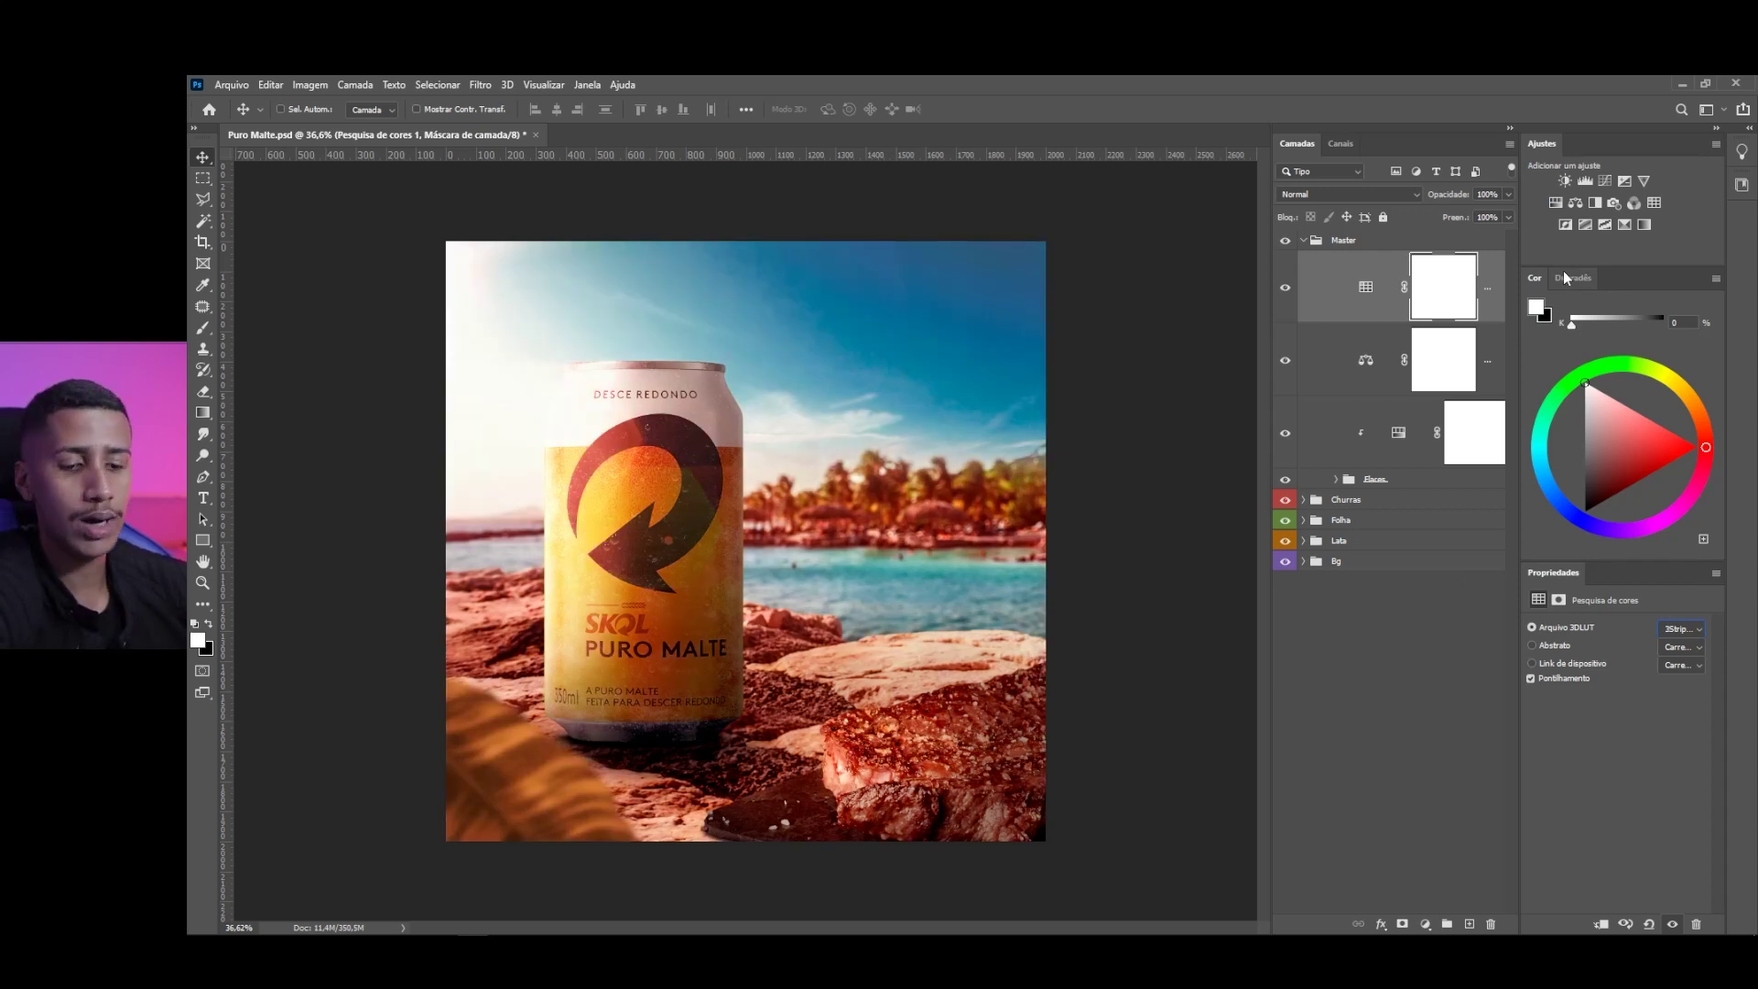
key("Down")
key("Down")
key("Down")
key("Down")
key("Down")
key("Down")
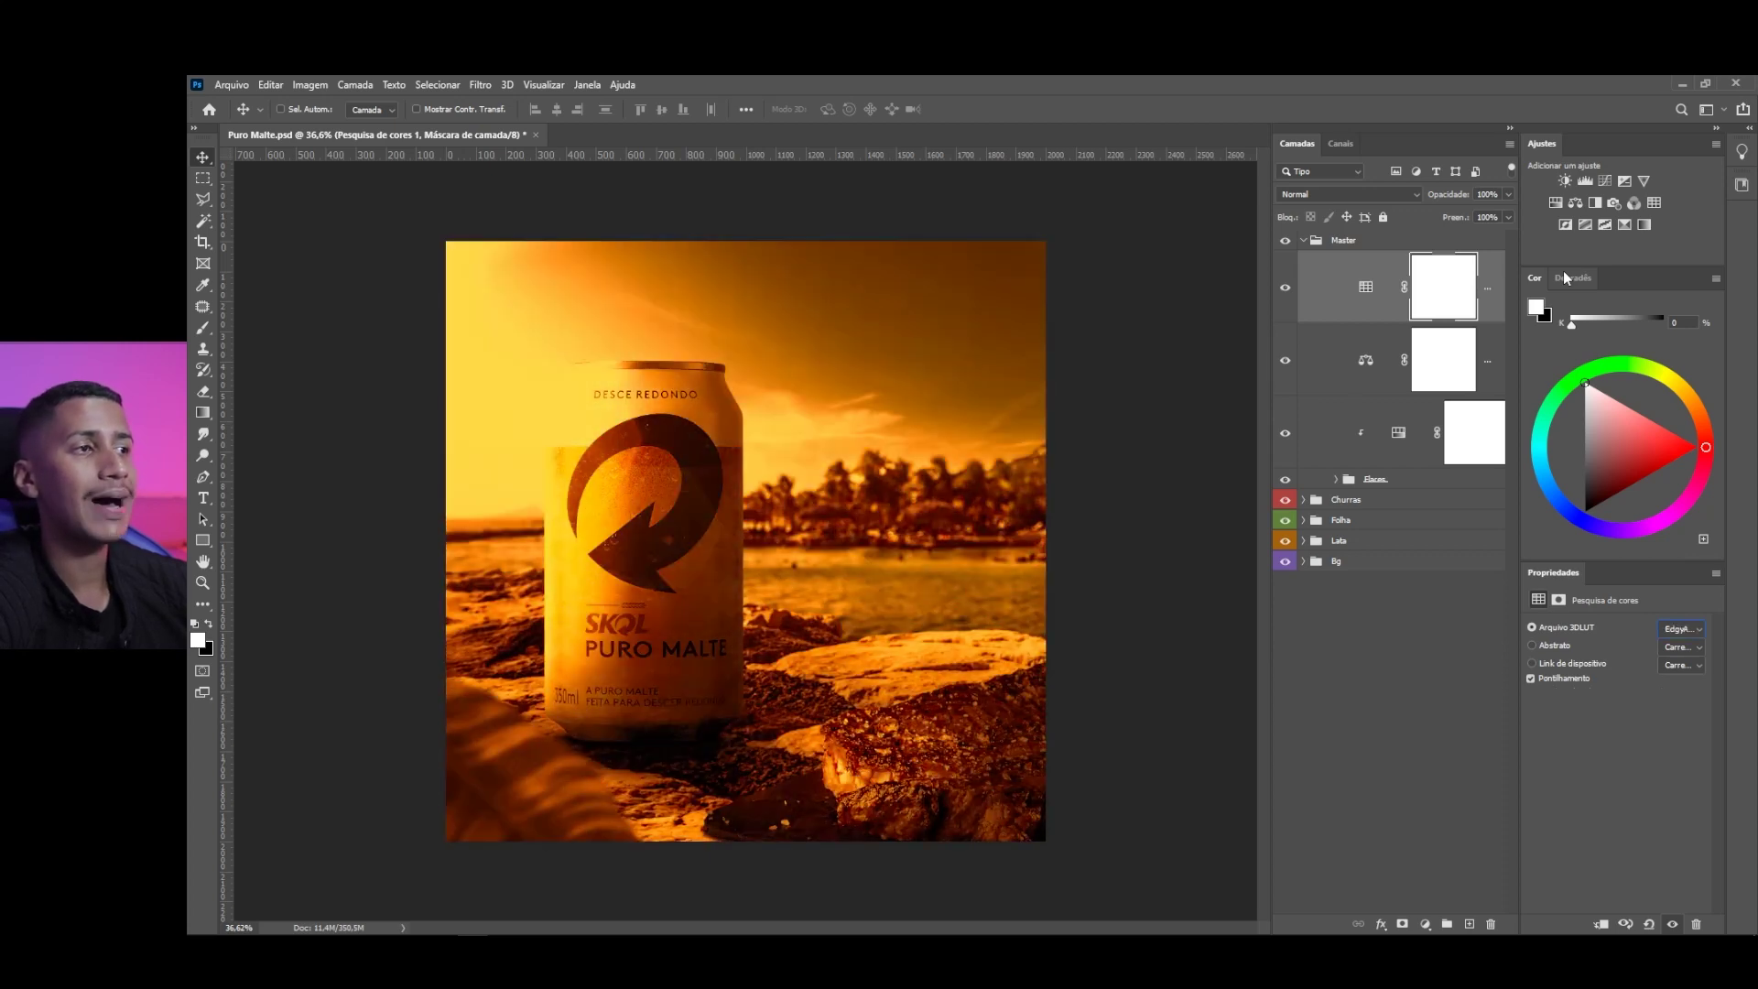
key("Down")
key("Down")
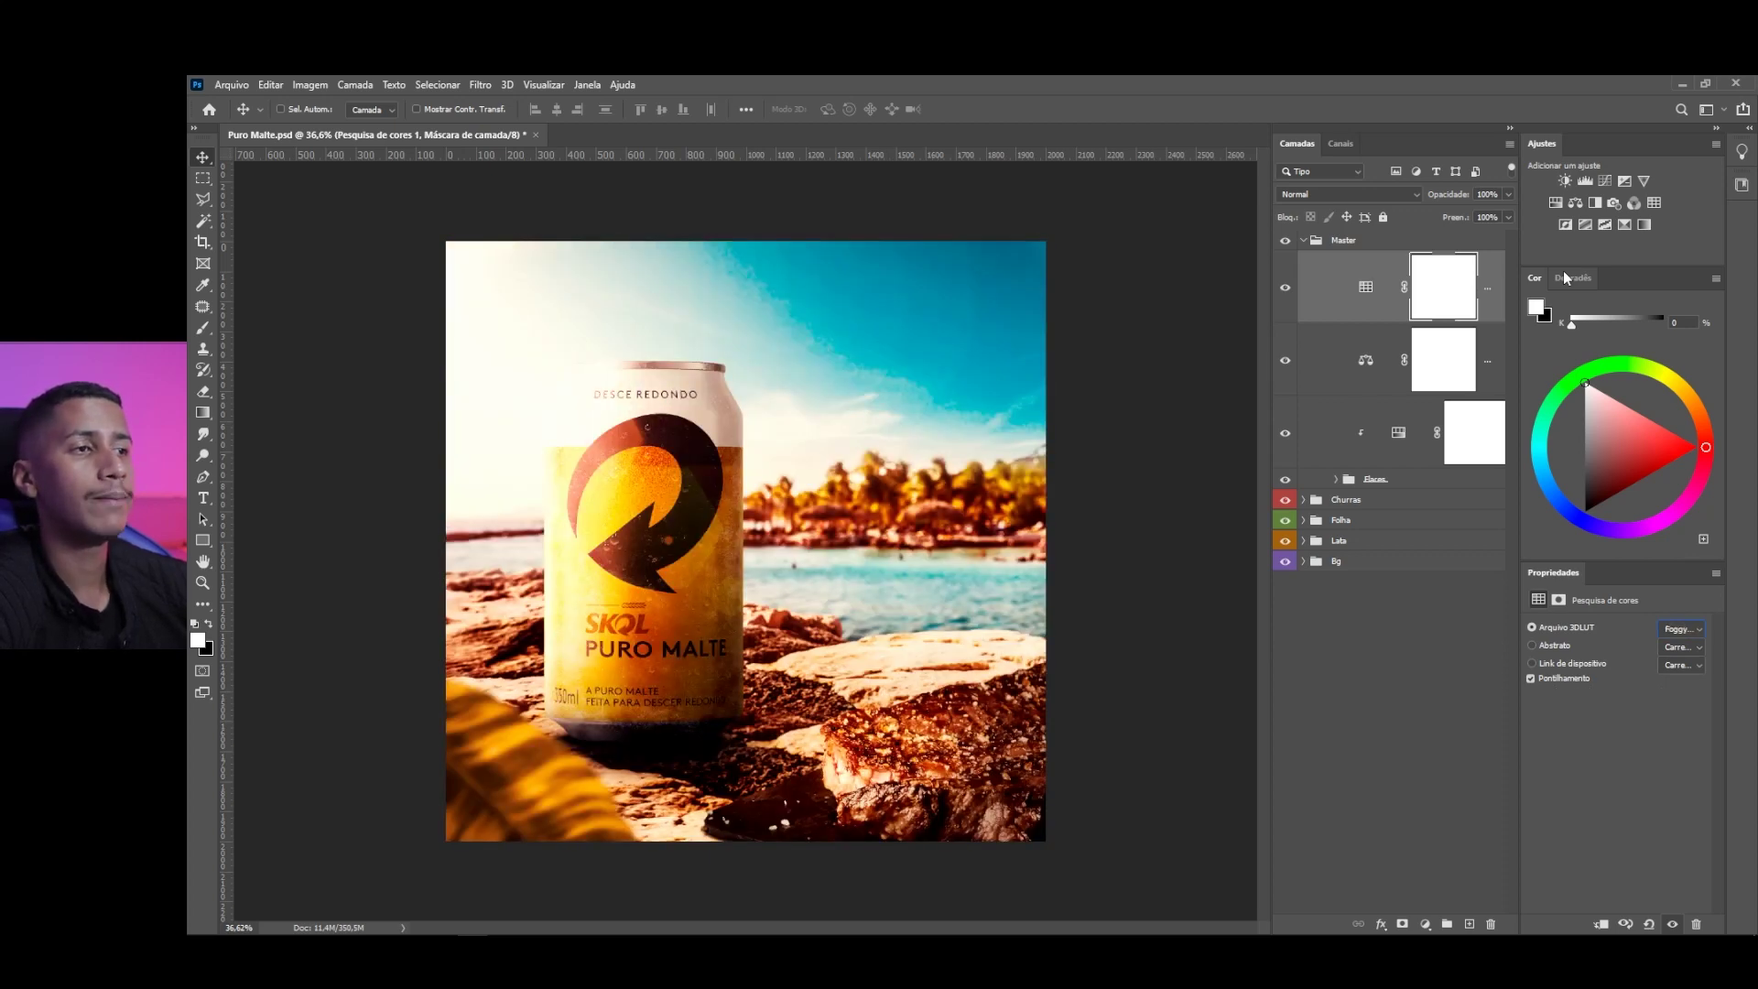
key("Down")
key("Down")
key("Down")
key("Down")
key("Up")
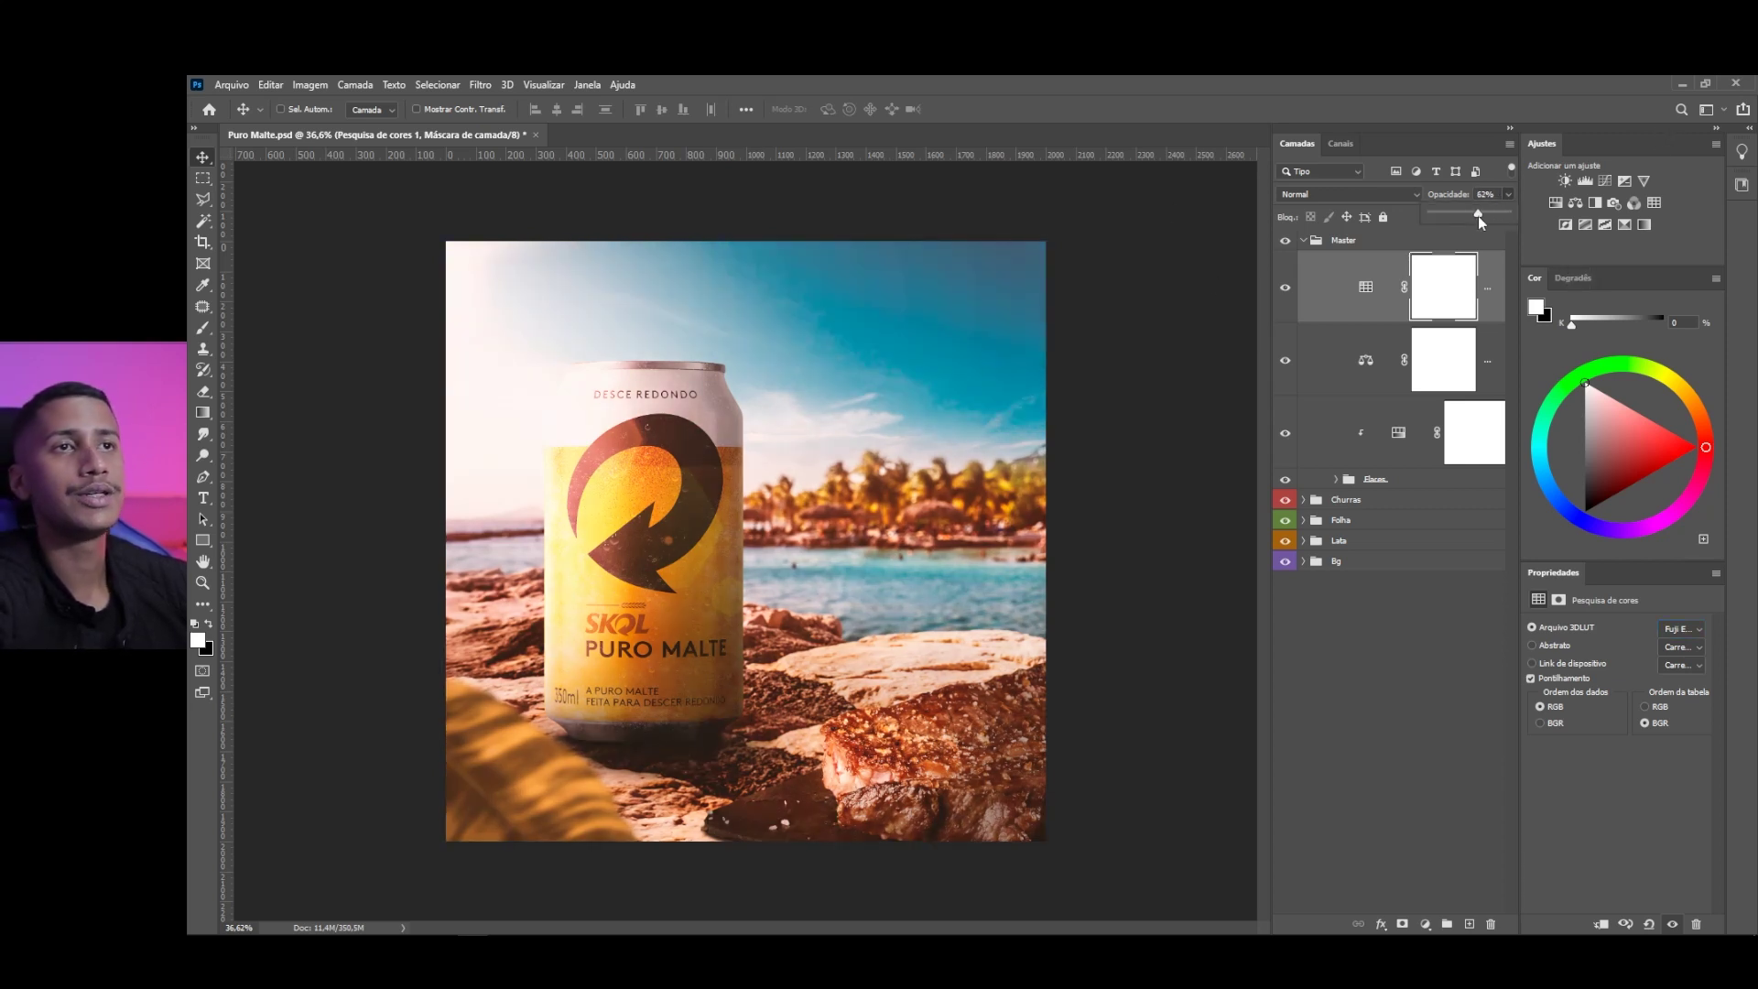
Set the Color Lookup layer's opacity to 28% and duplicate the layer
left_click(1297, 298)
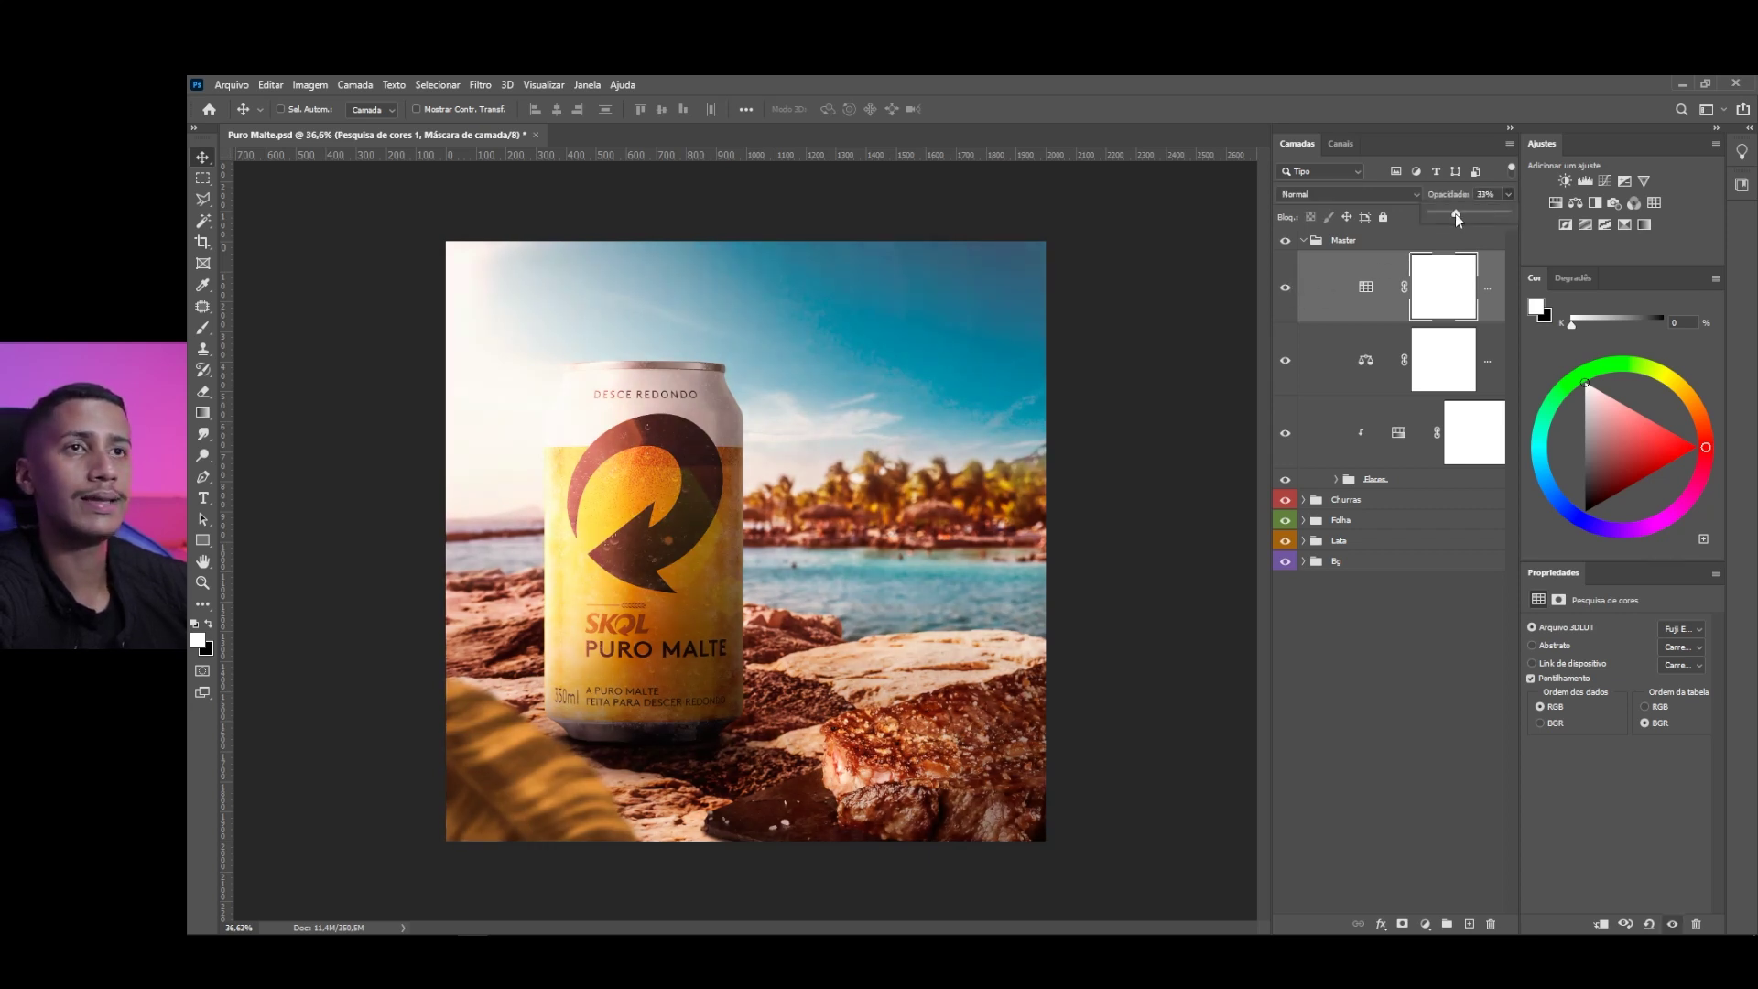
left_click_drag(1456, 218, 1451, 218)
left_click(1379, 312)
key("ctrl+j")
scroll(797, 499, "down", 4)
scroll(796, 499, "up", 4)
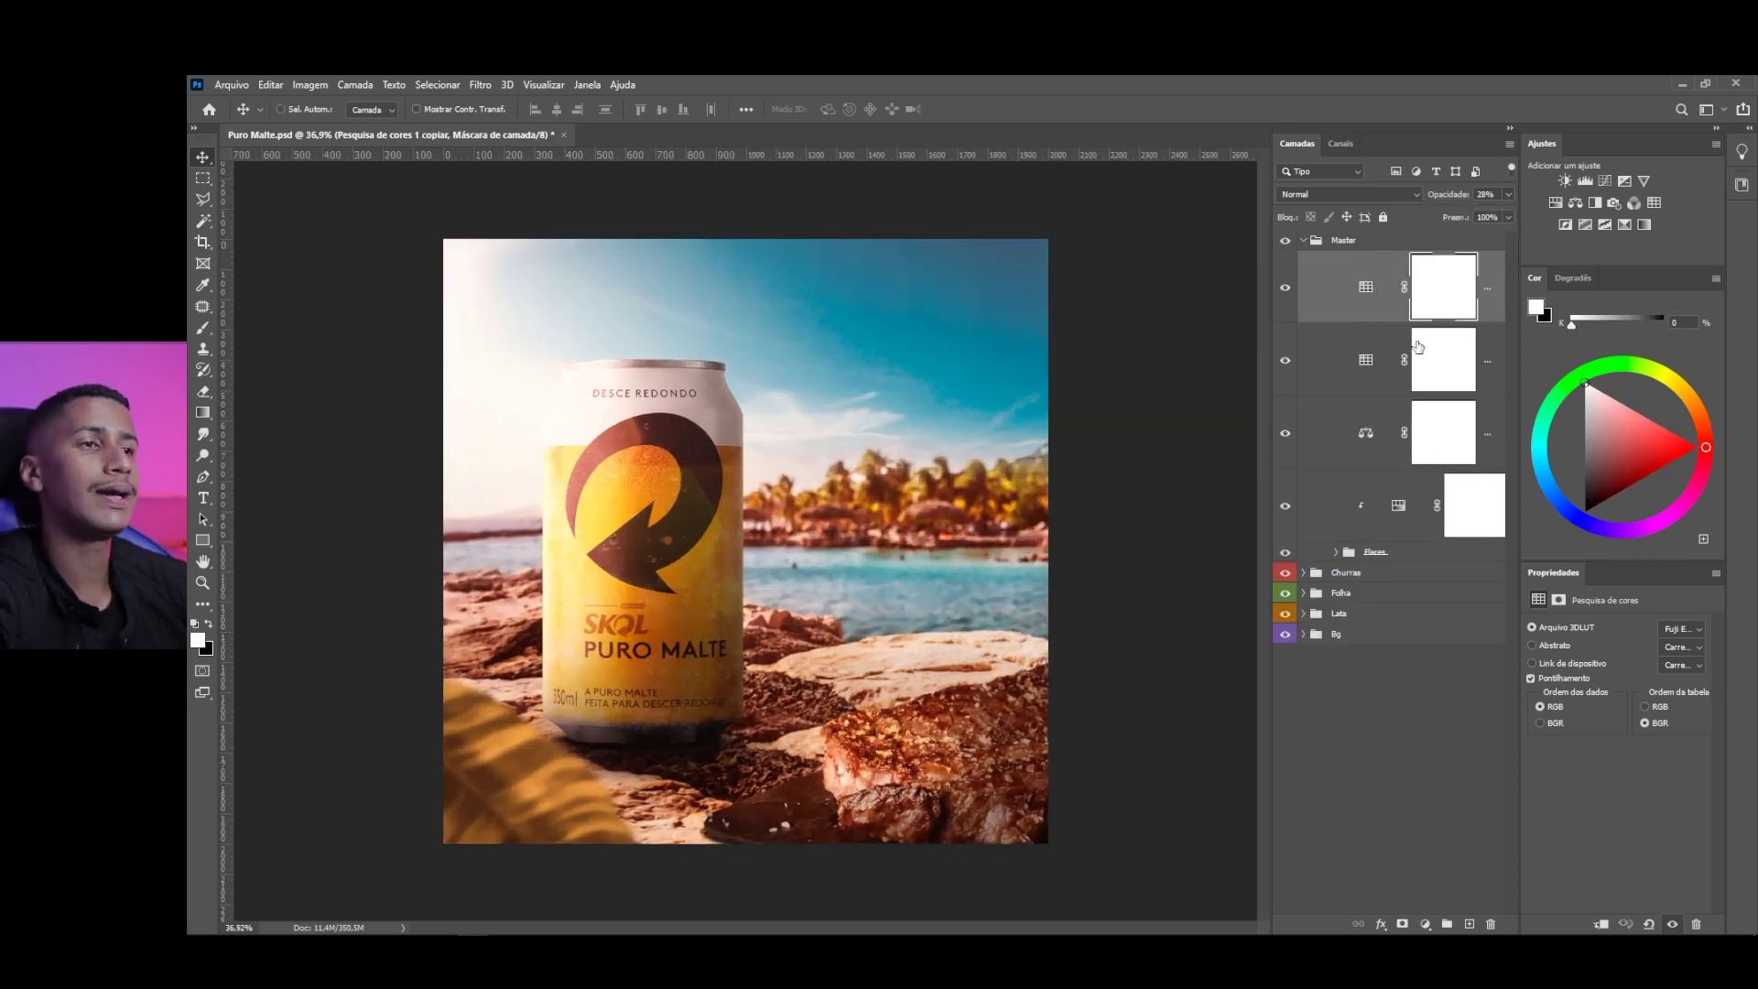
Try blend modes from Escurecer to Subexposição Linear (Adicionar) on the duplicated Color Lookup layer, then restore Normal
left_click(1339, 204)
left_click(1296, 252)
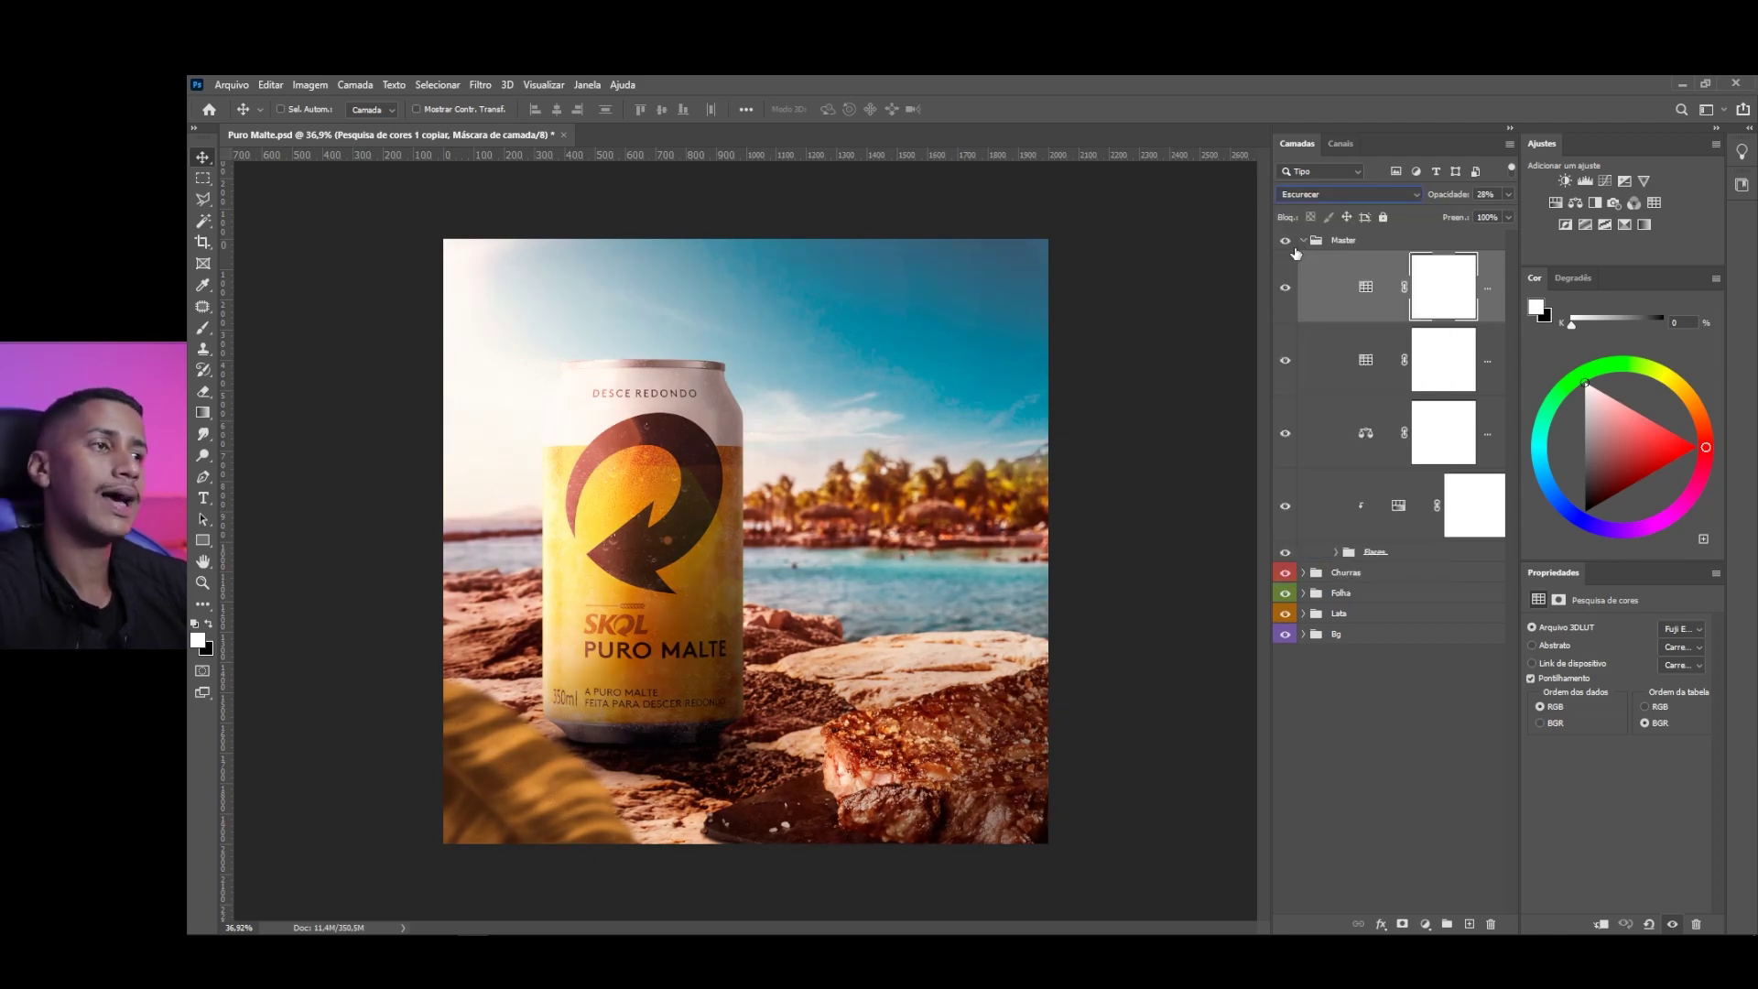
key("Down")
key("Down")
key("Down")
key("Down")
key("Down")
key("Down")
key("Down")
key("Down")
key("Down")
key("Up")
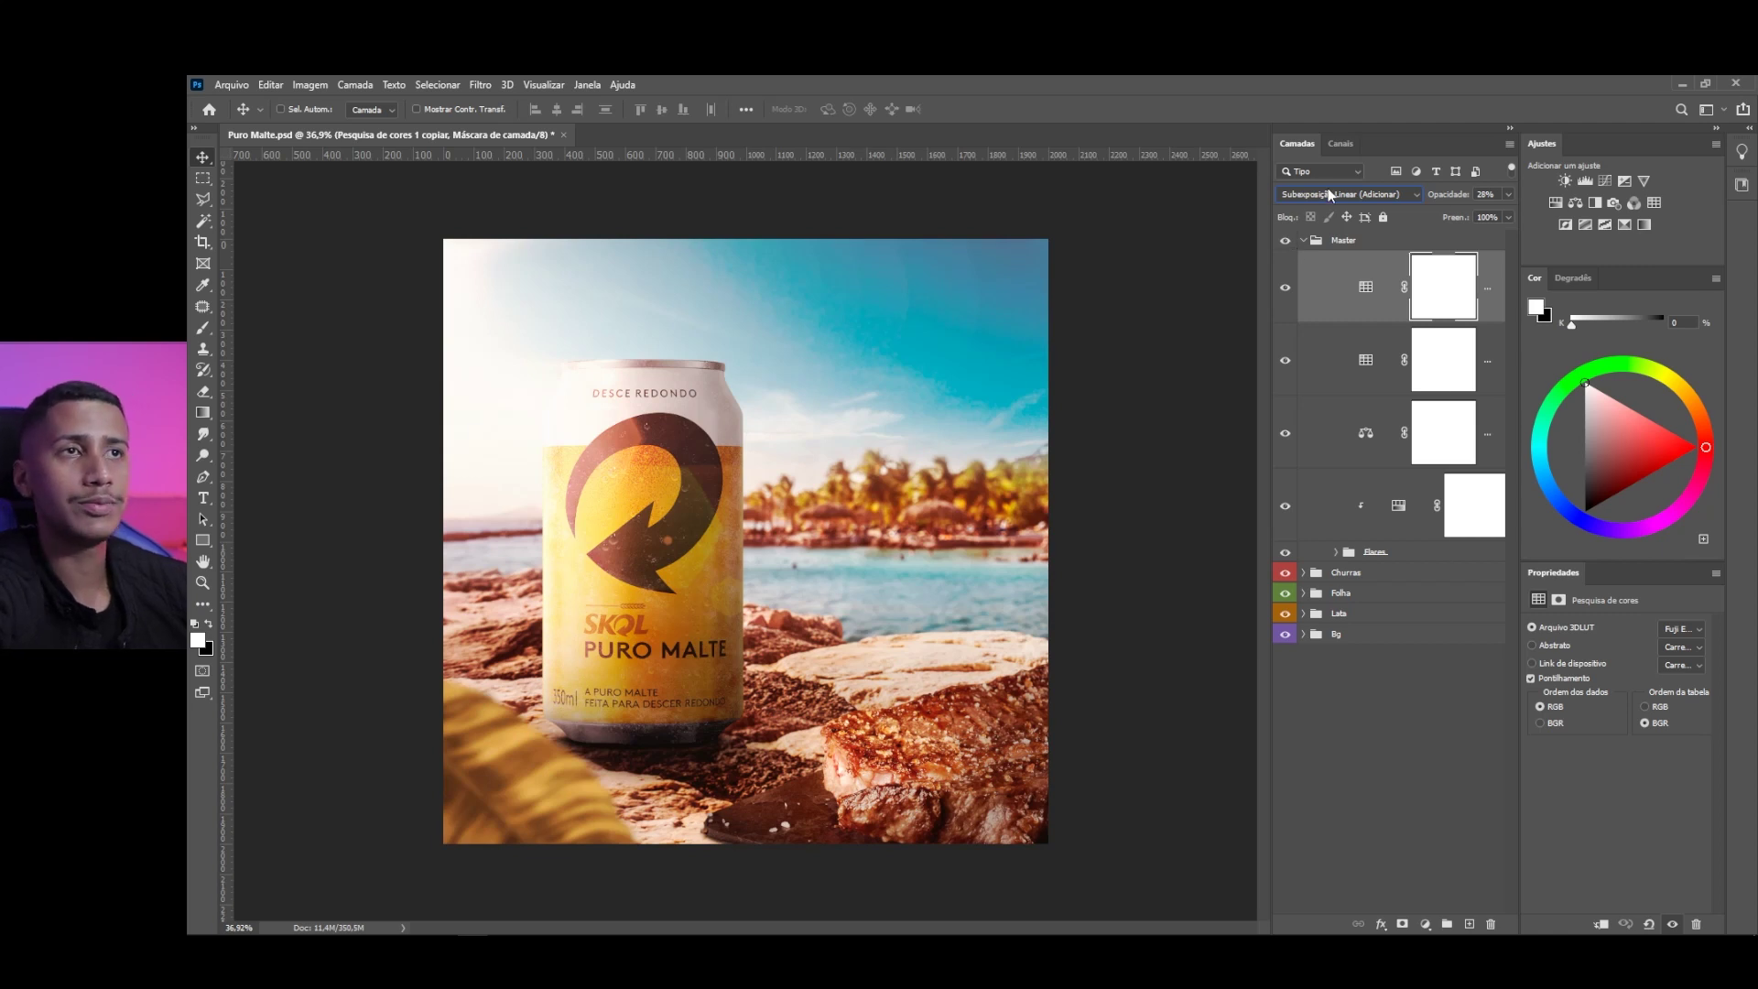
left_click(1331, 195)
left_click(1300, 209)
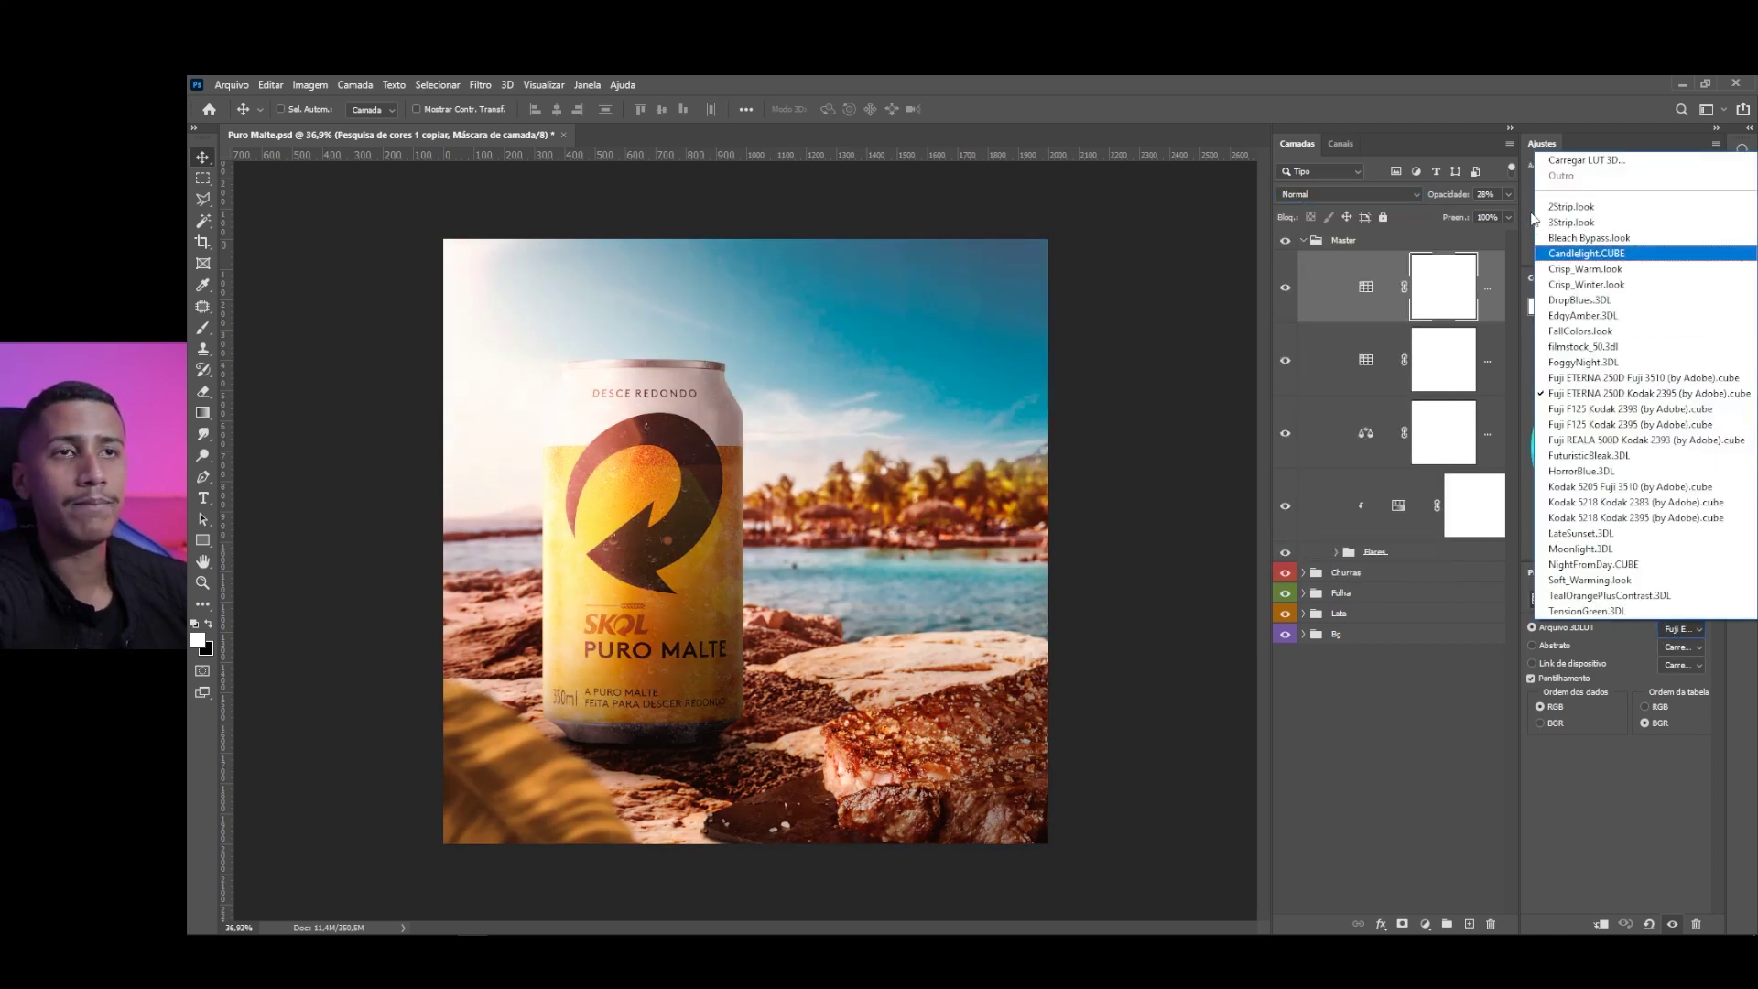
Preview the 3DLUT presets on the duplicated Color Lookup layer, starting from 2Strip.look, and pick filmstock_50.3dl
left_click(1587, 207)
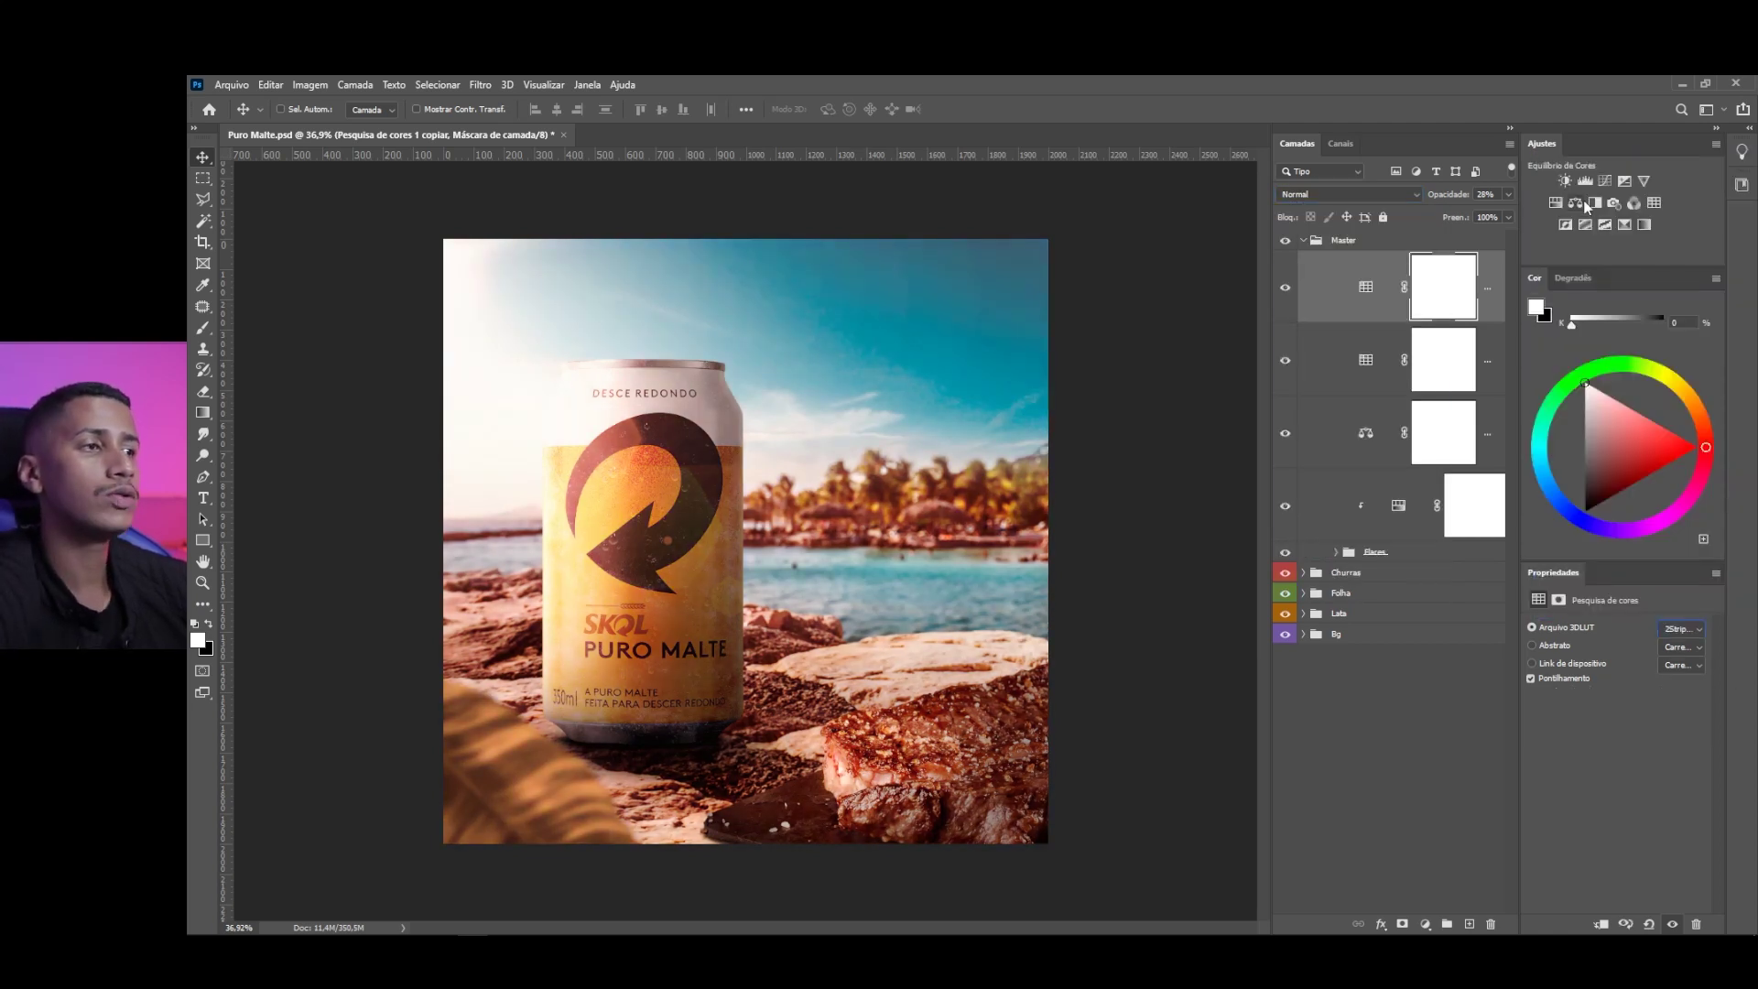
key("Down")
key("Down")
key("Down")
key("Down")
key("Down")
key("Down")
key("Down")
key("Down")
key("Down")
key("Down")
key("Down")
key("Down")
key("Down")
key("Down")
key("Down")
key("Down")
key("Down")
key("Down")
key("Down")
key("Down")
key("Down")
key("Down")
key("Up")
key("Up")
key("Up")
key("Up")
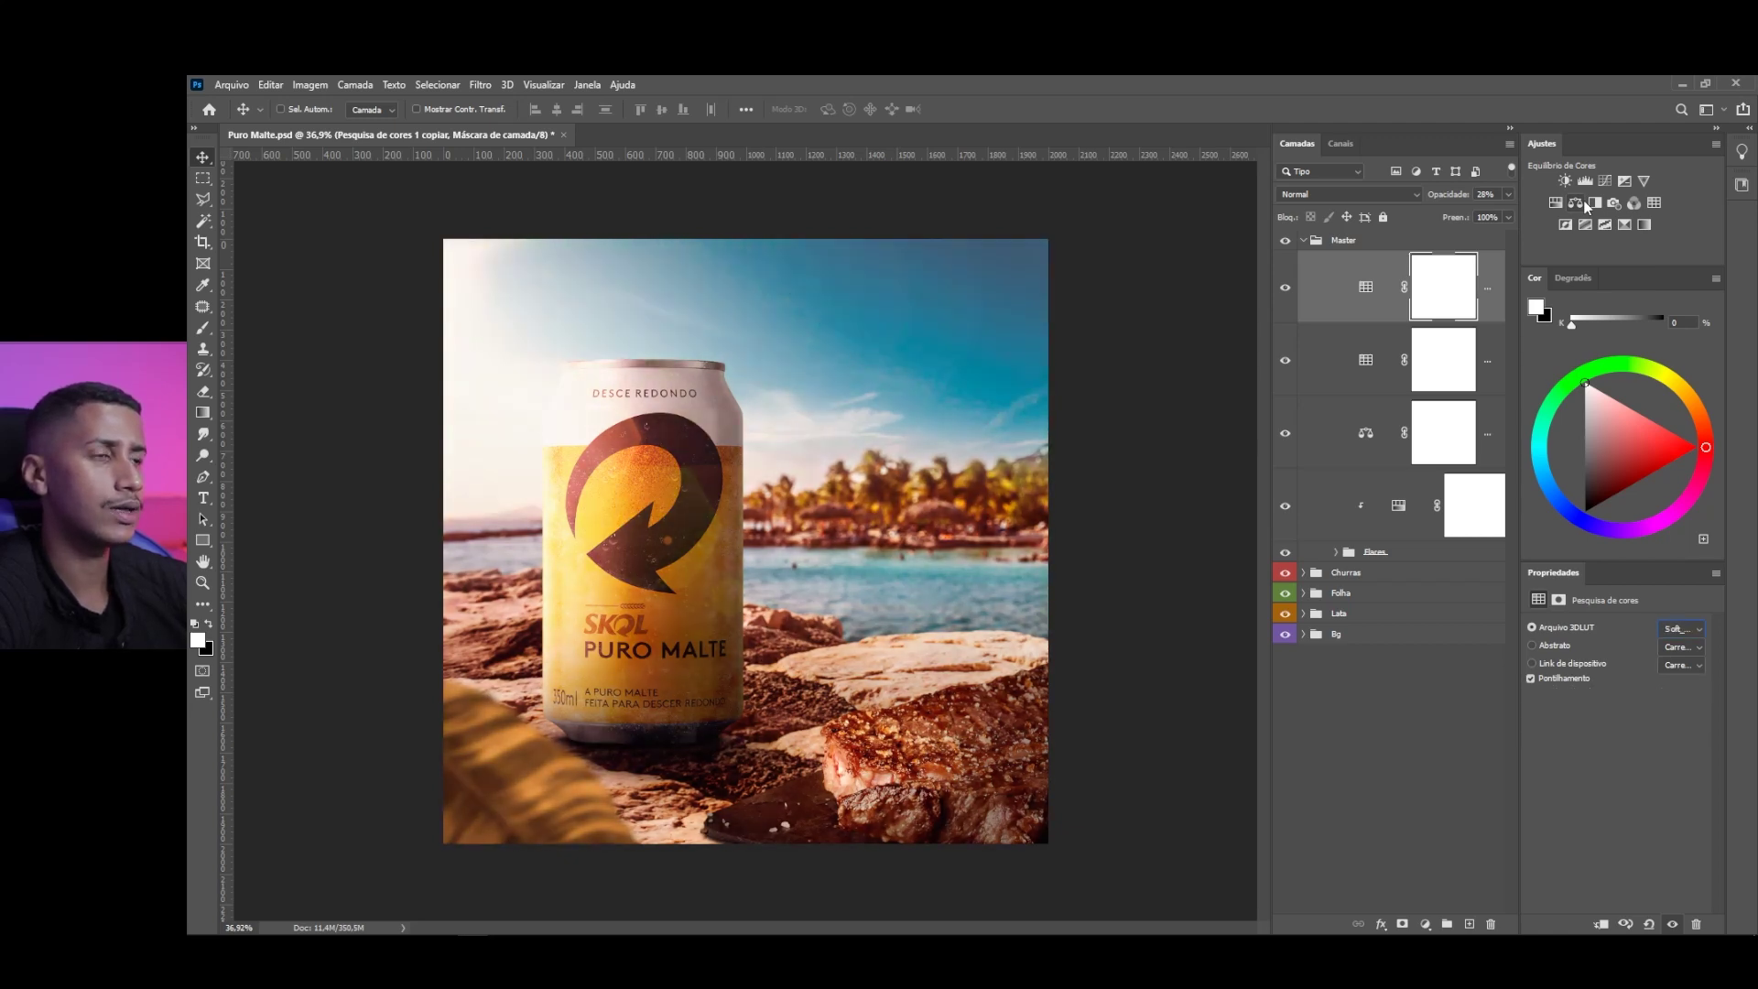
key("Up")
key("Up")
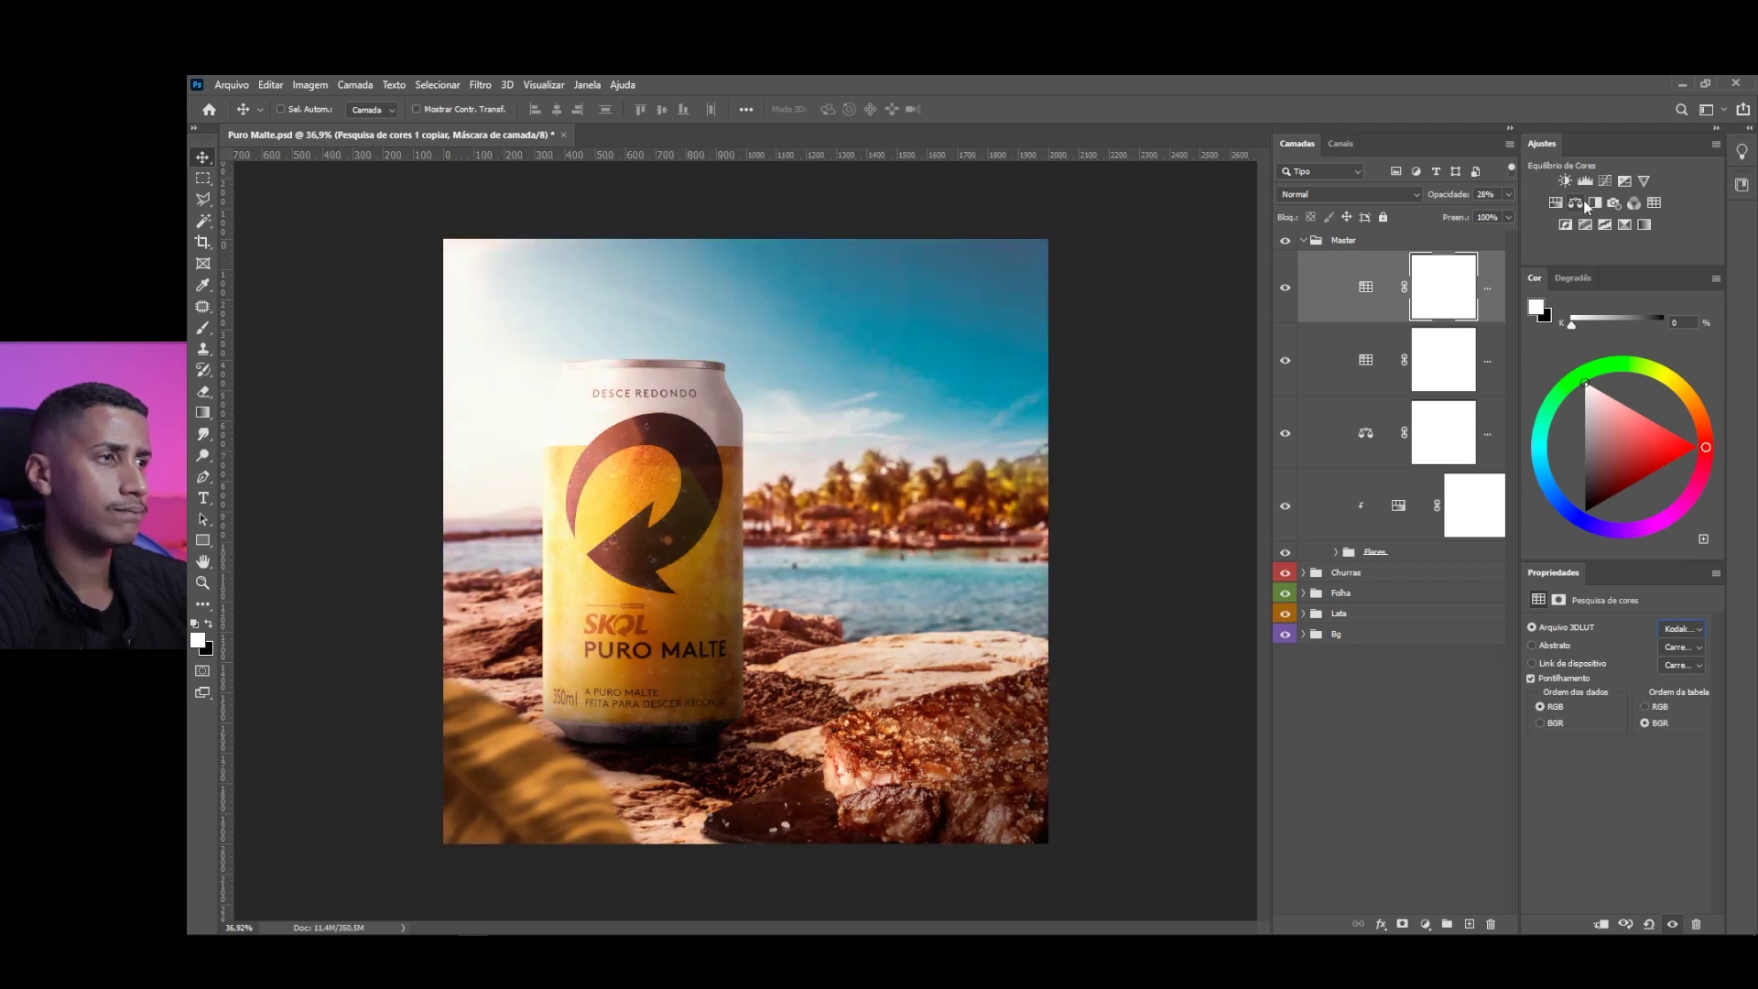
key("Up")
key("Up")
key("Up")
key("Up")
key("Up")
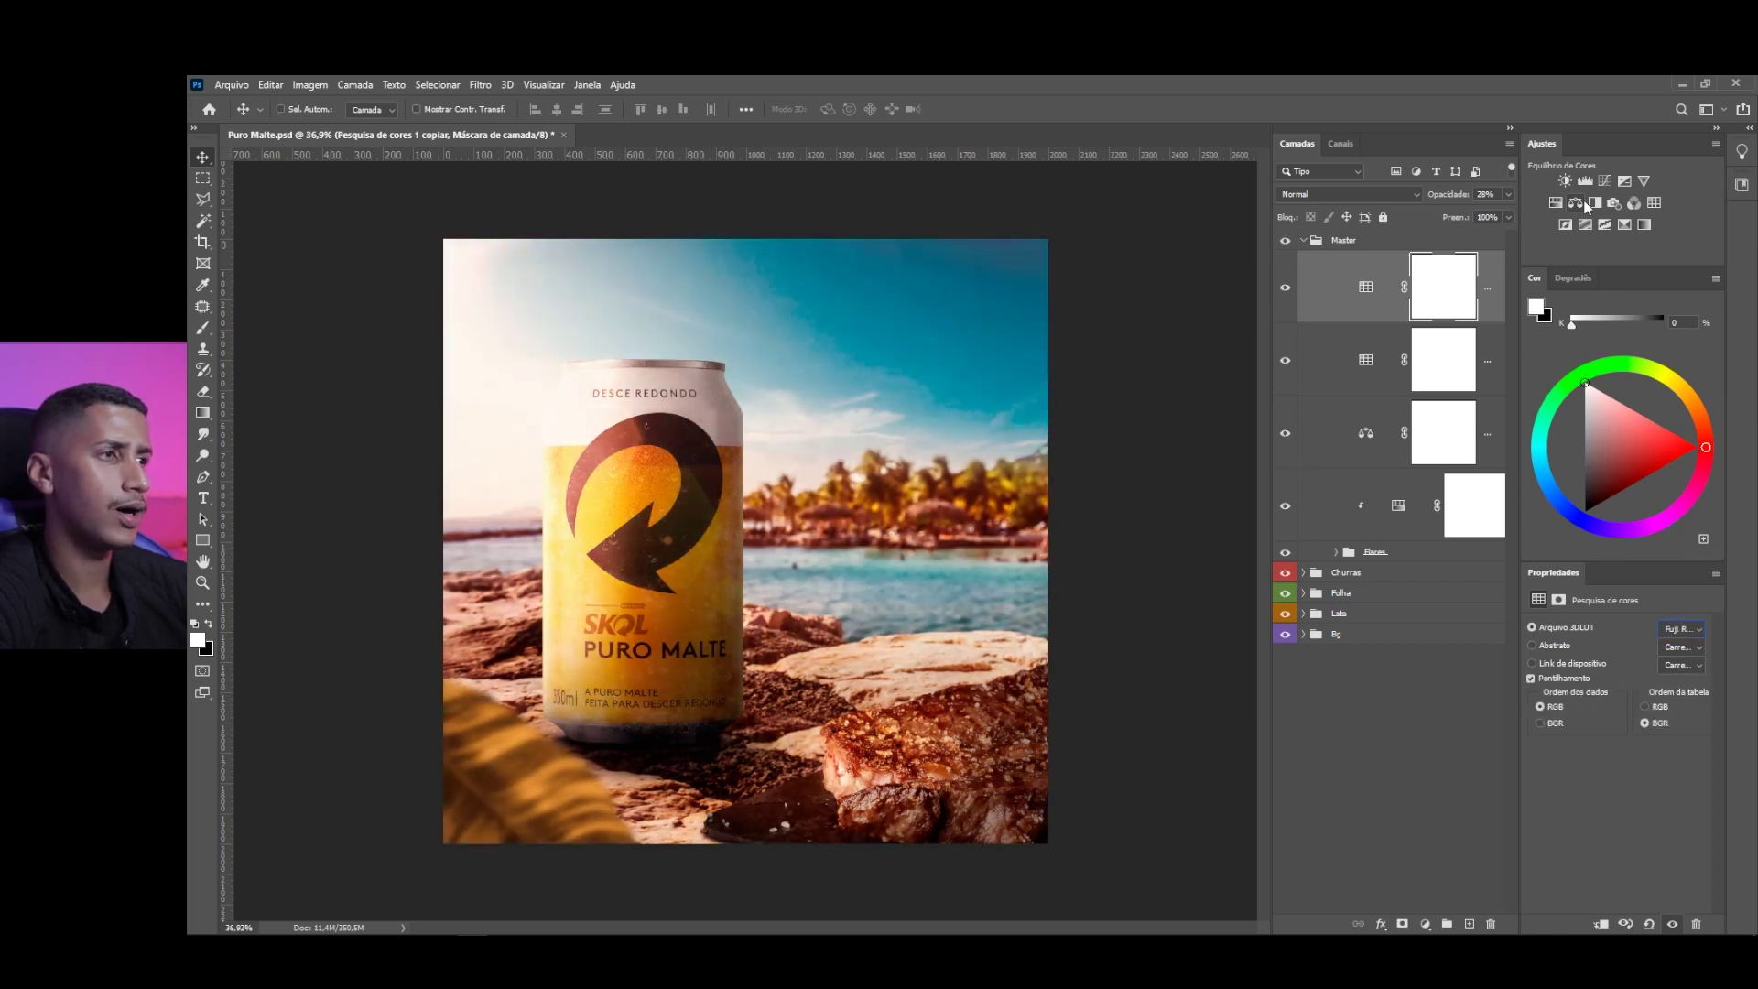
key("Up")
key("Up")
key("Up")
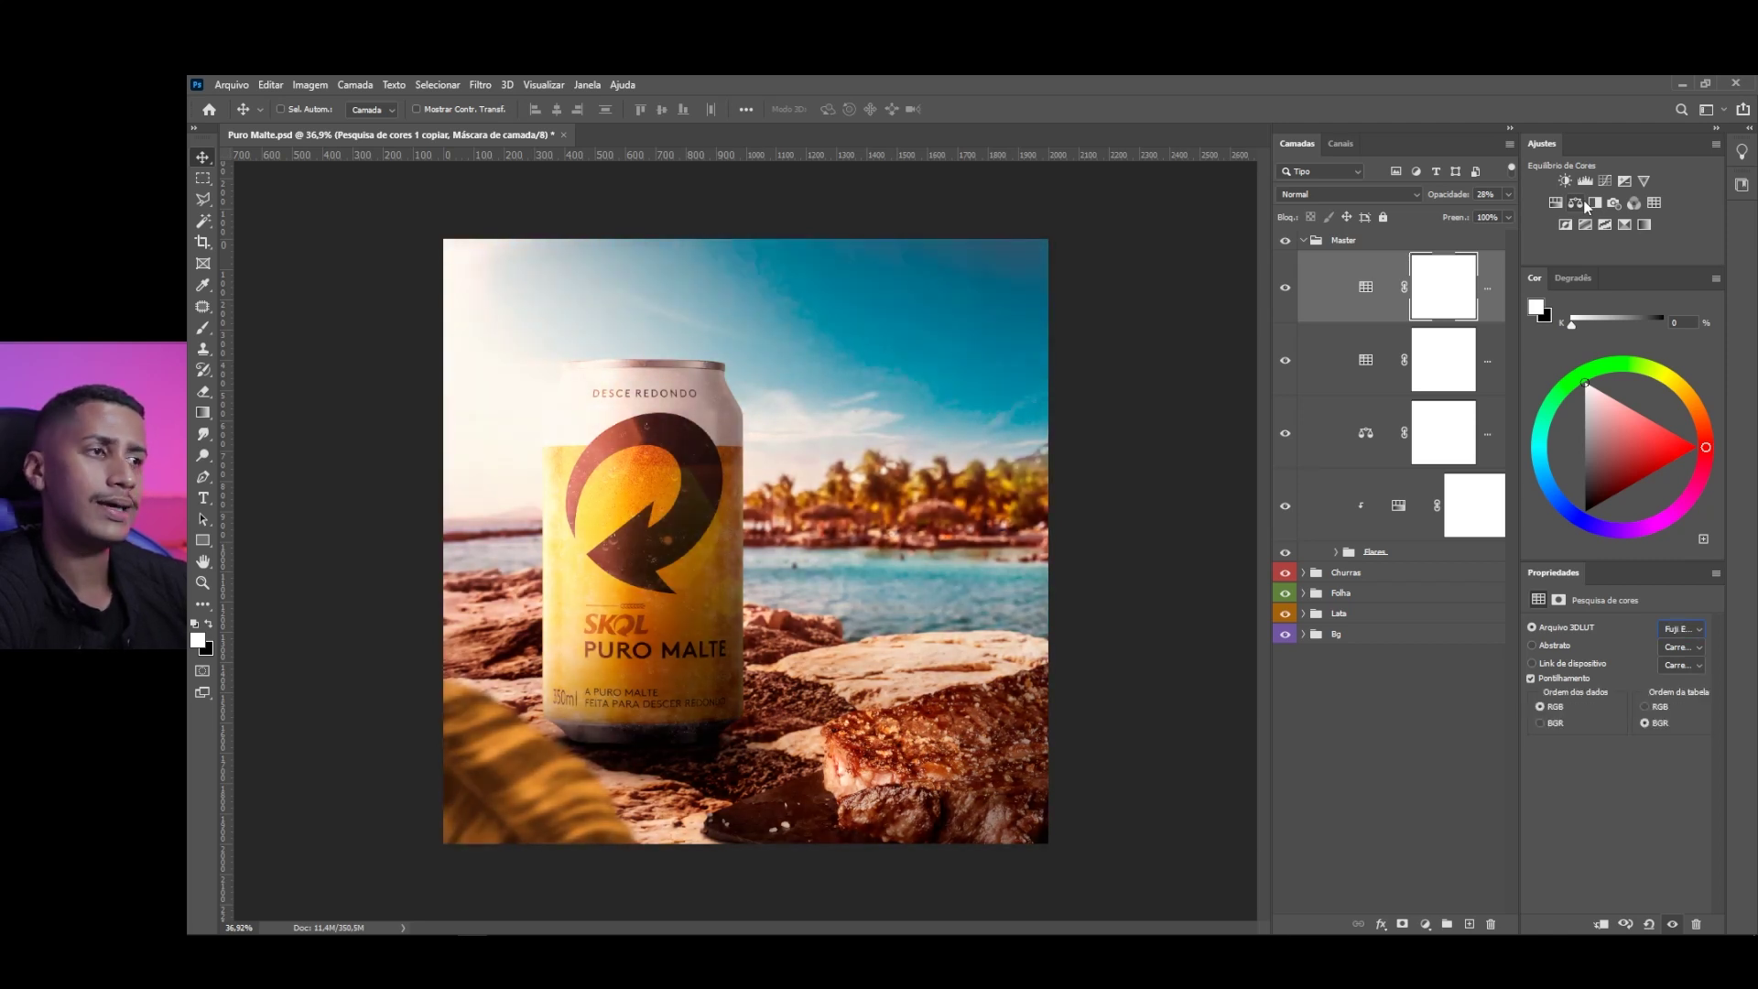
key("Up")
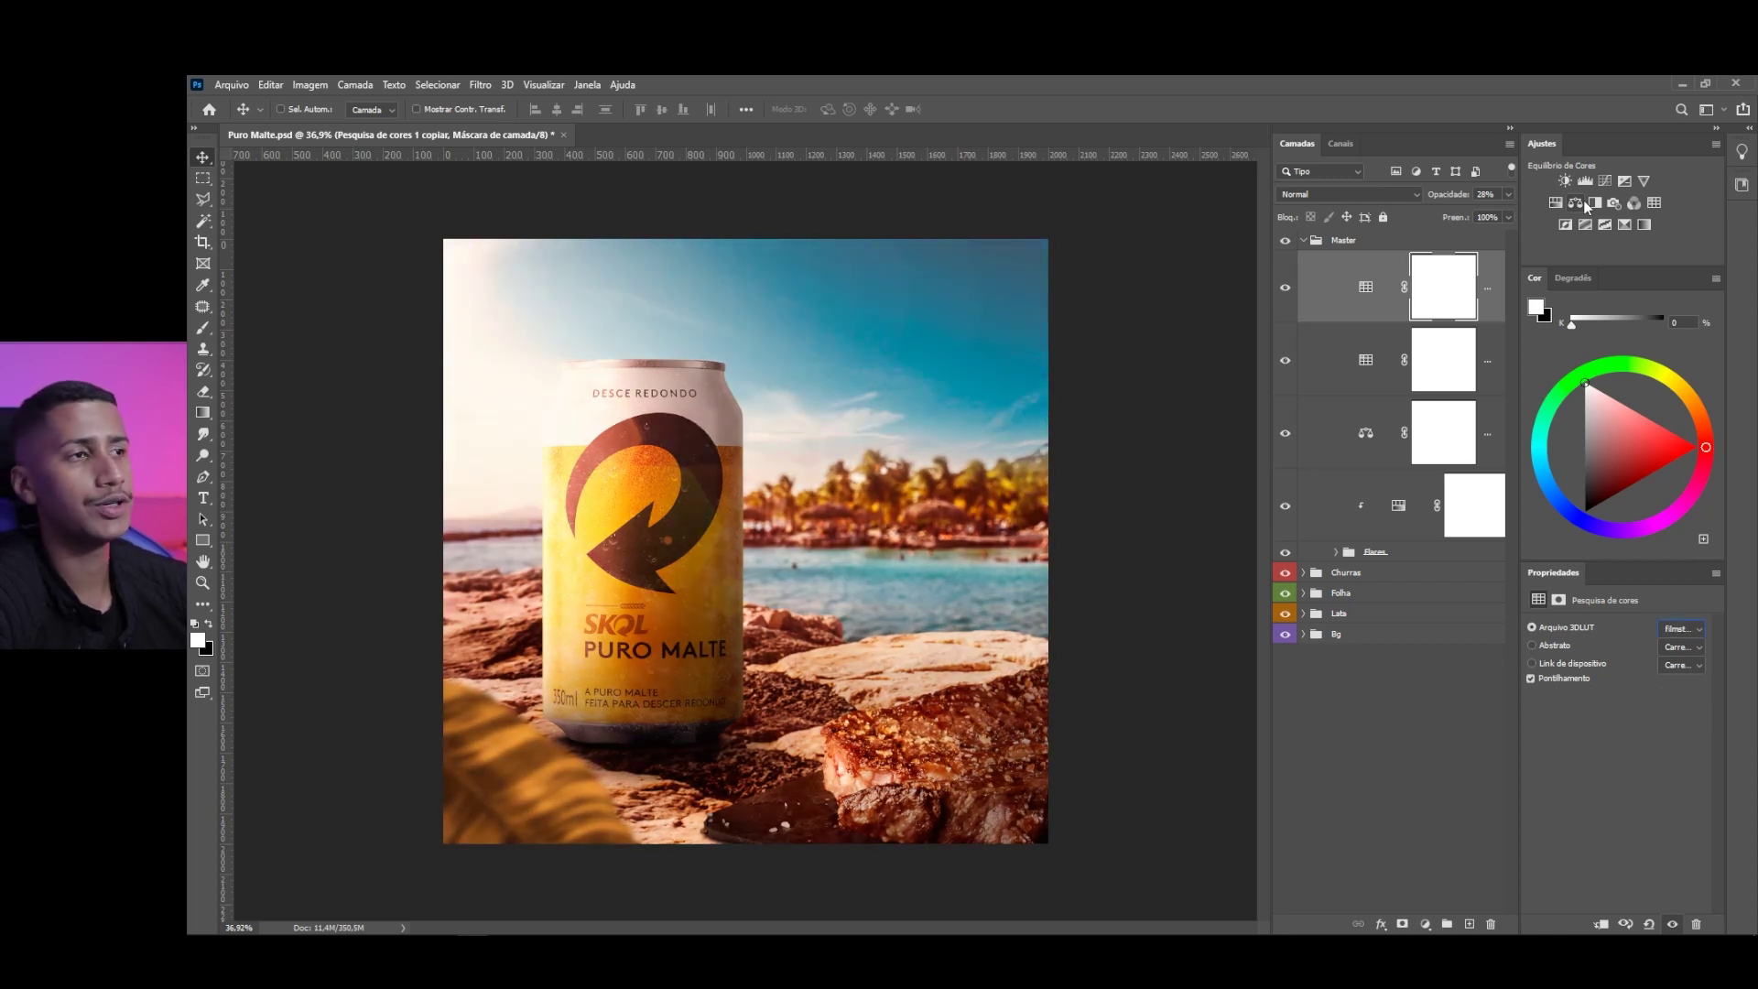
Reduce the duplicated Color Lookup layer's opacity to 9% and compare it on and off
left_click(1508, 194)
left_click_drag(1453, 213, 1438, 213)
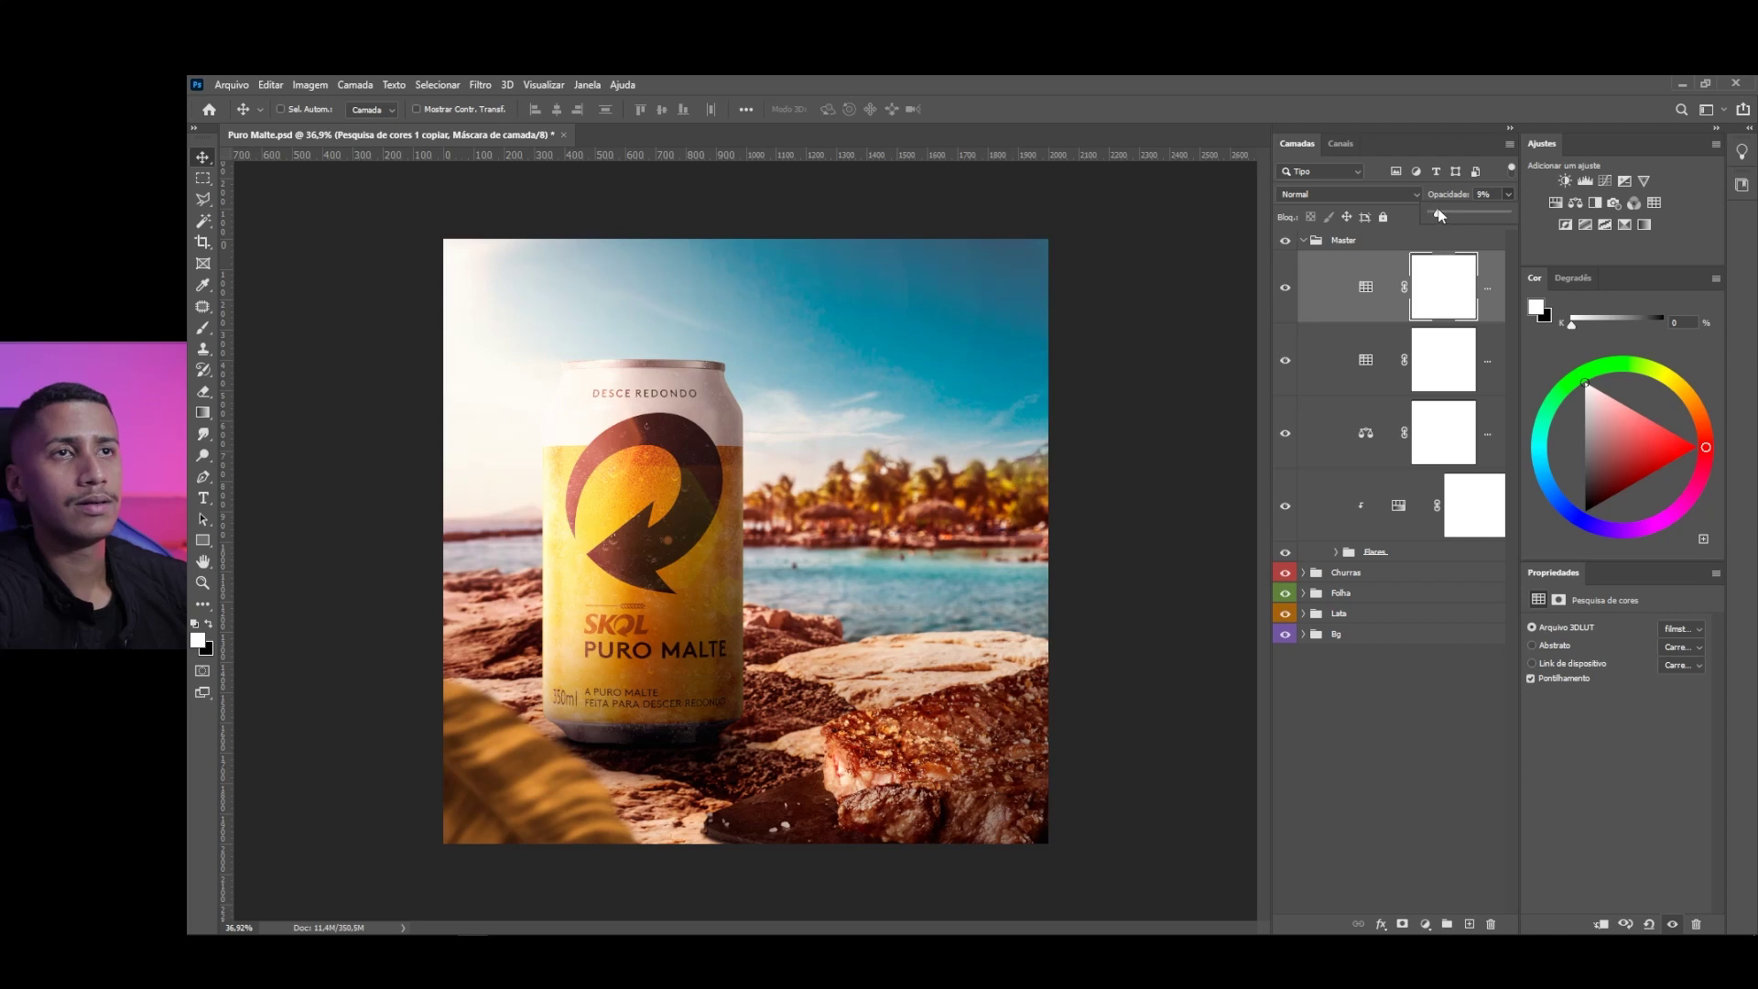
left_click(1285, 288)
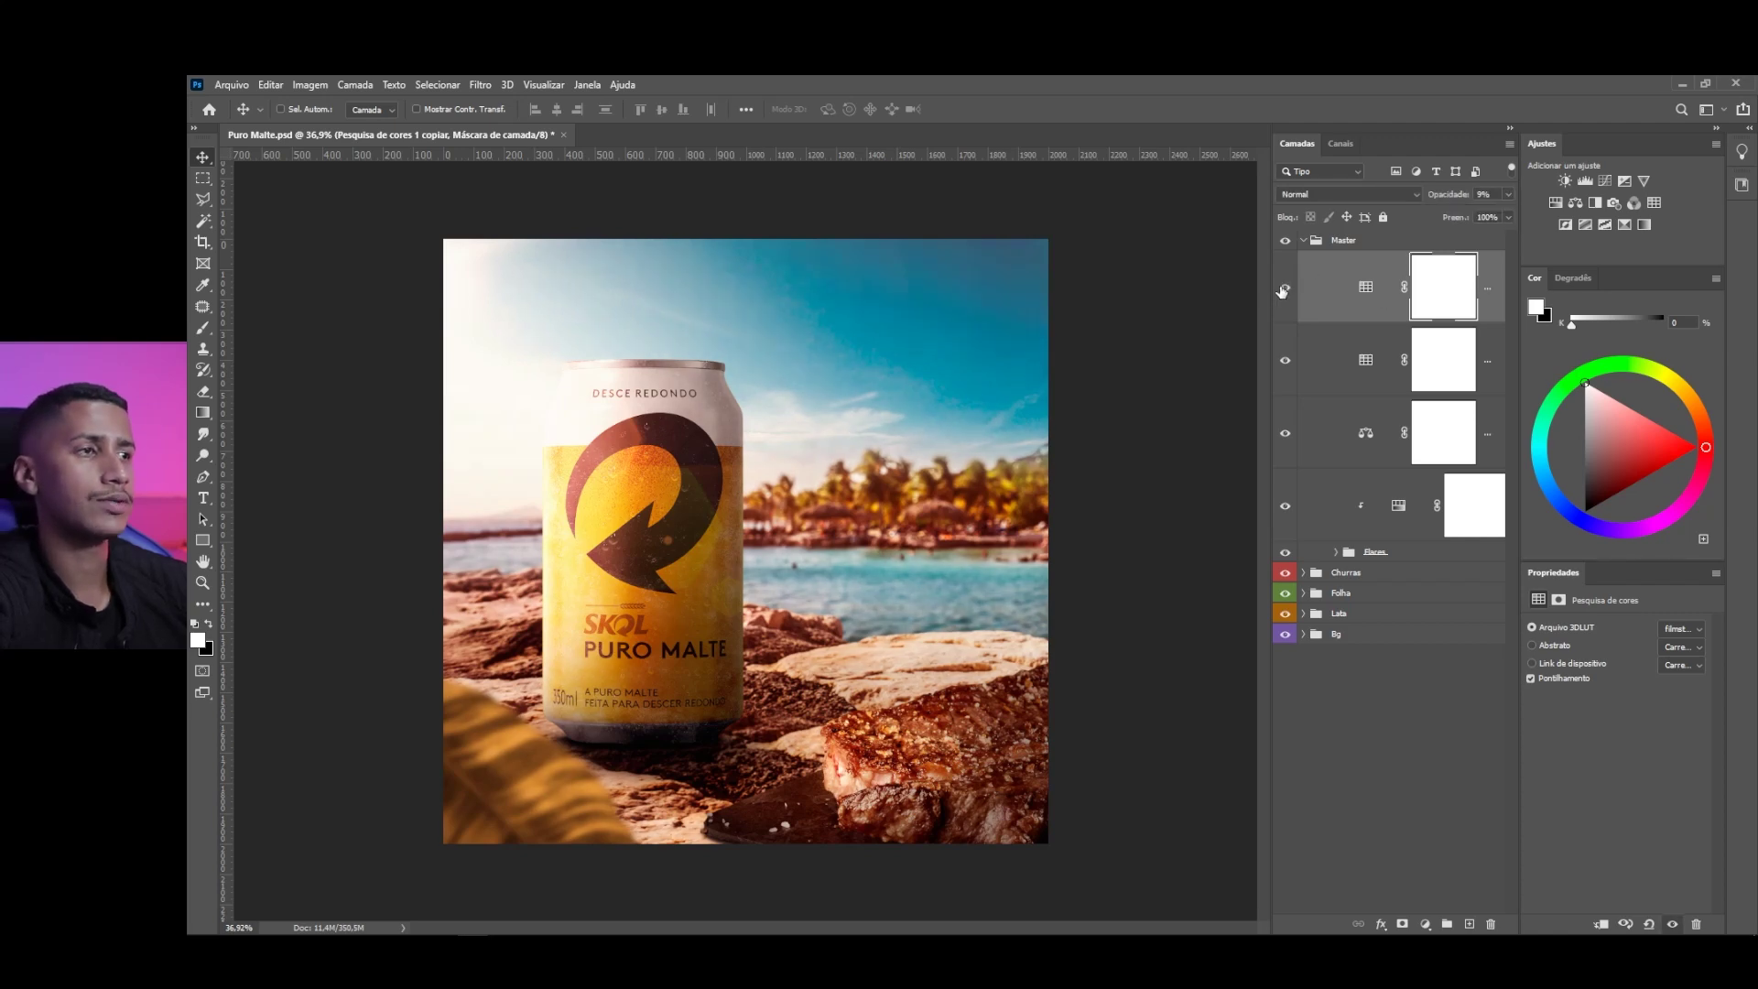
left_click(1285, 287)
Switch the duplicated Color Lookup layer's 3DLUT to 3Strip.look
scroll(560, 388, "up", 5)
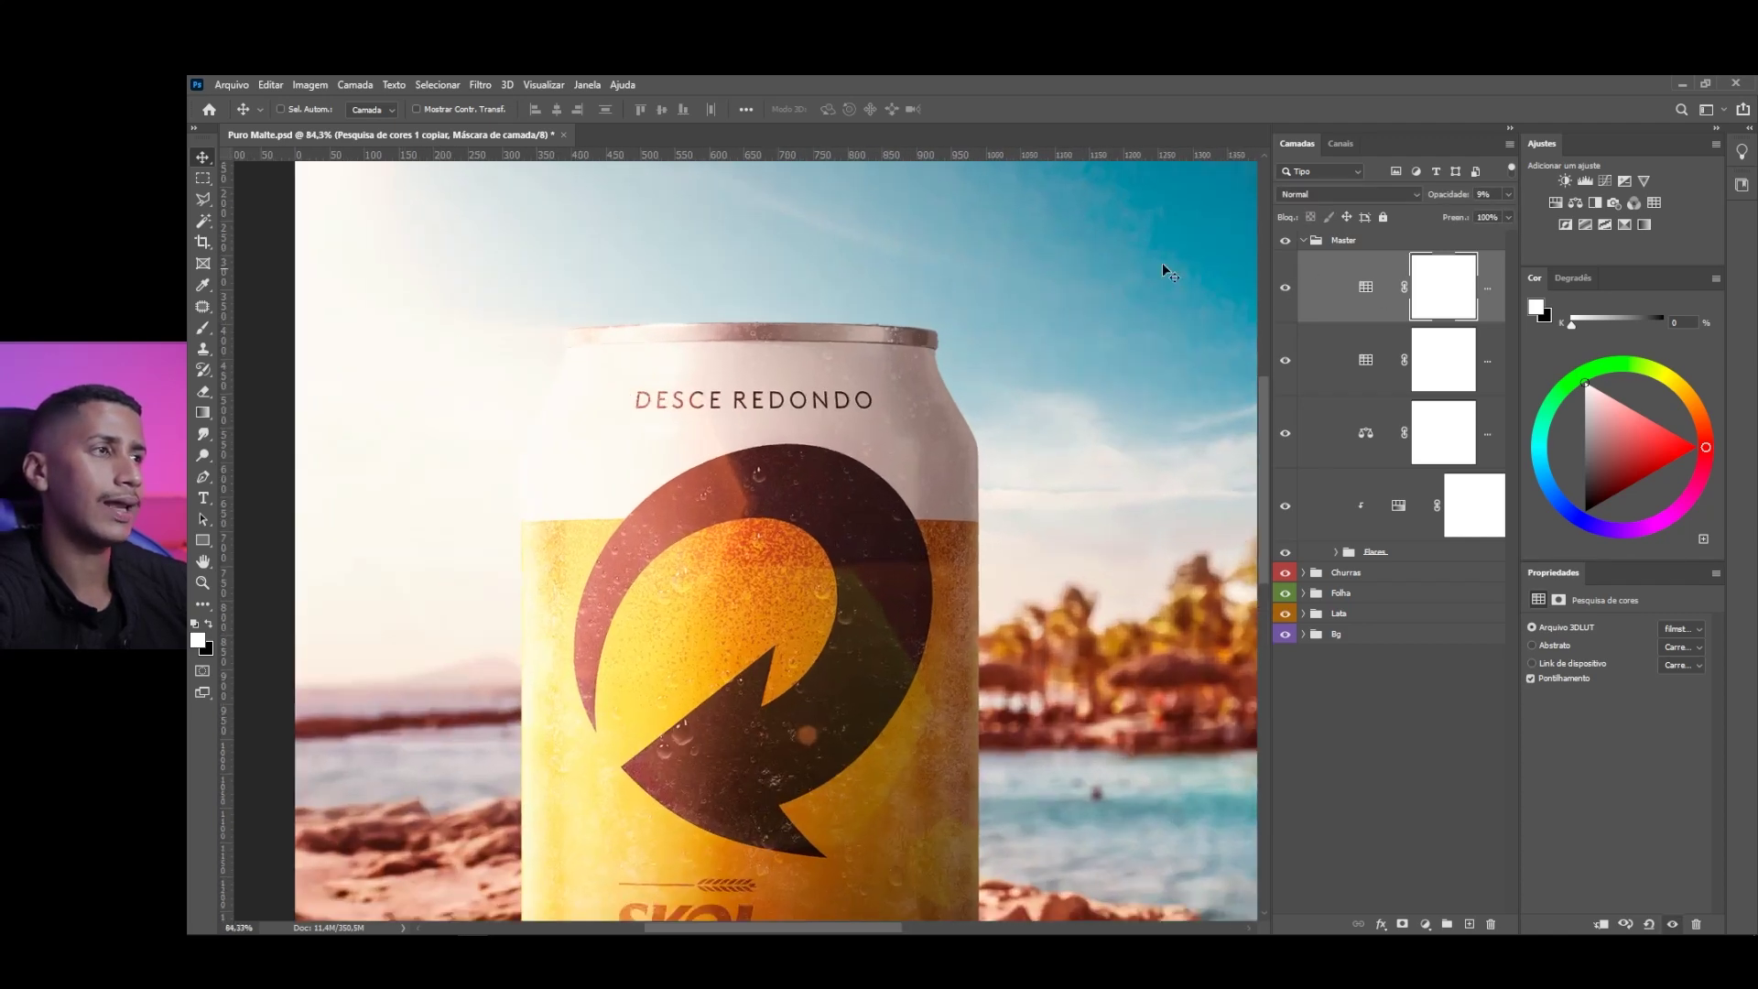
left_click(1695, 629)
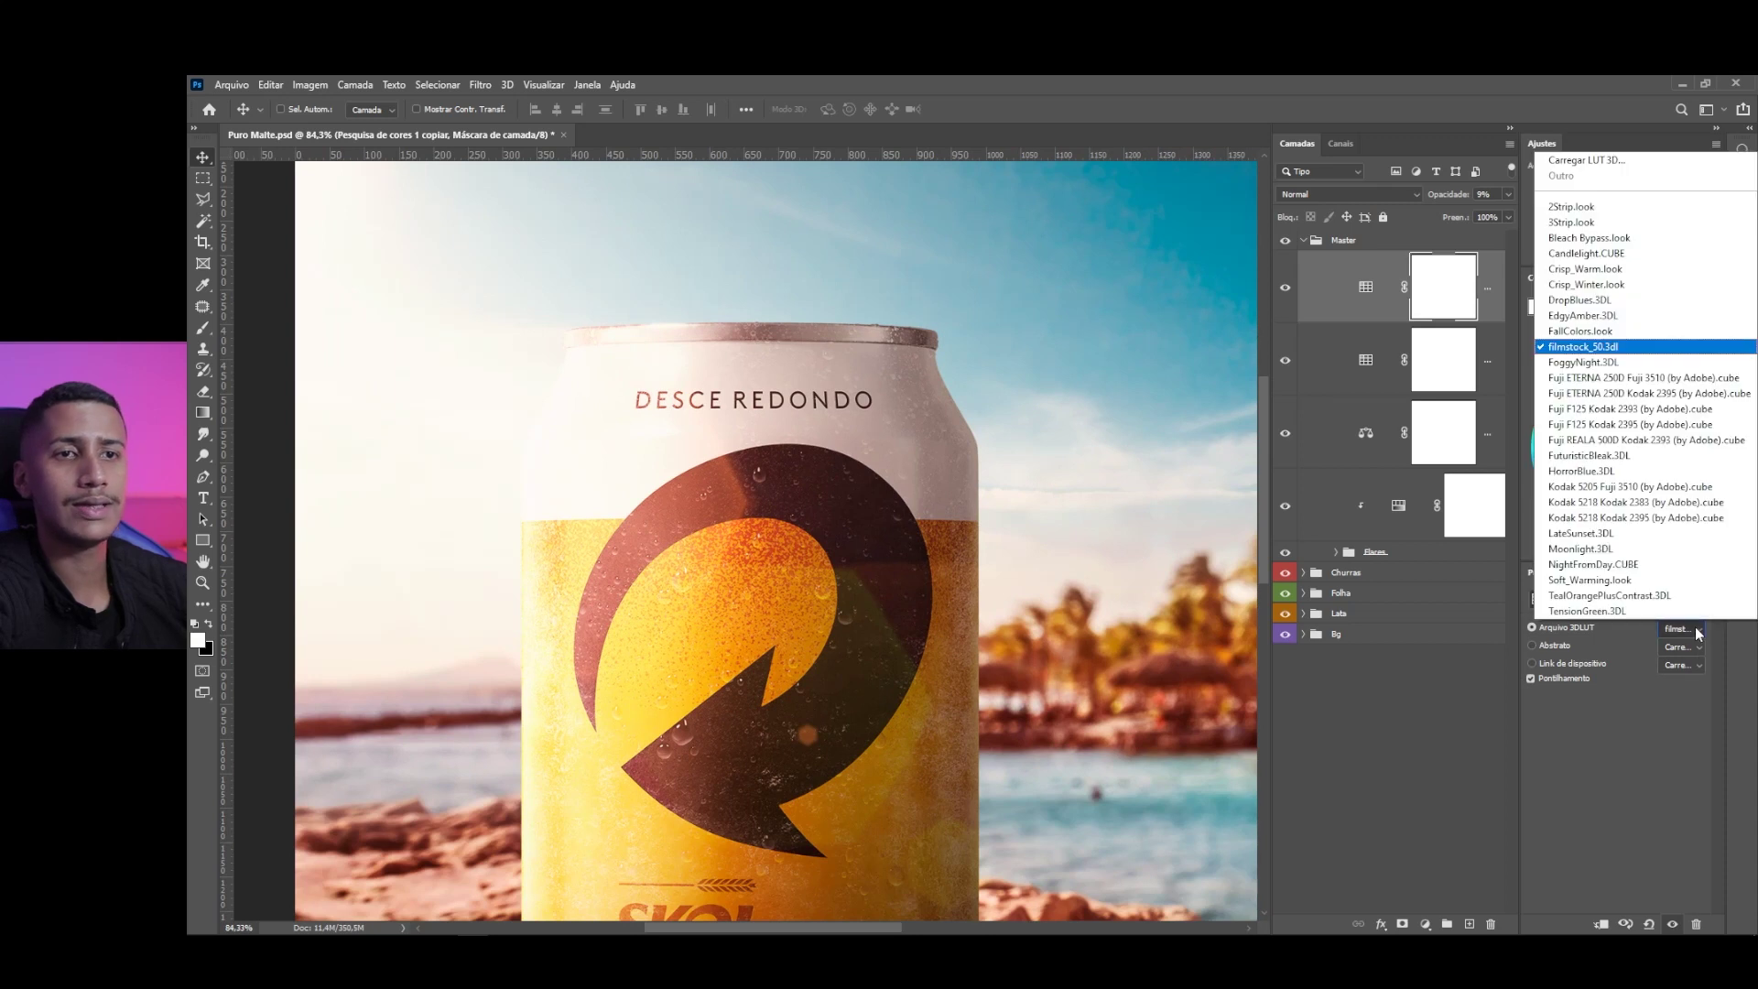
left_click(1598, 224)
key("Up")
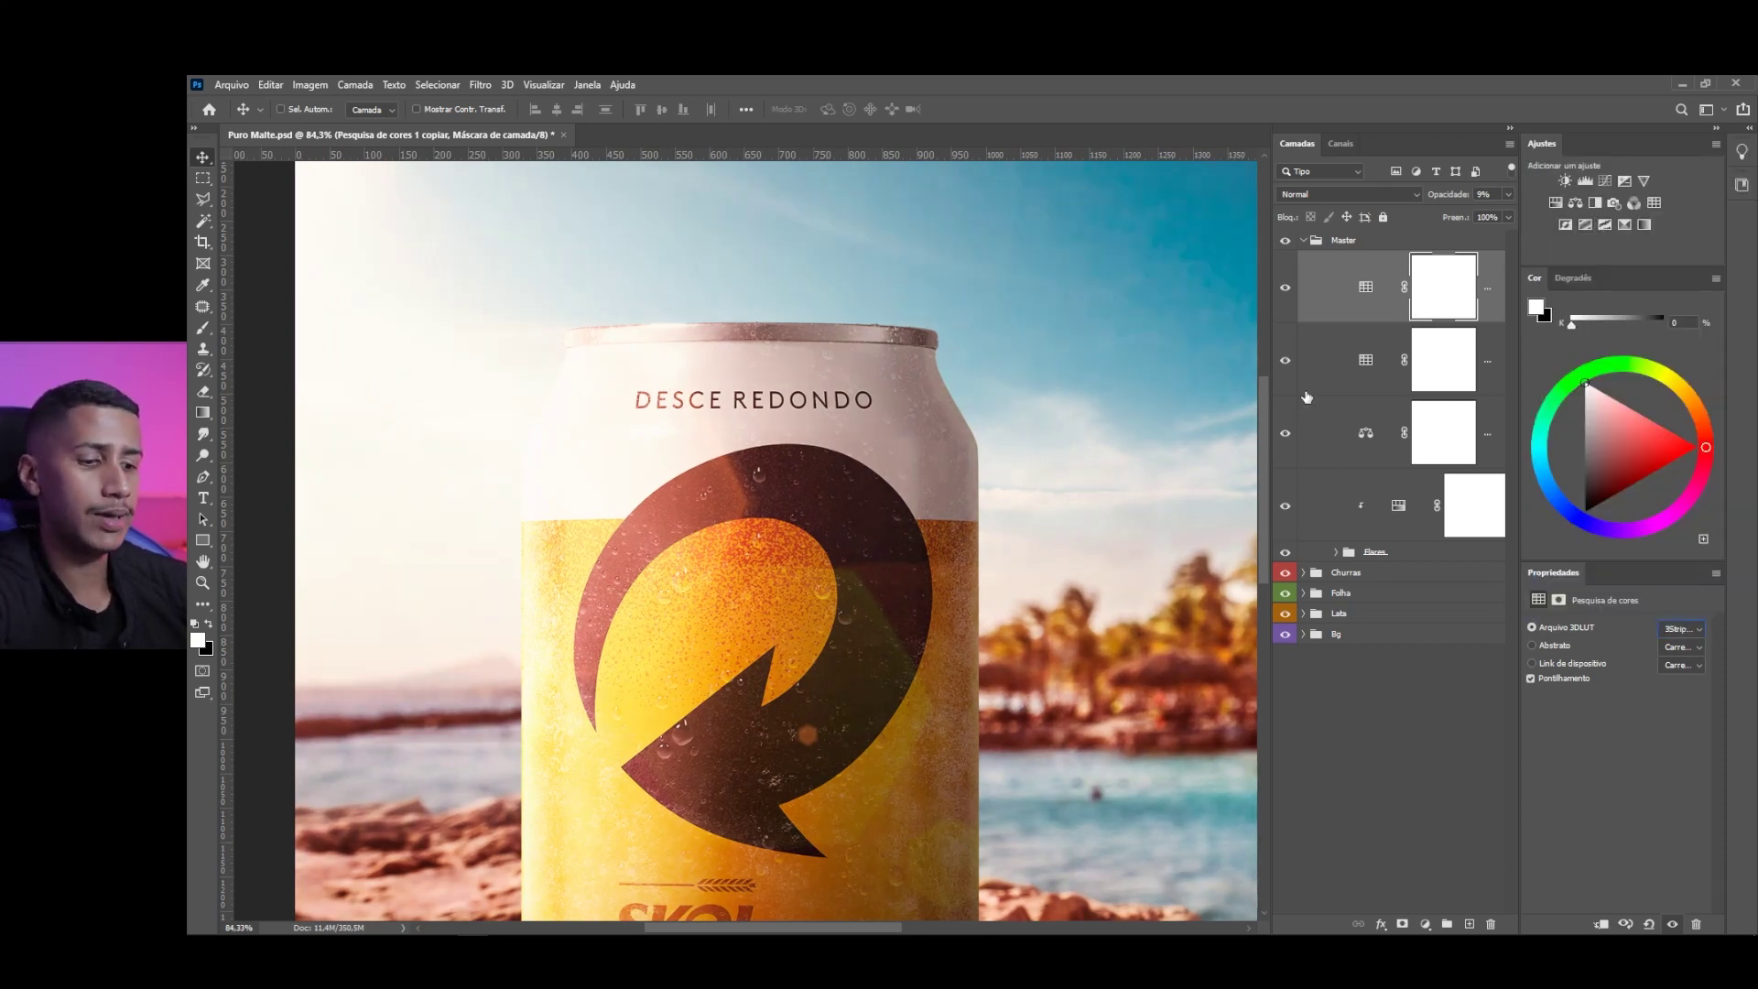
Examine the whole composition and compare it with the Master group hidden and shown
key("ctrl+minus")
key("ctrl+minus")
key("ctrl+minus")
key("ctrl+plus")
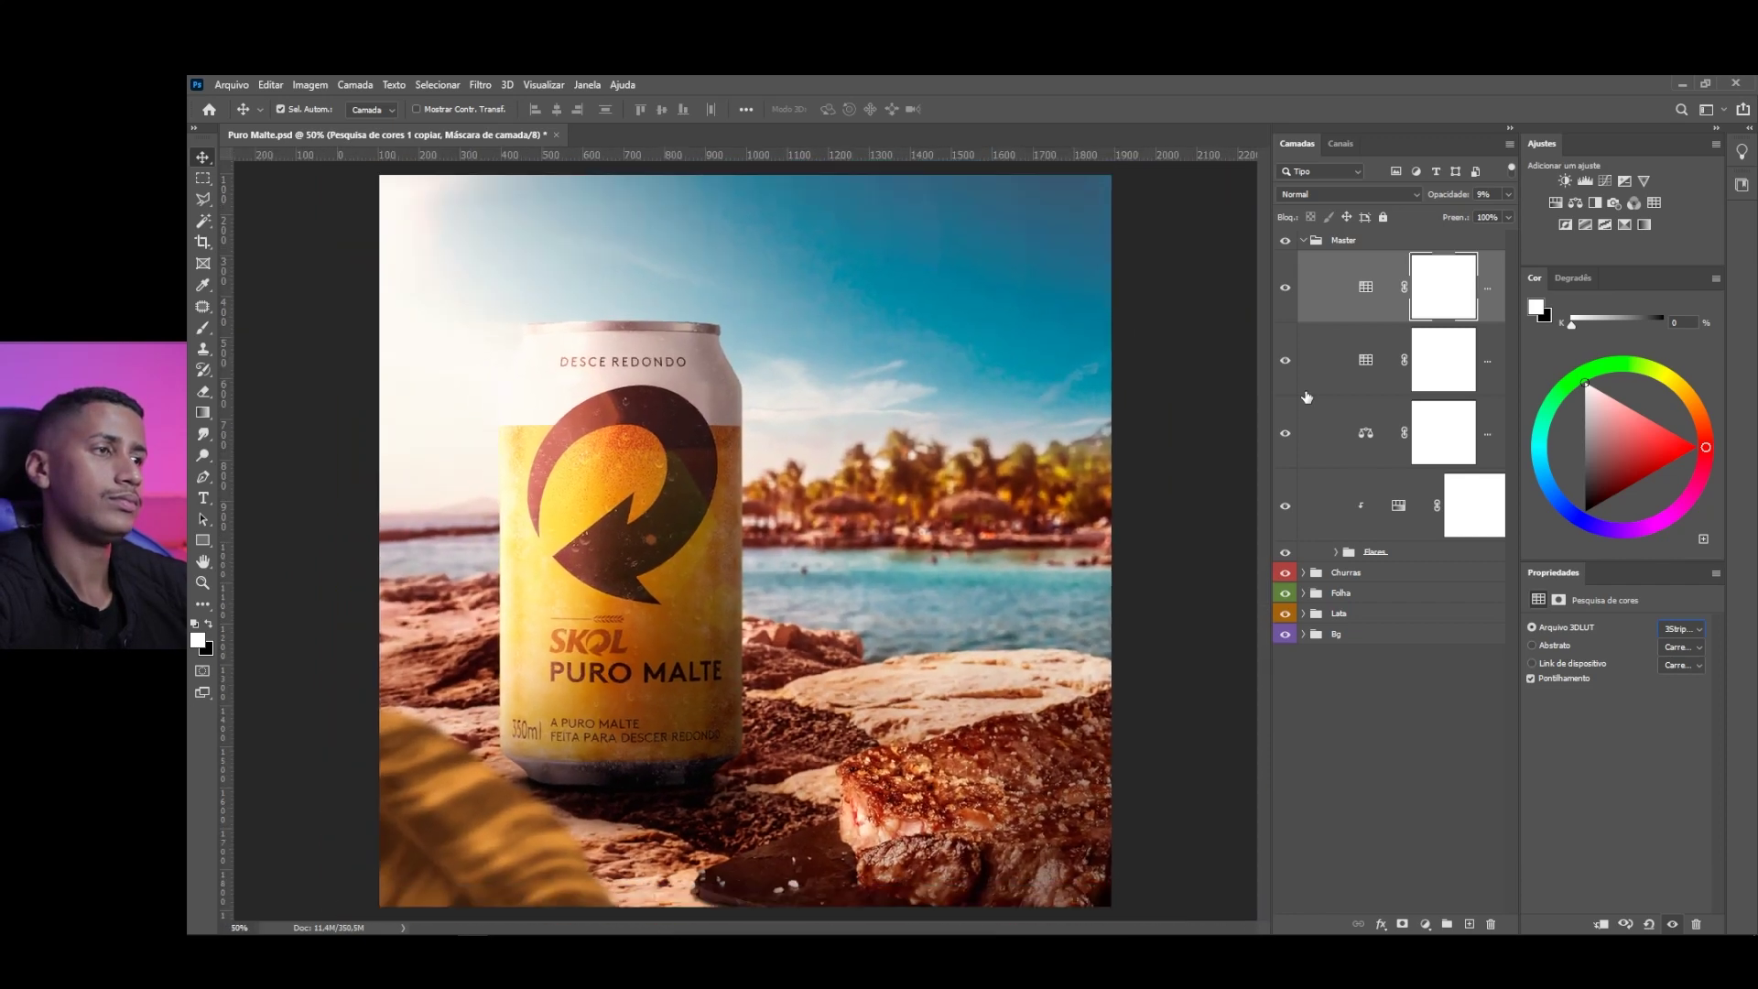
key("ctrl+minus")
key("ctrl+plus")
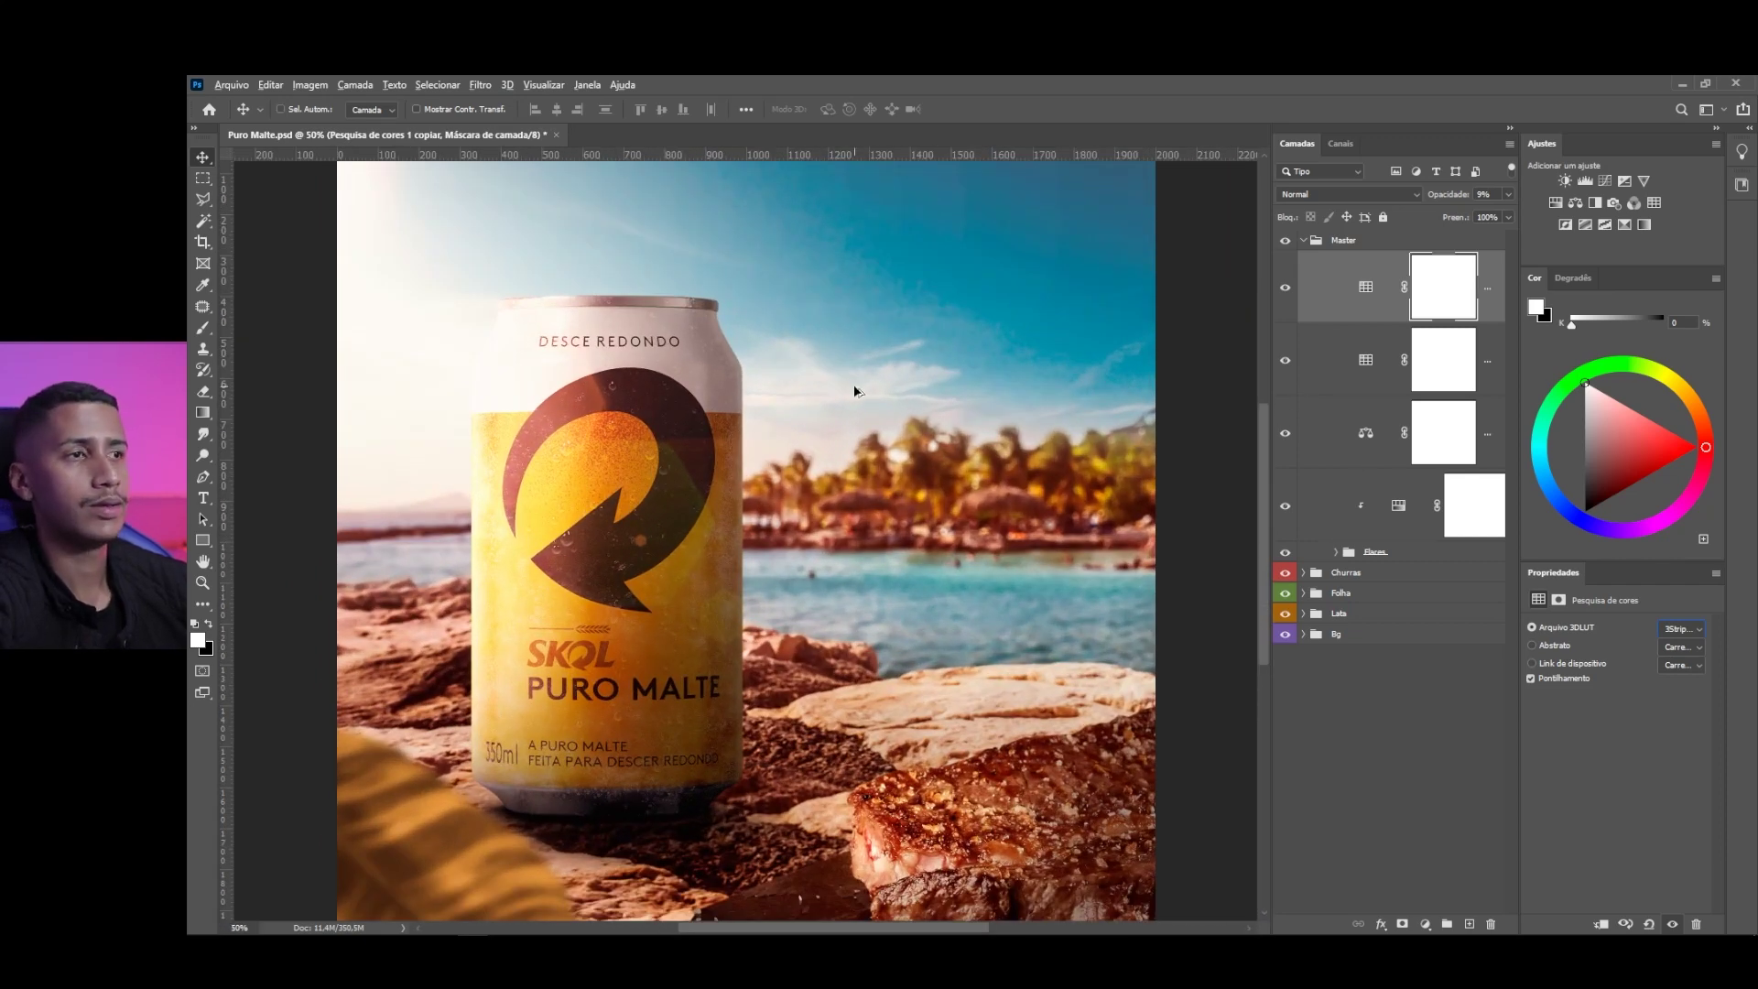
scroll(744, 474, "down", 1)
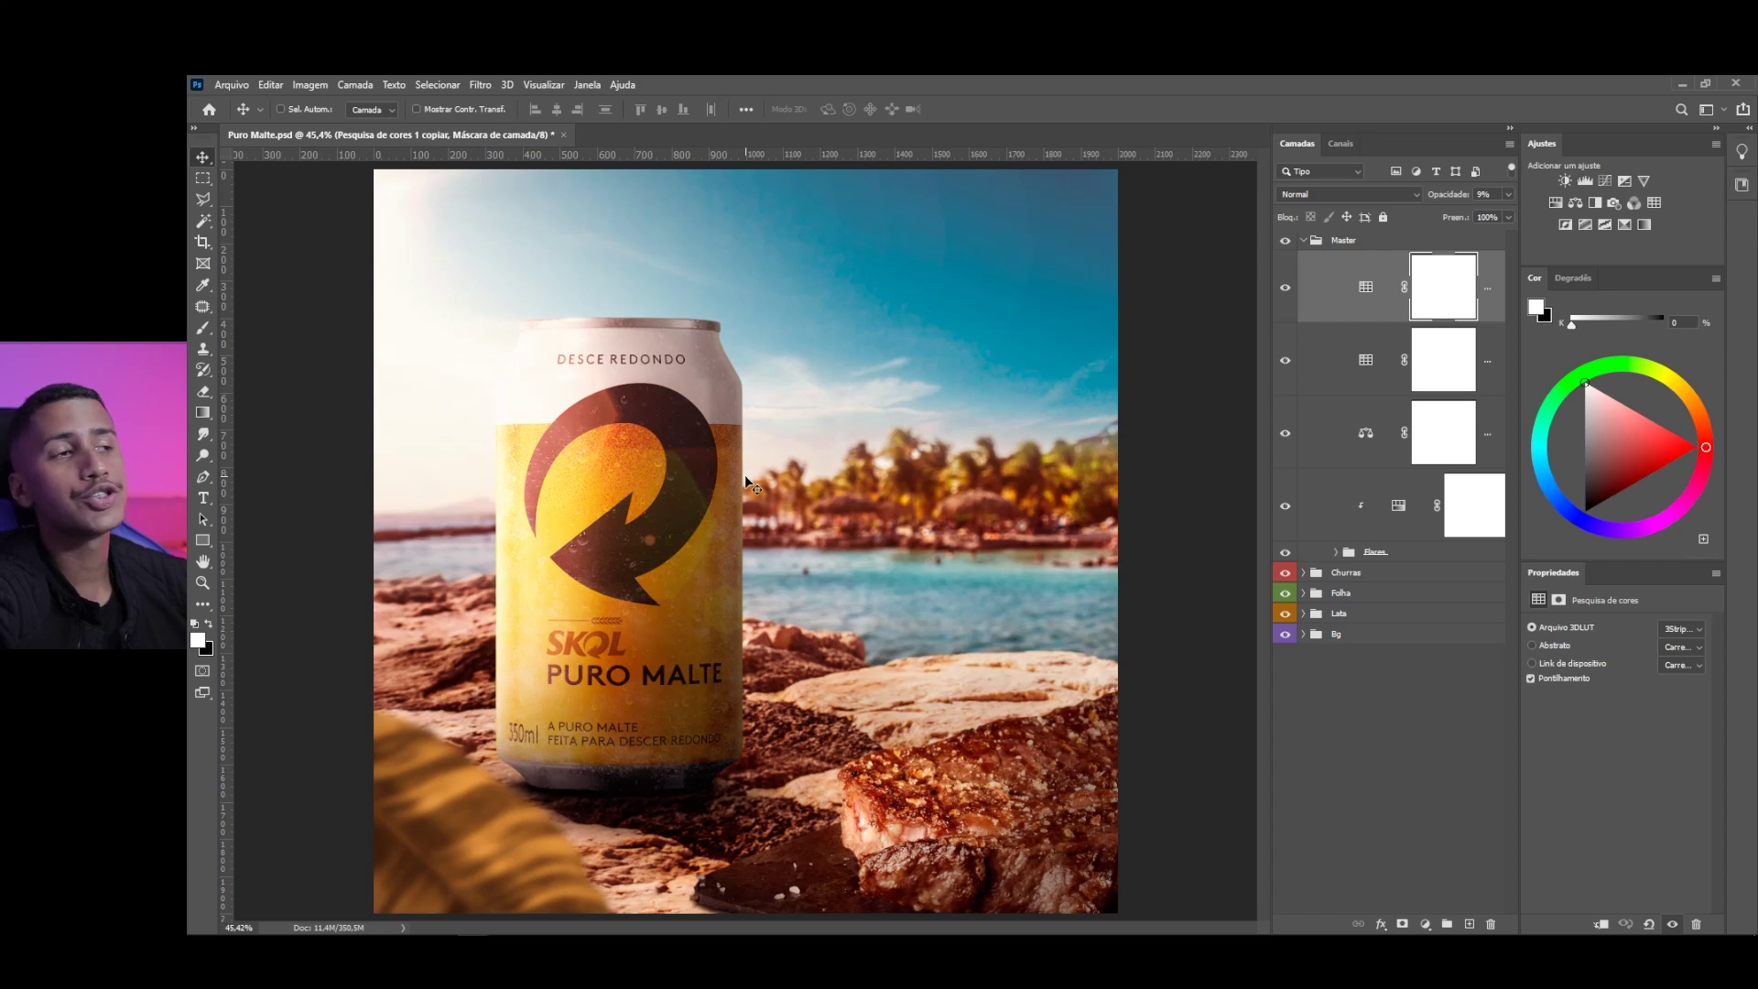
scroll(745, 475, "down", 1)
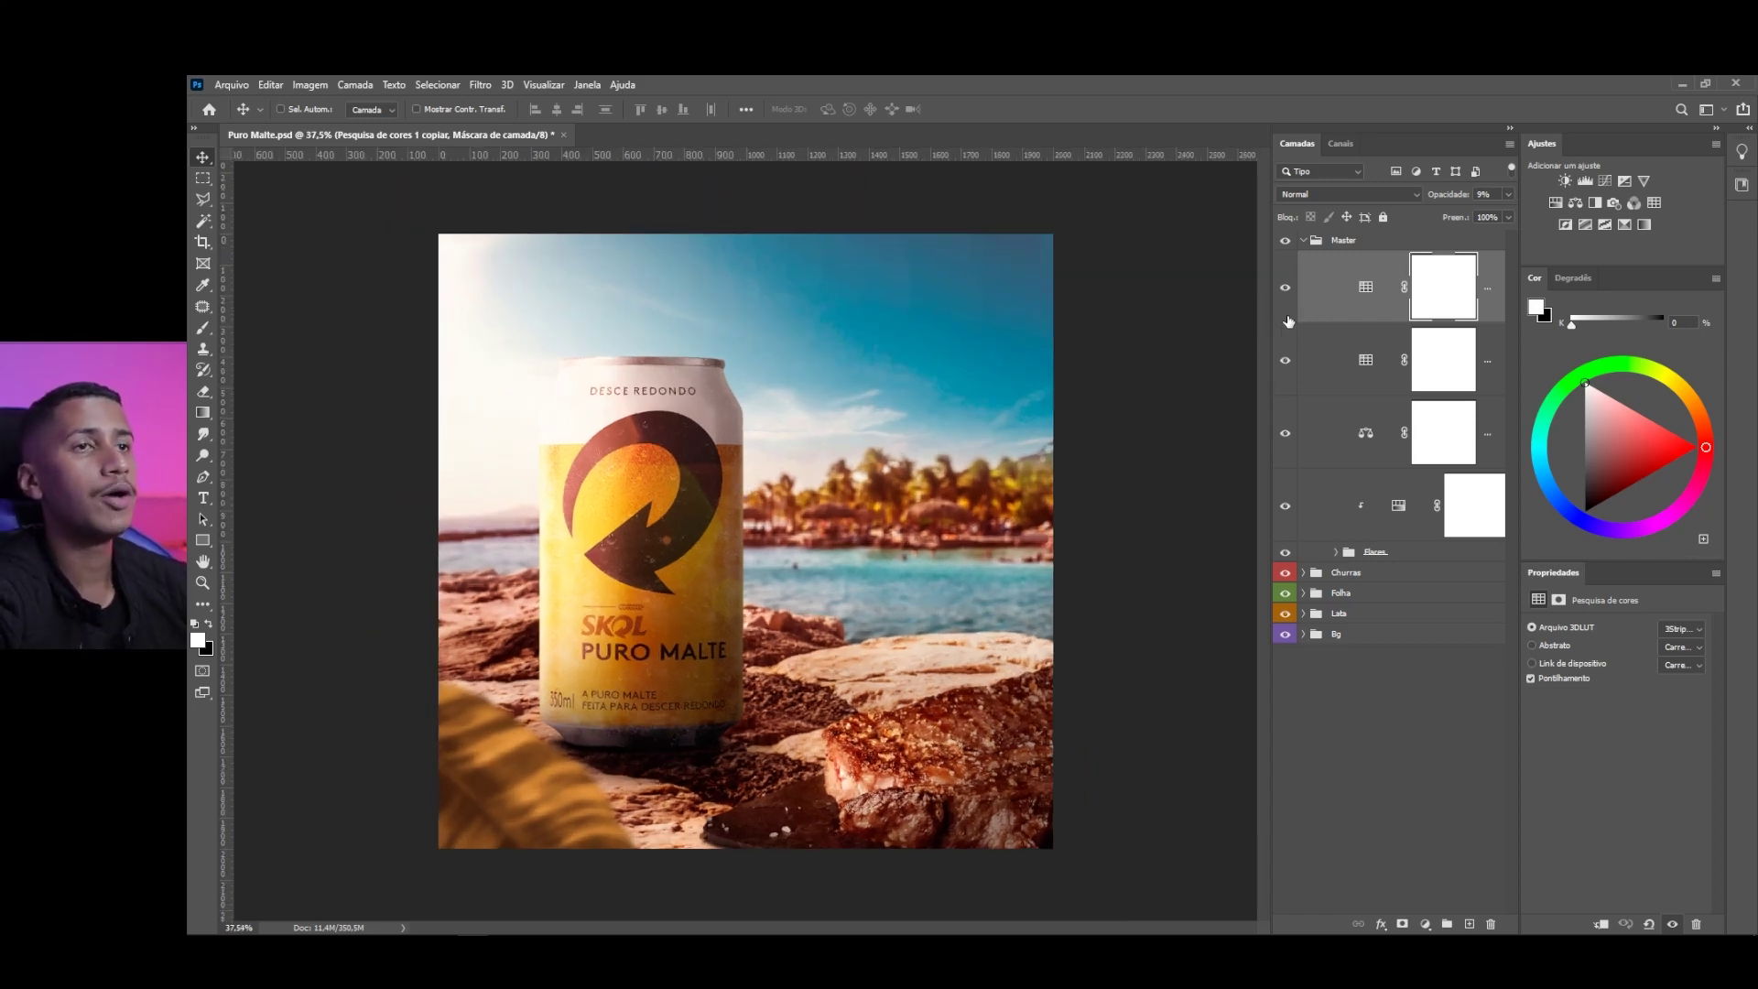
left_click(1286, 242)
left_click(1288, 243)
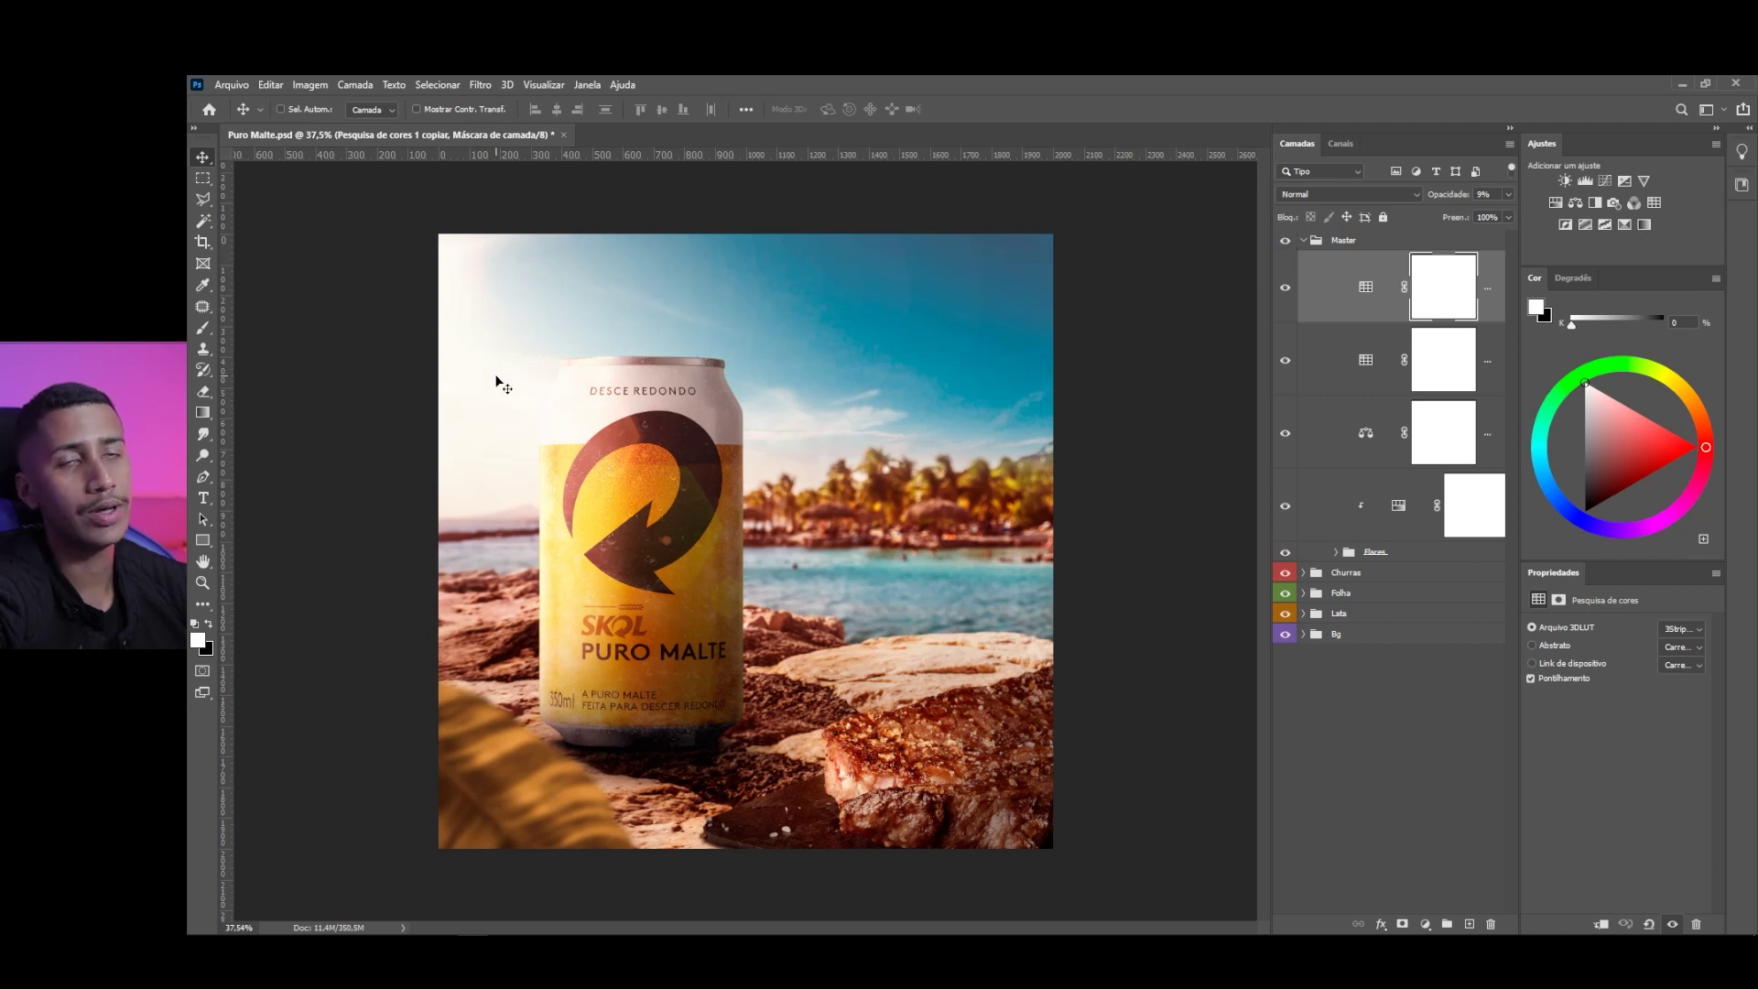
Add a Hue/Saturation adjustment above the Color Lookup layers in the Master group with hue -4 and saturation -11
left_click(1346, 292)
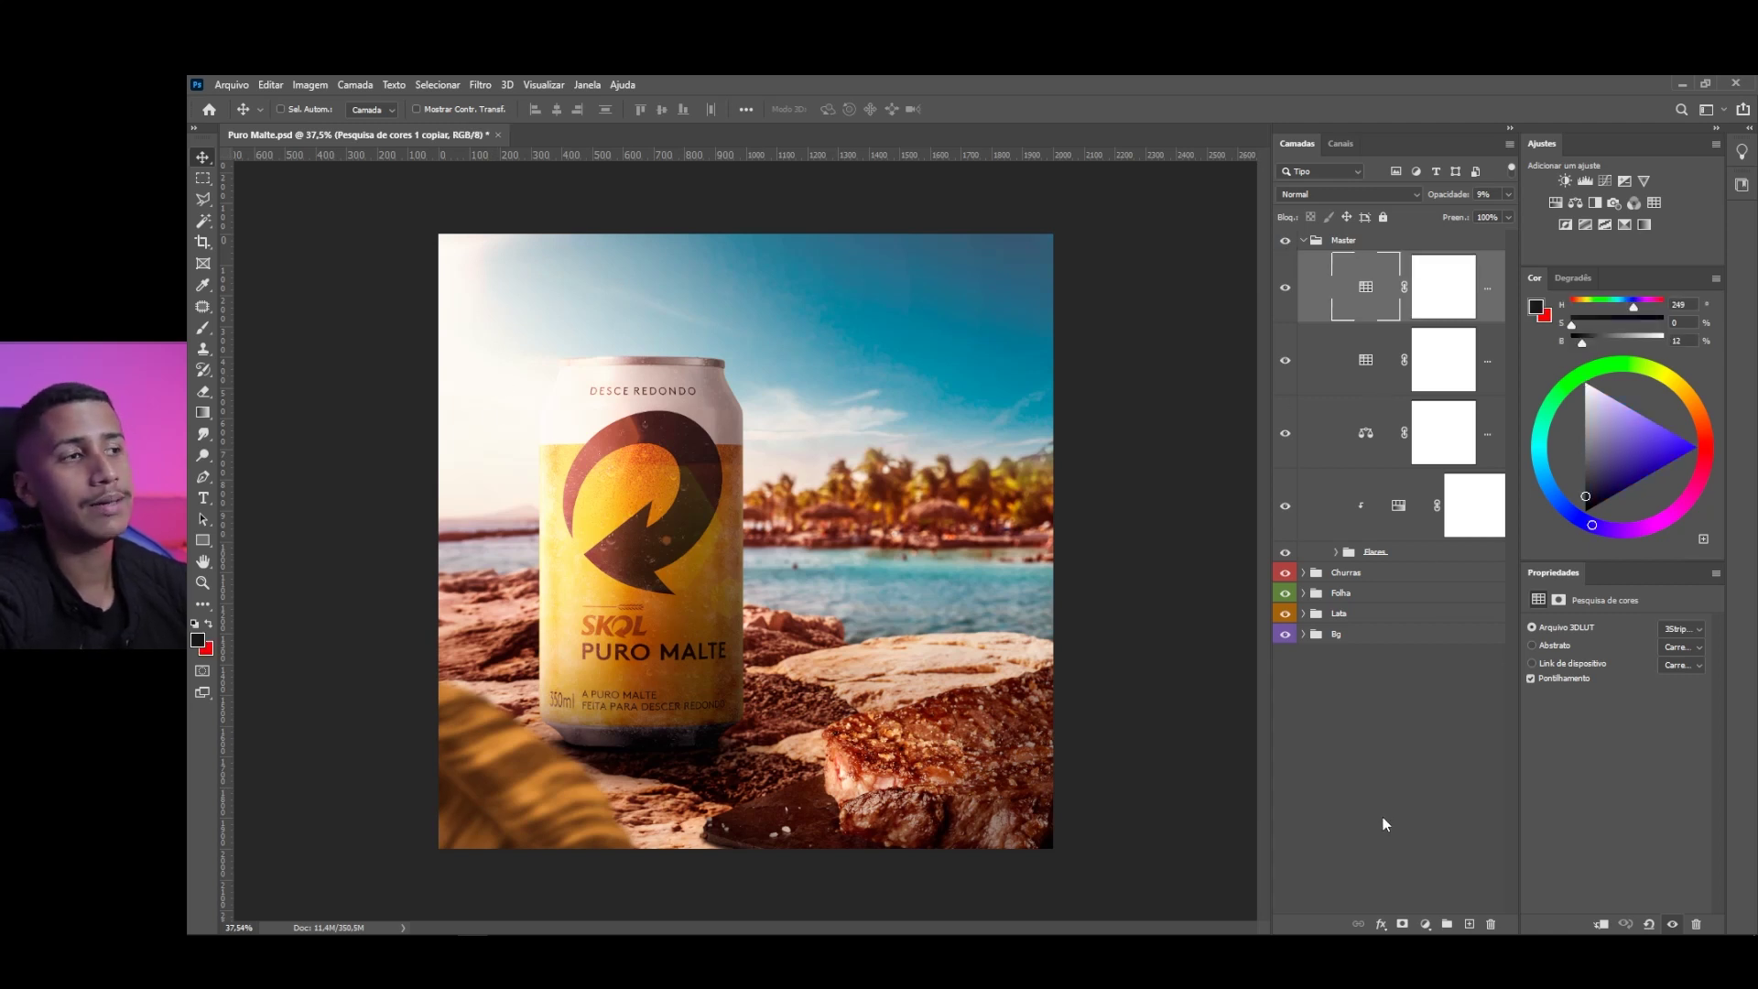
left_click(1427, 925)
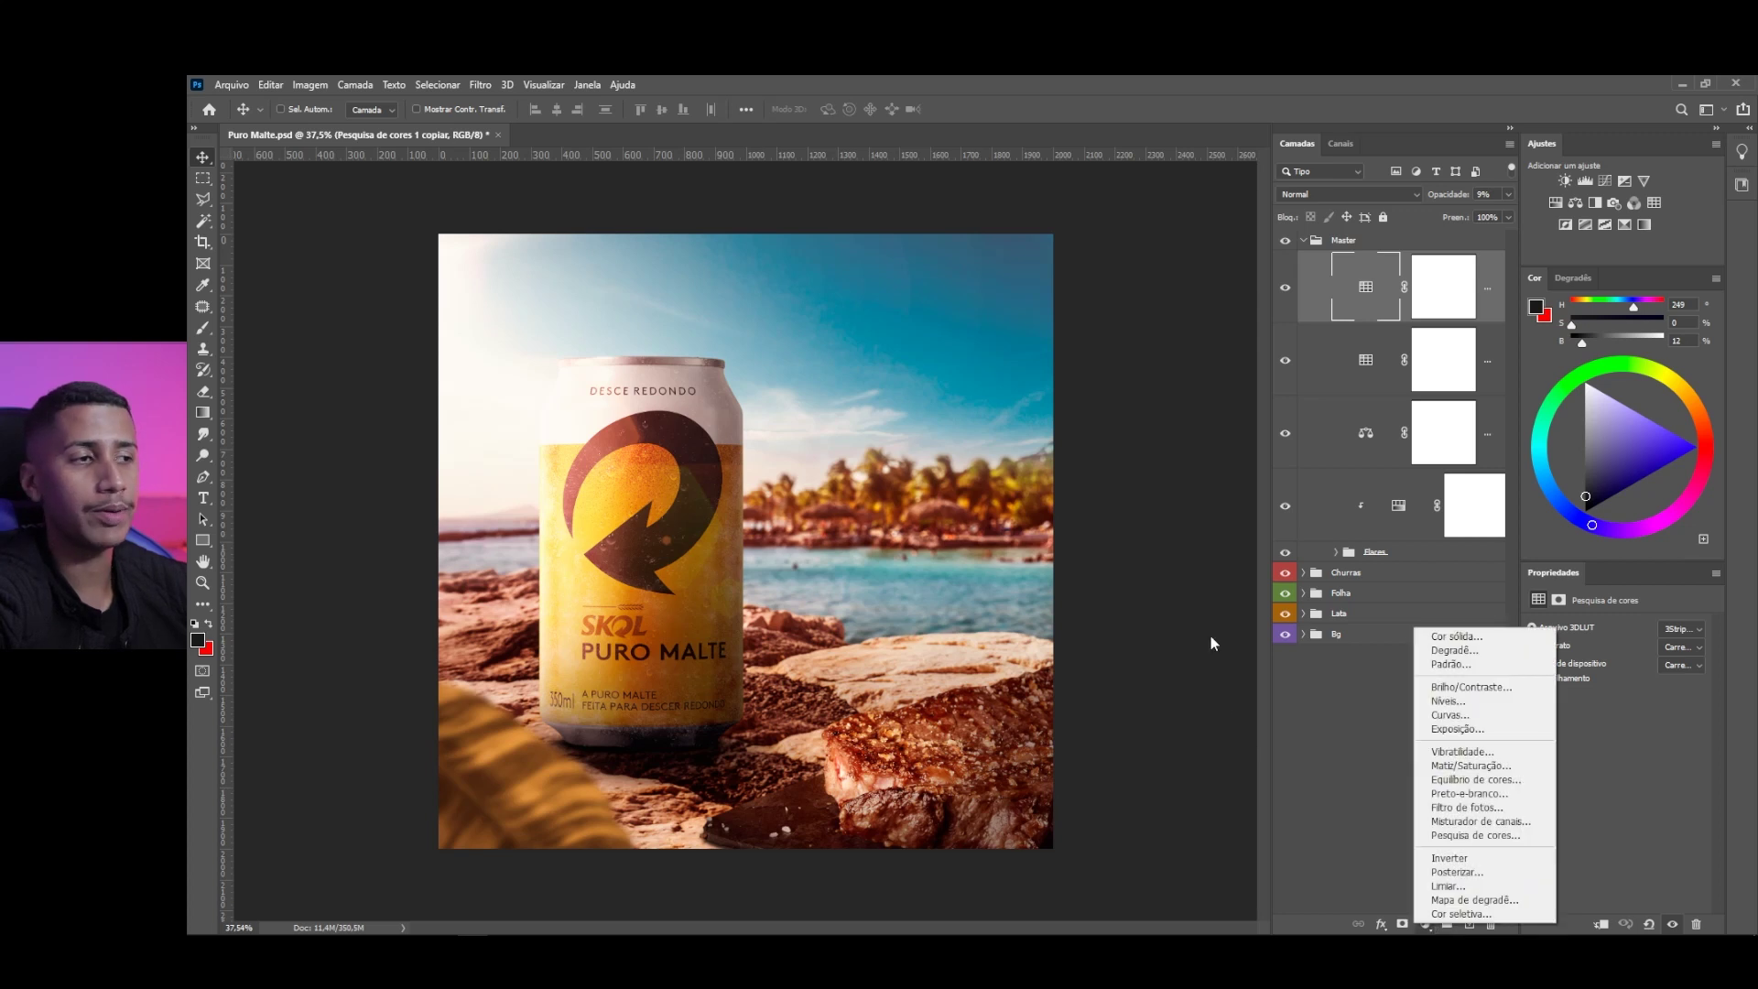
left_click(1458, 775)
left_click_drag(1615, 689, 1613, 696)
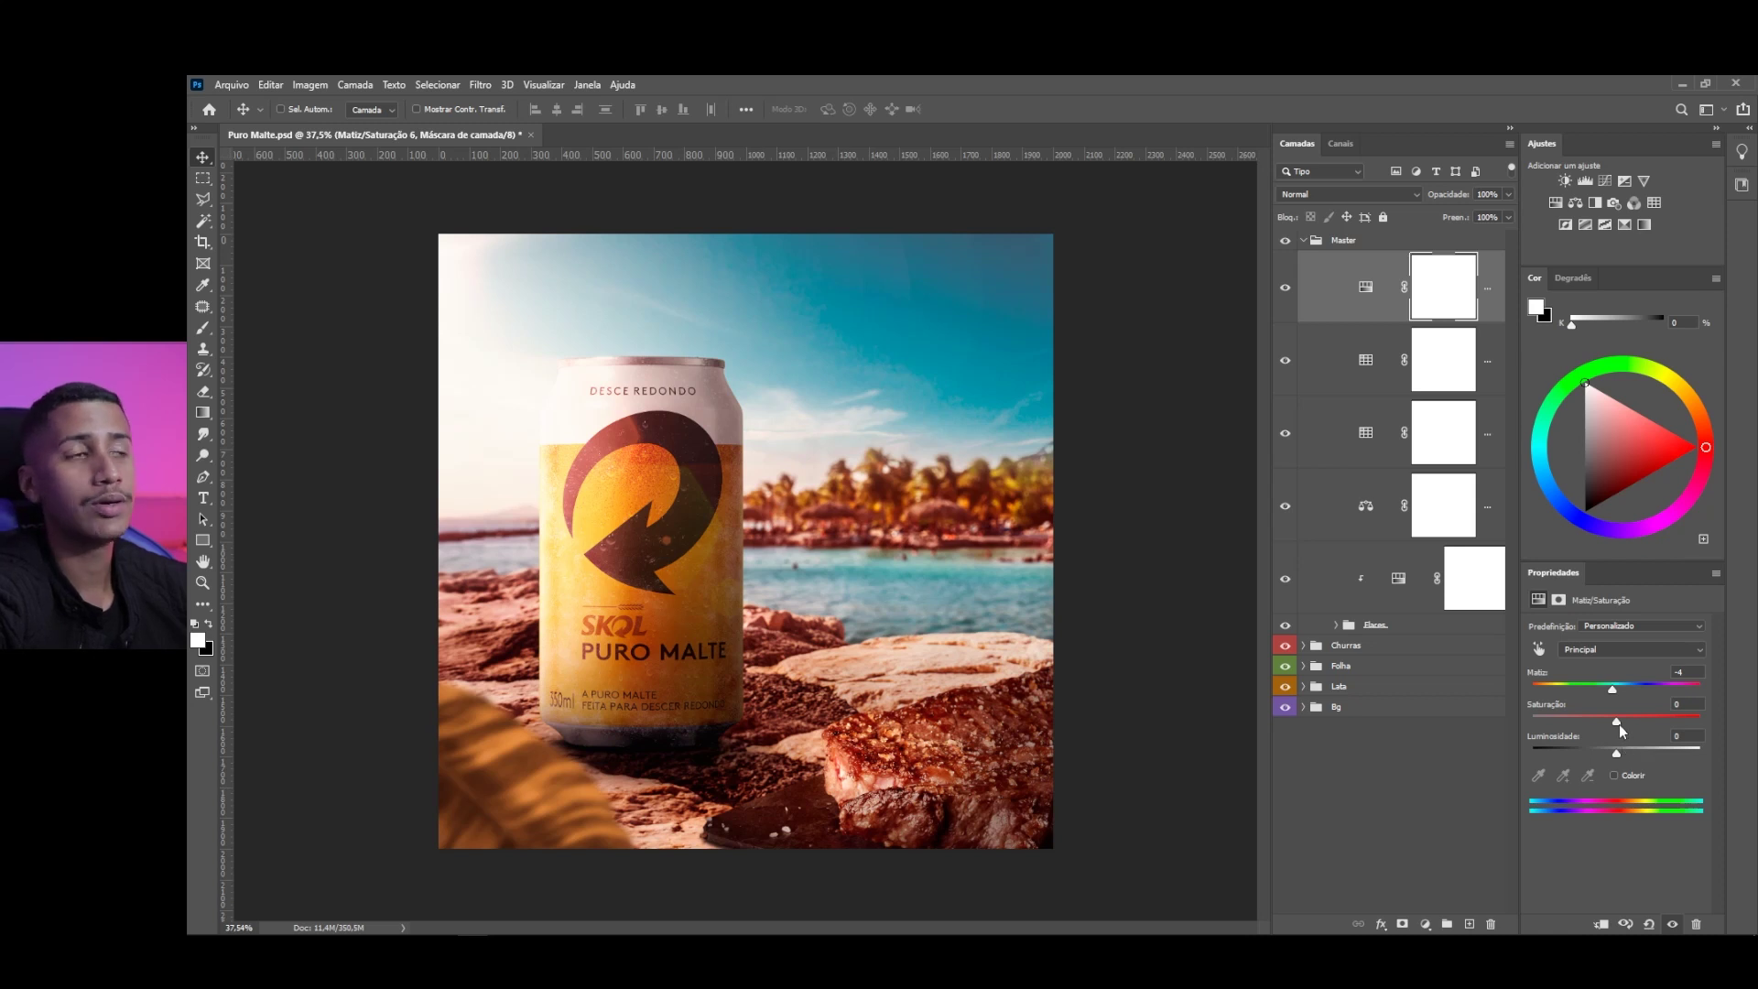
left_click_drag(1617, 723, 1607, 724)
scroll(971, 672, "down", 6)
scroll(971, 671, "up", 8)
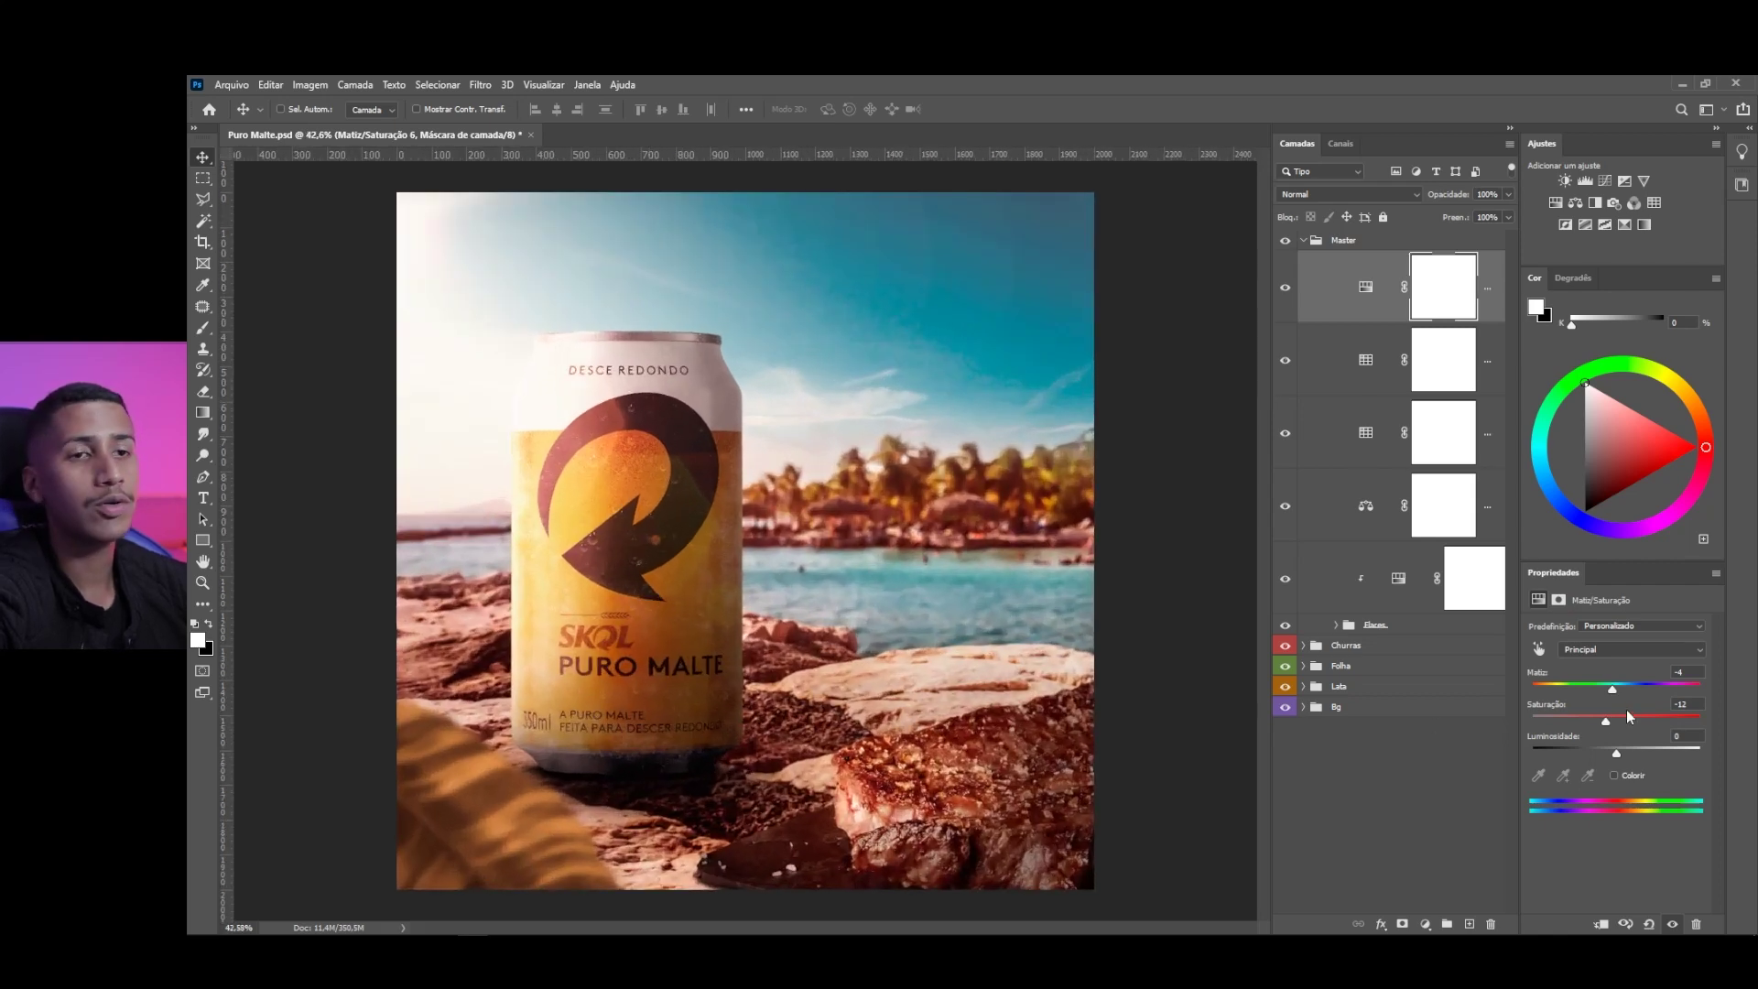
left_click_drag(1605, 721, 1609, 722)
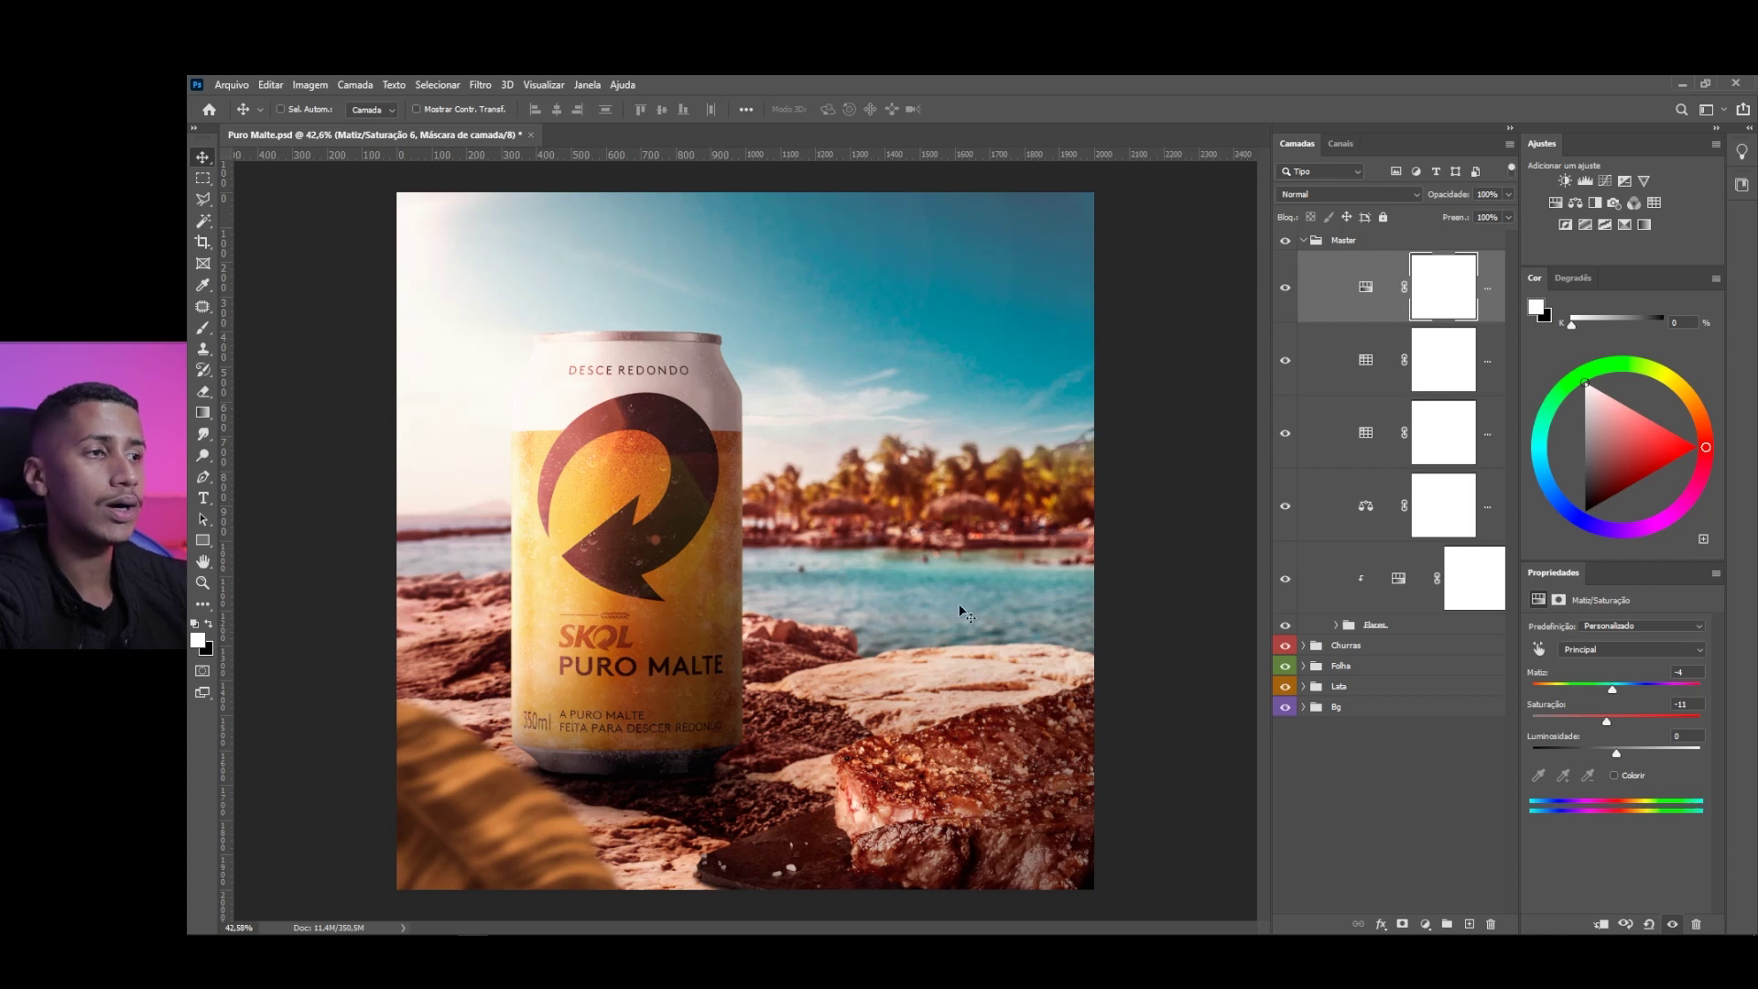
Refine the Master group's Hue/Saturation adjustment to hue 0, saturation -15 and lightness -1
left_click_drag(1612, 692, 1615, 699)
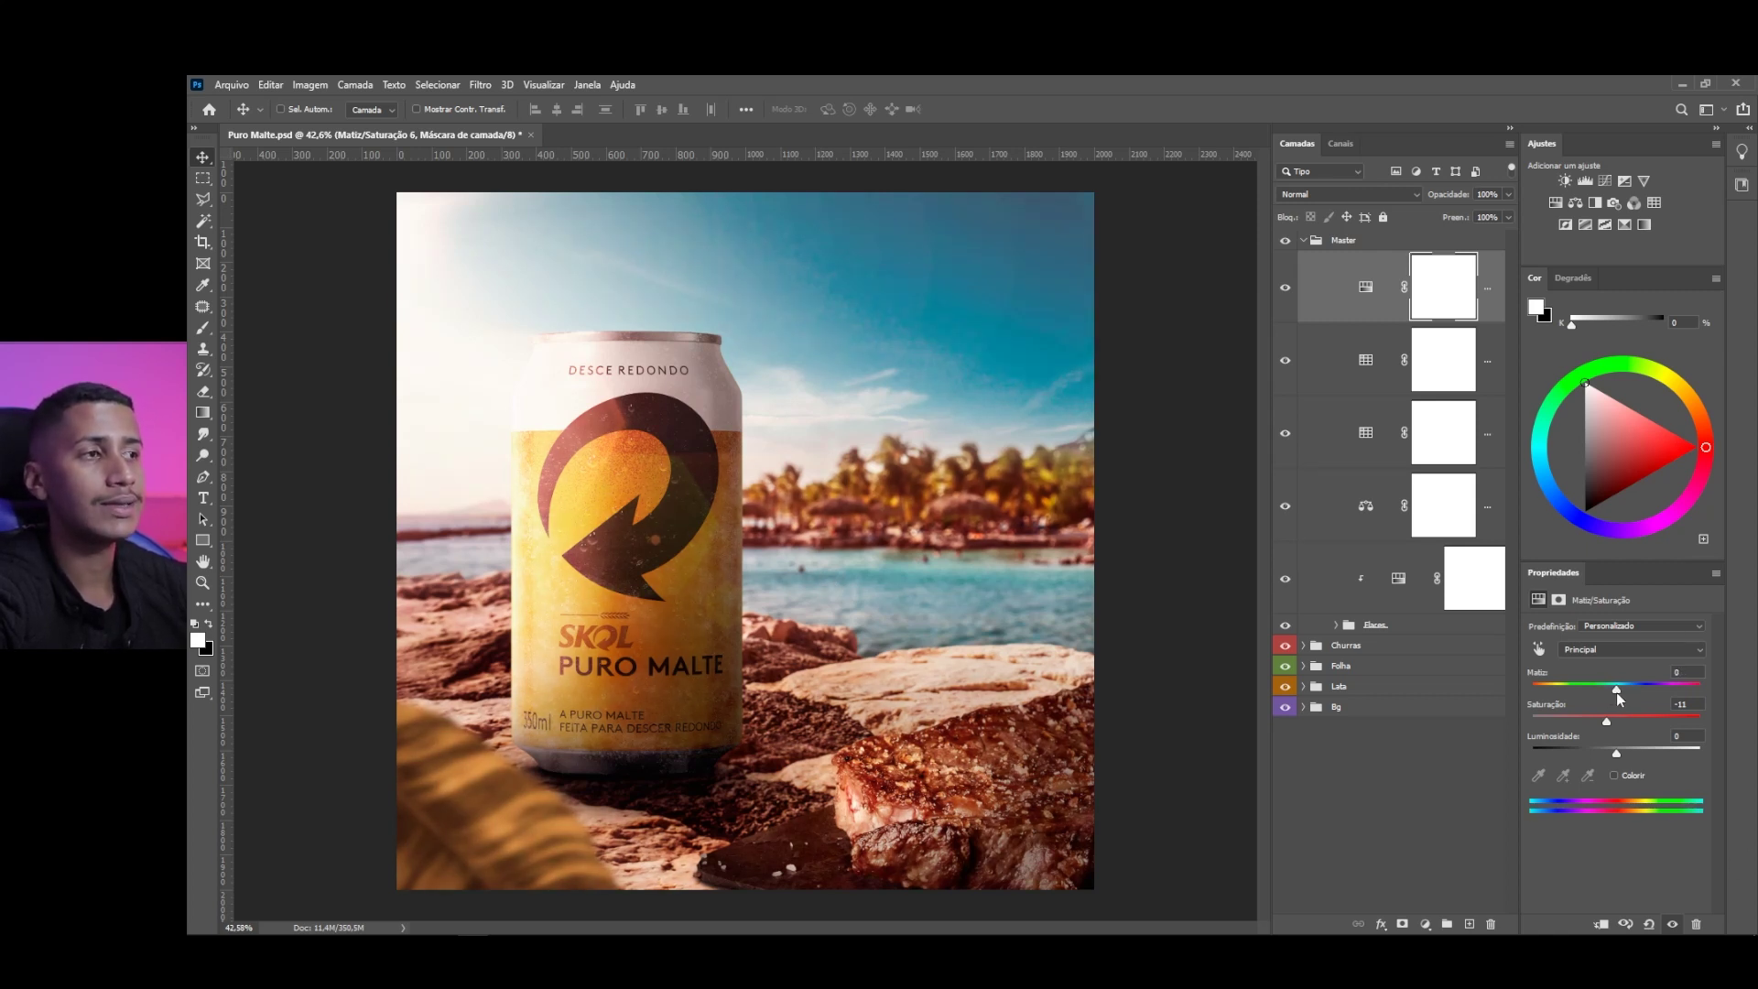
scroll(625, 655, "down", 3)
scroll(677, 646, "up", 2)
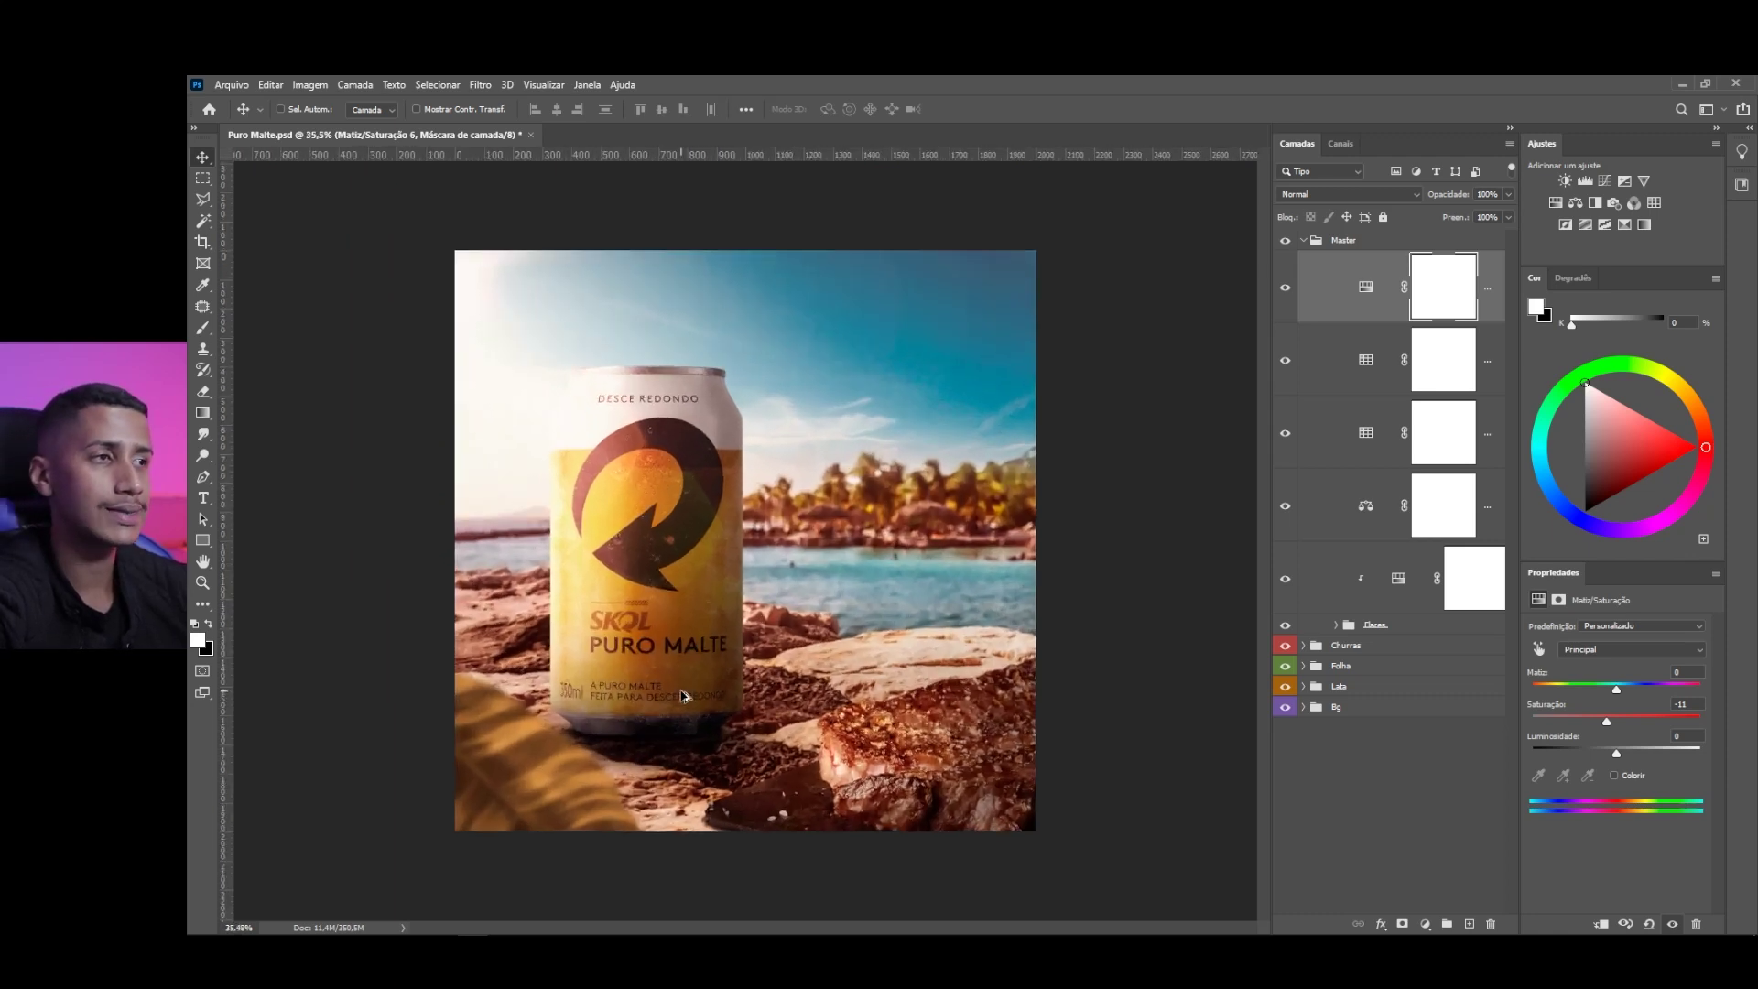
scroll(685, 652, "up", 2)
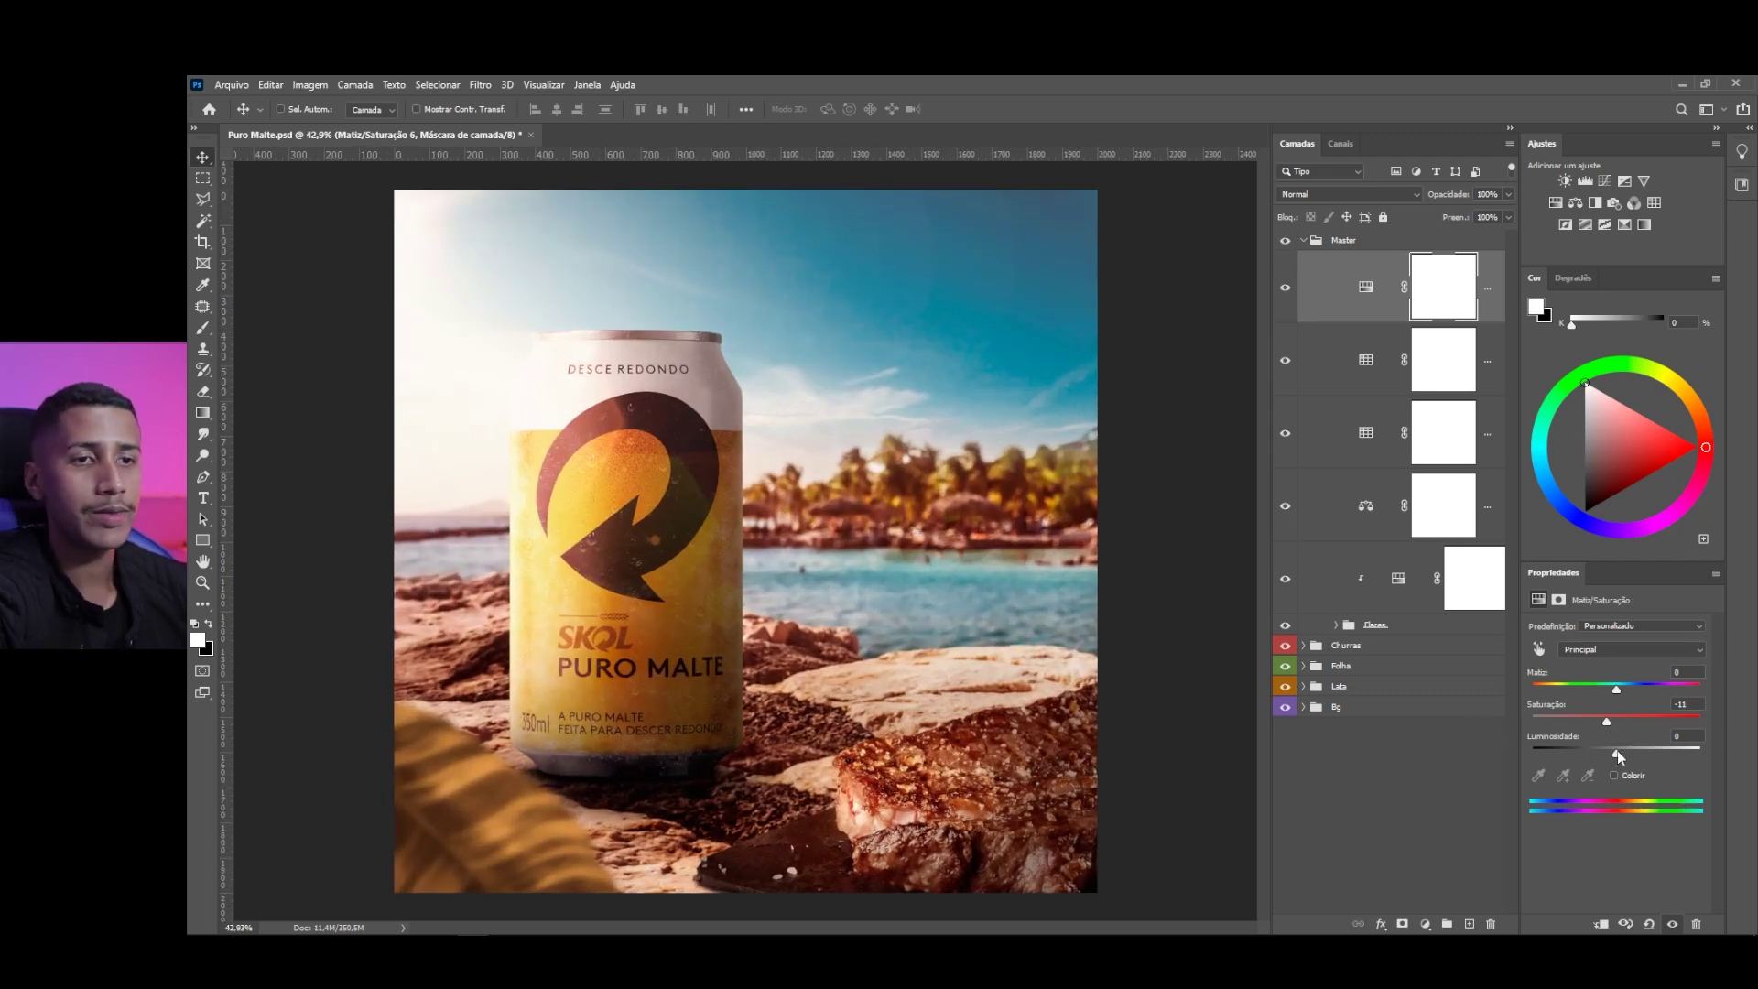
left_click_drag(1617, 752, 1614, 753)
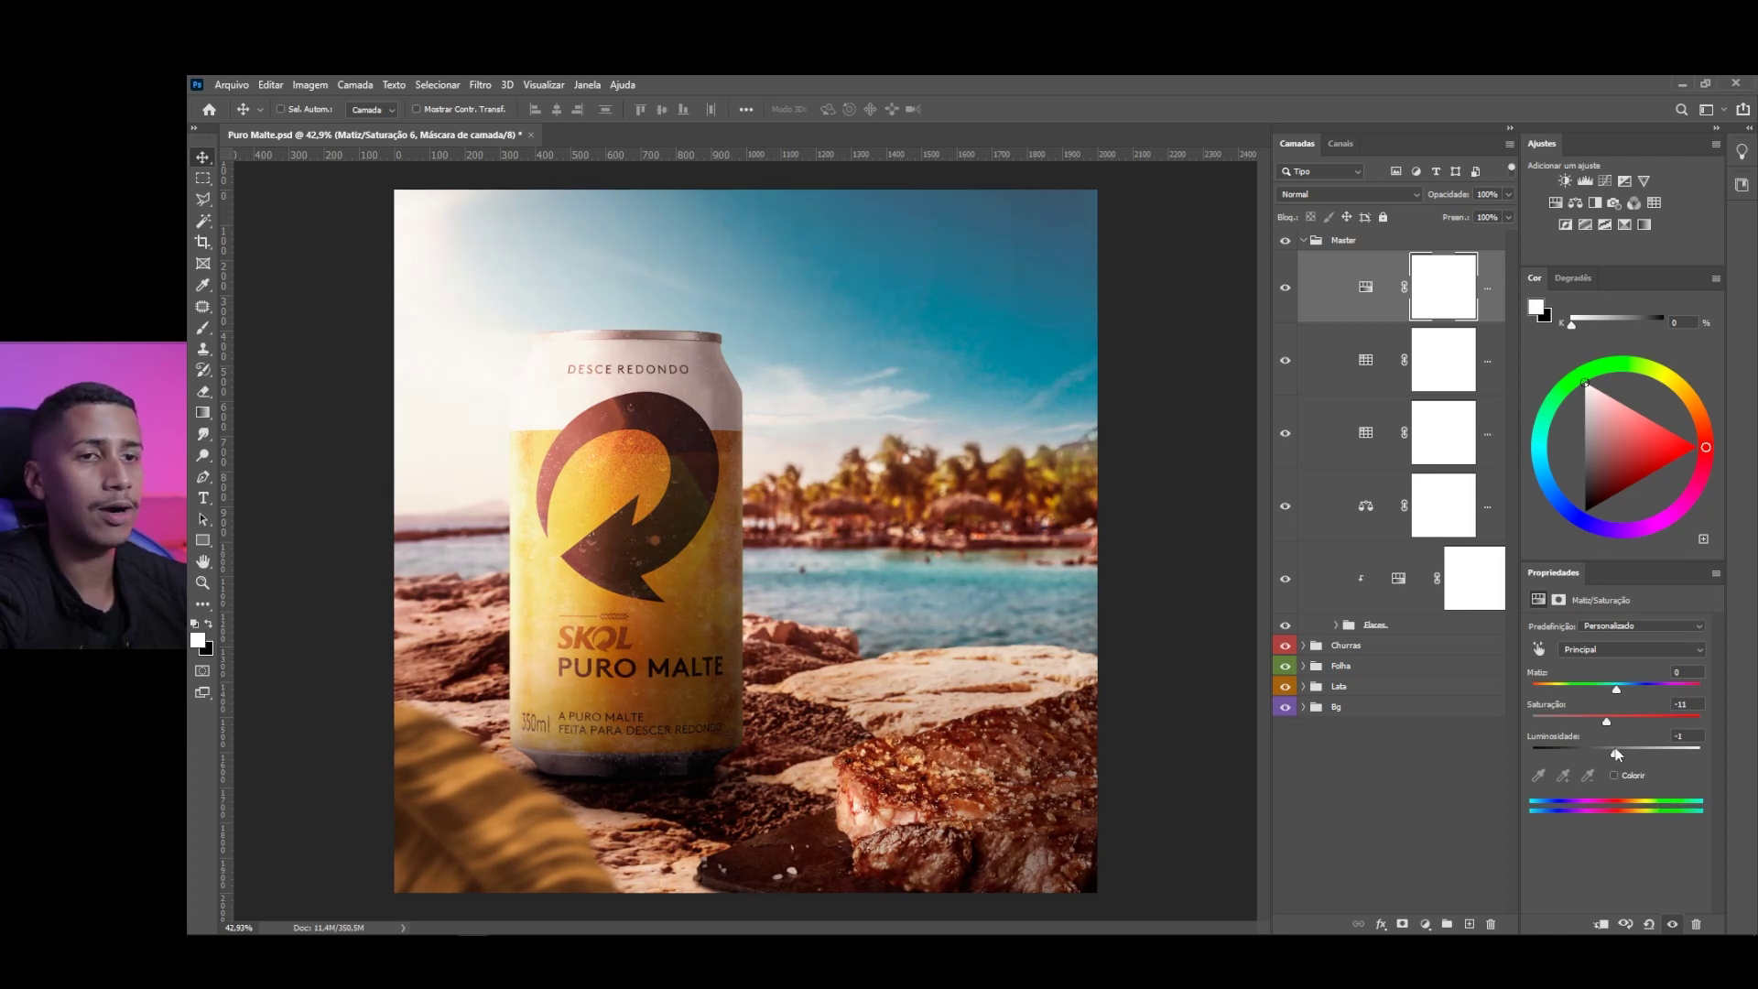
scroll(745, 606, "down", 1)
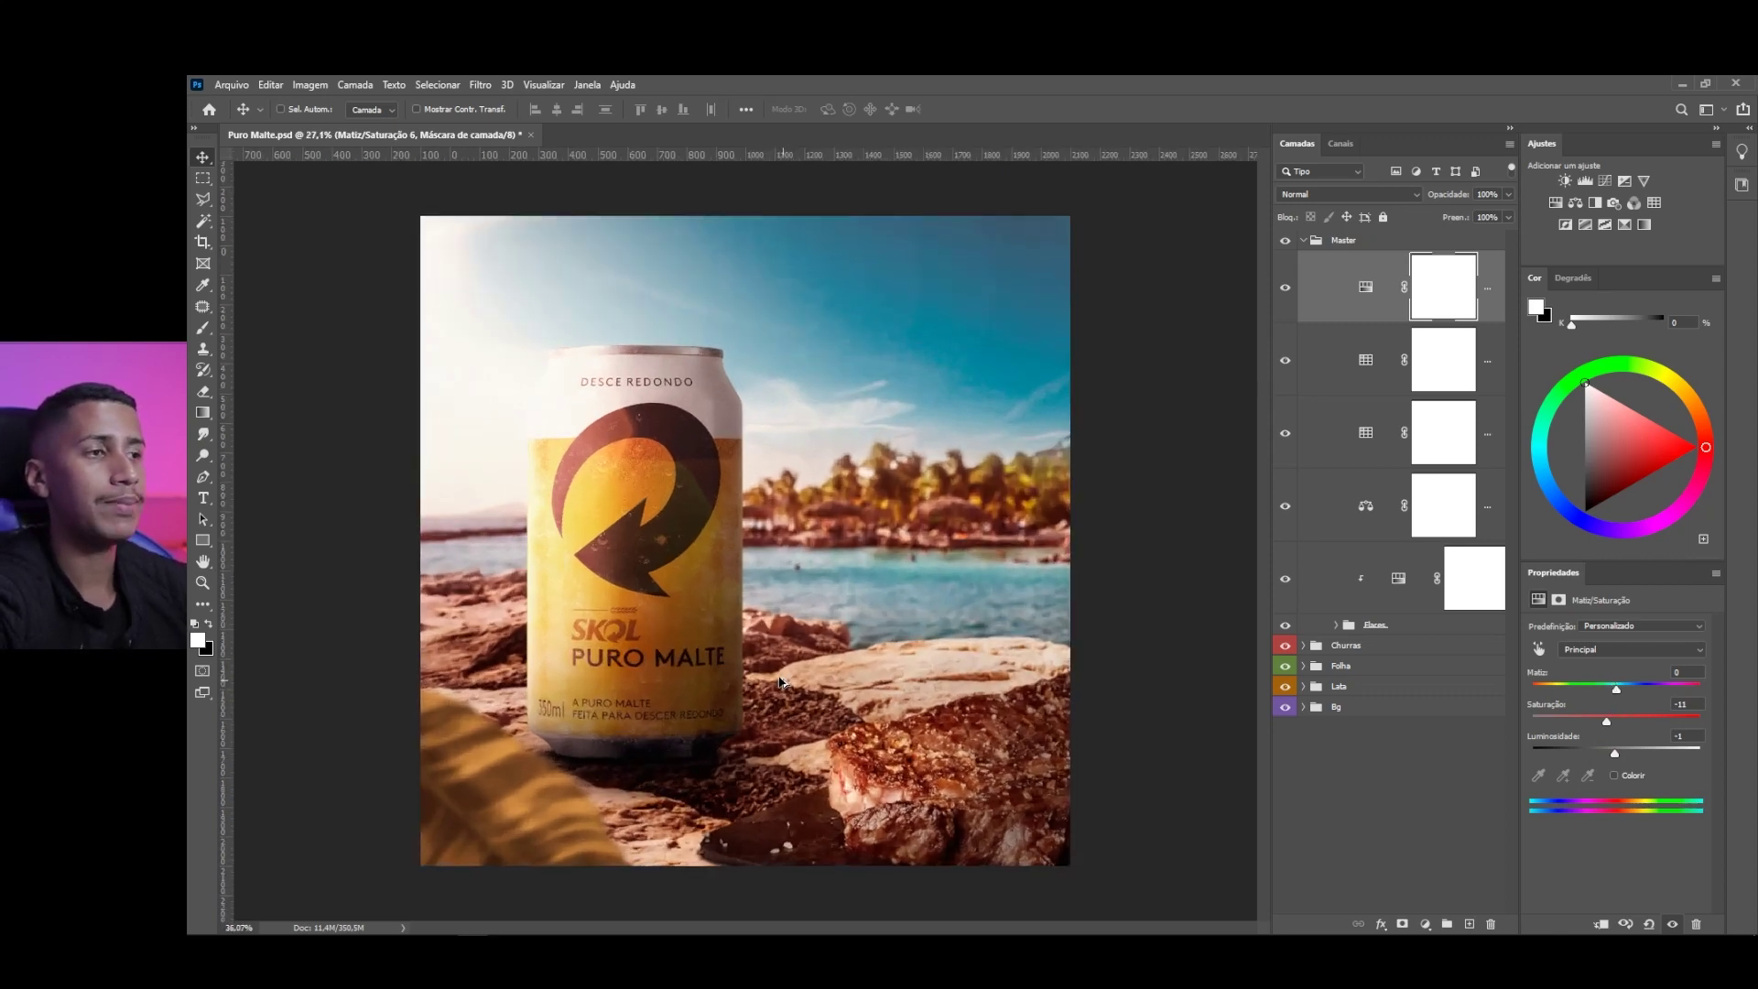
scroll(659, 632, "up", 1)
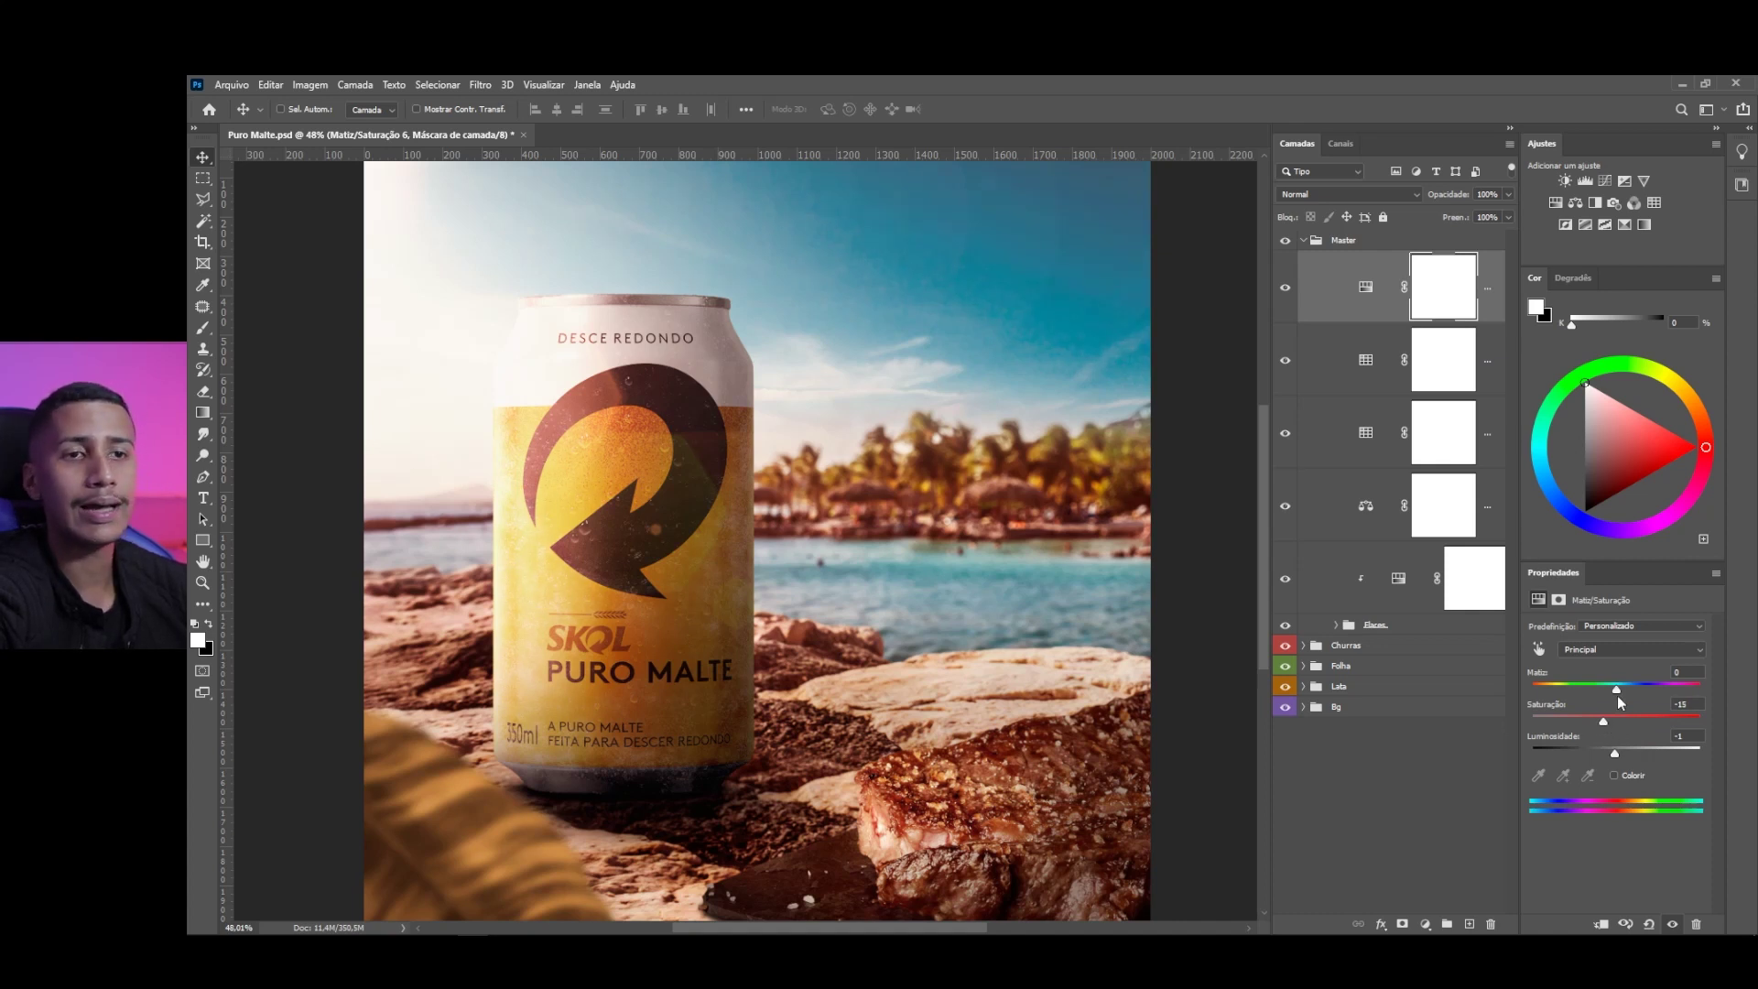
scroll(1197, 423, "down", 1)
Compare the composition with the new Hue/Saturation layer hidden and shown
left_click(1287, 288)
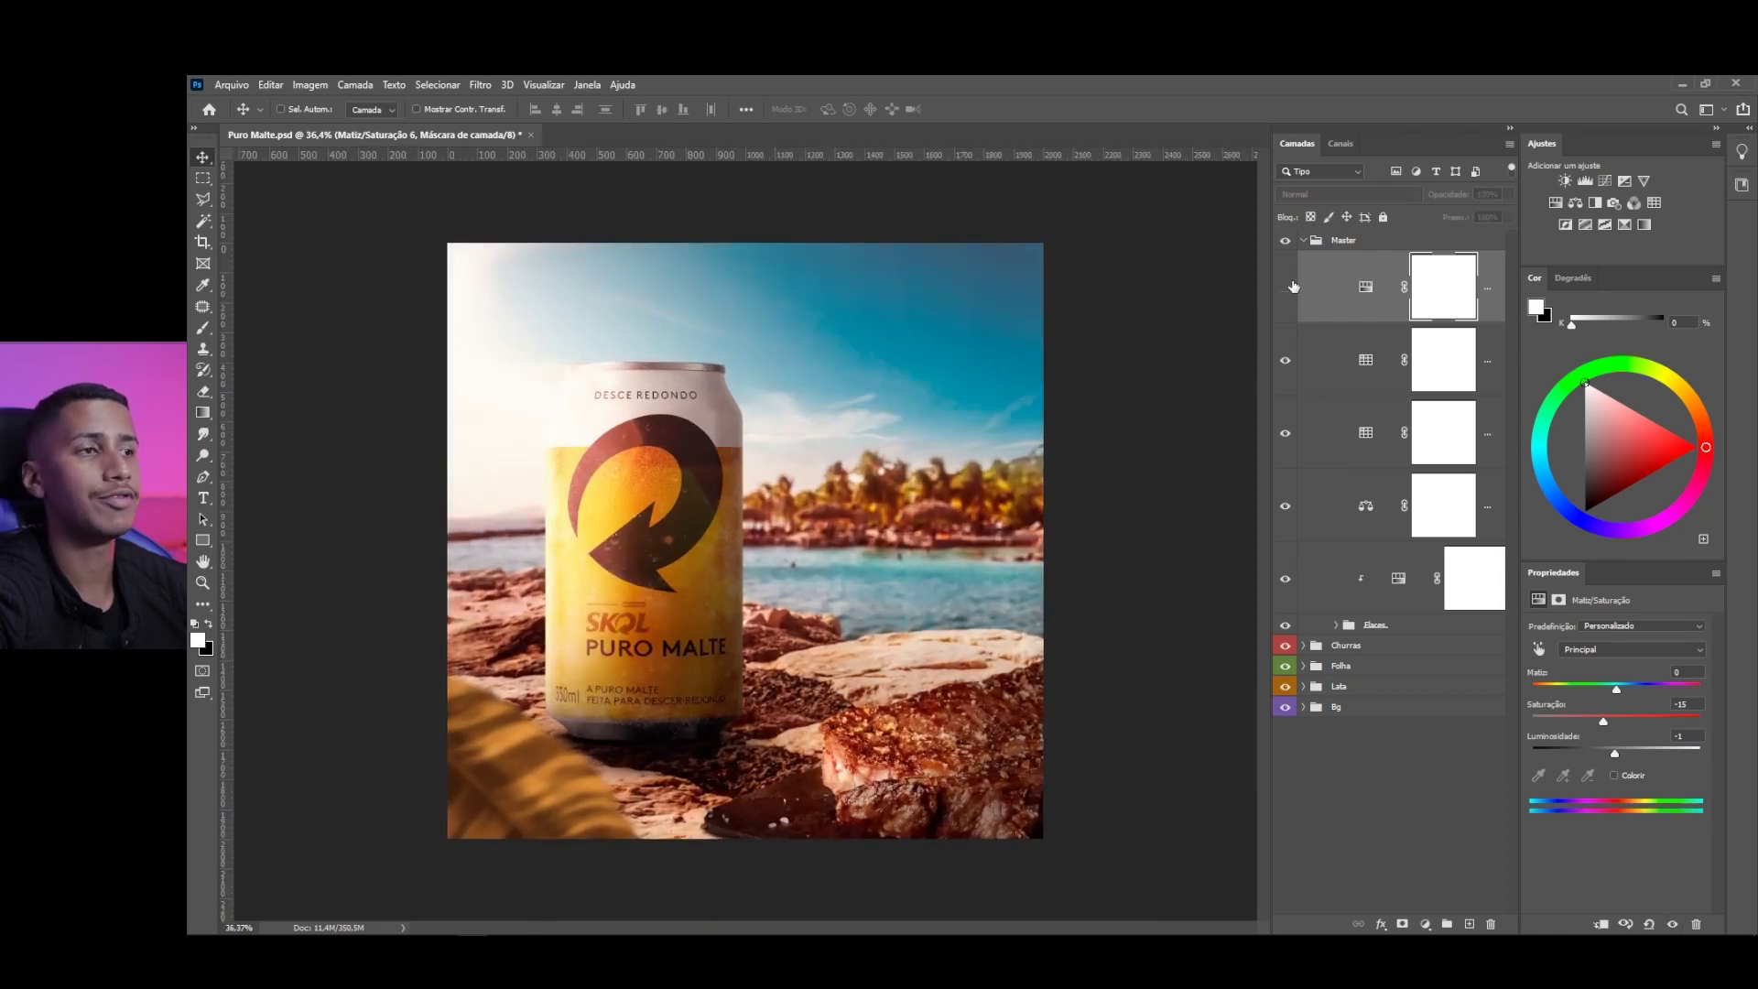
left_click(1287, 287)
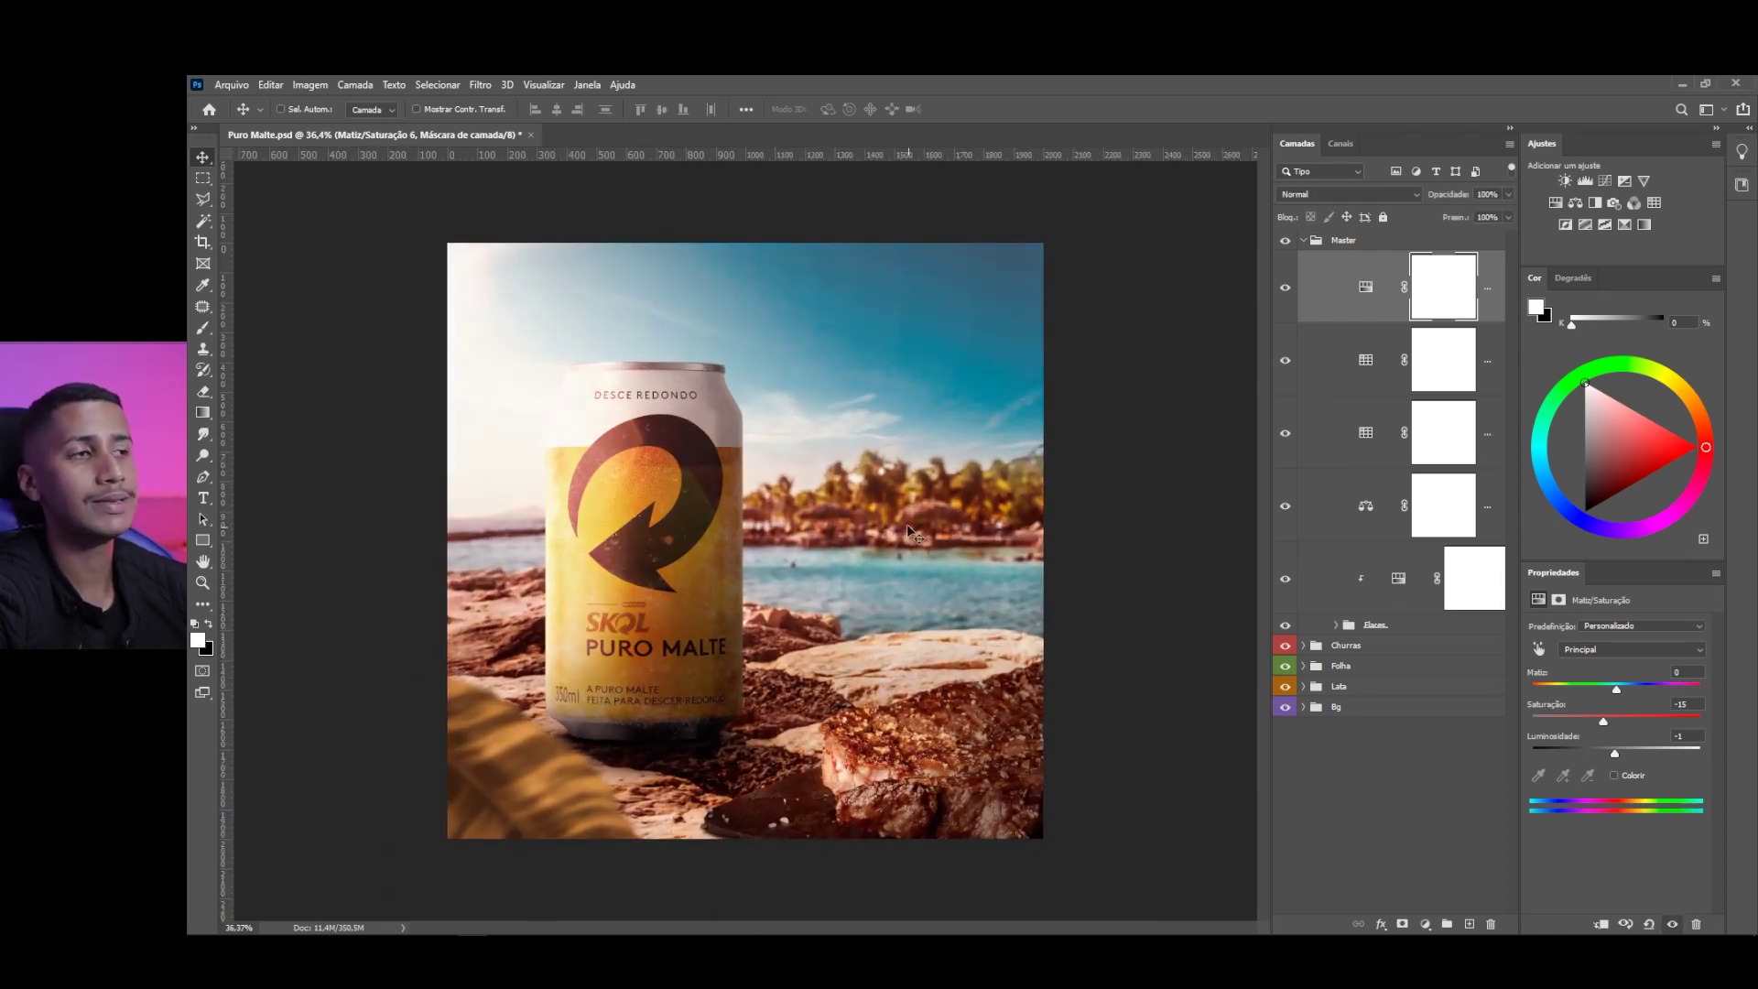
scroll(879, 533, "up", 1)
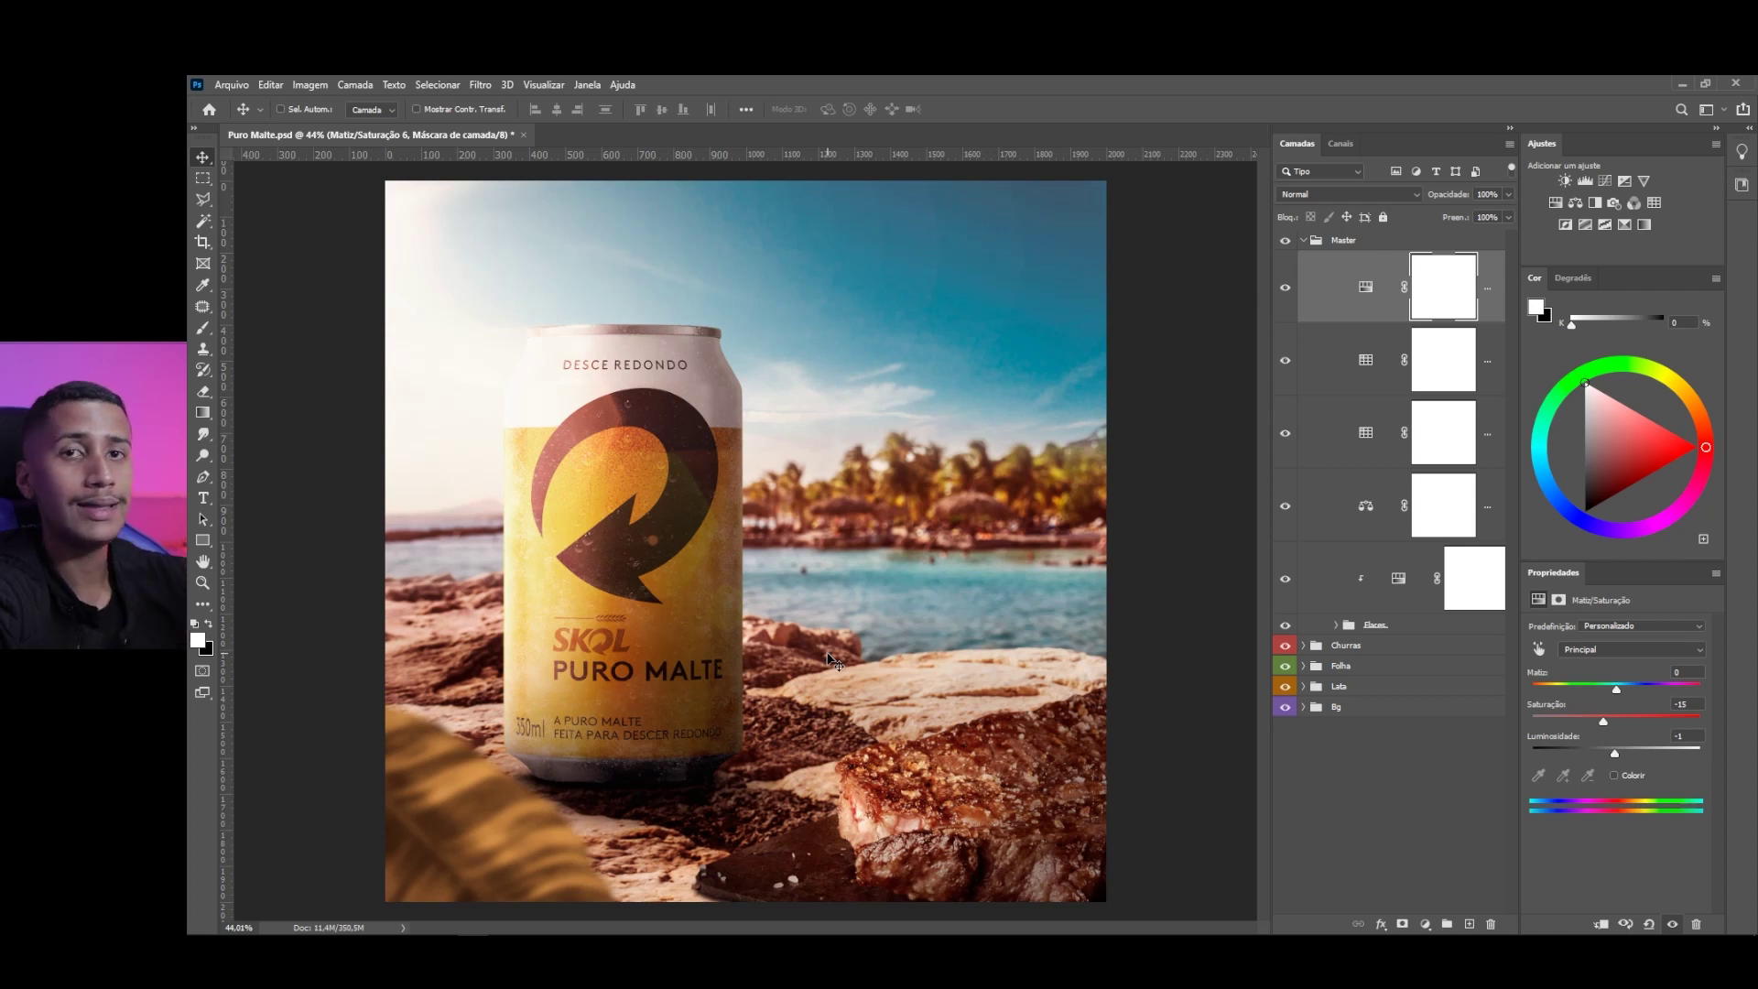
Collapse the Master group and examine the whole composition
left_click(1305, 242)
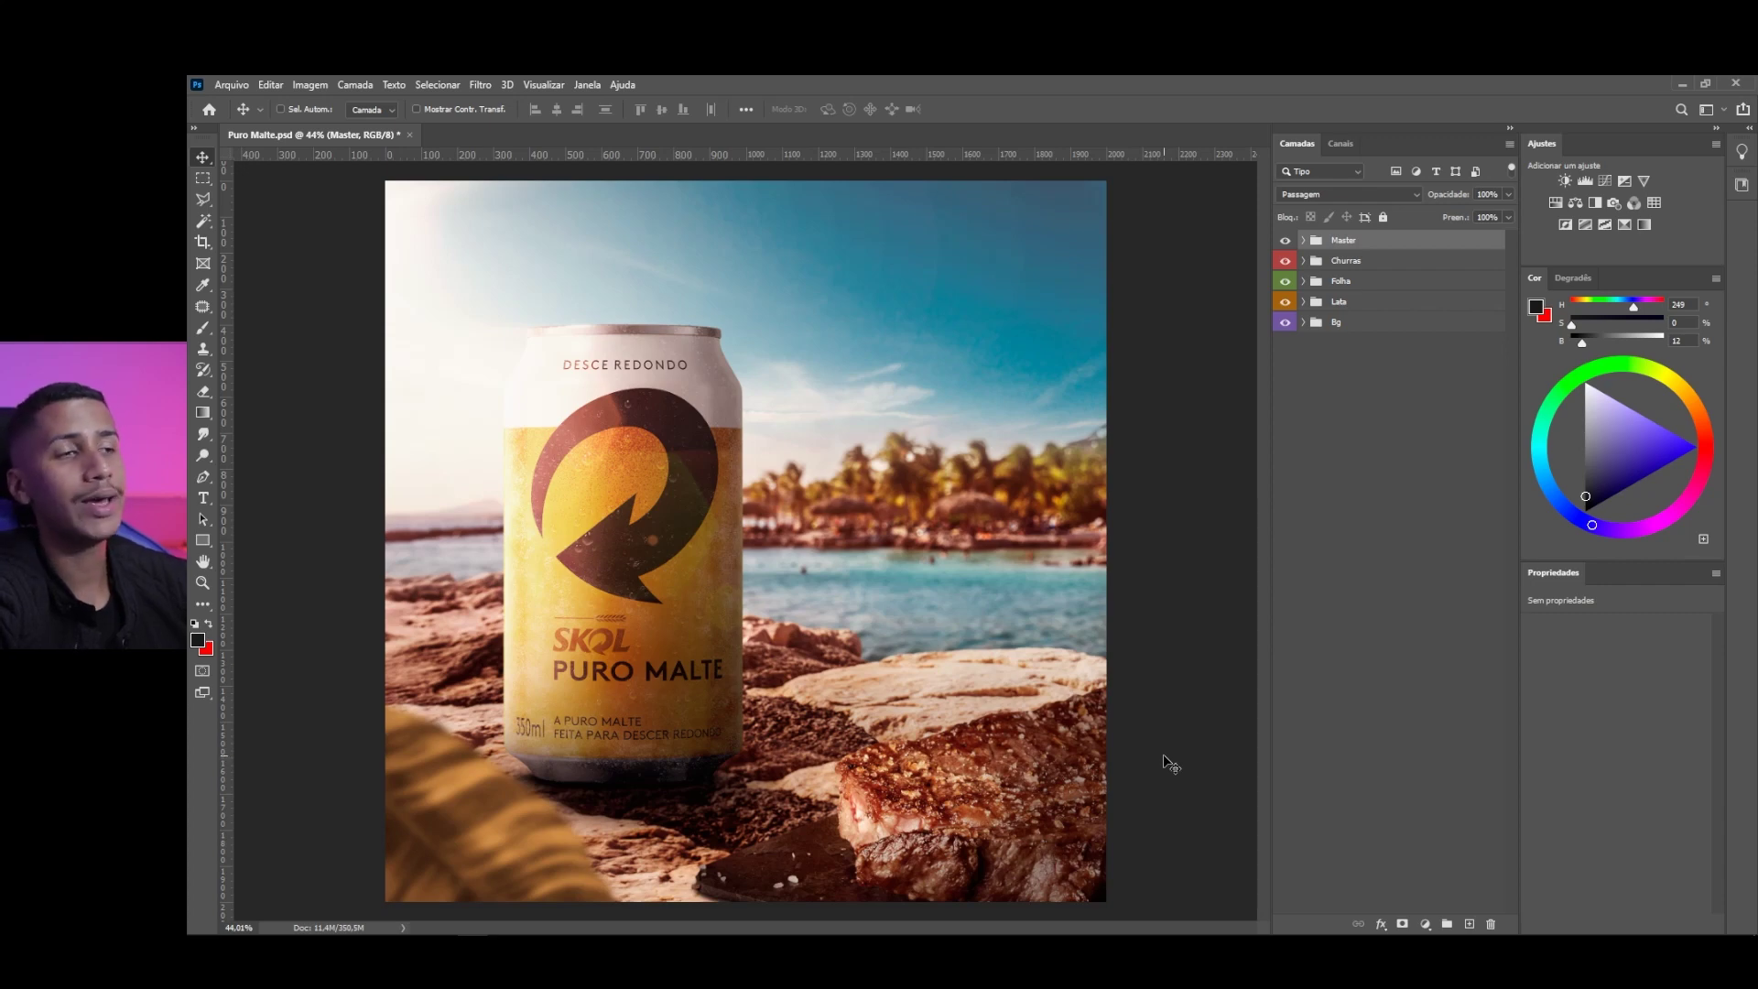
scroll(712, 340, "down", 1)
scroll(751, 375, "up", 1)
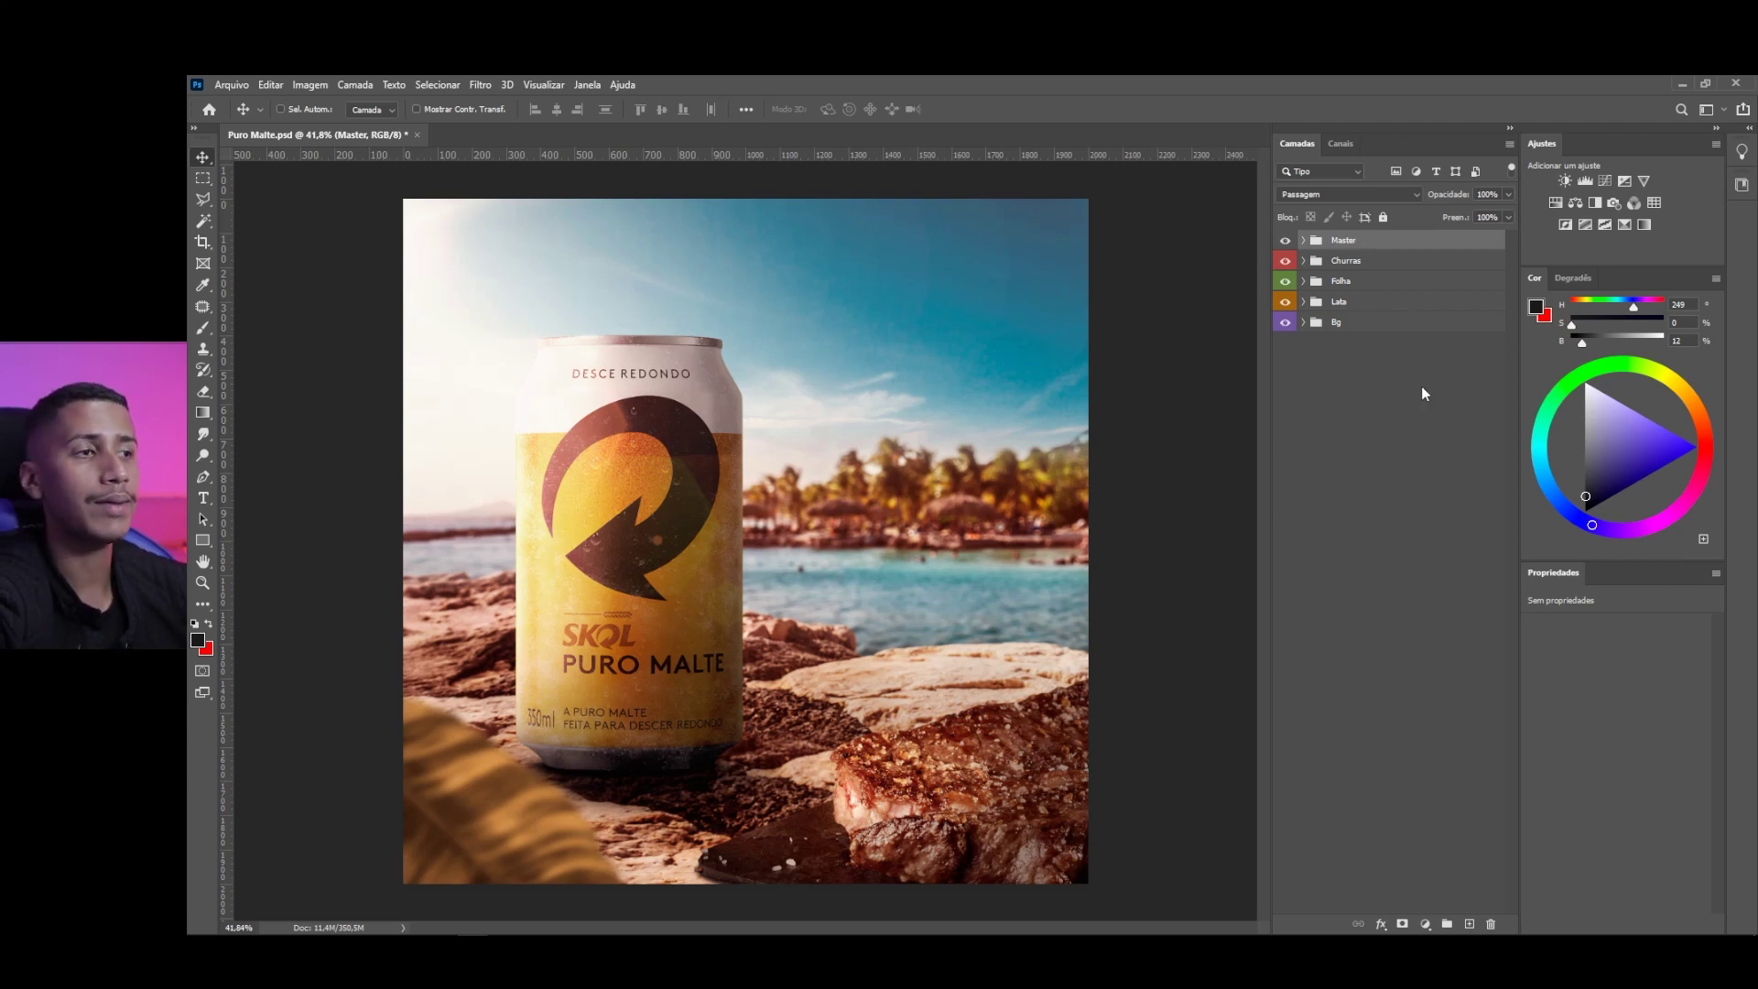
scroll(1126, 448, "down", 1)
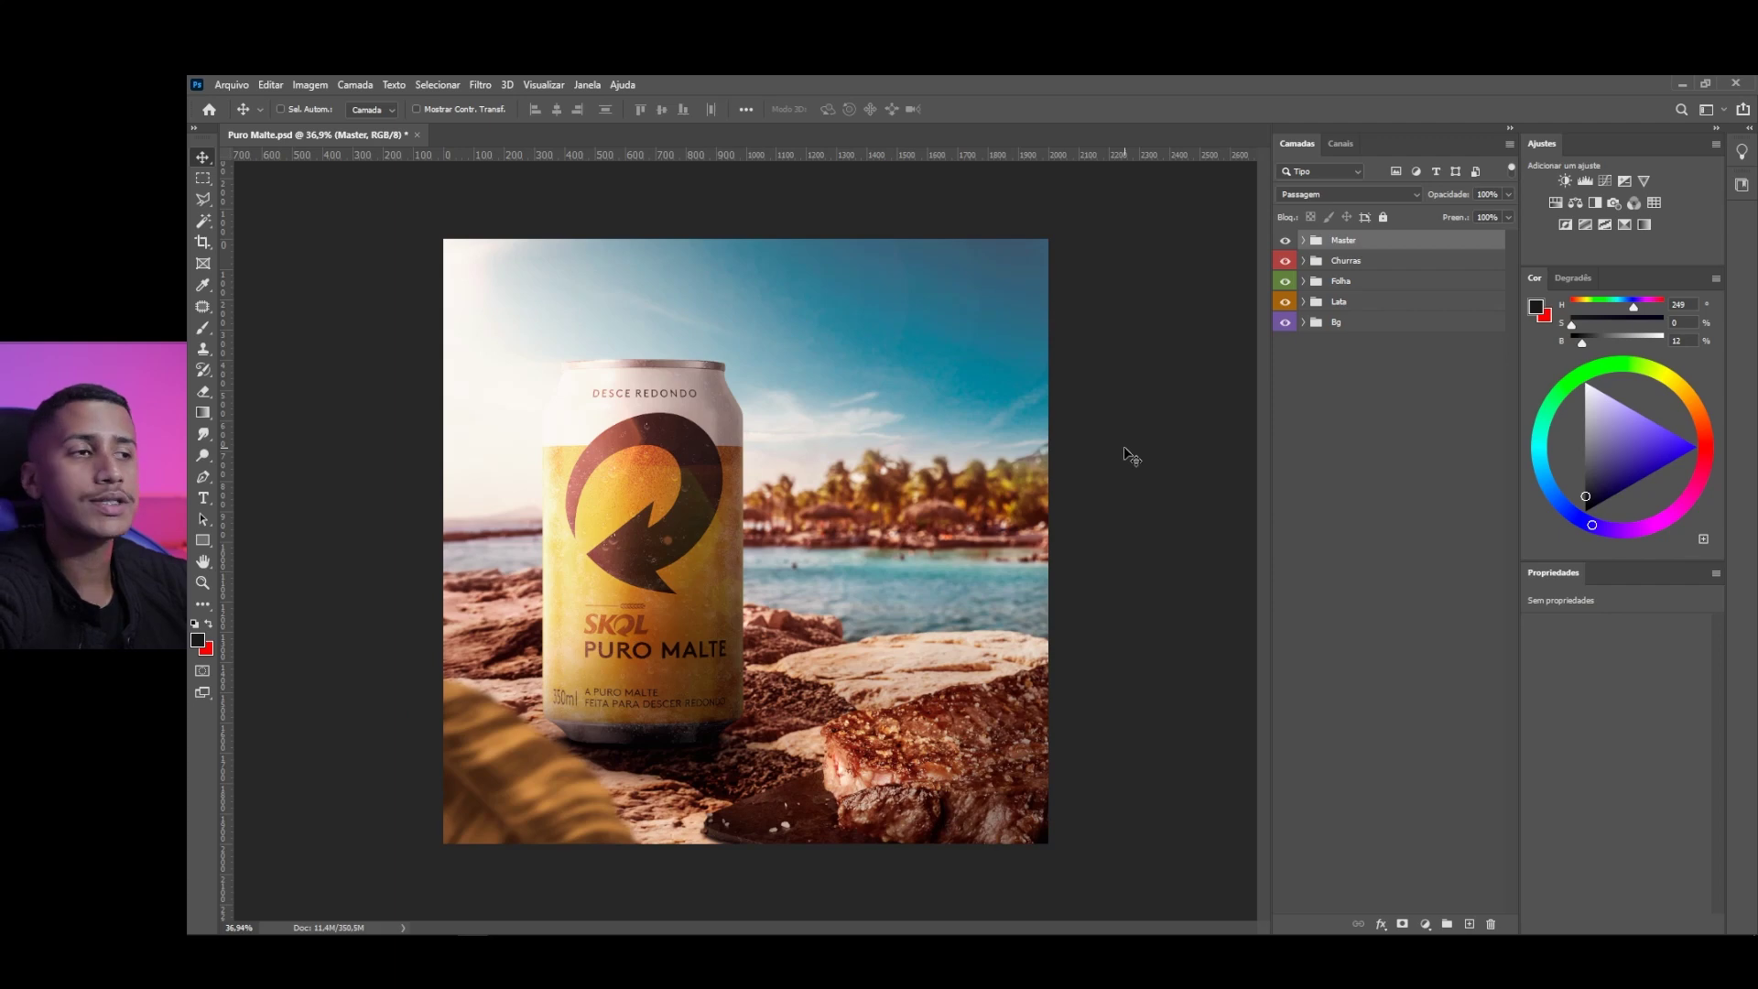
Expand the Churras group and set its Hue/Saturation adjustment's saturation to -33 for the steak
scroll(870, 696, "up", 3)
left_click_drag(962, 775, 920, 495)
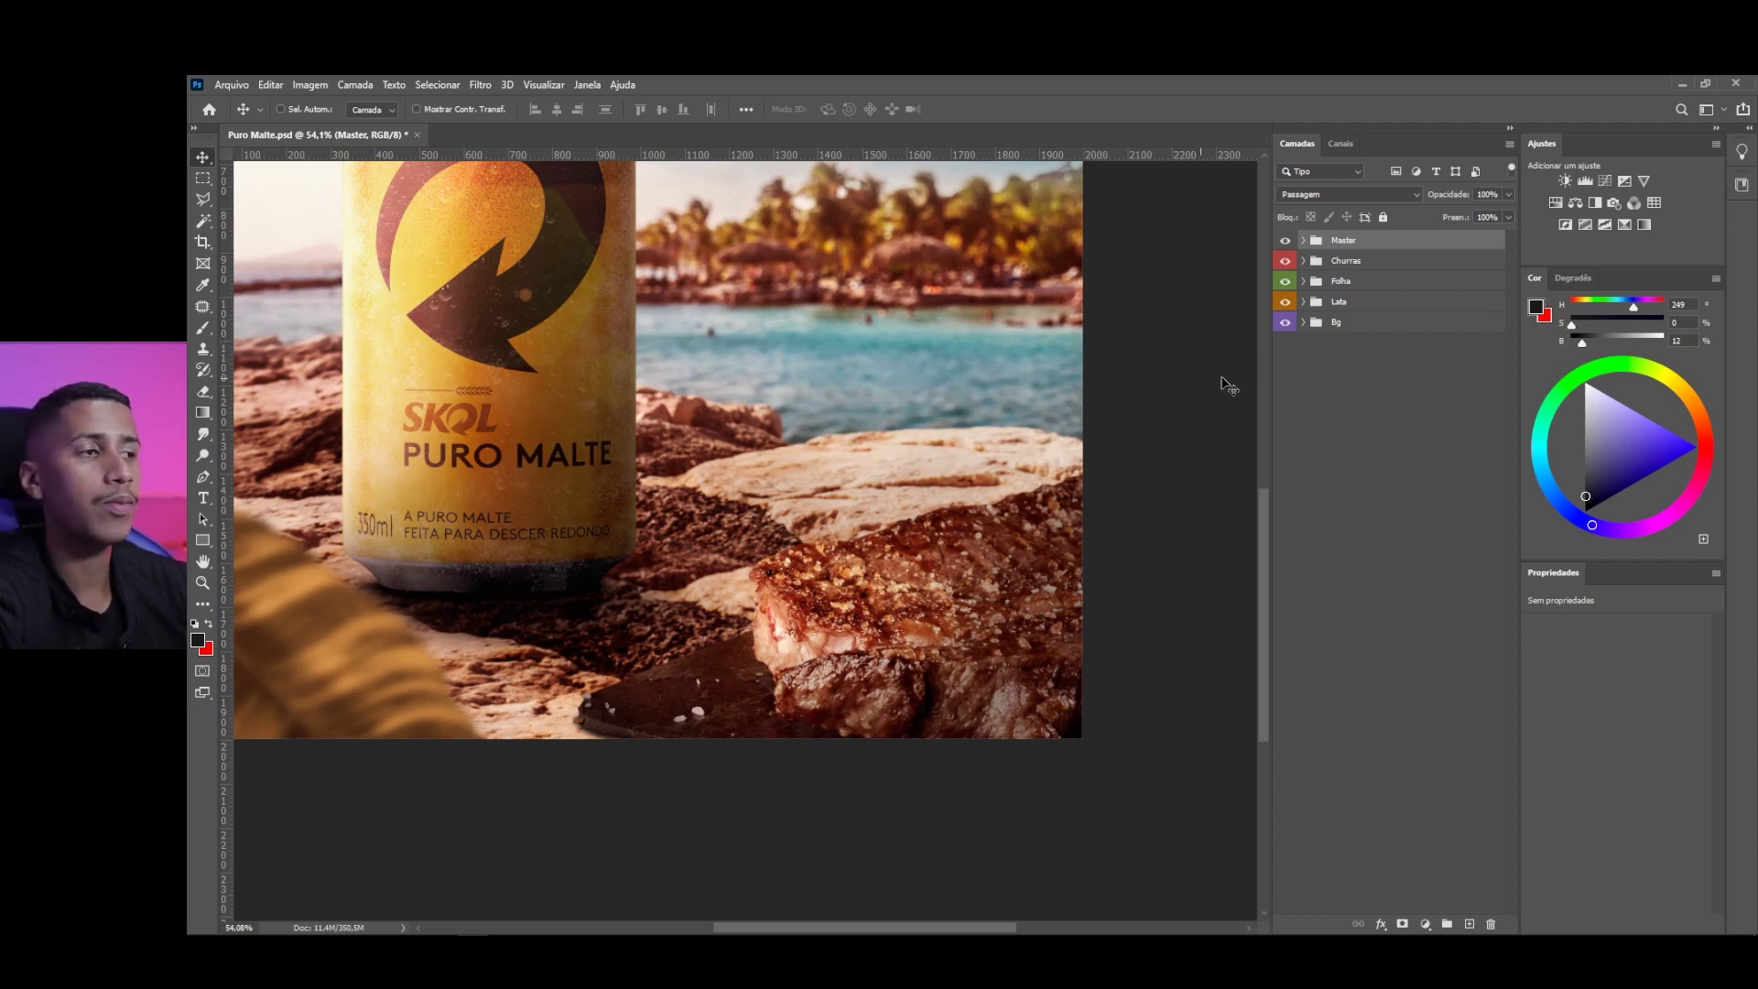
left_click(1304, 261)
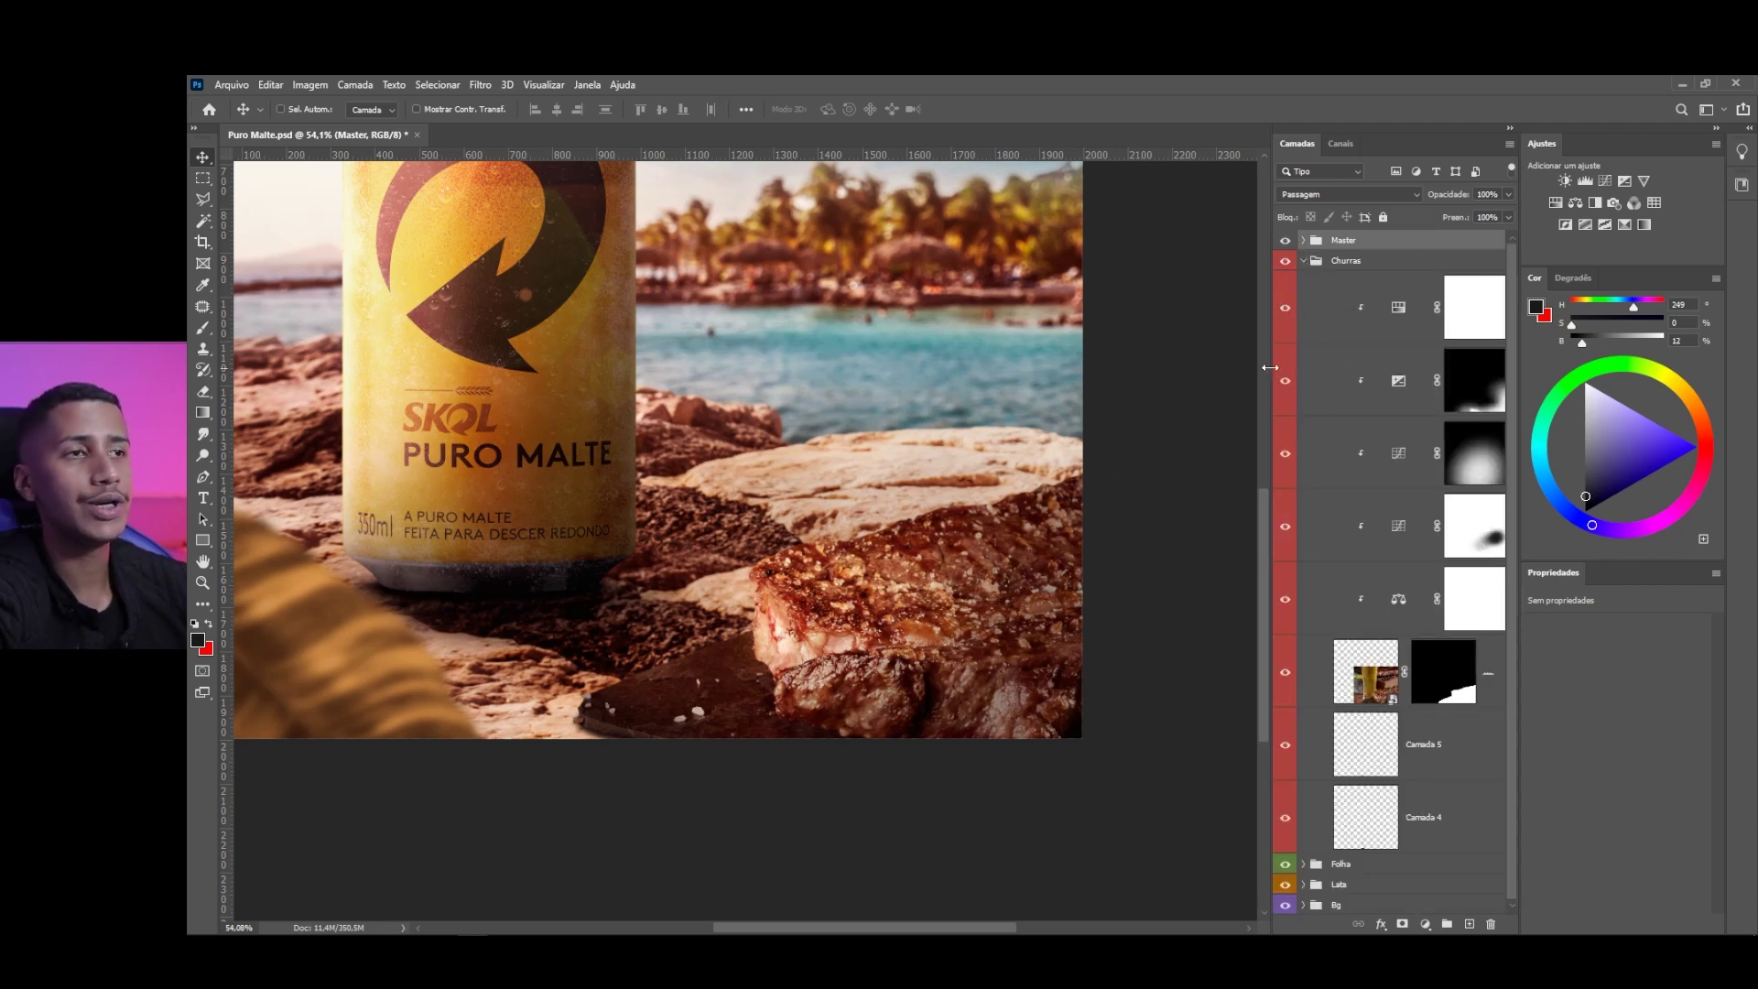
left_click(1390, 316)
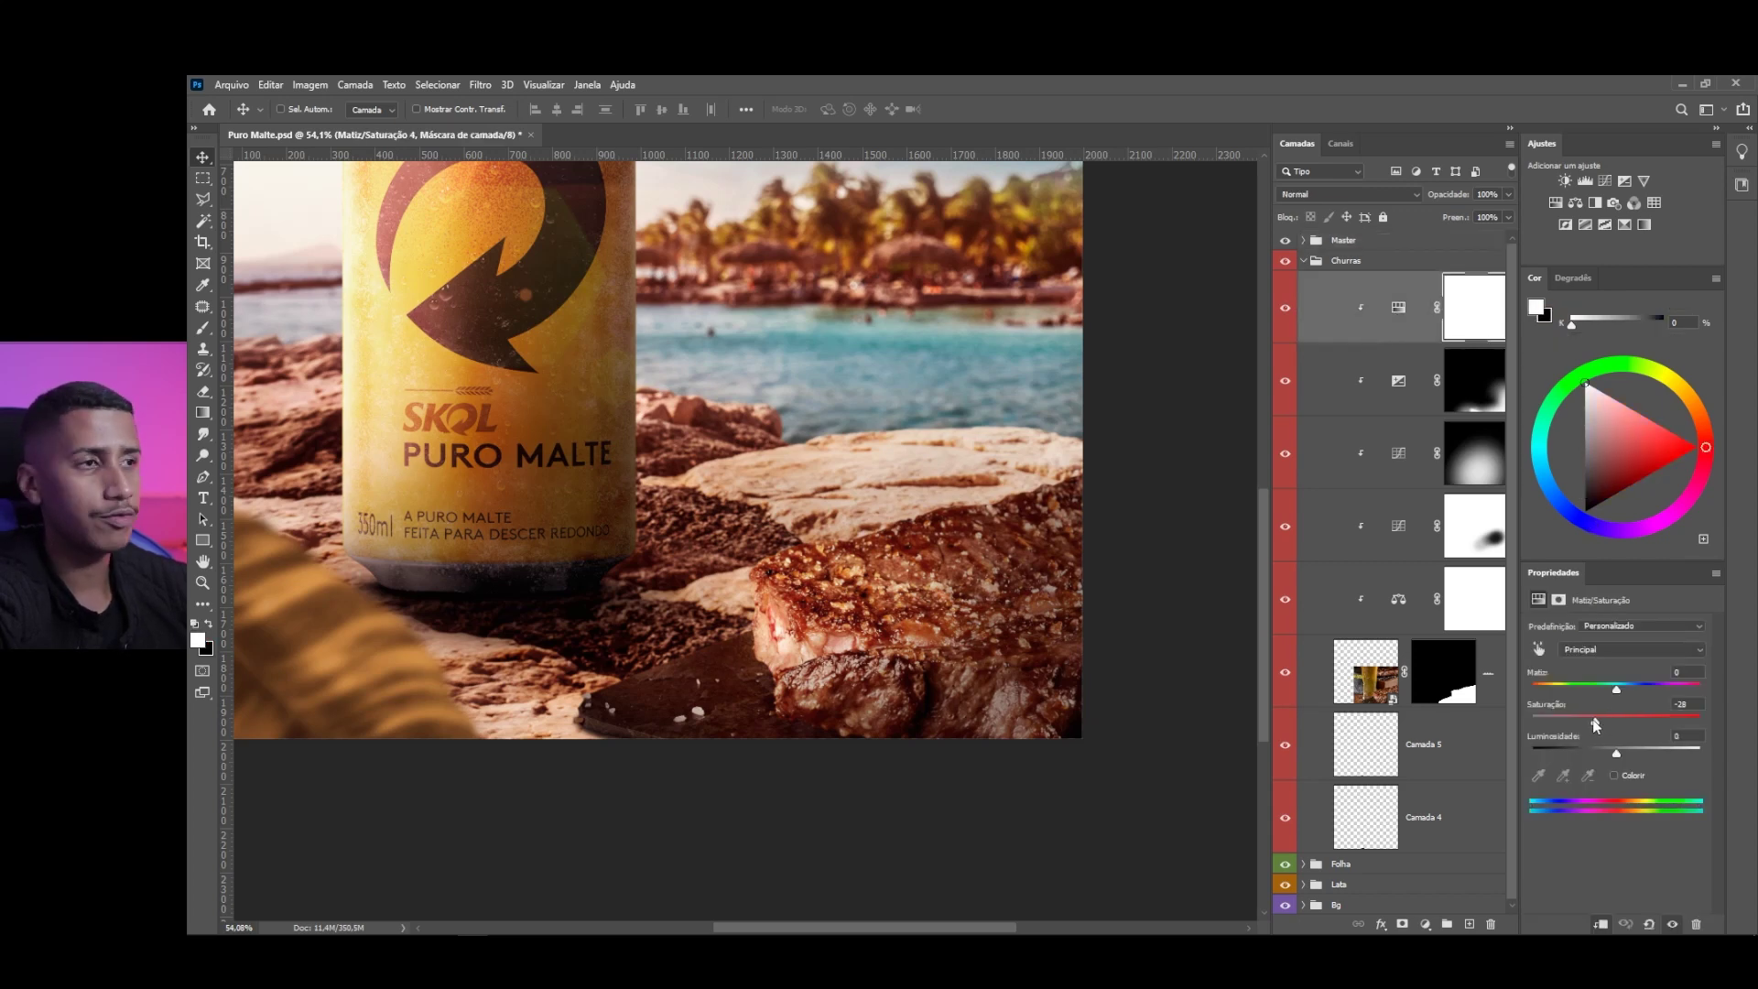
left_click_drag(1594, 725, 1587, 725)
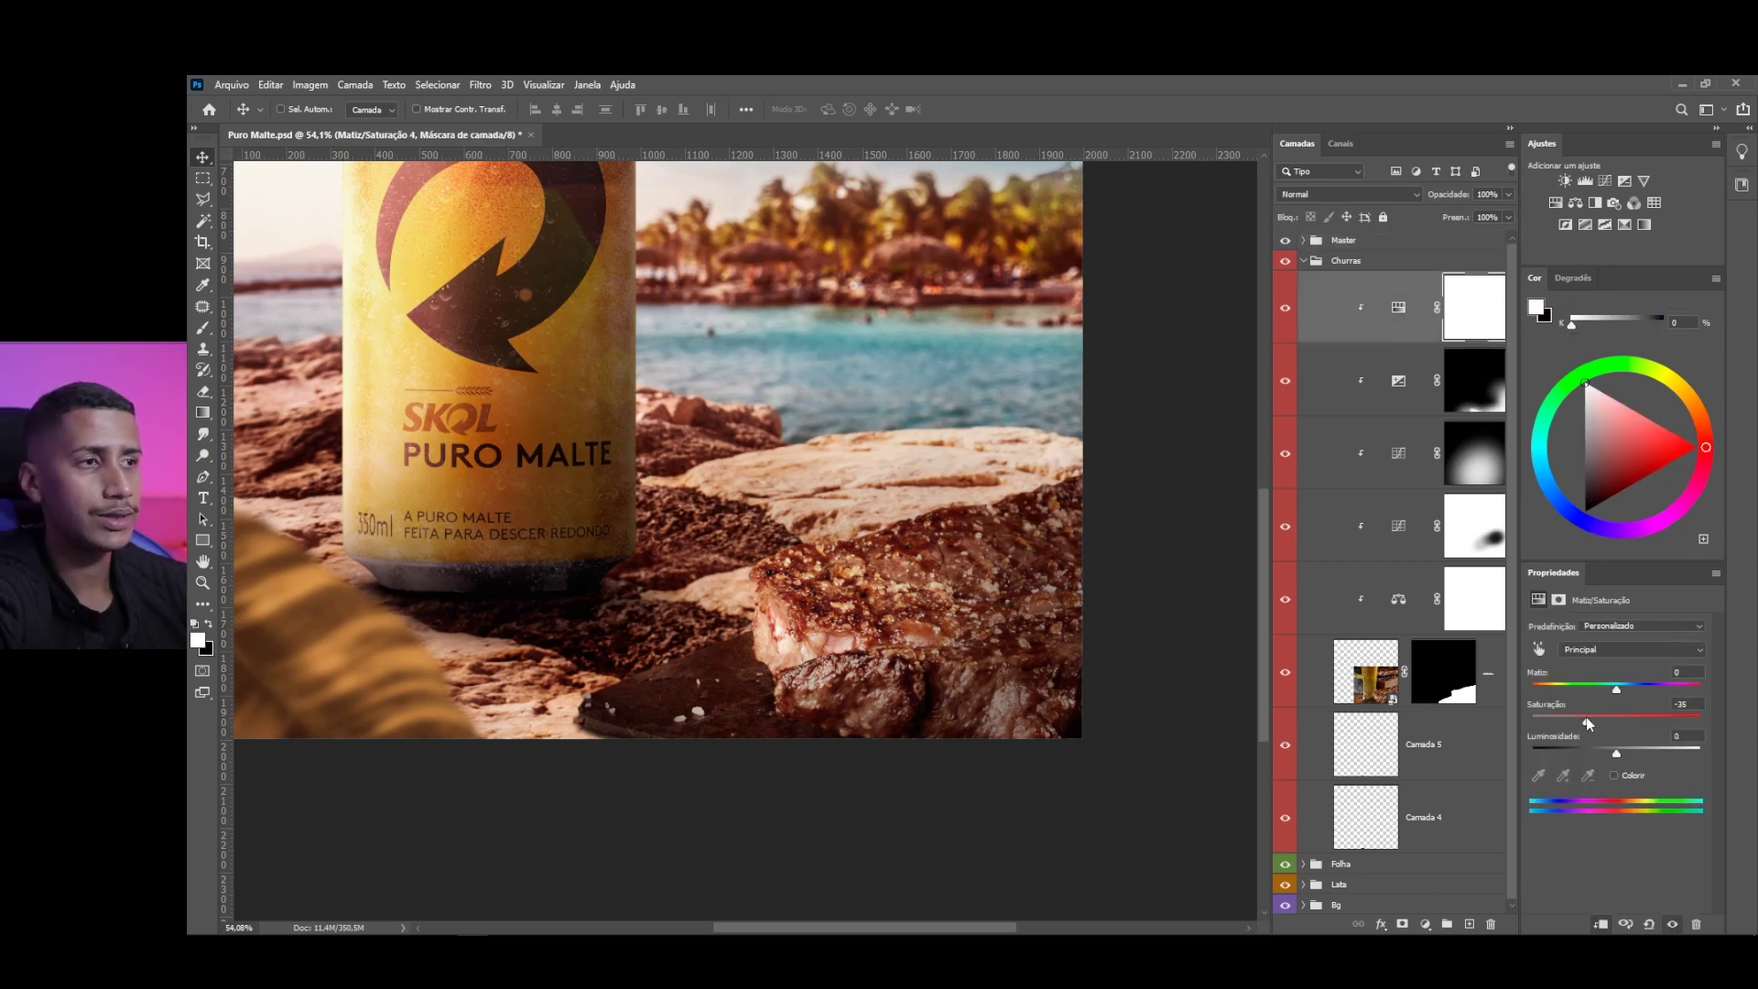
scroll(884, 669, "down", 3)
scroll(961, 641, "up", 5)
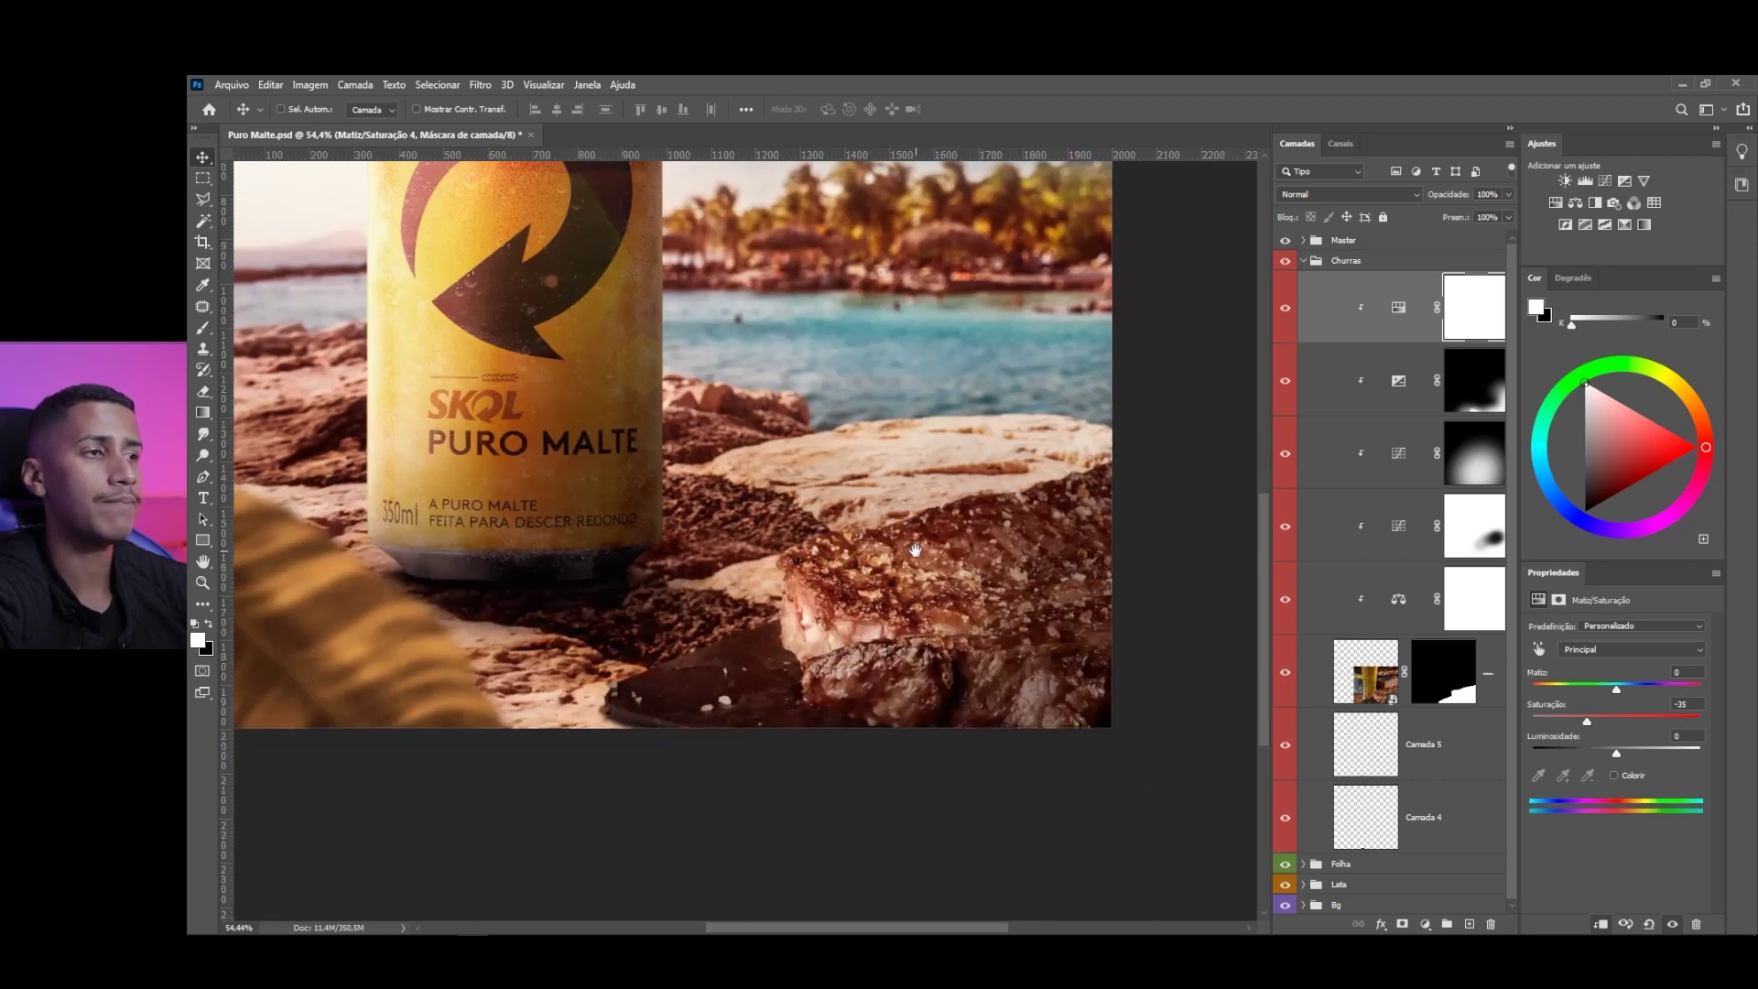
scroll(1052, 611, "up", 1)
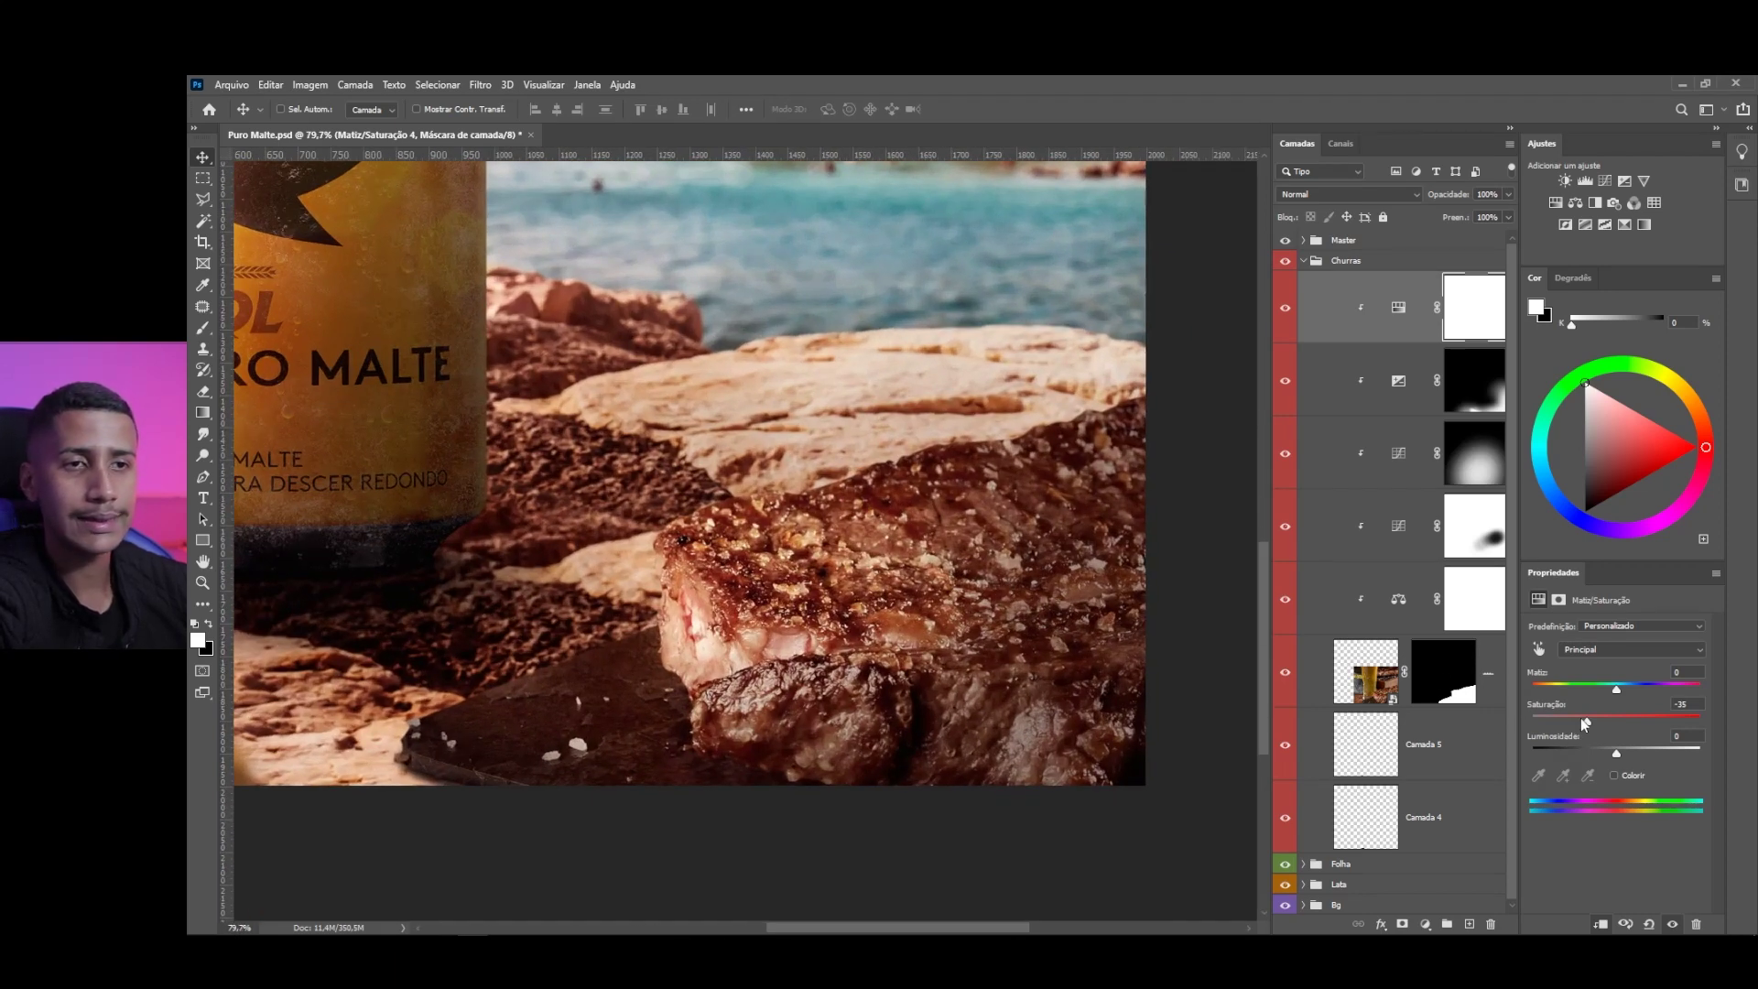
left_click_drag(1587, 723, 1590, 722)
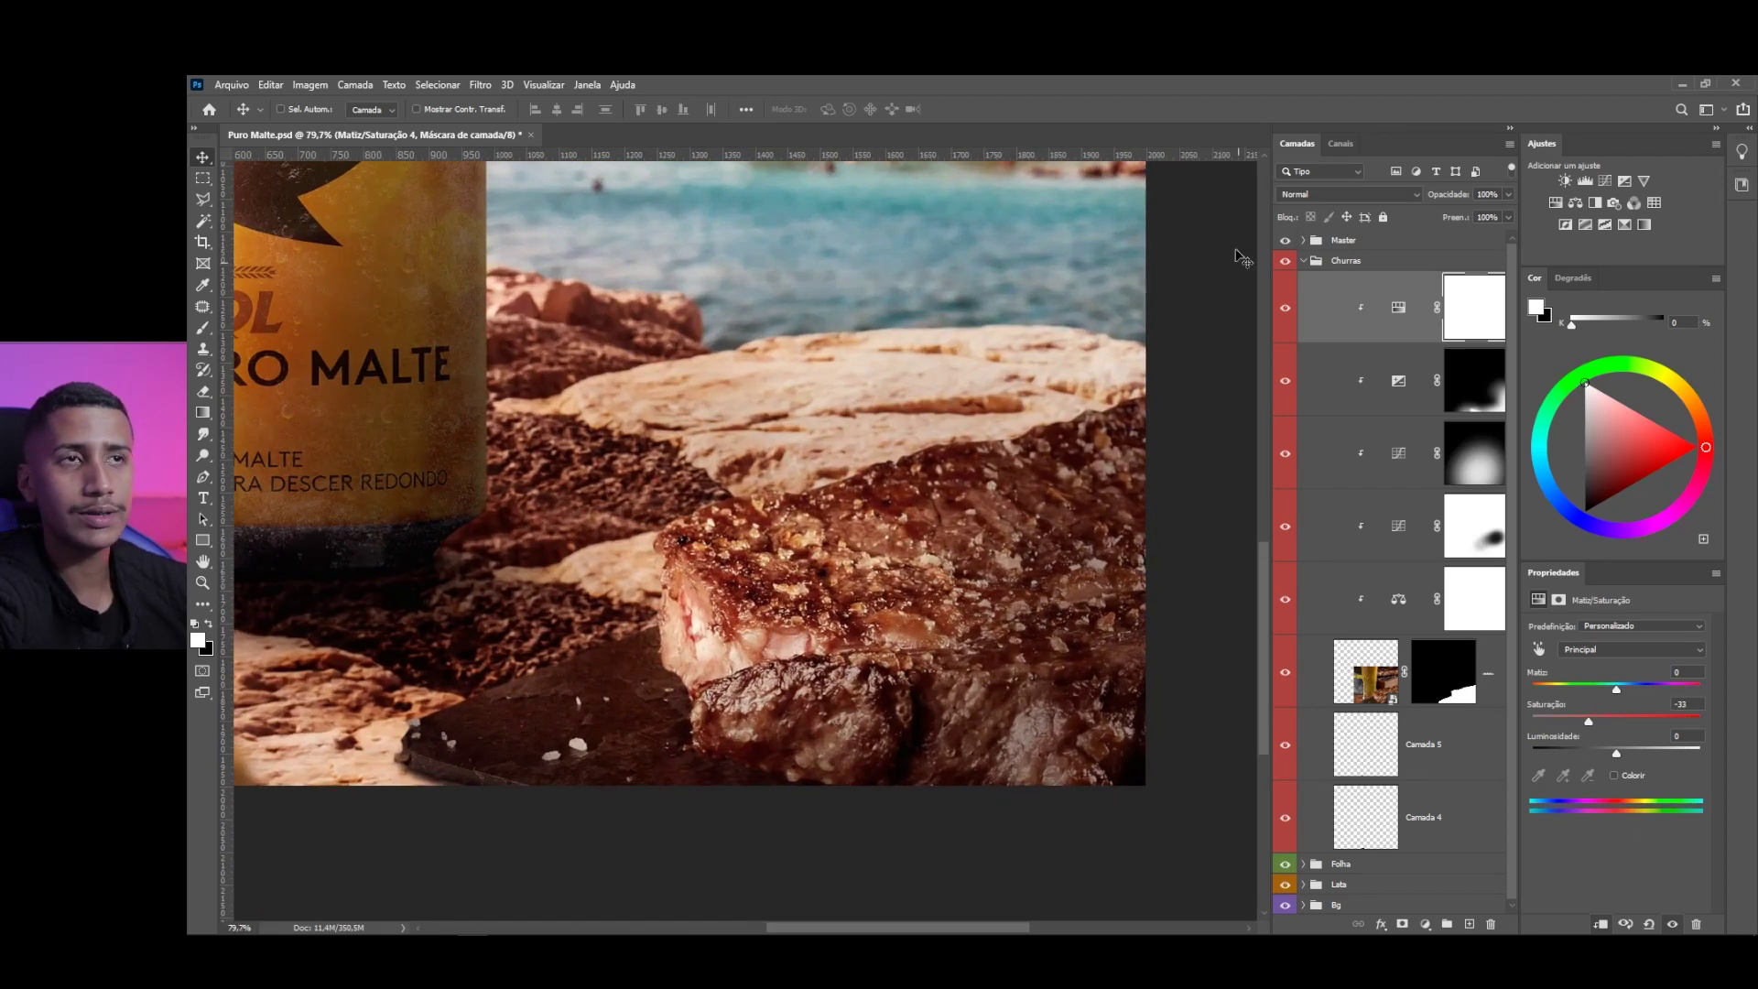
Add a Brightness/Contrast adjustment with contrast -30 at the top of the Churras group, clipped to the steak
left_click(1401, 308)
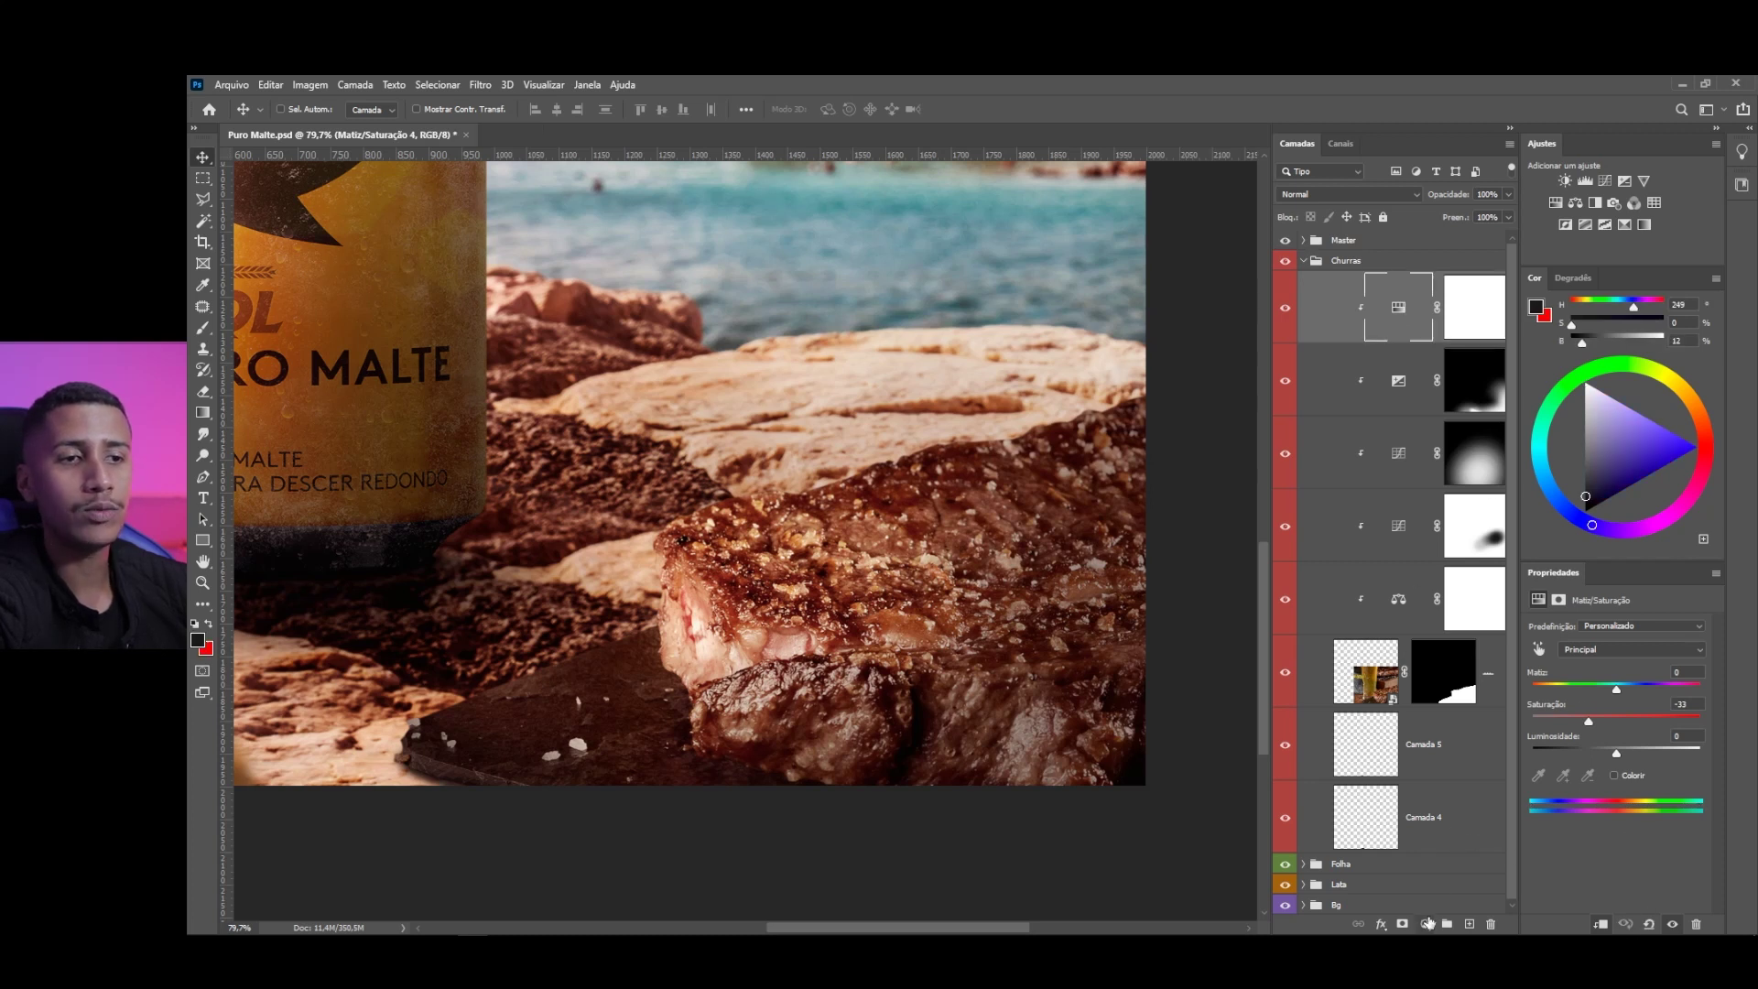
left_click(1426, 924)
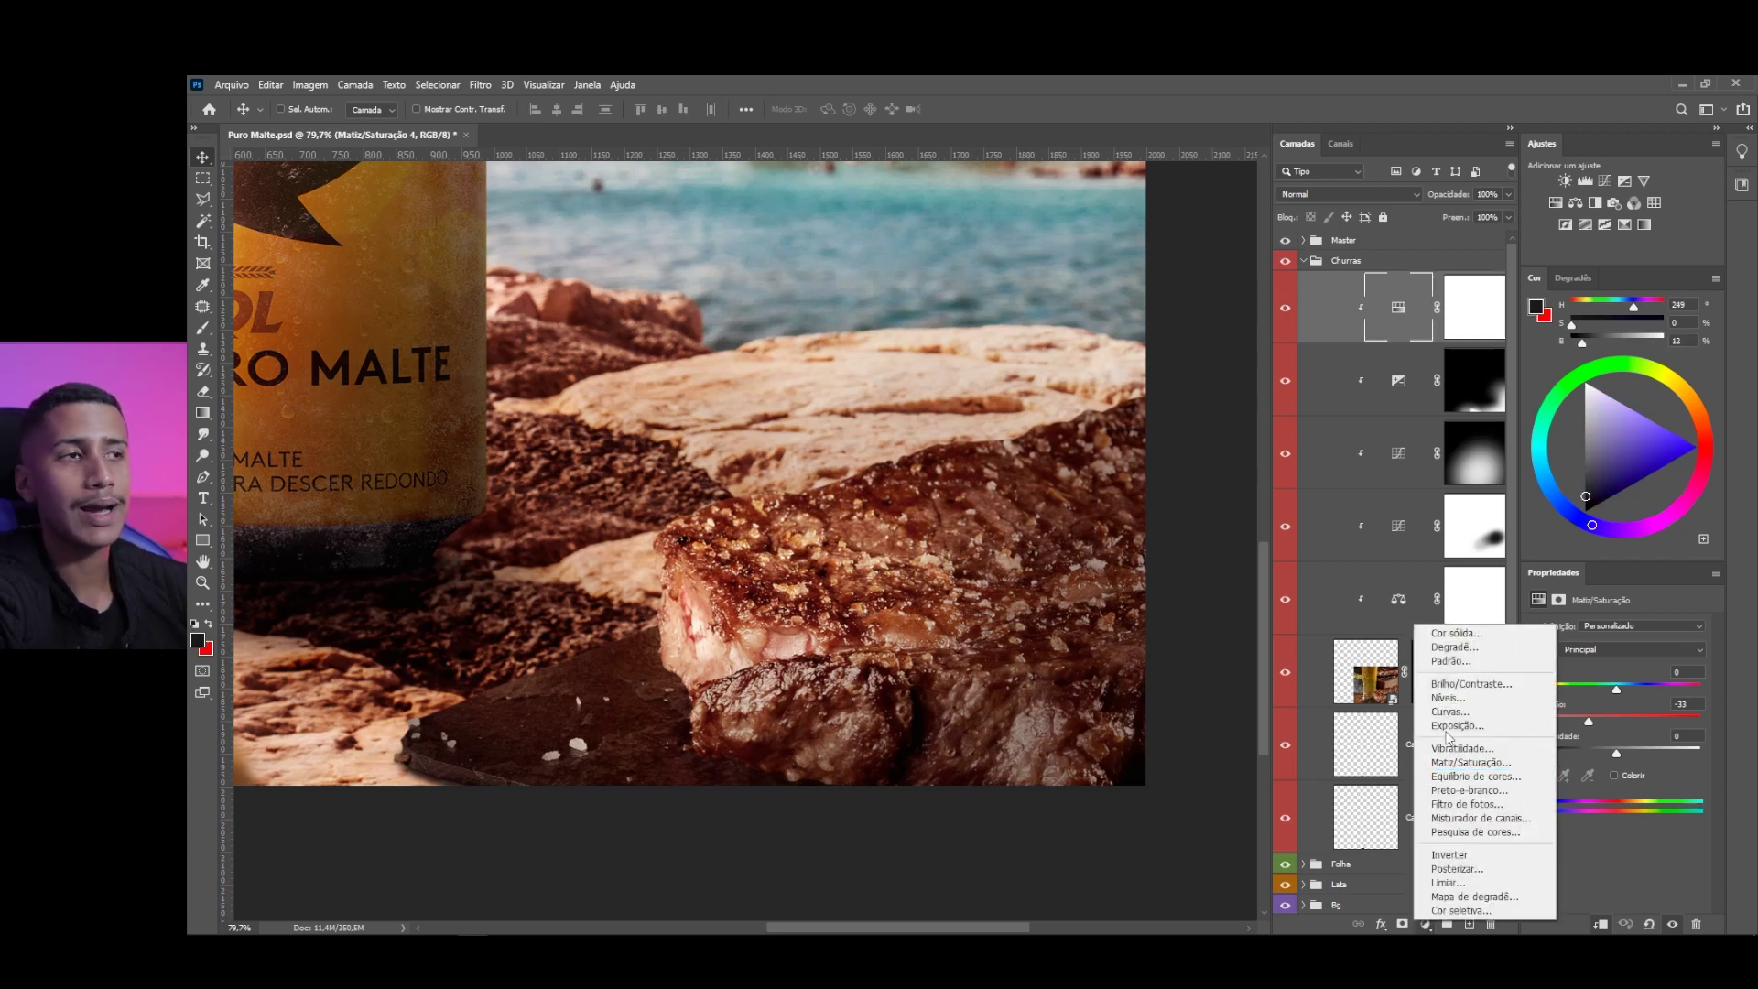
left_click(1470, 687)
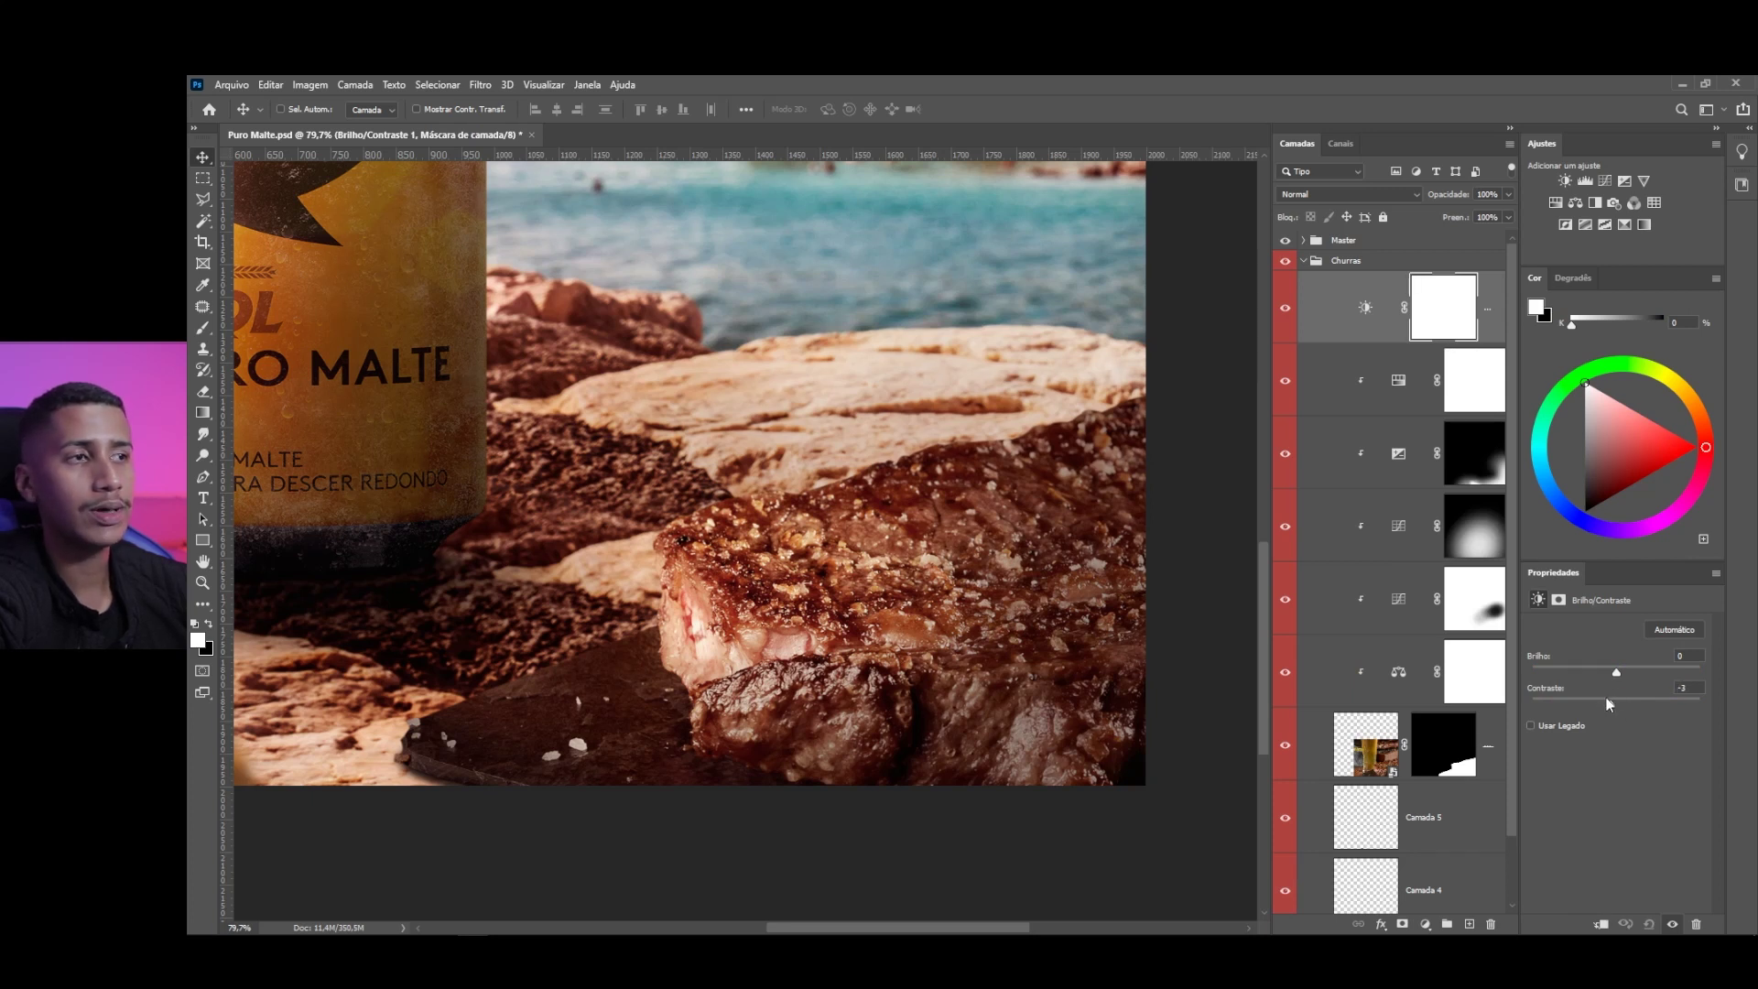
left_click_drag(1606, 699, 1602, 703)
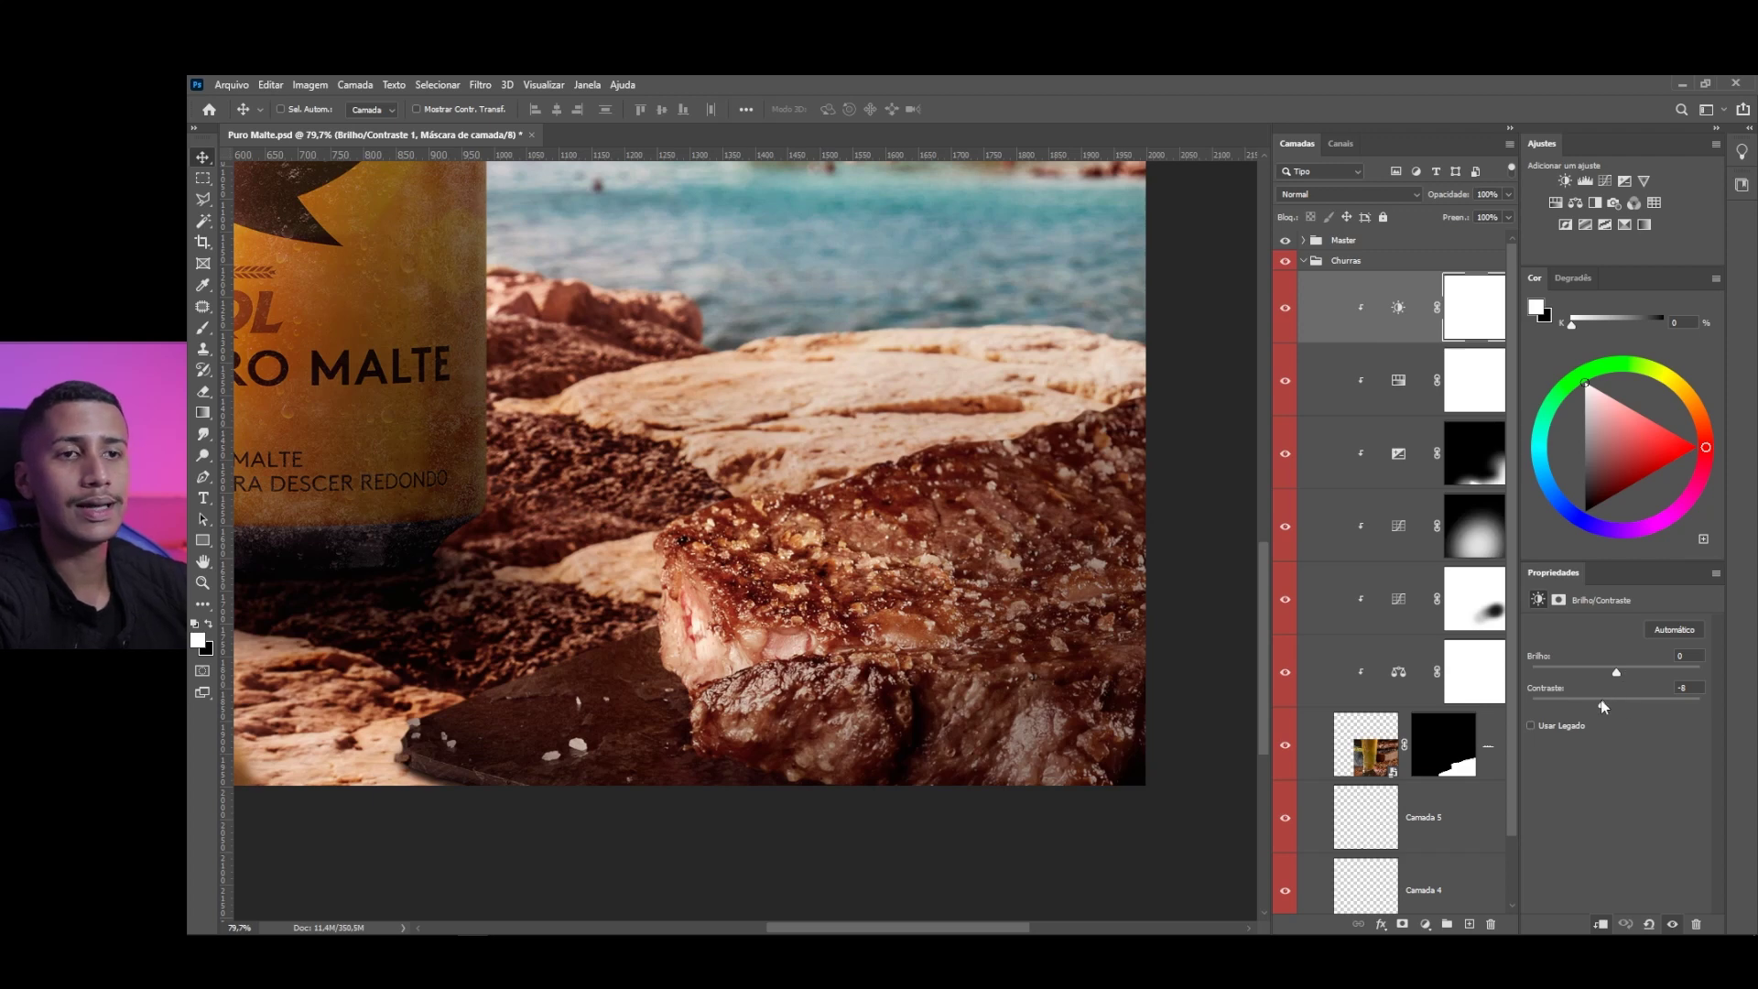
left_click_drag(1564, 696, 1566, 696)
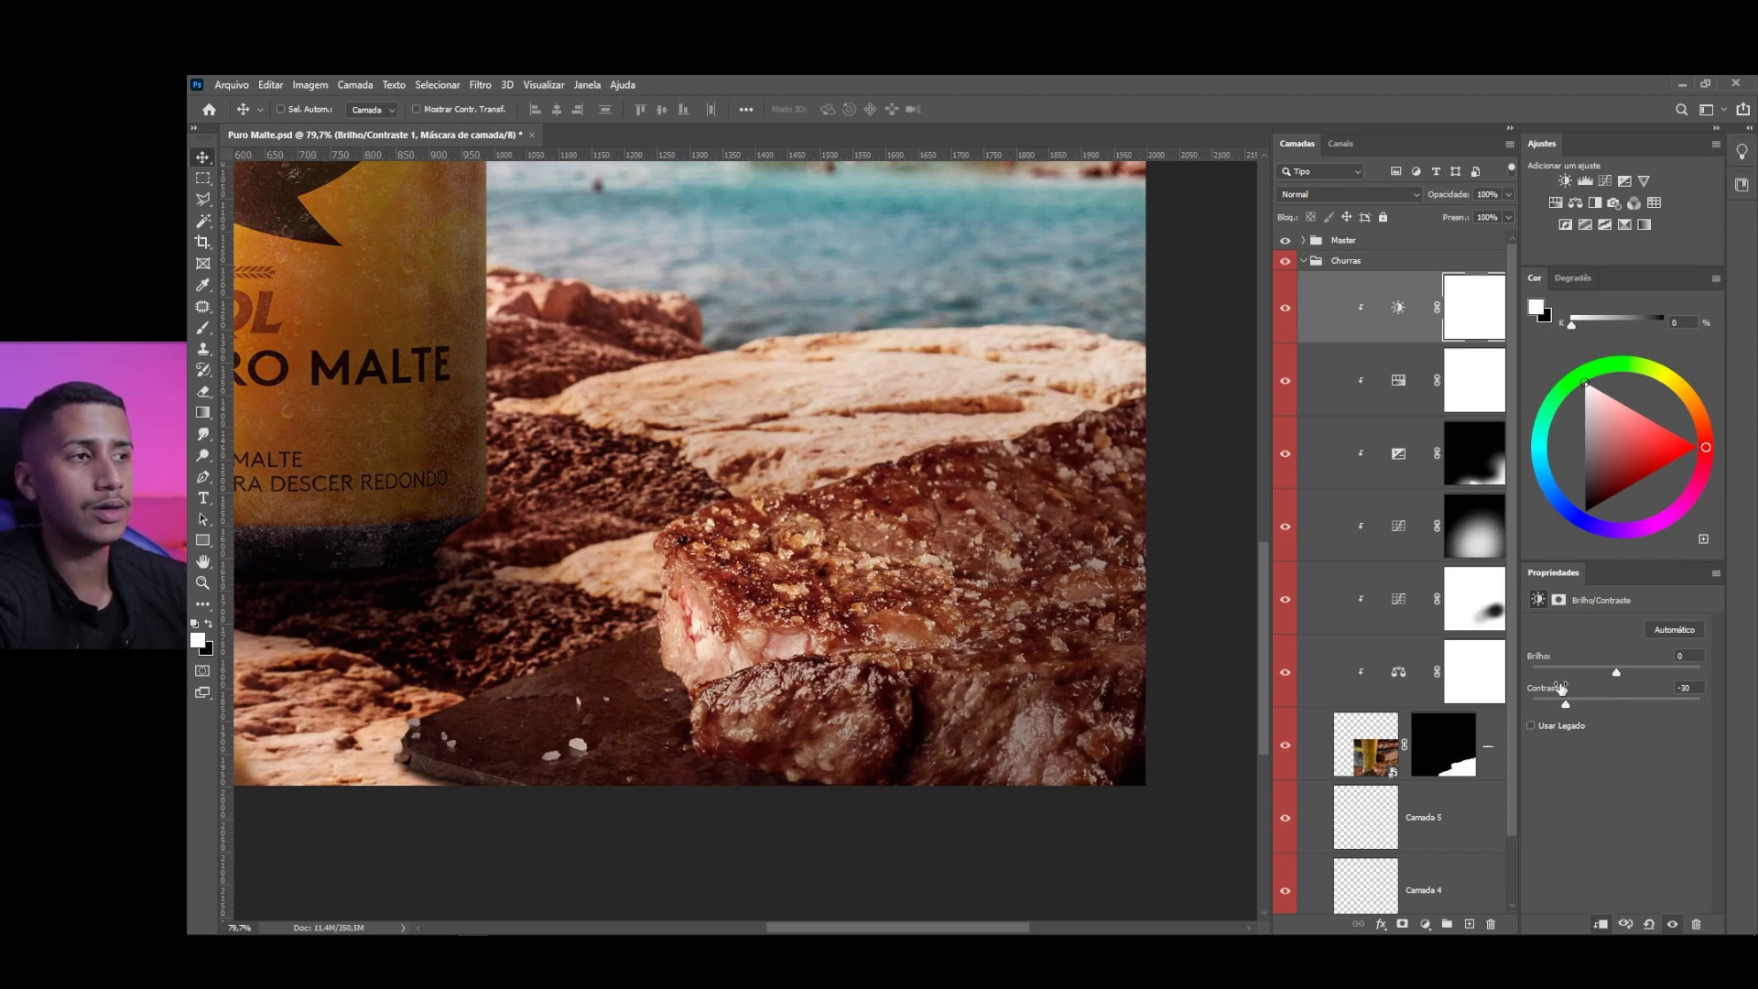
Set the saturation of the steak's Hue/Saturation adjustment to -26 while viewing the whole composition
key("ctrl+0")
left_click(1394, 378)
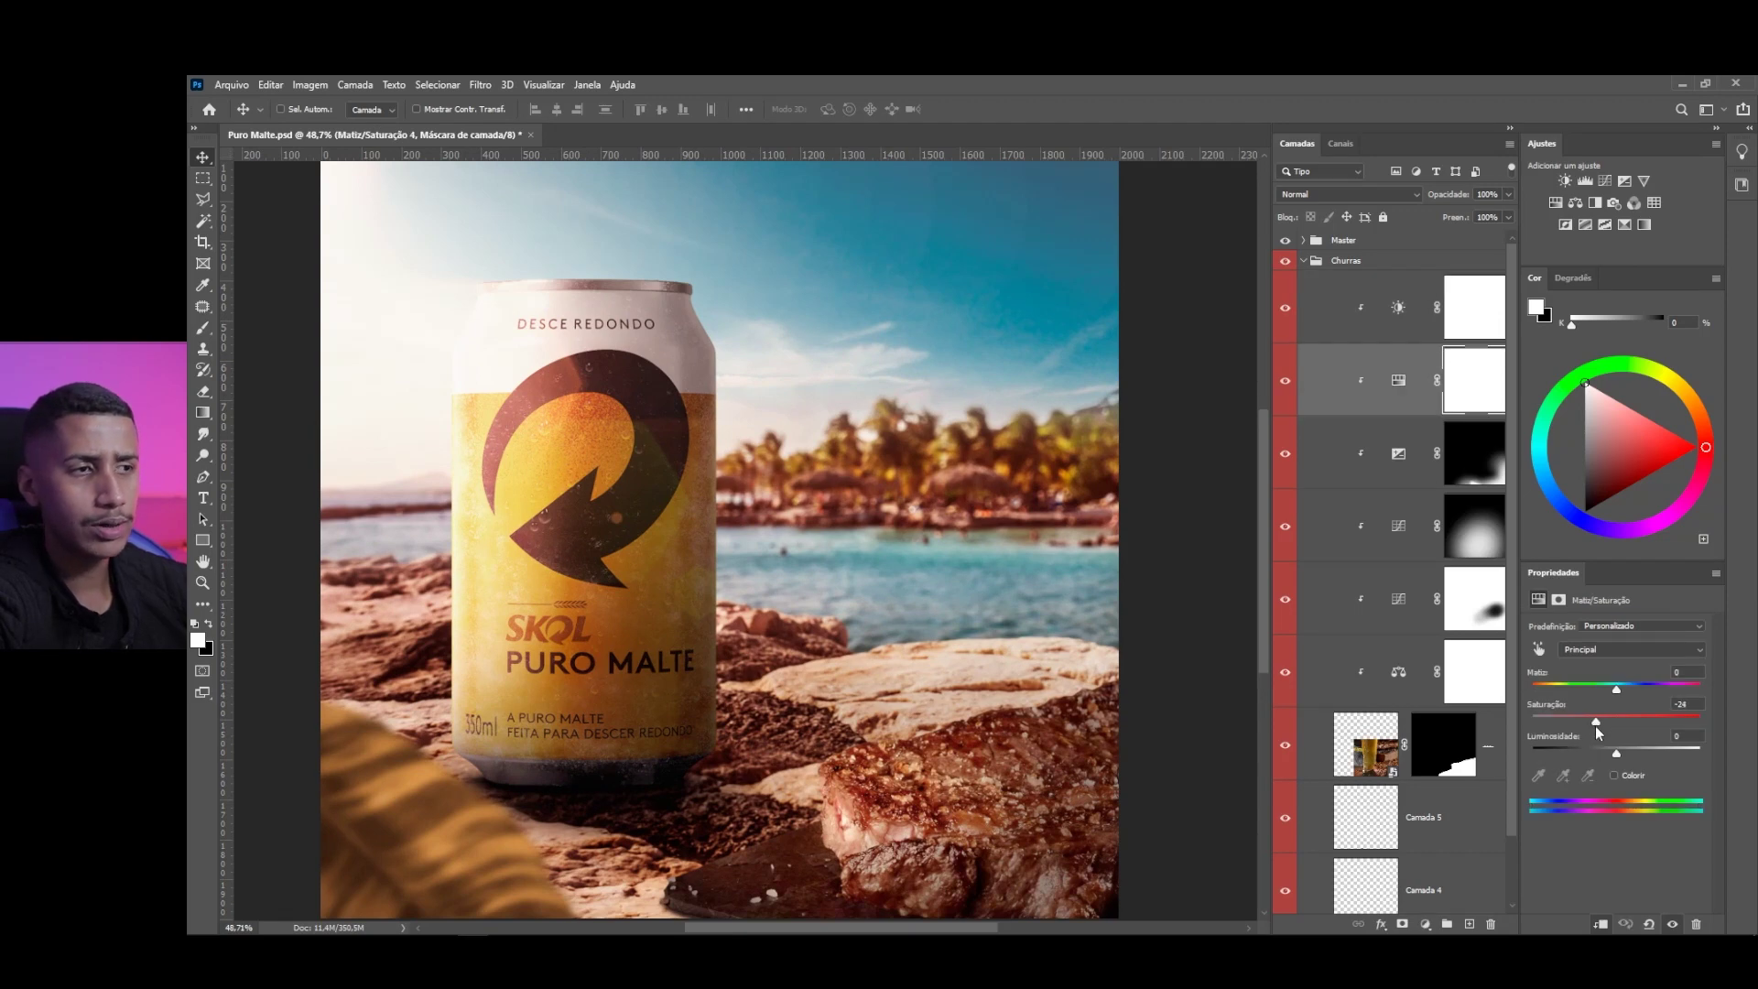
scroll(786, 543, "down", 3)
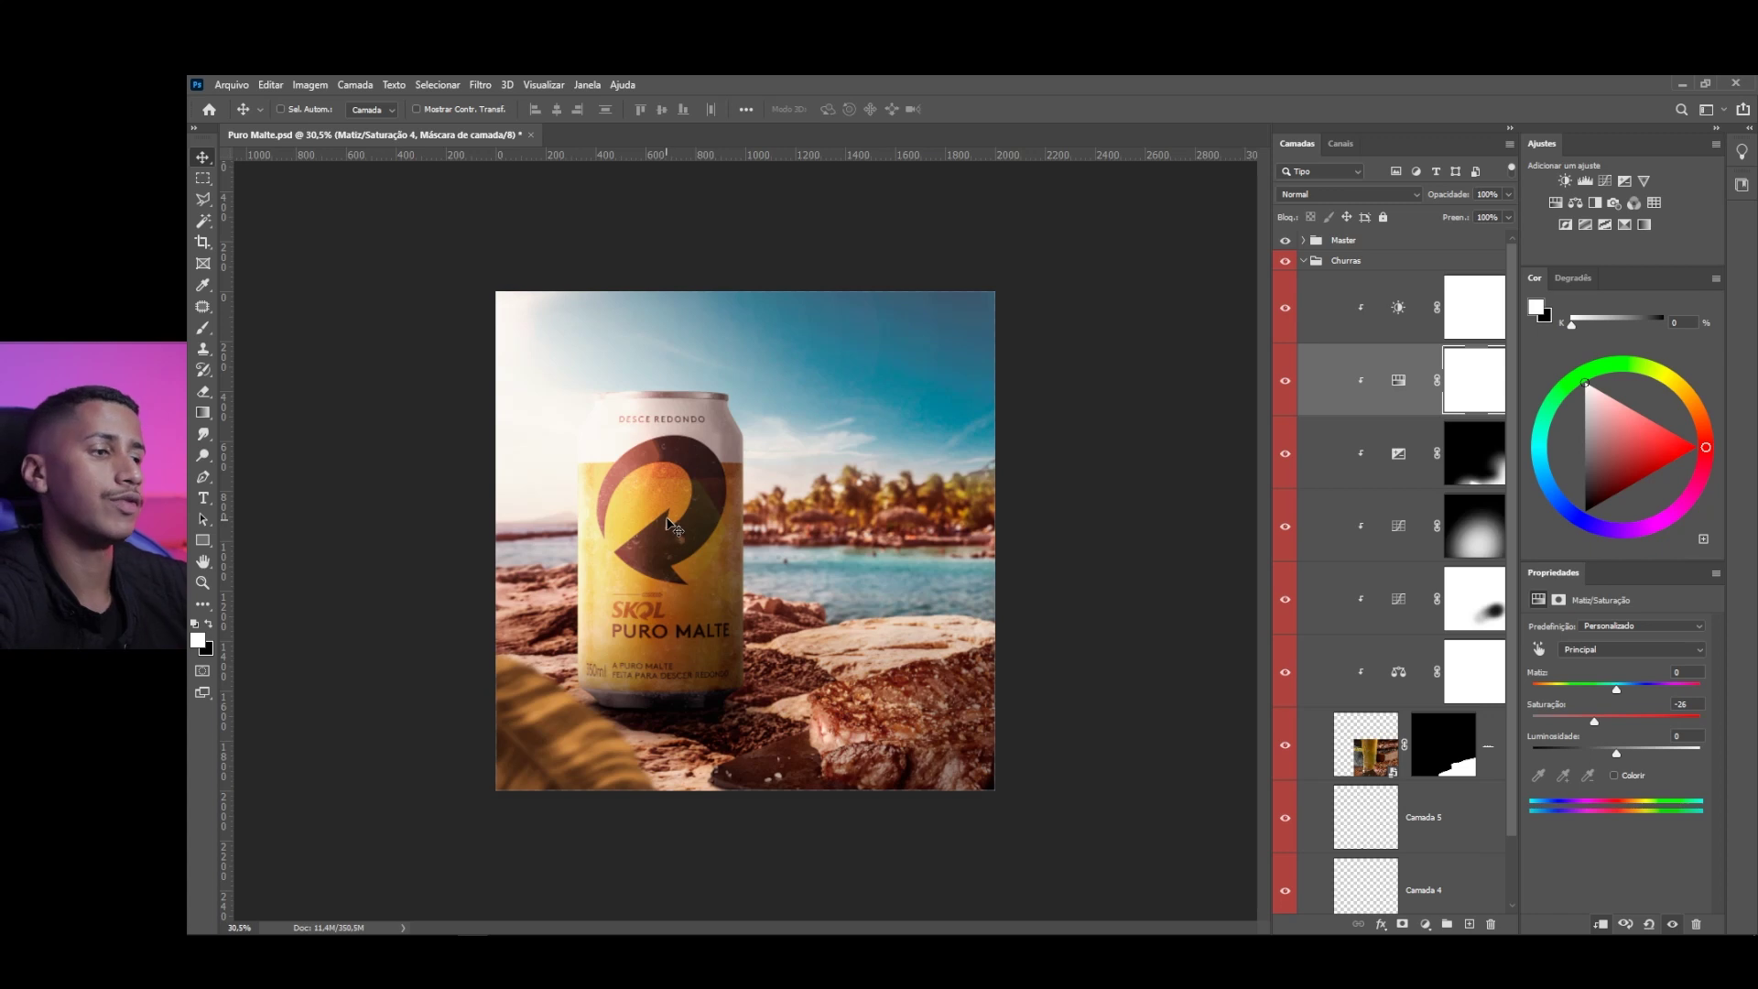
Try a Gaussian Blur with a 9.6-pixel radius on the steak smart object
left_click(532, 856)
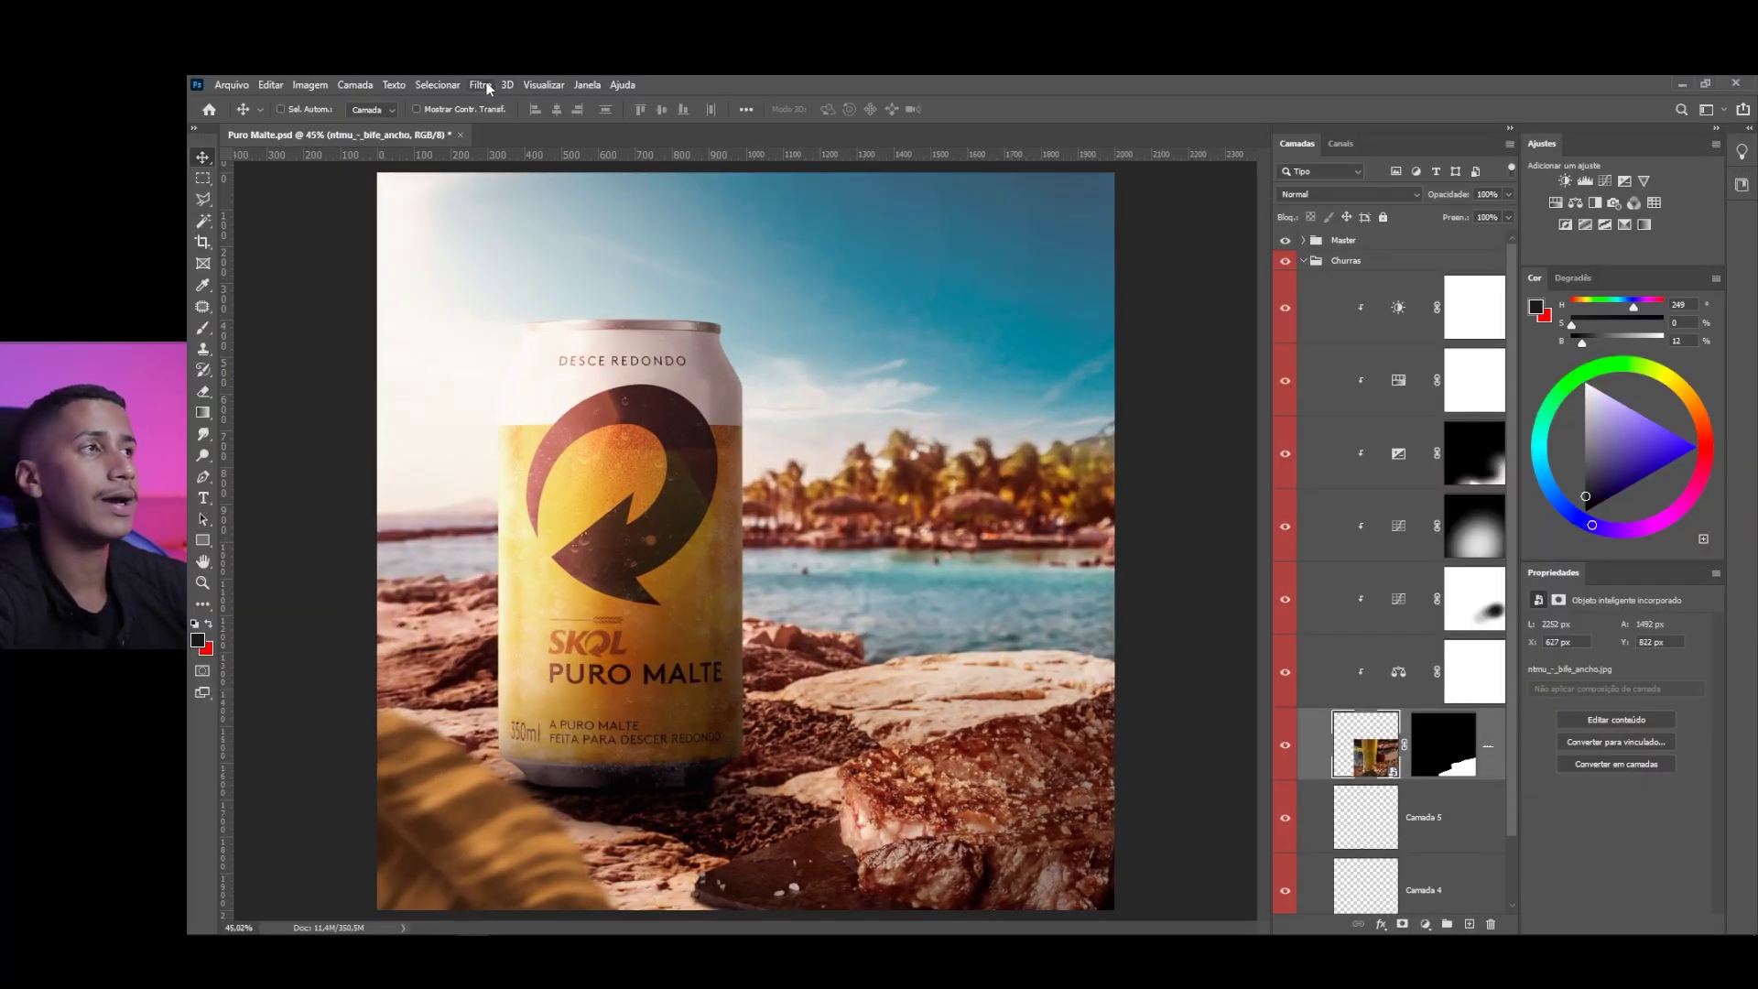
left_click(486, 86)
mouse_move(609, 275)
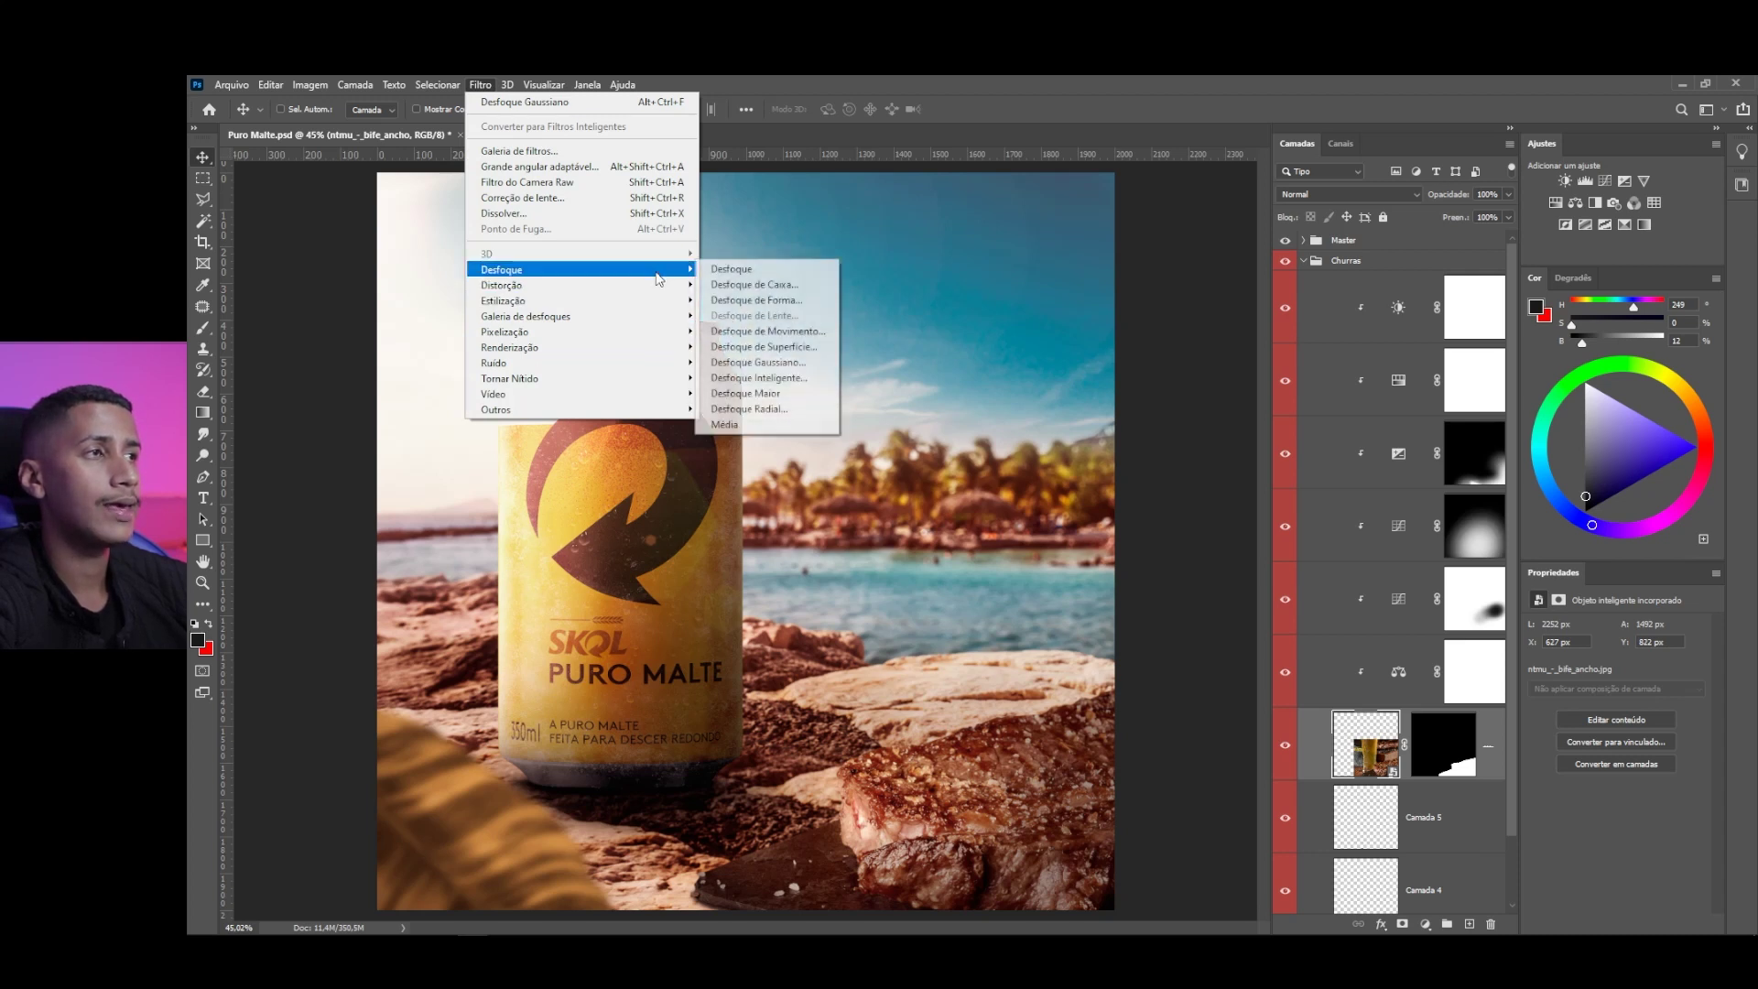
left_click(756, 362)
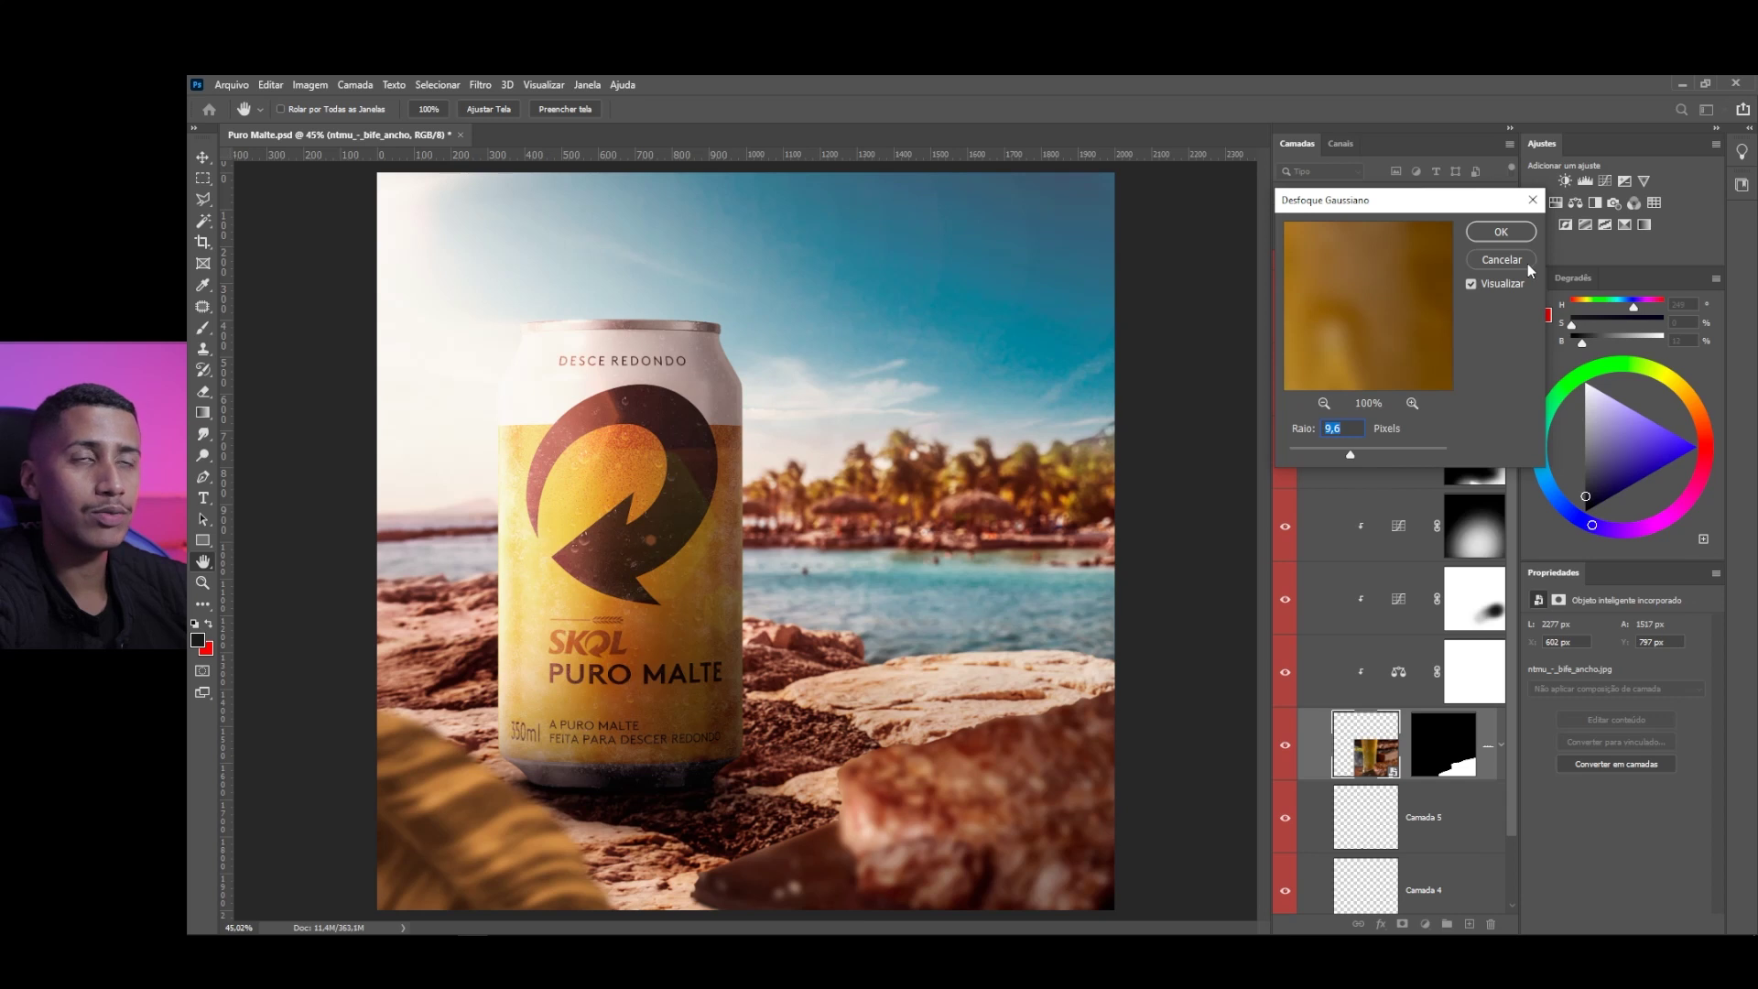
left_click(1491, 261)
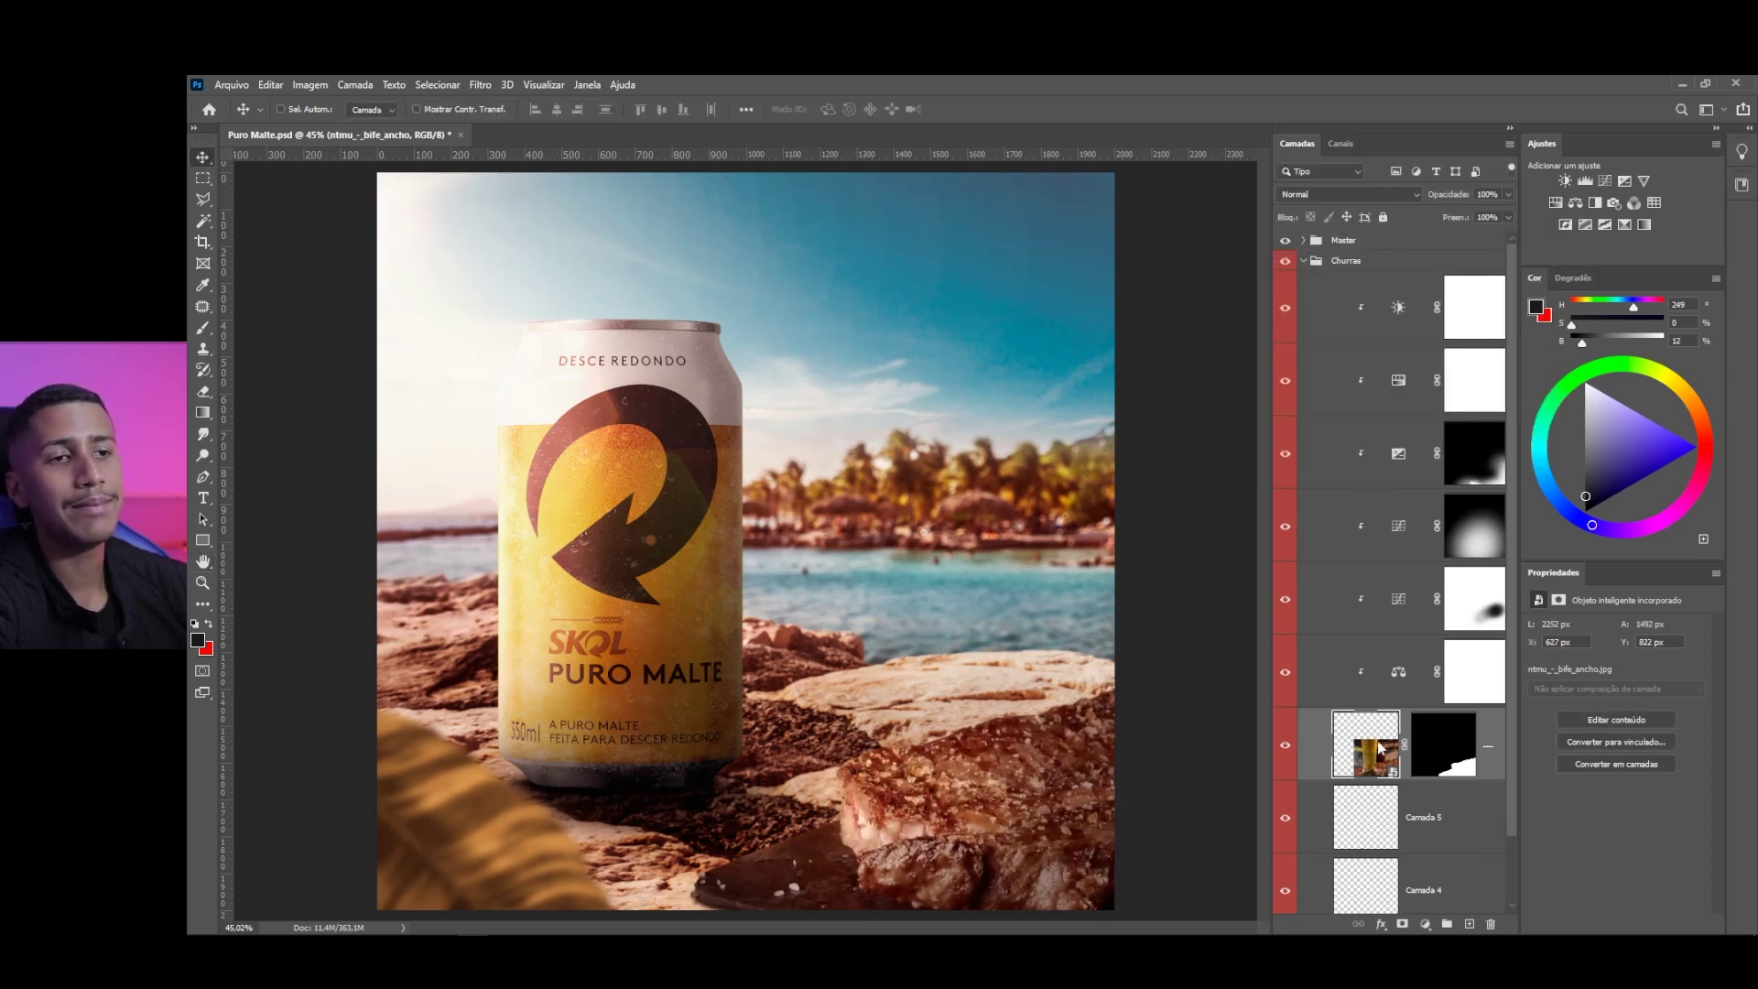
Convert the masked steak layer to a new smart object and apply a Gaussian Blur with a 2.3-pixel radius
right_click(1484, 747)
left_click(1527, 397)
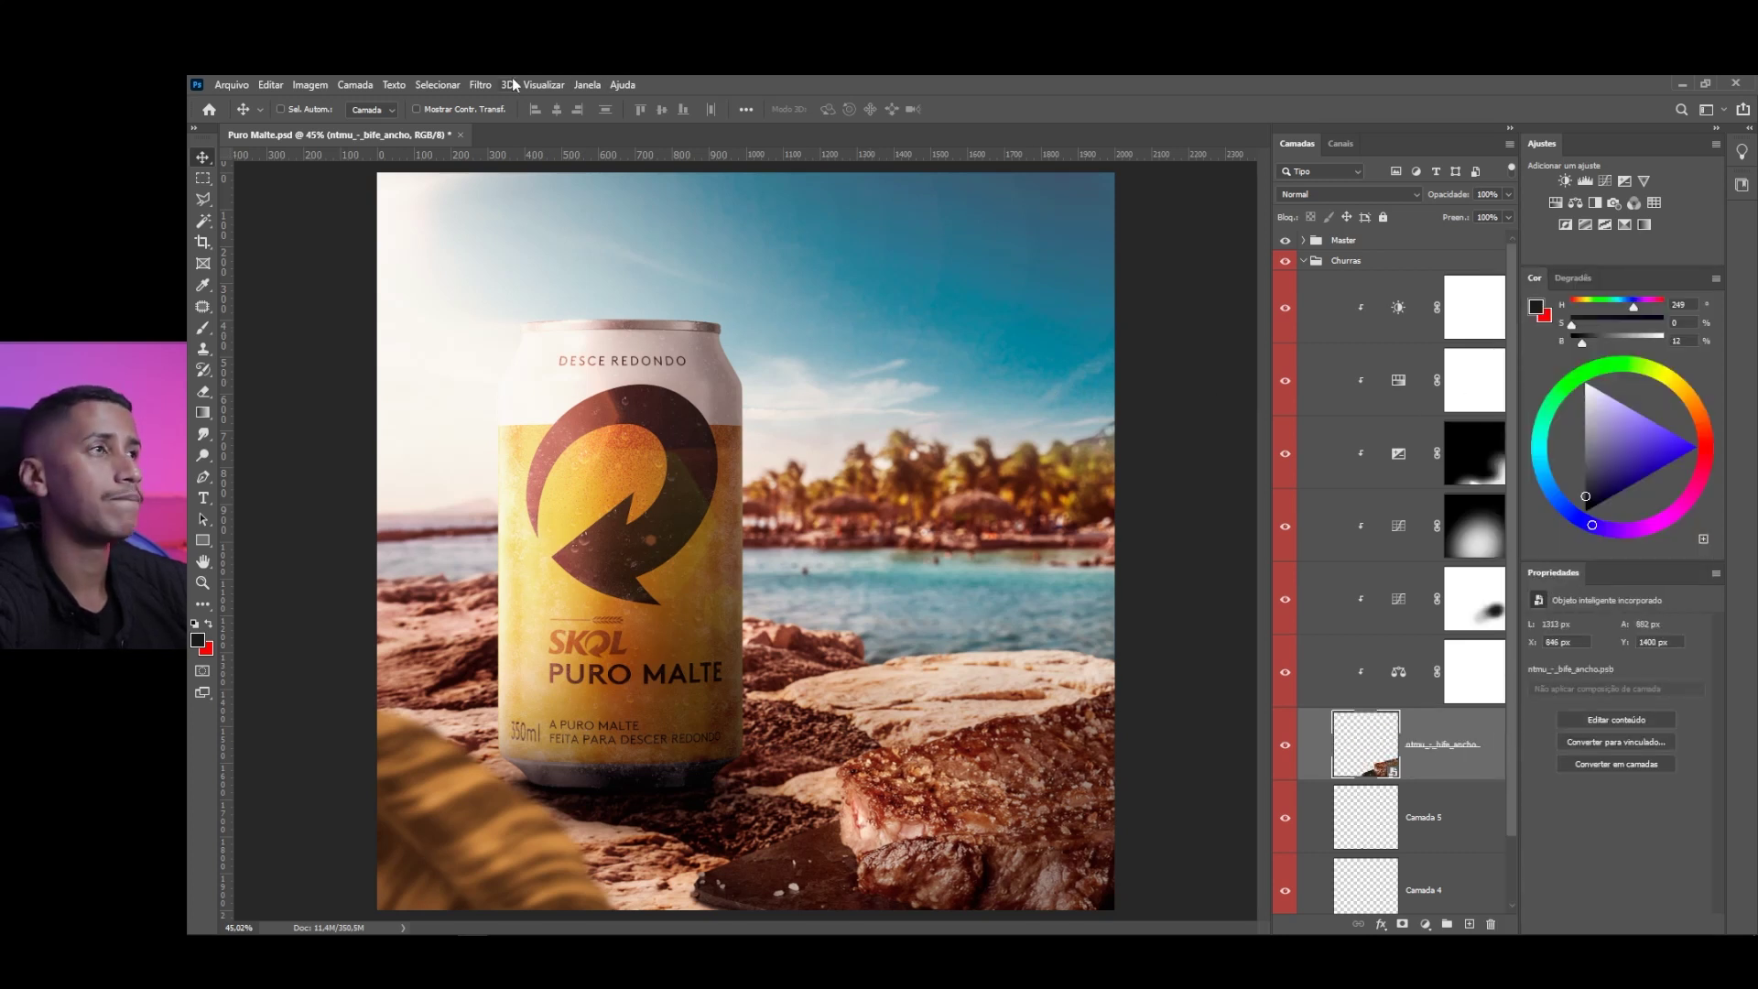
left_click(480, 84)
mouse_move(641, 270)
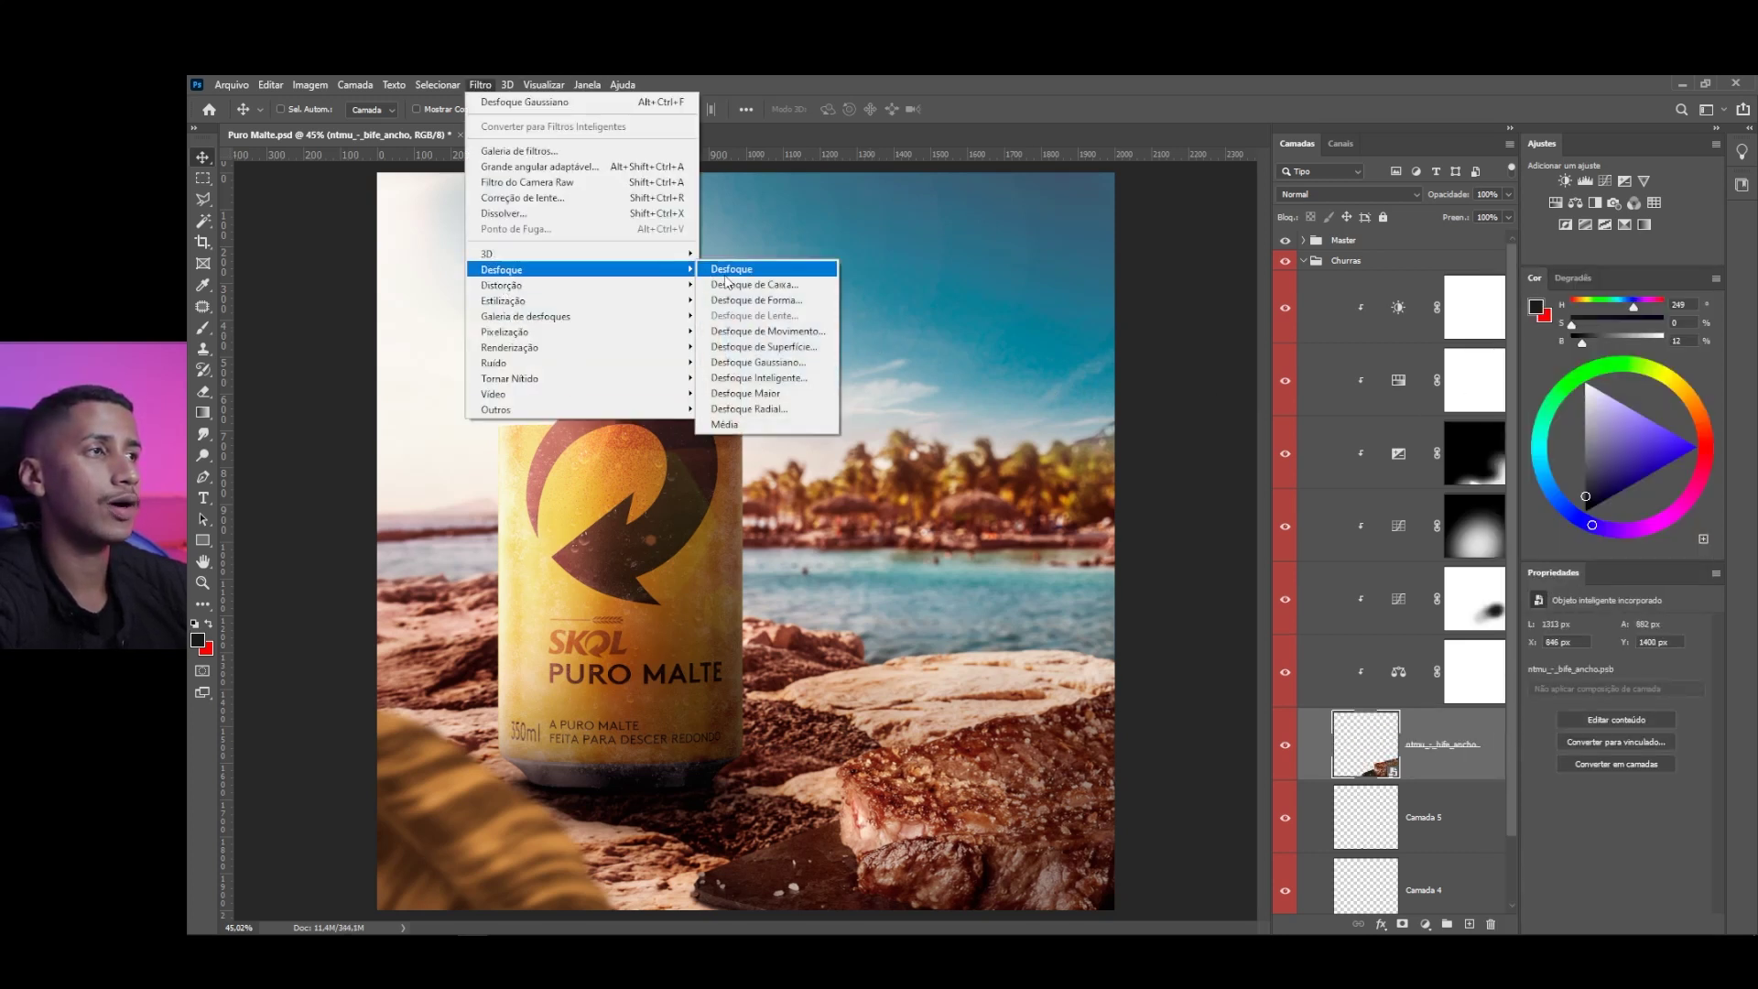
left_click(758, 361)
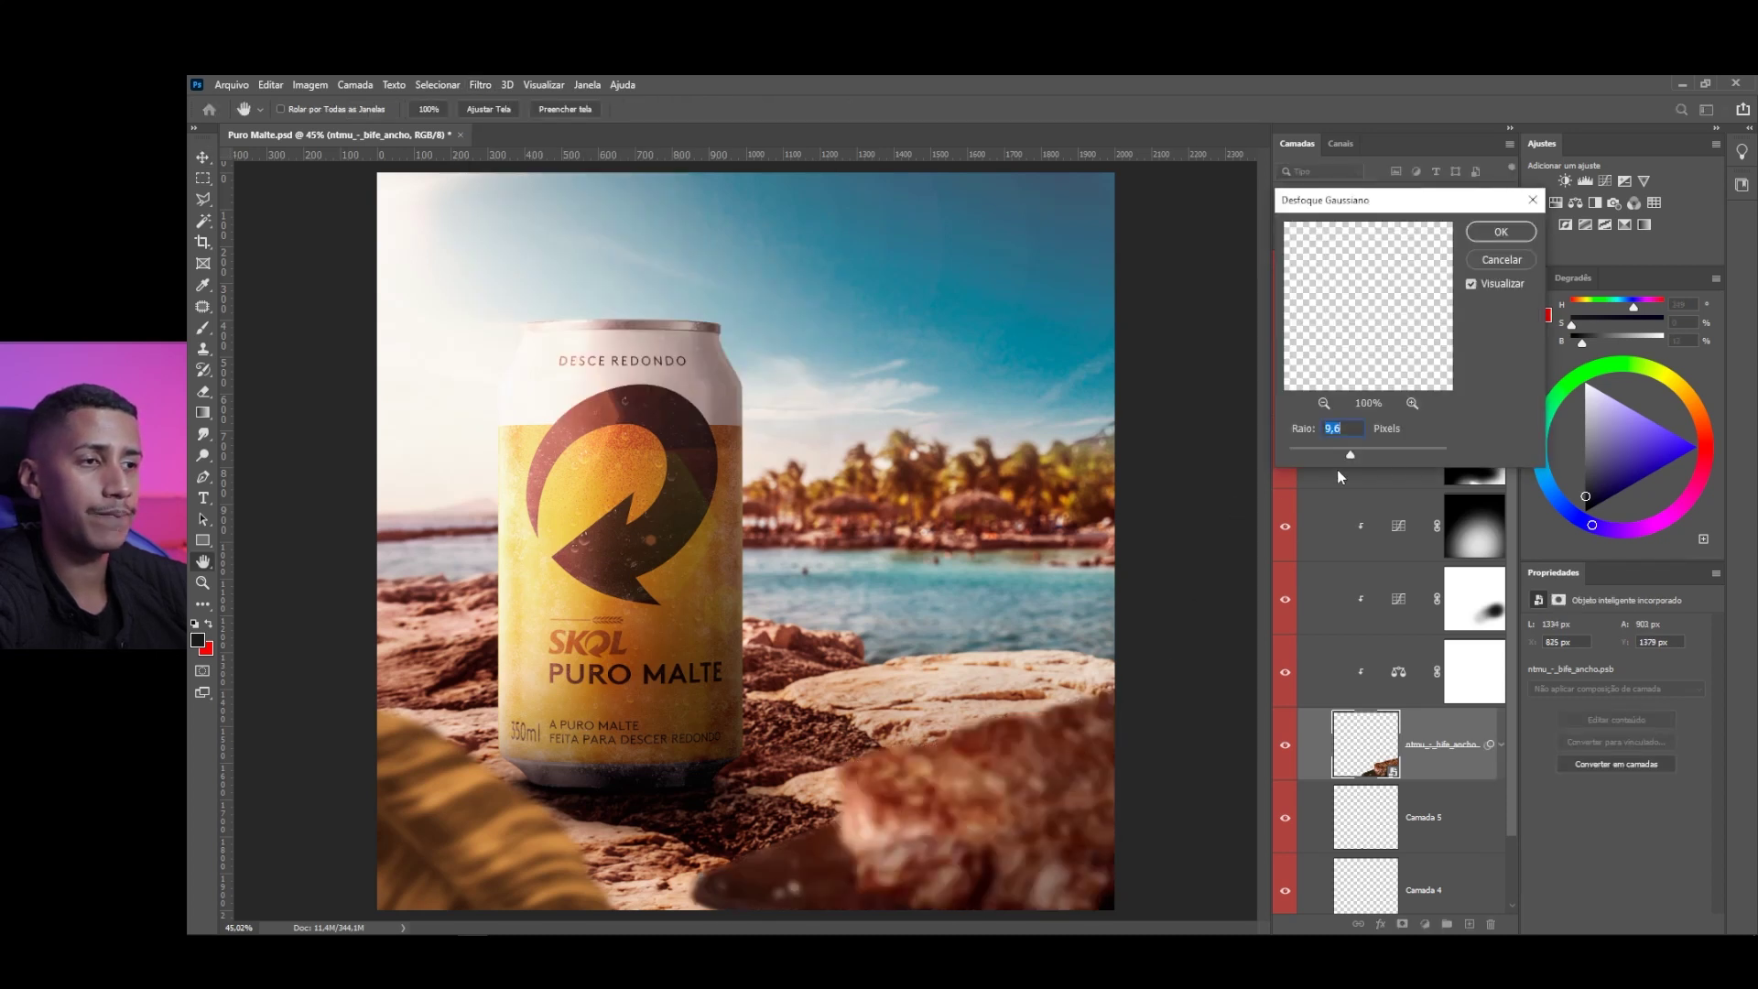
left_click(1309, 452)
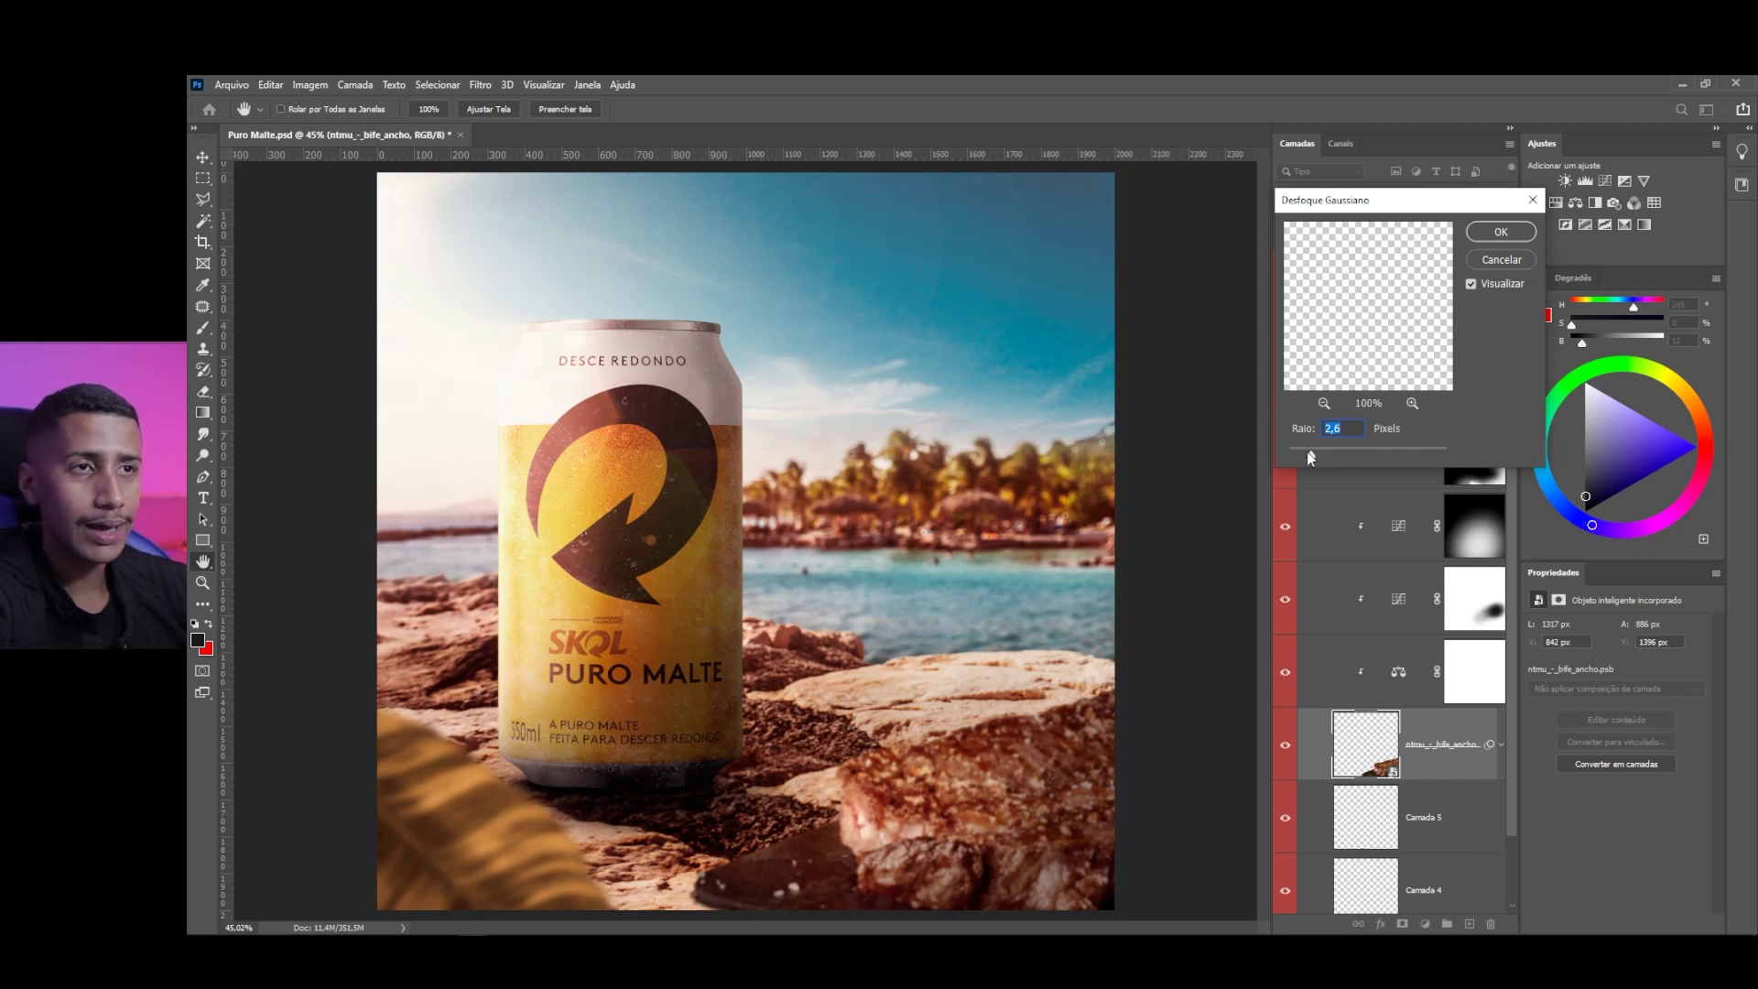
left_click_drag(1304, 455, 1308, 455)
key("alt")
left_click(941, 803, "ctrl")
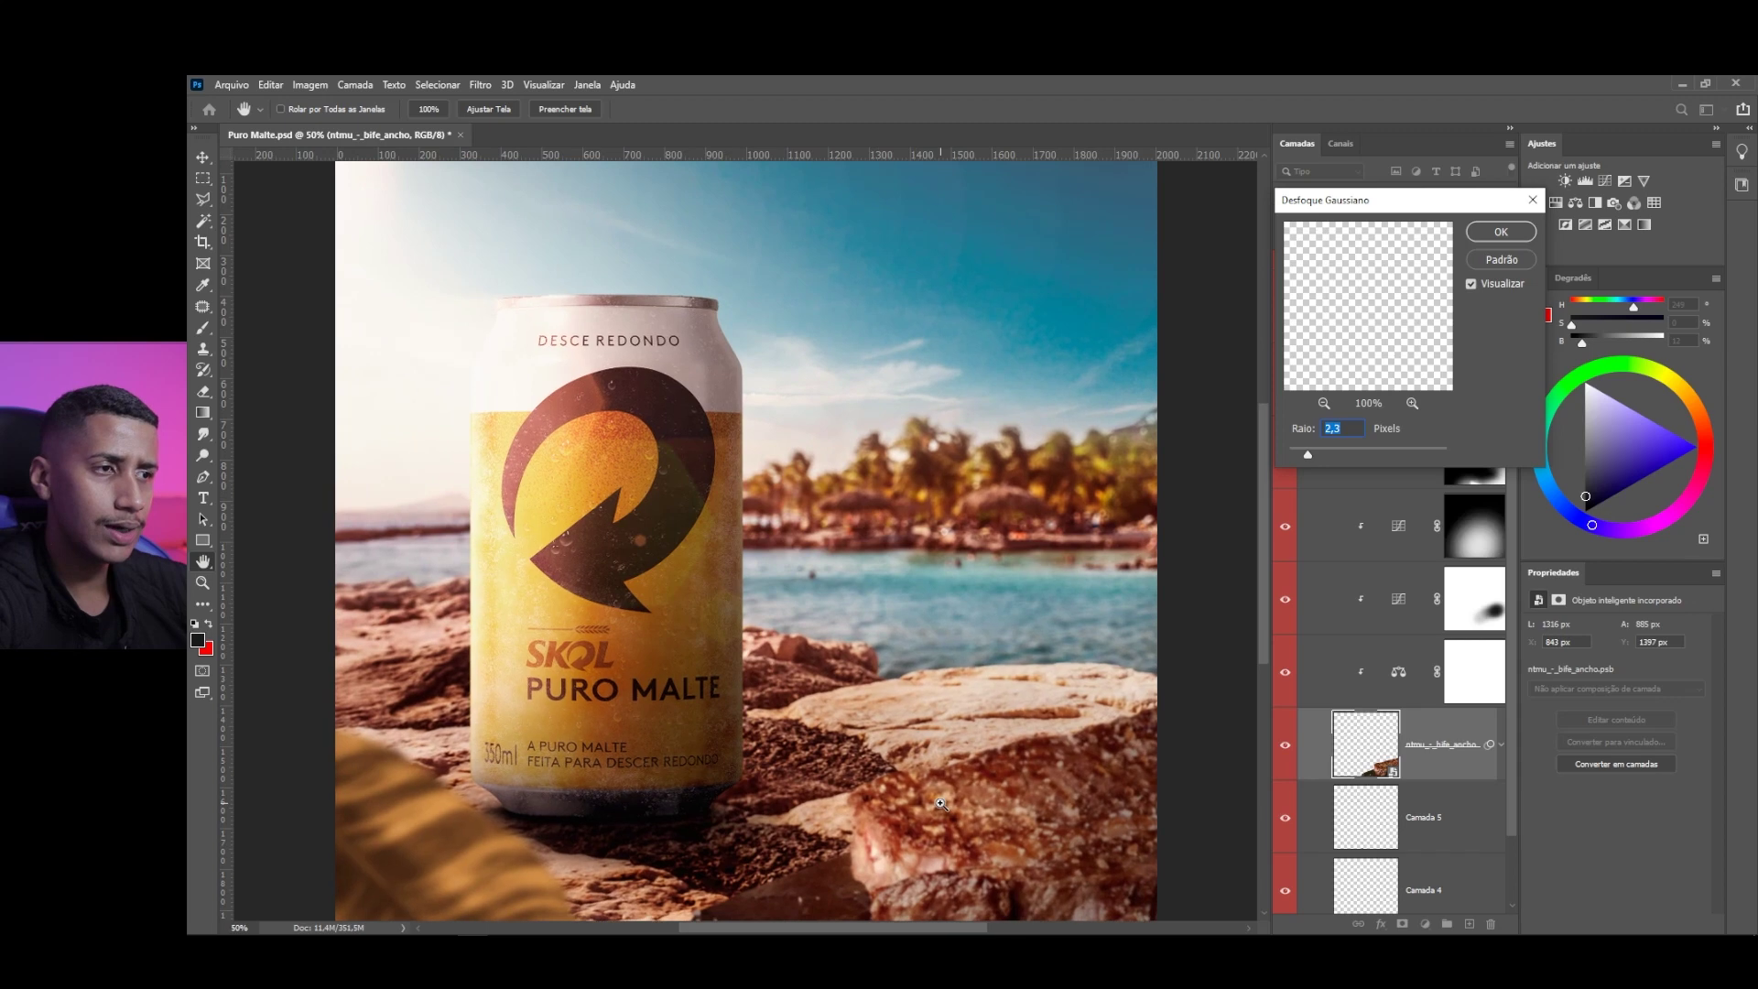
left_click_drag(885, 535, 768, 329)
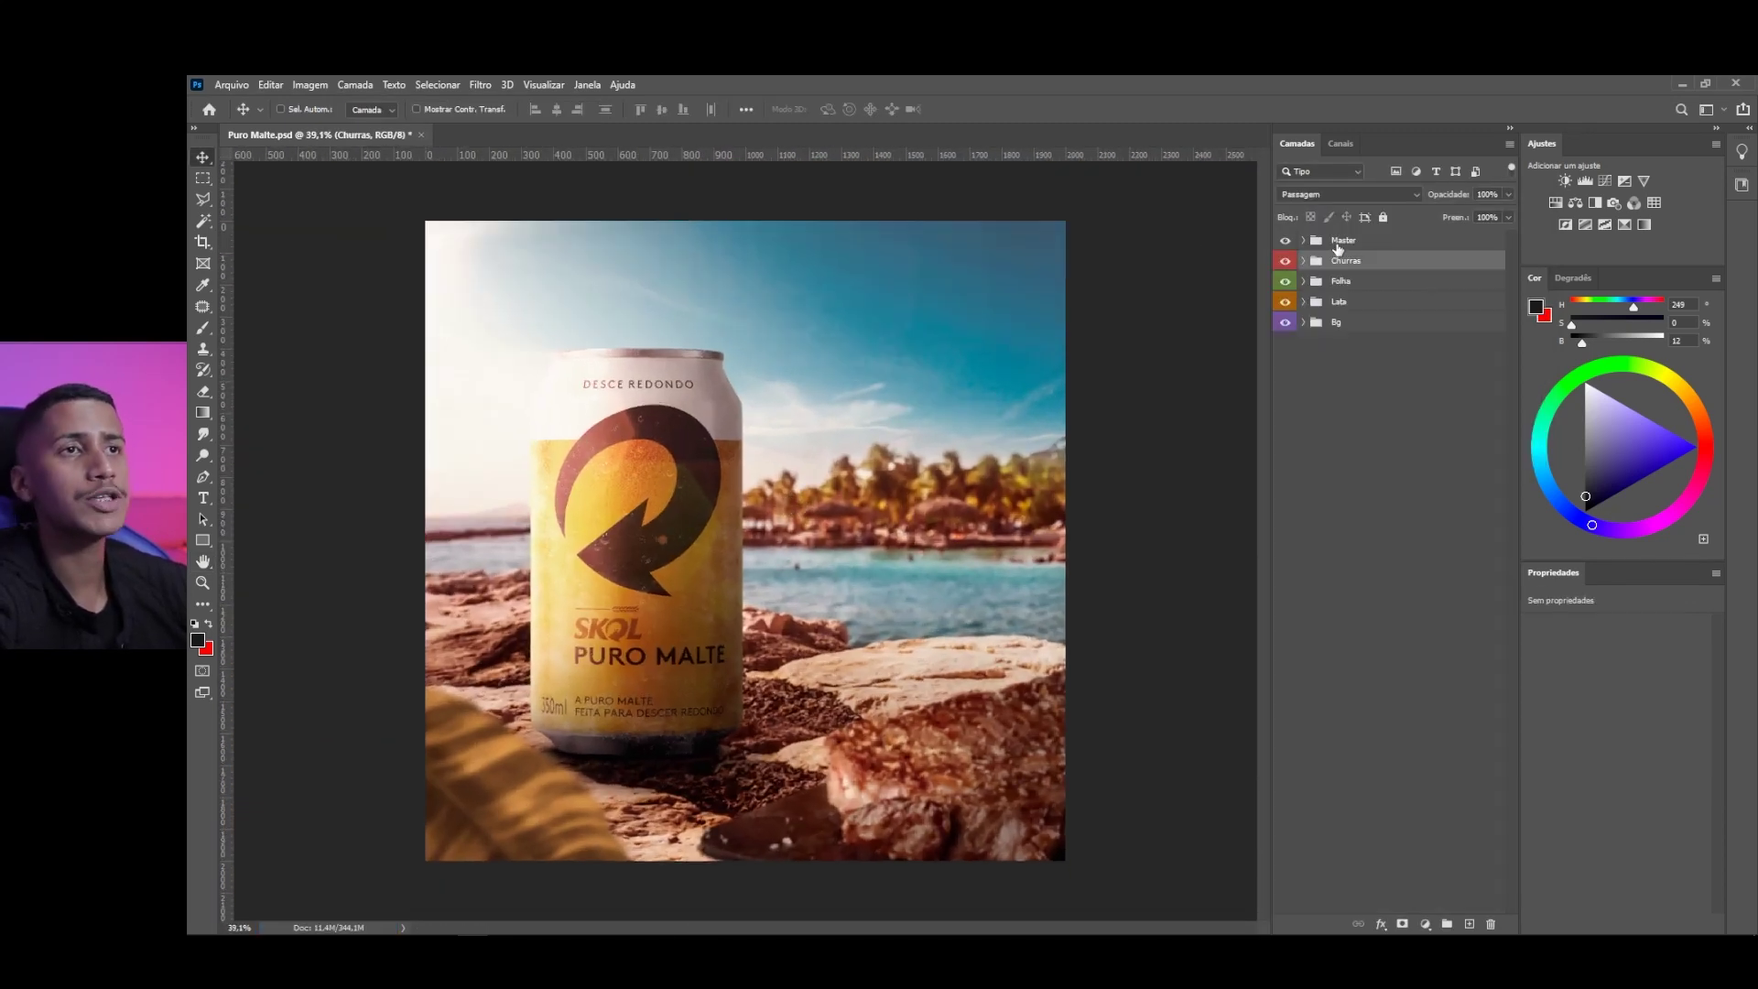
Add a 50% grey solid color fill layer above the Master group with its blend mode set to Normal
left_click(1343, 241)
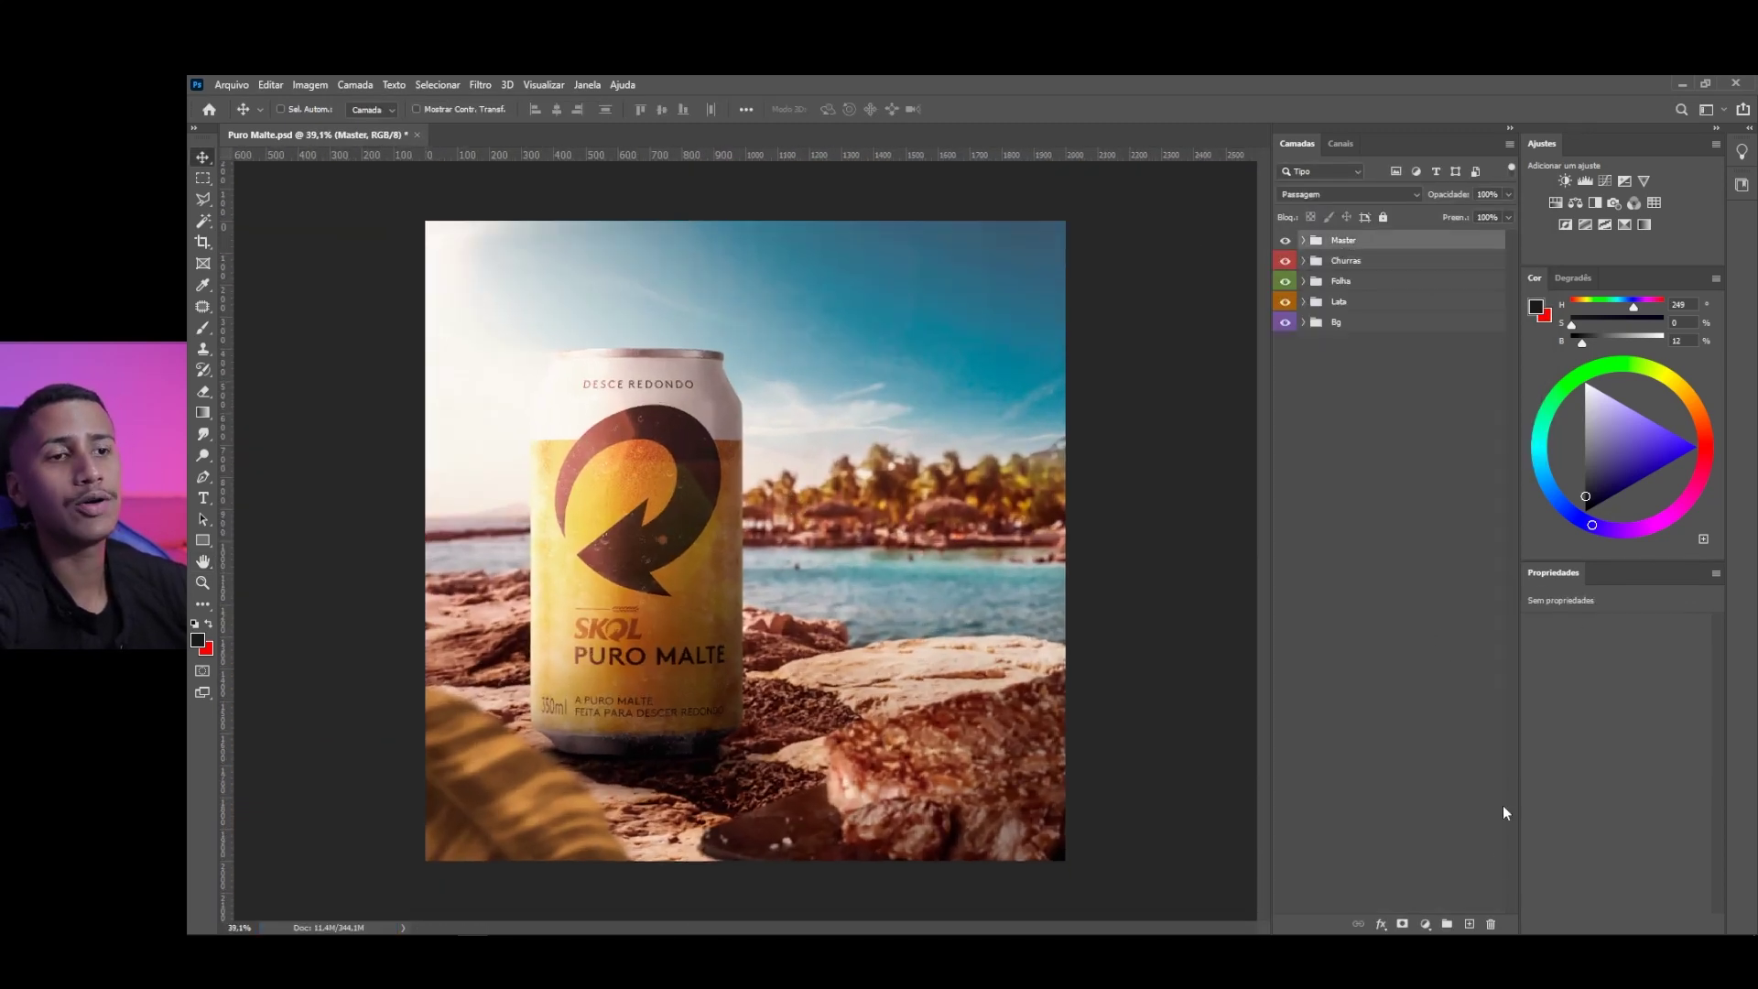
left_click(1426, 924)
left_click(1454, 629)
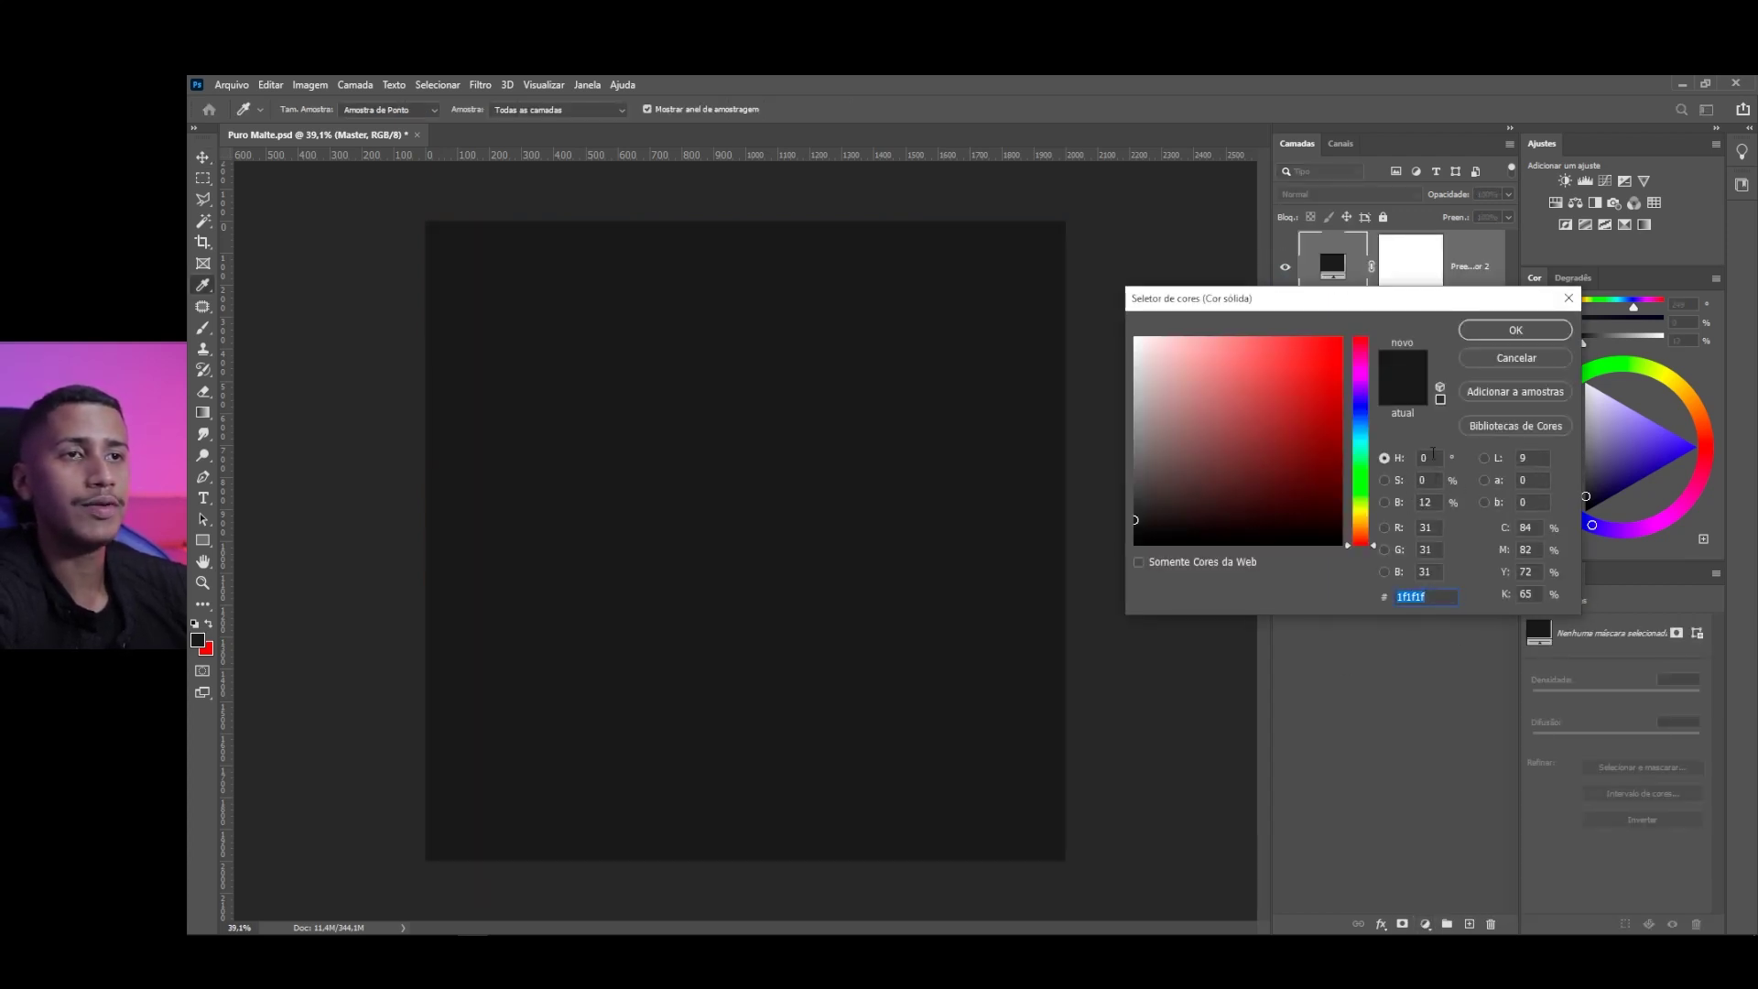
type("50")
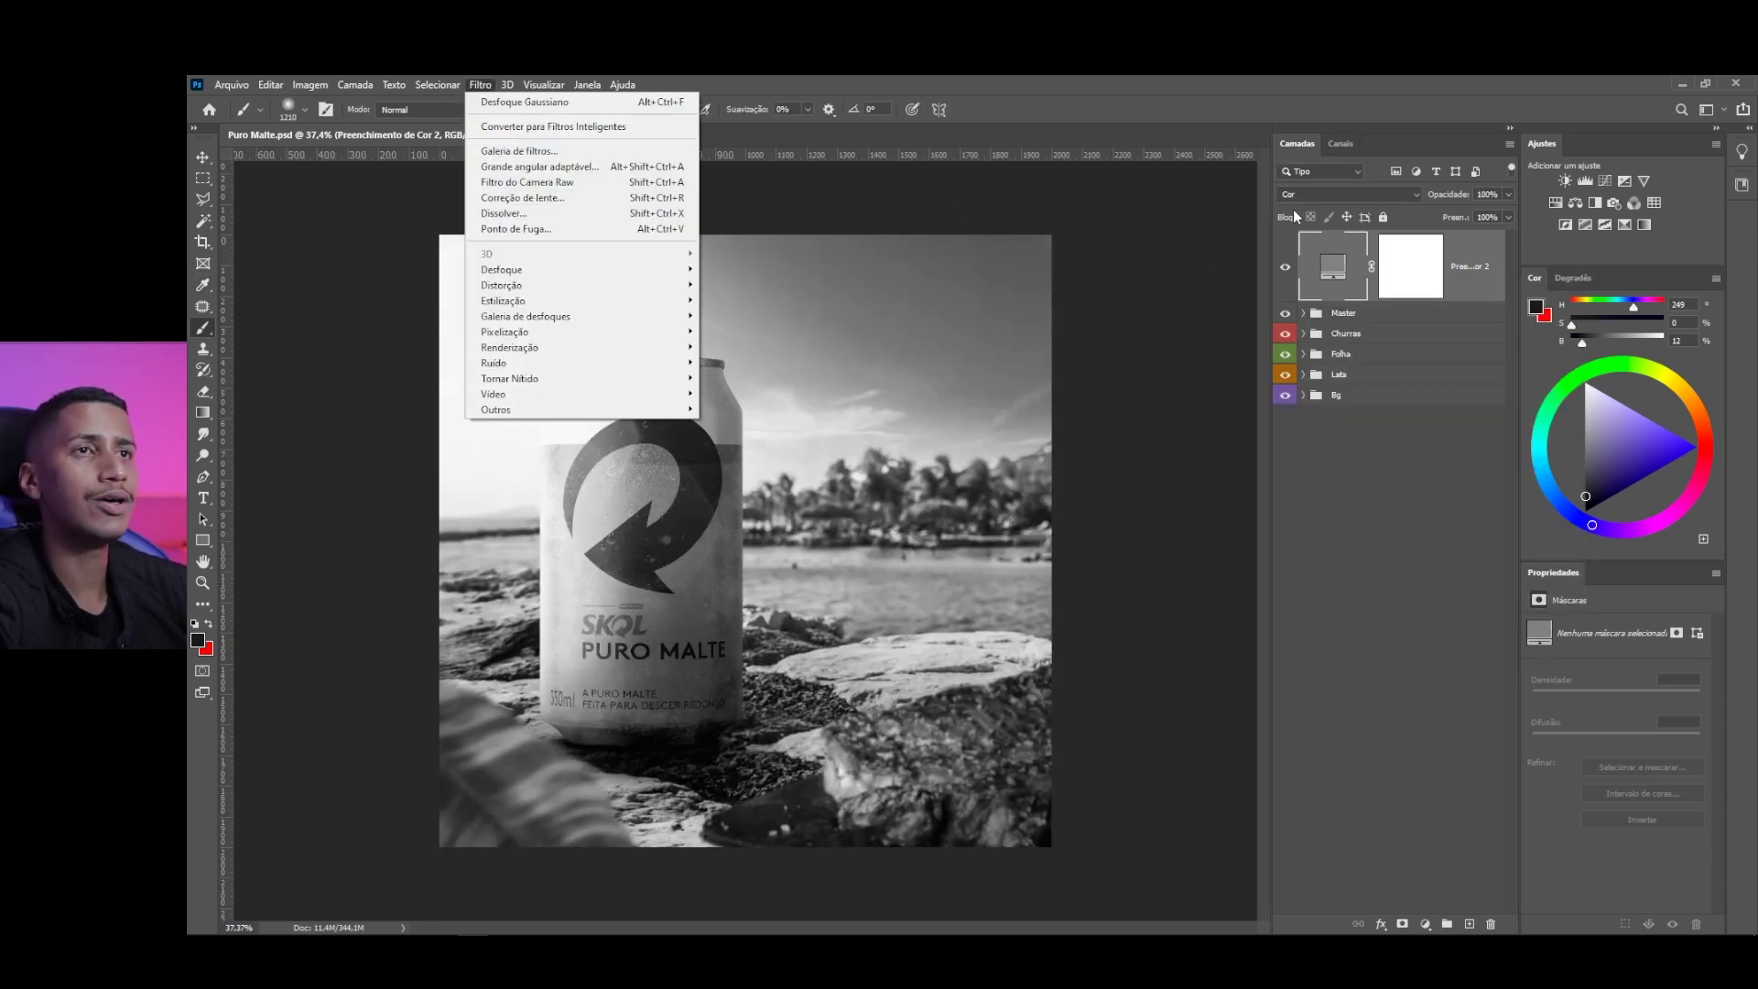
left_click(1293, 194)
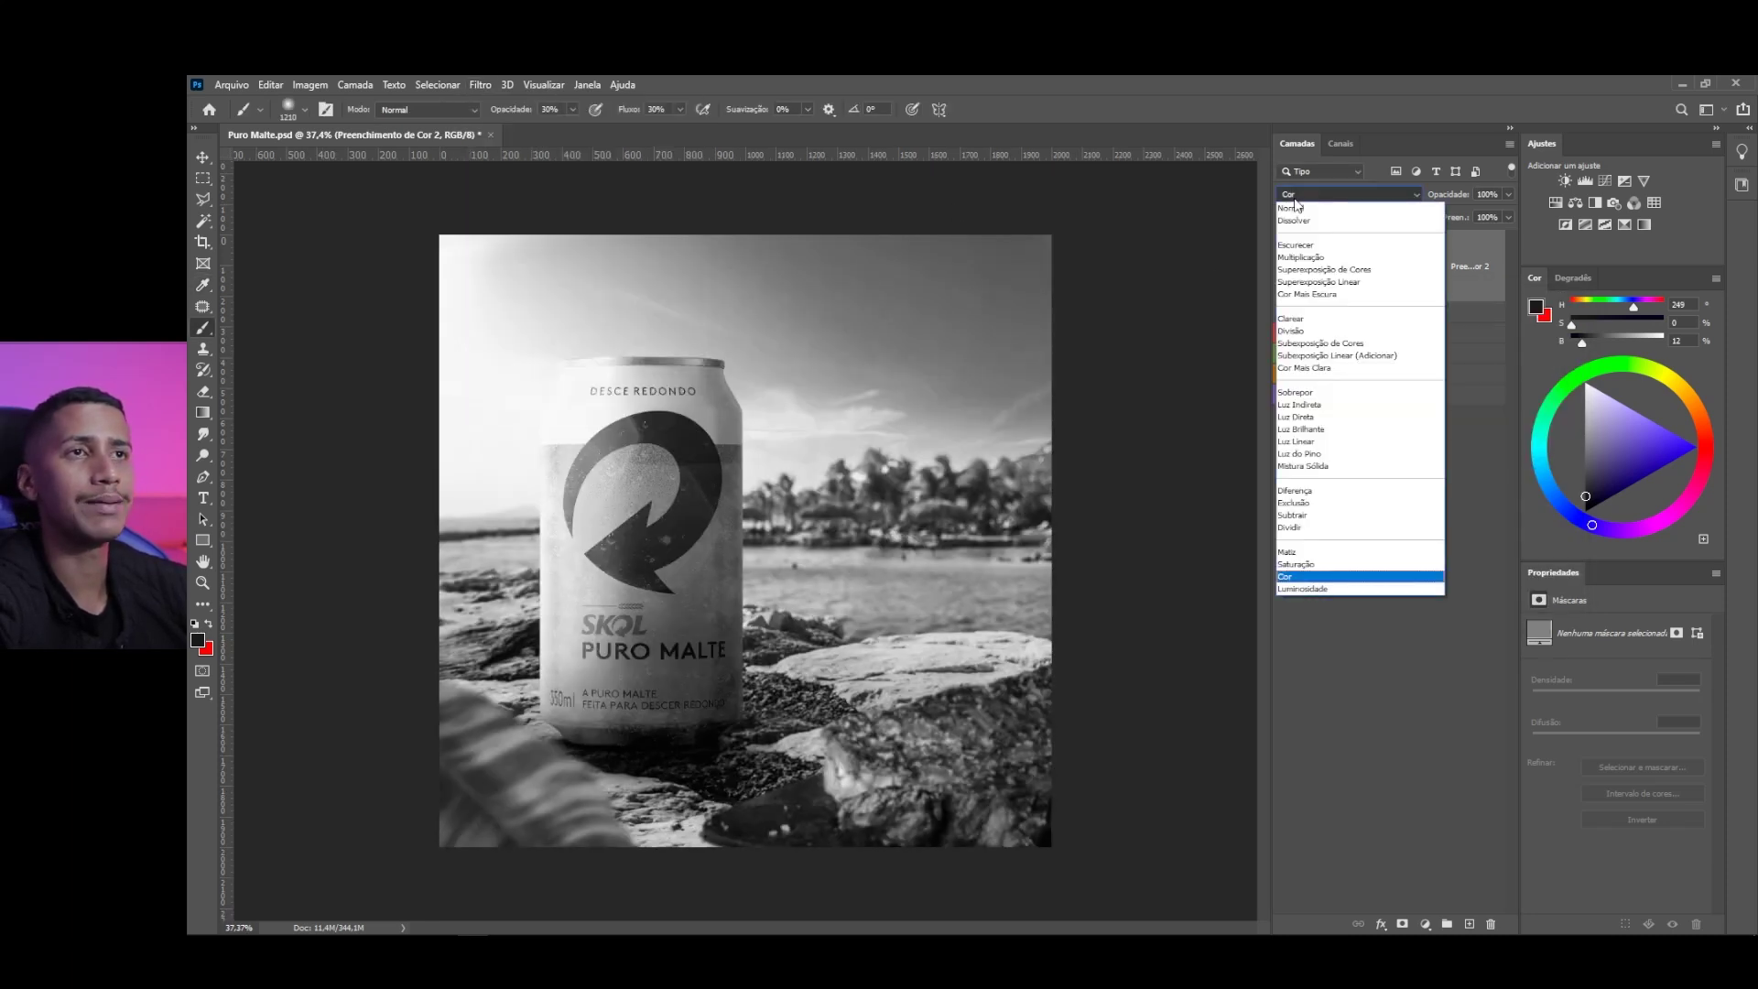
left_click(1280, 199)
Convert the grey fill layer to a smart object and apply the Add Noise filter to it
left_click(479, 84)
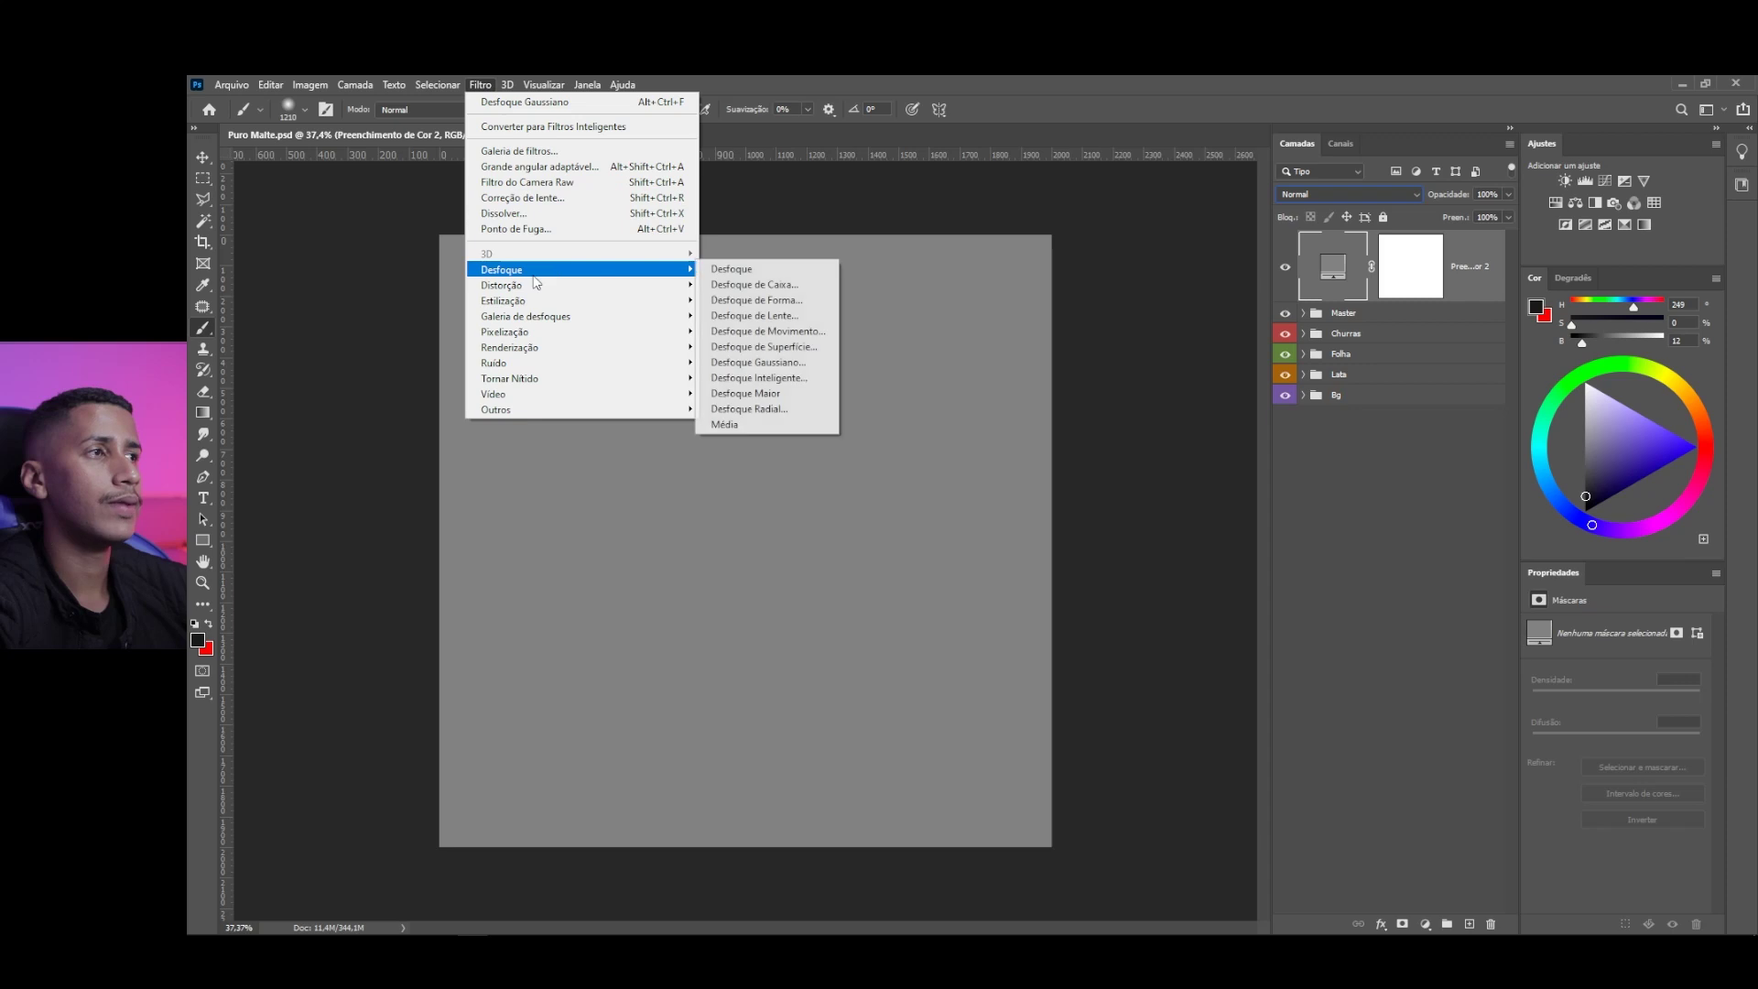
mouse_move(519, 363)
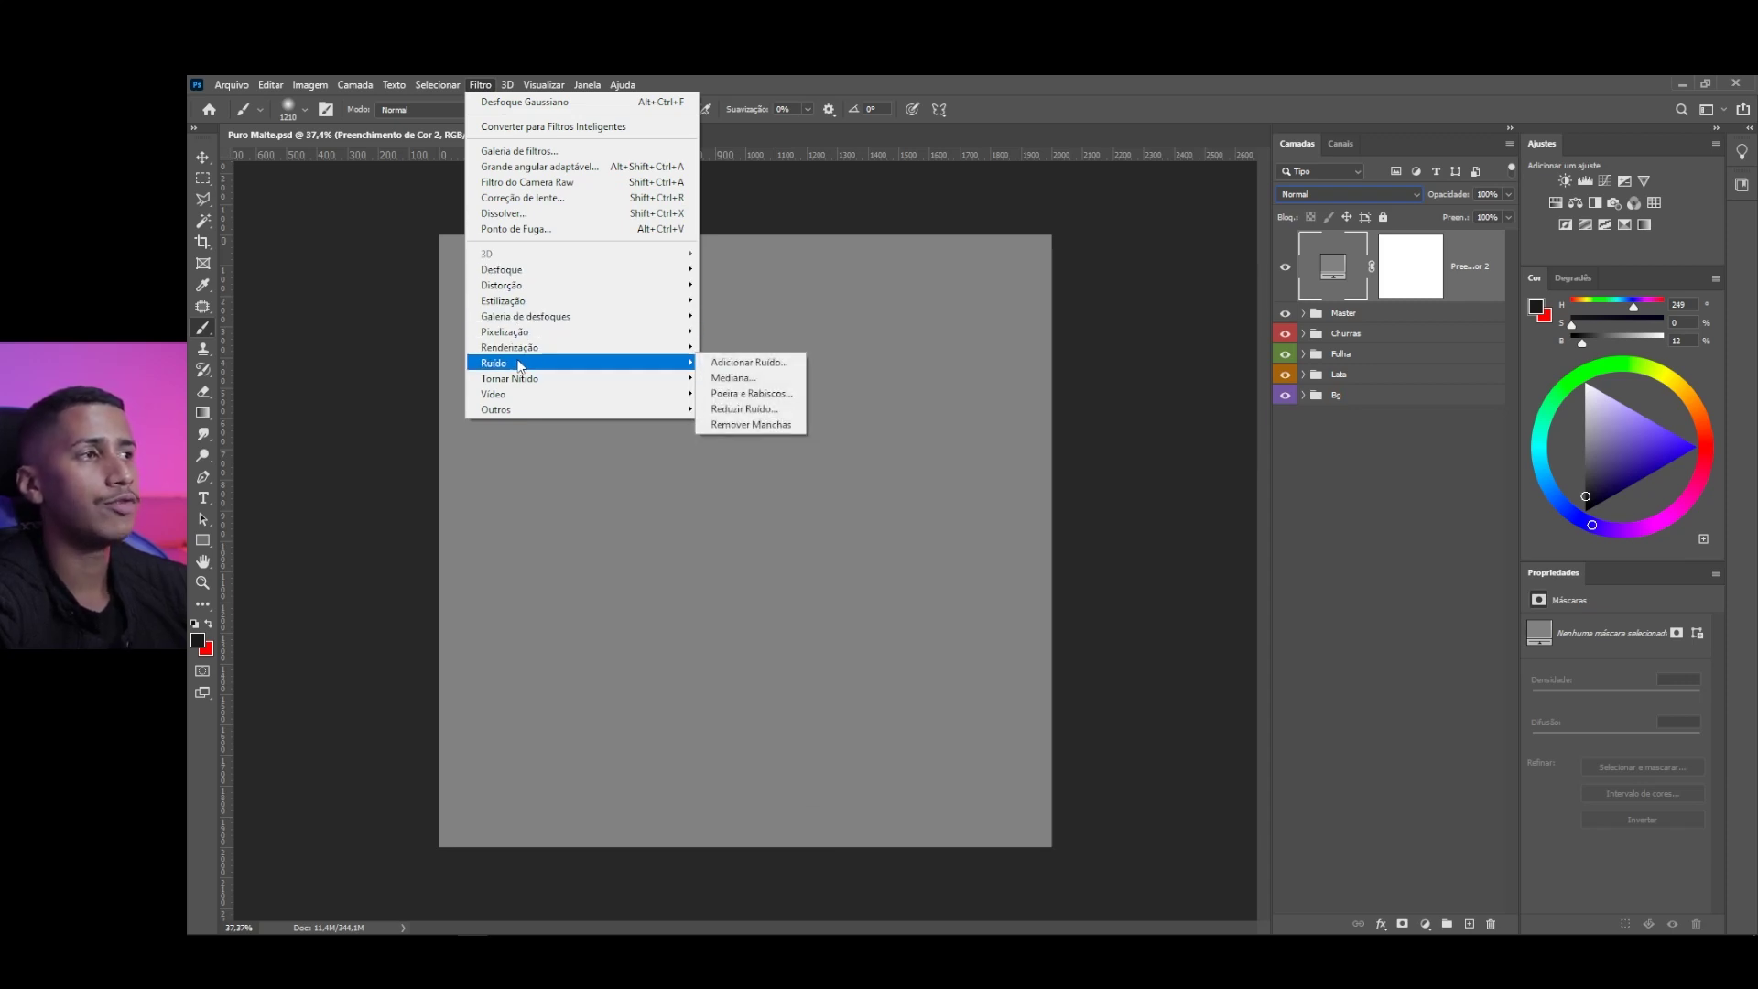
left_click(713, 363)
left_click(1039, 401)
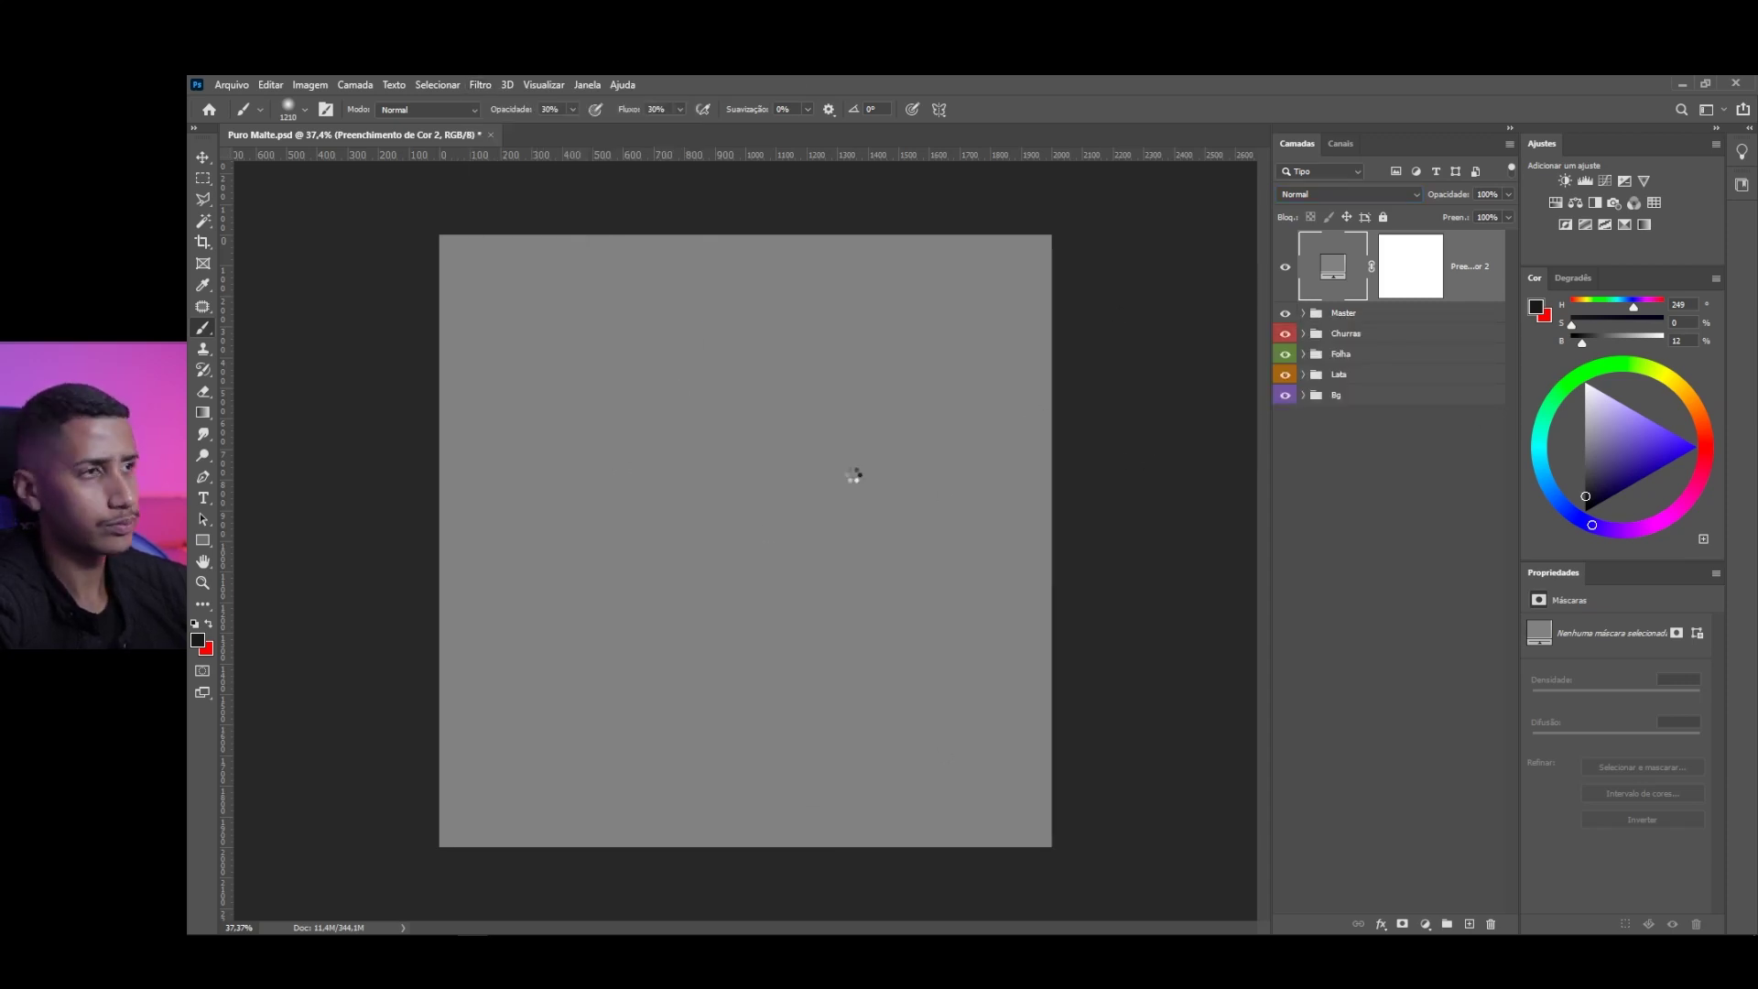
key("Return")
Set the noise layer's blend mode to Vivid Light (Luz Brilhante)
scroll(808, 396, "up", 3)
left_click(1319, 194)
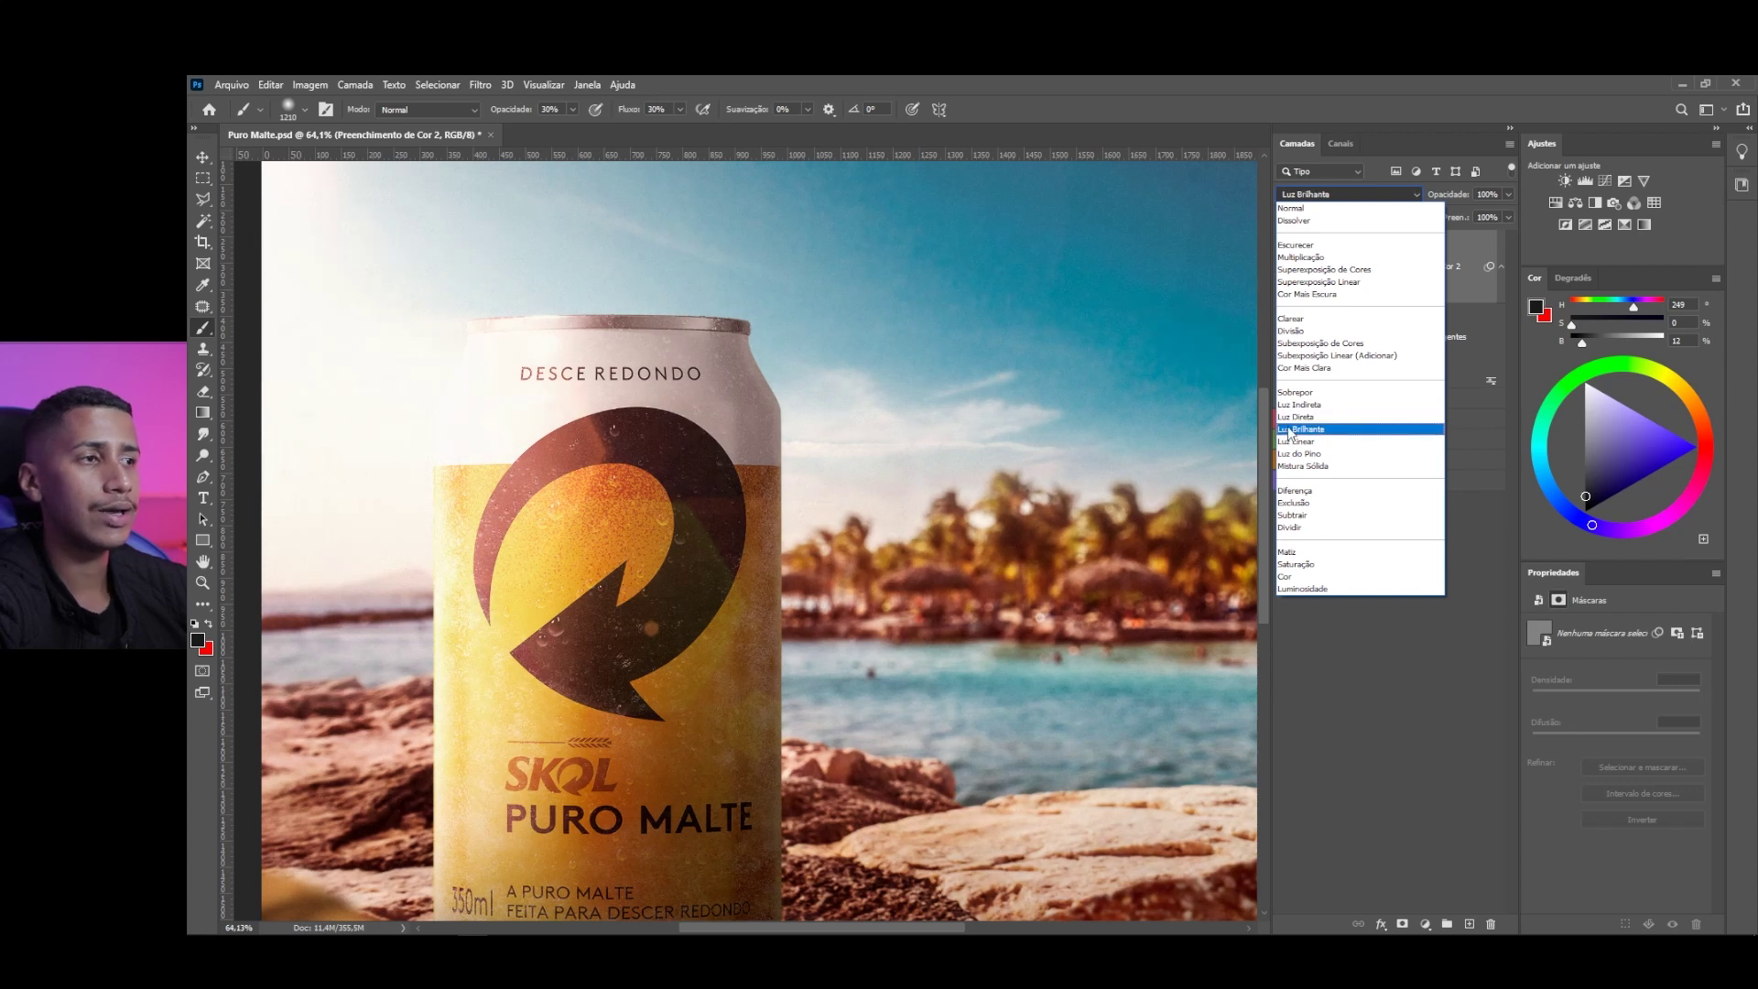
left_click(1293, 430)
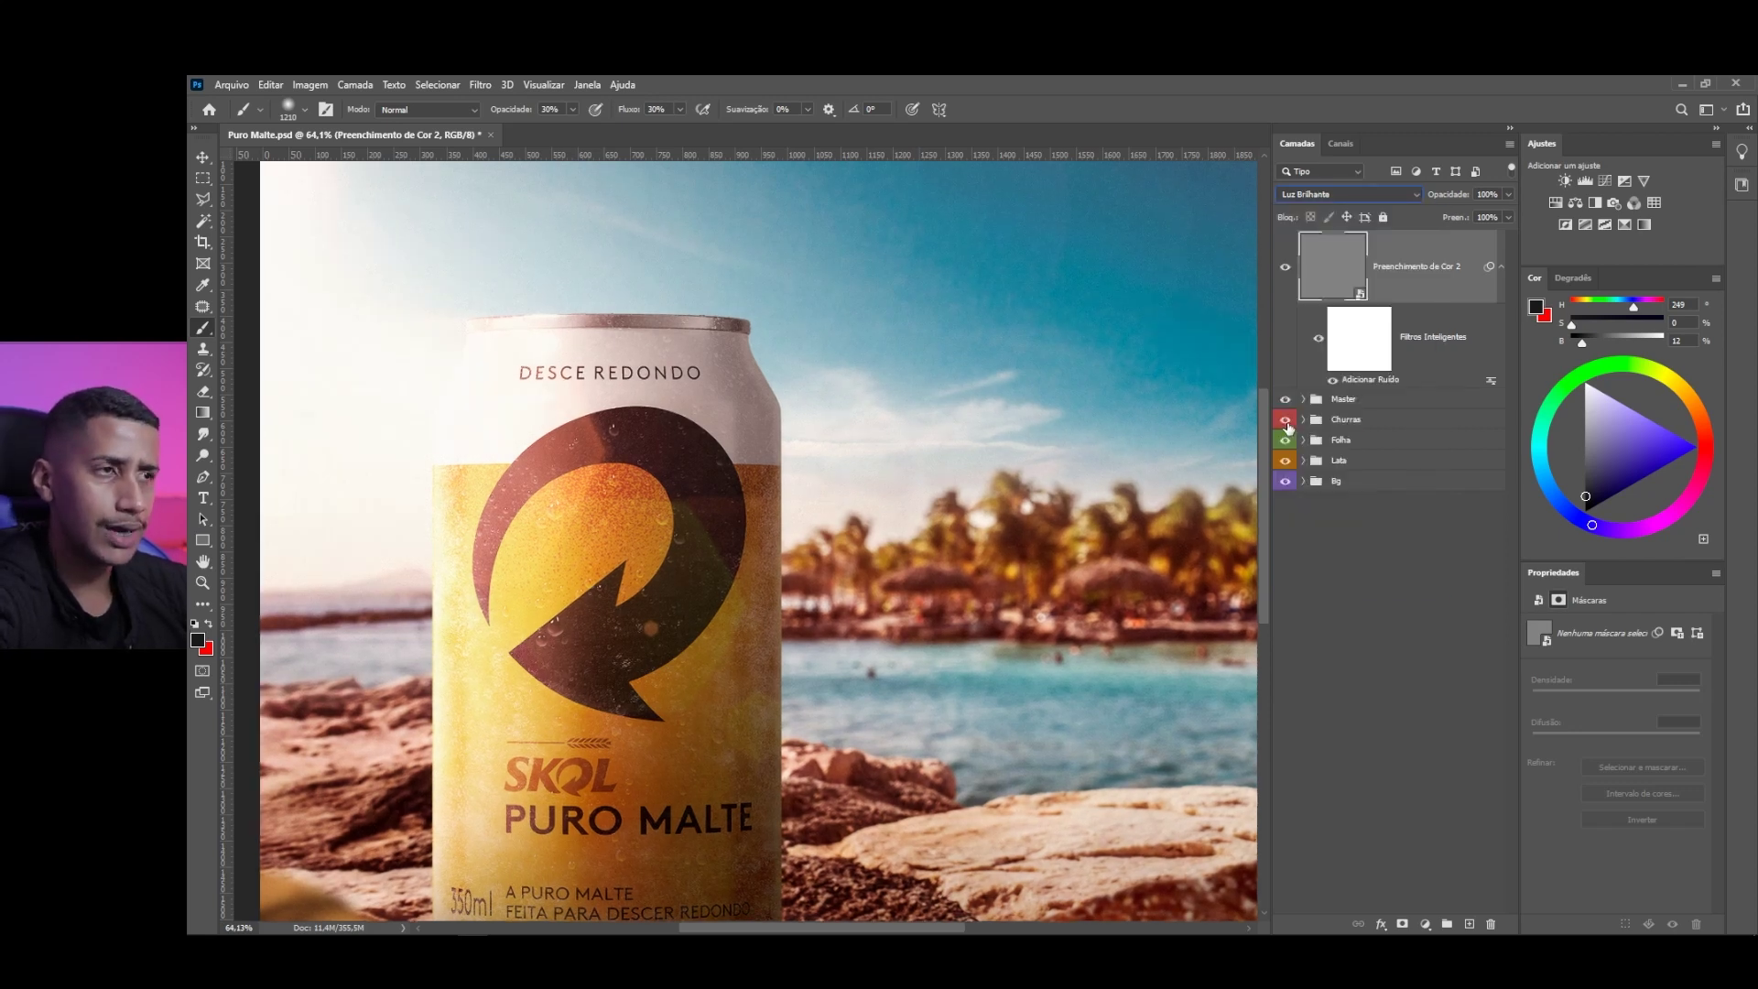
Compare the Overlay (Sobrepor) blend mode with Vivid Light on the noise layer, examining the grain over the sky at 200%
key("ctrl+plus")
key("ctrl+plus")
key("ctrl+plus")
left_click_drag(994, 499, 597, 773)
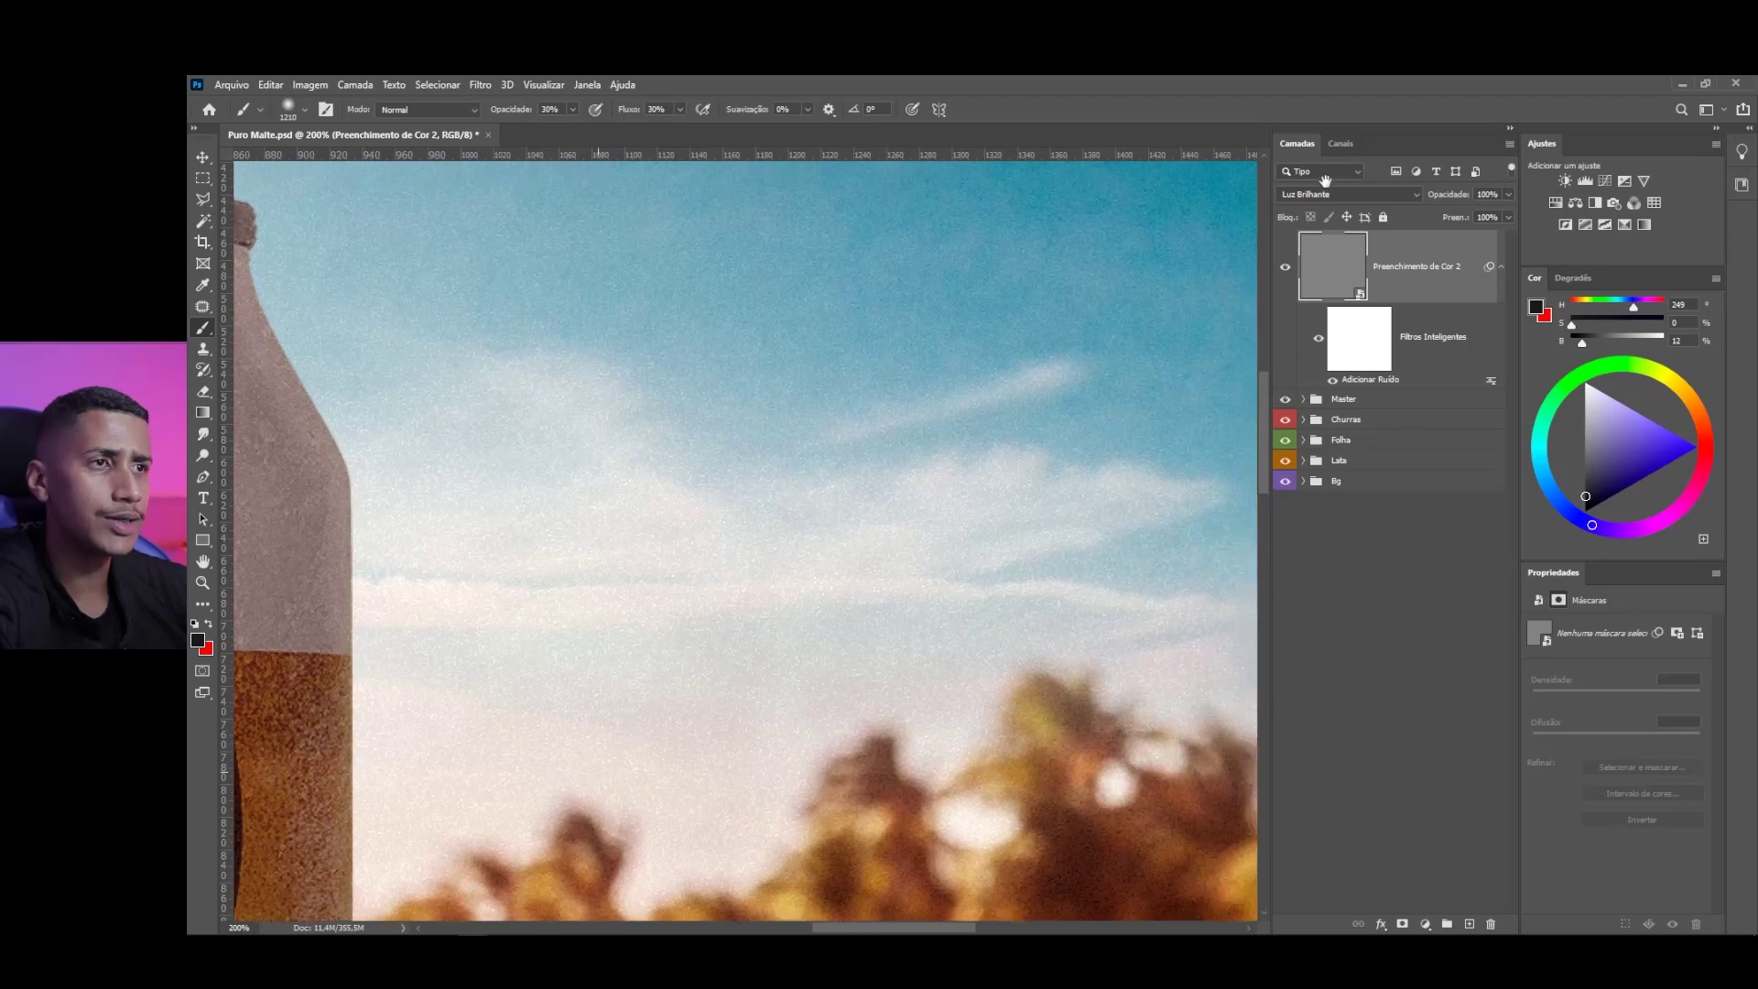
left_click(1319, 195)
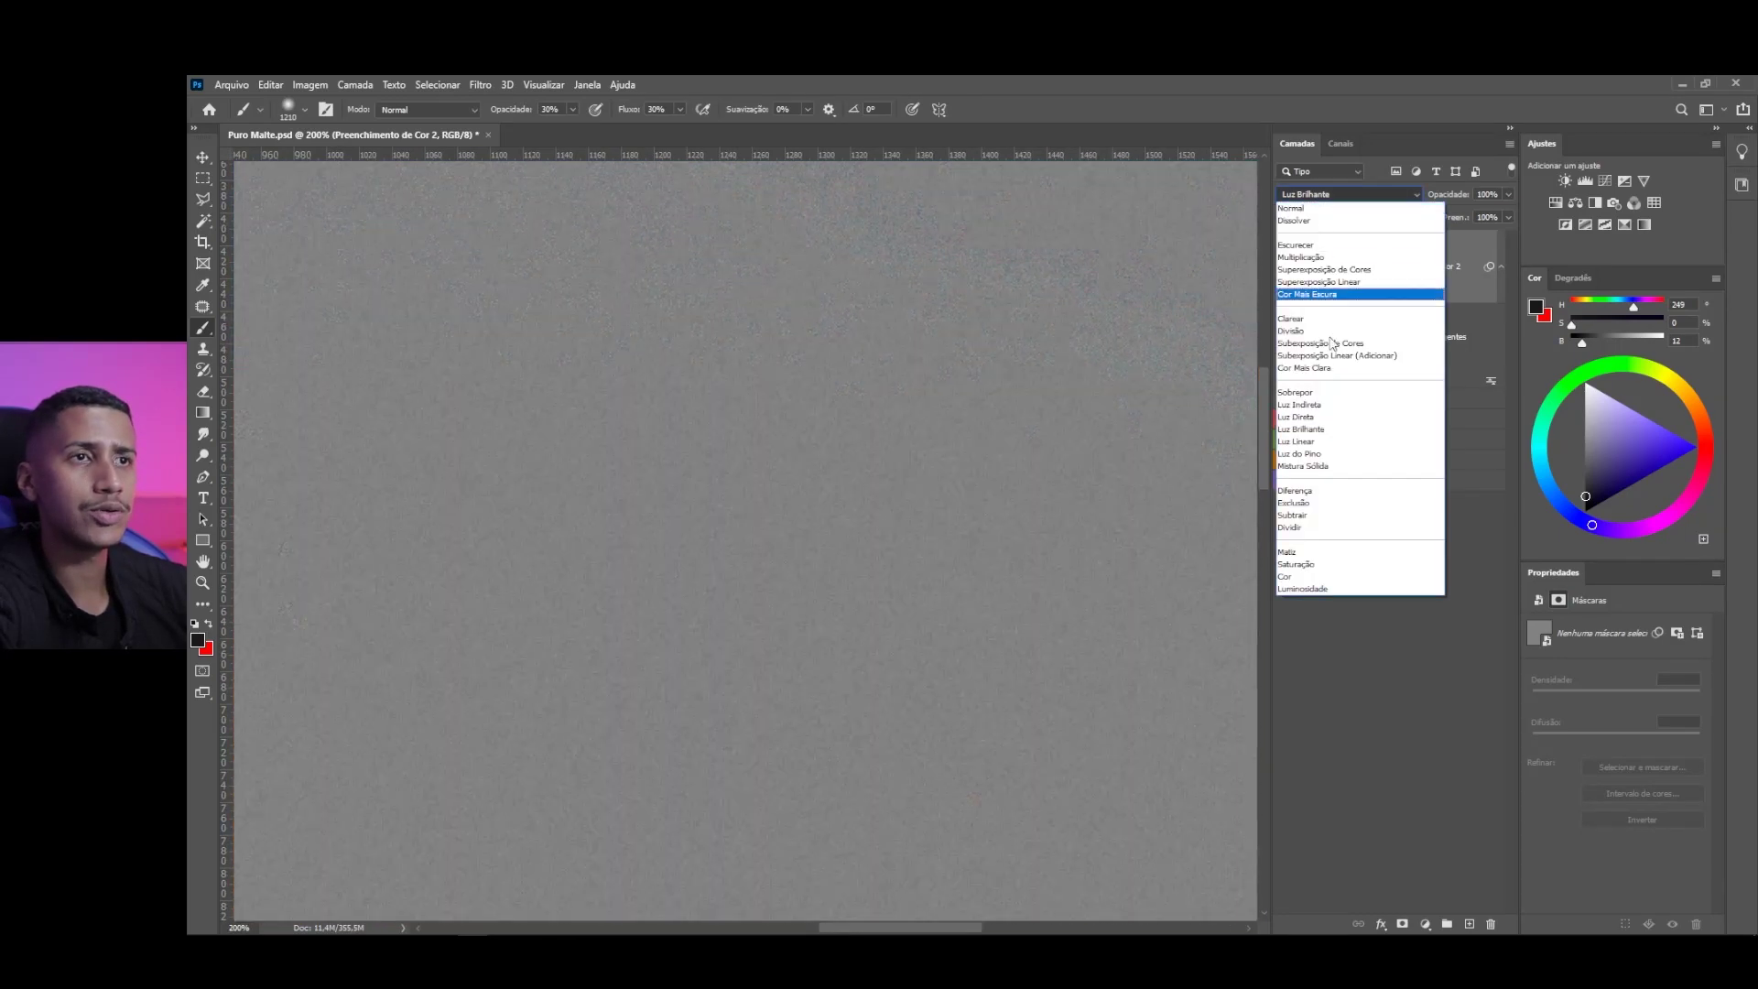
left_click(1301, 400)
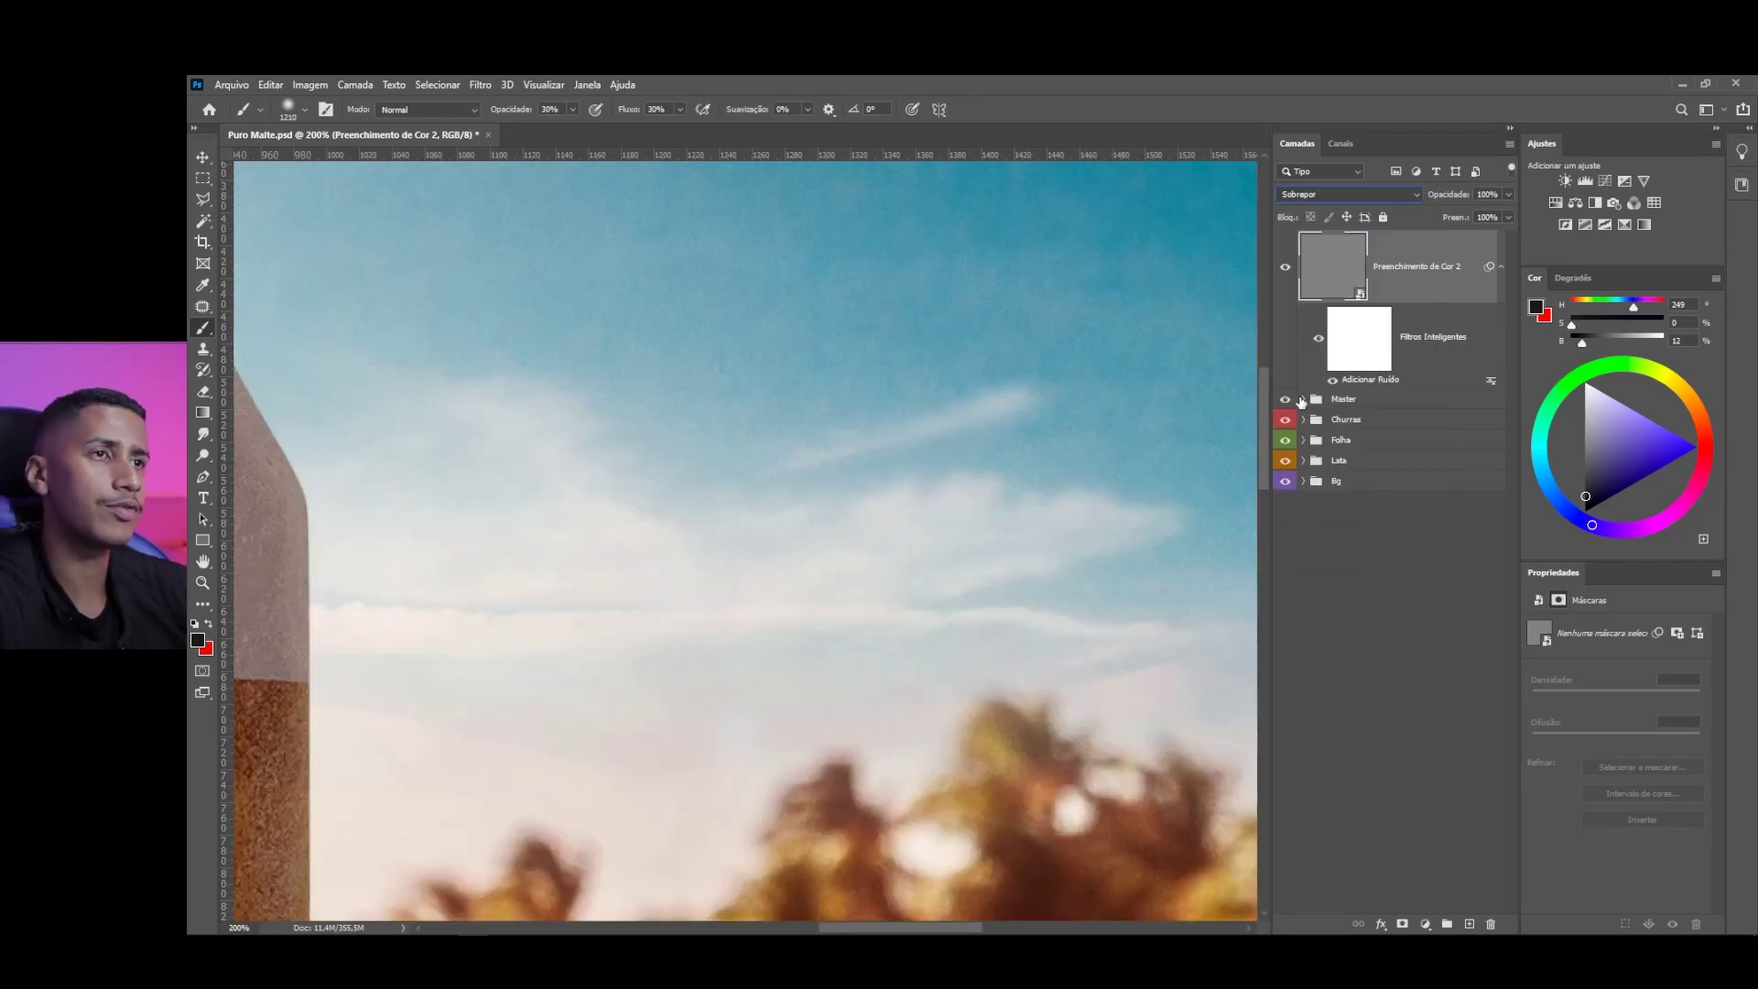
key("Down")
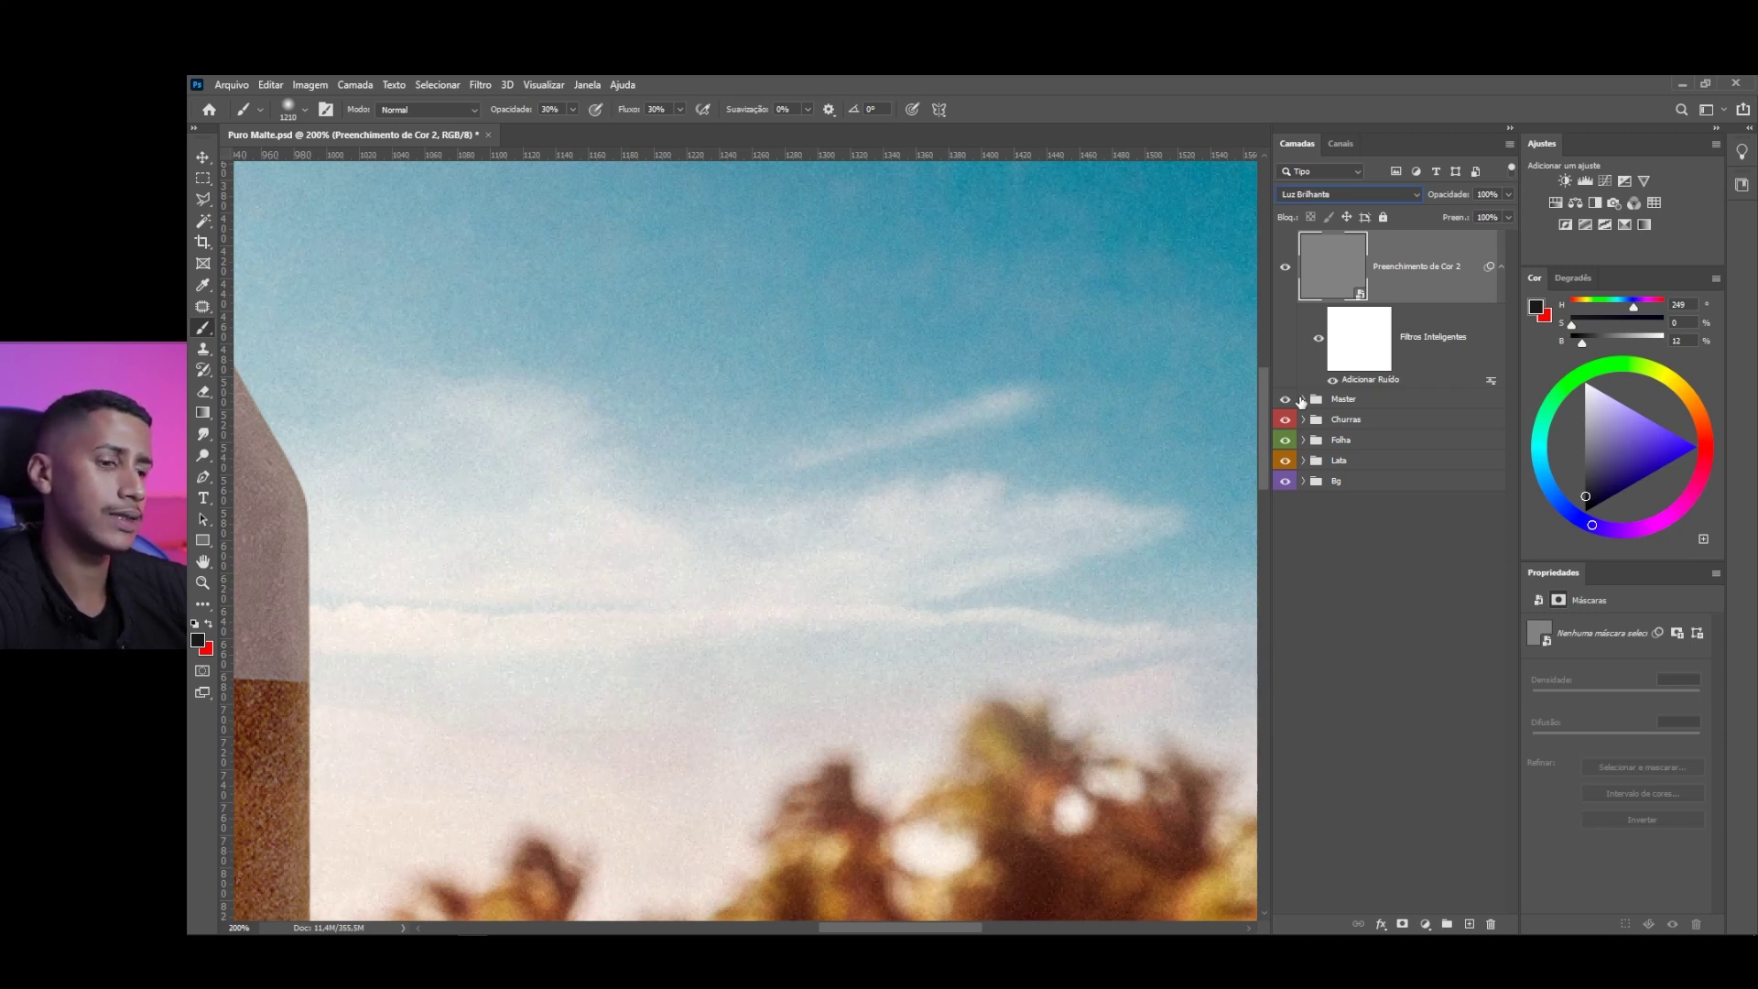
key("ctrl+0")
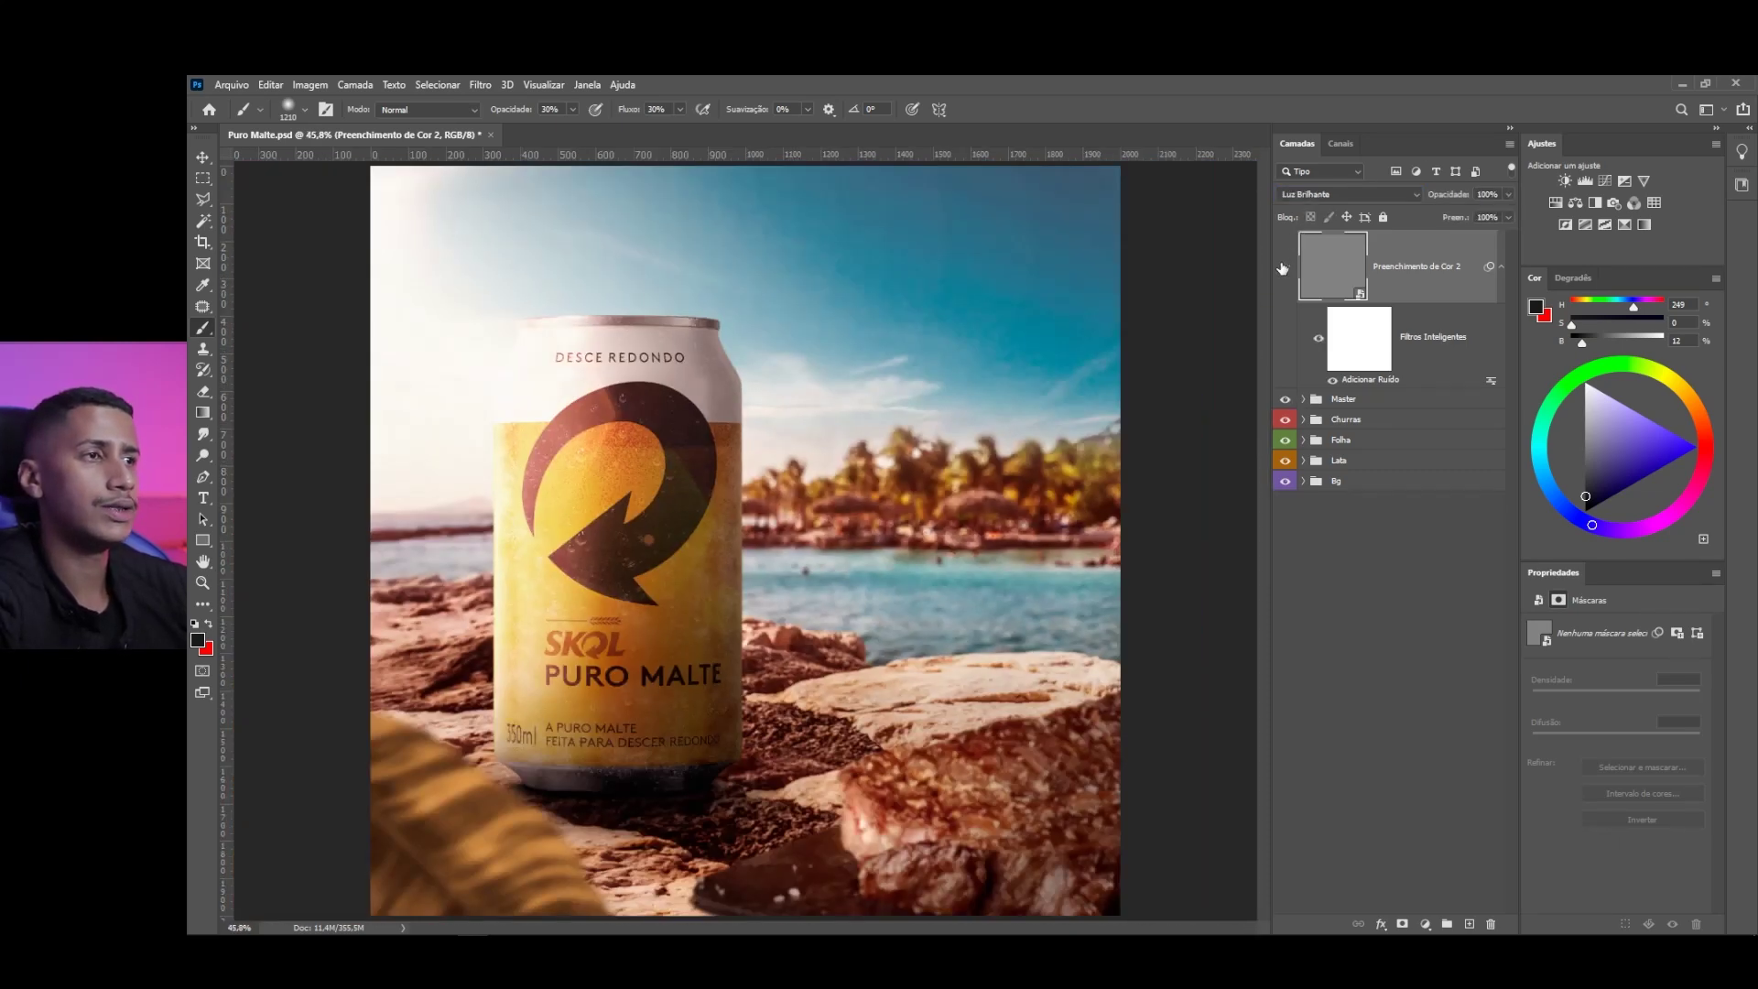
Expand the Master group and add an Exposure adjustment at its top with exposure -1.40
scroll(1019, 437, "down", 1)
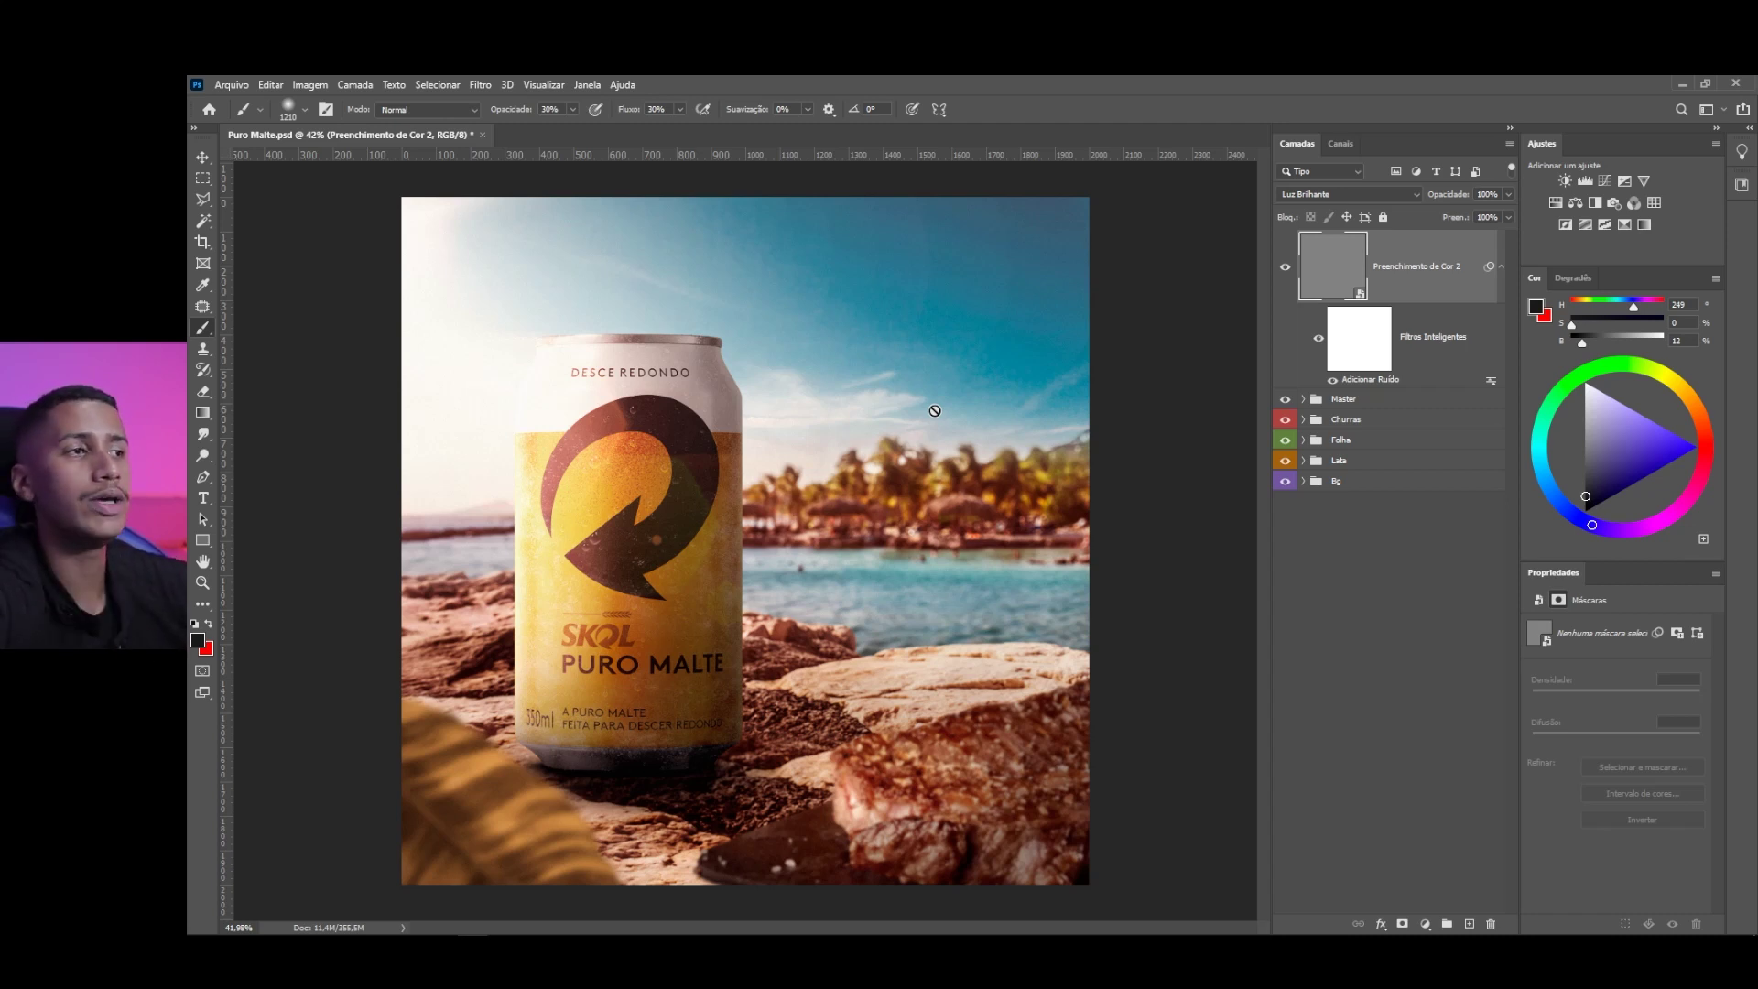
scroll(935, 411, "down", 3)
scroll(933, 411, "up", 2)
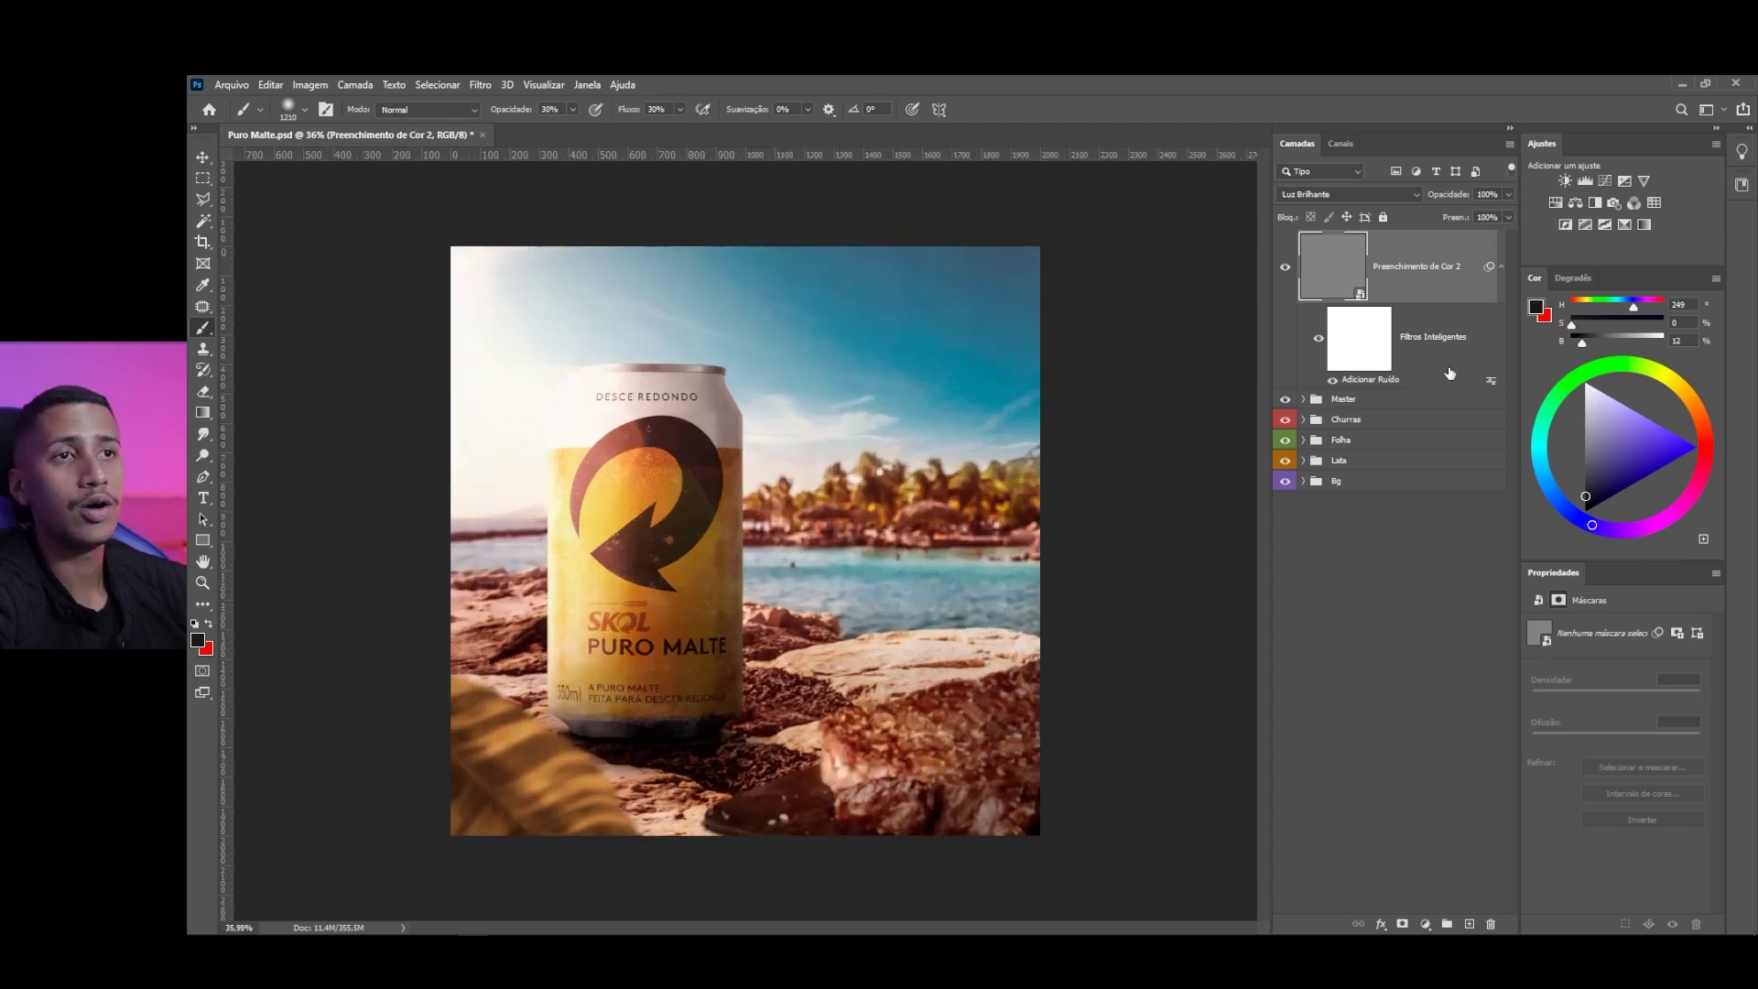
left_click(1303, 400)
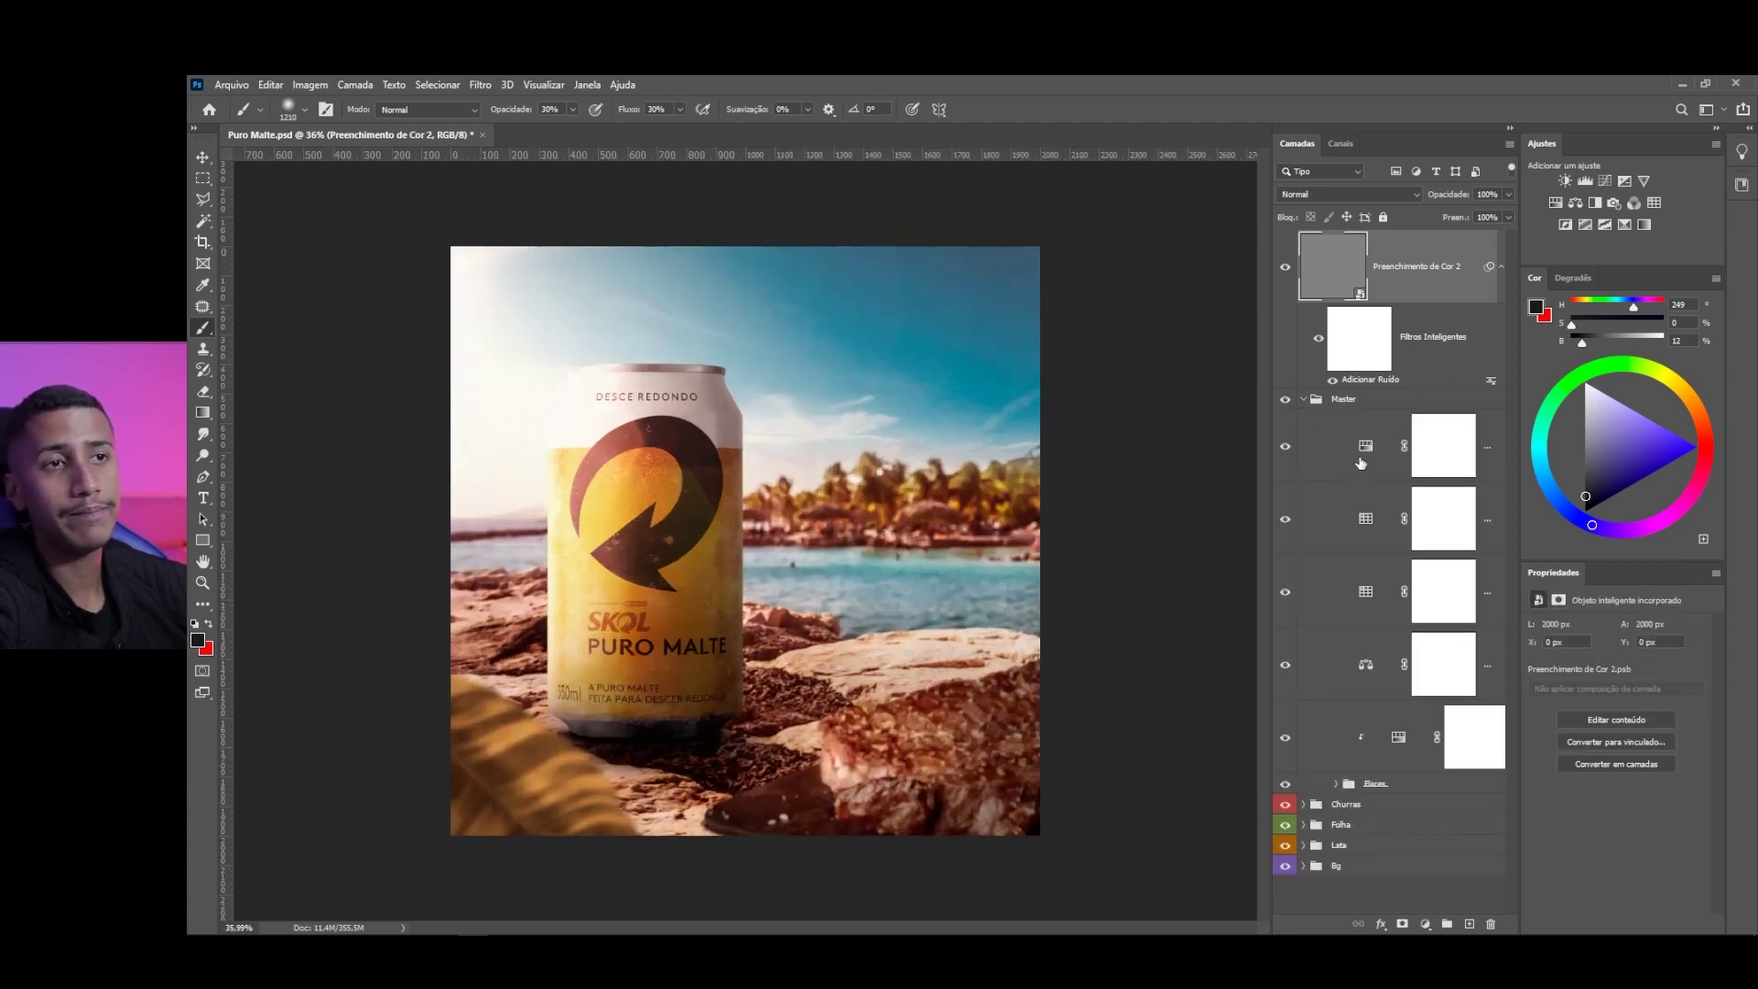
left_click(1362, 463)
left_click(1417, 928)
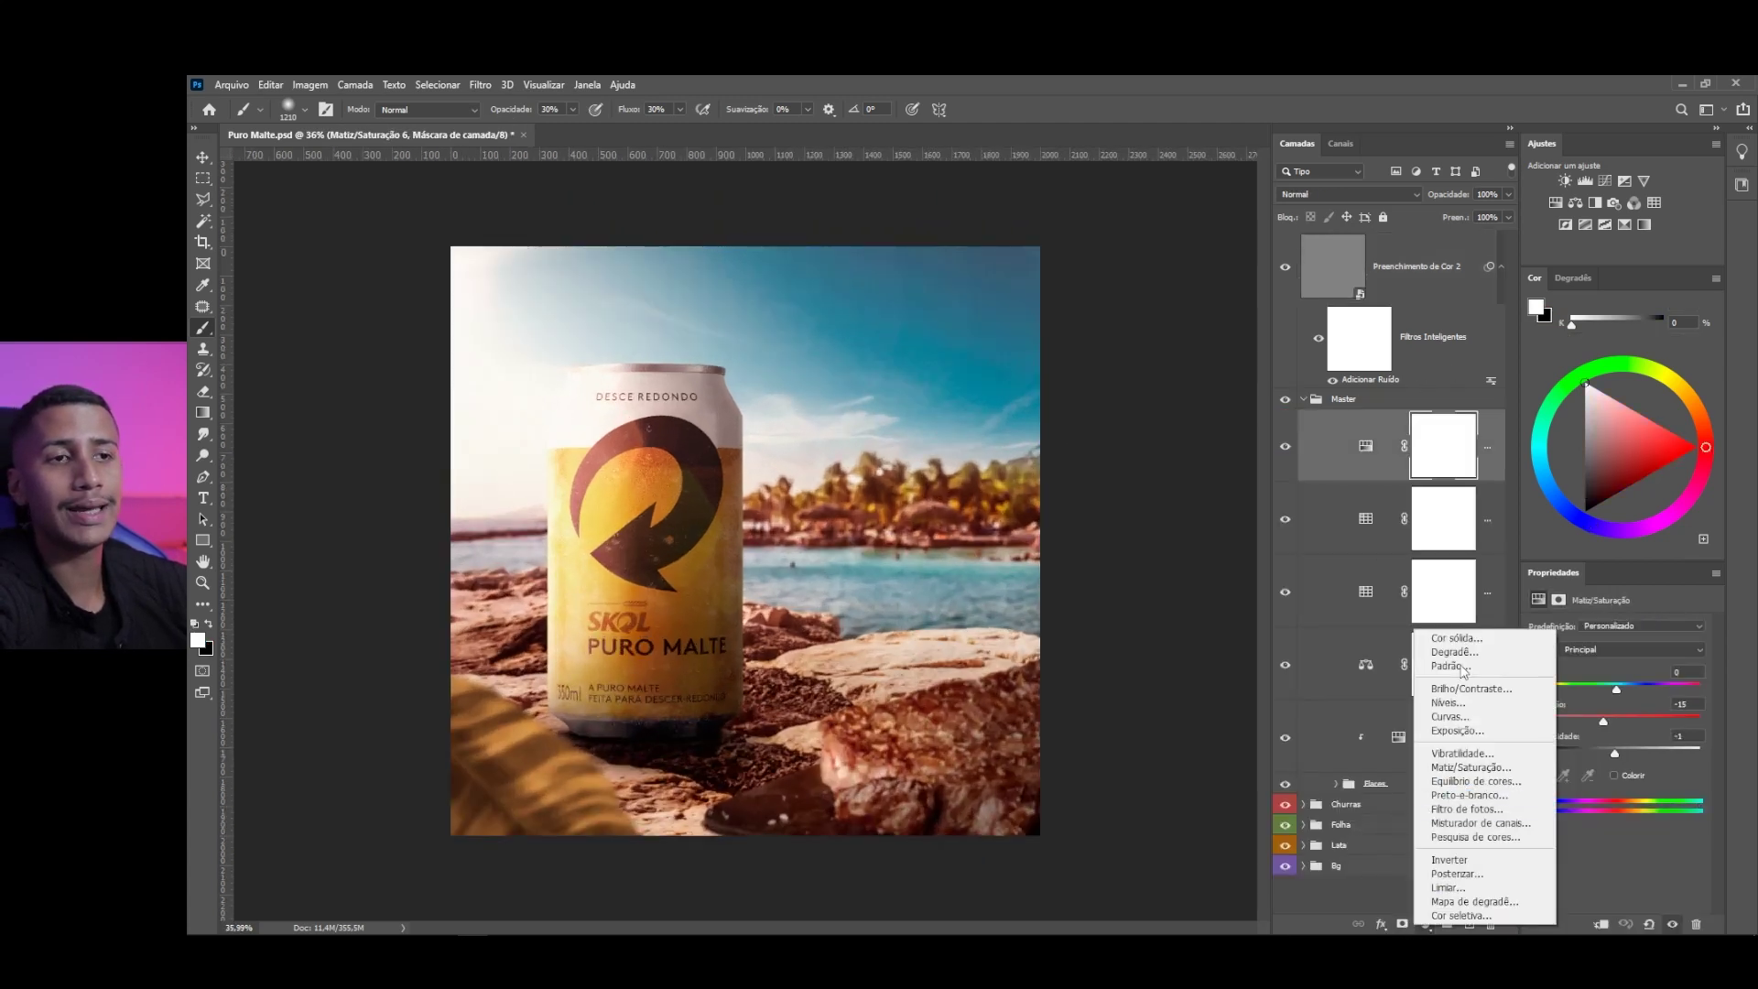
left_click(1466, 731)
left_click_drag(1609, 668, 1600, 671)
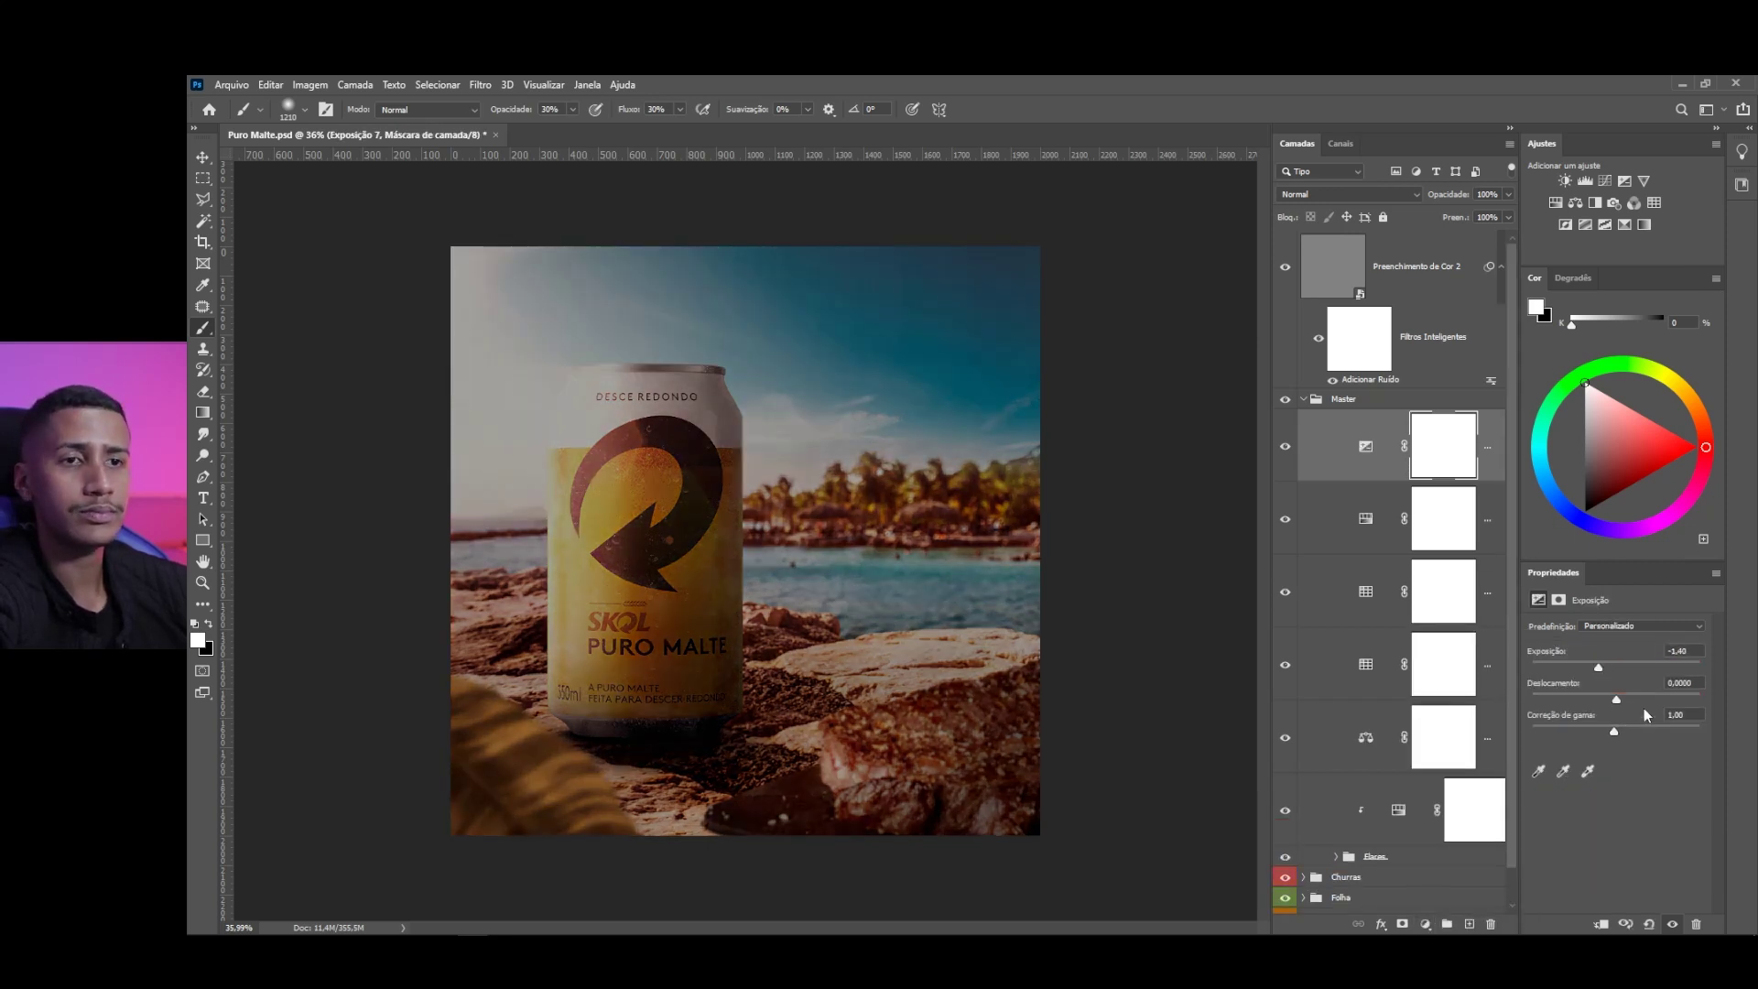
Invert the Exposure adjustment's mask and paint white with a large soft brush along the image's lower edge and corners to darken them
key("ctrl+i")
scroll(750, 535, "down", 1)
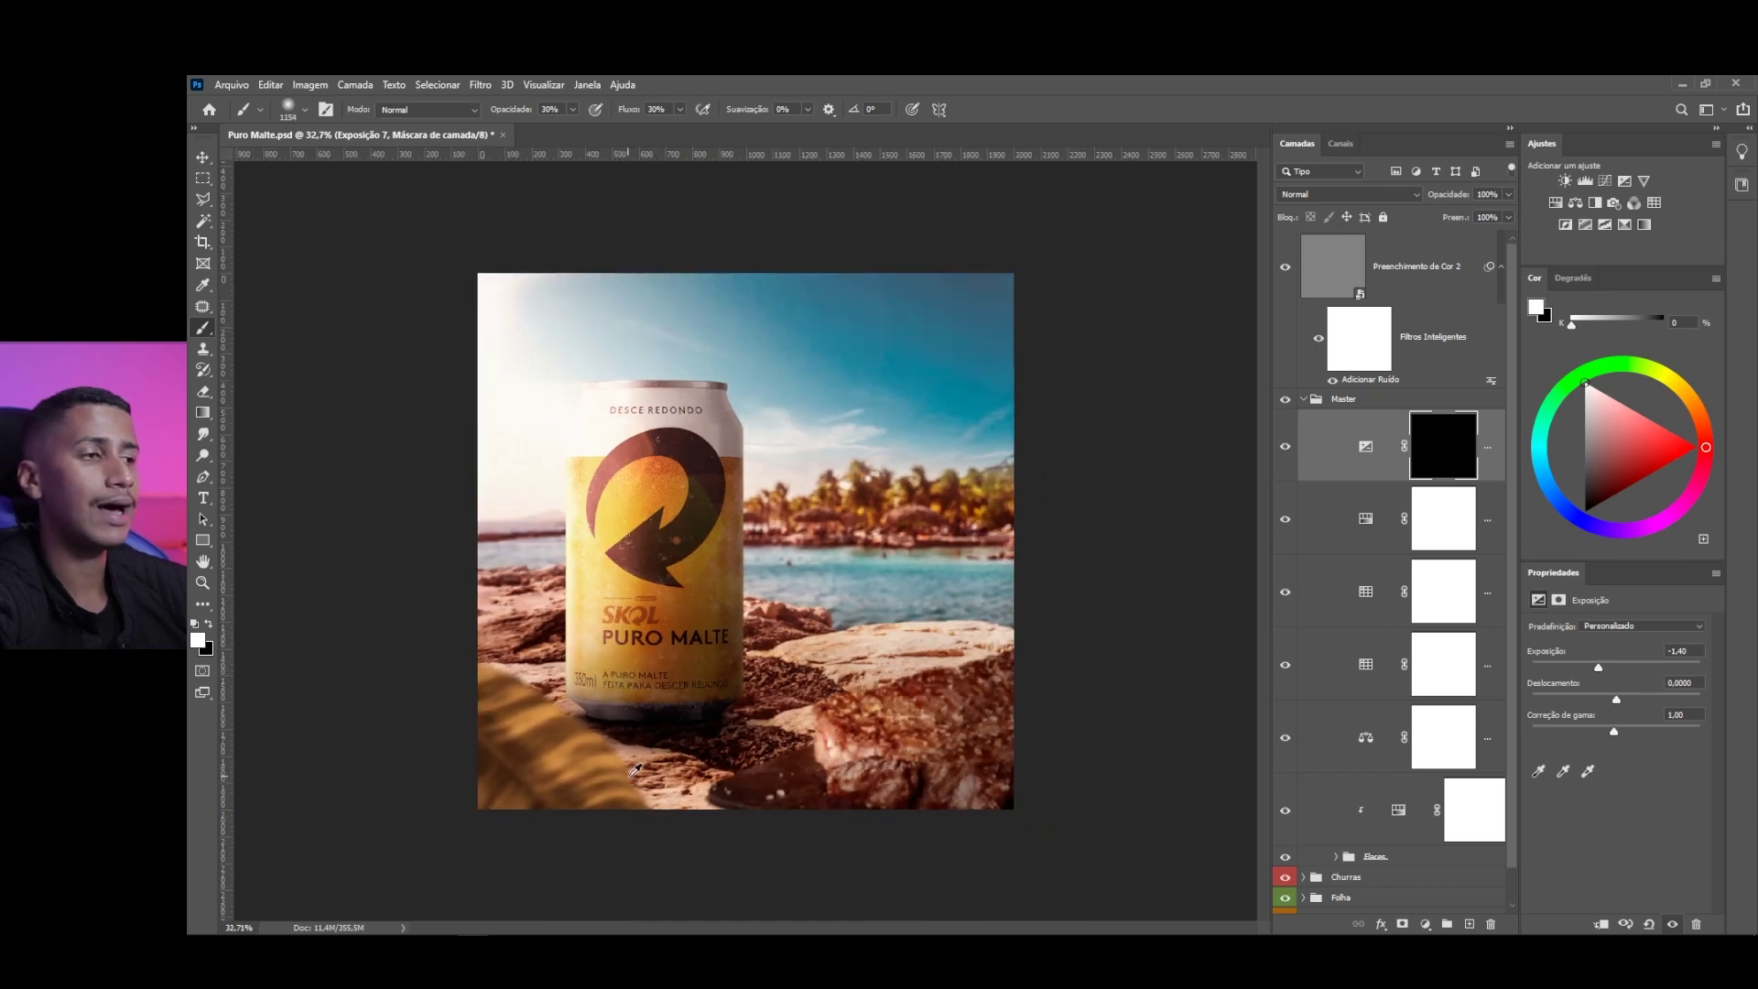
mouse_move(1185, 733)
left_mouse_down()
mouse_move(899, 843)
mouse_move(888, 800)
mouse_move(1053, 696)
left_mouse_up()
left_click_drag(453, 877, 416, 706)
mouse_move(416, 705)
left_mouse_down()
mouse_move(471, 835)
mouse_move(365, 683)
left_mouse_up()
mouse_move(815, 852)
left_mouse_down()
mouse_move(1118, 726)
mouse_move(941, 816)
mouse_move(647, 863)
mouse_move(870, 732)
left_mouse_up()
scroll(870, 733, "down", 3)
scroll(870, 733, "up", 3)
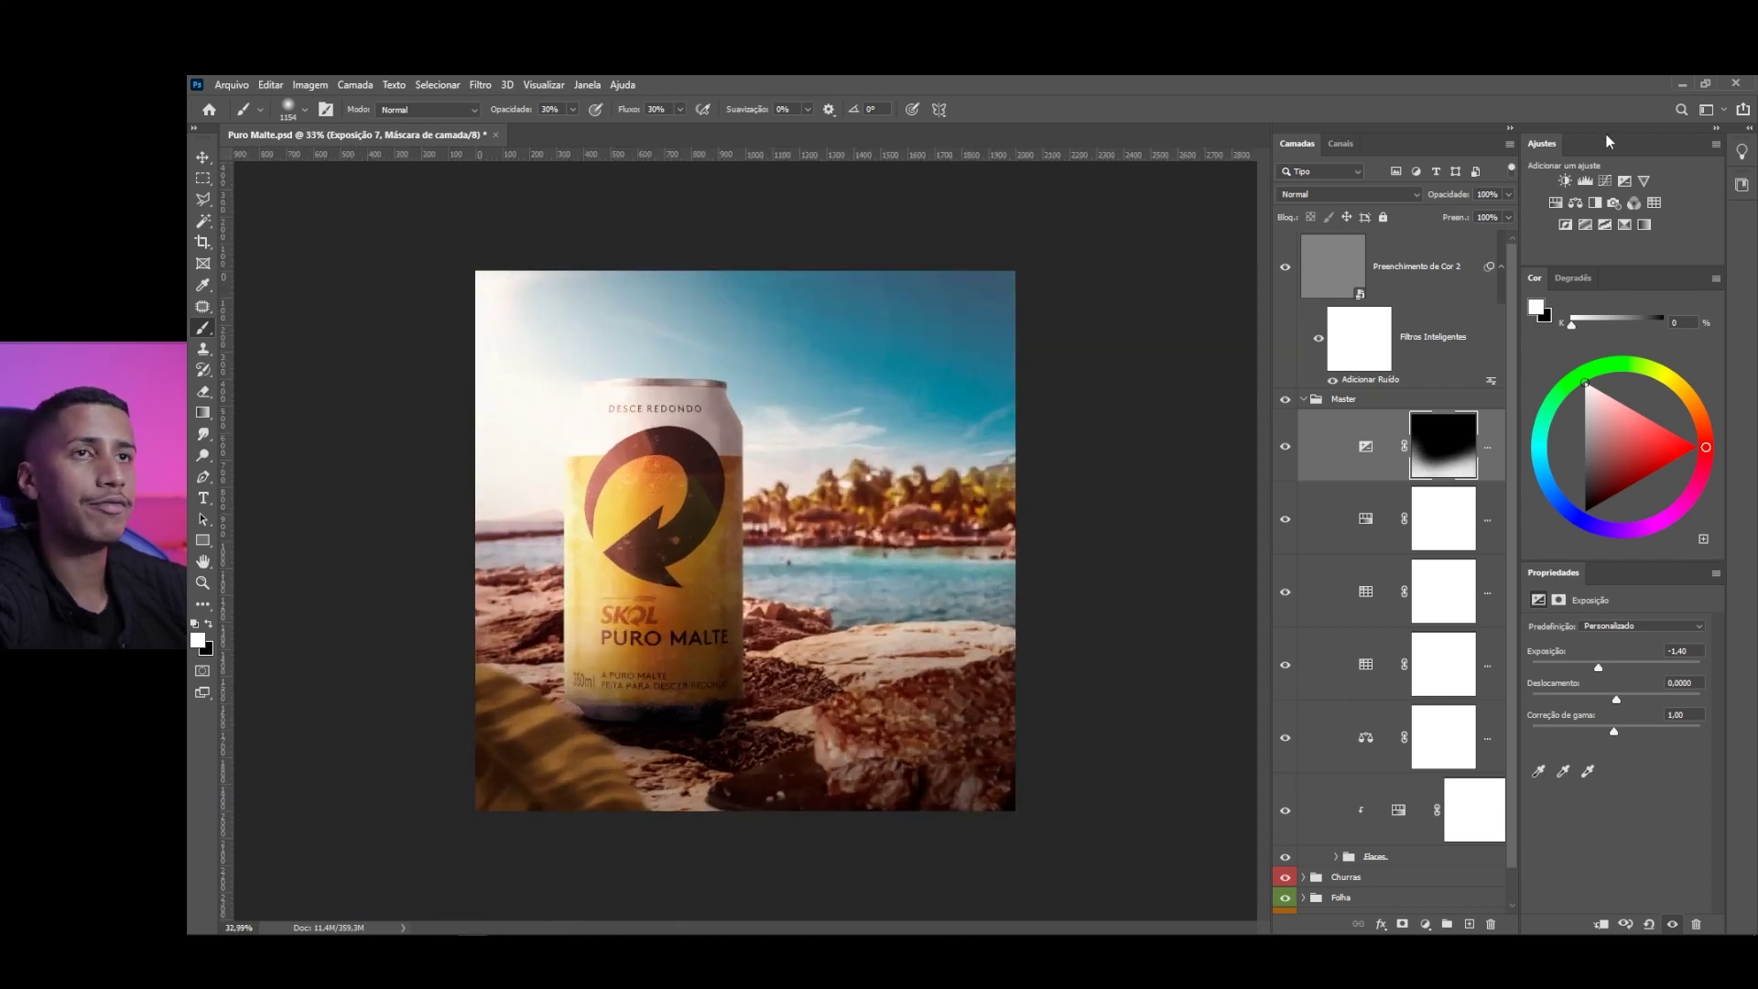